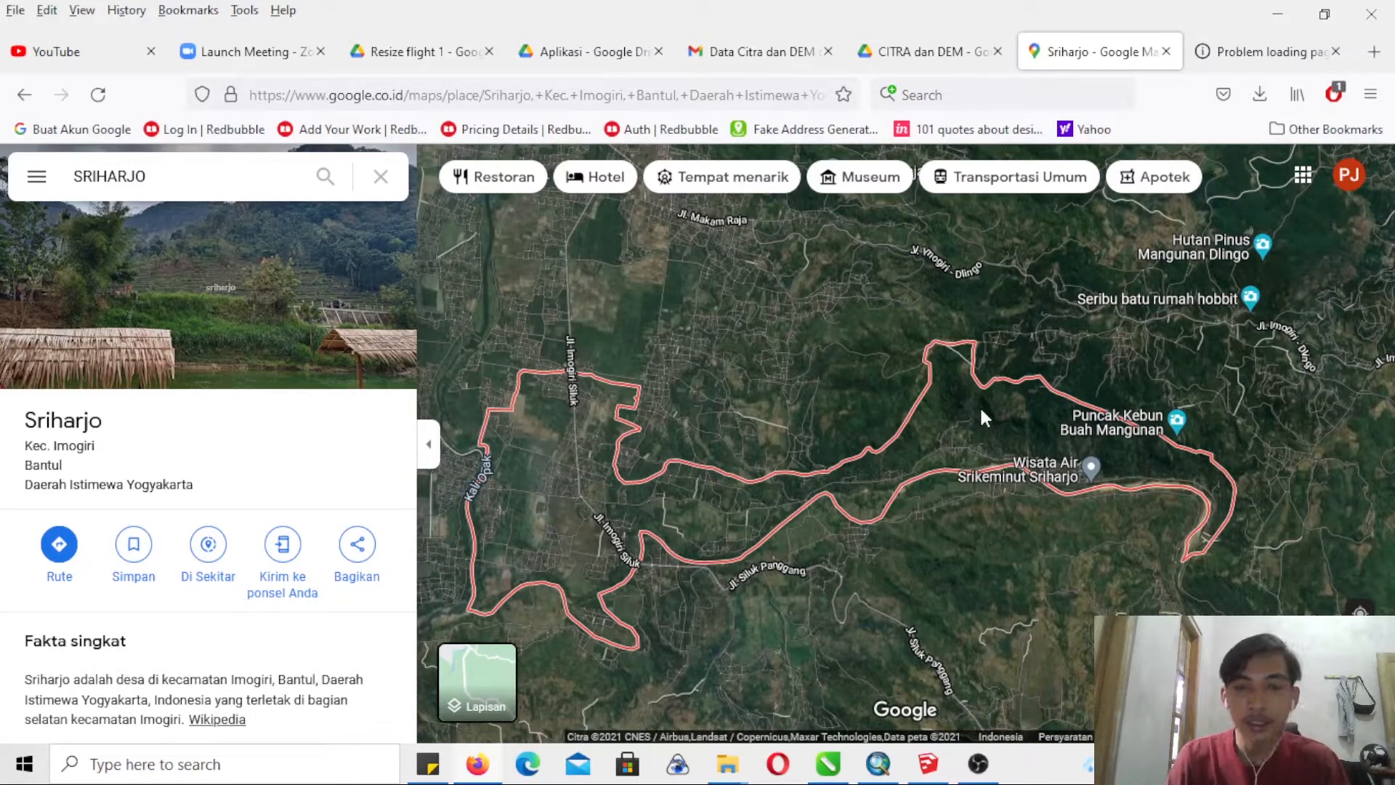
- Display the boundary of Wunul hamlet, in eastern Sriharjo, on the satellite map and examine the surrounding area
left_click_drag(918, 449, 886, 433)
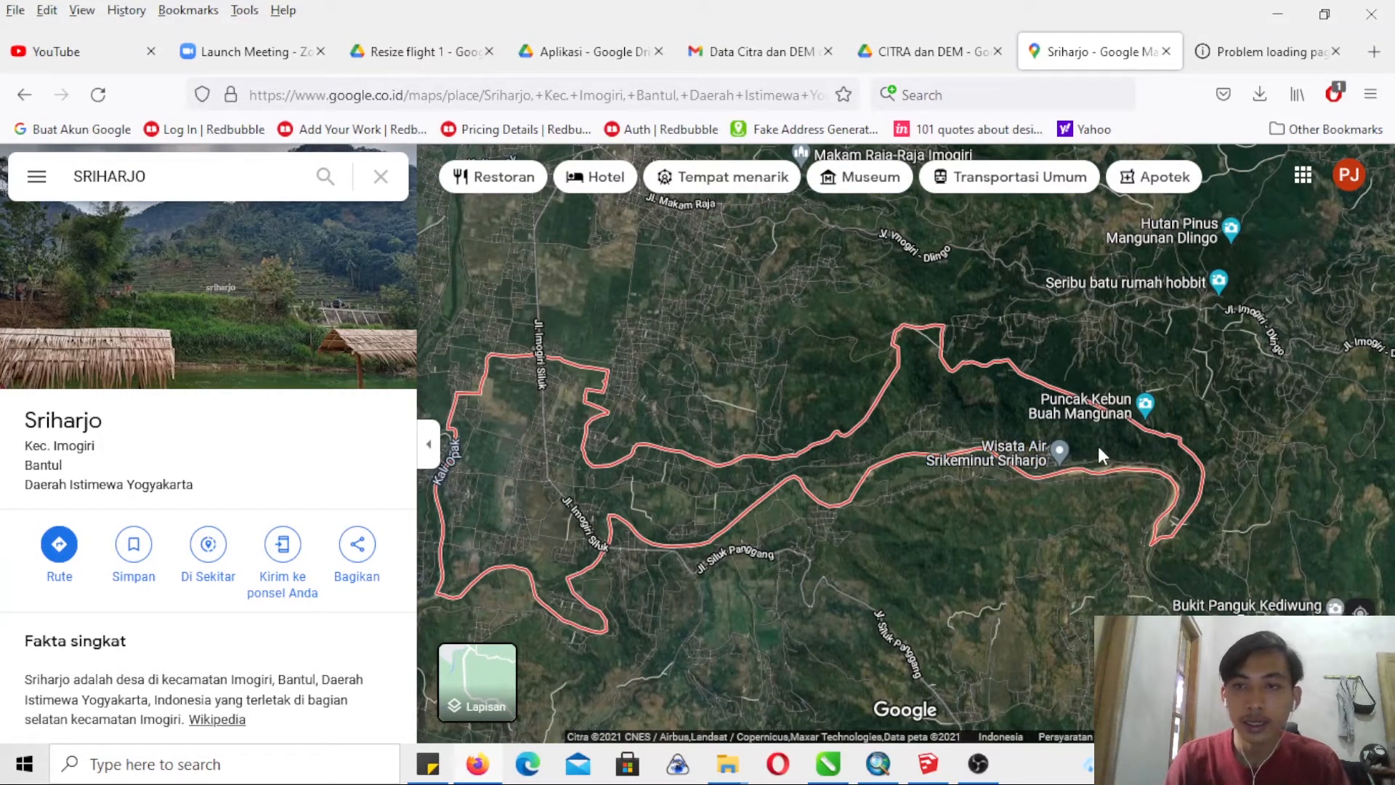
left_click(1099, 448)
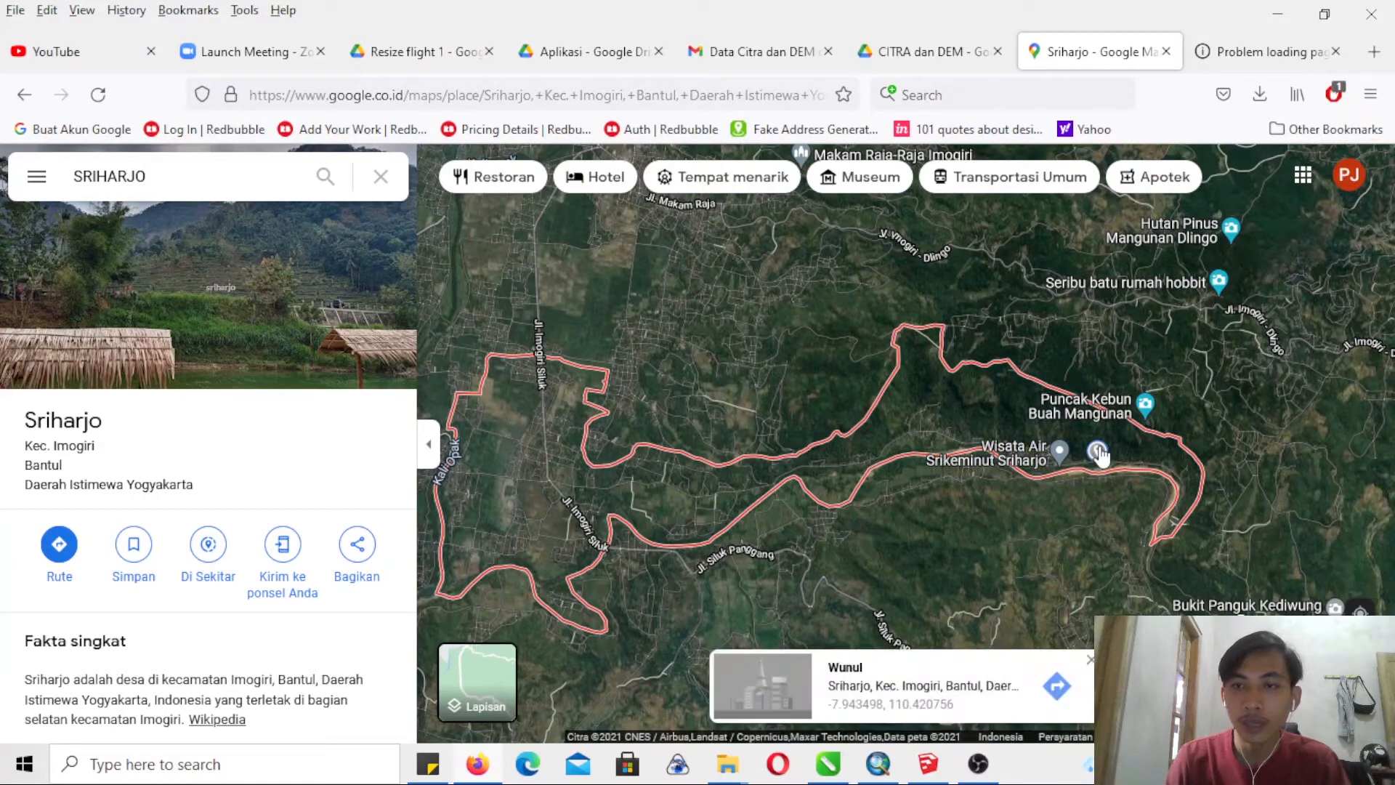
left_click(847, 671)
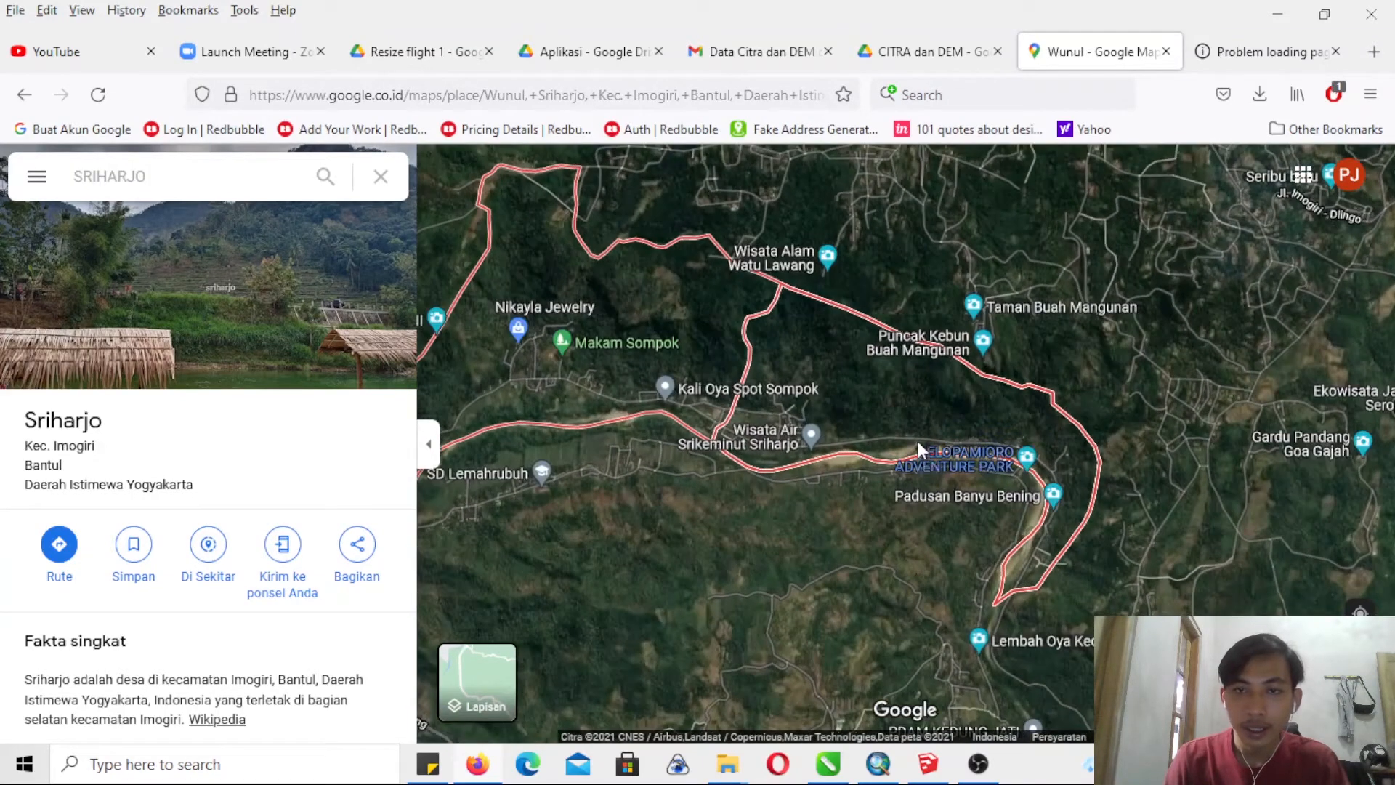
left_click_drag(877, 403, 1006, 415)
left_click_drag(644, 358, 847, 368)
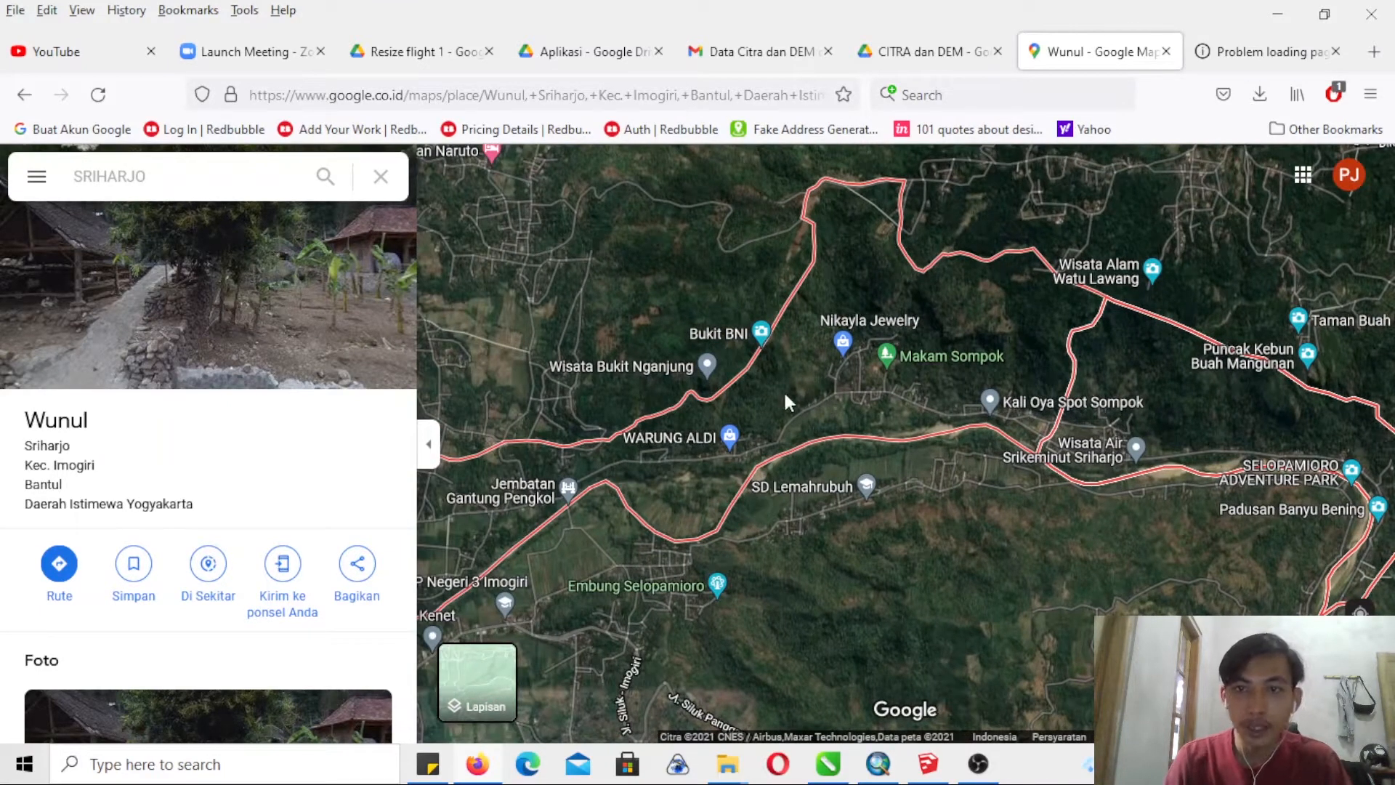
- Search the web for "google earth" in the timed-out browser tab and launch the web version of Google Earth
left_click(1268, 51)
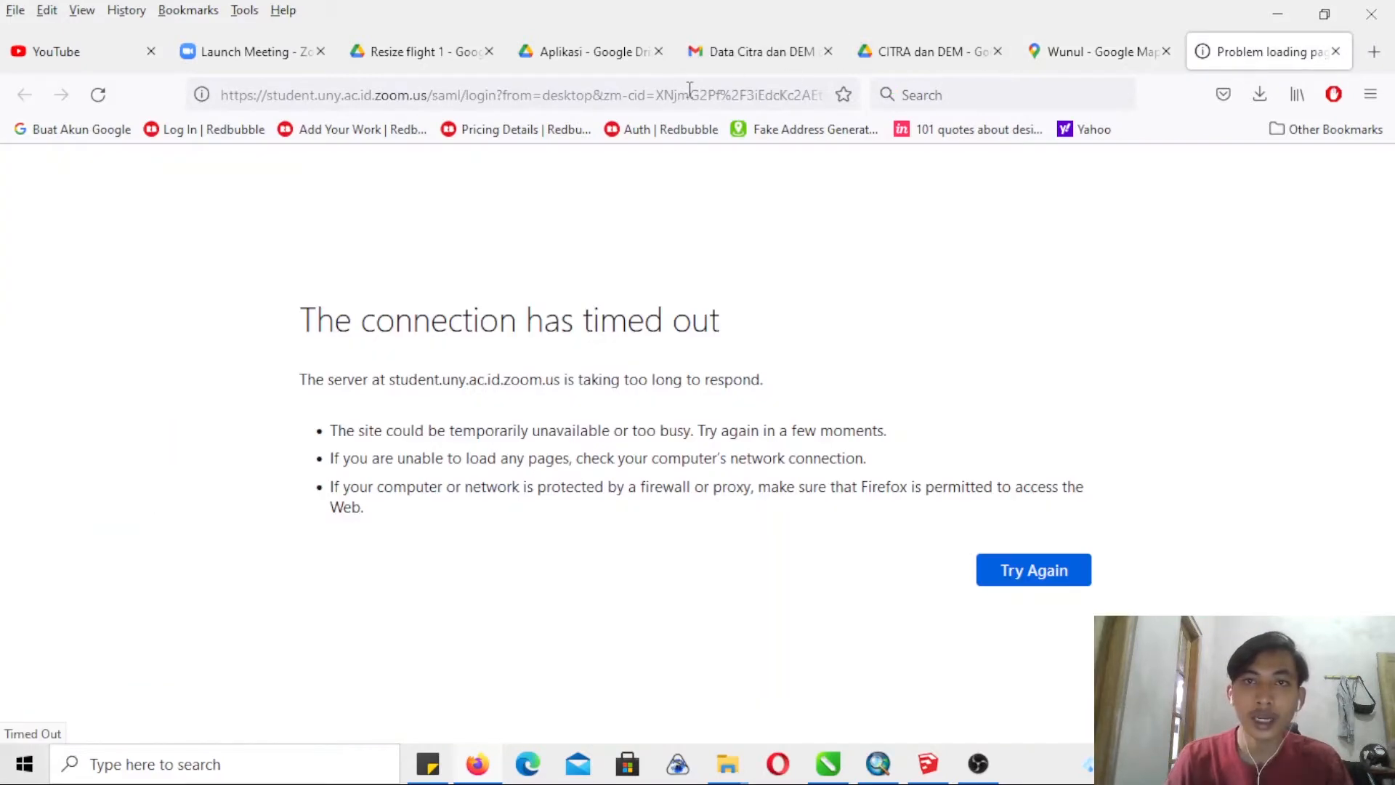
left_click(683, 94)
type("goog")
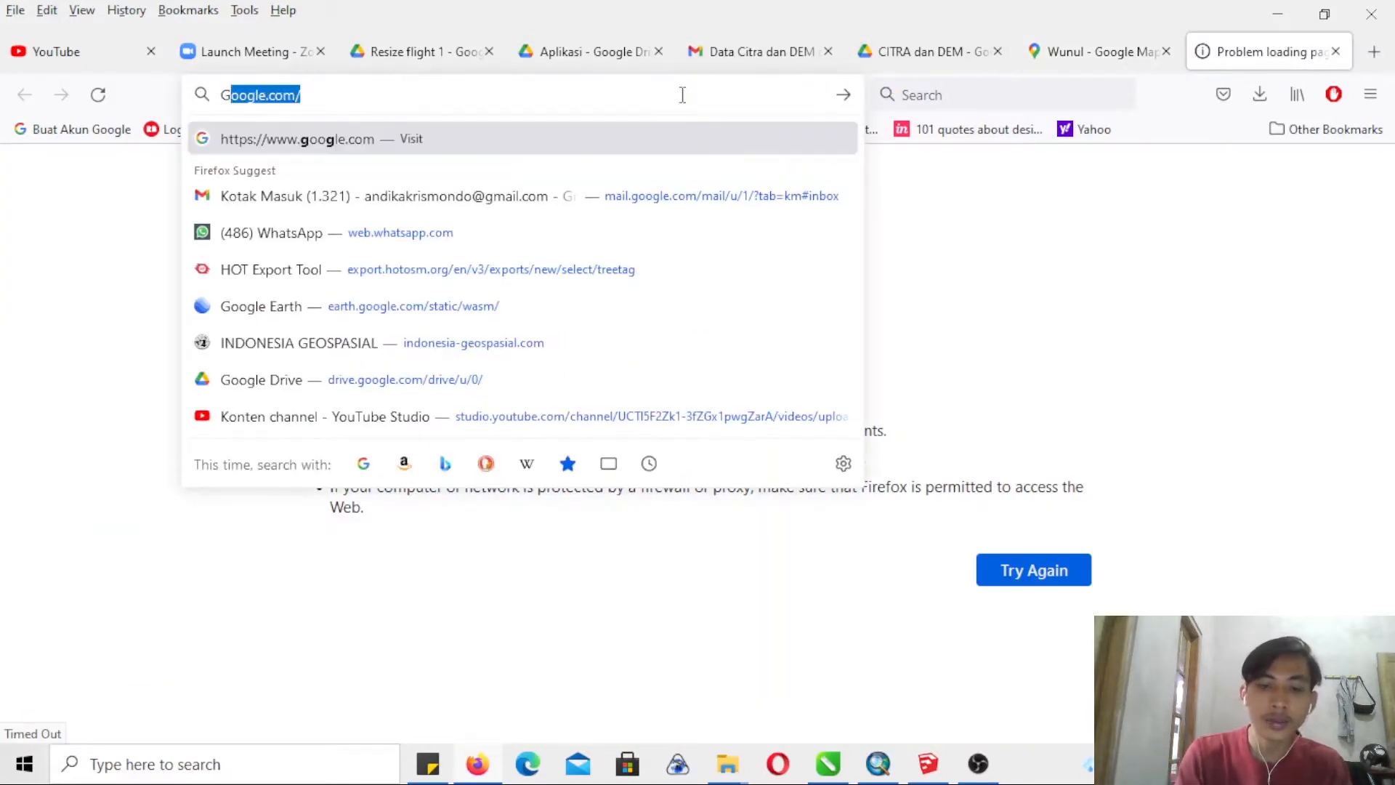
key("Down")
key("Down")
key("Return")
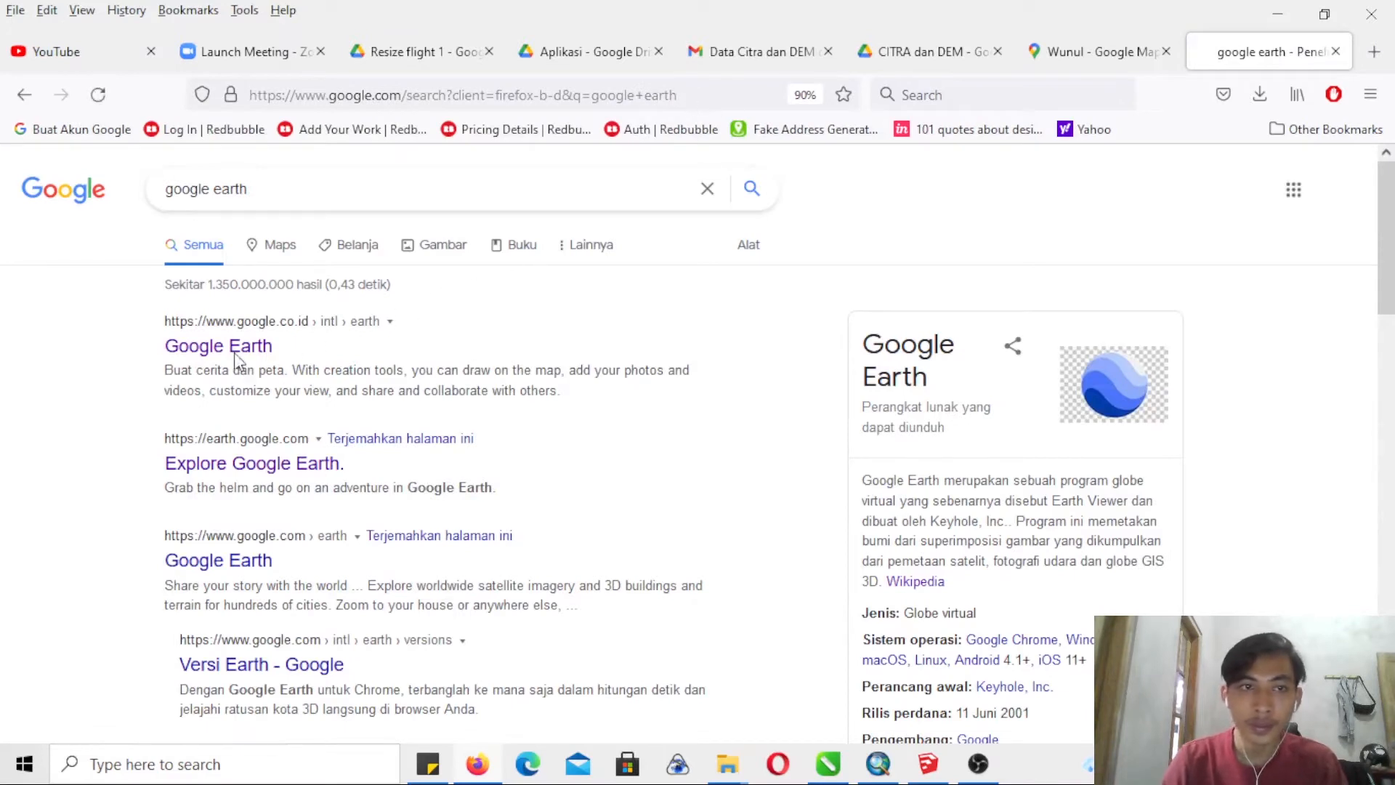
left_click(227, 356)
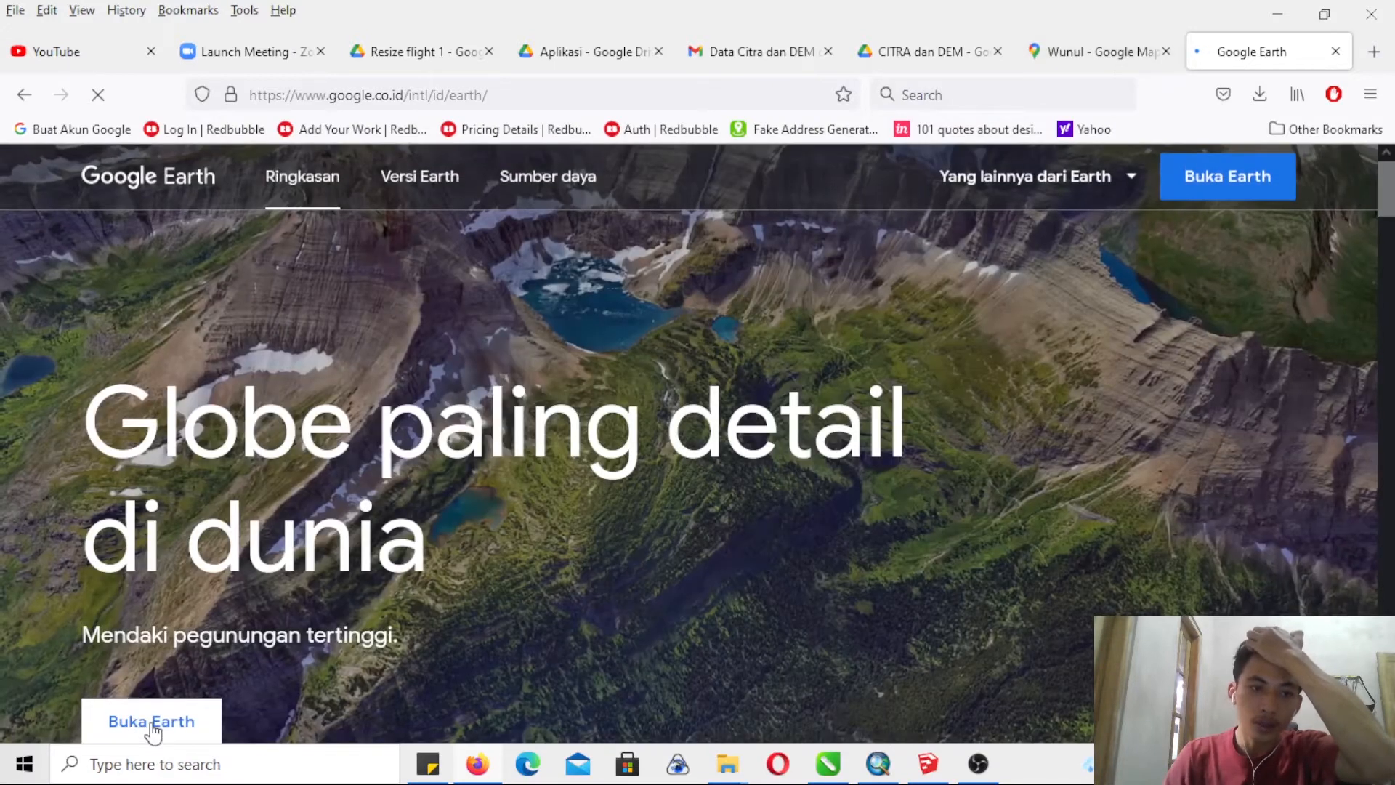
left_click(133, 730)
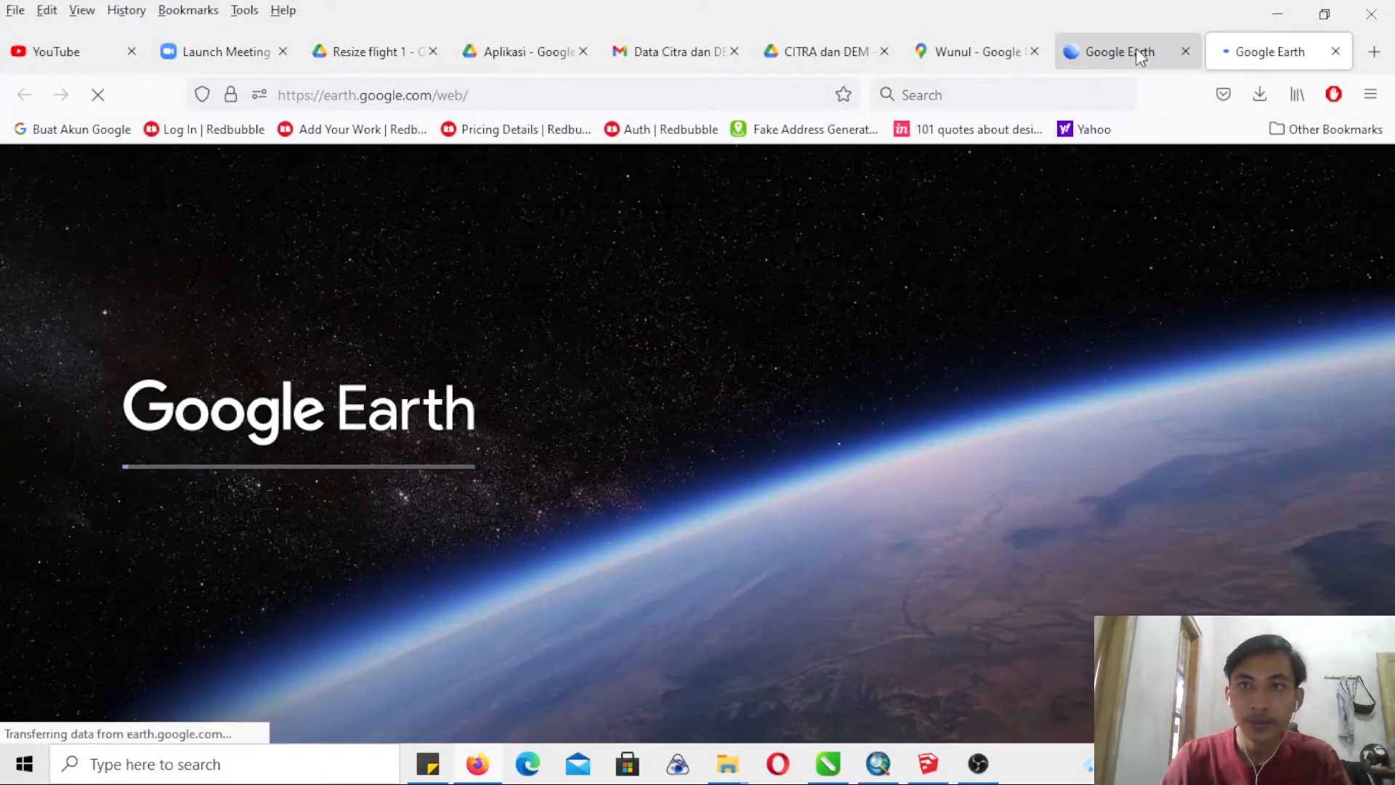
- Return to the Sriharjo map in Google Maps and display the boundary of Sampok hamlet
left_click(1123, 48)
left_click(1261, 62)
left_click(1125, 61)
left_click(1003, 58)
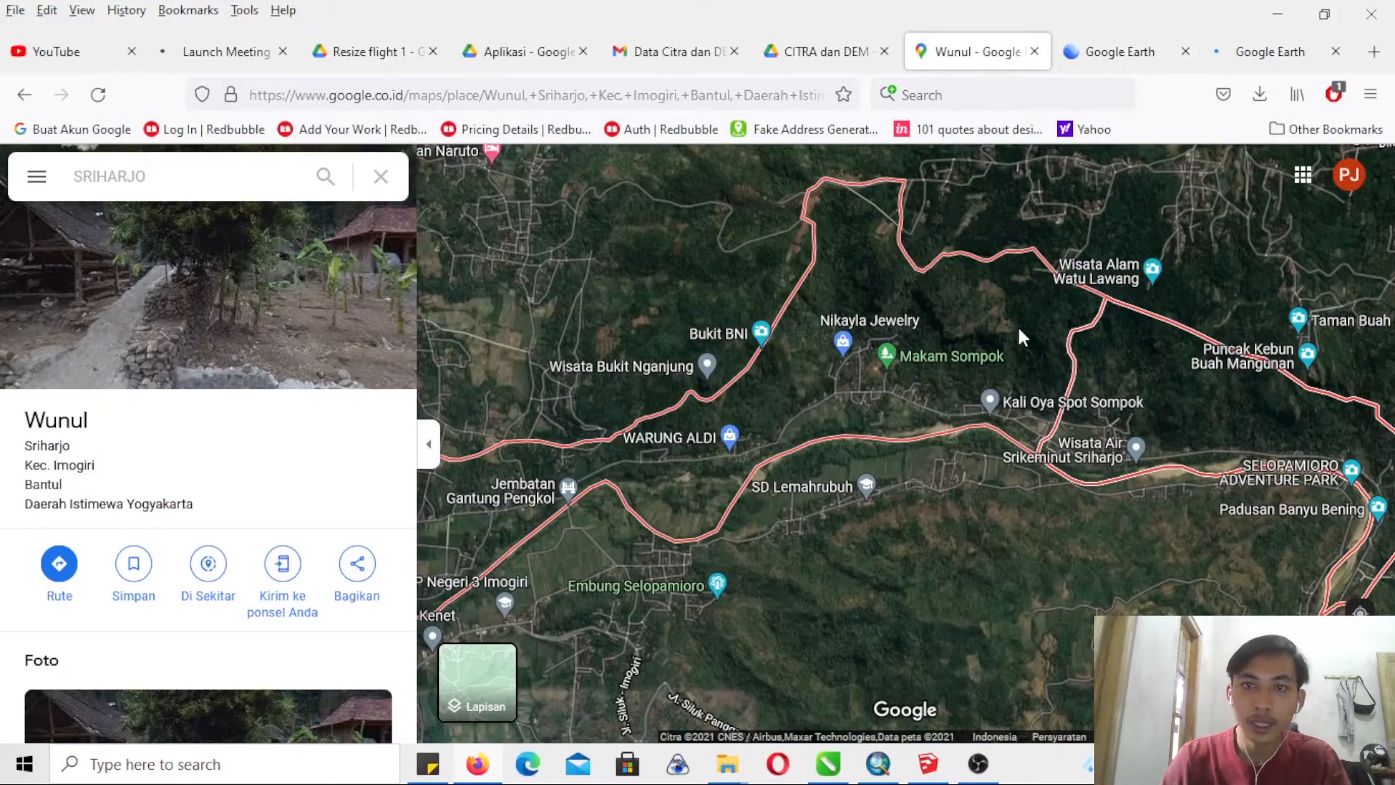
left_click_drag(1148, 400, 1053, 368)
left_click(879, 293)
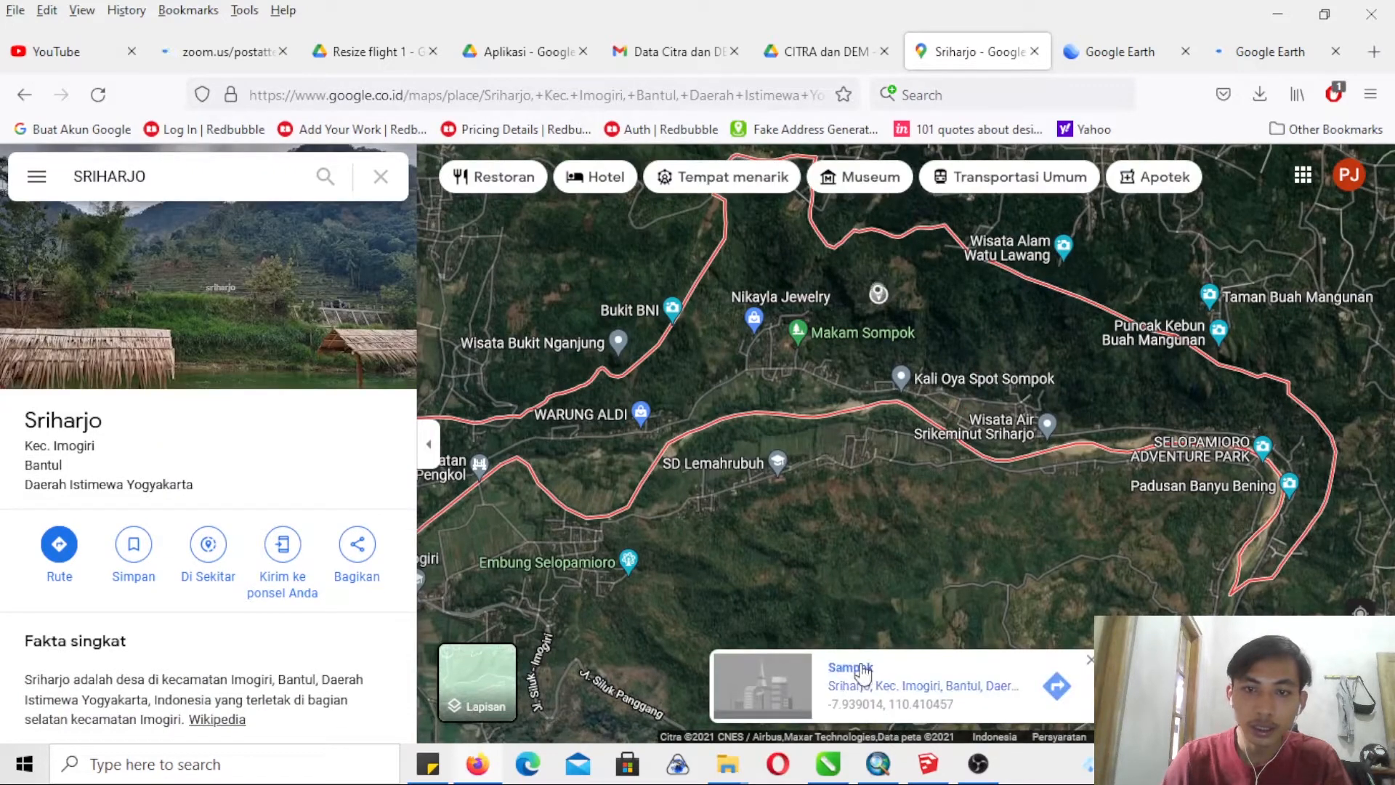
left_click(861, 670)
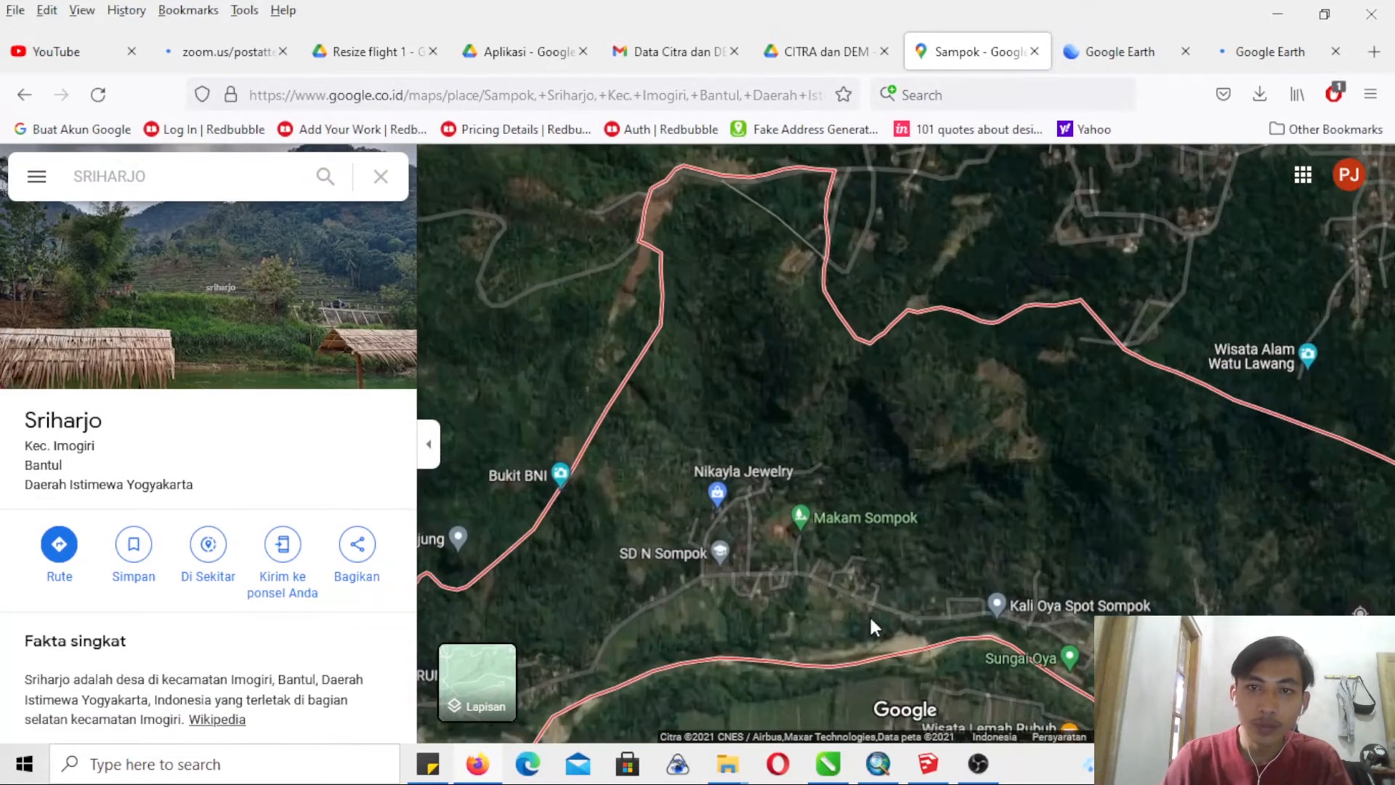
scroll(858, 544, "down", 3)
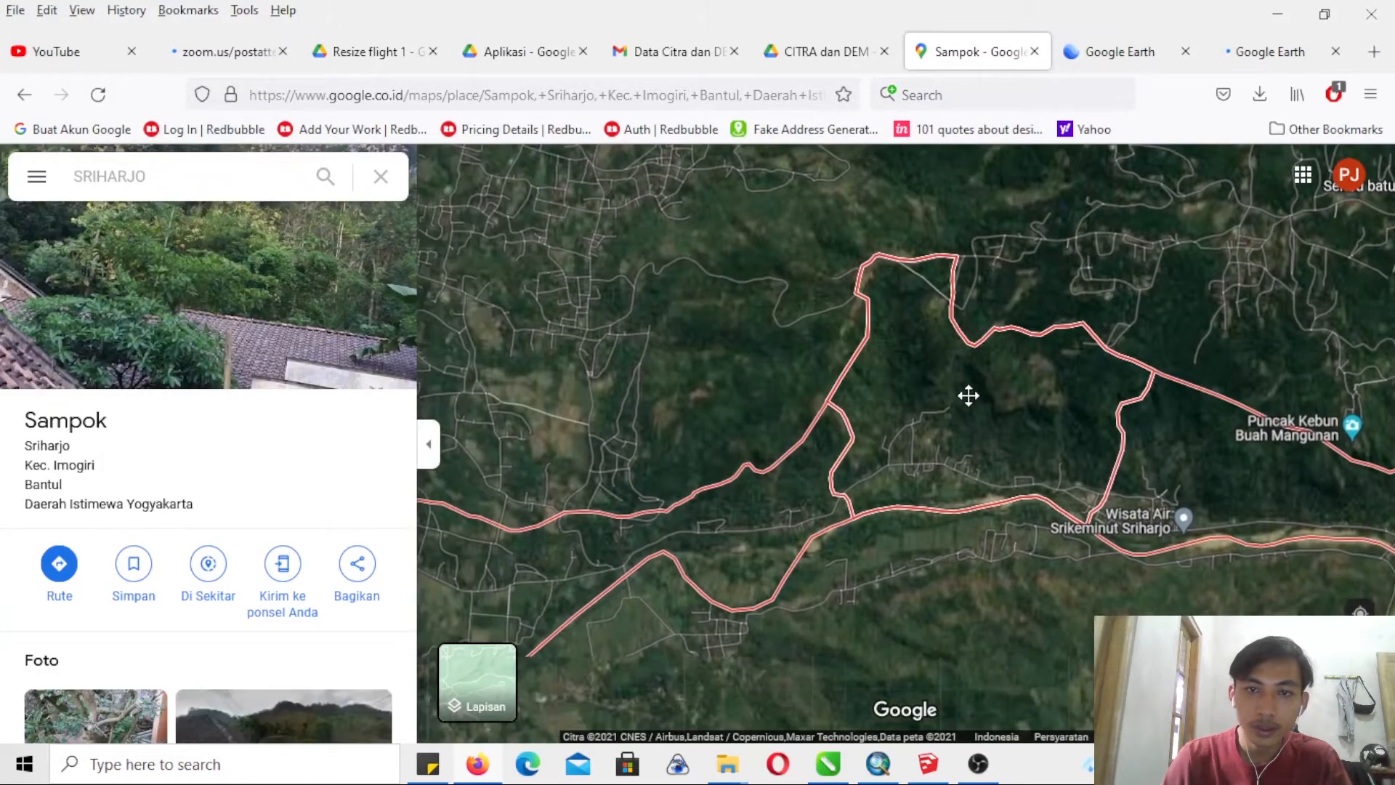
- Open Pengkol hamlet, west of Sampok, on the map and view its location within Sriharjo
left_click(762, 507)
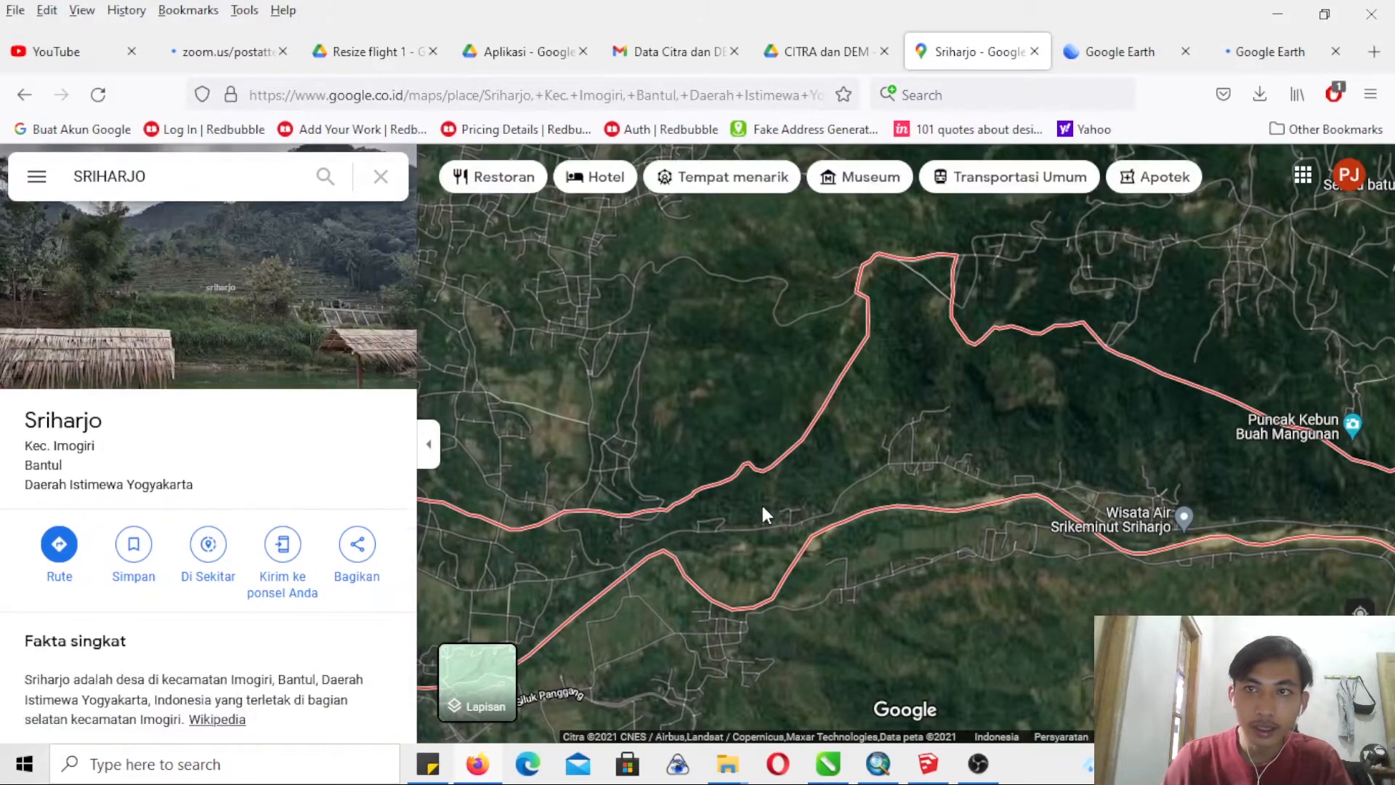
left_click(851, 670)
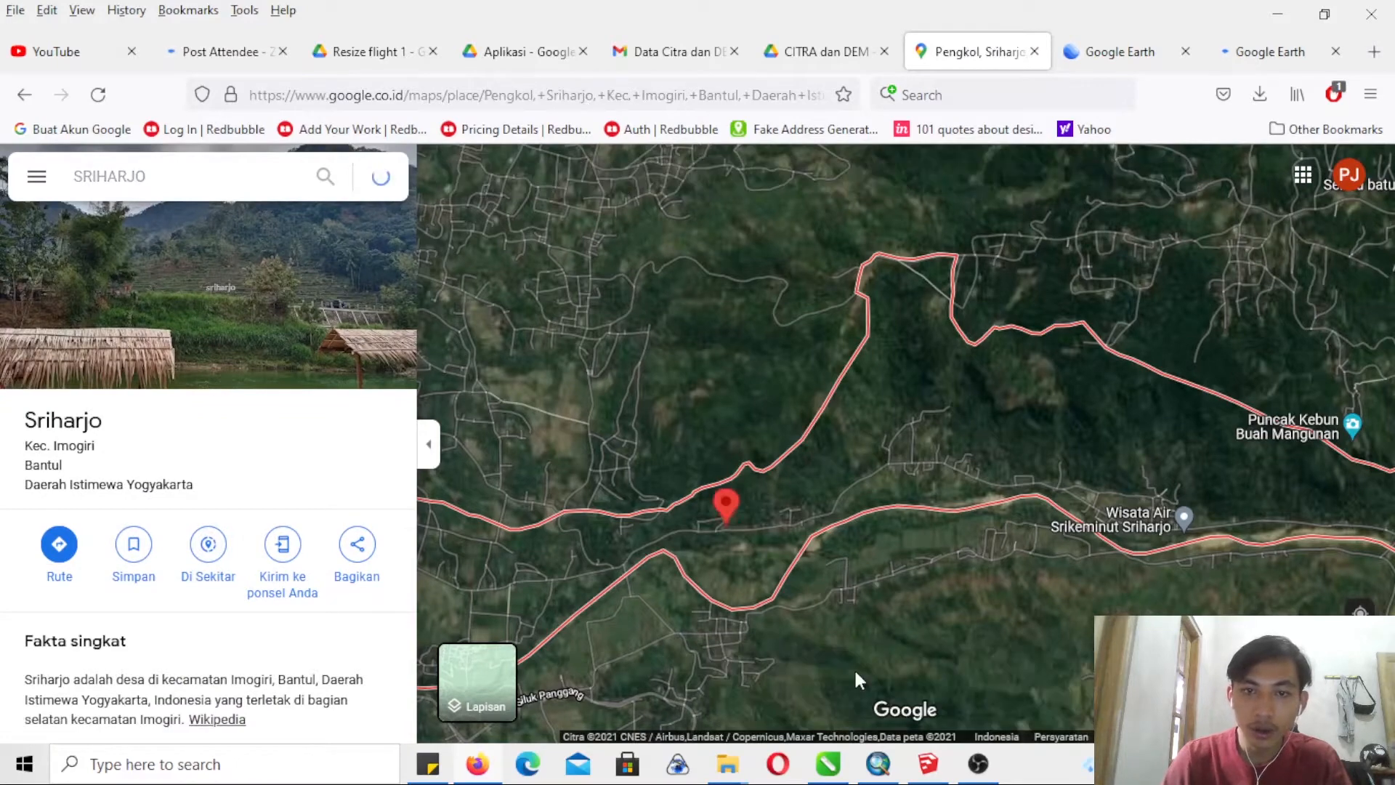
scroll(851, 660, "down", 2)
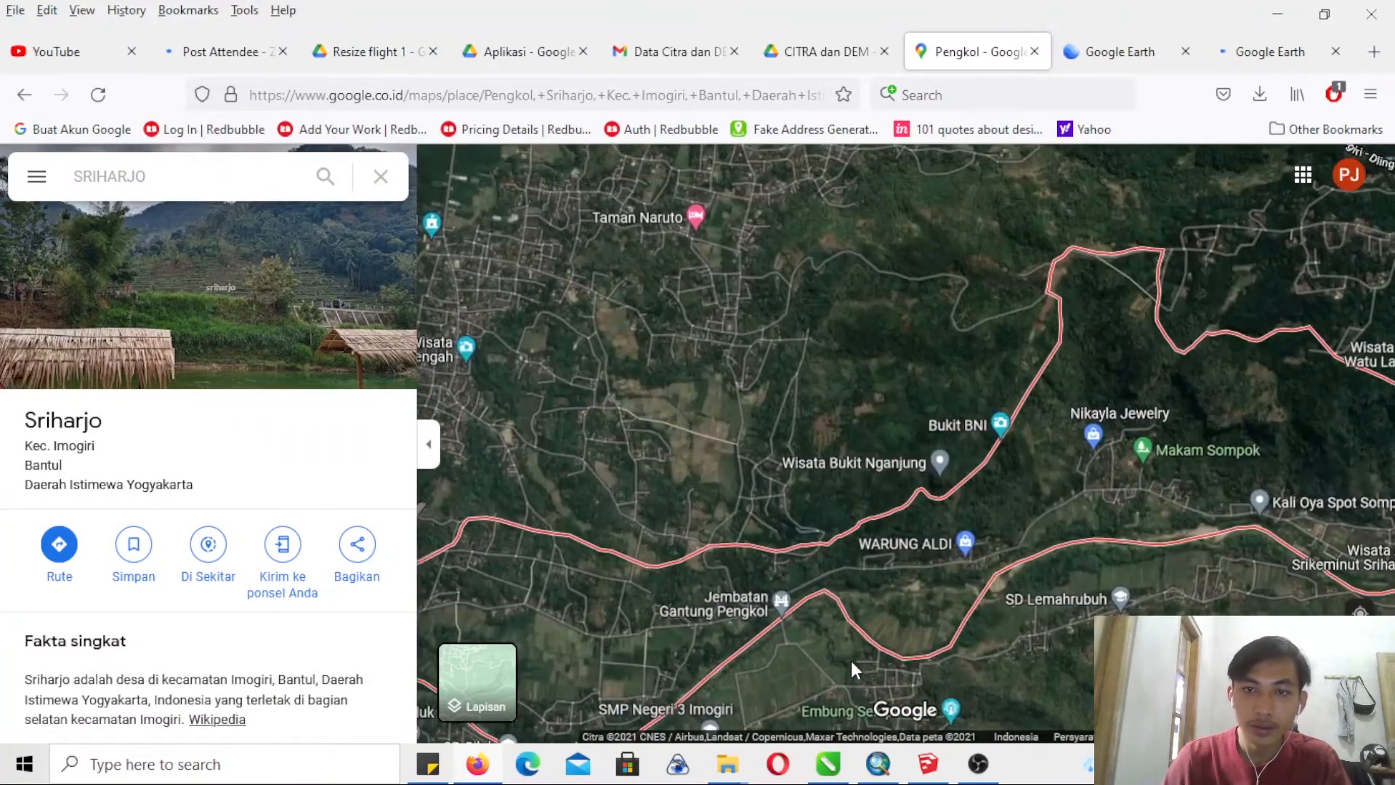
scroll(851, 658, "down", 2)
left_click_drag(865, 650, 896, 435)
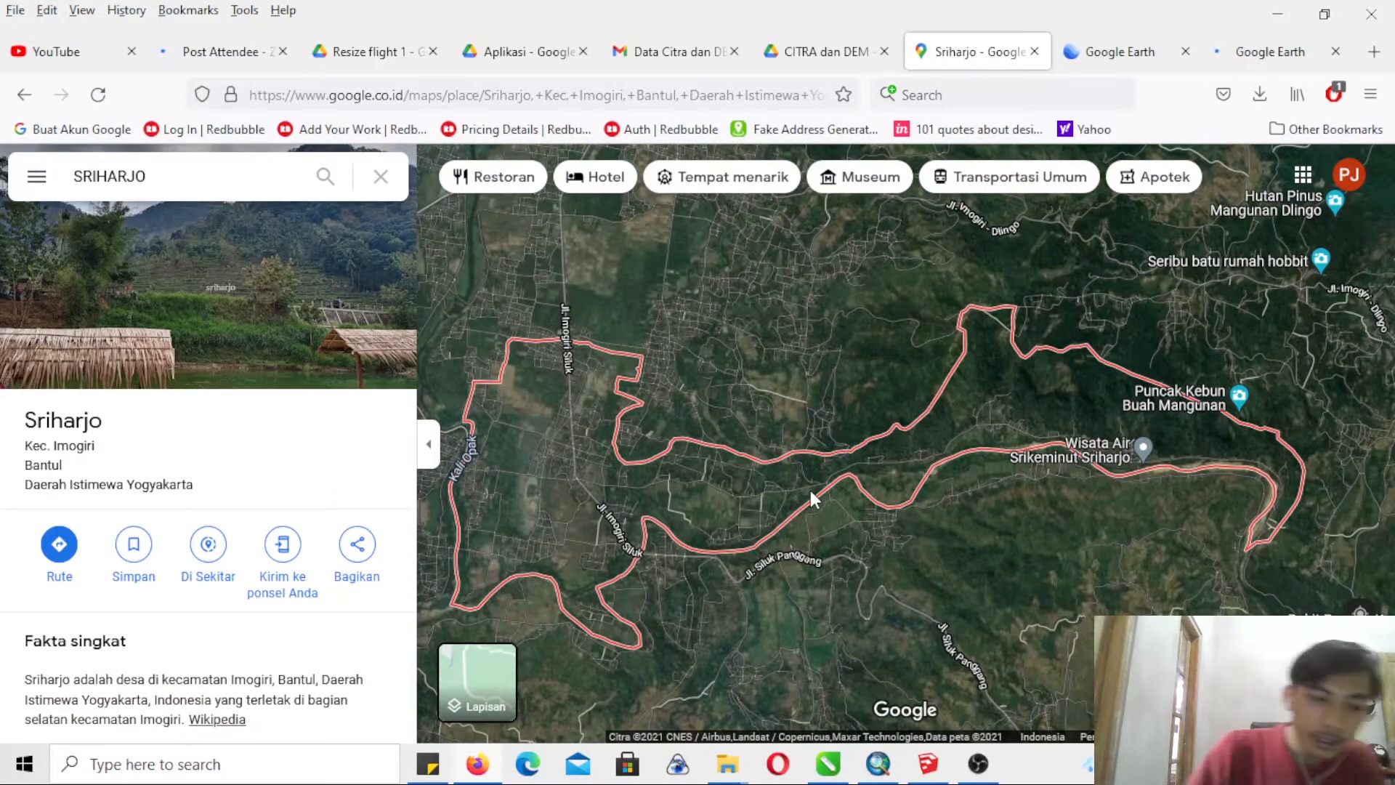
- Check whether Google Earth has loaded, then display the boundary of Ngrancah hamlet on the Sriharjo map
left_click(1151, 62)
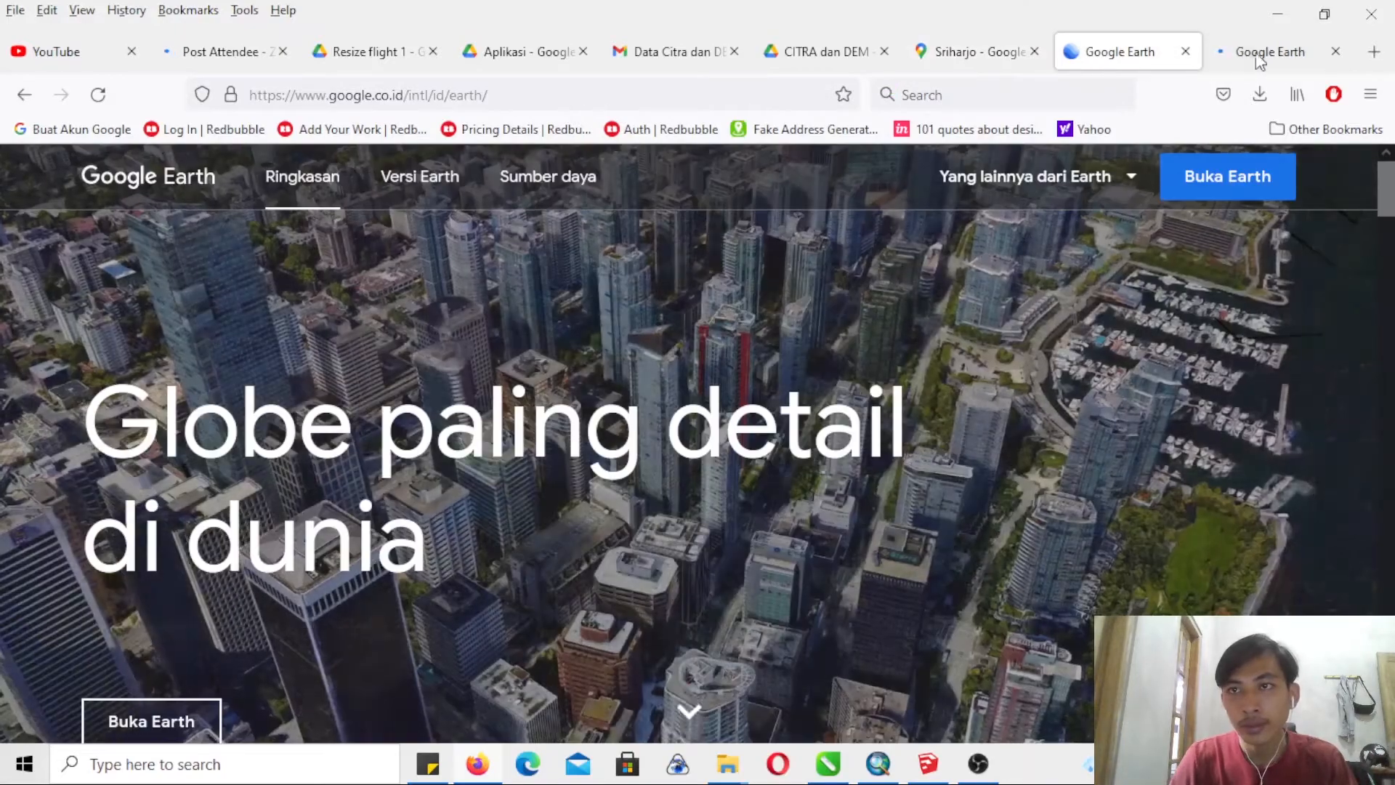
left_click(1258, 51)
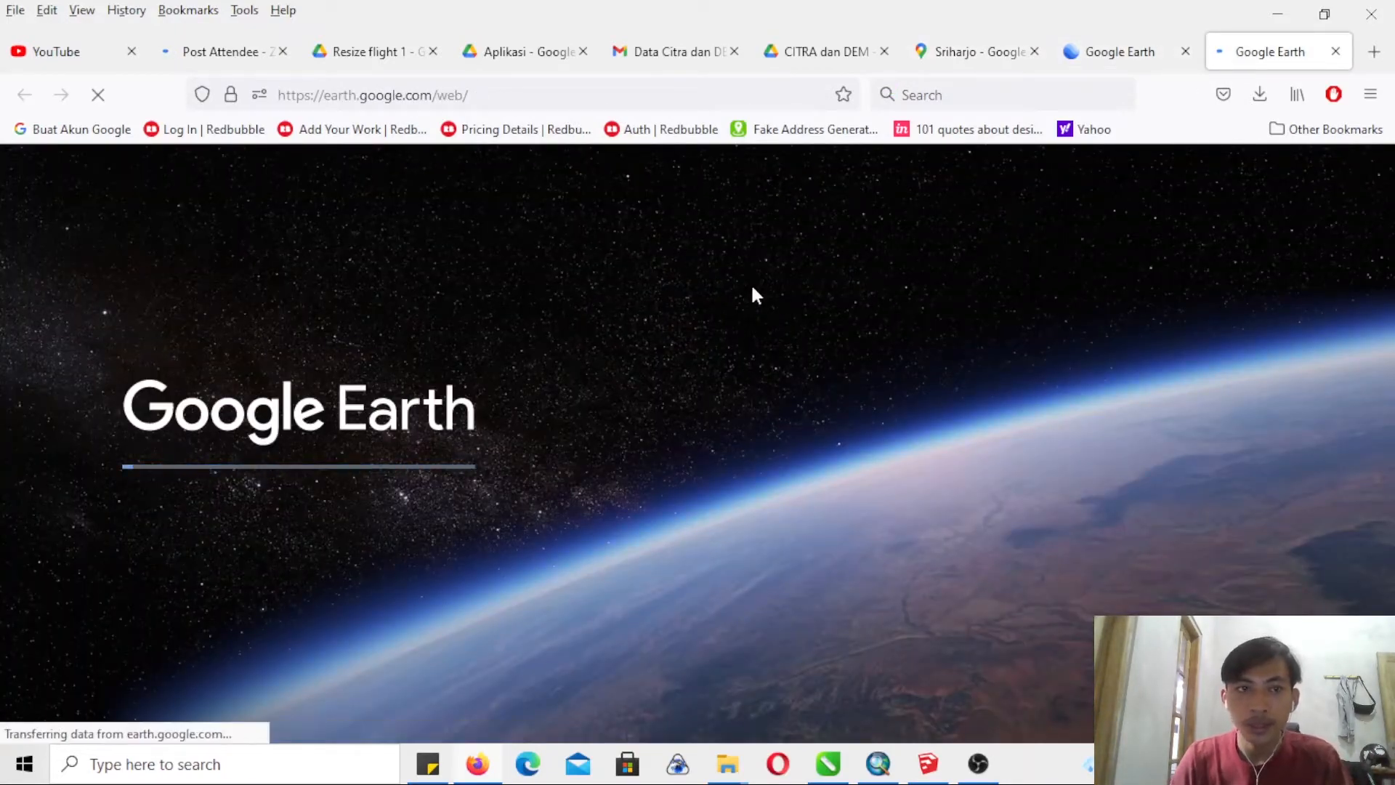
left_click(1137, 57)
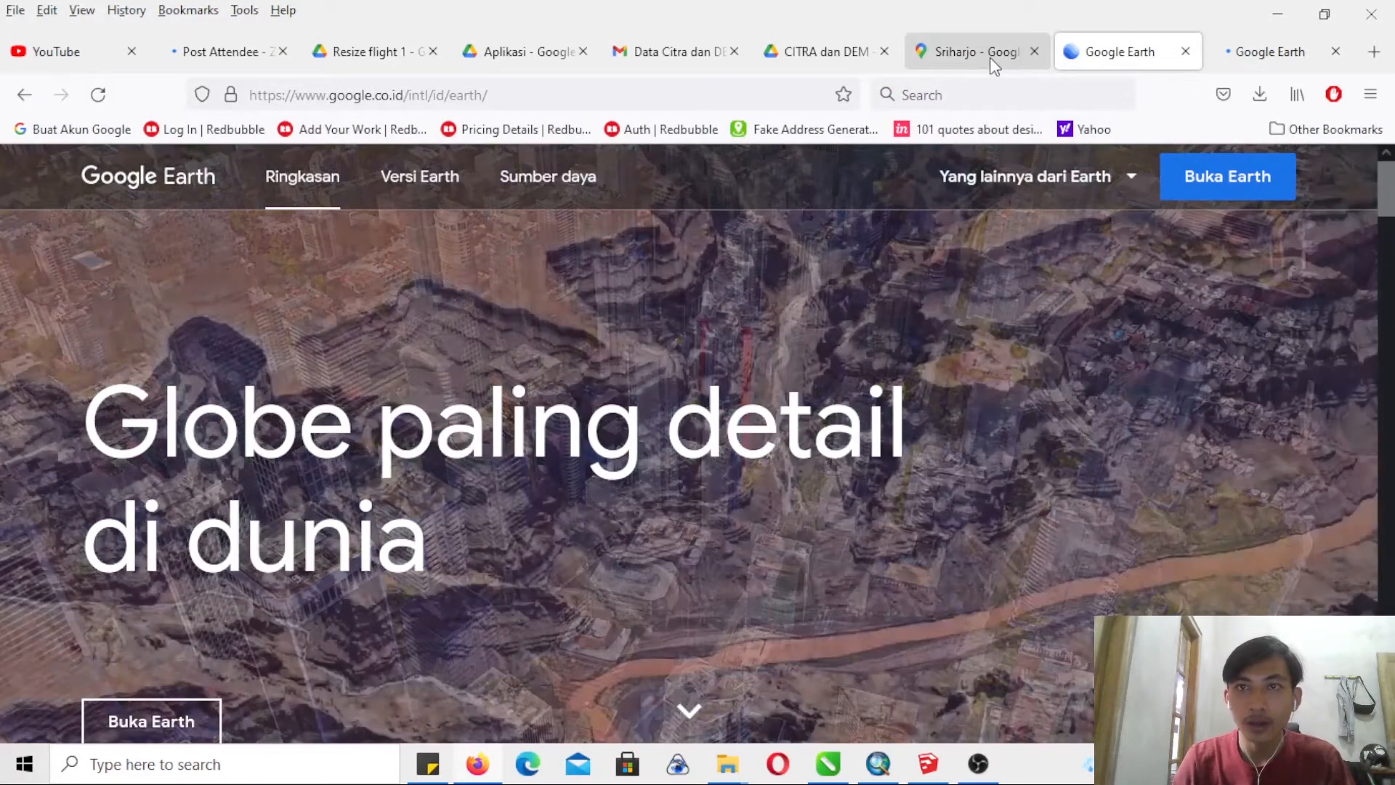
left_click(992, 62)
left_click(677, 510)
left_click(852, 668)
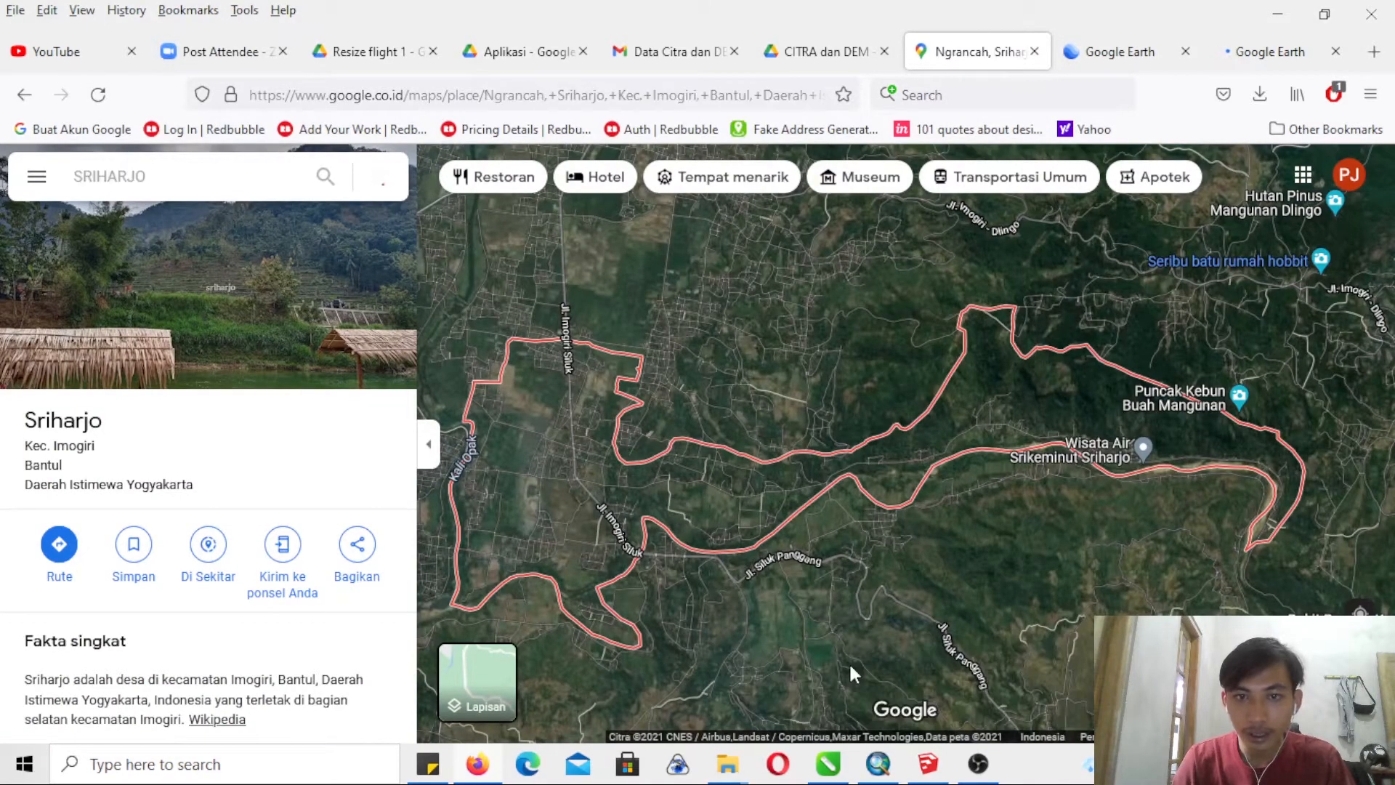
scroll(835, 625, "down", 5)
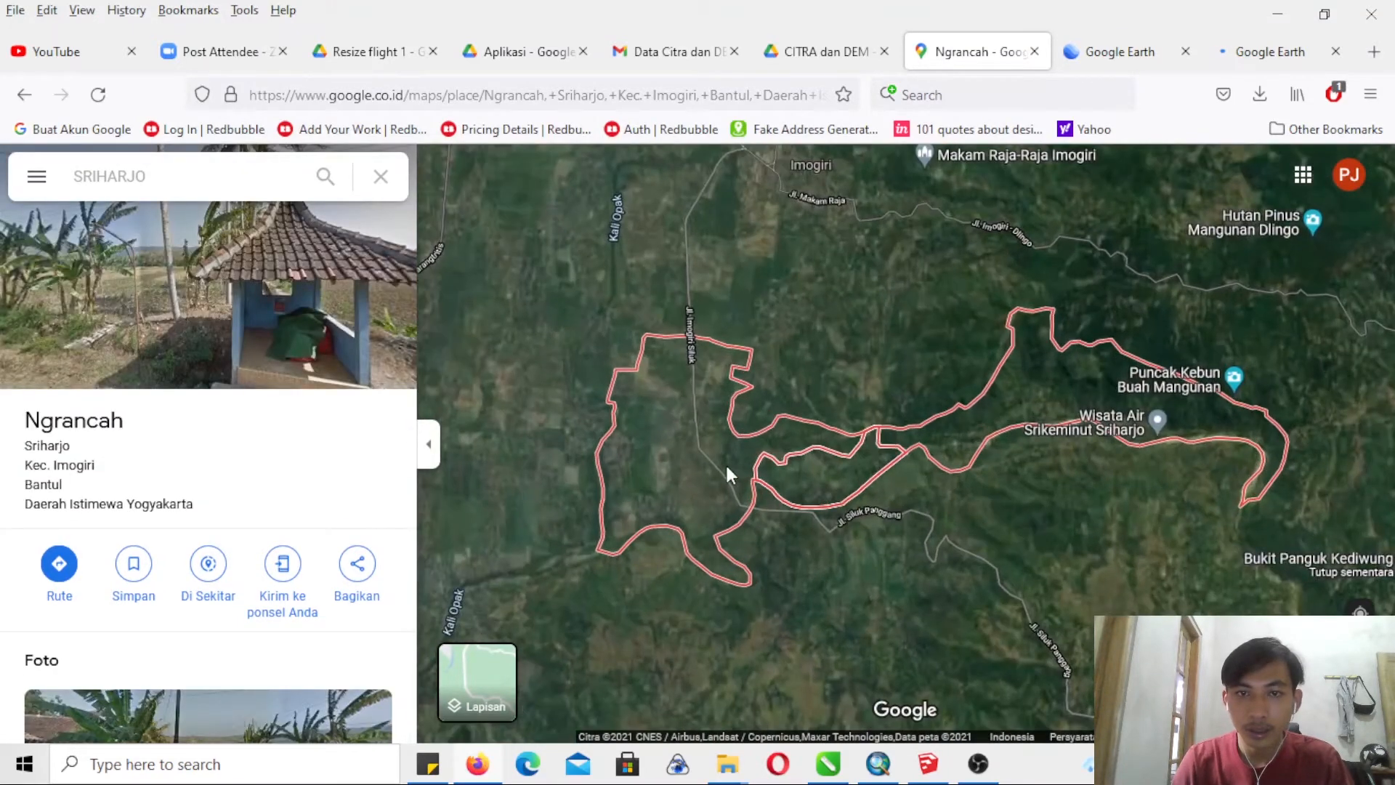
- Display the boundary of Dogongan hamlet beside Jl. Imogiri Siluk, then examine the eastern part of Sriharjo
left_click(726, 468)
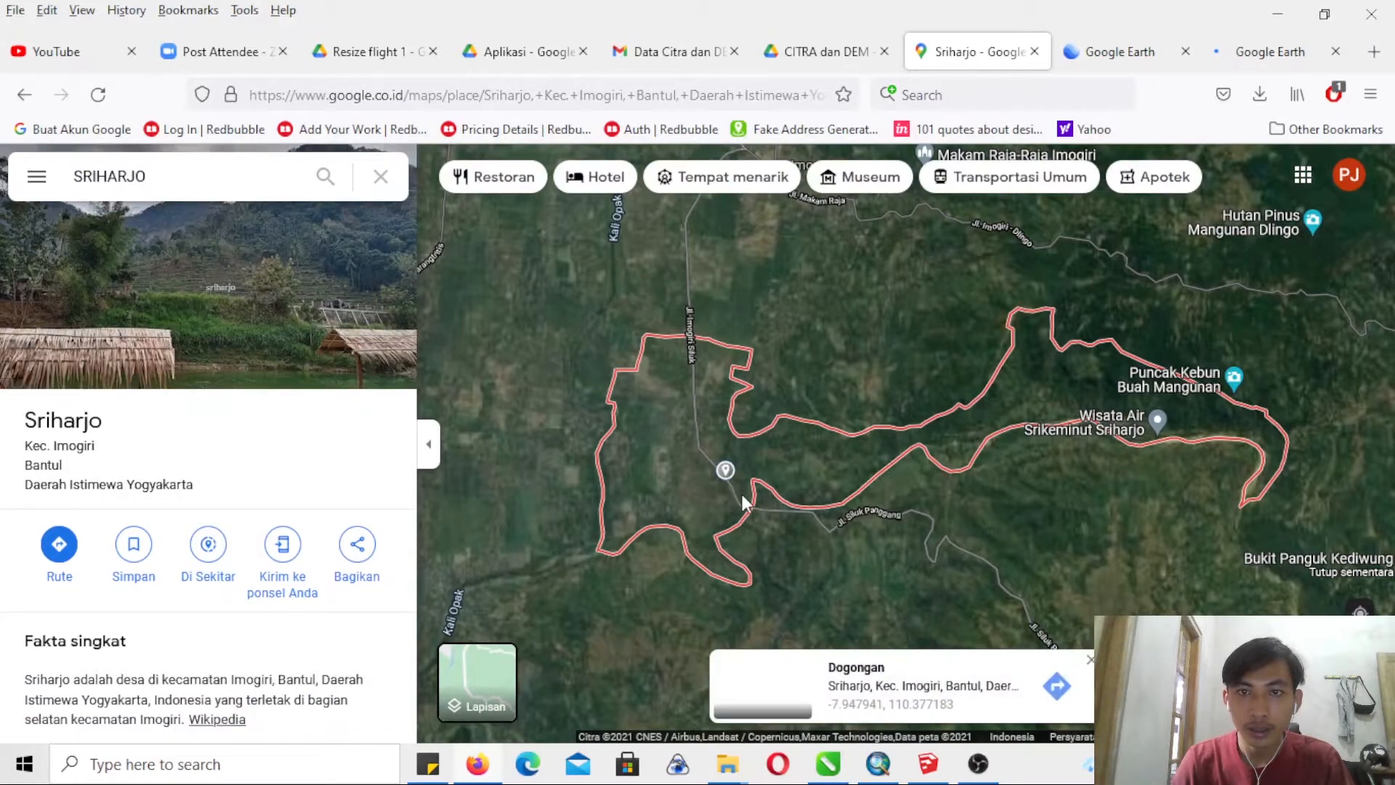
left_click(858, 668)
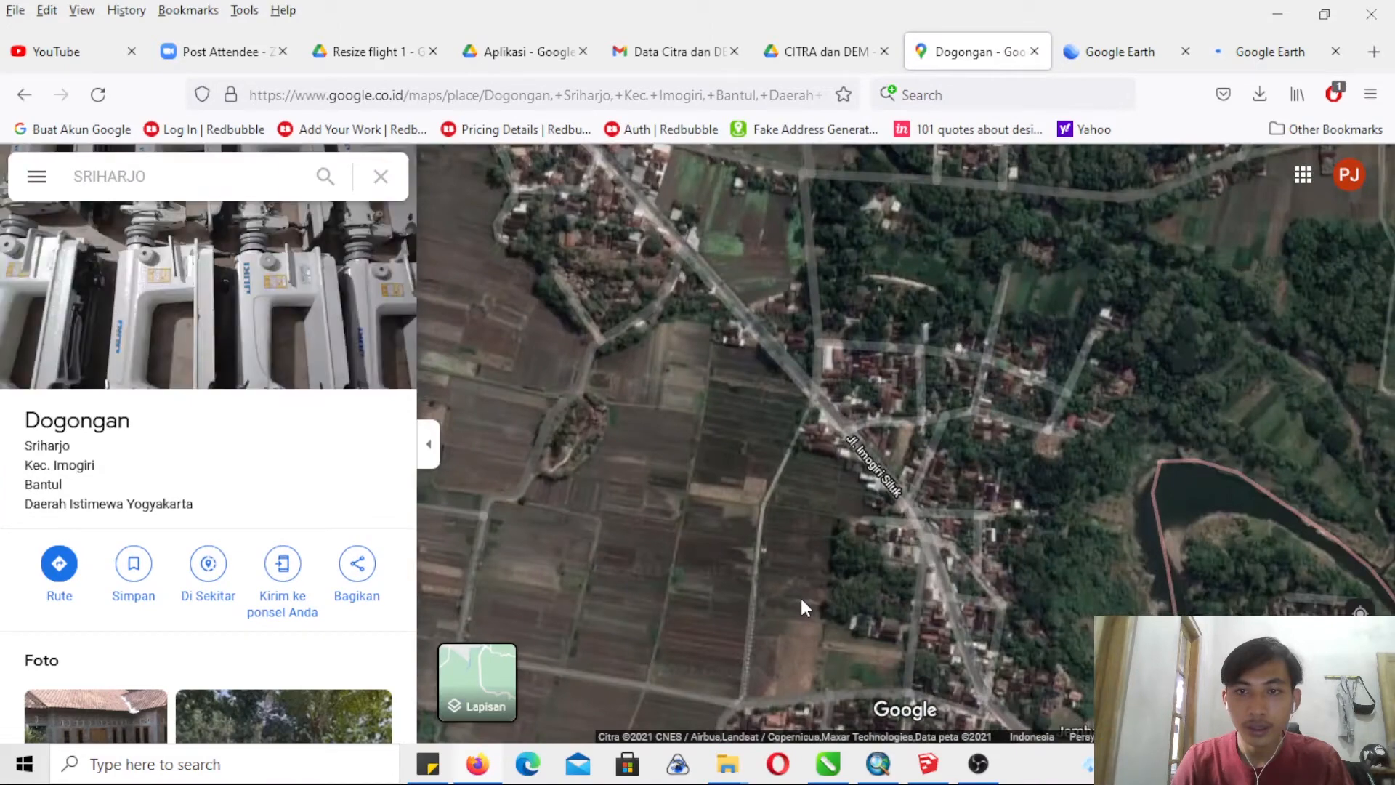
scroll(801, 599, "down", 1)
scroll(876, 480, "up", 1)
scroll(876, 479, "down", 1)
left_click_drag(881, 459, 775, 401)
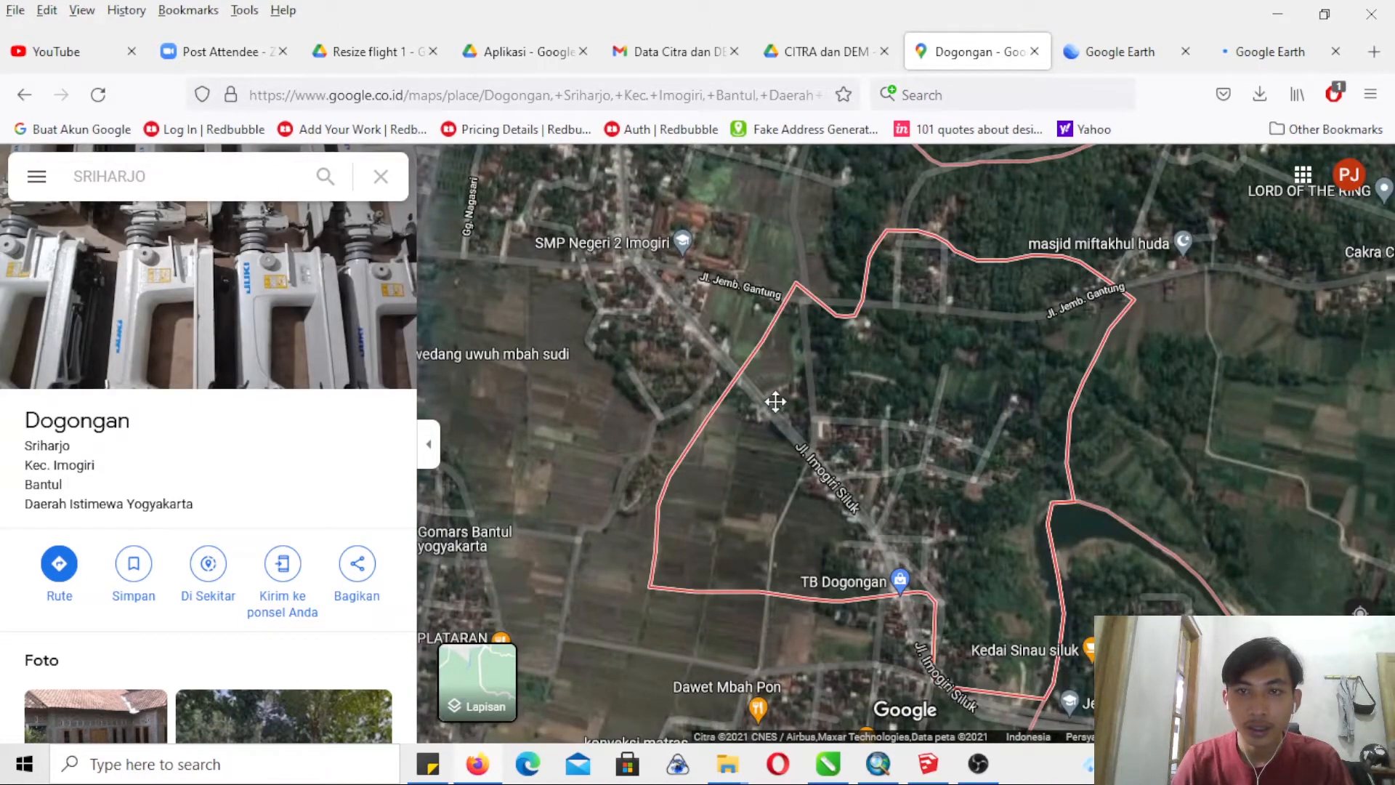
scroll(901, 445, "down", 2)
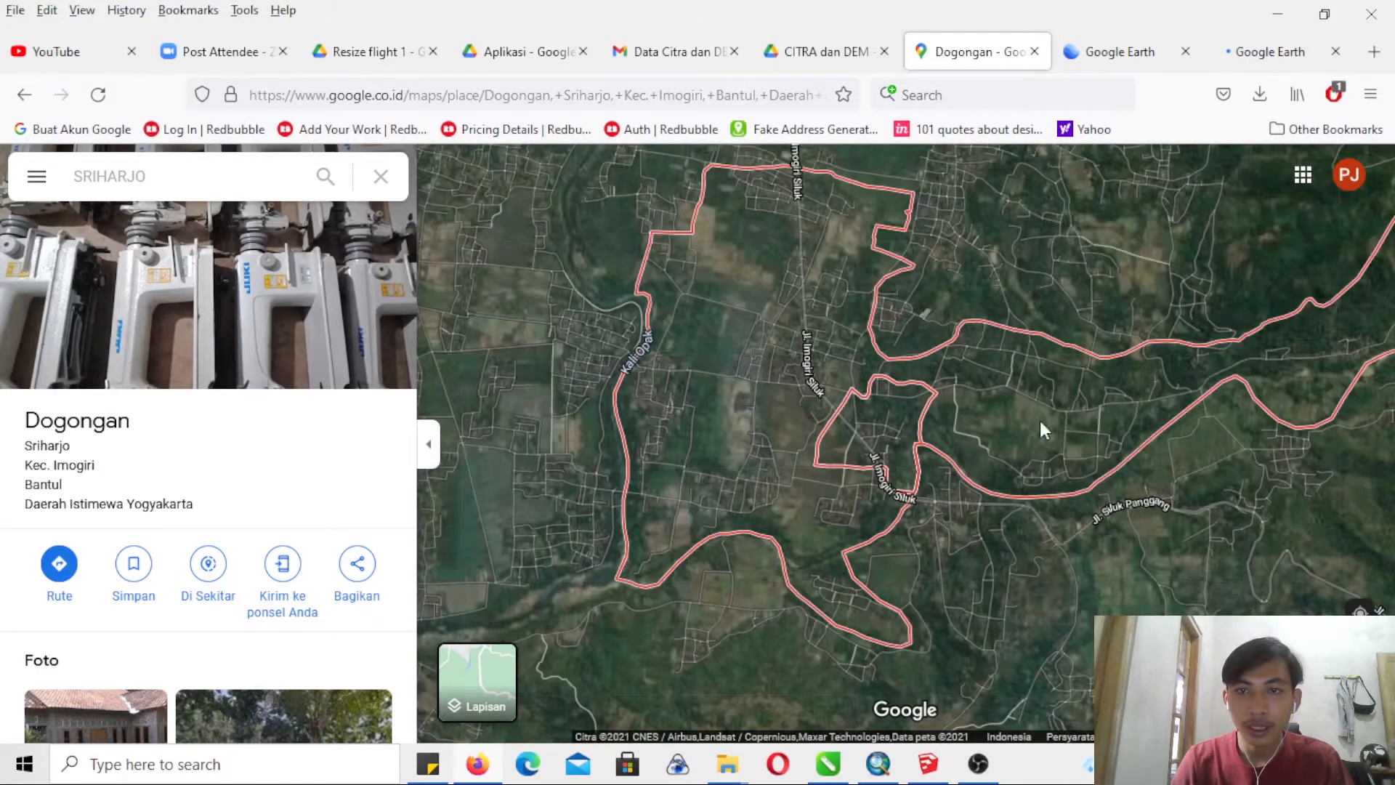
left_click_drag(1044, 429, 507, 514)
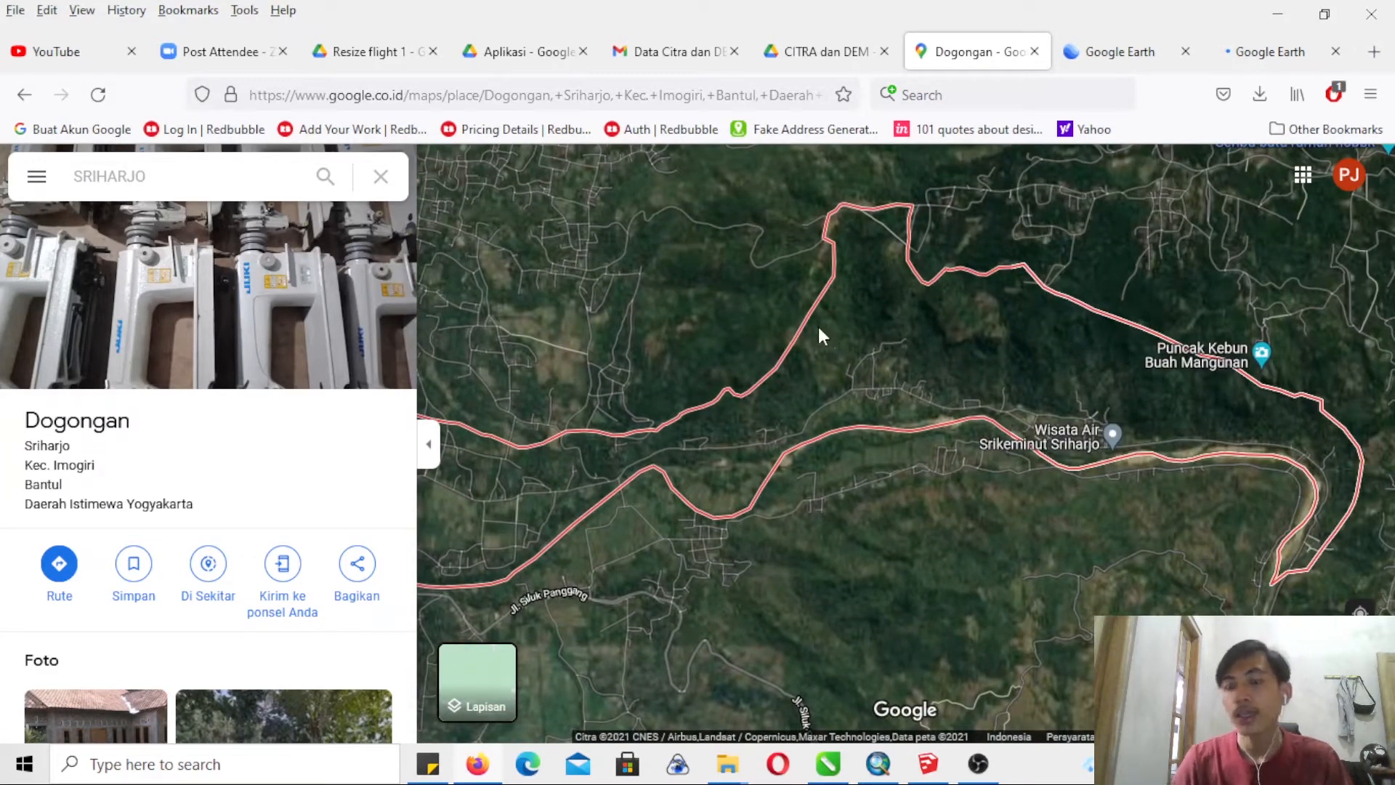
left_click_drag(904, 345, 884, 408)
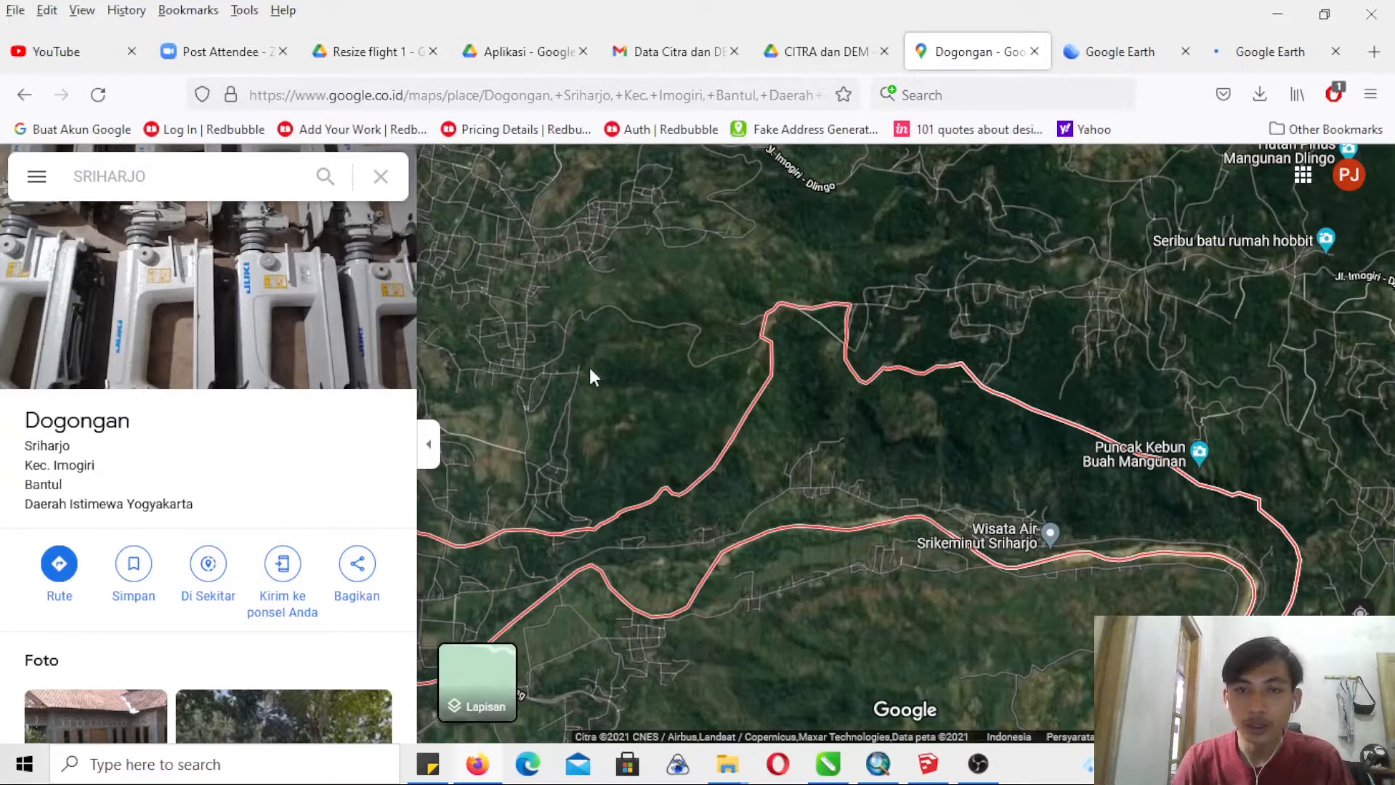
- Check the Google Earth pages again, then switch to the ArcMap project containing the ortho(1).tif image
left_click(1273, 52)
left_click(1122, 56)
left_click(976, 60)
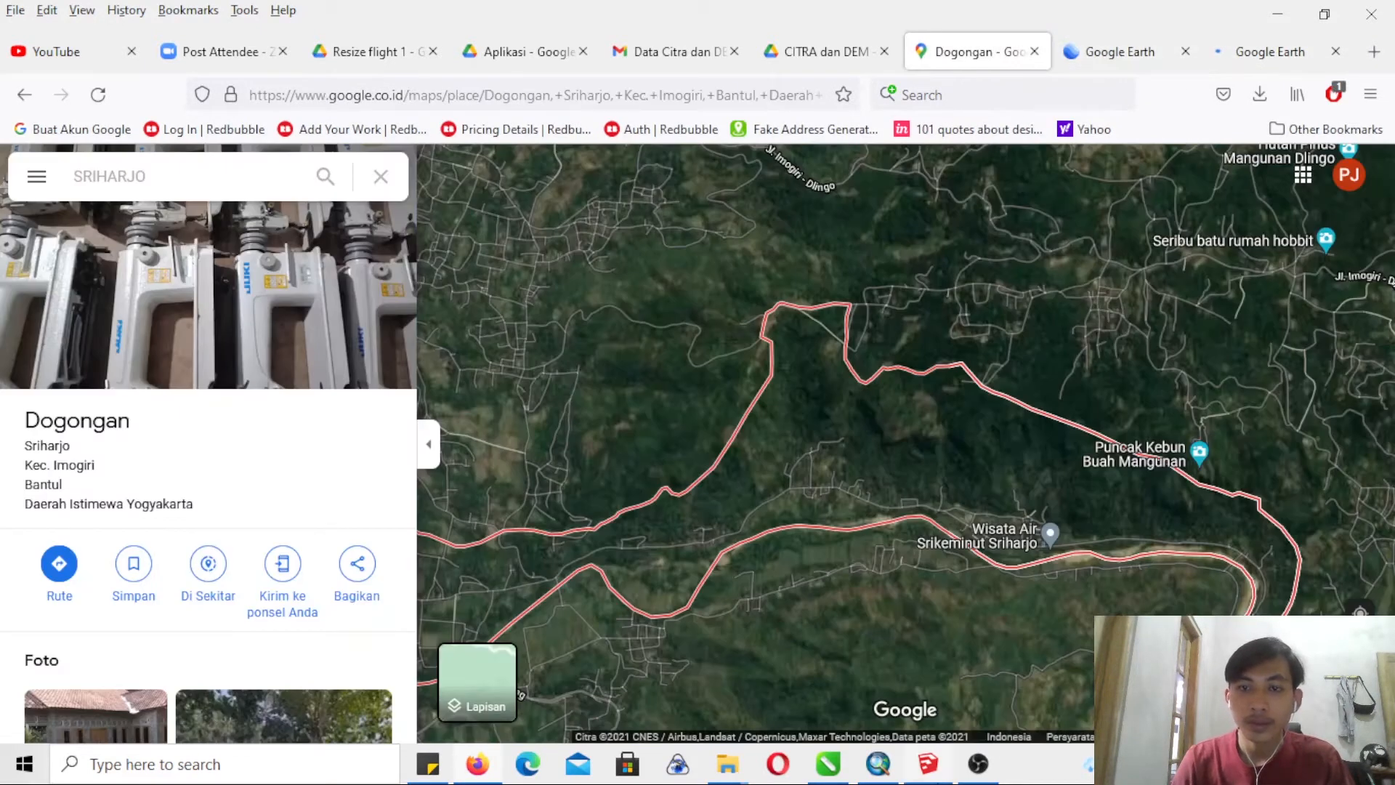
mouse_move(878, 763)
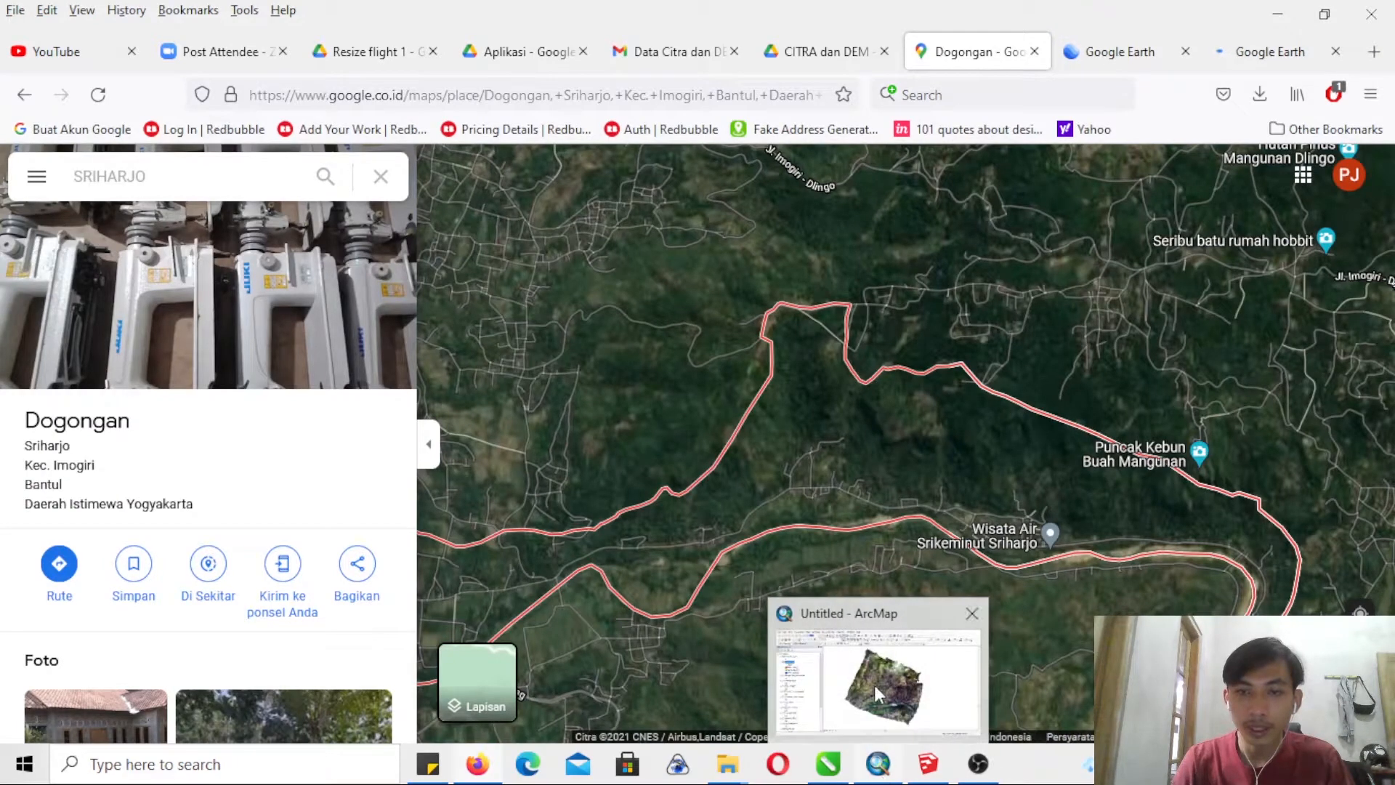
left_click(873, 681)
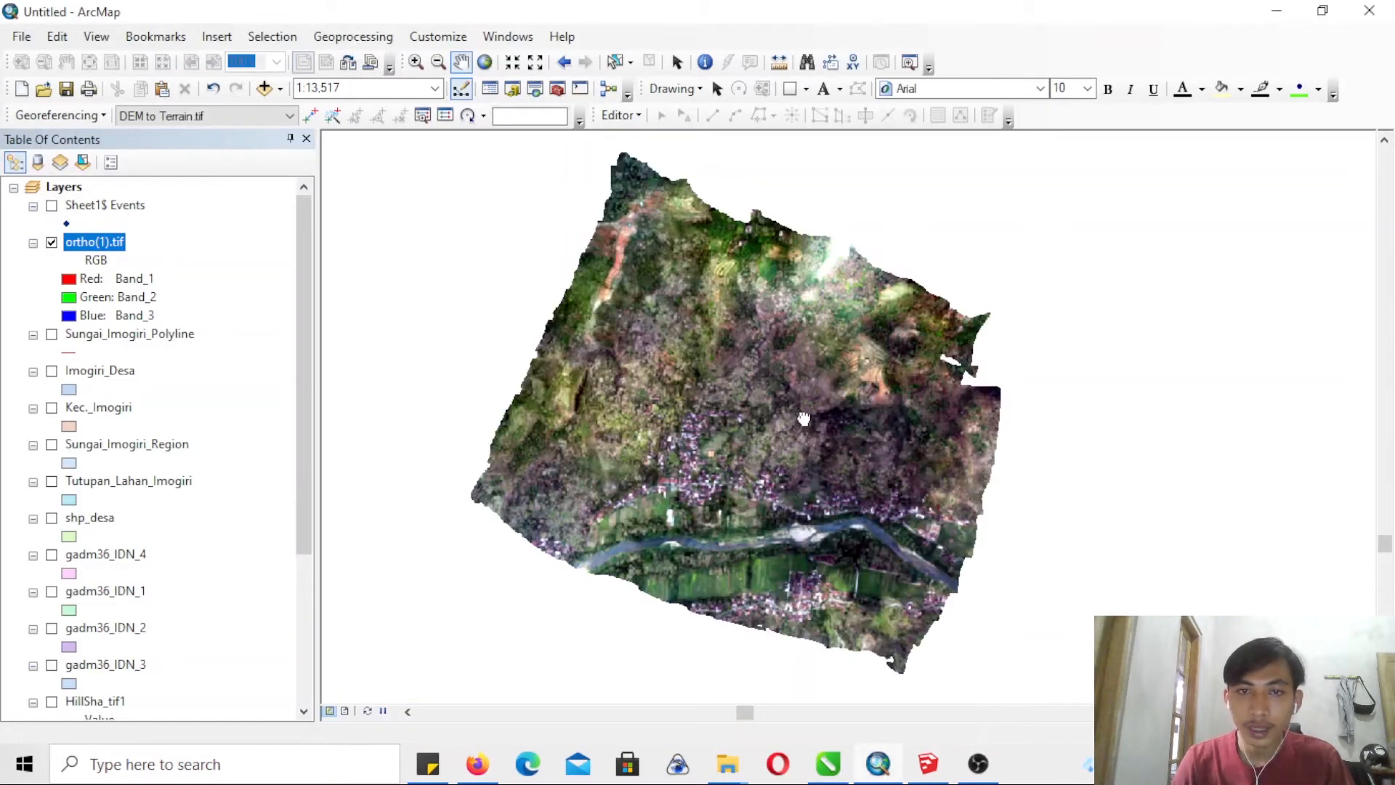
- Turn on the Sungai_Imogiri_Polyline and shp_desa layers to compare them with the extent of the ortho(1).tif image
left_click(51, 335)
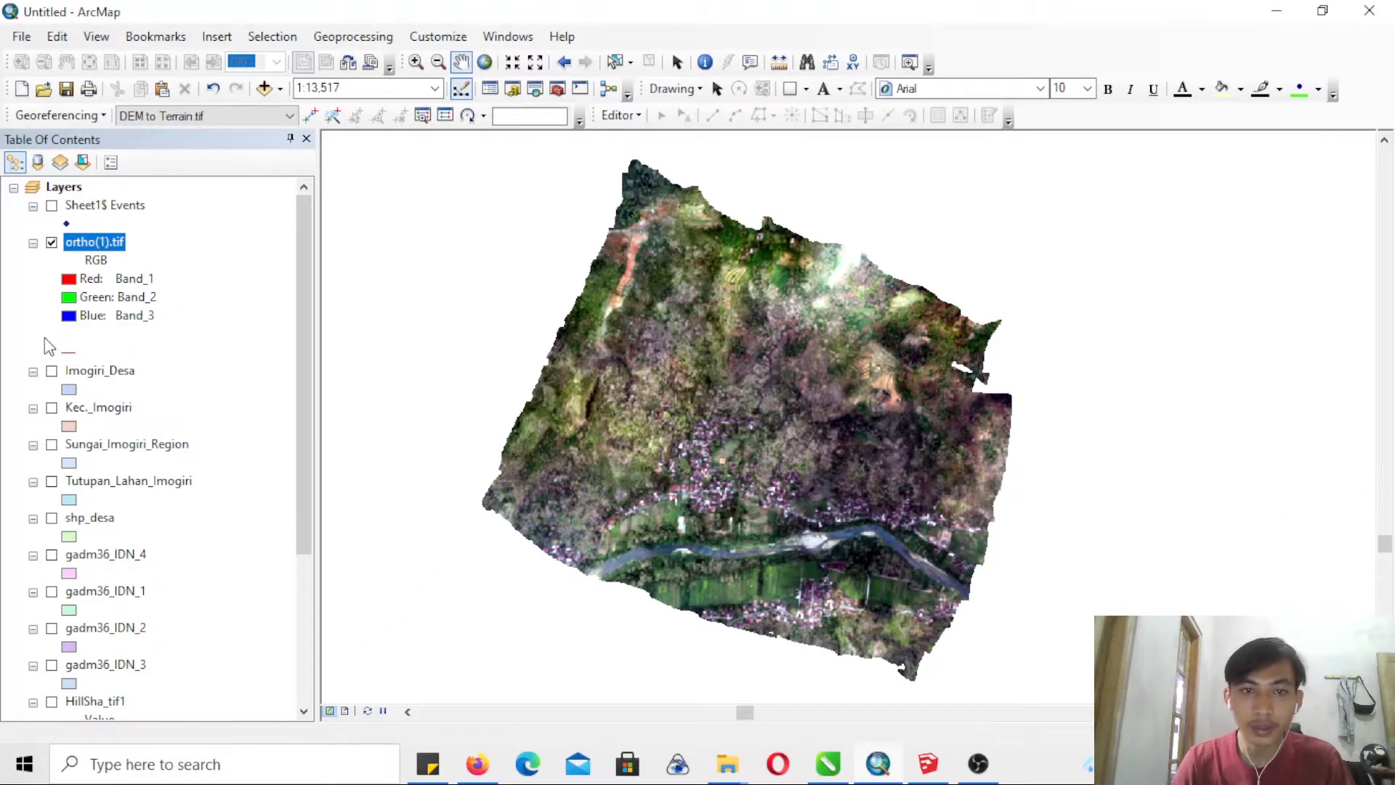
left_click_drag(298, 359, 299, 284)
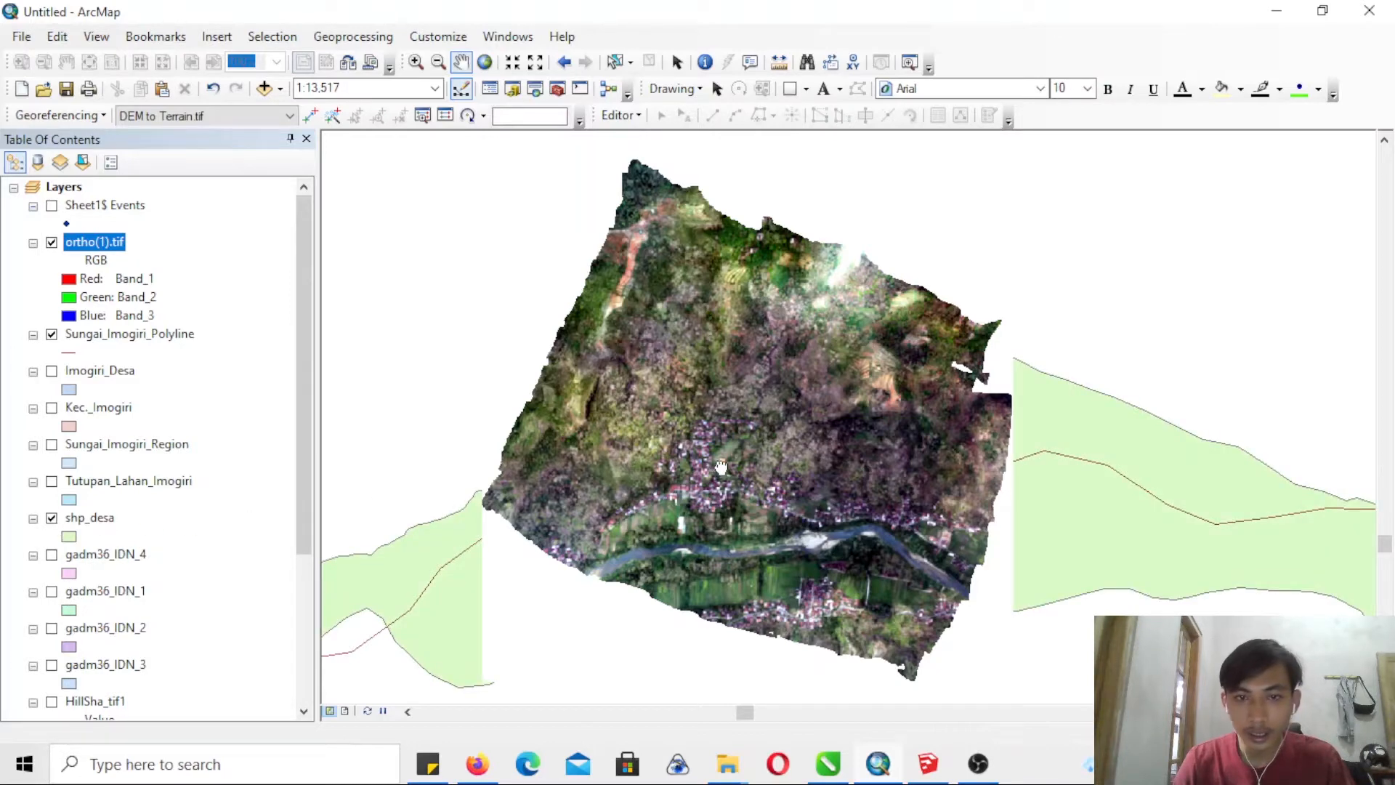
left_click_drag(721, 467, 735, 416)
left_click_drag(868, 443, 865, 456)
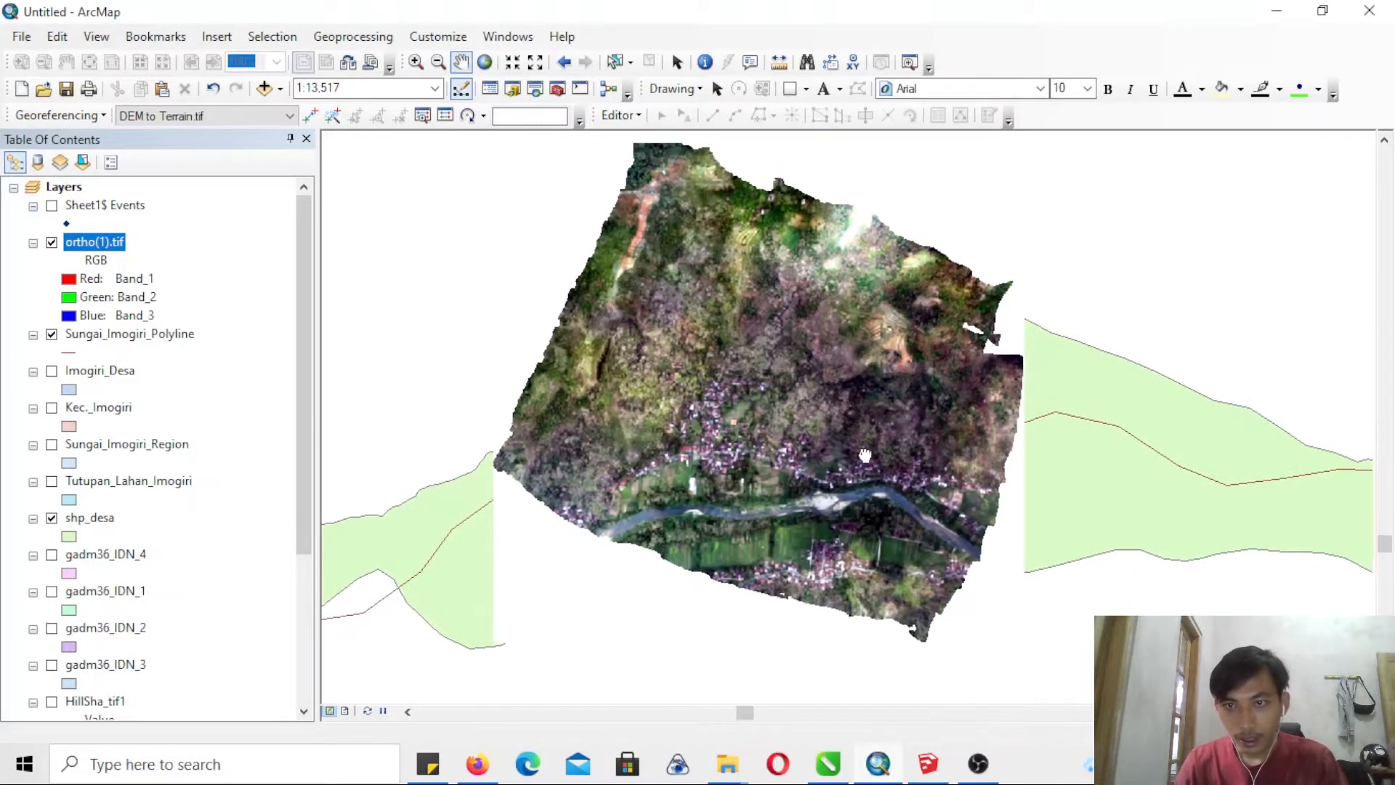
mouse_move(966, 453)
left_mouse_down()
mouse_move(935, 453)
mouse_move(974, 420)
mouse_move(962, 440)
left_mouse_up()
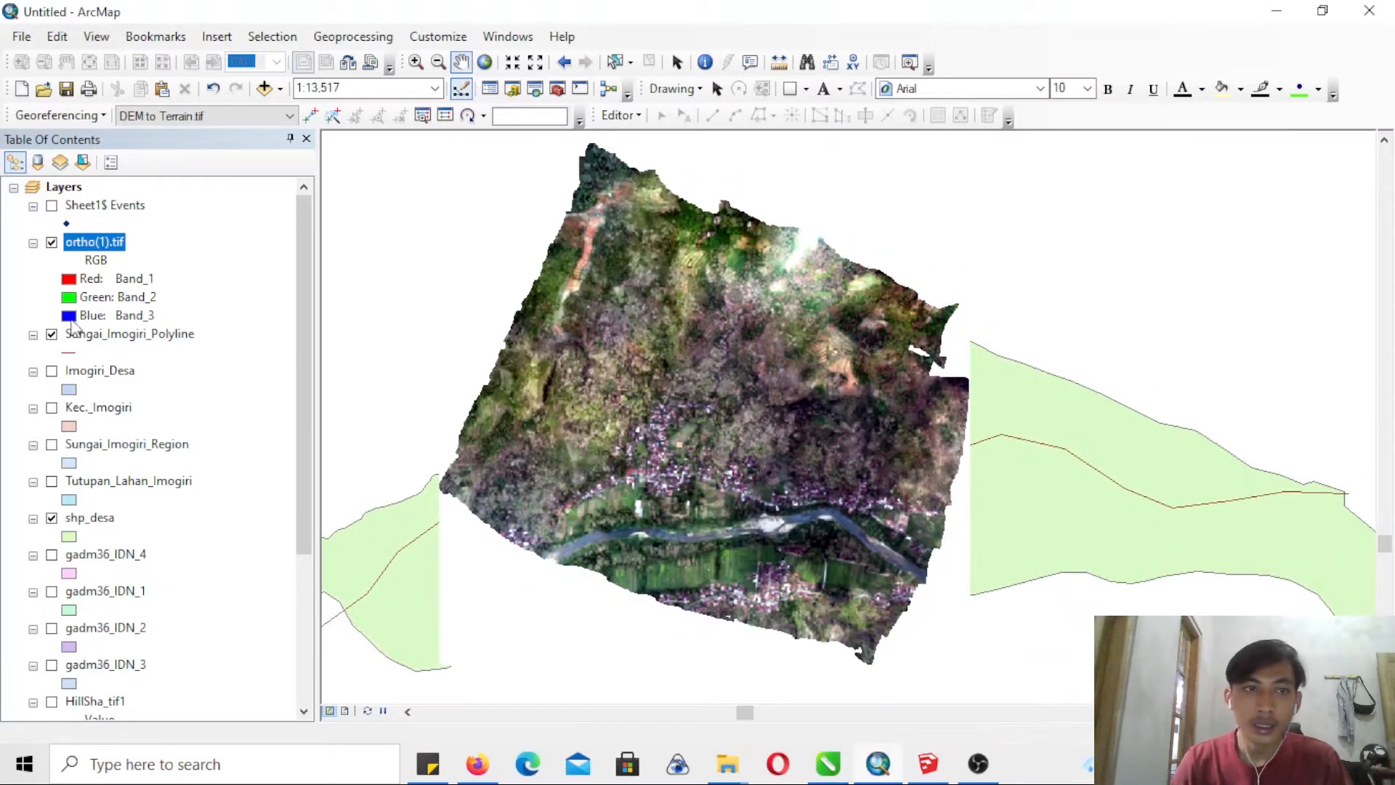
- Hide and redisplay the ortho(1).tif layer to compare its coverage with the shp_desa boundary and the river line
left_click(52, 243)
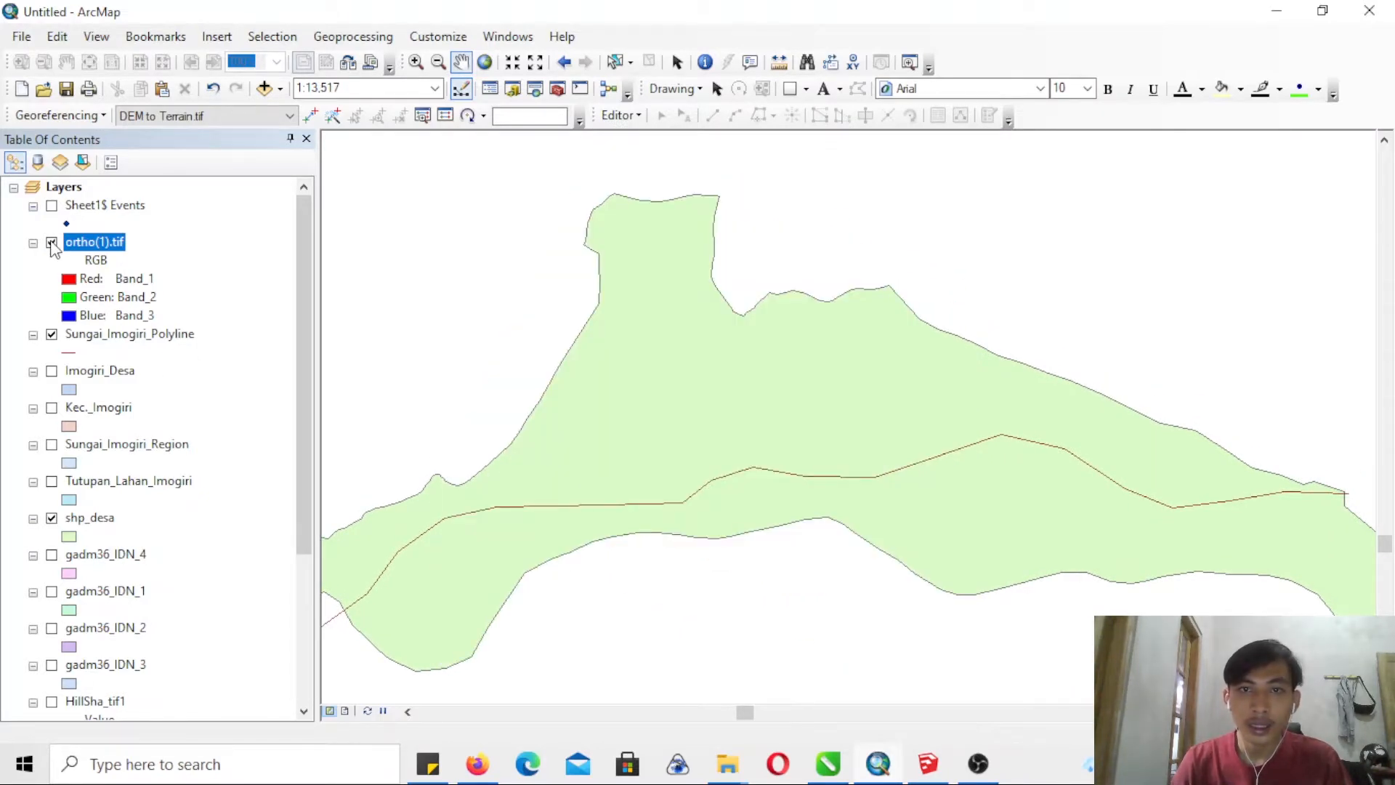
left_click(52, 243)
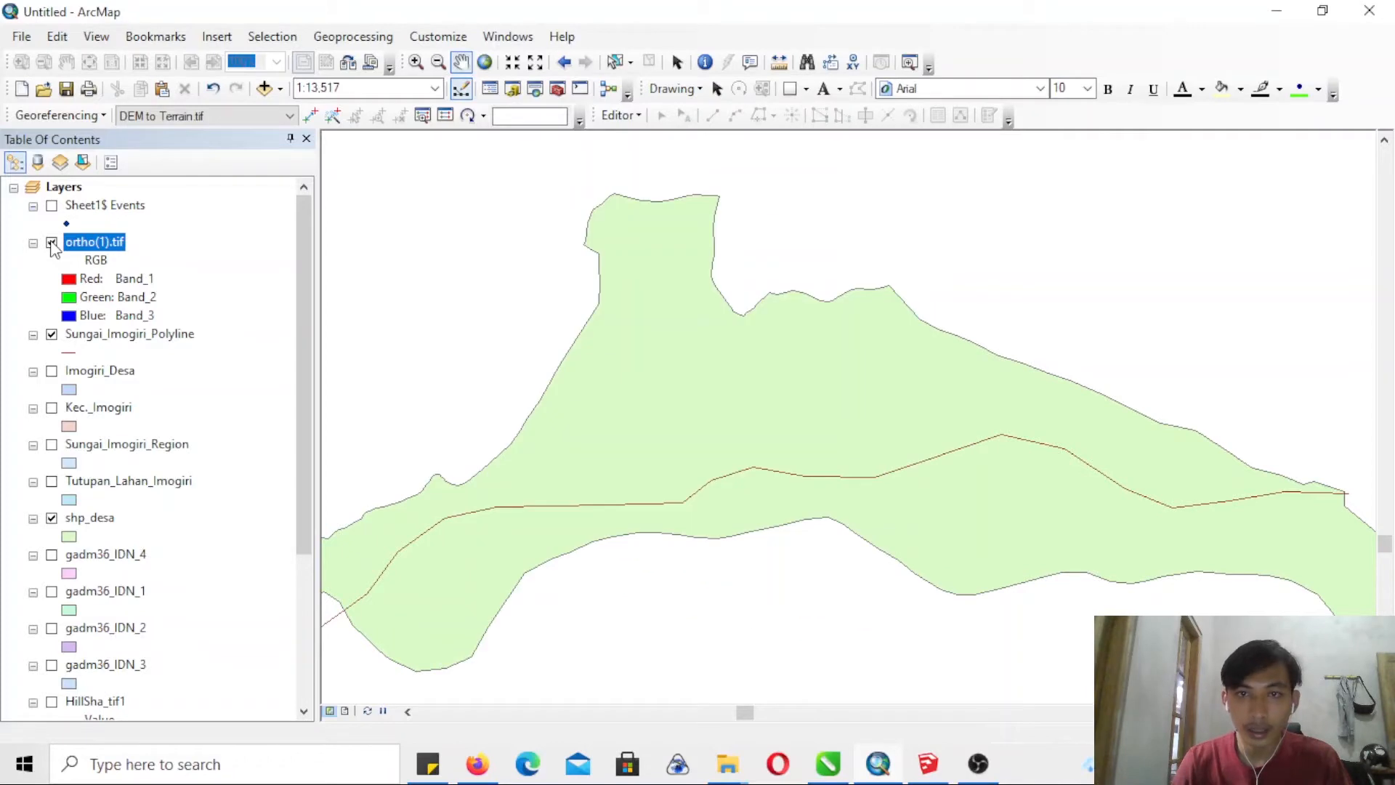
left_click(52, 243)
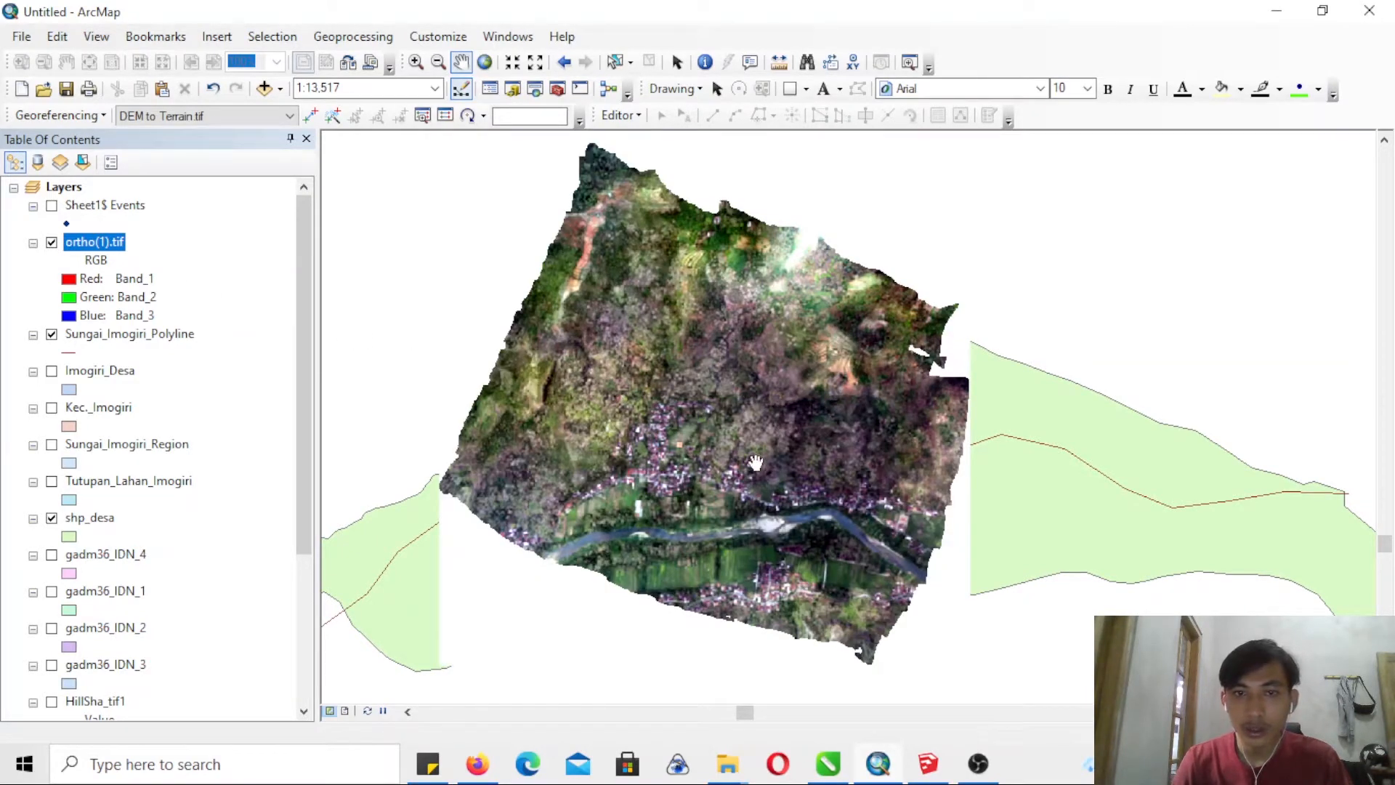
left_click_drag(721, 455, 710, 473)
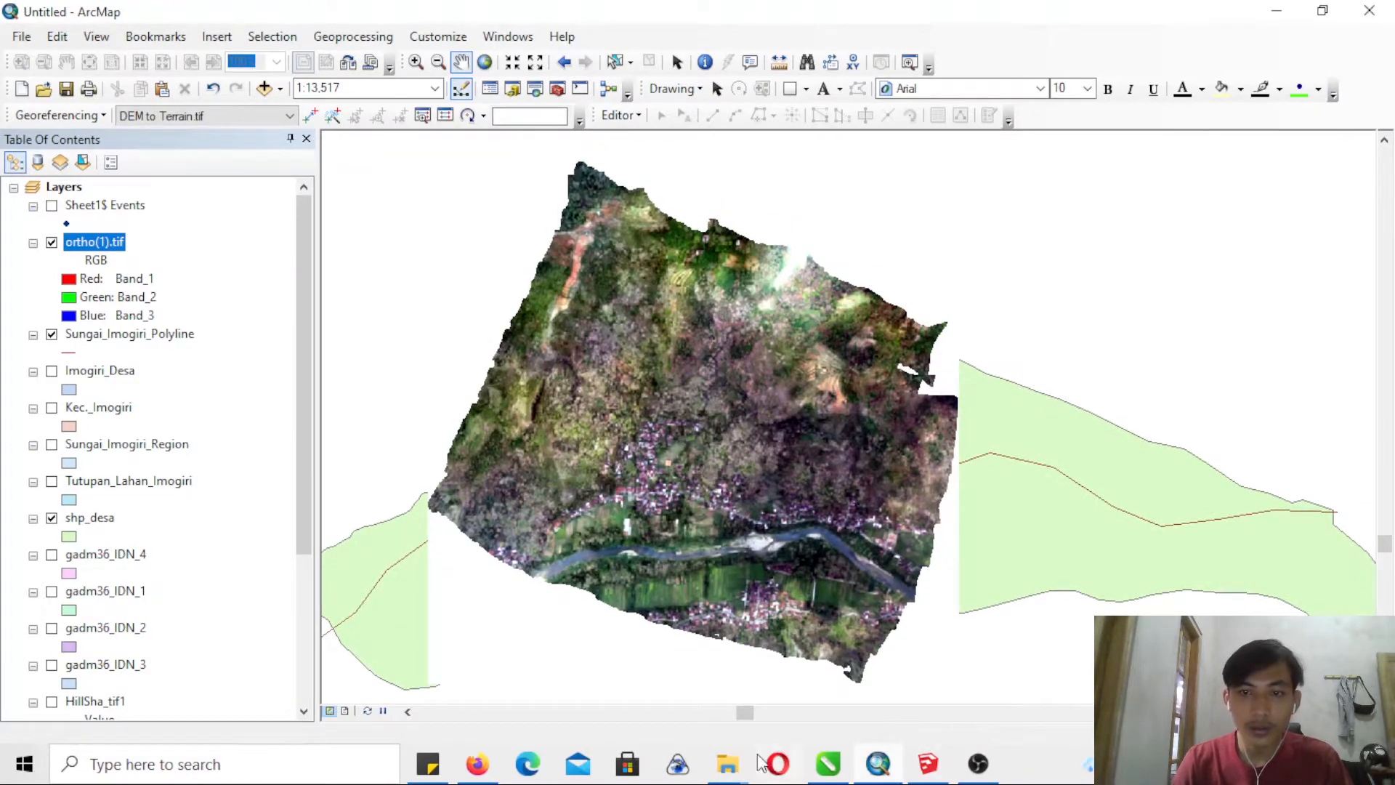
- Switch to Google Earth in the browser and examine the satellite imagery around Sleman
left_click(476, 772)
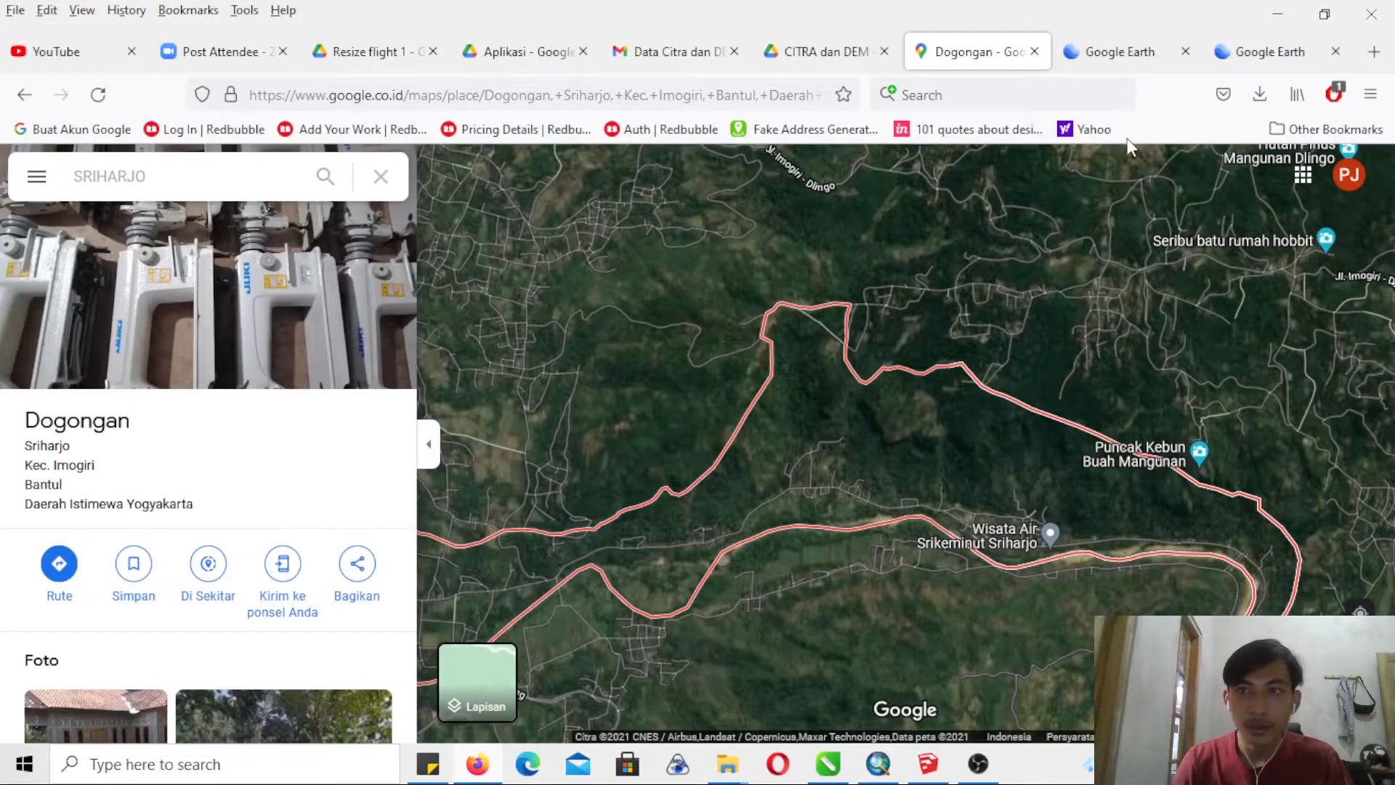
left_click(1259, 64)
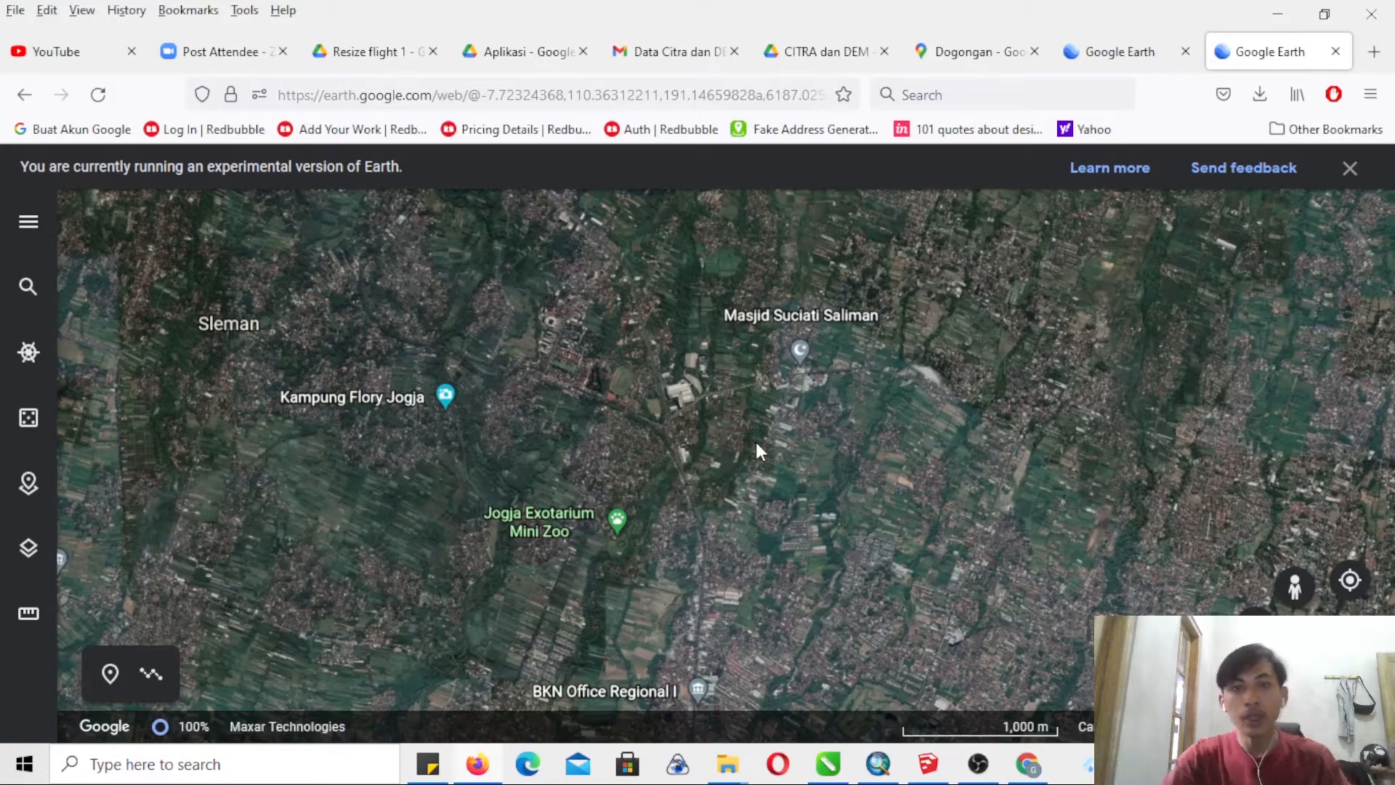
left_click_drag(755, 442, 601, 452)
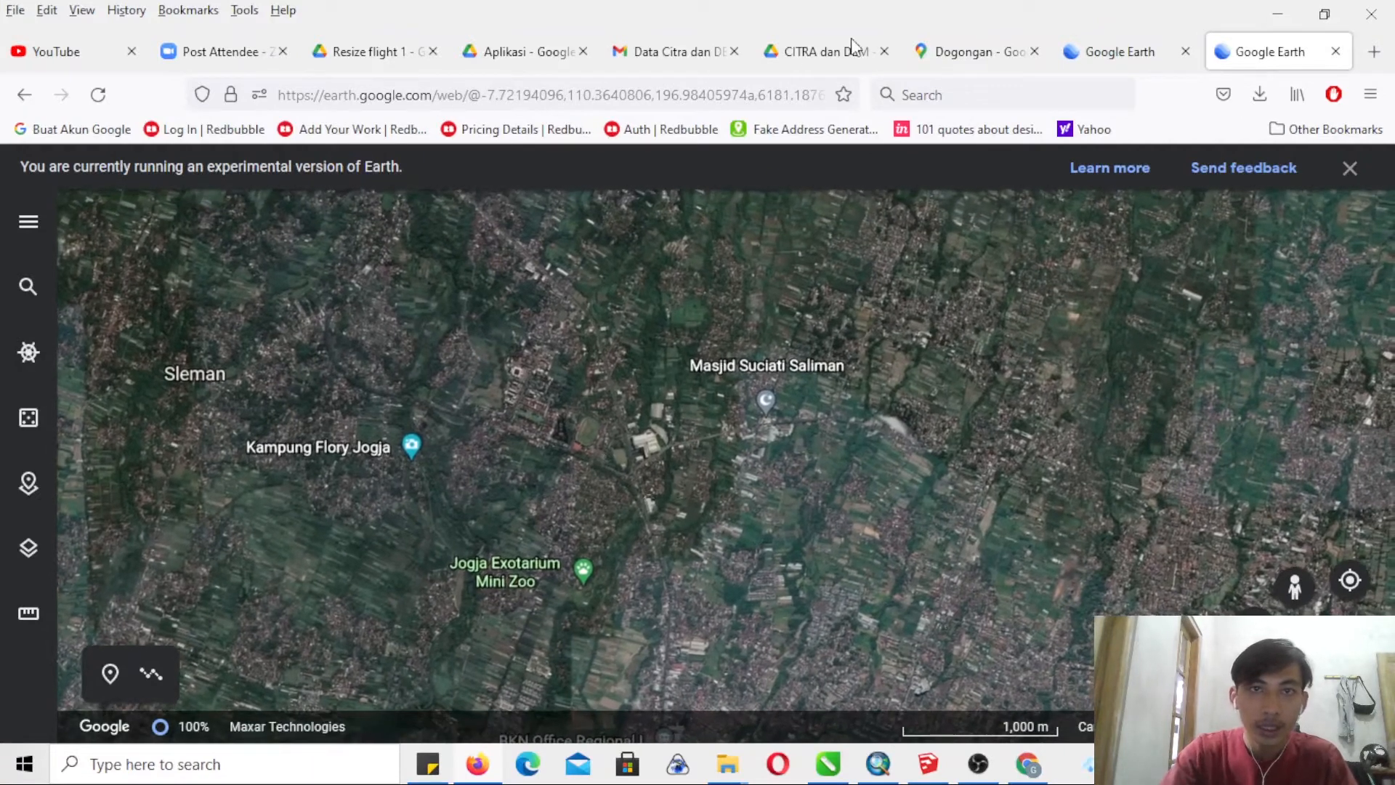
- Return to the Google Maps page of Sriharjo and display the boundary of Sampok hamlet
left_click(985, 65)
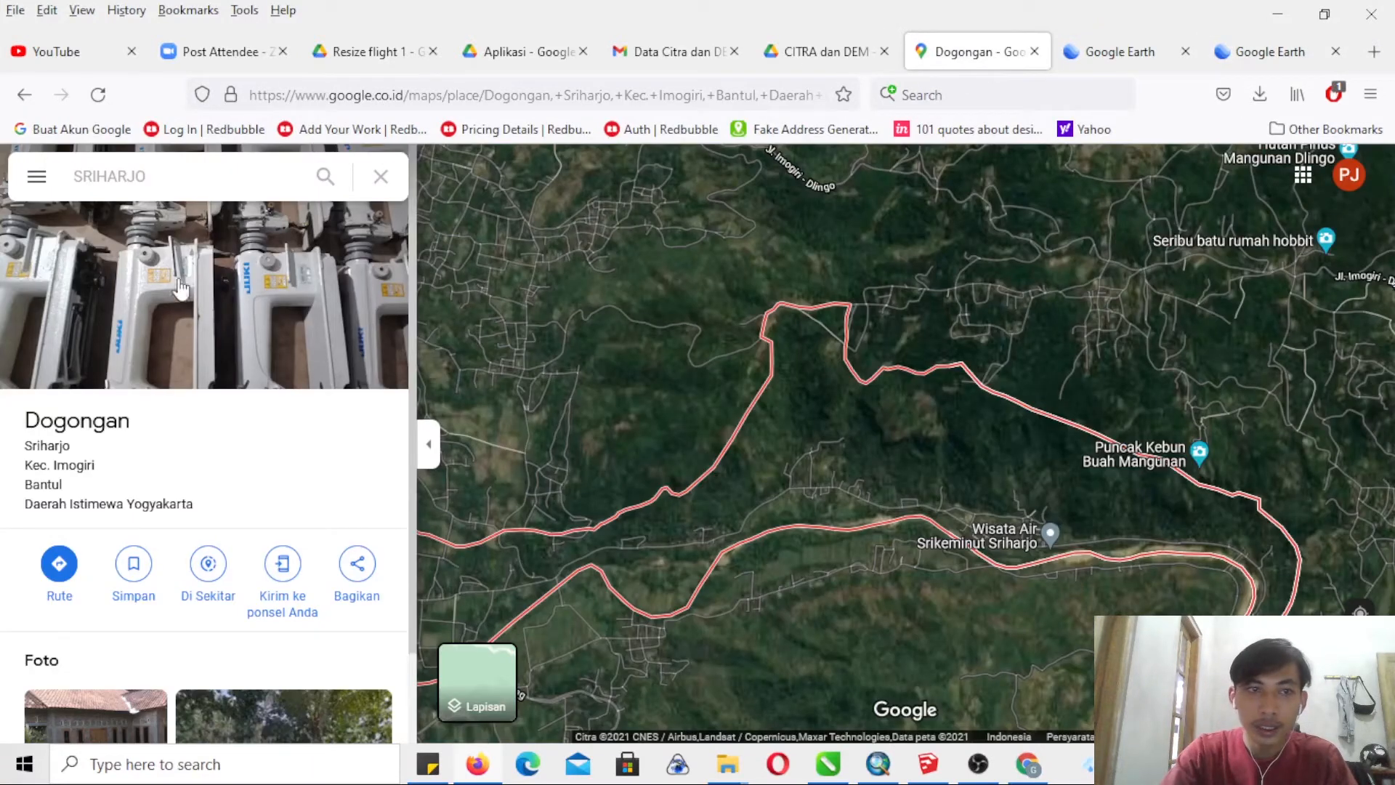
left_click_drag(856, 481, 803, 501)
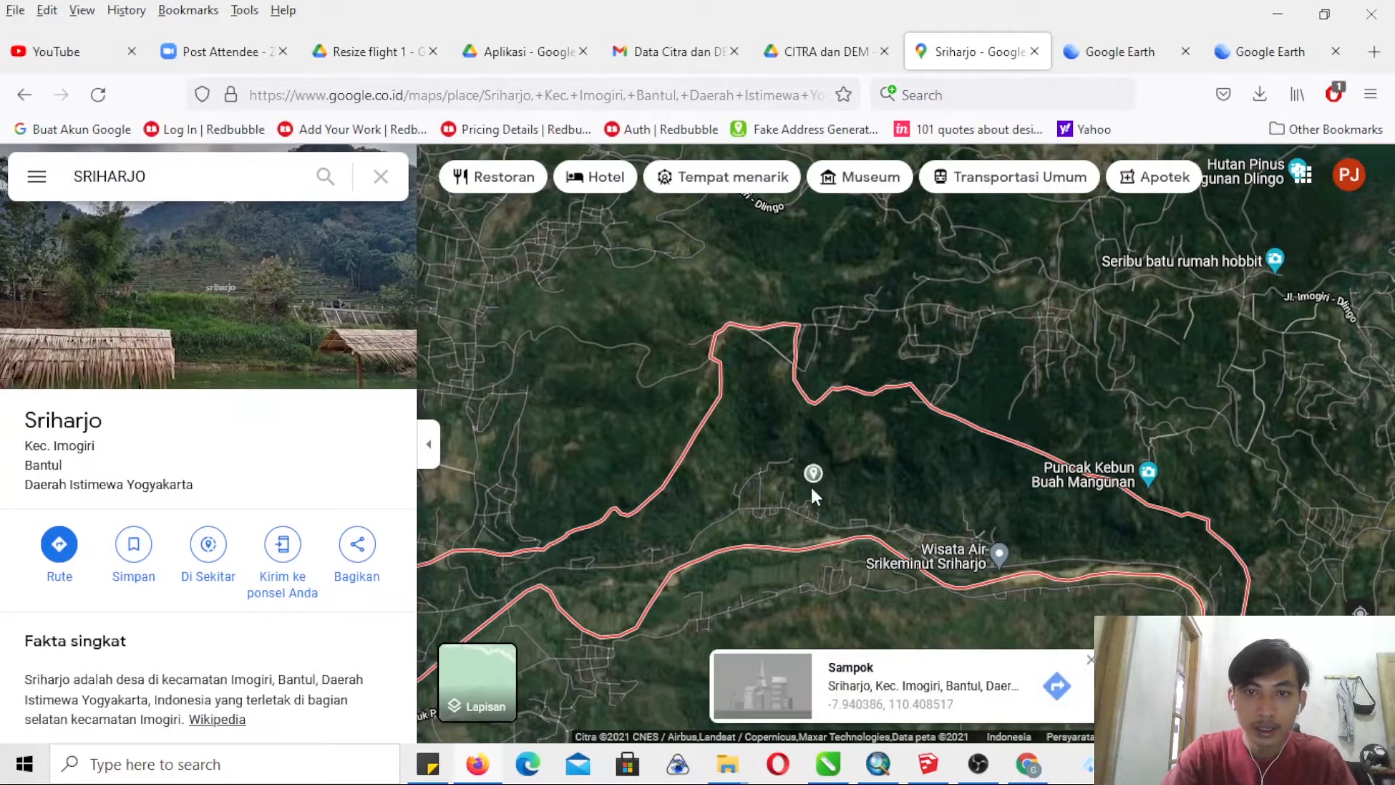
left_click(847, 679)
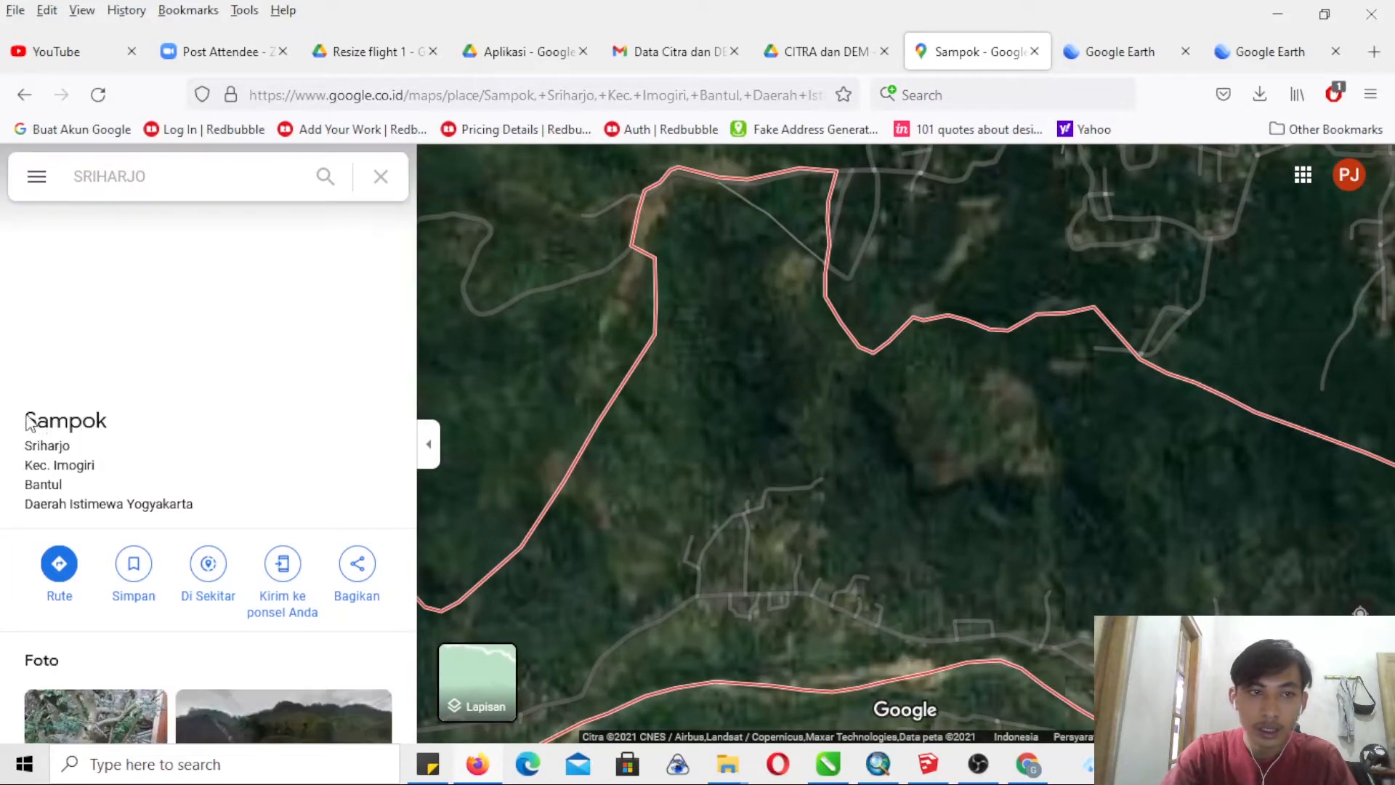
- Copy Sampok's place name with its district and province from Google Maps and search for it in Google Earth
mouse_move(86, 465)
left_mouse_down()
mouse_move(38, 426)
mouse_move(75, 454)
left_mouse_up()
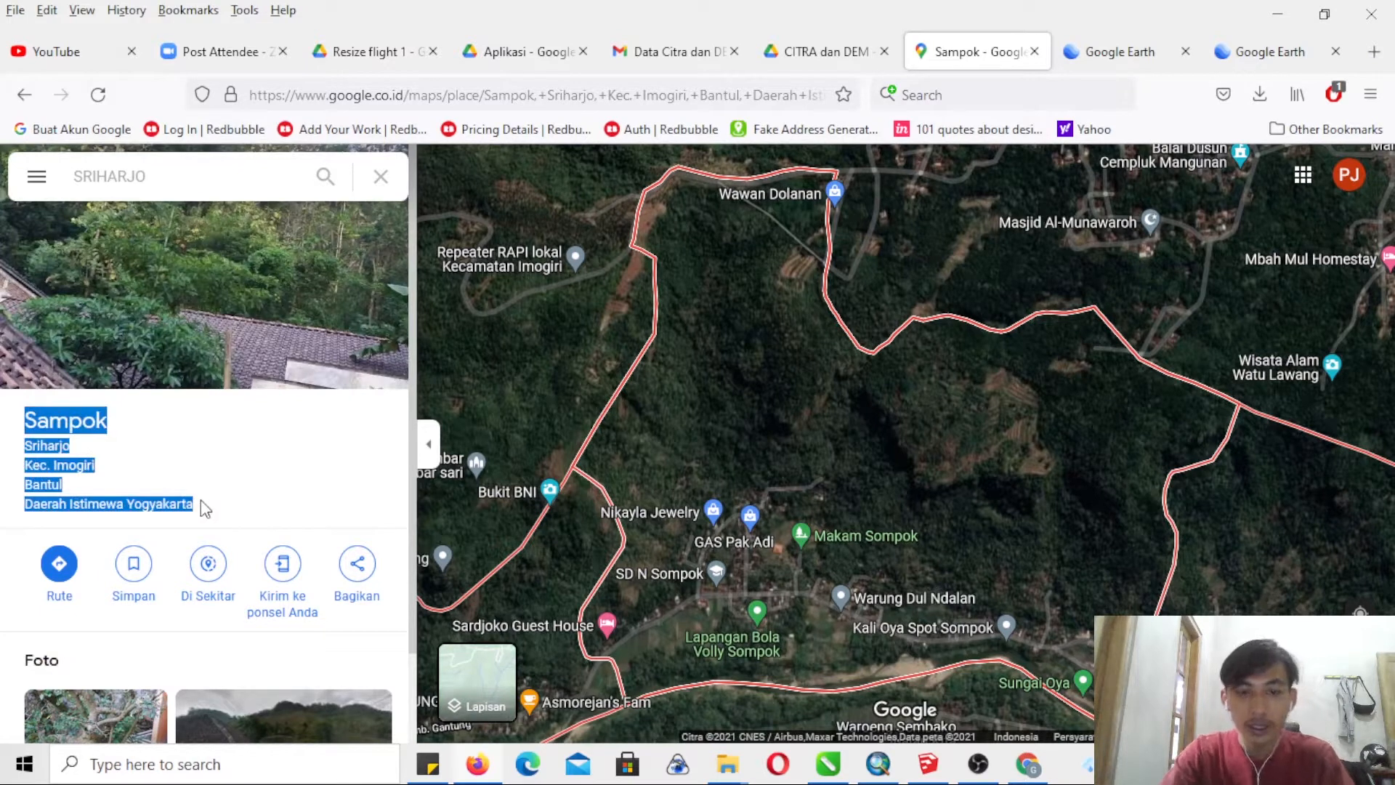
left_click(1258, 49)
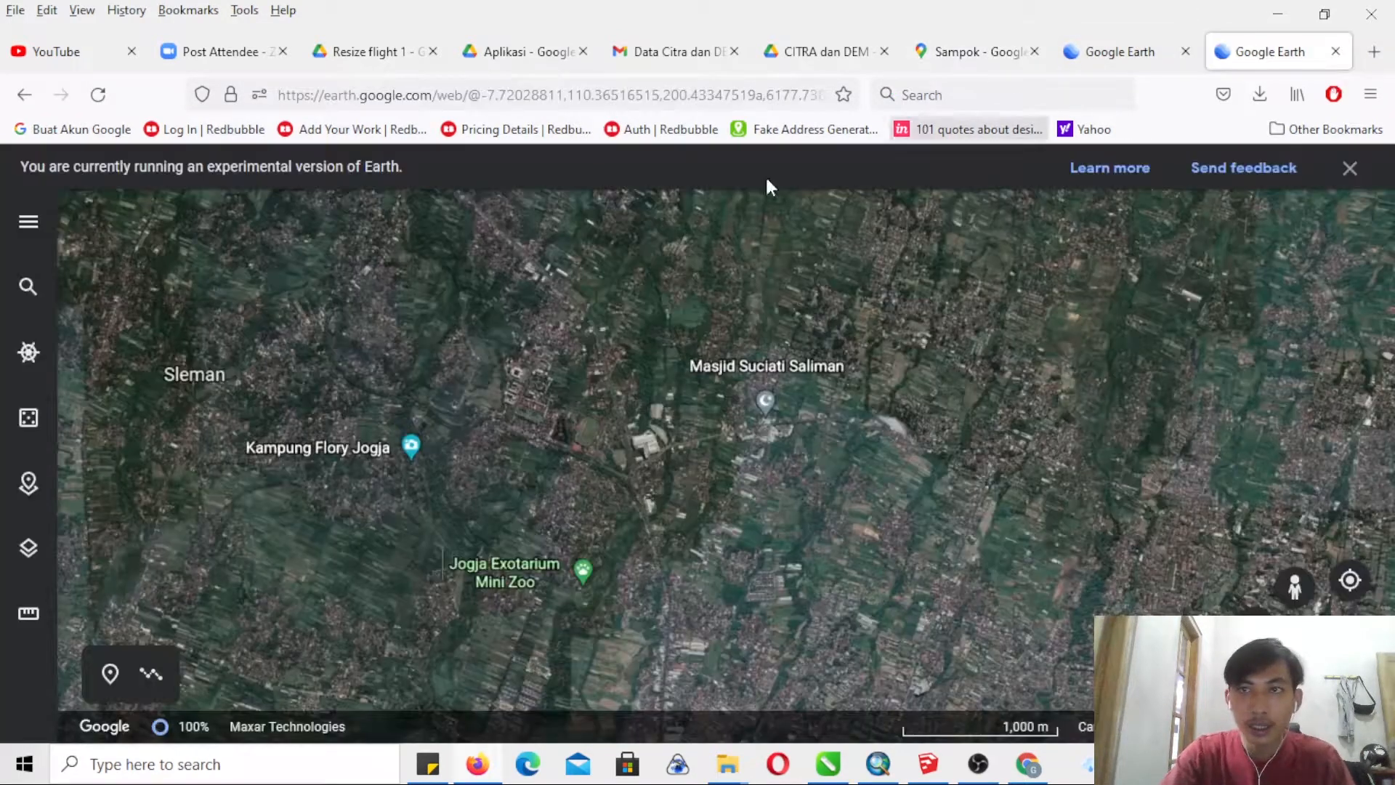
left_click(33, 296)
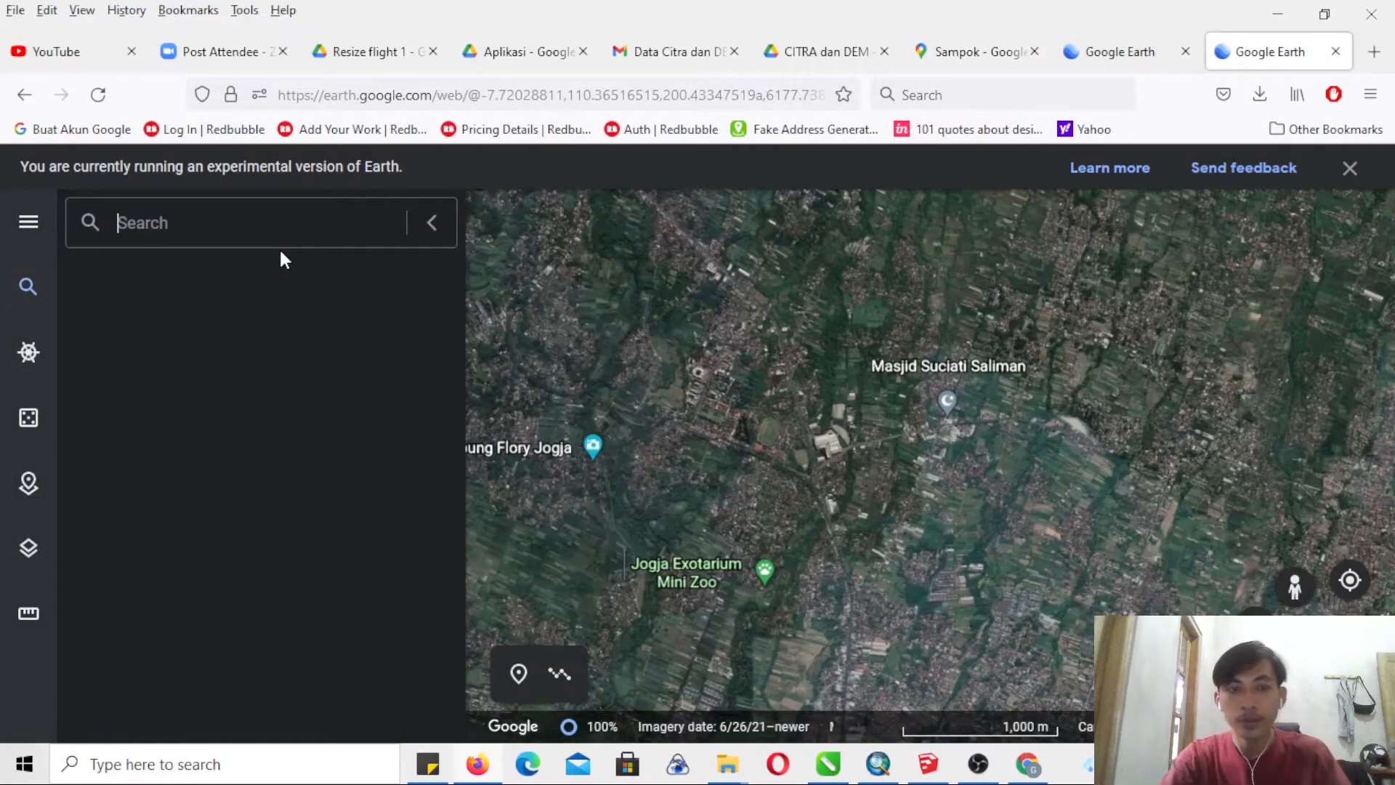
type("Sampok Sriharjo Kec. Imogiri Bantul Daerah Istimewa Yogyakarta")
key("Return")
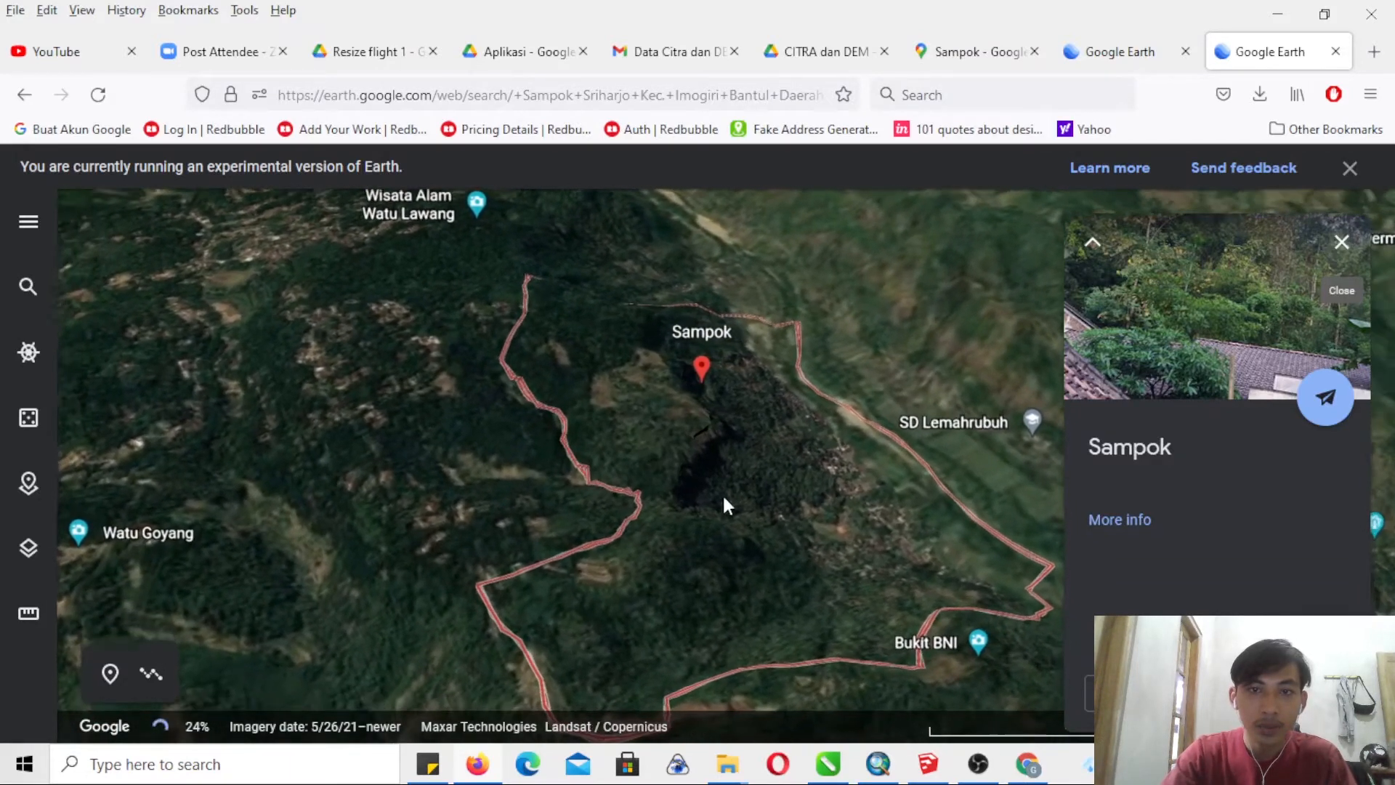
- Bring the whole Sampok boundary into view in Google Earth and collapse the place's information card
left_click_drag(541, 585, 417, 545)
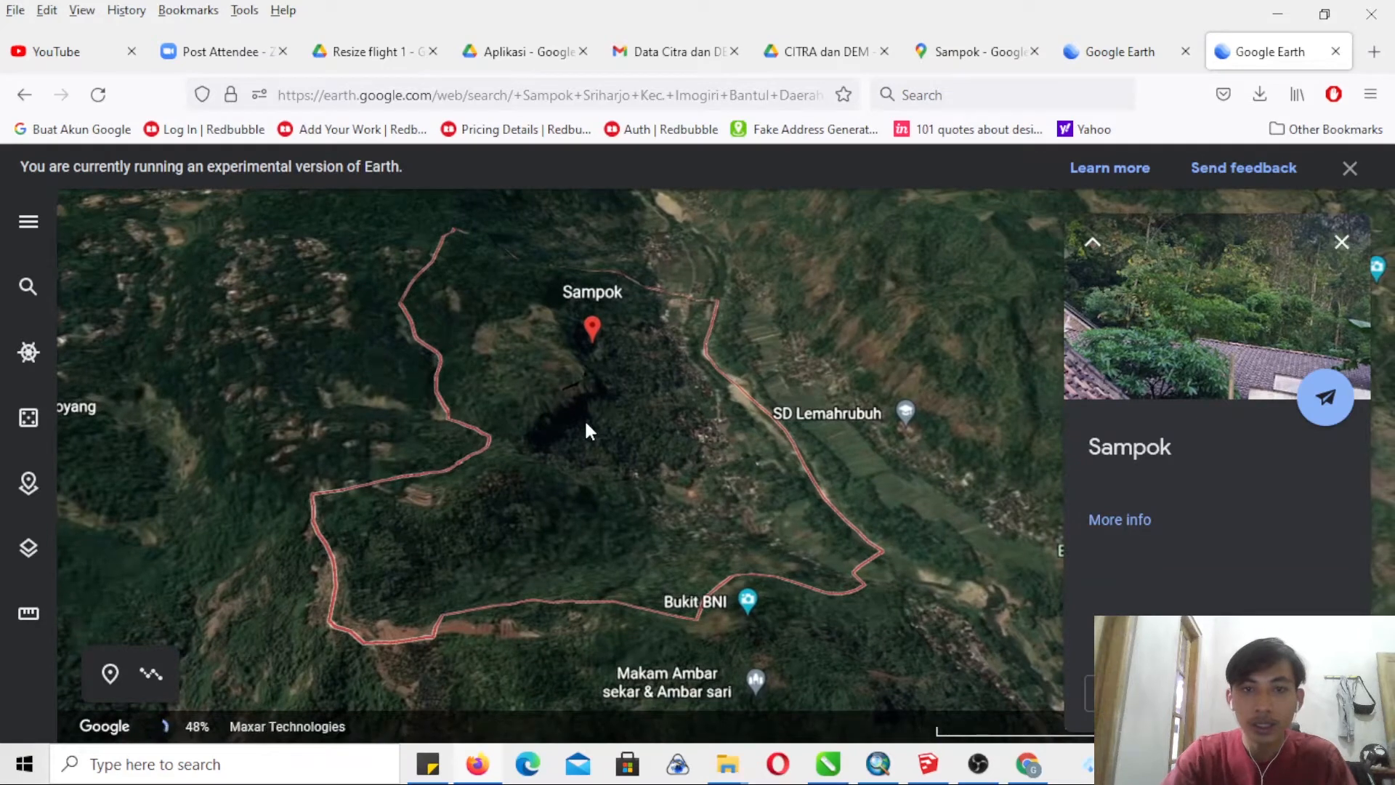
left_click_drag(803, 565, 769, 563)
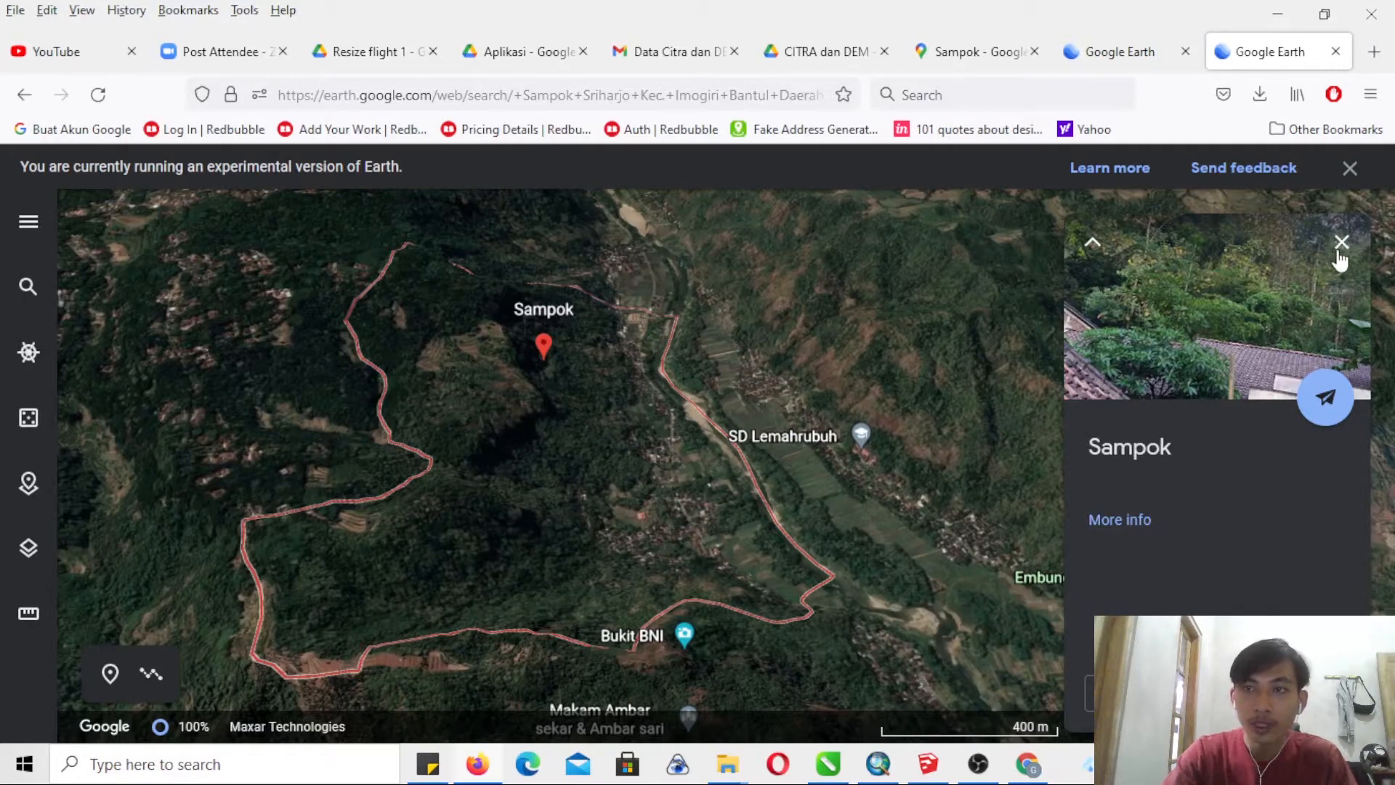
left_click(1092, 247)
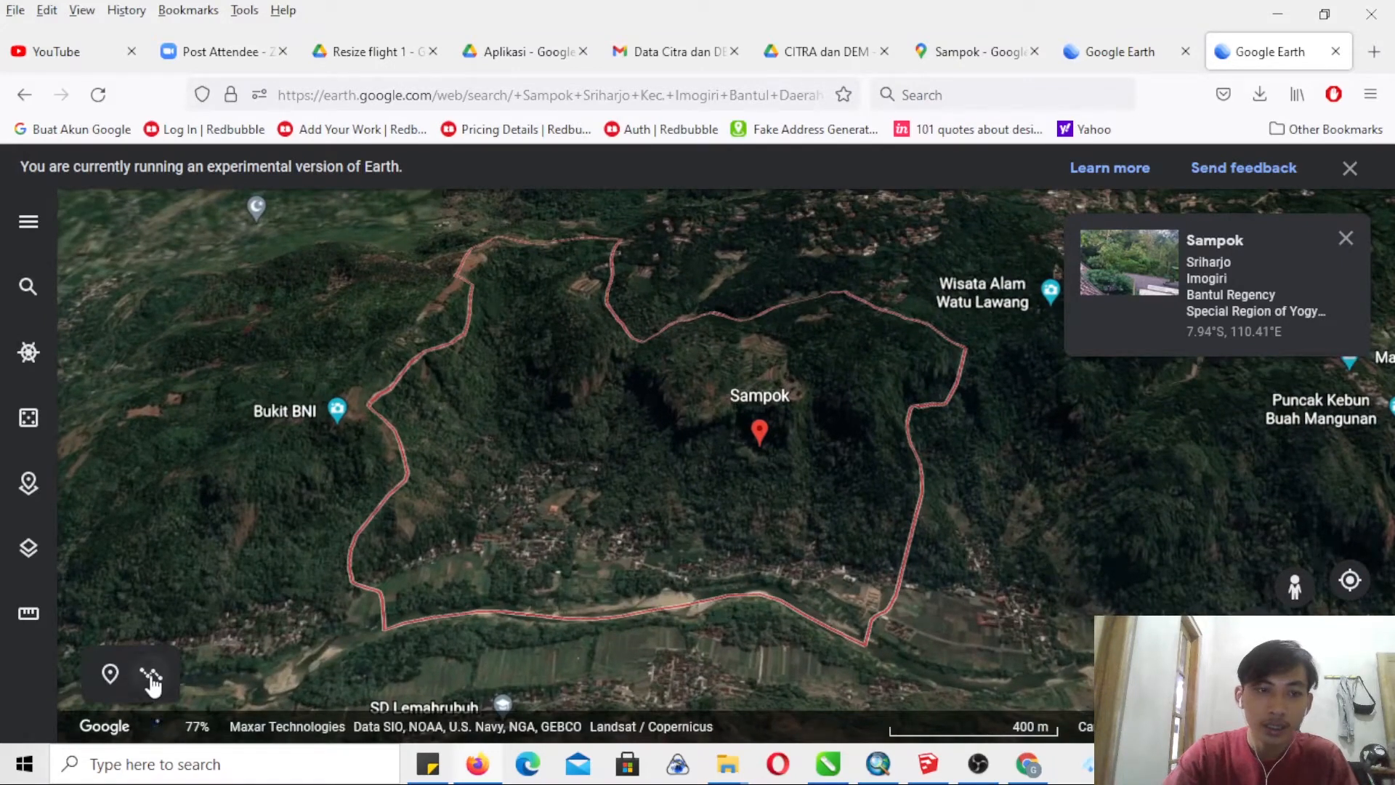
- Start a line at Sampok's southwest corner and trace the riverside boundary to its southeast corner
left_click(152, 678)
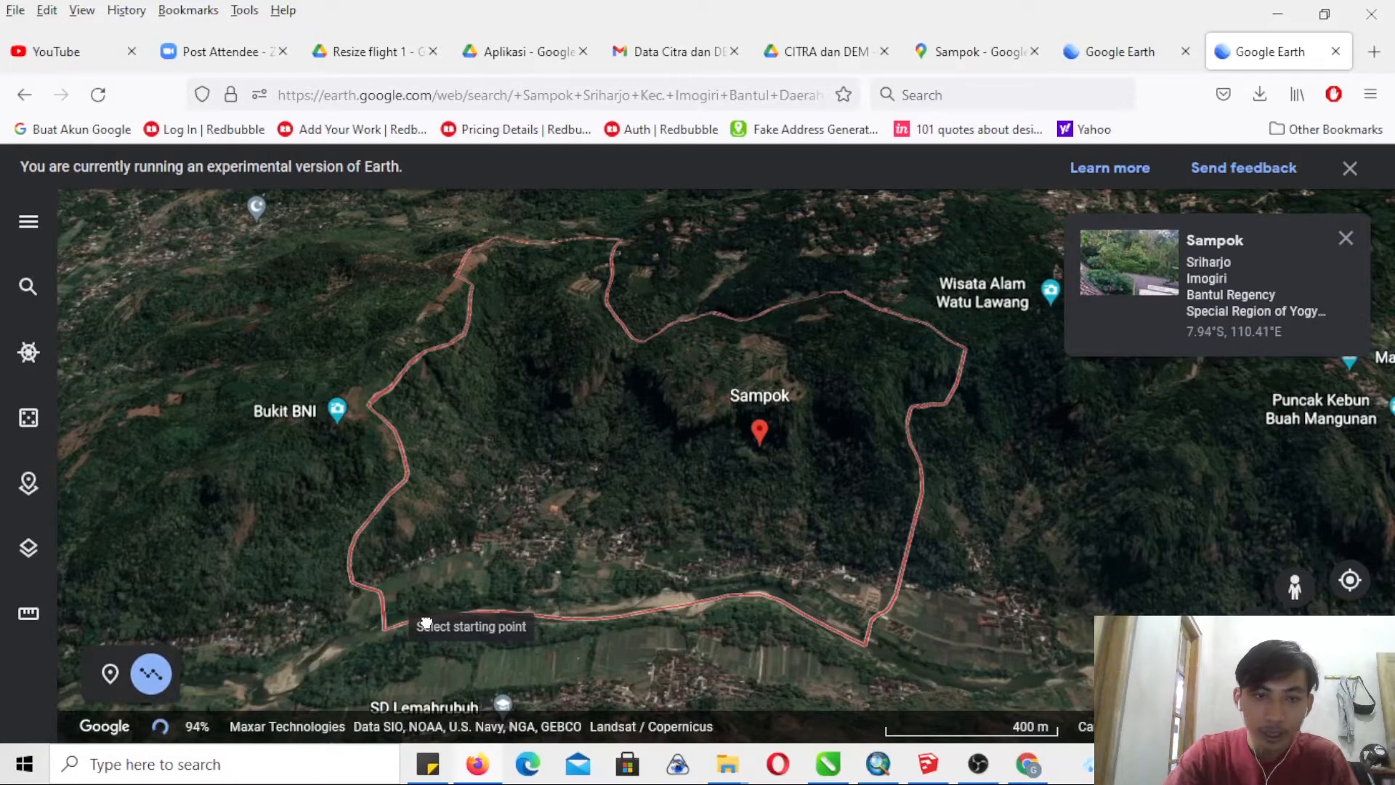
left_click(507, 610)
left_click(565, 620)
left_click(611, 620)
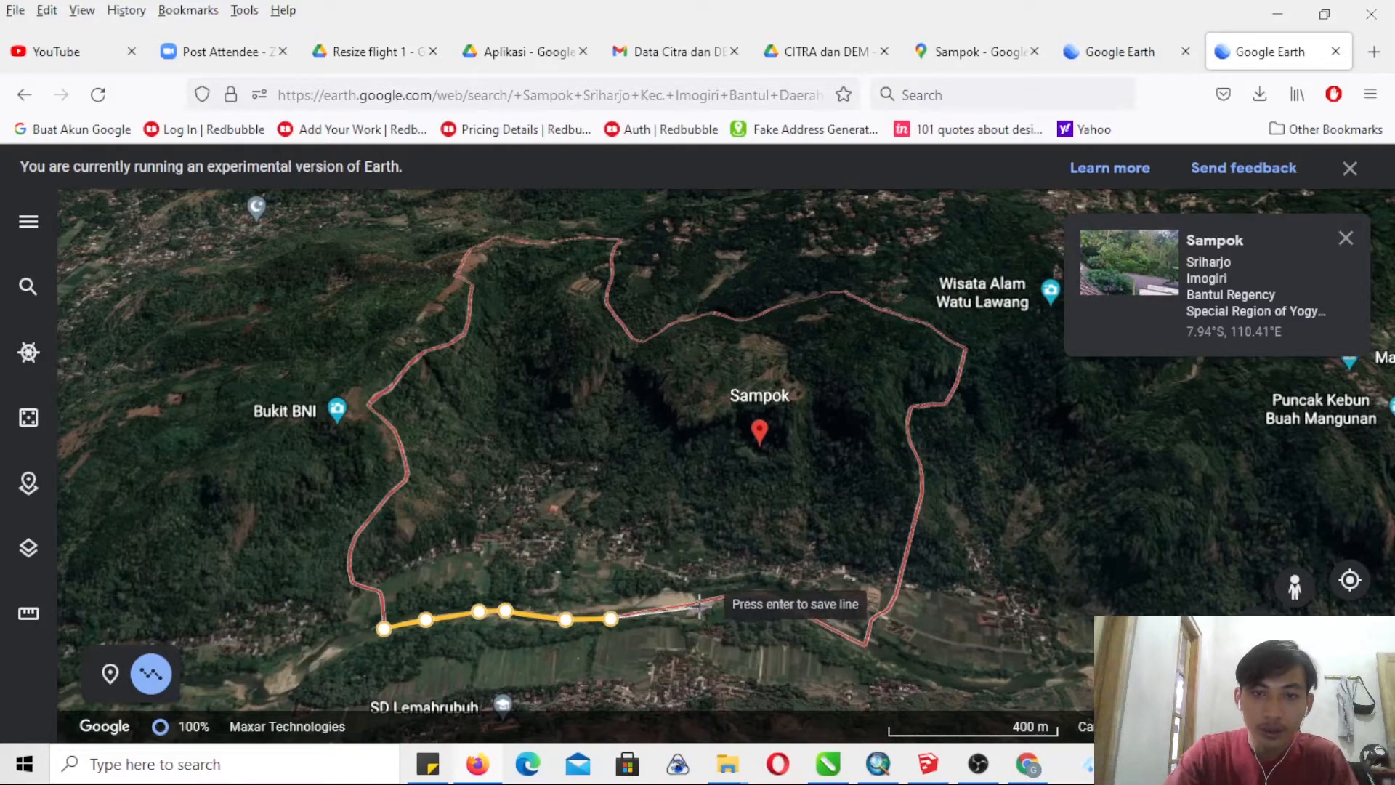
left_click(697, 604)
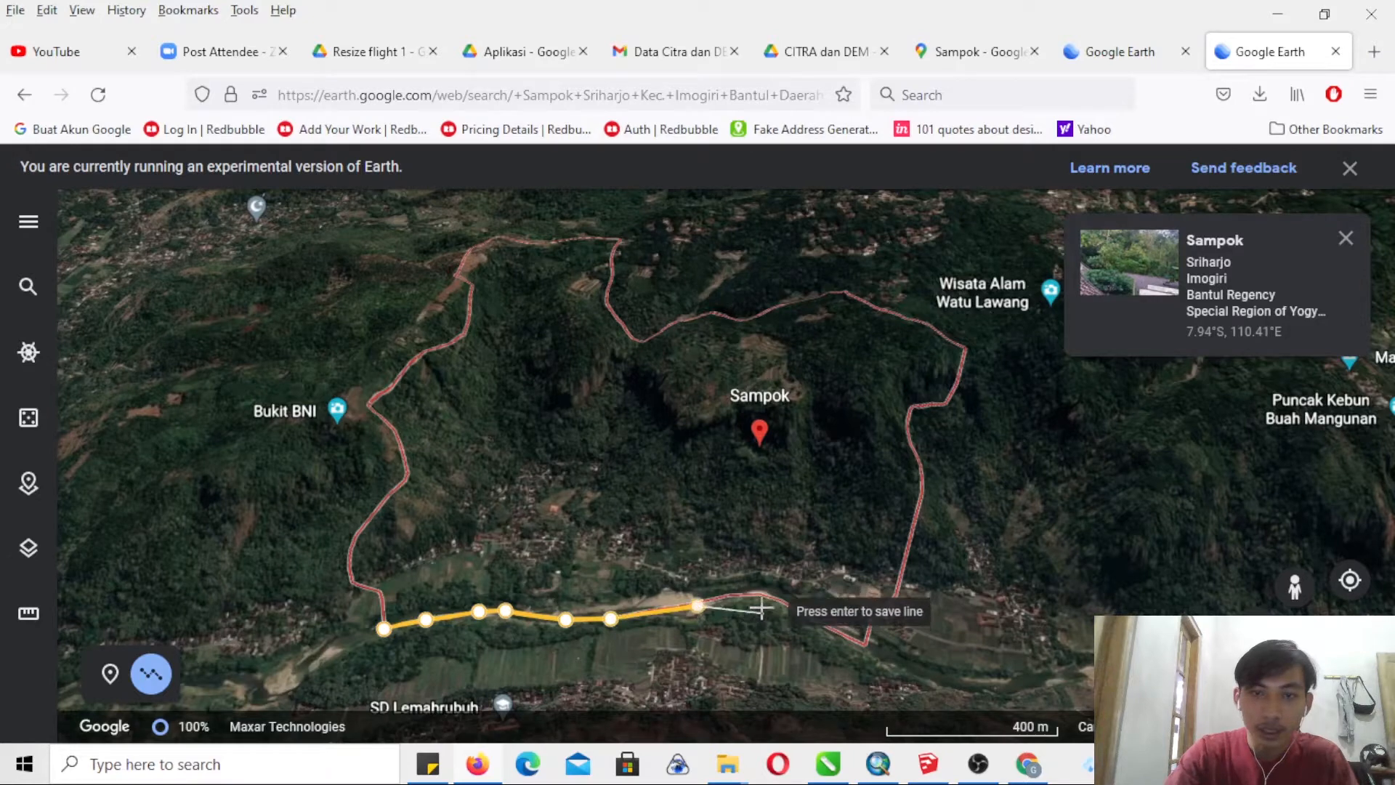
left_click(729, 596)
left_click(763, 597)
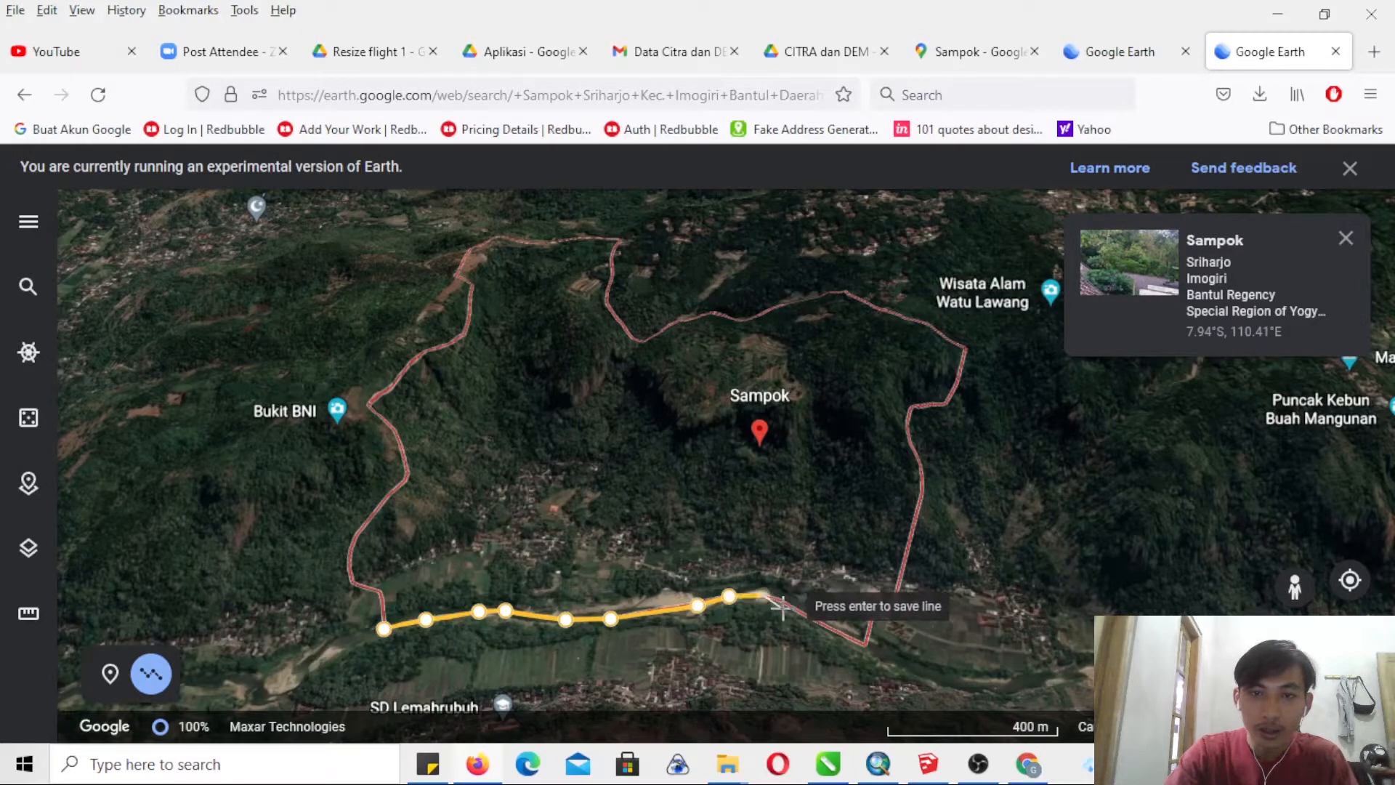
left_click(868, 645)
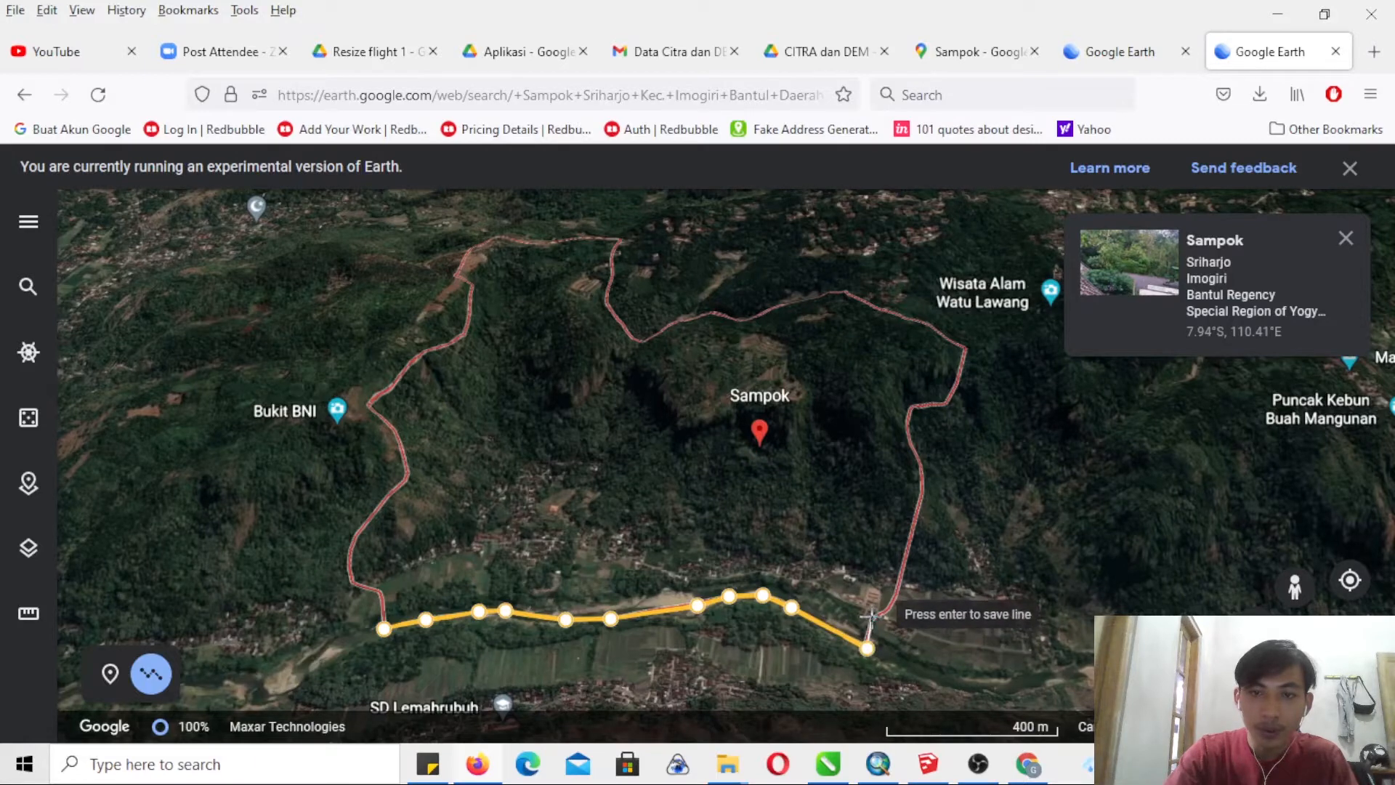
- Continue the line up Sampok's eastern boundary to the corner near Wisata Alam Watu Lawang
left_click(872, 615)
left_click(894, 607)
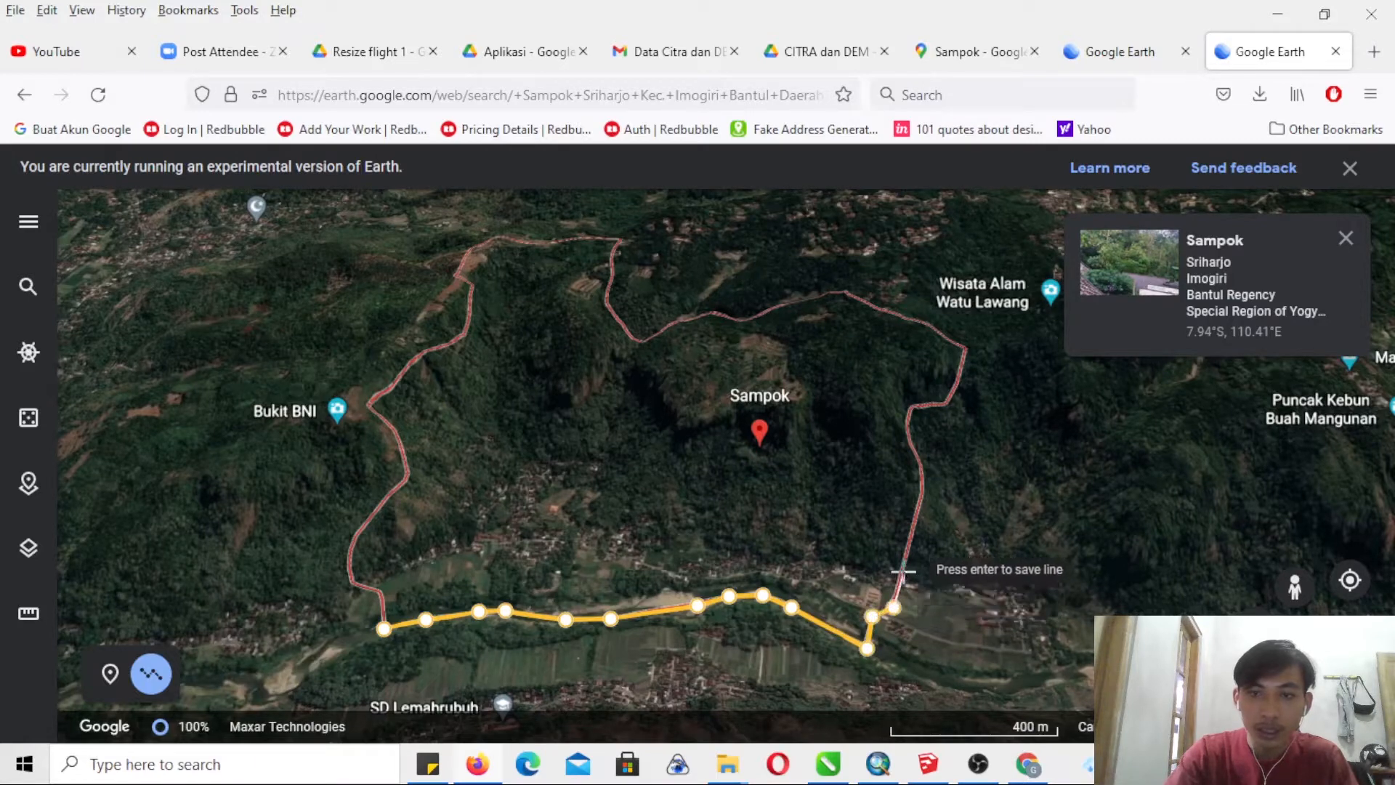
left_click(904, 573)
left_click(918, 517)
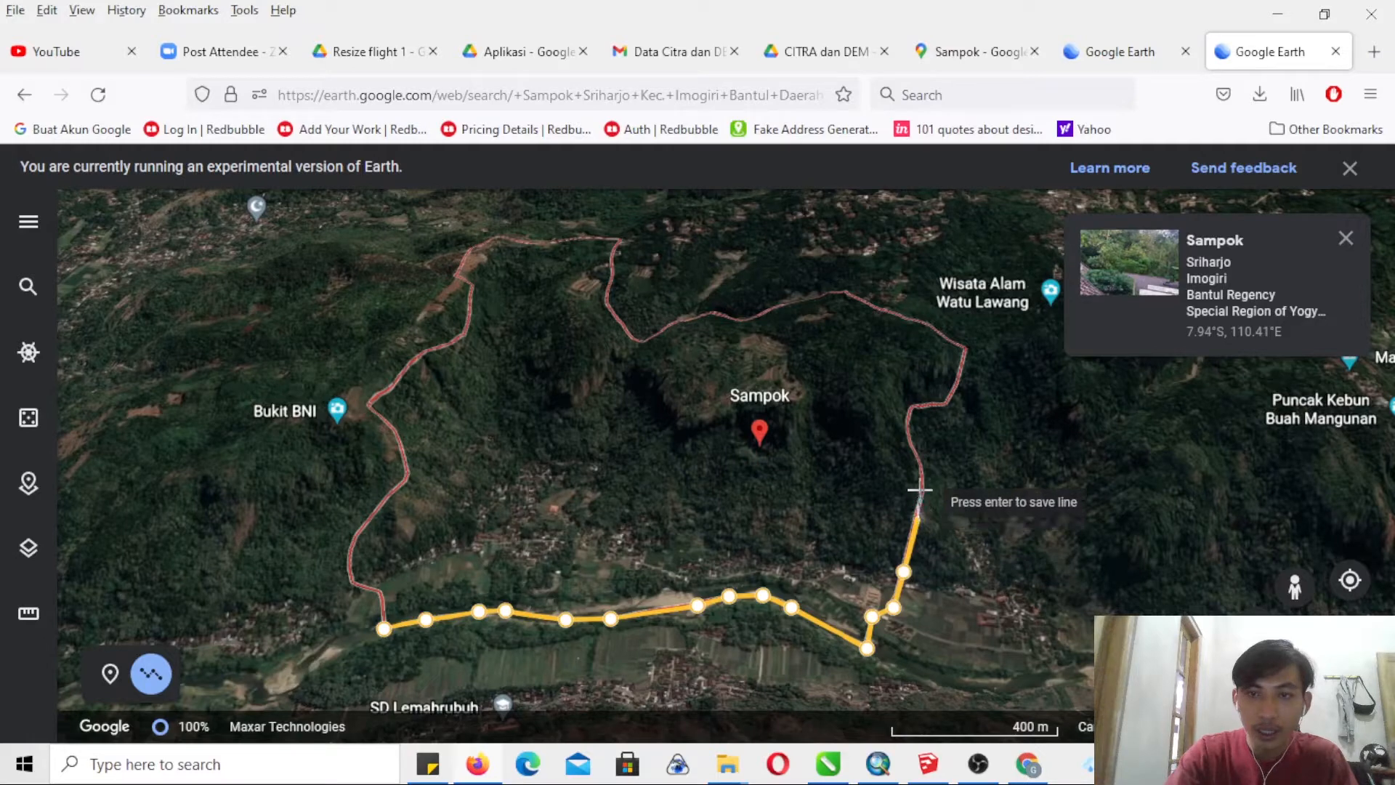
left_click(925, 486)
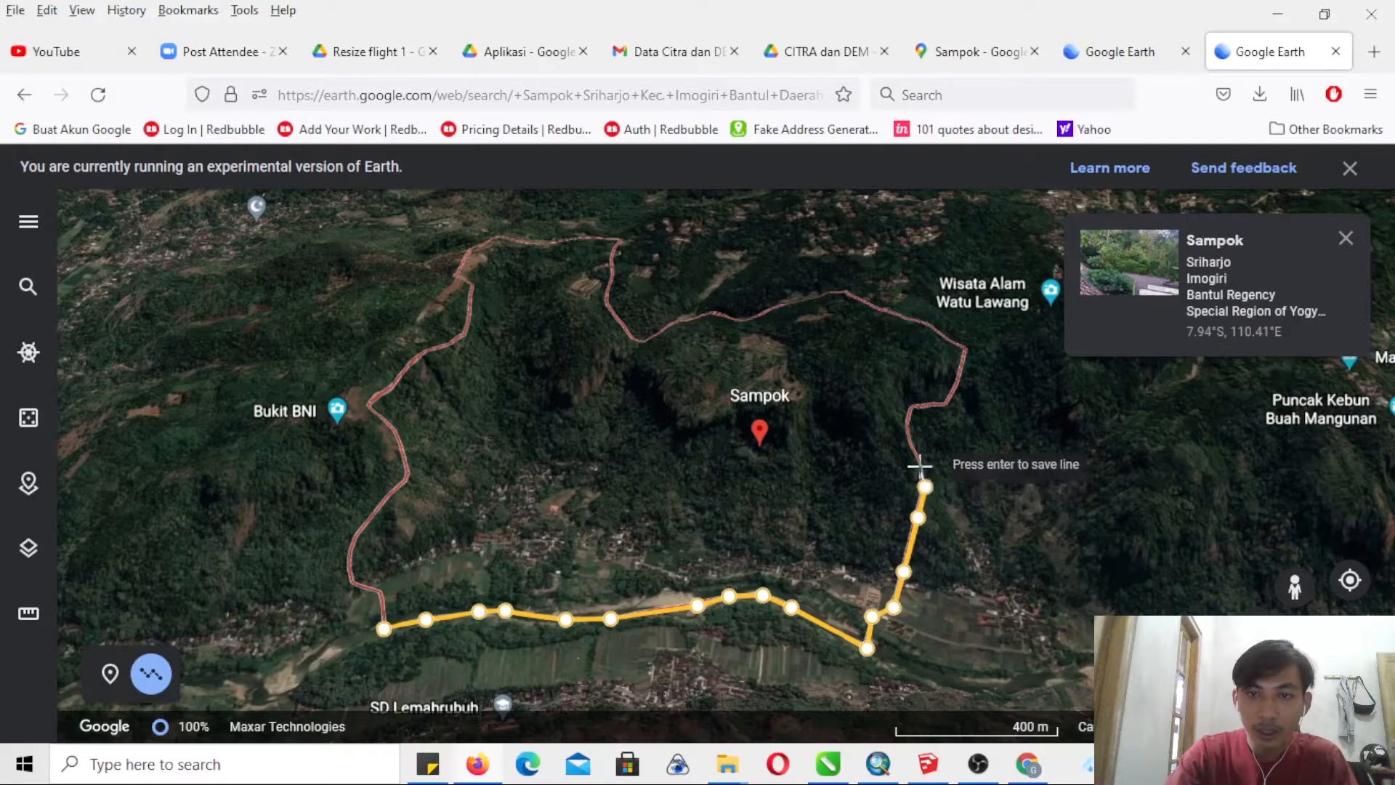
left_click(919, 465)
left_click(908, 436)
left_click(917, 406)
left_click(947, 404)
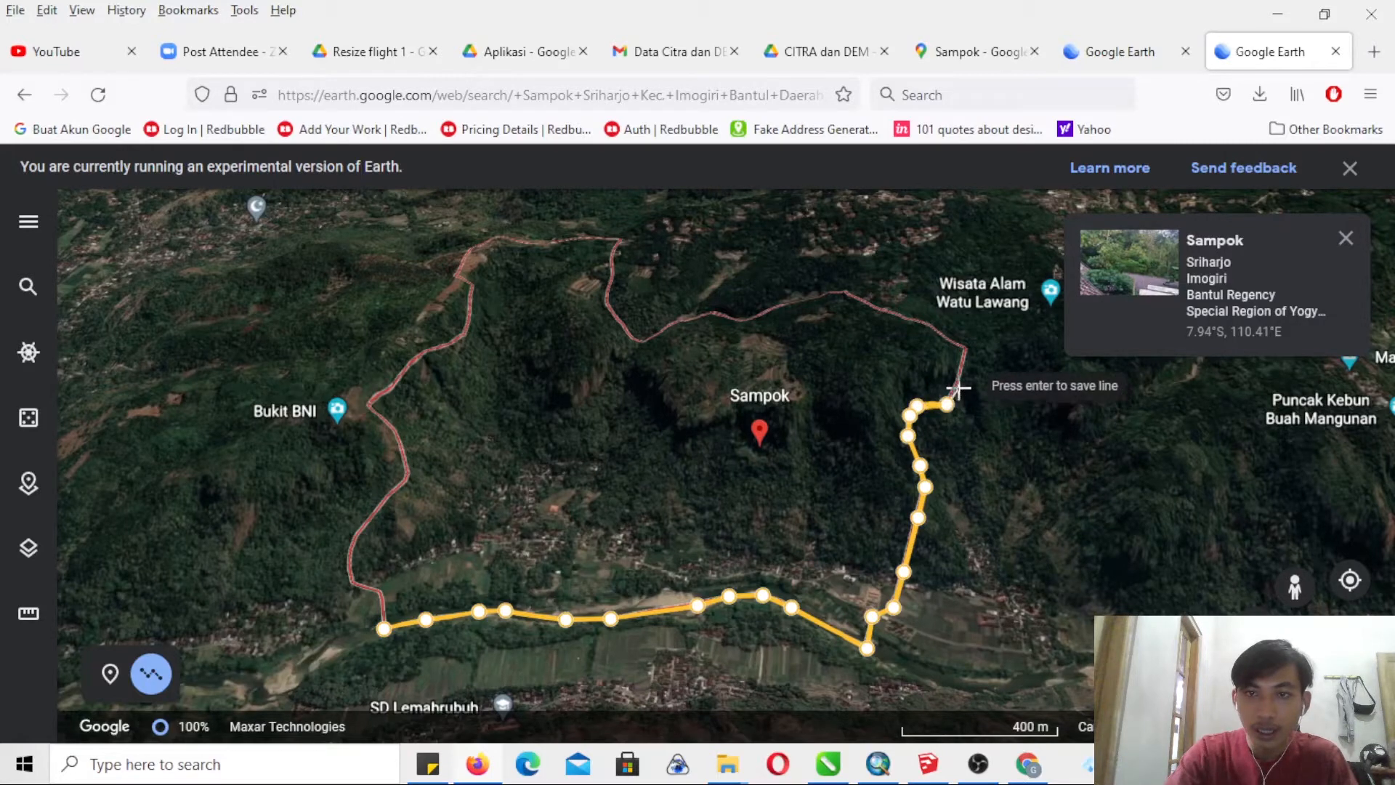
left_click(957, 386)
left_click(964, 346)
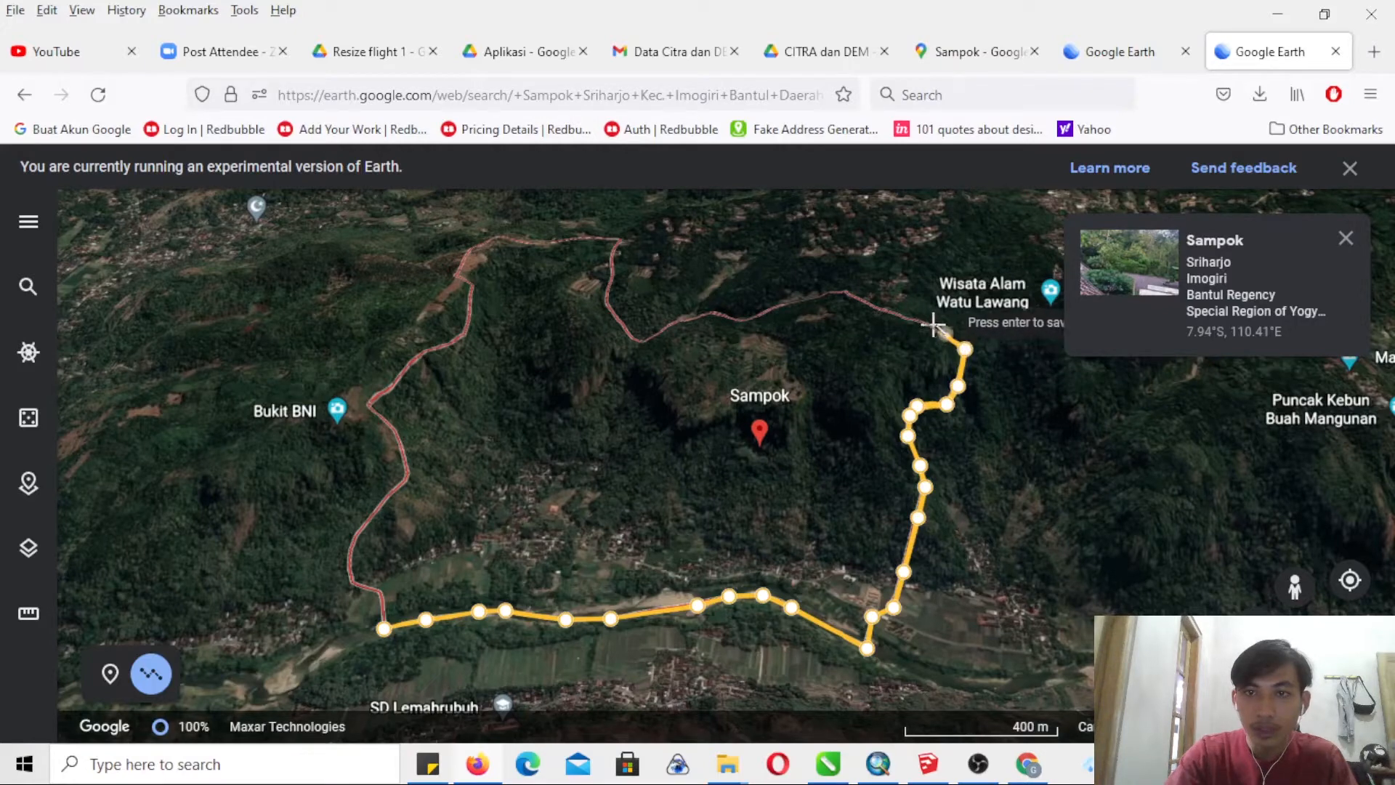
- Trace Sampok's northern boundary westward from the corner near Wisata Alam Watu Lawang to the low bend northwest of the Sampok marker
left_click(932, 323)
left_click(908, 318)
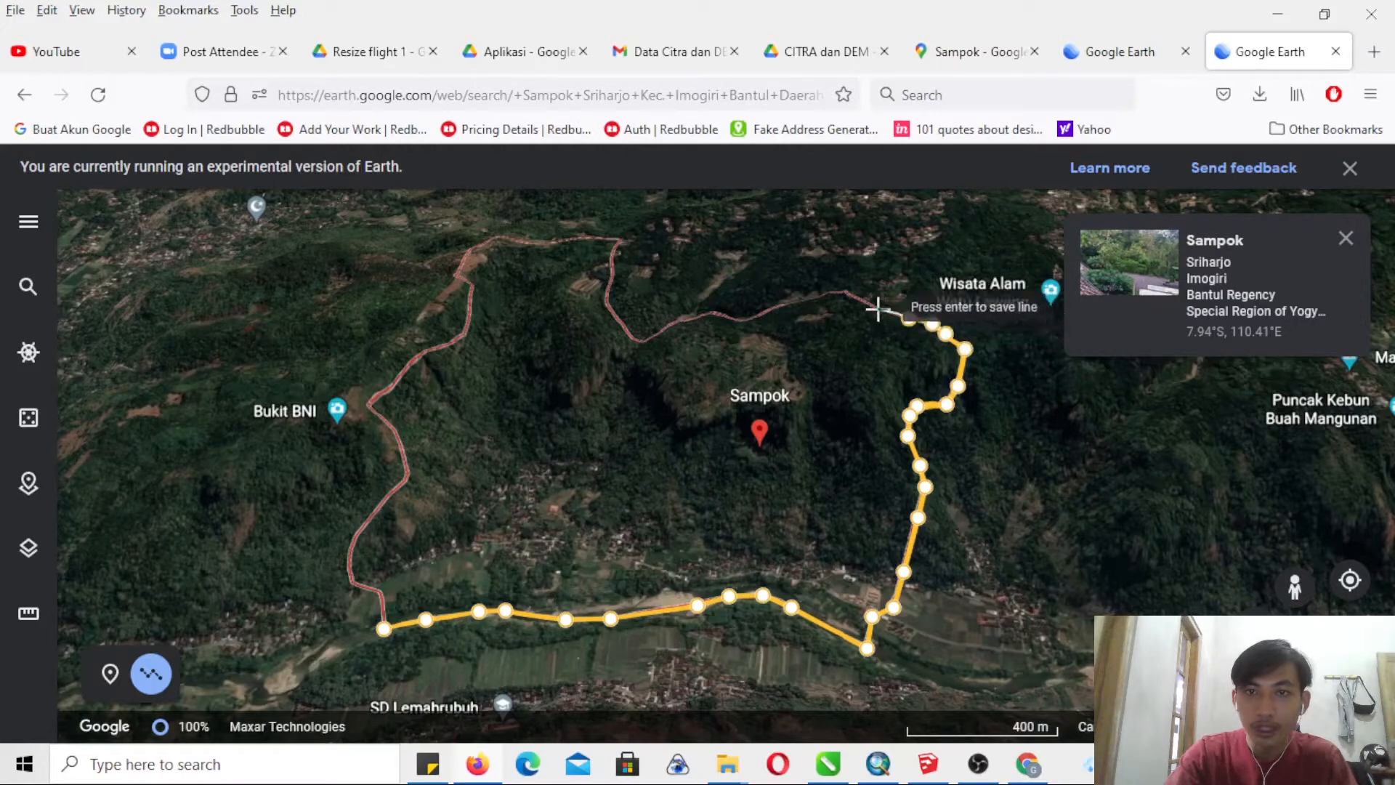
left_click(842, 287)
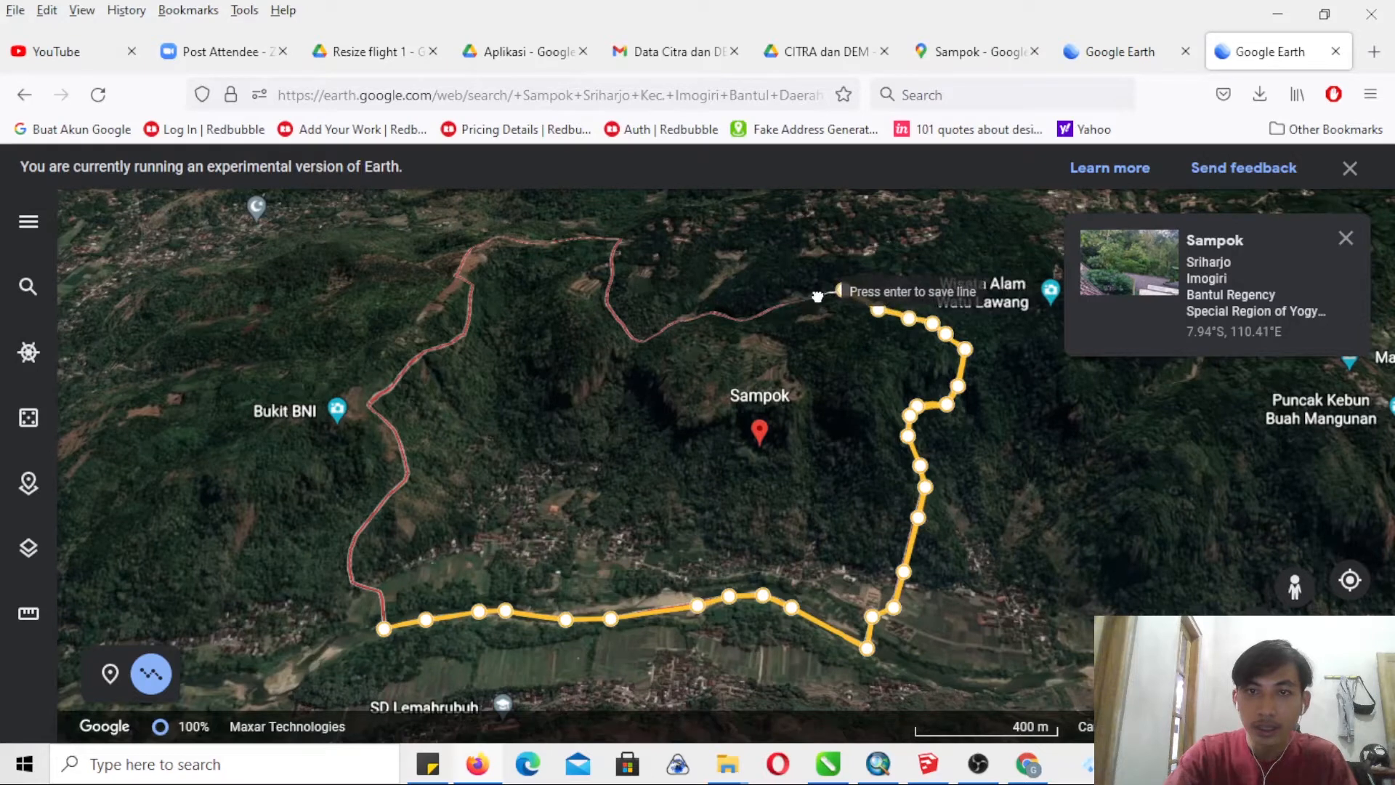
left_click(784, 300)
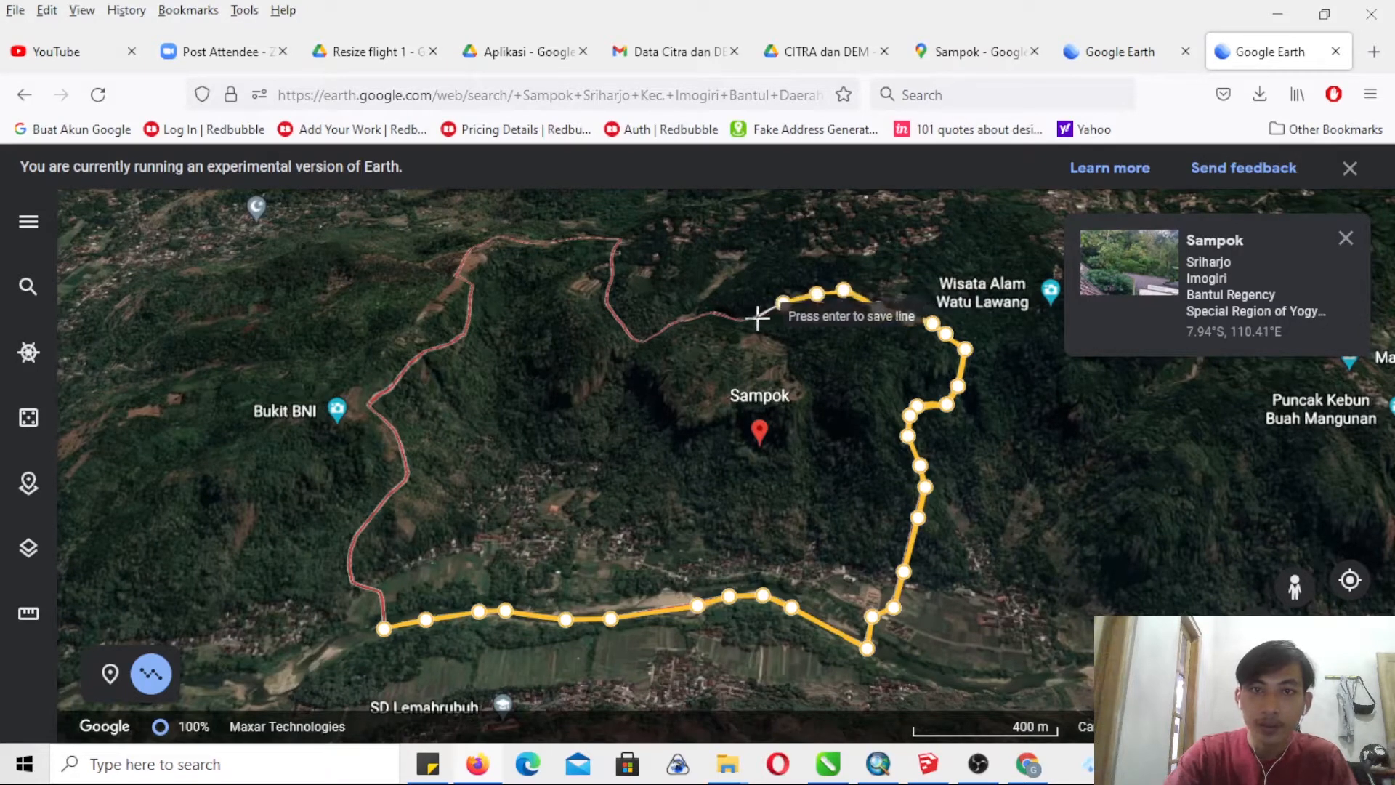
left_click(710, 313)
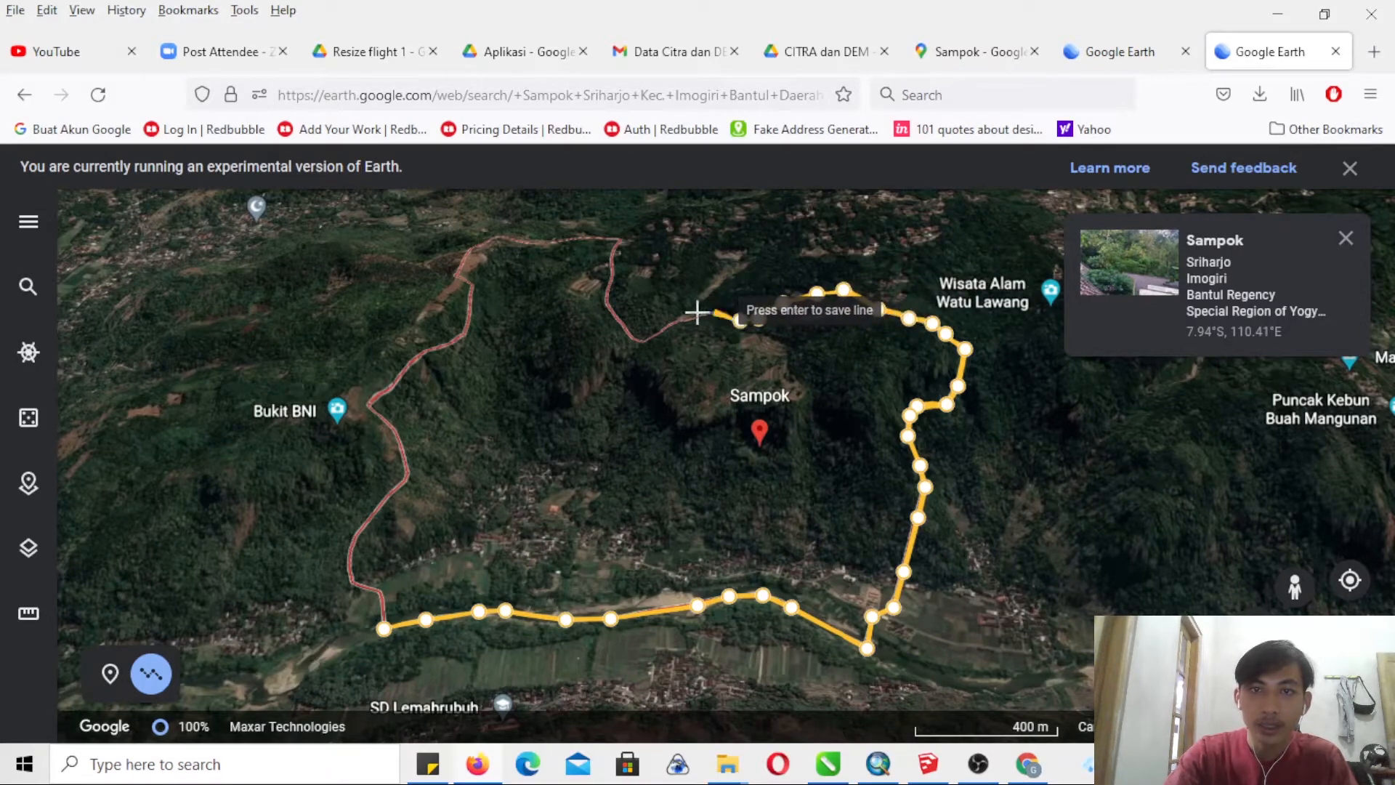
left_click(679, 318)
left_click(664, 325)
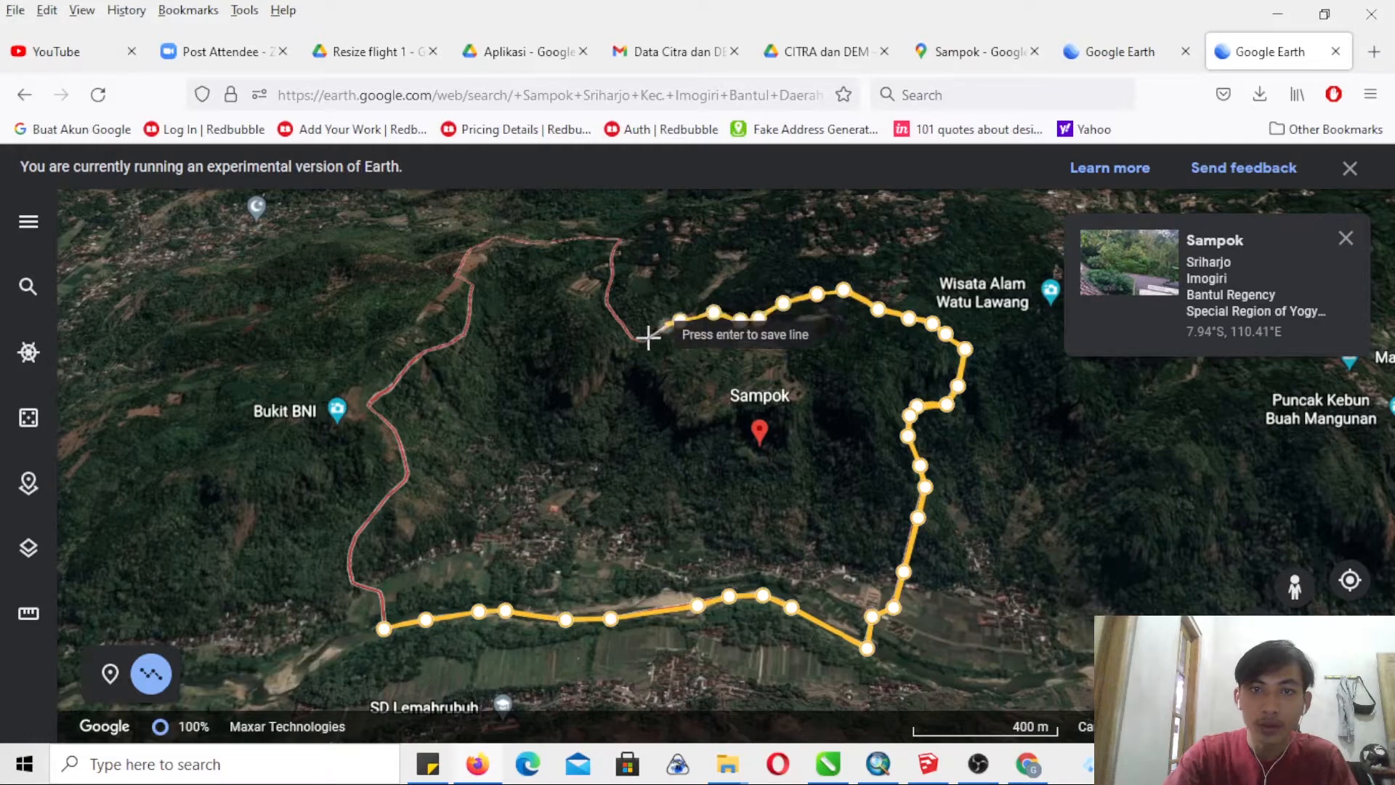
left_click(645, 341)
left_click(632, 337)
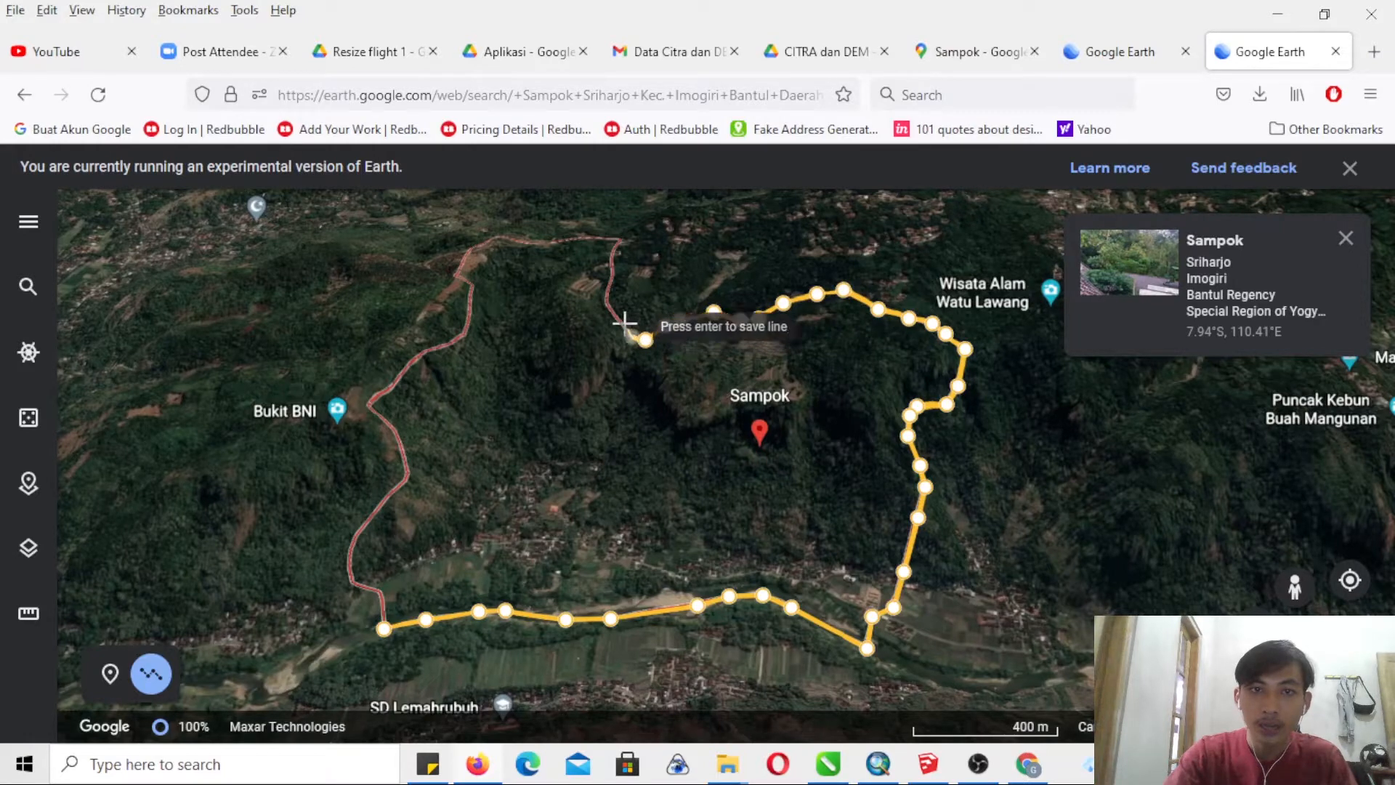
- Continue the line from the low bend northwest of the Sampok marker up to and westward along the boundary's northernmost stretch
left_click(624, 322)
left_click(607, 305)
left_click(607, 290)
left_click(613, 276)
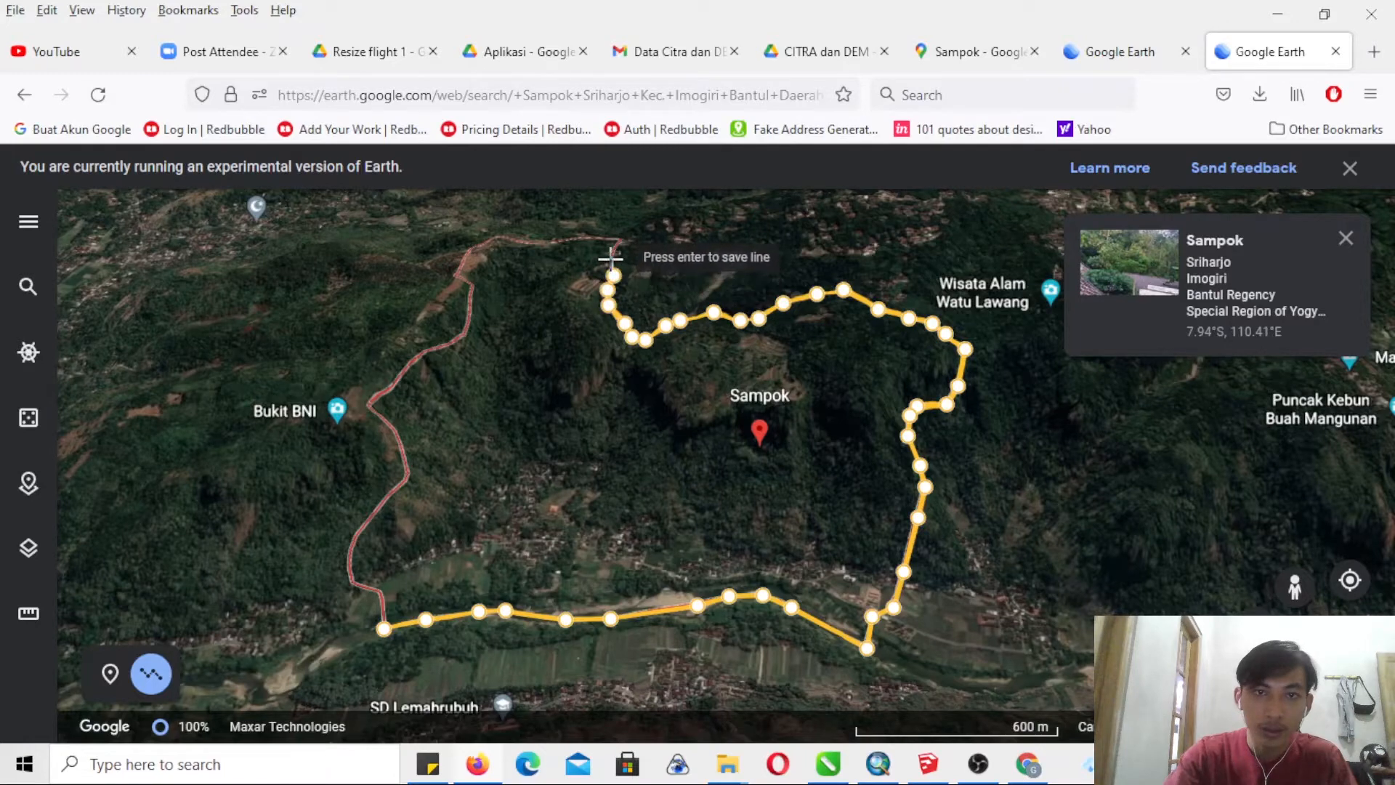
left_click(611, 259)
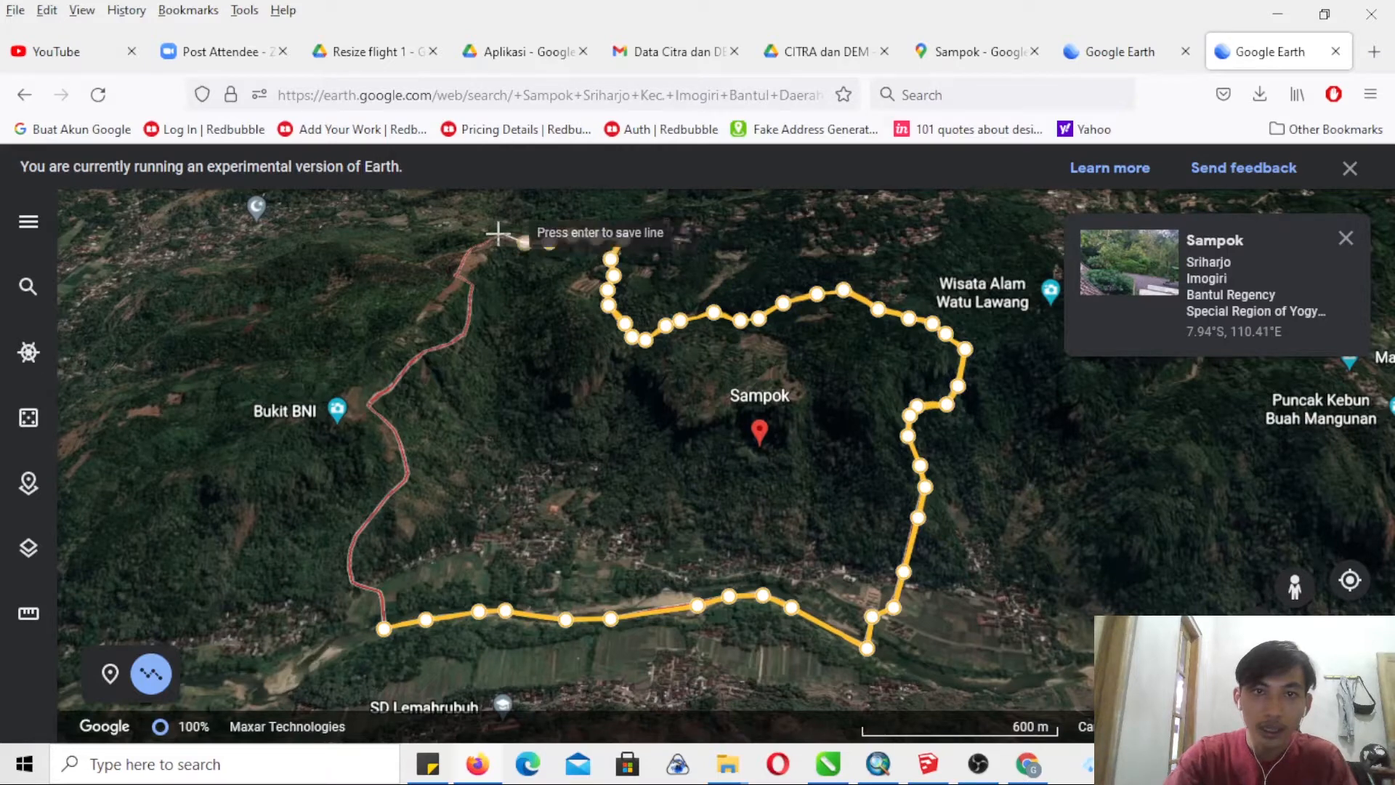
left_click(473, 249)
left_click(462, 257)
- Trace the northwestern boundary down to the bend beside Bukit BNI, then end the line and discard it without saving
left_click(454, 276)
left_click(470, 287)
left_click(469, 303)
left_click(463, 334)
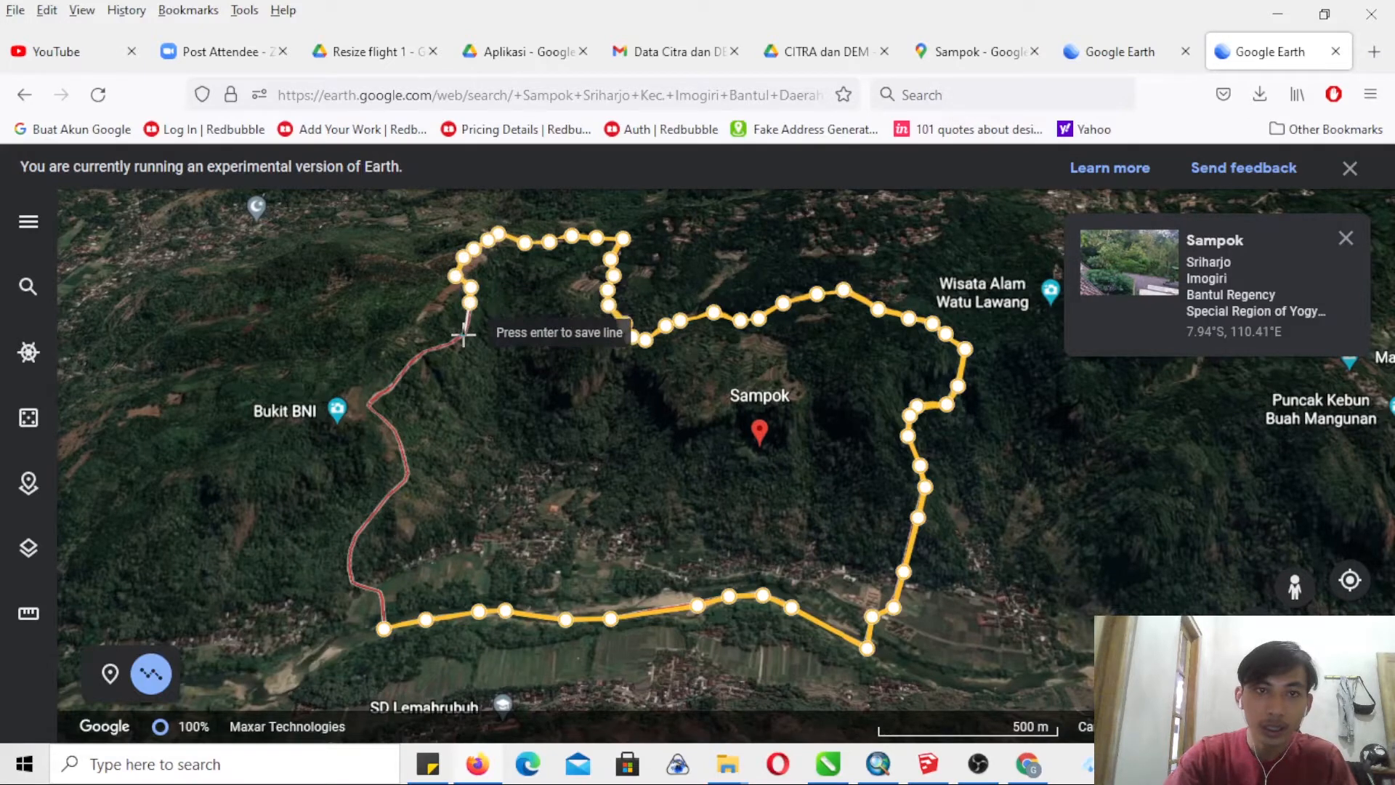
left_click(445, 343)
left_click(422, 349)
left_click(386, 383)
left_click(387, 385)
left_click(370, 398)
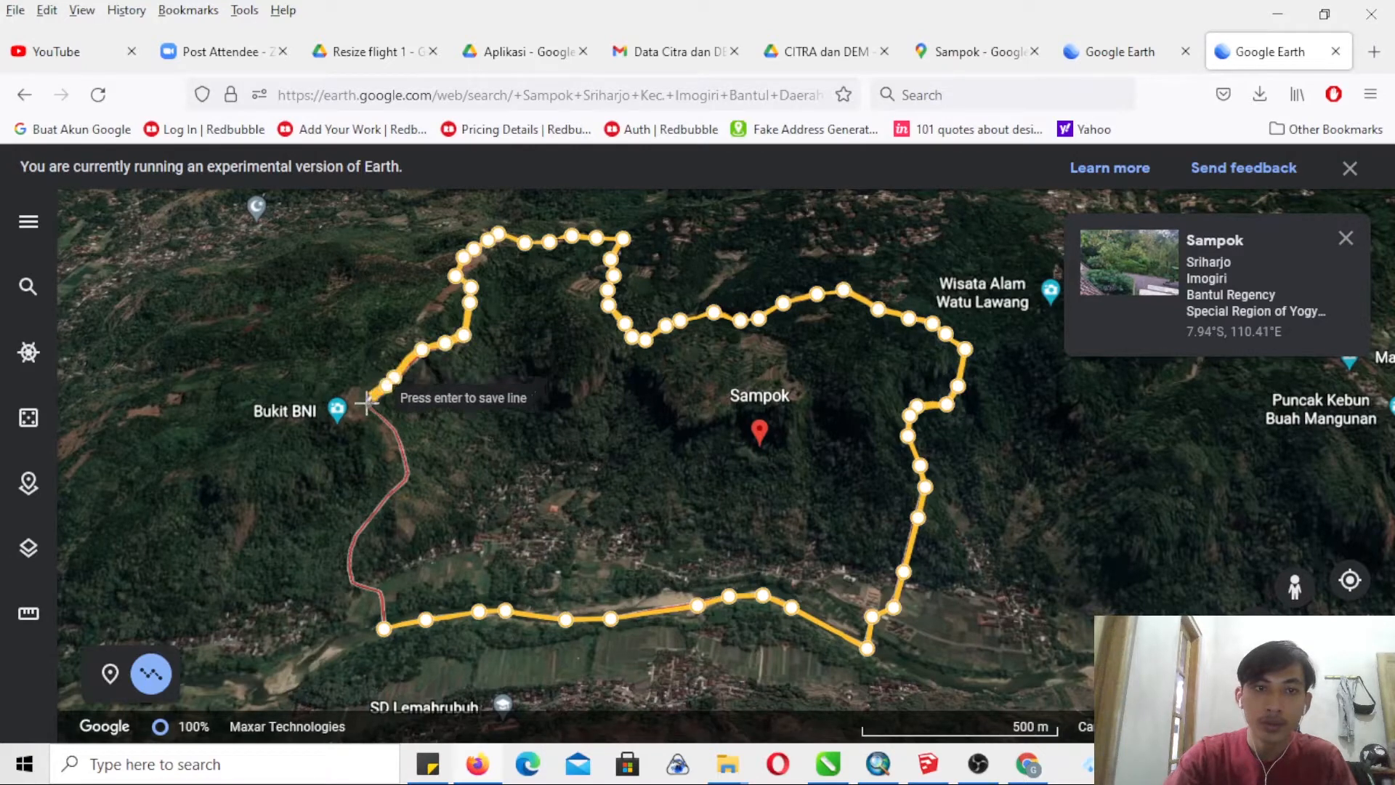
key("Return")
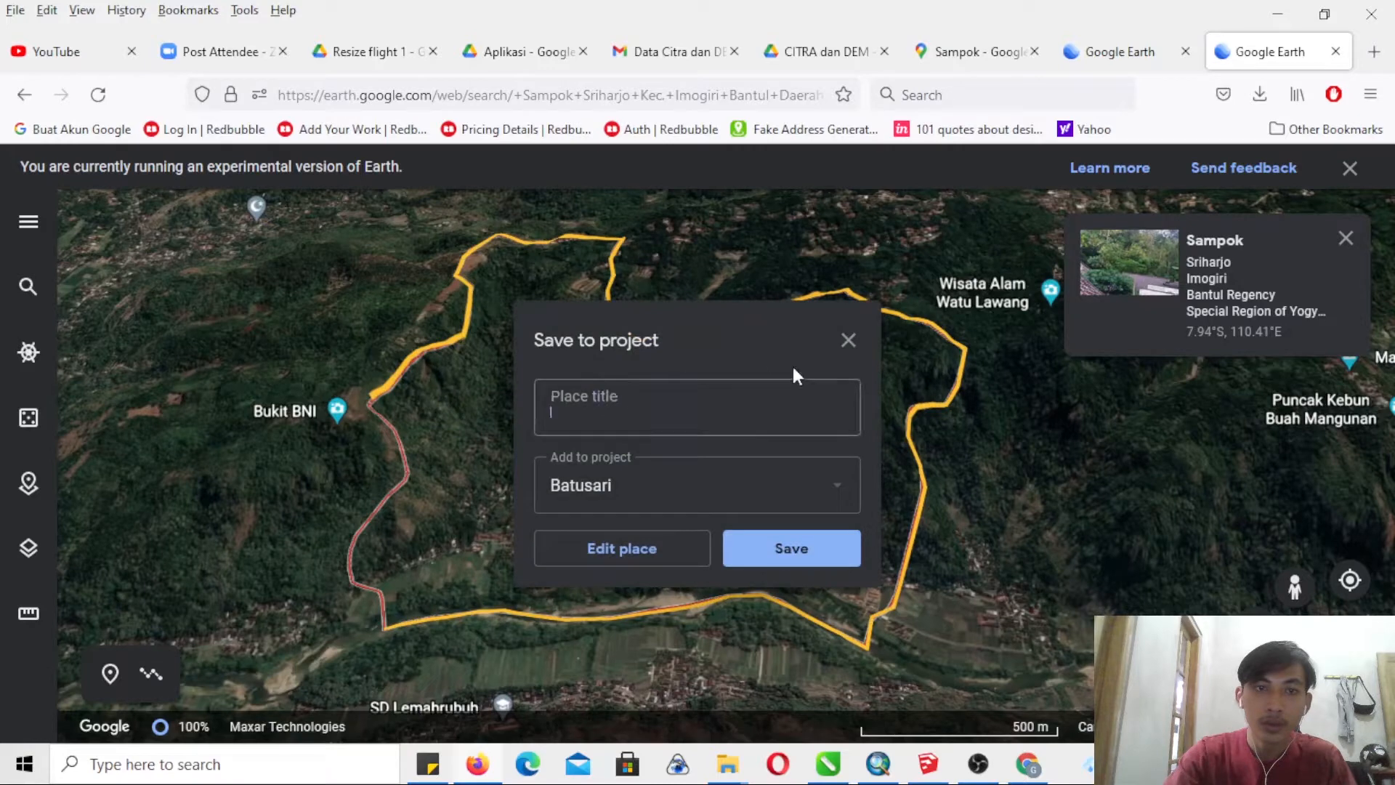
left_click(848, 340)
- Start a new line at the bend beside Bukit BNI and trace Sampok's western boundary down to its southwest corner
left_click(145, 668)
left_click(369, 403)
left_click(394, 438)
left_click(407, 478)
left_click(385, 500)
left_click(361, 527)
left_click(348, 544)
left_click(348, 579)
left_click(361, 588)
left_click(379, 593)
left_click(381, 629)
- Trace the riverside boundary eastward from the southwest corner to Sampok's southeast corner
left_click(426, 619)
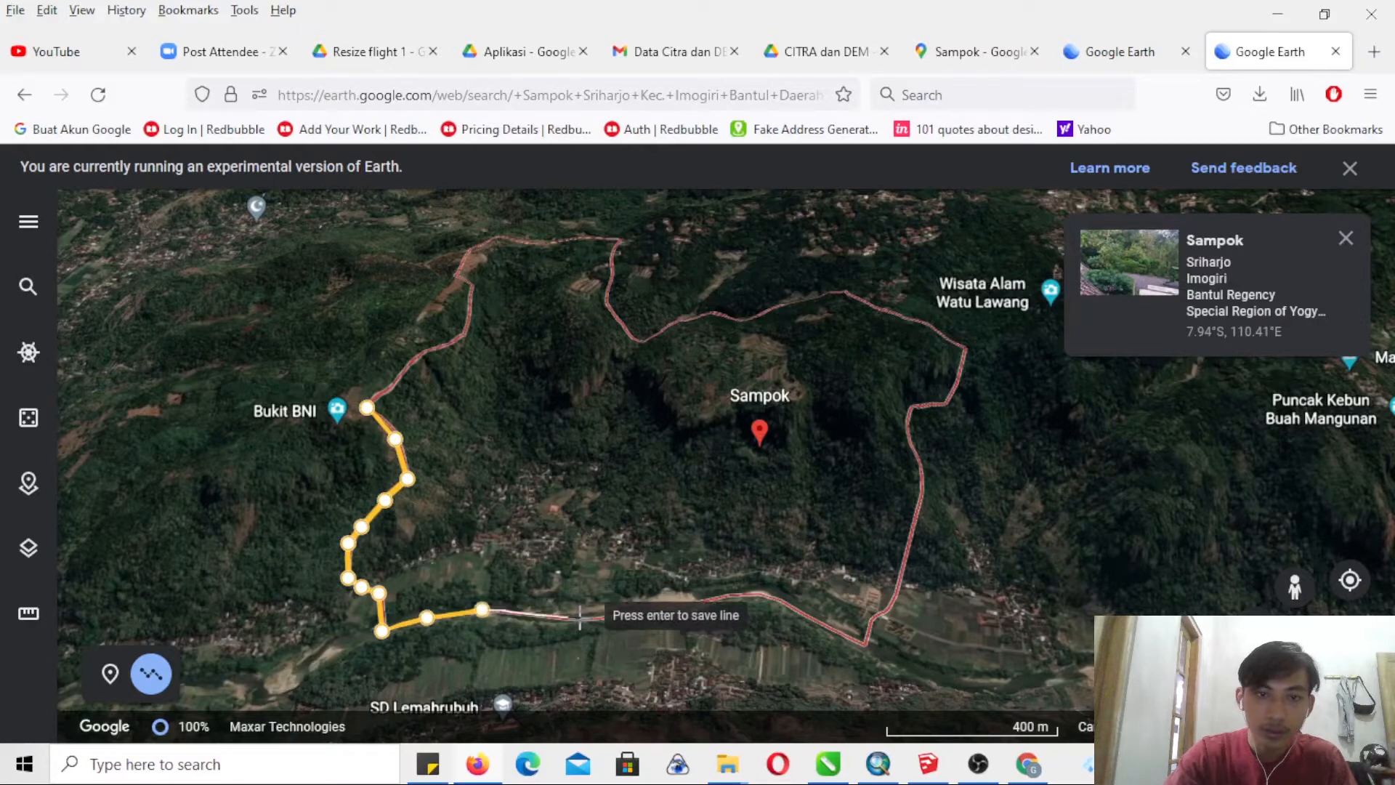
left_click(579, 618)
left_click(625, 617)
left_click(674, 606)
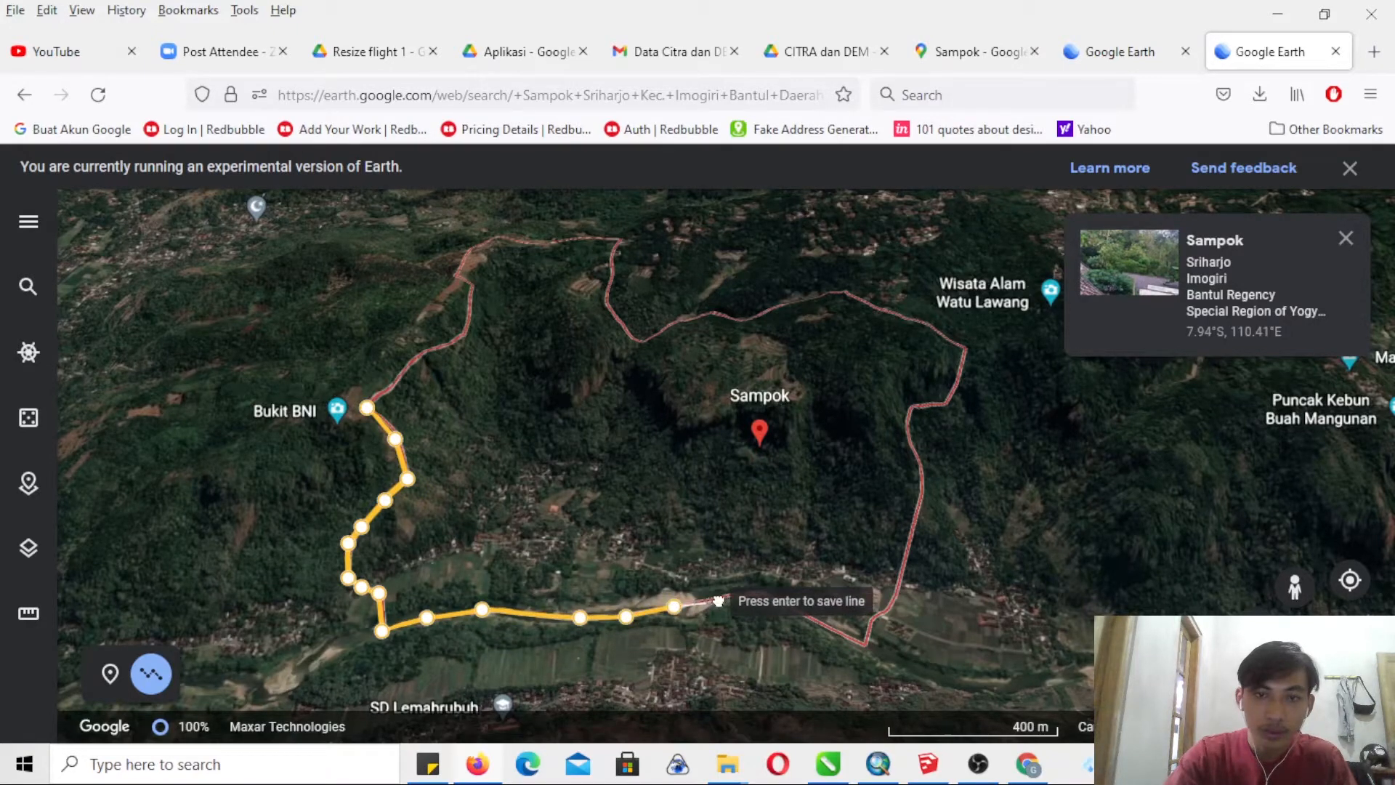
left_click(739, 594)
left_click(764, 592)
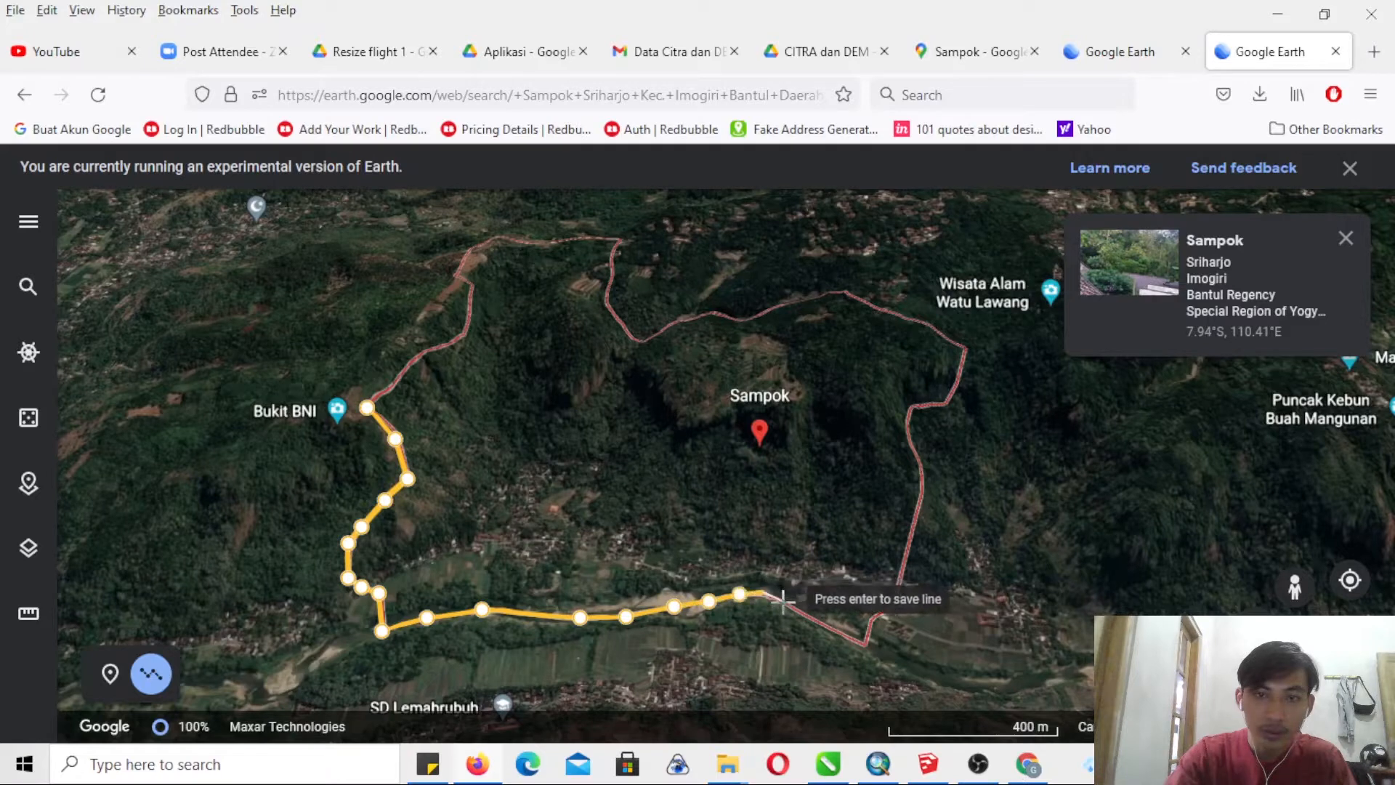
left_click(787, 604)
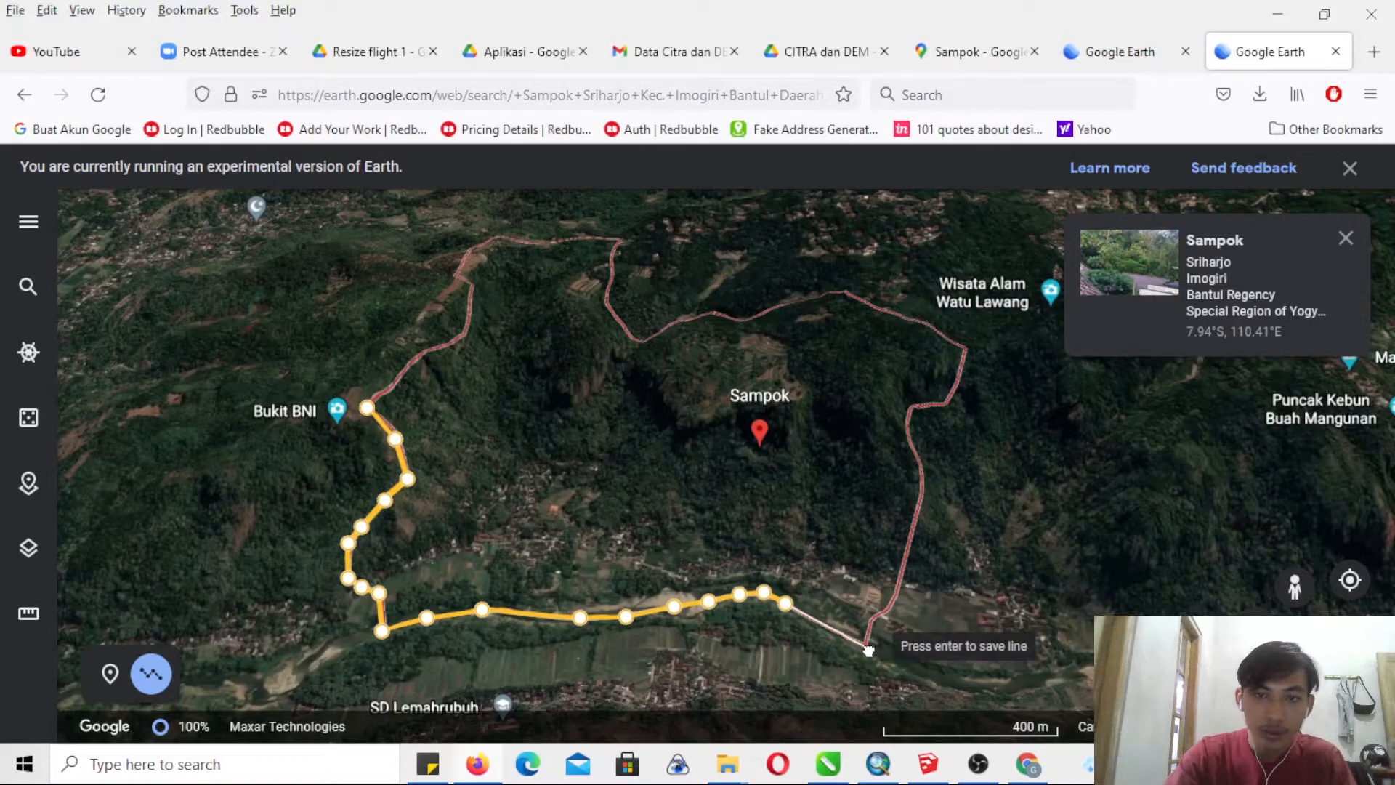
left_click(868, 642)
- Continue the line up the eastern boundary to the corner near Wisata Alam Watu Lawang
left_click(869, 621)
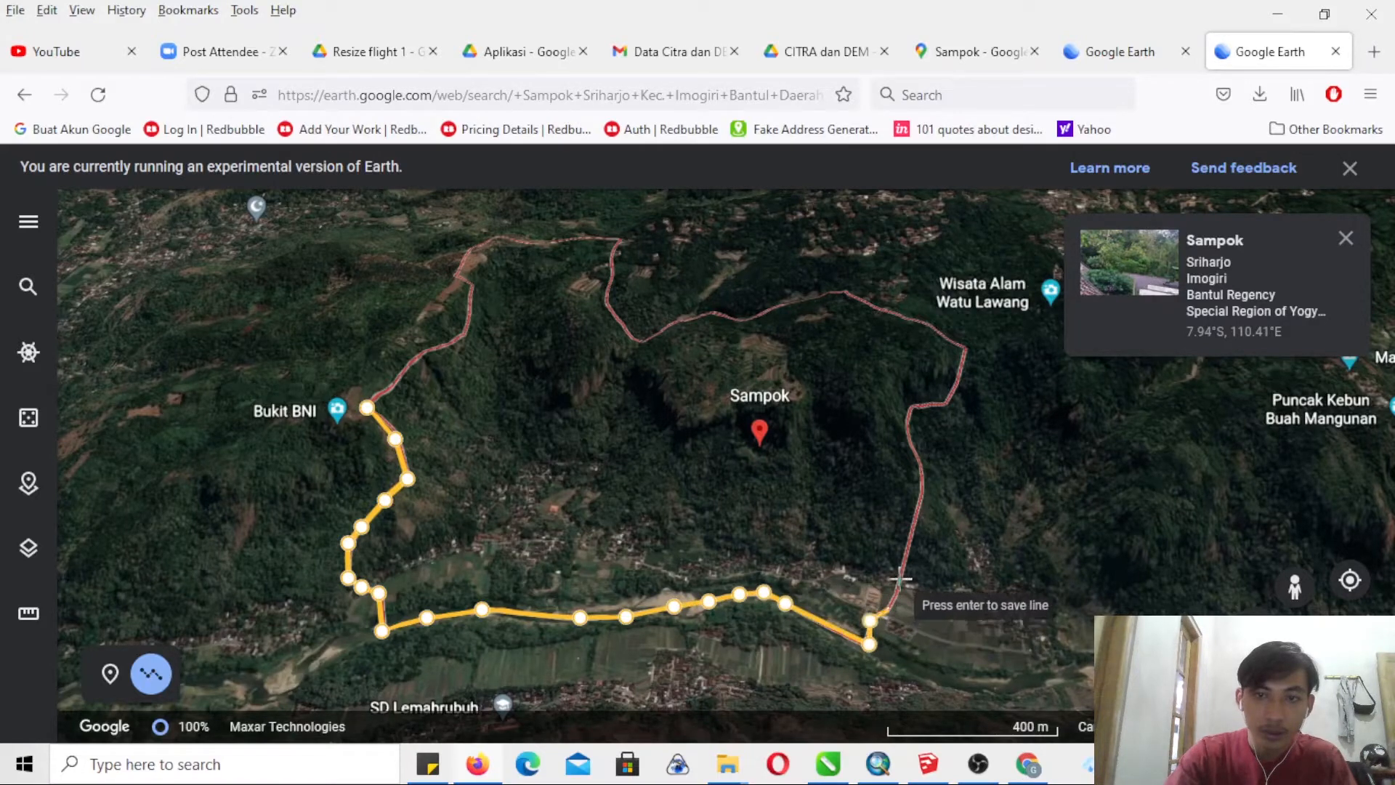
left_click(888, 610)
left_click(900, 575)
left_click(919, 501)
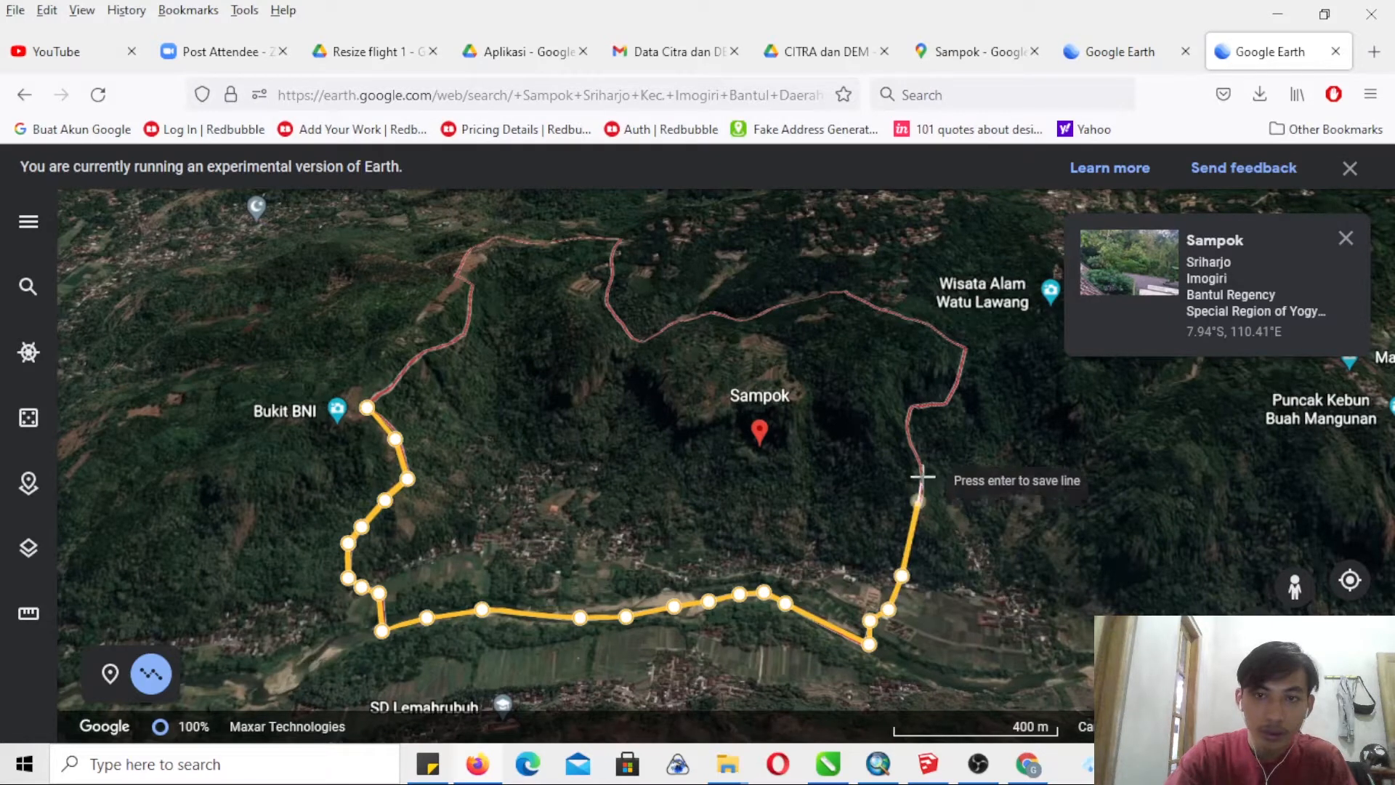
left_click(923, 473)
left_click(908, 441)
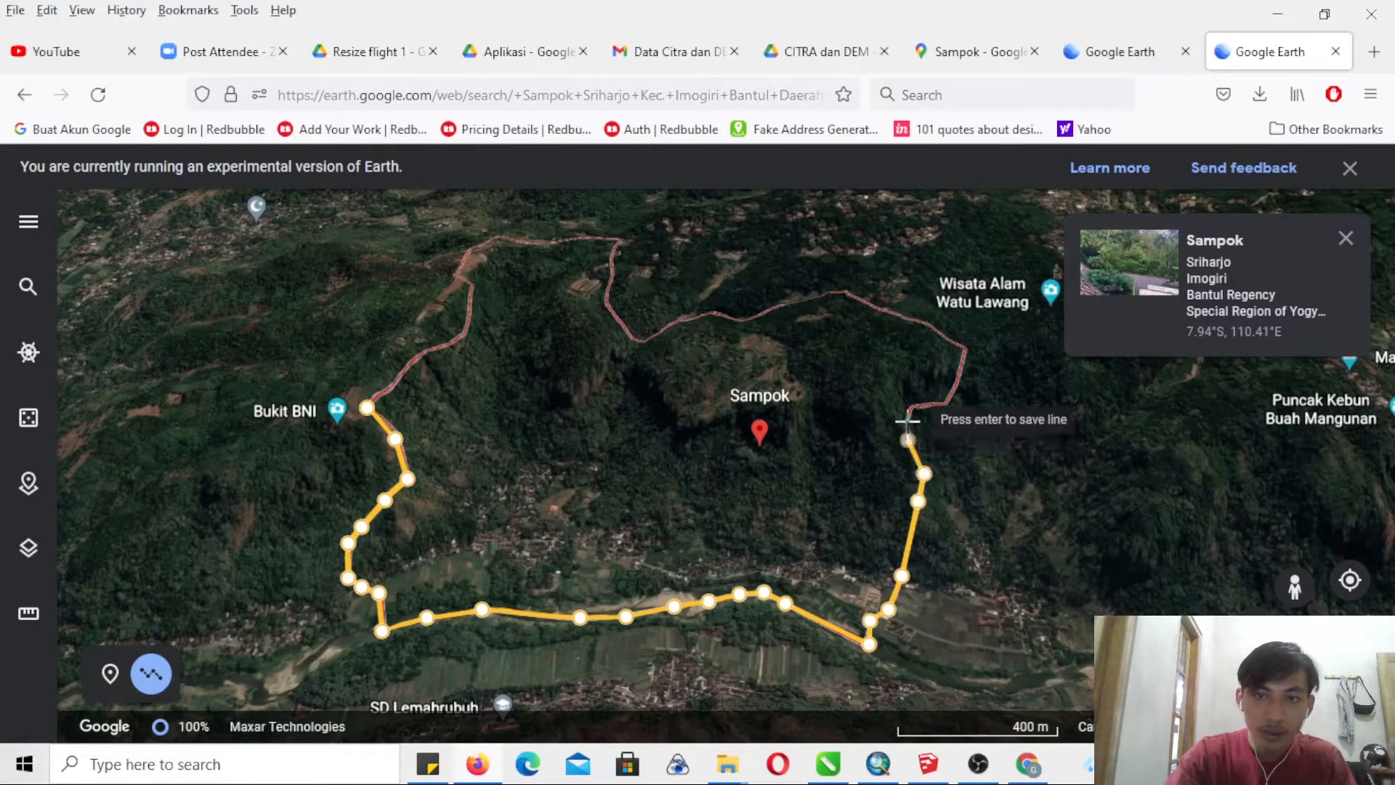
left_click(911, 405)
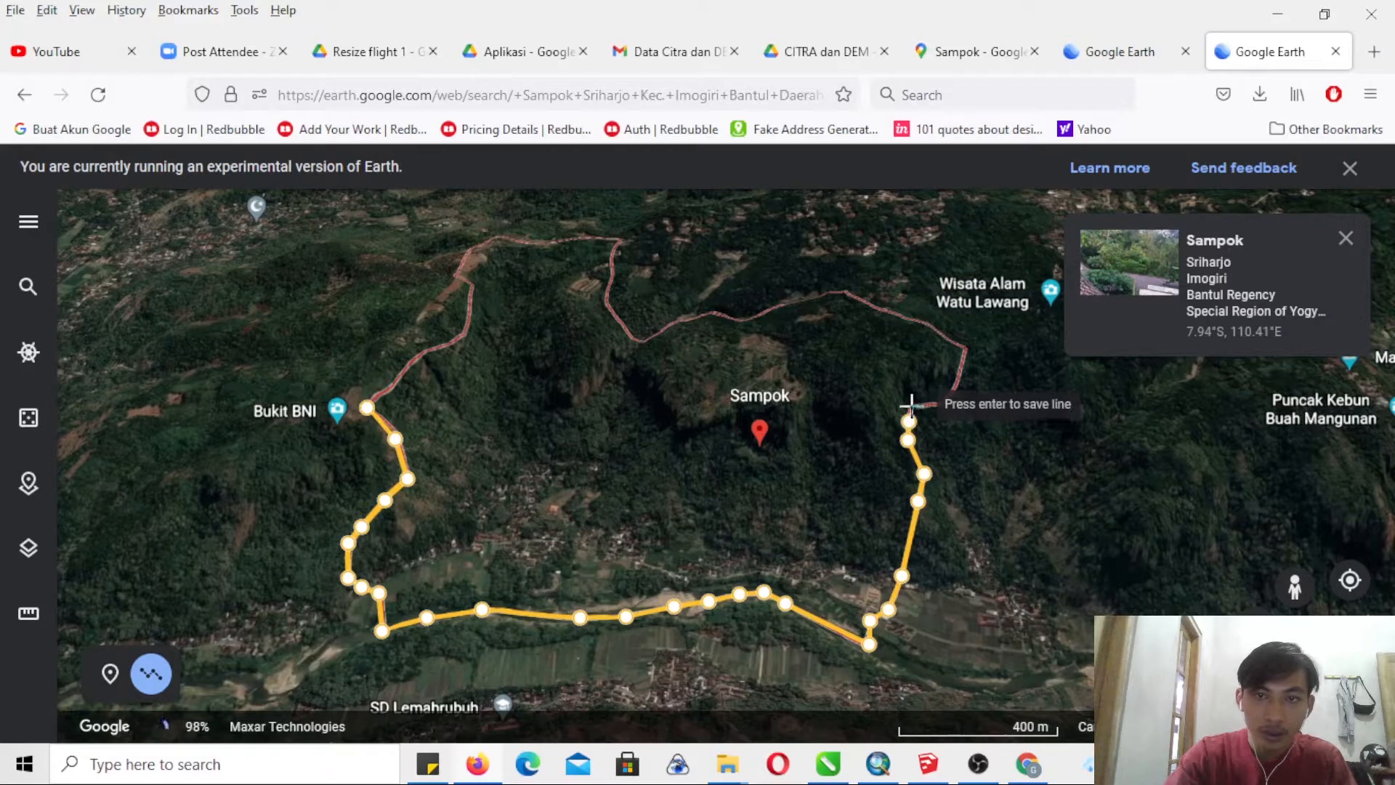
left_click(941, 404)
left_click(958, 388)
left_click(964, 351)
- Trace the northern boundary westward from the Wisata Alam Watu Lawang corner to the low bend northwest of the Sampok marker
left_click(941, 335)
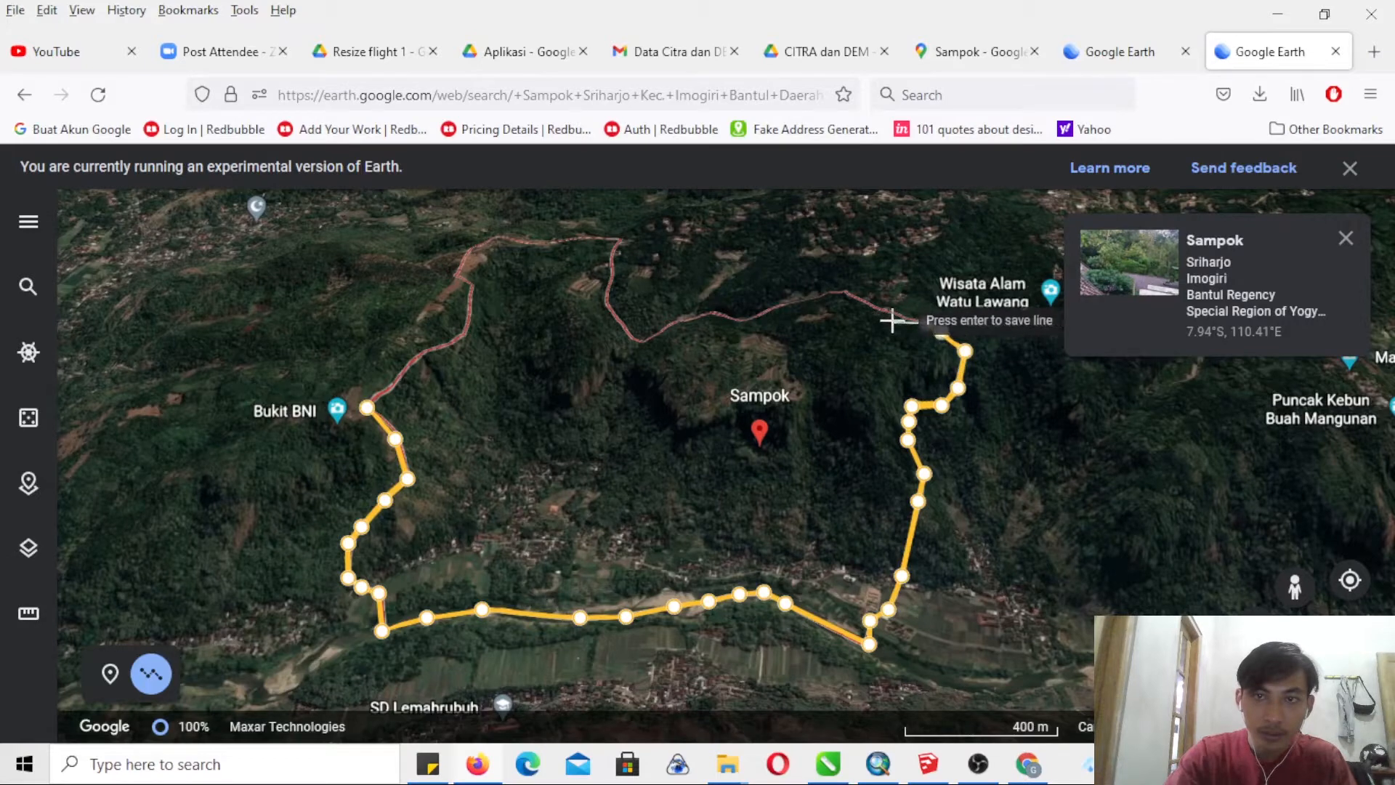
left_click(887, 313)
left_click(871, 306)
left_click(843, 290)
left_click(823, 294)
left_click(789, 304)
left_click(769, 307)
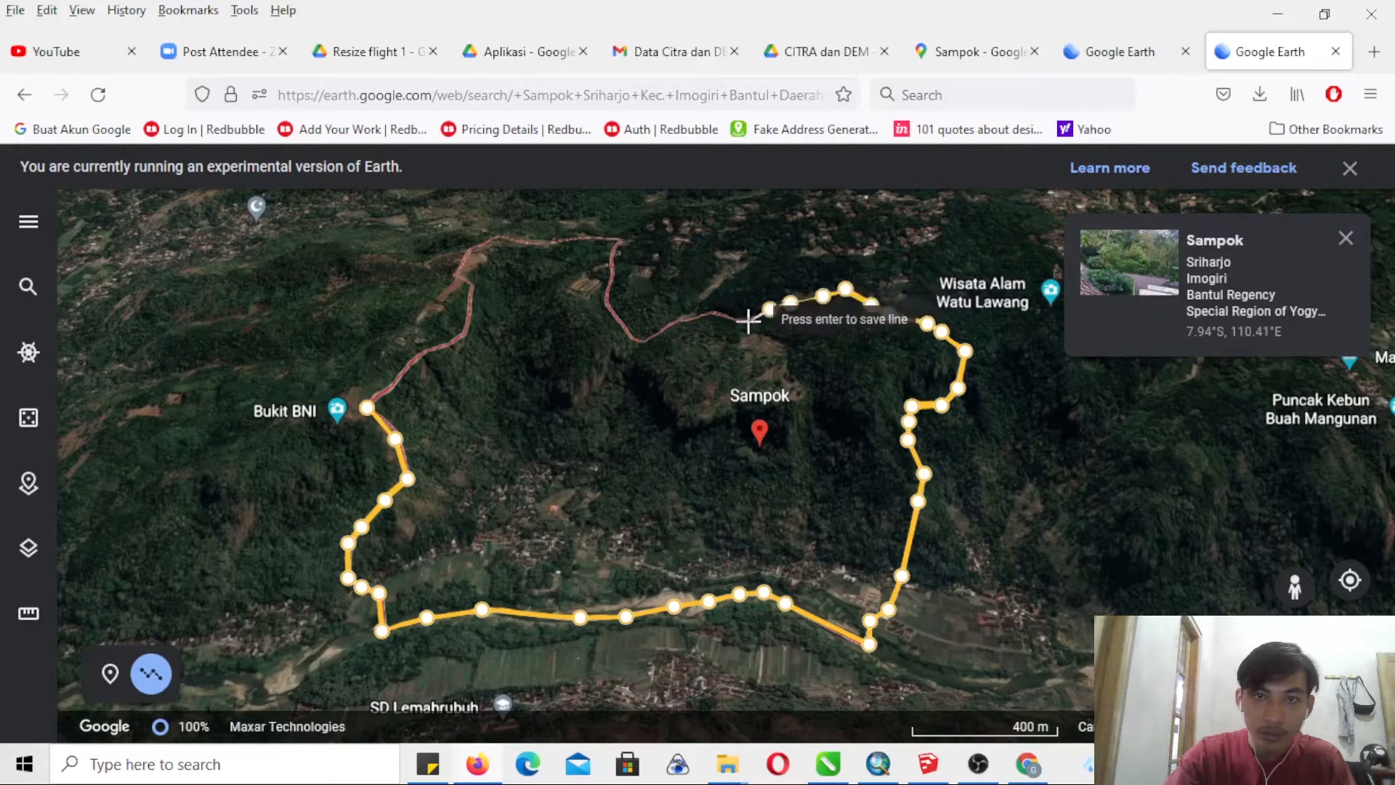
left_click(712, 313)
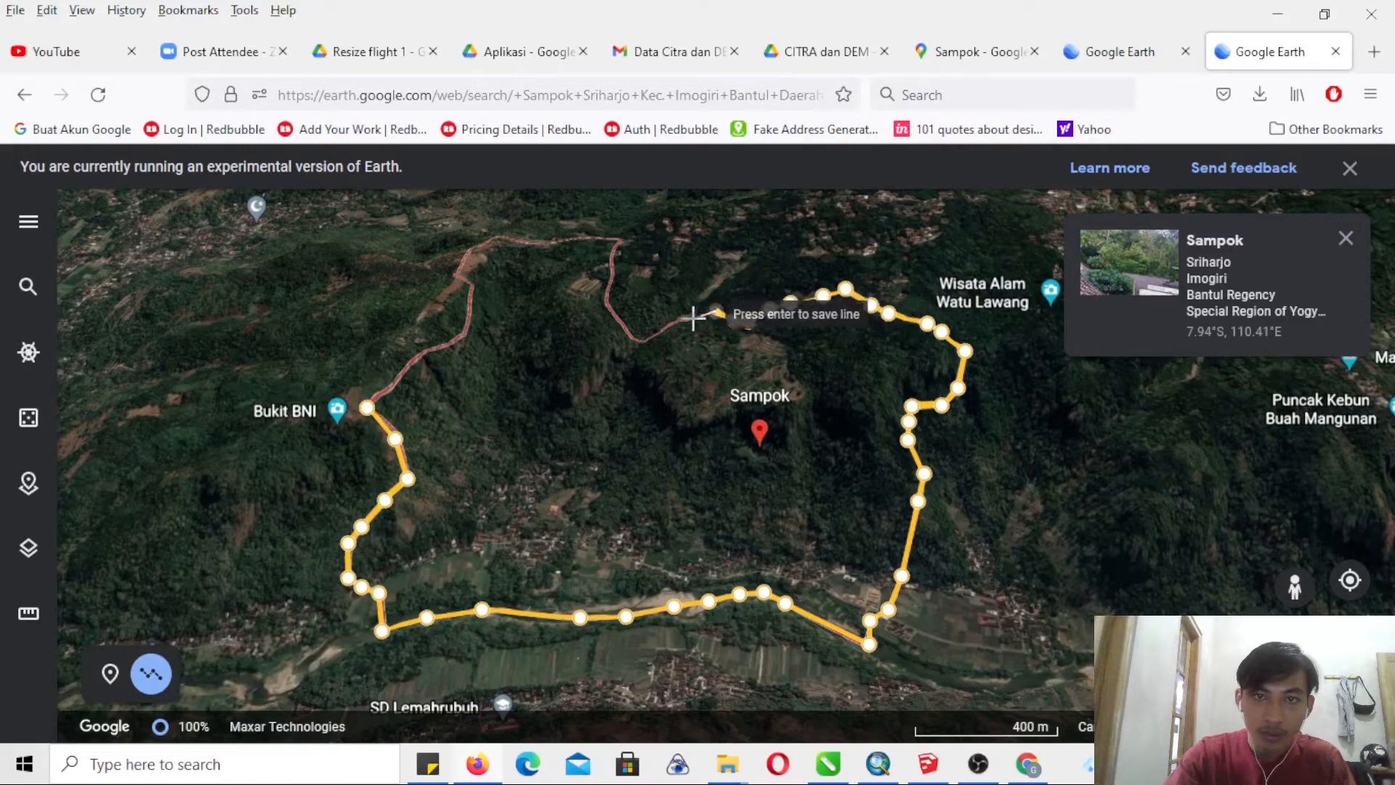
left_click(693, 317)
left_click(678, 318)
left_click(656, 331)
left_click(643, 339)
left_click(629, 337)
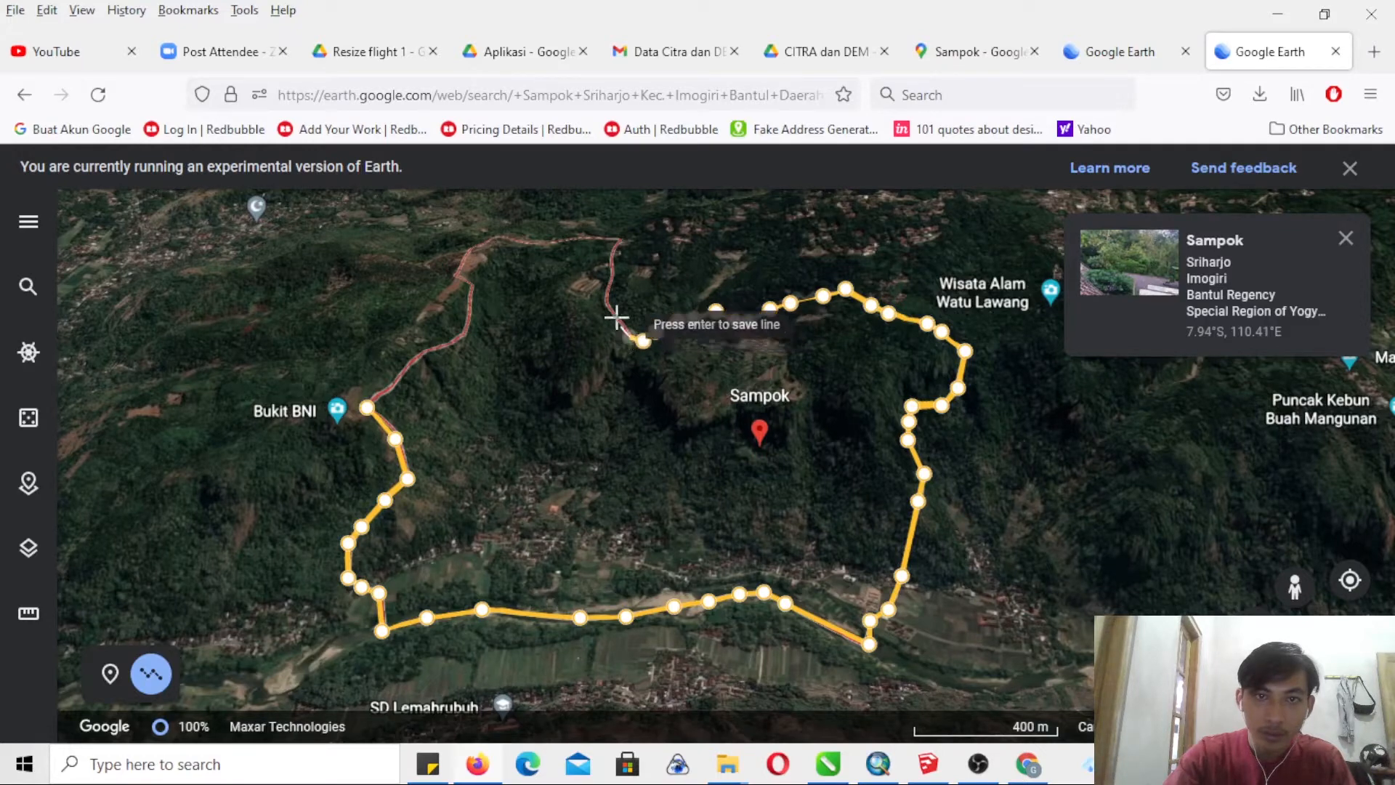
- Continue the line north from the low bend to the upper corner and westward along the northernmost boundary stretch
left_click(616, 318)
left_click(606, 303)
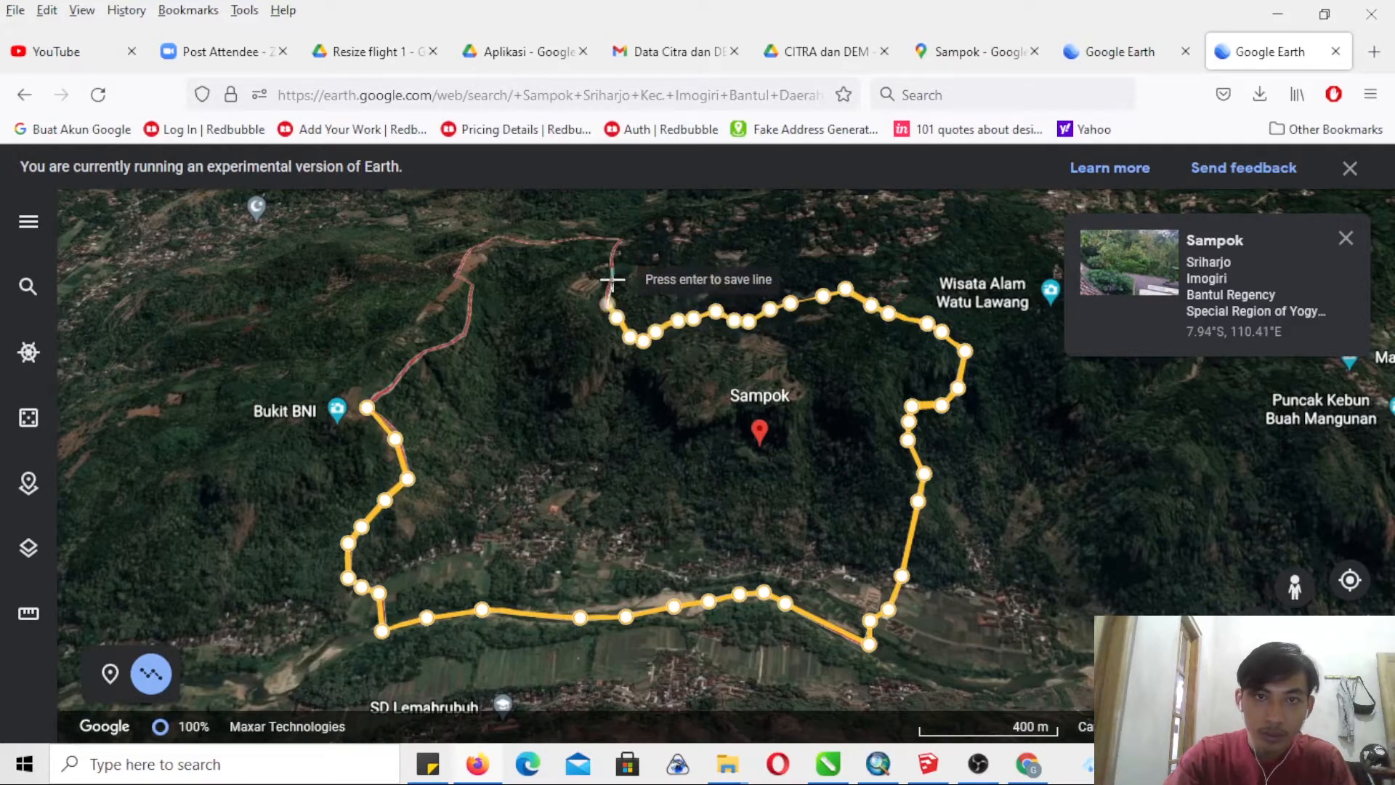
left_click(611, 279)
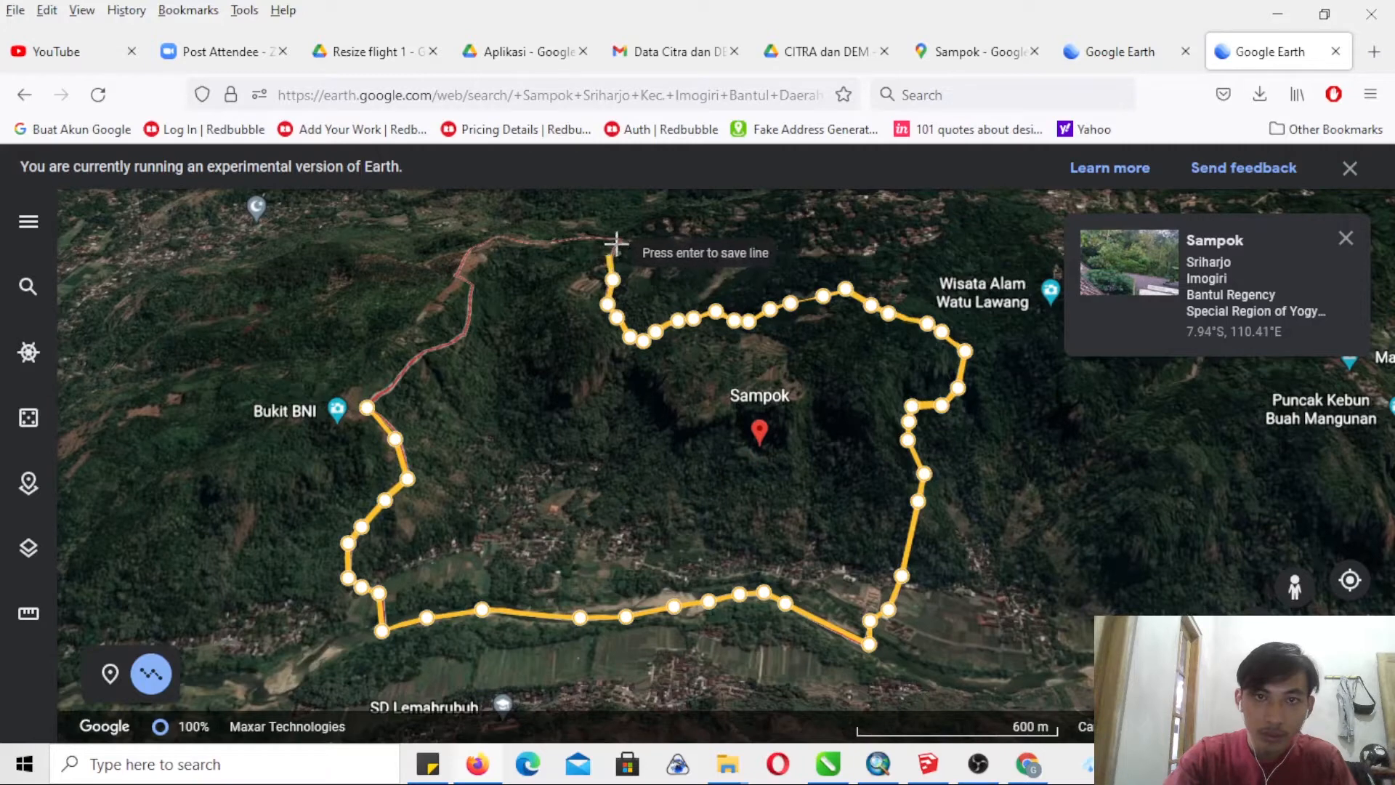
left_click(609, 255)
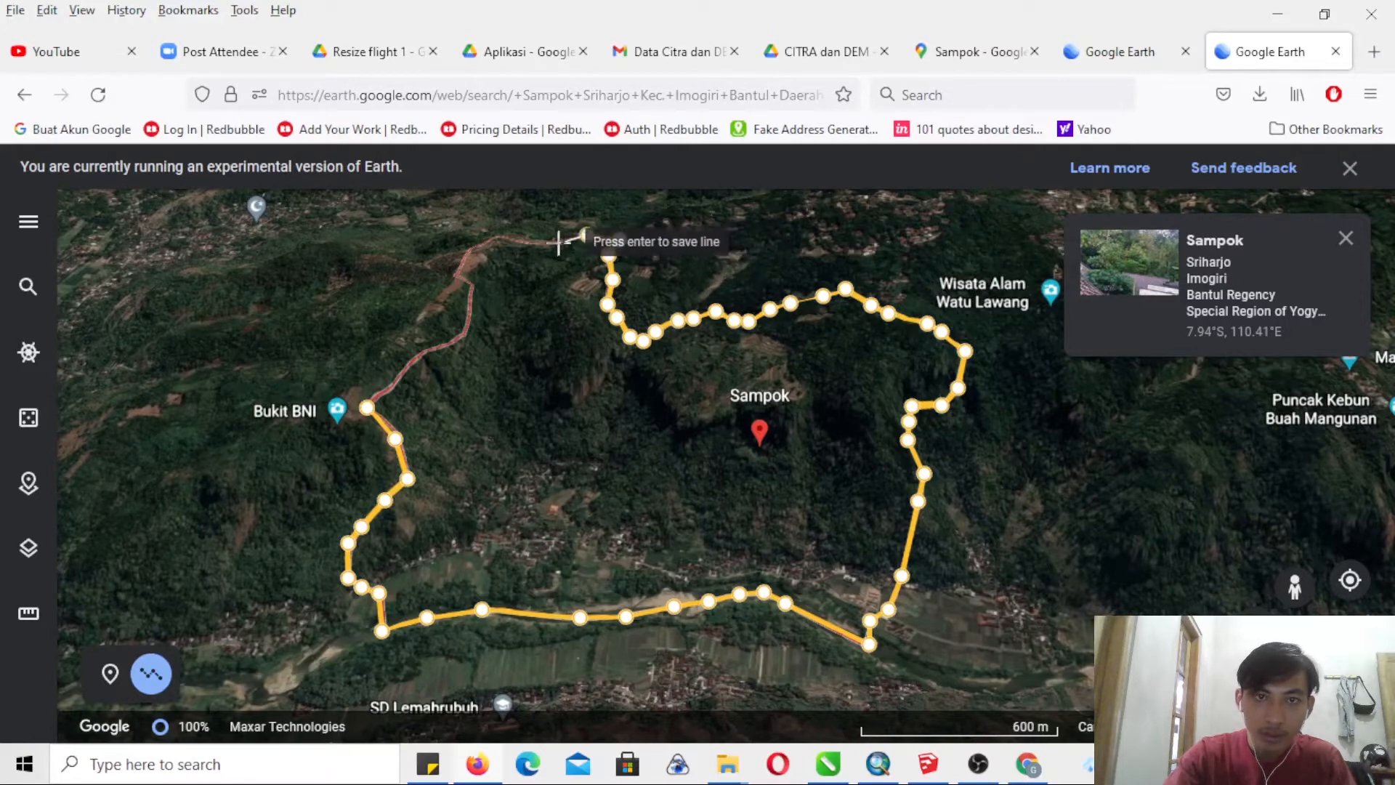
left_click(526, 241)
left_click(499, 235)
left_click(480, 246)
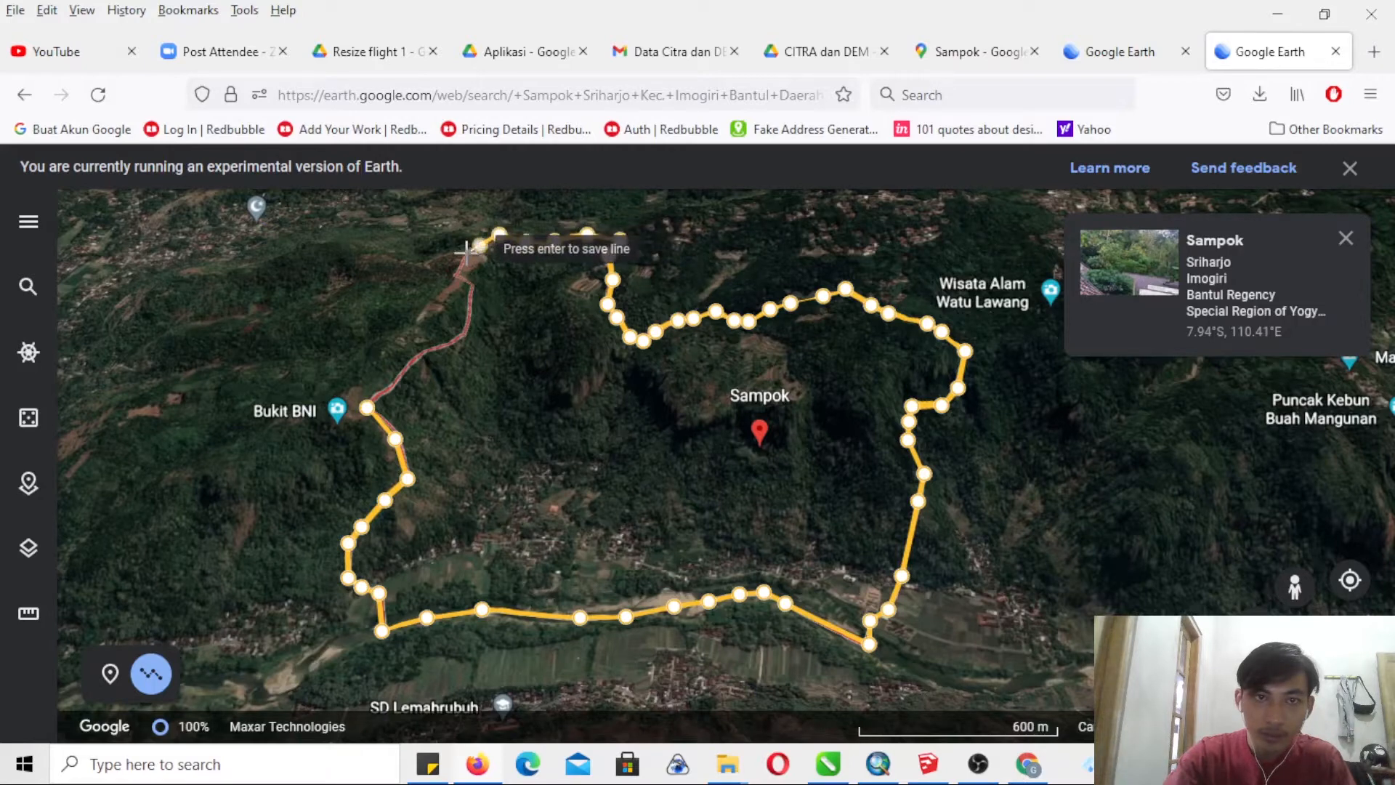
- Trace the northwestern boundary down to the starting point beside Bukit BNI and close the line into a polygon
left_click(461, 257)
left_click(452, 271)
left_click(466, 299)
left_click(468, 324)
left_click(457, 336)
left_click(438, 348)
left_click(413, 356)
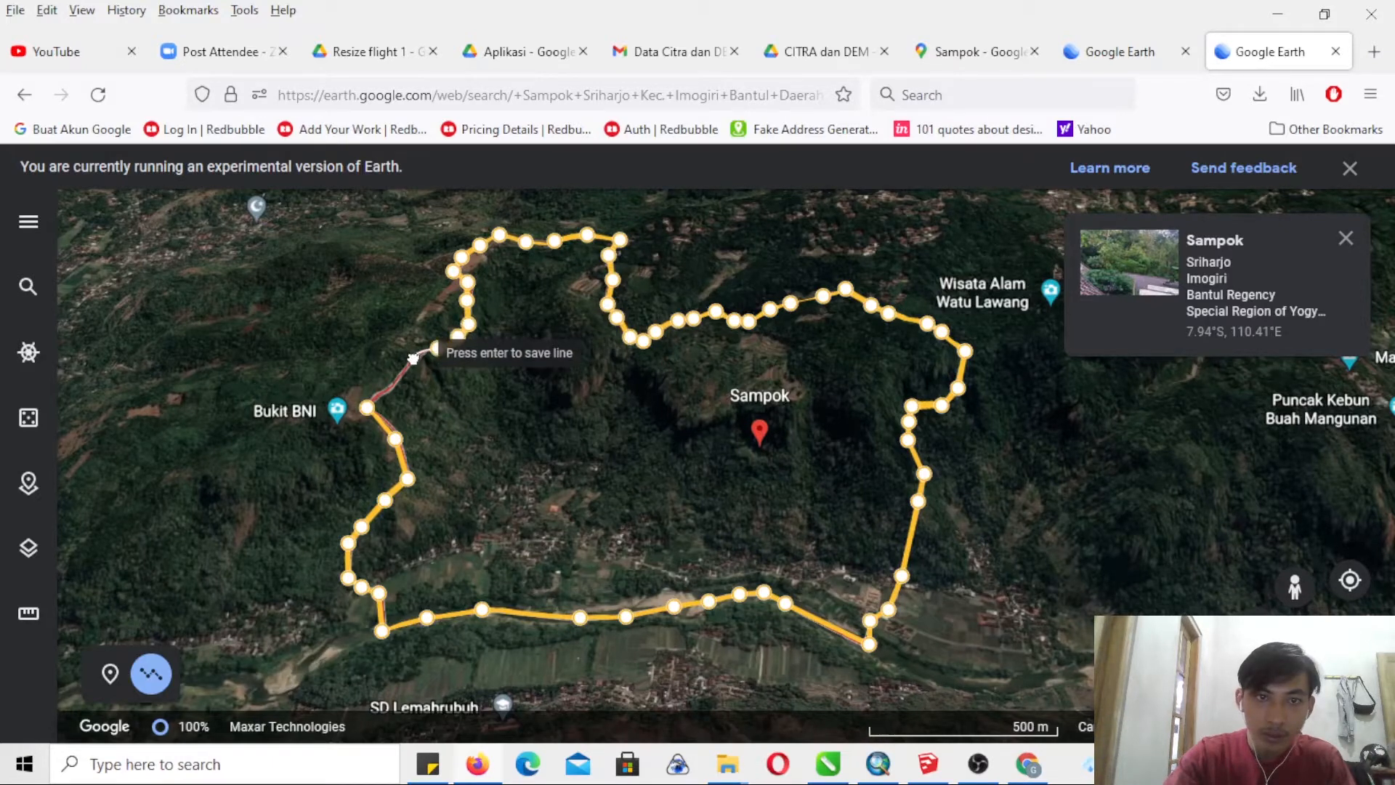
left_click(377, 401)
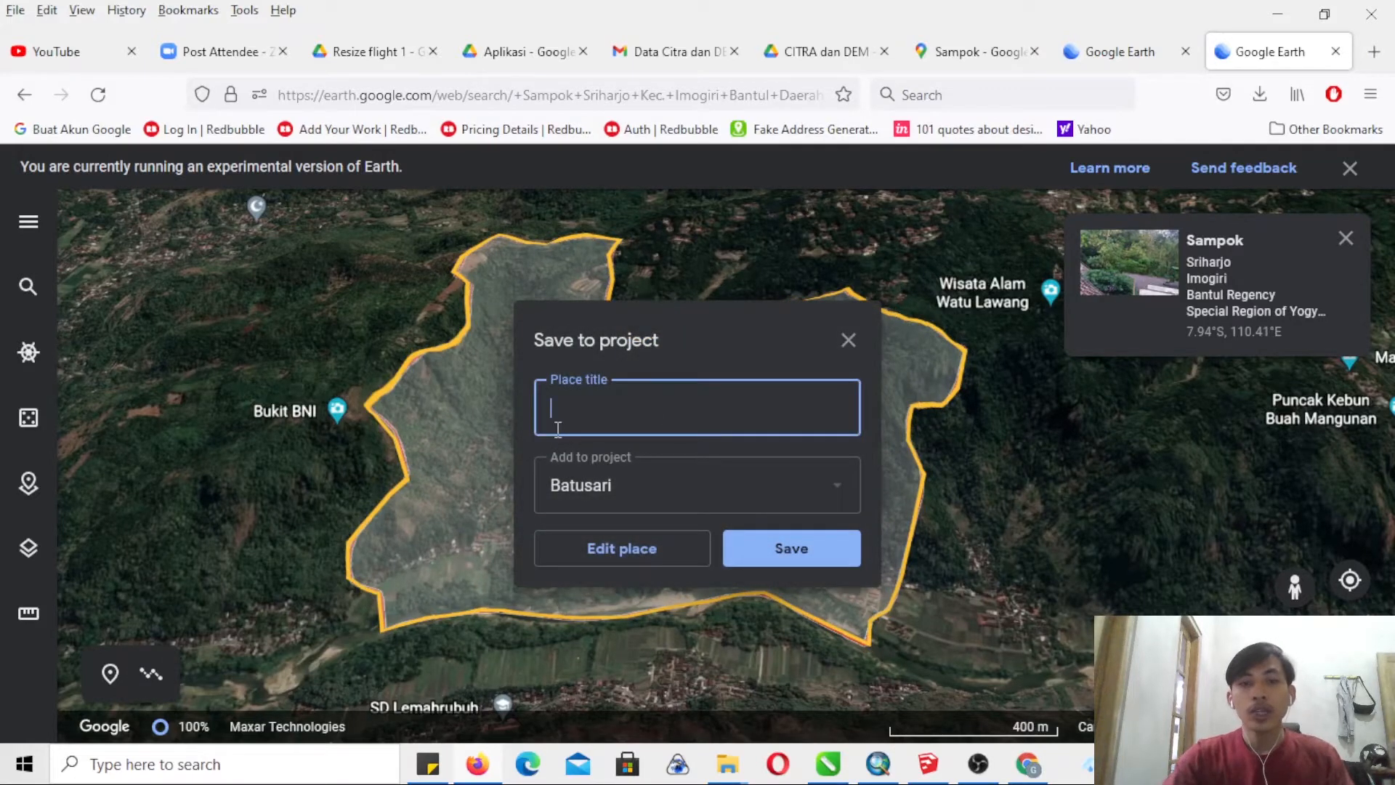
- Title the polygon SAMPOK and save it to a new project titled SRIHARJO
type("SAMPOK")
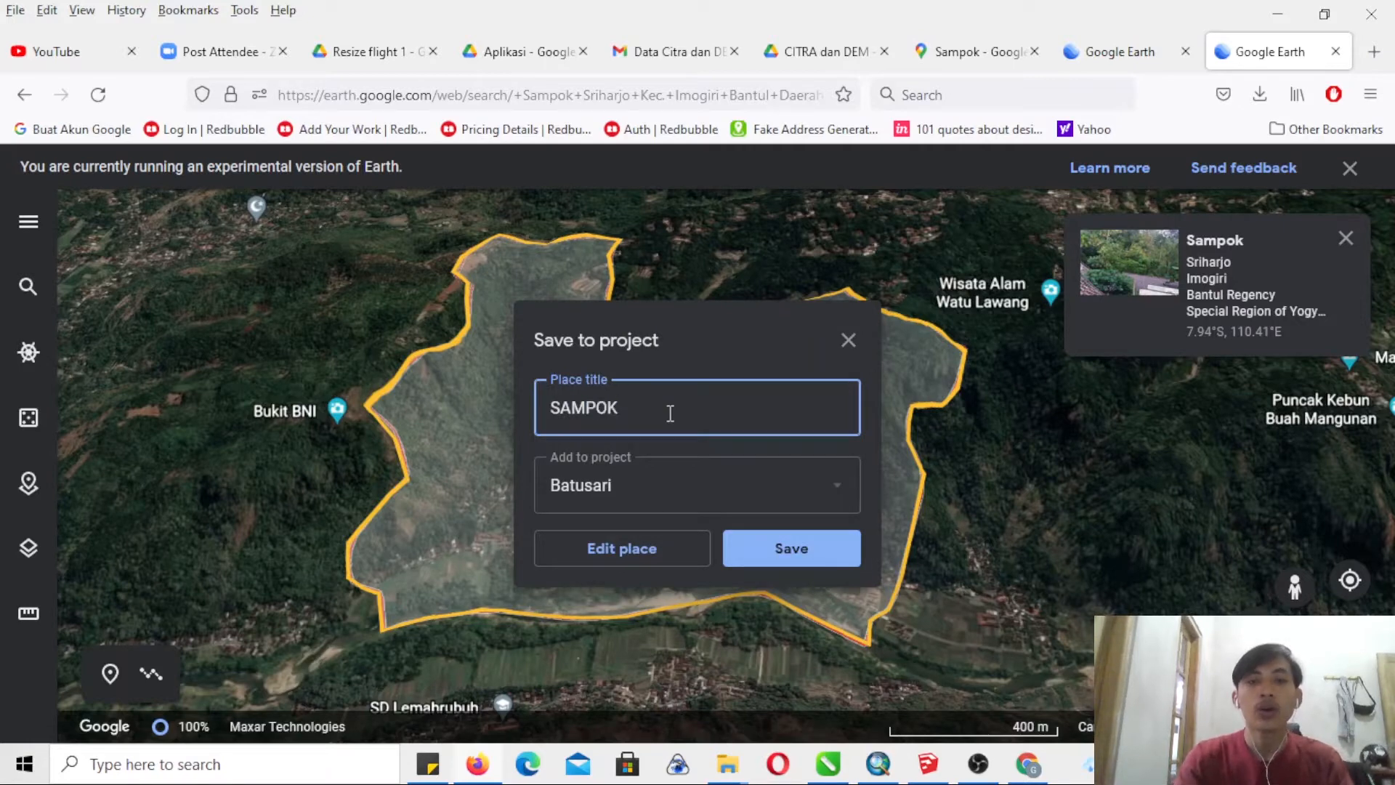
left_click(839, 487)
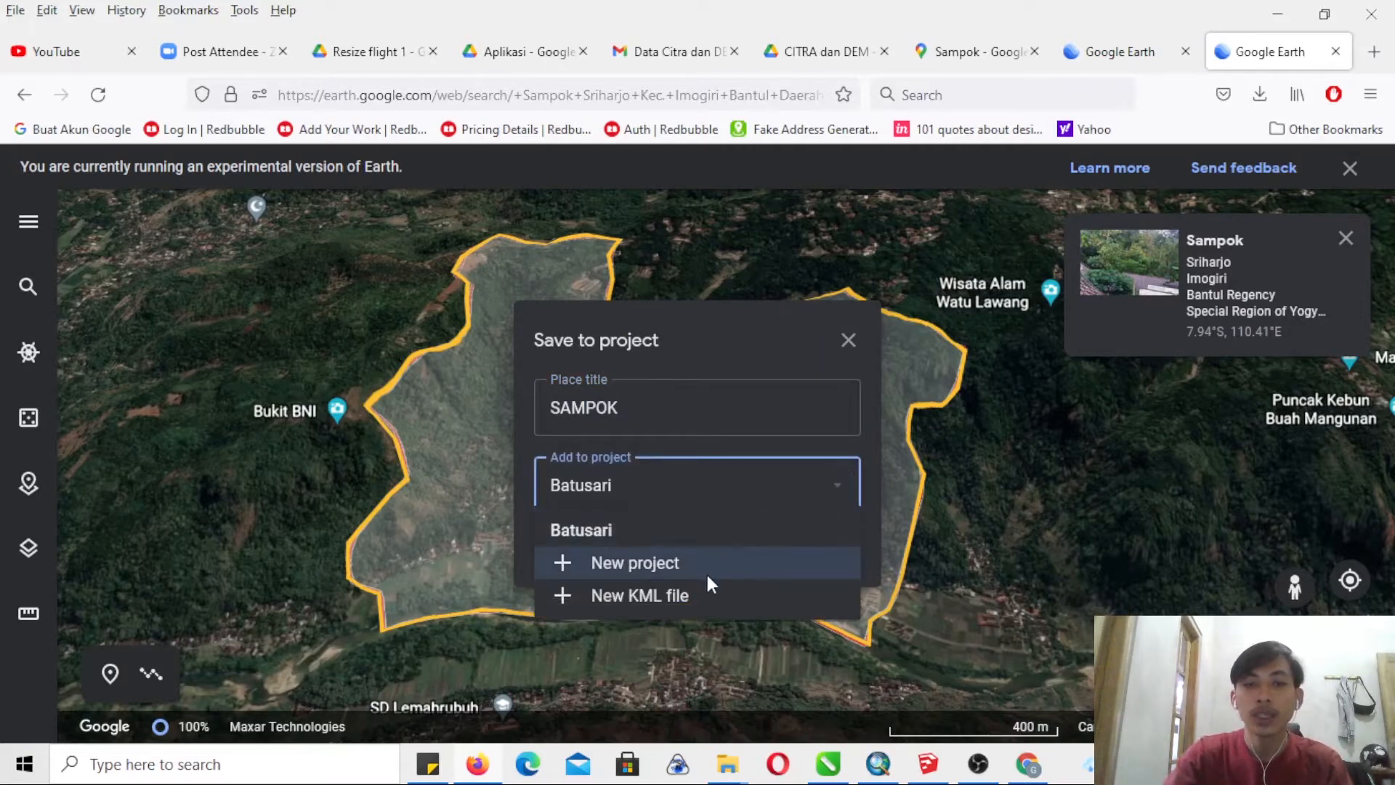
left_click(701, 572)
left_click(611, 573)
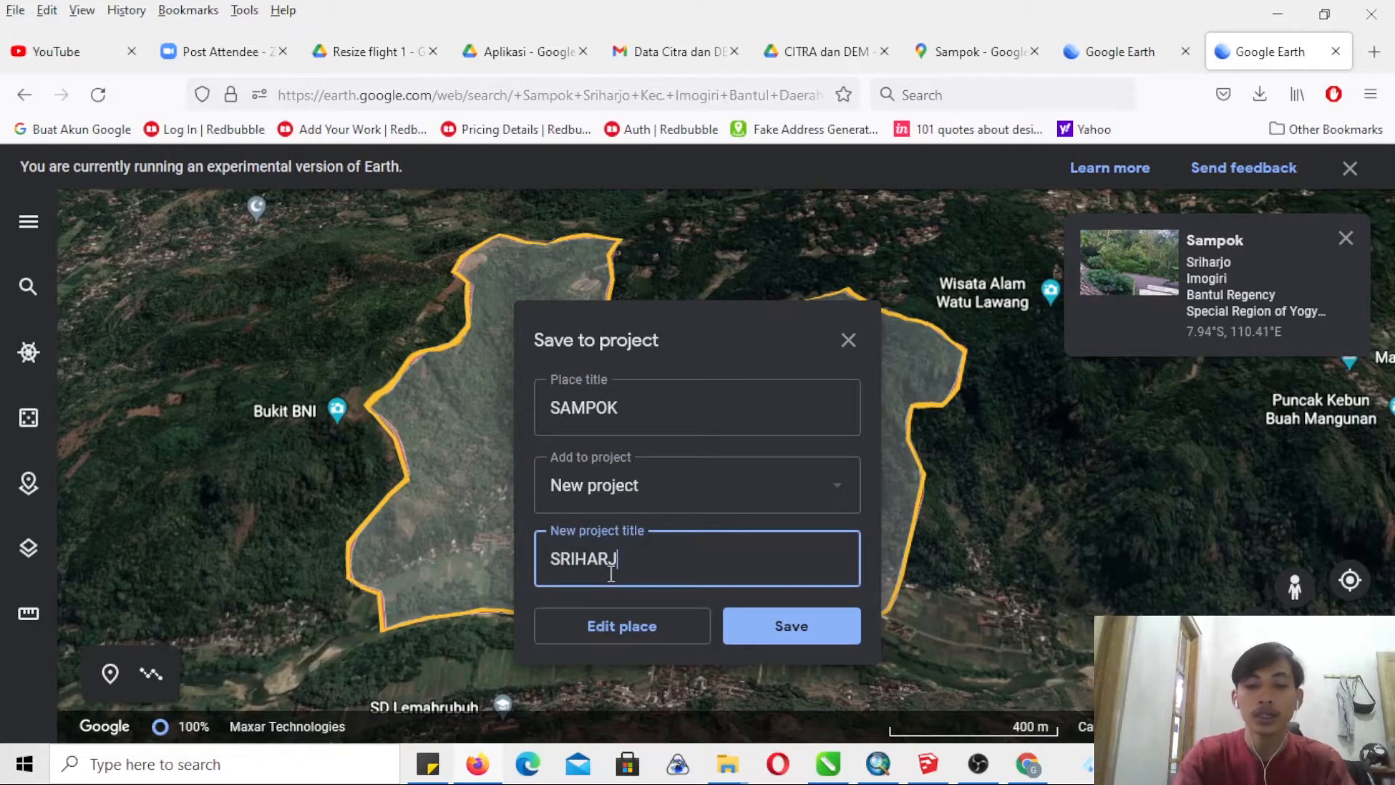
left_click(754, 629)
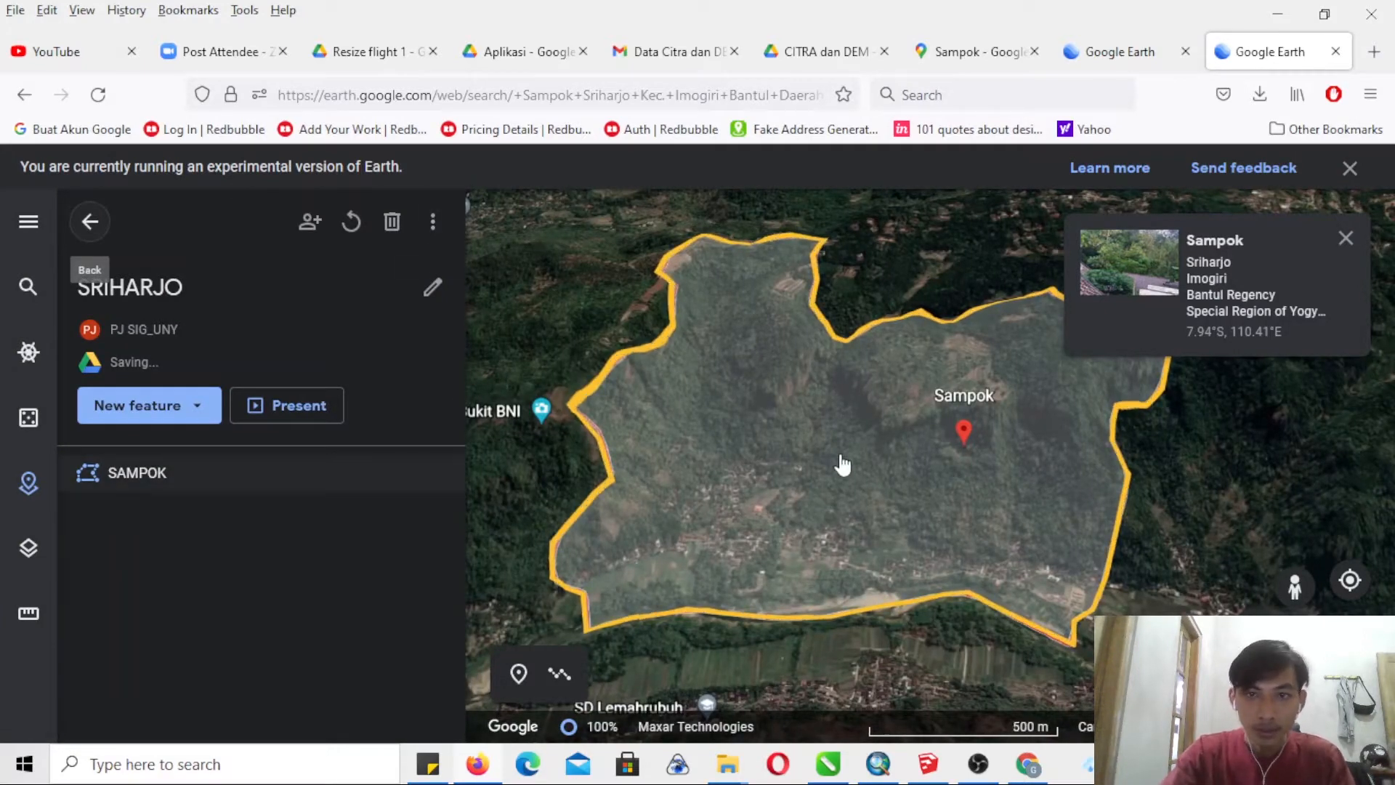
- Inspect the saved SAMPOK polygon on the map without the place card and return to the projects list
left_click(1345, 239)
left_click_drag(673, 536, 712, 560)
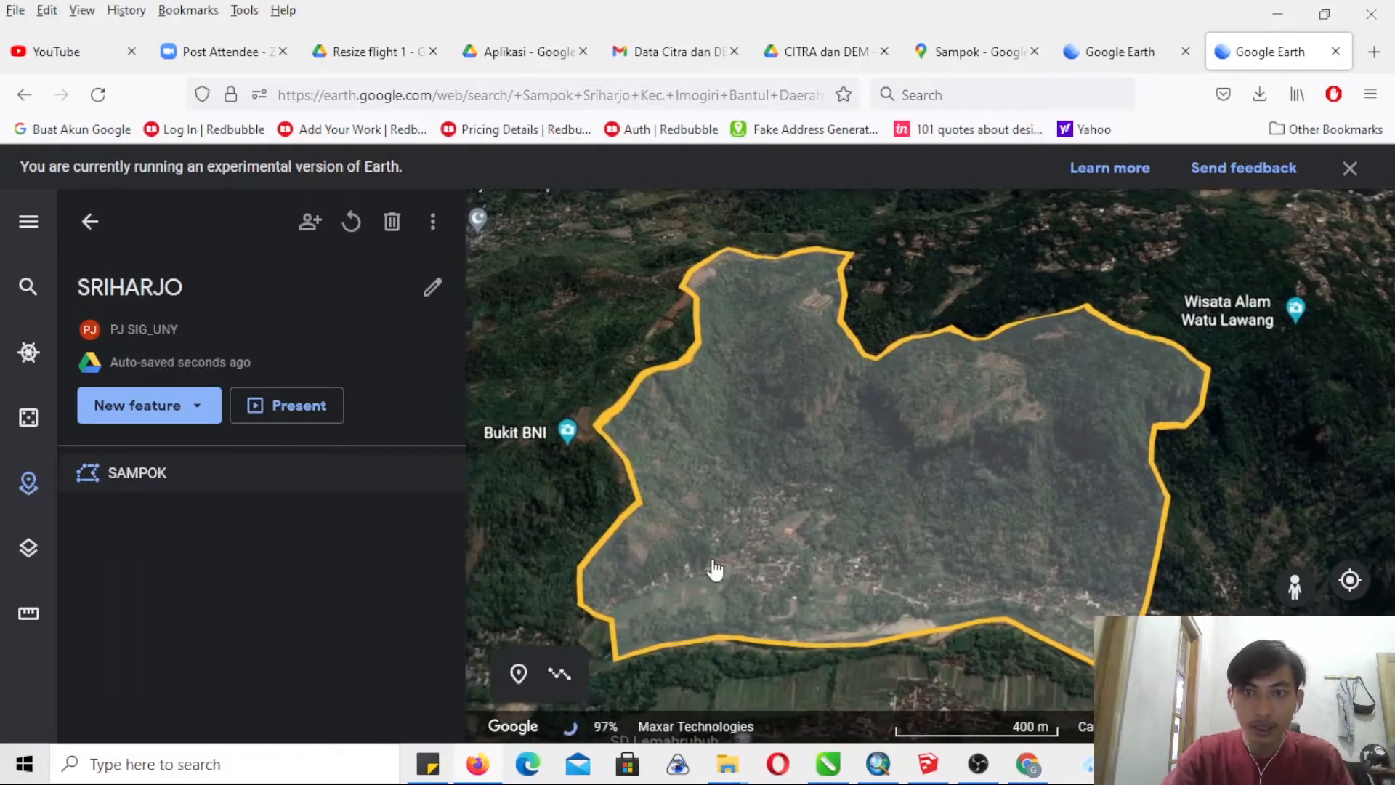
left_click(857, 508)
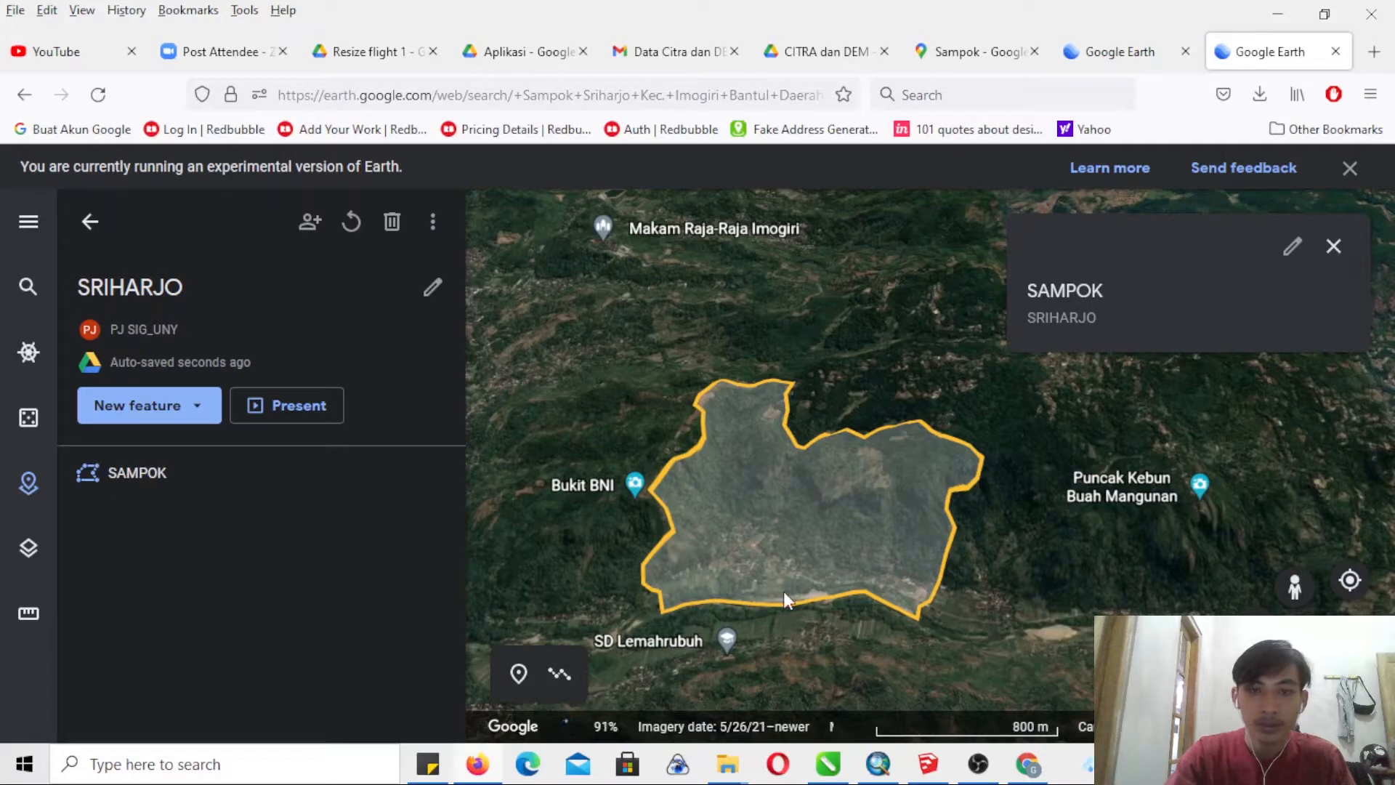
left_click(89, 222)
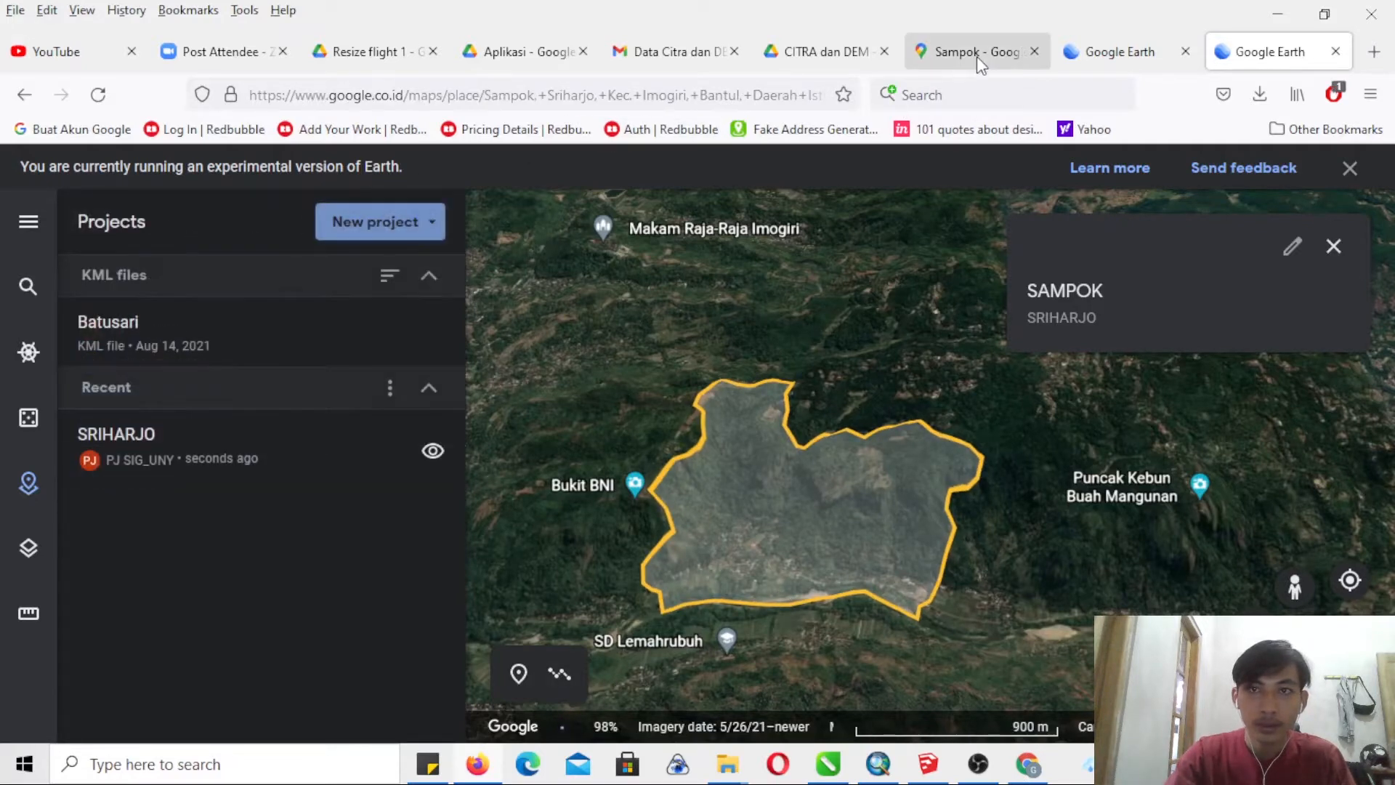
- Switch to Google Maps, open the place details for Wunul, the Sriharjo hamlet east of Sampok, and highlight its name and location
left_click(976, 56)
left_click_drag(831, 308, 436, 193)
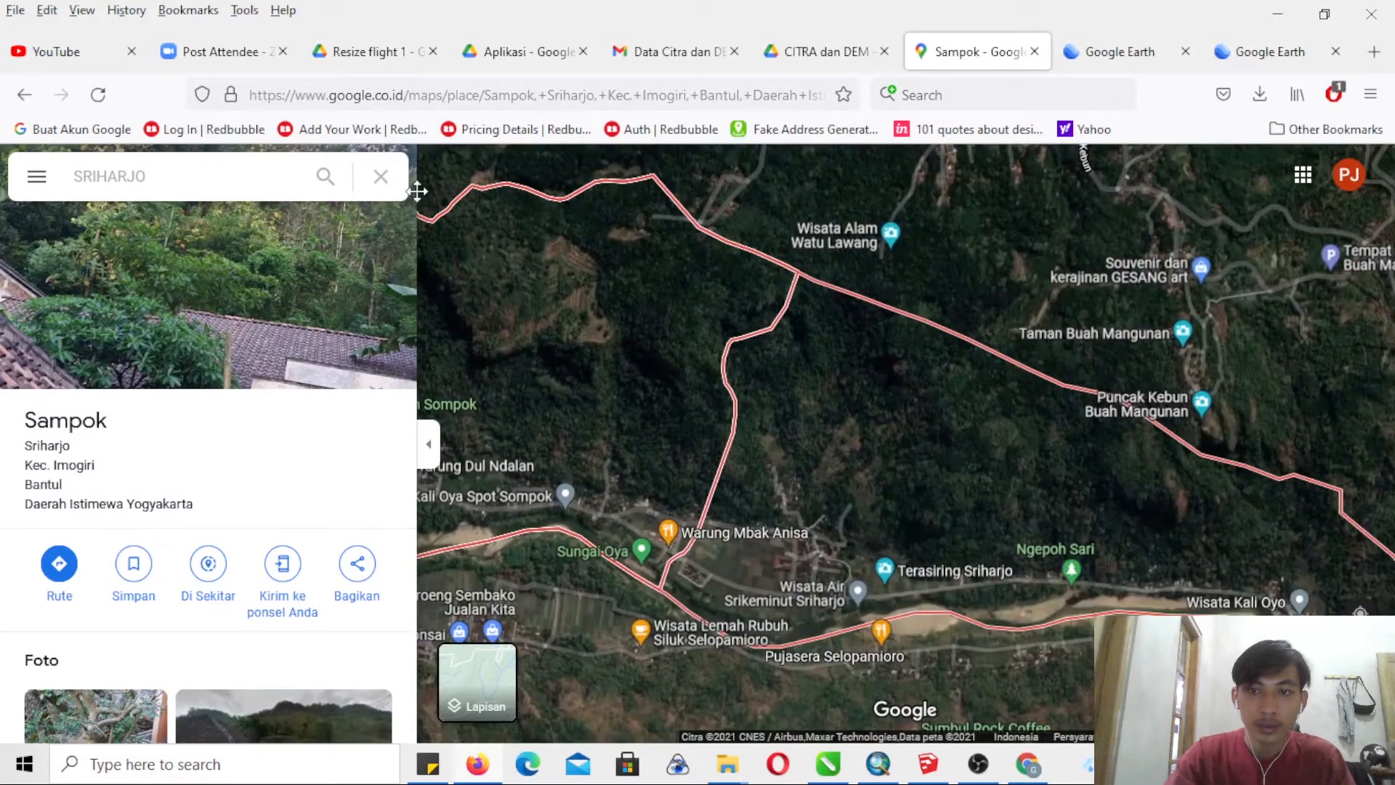
left_click_drag(894, 356, 754, 338)
left_click_drag(988, 408, 911, 324)
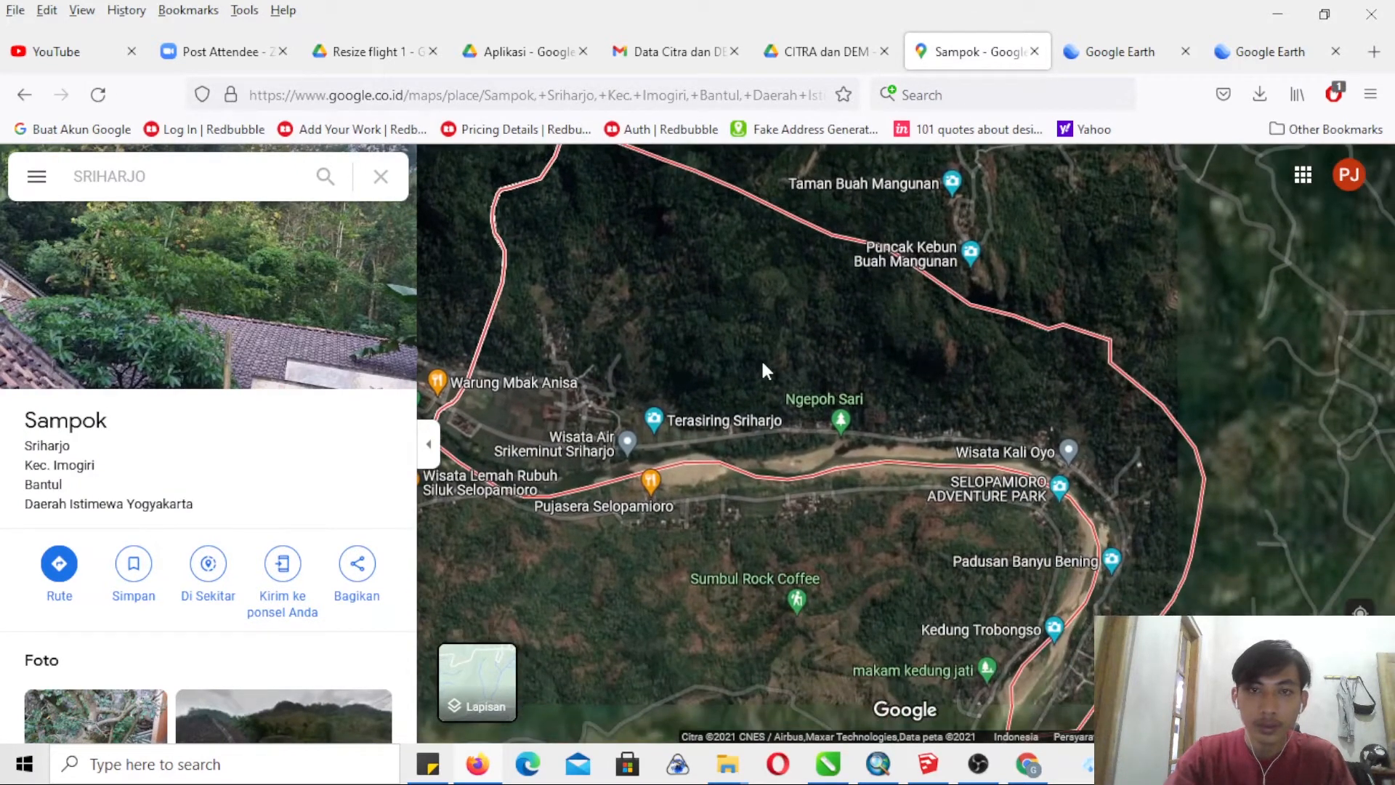
left_click(740, 342)
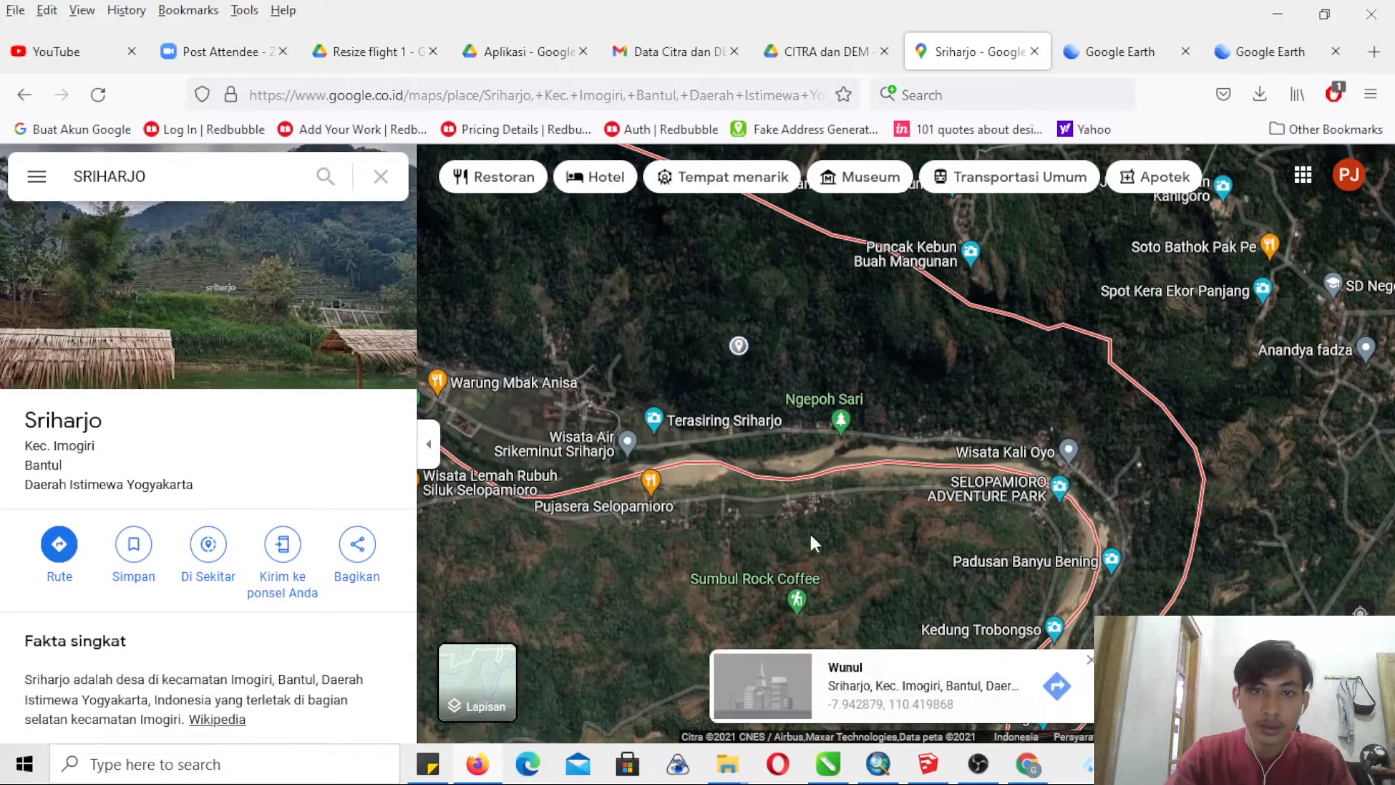
left_click(846, 669)
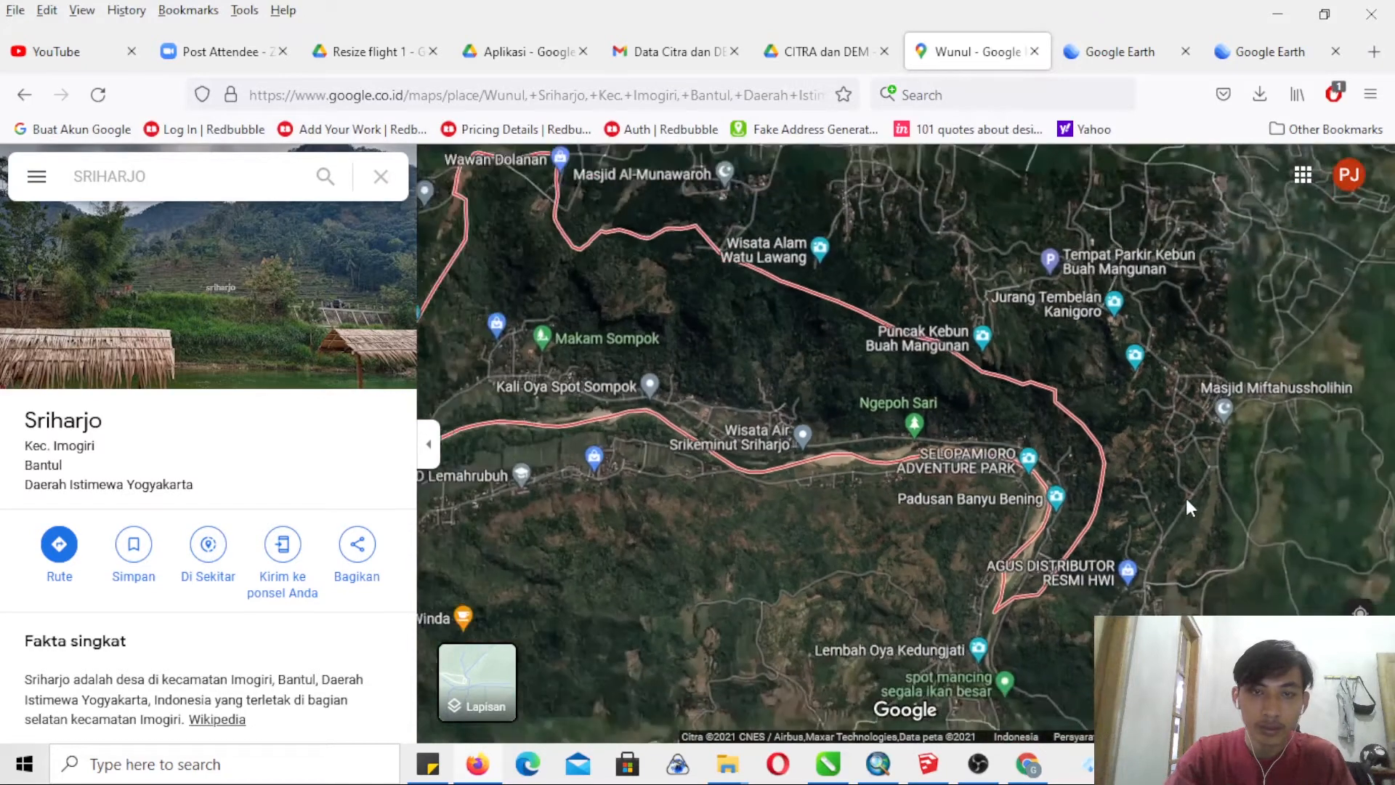
left_click_drag(24, 418, 206, 519)
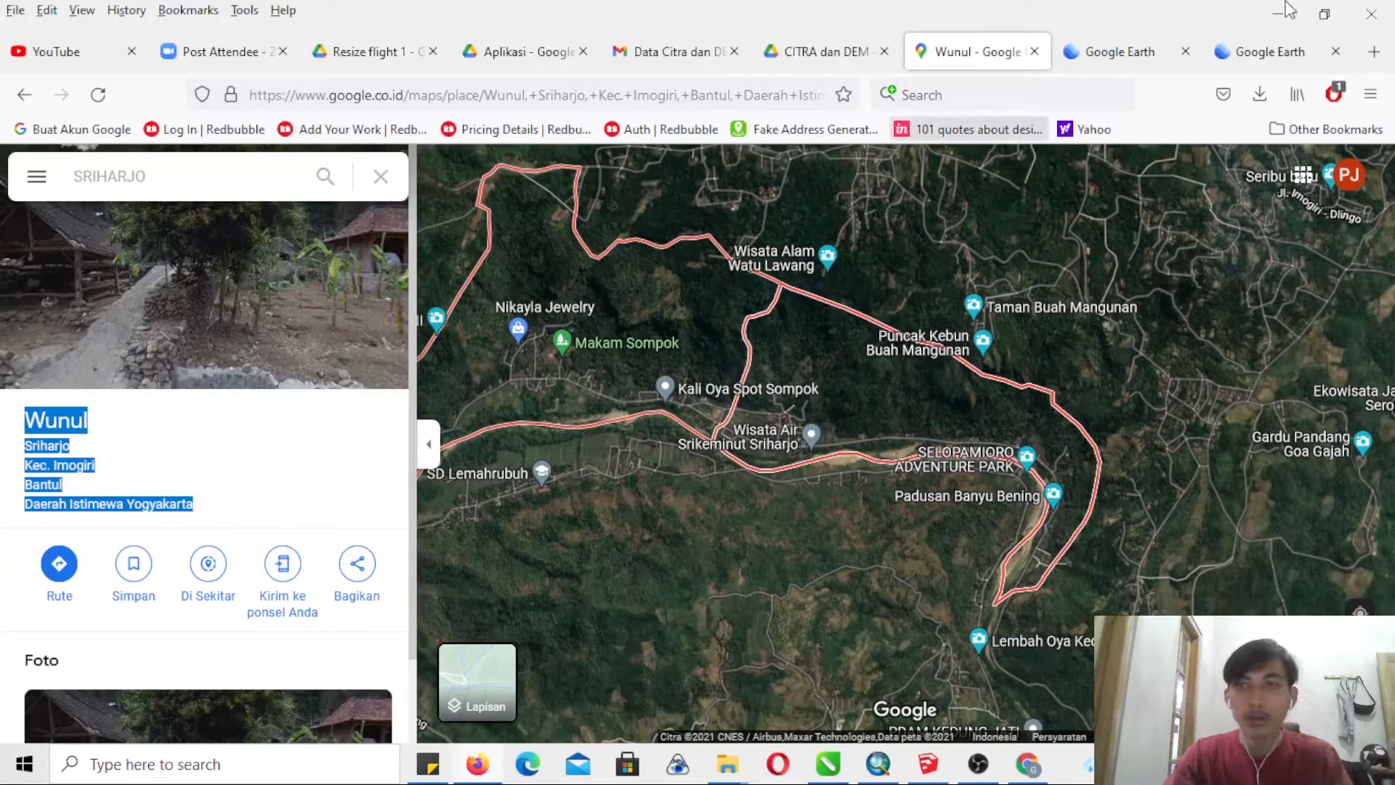
- Switch back to Google Earth, search for Wunul Sriharjo Kec. Imogiri Bantul Daerah Istimewa Yogyakarta, and collapse its place card
left_click(1112, 51)
left_click(1261, 50)
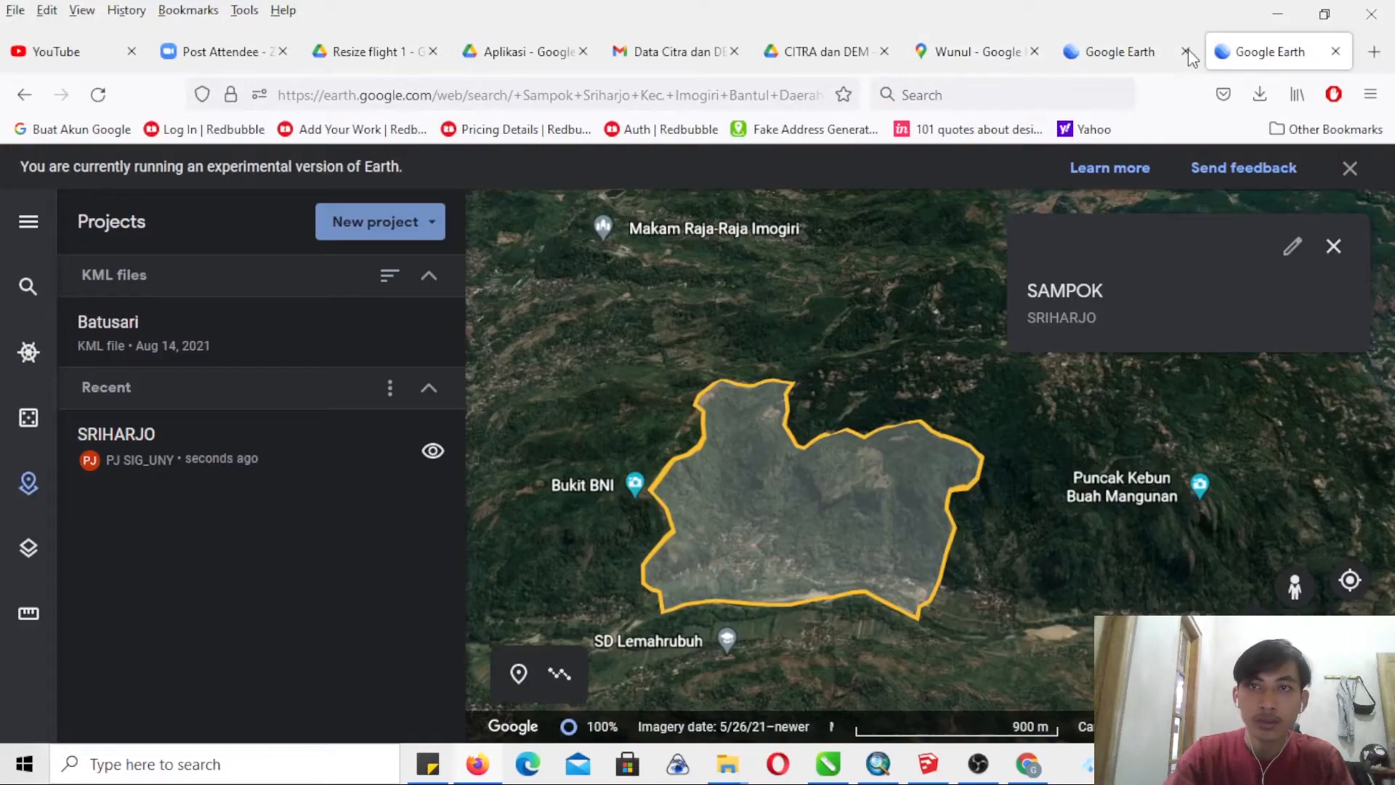
left_click(976, 52)
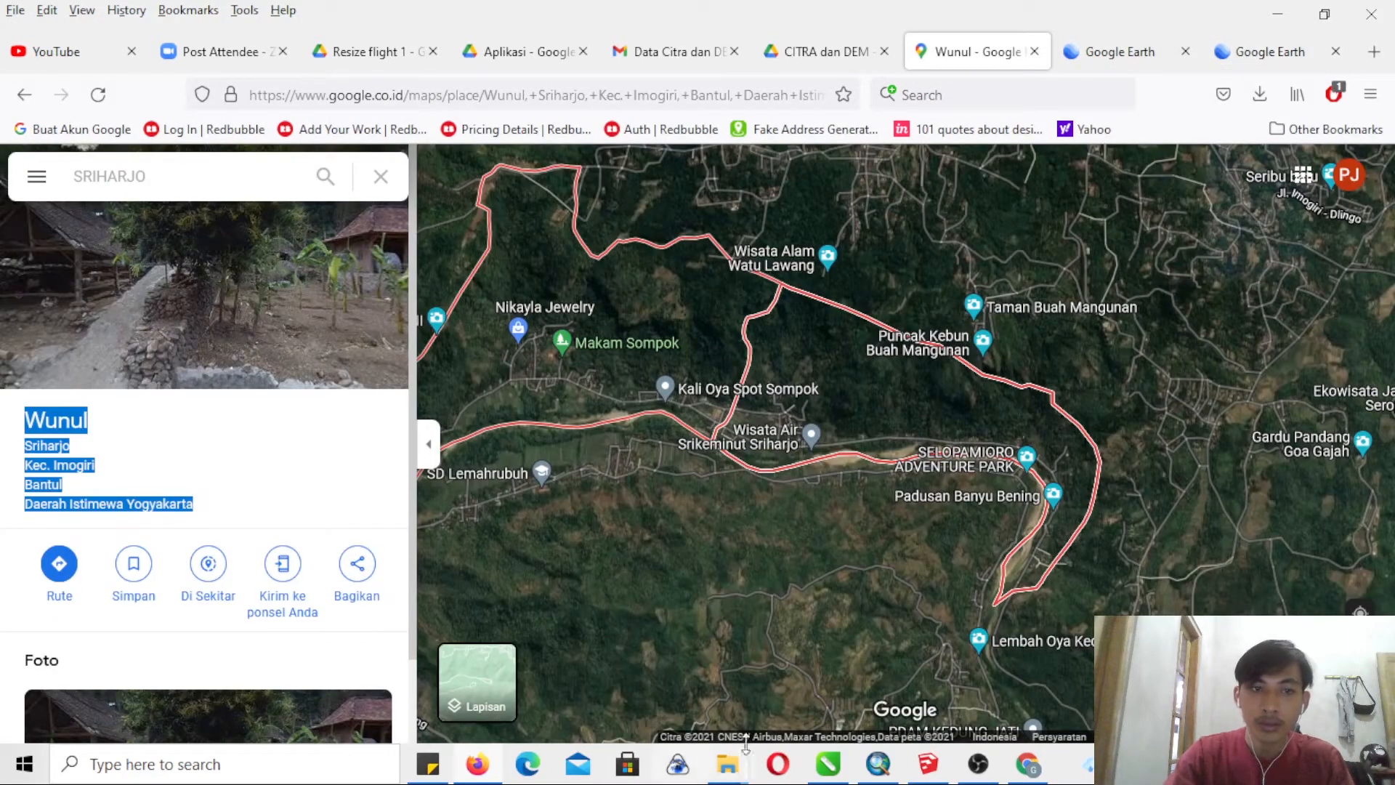
left_click(1261, 51)
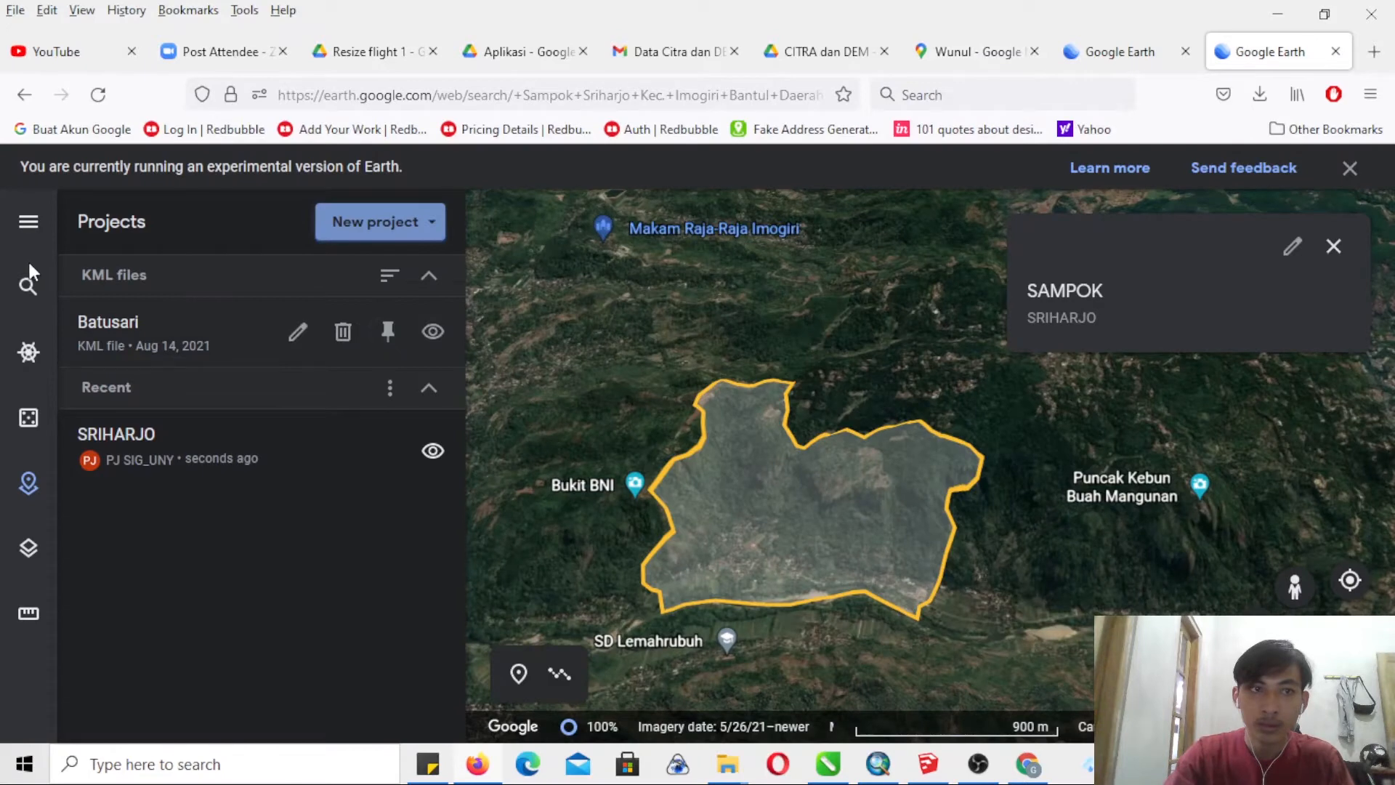
left_click(27, 287)
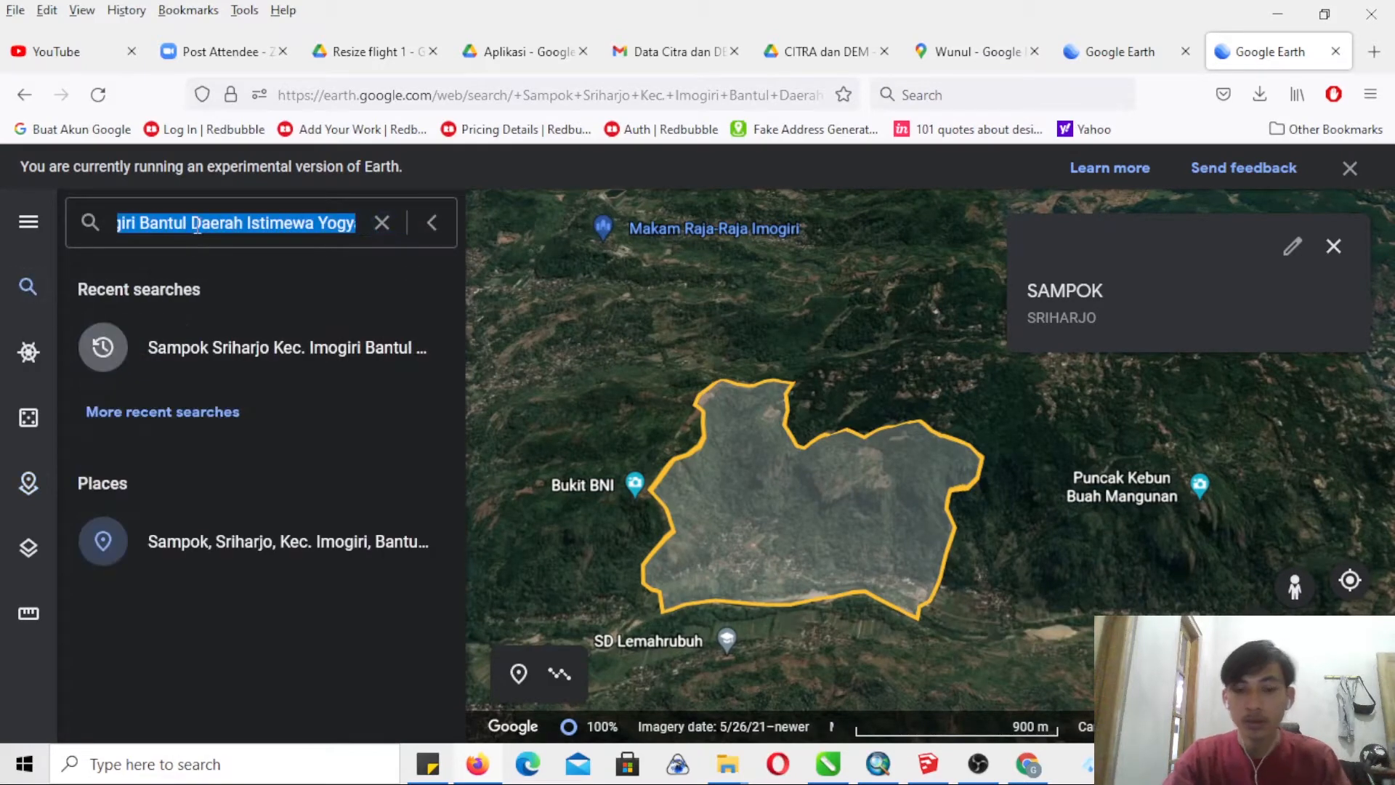
type("Wunul Sriharjo Kec. Imogiri Bantul Daerah Istimewa Yogyakarta")
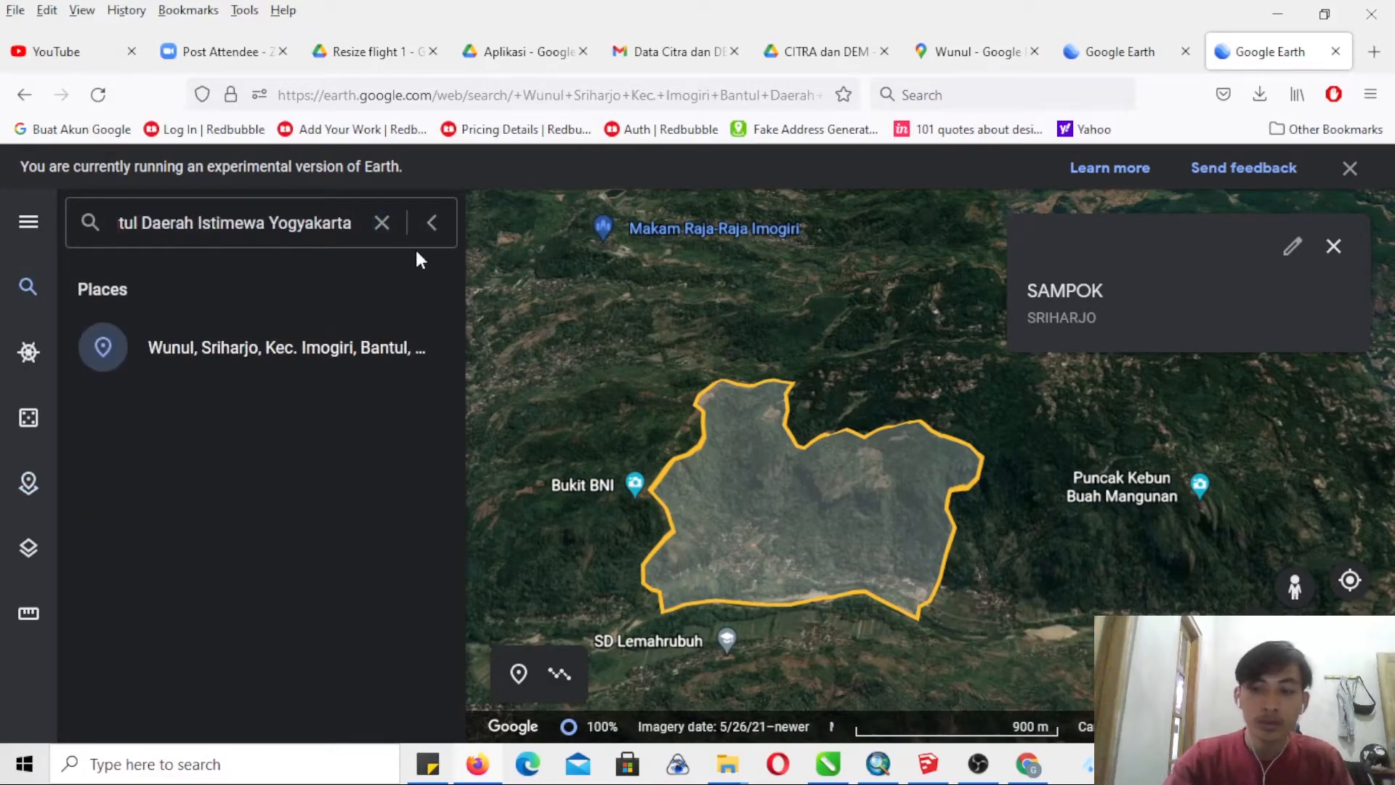
key("Return")
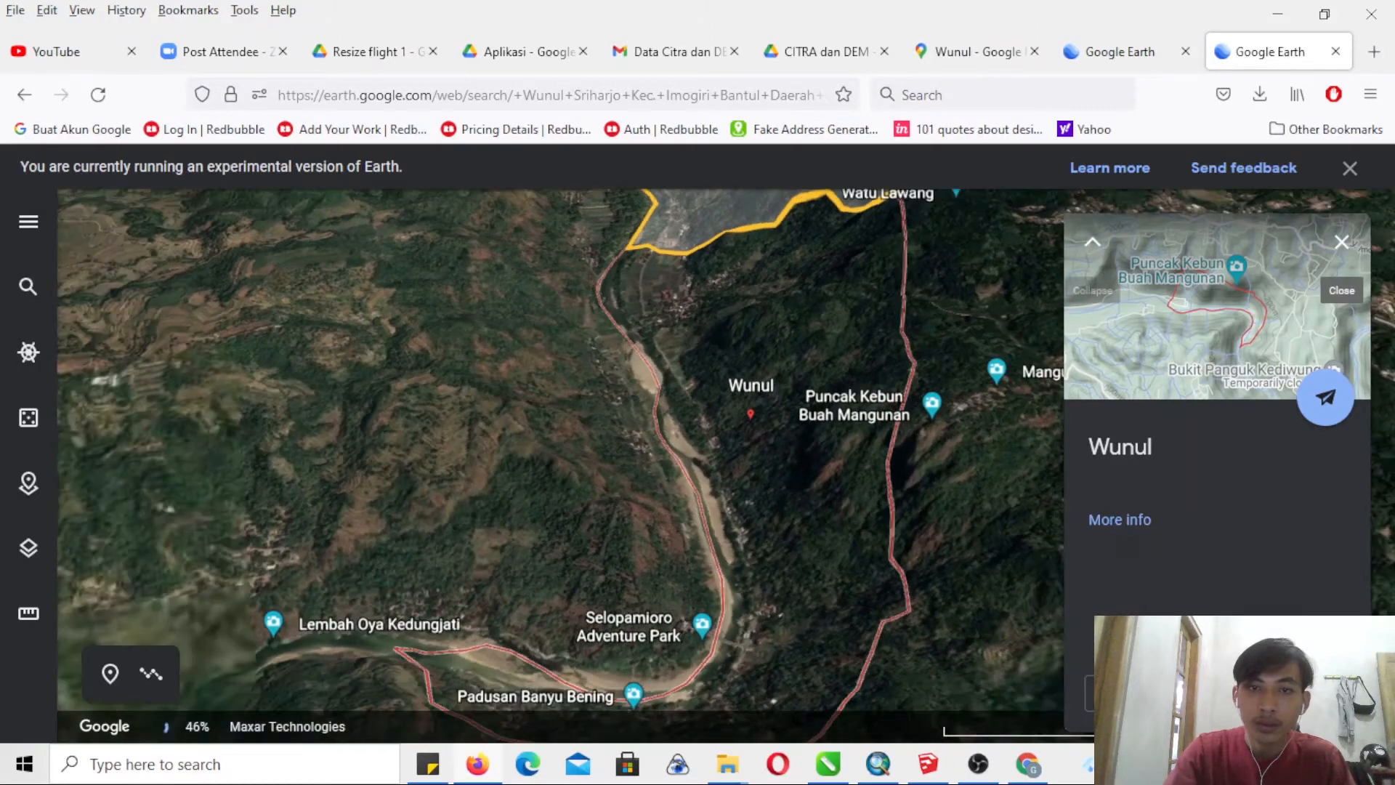
left_click(1092, 241)
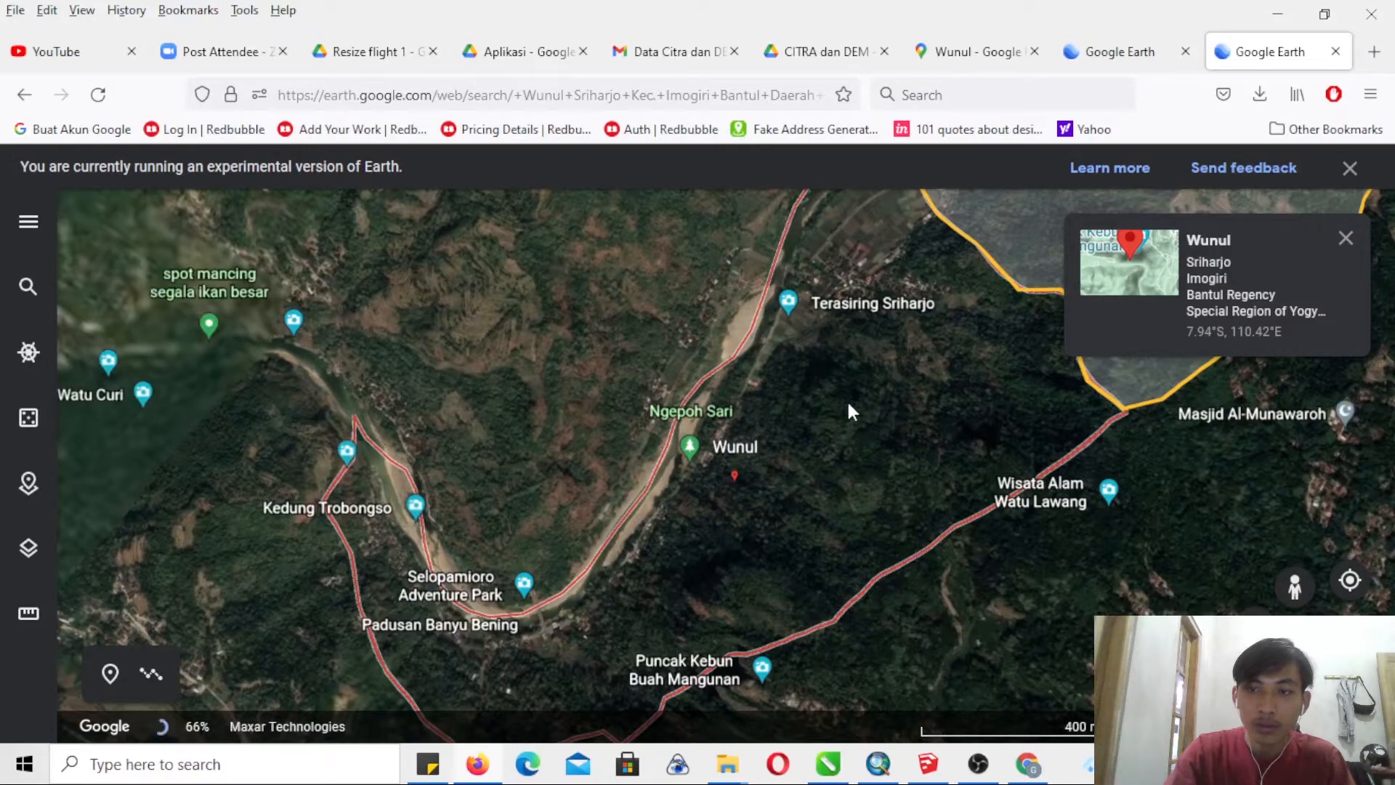
- Start a line at the SAMPOK polygon's corner beside Sungai Oya and trace Wunul's river boundary just past Terasiring Sriharjo
left_click_drag(768, 448, 669, 536)
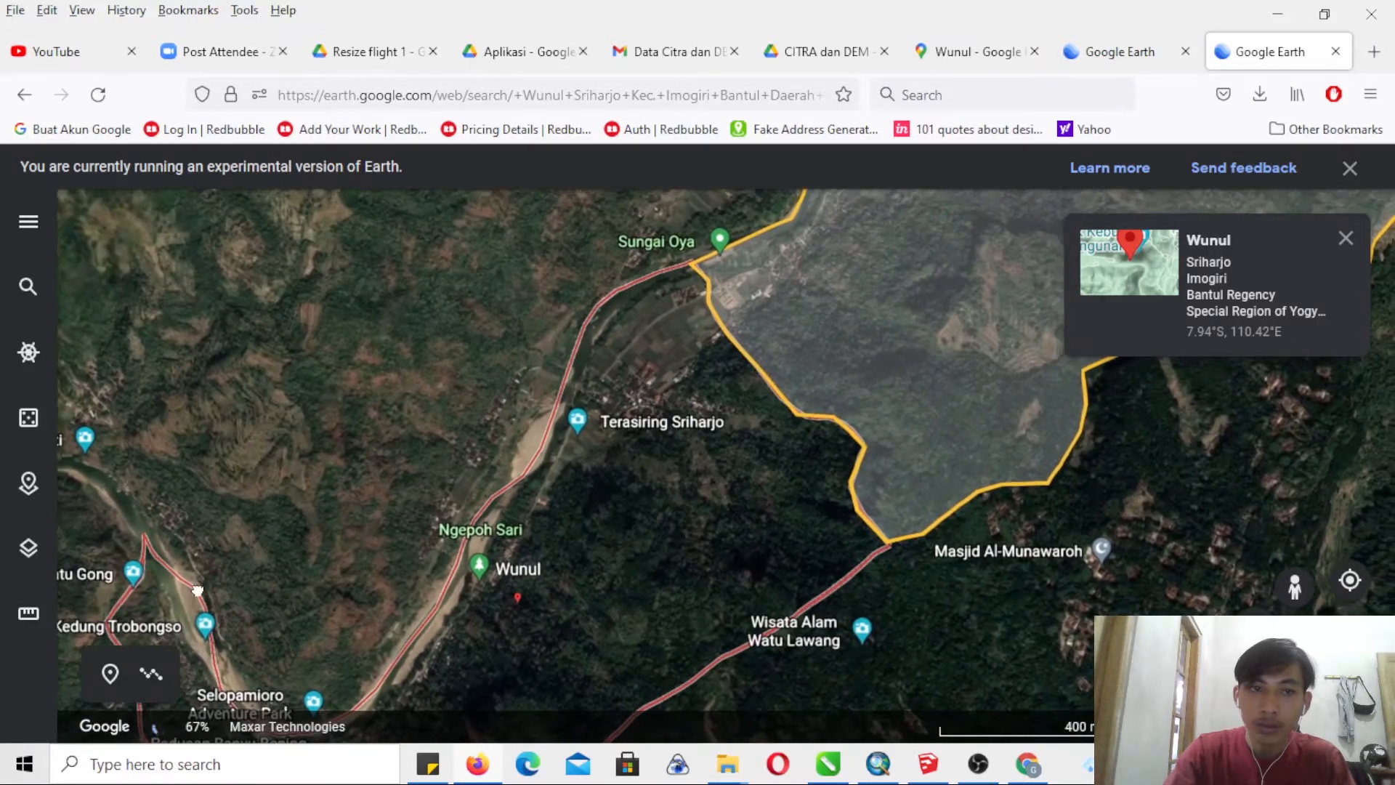
left_click(150, 672)
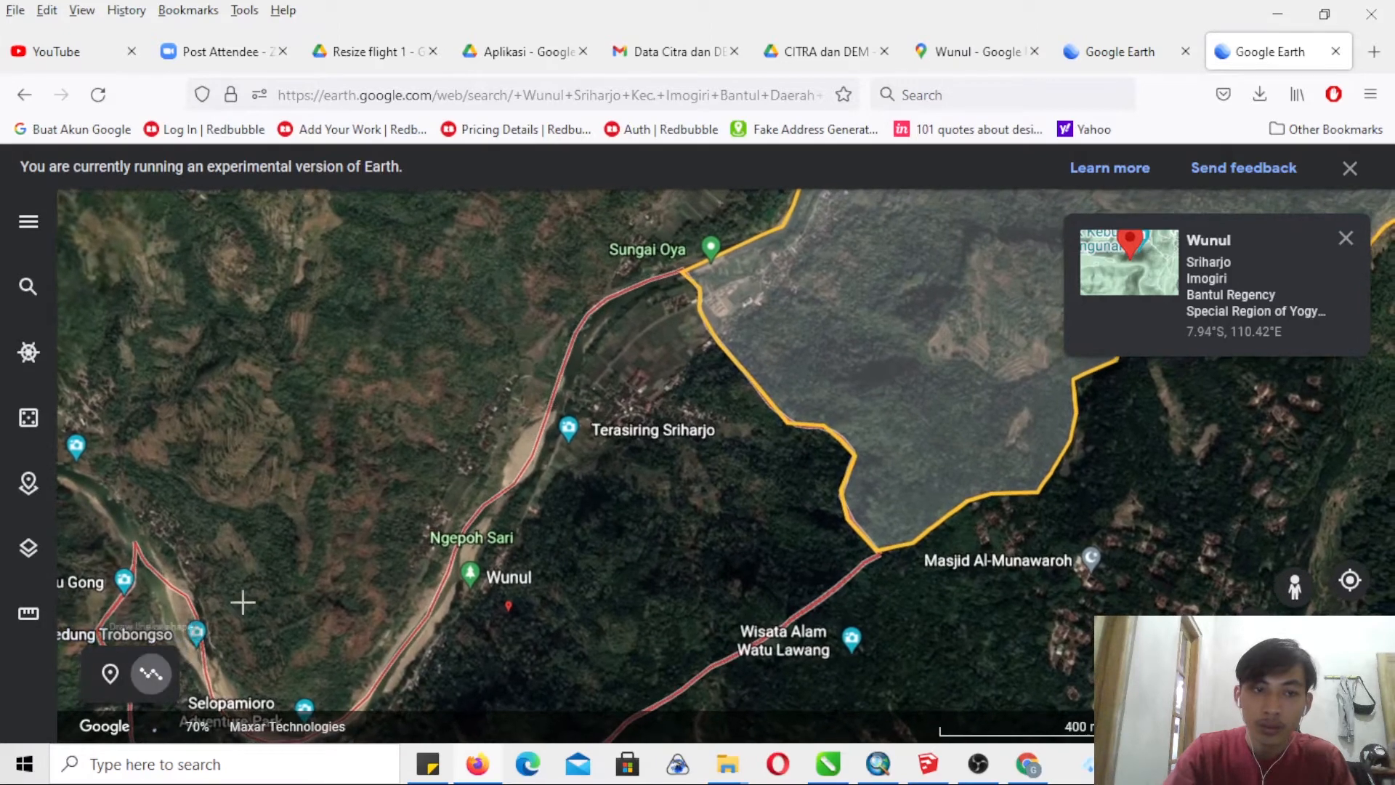
left_click(680, 275)
left_click(613, 296)
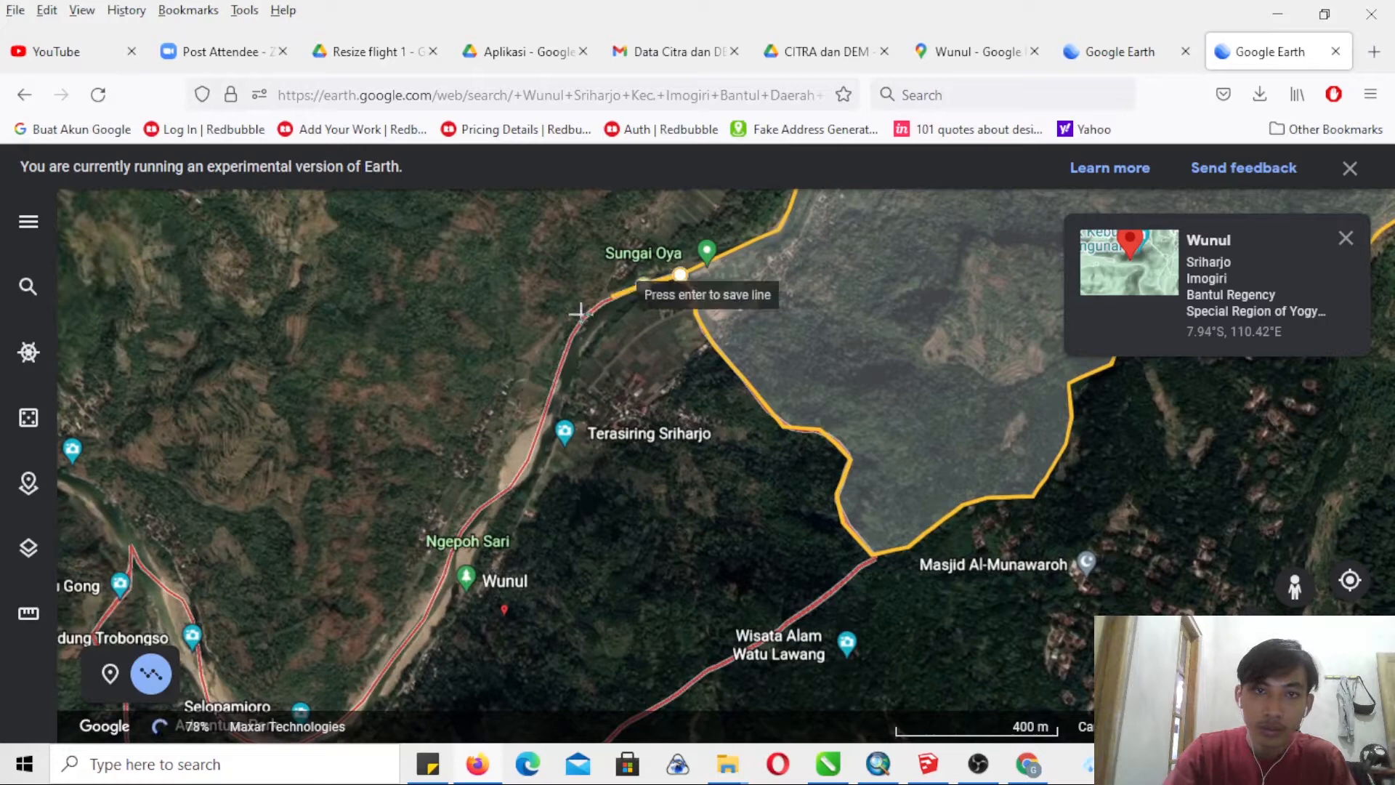
left_click(580, 314)
left_click(566, 339)
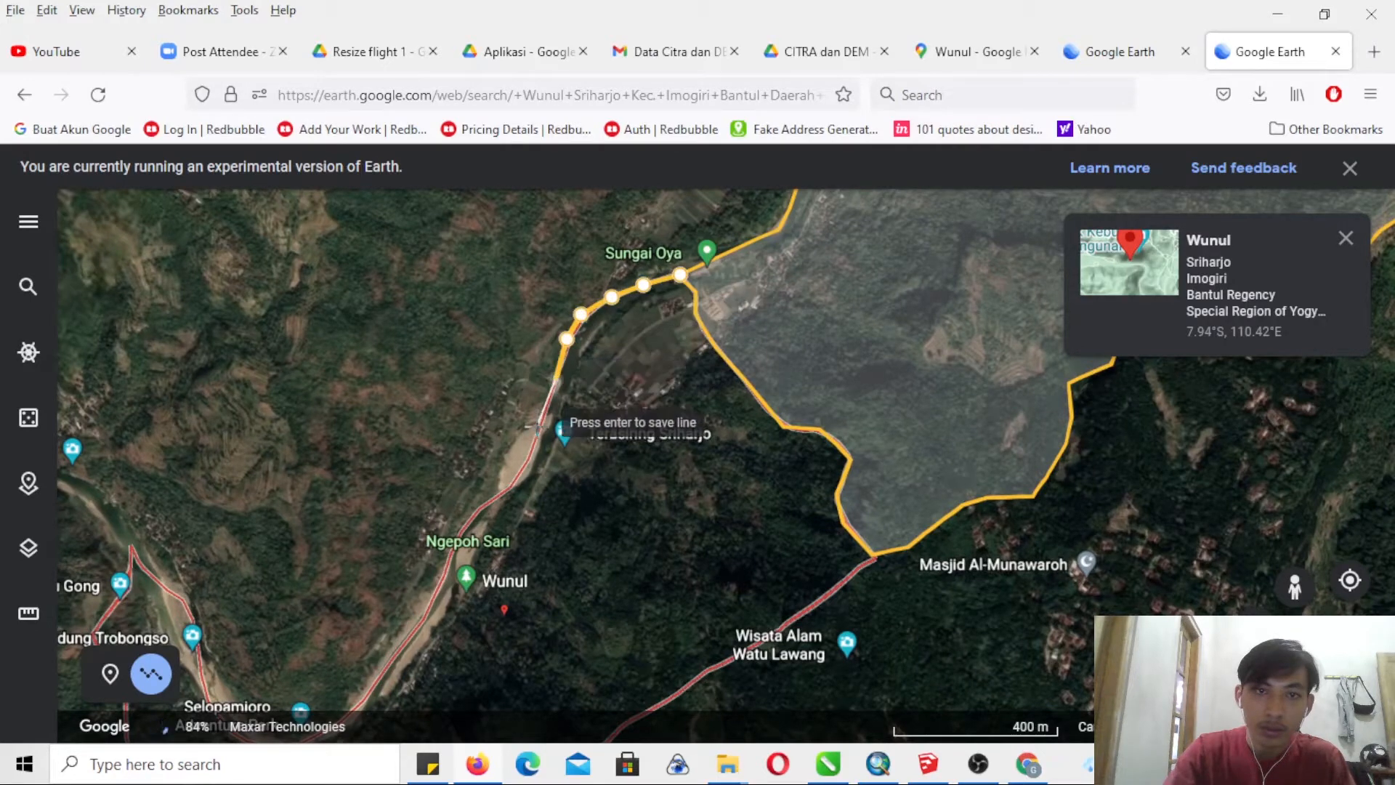
left_click(536, 434)
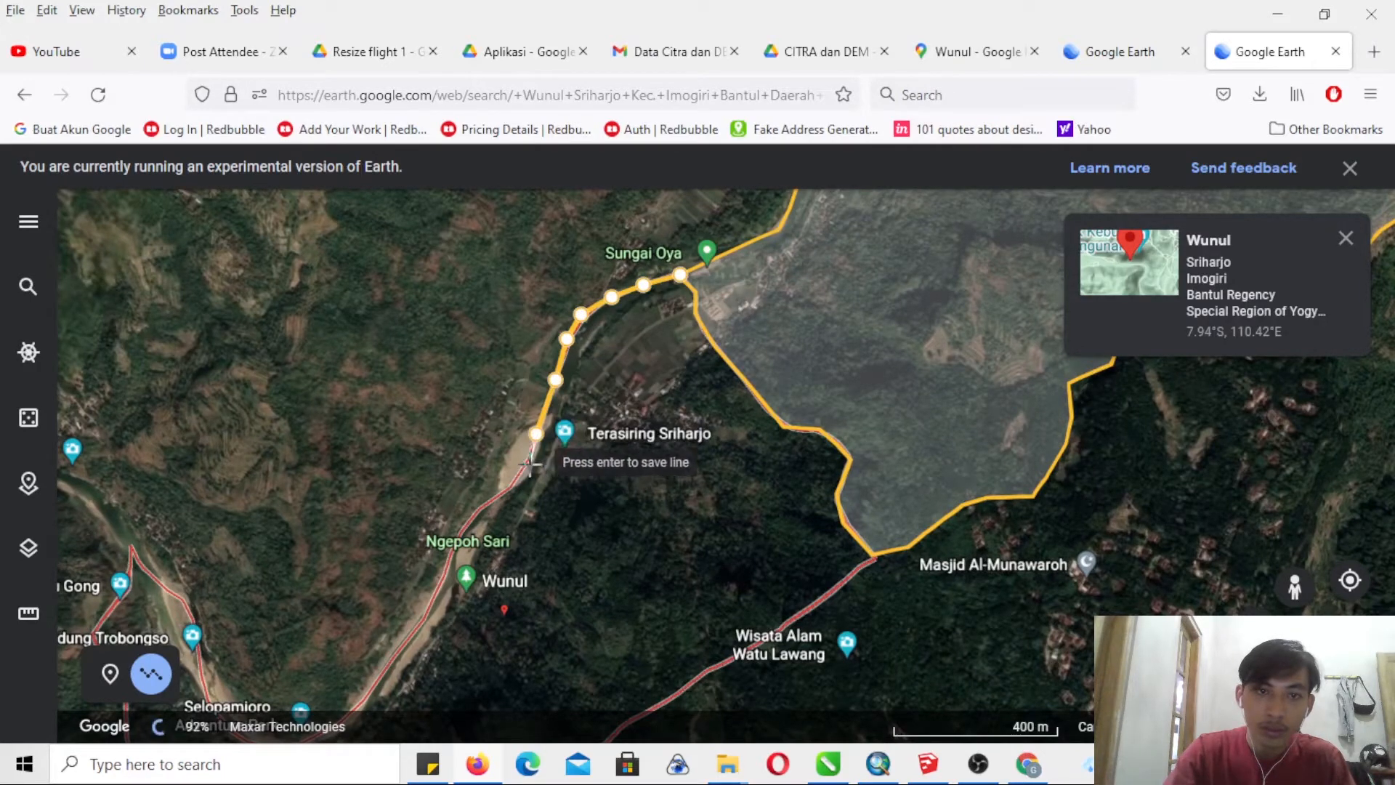
left_click(525, 461)
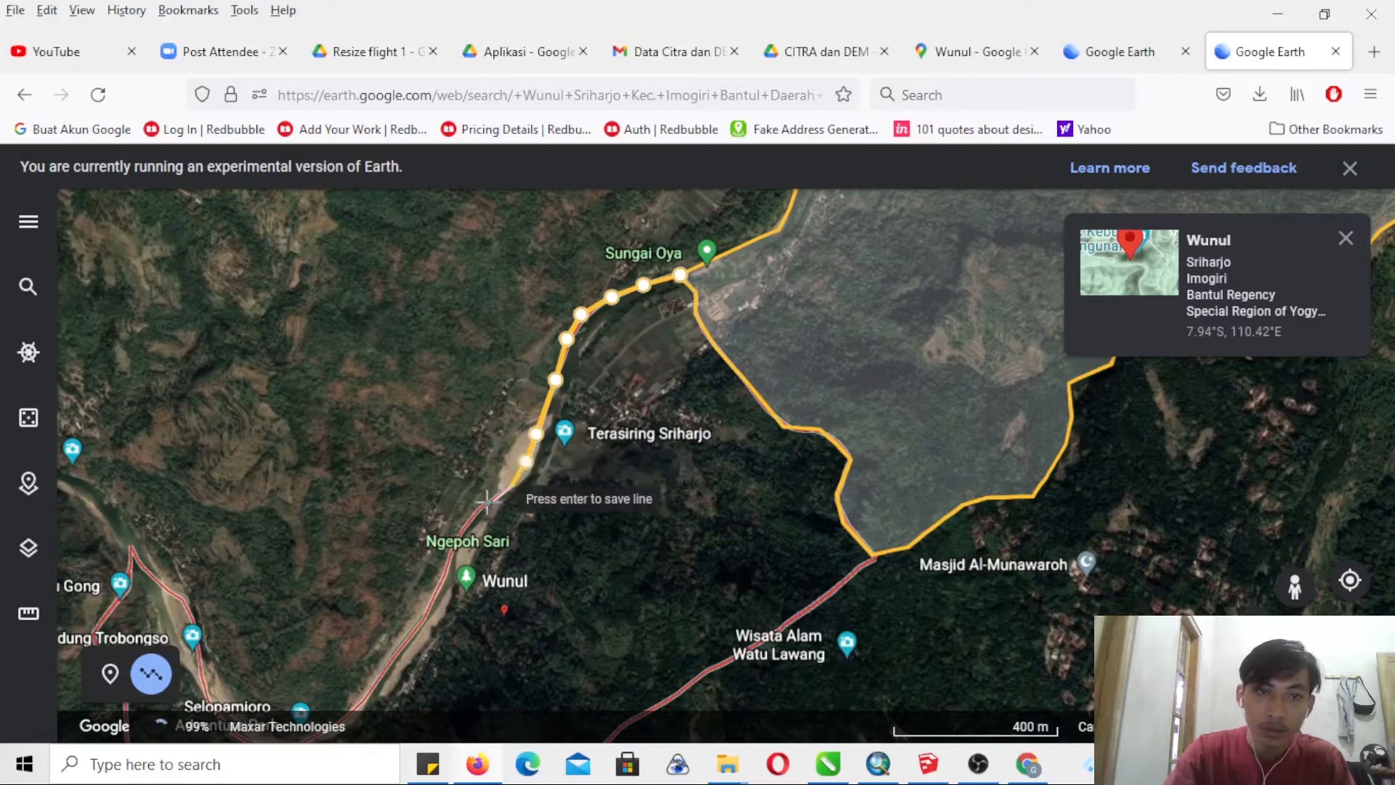
- Continue the Wunul boundary line along the river past Ngepoh Sari, following the red outline
left_click(483, 505)
left_click(463, 525)
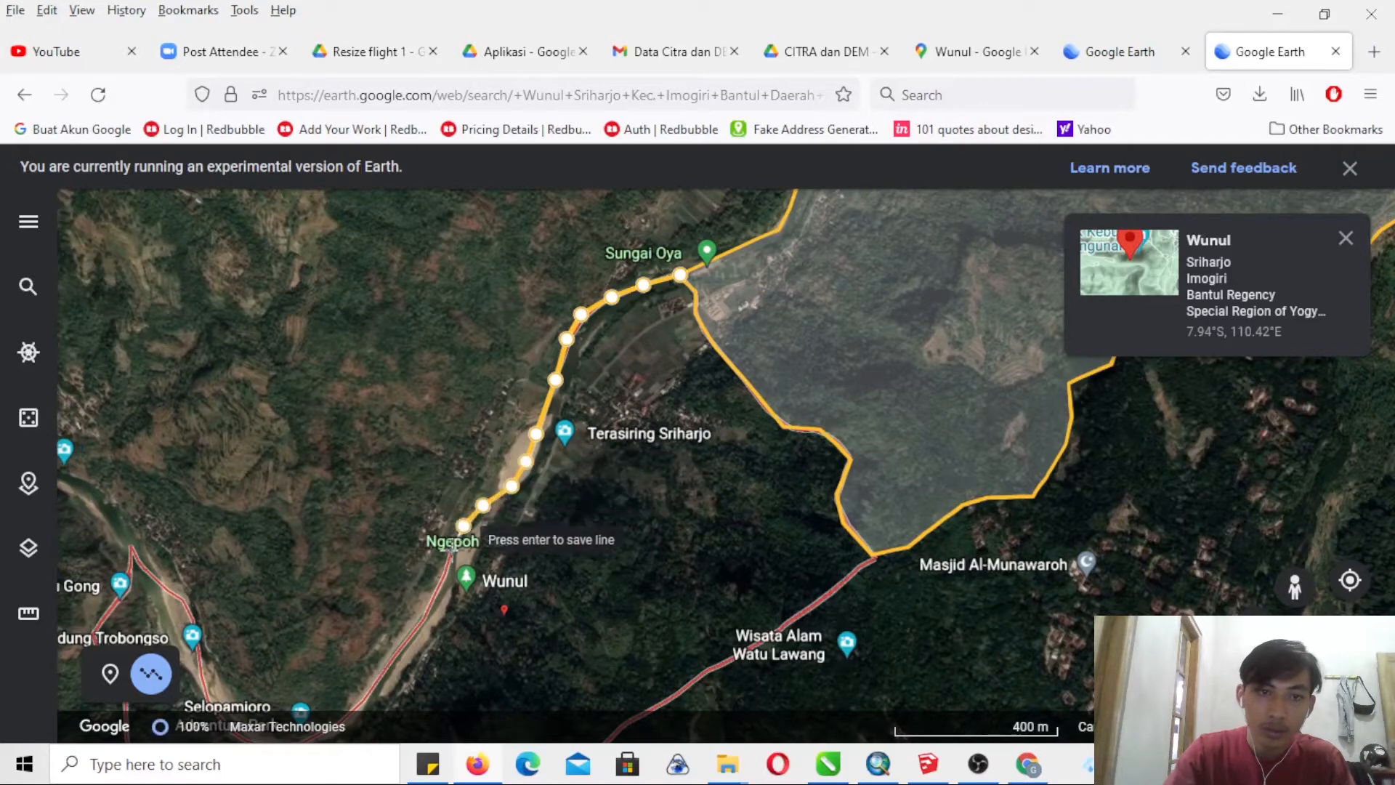
left_click(454, 541)
left_click(446, 566)
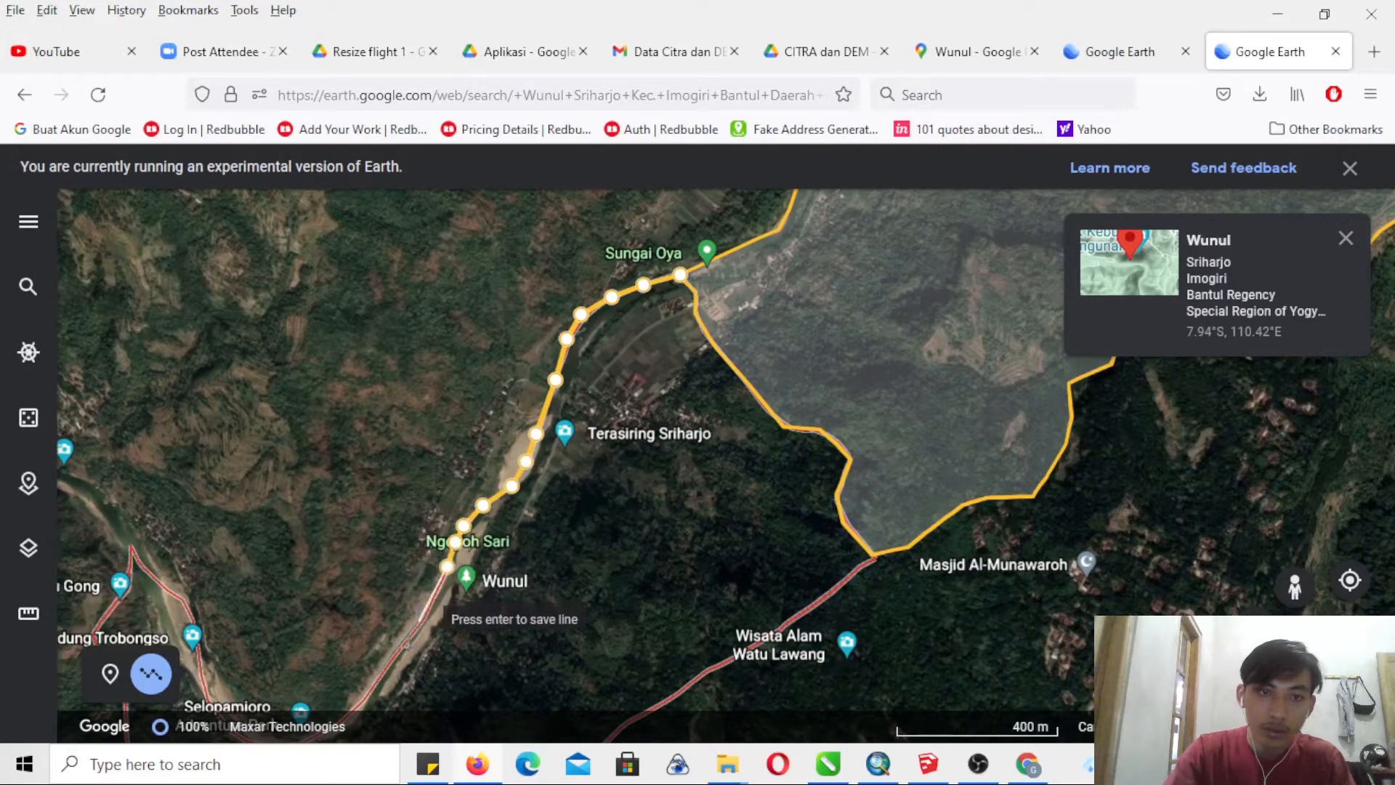
left_click(385, 665)
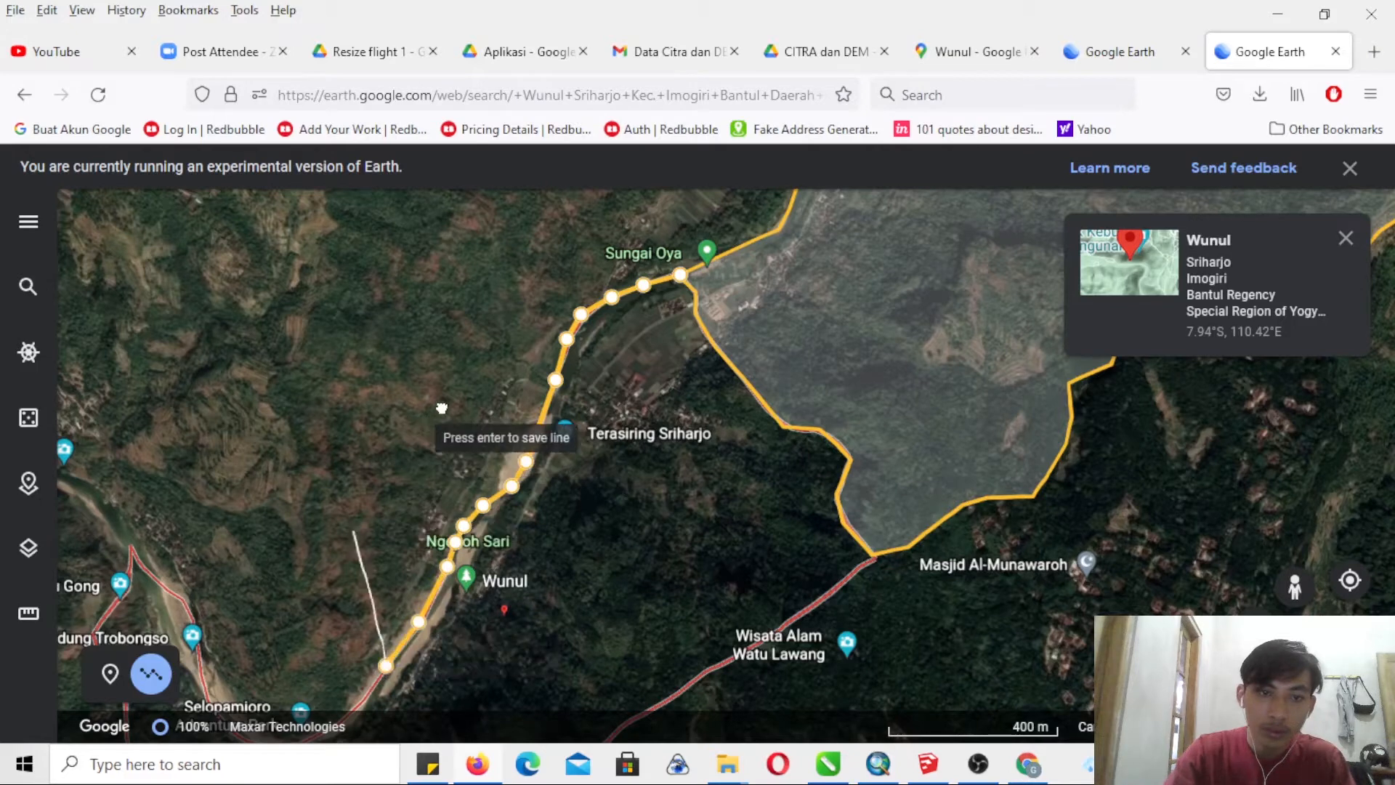
- Trace the boundary around the river bend at Selopamioro Adventure Park and past Kedung Trobongso to the tip near Watu Gong
left_click_drag(436, 411, 508, 320)
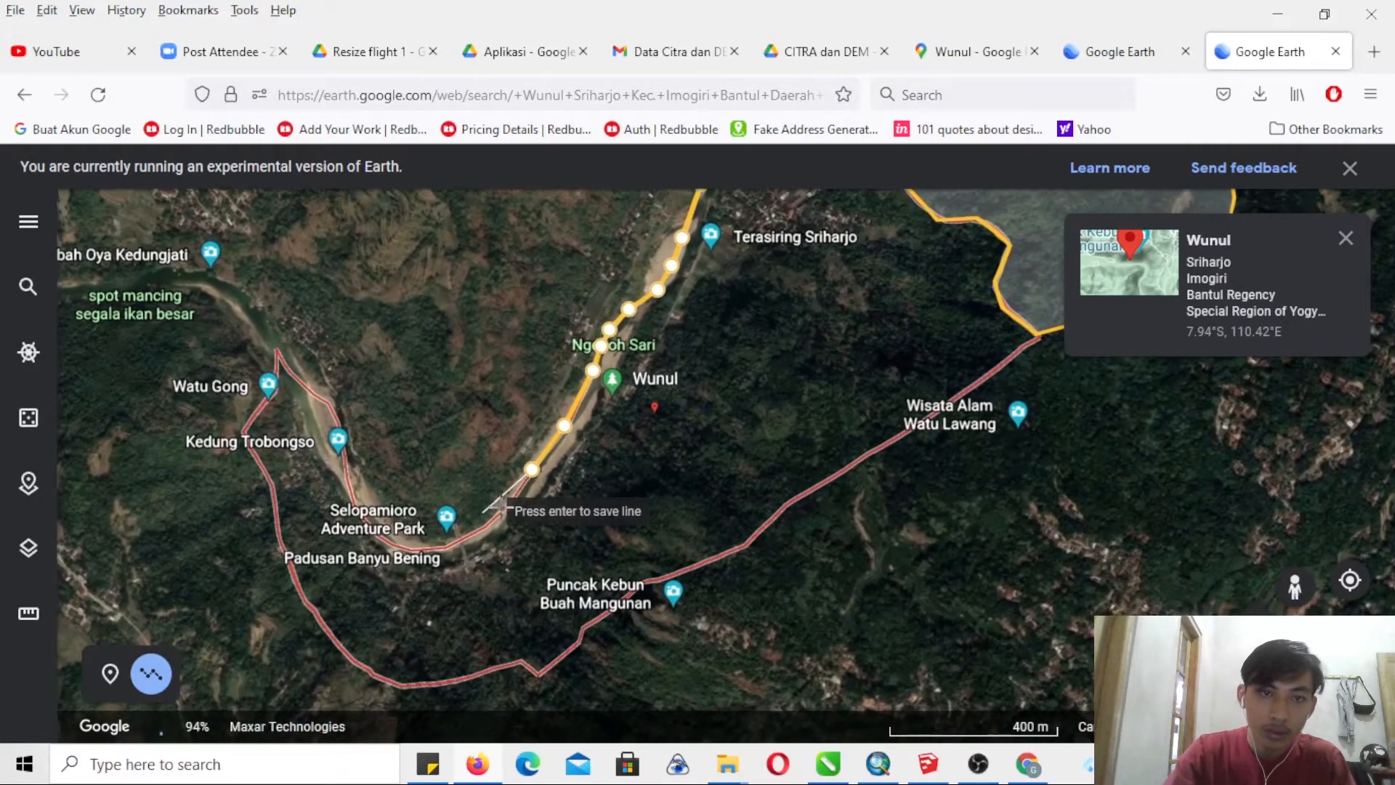
left_click(514, 504)
left_click(491, 519)
left_click(417, 548)
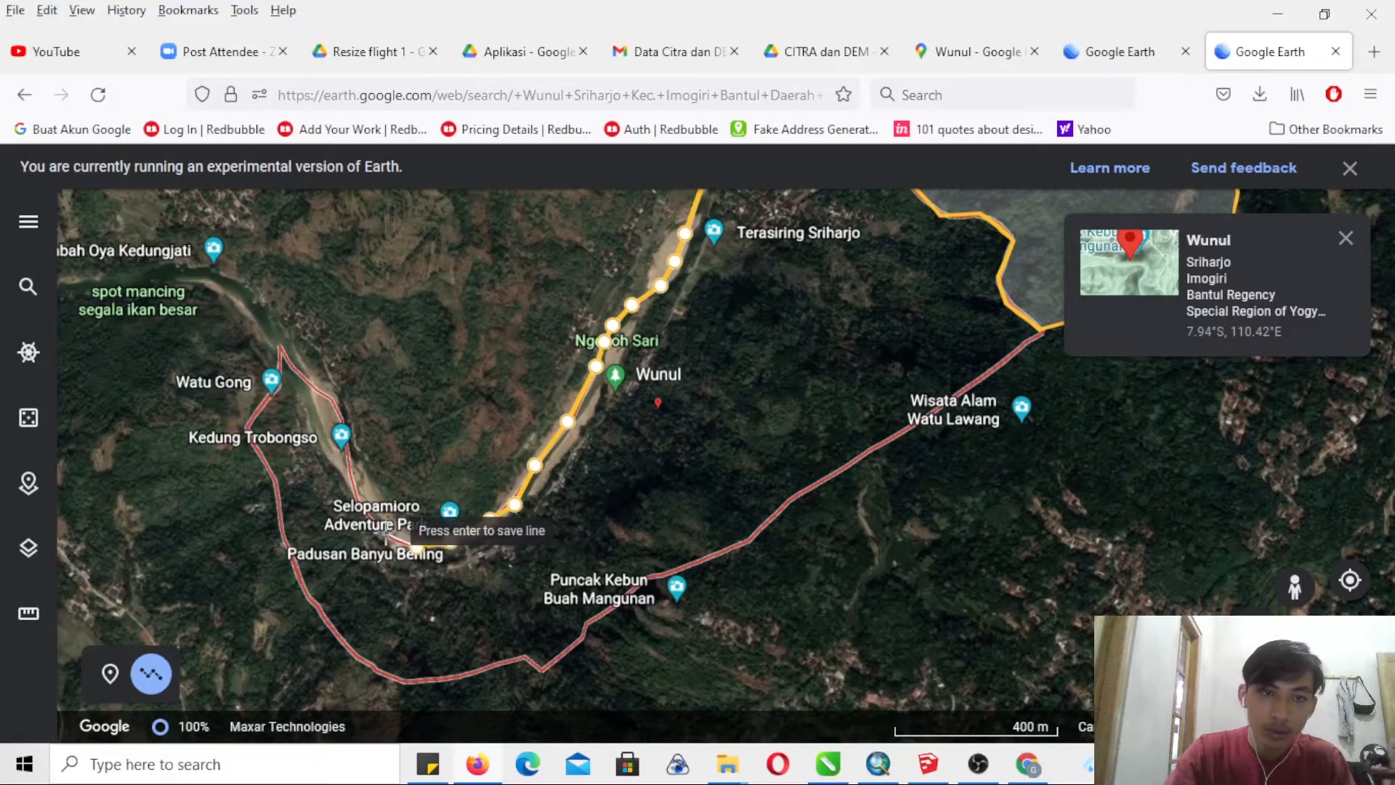
left_click(385, 532)
left_click(356, 494)
left_click(352, 462)
left_click(345, 418)
left_click(333, 398)
left_click(311, 388)
left_click(281, 346)
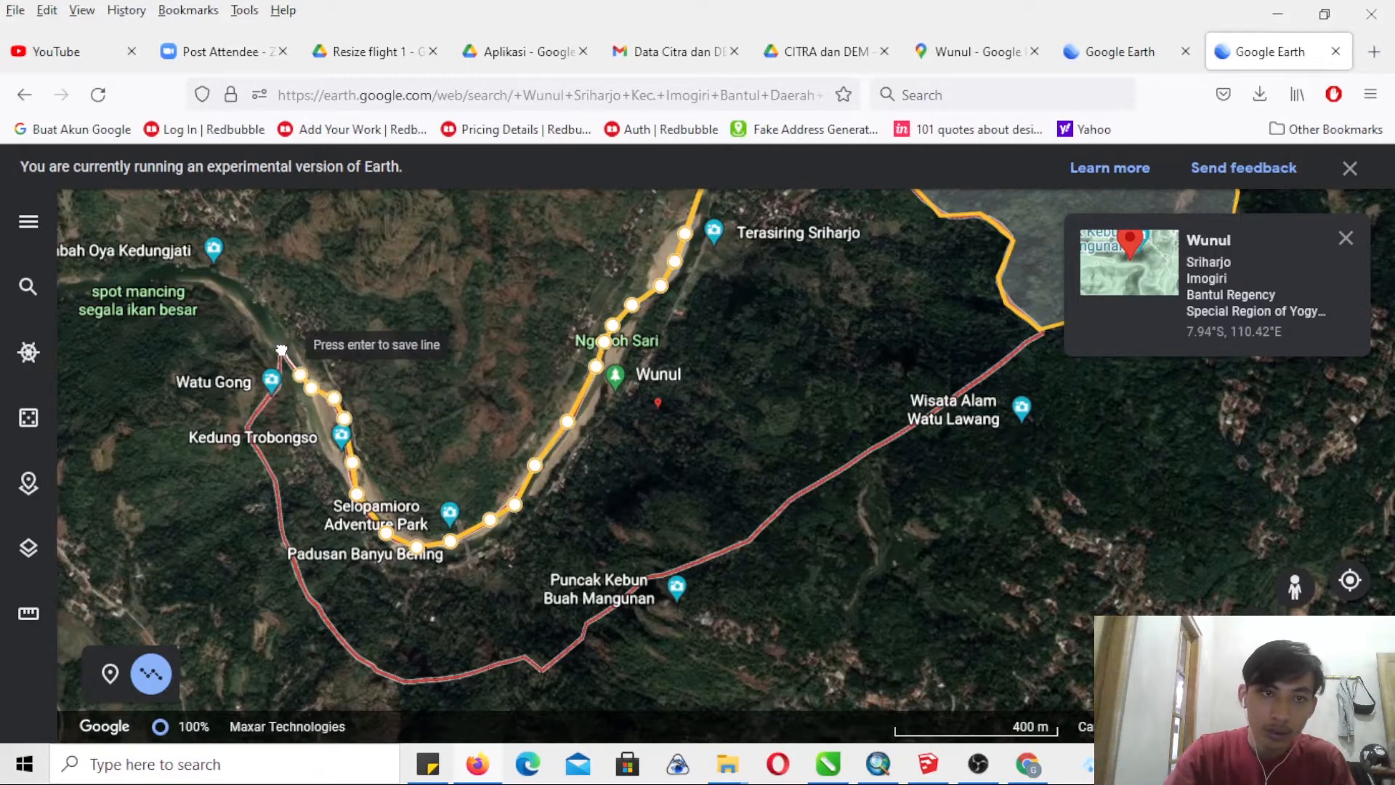
- Trace the outer boundary from Watu Gong around the curve beyond Padusan Banyu Bening
left_click(277, 381)
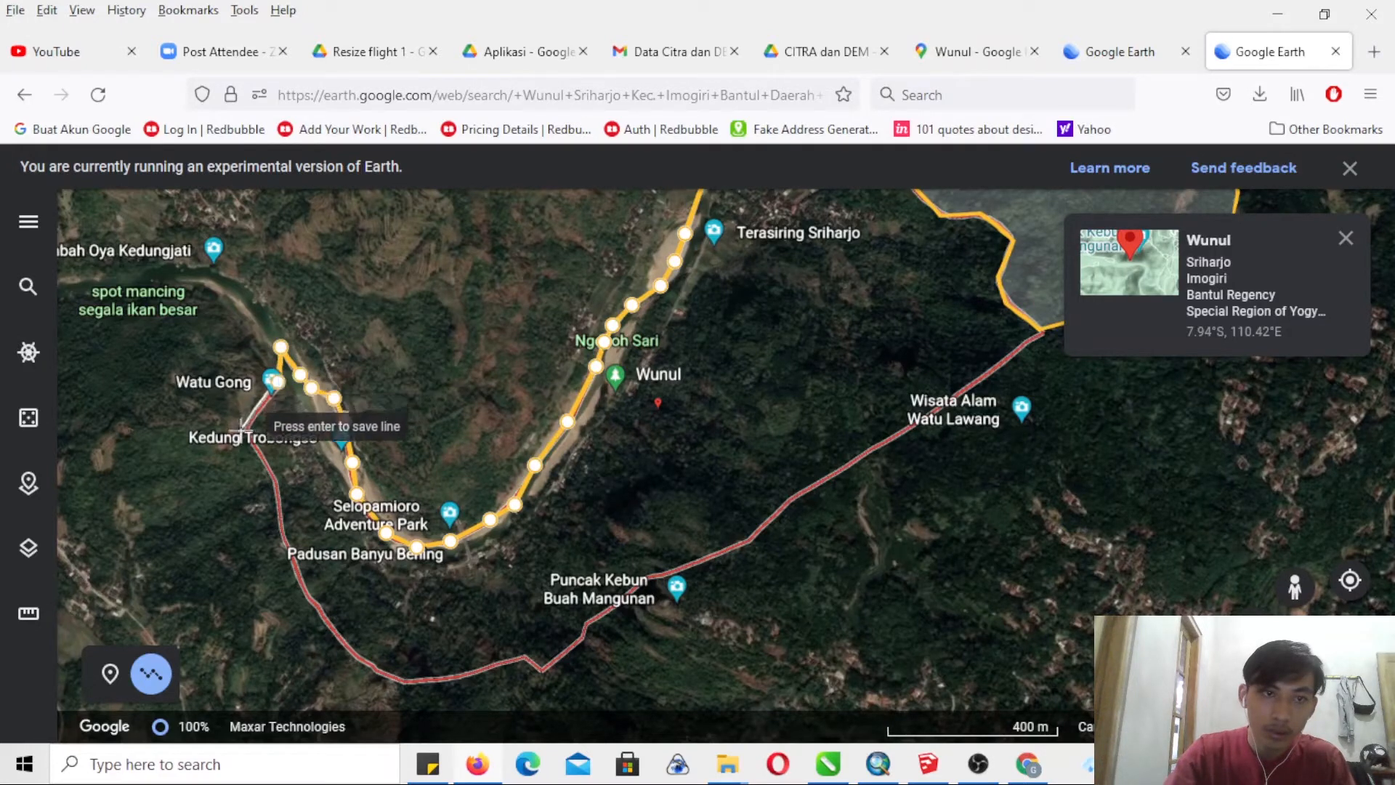
left_click(240, 430)
left_click(274, 482)
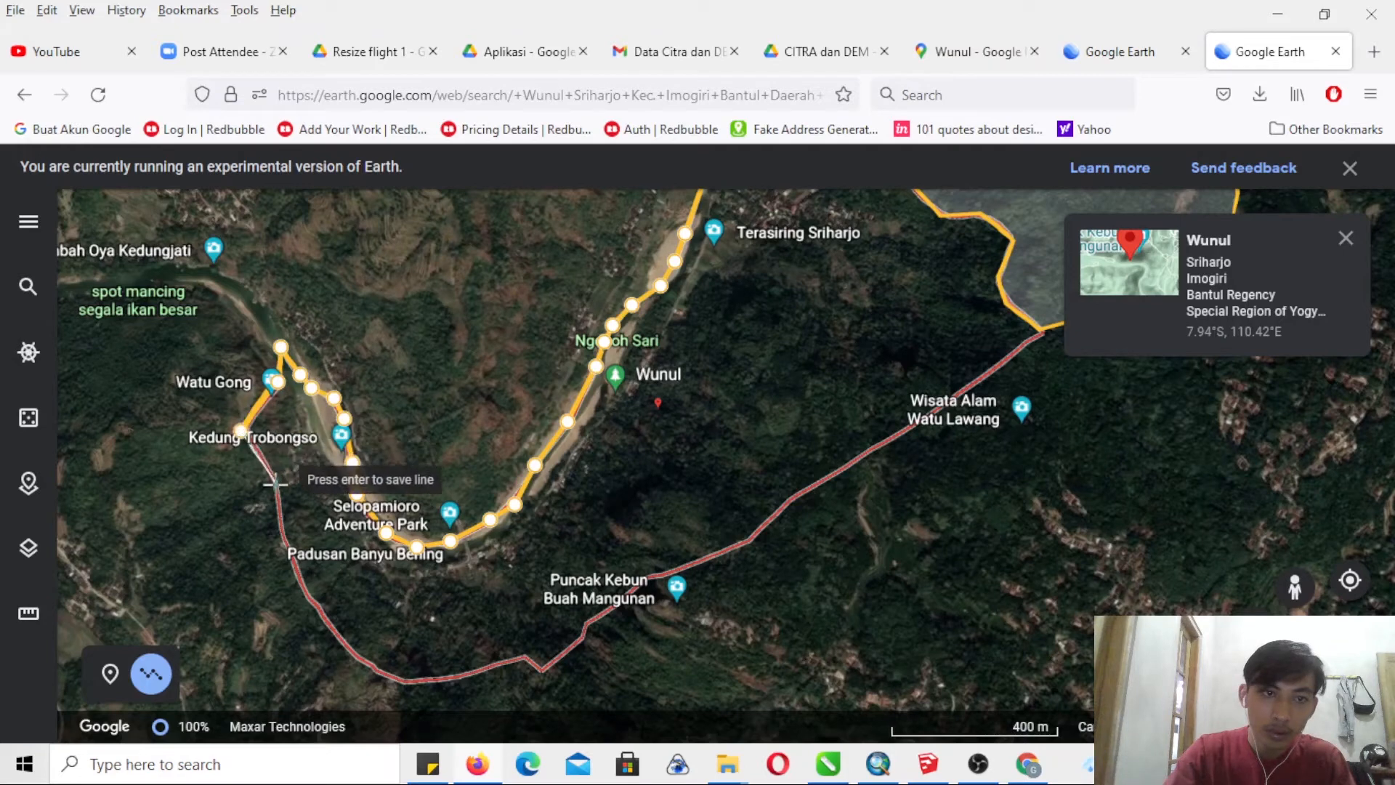
left_click(286, 546)
left_click(308, 603)
left_click(334, 639)
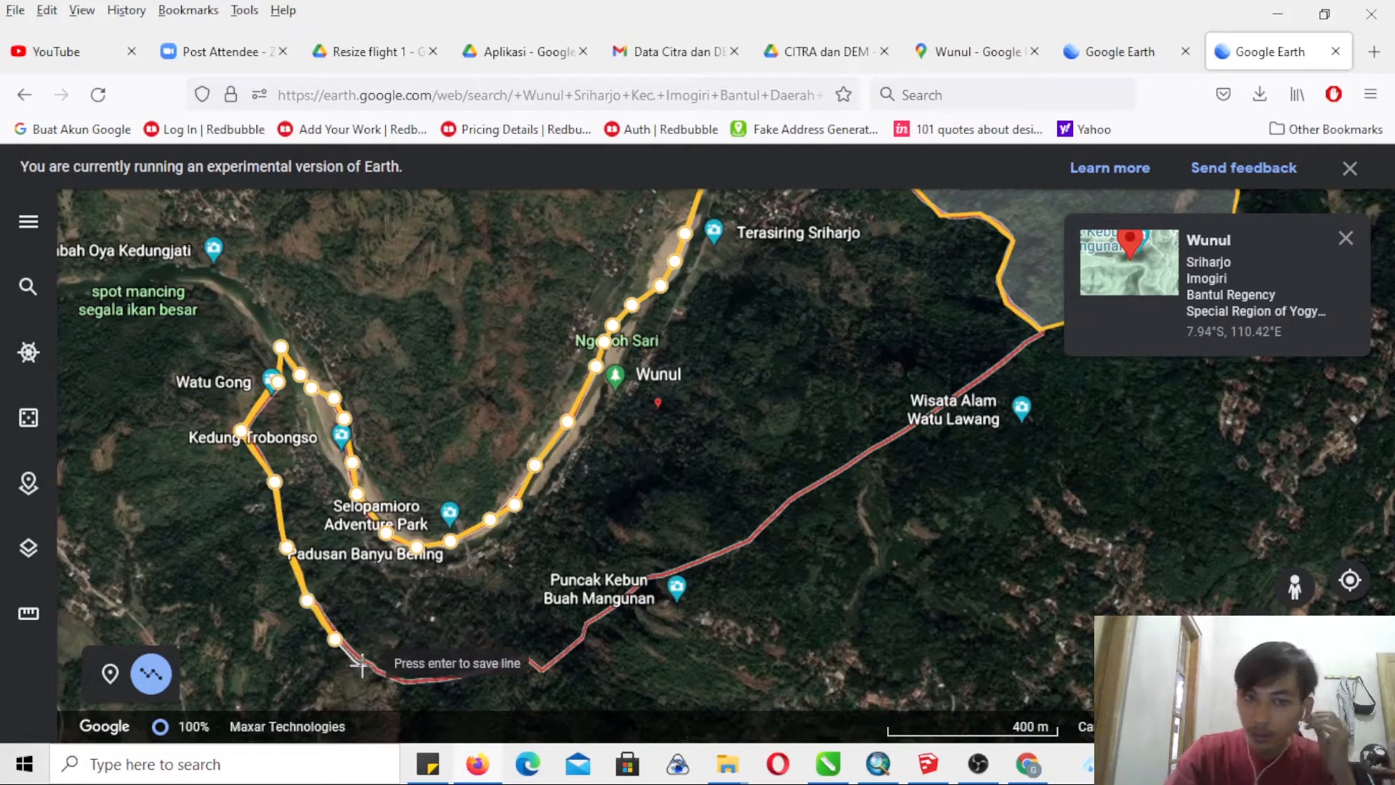
left_click(362, 666)
left_click(402, 679)
left_click(448, 678)
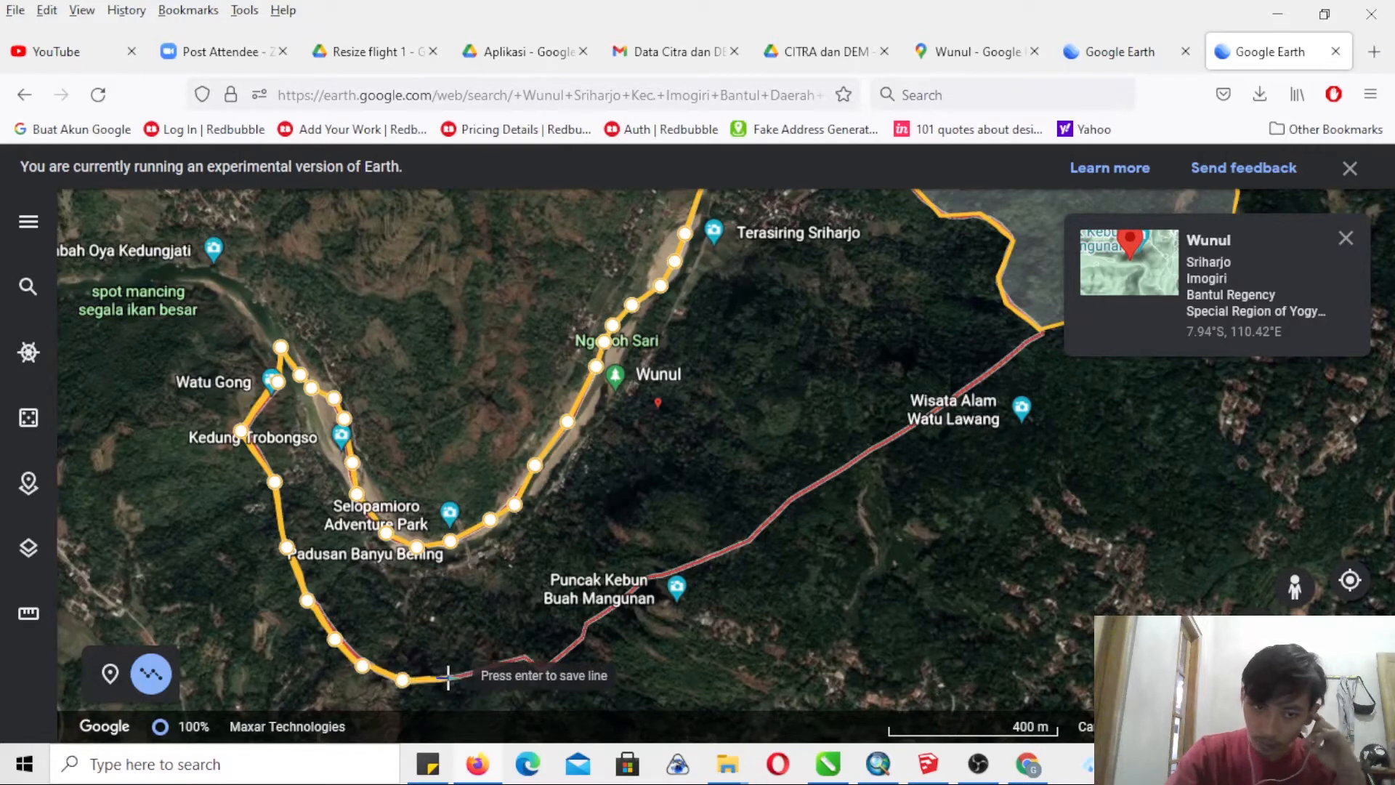
- Continue the boundary past Puncak Kebun Buah Mangunan and Wisata Alam Watu Lawang to the SAMPOK polygon
left_click(488, 666)
left_click(527, 659)
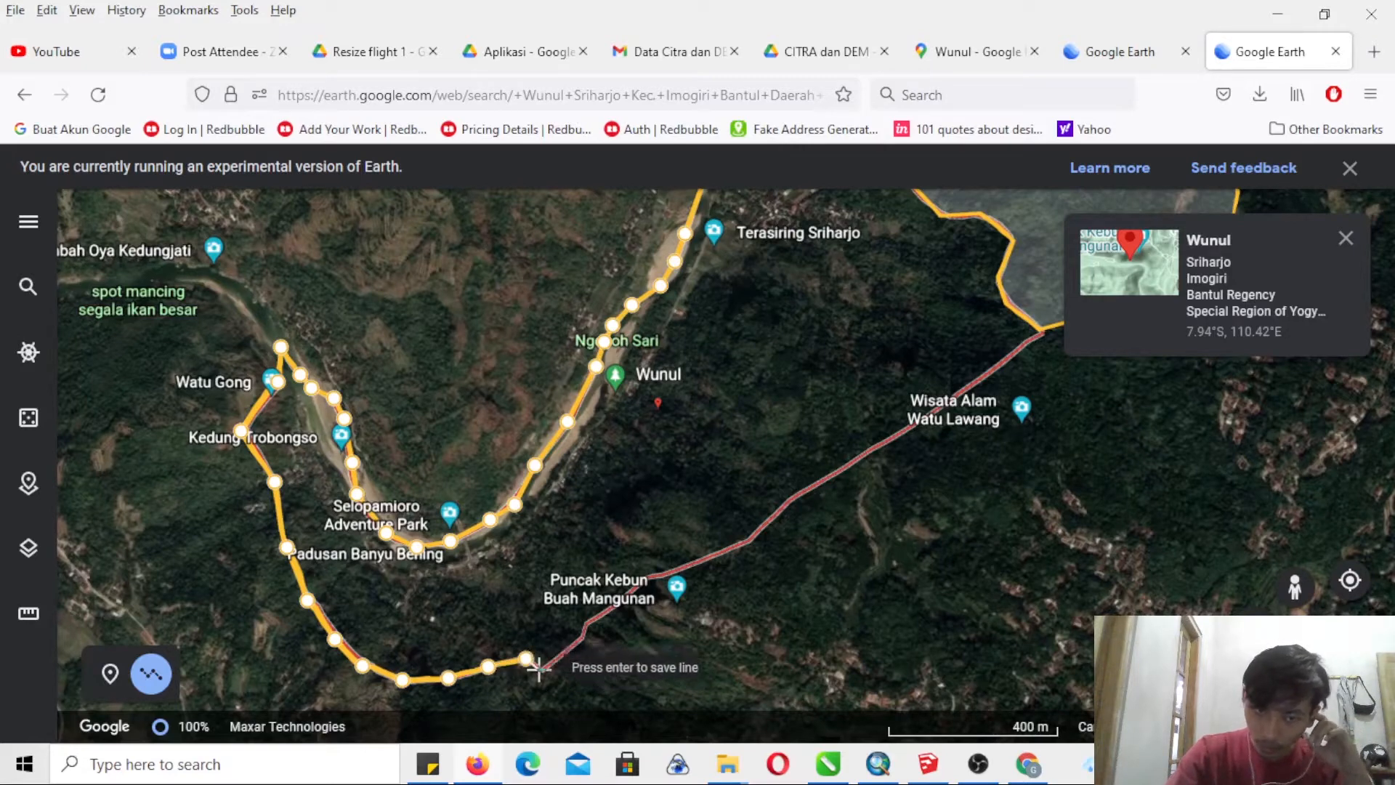
left_click(539, 669)
left_click(584, 641)
left_click(585, 626)
left_click(646, 575)
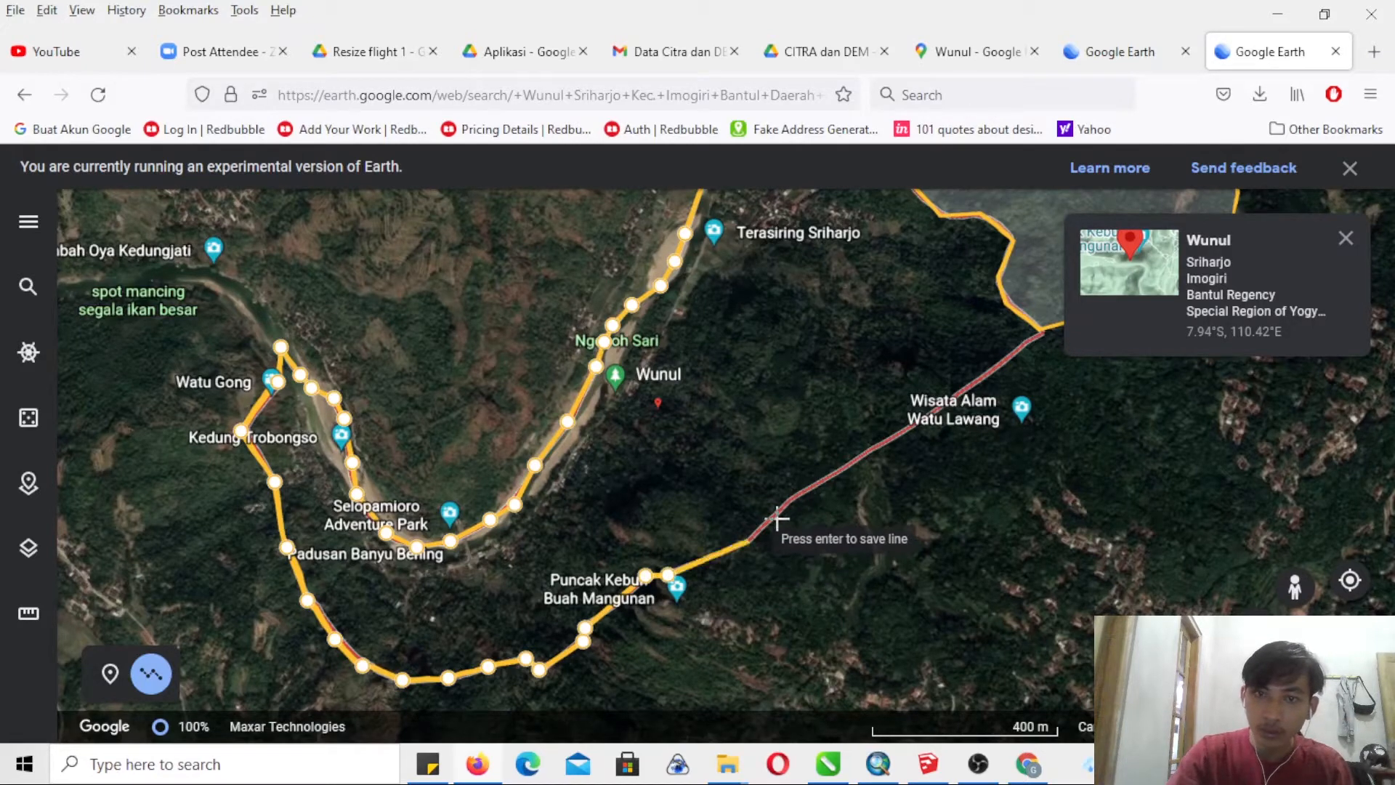
left_click(897, 439)
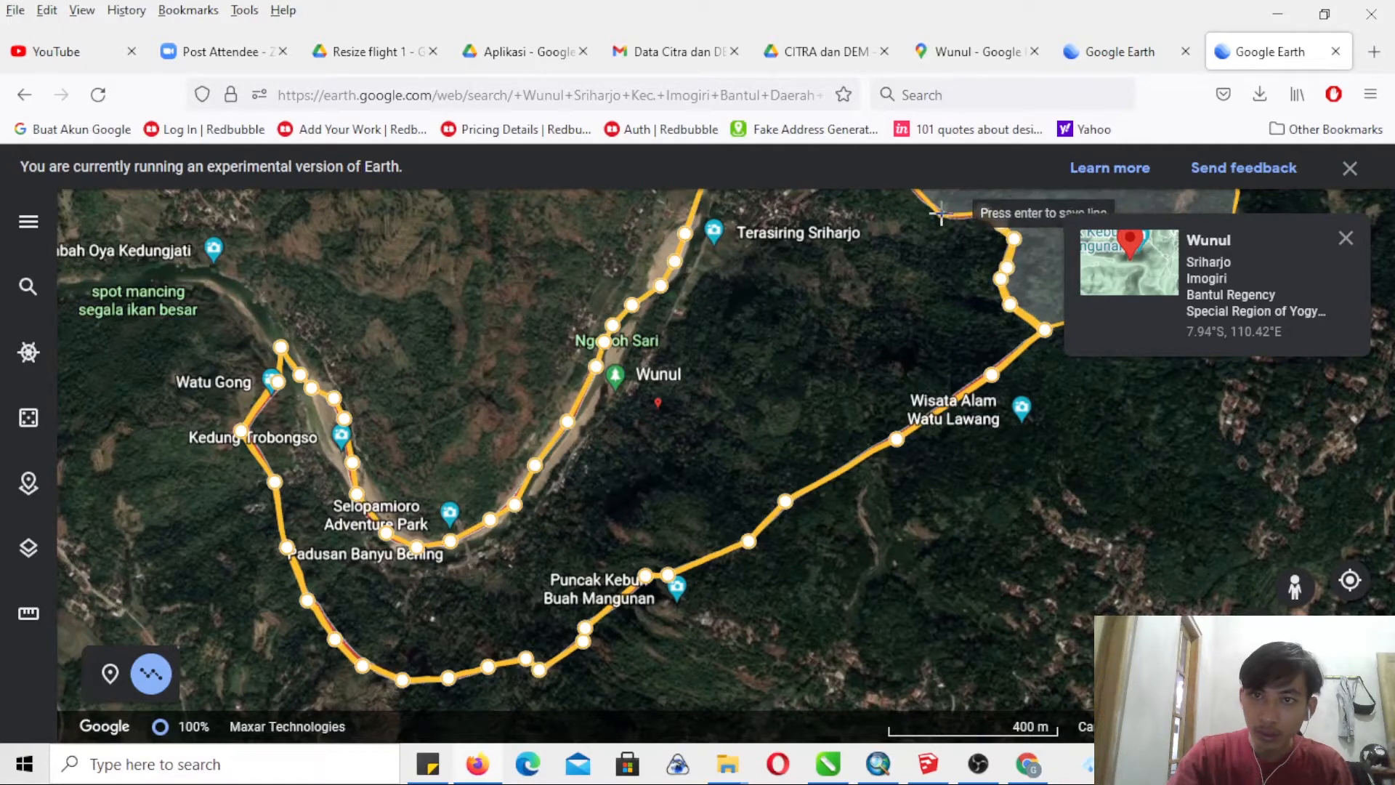
- Trace the border shared with the SAMPOK polygon back towards the starting point beside Sungai Oya
left_click_drag(940, 213, 831, 474)
left_click(848, 412)
left_click(828, 382)
left_click(801, 360)
left_click(782, 334)
left_click(775, 320)
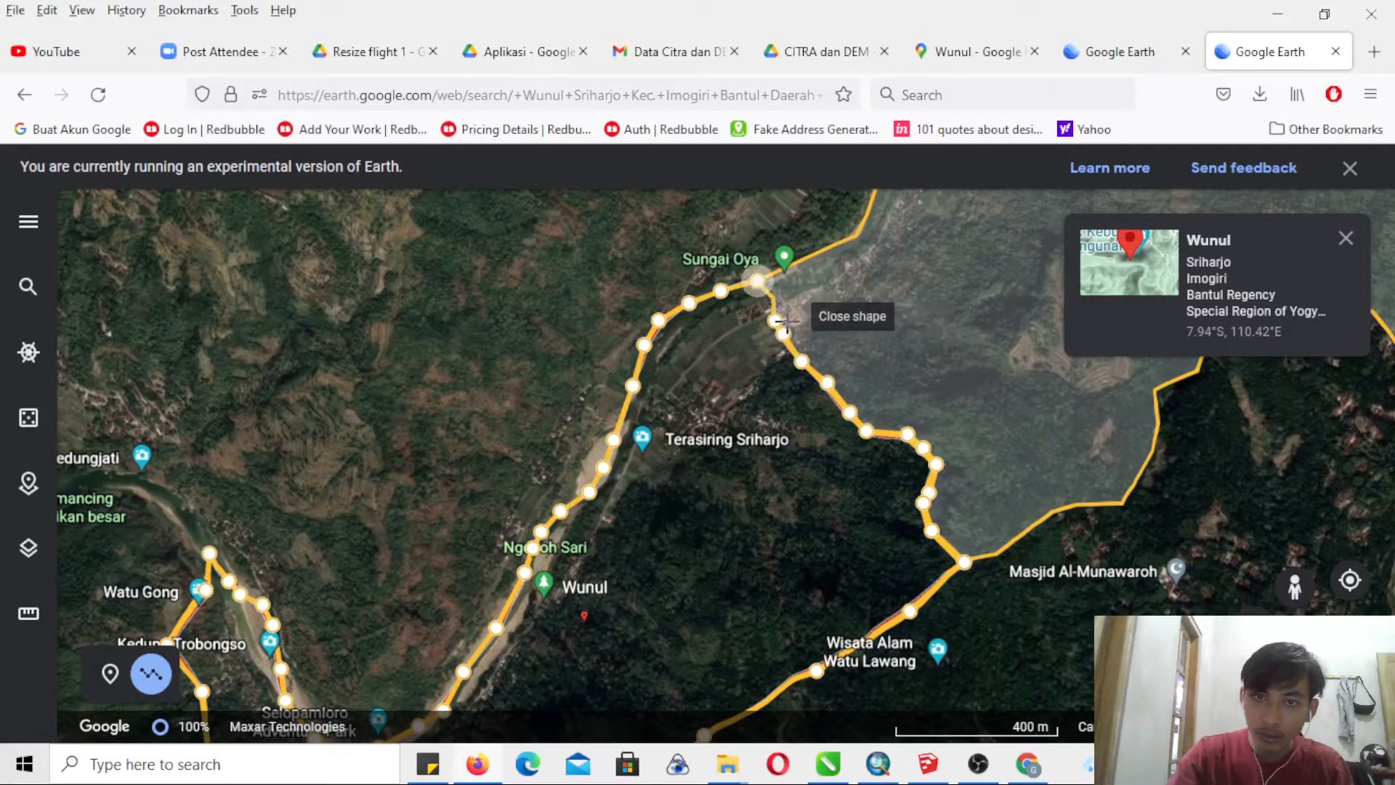
- Close the line into a polygon at its starting point and save it to the SRIHARJO project with the title Wunul
key("Page_Up")
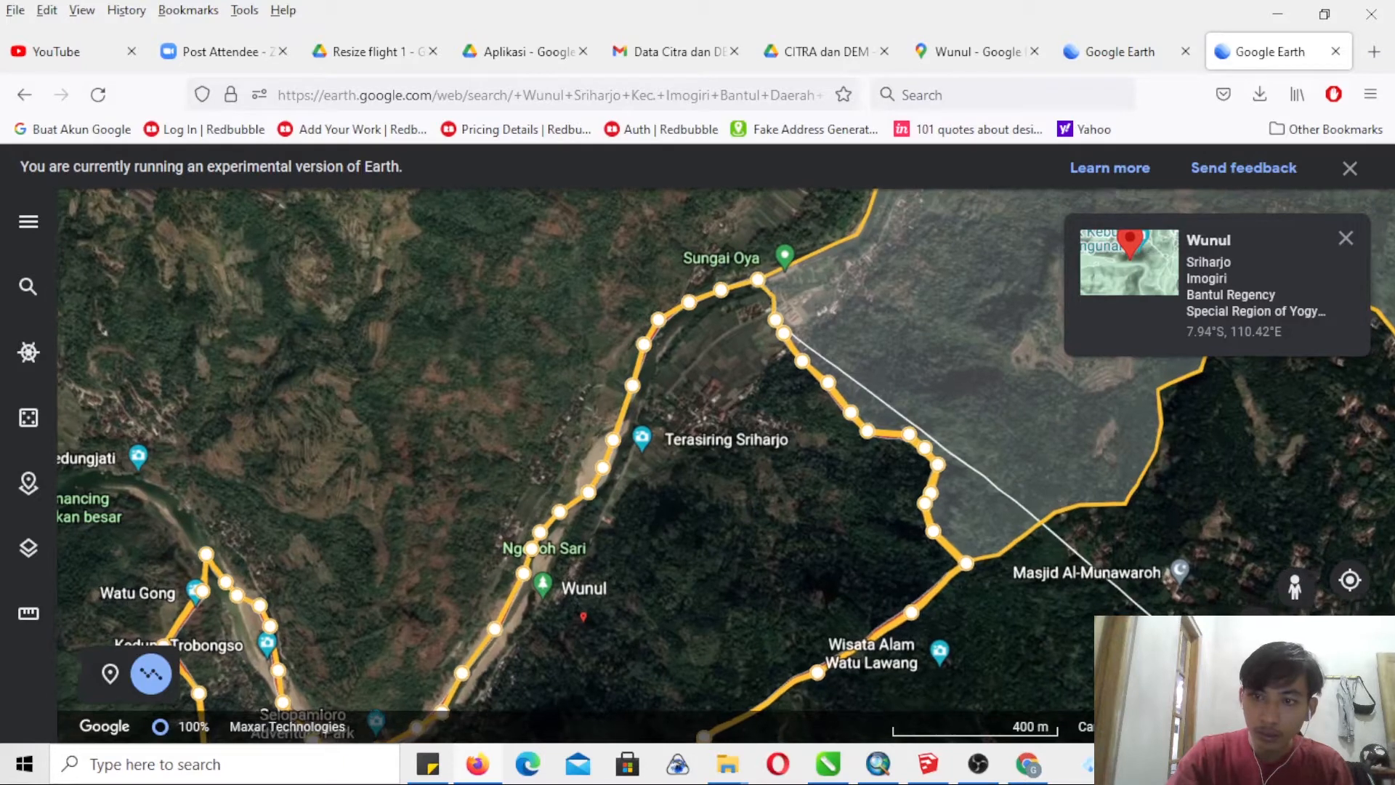
left_click_drag(867, 310, 832, 475)
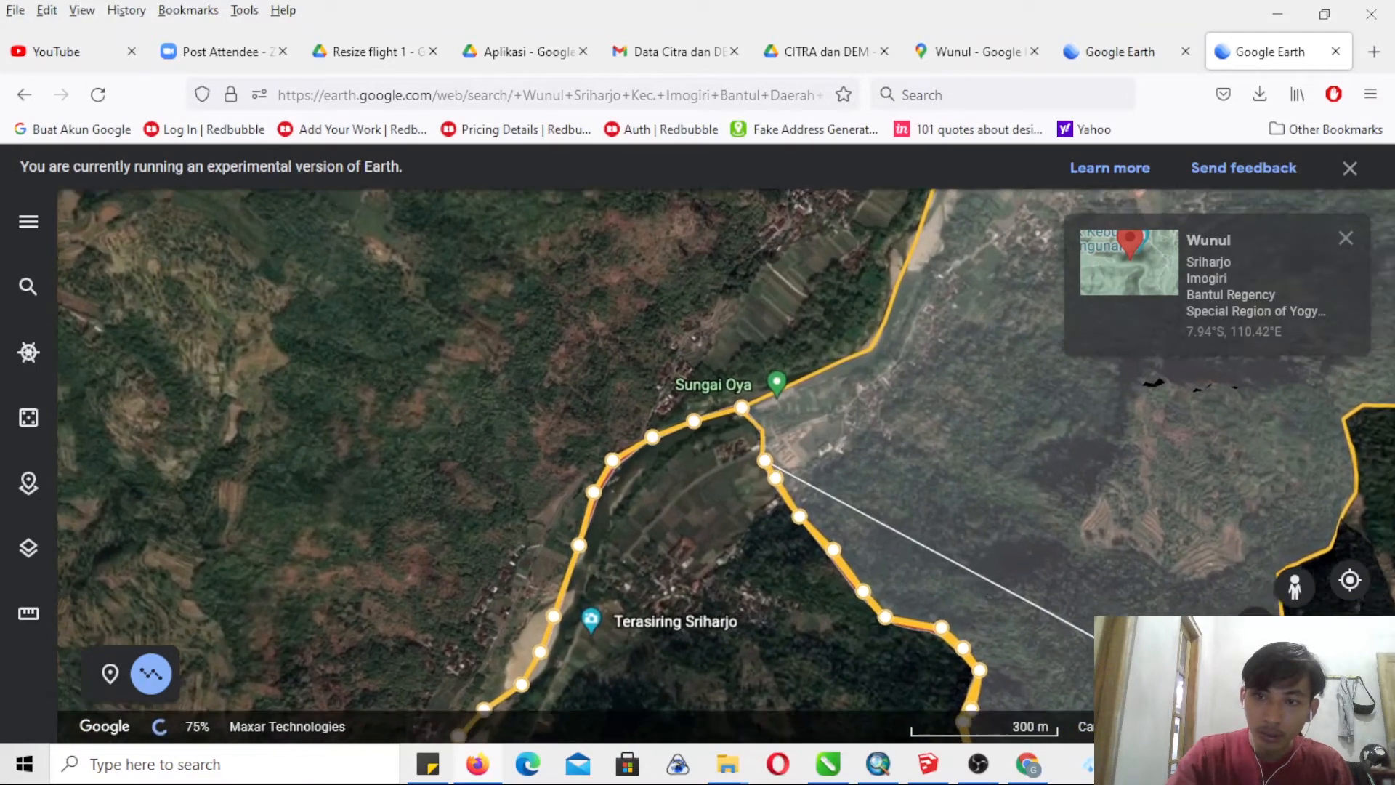
scroll(695, 442, "up", 2)
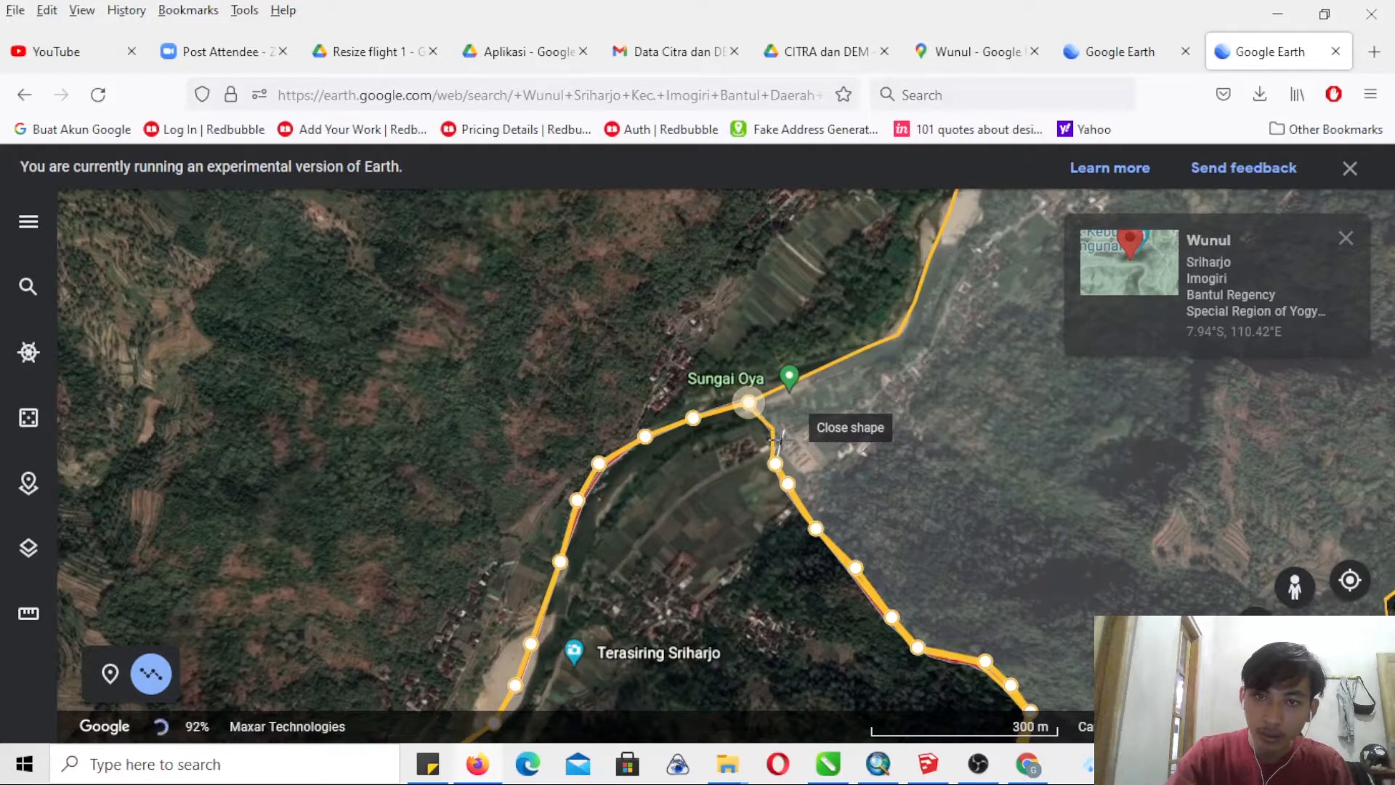
left_click(1227, 687)
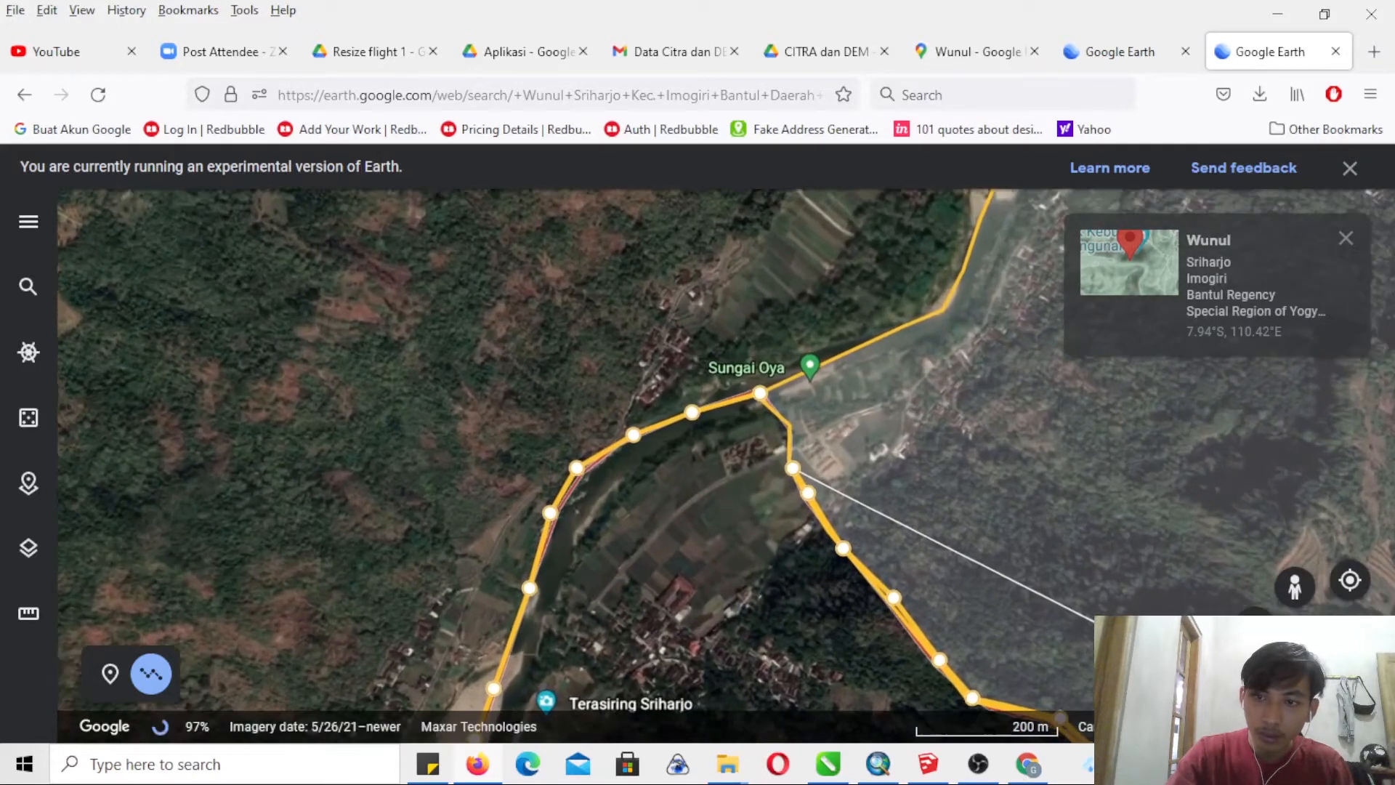
left_click(1228, 686)
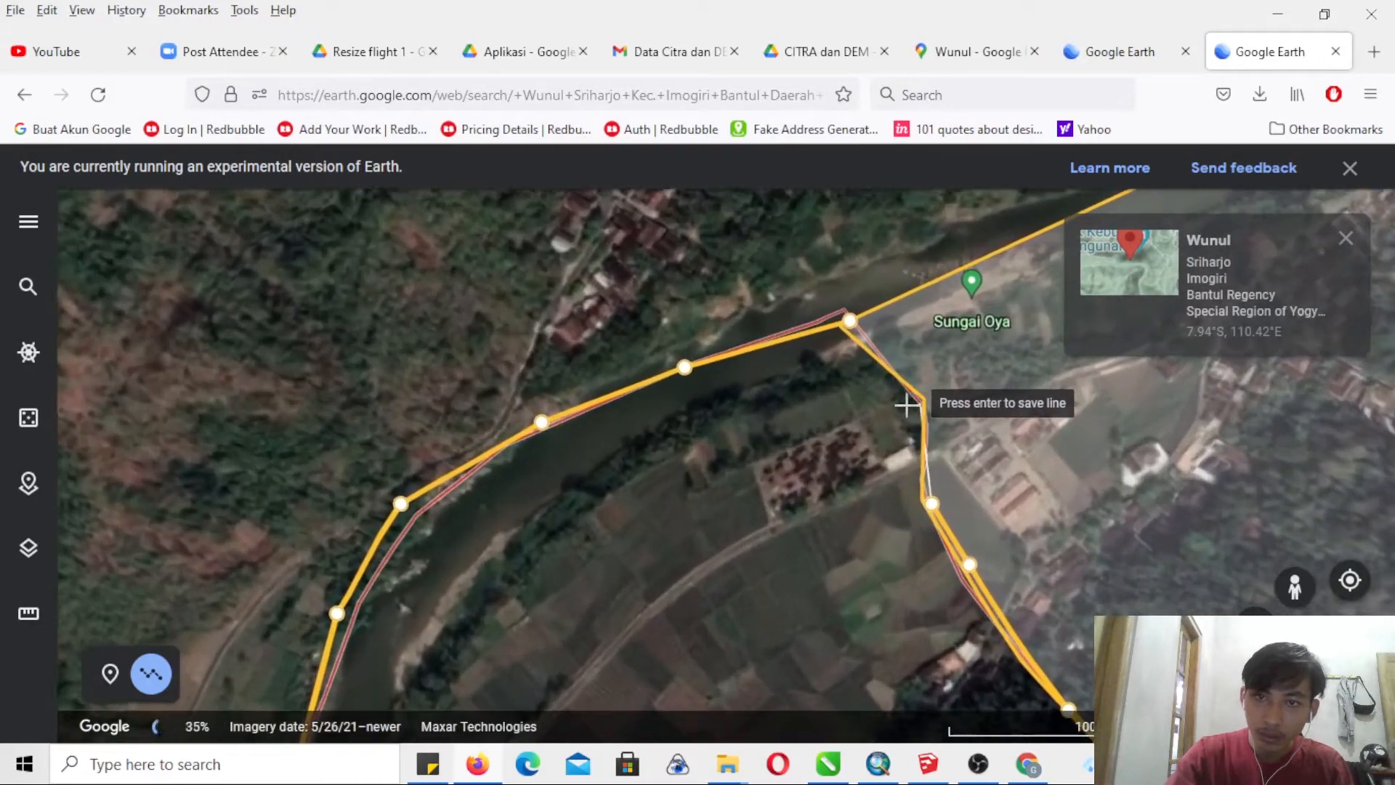
left_click(905, 403)
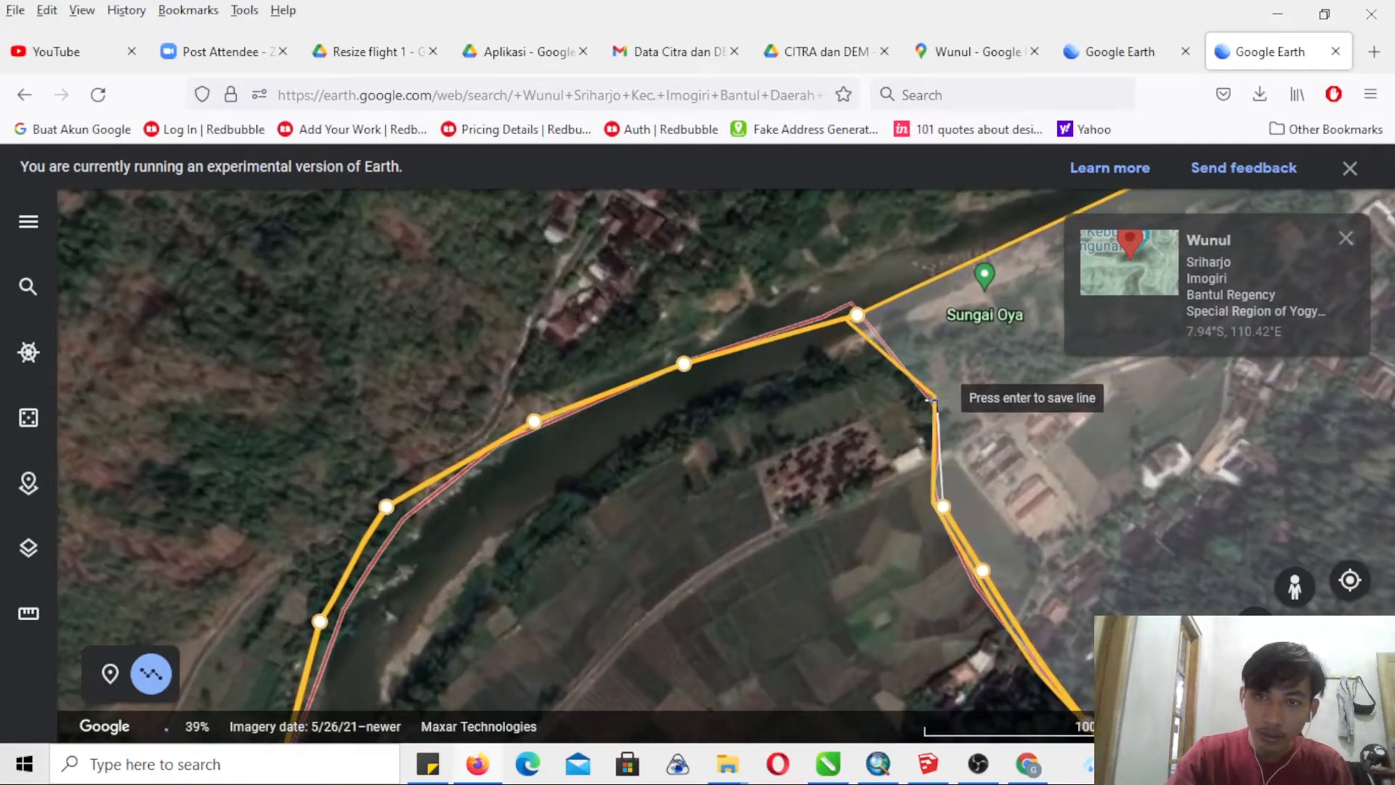
left_click(857, 315)
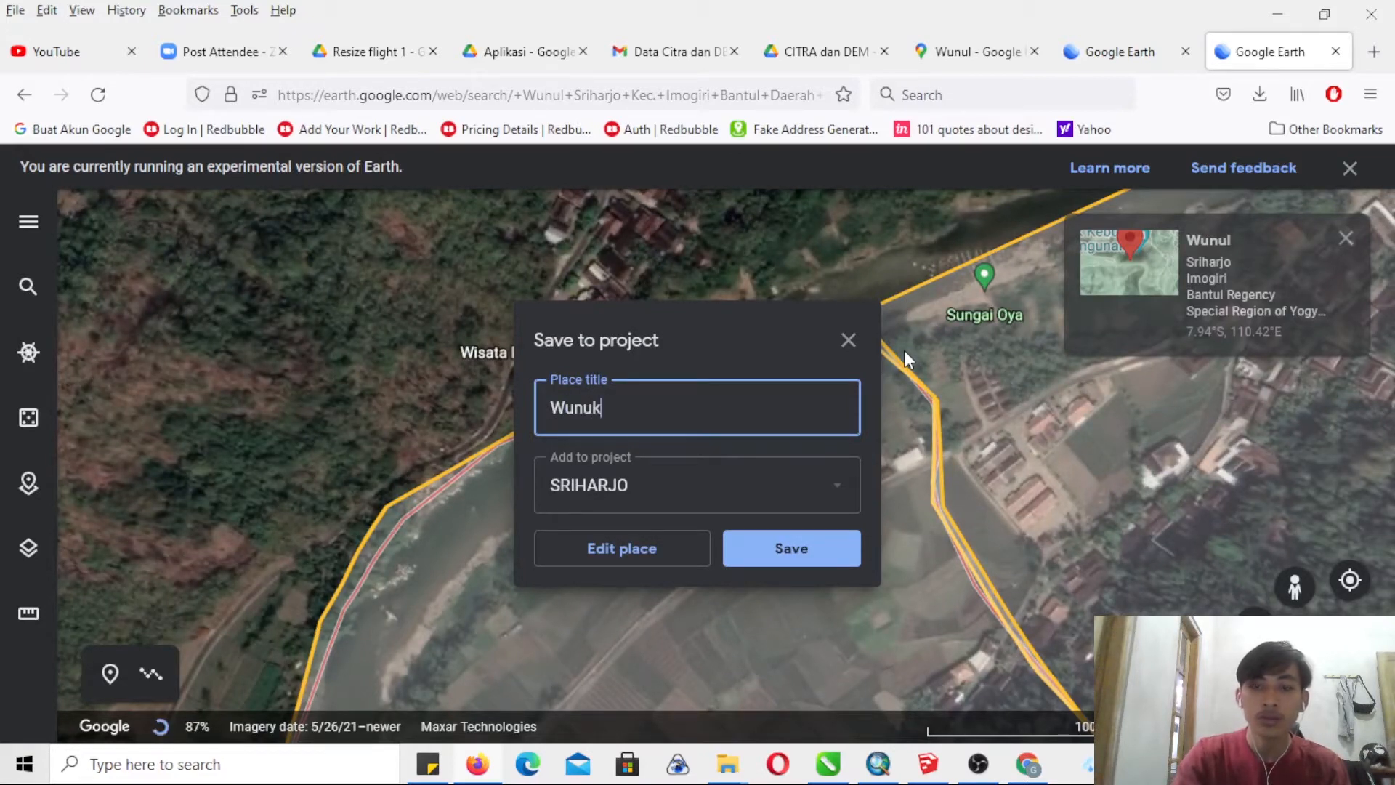
left_click(833, 572)
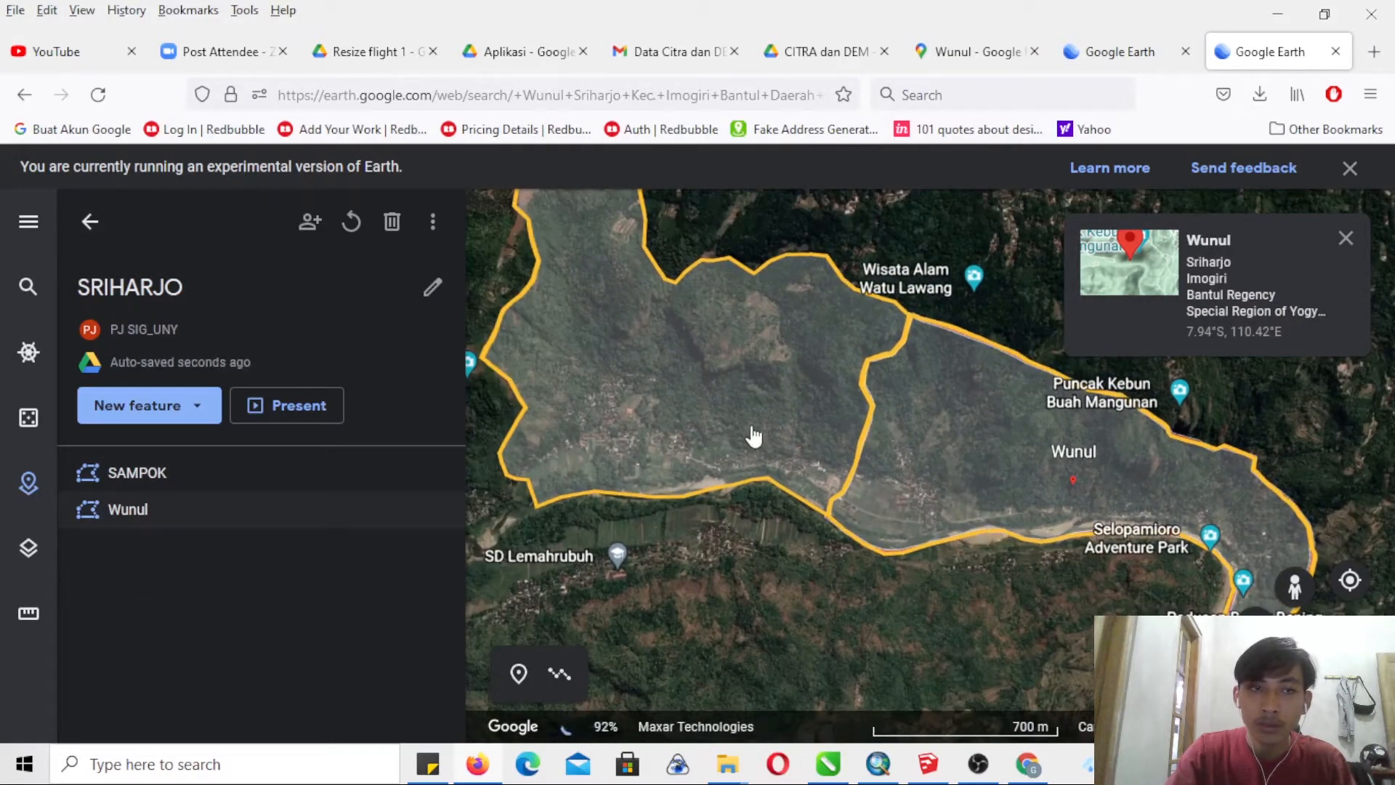
- In Google Maps, find the Pengkol hamlet west of Sompok, open its place details and copy its name and address
left_click_drag(847, 472, 1011, 540)
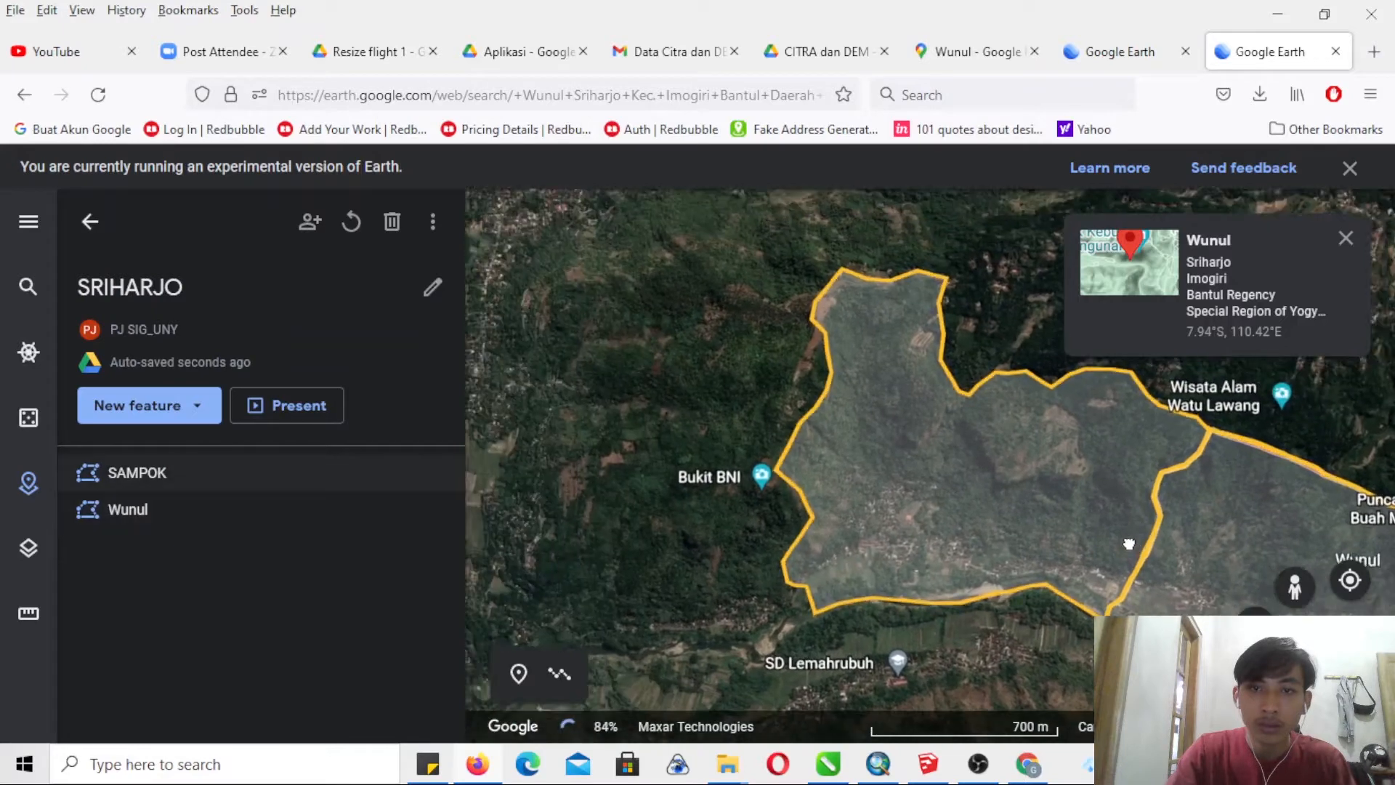
left_click(987, 58)
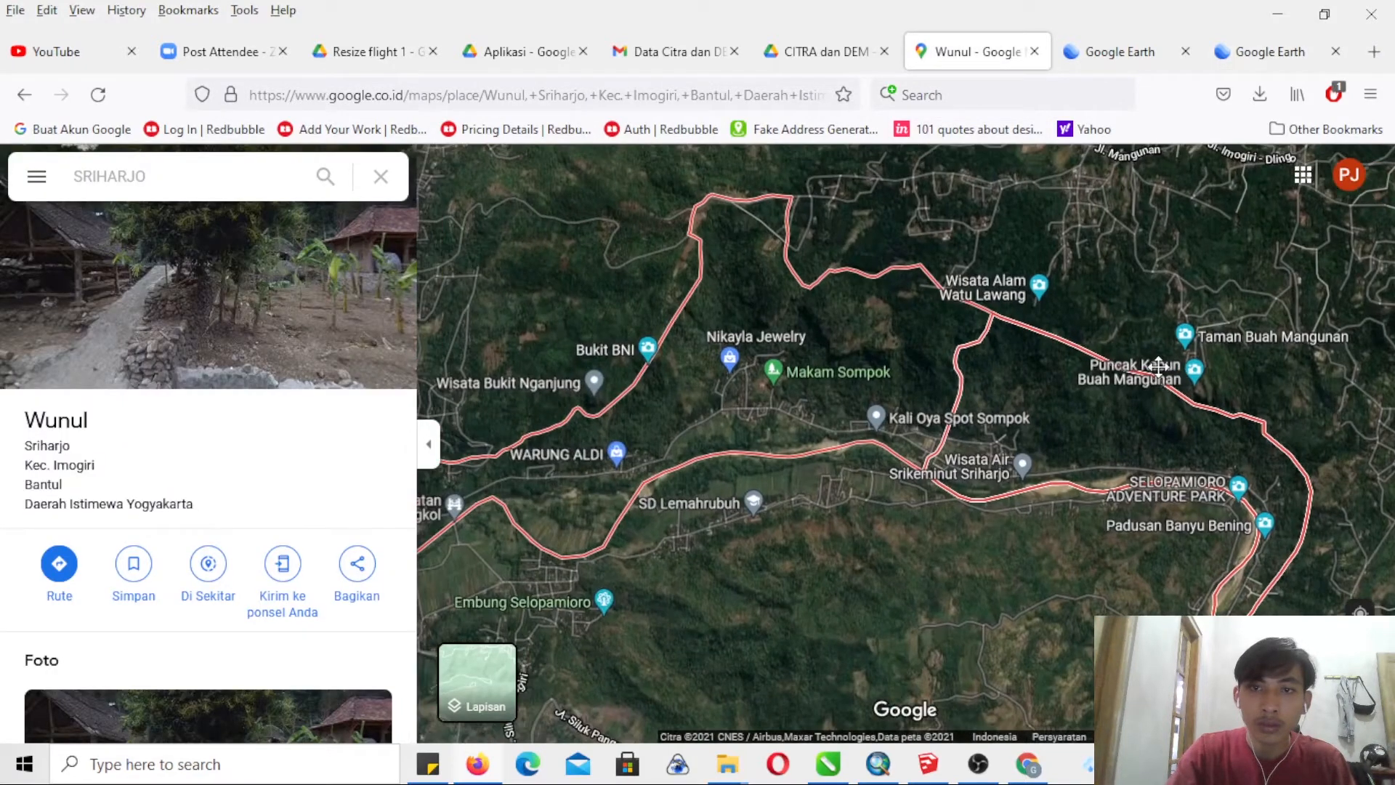
left_click_drag(1158, 365, 1223, 368)
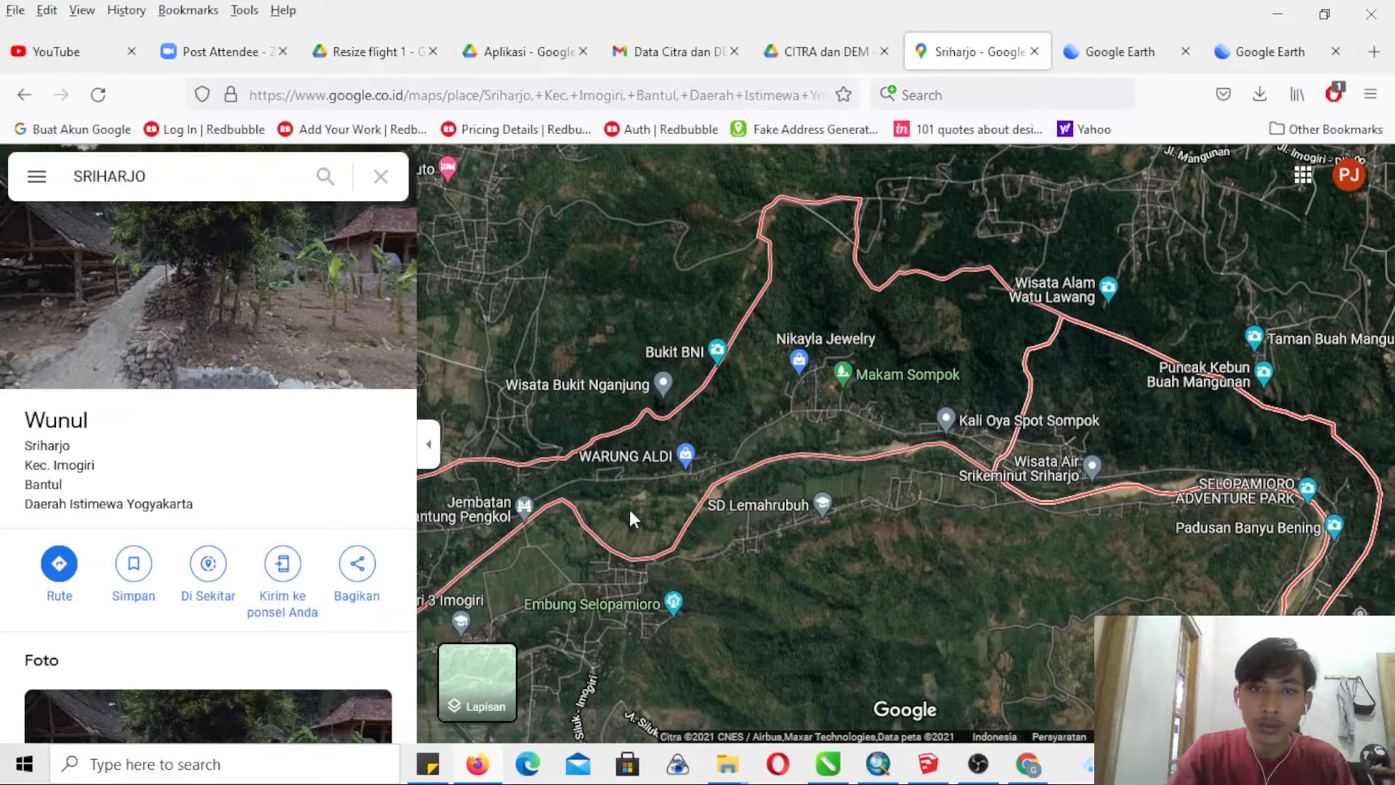
left_click(630, 513)
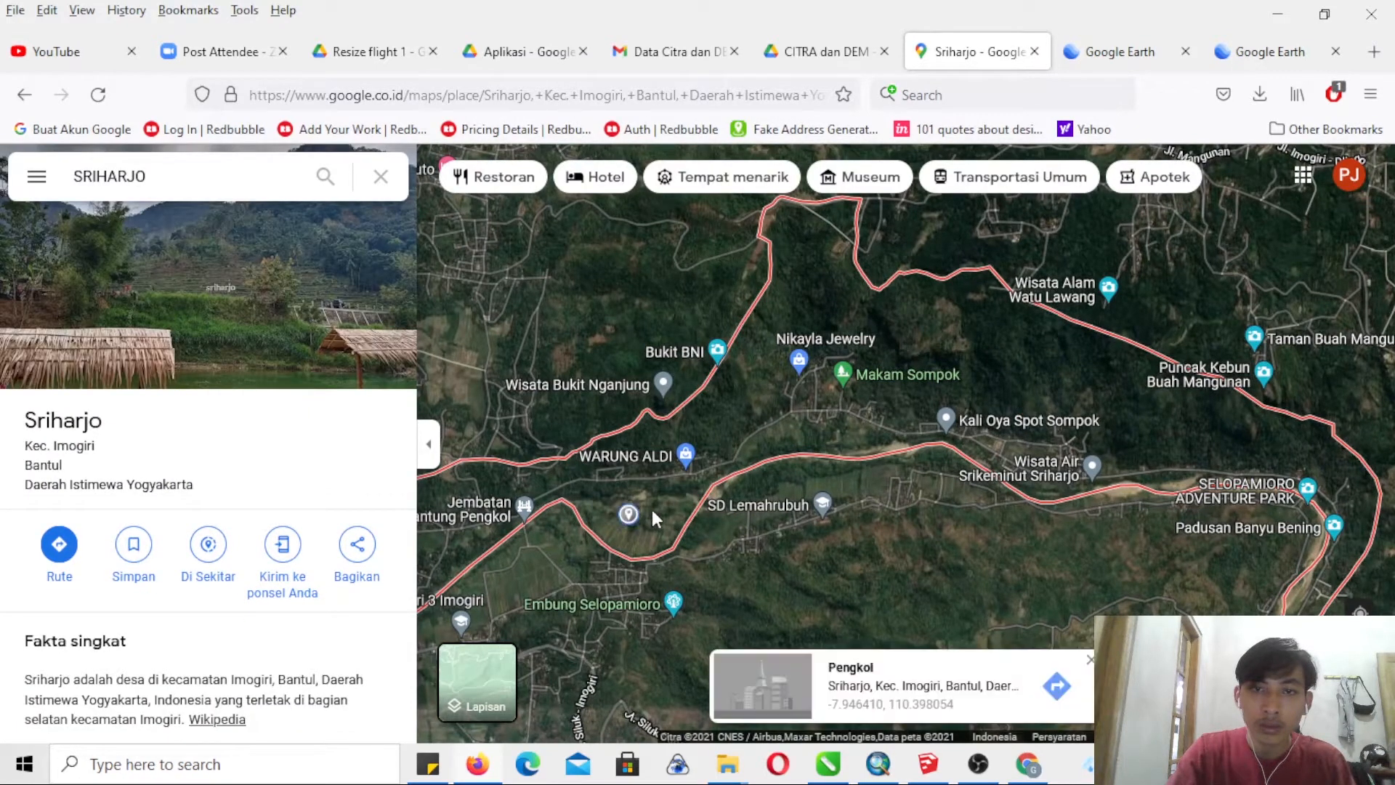
left_click(863, 667)
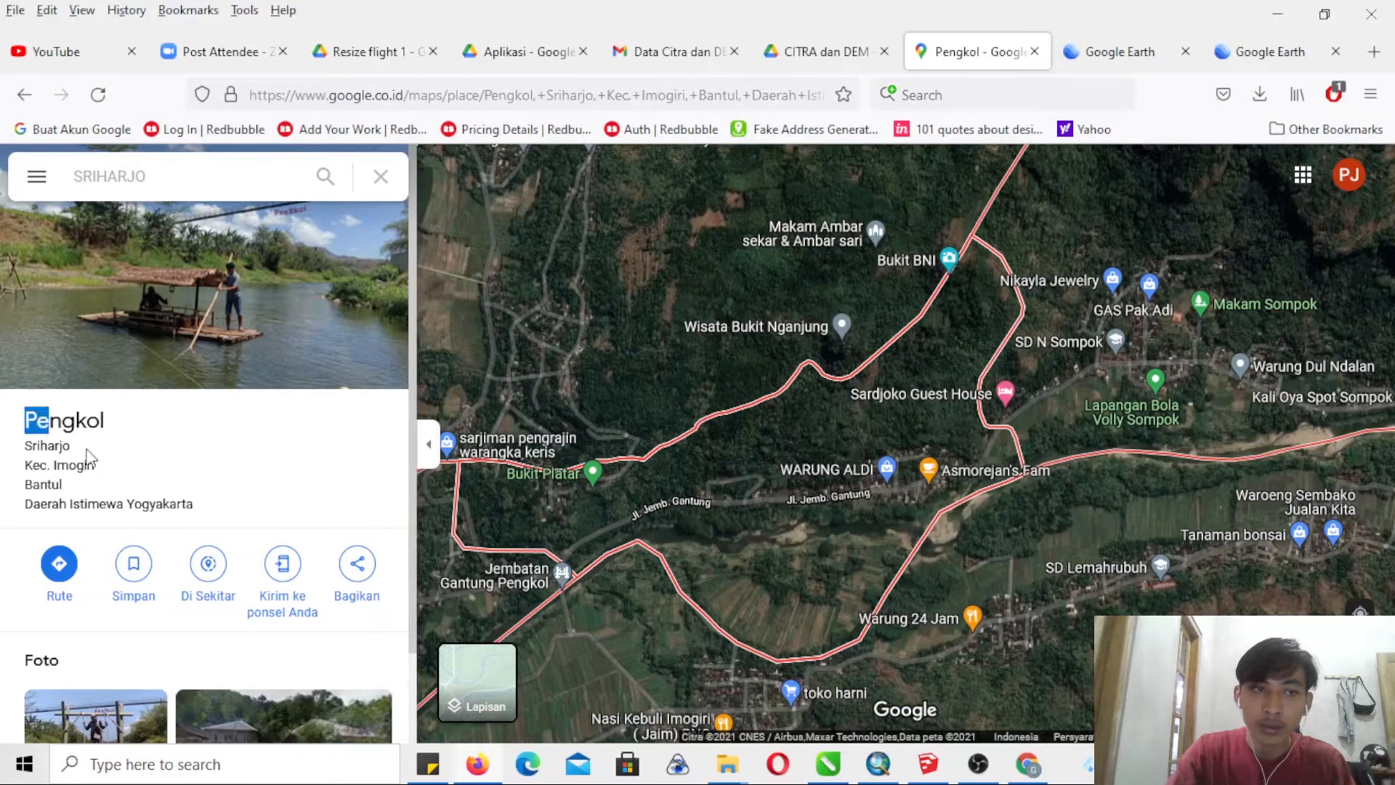
left_click_drag(87, 458, 195, 513)
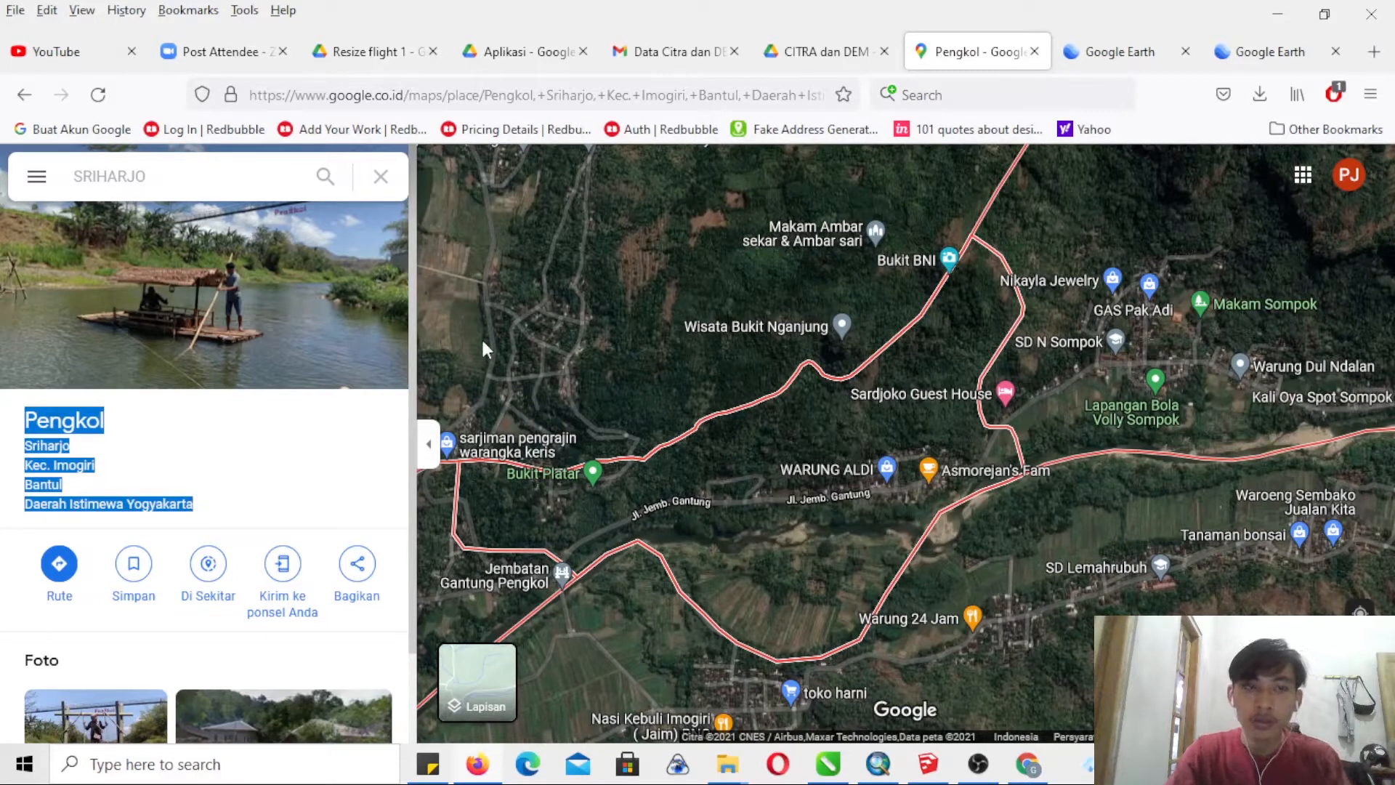
- Back in Google Earth, search for the copied Pengkol address, open the Pengkol, Sriharjo place result and collapse its information card
left_click(1266, 42)
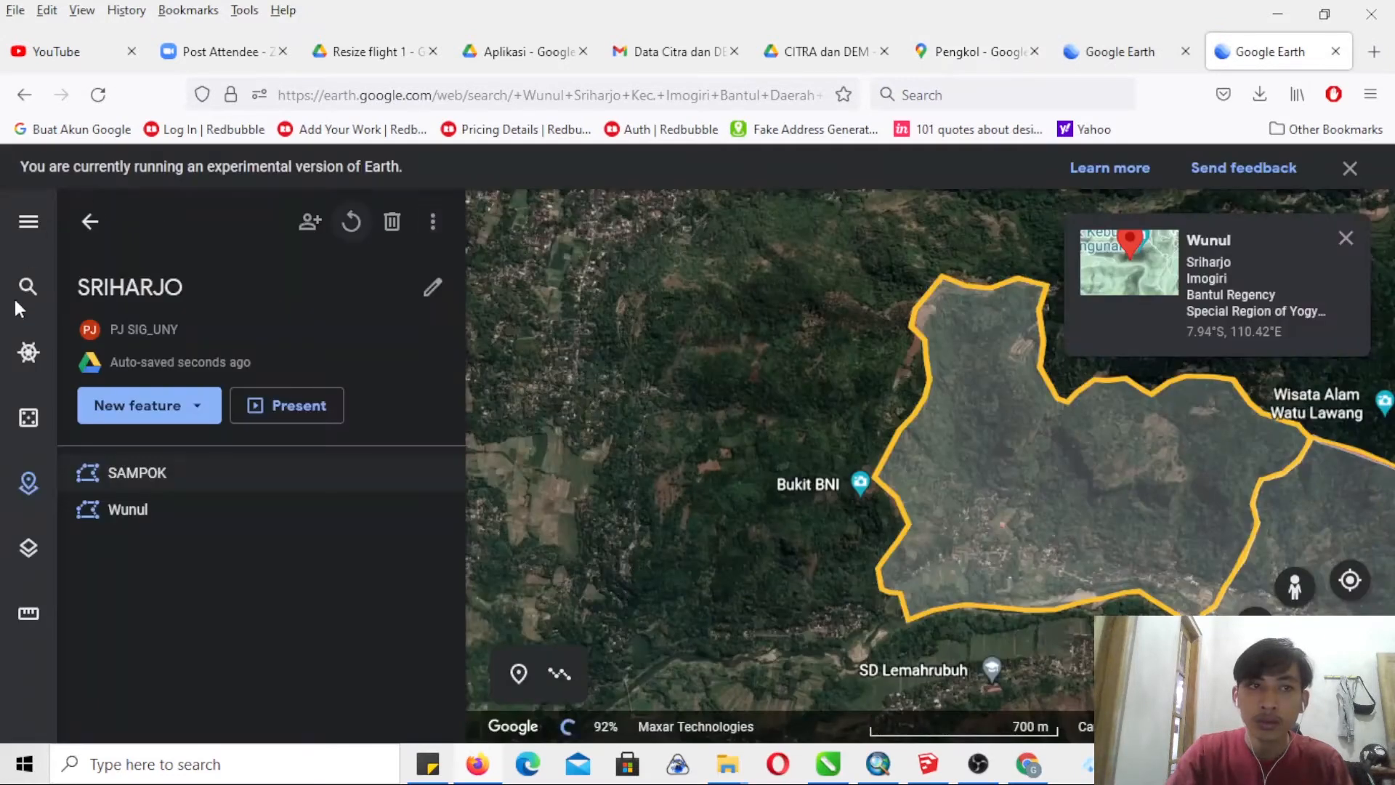
left_click(27, 290)
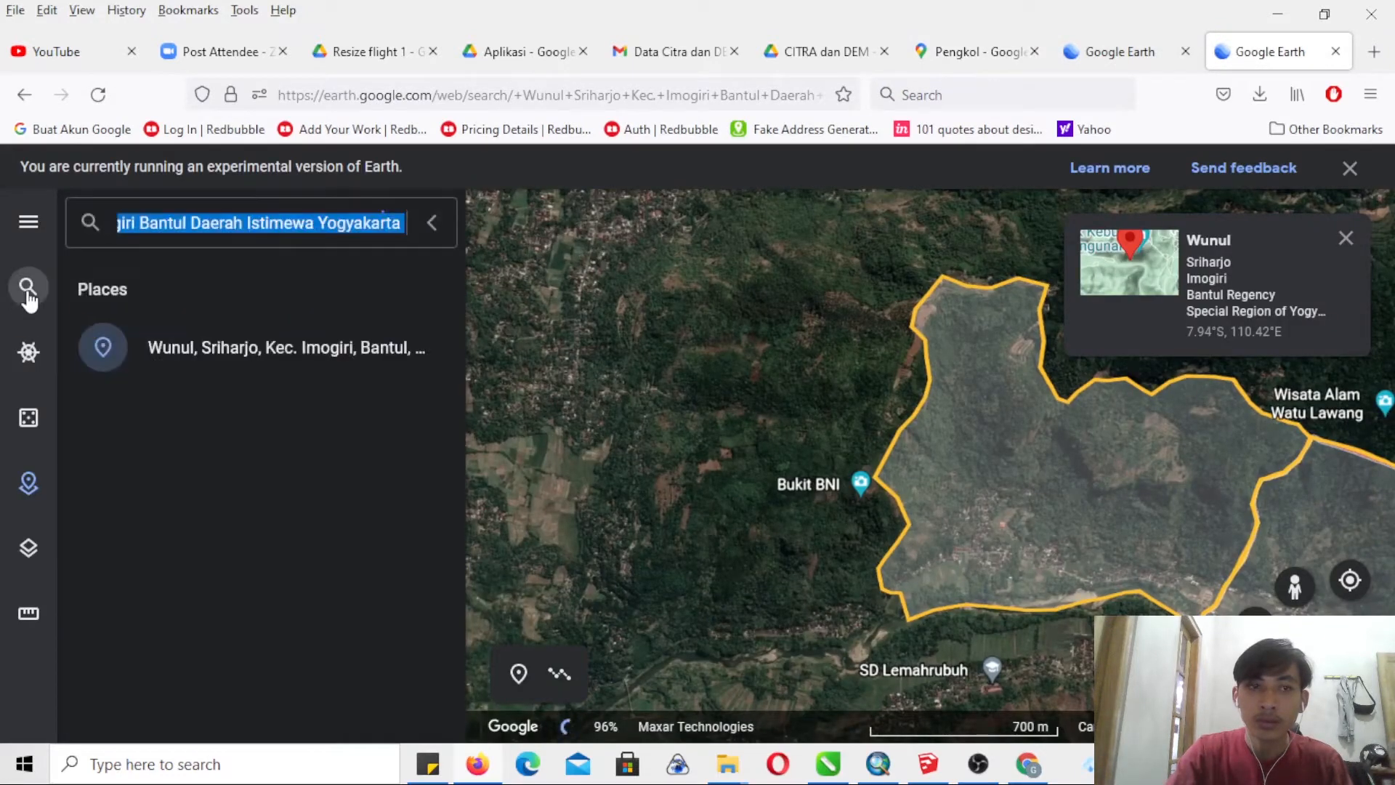
left_click(379, 220)
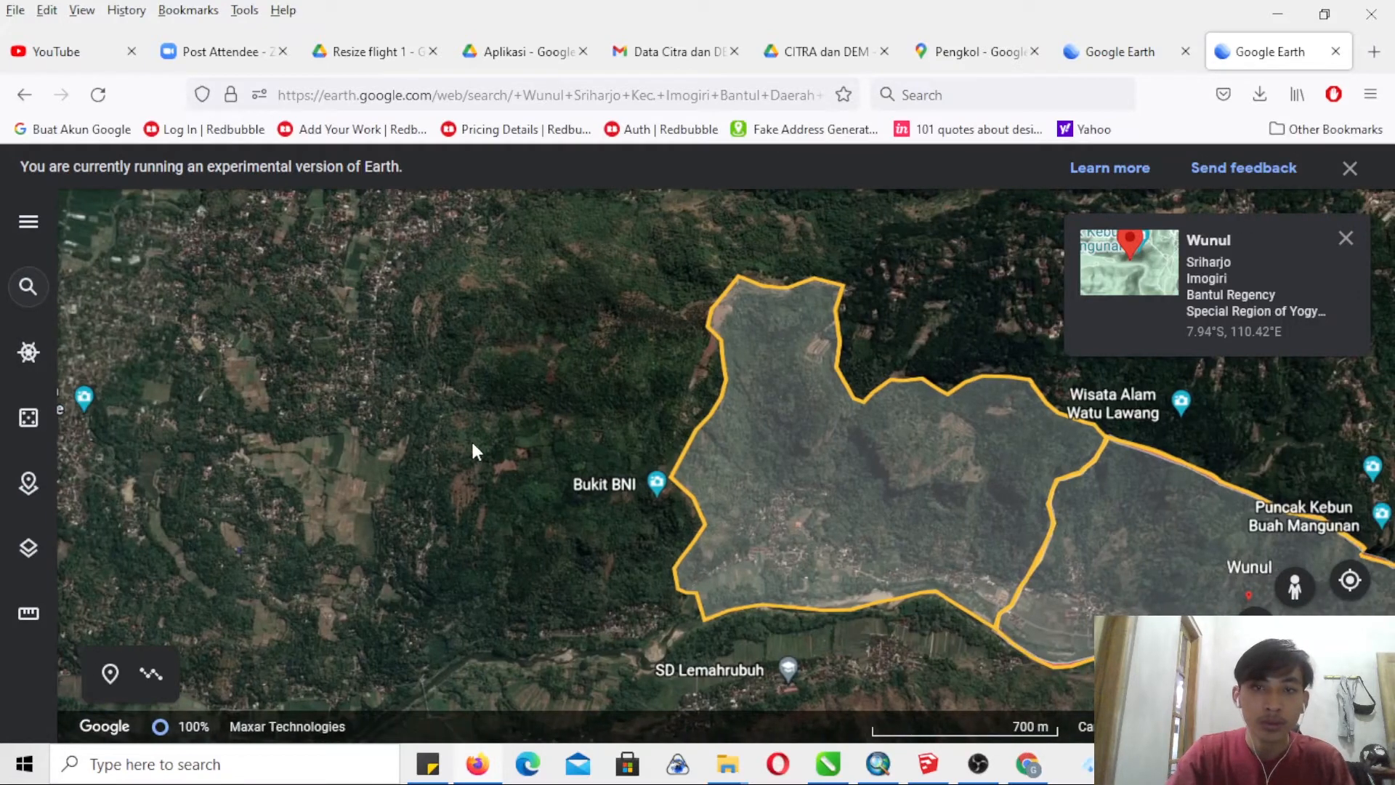
left_click(33, 291)
left_click(381, 223)
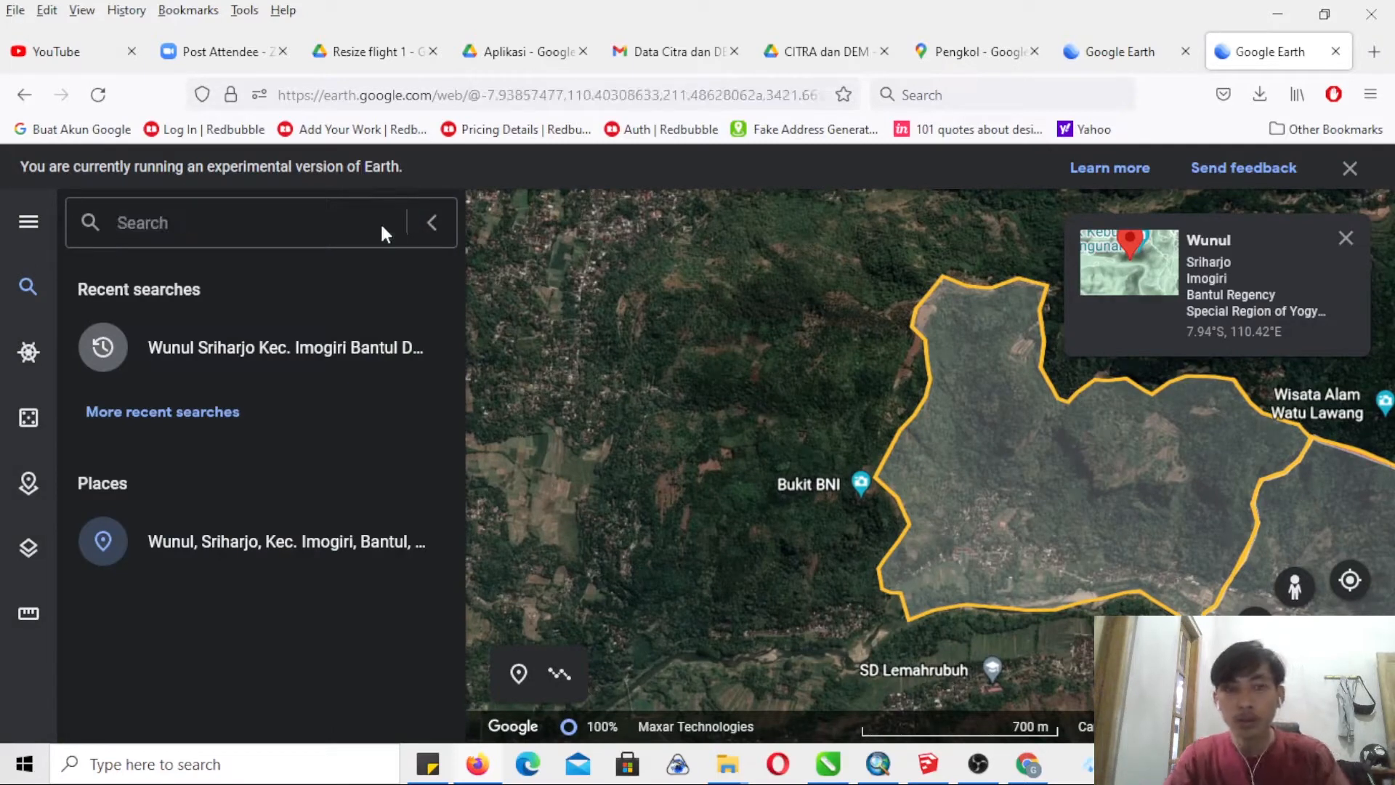
key("ctrl+v")
key("Return")
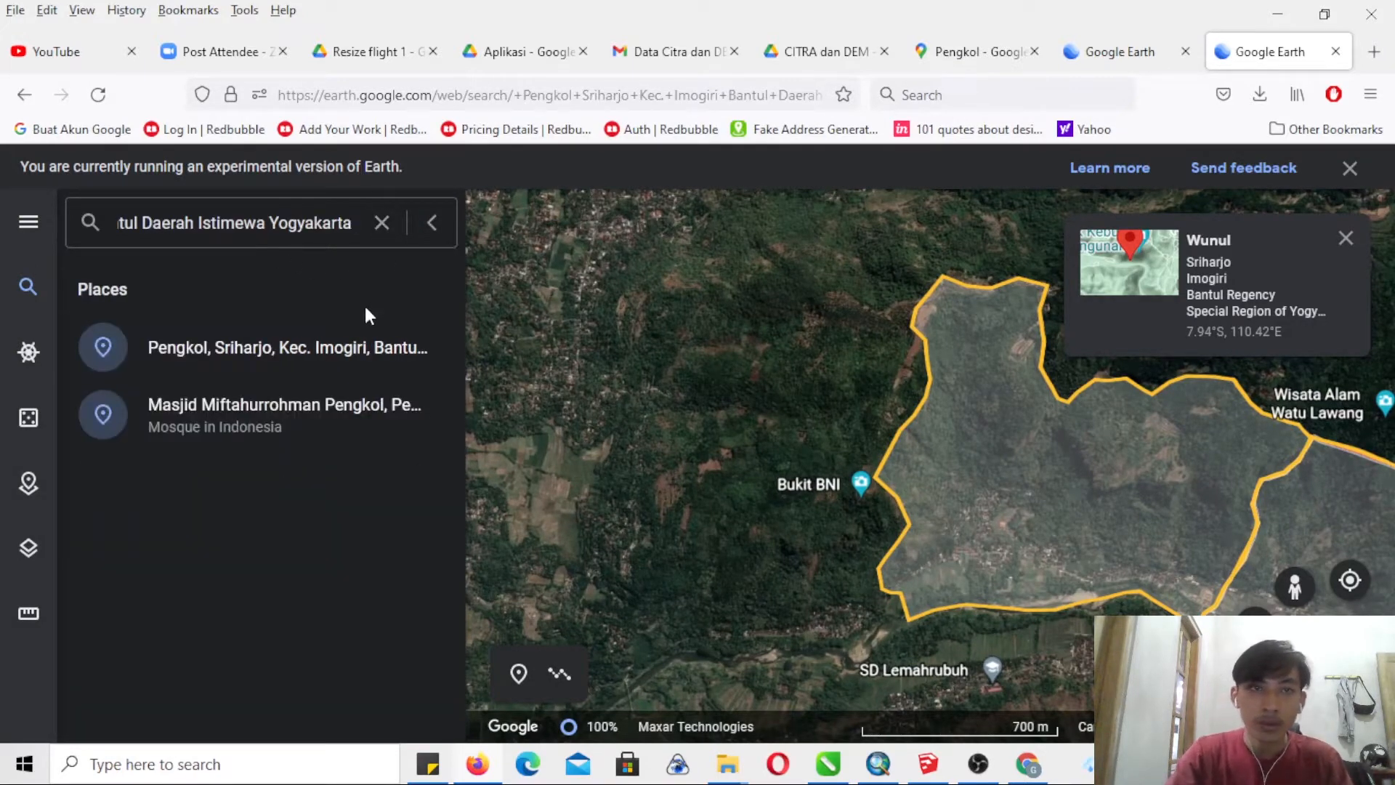
left_click(338, 347)
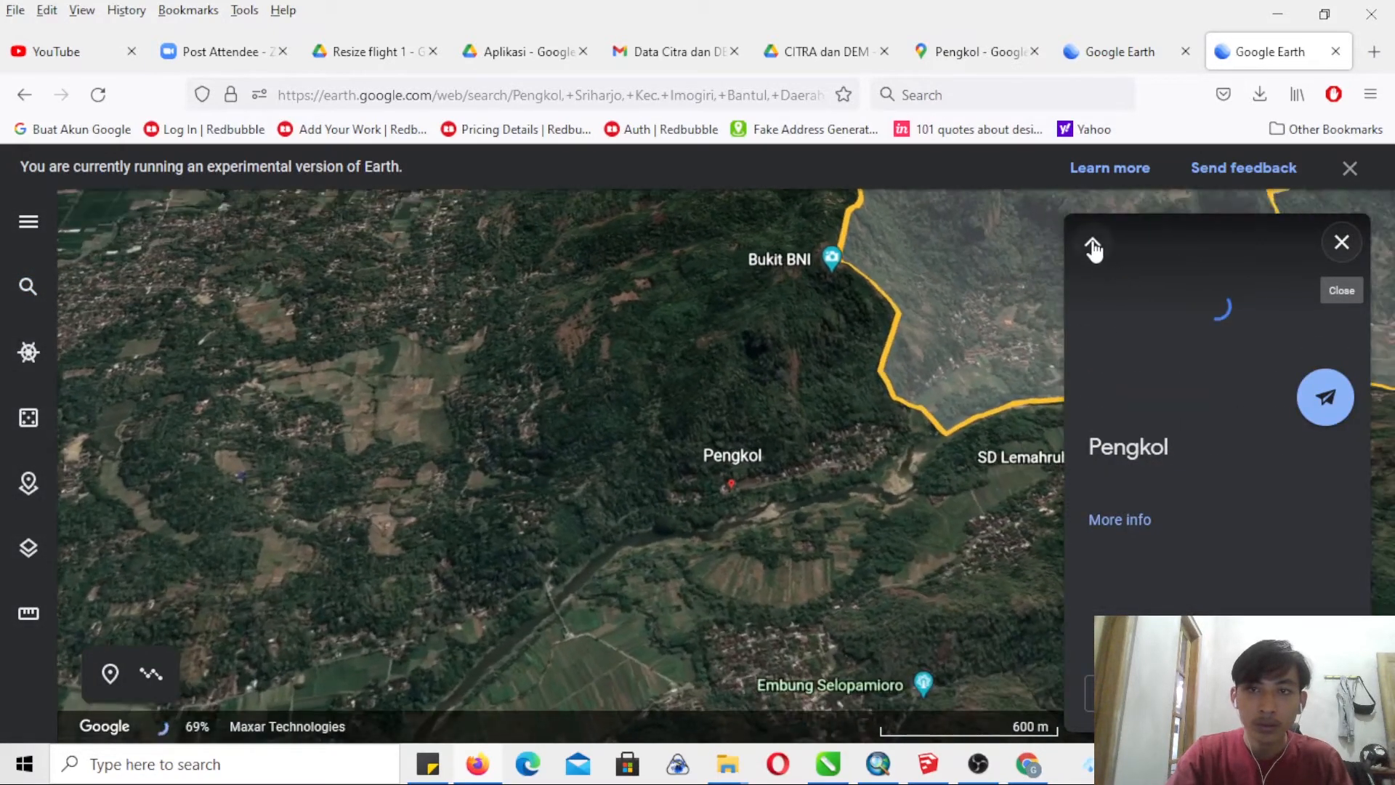
left_click(1093, 249)
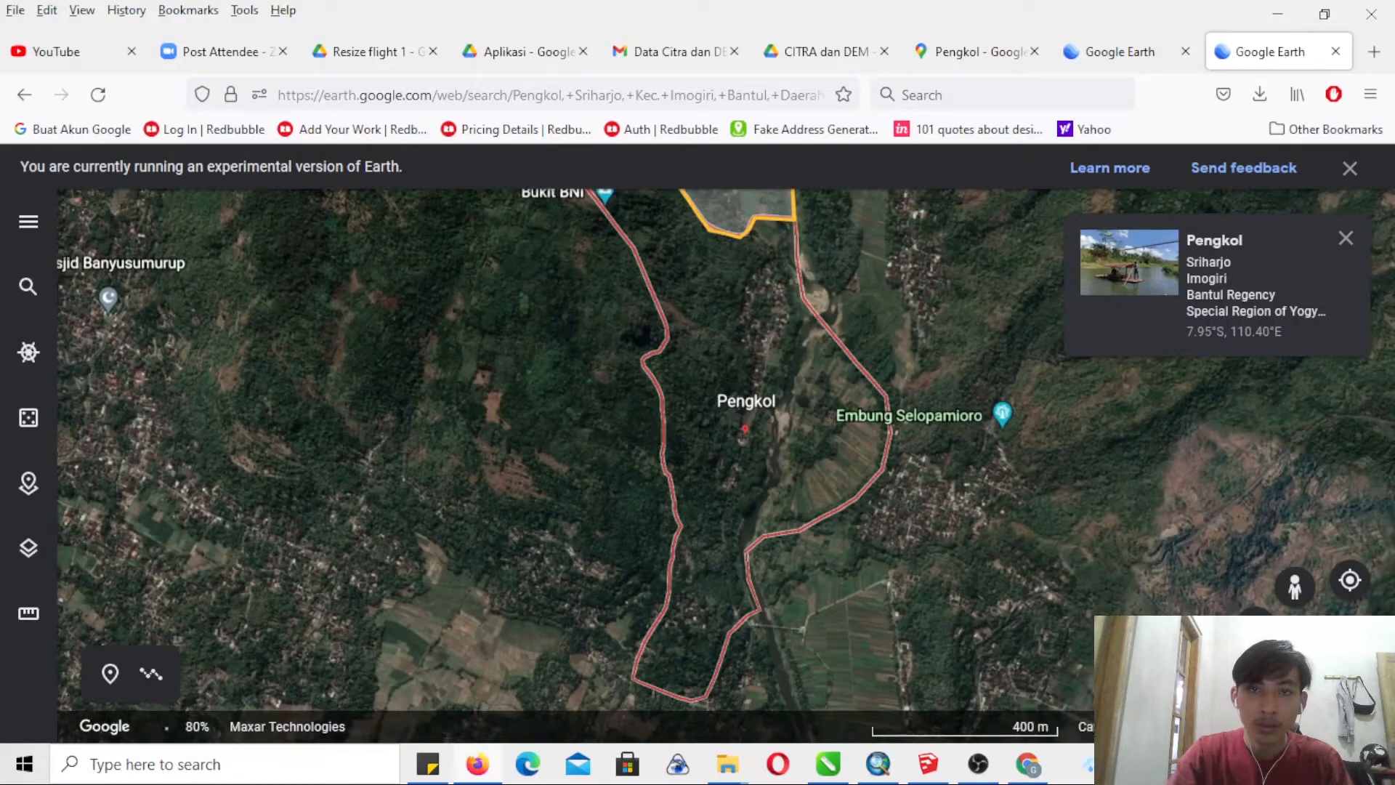
- Start a line at SAMPOK's southwestern corner and trace Pengkol's red outline southwest to the lower bend around the fields
left_click(1250, 683)
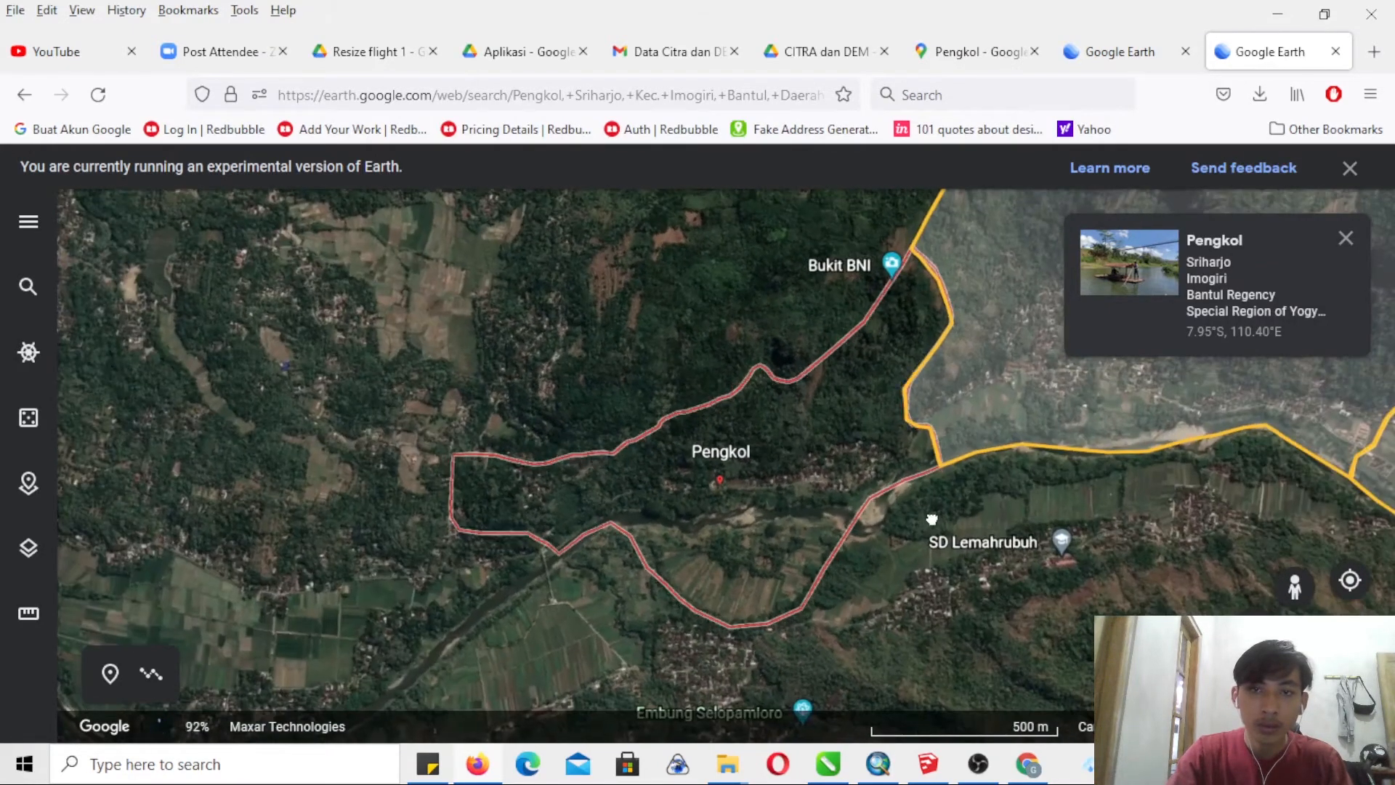
left_click_drag(932, 518, 770, 567)
left_click(151, 674)
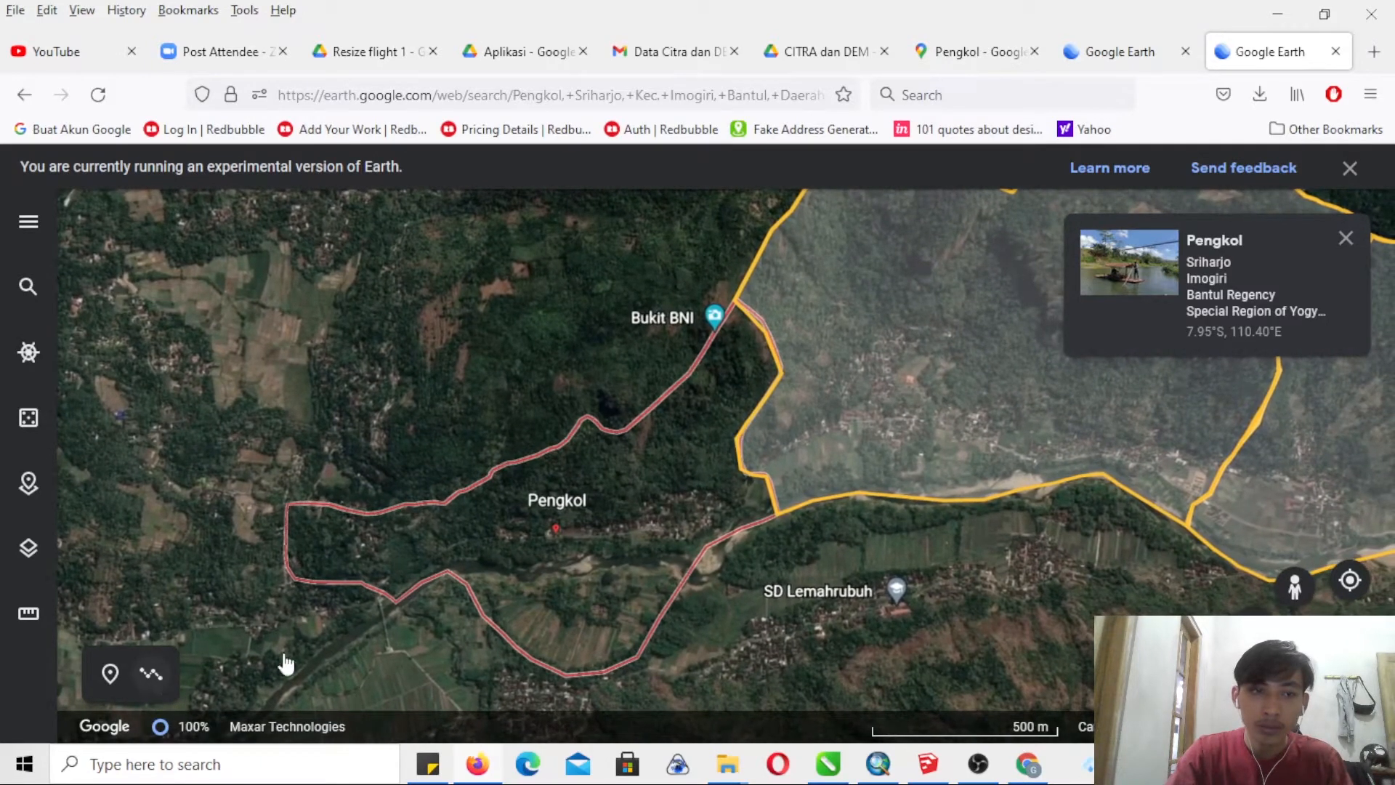
left_click(777, 512)
left_click(749, 526)
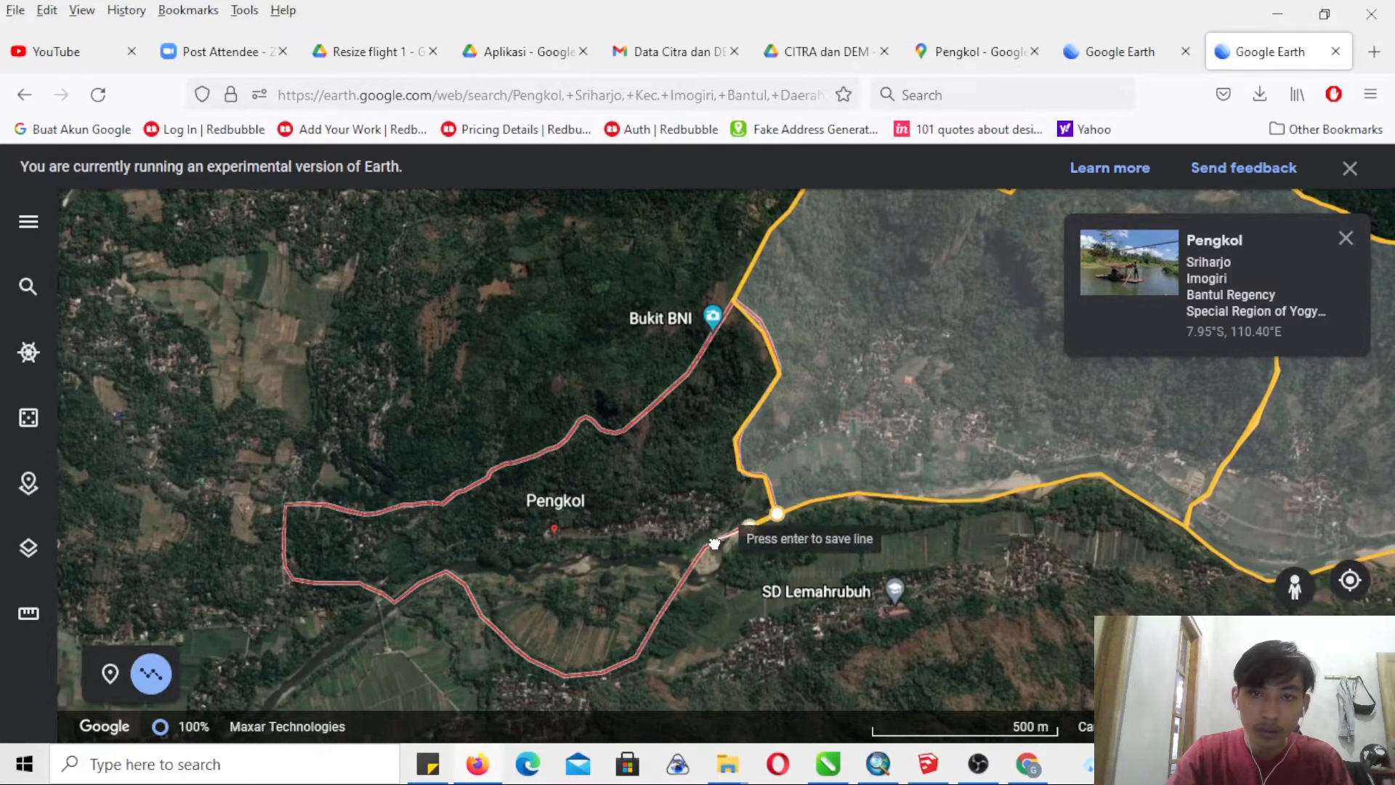
left_click(700, 550)
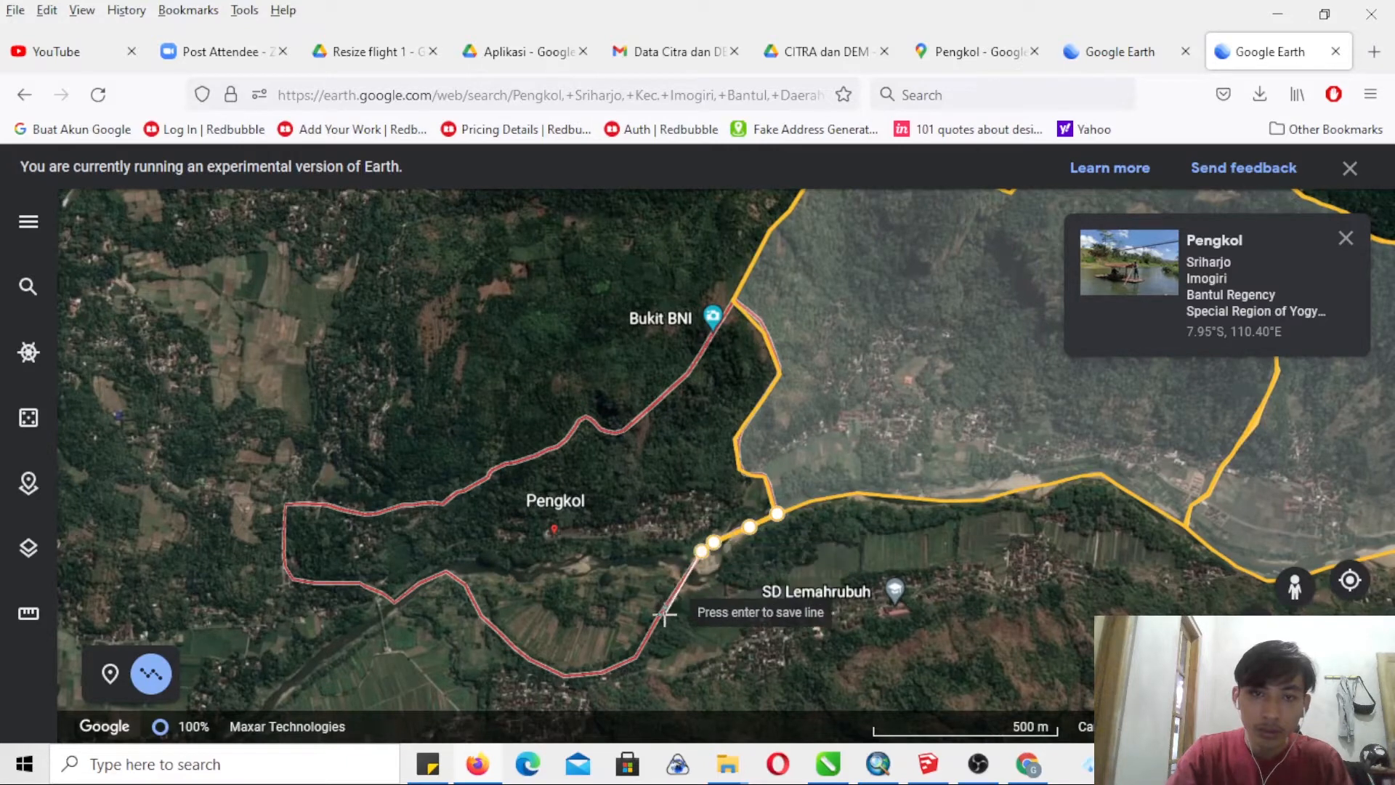
left_click(665, 614)
left_click(636, 658)
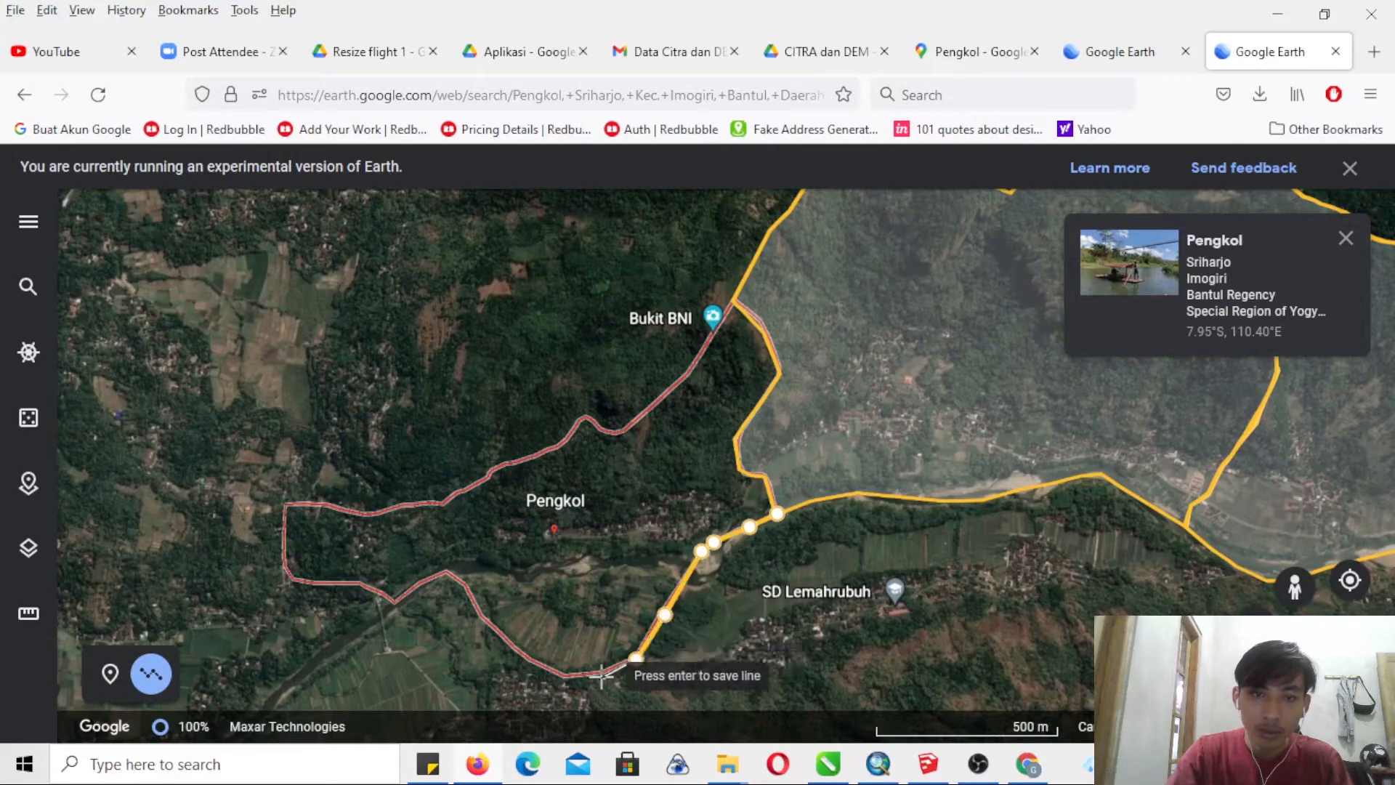
- Continue the boundary around the southern bend below the fields and back up to the peak southwest of the Pengkol label
left_click(599, 675)
left_click(566, 677)
left_click(531, 663)
left_click(507, 645)
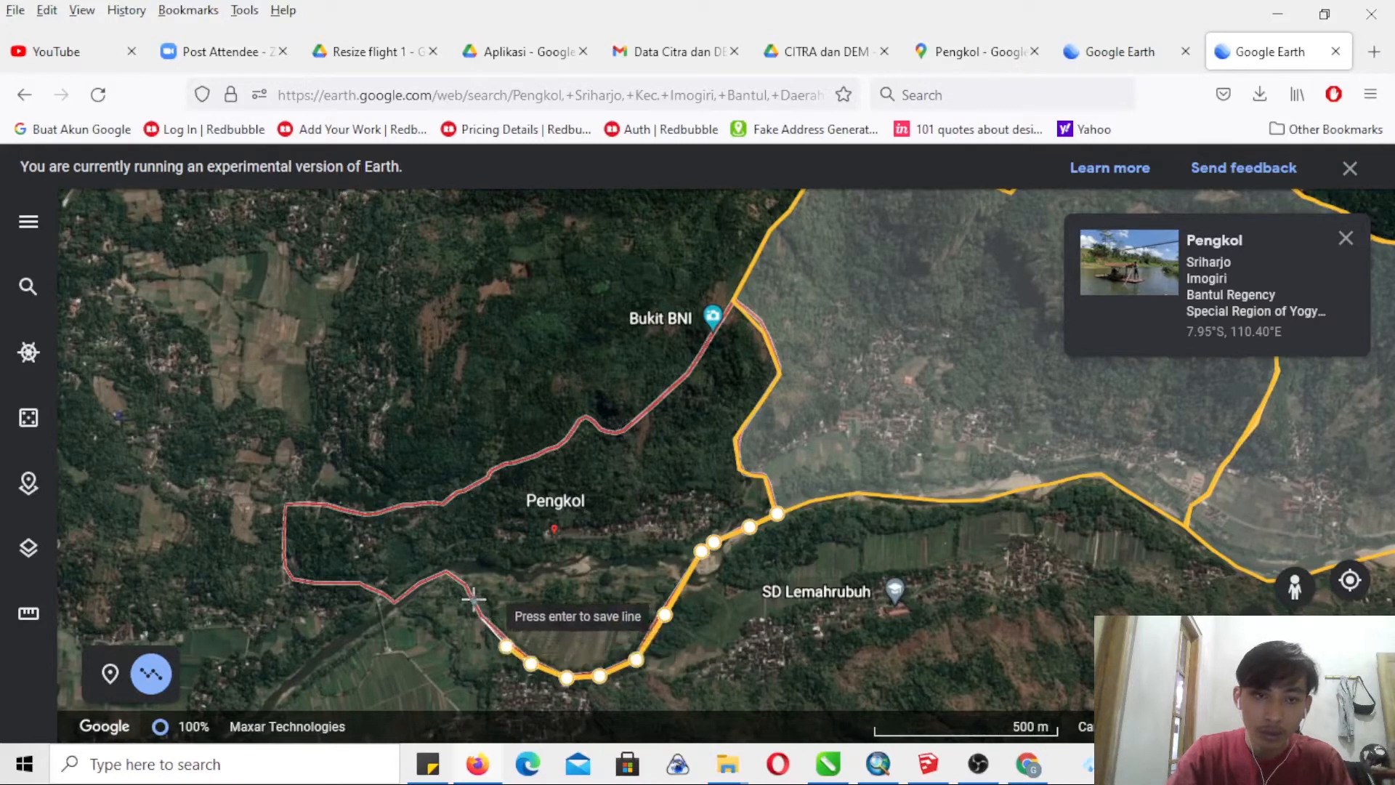
left_click(481, 617)
left_click(463, 584)
left_click(448, 574)
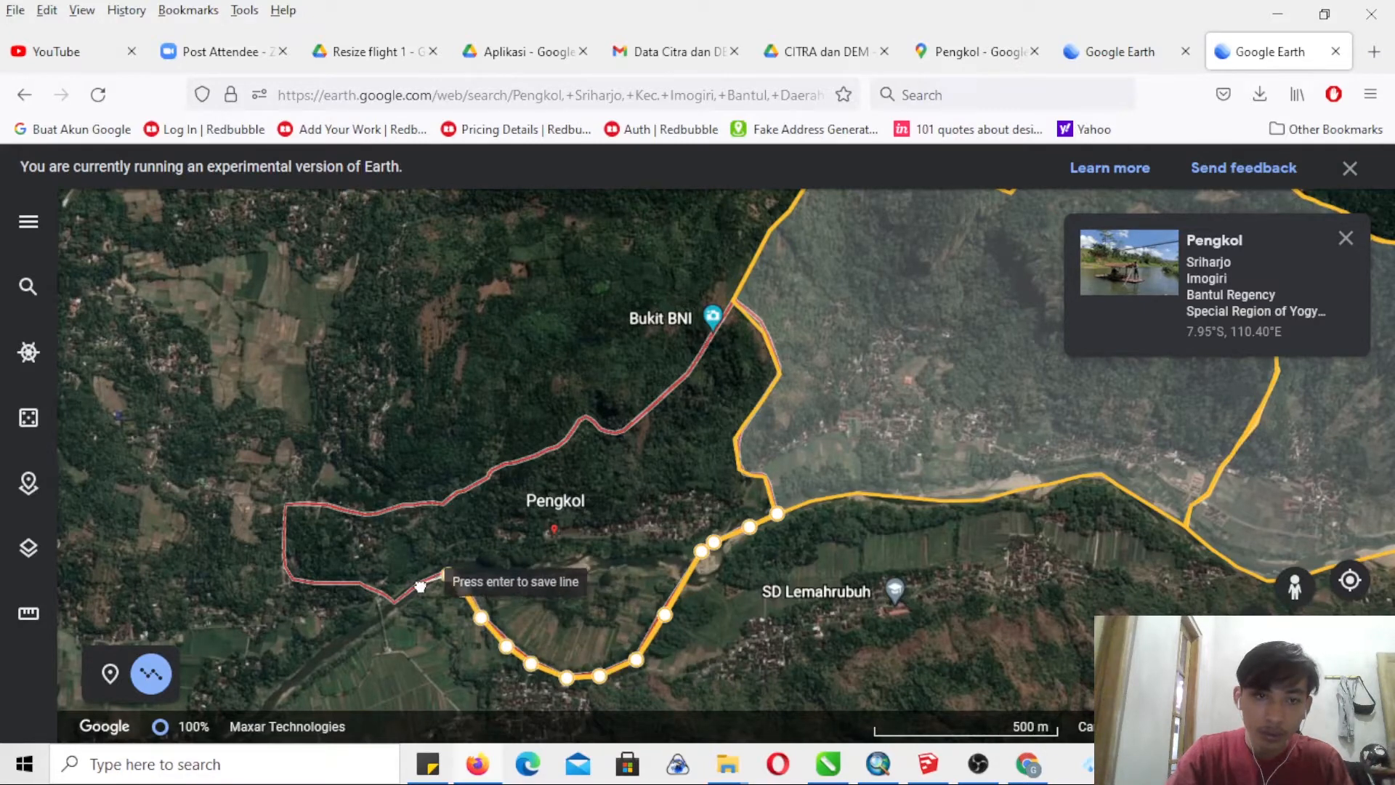
- Extend the boundary west past the river crossing and up the western edge to Pengkol's northwestern corner
left_click(395, 602)
left_click(381, 597)
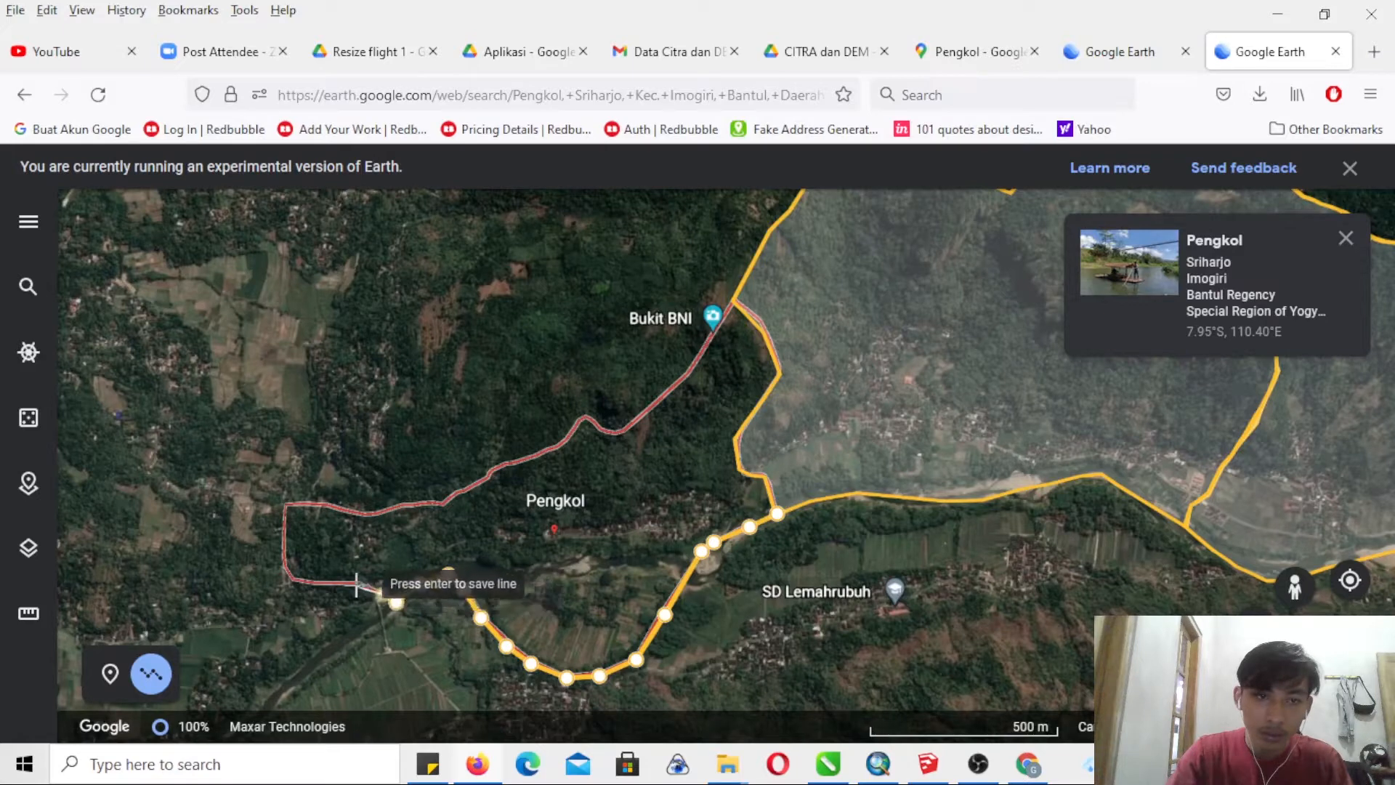
left_click(295, 583)
left_click(284, 566)
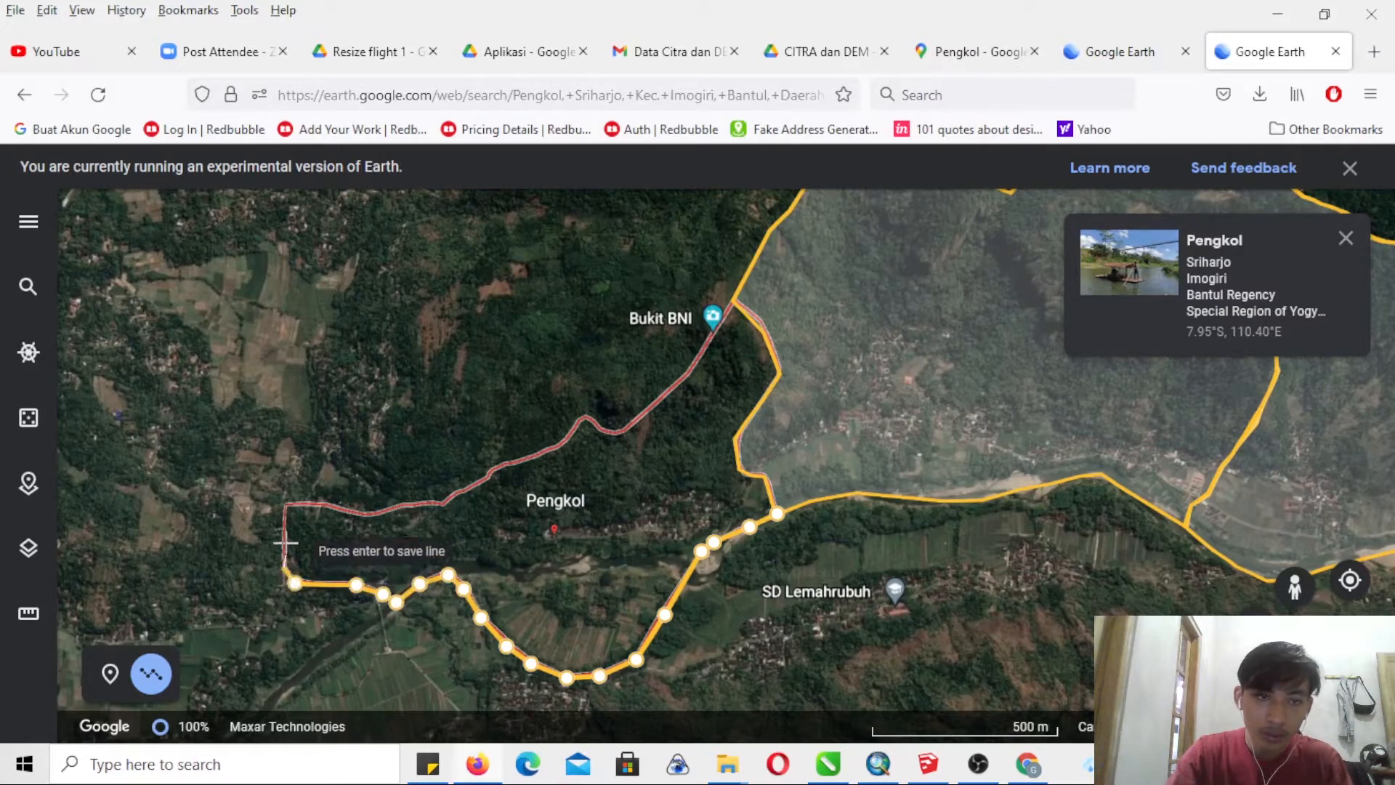
left_click(283, 505)
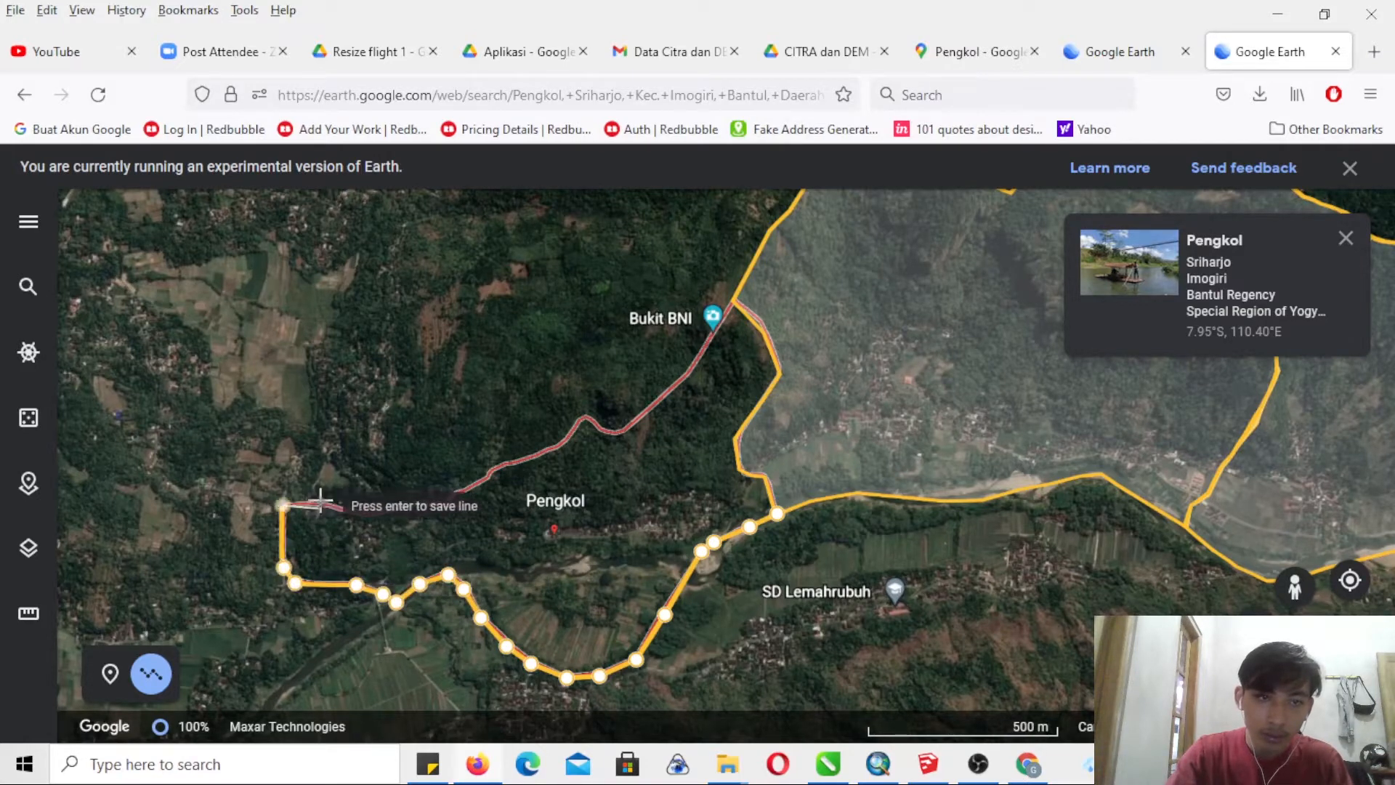
- Trace the northern boundary eastward from the northwestern corner to just northwest of the Pengkol label
left_click(324, 502)
left_click(361, 515)
left_click(383, 514)
left_click(401, 501)
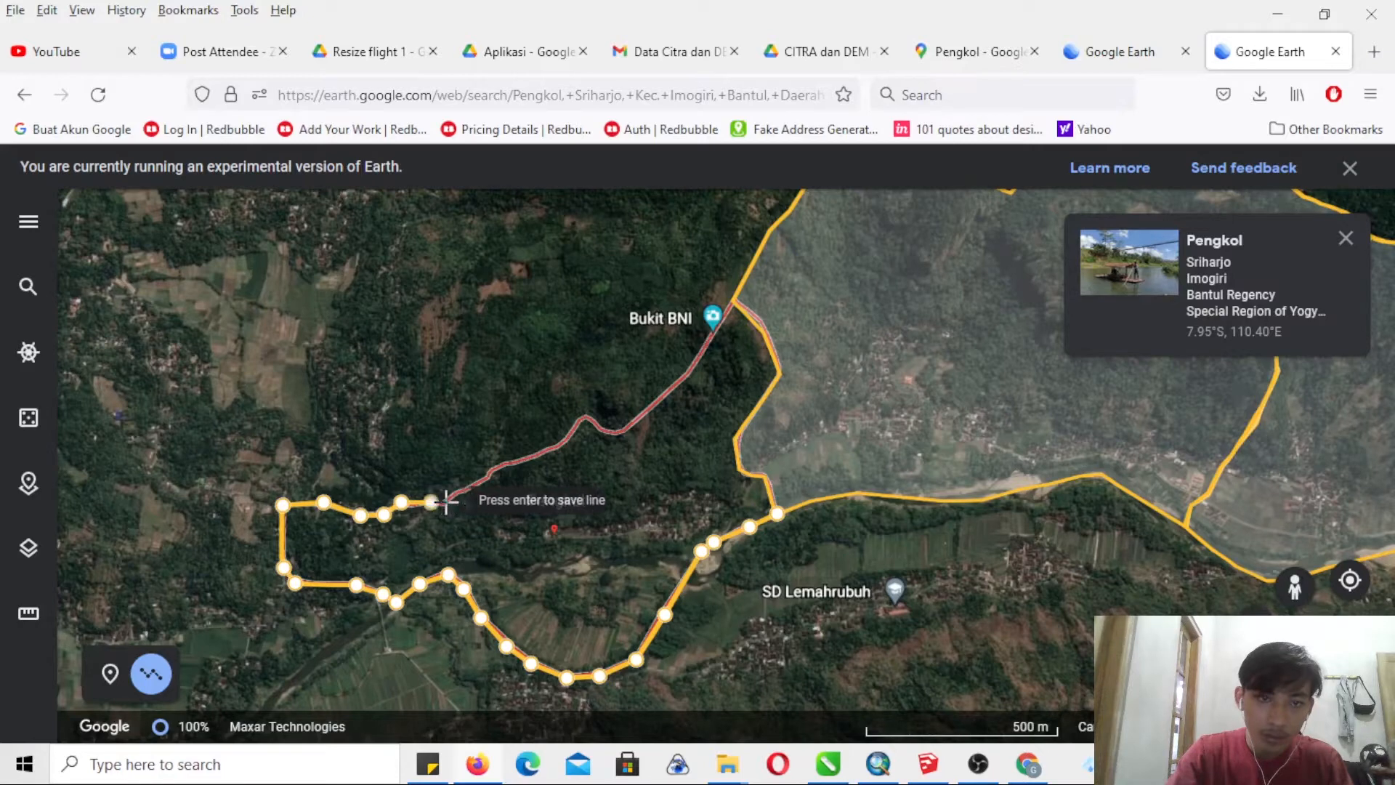
left_click(446, 501)
left_click(461, 489)
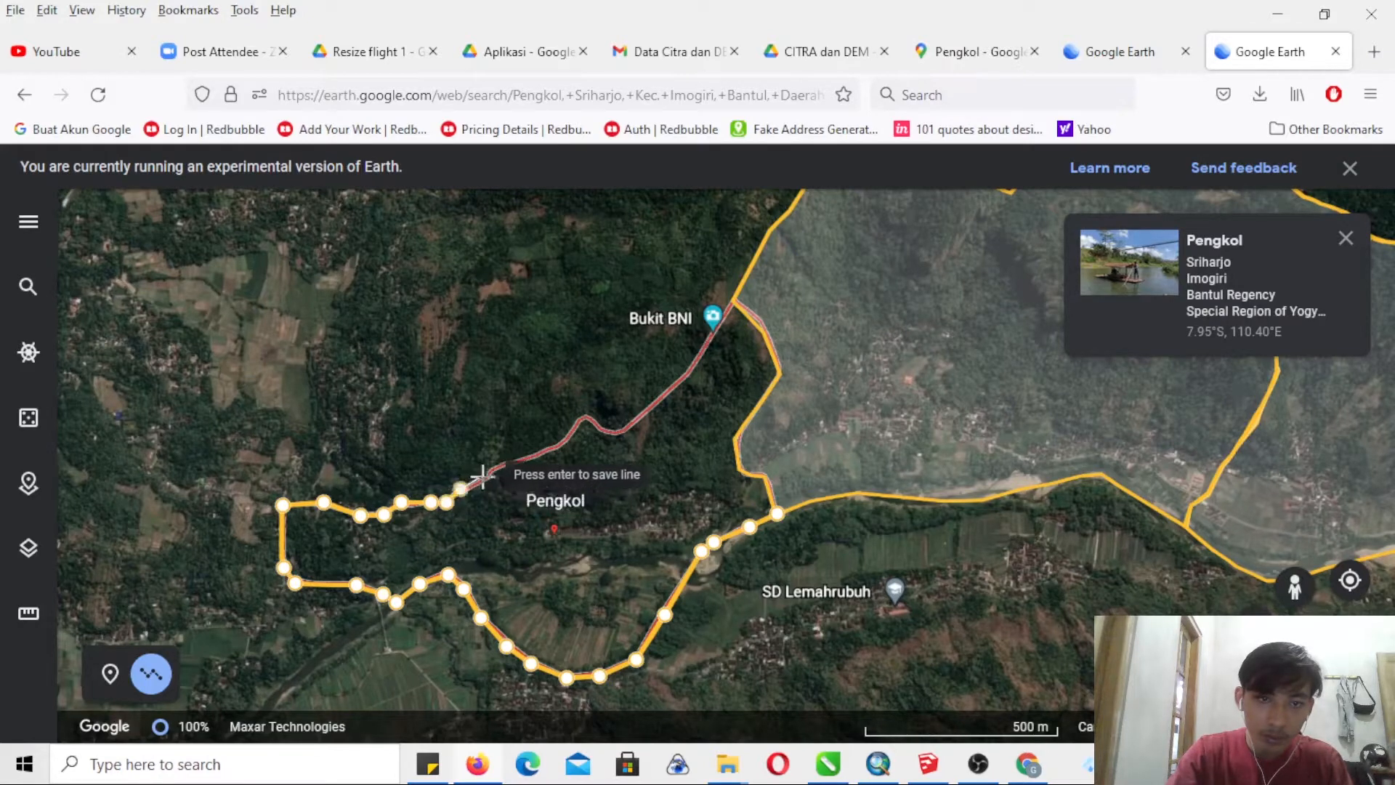
left_click(486, 478)
left_click(491, 463)
left_click(513, 462)
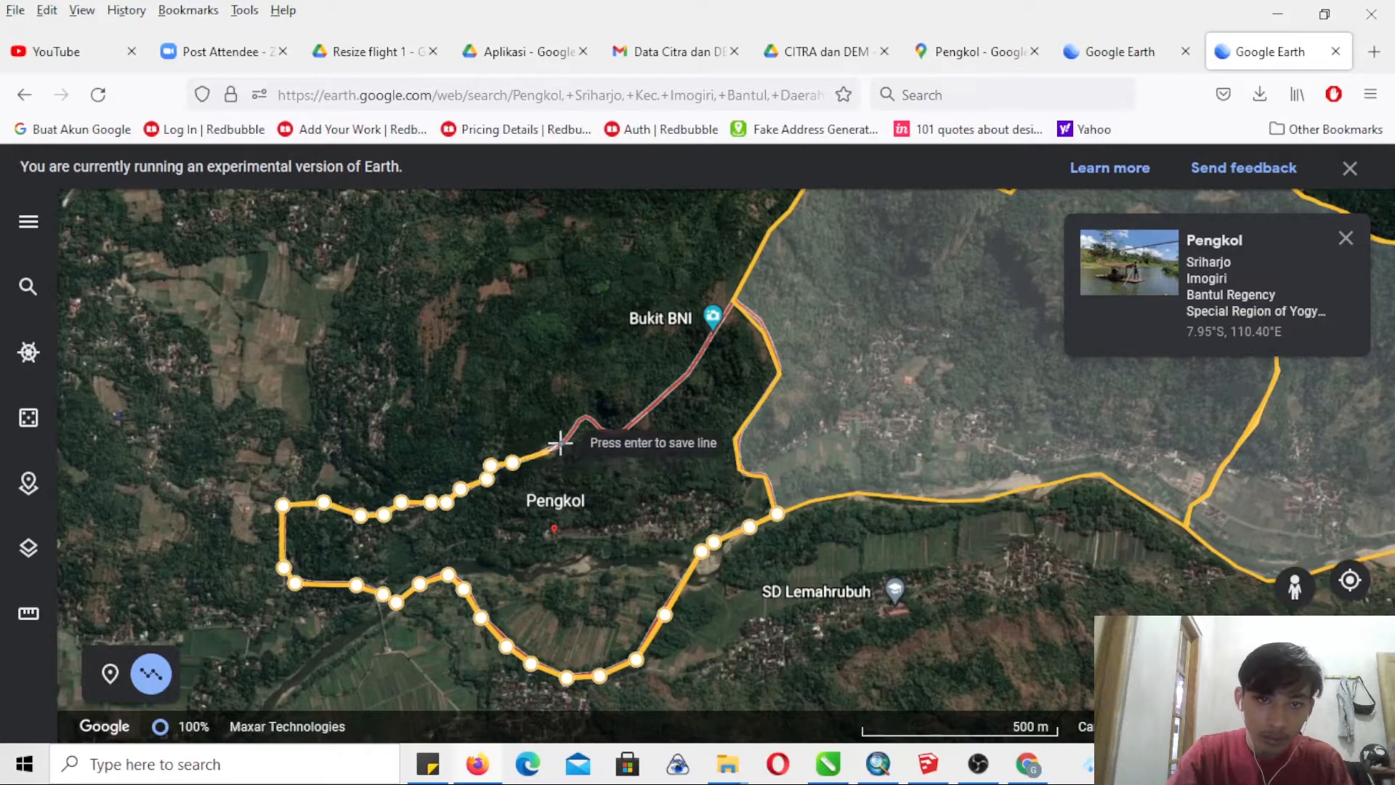
- Continue the northern boundary over the small hump and northeast past Bukit BNI to the SAMPOK polygon
left_click(549, 451)
left_click(562, 441)
left_click(578, 422)
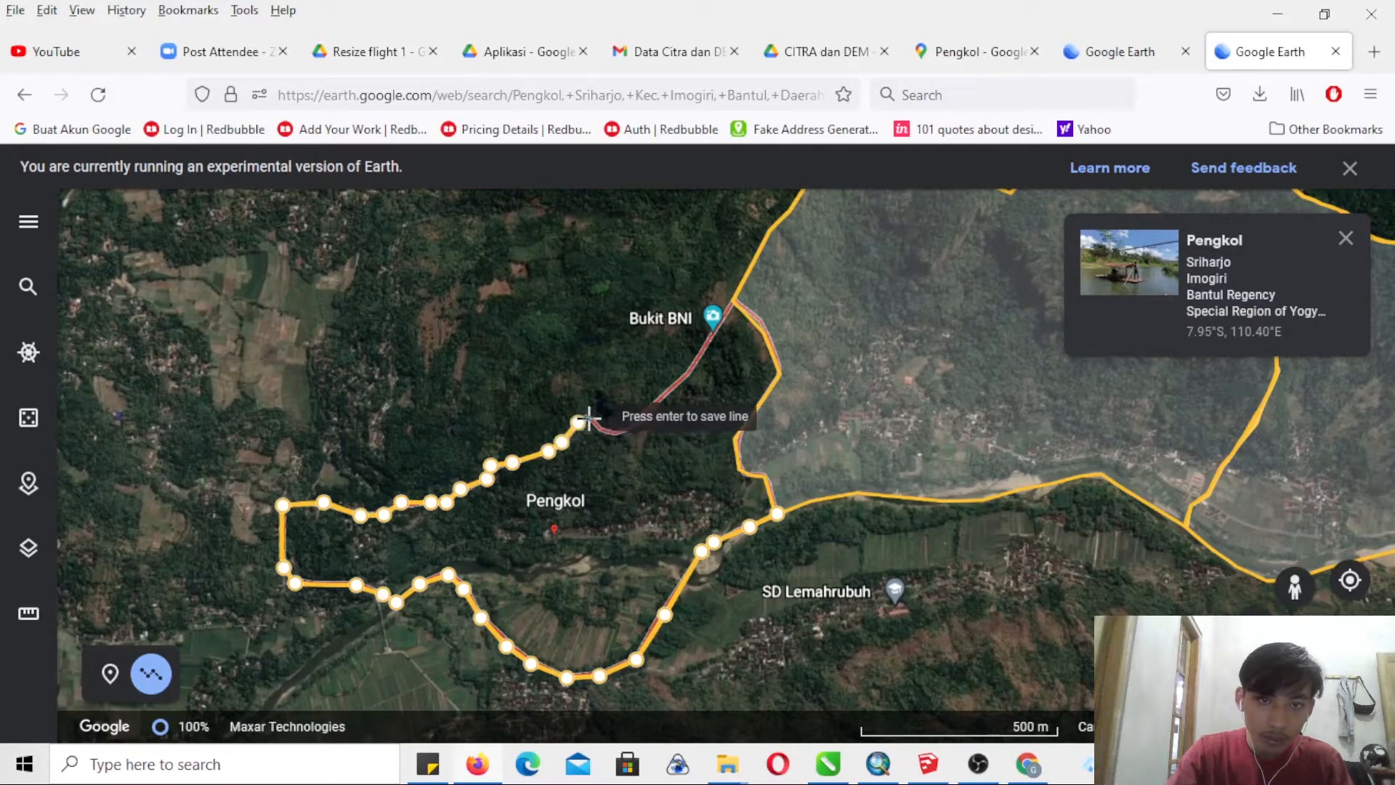
left_click(589, 419)
left_click(605, 430)
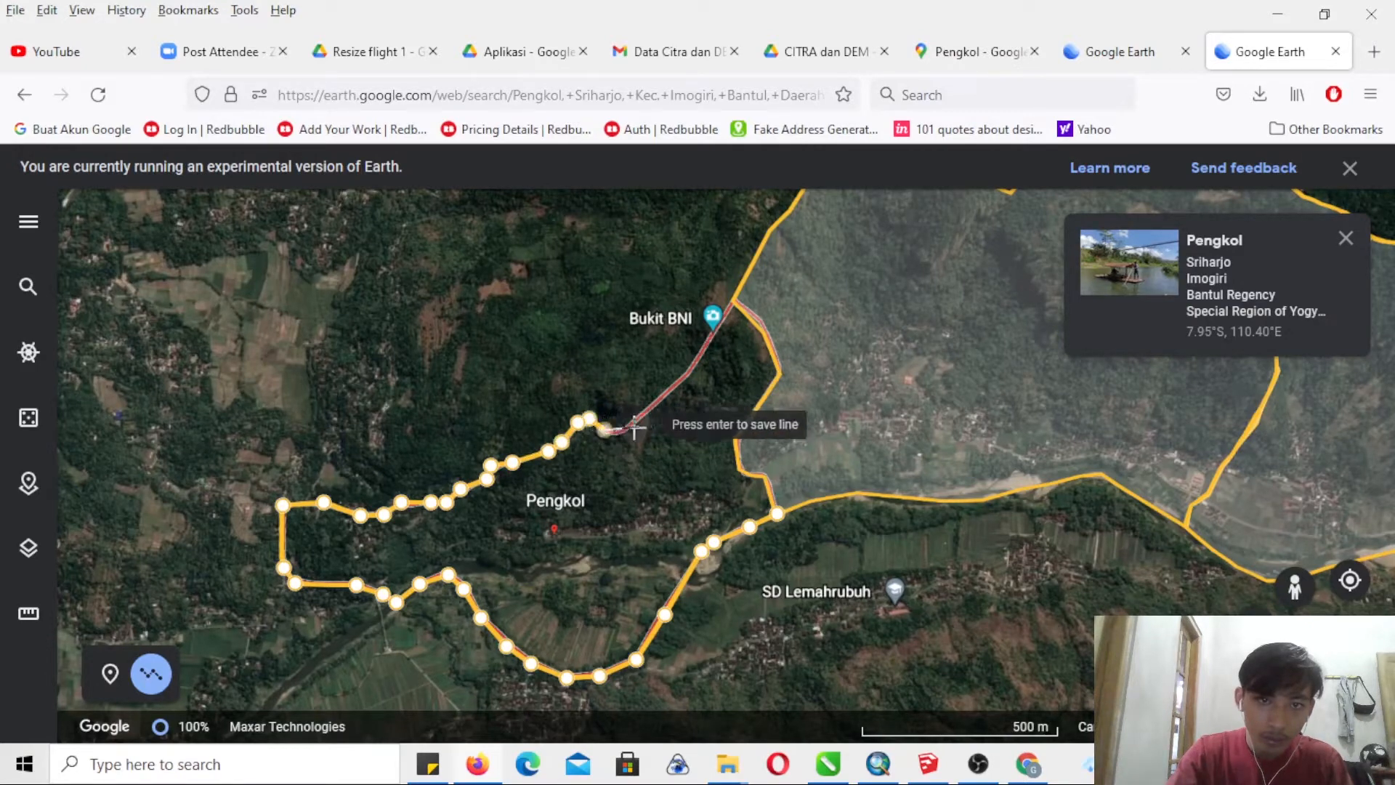
left_click(627, 430)
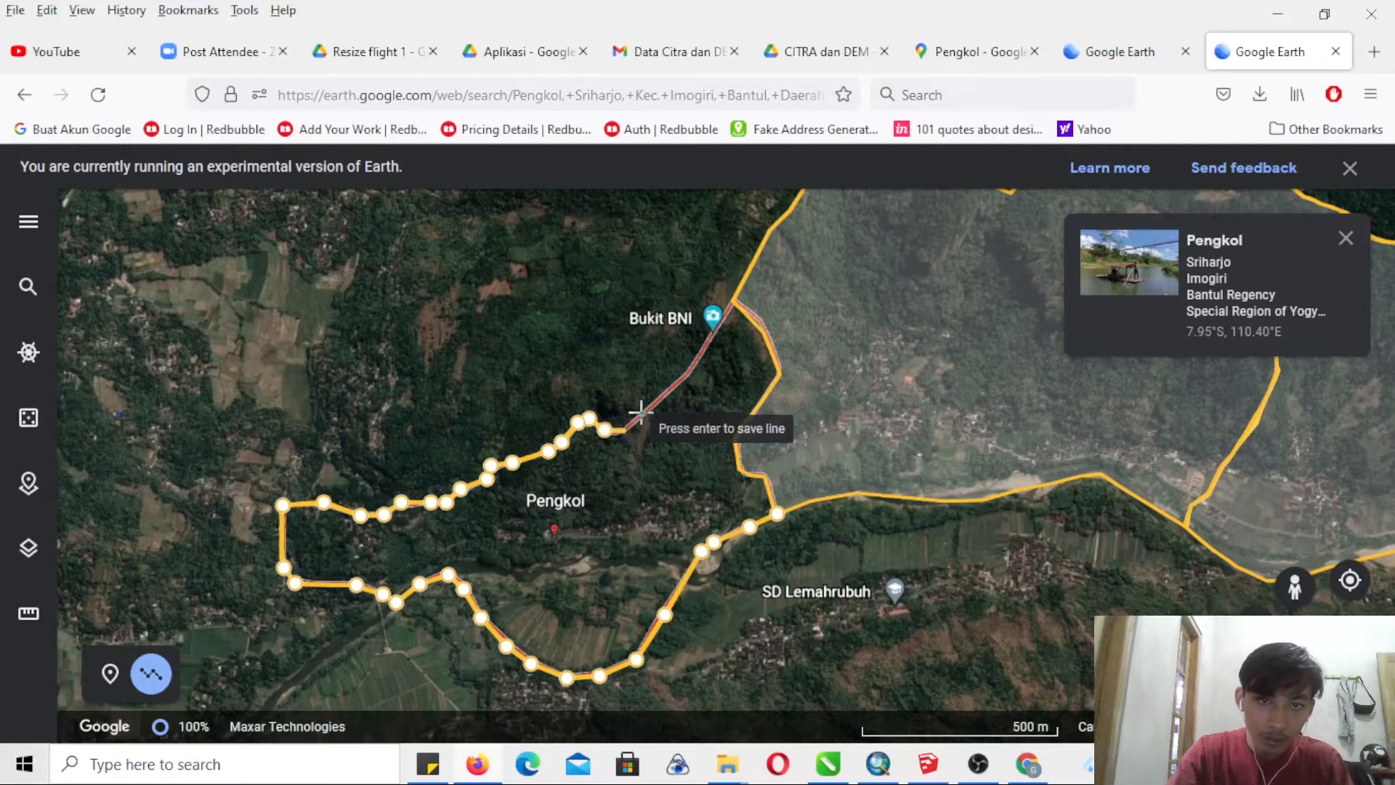
left_click(686, 373)
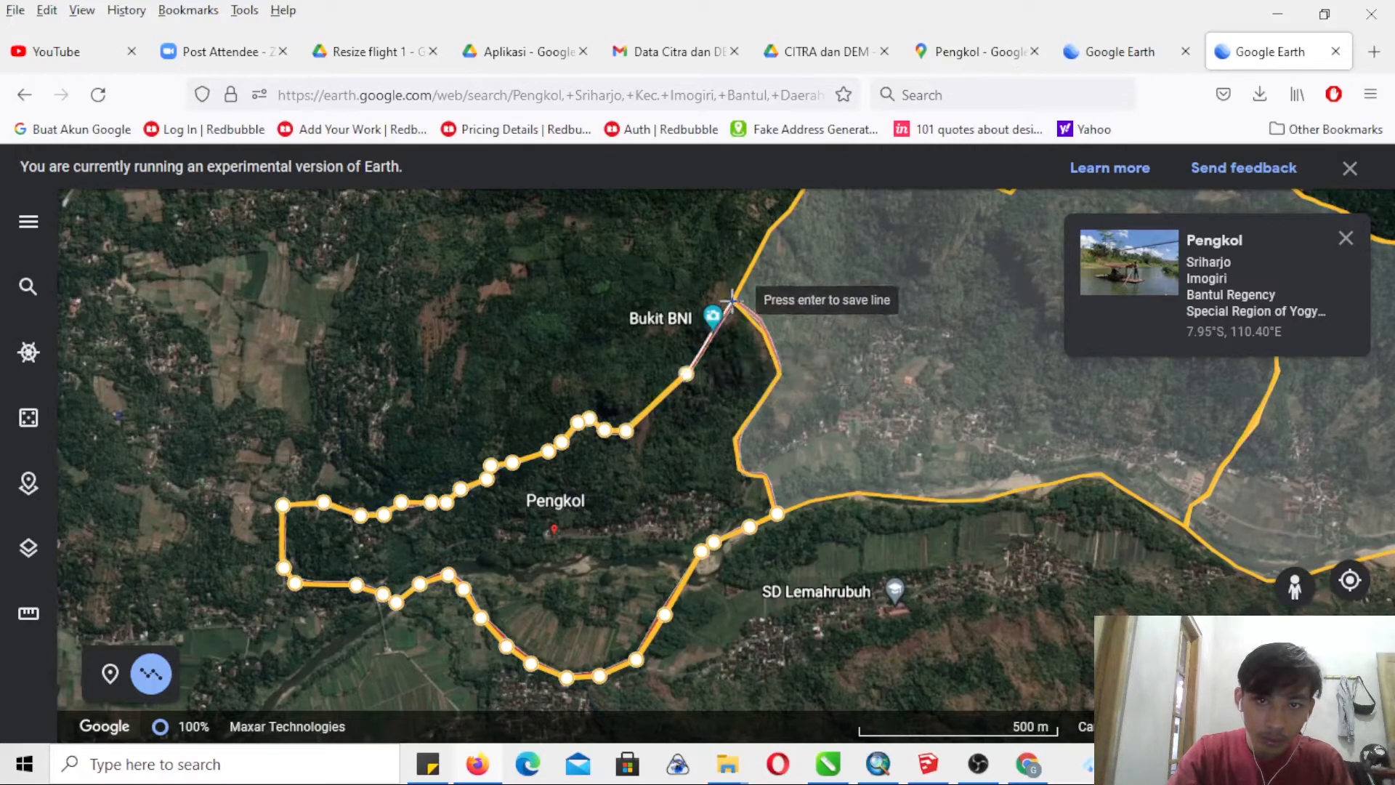
left_click(732, 300)
- Trace the border shared with the SAMPOK polygon southward from Bukit BNI towards the line's starting point
left_click(760, 319)
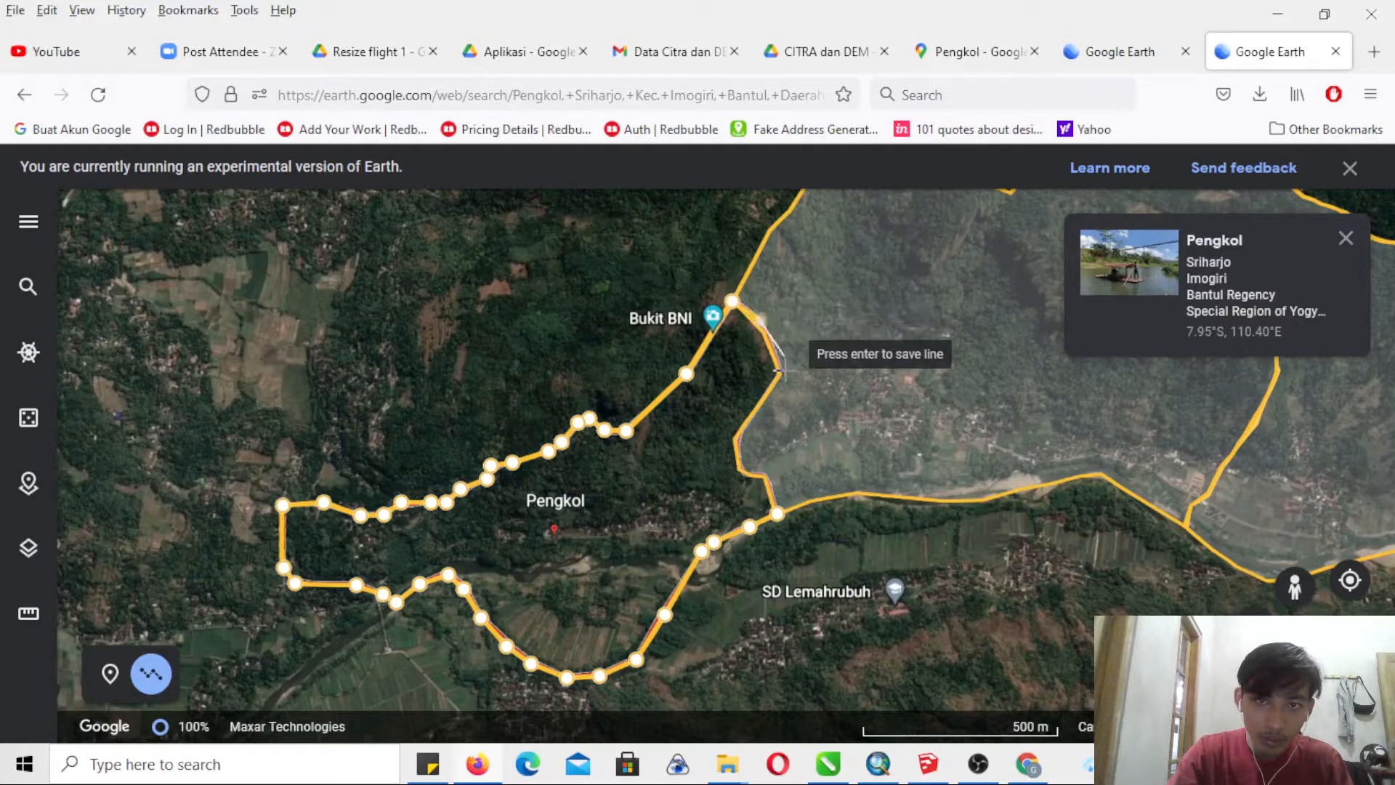
left_click(784, 372)
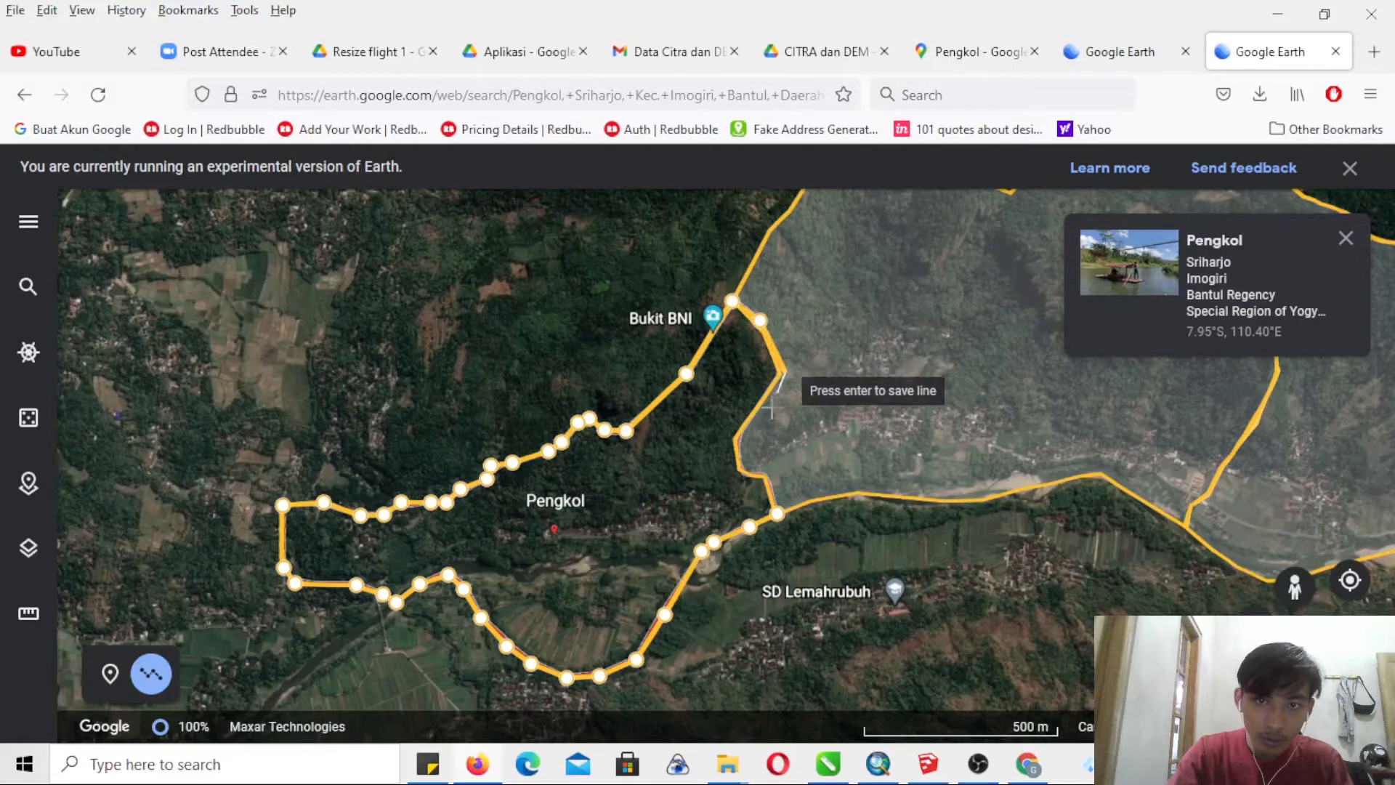
left_click(739, 436)
left_click(741, 457)
left_click(745, 469)
- Close the line into a polygon at its starting point and save it to the SRIHARJO project with the title Pengkol
left_click(781, 514)
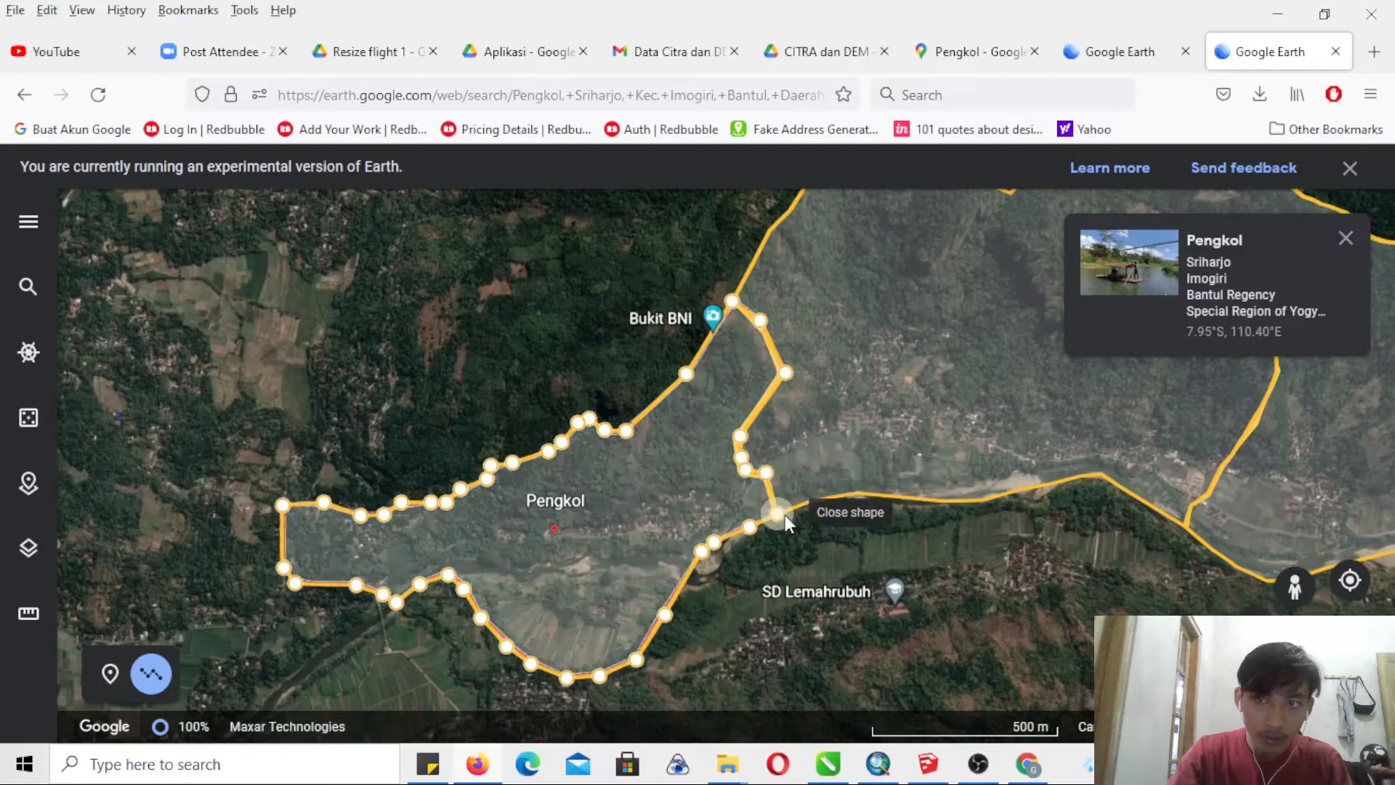
type("Pengkol")
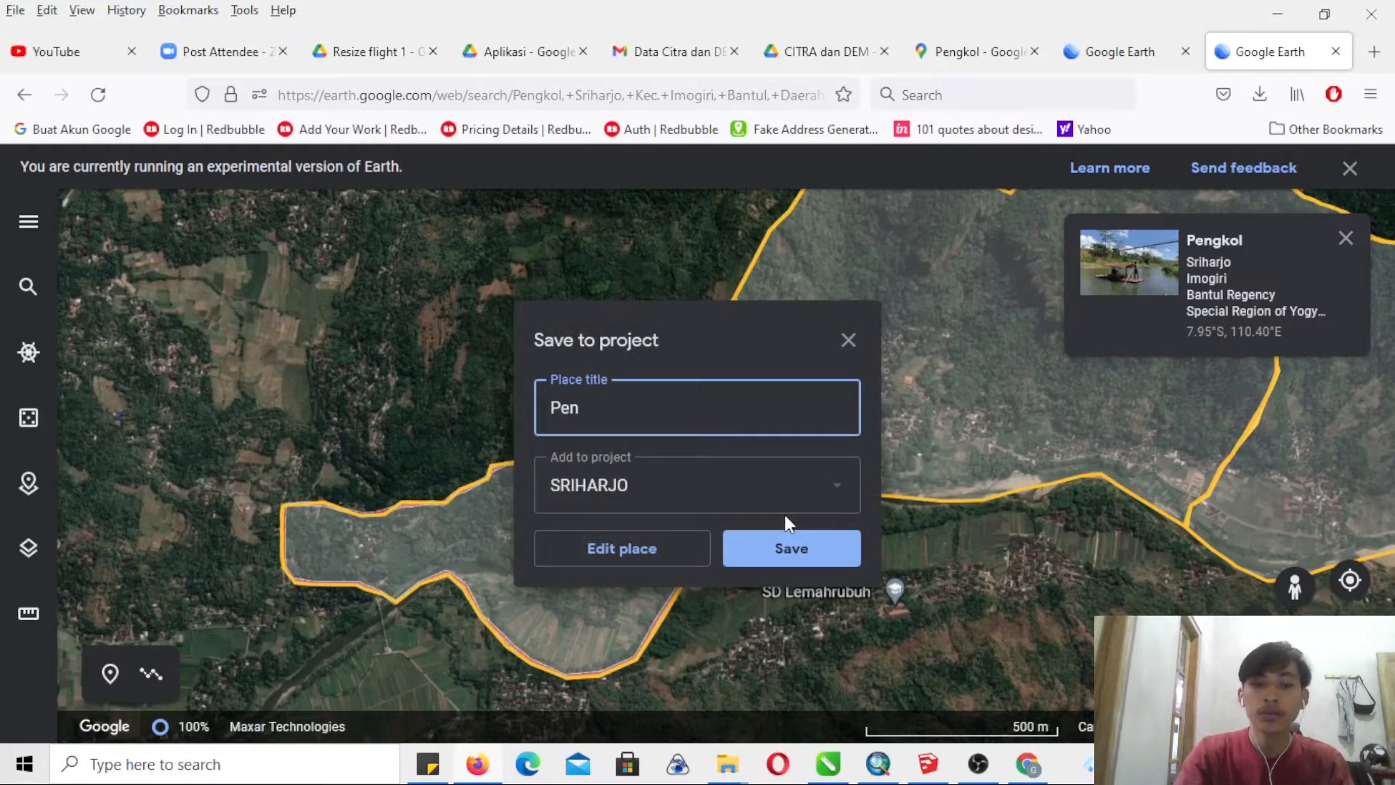
left_click(789, 546)
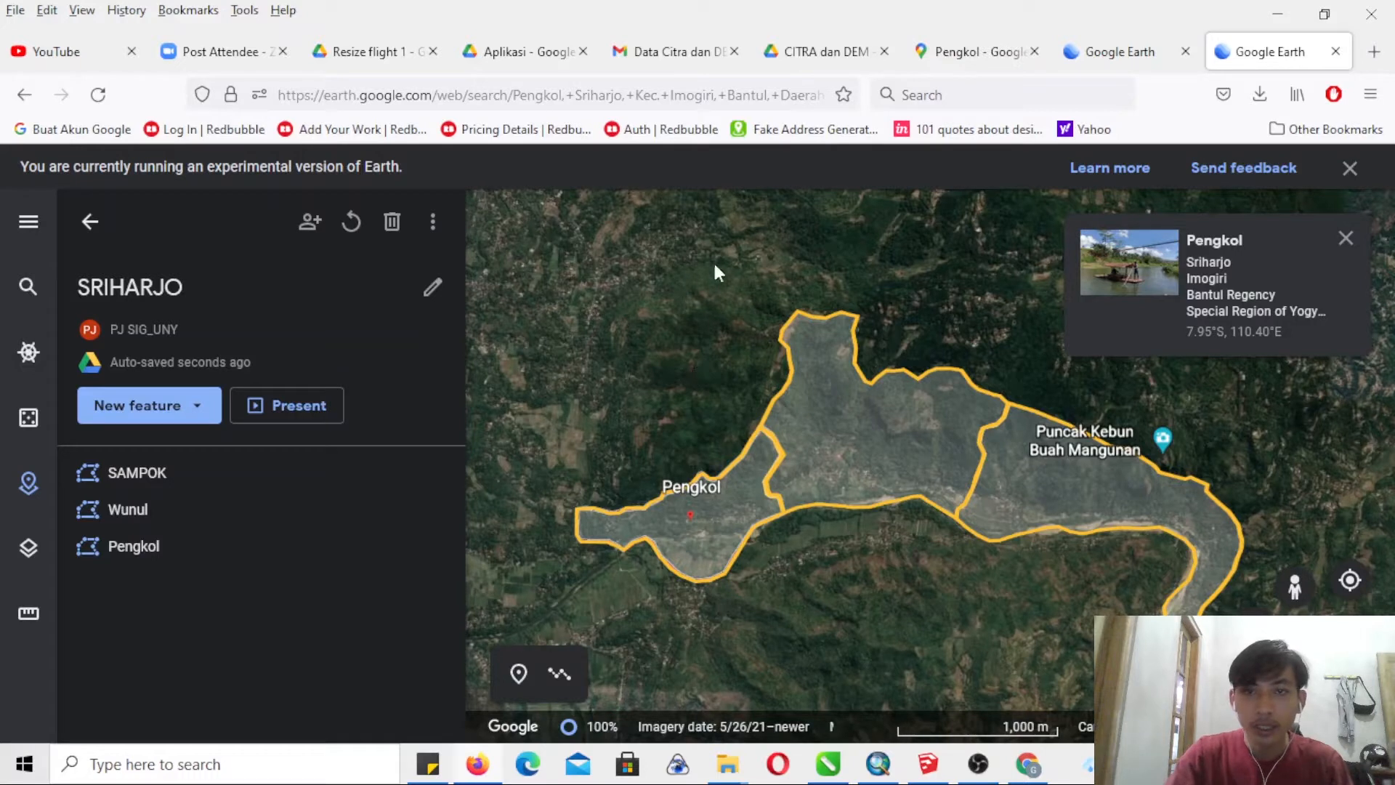
- Export the SRIHARJO project as a KML file, save it to disk and show it in the Downloads folder
left_click(433, 223)
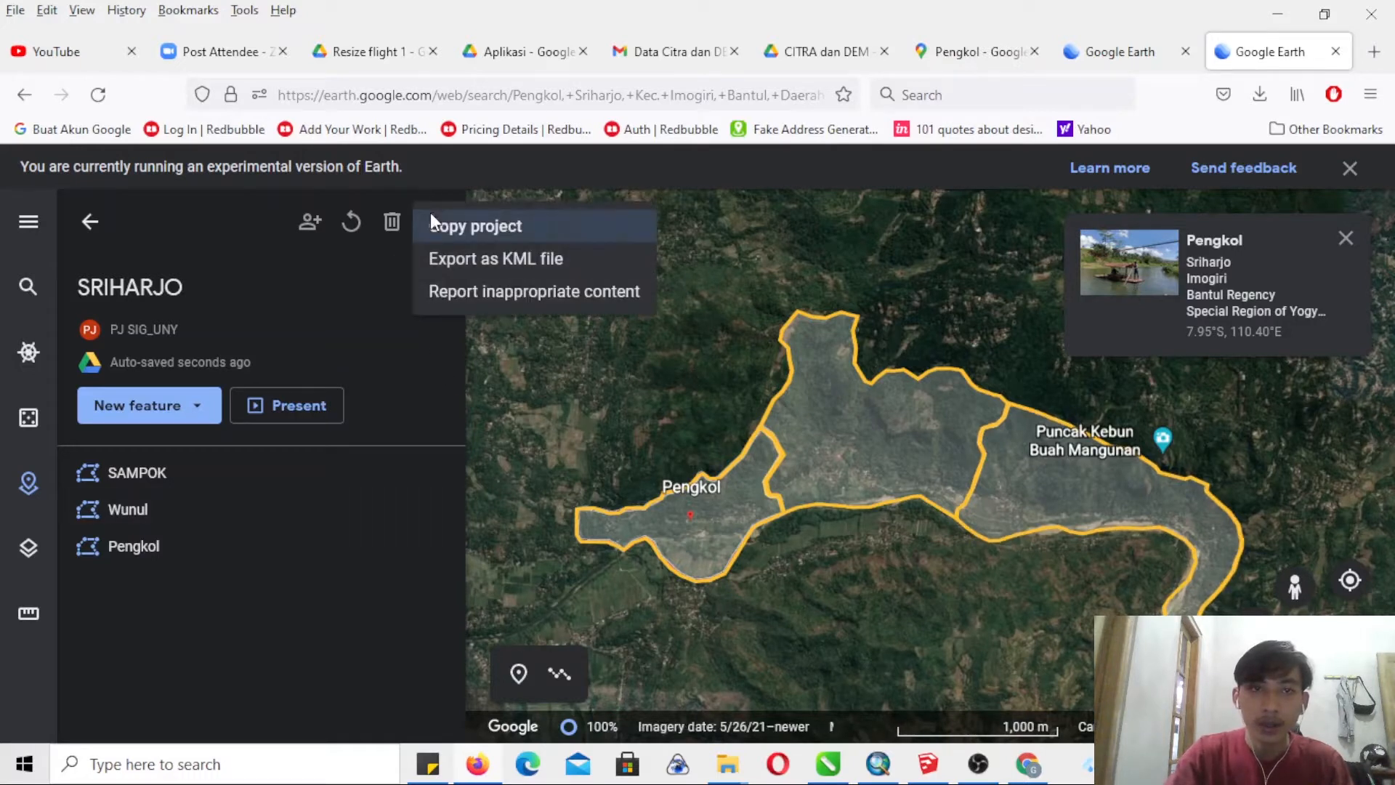
left_click(464, 257)
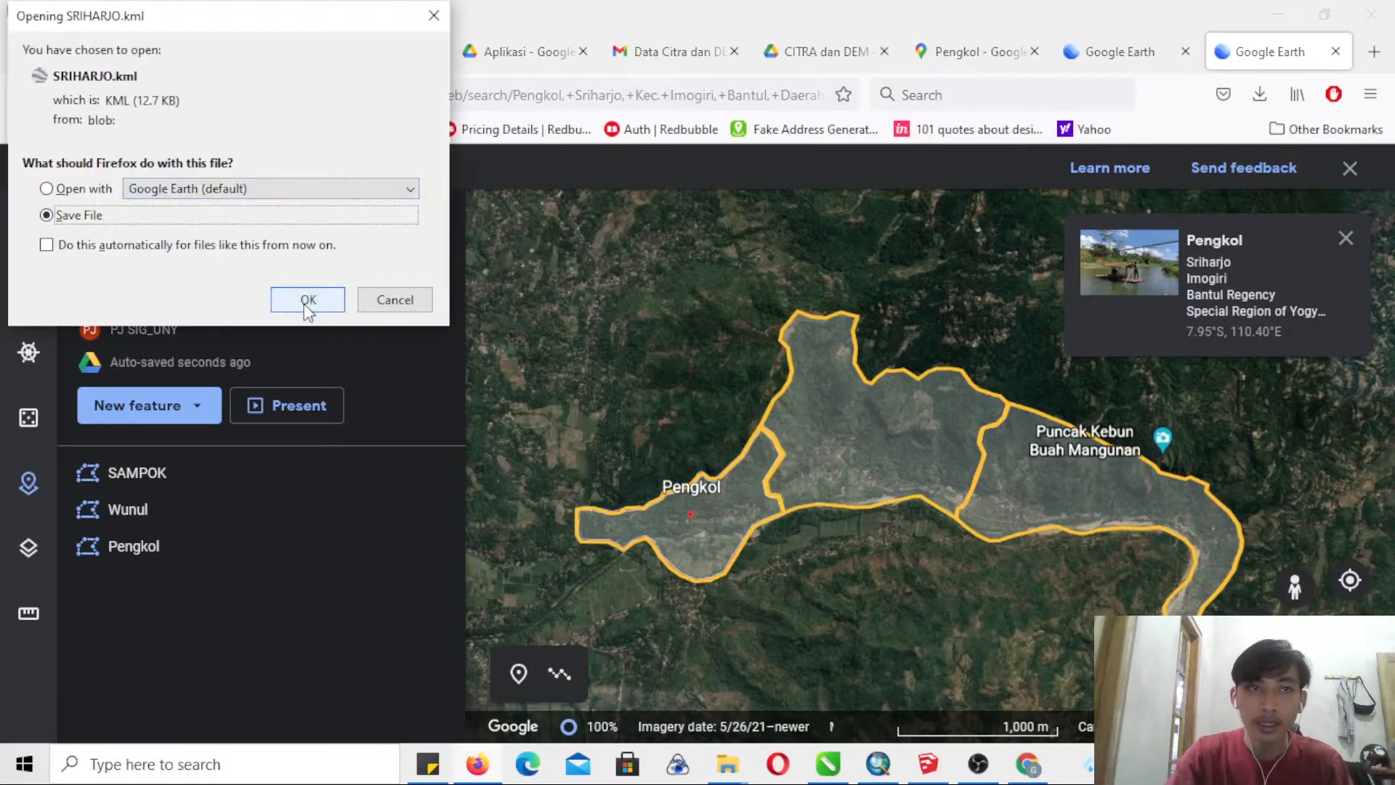
left_click(305, 301)
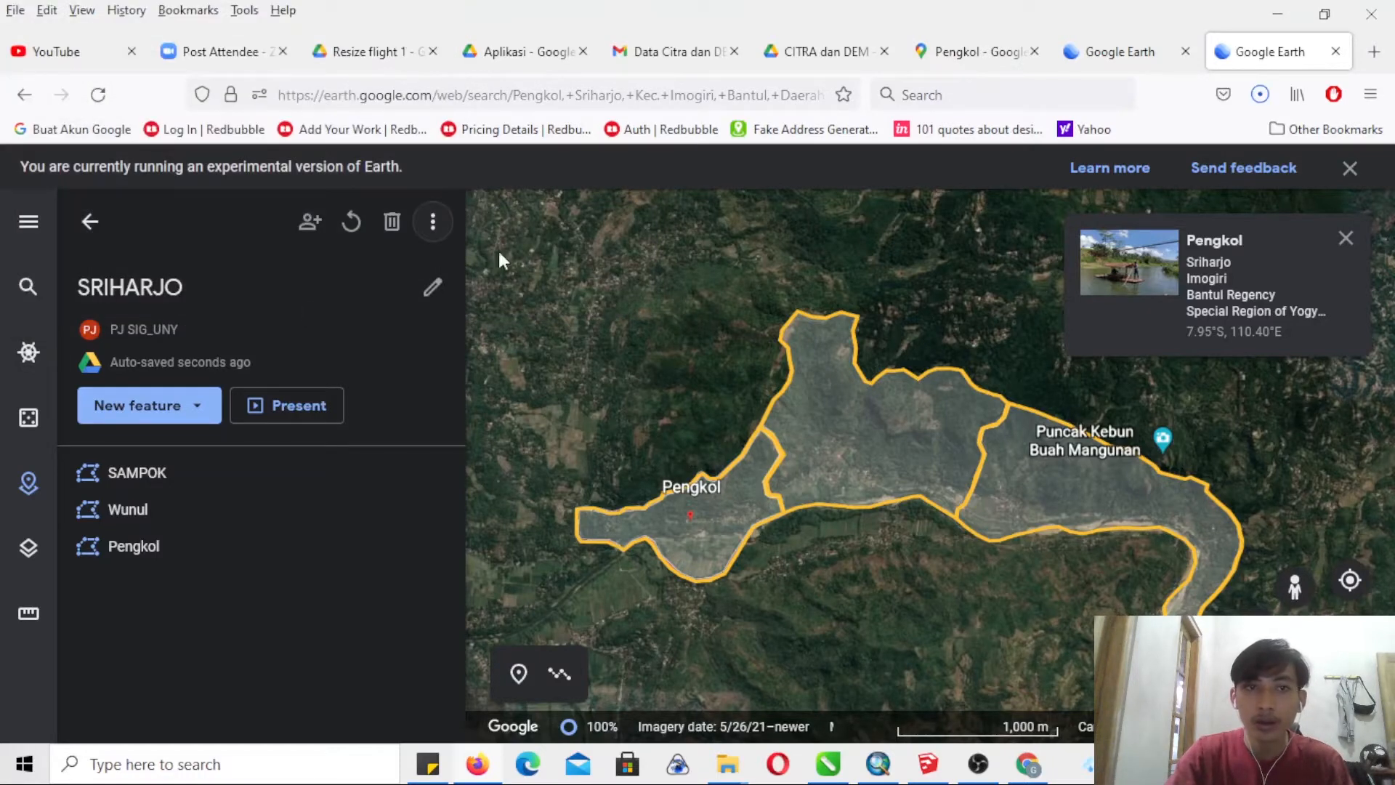
left_click(1260, 97)
left_click(1249, 151)
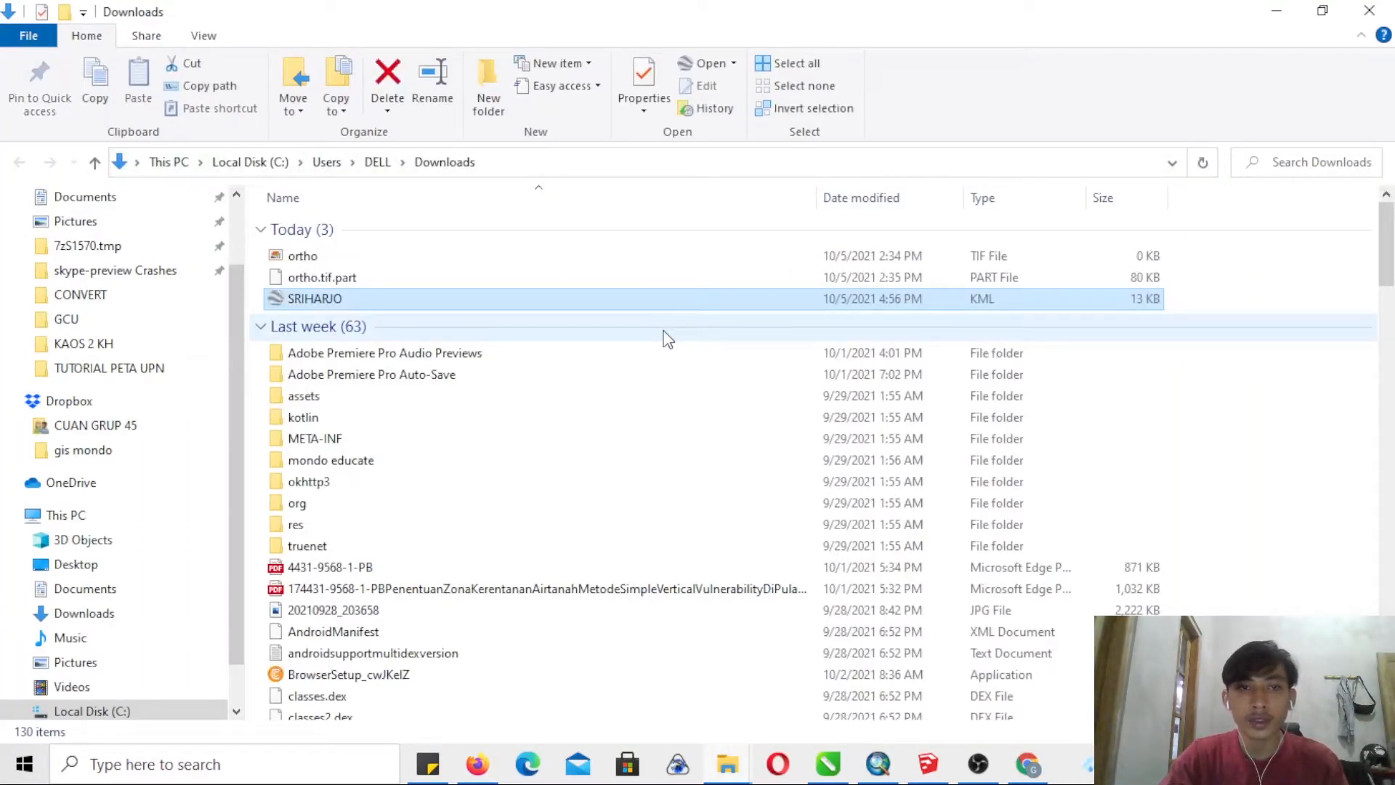
- Create a folder named data goggle earth inside Documents > PROYEK BARU > TUTORIAL PETA UPN
left_click(726, 775)
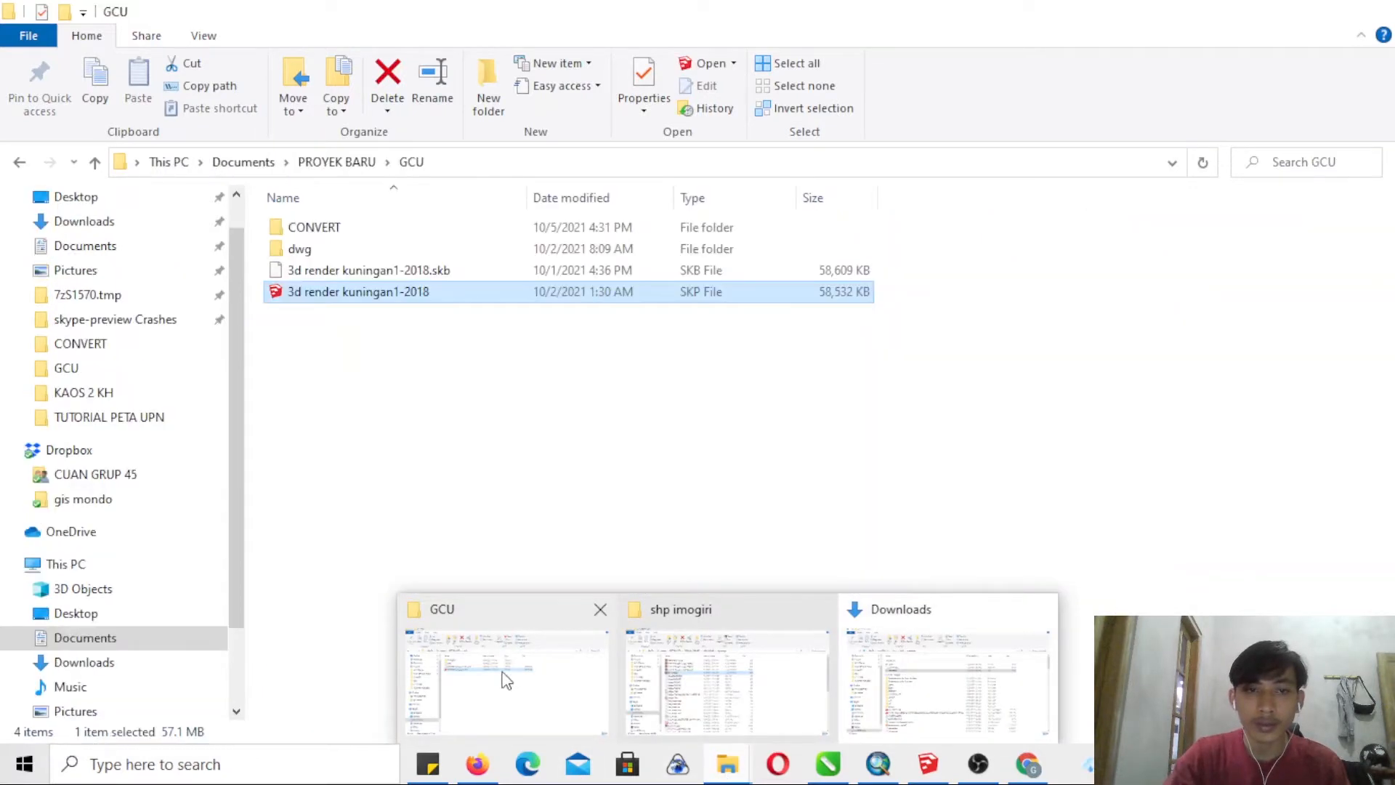
left_click(509, 682)
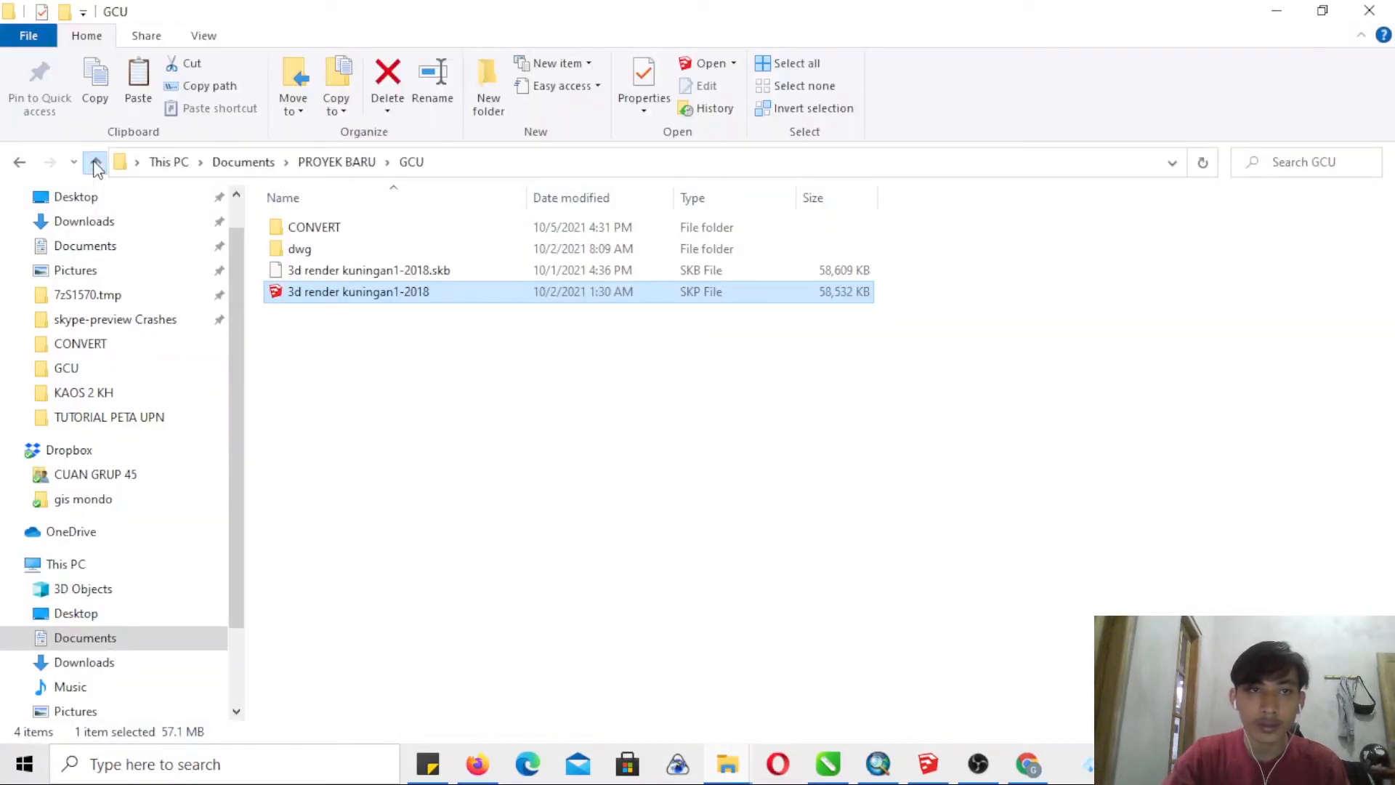
left_click(95, 162)
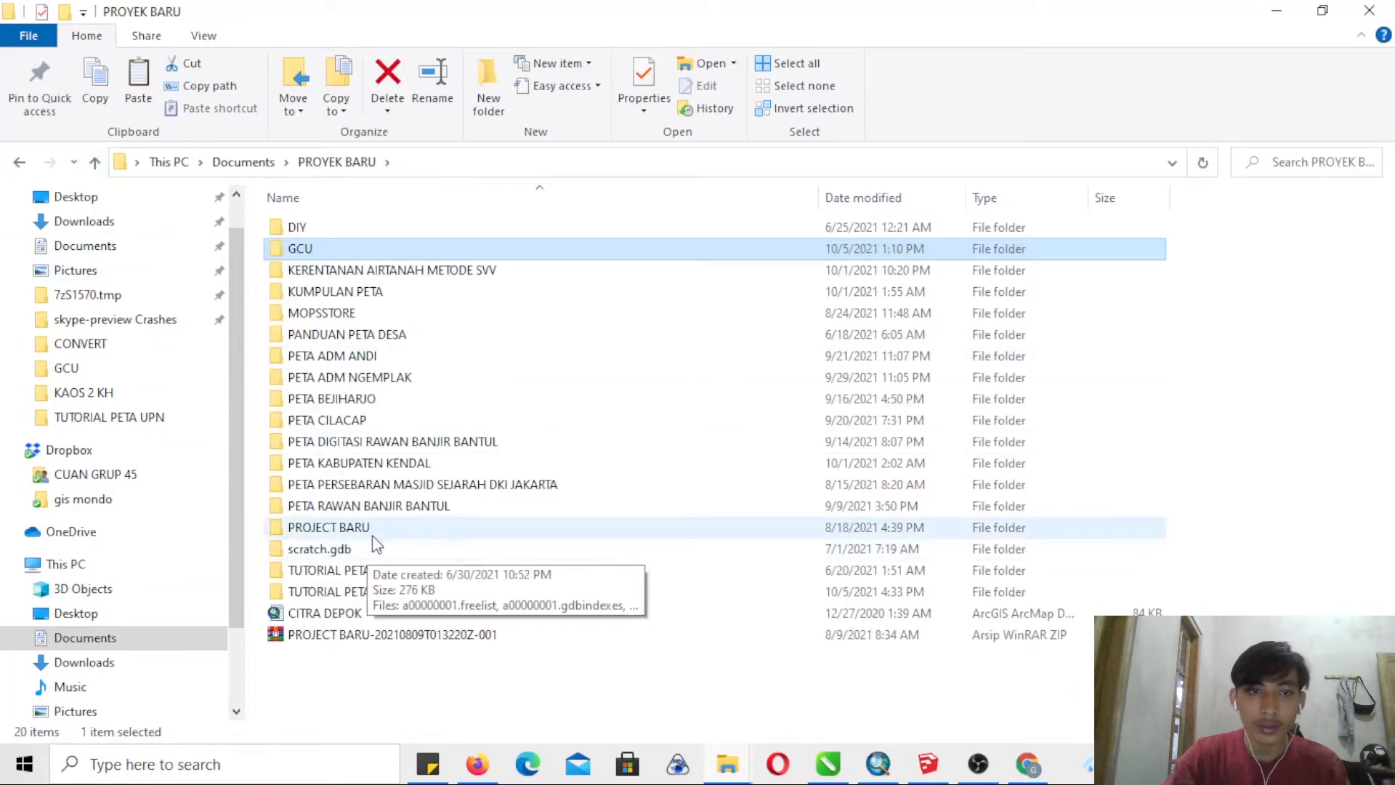
double_click(389, 591)
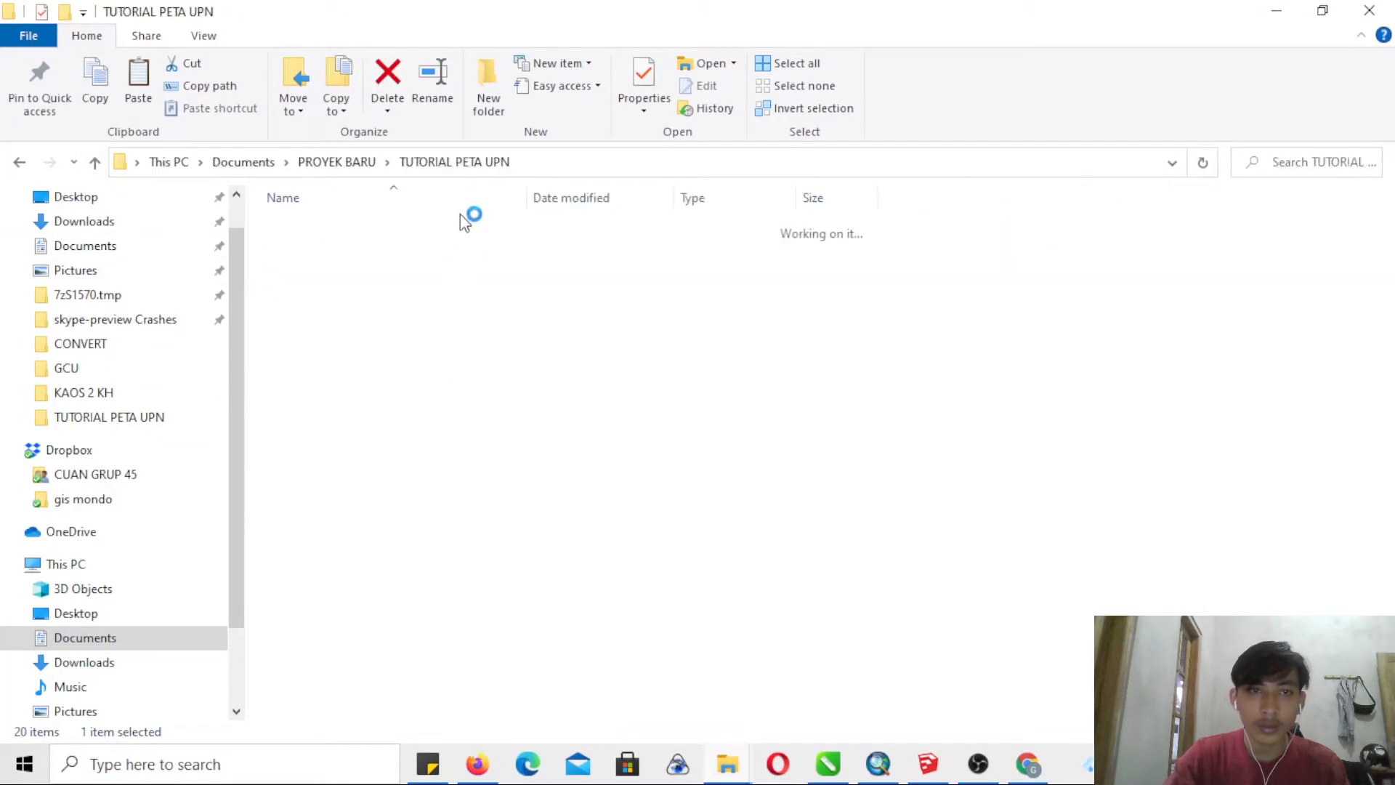
left_click(500, 88)
type("data goggle earth")
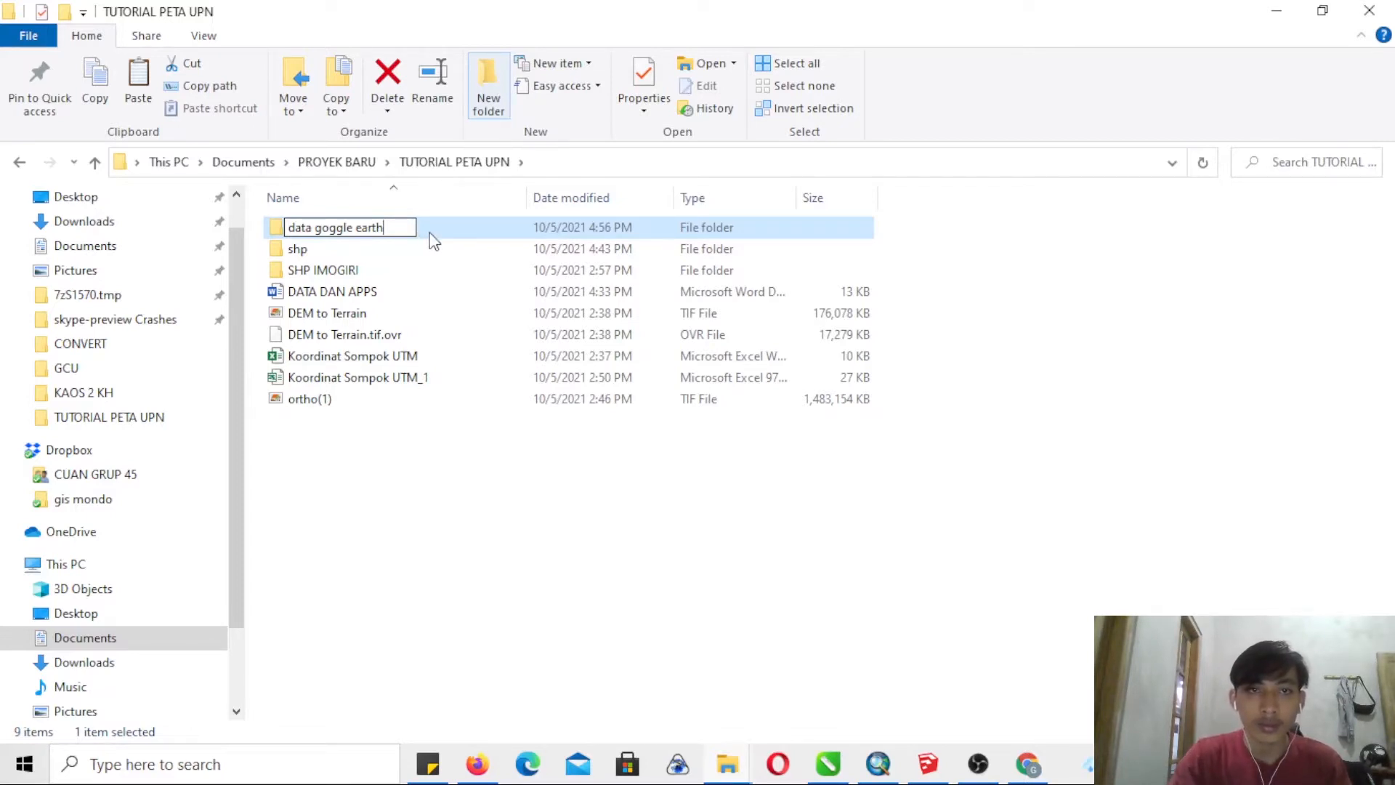
key("Return")
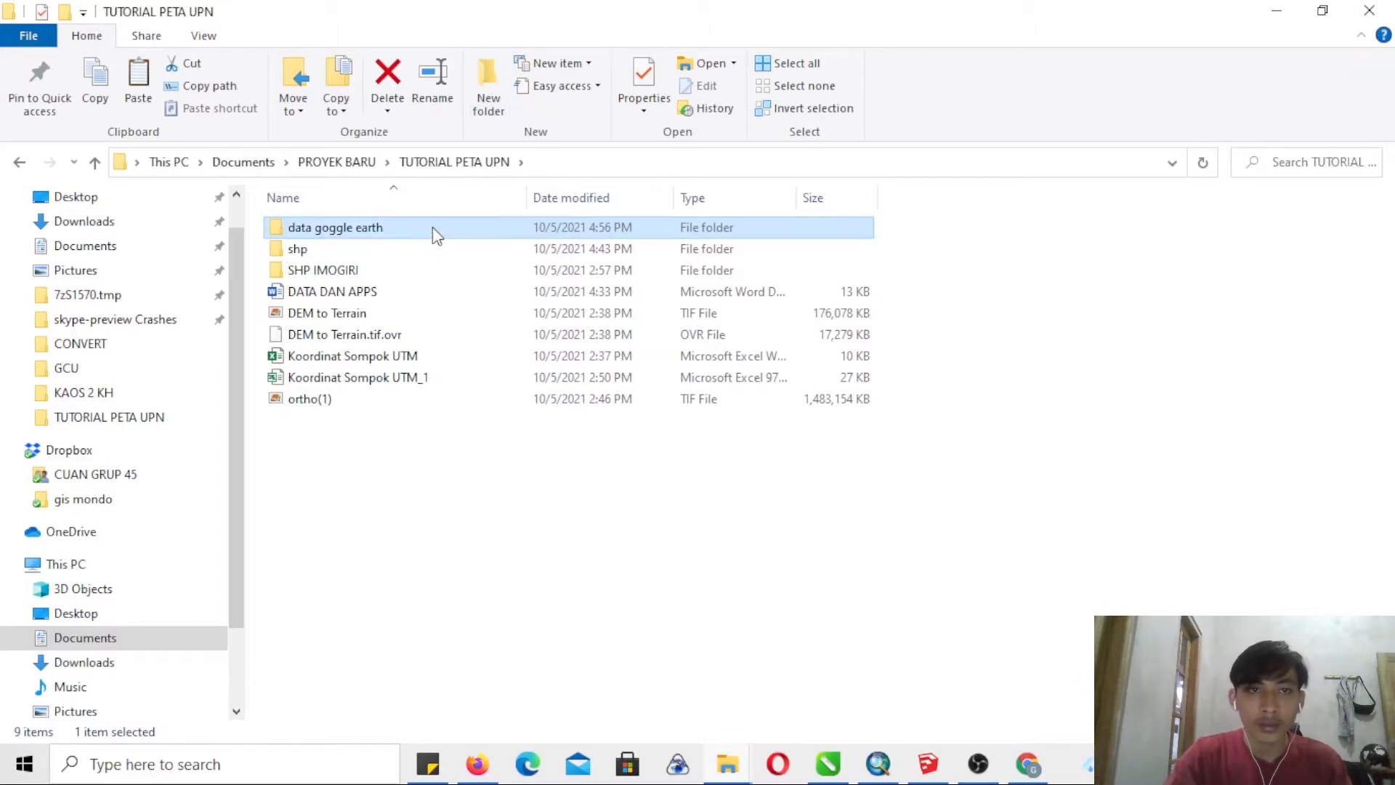
- Paste the SRIHARJO KML file into the data goggle earth folder and open it in Google Earth Pro, dismissing the start-up tips
key("Return")
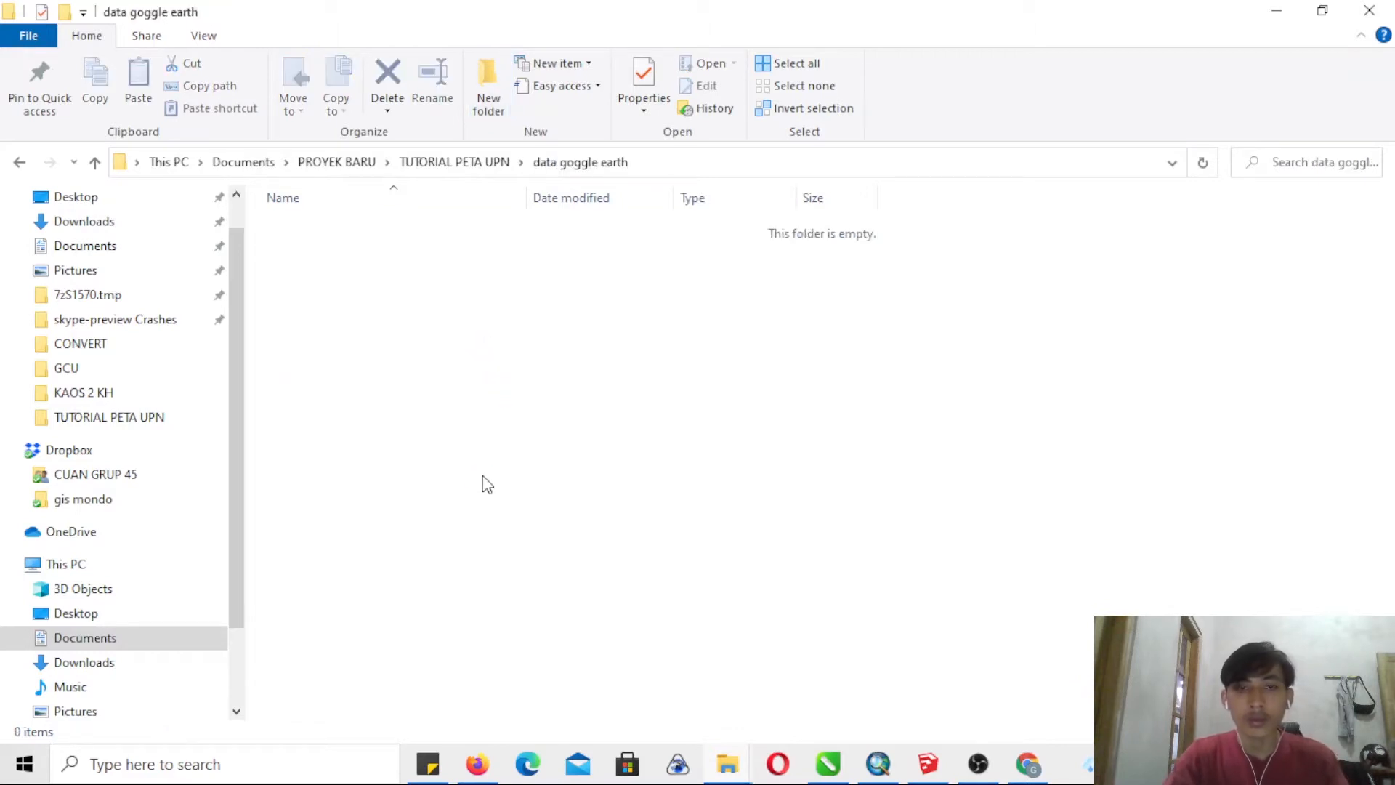
key("ctrl+v")
left_click(430, 291)
left_click(350, 235)
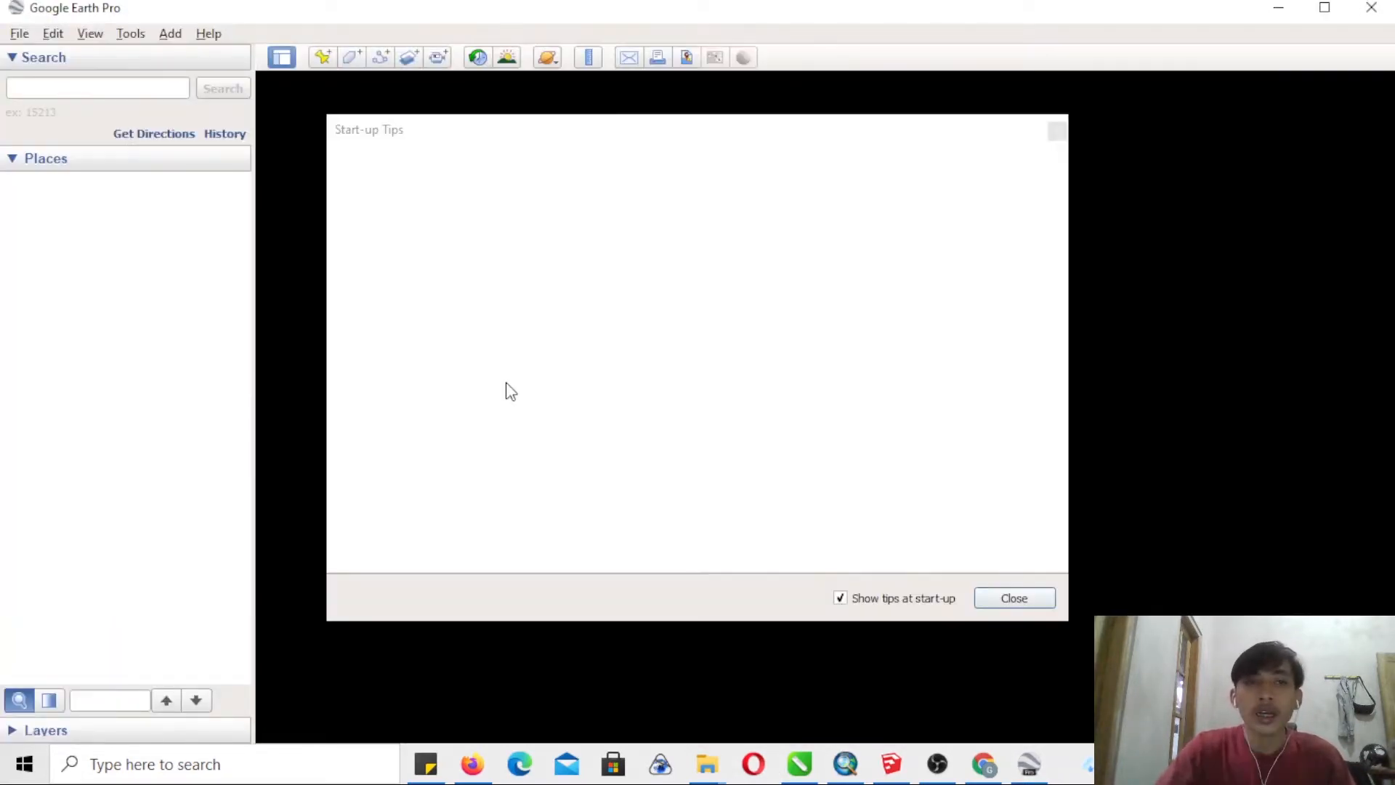
left_click(1026, 600)
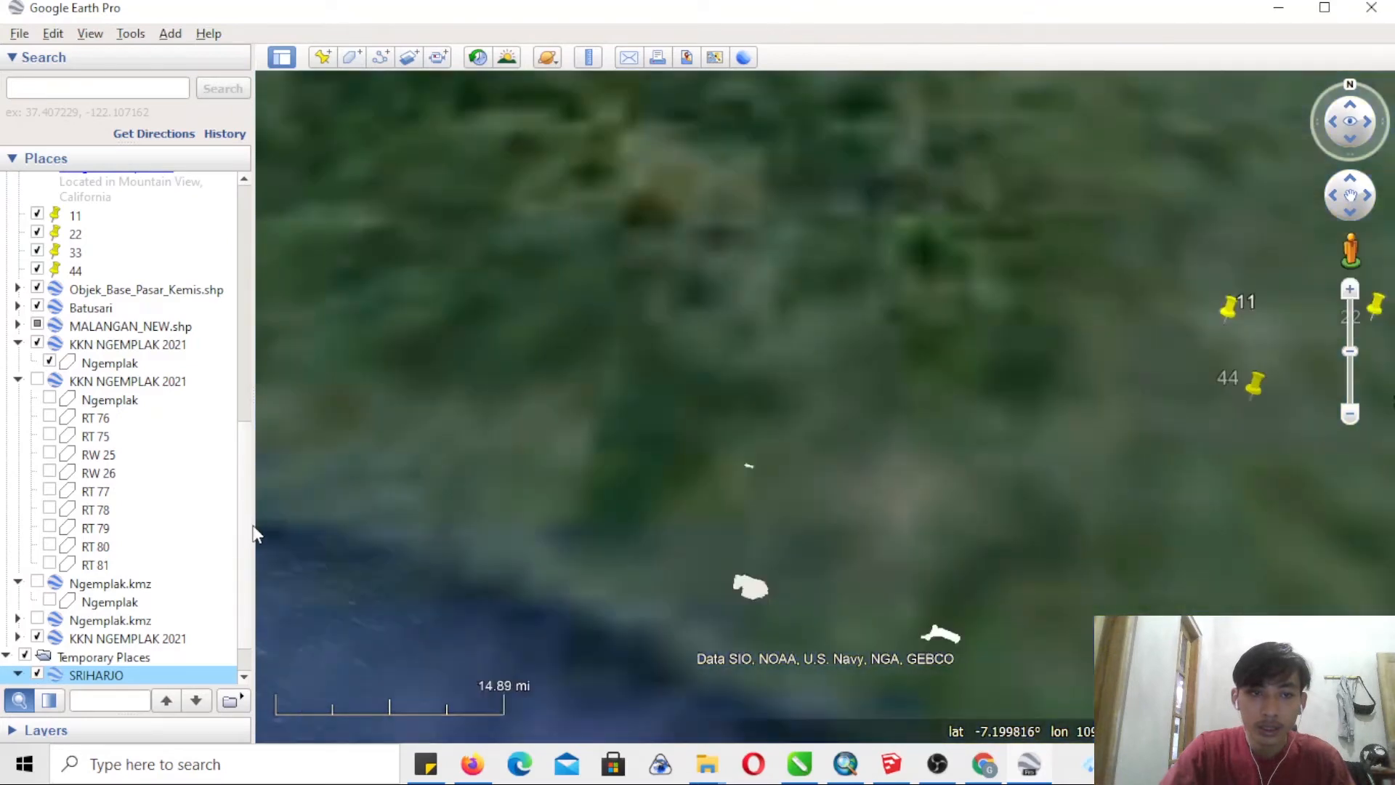
- Save the SAMPOK polygon as a KMZ file named SAMPOK in PROYEK BARU > TUTORIAL PETA UPN > data goggle earth
left_click_drag(246, 508, 246, 531)
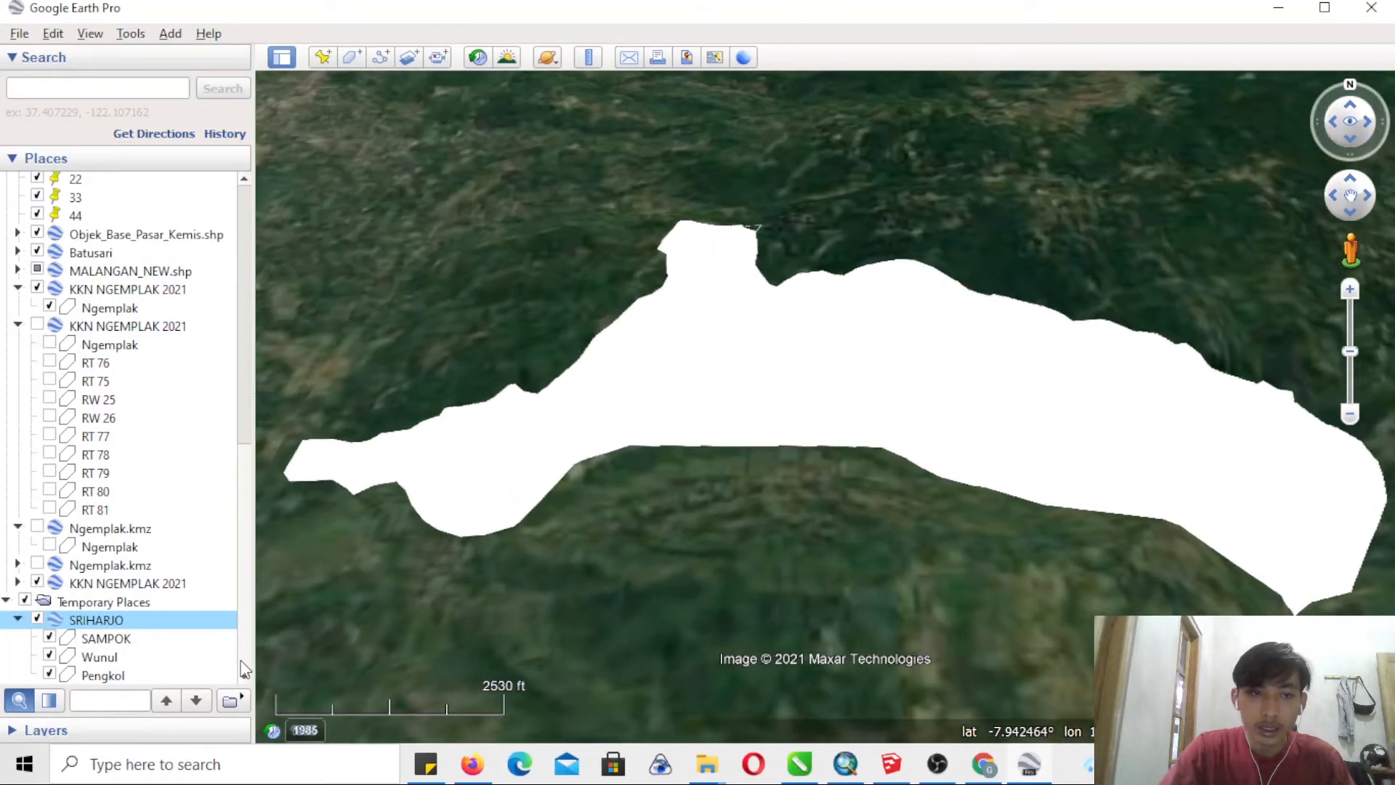
left_click(106, 638)
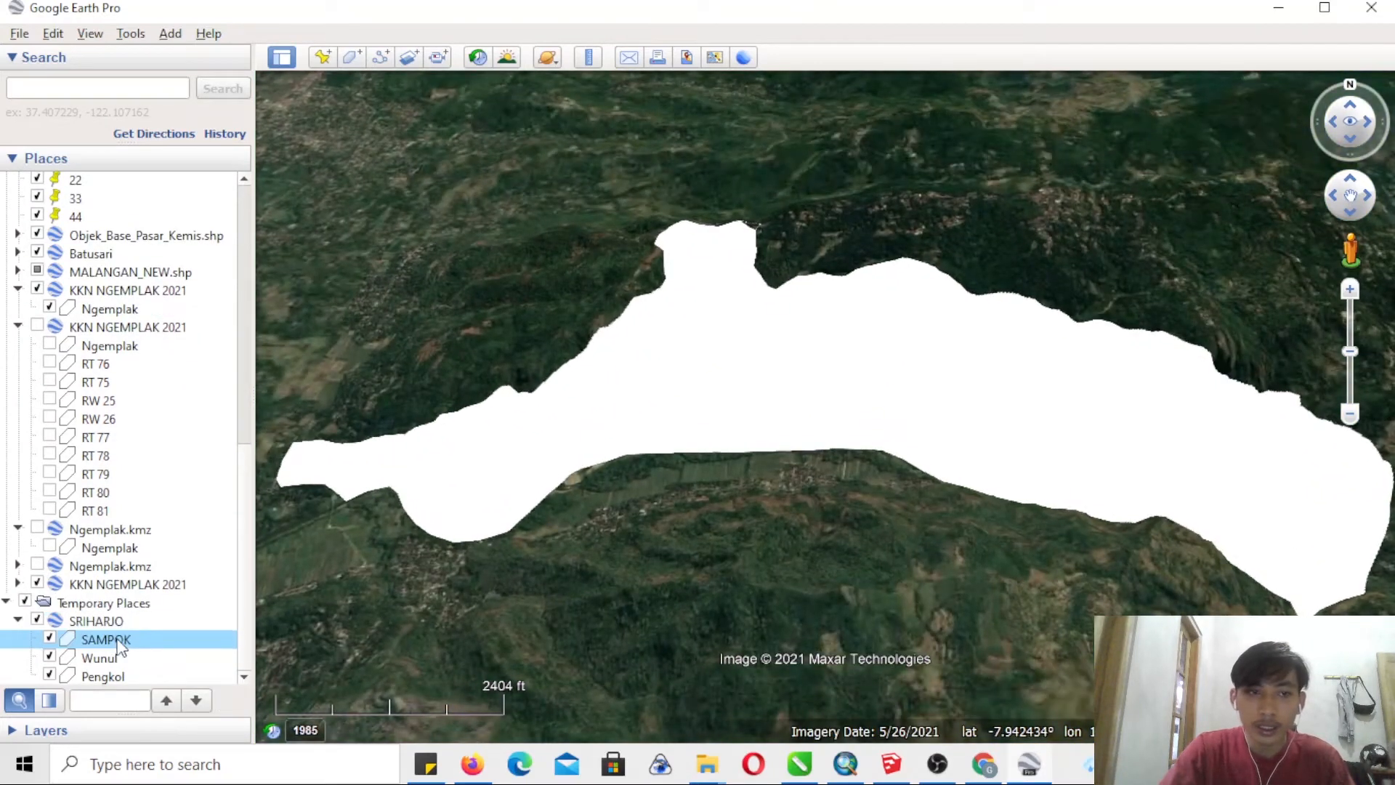
right_click(115, 639)
left_click(195, 698)
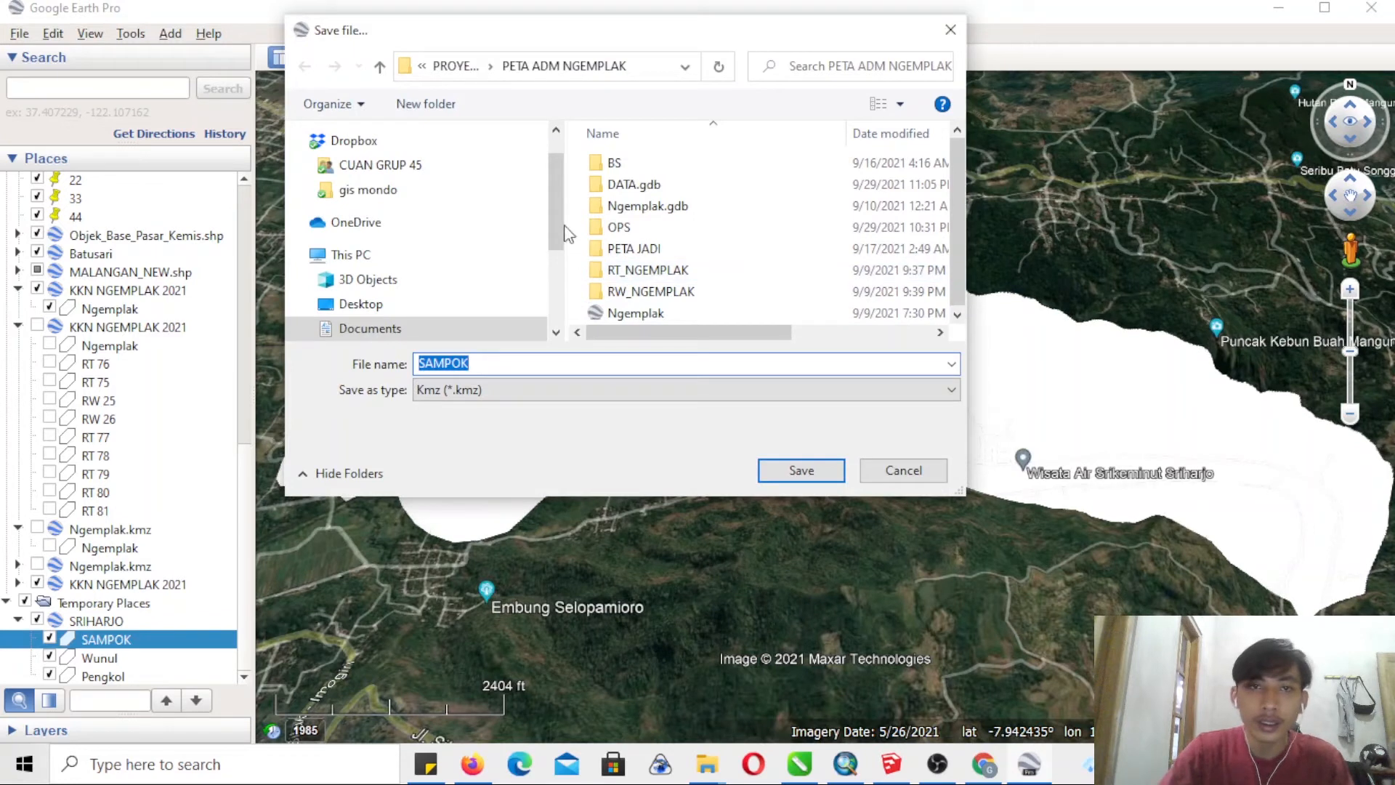
left_click(378, 69)
left_click_drag(960, 172, 970, 304)
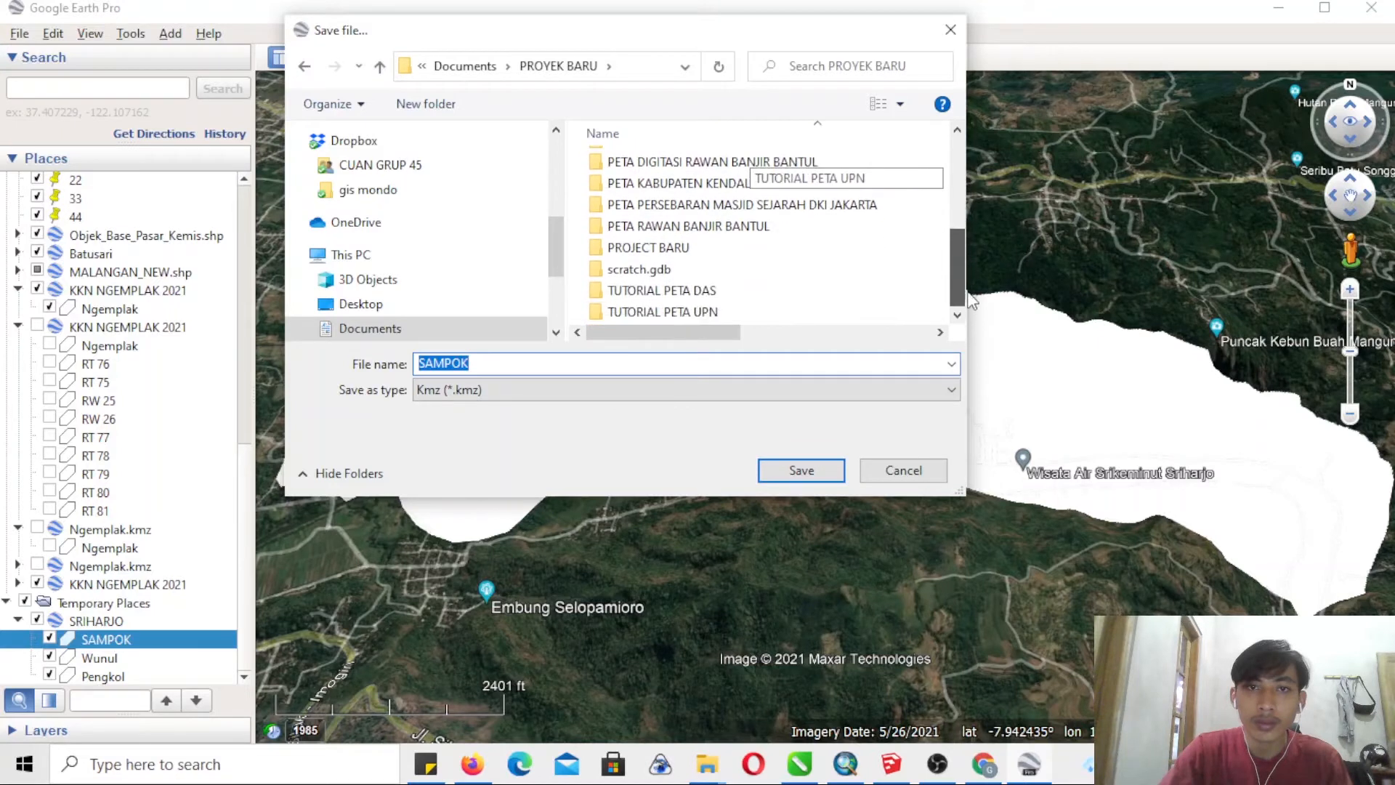
double_click(737, 317)
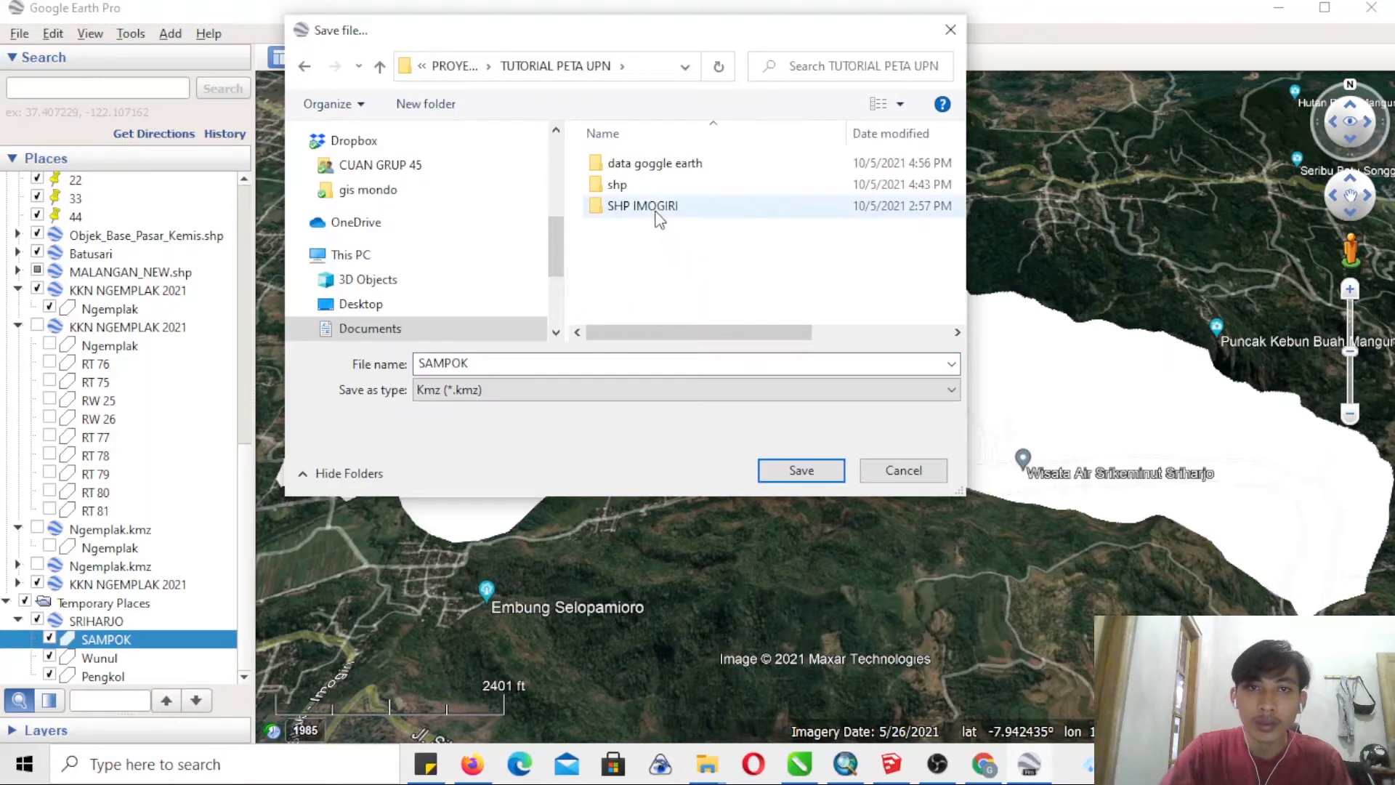
double_click(653, 163)
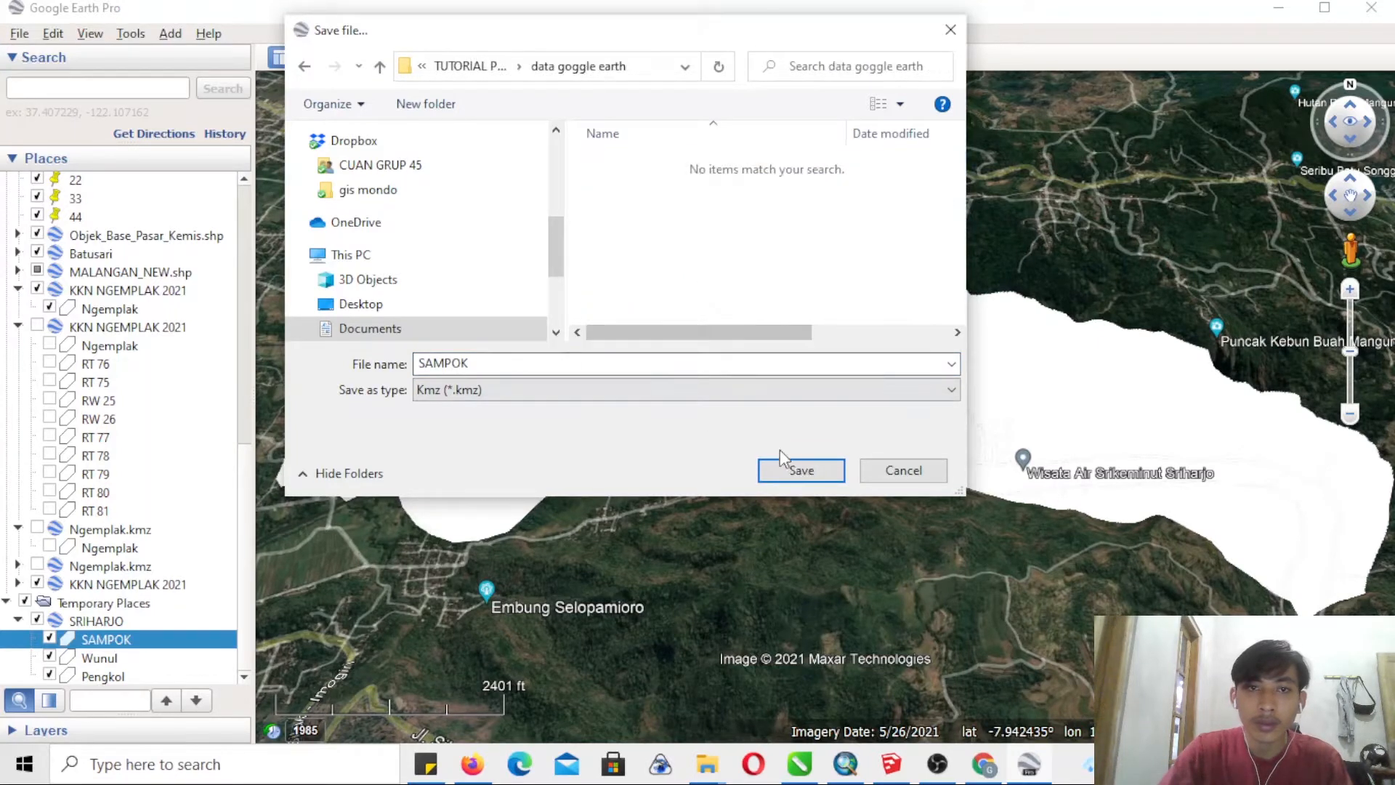
left_click(808, 474)
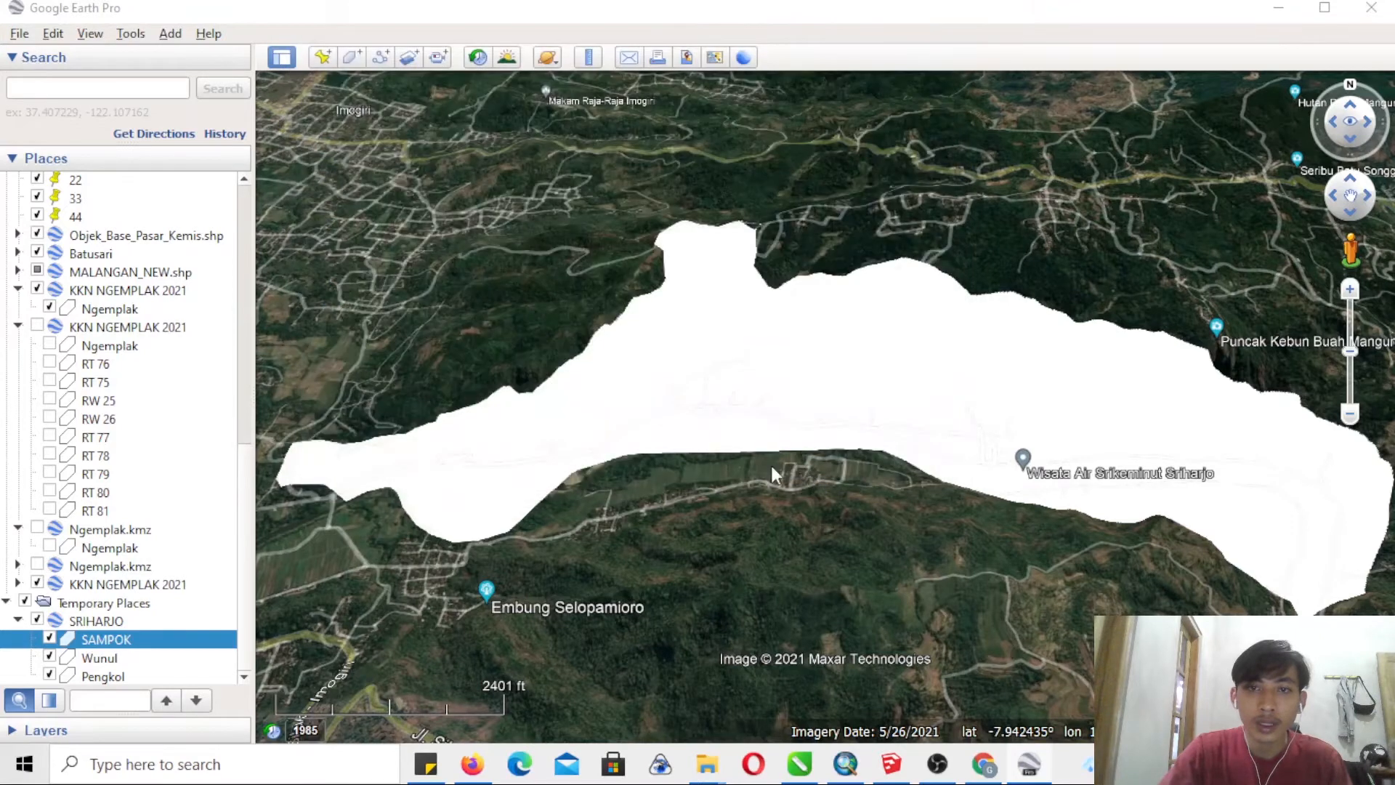
- Save the Wunul polygon as a KMZ file named Wunul in the data goggle earth folder
left_click(116, 660)
right_click(231, 642)
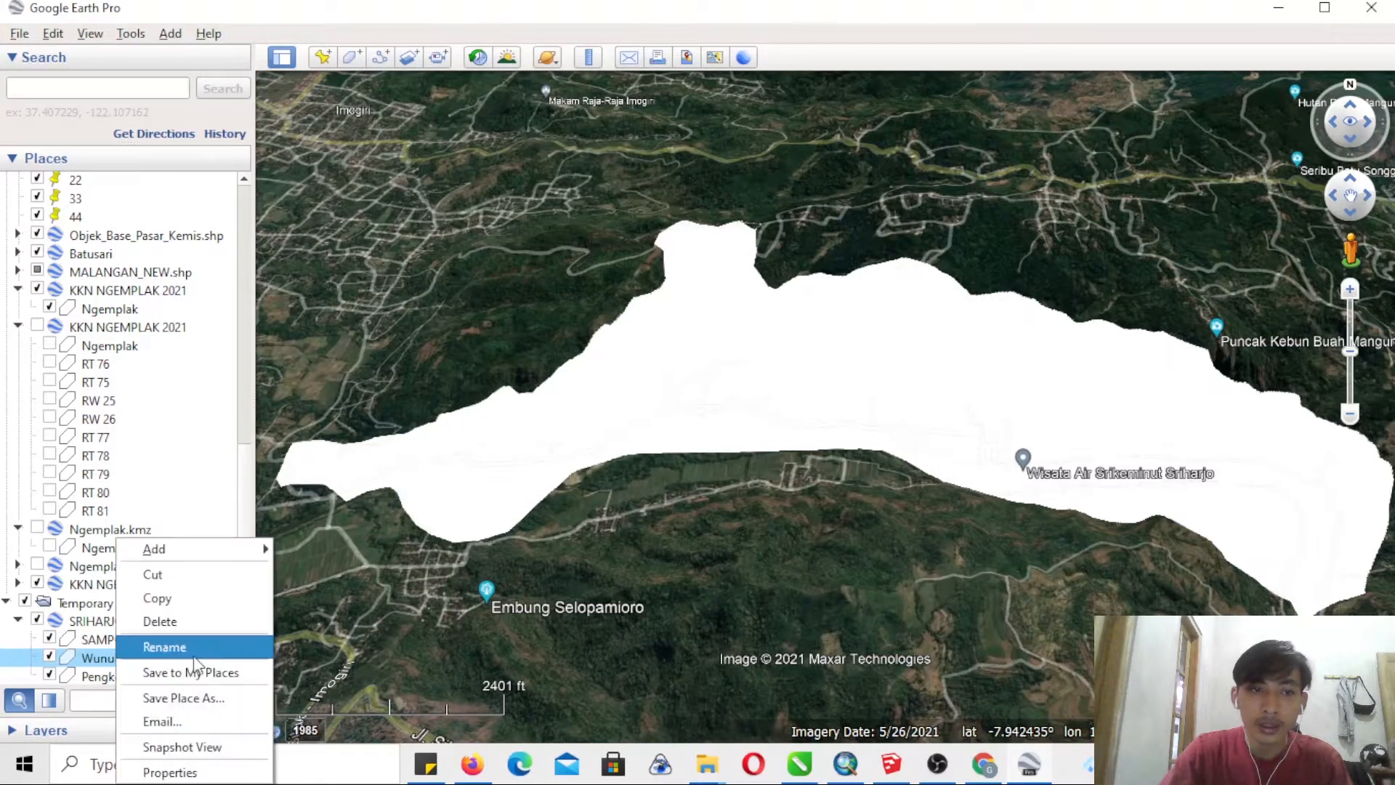
left_click(212, 700)
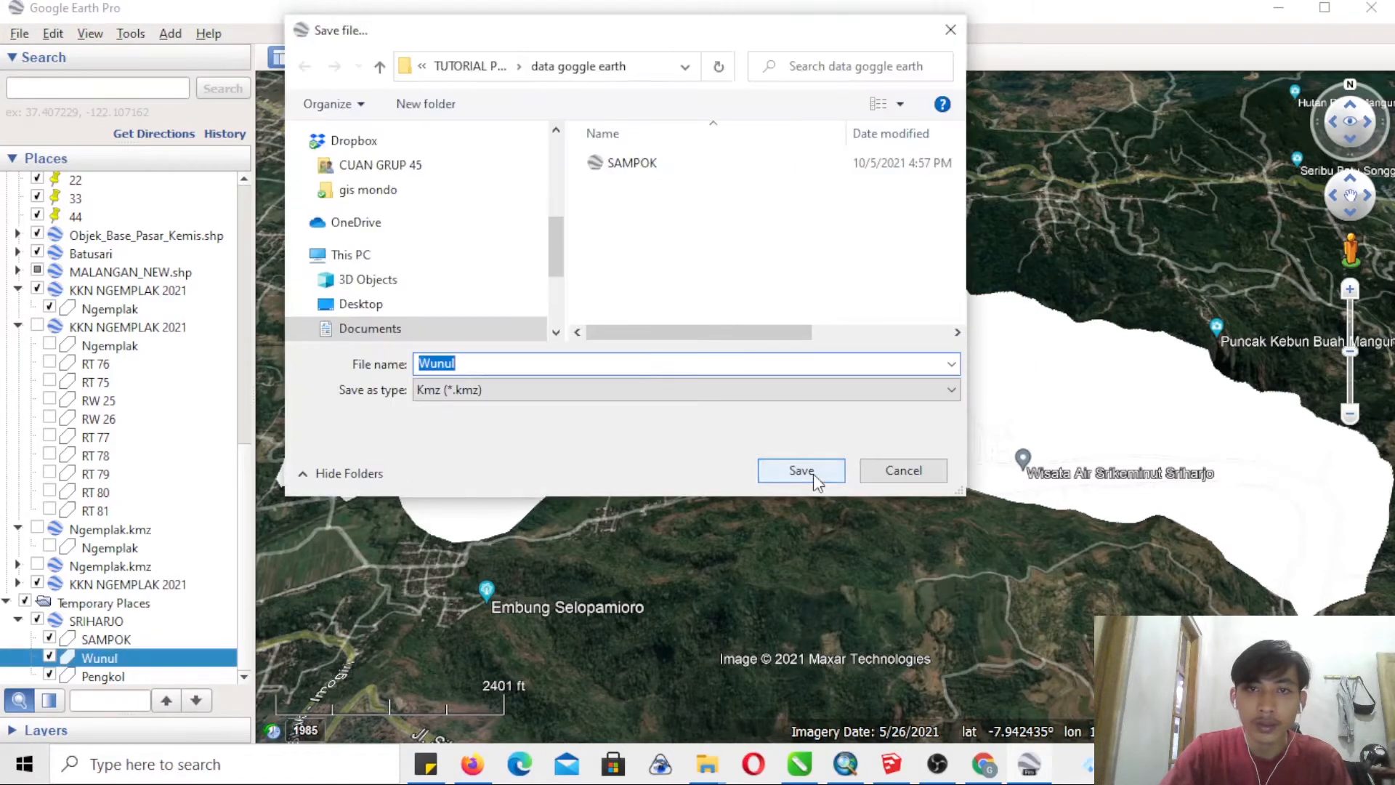
left_click(813, 474)
- Save the Pengkol polygon as a KMZ file named Pengkol in the data goggle earth folder
left_click(130, 677)
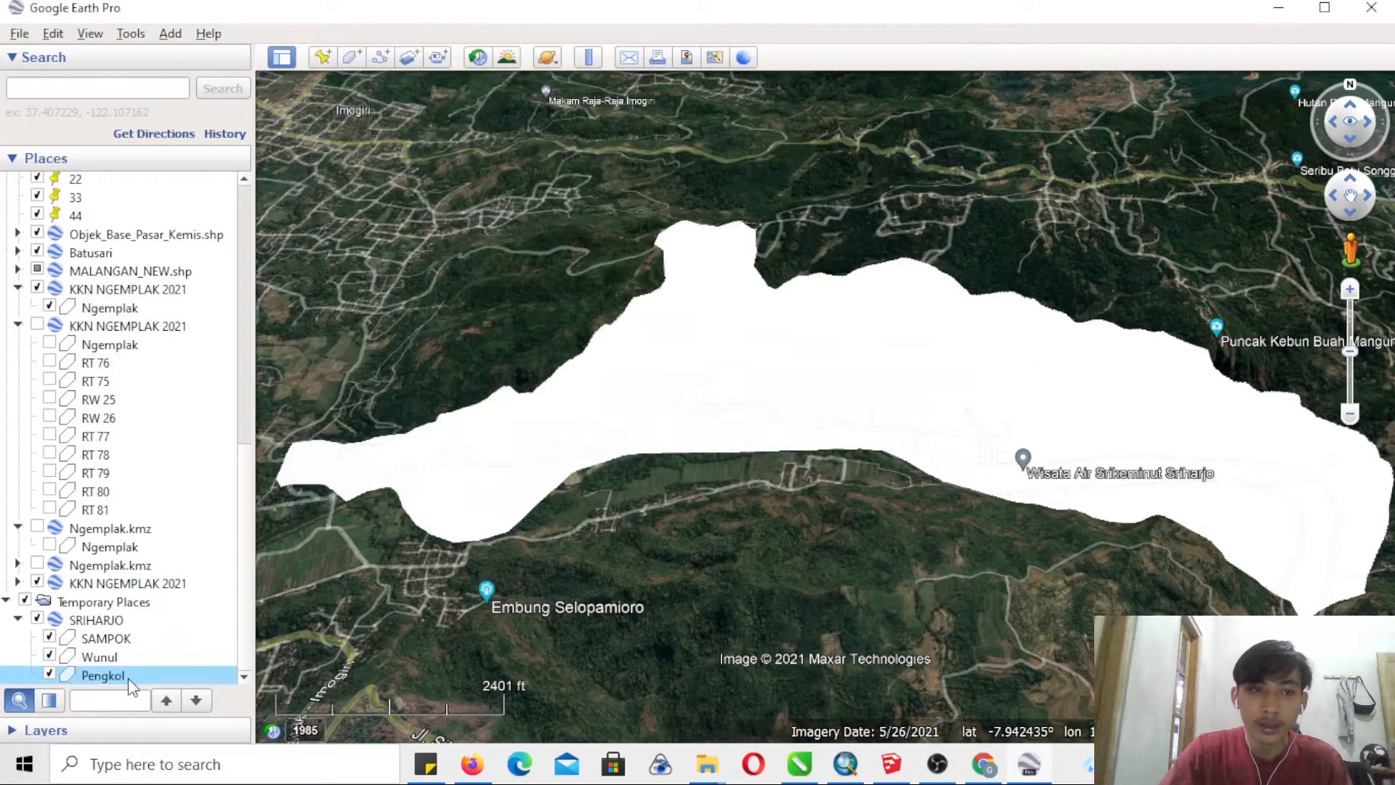
right_click(142, 676)
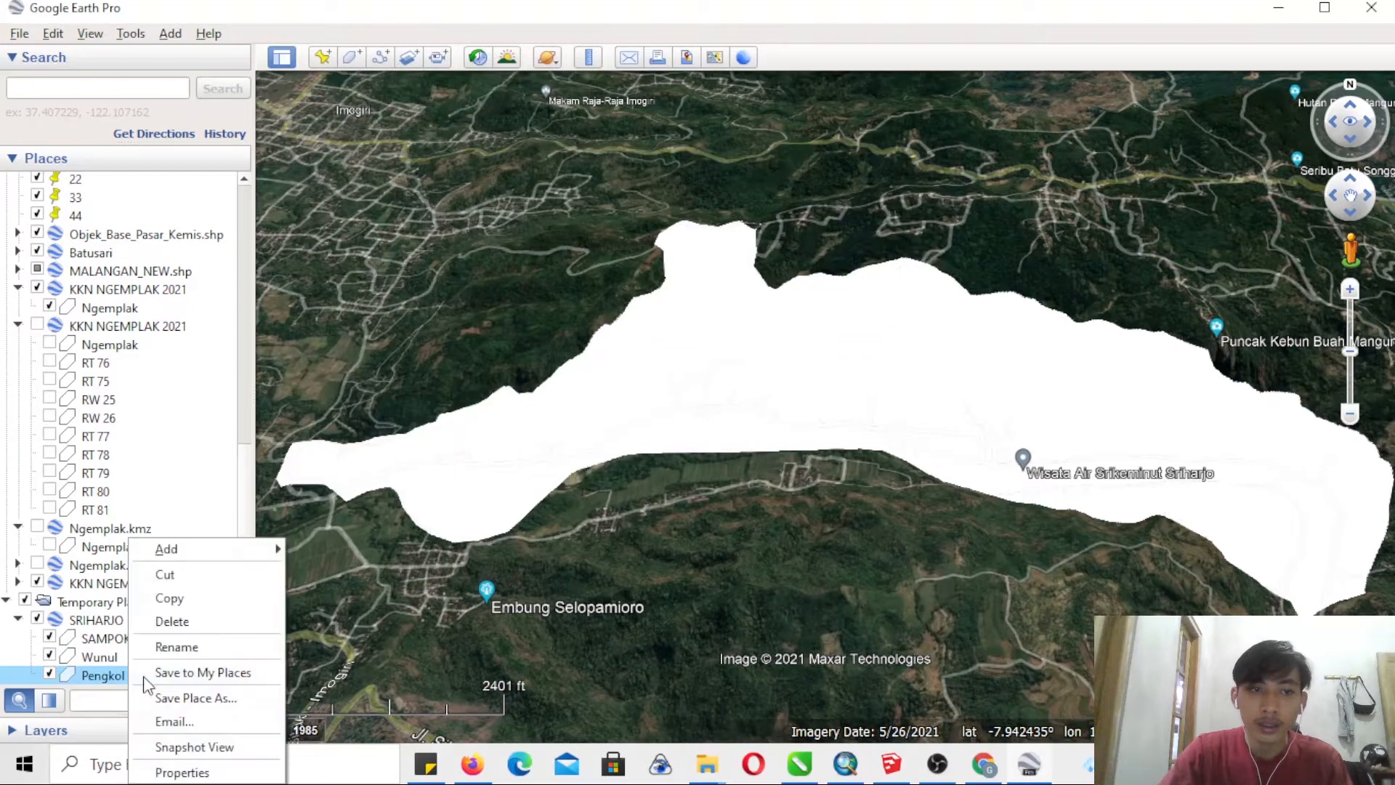
left_click(195, 701)
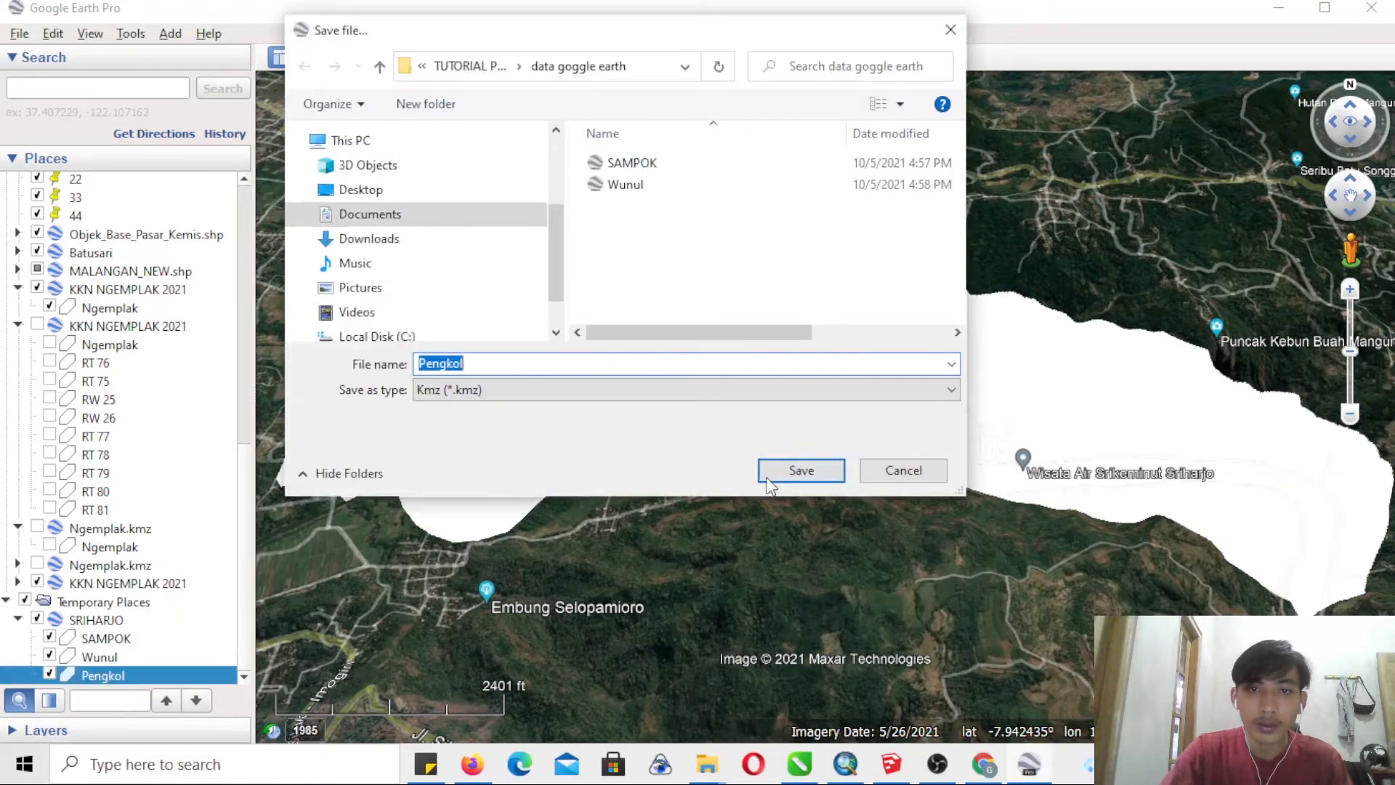
left_click(788, 473)
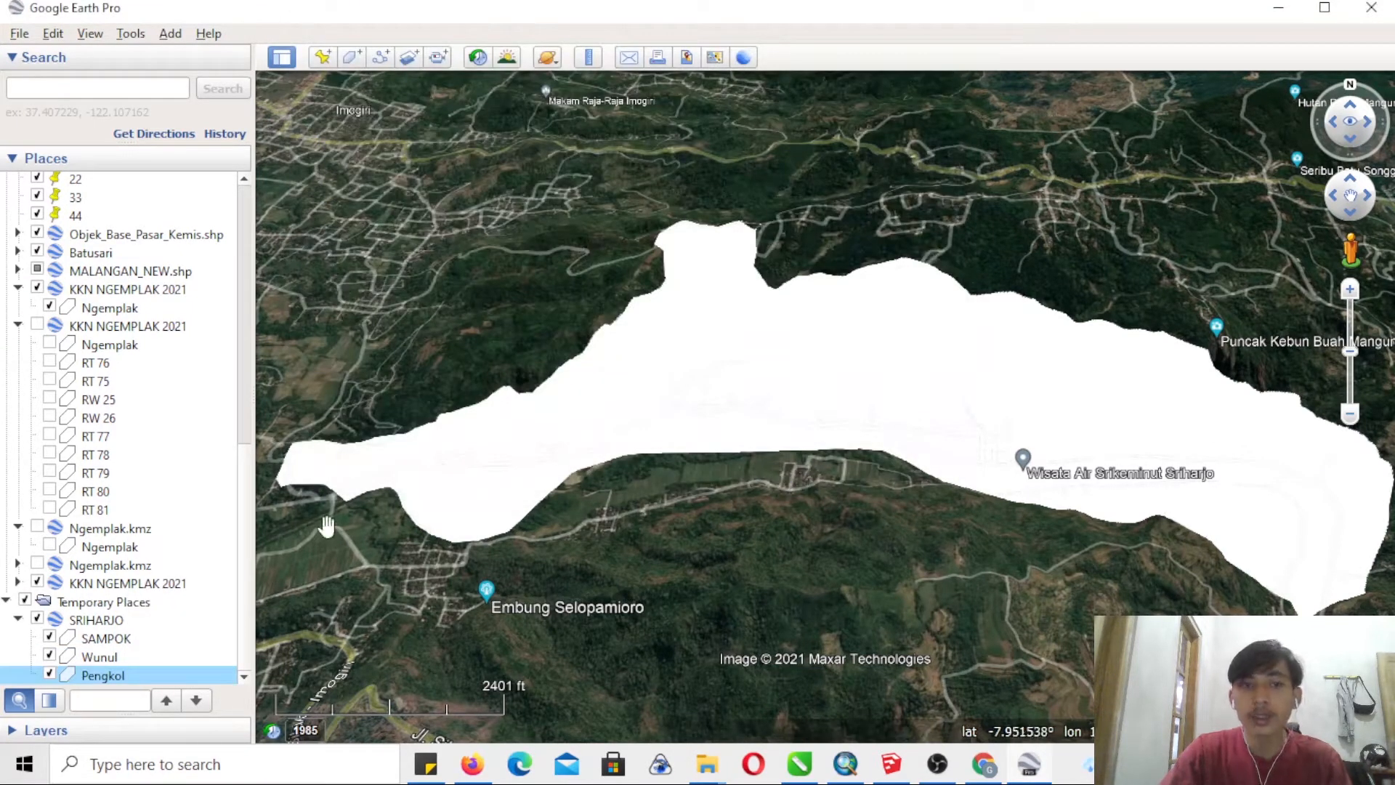
- Close Google Earth Pro, saving the temporary places to My Places, and return to ArcMap
left_click(856, 773)
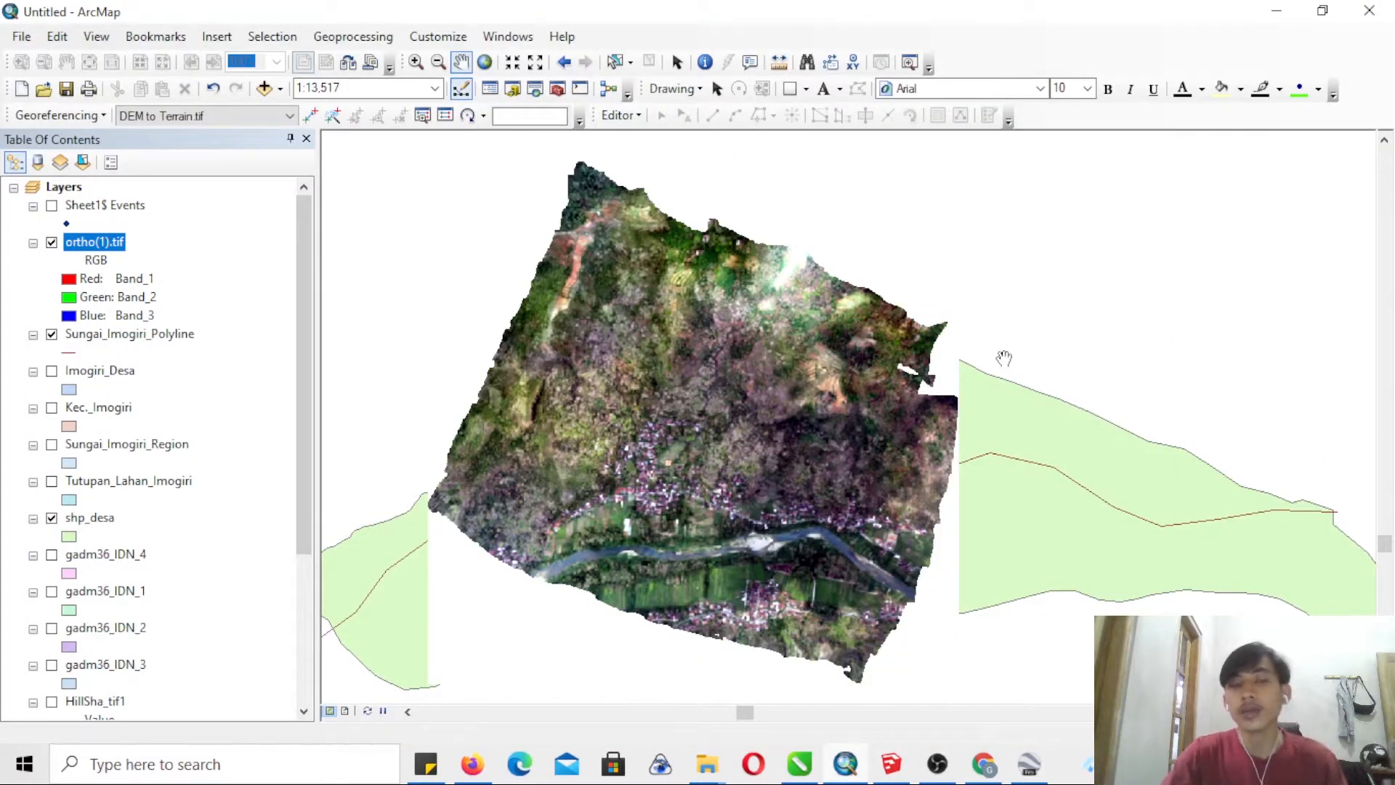
left_click(1029, 764)
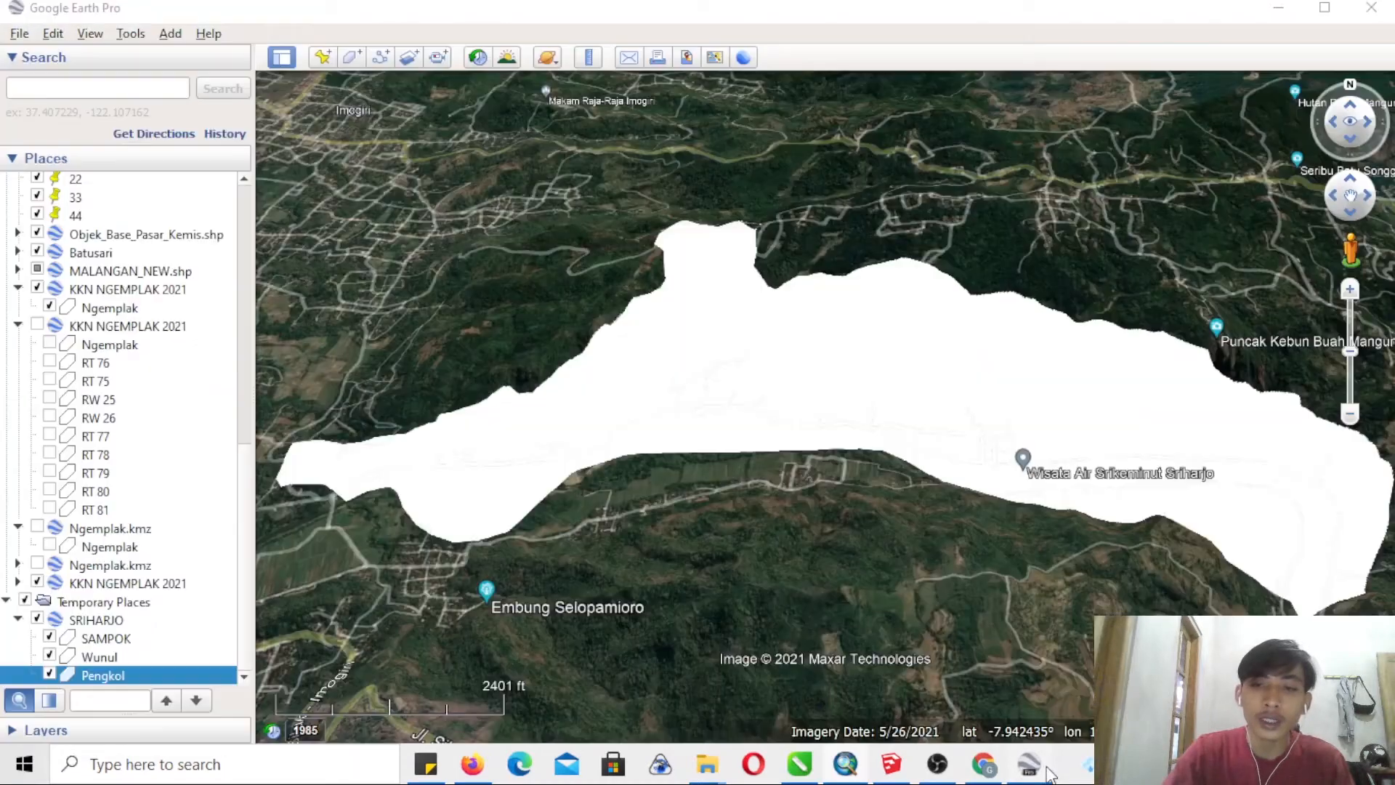
left_click(1370, 8)
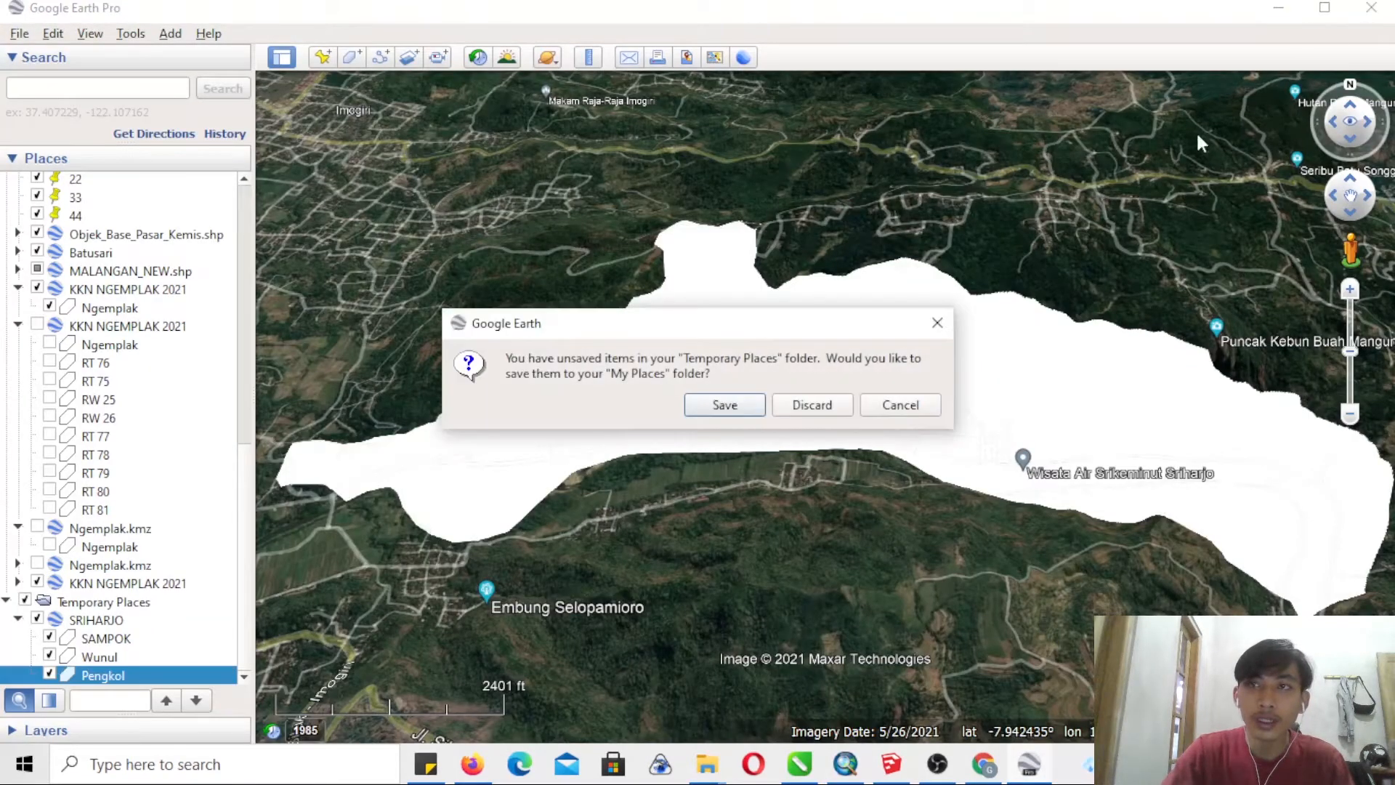
left_click(726, 407)
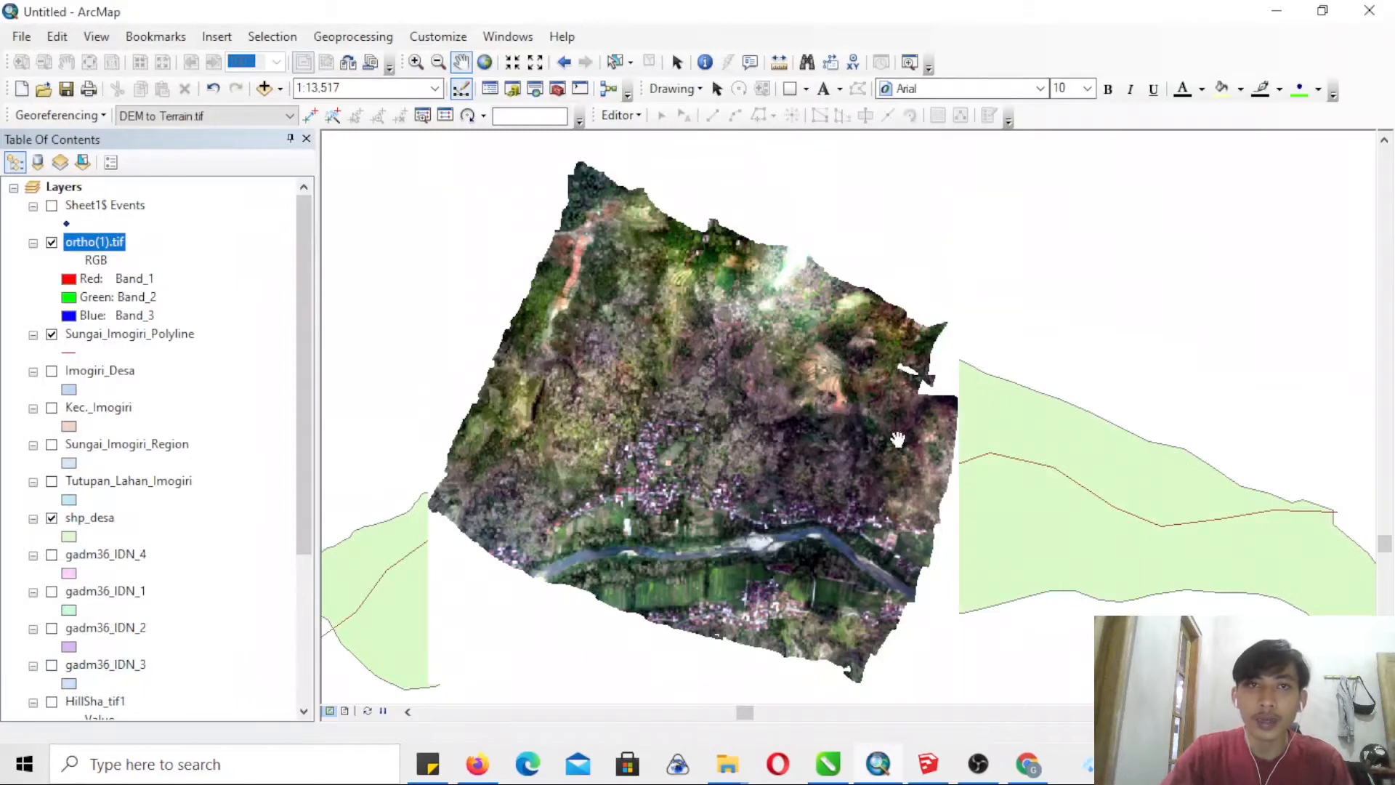
- Open the KML To Layer tool from the From KML conversion tools in ArcToolbox
left_click(557, 89)
left_click_drag(1384, 407, 1369, 174)
left_click(1094, 234)
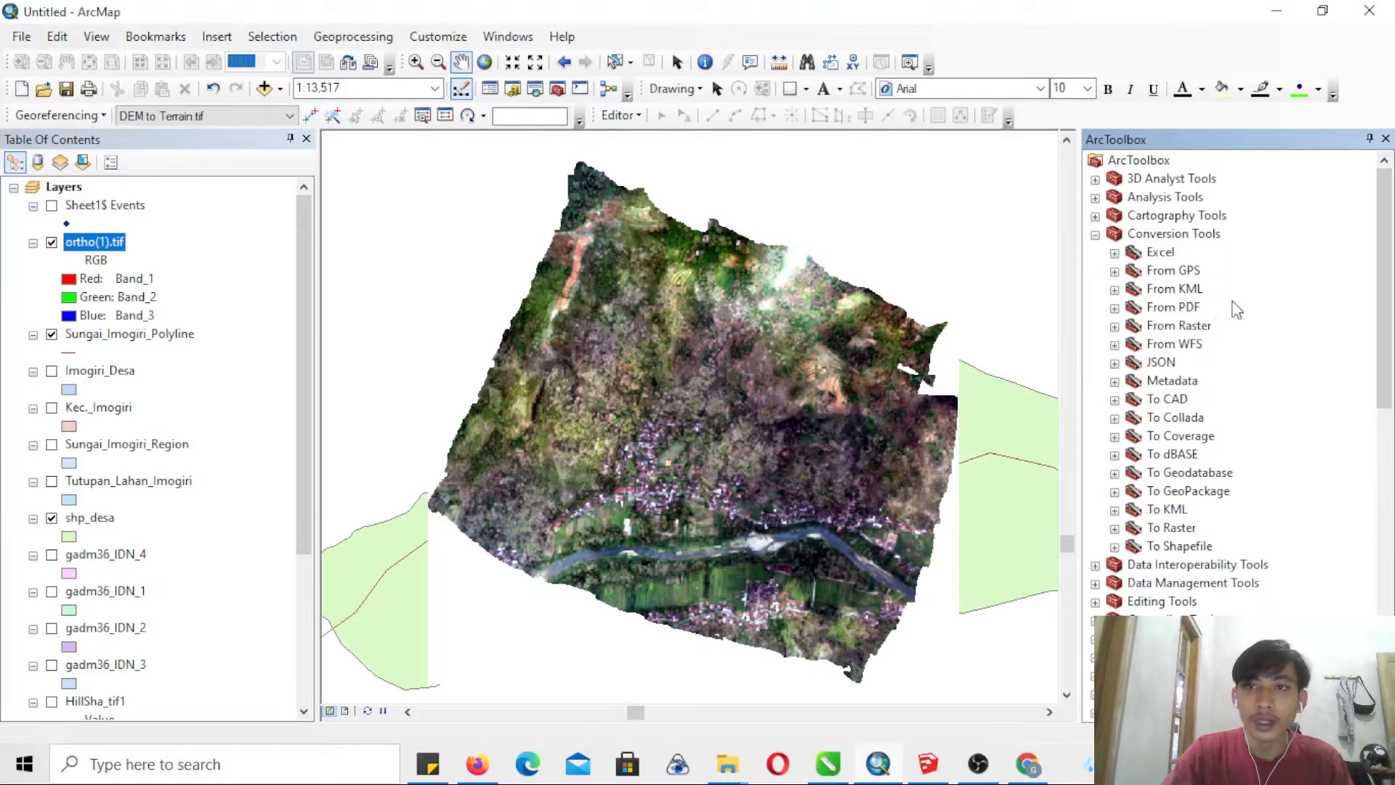
left_click(1115, 290)
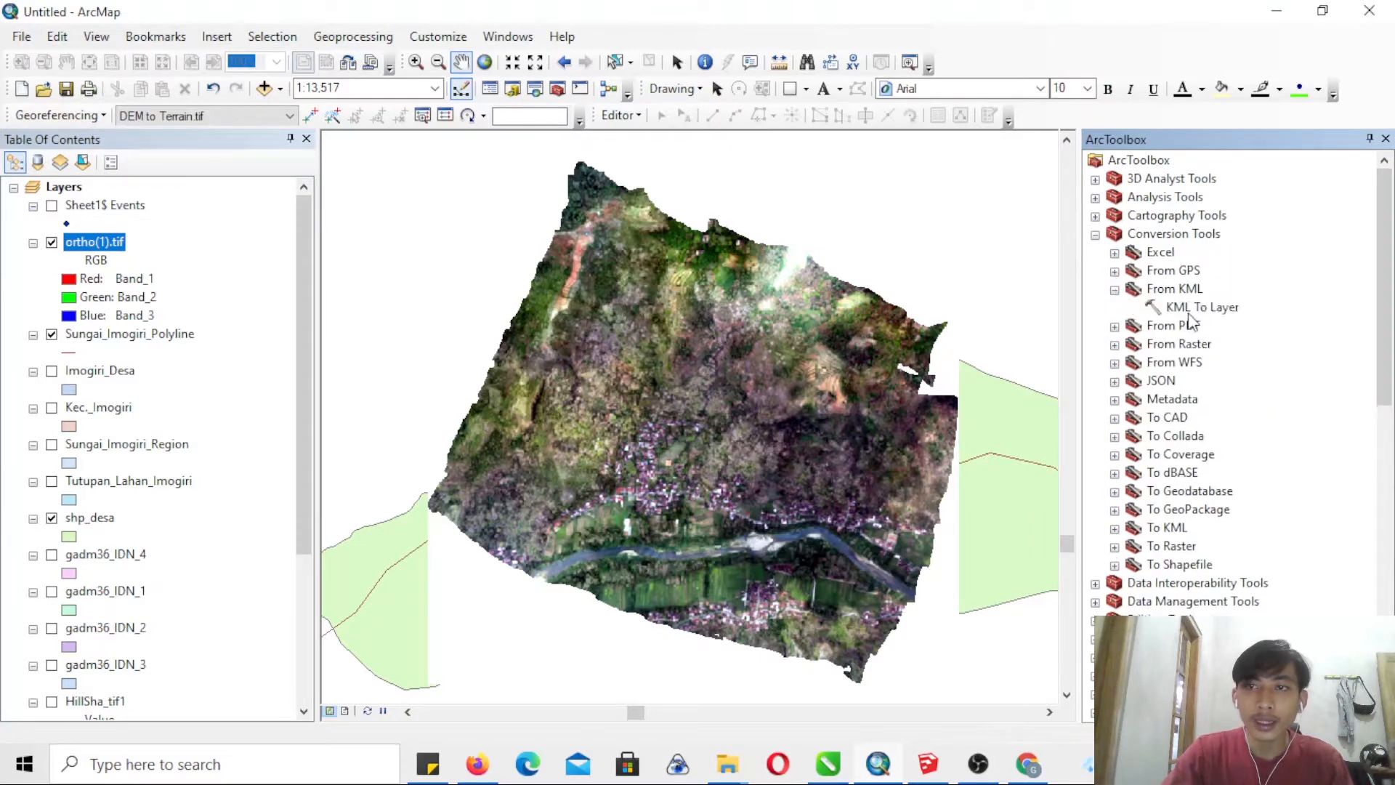
double_click(1184, 308)
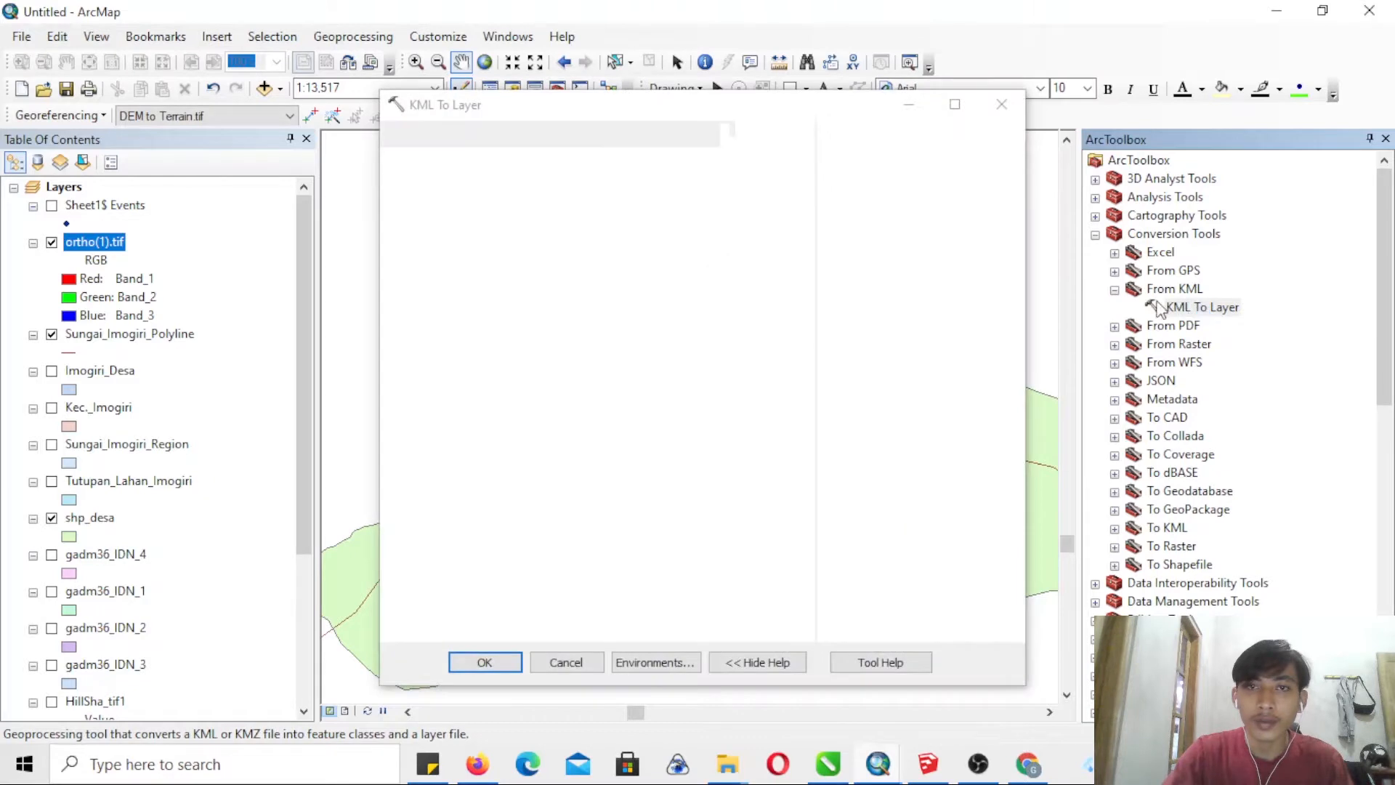
- Choose the Pengkol KMZ file from the data goggle earth folder as the input for KML To Layer
left_click(774, 167)
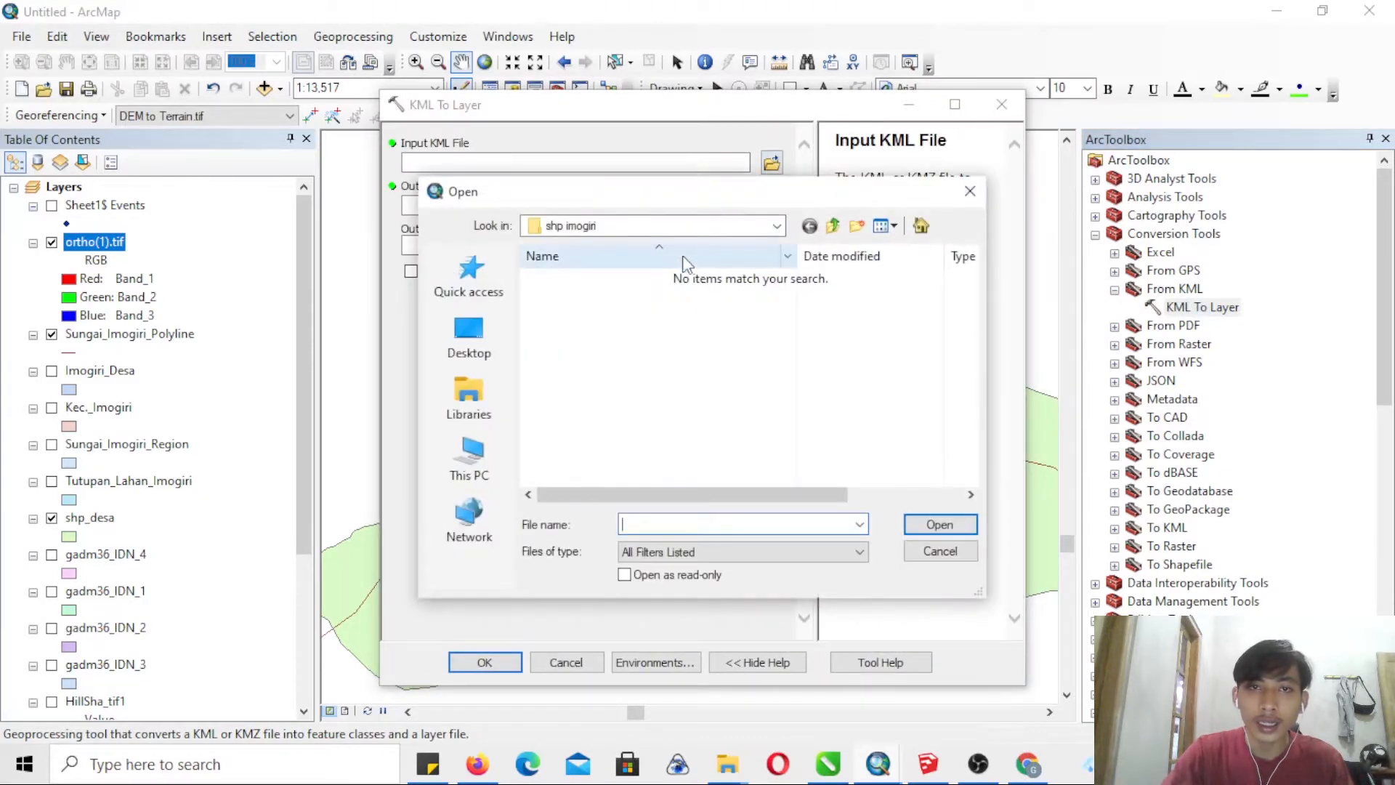
left_click(836, 227)
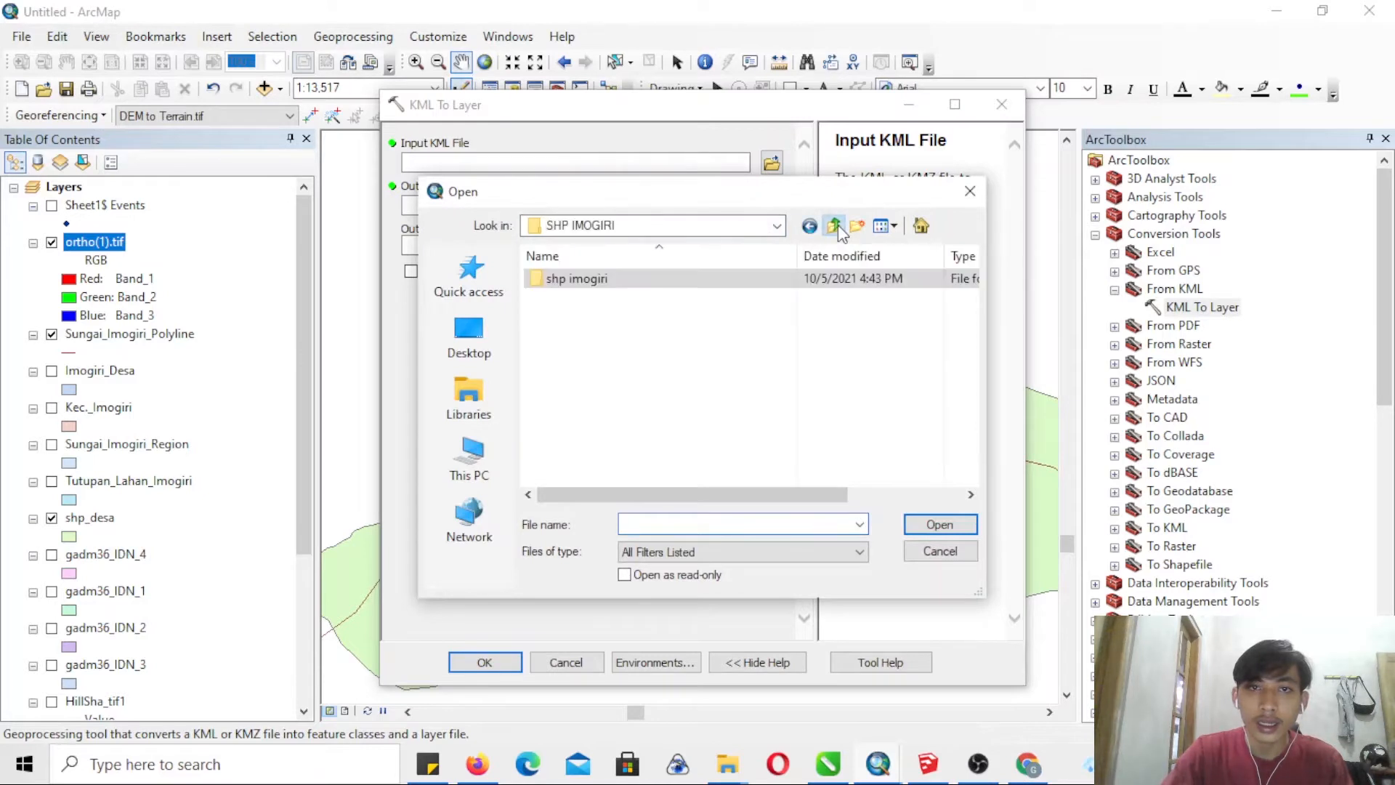
left_click(836, 226)
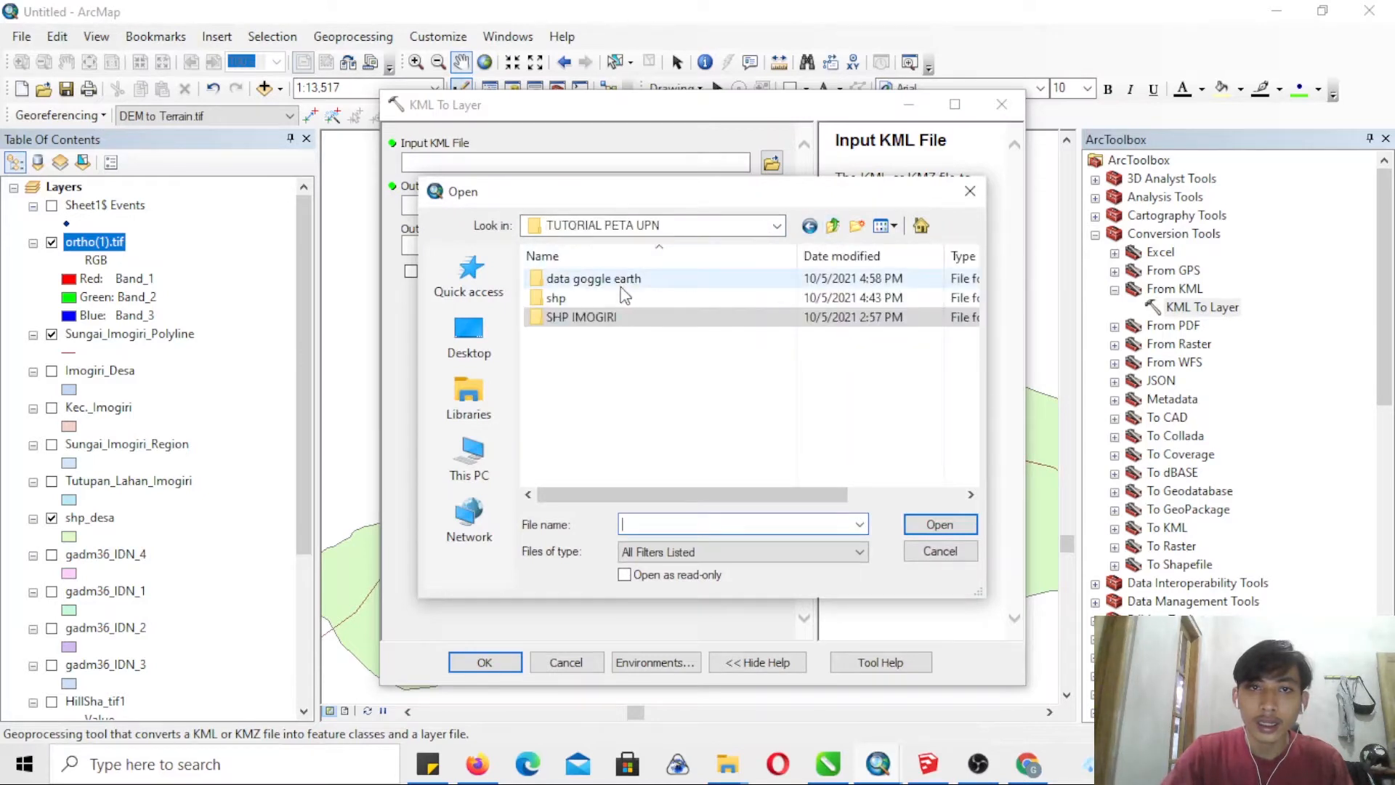
left_click(833, 226)
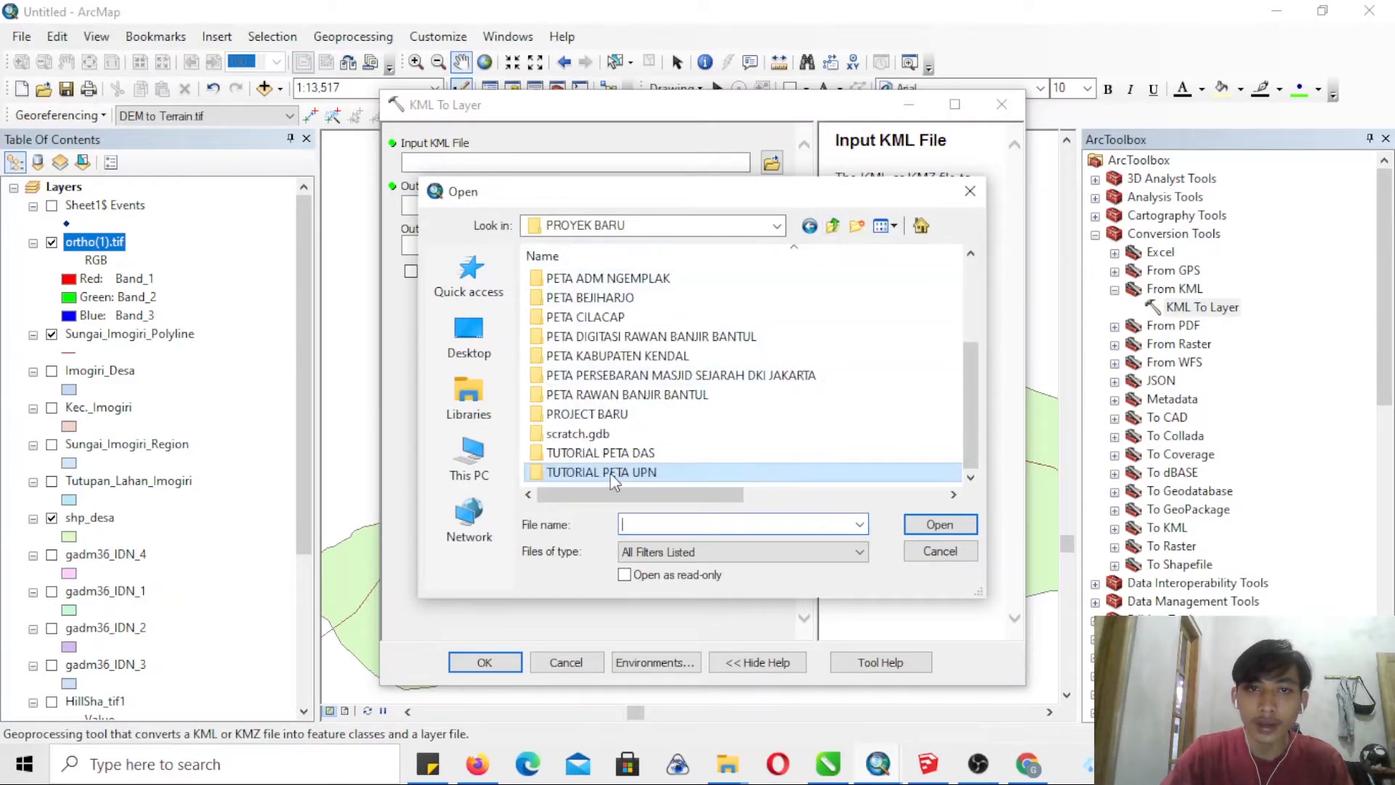
double_click(576, 275)
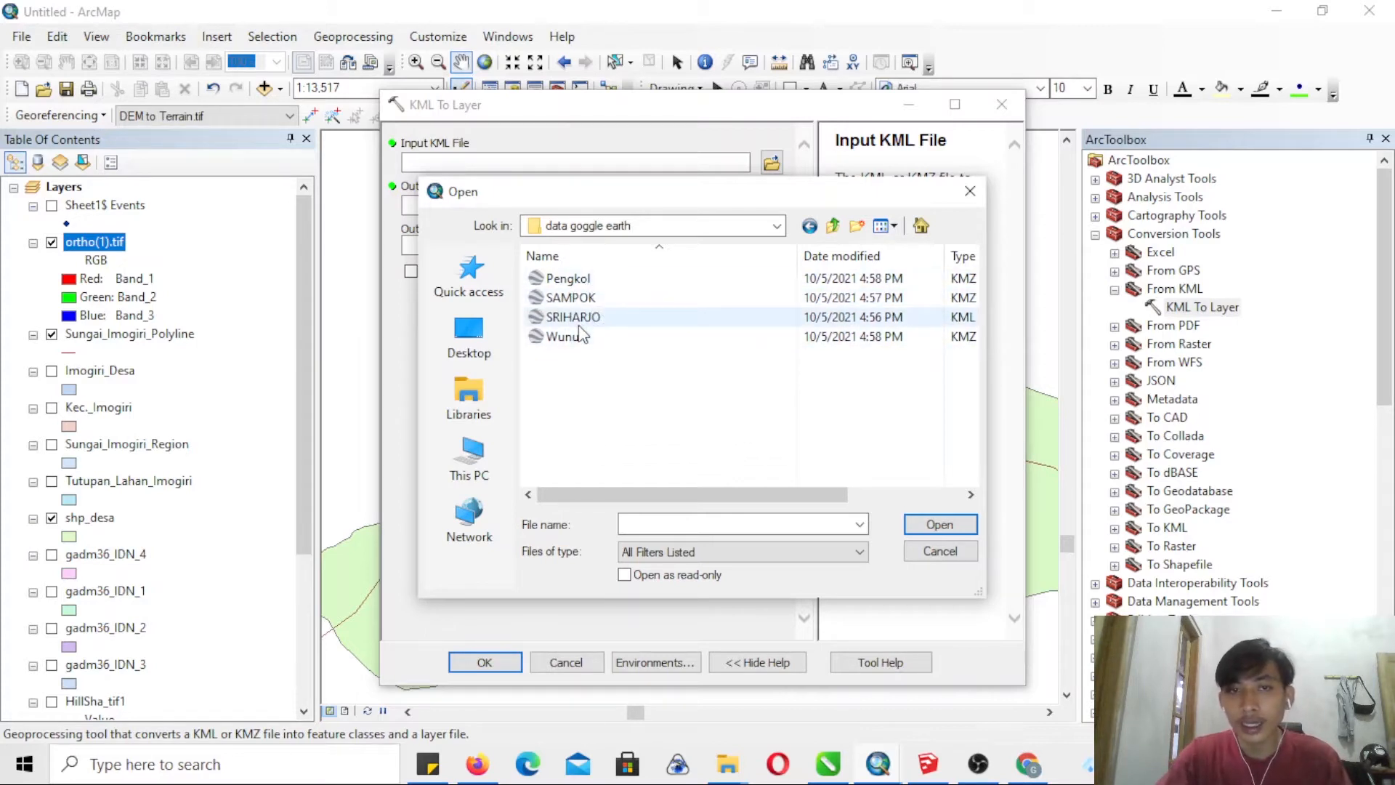
left_click(591, 281)
left_click(589, 299)
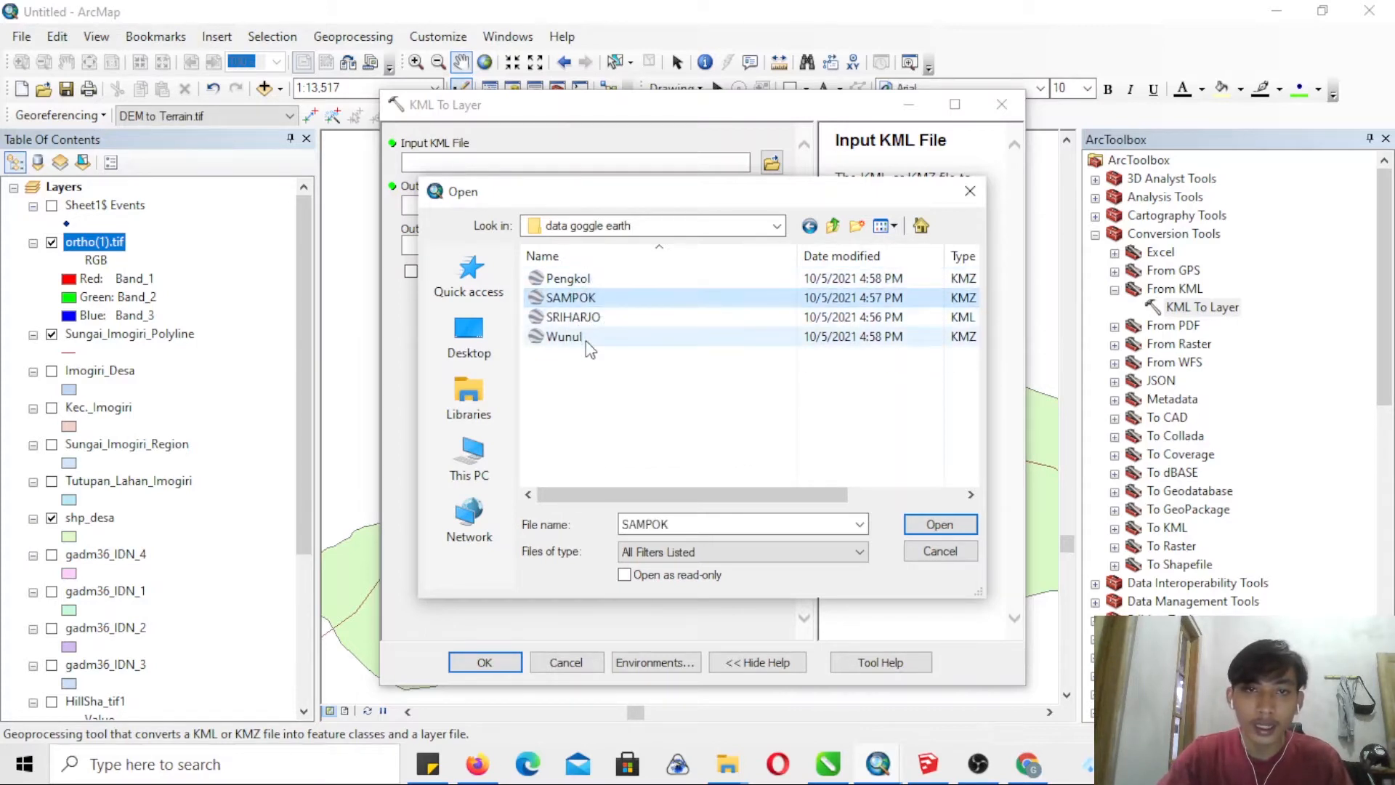
left_click(588, 338)
left_click(589, 281)
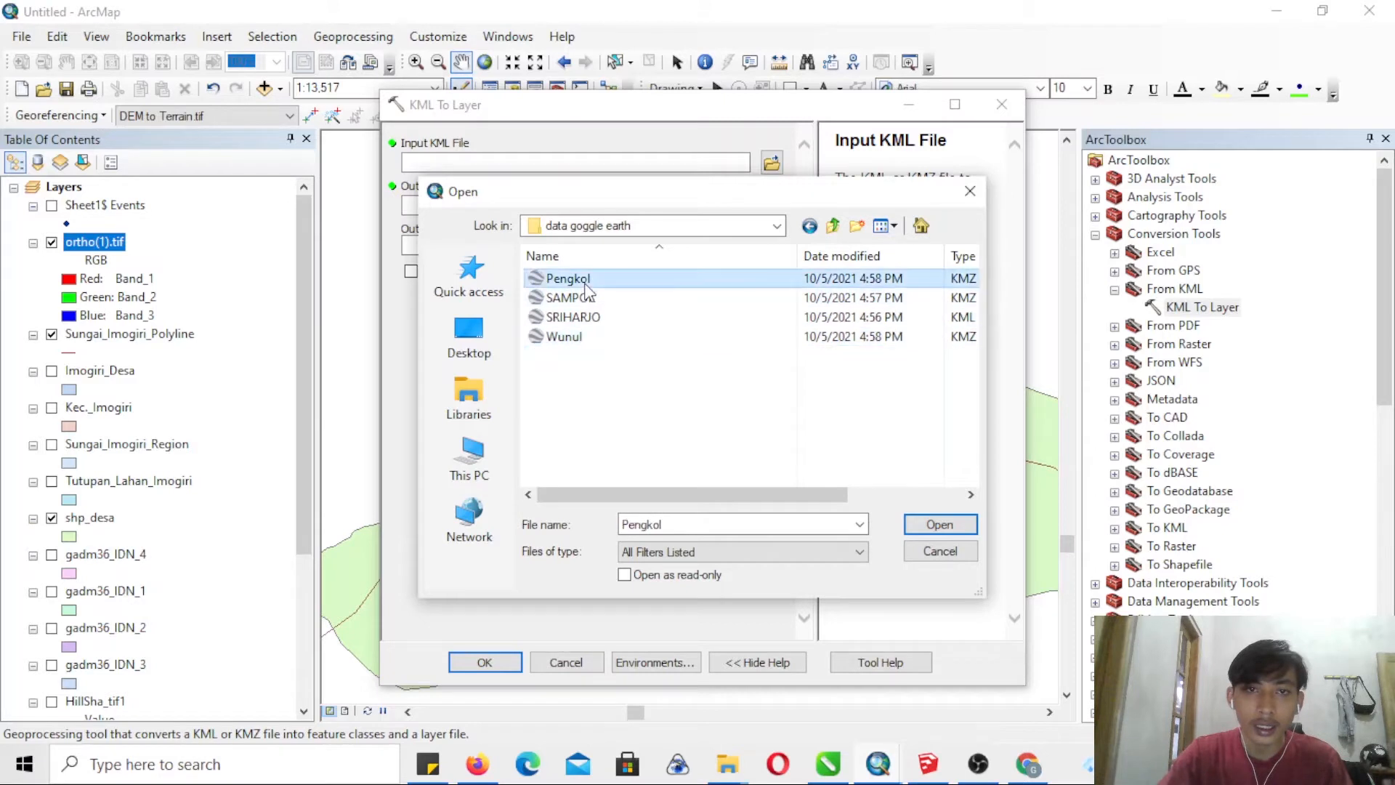
left_click(940, 524)
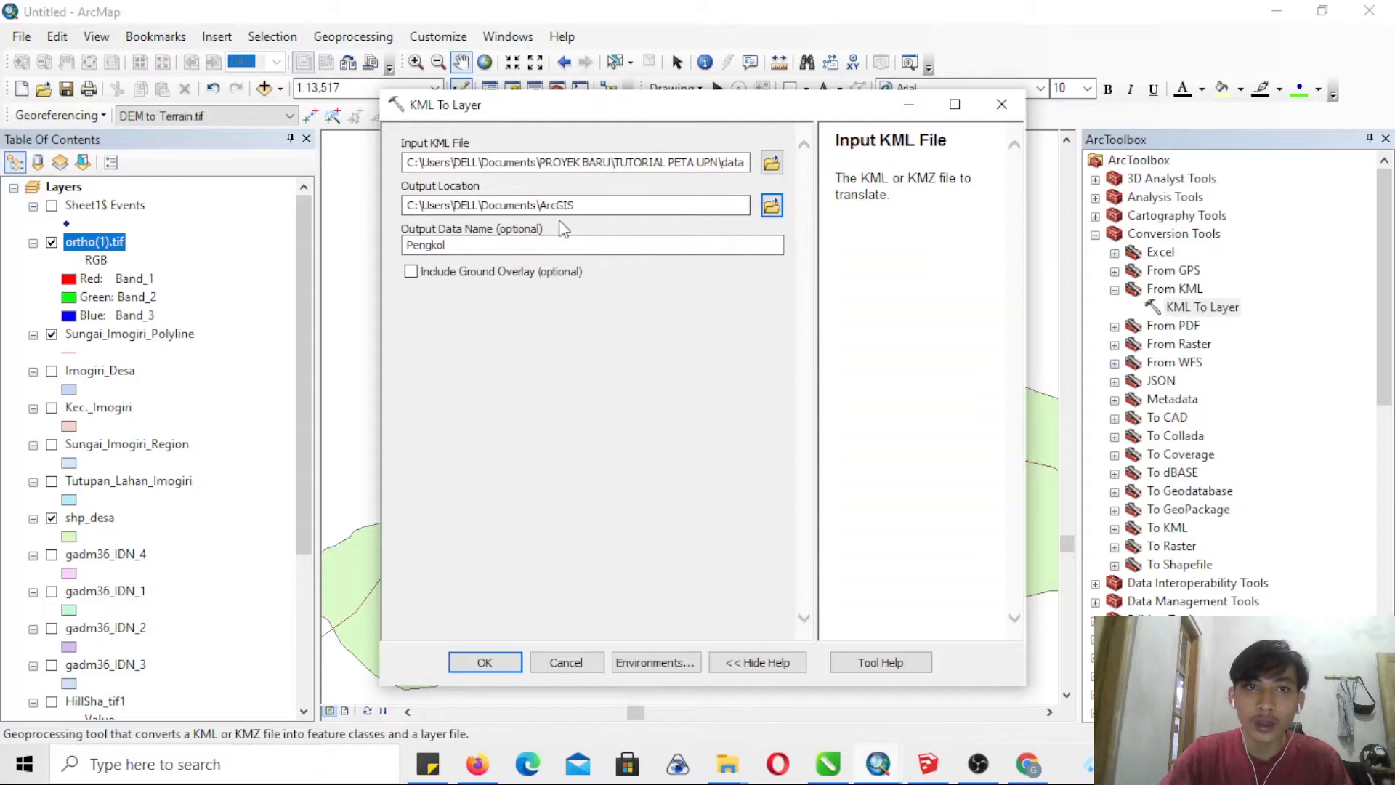
- Set the output location to the data goggle earth folder, include the ground overlay, and run the Pengkol conversion
left_click(770, 210)
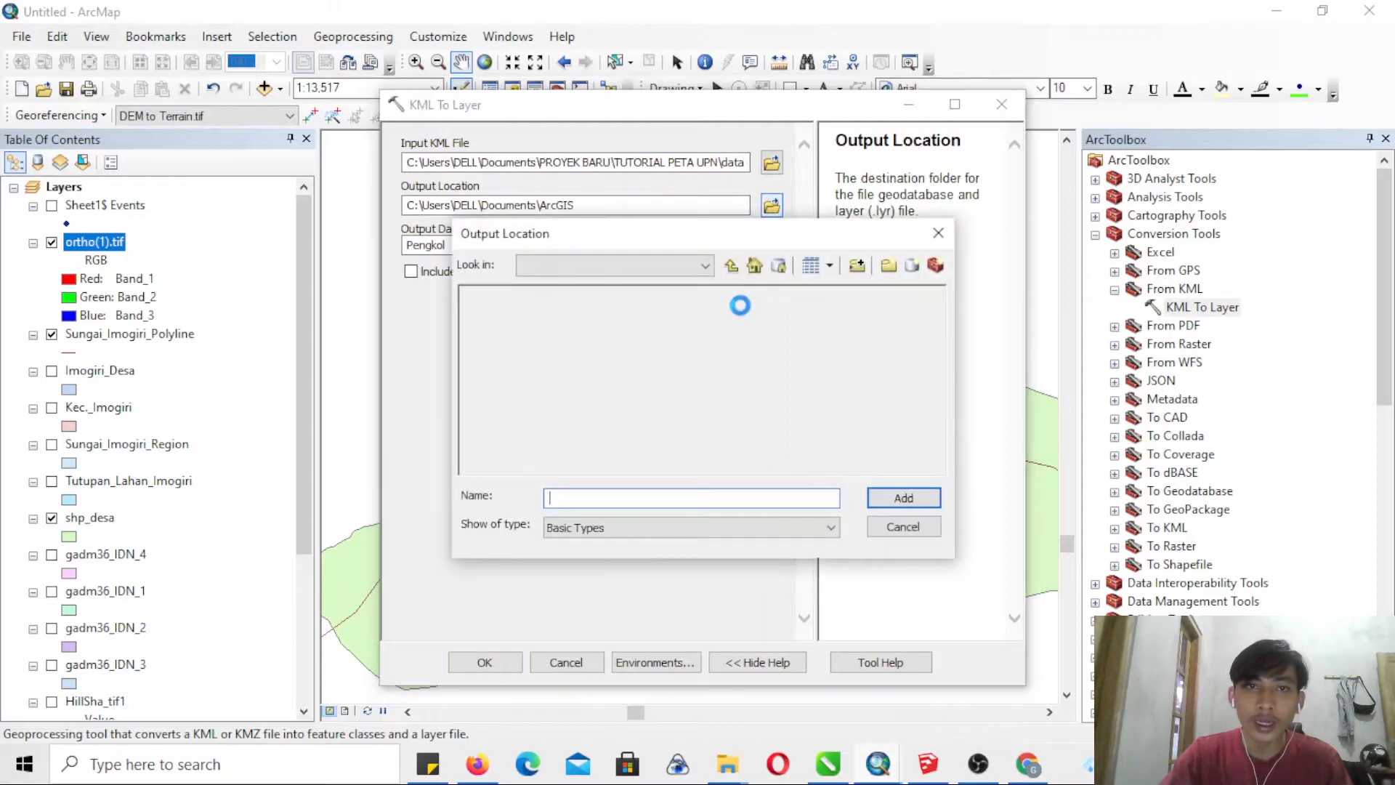
left_click(731, 267)
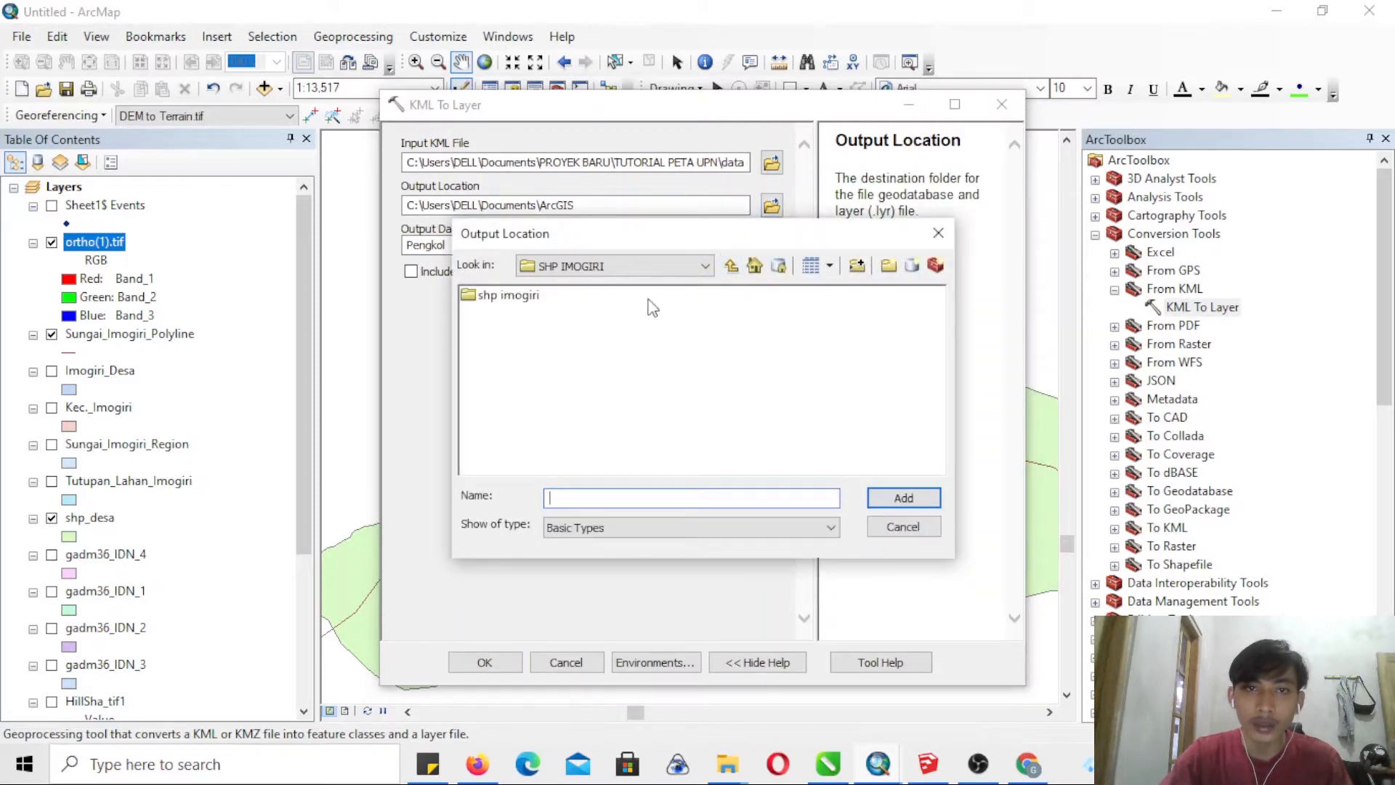
left_click(730, 267)
left_click(524, 294)
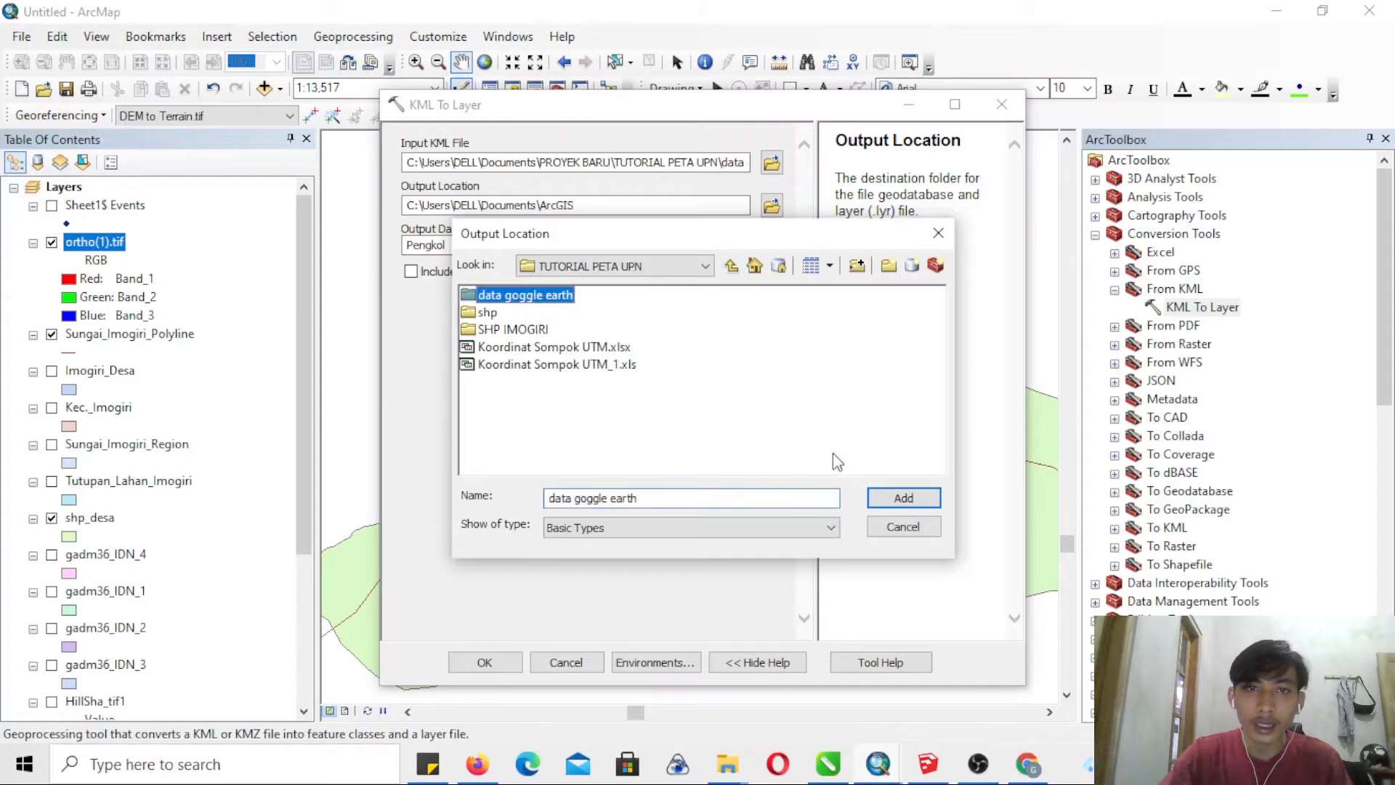
left_click(901, 498)
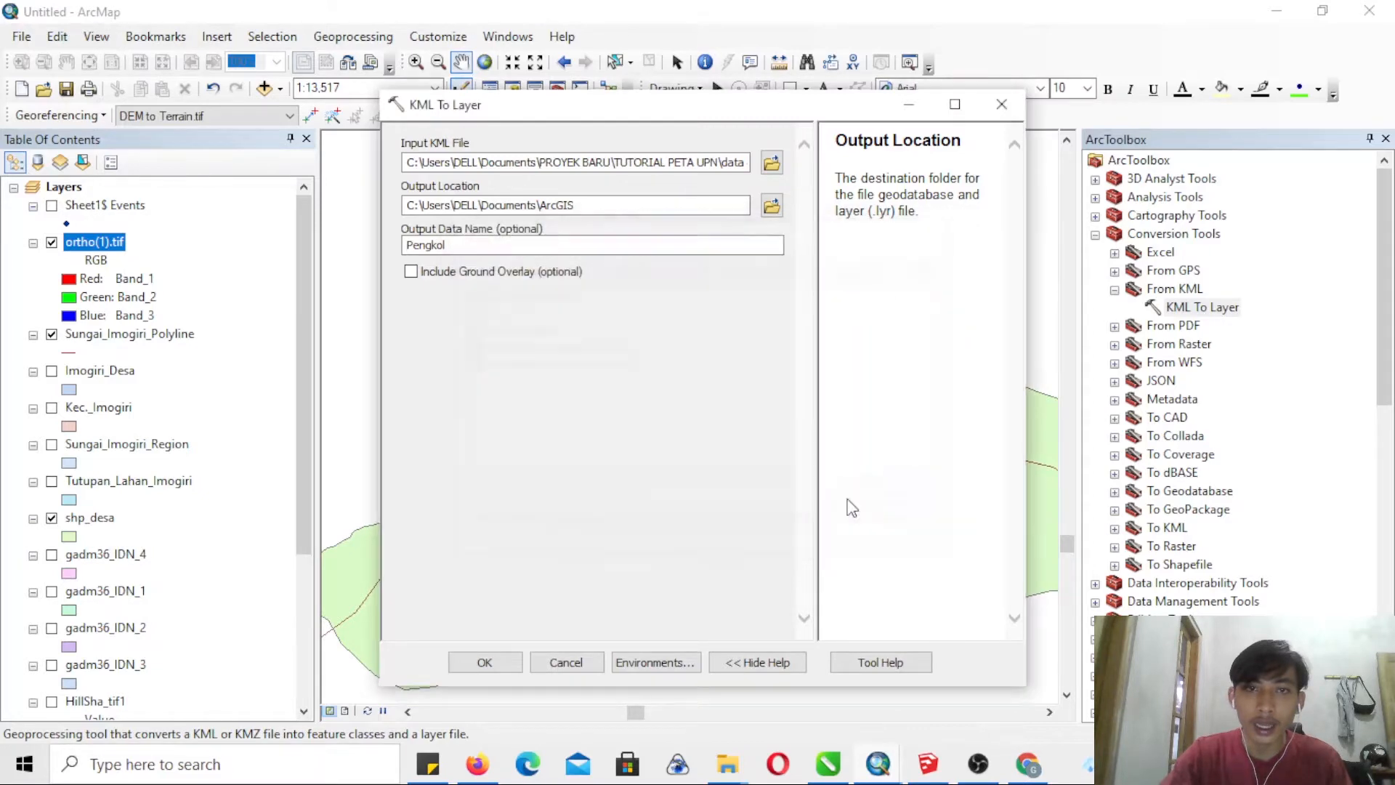
left_click(412, 272)
left_click(508, 659)
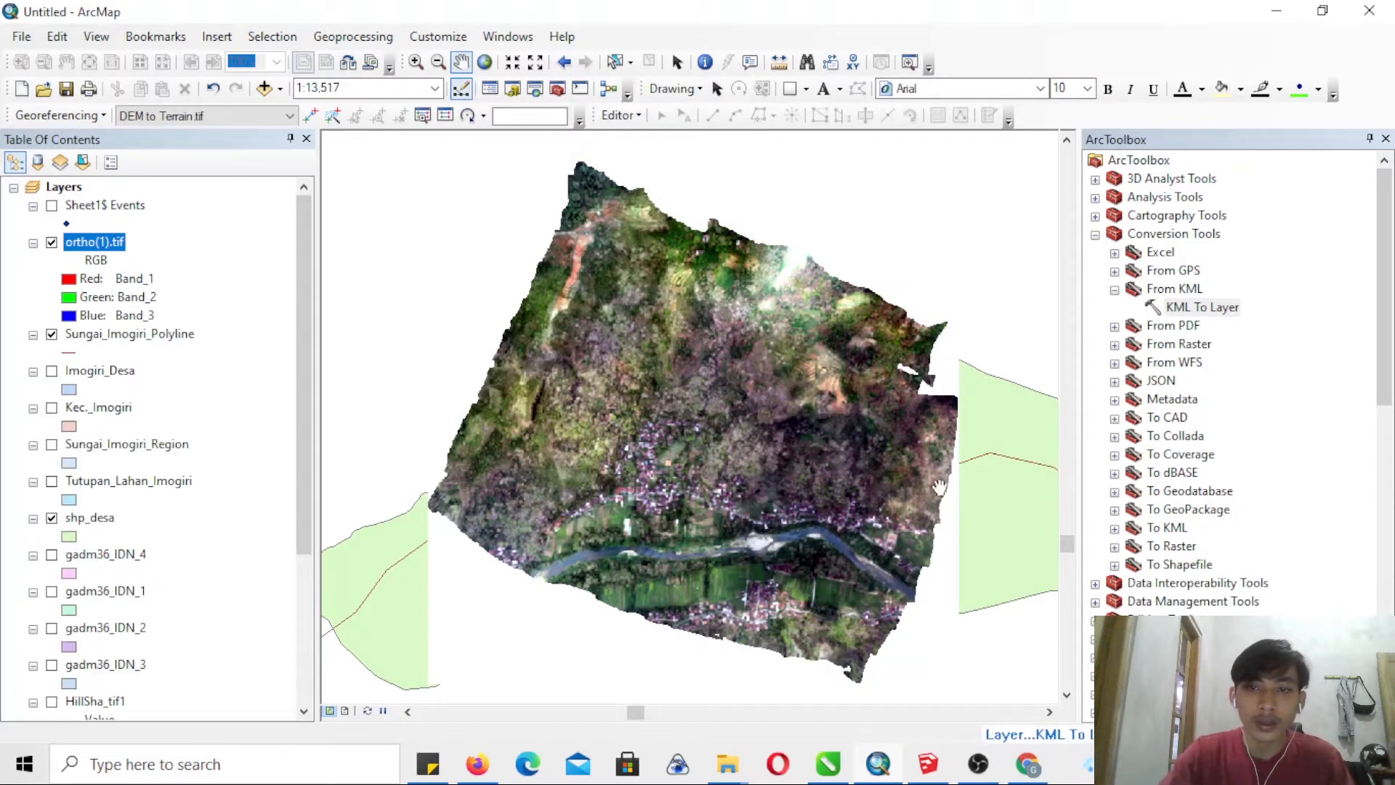
- Reopen the KML To Layer tool and choose the SAMPOK KMZ file from data goggle earth as its input
double_click(1191, 307)
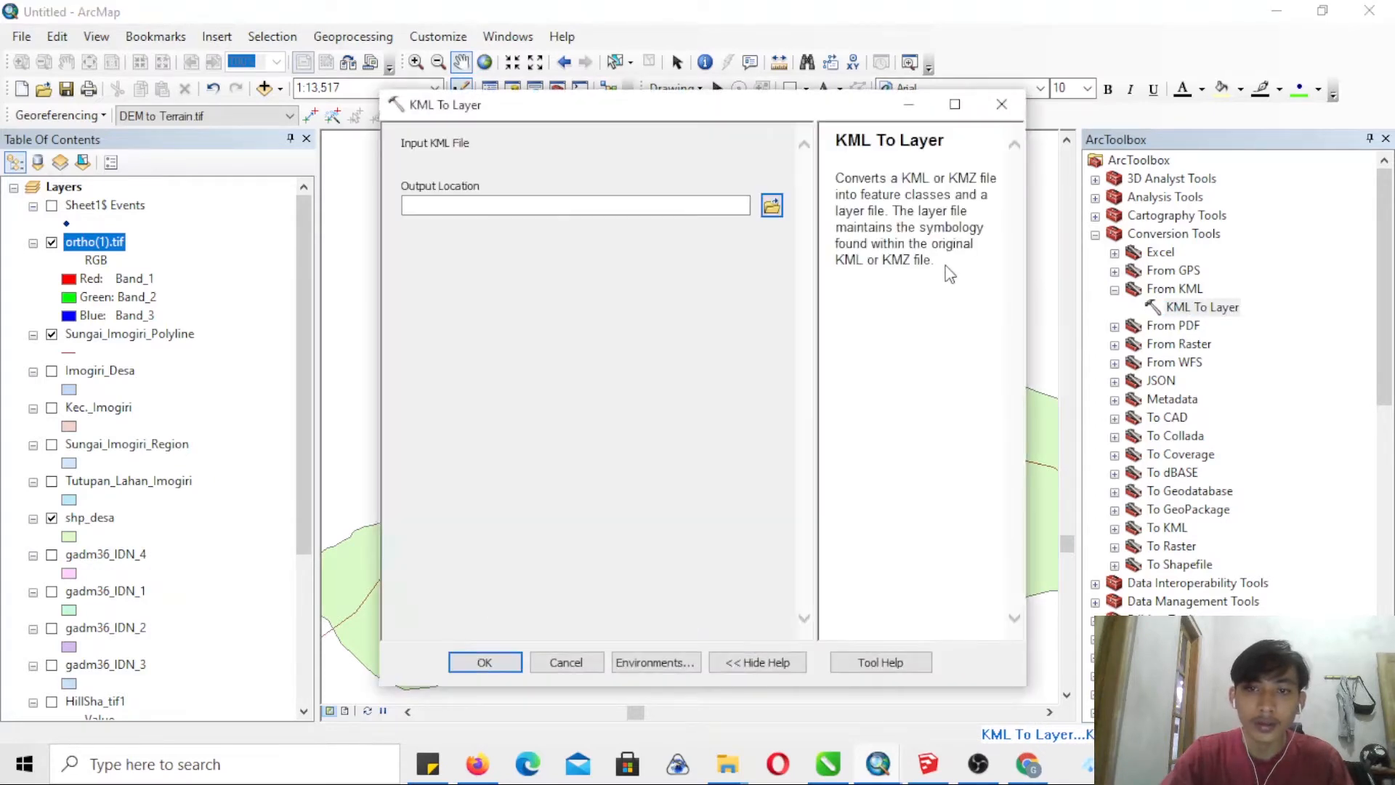
left_click(772, 165)
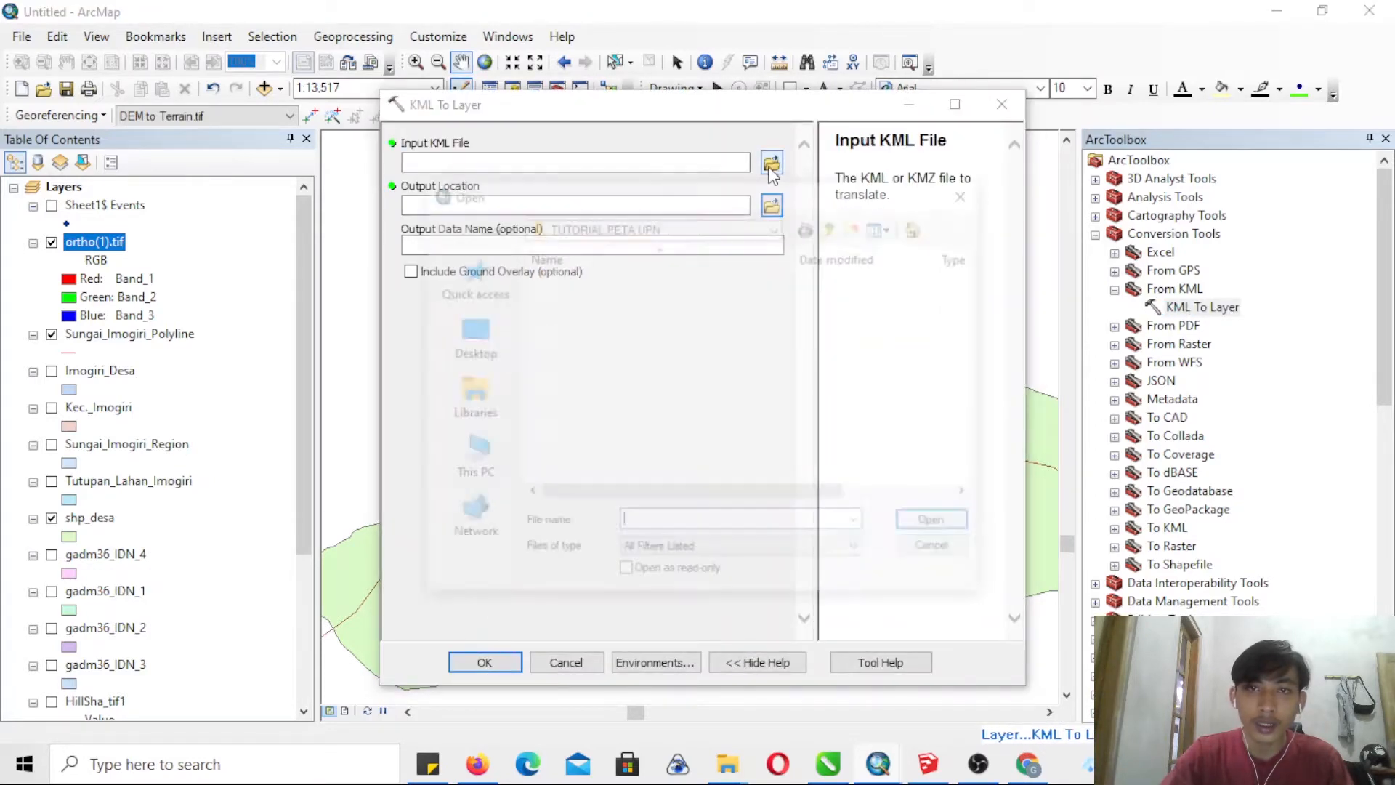
double_click(612, 279)
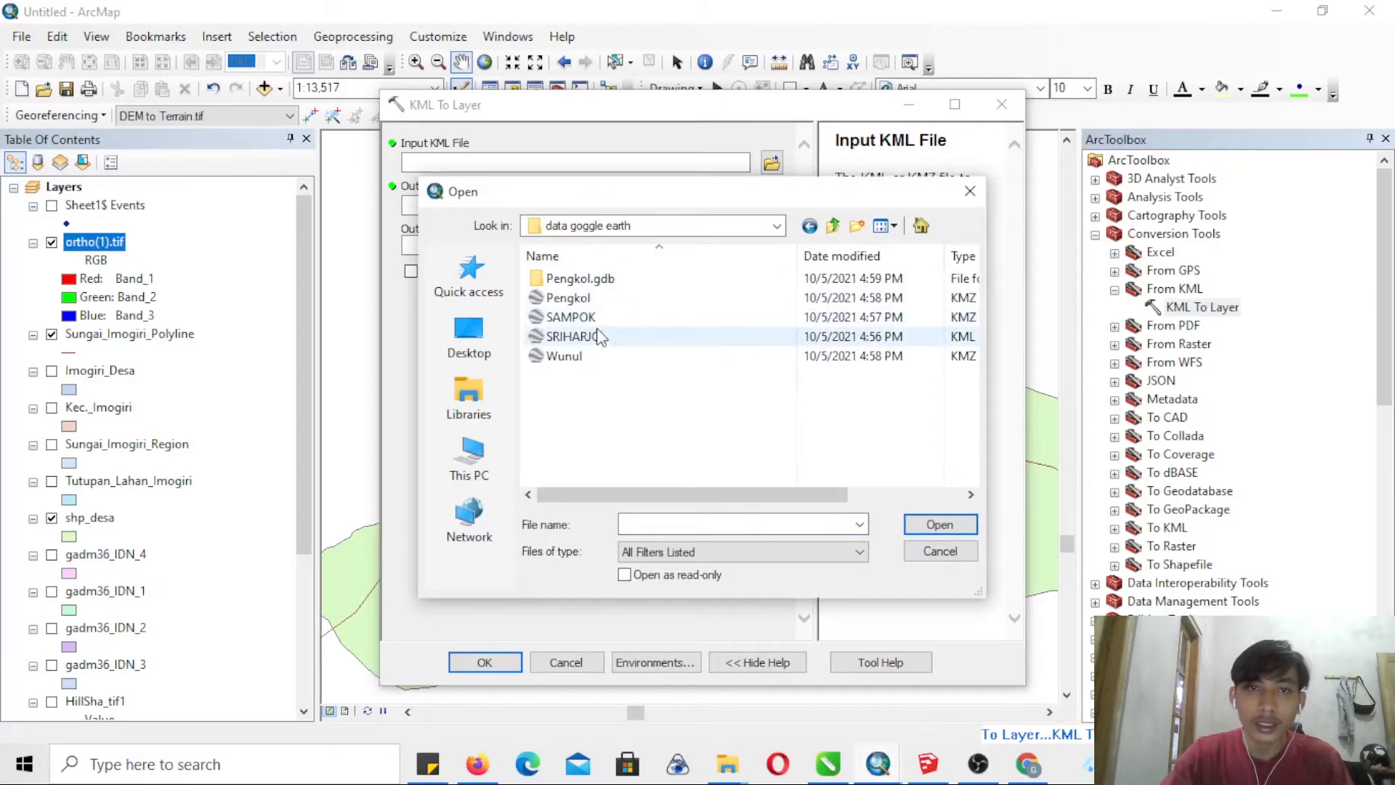
left_click(571, 317)
left_click(938, 524)
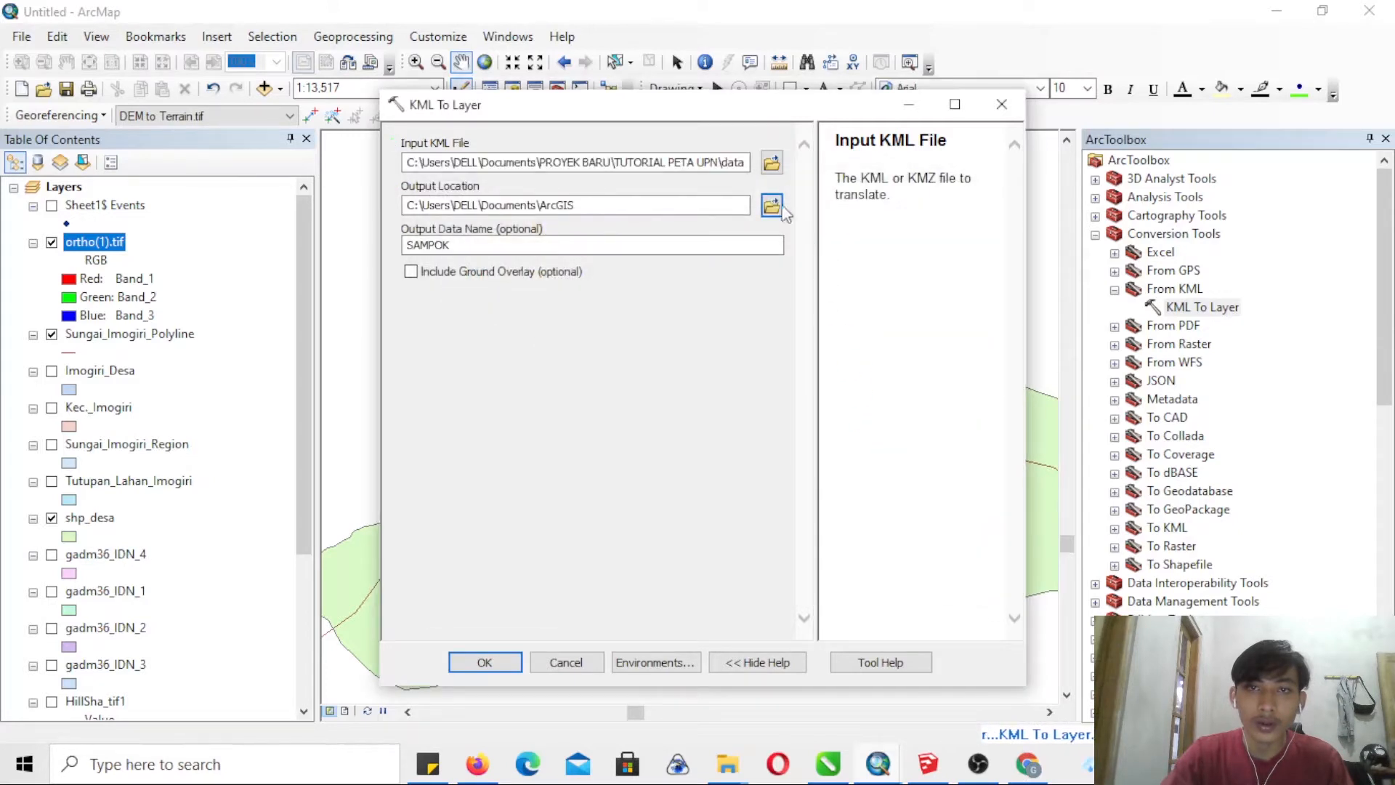
- Run the SAMPOK conversion with data goggle earth as the output location and the ground overlay included
left_click(772, 209)
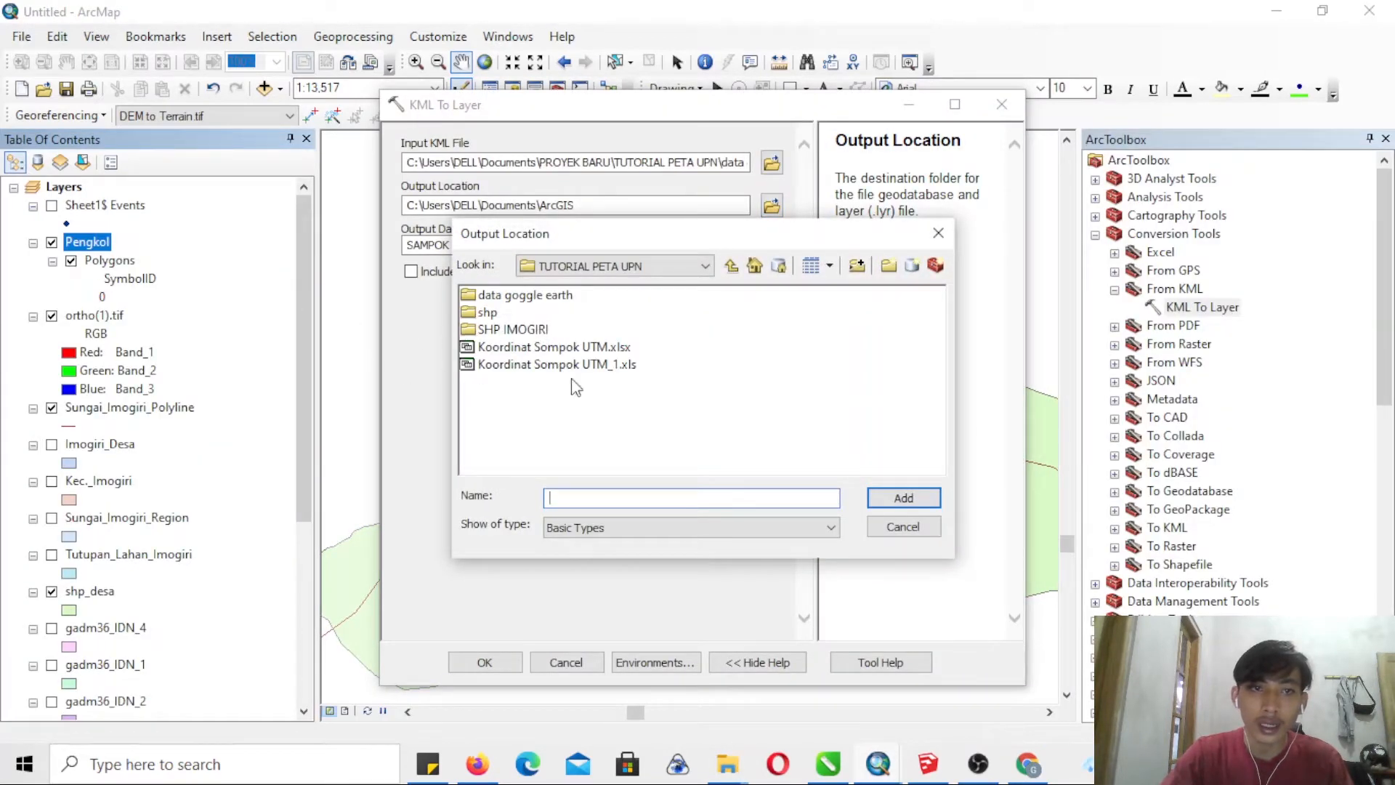
double_click(505, 296)
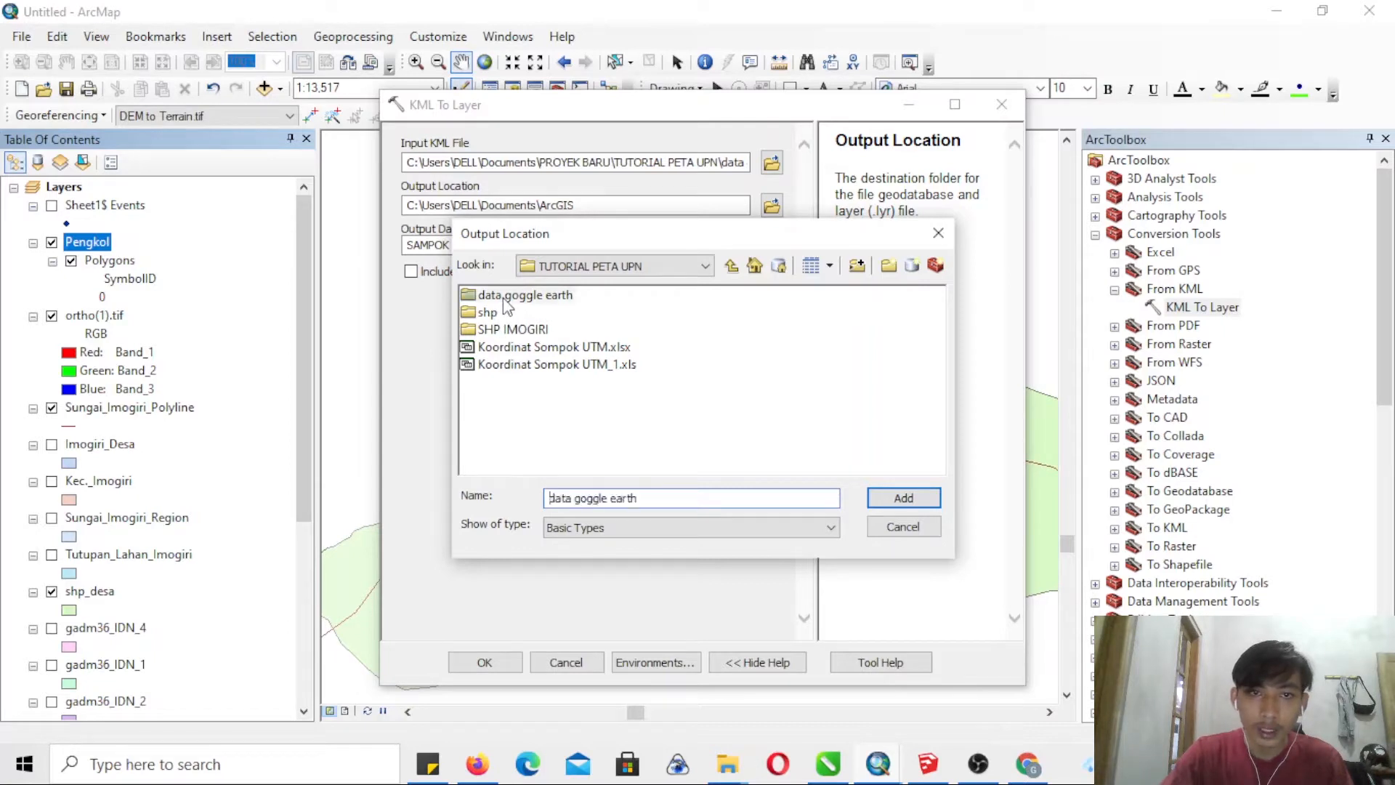
left_click(730, 267)
left_click(898, 499)
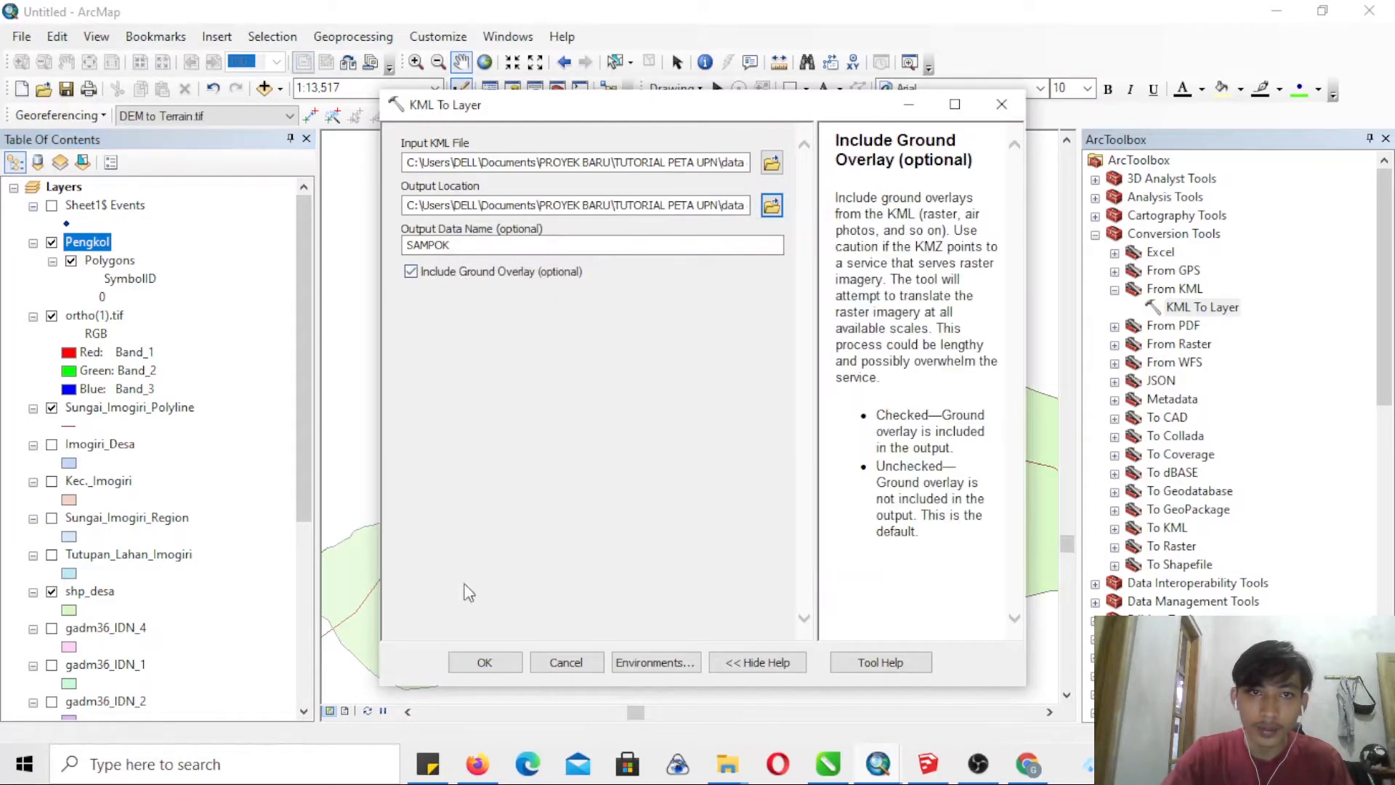
left_click(483, 661)
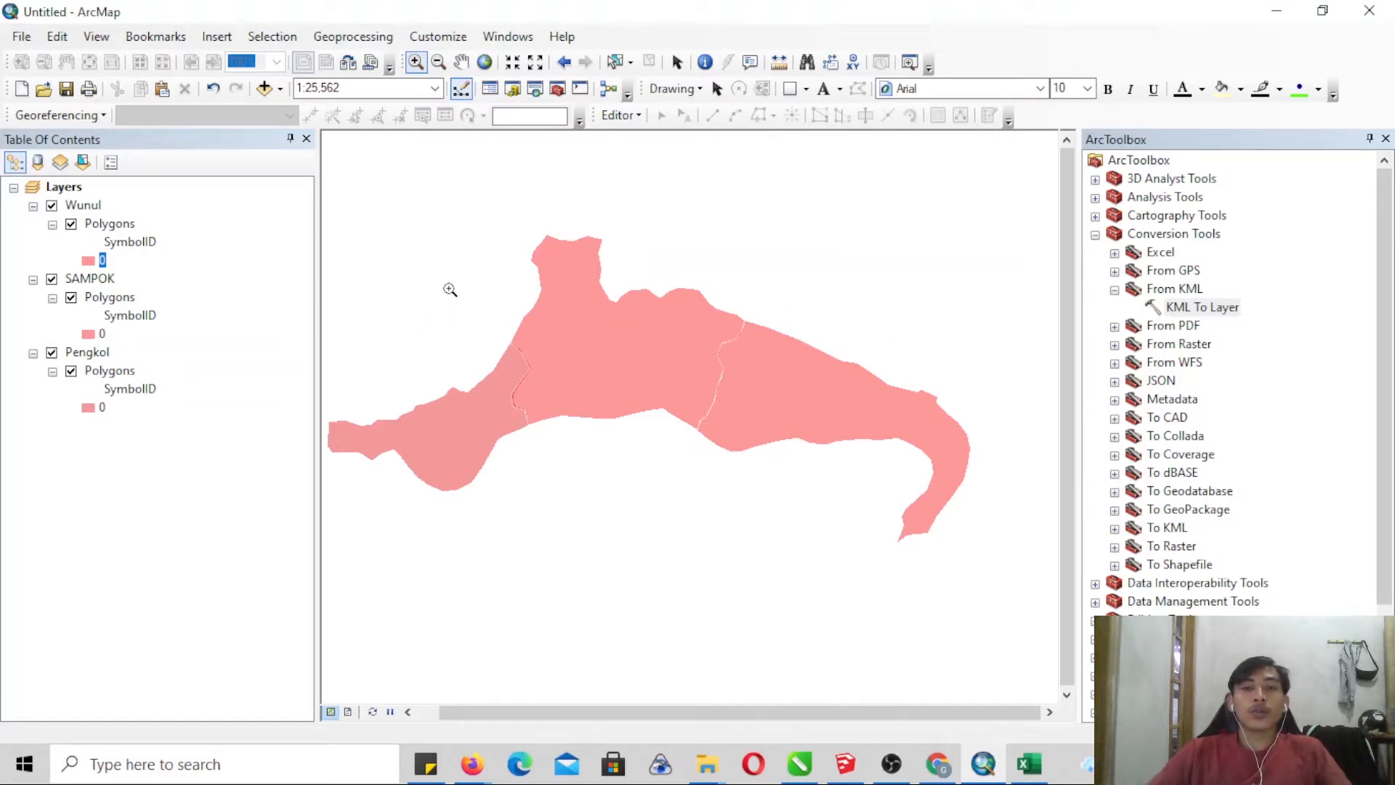
- Add shp_desa from the shp folder to the map and move it beneath the Wunul, SAMPOK and Pengkol polygons
left_click(263, 88)
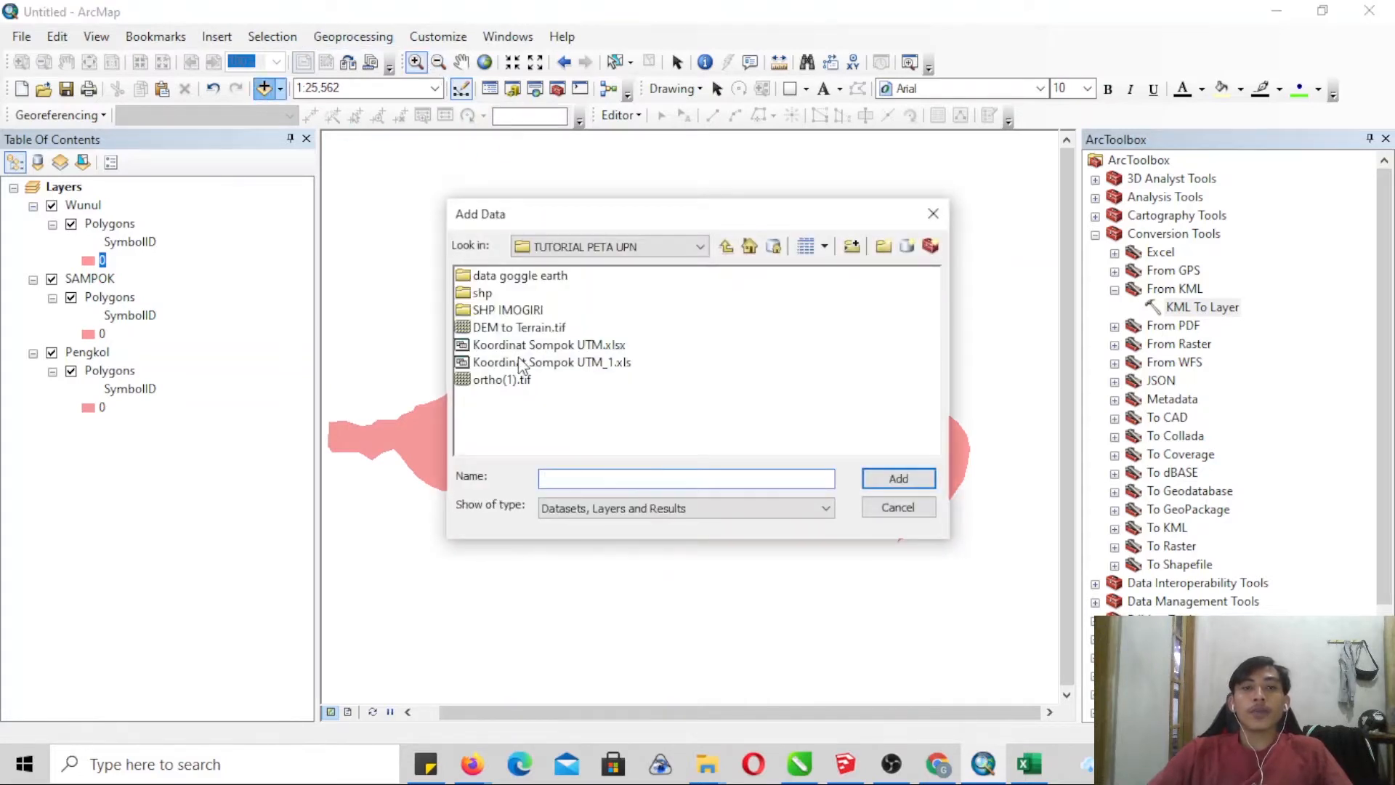
double_click(481, 293)
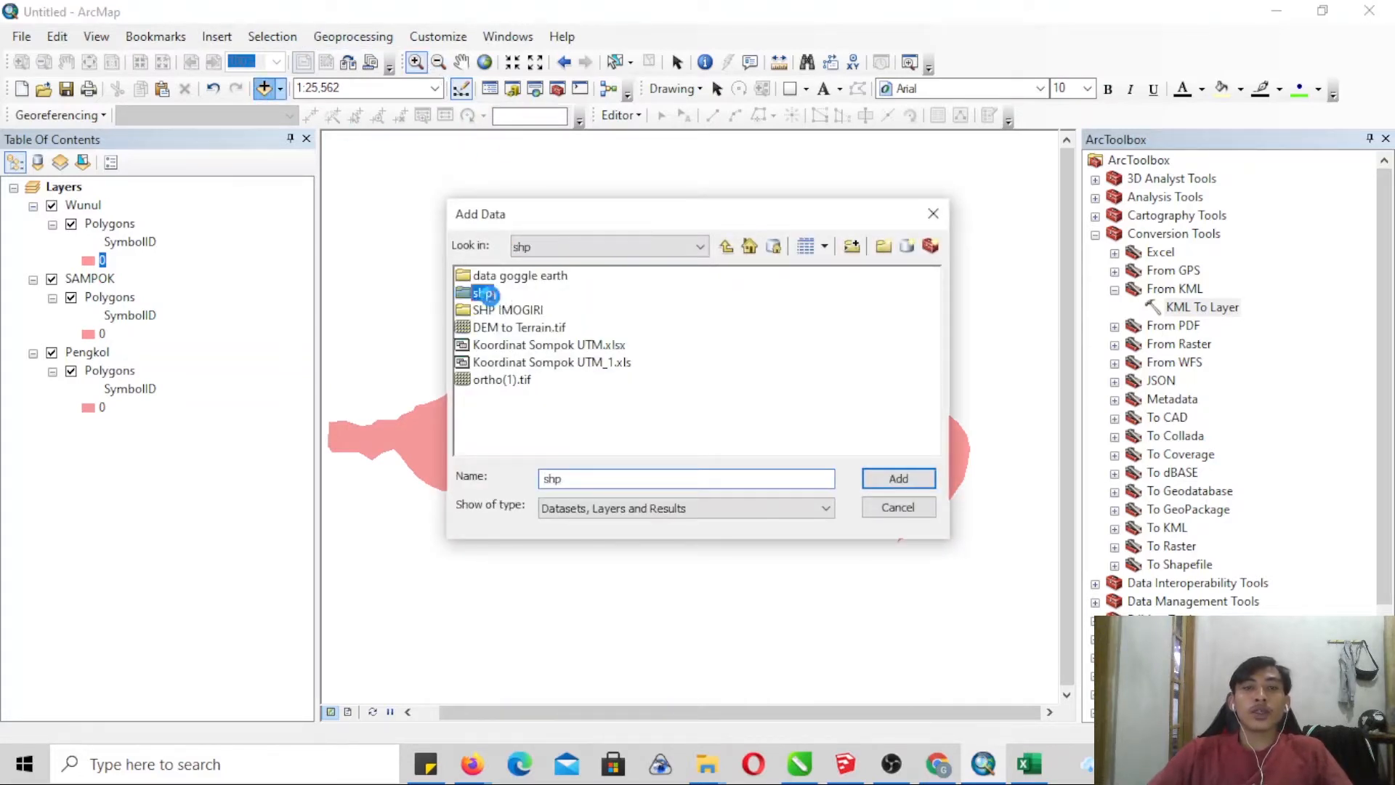
left_click(501, 276)
left_click(898, 481)
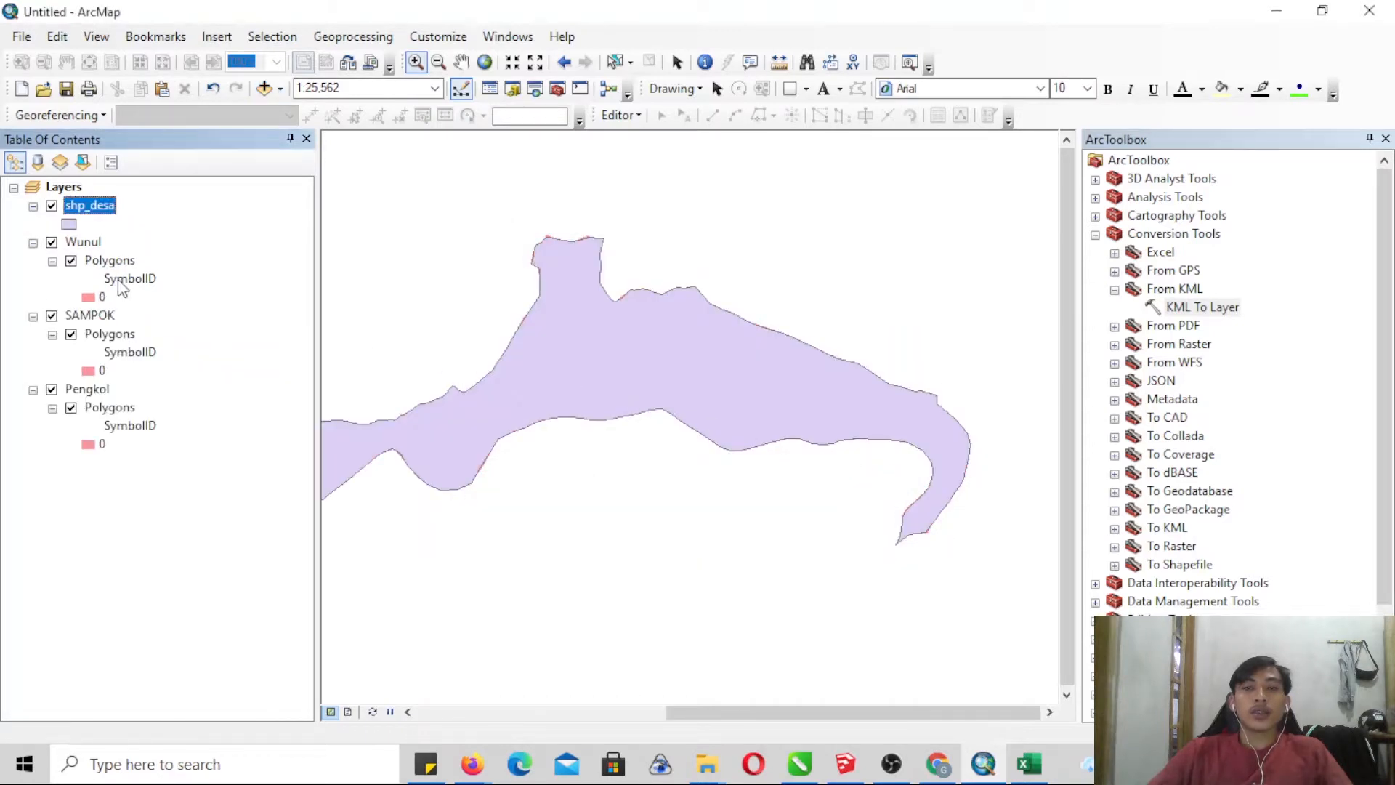
left_click_drag(110, 213, 75, 447)
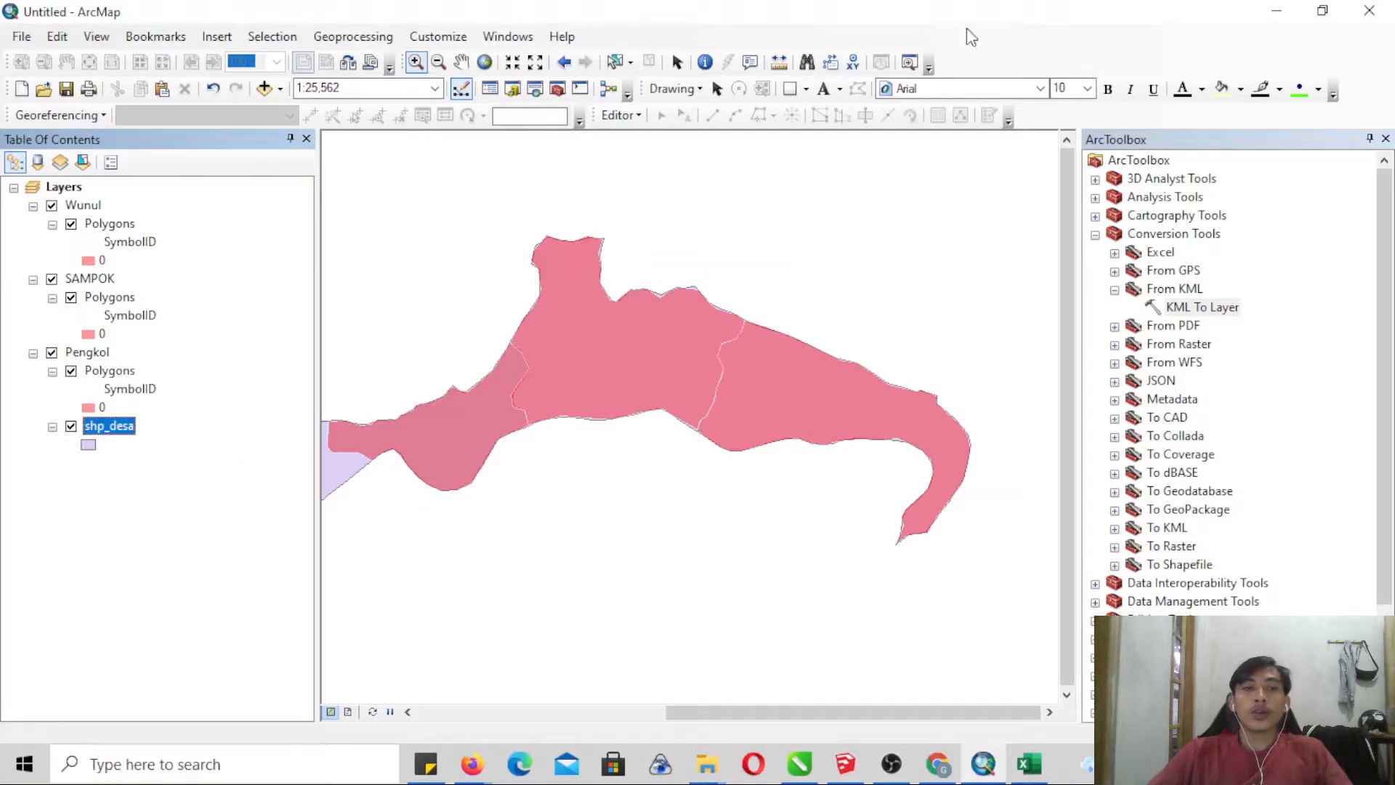
- Start an edit session on the shp_desa layer
left_click(616, 117)
left_click(657, 138)
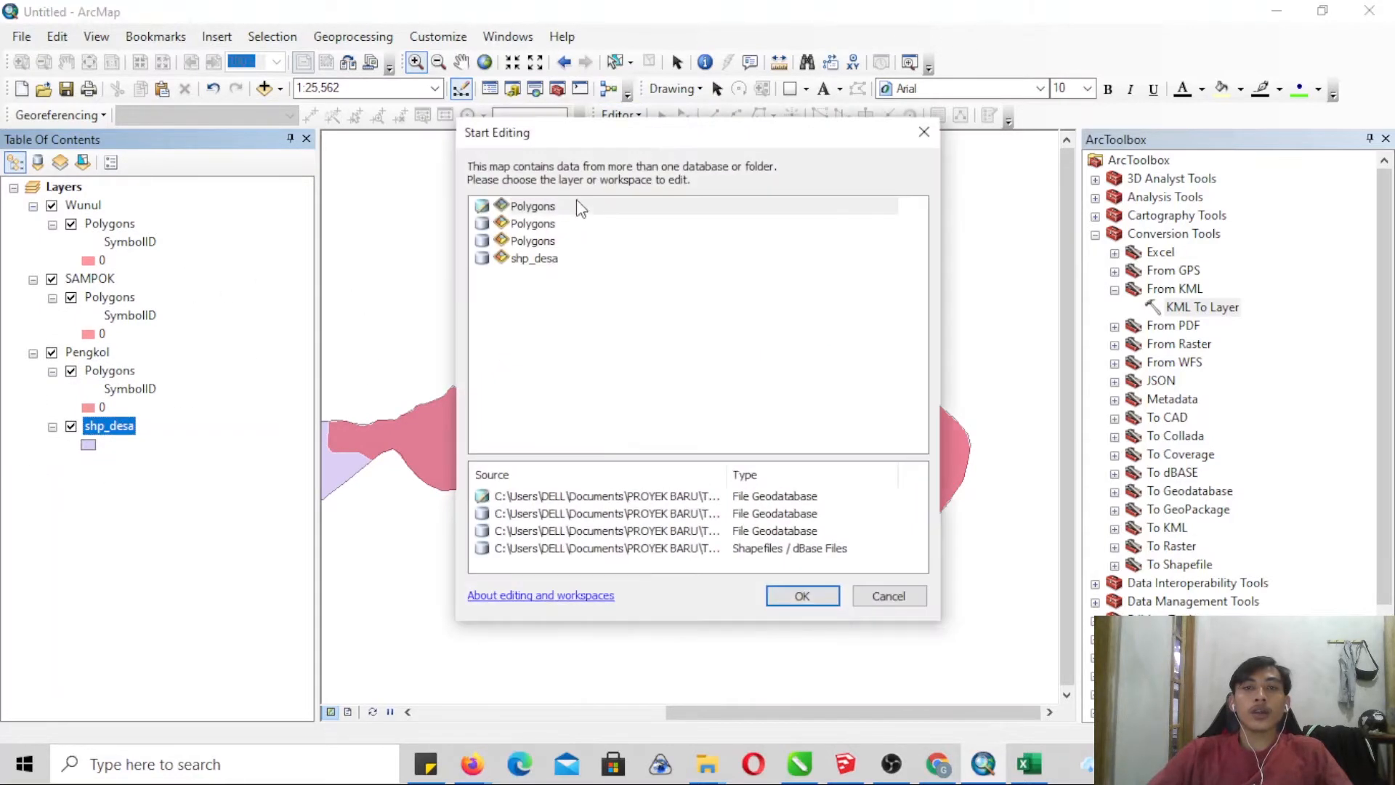
left_click(535, 260)
left_click(800, 597)
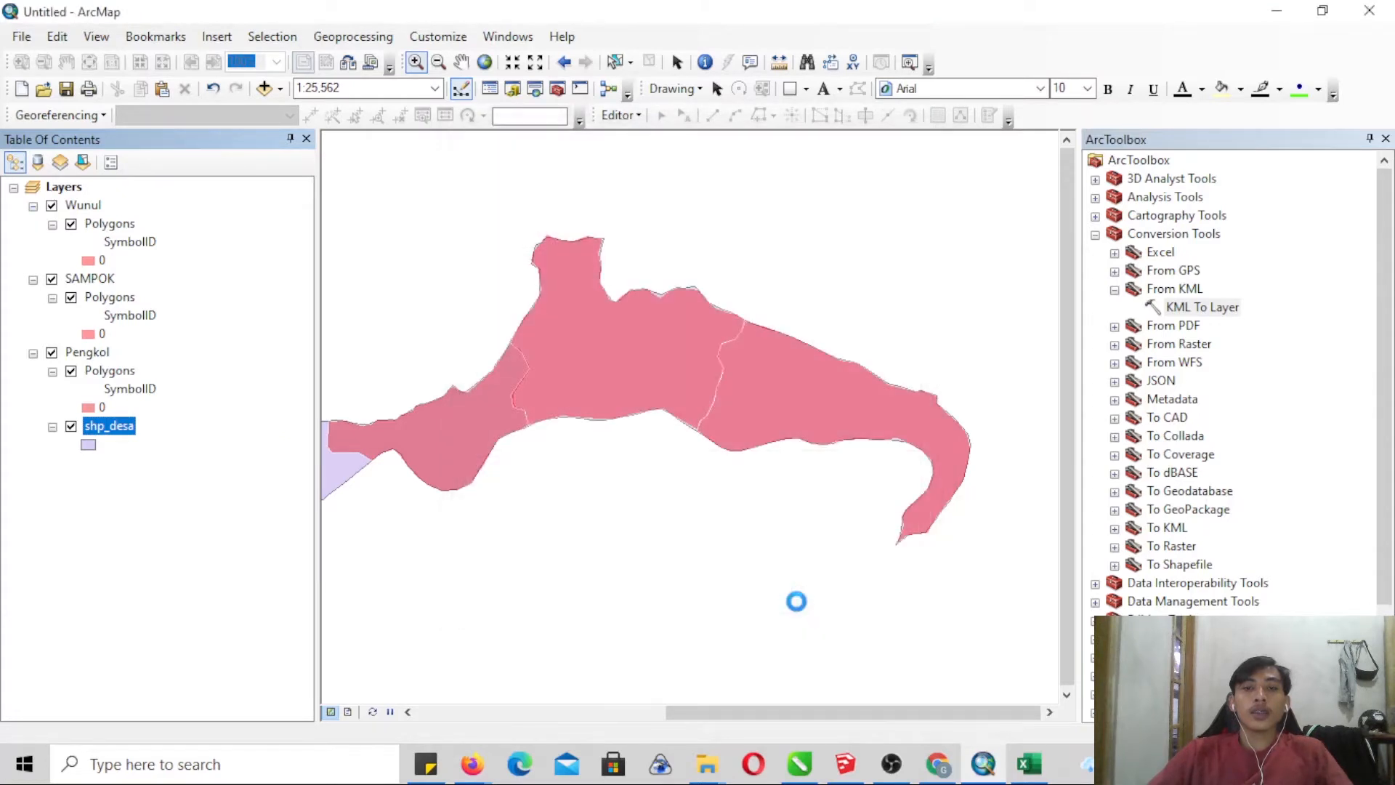
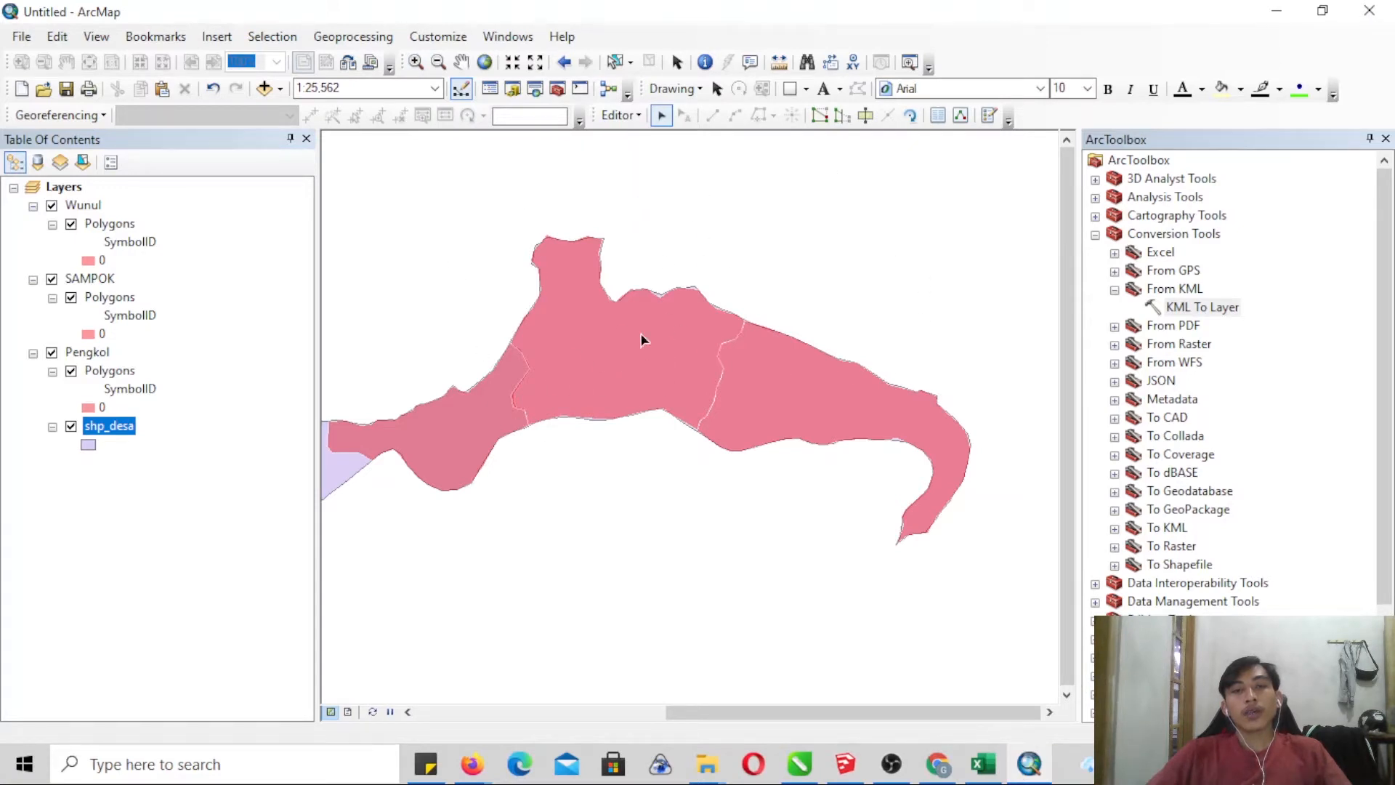
- Select the single shp_desa polygon through its attribute table, then close the table
left_click(865, 115)
left_click(719, 411)
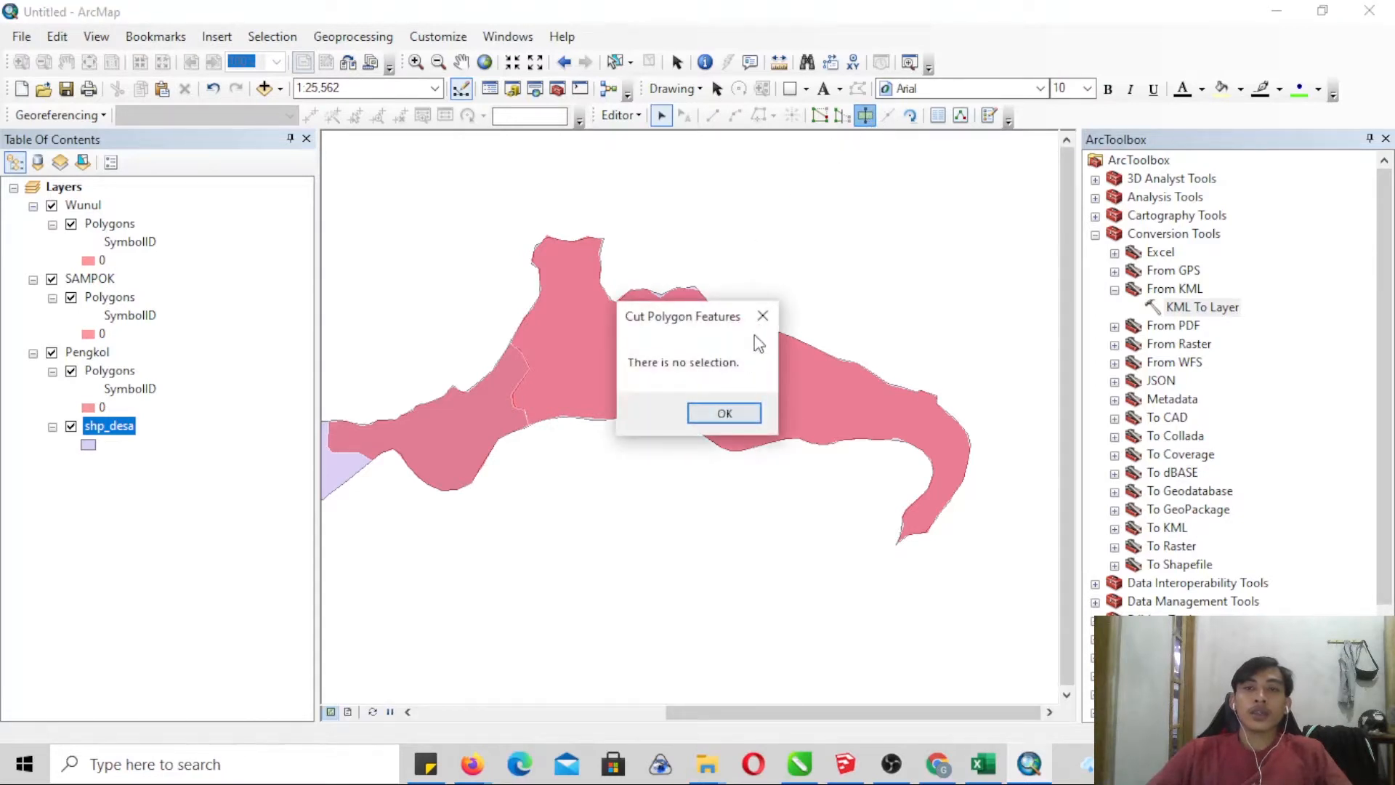
right_click(116, 425)
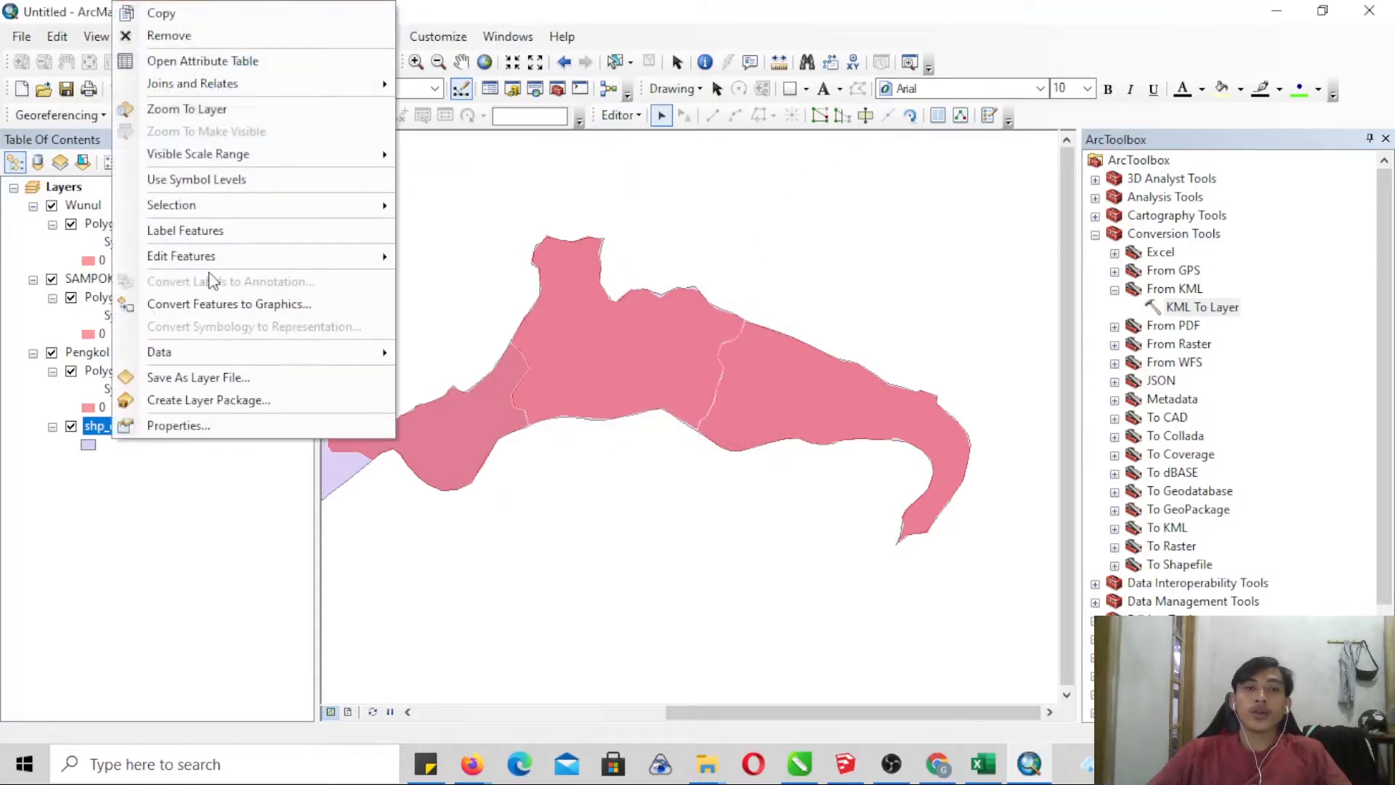
left_click(208, 59)
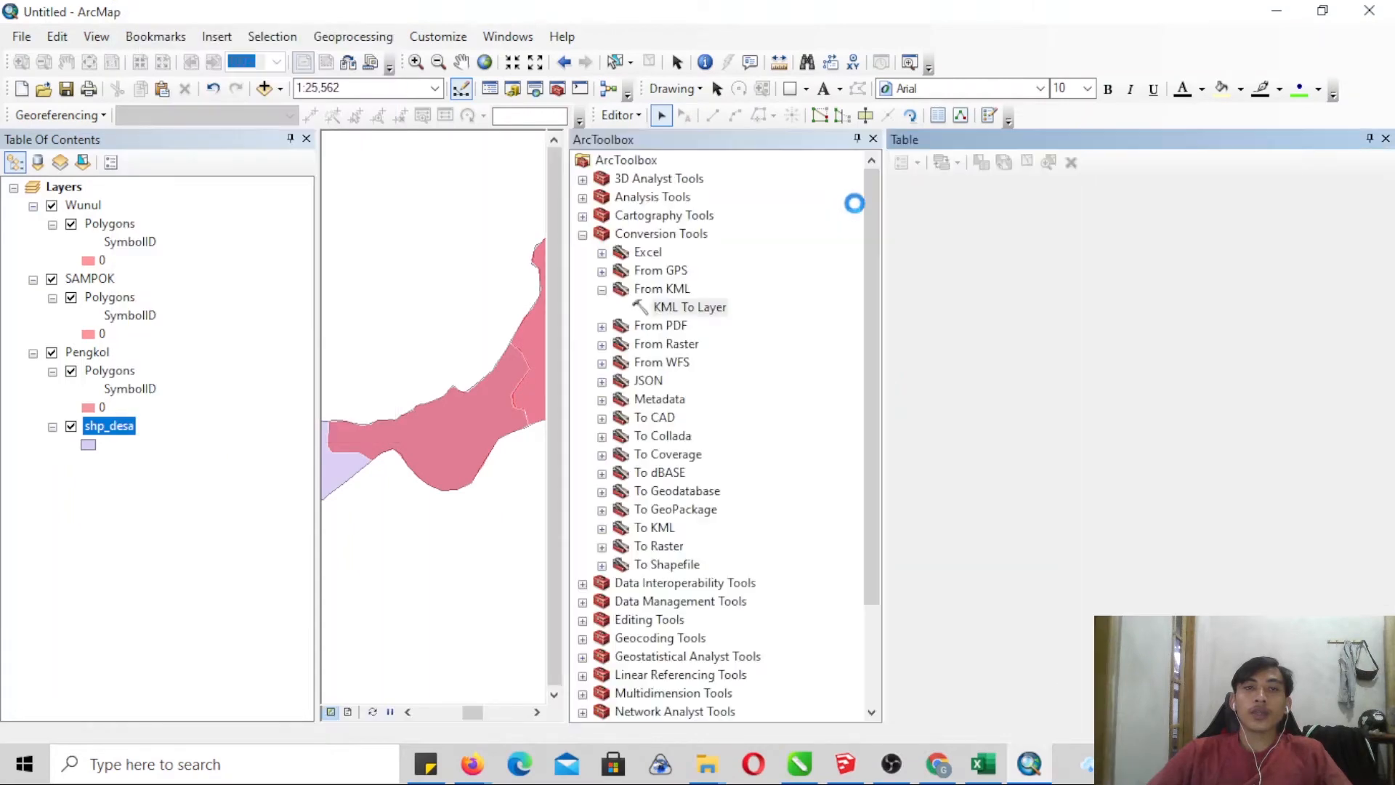
left_click(898, 226)
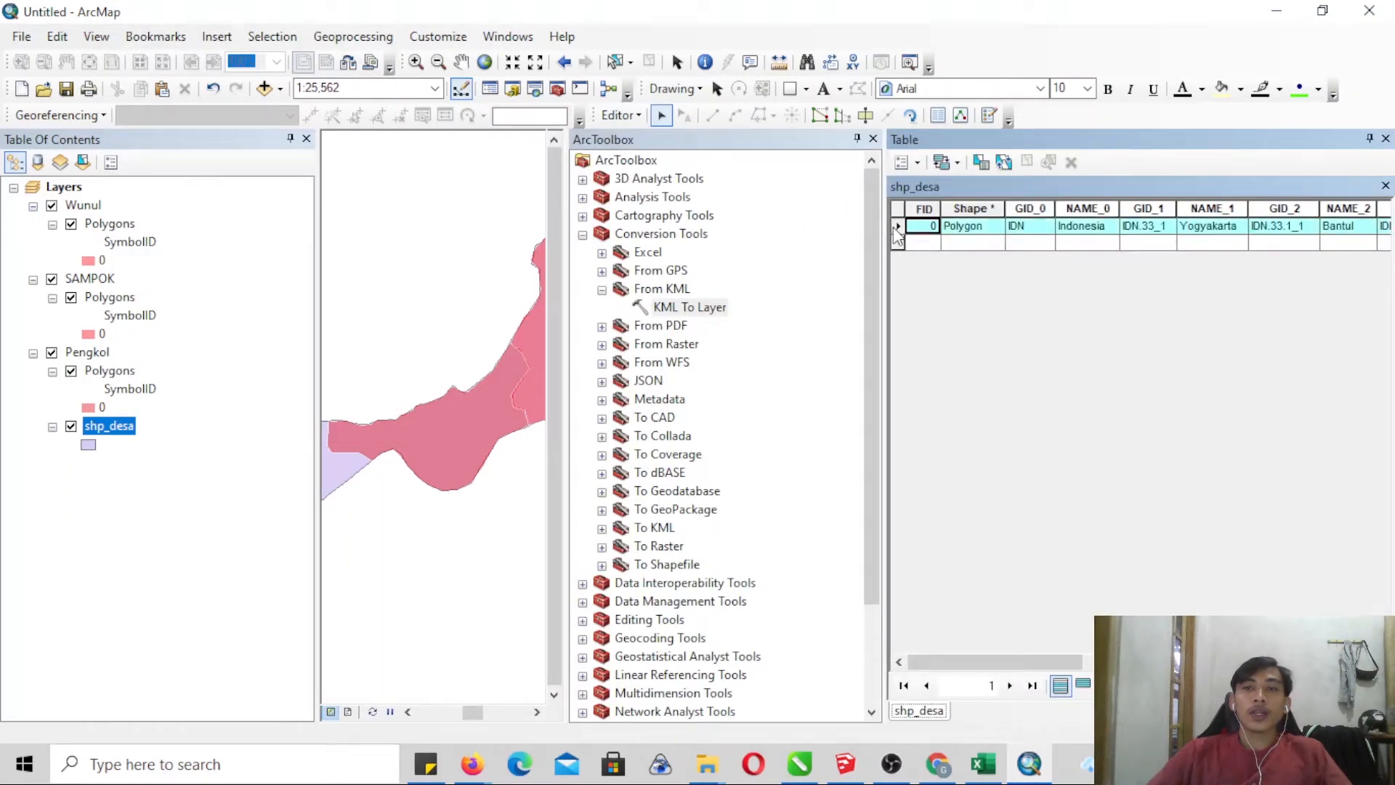
left_click(1386, 139)
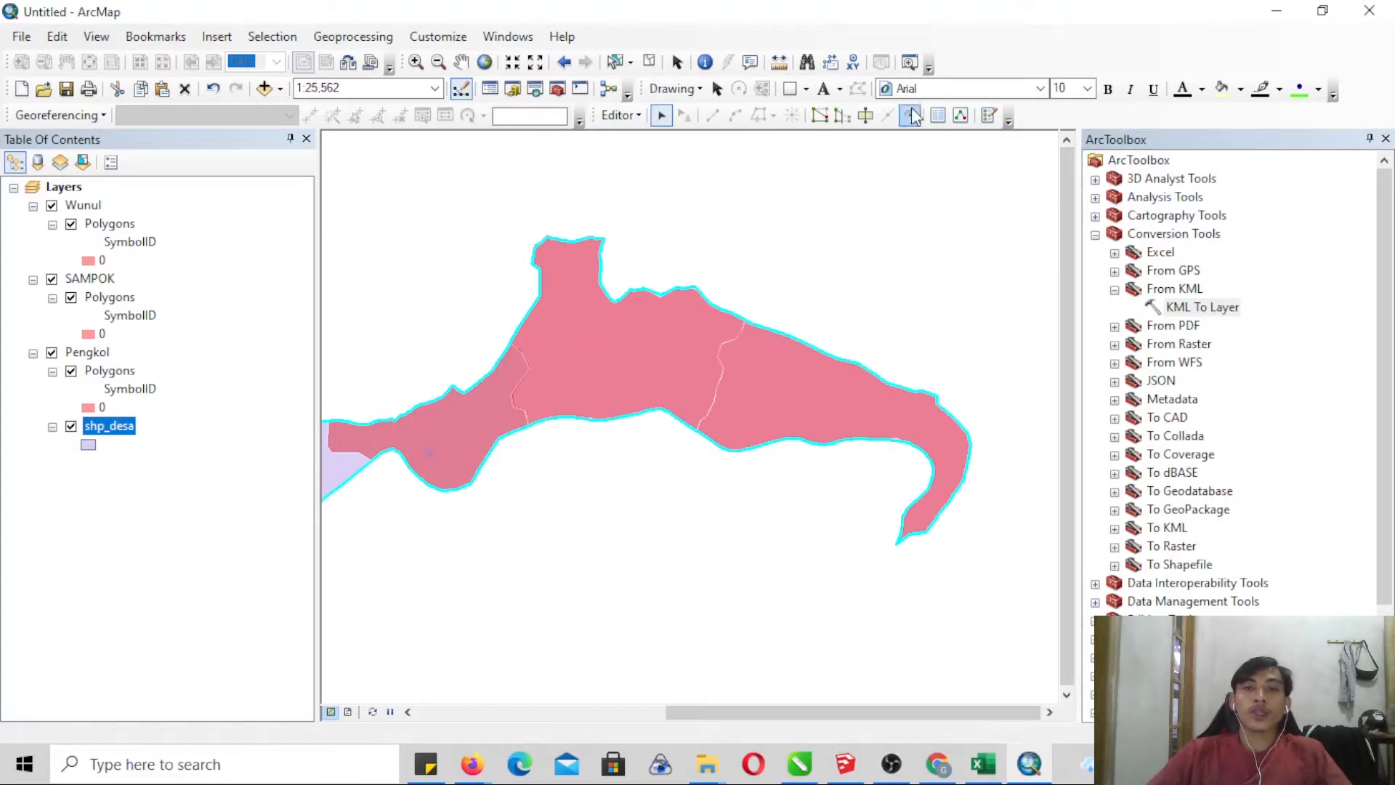
- Cut the selected shp_desa polygon along the boundary between the middle and easternmost KML polygons, extending the cut line past both outer edges
left_click(866, 116)
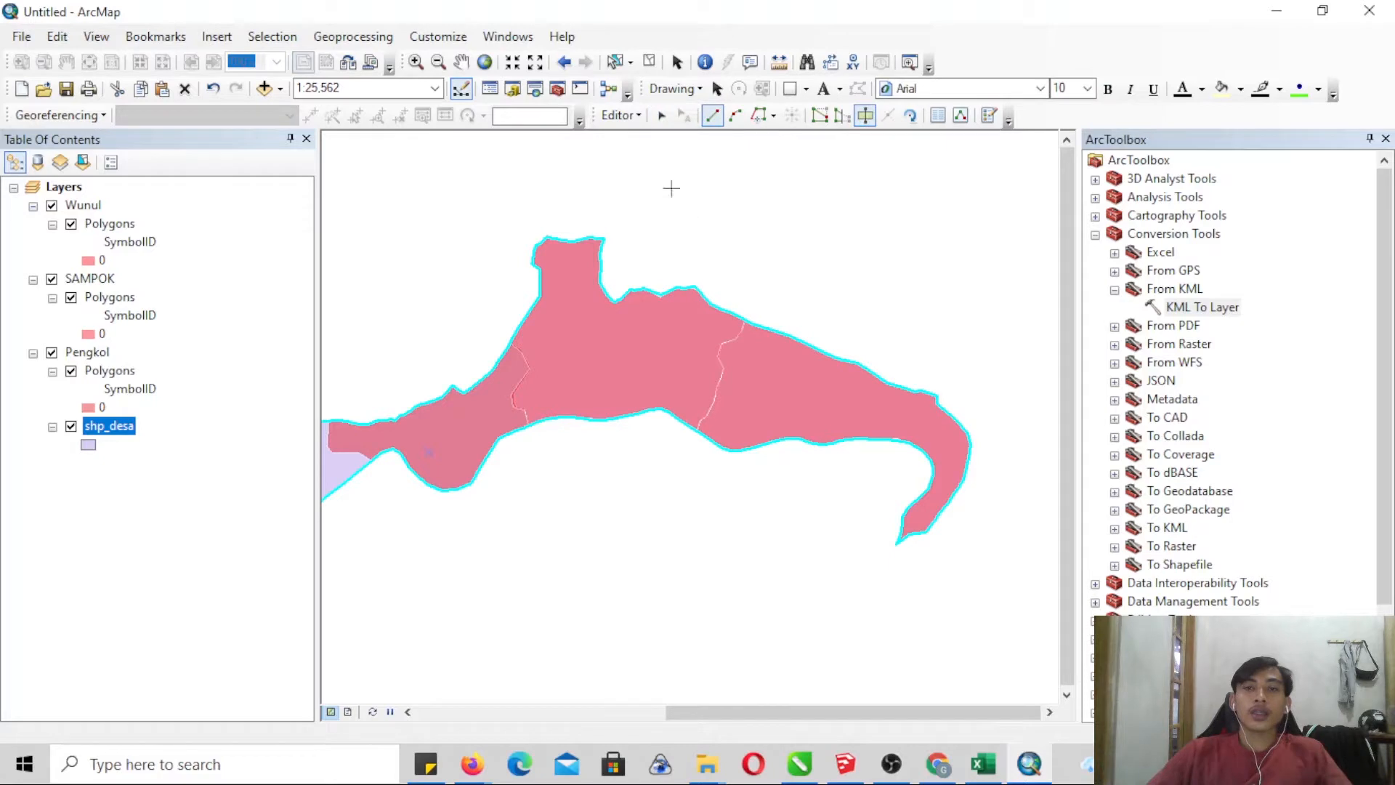
left_click(416, 62)
left_click_drag(675, 271, 765, 540)
left_click_drag(585, 146, 813, 532)
left_click(865, 115)
left_click(766, 218)
left_click(755, 259)
left_click(721, 325)
left_click(711, 323)
left_click(682, 334)
left_click(673, 354)
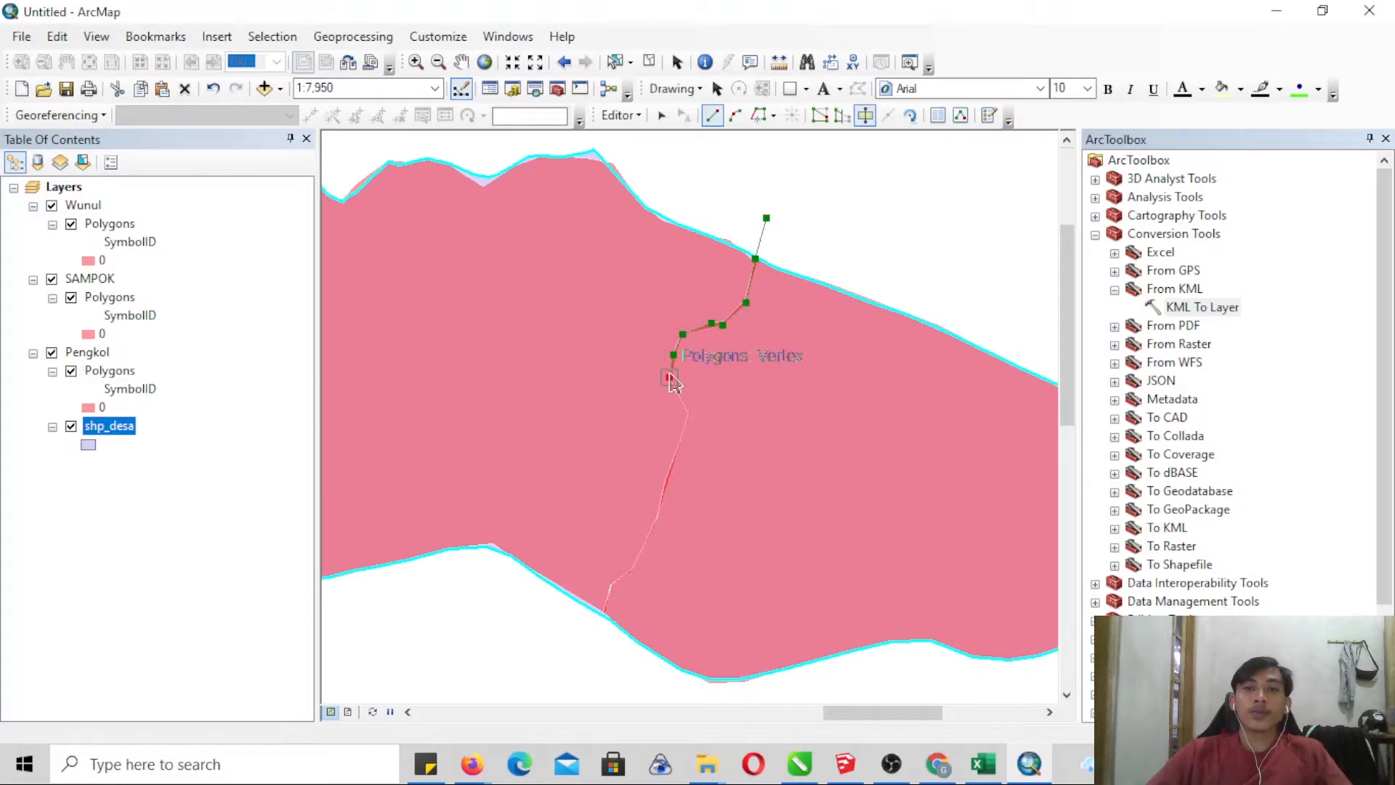
left_click(669, 377)
left_click(690, 412)
left_click(676, 449)
left_click(665, 479)
left_click(657, 516)
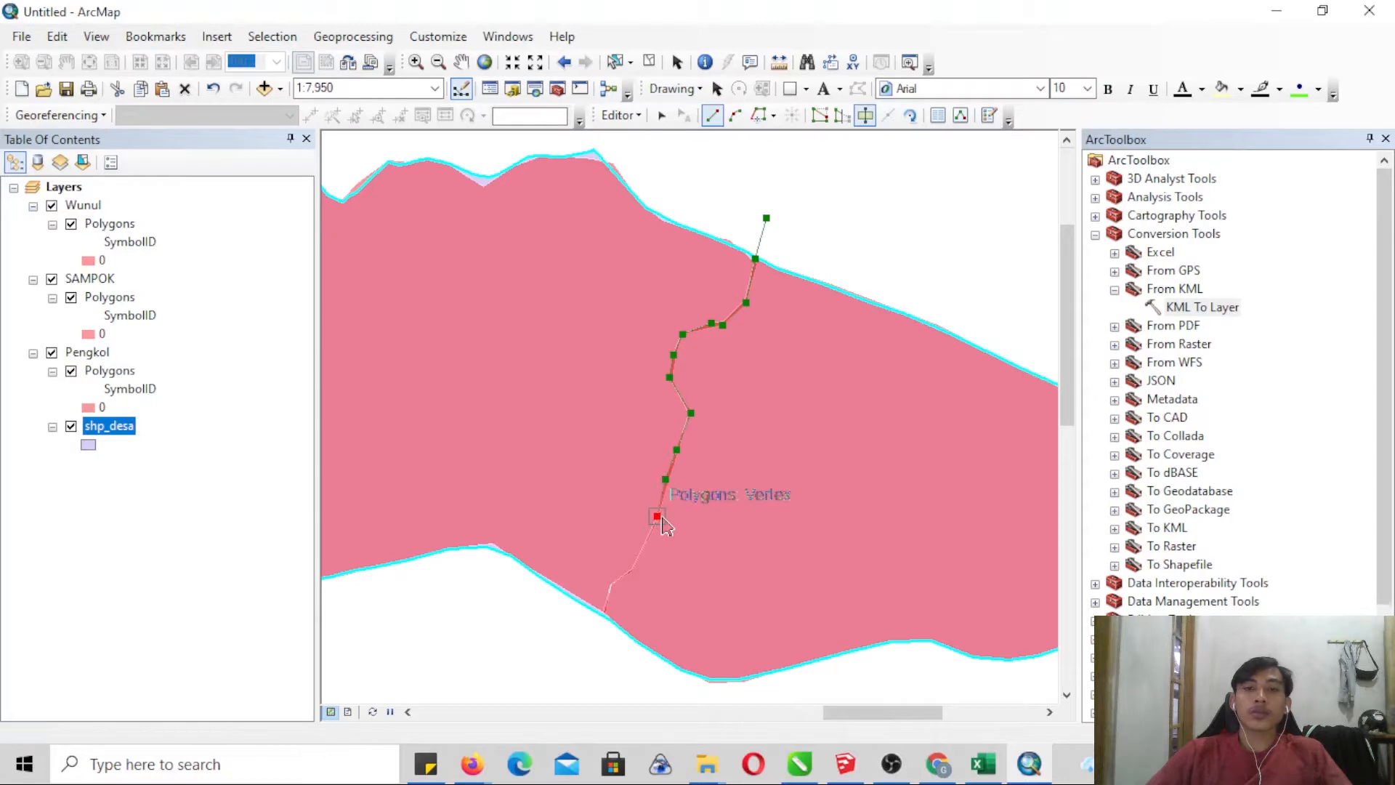
left_click(640, 552)
left_click(633, 567)
left_click(609, 586)
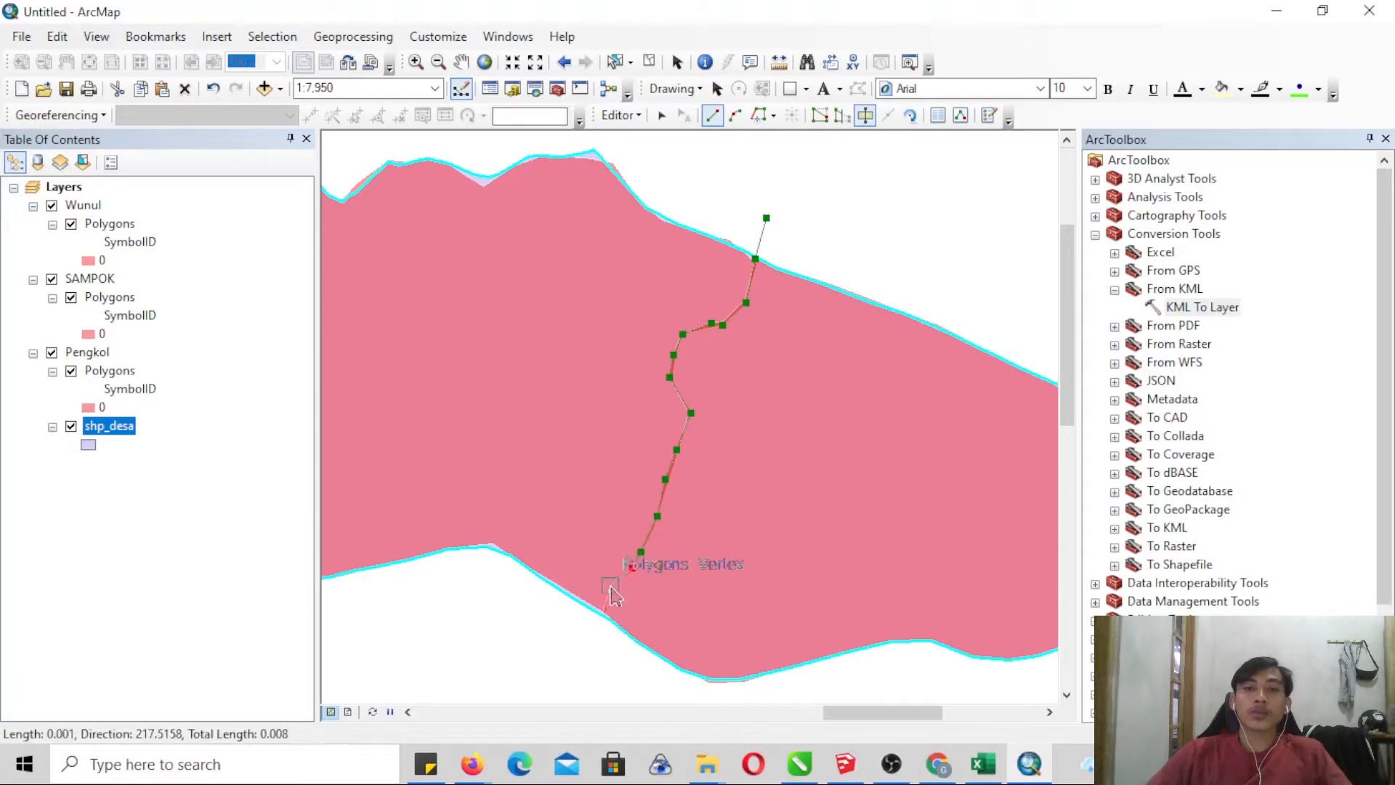
left_click(605, 613)
left_click(574, 653)
right_click(575, 655)
left_click(651, 592)
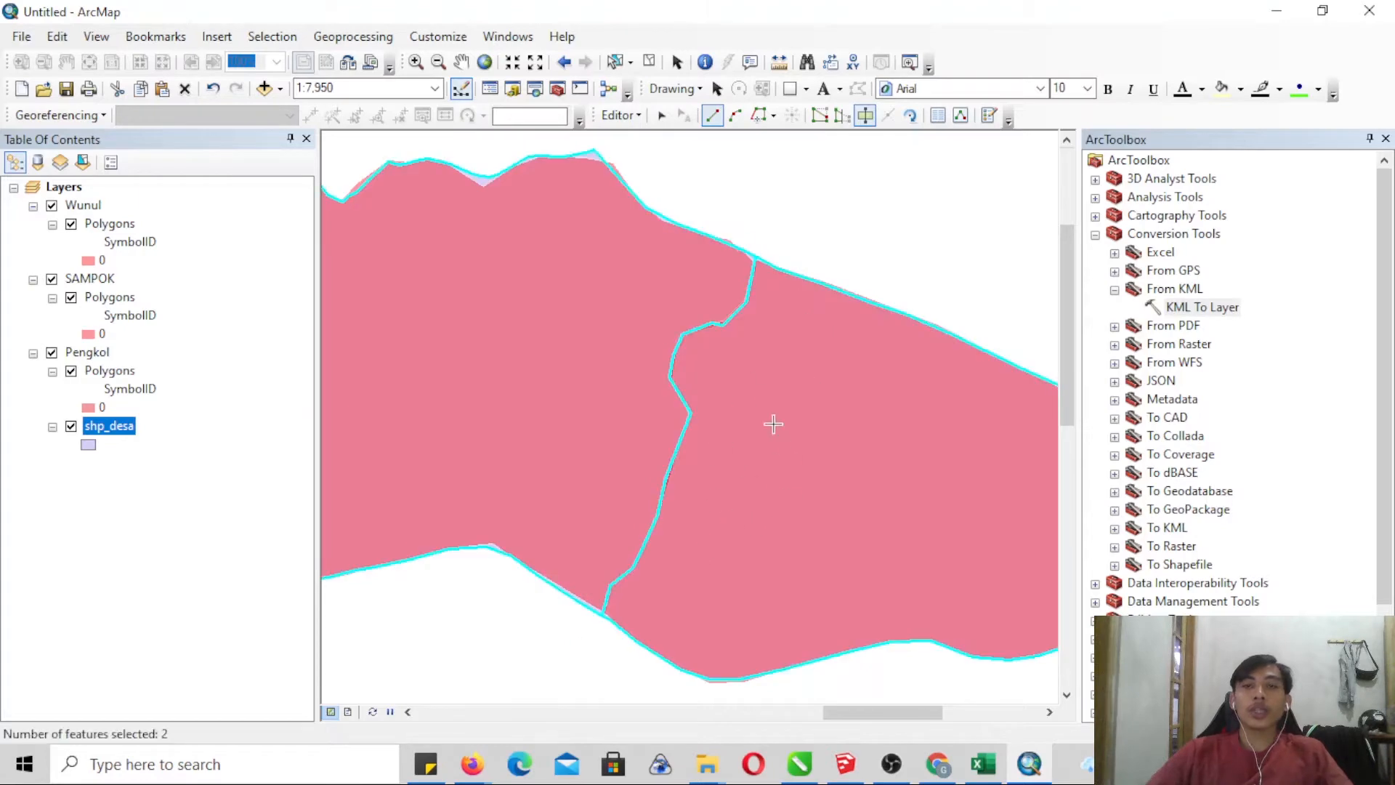
- Cut the selected shp_desa area along the boundary between the Pengkol polygon and the middle KML polygon, extending past both outer edges
right_click(119, 427)
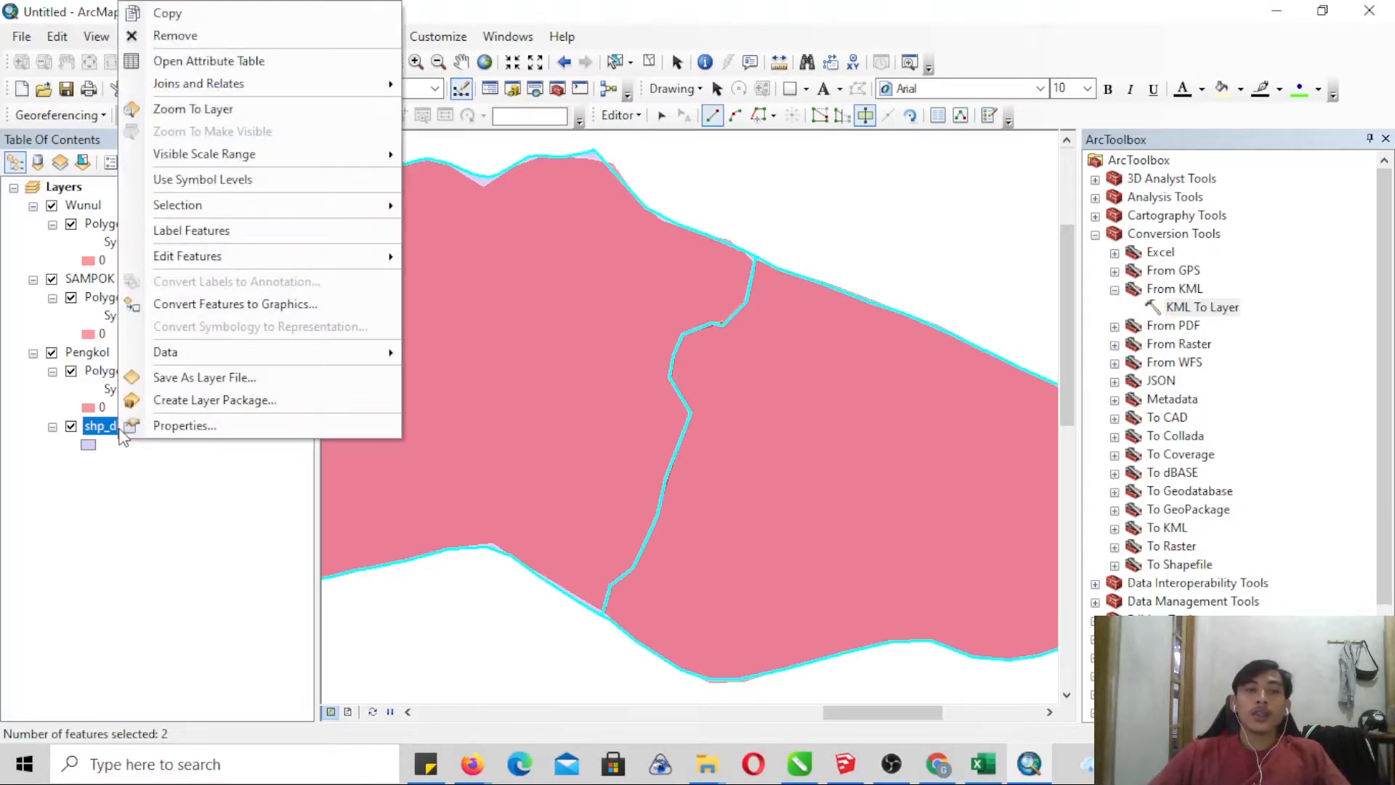
left_click(193, 109)
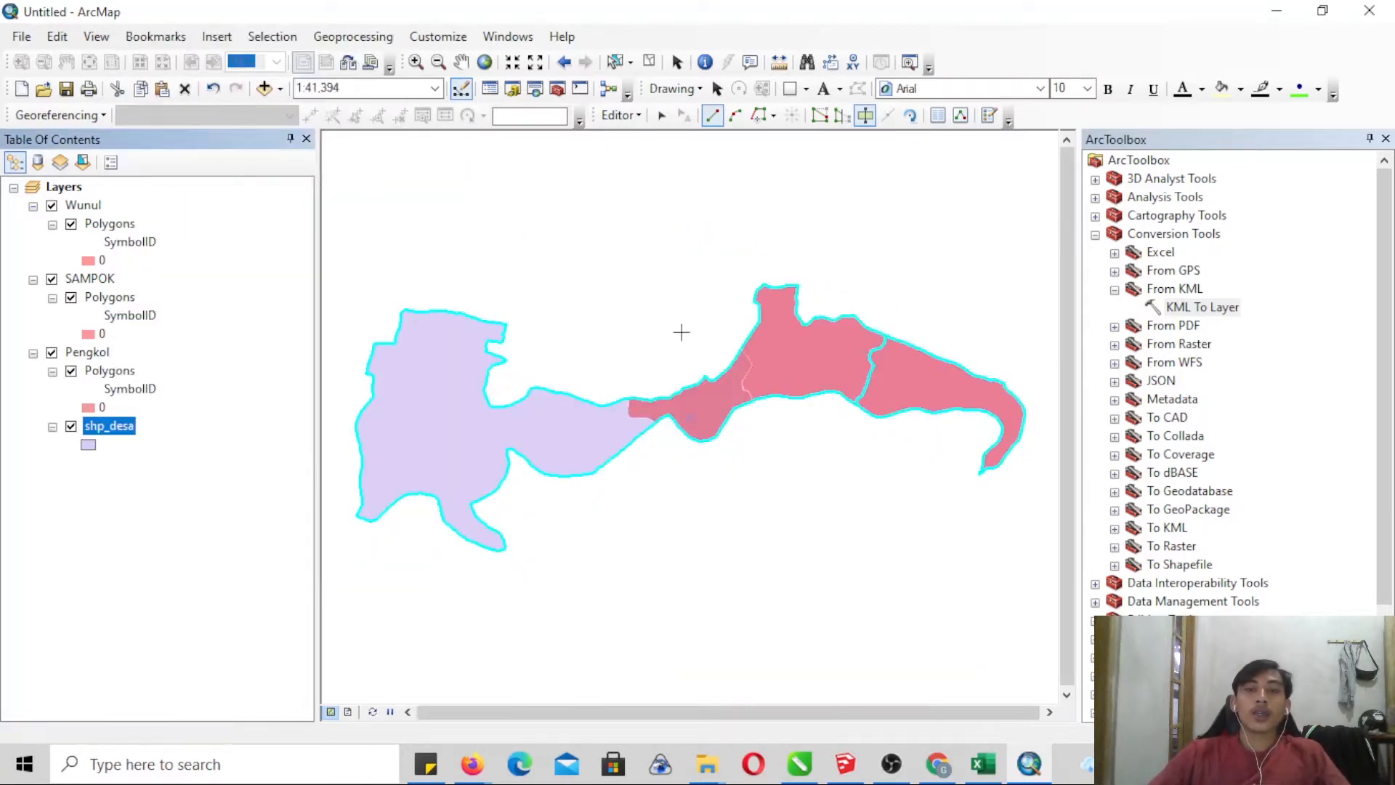
left_click(415, 62)
left_click_drag(712, 325, 796, 447)
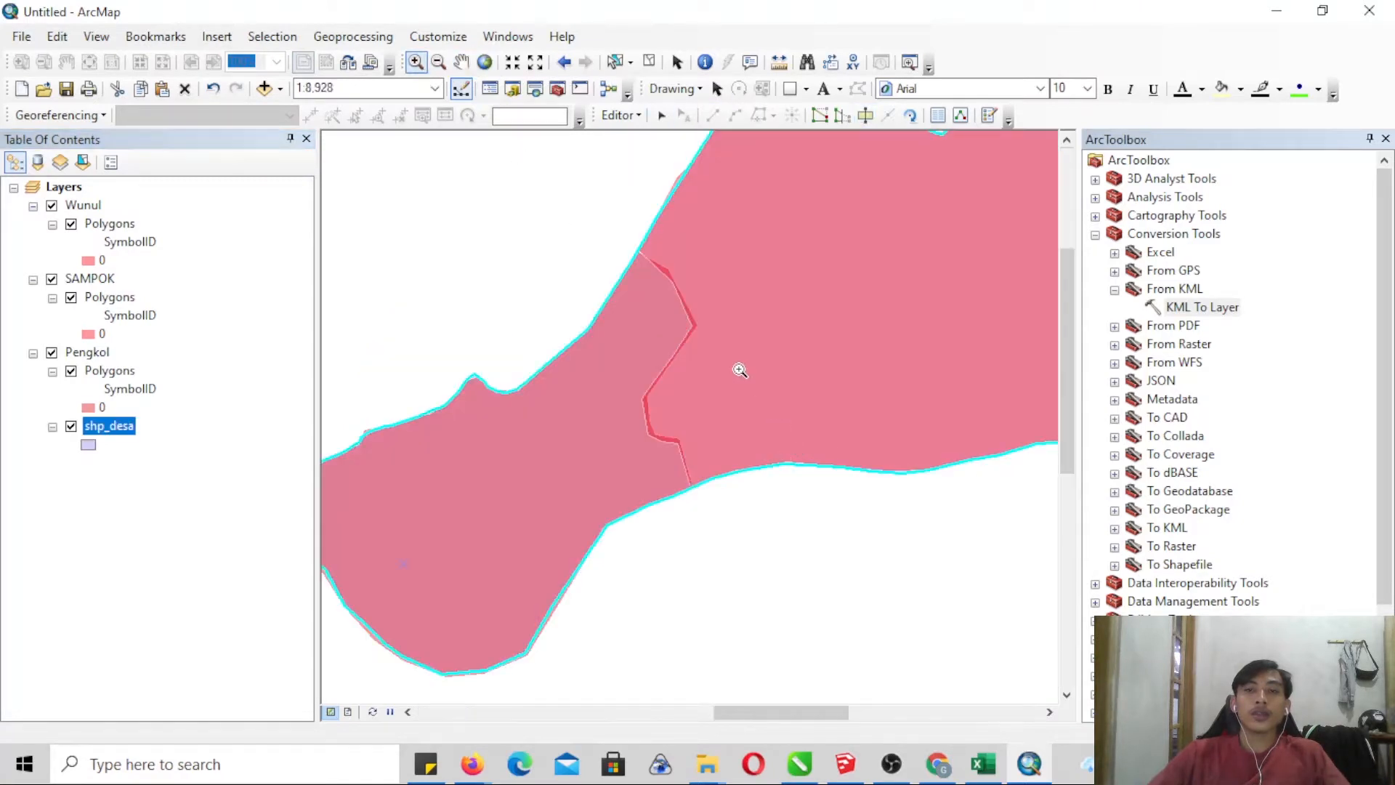
left_click_drag(563, 212, 841, 609)
left_click_drag(556, 146, 785, 588)
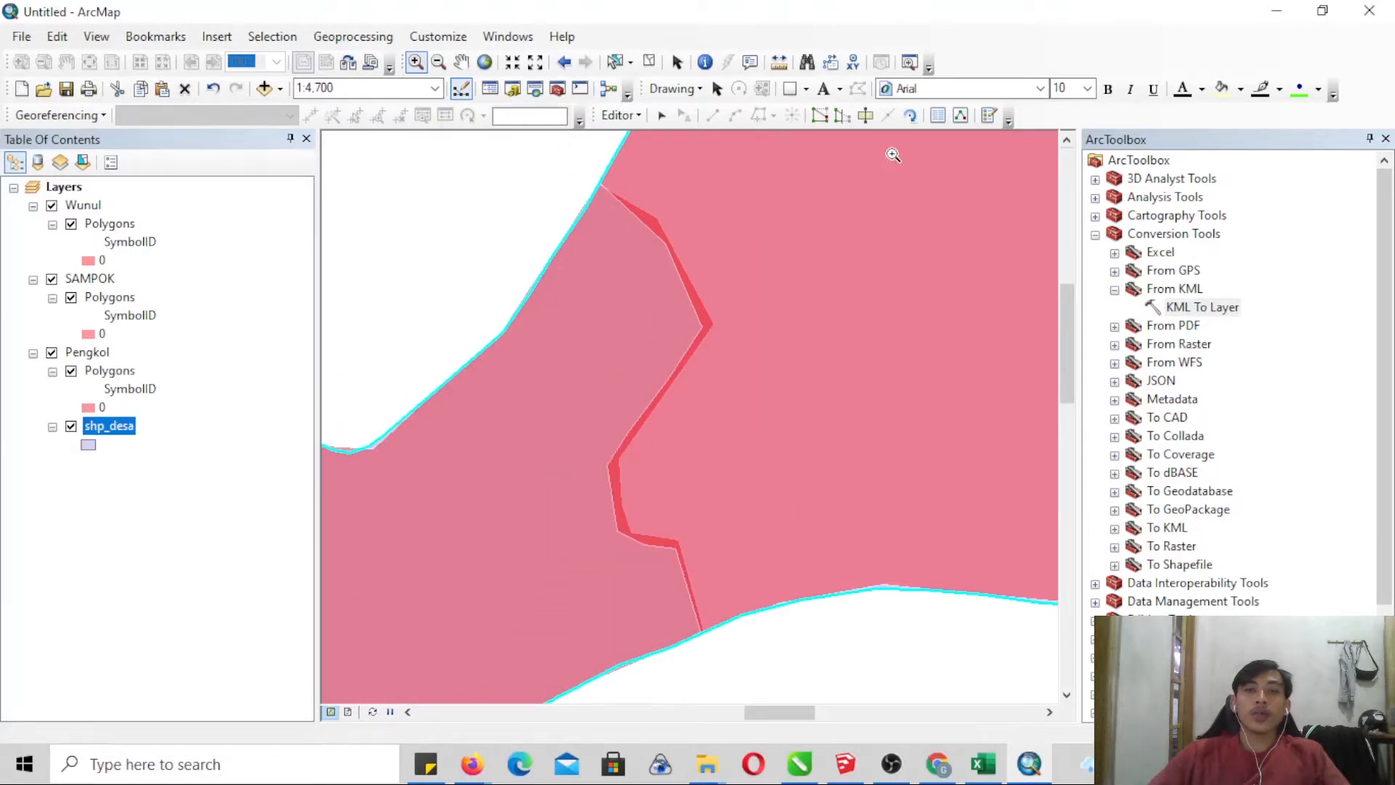
left_click(867, 116)
left_click(528, 161)
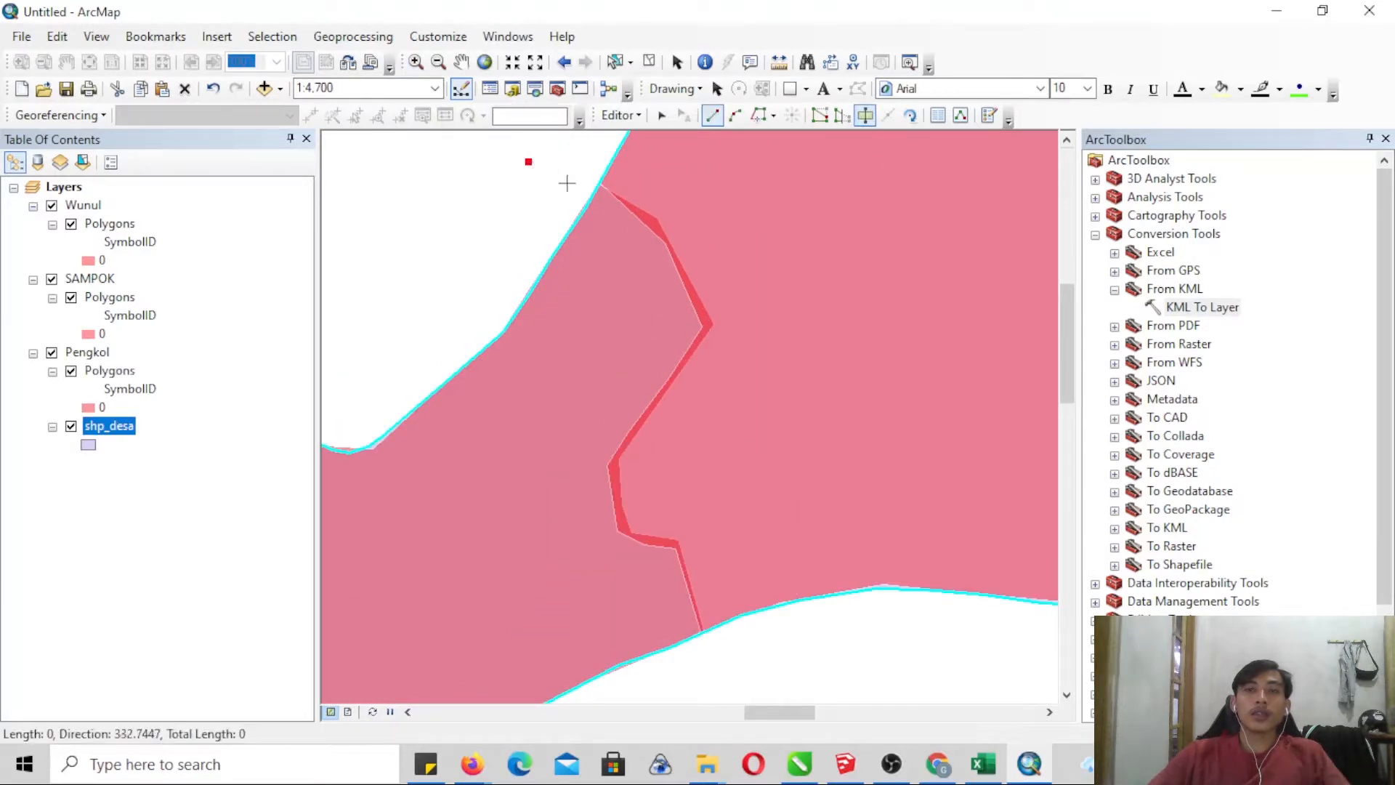
left_click(598, 182)
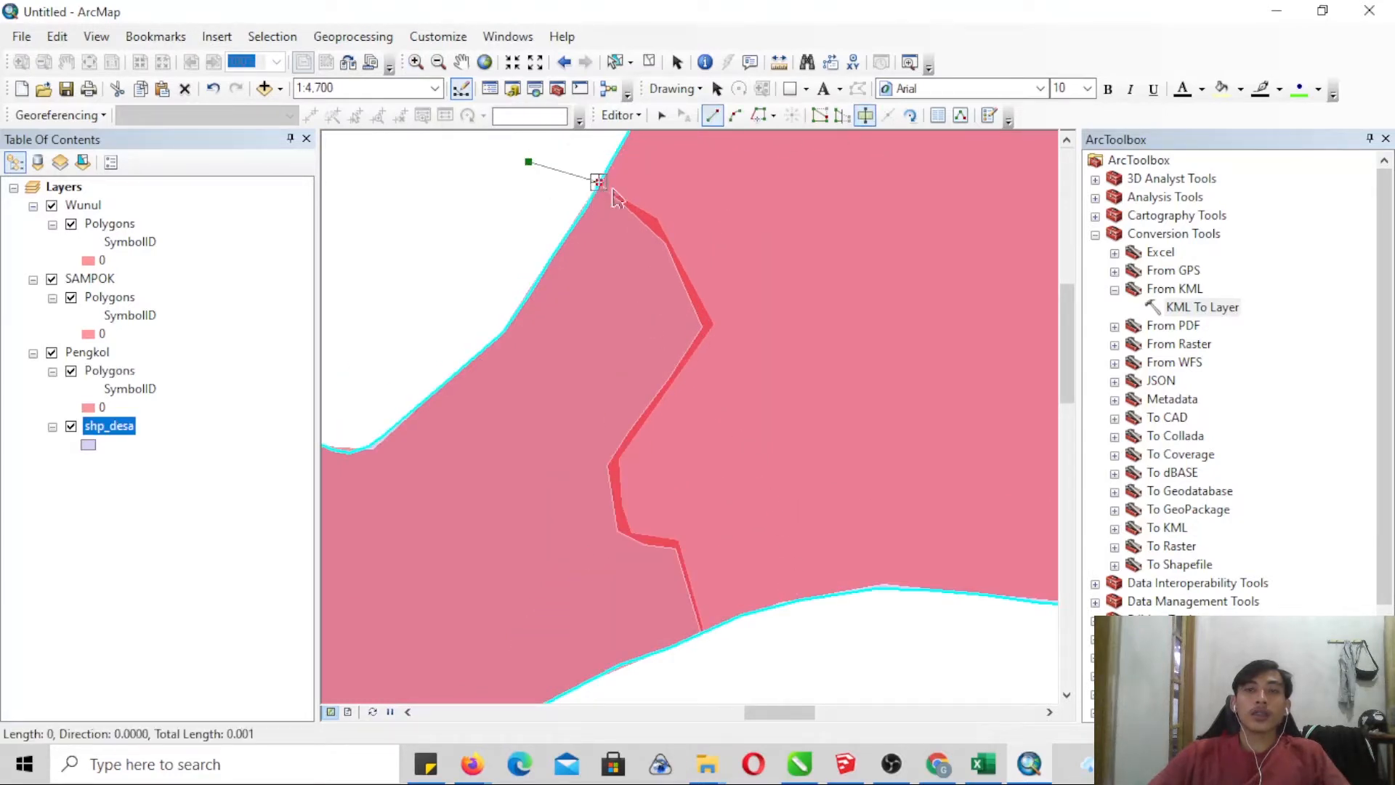
left_click(664, 242)
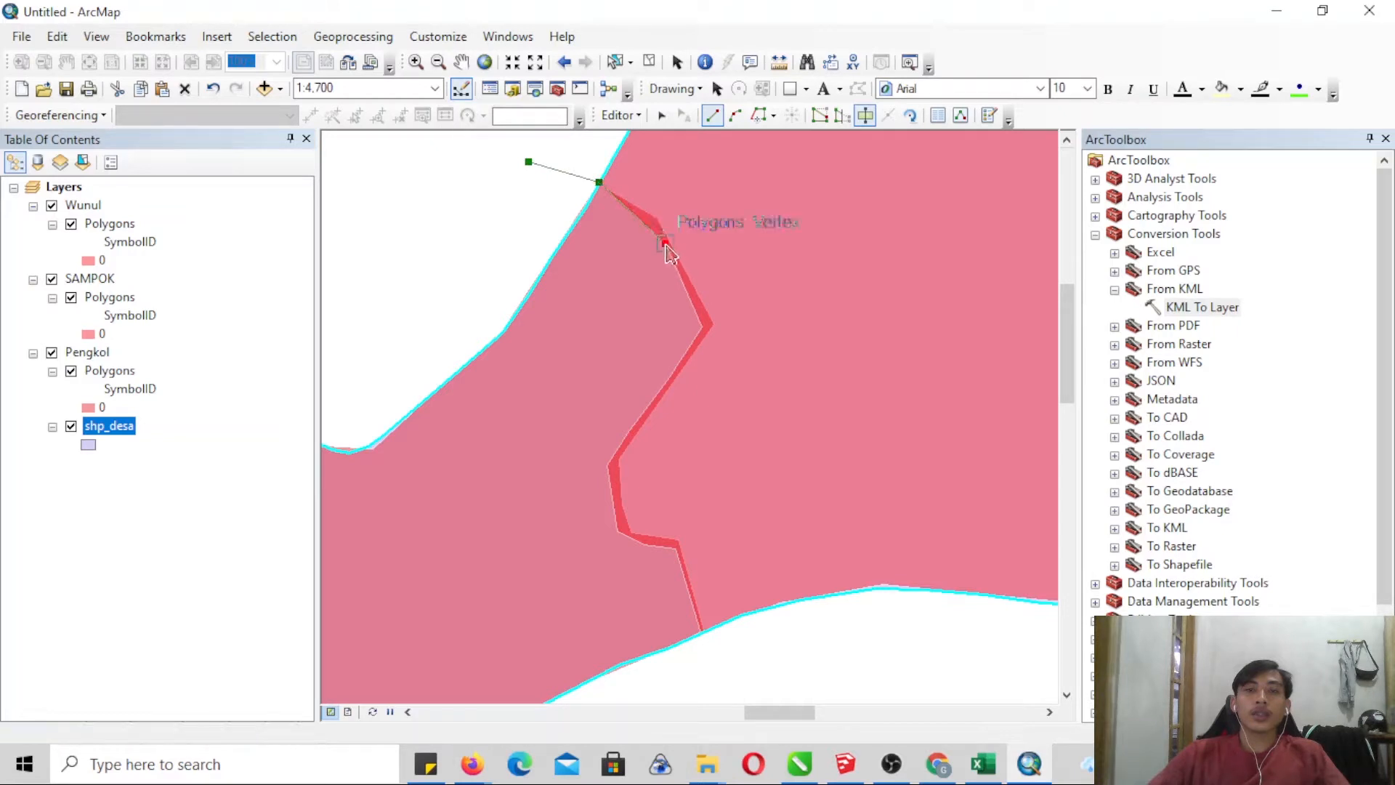
left_click(703, 327)
left_click(643, 424)
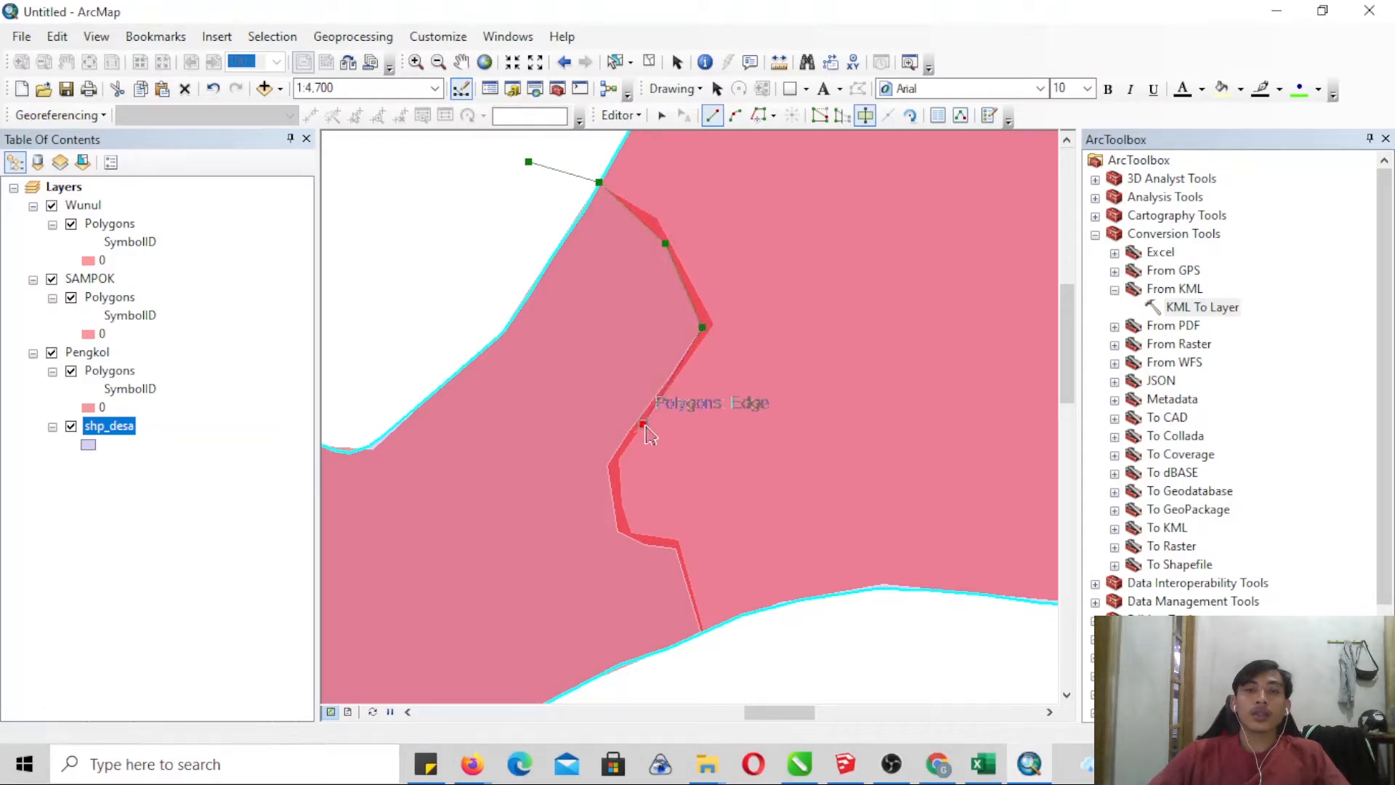
left_click(607, 465)
left_click(629, 536)
left_click(675, 548)
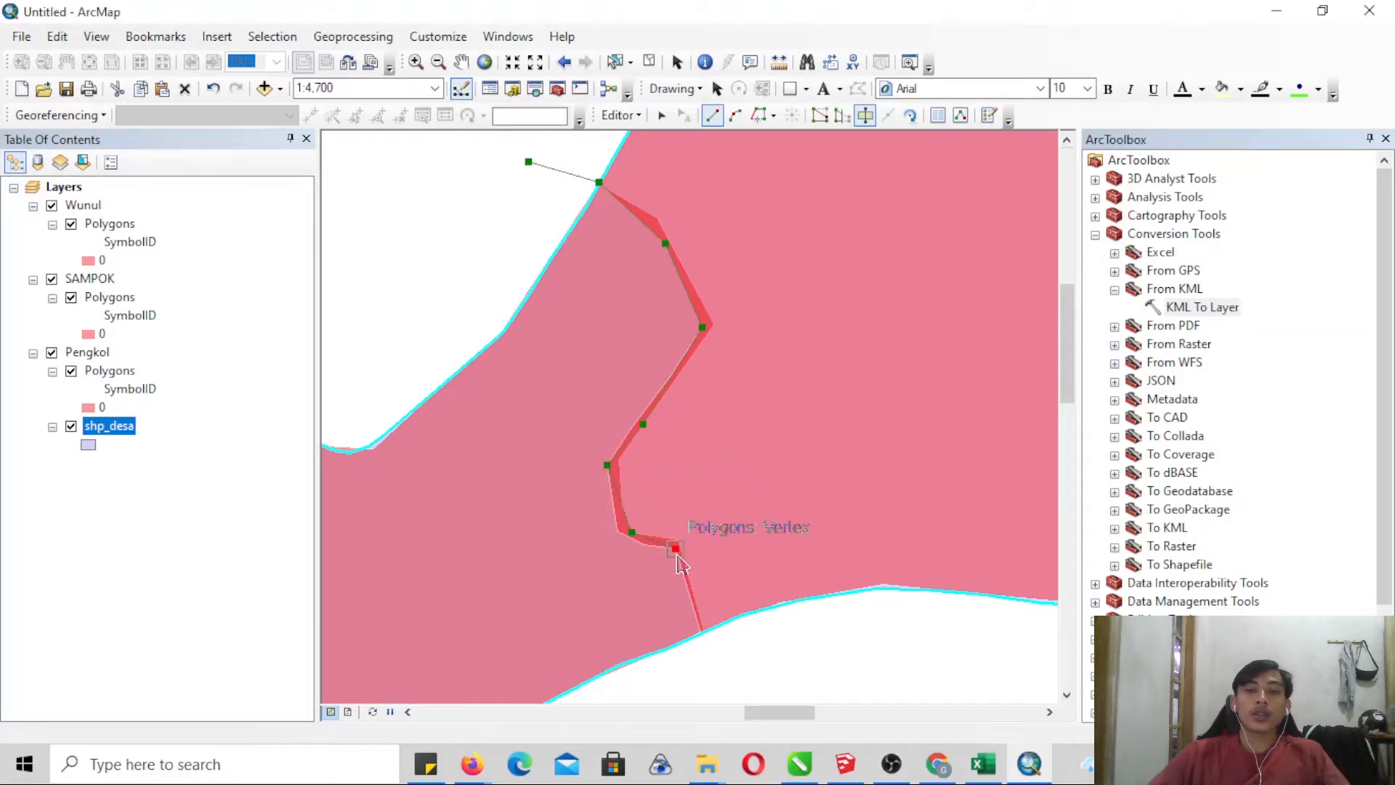
left_click(704, 629)
left_click(745, 676)
right_click(745, 675)
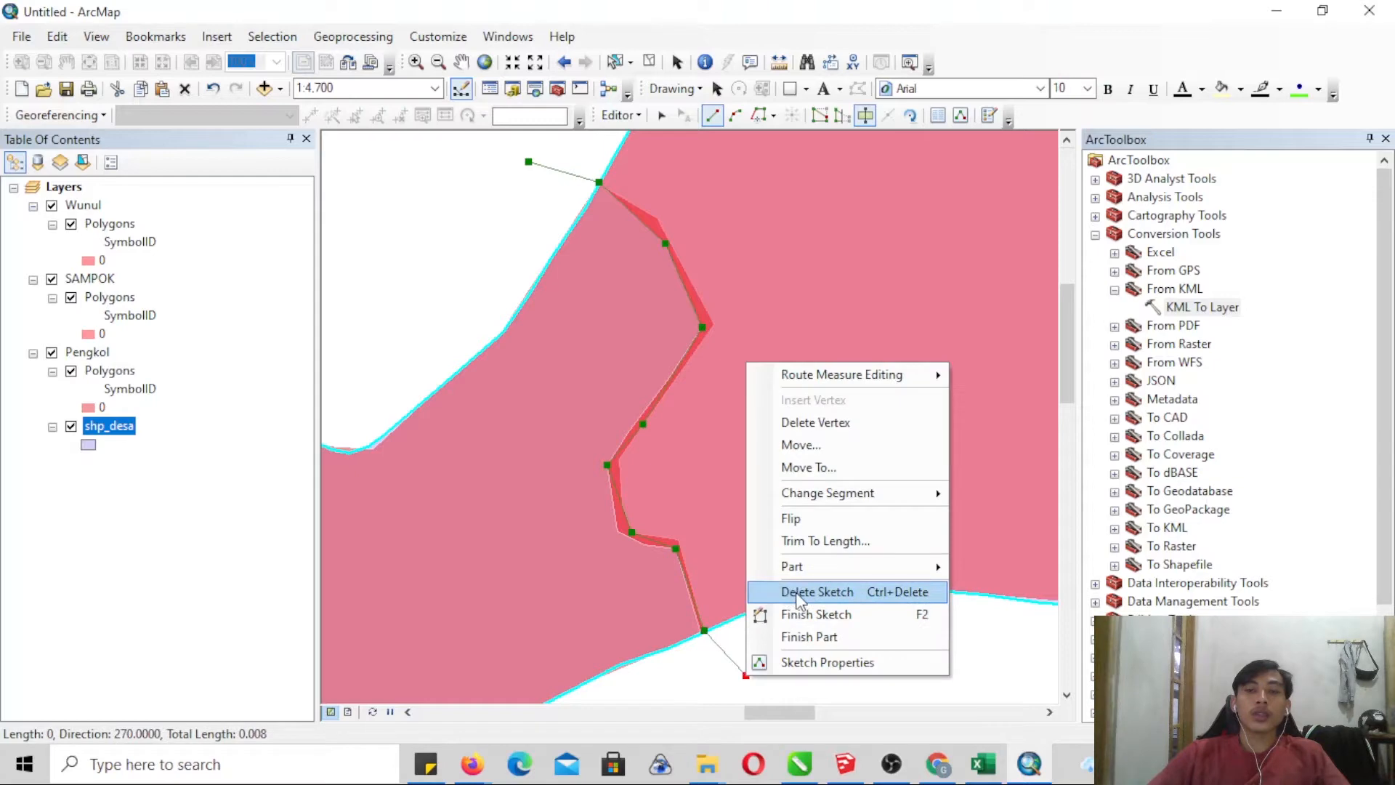
left_click(807, 615)
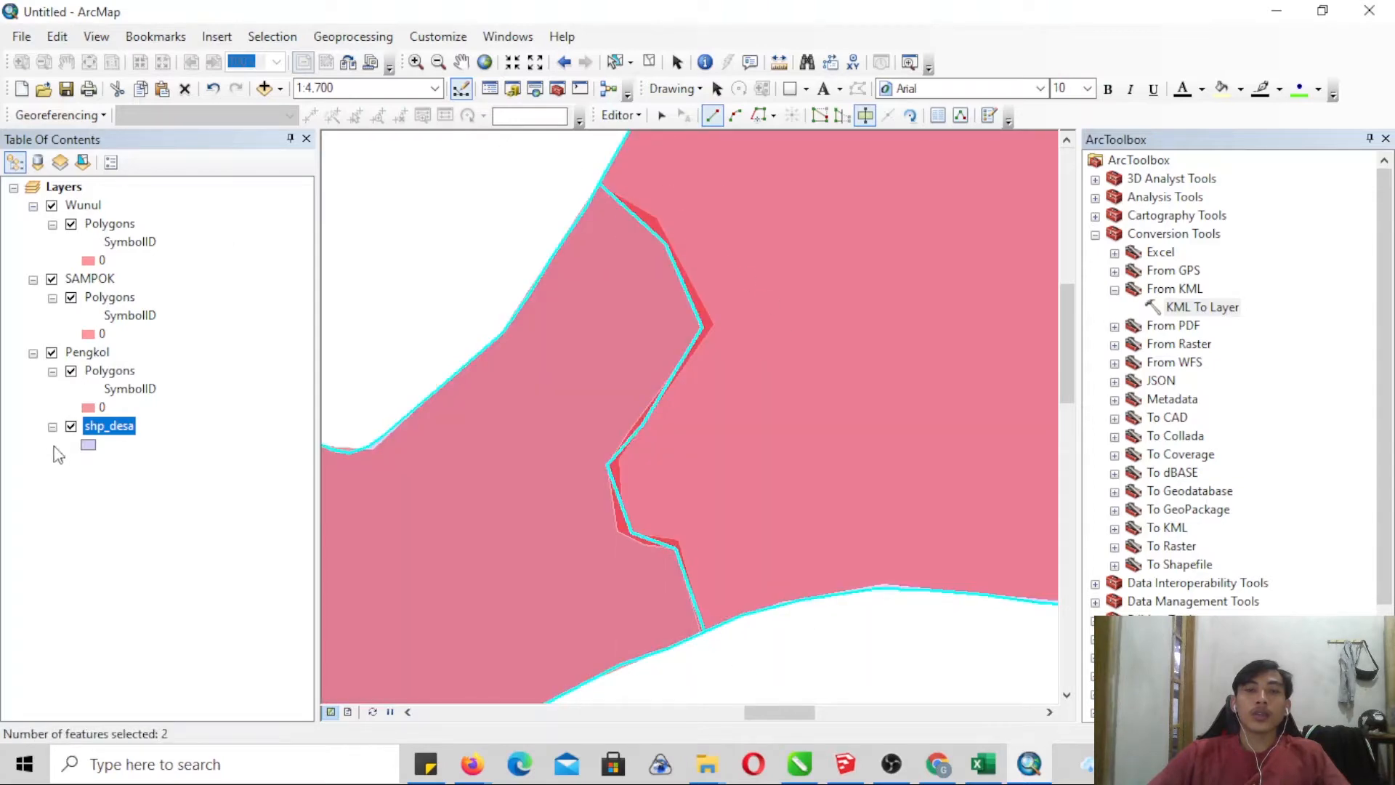
- Cut the remaining selected shp_desa area along the western and southwestern edge of the Pengkol polygon, extending past both outer edges
right_click(105, 430)
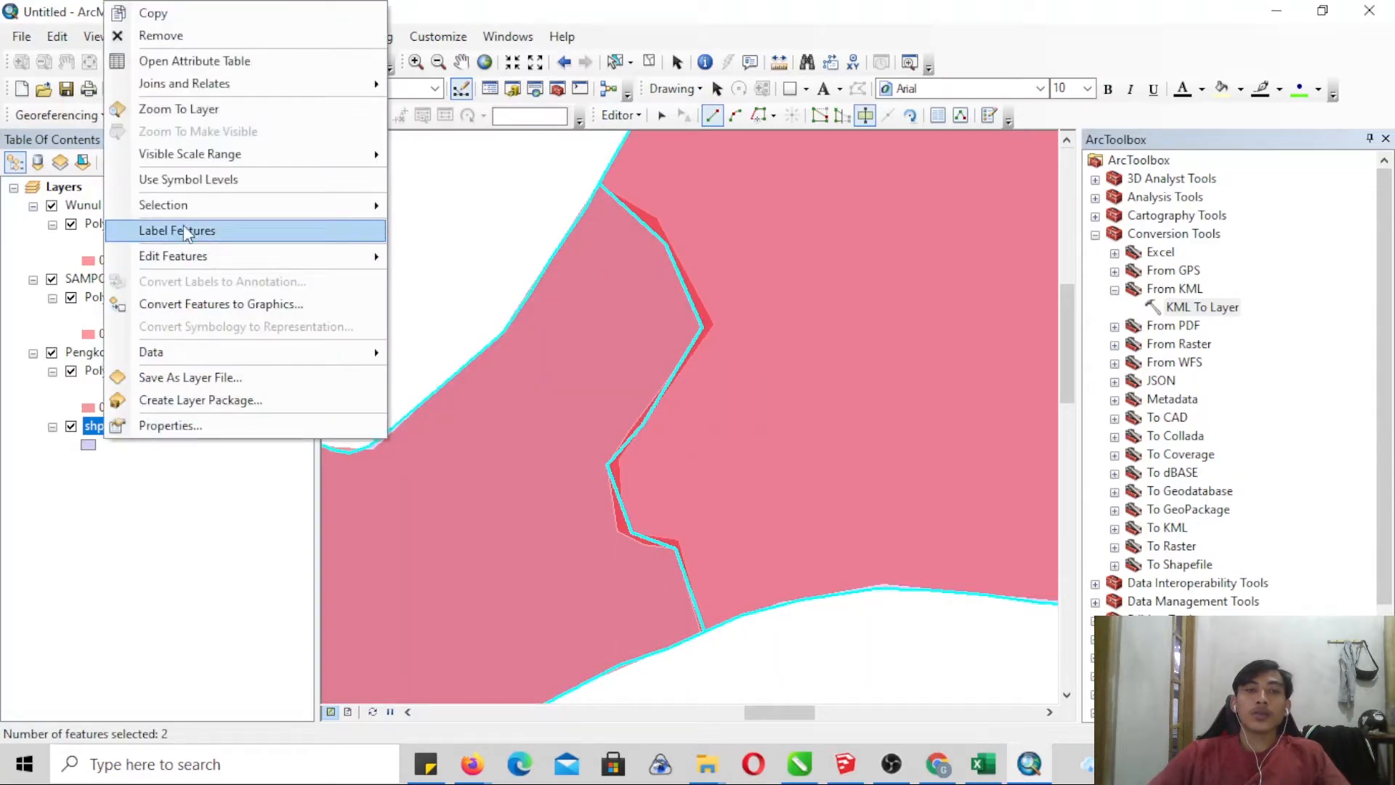
left_click(203, 106)
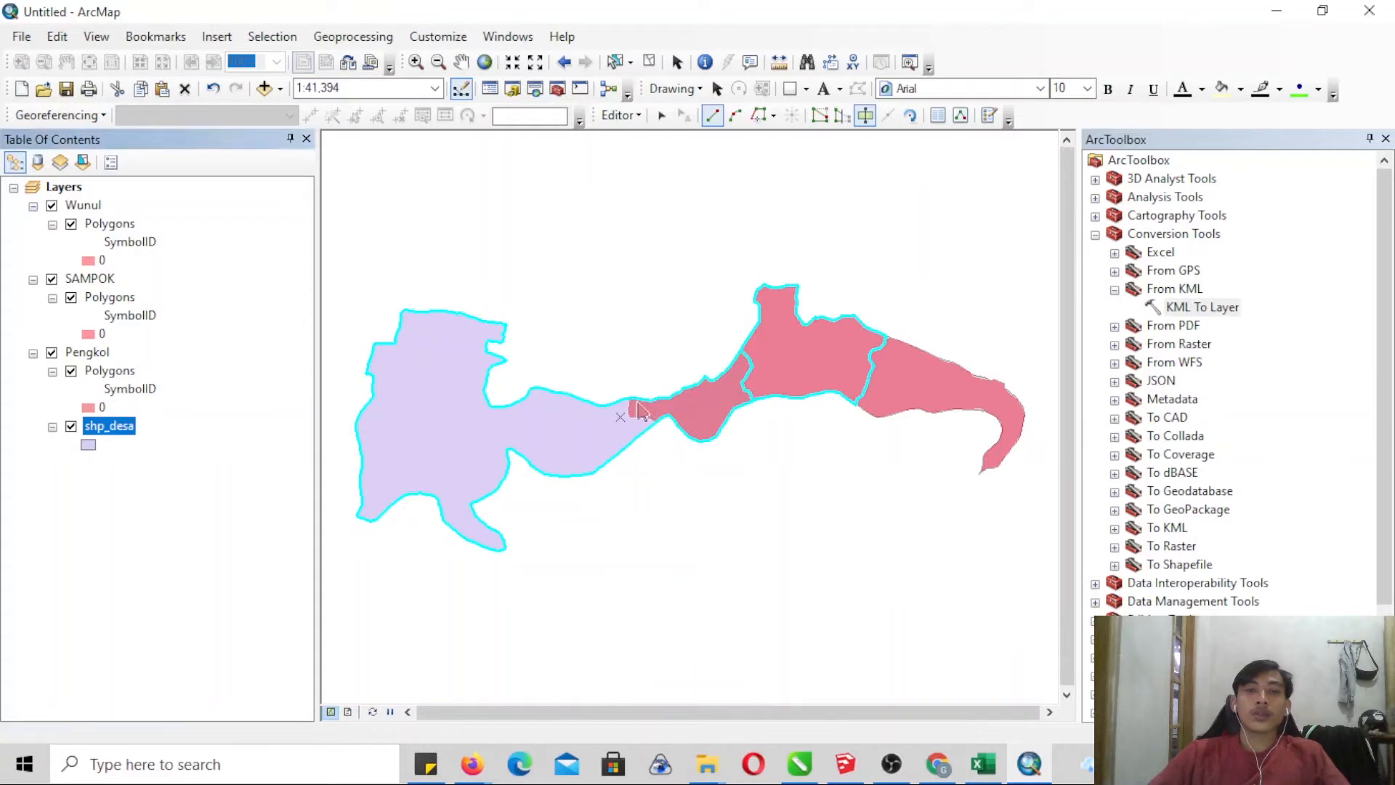
left_click(416, 62)
left_click_drag(604, 374, 692, 473)
left_click_drag(542, 237, 791, 487)
left_click(712, 115)
left_click(485, 165)
left_click(494, 216)
left_click(483, 427)
left_click(524, 478)
left_click(742, 479)
left_click(816, 517)
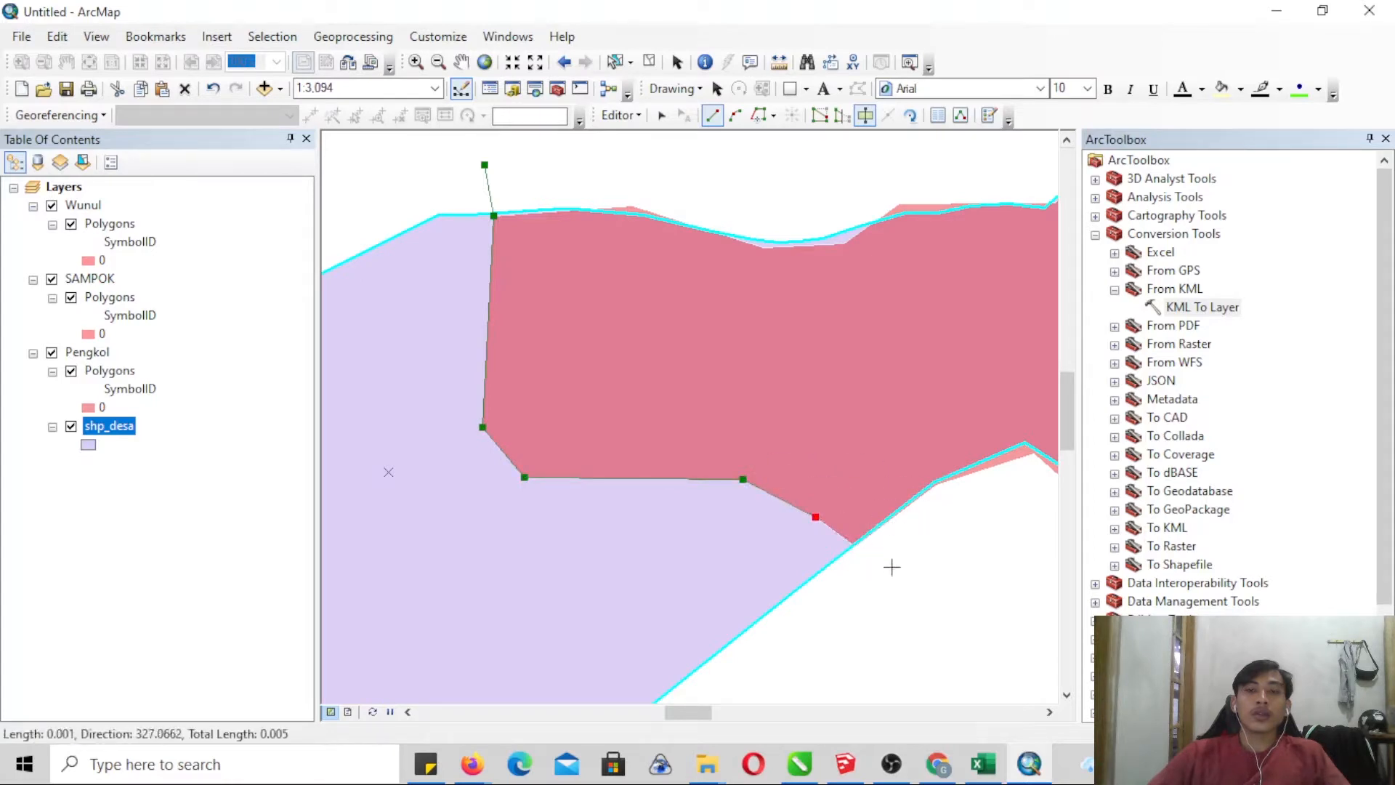
right_click(907, 588)
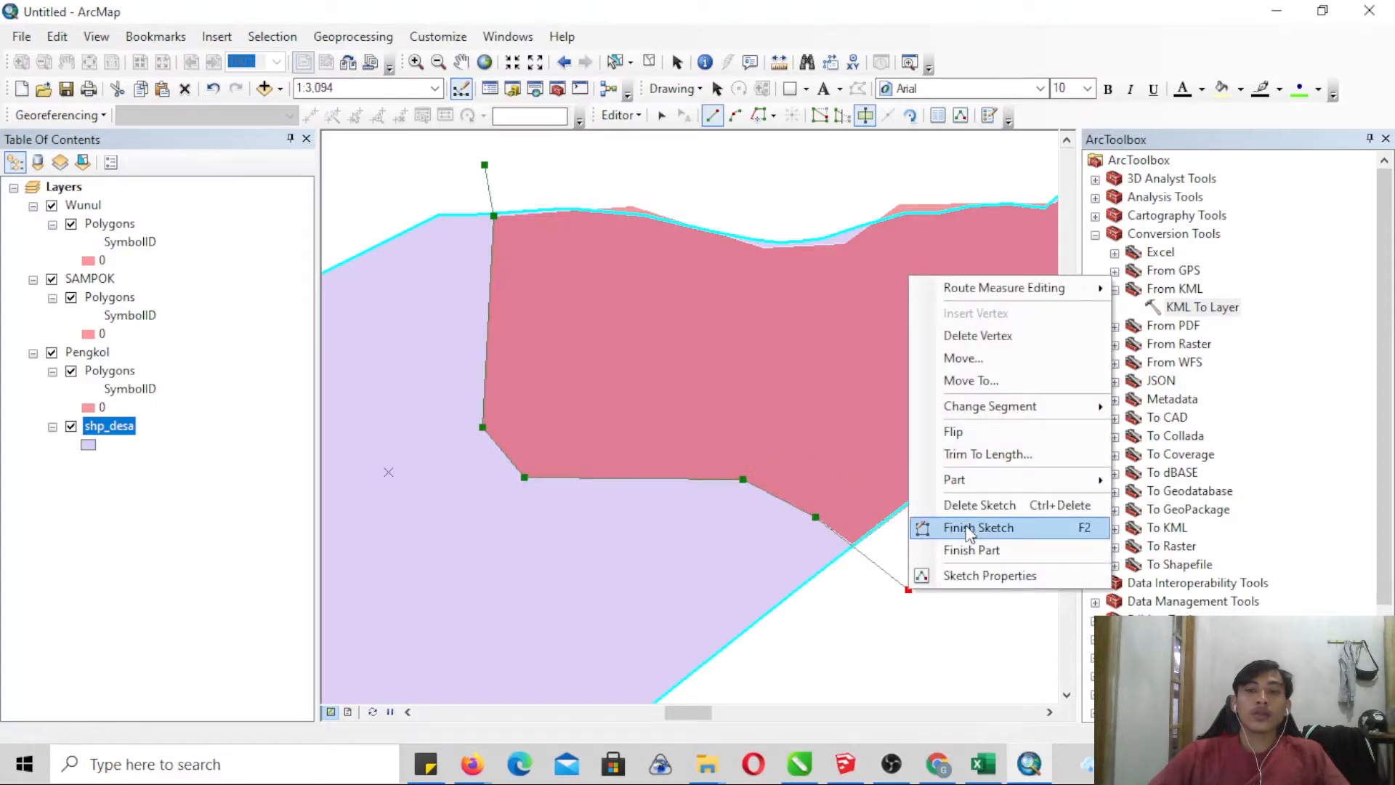
left_click(959, 526)
- Open the shp_desa attribute table and close ArcToolbox, with the Pengkol and eastern village polygons in view beside the table
right_click(116, 434)
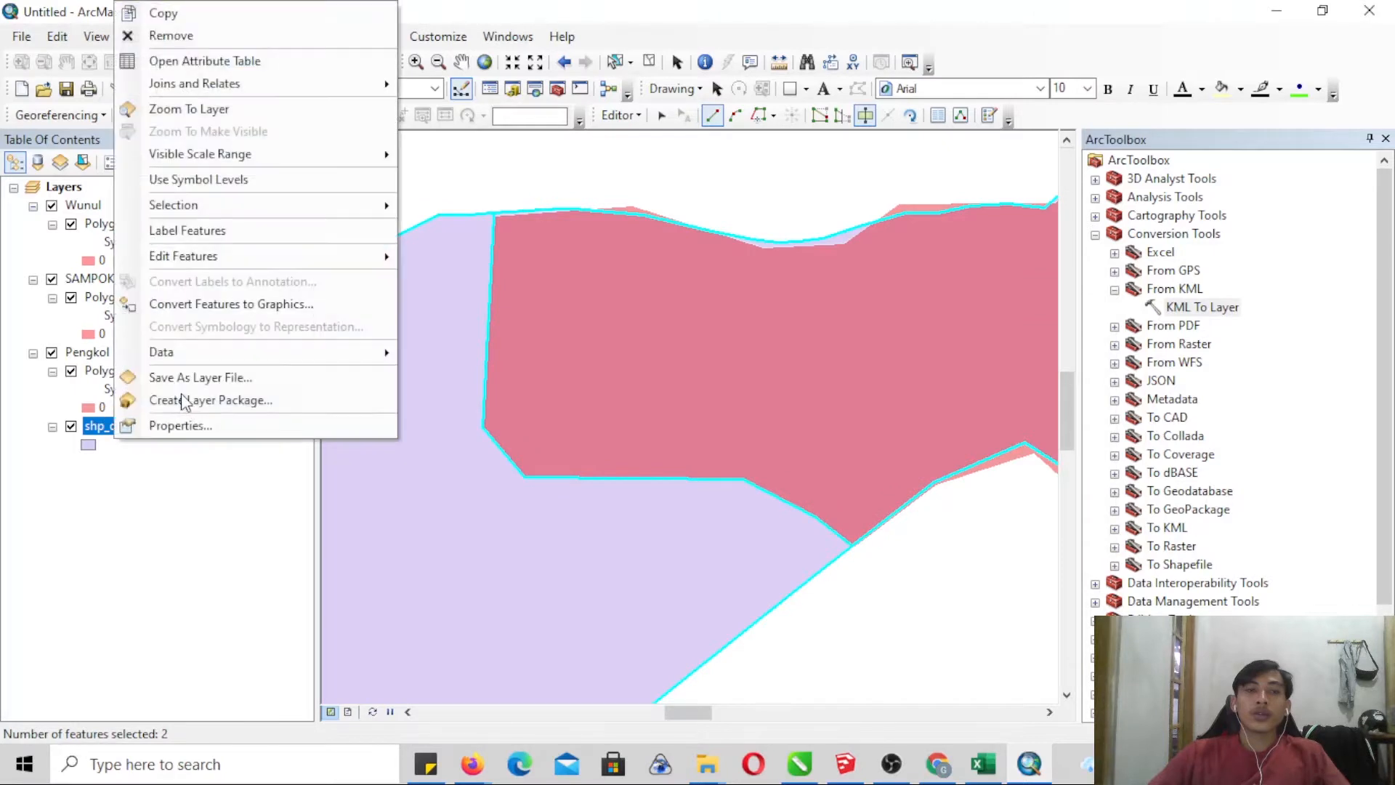
left_click(211, 113)
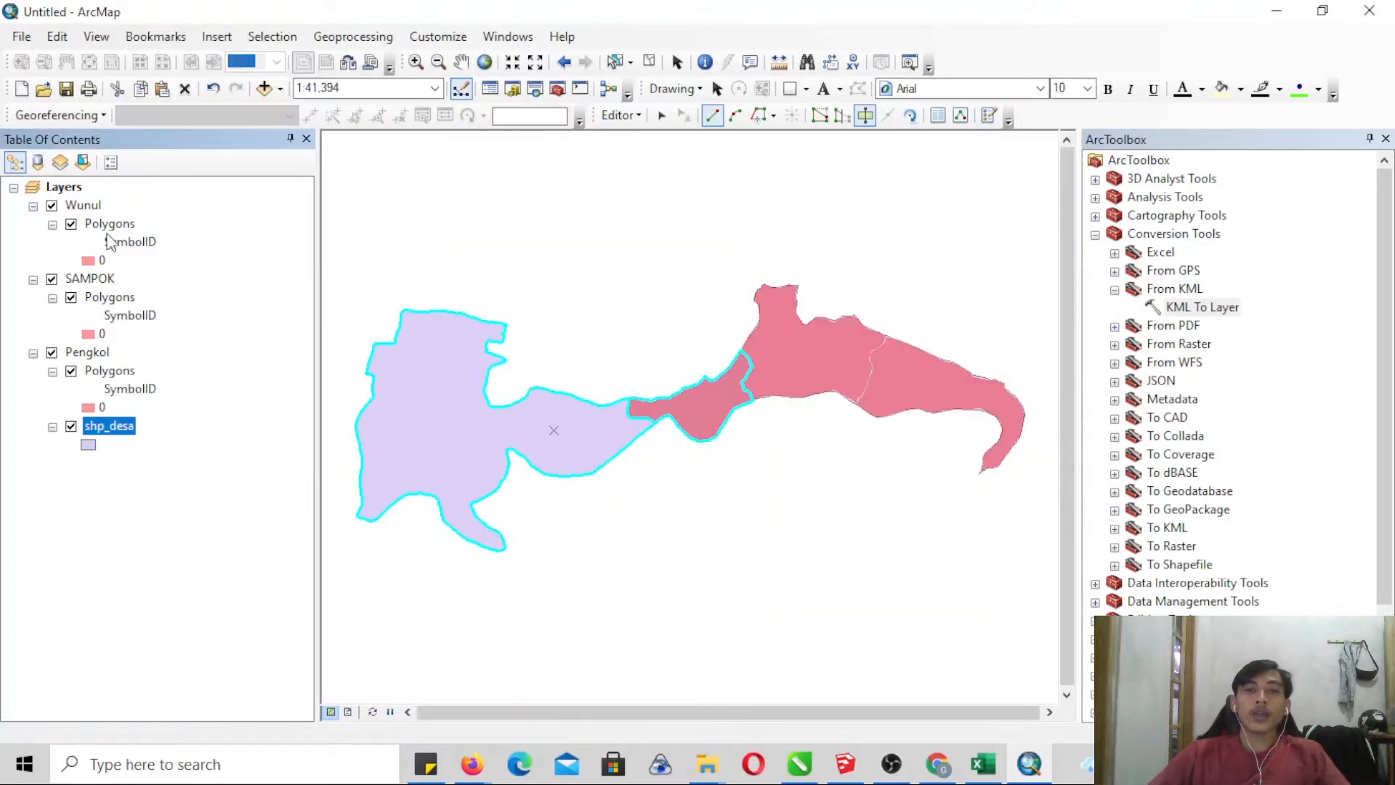
right_click(109, 428)
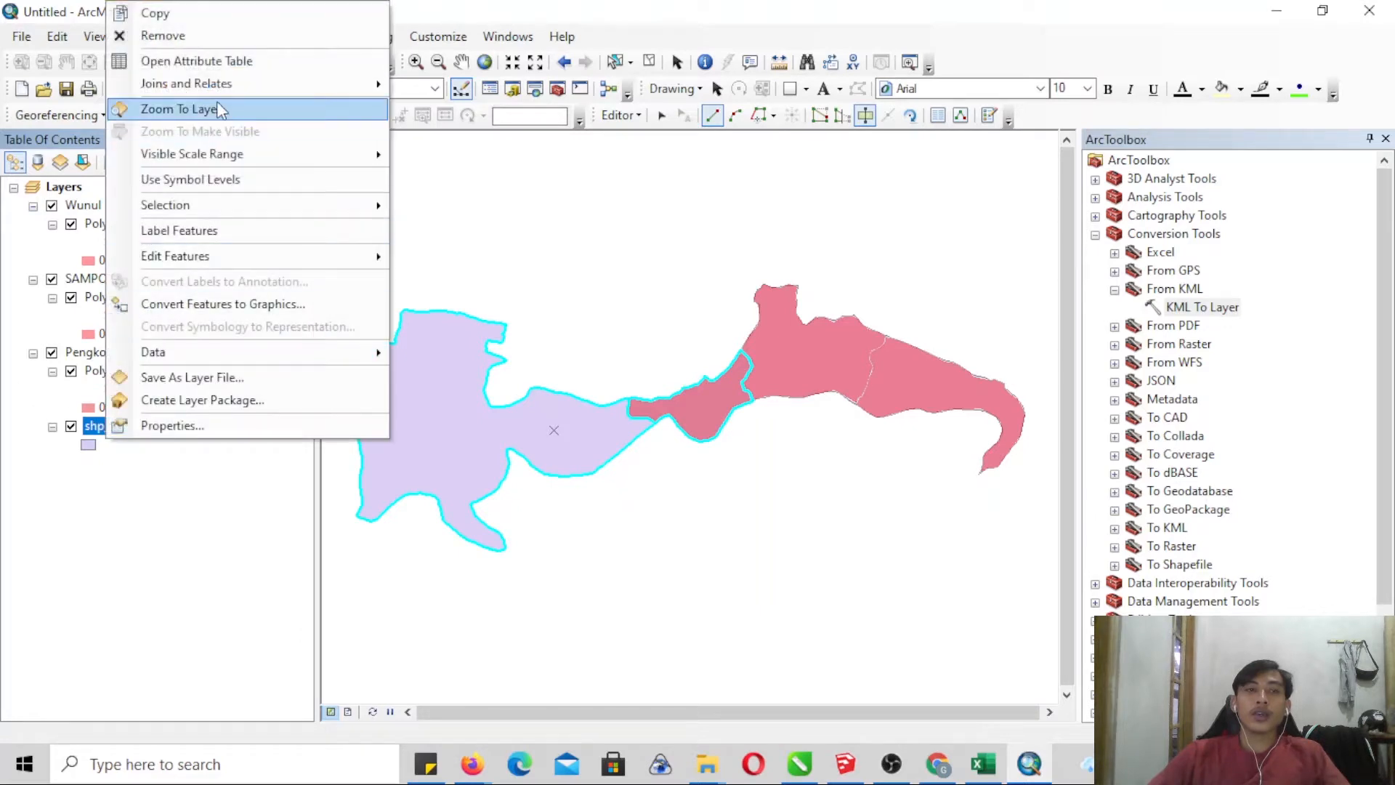
left_click(218, 61)
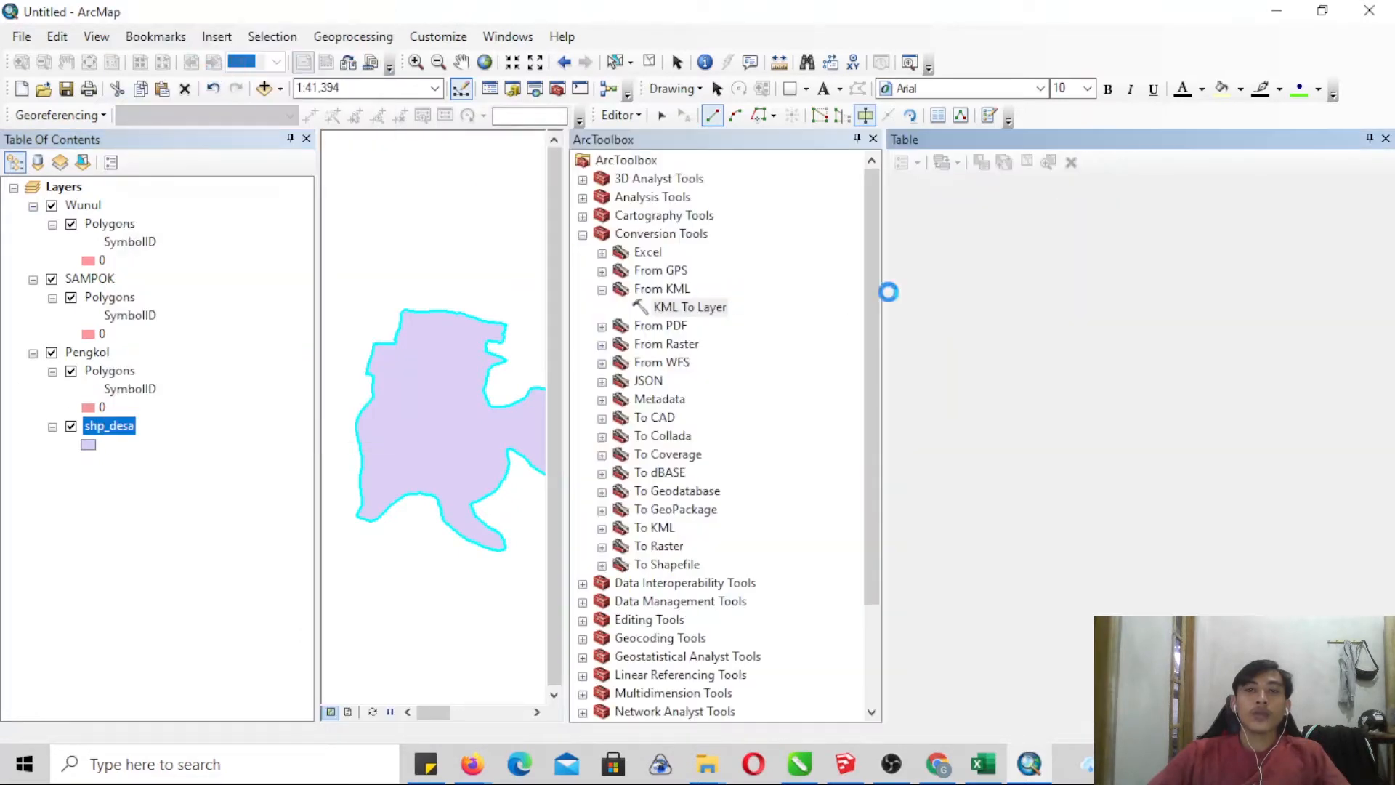
left_click(874, 138)
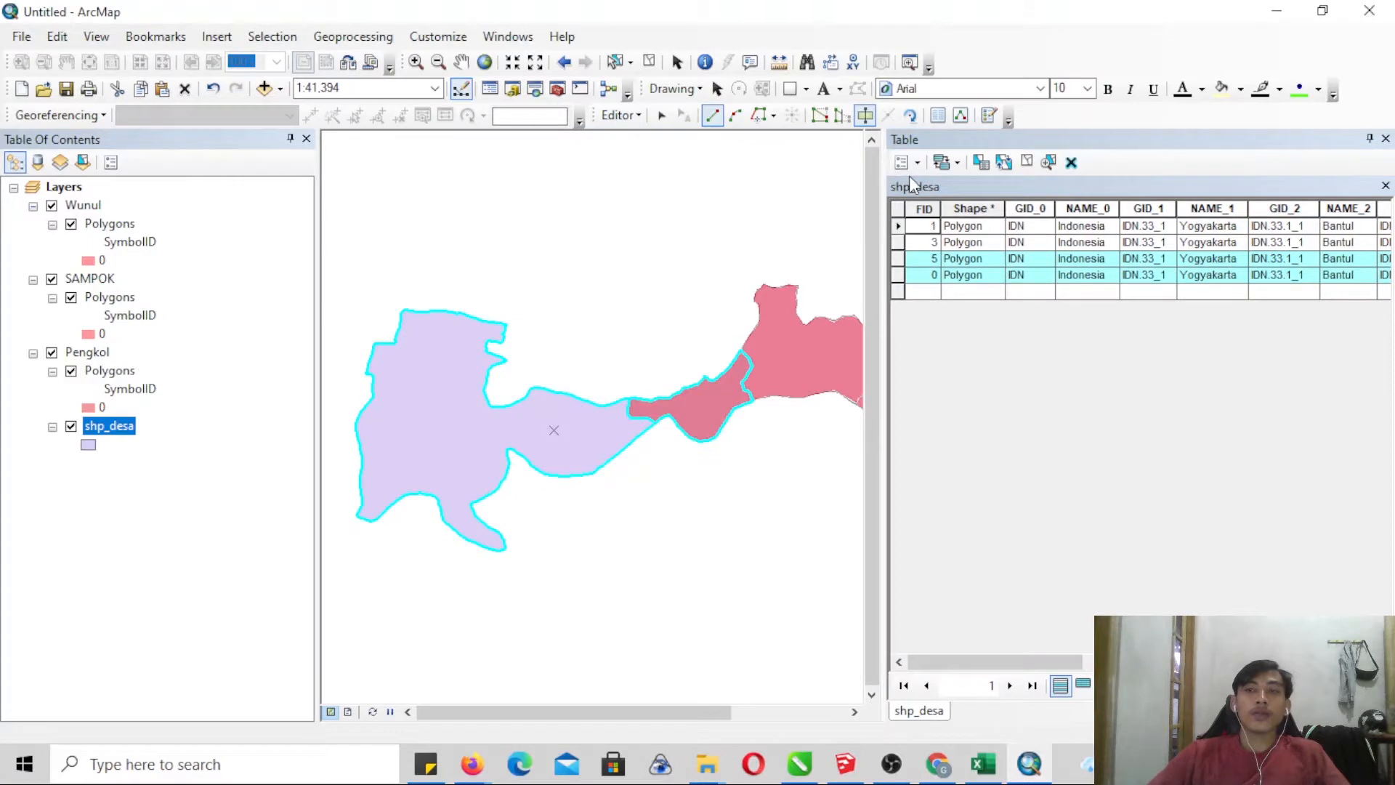
left_click(854, 712)
left_click(854, 711)
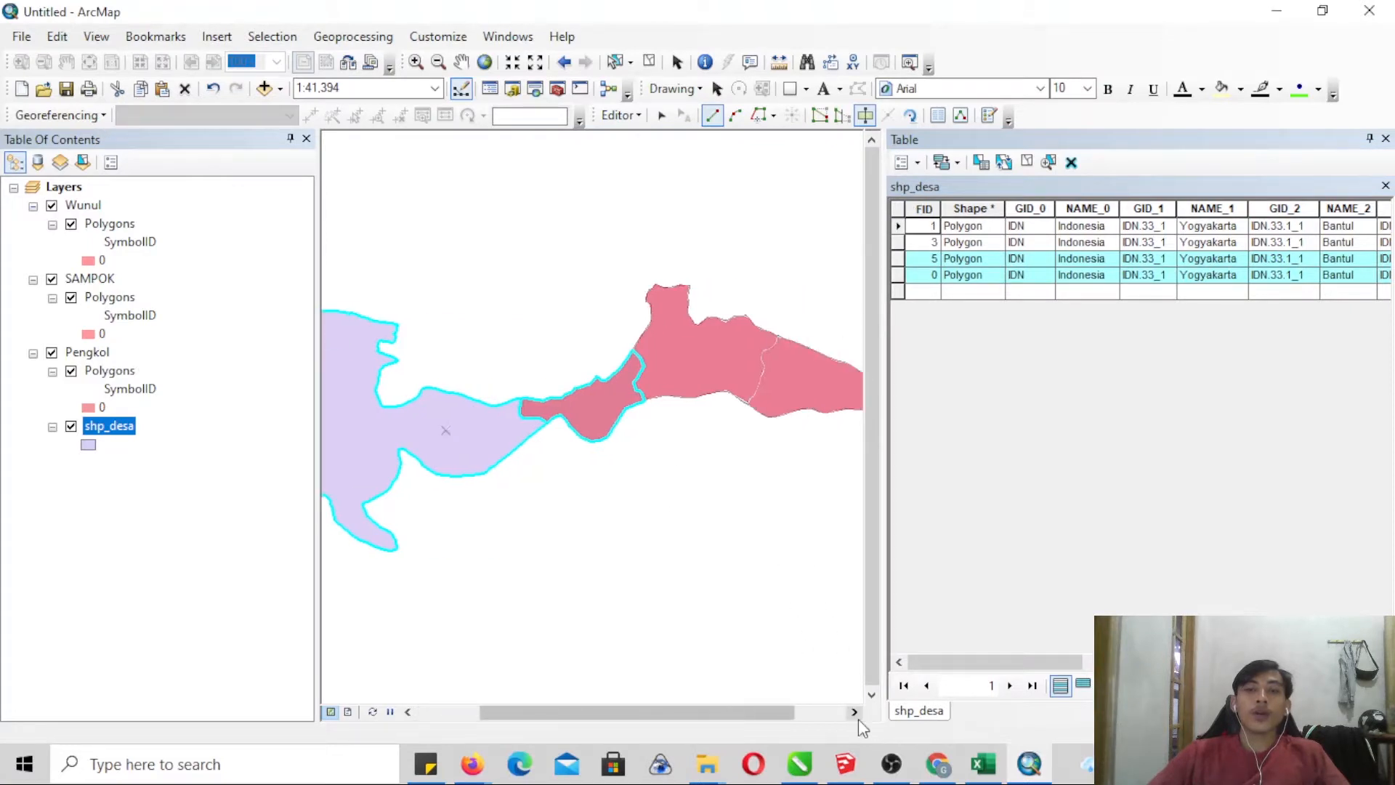
left_click(854, 711)
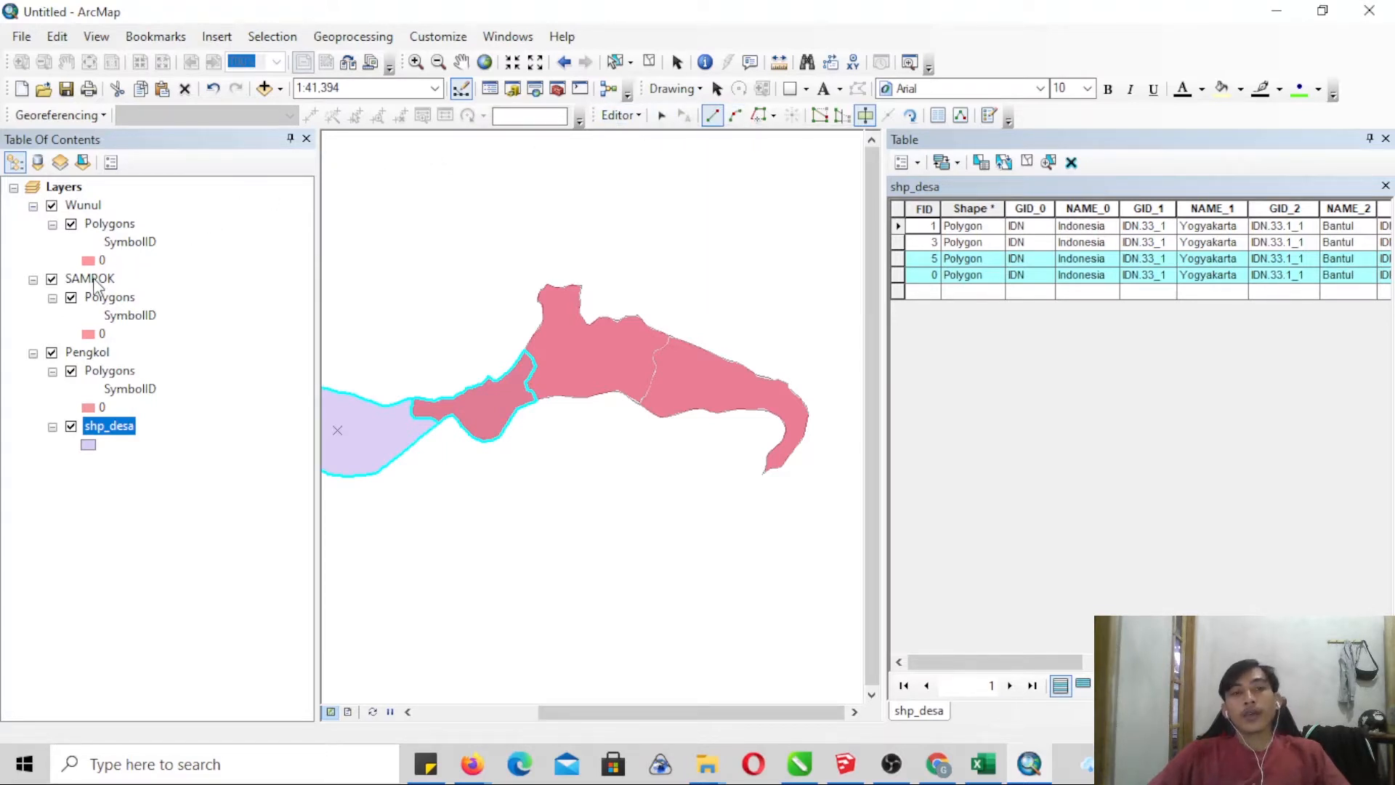
- Turn off the Pengkol group layer and its Polygons sublayer
left_click(52, 354)
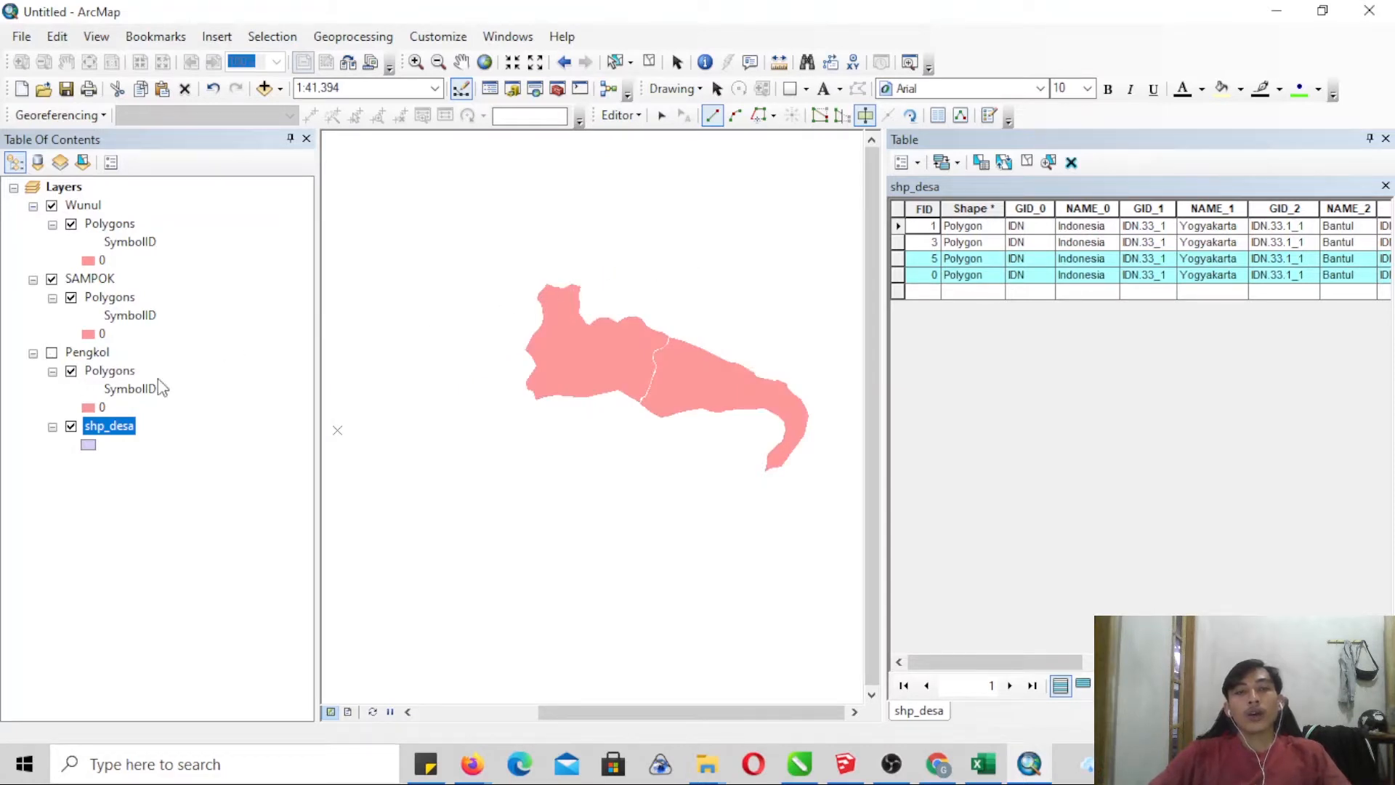
left_click(52, 353)
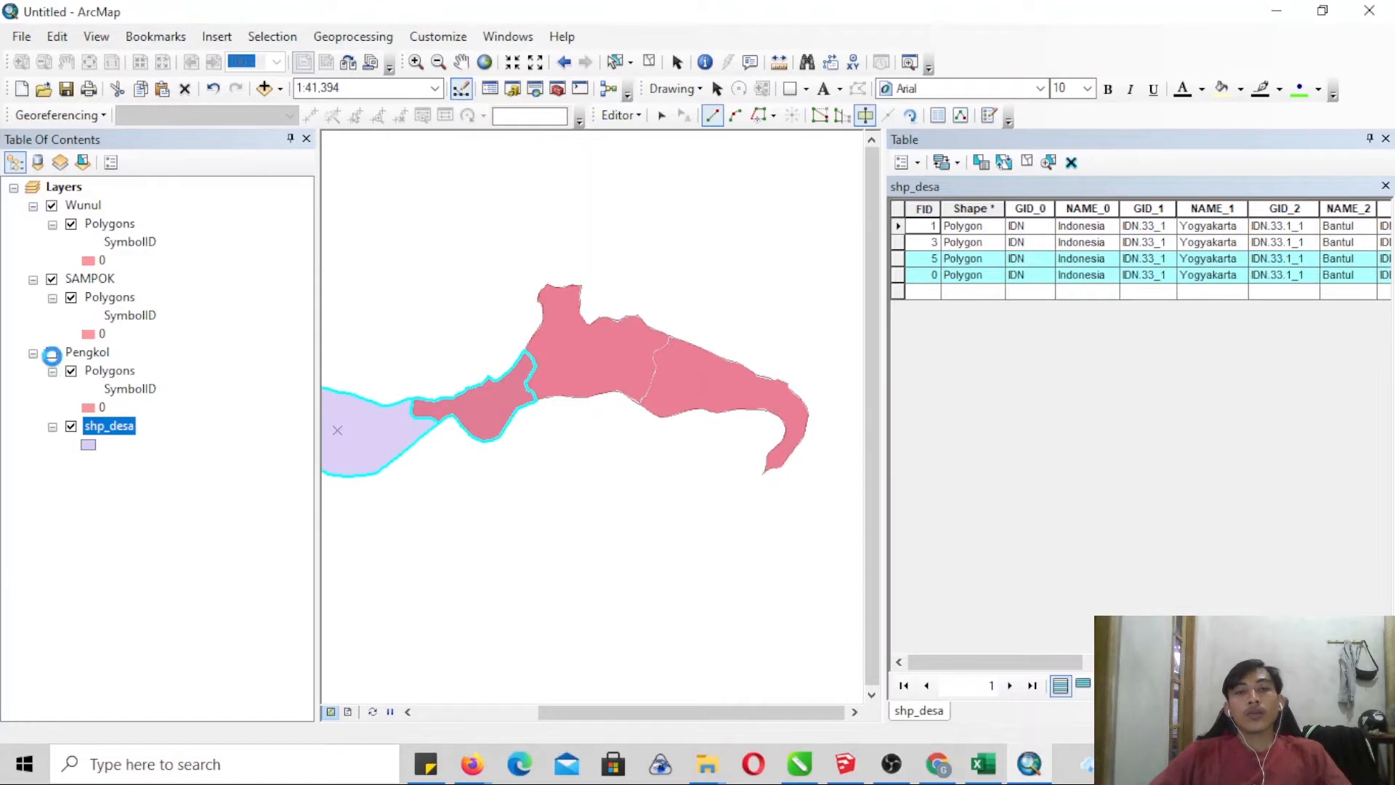
left_click(70, 373)
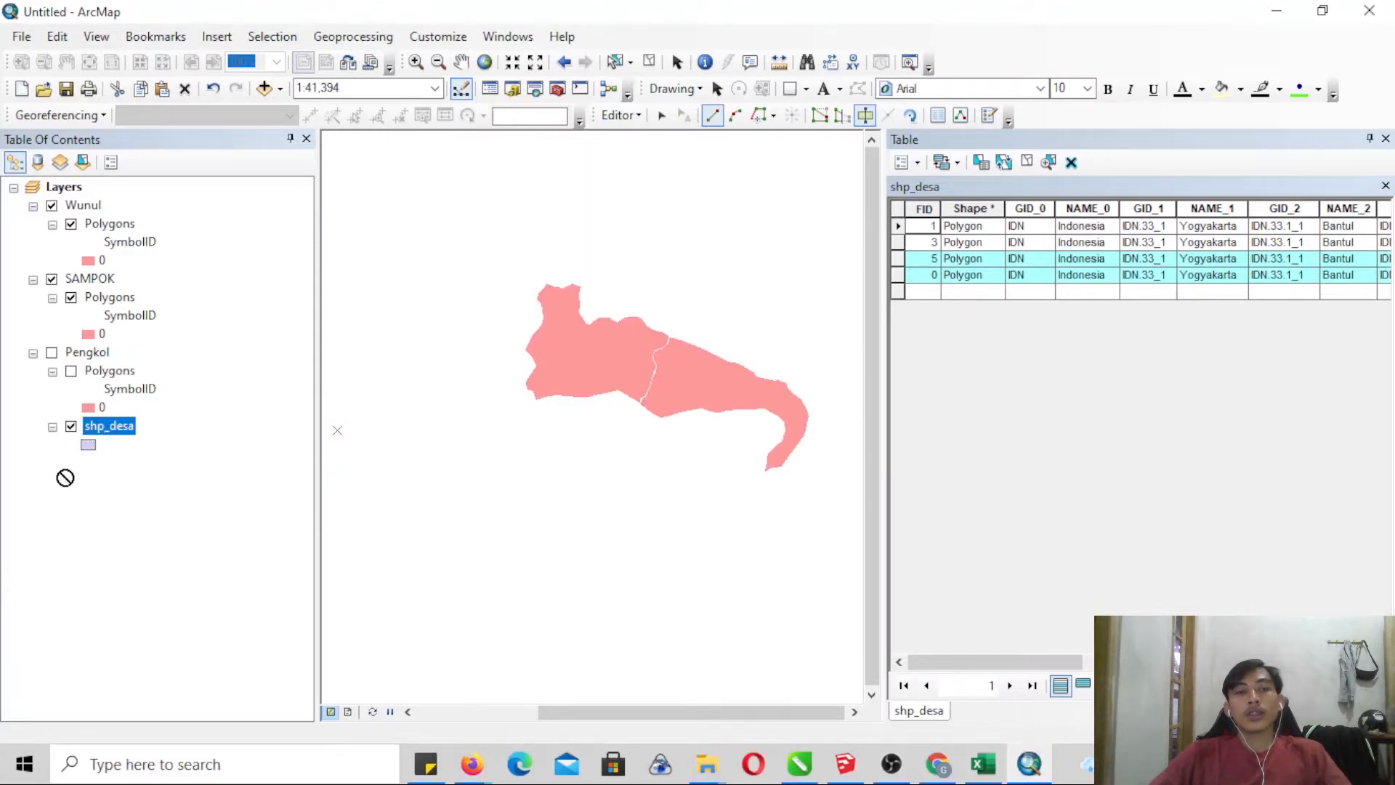
mouse_move(98, 424)
left_mouse_down()
mouse_move(69, 335)
mouse_move(27, 311)
mouse_move(52, 318)
mouse_move(64, 196)
left_mouse_up()
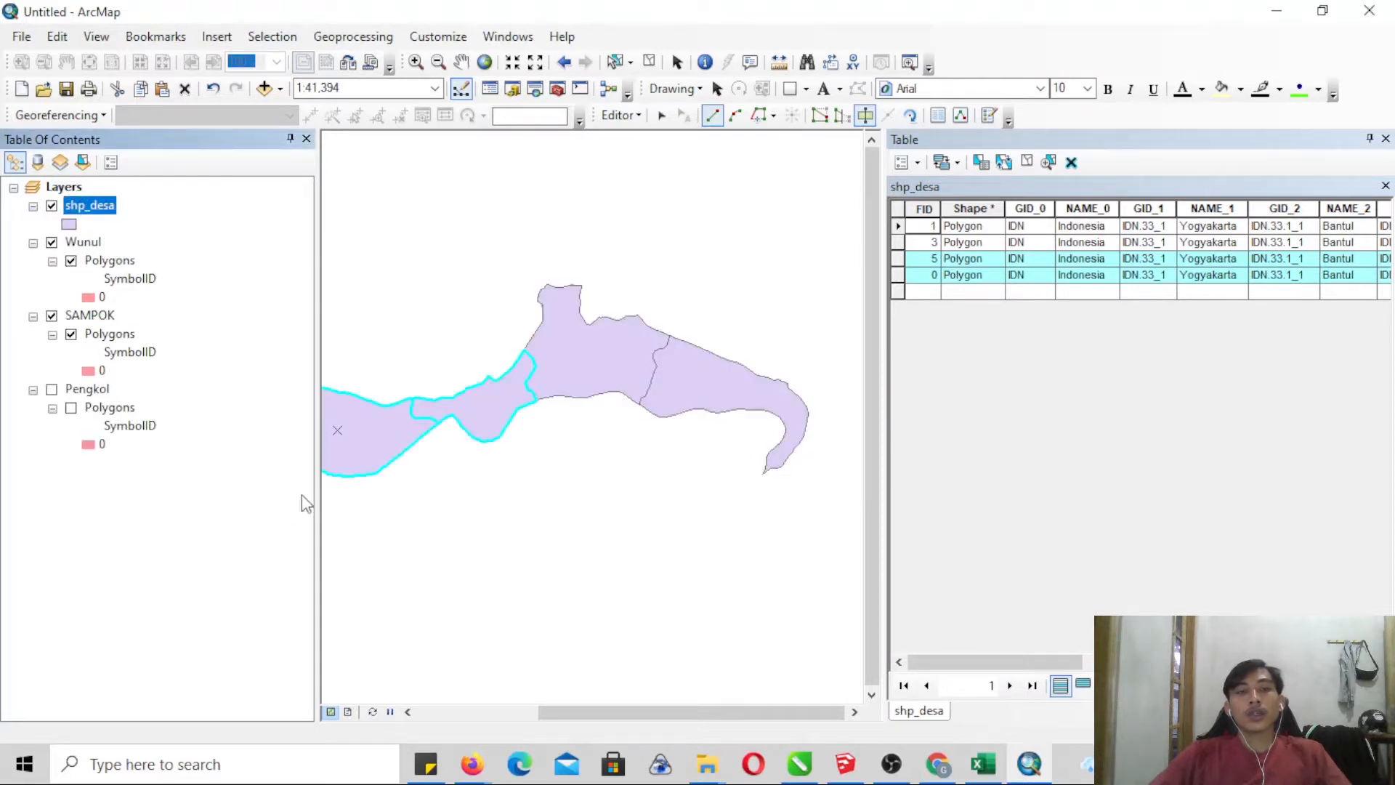
left_click(226, 506)
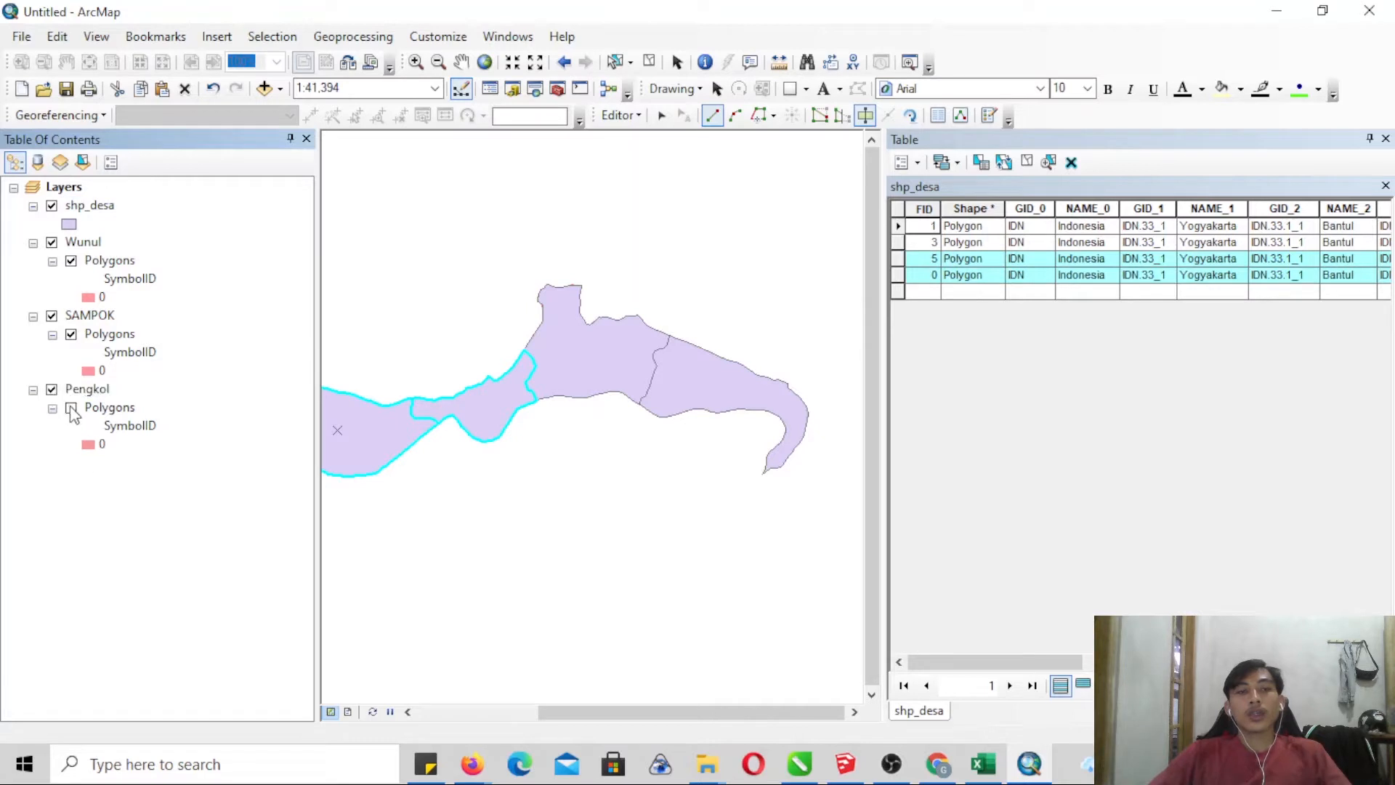
left_click(648, 62)
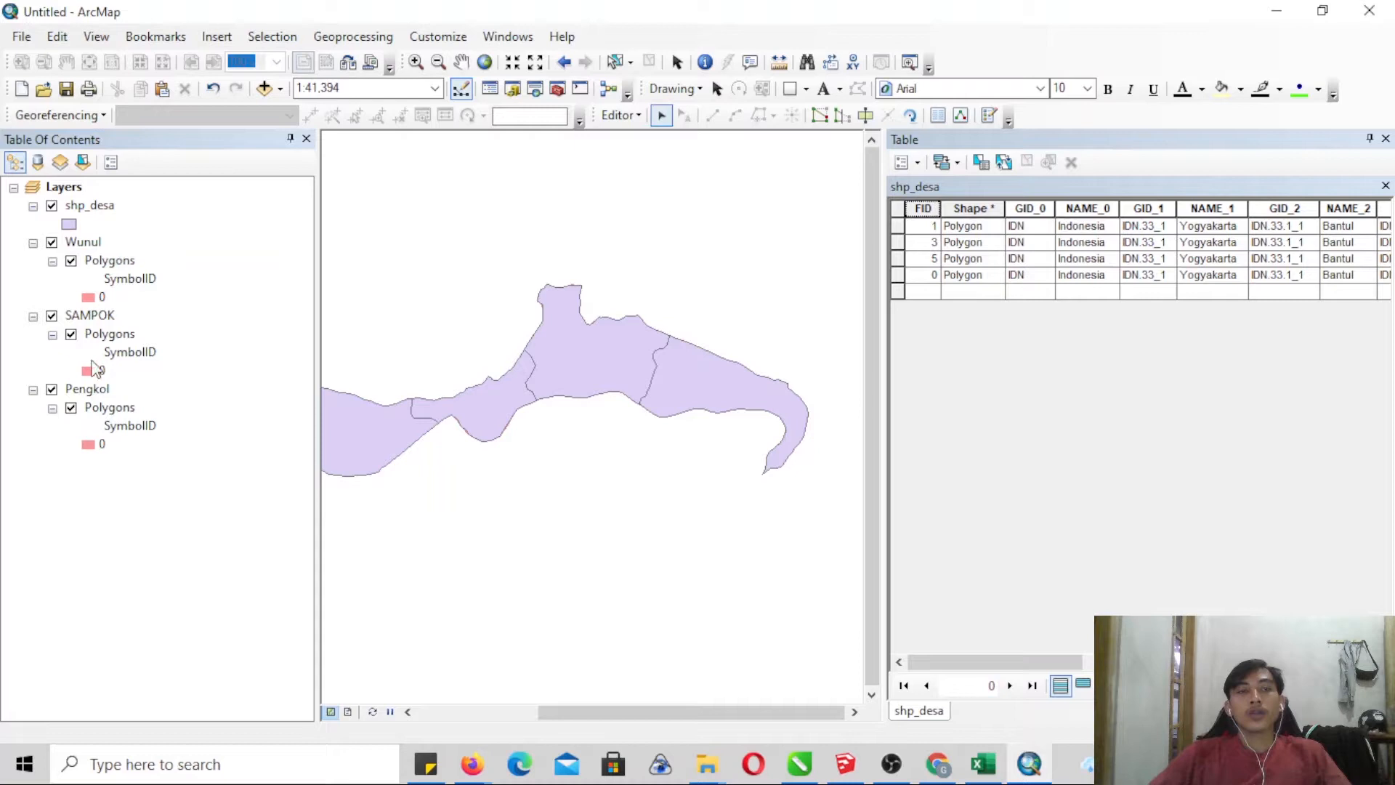
mouse_move(79, 212)
left_mouse_down()
mouse_move(33, 482)
mouse_move(50, 465)
mouse_move(102, 468)
left_mouse_up()
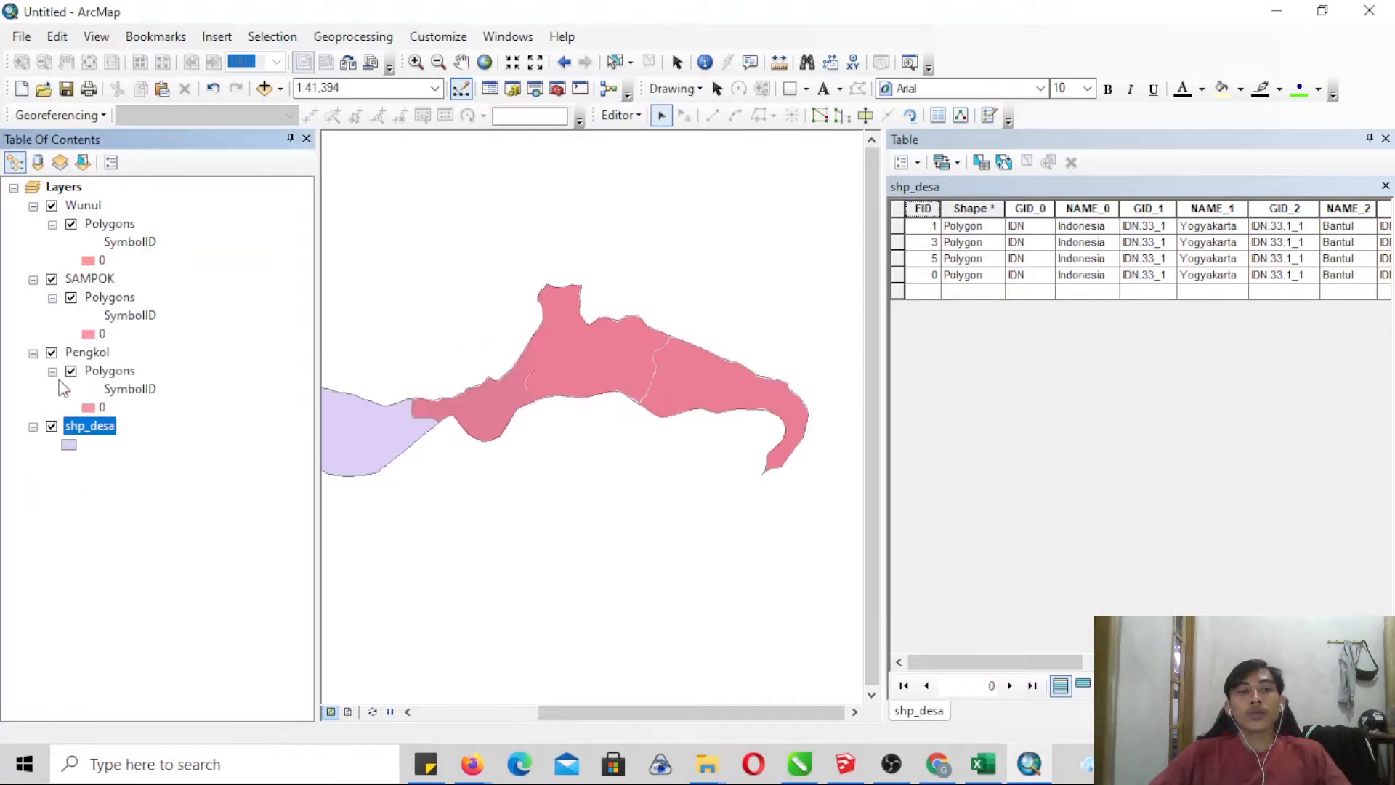
left_click(52, 352)
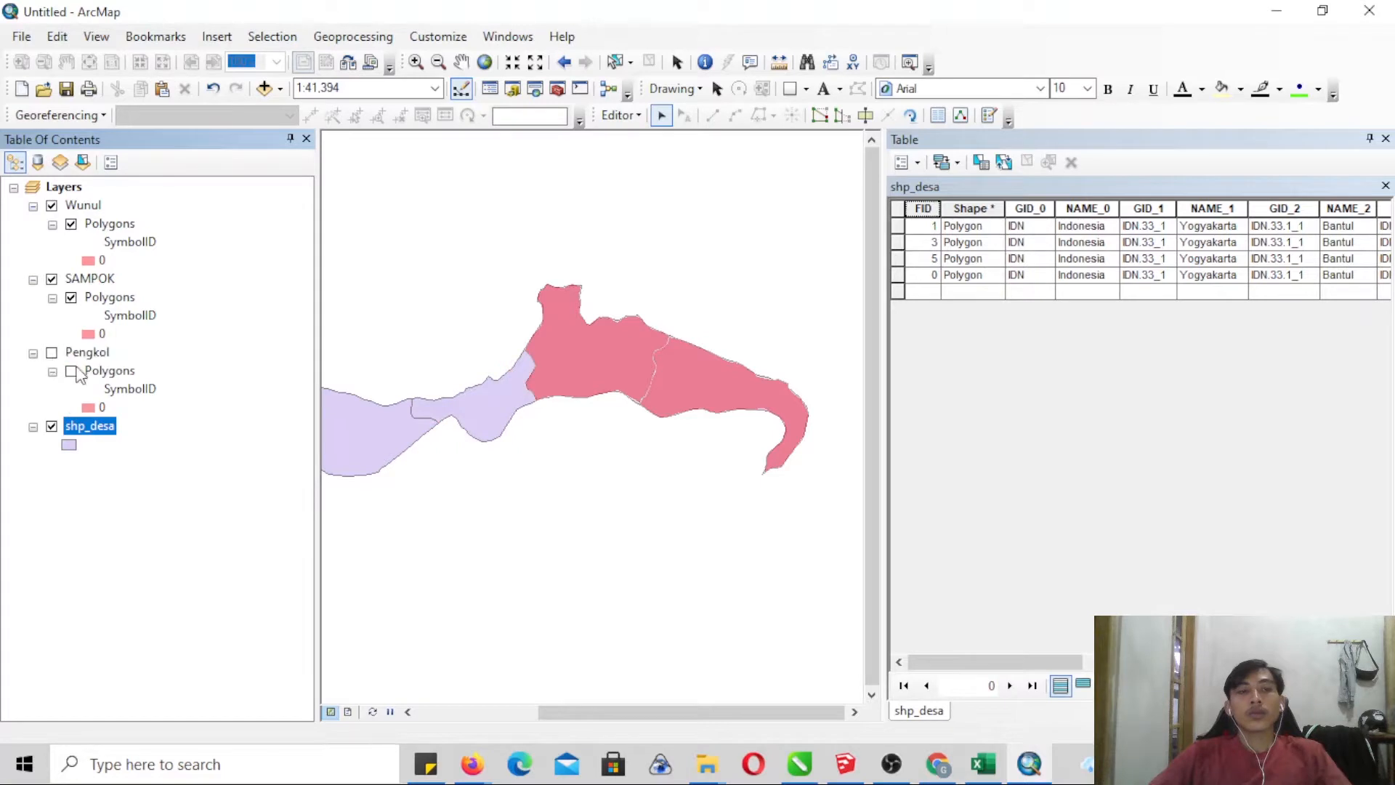
- Select the shp_desa polygon of the Pengkol area and calculate its NAME_0 field as "Pengkol"
left_click(500, 404)
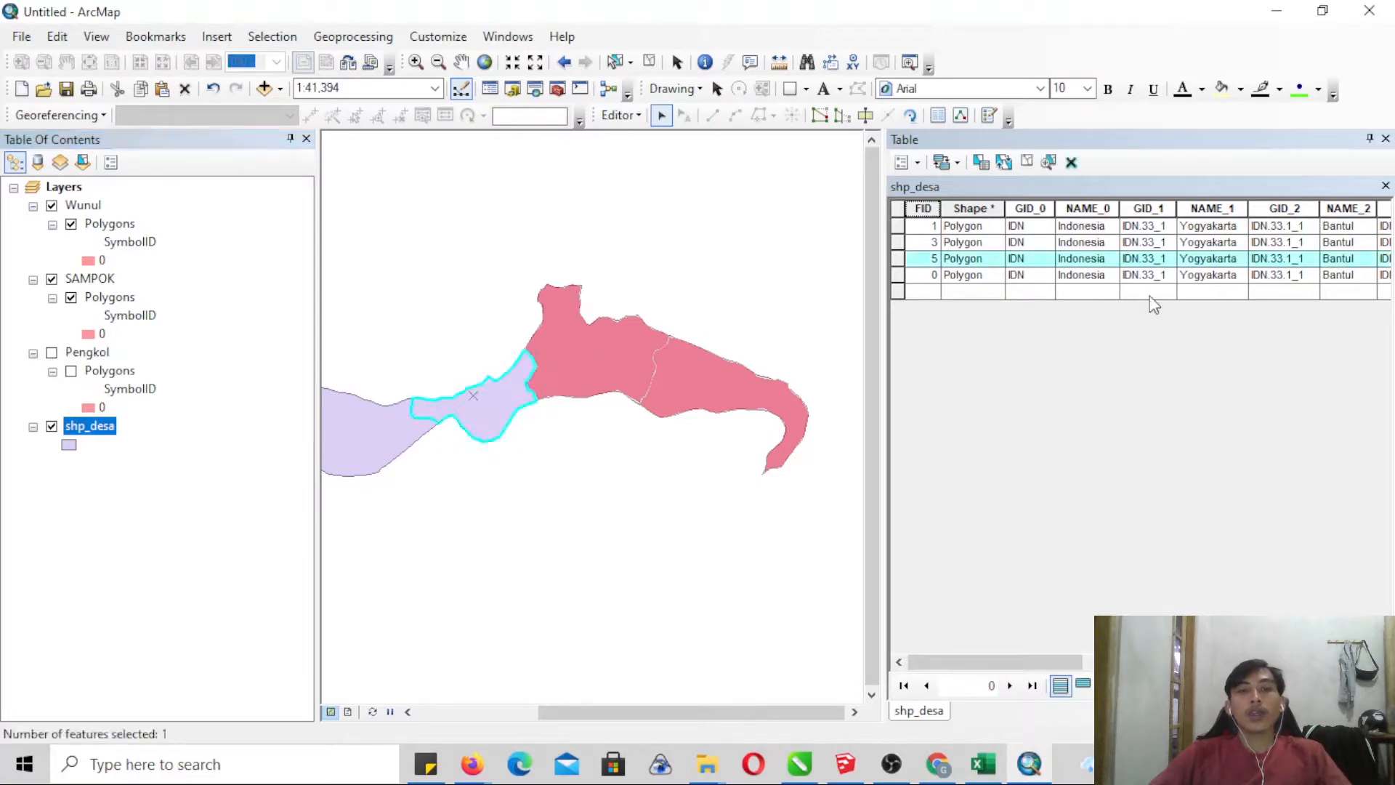
right_click(1083, 205)
left_click(1134, 334)
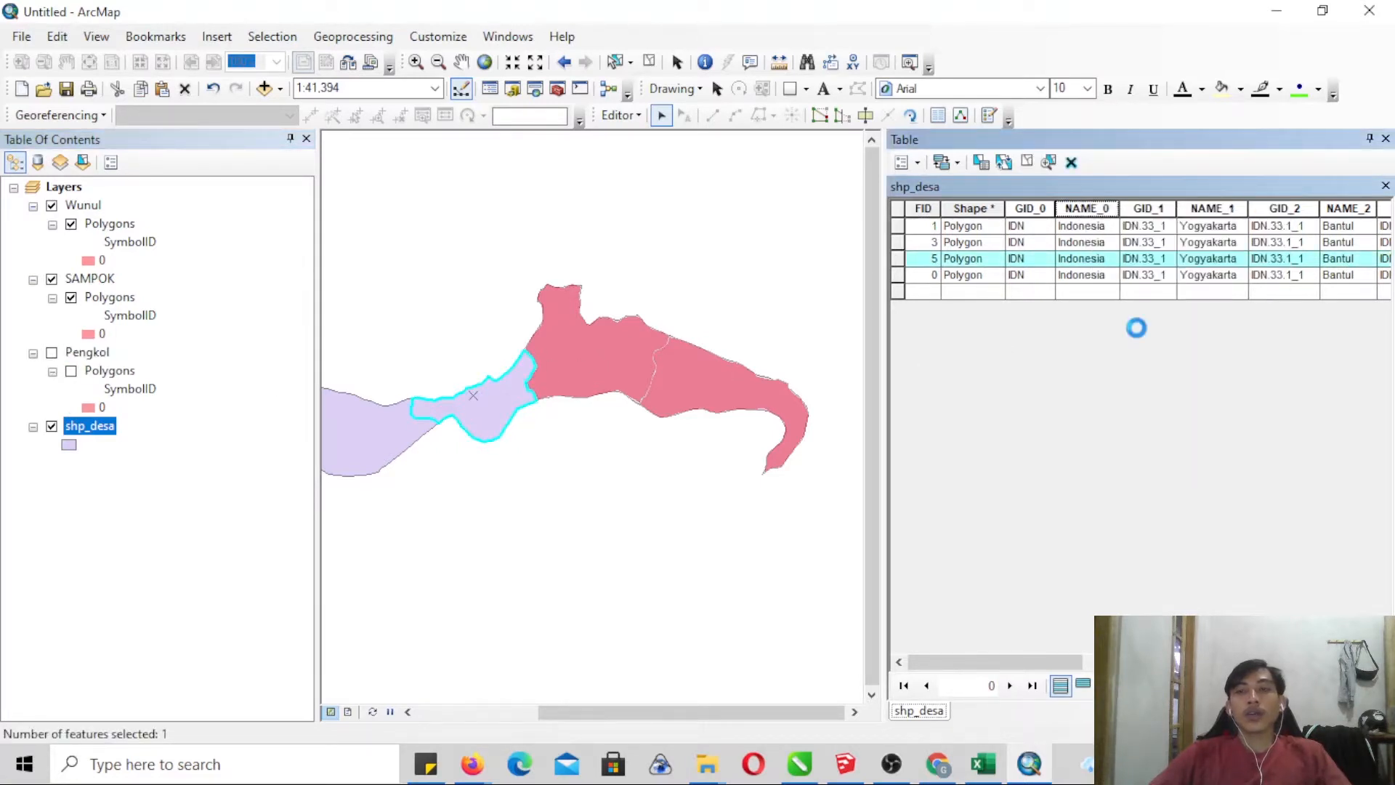
left_click(589, 414)
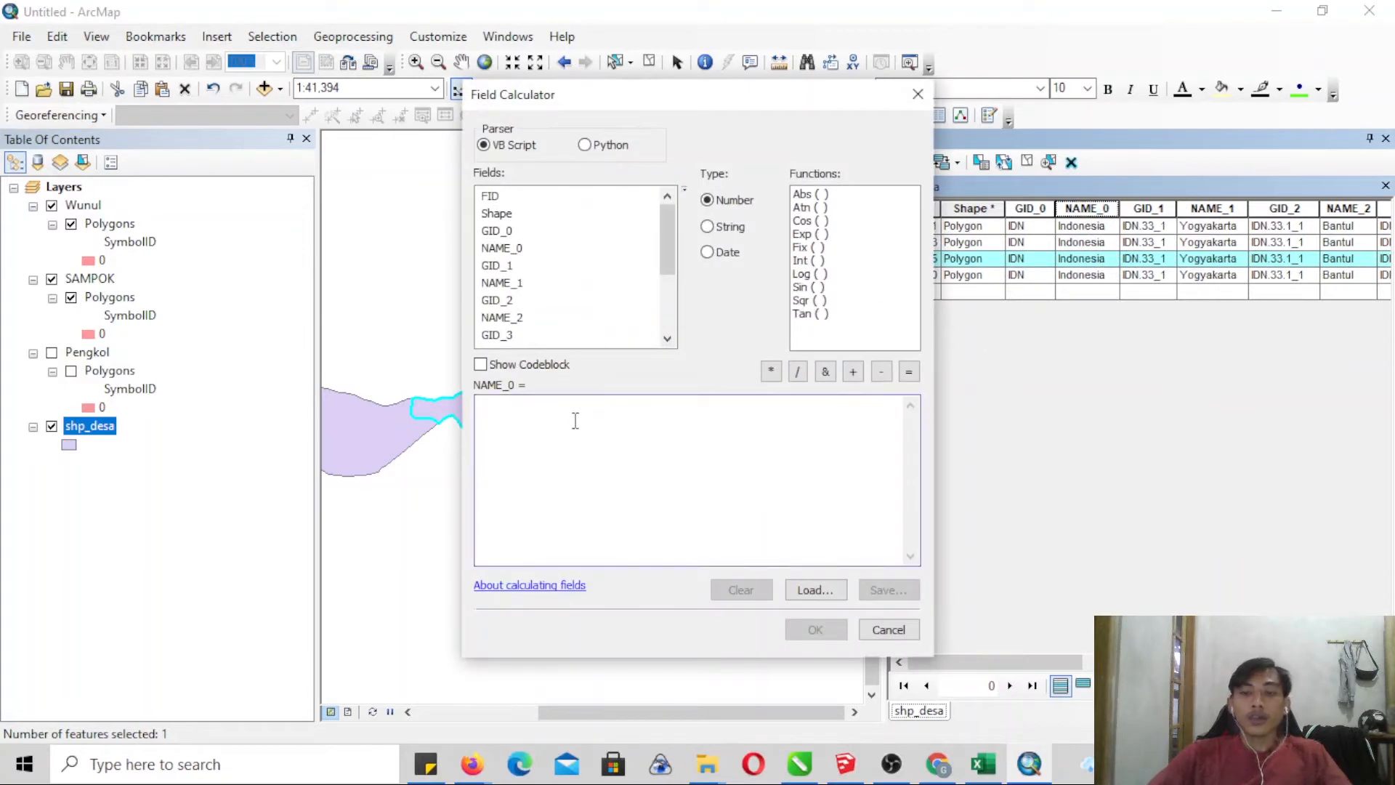
type("\"Pengkol")
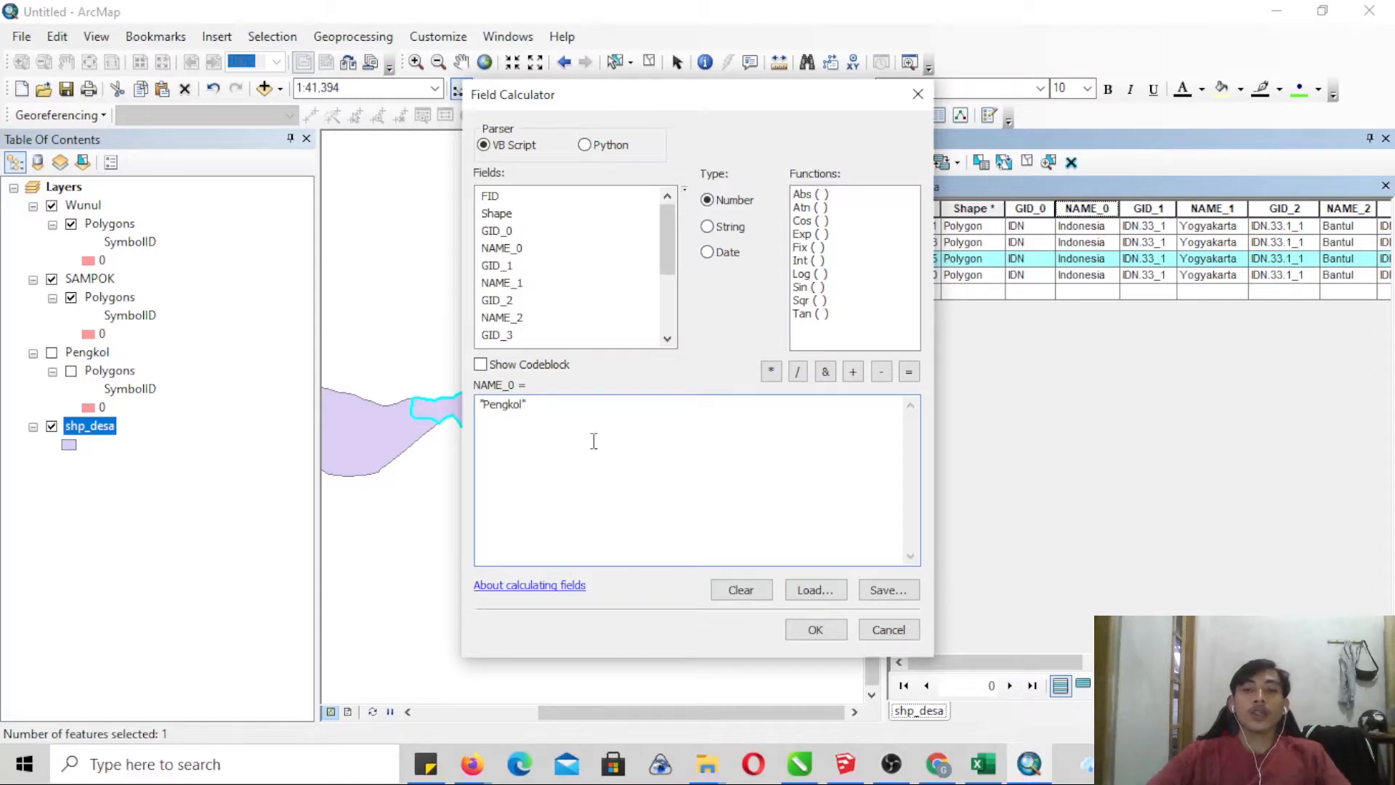
left_click(824, 629)
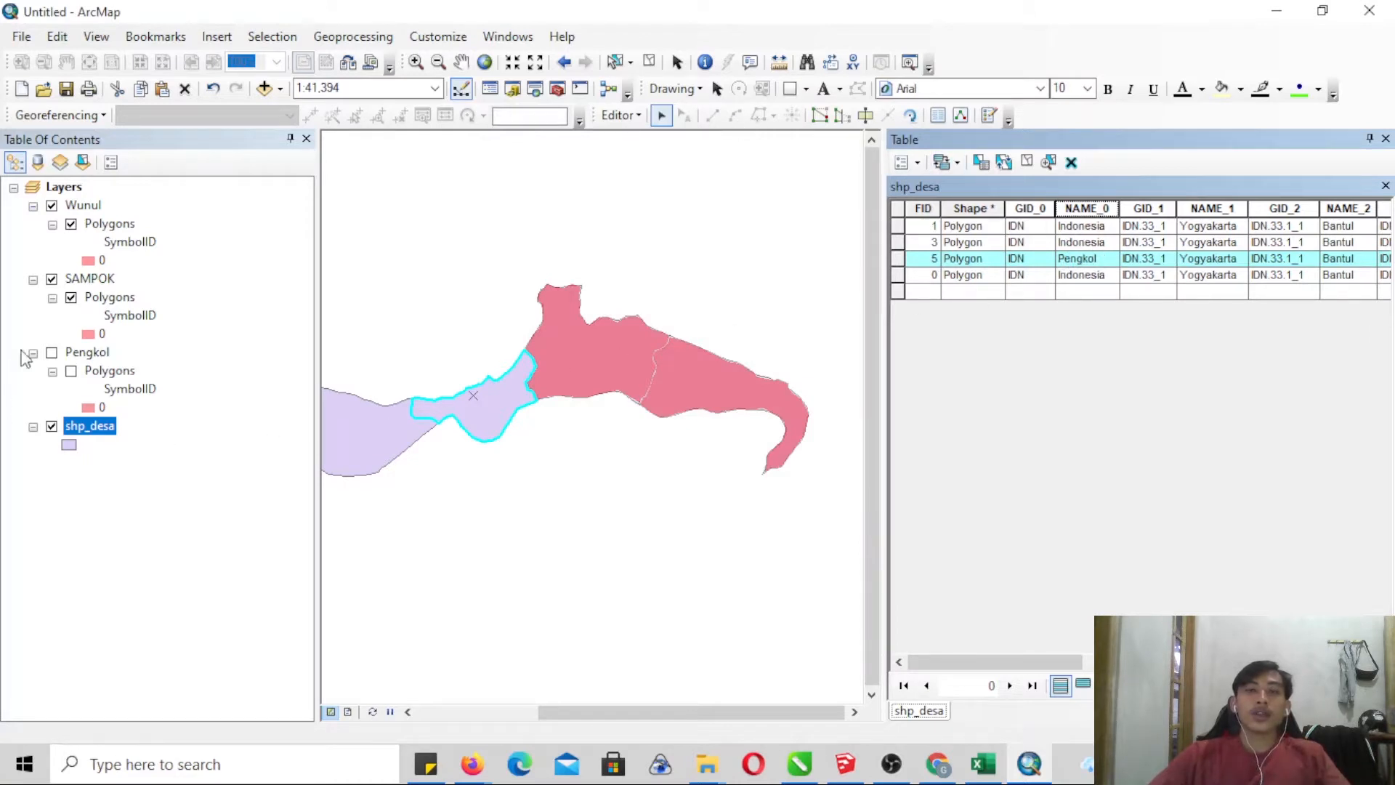
- Turn off the SAMPOK layer, select the shp_desa polygon beneath it and calculate its NAME_0 field as "Sampok"
left_click(52, 279)
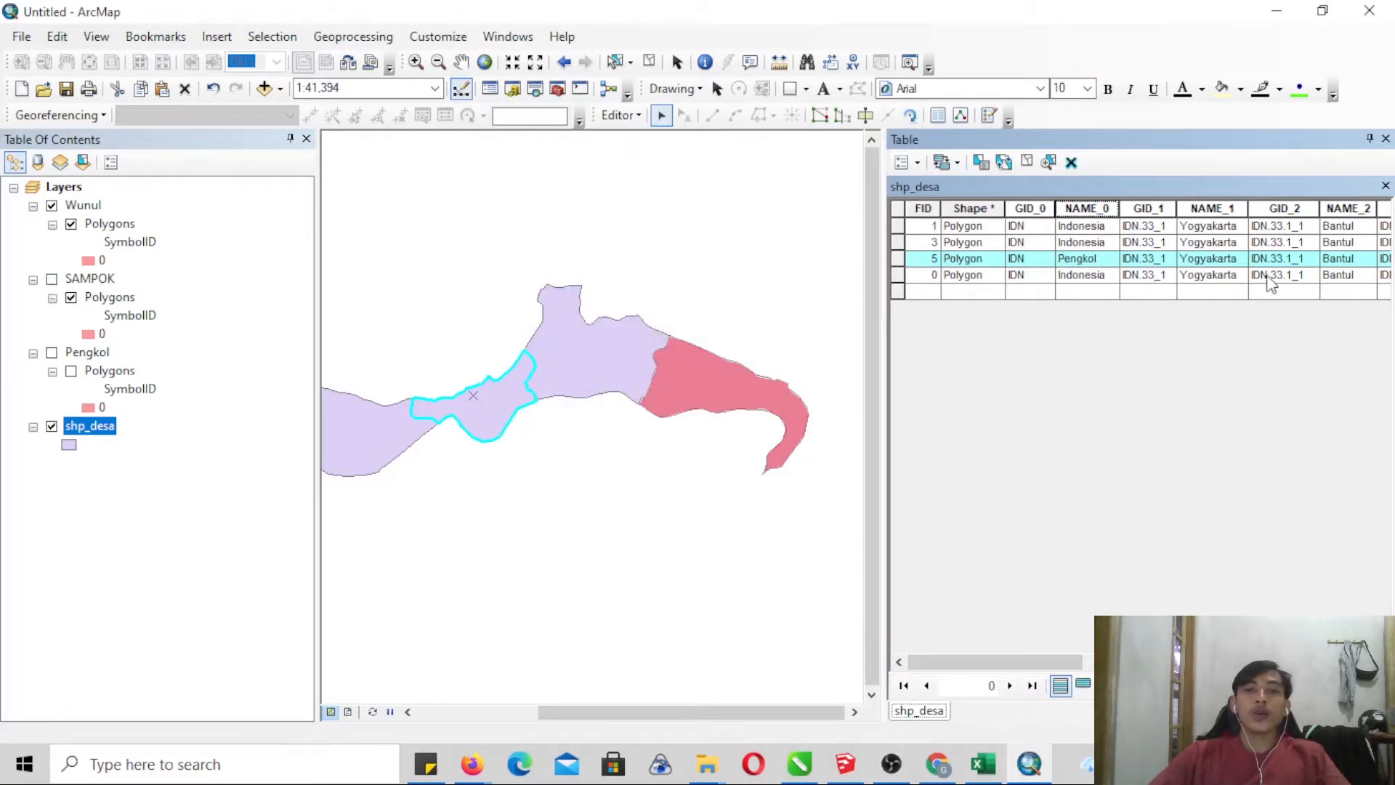
left_click(553, 369)
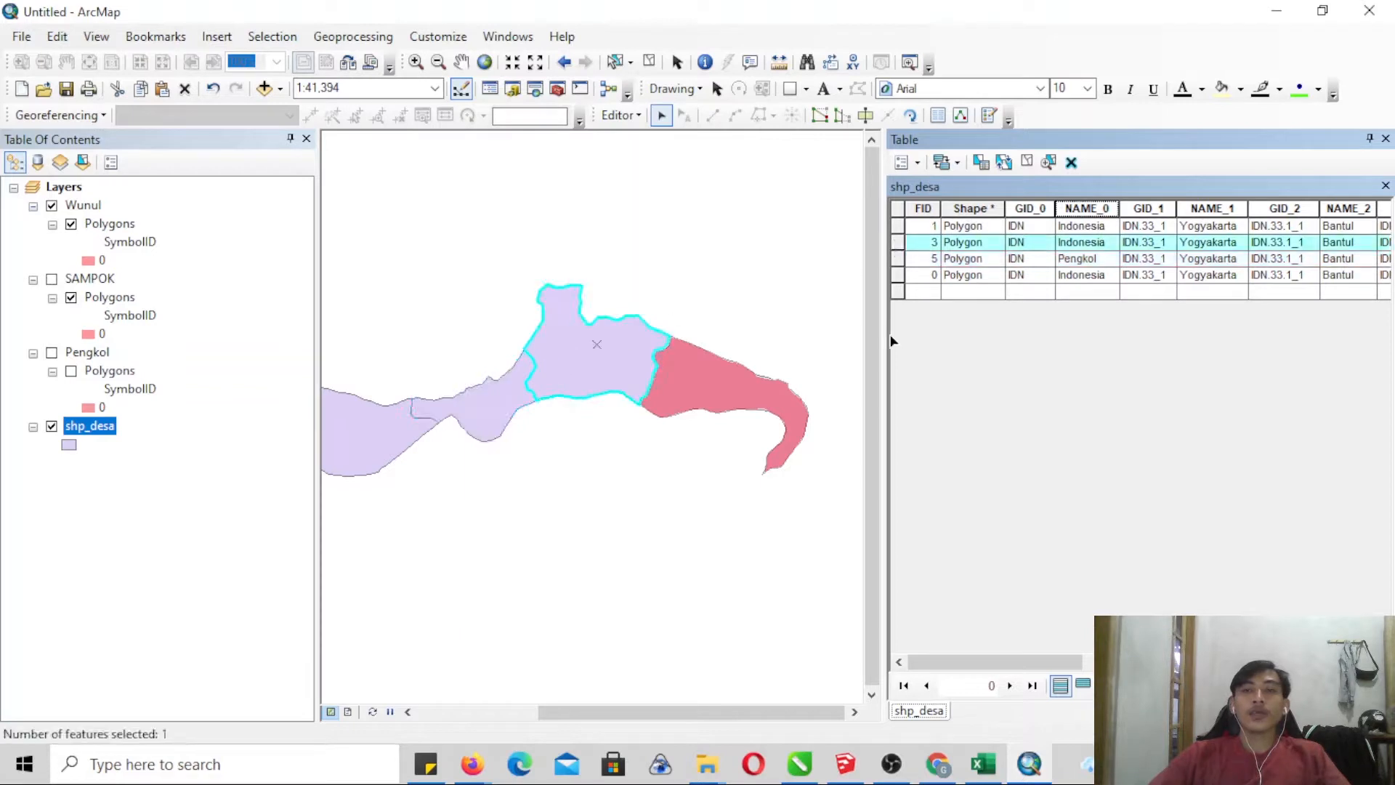
right_click(1084, 209)
left_click(1140, 337)
left_click(525, 420)
key("BackSpace")
key("BackSpace")
key("BackSpace")
key("BackSpace")
key("BackSpace")
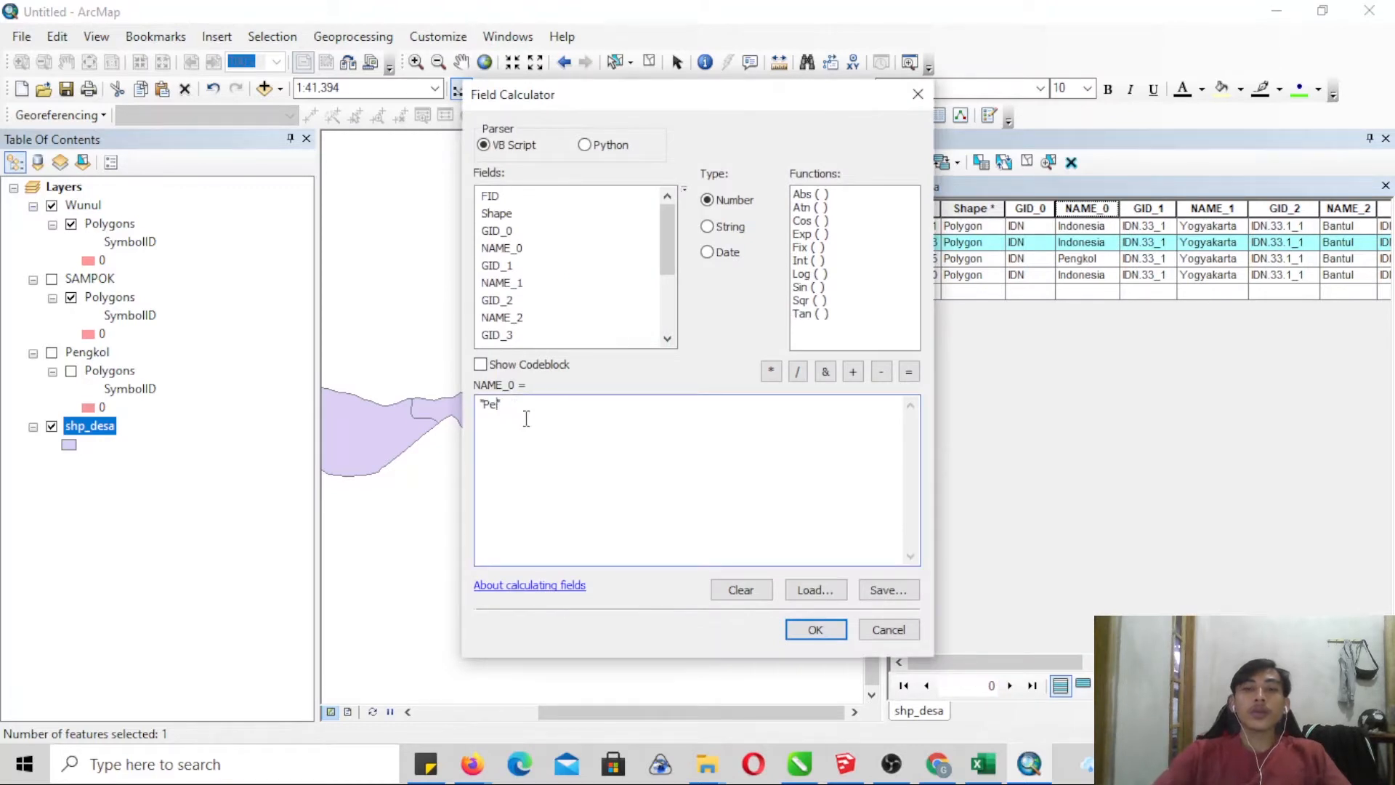
type("Sampok")
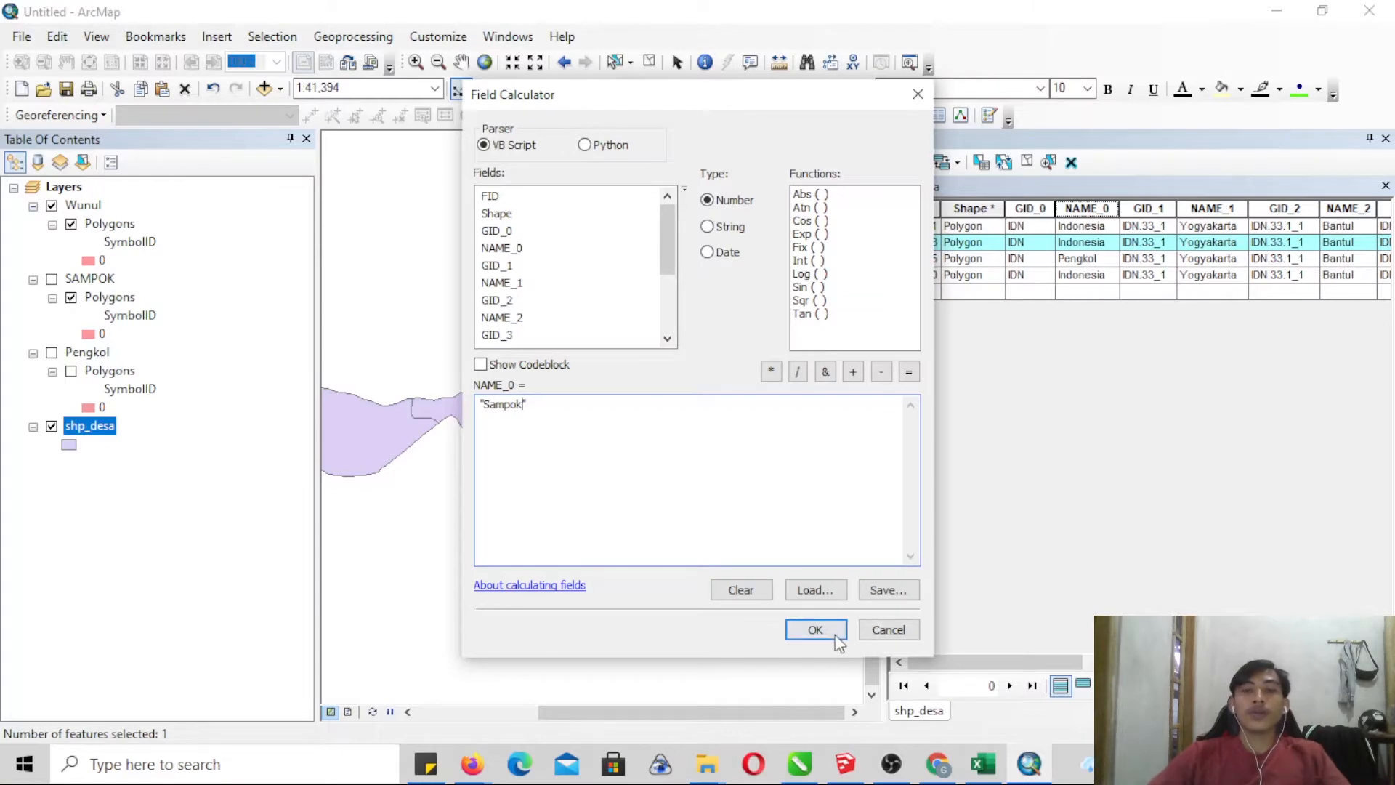
left_click(815, 629)
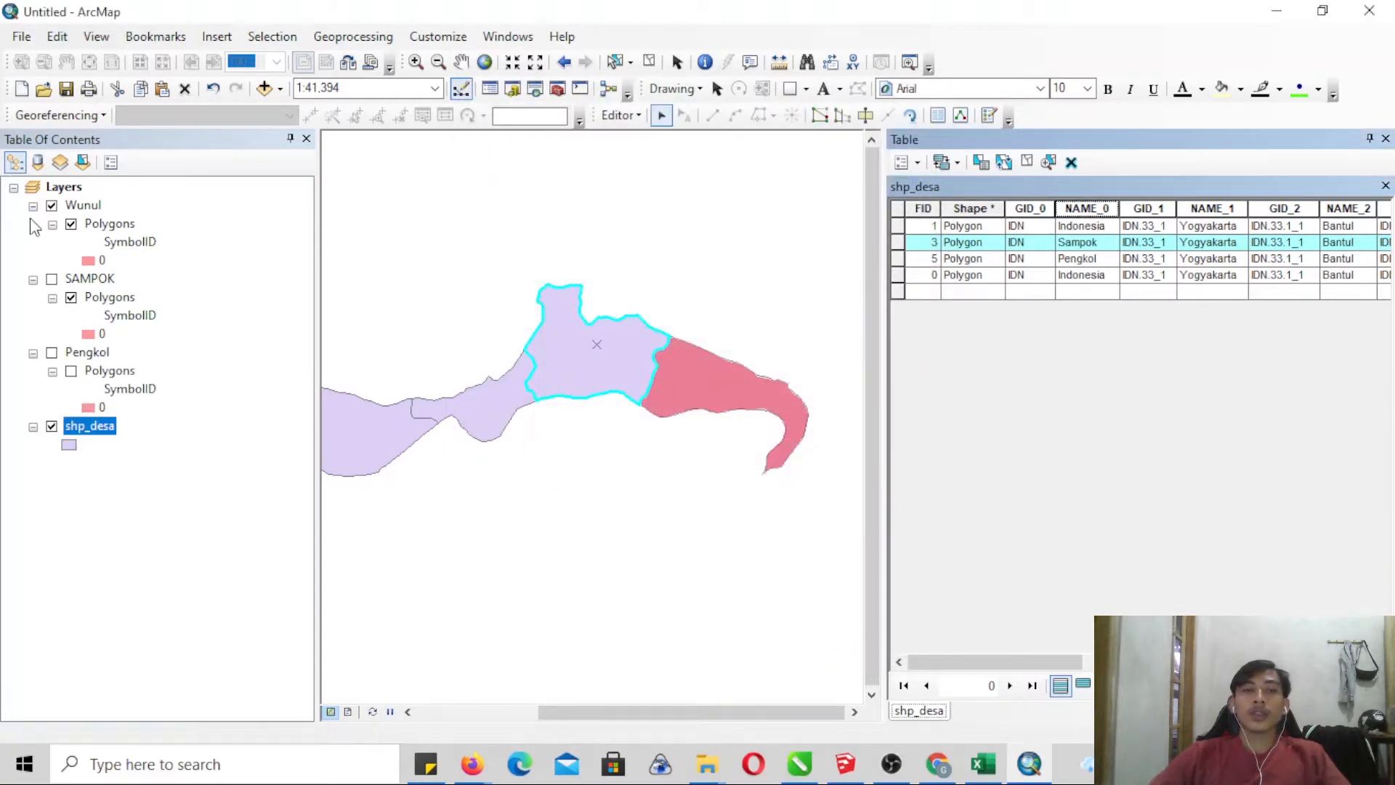
- Turn off the Wunul layer, select the easternmost shp_desa polygon and calculate its NAME_0 field as "Wunul"
left_click(51, 206)
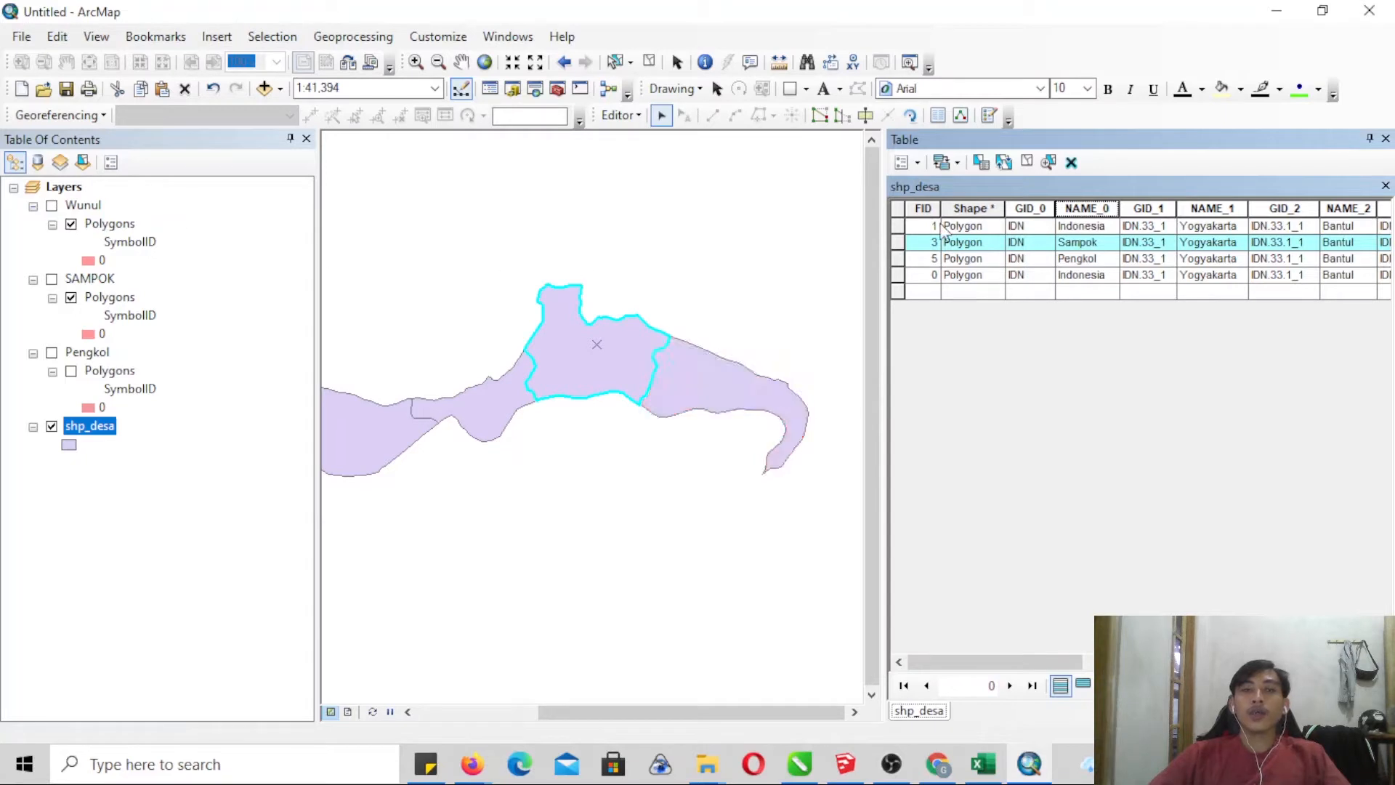
left_click(899, 226)
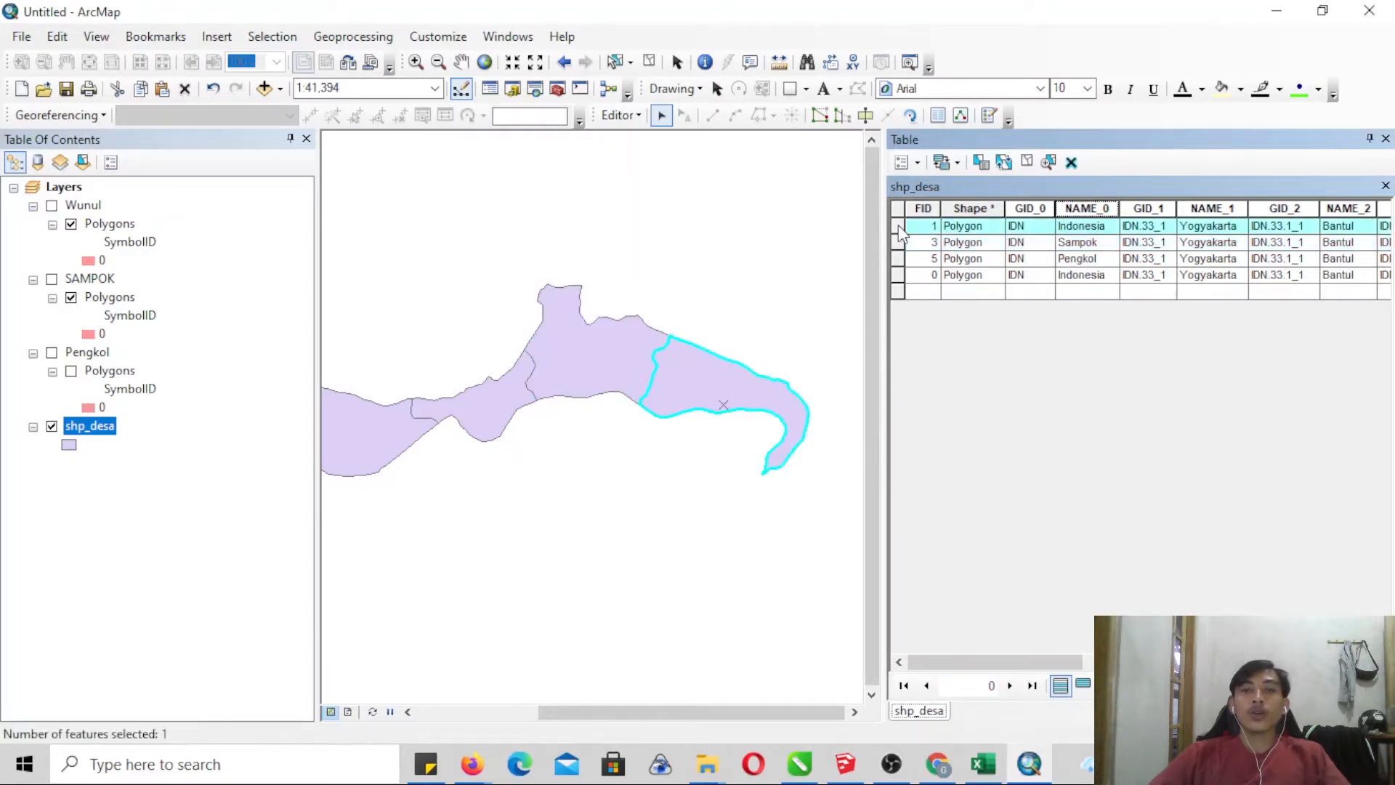
right_click(1084, 214)
left_click(1124, 334)
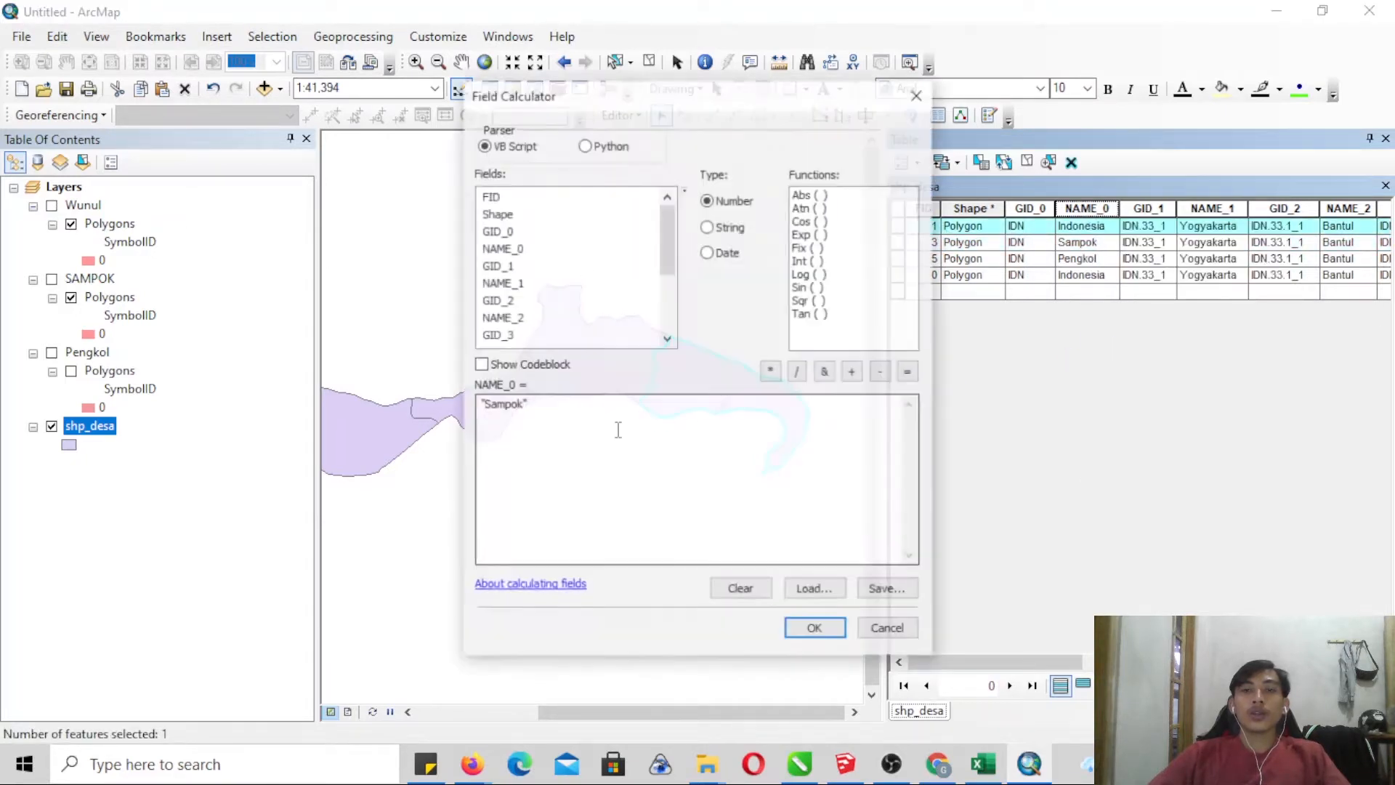
left_click(538, 437)
key("BackSpace")
key("BackSpace")
key("BackSpace")
key("BackSpace")
type("Wunul")
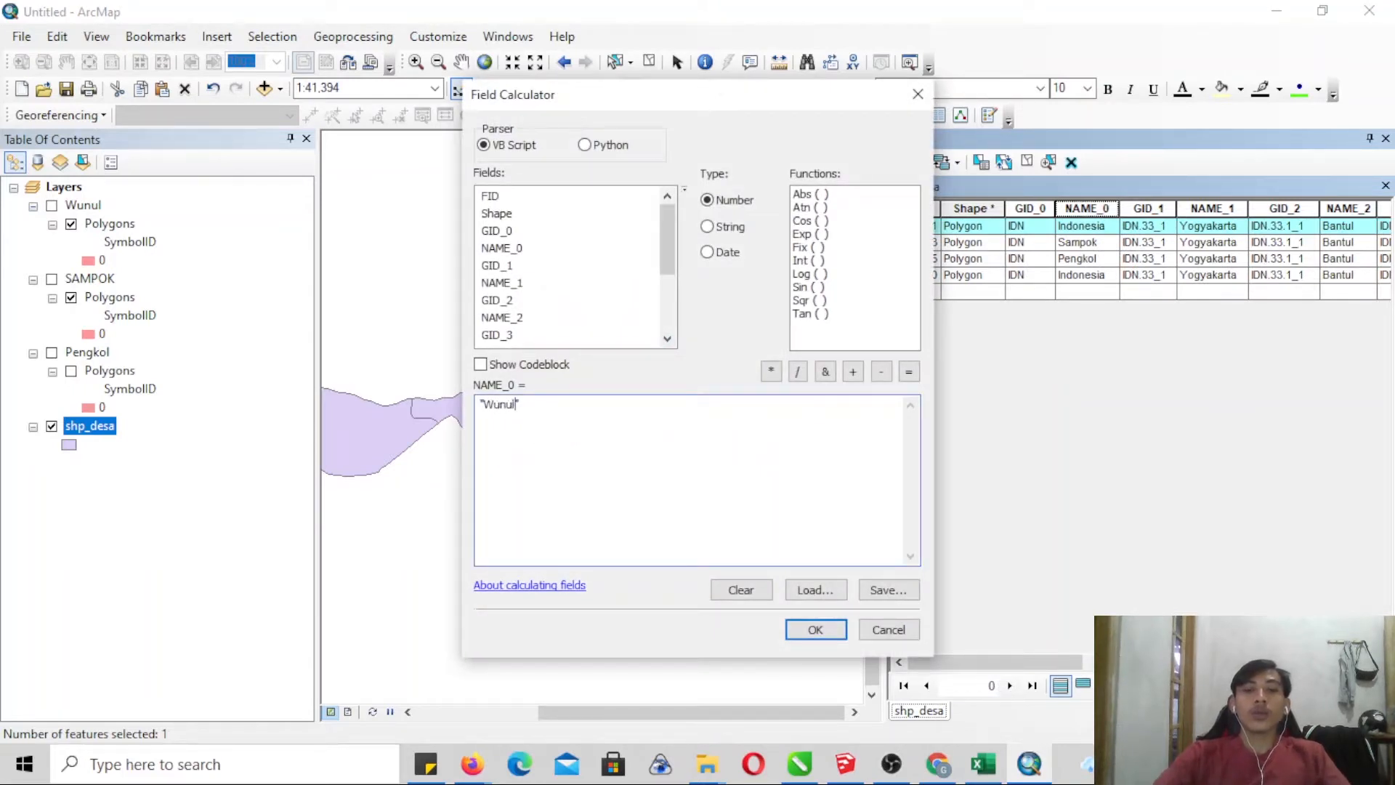
left_click(808, 630)
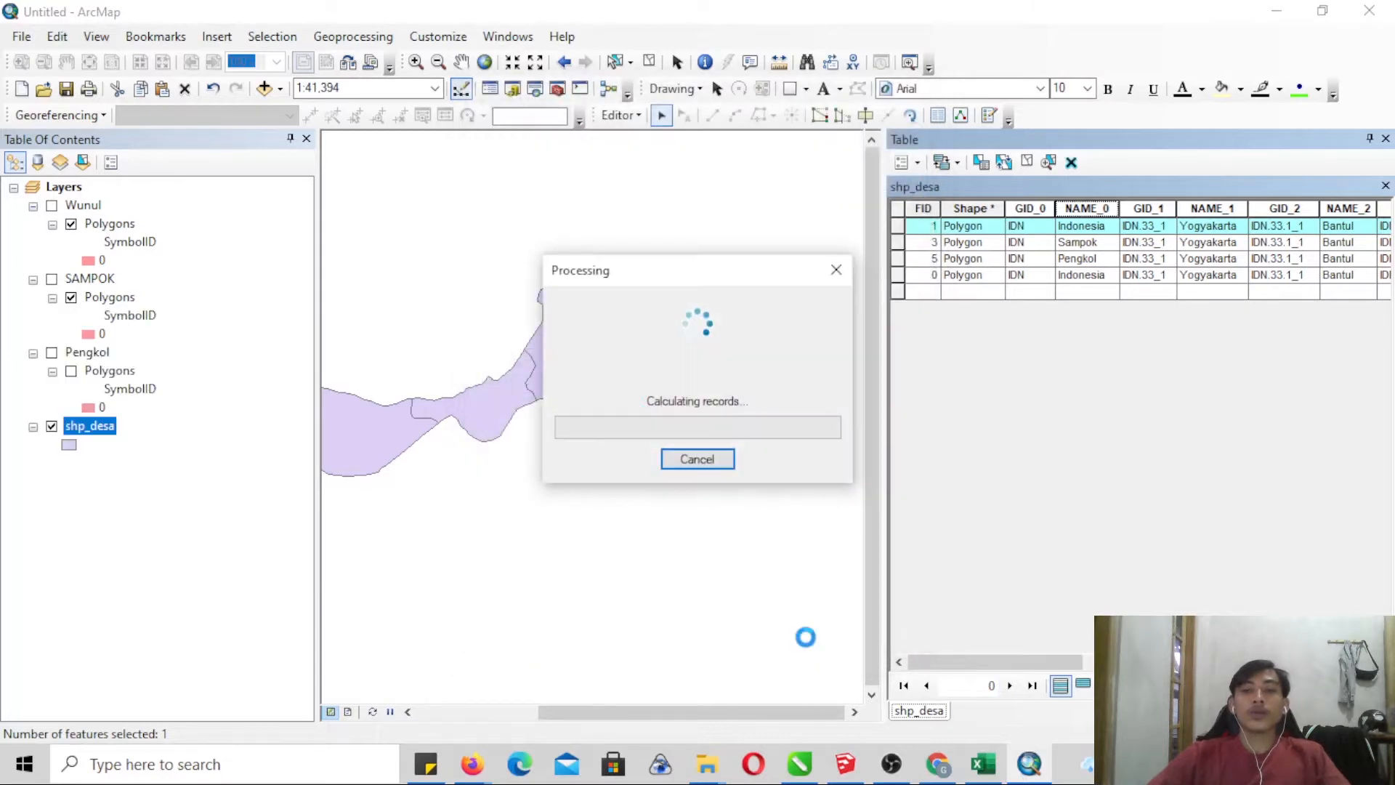
- Save the shp_desa edits, end the editing session and close the attribute table
left_click(901, 209)
left_click(617, 115)
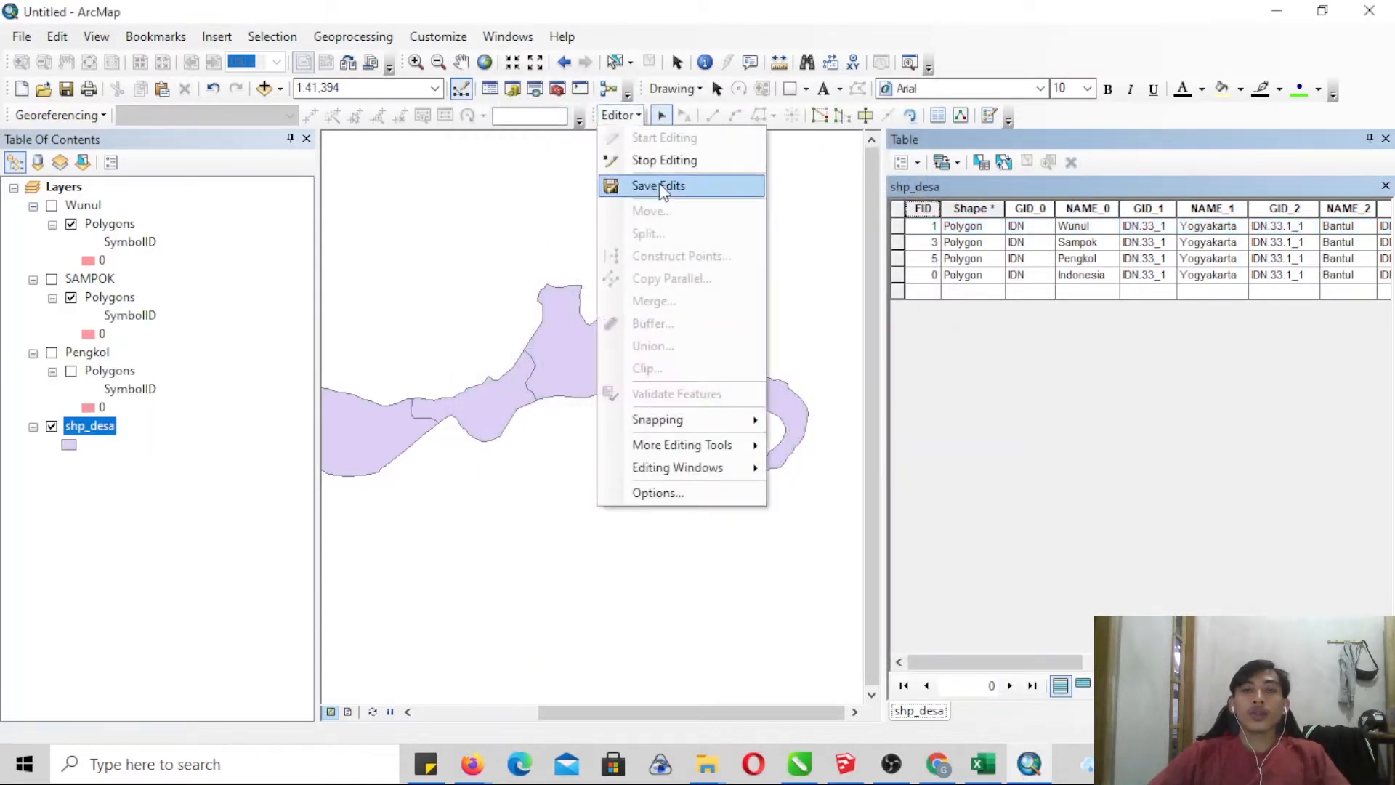
left_click(660, 186)
left_click(623, 118)
left_click(643, 158)
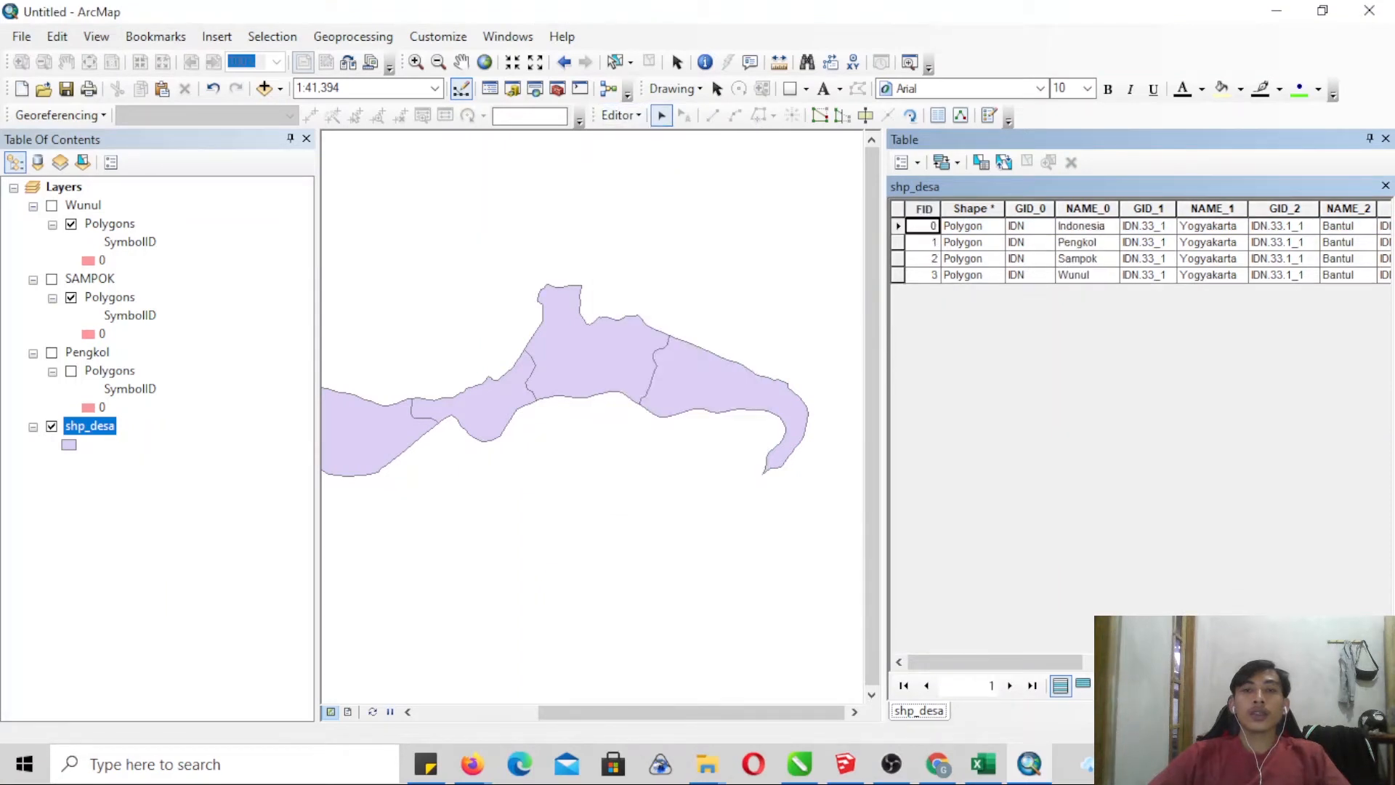
left_click(1386, 139)
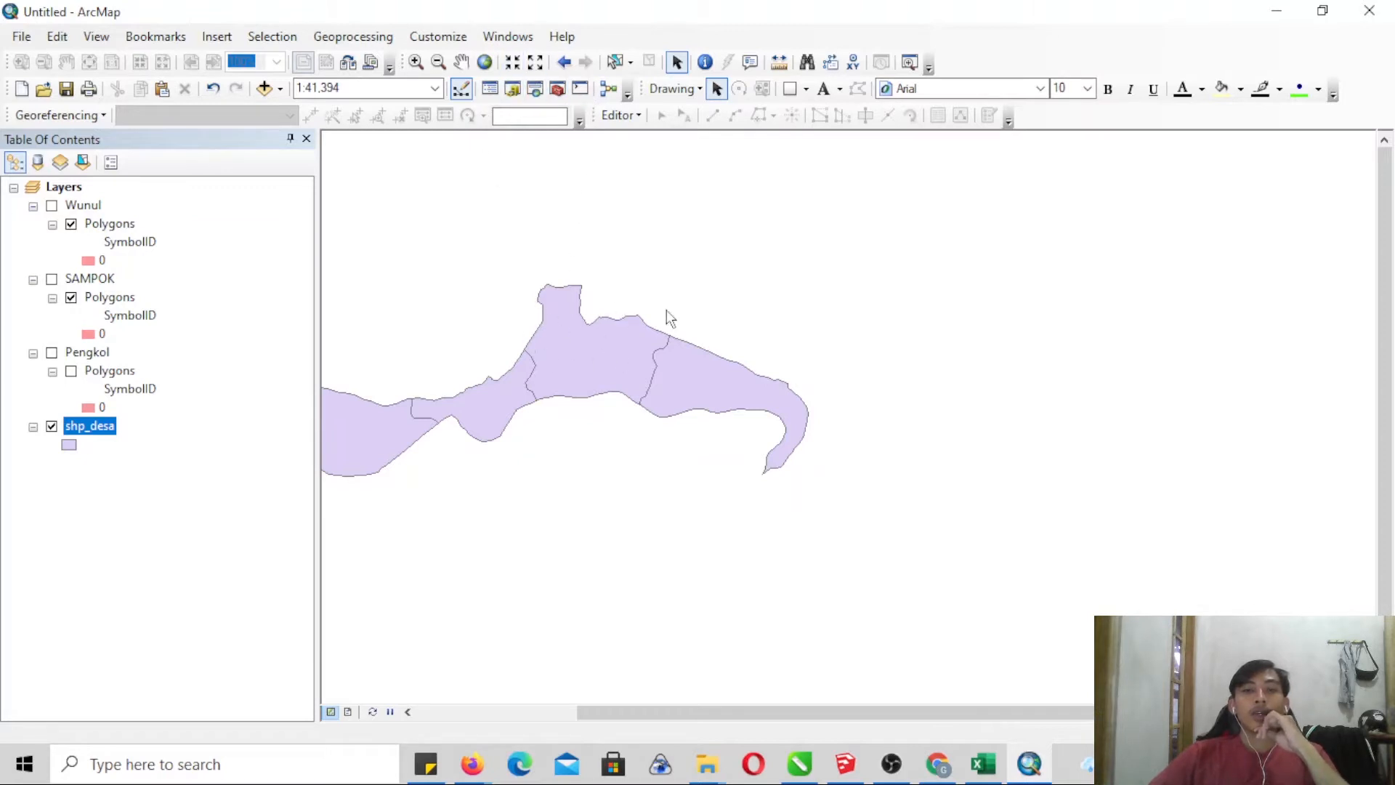
- Add the shapefiles gadm36_IDN_1 to gadm36_IDN_4 from the ADM INDONESIA folder and place them below shp_desa in the layer order
left_click(264, 89)
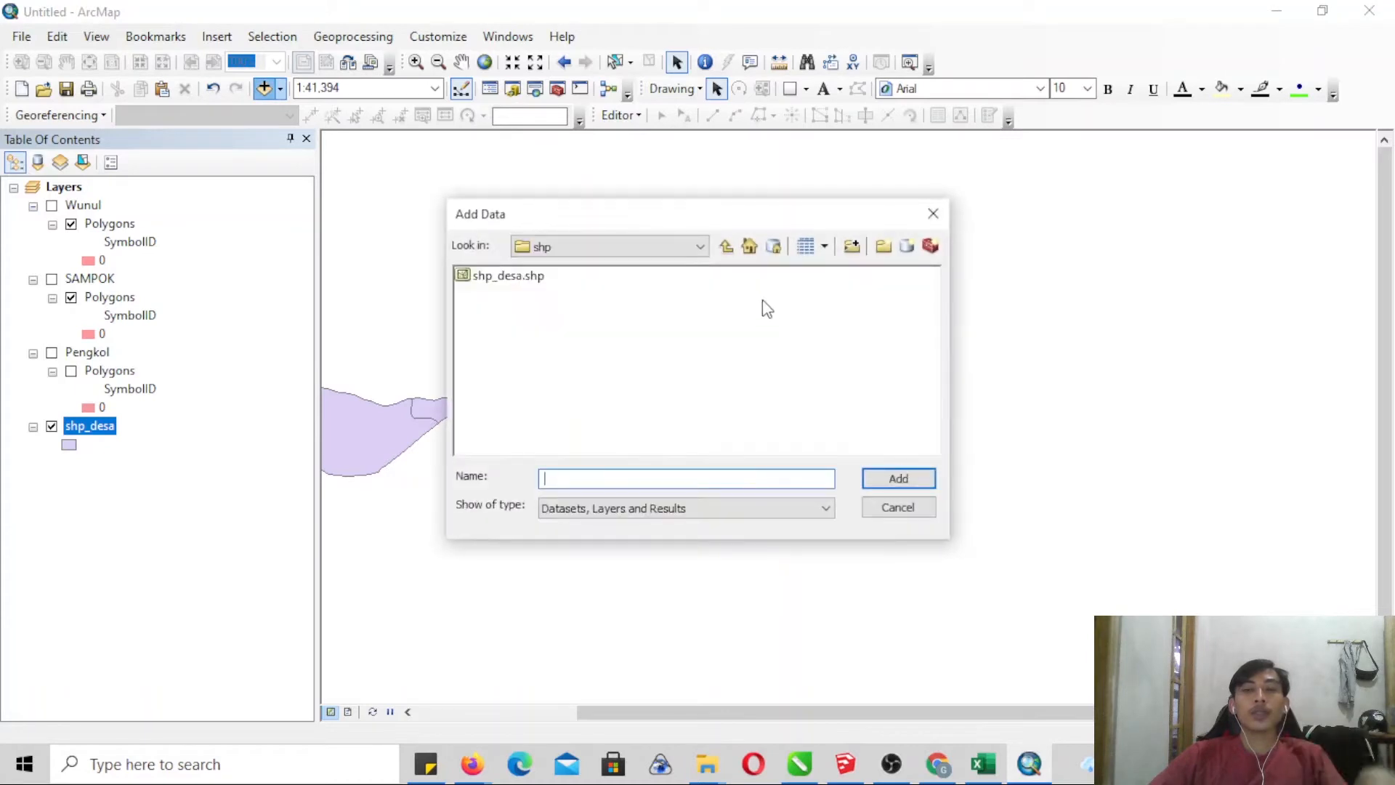
left_click(726, 247)
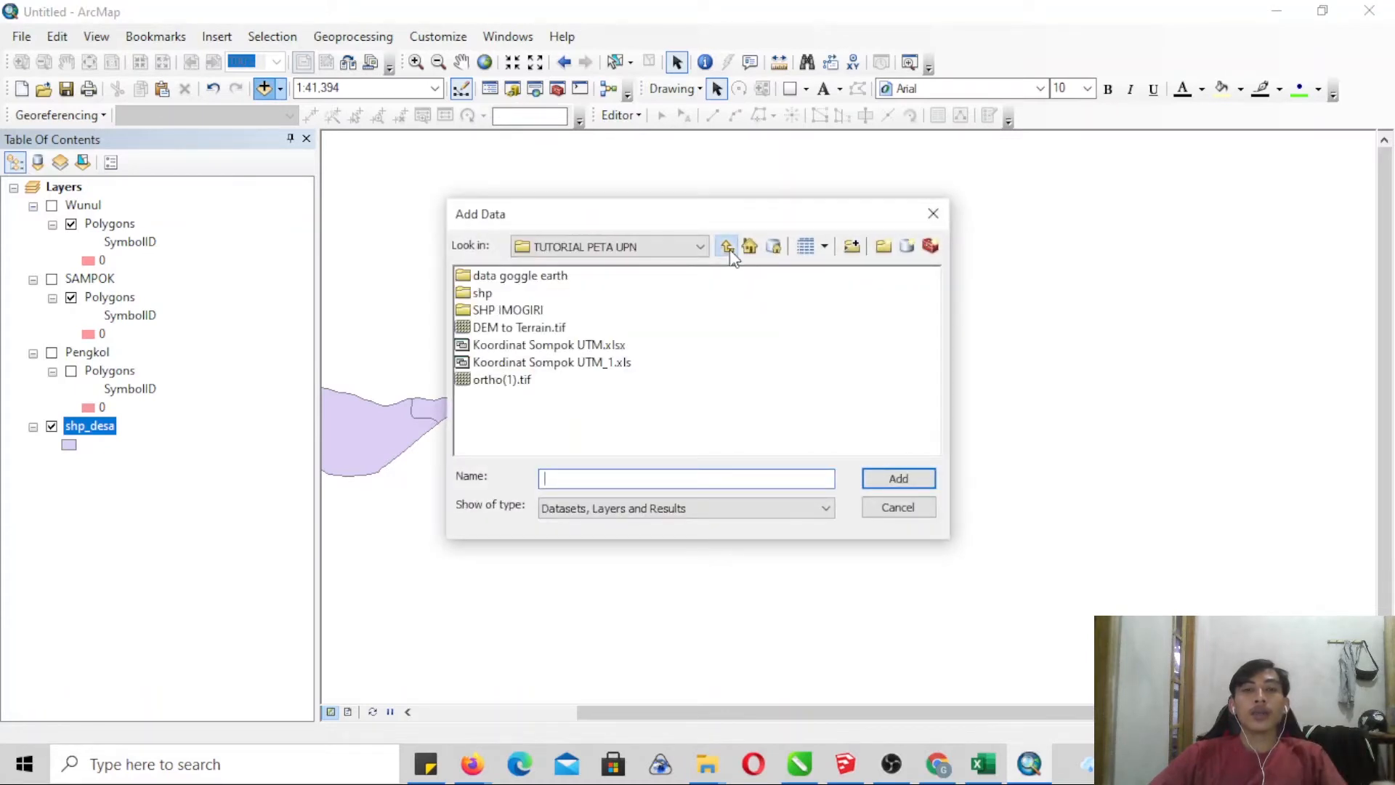
left_click(728, 248)
double_click(531, 328)
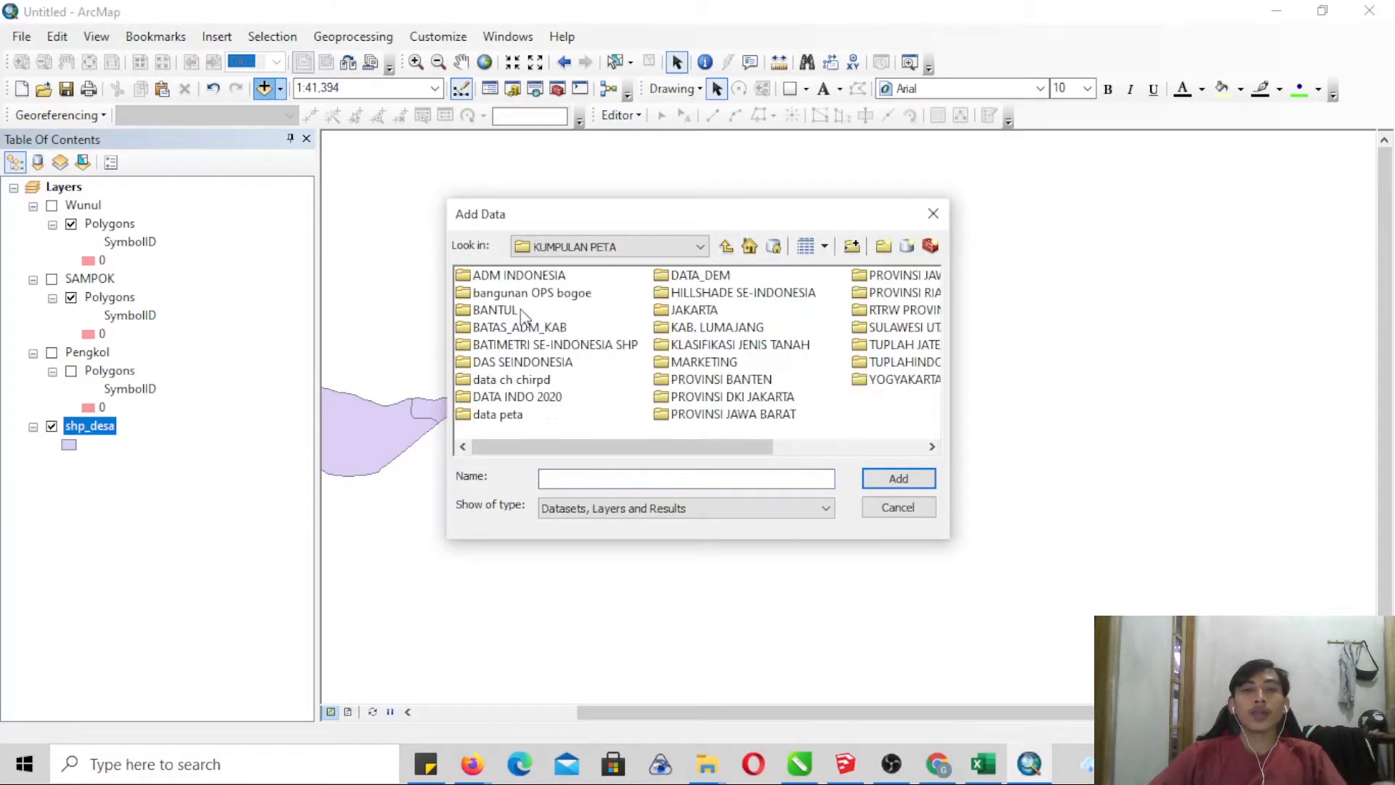
double_click(519, 275)
left_click(523, 276)
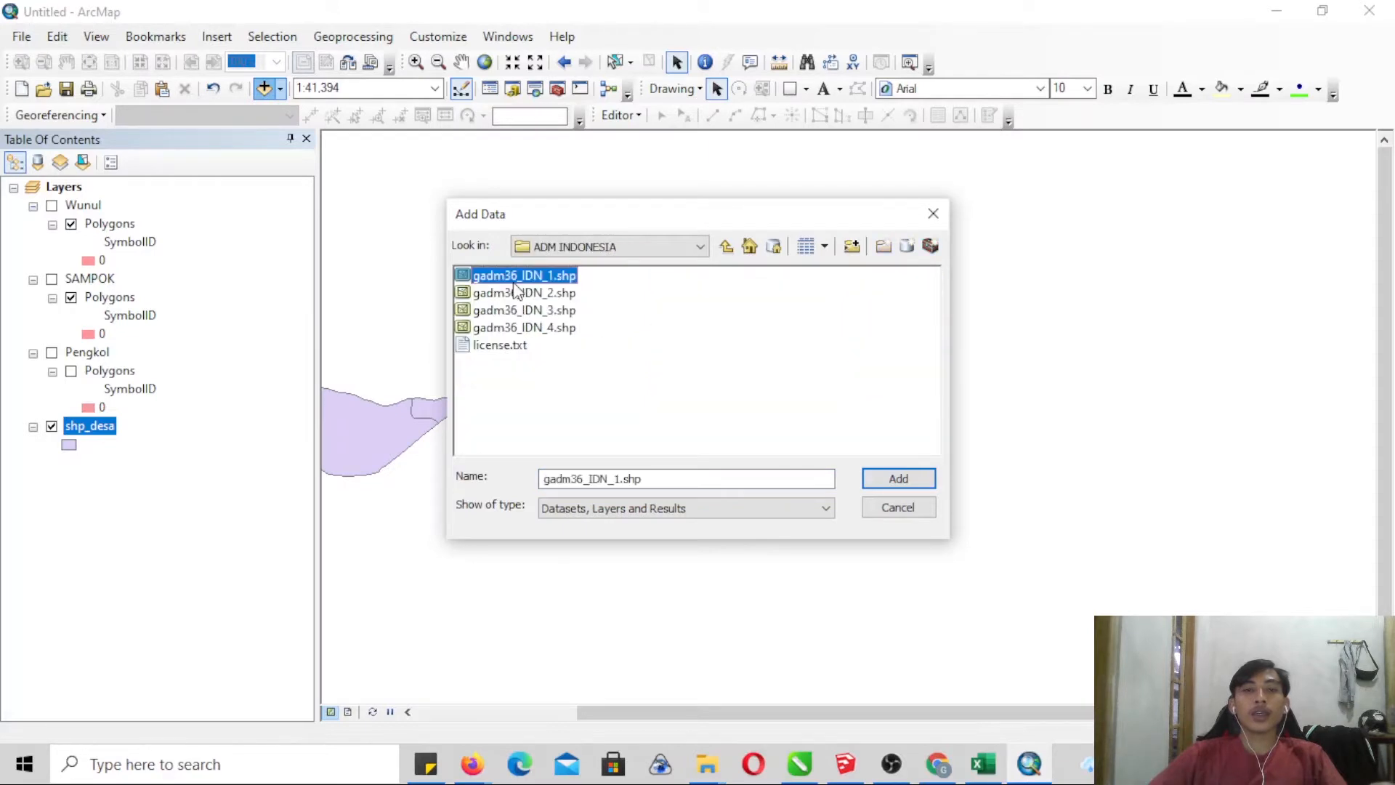
left_click(524, 328, "shift")
left_click(905, 474)
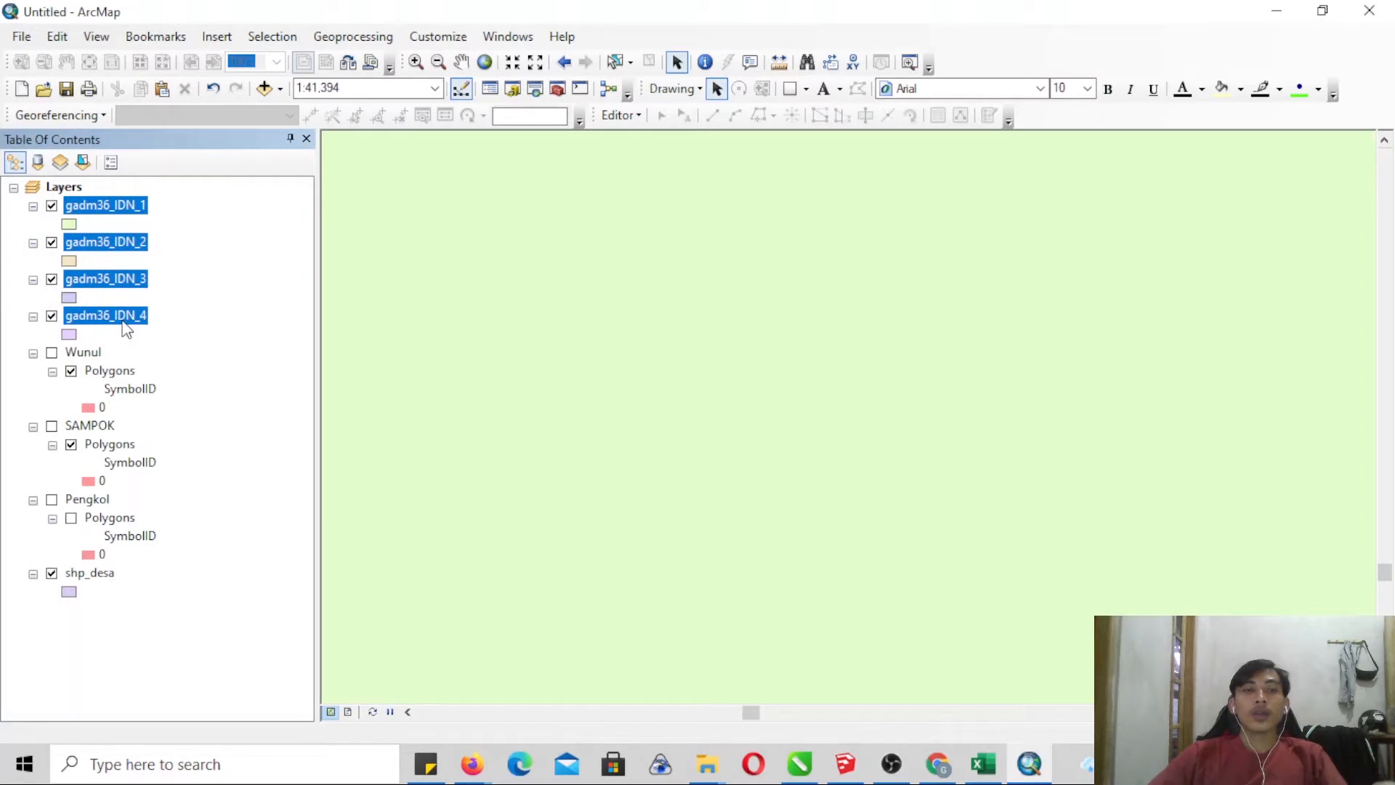
left_click_drag(127, 328, 114, 581)
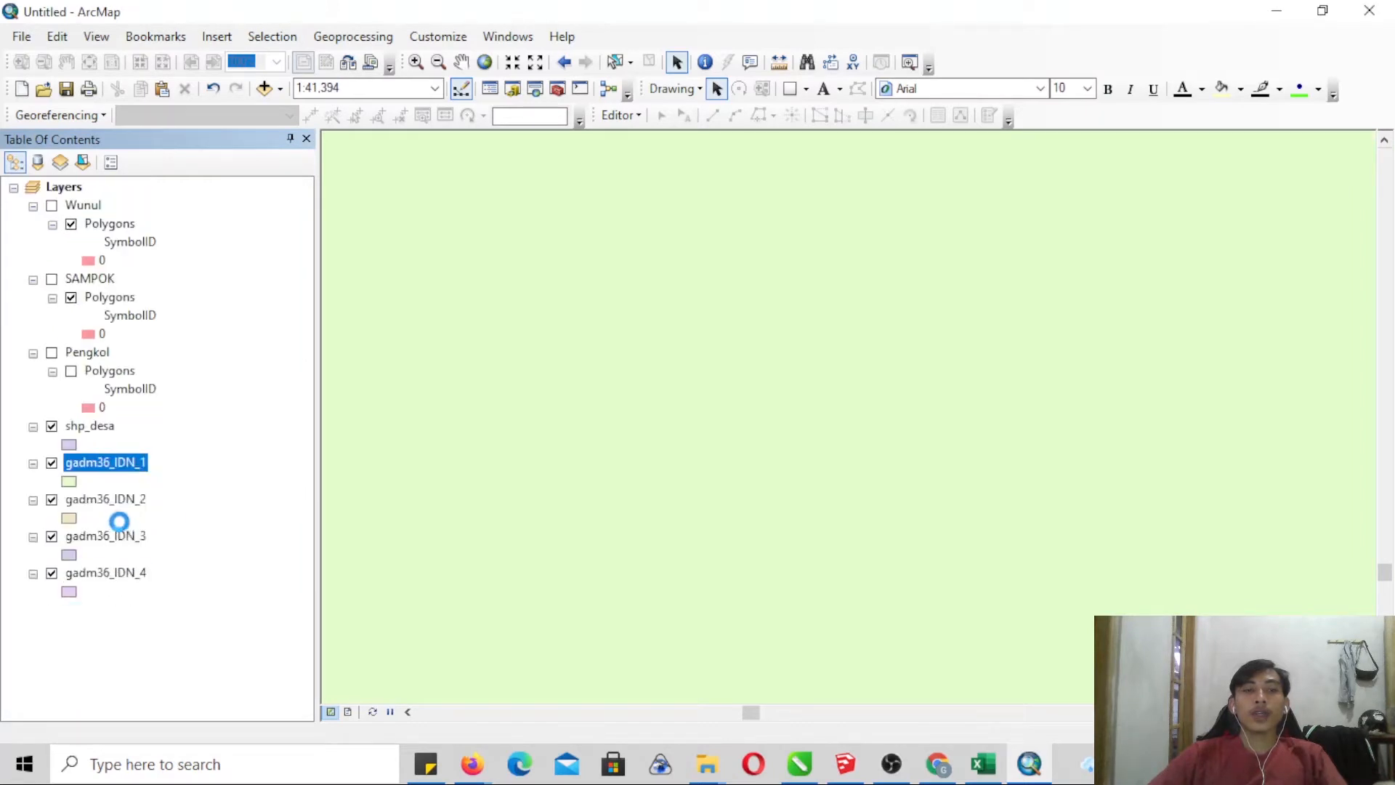
- Remove the Wunul, SAMPOK and Pengkol group layers from the map
left_click(85, 352)
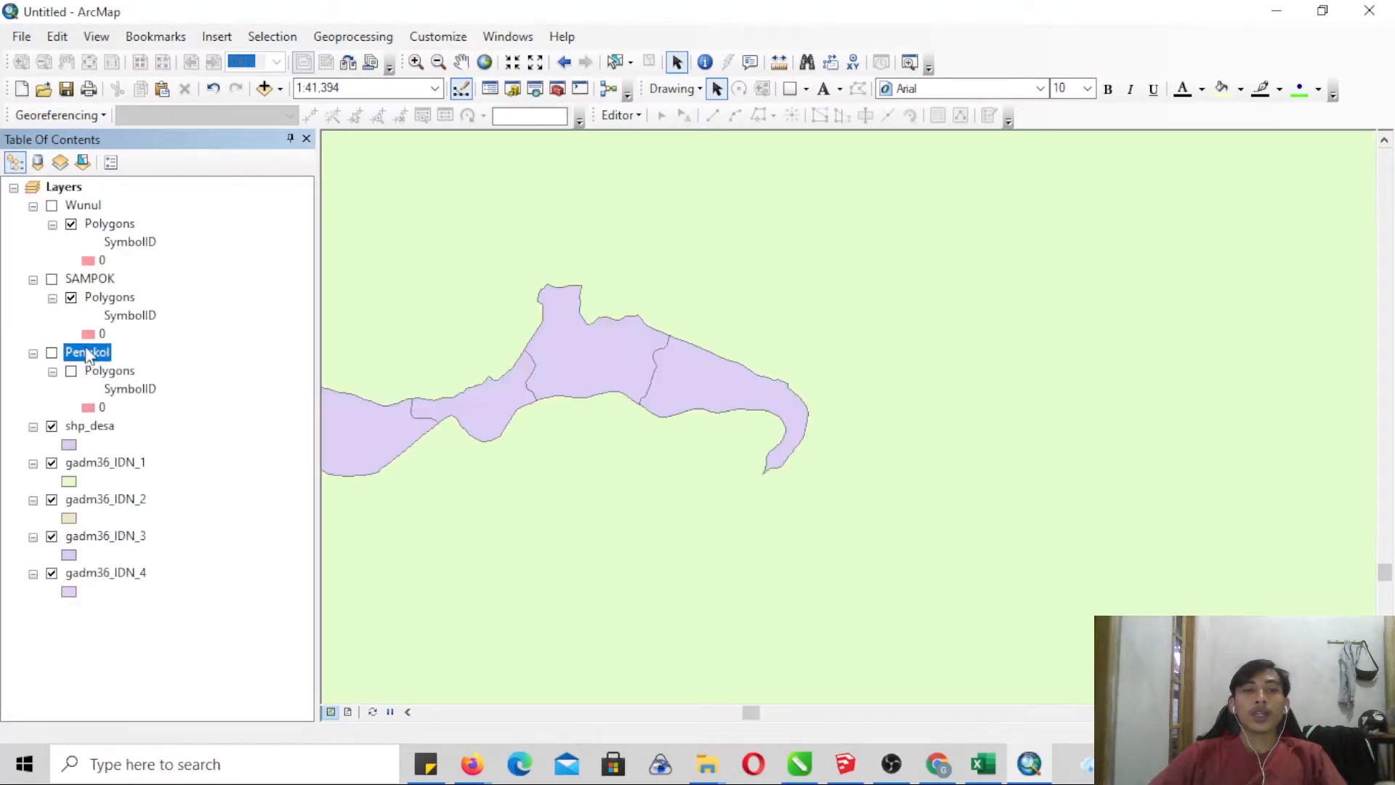
left_click(84, 205, "ctrl")
left_click(88, 279, "ctrl")
right_click(83, 206)
left_click(131, 240)
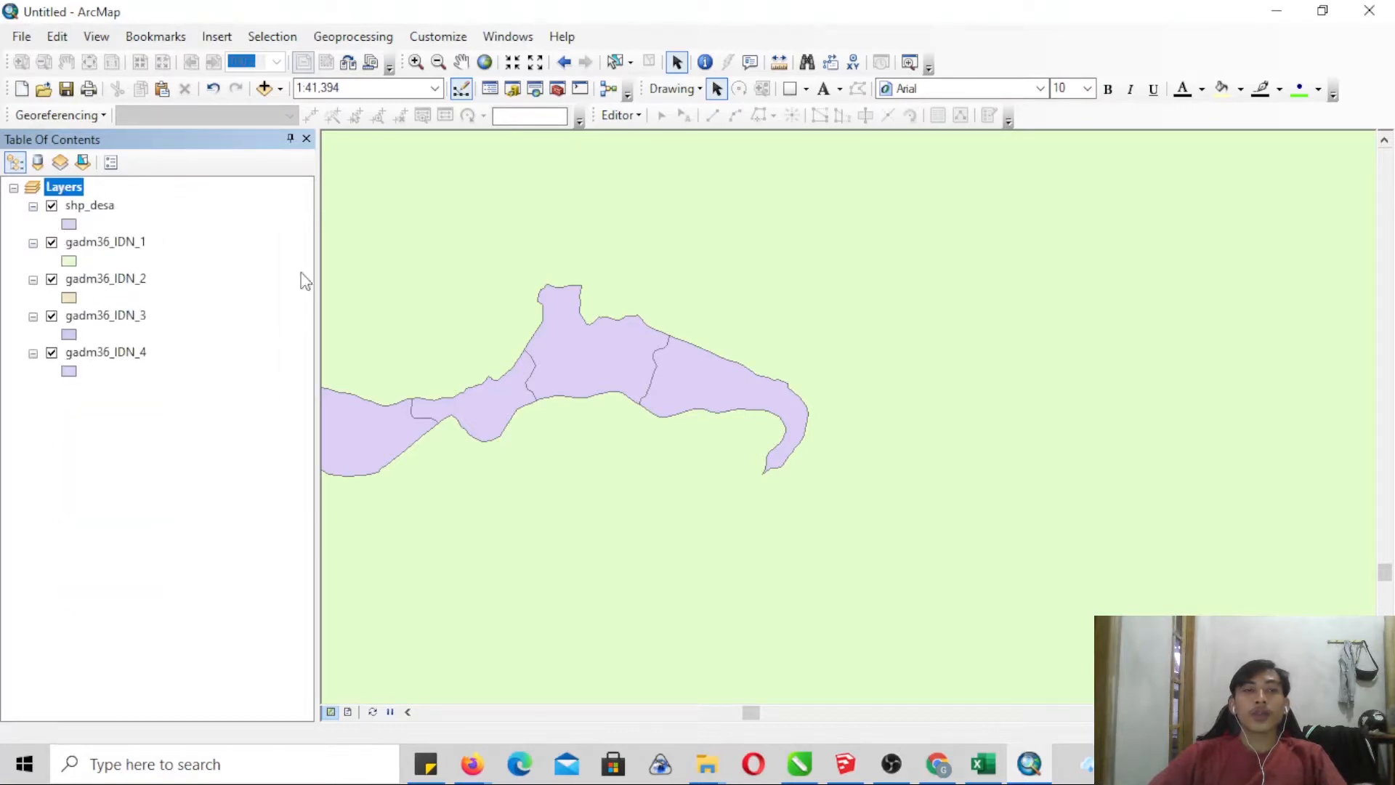
- Reorder the layers below shp_desa as gadm36_IDN_4, 3, 2 and 1, and turn off gadm36_IDN_4 while keeping gadm36_IDN_3 on
left_click(124, 233)
left_click_drag(127, 249, 146, 392)
left_click(125, 253)
left_click_drag(125, 247, 135, 326)
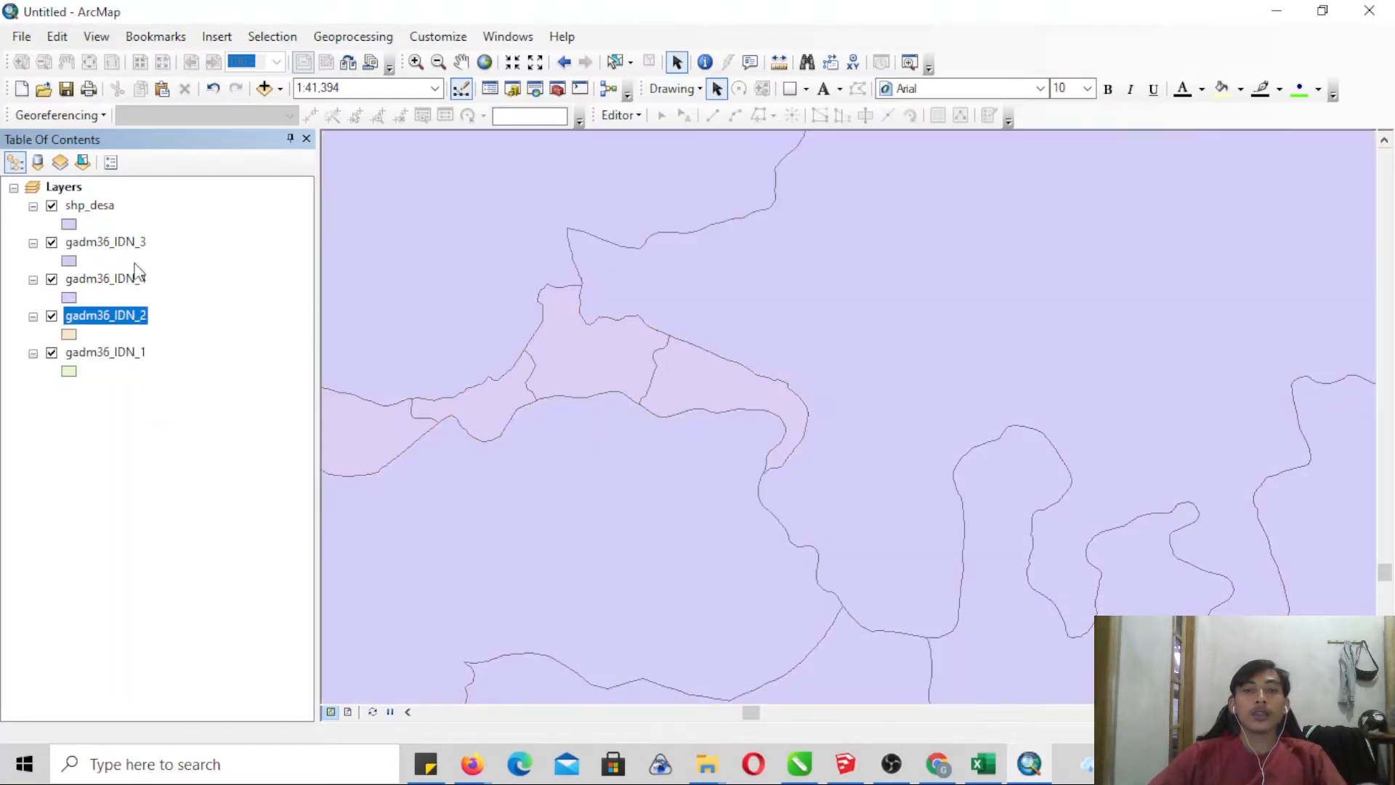
left_click_drag(122, 252, 130, 299)
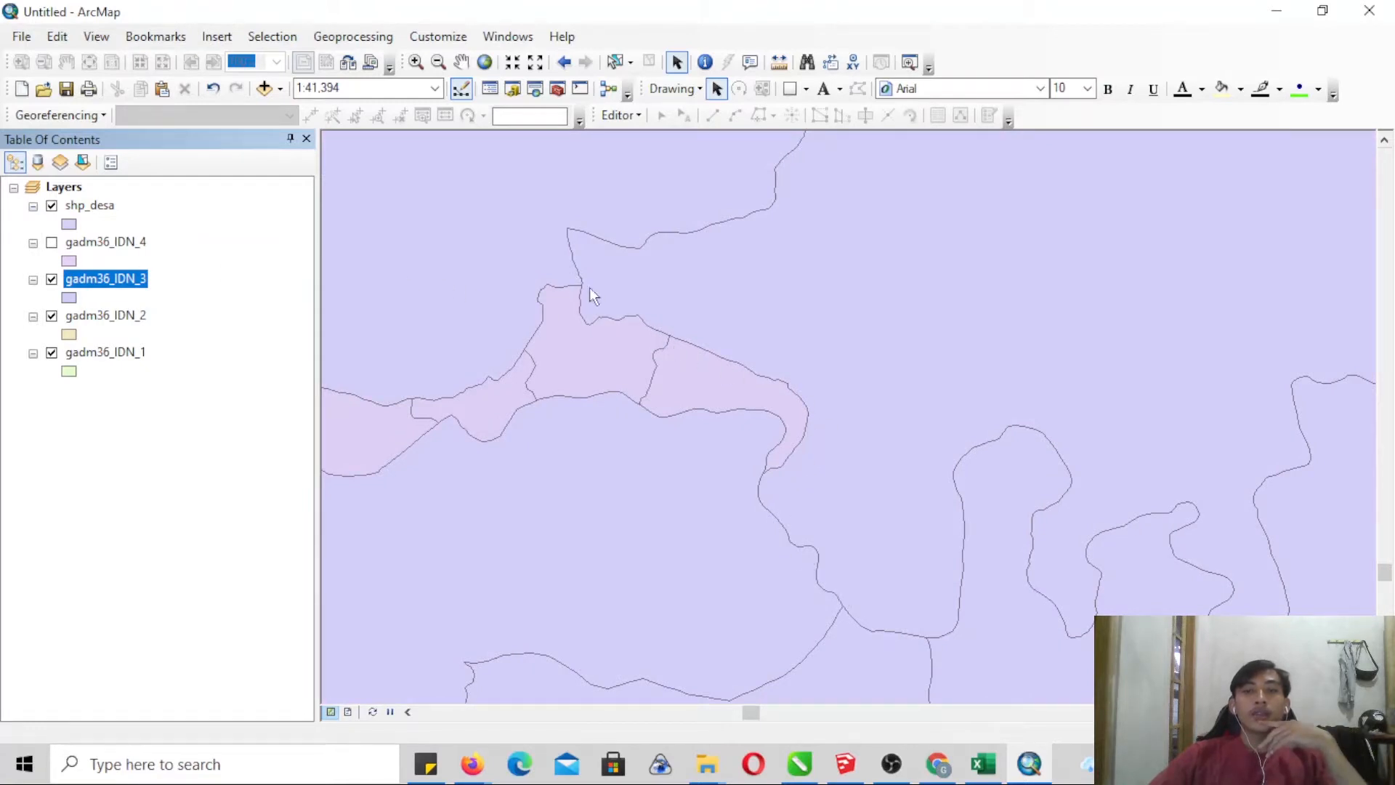
left_click(52, 280)
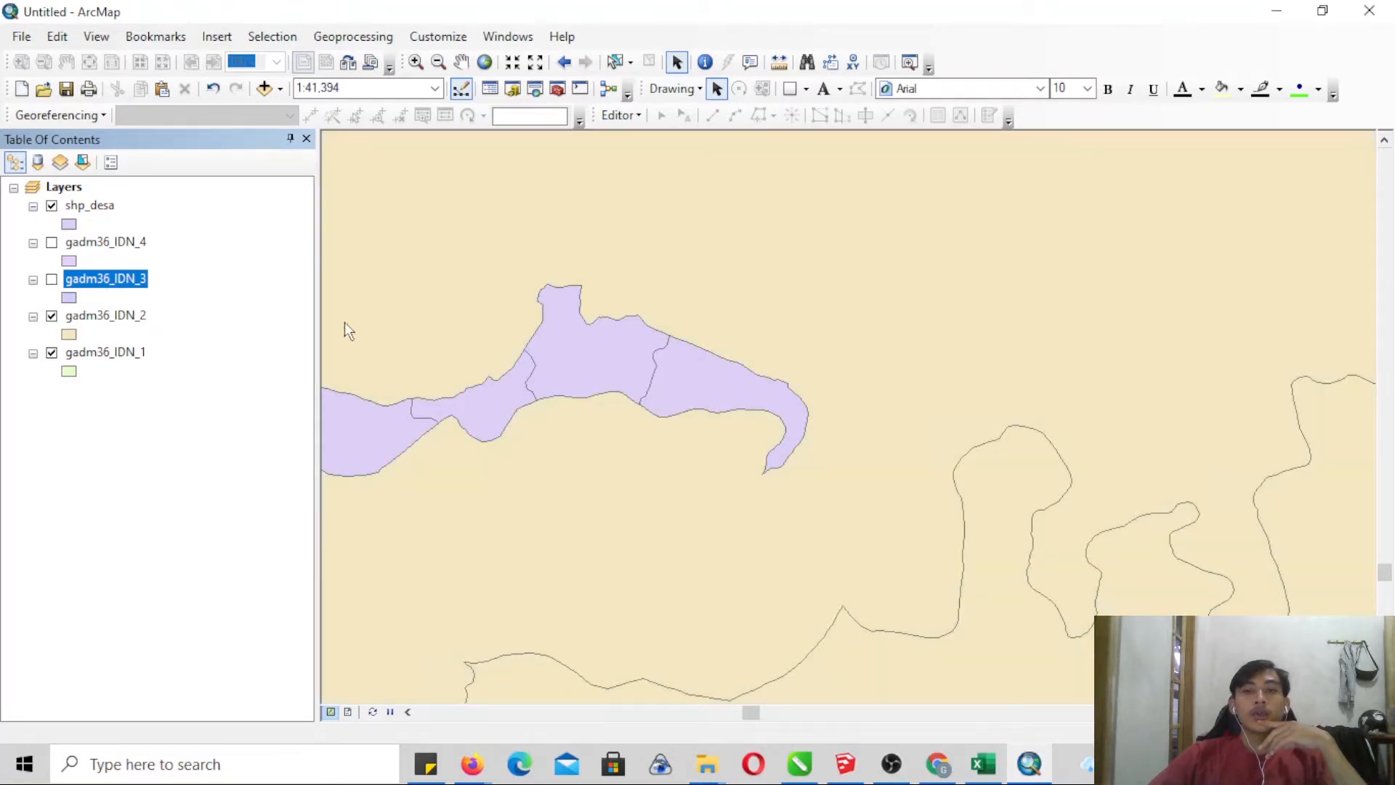
left_click(51, 280)
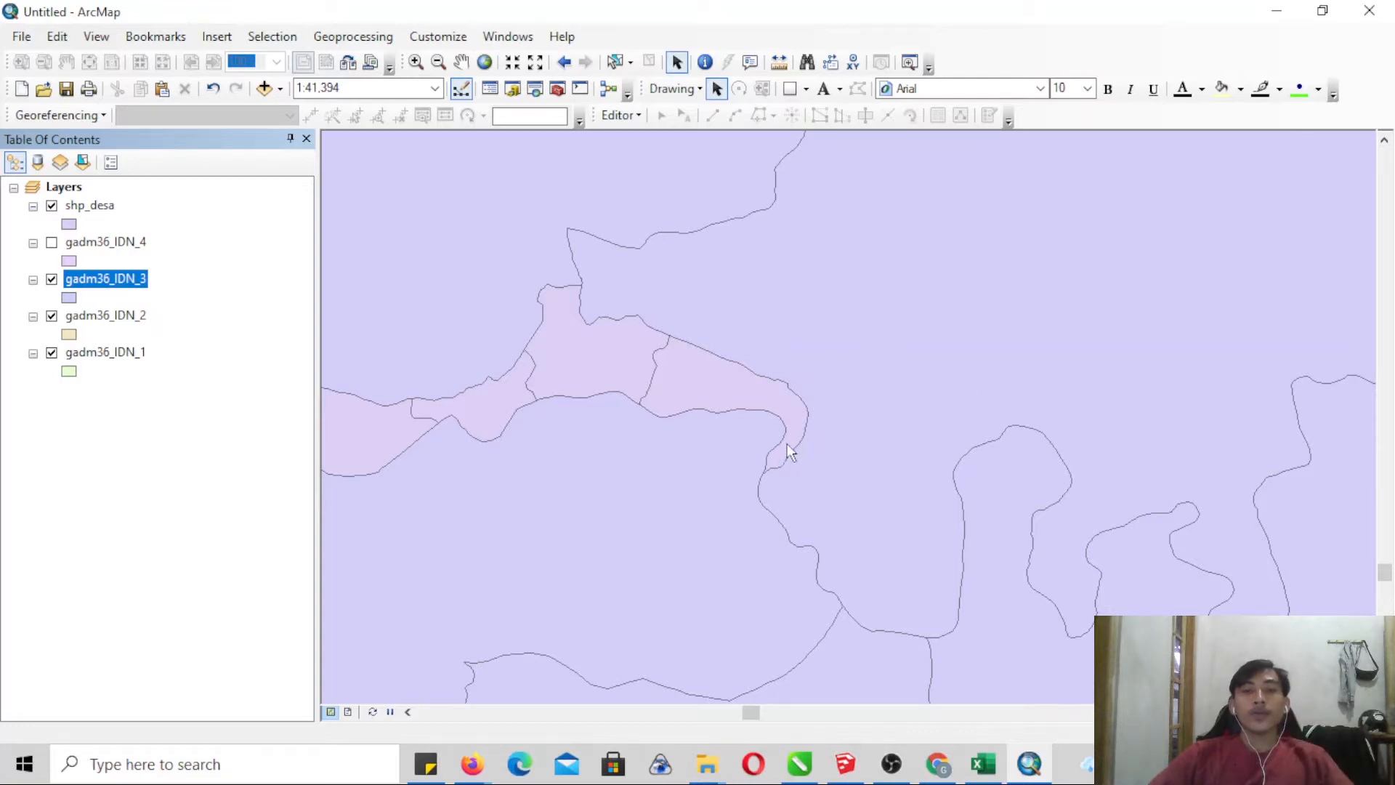
- Turn gadm36_IDN_4 back on and frame the map closely on the shp_desa village areas
left_click(53, 243)
left_click(54, 243)
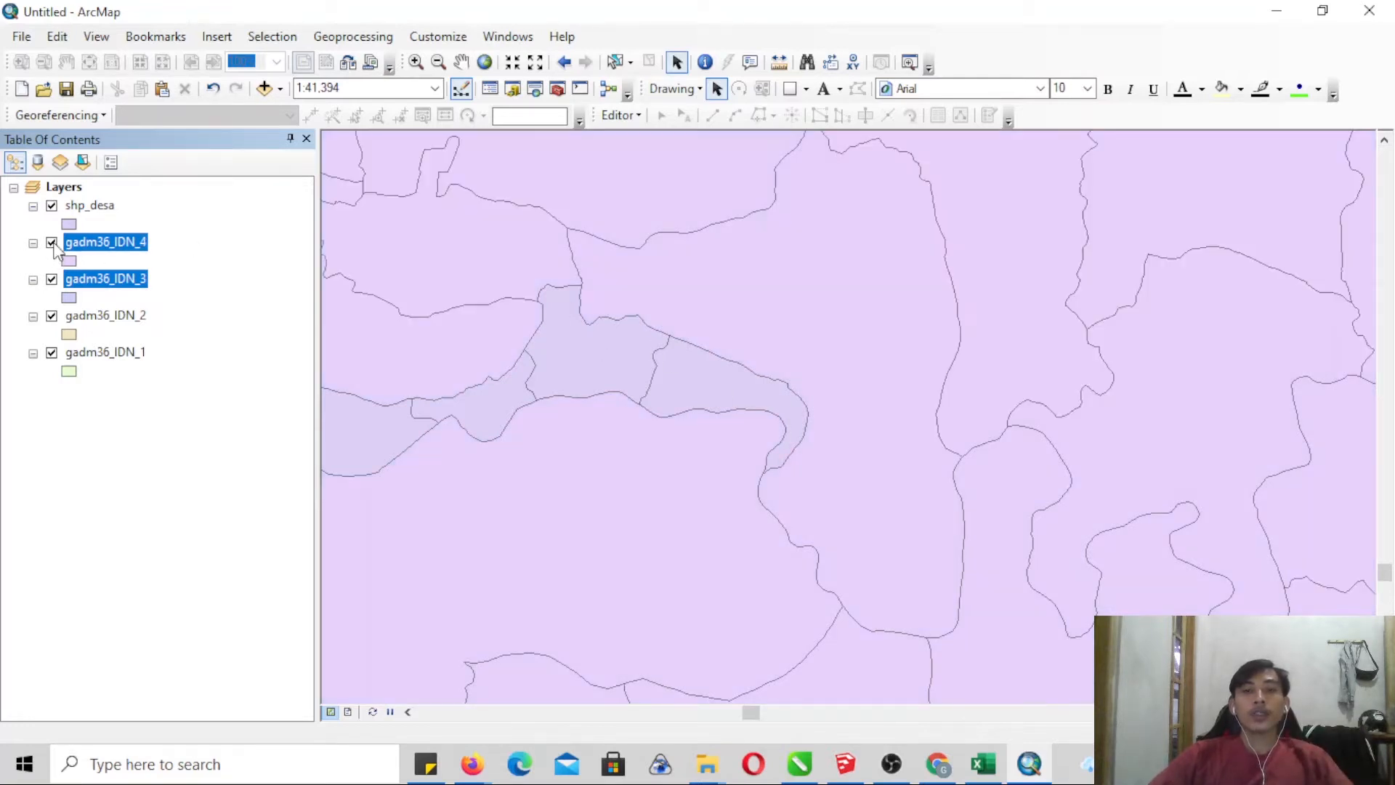
left_click(53, 244)
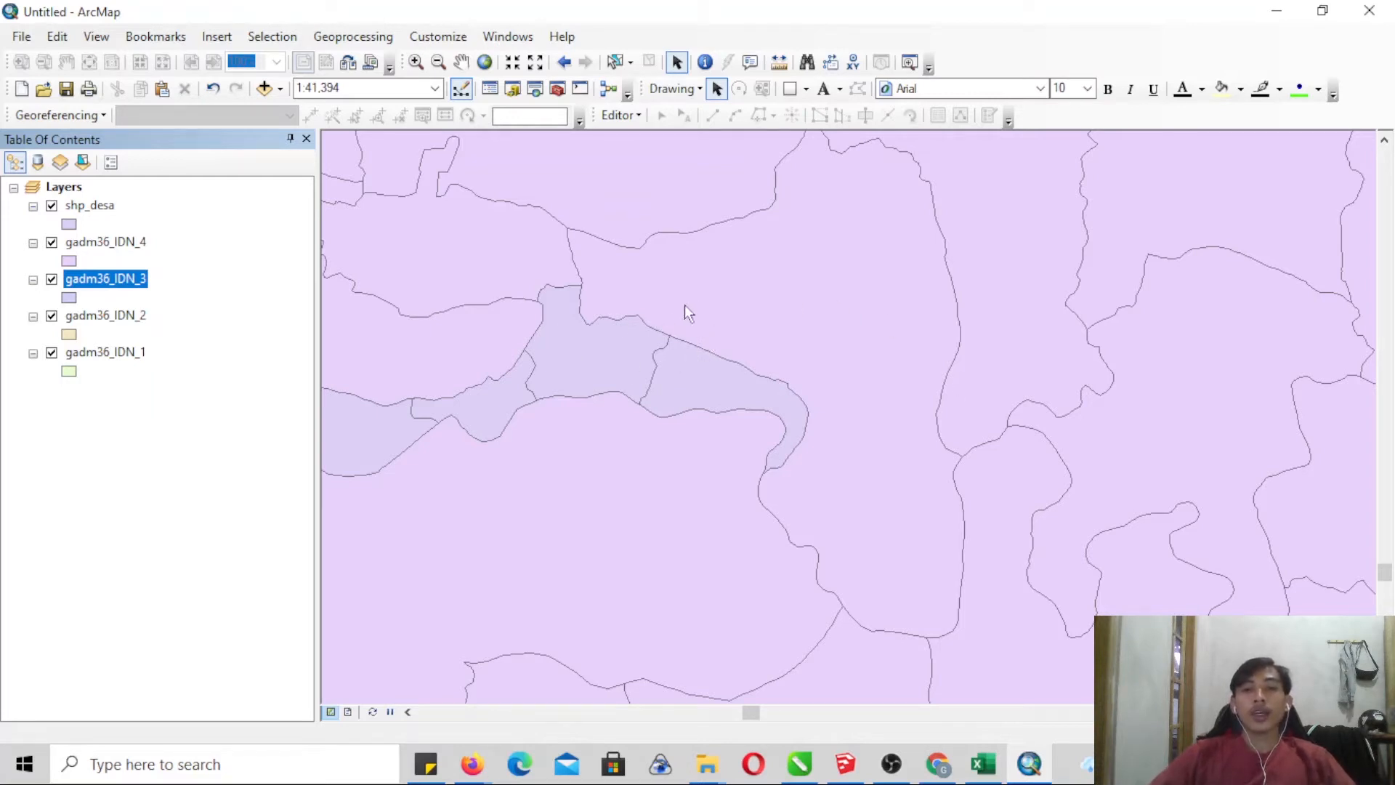
left_click(440, 68)
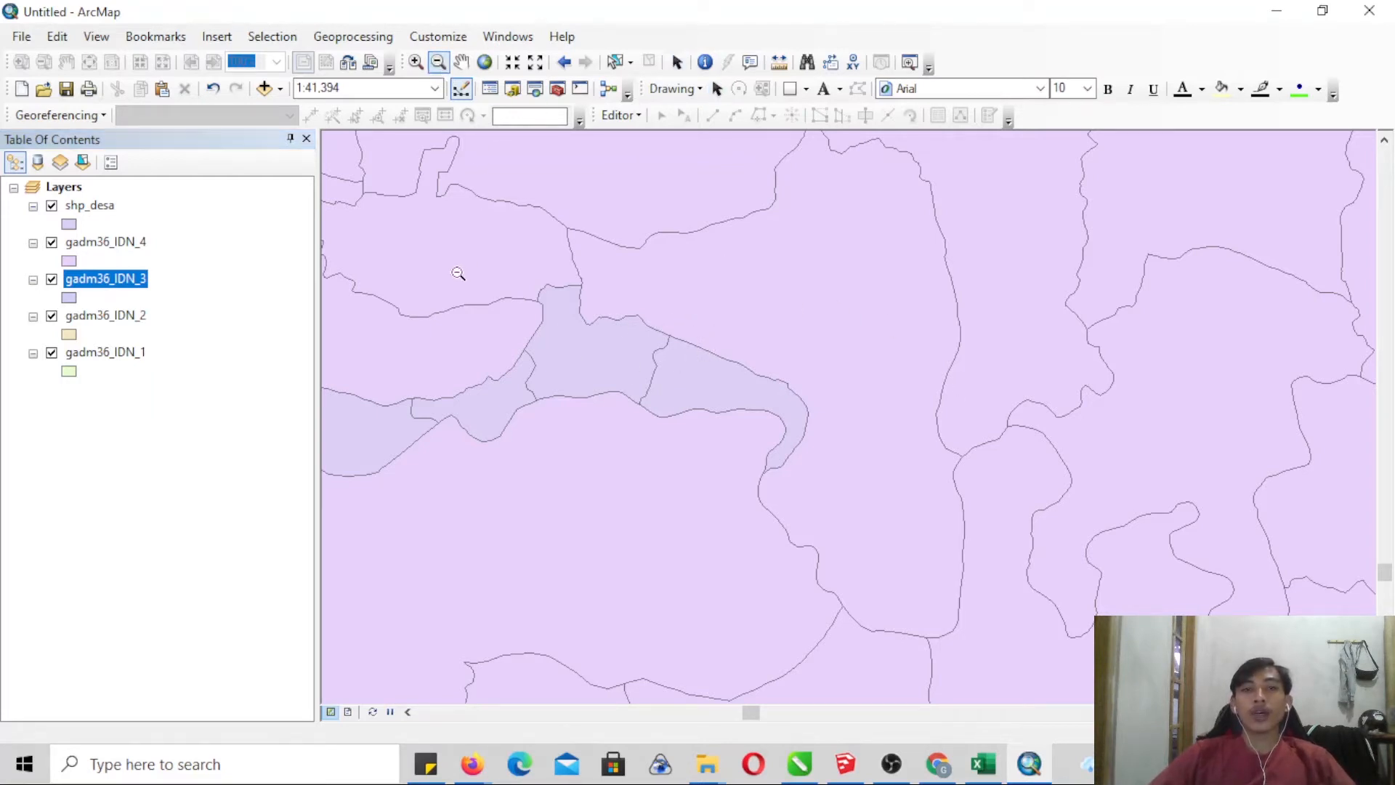
left_click_drag(401, 217, 782, 453)
left_click(416, 62)
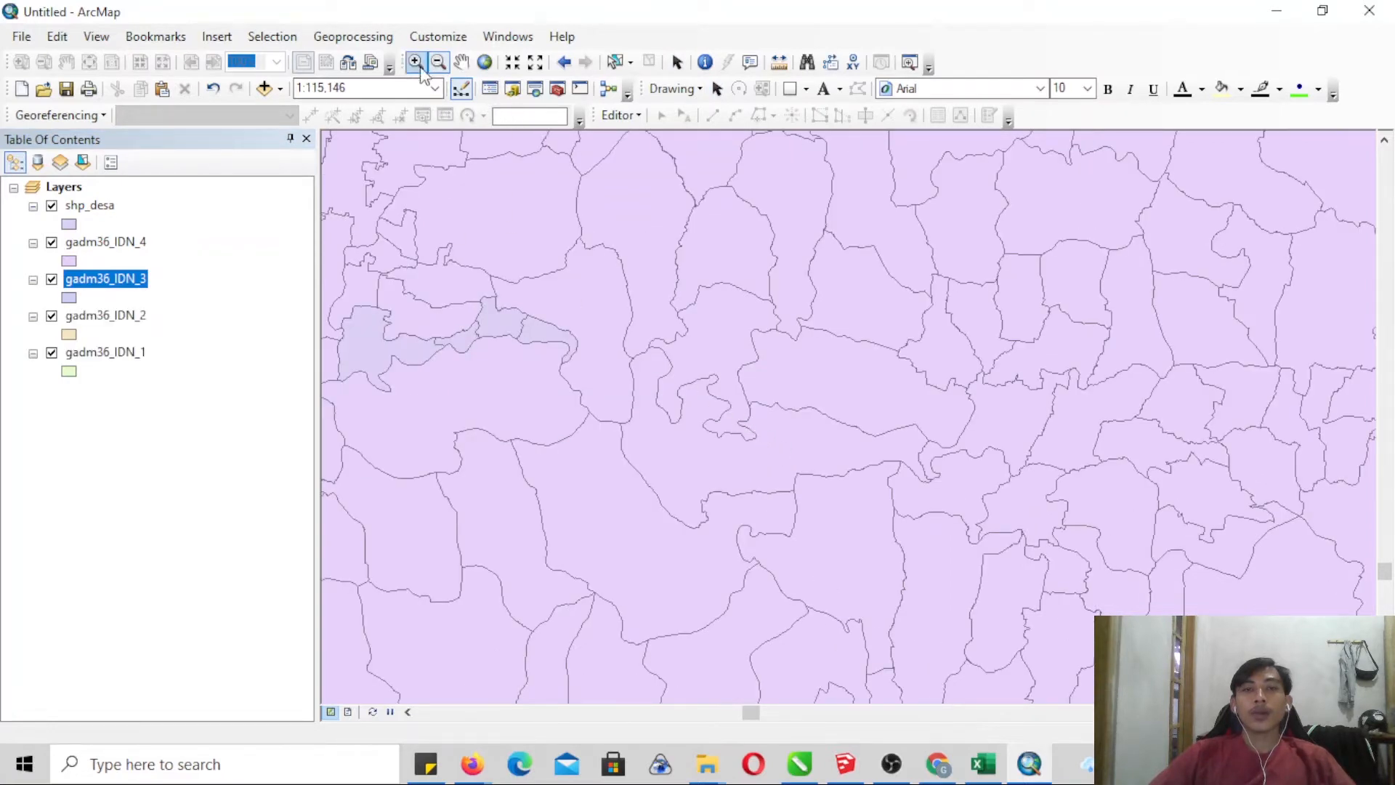
left_click_drag(423, 266, 558, 377)
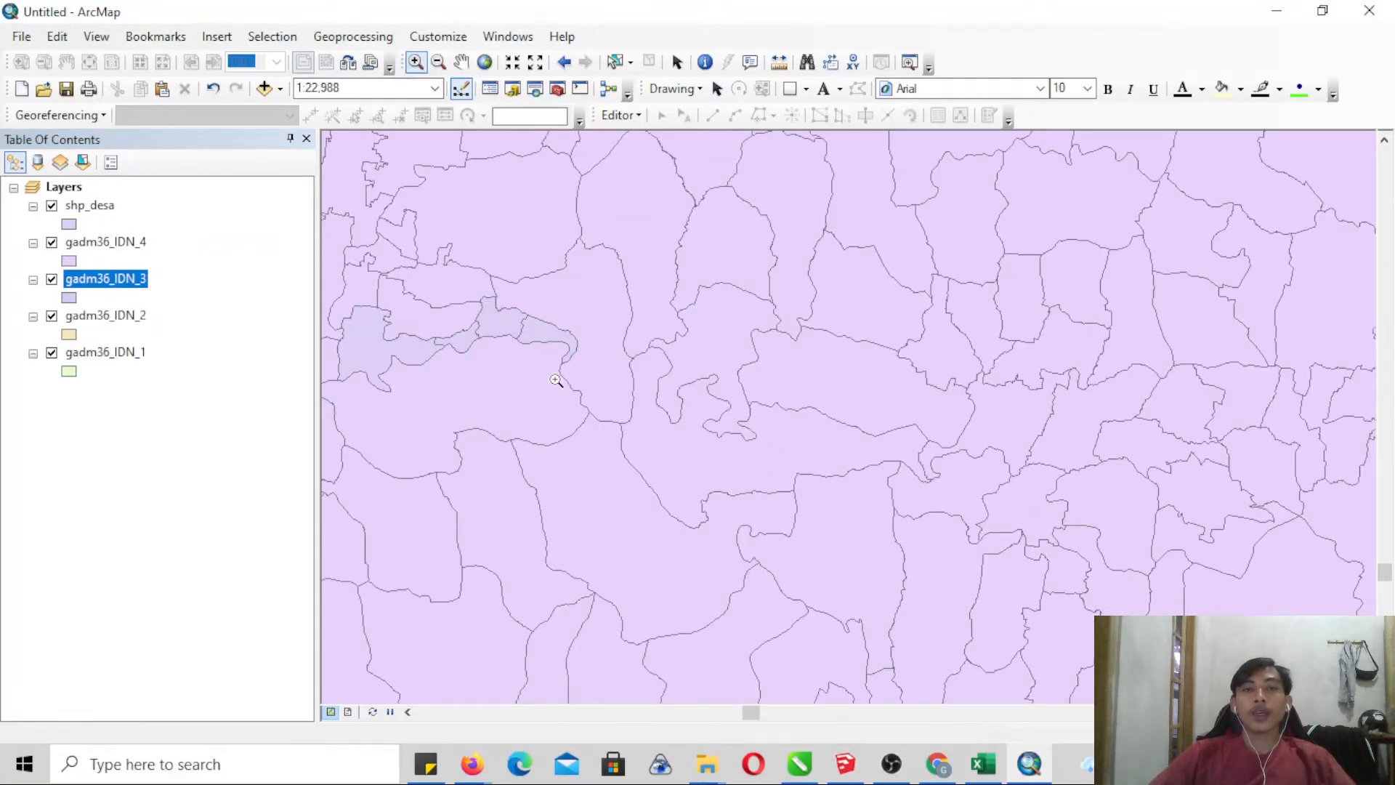
left_click_drag(645, 148, 1156, 681)
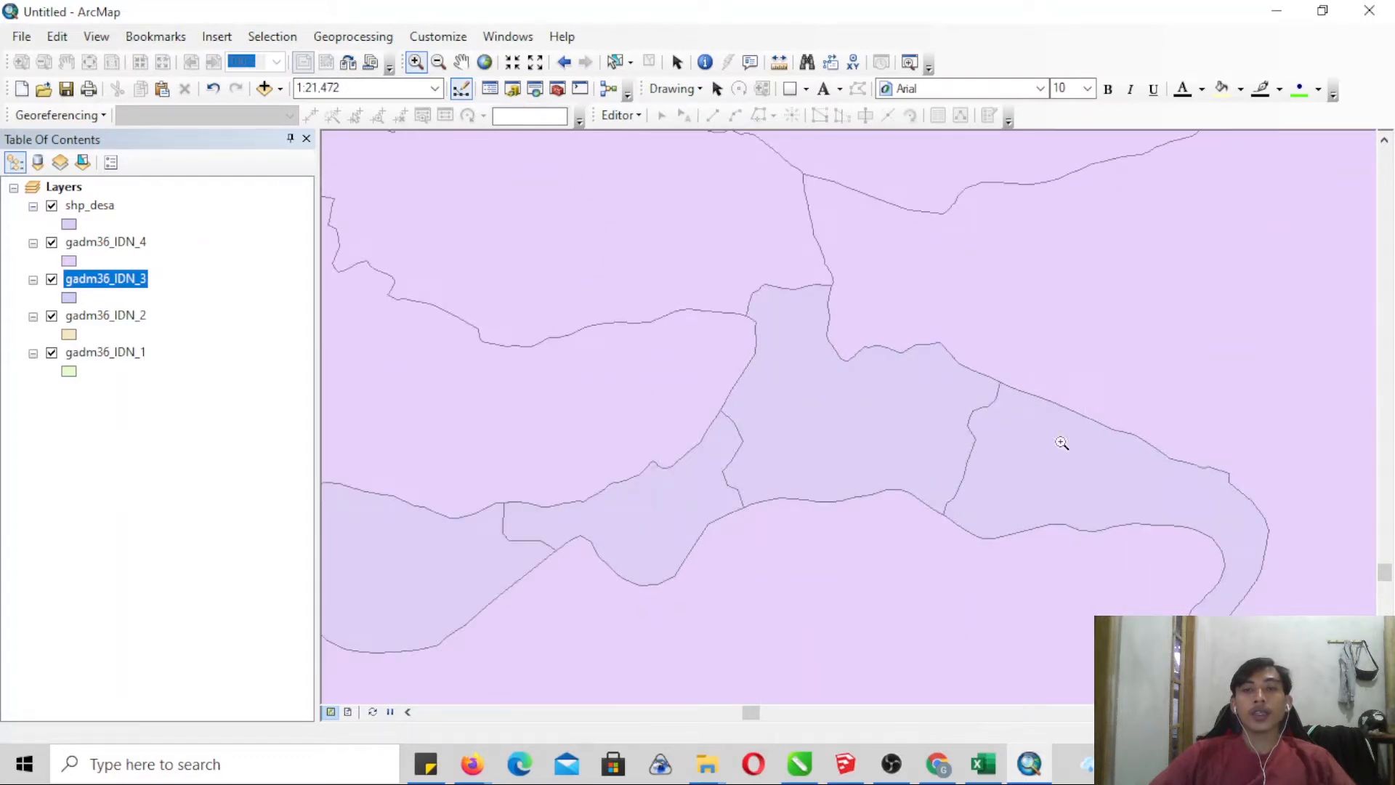
left_click_drag(1081, 594, 1115, 645)
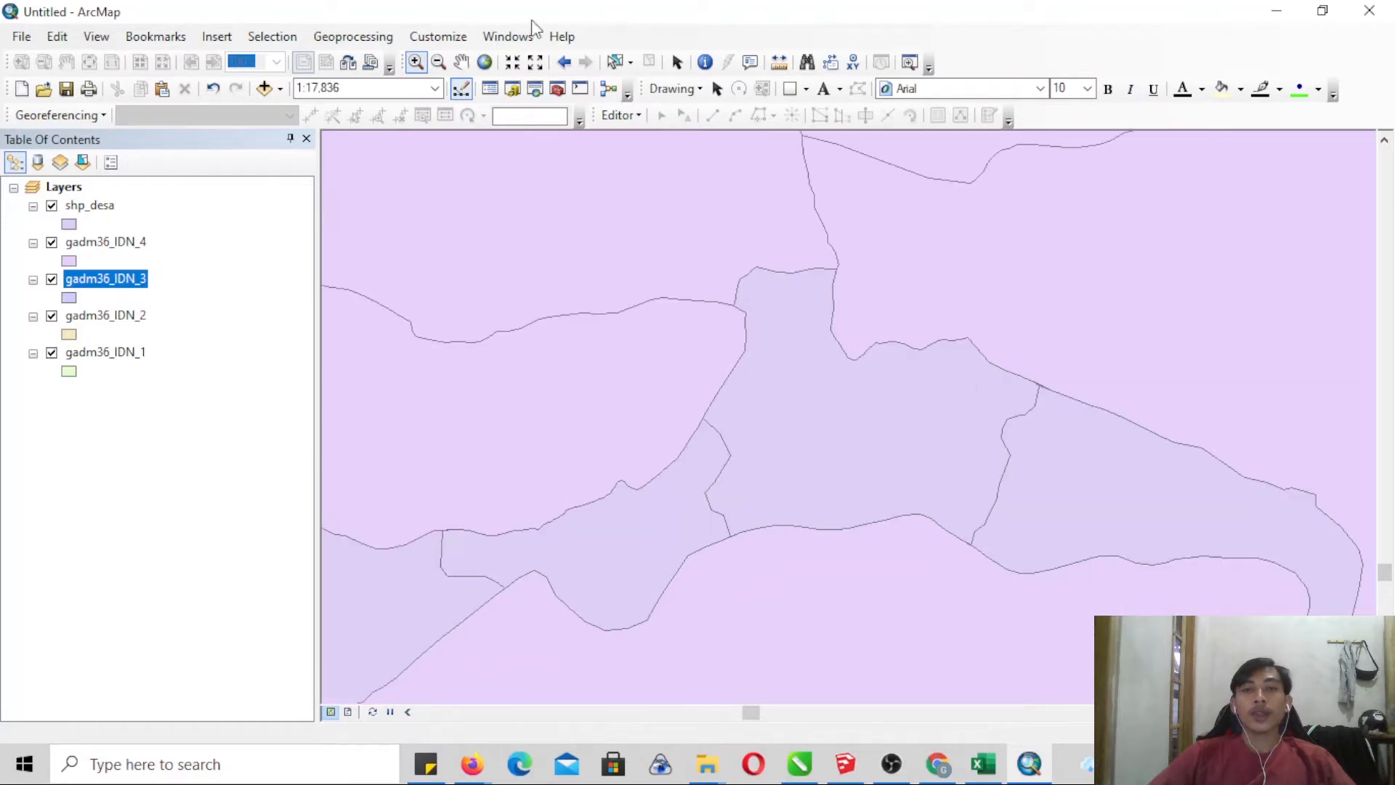
- Switch to the layout view and set the map page to landscape, independent of the printer paper settings
left_click(107, 38)
left_click(139, 84)
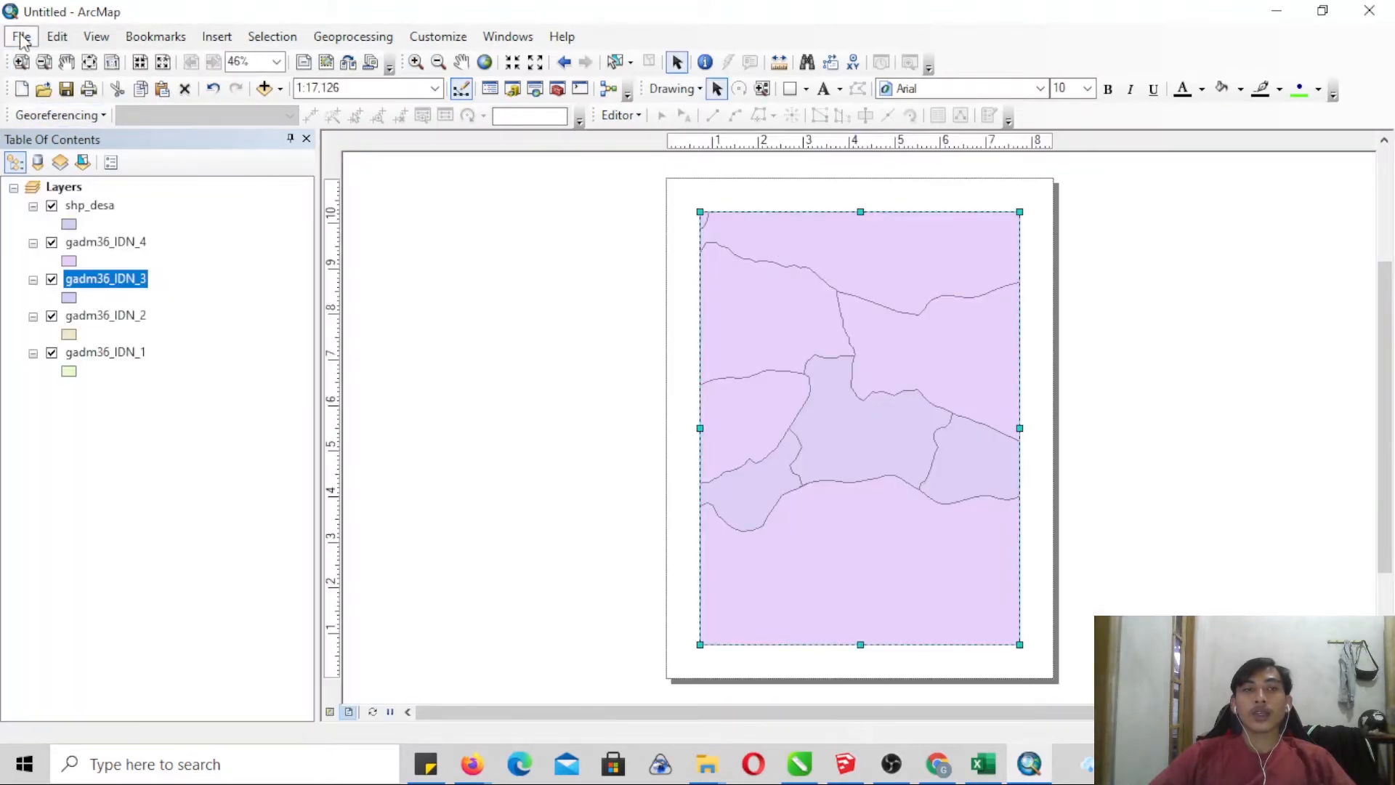
left_click(22, 36)
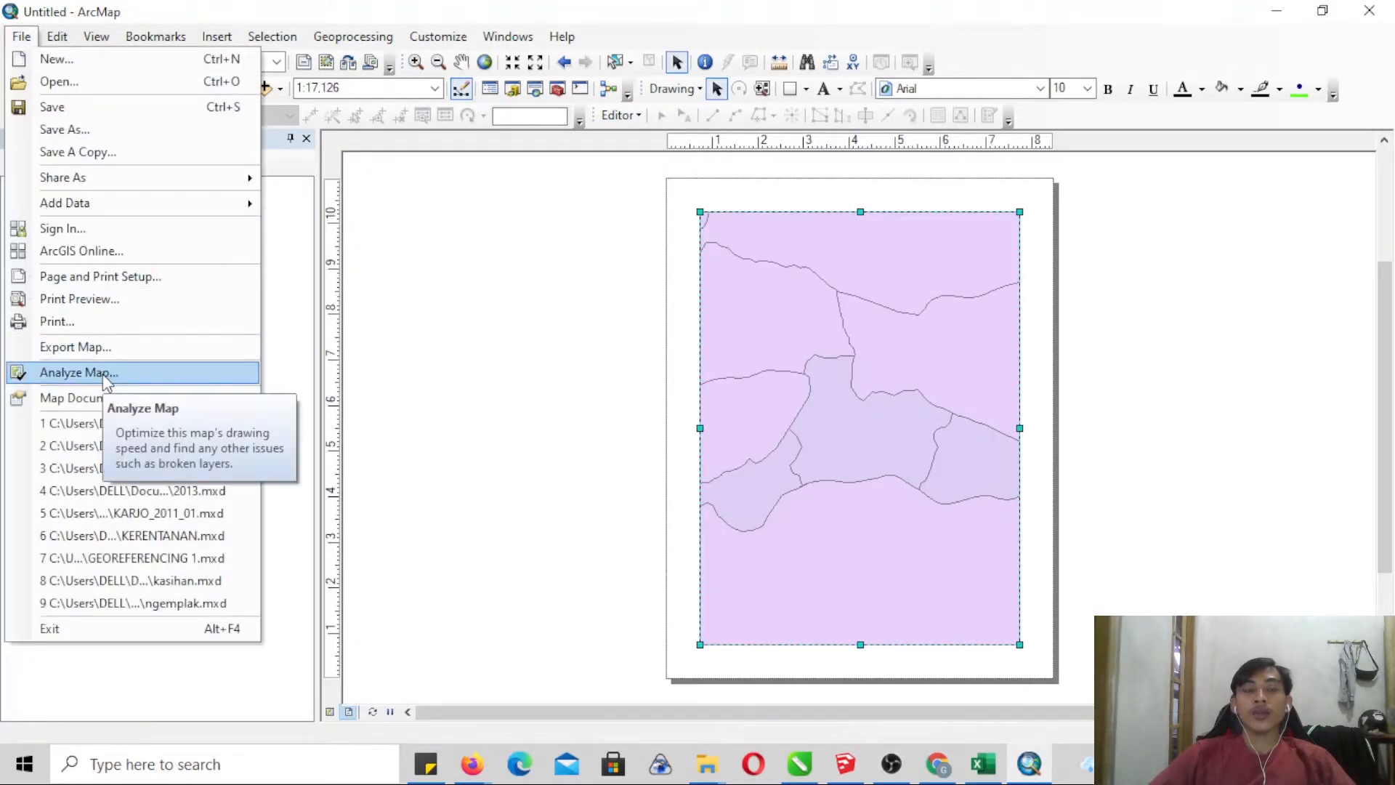
left_click(144, 281)
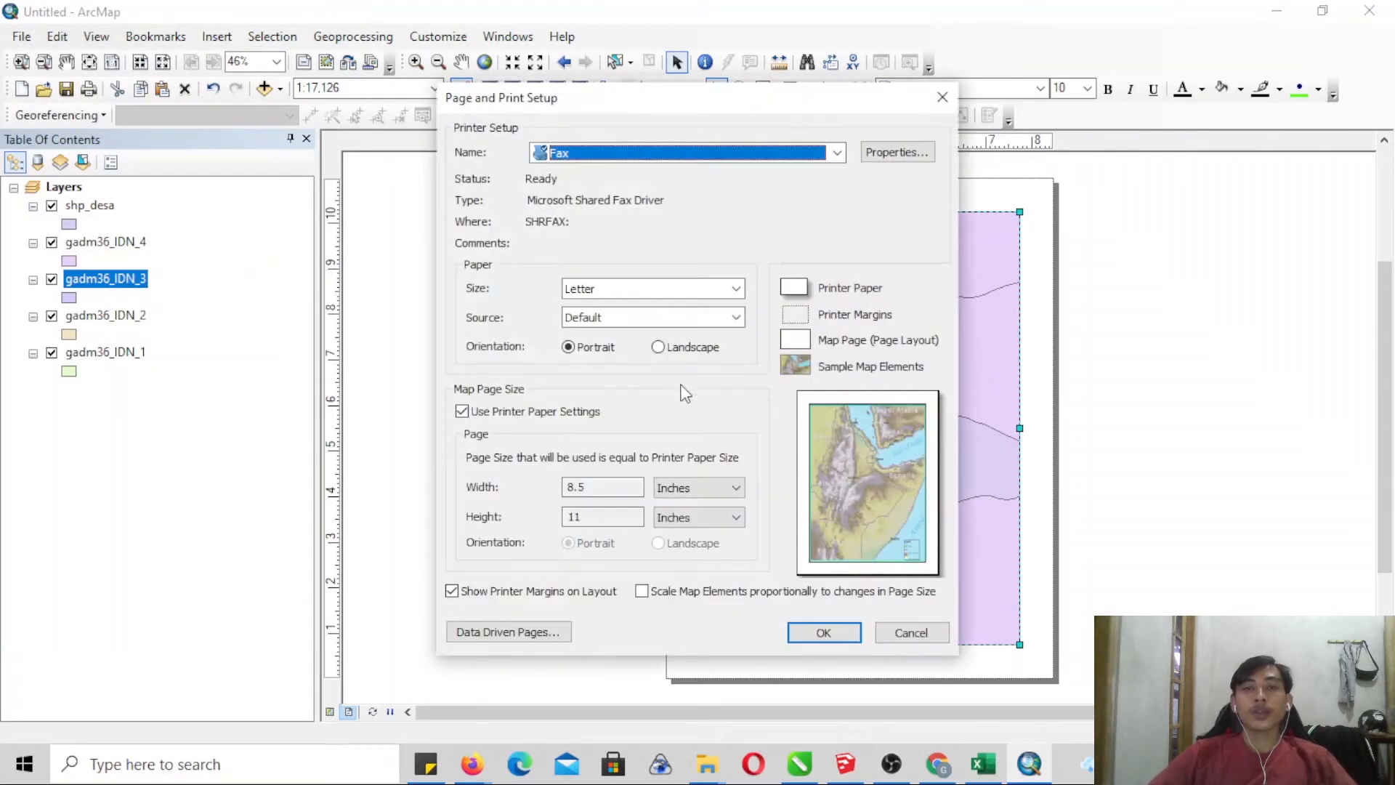
left_click(479, 412)
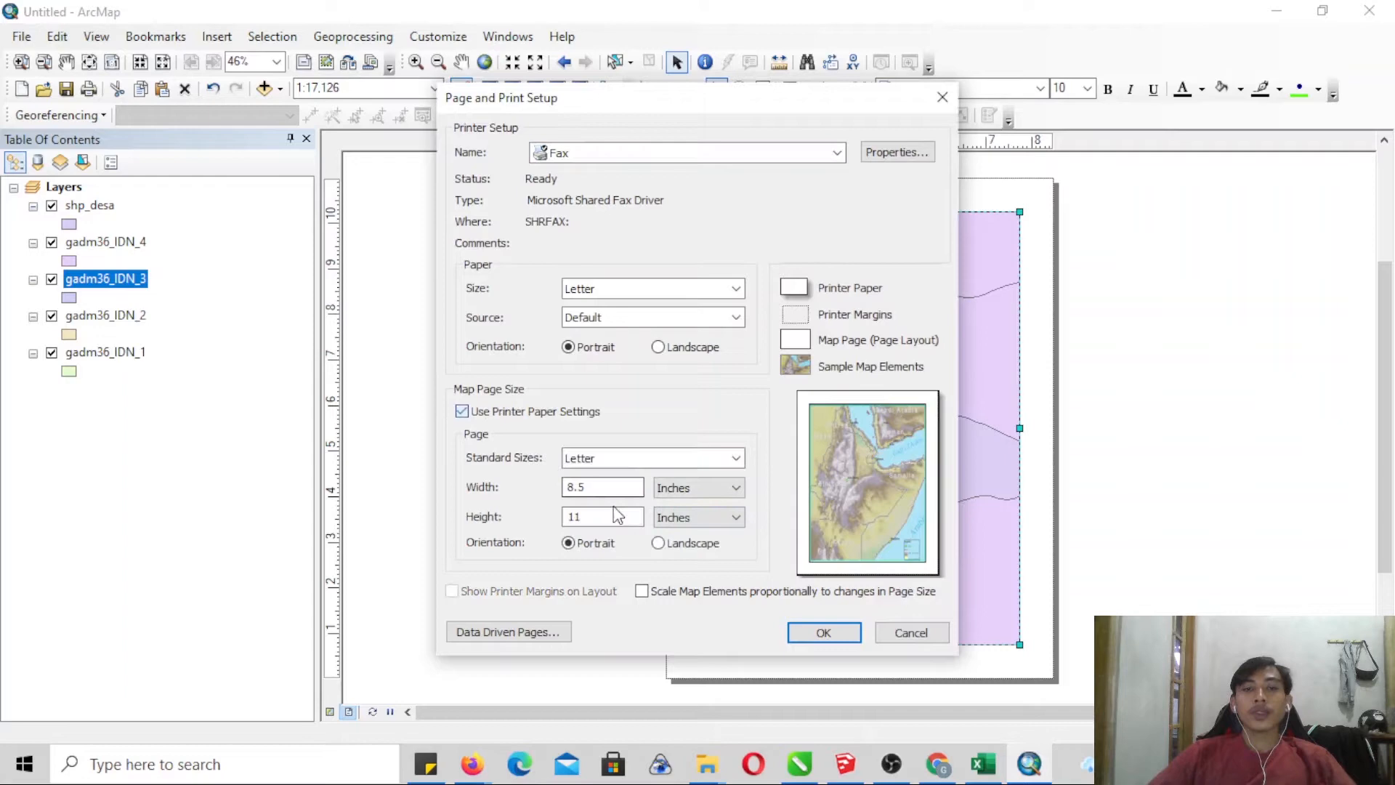
left_click(657, 542)
left_click(824, 633)
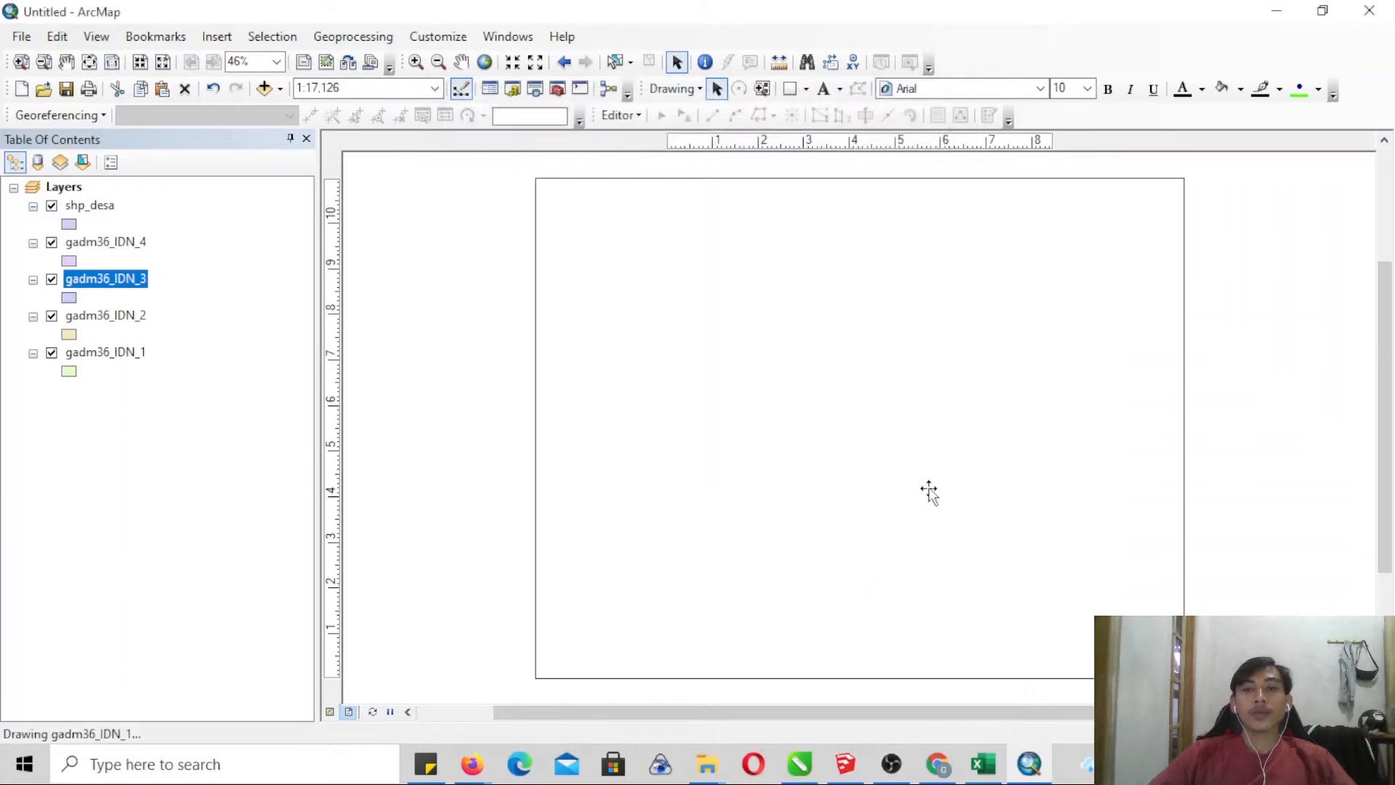
- Resize the data frame to fit the height of the landscape page and enlarge the map around the central village area
left_click_drag(1384, 407, 1384, 302)
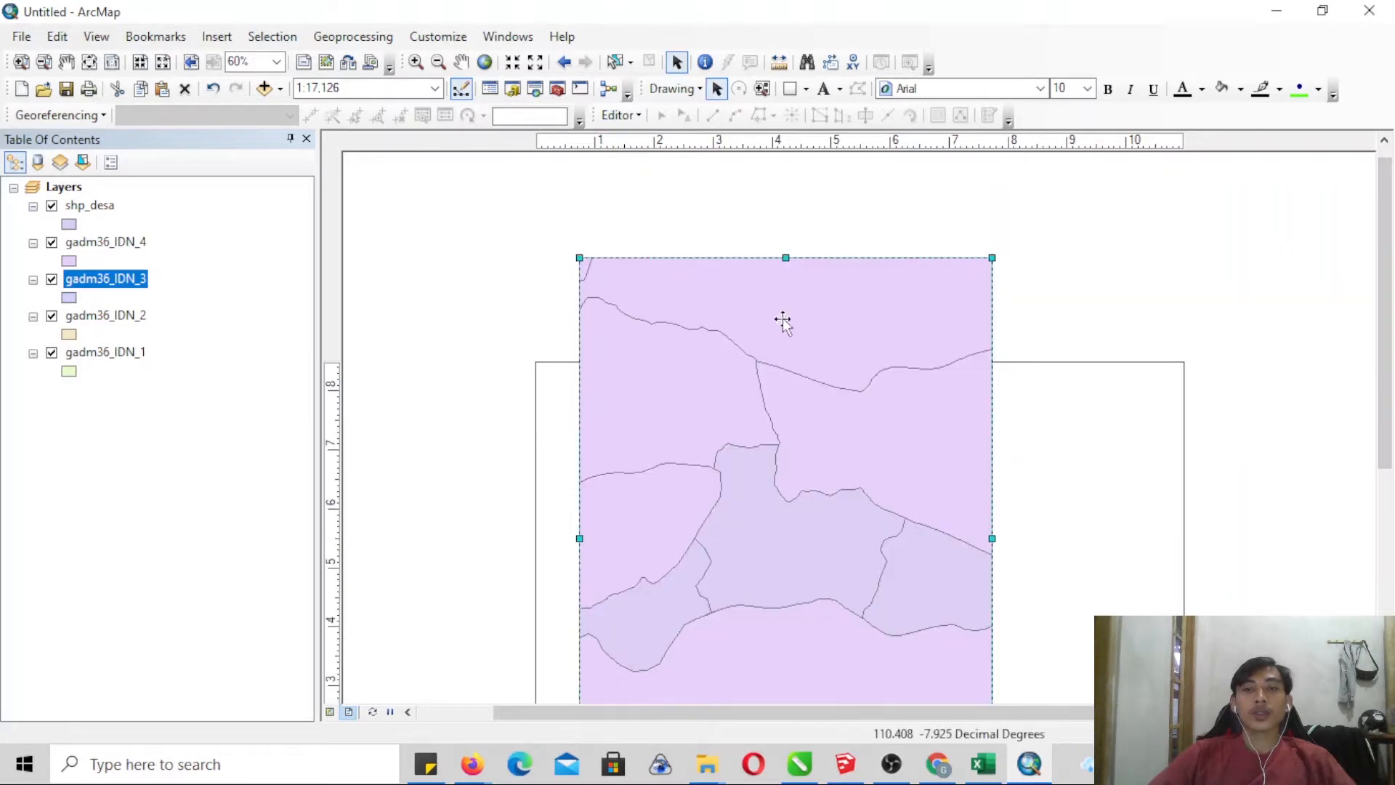
left_click_drag(786, 268, 776, 412)
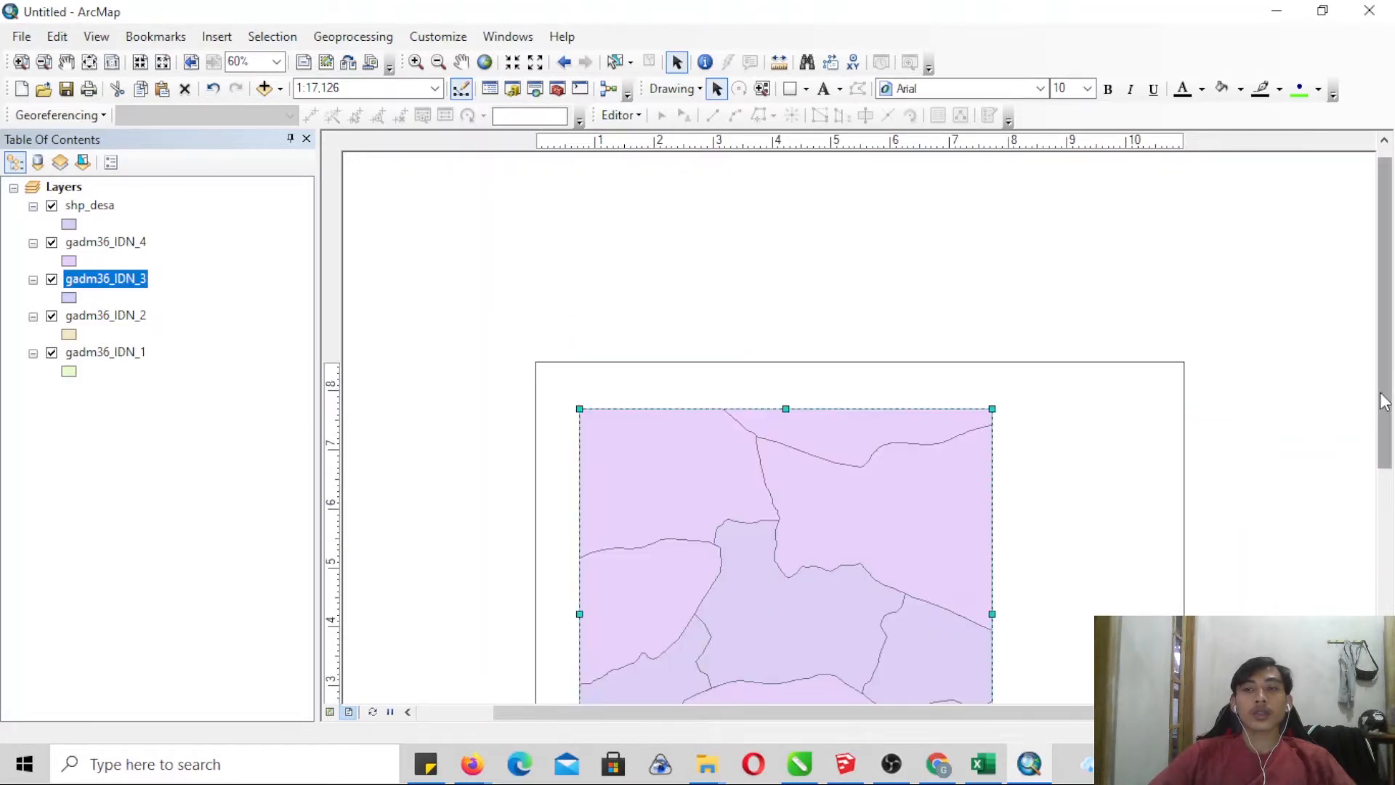
left_click_drag(1386, 401, 1386, 517)
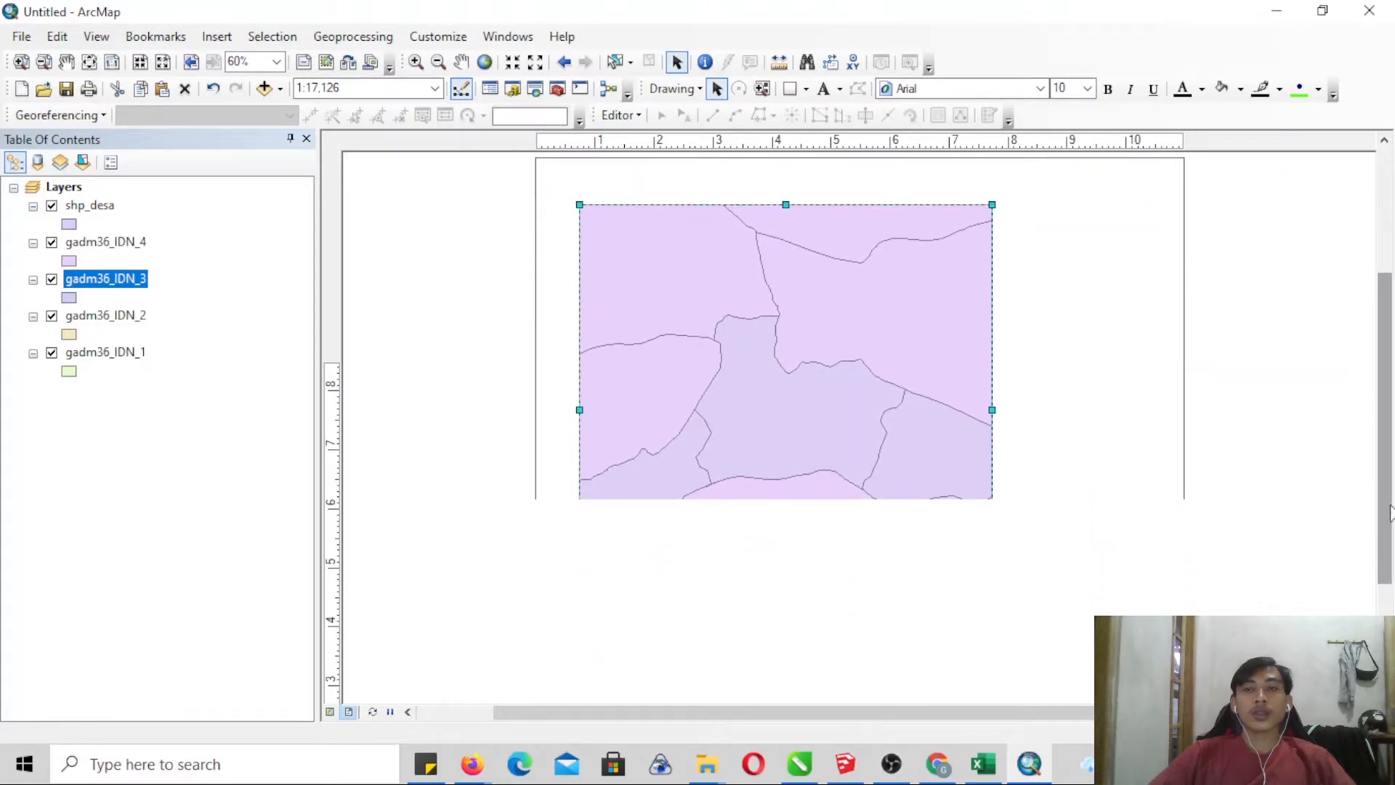
left_click_drag(786, 204, 794, 194)
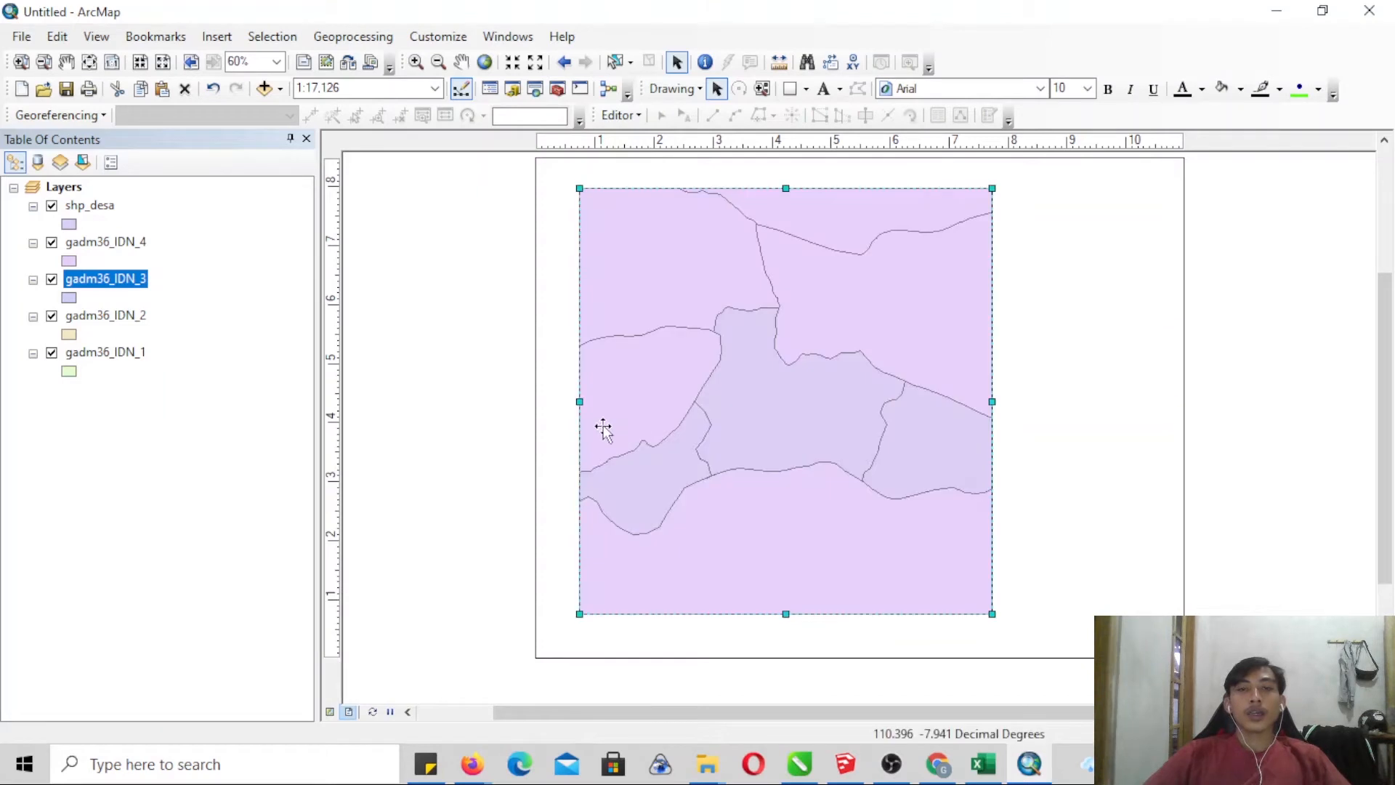
left_click_drag(578, 400, 569, 401)
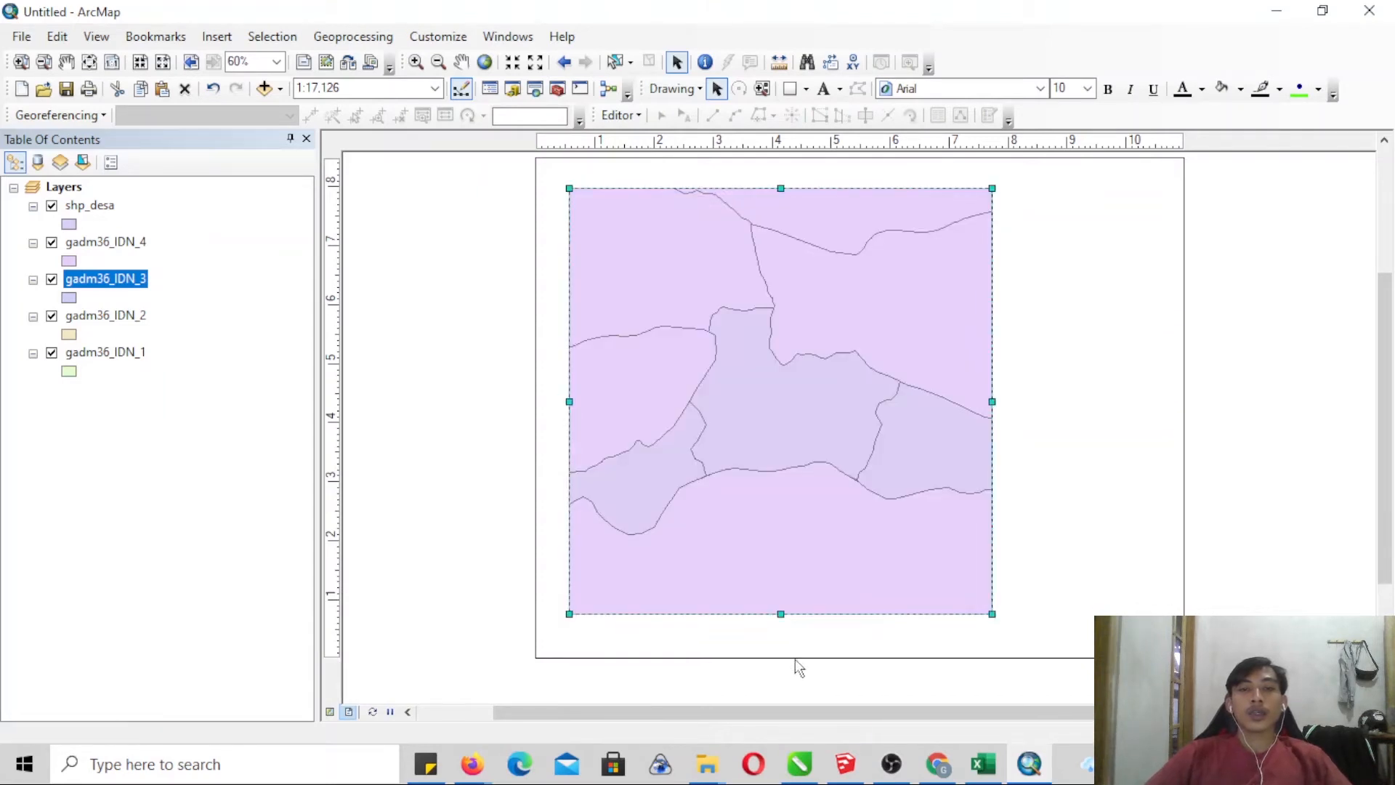
left_click_drag(780, 609, 779, 624)
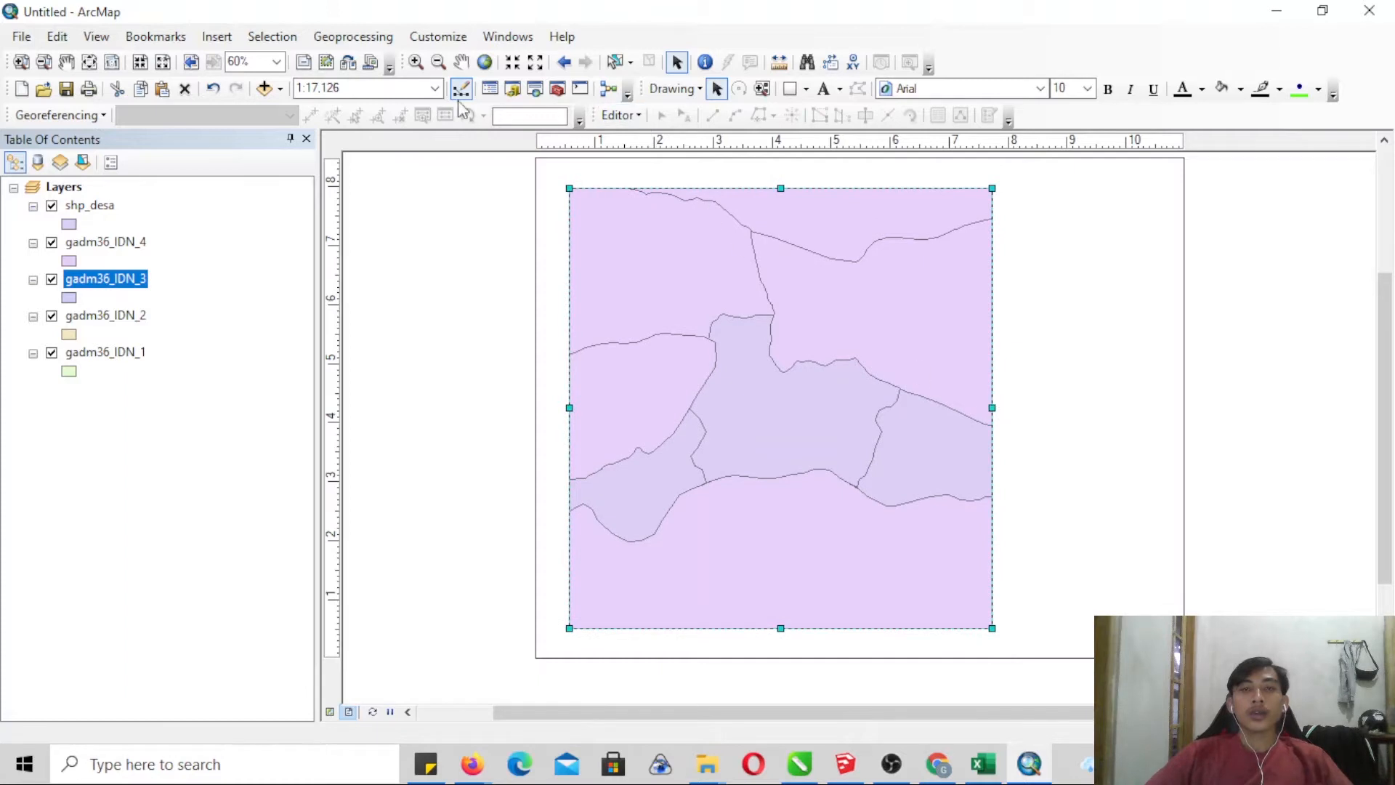
left_click(416, 62)
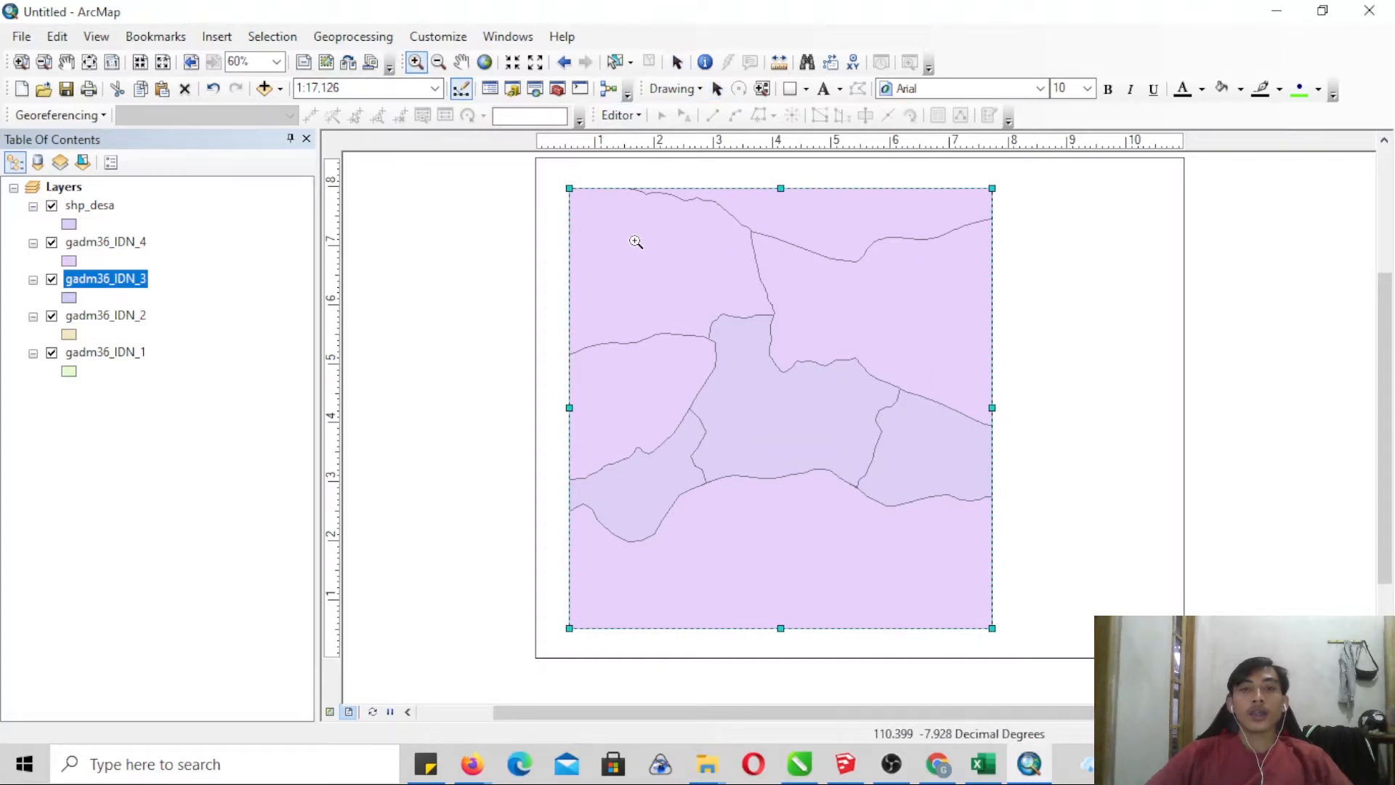
left_click_drag(632, 243, 932, 569)
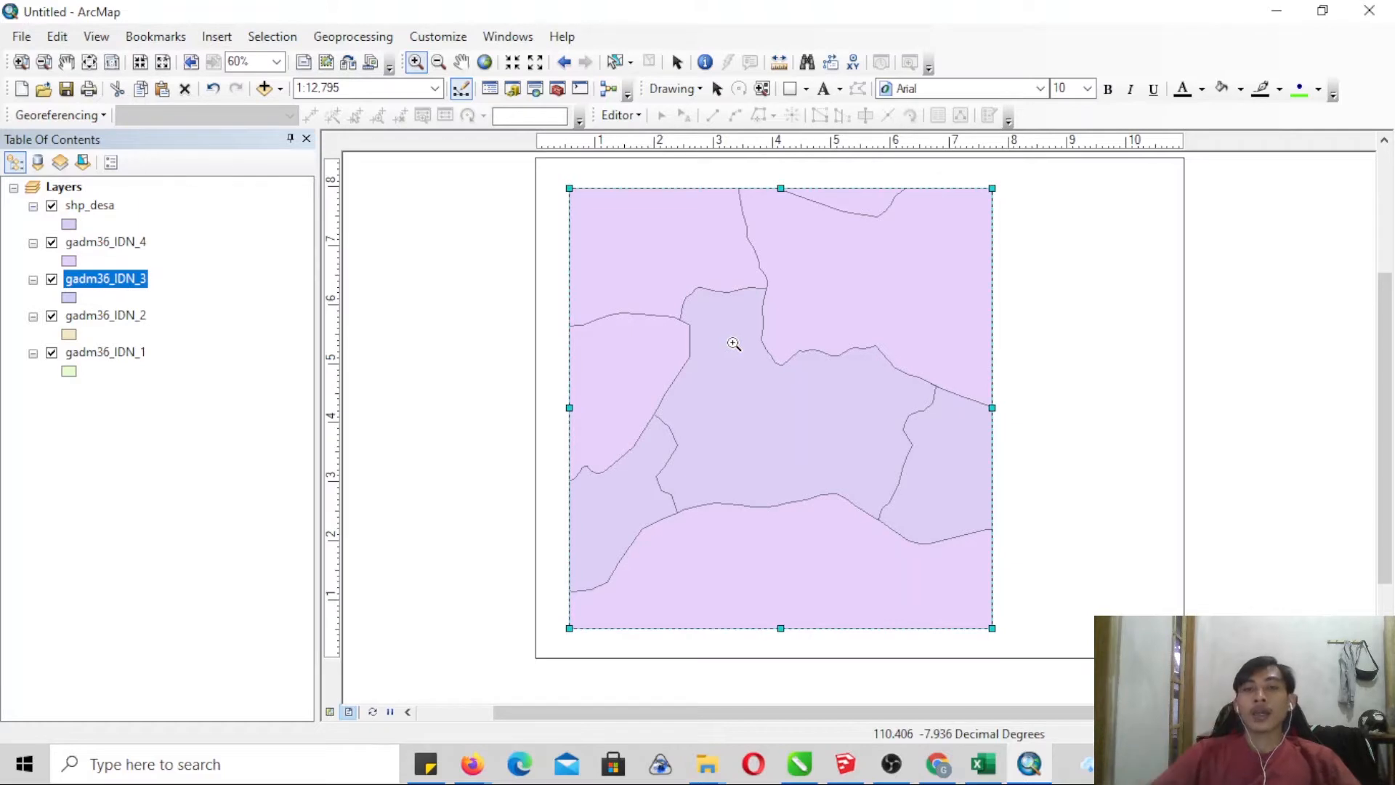
- Turn off gadm36_IDN_2 and compare the boundaries of gadm36_IDN_3 and gadm36_IDN_4, leaving both layers on
left_click(51, 279)
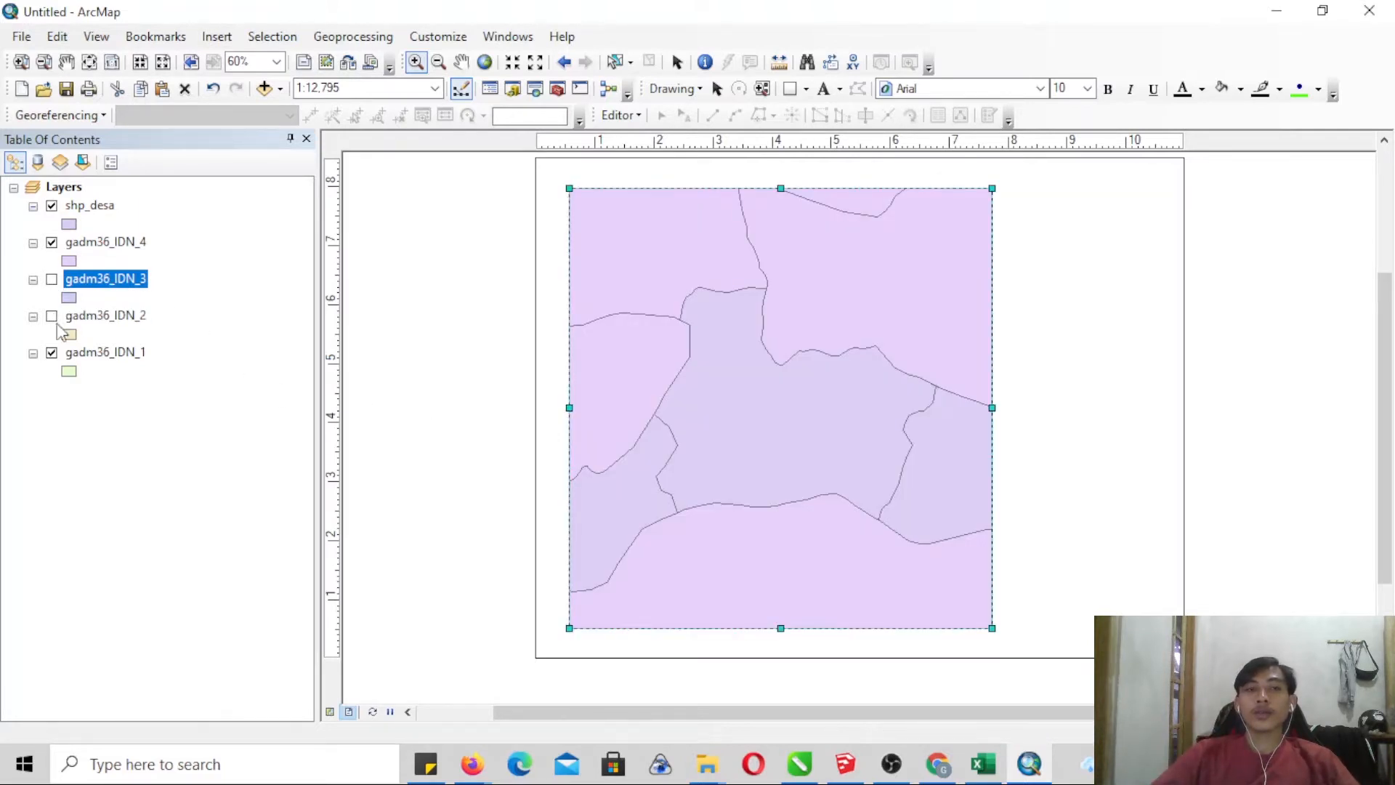
left_click(52, 243)
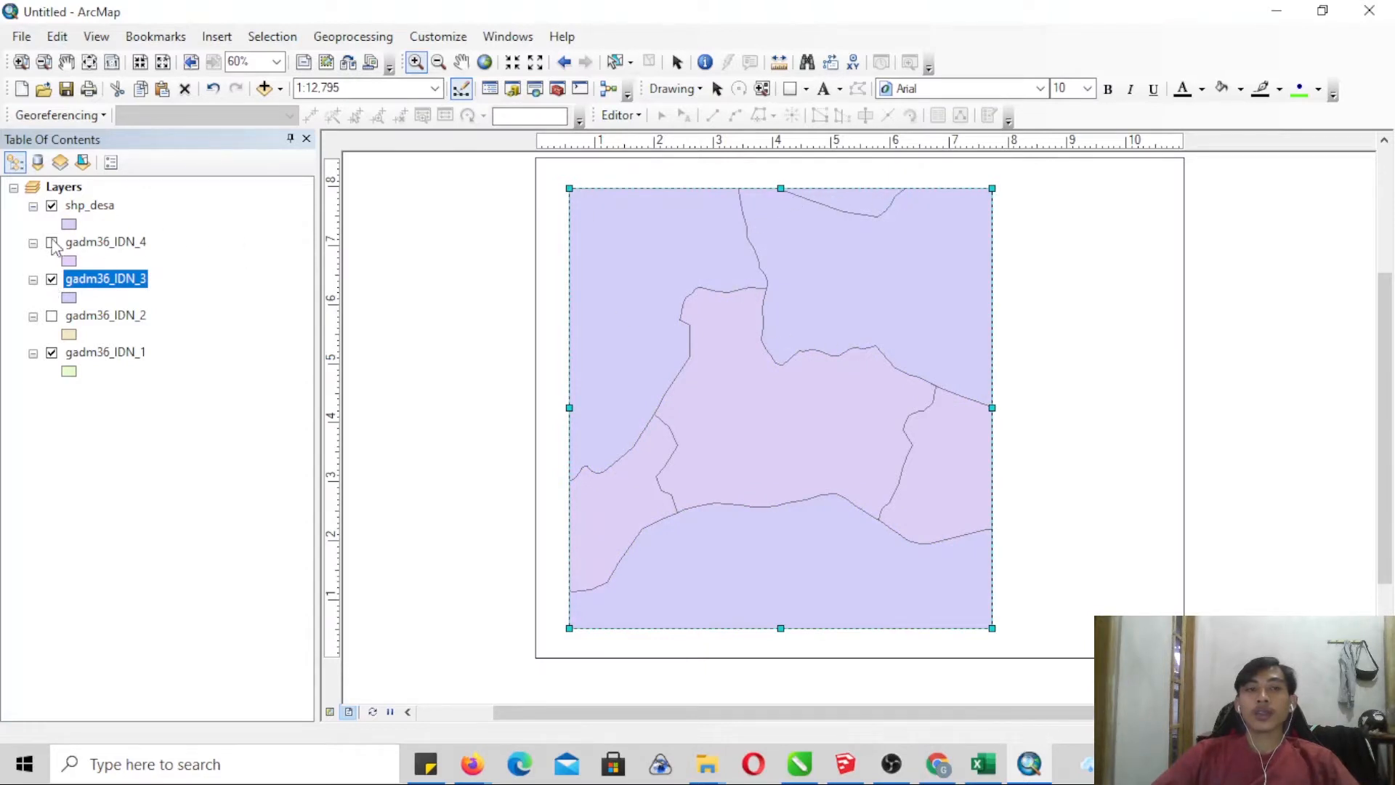
left_click(52, 207)
left_click(52, 243)
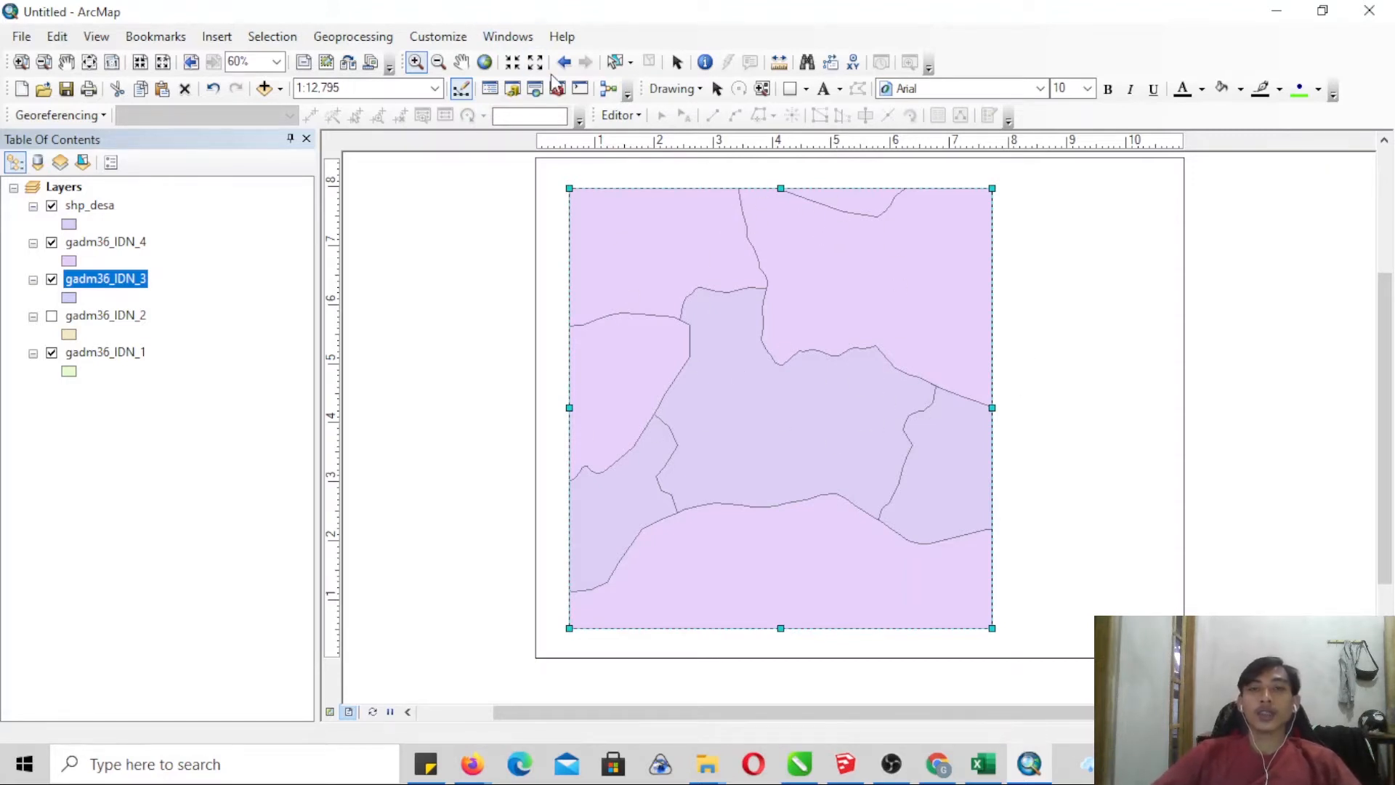
- Set up a new shapefile named Batas_Wilayah with feature type Polyline in the shp folder of TUTORIAL PETA UPN
left_click(512, 89)
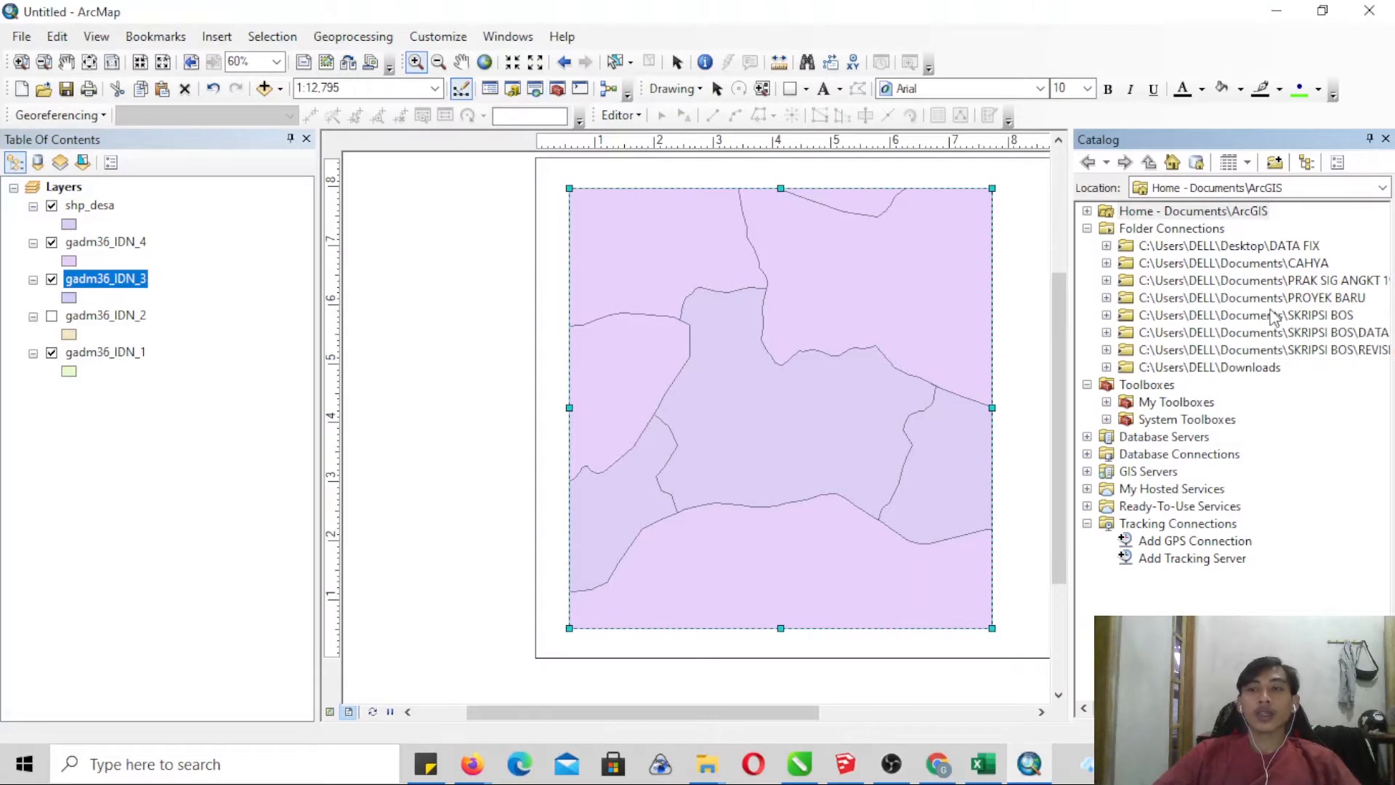
left_click(1107, 298)
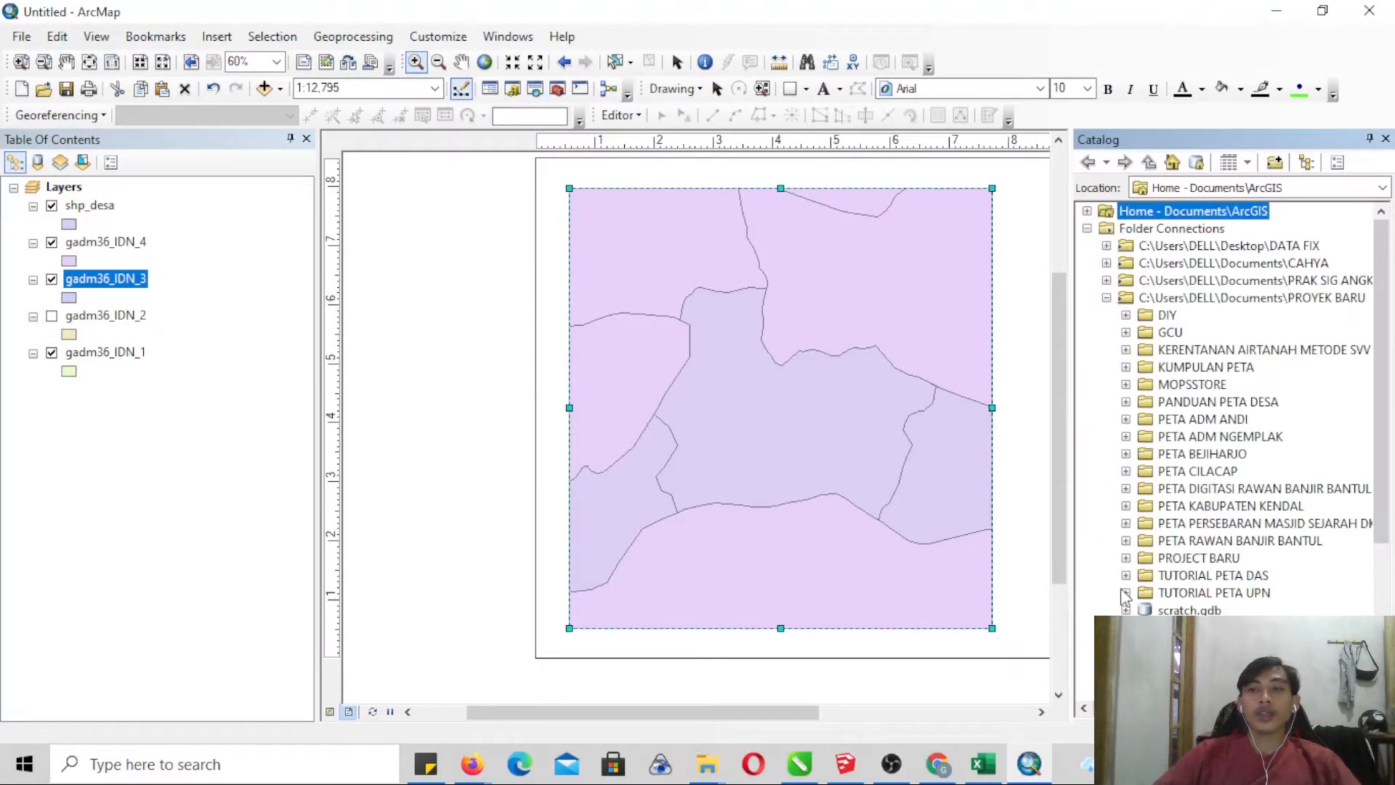
left_click(1125, 592)
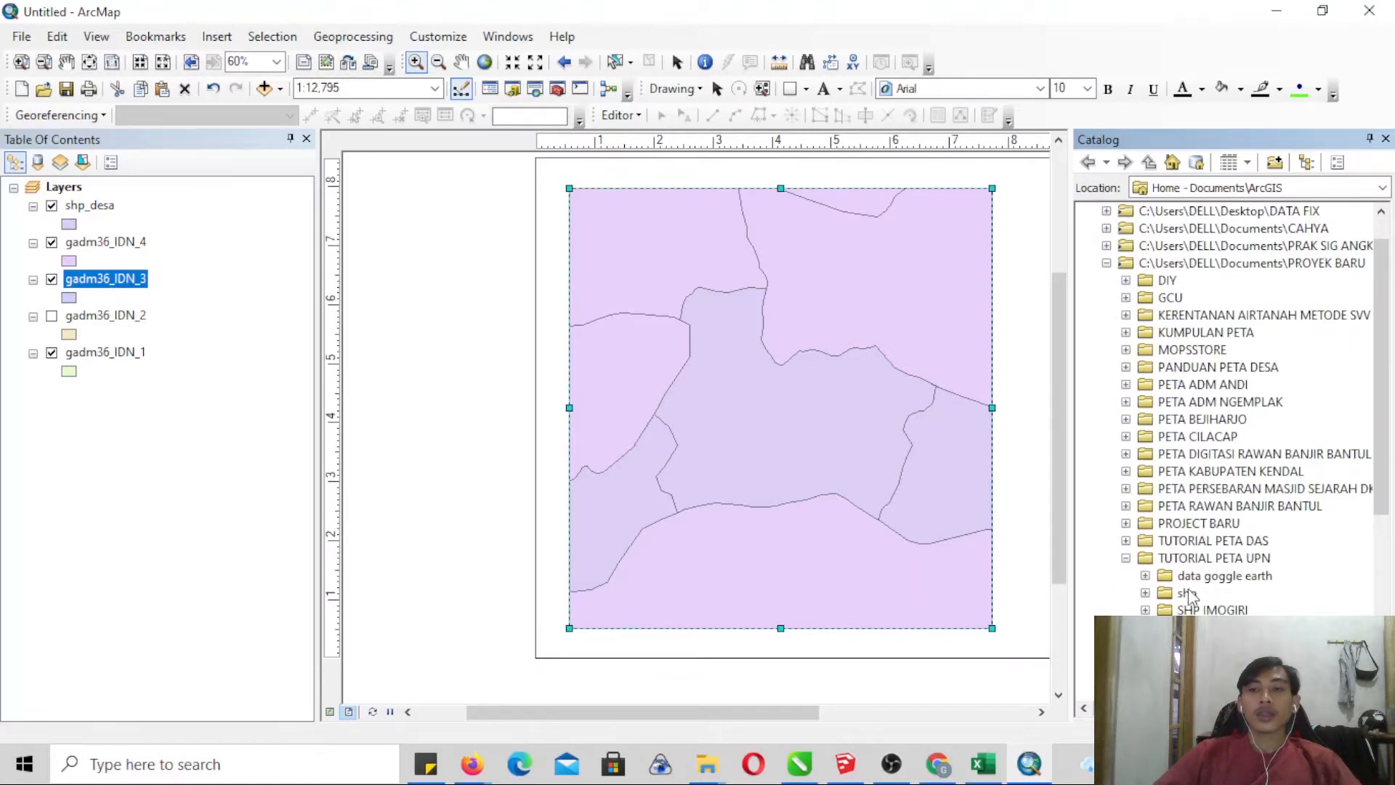
left_click(1145, 593)
right_click(1182, 594)
mouse_move(1251, 539)
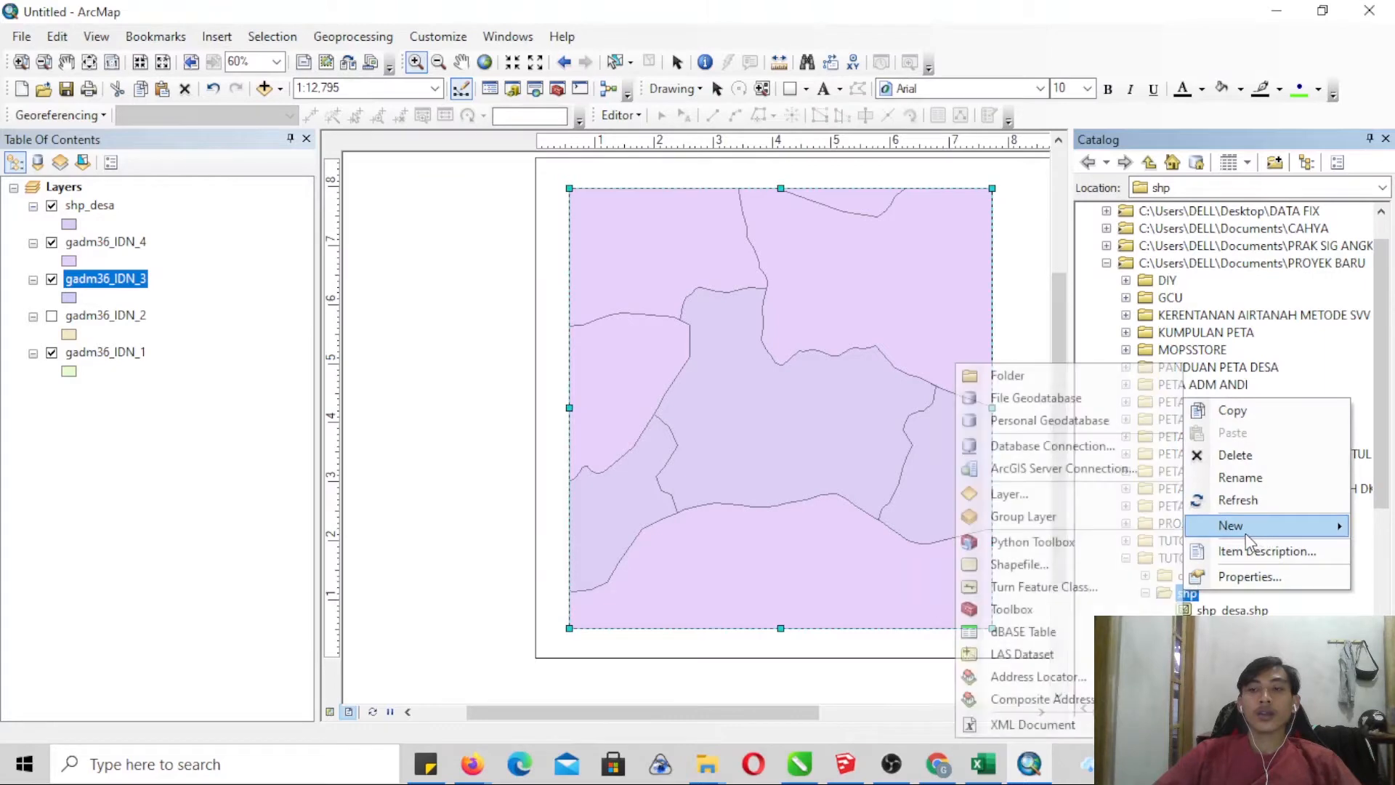
left_click(1075, 564)
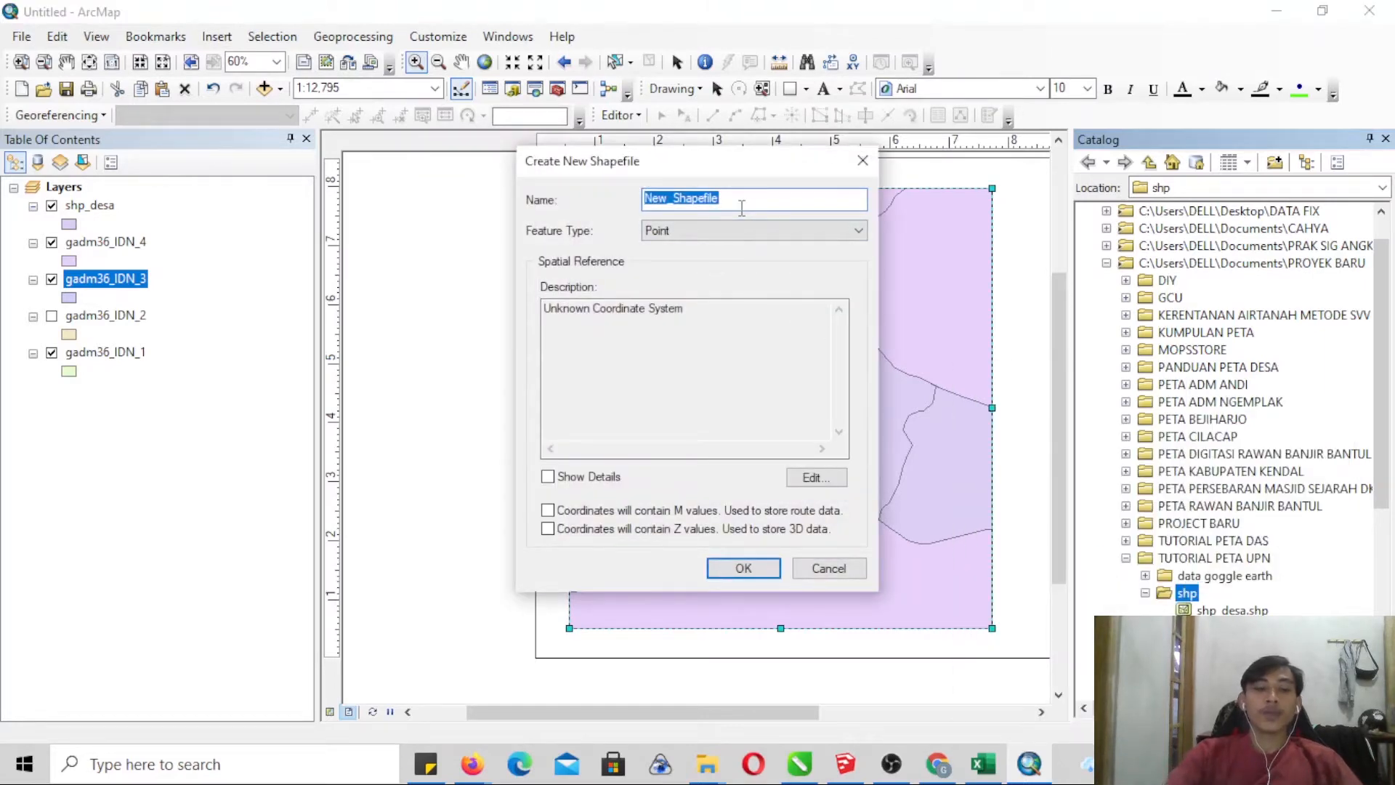
type("Batas_Wilayah")
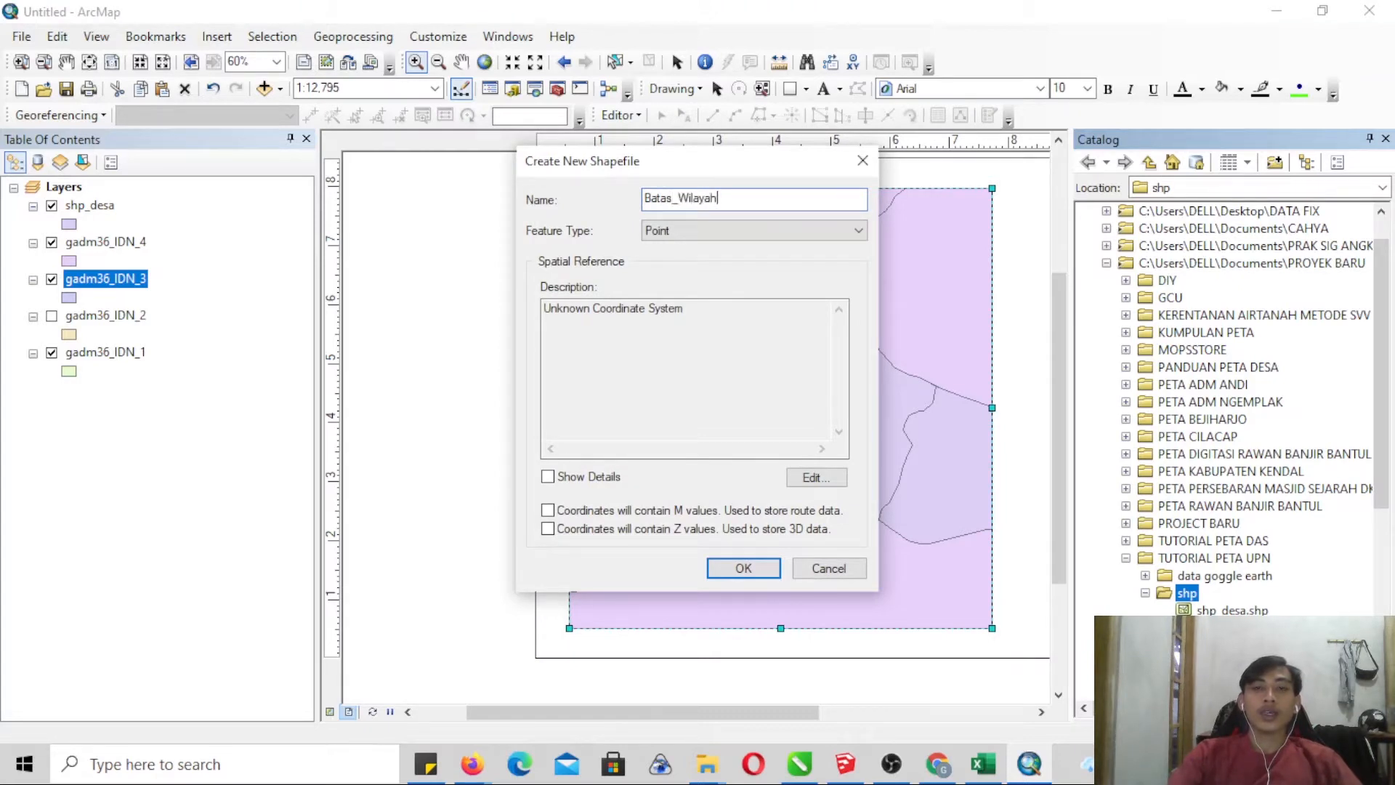
left_click(753, 232)
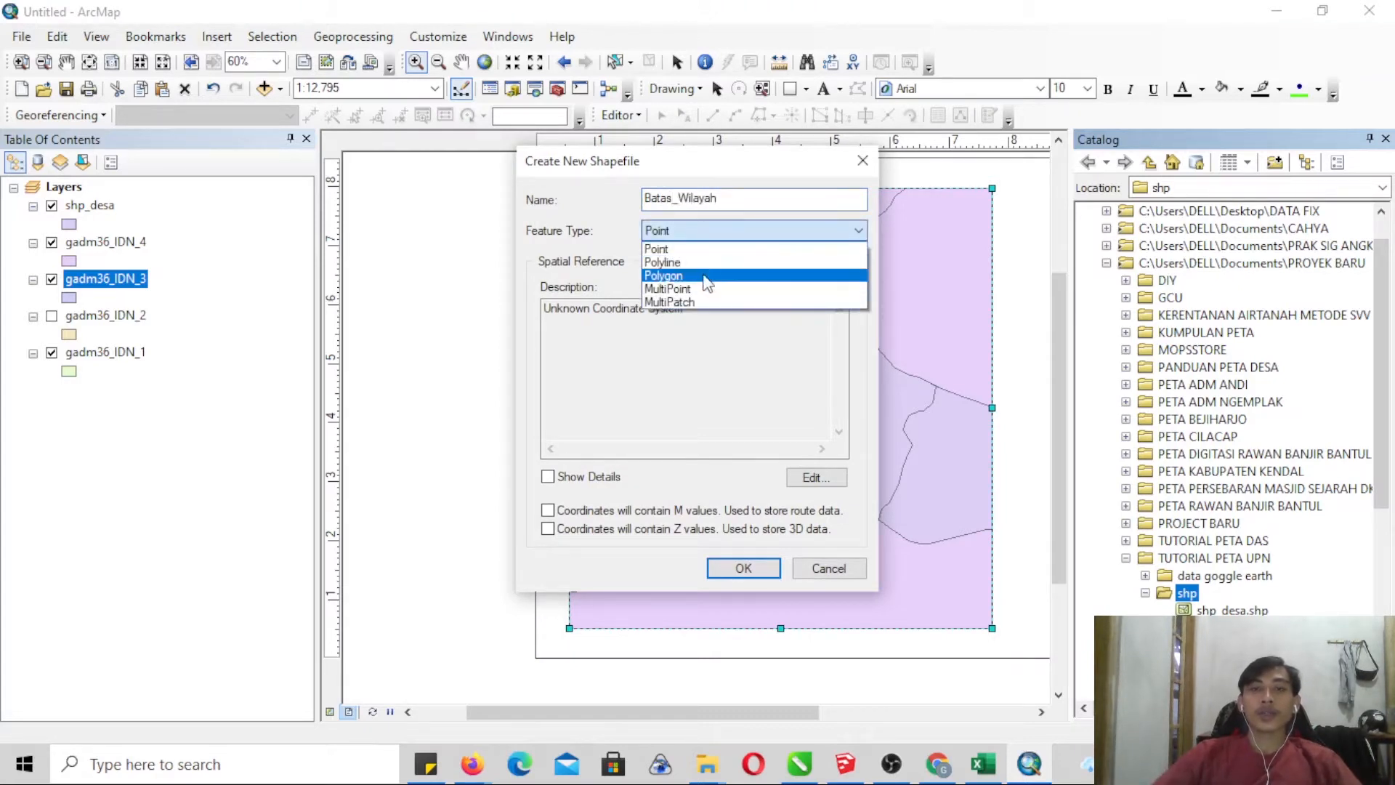
left_click(697, 263)
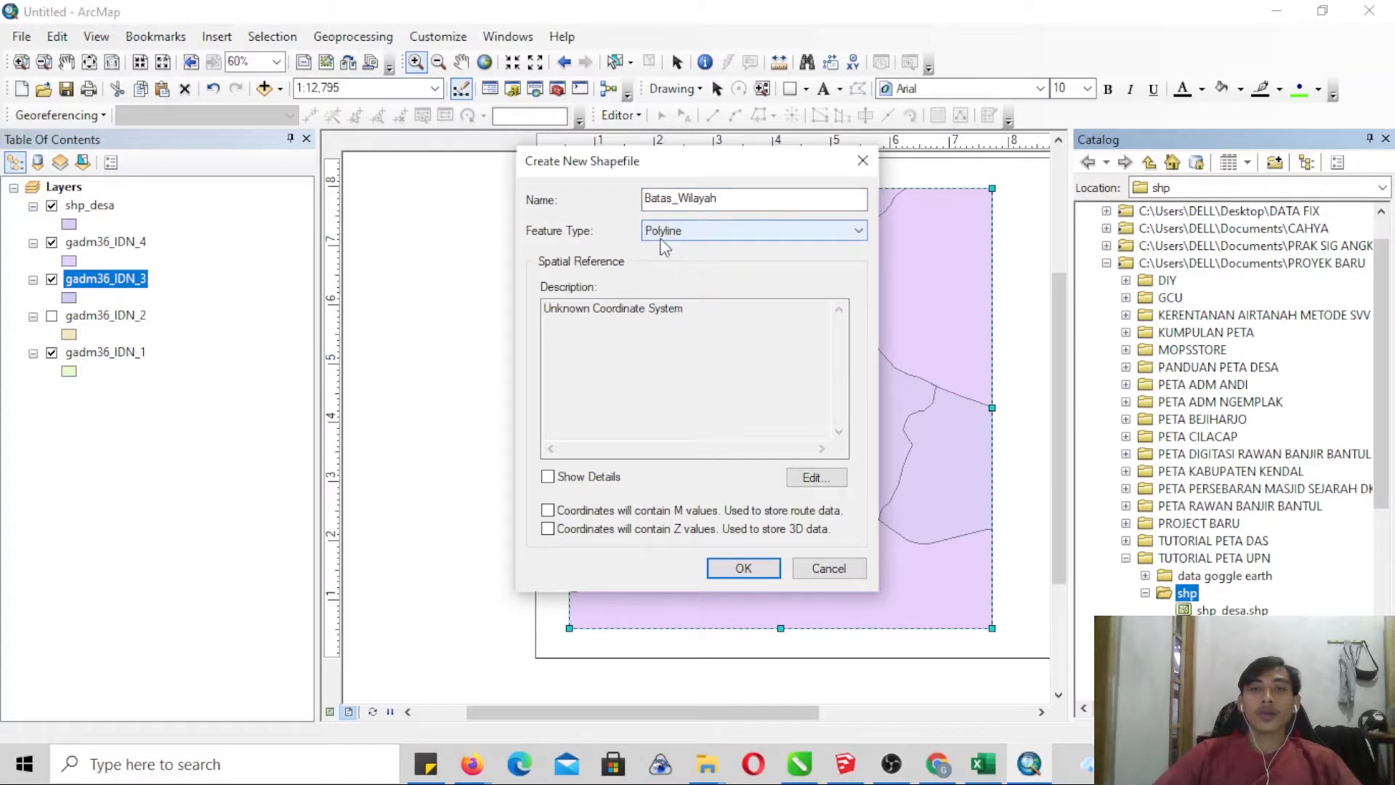
- Assign the WGS 1984 UTM Zone 49S coordinate system to Batas_Wilayah and create the shapefile
left_click(813, 477)
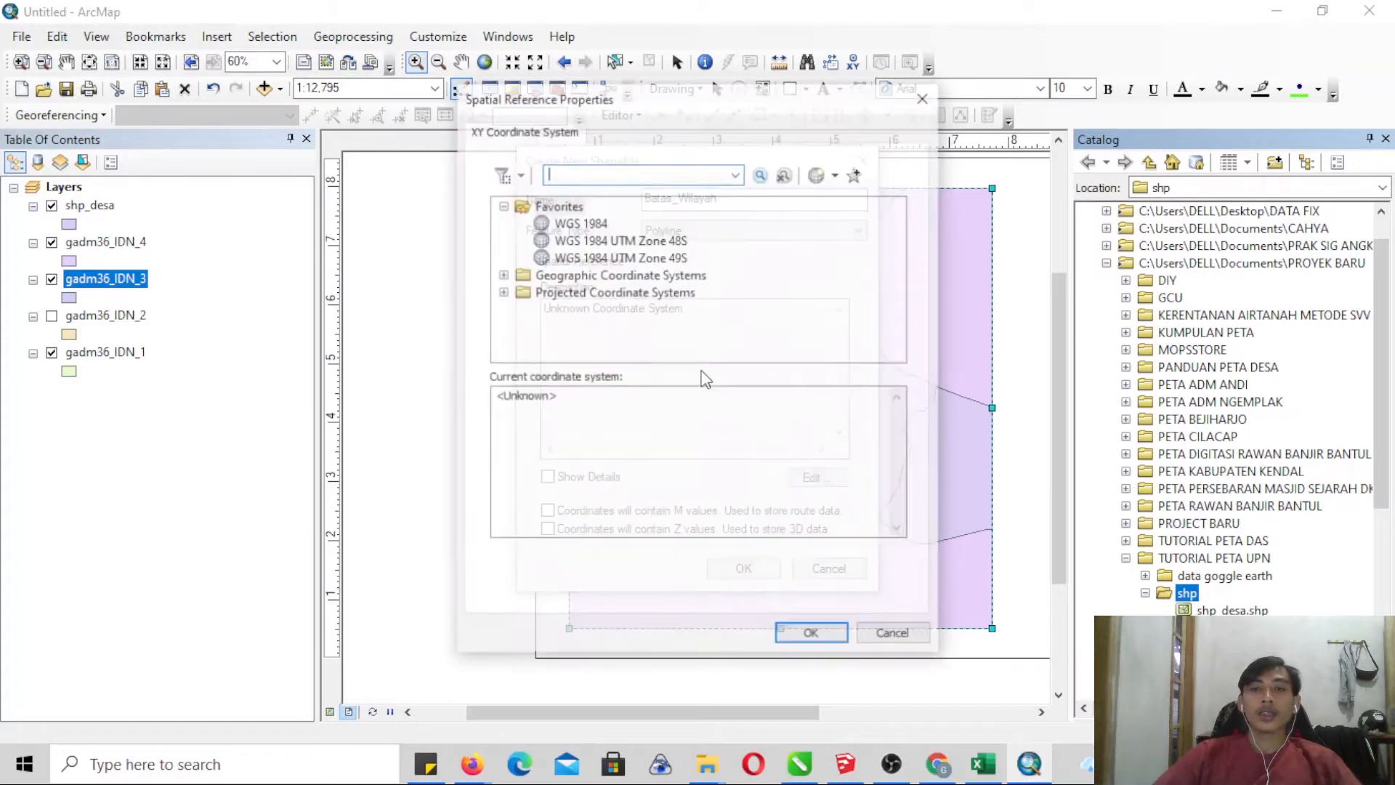
left_click(620, 257)
left_click(835, 633)
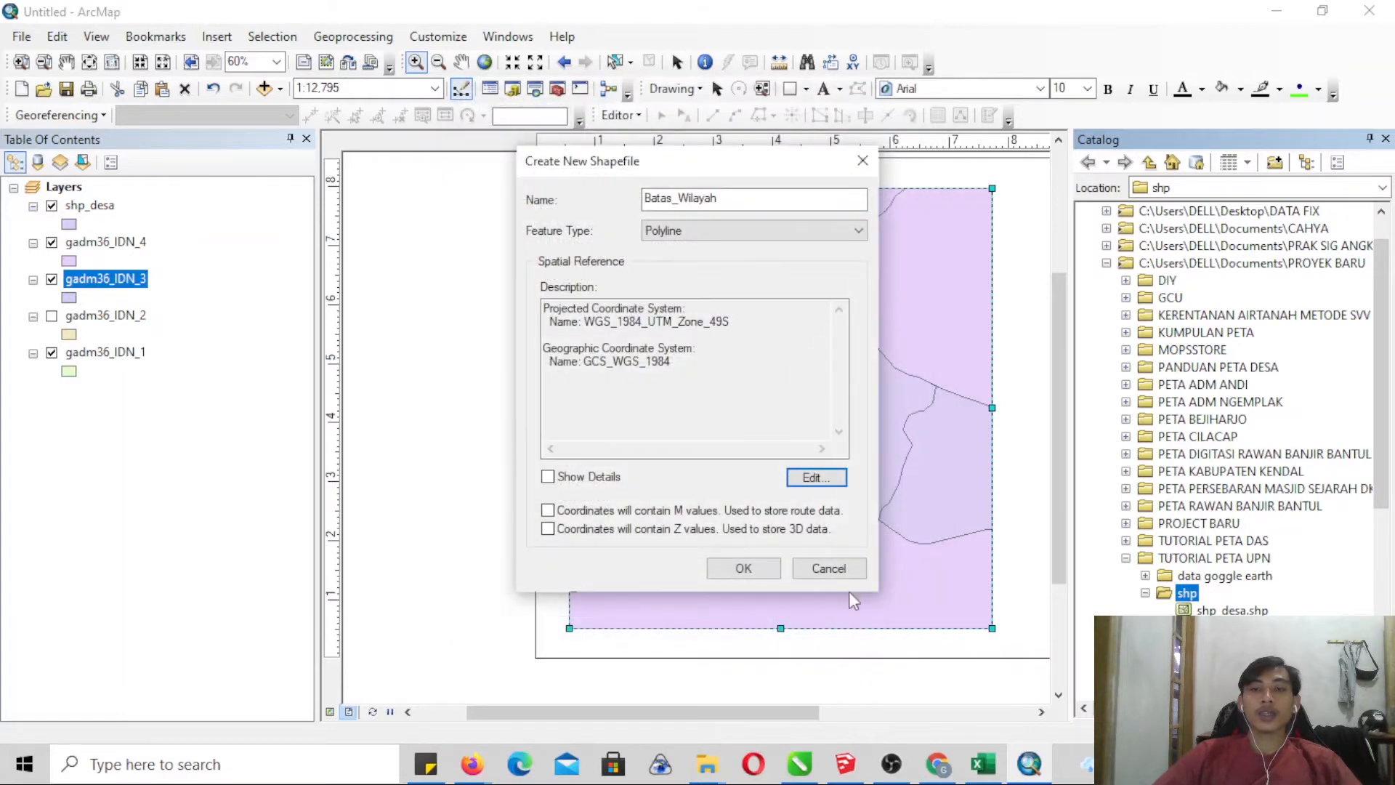
left_click(756, 574)
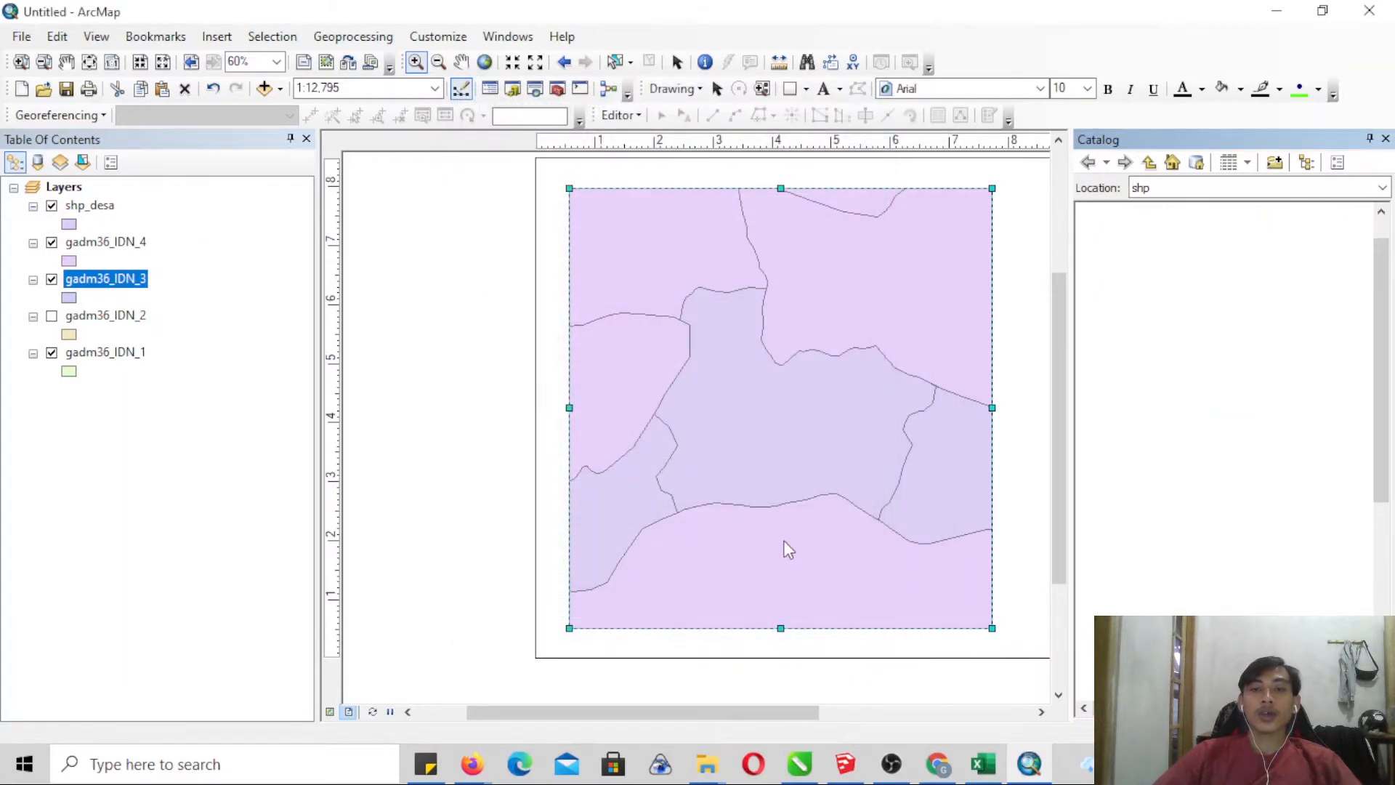
- Start an edit session on Batas_Wilayah, choose its line template for creating features and close the Catalog
left_click(621, 114)
left_click(644, 138)
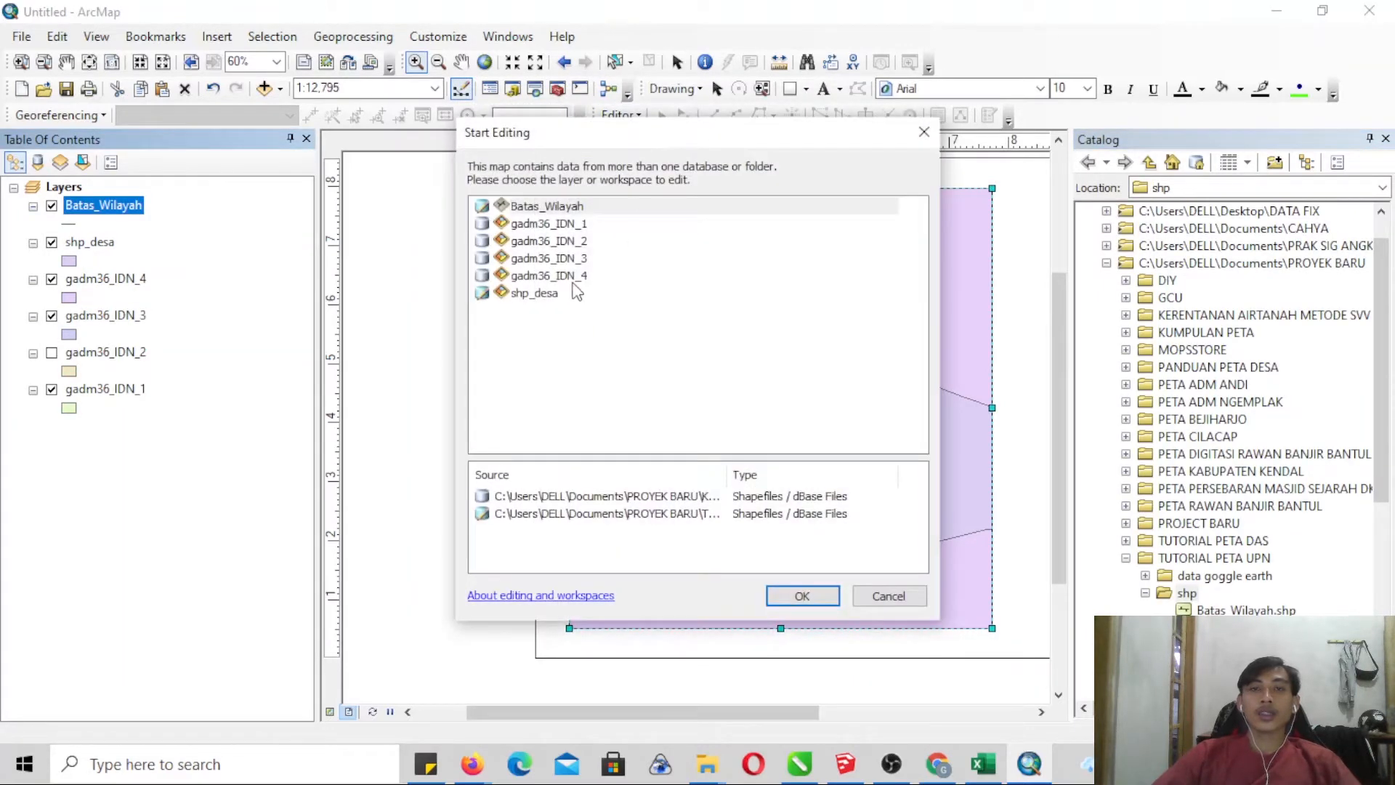
left_click(554, 208)
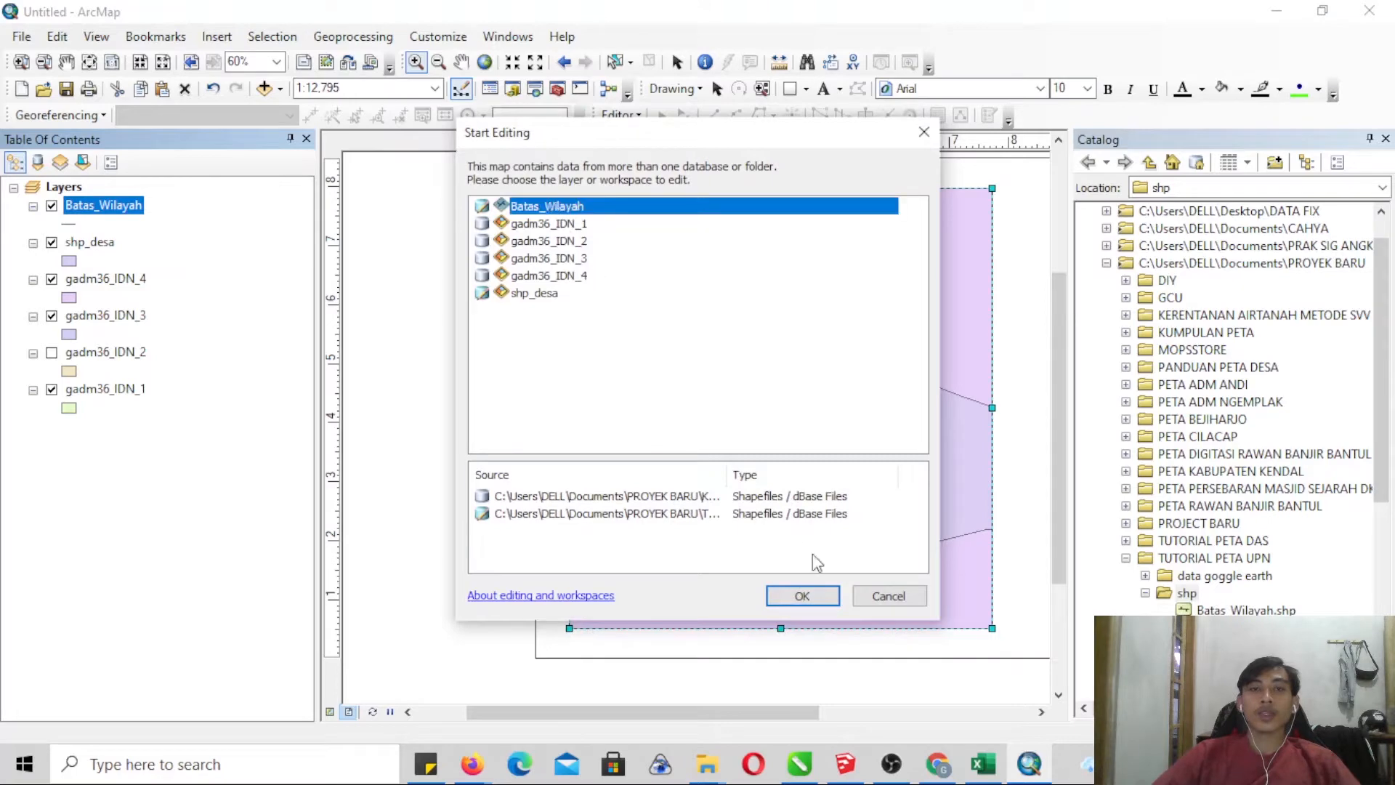
left_click(802, 595)
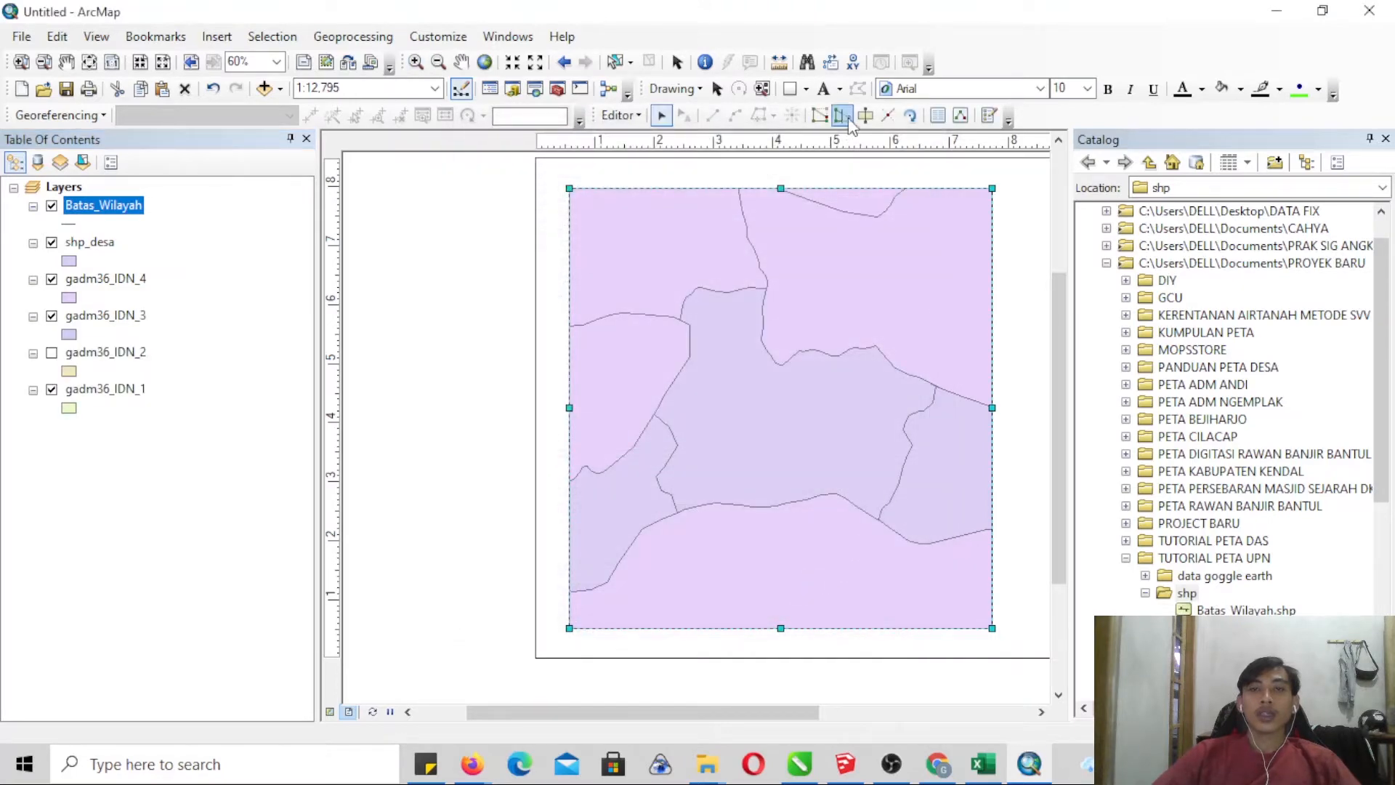
left_click(991, 116)
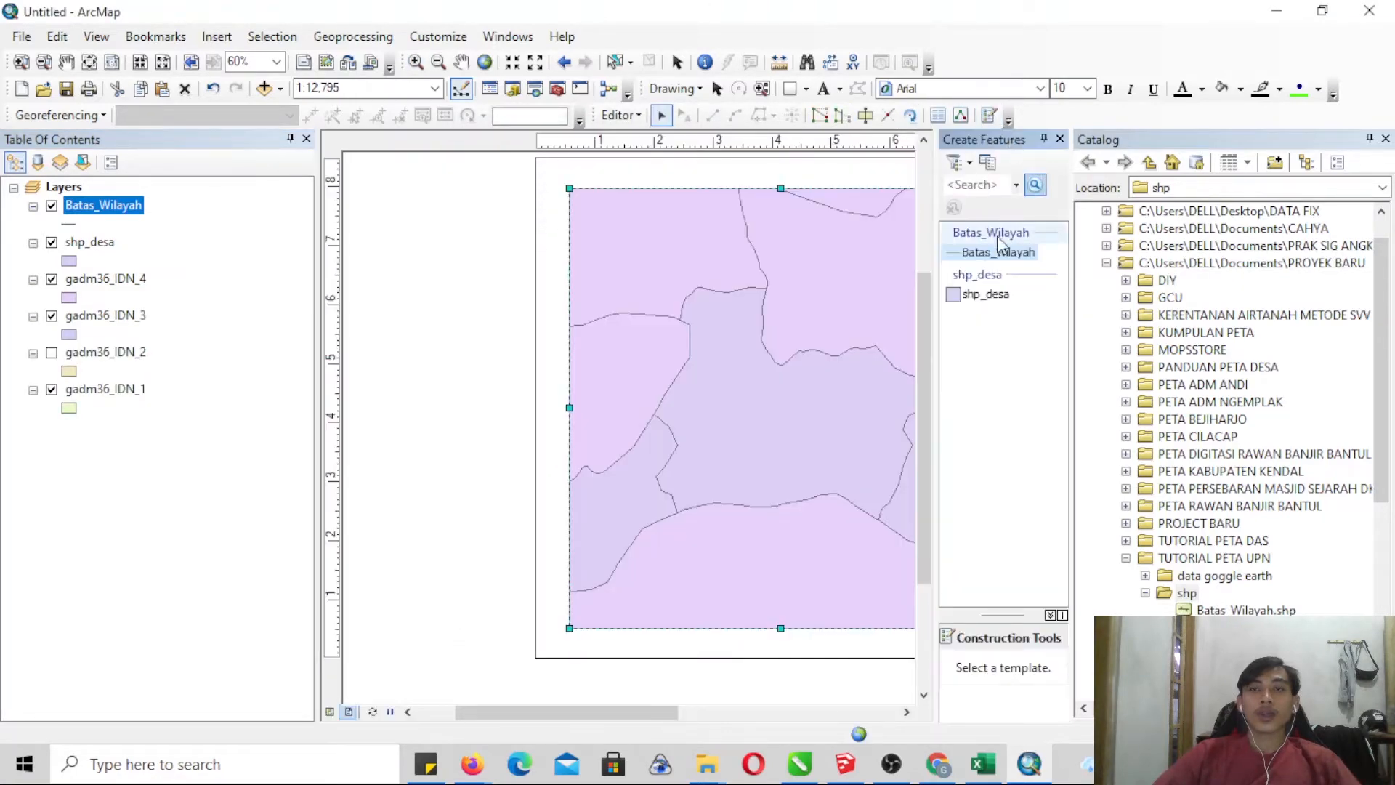
left_click(997, 251)
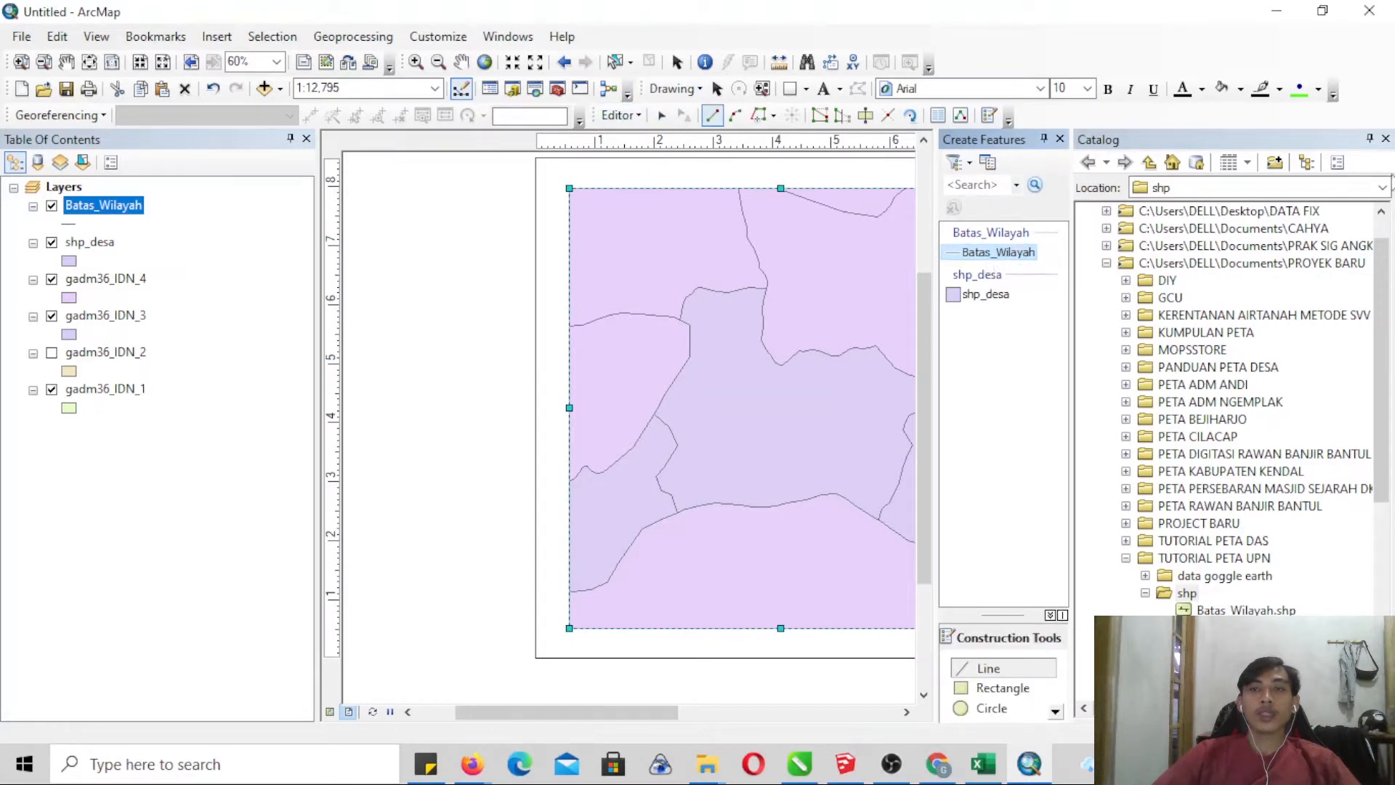
left_click(1385, 138)
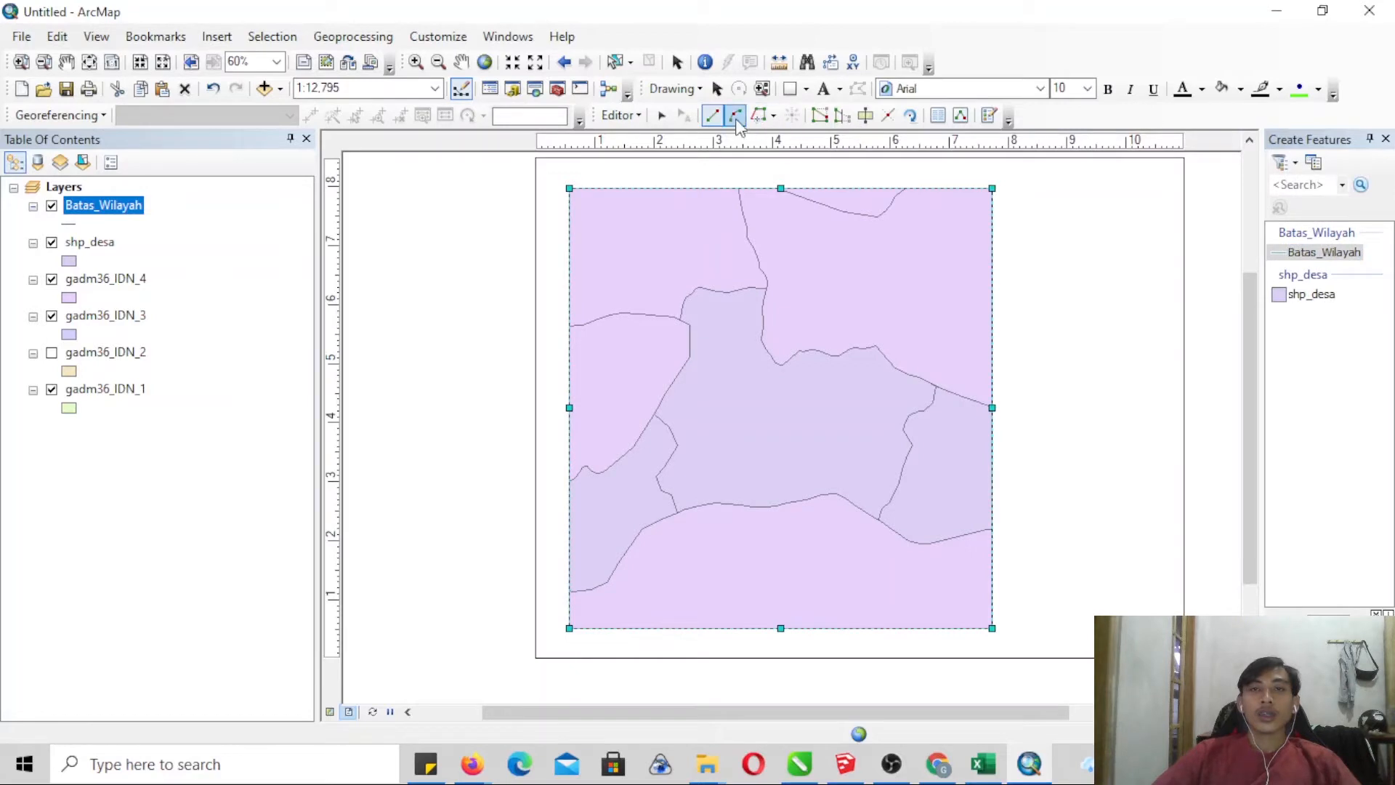
- Trace the short curved boundary at the map's northern edge as a Batas_Wilayah line and finish the sketch
left_click(759, 115)
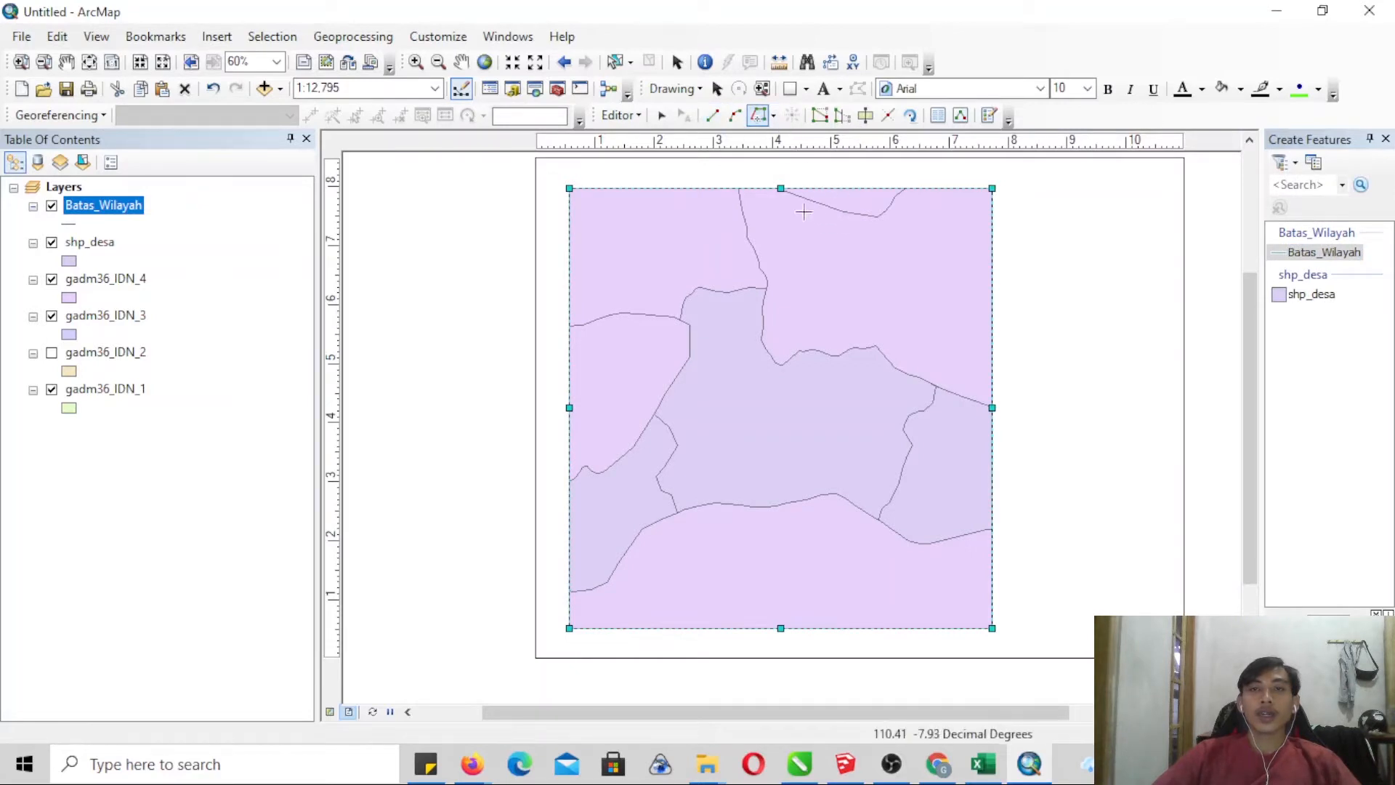
left_click(911, 188)
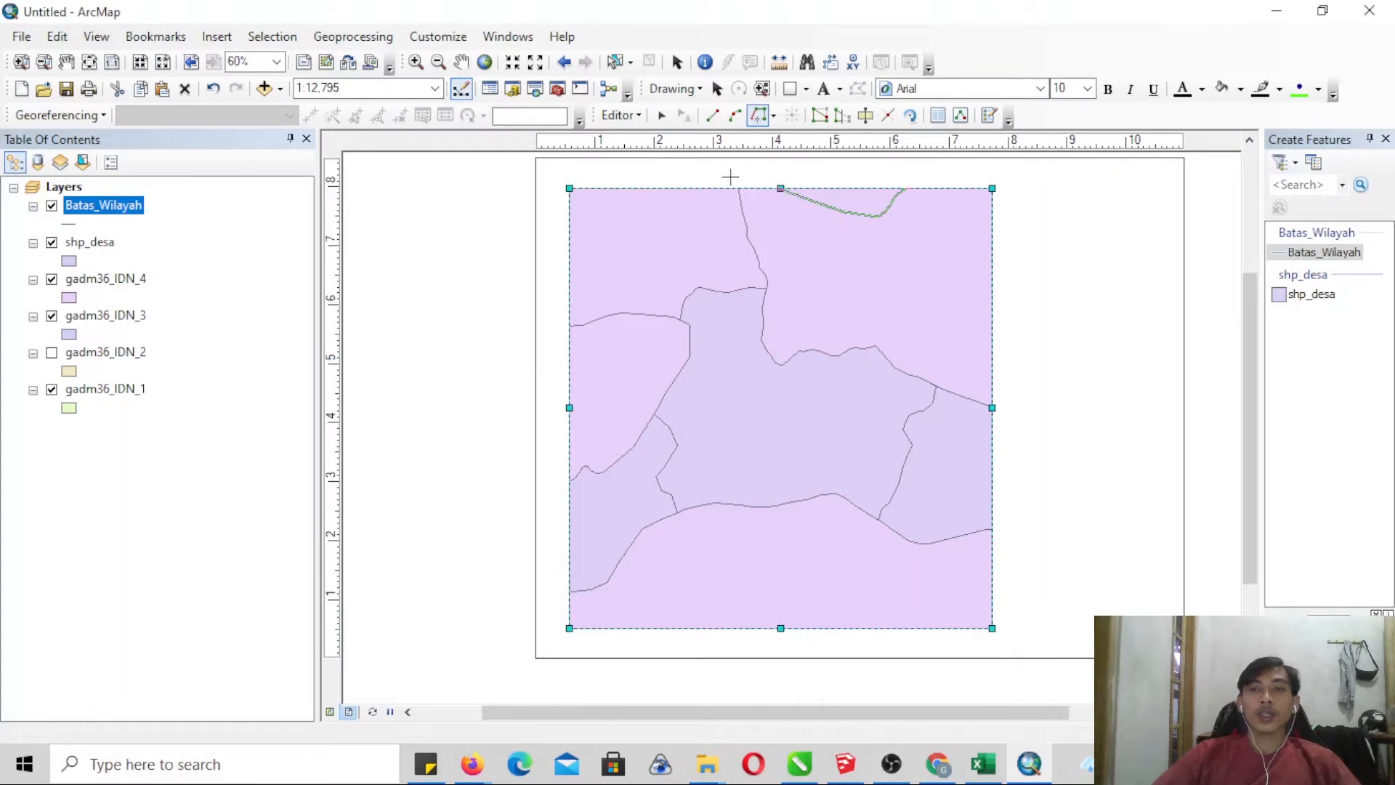
right_click(831, 210)
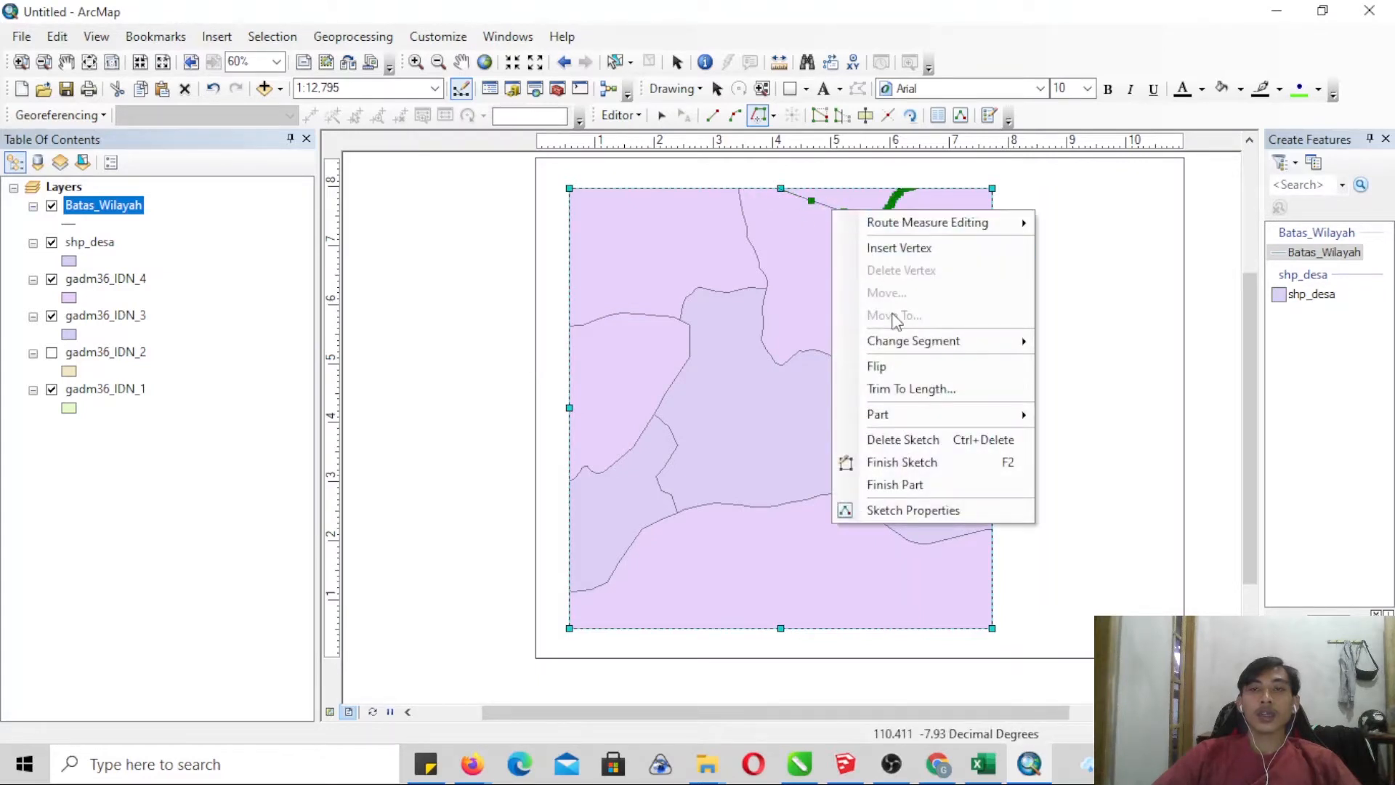
left_click(908, 462)
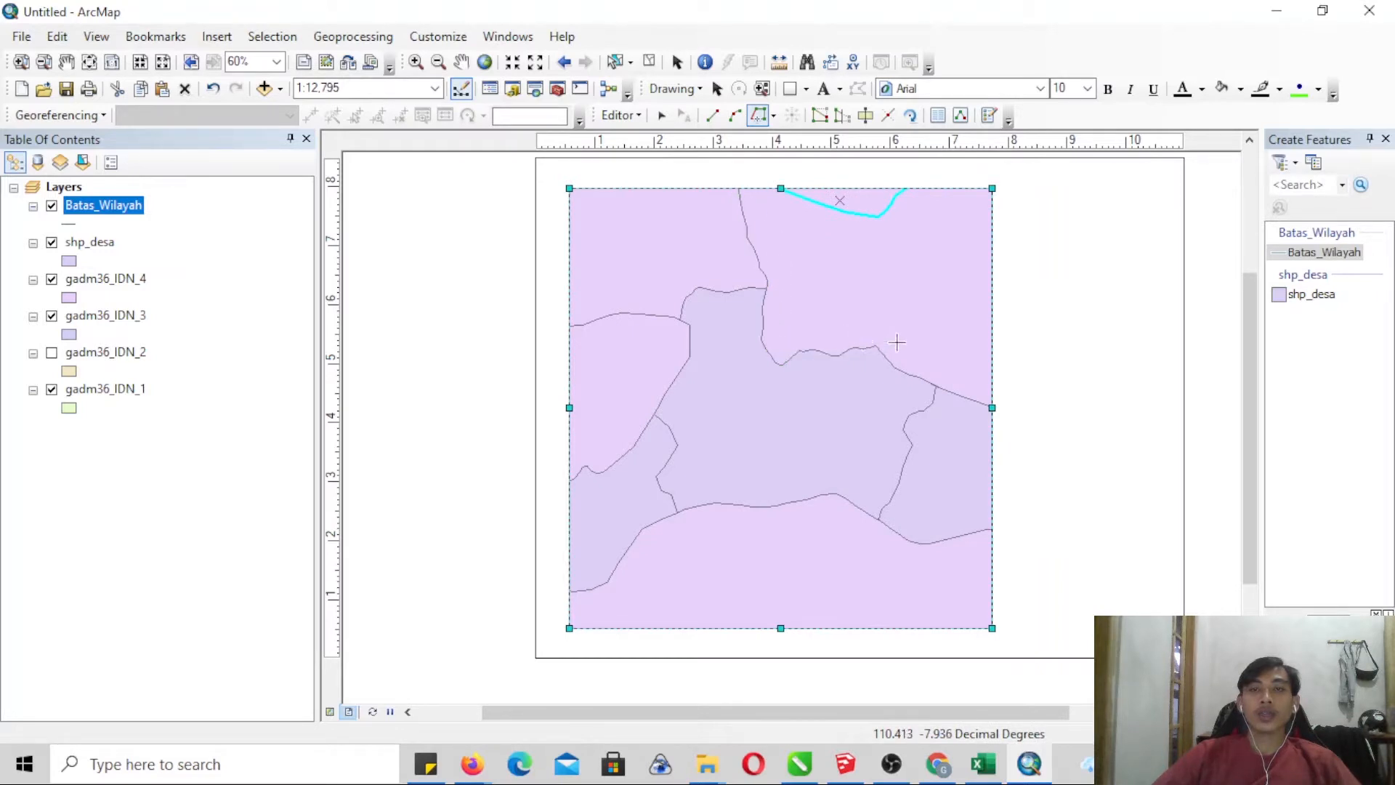
- Trace the boundary from the map's northern edge to its eastern edge, and the central area's northwestern boundary to the western edge, as separate lines
left_click(1009, 424)
right_click(979, 409)
left_click(1032, 657)
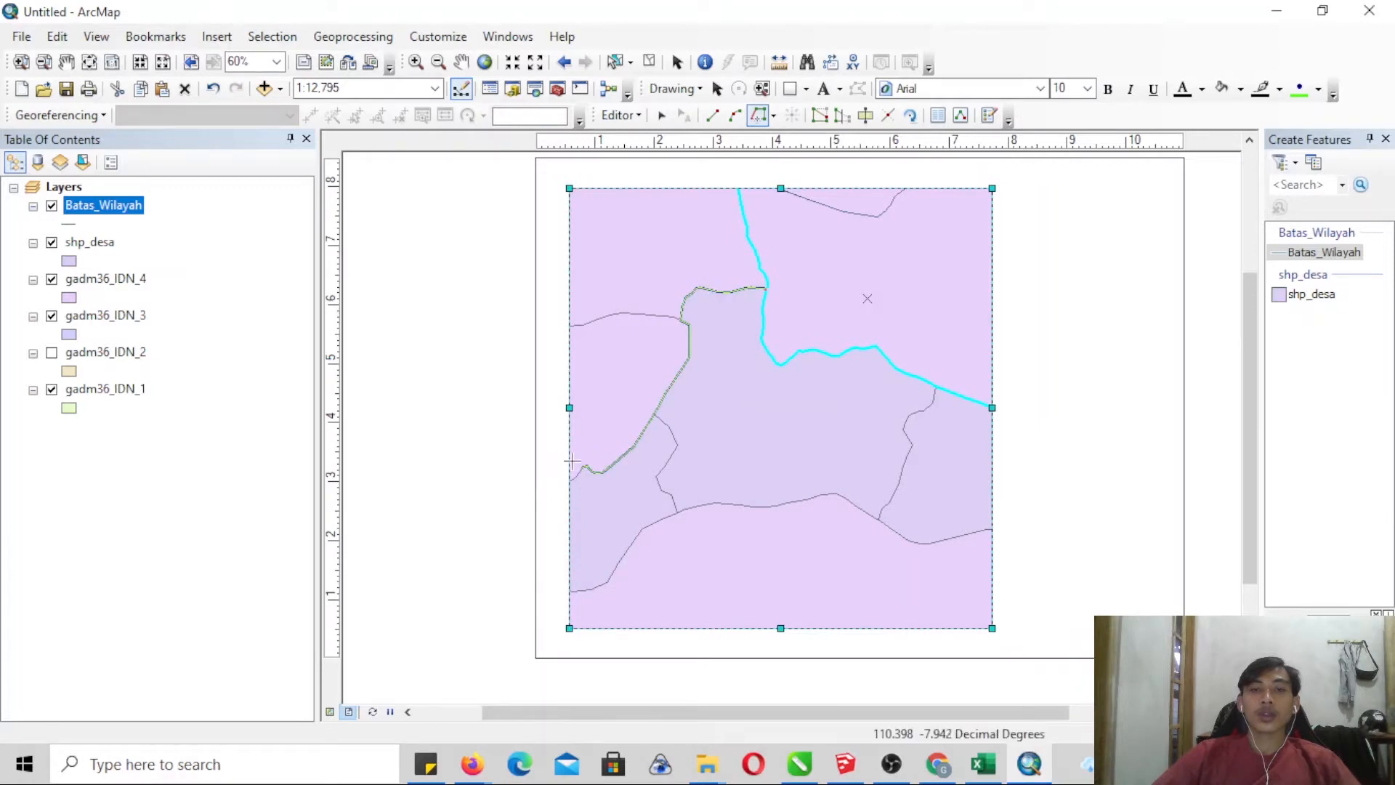
left_click(561, 503)
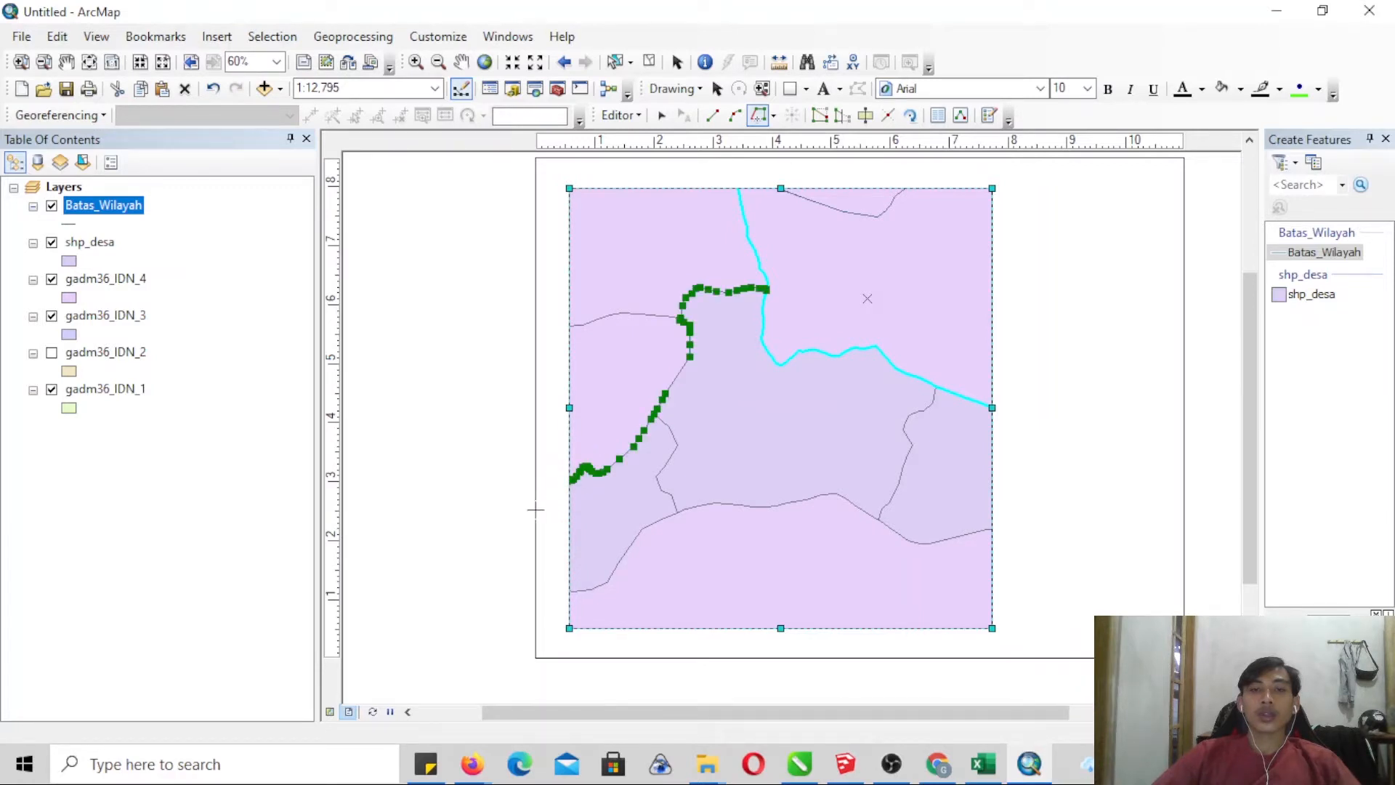
right_click(537, 511)
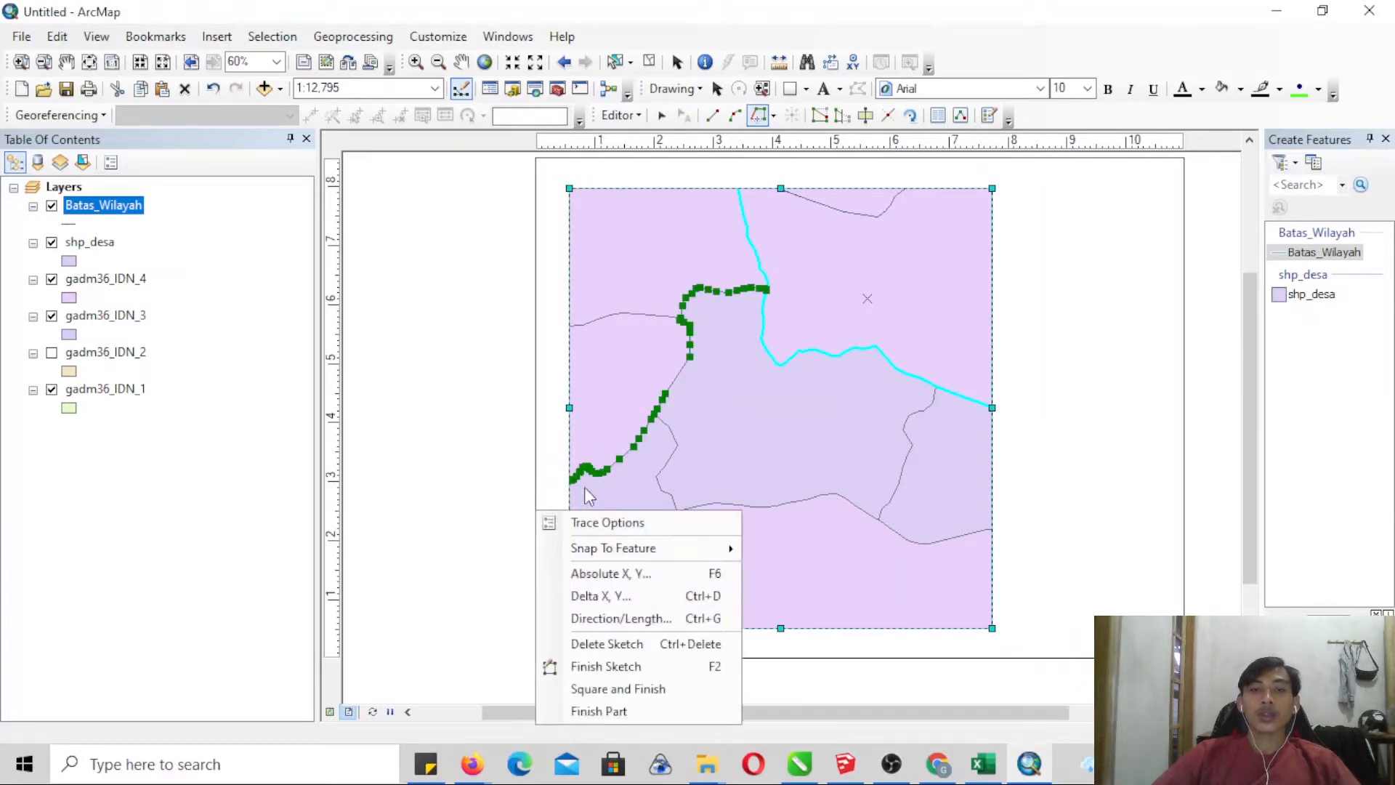
left_click(618, 665)
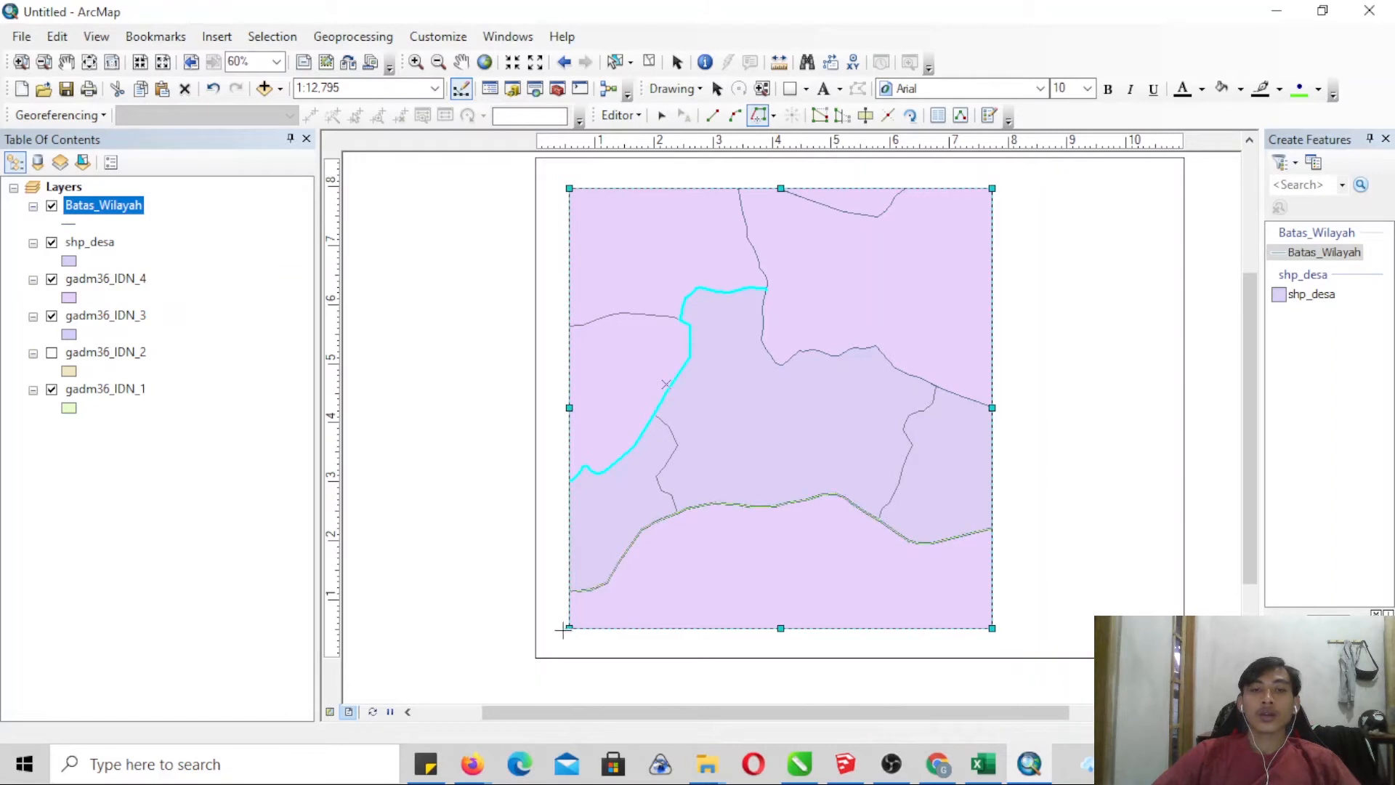
- Trace the long southern boundary across the map and the short northwestern boundary reaching the western edge as separate lines
left_click(518, 615)
right_click(612, 586)
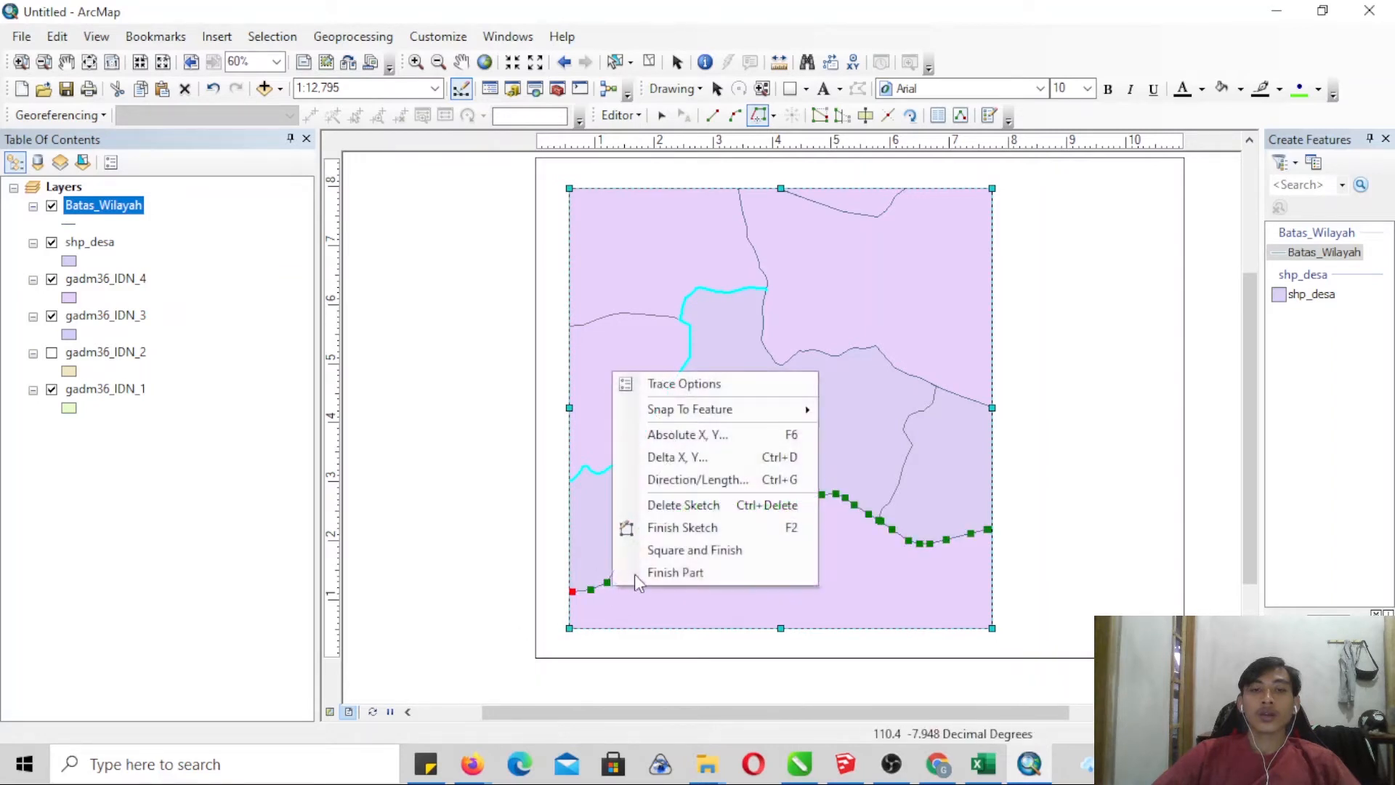
left_click(670, 529)
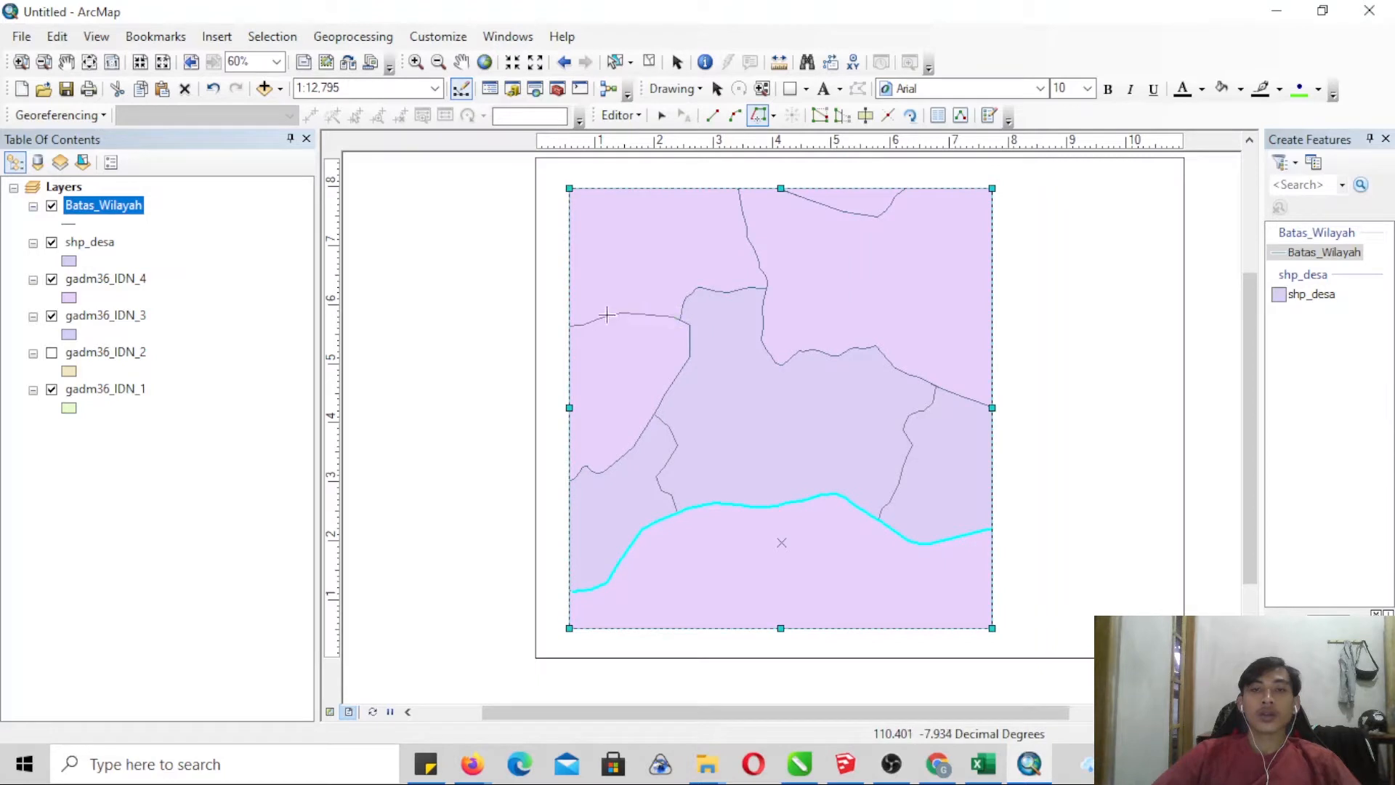
left_click(486, 337)
right_click(486, 337)
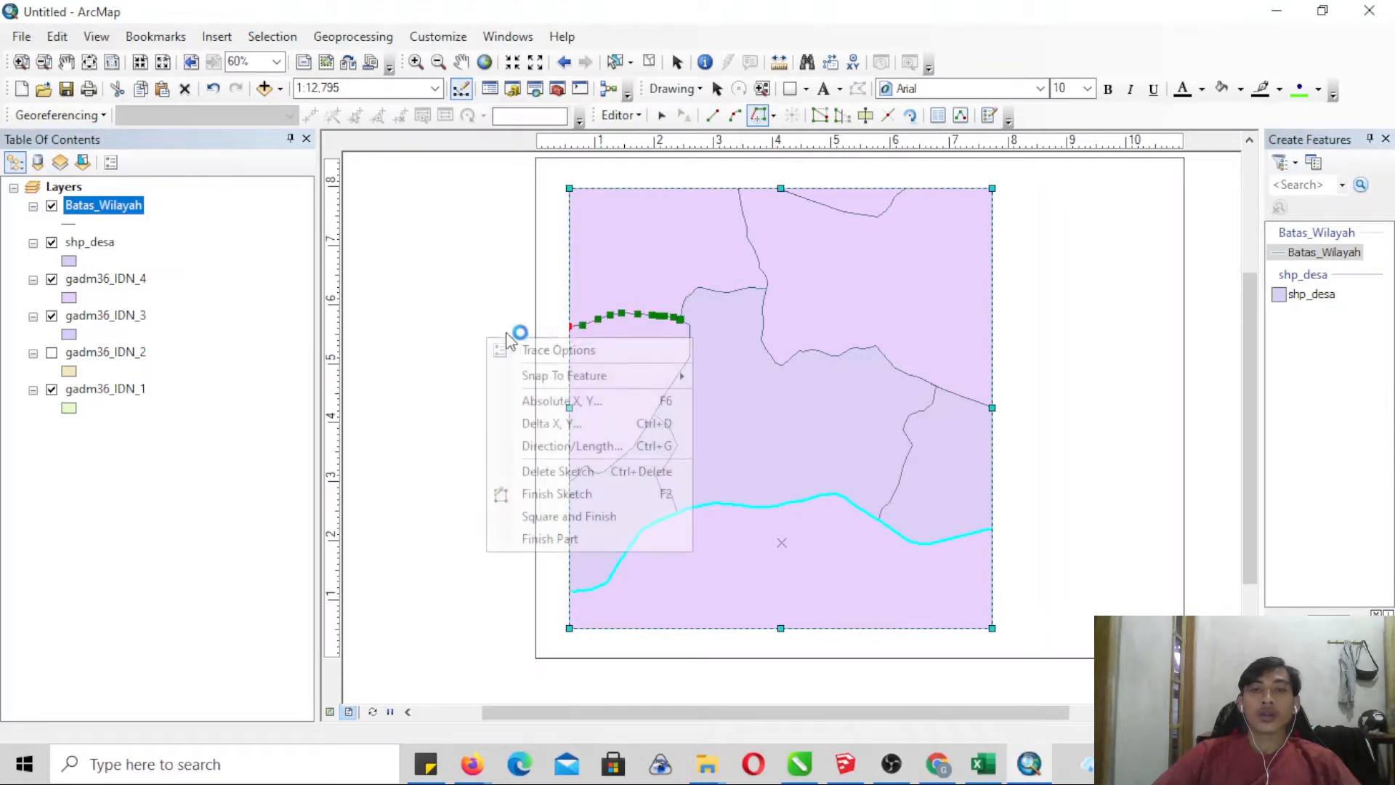
left_click(559, 494)
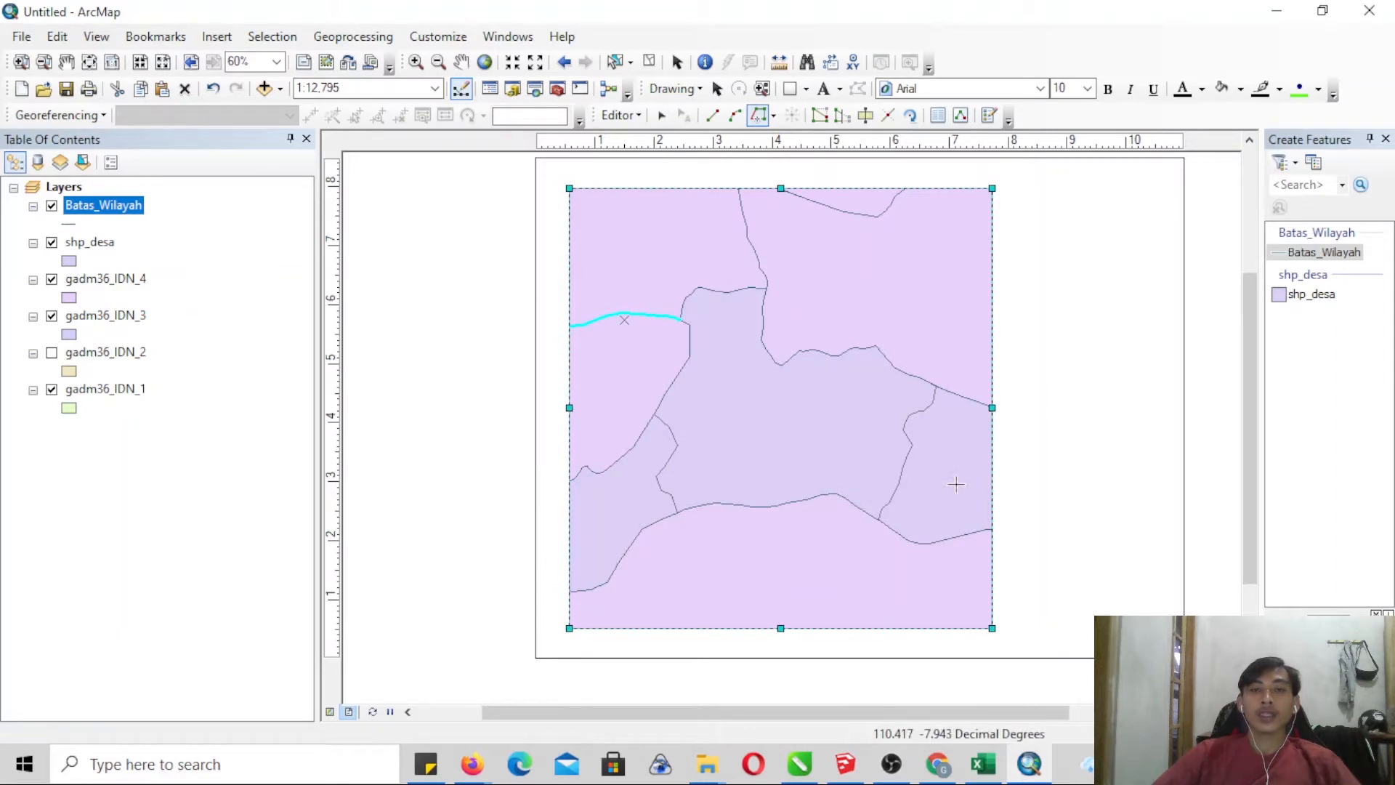
- Trace the two inner village boundaries, east and west of the central village, as separate Batas_Wilayah lines
left_click(935, 392)
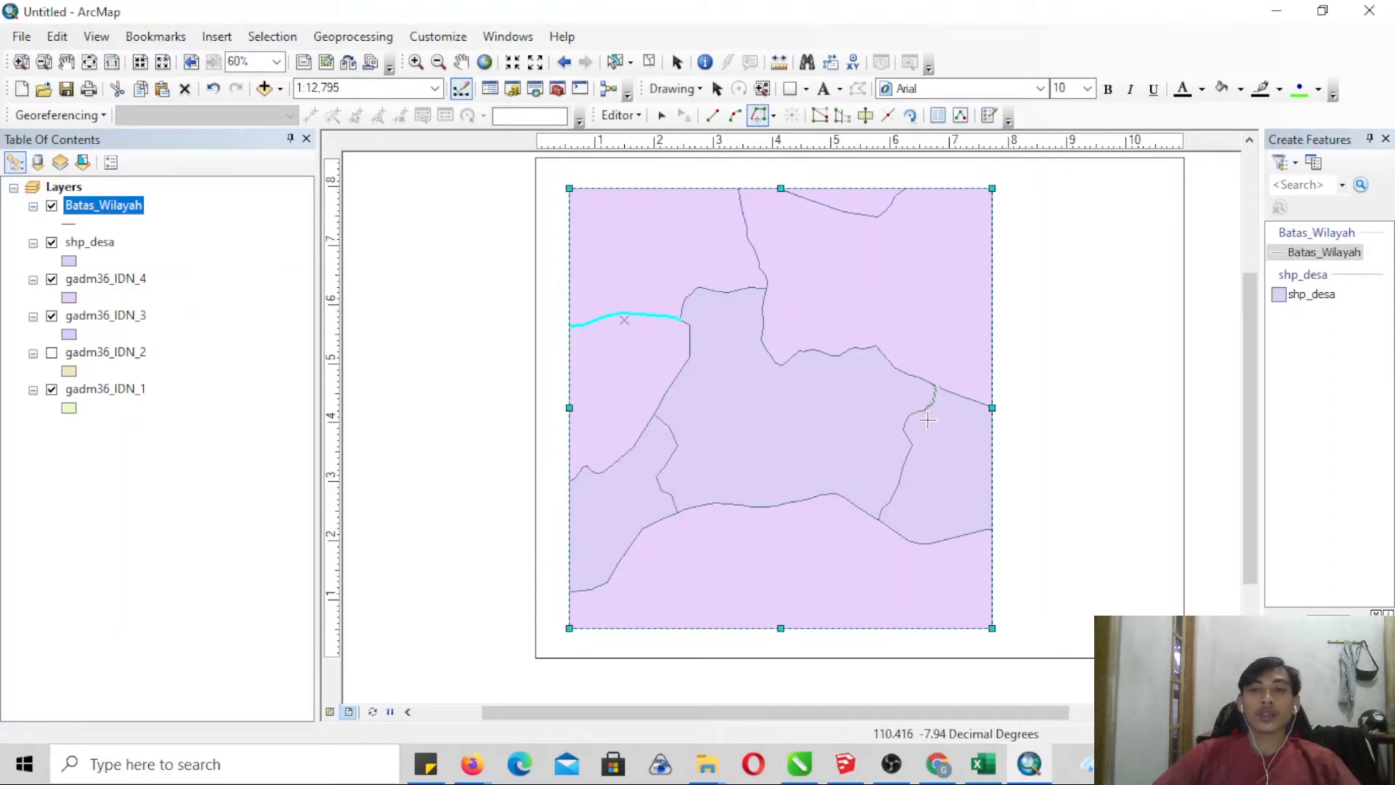
left_click(871, 525)
right_click(871, 526)
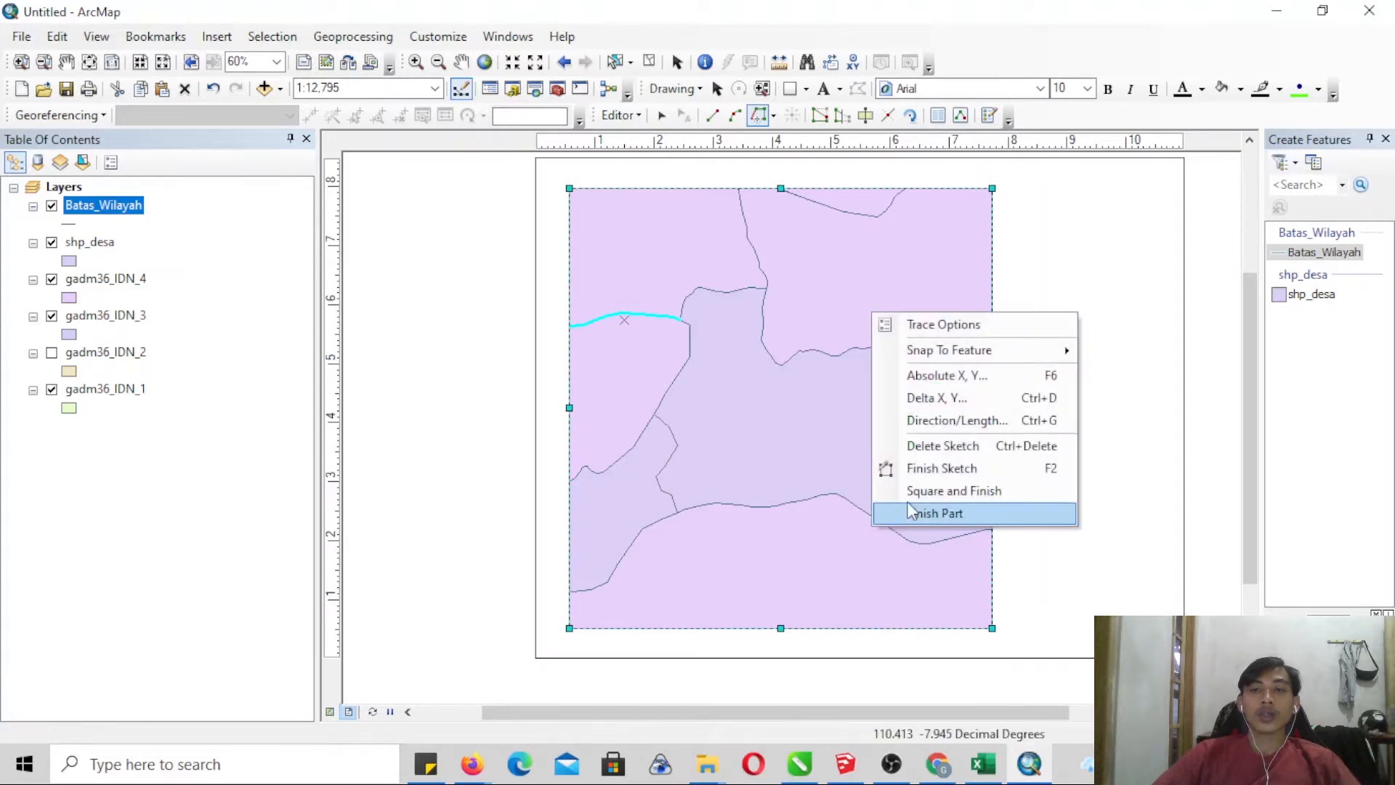
left_click(918, 479)
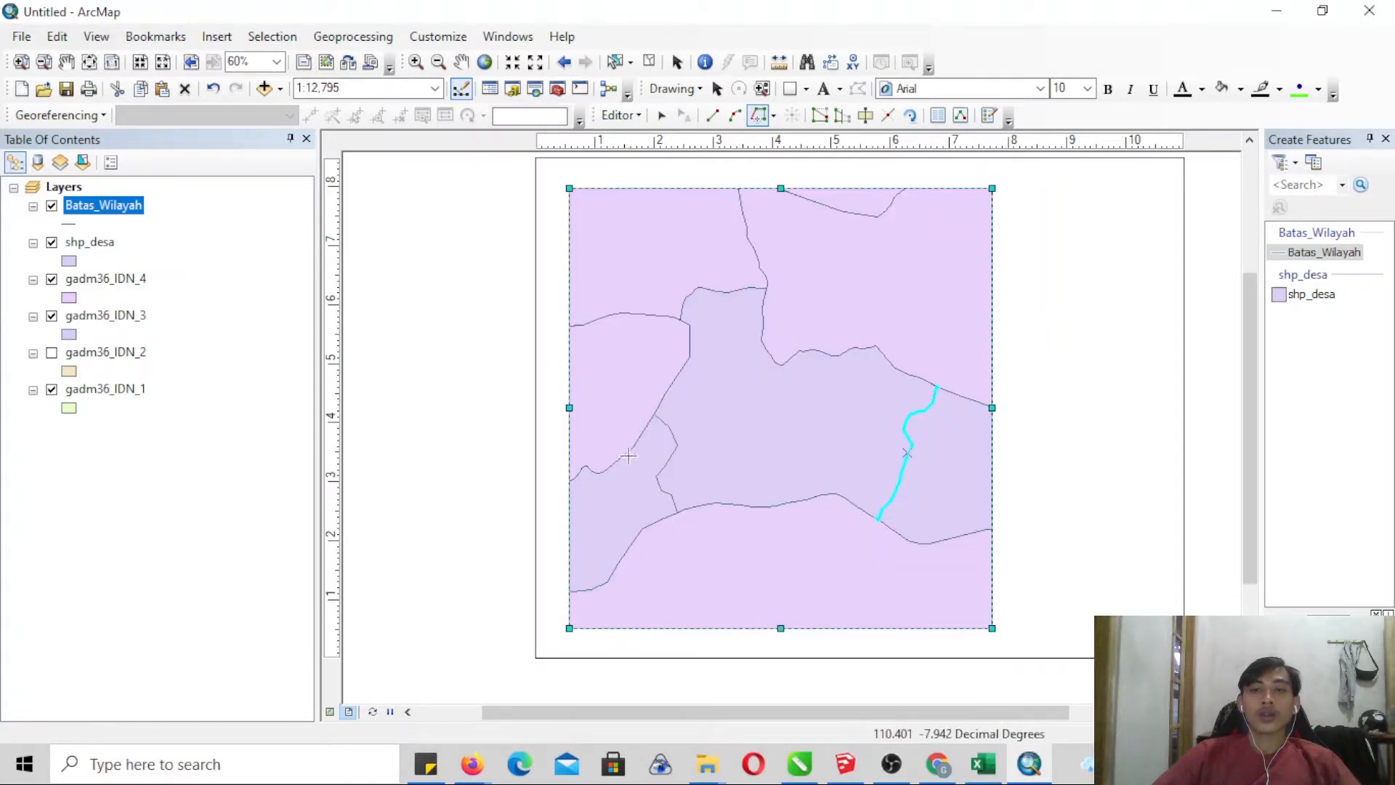
left_click(652, 415)
left_click(678, 517)
right_click(678, 518)
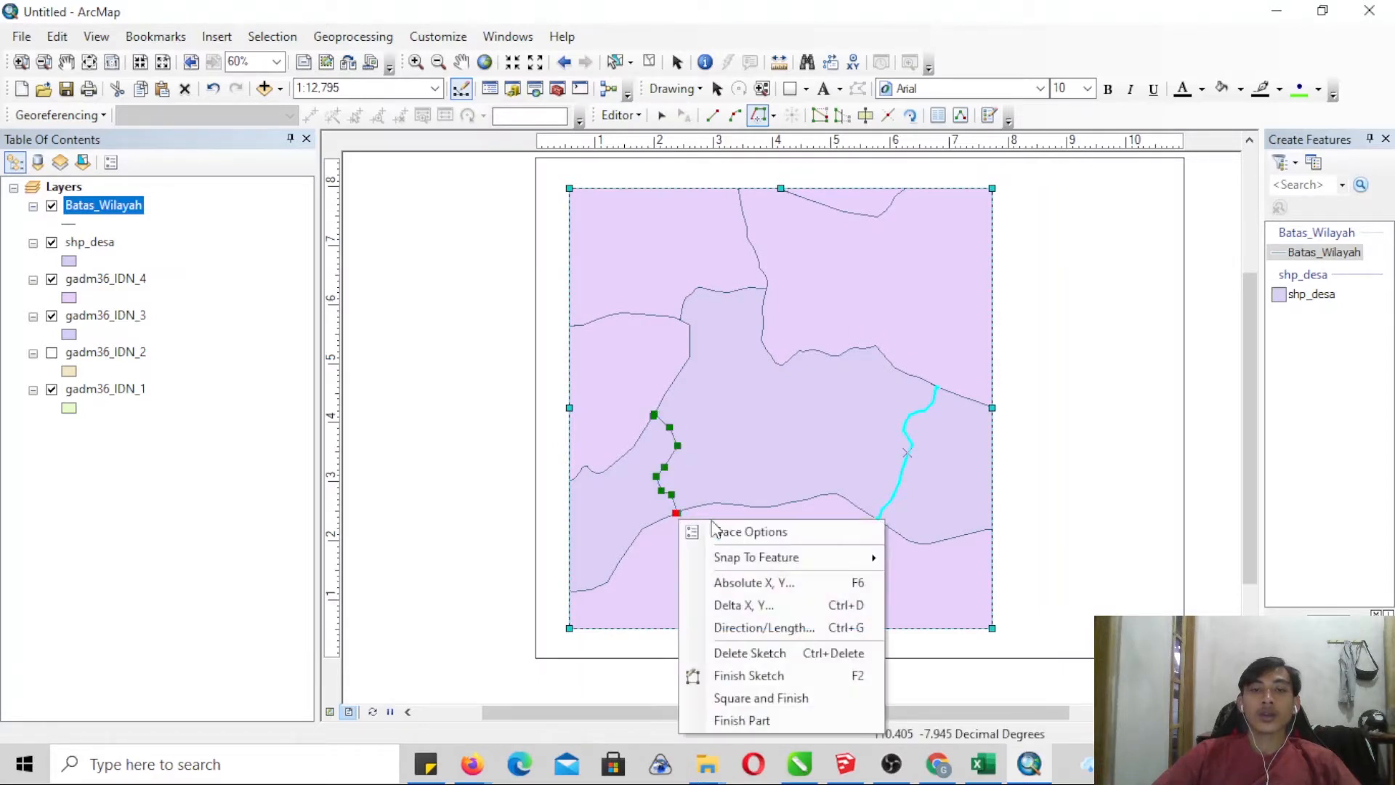
left_click(740, 676)
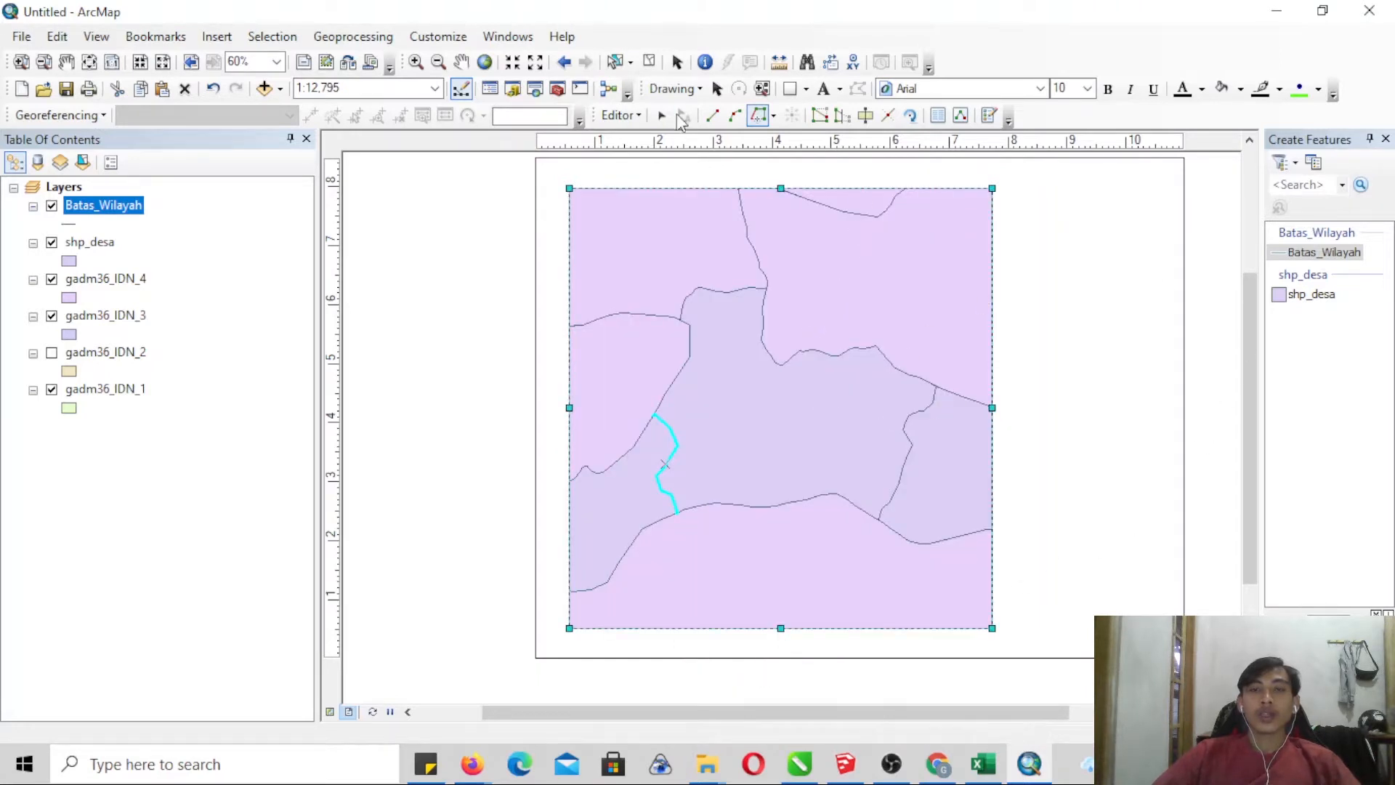
- Select both inner village boundary lines and open the Batas_Wilayah attribute table
left_click(21, 63)
left_click_drag(530, 165, 1089, 656)
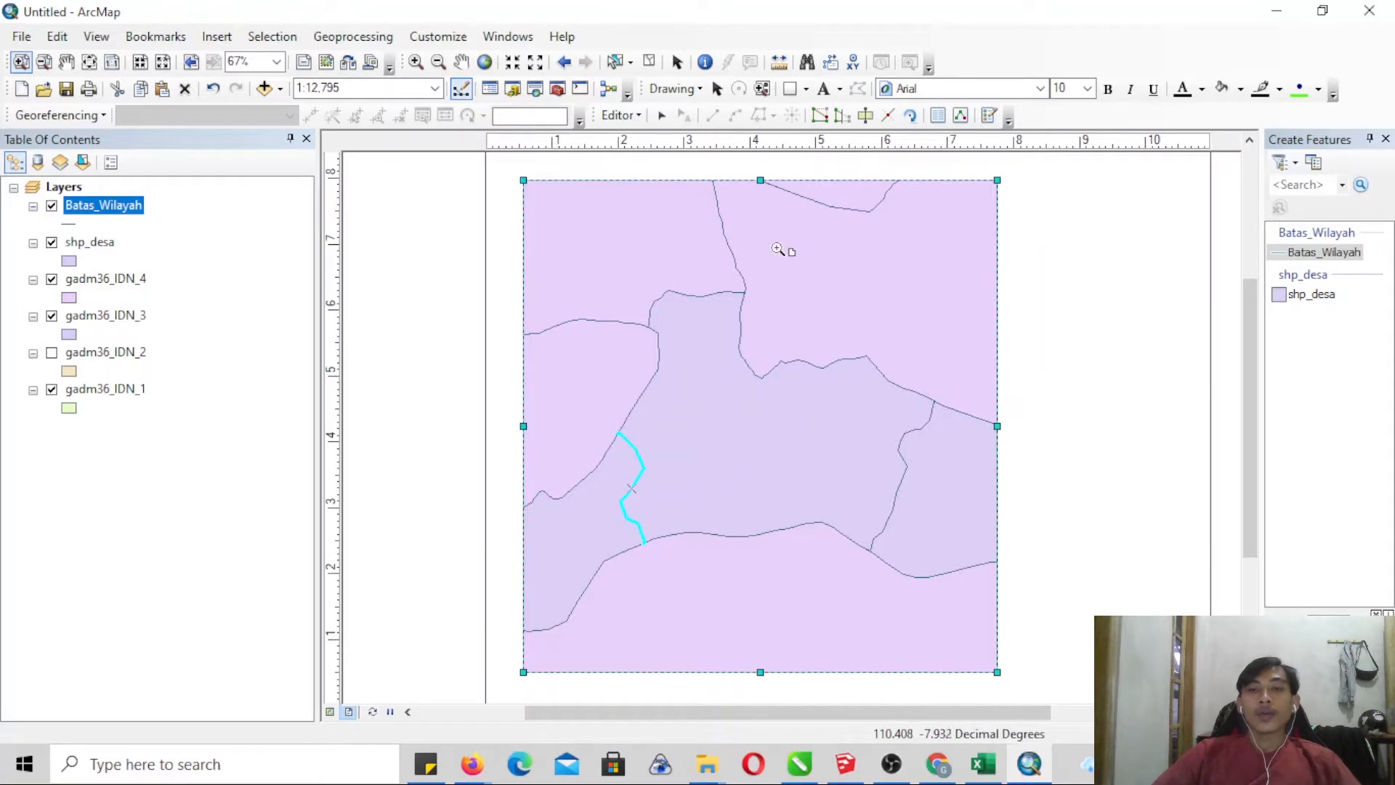
left_click(661, 116)
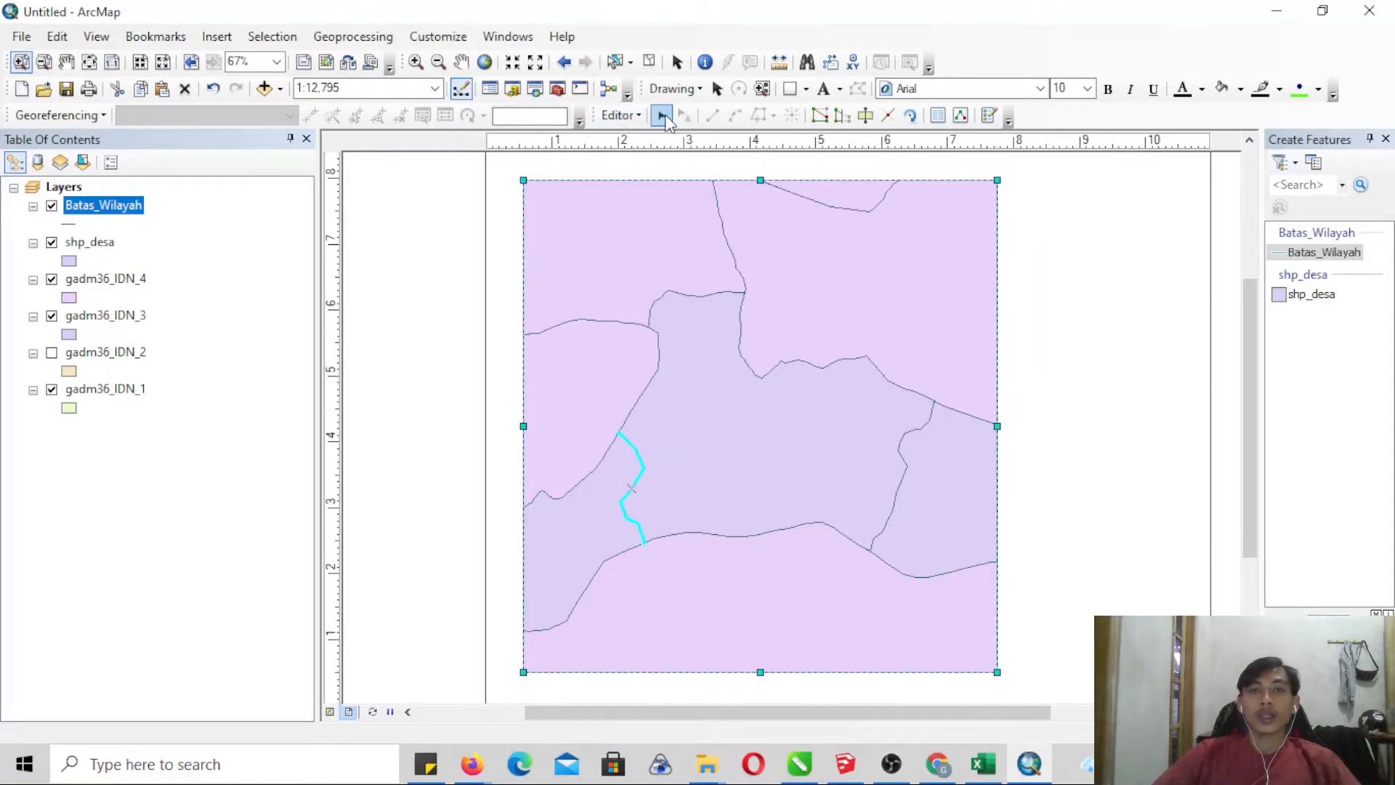
left_click(900, 496, "shift")
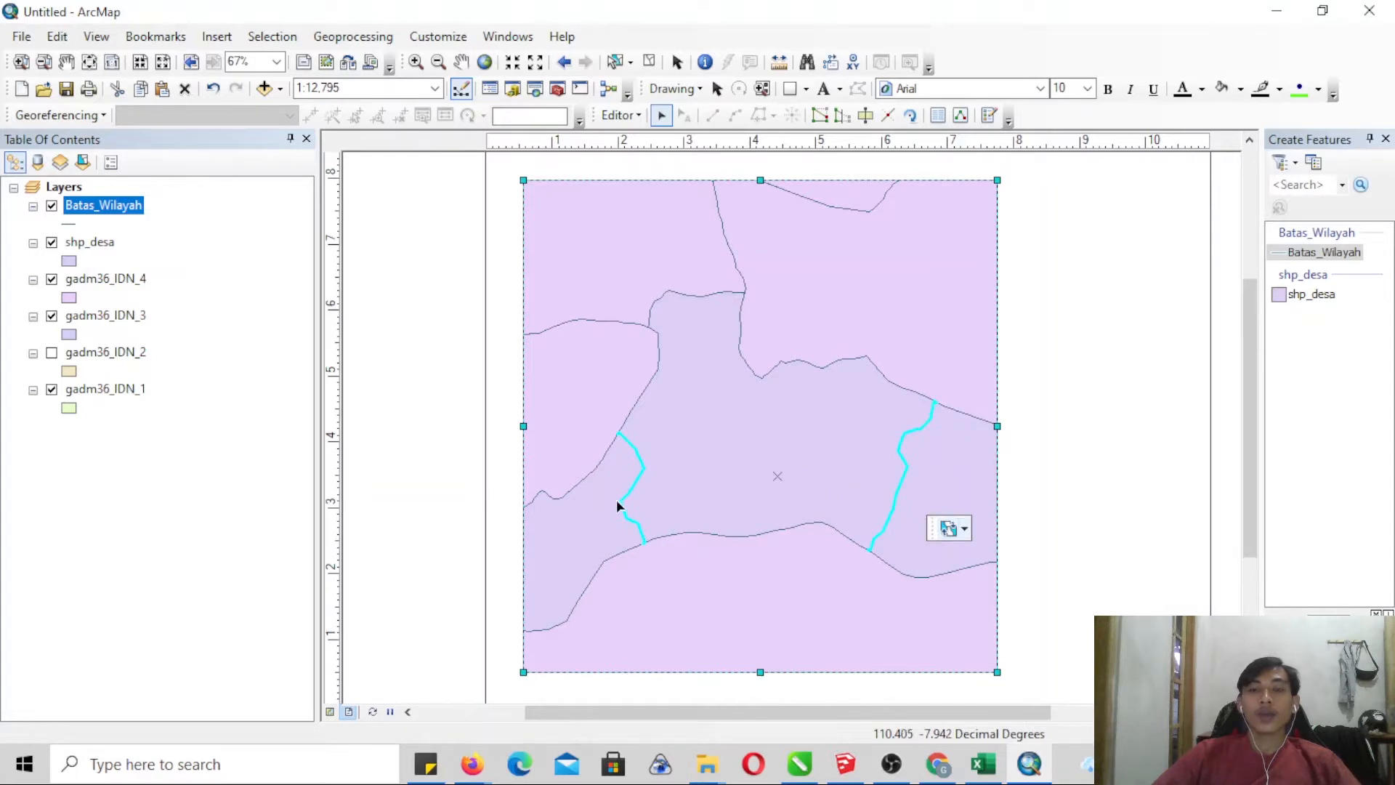
right_click(87, 206)
left_click(149, 266)
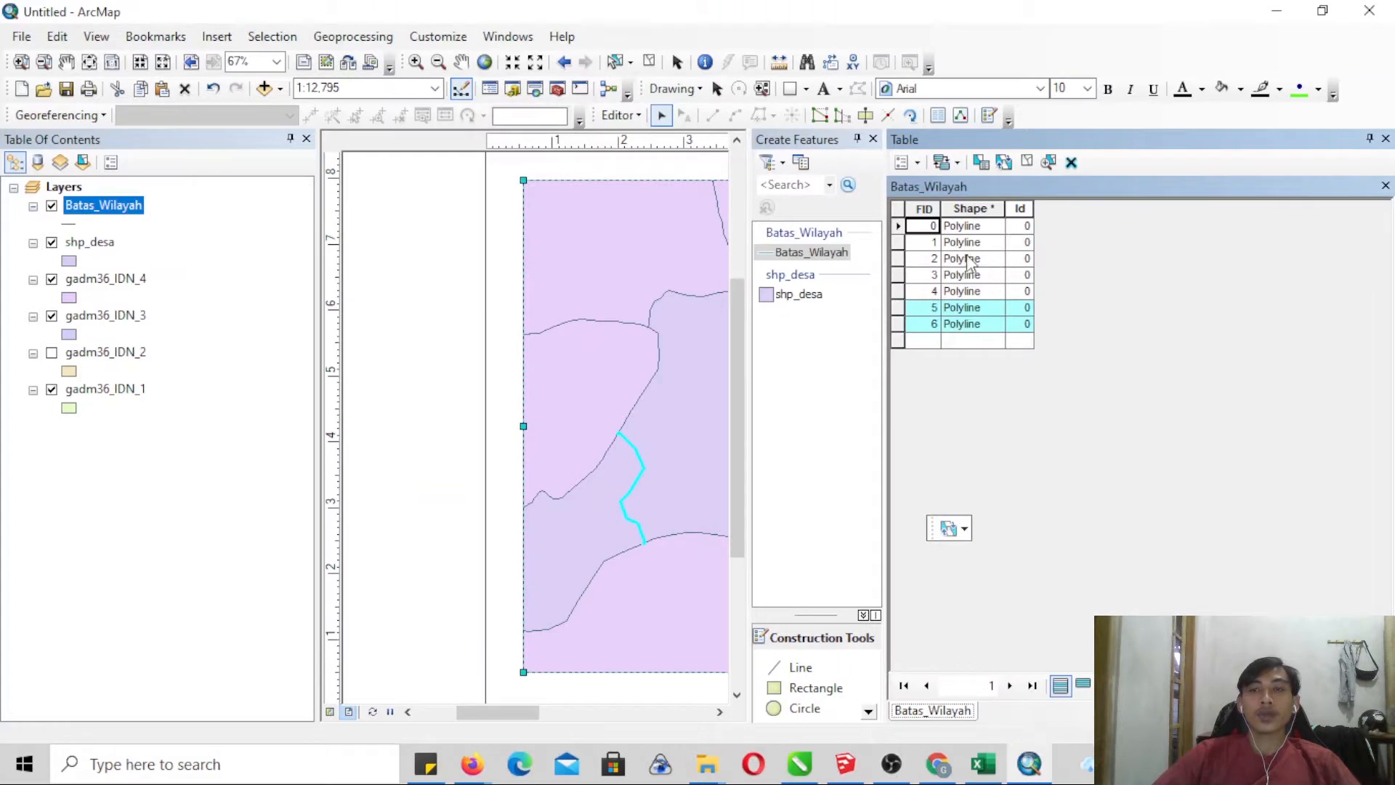
- Close the feature creation window and stop editing, saving the Batas_Wilayah edits
left_click(874, 138)
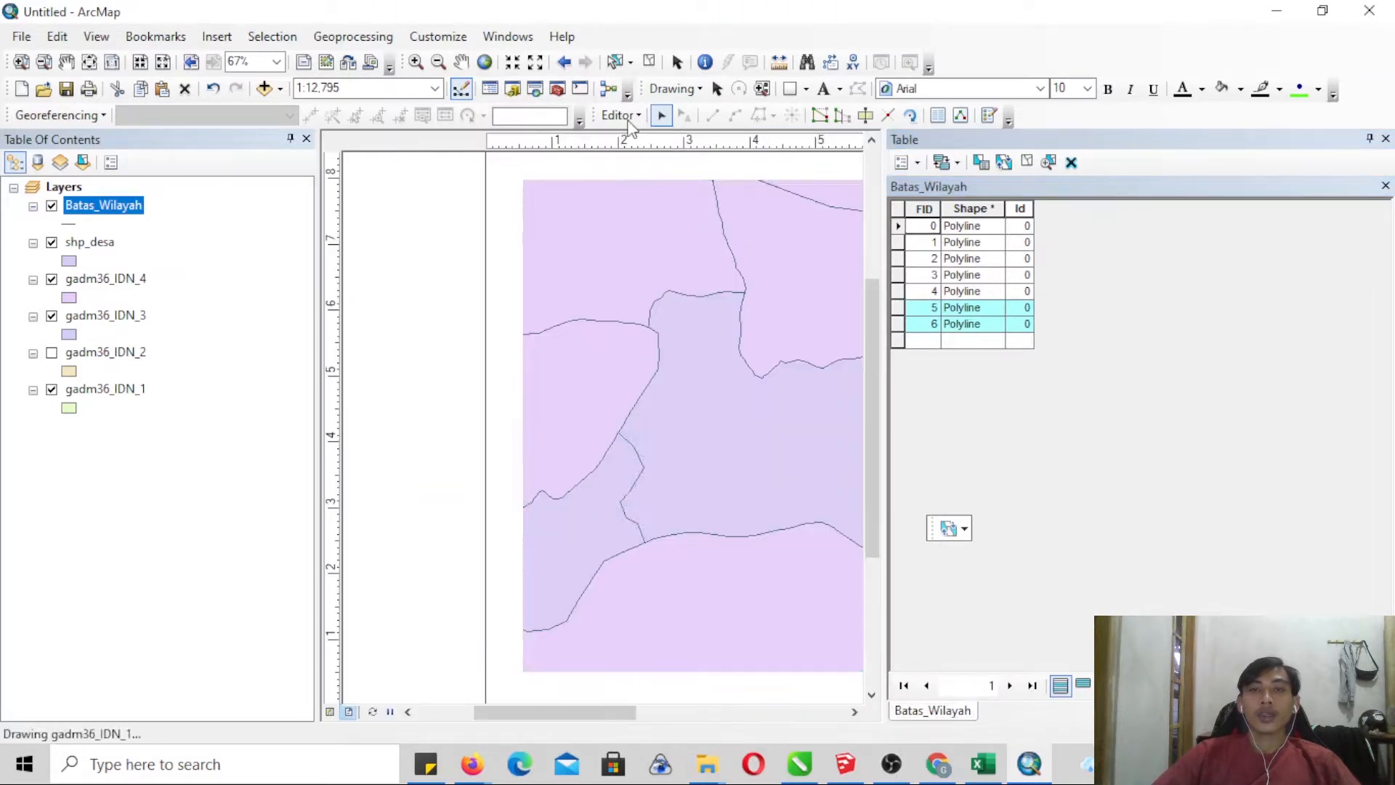
left_click(621, 114)
left_click(661, 160)
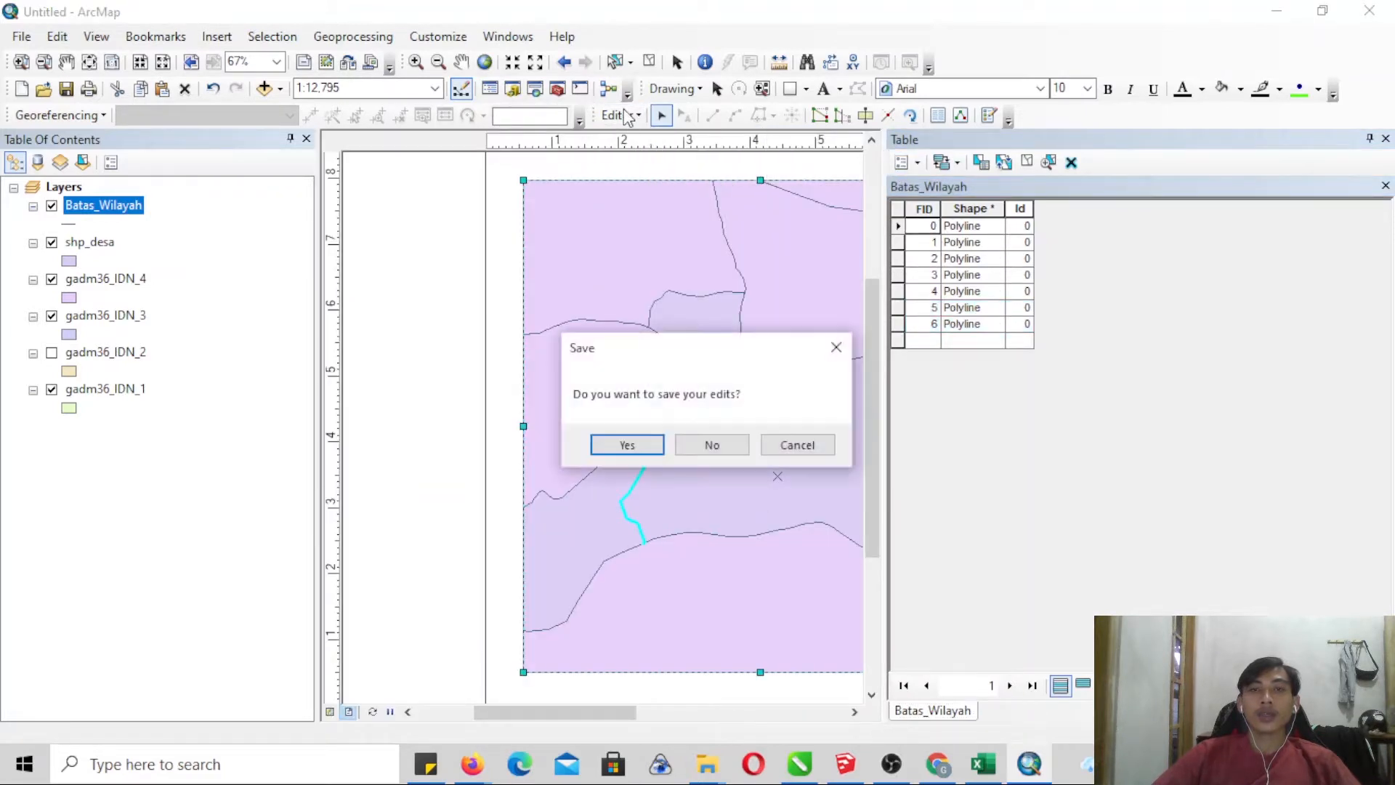
left_click(628, 445)
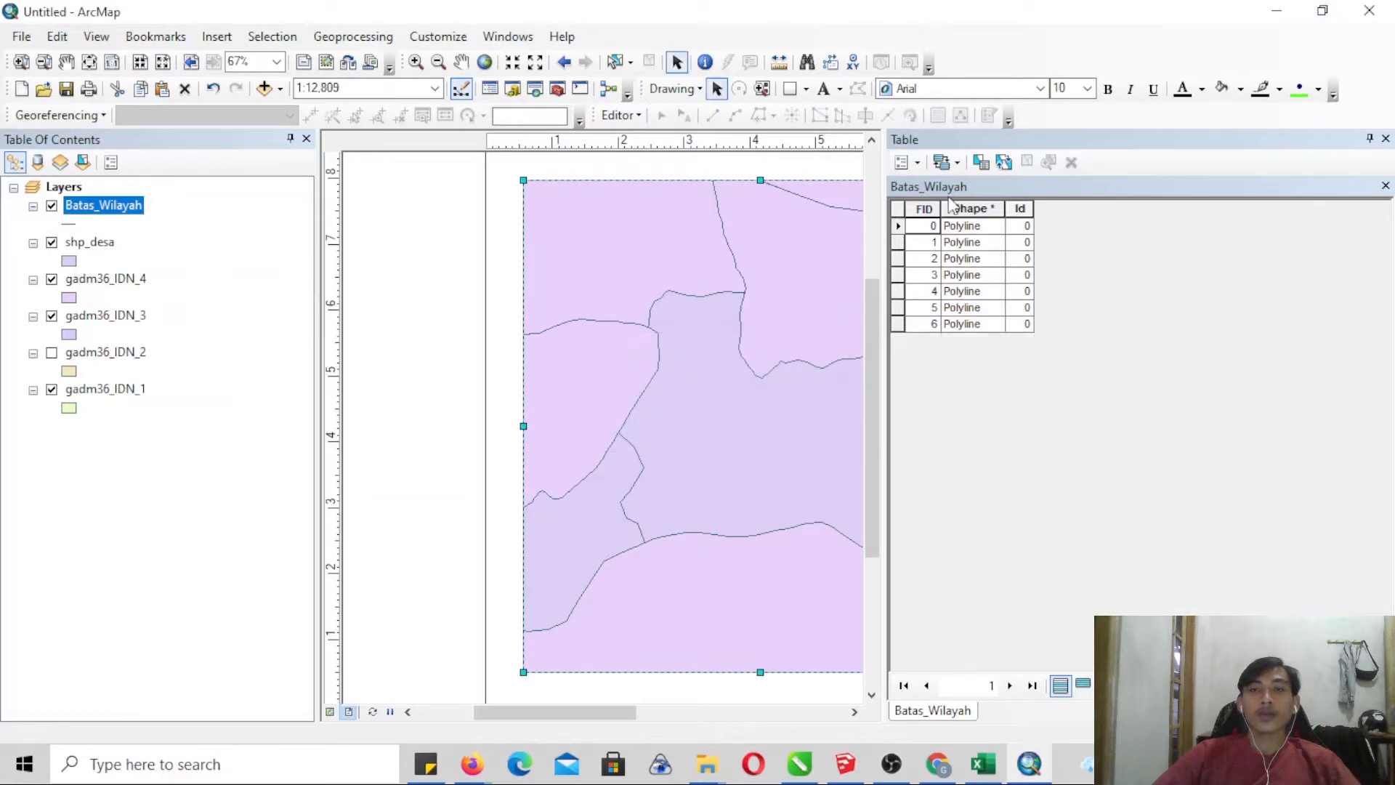
- Add a Text field named Batas with length 50 to the Batas_Wilayah attribute table
left_click(906, 161)
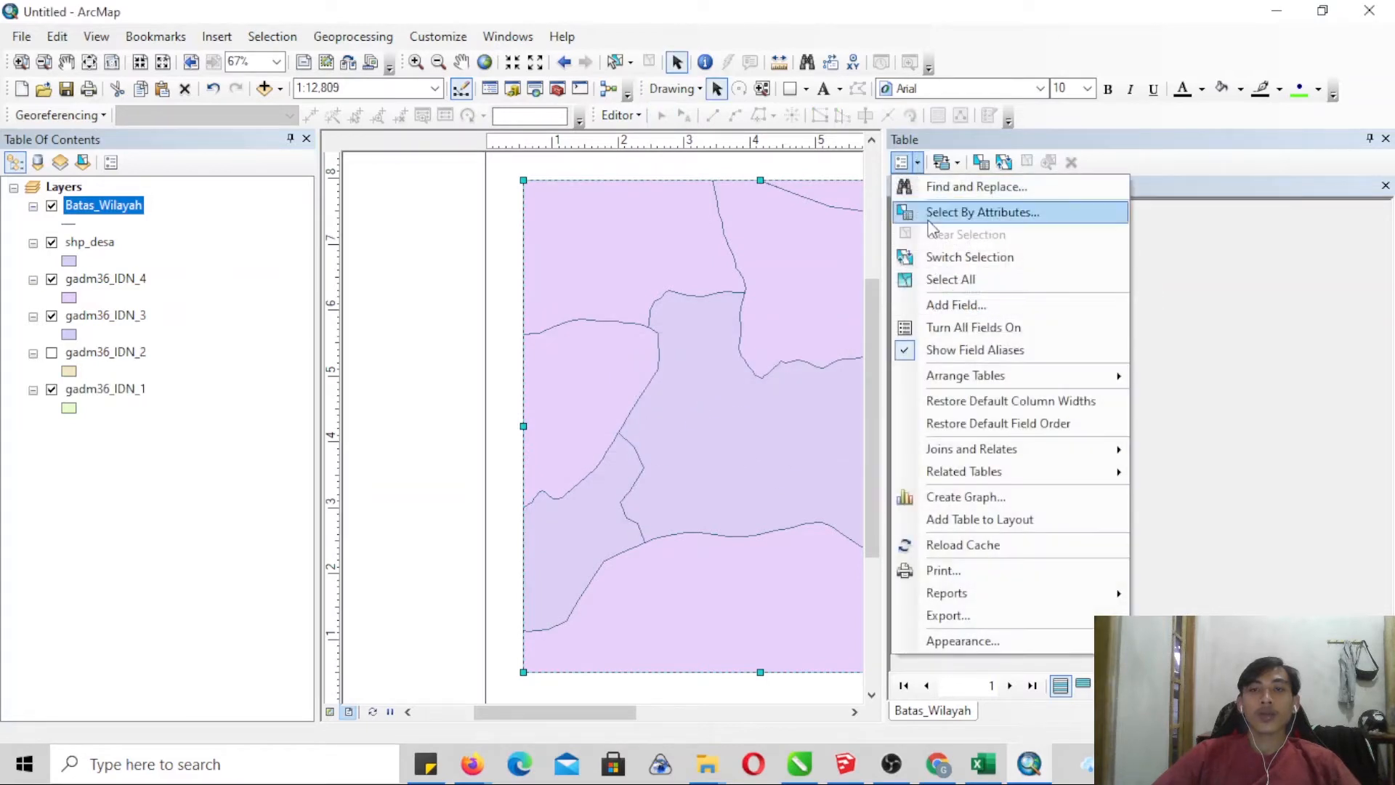
left_click(925, 305)
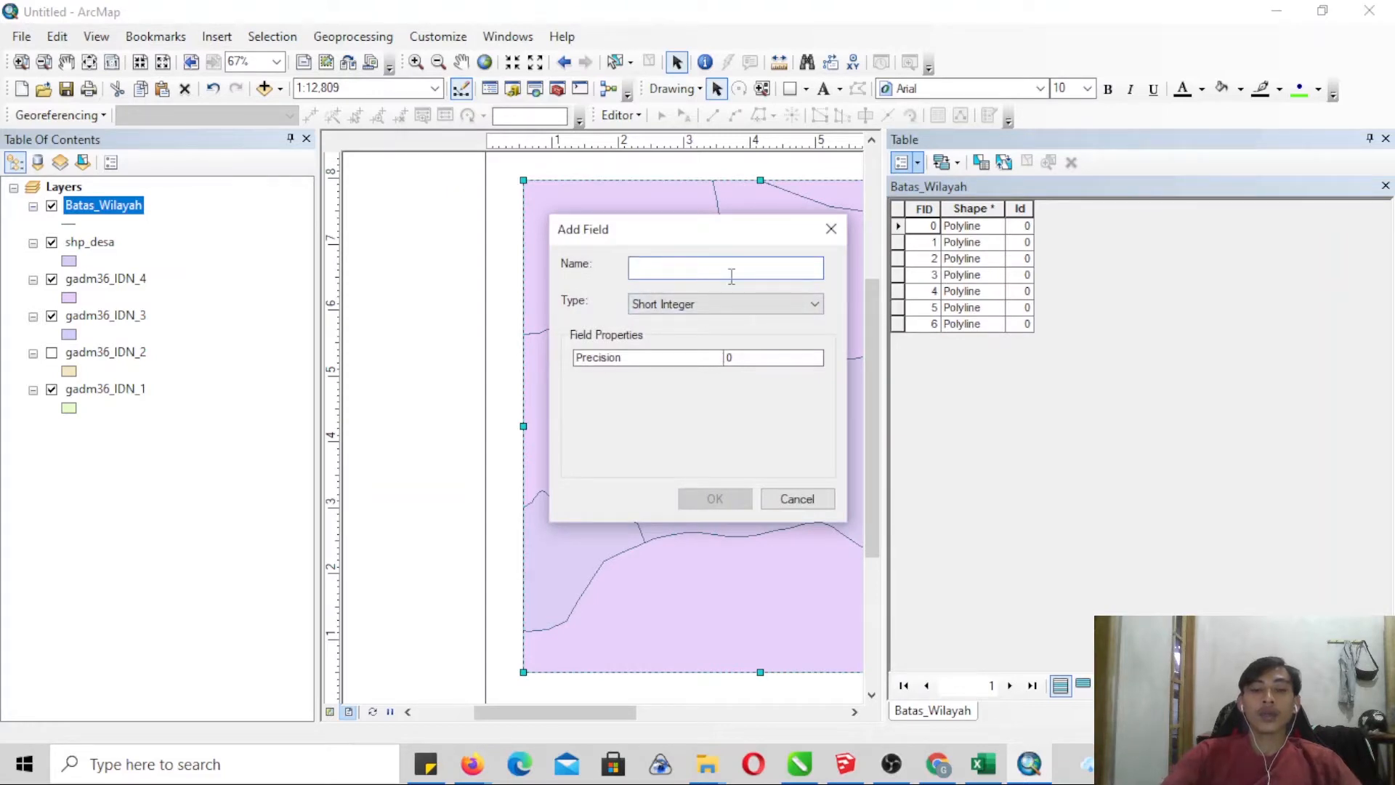
type("Batas")
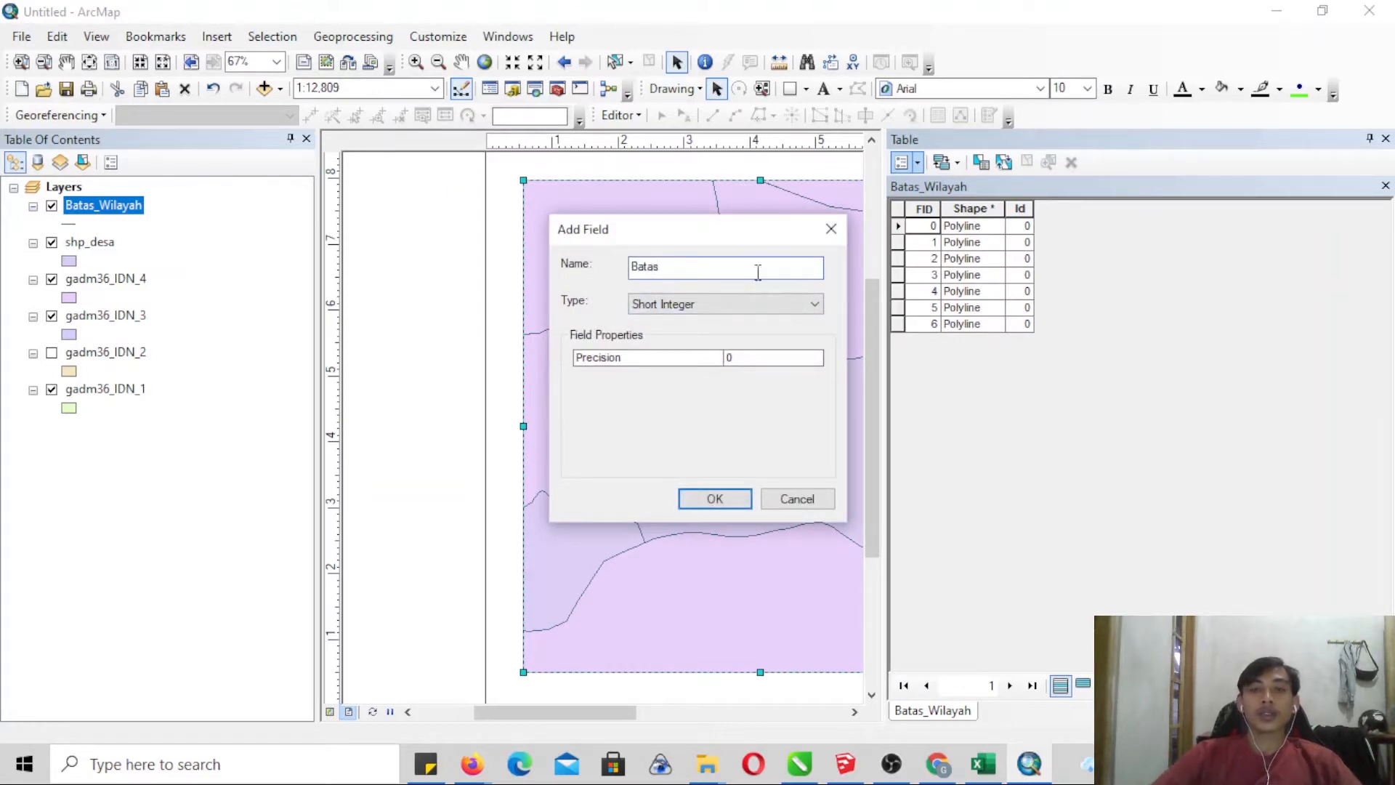
left_click(736, 304)
left_click(710, 371)
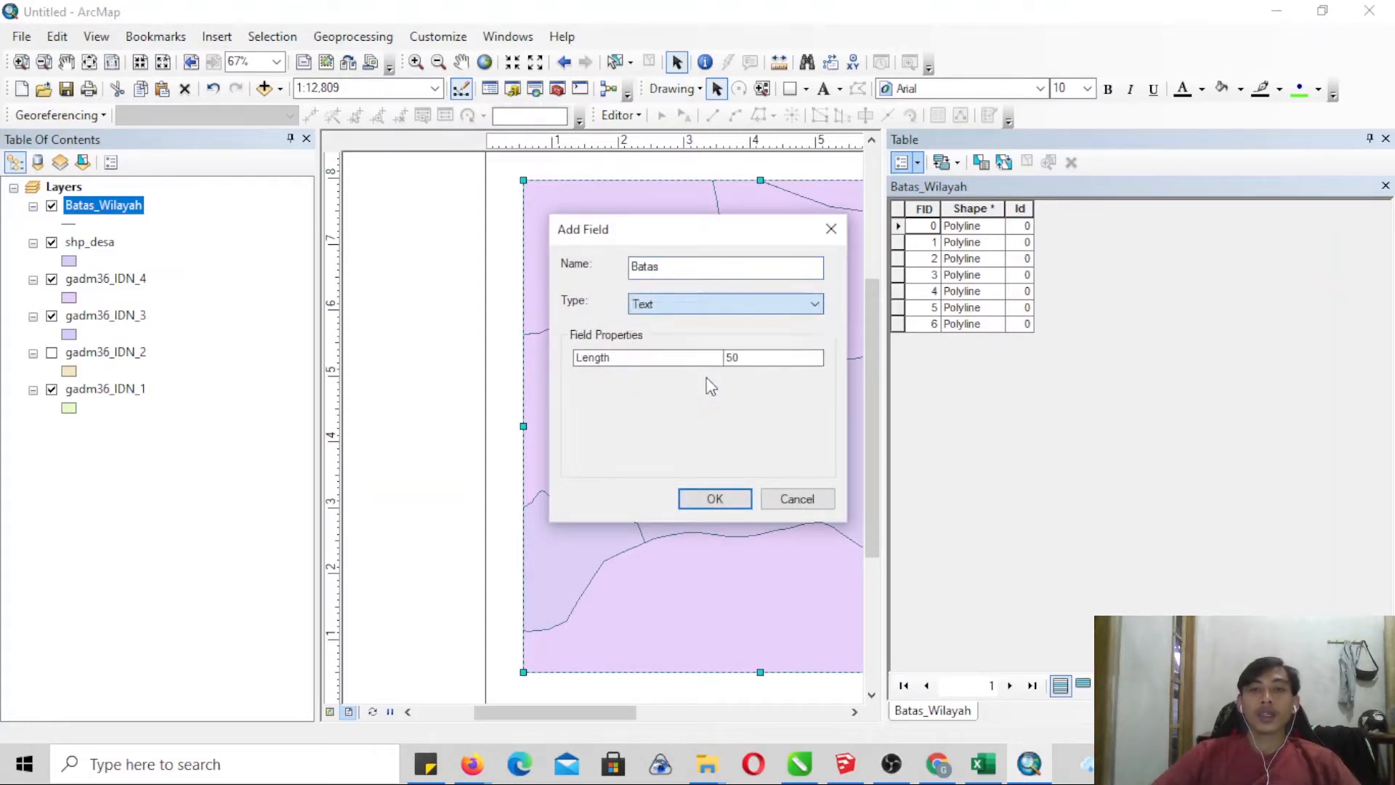
left_click(715, 499)
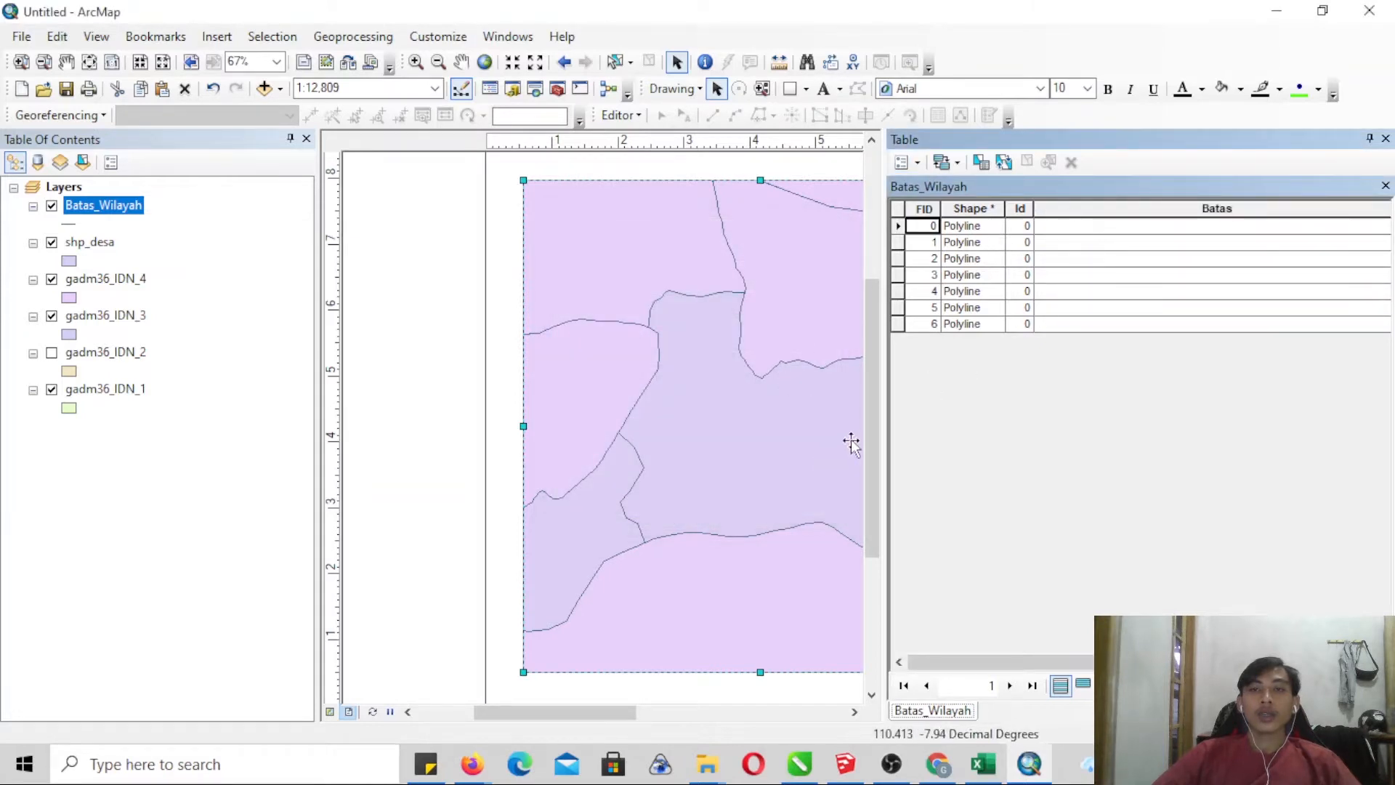
- Start an edit session on Batas_Wilayah and select both inner village boundary lines, east and west of the central village
left_click(621, 115)
left_click(663, 138)
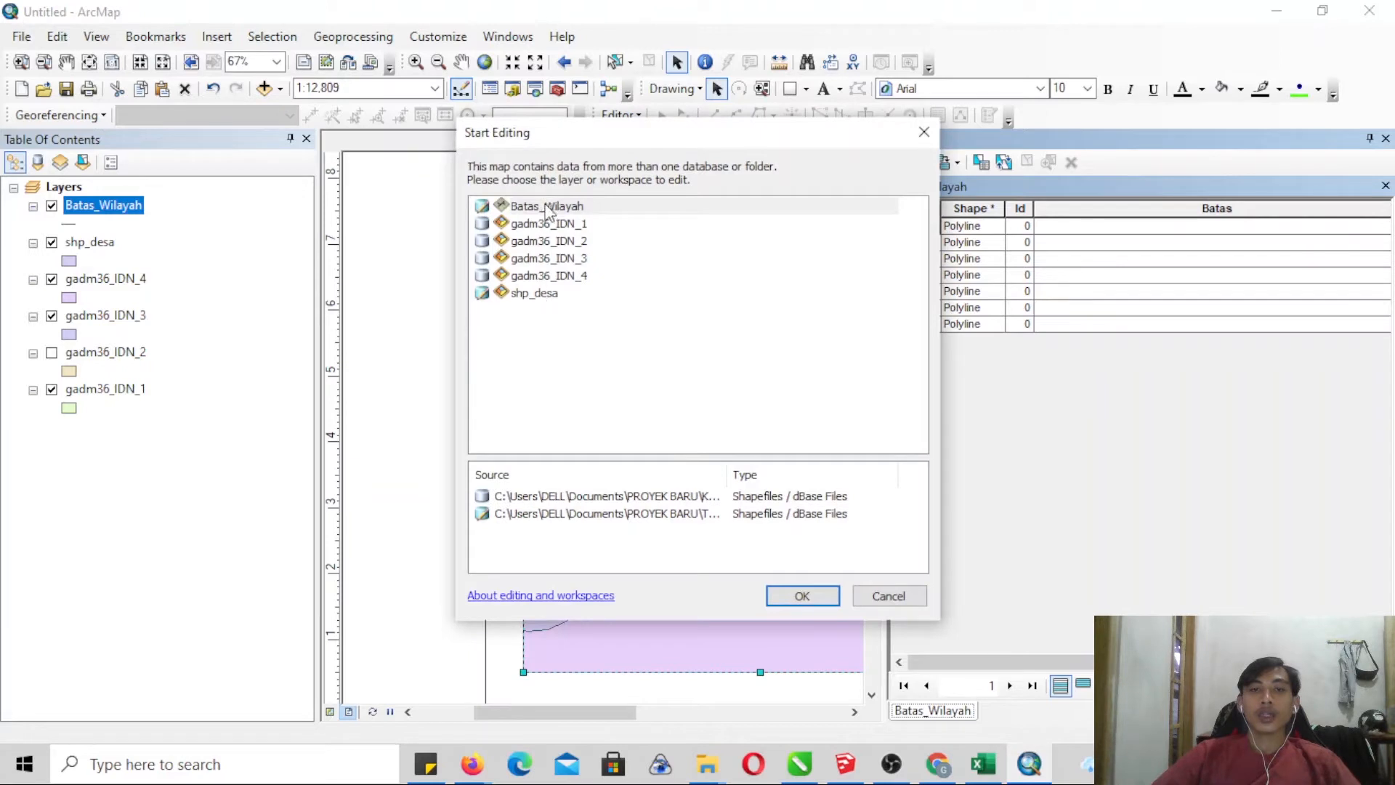
left_click(547, 208)
left_click(826, 593)
left_click(853, 713)
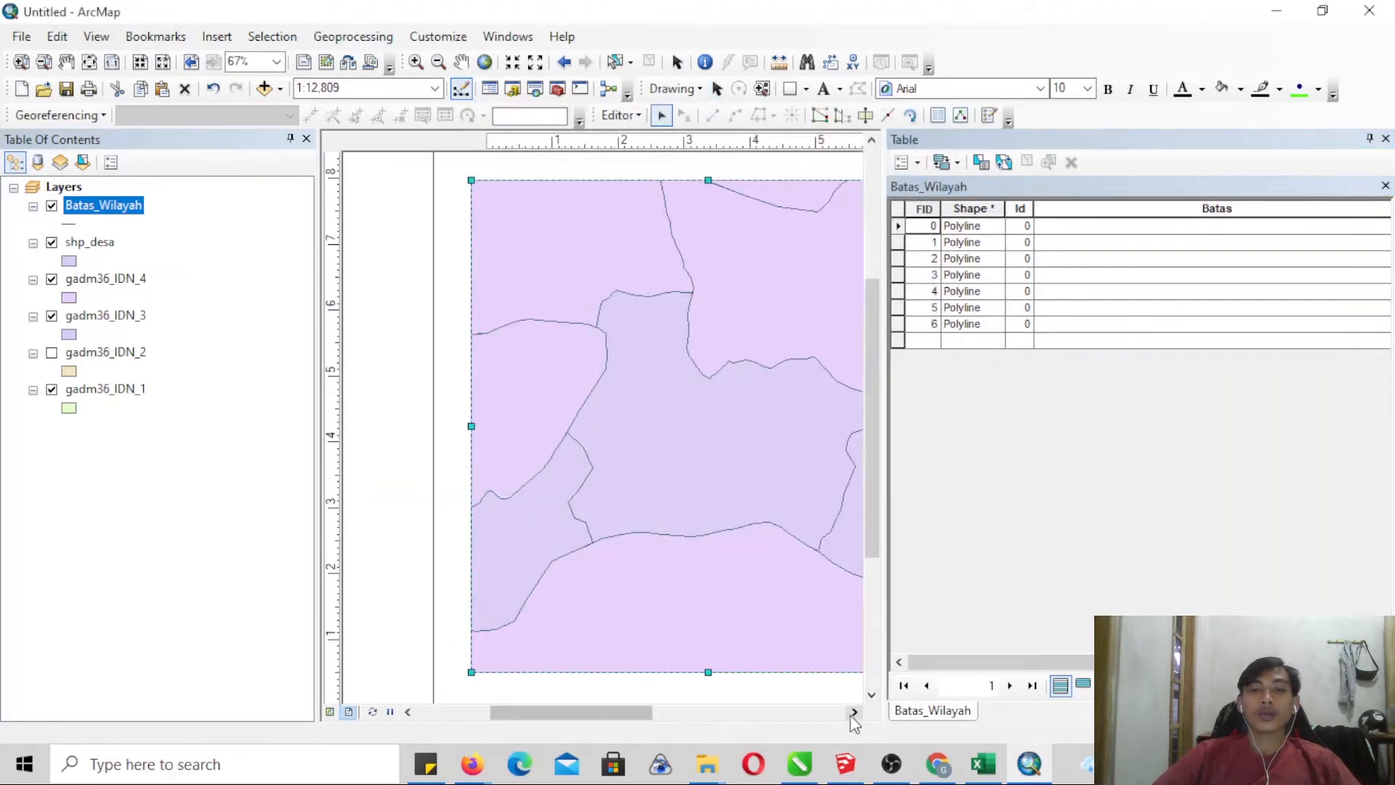
left_click(852, 713)
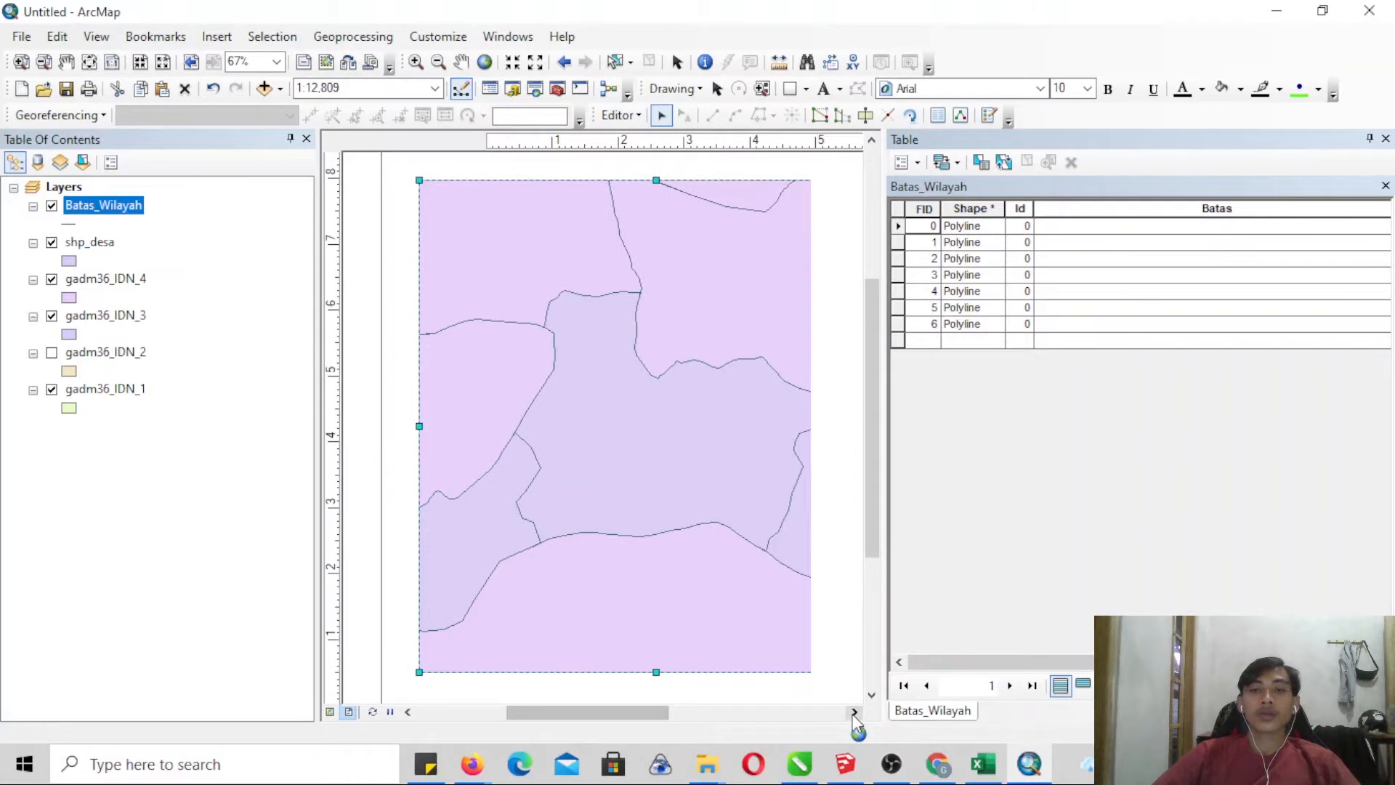
left_click(792, 519)
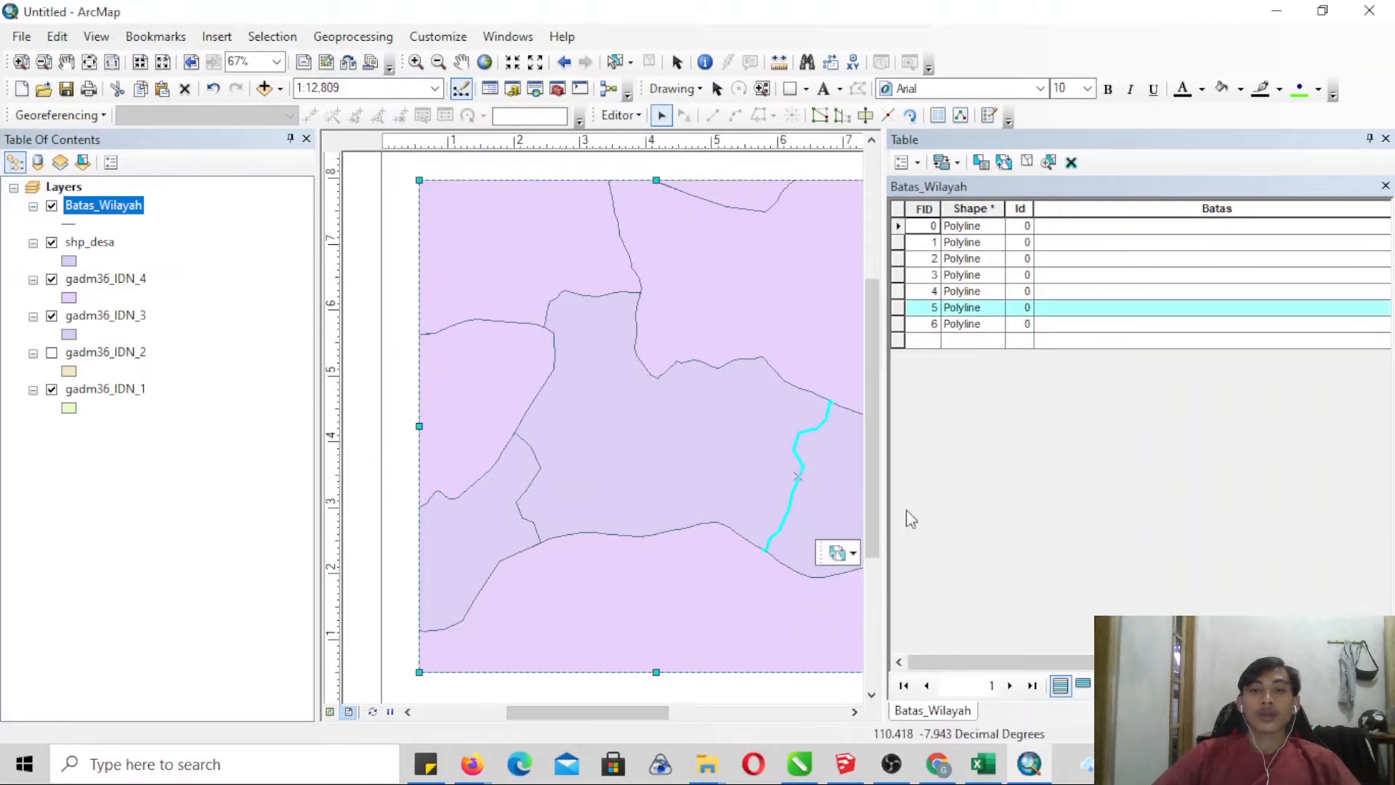
left_click(537, 472, "shift")
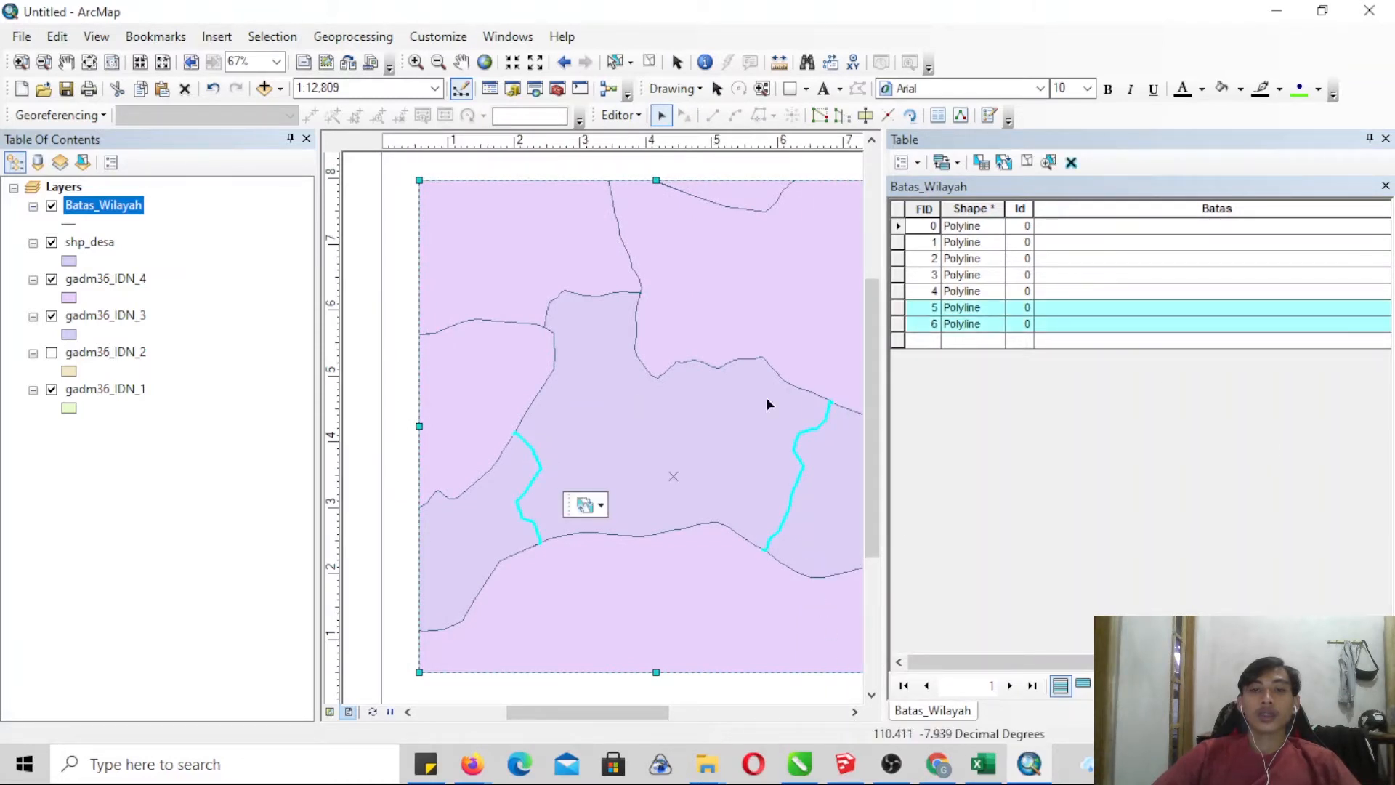
- Calculate the Batas field of the selected inner boundary lines as "Batas Padukuhan"
right_click(1061, 207)
left_click(1122, 335)
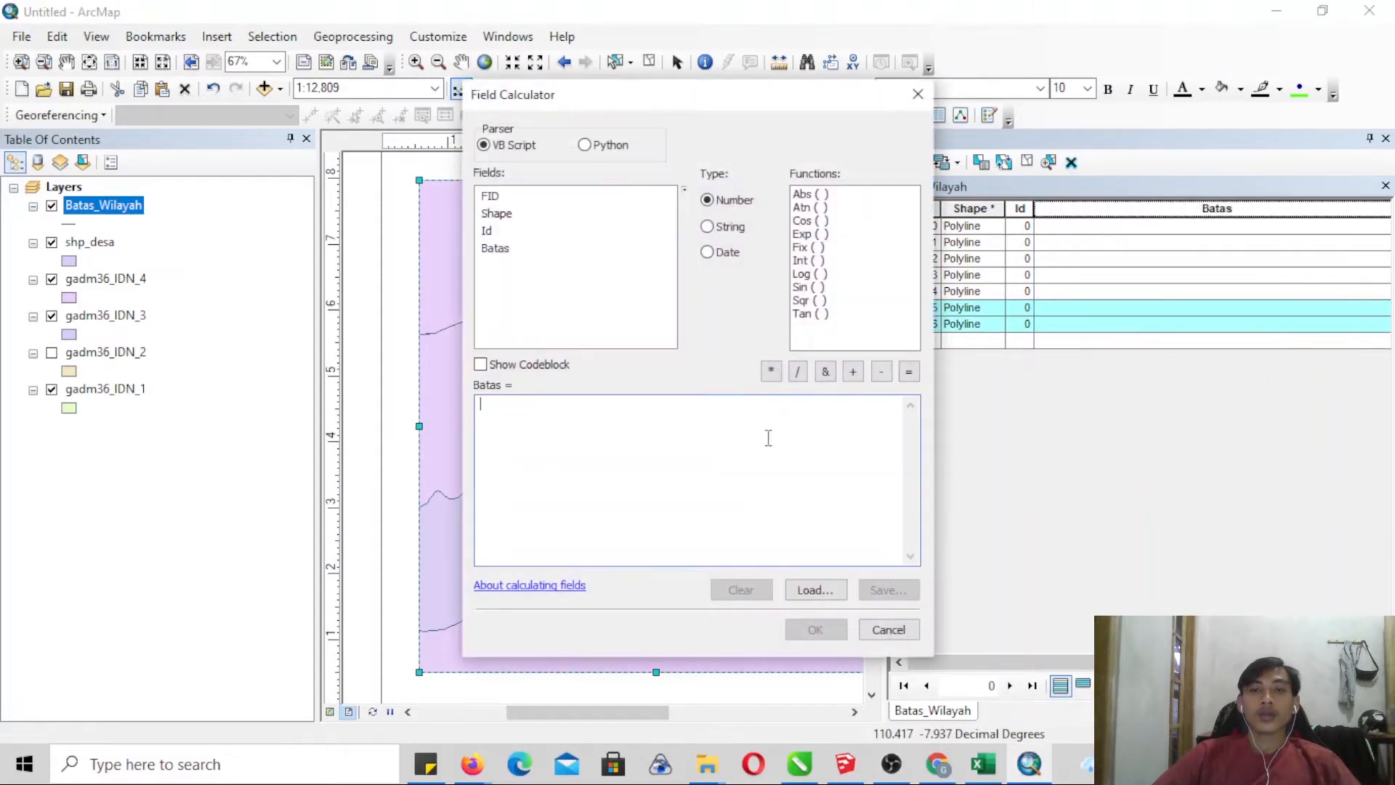
type("\"Batas Padu")
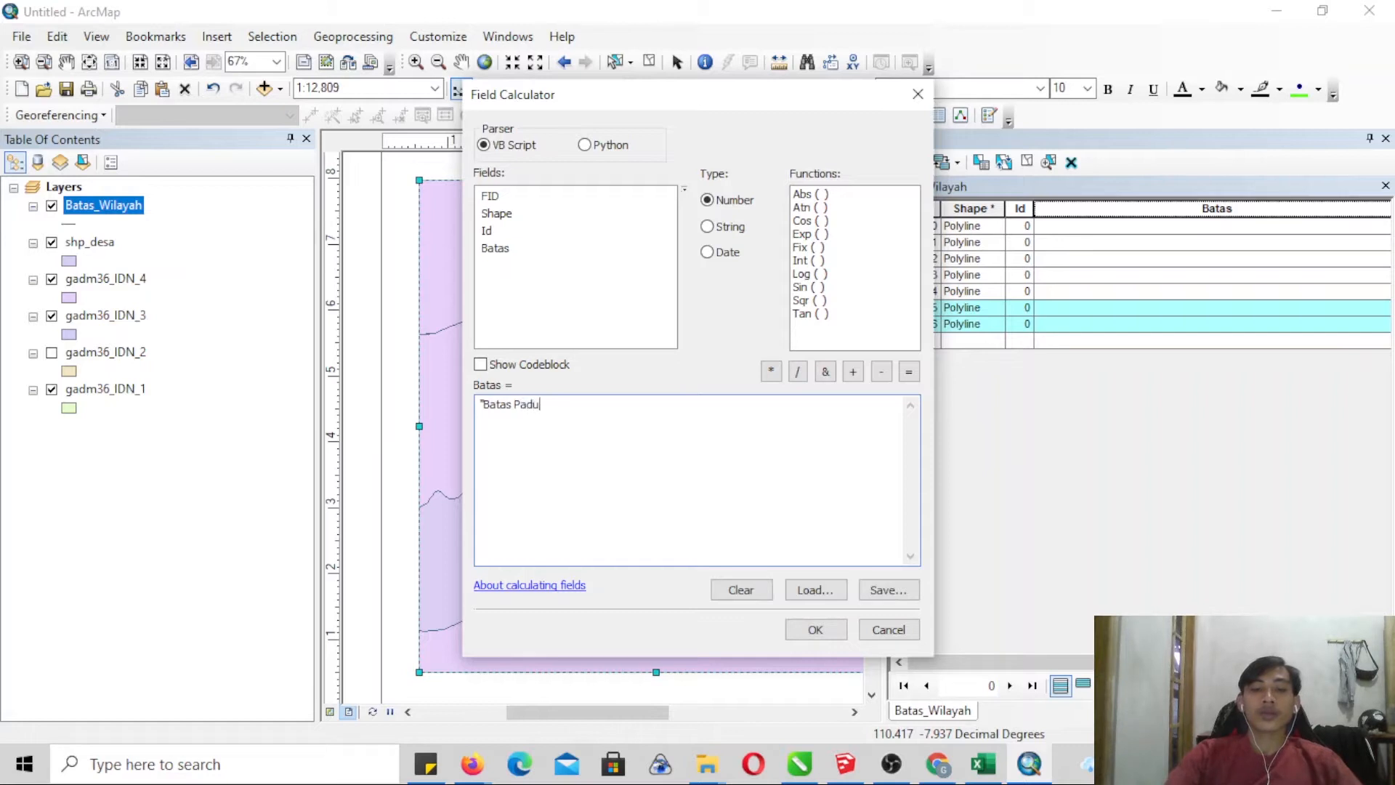
type("kuhan\"")
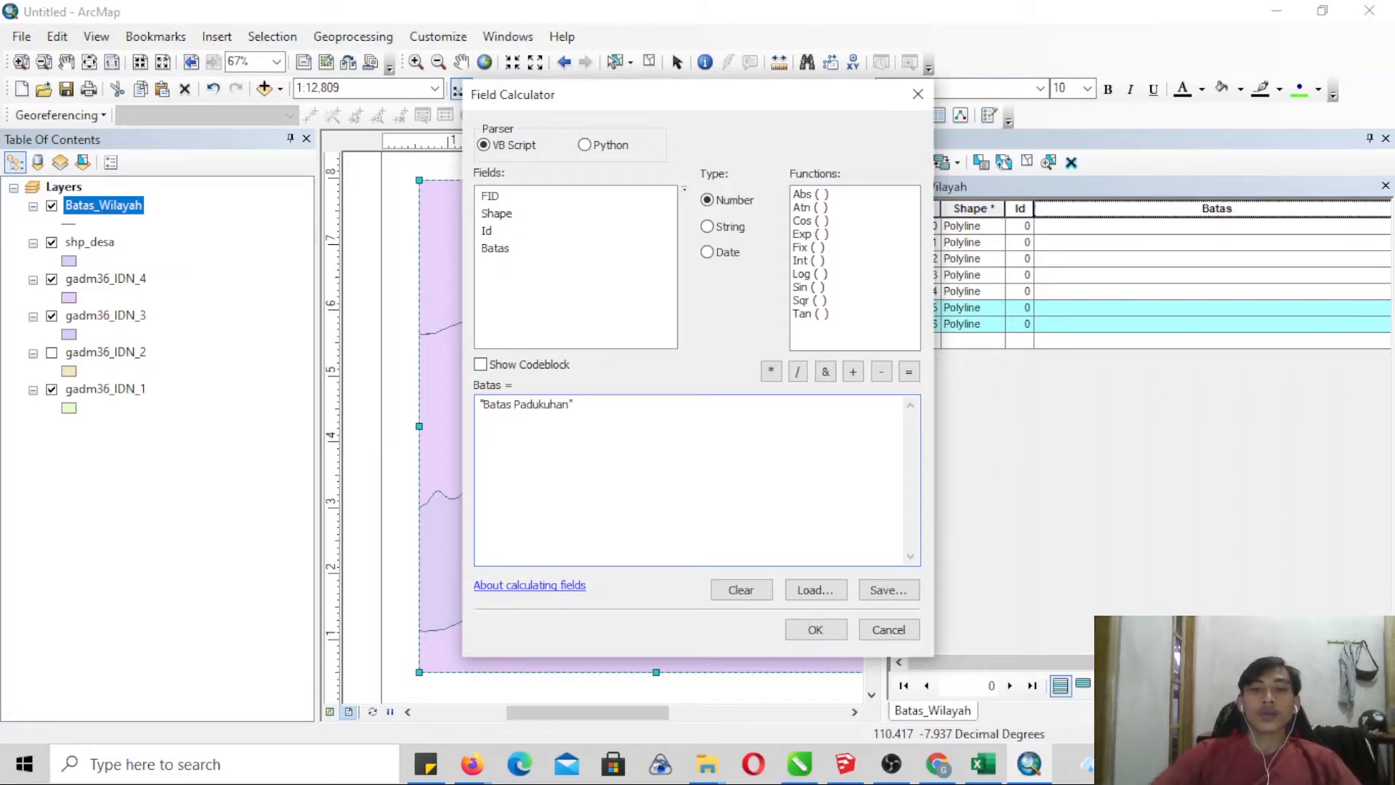
left_click(814, 627)
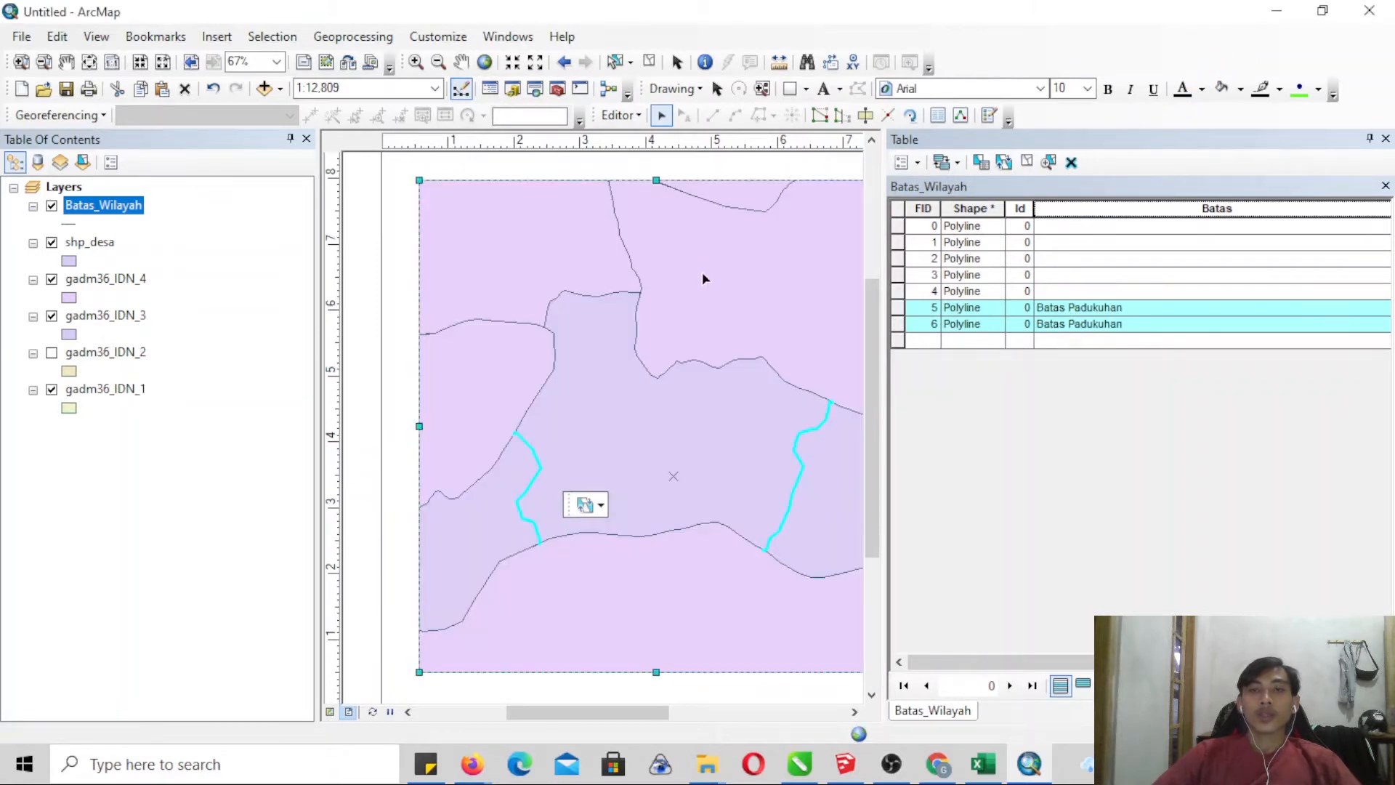
- Select the two northern and northeastern boundary lines and calculate their Batas field as "Batas Kecamatan"
left_click(742, 208)
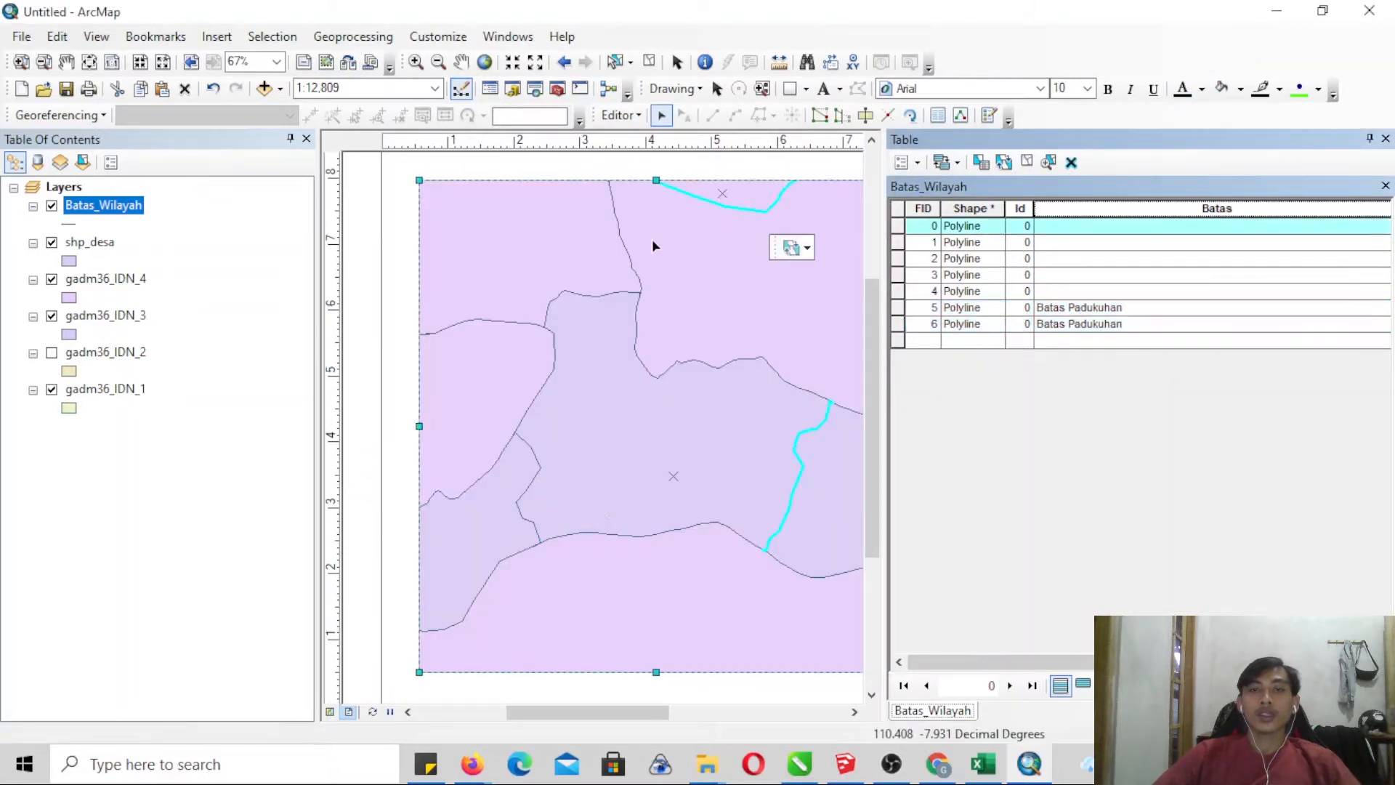
left_click(625, 250, "shift")
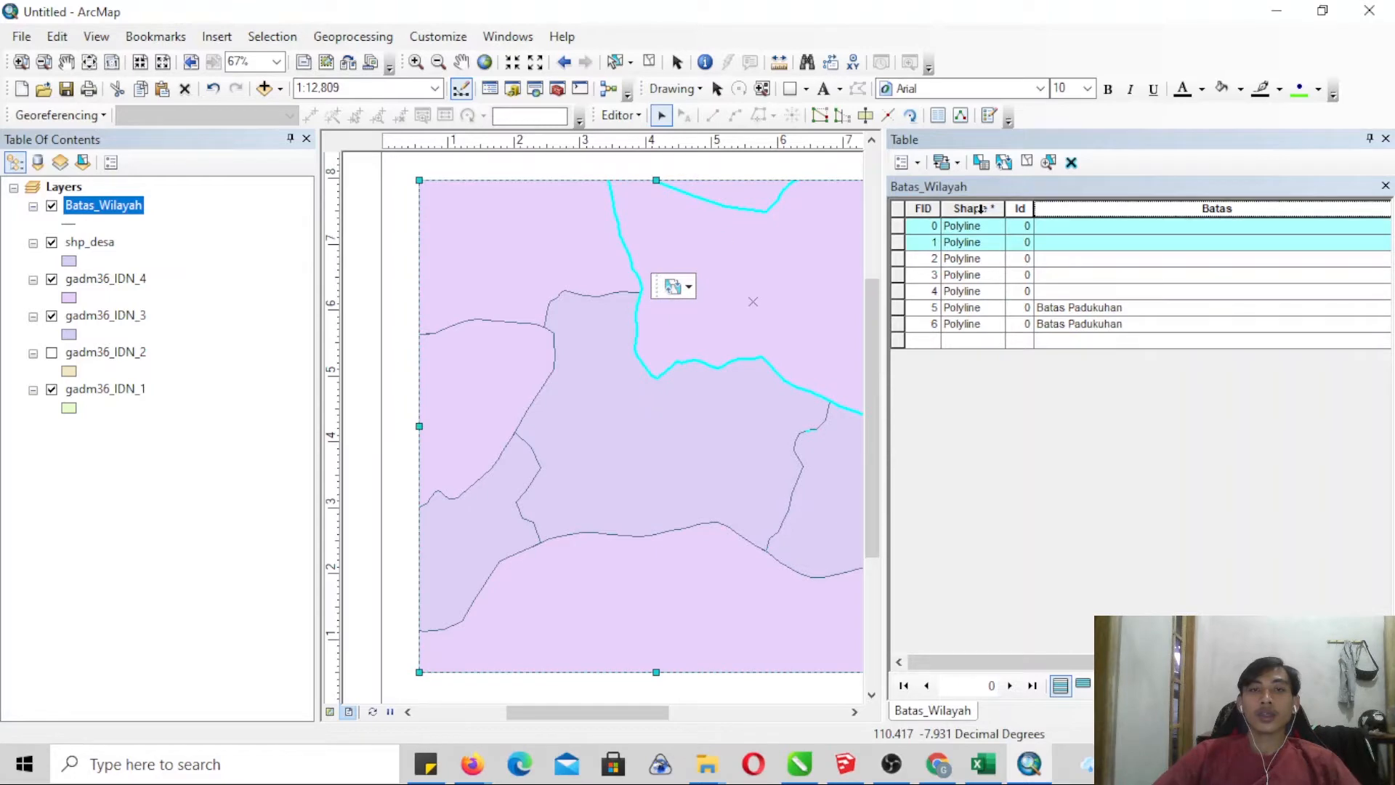
right_click(1075, 212)
left_click(1137, 343)
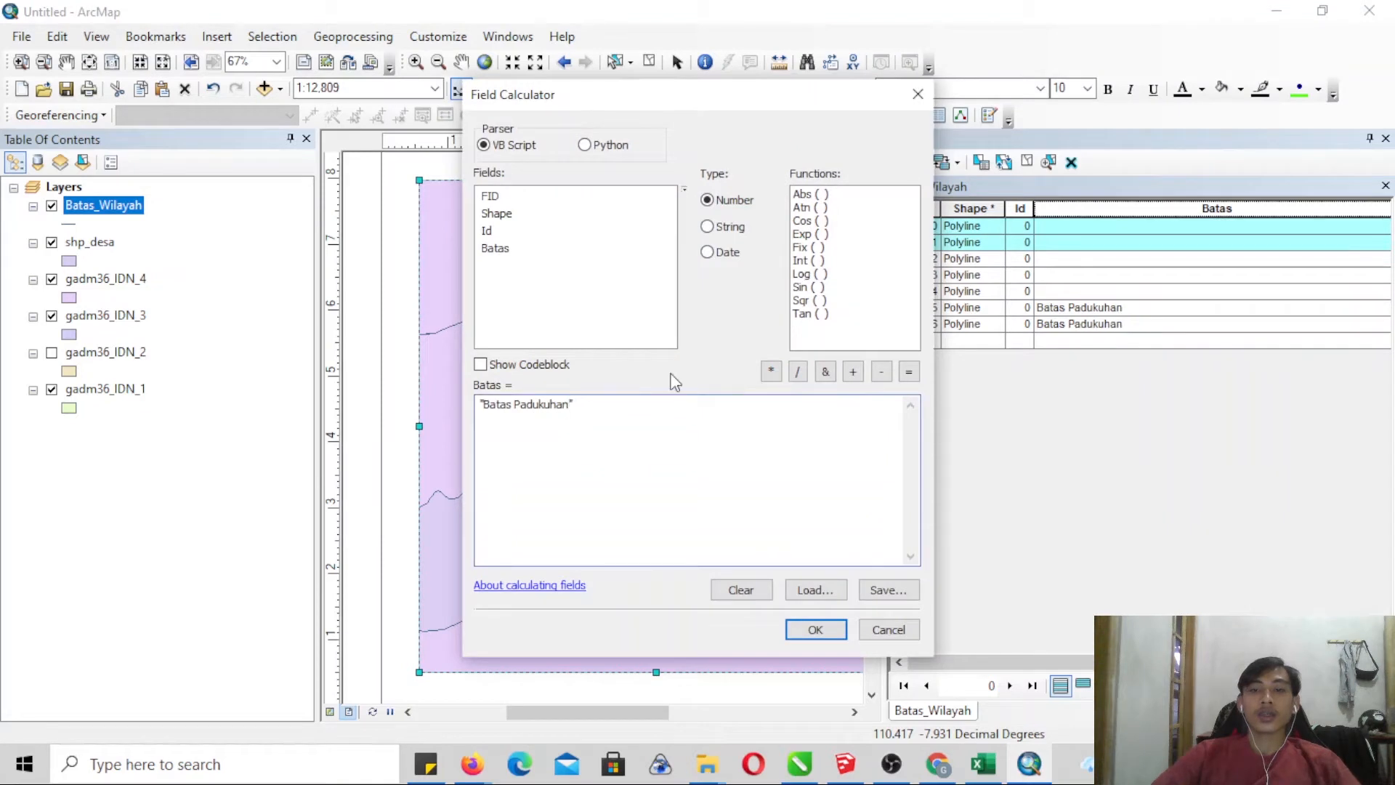
key("BackSpace")
key("BackSpace")
key("BackSpace")
key("BackSpace")
key("BackSpace")
key("BackSpace")
key("BackSpace")
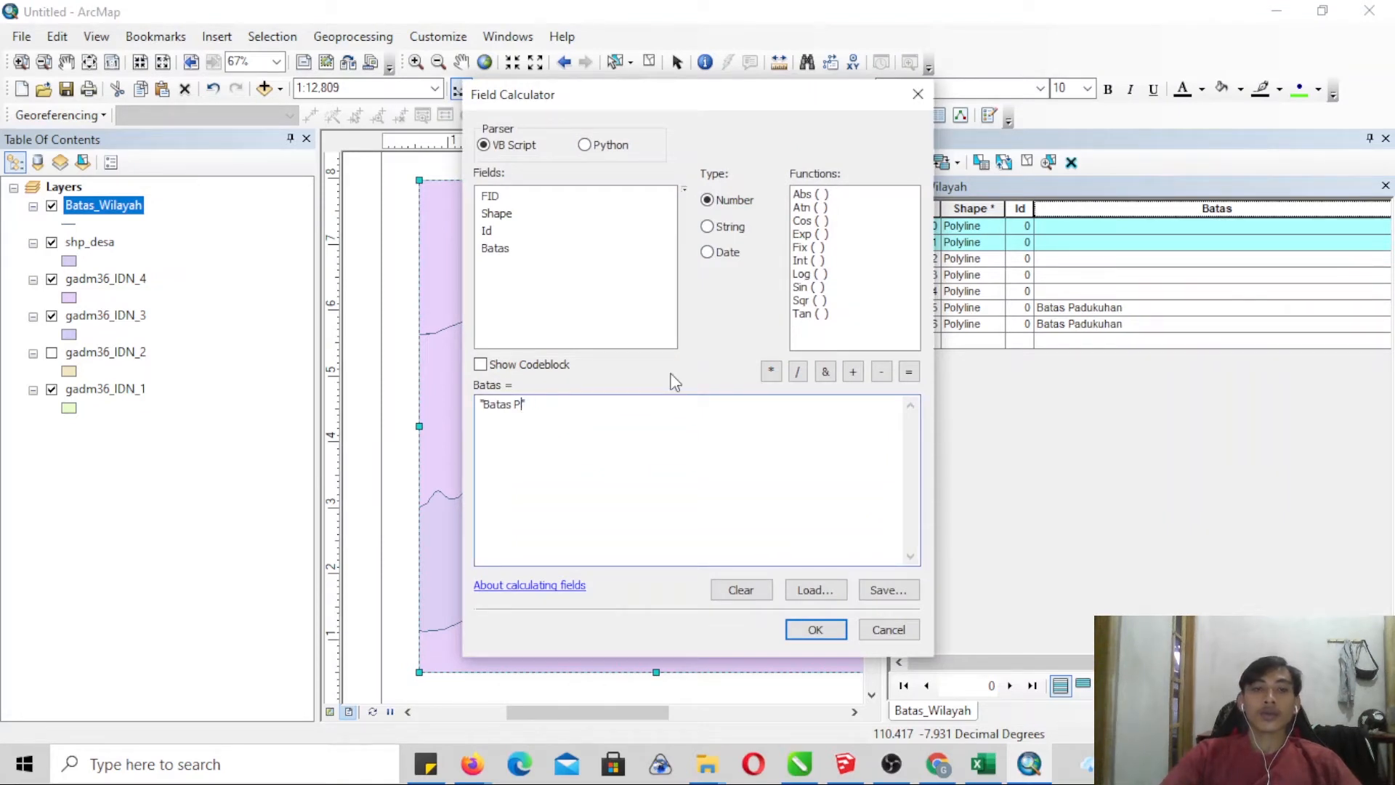
type("Kecamatan")
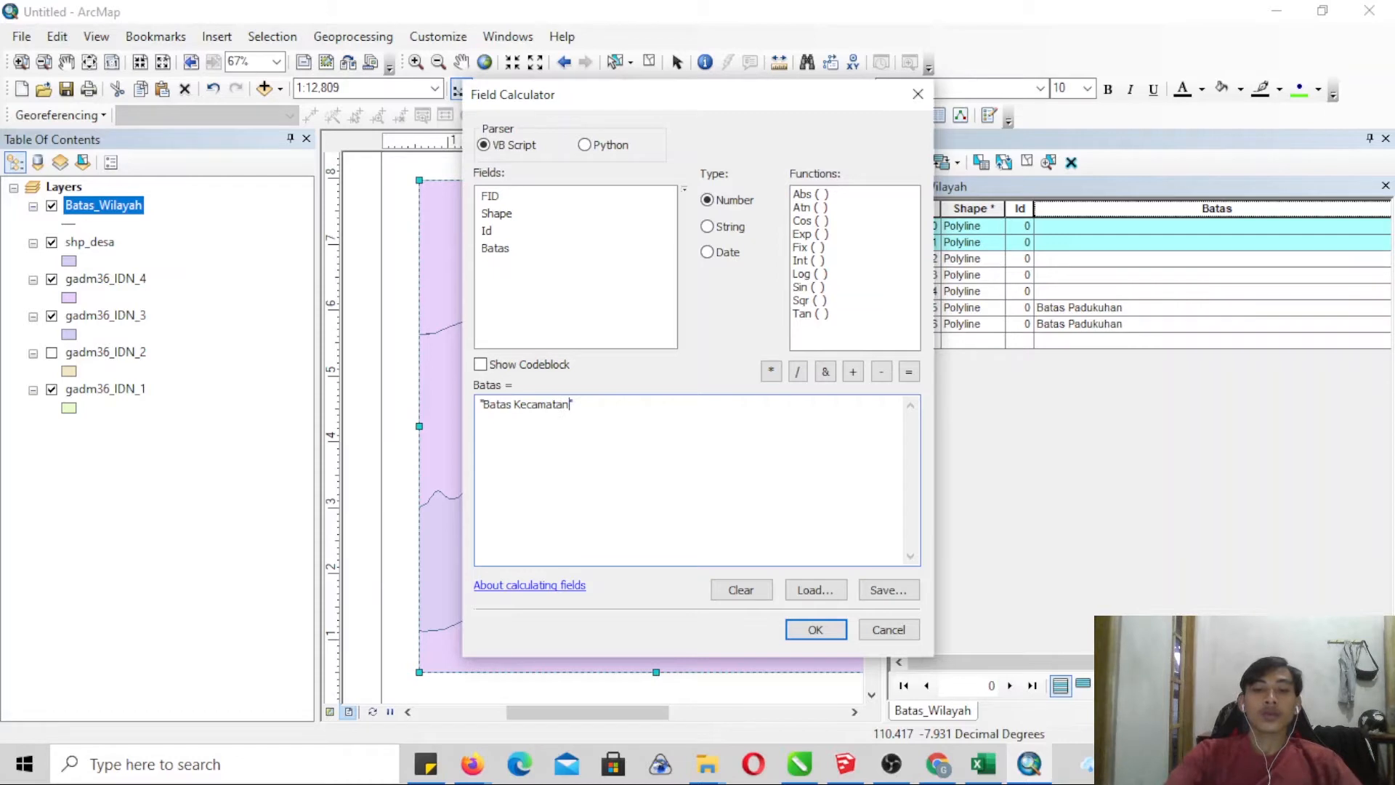
left_click(815, 630)
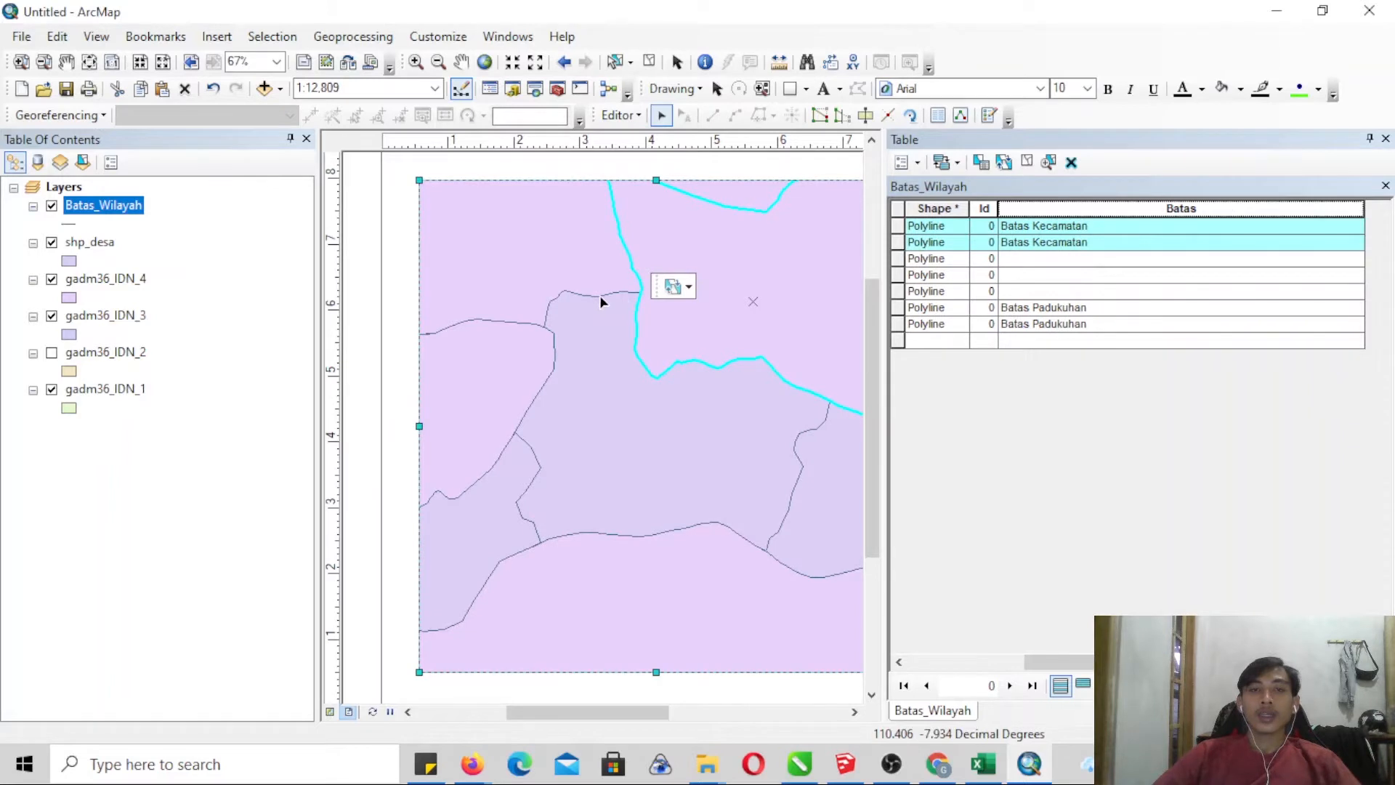
- Try to select the three unclassified boundary lines along the northwest, west and south of the villages
left_click(600, 295)
left_click(508, 321, "shift")
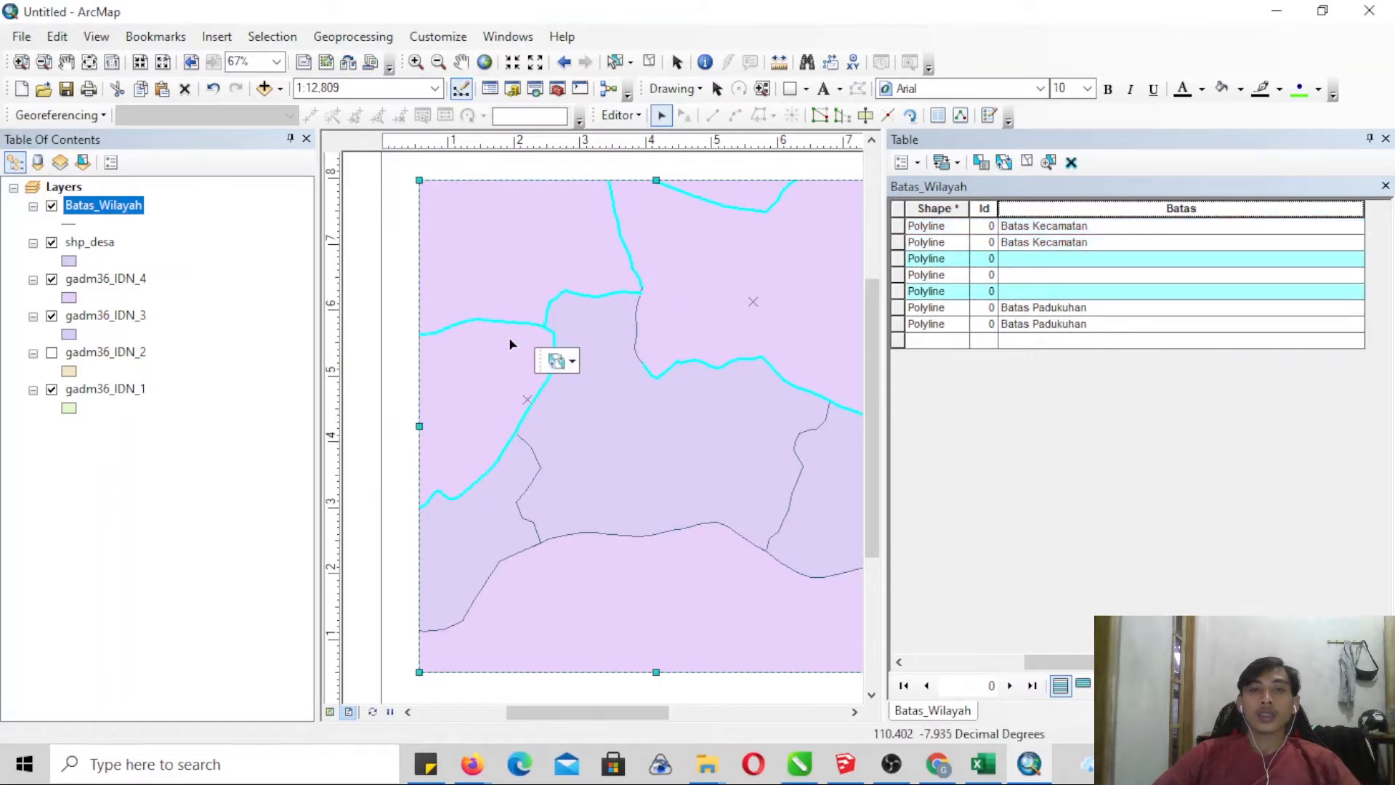
left_click(568, 535, "shift")
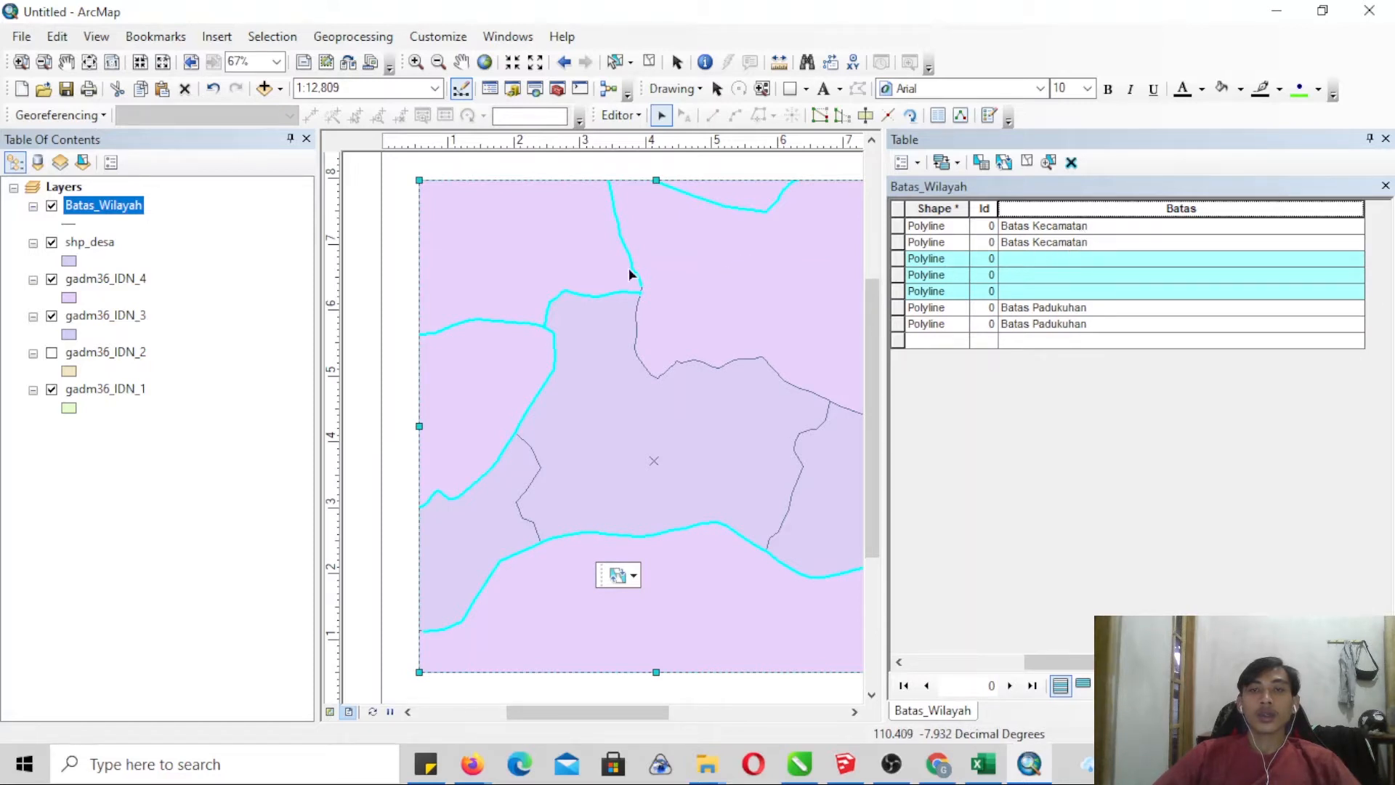
left_click(545, 298)
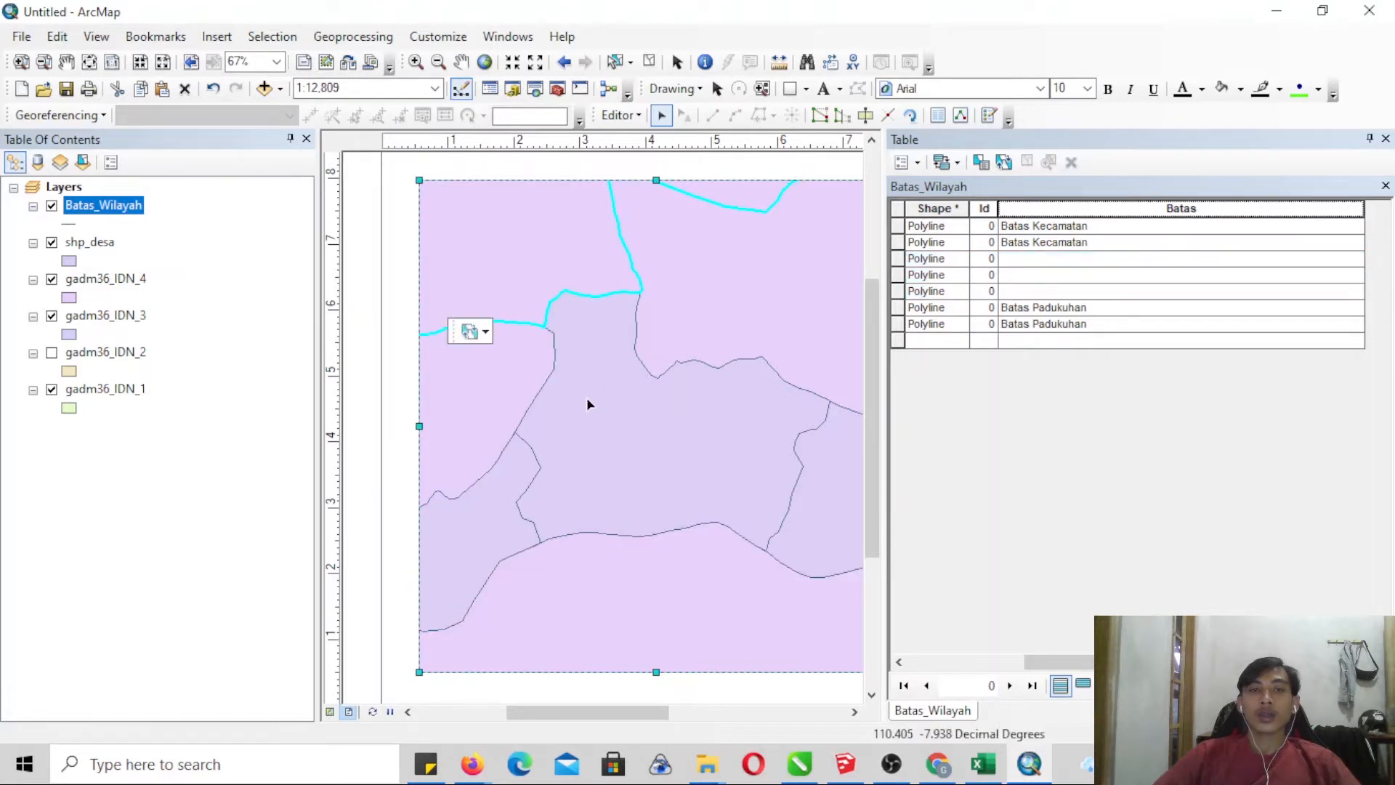
scroll(587, 395, "up", 1)
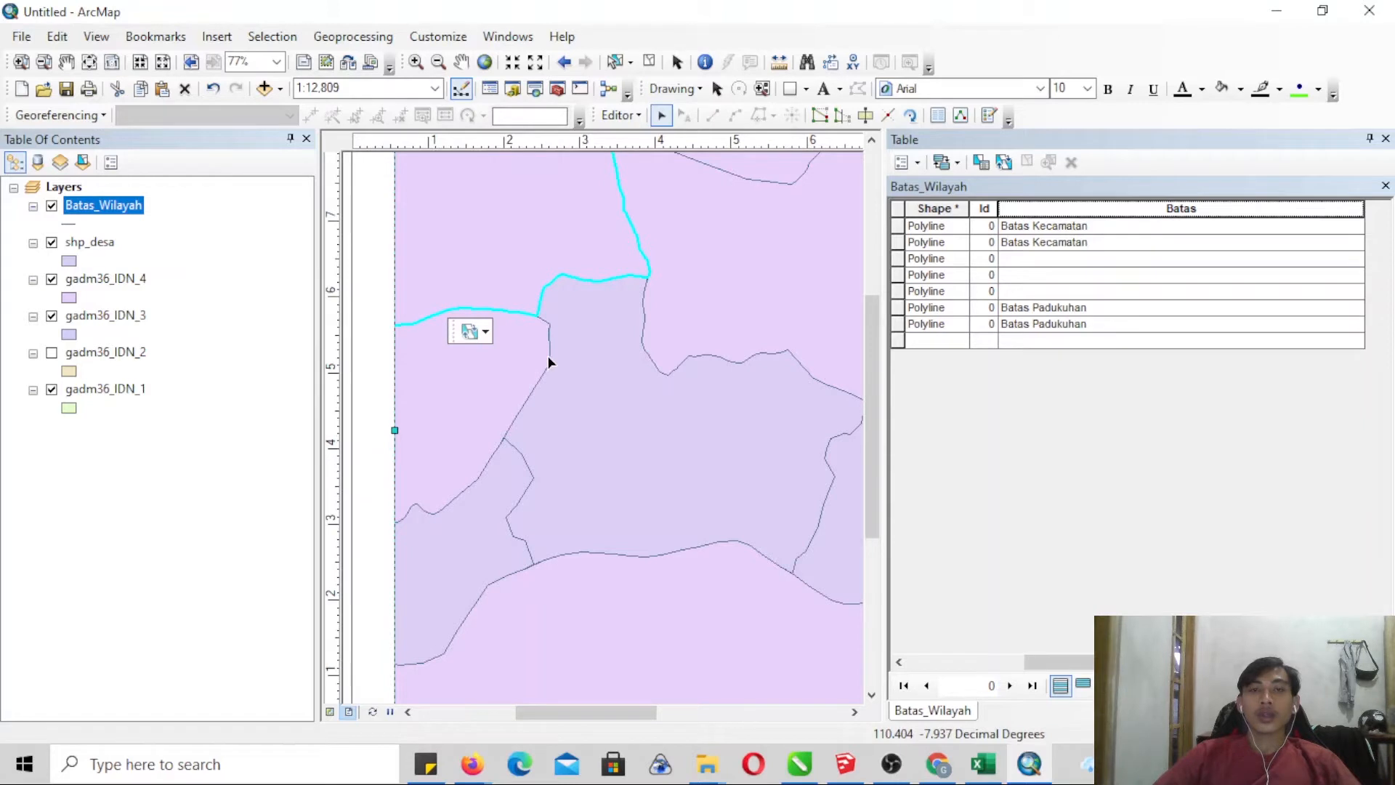
left_click(538, 383, "shift")
left_click(552, 271)
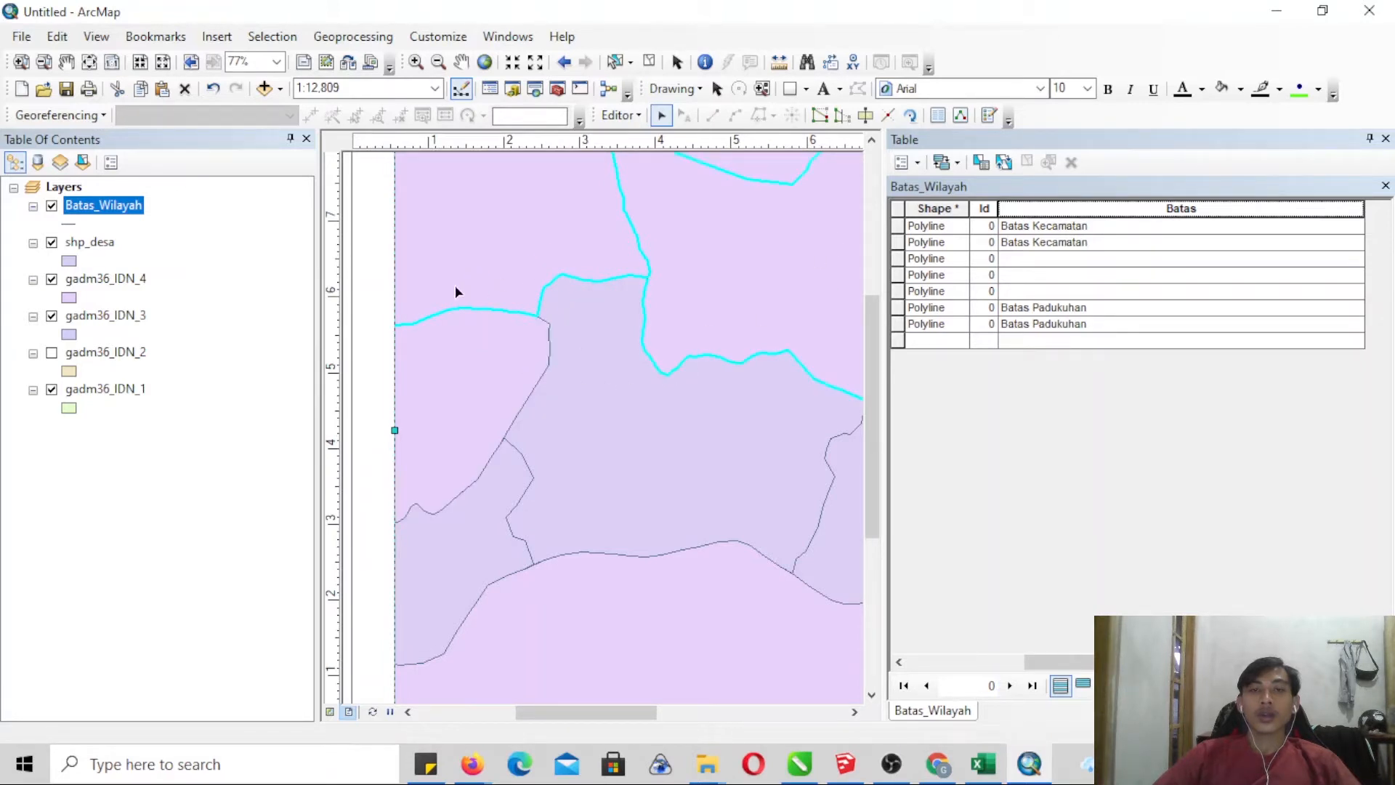
left_click(438, 62)
left_click_drag(550, 258, 732, 458)
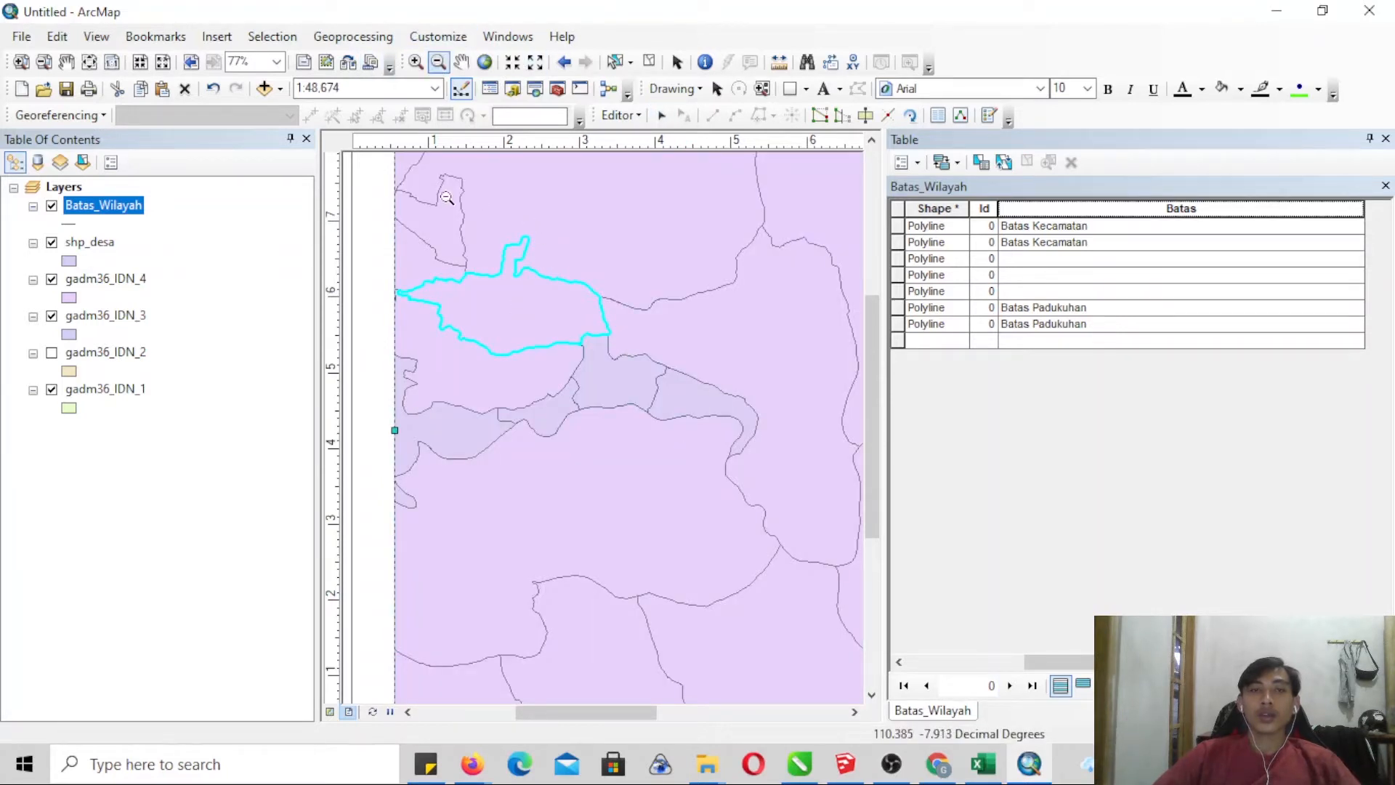
- Try selecting the northwestern, southern and northeastern lines around the central village to match them with their attribute records
left_click(661, 115)
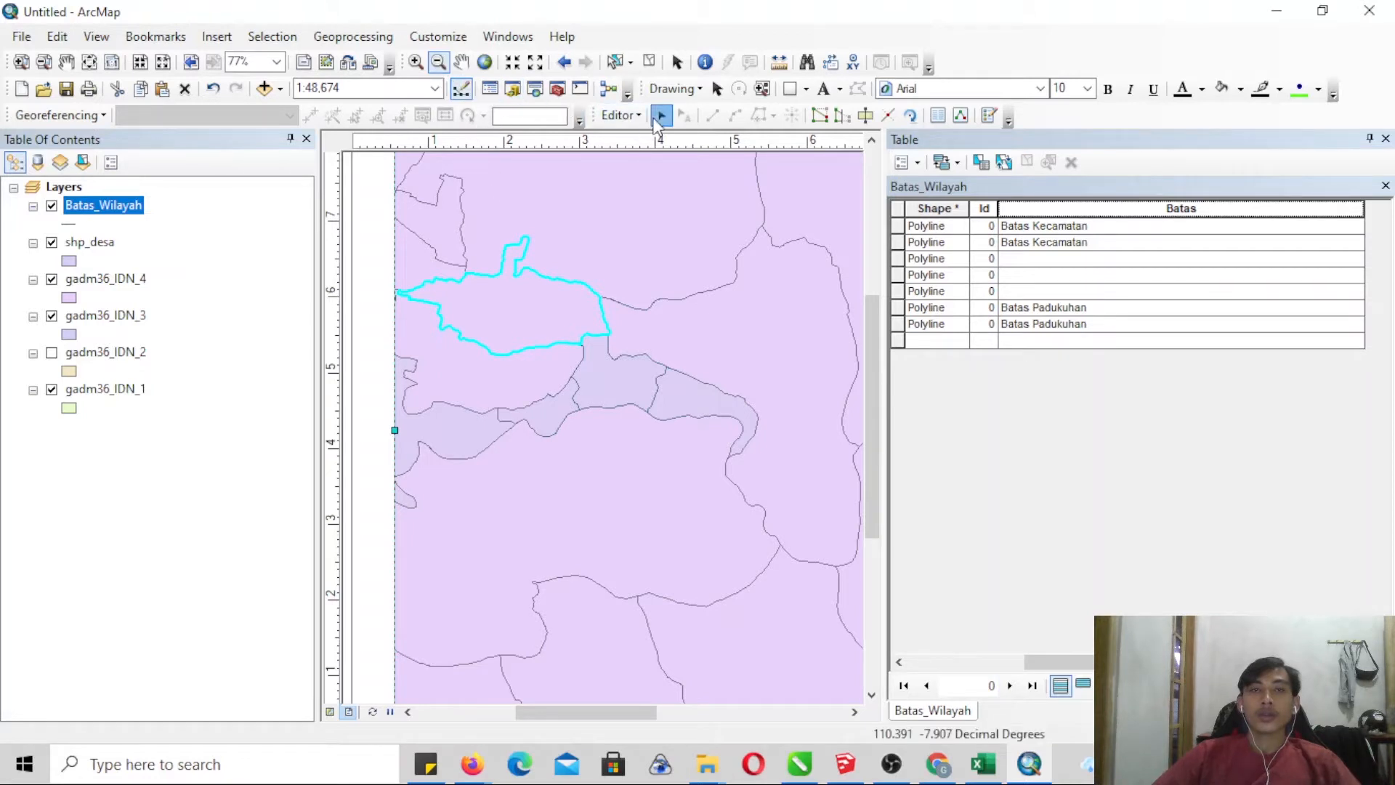
left_click(576, 366)
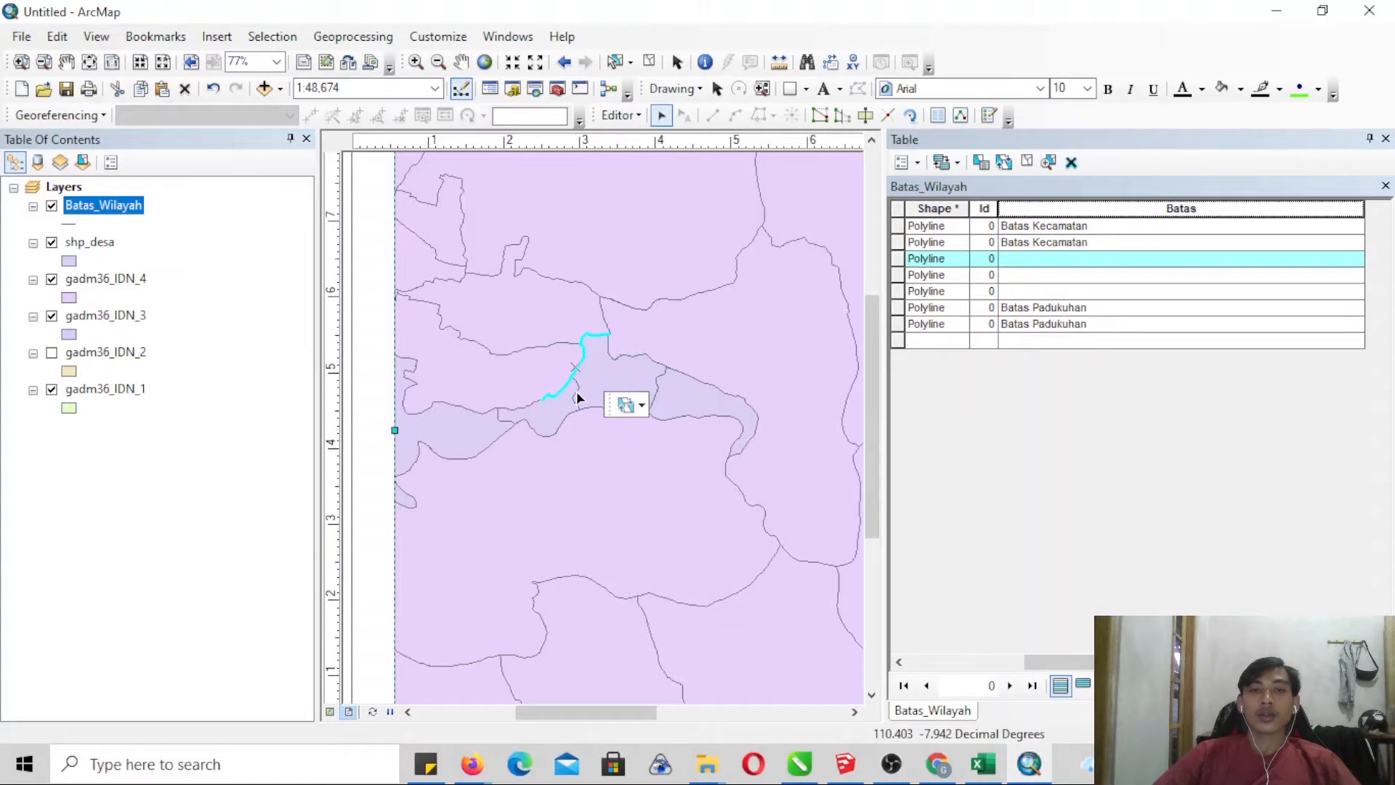
left_click(570, 417, "shift")
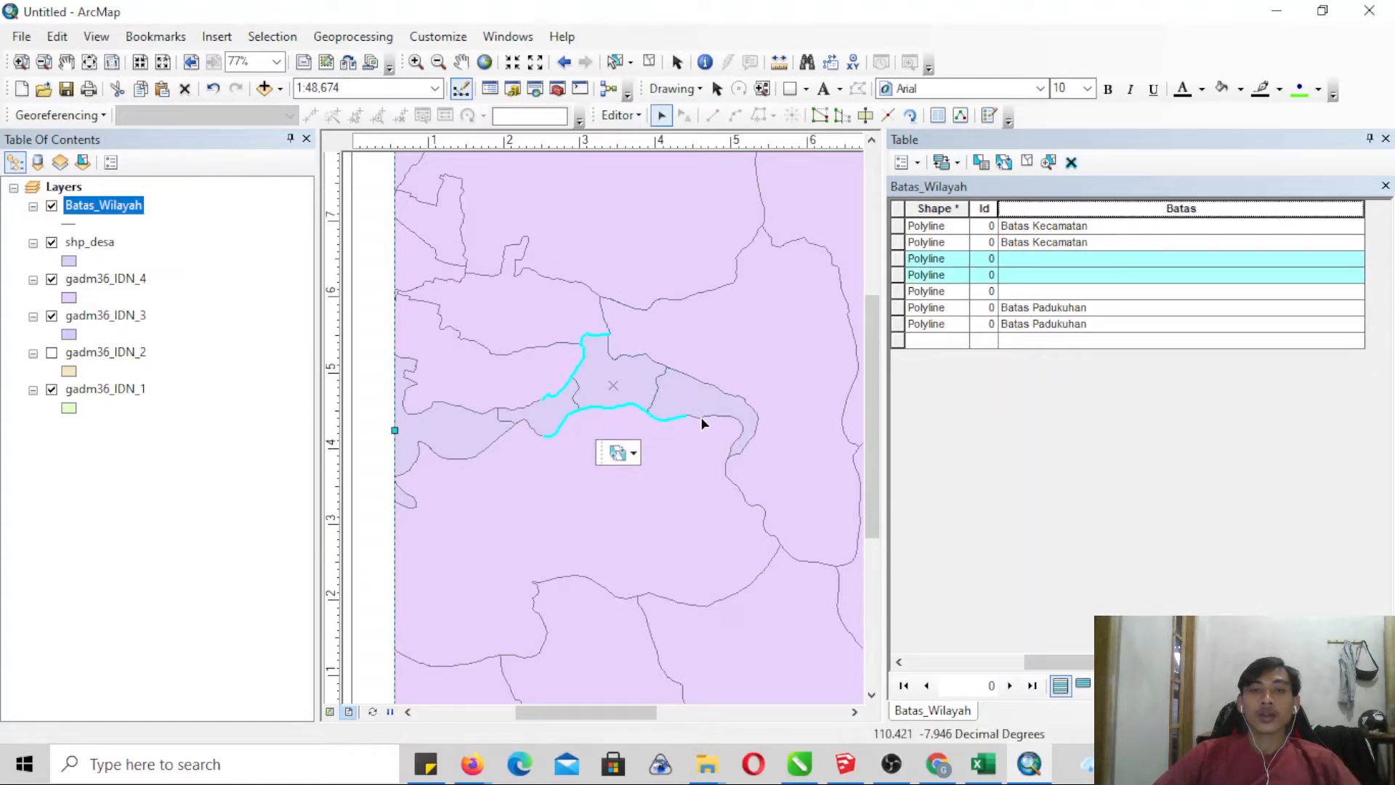
left_click(416, 62)
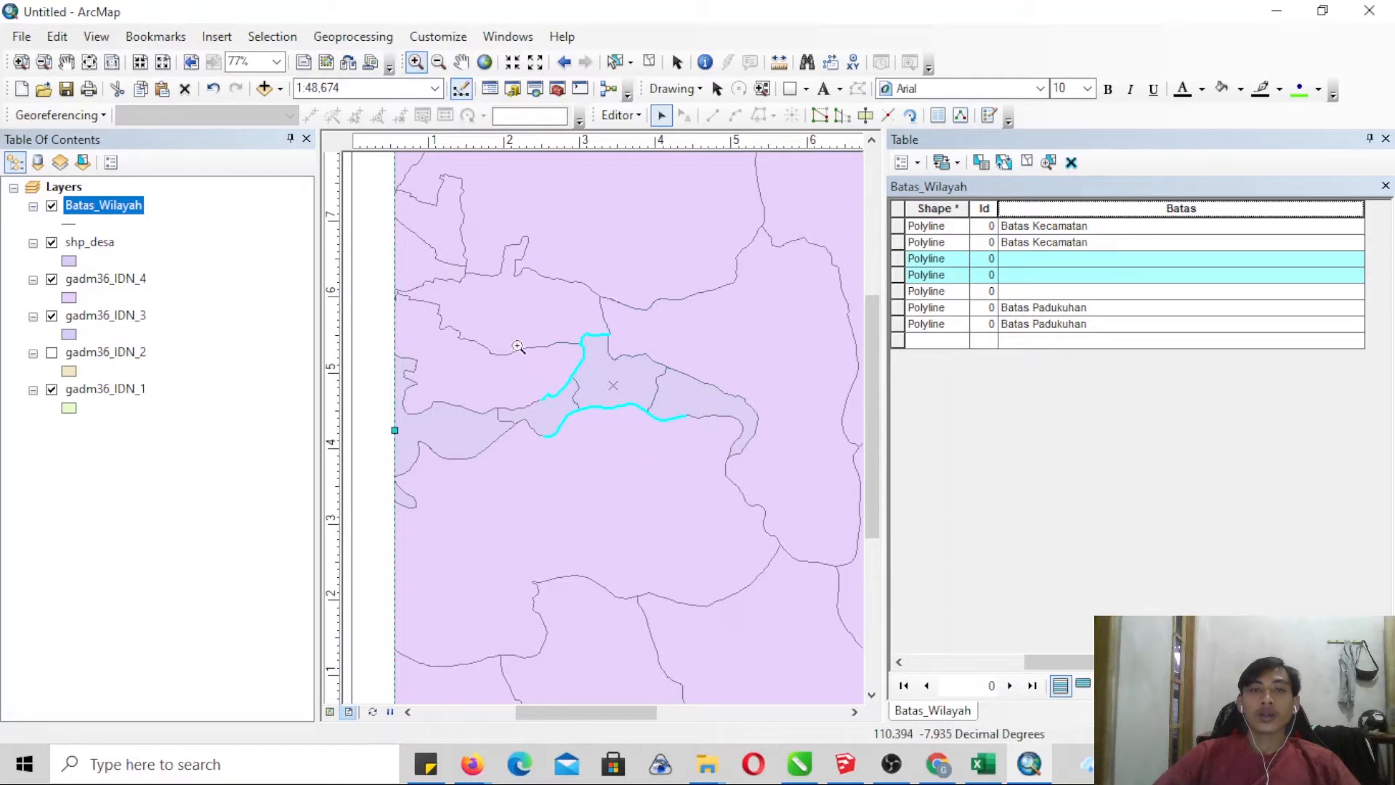
left_click_drag(530, 313, 694, 454)
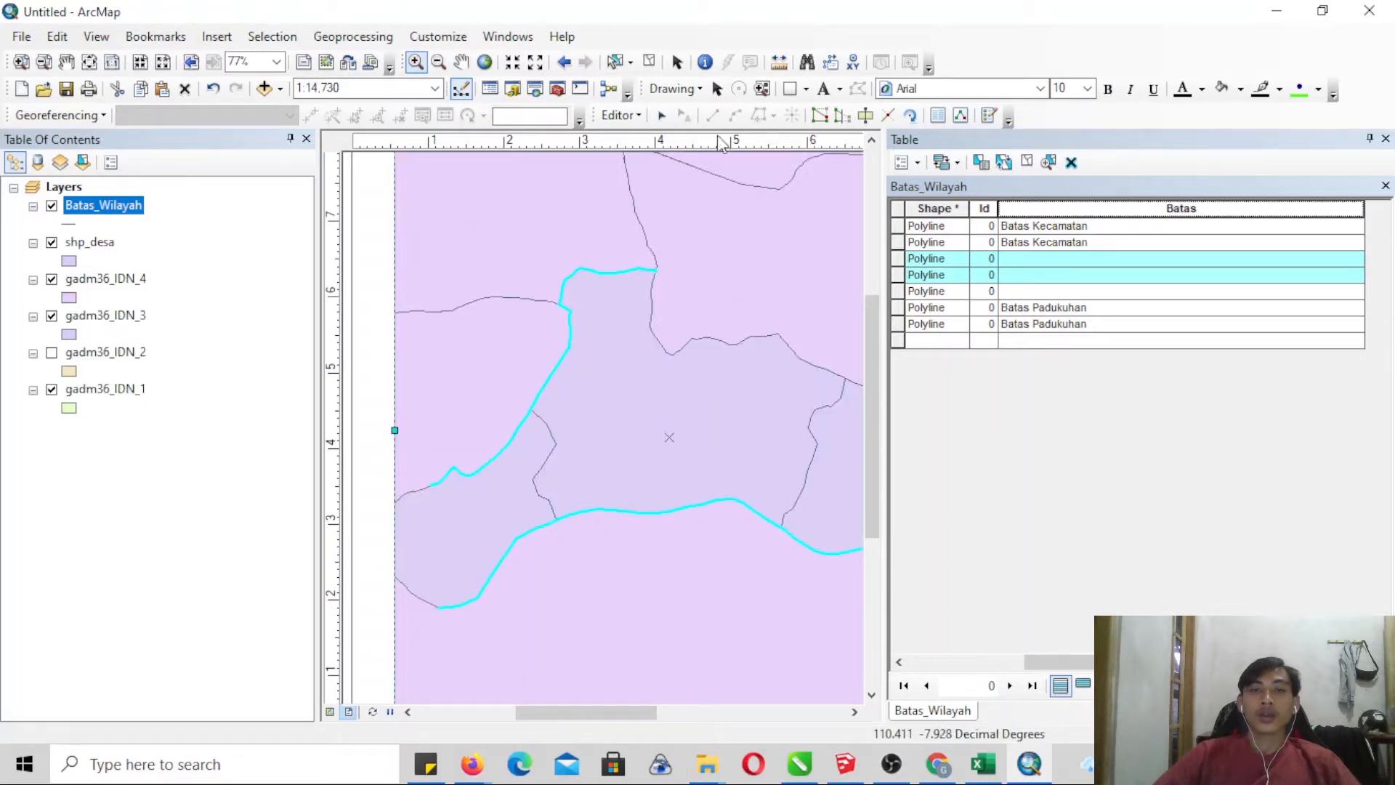
left_click(661, 115)
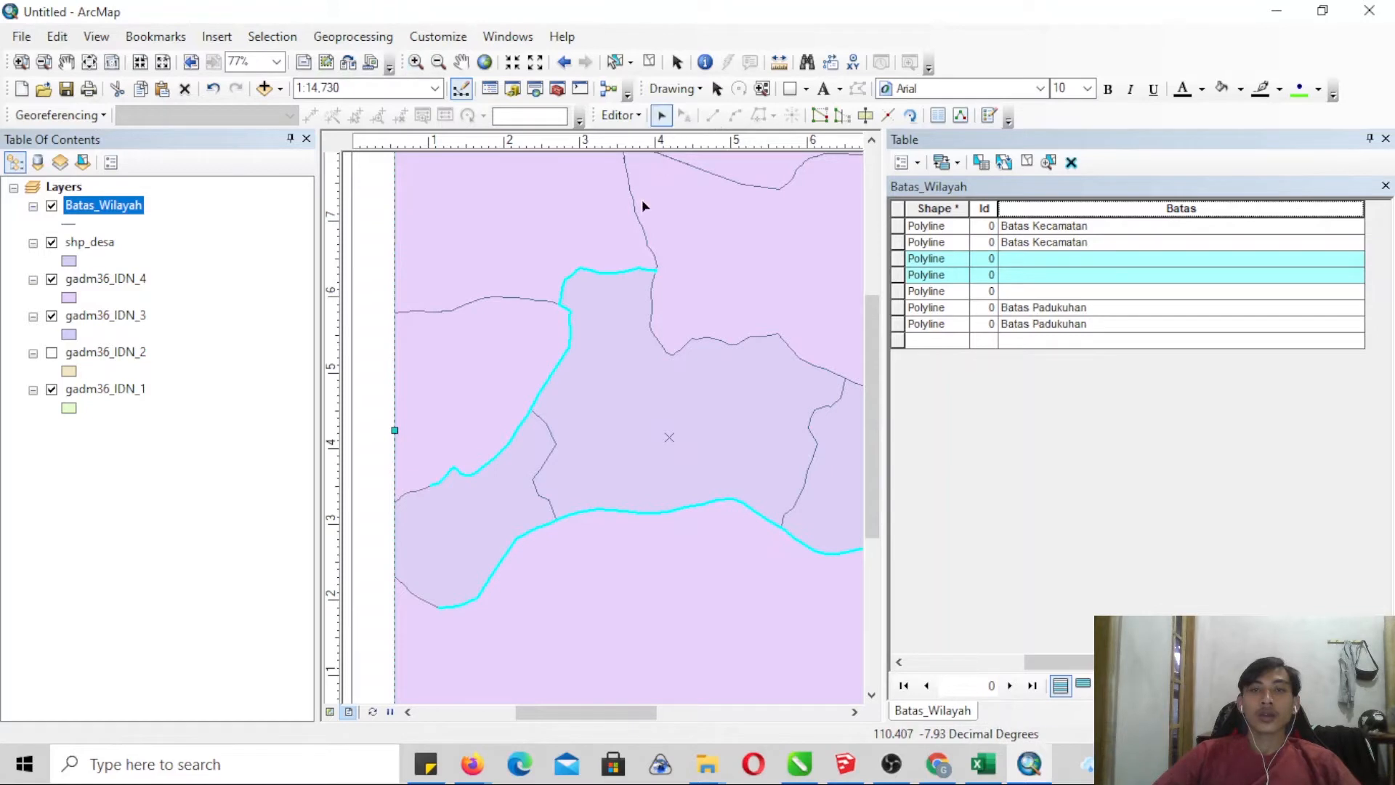
left_click(649, 247, "shift")
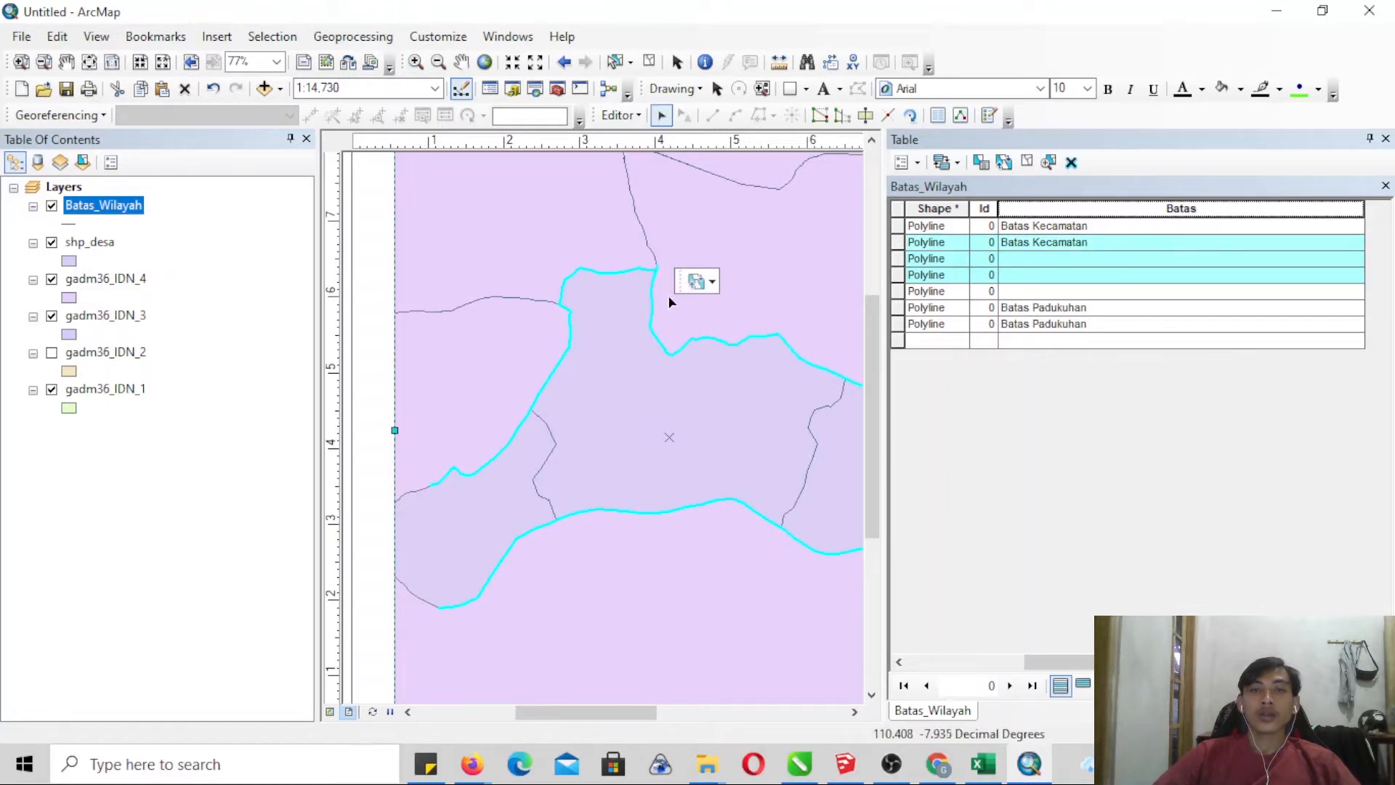
left_click(651, 303, "shift")
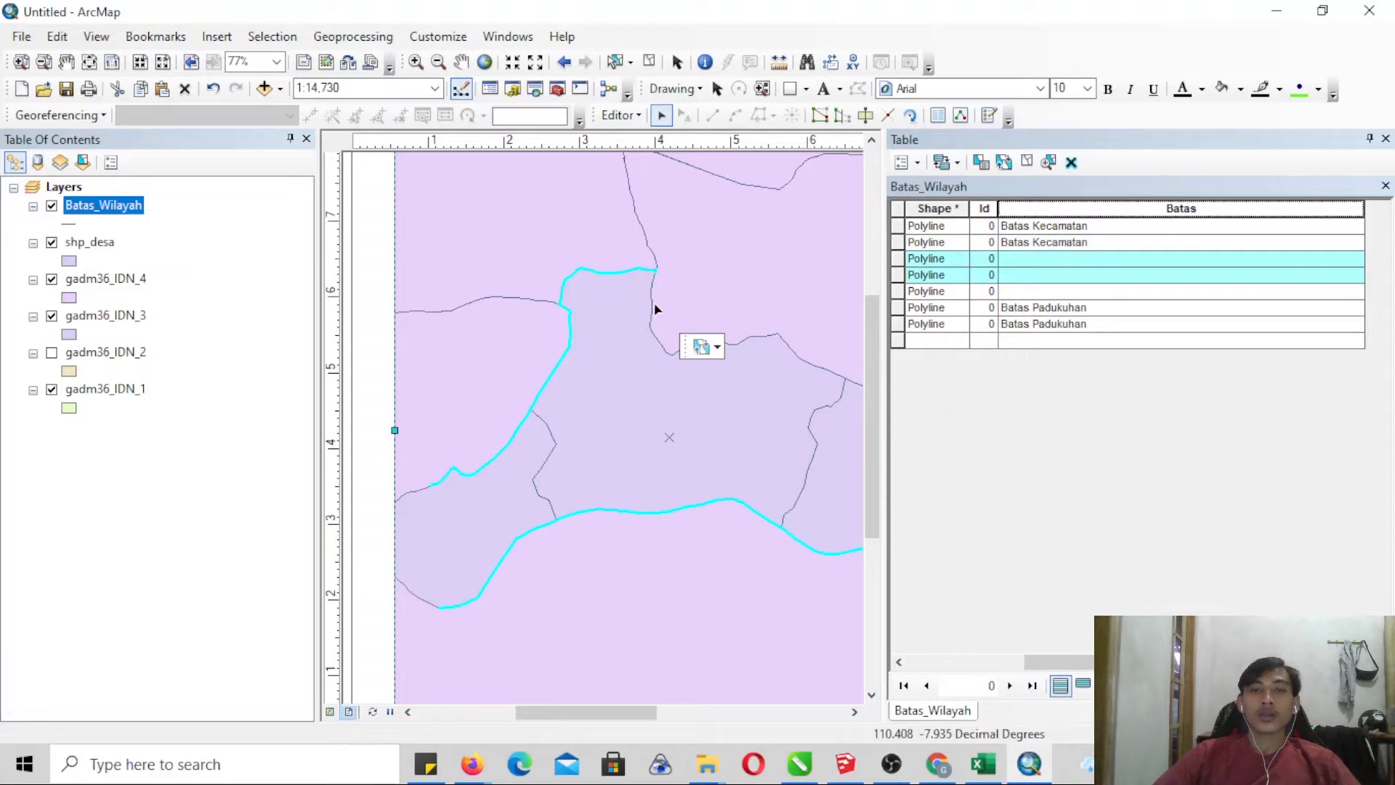
left_click(648, 253, "shift")
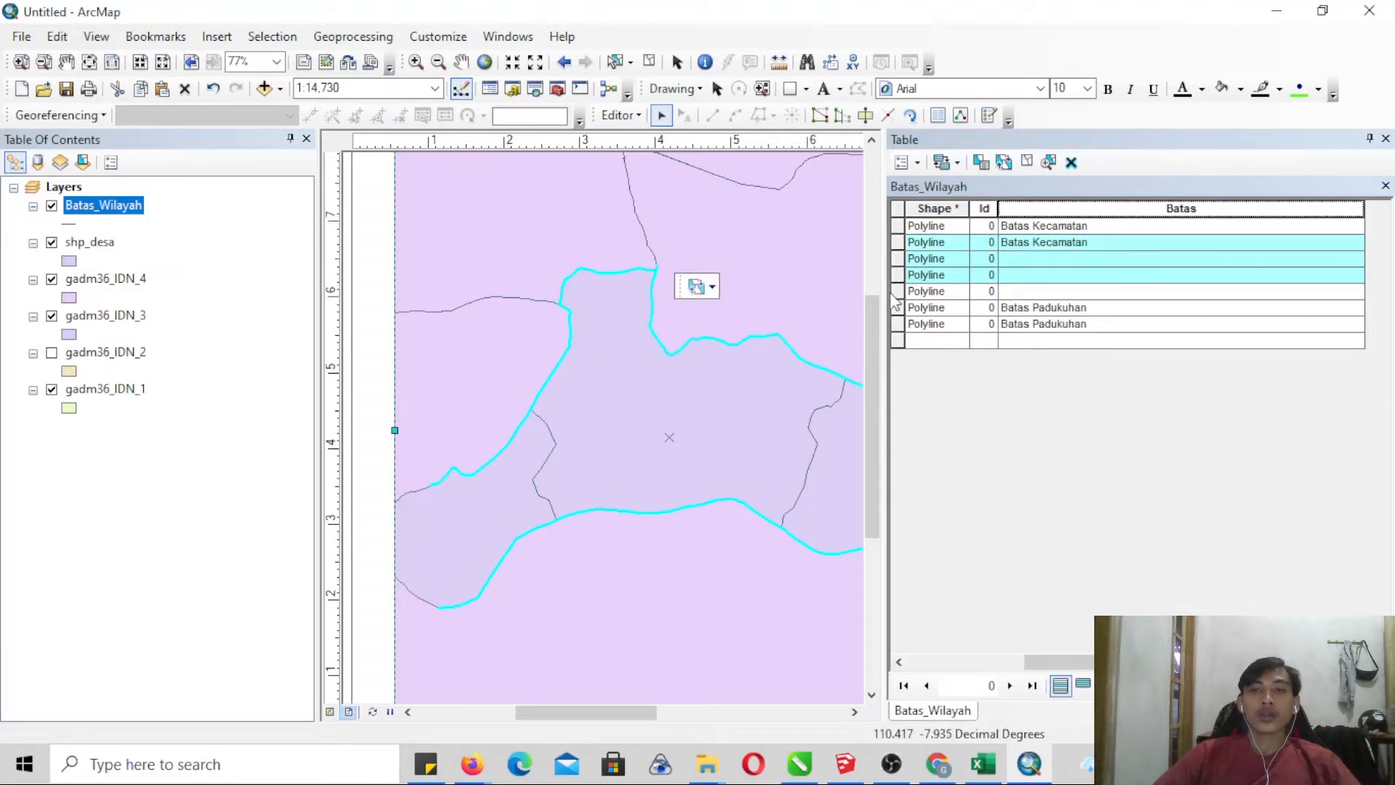
left_click(897, 259)
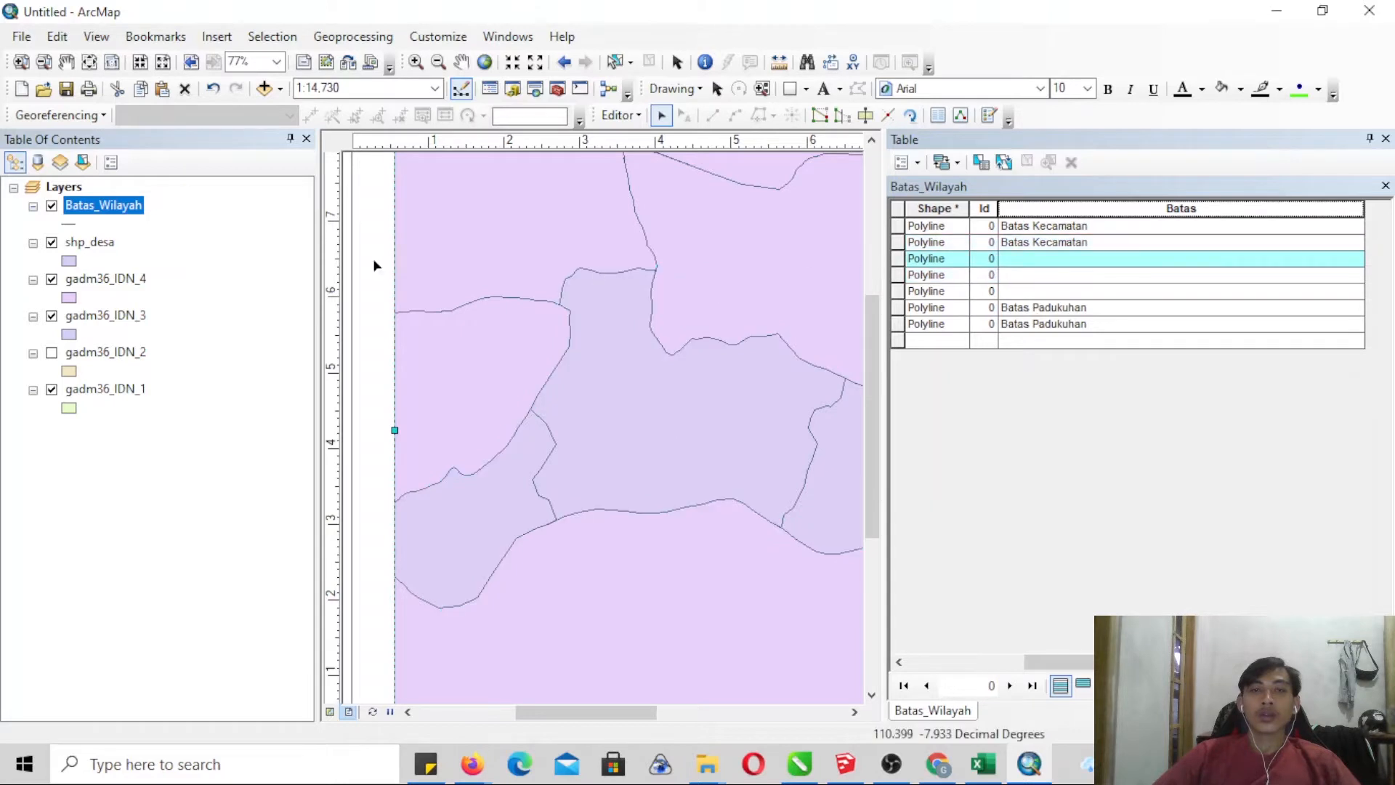
- Hide the gadm36_IDN_4, gadm36_IDN_3 and gadm36_IDN_1 layers and try selecting the boundary lines along the northwest and north of the villages
left_click(52, 279)
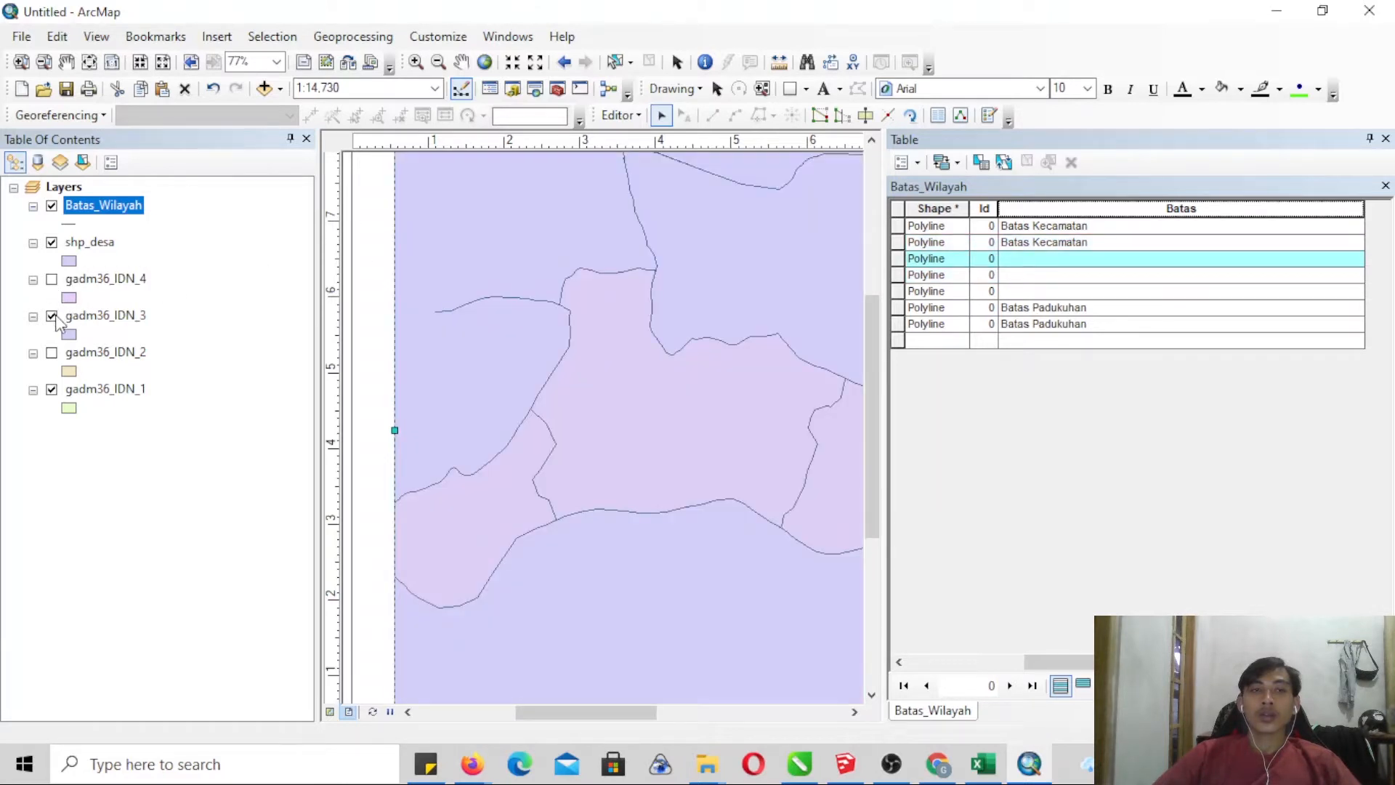
left_click(52, 389)
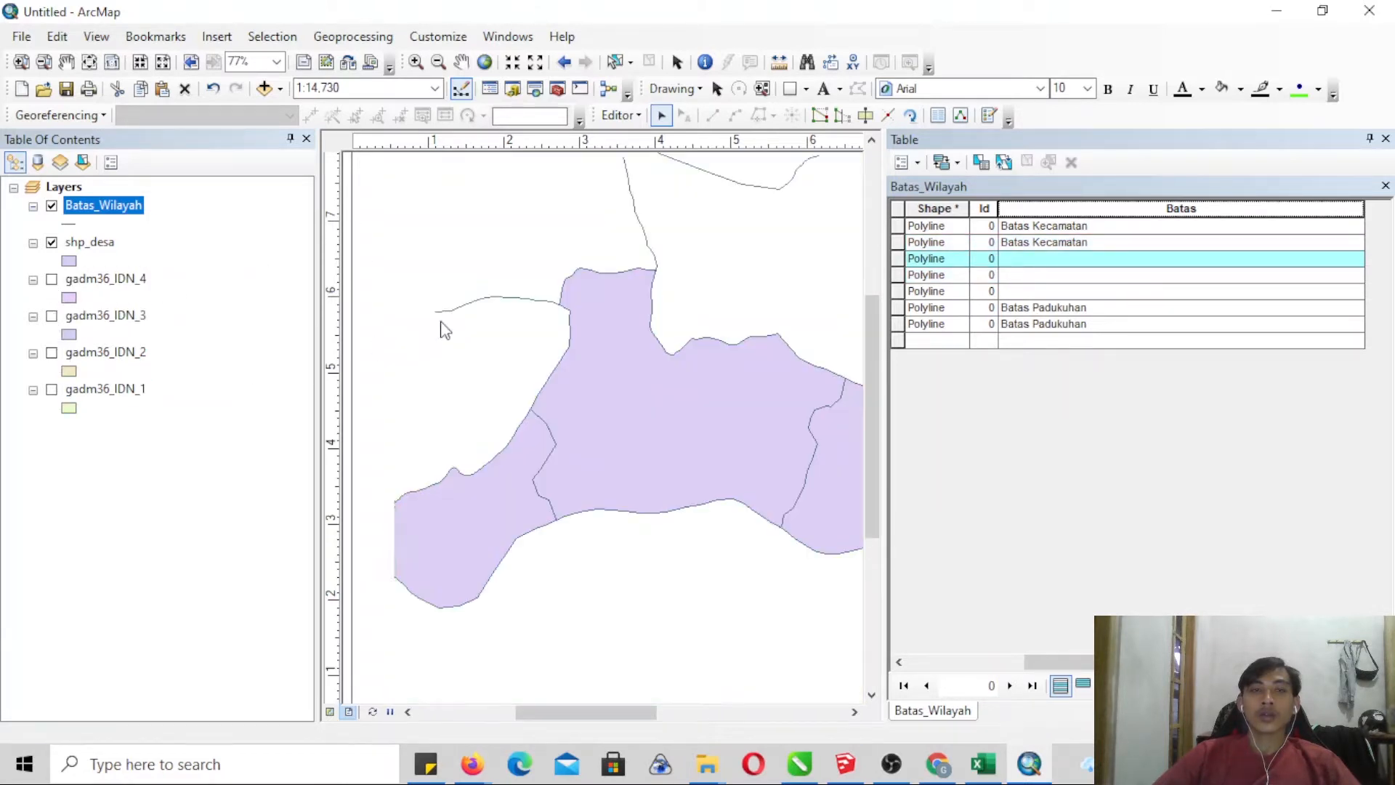
left_click(501, 300)
left_click(565, 290, "shift")
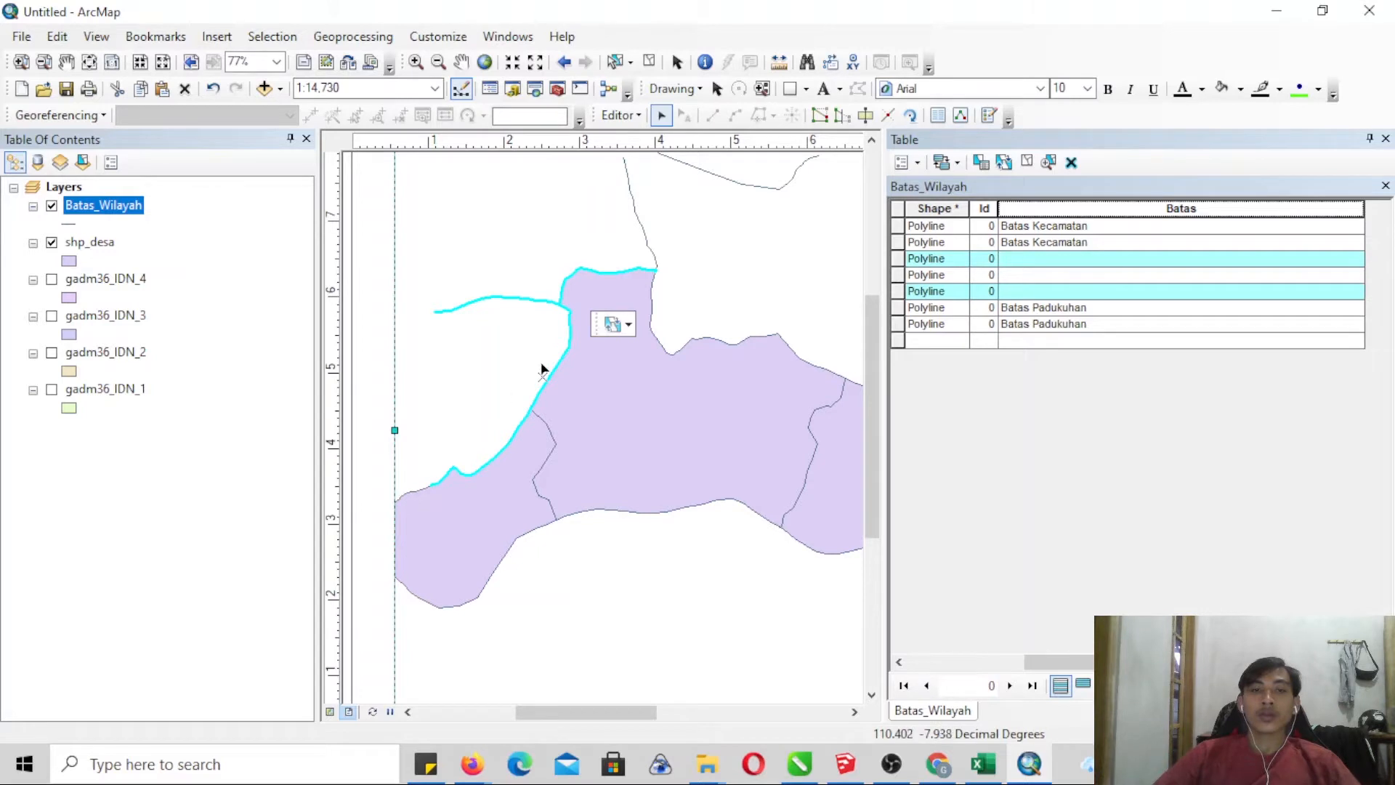
left_click(641, 227, "shift")
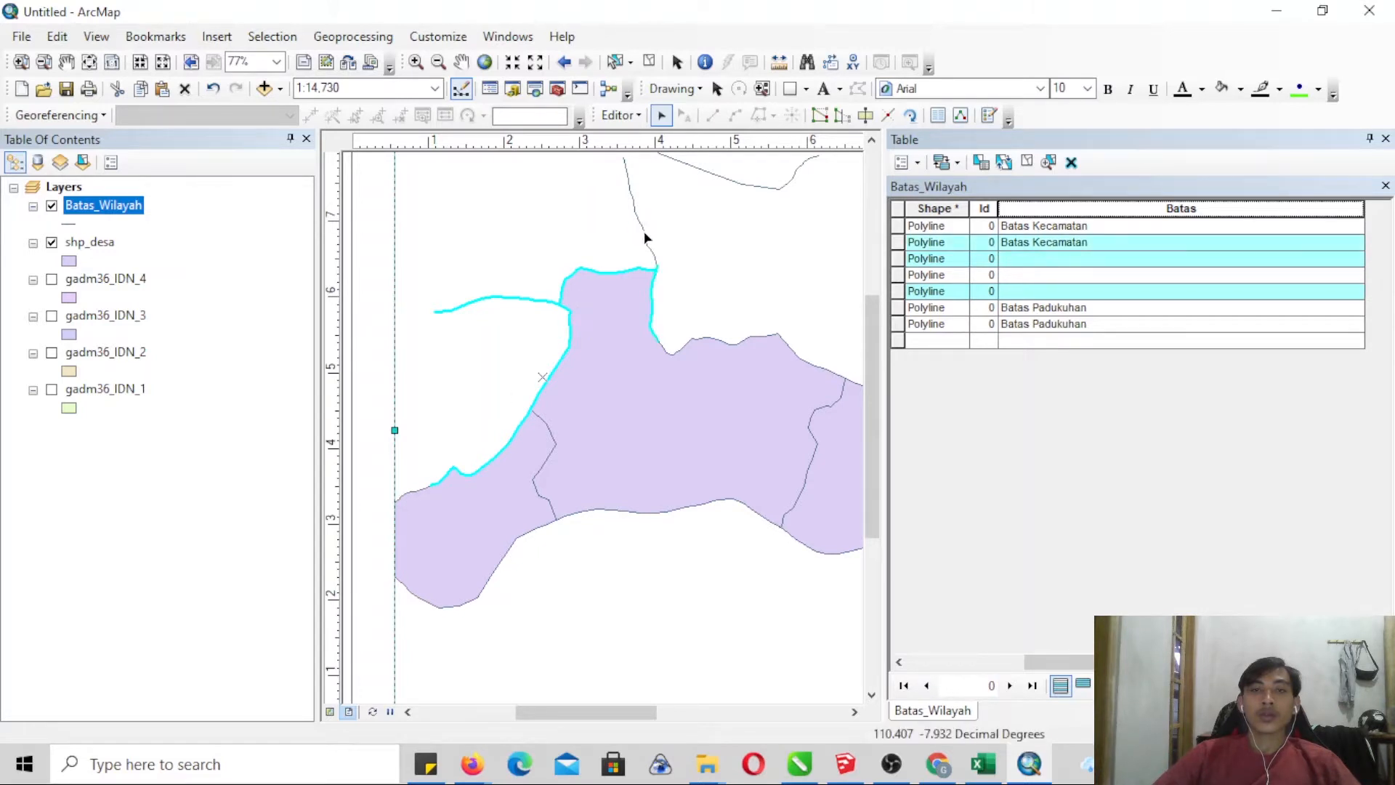
left_click(642, 232, "shift")
left_click(652, 314, "shift")
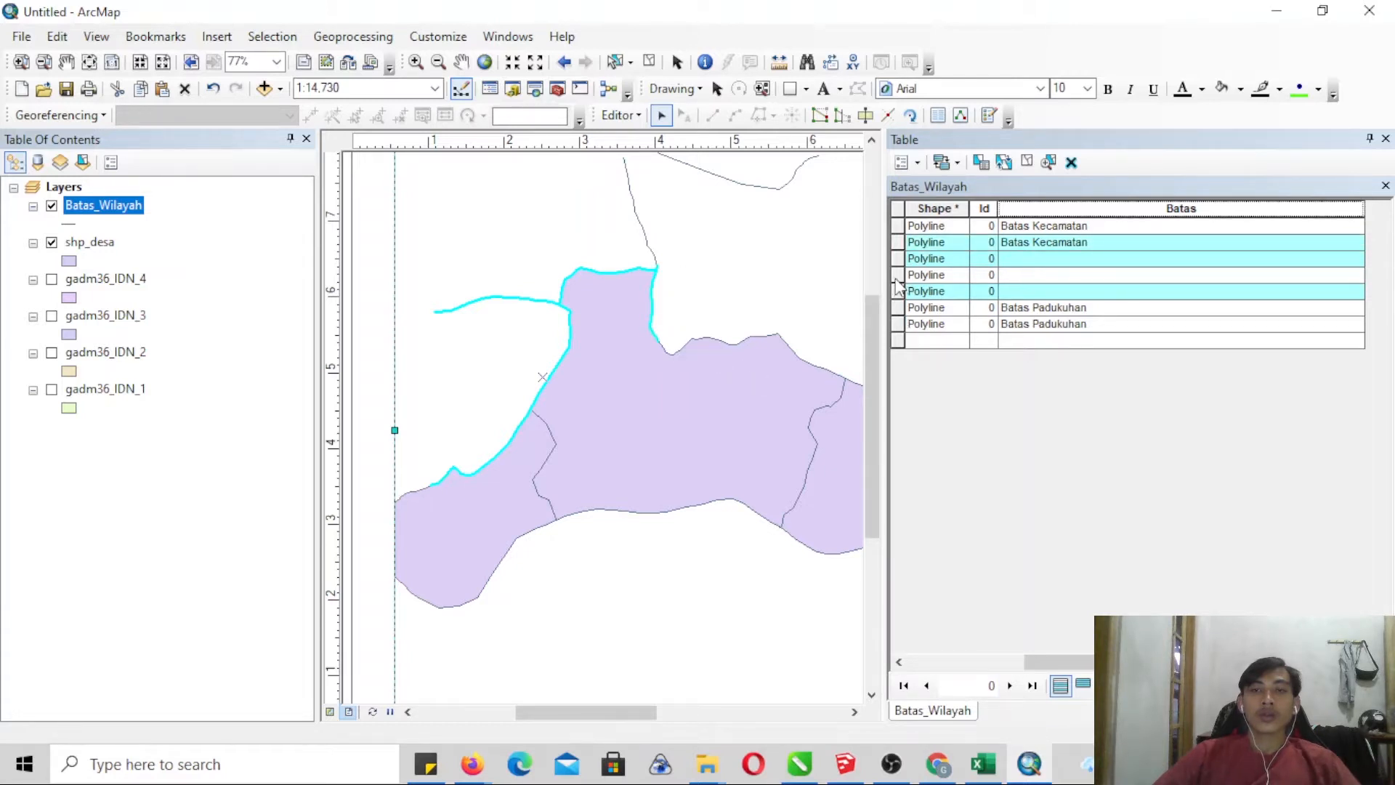
- Select the three unclassified Batas_Wilayah records and calculate their Batas field as "Batas Kelurahan/Desa"
left_click(898, 275)
left_click(898, 291, "ctrl")
left_click(897, 260)
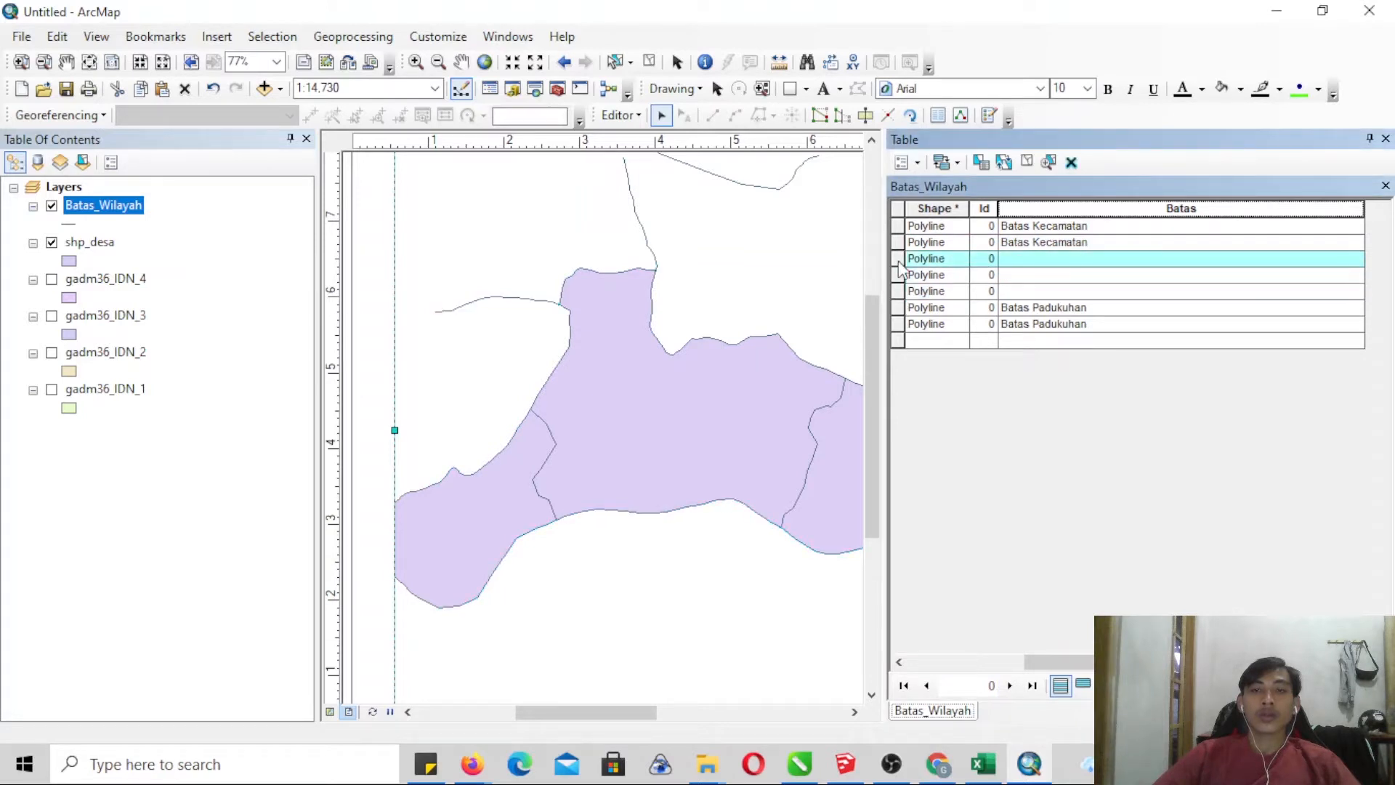
left_click(898, 291, "shift")
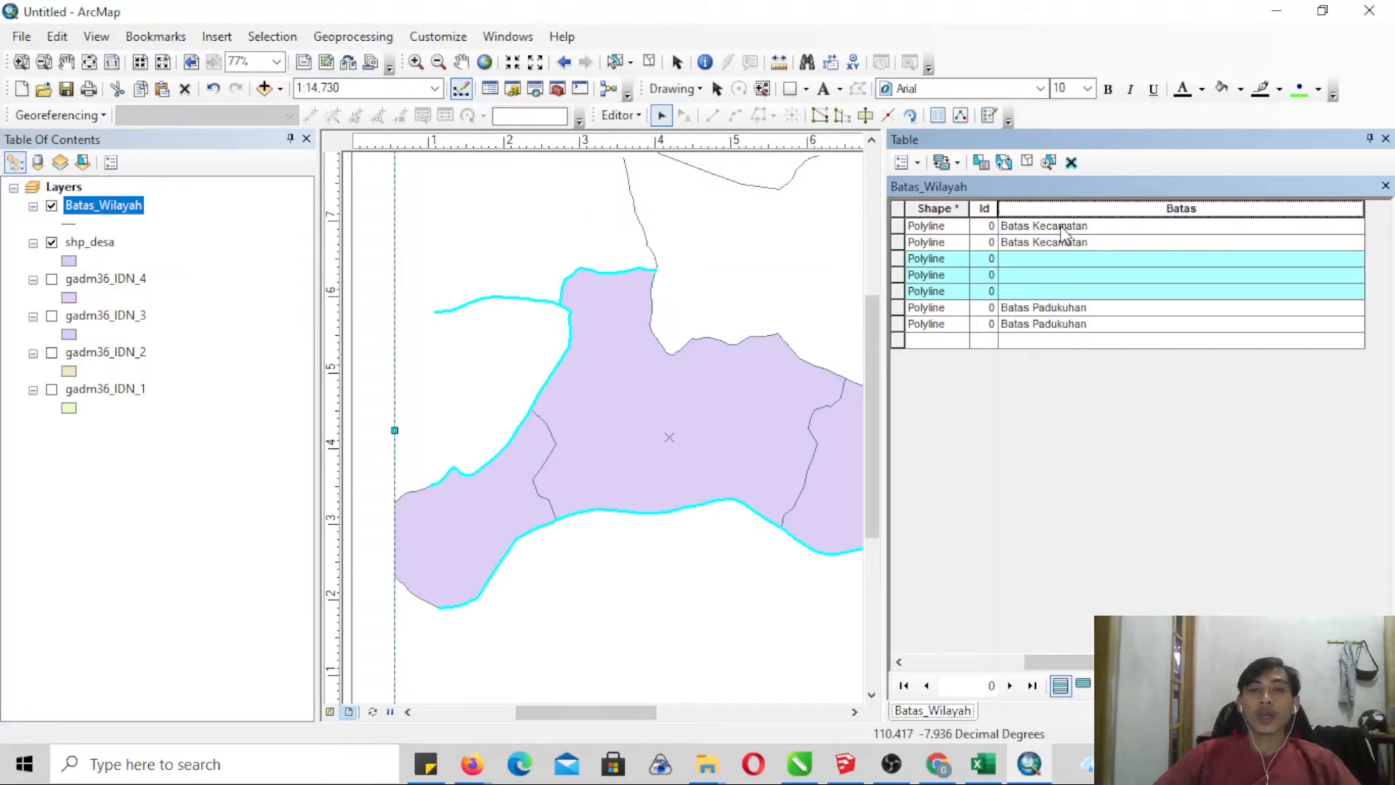
right_click(1104, 215)
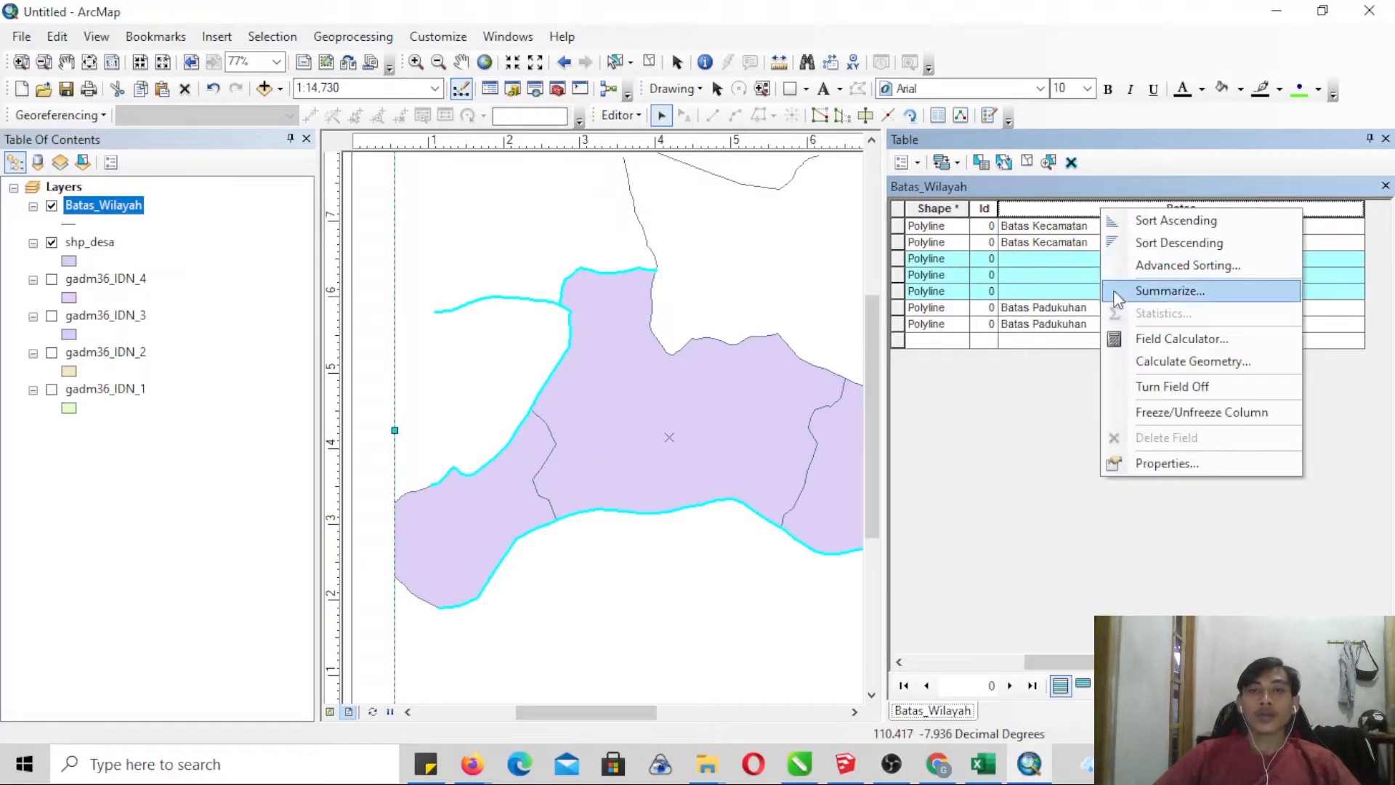
left_click(1132, 338)
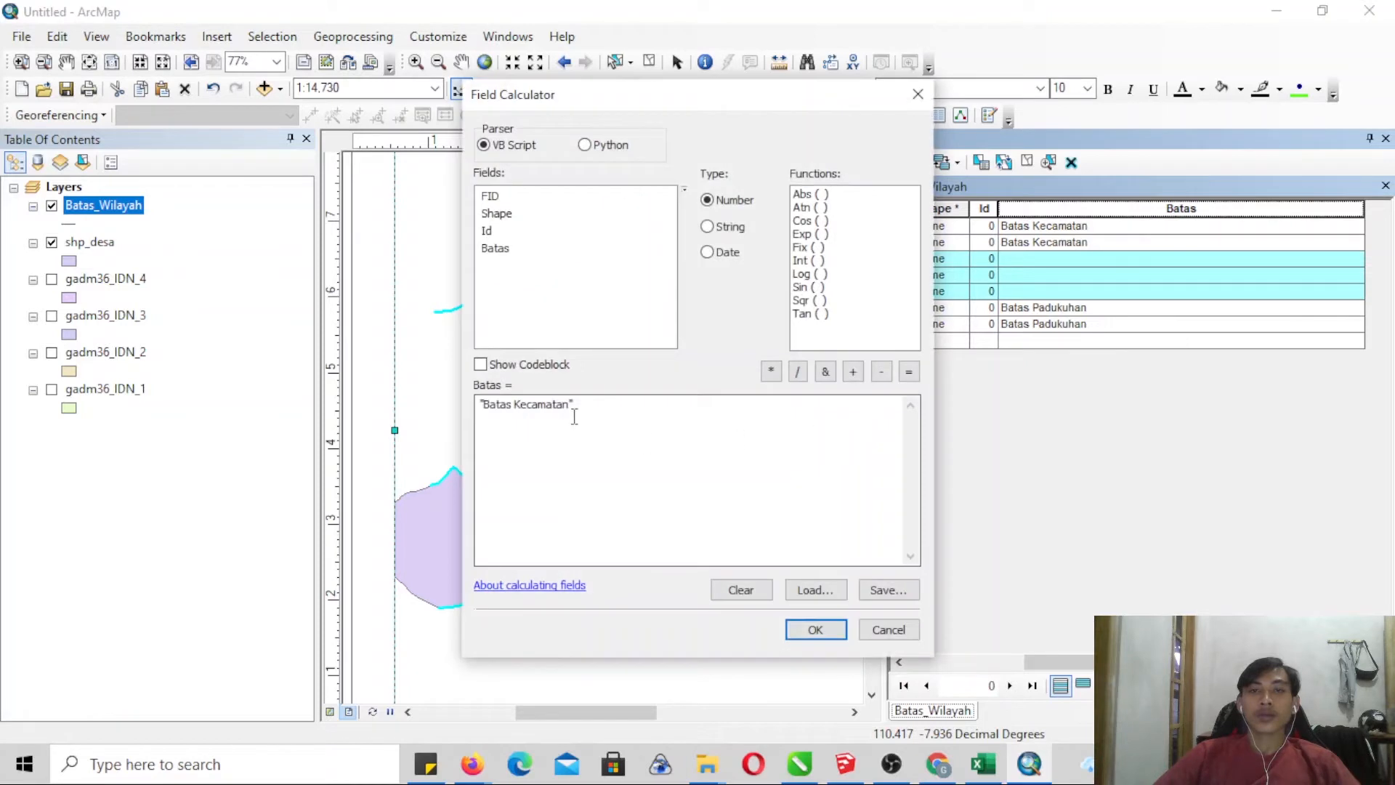
left_click(573, 416)
key("BackSpace")
key("BackSpace")
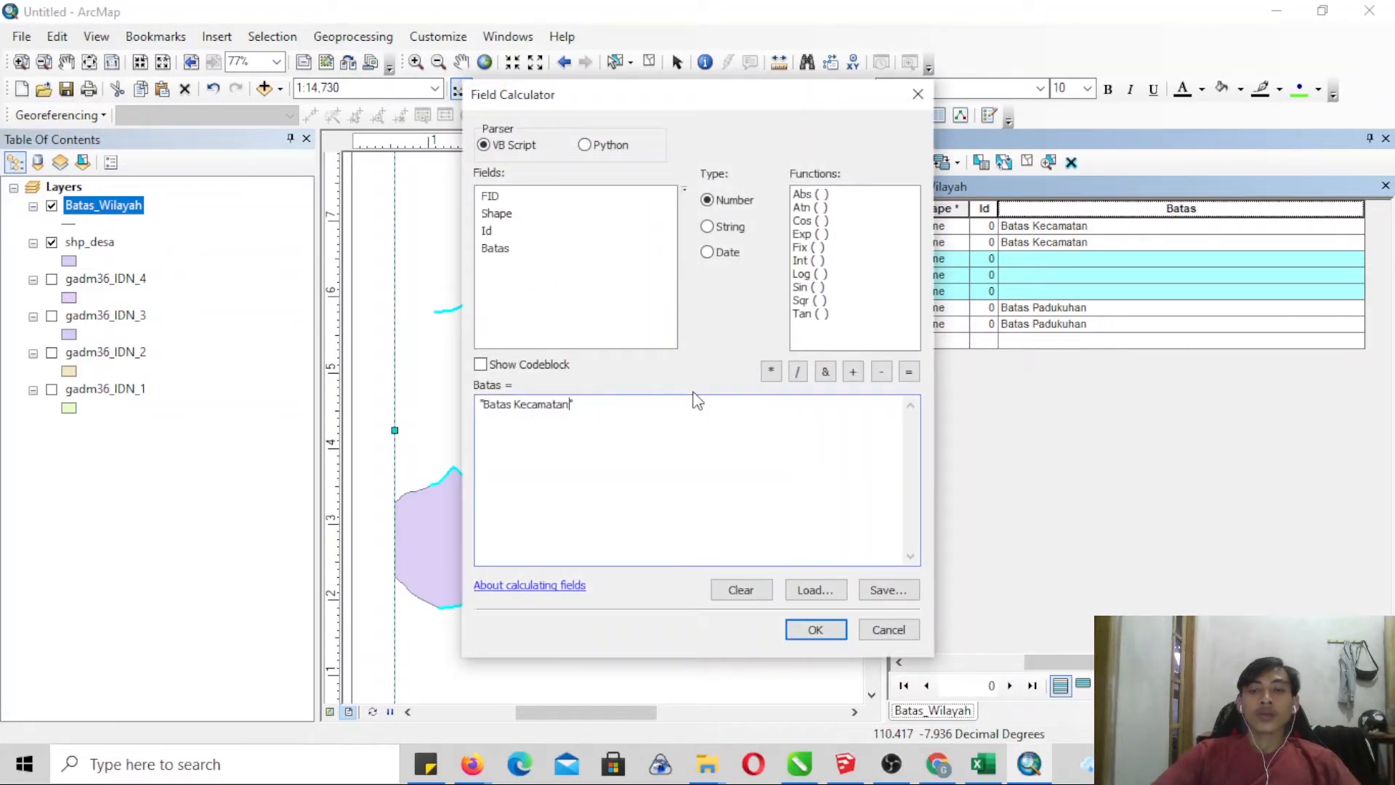
type("lurahan")
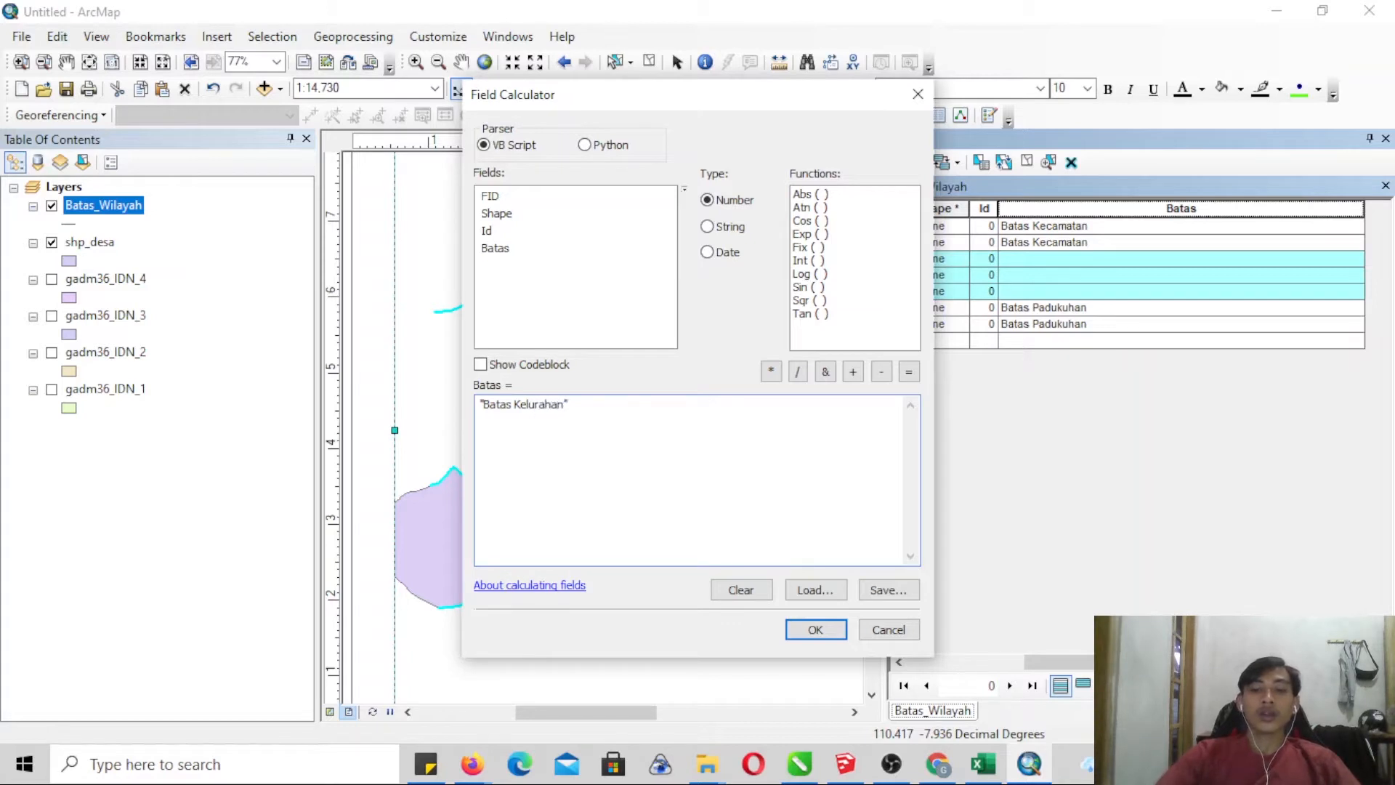
type("/Desa")
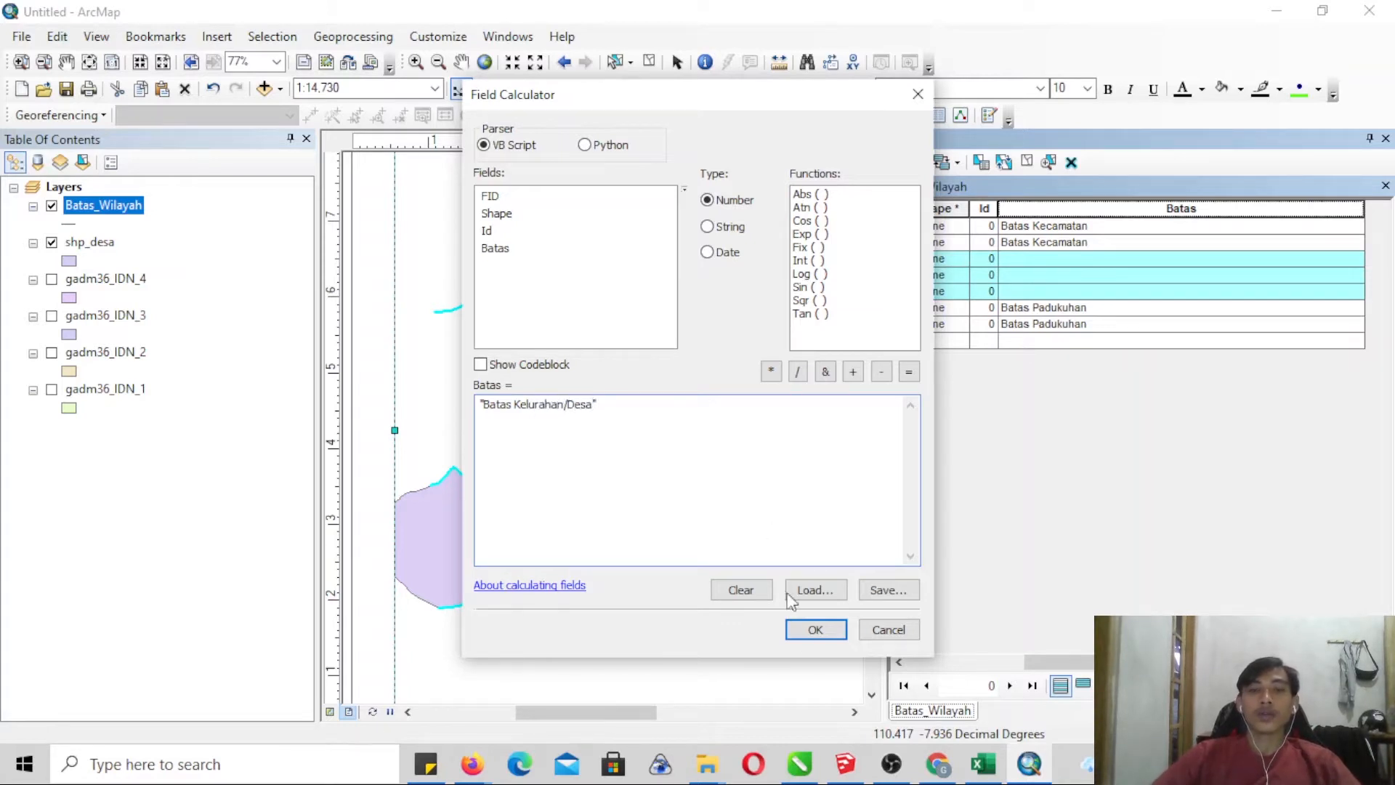
left_click(815, 629)
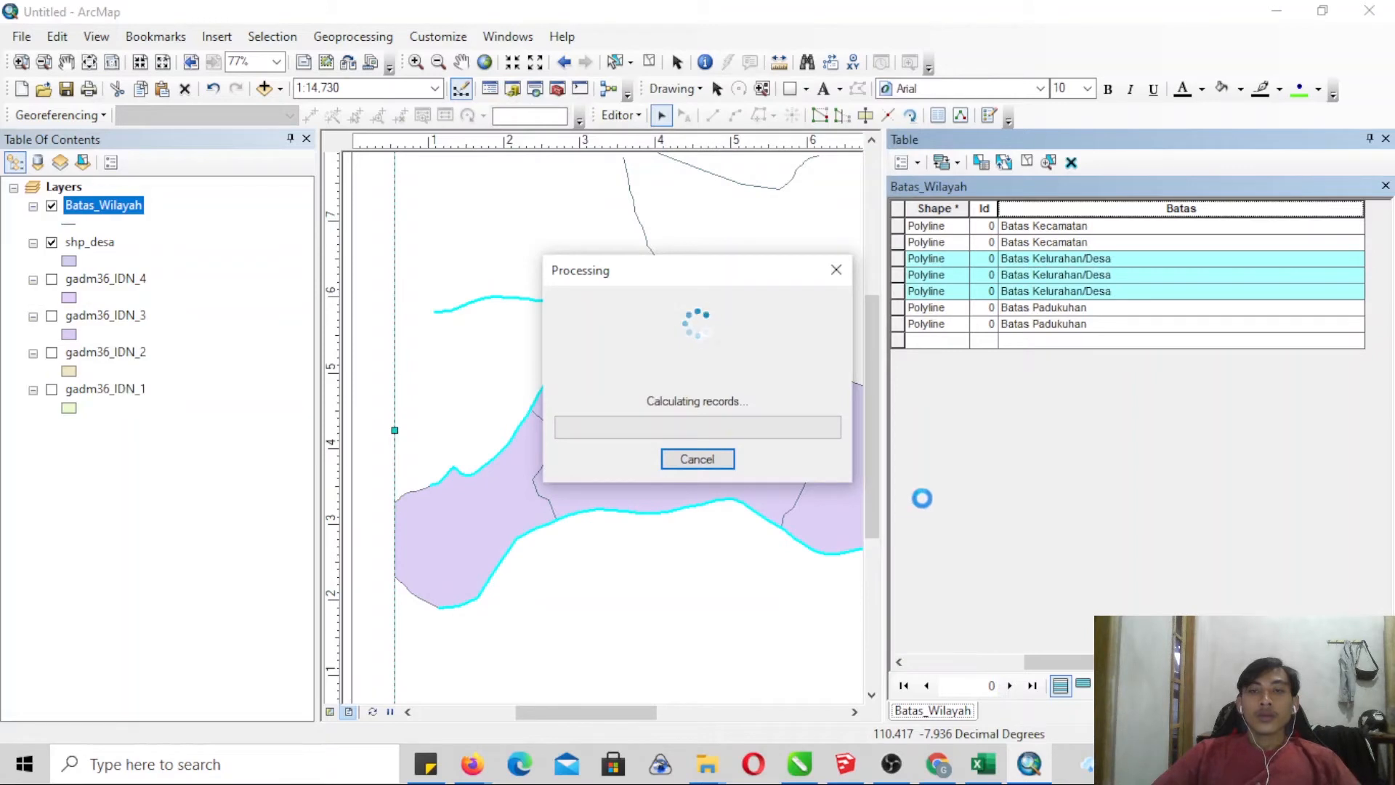
- Review the boundary classes in the reopened Batas_Wilayah attribute table, clear the feature selection and close the table
left_click(1386, 138)
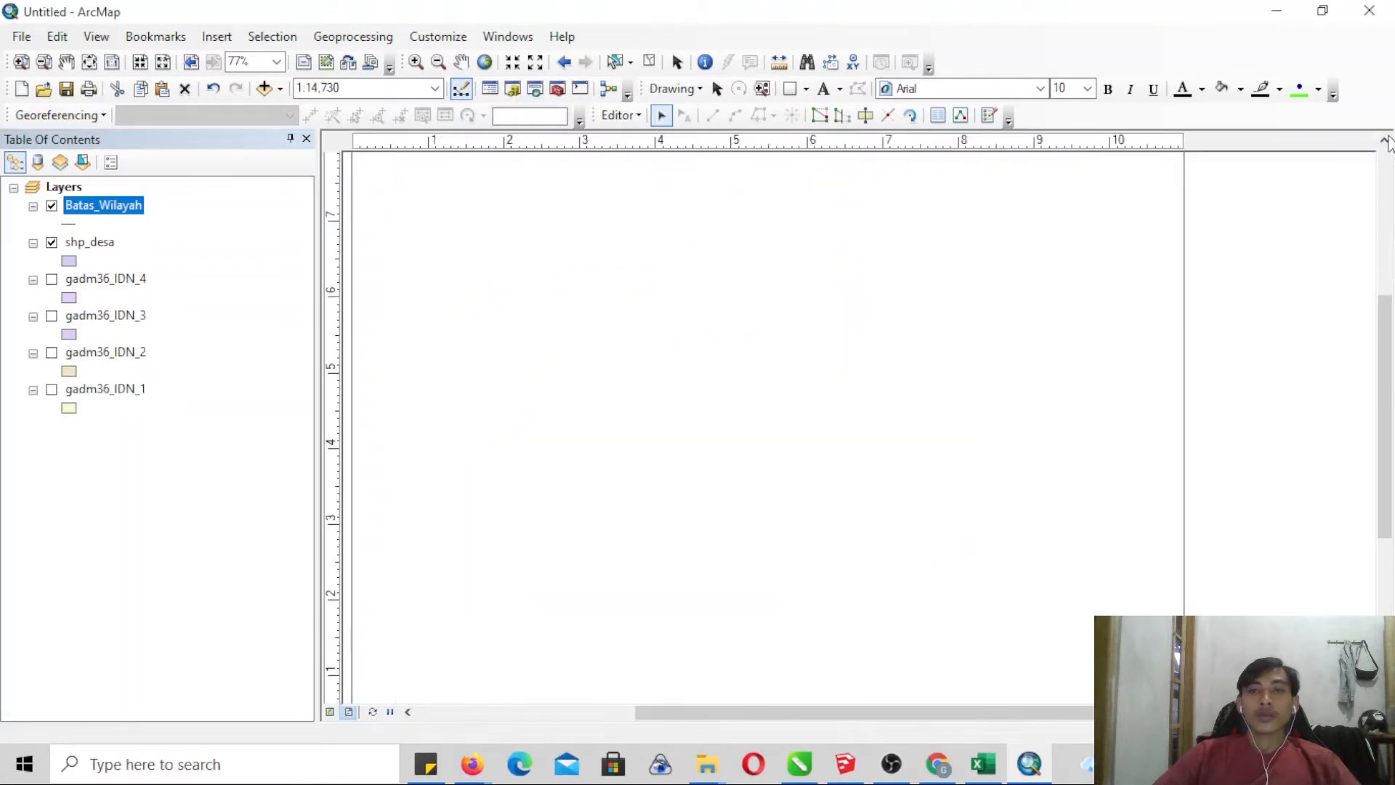
right_click(93, 205)
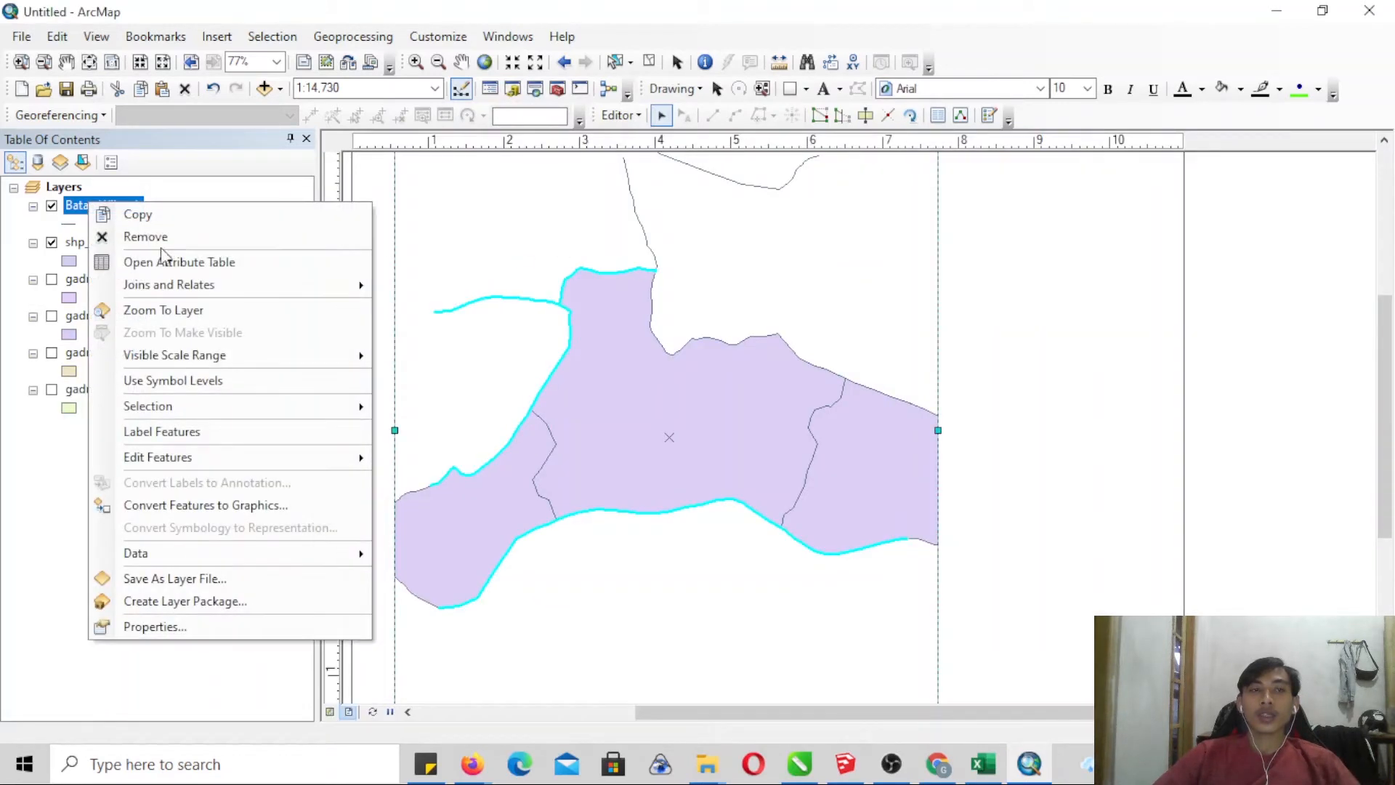
left_click(253, 267)
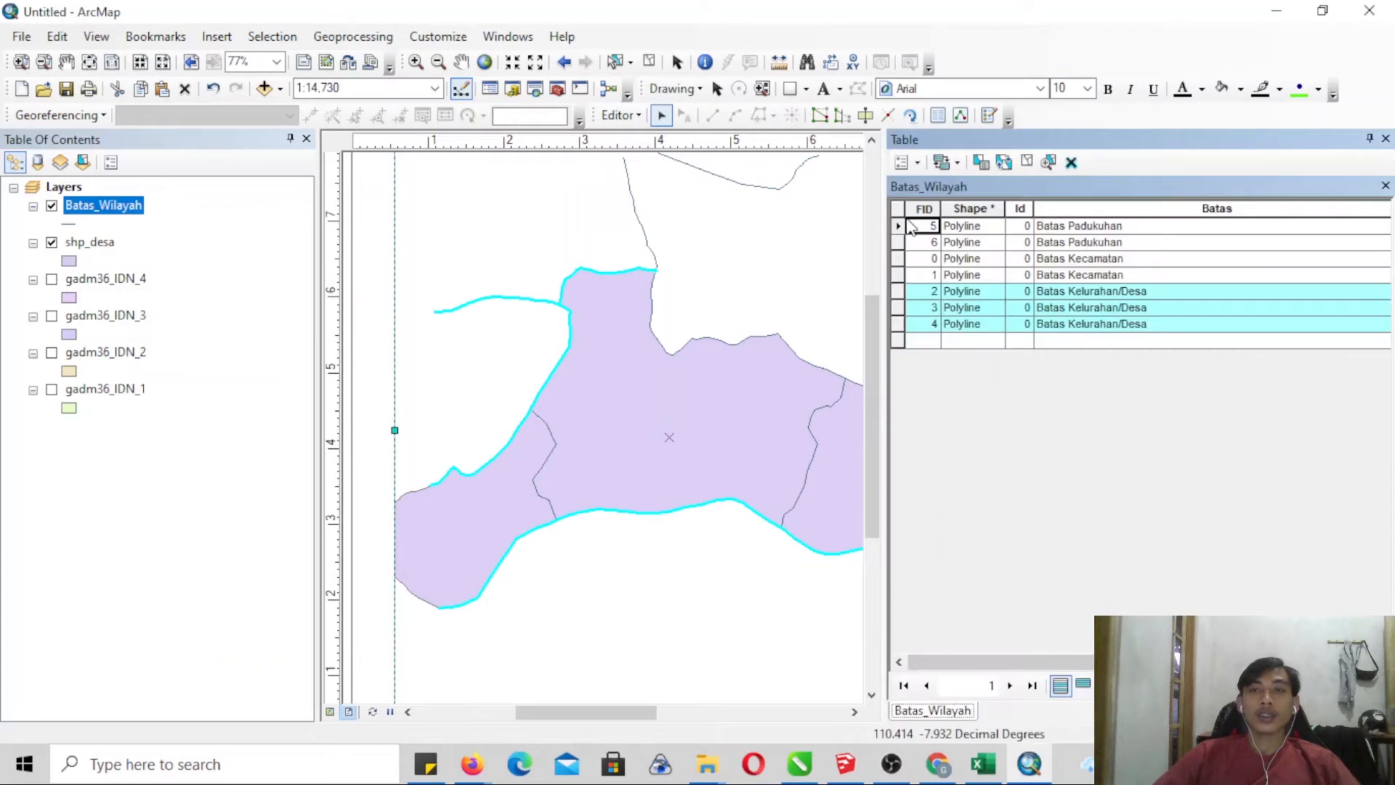
left_click(1071, 162)
left_click(1385, 138)
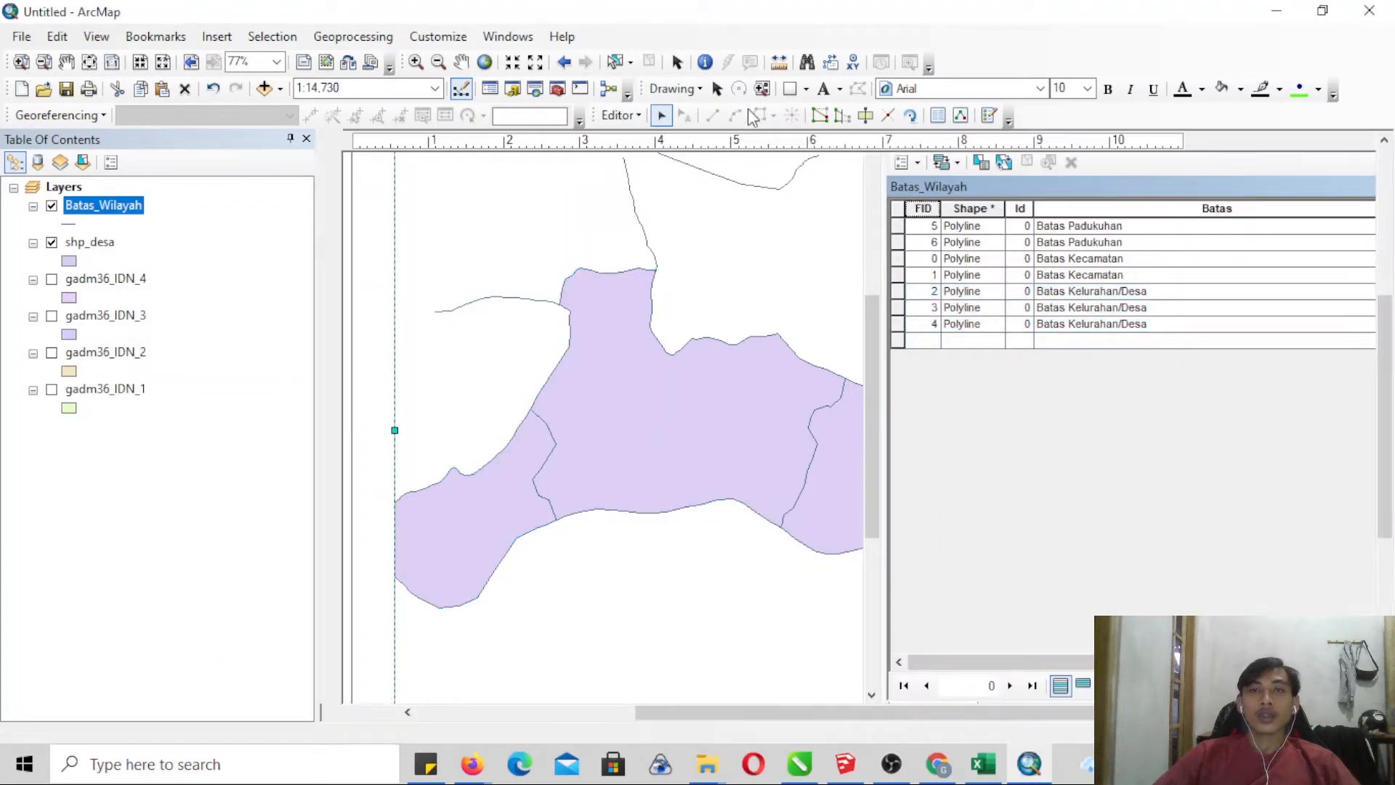
- Save the Batas_Wilayah edits and end the editing session
left_click(621, 115)
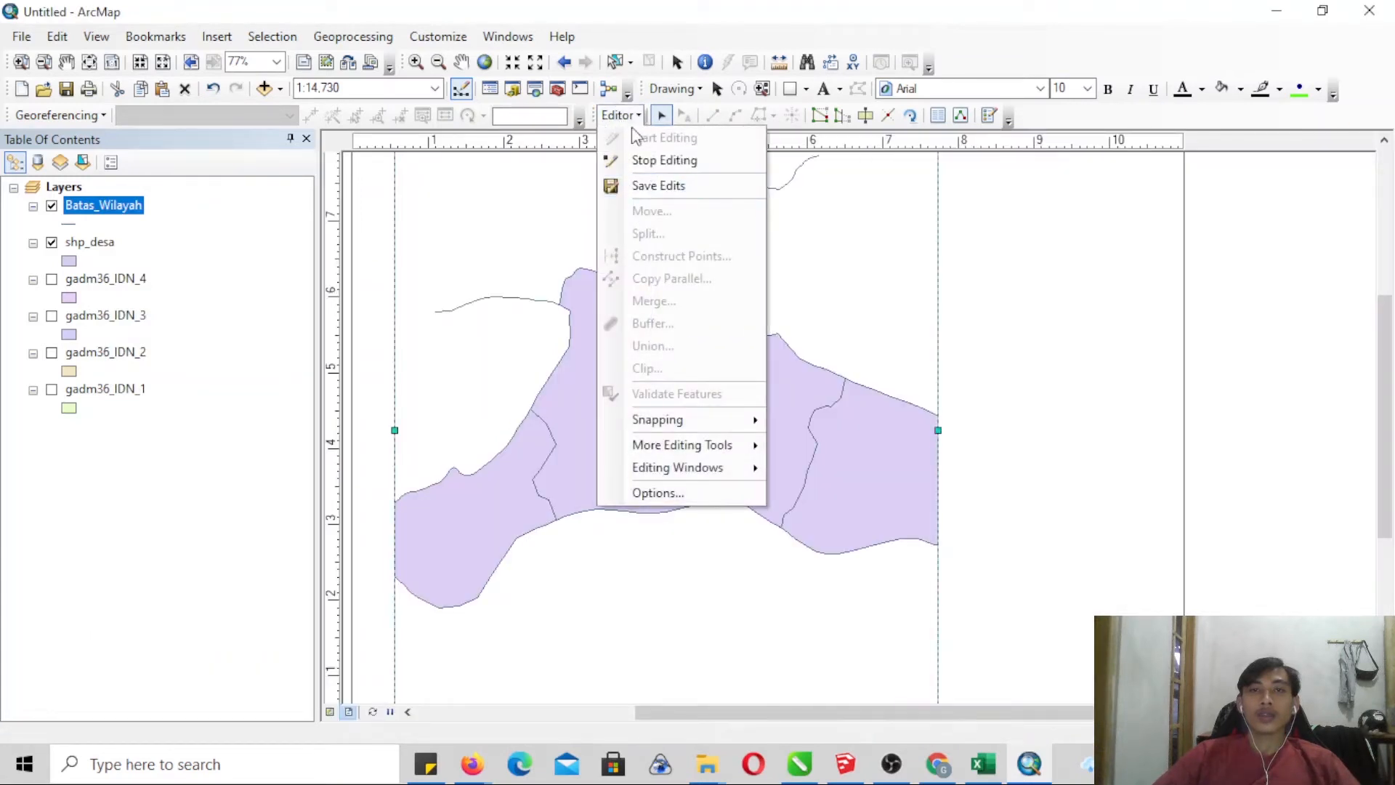
left_click(662, 186)
left_click(621, 115)
left_click(662, 166)
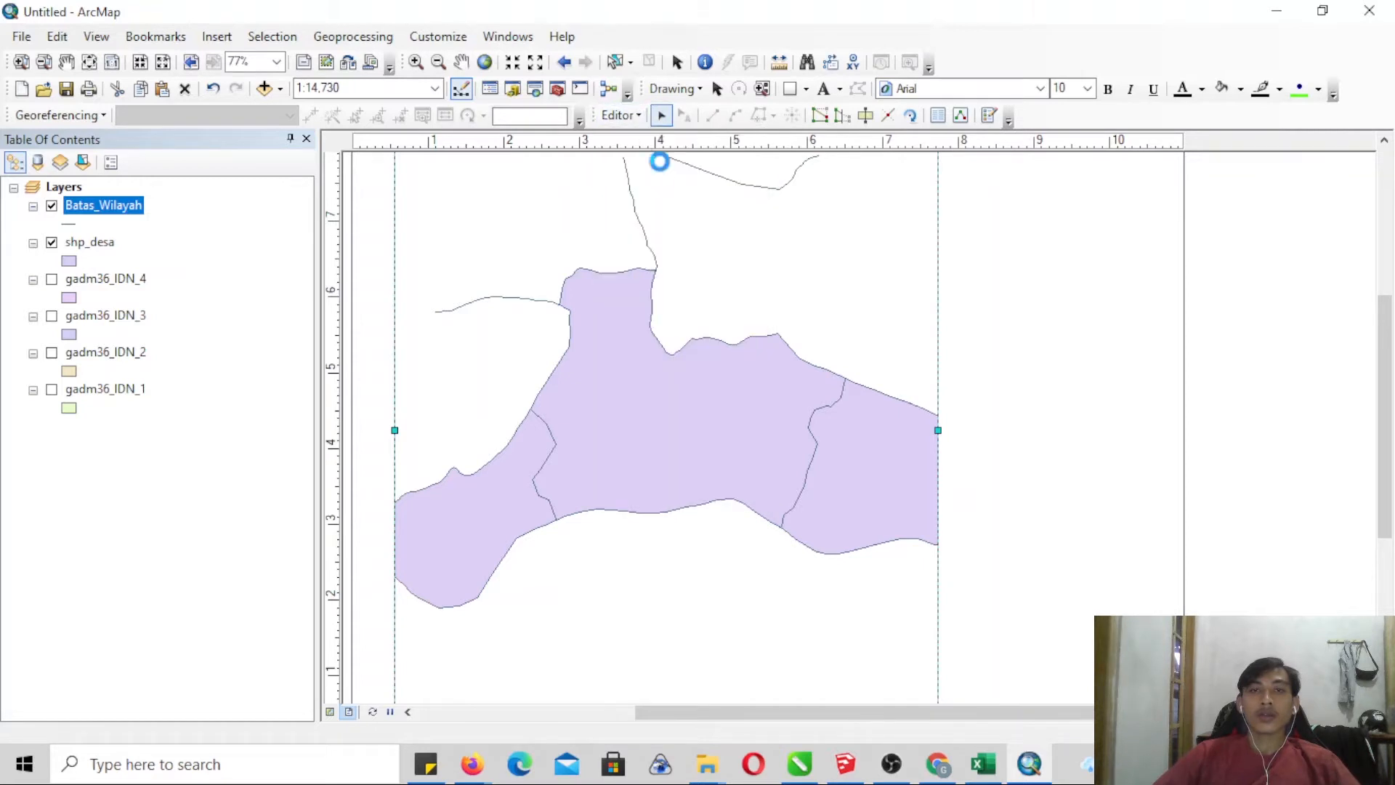
- Add the rasters DEM to Terrain.tif and ortho(1).tif from the TUTORIAL PETA UPN folder to the map
left_click(415, 62)
left_click_drag(867, 554, 887, 585)
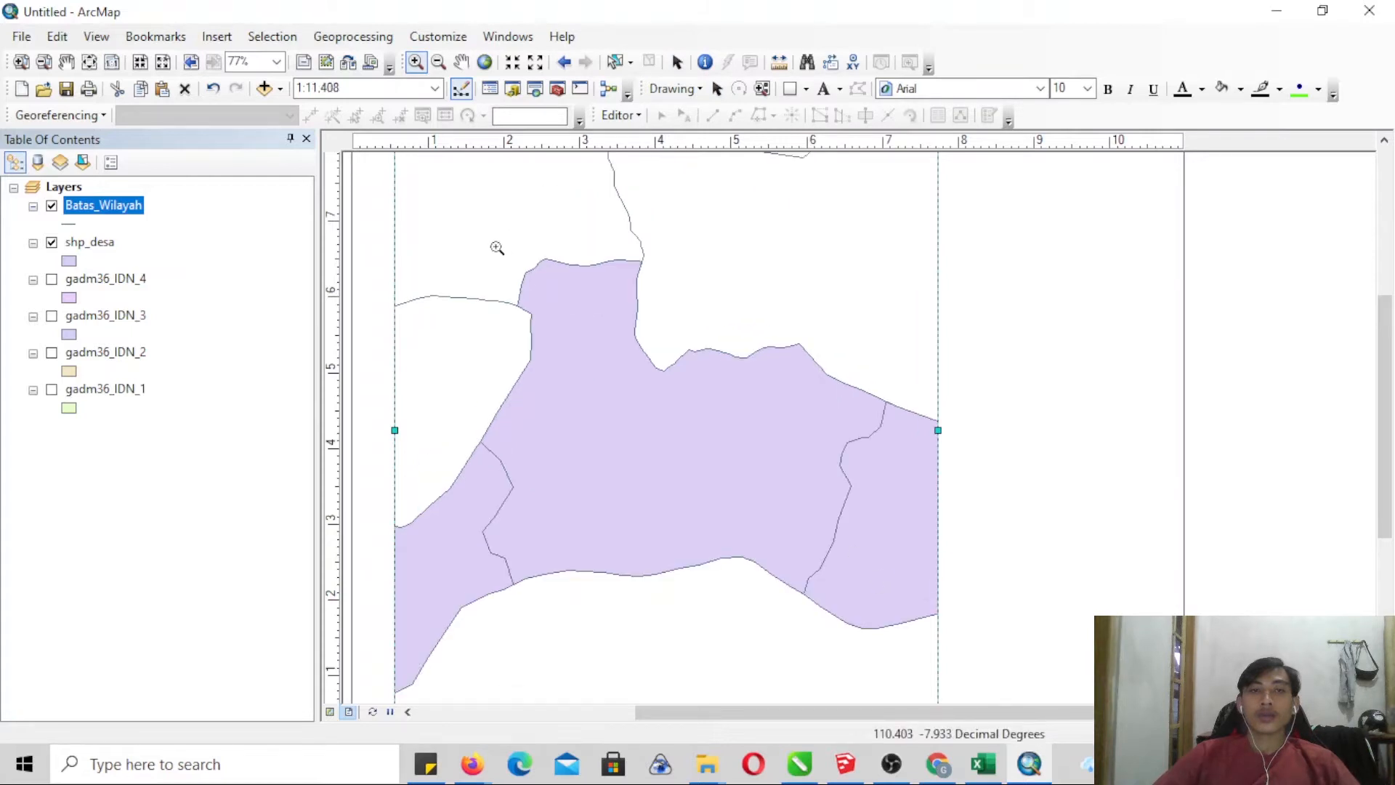
left_click(264, 88)
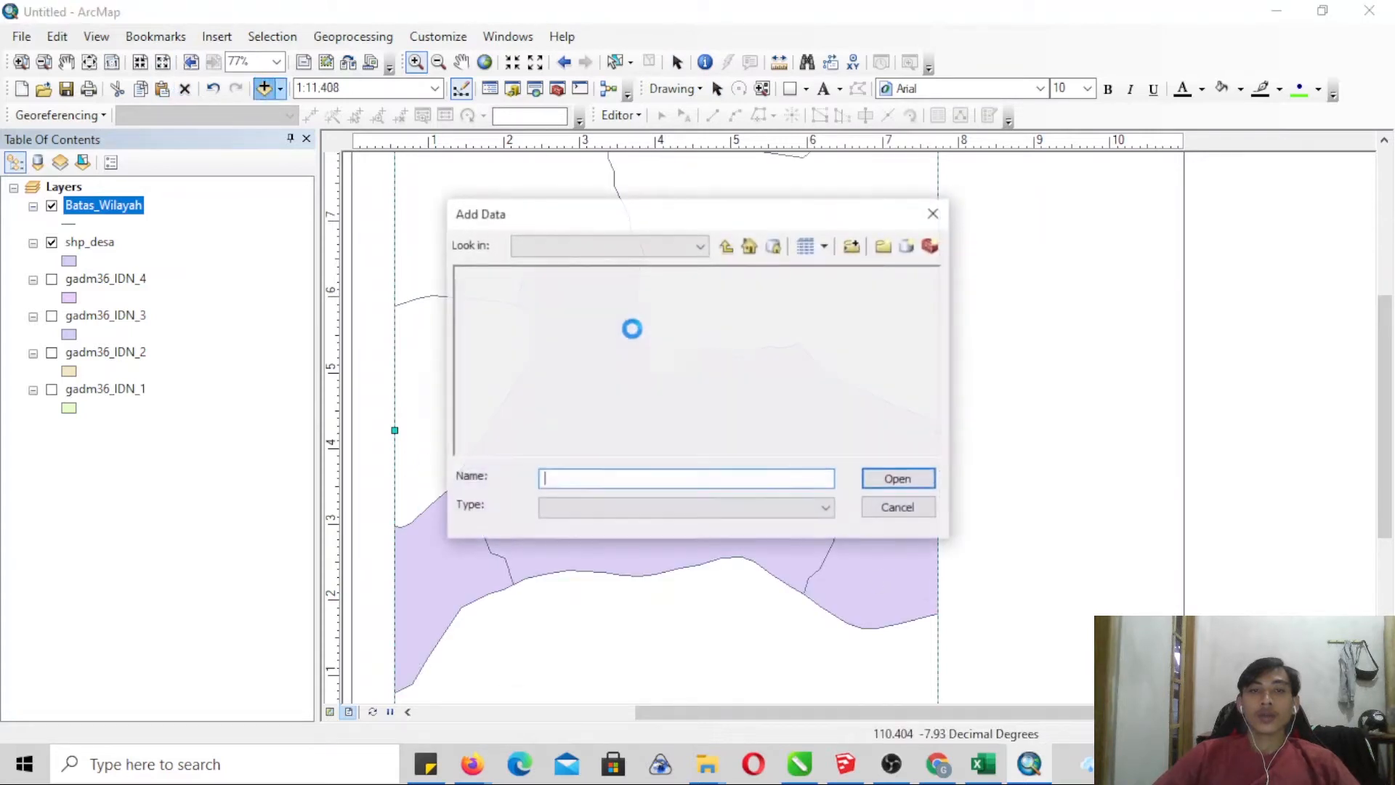
left_click(726, 247)
left_click(726, 247)
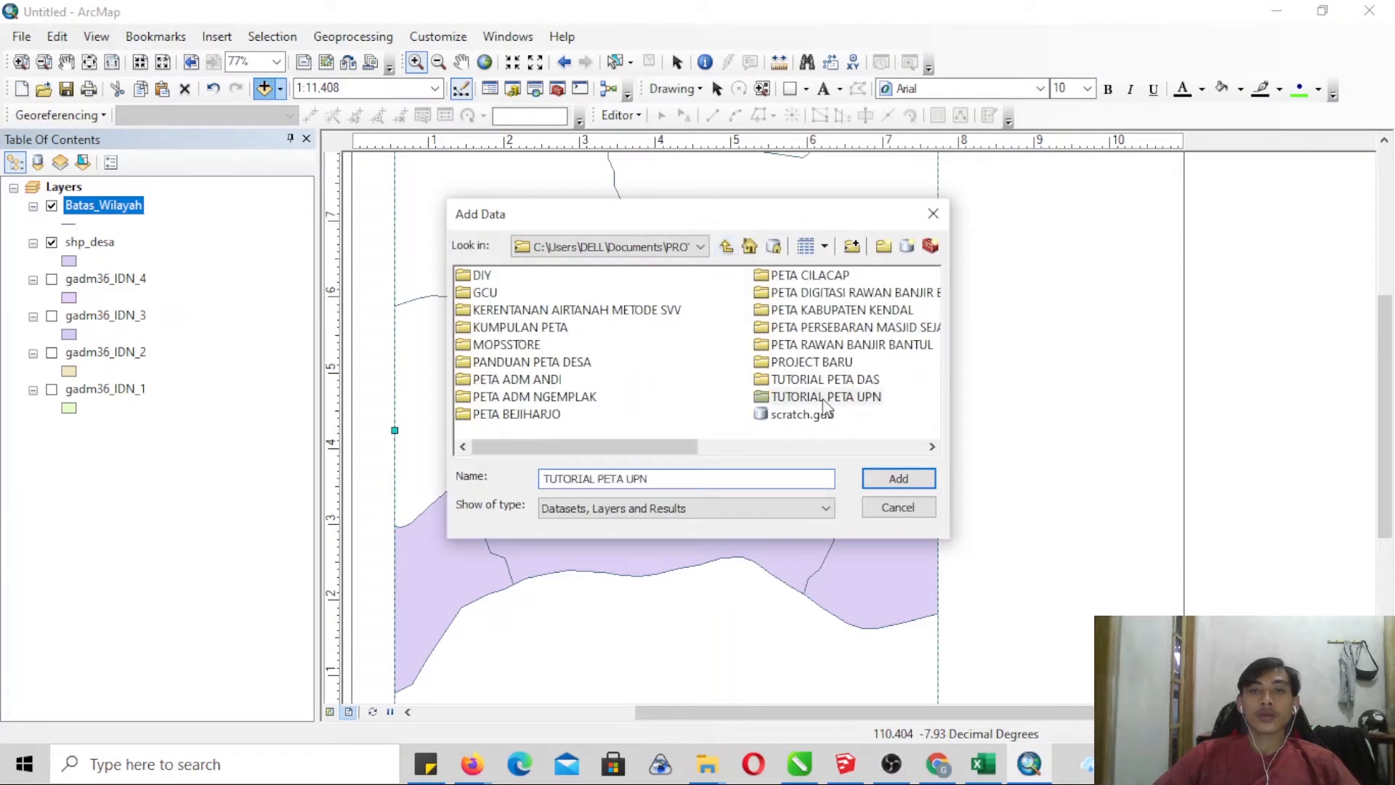
double_click(826, 397)
left_click(515, 329)
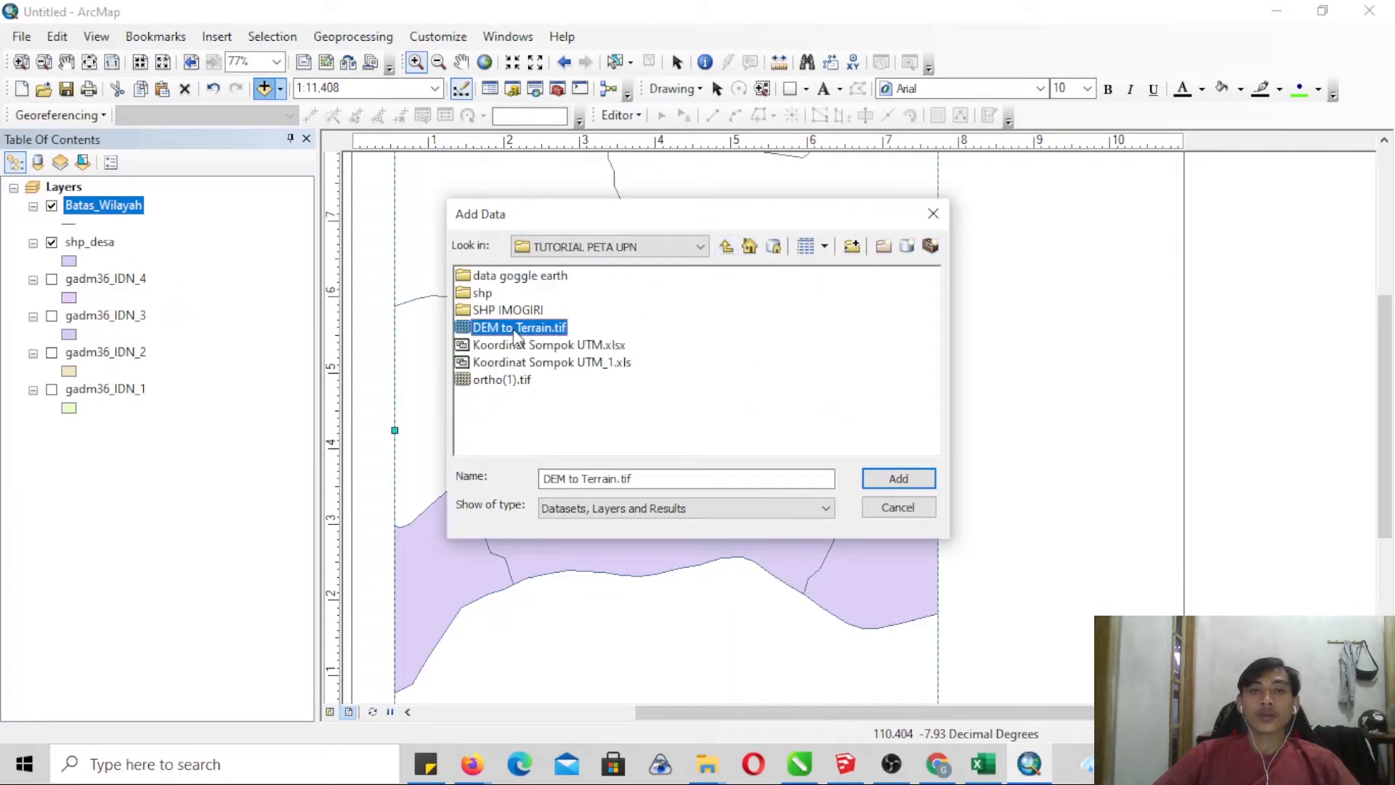
left_click(511, 381, "ctrl")
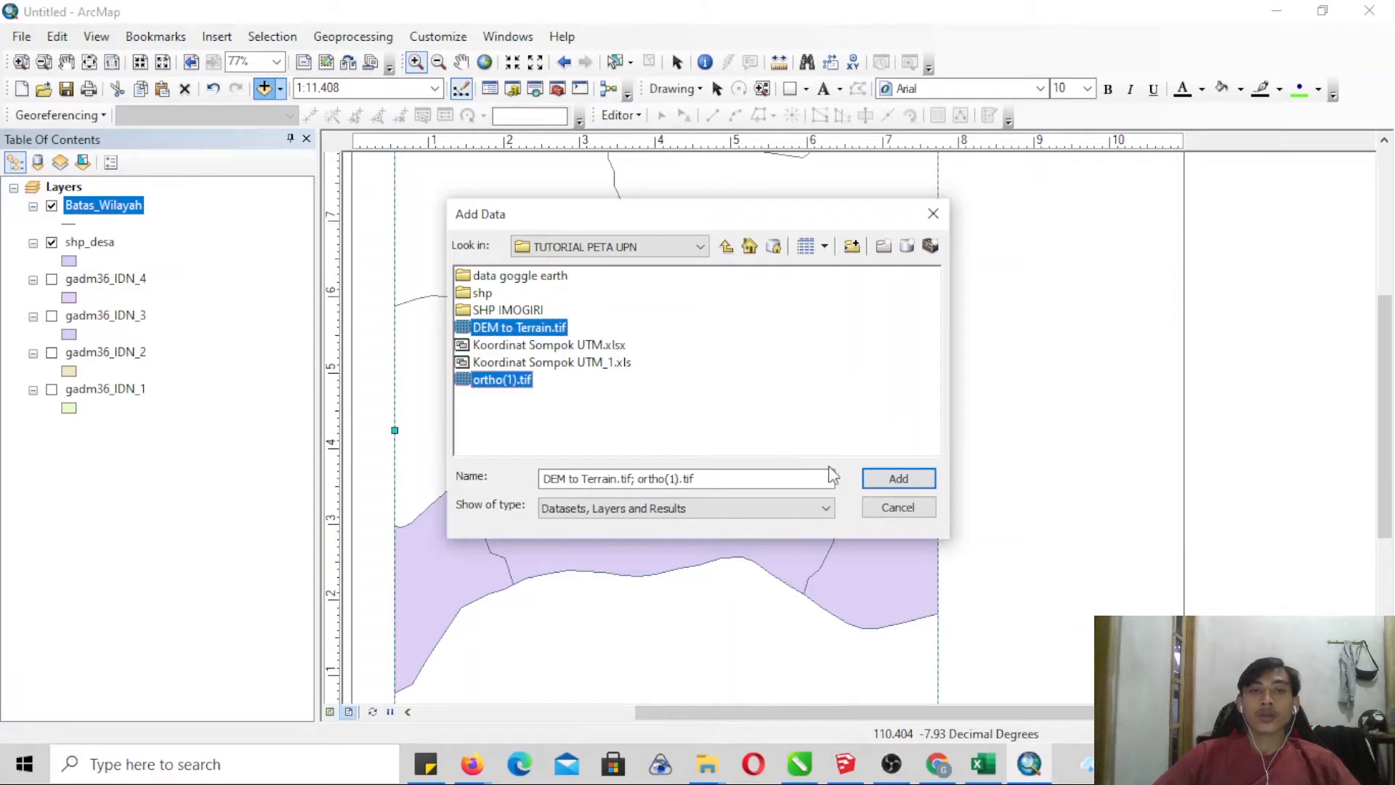
left_click(895, 479)
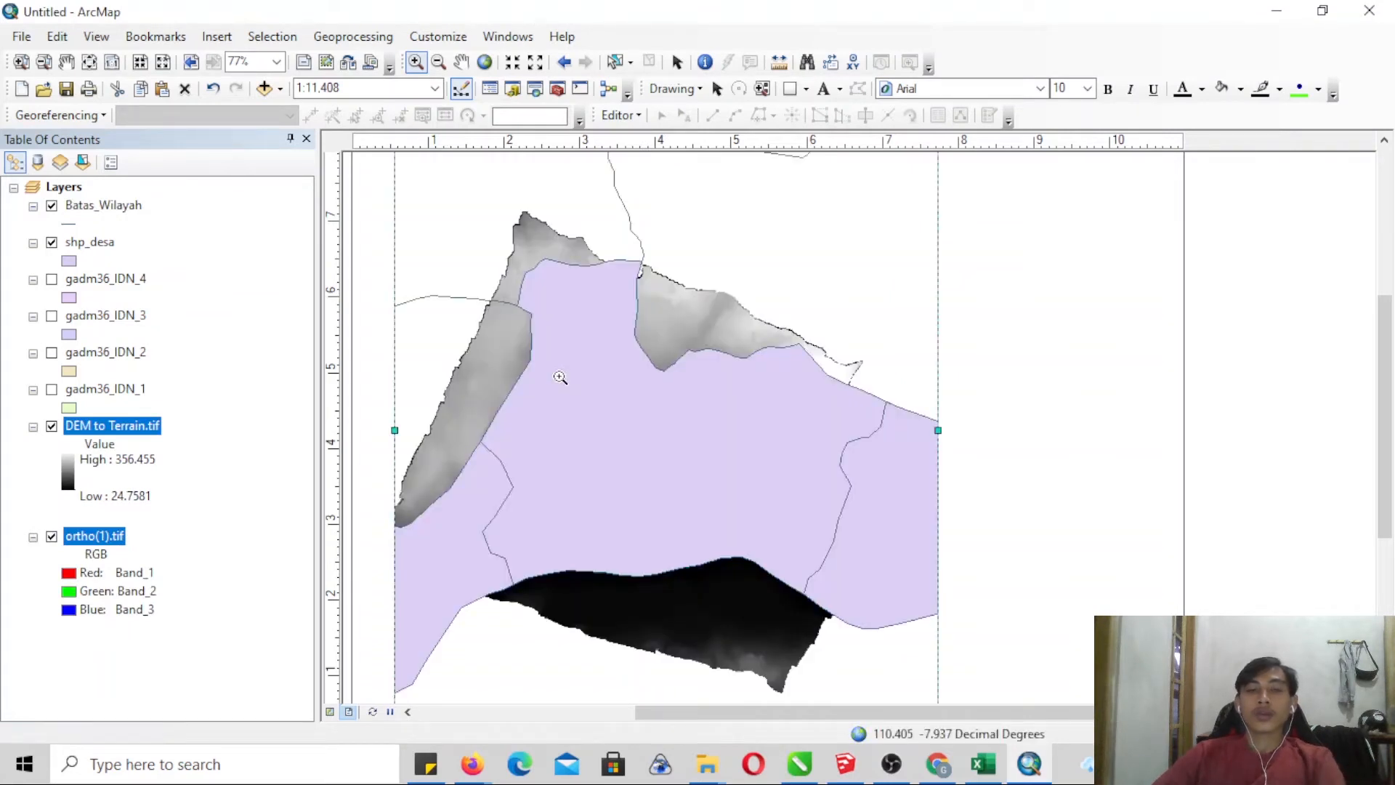
- Move both rasters above the vector layers and place ortho(1).tif above DEM to Terrain.tif in the layer order
left_click_drag(164, 428, 150, 178)
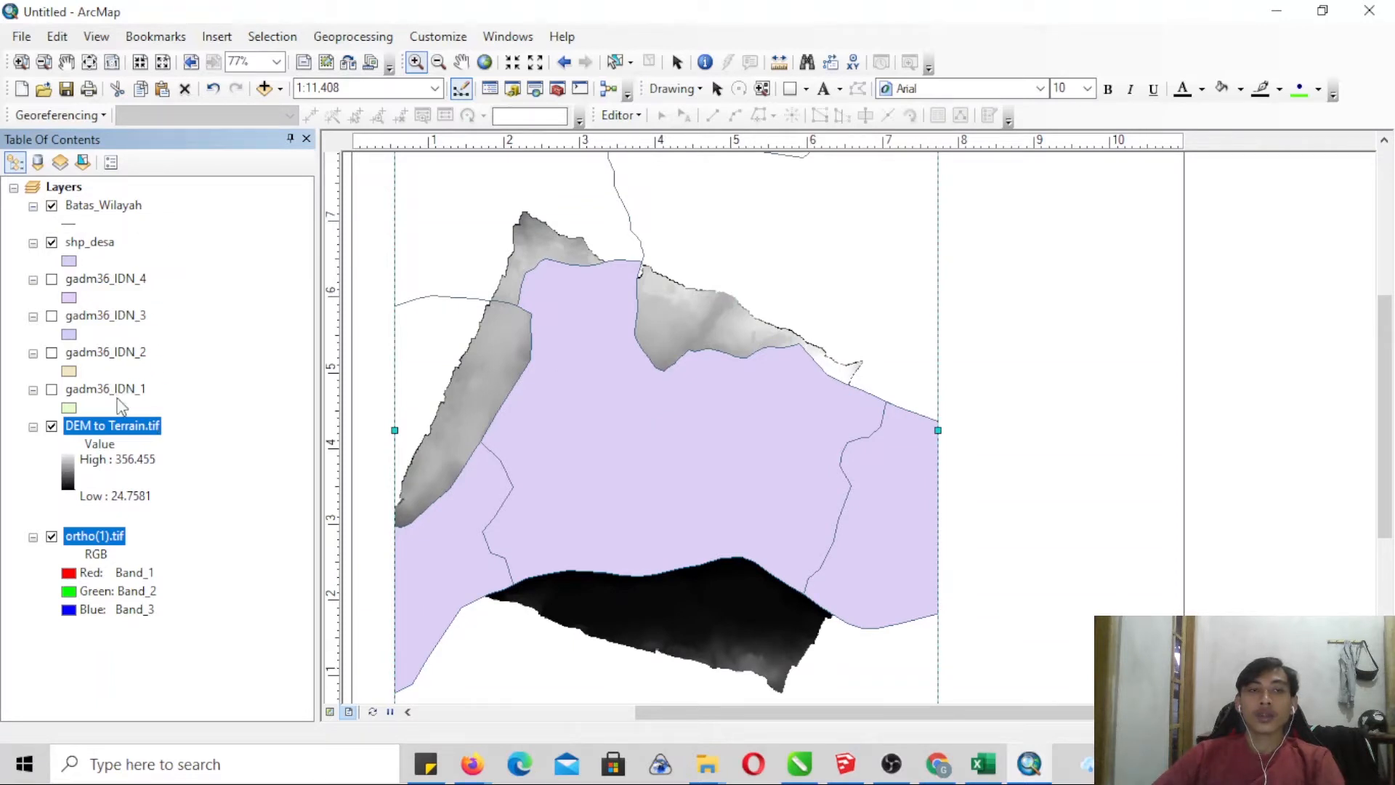
left_click_drag(133, 434, 133, 193)
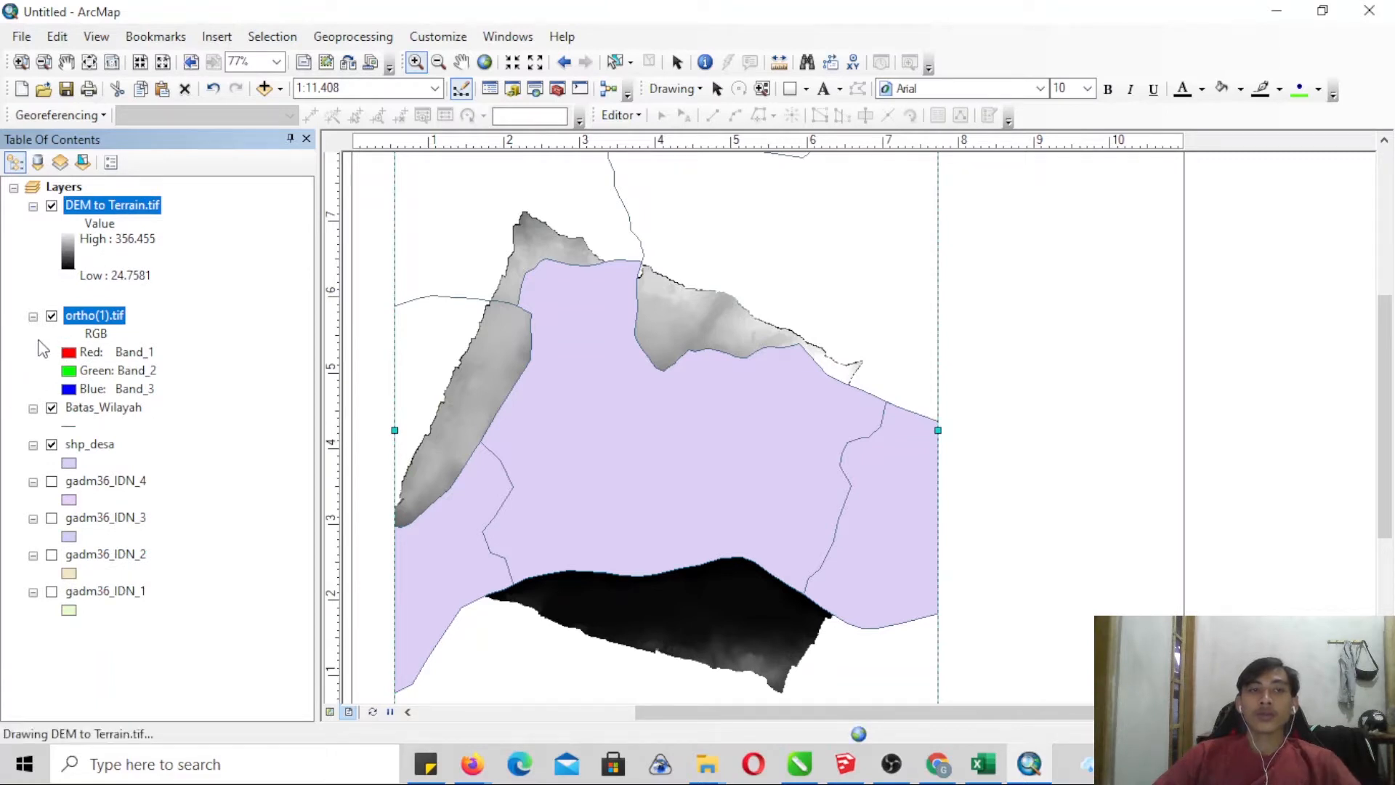
left_click(67, 347)
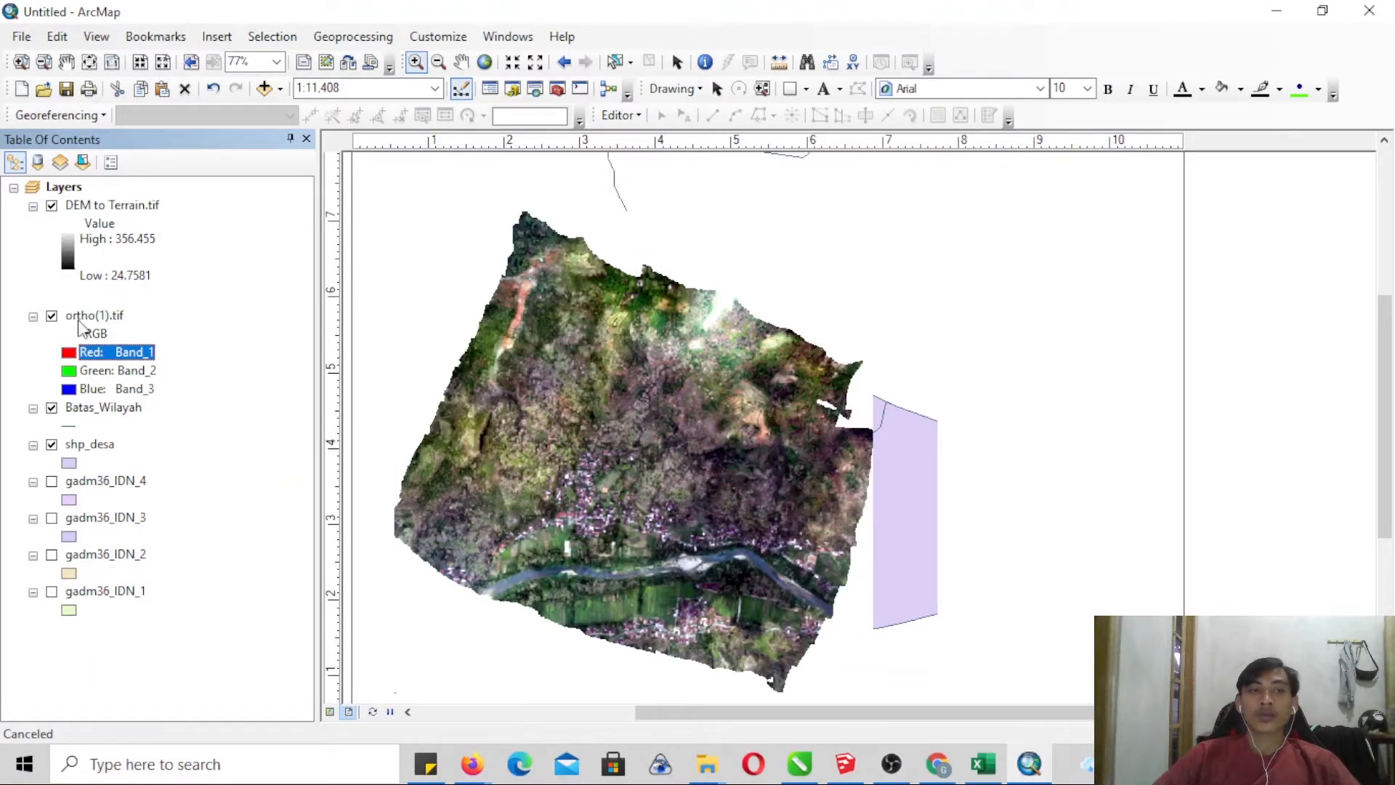
left_click_drag(80, 316, 112, 193)
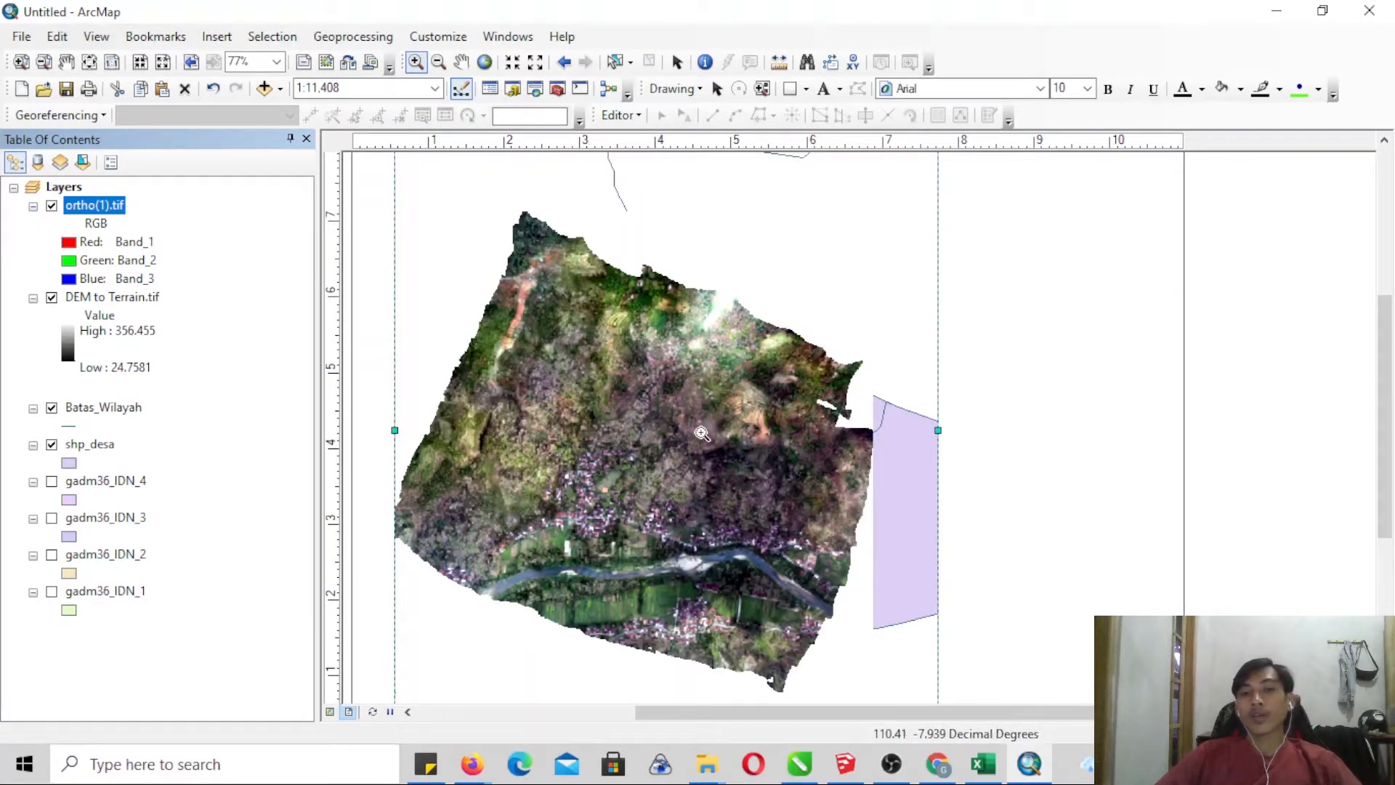
left_click(469, 68)
left_click_drag(636, 301, 660, 289)
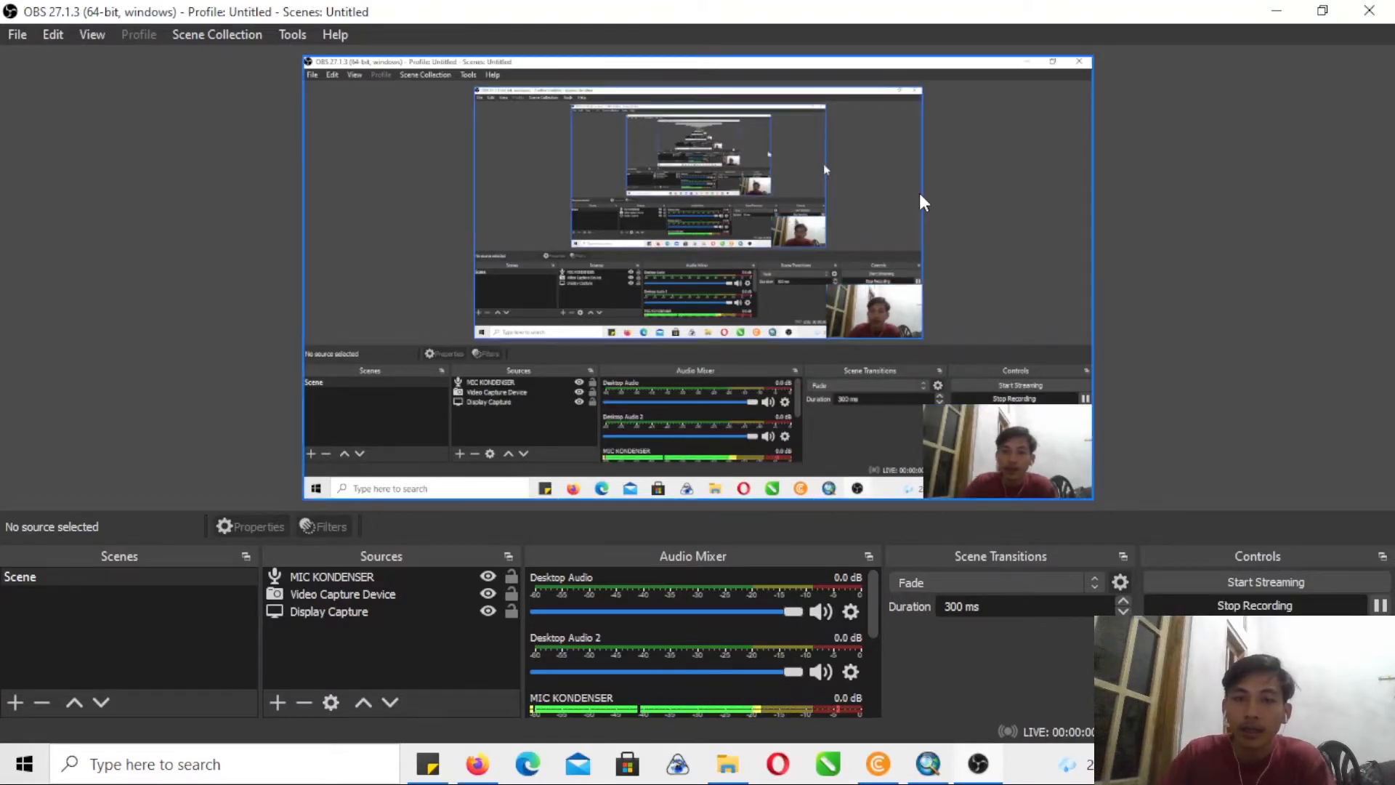
- Switch to the PETA ADMINISTRATIF map in ArcMap and examine the styled boundary lines over the ortho image
left_click(929, 764)
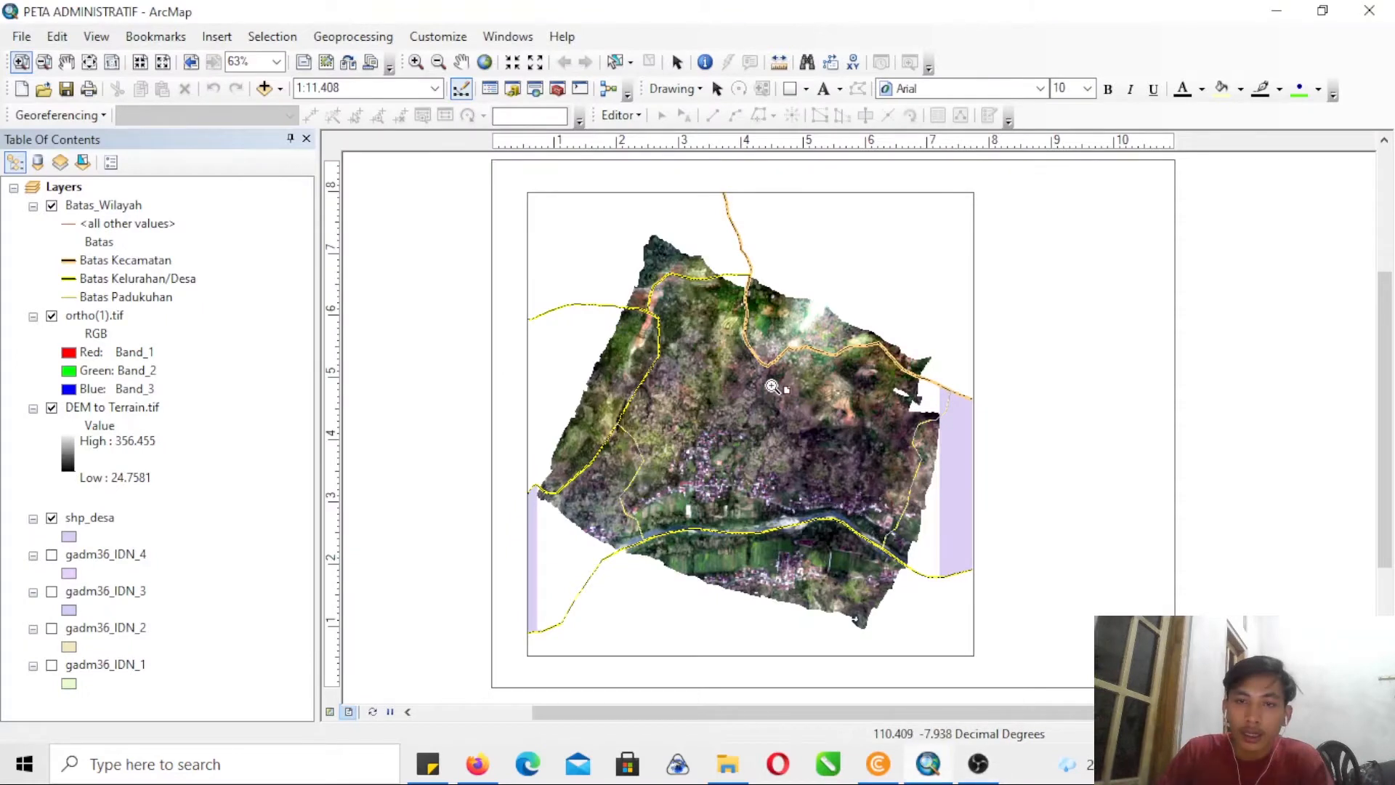
mouse_move(515, 260)
left_mouse_down()
mouse_move(974, 399)
mouse_move(1209, 595)
left_mouse_up()
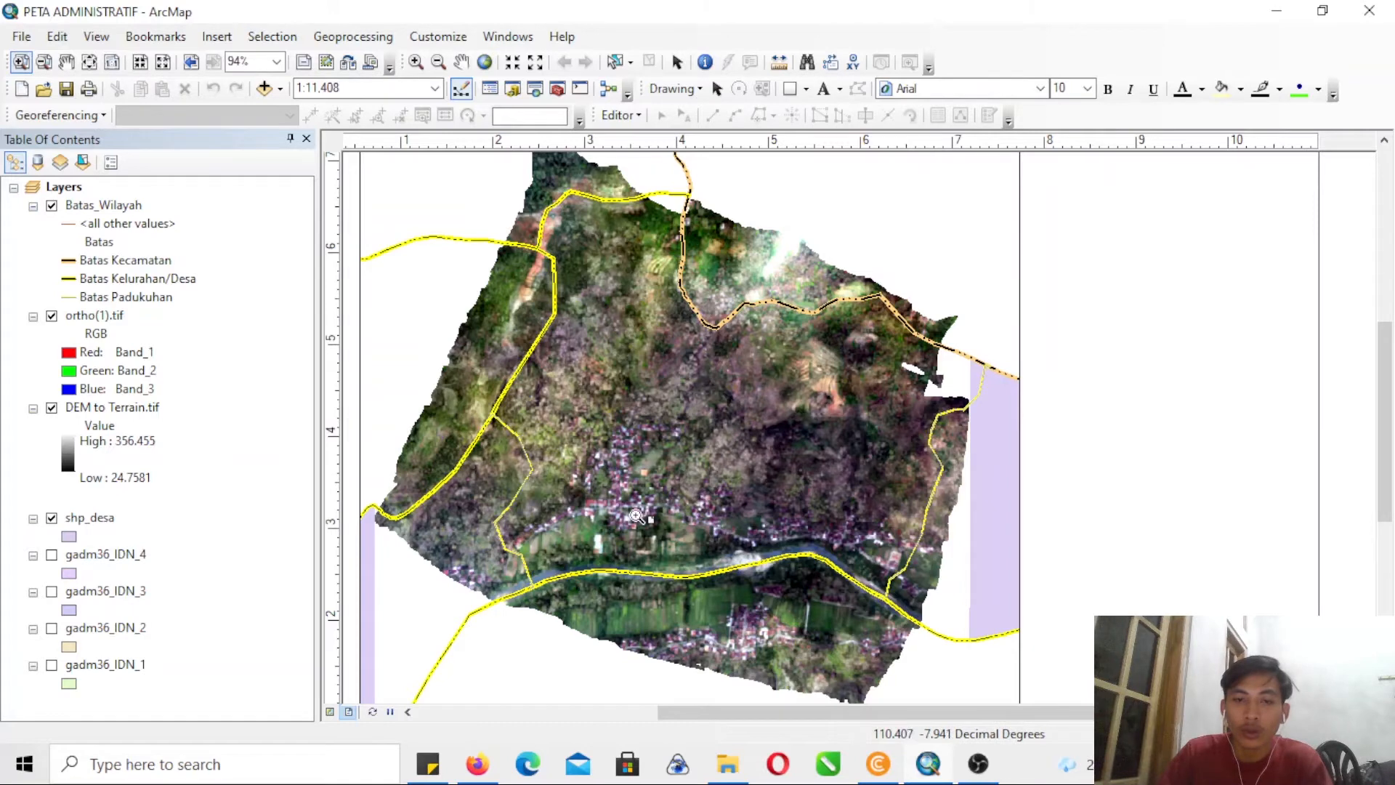
- Switch to Firefox and search the web for "maps" in a new tab
left_click(478, 771)
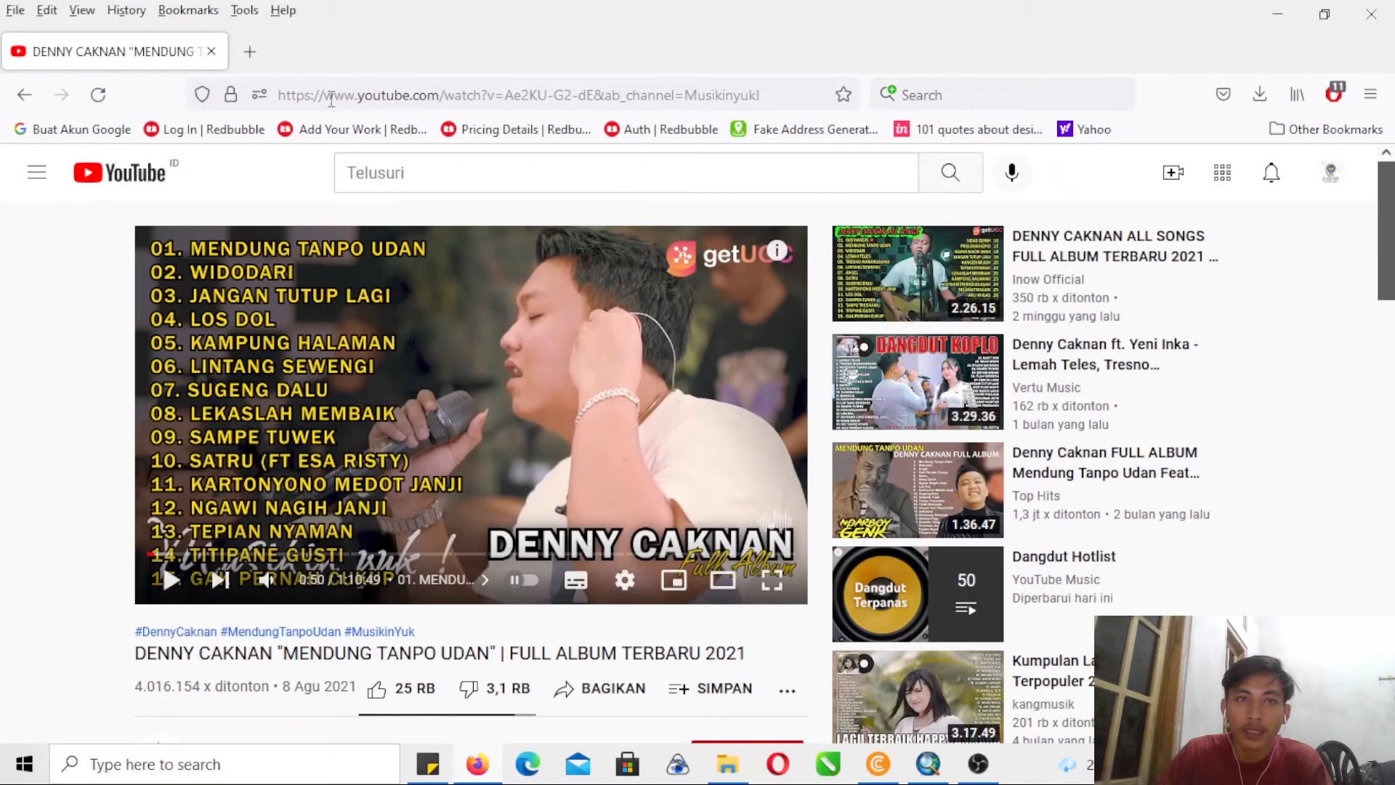
left_click(251, 51)
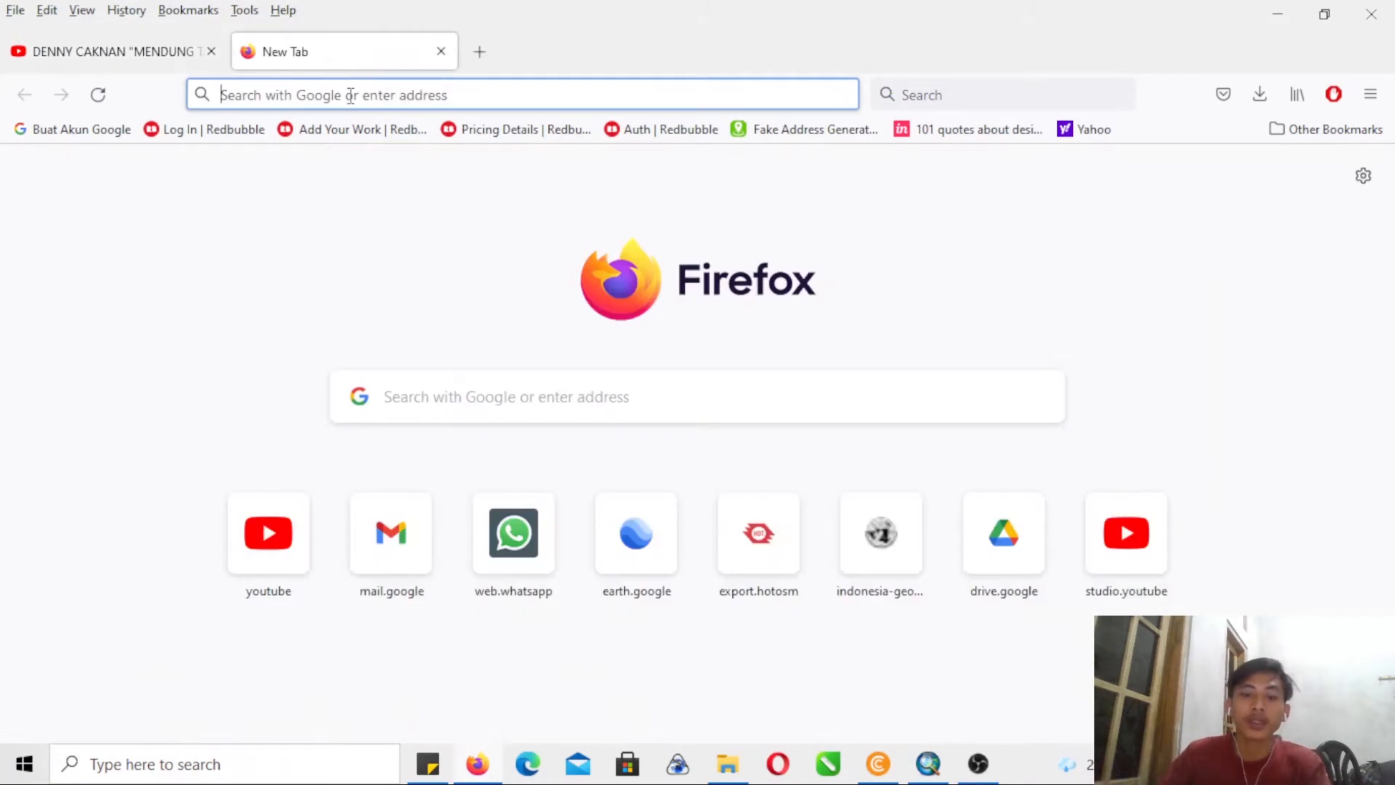
type("maps")
key("Return")
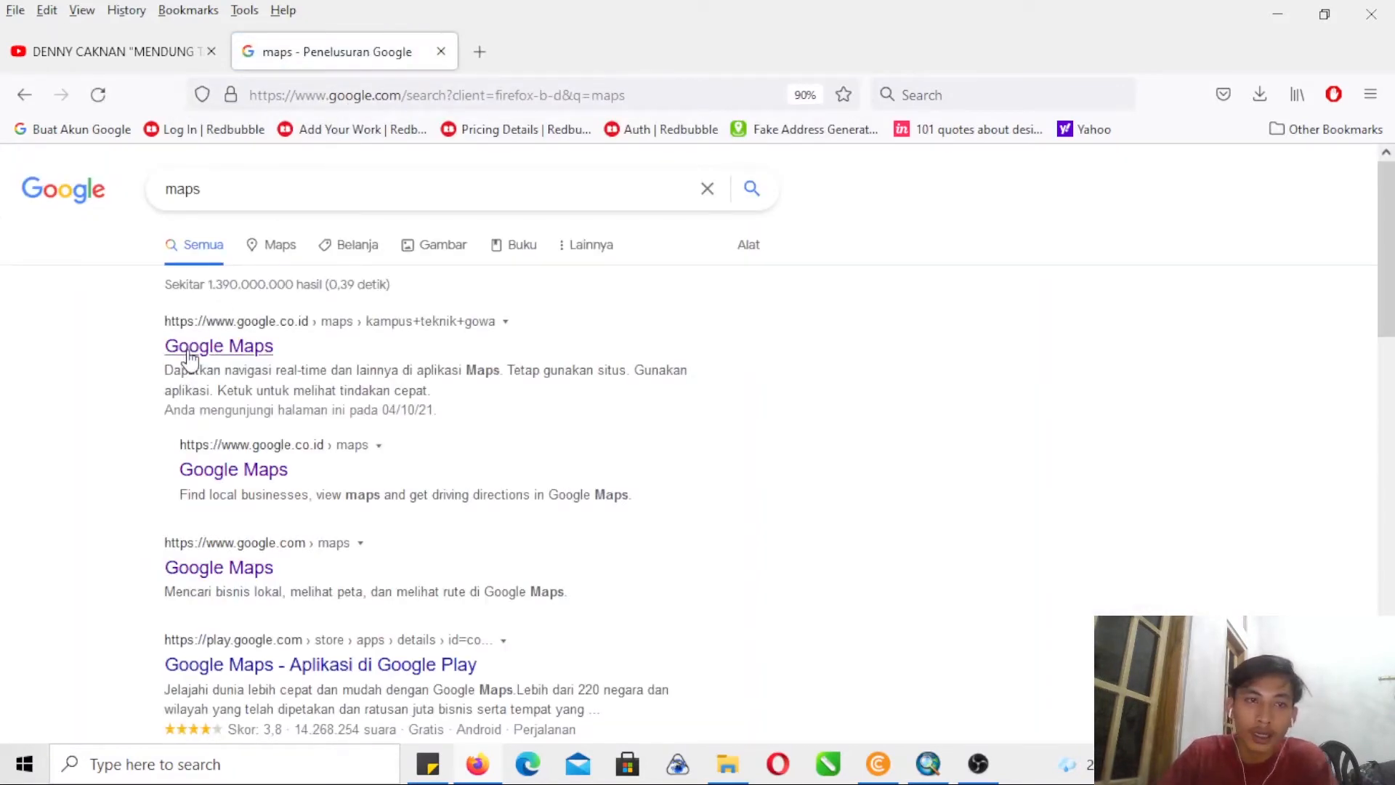
- Open Google Maps from the search results and search for "sompok sriharjo"
left_click(190, 352)
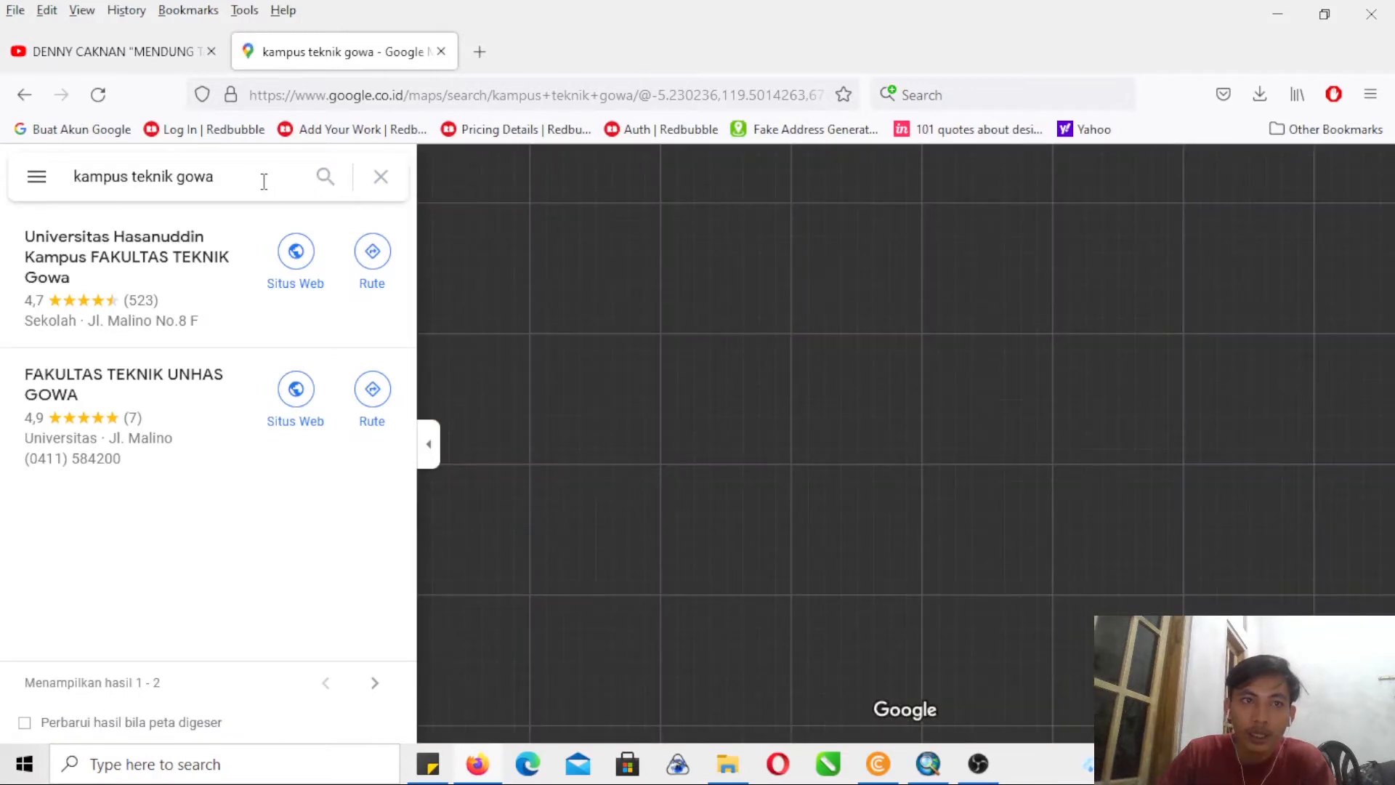
left_click_drag(263, 181, 2, 196)
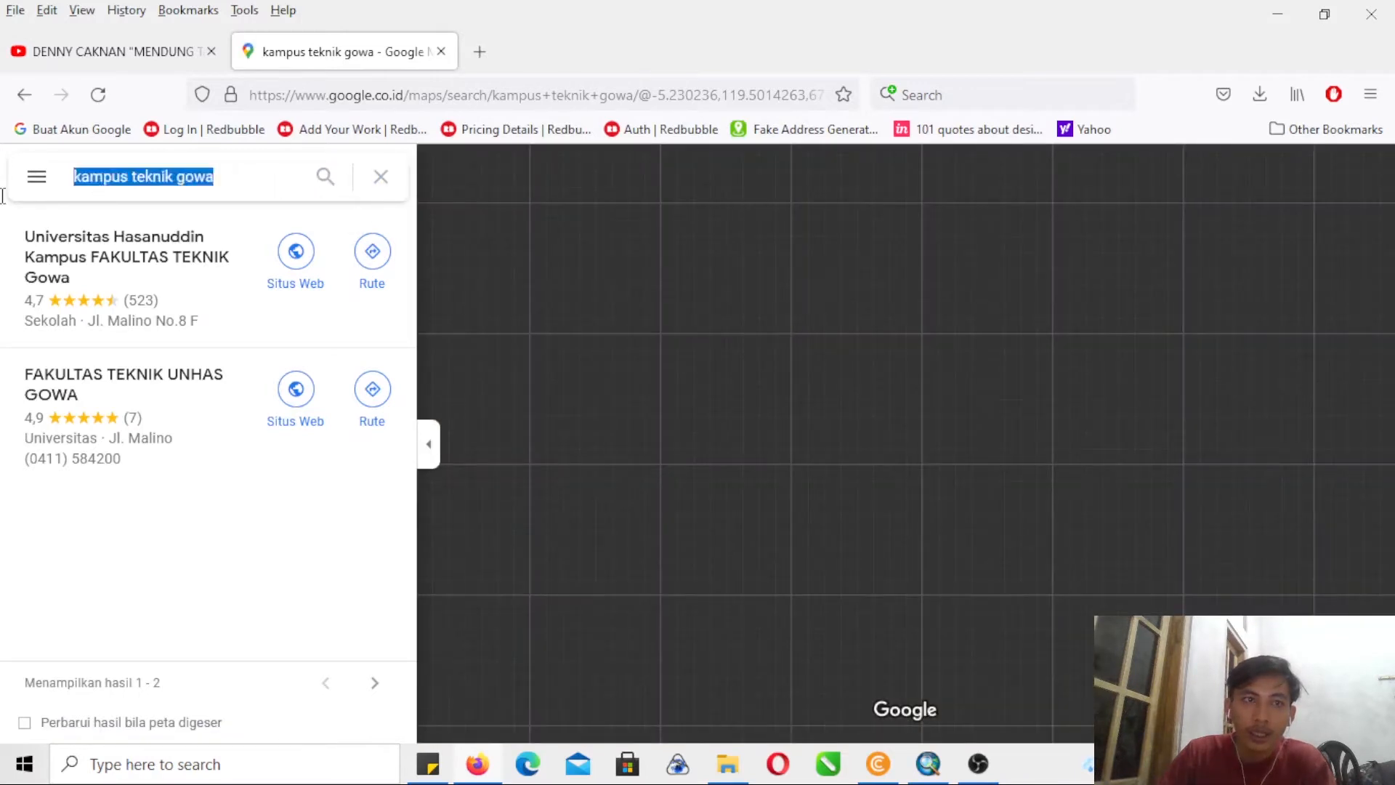
type("s")
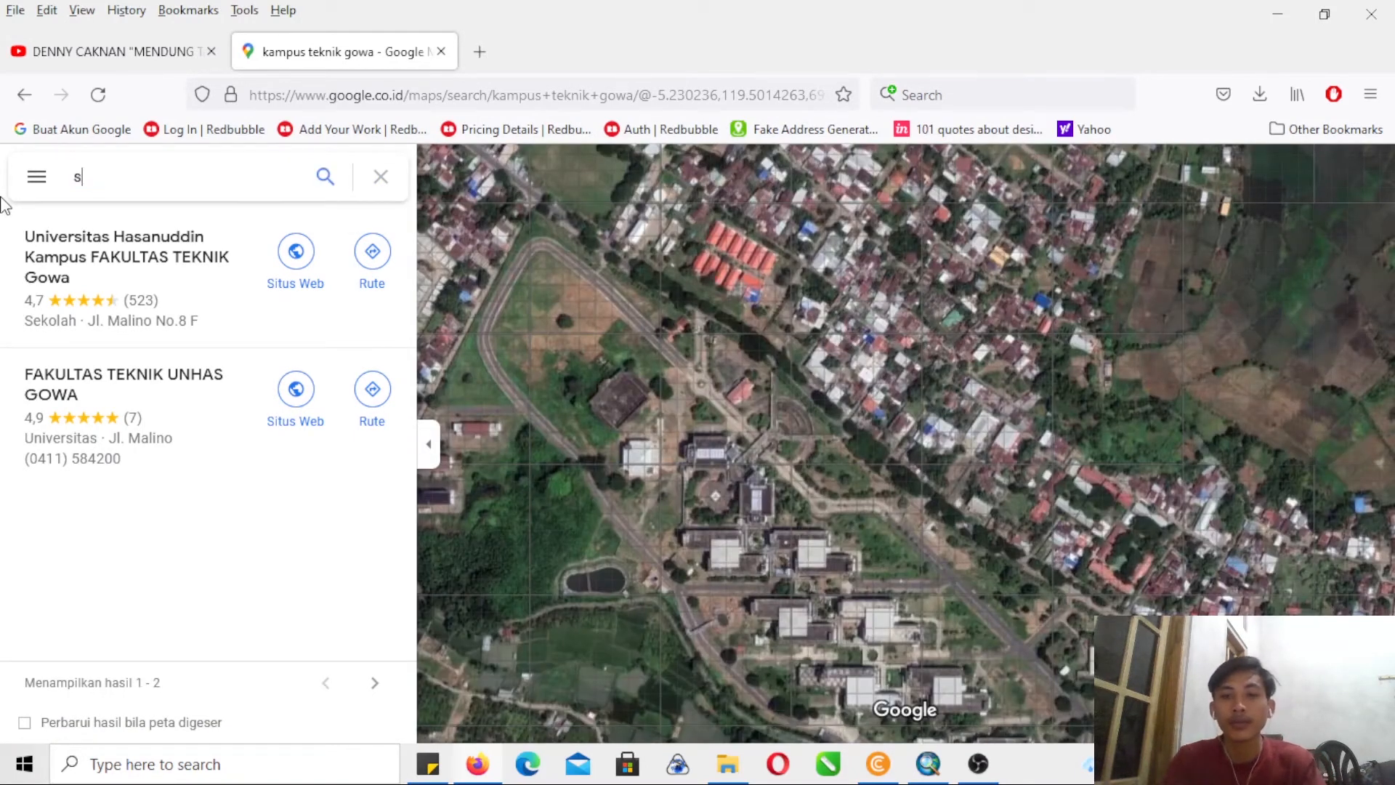
type("ompok")
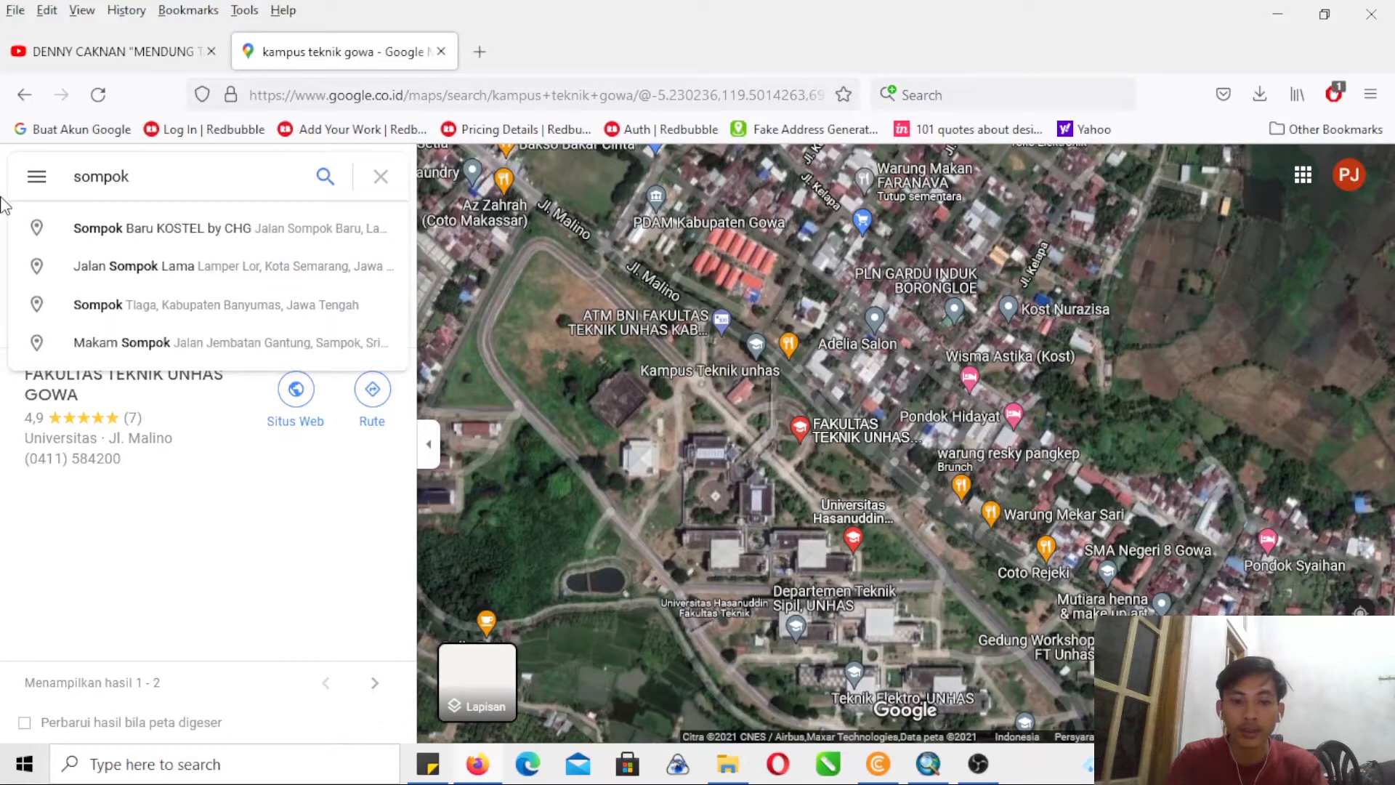
type("rihar")
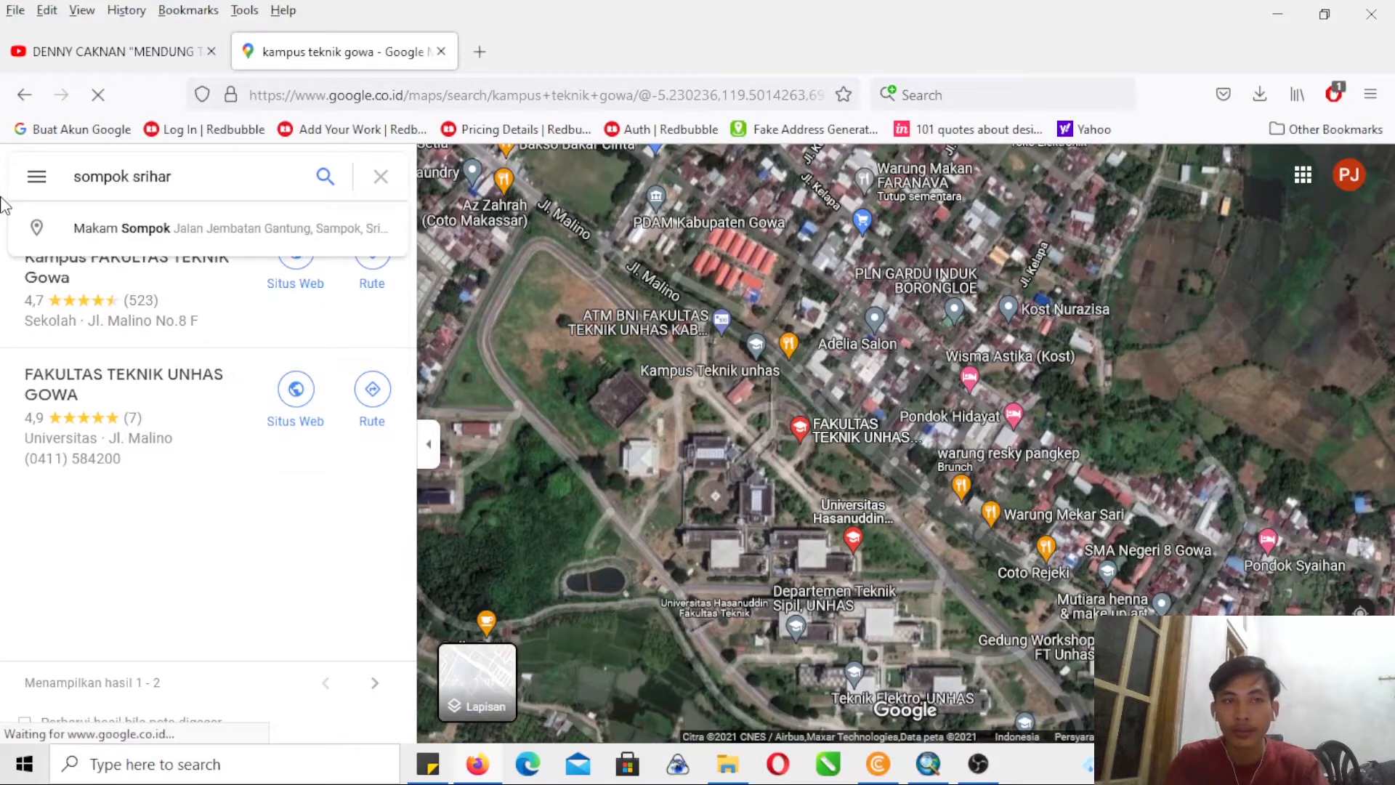
type("j")
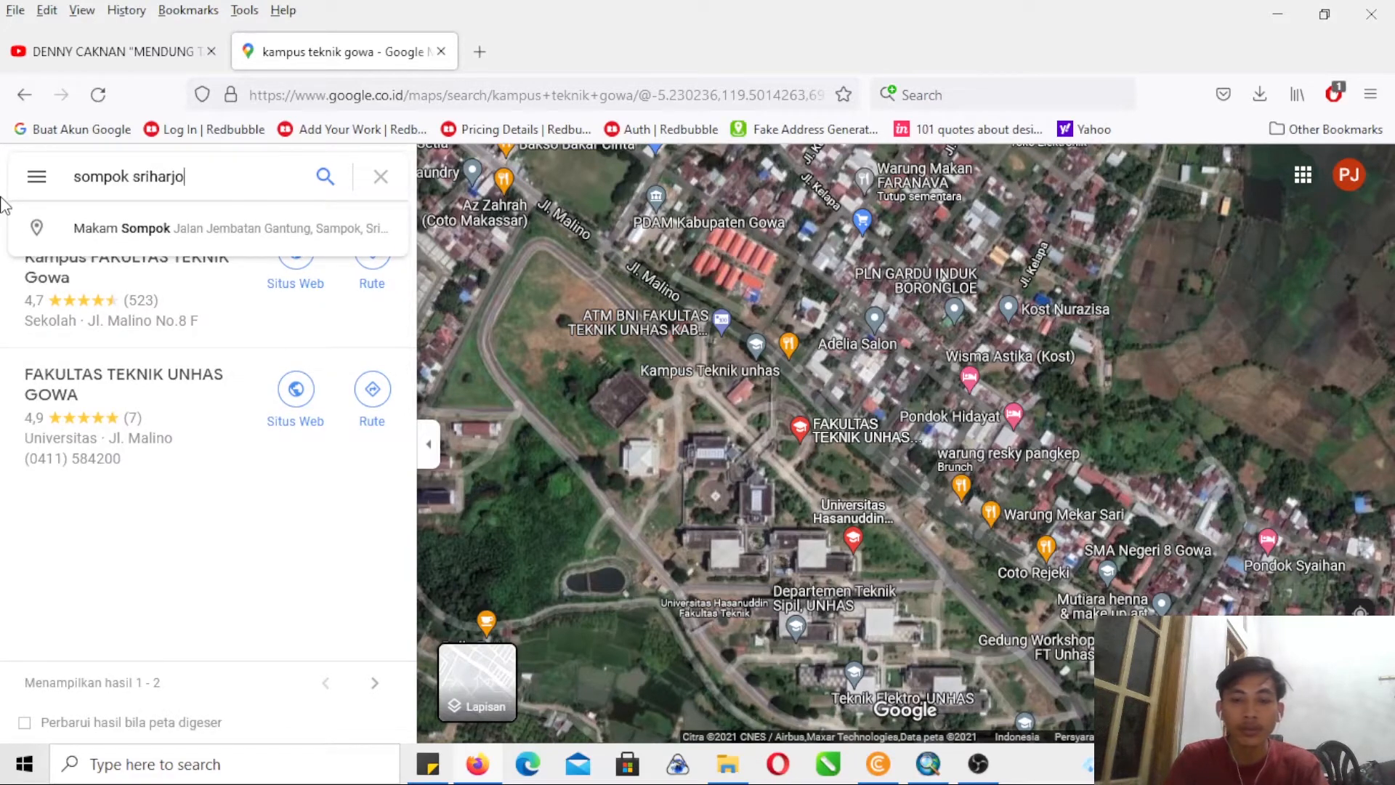
type("o")
key("Return")
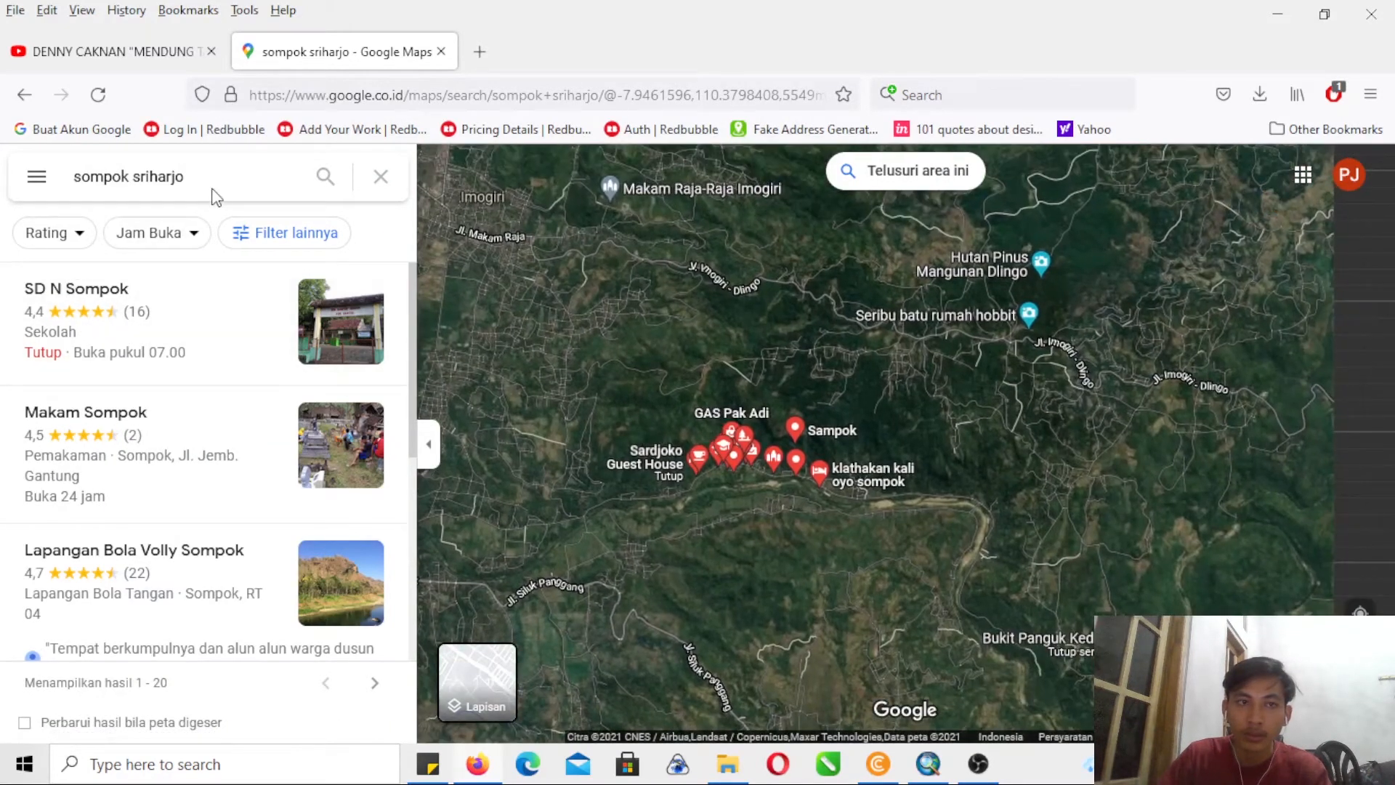
- Shorten the map search to "sriharjo" and bring up the village's boundary
left_click_drag(136, 180, 51, 181)
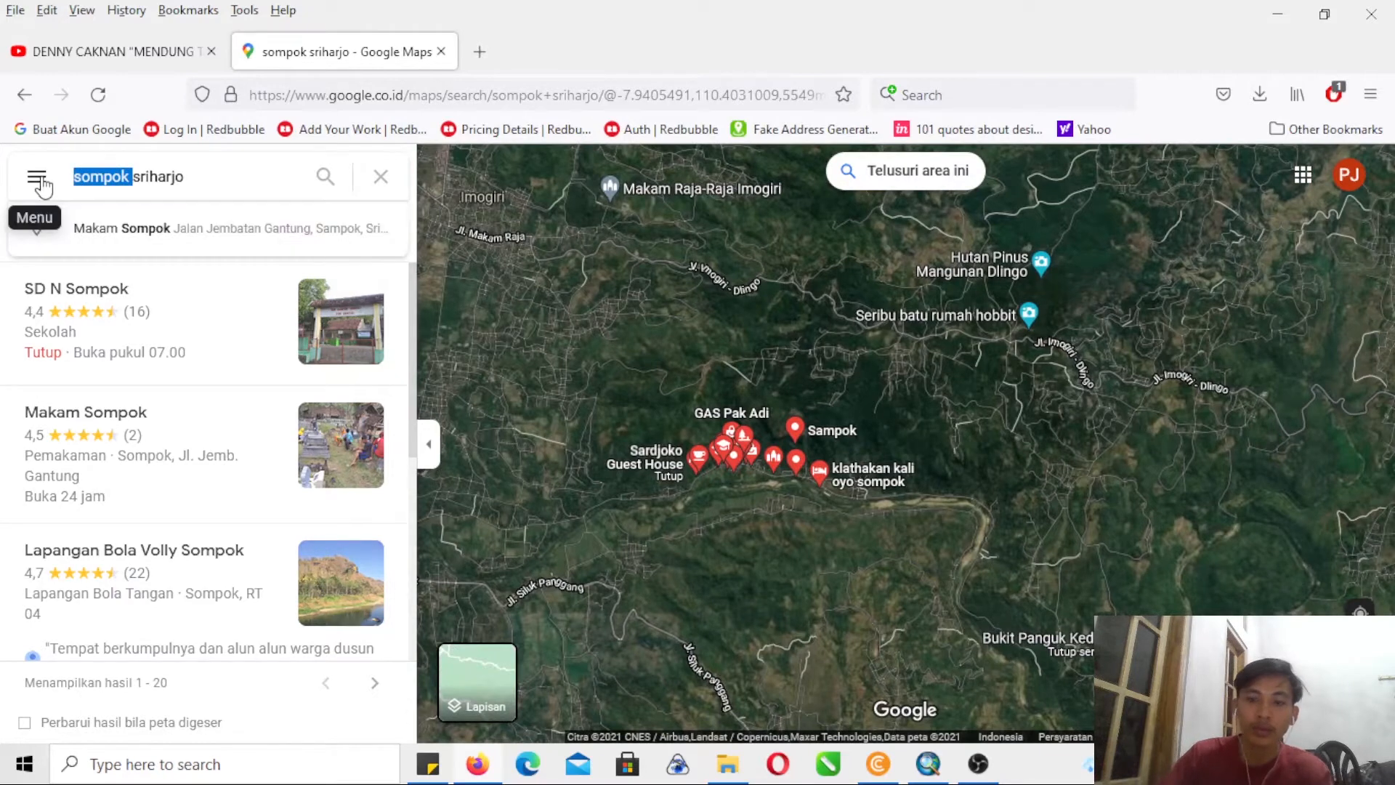
key("BackSpace")
key("Return")
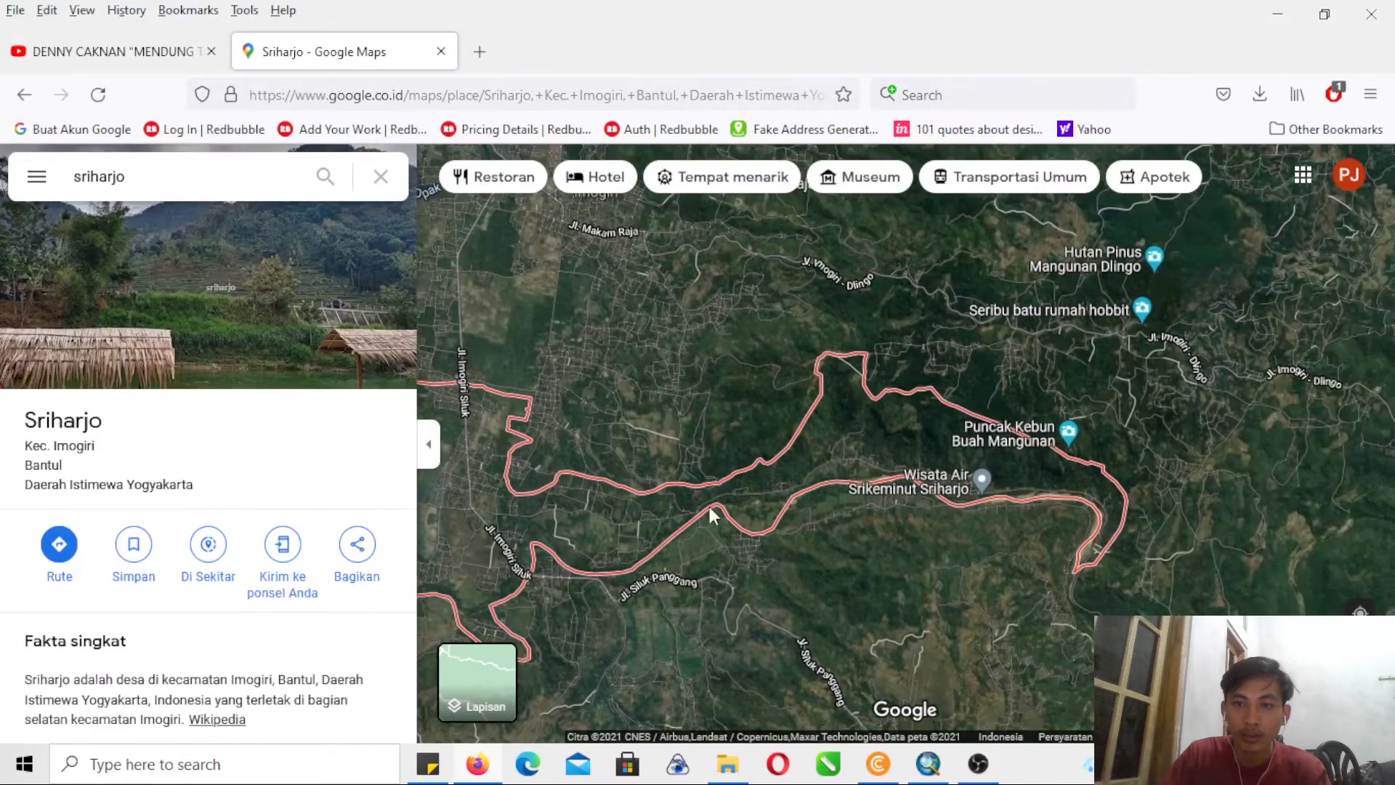
- Pick the Sampok area inside the Sriharjo boundary, open its place details and examine its outline
scroll(809, 491, "up", 3)
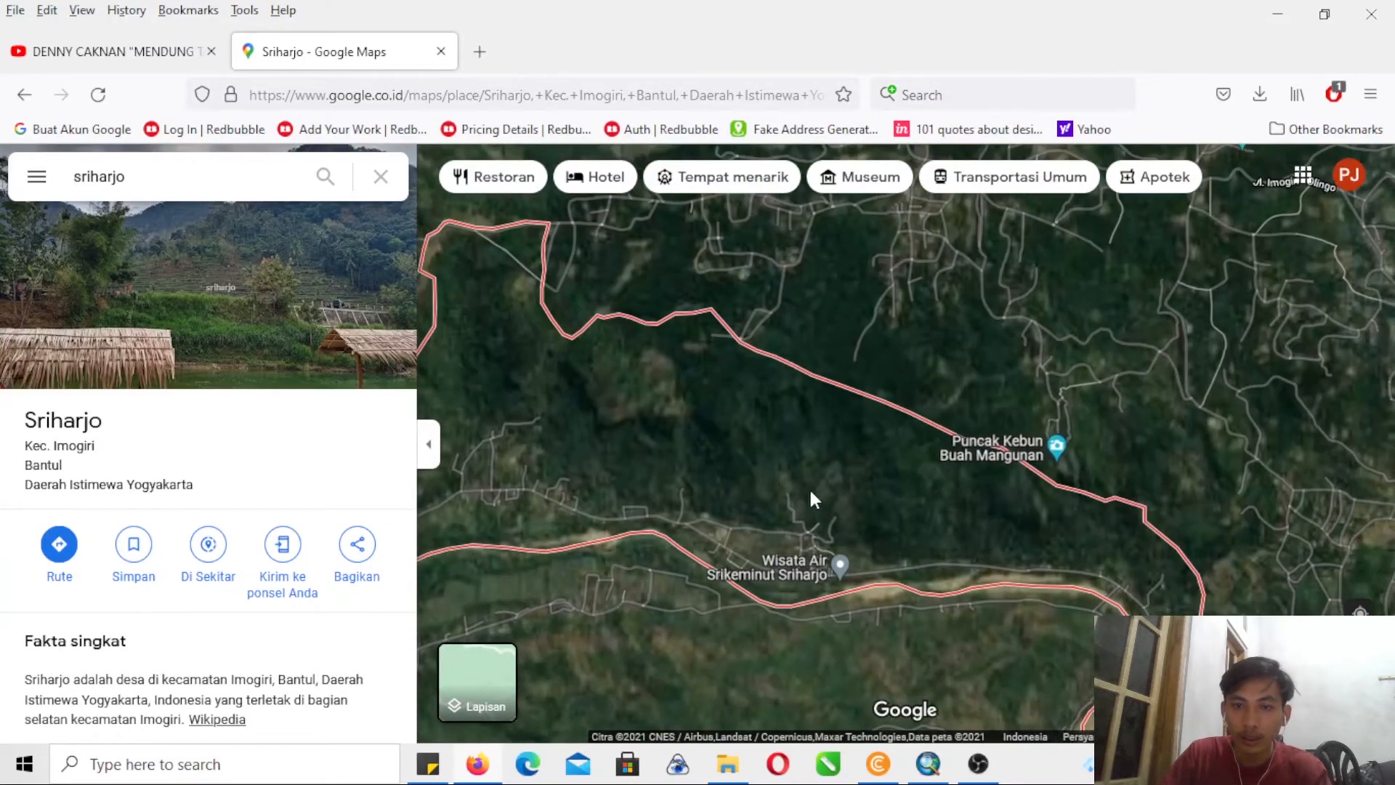
left_click_drag(812, 498, 725, 445)
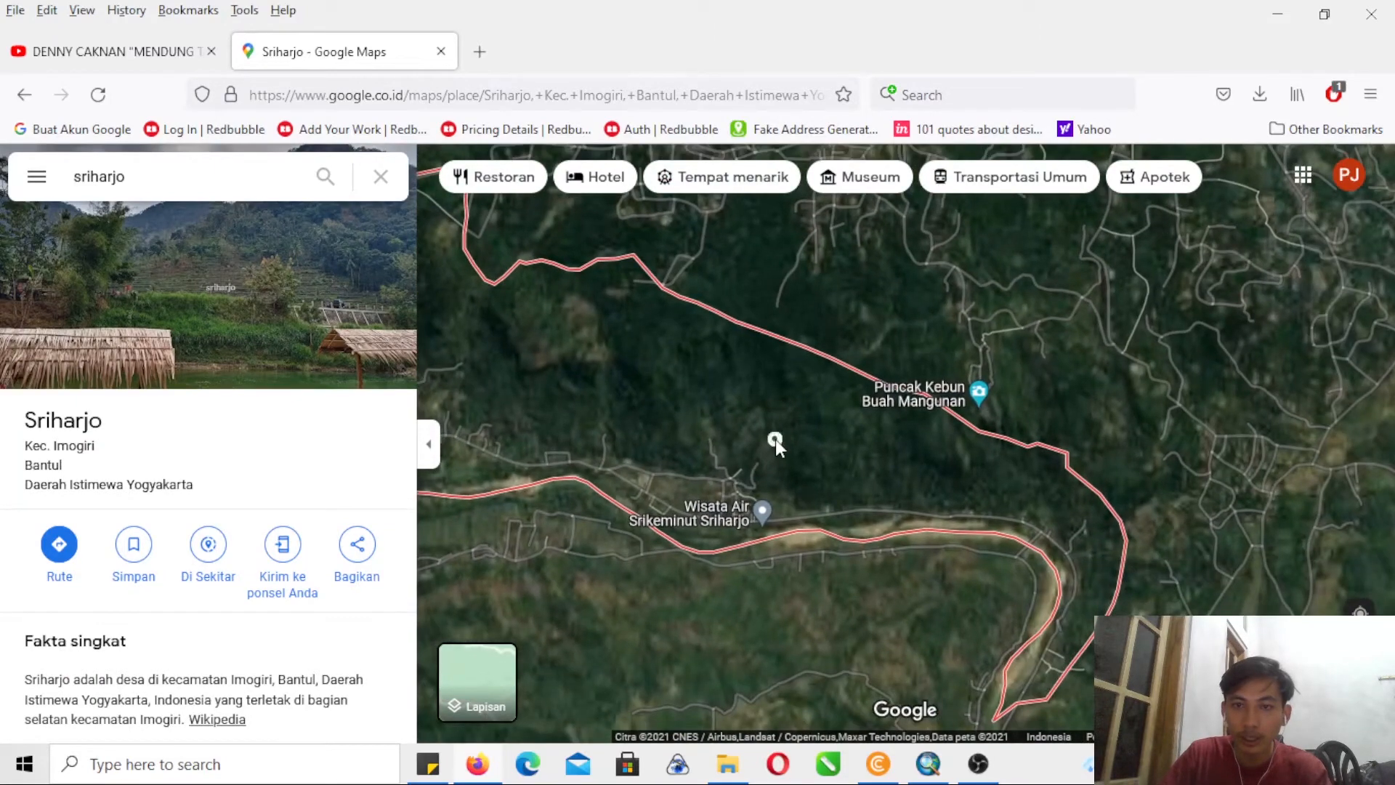
left_click(774, 438)
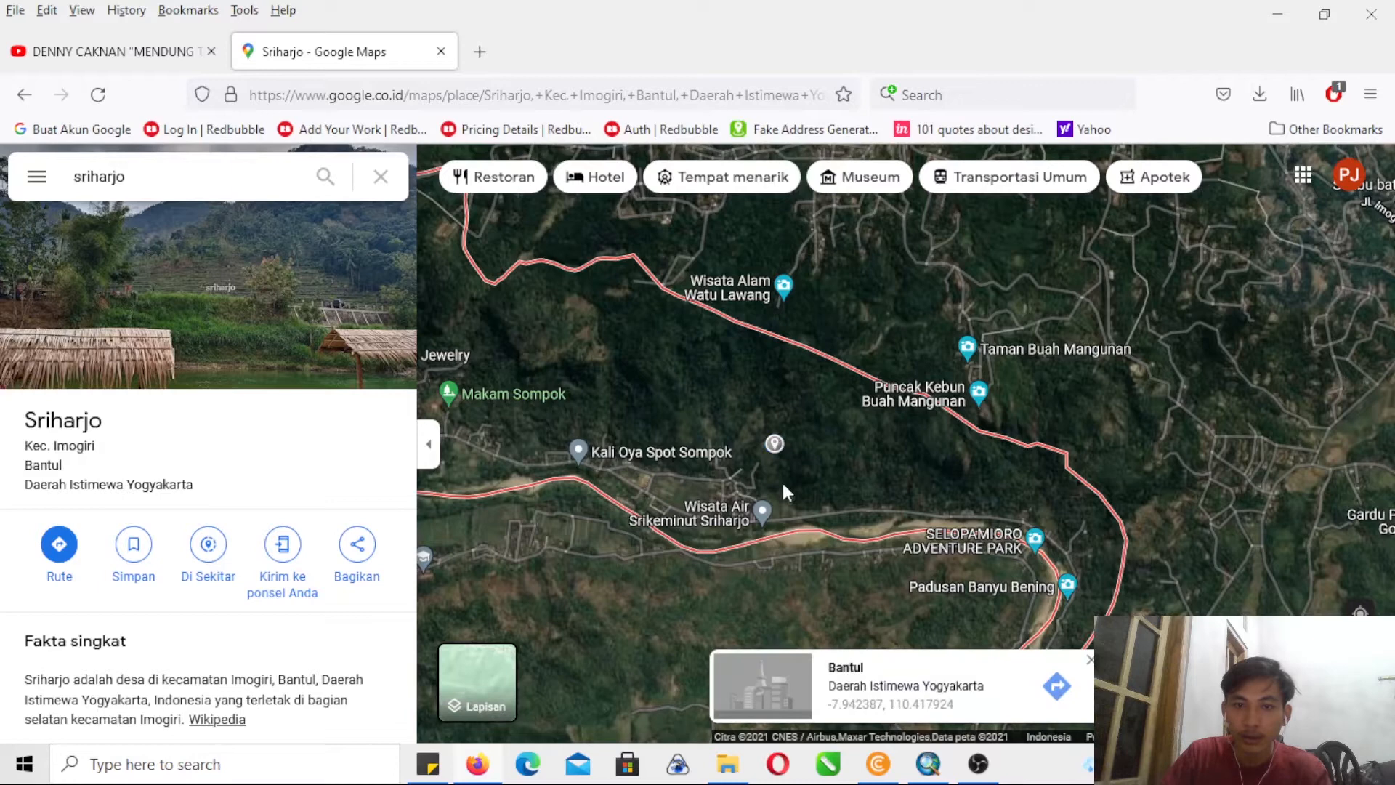
left_click(660, 385)
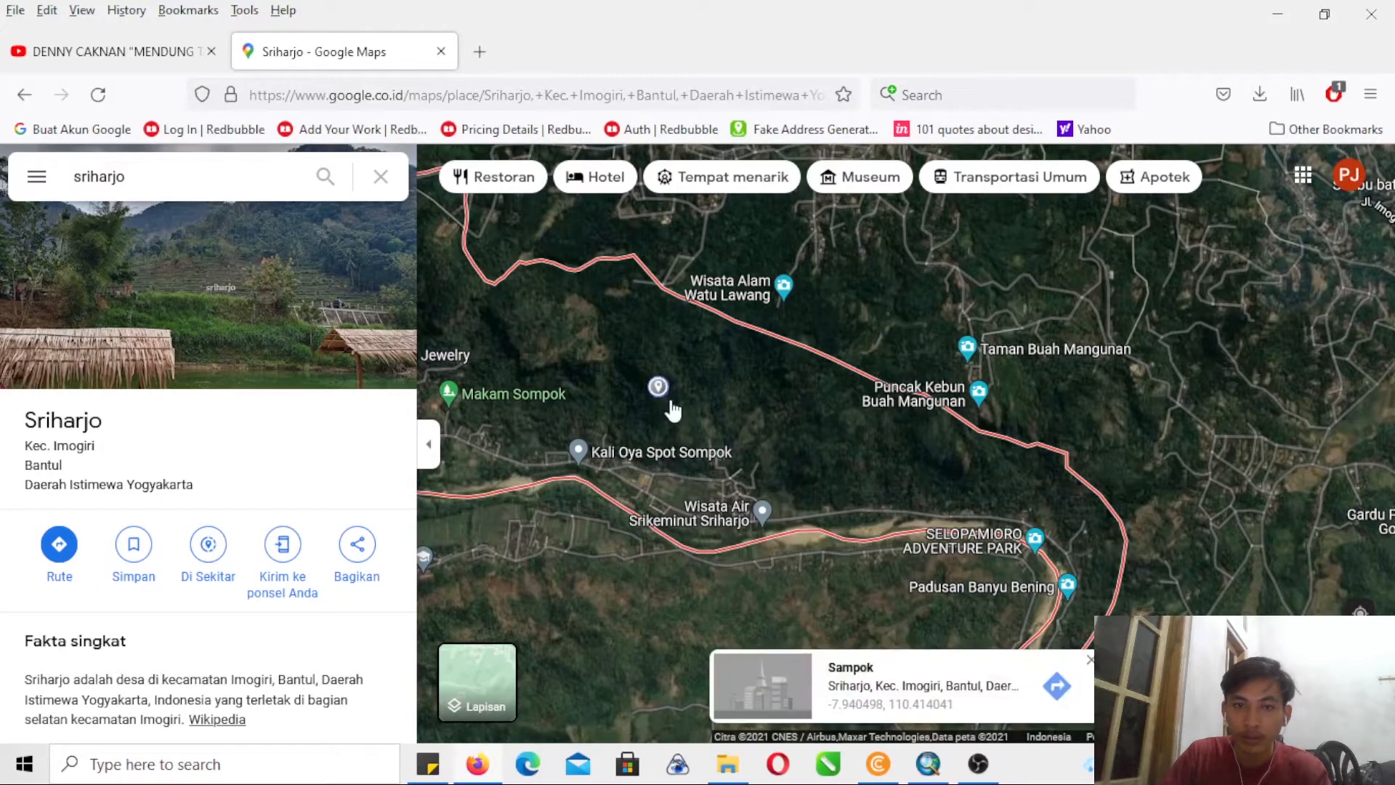
left_click(827, 672)
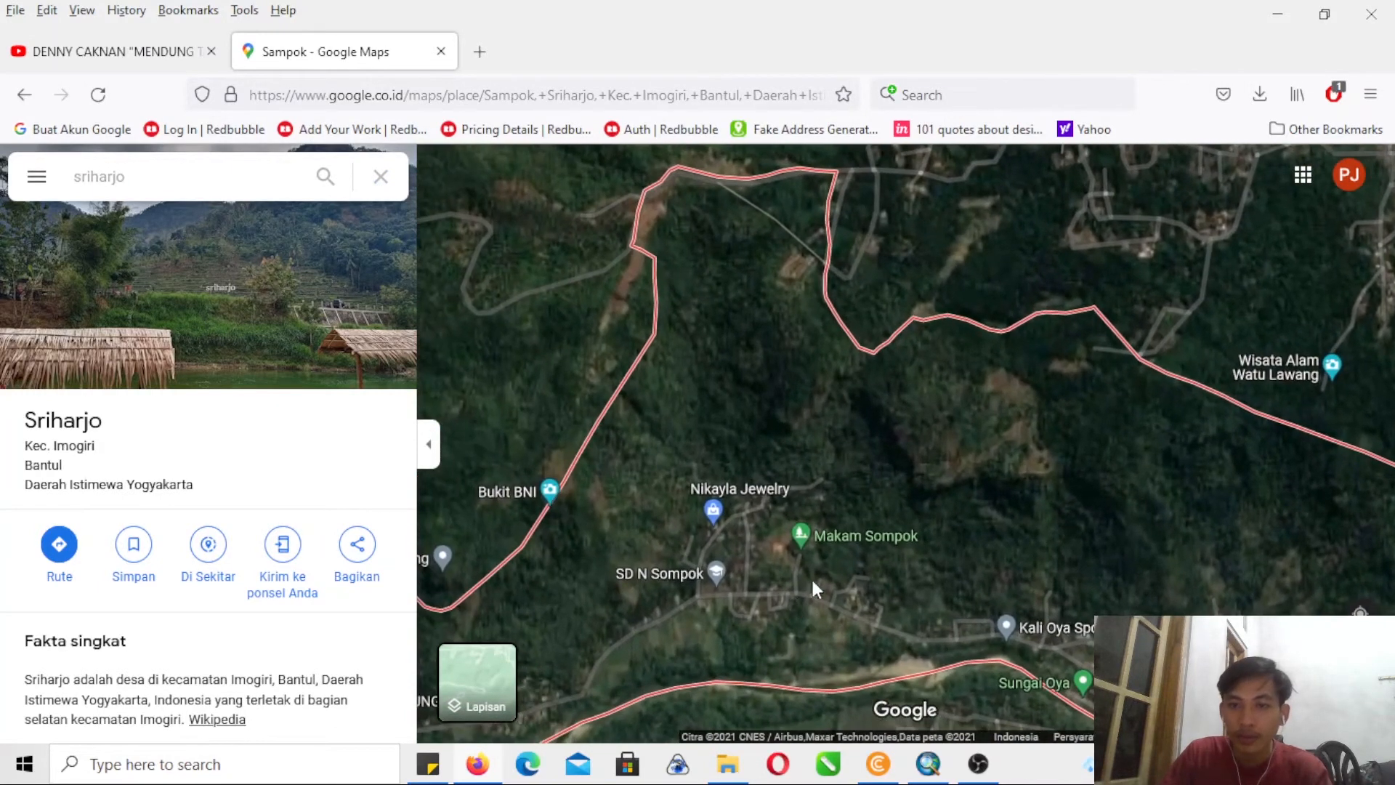
left_click_drag(810, 548, 654, 439)
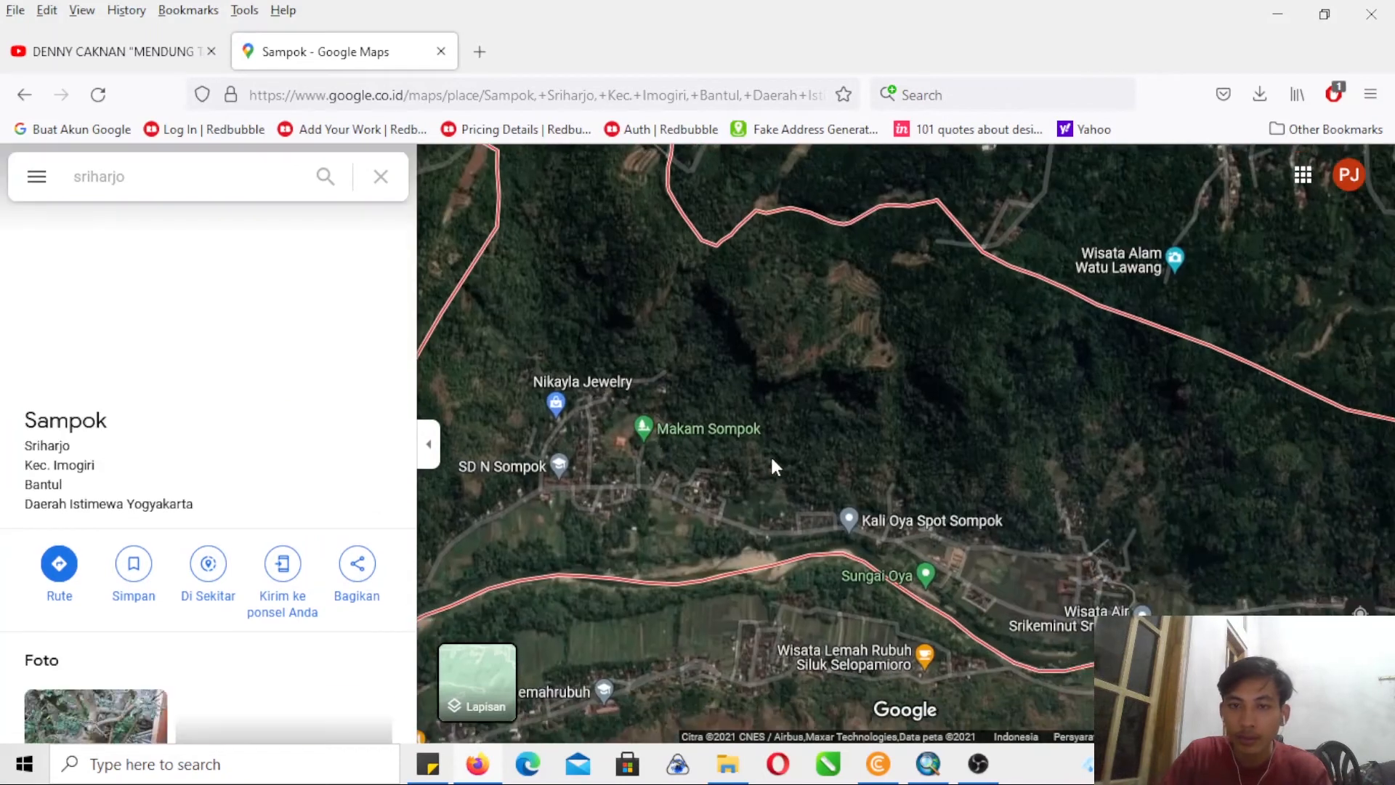
left_click_drag(772, 367, 965, 470)
left_click_drag(804, 359, 782, 317)
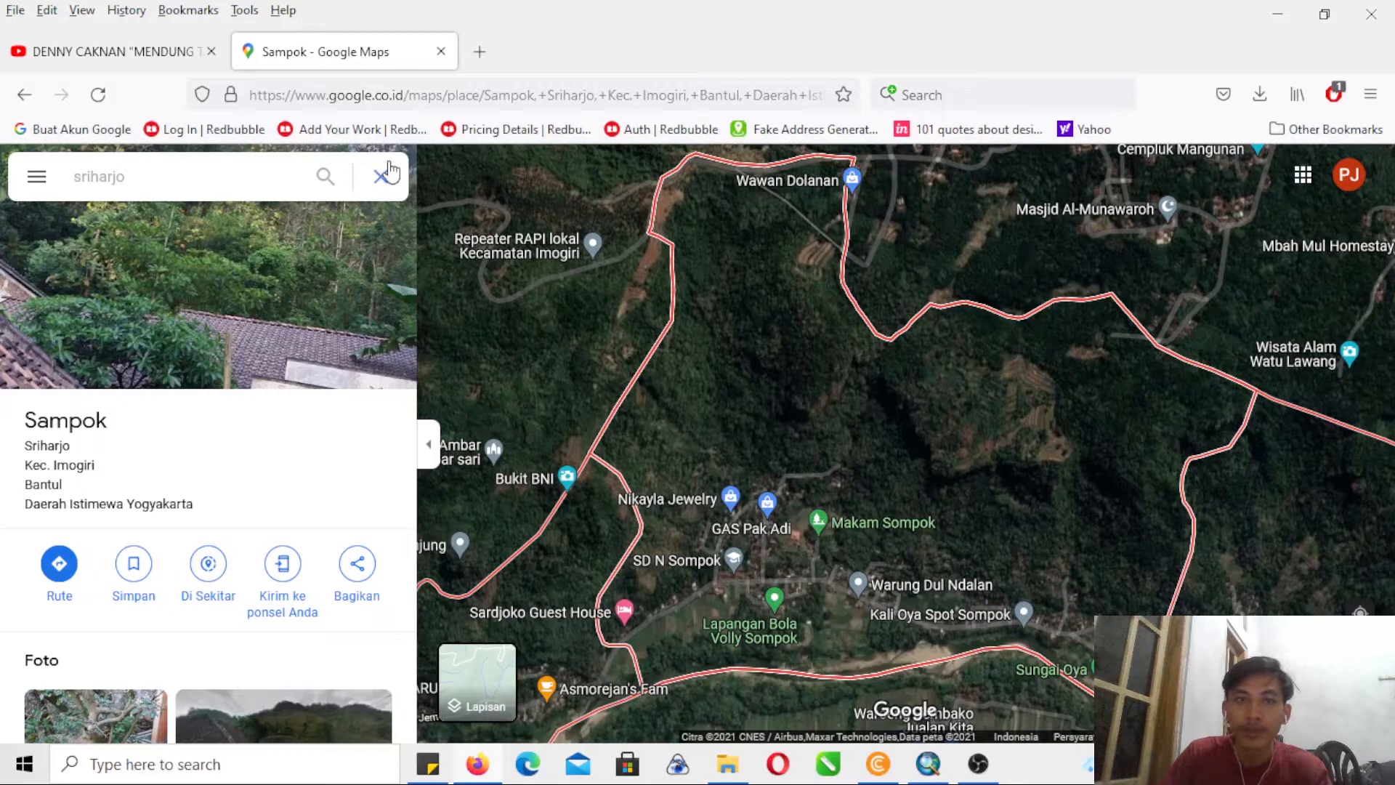
- Create a new custom map from the saved maps list in Your Places
left_click(37, 178)
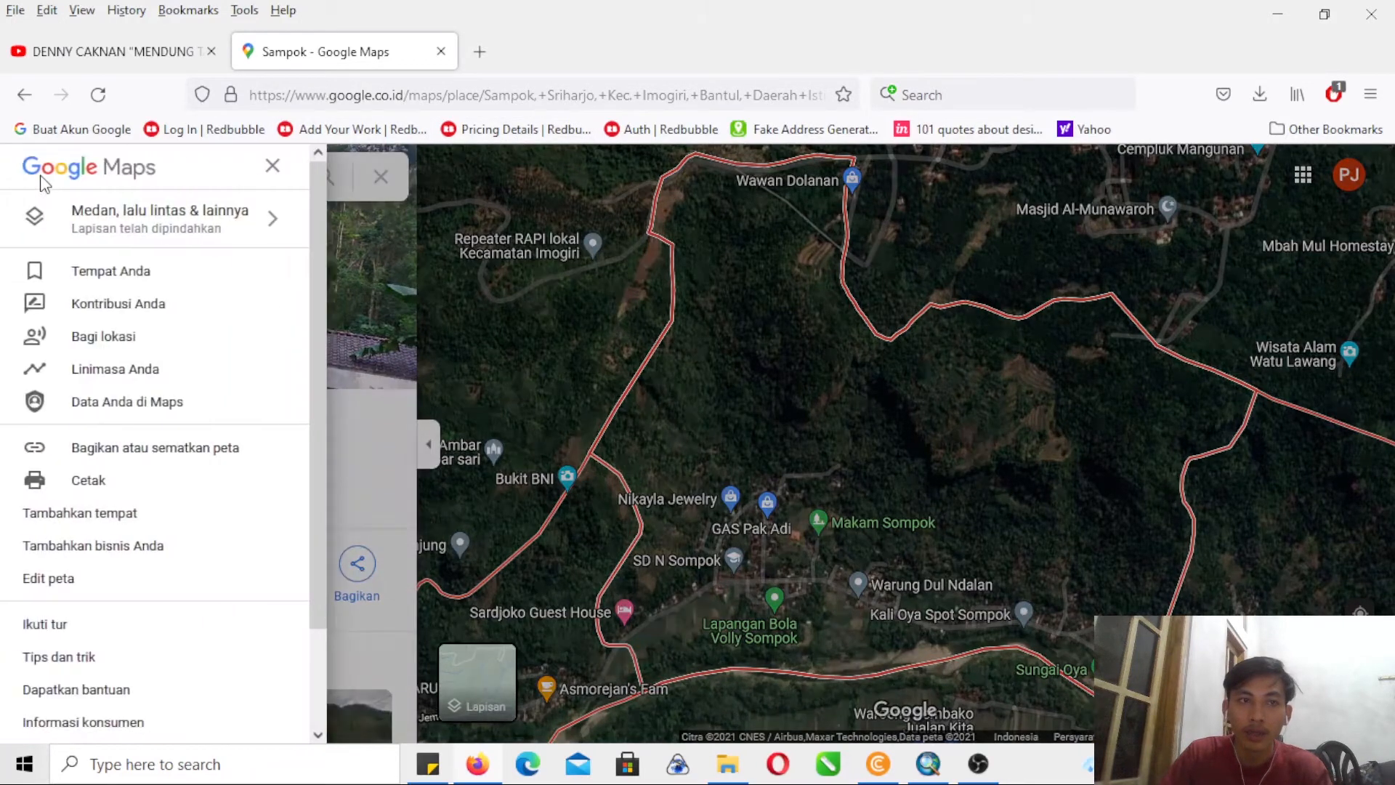
left_click(133, 284)
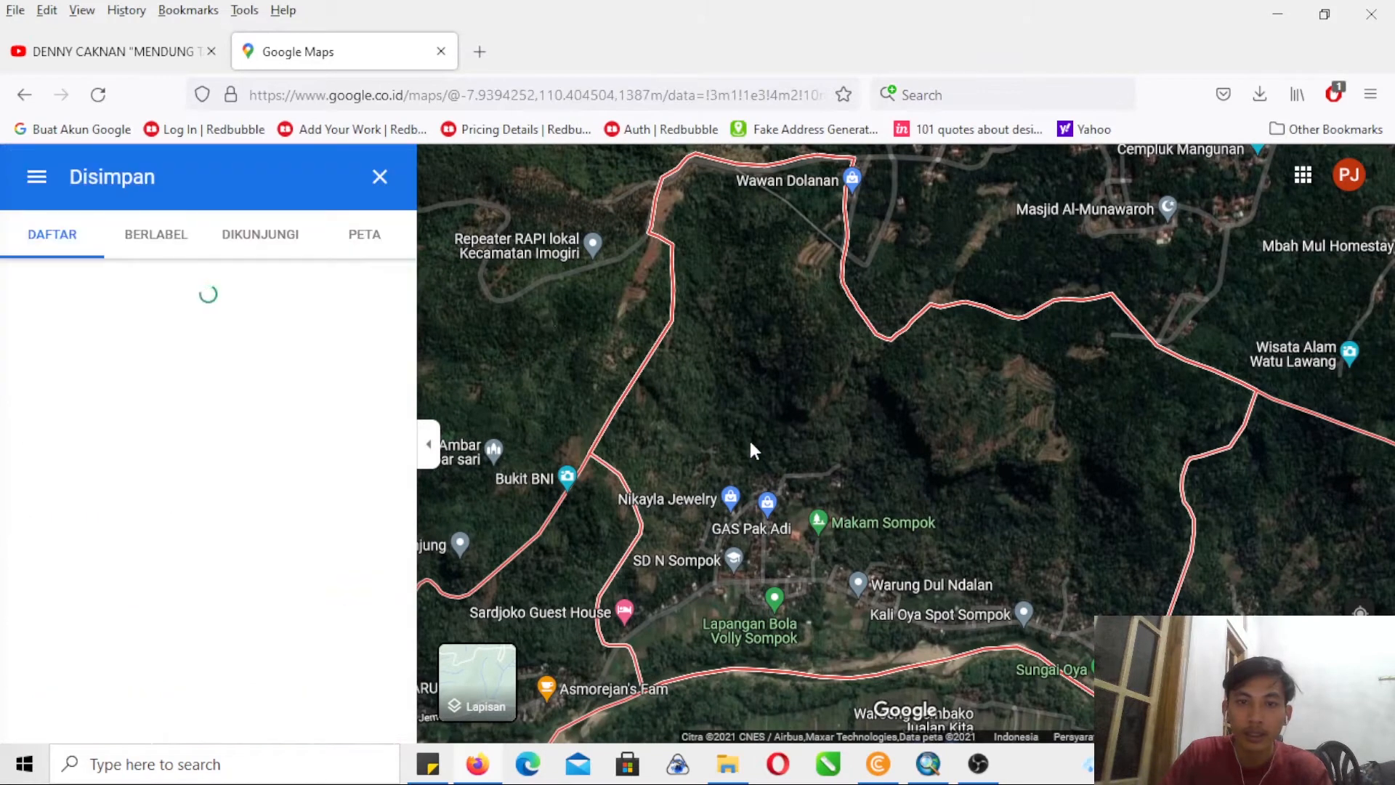
left_click(369, 246)
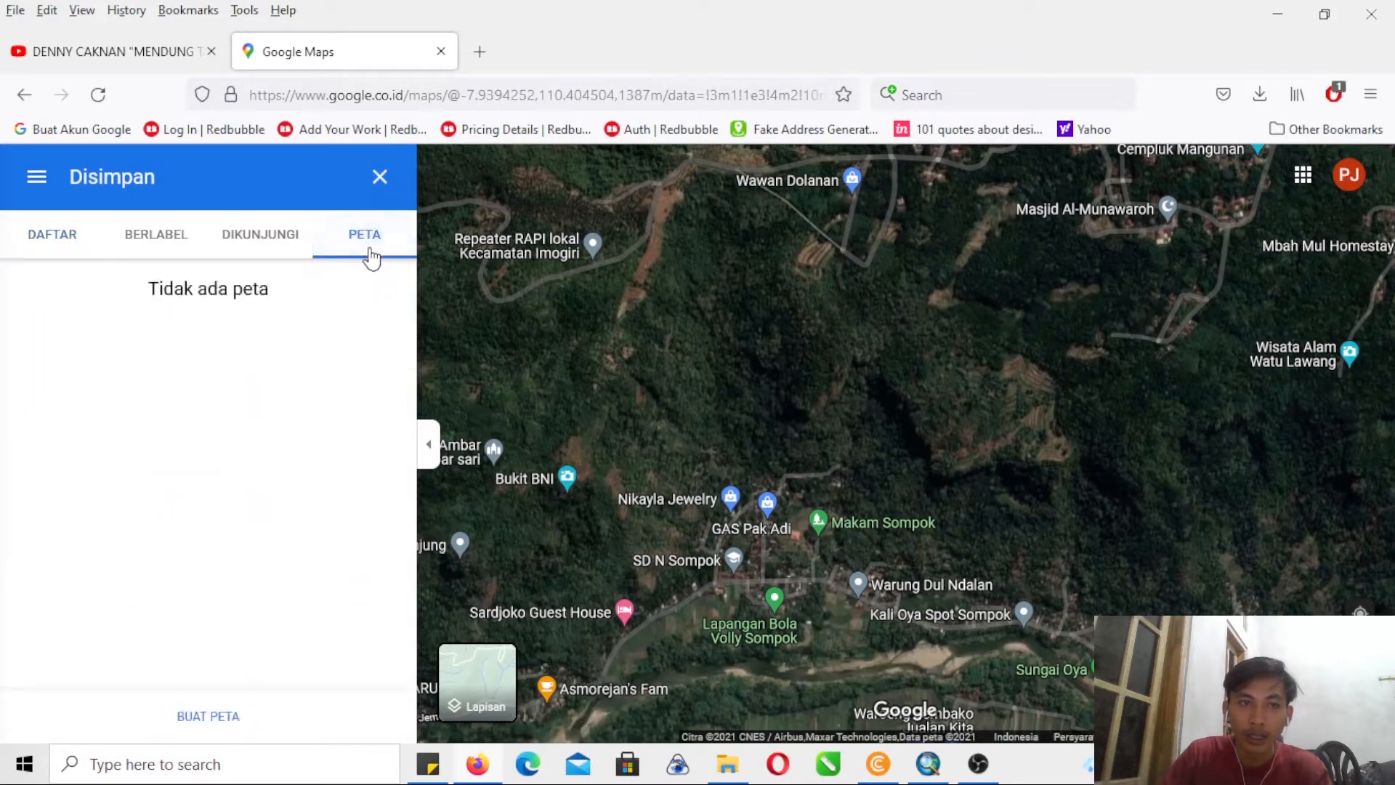
left_click(193, 717)
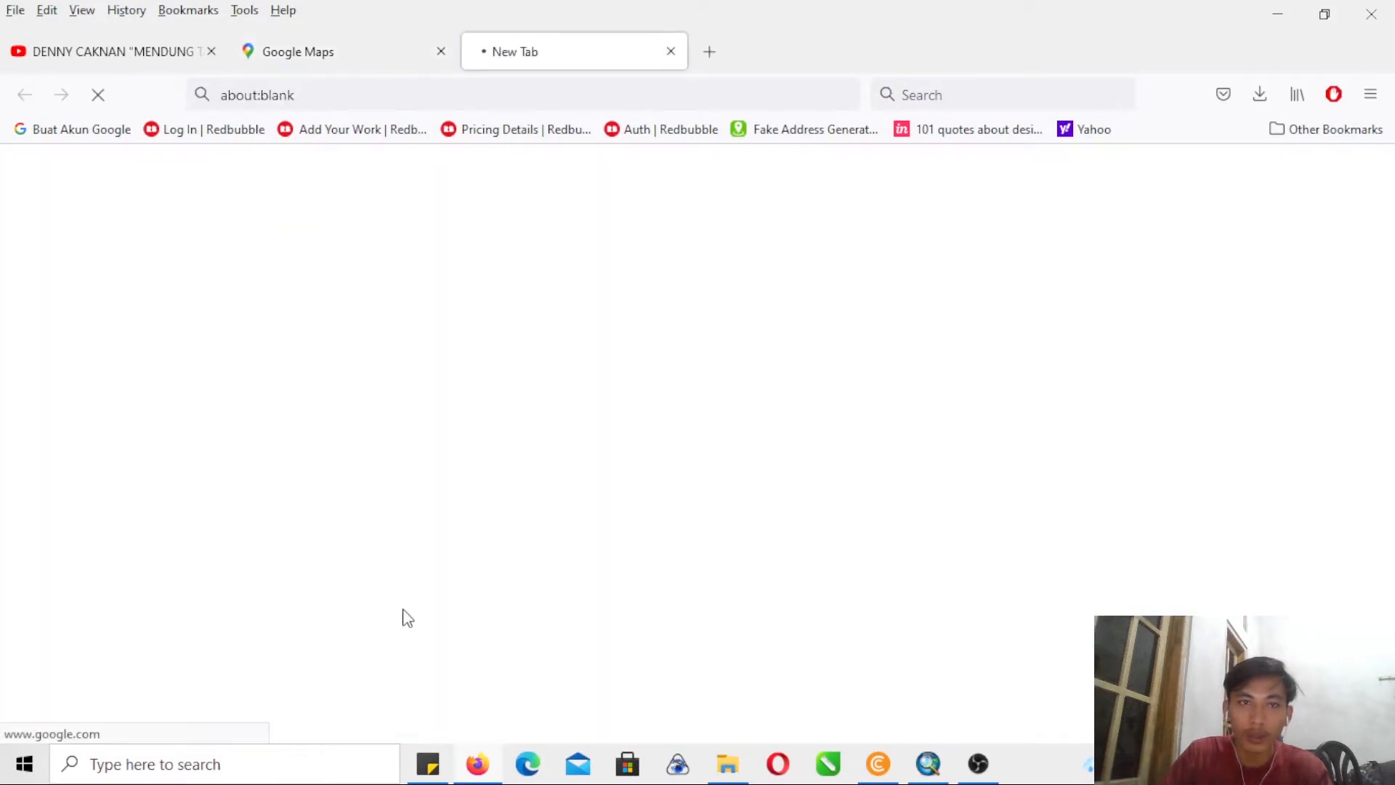
- Return to the Google Maps tab, reopen the Sampok place details and copy its name and district text
left_click(370, 65)
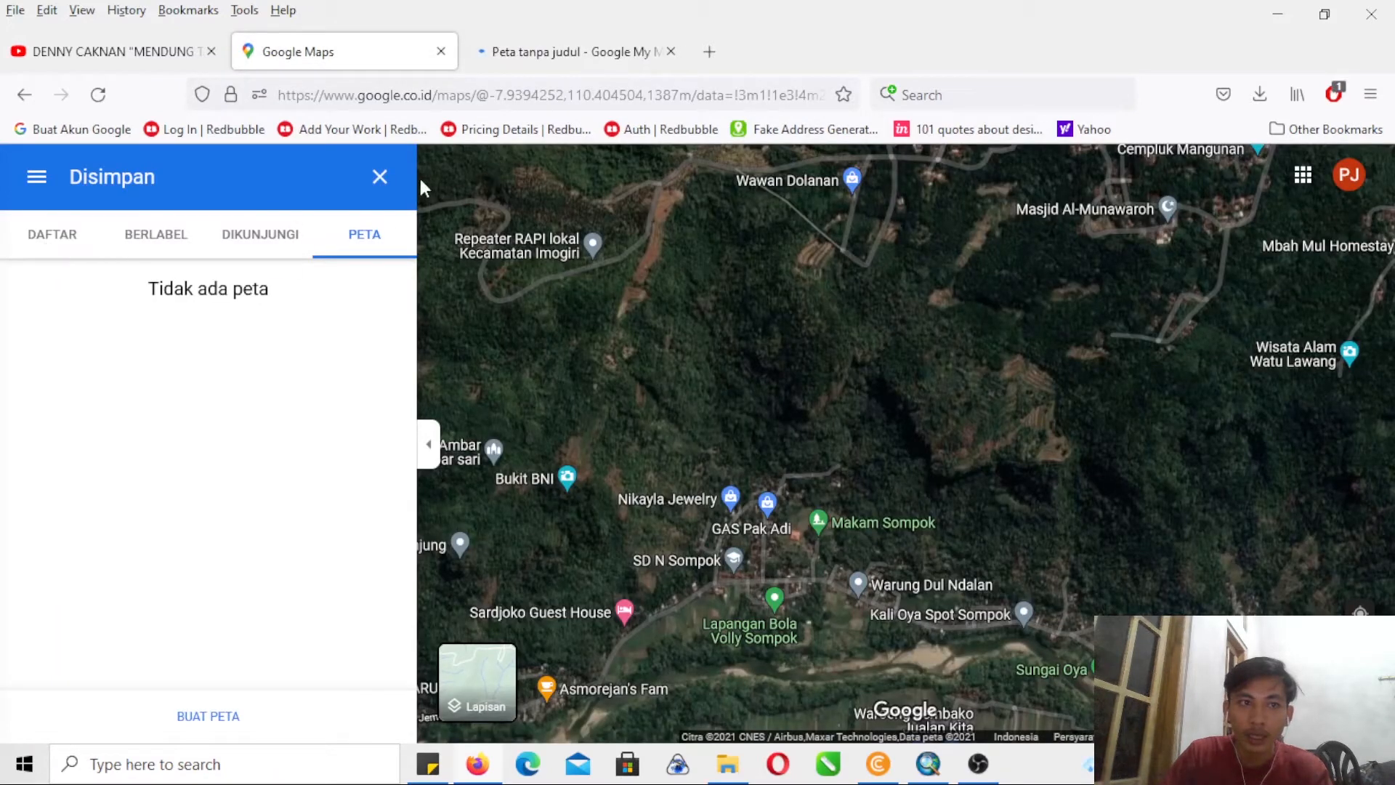
left_click(379, 179)
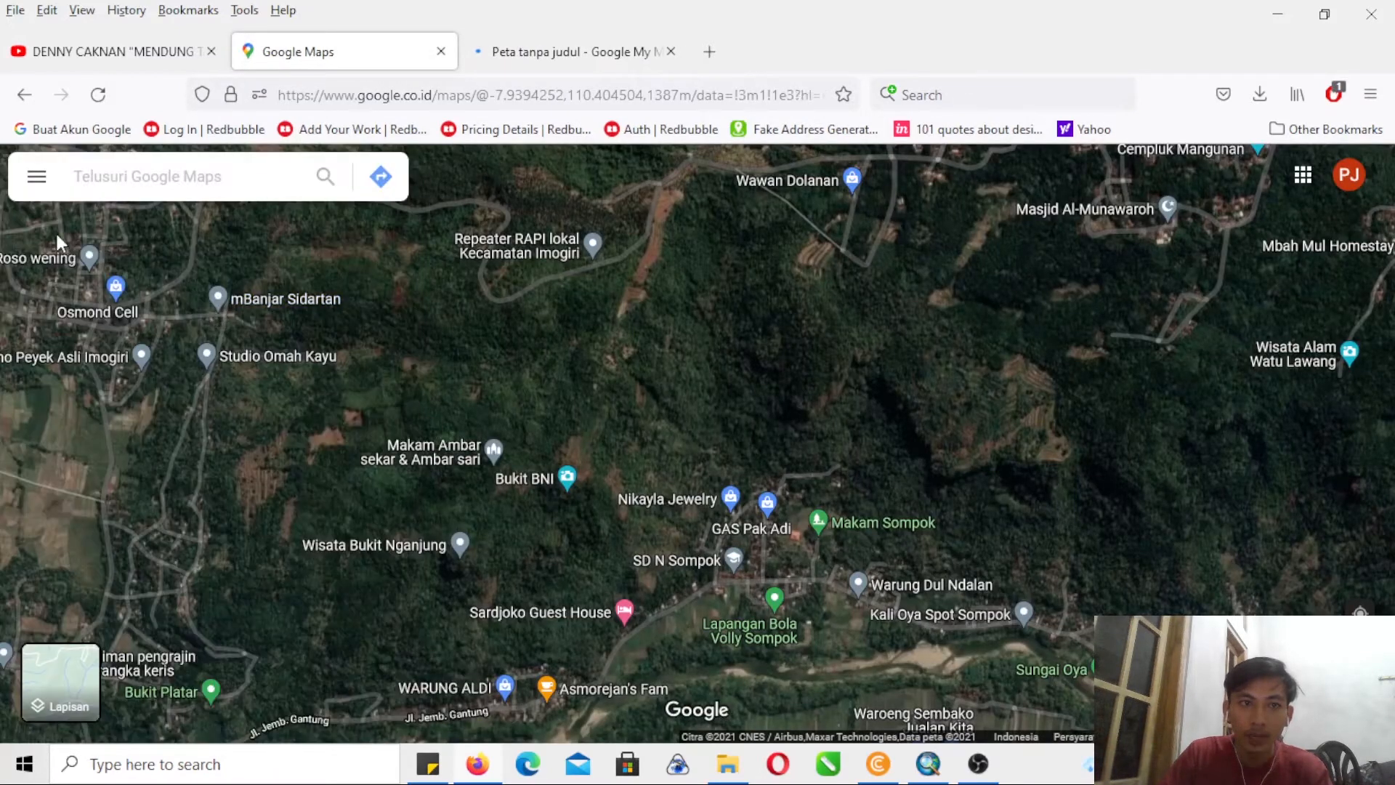
left_click(926, 548)
left_click(650, 679)
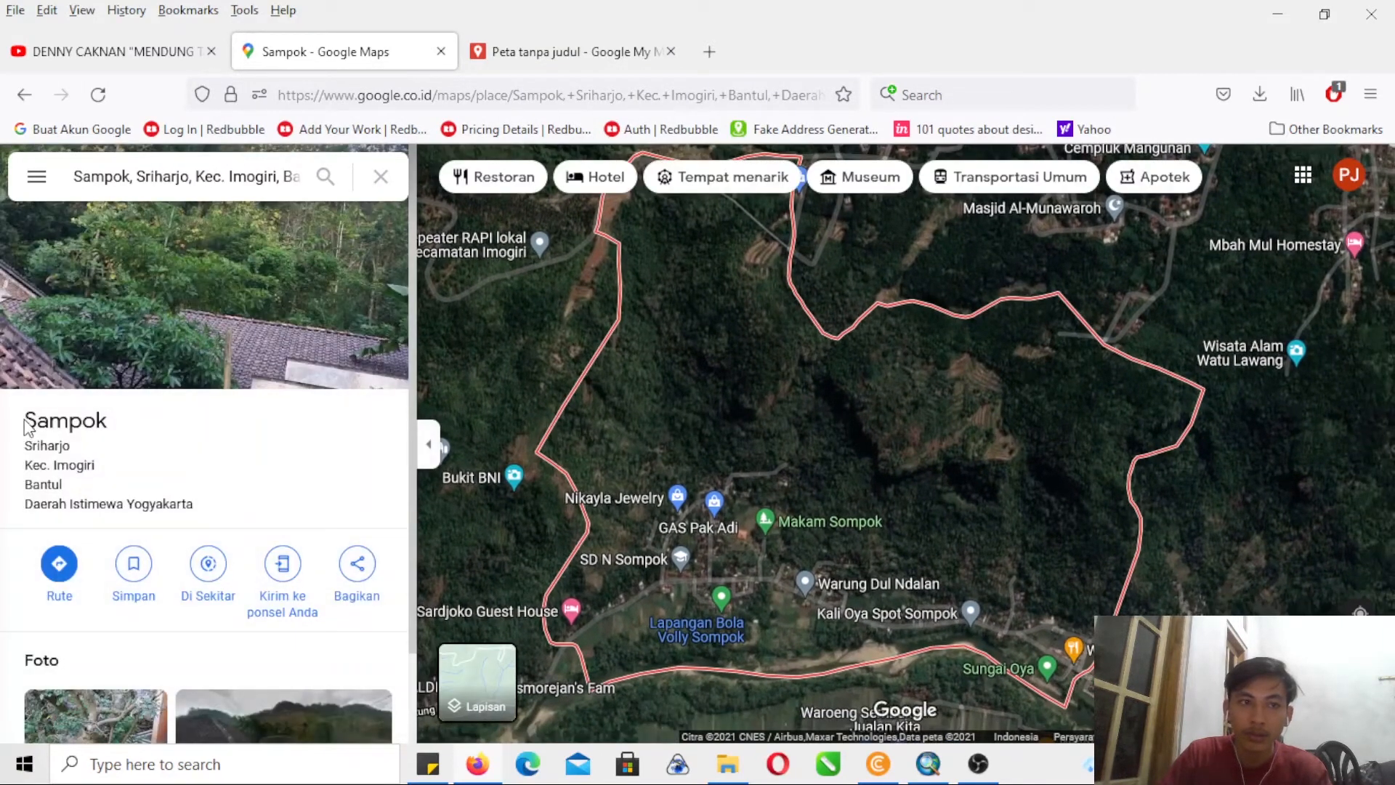
left_click_drag(25, 427, 229, 515)
key("ctrl+c")
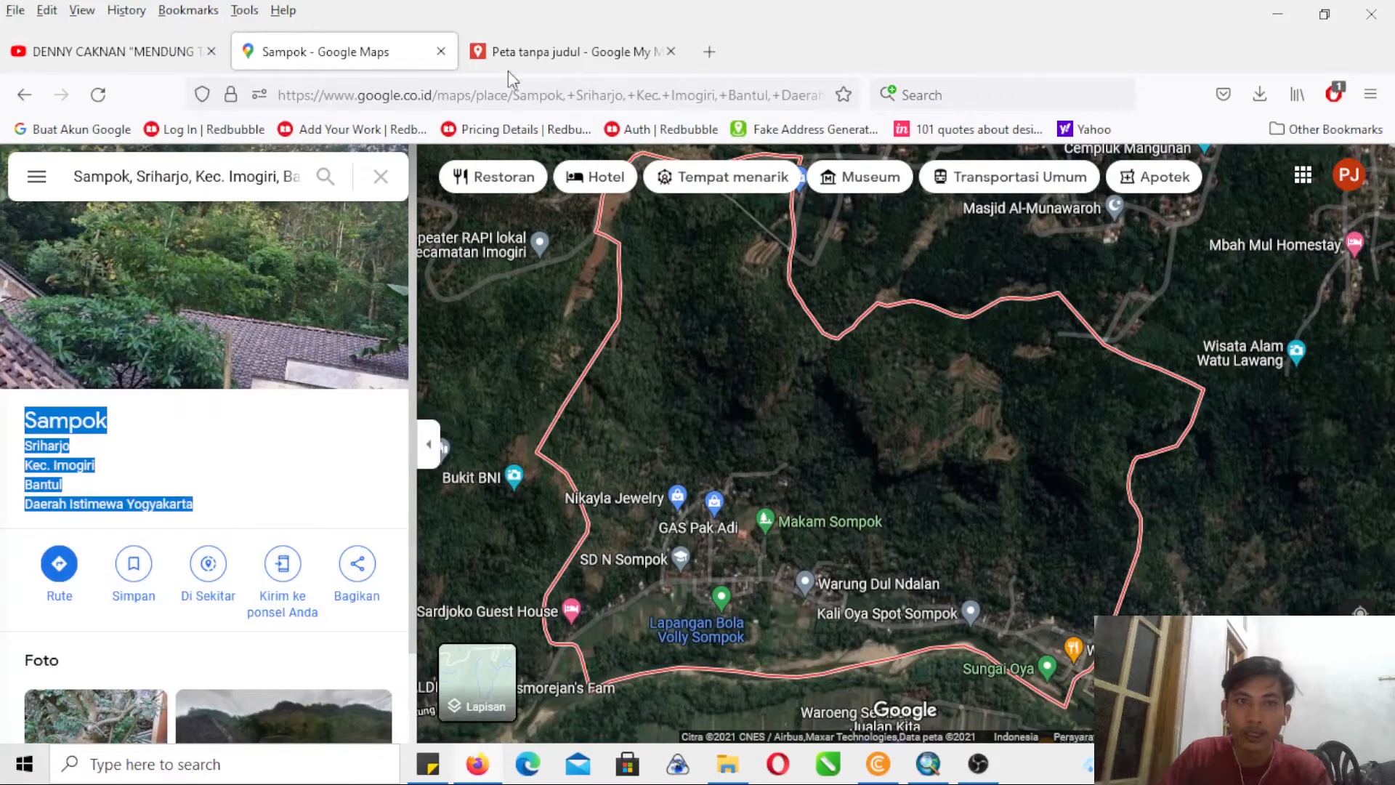
- Switch to the untitled My Maps tab and search for the copied Sampok, Sriharjo, Kec. Imogiri, Bantul location
left_click(538, 53)
left_click(386, 181)
key("ctrl+v")
key("Return")
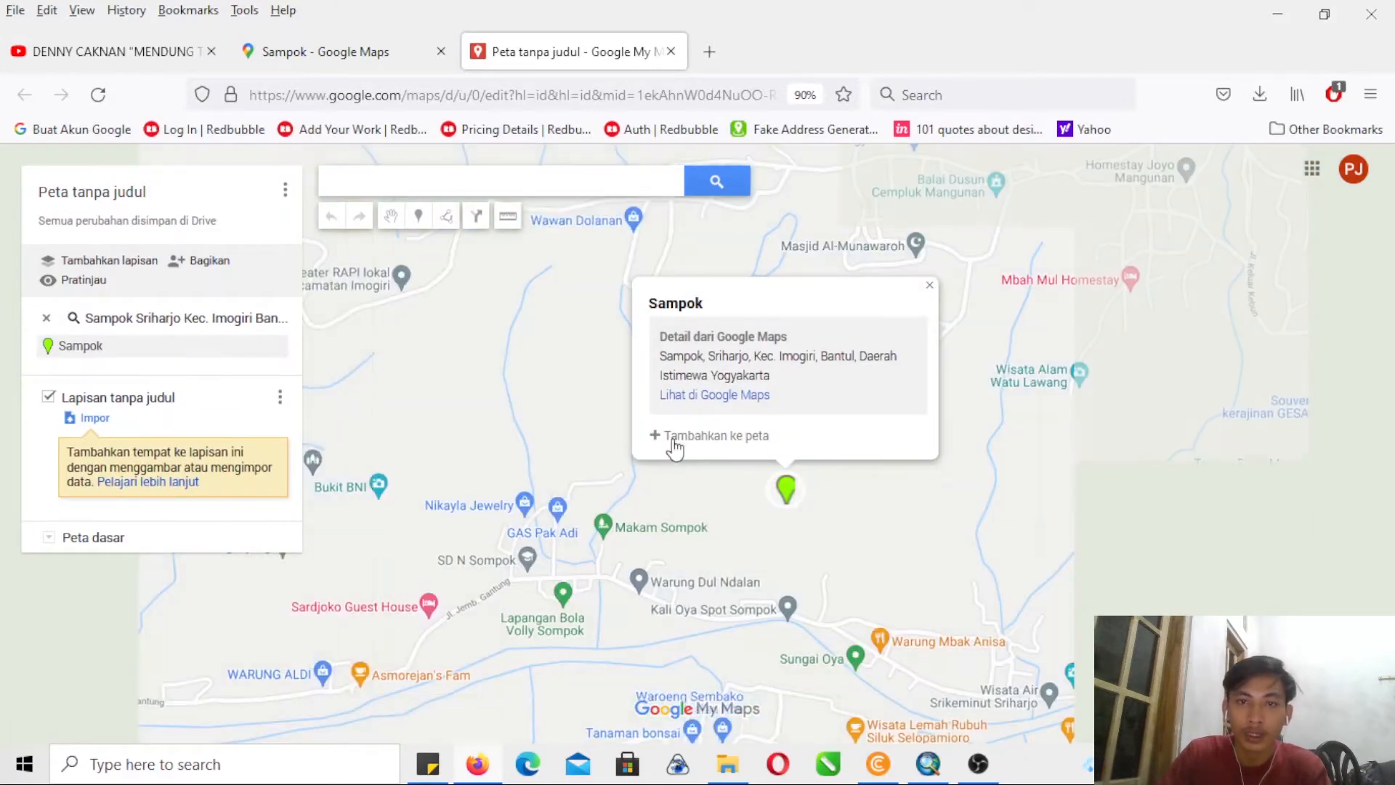
- Change the base map to satellite imagery and close the Sampok info card
left_click(49, 539)
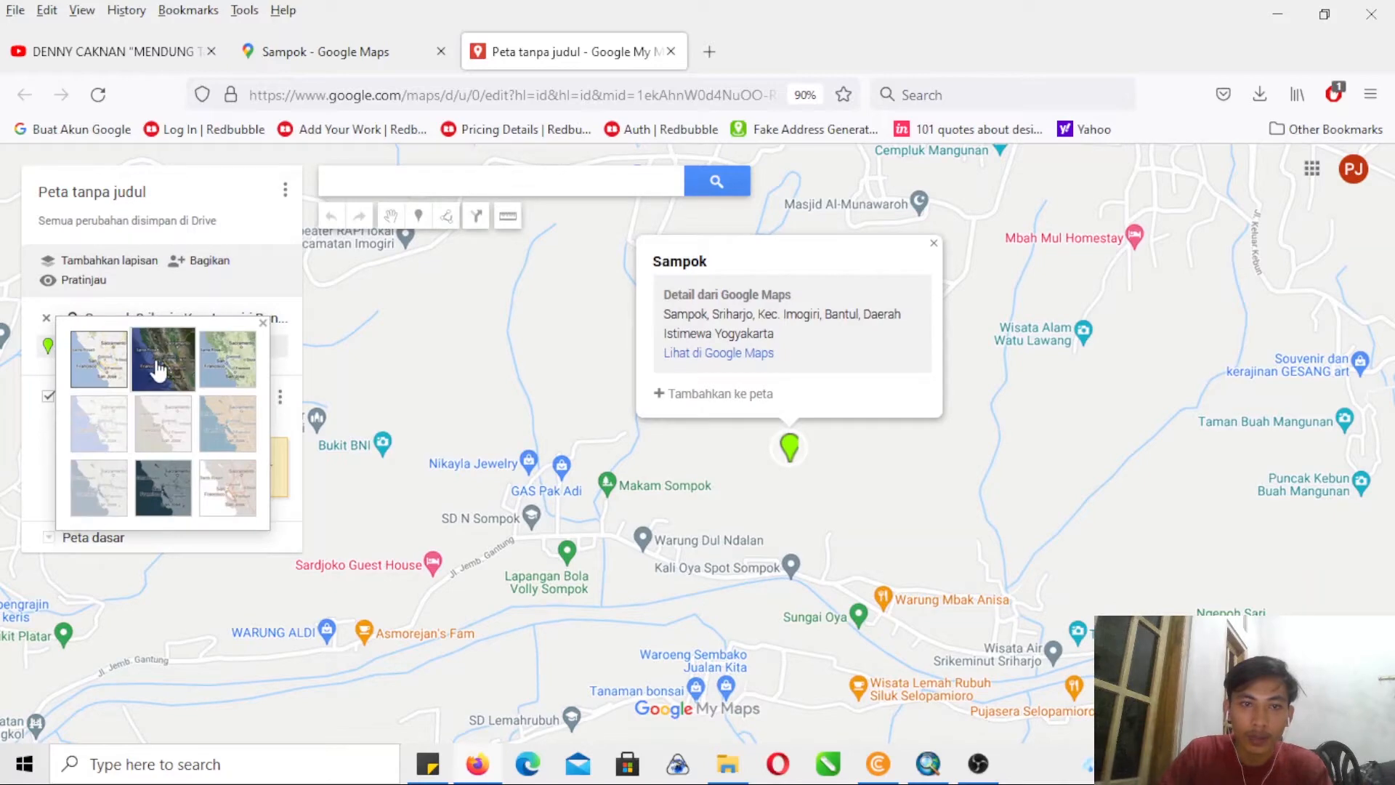
left_click(240, 415)
left_click_drag(594, 537, 590, 551)
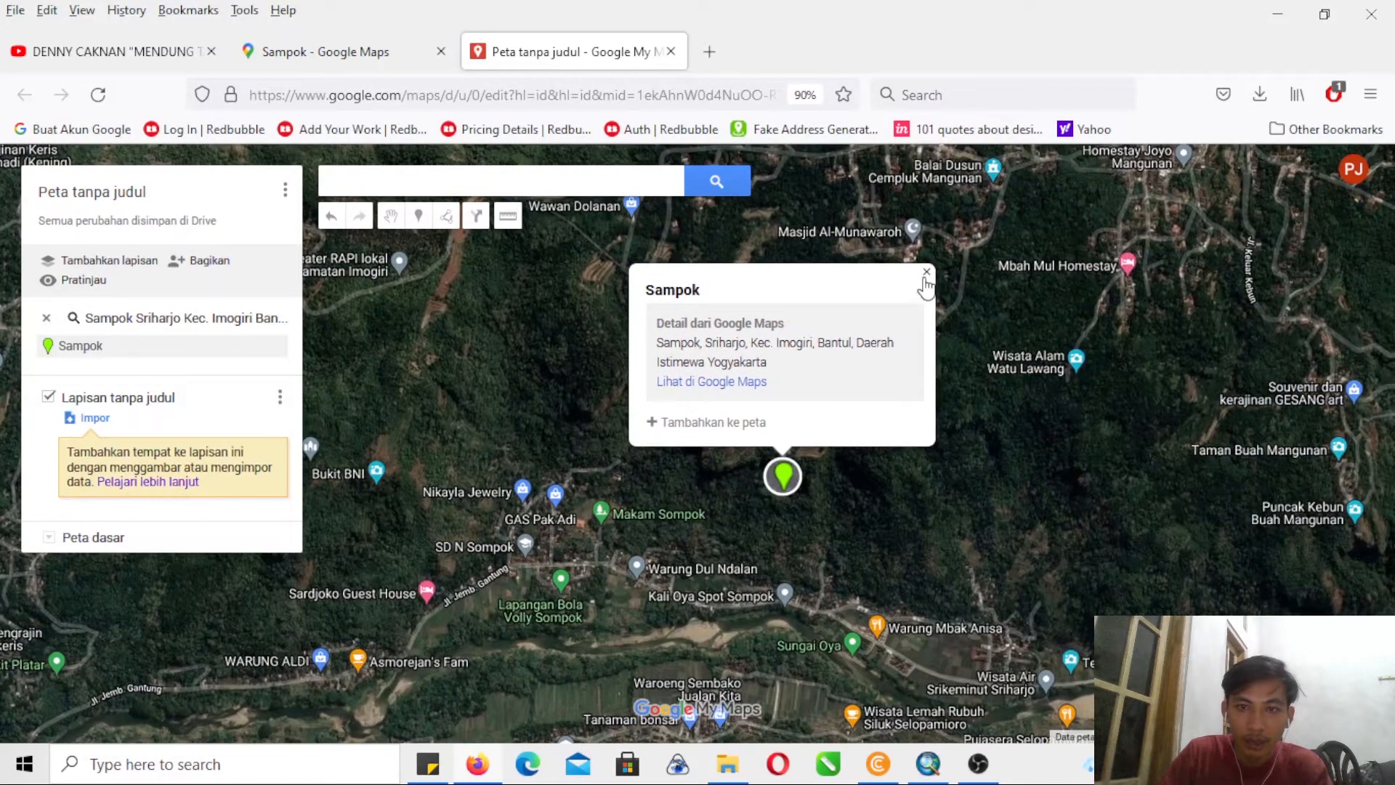
left_click(927, 273)
left_click_drag(714, 510, 742, 405)
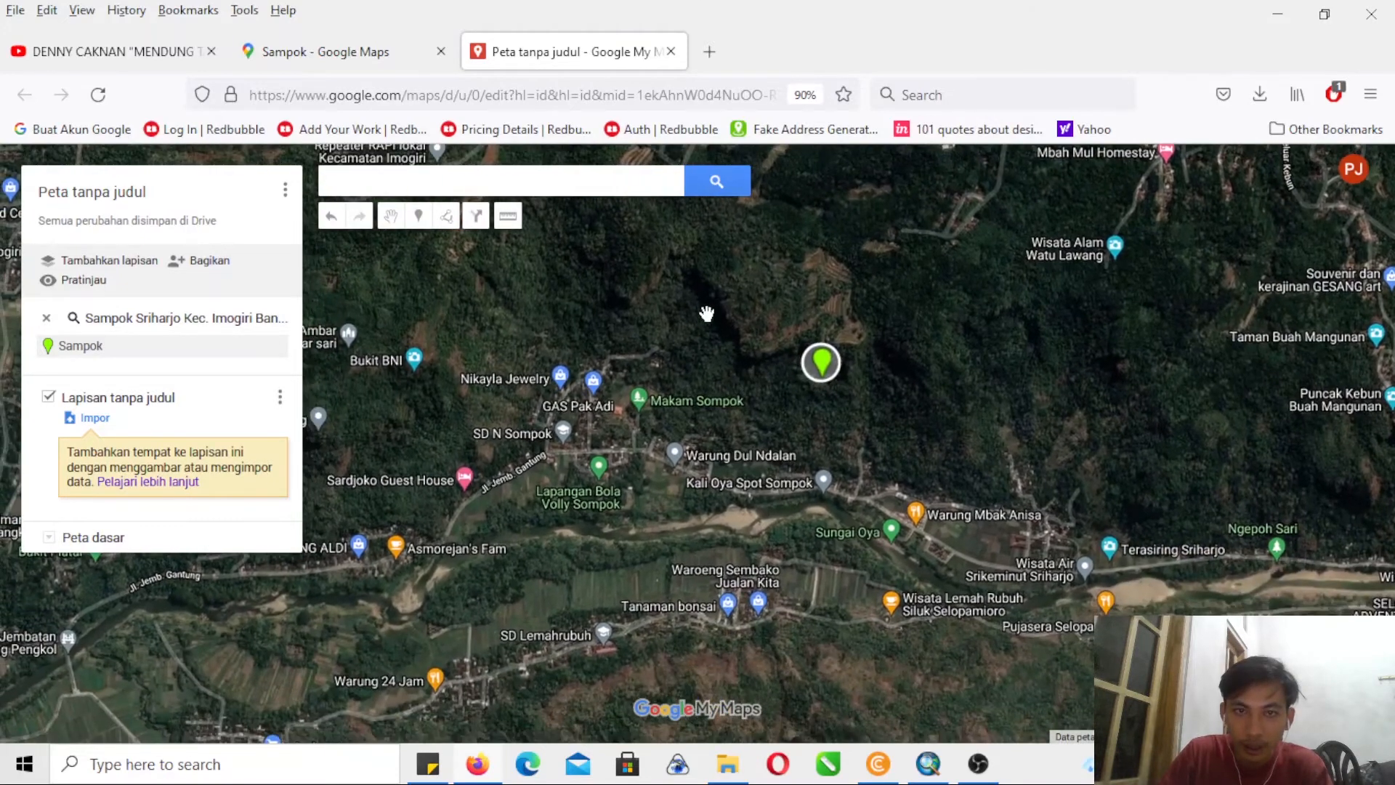
- Switch back to the Google Maps tab and examine Sampok's southern boundary along the river
left_click(394, 59)
left_click_drag(887, 616, 861, 584)
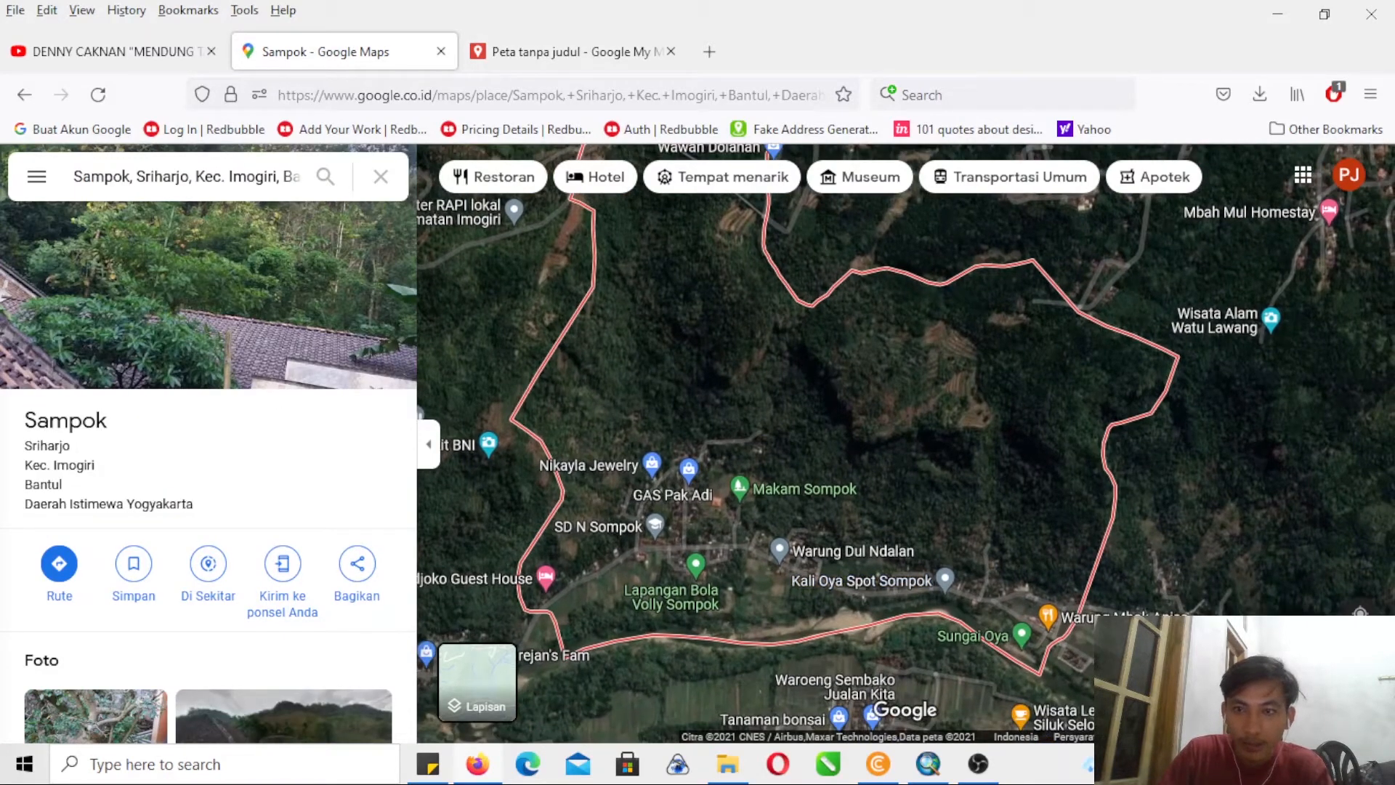
scroll(905, 428, "up", 1)
left_click_drag(1073, 574, 1199, 348)
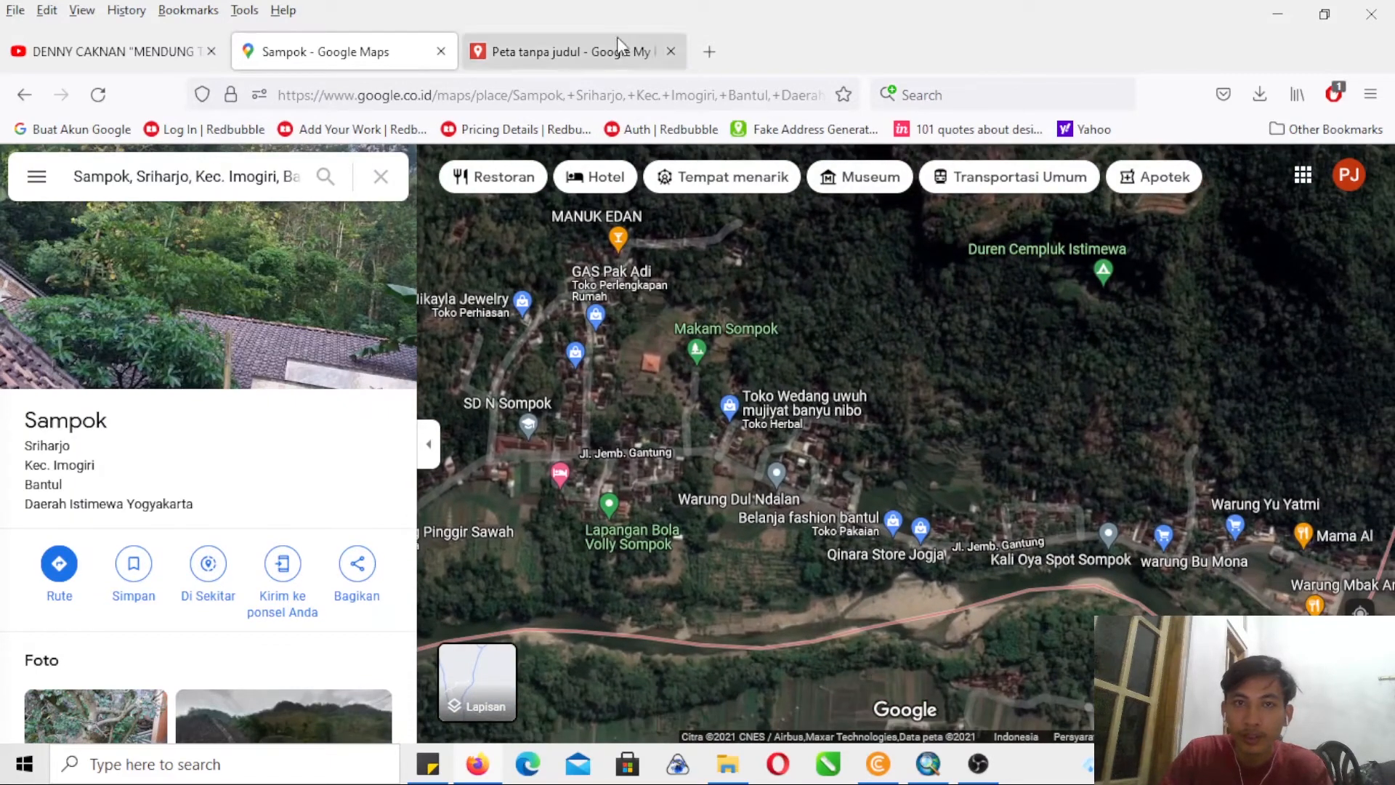
- Switch to the untitled My Maps tab and add the Sungai Oya place to the map layer
left_click(597, 57)
left_click_drag(990, 459, 974, 397)
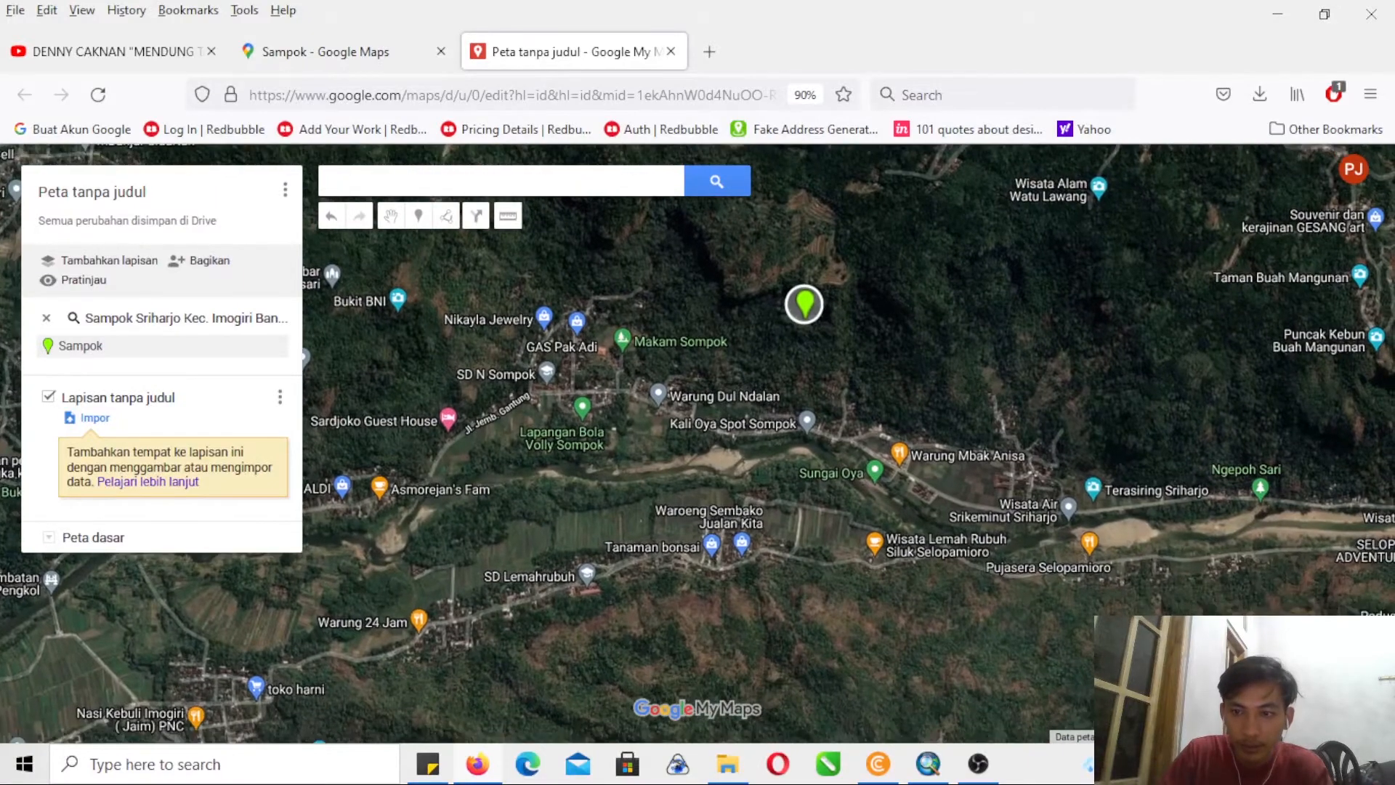
scroll(699, 442, "up", 1)
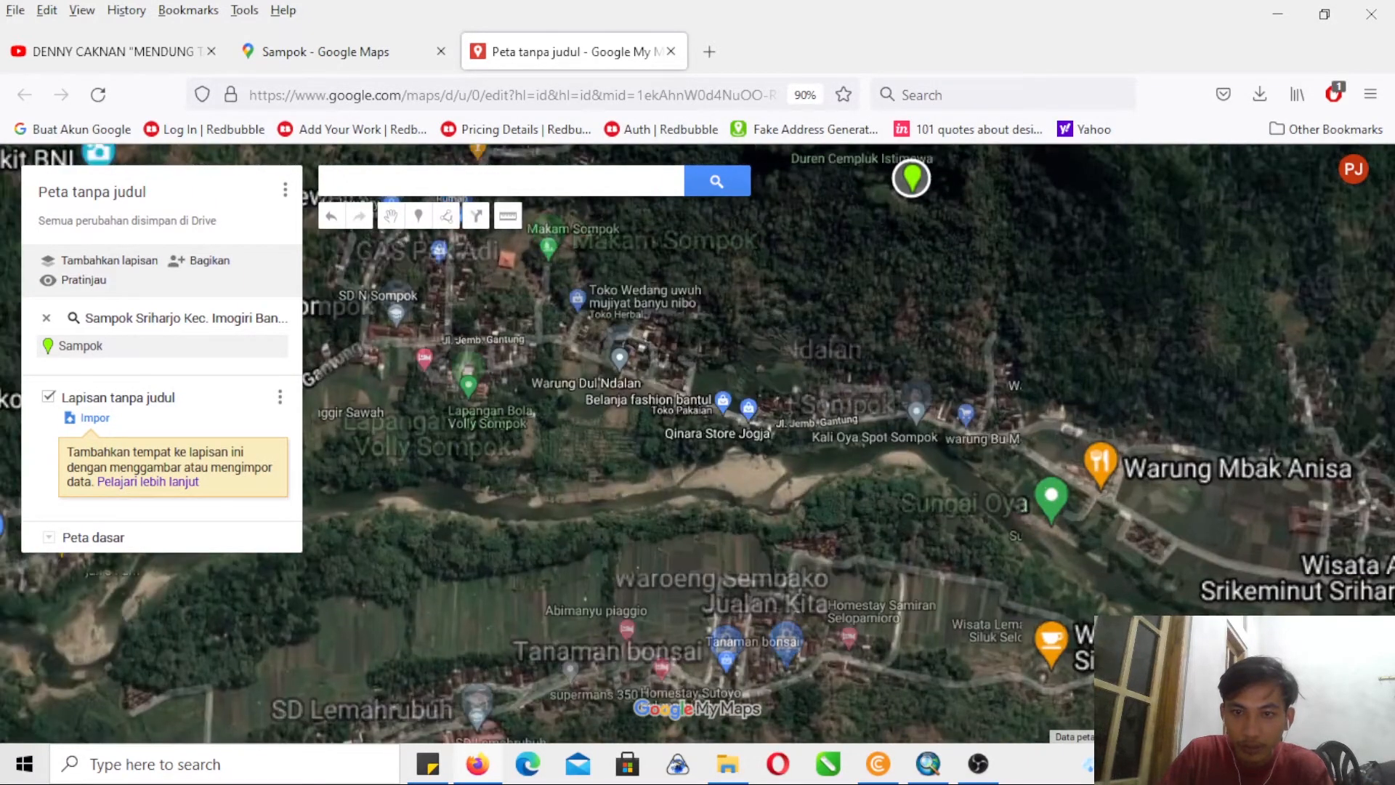
left_click_drag(1145, 573, 1175, 624)
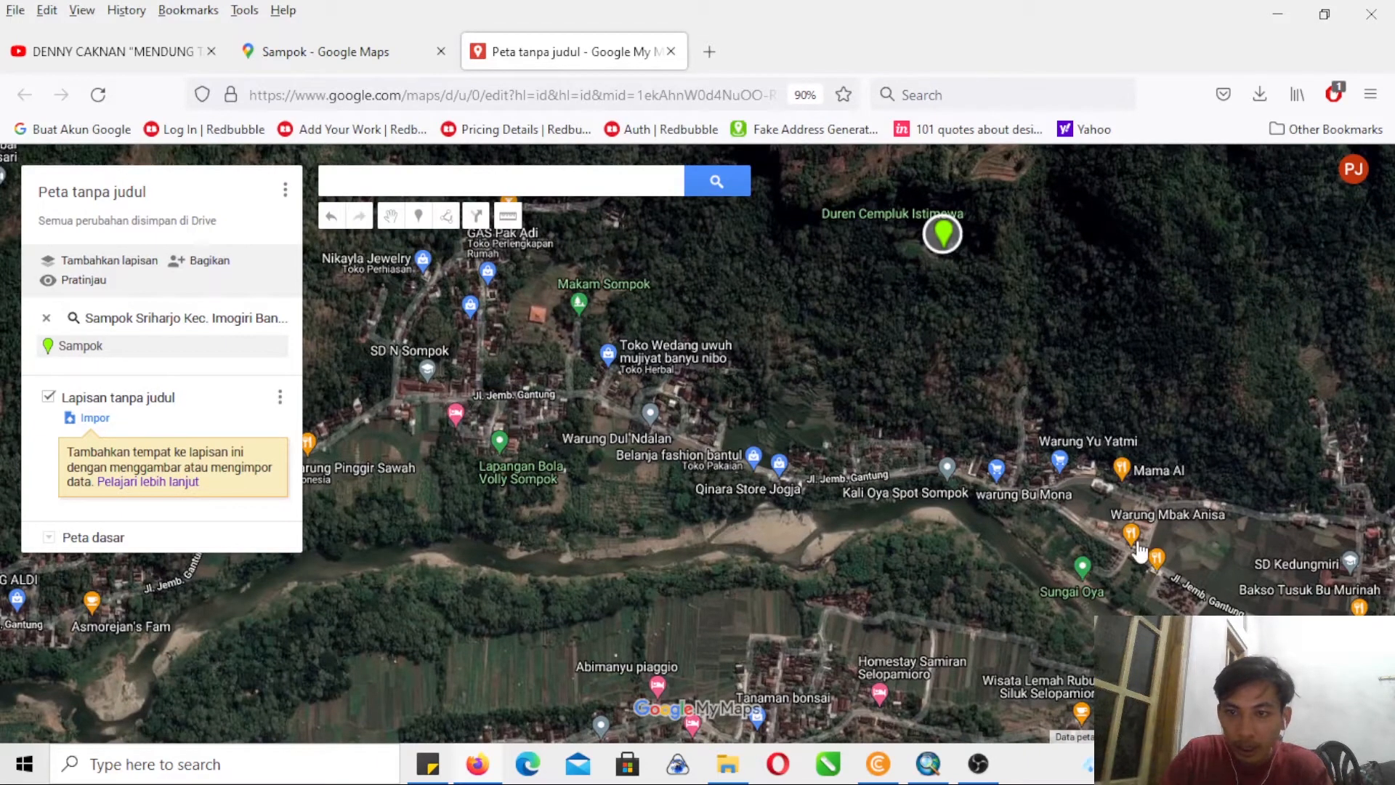
left_click(1083, 568)
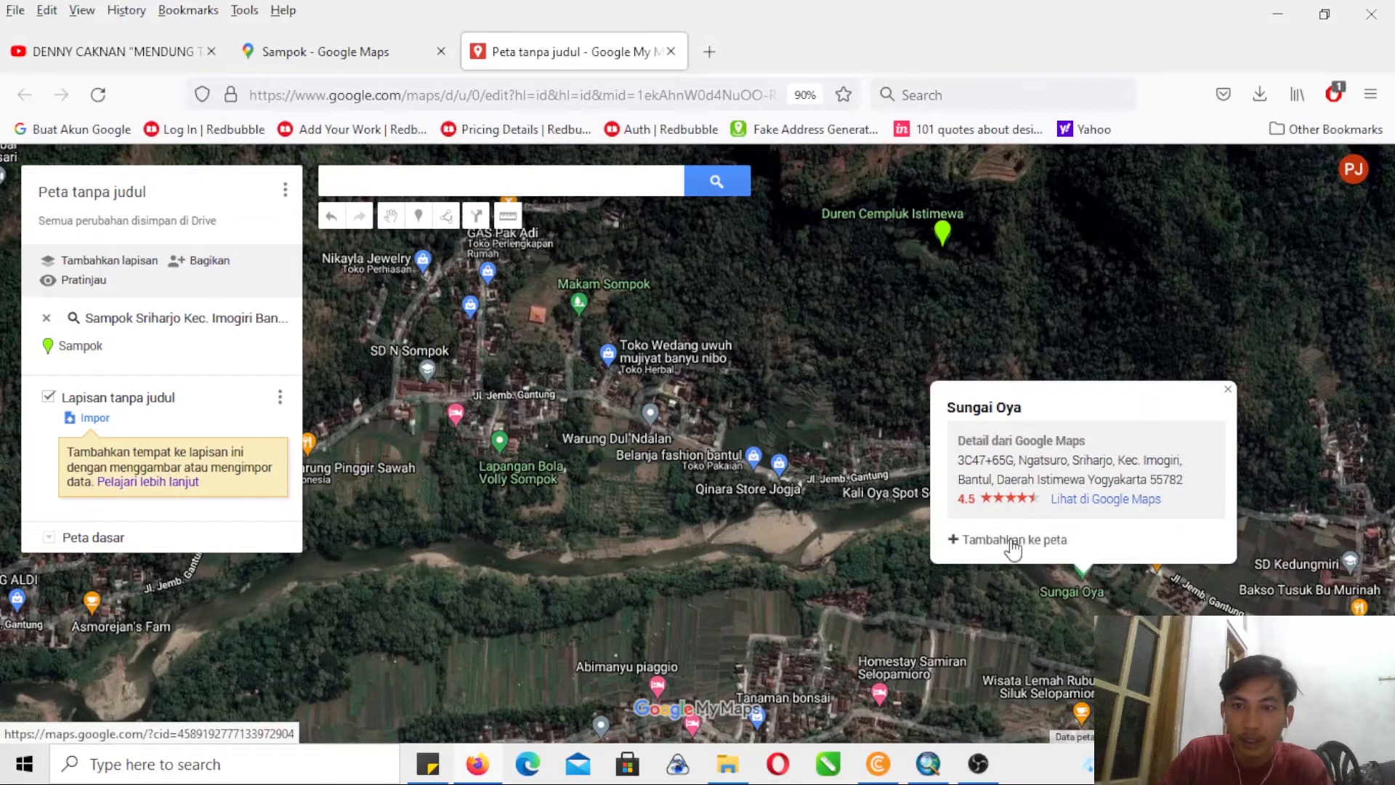
left_click(1012, 541)
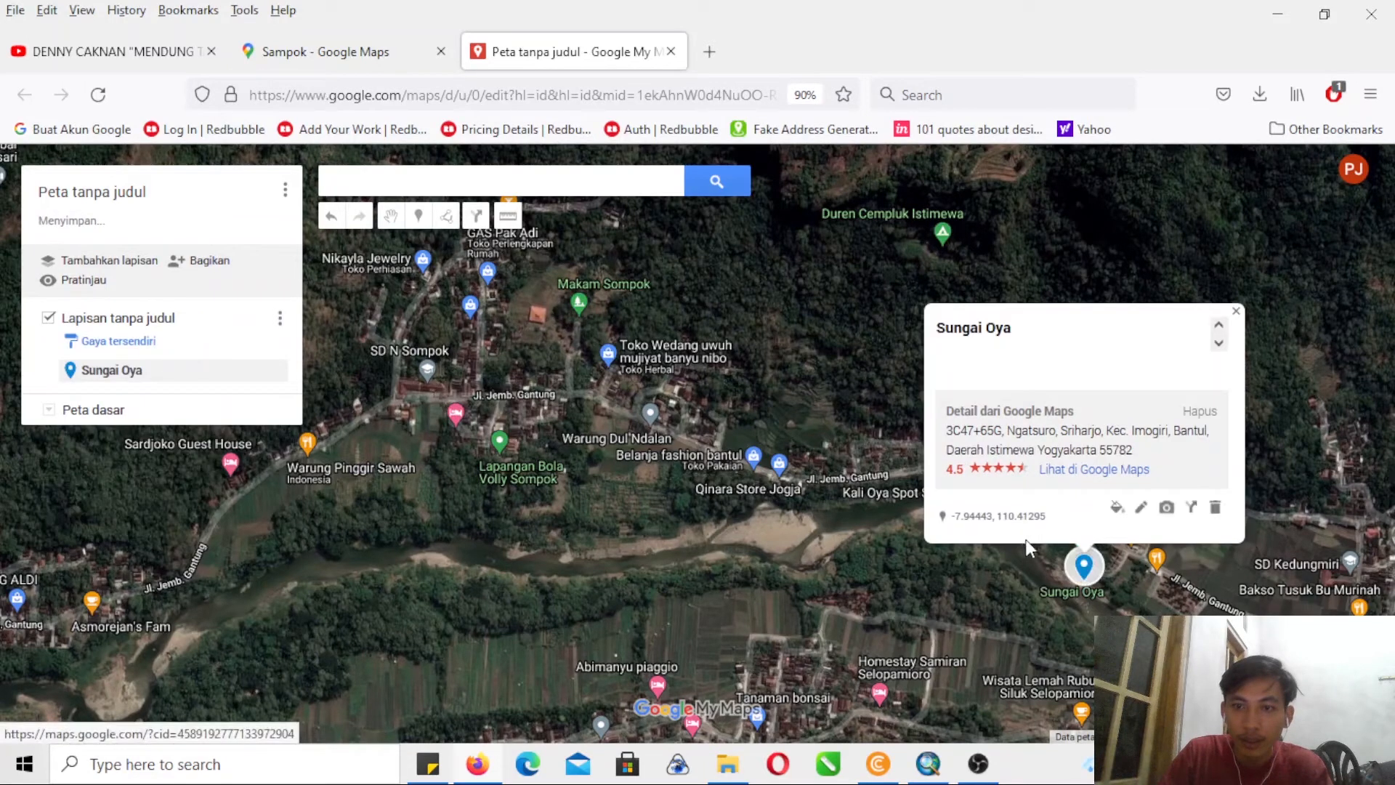
- Close the Sungai Oya card and add the Kali Oya Spot Sompok and Makam Sompok places to the map layer
left_click(1234, 312)
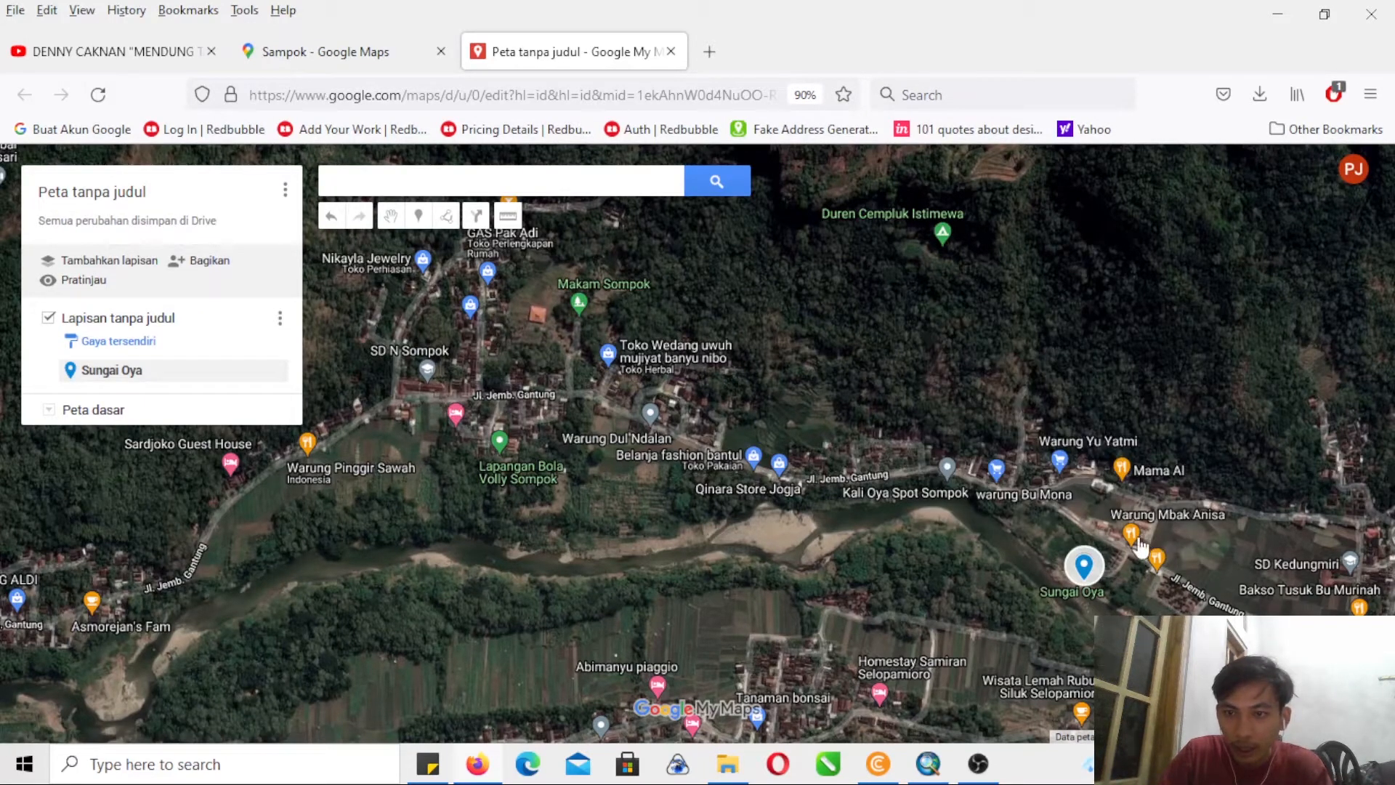
left_click(949, 474)
left_click(853, 439)
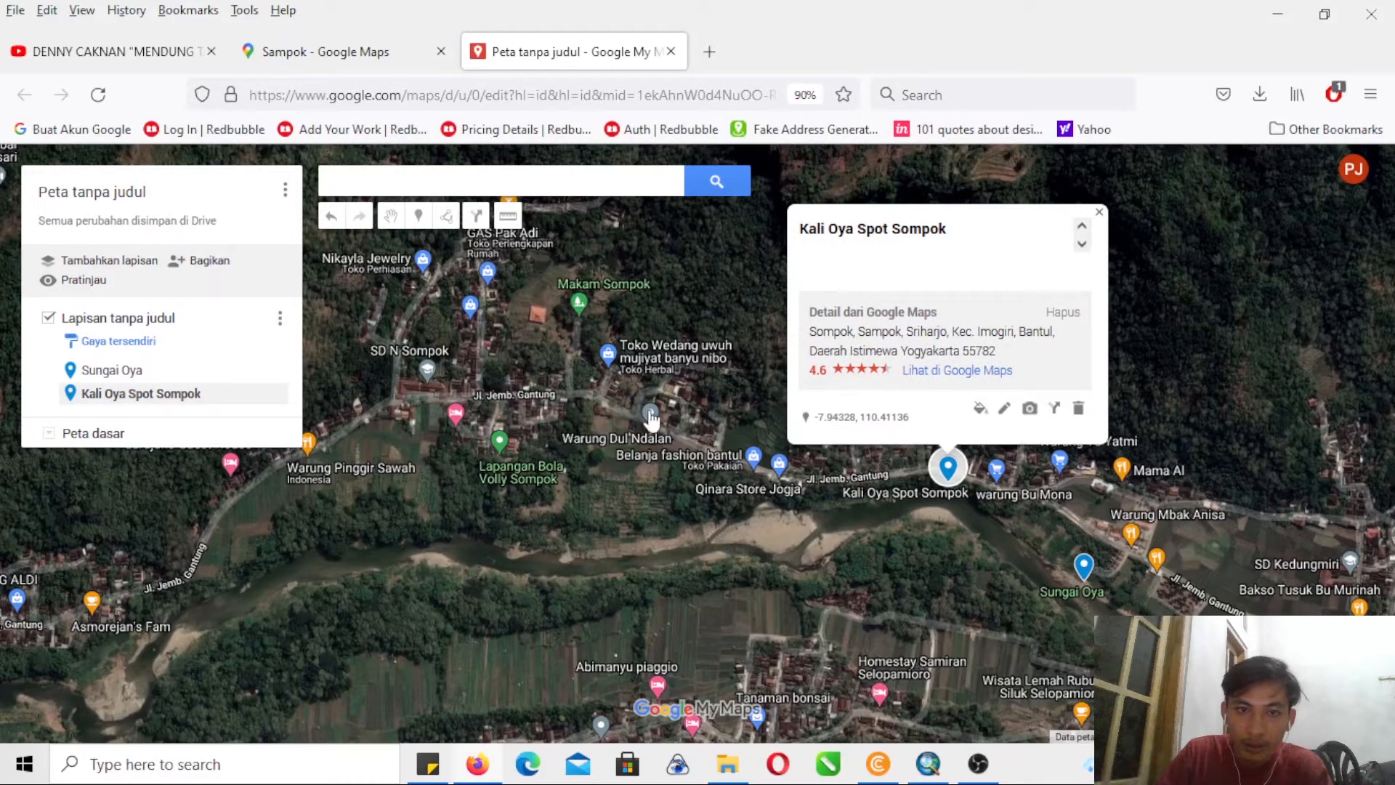
left_click(580, 319)
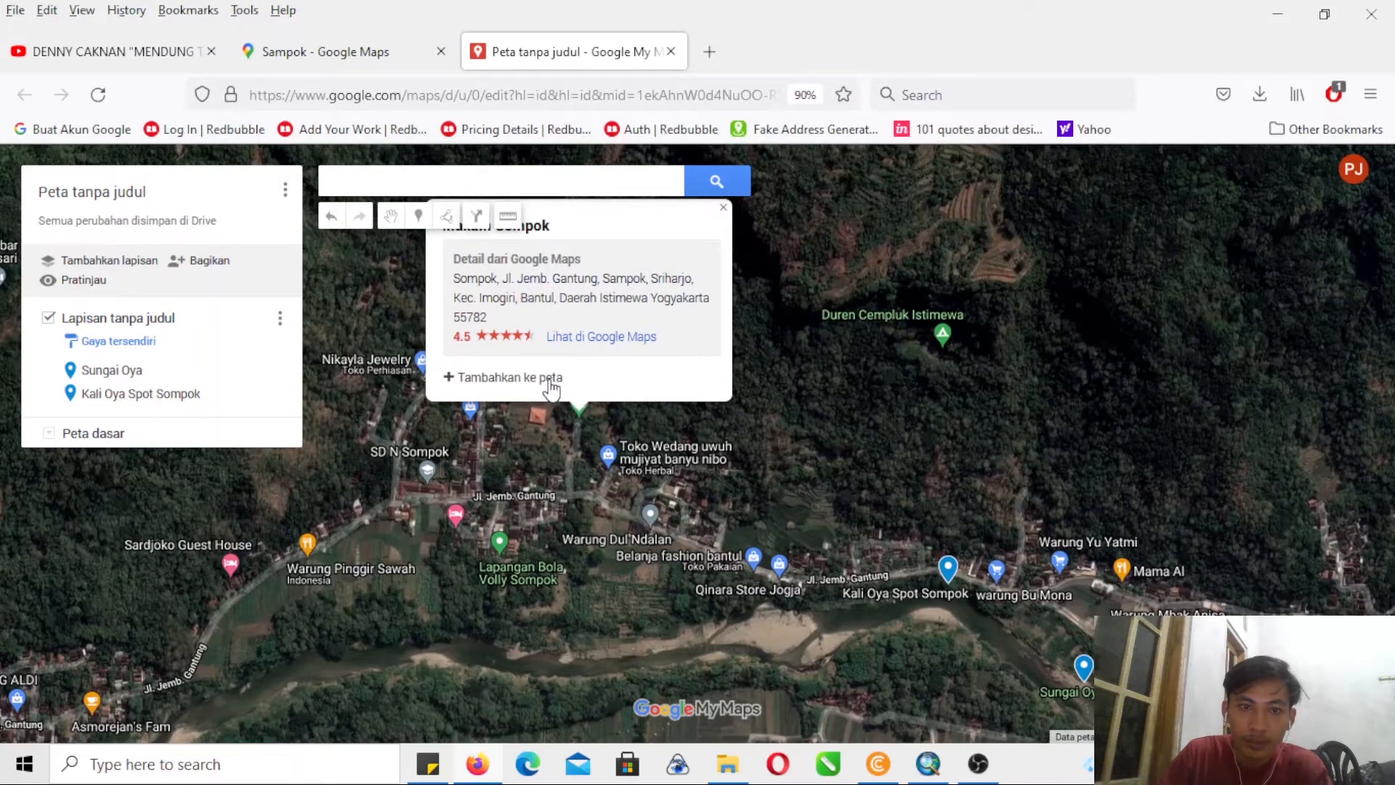
left_click(549, 377)
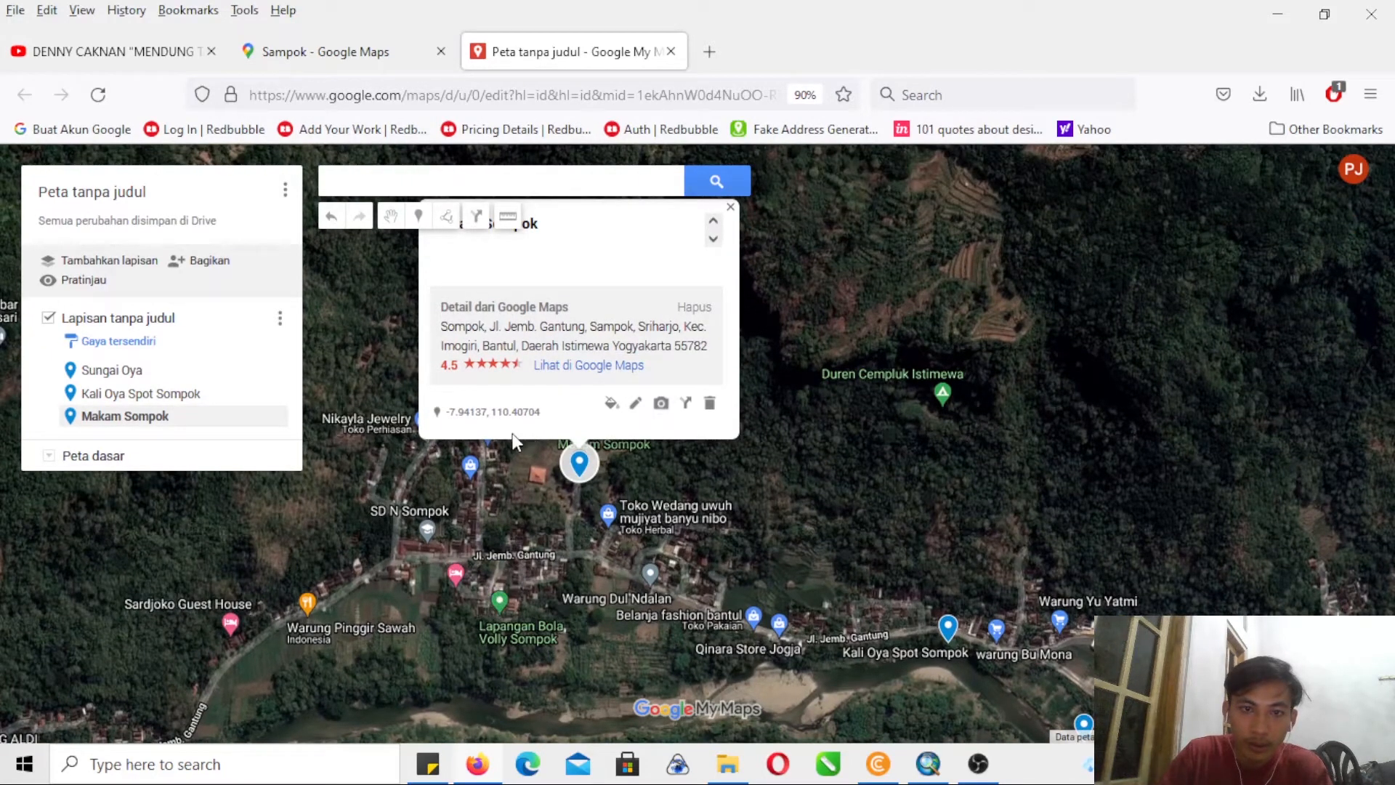
- Add the Lapangan Bola Volly Sompok and SD N Sompok places to the map layer
left_click(499, 603)
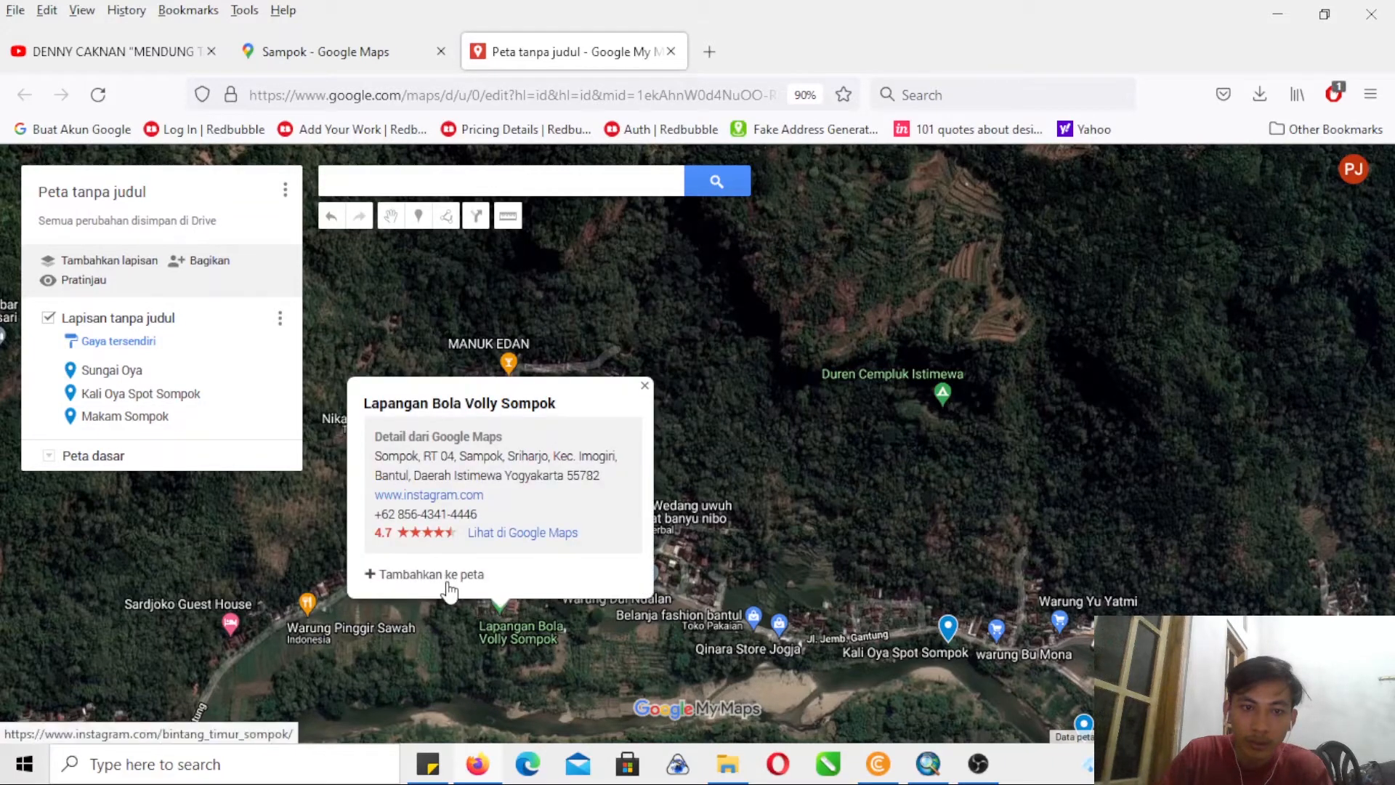
left_click(443, 581)
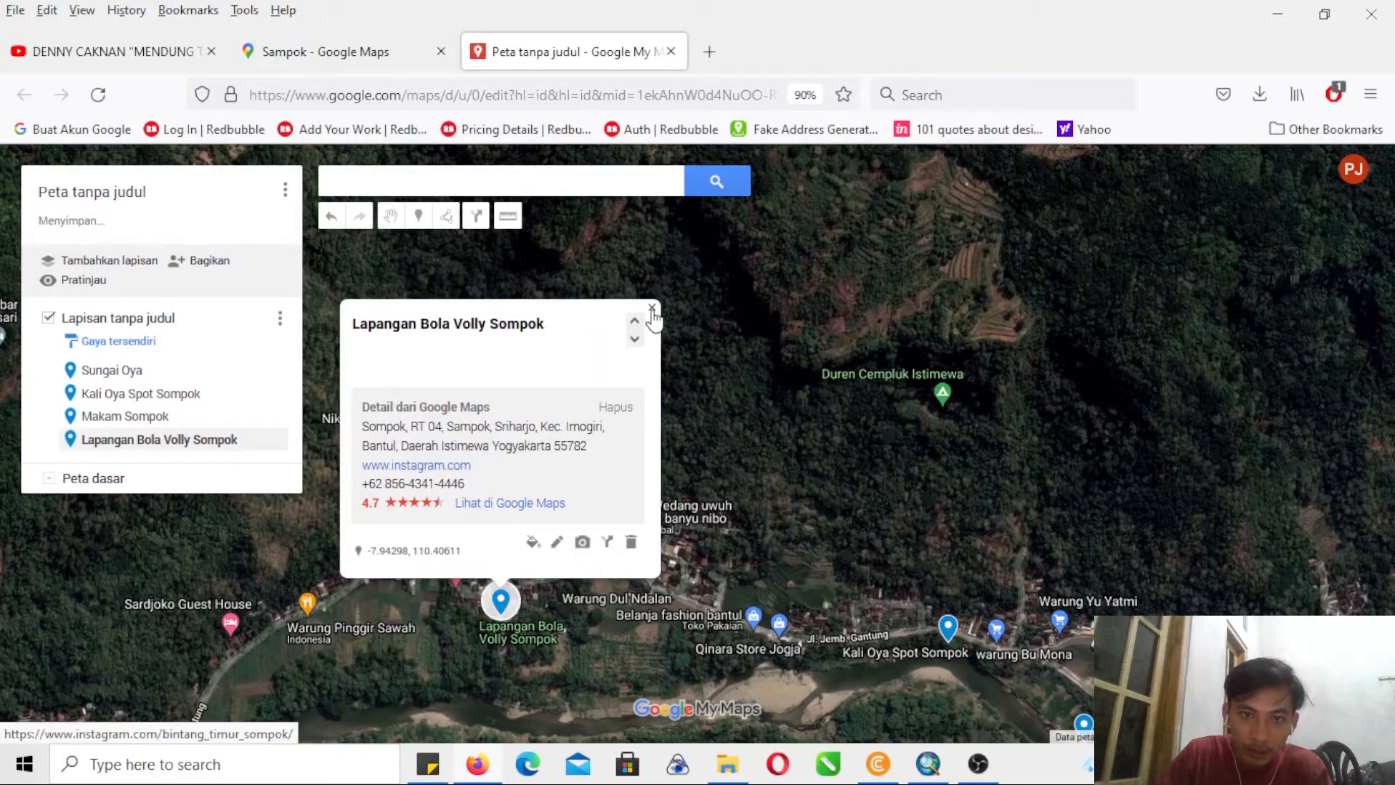
left_click(649, 312)
left_click_drag(716, 387, 780, 355)
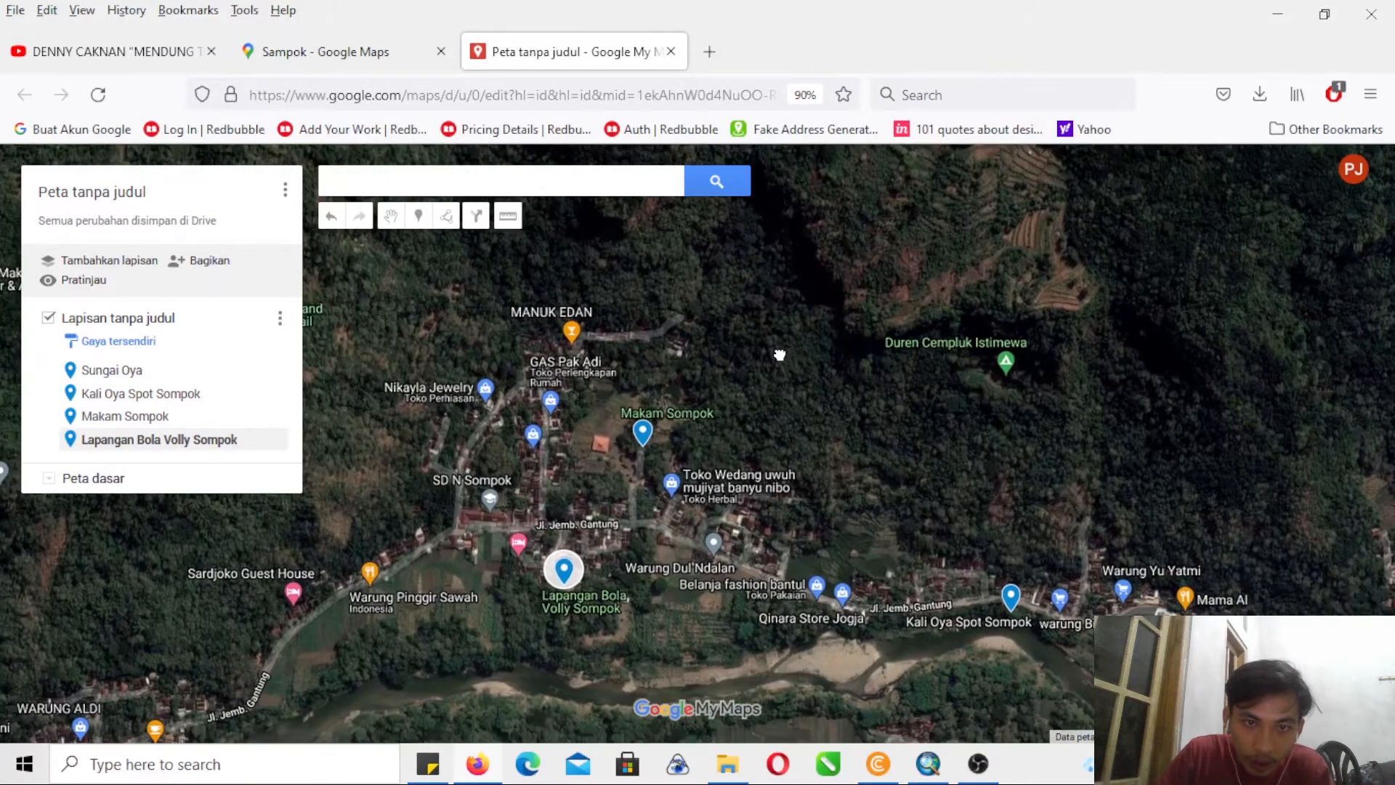
left_click(489, 503)
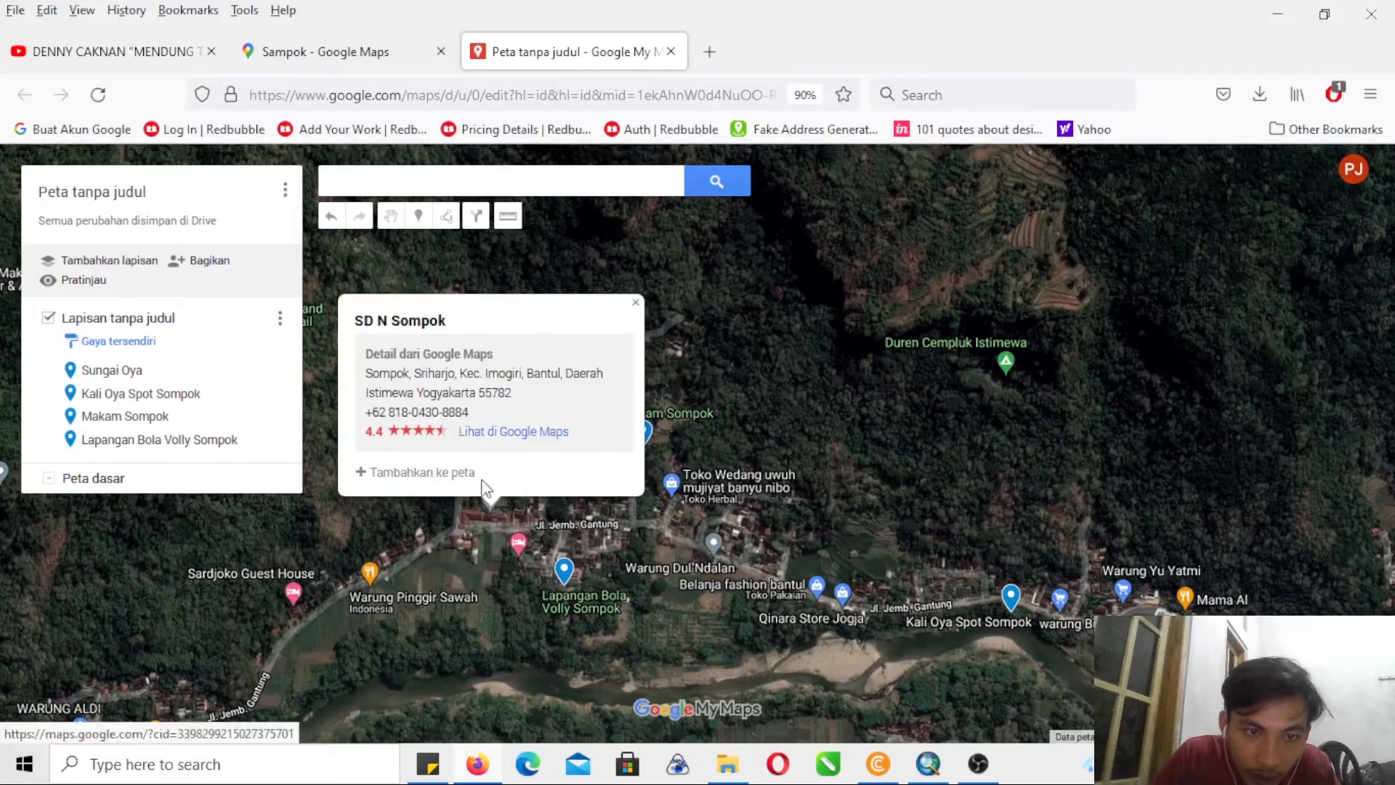
left_click(456, 474)
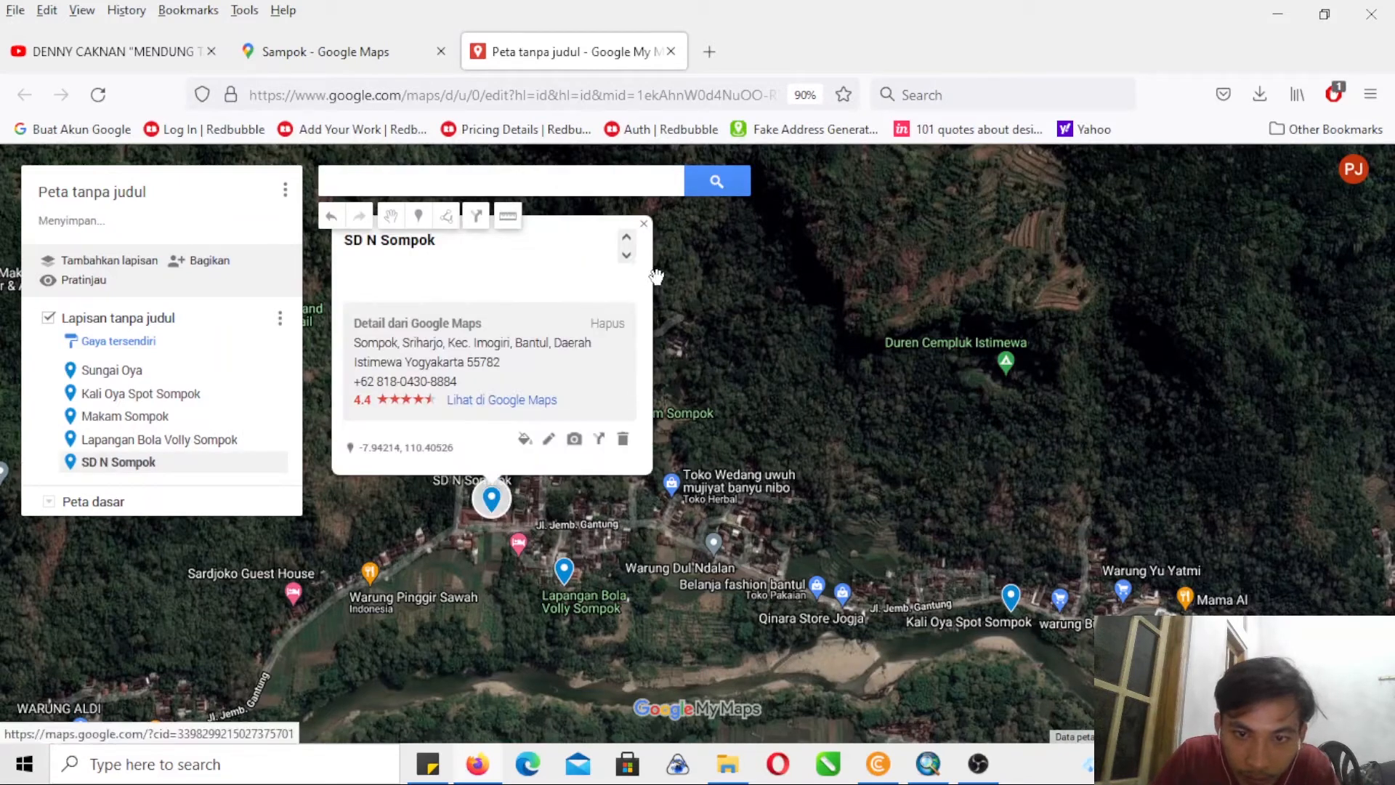
left_click(644, 224)
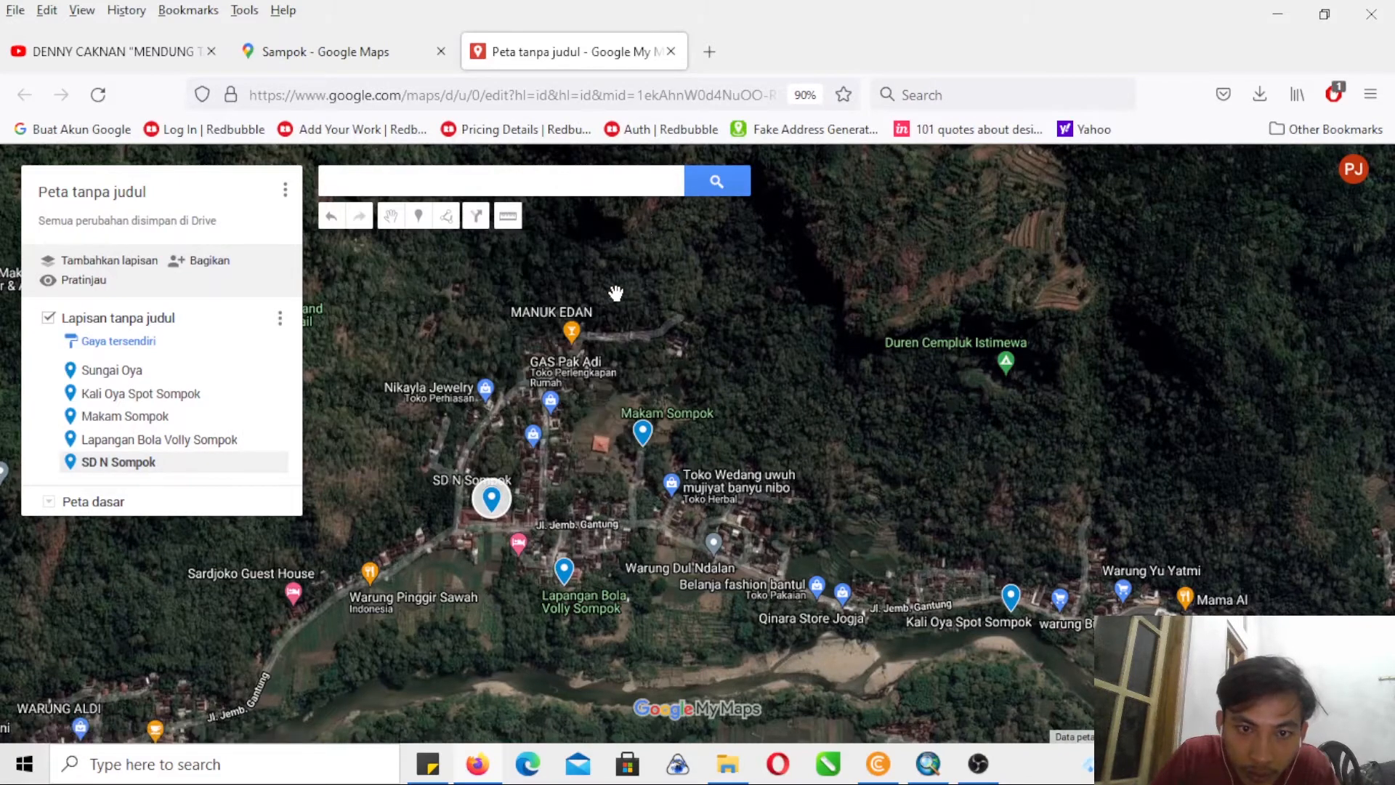
- Add the Masjid Baiturrahim Sompok place to the map layer and close its info card
scroll(563, 480, "up", 1)
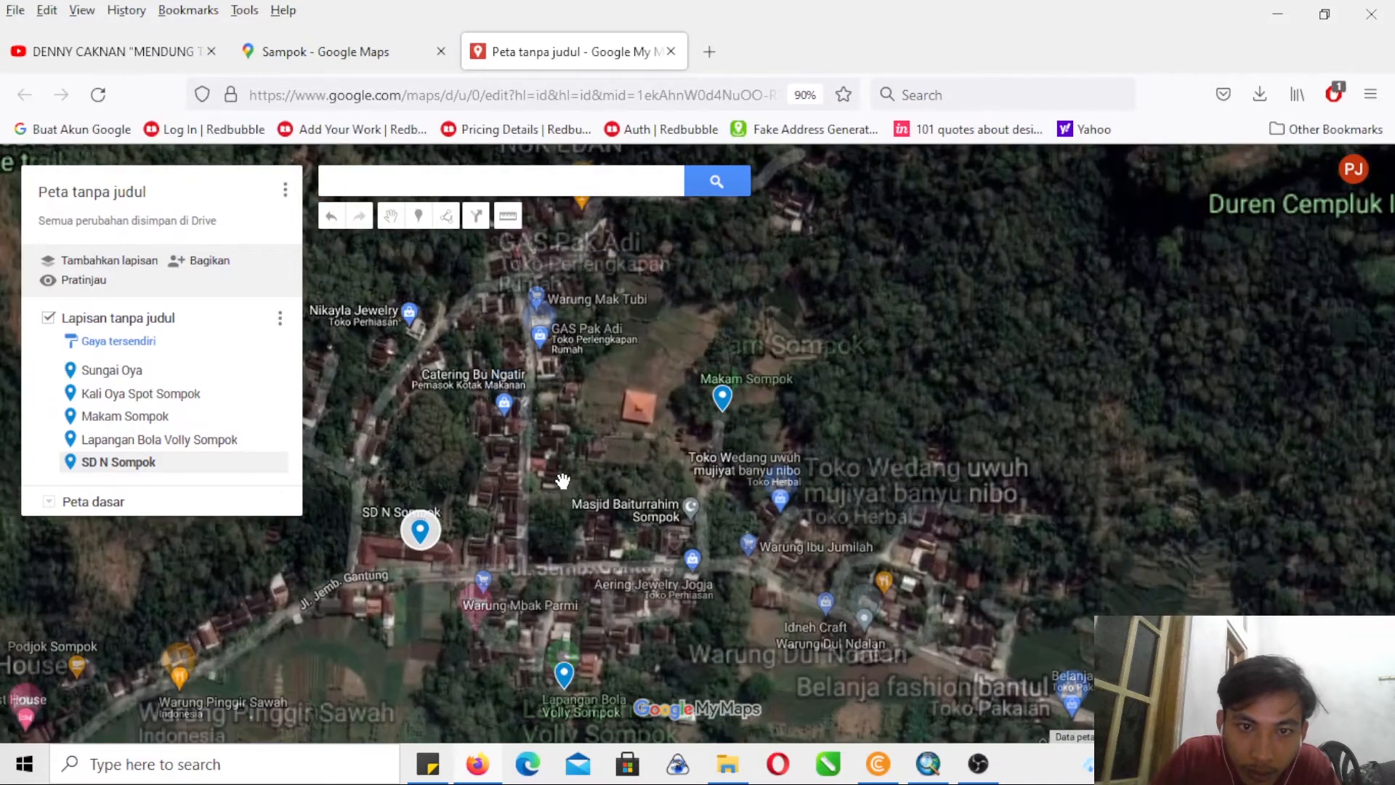
left_click_drag(579, 467, 584, 460)
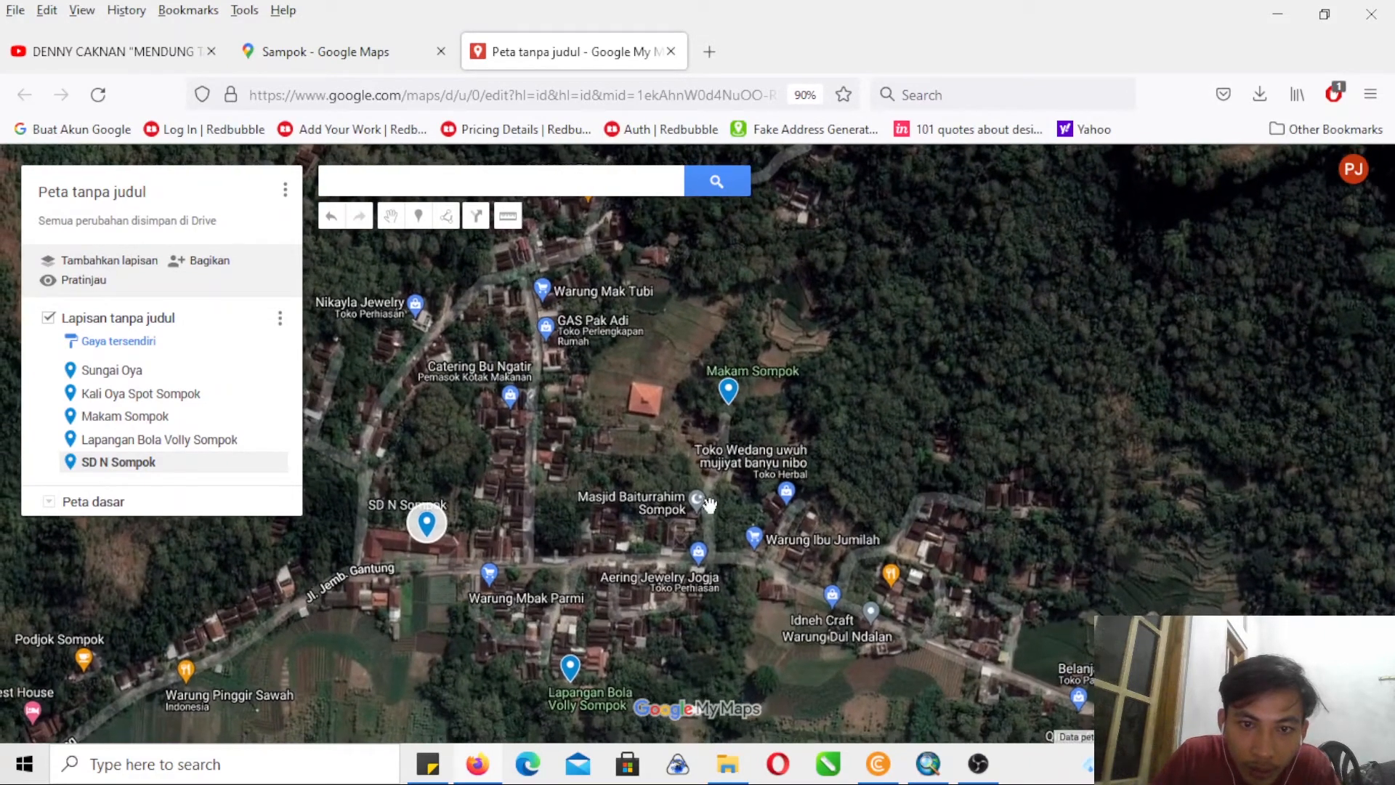
left_click(698, 497)
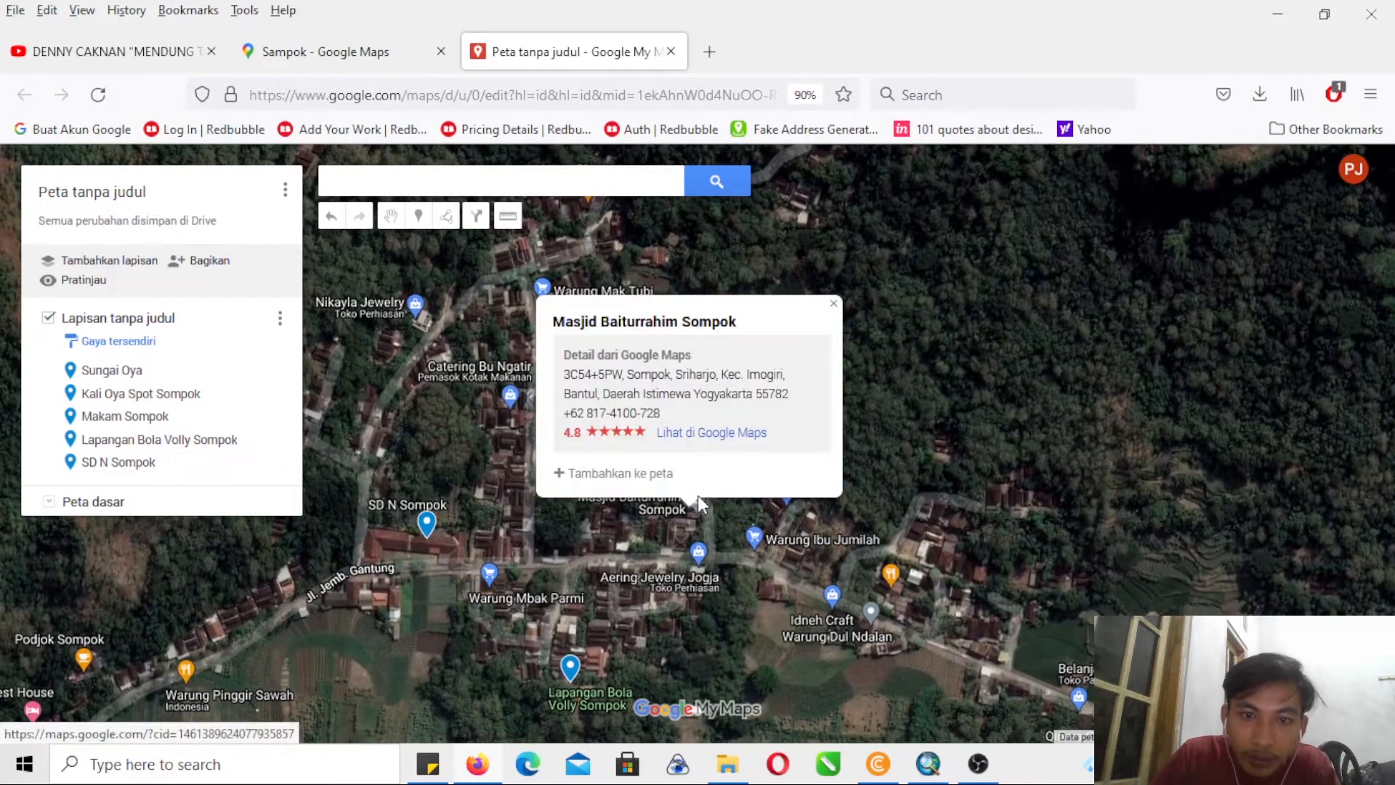
left_click(619, 474)
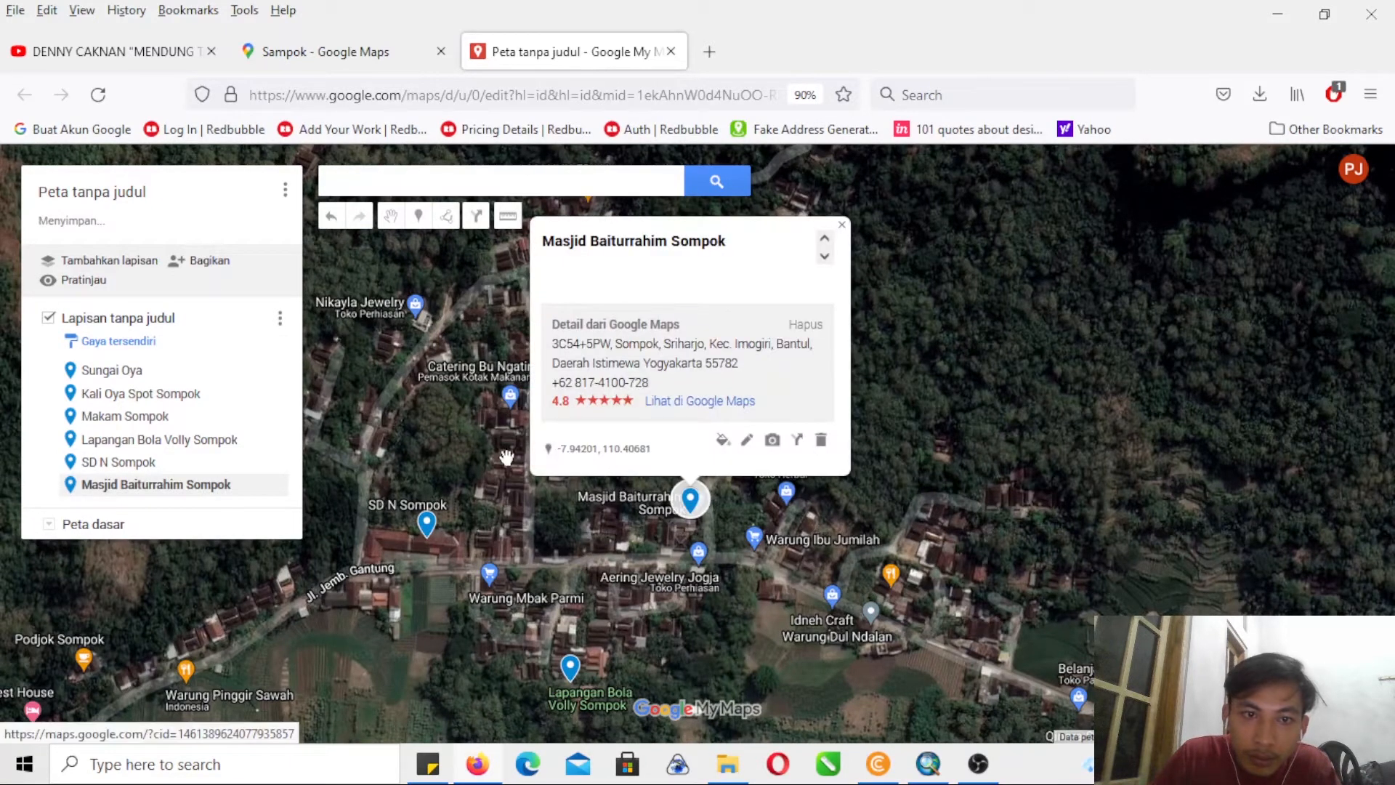
left_click(842, 227)
- Examine the satellite map along Jl. Jemb. Gantung and the river around Sompok for further facilities
left_click_drag(588, 384, 644, 381)
left_click_drag(957, 488, 868, 350)
left_click_drag(963, 526, 851, 425)
left_click_drag(1077, 447, 823, 413)
left_click_drag(895, 366, 775, 342)
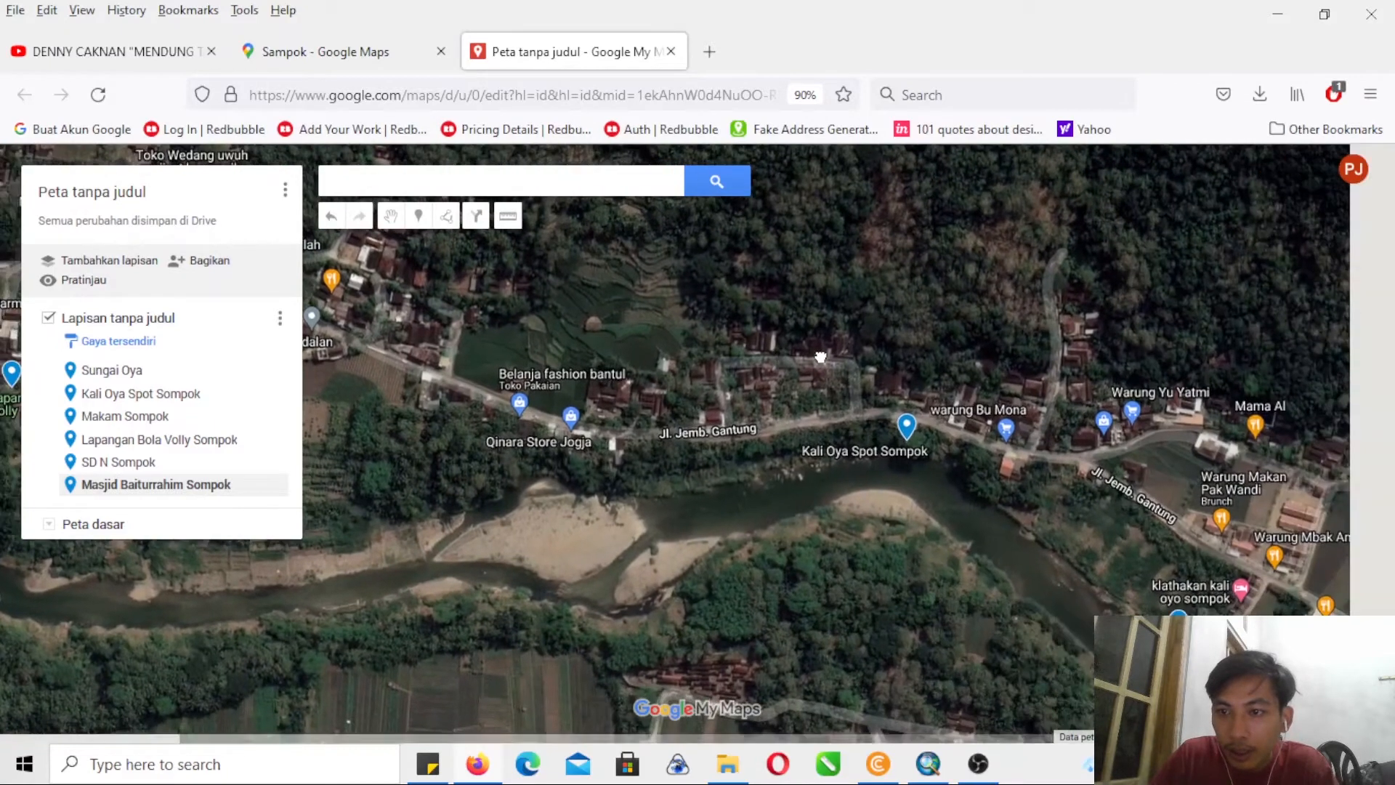
left_click_drag(952, 346, 854, 341)
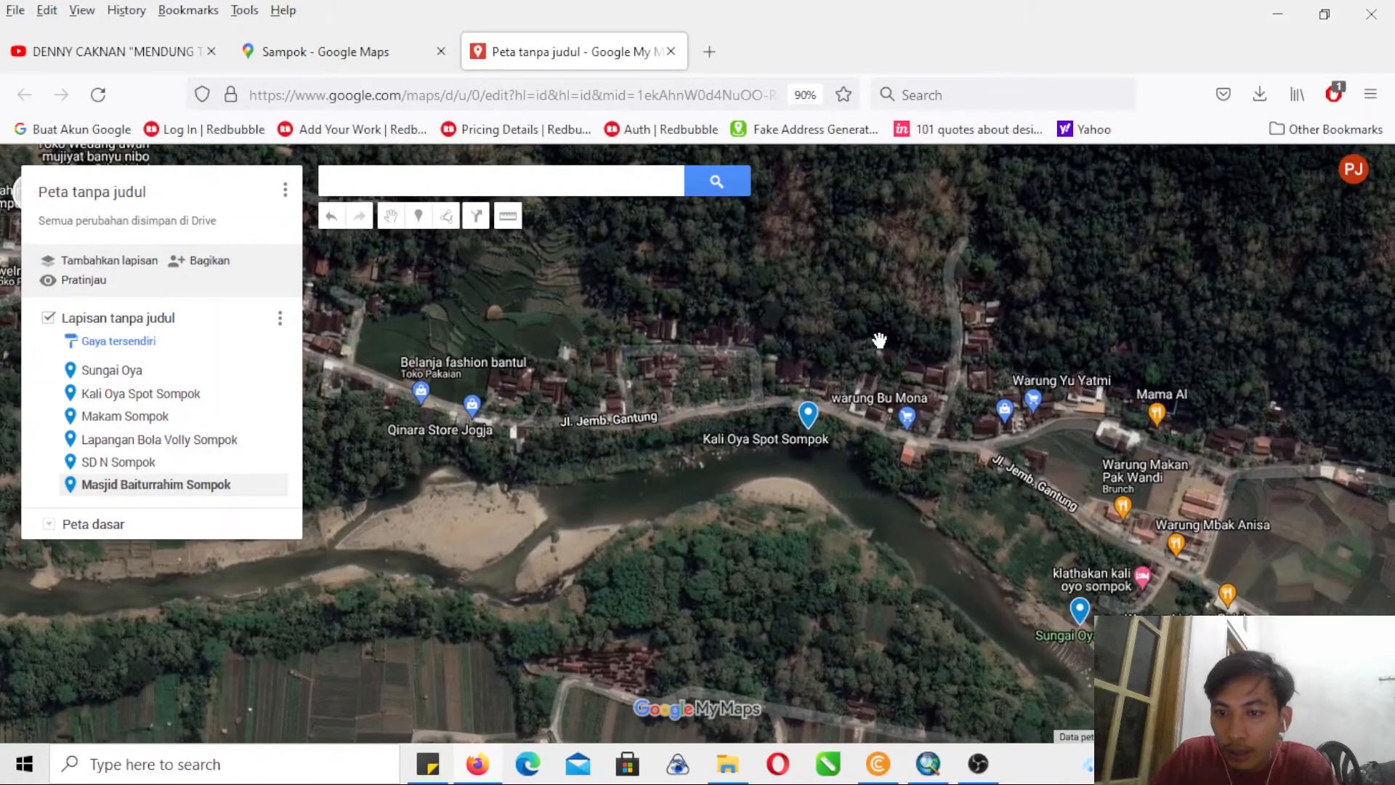
left_click_drag(985, 339, 965, 326)
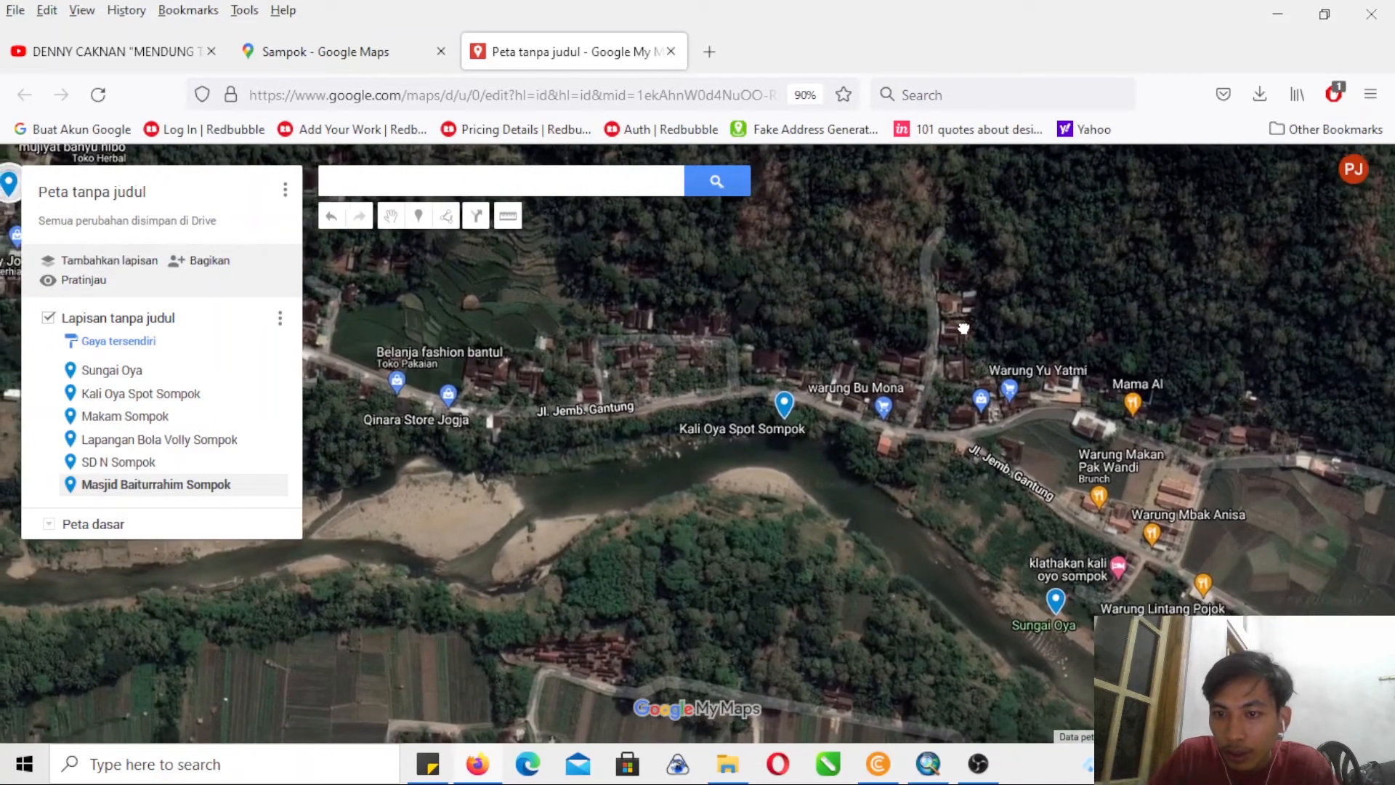
left_click_drag(954, 355, 1007, 356)
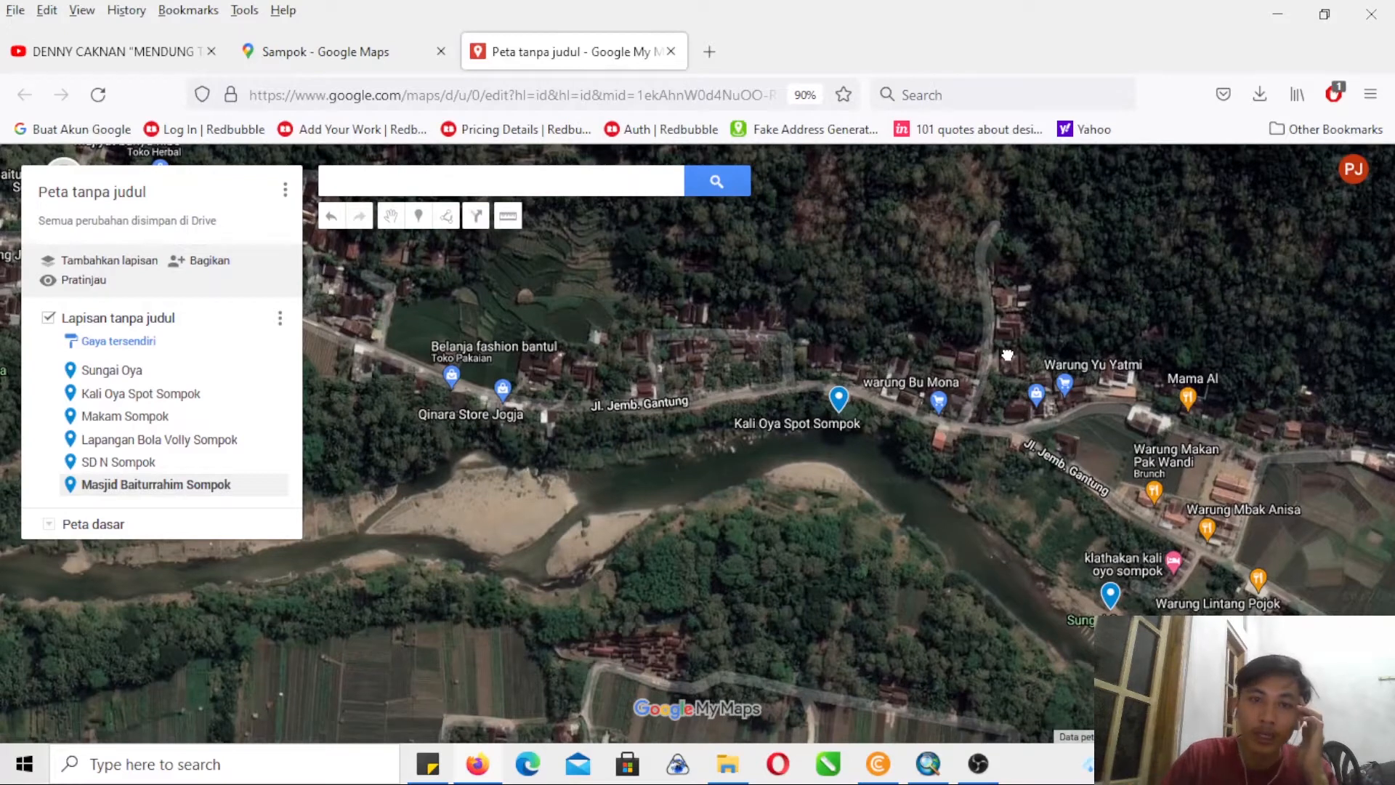
left_click_drag(1007, 355, 1054, 398)
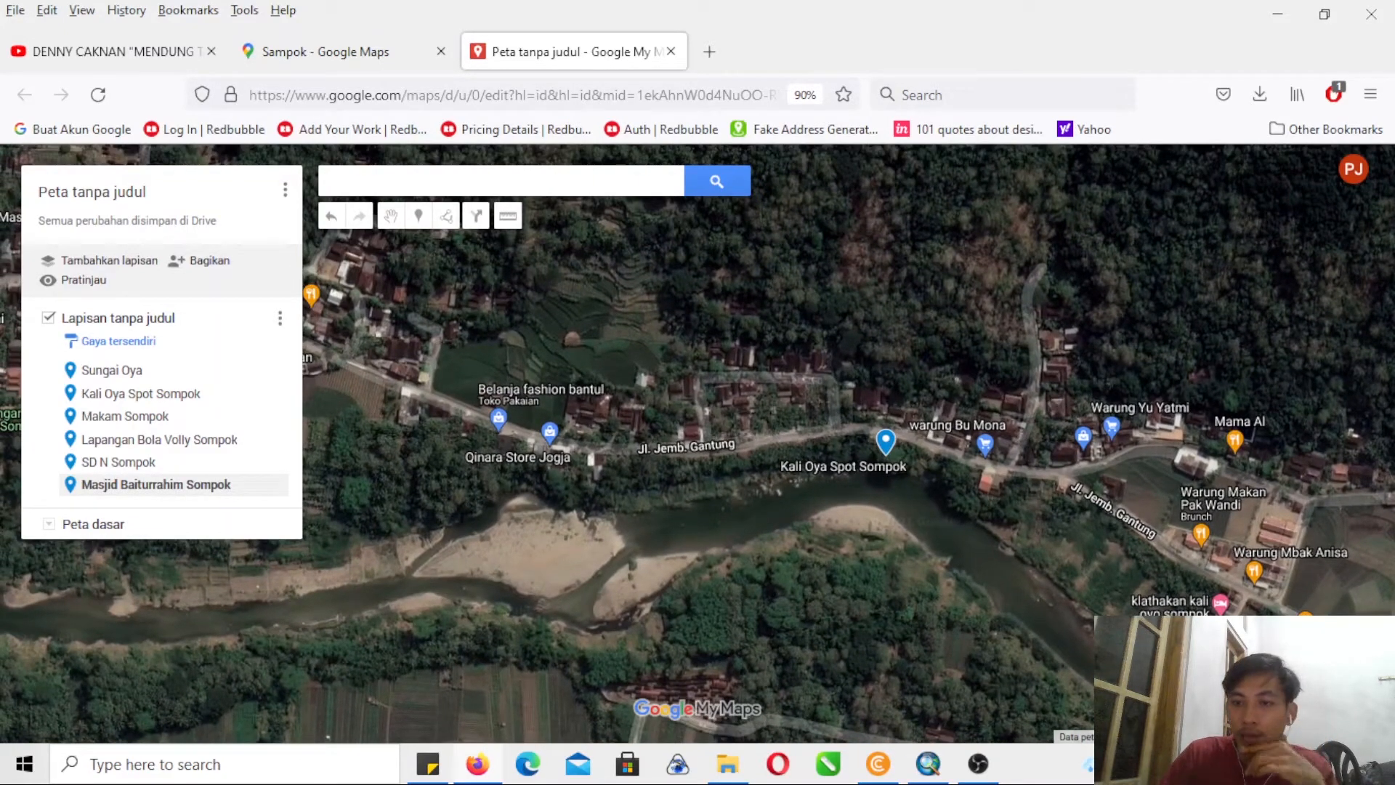
left_click(1369, 674)
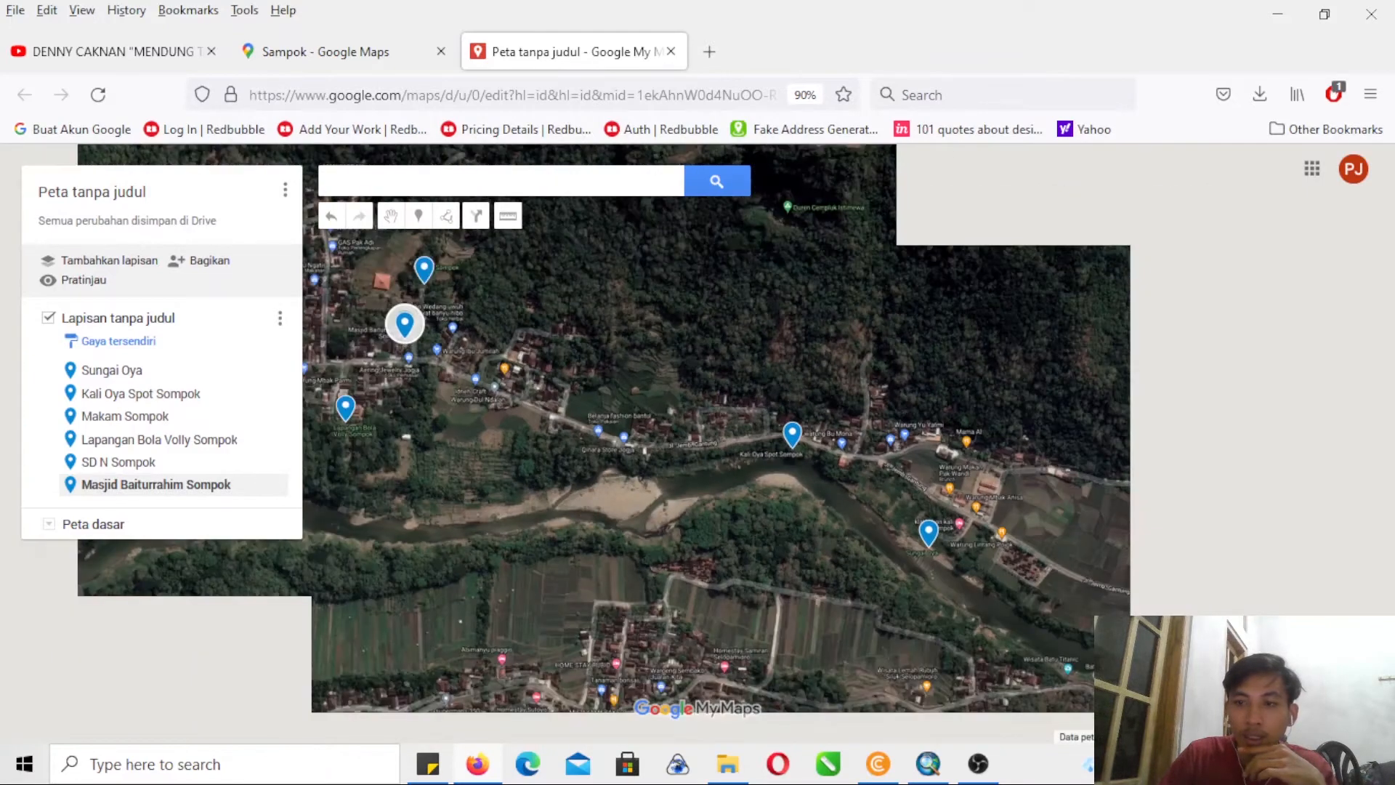
left_click_drag(752, 573, 918, 608)
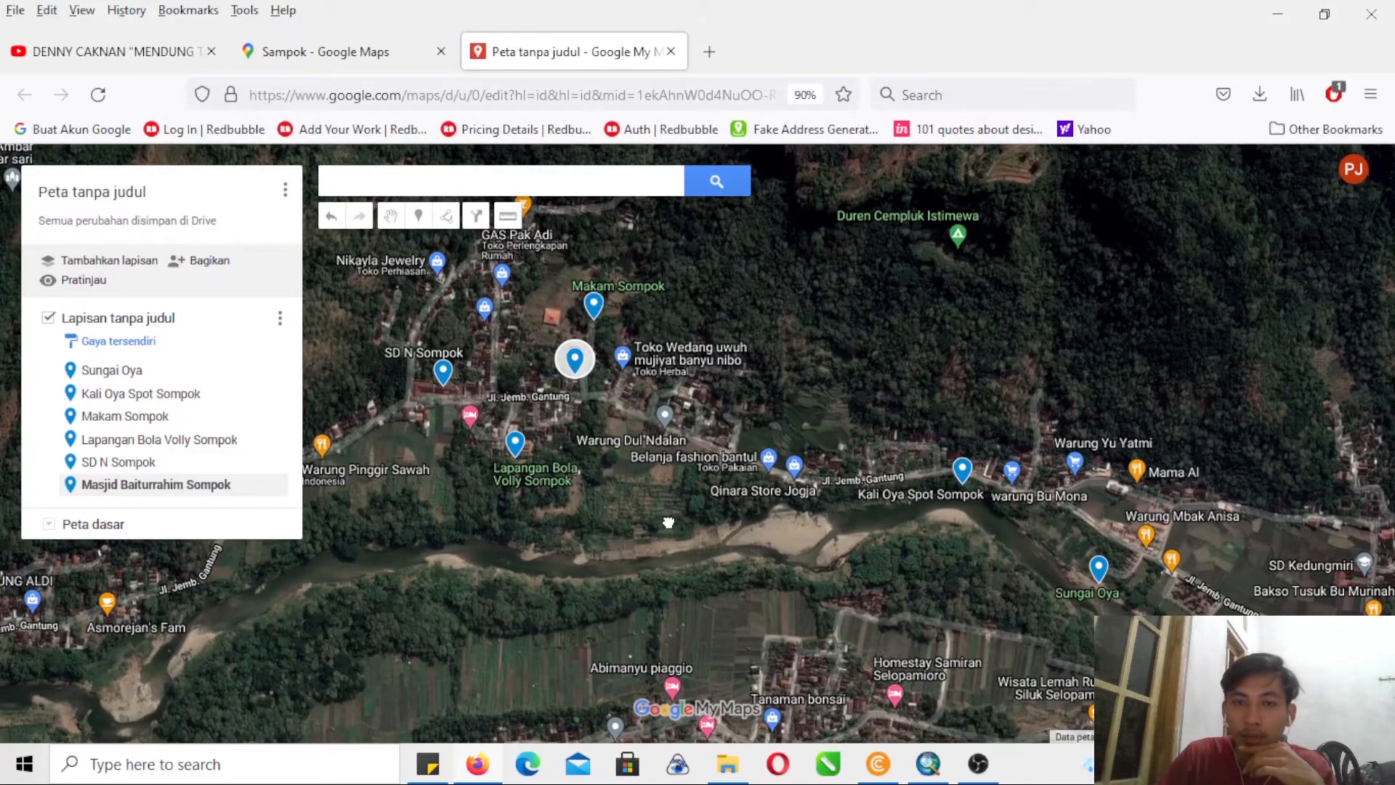
left_click_drag(664, 515, 733, 565)
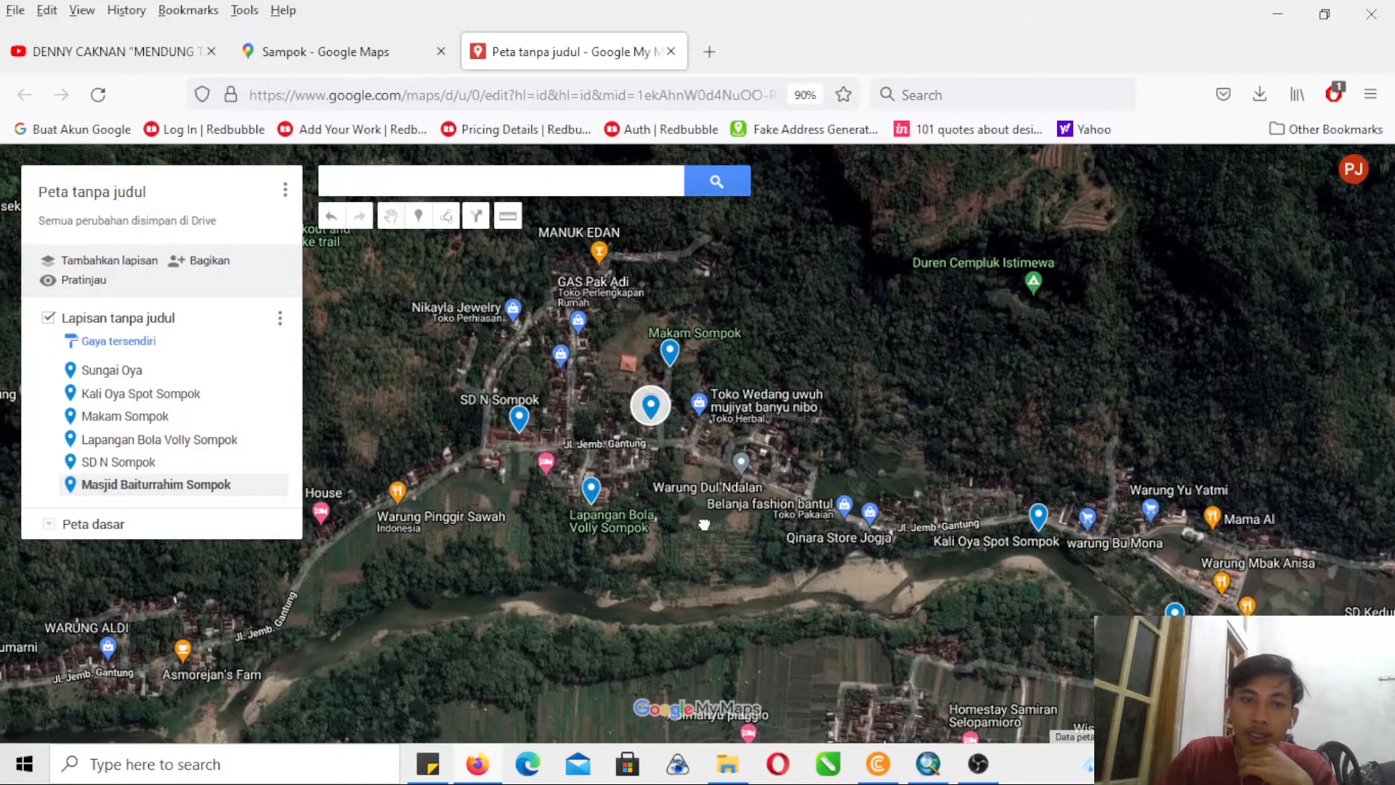
left_click_drag(693, 521, 697, 560)
left_click_drag(865, 468, 820, 511)
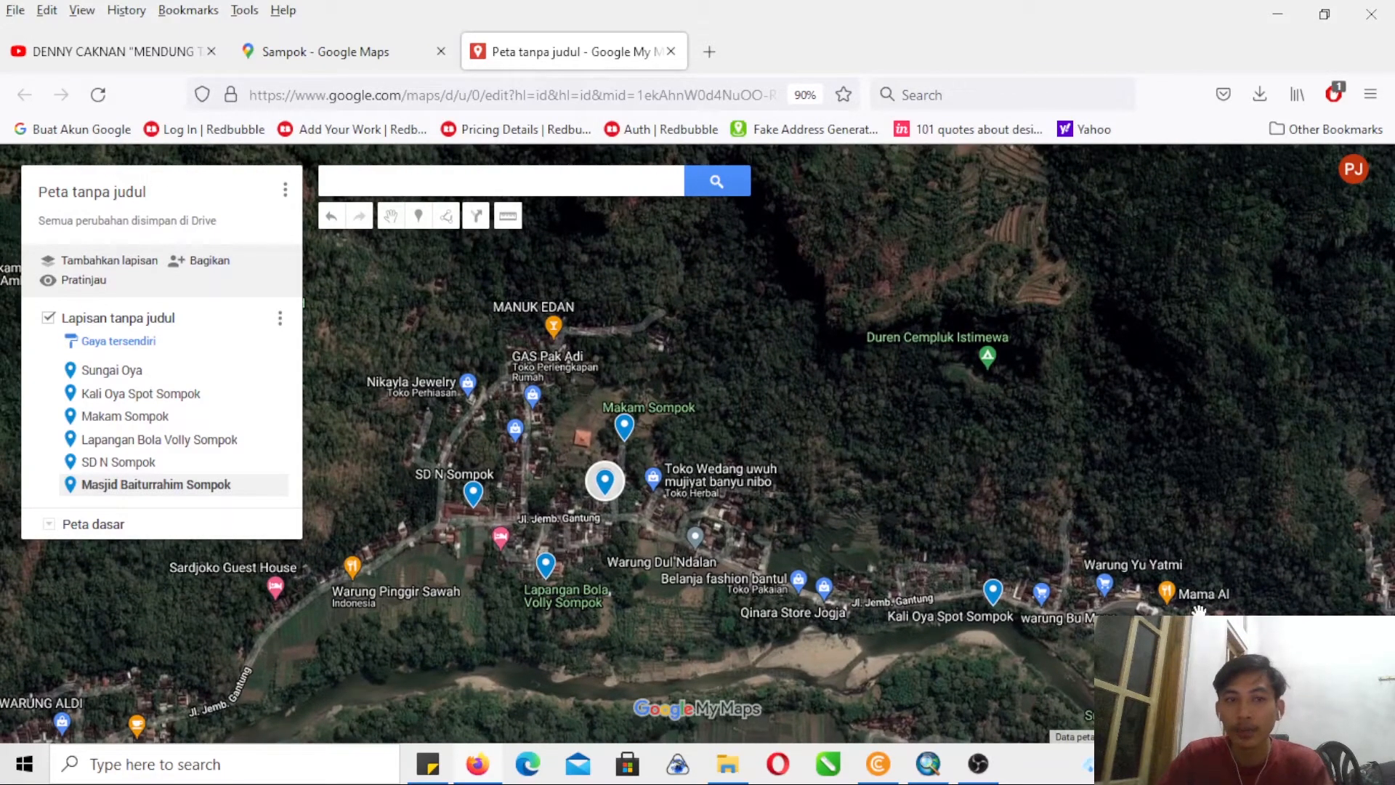
scroll(1199, 610, "down", 1)
left_click_drag(1058, 536, 985, 496)
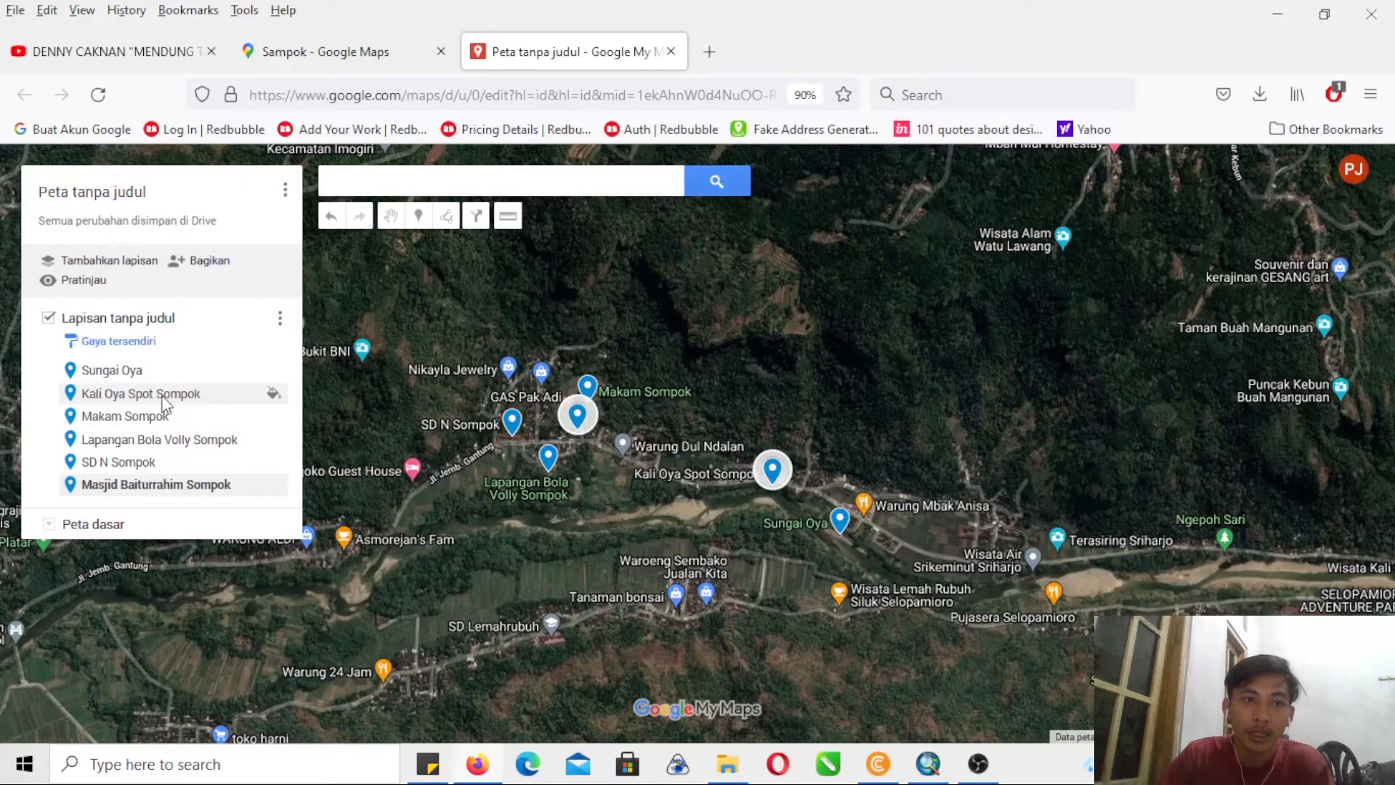
- Rename the untitled map layer to OBJEK and set the map title to FASILITAS
left_click(143, 324)
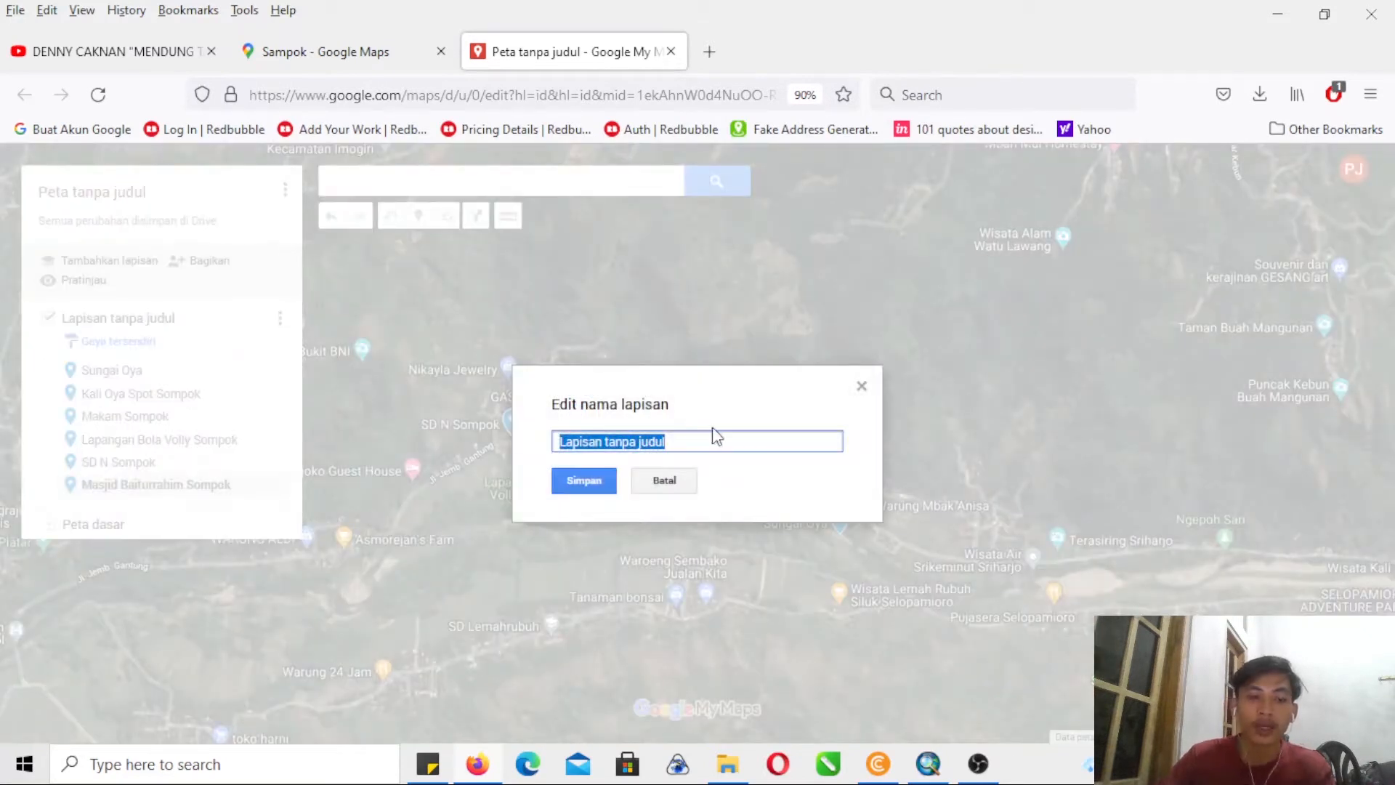
type("OBJEK")
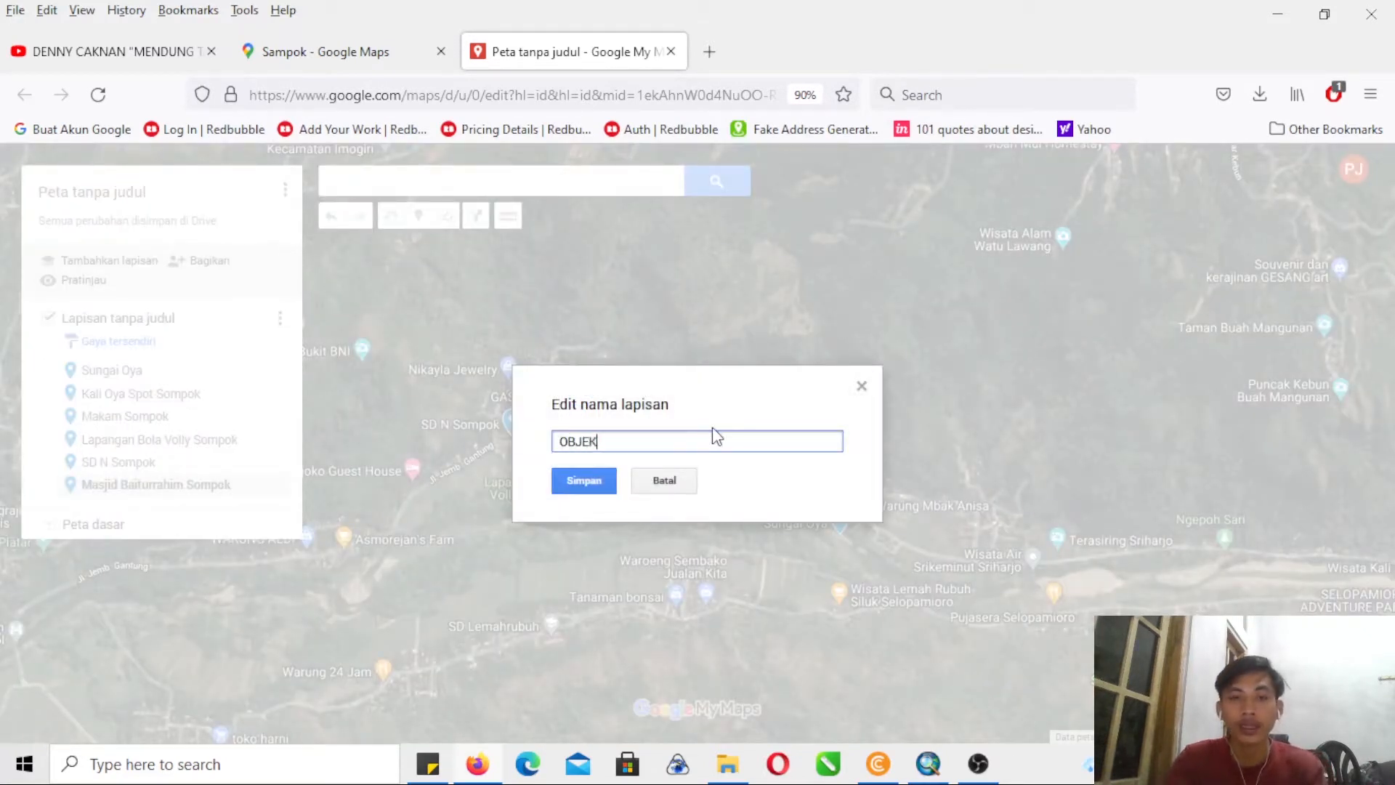
left_click(583, 485)
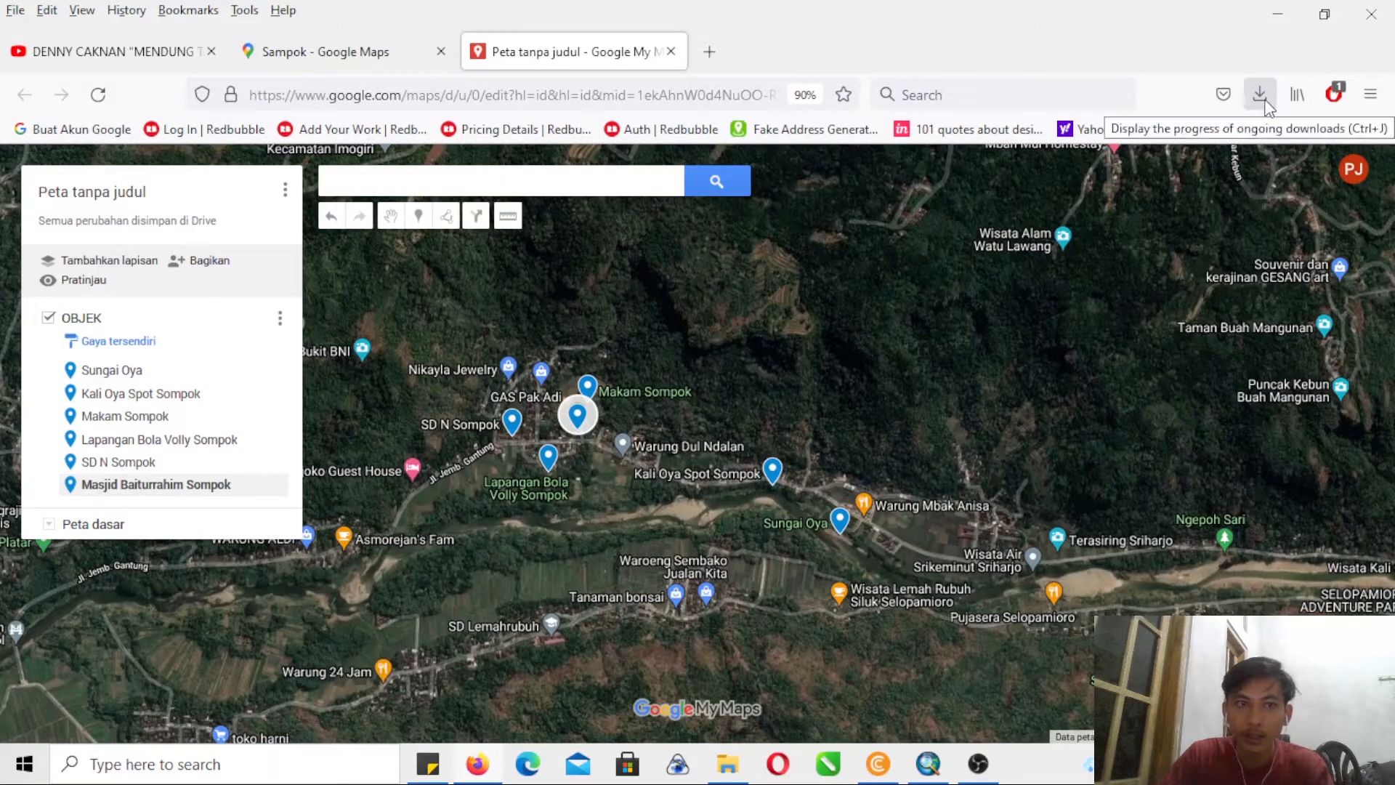
left_click(65, 194)
type("FASILITAS")
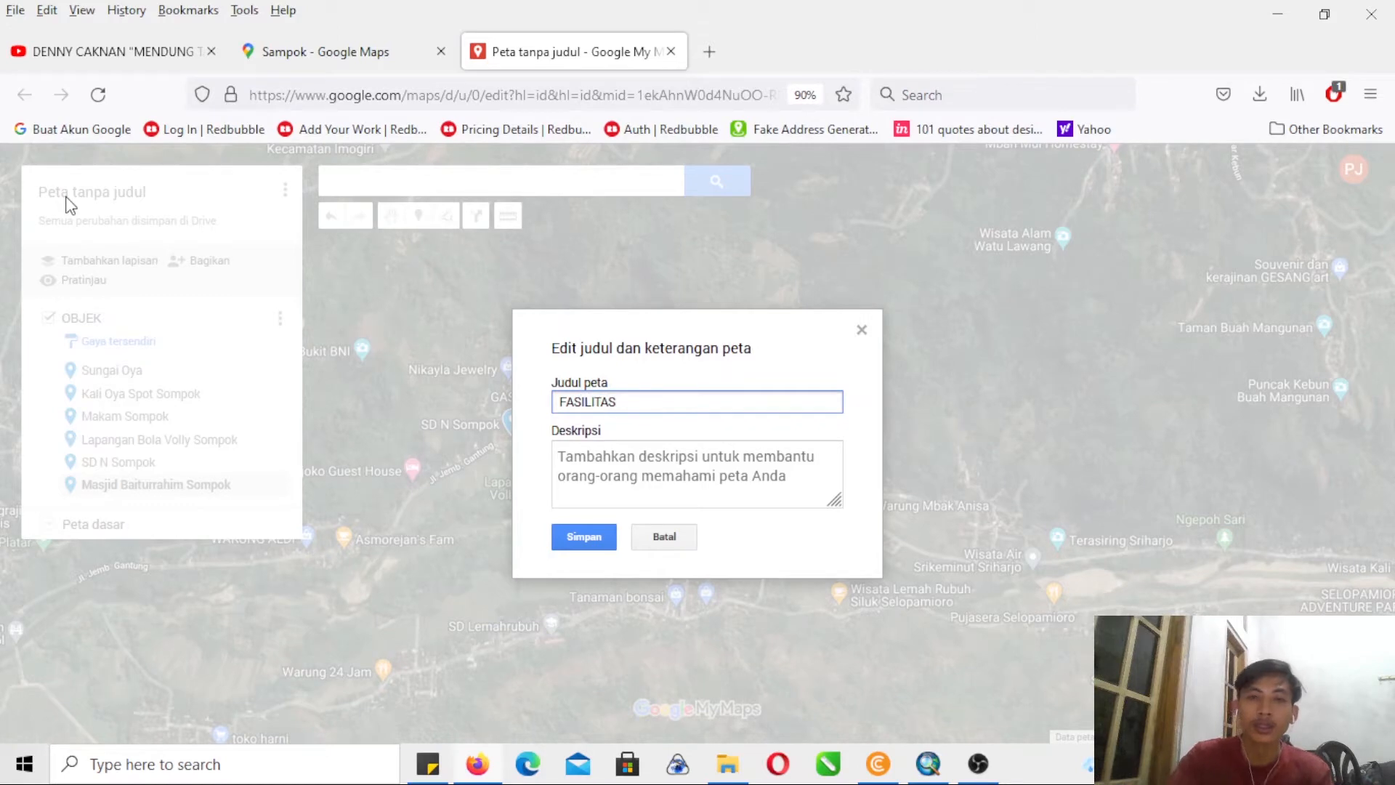
left_click(618, 537)
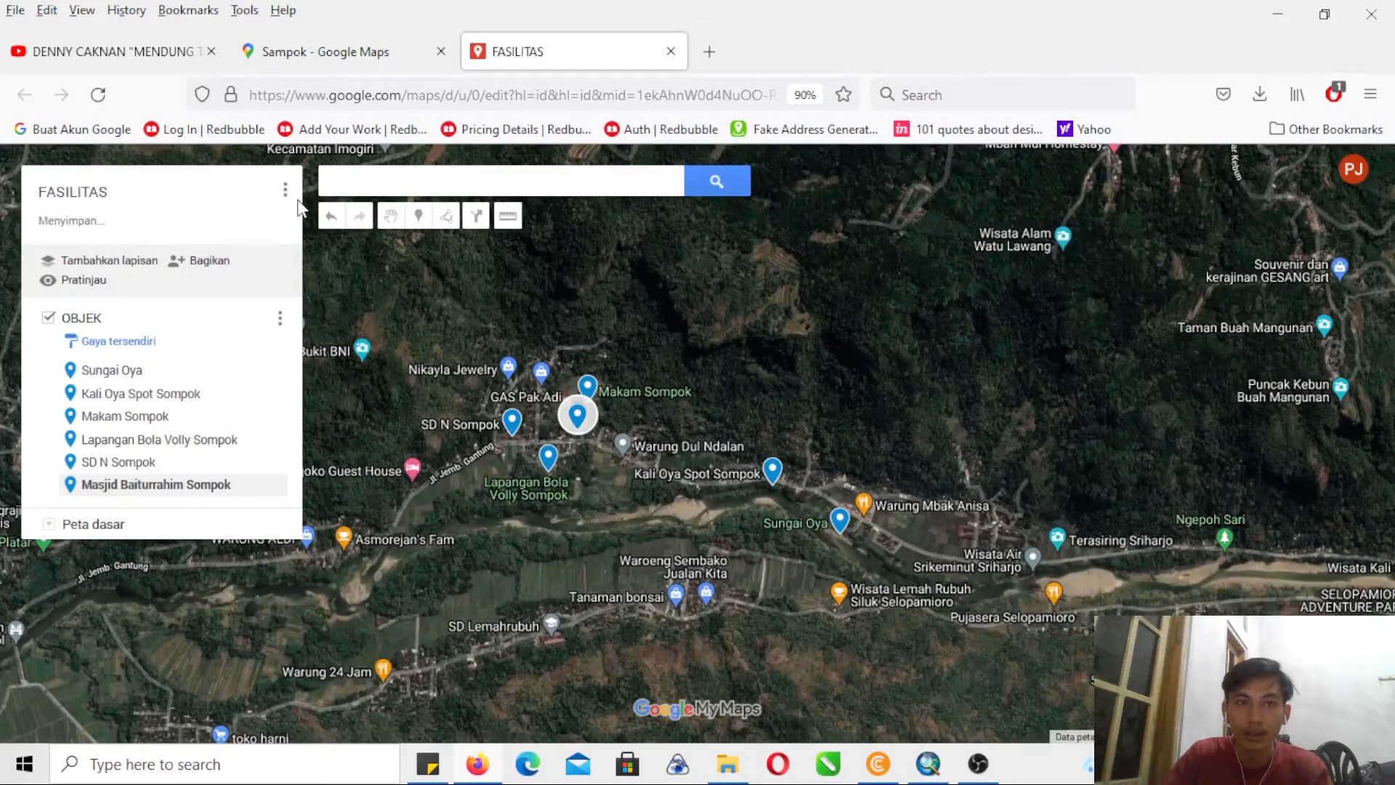
- Export the entire FASILITAS map as a KMZ file and download it
left_click(285, 191)
left_click(175, 381)
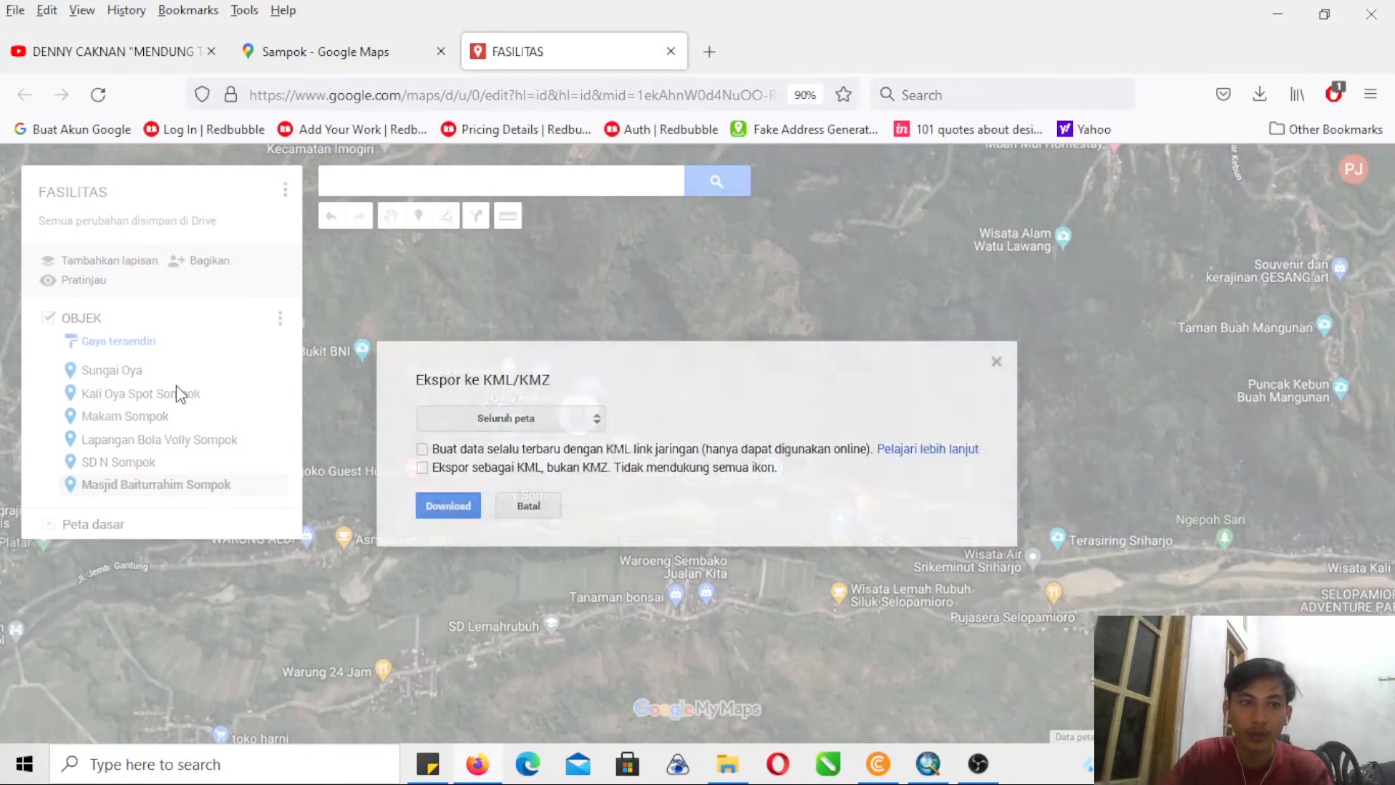
left_click(456, 509)
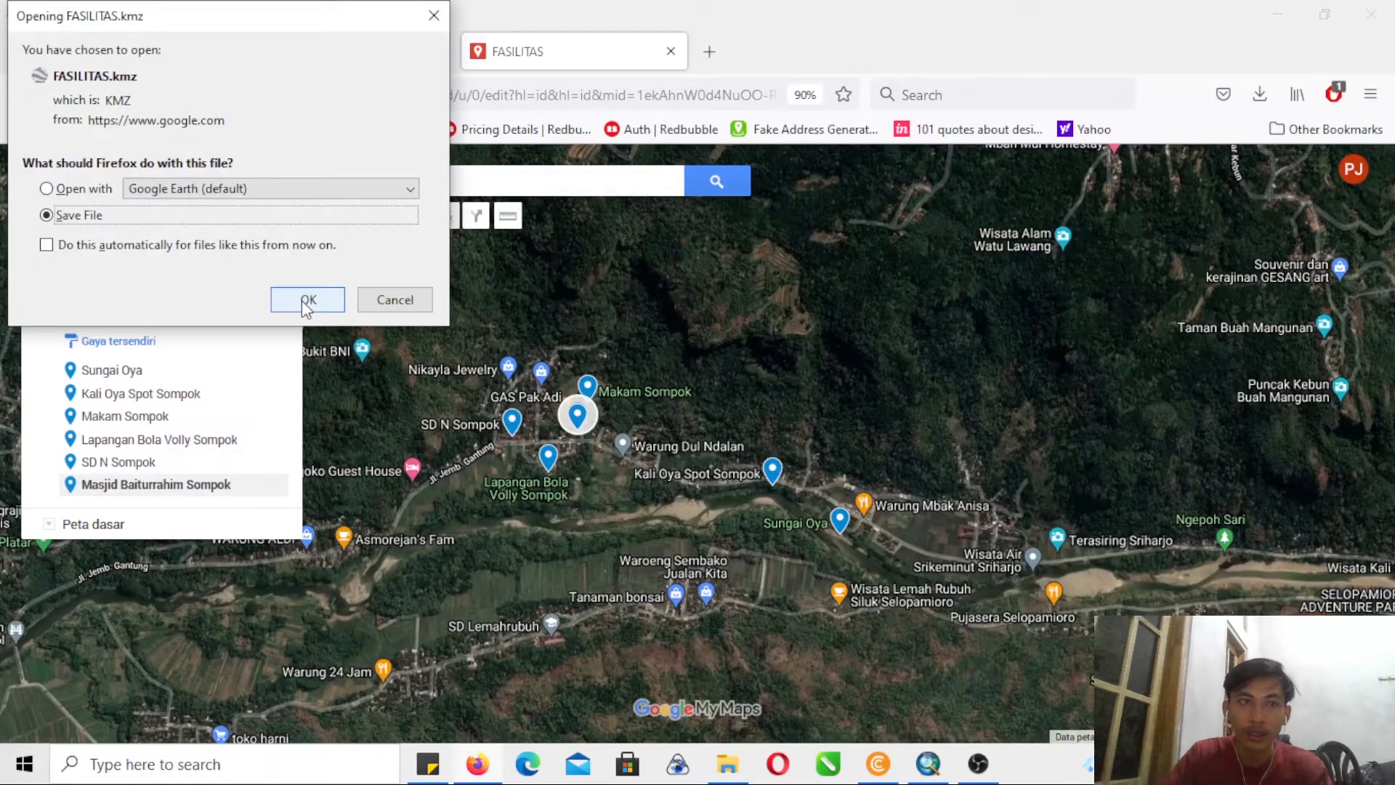
left_click(305, 303)
- Take the FASILITAS KMZ file from the Downloads folder and go to Documents > PROYEK BARU > TUTORIAL PETA UPN
left_click(1267, 100)
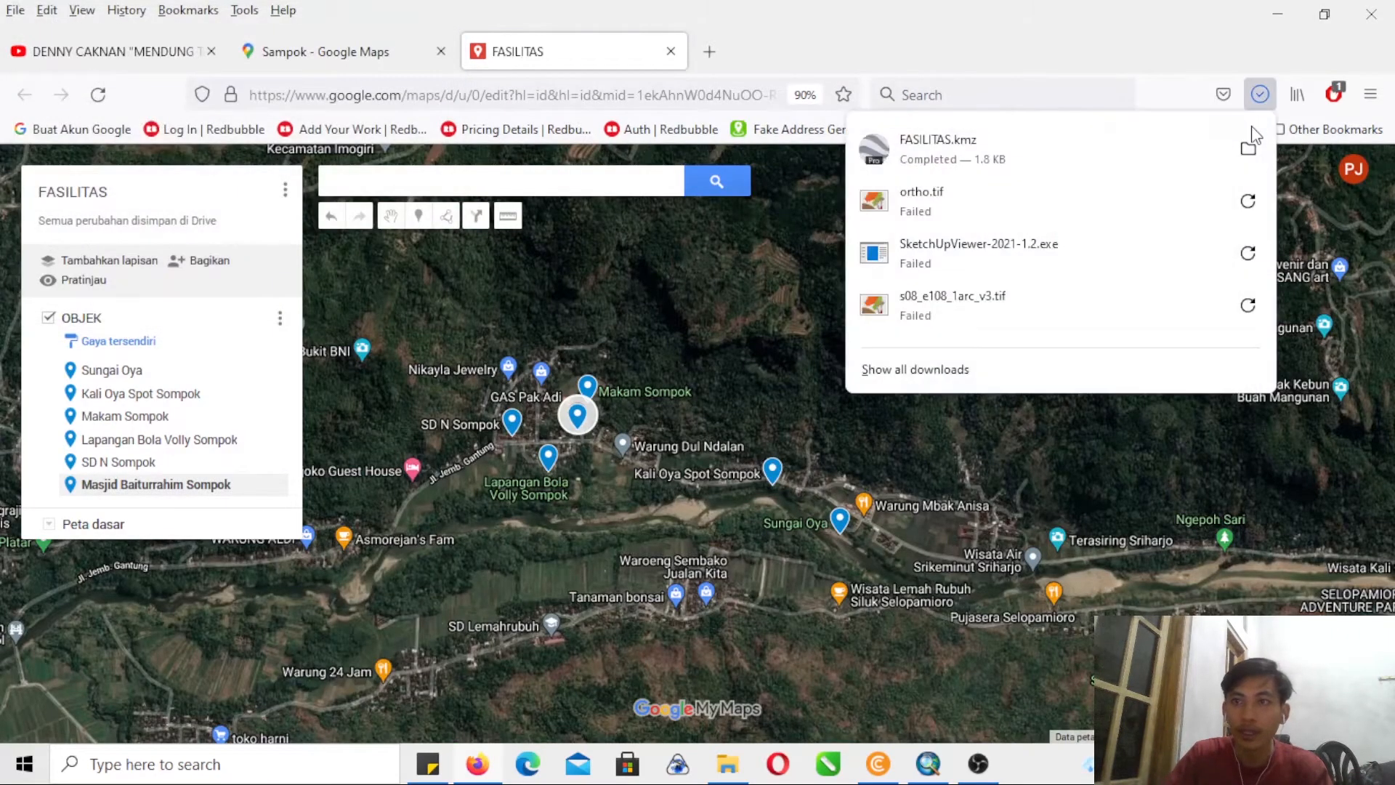
left_click(1246, 153)
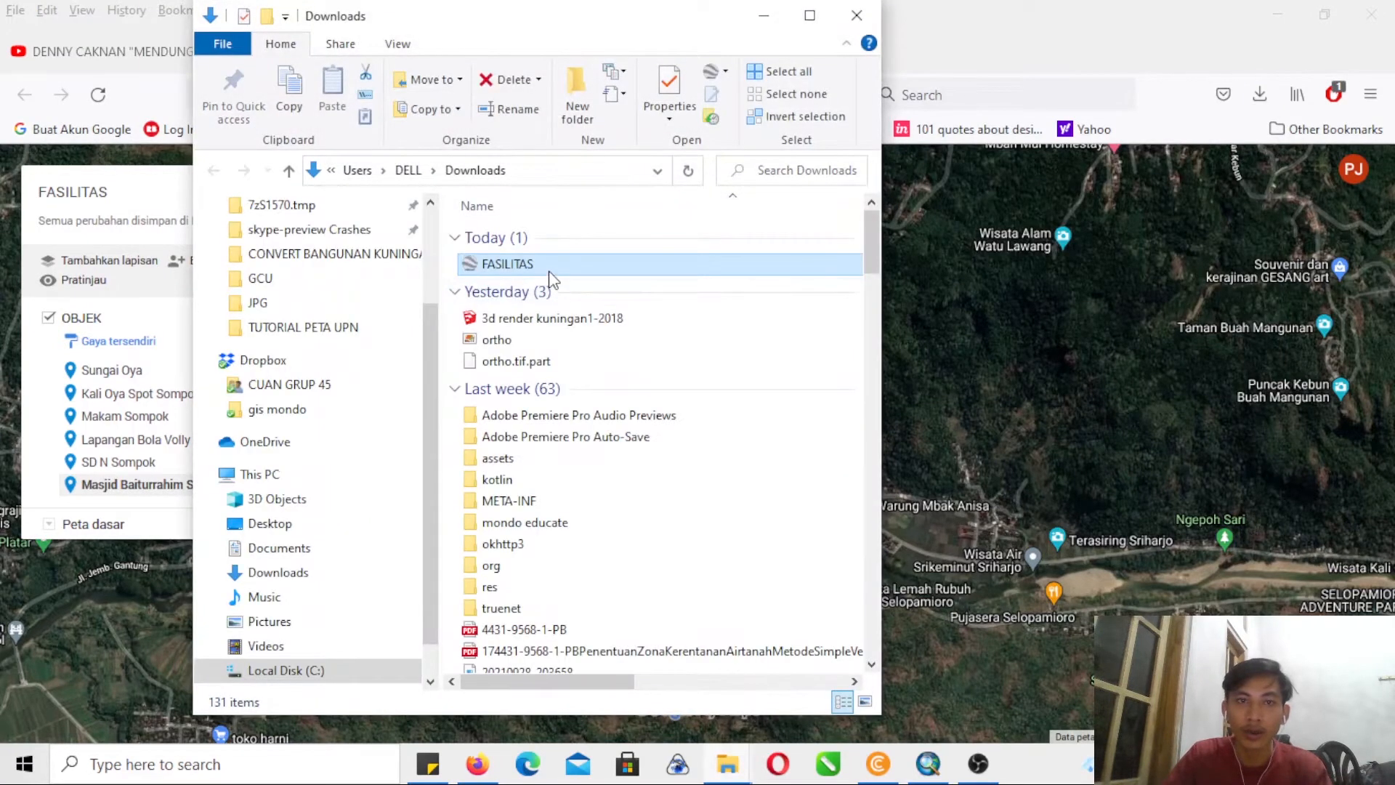
left_click(368, 554)
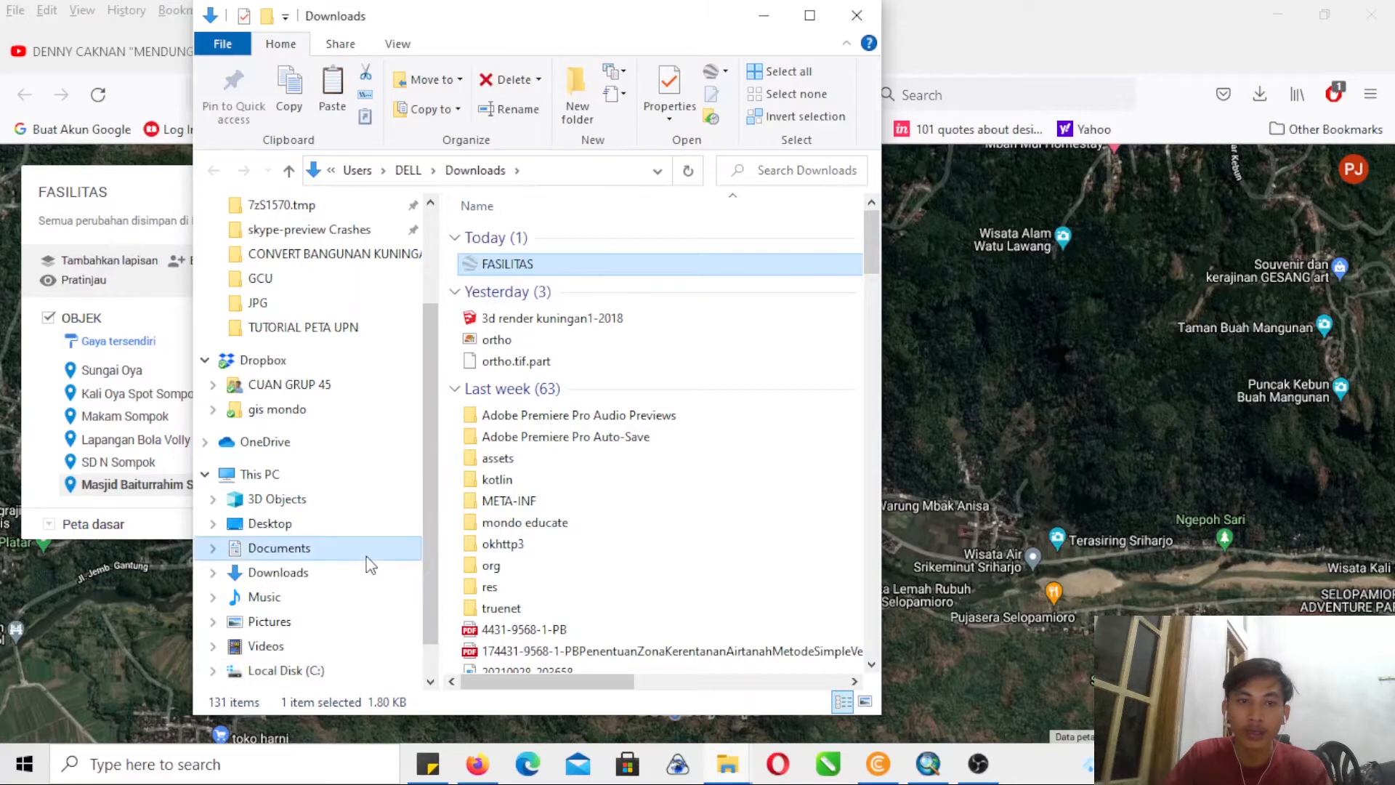
left_click(626, 527)
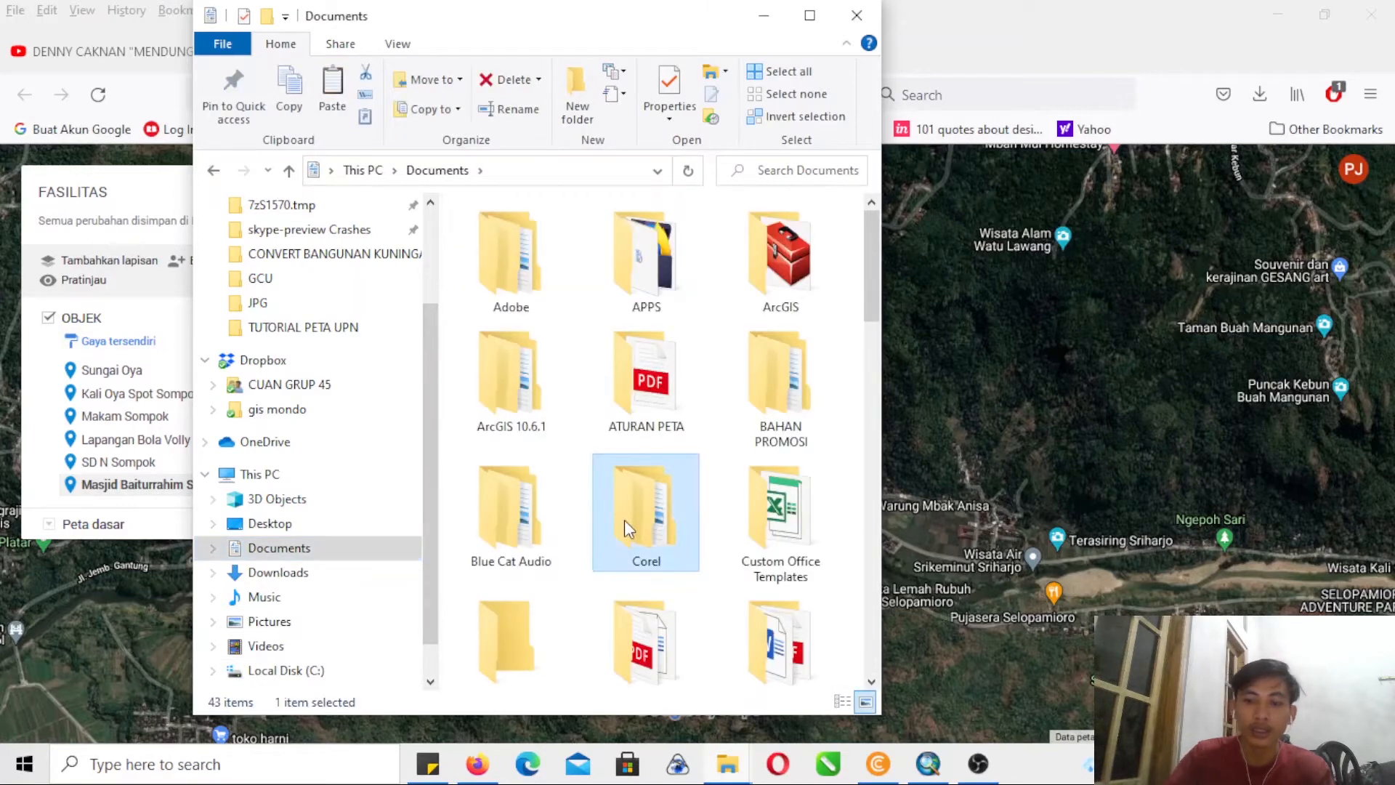
key("p")
key("Down")
key("Left")
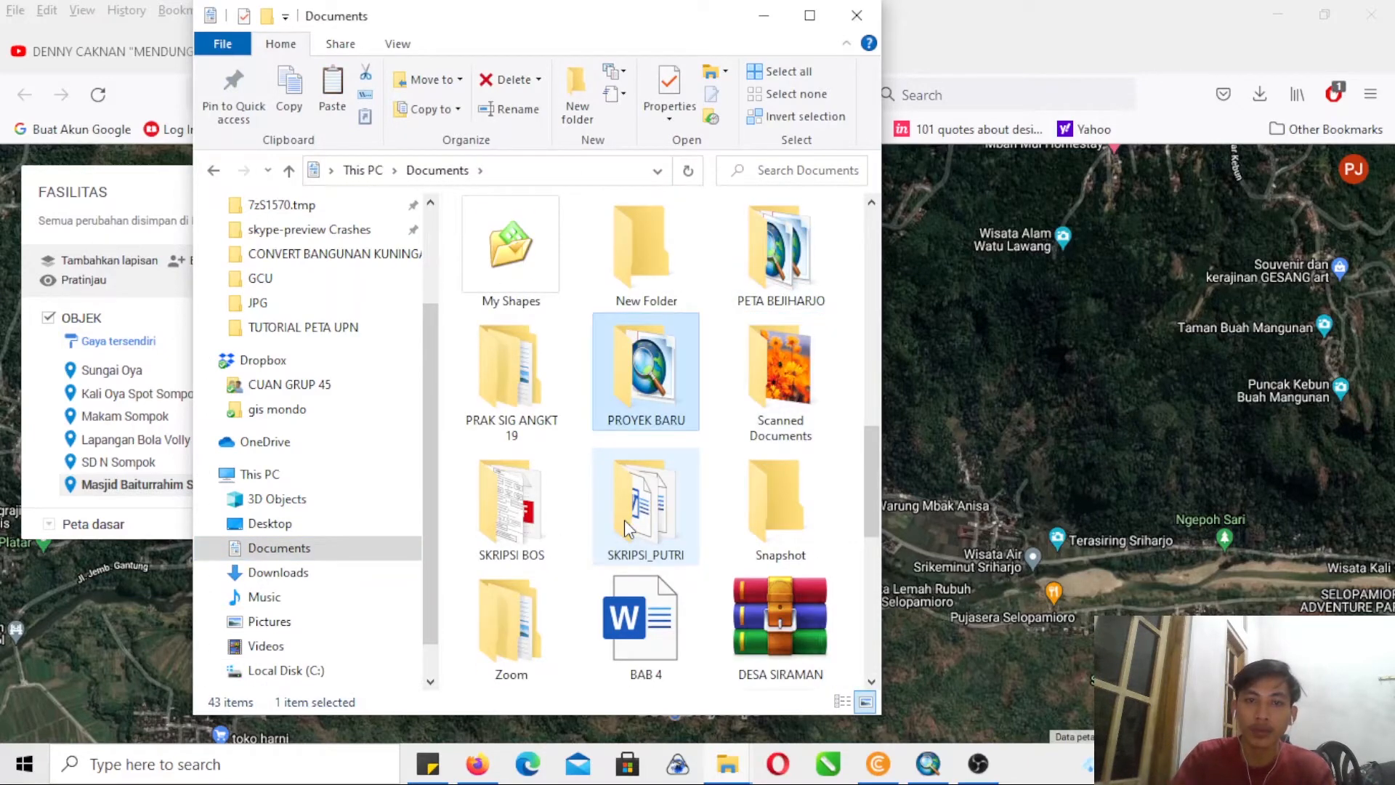
key("Return")
left_click(625, 520)
left_click(553, 601)
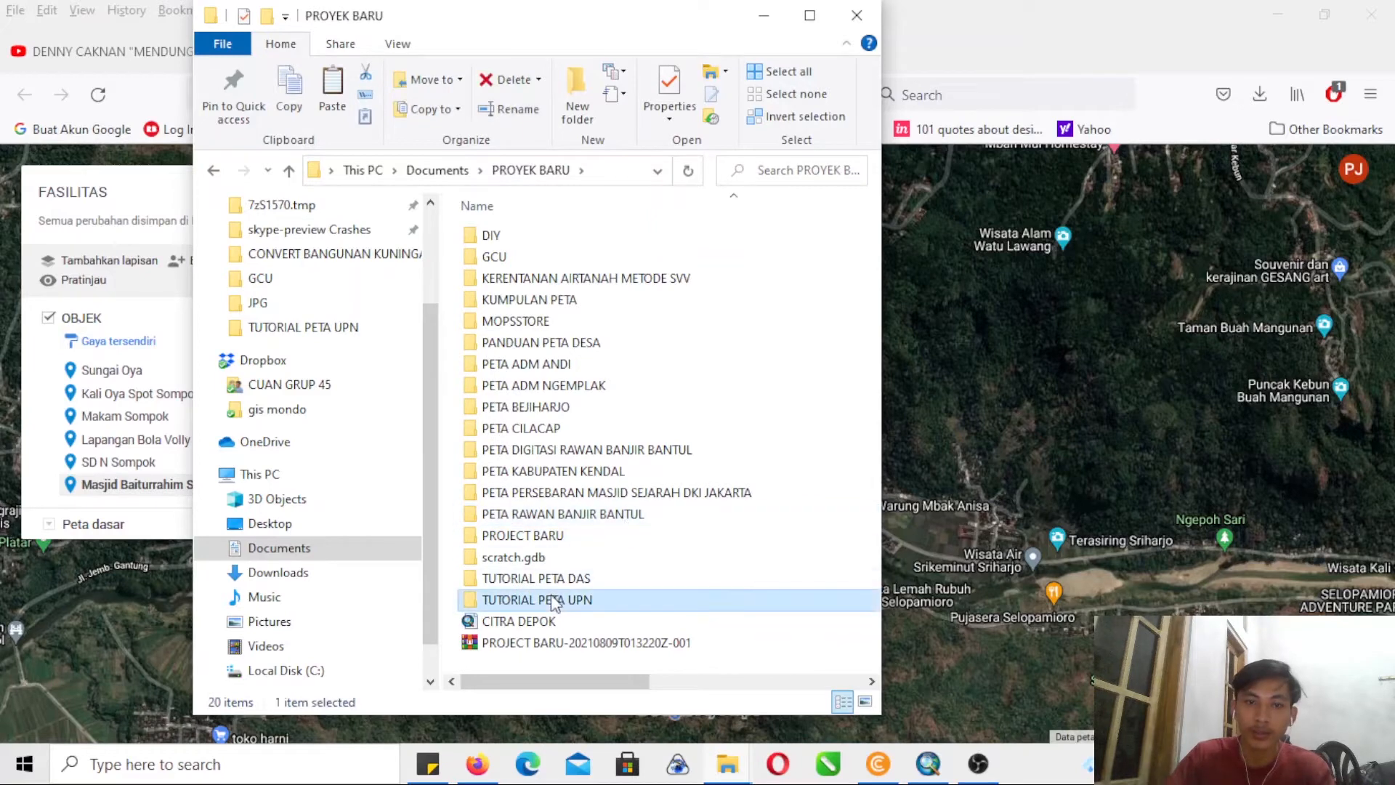
double_click(554, 601)
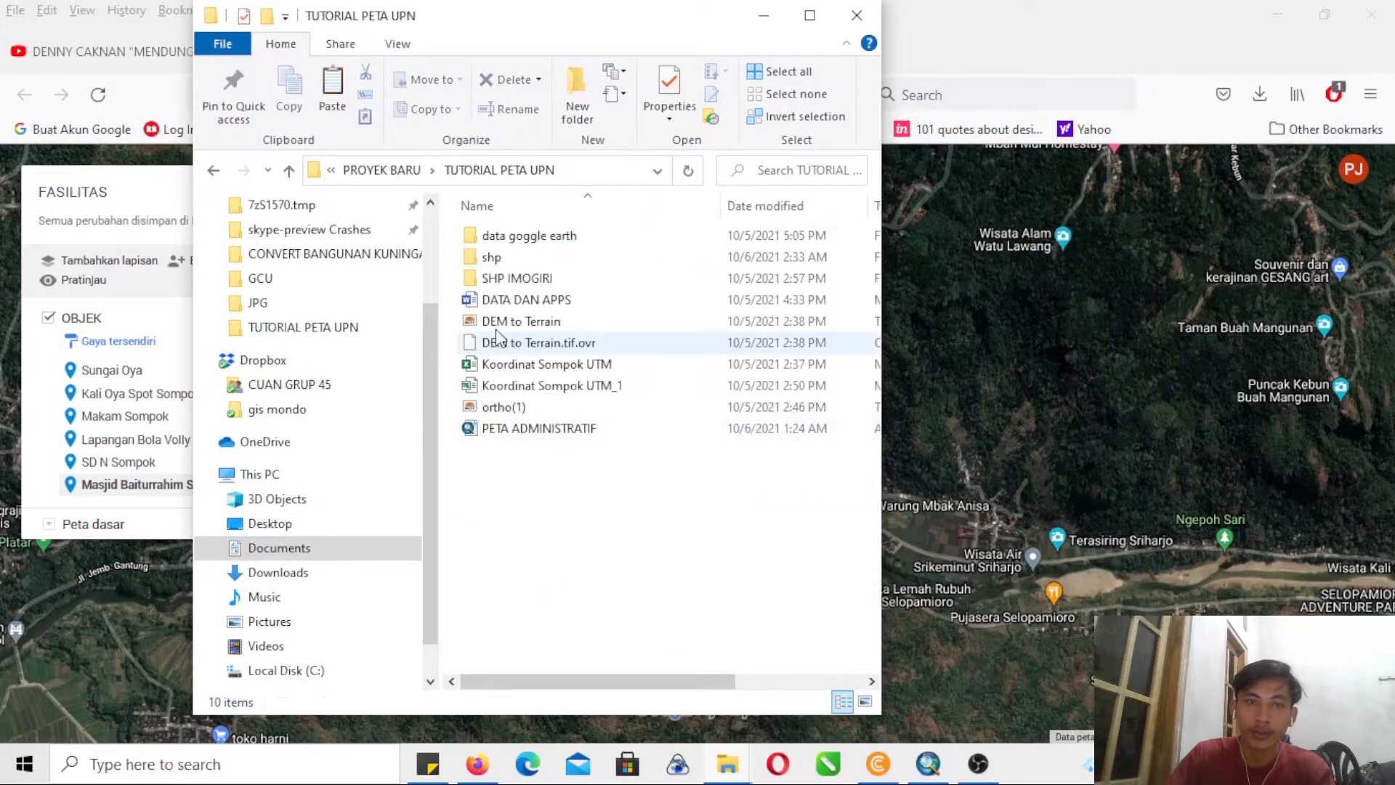
- Create a new folder named DATA MAPS inside TUTORIAL PETA UPN
left_click(577, 87)
type("DATA MAPS")
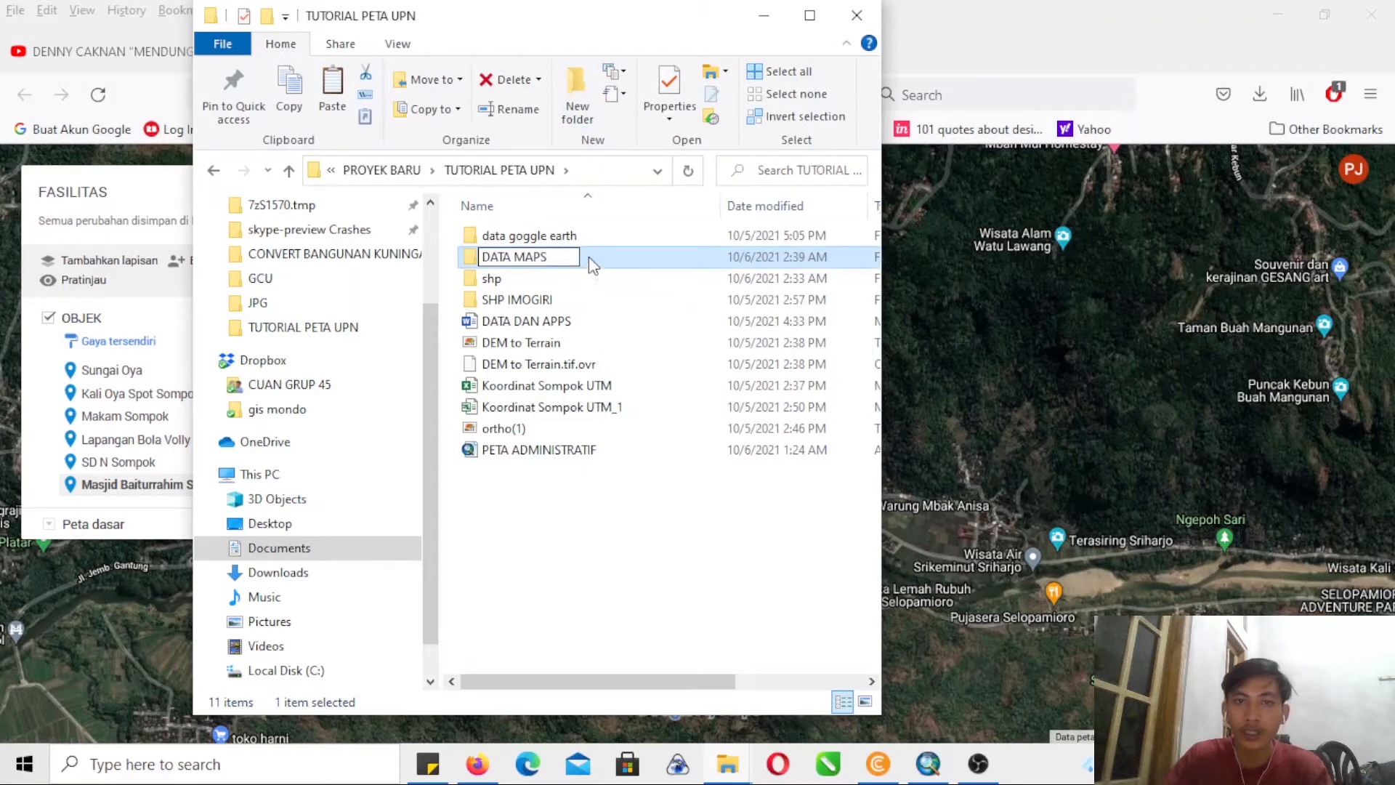
key("Return")
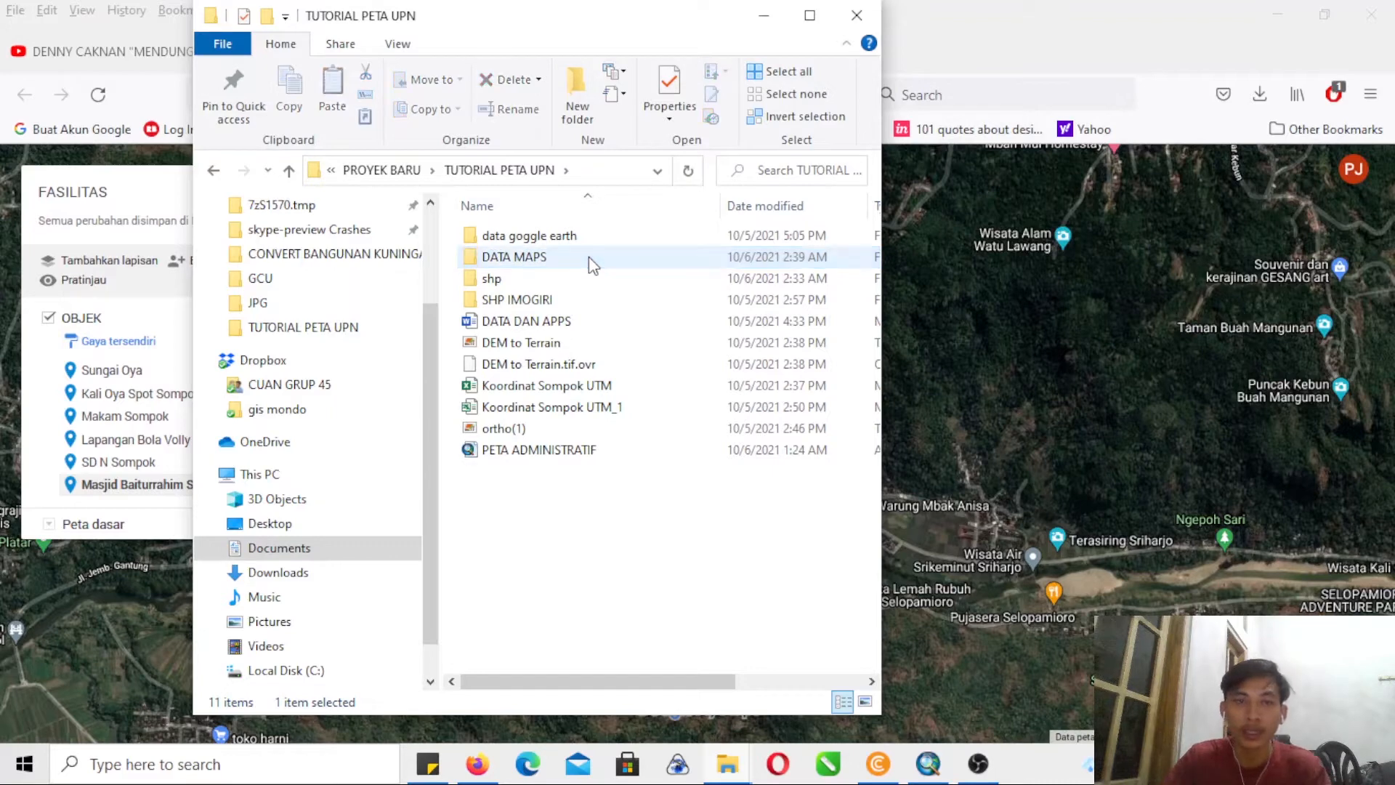
- Paste the FASILITAS file into the DATA MAPS folder, close the folder window and switch to ArcMap
double_click(589, 255)
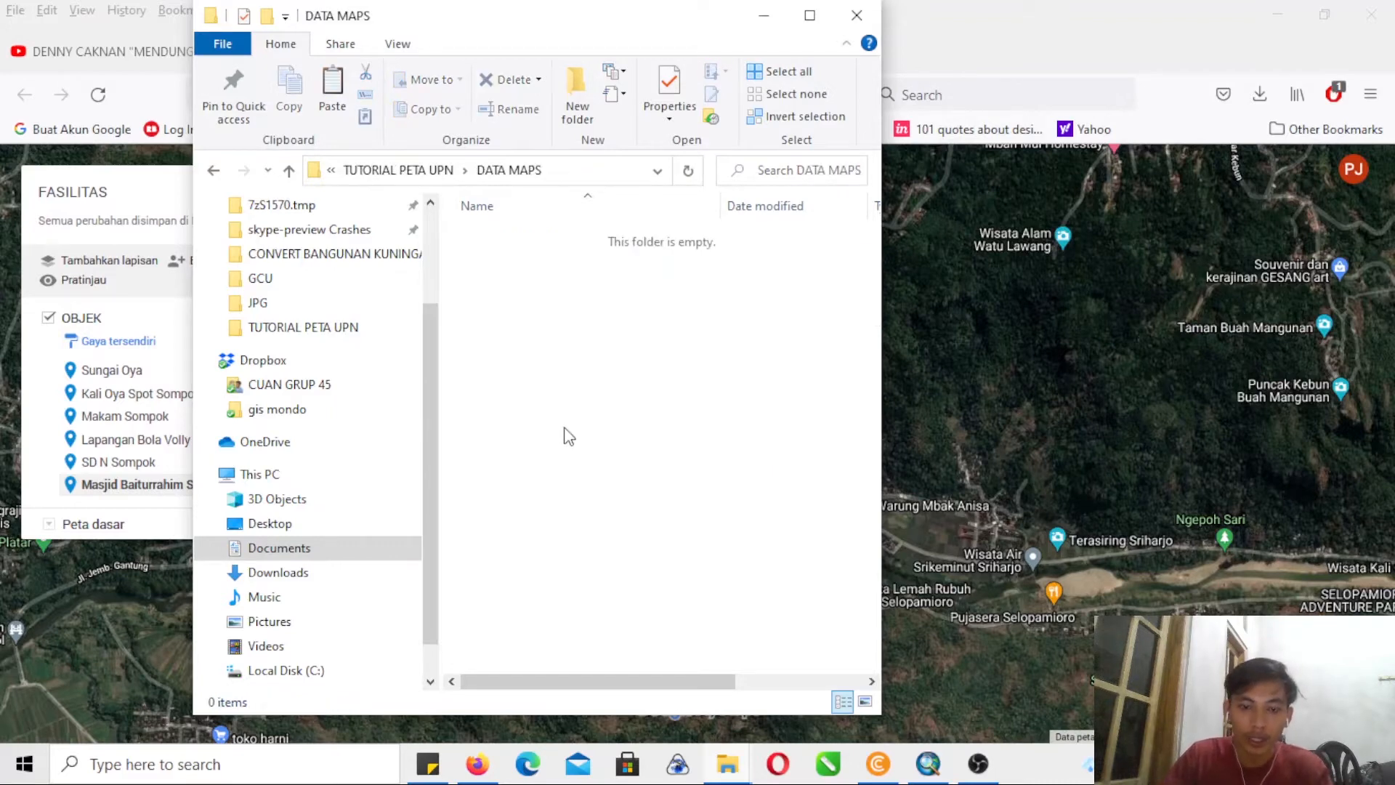
left_click(859, 16)
left_click(944, 778)
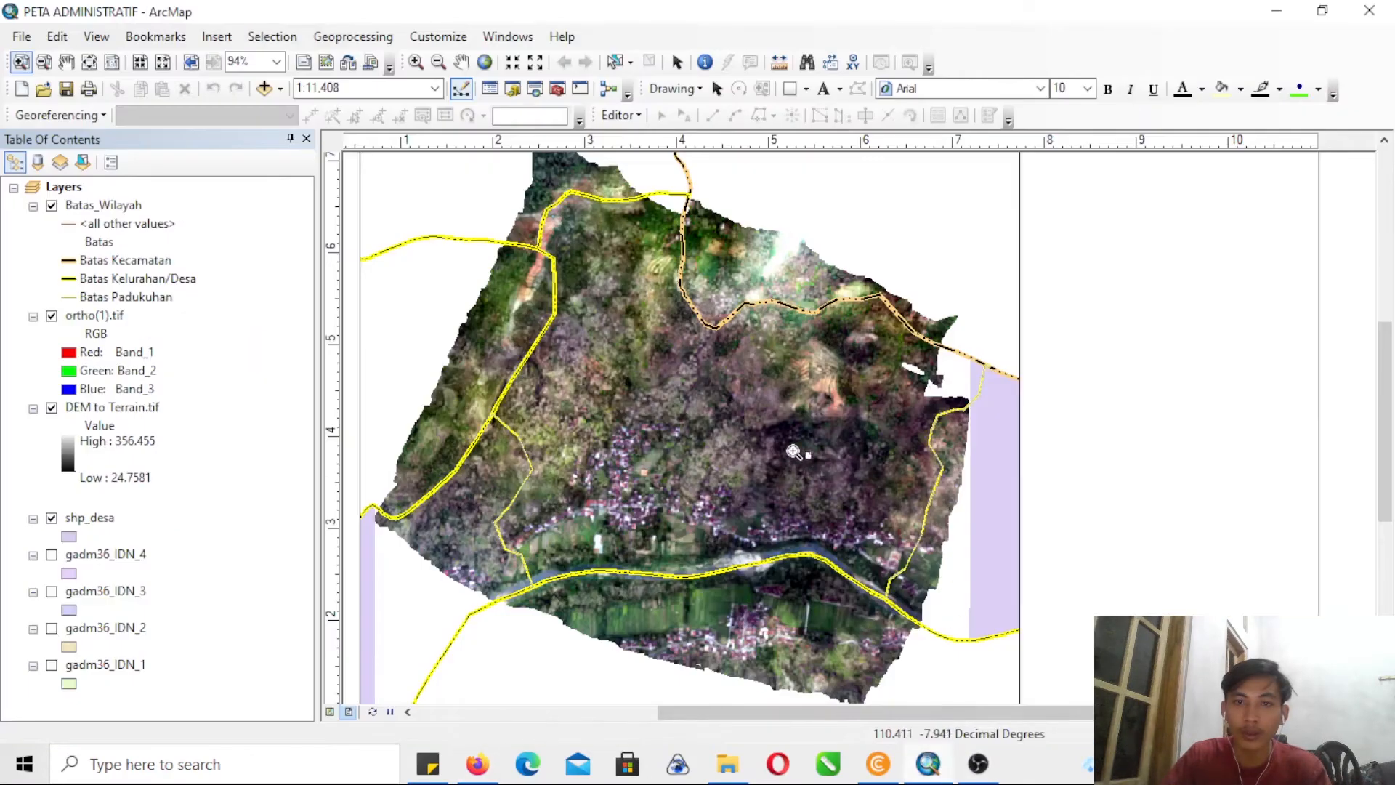
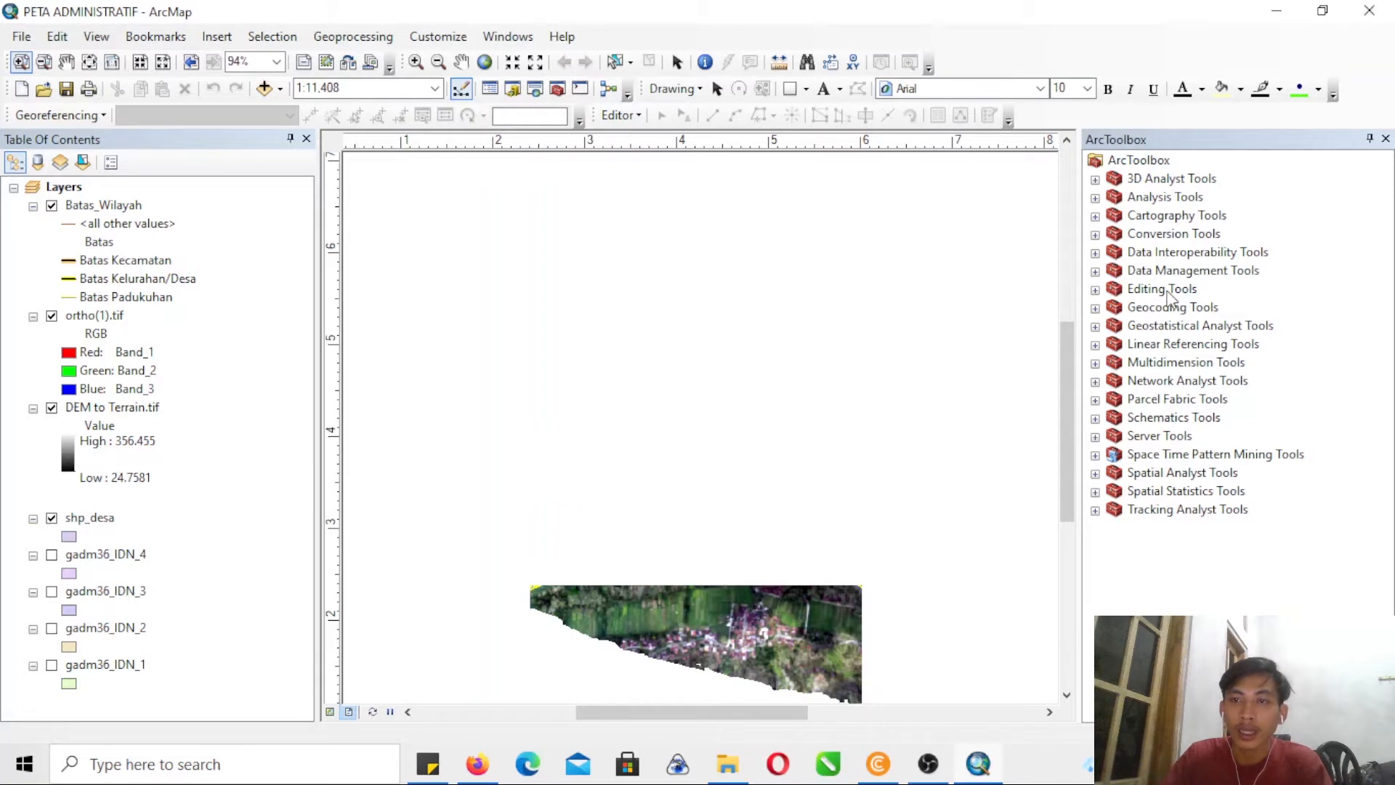
- Start the KML To Layer conversion tool and choose the FASILITAS KMZ file from the DATA MAPS folder as input
left_click(45, 64)
left_click_drag(563, 350, 936, 605)
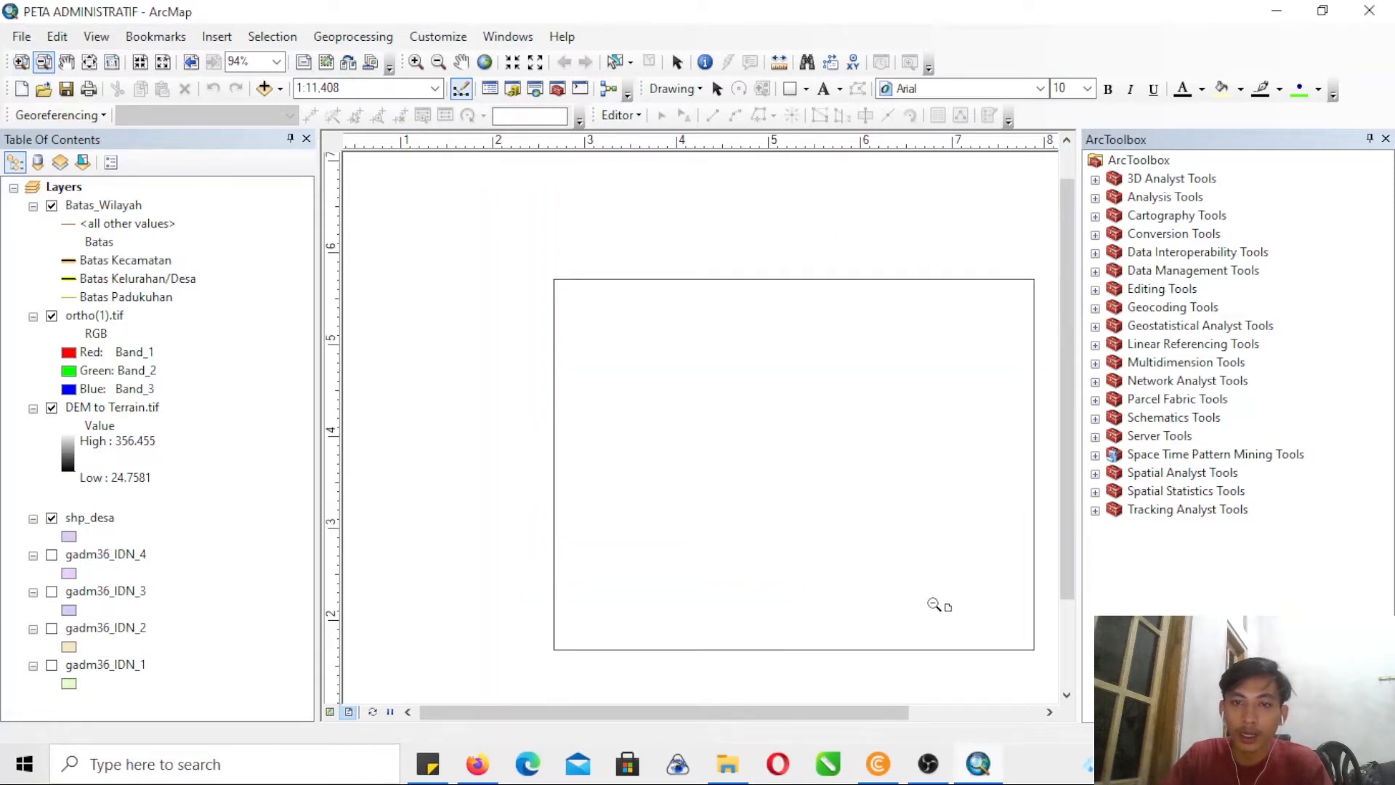
left_click(20, 61)
mouse_move(536, 286)
left_mouse_down()
mouse_move(597, 318)
mouse_move(979, 645)
left_mouse_up()
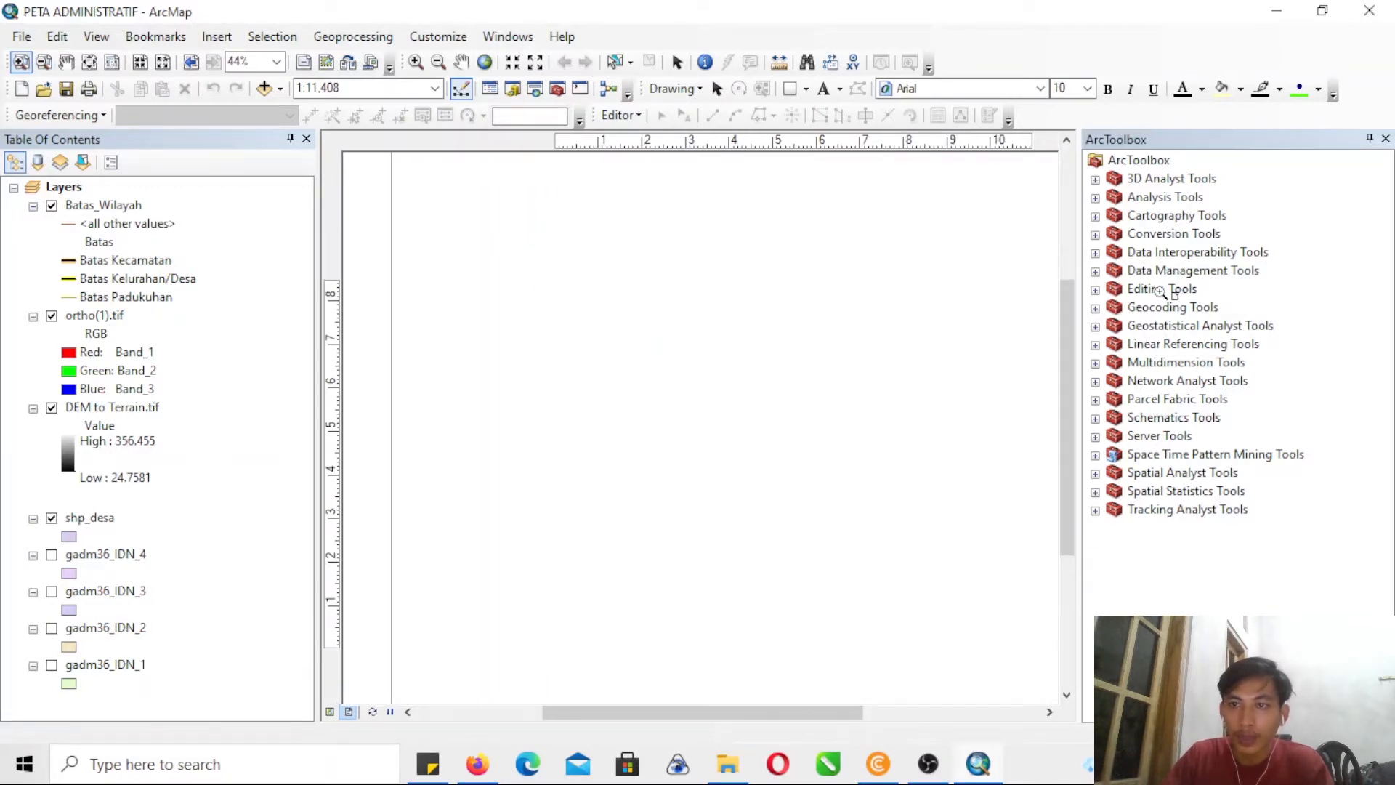
left_click(1095, 235)
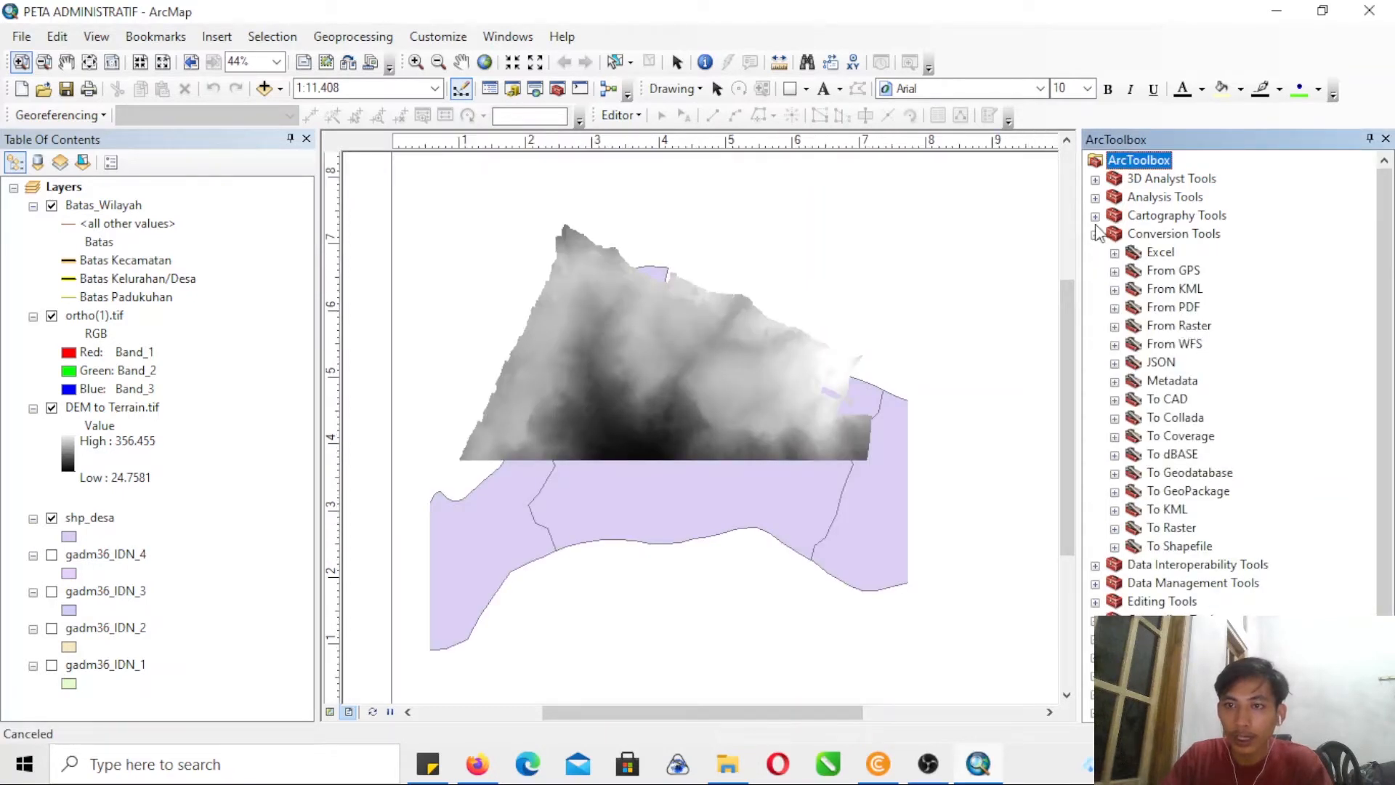
double_click(1174, 289)
double_click(1200, 307)
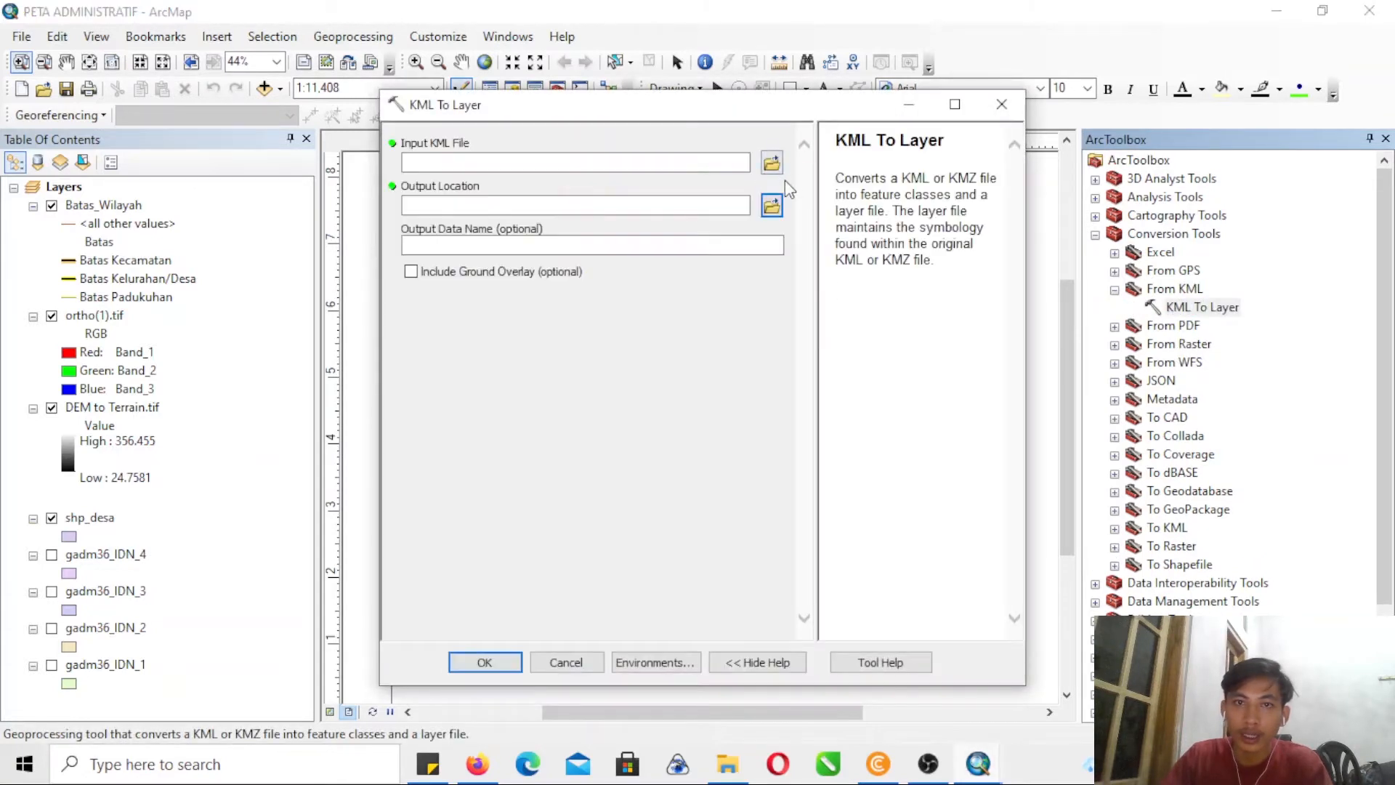
left_click(771, 163)
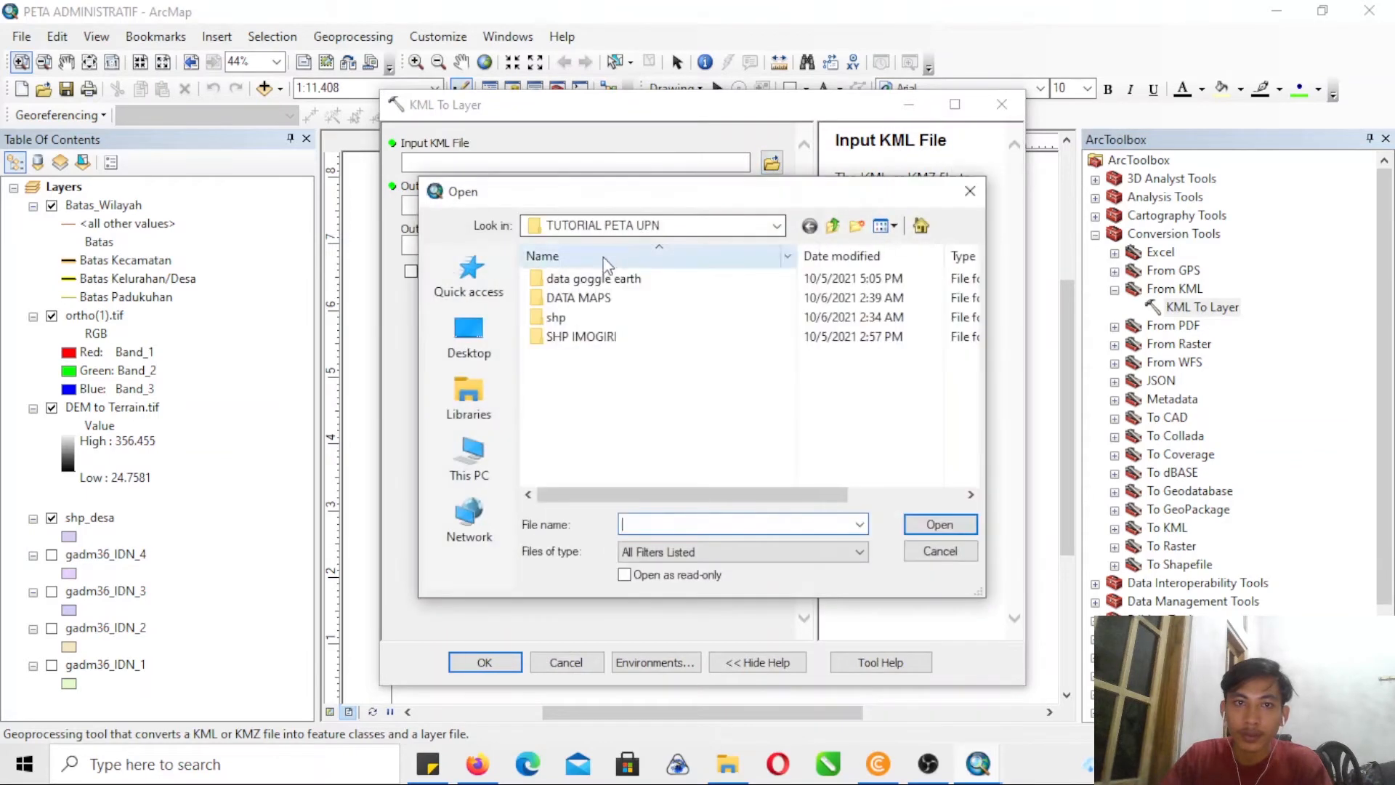
double_click(577, 297)
left_click(573, 279)
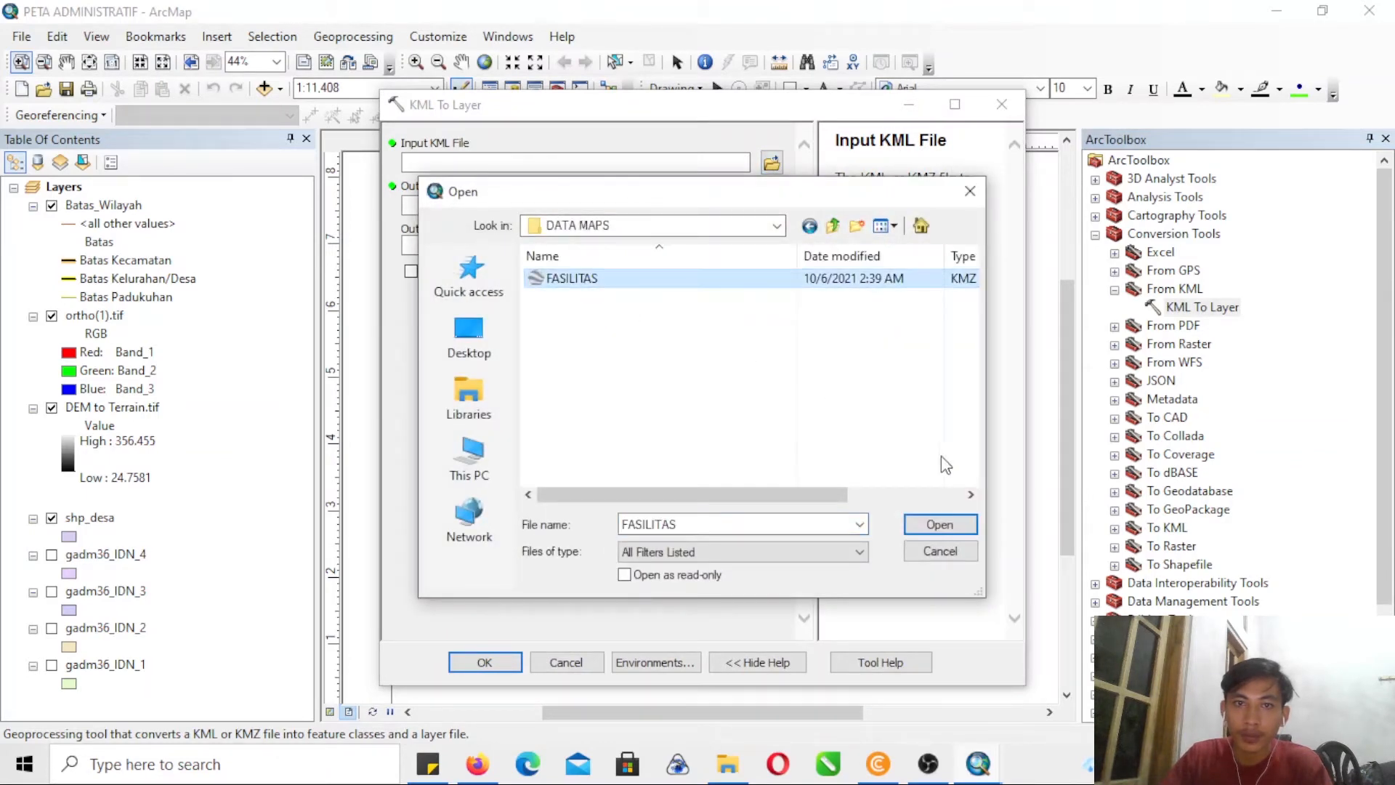
left_click(939, 524)
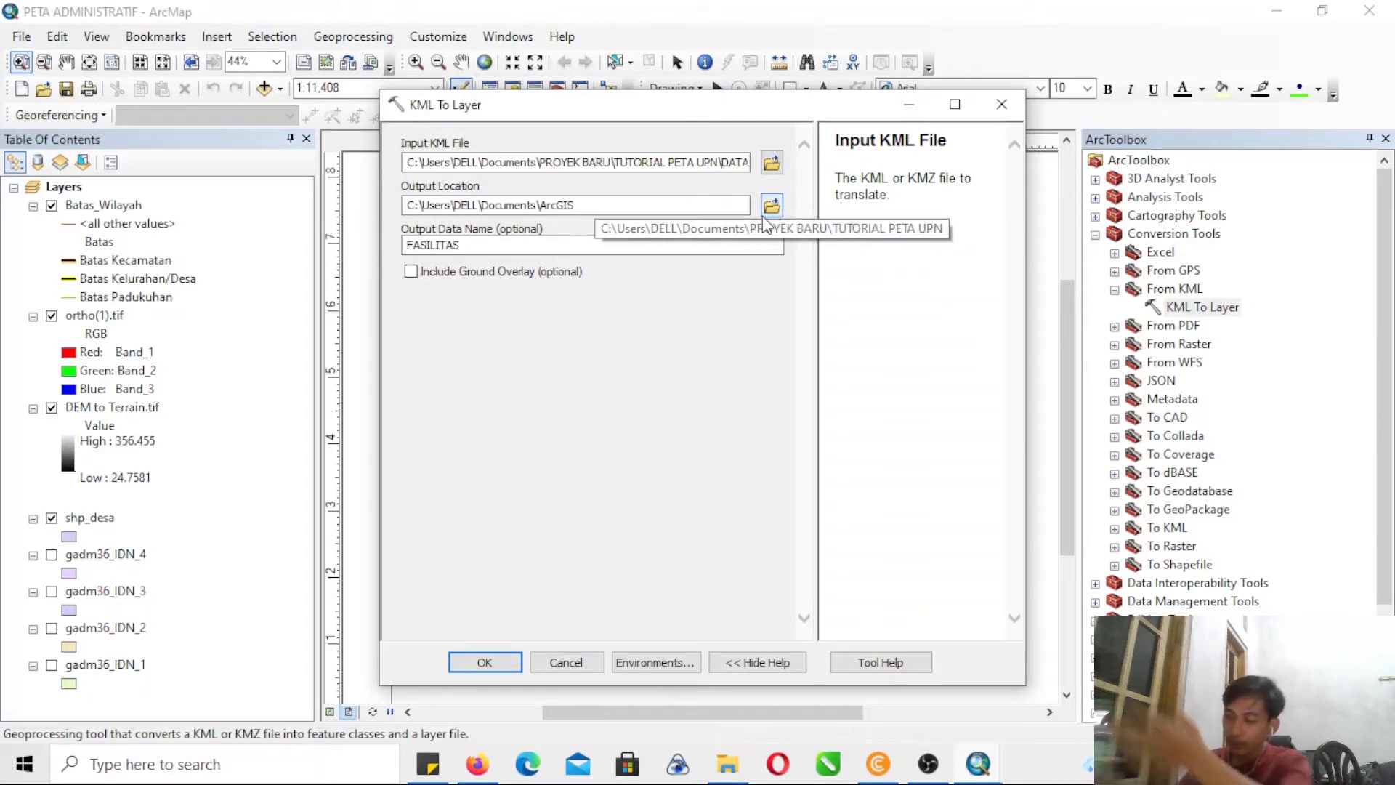
- Set the output location to the DATA MAPS folder, include the ground overlay and run the KML conversion
left_click(764, 215)
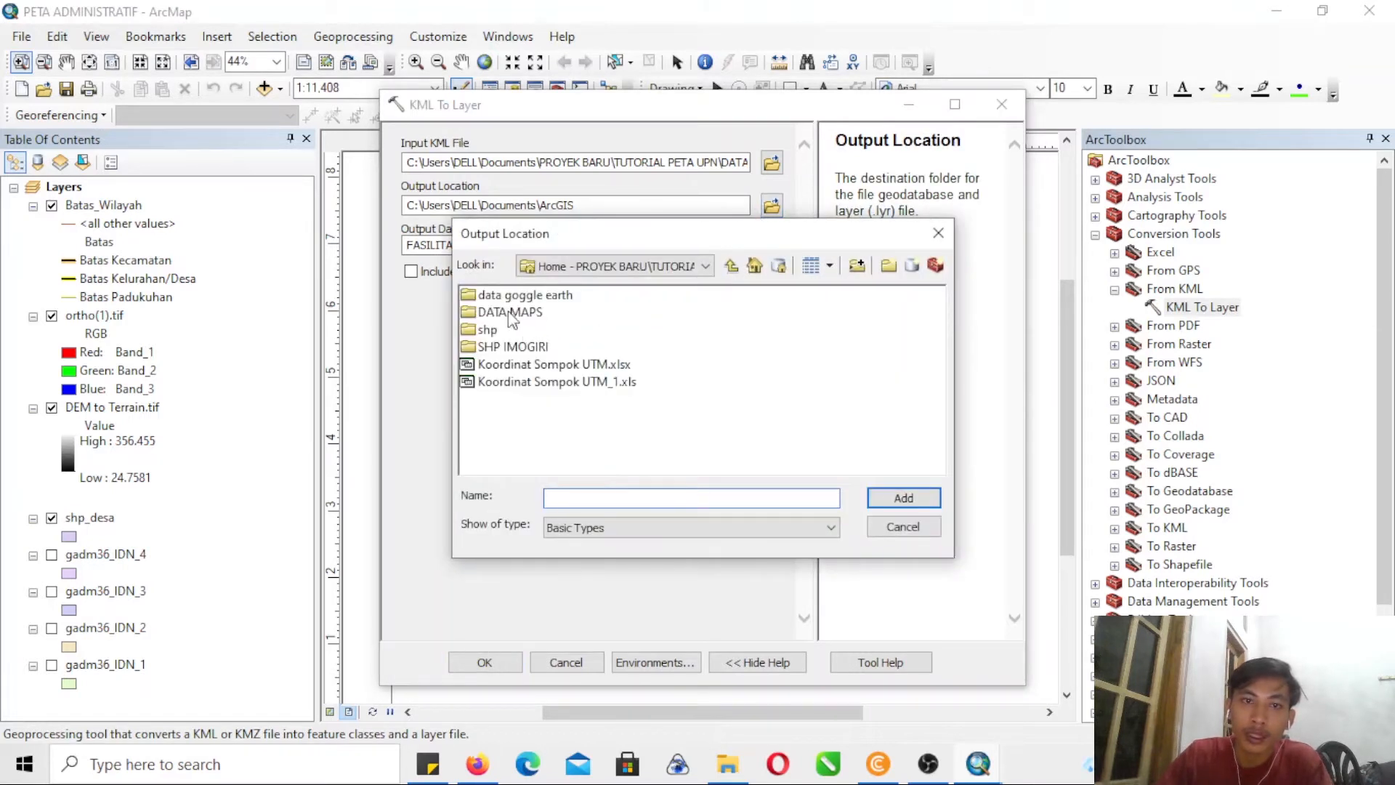
left_click(512, 313)
left_click(916, 501)
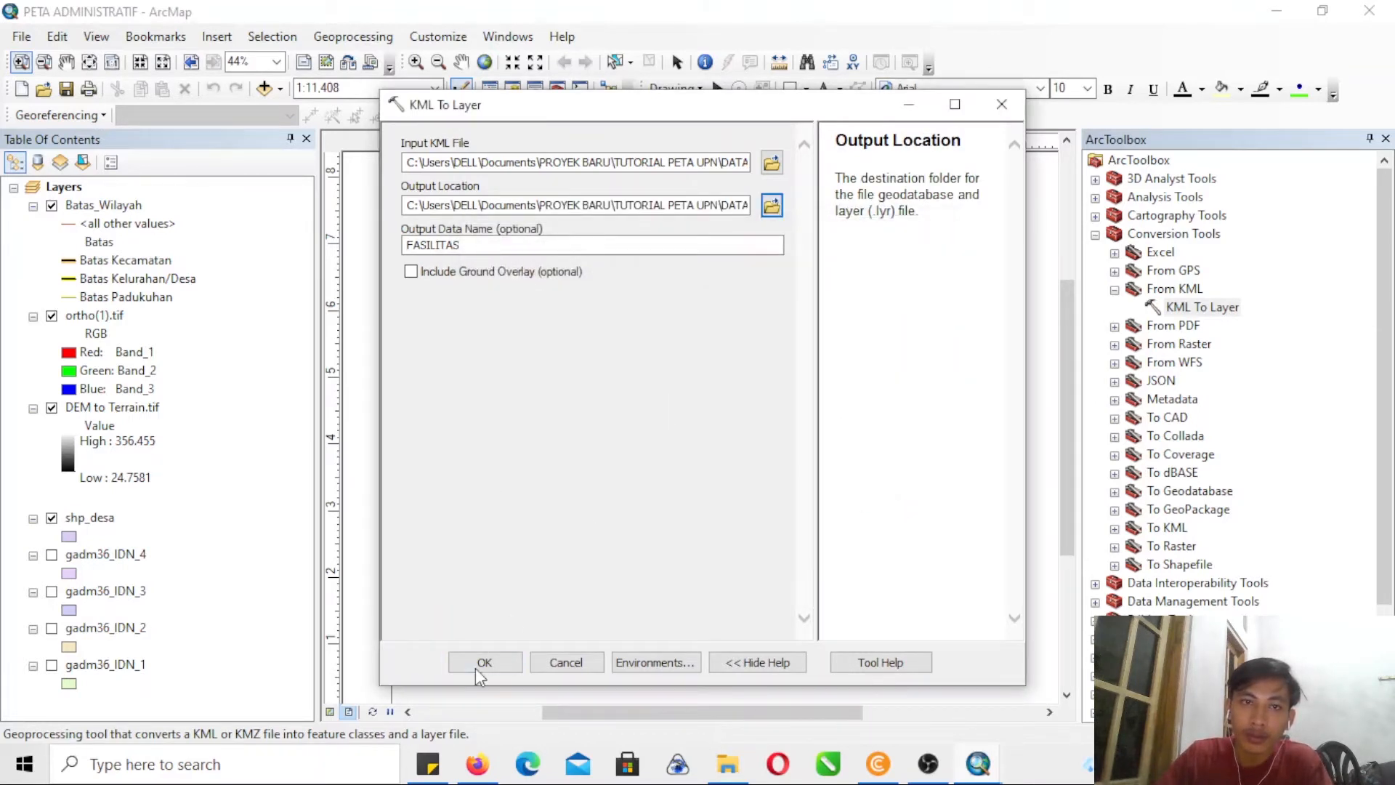
left_click(412, 286)
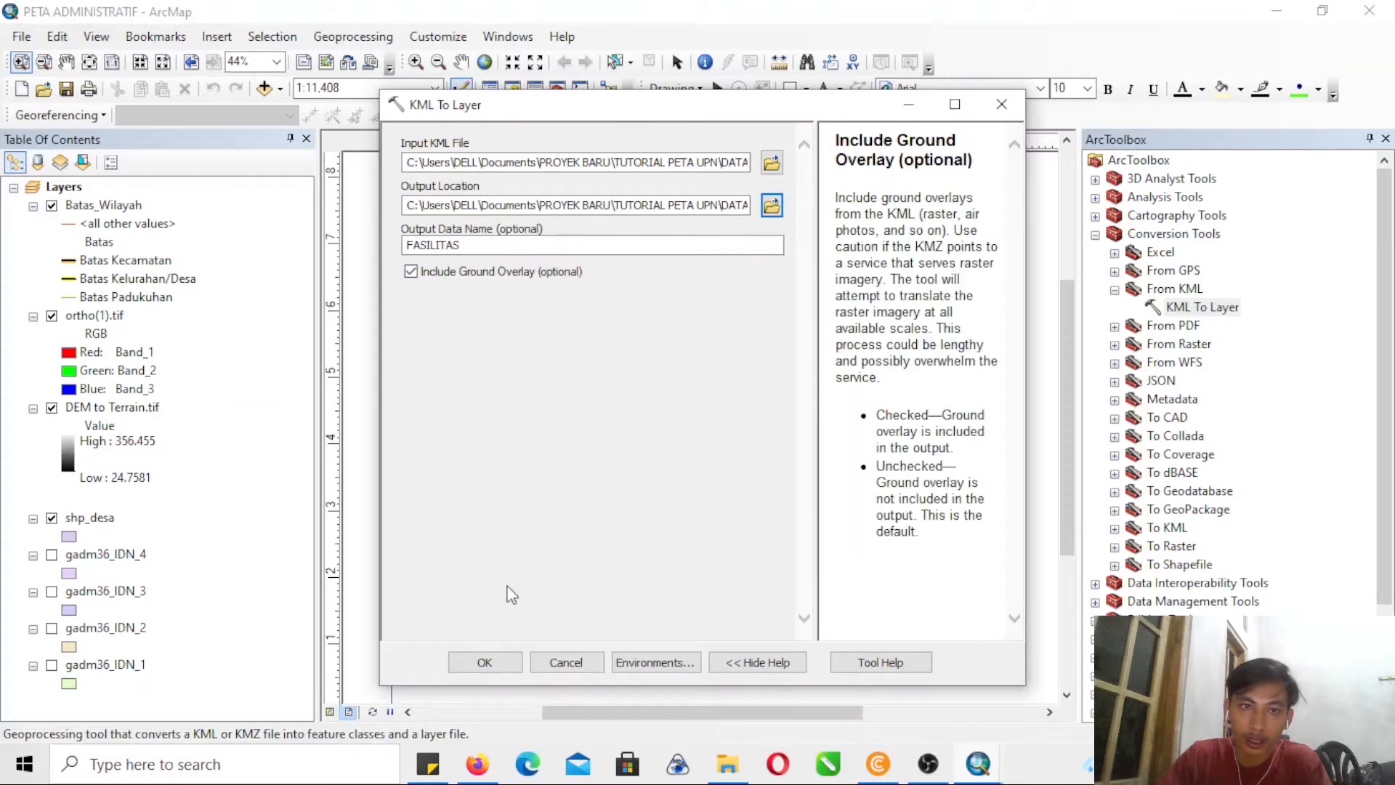
left_click(503, 662)
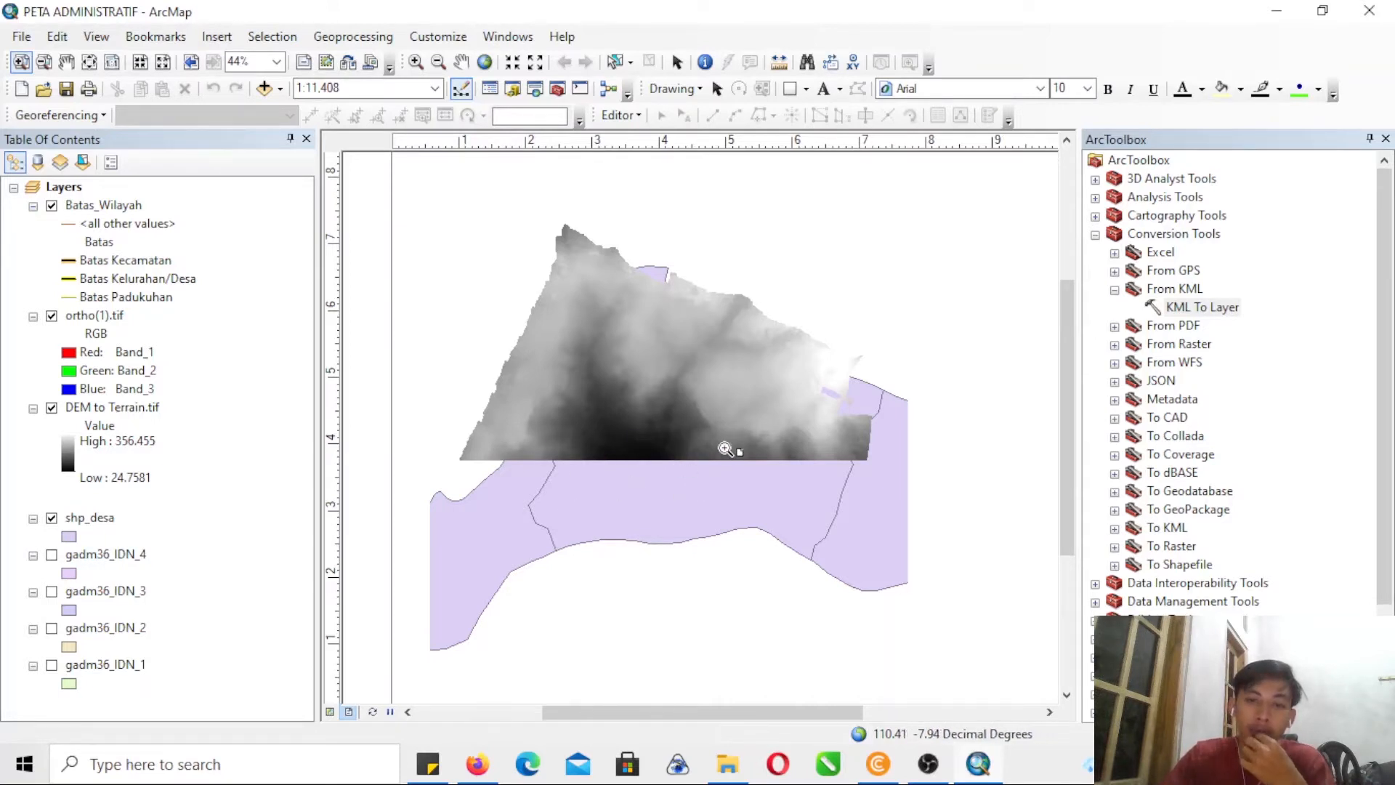
- Examine the map frame on the layout page, with its orthophoto and classified boundary lines, at a larger scale
left_click(47, 64)
left_click(818, 535)
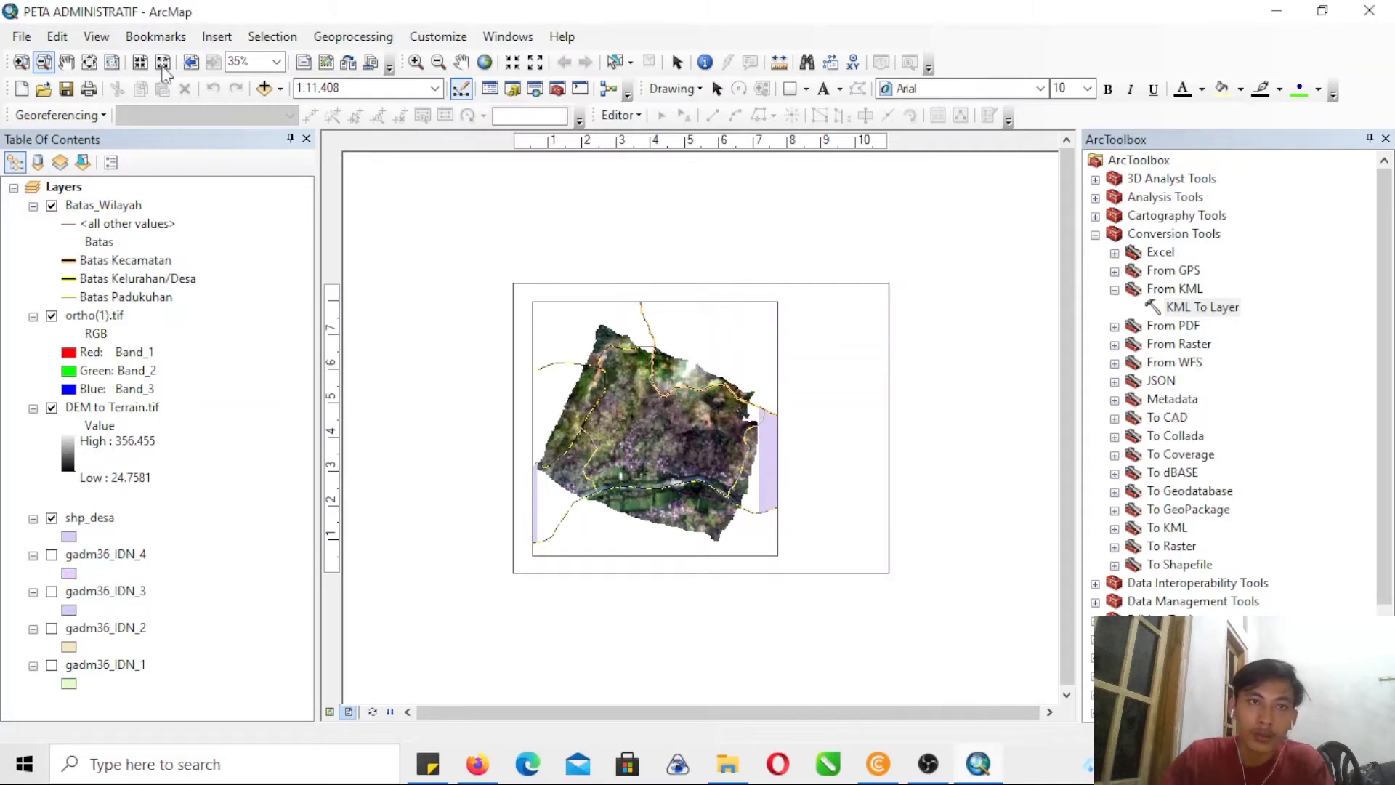
left_click(21, 62)
left_click_drag(477, 290, 986, 579)
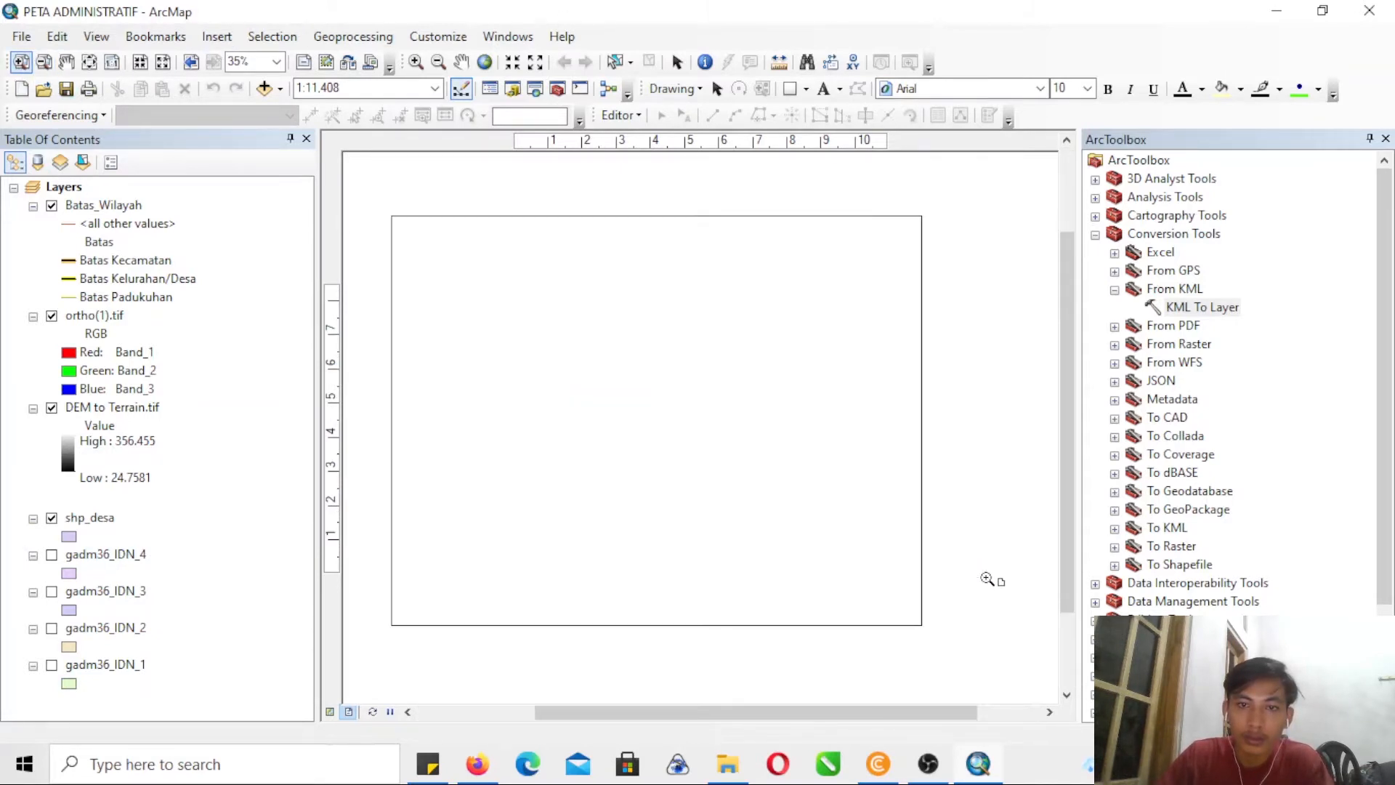
mouse_move(371, 229)
left_mouse_down()
mouse_move(925, 457)
mouse_move(1059, 591)
mouse_move(1057, 614)
left_mouse_up()
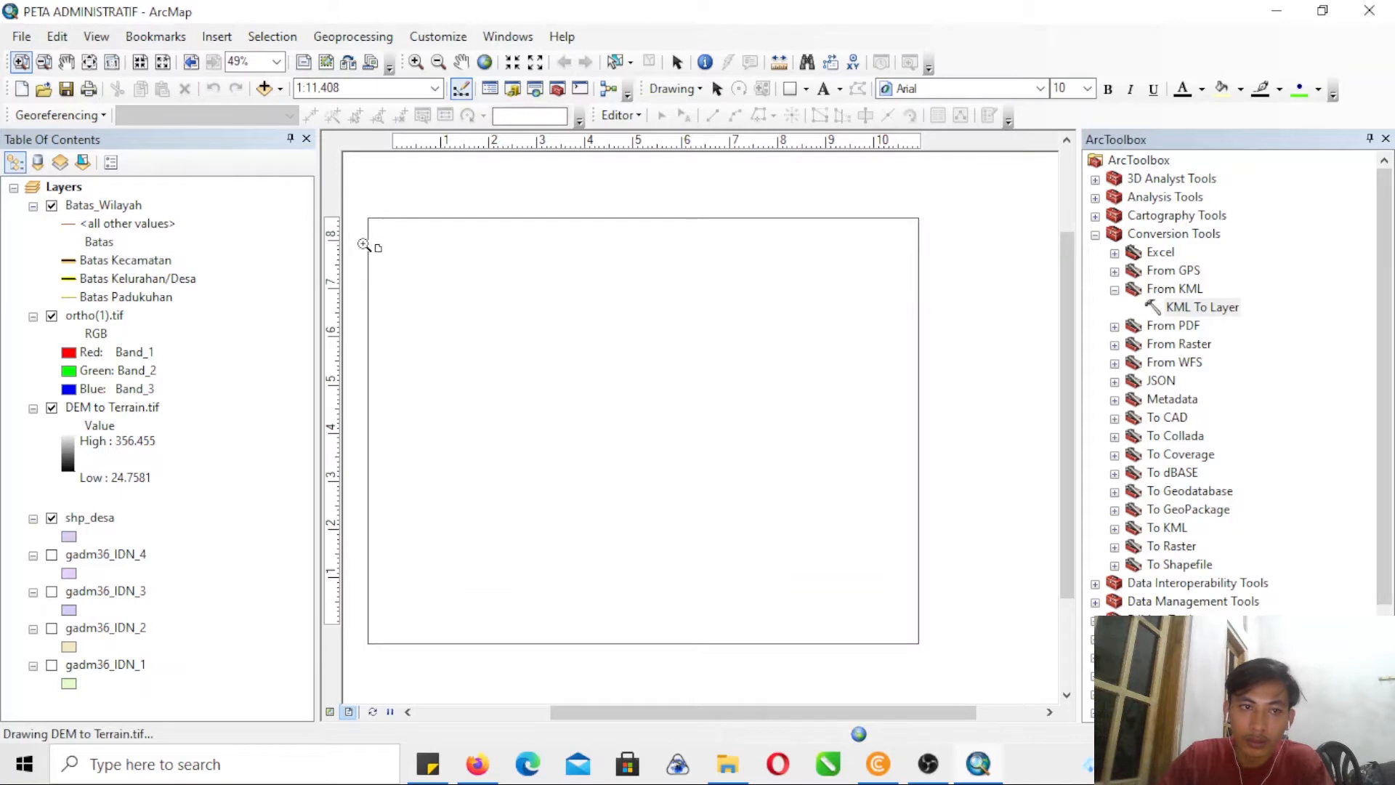
left_click_drag(373, 237, 826, 623)
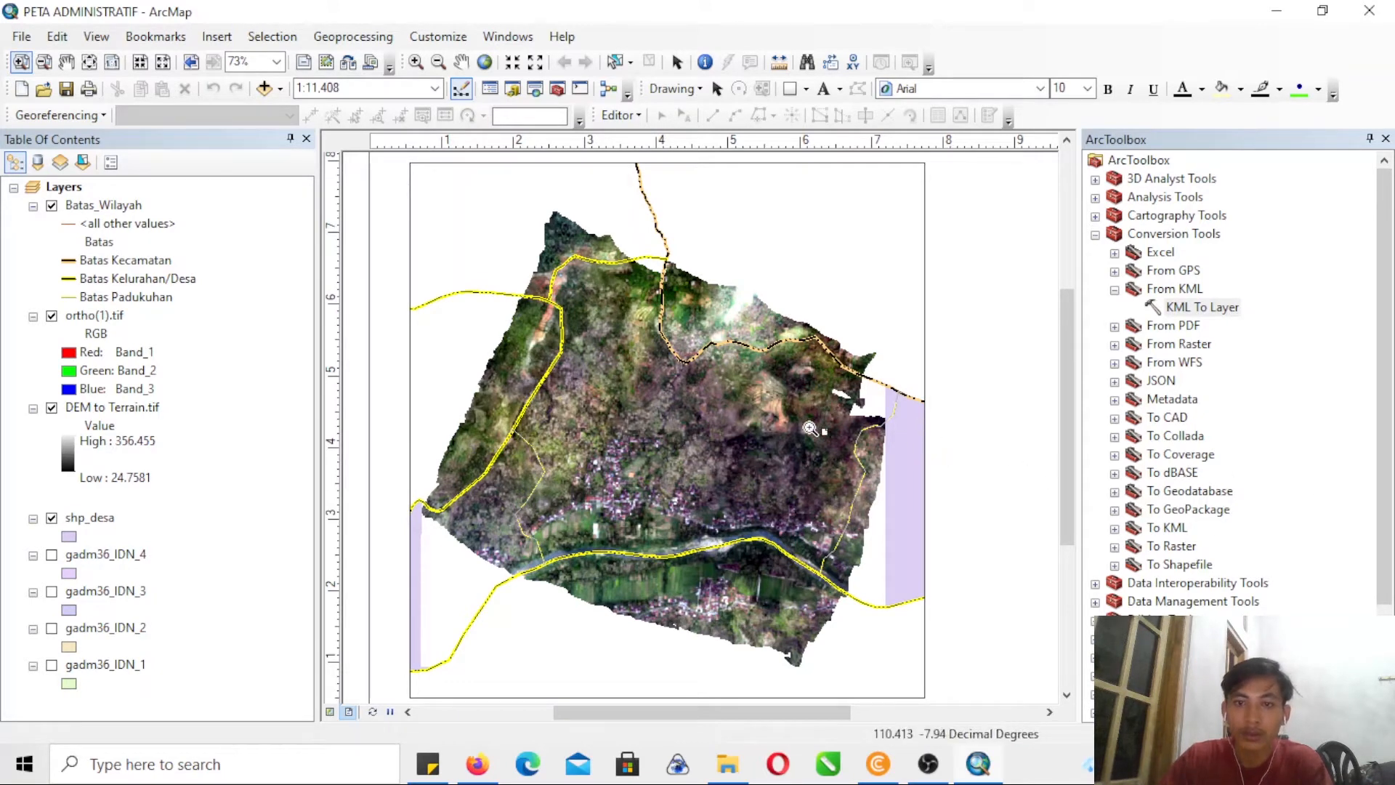
scroll(1073, 377, "down", 2)
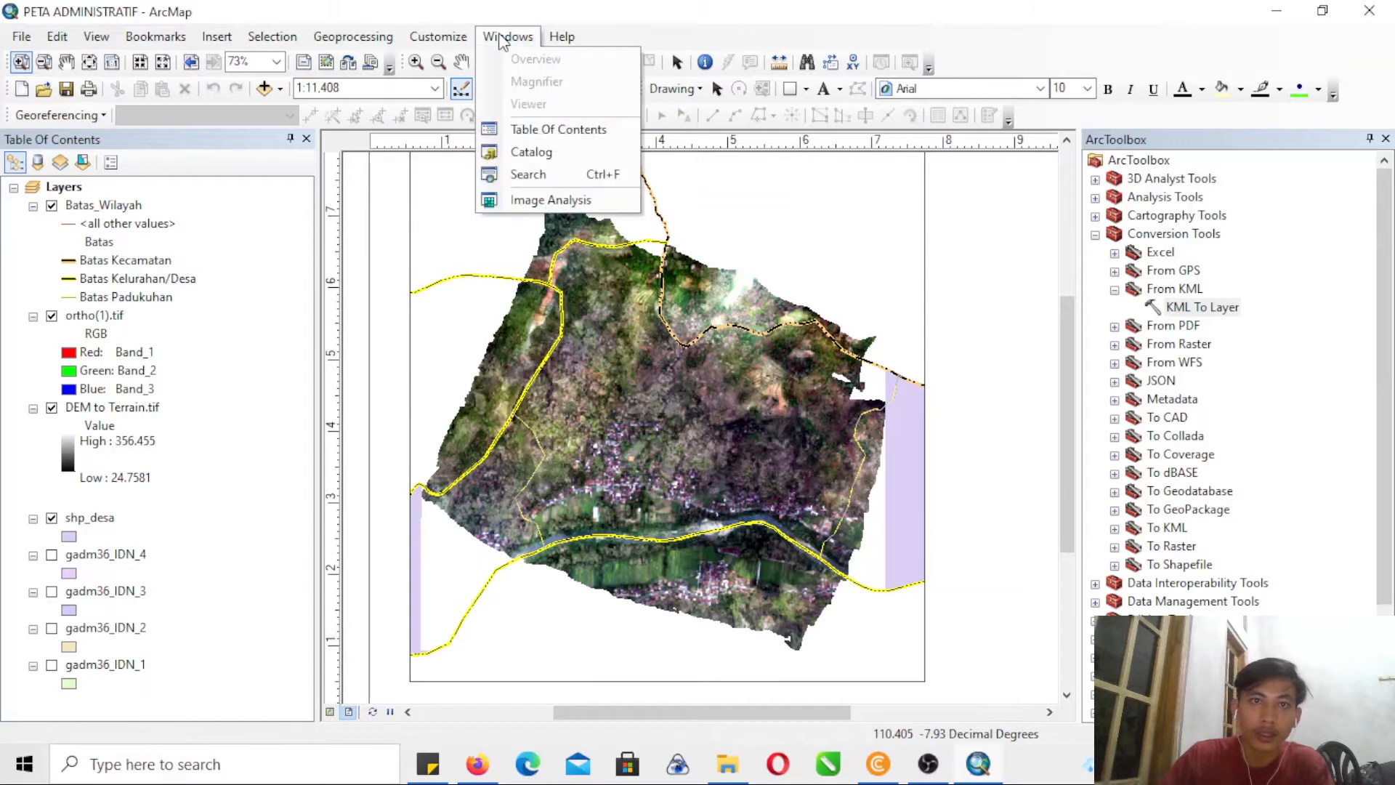
left_click(677, 26)
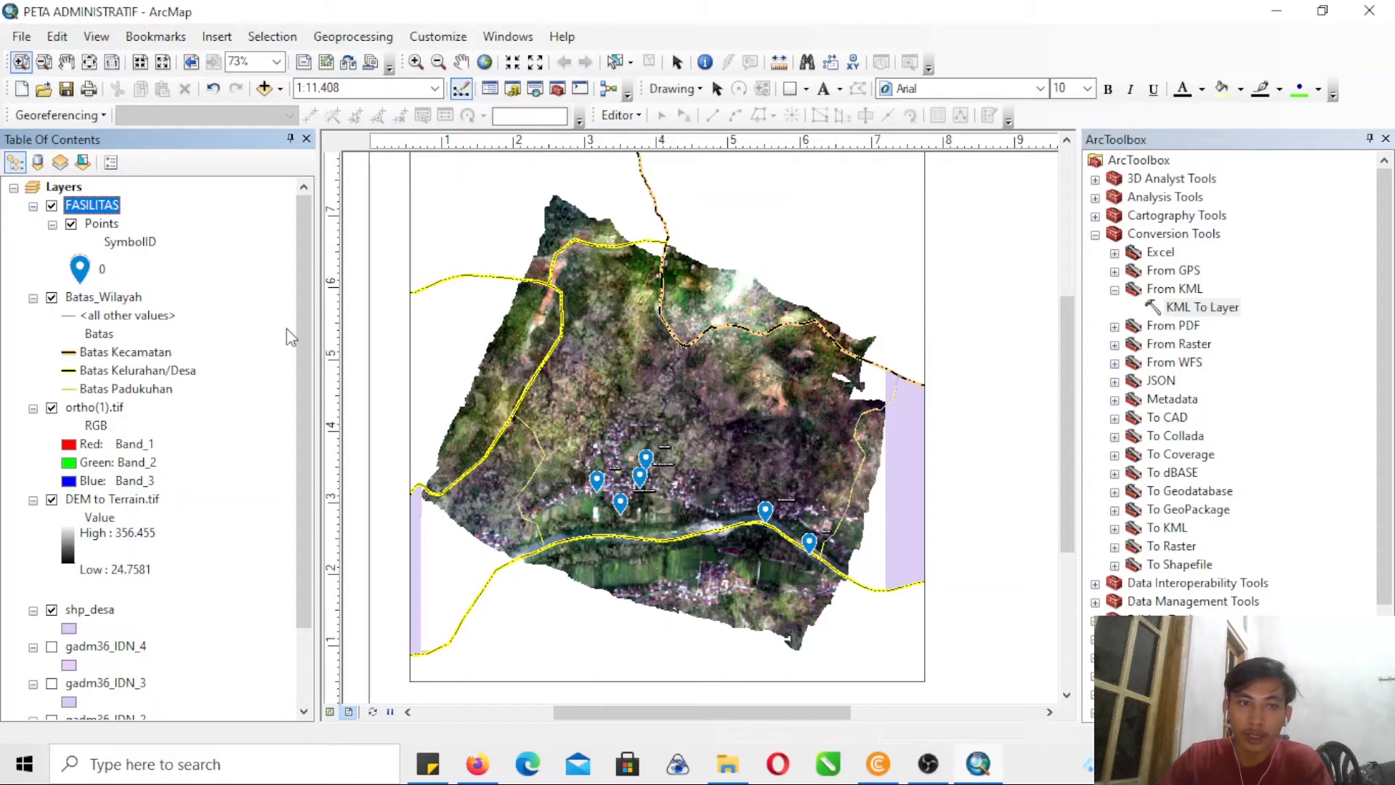
- Export the Points layer to the shp folder as shapefile FASILITAS, add it to the map and remove the converted FASILITAS group layer
right_click(105, 229)
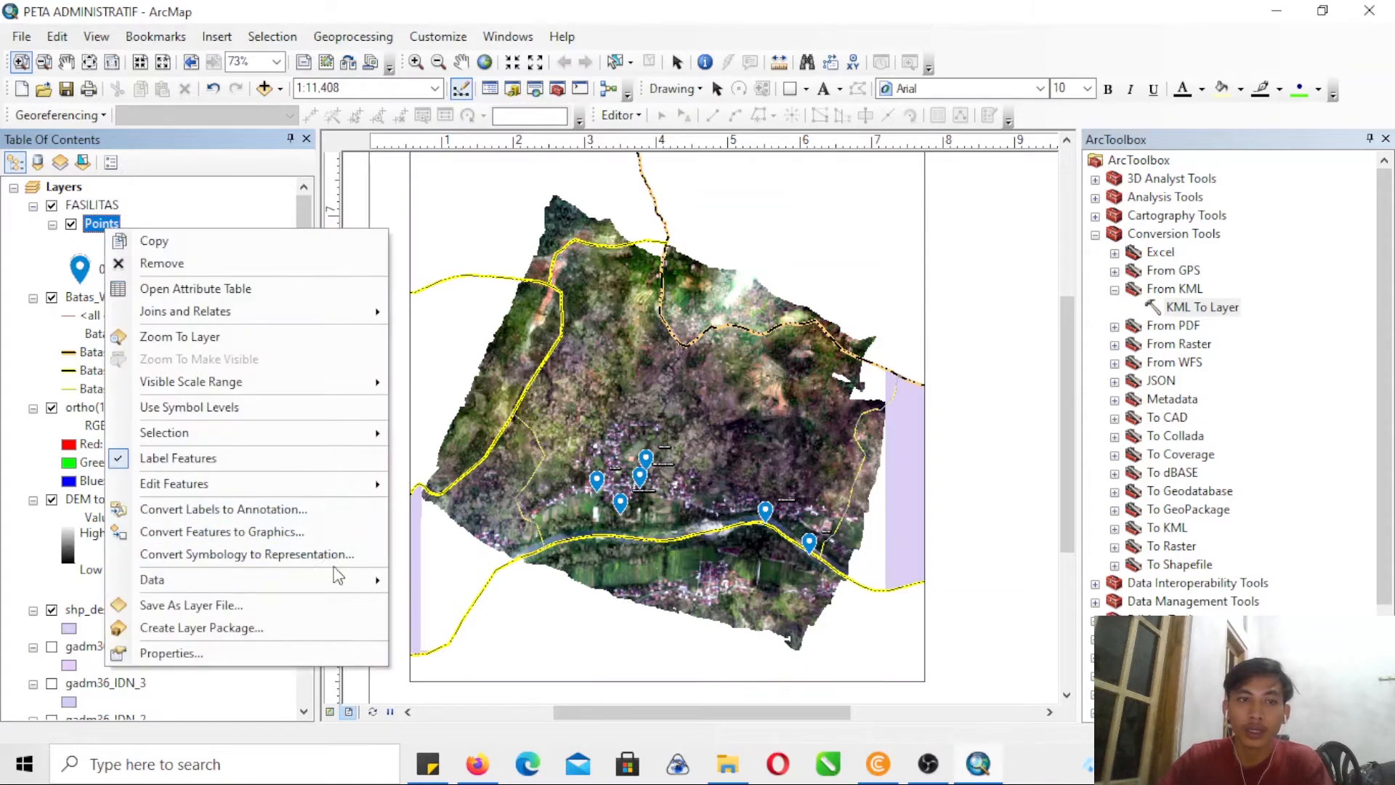
mouse_move(356, 588)
left_click(458, 603)
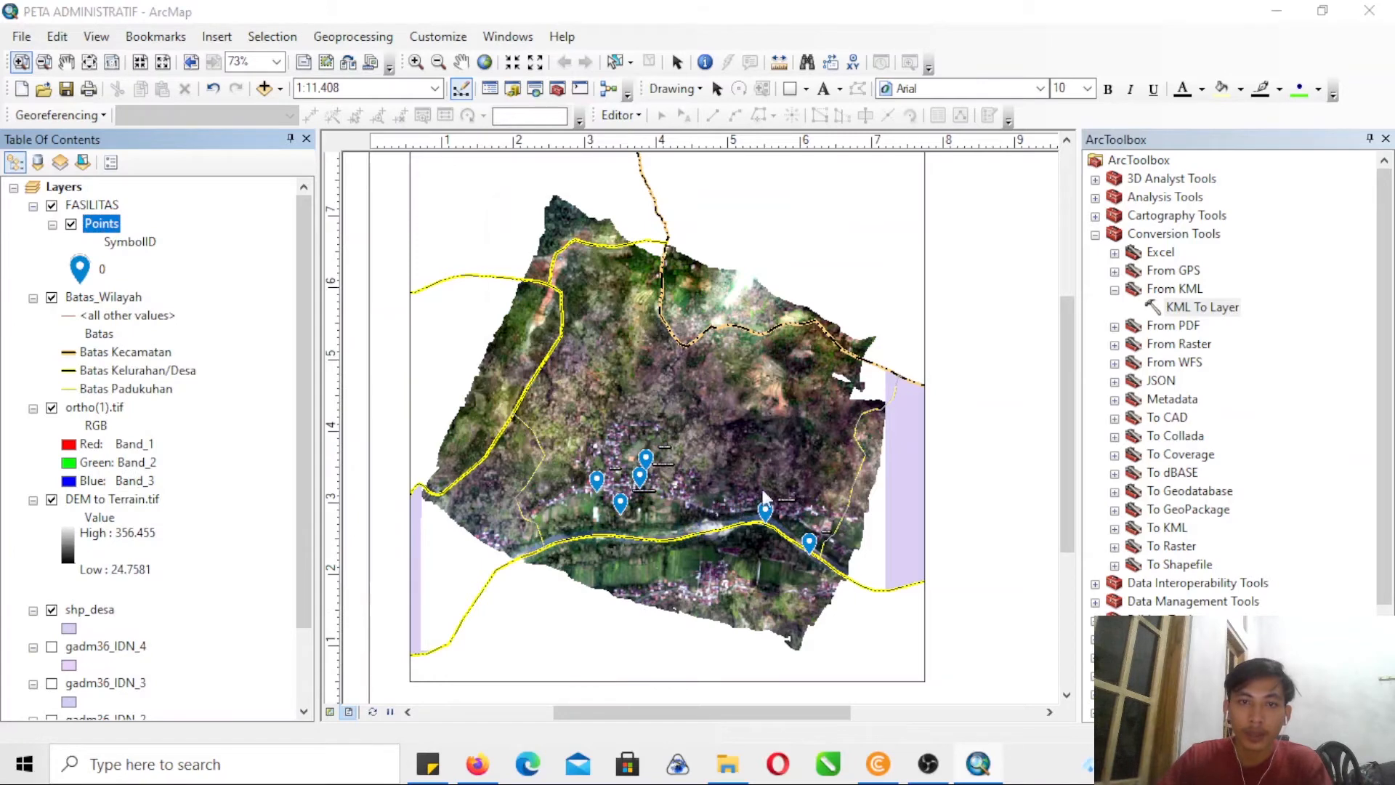
left_click(871, 414)
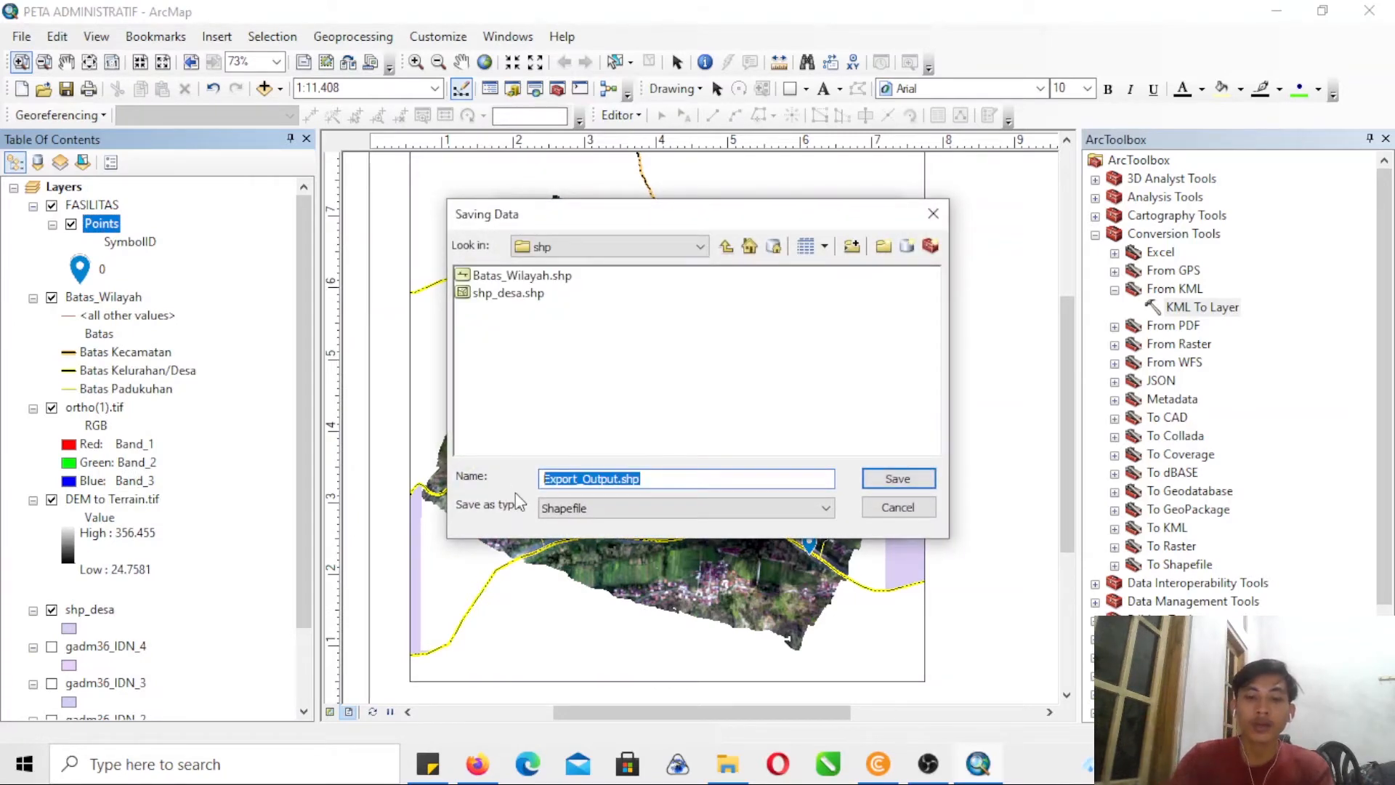
type("FASILITAS")
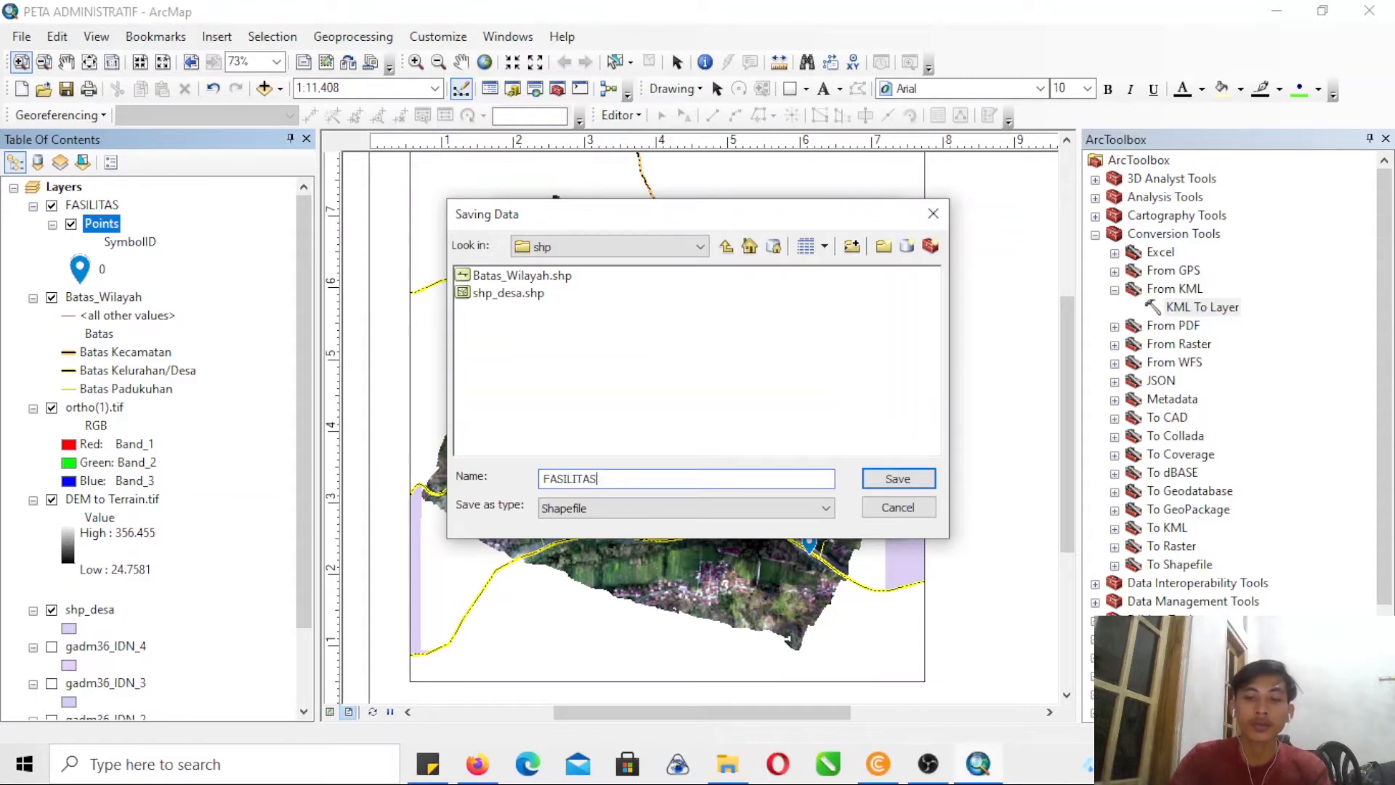
key("Return")
key("Return")
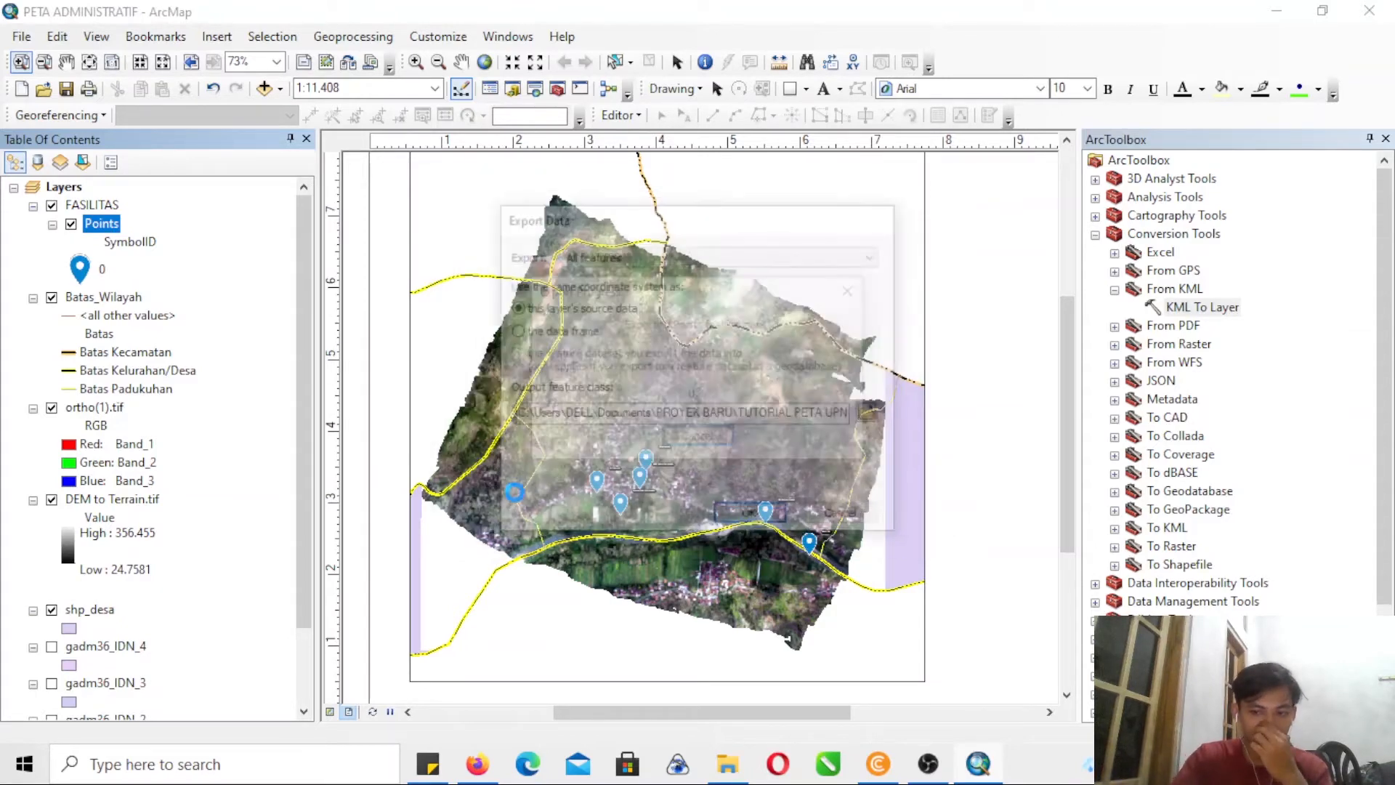
key("Return")
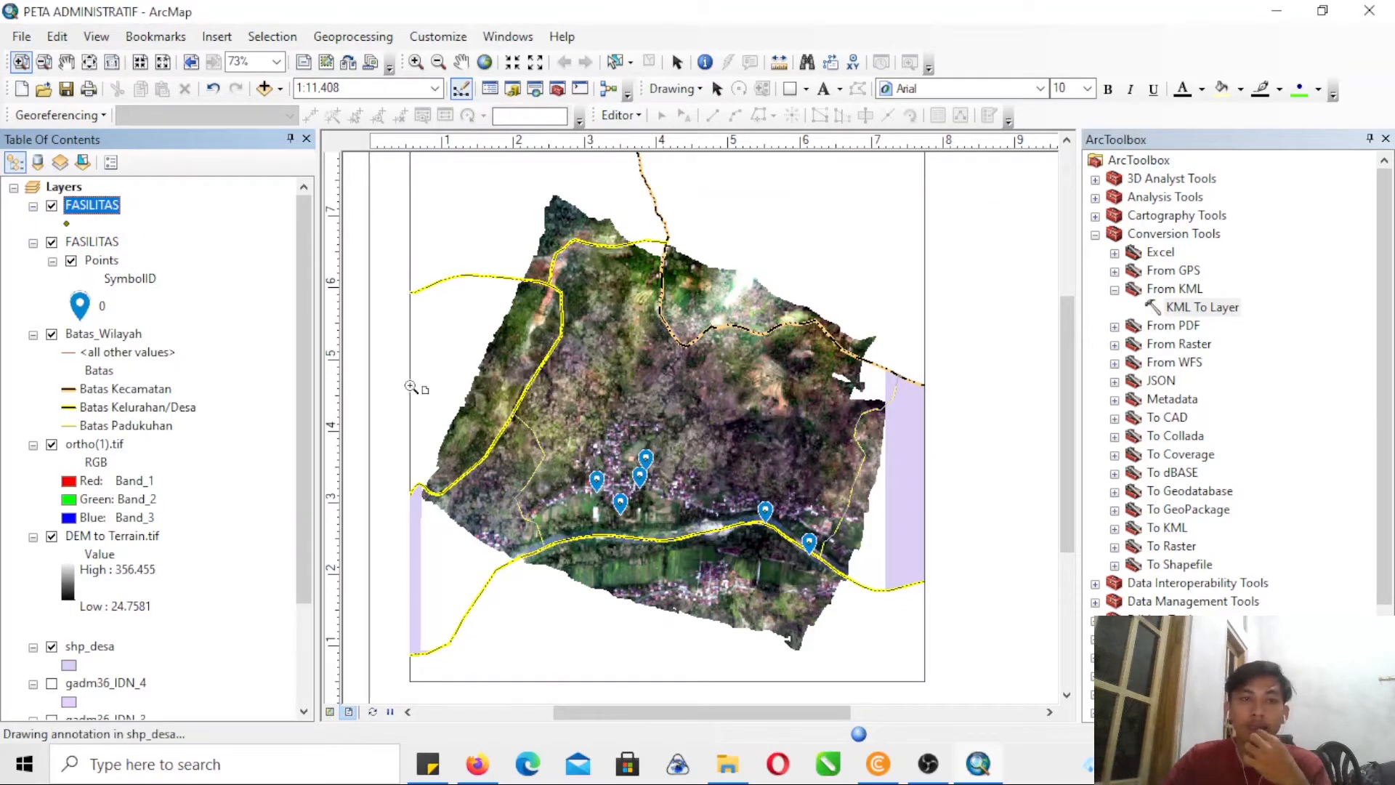
right_click(81, 242)
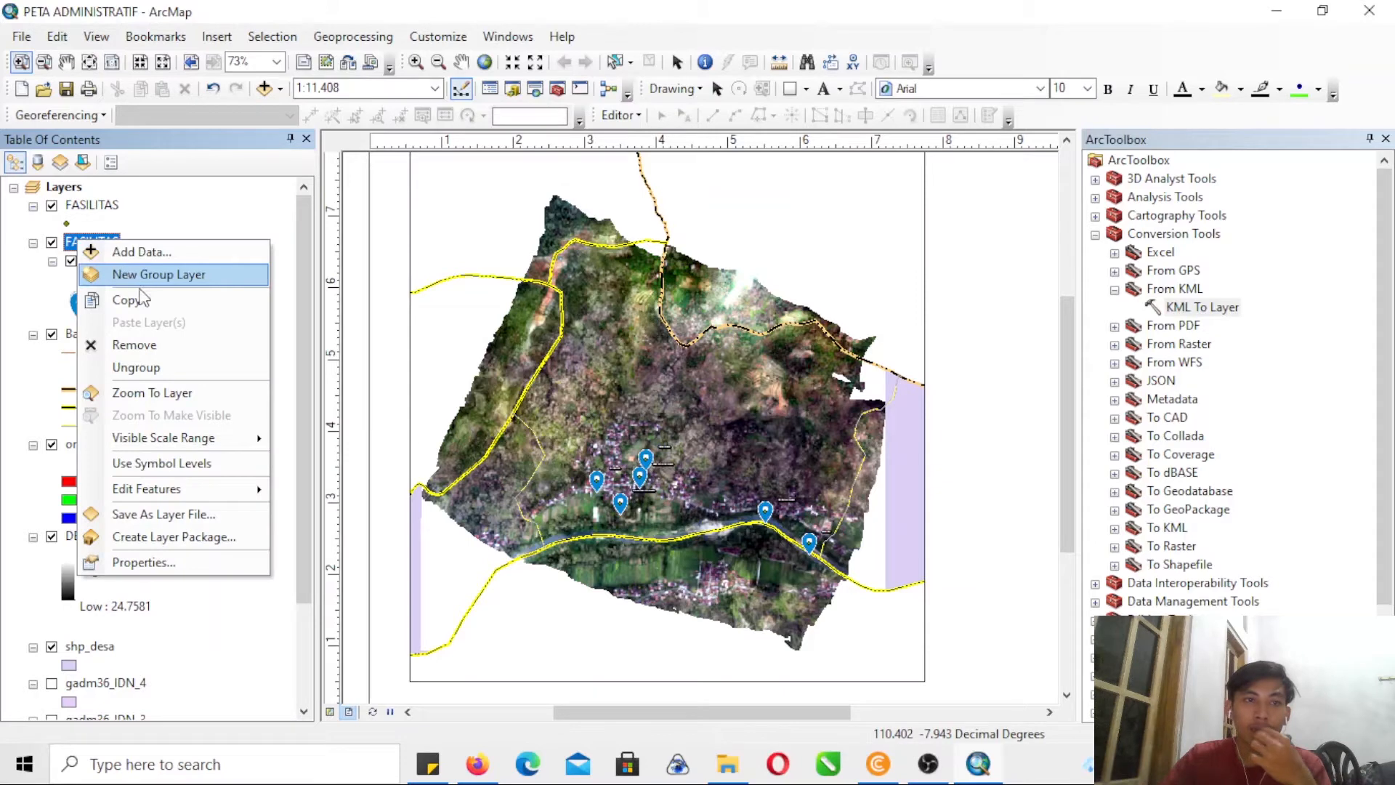
left_click(138, 344)
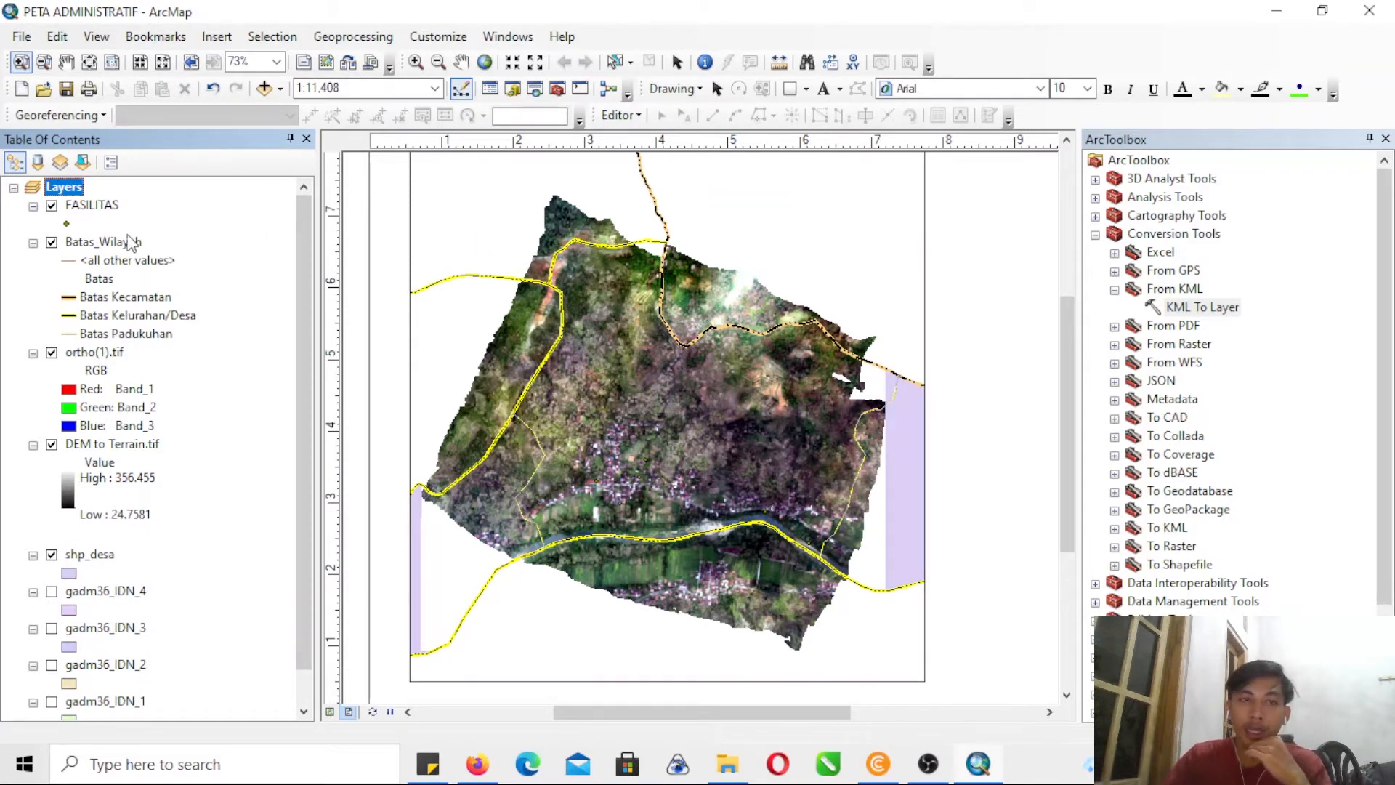
- Try adding the Sungai_Imogiri_Polyline and Sungai_Imogiri_Region shapefiles from the shp imogiri folder, and remove both layers from the map again
left_click(264, 88)
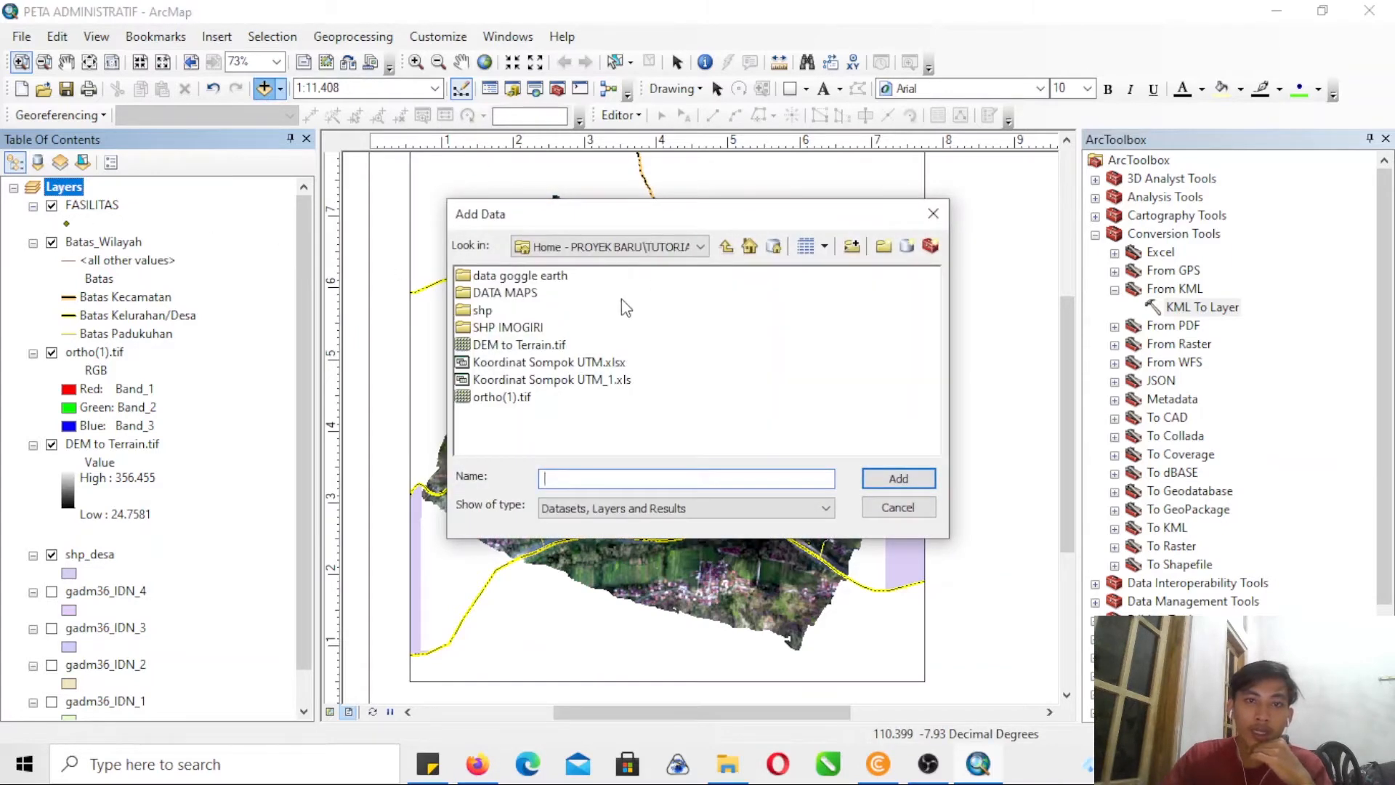
double_click(508, 328)
double_click(509, 280)
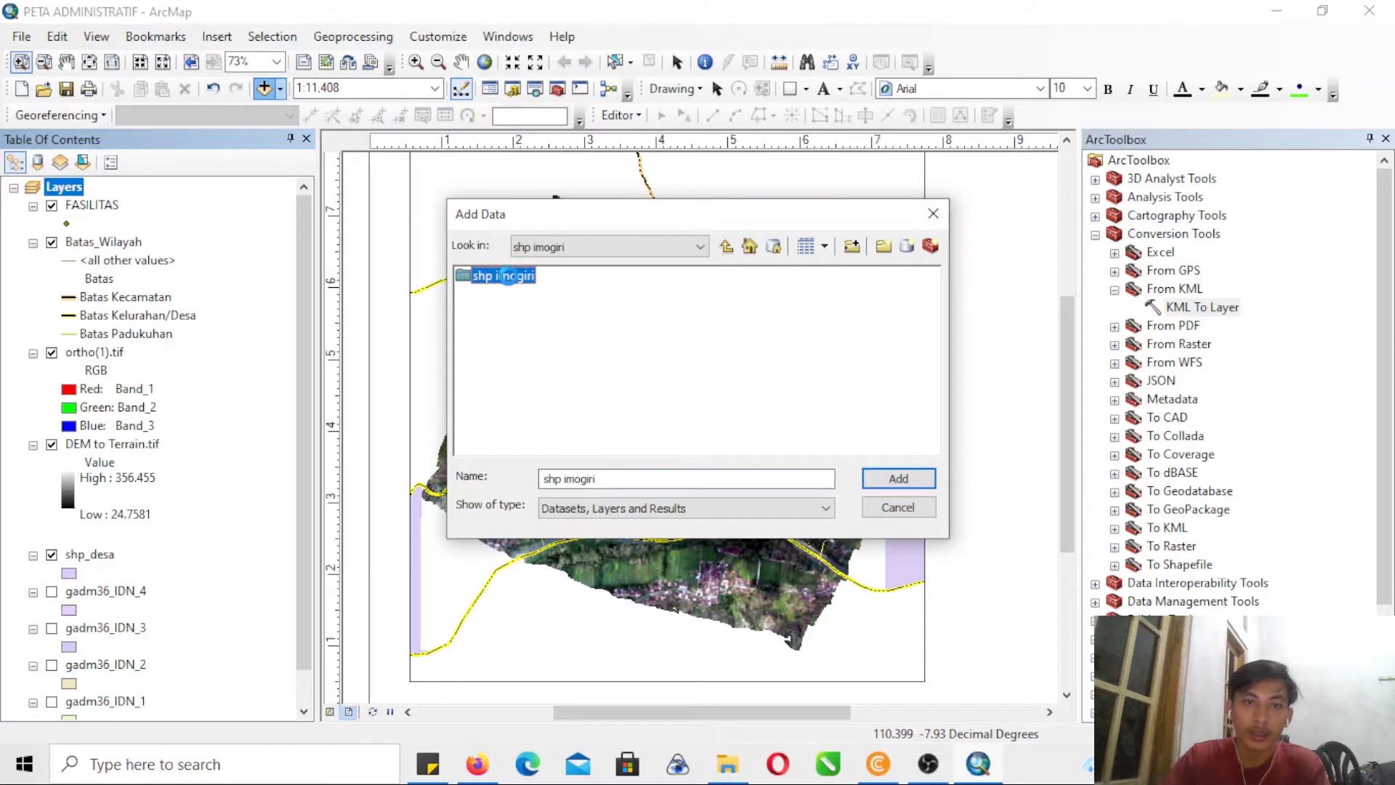
left_click(522, 346)
left_click(518, 328)
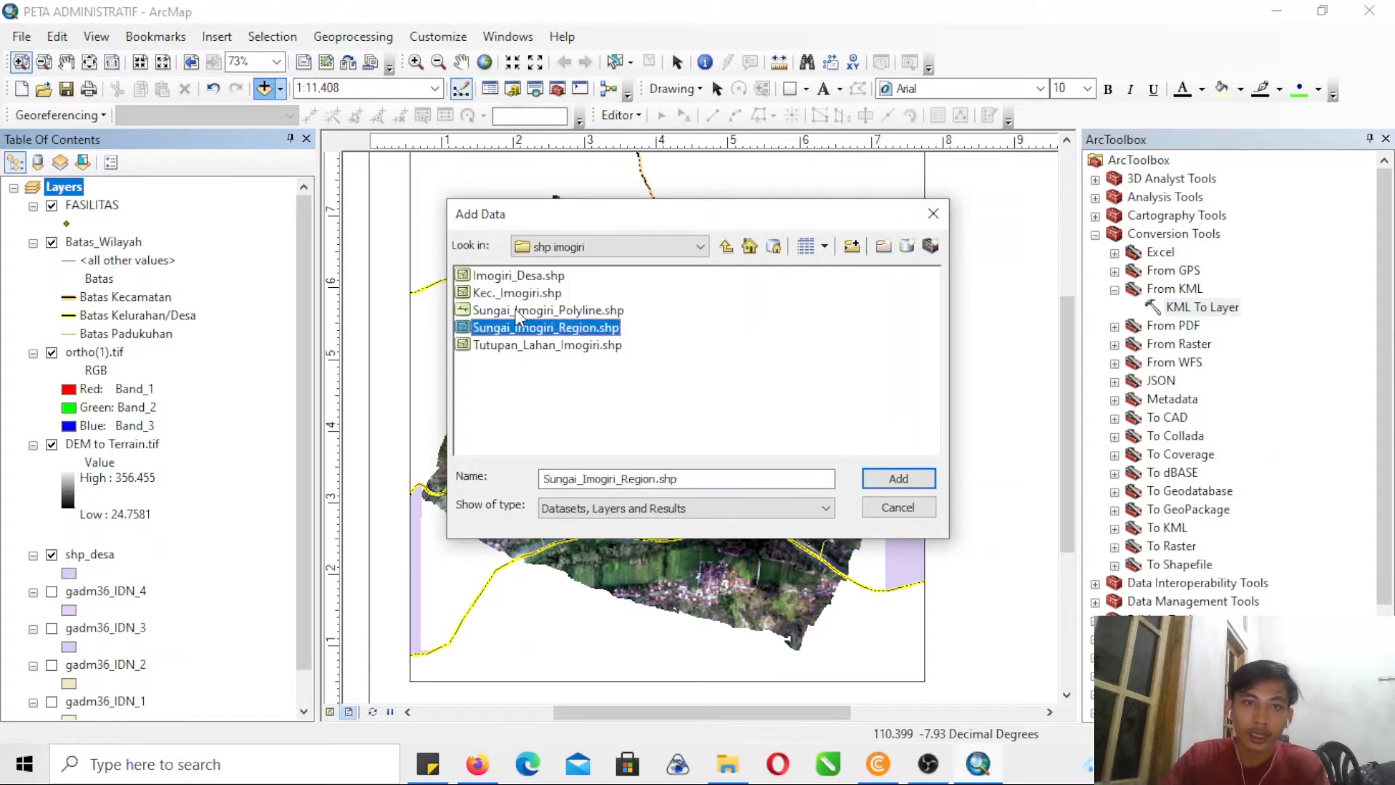
left_click(515, 311)
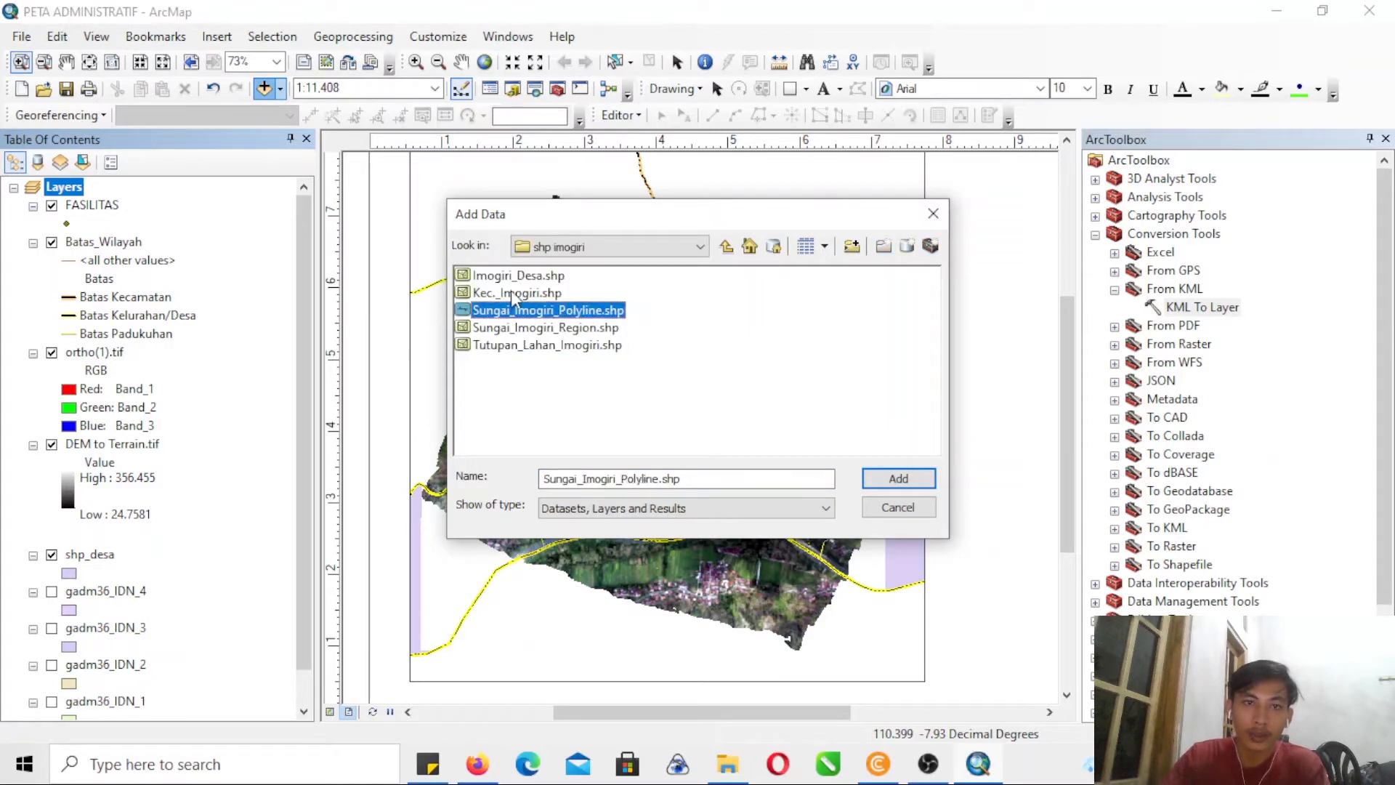
left_click(567, 329, "ctrl")
left_click(919, 479)
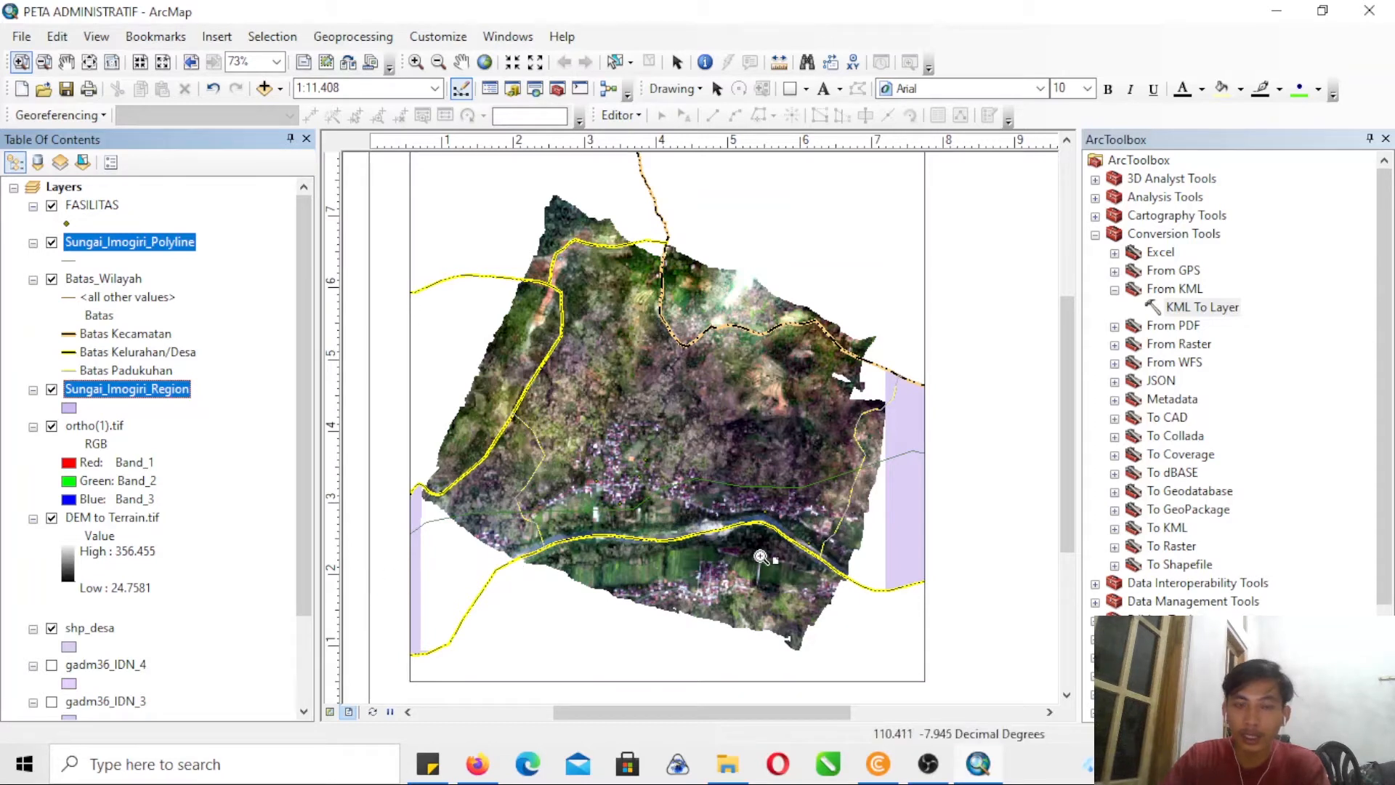
right_click(120, 249)
left_click(157, 276)
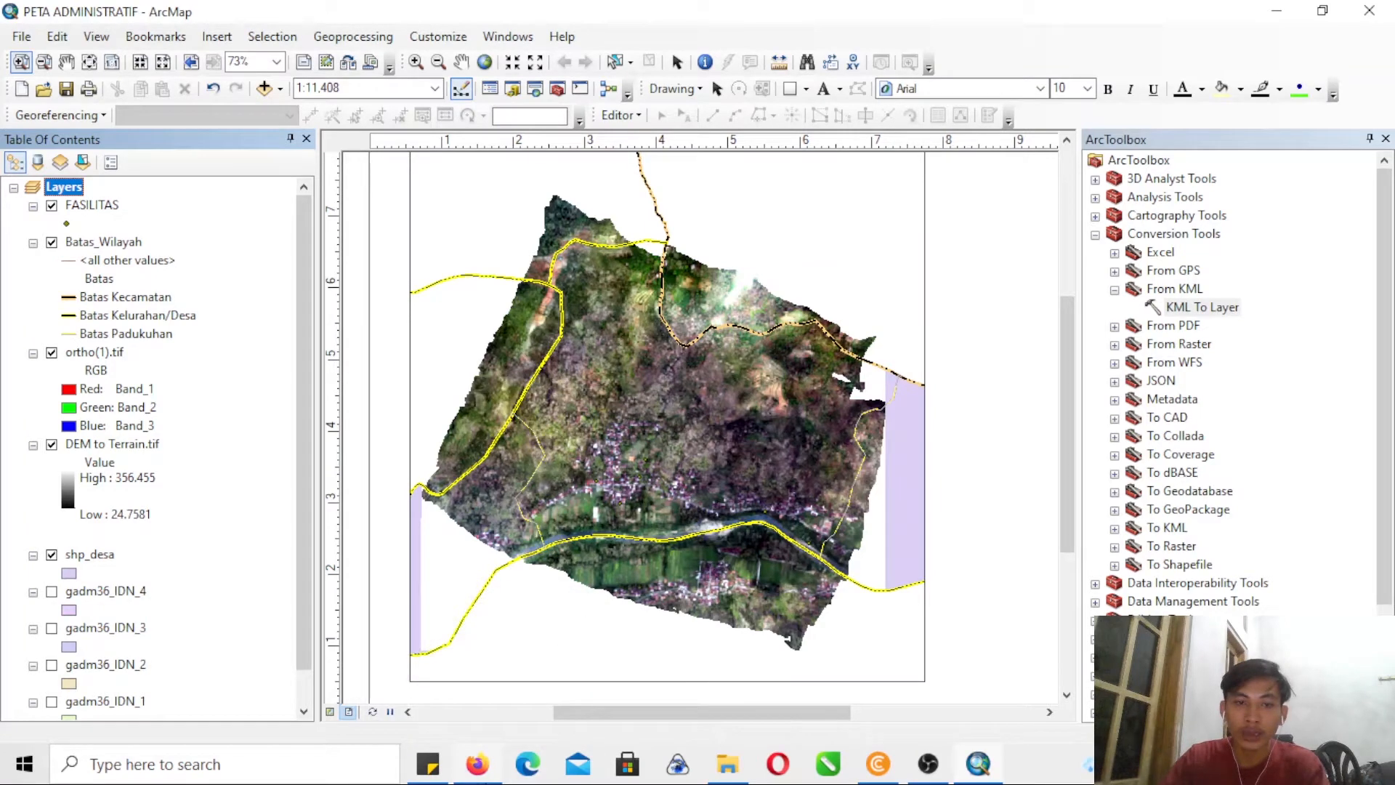
- Switch to Firefox, open the HOT Export Tool in a new tab and go to the Describe section of a new export
left_click(477, 766)
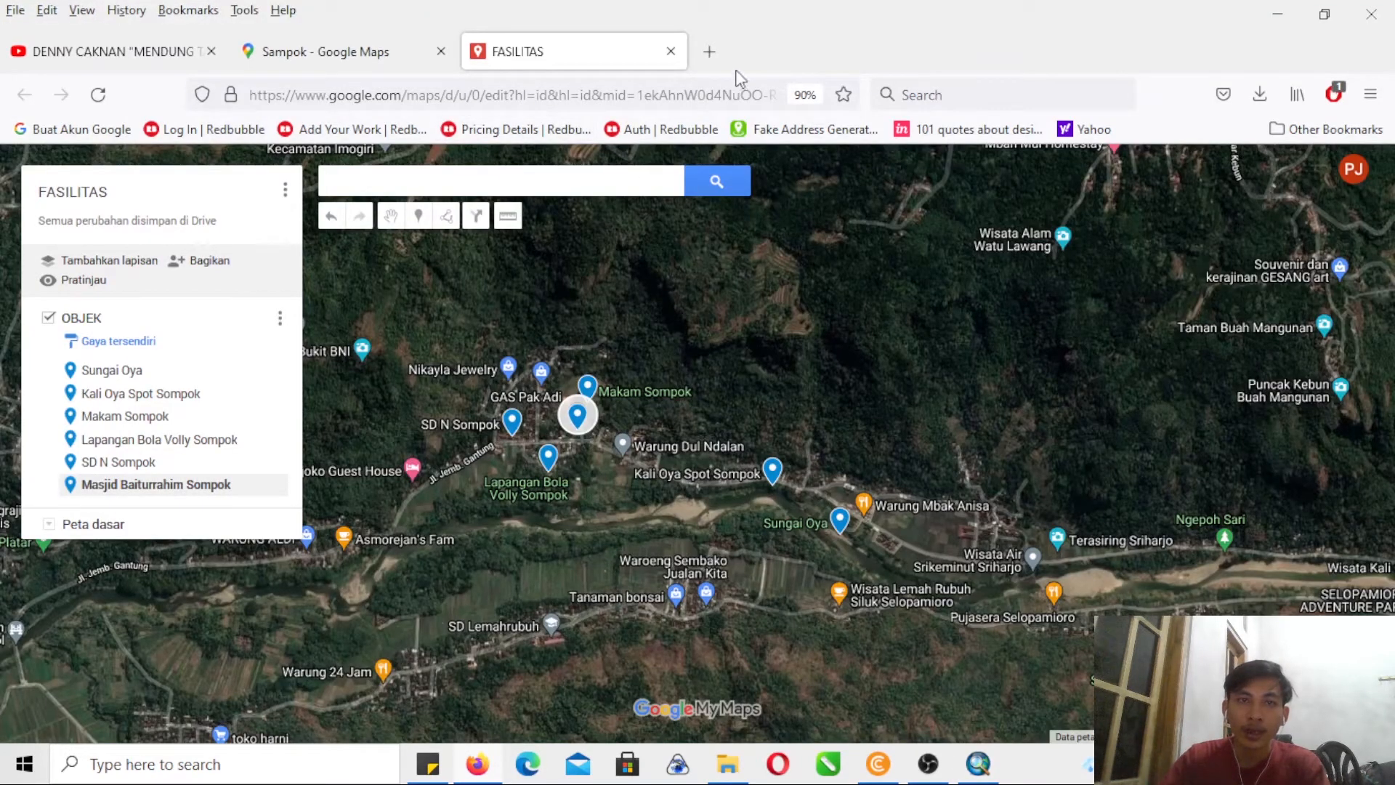
left_click(709, 52)
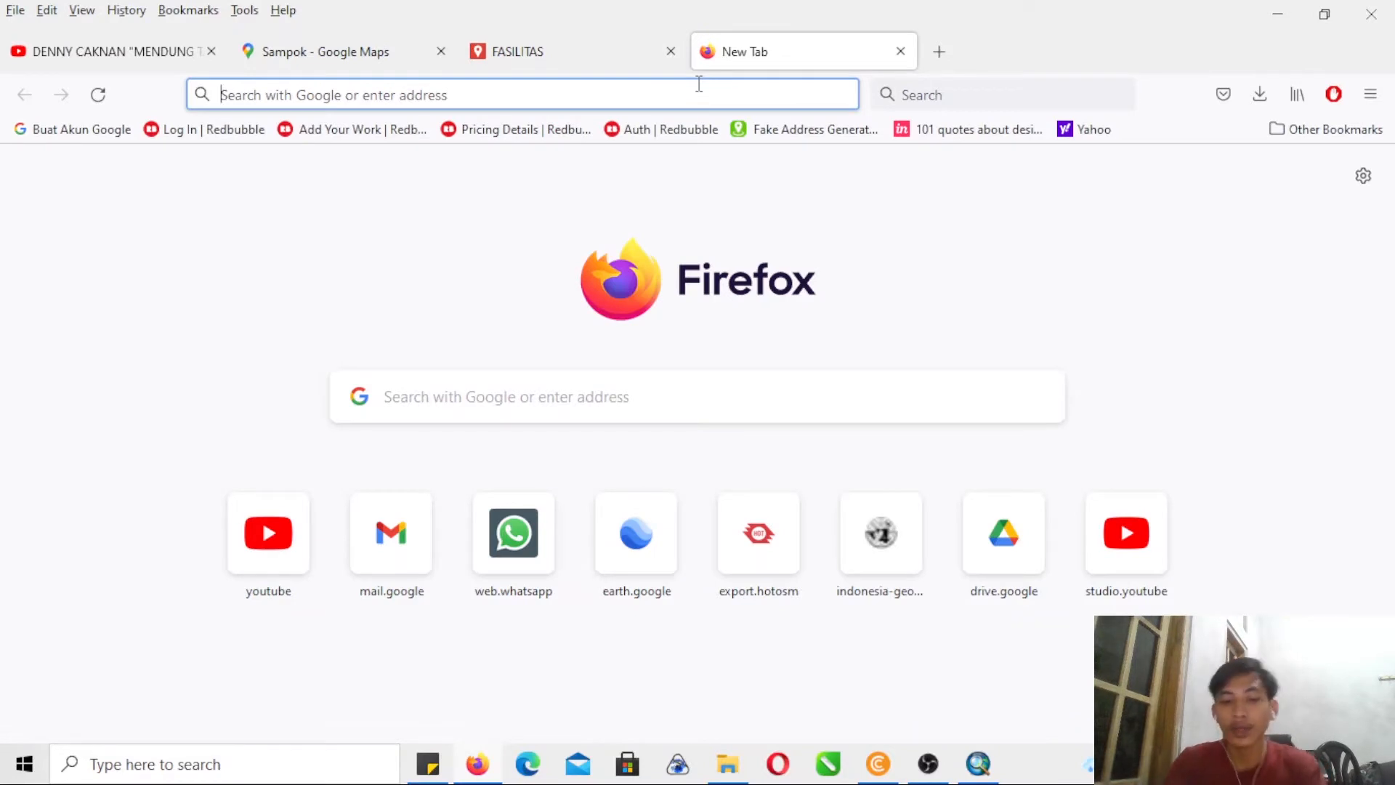
type("HOT")
key("Down")
key("Down")
key("Down")
key("Down")
key("Down")
key("Down")
key("Return")
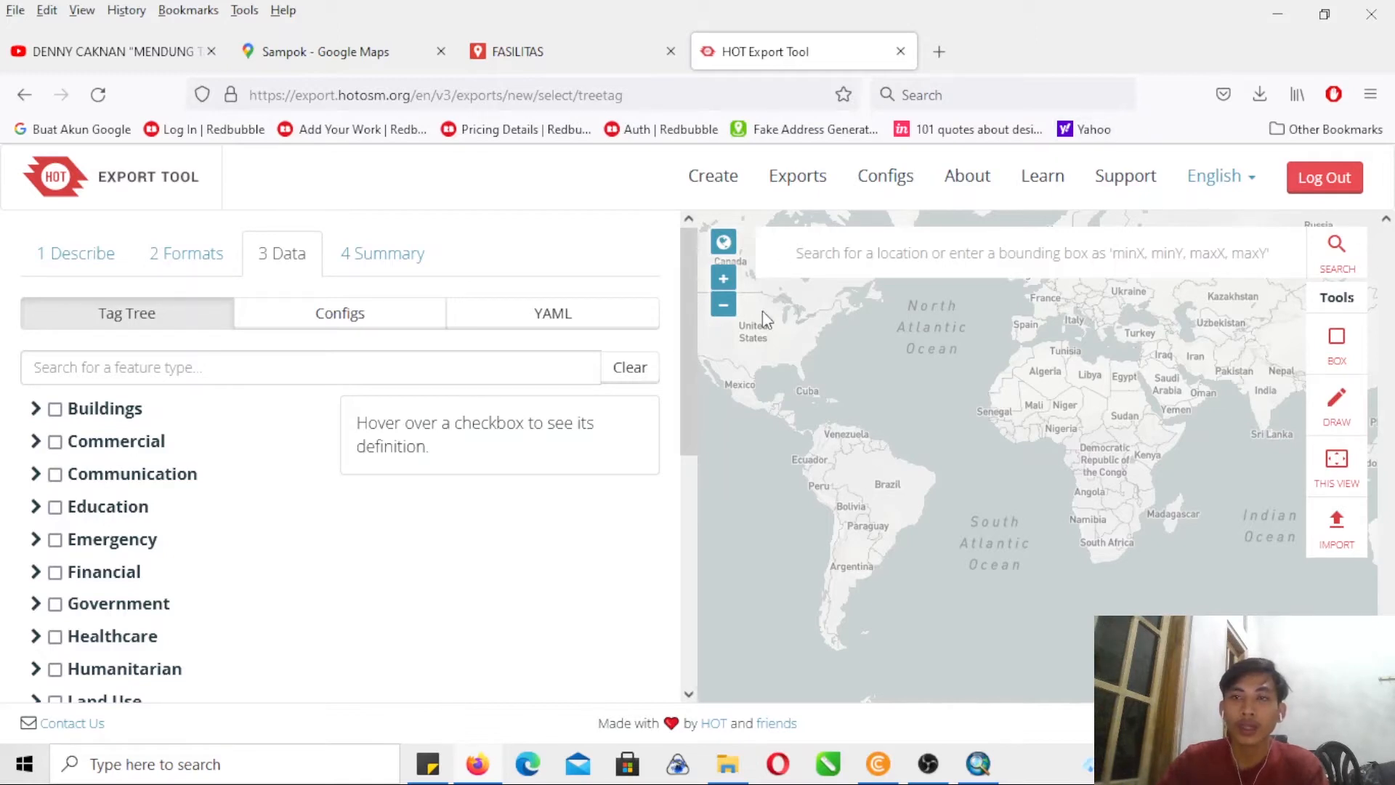
left_click(94, 267)
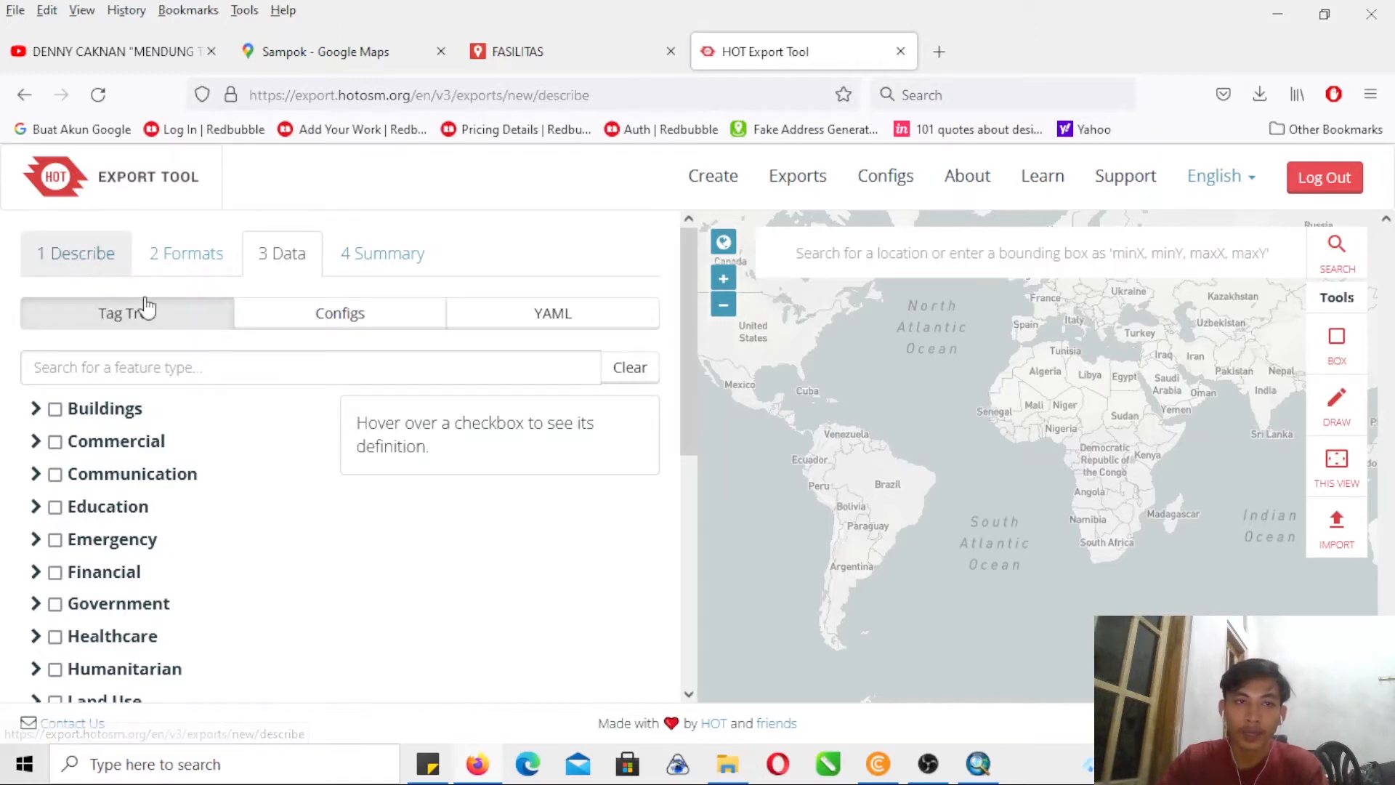
- Name the export JALAN and describe it as UNTUK MEMBUAT PETA ADMINISTRATIF PADUKUHAN SAMPOK
left_click(80, 346)
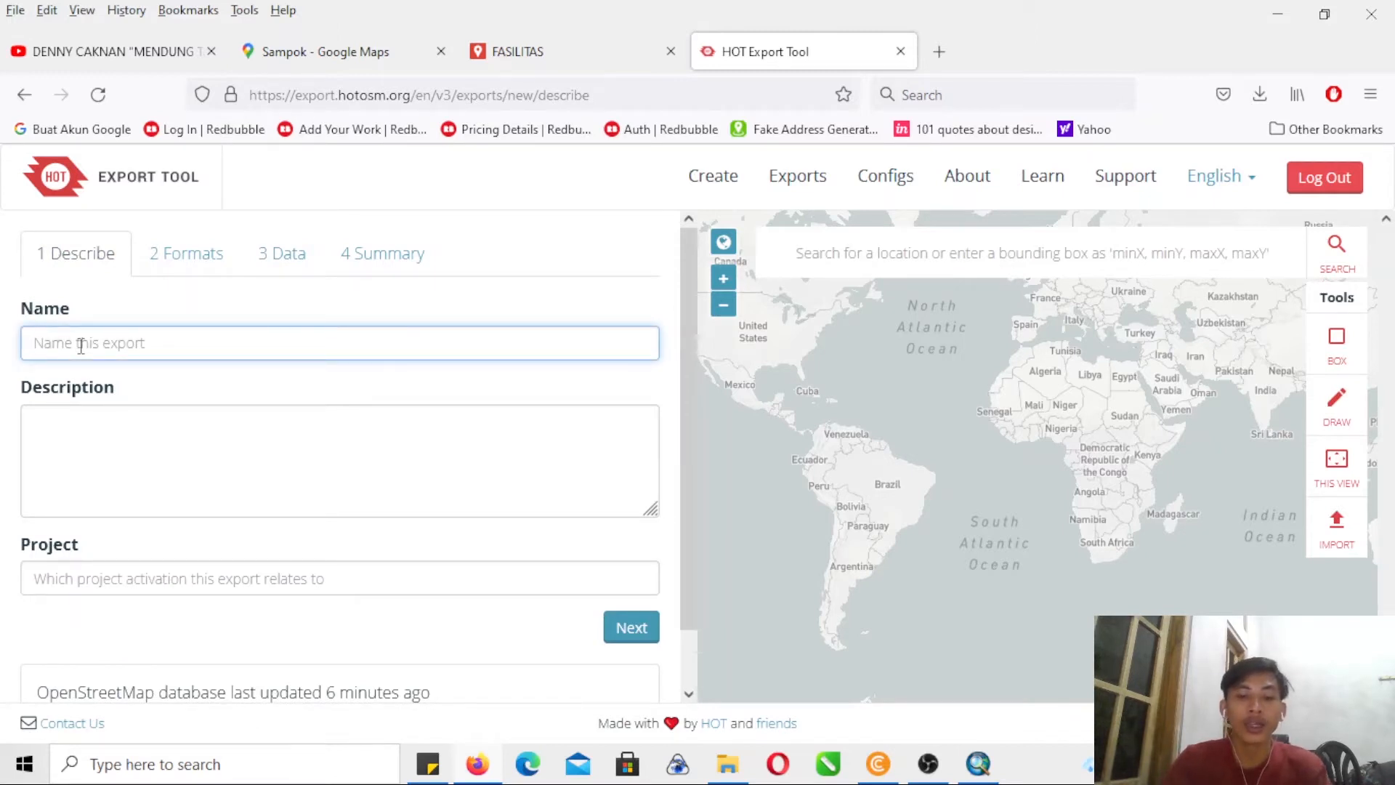
type("JALAN")
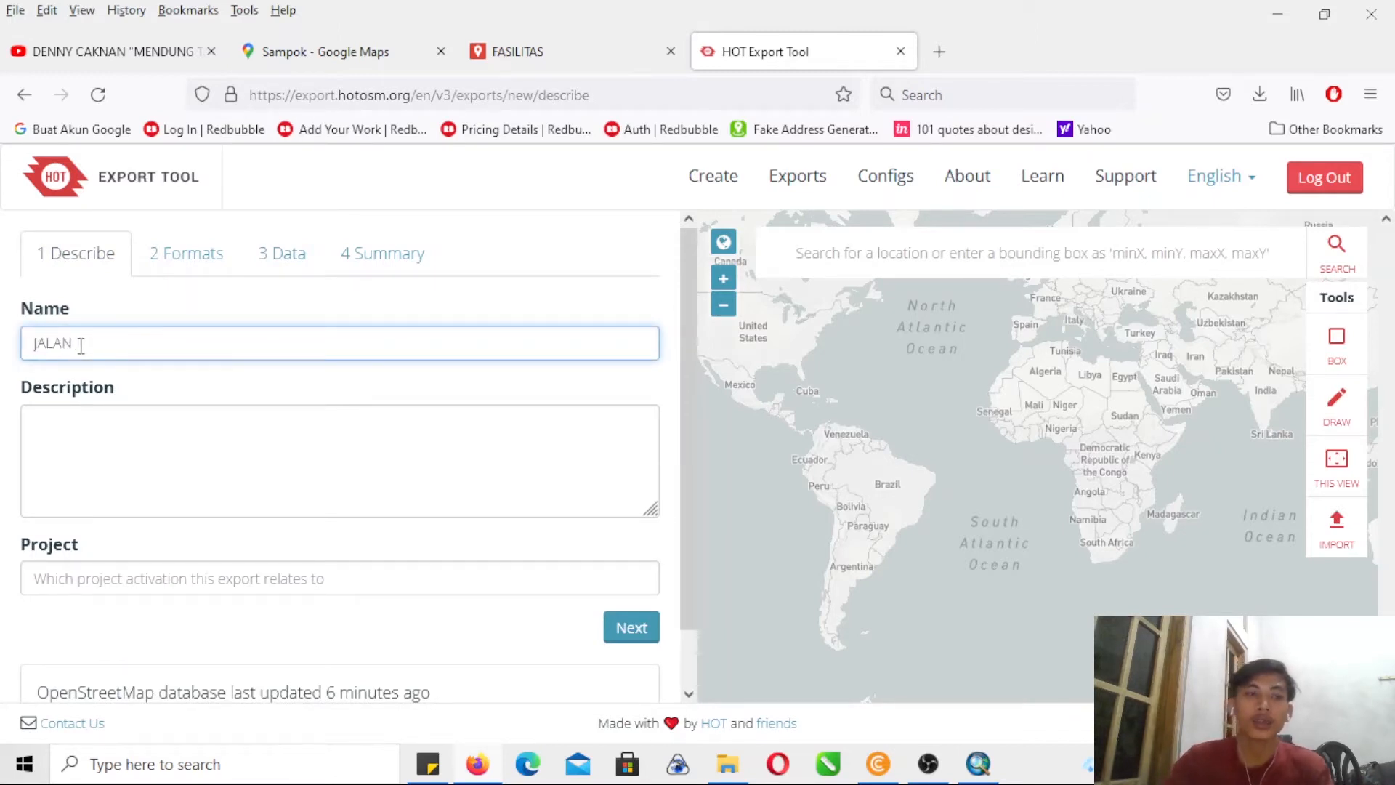
left_click(73, 474)
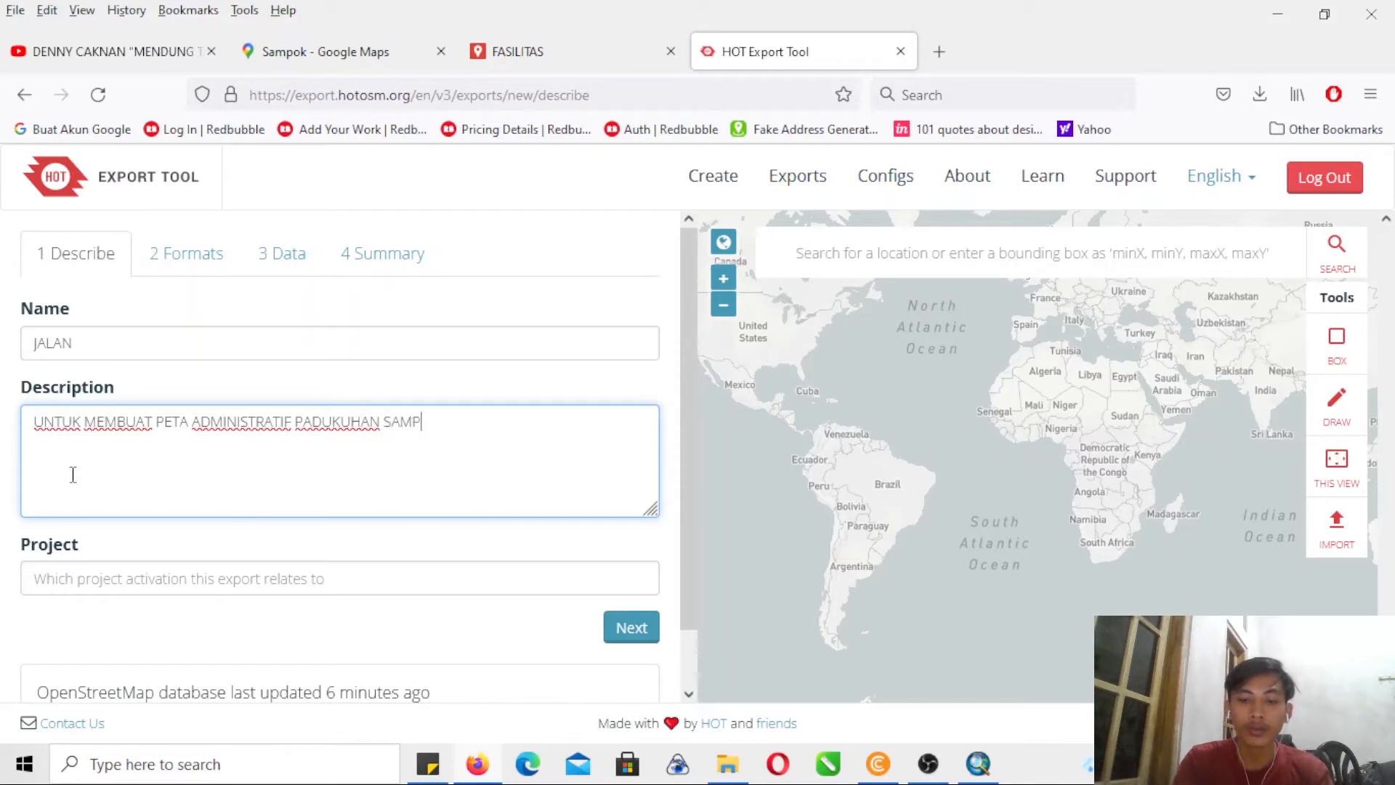
- Choose Shapefile .shp as the only export format
left_click(182, 251)
left_click(73, 372)
left_click(77, 340)
- Include the Transportation category in the export data and continue to the export summary
left_click(288, 256)
mouse_move(145, 473)
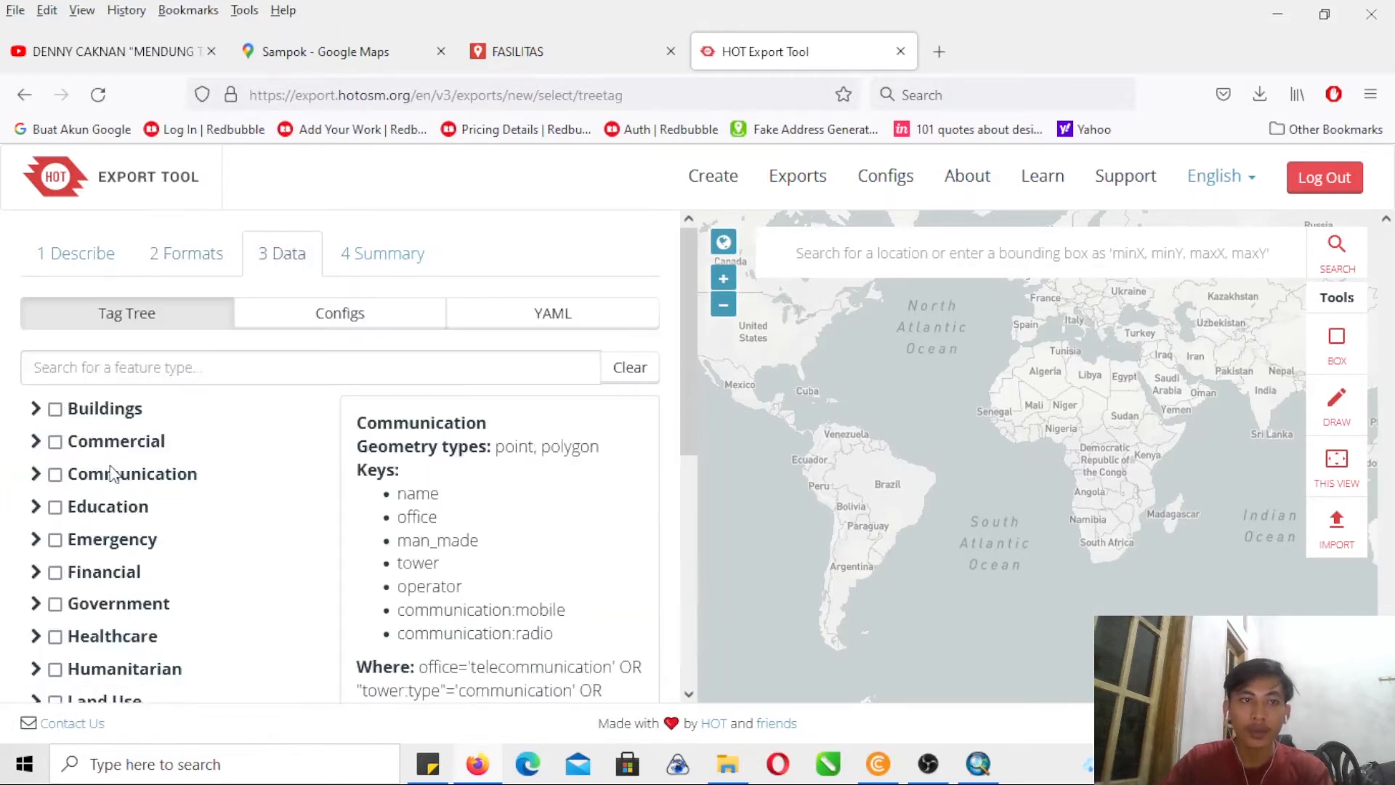
left_click_drag(688, 350, 695, 556)
mouse_move(82, 454)
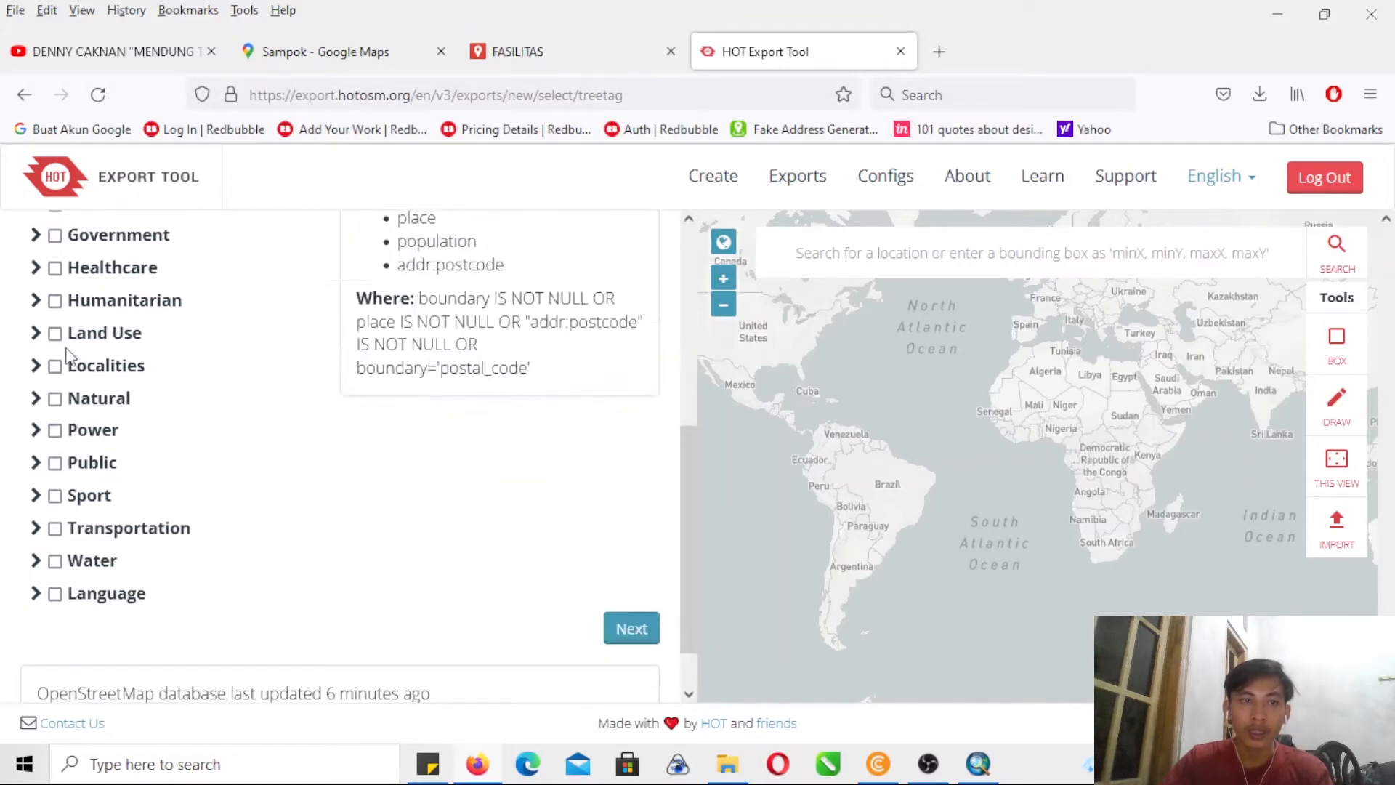
mouse_move(75, 349)
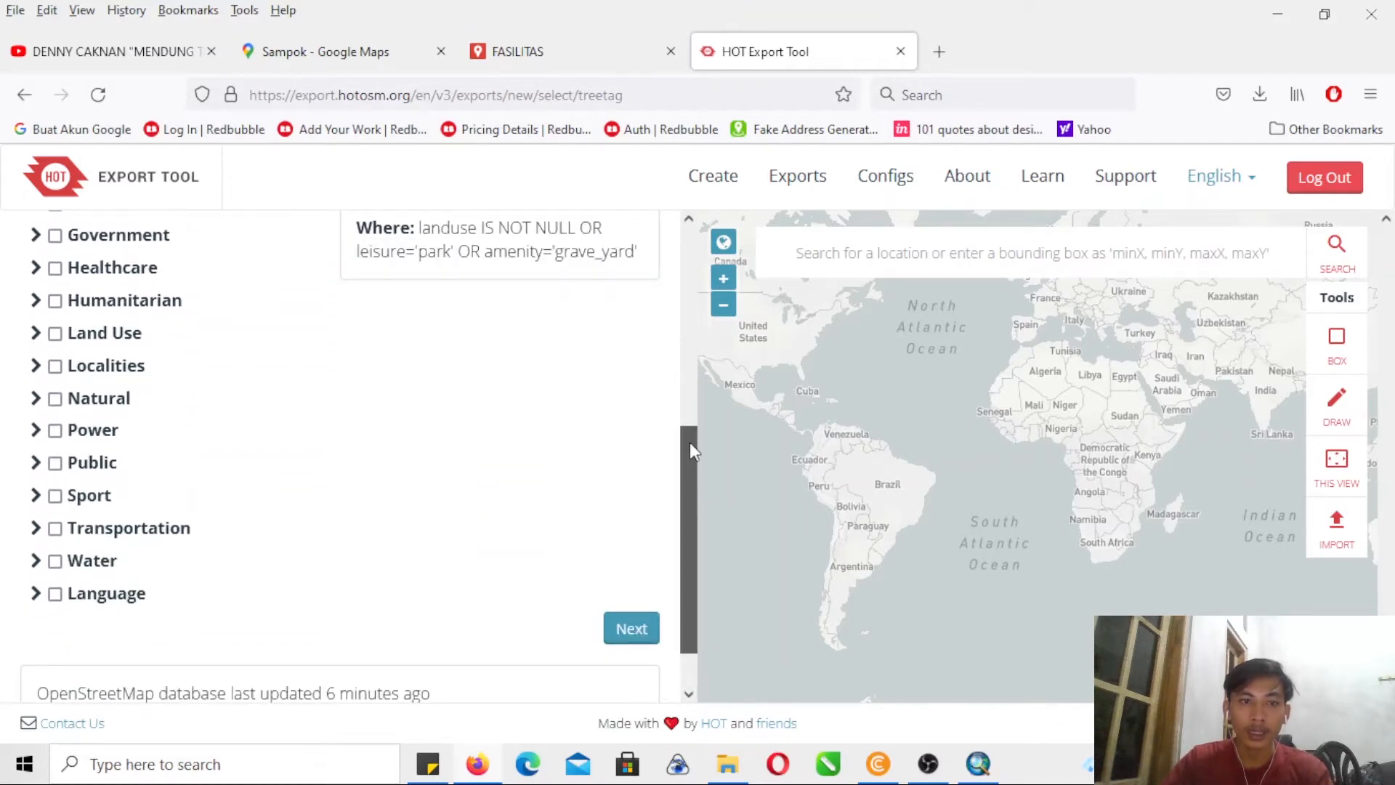
left_click_drag(690, 442, 717, 415)
left_click(56, 596)
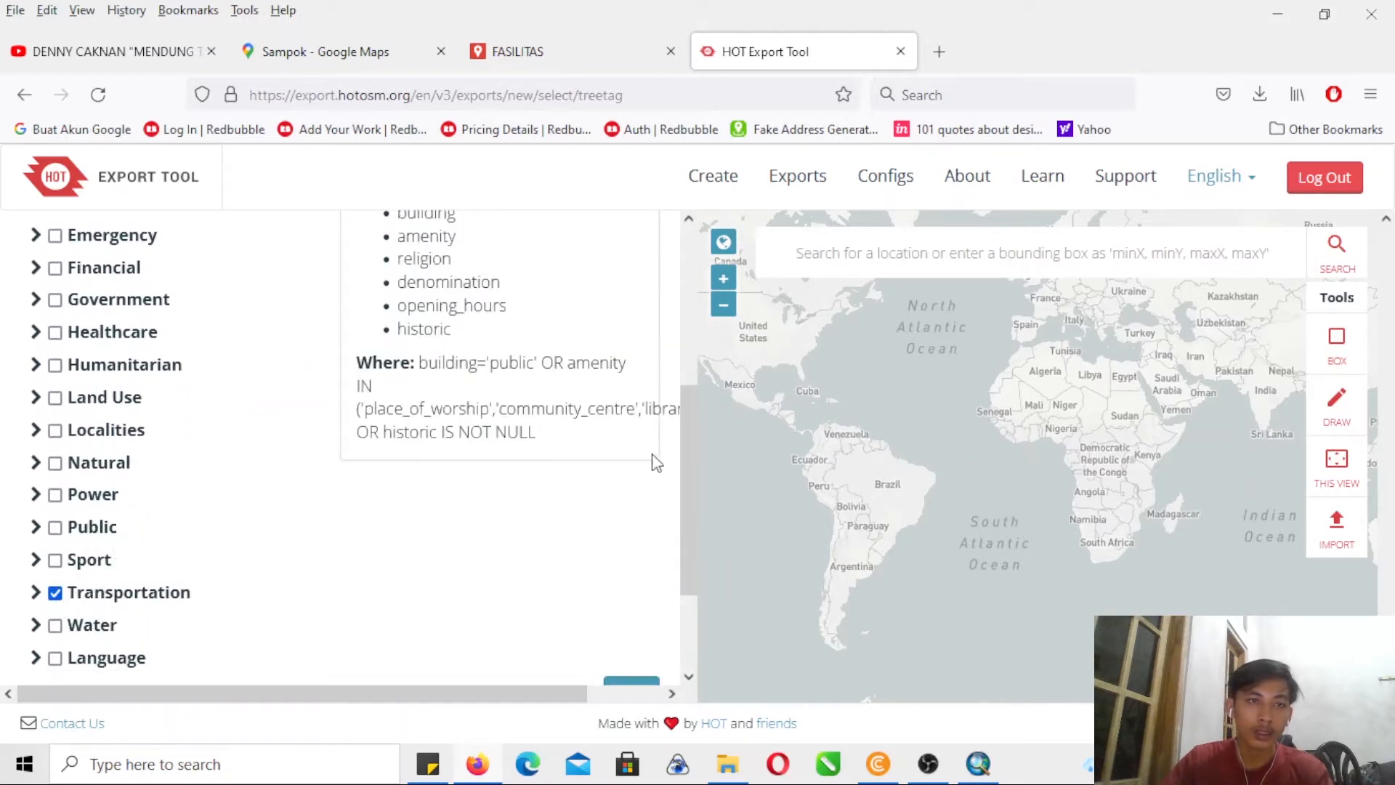
left_click_drag(686, 462, 674, 549)
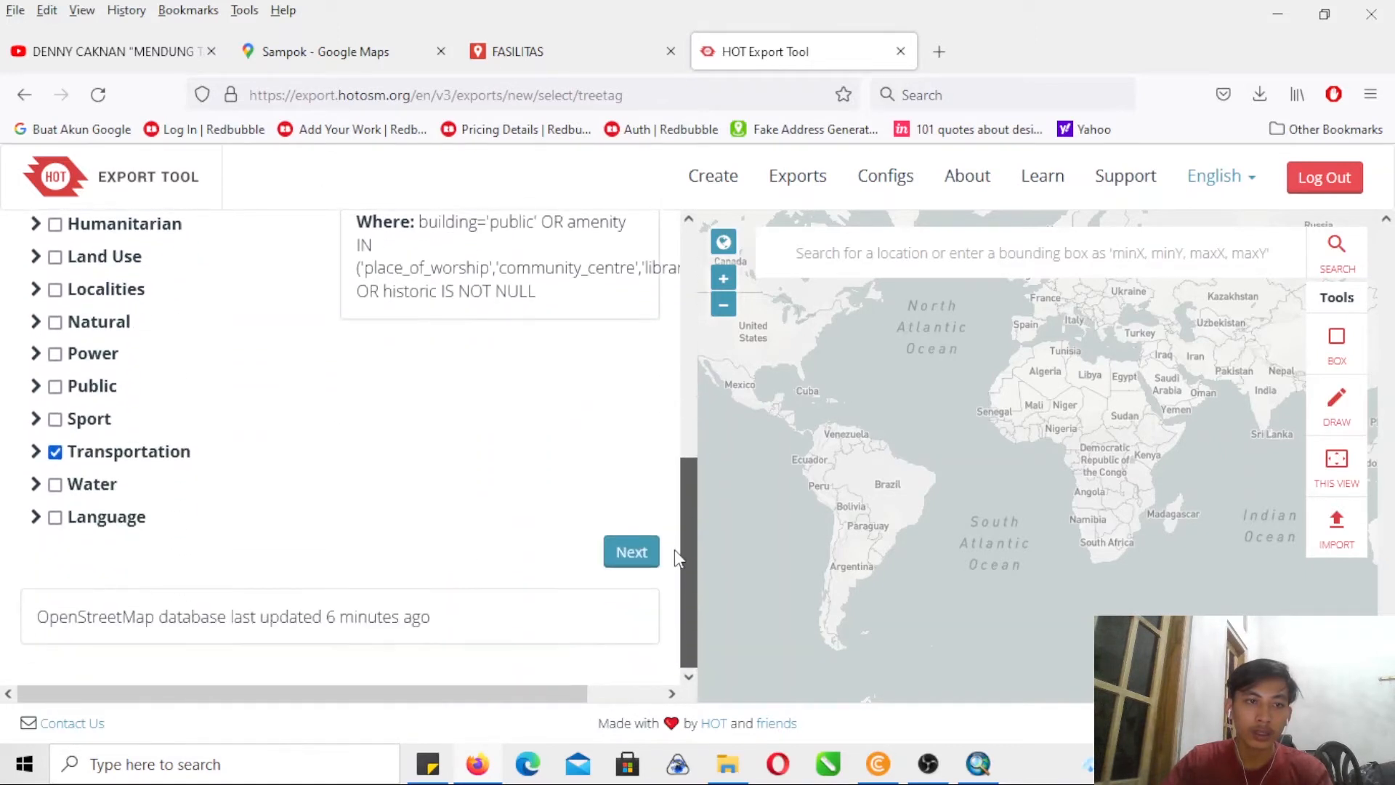
left_click(634, 551)
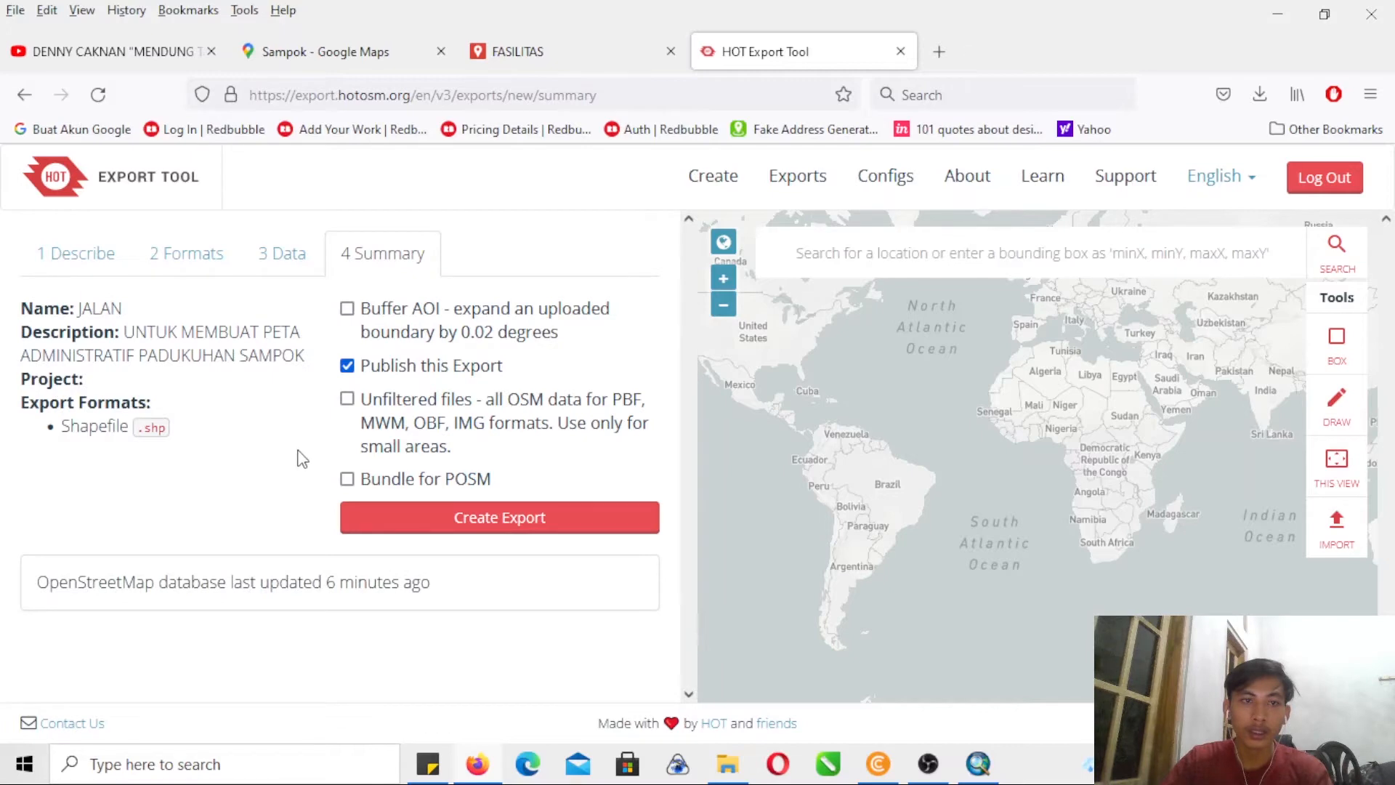
- Try using the current intercontinental map view as the area of interest and clear that selection
left_click_drag(970, 474, 731, 493)
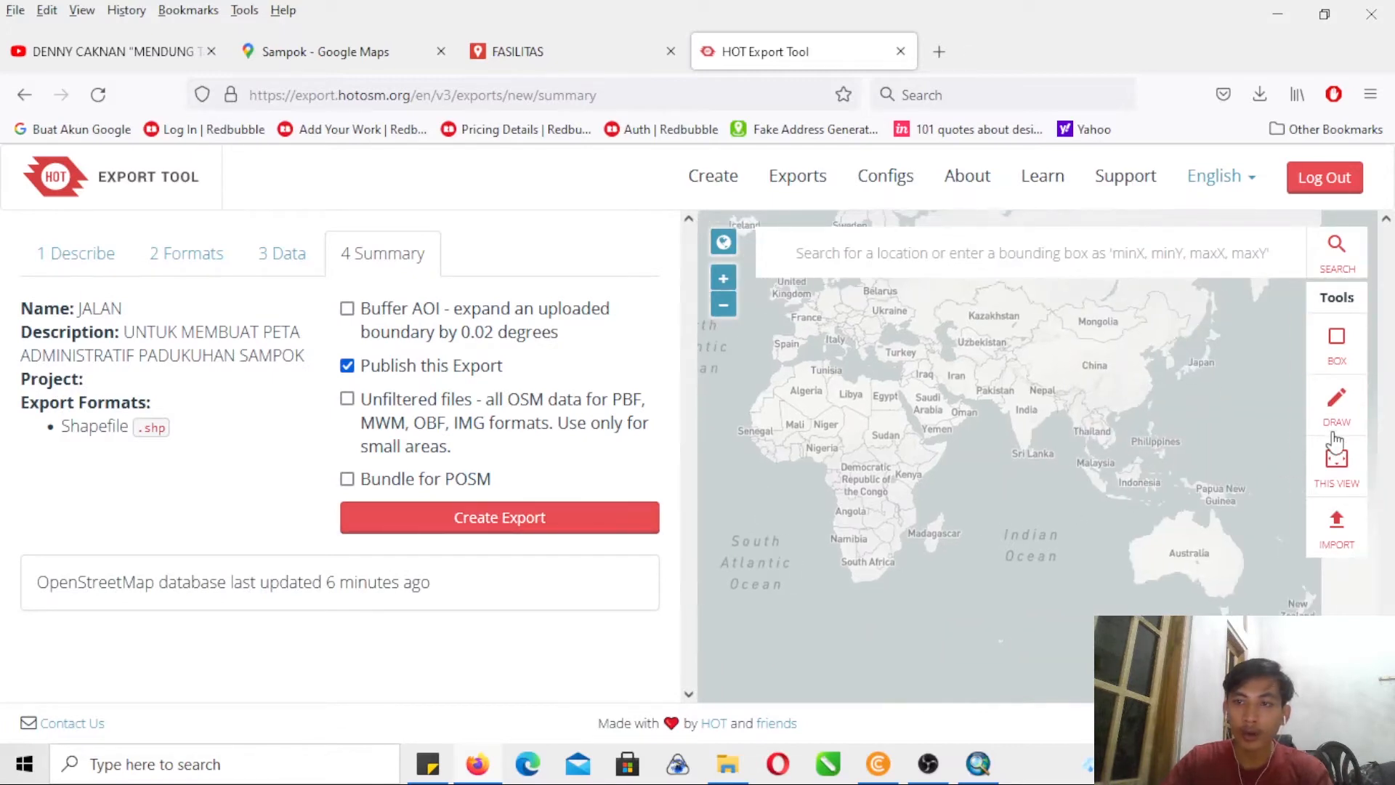
left_click(1345, 472)
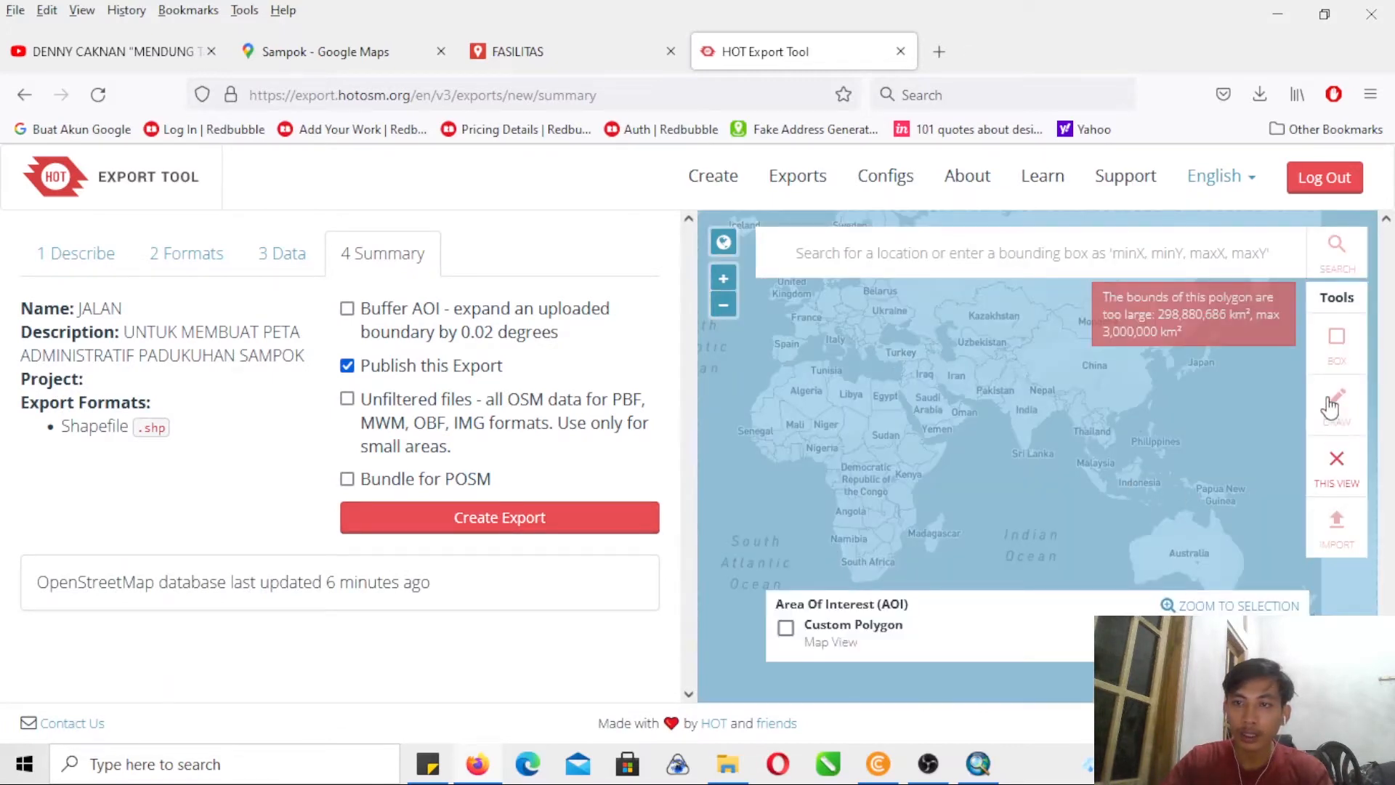
left_click(1334, 463)
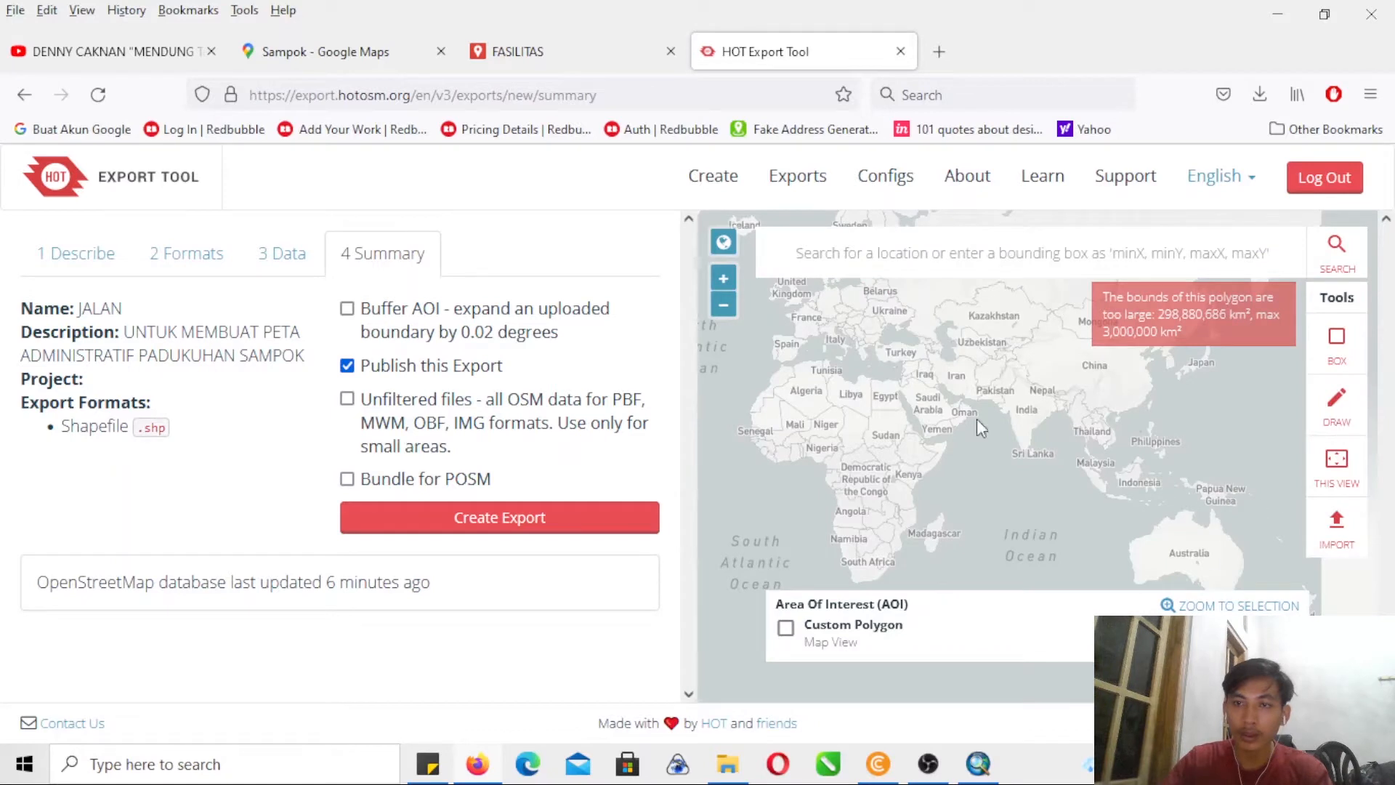
- Locate the Bantul and Imogiri area south of Yogyakarta on the export map
double_click(728, 289)
double_click(729, 289)
left_click_drag(989, 431, 816, 420)
left_click_drag(1127, 483, 934, 321)
left_click_drag(1085, 502, 765, 318)
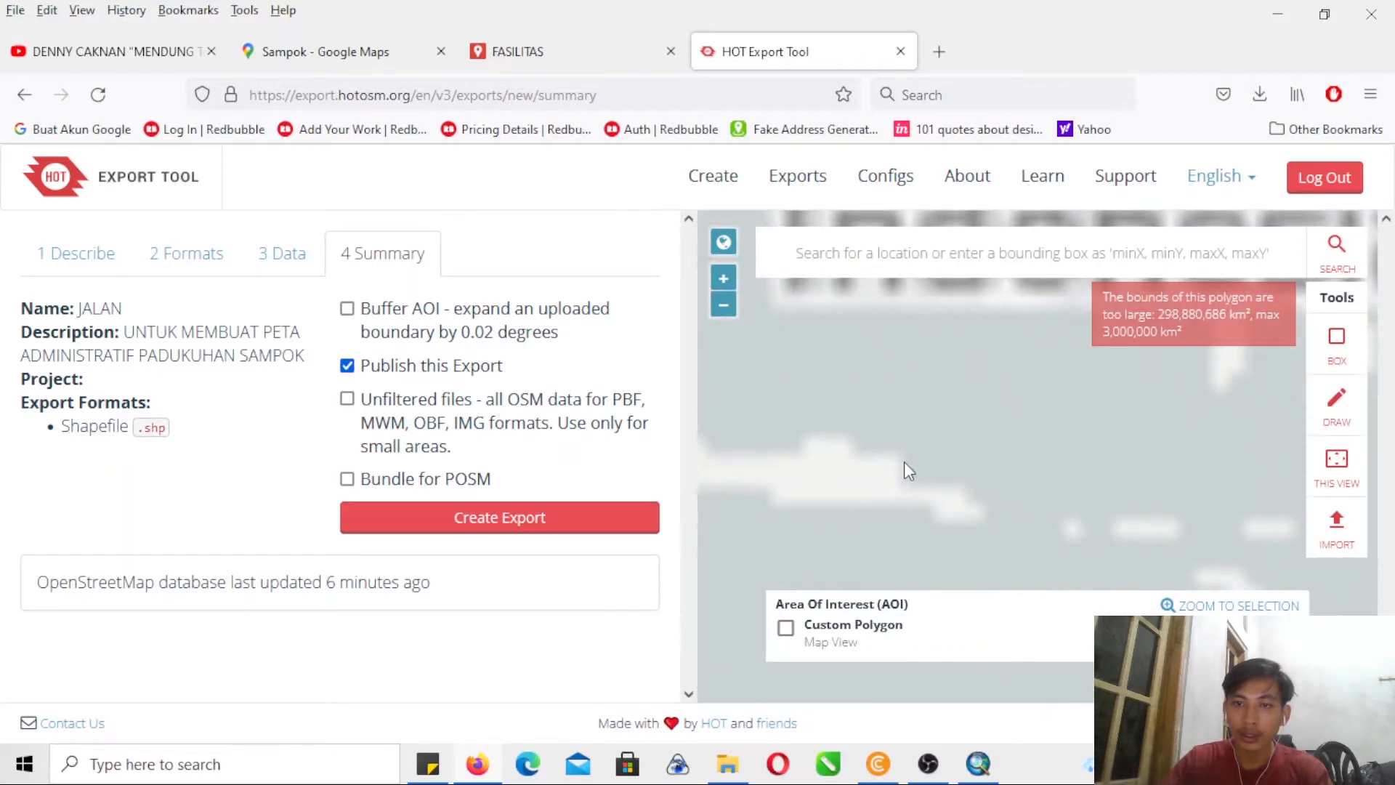
left_click_drag(904, 460, 1151, 490)
left_click(730, 279)
left_click_drag(1024, 450, 907, 319)
left_click(729, 286)
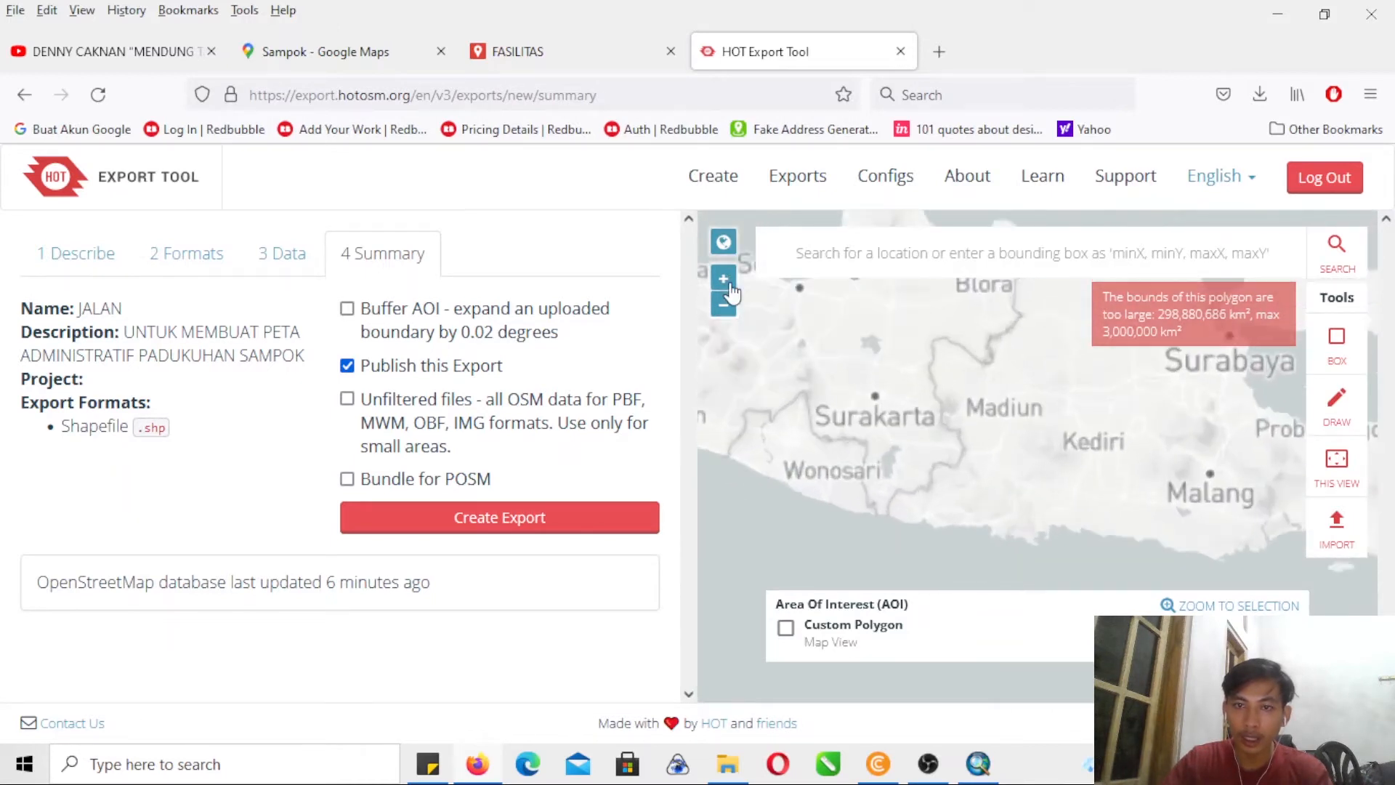
left_click(728, 283)
left_click(728, 283)
left_click_drag(879, 398, 1059, 354)
left_click(723, 278)
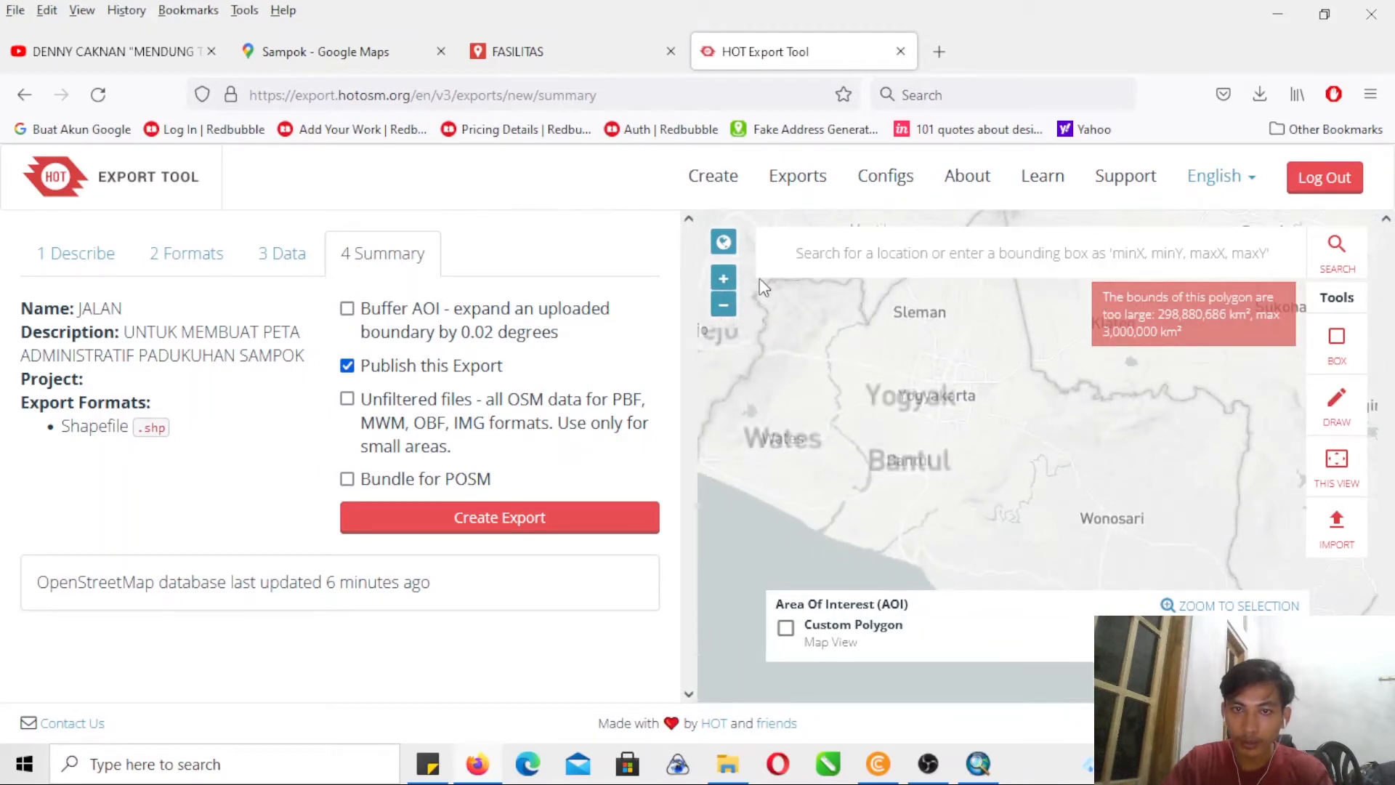
left_click_drag(887, 446, 1030, 425)
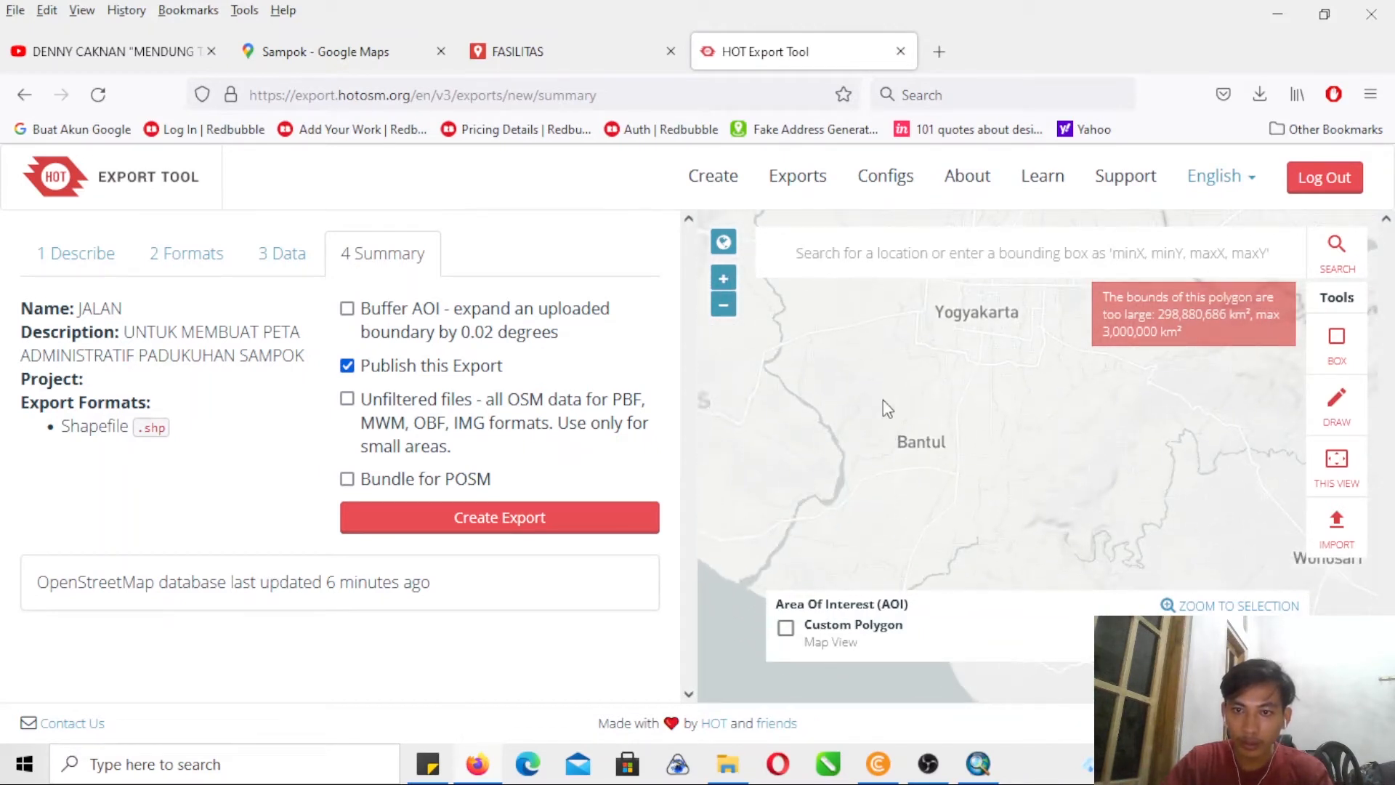
left_click(723, 279)
left_click_drag(918, 468, 937, 393)
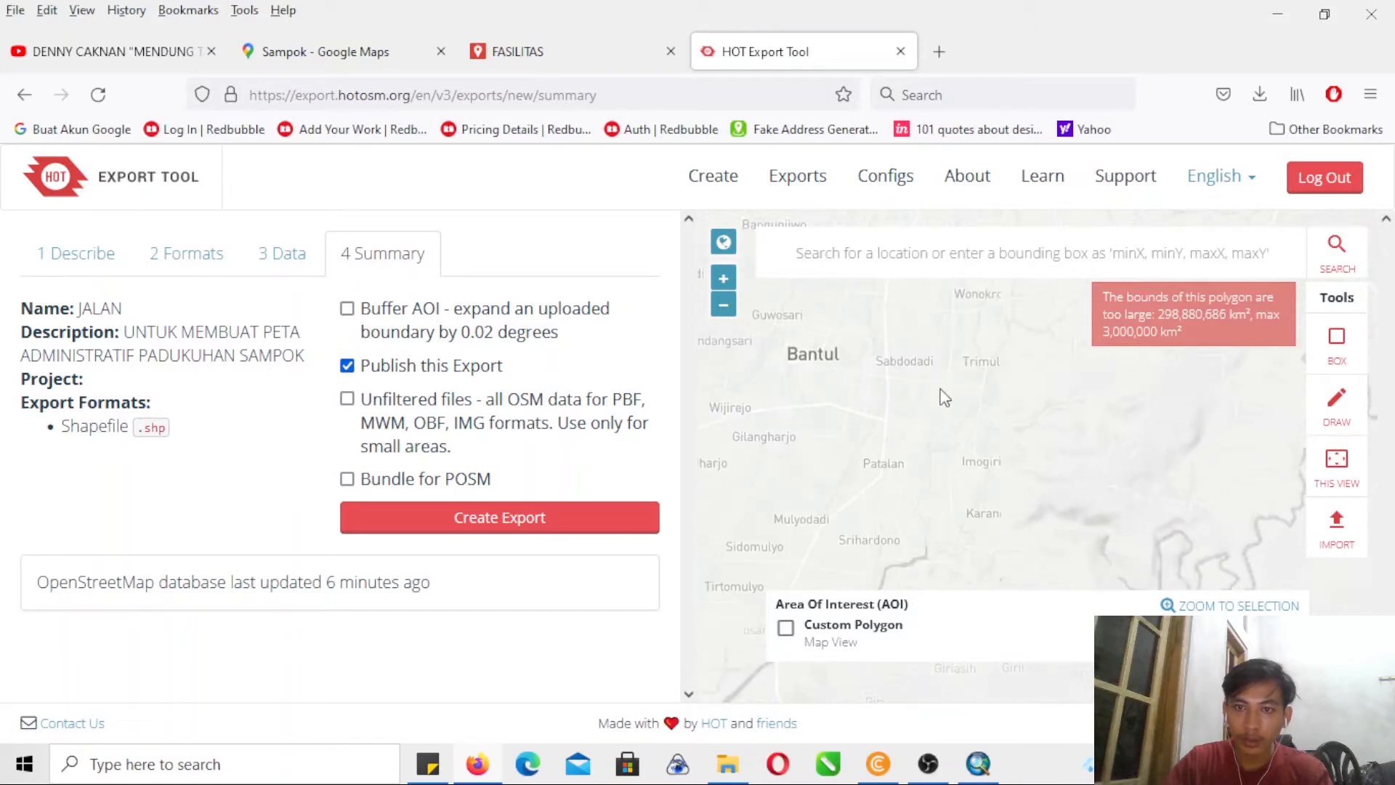
- Switch to Google Maps and check where Sampok lies relative to Imogiri and the surrounding area
left_click(364, 52)
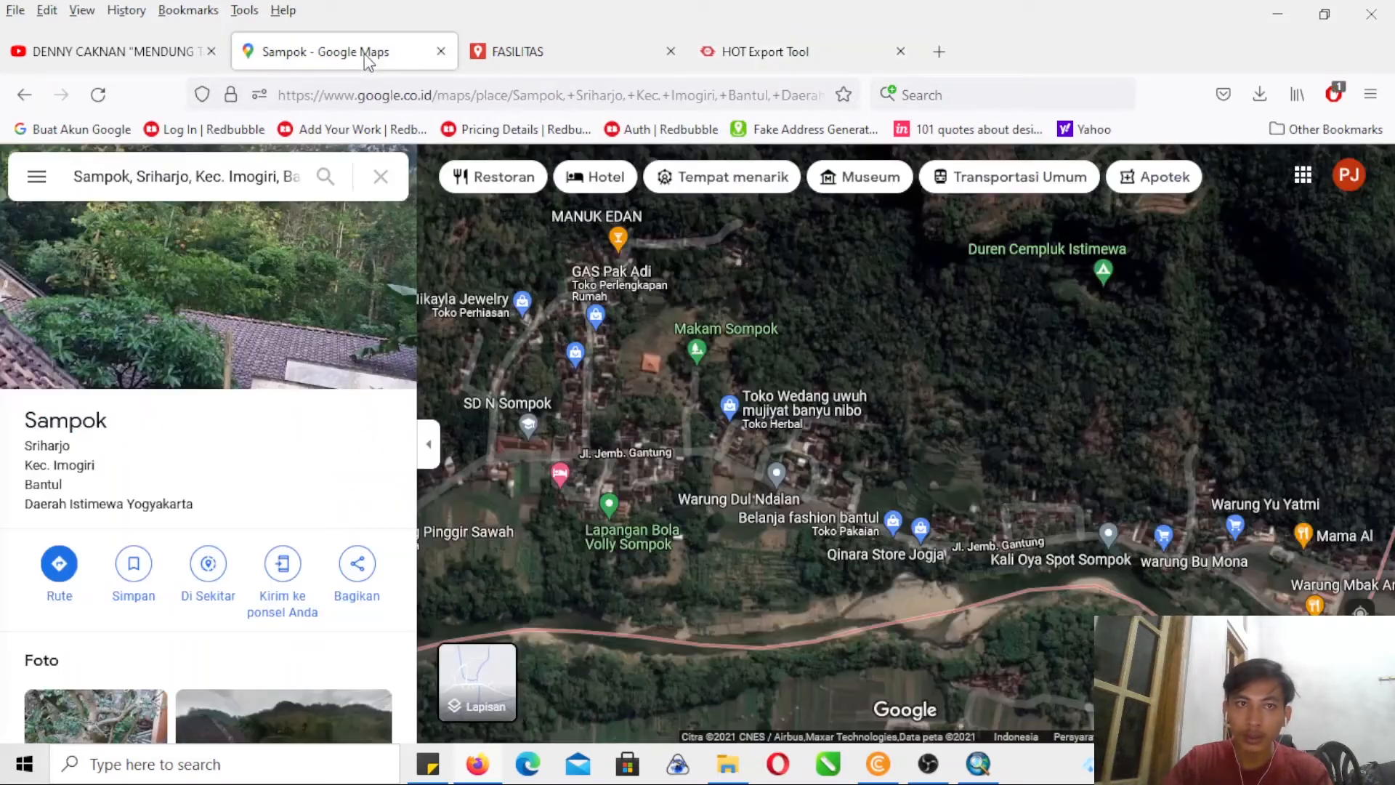
scroll(1160, 462, "down", 3)
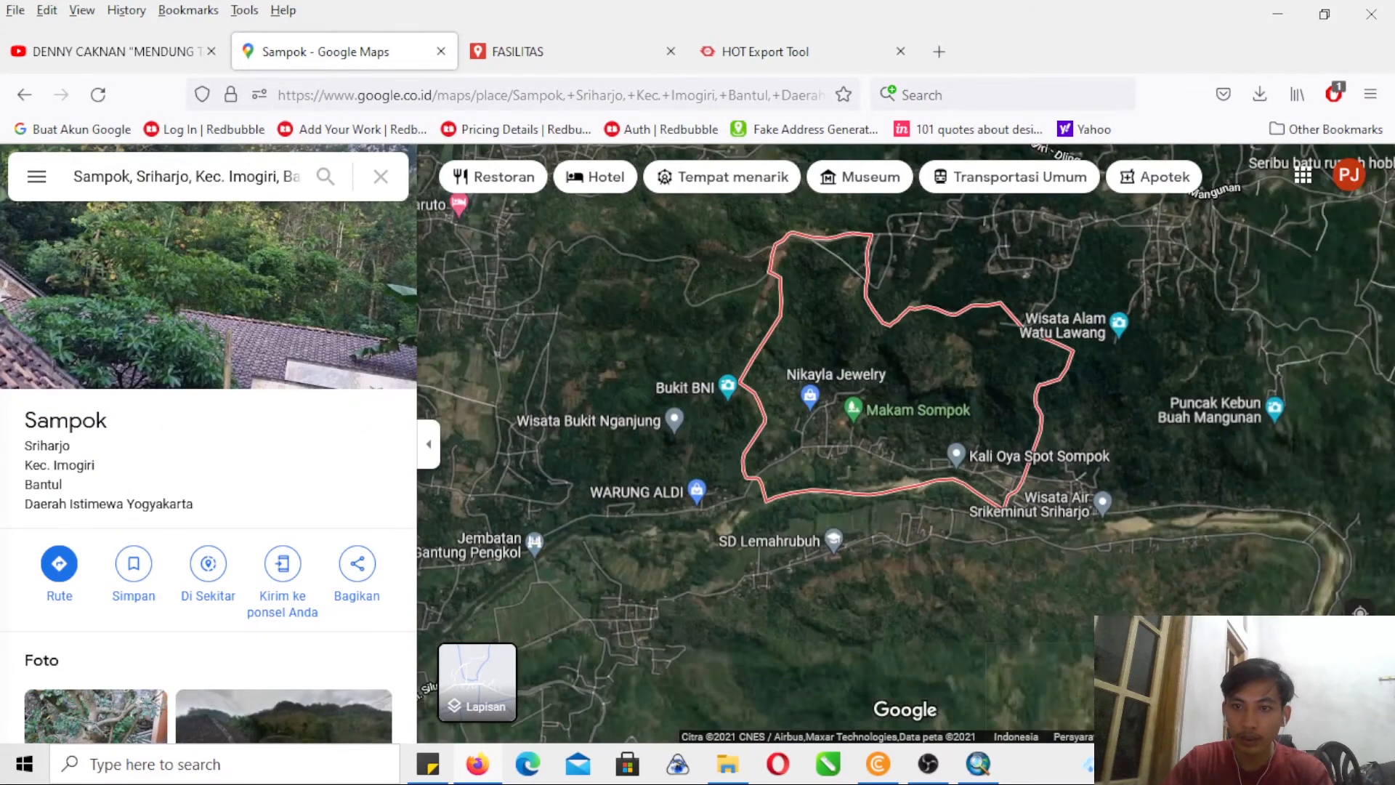
scroll(905, 428, "down", 2)
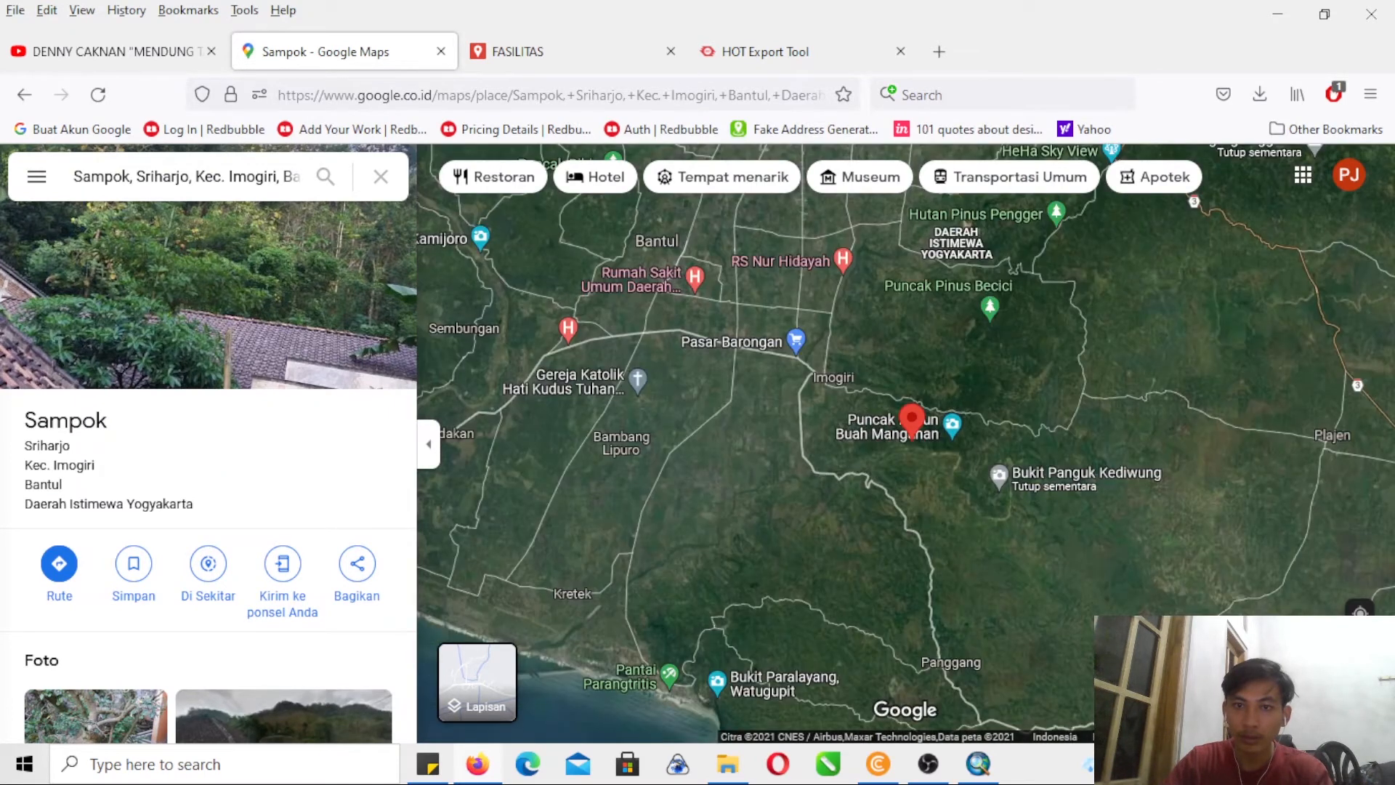
mouse_move(1046, 577)
left_mouse_down()
mouse_move(1039, 659)
mouse_move(1061, 579)
mouse_move(1112, 547)
mouse_move(1090, 542)
mouse_move(1046, 600)
left_mouse_up()
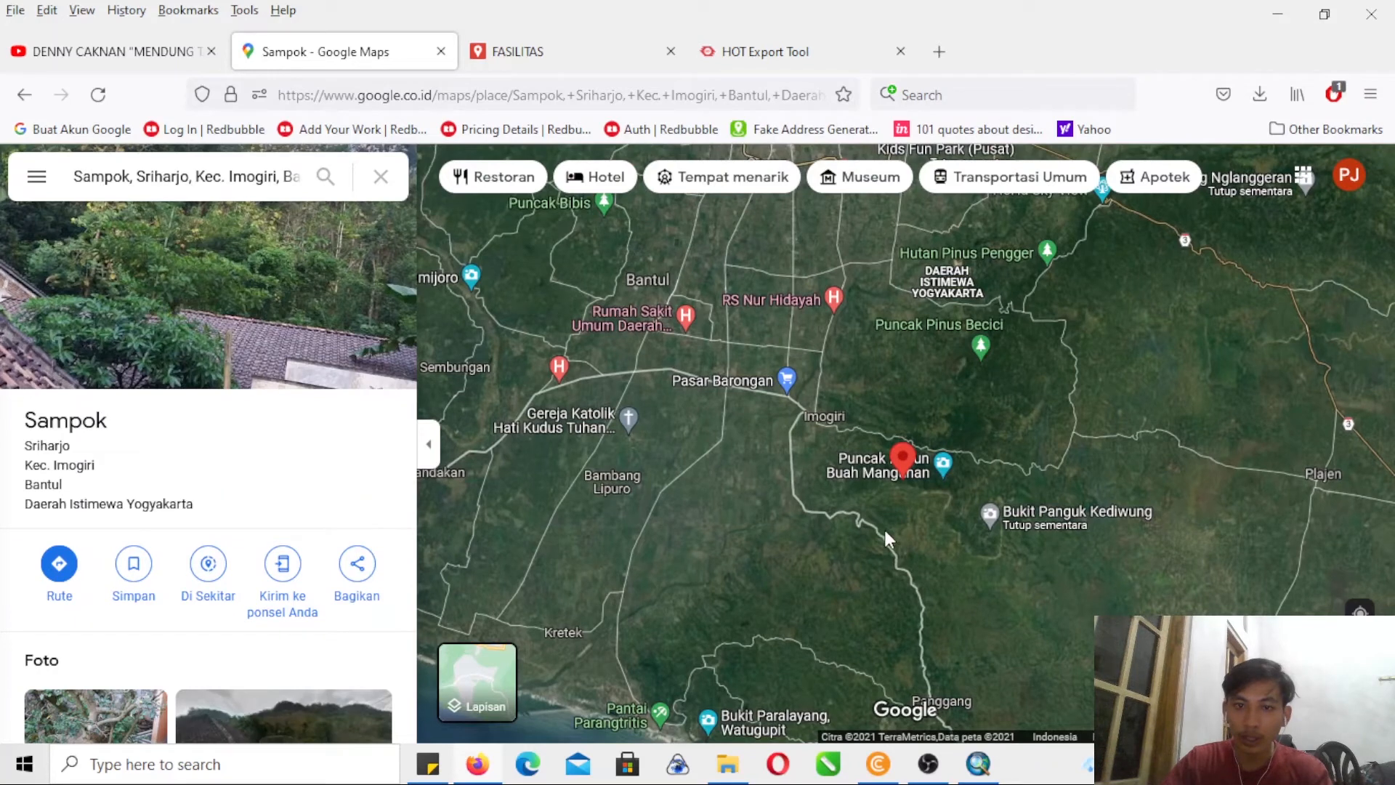
- Return to the HOT Export Tool, set the area of interest to the map view covering Imogiri and Mangunan, and create the export
left_click(726, 52)
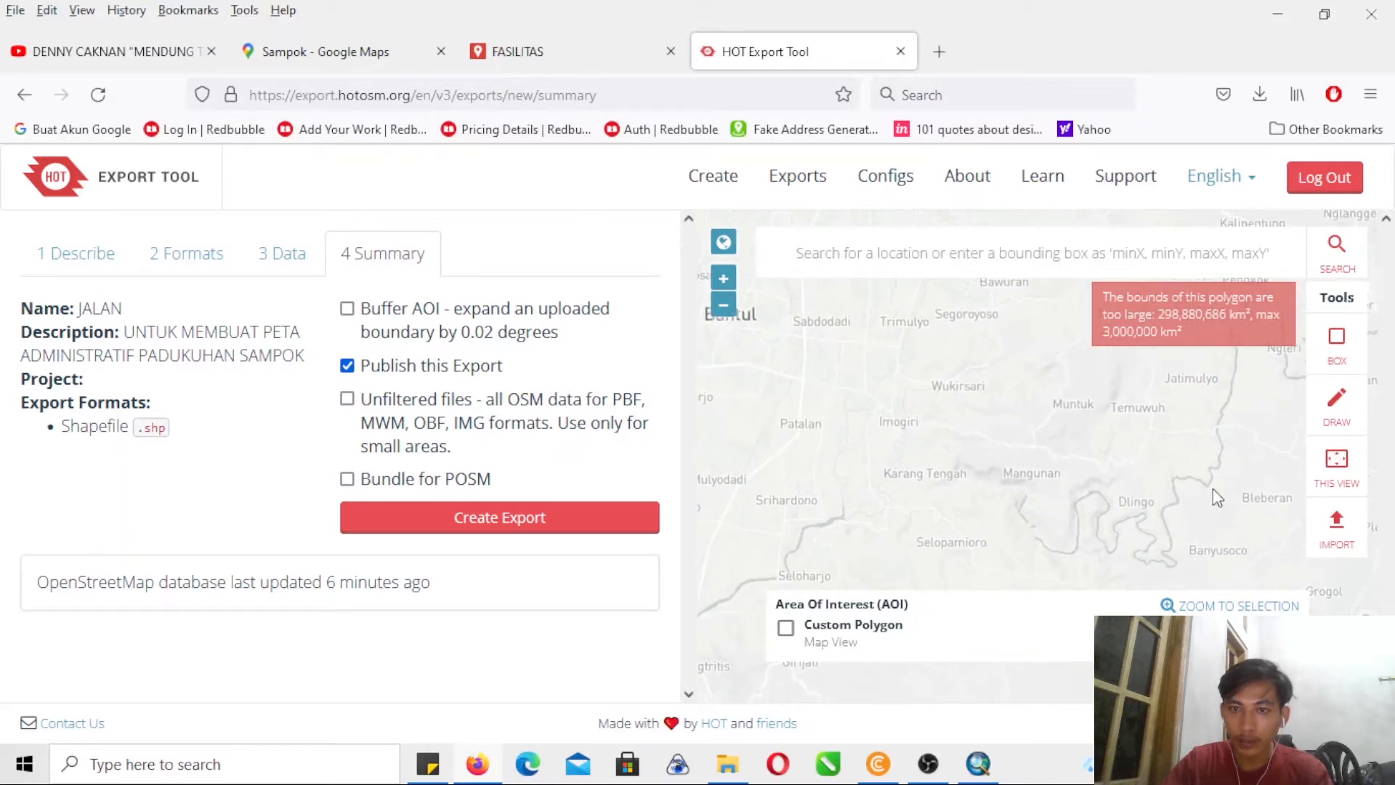
left_click(722, 278)
left_click_drag(1027, 487, 844, 561)
left_click_drag(996, 435, 1004, 552)
left_click_drag(861, 464, 1162, 523)
left_click_drag(953, 455, 1066, 303)
left_click(722, 305)
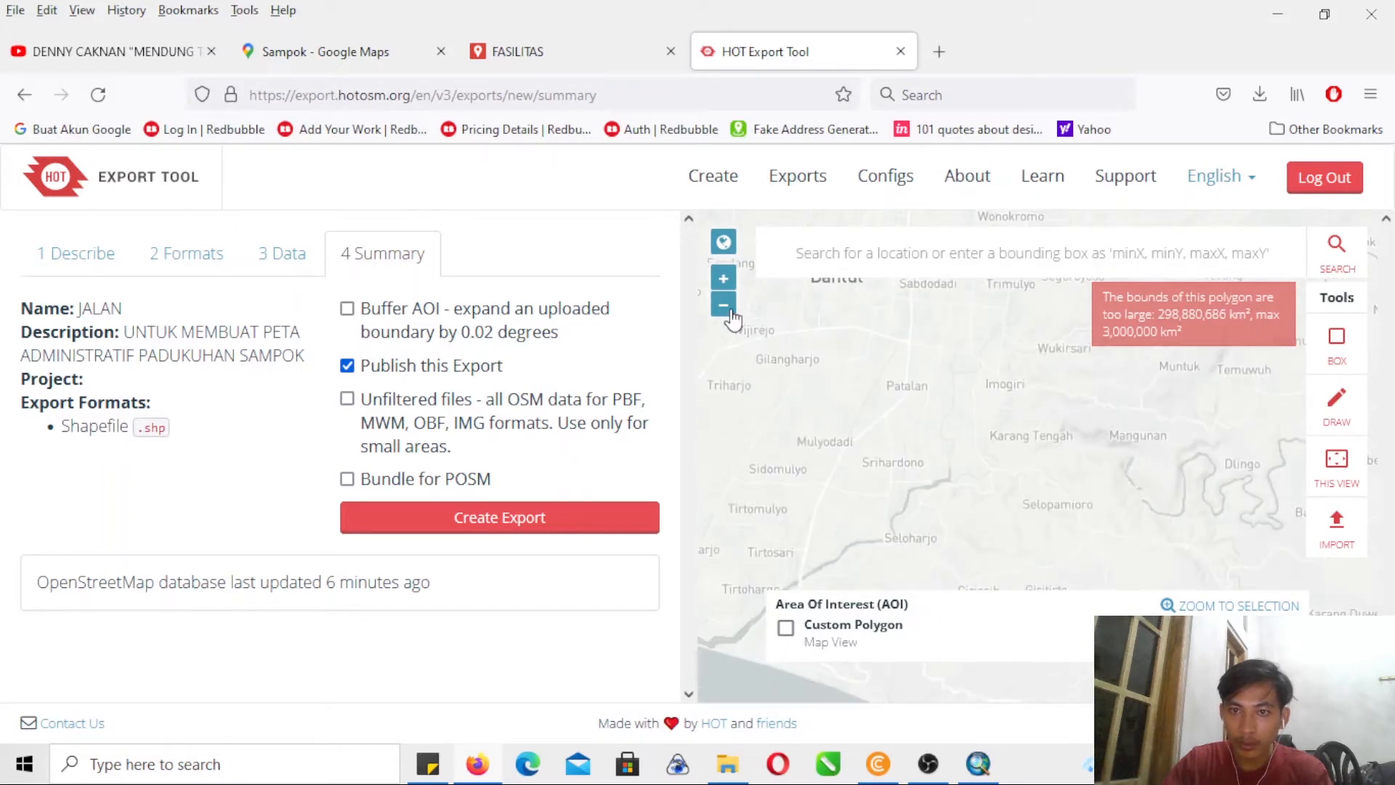
left_click_drag(1014, 392, 881, 473)
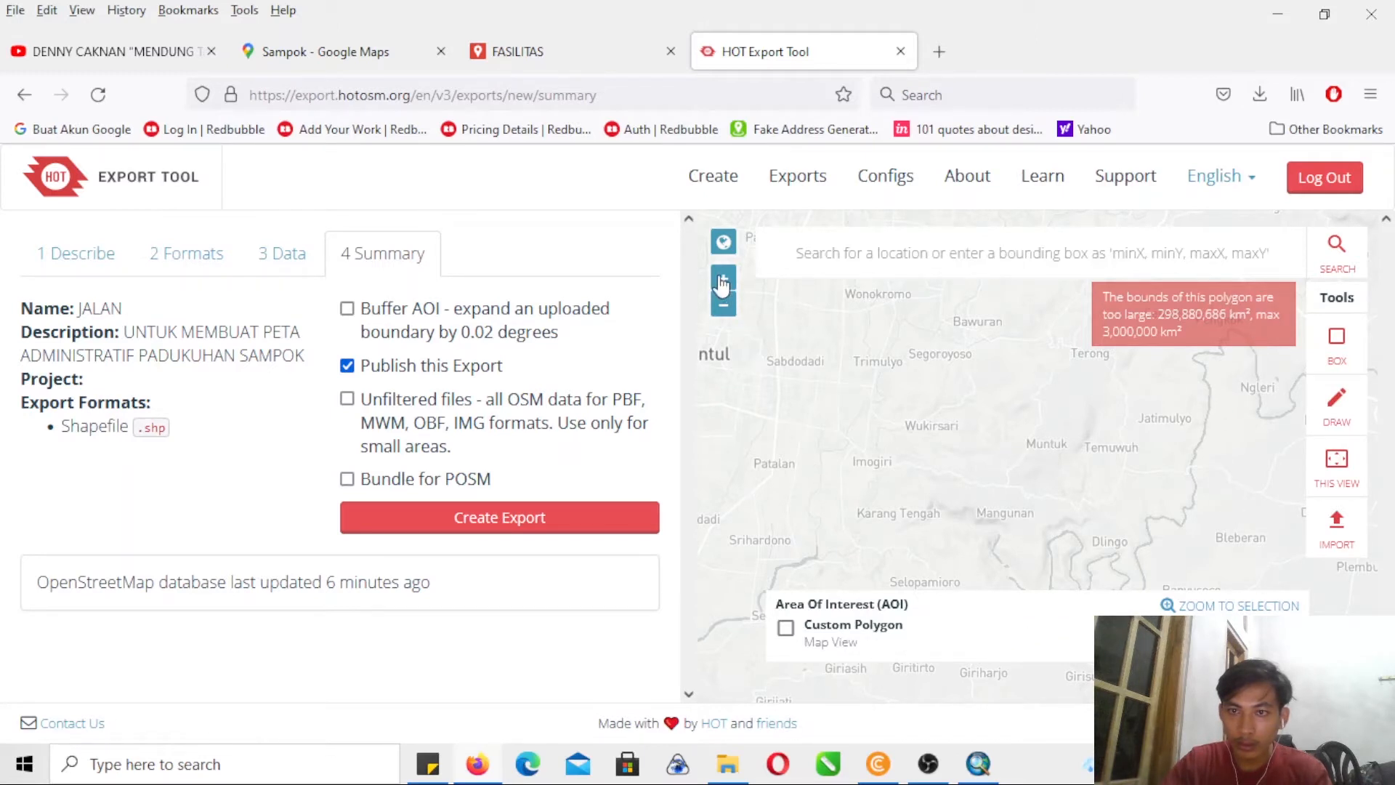
left_click_drag(881, 405, 899, 380)
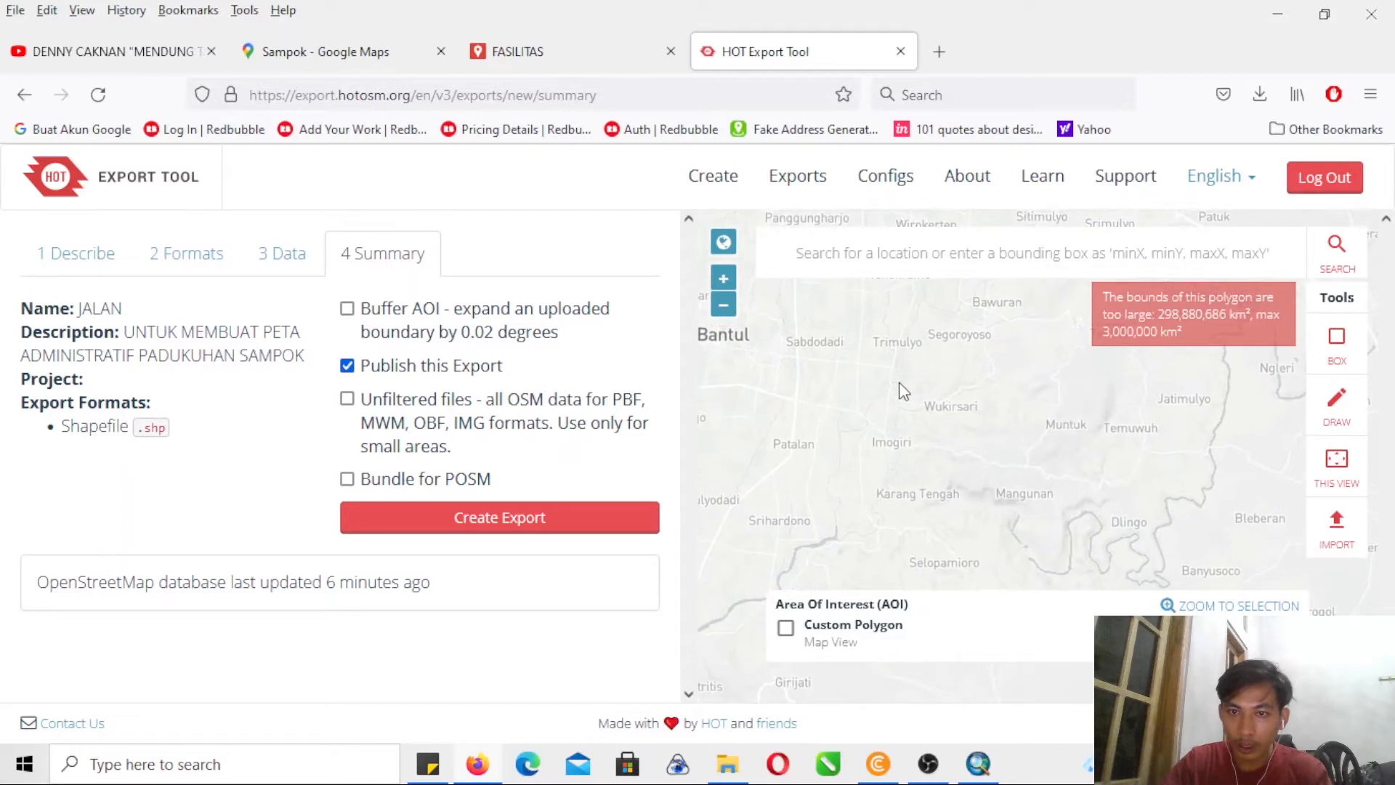
left_click(1336, 463)
left_click_drag(1176, 488, 1077, 506)
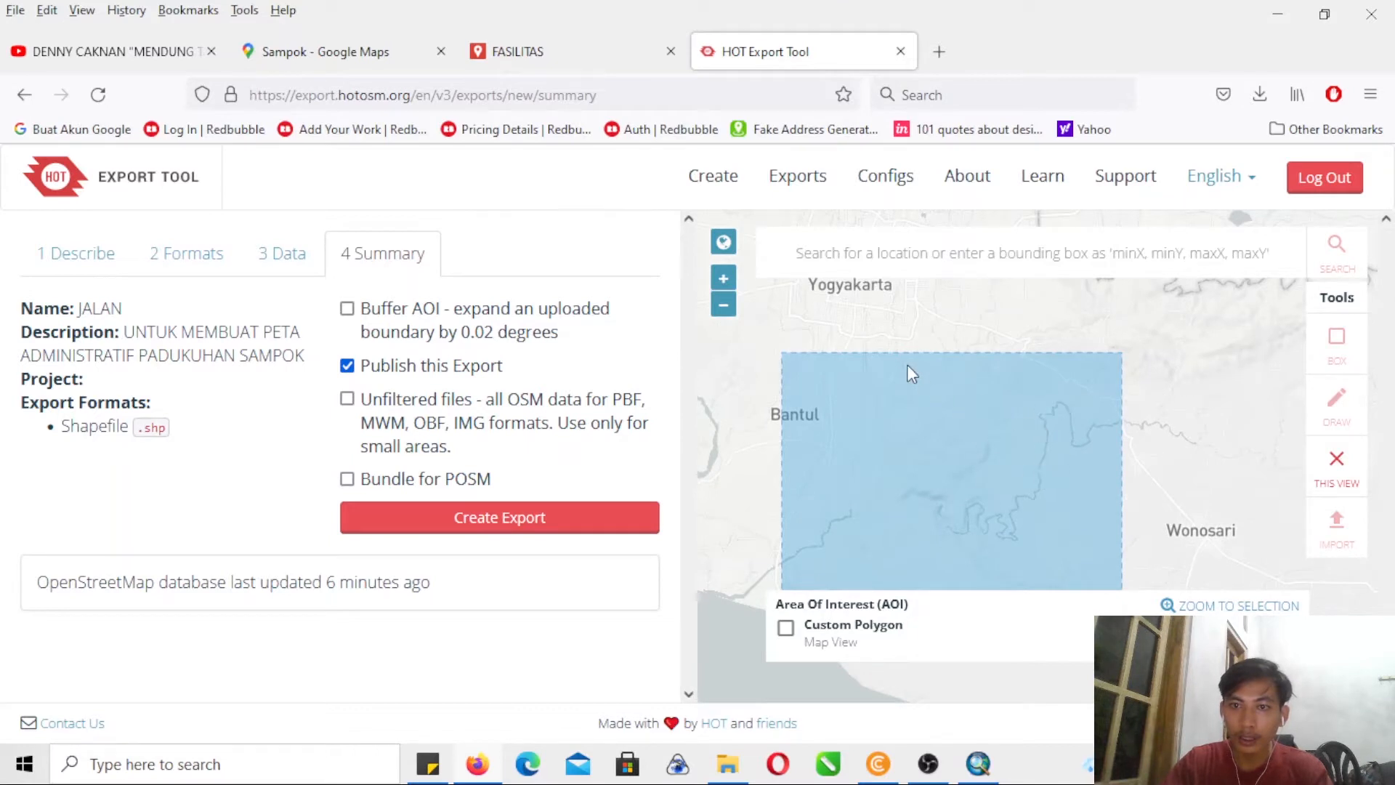
left_click(534, 520)
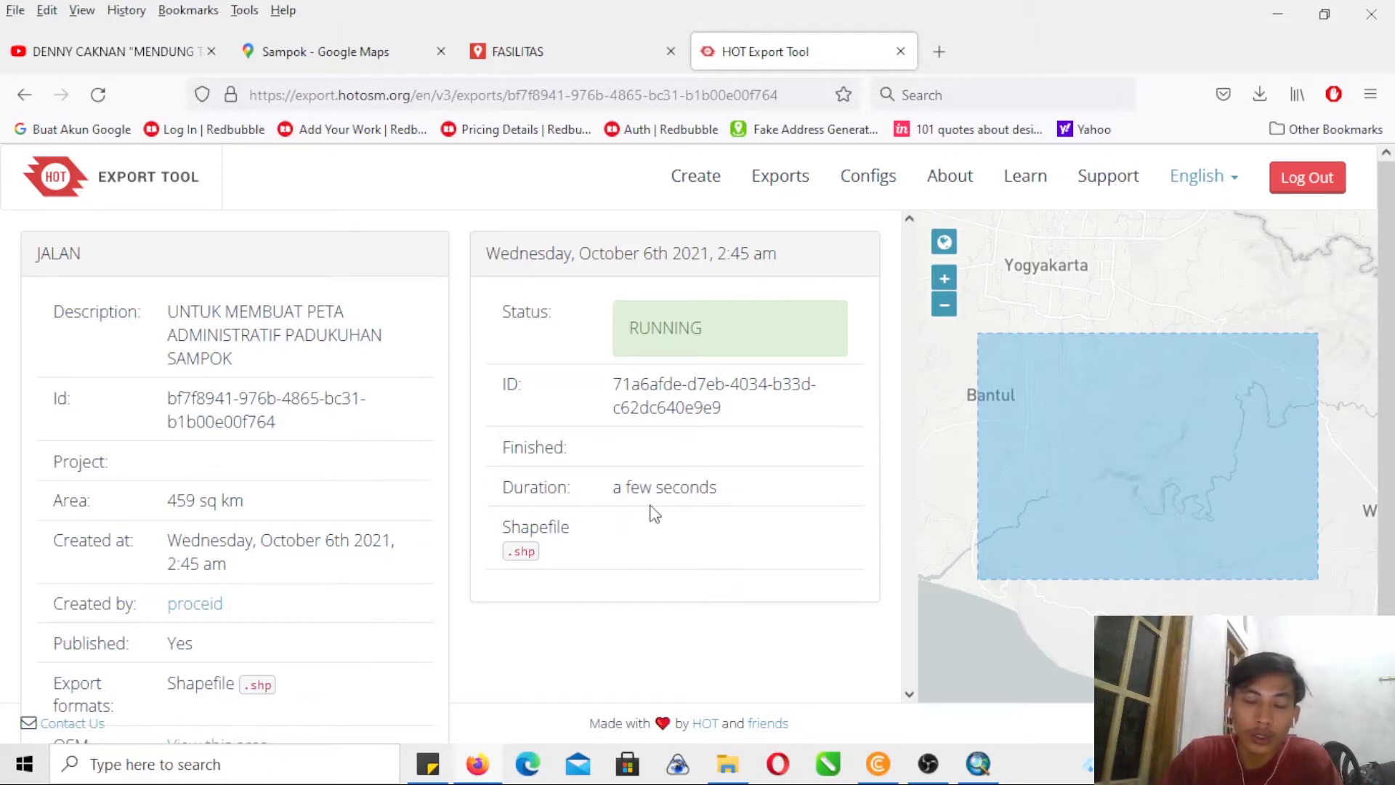
- Switch to ArcMap and bring the whole layout page with its map frame into view
left_click(973, 770)
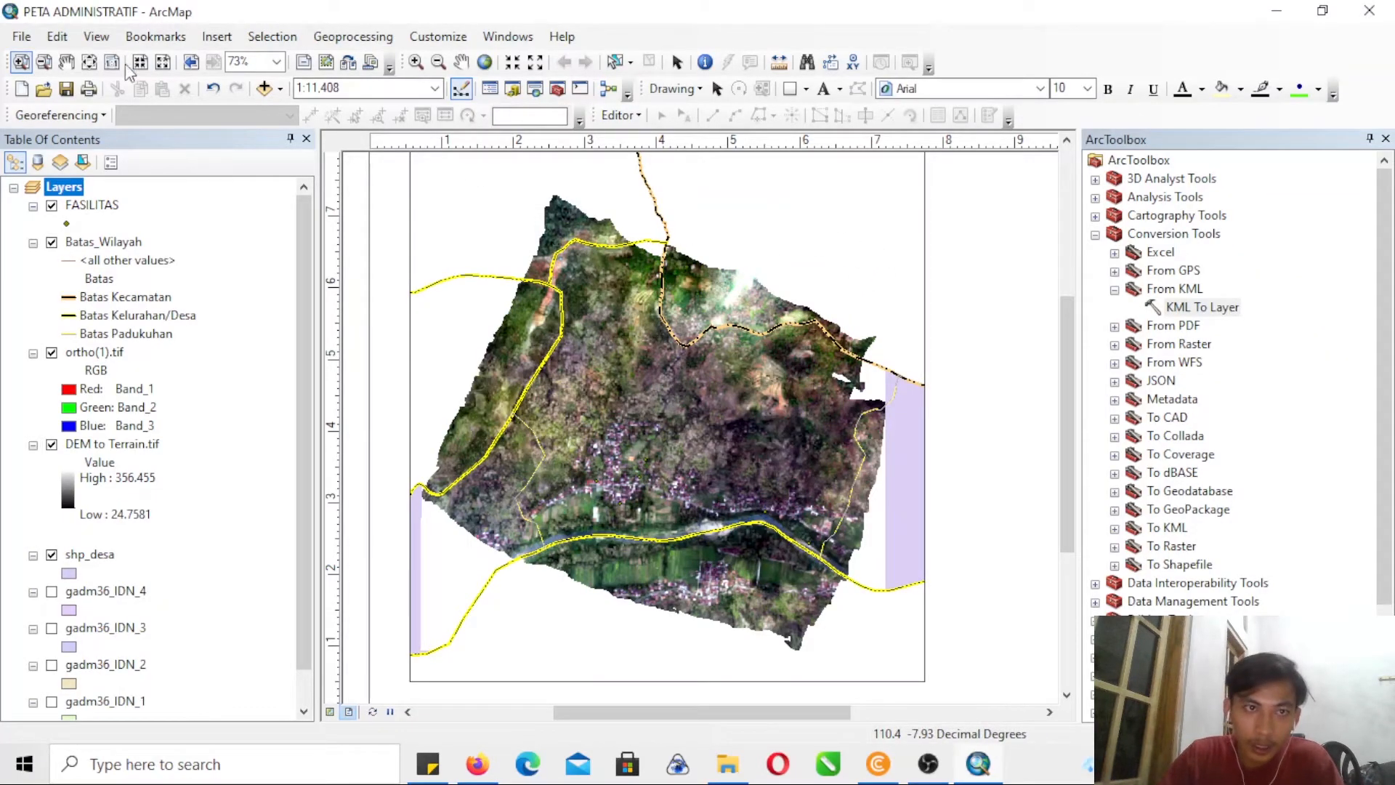
left_click(43, 62)
left_click_drag(459, 227, 1071, 585)
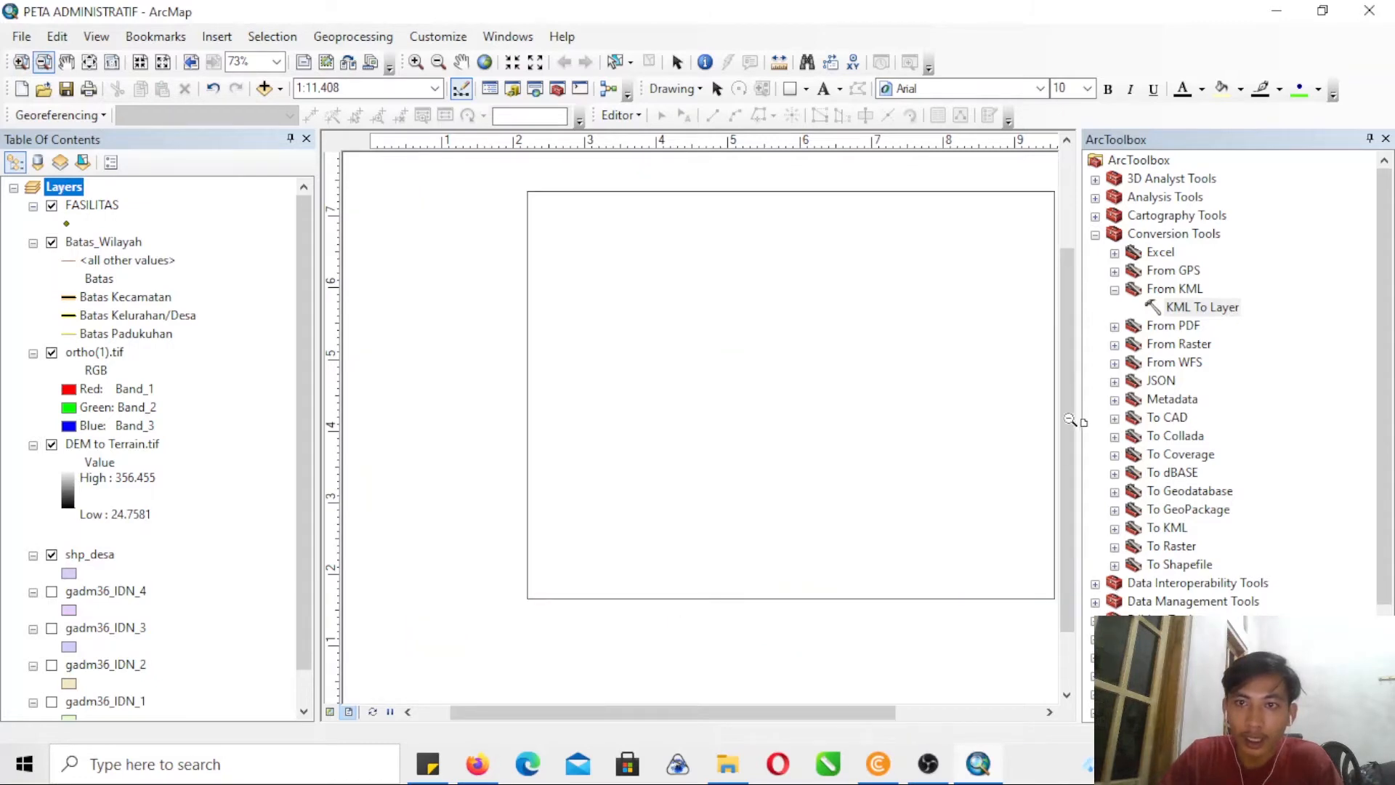
left_click_drag(766, 714, 845, 730)
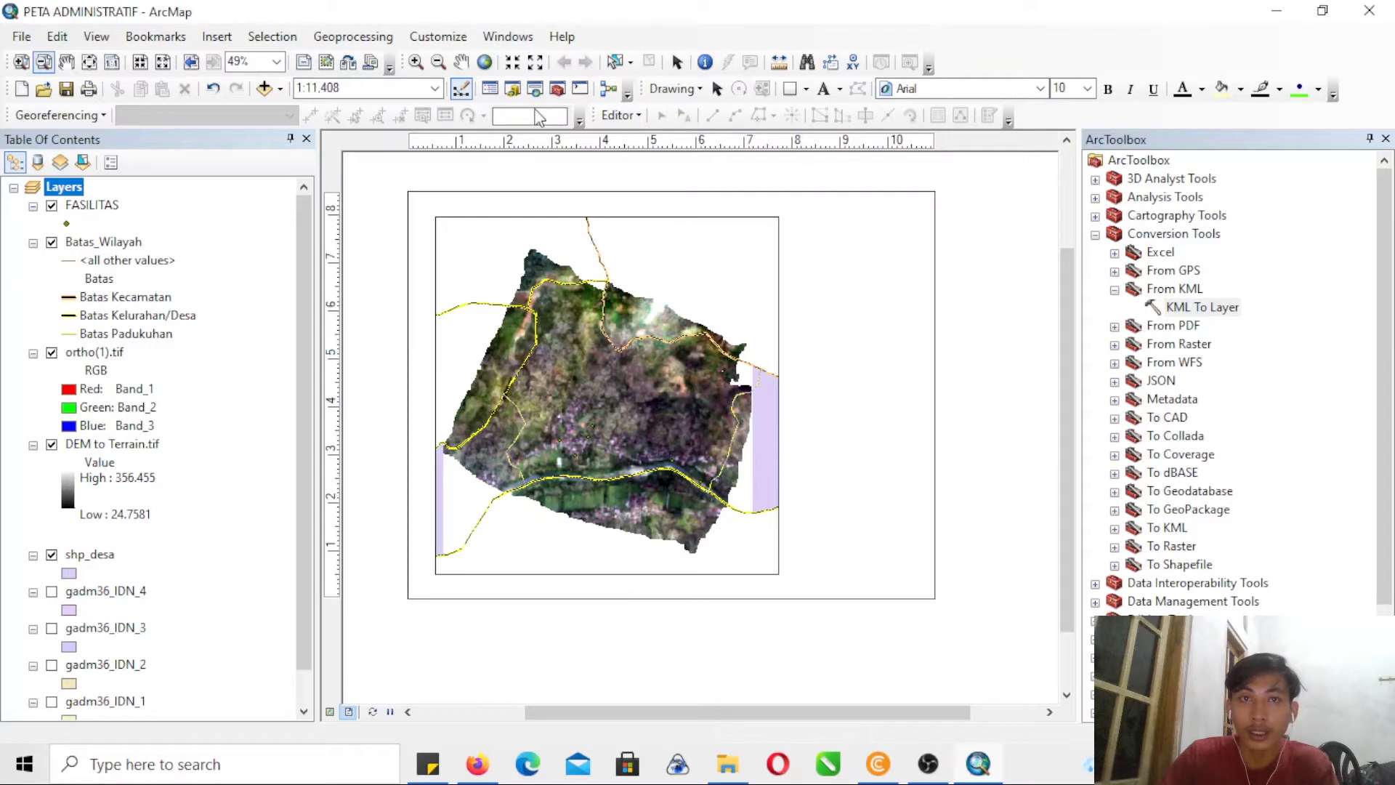
- Open the Image Analysis window and turn off the ortho(1).tif and DEM to Terrain.tif rasters
left_click(508, 36)
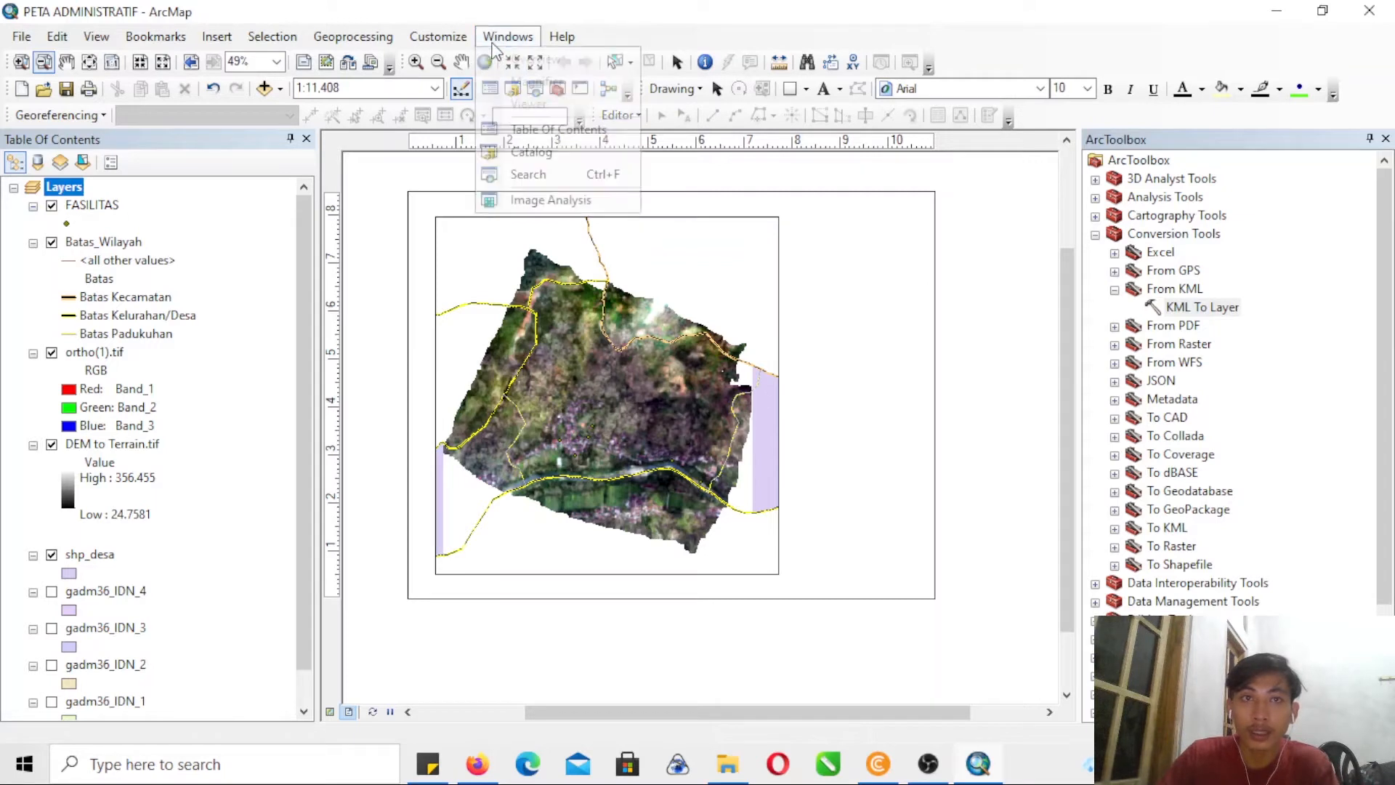
left_click(529, 204)
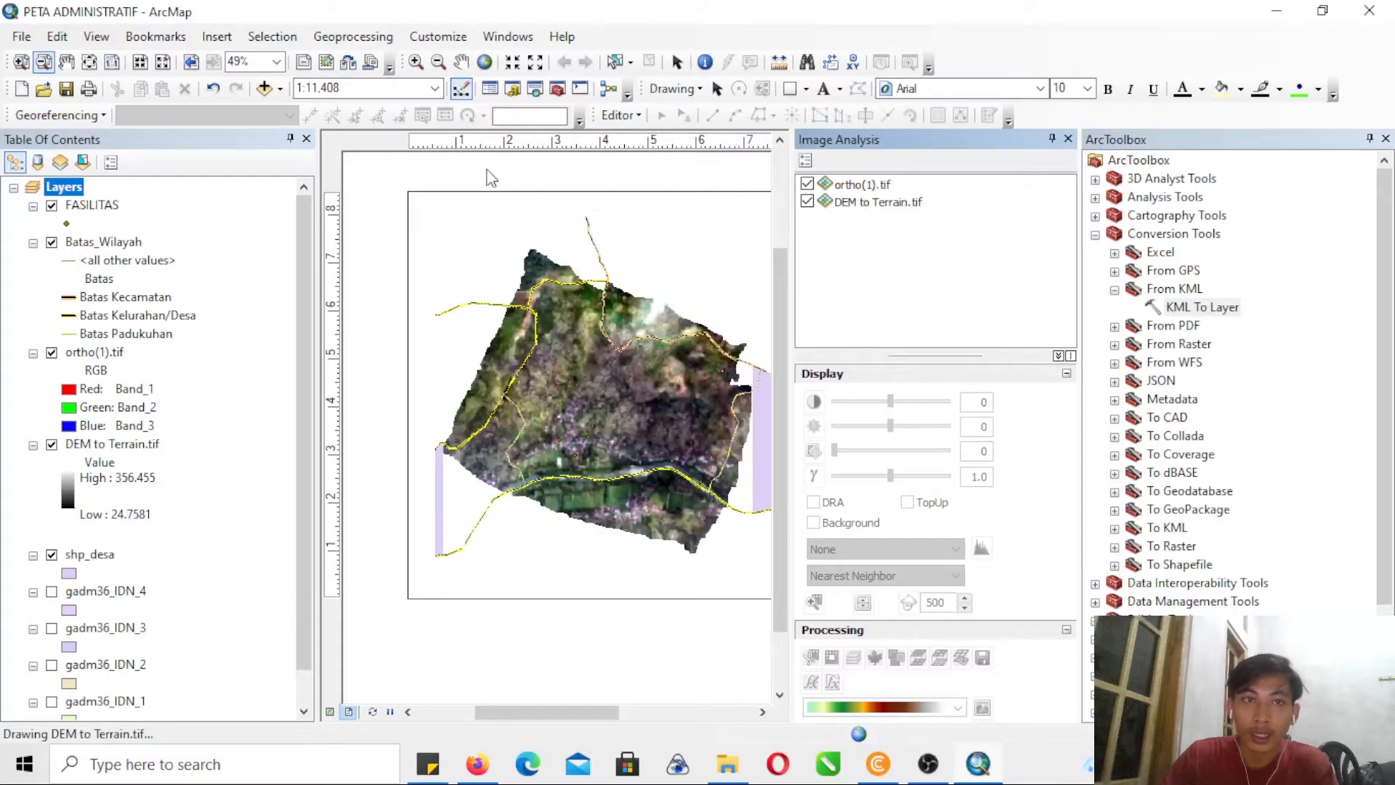
left_click(762, 712)
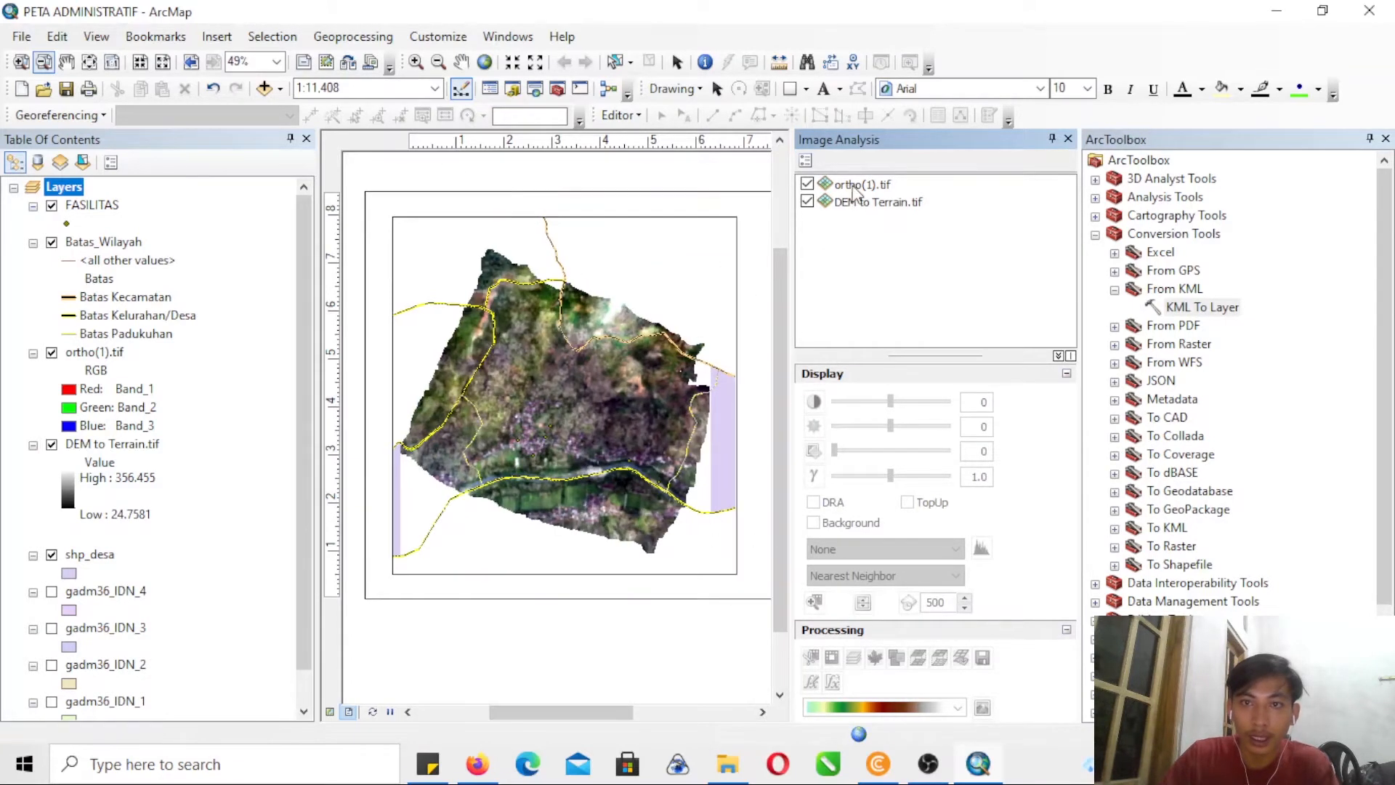
left_click(807, 184)
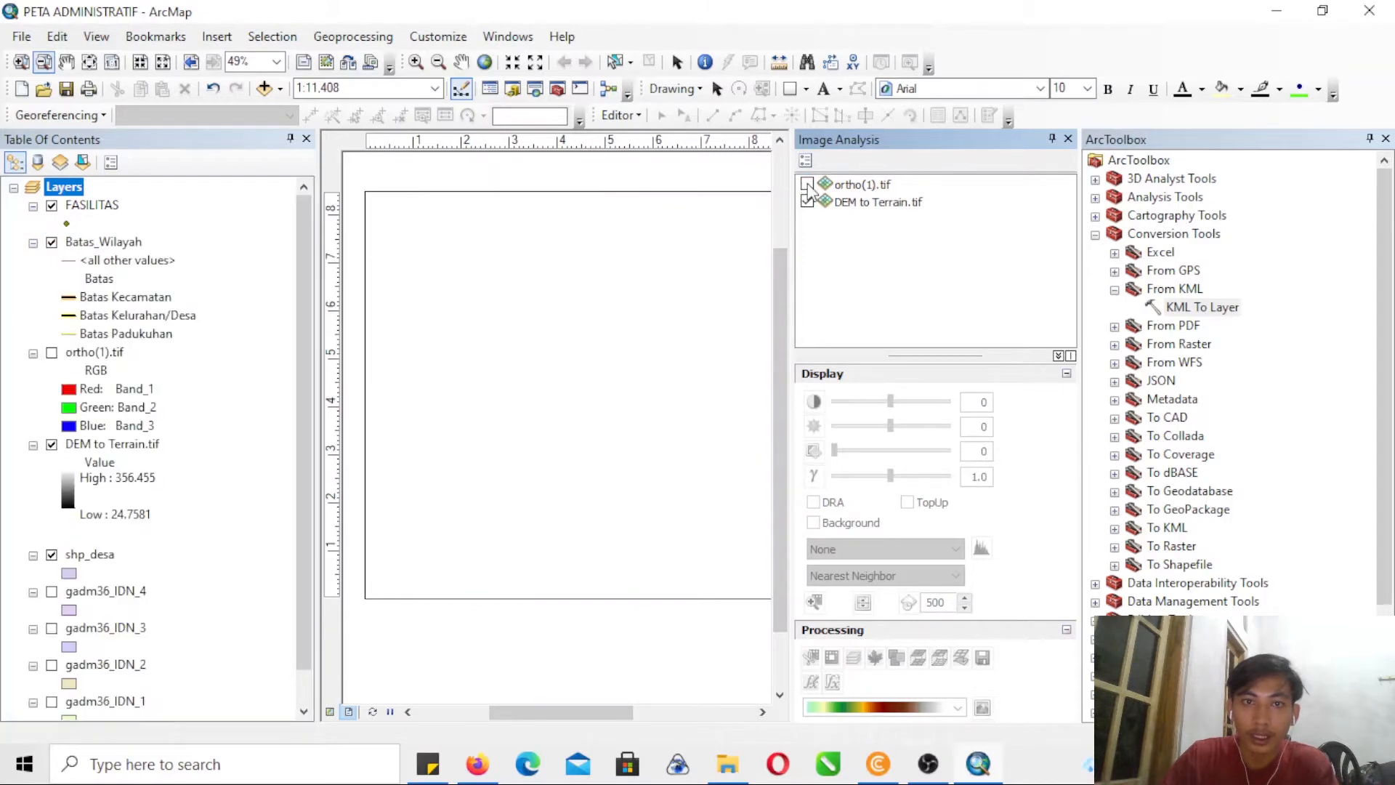
left_click(52, 445)
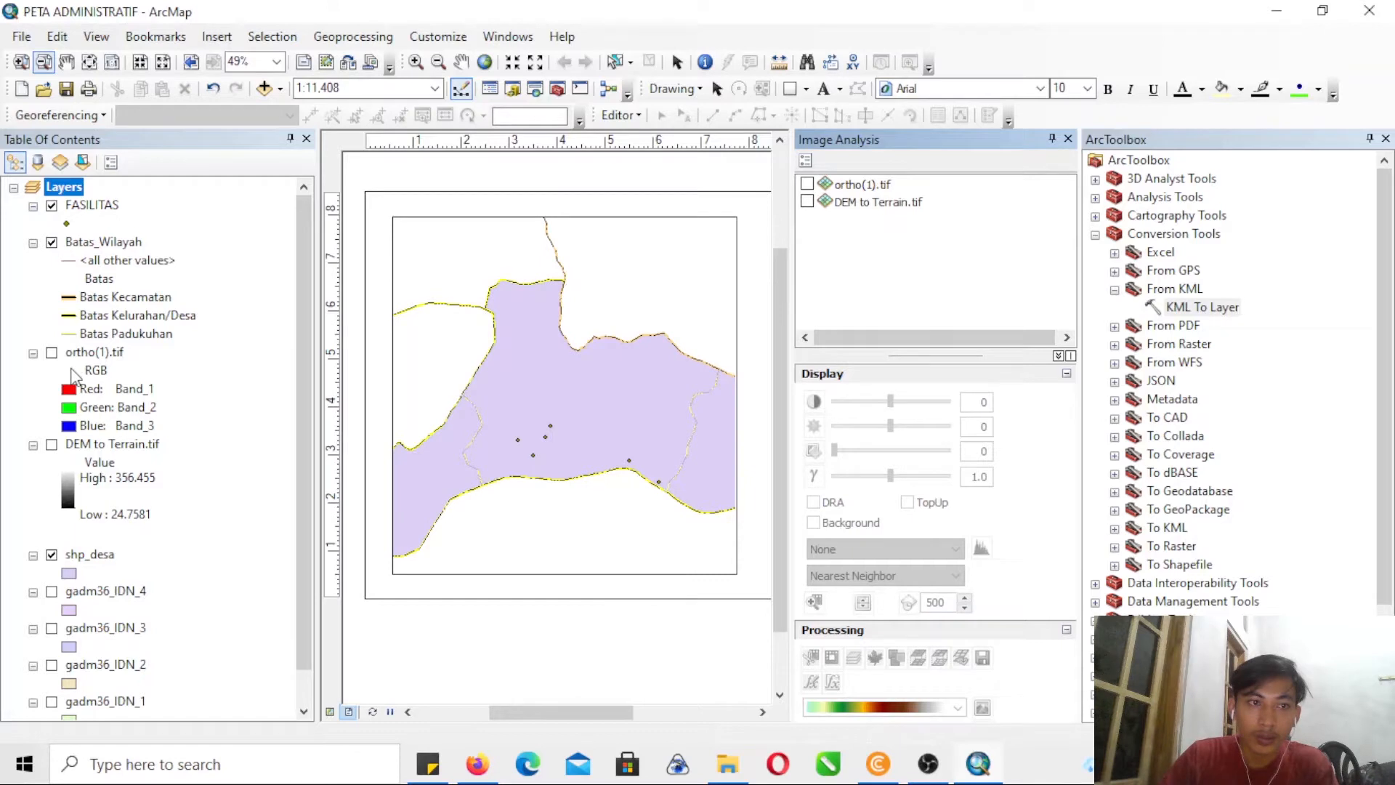
- Turn on the ortho(1).tif raster and move the shp_desa layer directly above it in the layer order
left_click(51, 352)
left_click(882, 189)
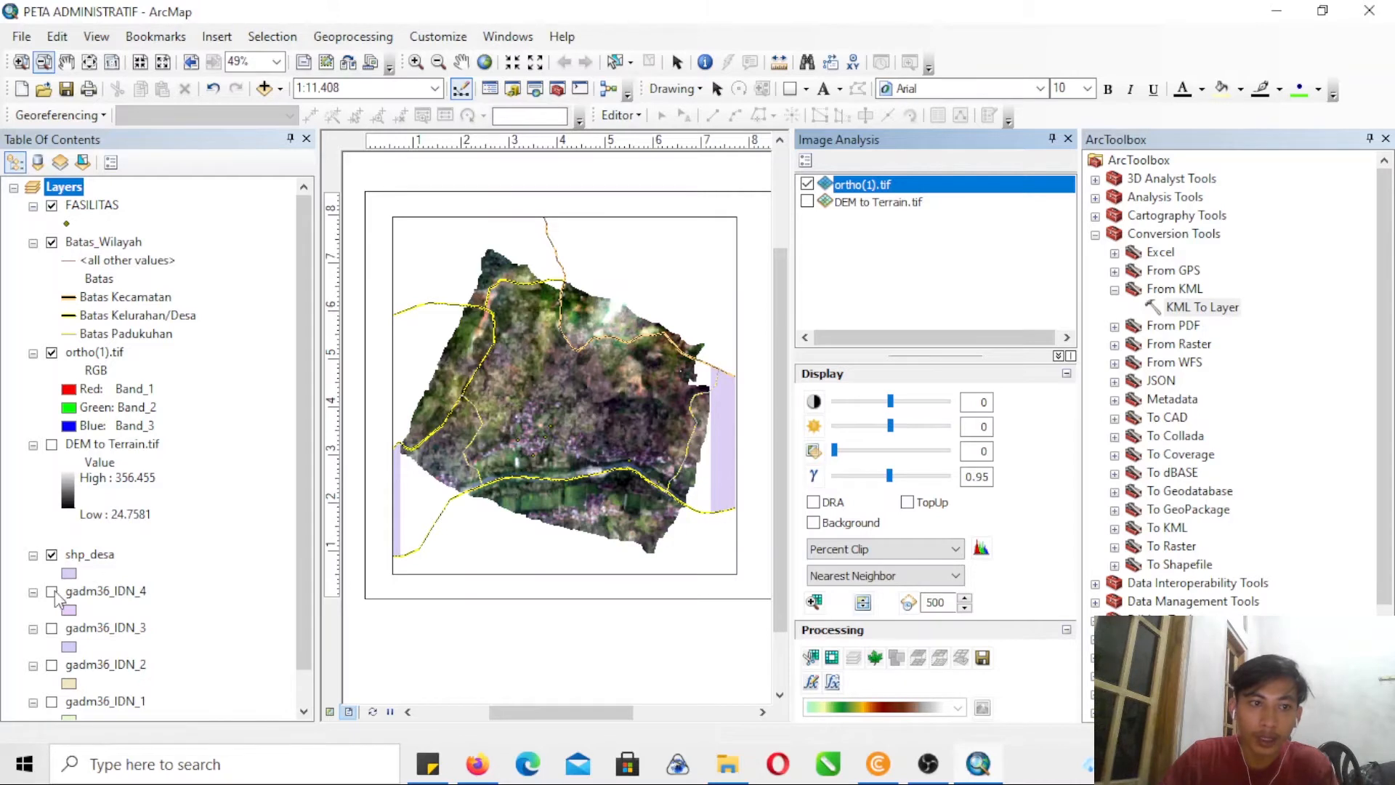
left_click_drag(75, 566, 96, 351)
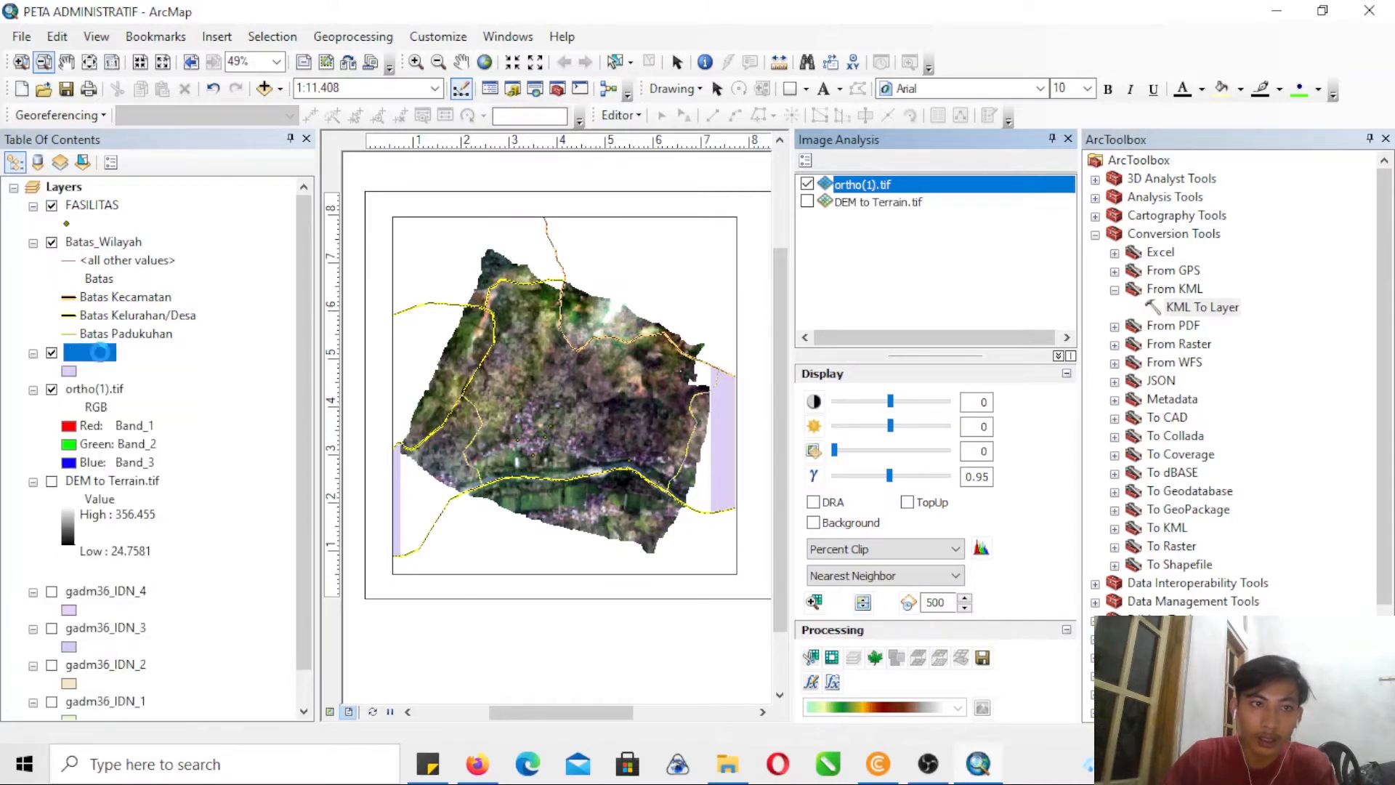
- Select the Sampok record in the shp_desa attribute table and close the table
right_click(105, 356)
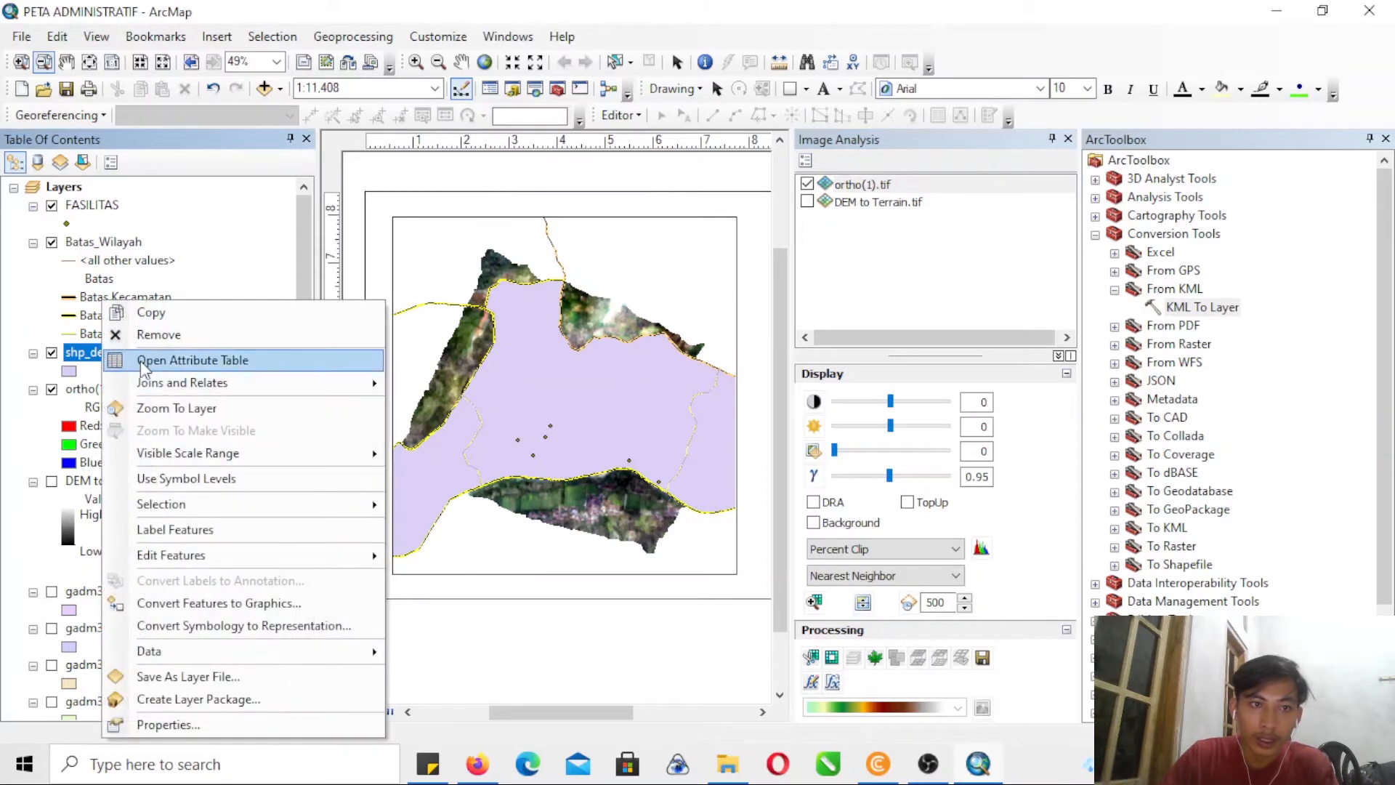
left_click(141, 360)
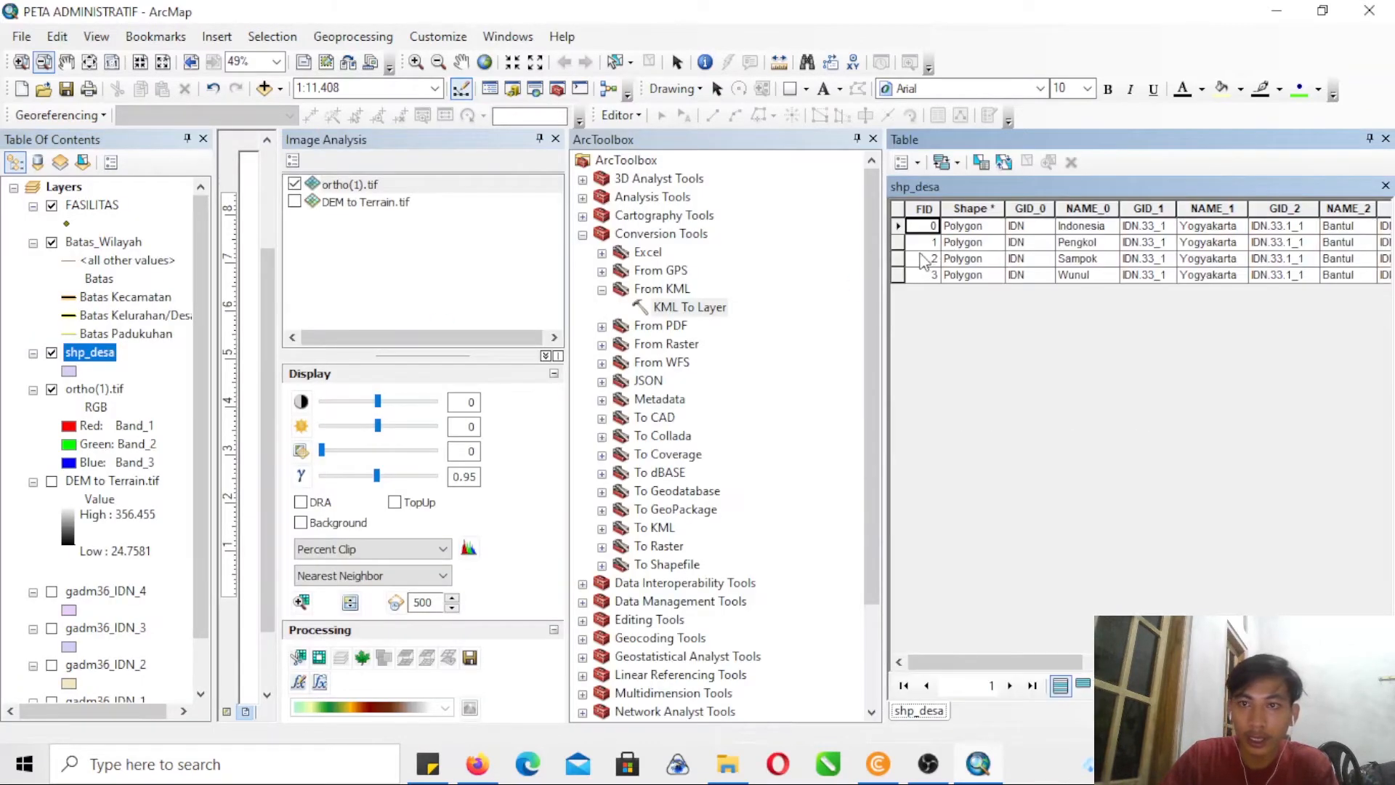
left_click(896, 259)
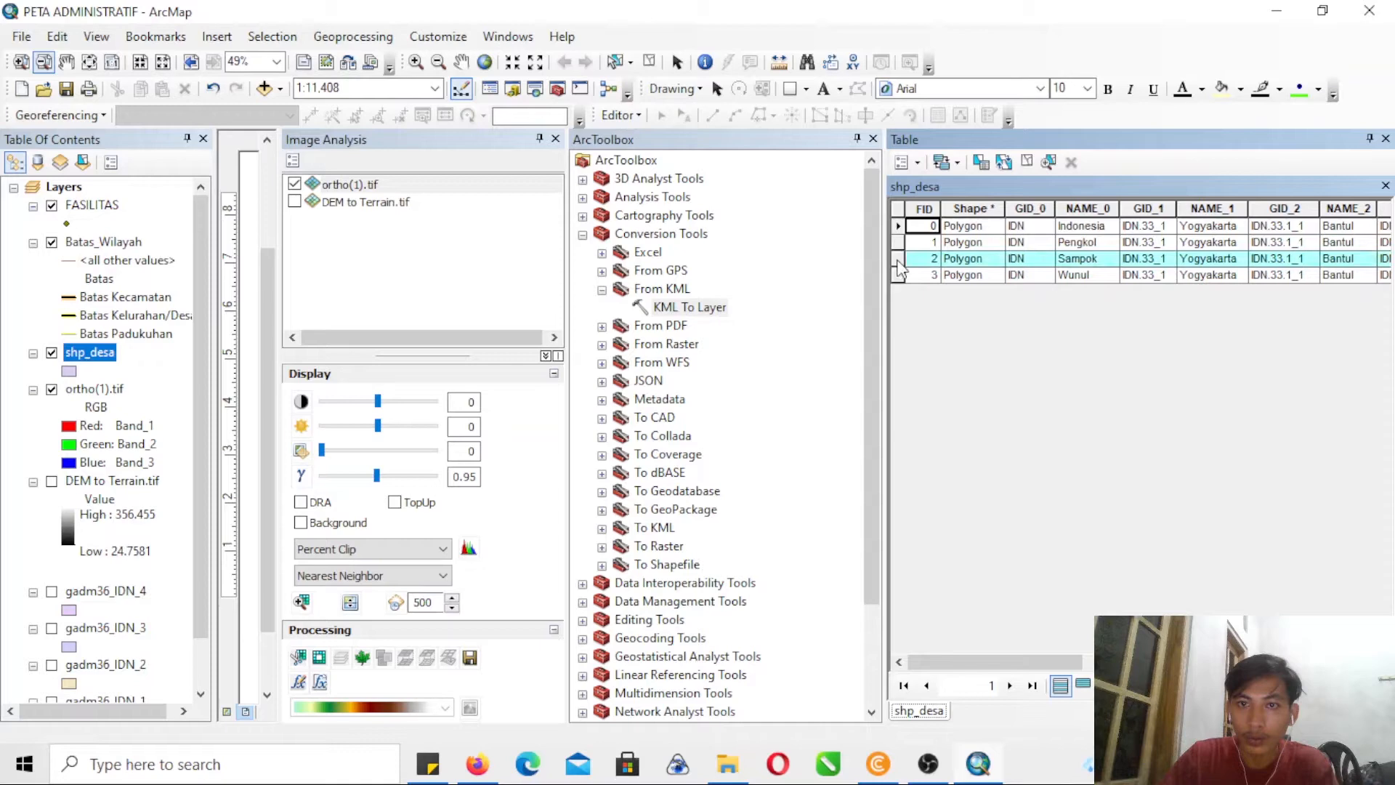
left_click(1385, 139)
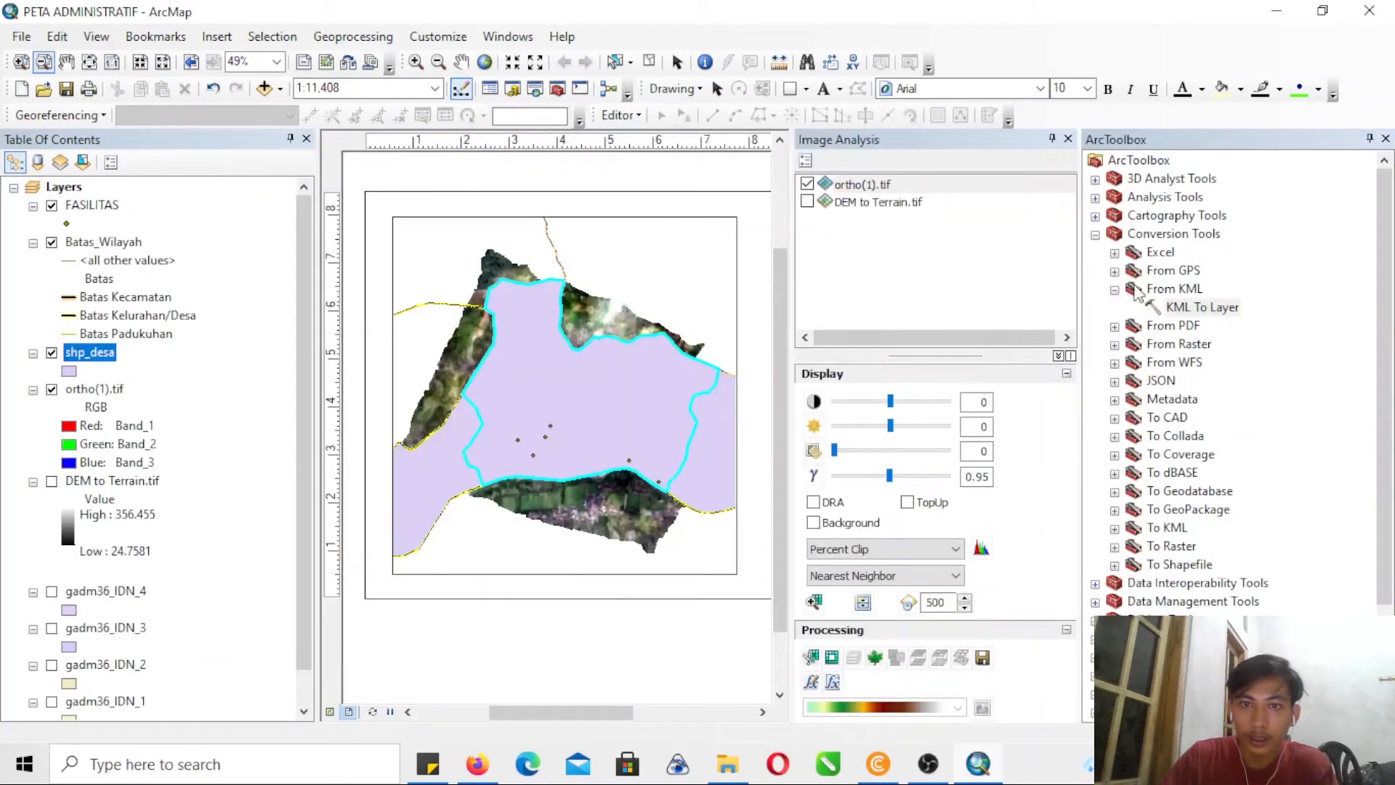
- Try to clip ortho(1).tif to the selected Sampok polygon with Image Analysis, hiding the original raster to check the clip
left_click(856, 186)
left_click(812, 657)
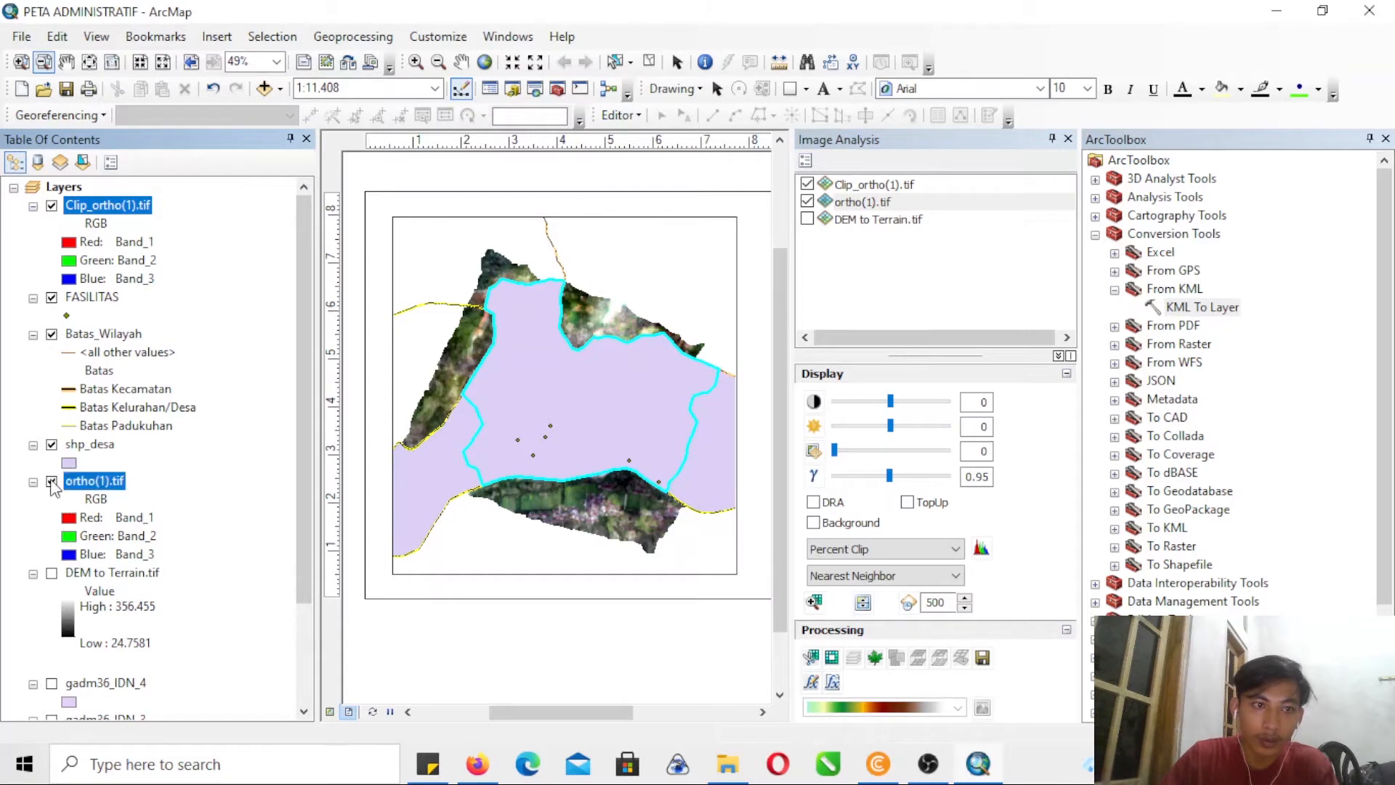
left_click(52, 481)
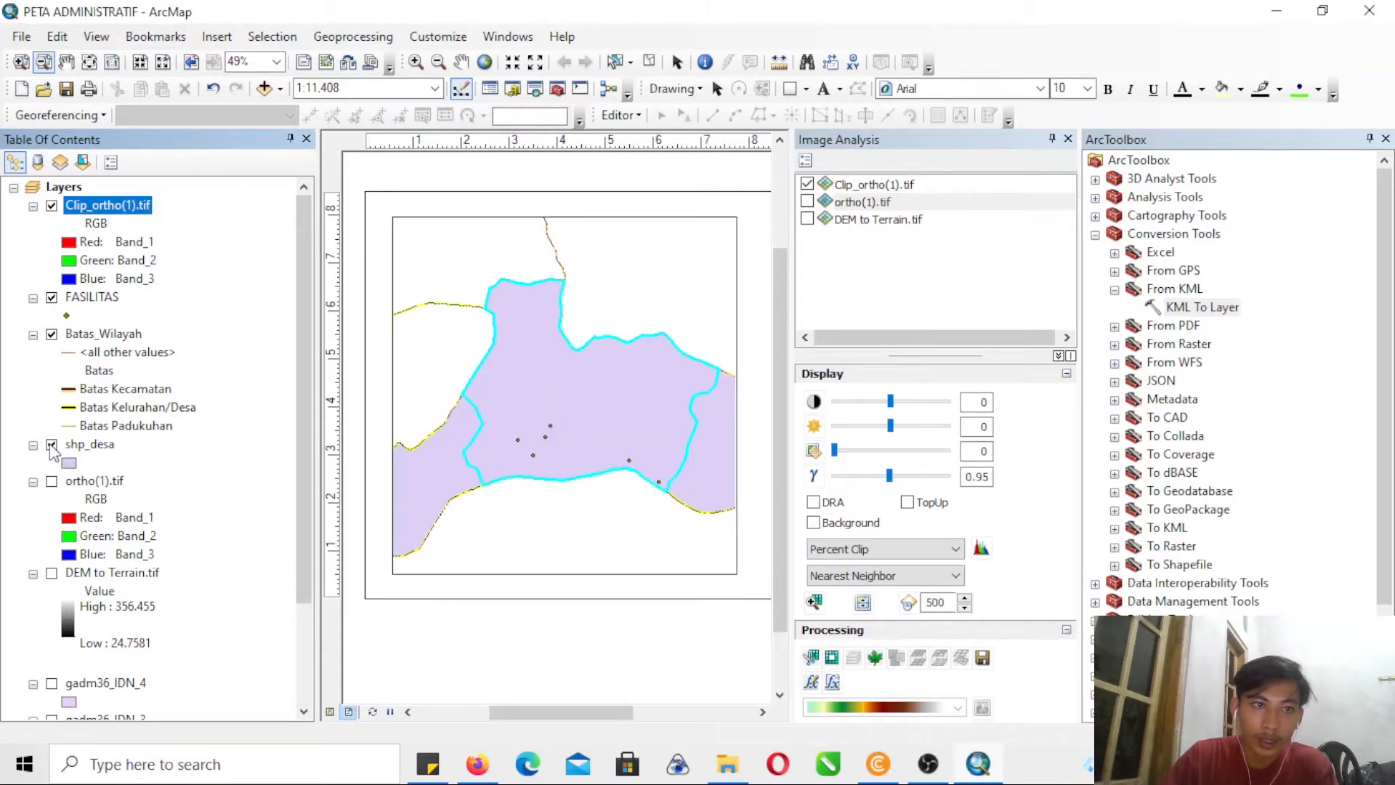
left_click(51, 444)
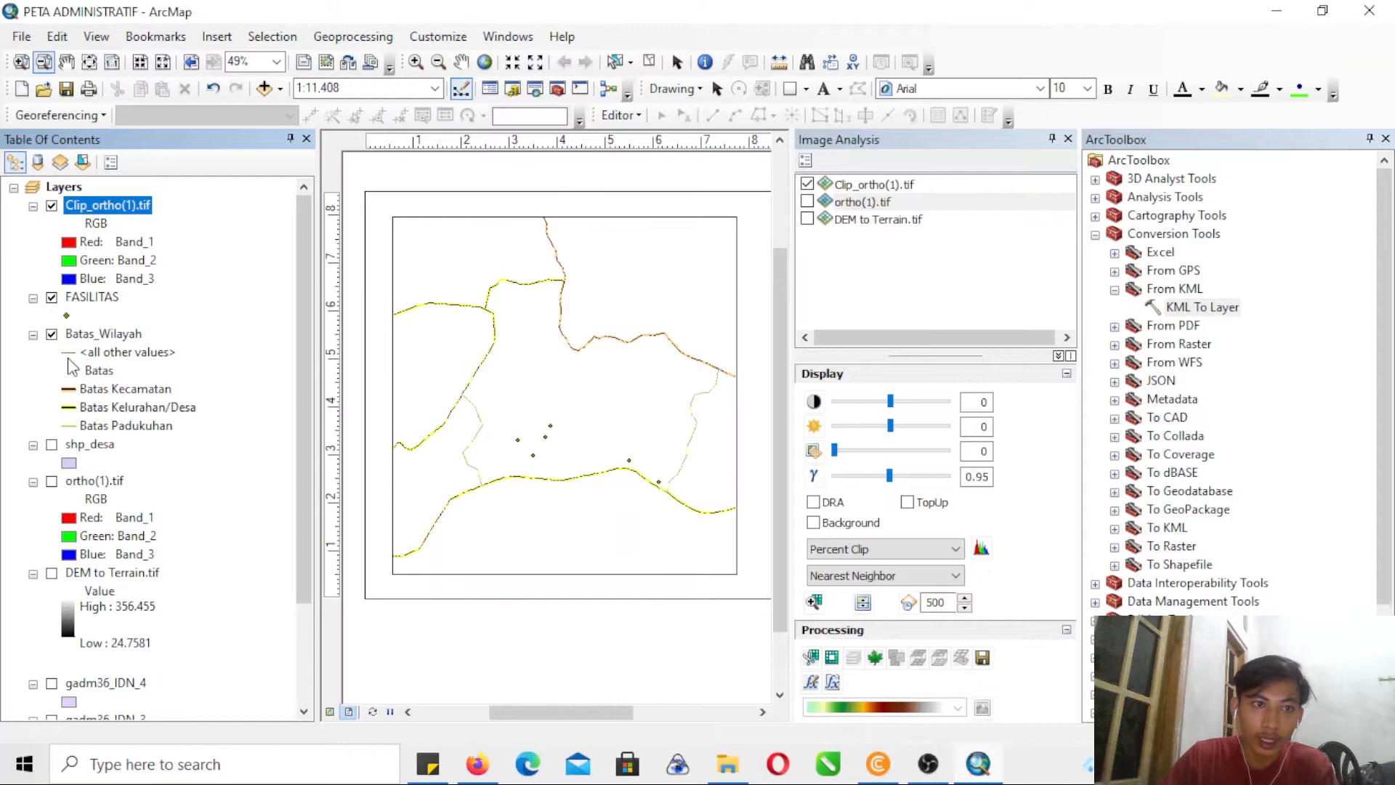
left_click(51, 445)
- Remove the Clip_ortho(1).tif layer from the map and close Image Analysis
right_click(108, 206)
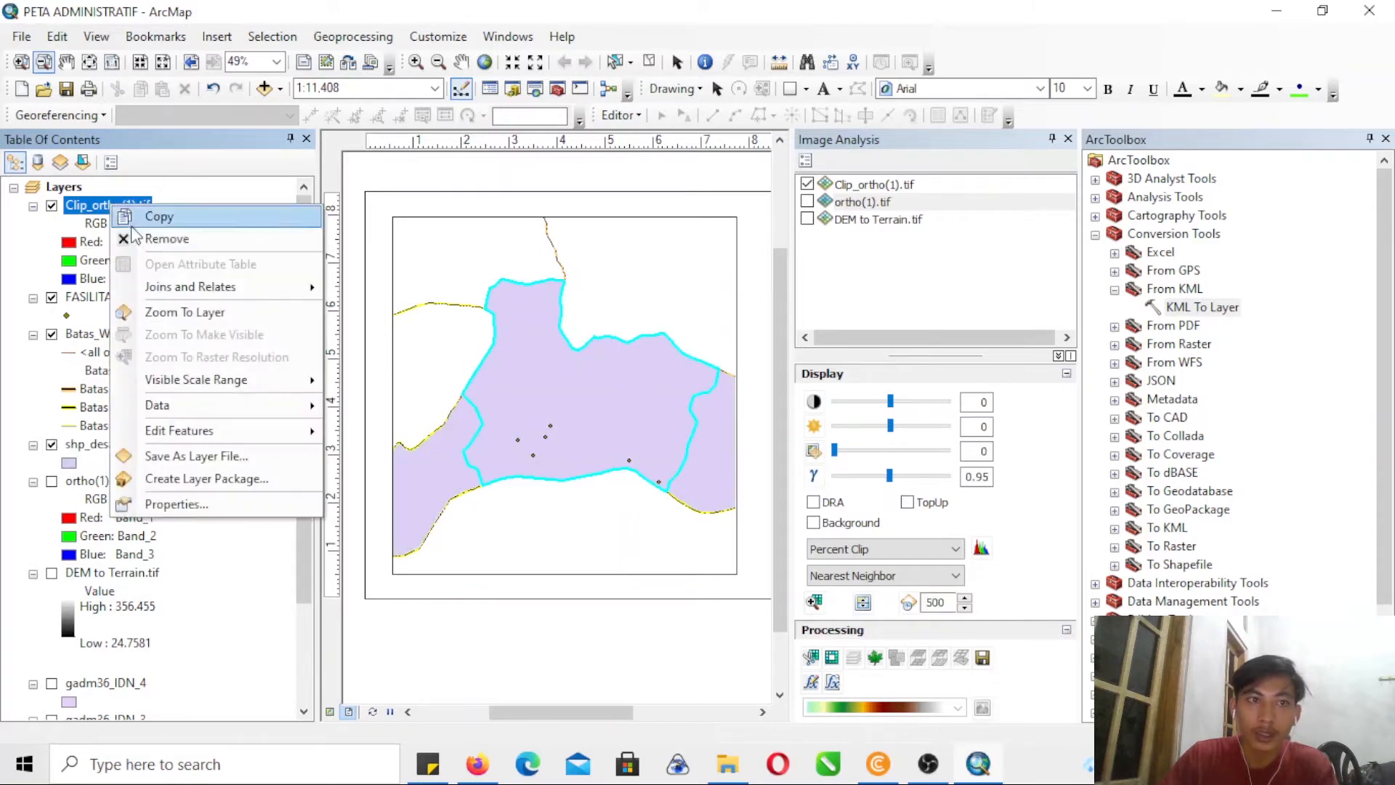
left_click(166, 239)
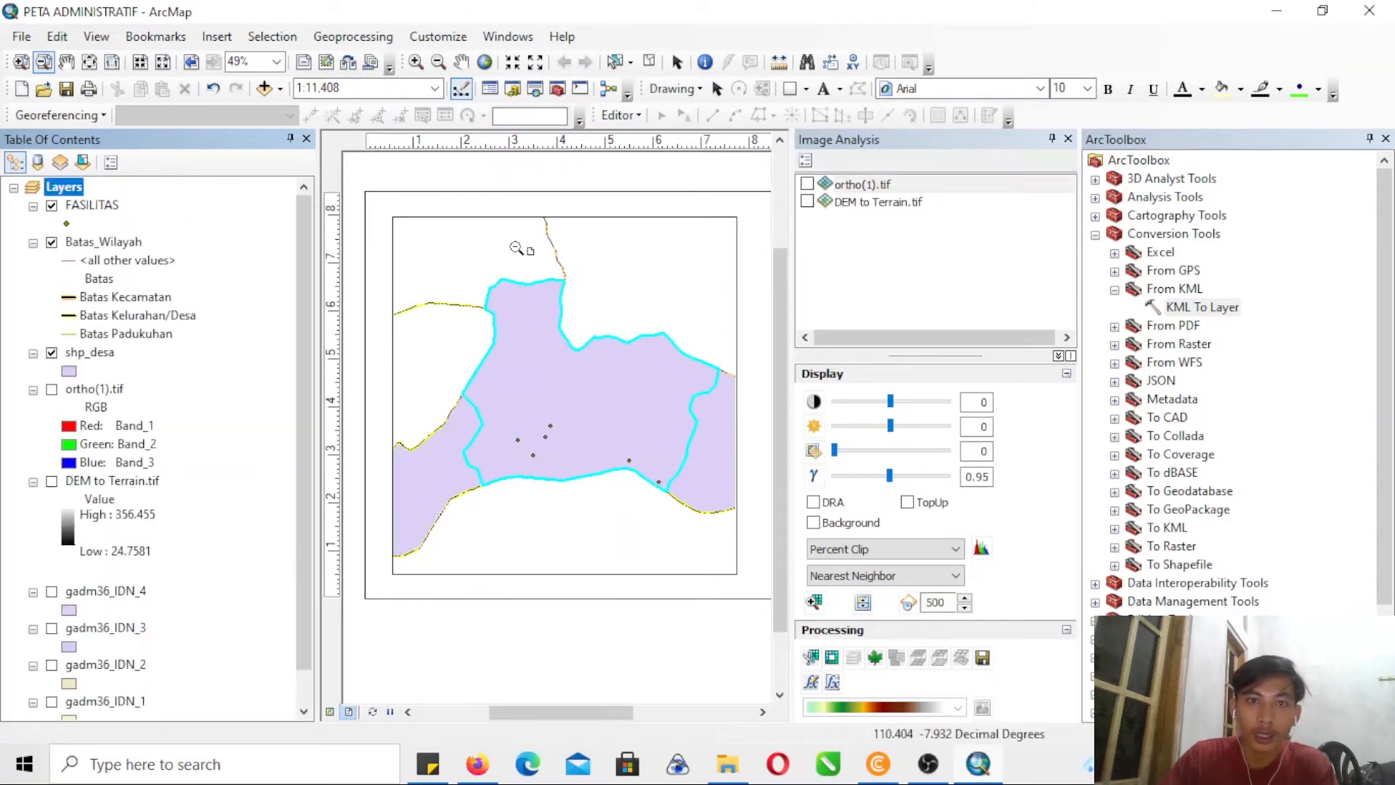
left_click(1068, 139)
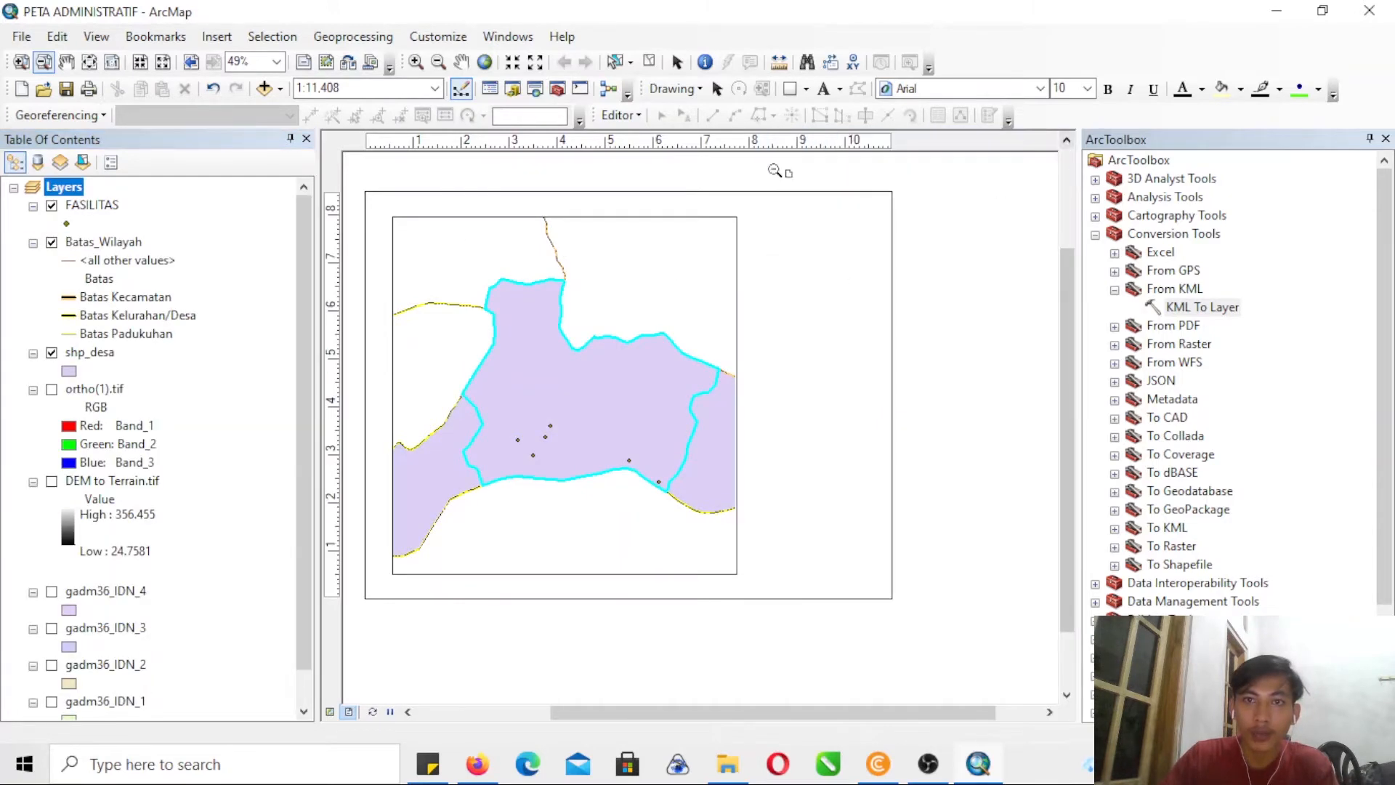
- Search for the Extract by Mask tool and set ortho(1).tif as its input raster and shp_desa as the mask
left_click(535, 88)
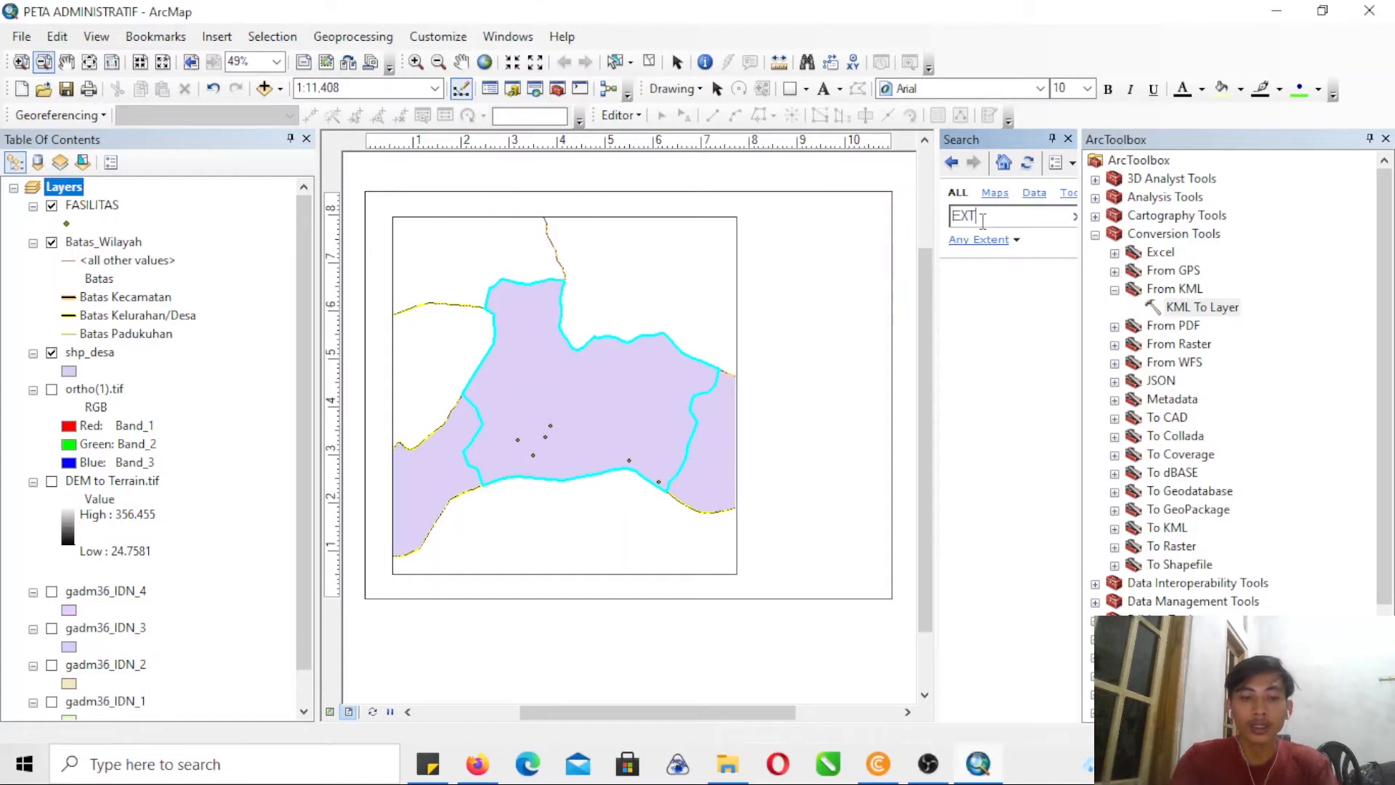
type("EXTRACT BY MASK")
key("Return")
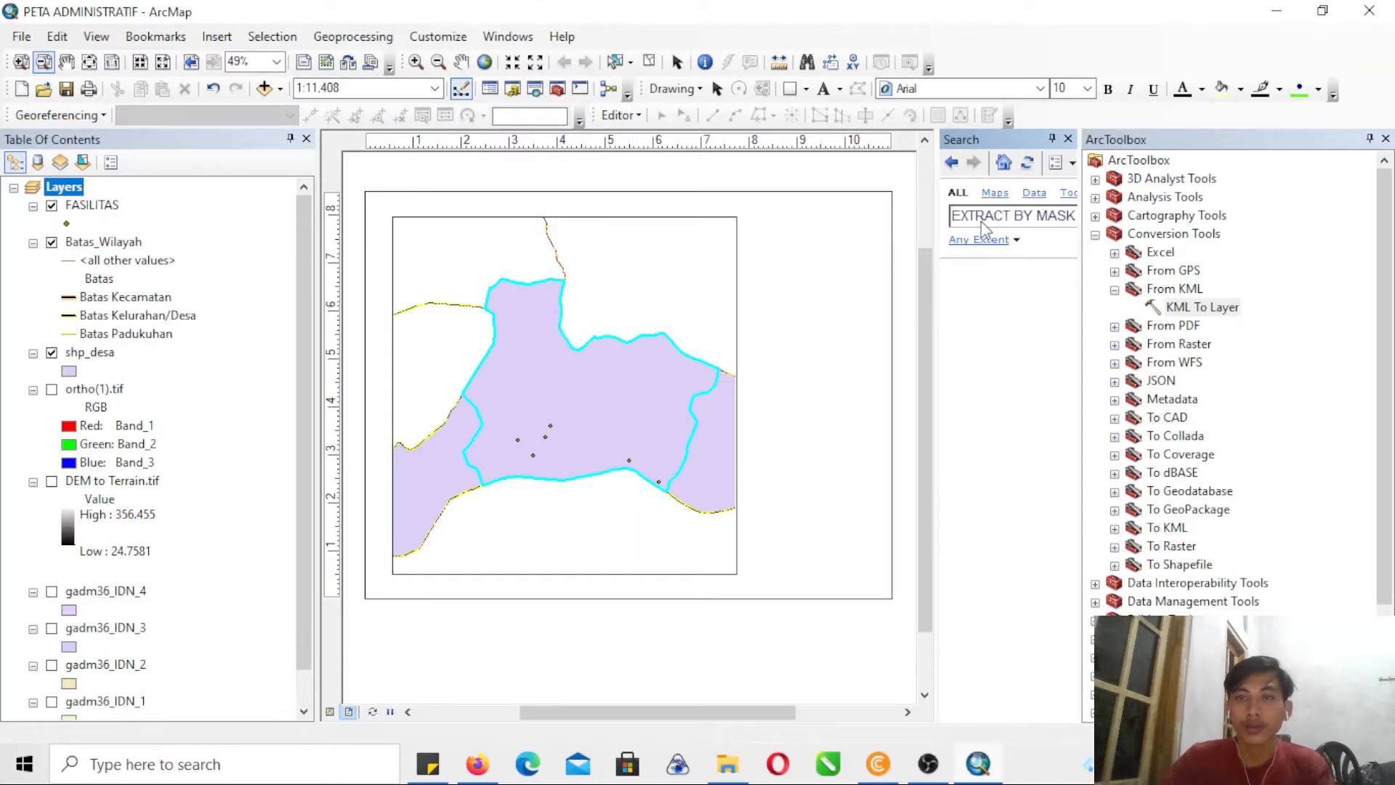
left_click(995, 292)
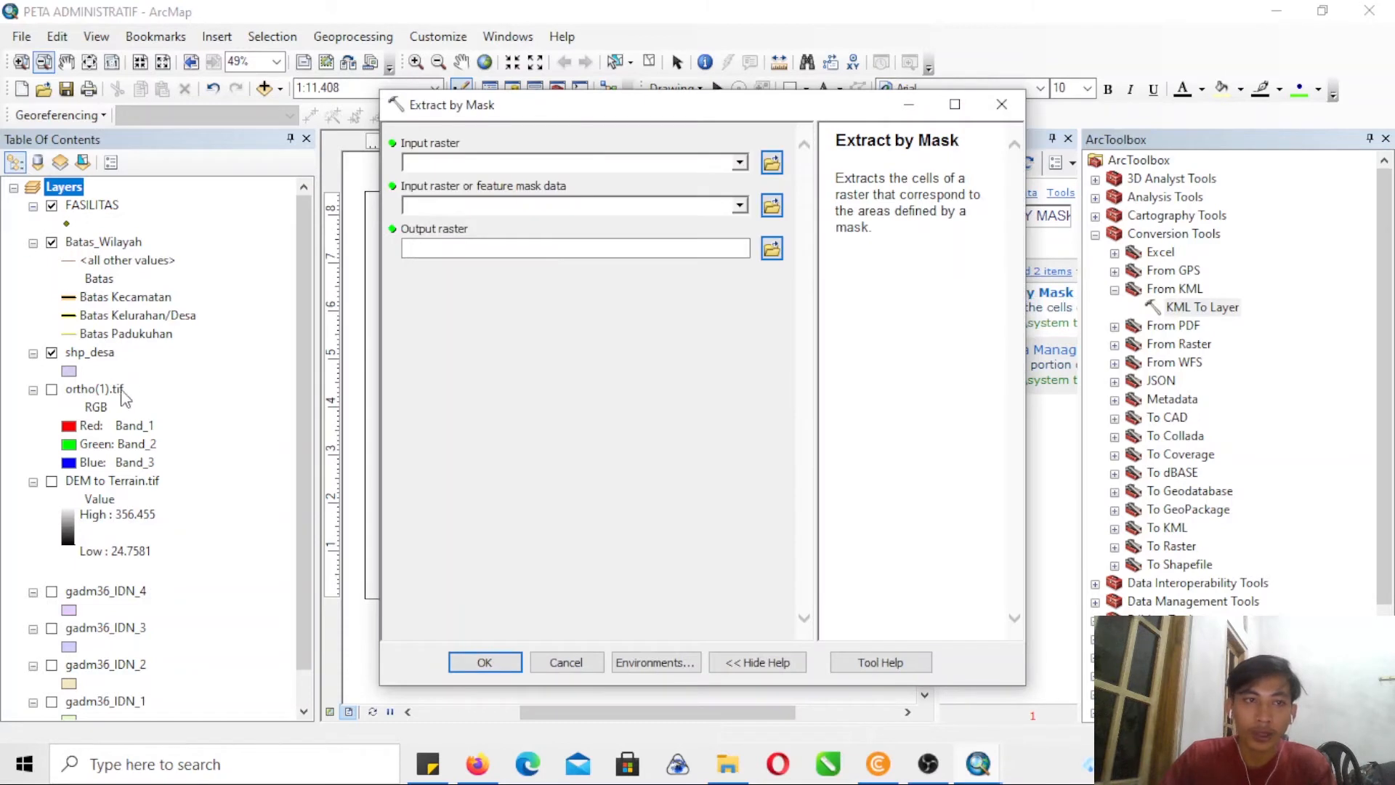
left_click_drag(114, 396, 483, 167)
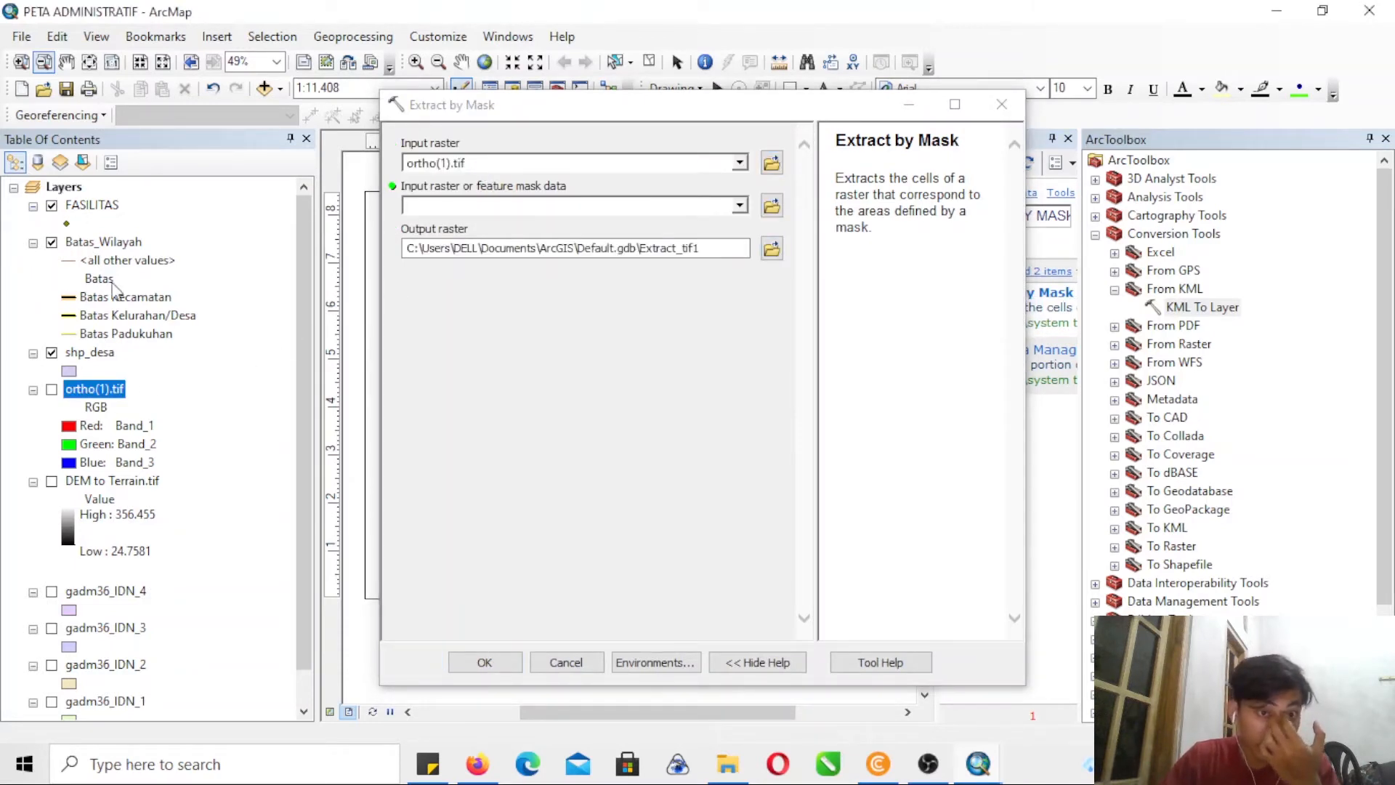
left_click_drag(93, 358, 454, 207)
- Browse to the PROYEK BARU folder as the location for the Extract by Mask output raster
left_click(772, 249)
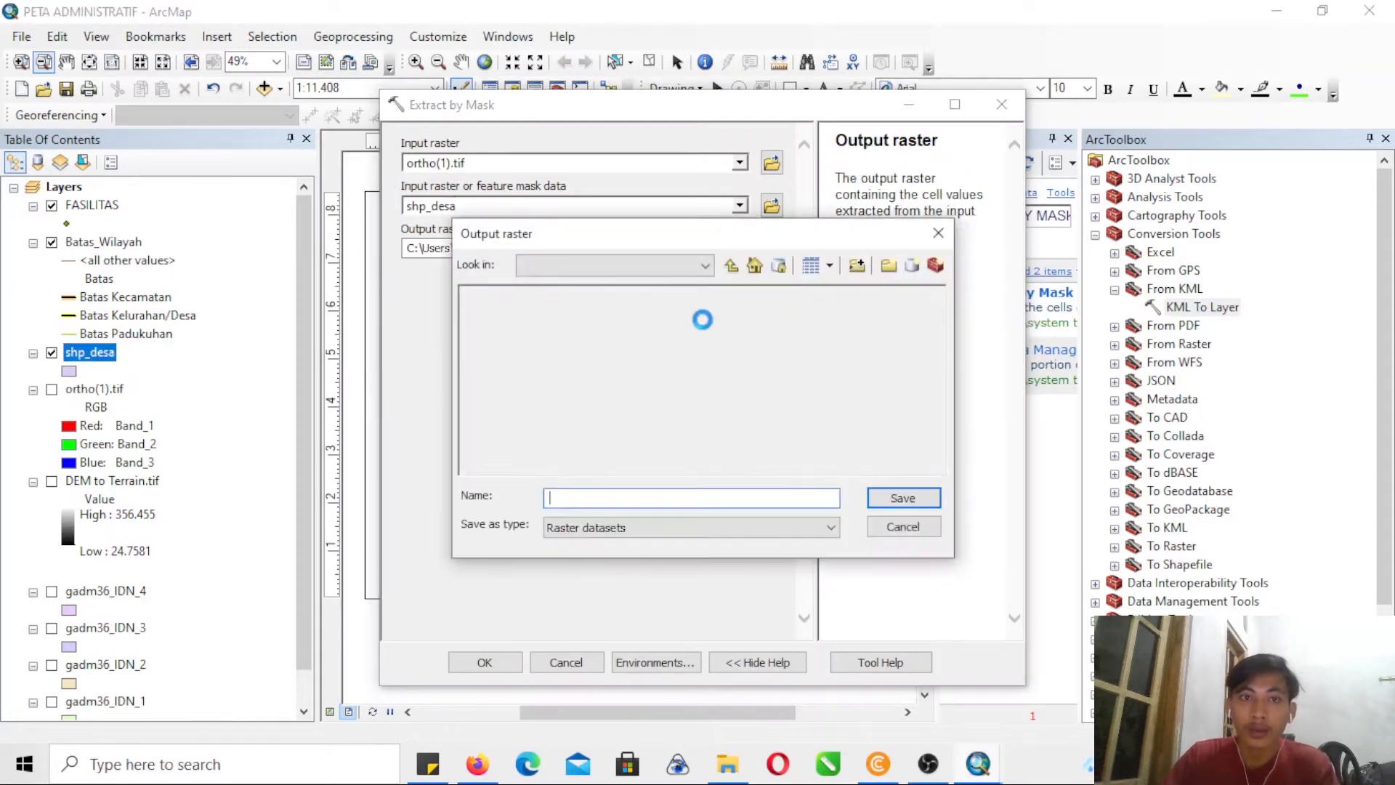
left_click(704, 266)
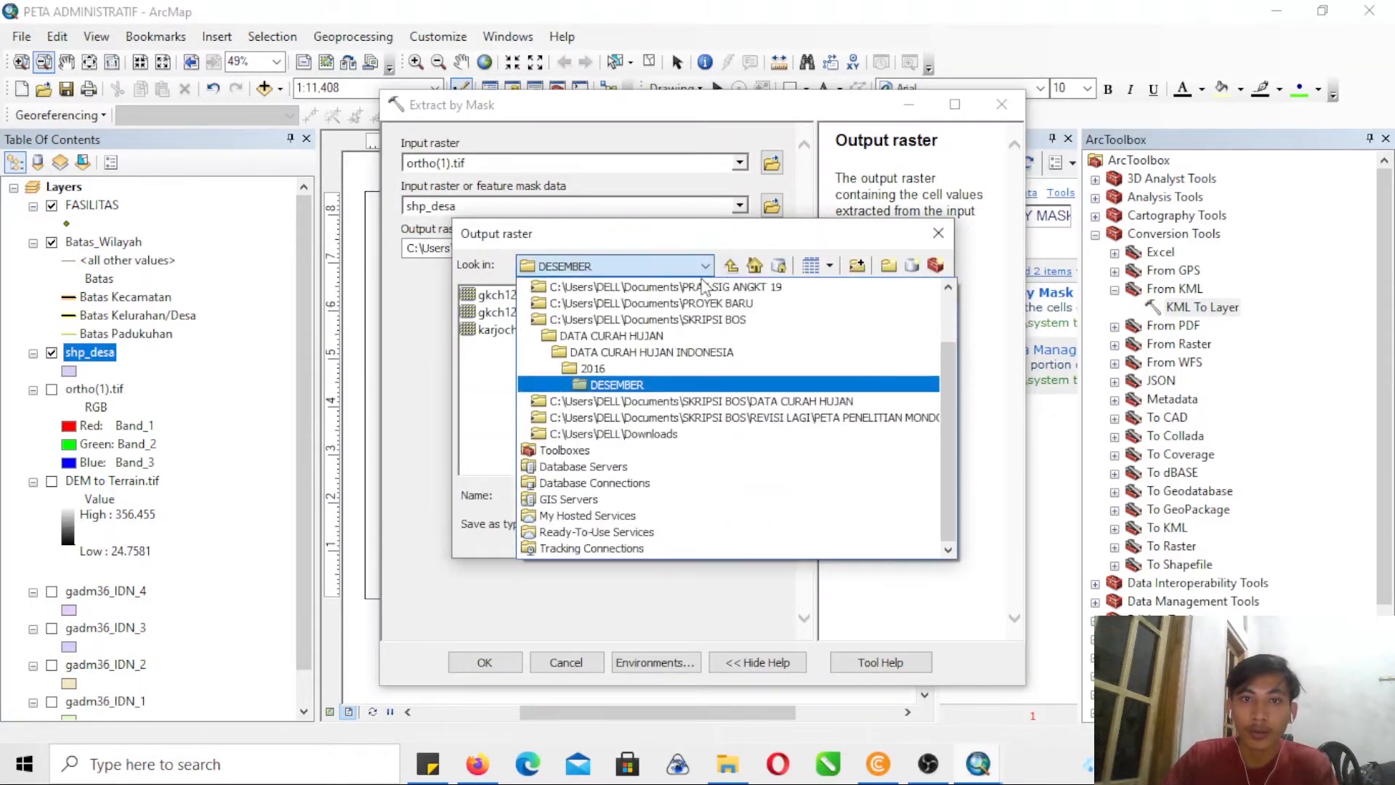
left_click(676, 303)
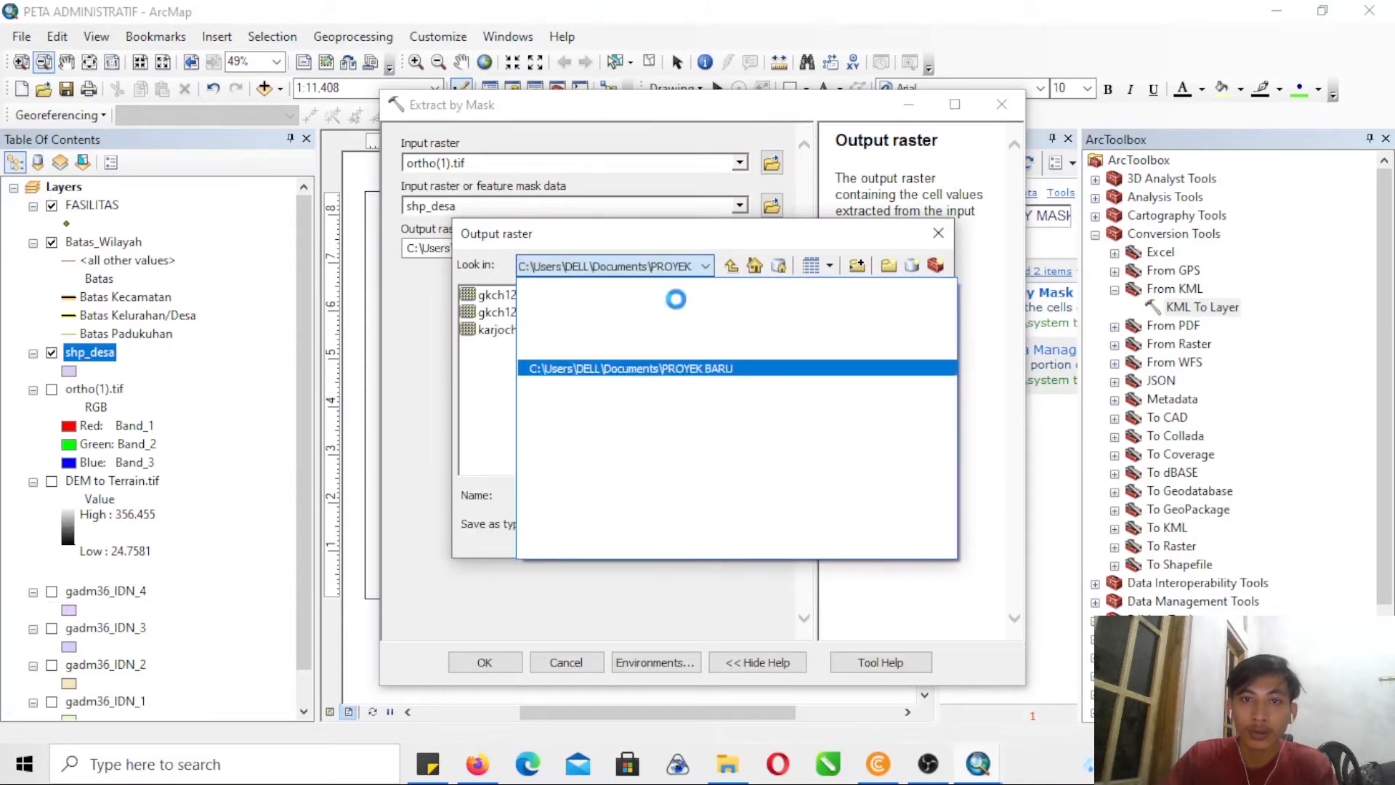
left_click(512, 435)
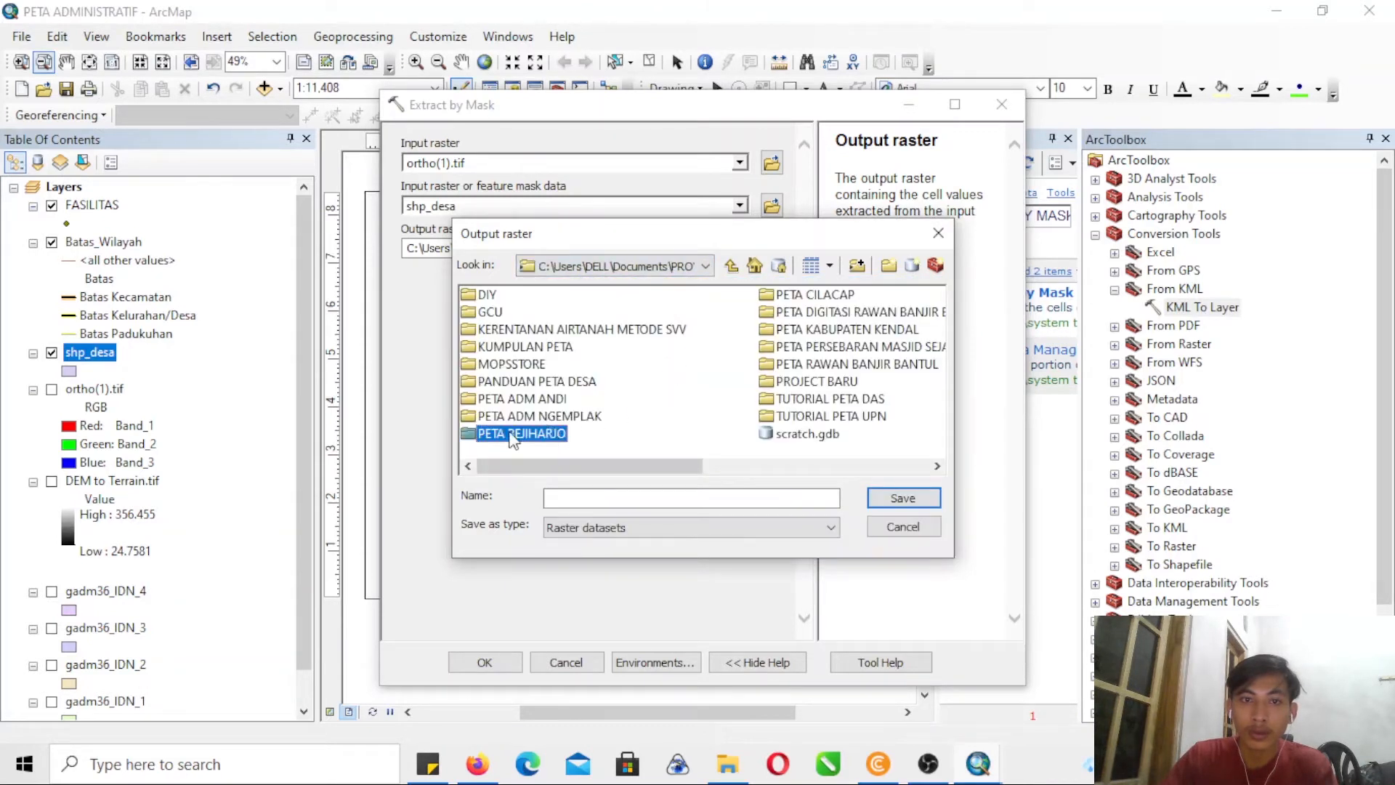
double_click(816, 382)
left_click(509, 435)
left_click(524, 415)
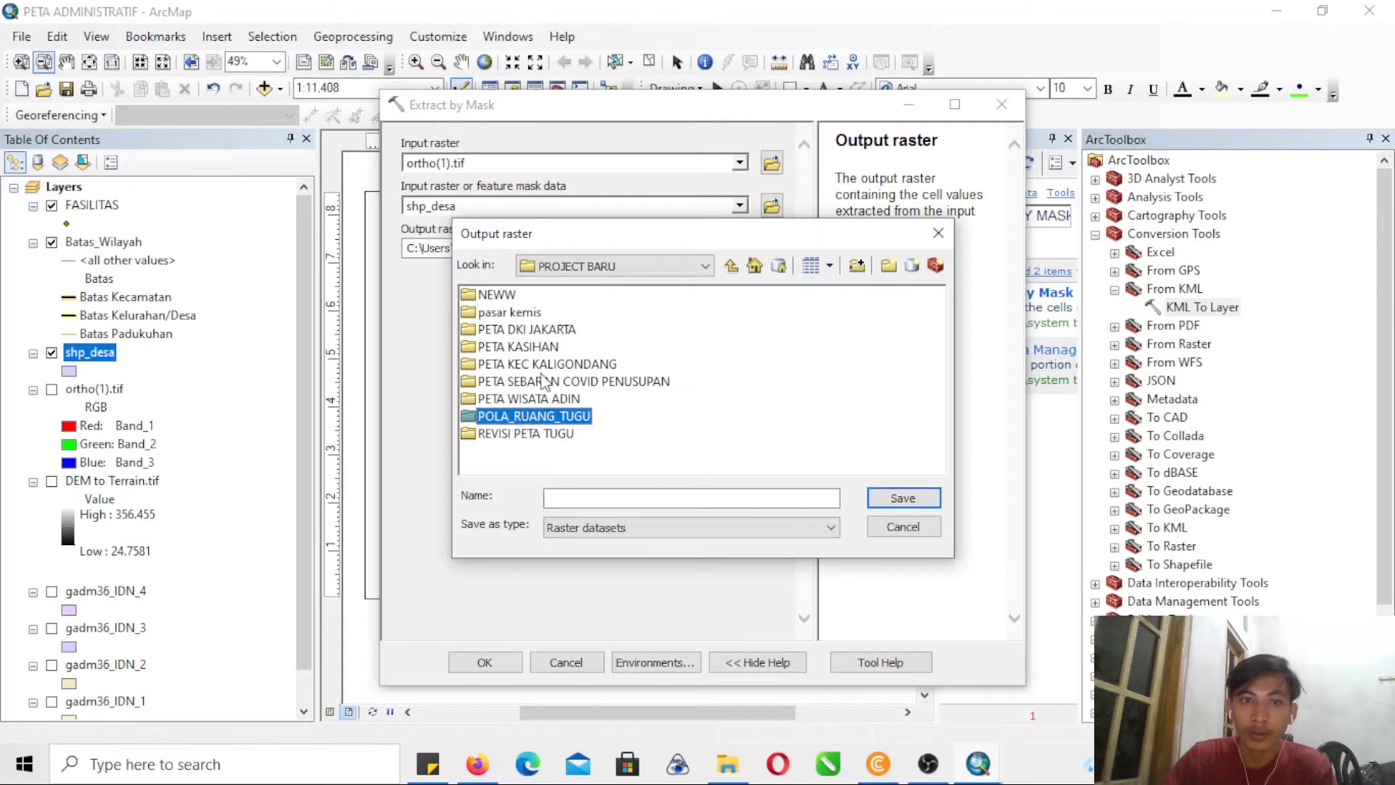
left_click(731, 265)
- Save the output raster as SAMPOK in the TUTORIAL PETA UPN folder and run Extract by Mask
left_click(868, 420)
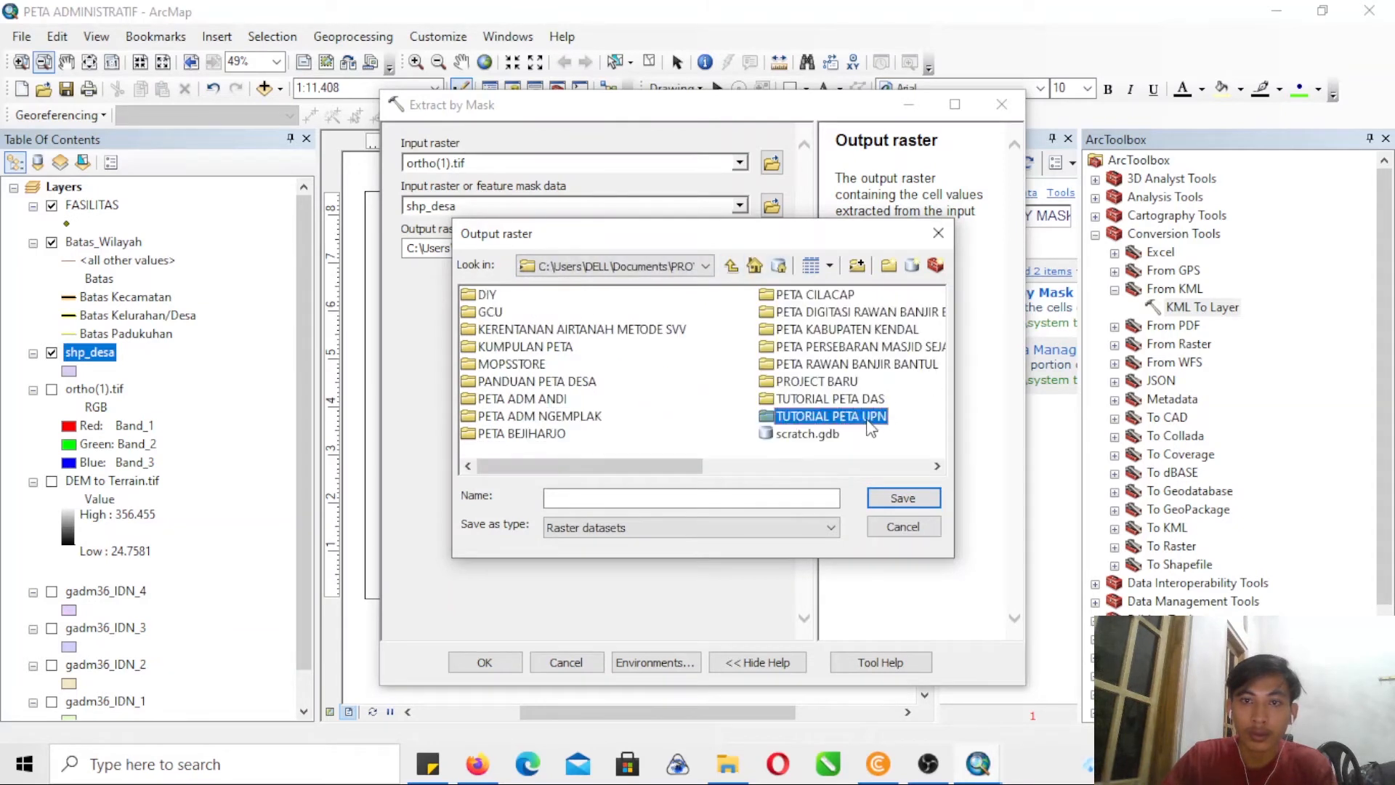
left_click(799, 416)
left_click(680, 430)
double_click(585, 420)
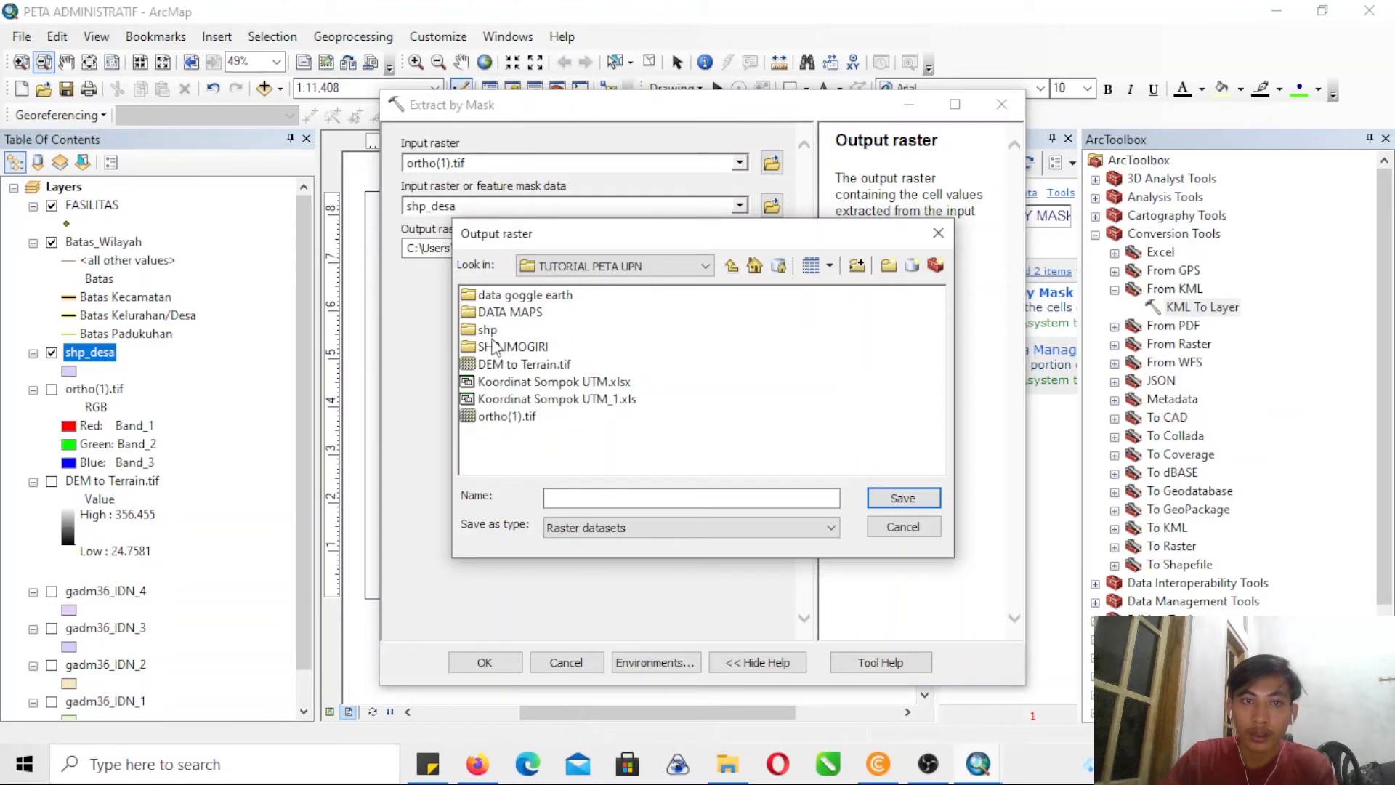
left_click(494, 346)
left_click(890, 306)
left_click(591, 497)
type("SAMPOK")
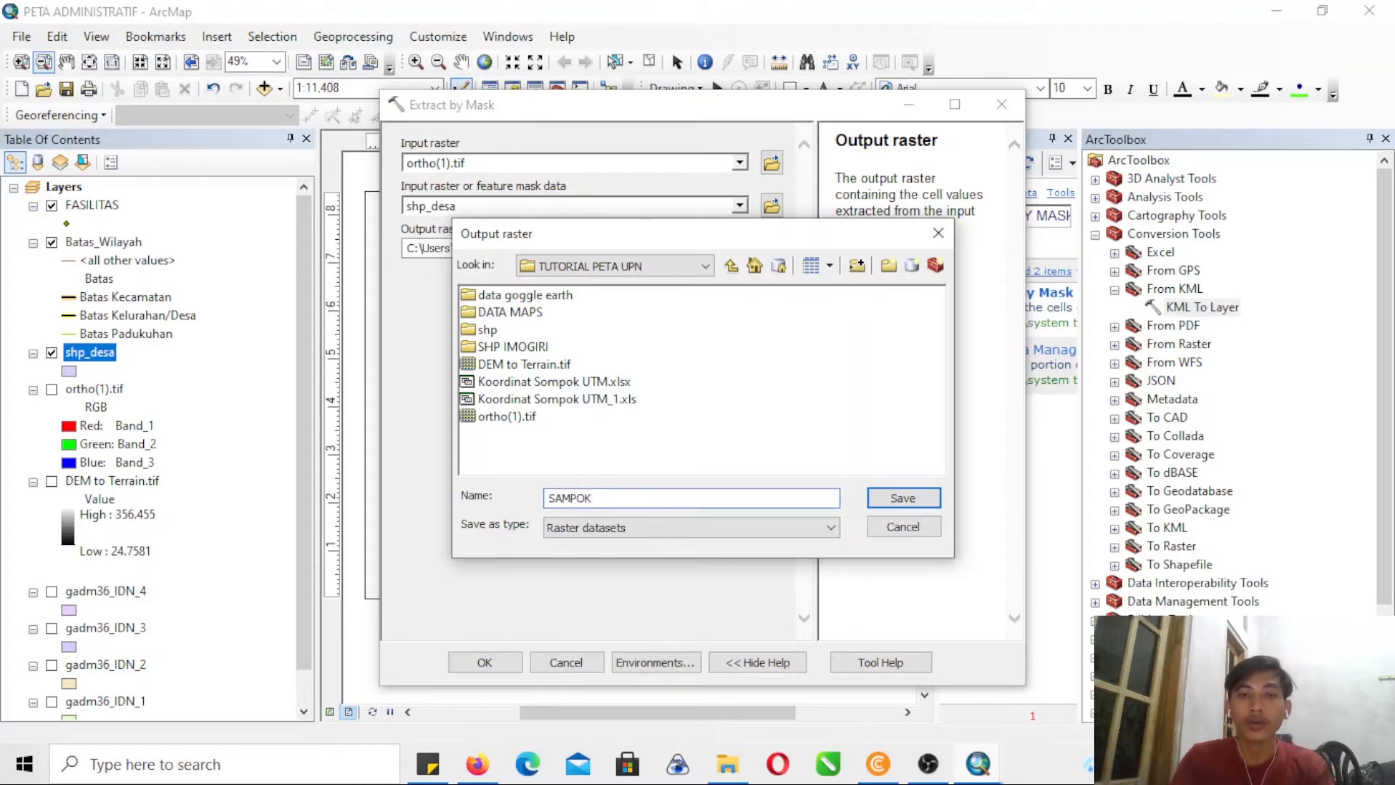
key("Return")
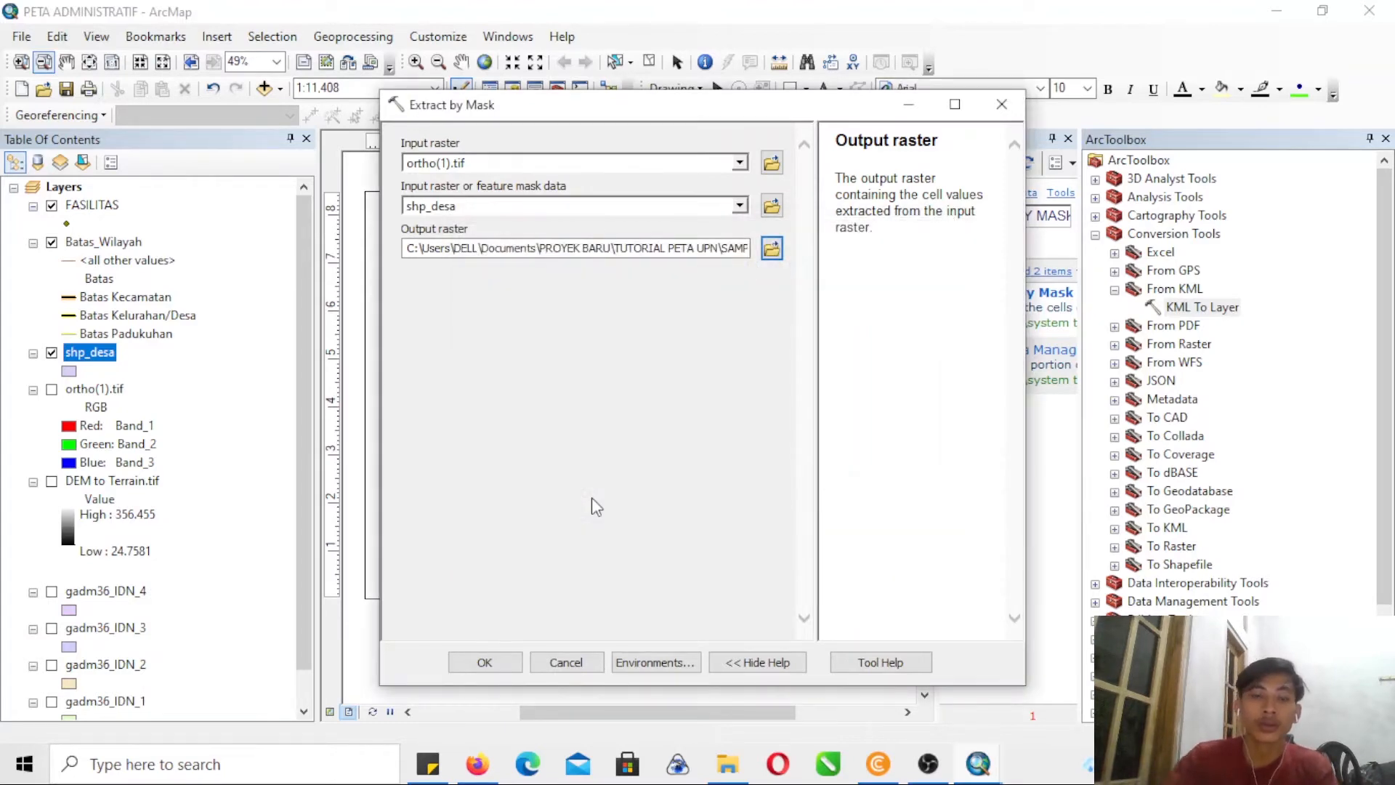
left_click(484, 662)
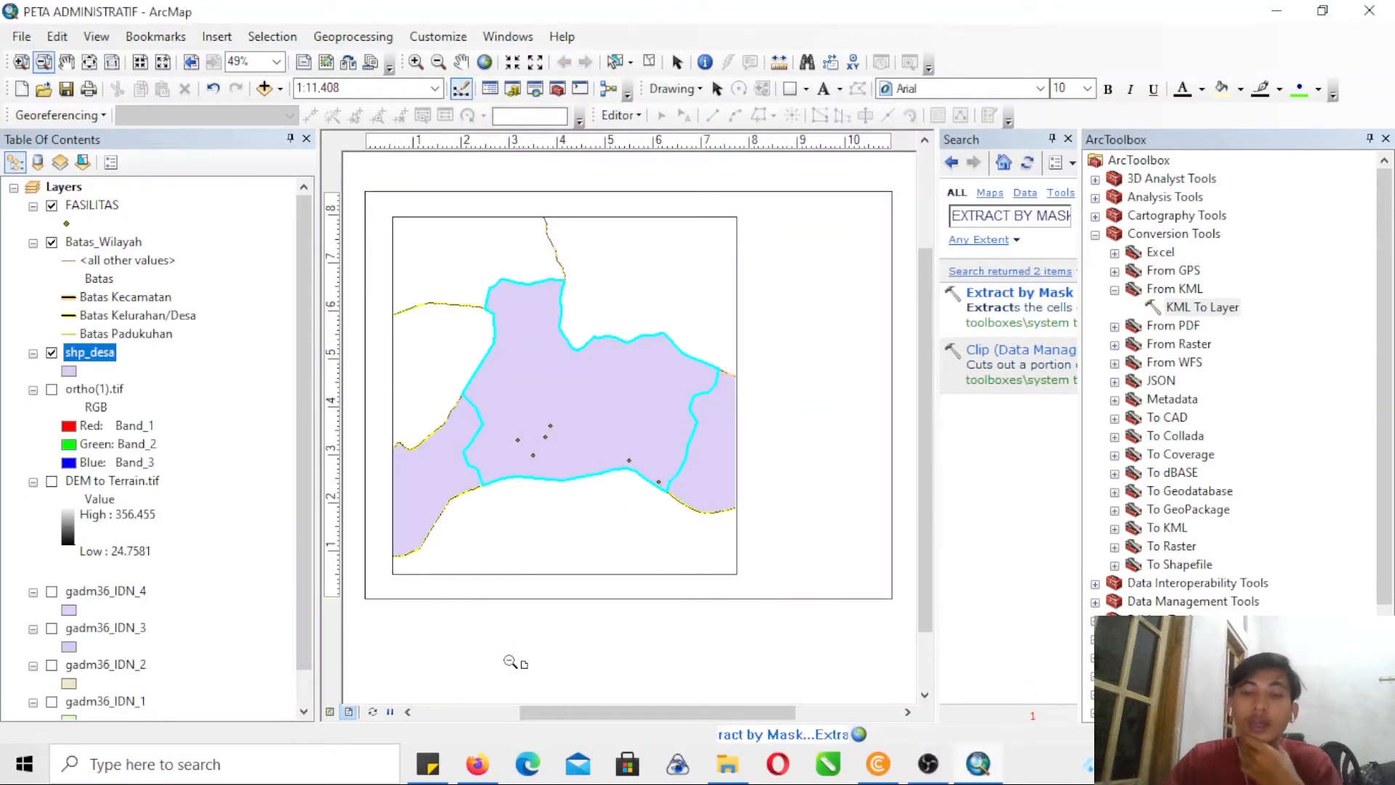
left_click(109, 393)
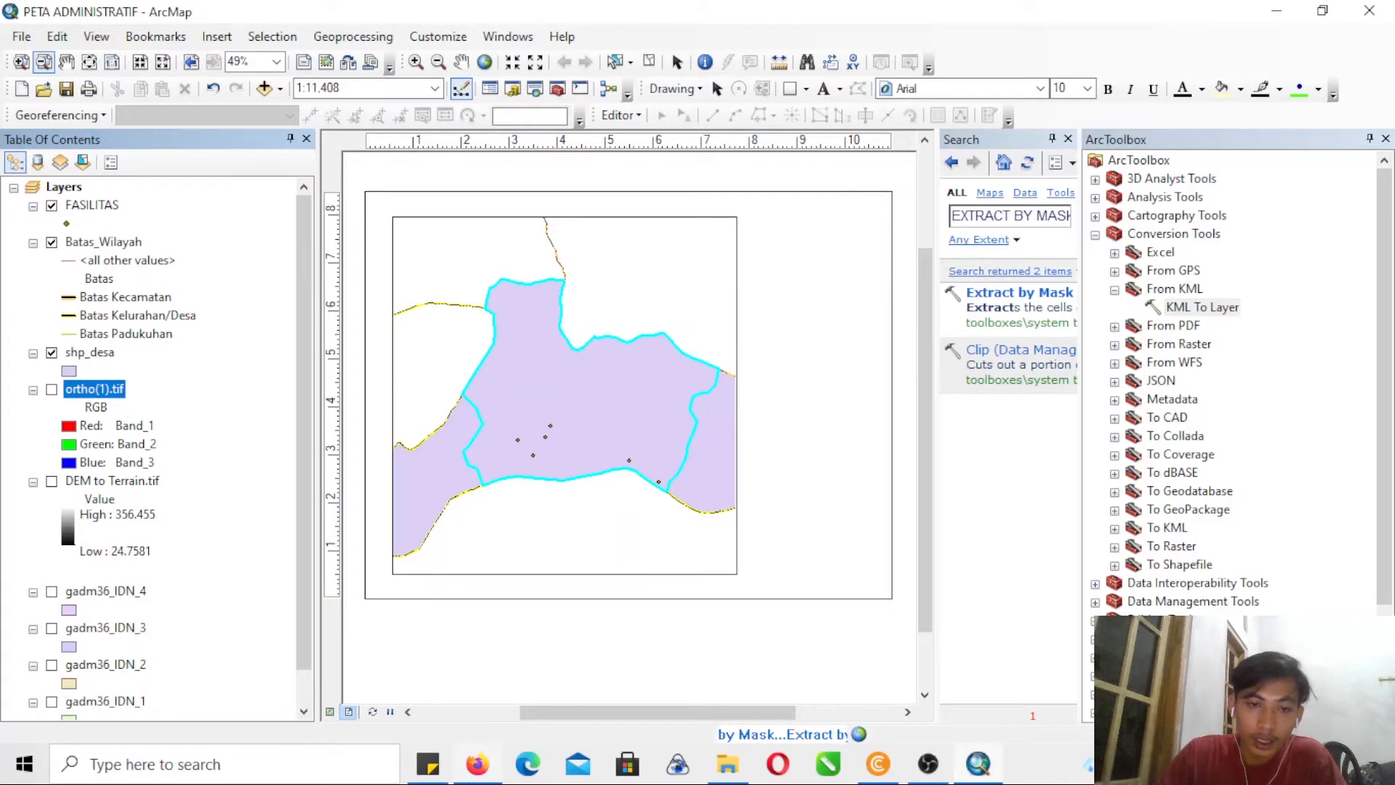
- Switch to the HOT Export Tool in Firefox and download the JALAN_shp.zip shapefile in a new tab
left_click(478, 763)
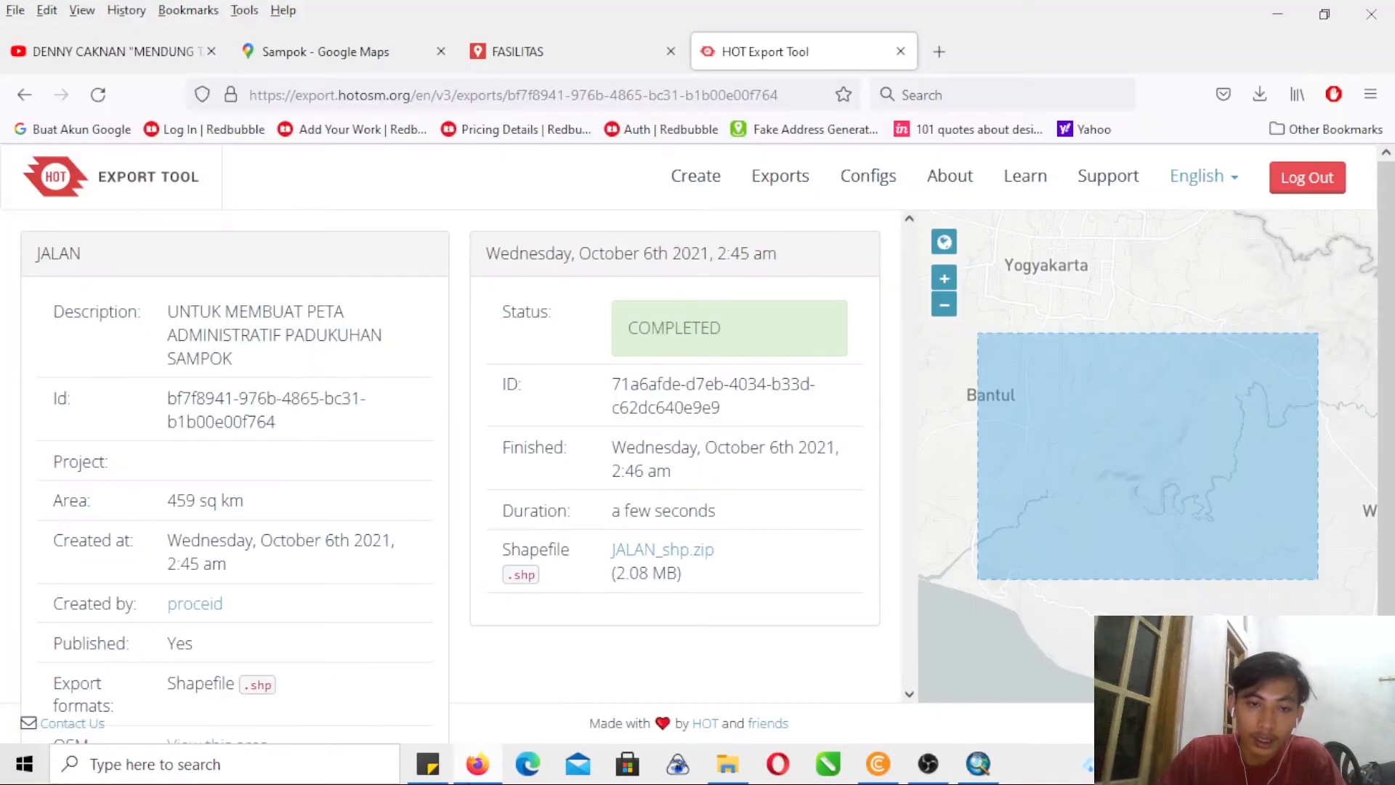
right_click(672, 563)
left_click(786, 236)
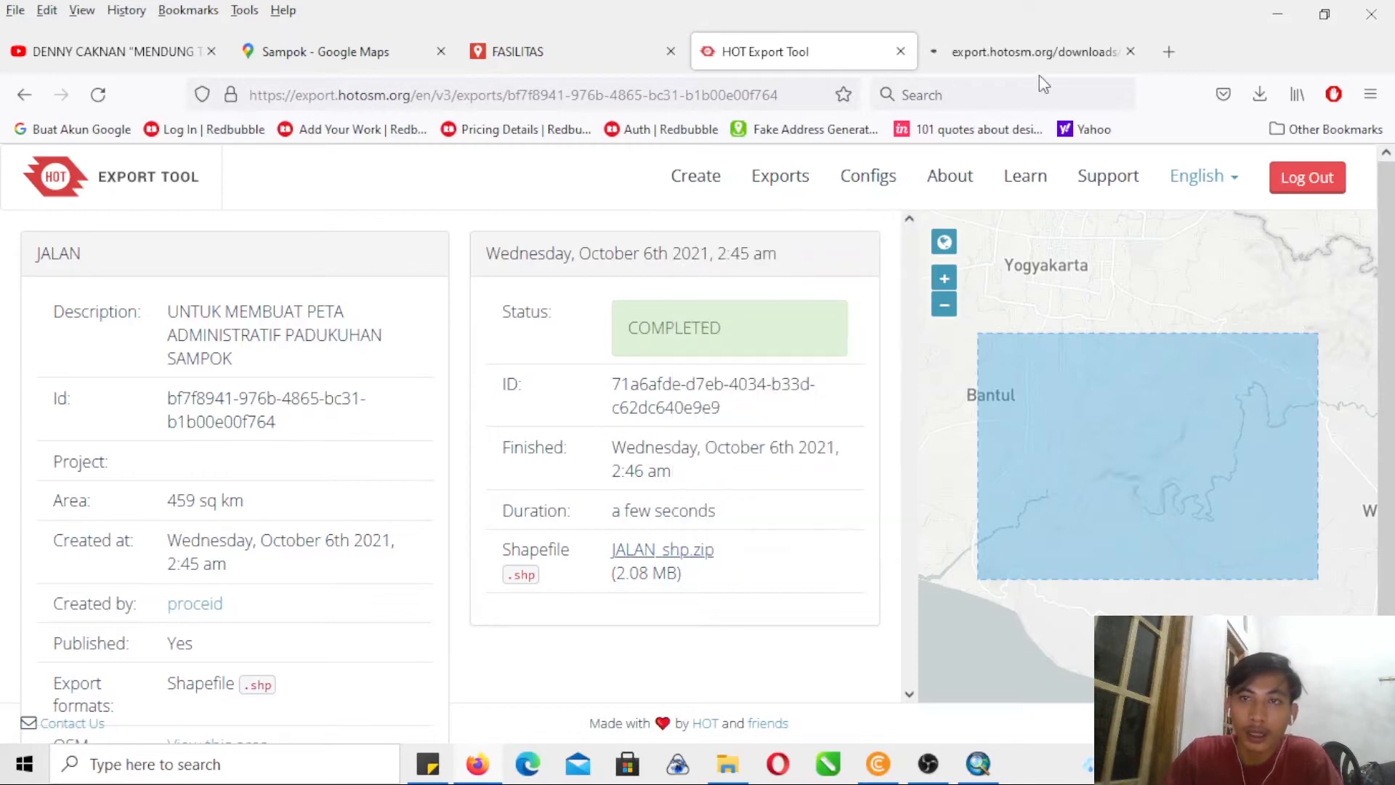
- Clone the JALAN export and name the new export SUNGAI
left_click(297, 299)
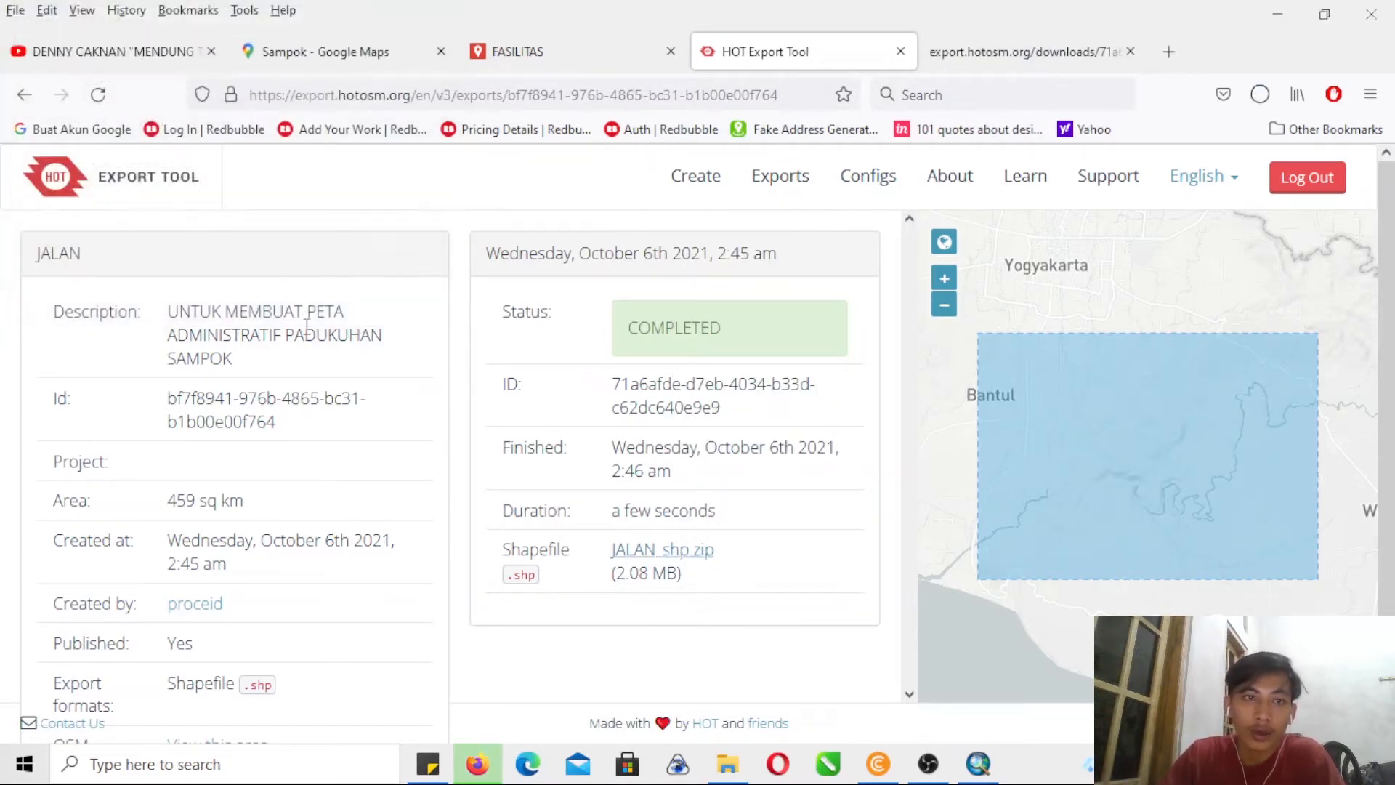
scroll(1207, 521, "down", 3)
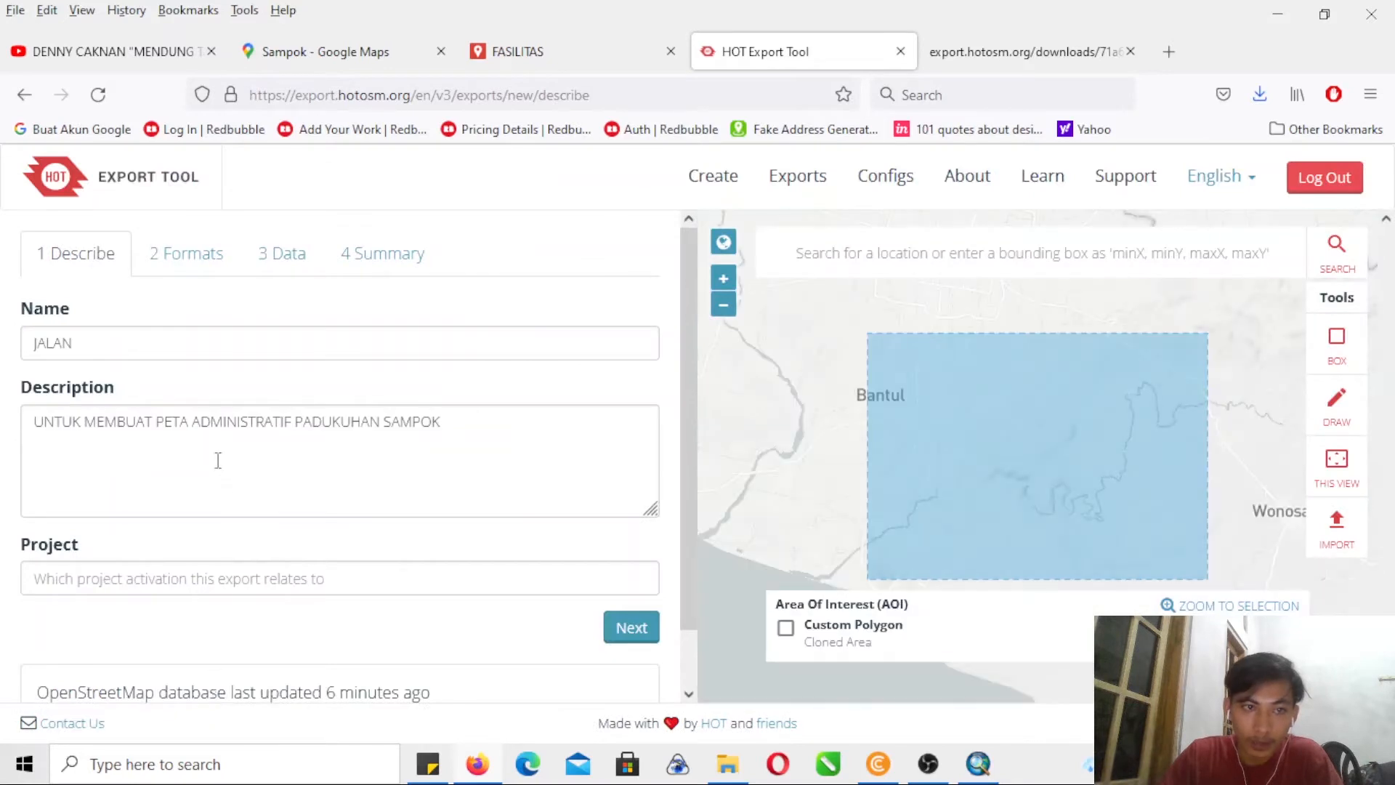
left_click_drag(121, 342, 3, 298)
type("SUNGAI")
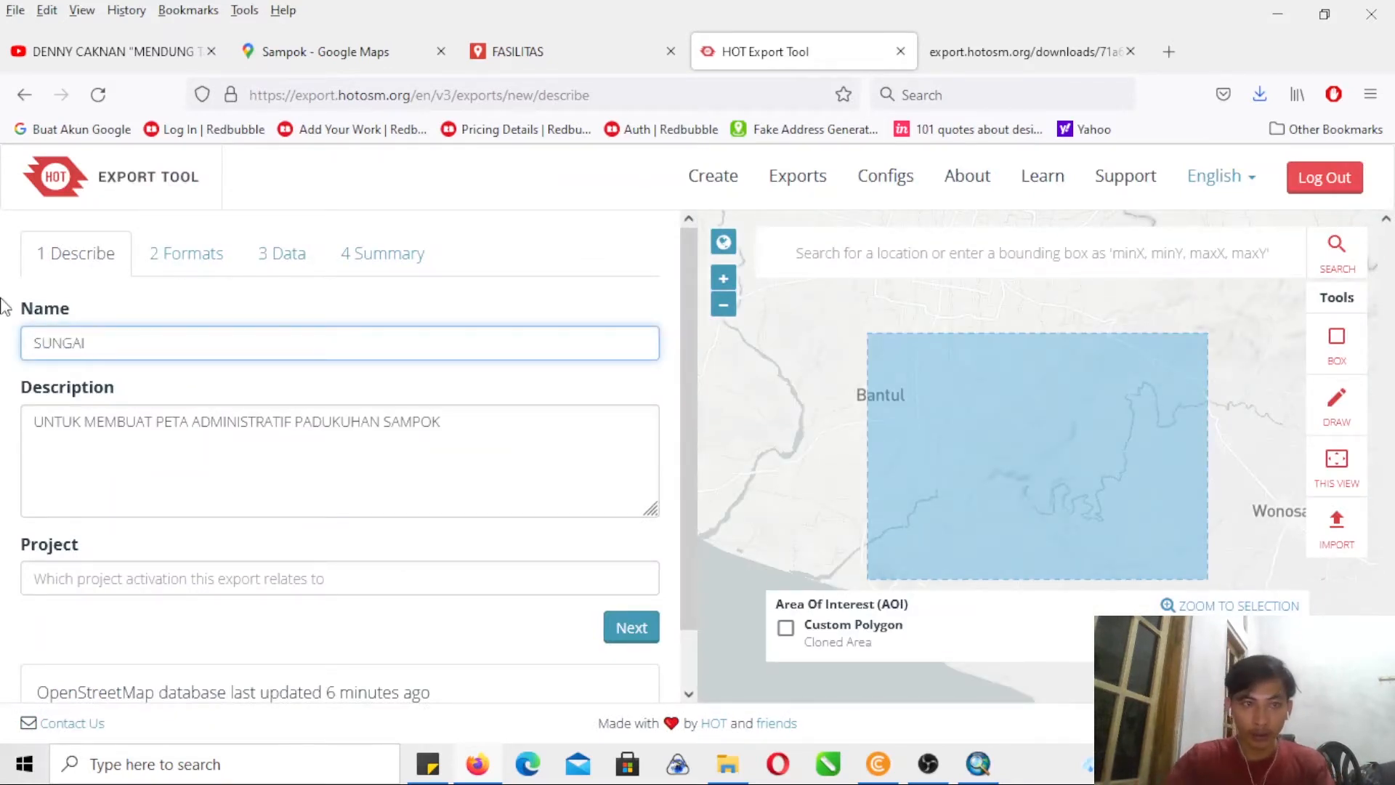
- Select only the Water features in the Shapefile data selection for SUNGAI and create the export
left_click(212, 262)
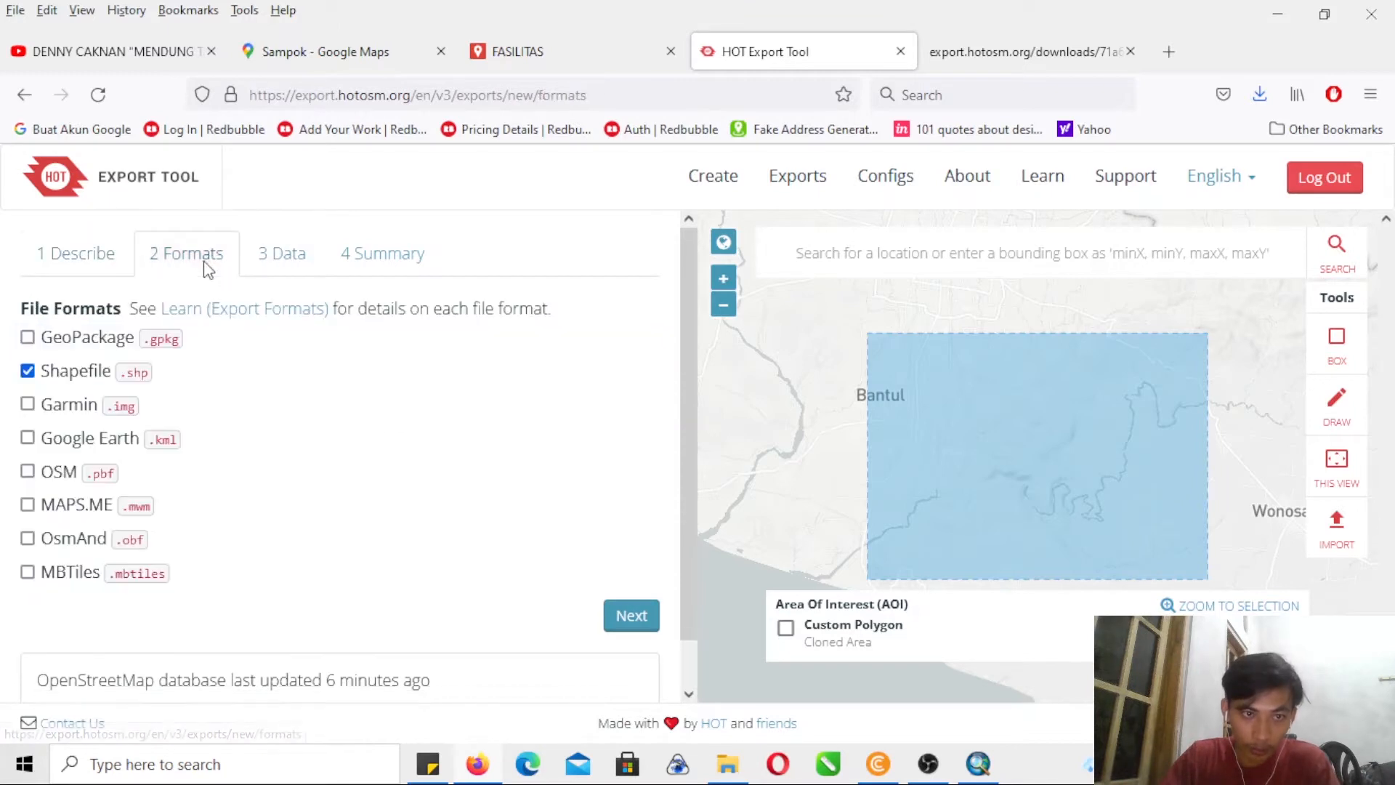
left_click(299, 257)
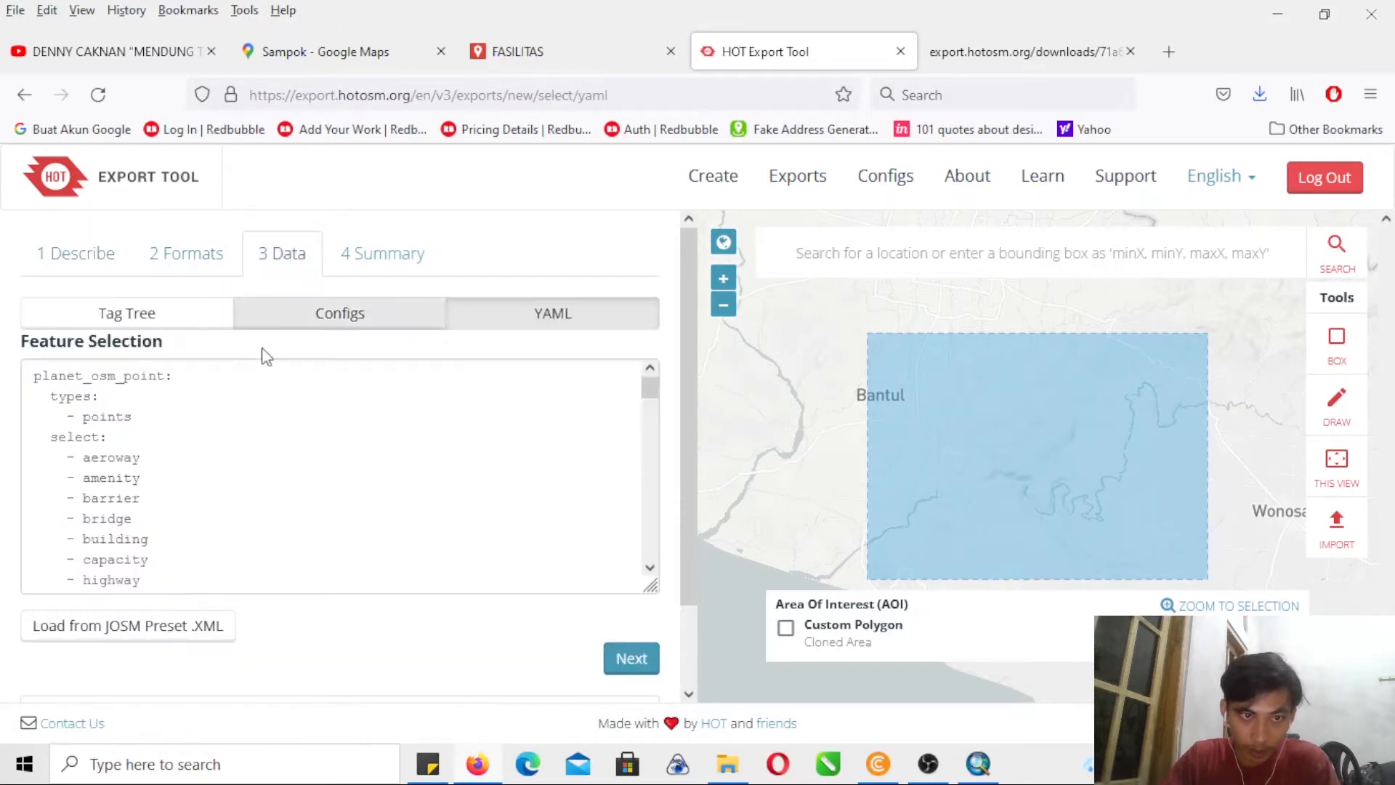
left_click(146, 314)
left_click_drag(689, 380, 692, 582)
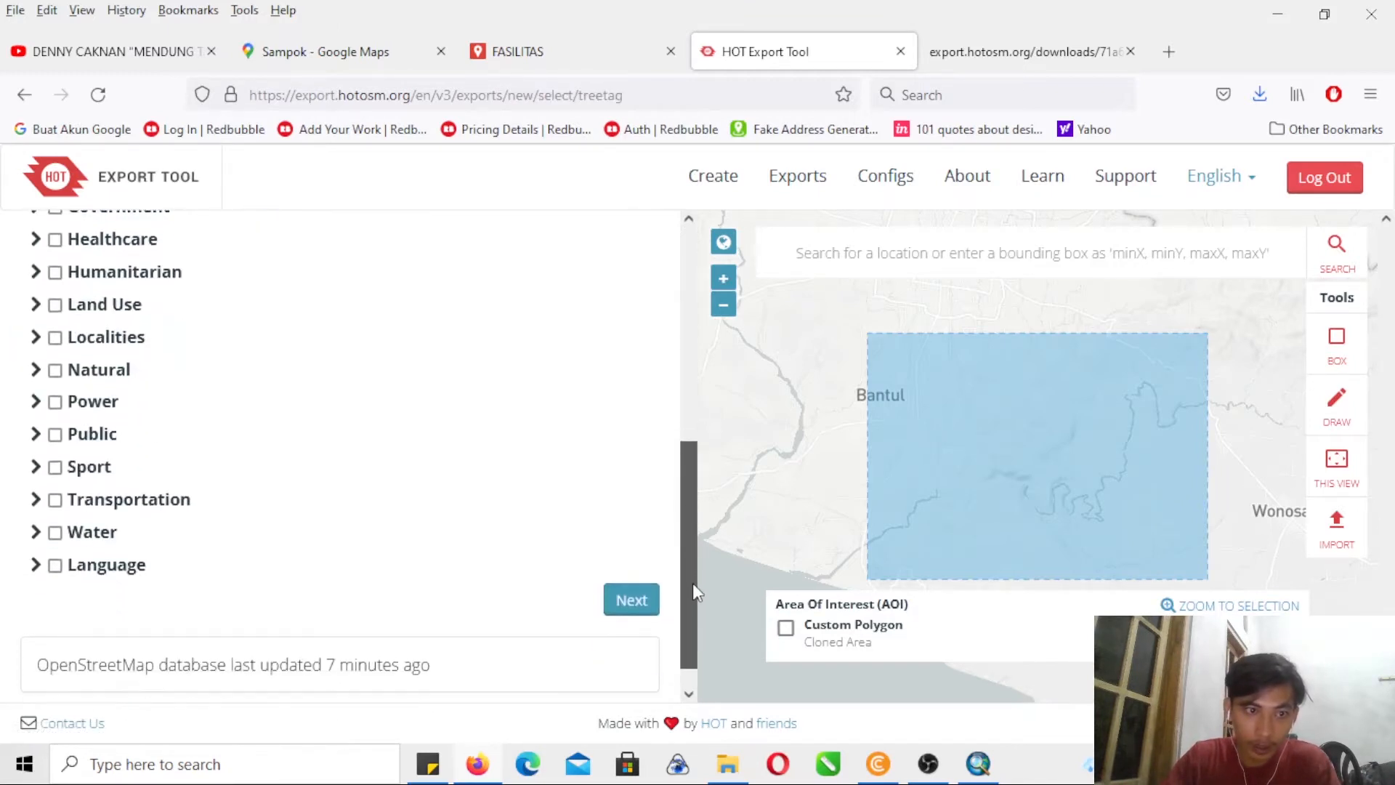
left_click(56, 531)
left_click(631, 599)
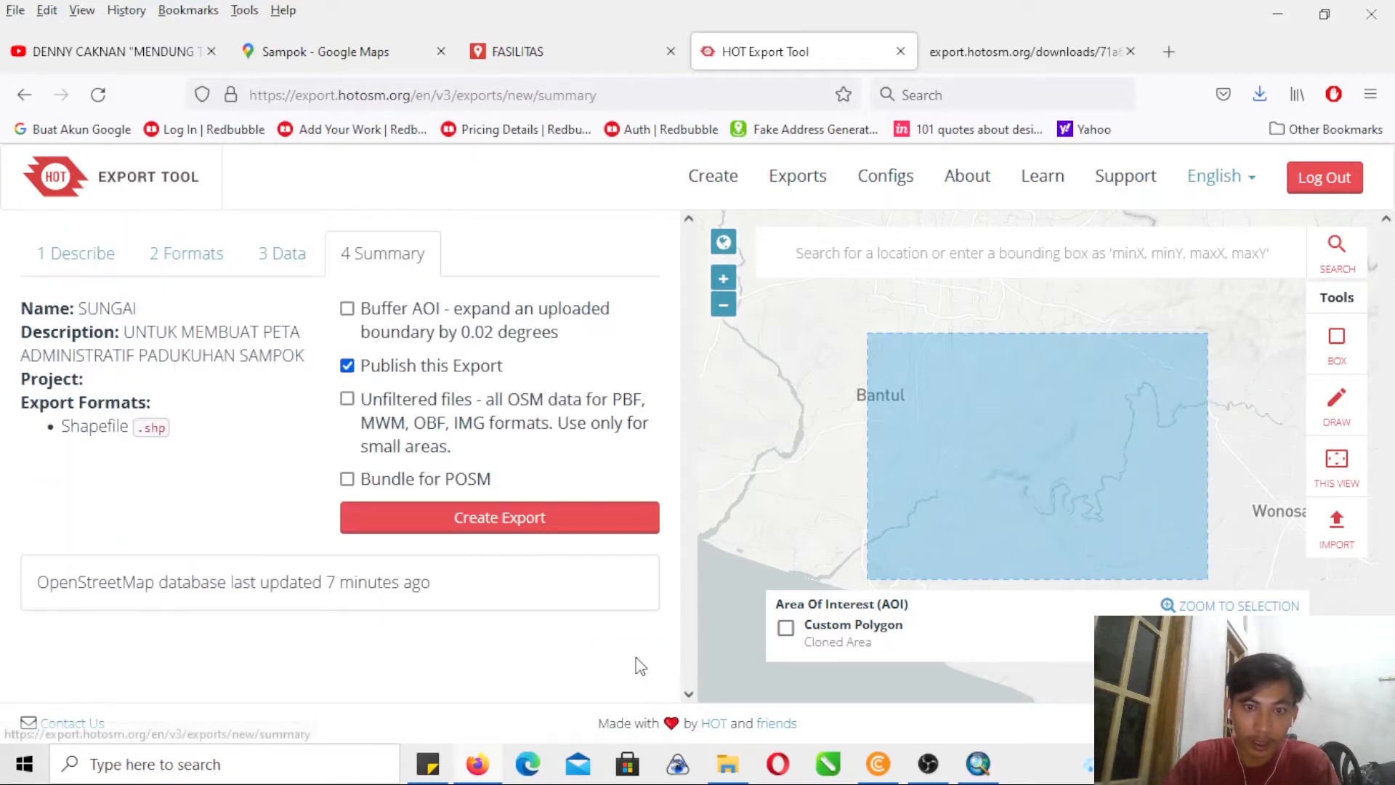
left_click(576, 523)
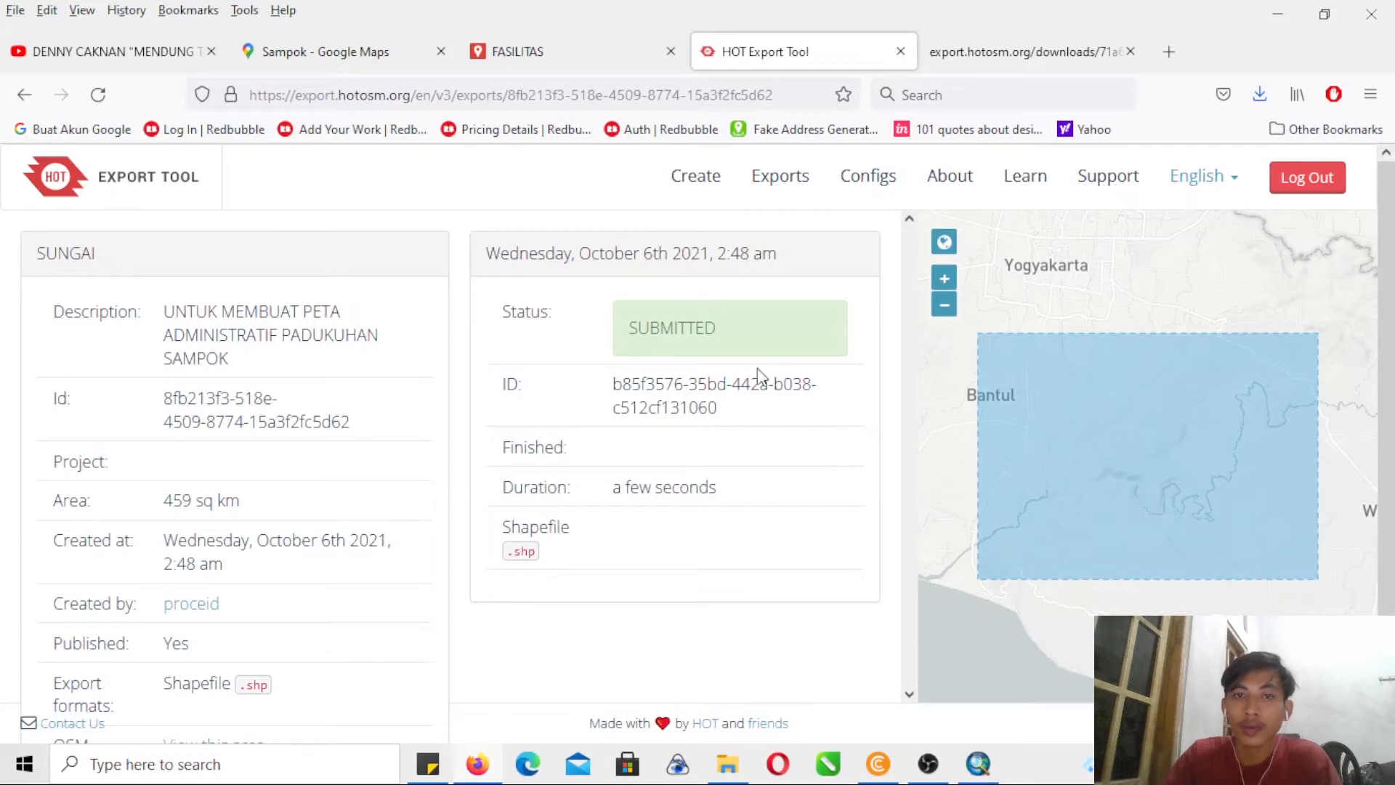
left_click_drag(720, 334, 613, 347)
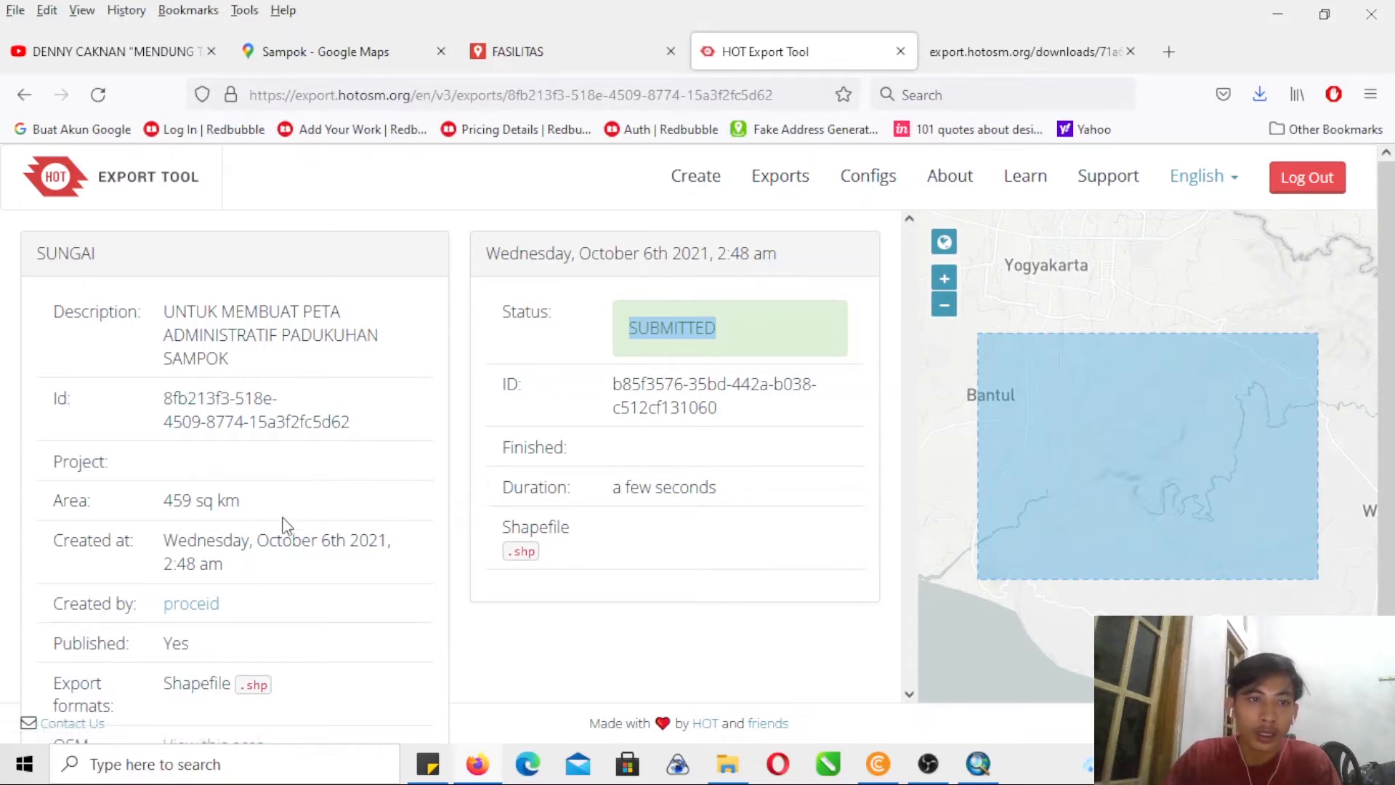
left_click(765, 326)
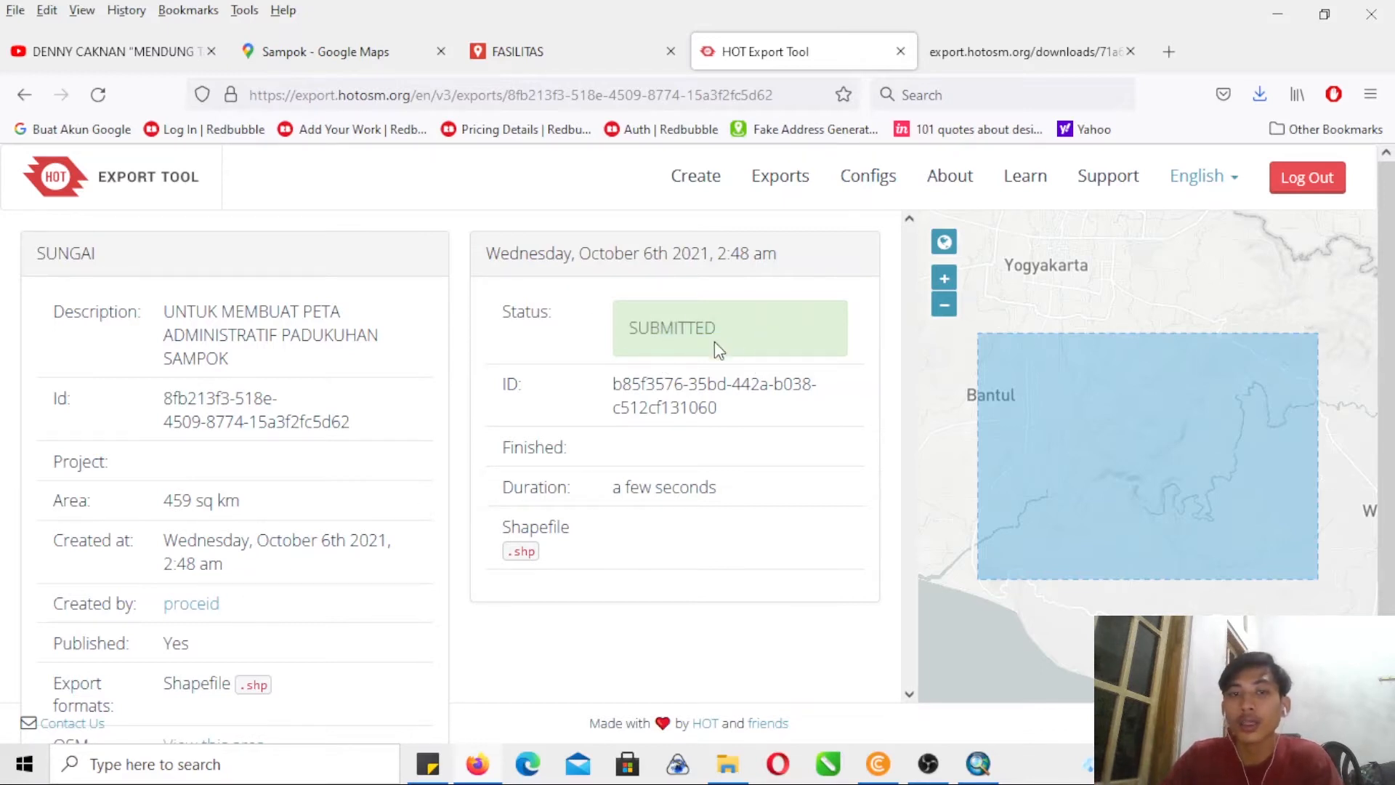
- Locate the downloaded JALAN_shp archive and create a folder named OPS in the TUTORIAL PETA UPN folder
left_click(1261, 98)
left_click(1258, 152)
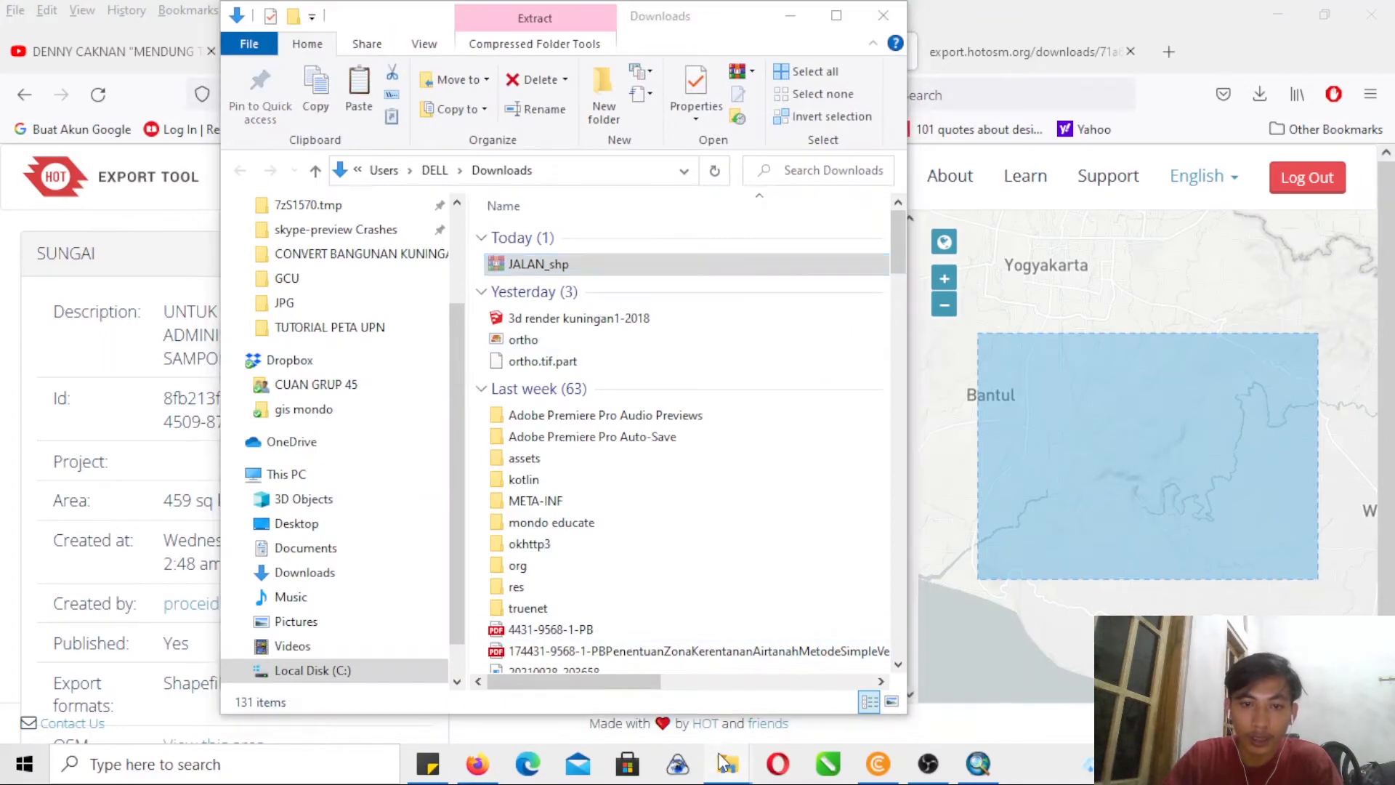
mouse_move(724, 761)
left_click(678, 685)
left_click(560, 577)
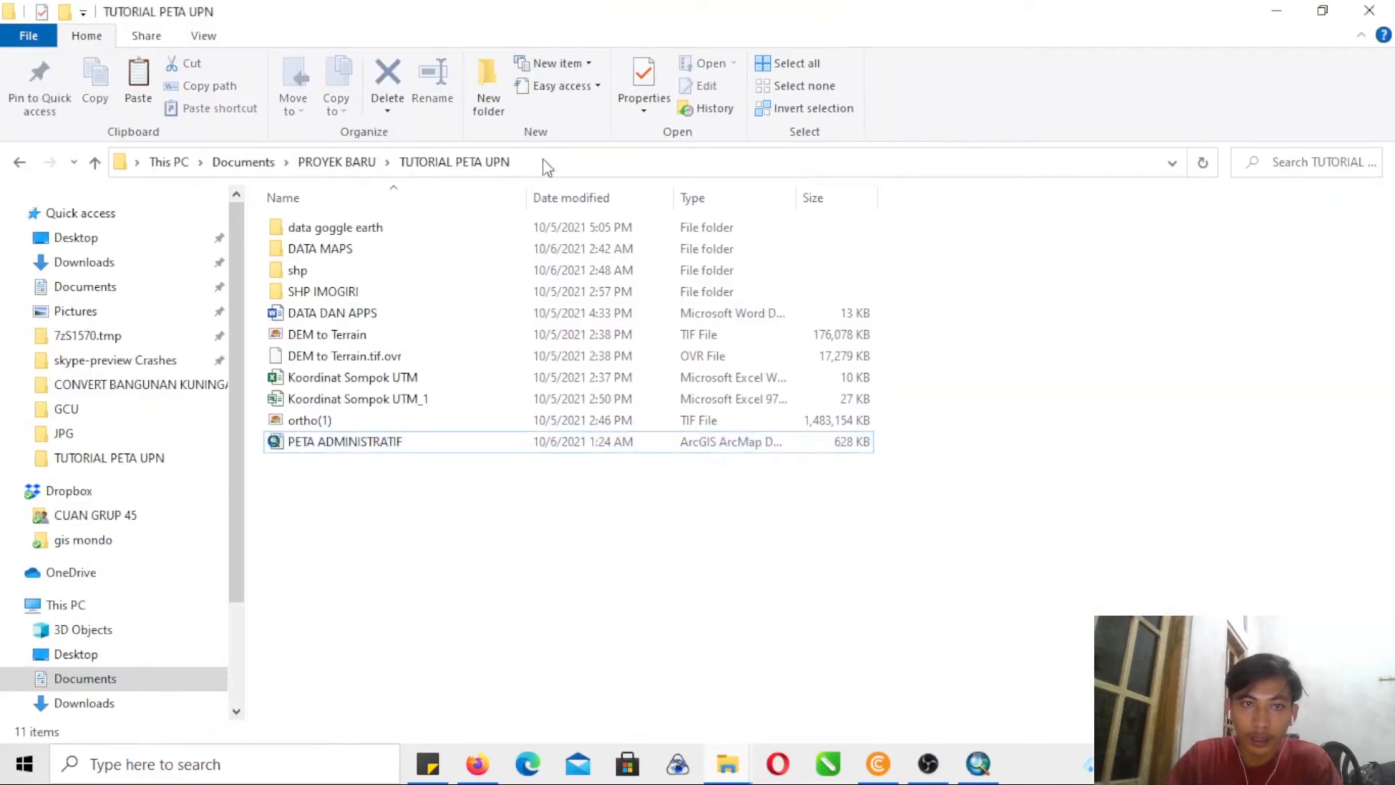
left_click(492, 78)
type("OPS")
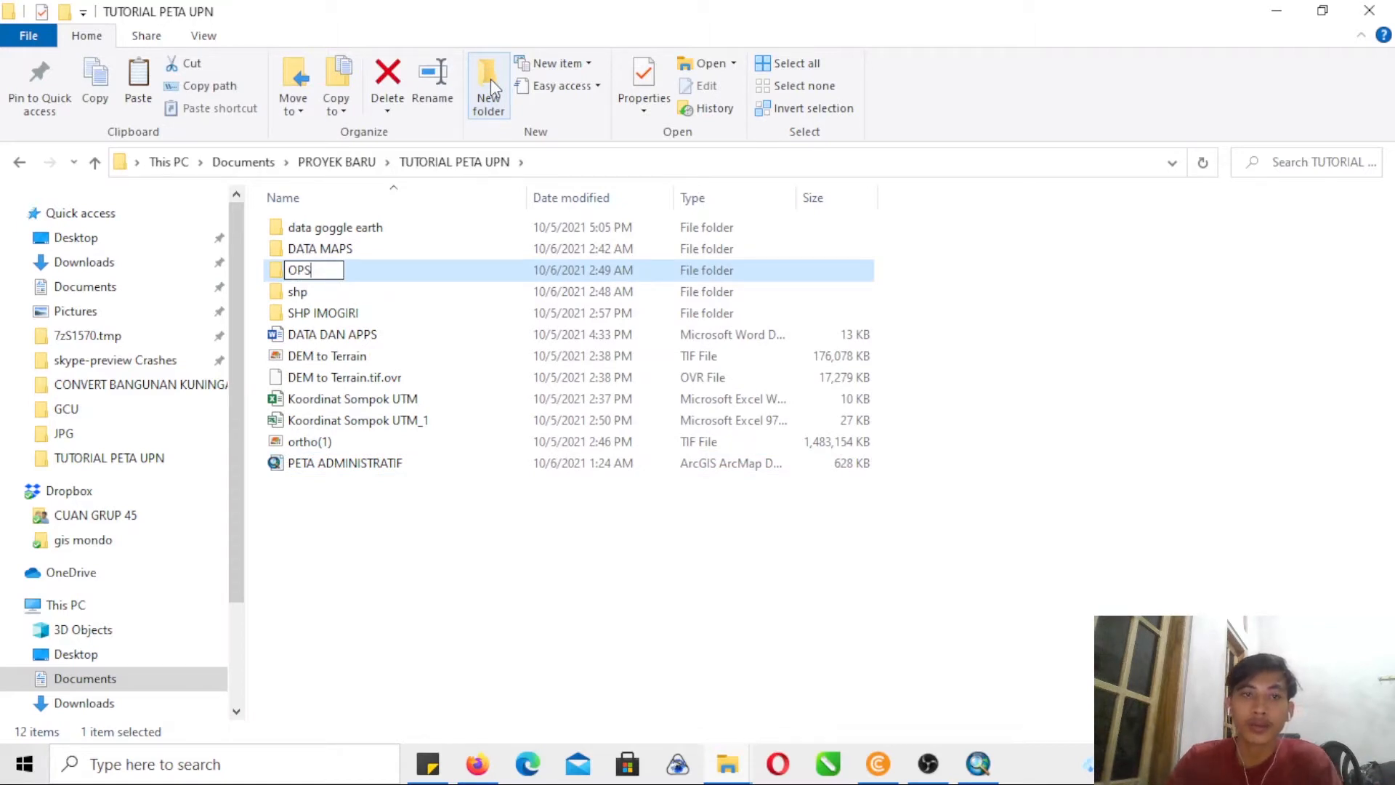
key("Return")
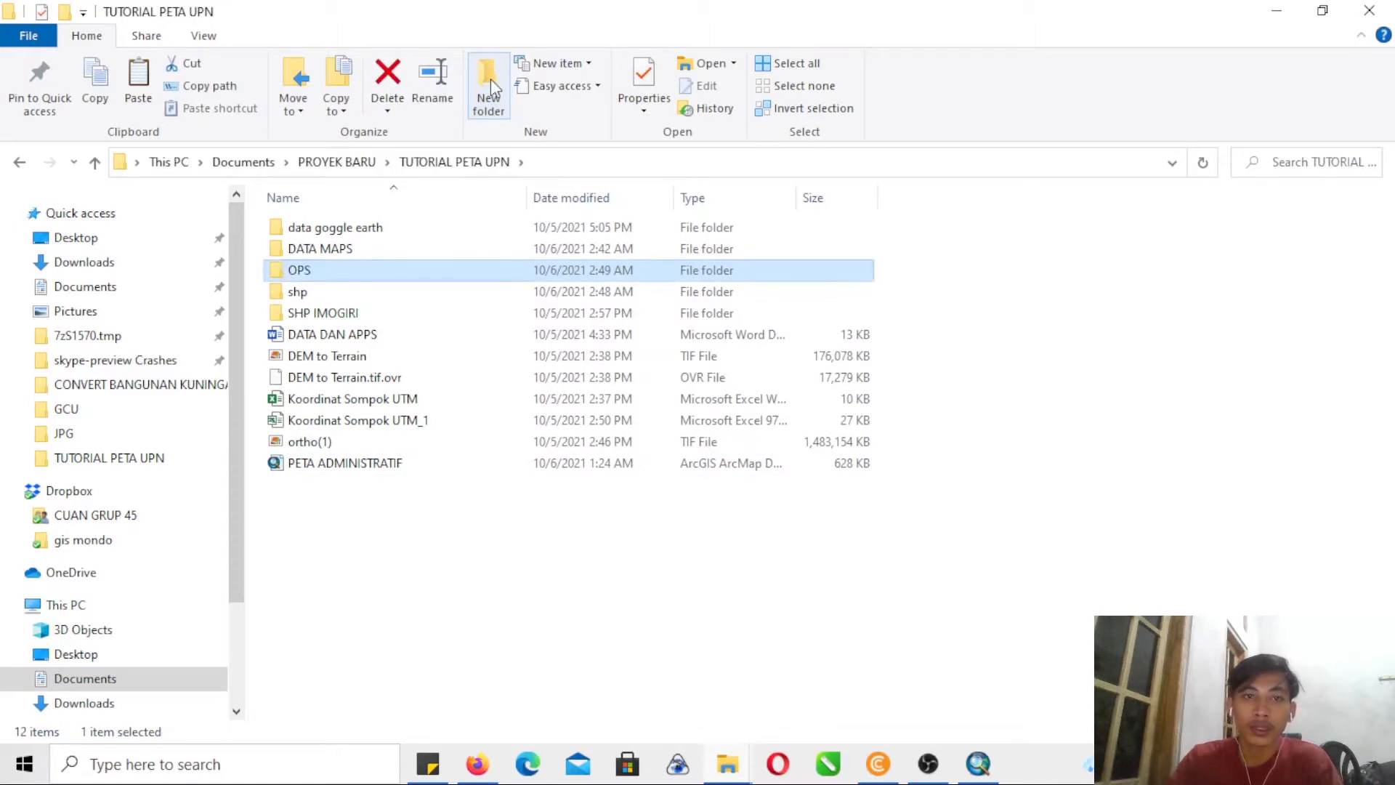
- Paste the JALAN_shp archive into the OPS folder and extract its contents there
double_click(487, 276)
key("ctrl+v")
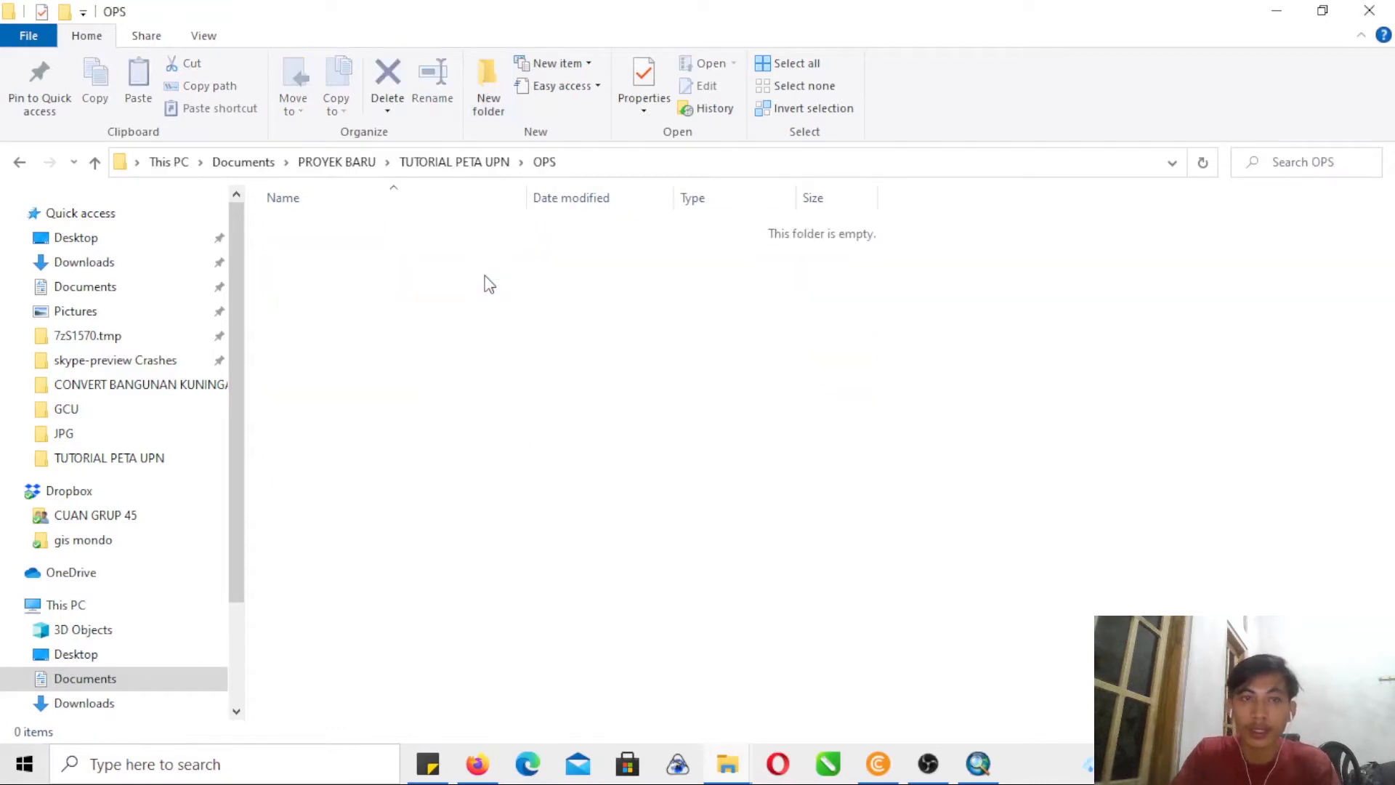
right_click(417, 231)
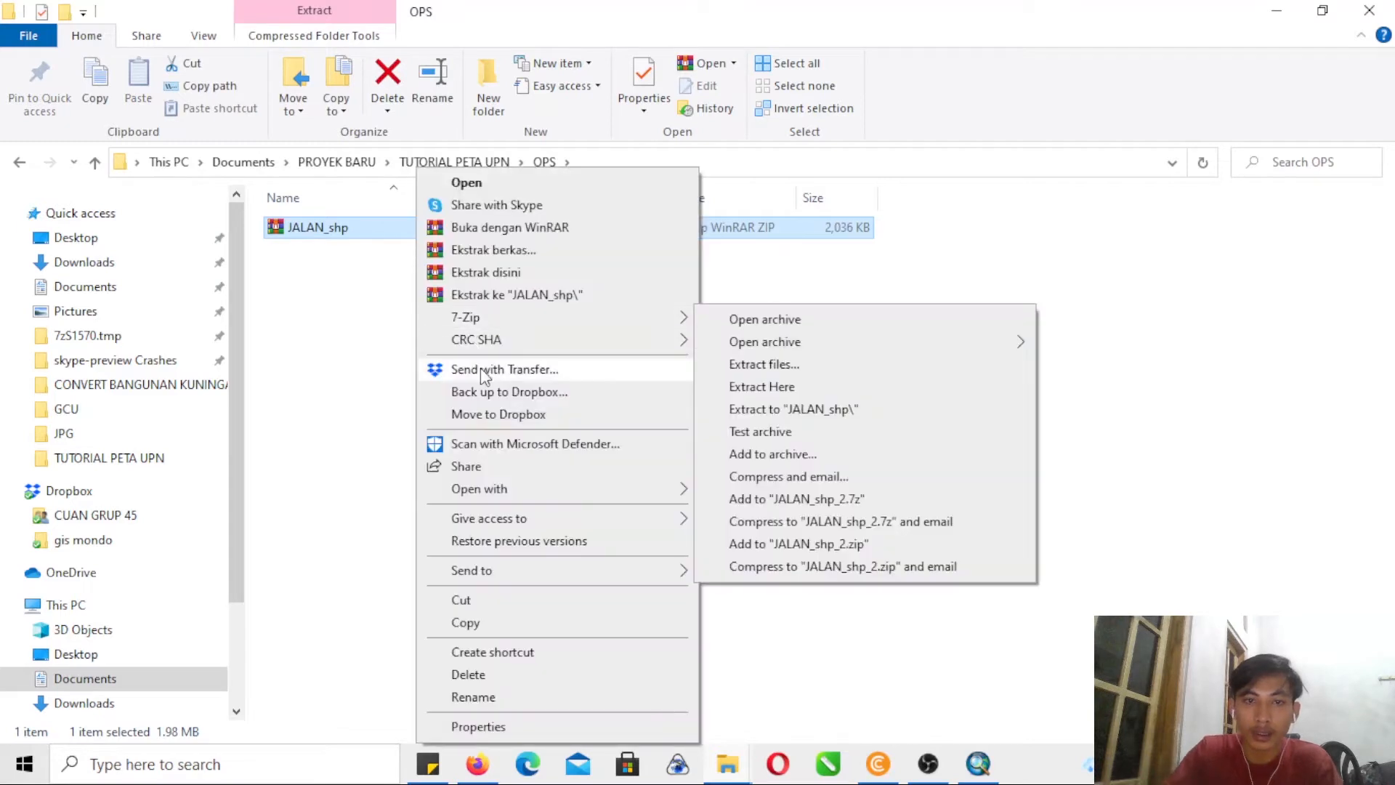
left_click(481, 274)
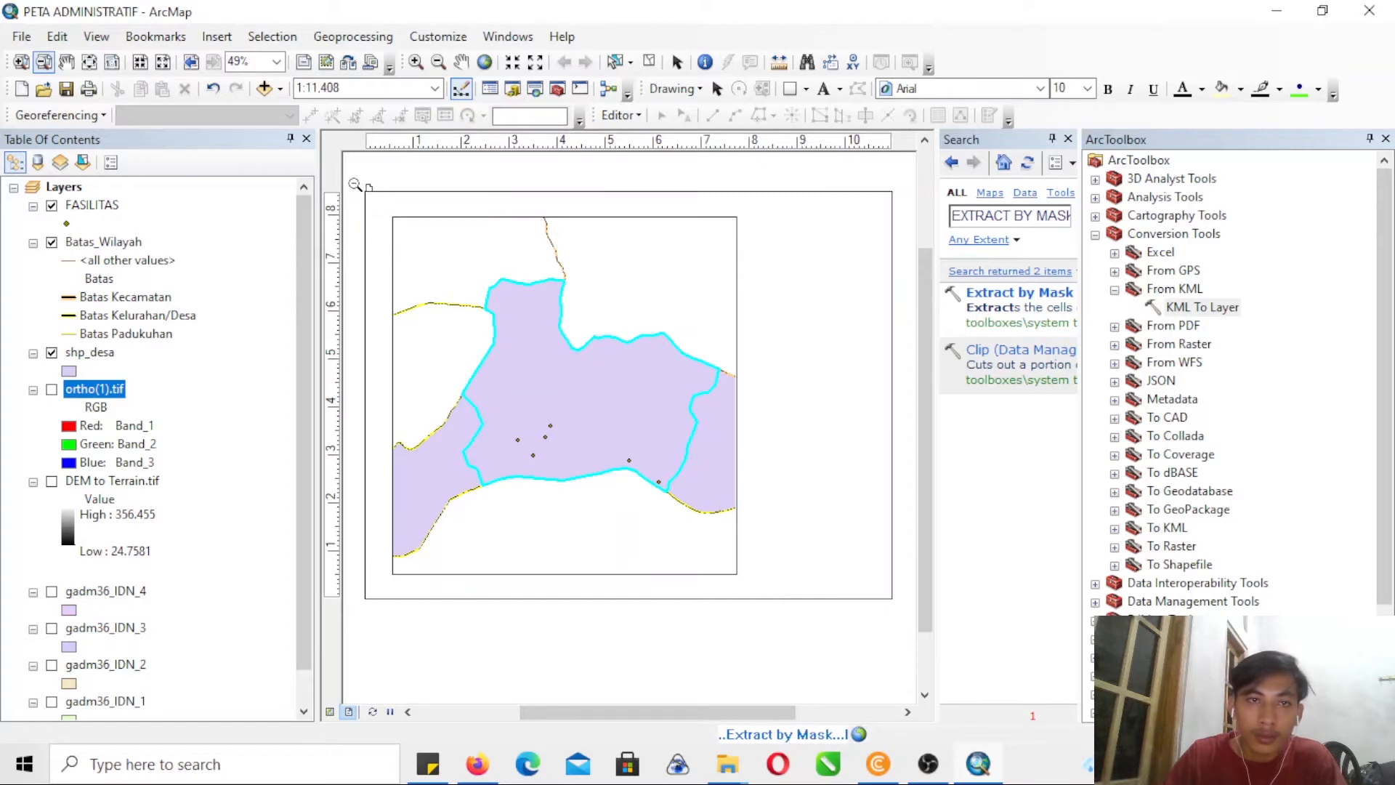
- Close the Search and ArcToolbox windows in ArcMap to free space around the layout
left_click_drag(355, 184, 901, 604)
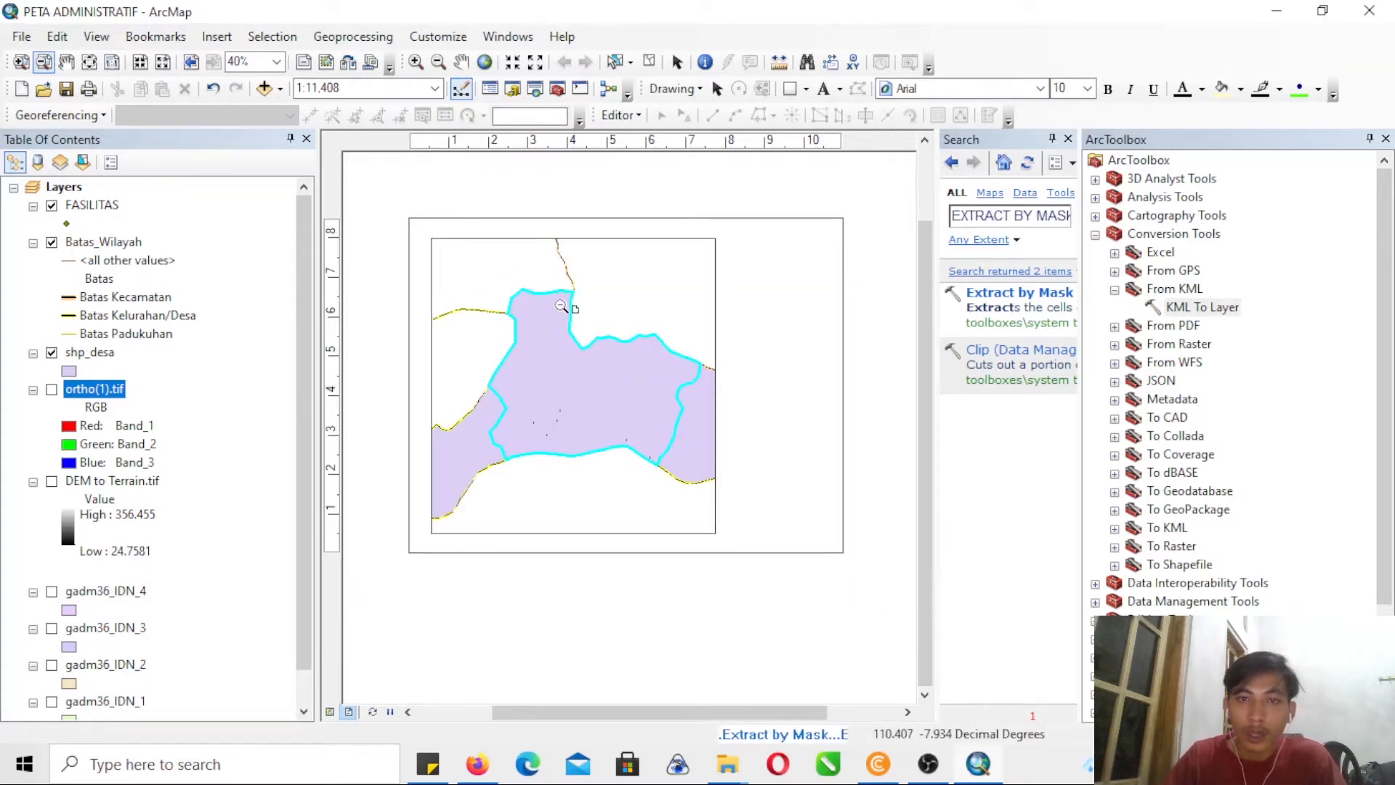
left_click(21, 62)
left_click_drag(398, 211, 883, 574)
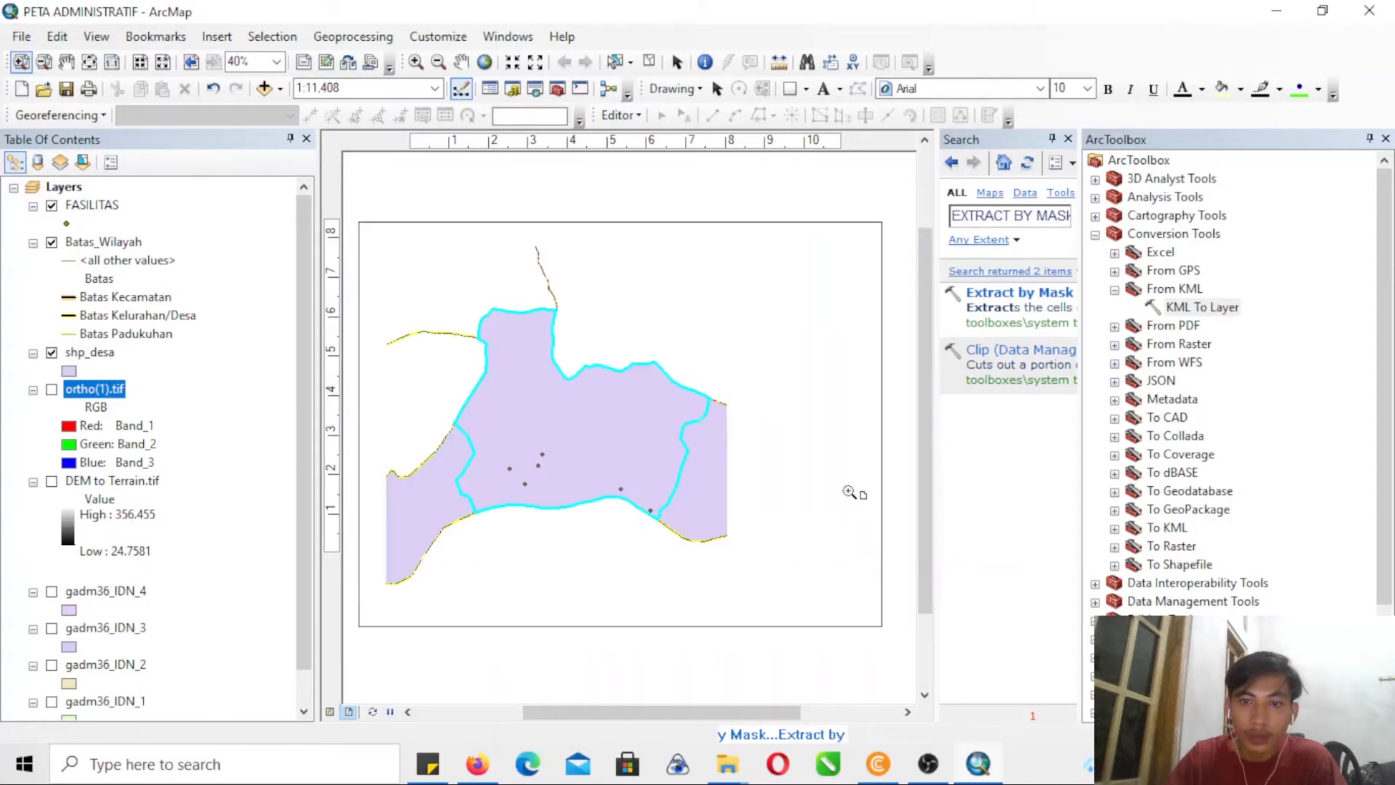
left_click(1068, 138)
left_click(1385, 138)
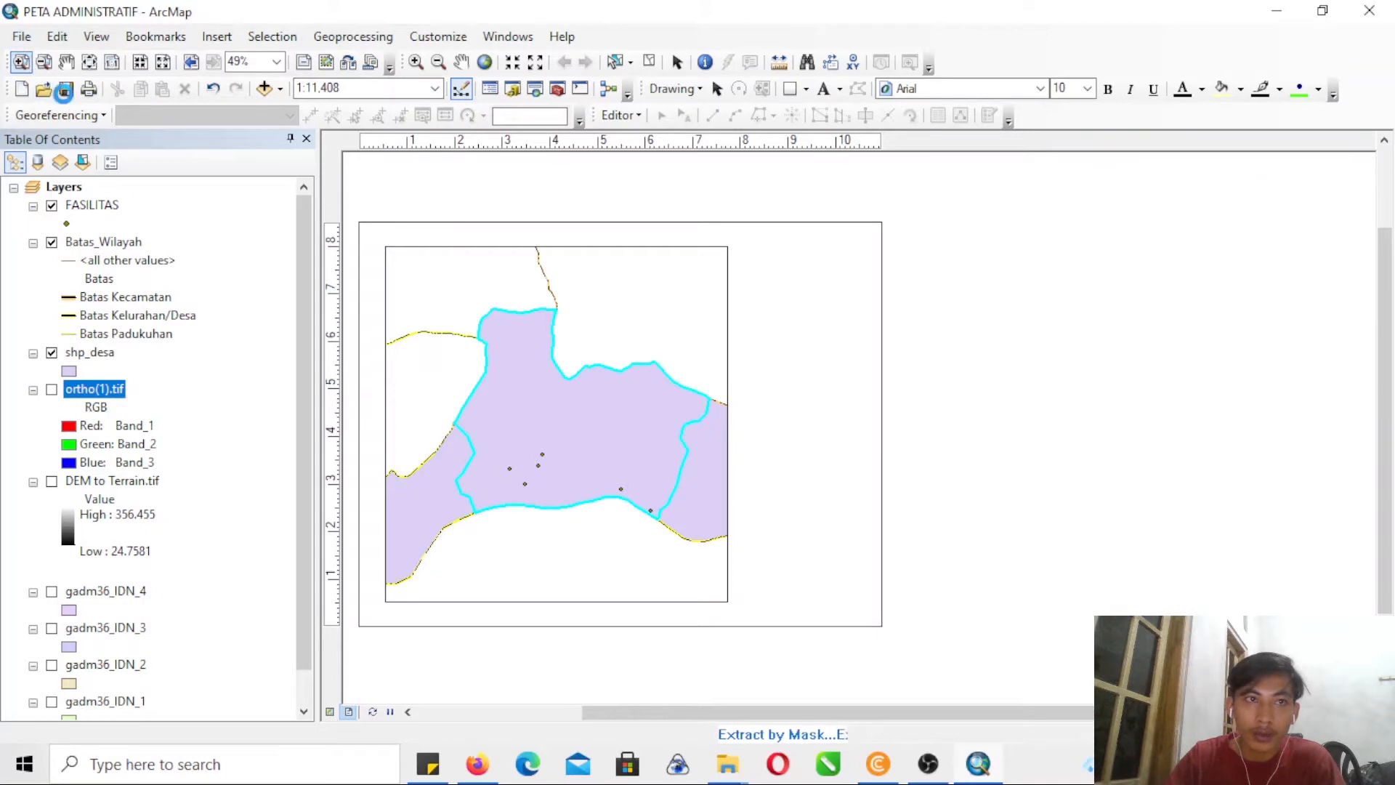
- Set the map page's standard size to A3 in Page and Print Setup
left_click(22, 36)
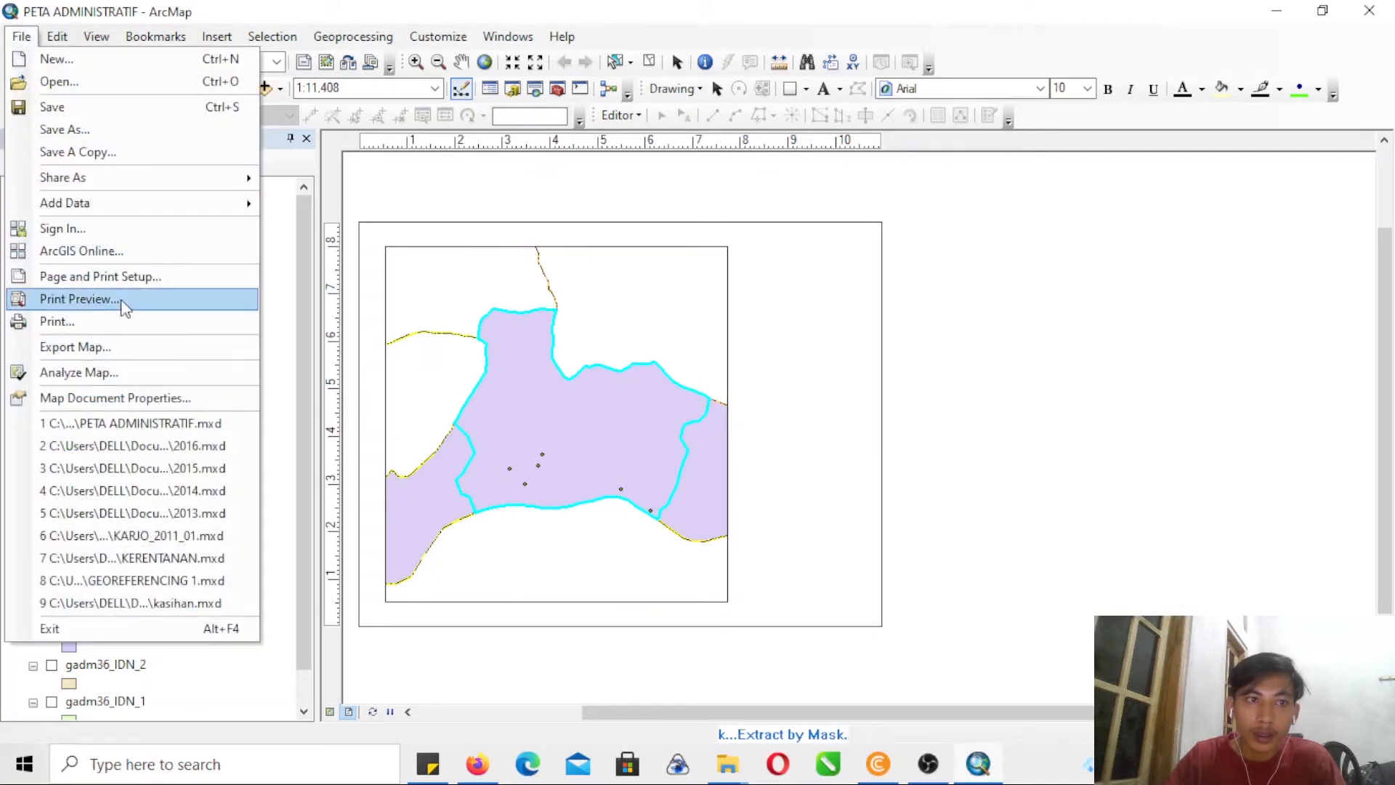
left_click(82, 278)
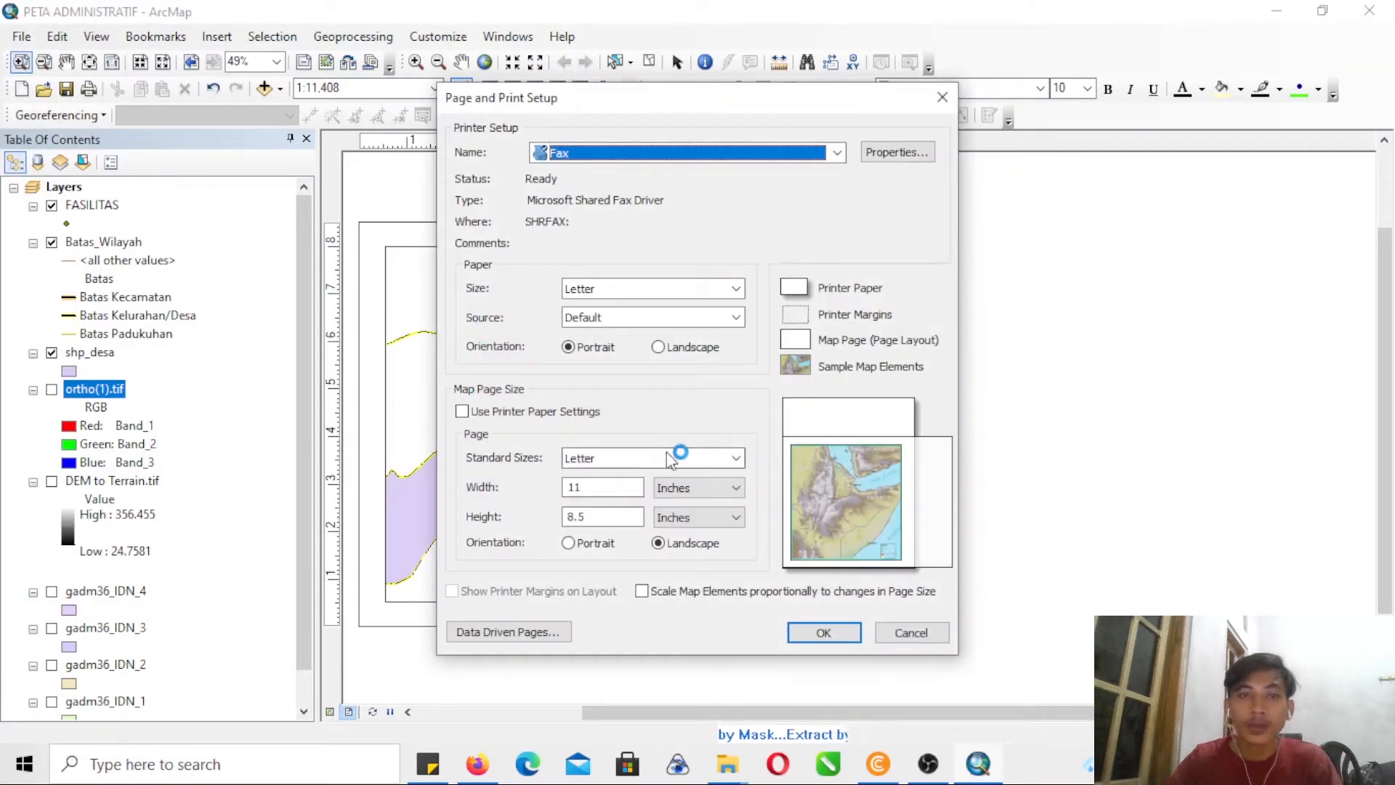
left_click(639, 456)
left_click_drag(735, 510, 733, 550)
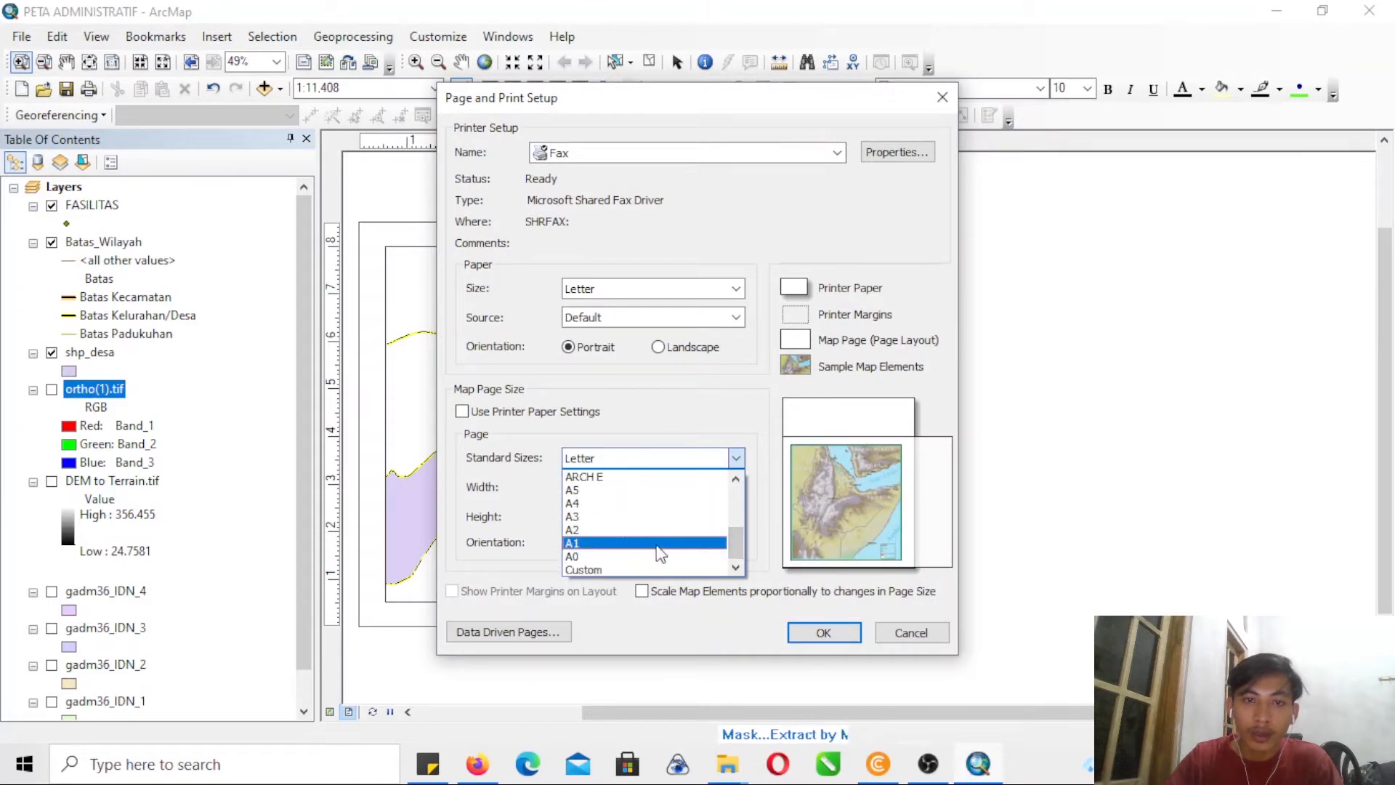
left_click(651, 517)
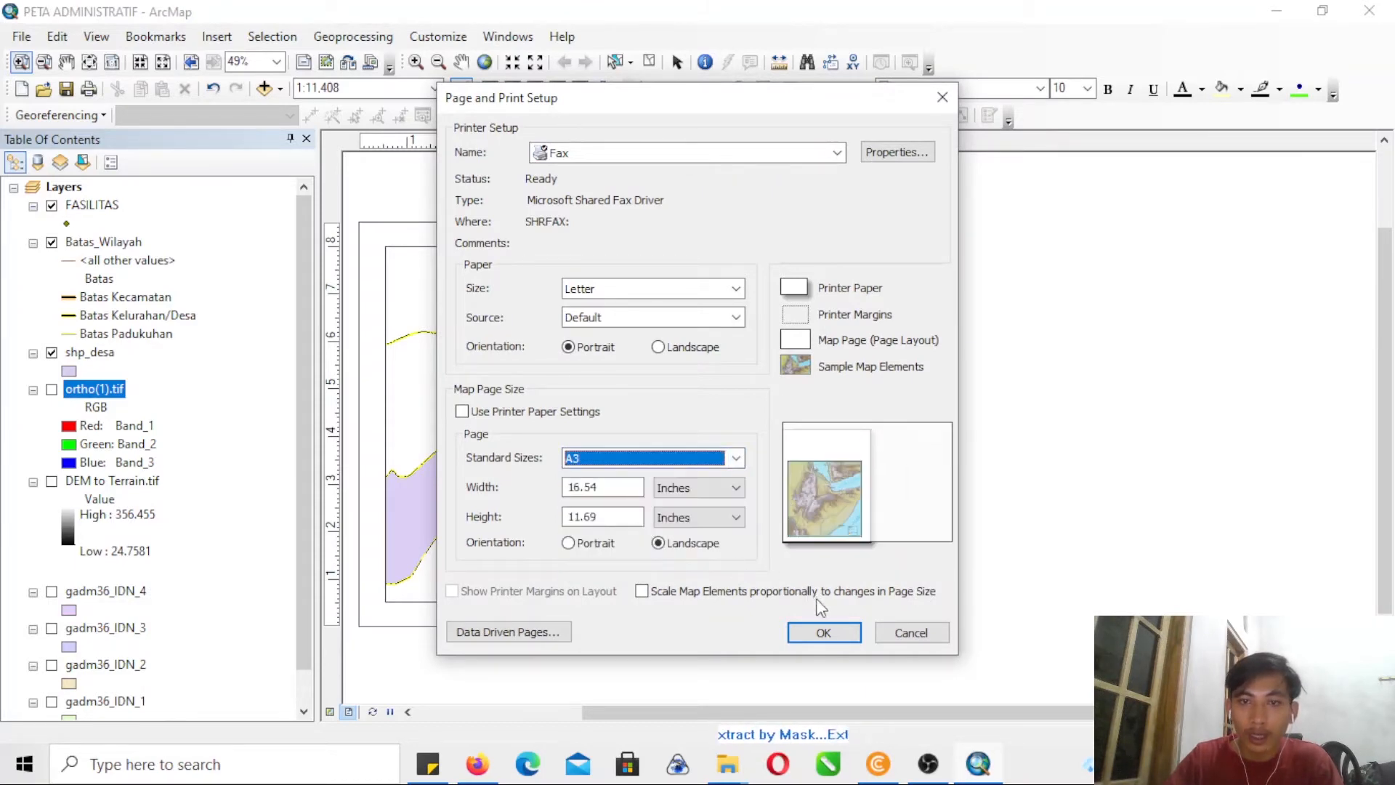
left_click(823, 637)
- Enlarge the data frame on the layout page to about 9.8 by 10.6 inches
scroll(759, 359, "up", 2)
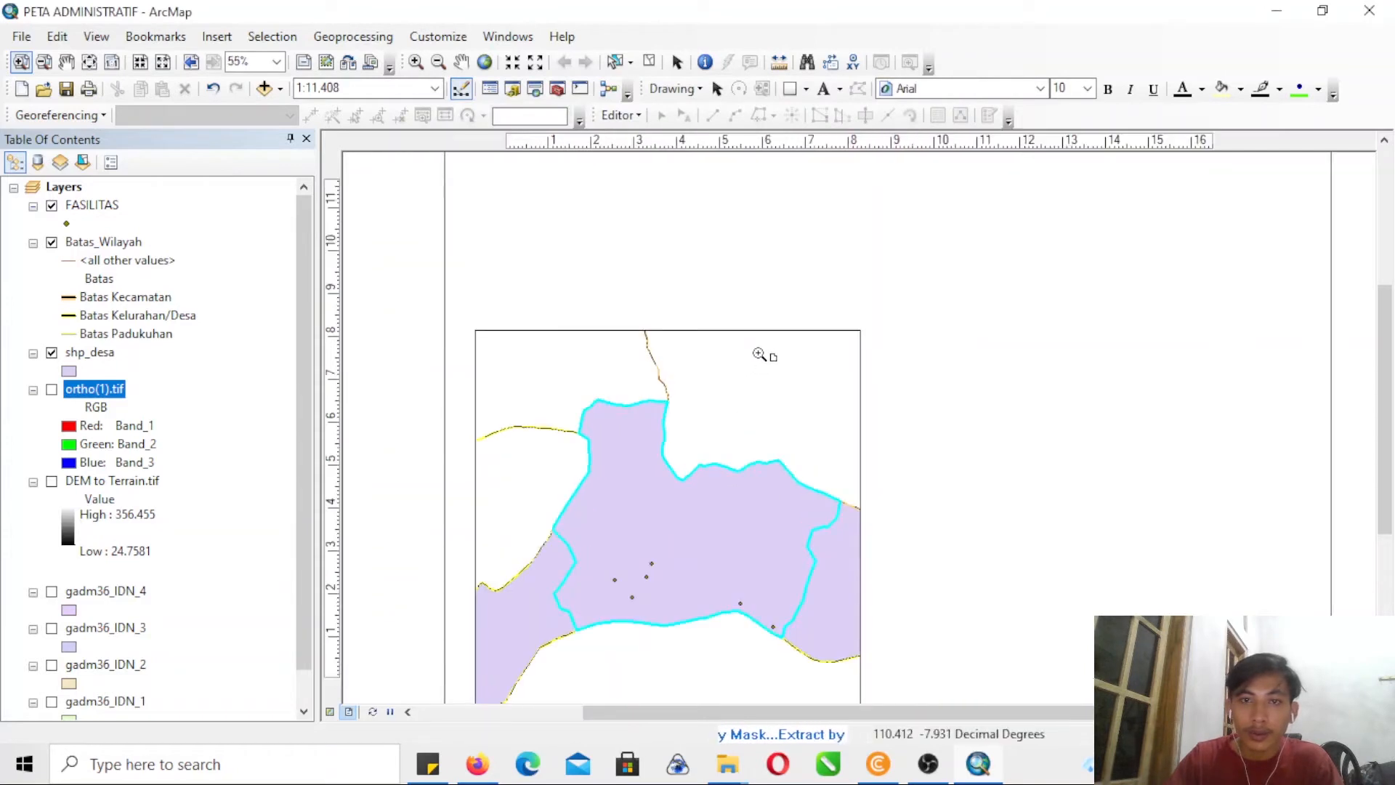
left_click(45, 63)
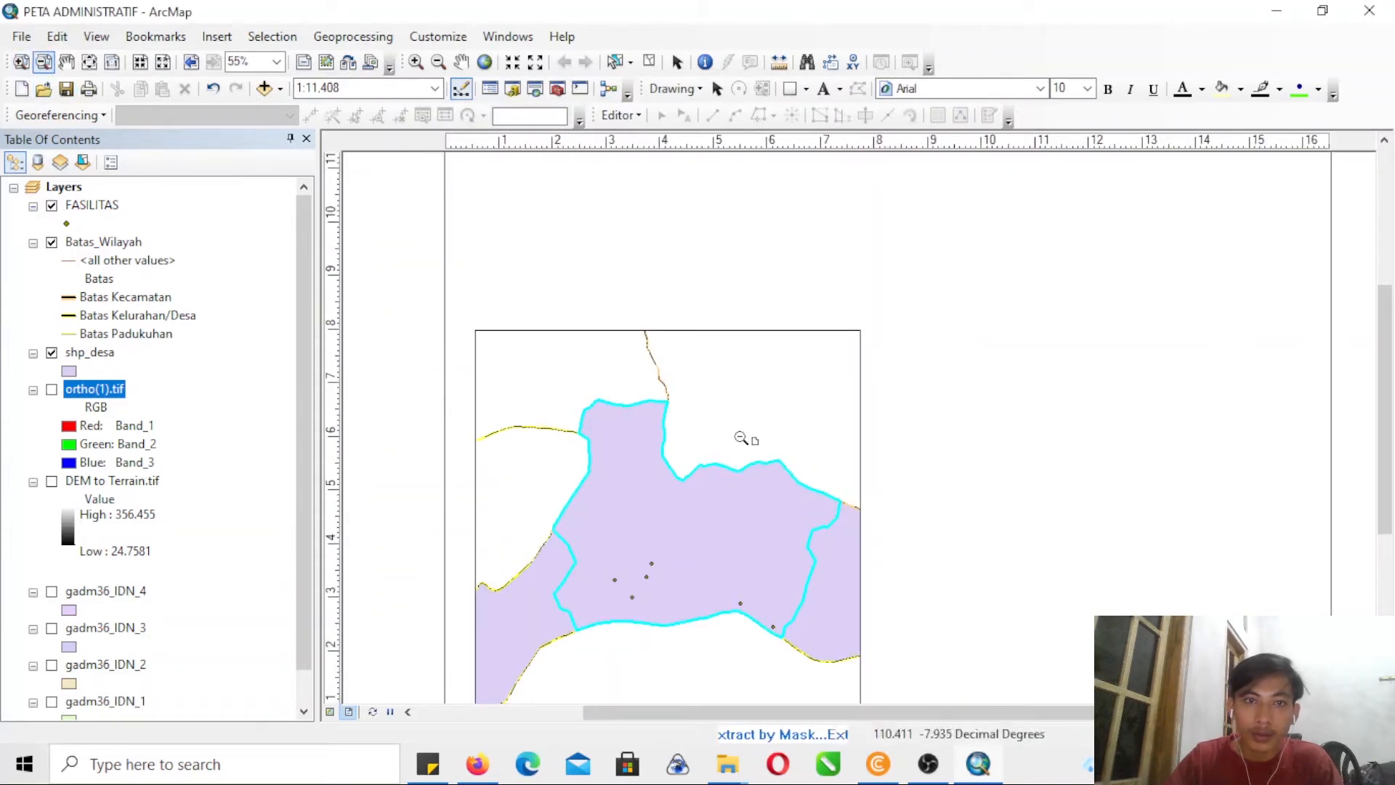
left_click(789, 436)
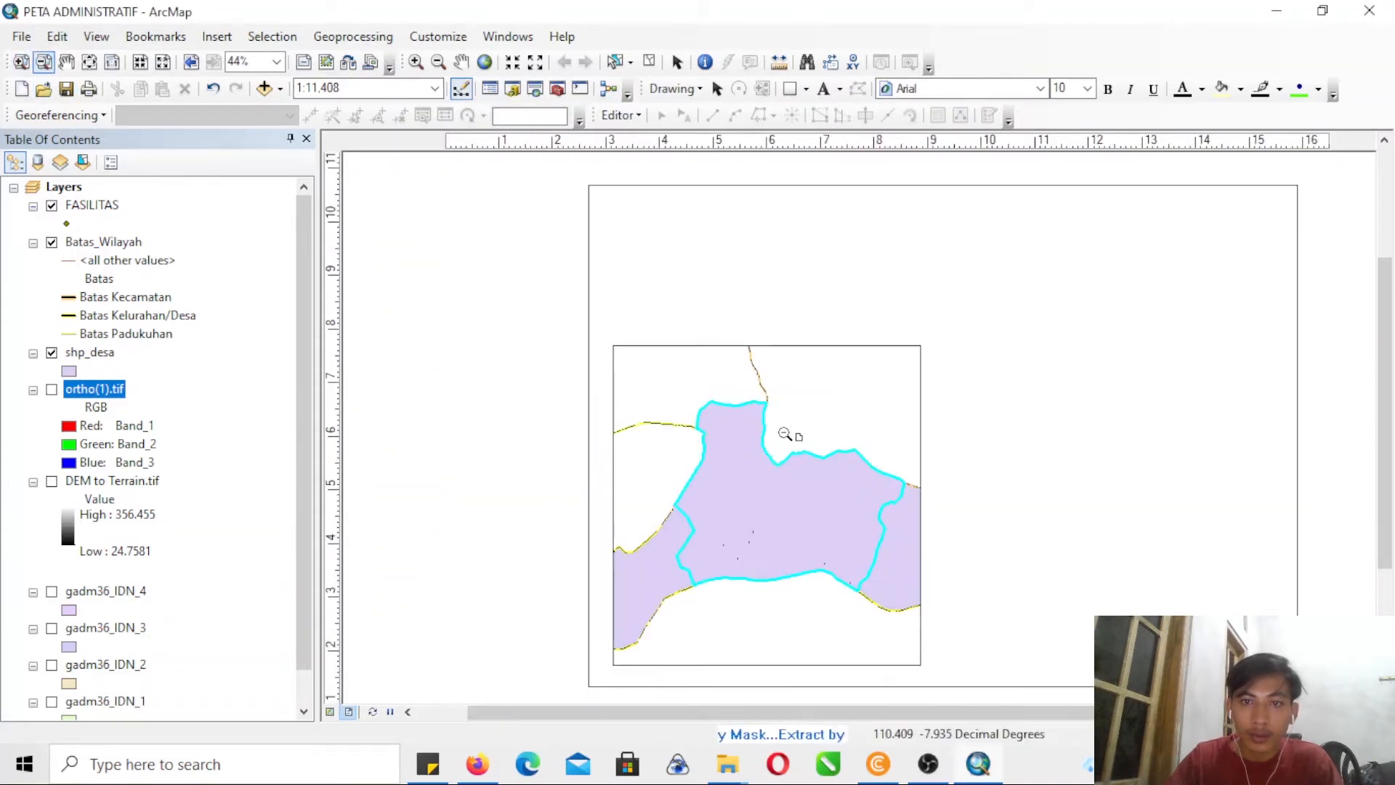
left_click(716, 88)
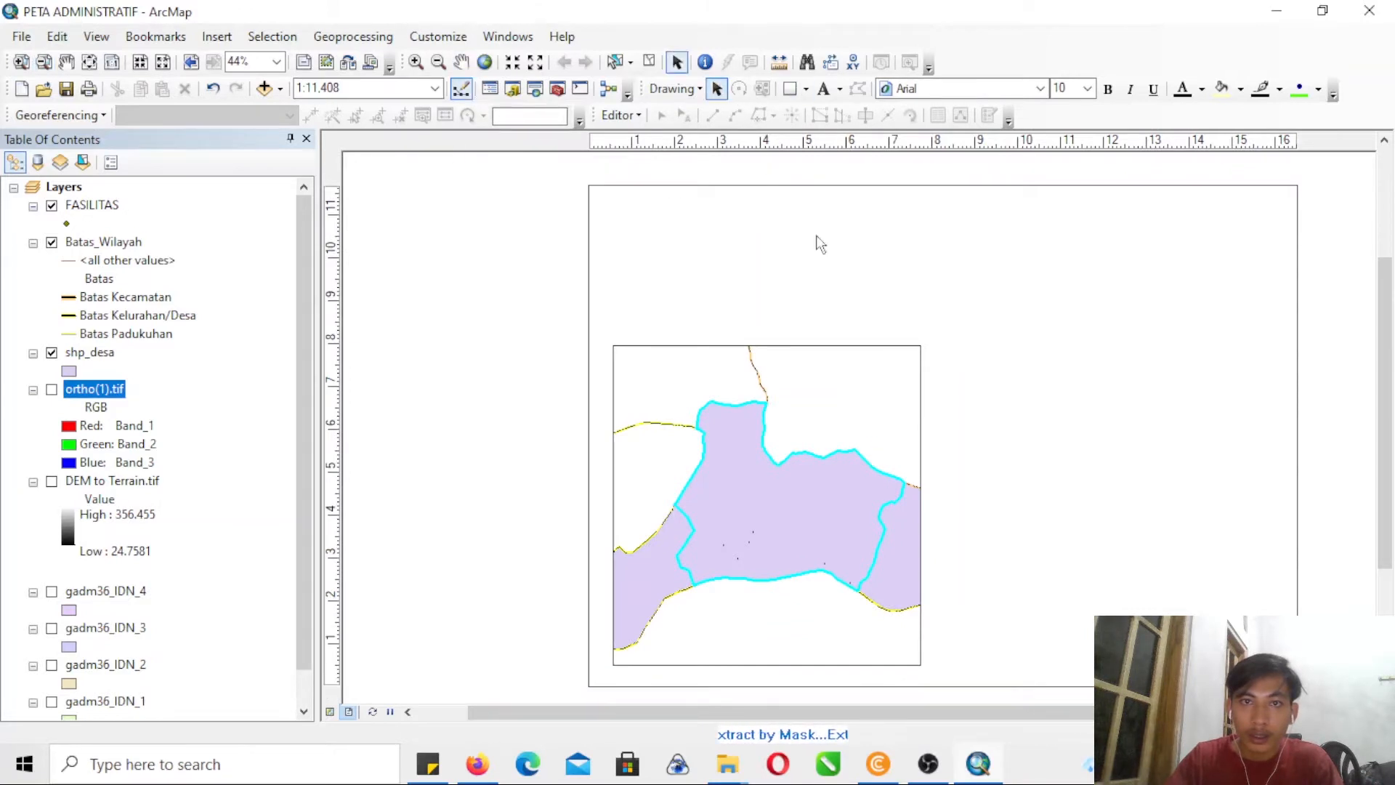
left_click(864, 359)
left_click_drag(919, 349, 1032, 212)
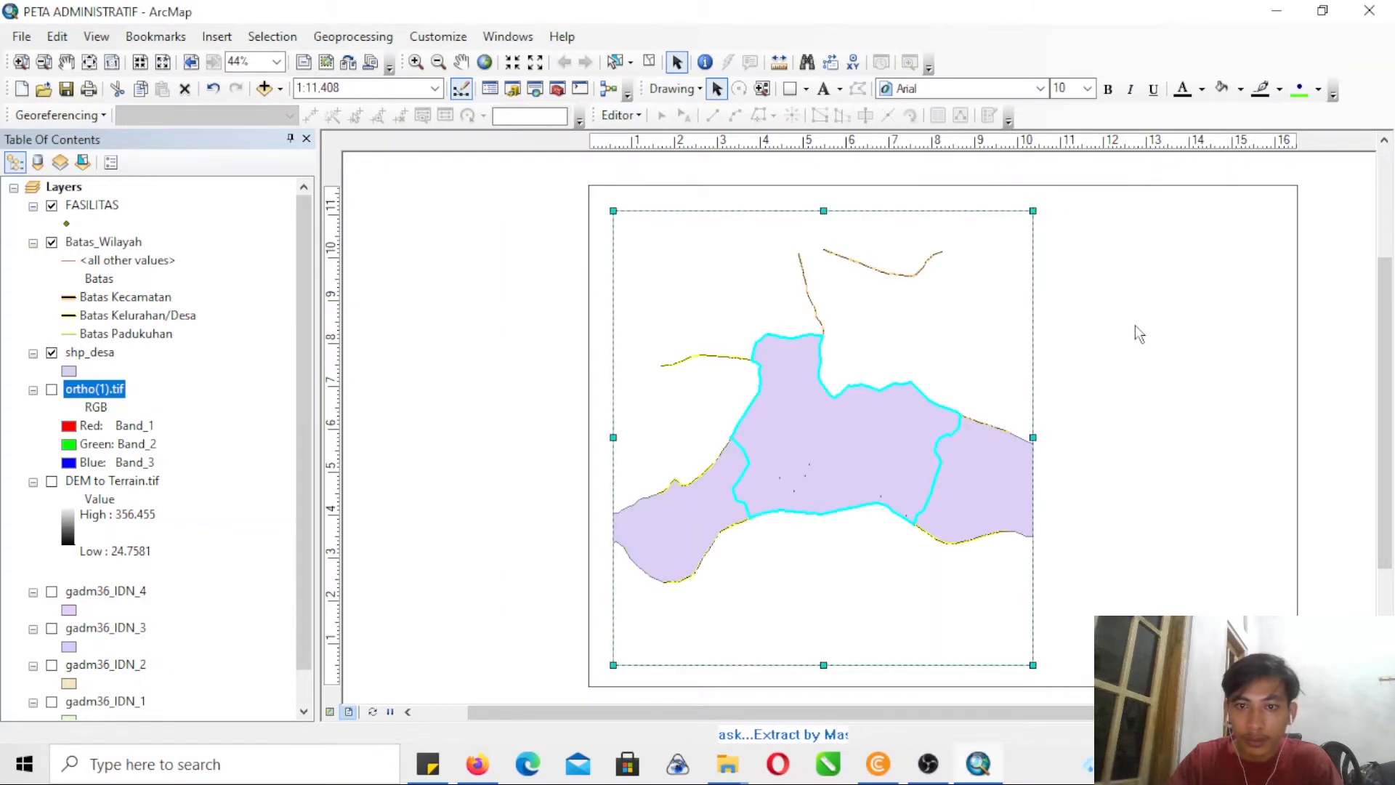
- Fit the highlighted Sampok area closely in the data frame and set the map scale to 1:7.500
left_click(415, 62)
left_click_drag(701, 300, 990, 576)
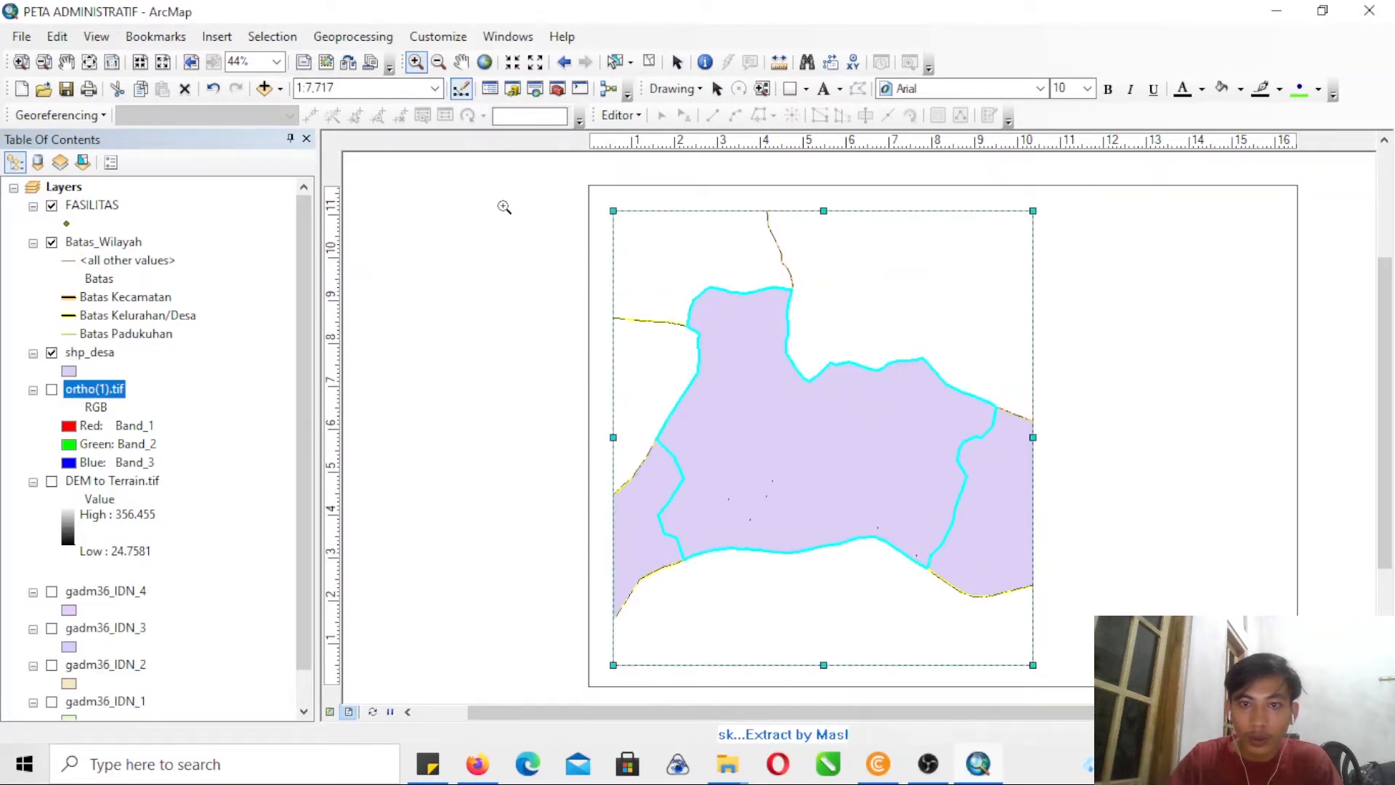
left_click(357, 91)
left_click(357, 91)
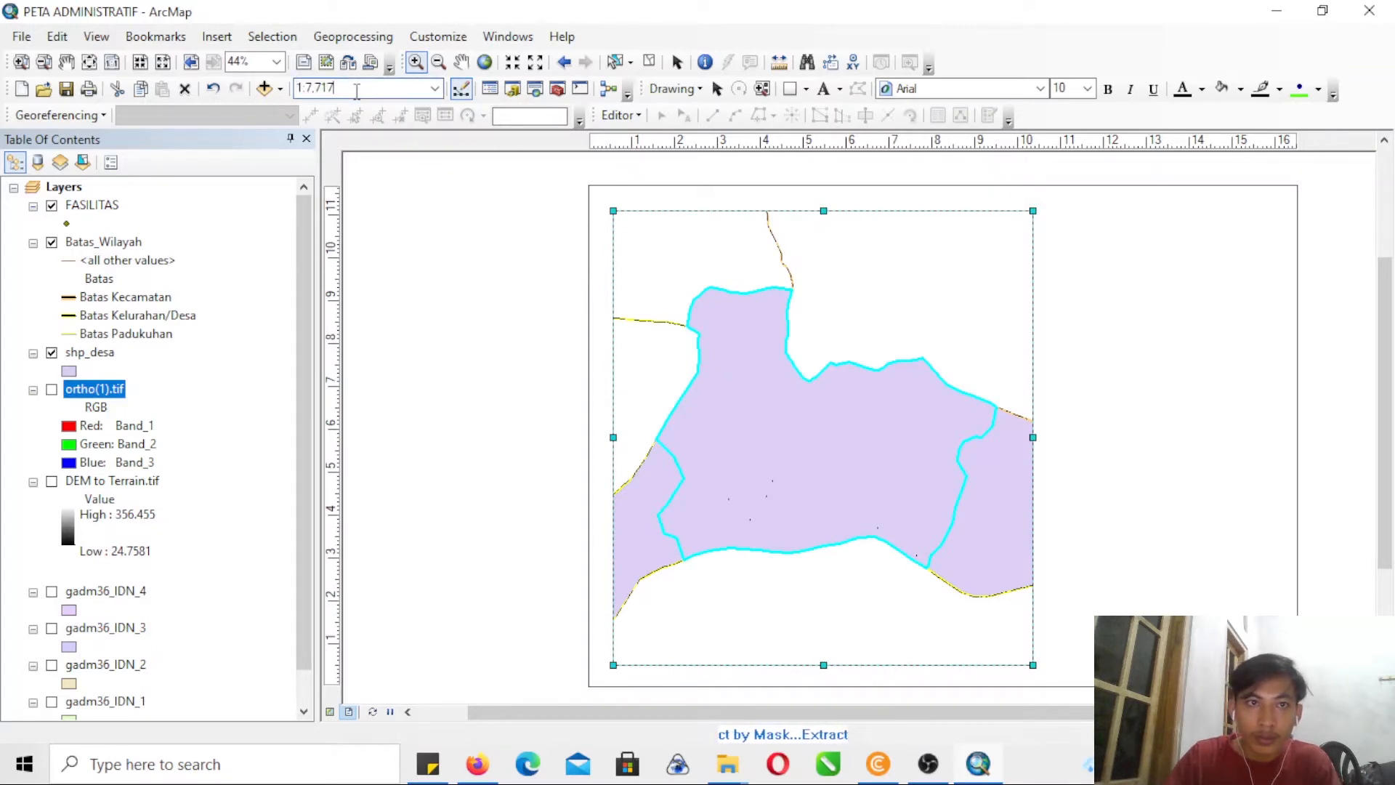
type("500")
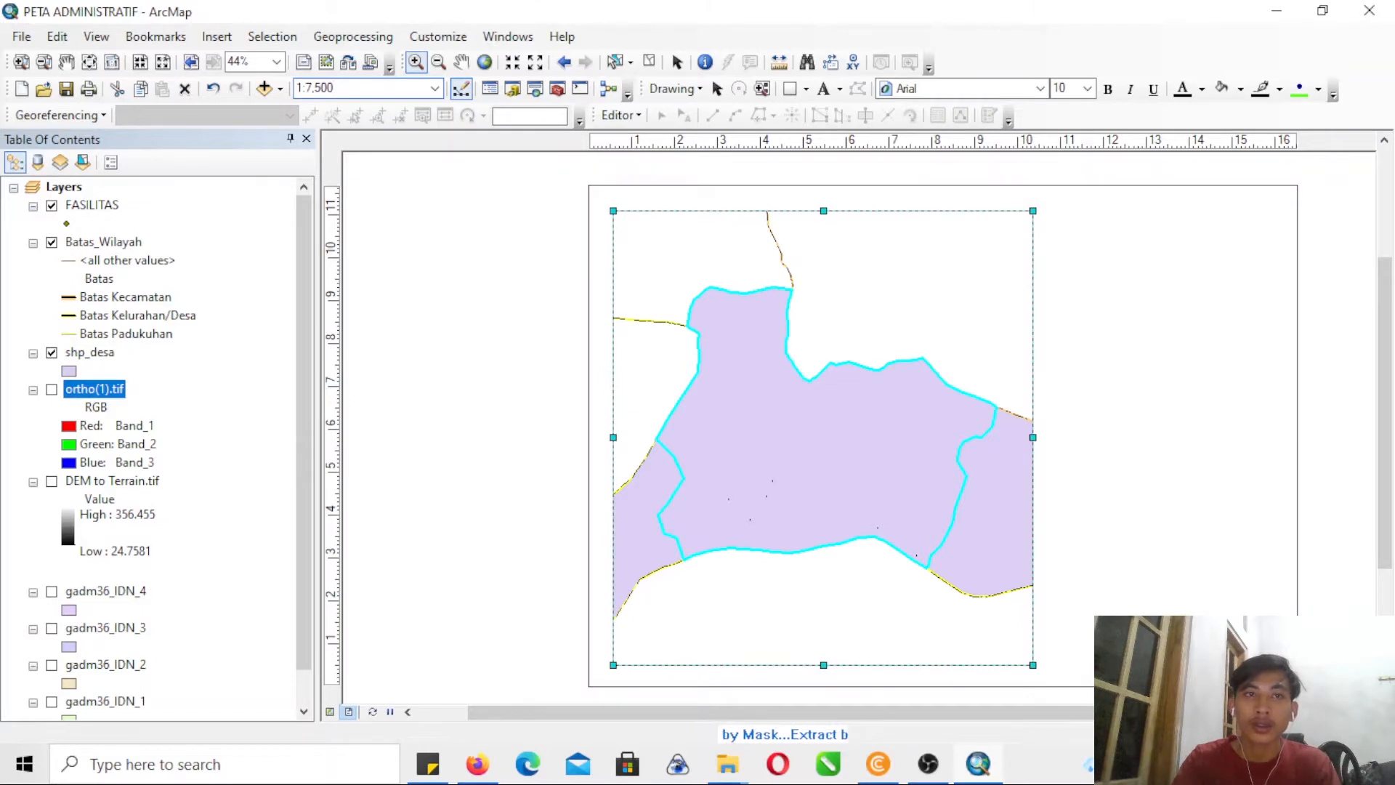
key("Return")
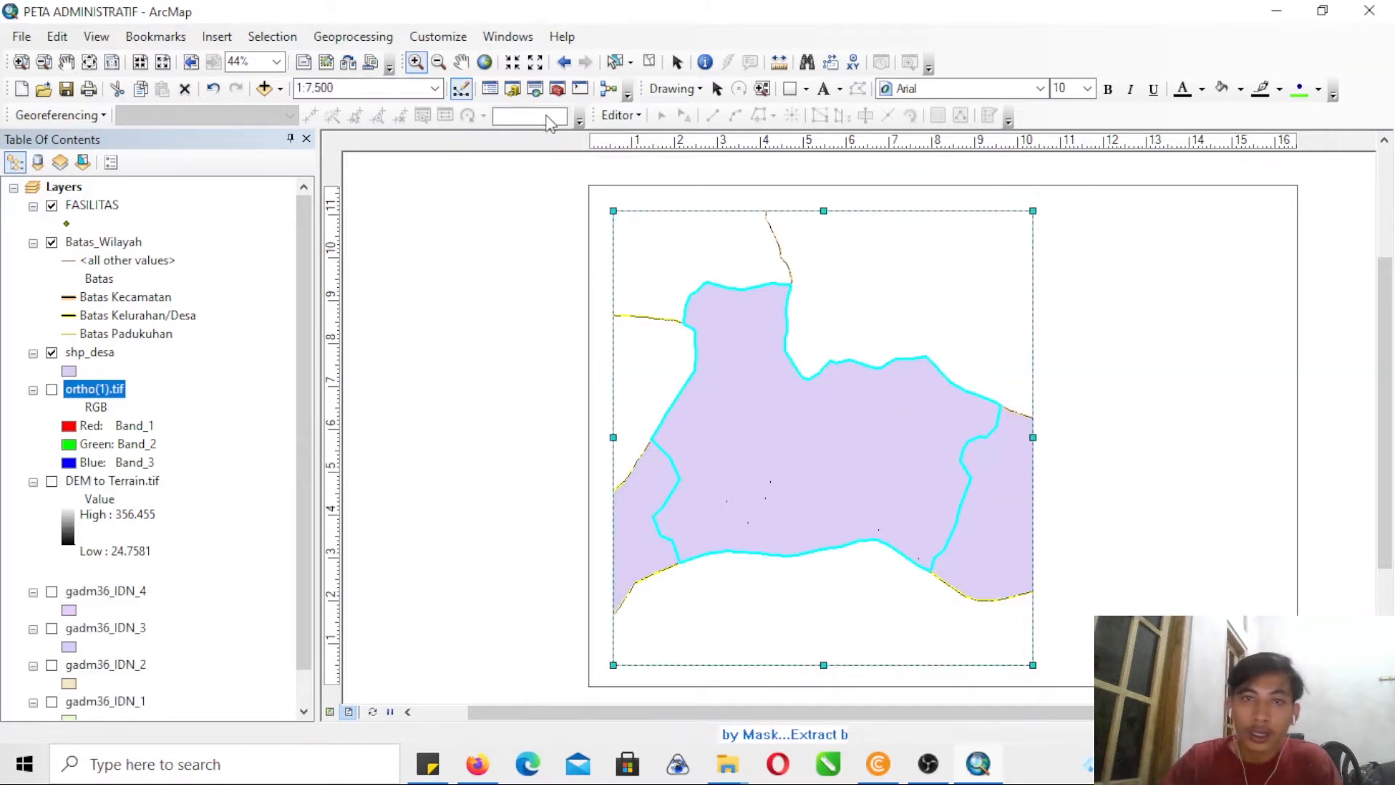
- Extend the data frame's right edge until the frame is about 11.4 inches wide
left_click(21, 62)
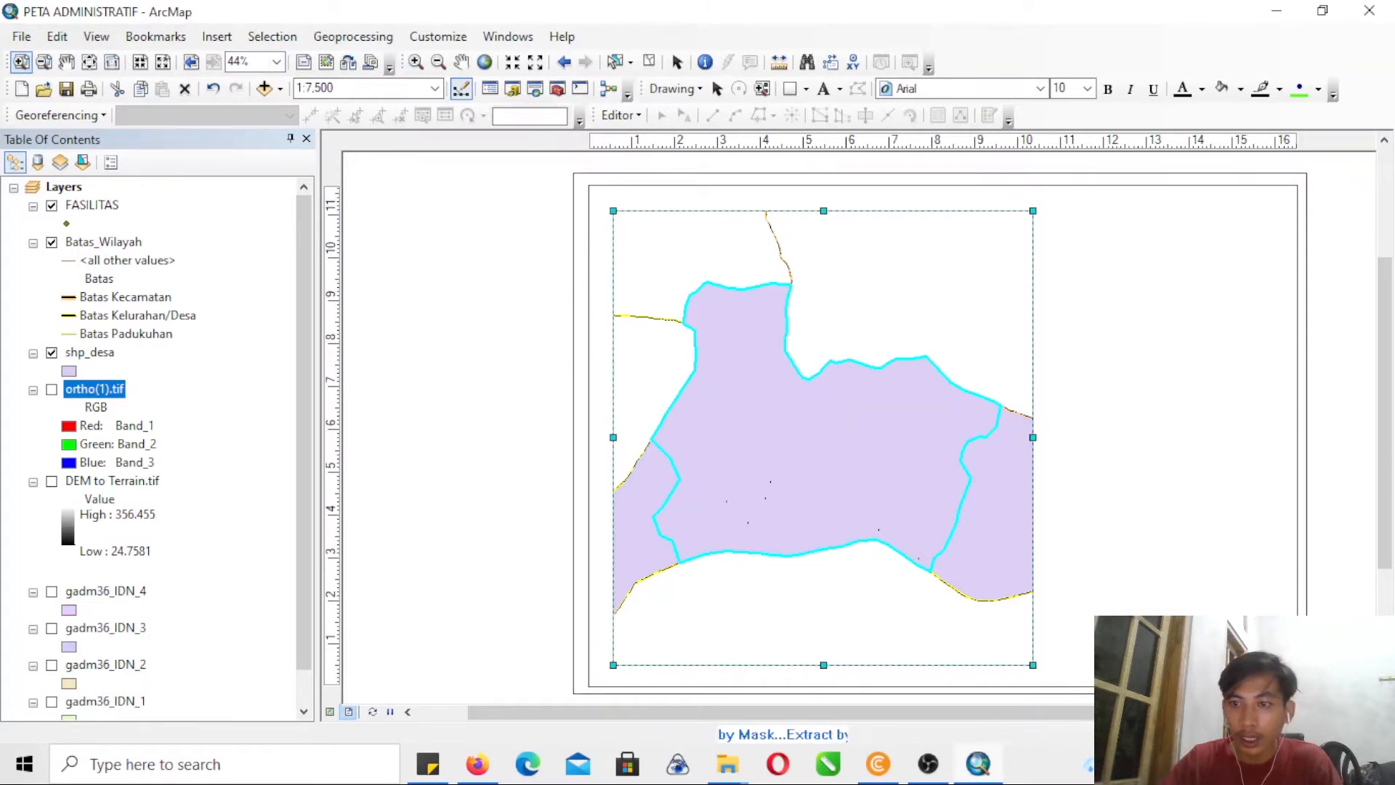
left_click_drag(572, 173, 1306, 695)
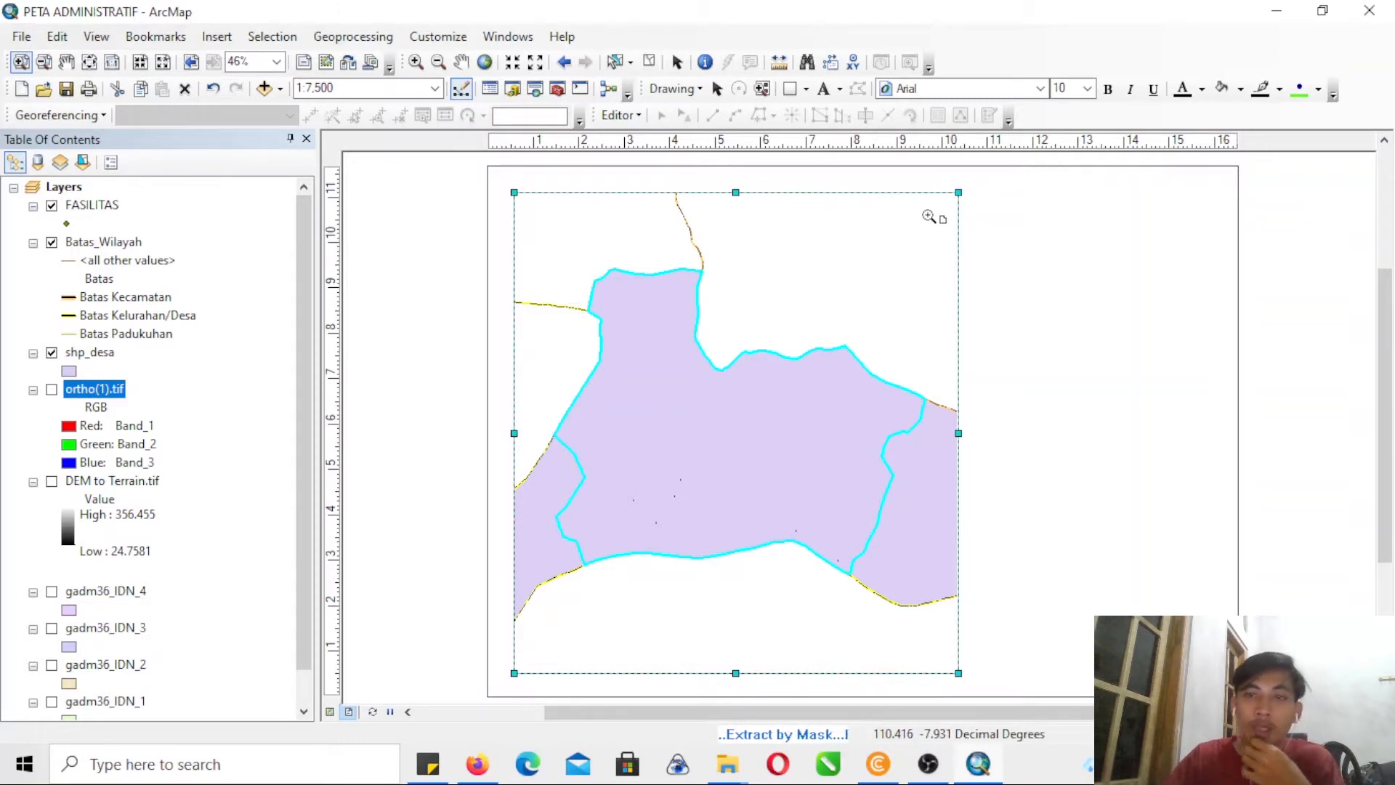
left_click(716, 89)
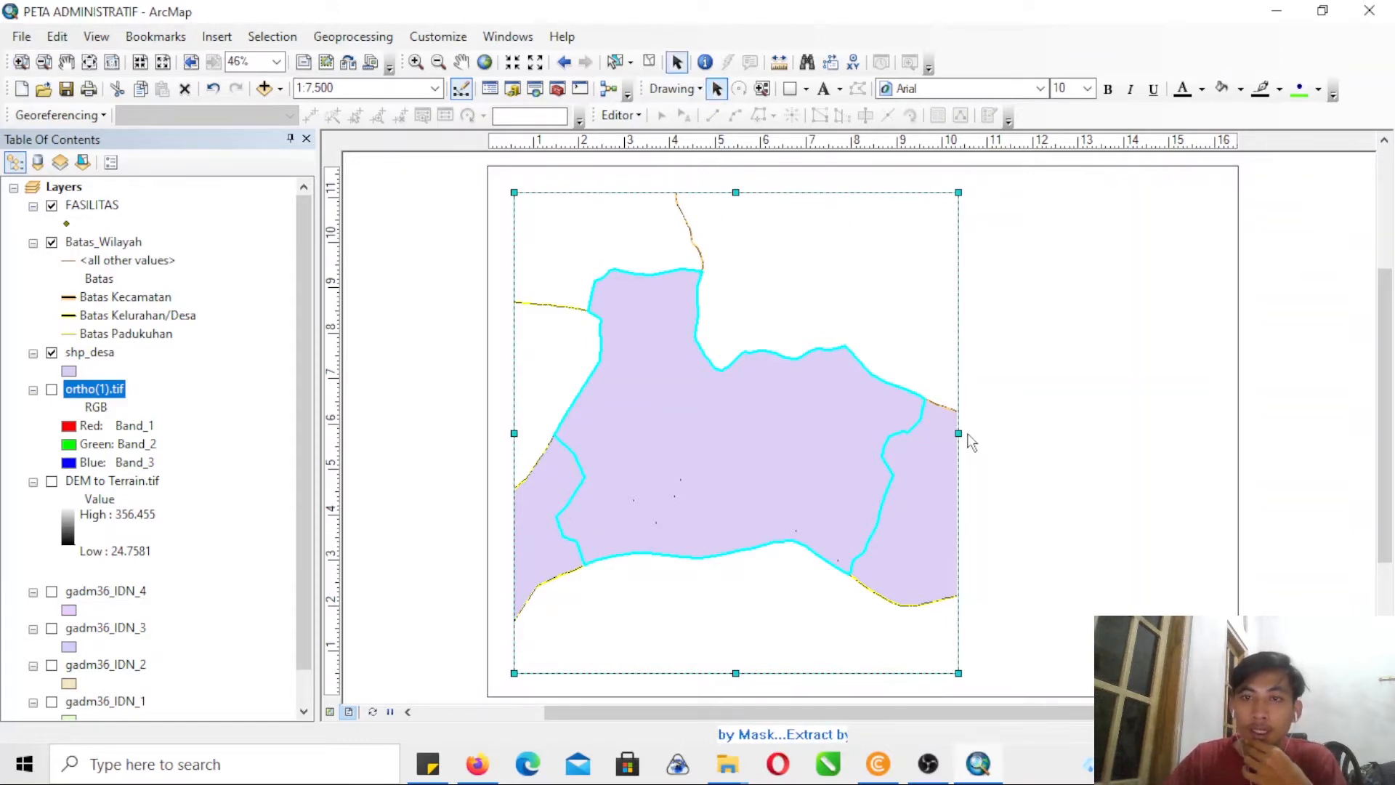
left_click_drag(958, 434, 1030, 435)
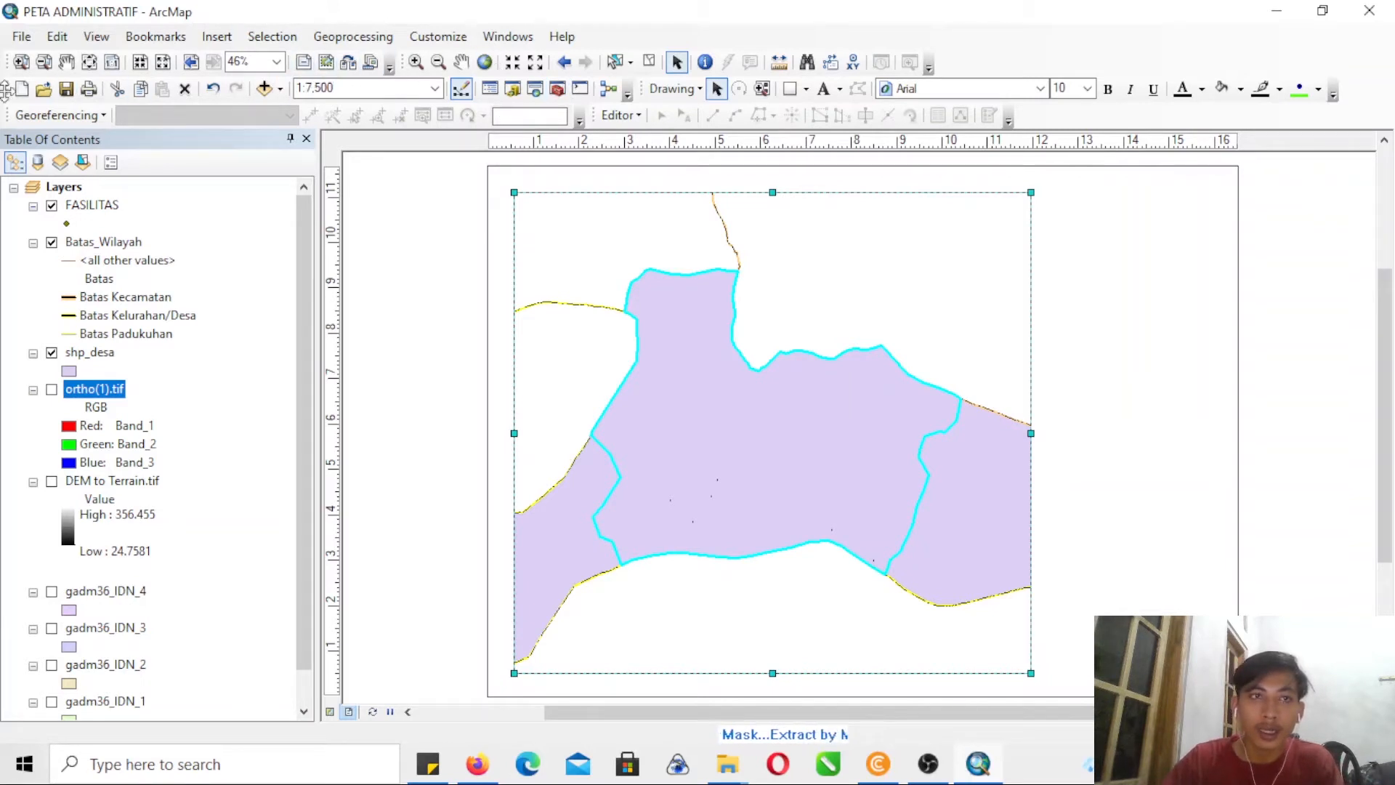
- Add ruler guides 0.2 and 0.7 inches from the page's left and bottom edges and snap the data frame's lower-left corner to the inner pair
left_click(21, 62)
left_click_drag(473, 160, 612, 234)
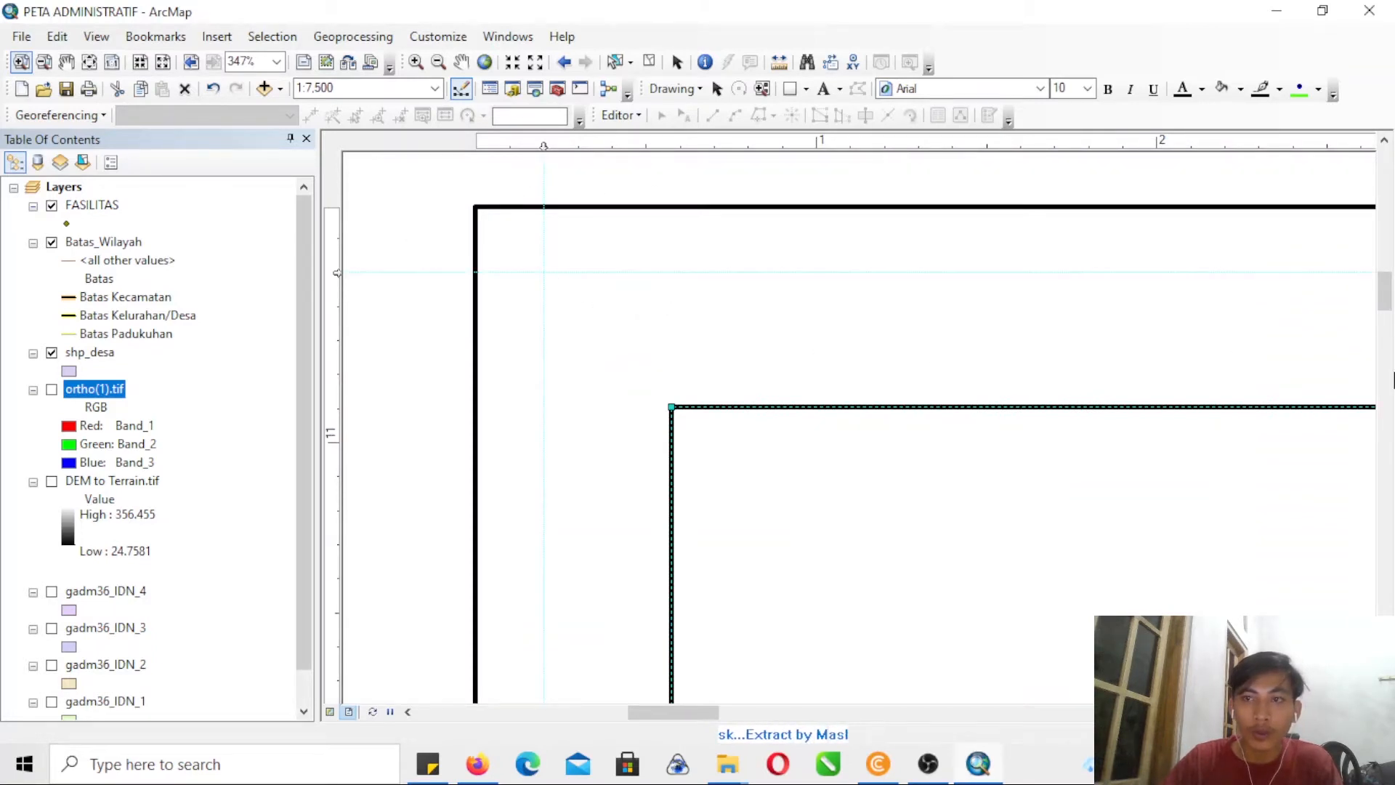
left_click_drag(1384, 294, 1386, 555)
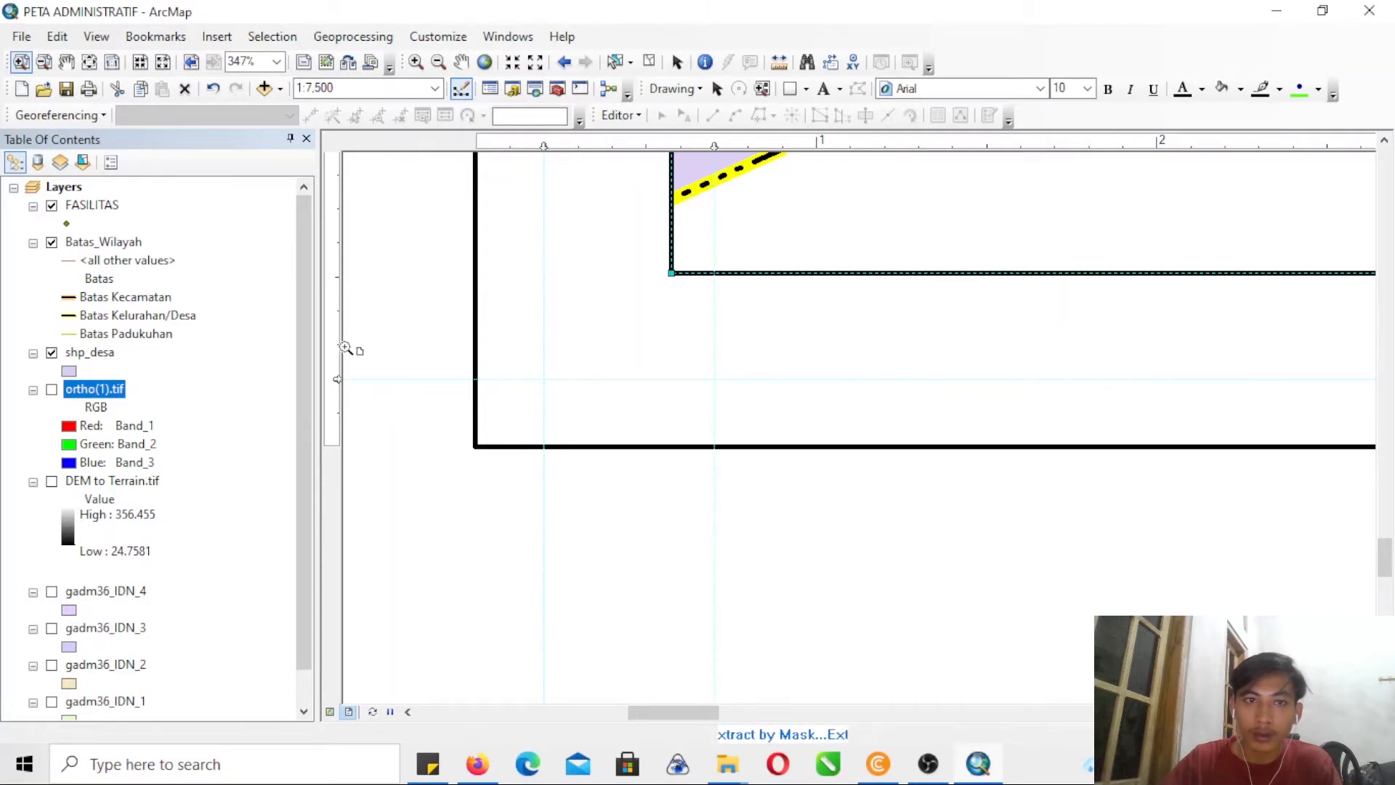
left_click(337, 210)
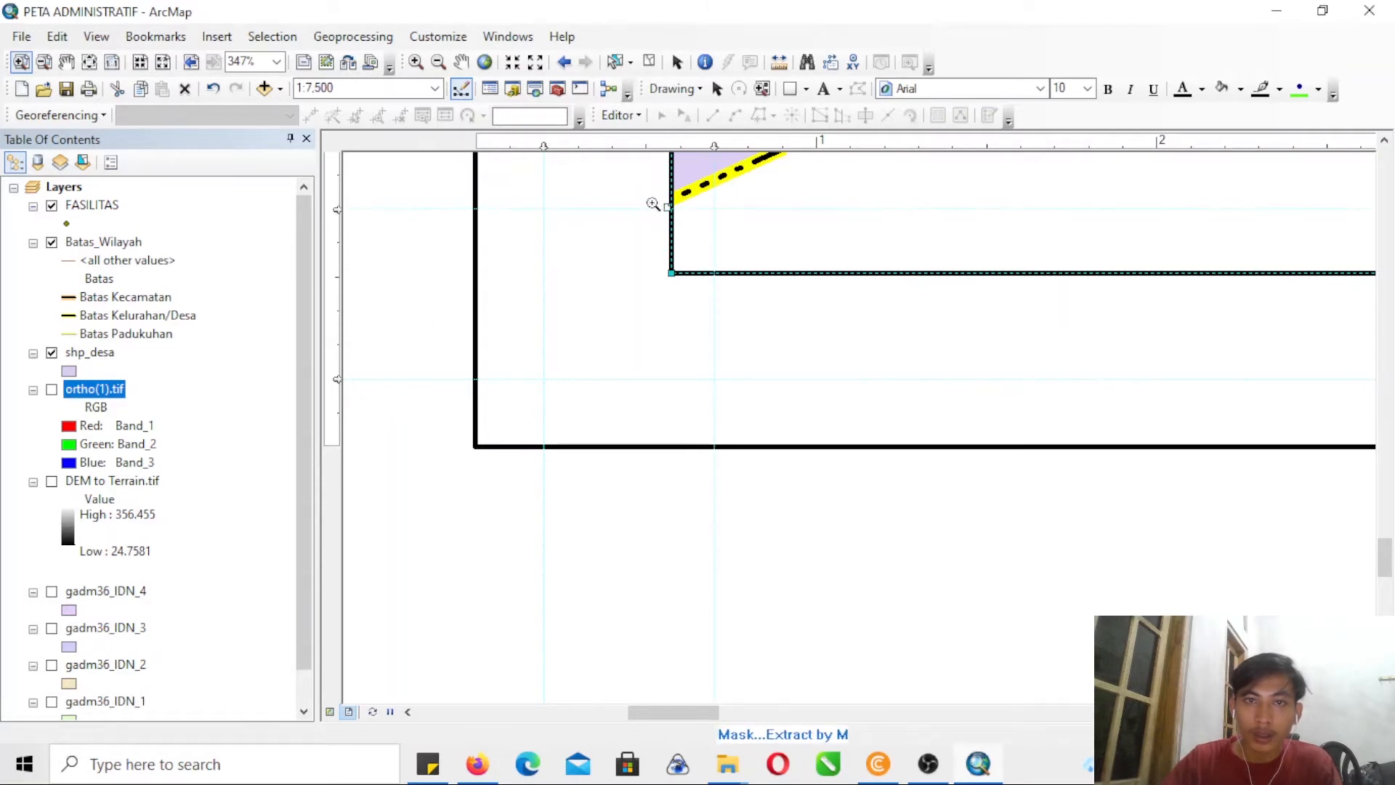
left_click(716, 88)
left_click_drag(673, 275, 714, 209)
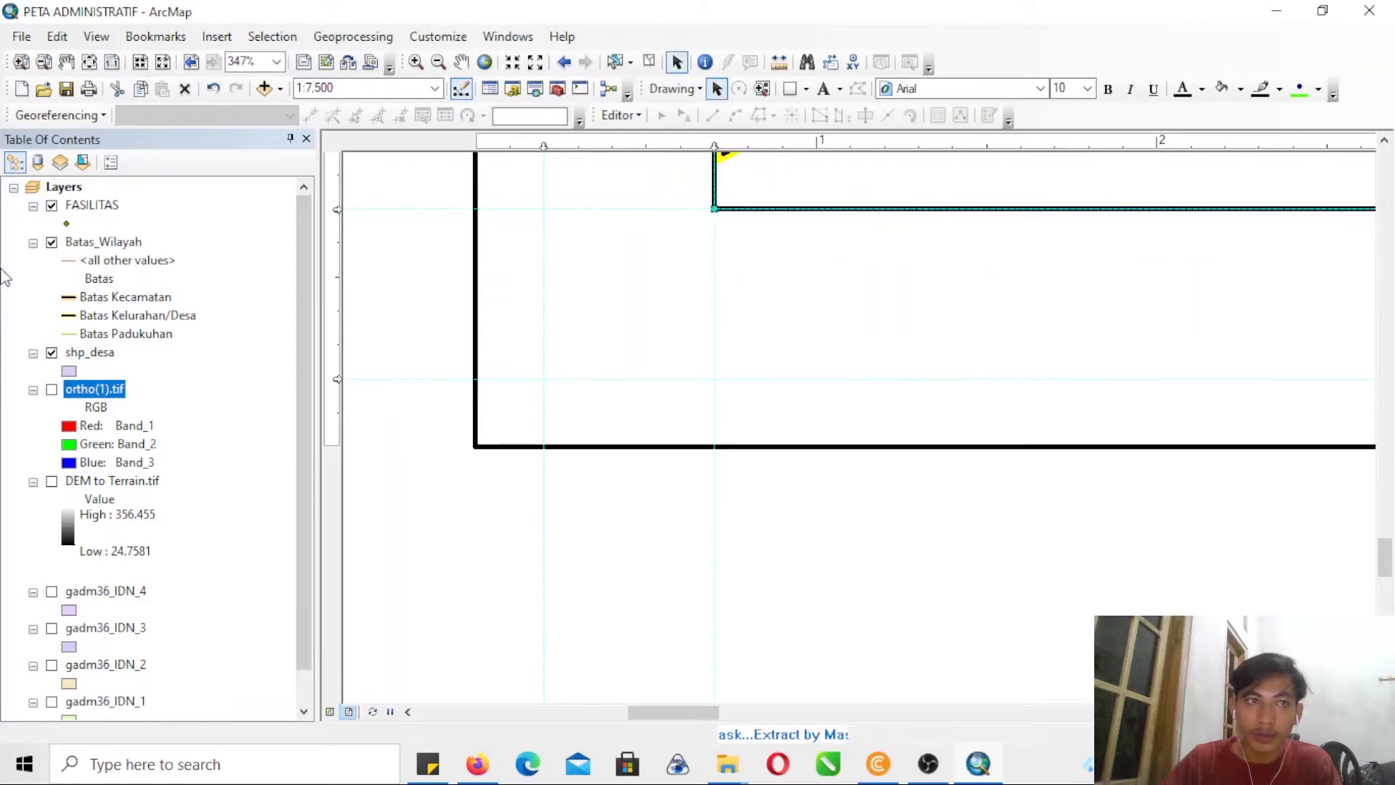
- Add a horizontal guide at 11 inches and snap the data frame's upper-left corner to where it crosses the 0.7-inch vertical guide
left_click(44, 62)
left_click_drag(586, 220, 625, 266)
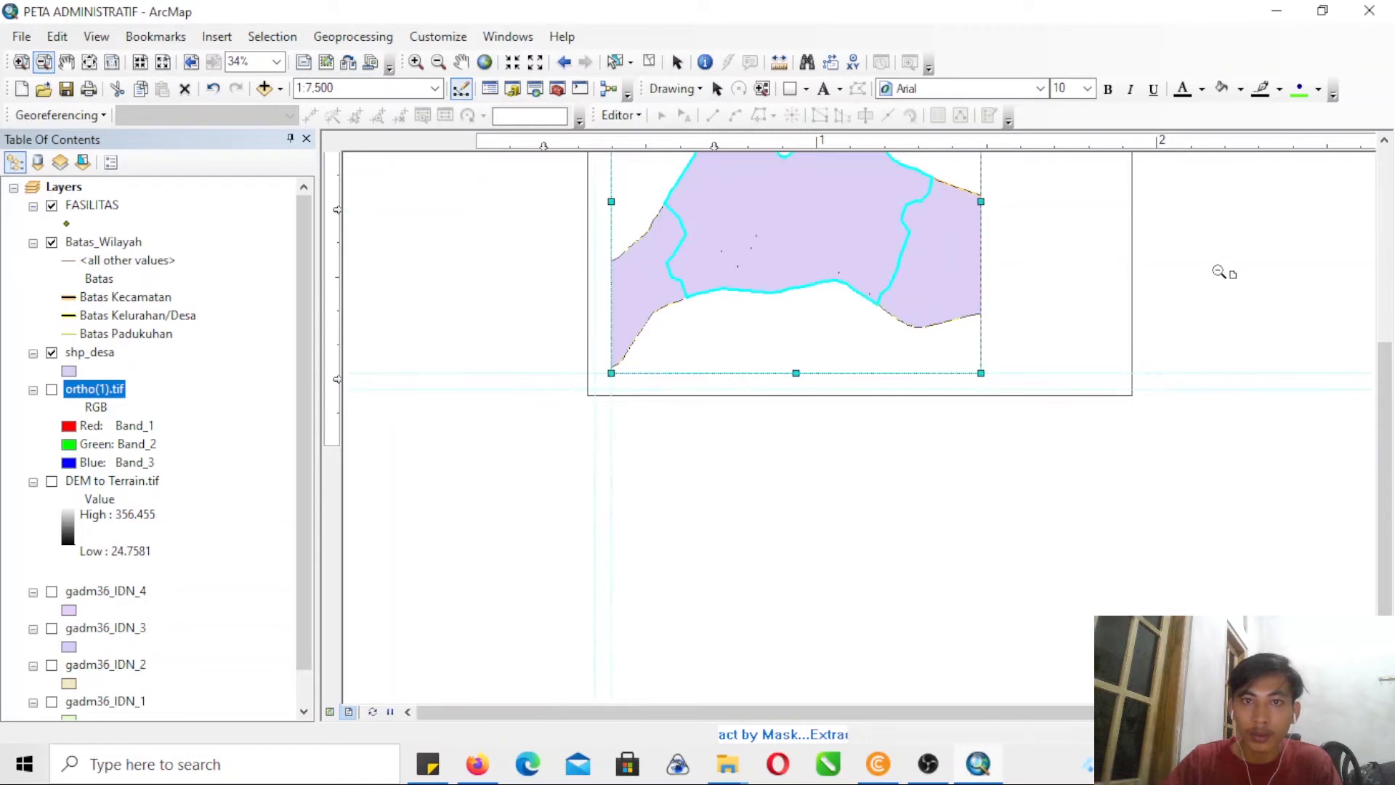
left_click_drag(1384, 403, 1384, 274)
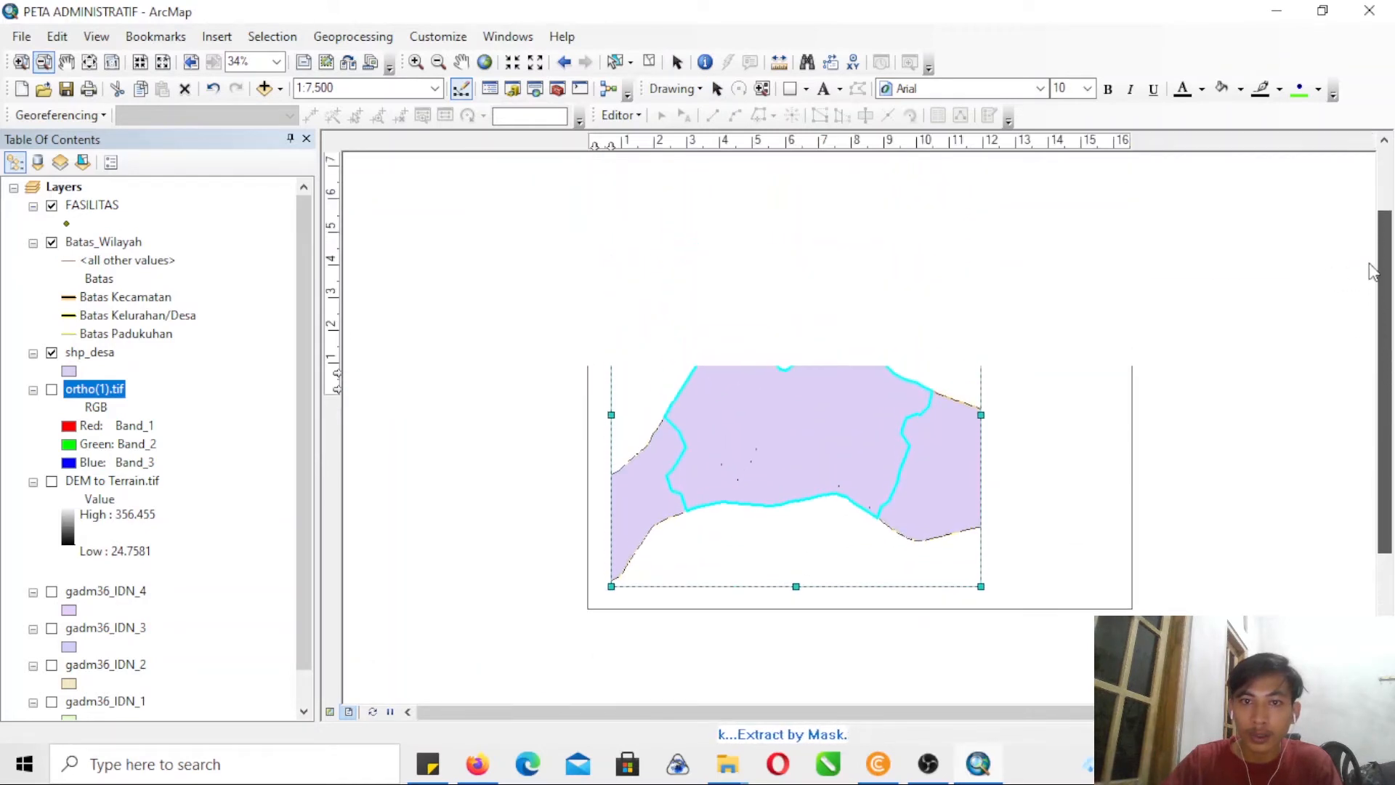
left_click(20, 62)
left_click_drag(572, 214, 685, 274)
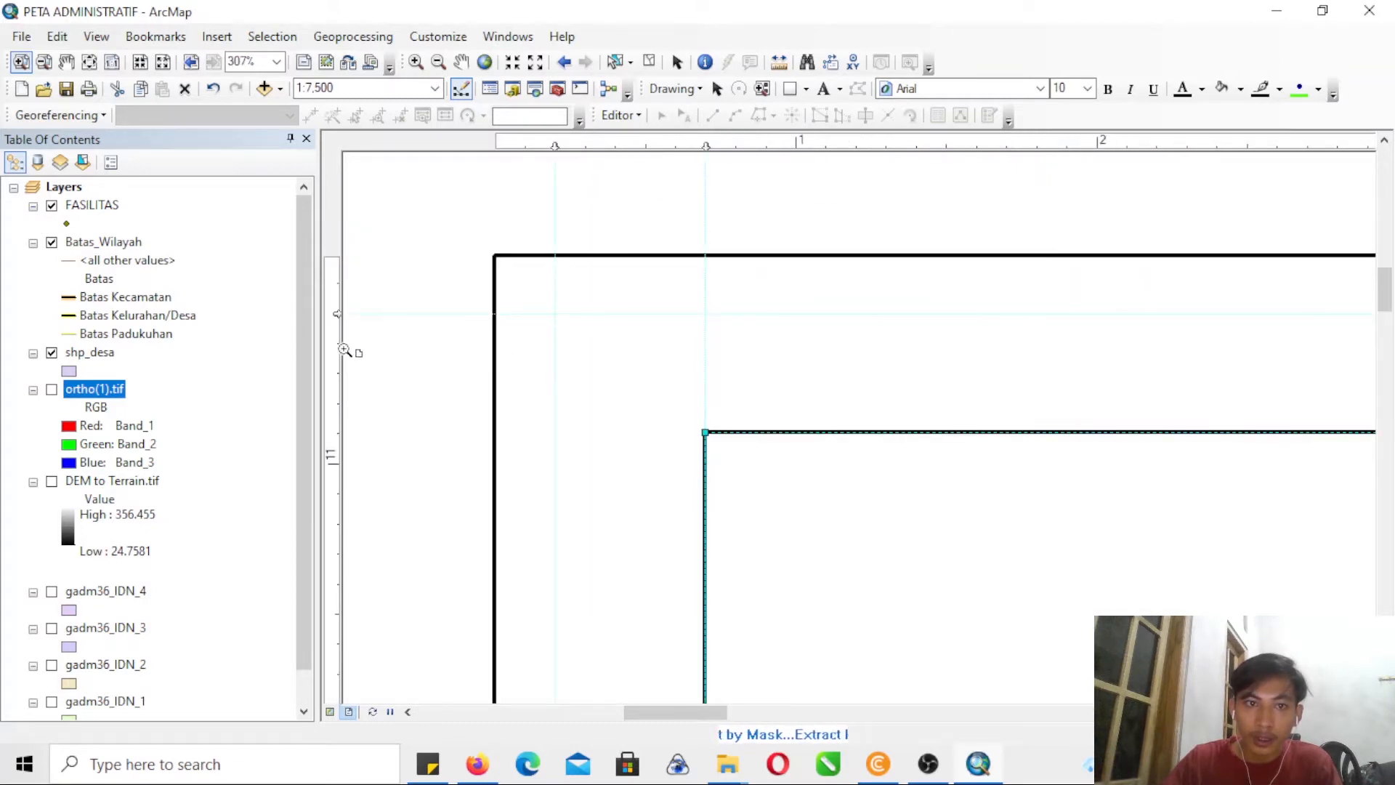
left_click(337, 464)
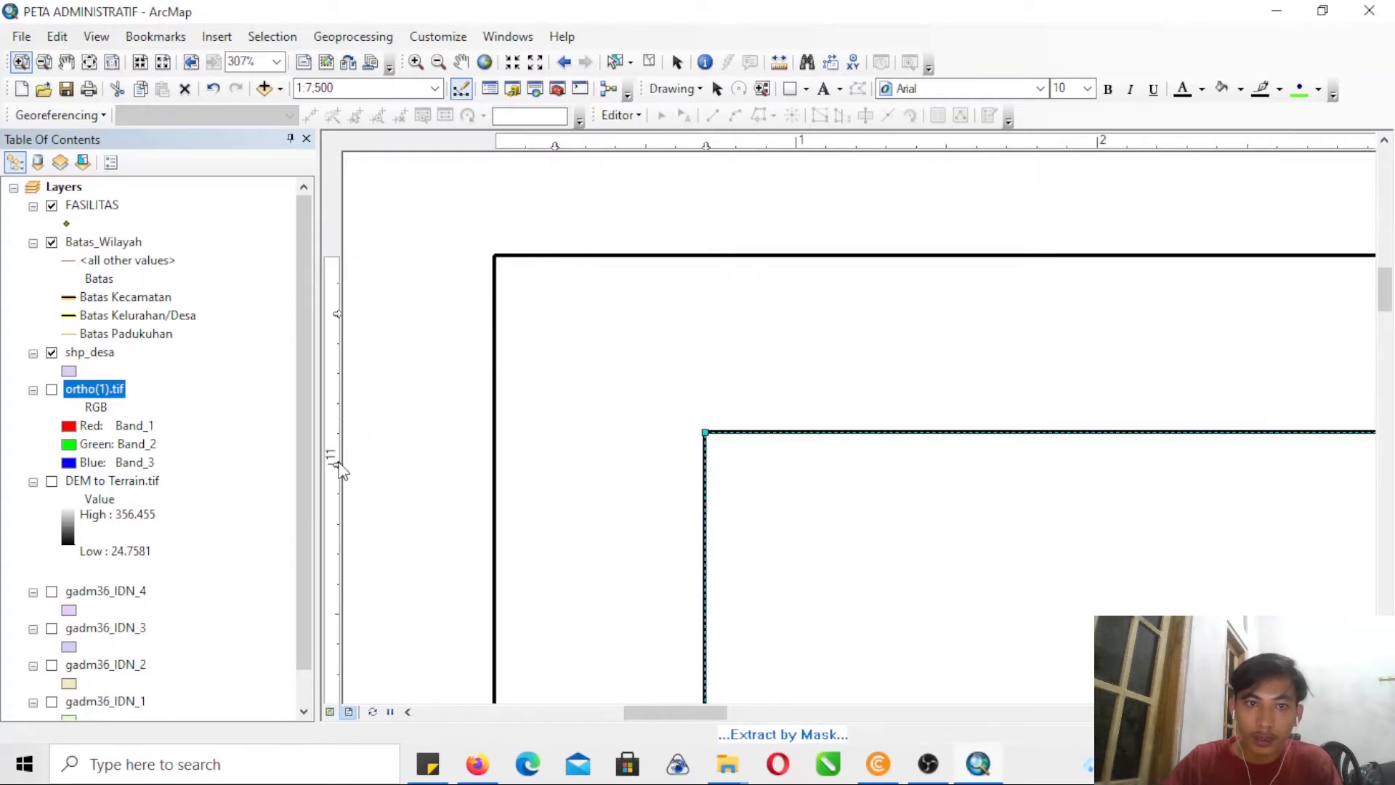
left_click(676, 62)
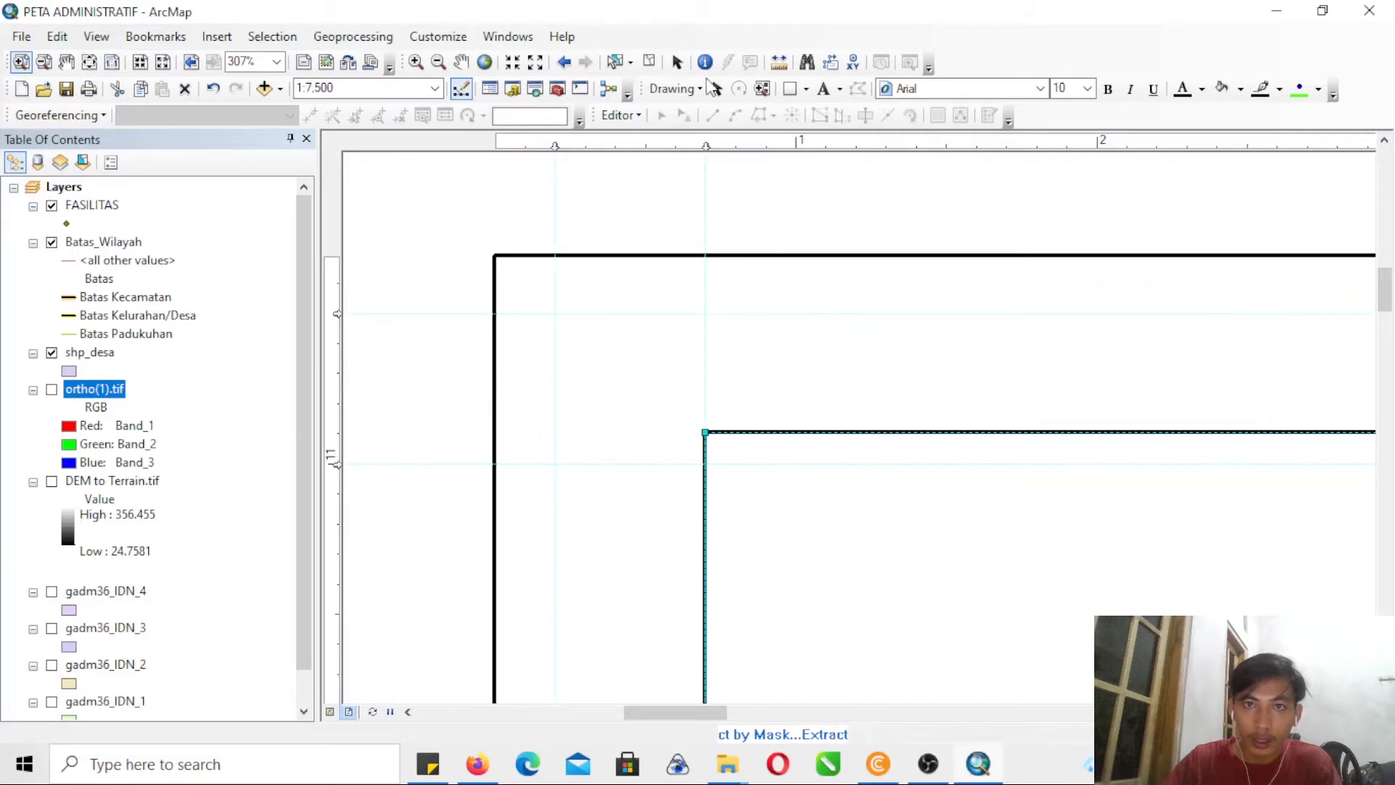
left_click_drag(697, 435, 722, 467)
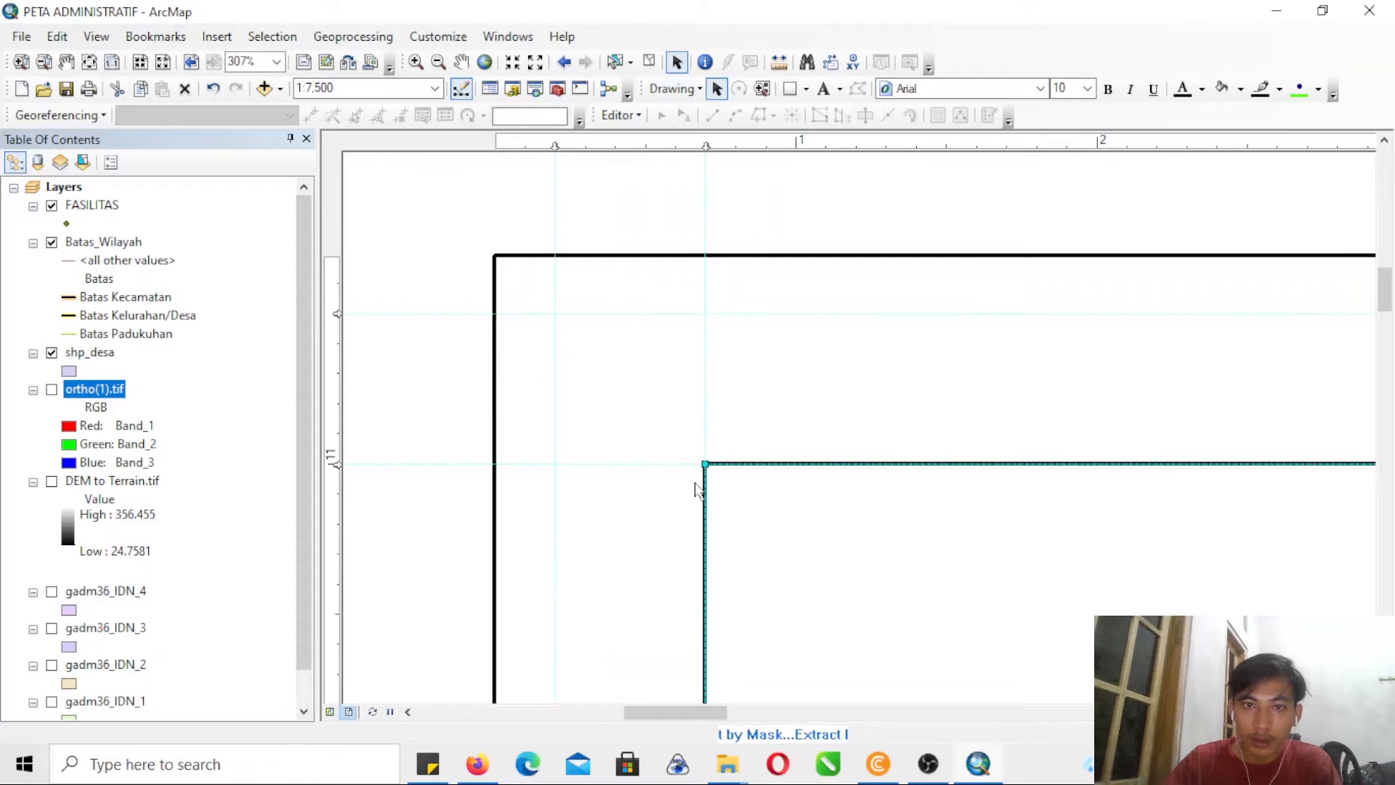
- Add a vertical guide at 11.5 inches and snap the data frame's upper-right corner to it
left_click(43, 62)
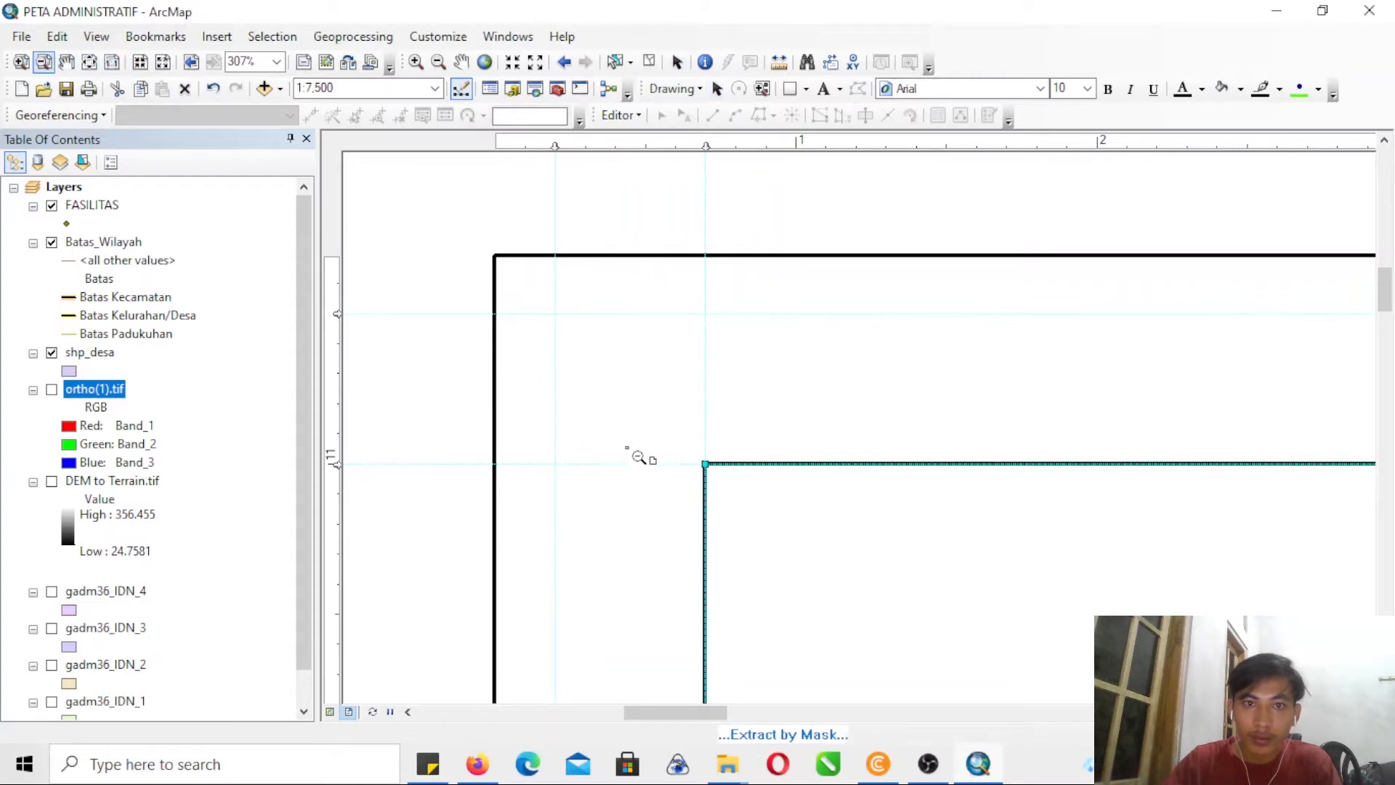
left_click(626, 448)
left_click_drag(1392, 479, 1390, 501)
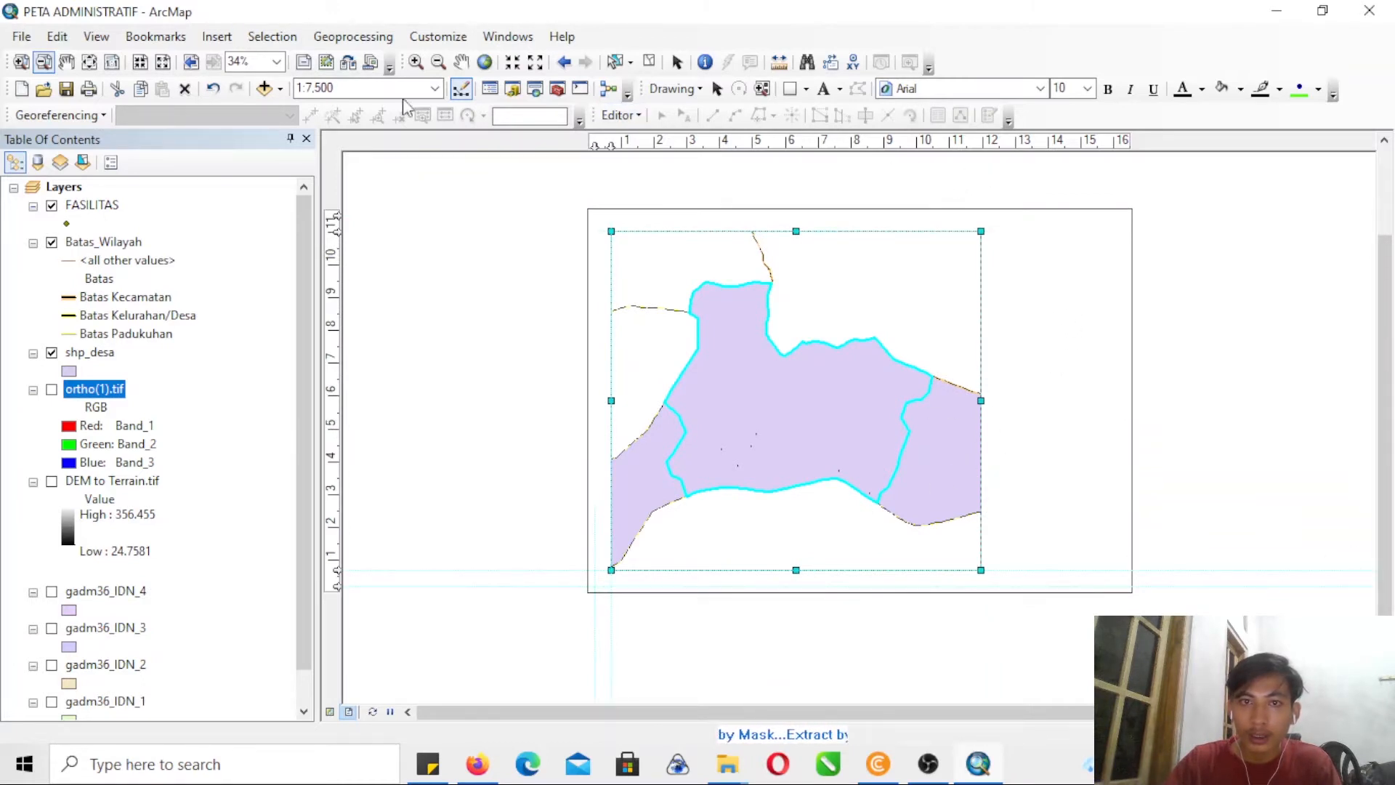
left_click(21, 61)
left_click_drag(980, 198, 1183, 606)
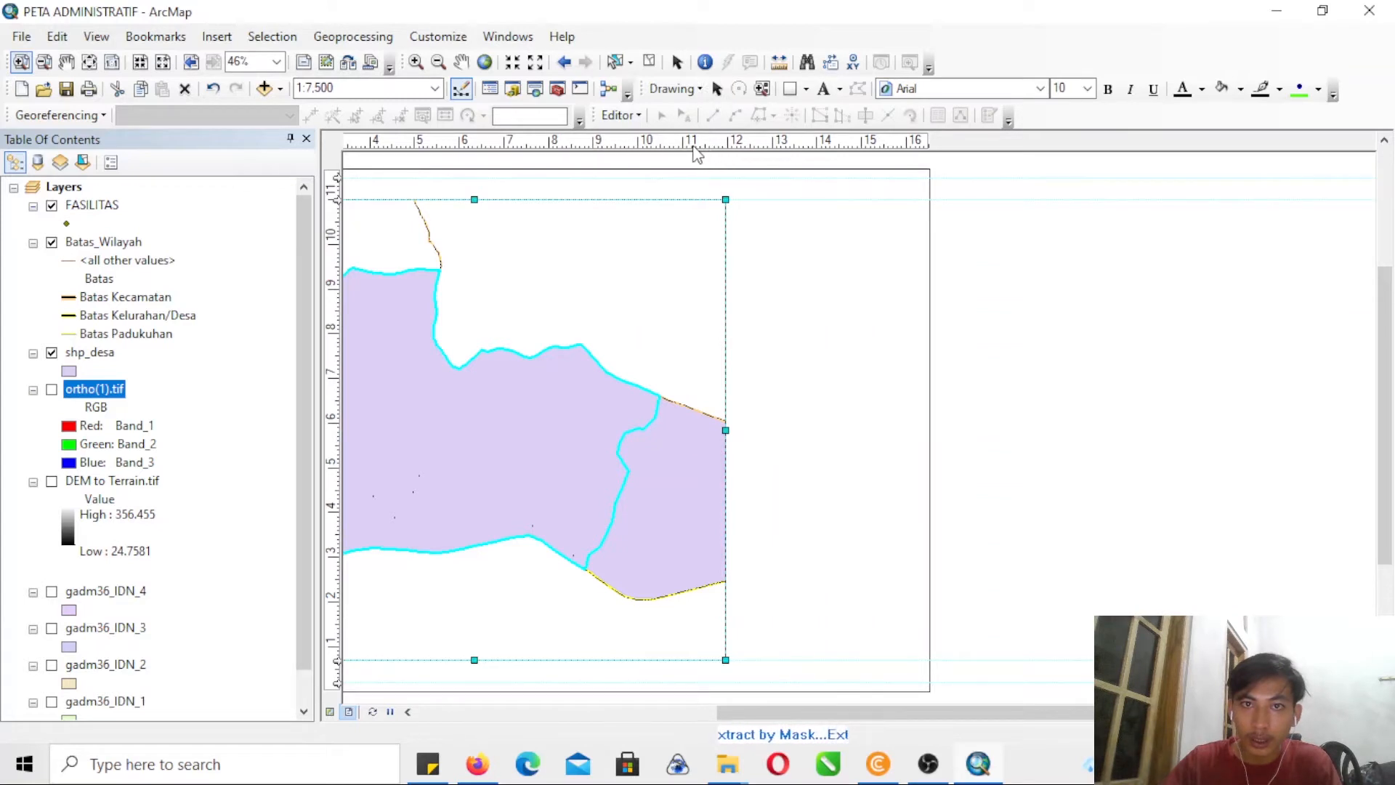
left_click(717, 88)
left_click_drag(725, 199, 705, 199)
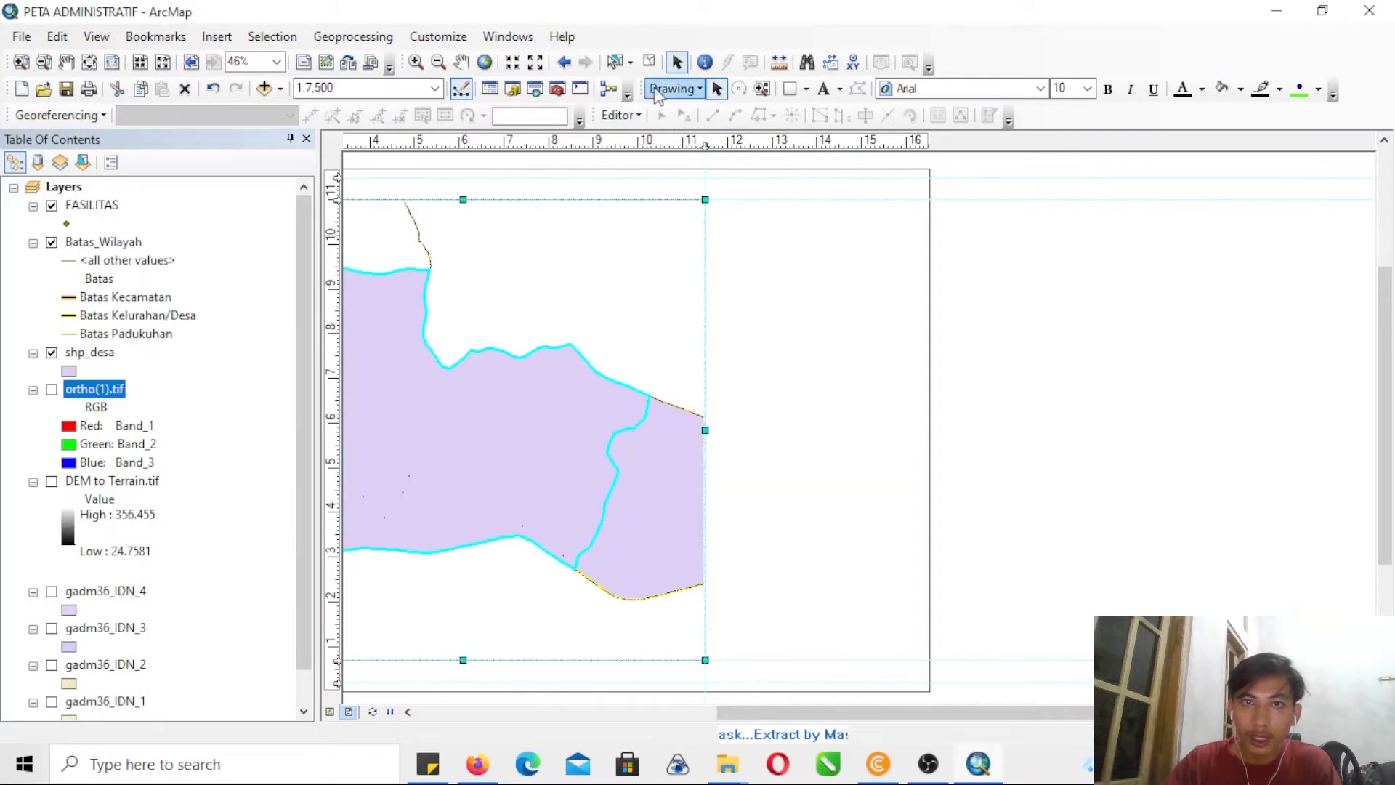
- Add a vertical guide at 12 inches, half an inch outside the data frame's right edge
left_click(21, 62)
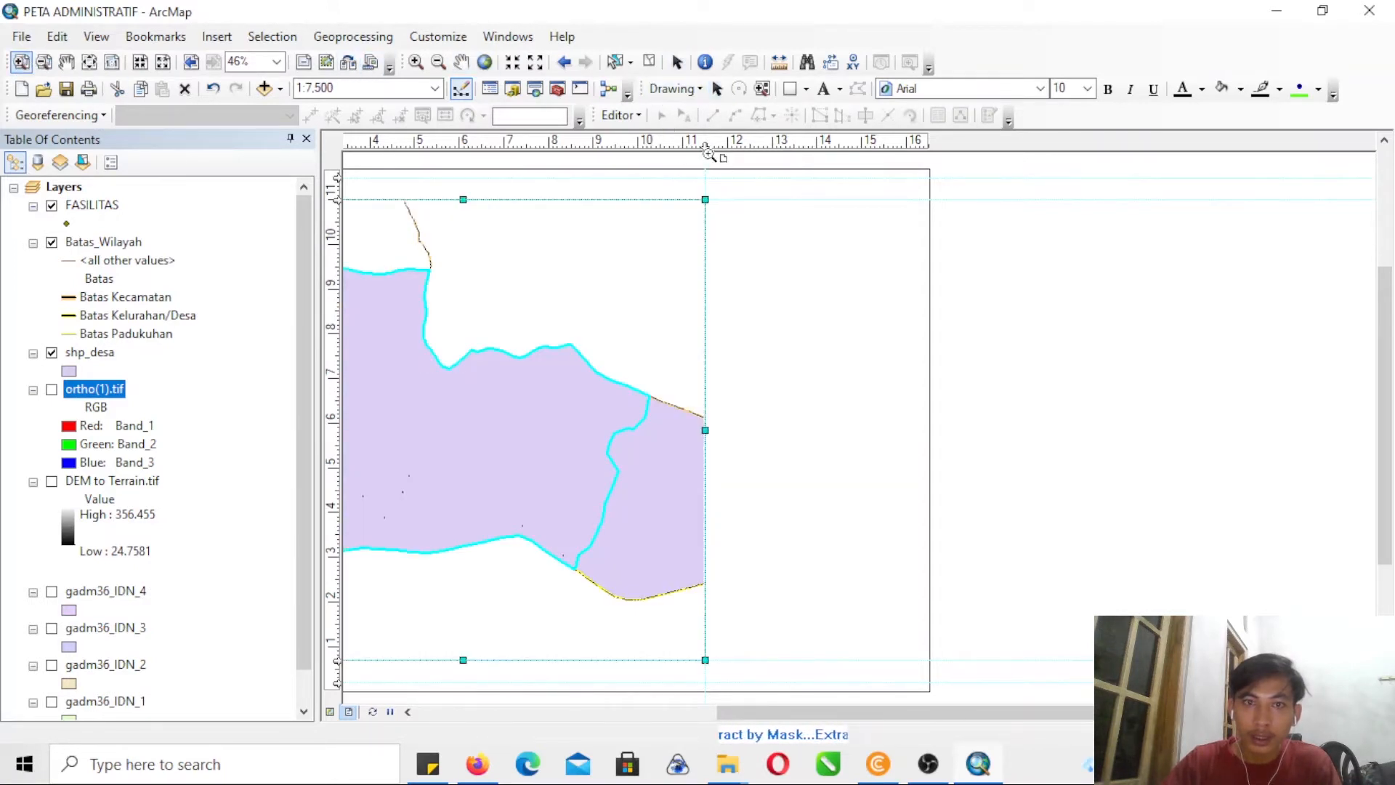
left_click_drag(751, 224, 680, 174)
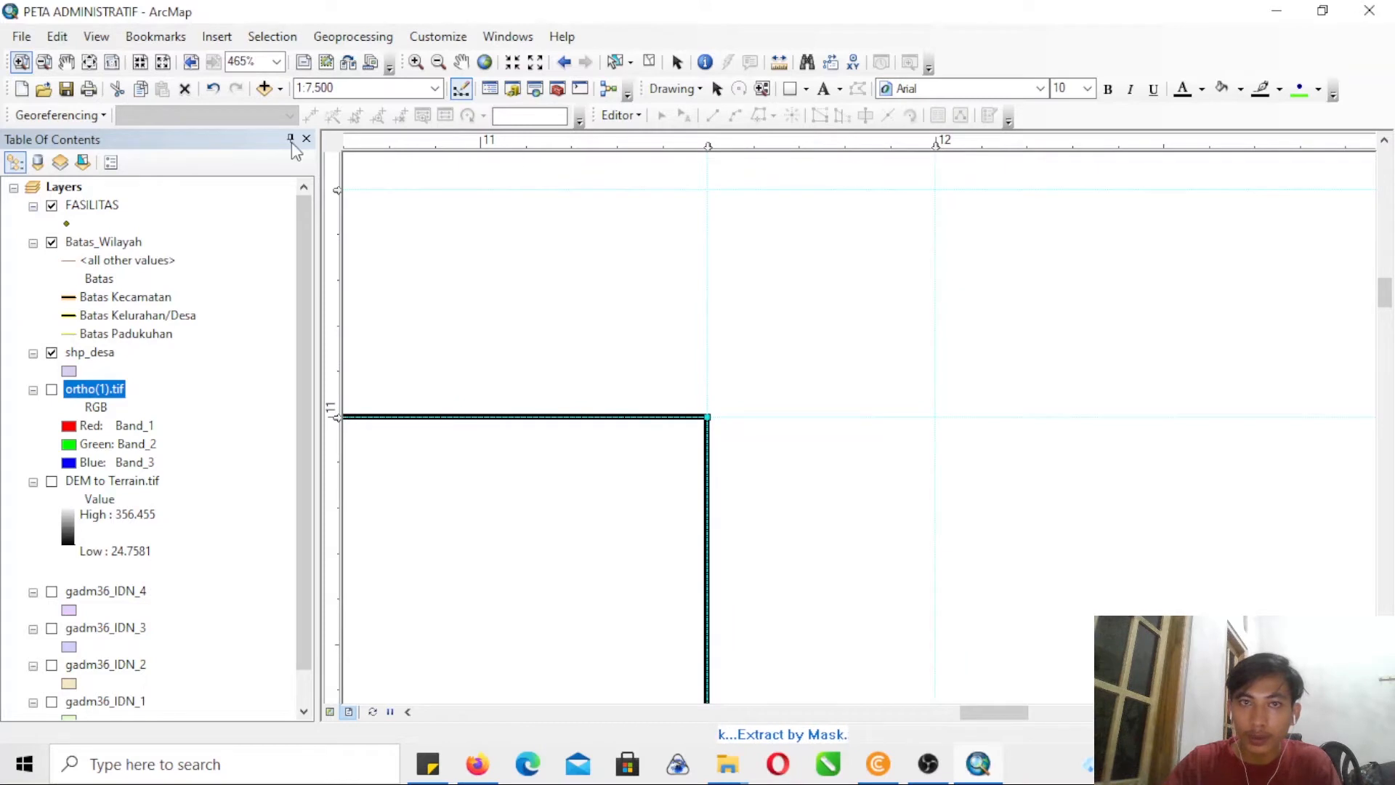
left_click(44, 63)
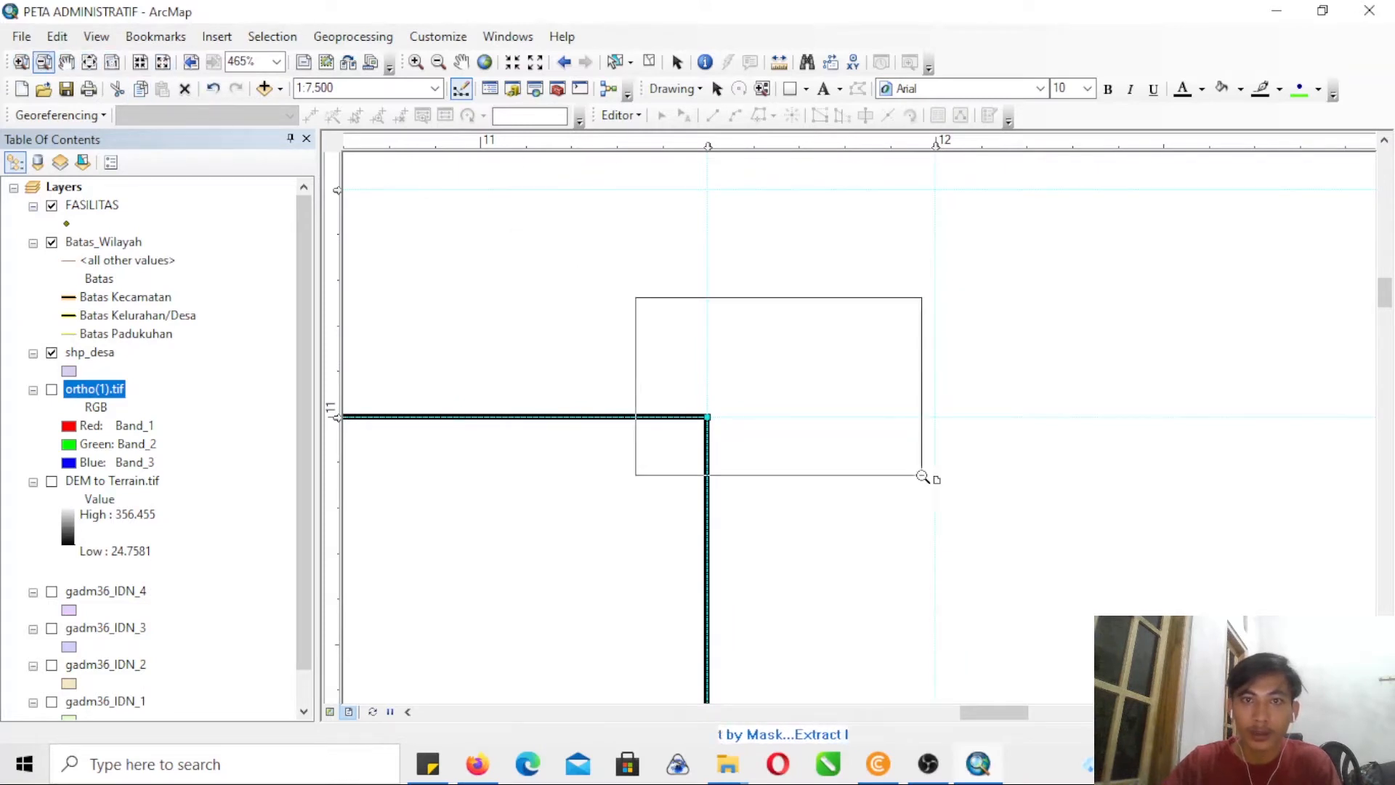
left_click(835, 423)
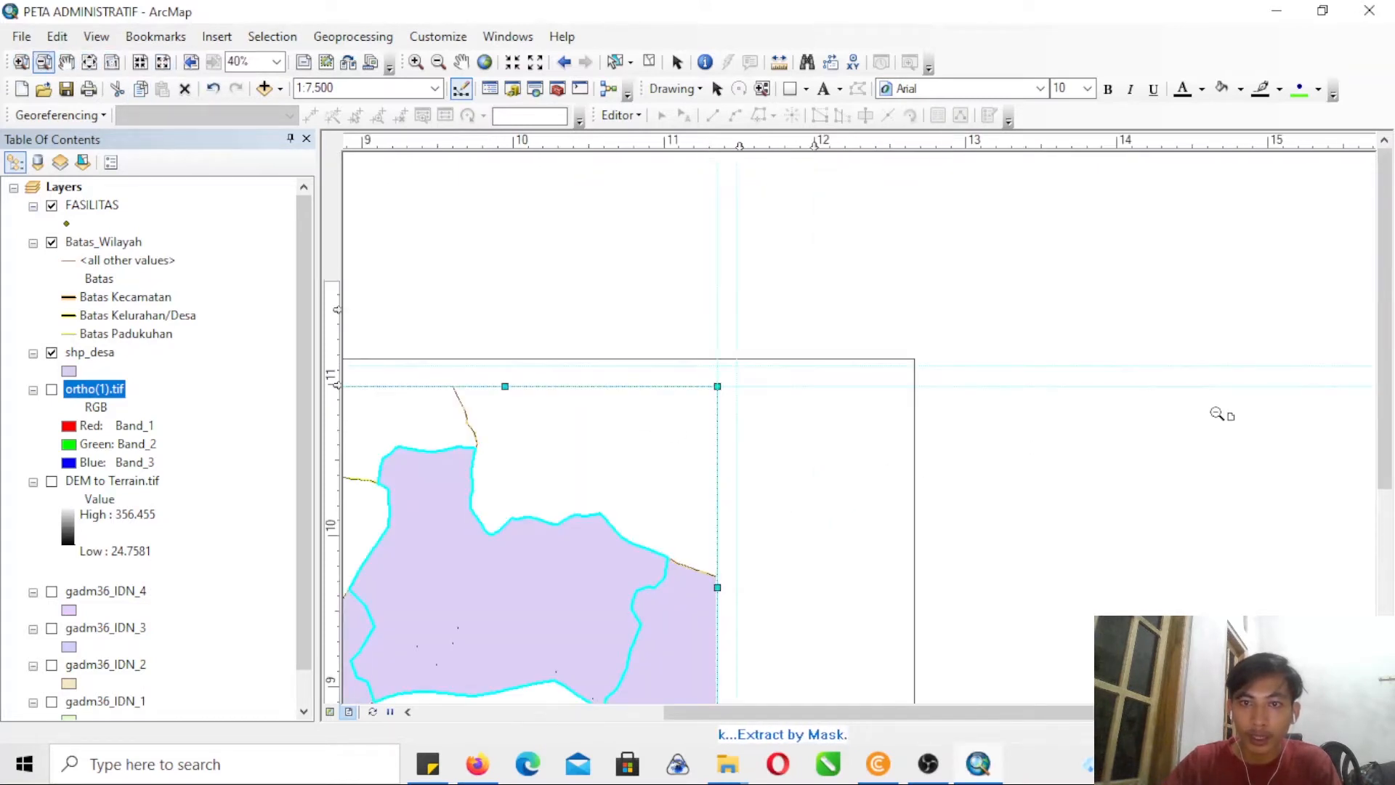
left_click(1097, 426)
left_click(670, 473)
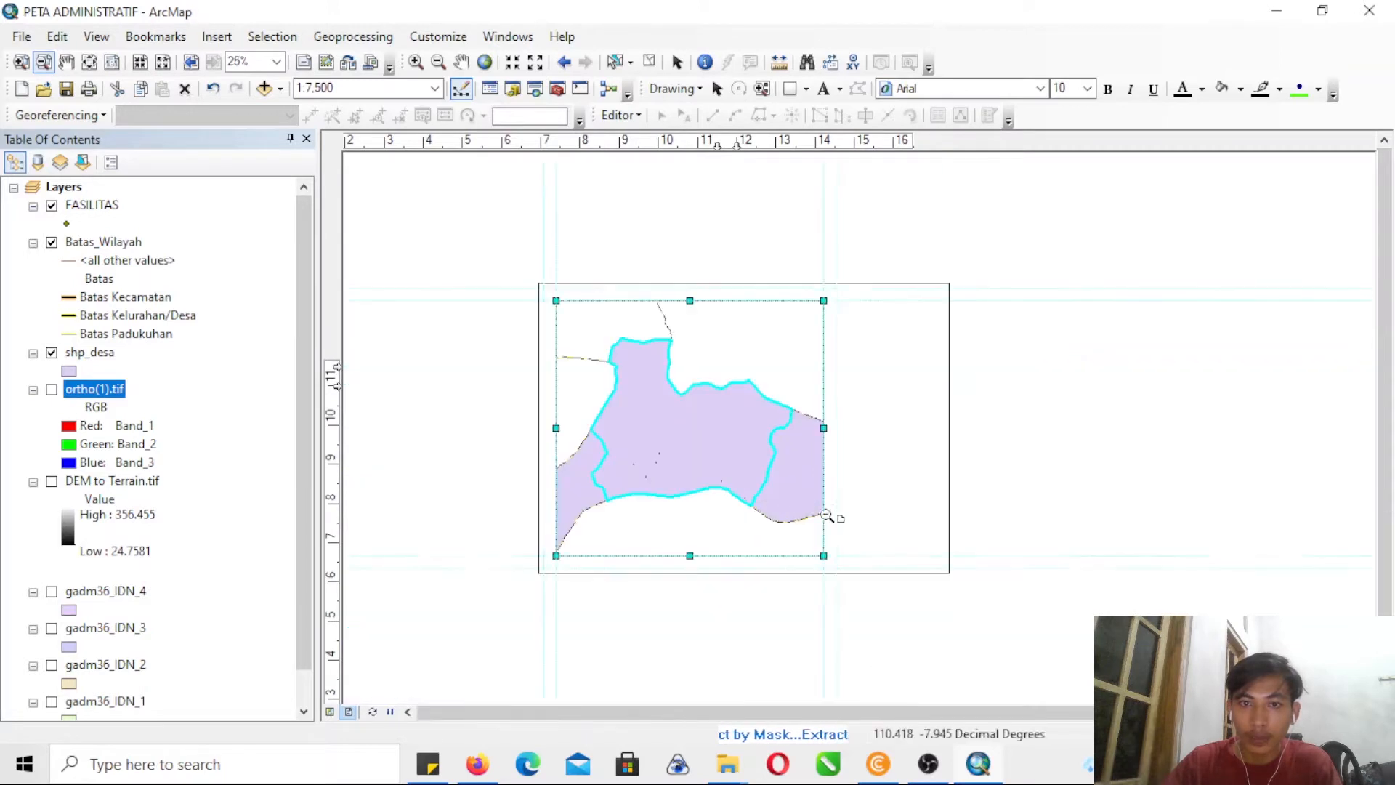
- Draw a rectangle around the data frame along the outer guides, about 11.8 by 11.3 inches
left_click(21, 61)
left_click_drag(521, 280, 989, 588)
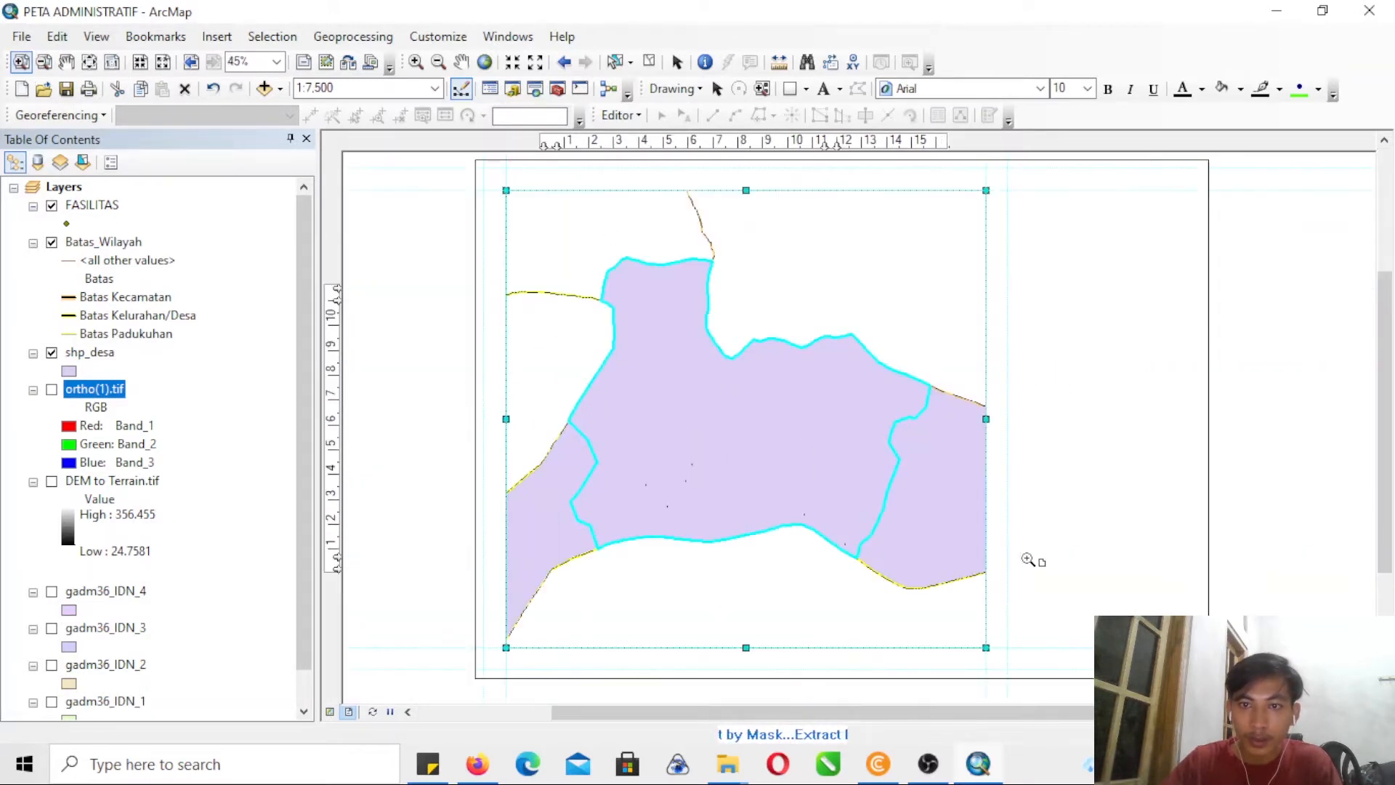
left_click(788, 89)
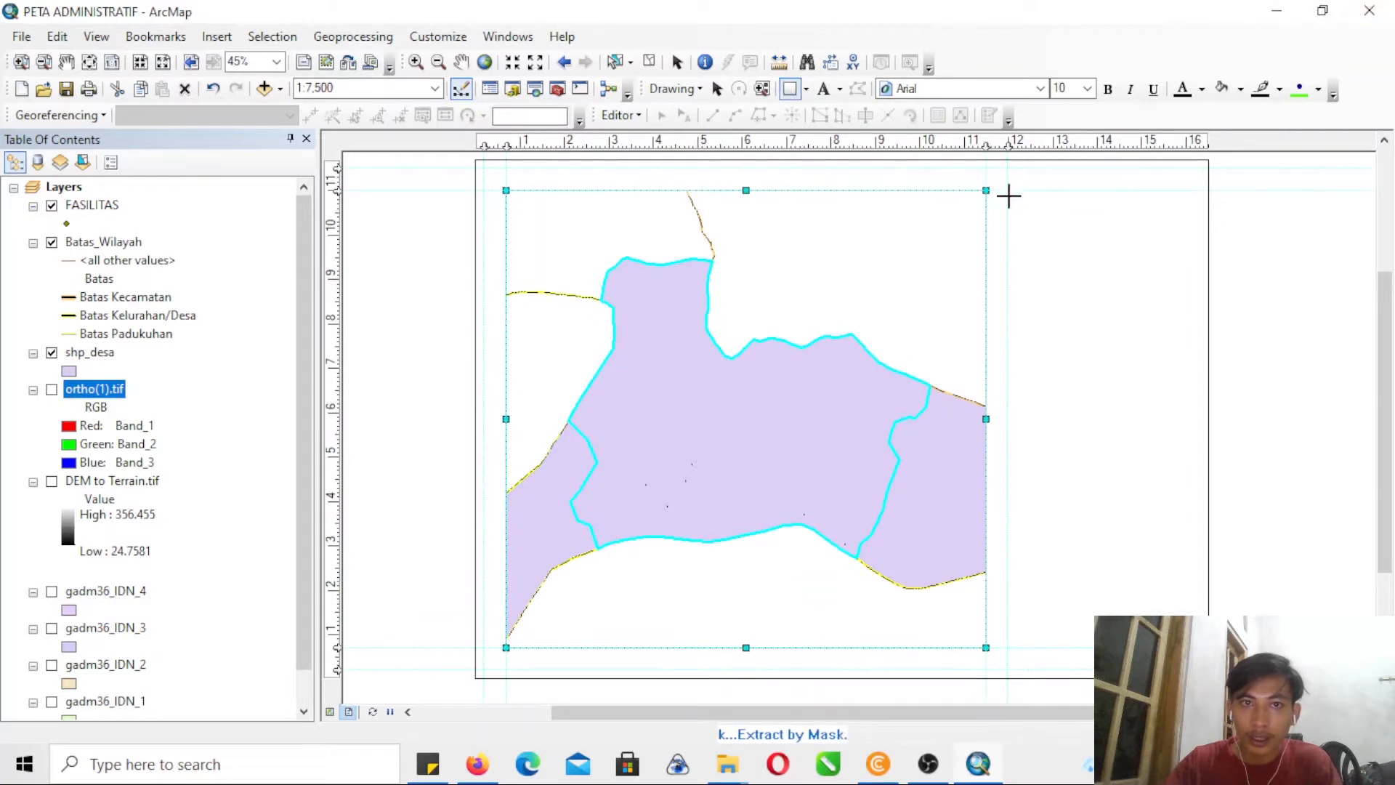
left_click_drag(486, 171, 1003, 666)
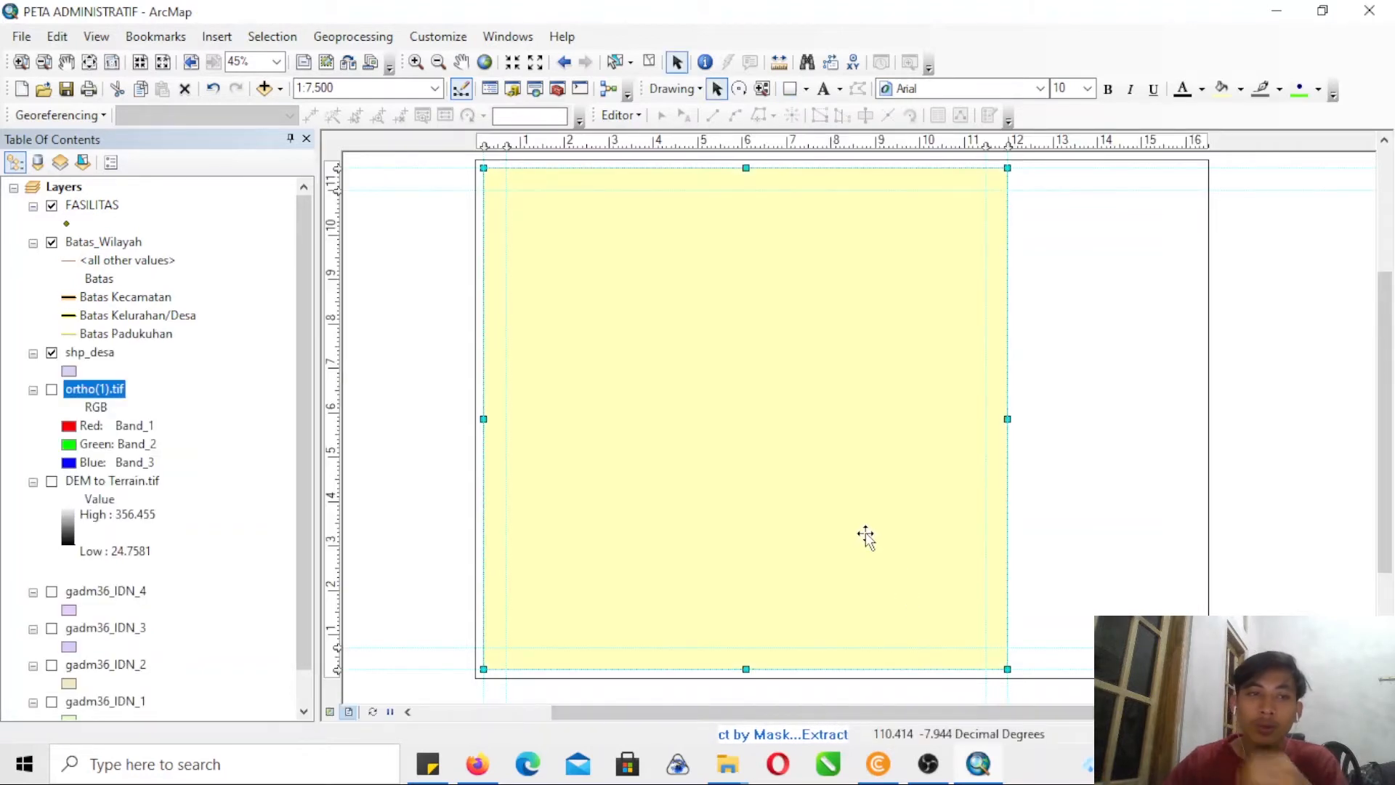
- Give the rectangle around the map no fill and a black outline with a width of 2
left_click(736, 438)
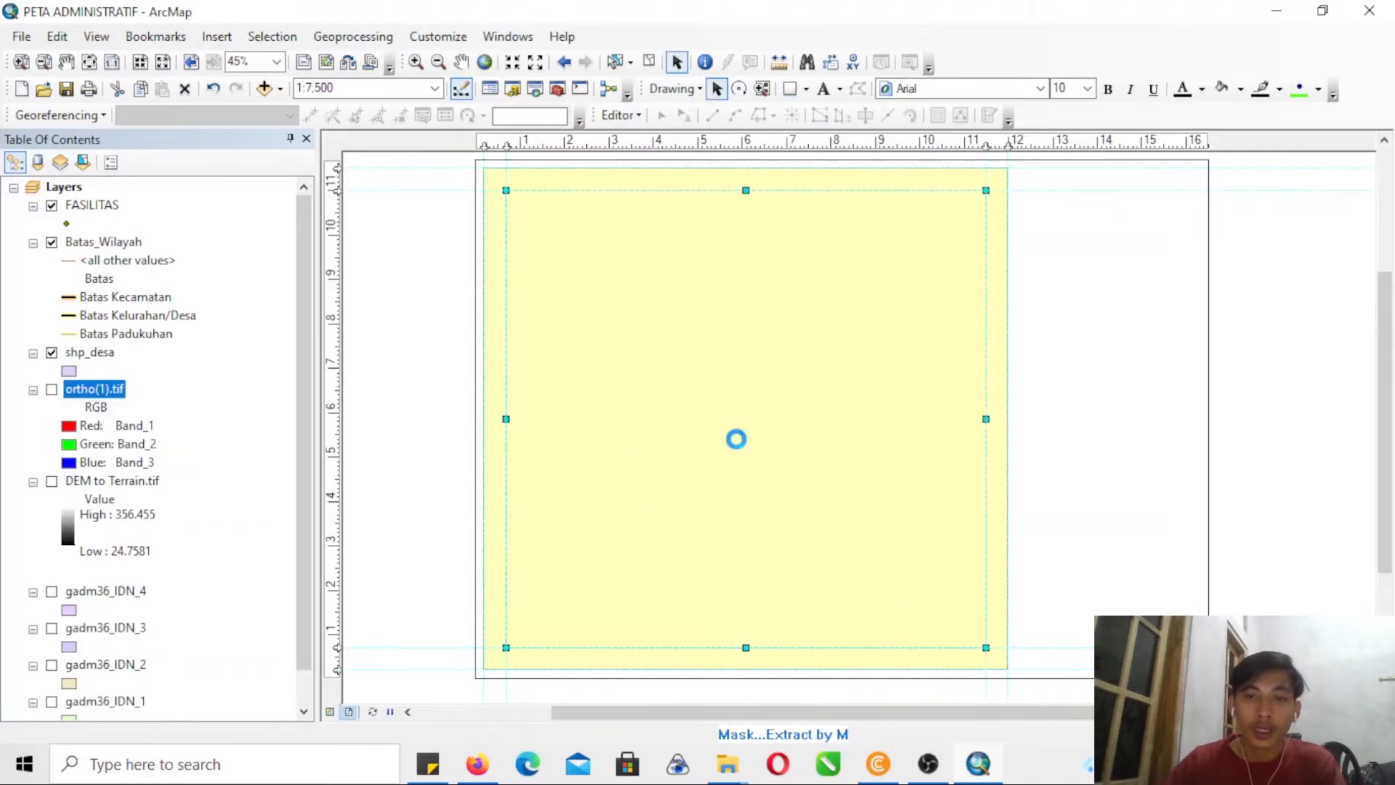
double_click(736, 439)
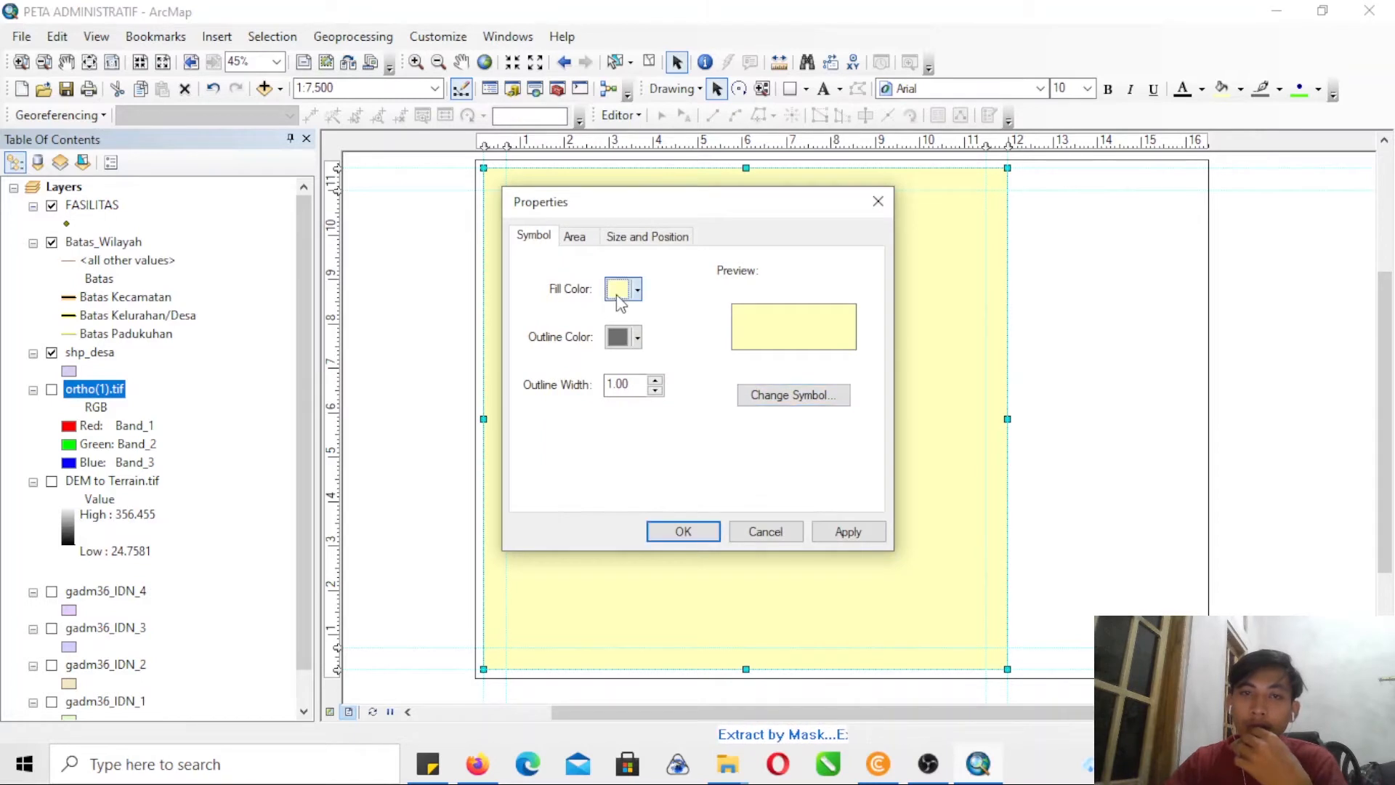
left_click(637, 289)
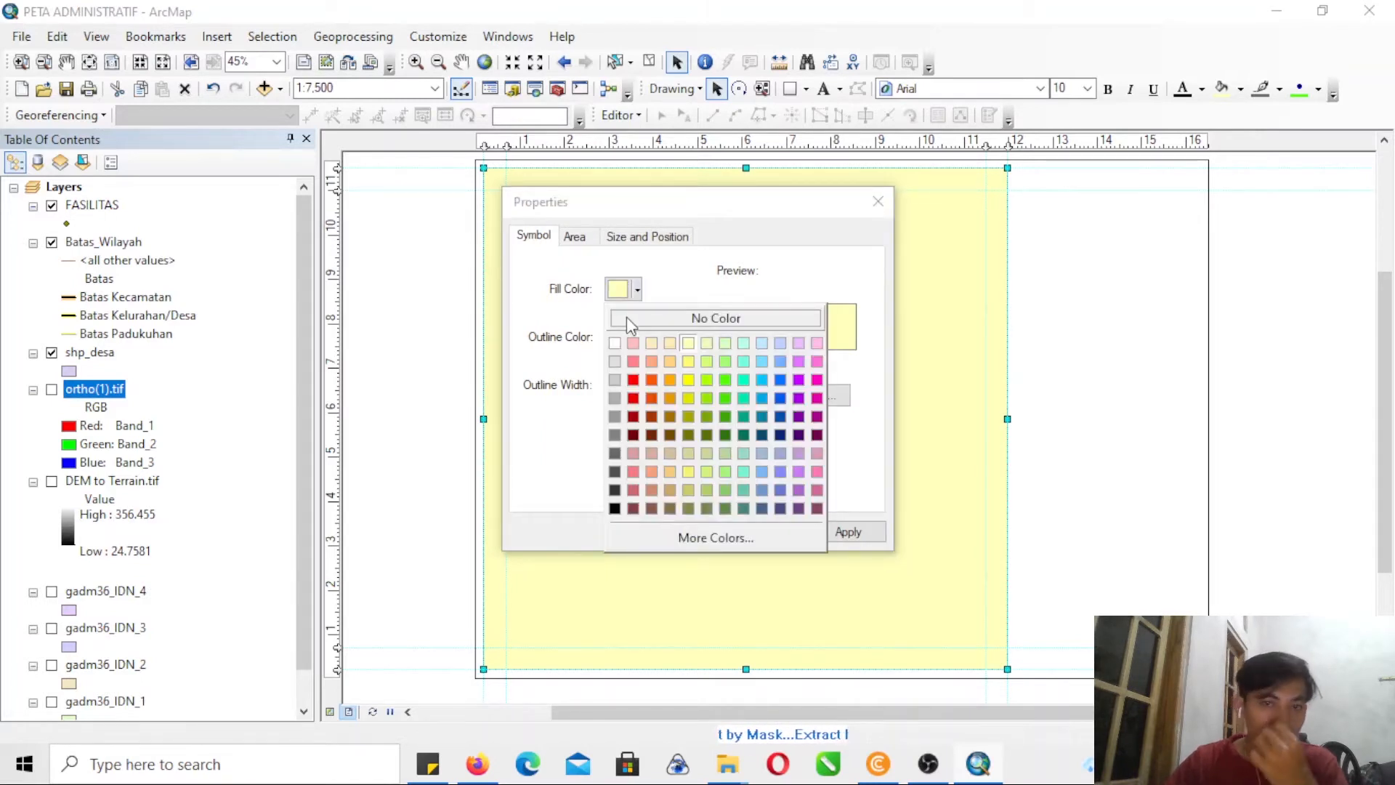
left_click(626, 318)
left_click(623, 337)
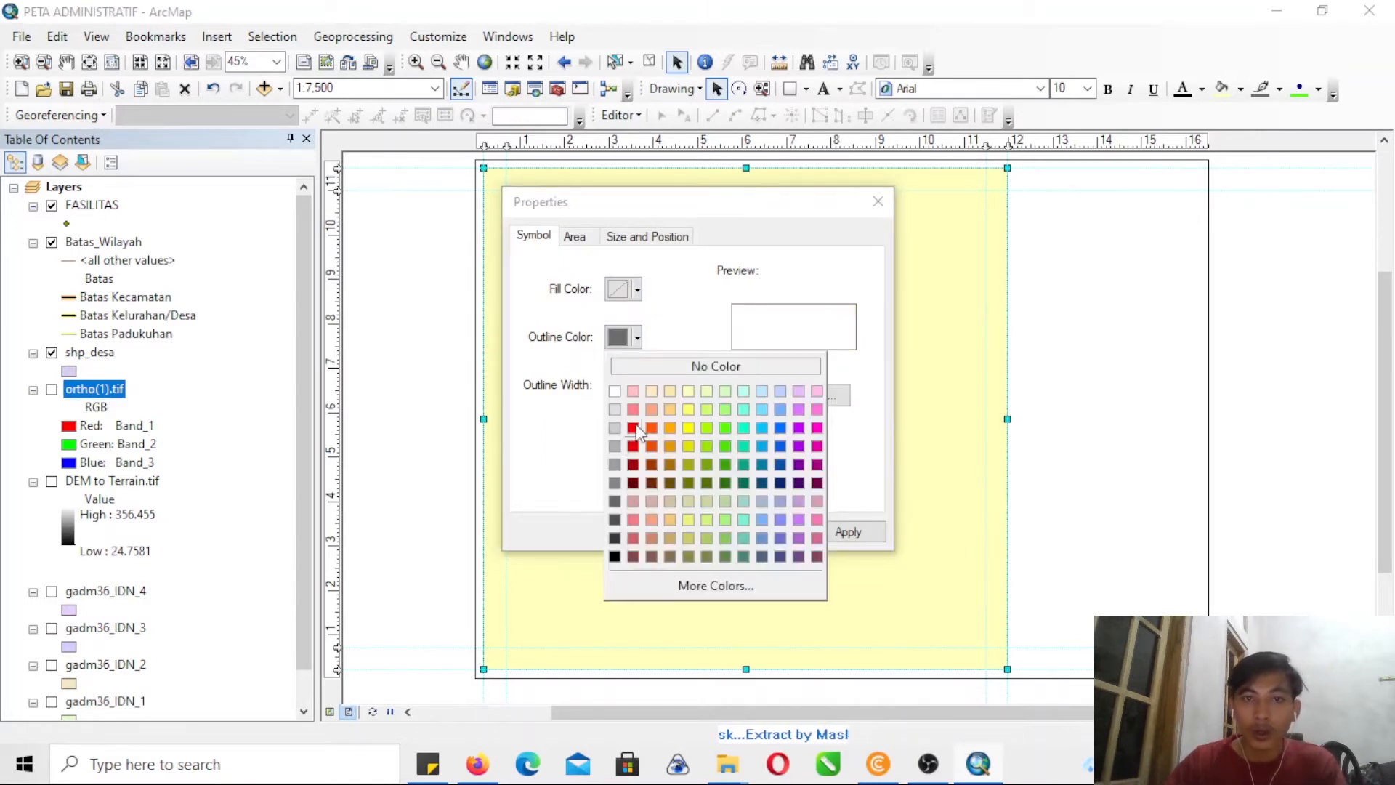
left_click(615, 557)
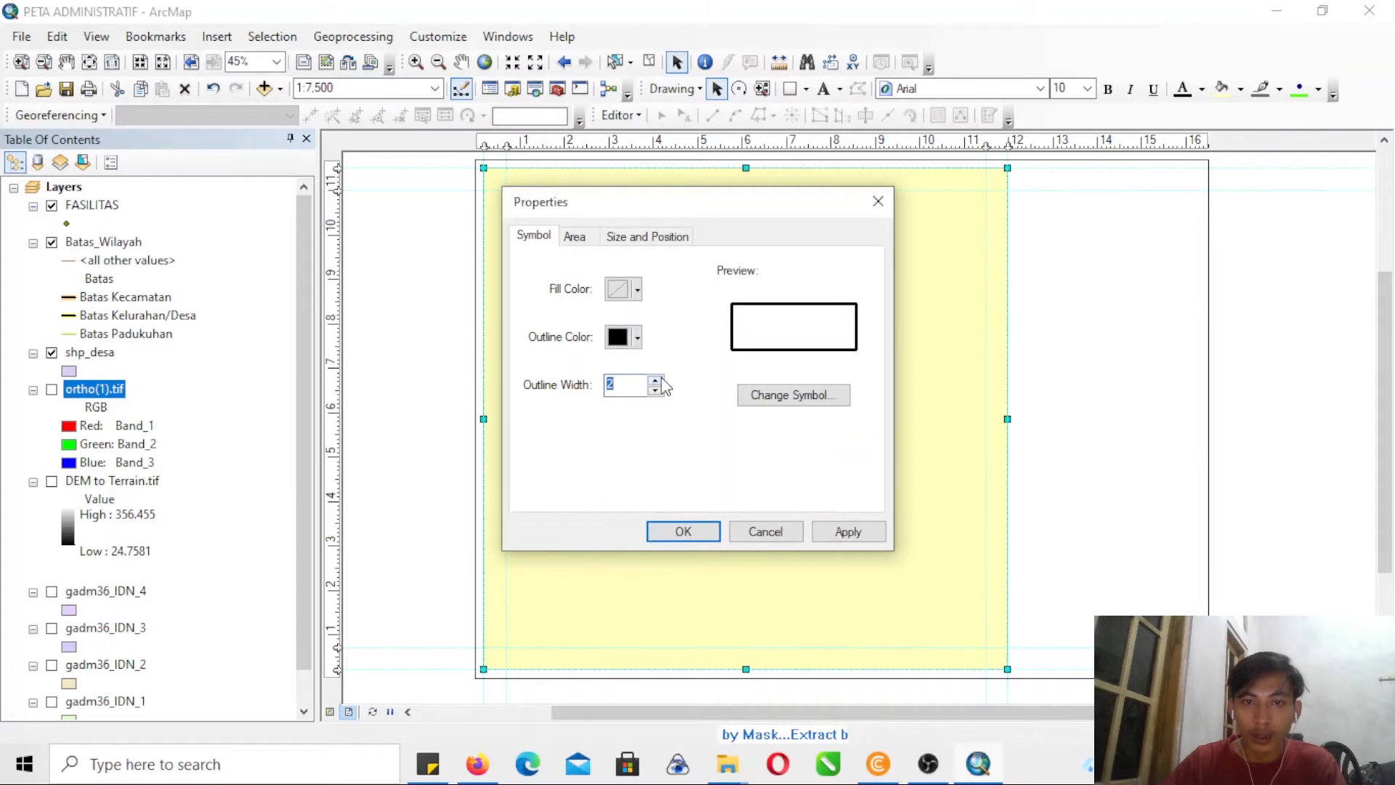
left_click(680, 532)
left_click(1159, 439)
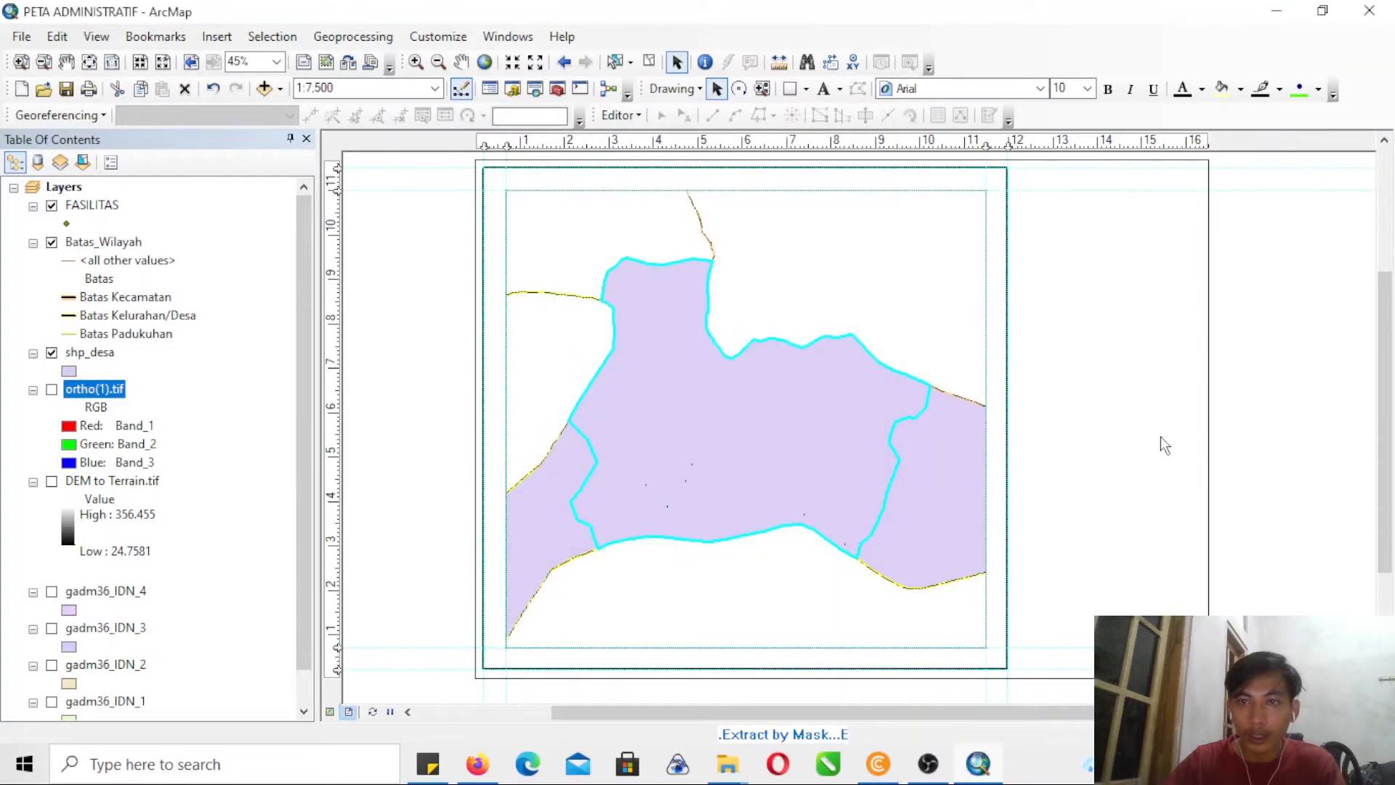
- Duplicate the border rectangle, narrow the copy to about 5.2 inches, and align it flush against the map border's right side
left_click(1006, 252)
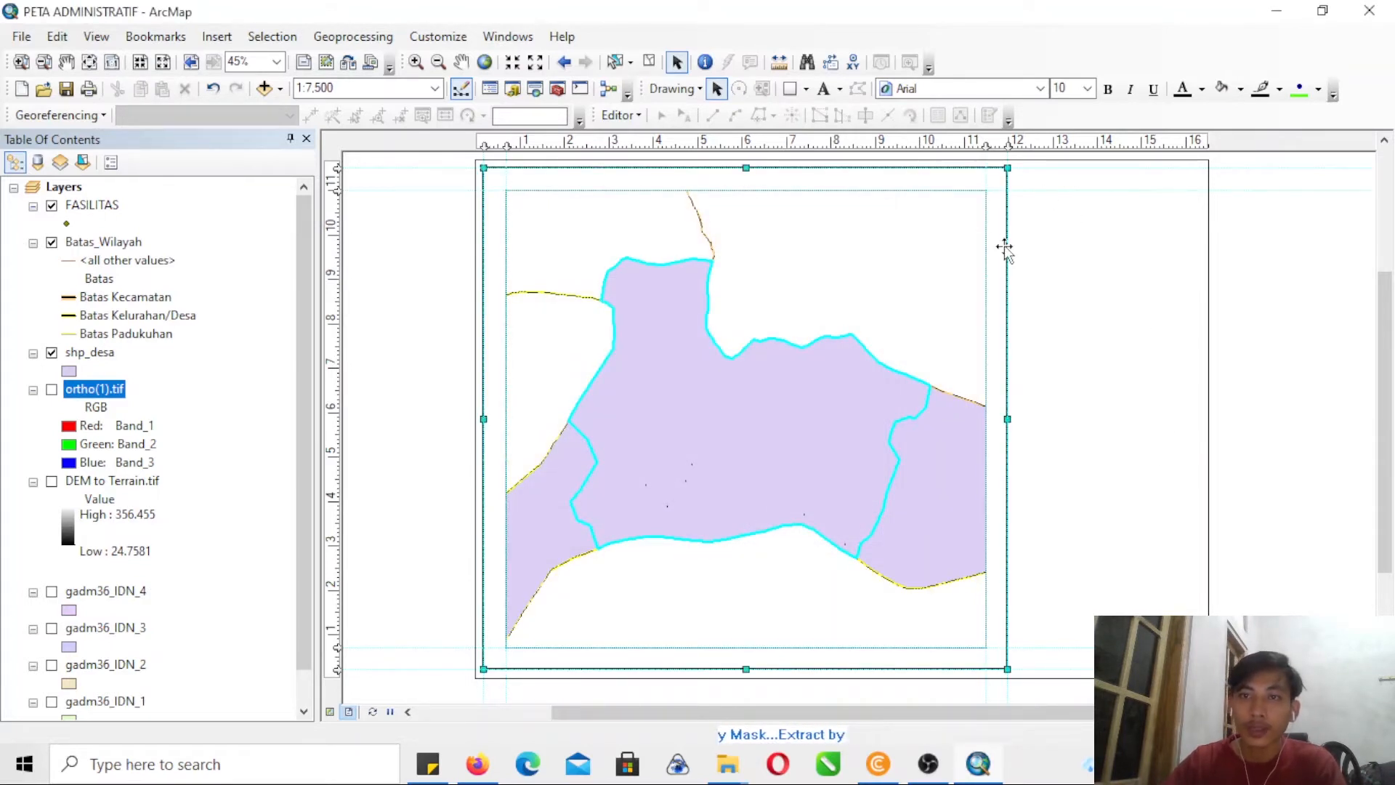
left_click_drag(1003, 243, 870, 373)
left_click_drag(716, 457, 1002, 377)
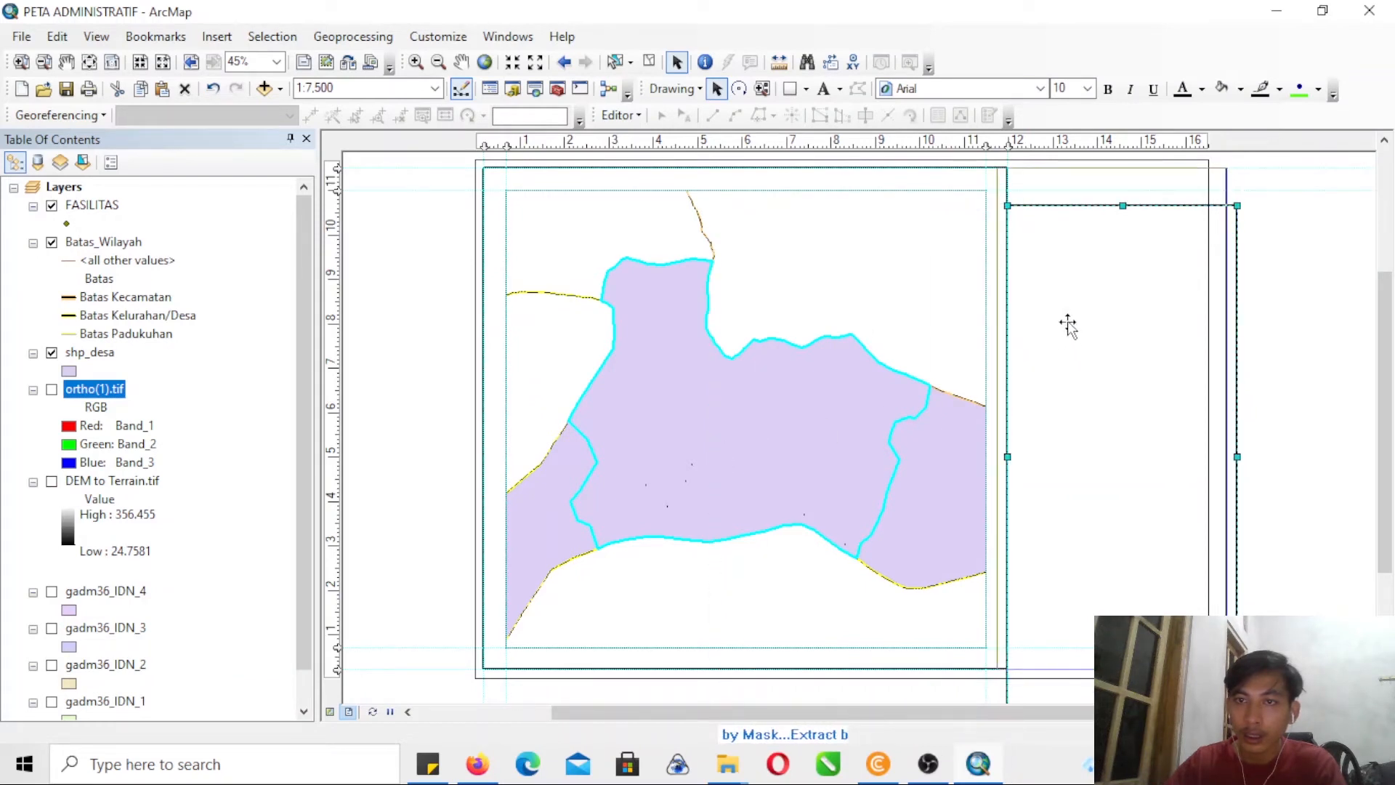
left_click_drag(1078, 321, 1078, 283)
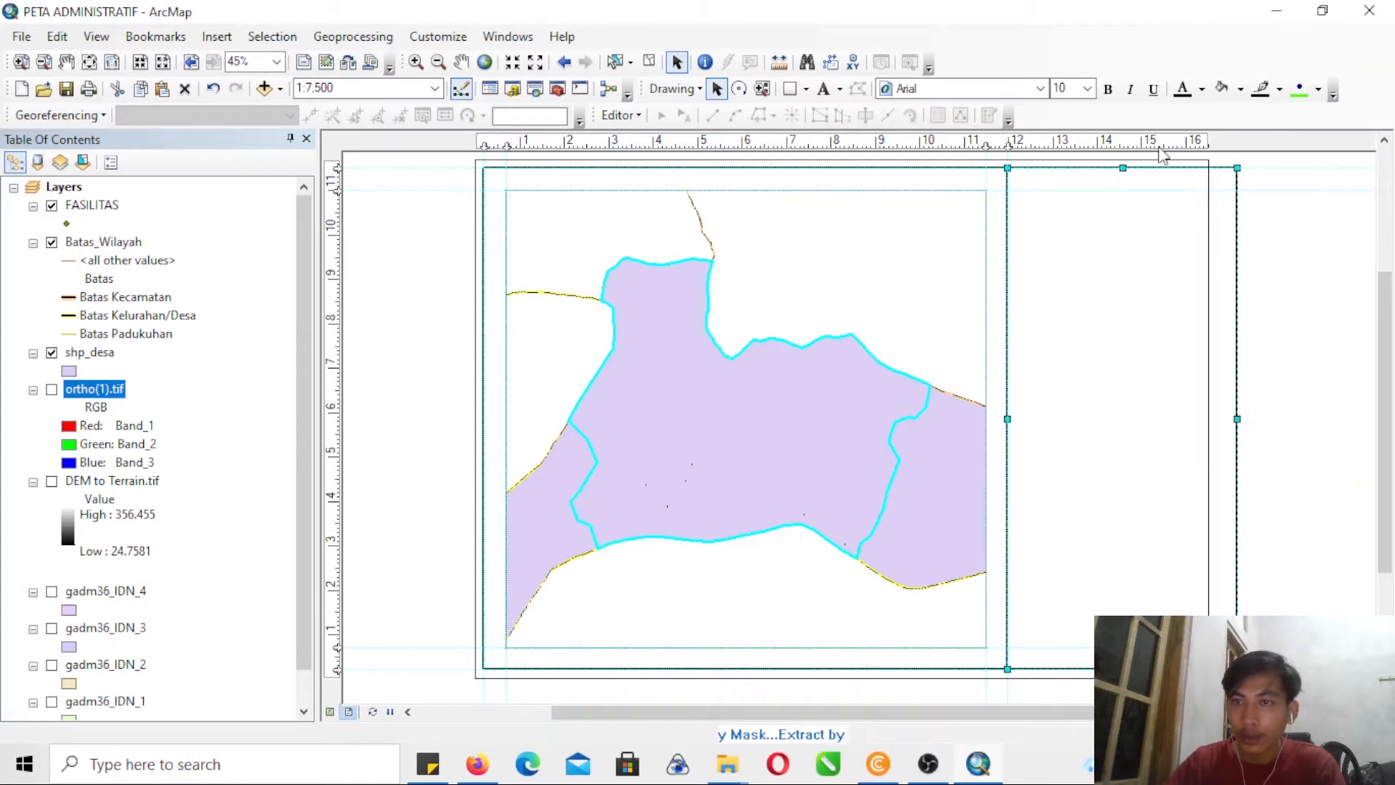
- Add a vertical guide at about 16.3 inches and snap the narrow rectangle's right edge to it, inside the page
left_click(22, 61)
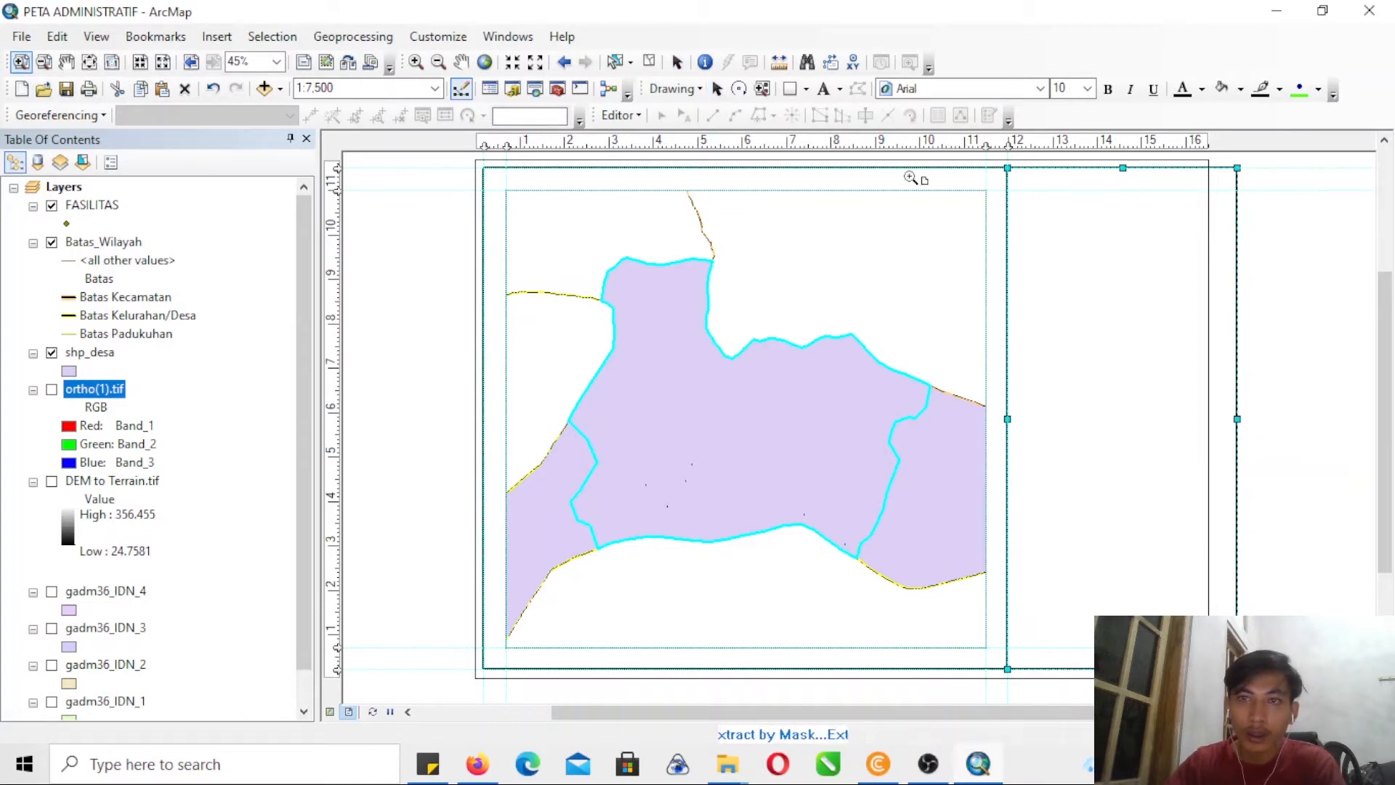
left_click_drag(1184, 154, 1228, 186)
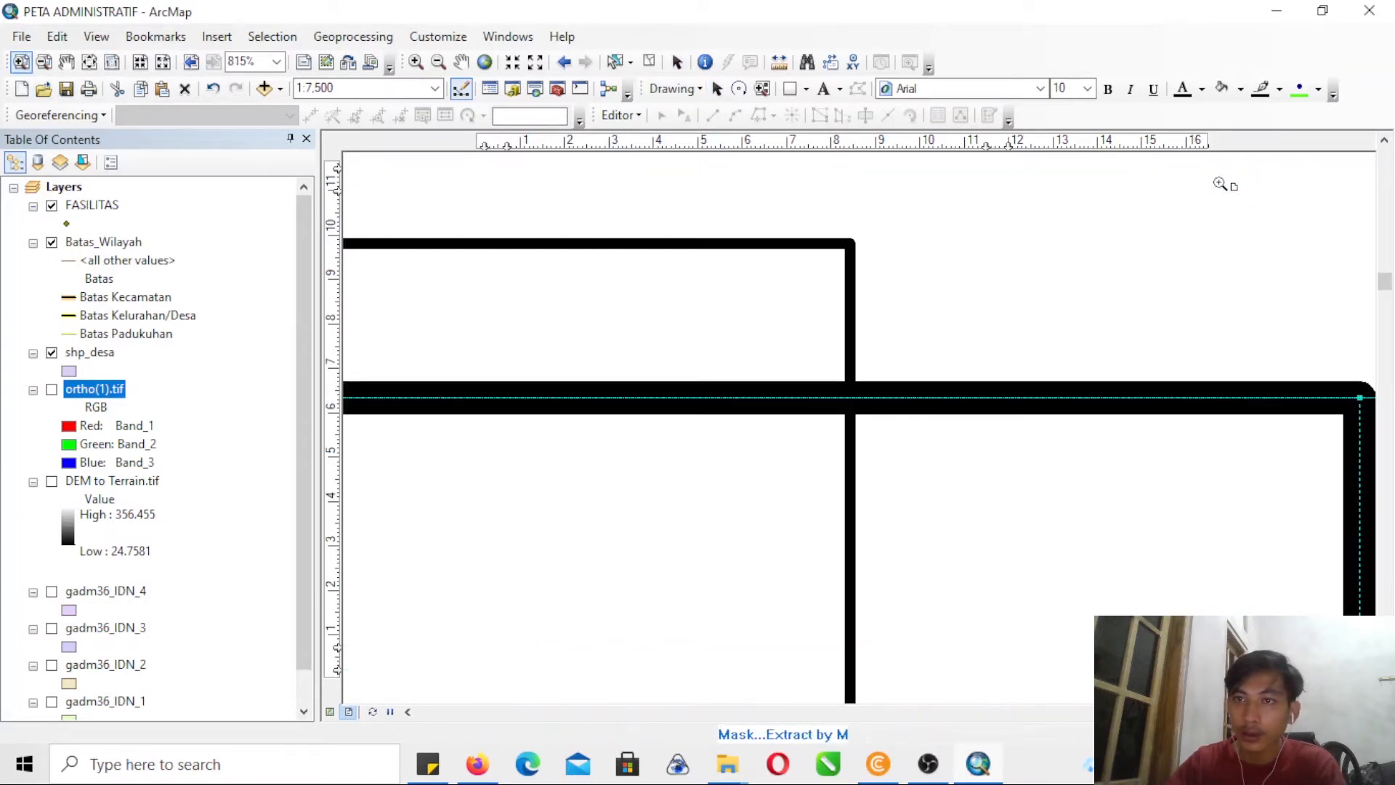
left_click(661, 146)
left_click(717, 88)
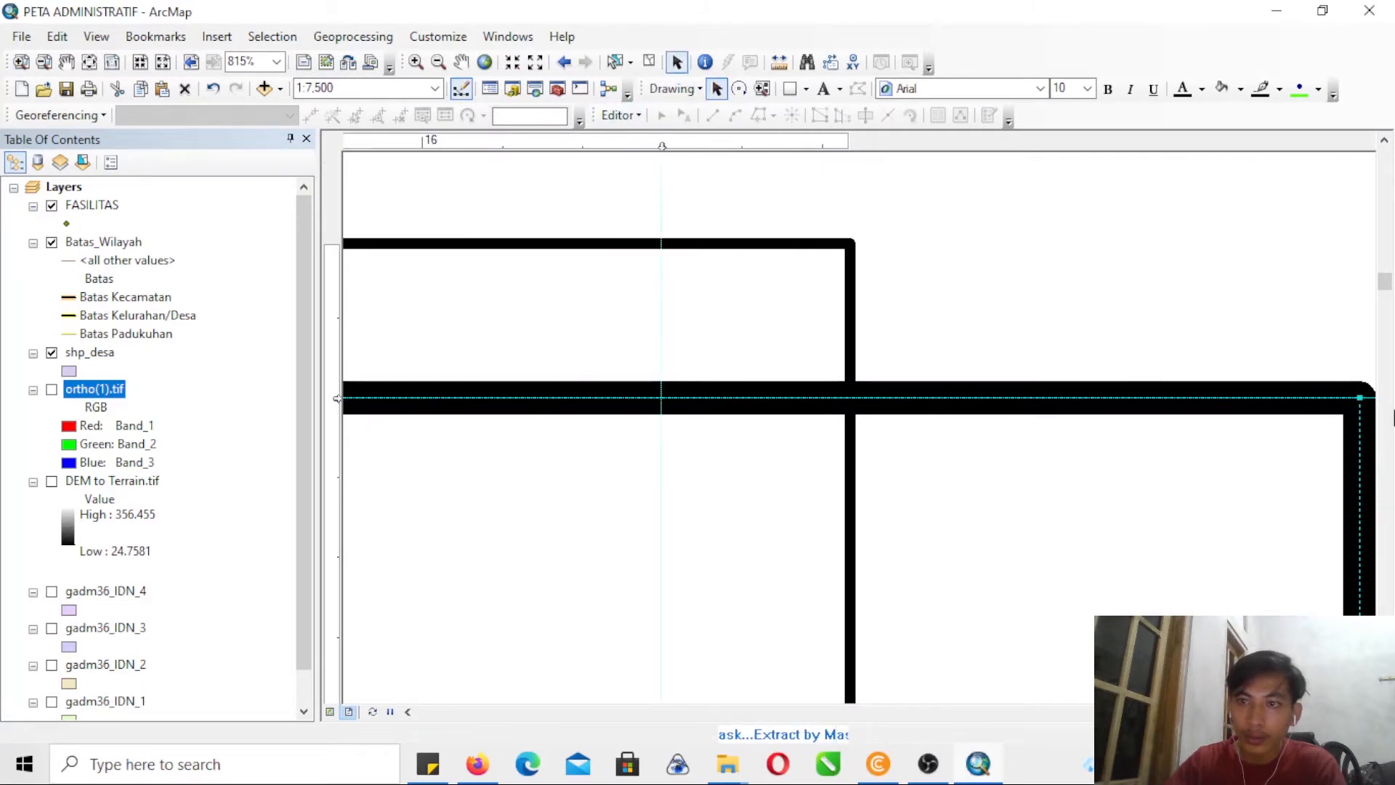
left_click_drag(1347, 398, 699, 447)
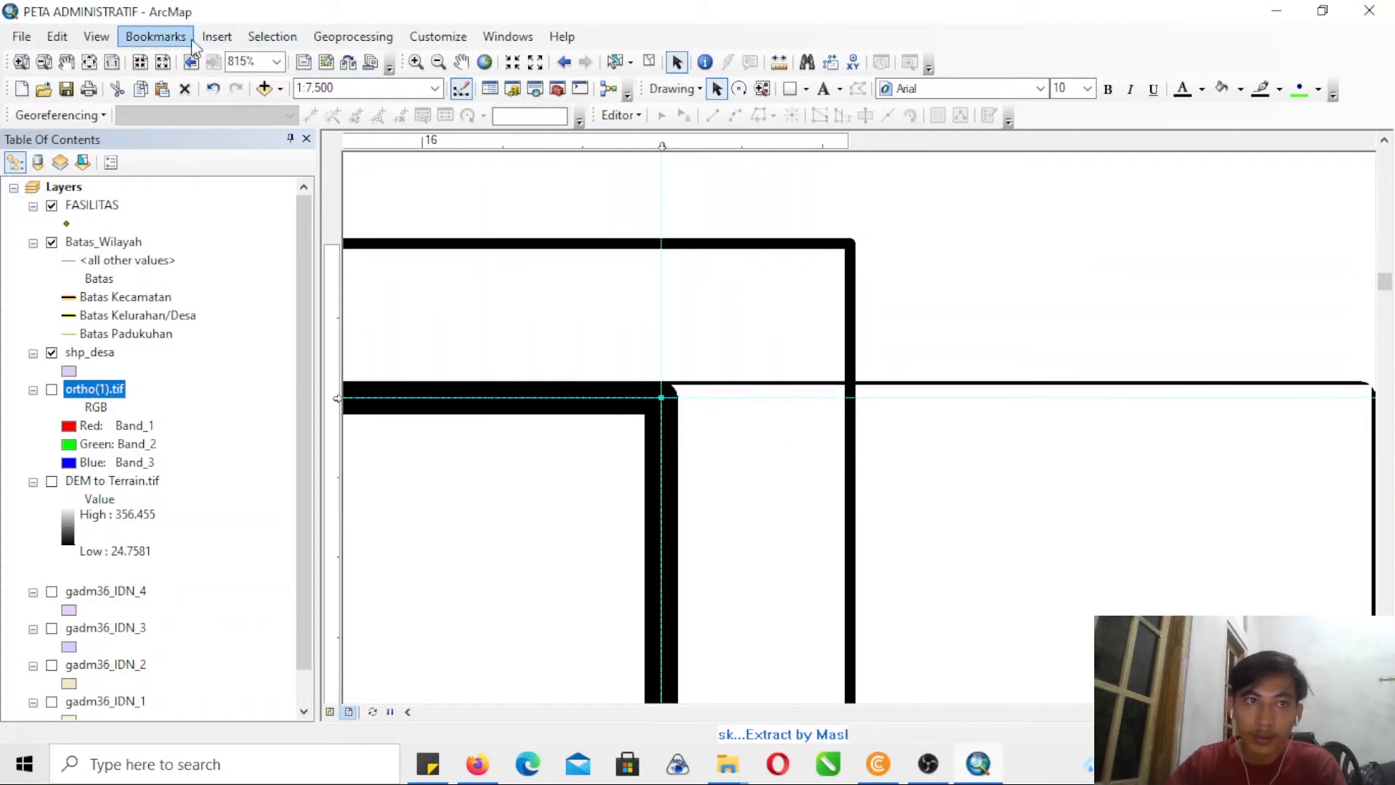
- Set the map data frame's coordinate system to WGS 1984 UTM Zone 49S and apply it
left_click(44, 62)
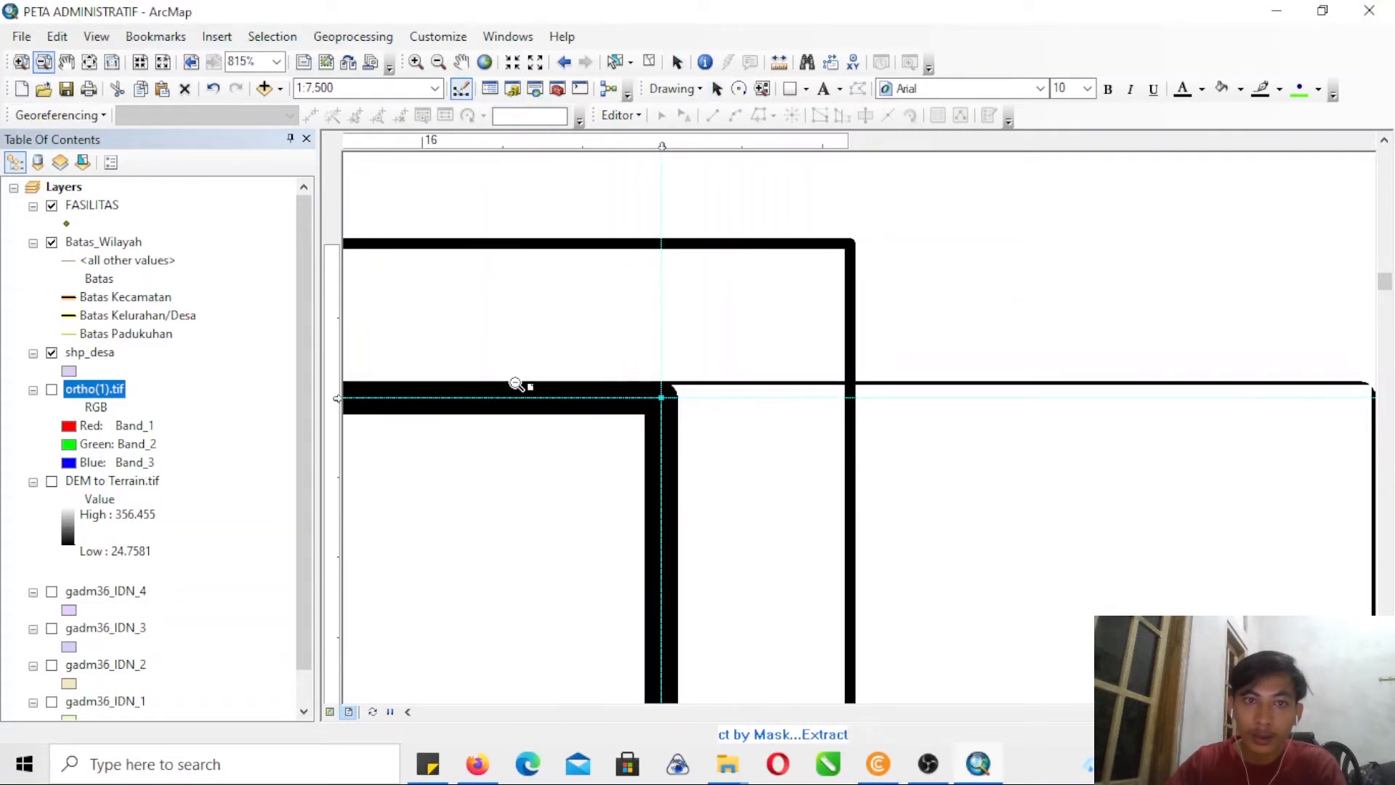
left_click(572, 429)
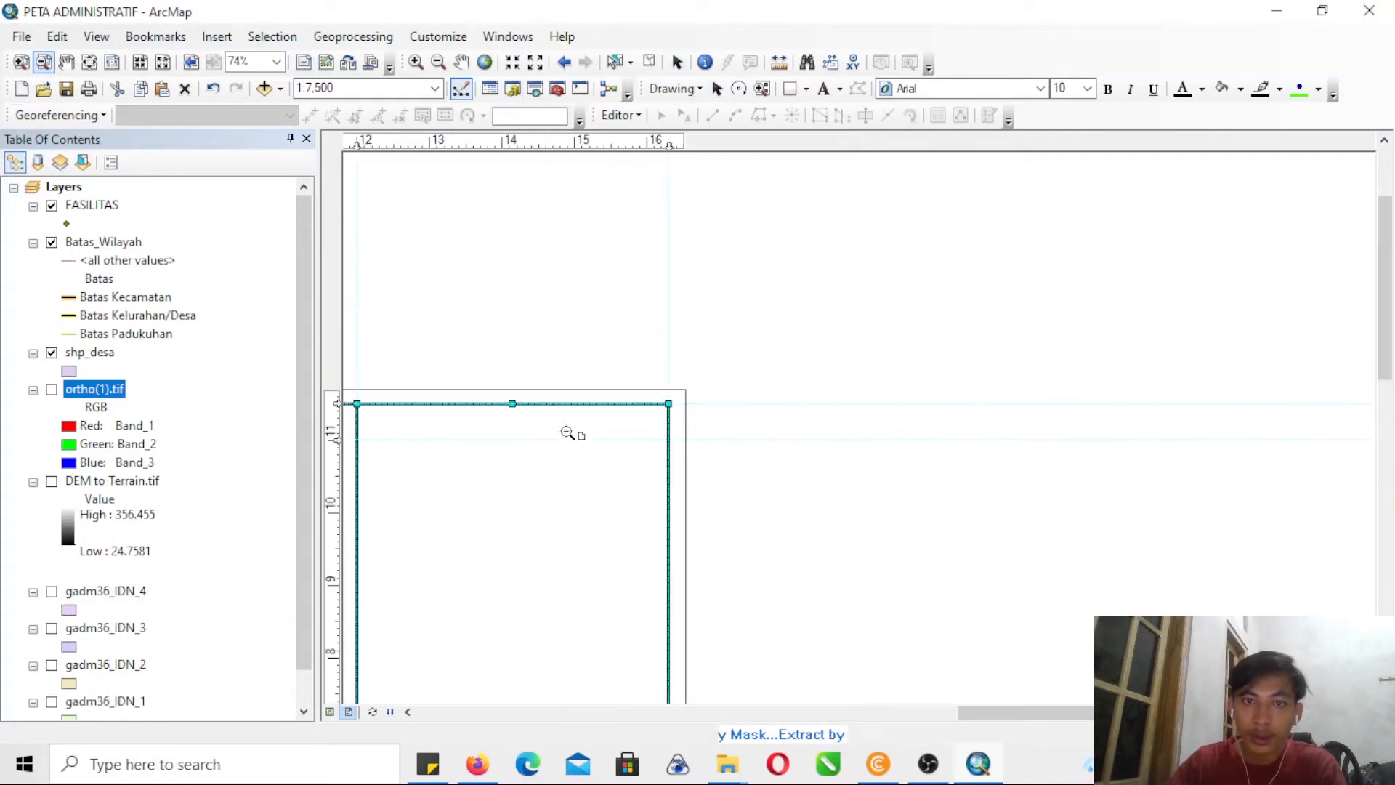
left_click(614, 552)
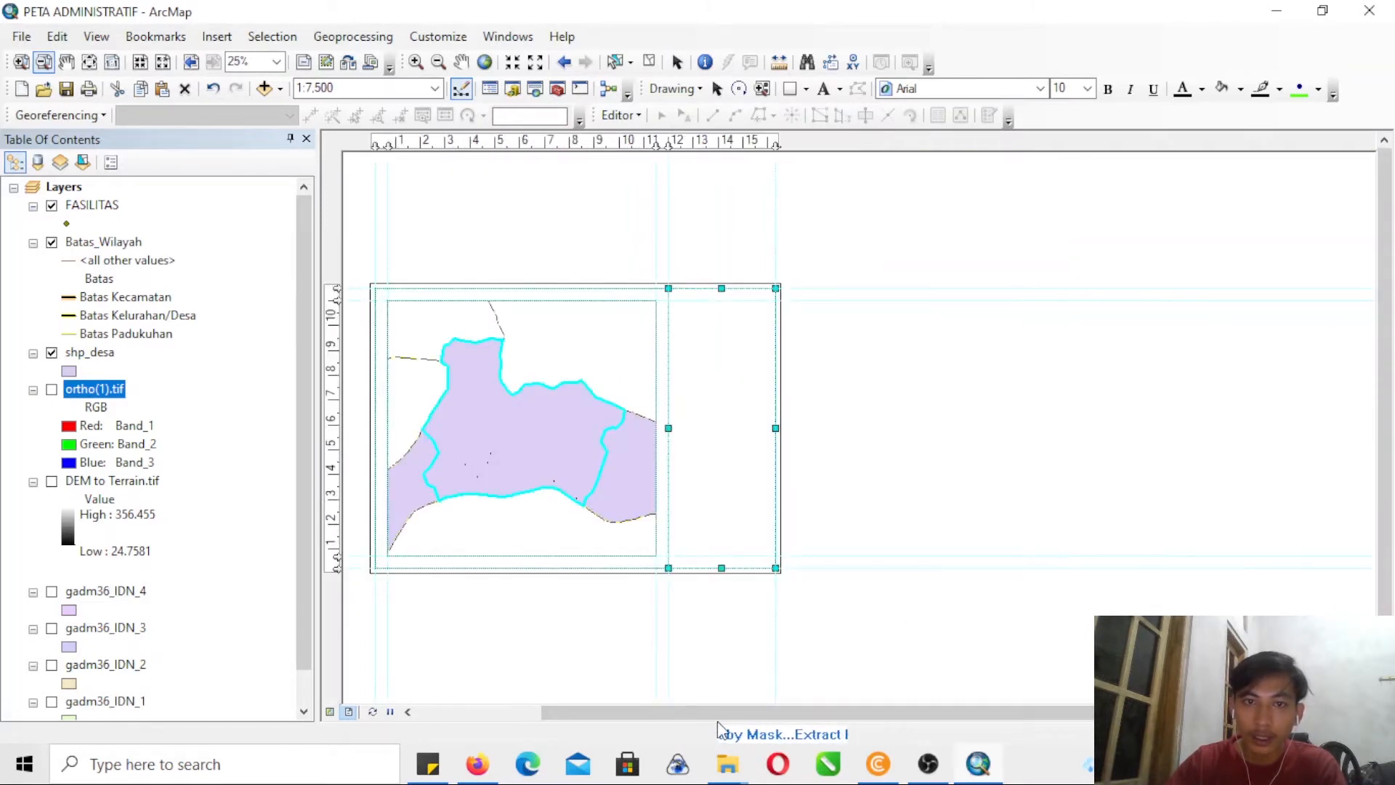
left_click_drag(719, 715, 650, 712)
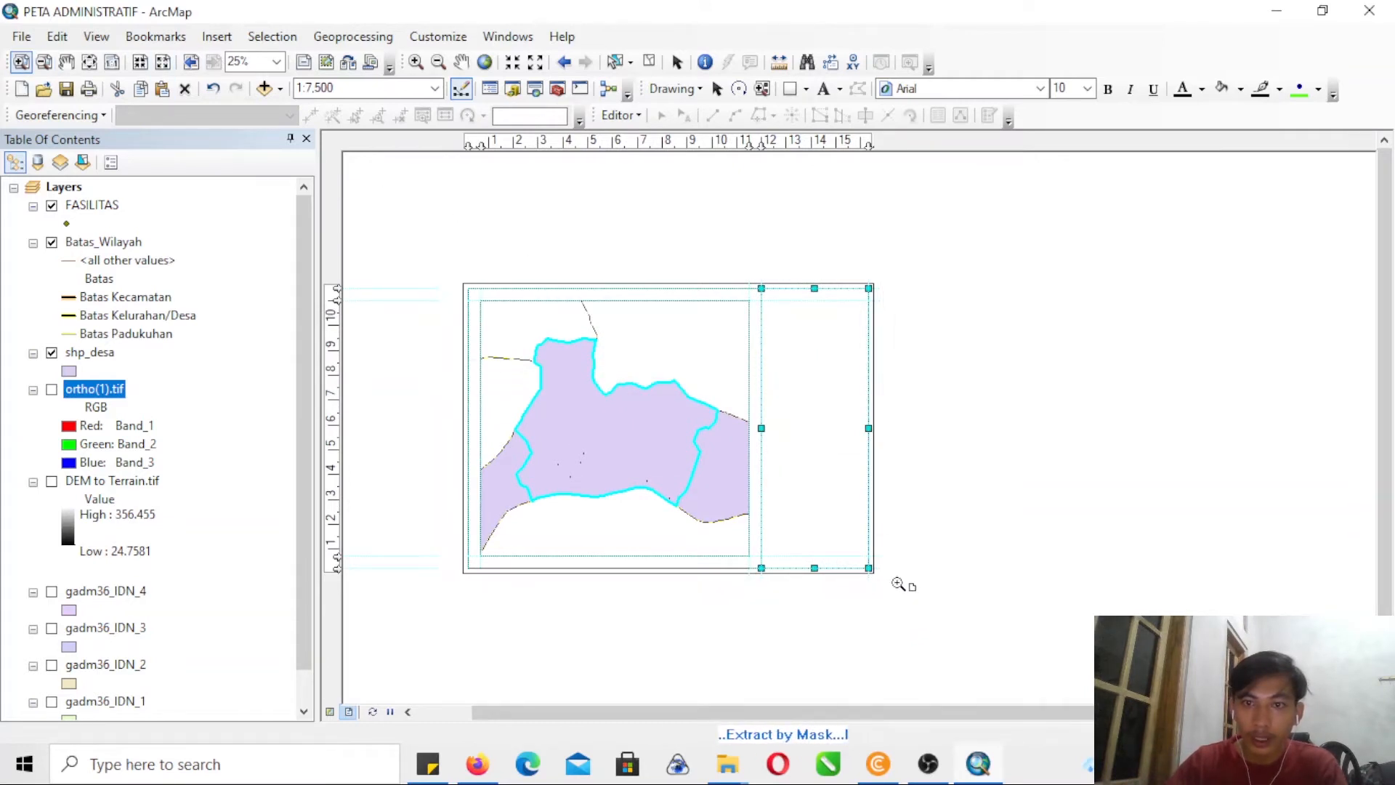
left_click(897, 584)
left_click(716, 89)
left_click(701, 331)
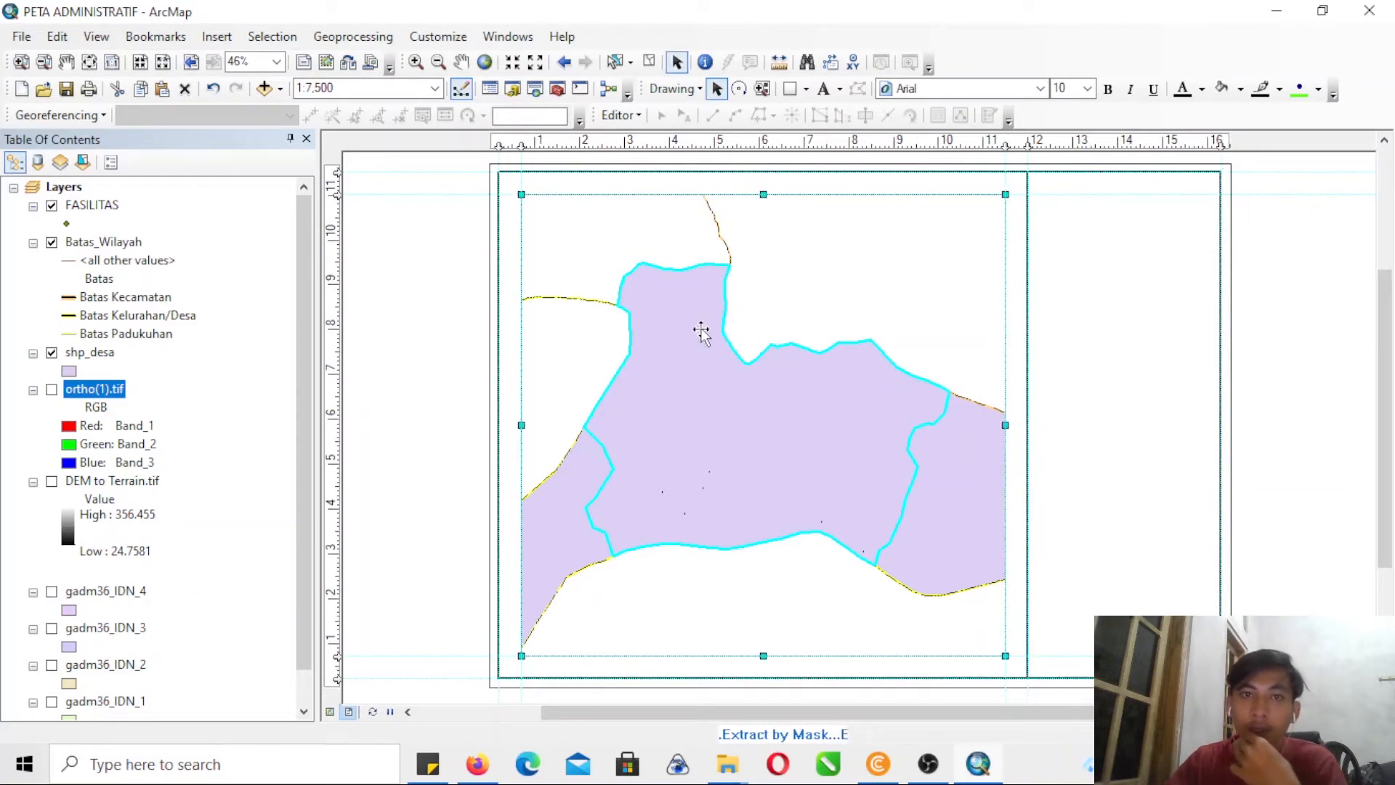
right_click(764, 393)
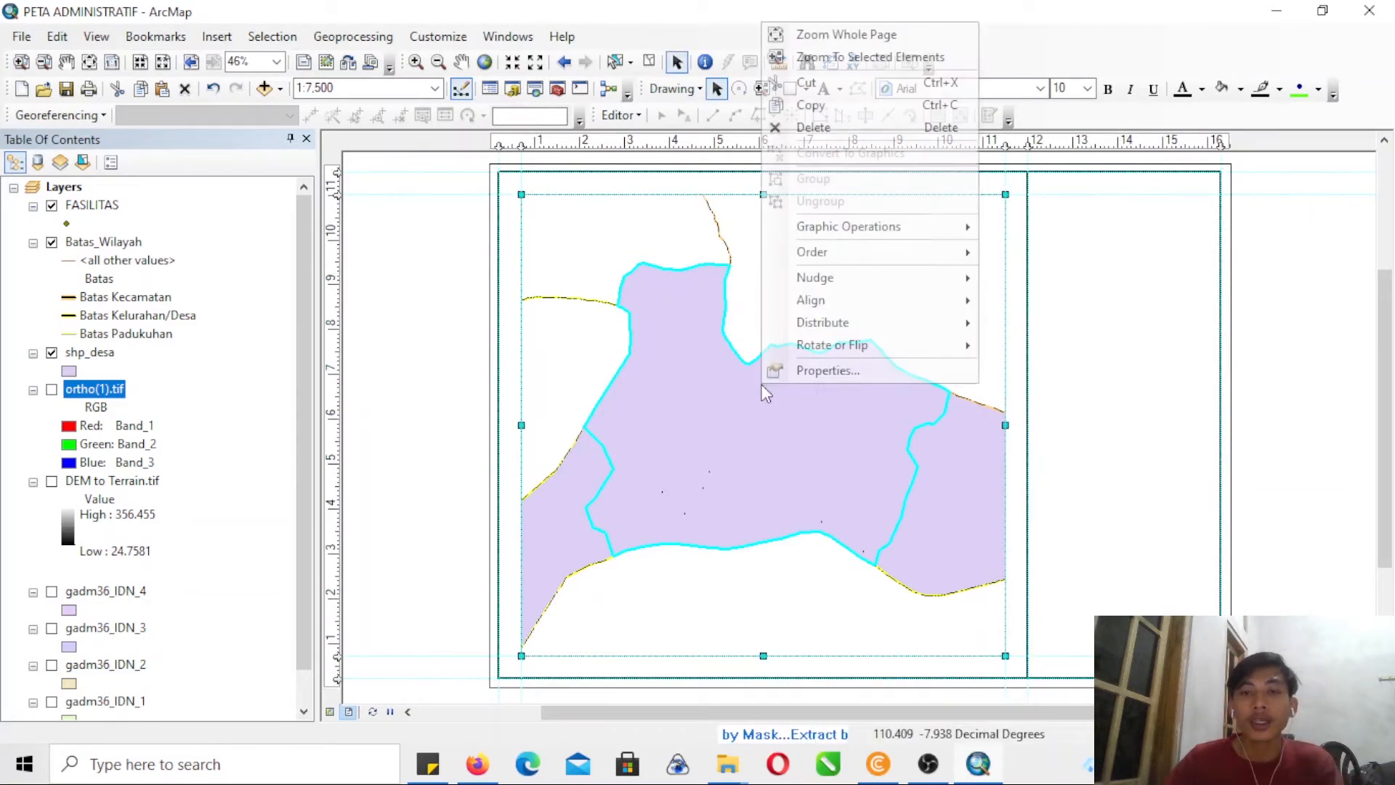
left_click(773, 378)
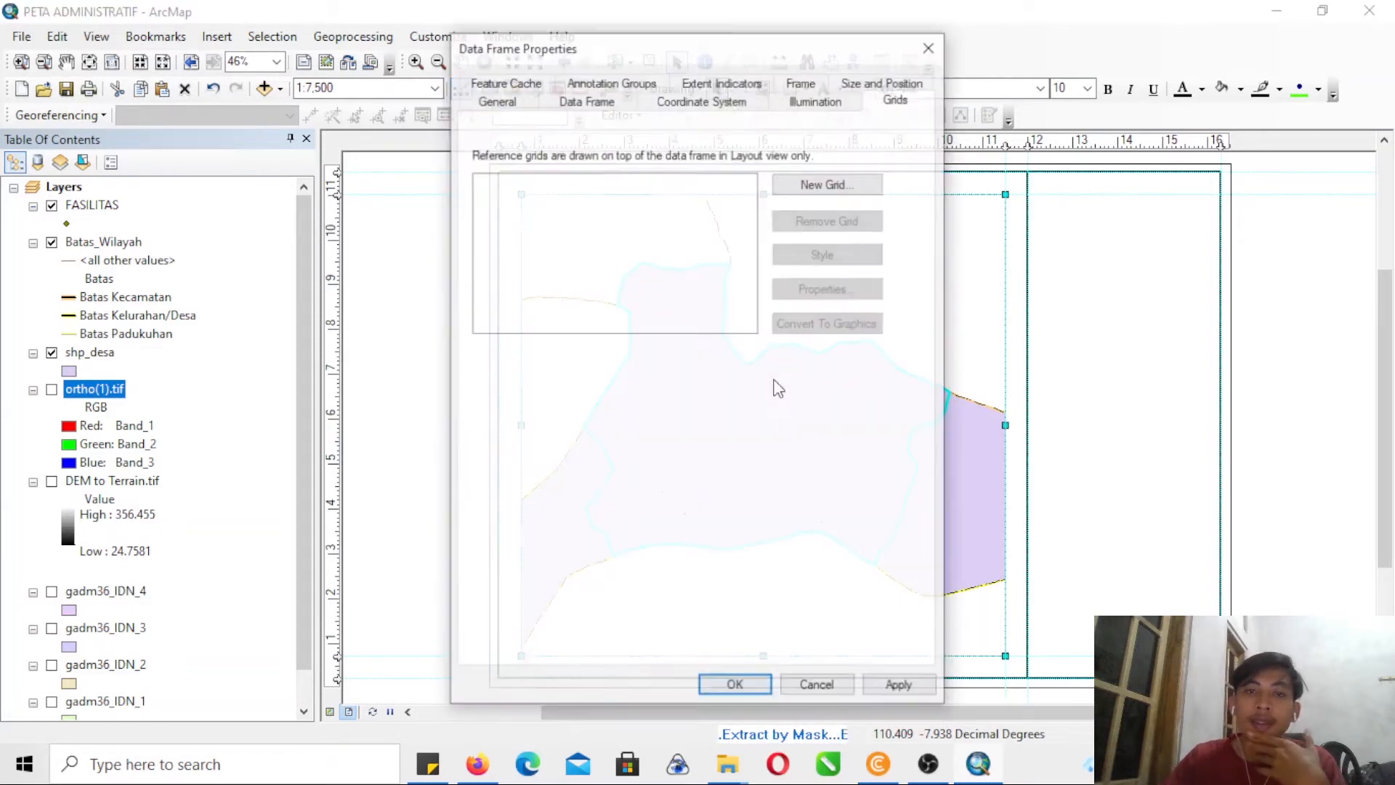
left_click(733, 102)
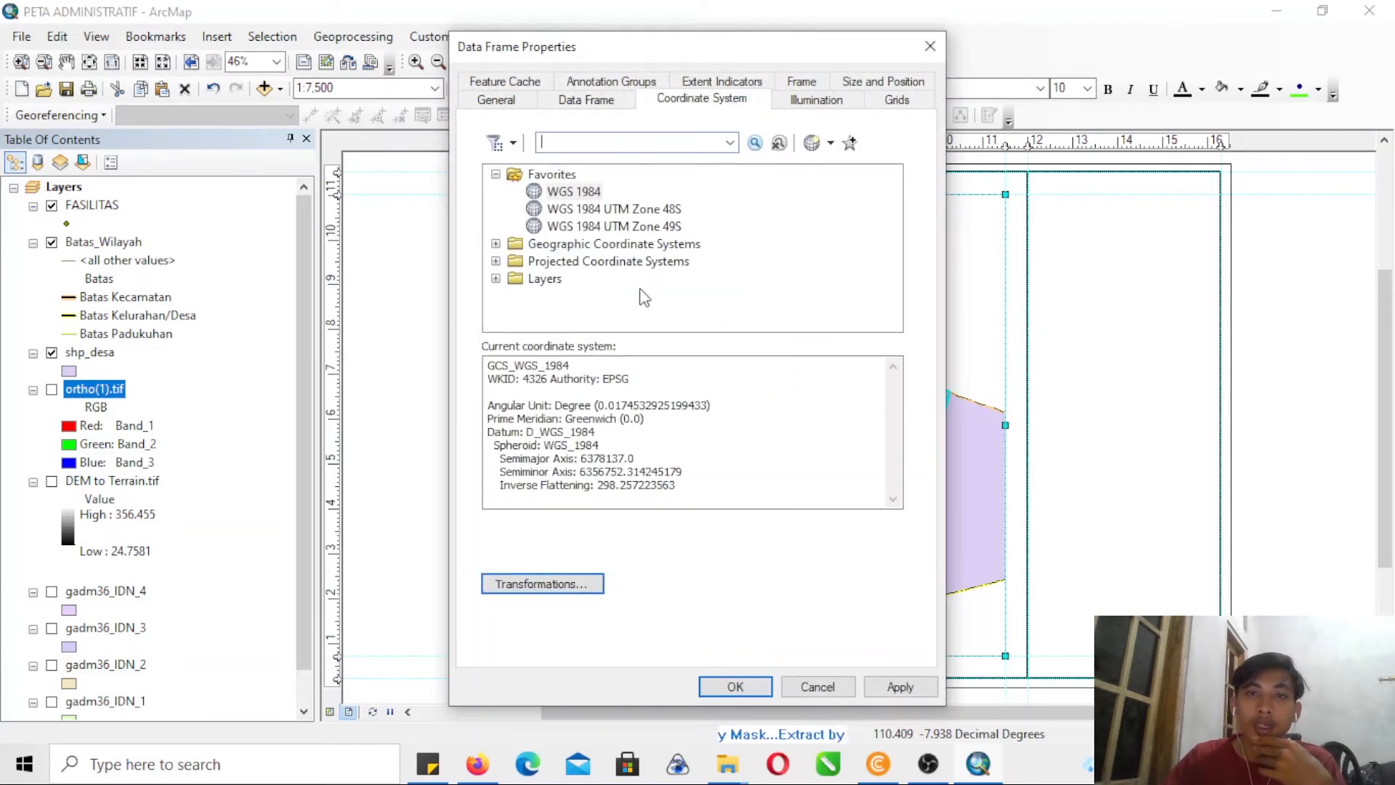
left_click(600, 227)
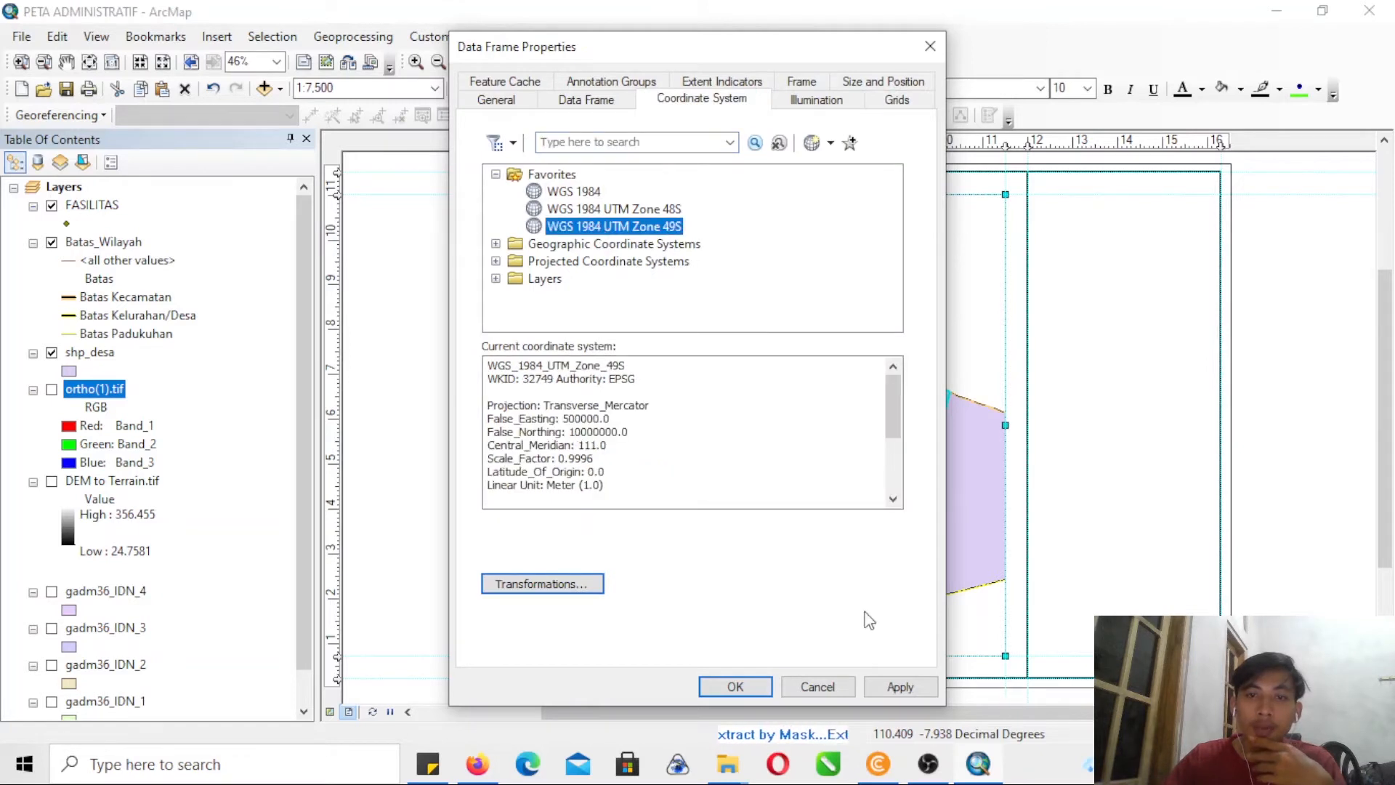
left_click(901, 686)
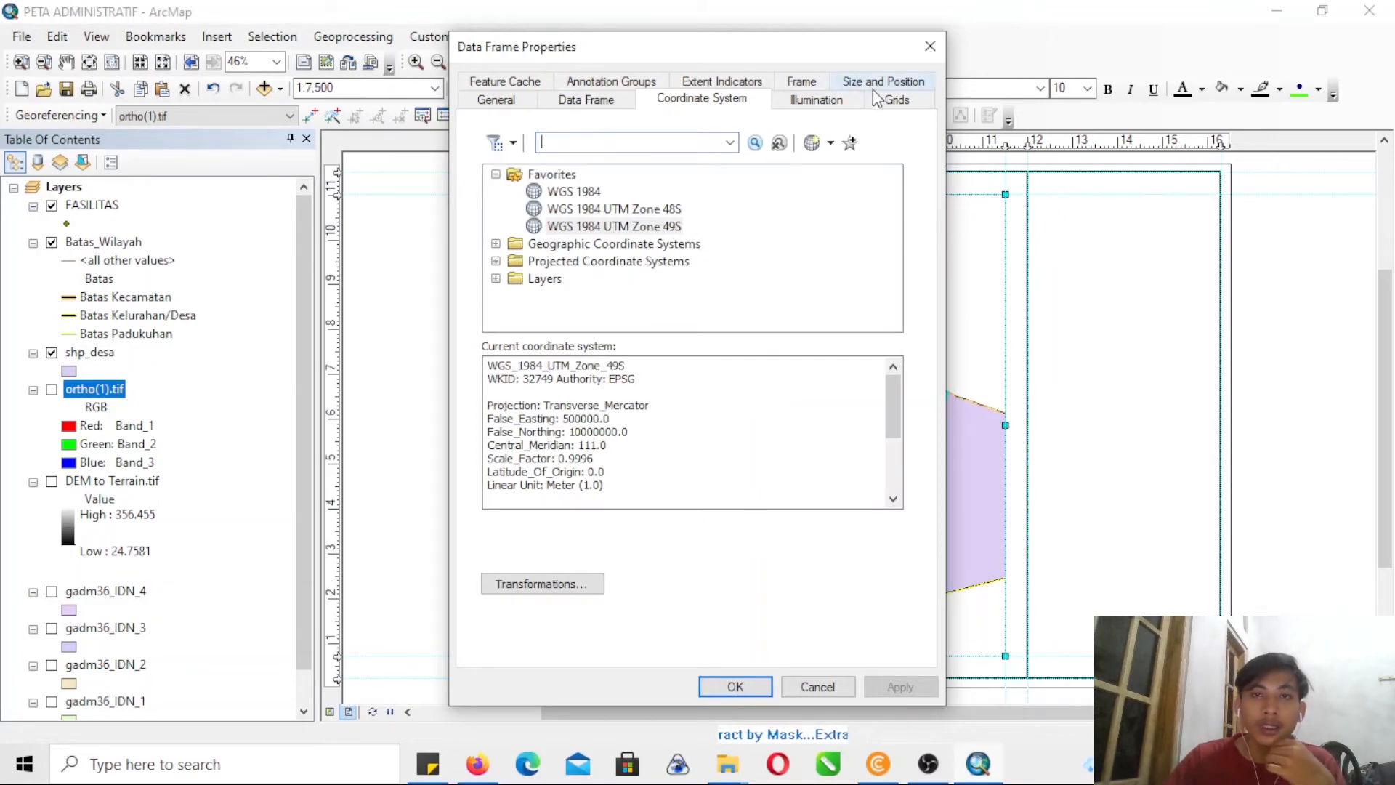
- Add a measured grid with grid lines and labels at 400-meter X and Y intervals, apply it, and open its properties
left_click(896, 101)
left_click(800, 174)
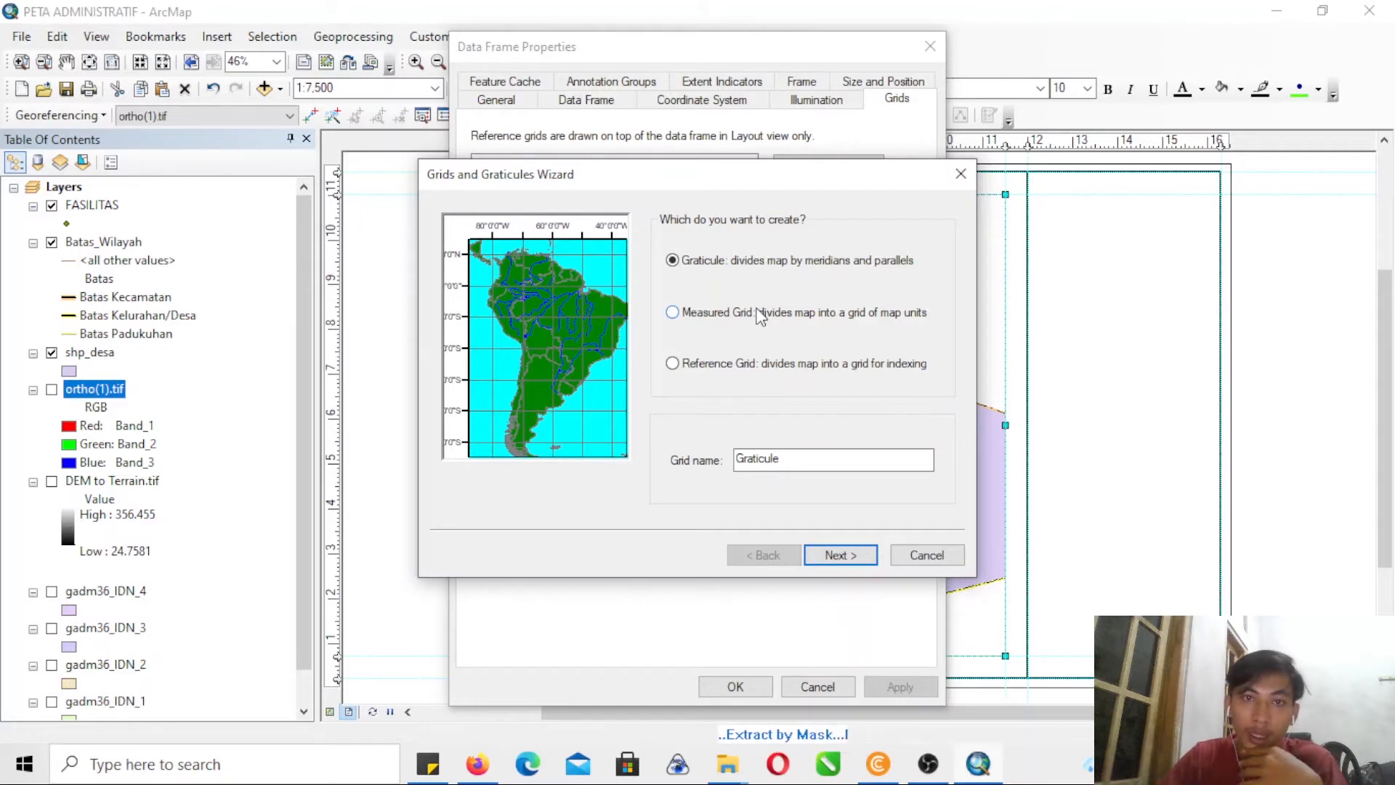
left_click(760, 316)
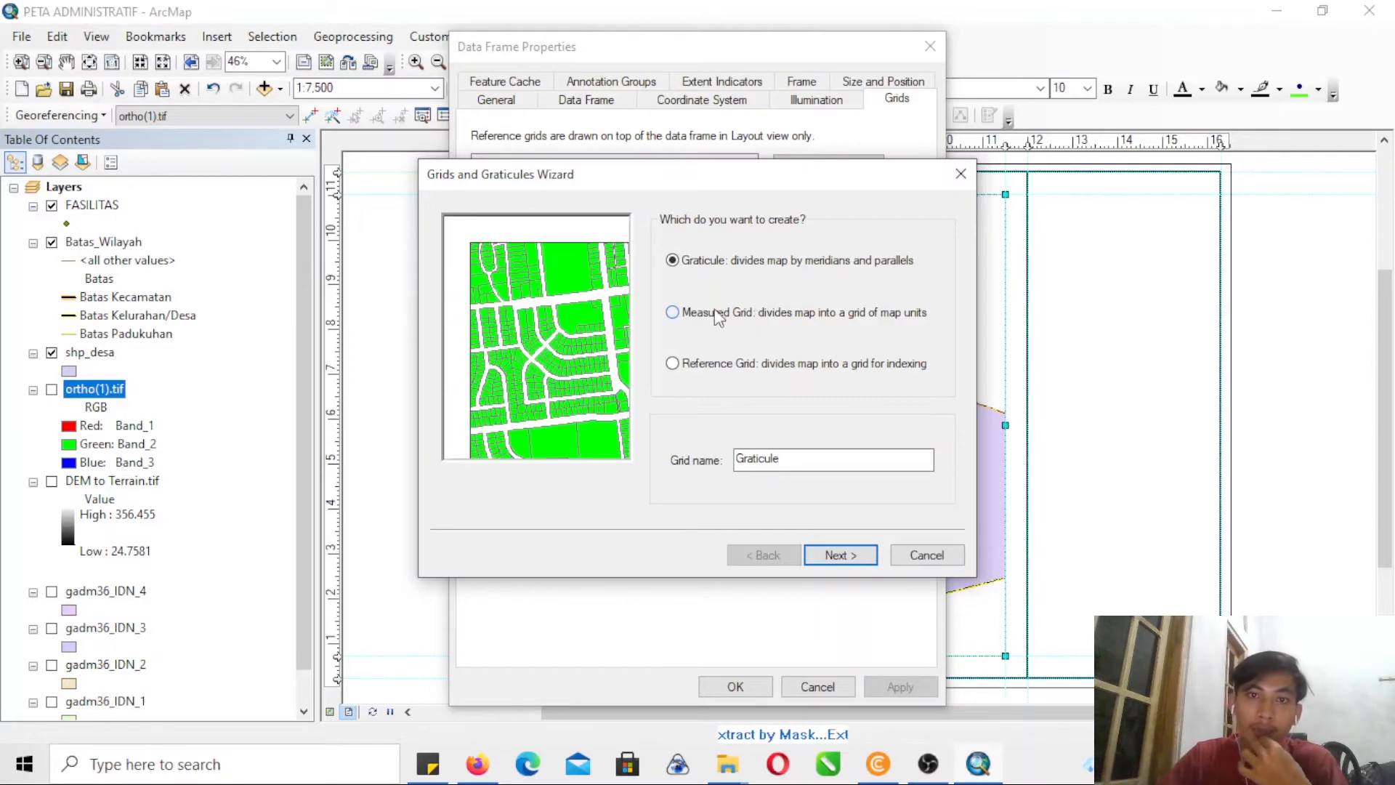
left_click(836, 556)
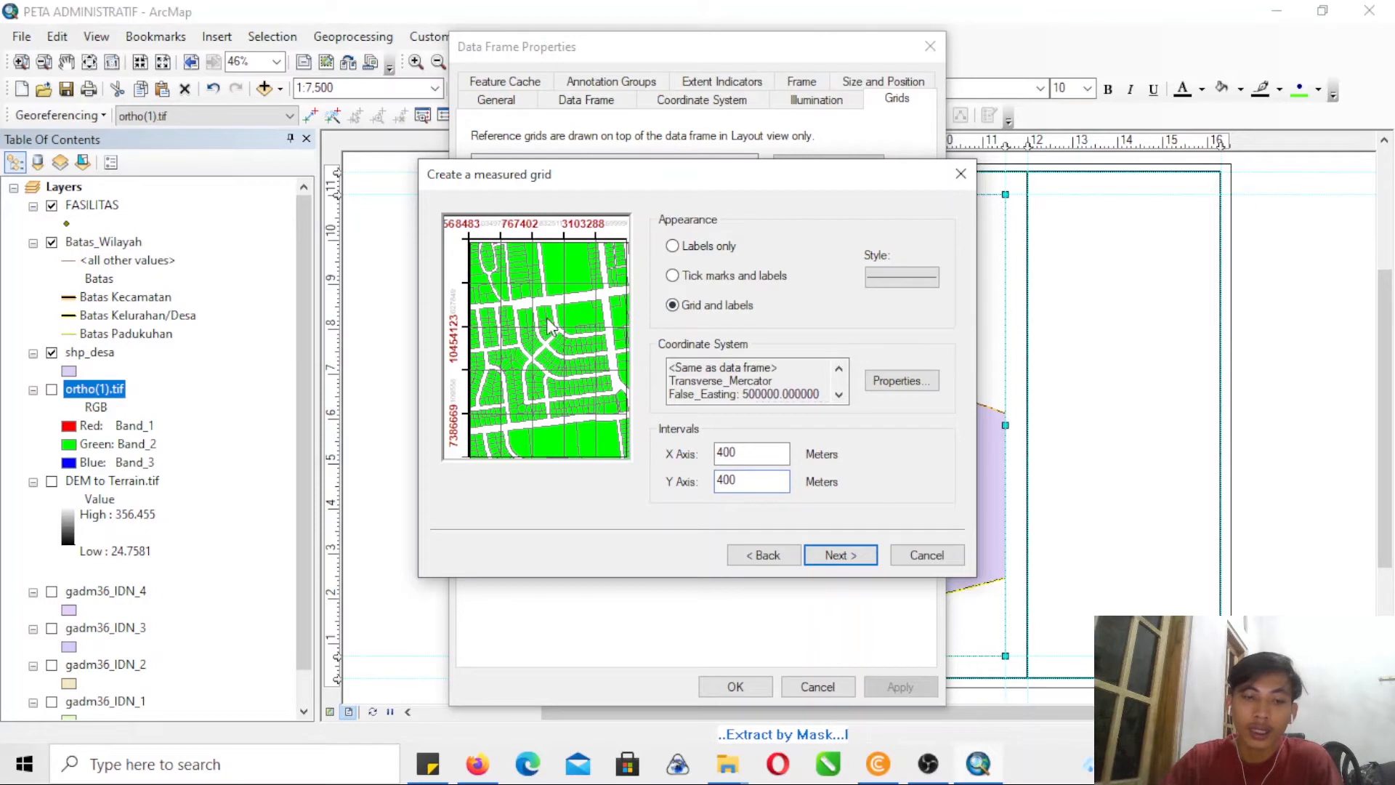
left_click(834, 557)
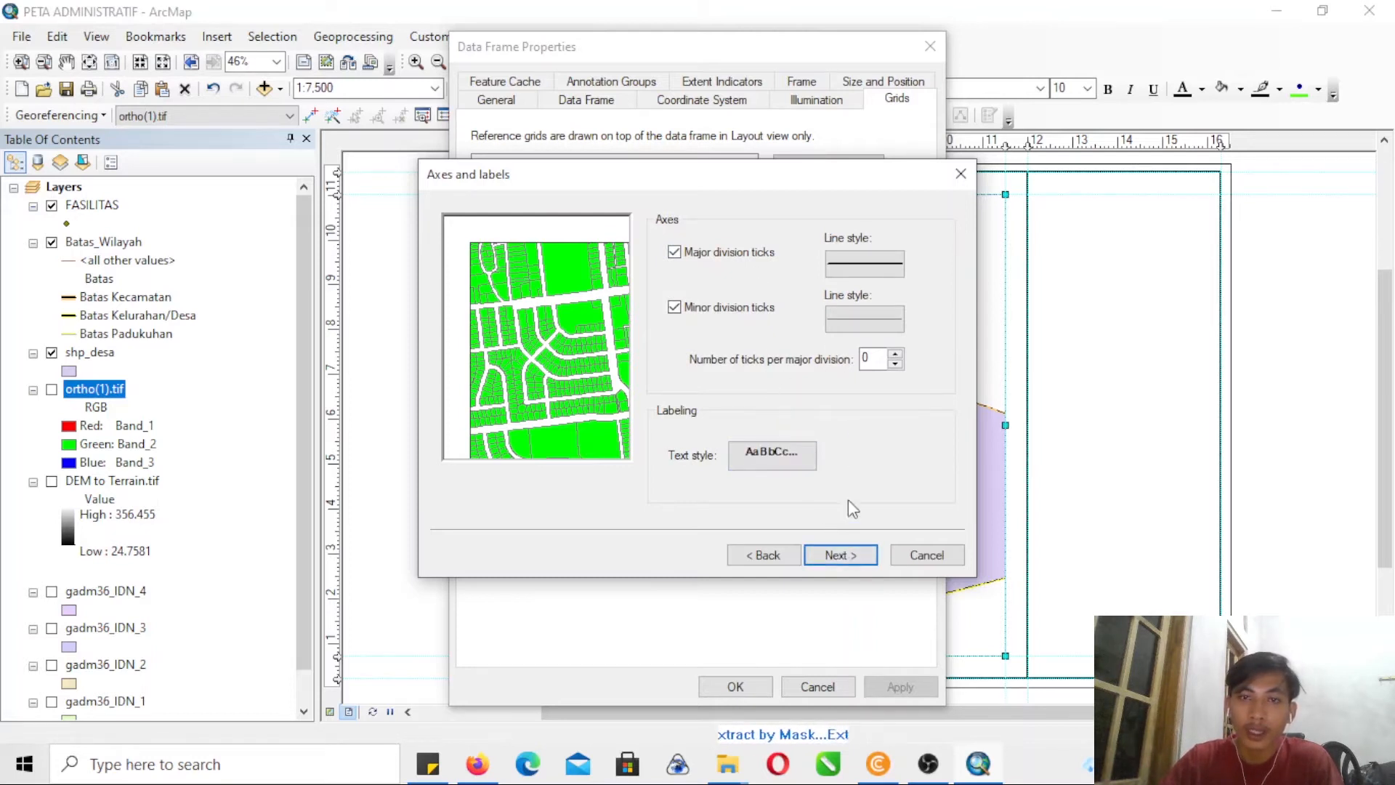
left_click(837, 554)
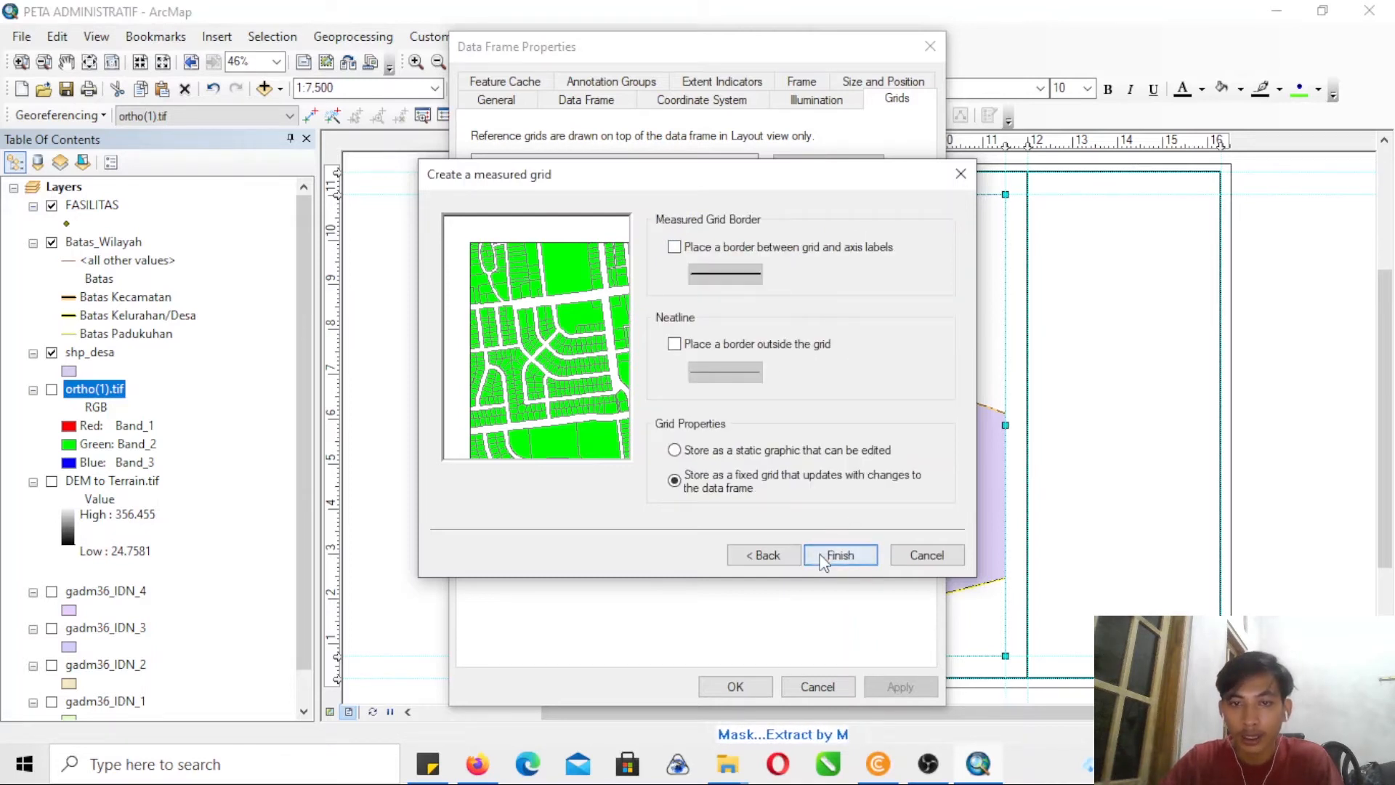
left_click(834, 554)
left_click_drag(702, 37, 298, 56)
left_click(515, 694)
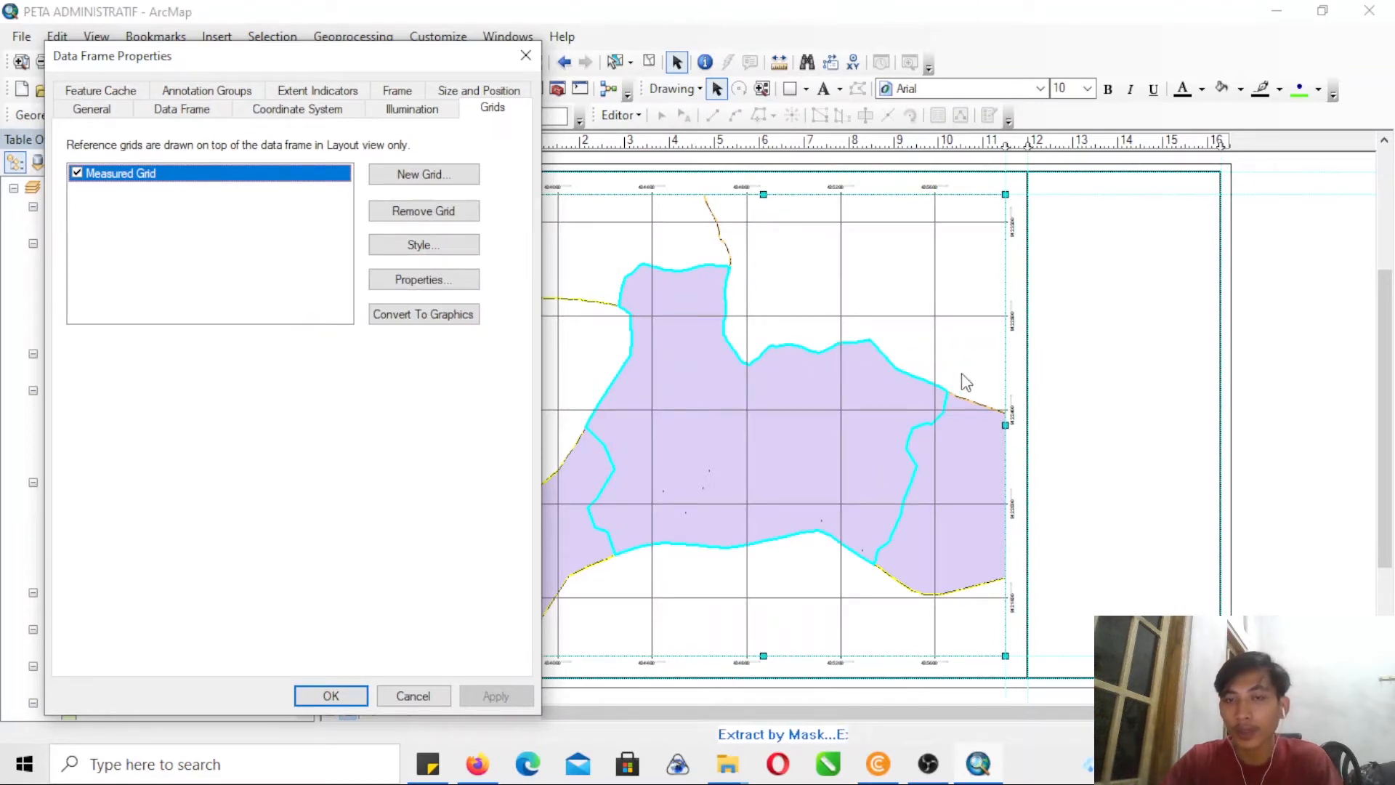
left_click(416, 282)
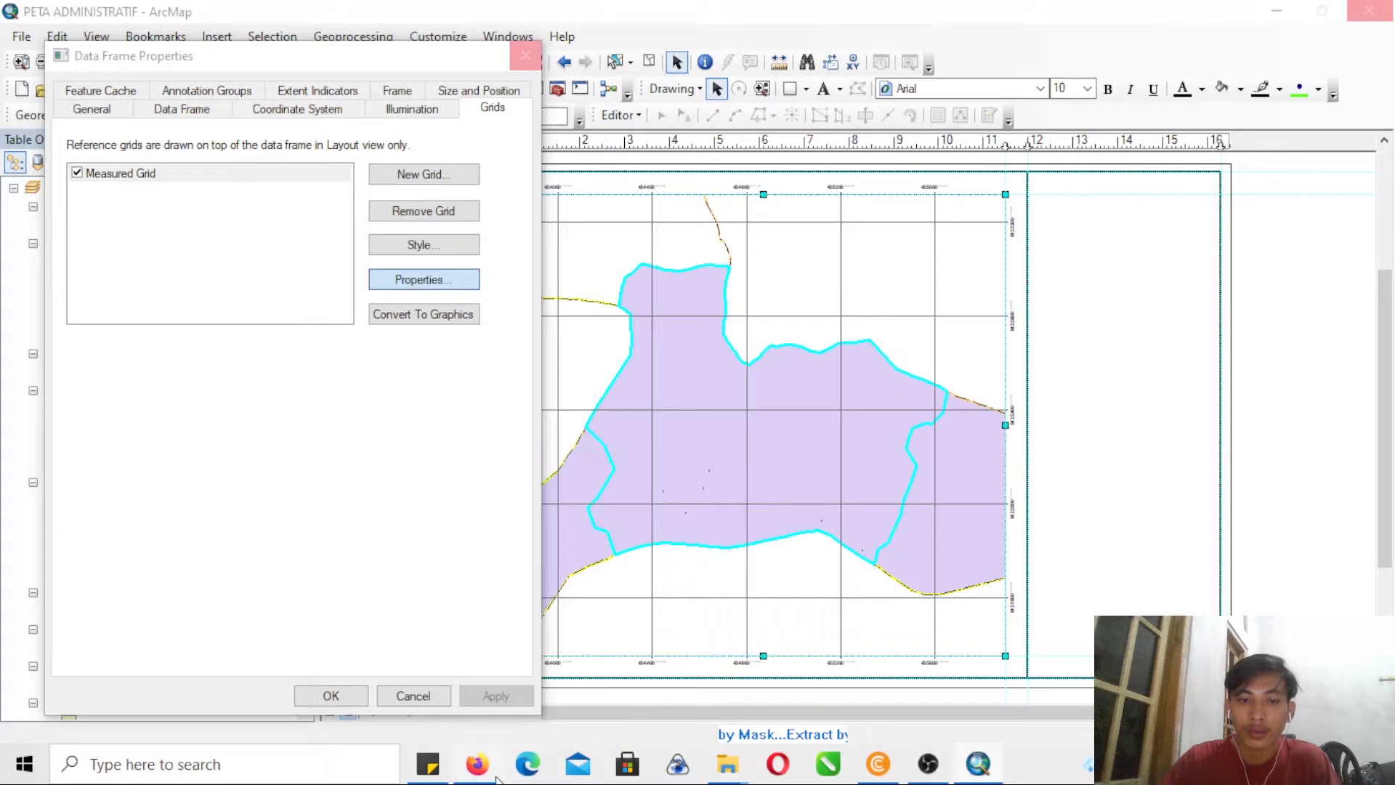
- Switch to Firefox and download the SUNGAI_shp.zip shapefile from the HOT Export Tool page, saving the file
mouse_move(489, 775)
left_click(510, 709)
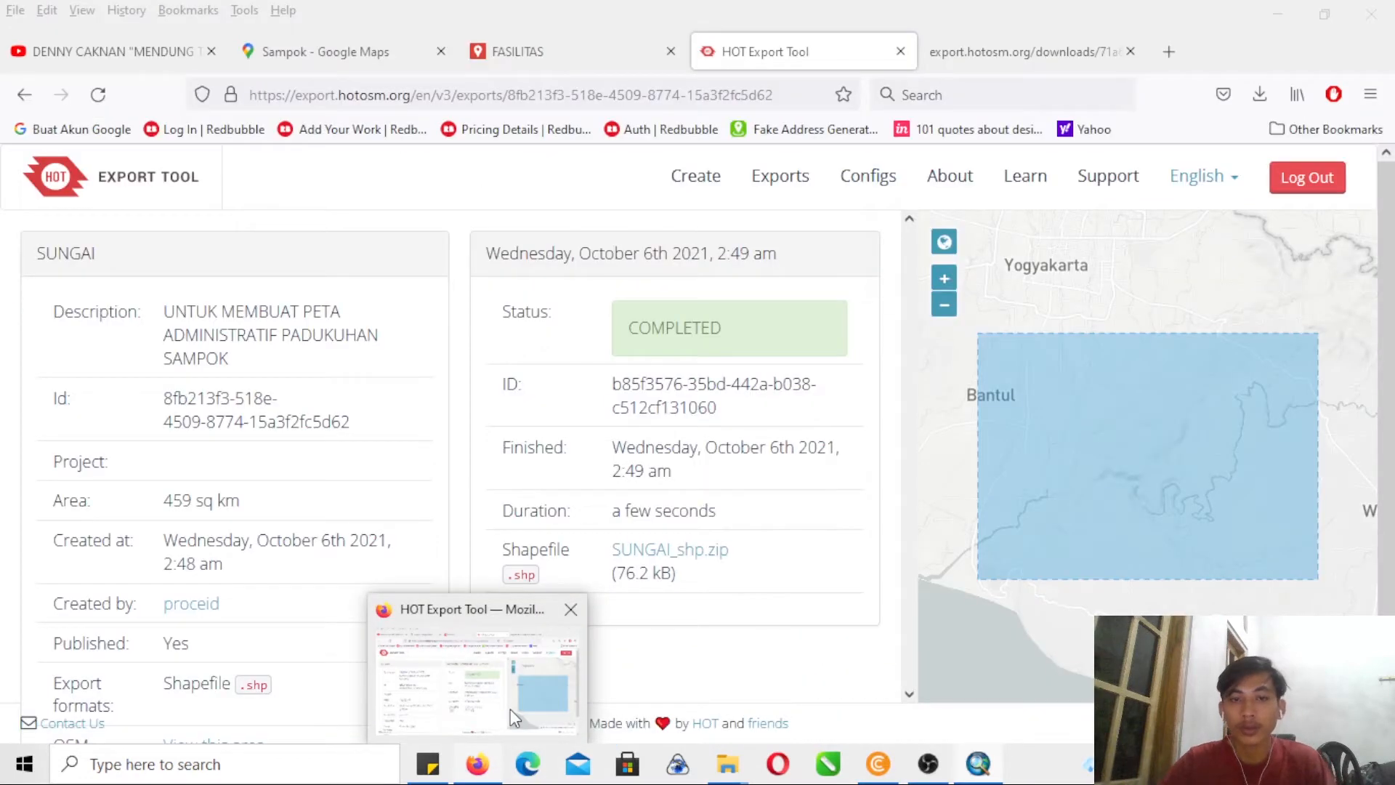
left_click(667, 552)
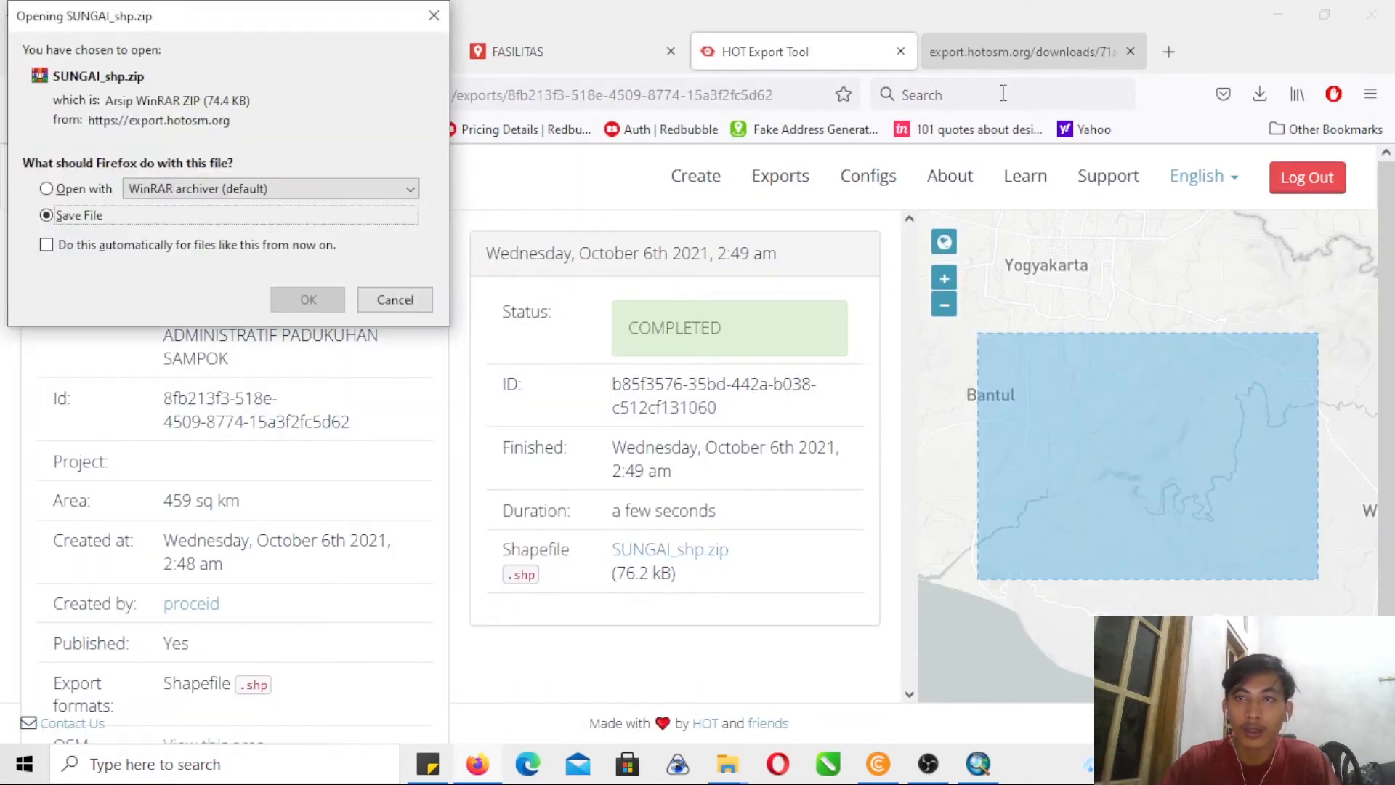
left_click(312, 301)
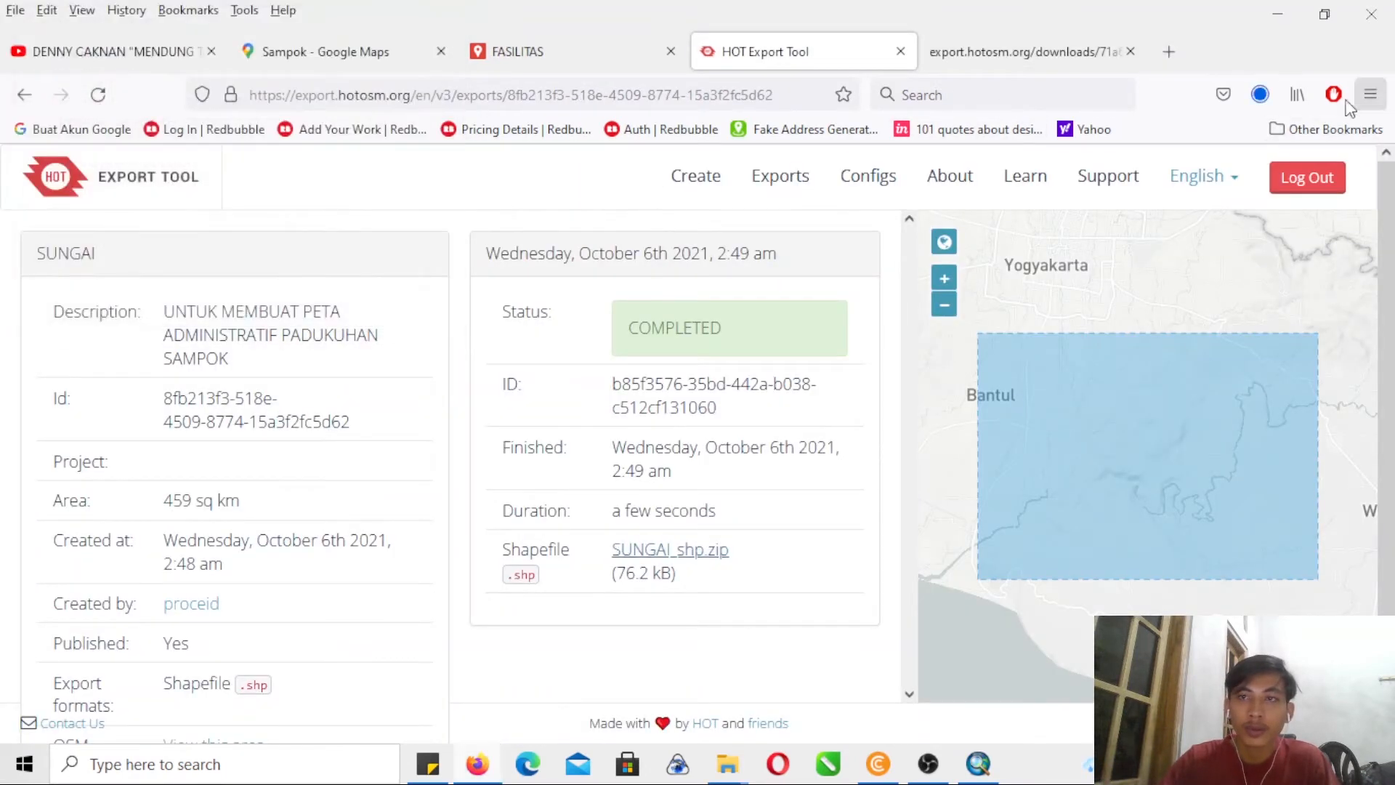
- Look for the downloaded SUNGAI_shp.zip archive in its containing Downloads folder, then put the folder window away
left_click(1260, 97)
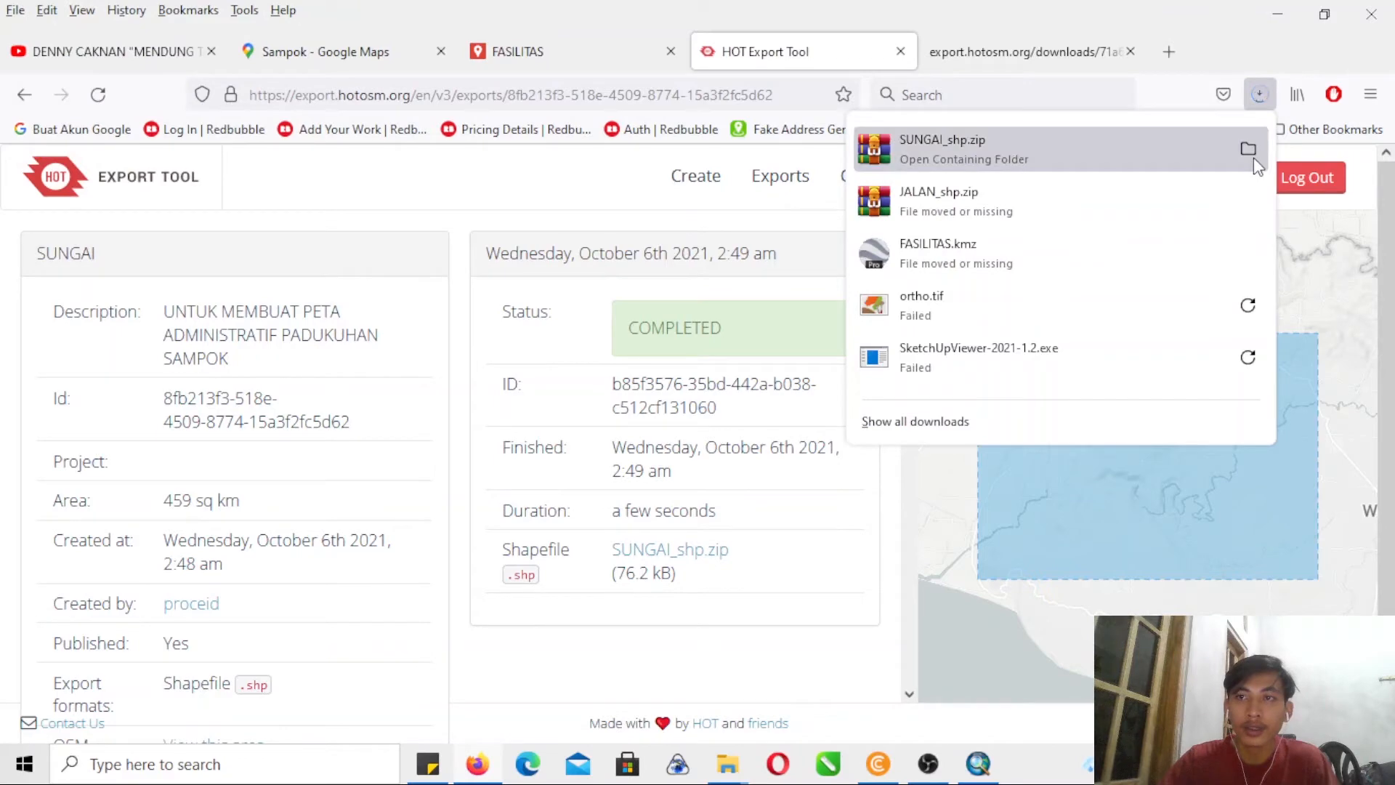
left_click(1246, 147)
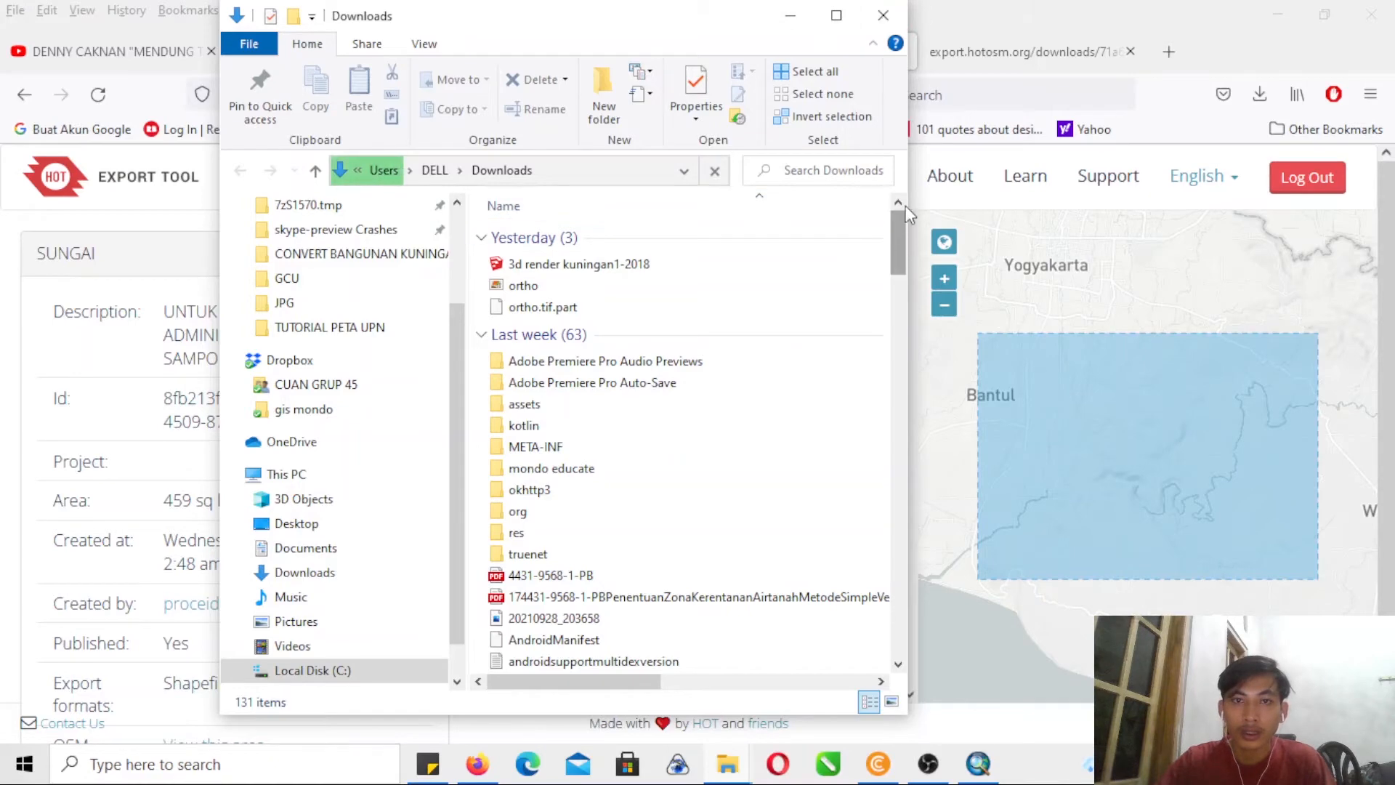
left_click(791, 15)
left_click(1259, 96)
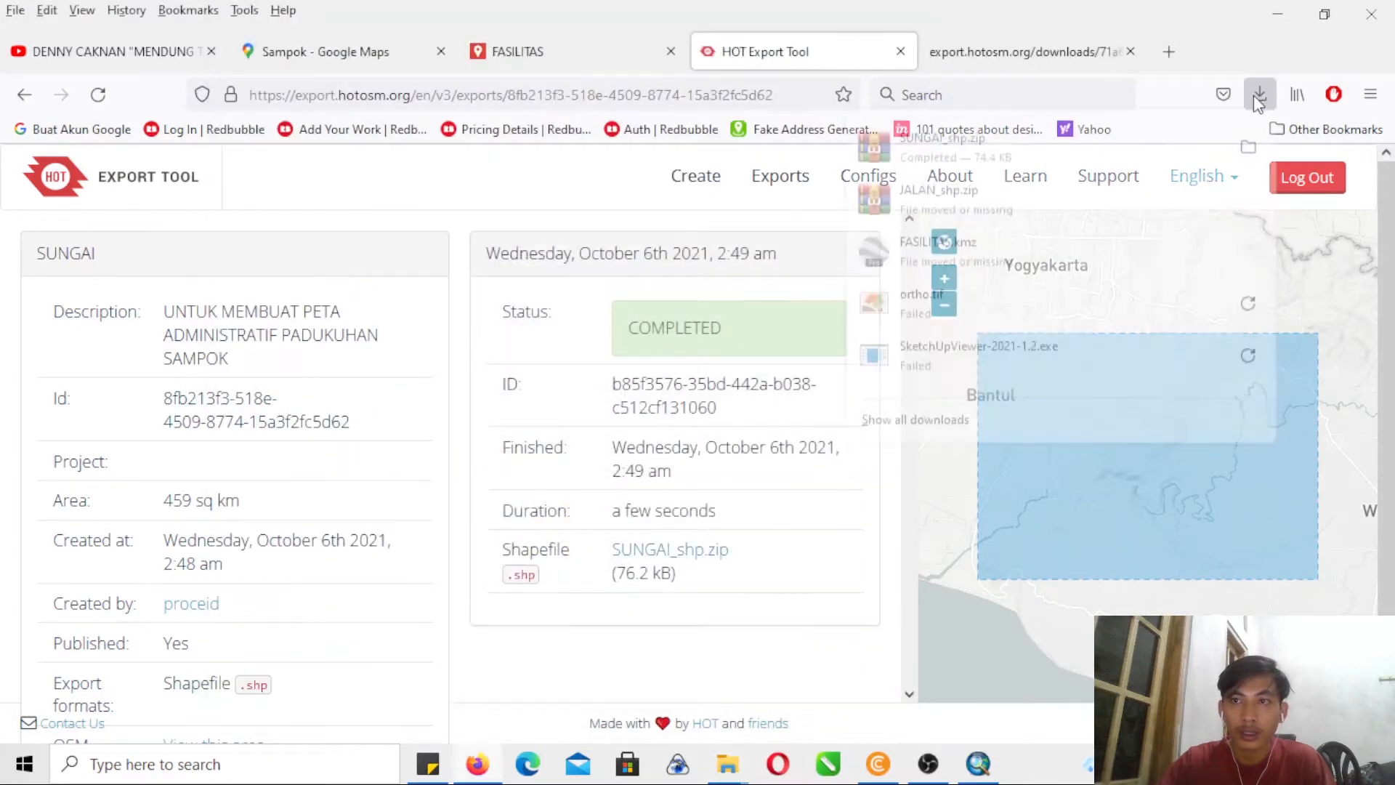
left_click(1246, 148)
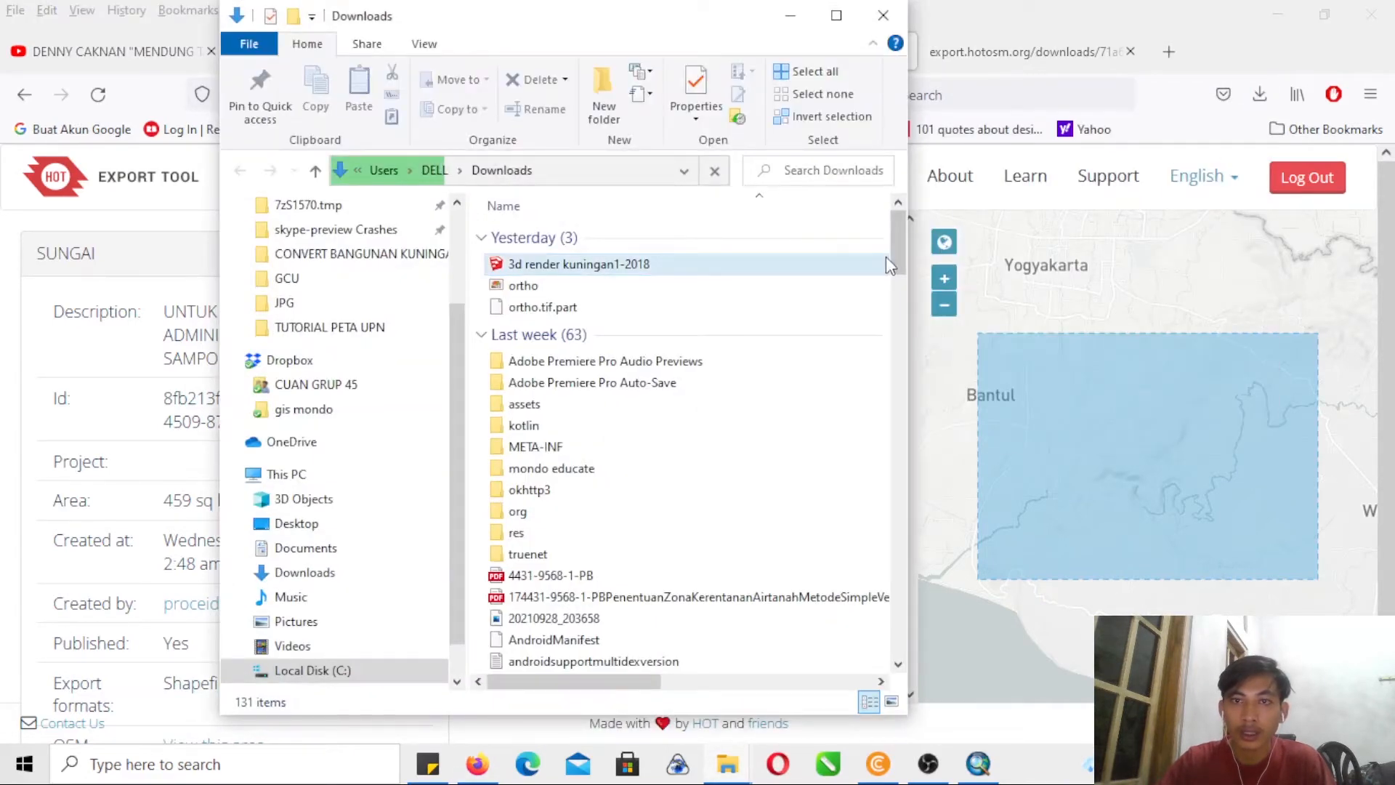
left_click_drag(898, 251, 883, 328)
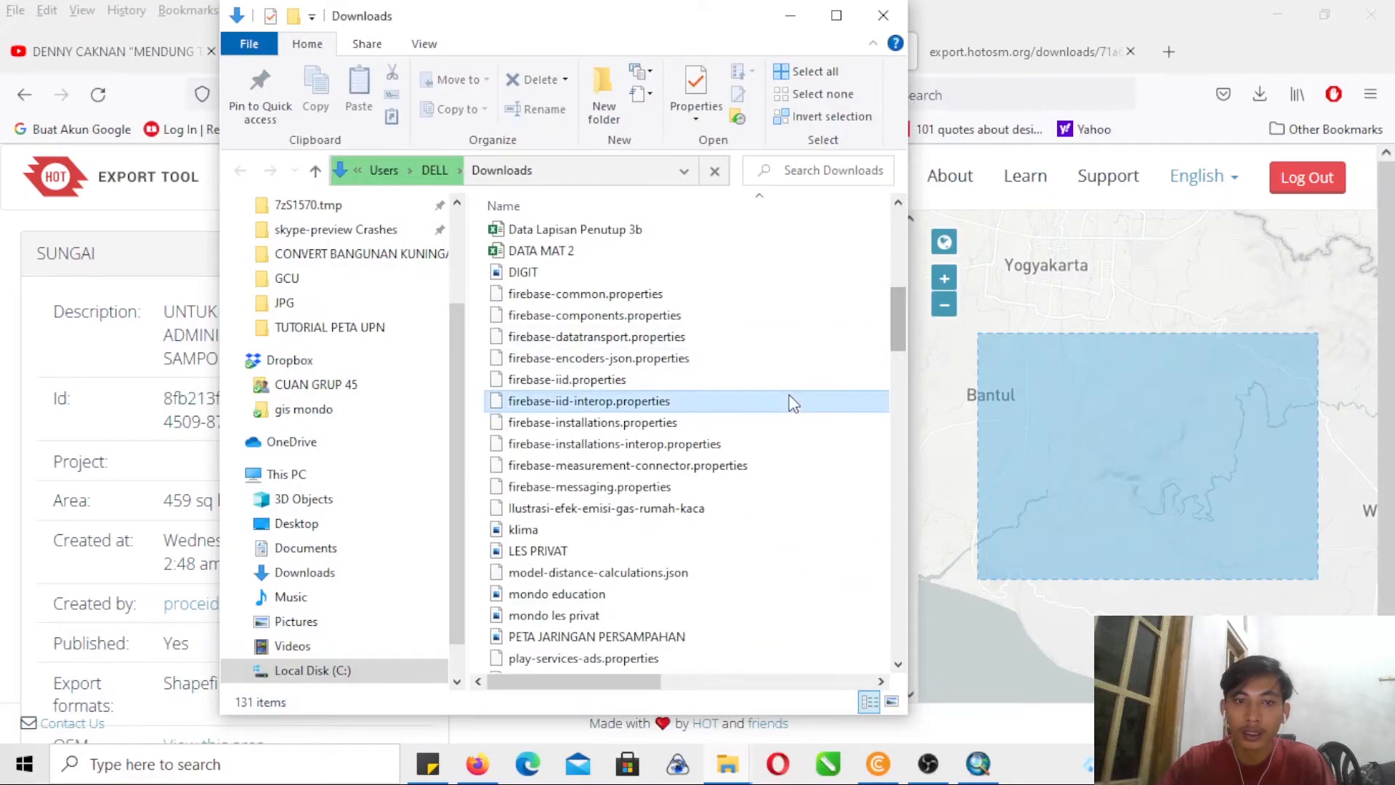
key("s")
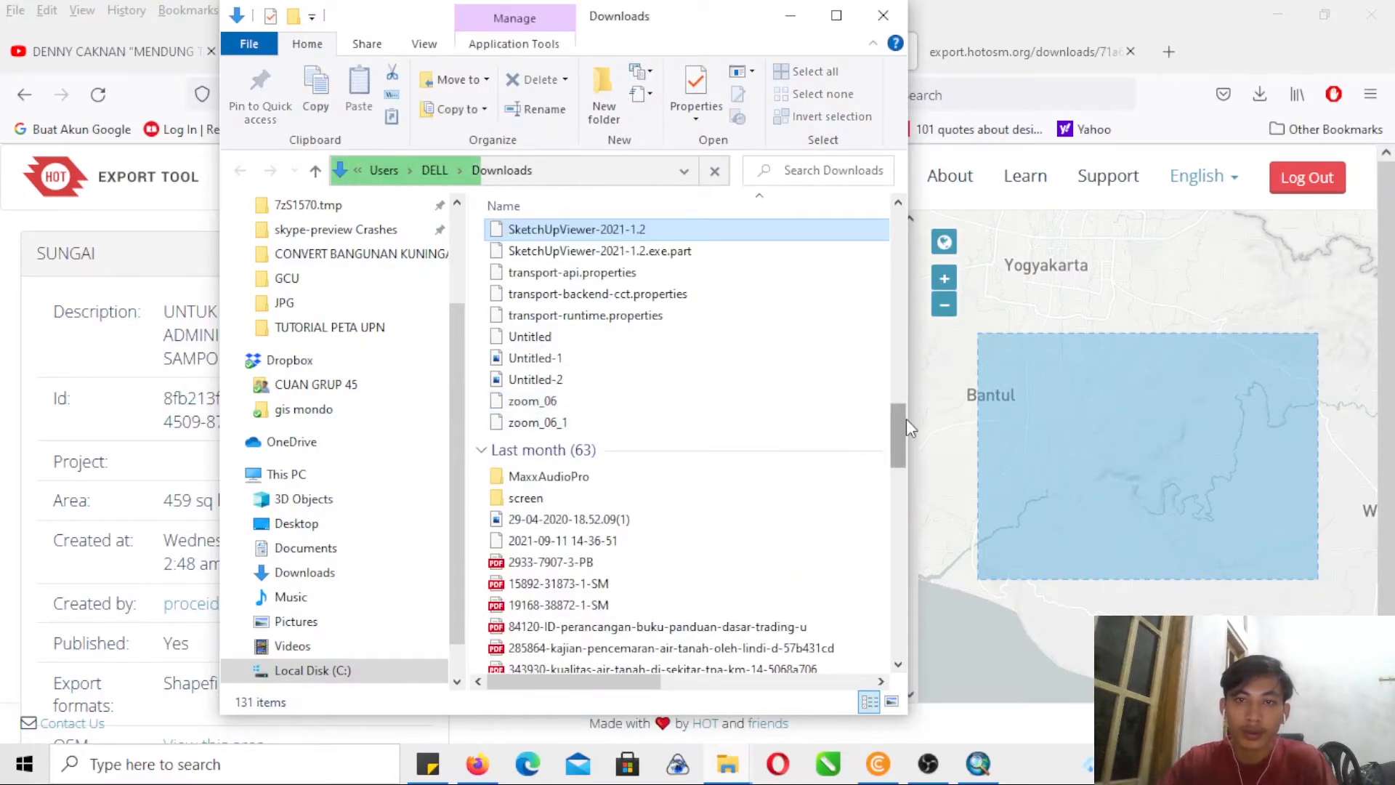
left_click_drag(896, 418, 917, 182)
left_click(790, 15)
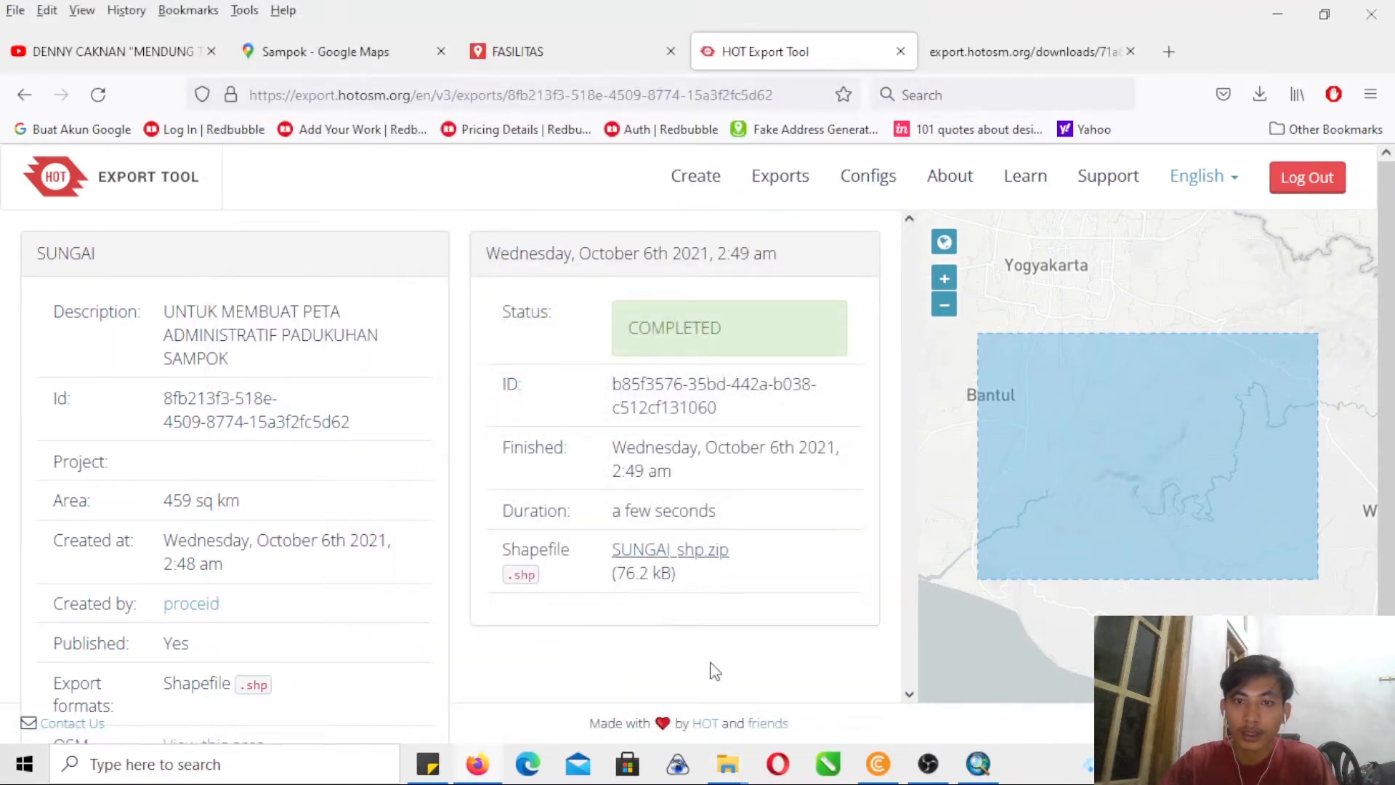
- Switch back to ArcMap and set the measured grid's X and Y axis intervals to 500 meters, applying the change
left_click(977, 763)
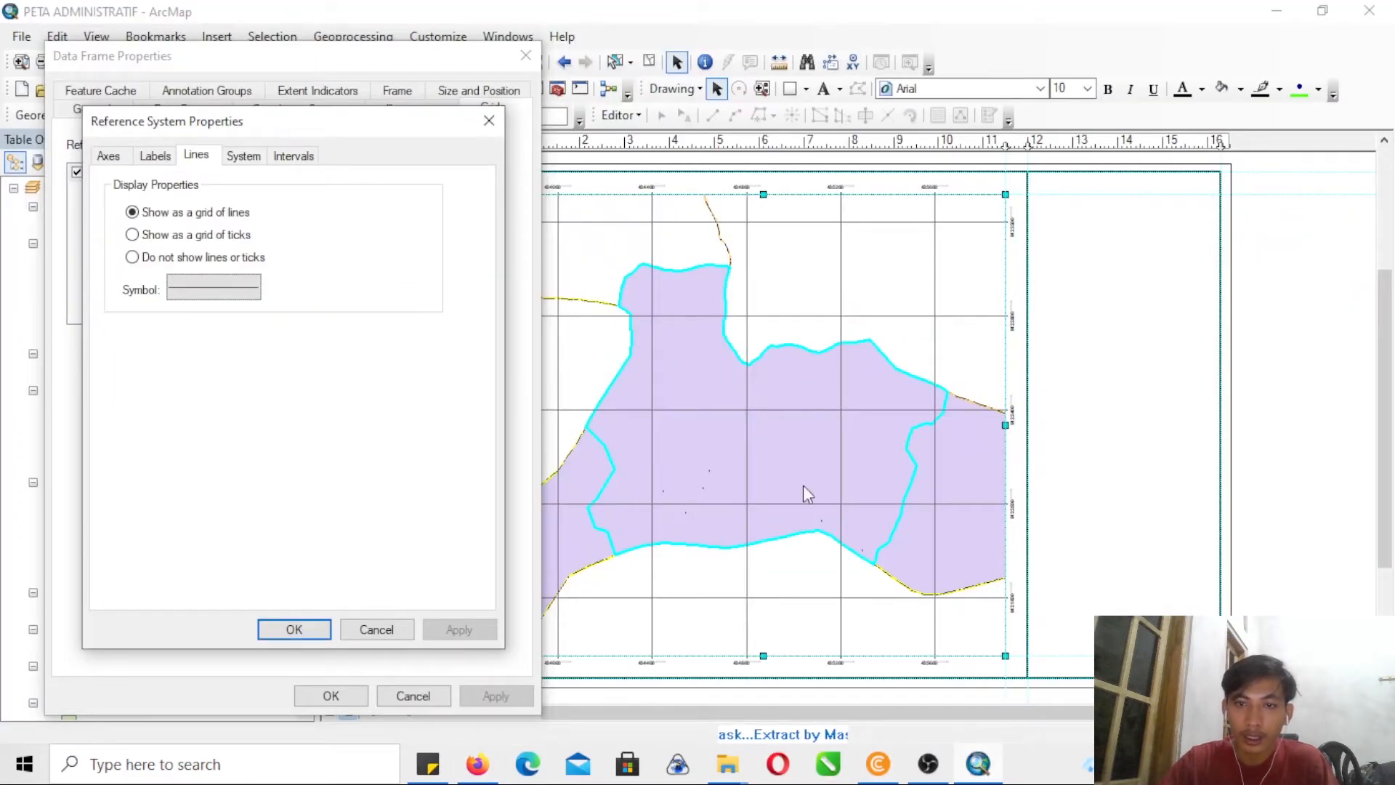
left_click(157, 157)
left_click(285, 156)
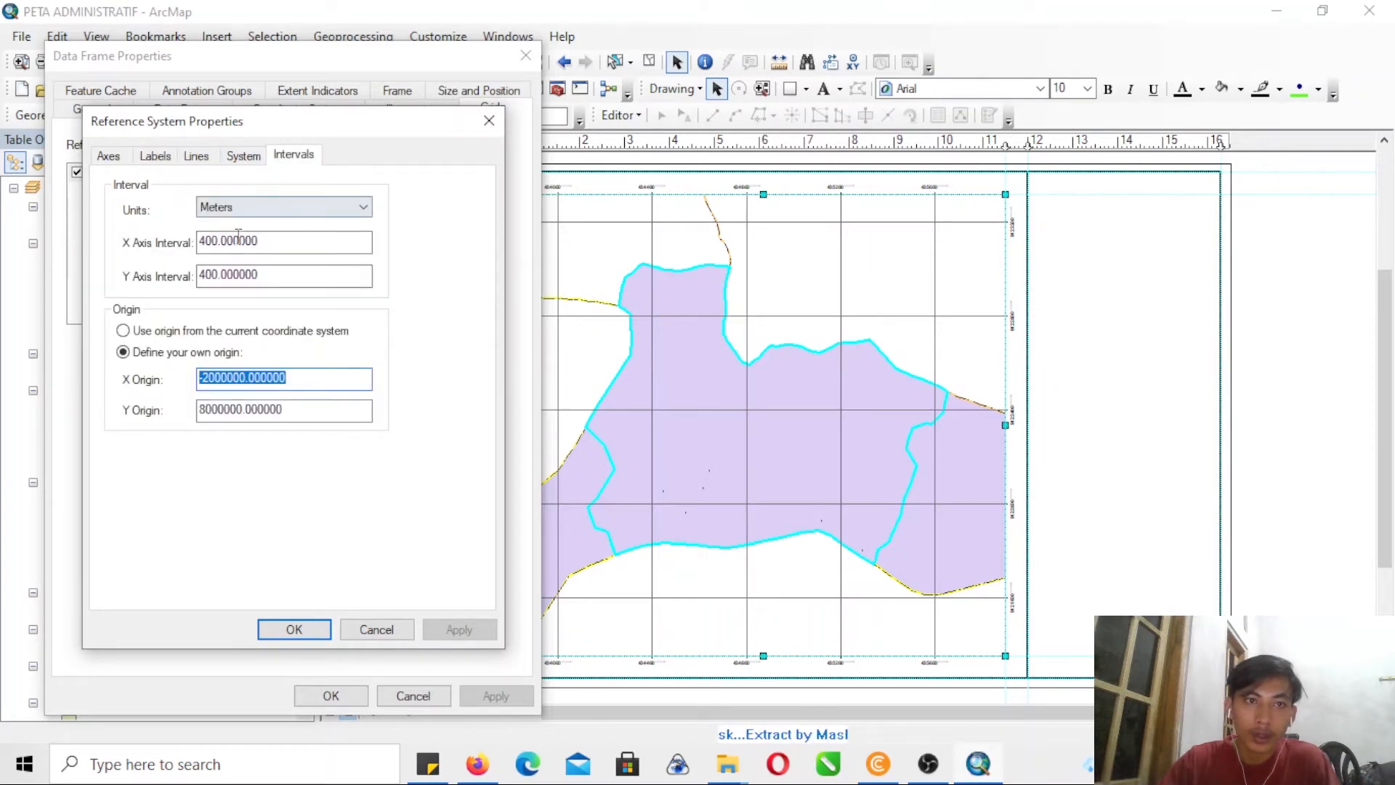
left_click(209, 242)
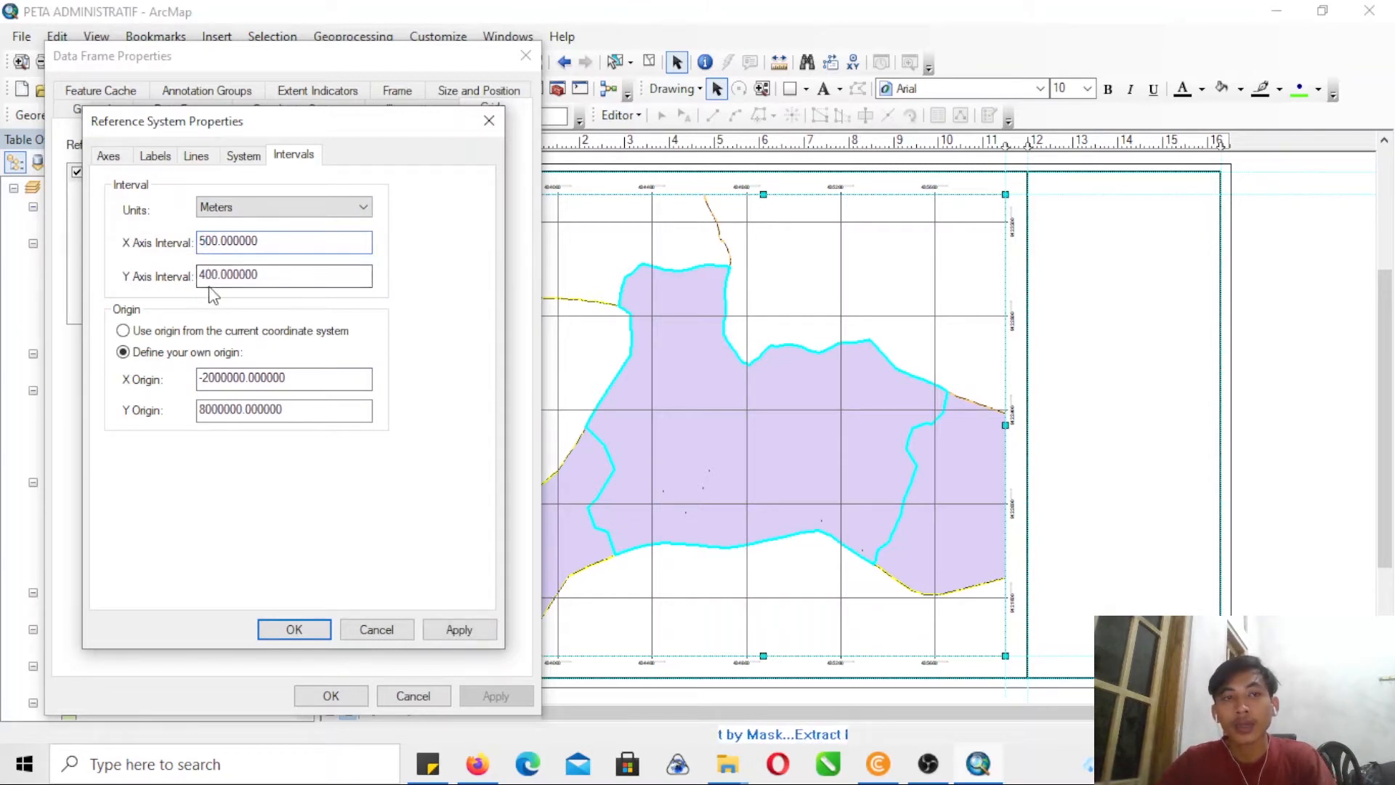
left_click_drag(208, 279, 185, 282)
type("5")
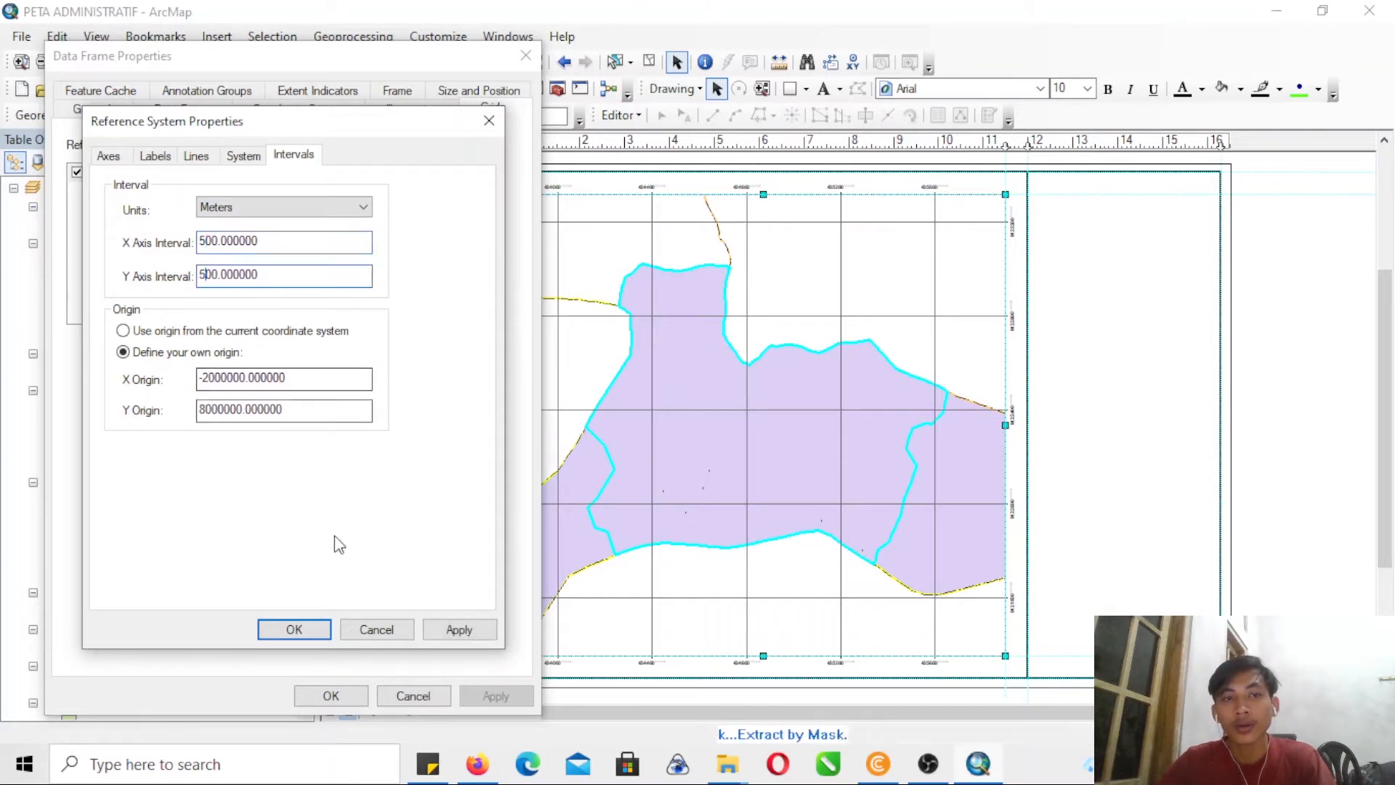
left_click(314, 628)
left_click(488, 697)
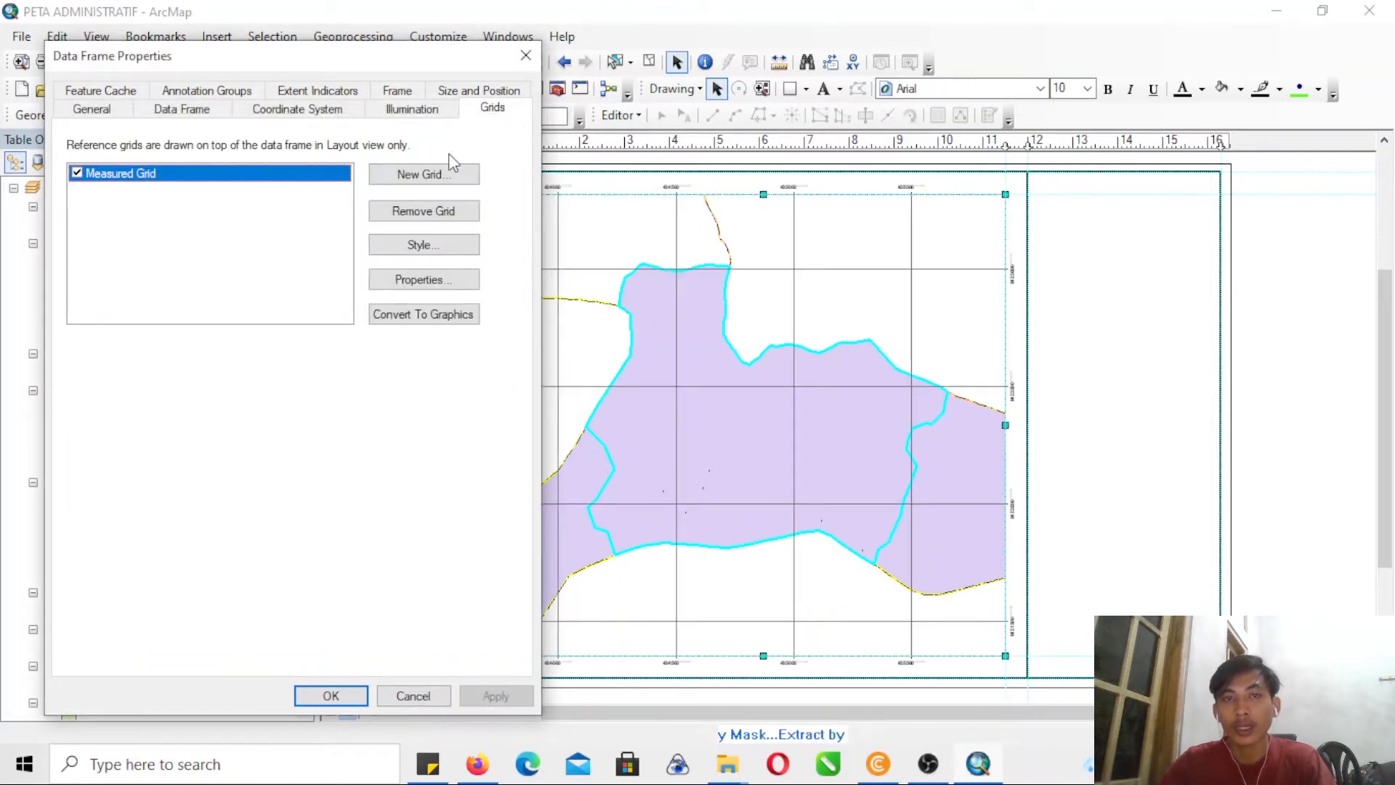
- Open the measured grid's properties from the data frame's grid settings, and return to ArcMap from the recording program
left_click_drag(388, 70, 352, 85)
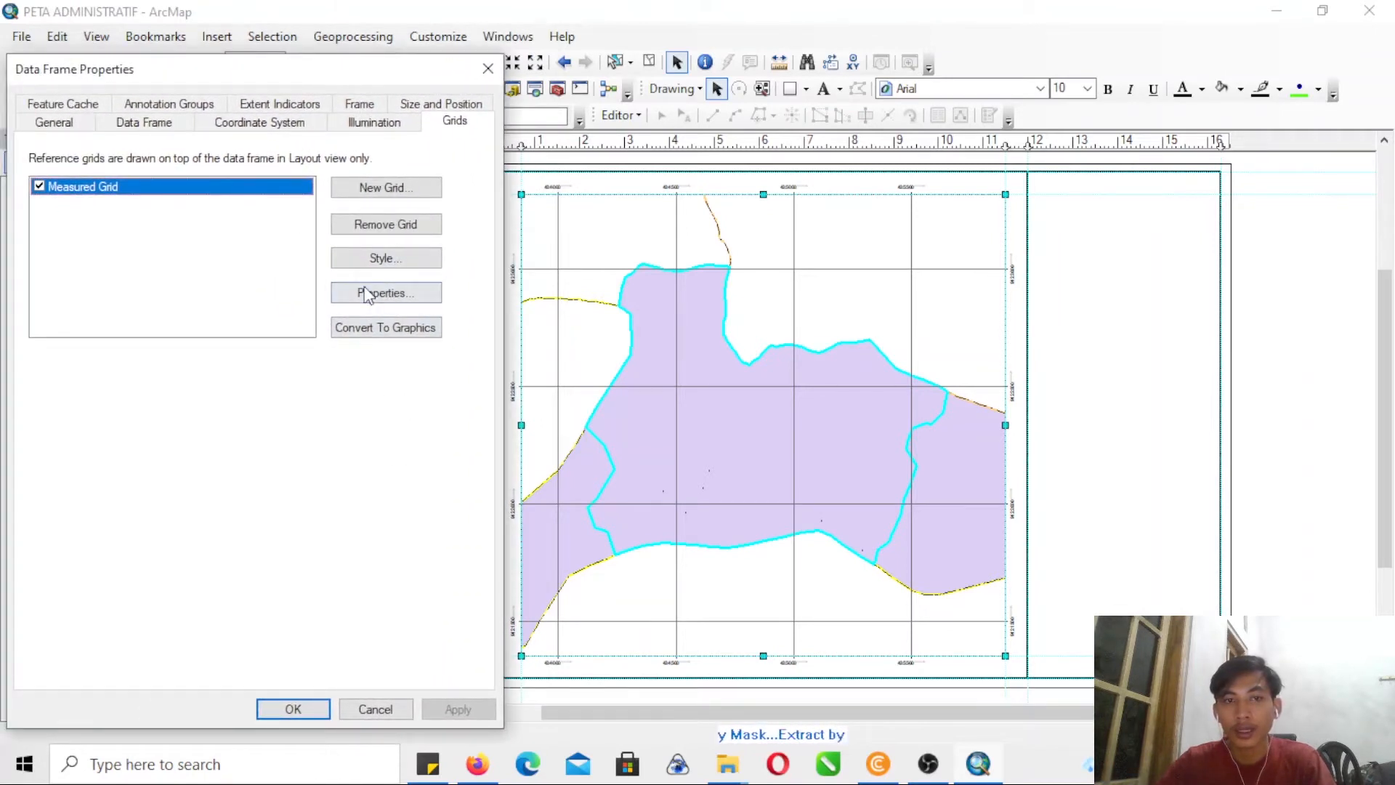
left_click(384, 292)
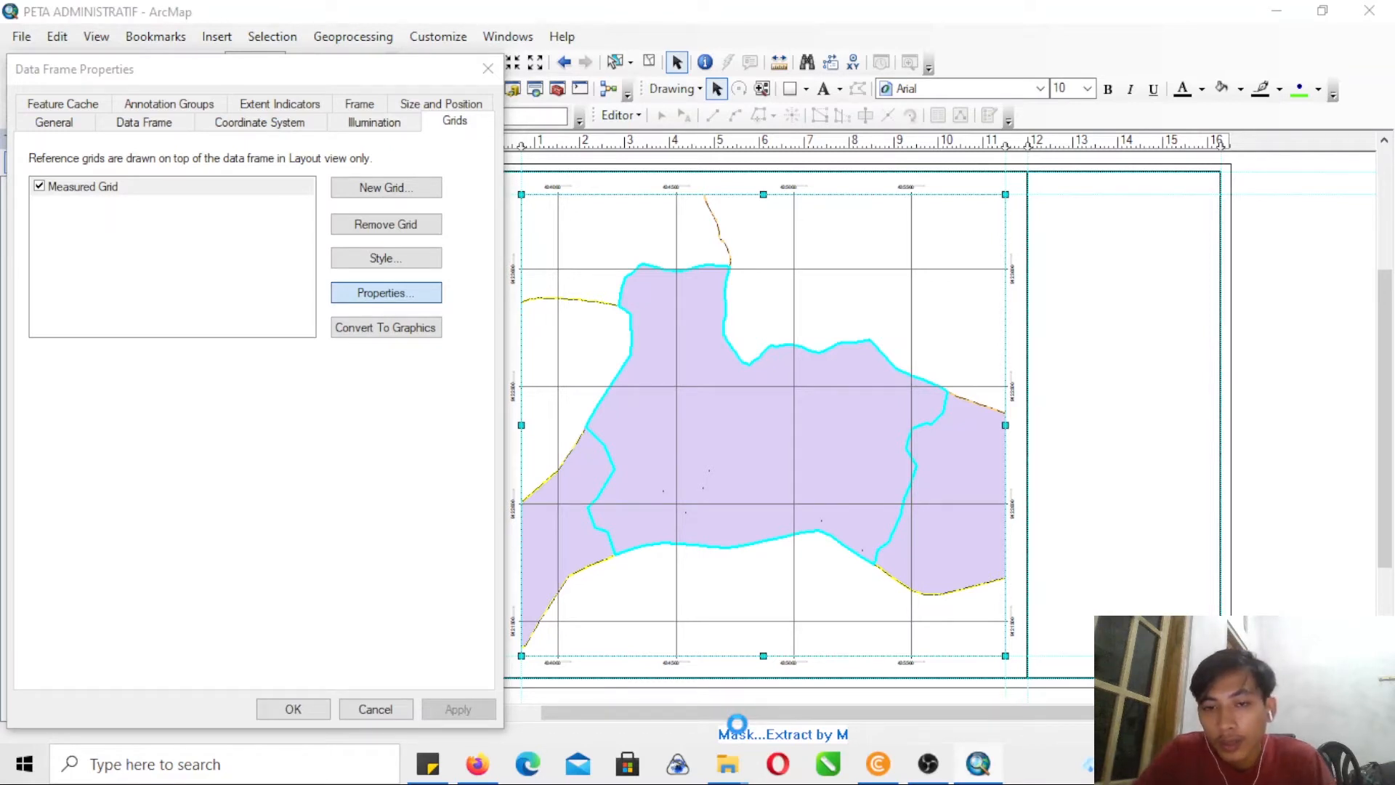
left_click(386, 293)
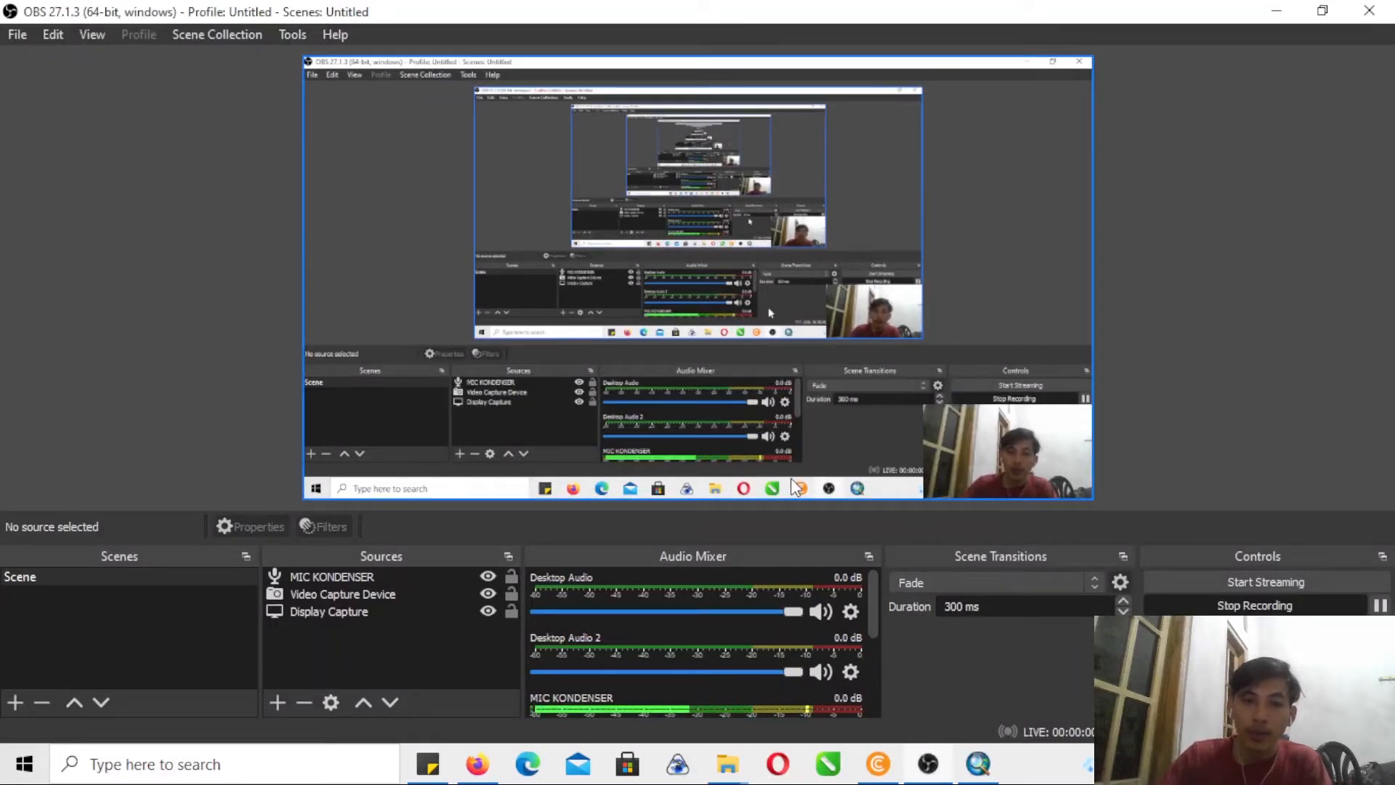
left_click(989, 764)
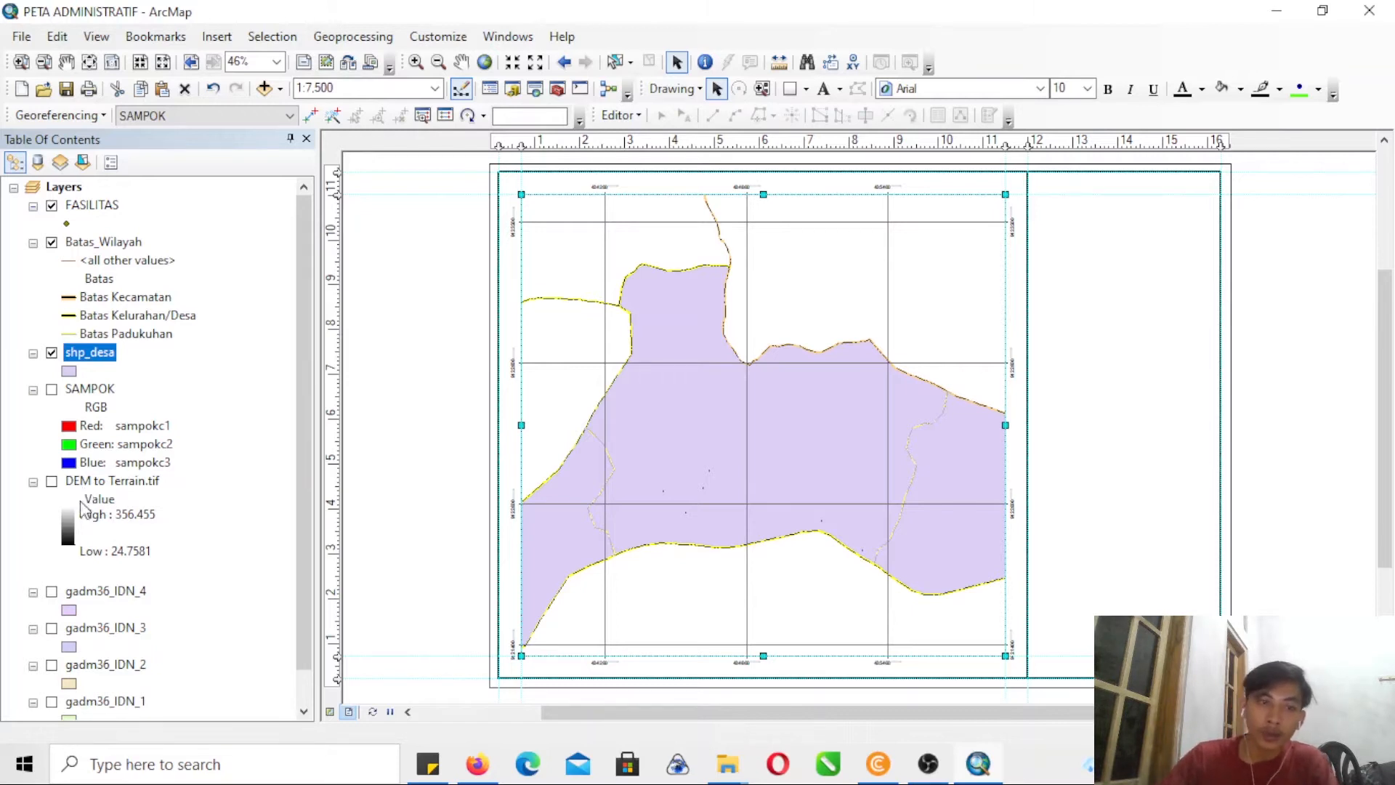
left_click(6, 428)
left_click(9, 317)
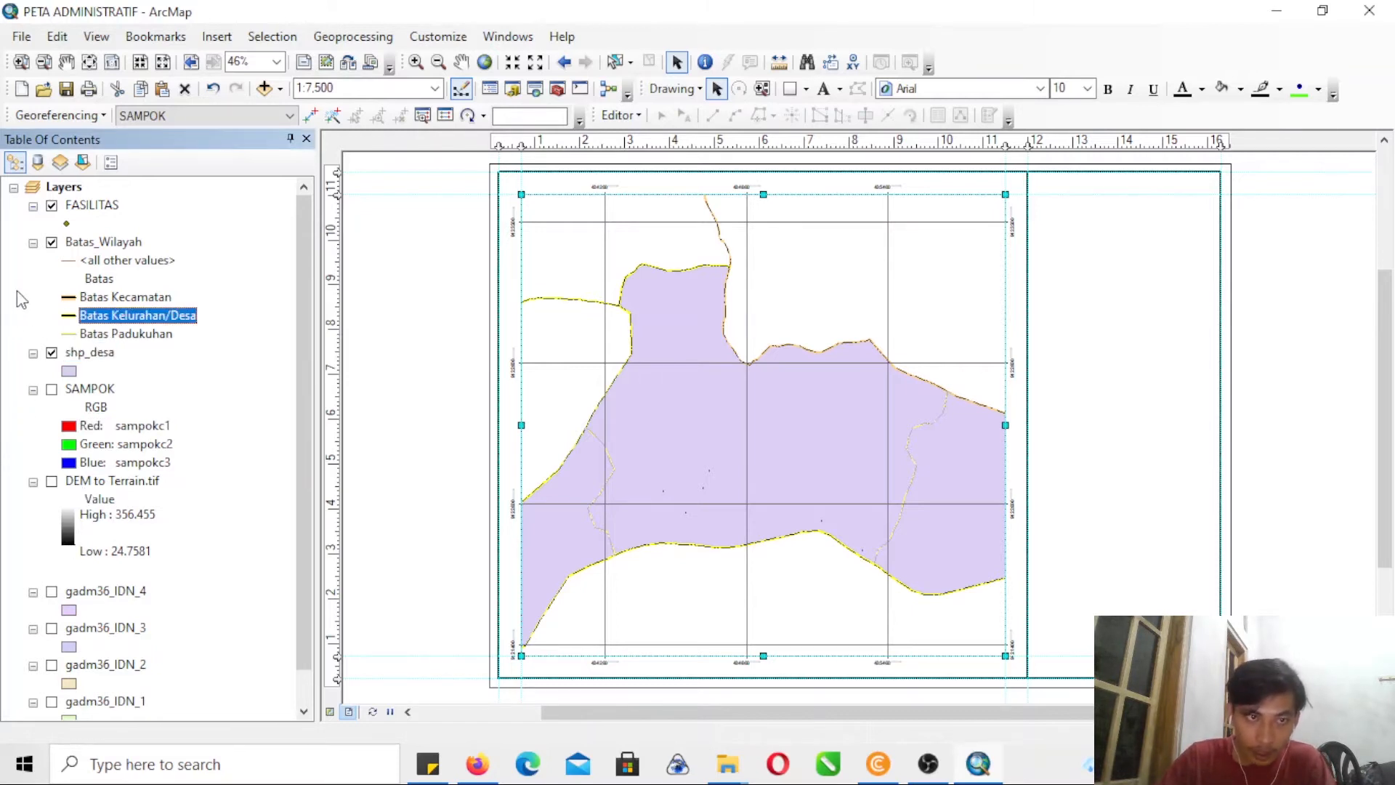
left_click(6, 242)
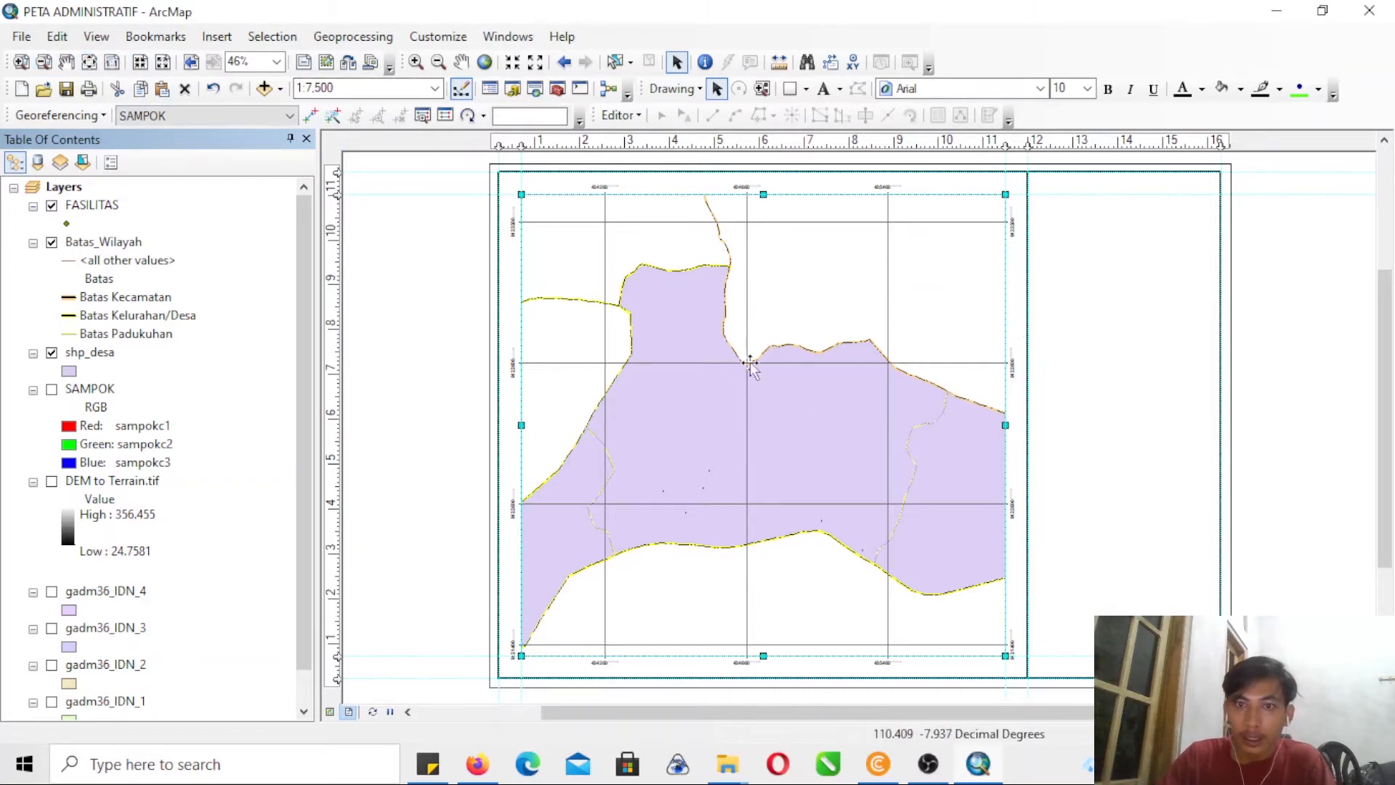
right_click(629, 292)
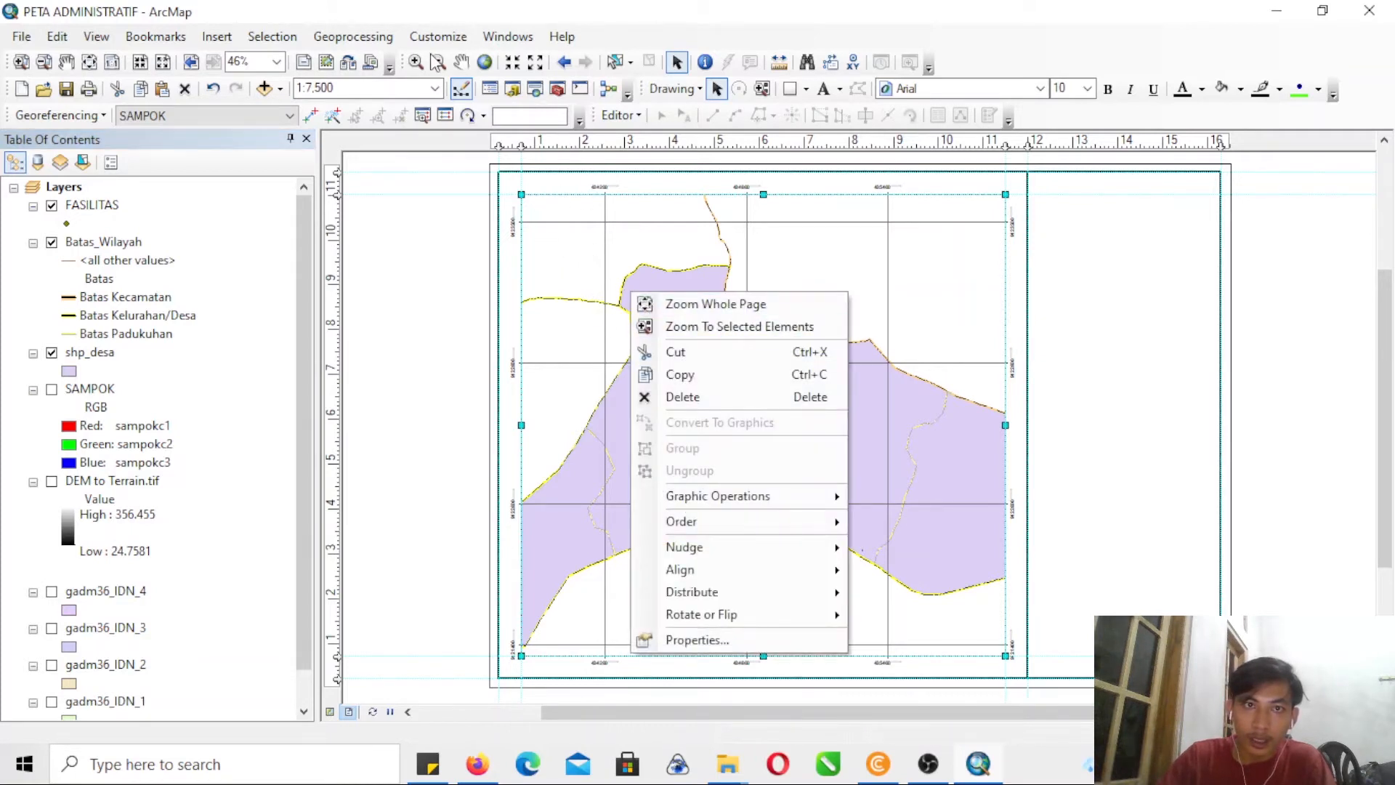
- Move both guides at the data frame's upper-left corner slightly outward and stretch that frame corner to their intersection
left_click(21, 62)
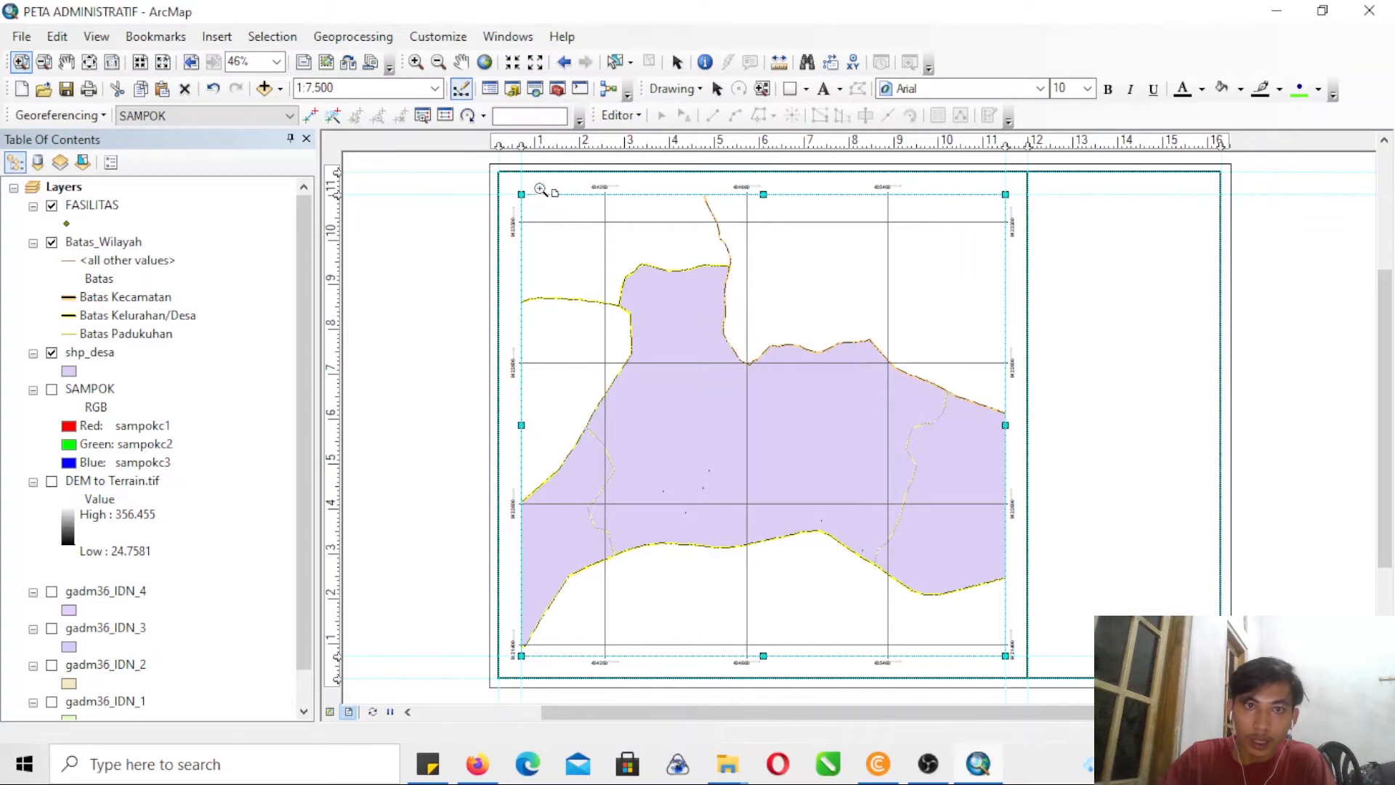
left_click_drag(473, 160, 569, 218)
left_click(568, 219)
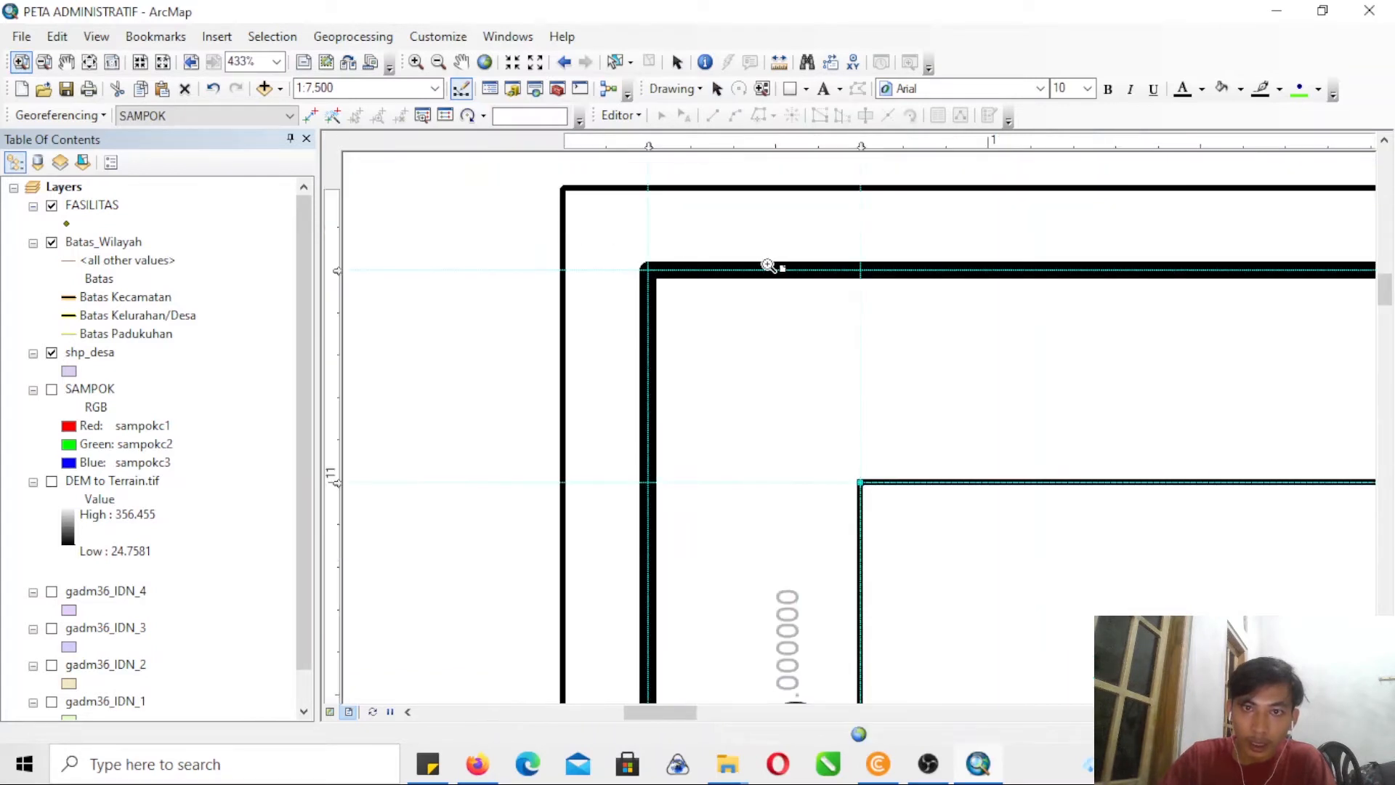
left_click_drag(853, 144, 817, 143)
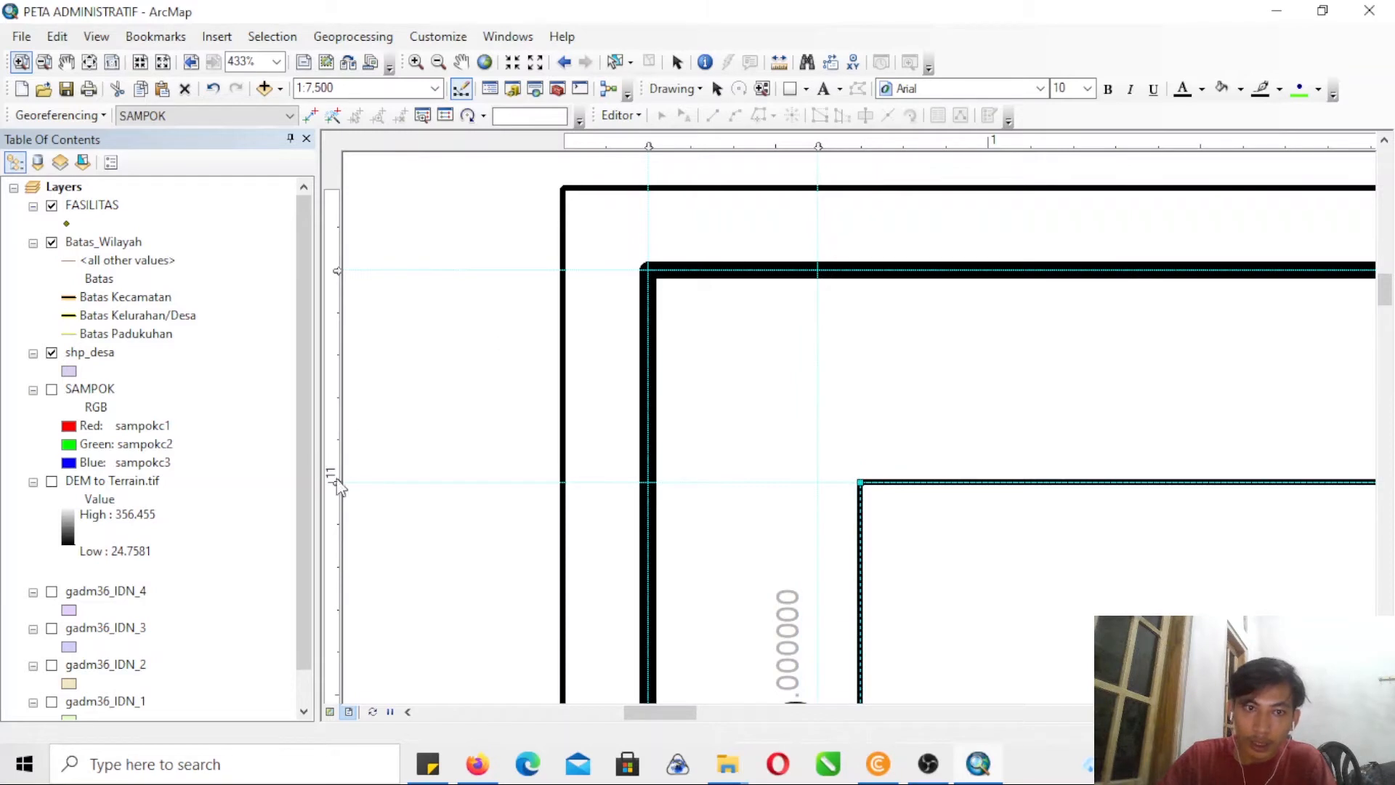
left_click_drag(337, 481, 337, 440)
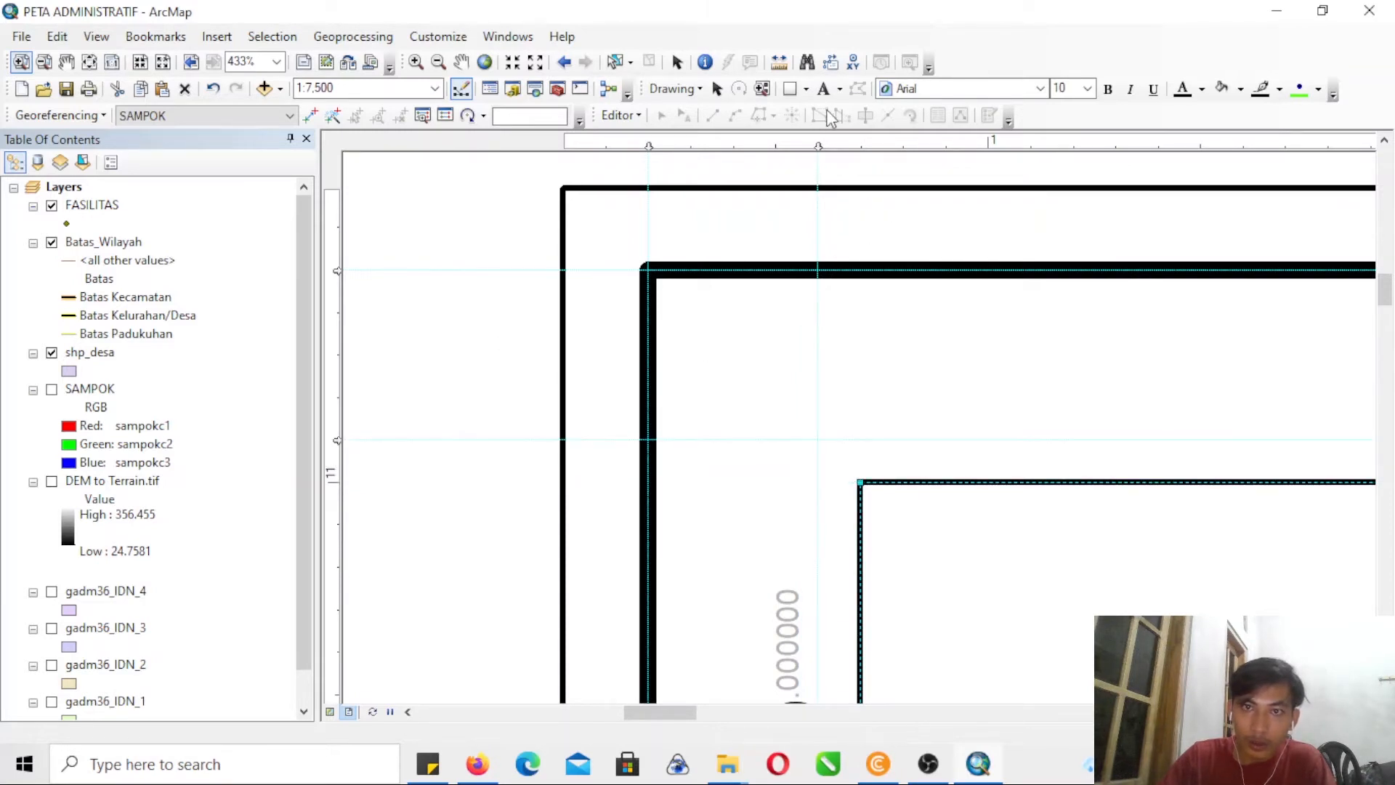
left_click(716, 88)
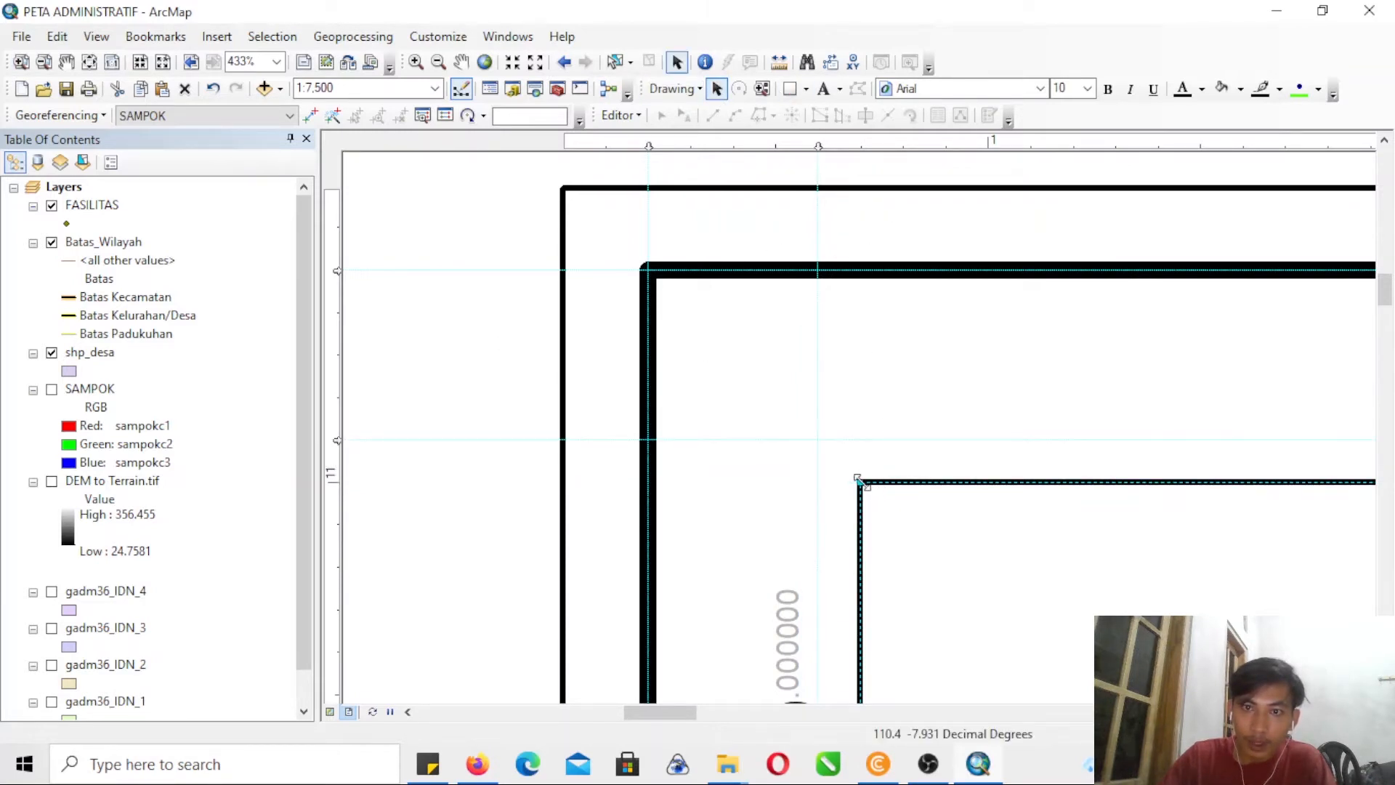
- Move the horizontal guide at the data frame's lower edge slightly outward and stretch the lower-left frame corner to it
left_click_drag(1383, 298, 1384, 607)
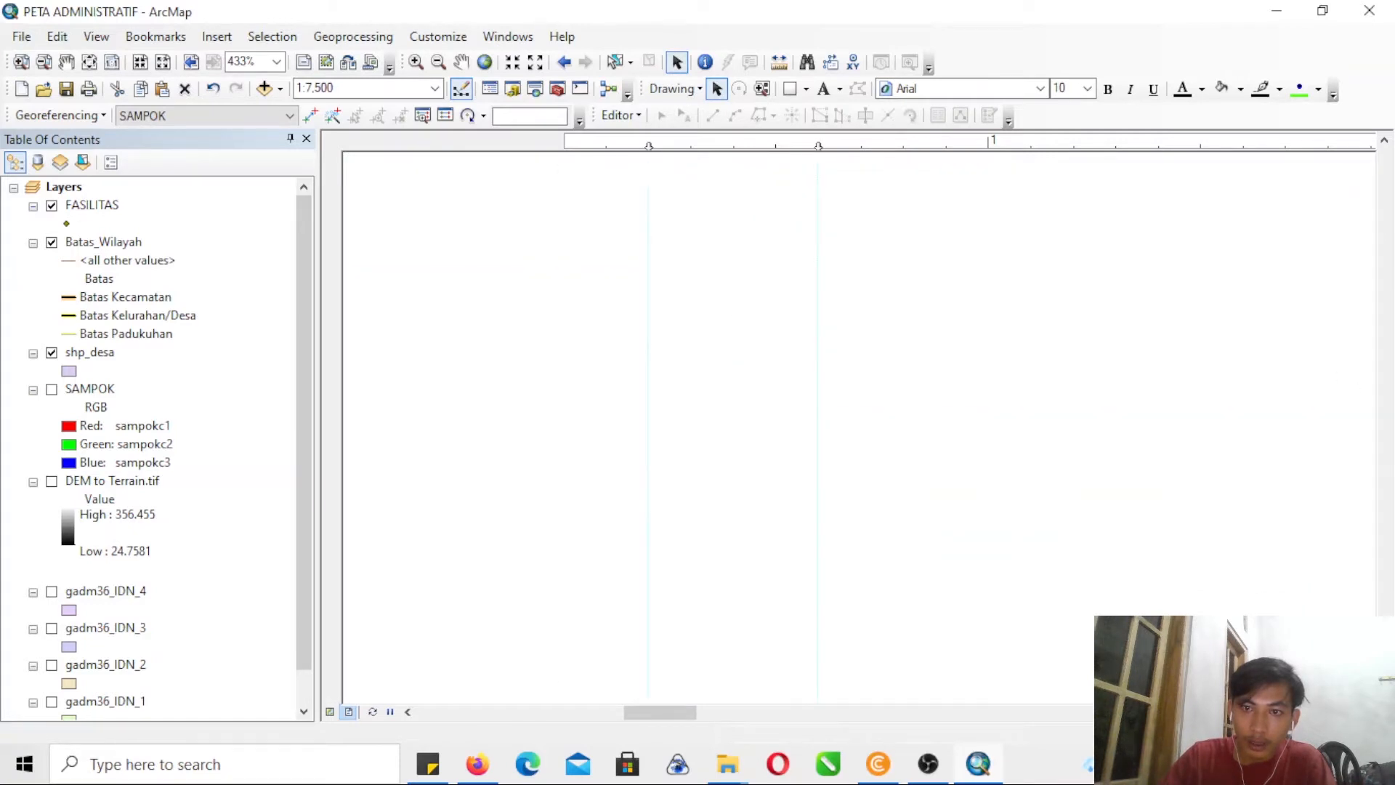
left_click_drag(1384, 607, 1386, 548)
left_click_drag(337, 357, 337, 400)
left_click_drag(812, 363, 816, 399)
- Move the vertical guide at the data frame's upper-right corner closer to the divider border and stretch the frame corner to it
left_click(44, 64)
left_click_drag(770, 294, 825, 348)
left_click_drag(1382, 409, 1381, 213)
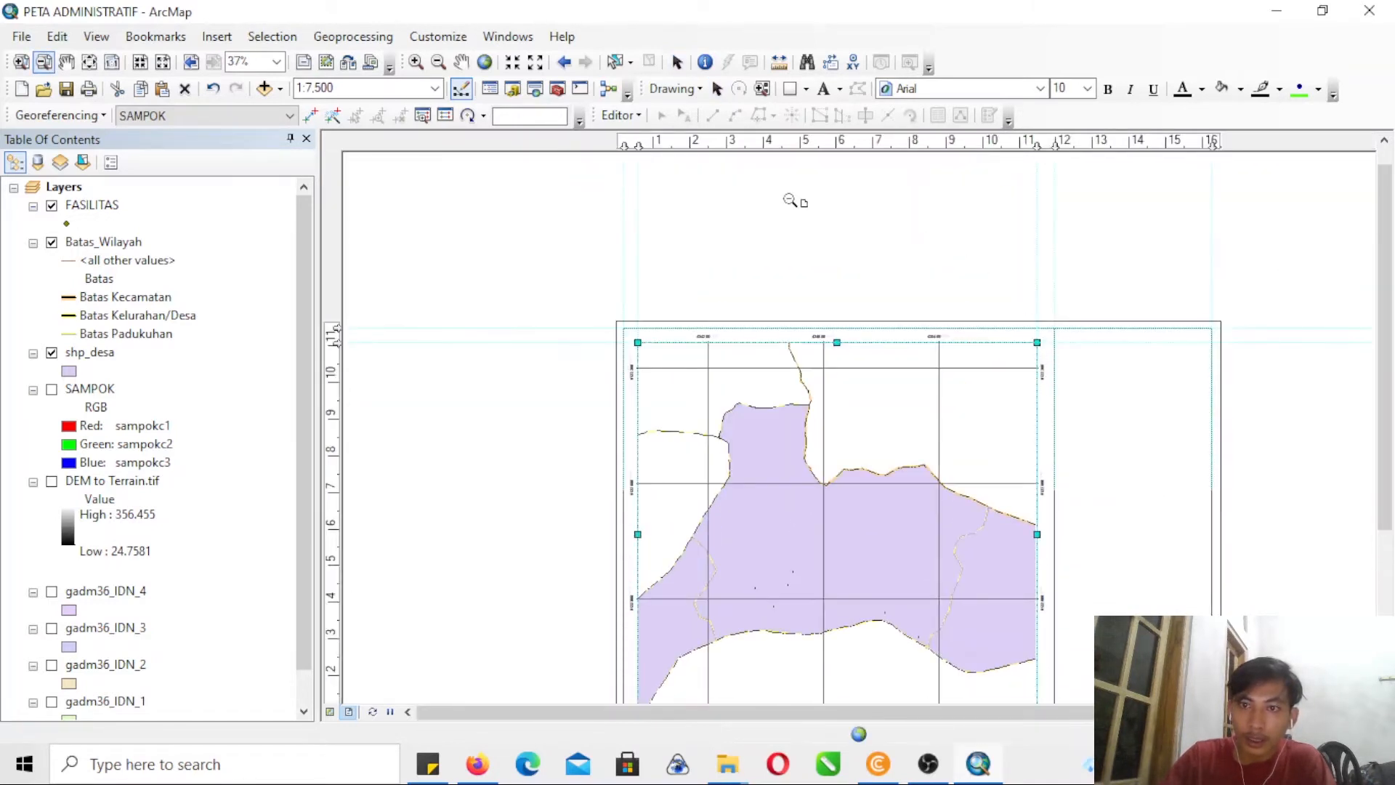
left_click(21, 62)
left_click_drag(1019, 320, 1082, 389)
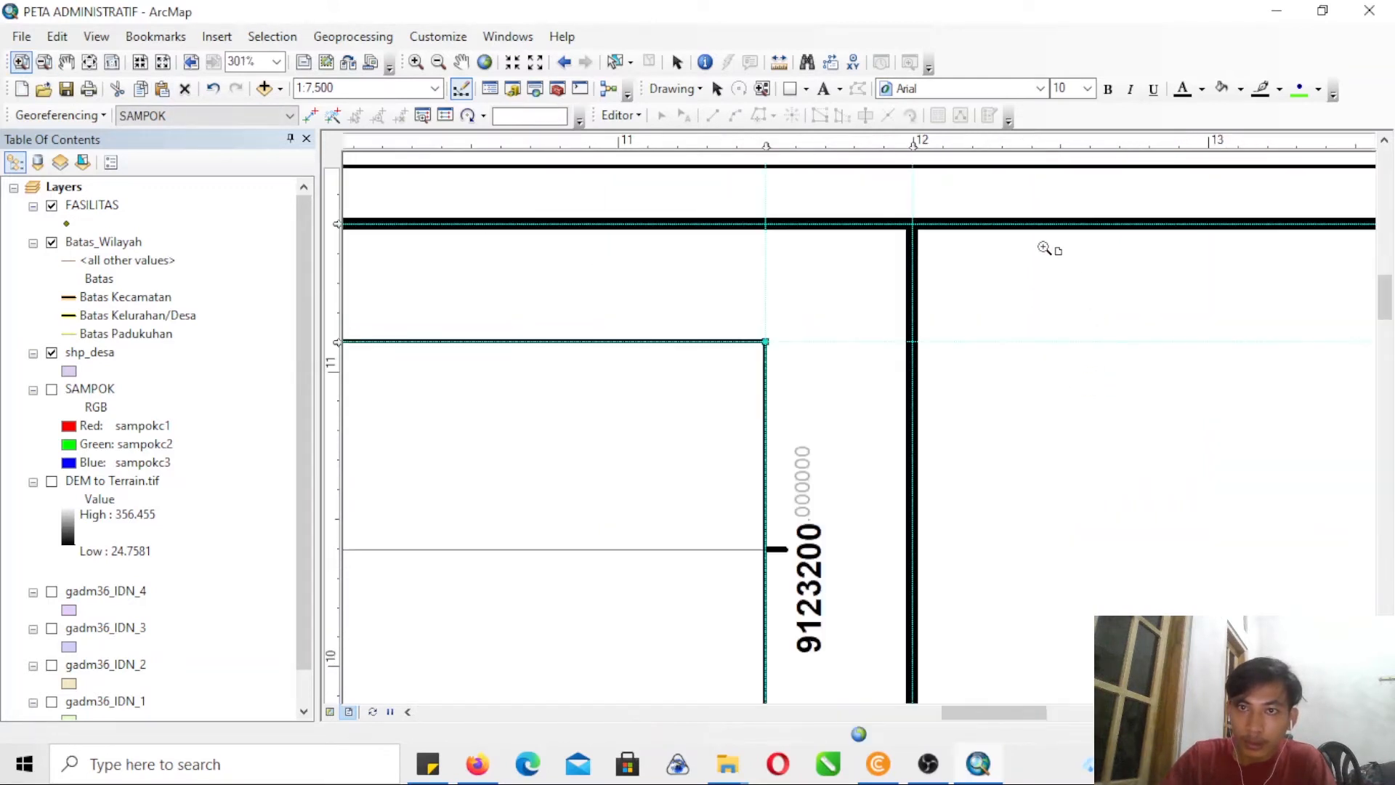
left_click_drag(765, 147, 796, 148)
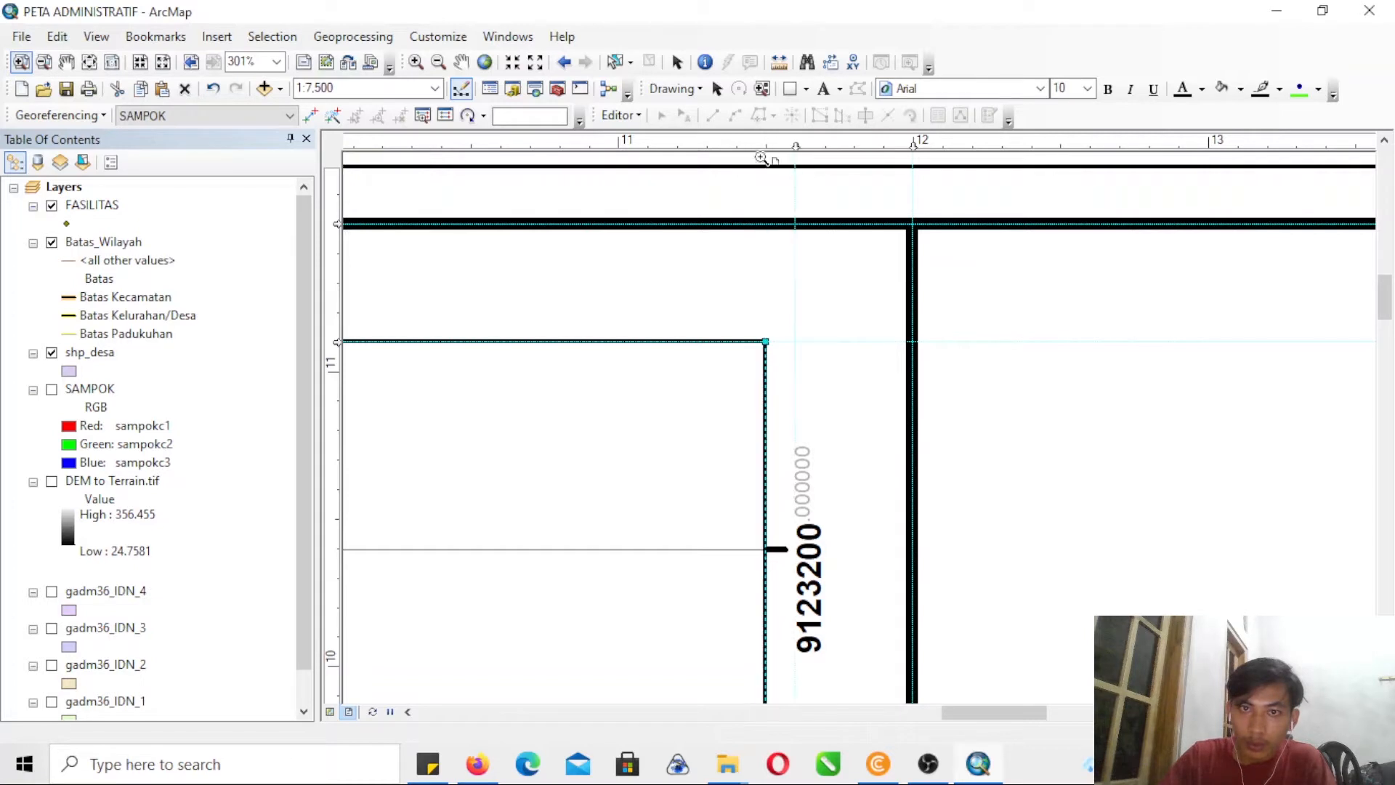
left_click(717, 88)
left_click_drag(766, 340, 794, 341)
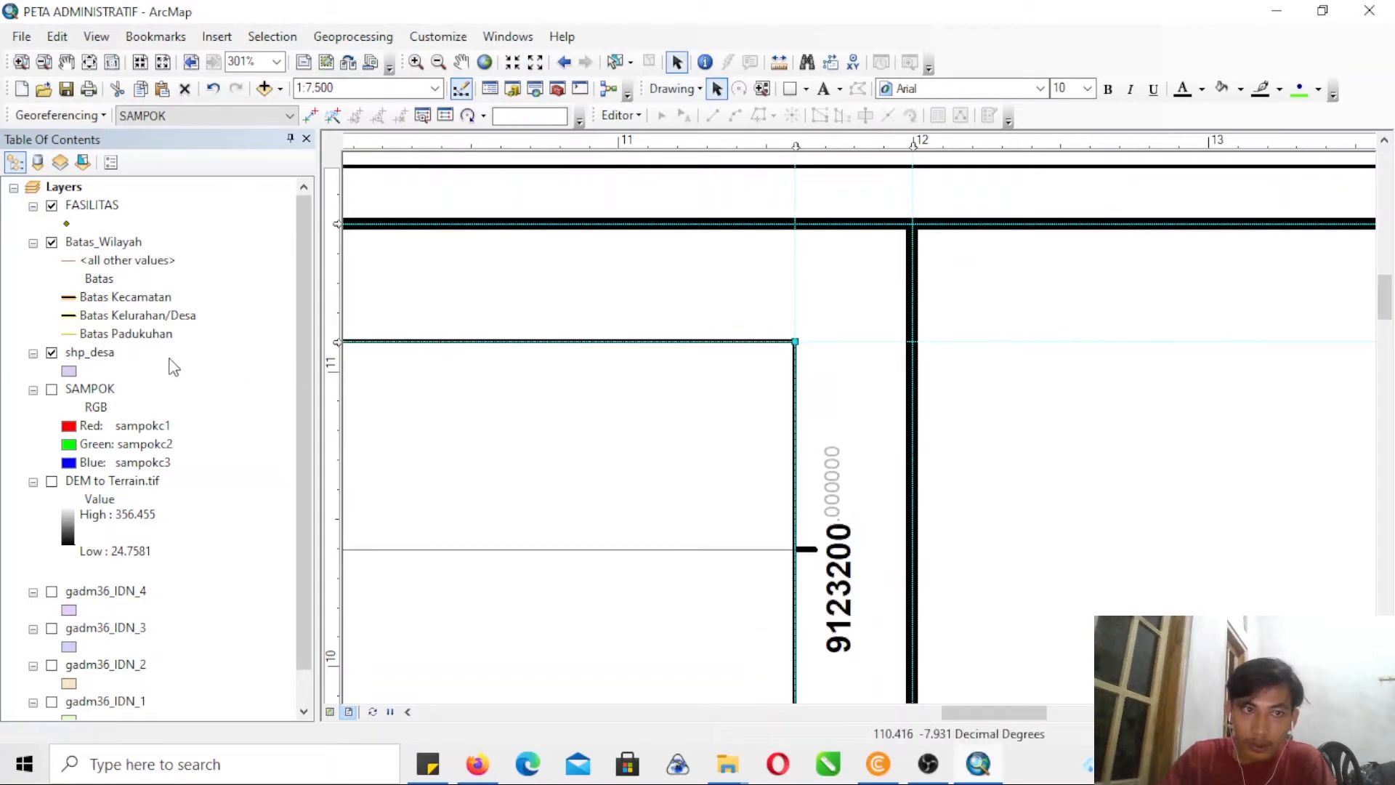
- Bring up the reference system properties of the measured grid through the data frame's properties
left_click(44, 62)
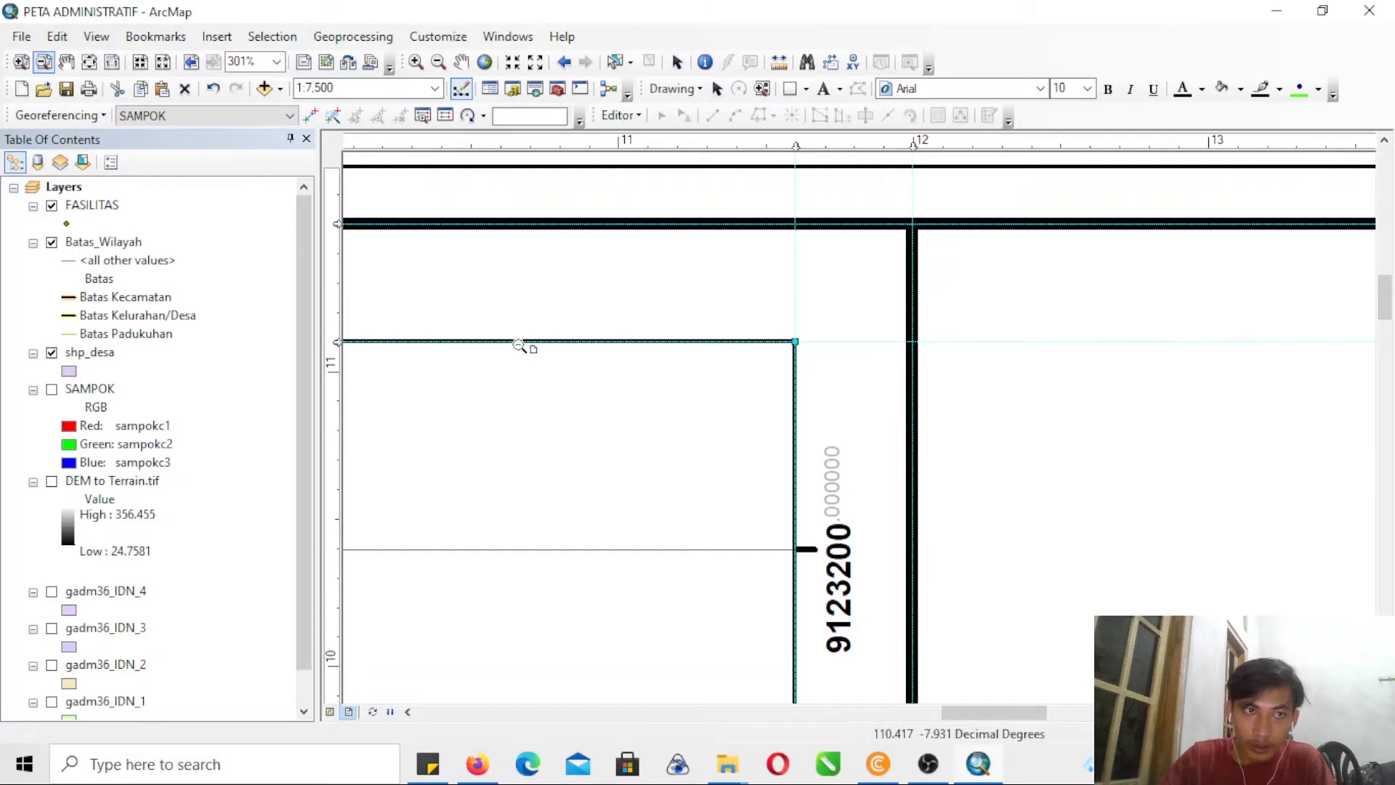
left_click_drag(520, 347, 578, 415)
left_click_drag(503, 467, 549, 498)
left_click_drag(734, 714, 523, 714)
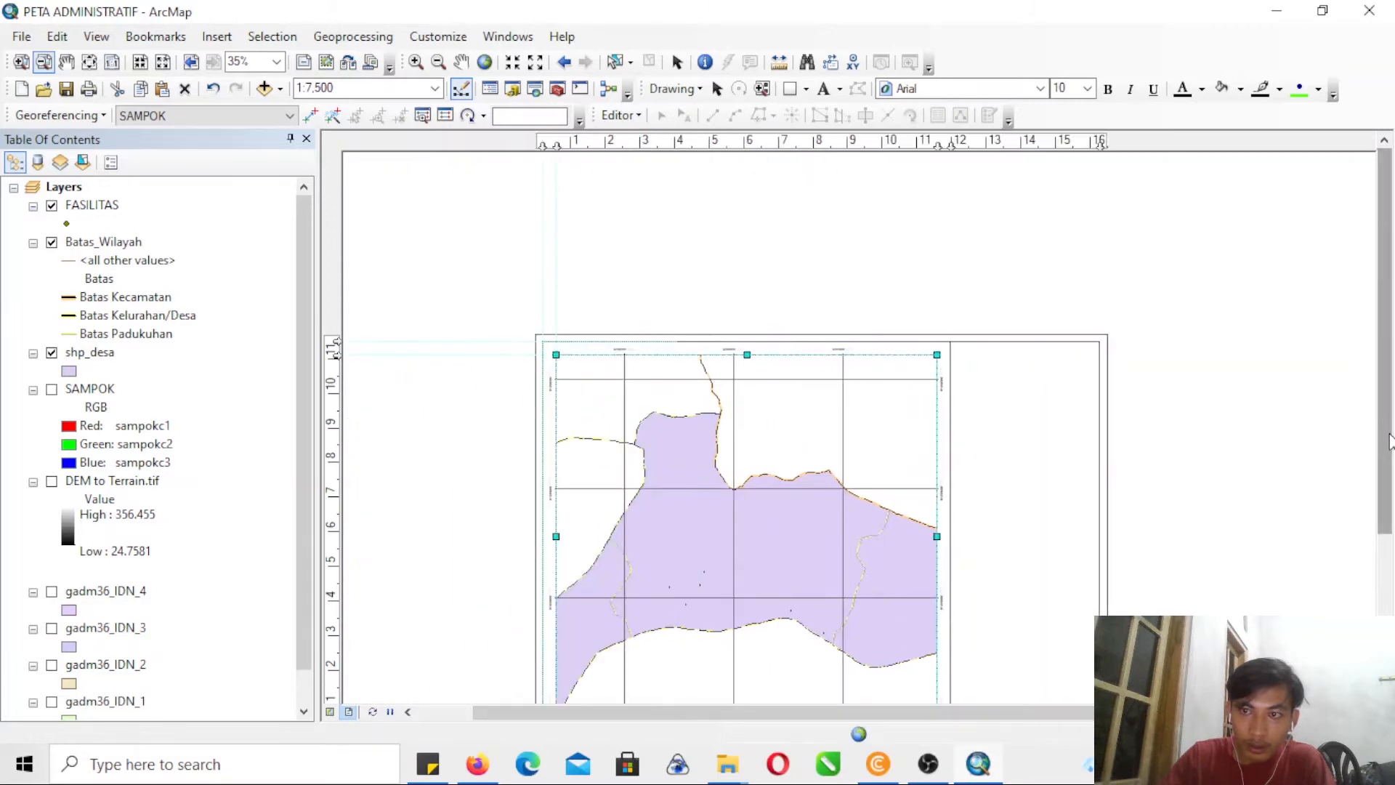
left_click_drag(1387, 442, 1388, 570)
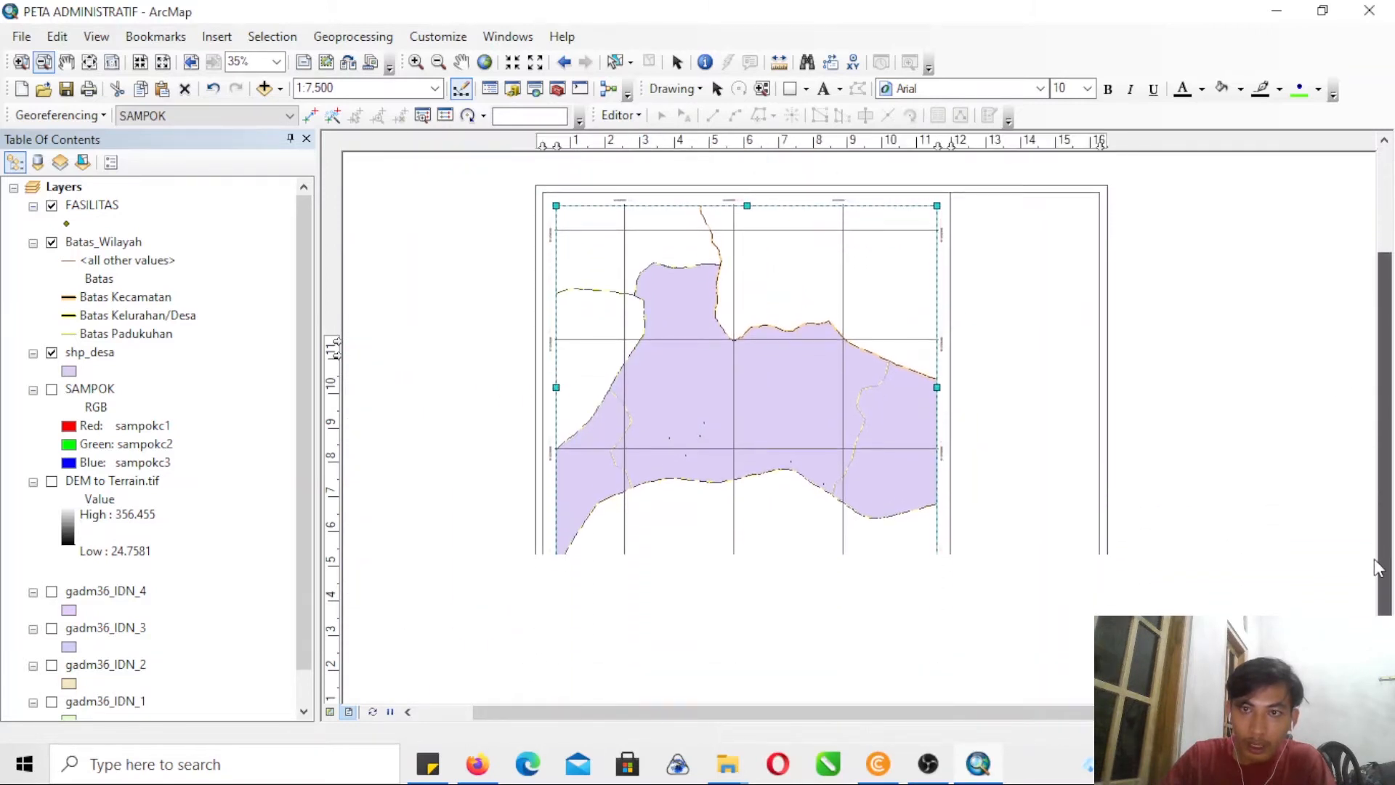
right_click(696, 411)
left_click(730, 396)
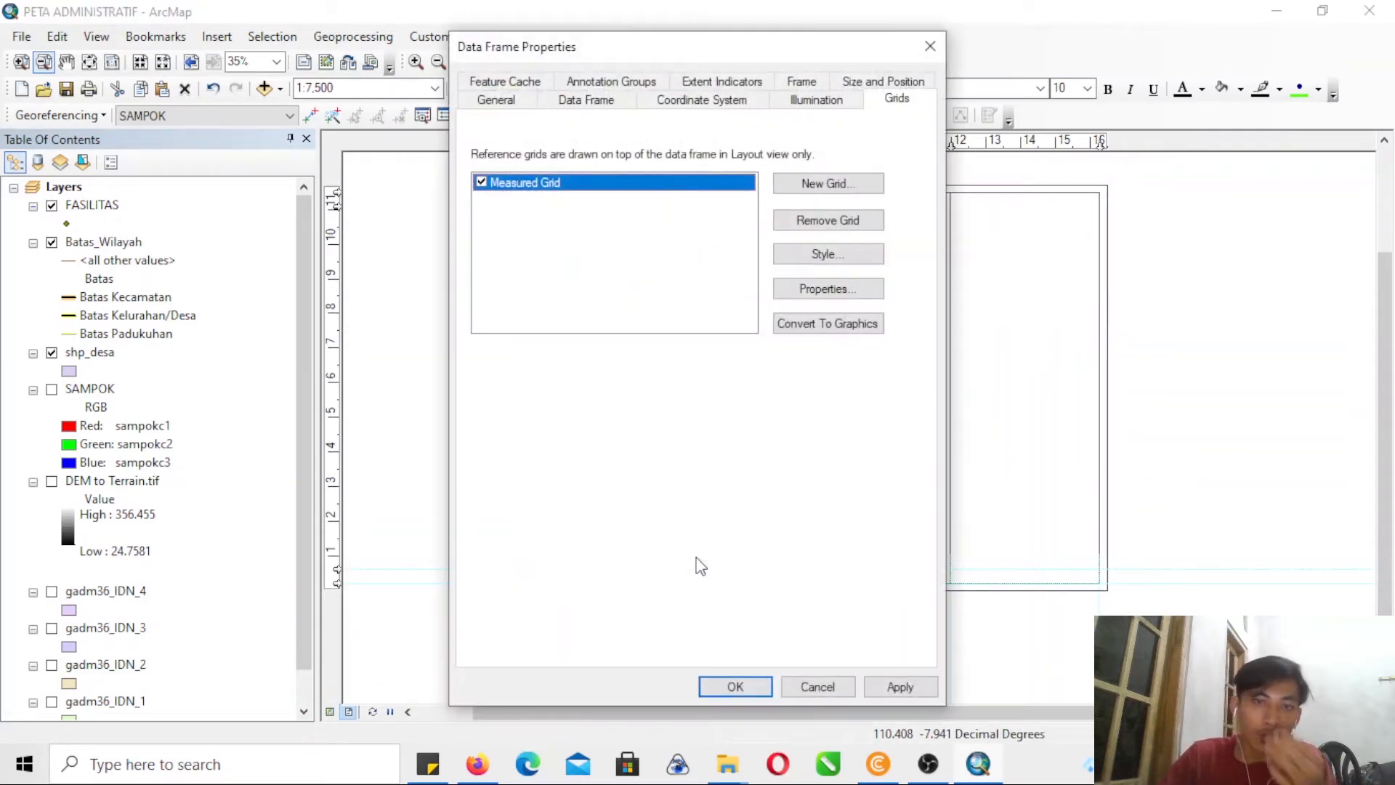
left_click(847, 287)
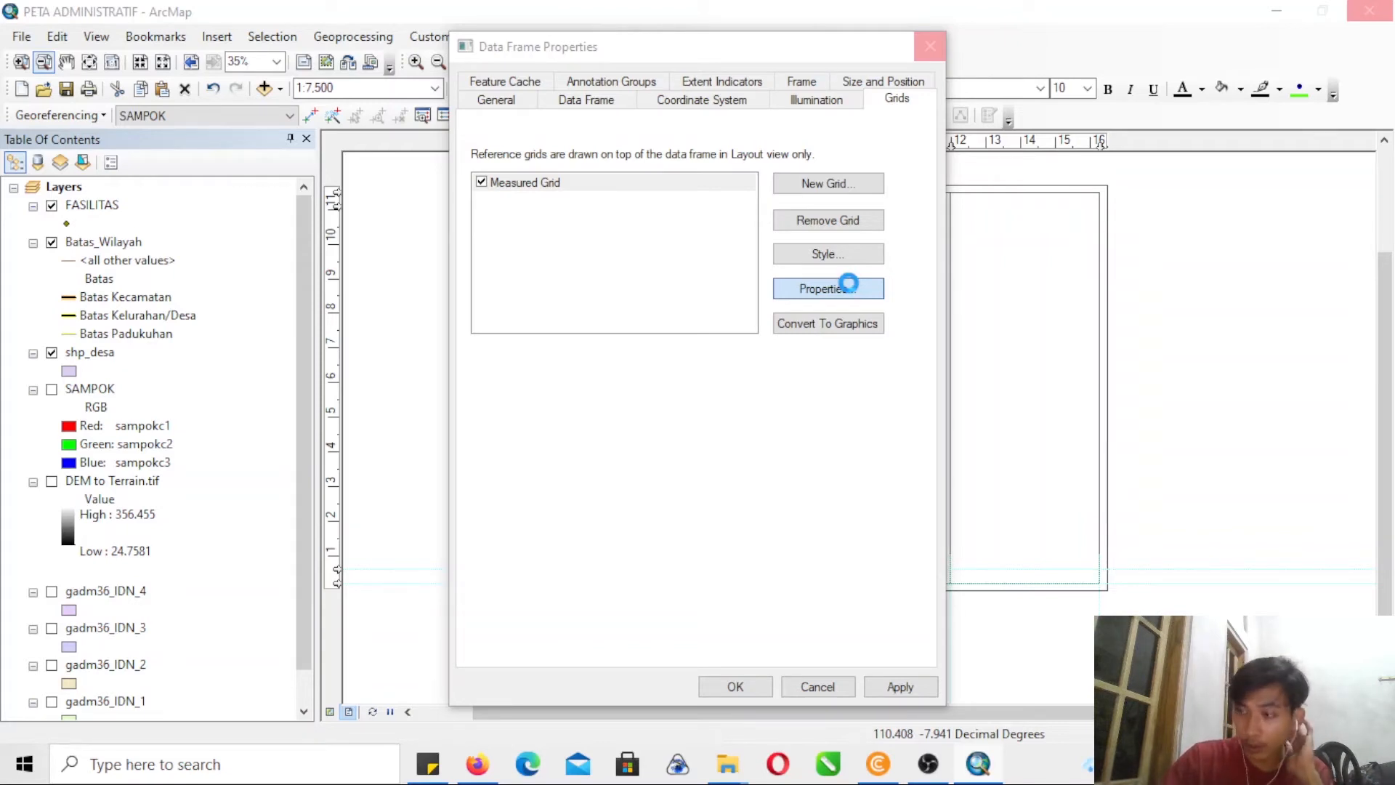
left_click(848, 285)
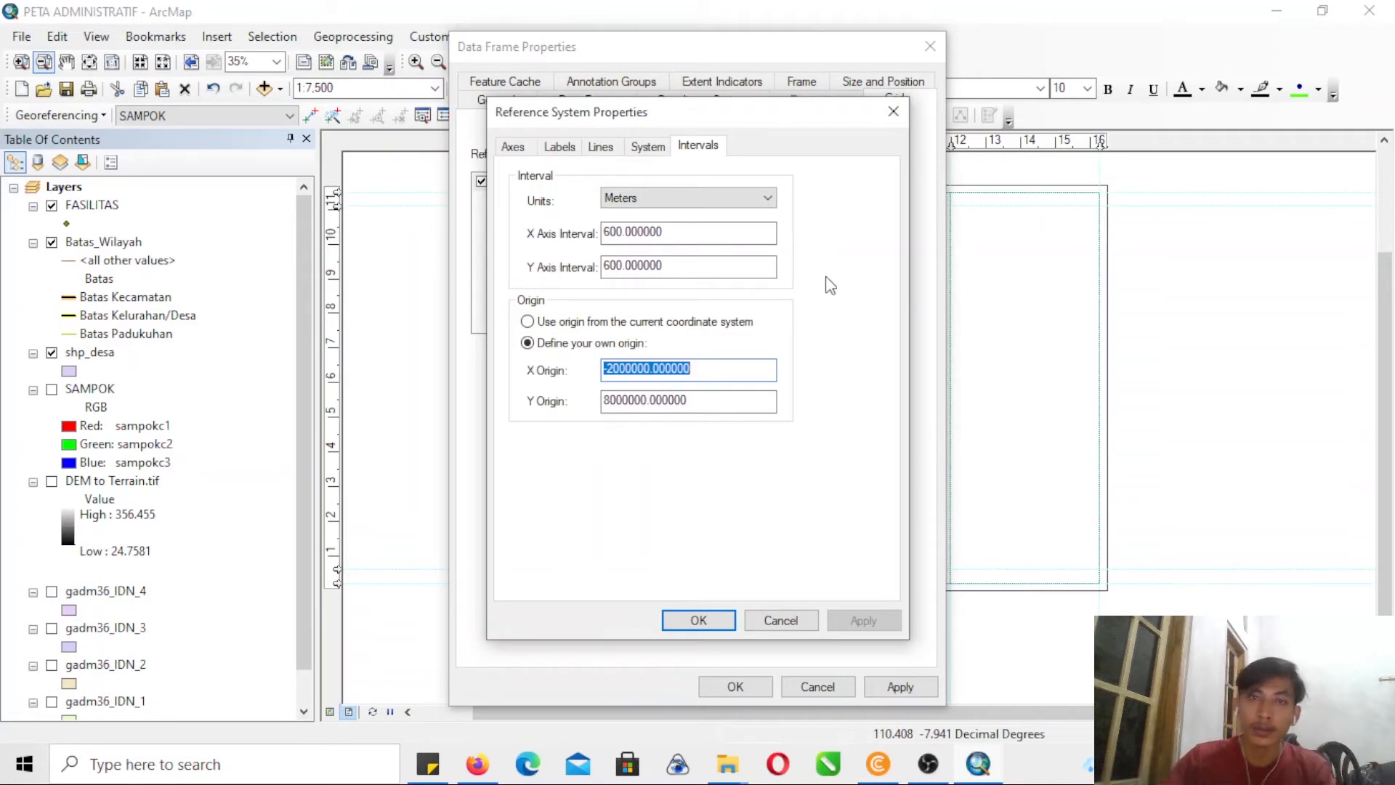
- Set the measured grid's label font size to 14 and open the additional label properties
left_click(519, 147)
left_click(560, 147)
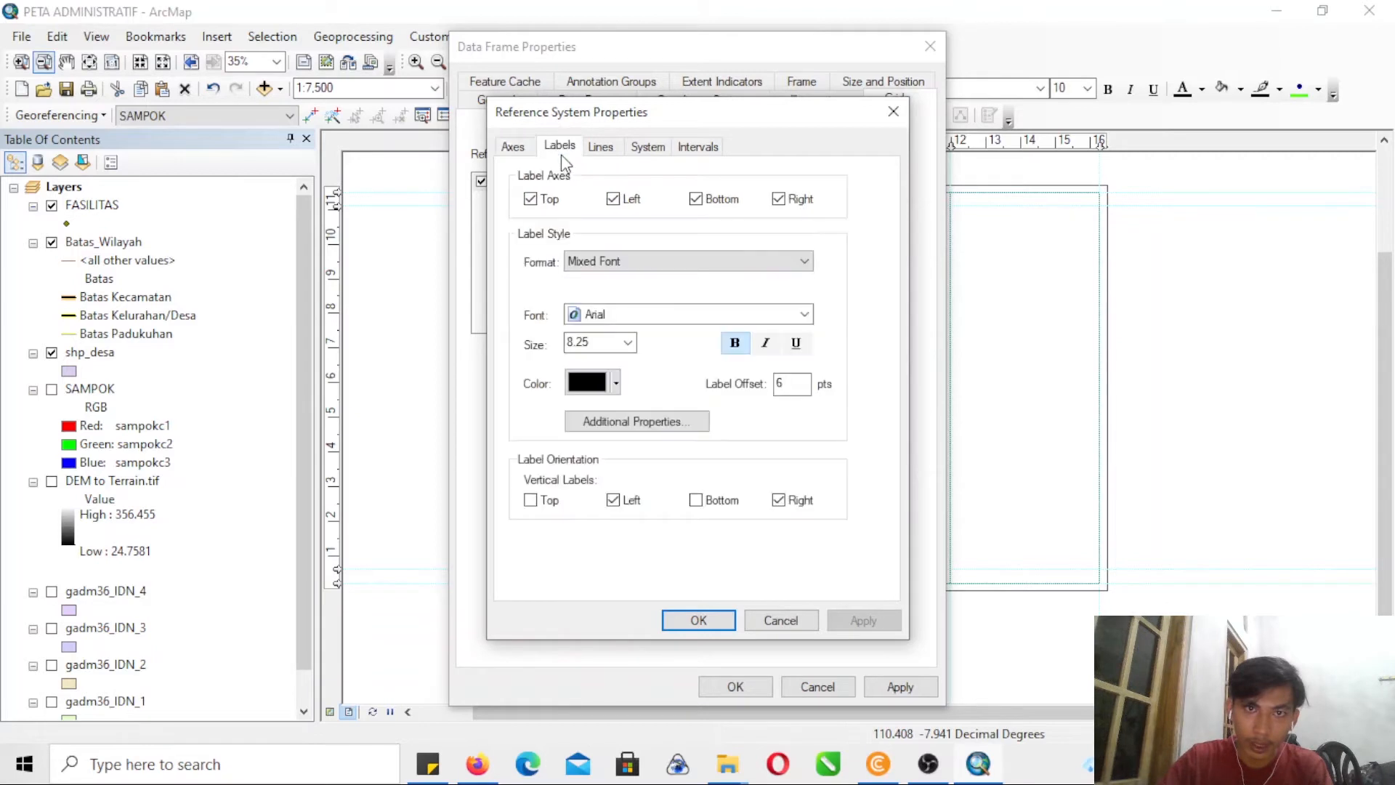
left_click(628, 343)
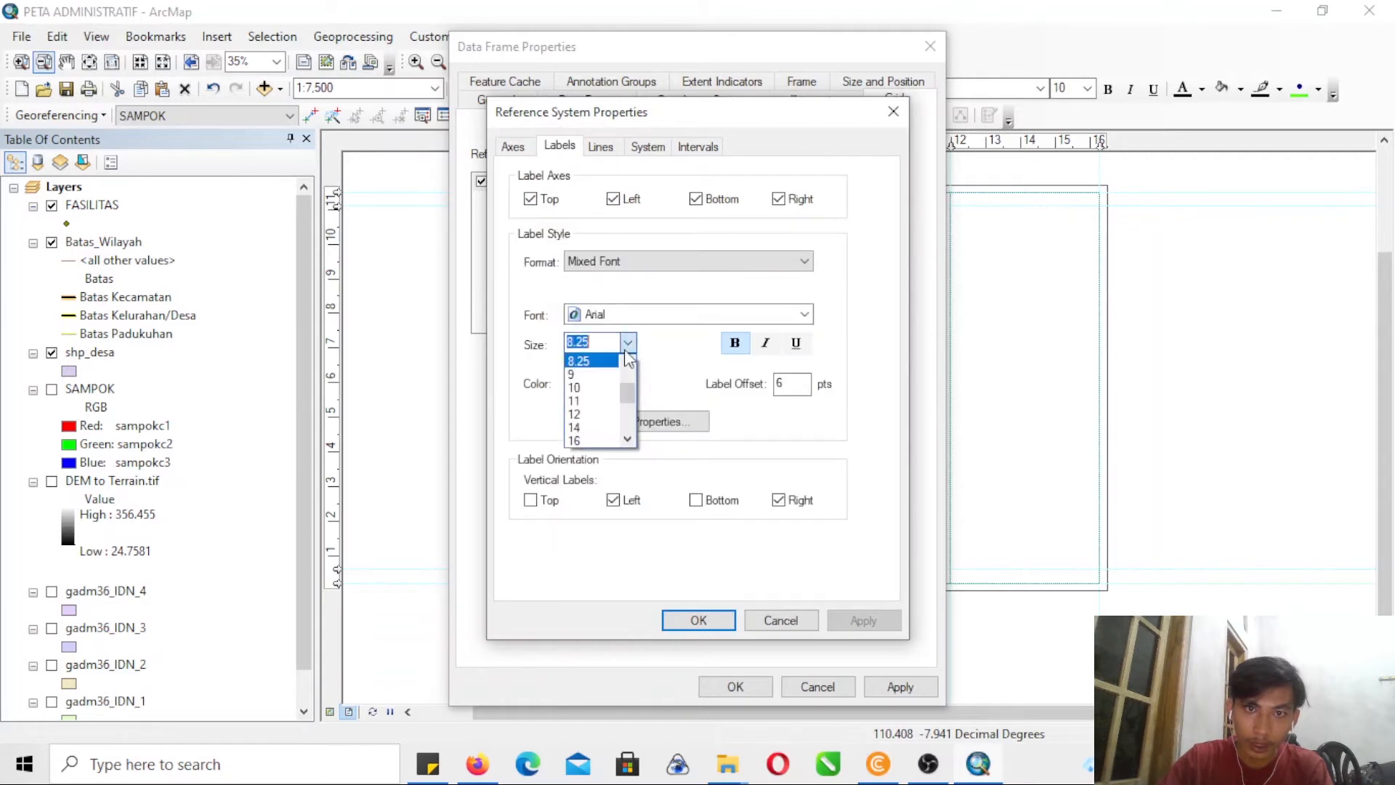
left_click(596, 428)
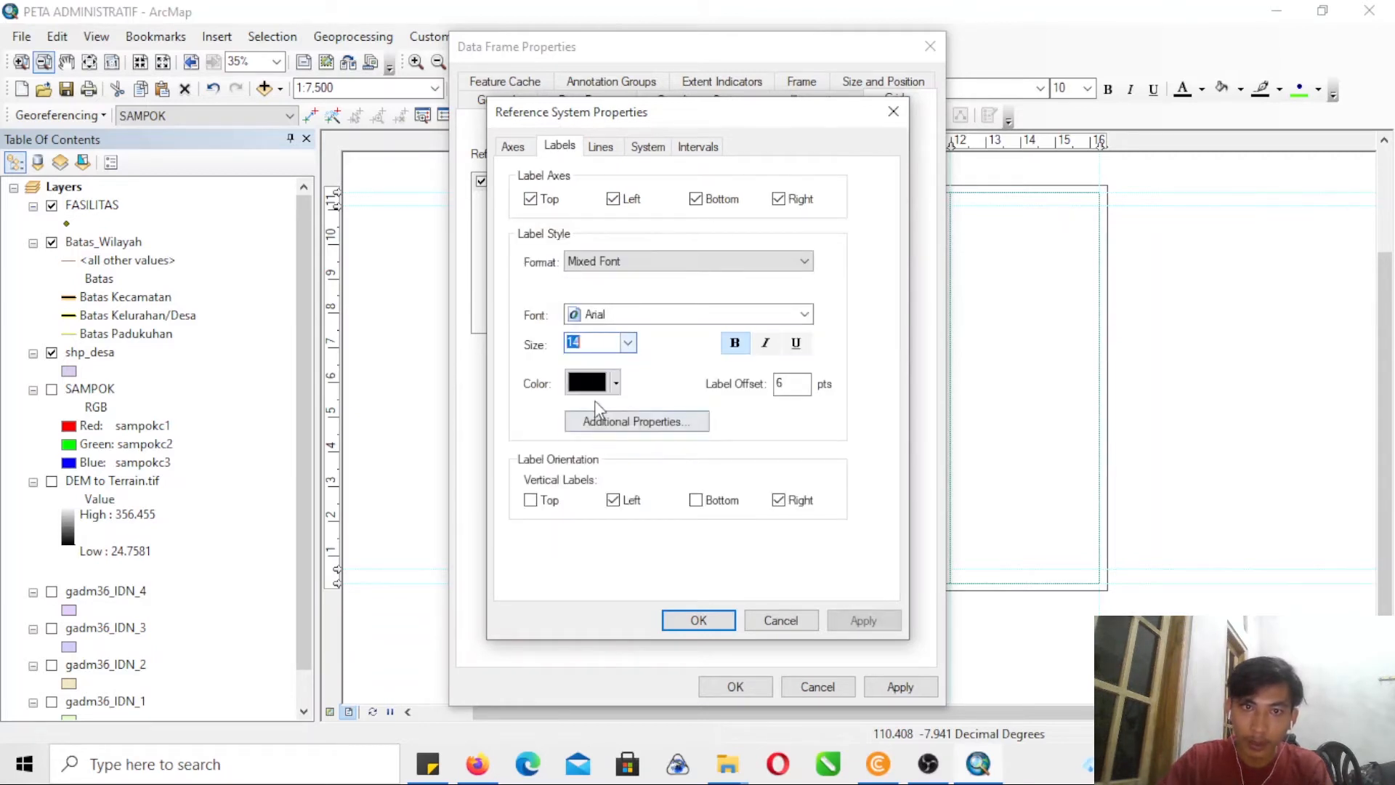
left_click(669, 425)
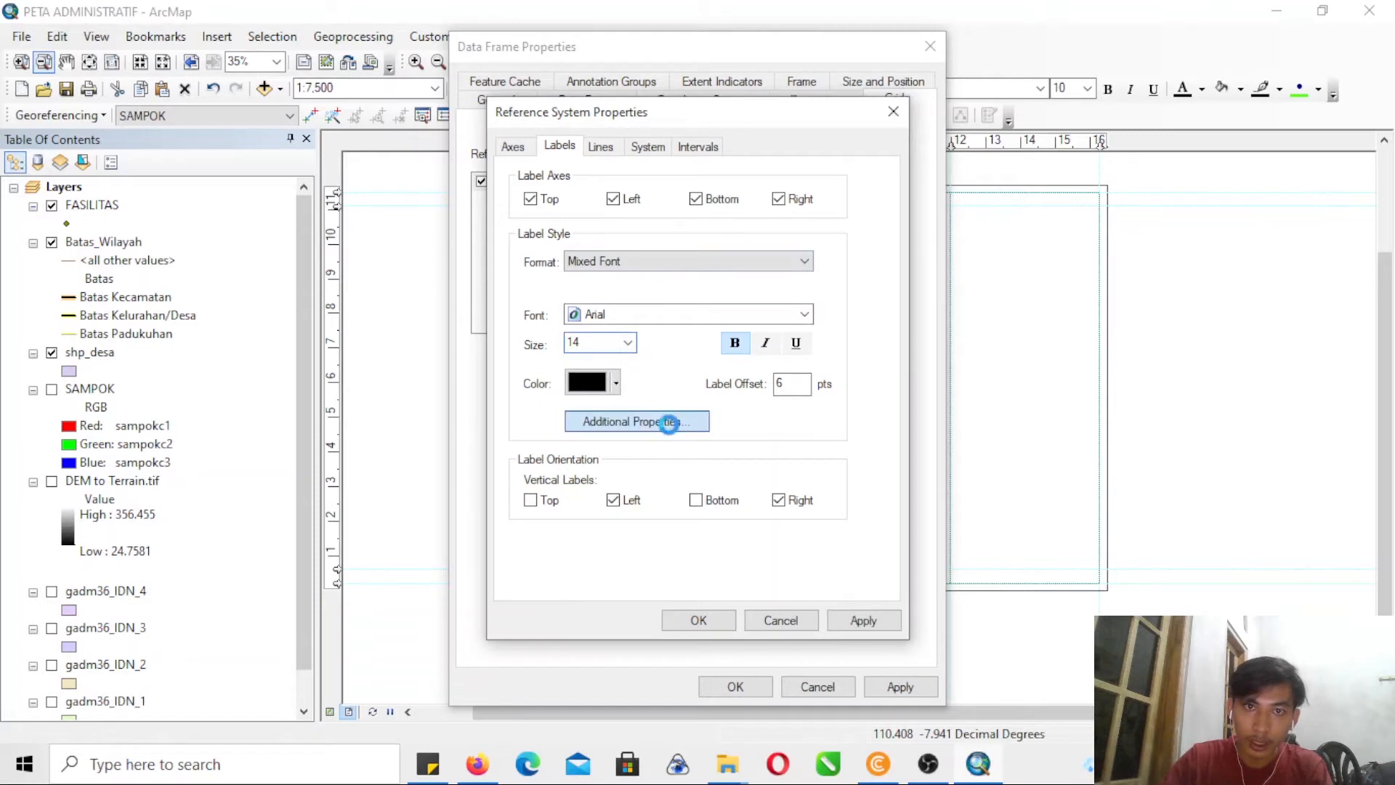
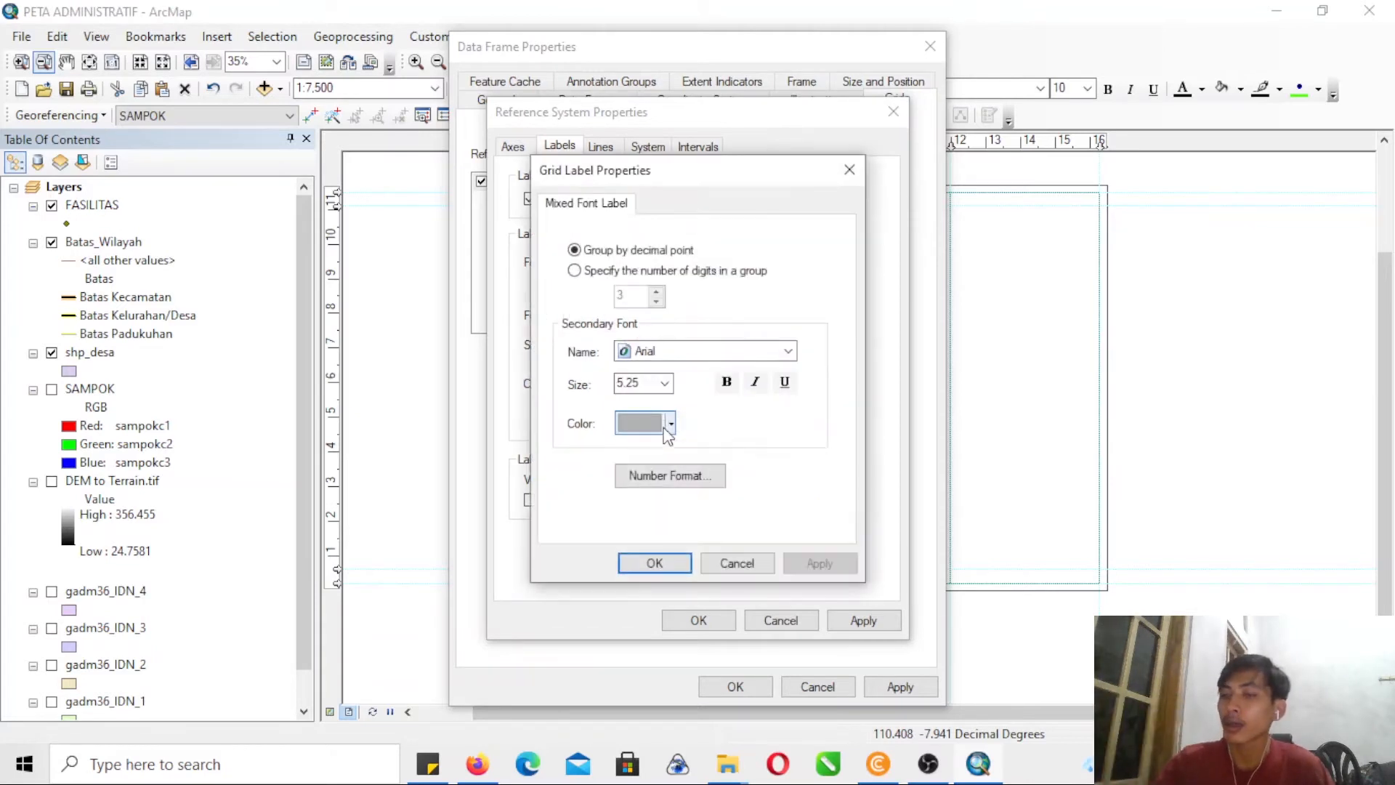
- Set the measured grid's label number format to 0 decimal places and colour the labels blue
left_click(669, 475)
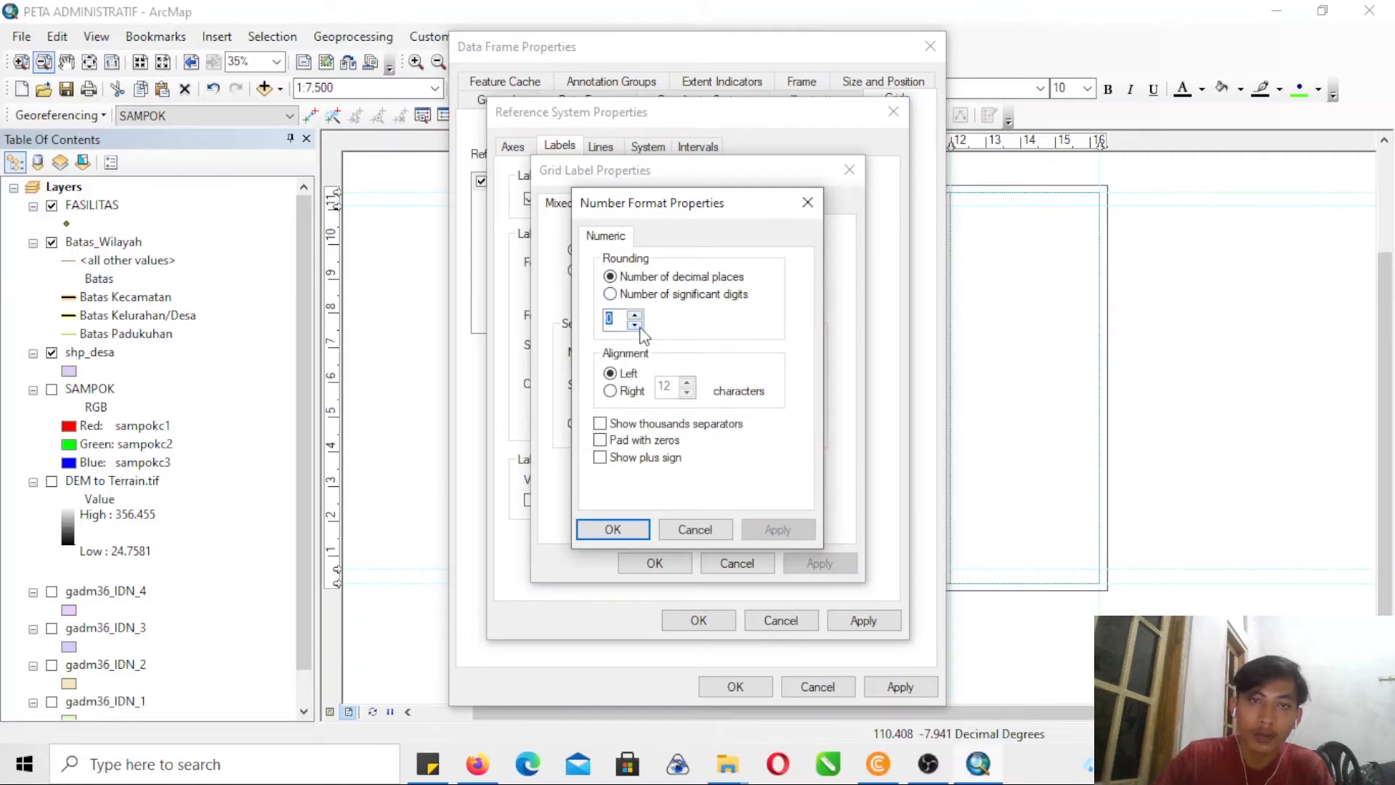
left_click(628, 527)
left_click(654, 563)
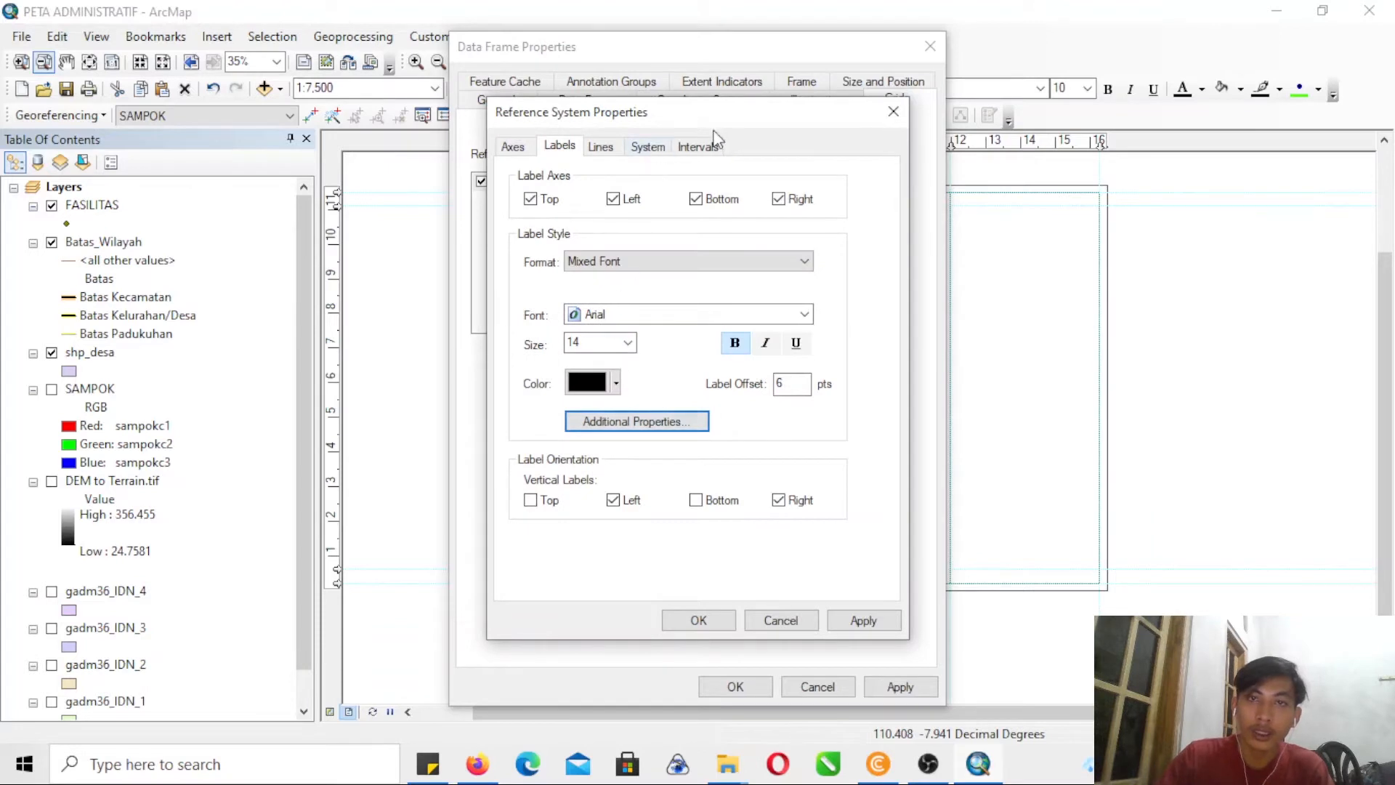
left_click(591, 387)
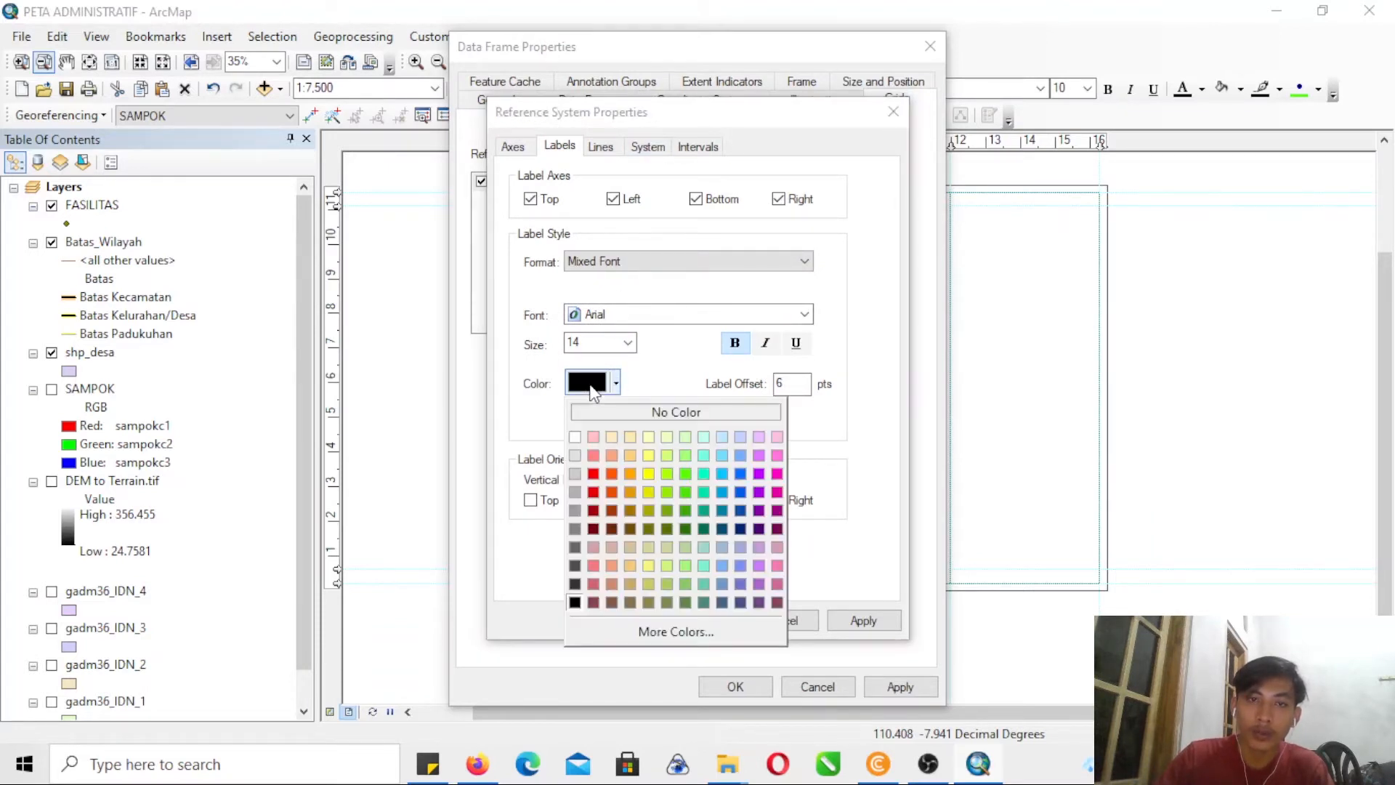
left_click(722, 474)
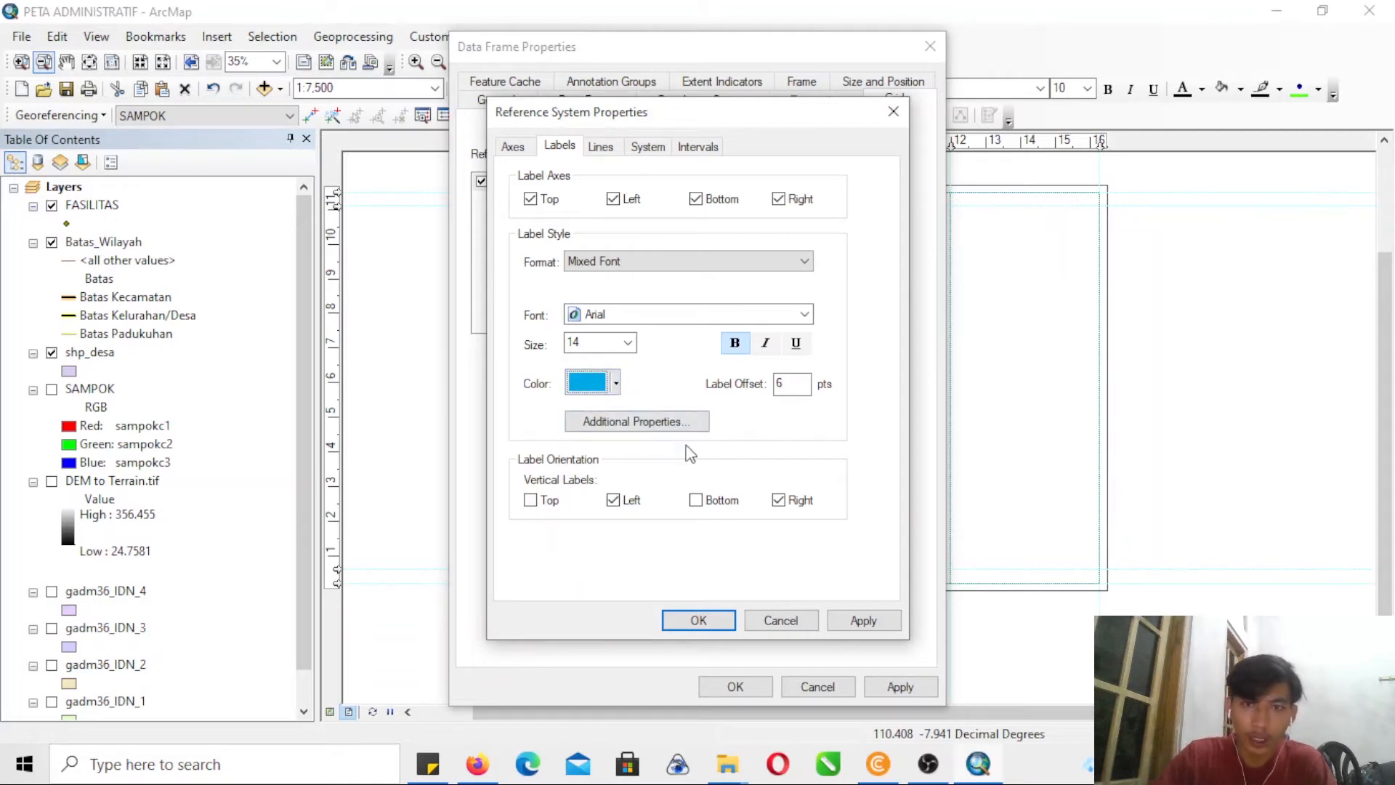
- Change the measured grid's line display so it shows as a grid of ticks
left_click(603, 148)
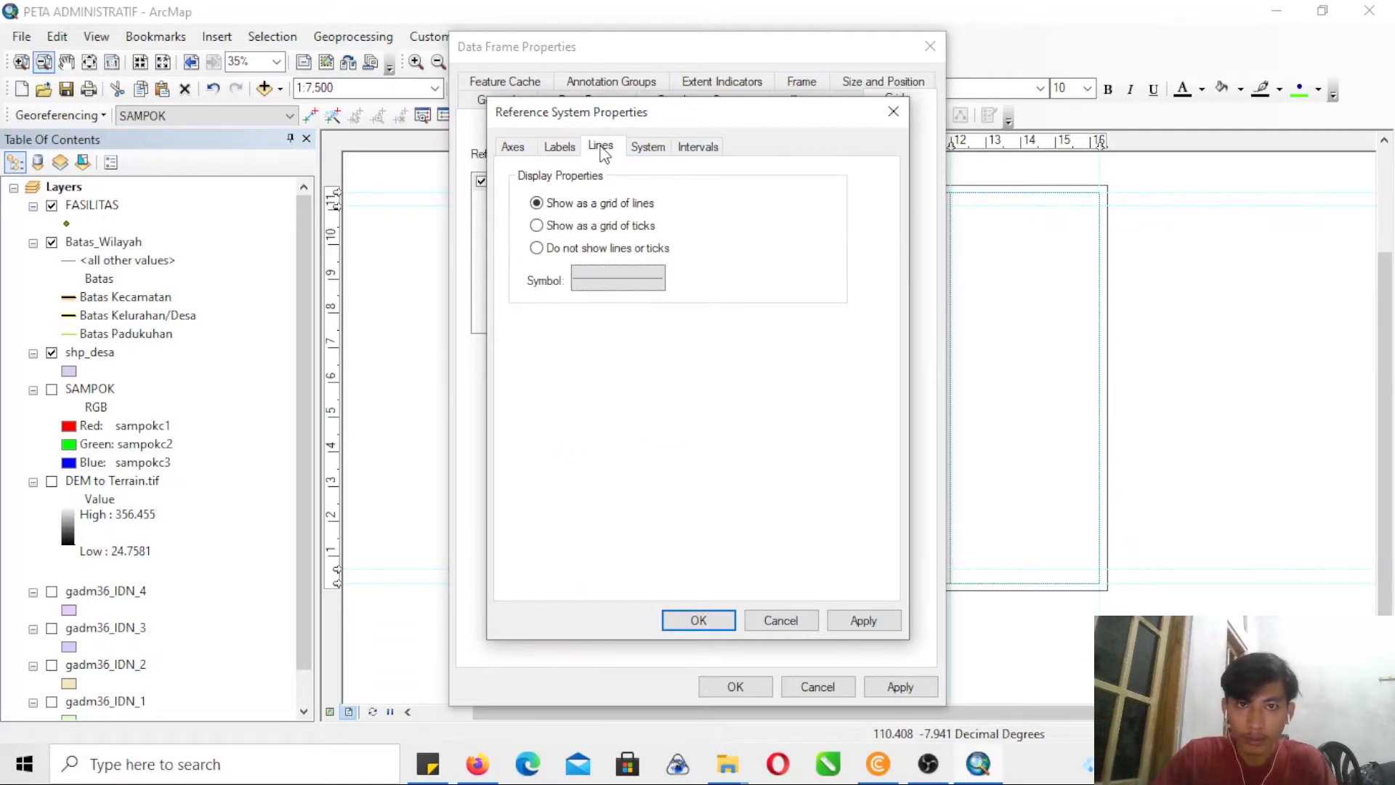
left_click(659, 146)
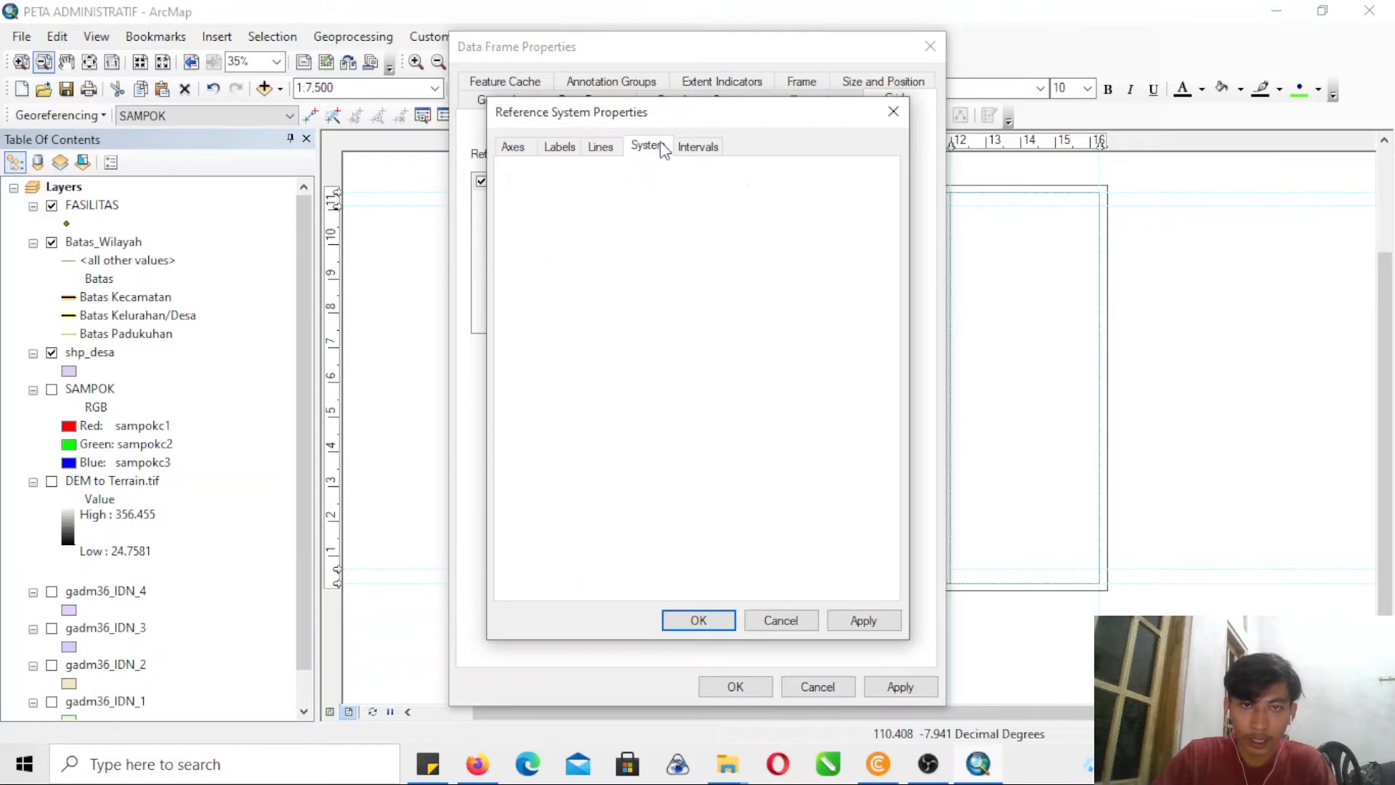
left_click(607, 149)
left_click(562, 148)
left_click(599, 149)
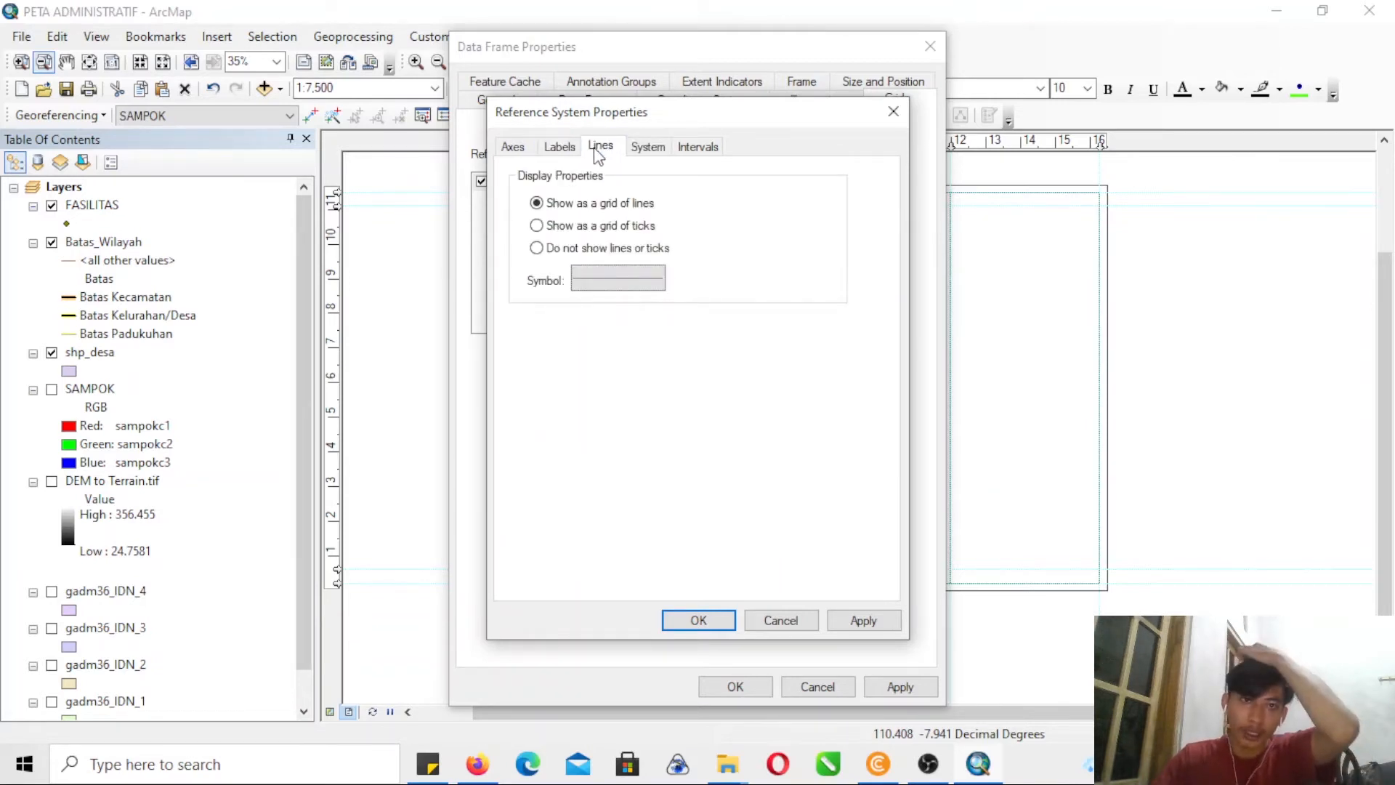
left_click(577, 249)
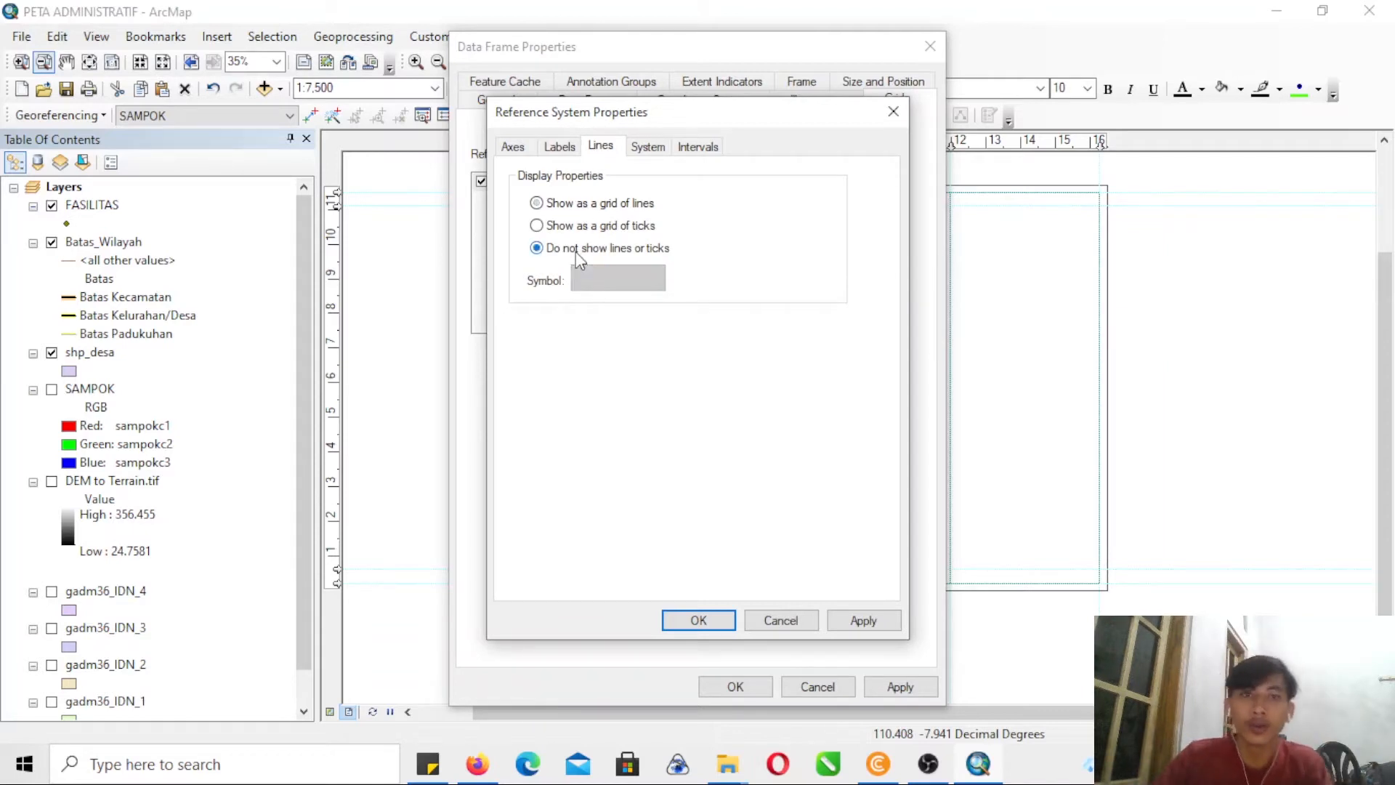
left_click(578, 230)
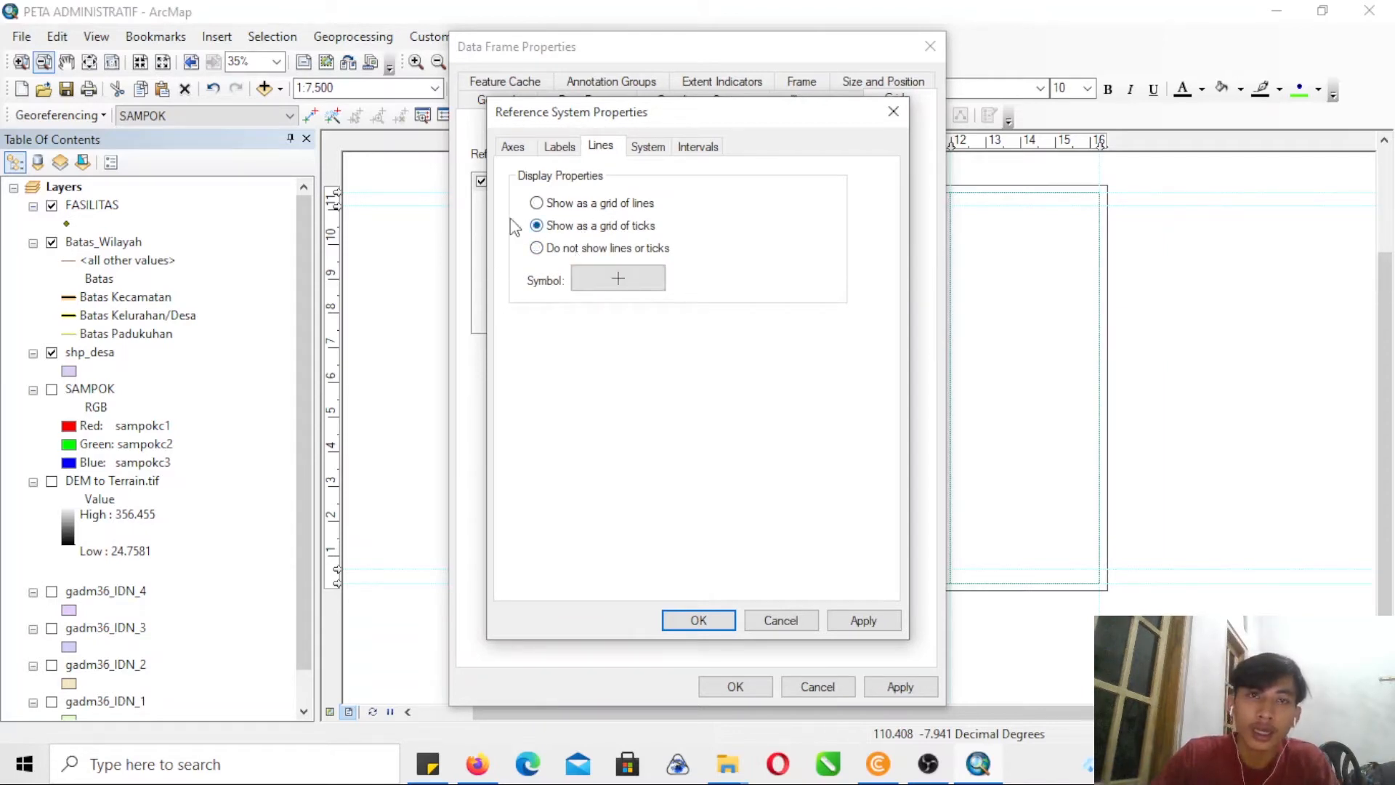
- Set the grid tick symbol to size 10 and colour it the same blue as the labels
left_click(610, 275)
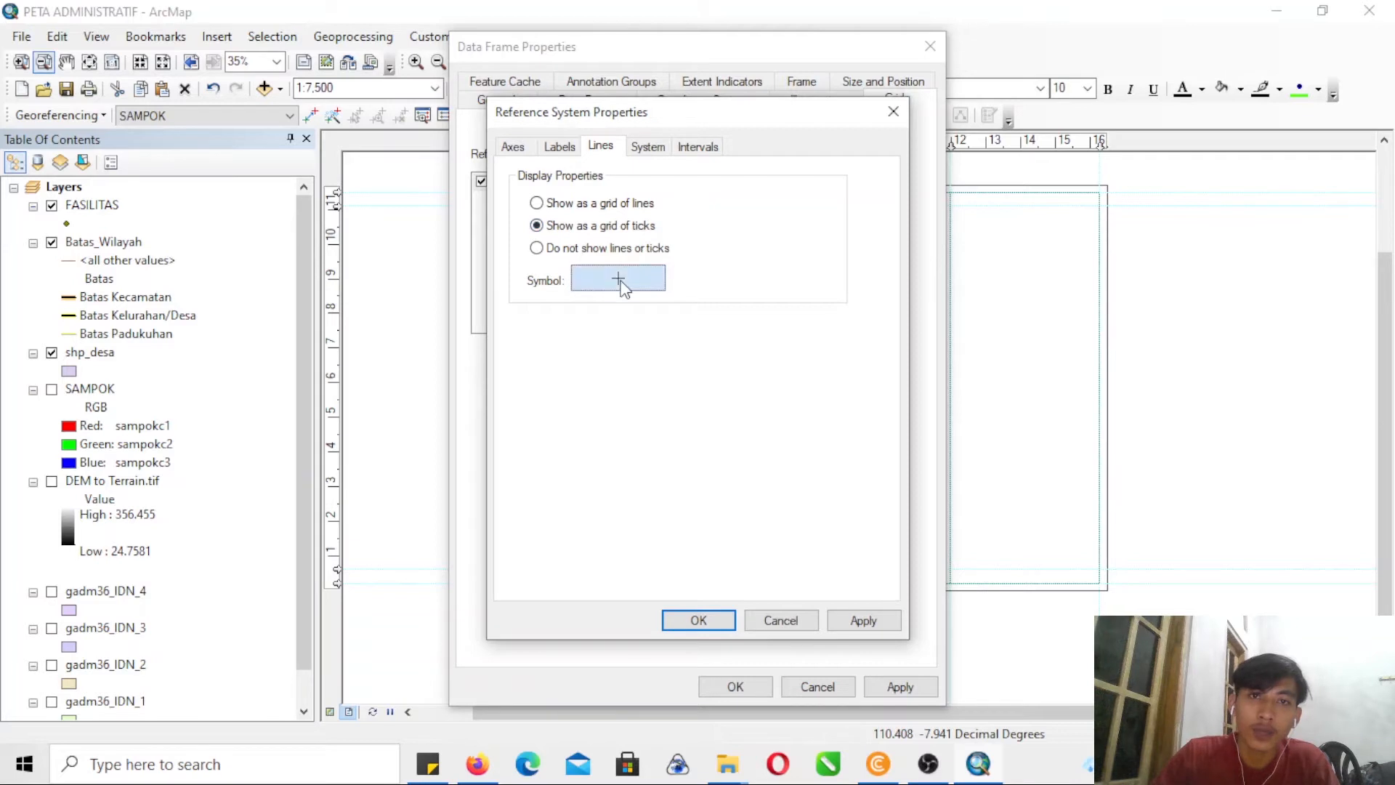
left_click(1088, 442)
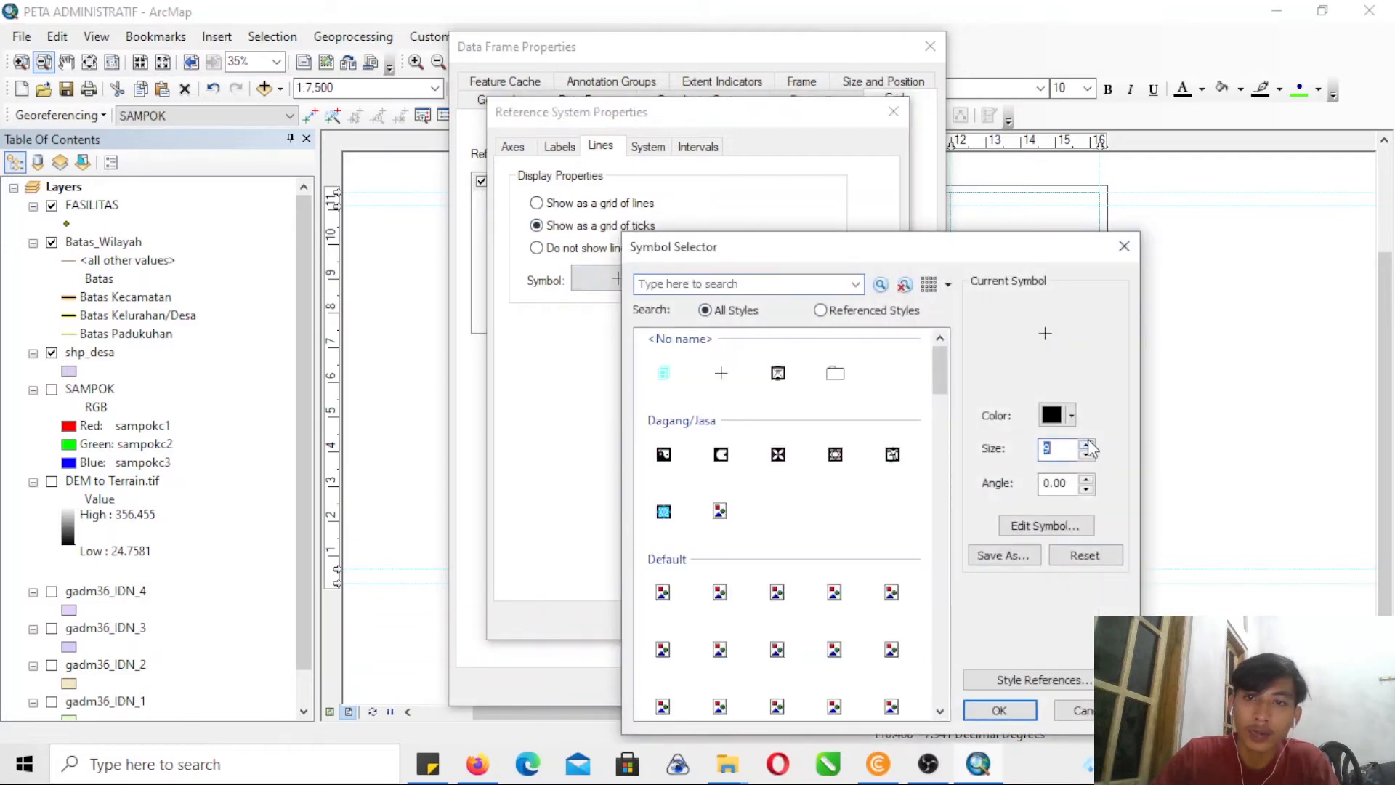
left_click(1071, 414)
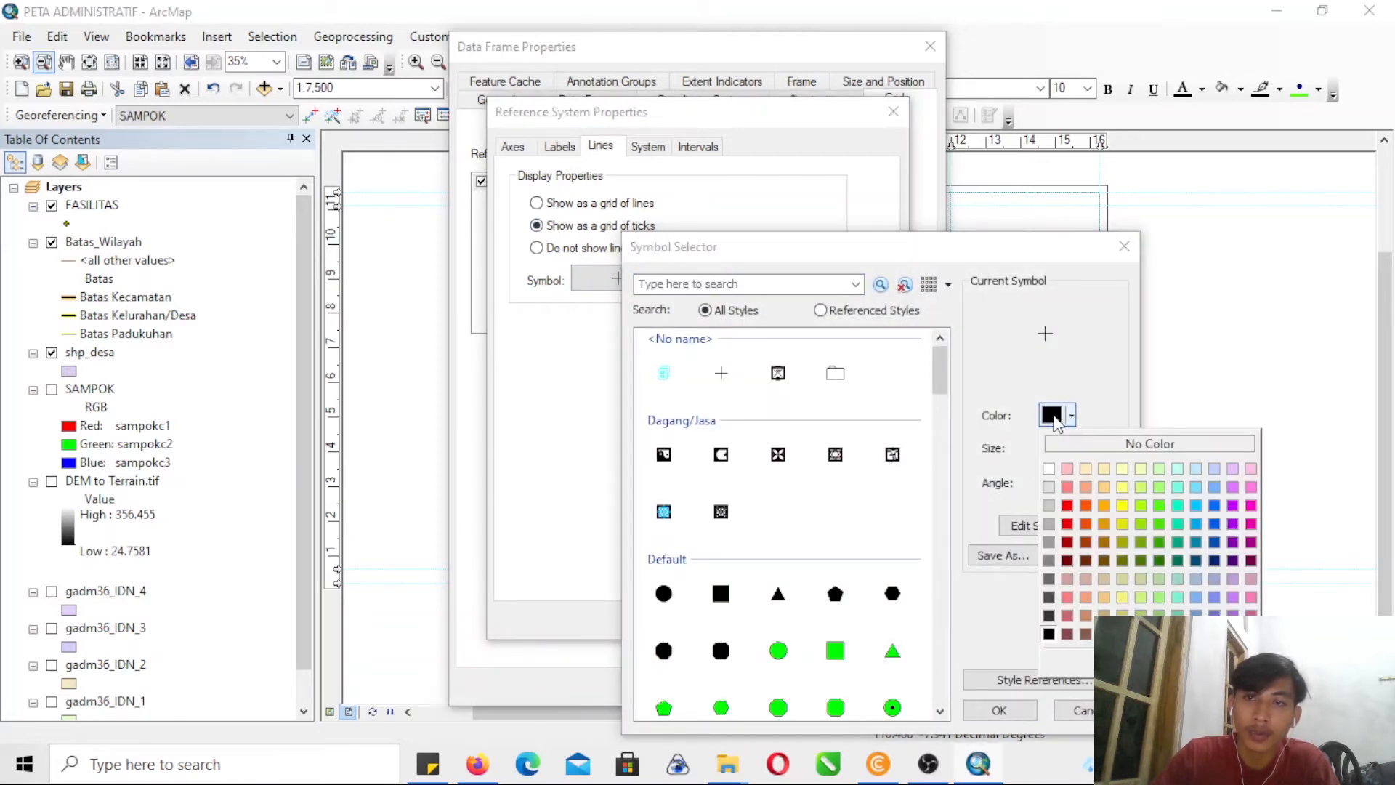
left_click(1195, 505)
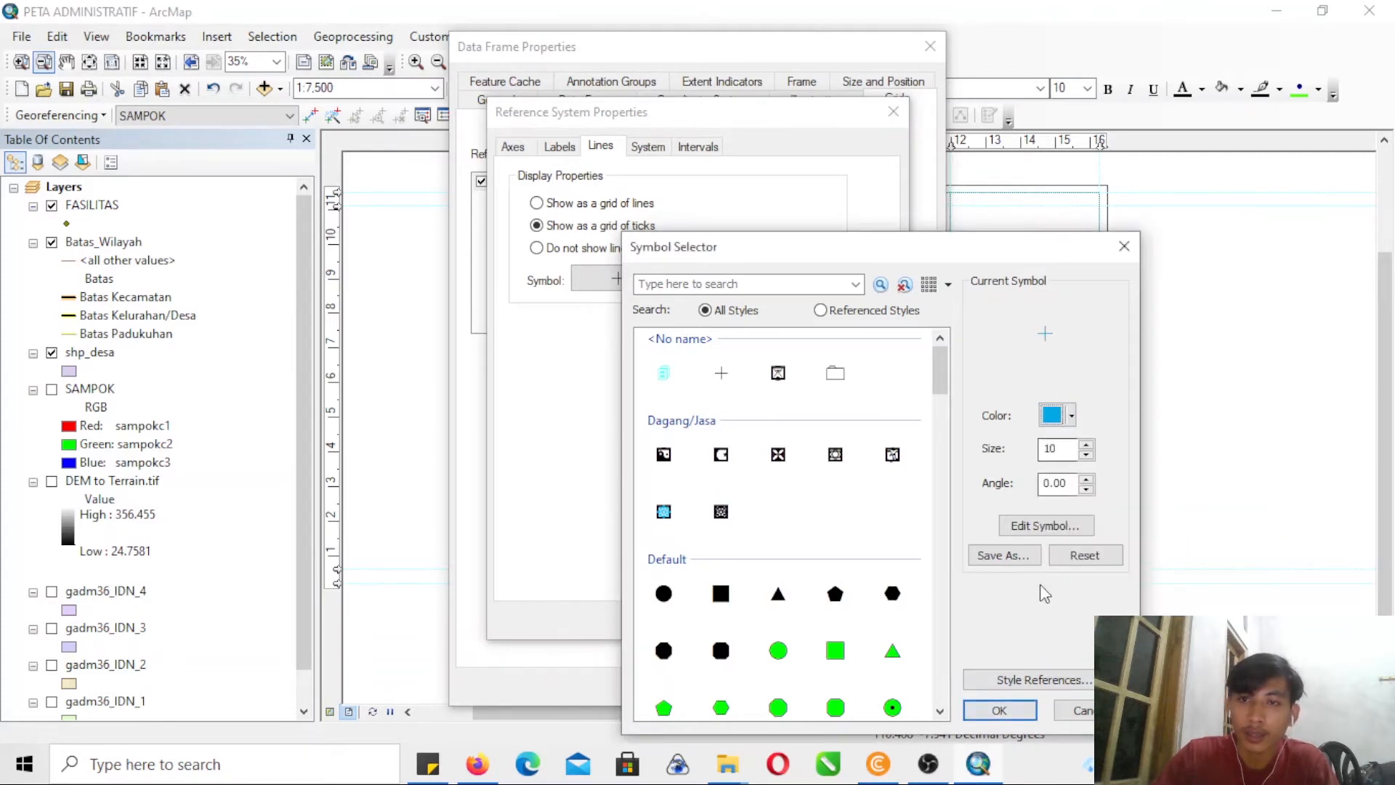
left_click(1000, 710)
- Apply the measured grid settings to the data frame and check the grid labels around the map's upper-left corner
left_click(722, 619)
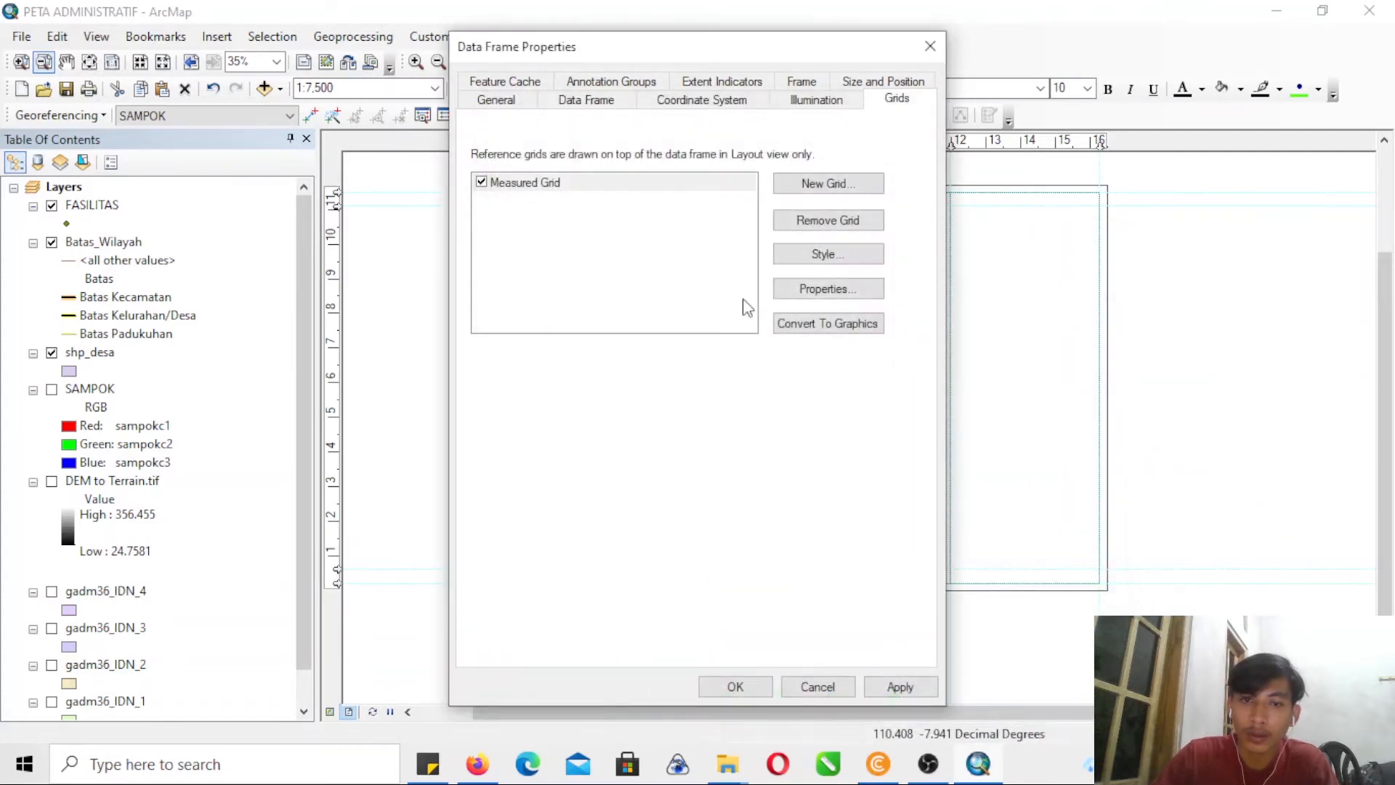
left_click_drag(691, 55, 243, 25)
left_click(453, 656)
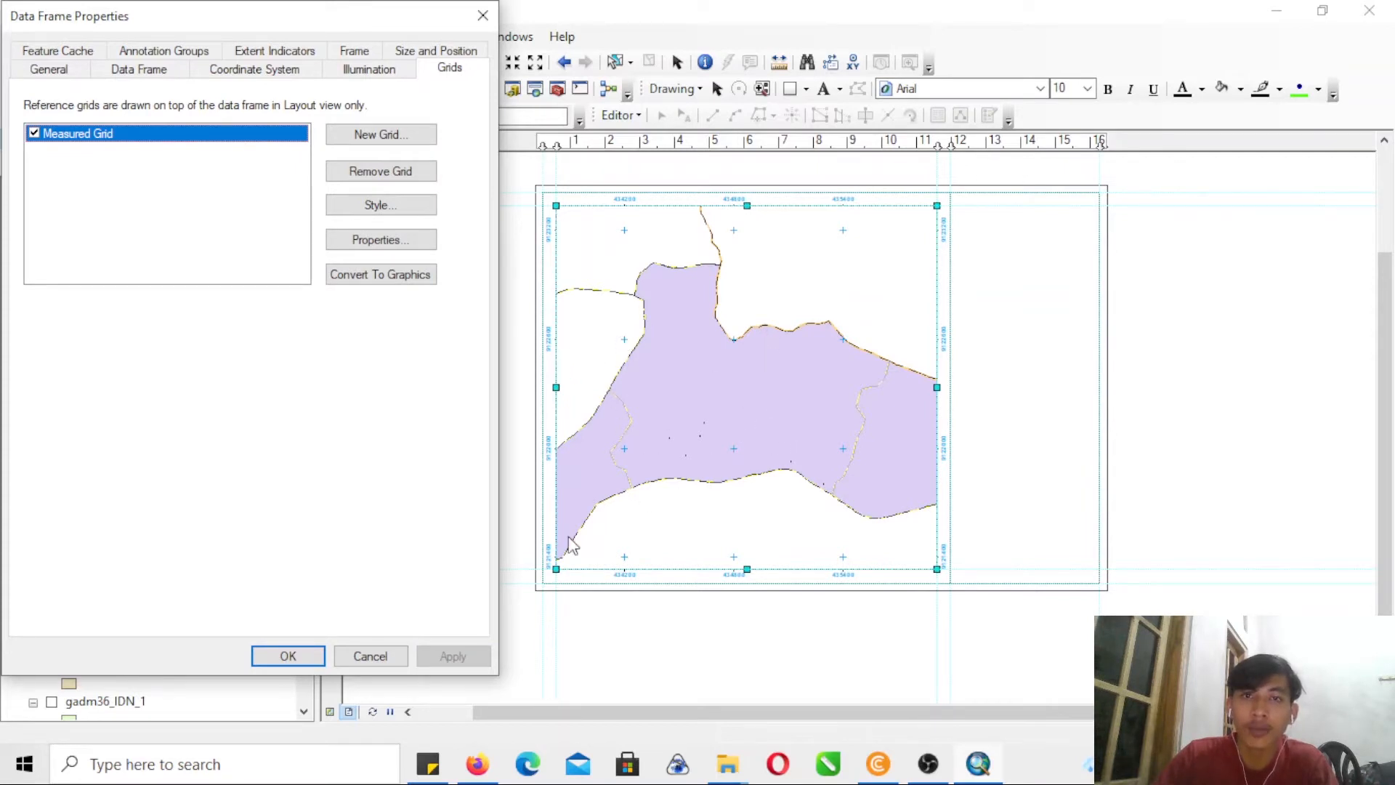
left_click(307, 658)
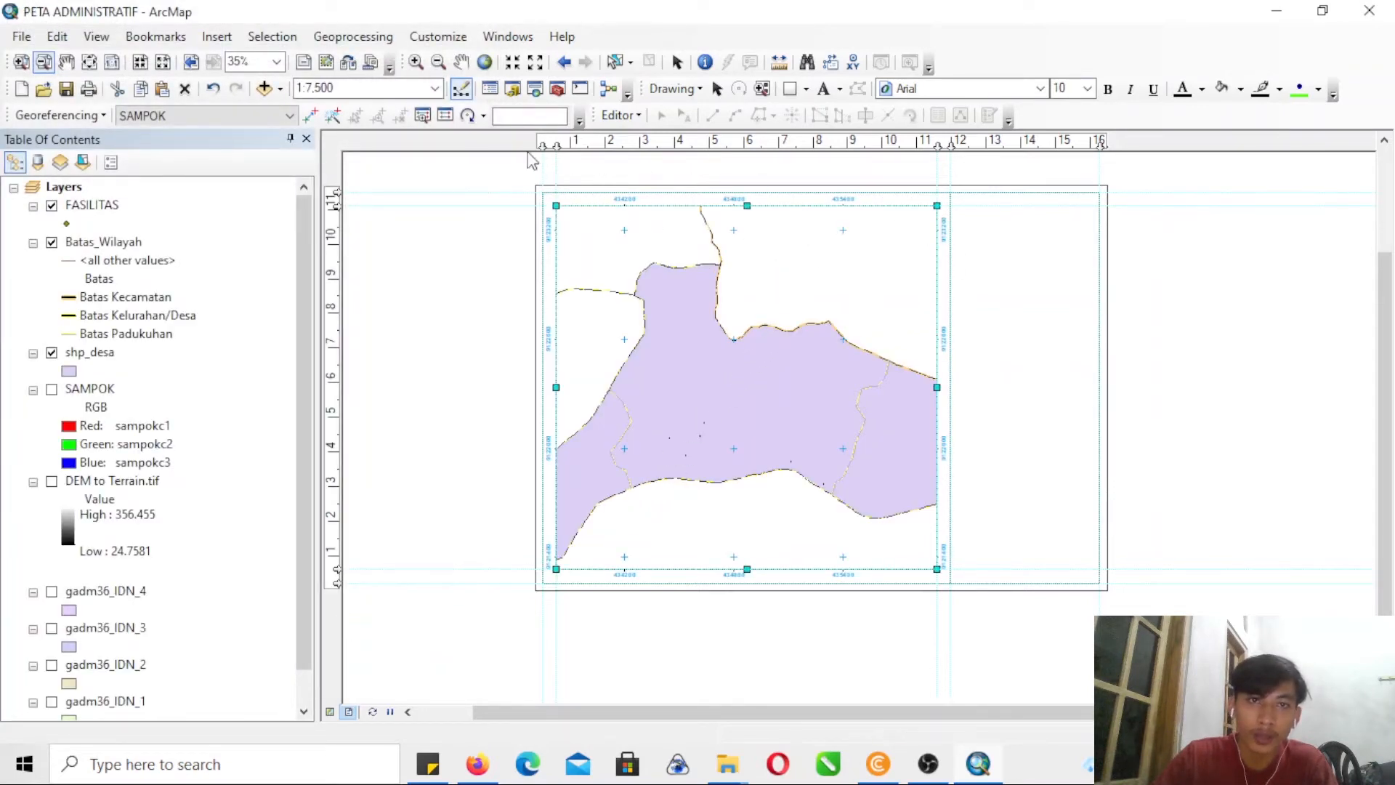
left_click(21, 62)
left_click_drag(497, 177, 889, 289)
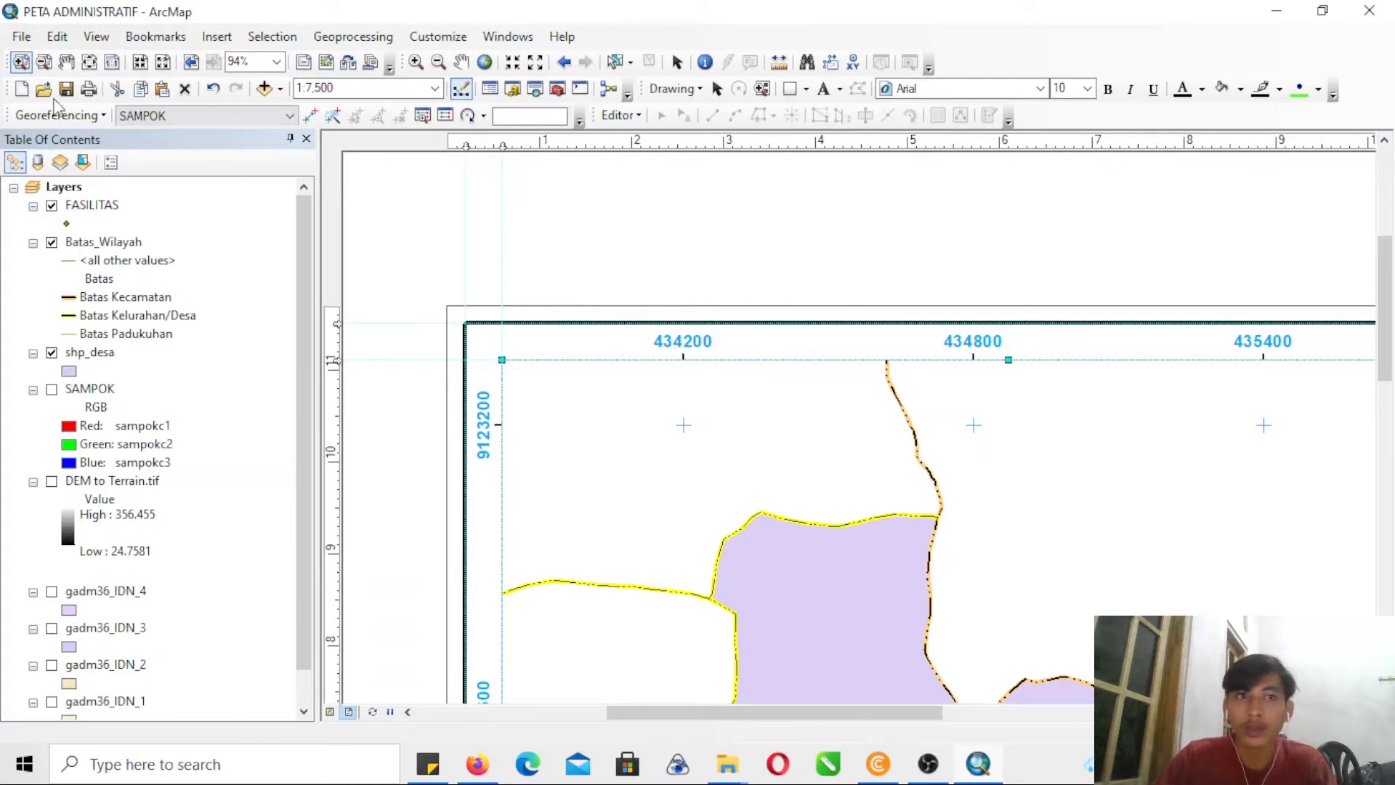
left_click(43, 62)
left_click_drag(554, 361, 693, 484)
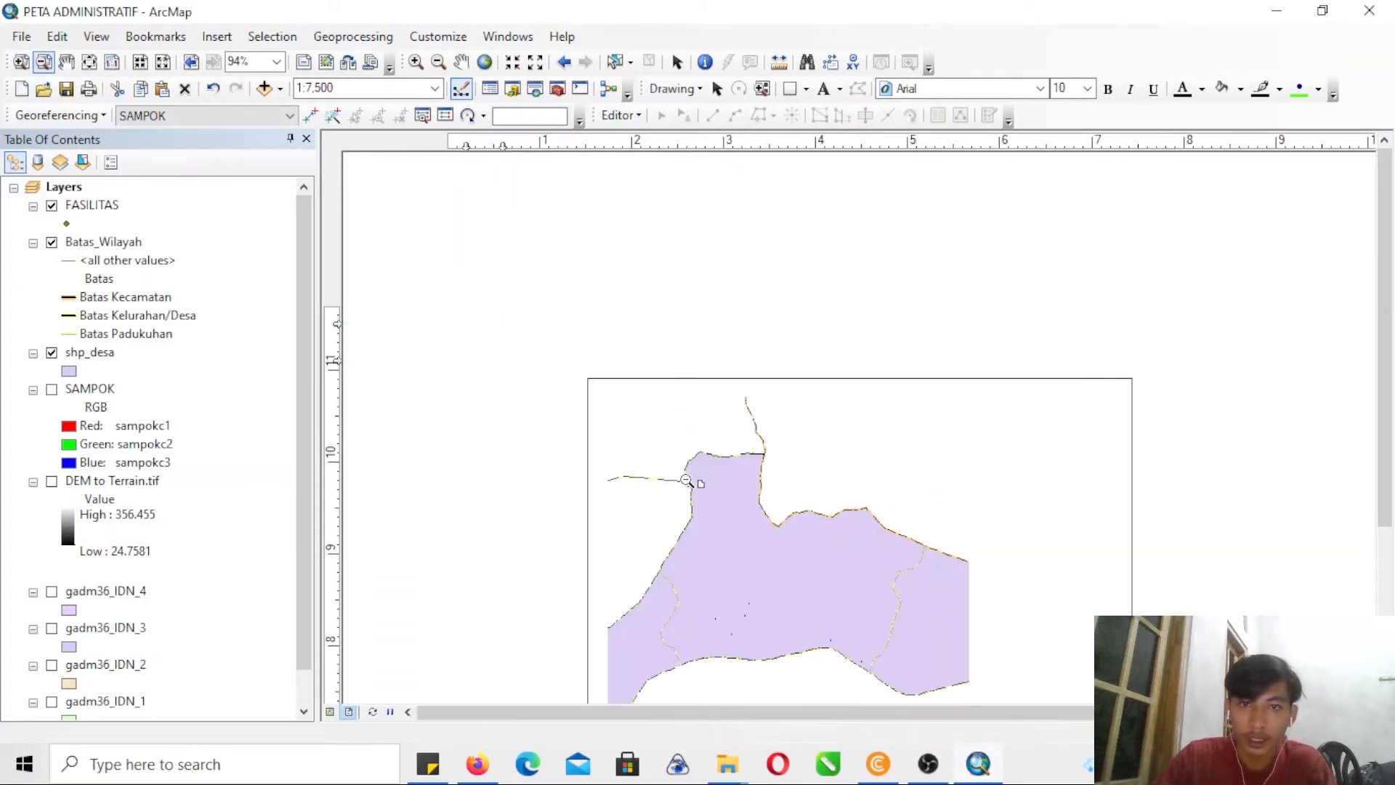
left_click_drag(1384, 401, 1364, 500)
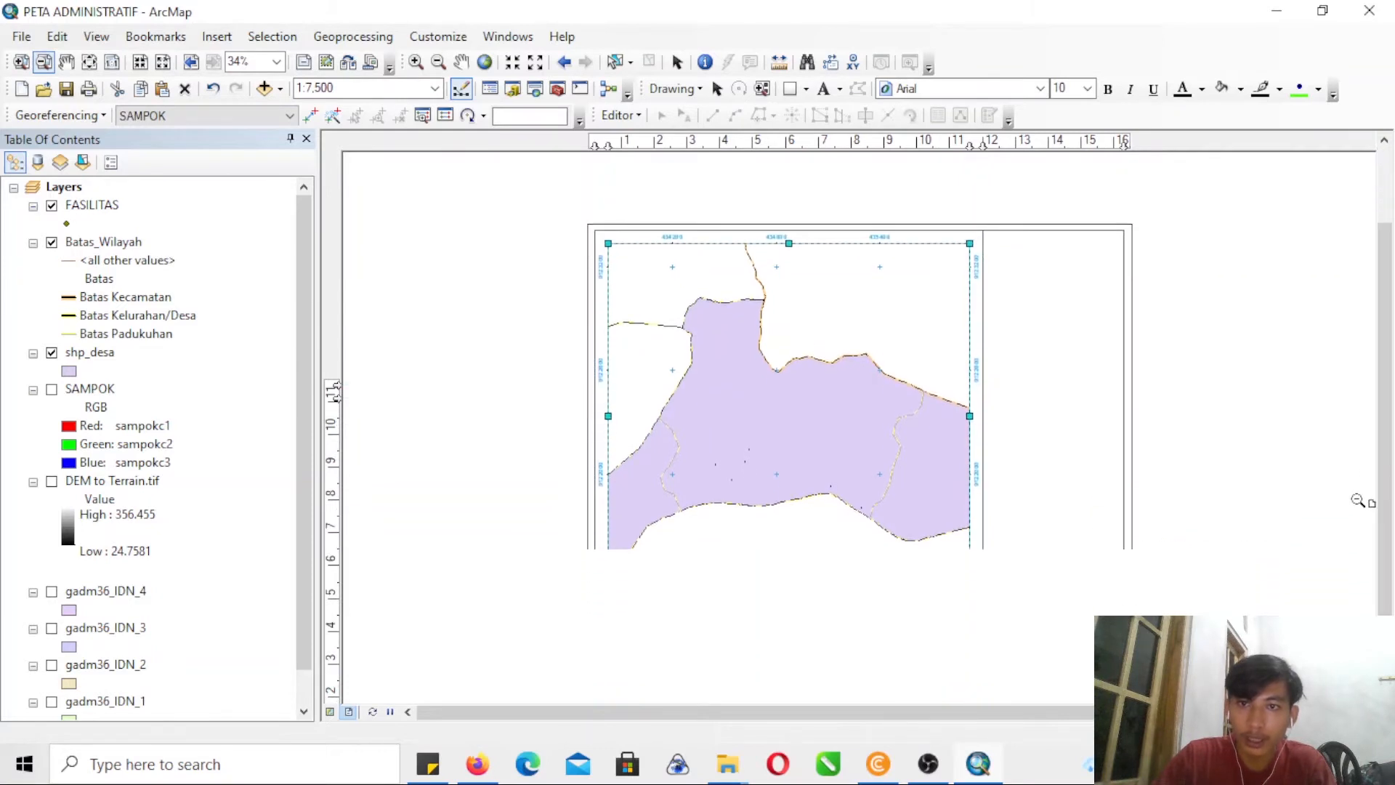
- Symbolize the FASILITAS layer by unique values of the Name field and add all its values
right_click(87, 208)
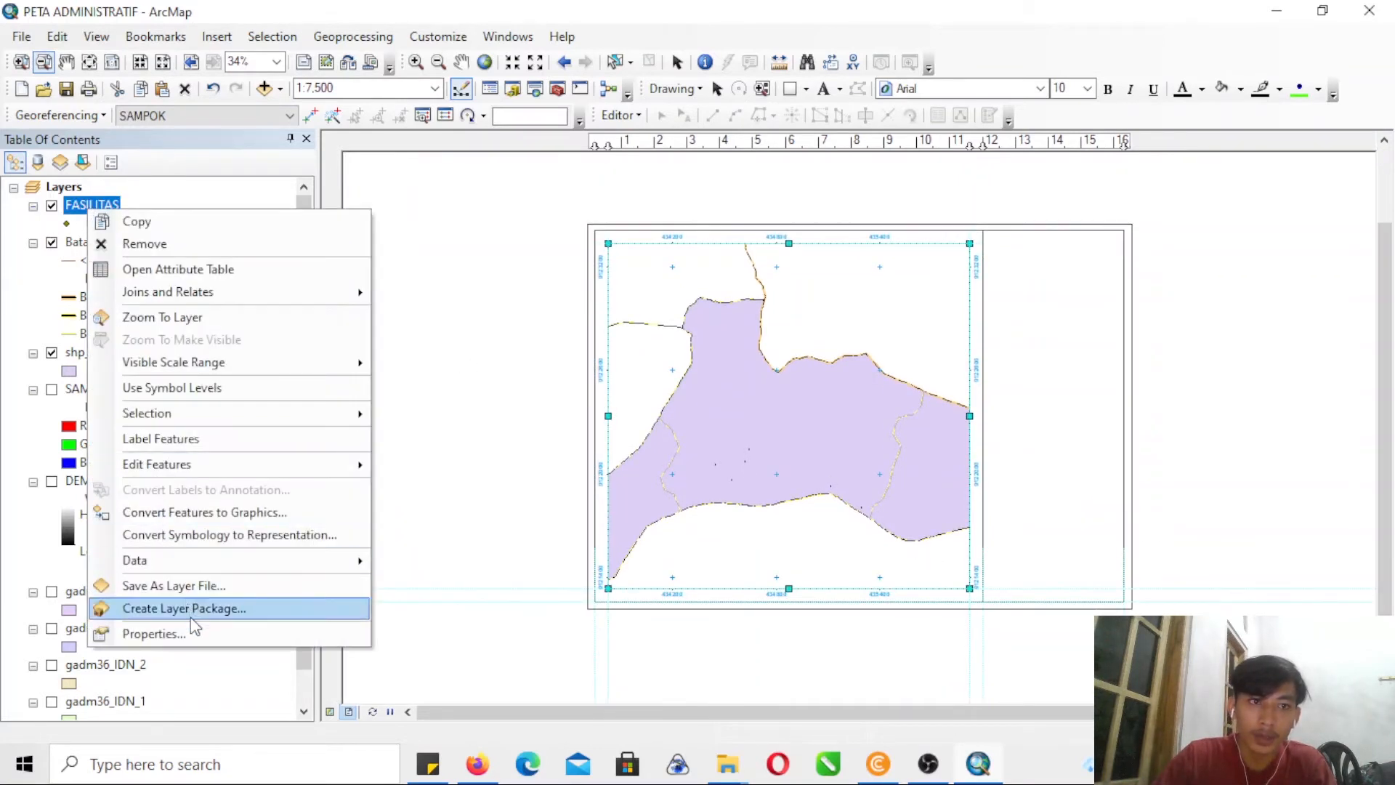
left_click(154, 634)
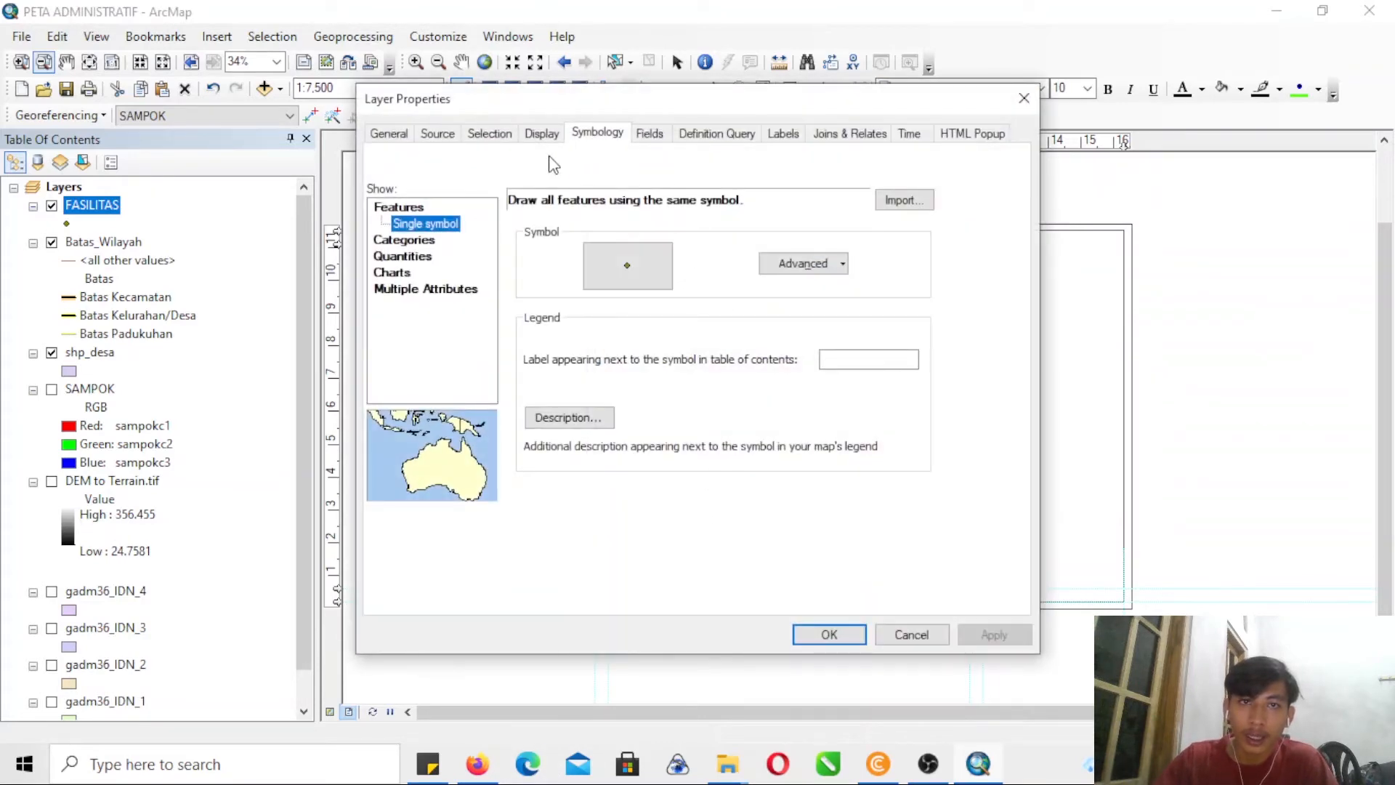
left_click(420, 241)
left_click(568, 243)
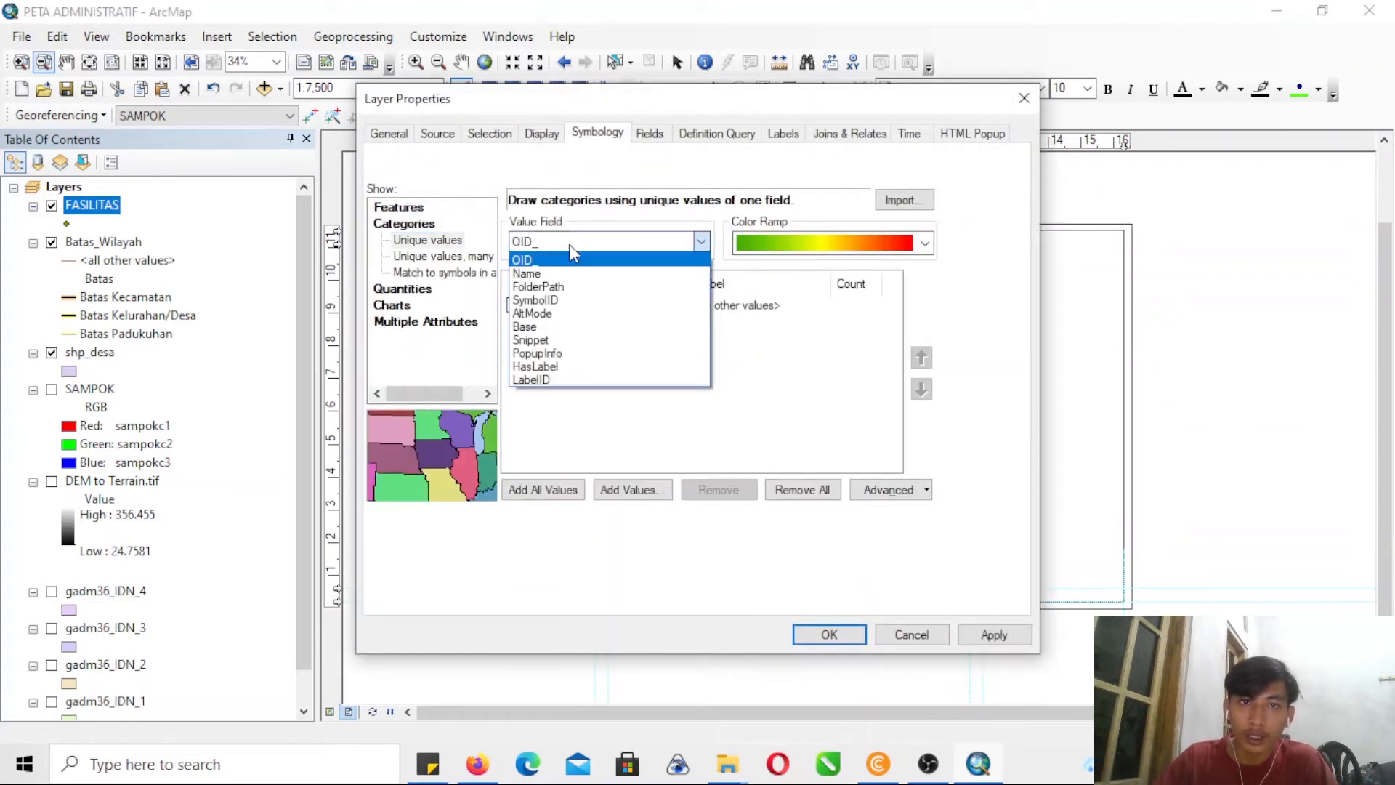
left_click(527, 274)
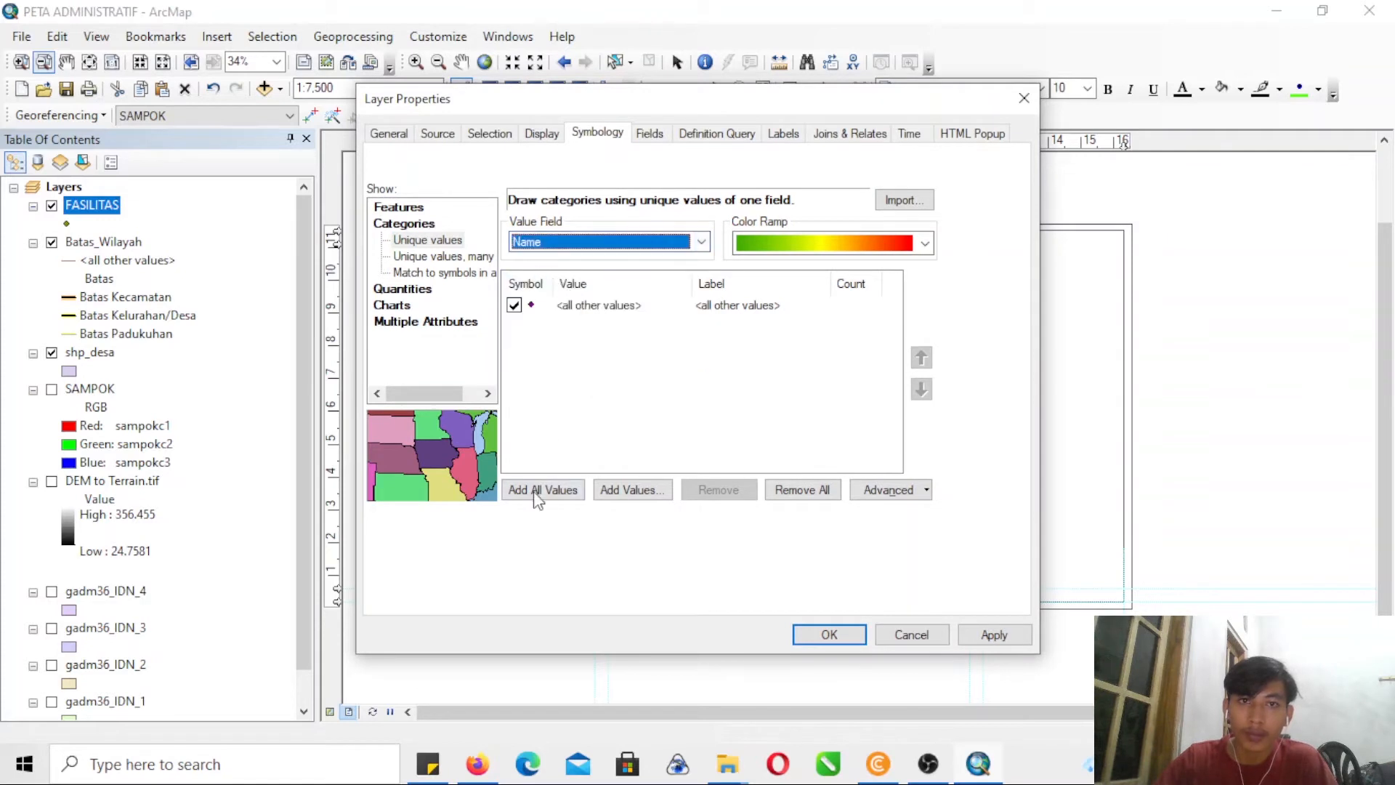
left_click(551, 496)
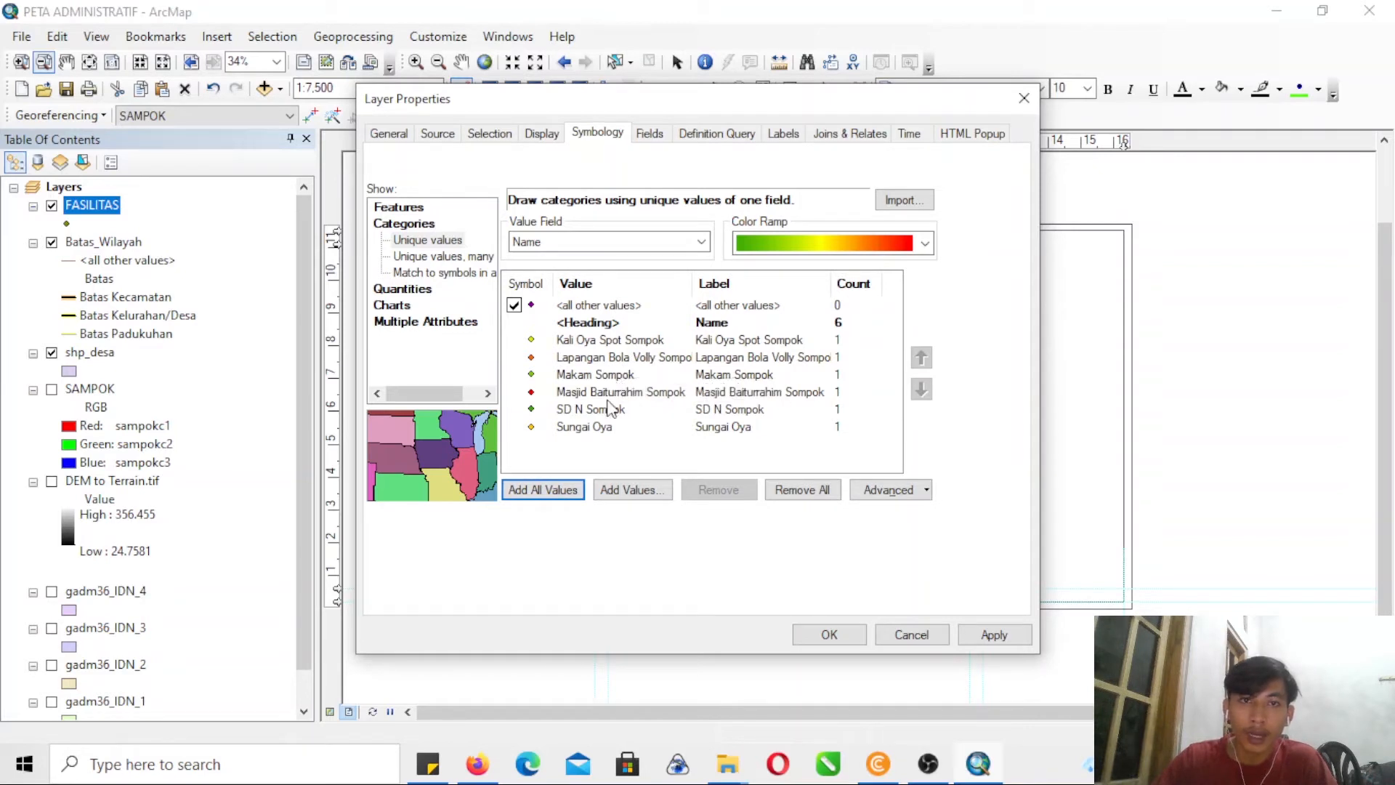
- Enable all available style references for choosing the marker symbol of Kali Oya Spot Sompok
double_click(531, 339)
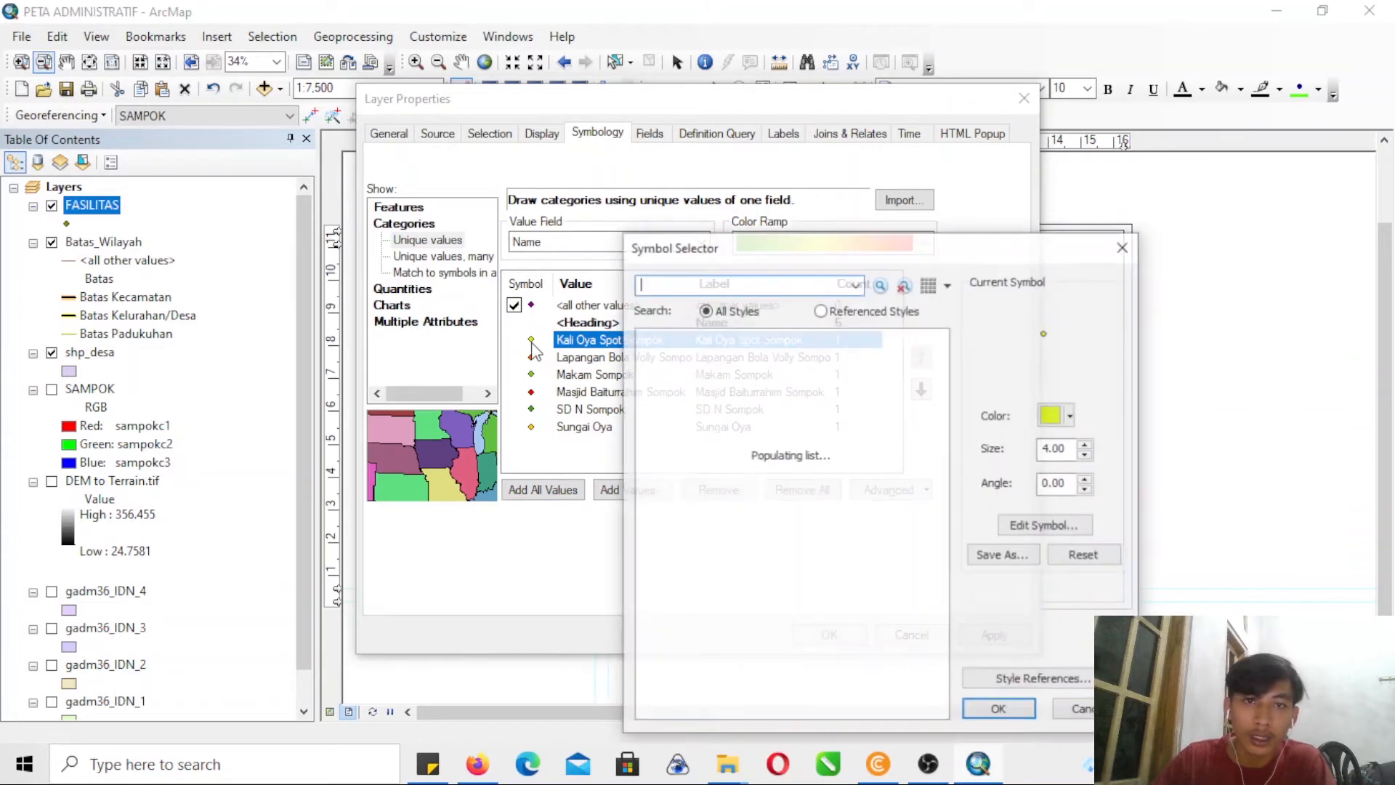
left_click(732, 284)
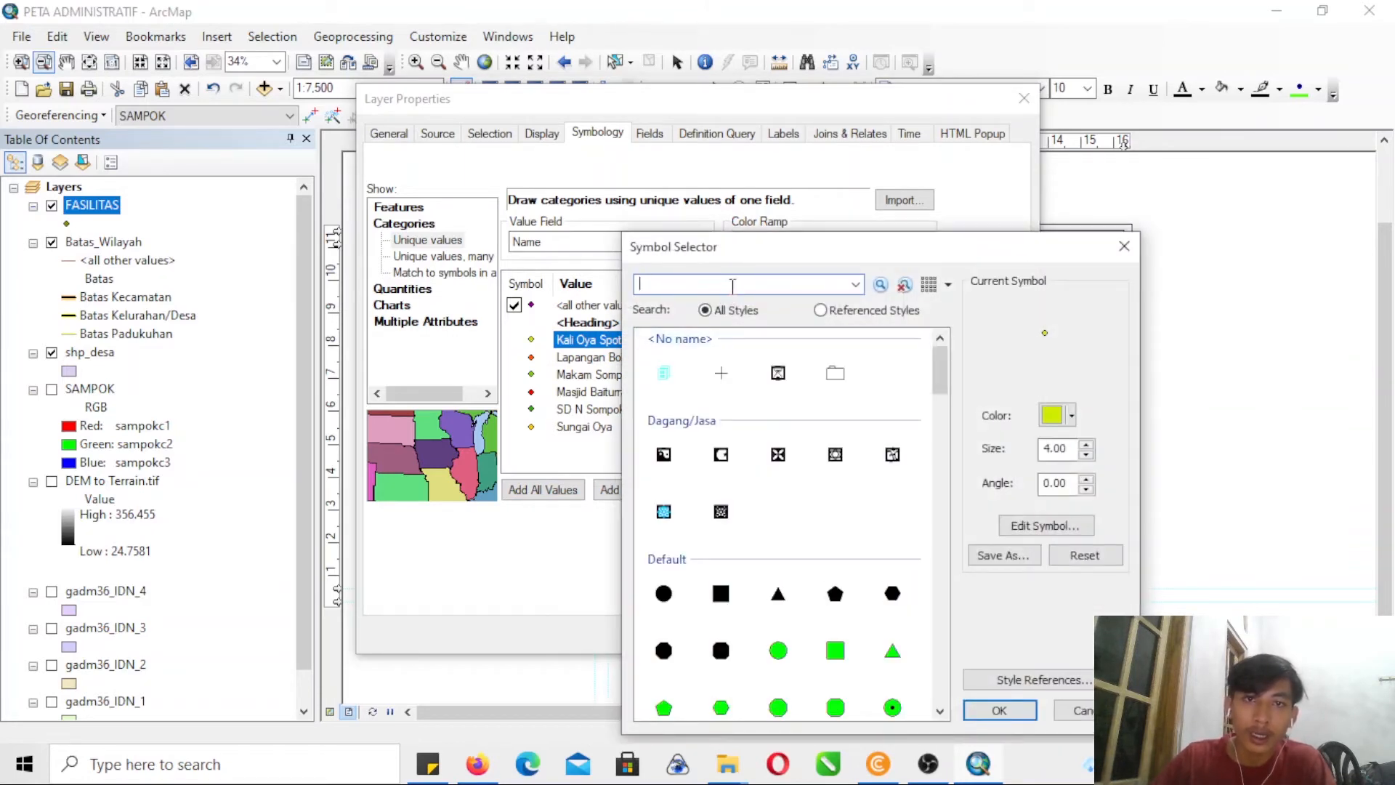
left_click_drag(938, 371, 945, 712)
left_click(1038, 679)
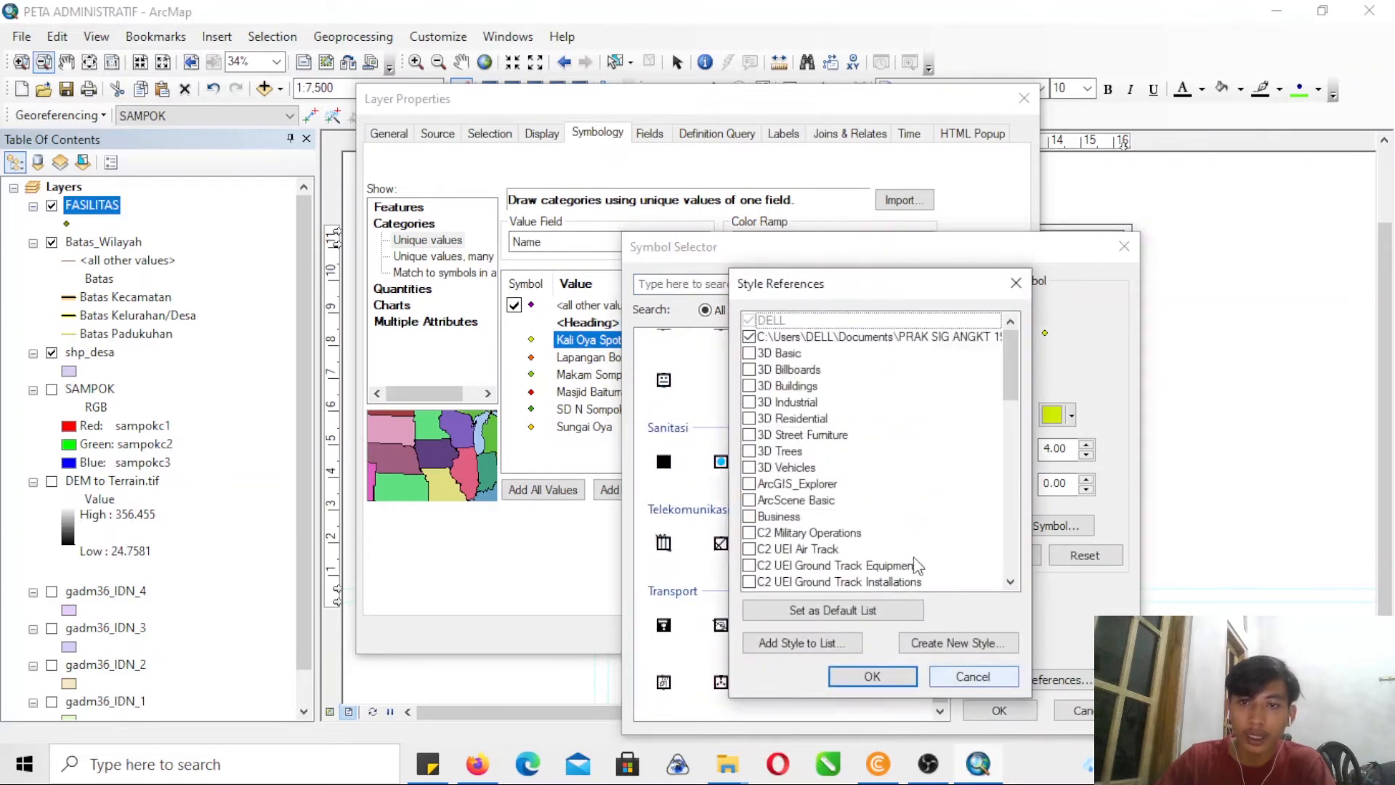
left_click(749, 354, "ctrl")
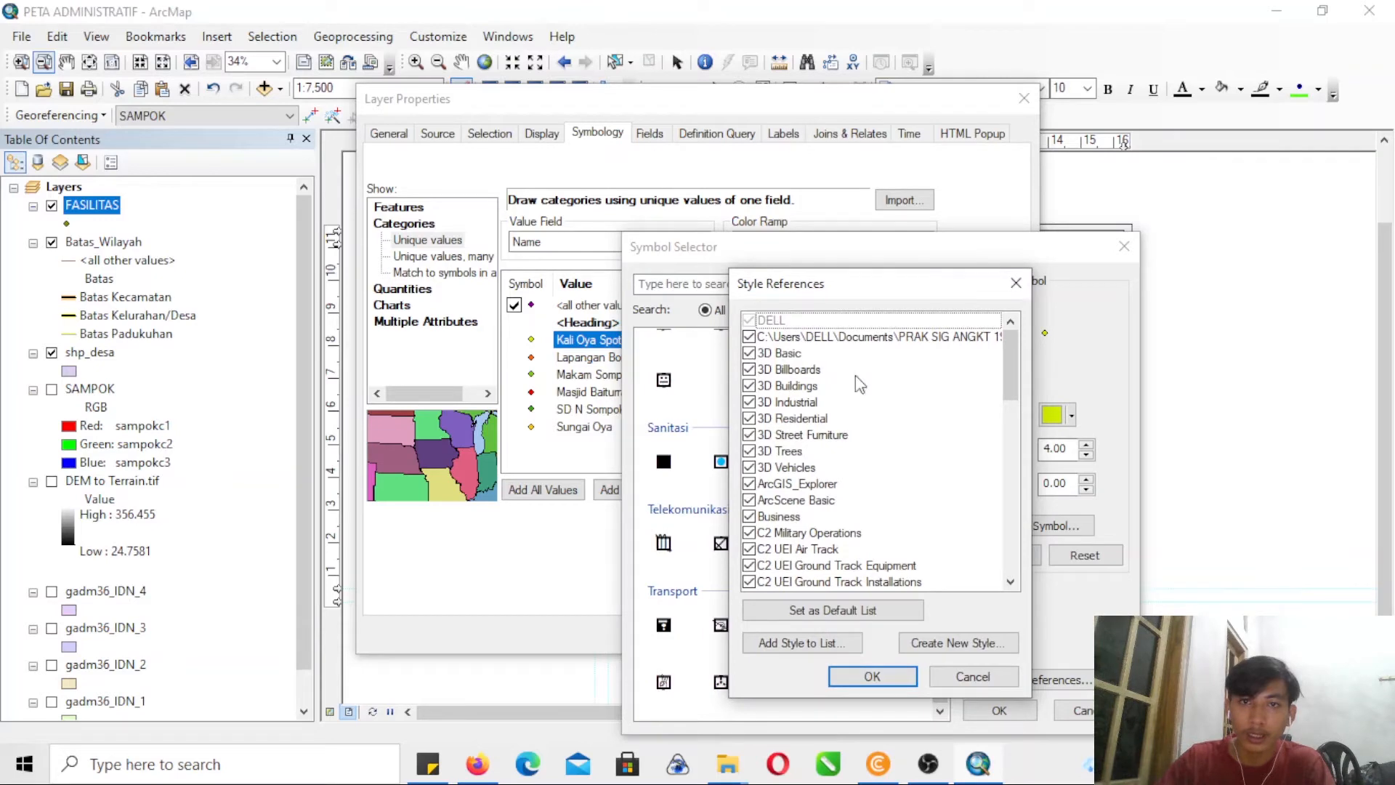
left_click(799, 643)
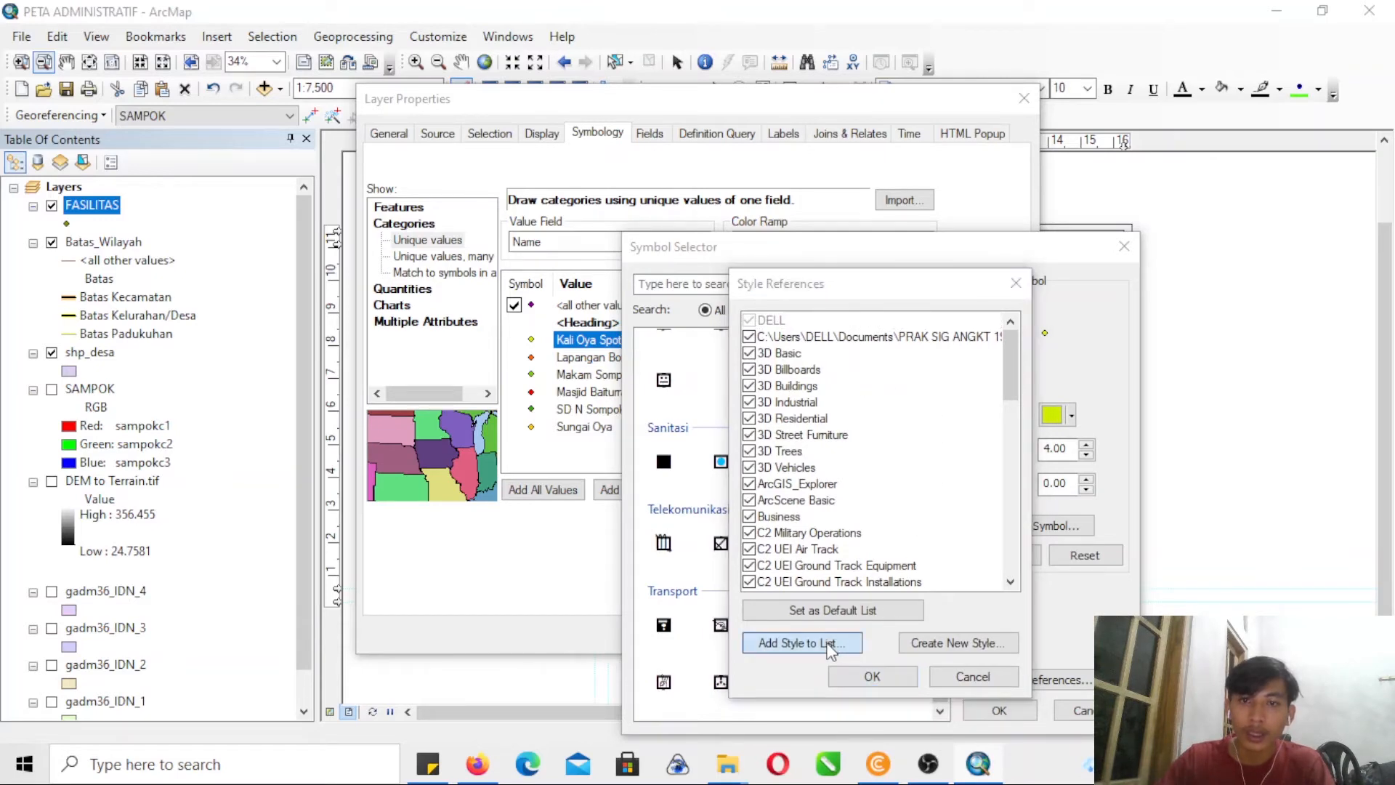
left_click(939, 577)
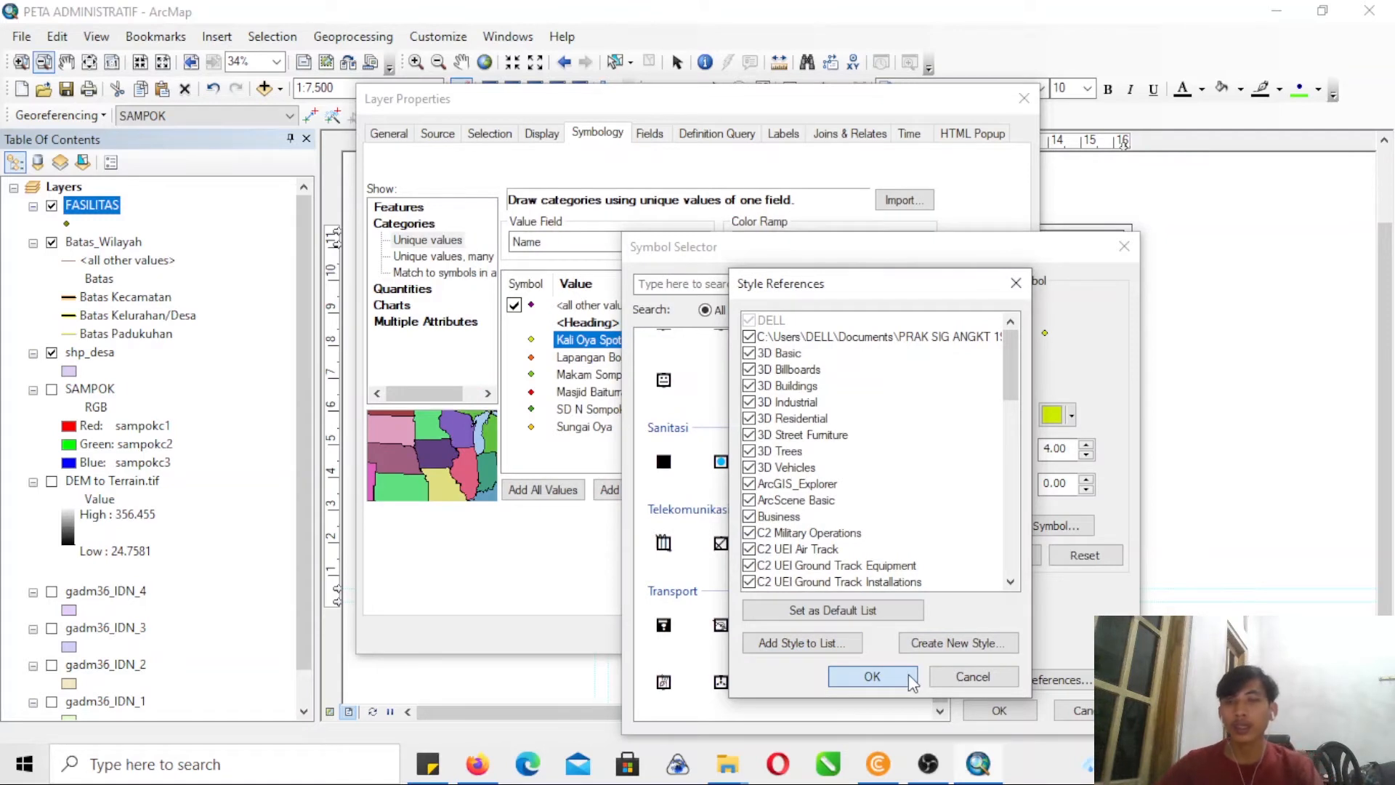
left_click(872, 676)
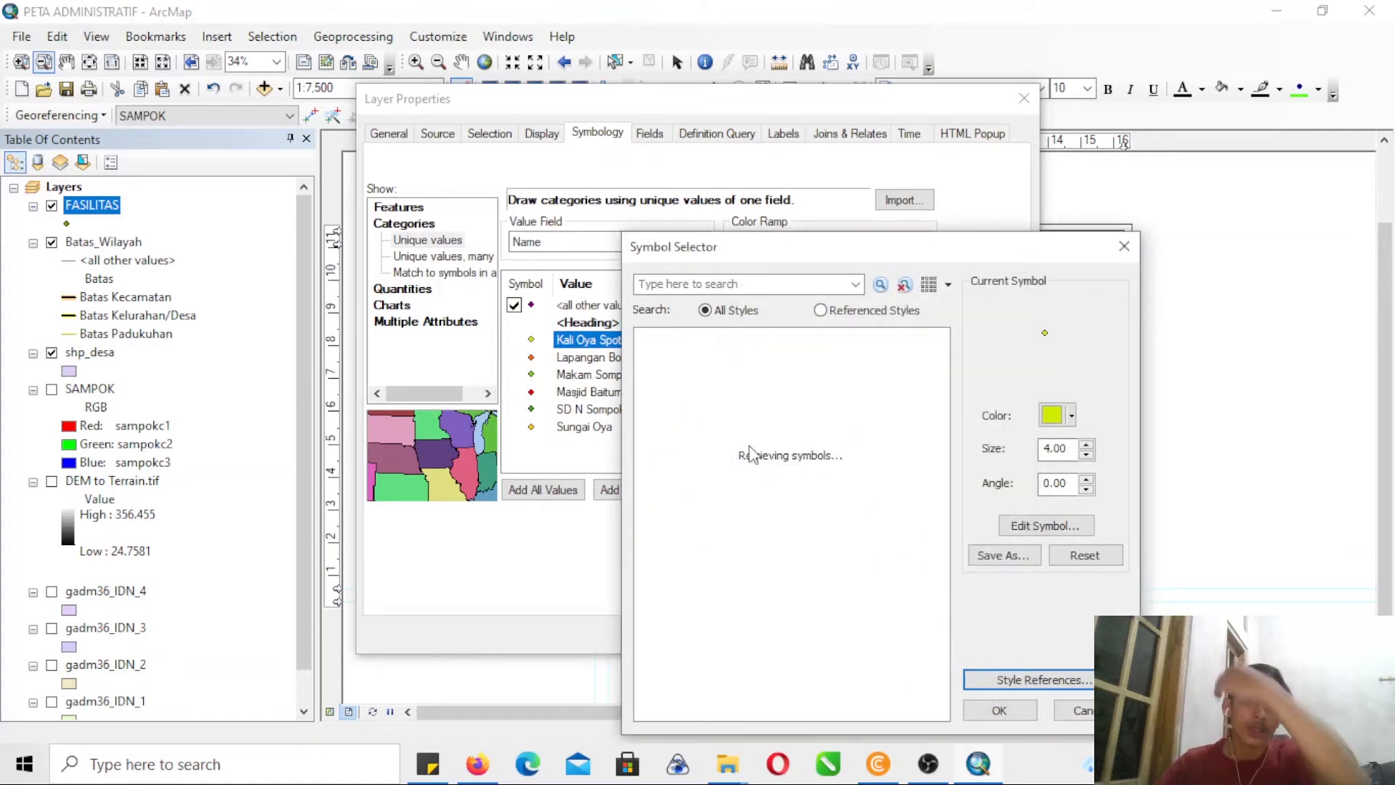
- Search all styles for a "camera" marker symbol for Kali Oya Spot Sompok
left_click(713, 287)
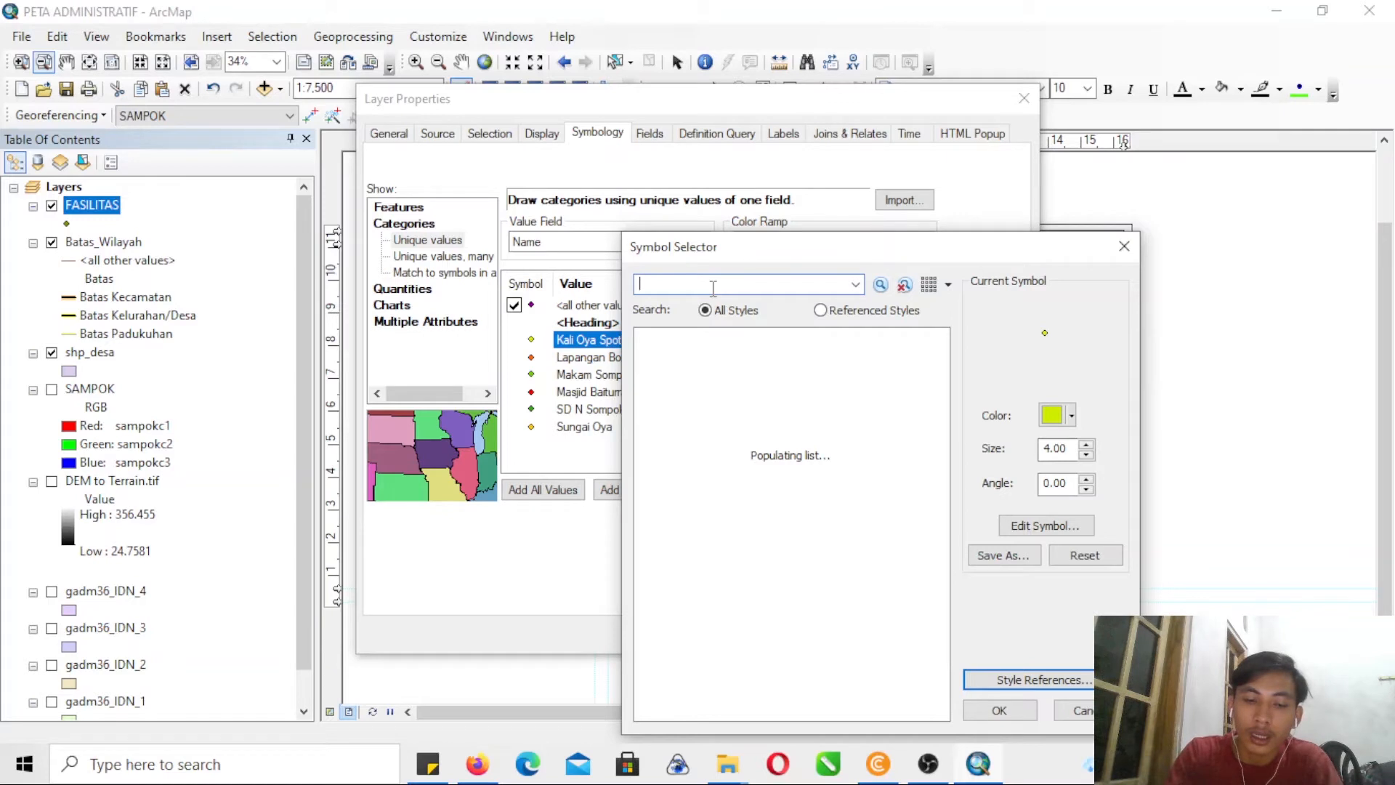
type("camera")
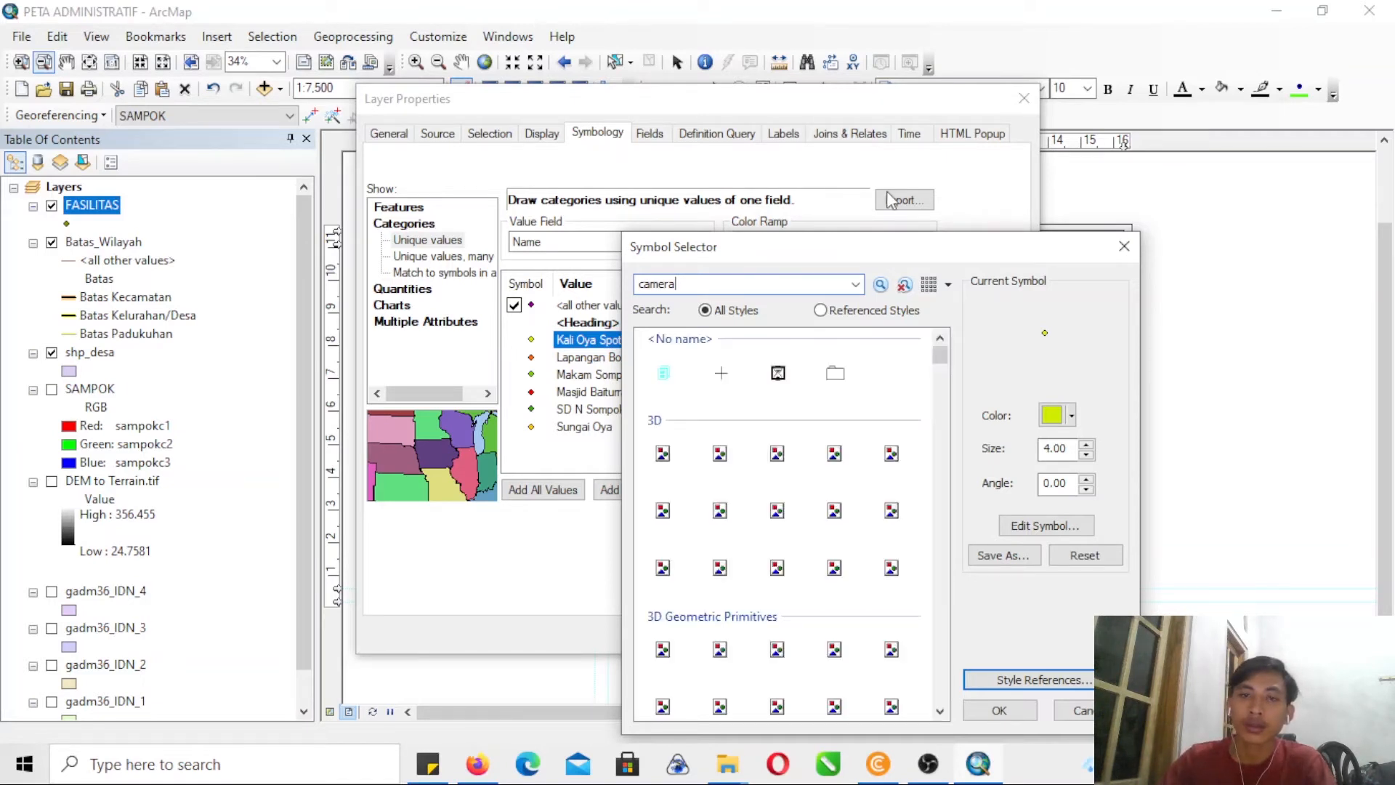
key("Return")
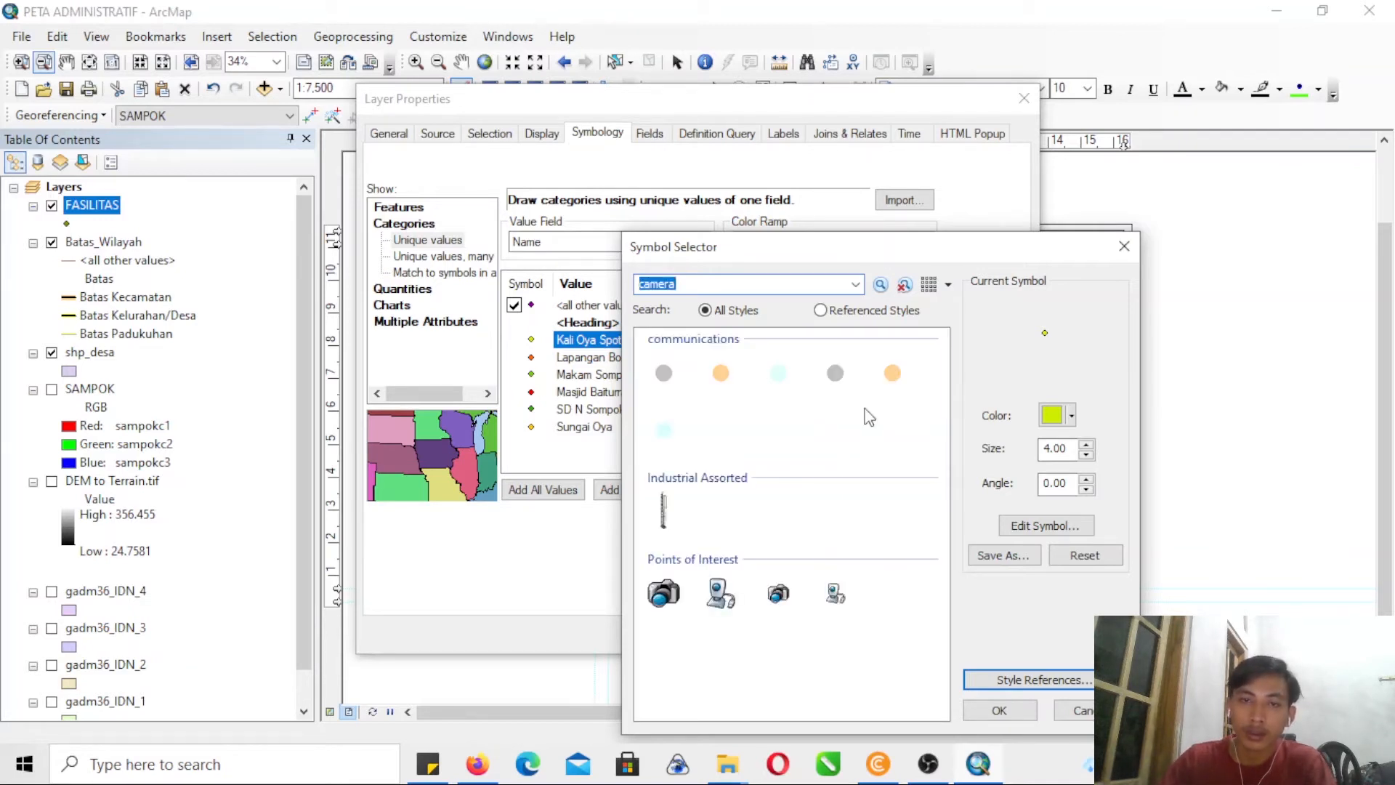
left_click(704, 285)
double_click(704, 285)
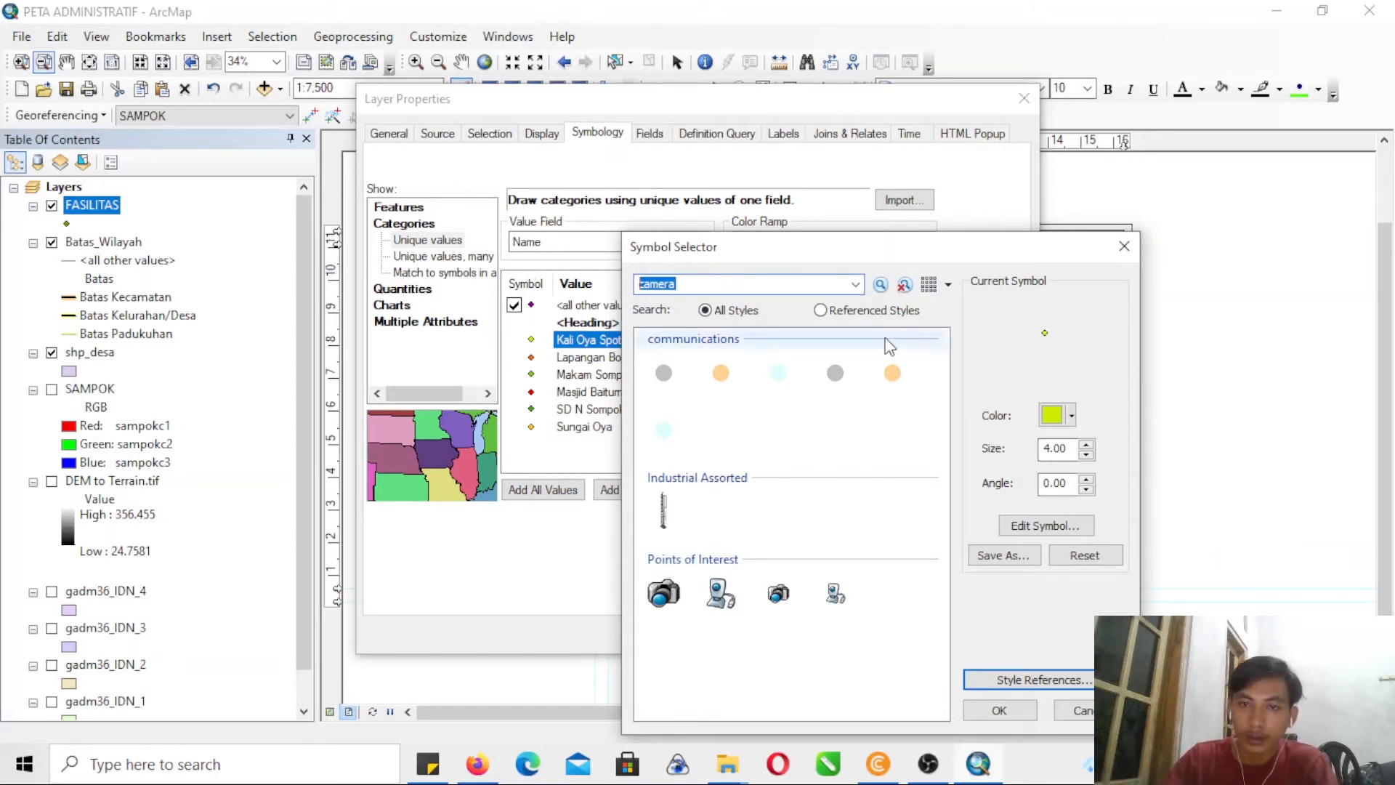
- Restart the marker symbol choice for Kali Oya Spot Sompok without a search term and browse the symbols of all styles
left_click(1124, 247)
double_click(531, 339)
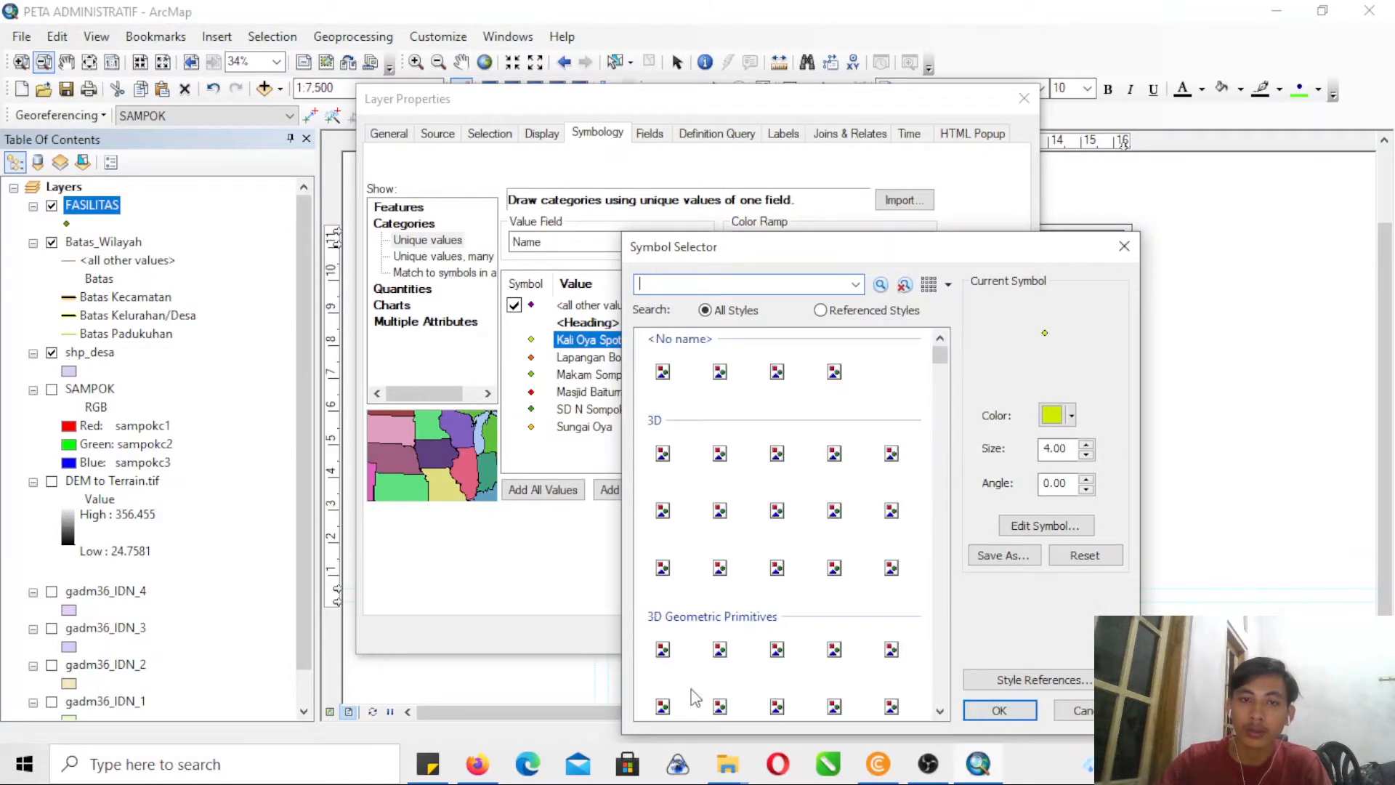
left_click_drag(944, 354, 951, 404)
scroll(952, 404, "down", 3)
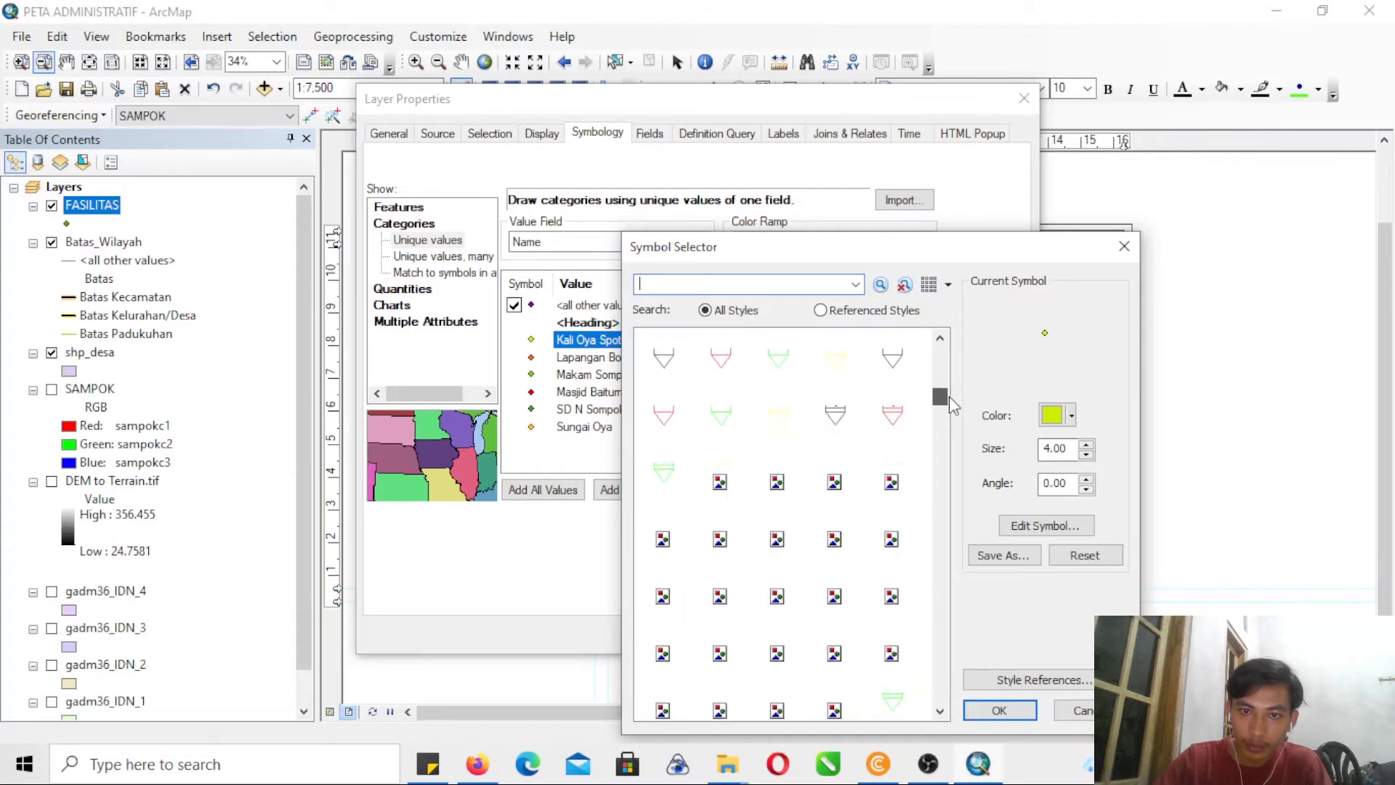
scroll(944, 429, "up", 6)
scroll(940, 439, "down", 10)
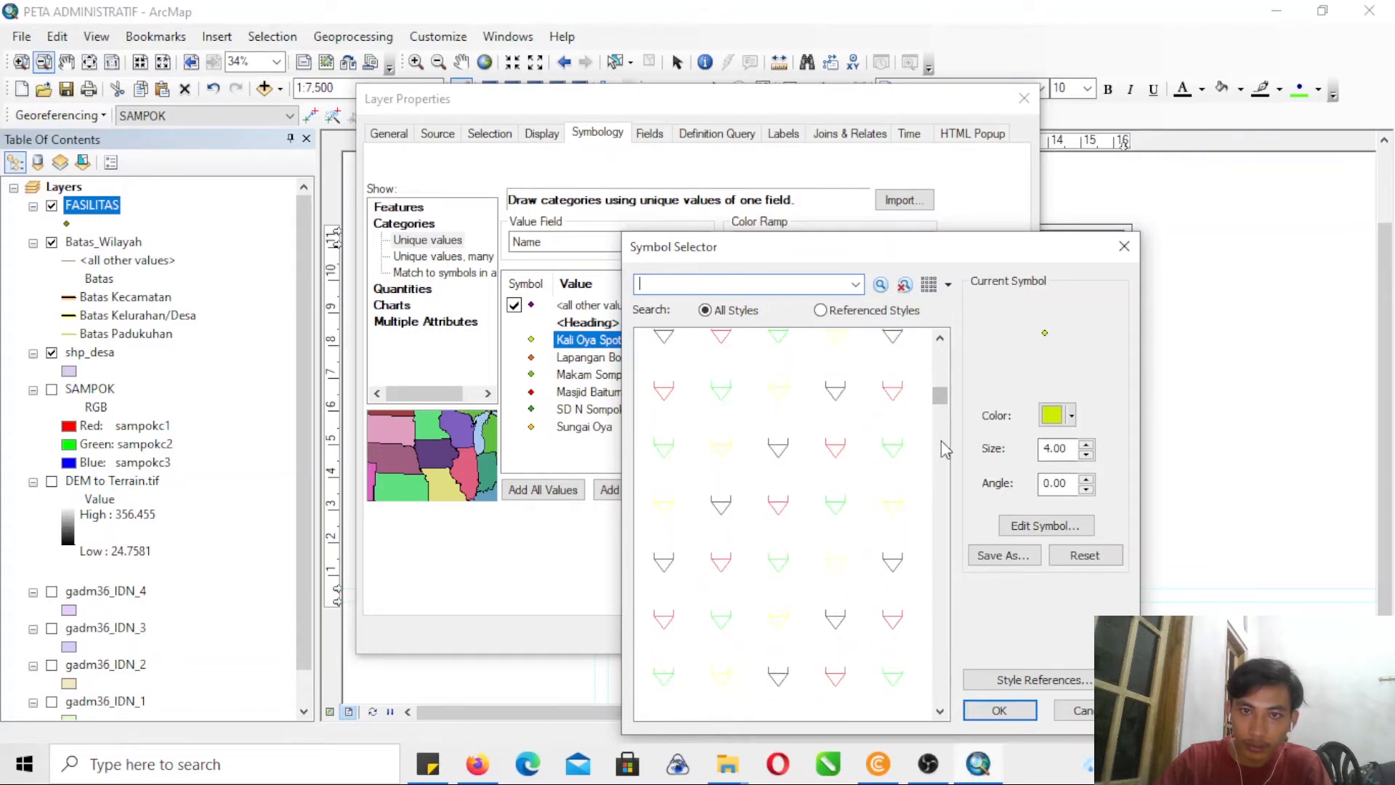
scroll(939, 450, "down", 8)
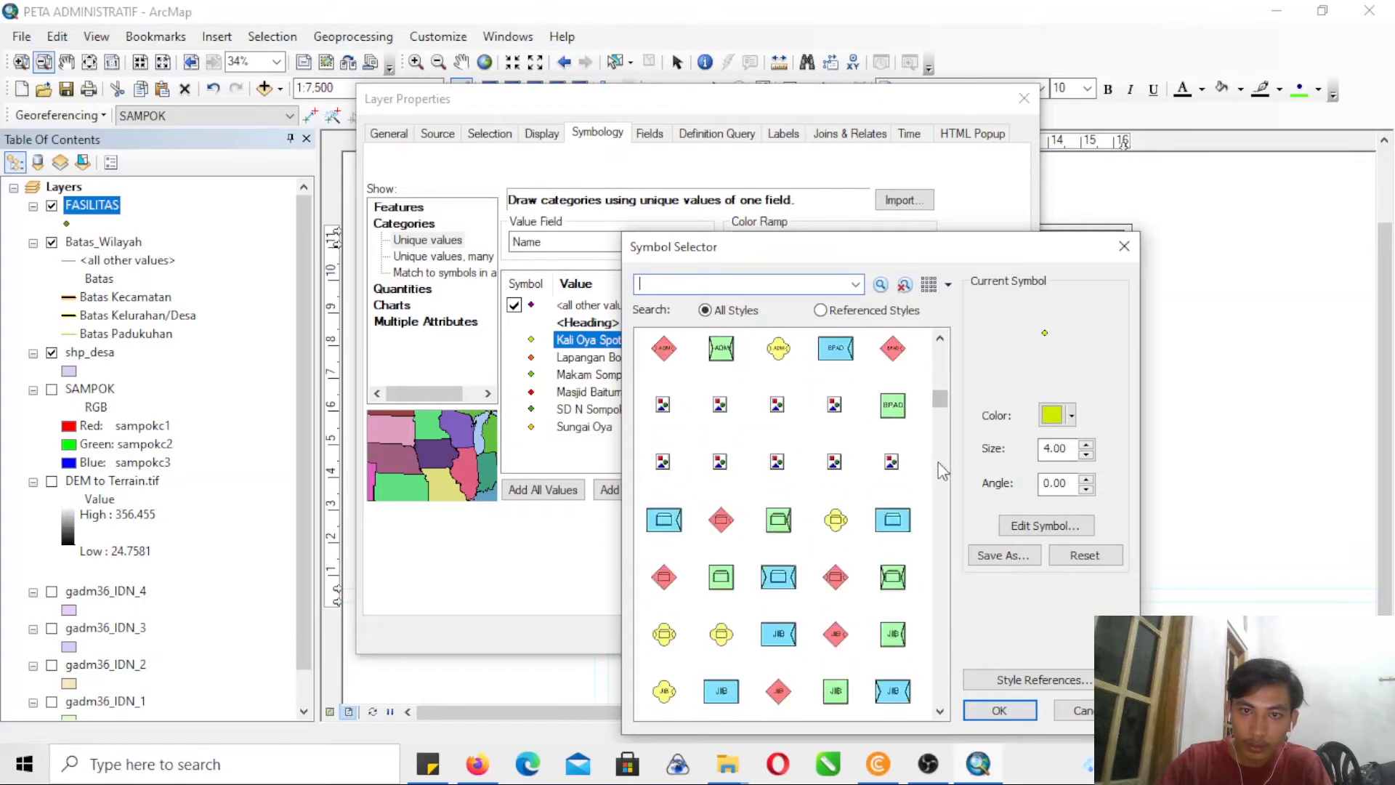
scroll(941, 487, "down", 10)
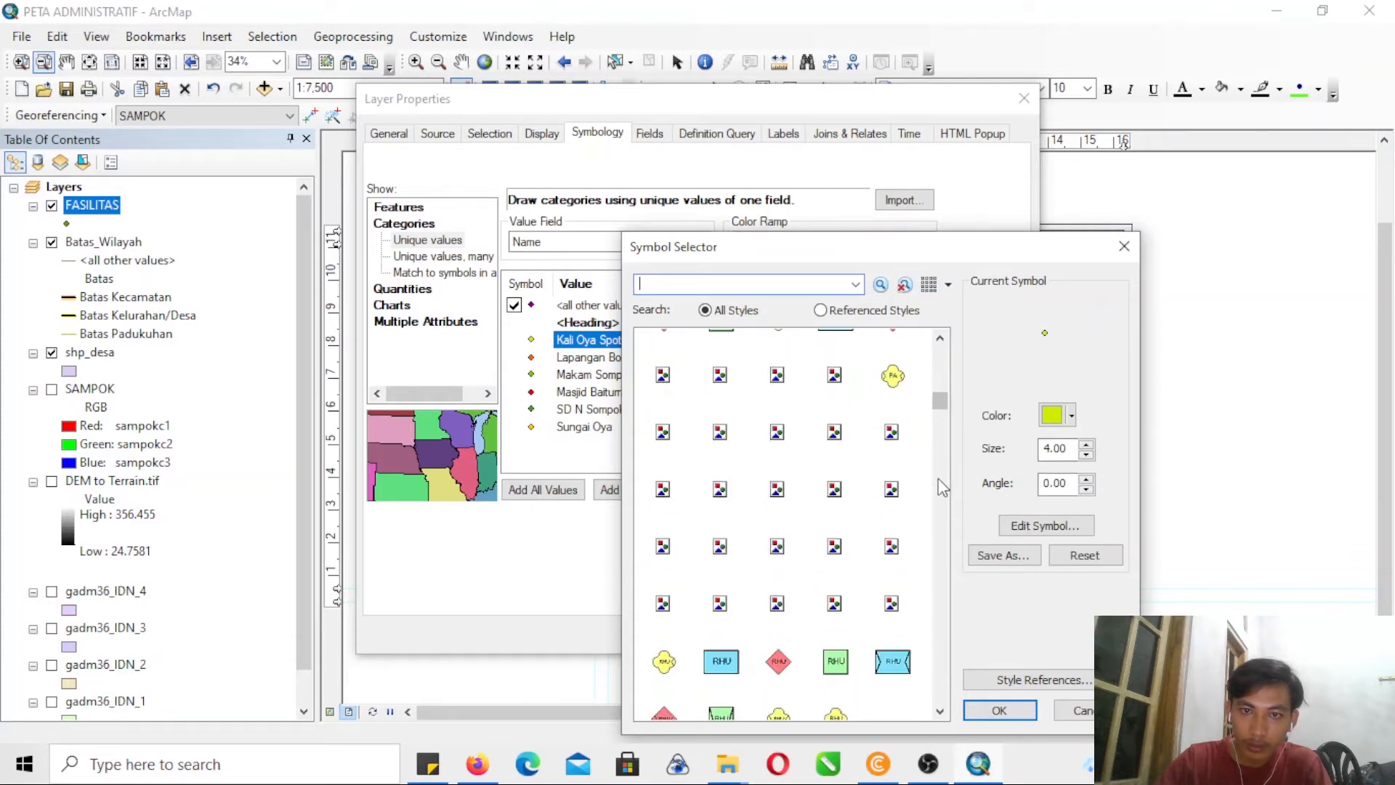
scroll(942, 521, "down", 10)
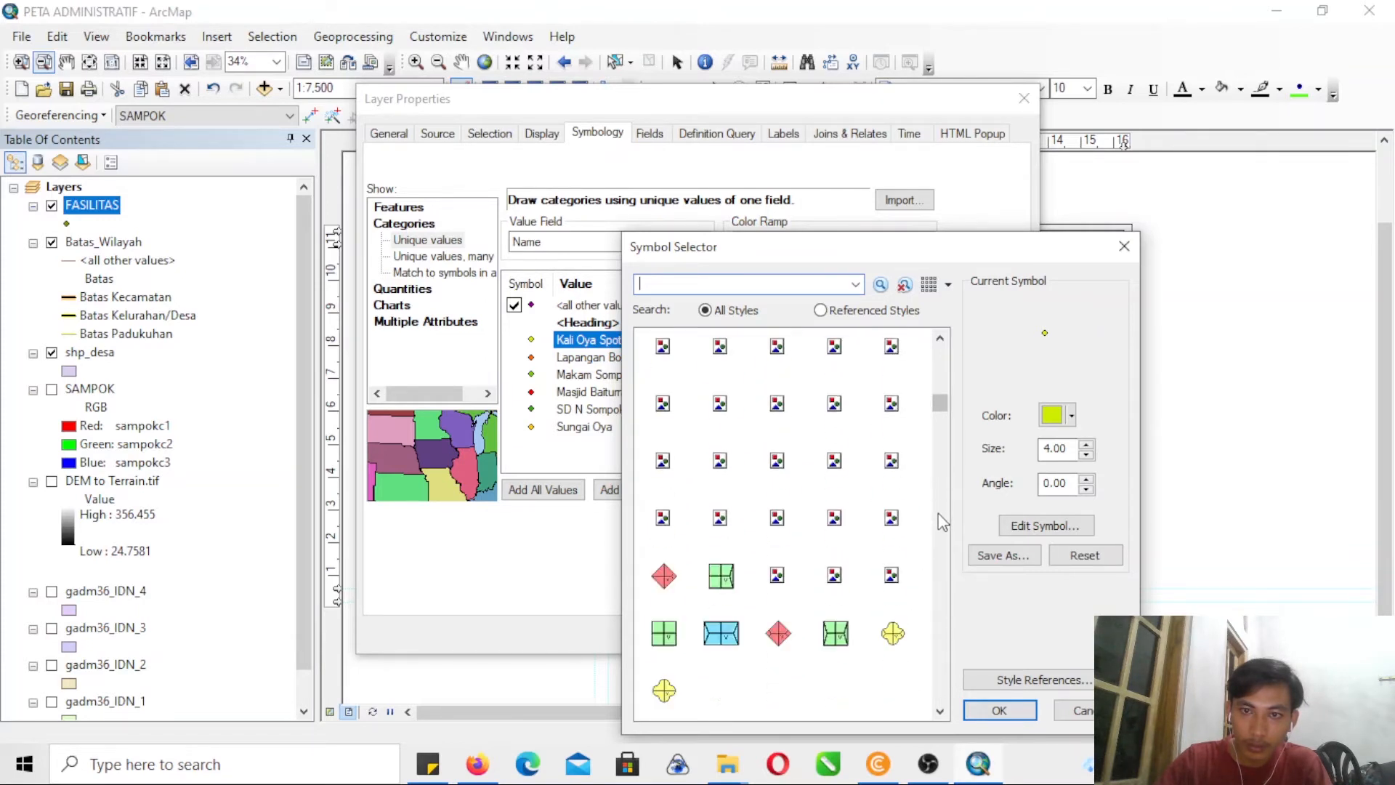
scroll(943, 539, "down", 10)
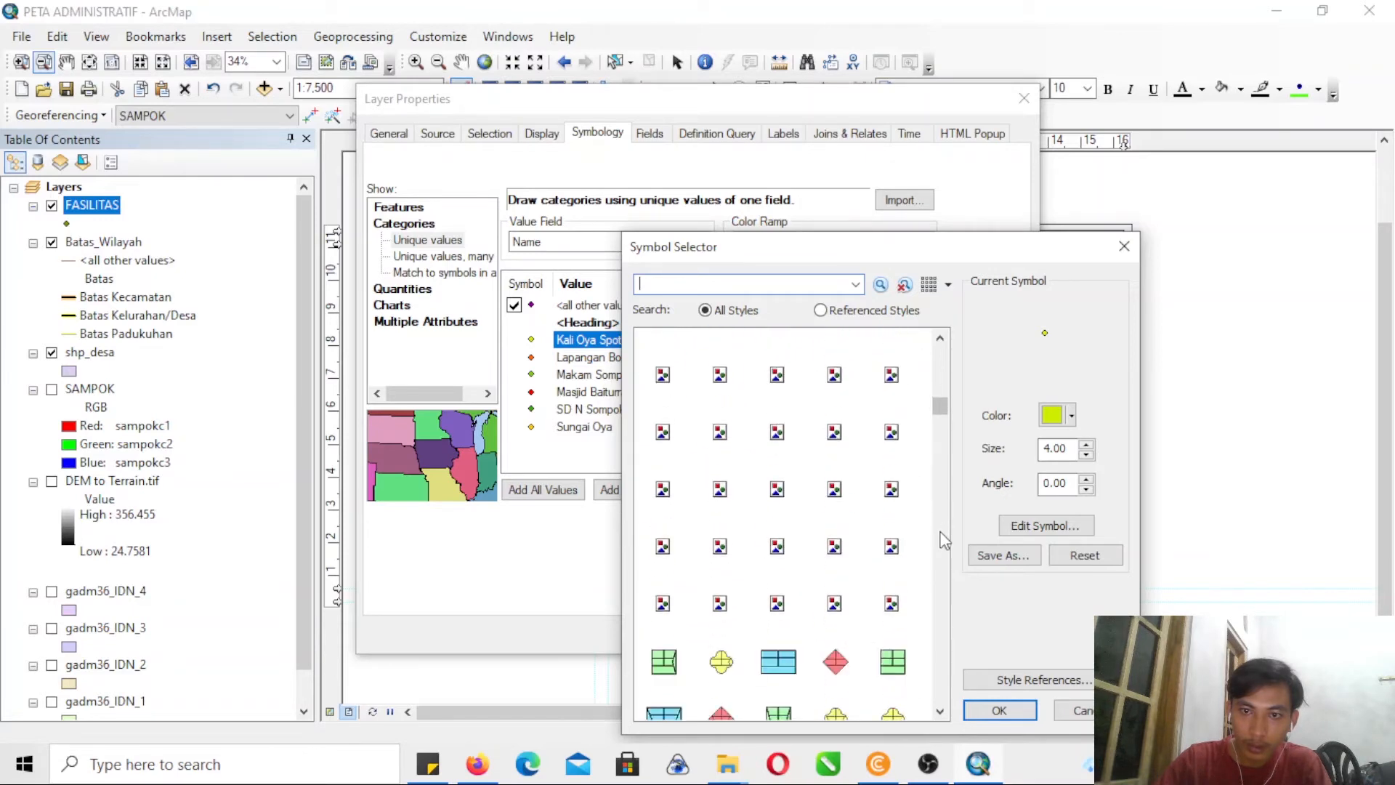
scroll(943, 539, "down", 10)
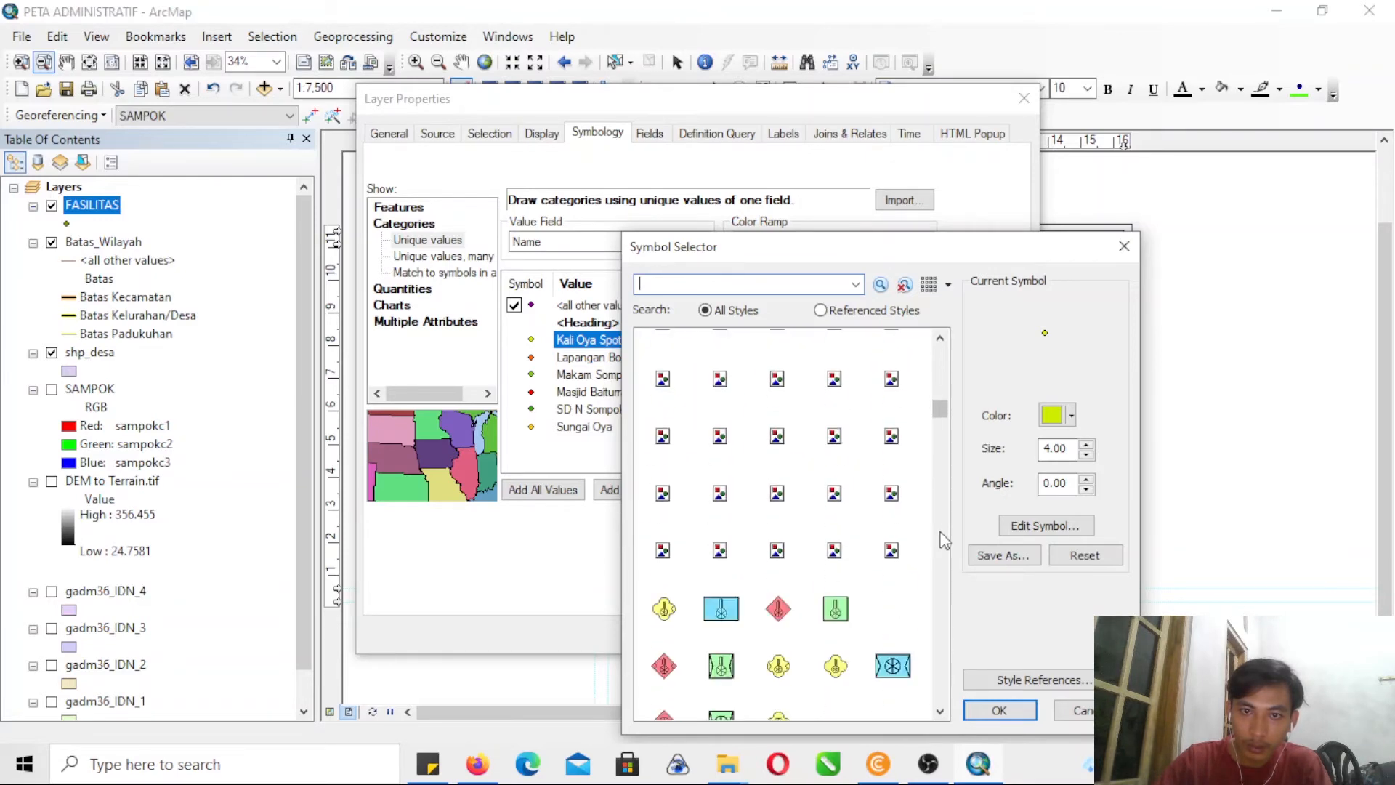
scroll(943, 539, "down", 10)
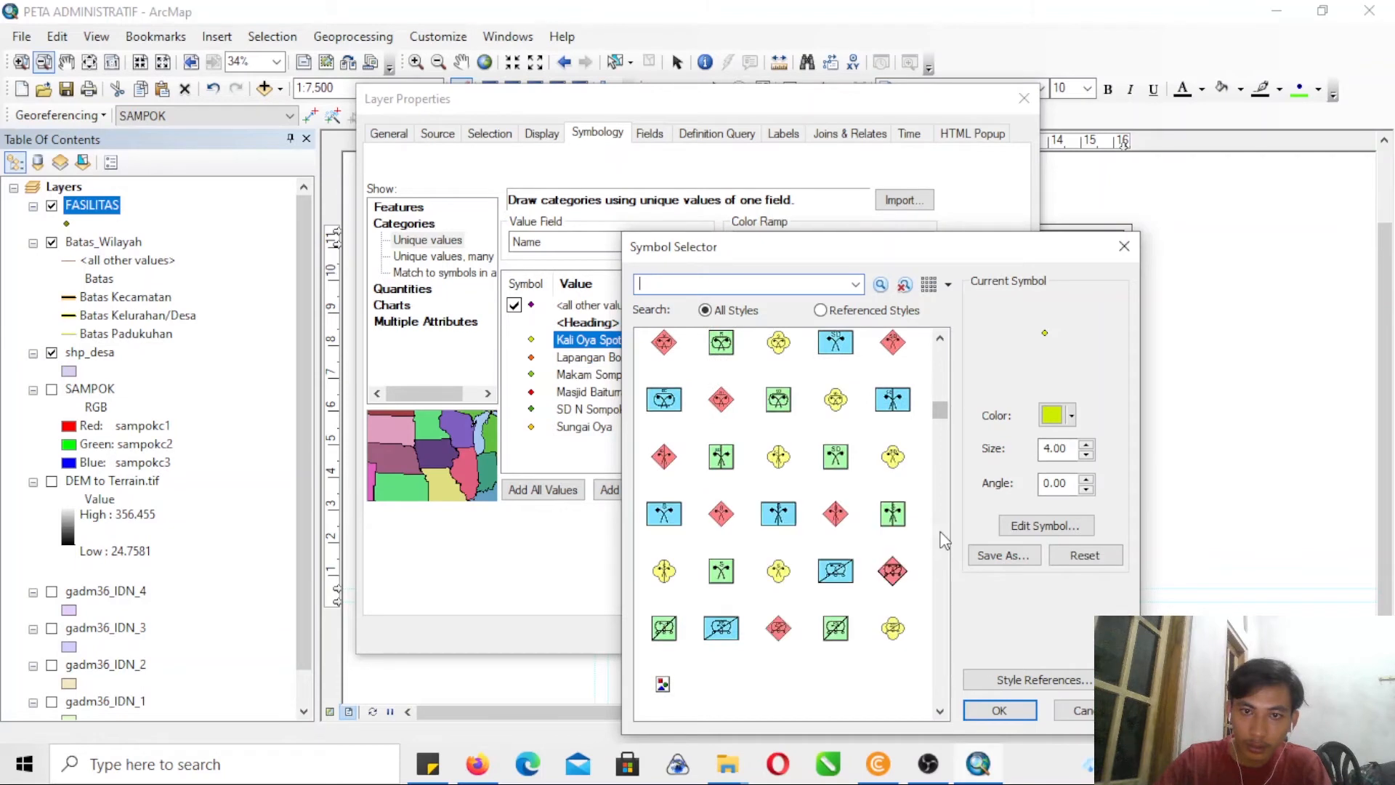
scroll(943, 539, "down", 10)
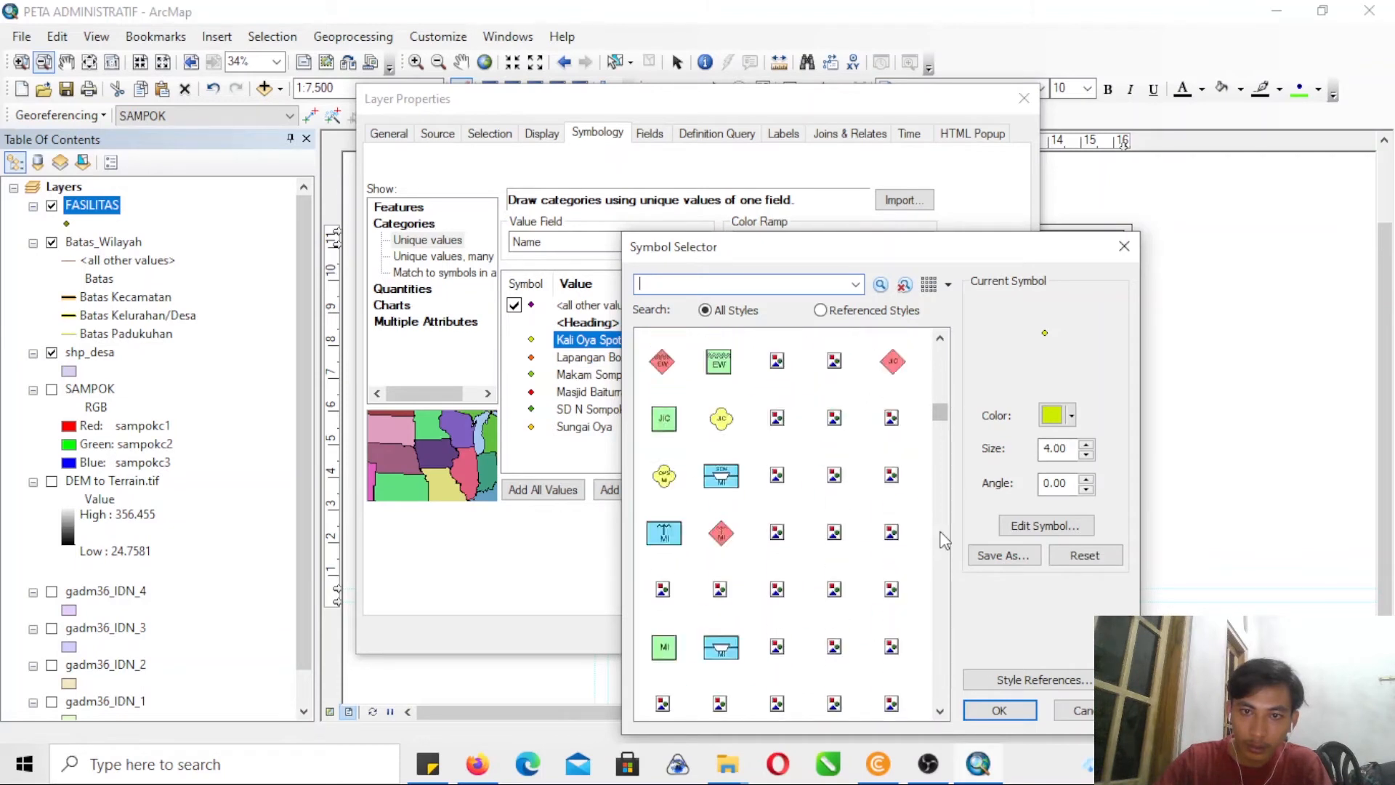
left_click(930, 419)
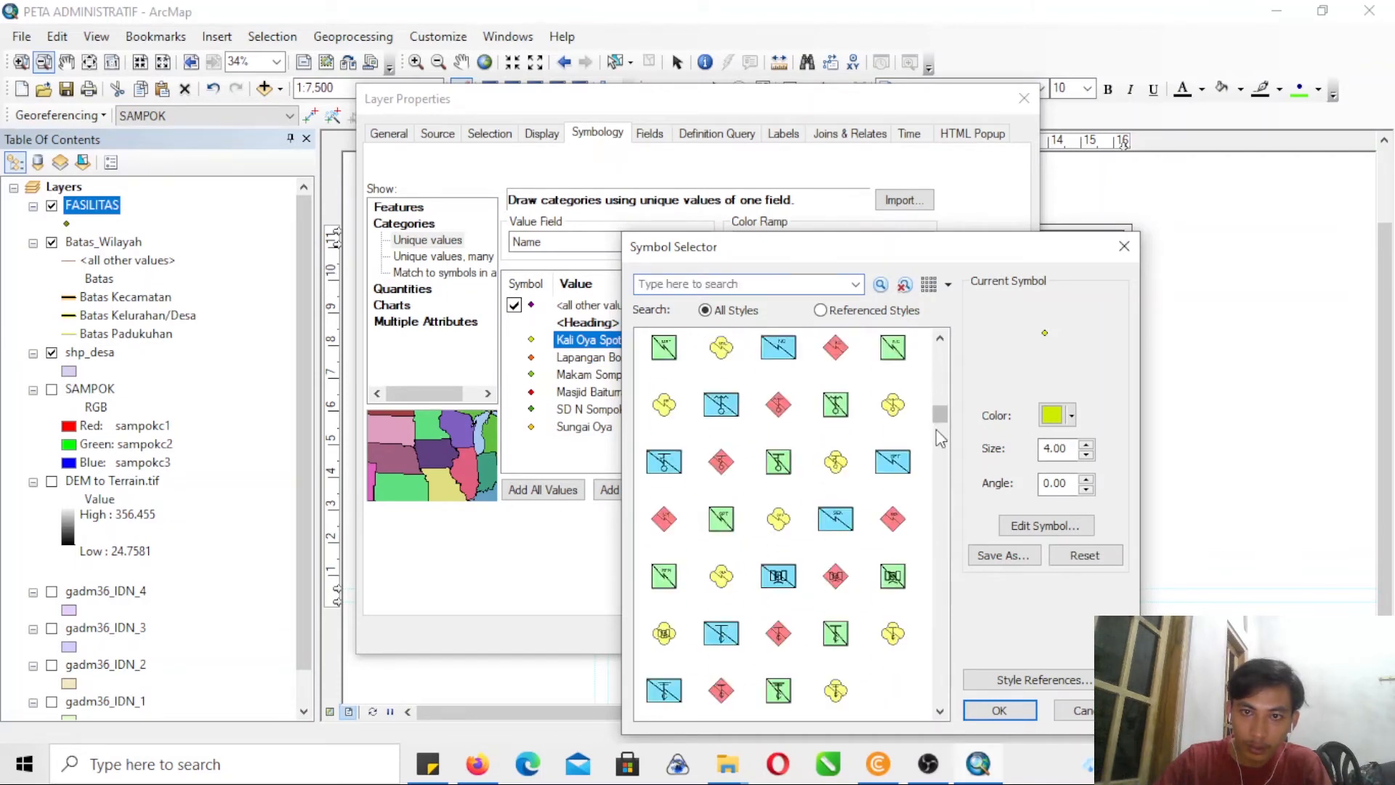
left_click_drag(942, 421, 948, 440)
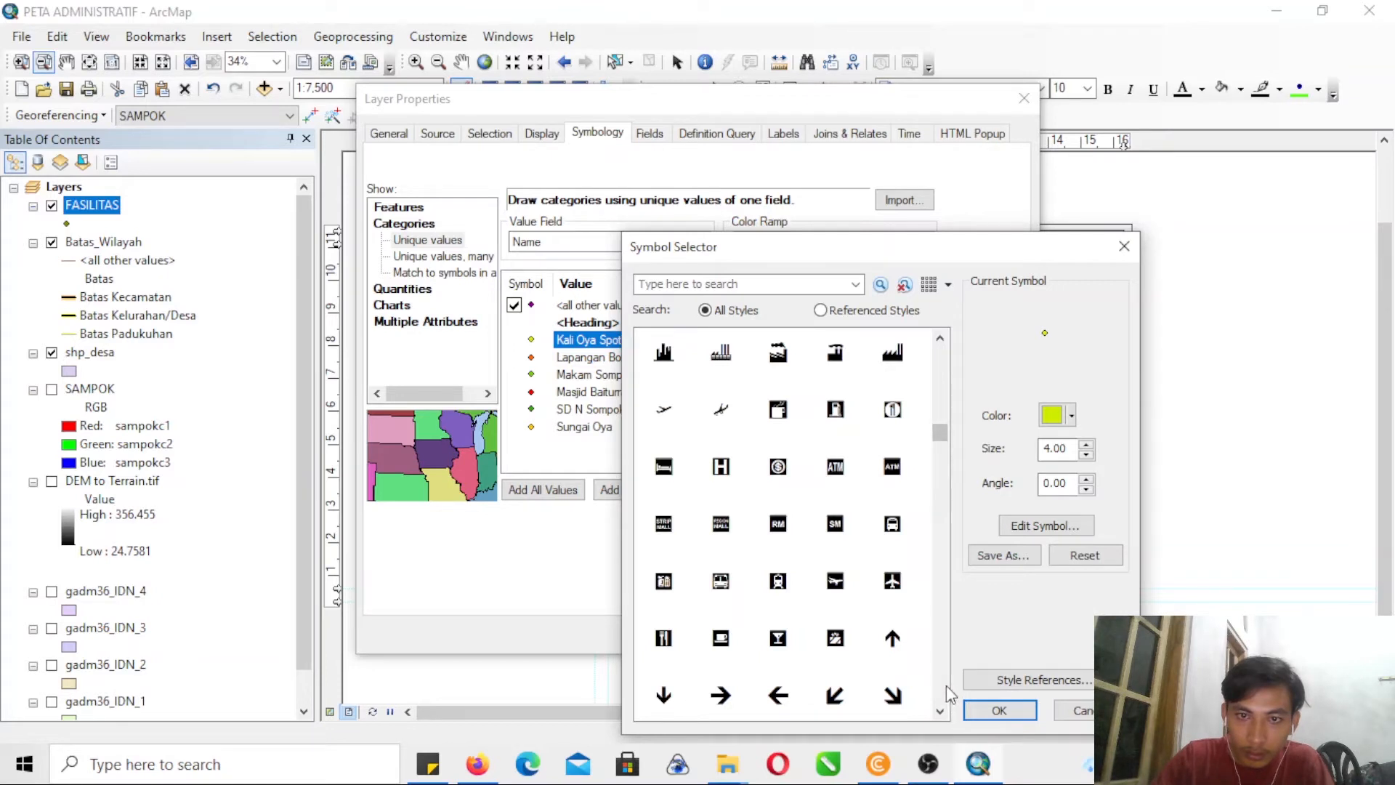
scroll(946, 701, "down", 3)
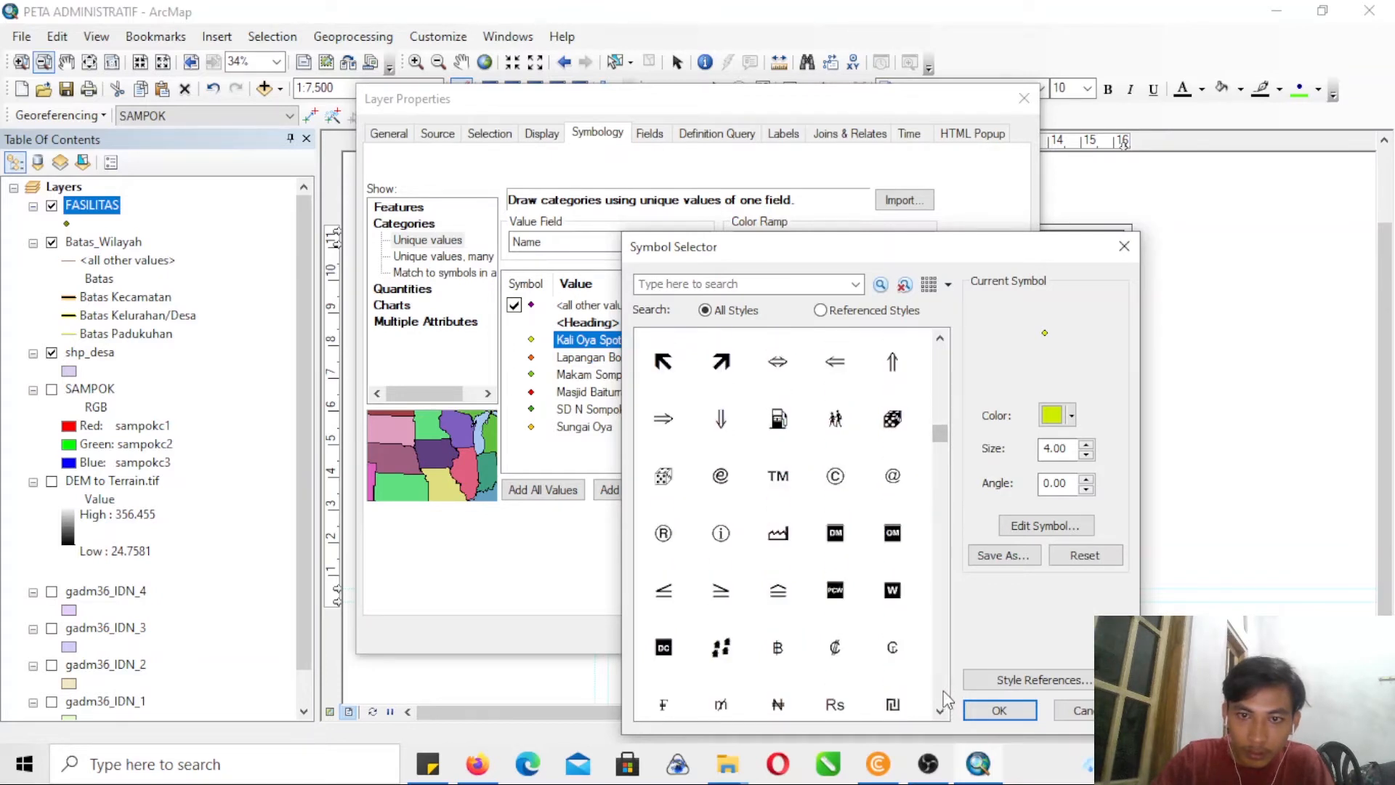
scroll(946, 701, "down", 10)
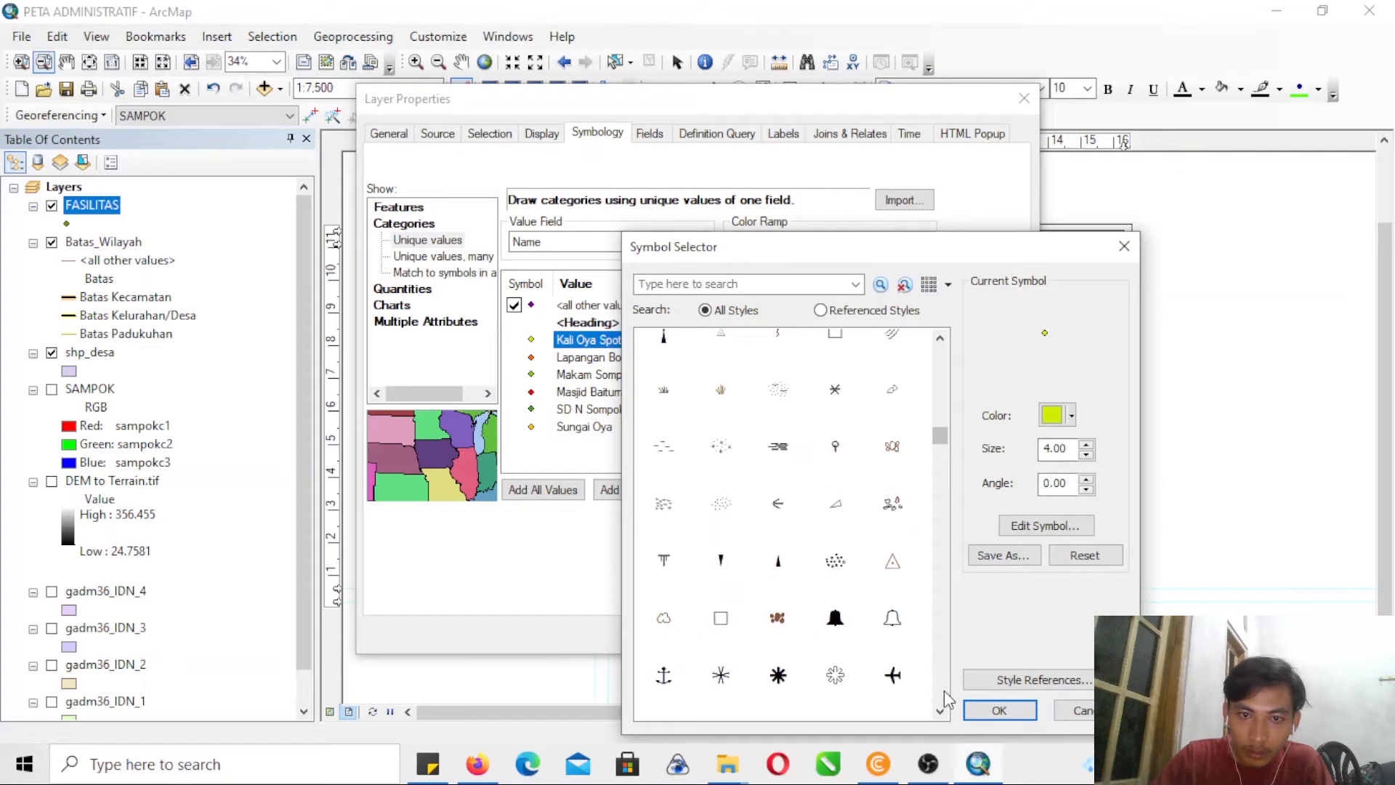
scroll(946, 701, "down", 3)
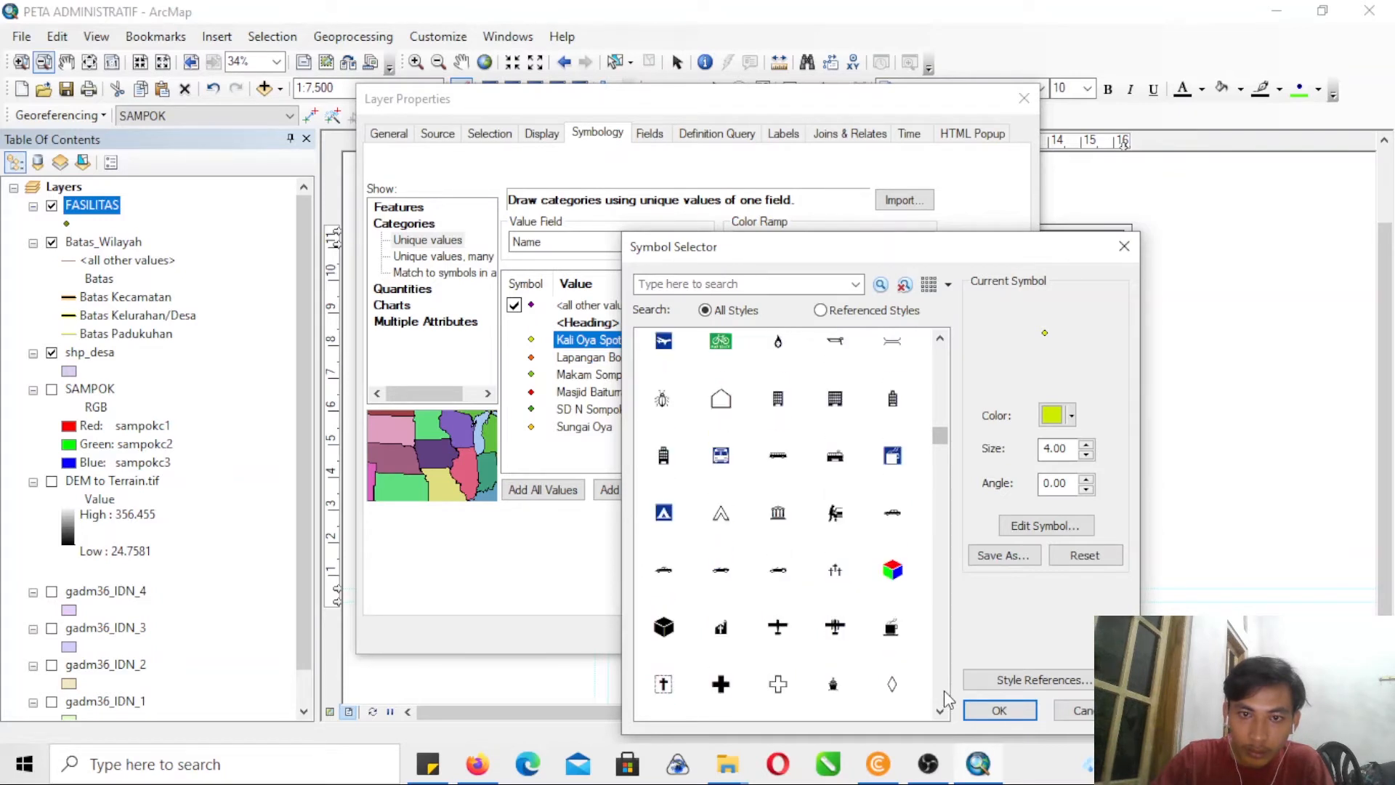
left_click(940, 712)
left_click(940, 712)
left_click(940, 712)
left_click(940, 712)
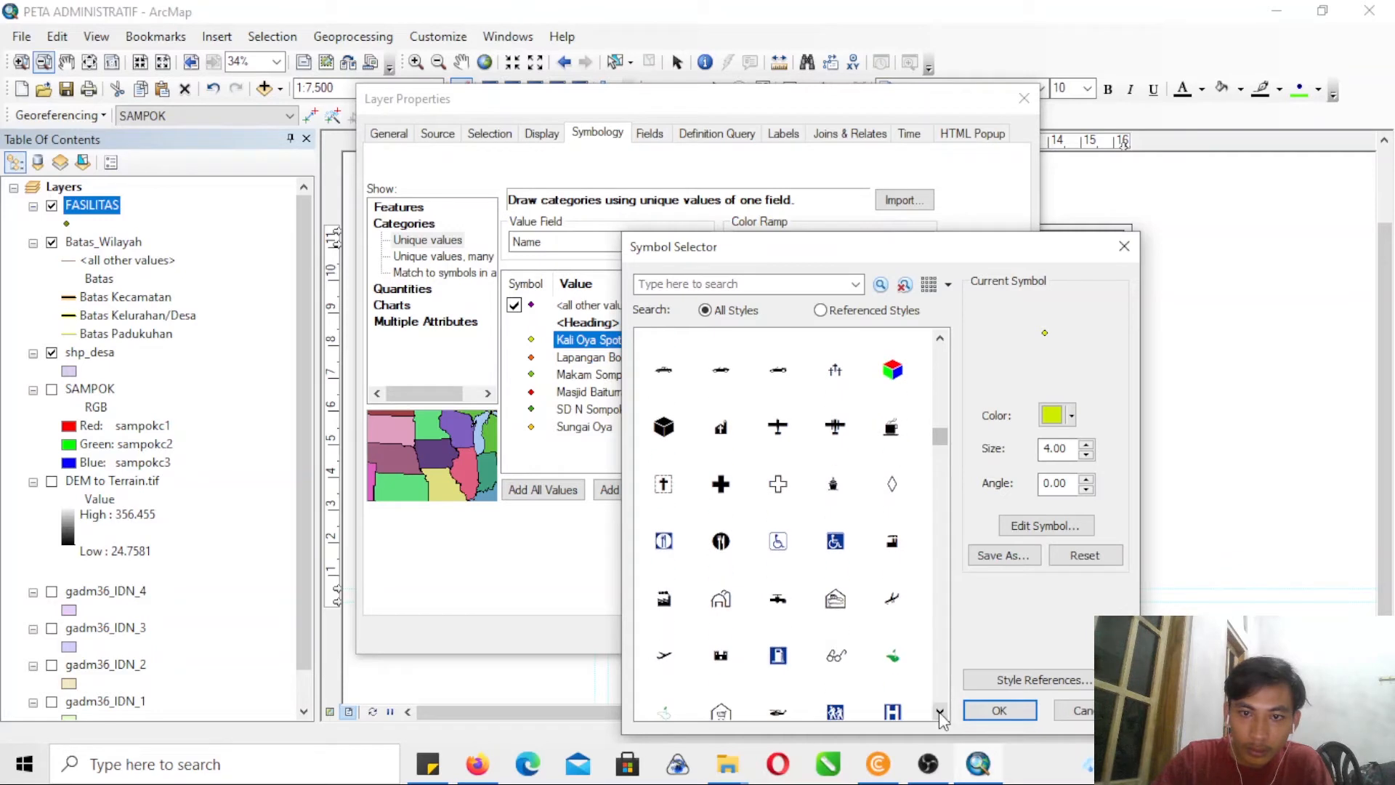
left_click(940, 712)
left_click(940, 712)
left_click(940, 712)
left_click(940, 712)
left_click(940, 712)
left_click(940, 712)
left_click(940, 712)
left_click(940, 712)
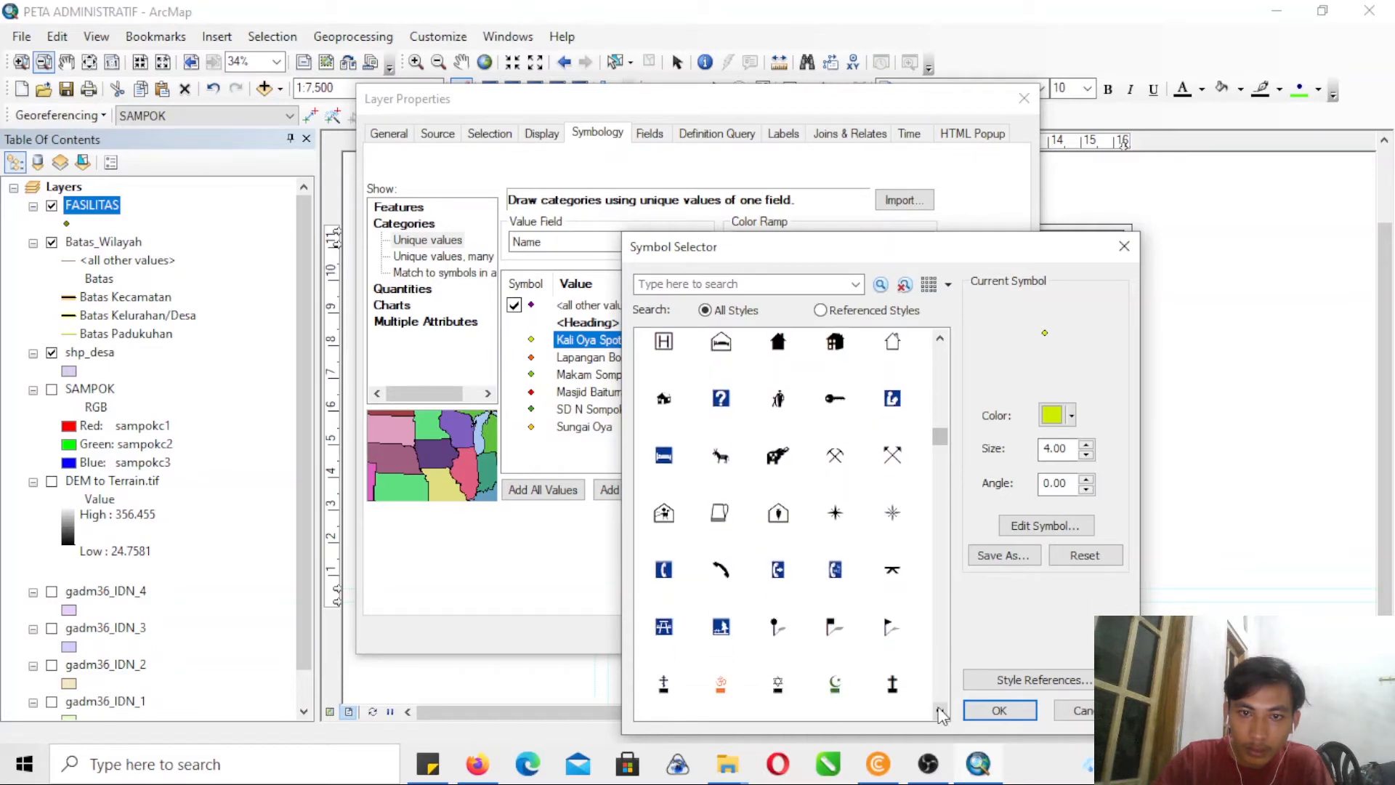
left_click(940, 712)
left_click(940, 712)
left_click(940, 712)
left_click(940, 712)
left_click(940, 712)
left_click(940, 712)
left_click(940, 712)
left_click(940, 712)
left_click(940, 712)
left_click(940, 712)
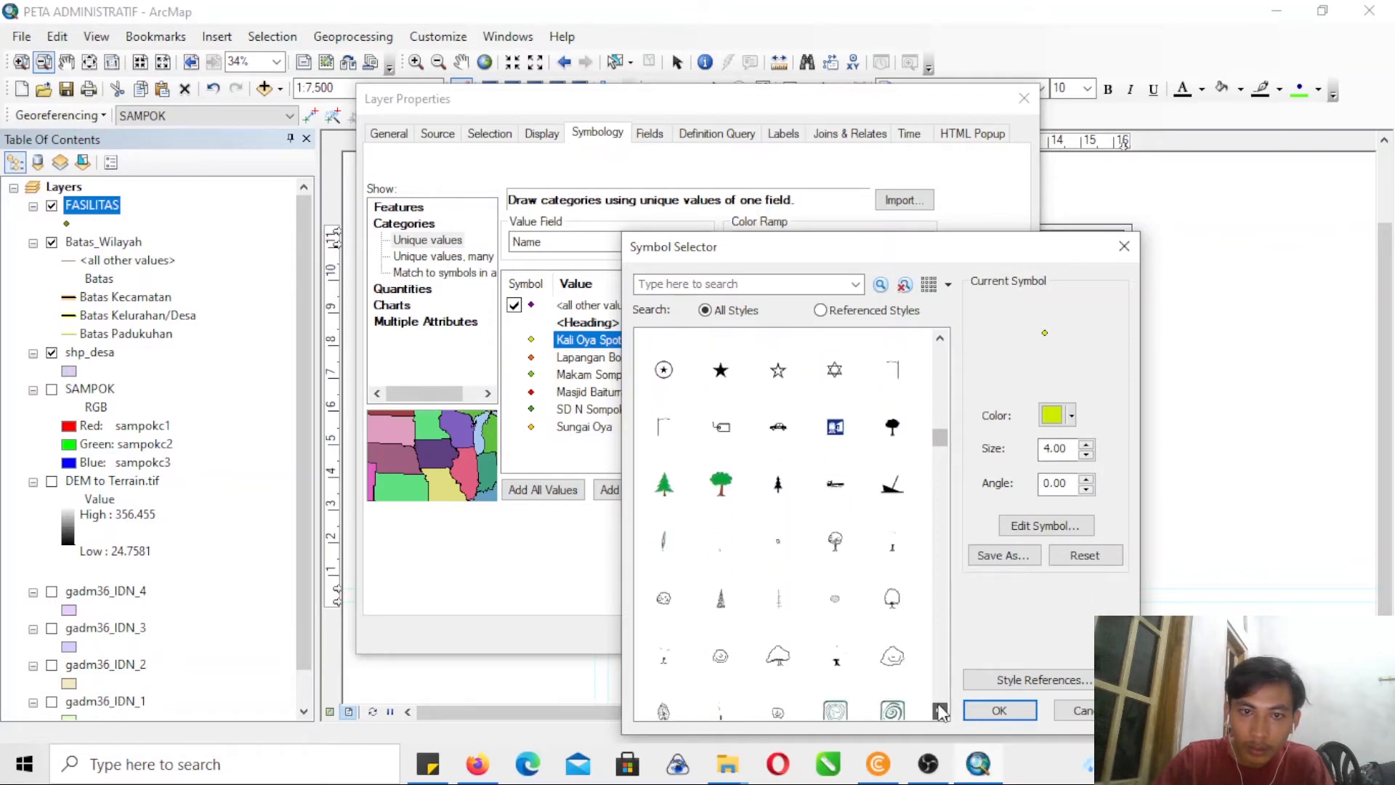
left_click(940, 712)
left_click(940, 712)
left_click(940, 712)
left_click(940, 712)
left_click(940, 712)
left_click(940, 712)
left_click(940, 711)
left_click(940, 711)
left_click(940, 712)
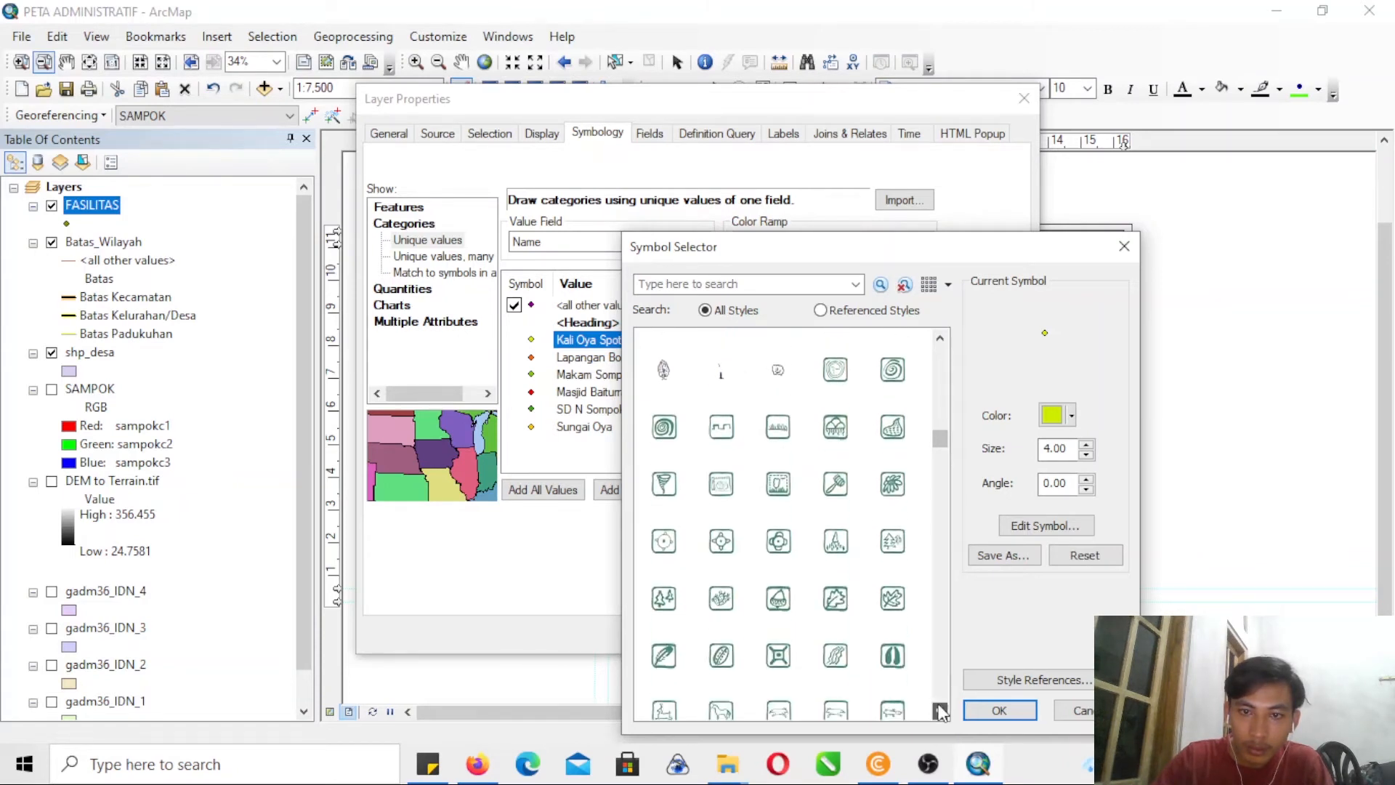
left_click(940, 712)
left_click(940, 712)
left_click(940, 711)
left_click(940, 711)
left_click(940, 712)
left_click(940, 712)
left_click(940, 712)
left_click(940, 712)
left_click(940, 712)
left_click(940, 712)
left_click(940, 712)
left_click(940, 712)
left_click(940, 712)
left_click(940, 712)
left_click(940, 712)
left_click(940, 712)
left_click(940, 712)
left_click(940, 711)
left_click(940, 712)
left_click(940, 712)
left_click(940, 711)
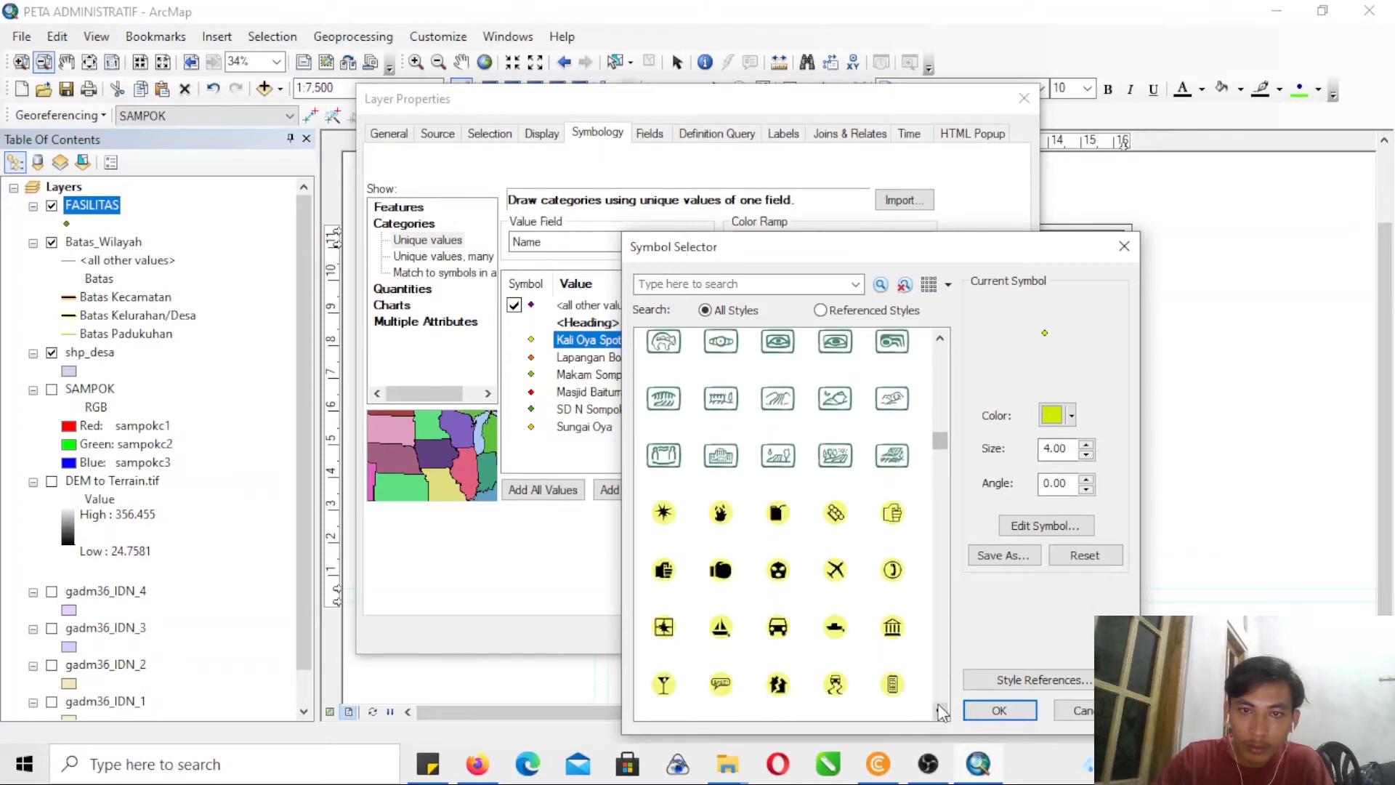
left_click(940, 712)
left_click(940, 711)
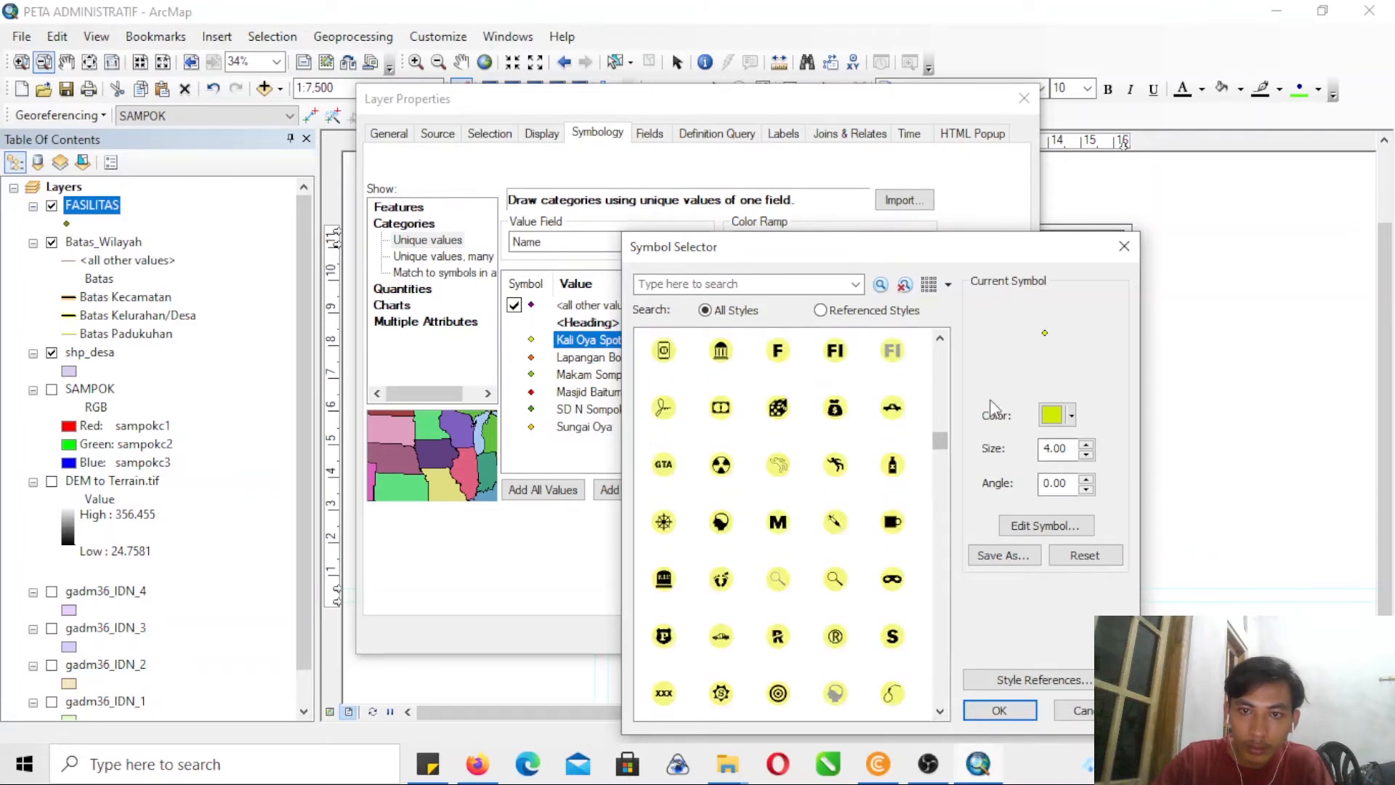
- Assign the Mountains marker symbol from the Conservation style to the Kali Oya Spot Sompok value
left_click(940, 337)
left_click(940, 337)
left_click(940, 337)
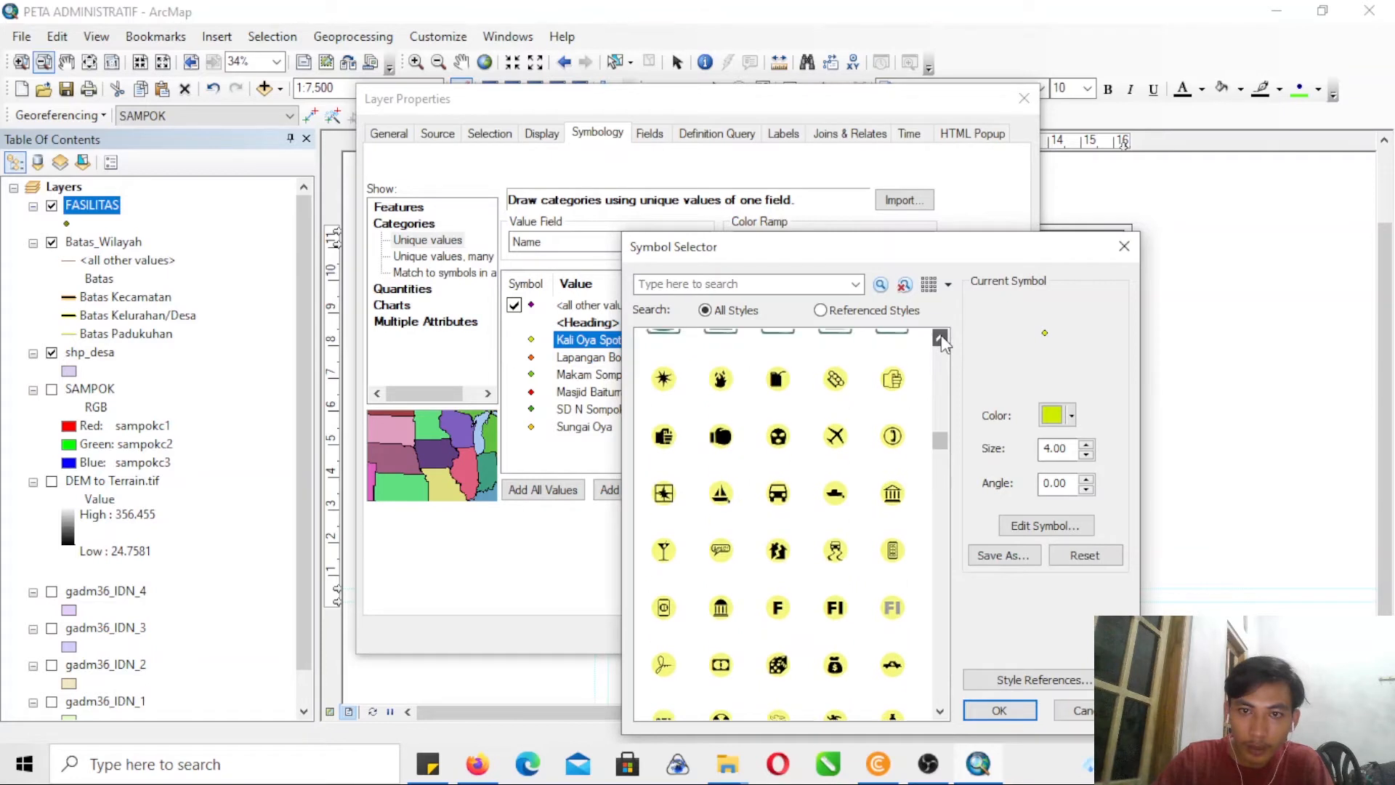
left_click(940, 337)
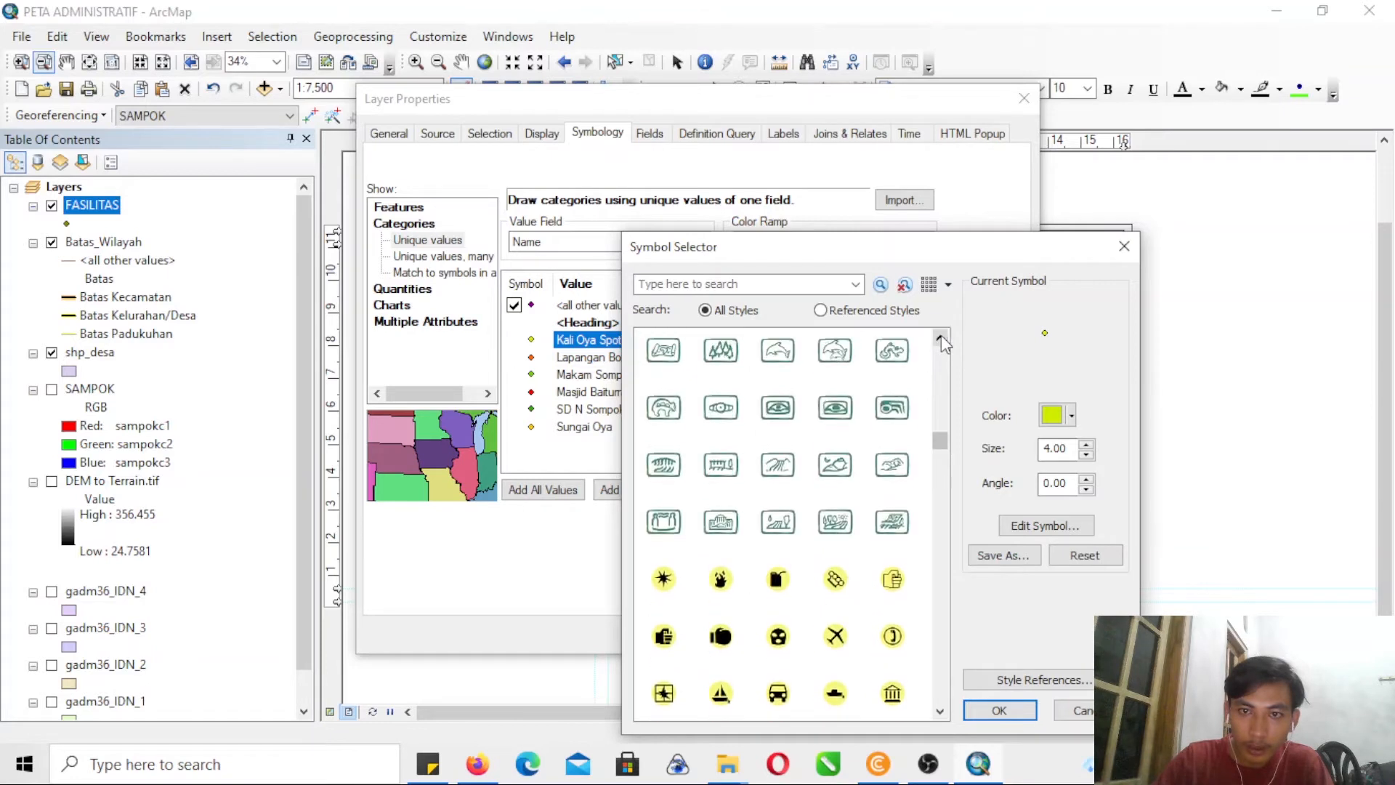
left_click(845, 466)
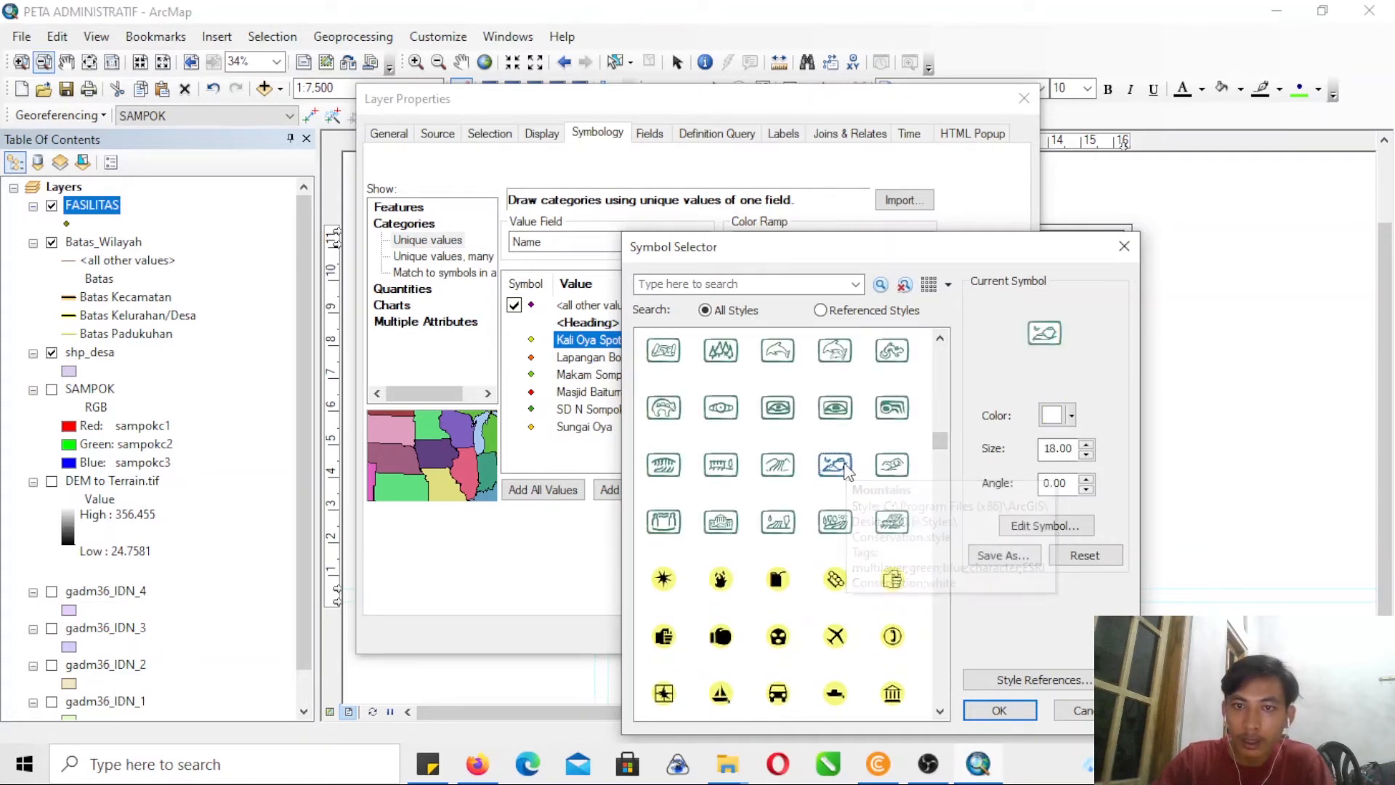
left_click(1015, 706)
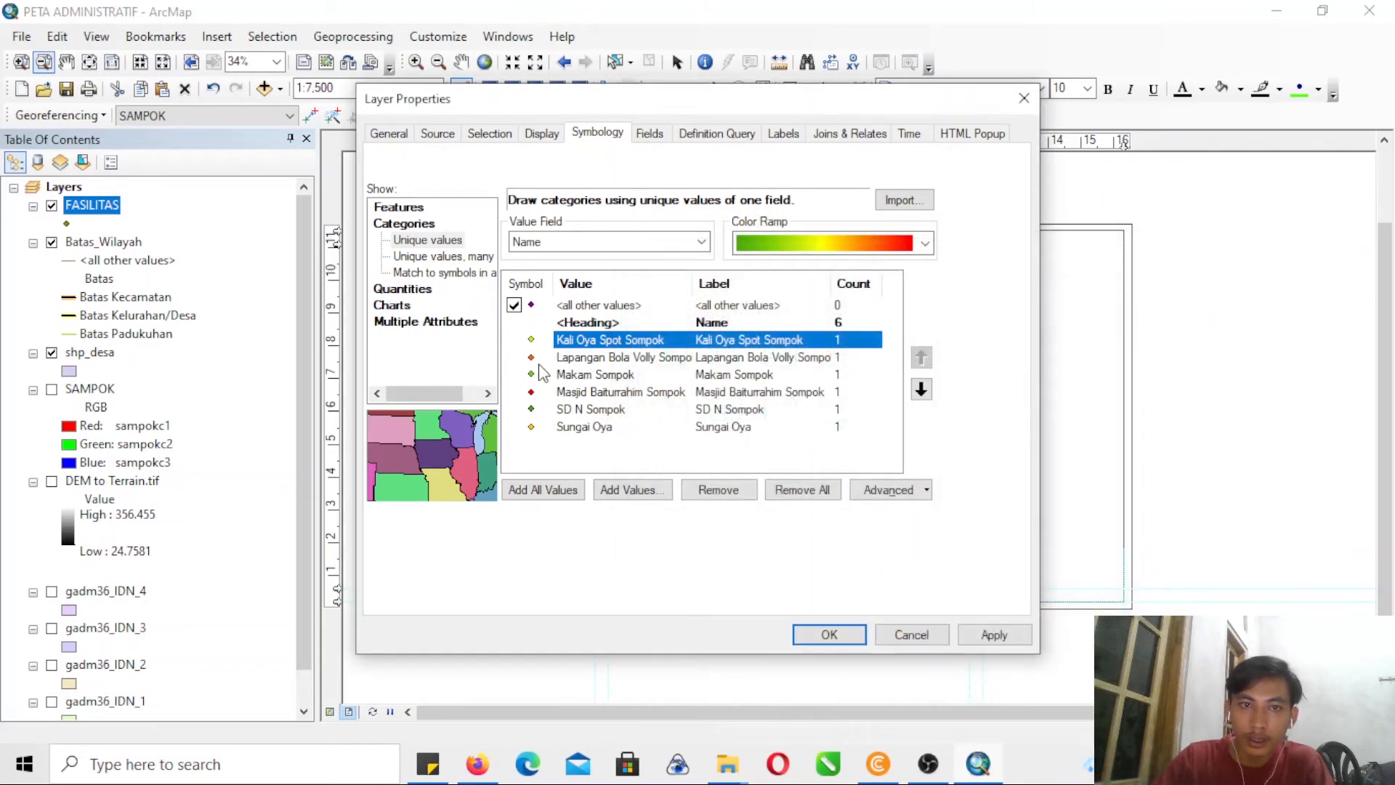
- Open the marker symbol choice for Lapangan Bola Volly Sompok and move its window clear of the value list
double_click(531, 386)
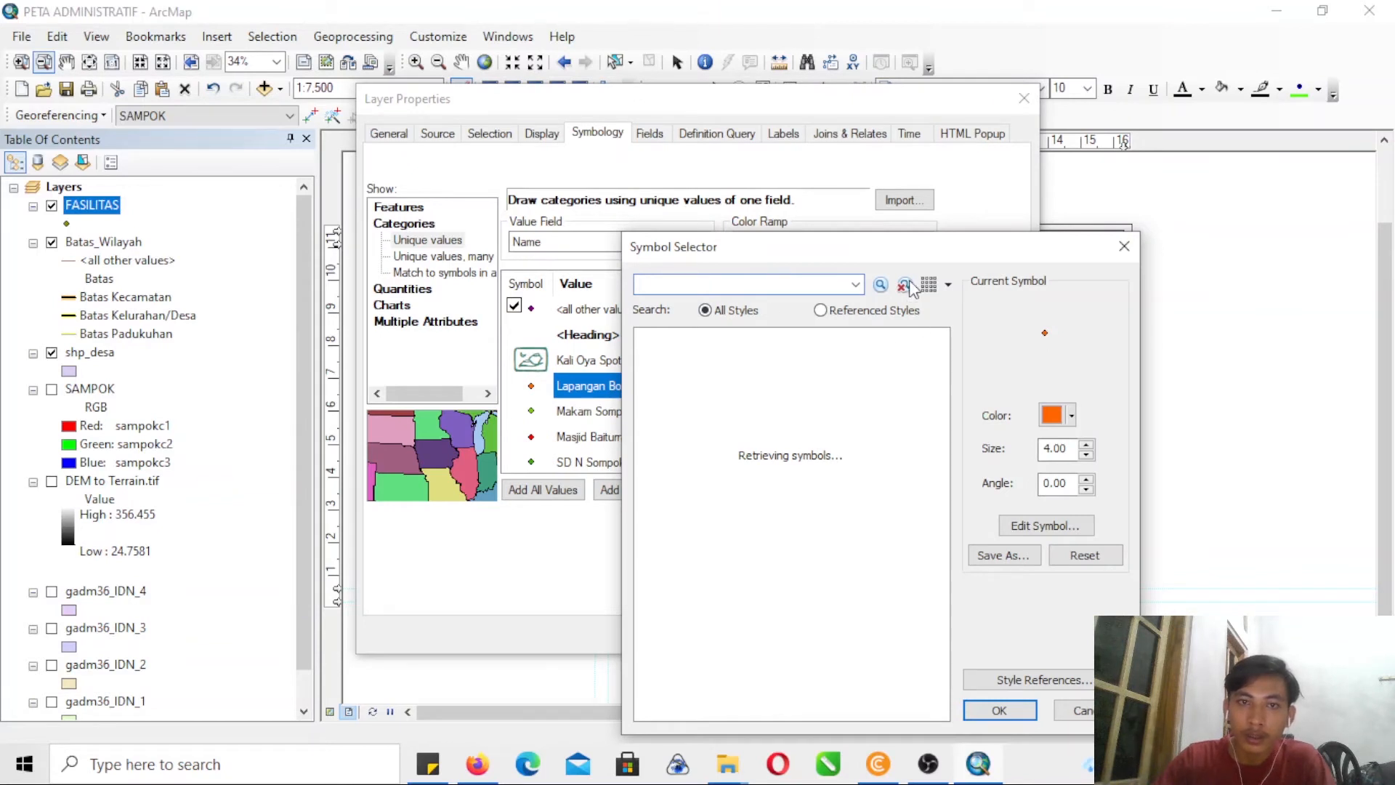
left_click_drag(899, 248, 1099, 191)
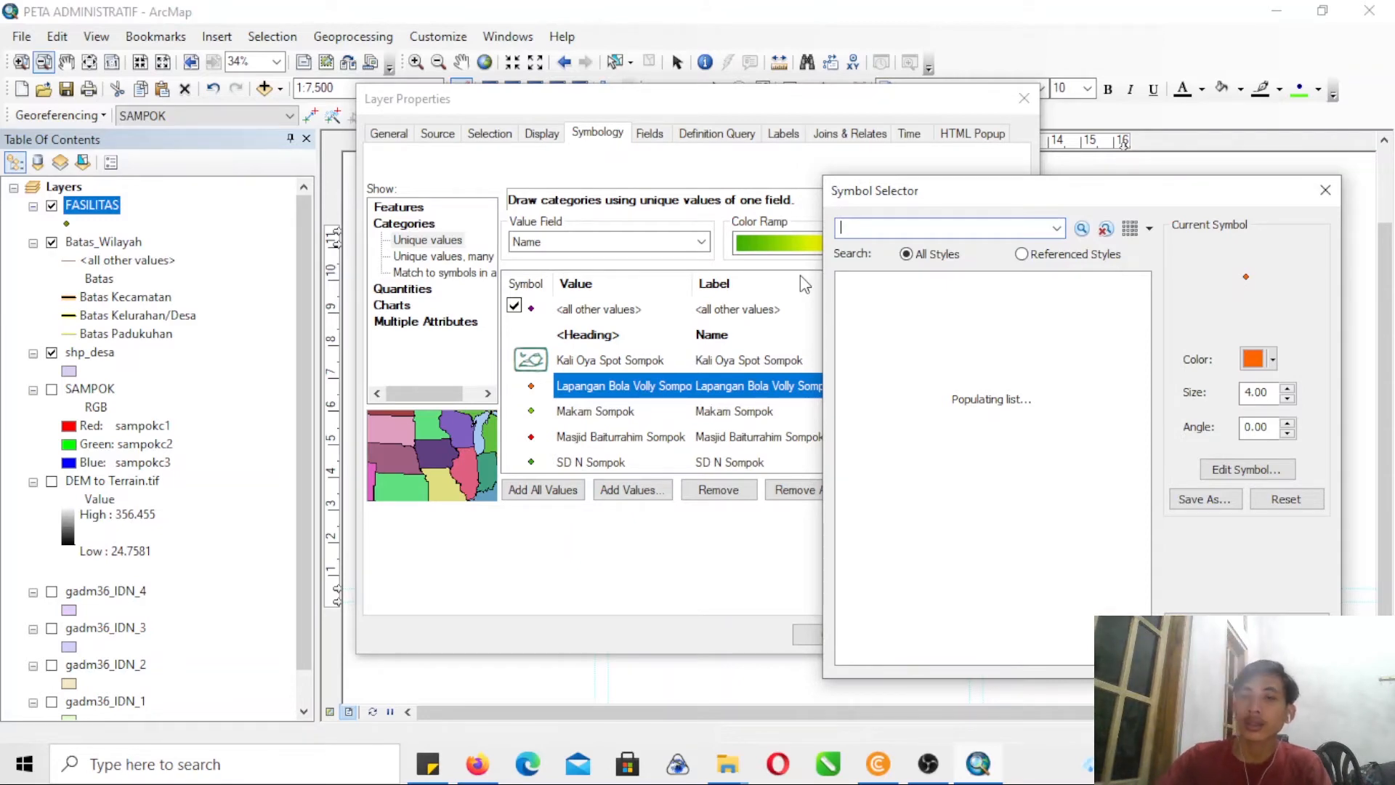
- Switch to Firefox and show the downloaded SUNGAI_shp.zip in its containing Downloads folder
left_click(477, 764)
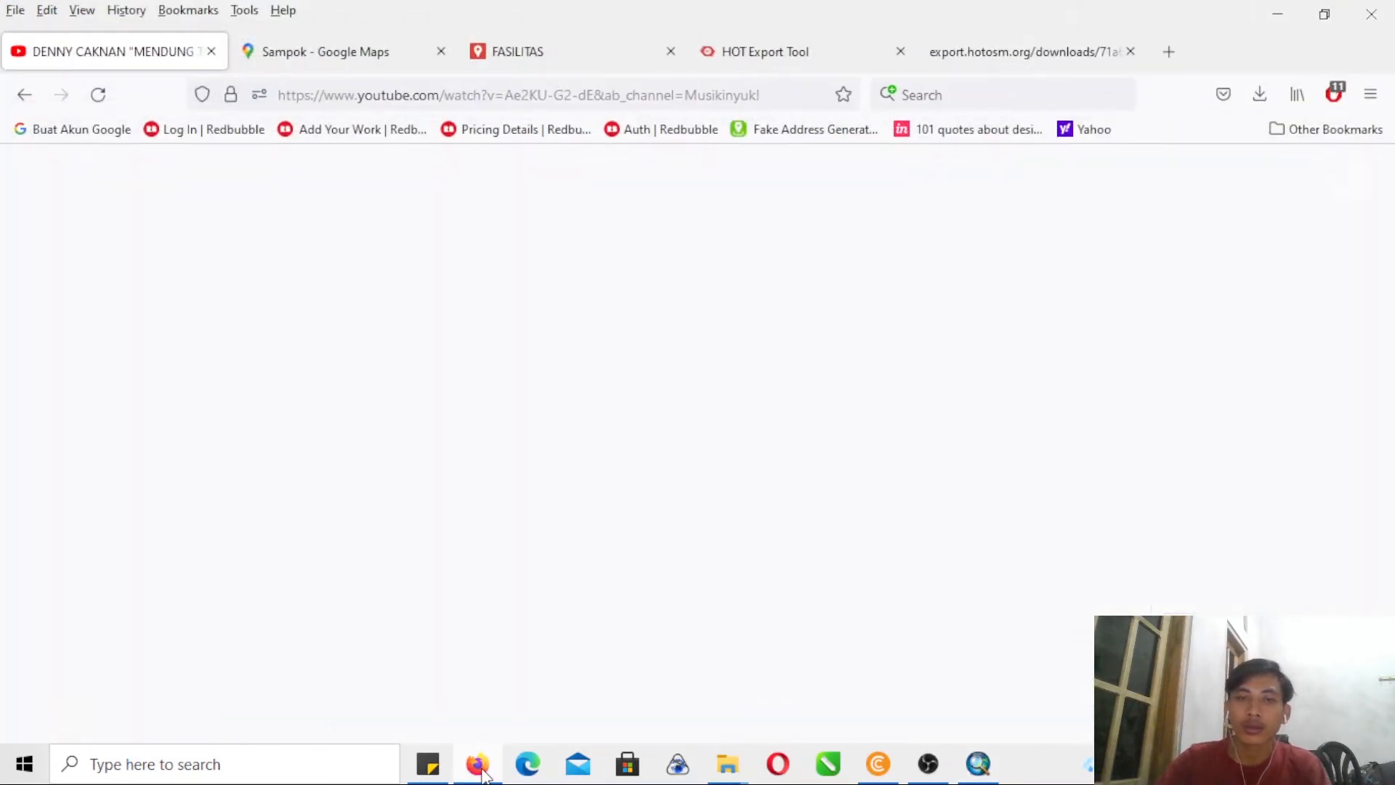
left_click(1271, 94)
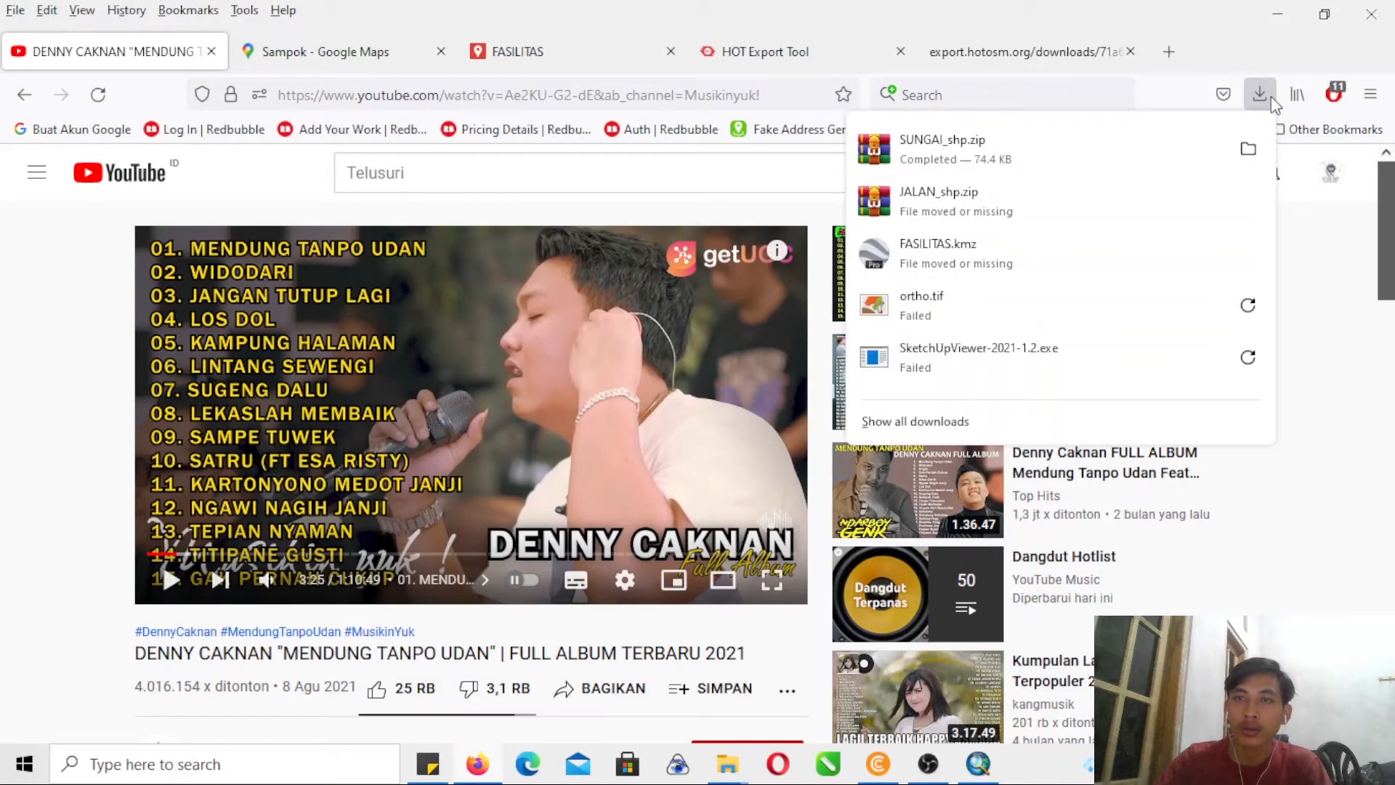
left_click(1253, 152)
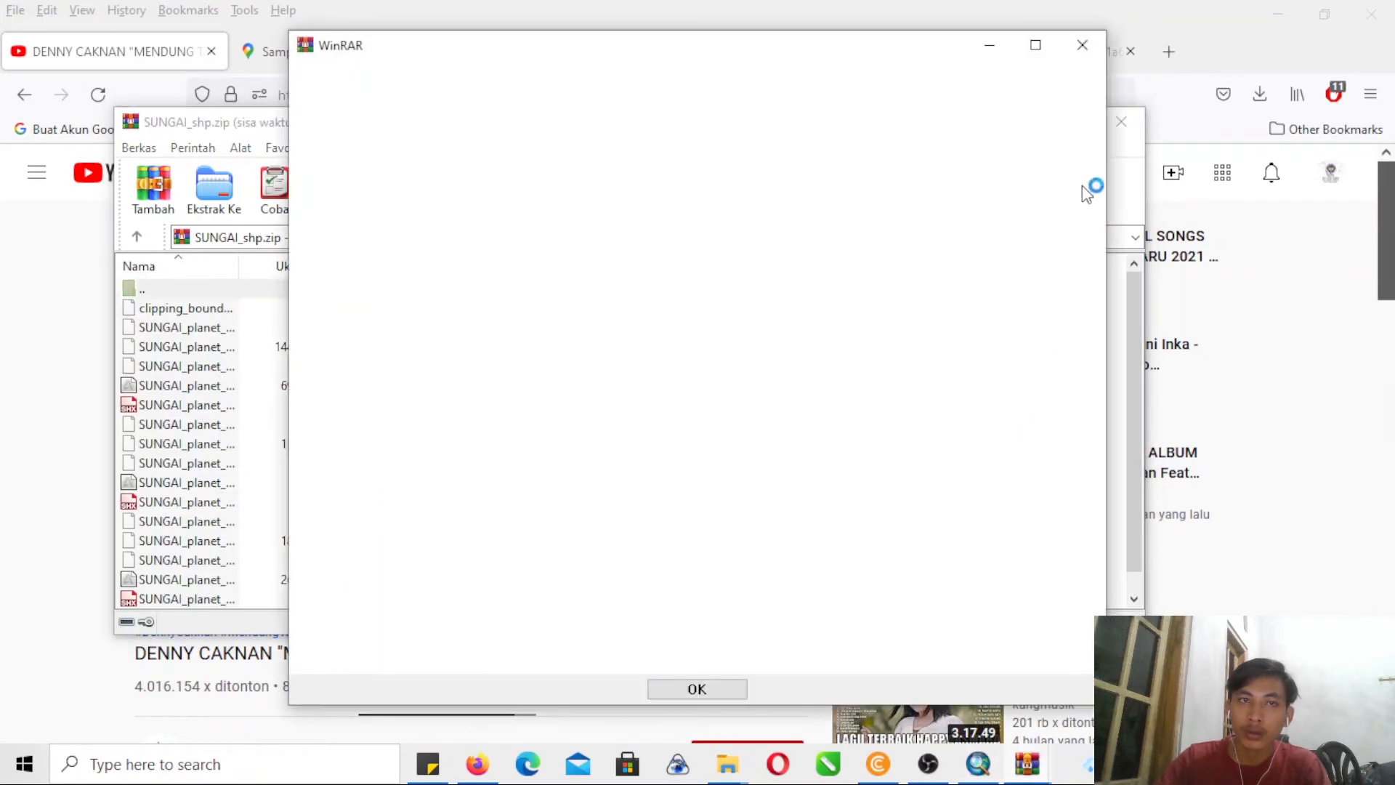
left_click(1083, 47)
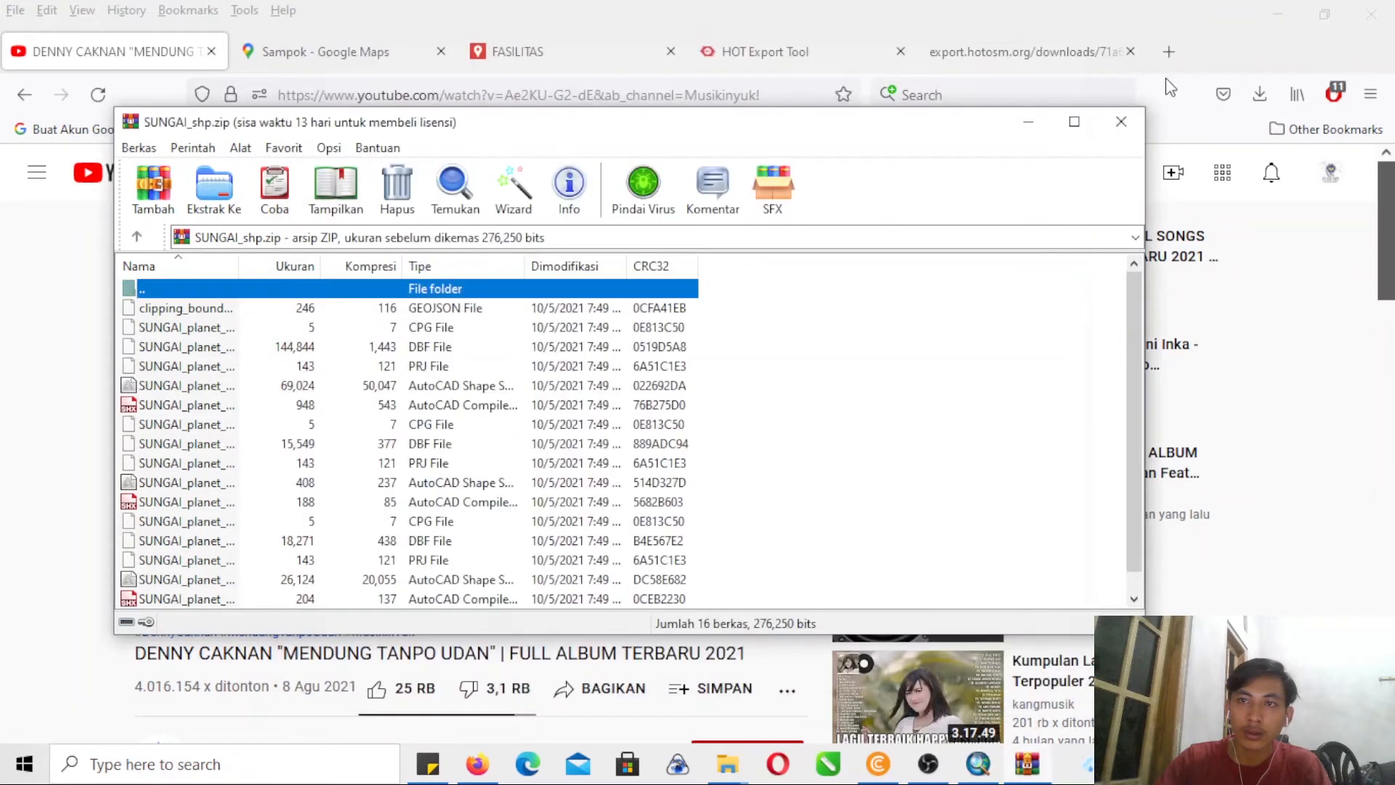
left_click(1121, 121)
left_click(1260, 94)
left_click(1247, 148)
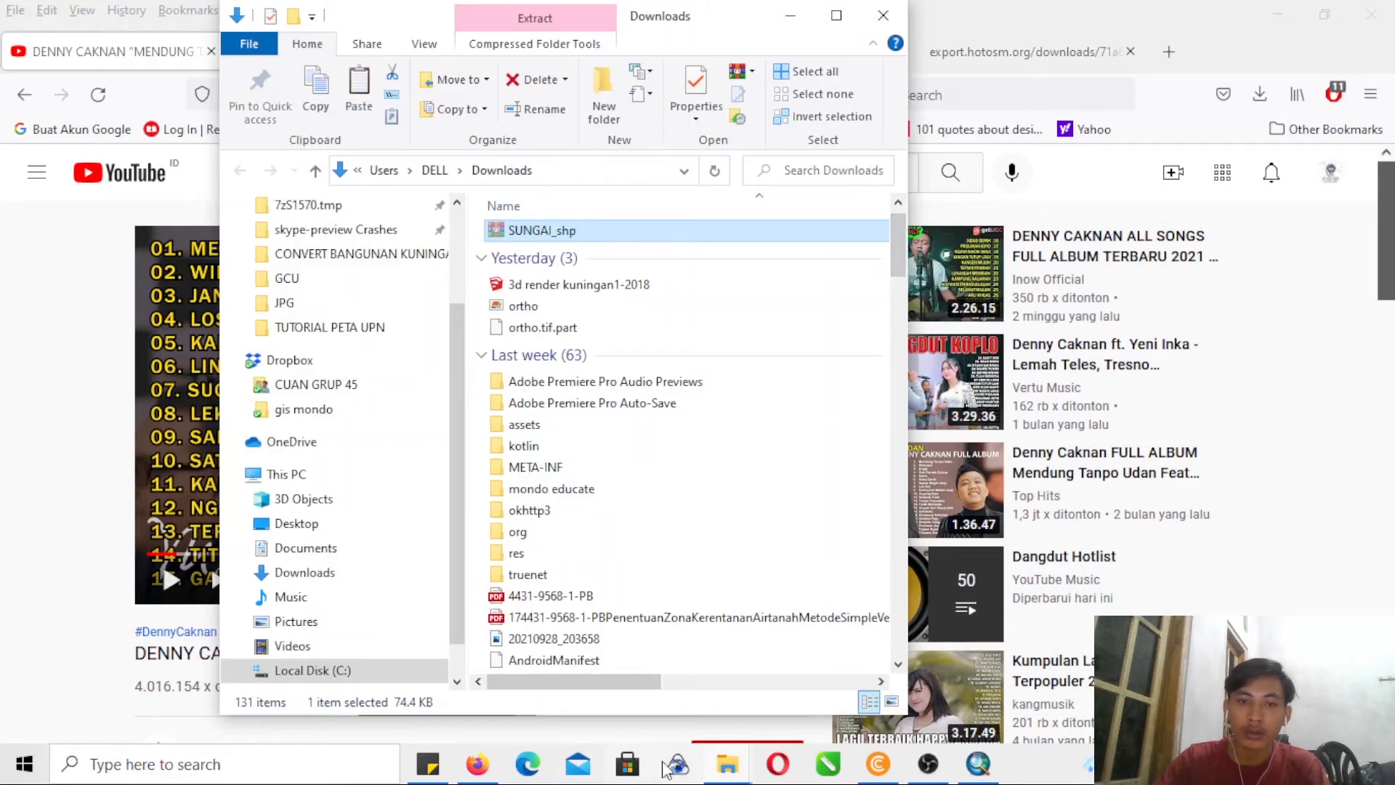
- Switch to the OPS folder of TUTORIAL PETA UPN in File Explorer and create a folder named "sungai" there
left_click(727, 764)
left_click(713, 652)
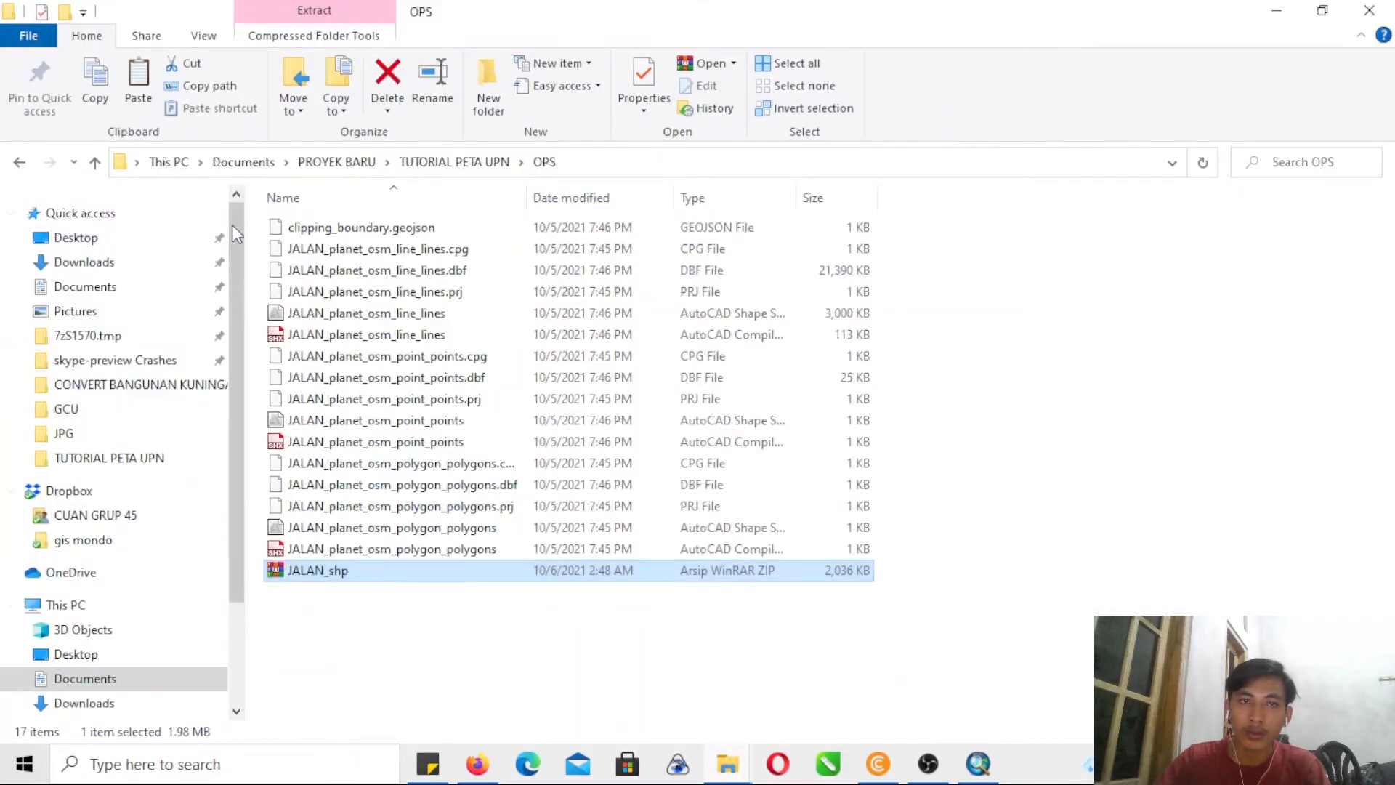
left_click(482, 81)
type("sungai")
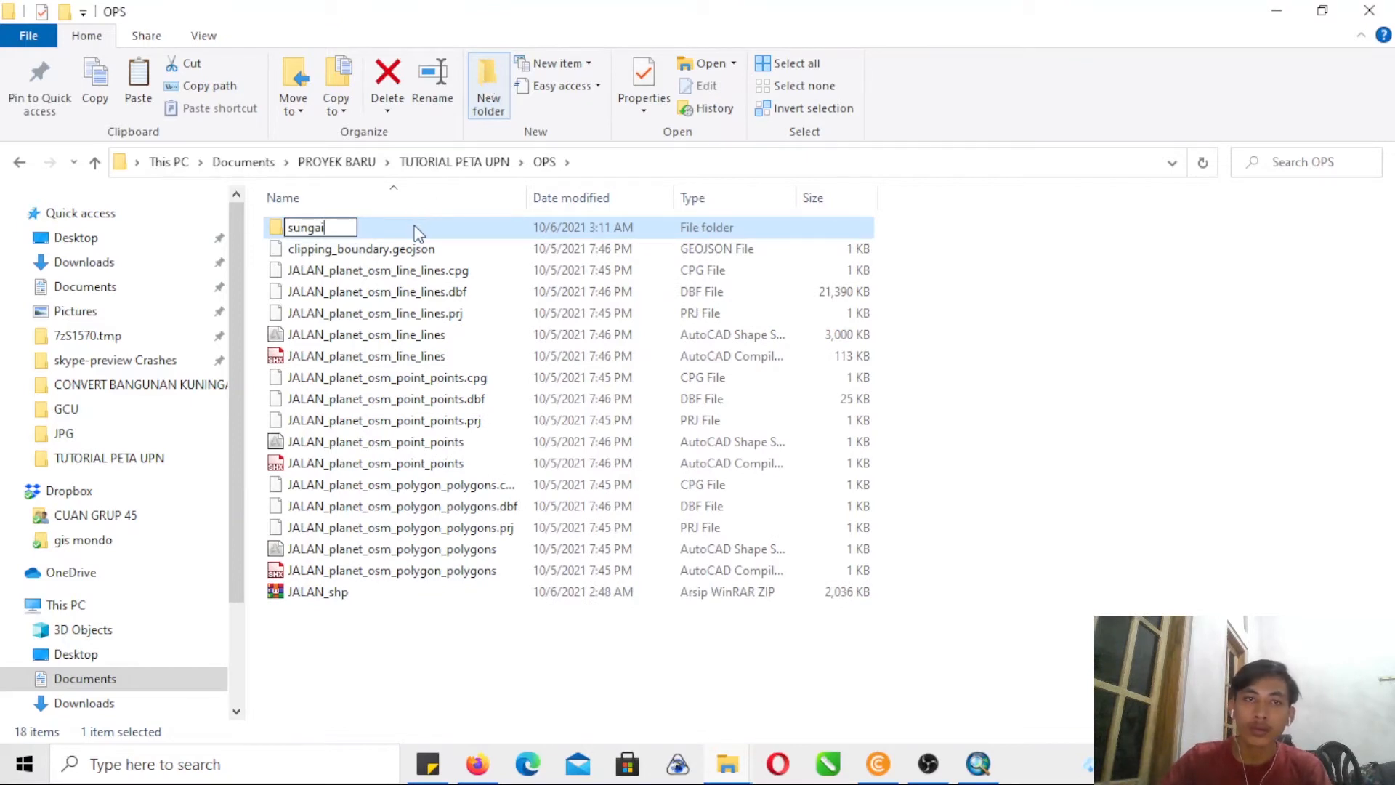
key("Return")
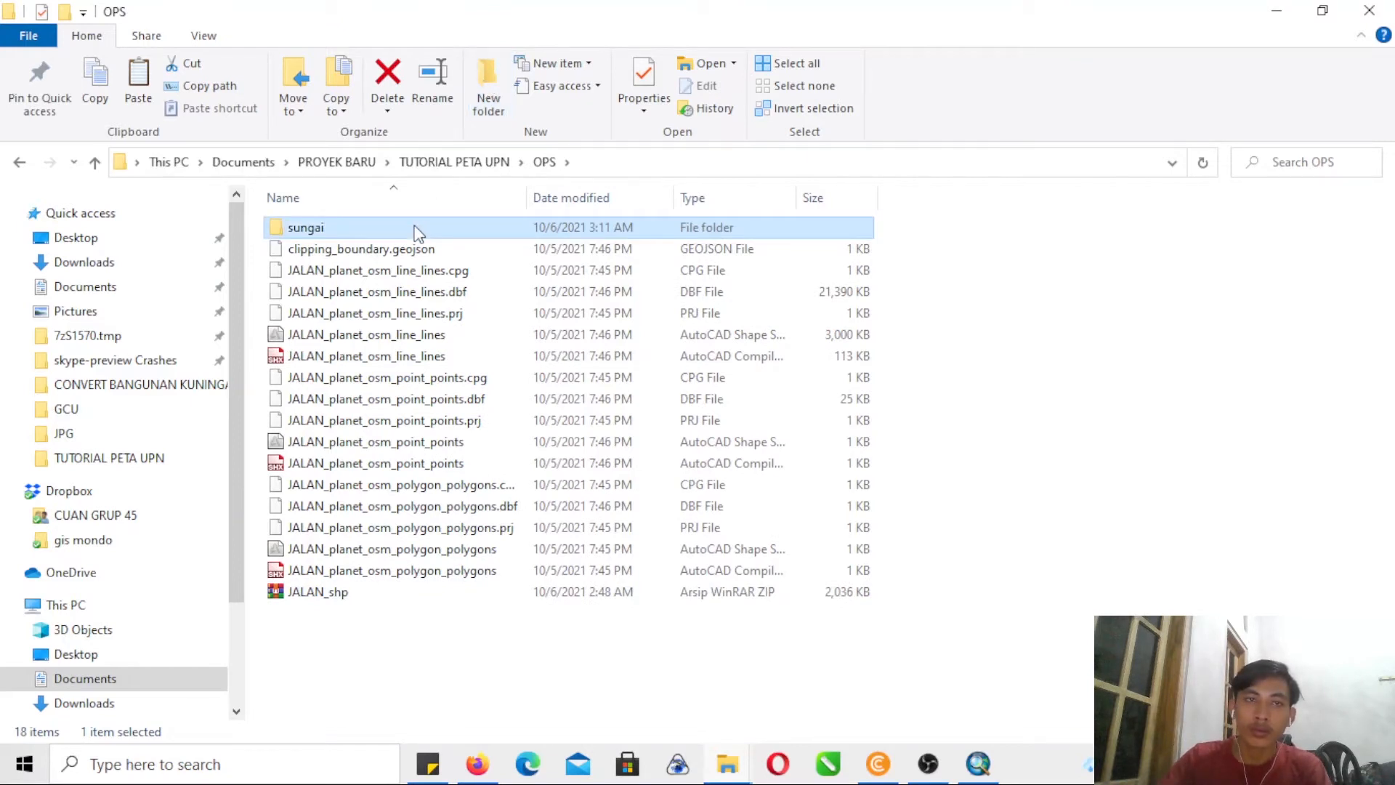
- Paste the SUNGAI_shp archive into the new sungai folder and extract its contents there
double_click(419, 228)
key("ctrl+v")
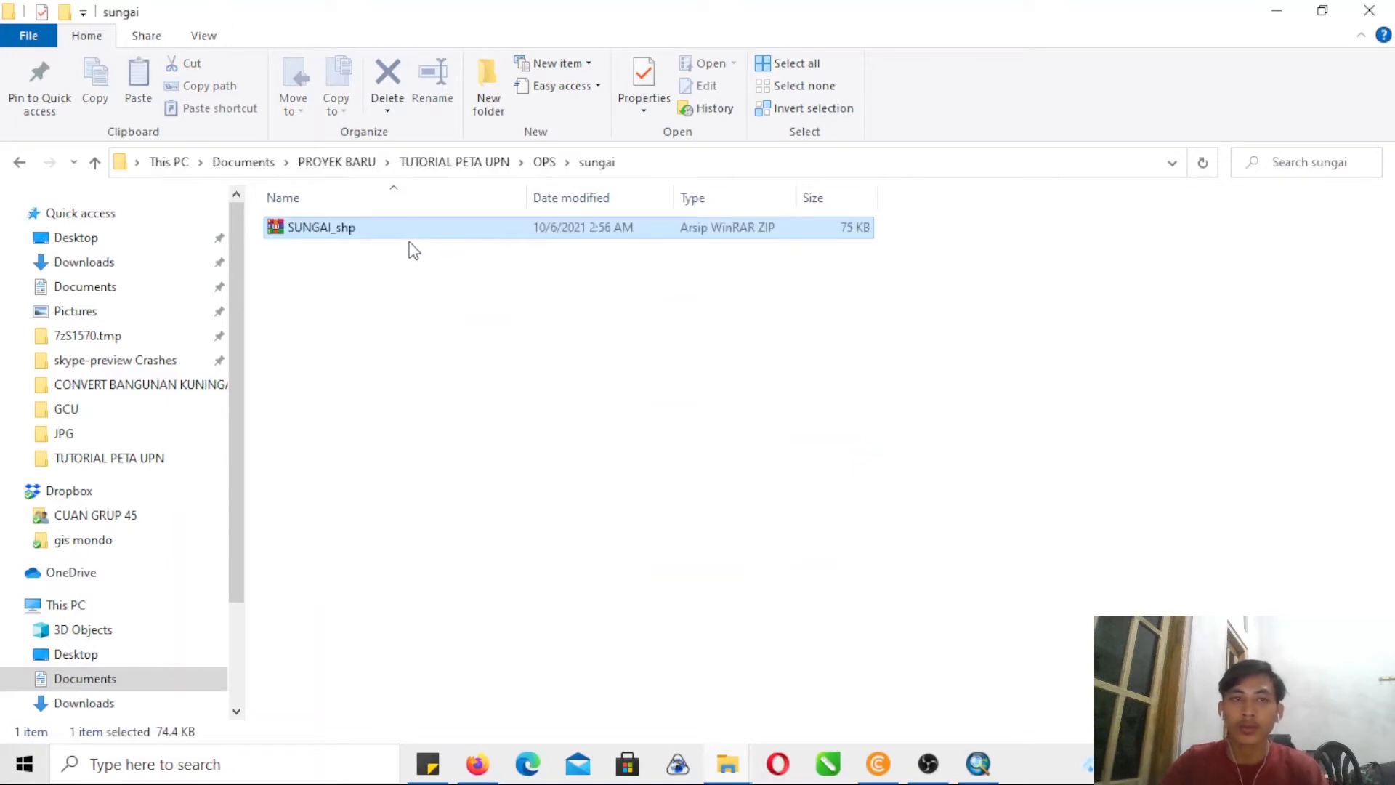
right_click(415, 239)
left_click(494, 293)
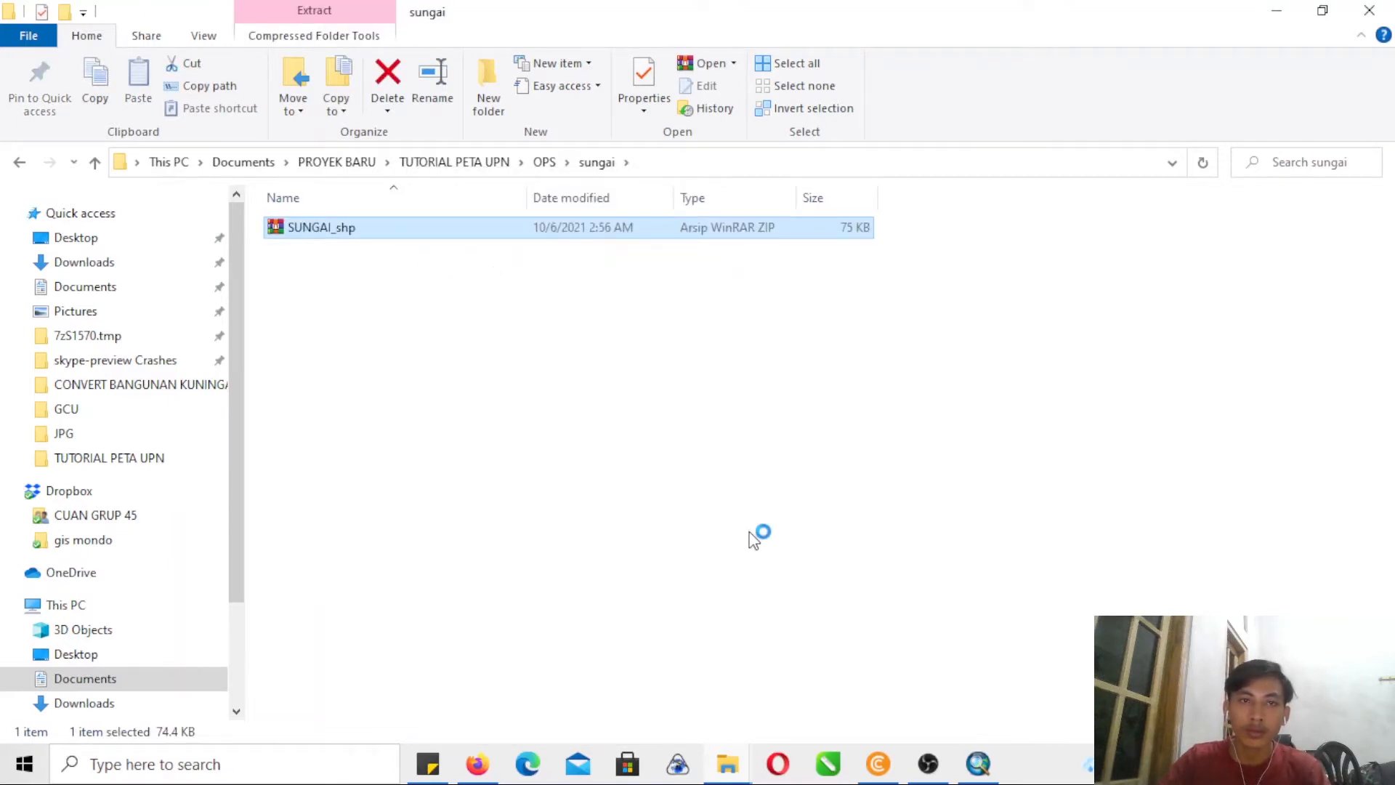
- Switch to ArcMap and assign the green-outlined yellow rectangle marker with a cross inside to the Lapangan Bola Volly Sompok value
left_click(977, 764)
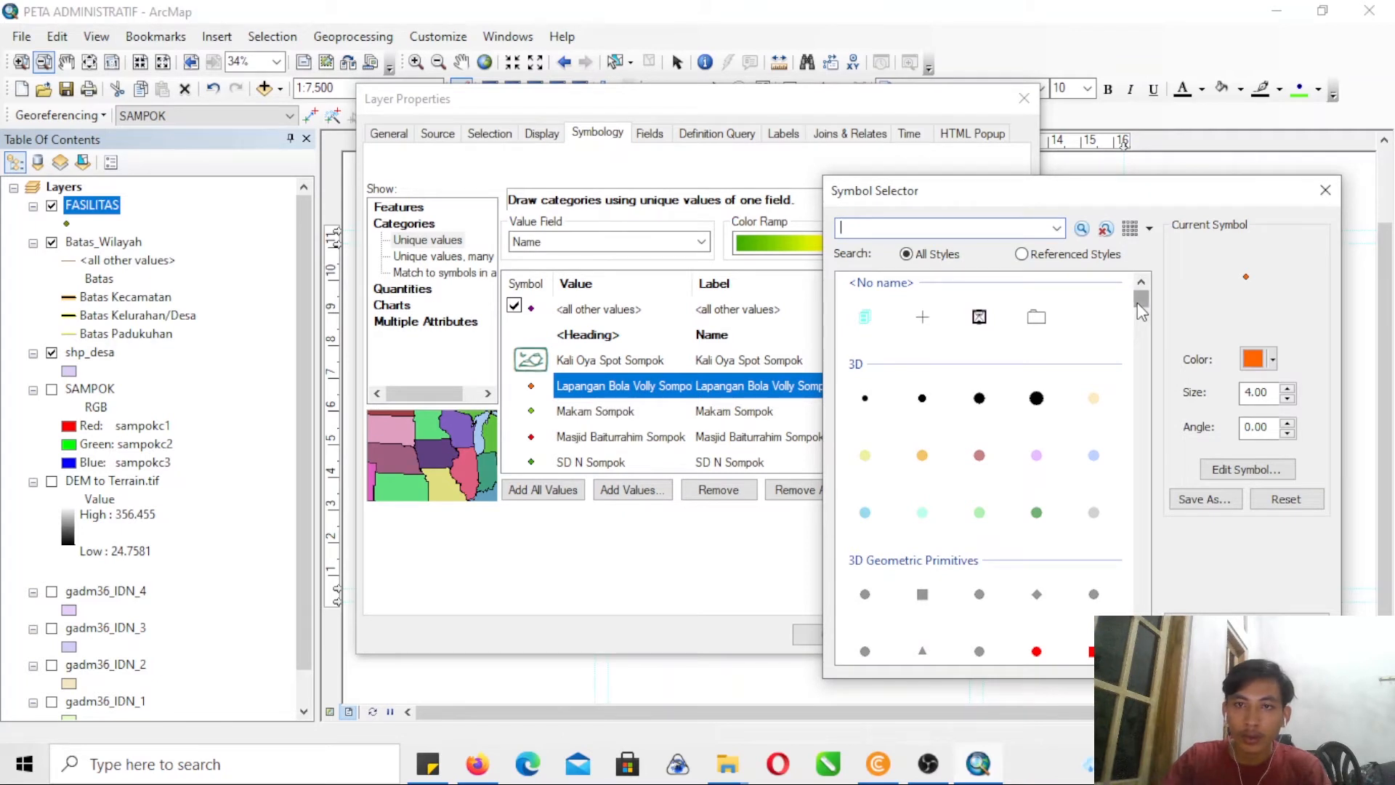
mouse_move(1138, 304)
left_mouse_down()
mouse_move(1147, 641)
mouse_move(1141, 579)
mouse_move(1176, 476)
mouse_move(1177, 412)
left_mouse_up()
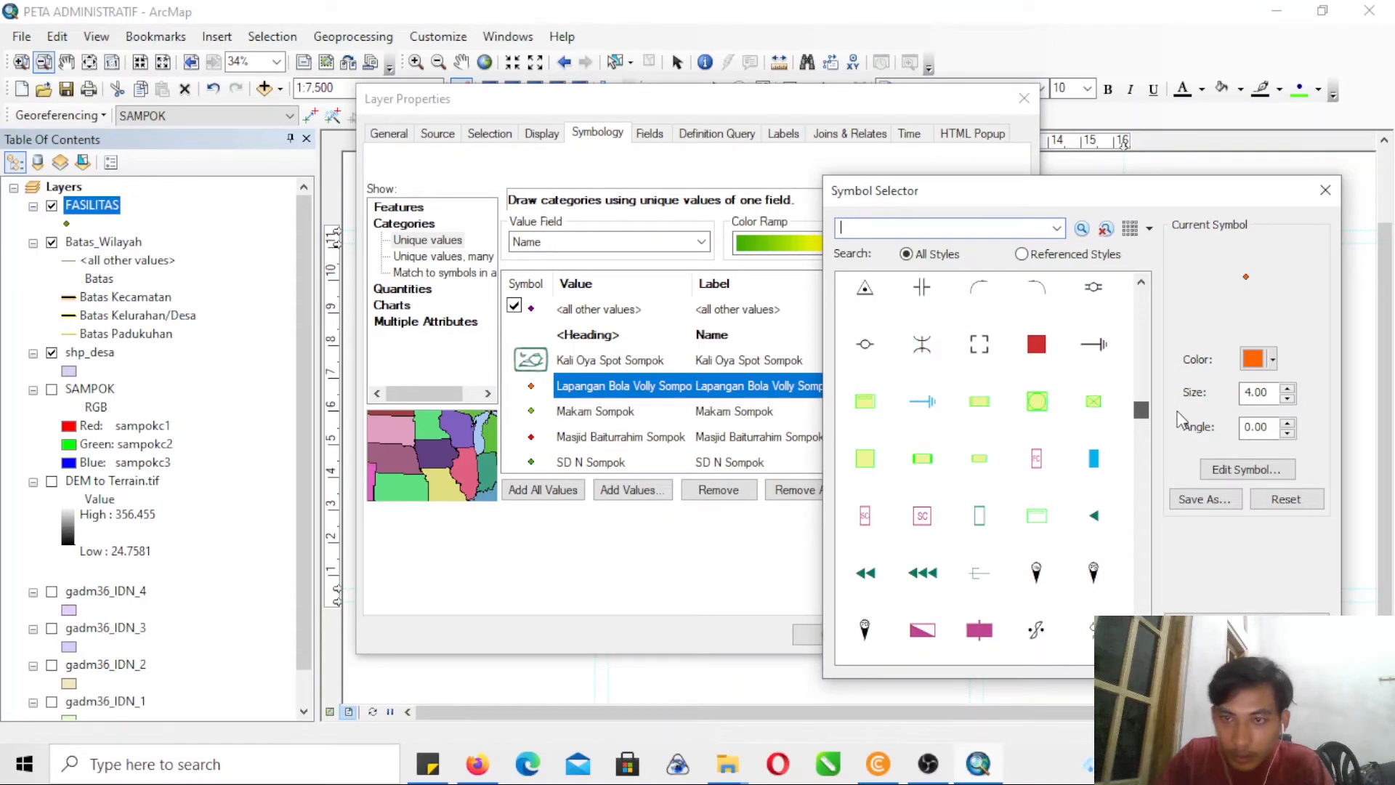
left_click(1099, 407)
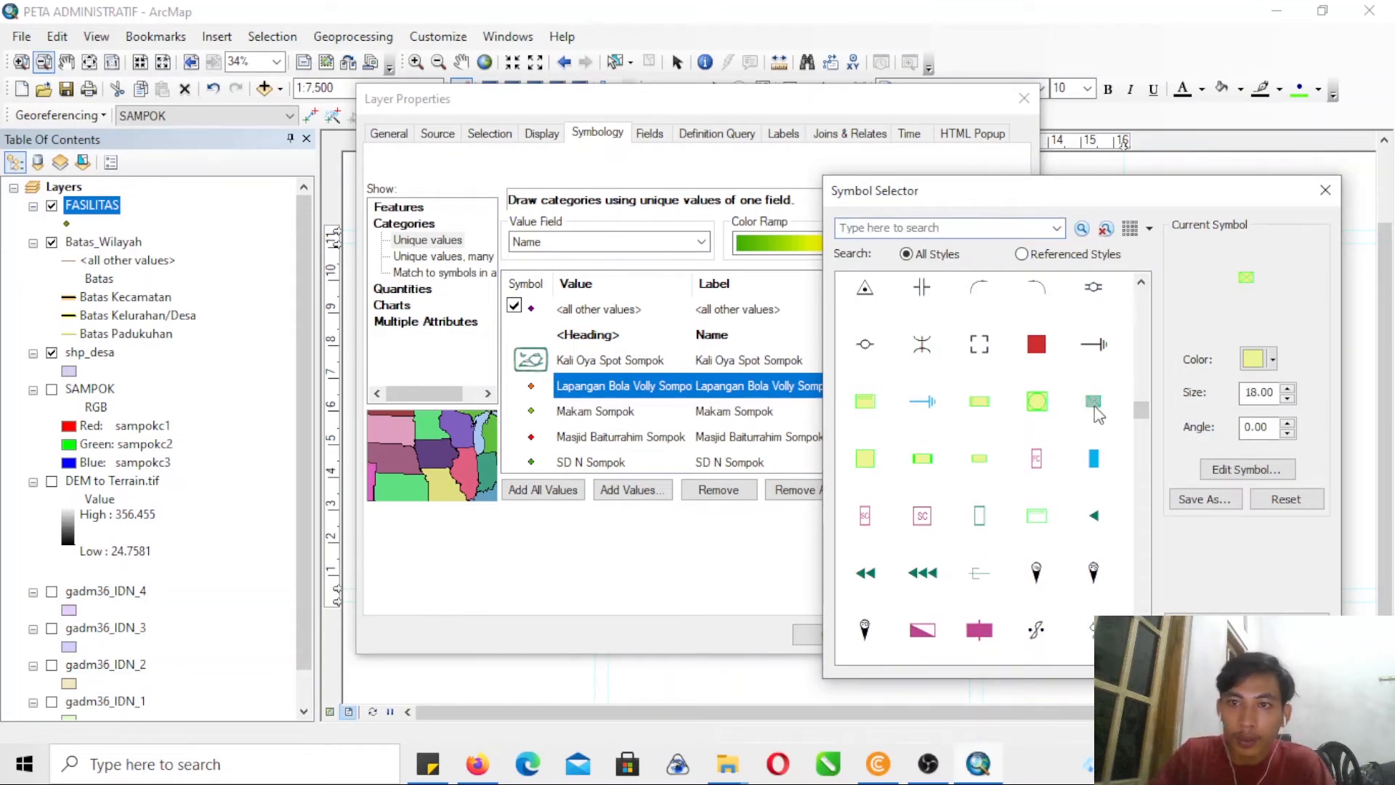
left_click(1206, 653)
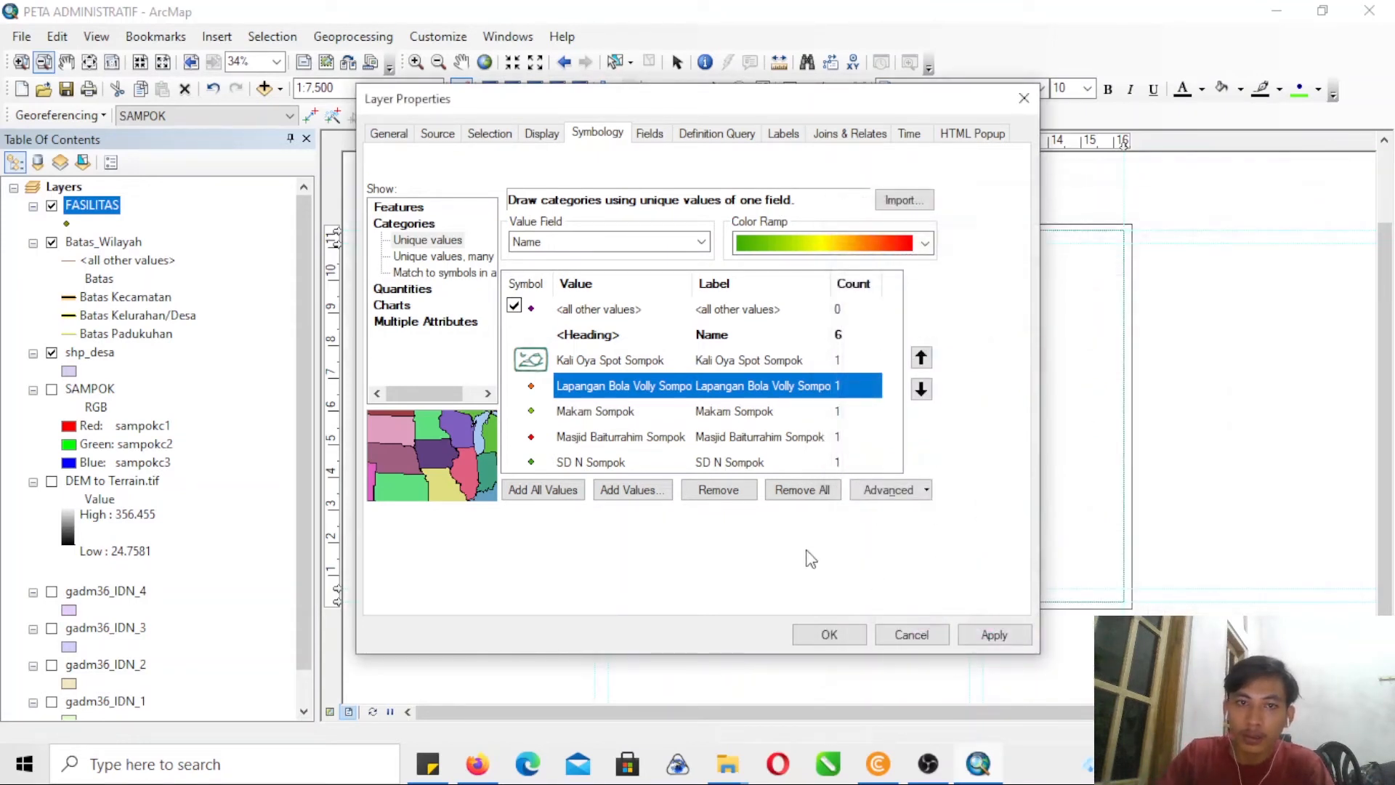
- Open the marker symbol choice for Makam Sompok, try the search word "crunch", and look up the English translation of "kuburan" in Firefox
double_click(533, 417)
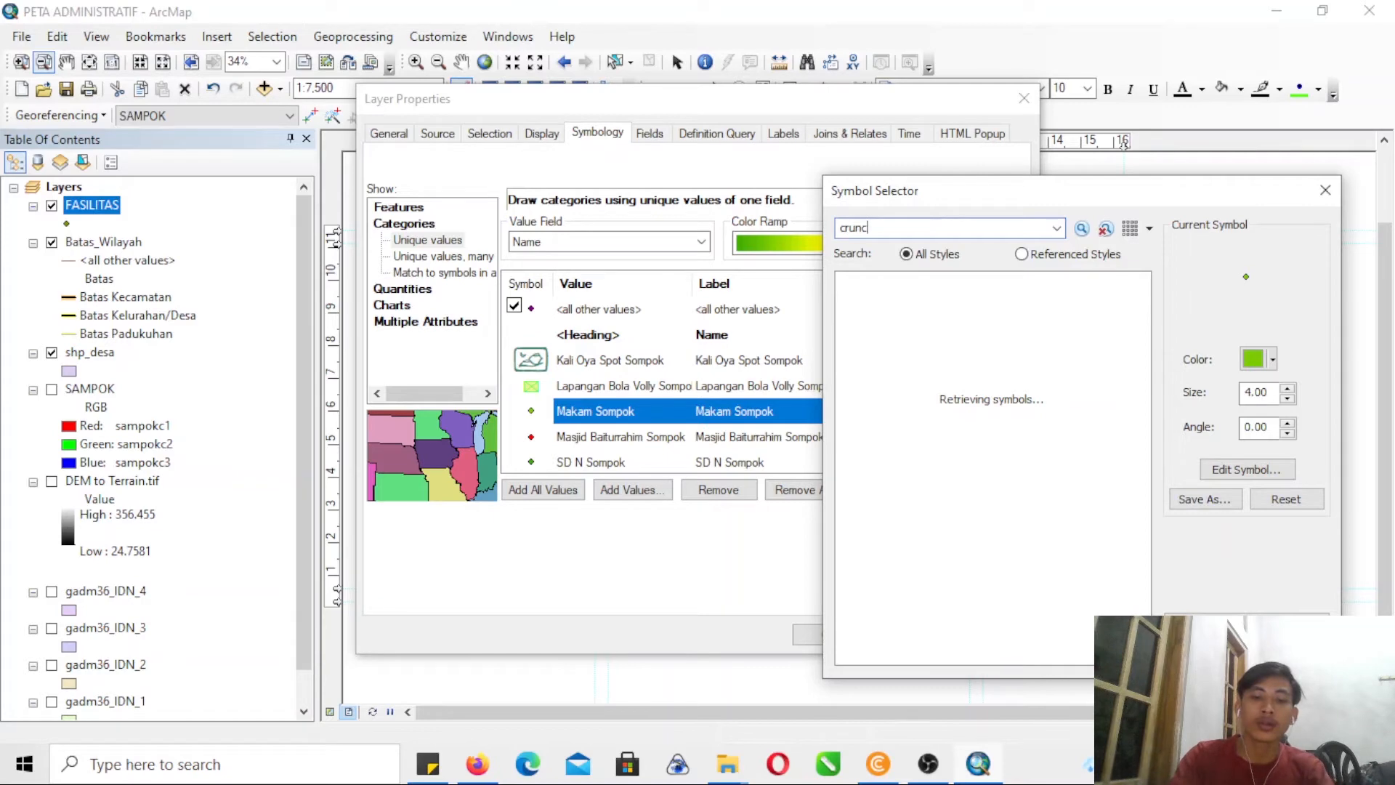
left_click(479, 776)
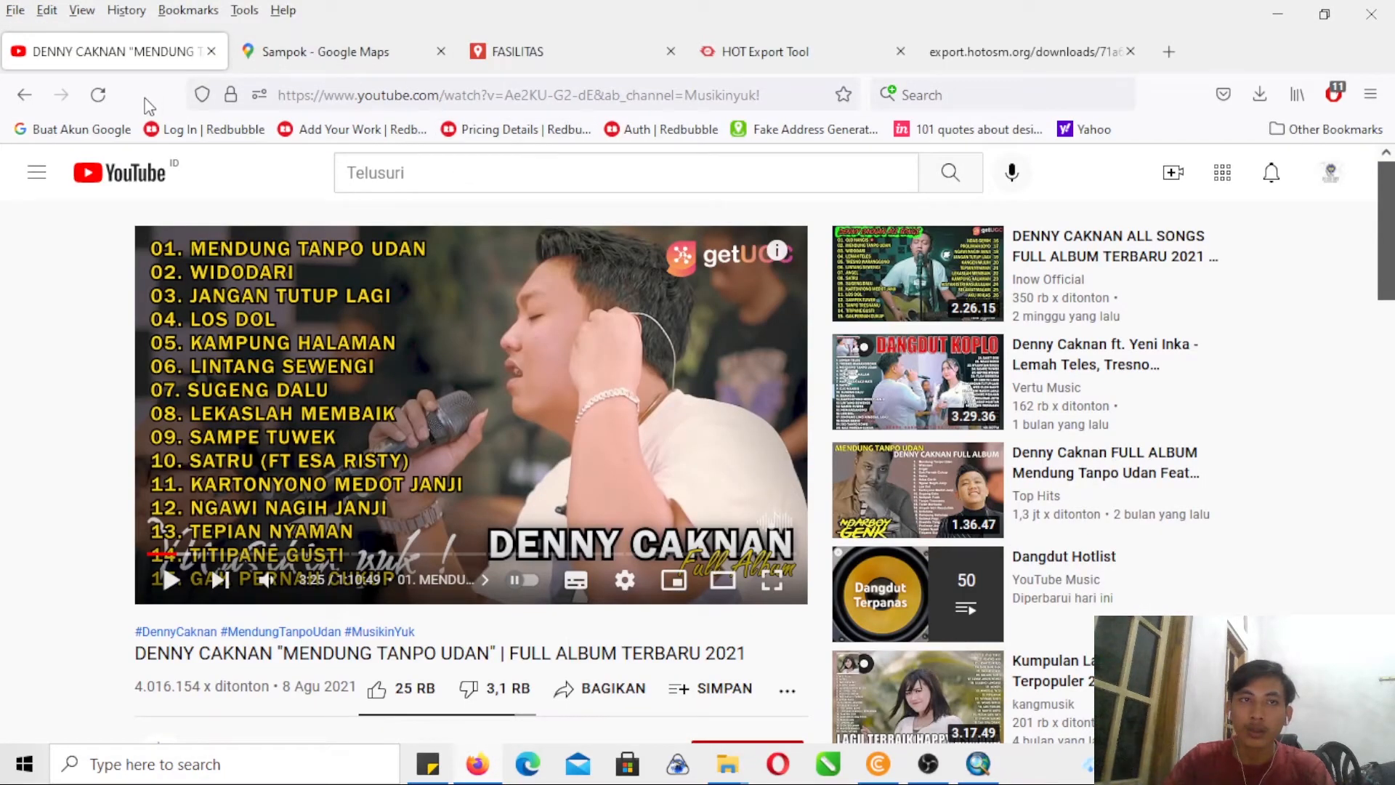
left_click(578, 55)
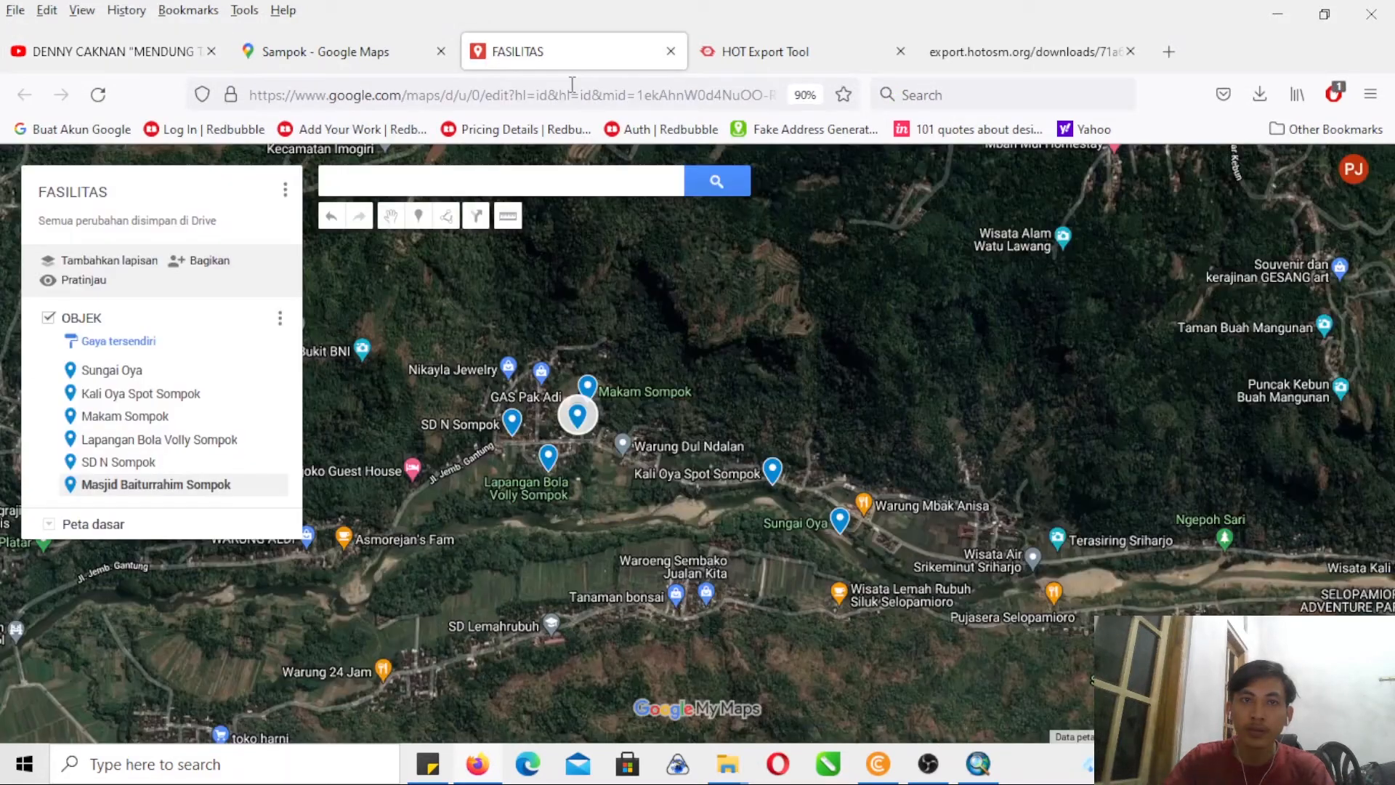
left_click(572, 85)
type("terjem")
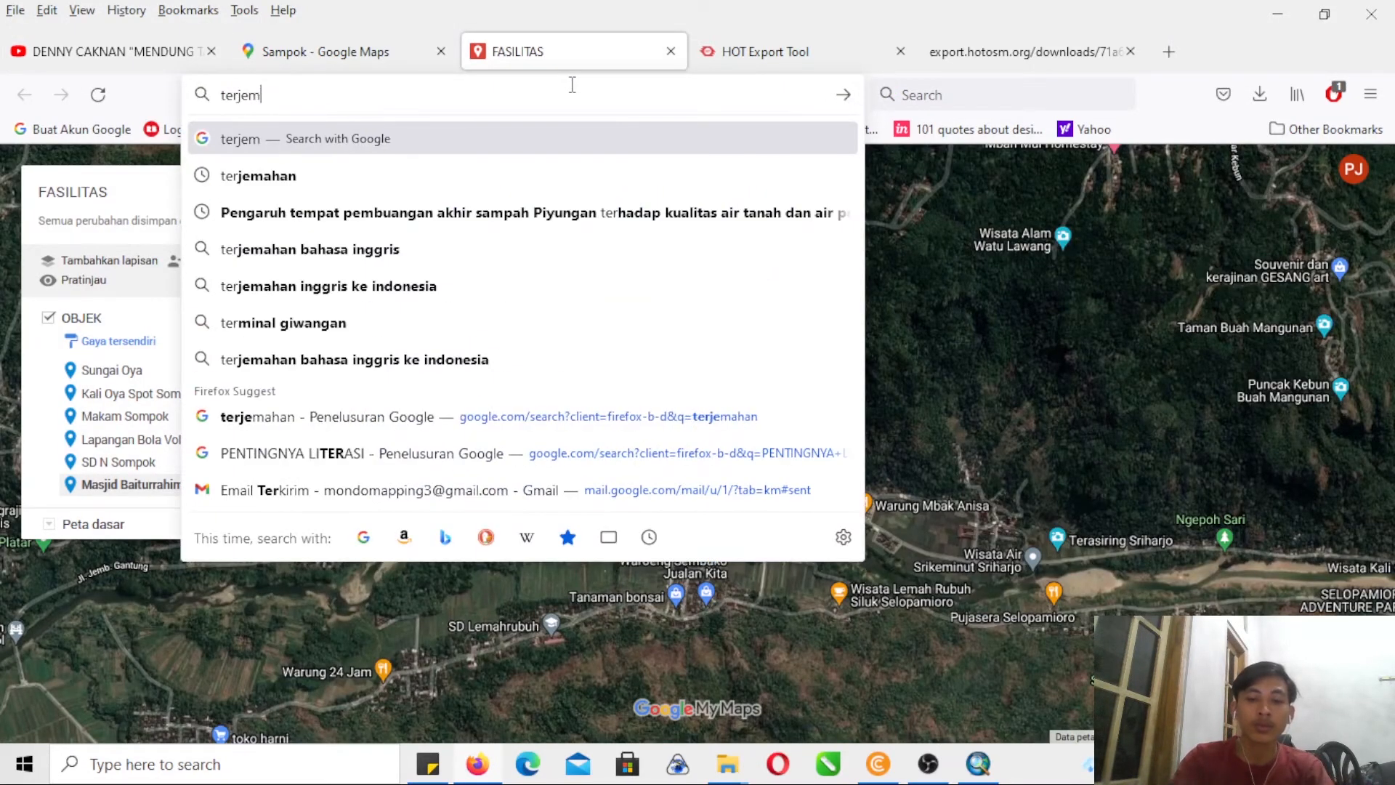
type("ahan")
key("Return")
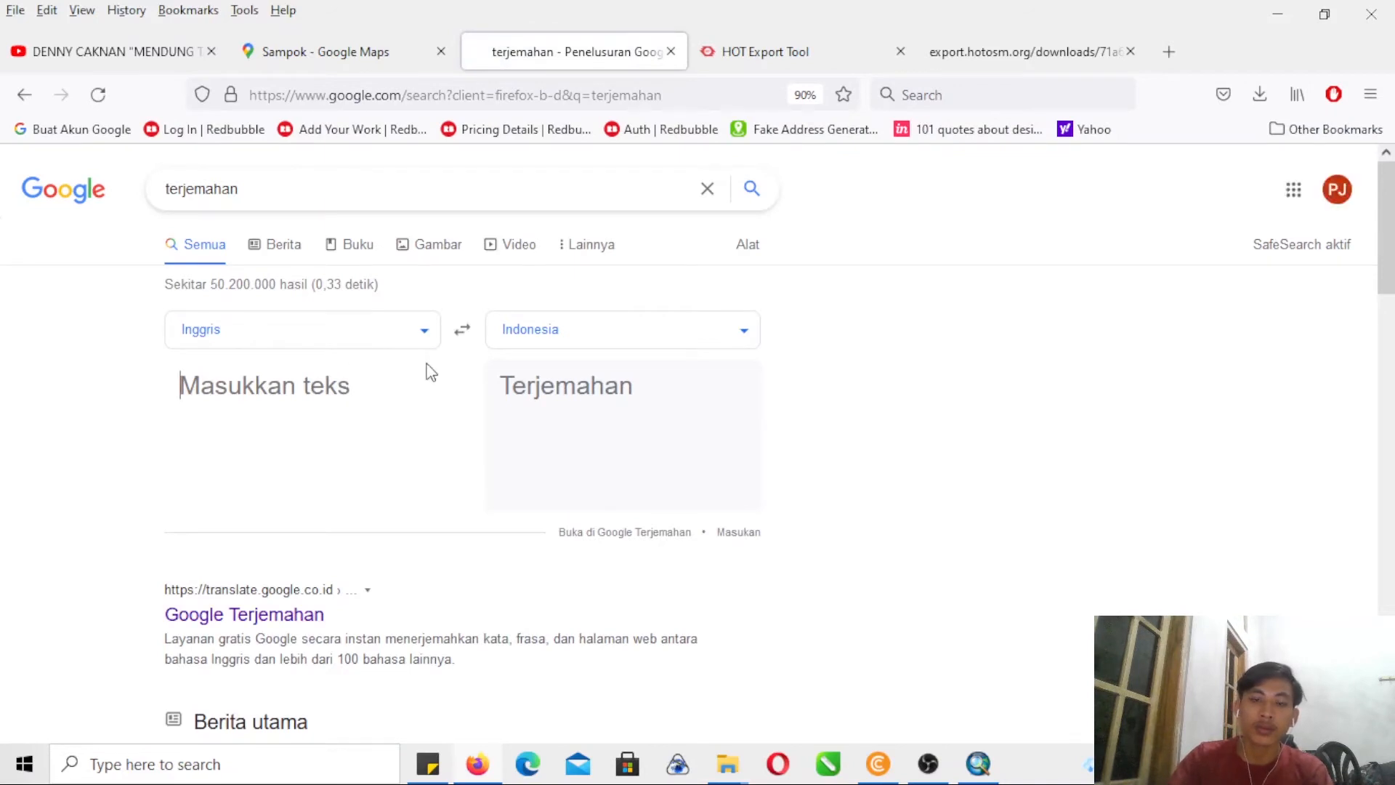
type("kuburan")
left_click(464, 340)
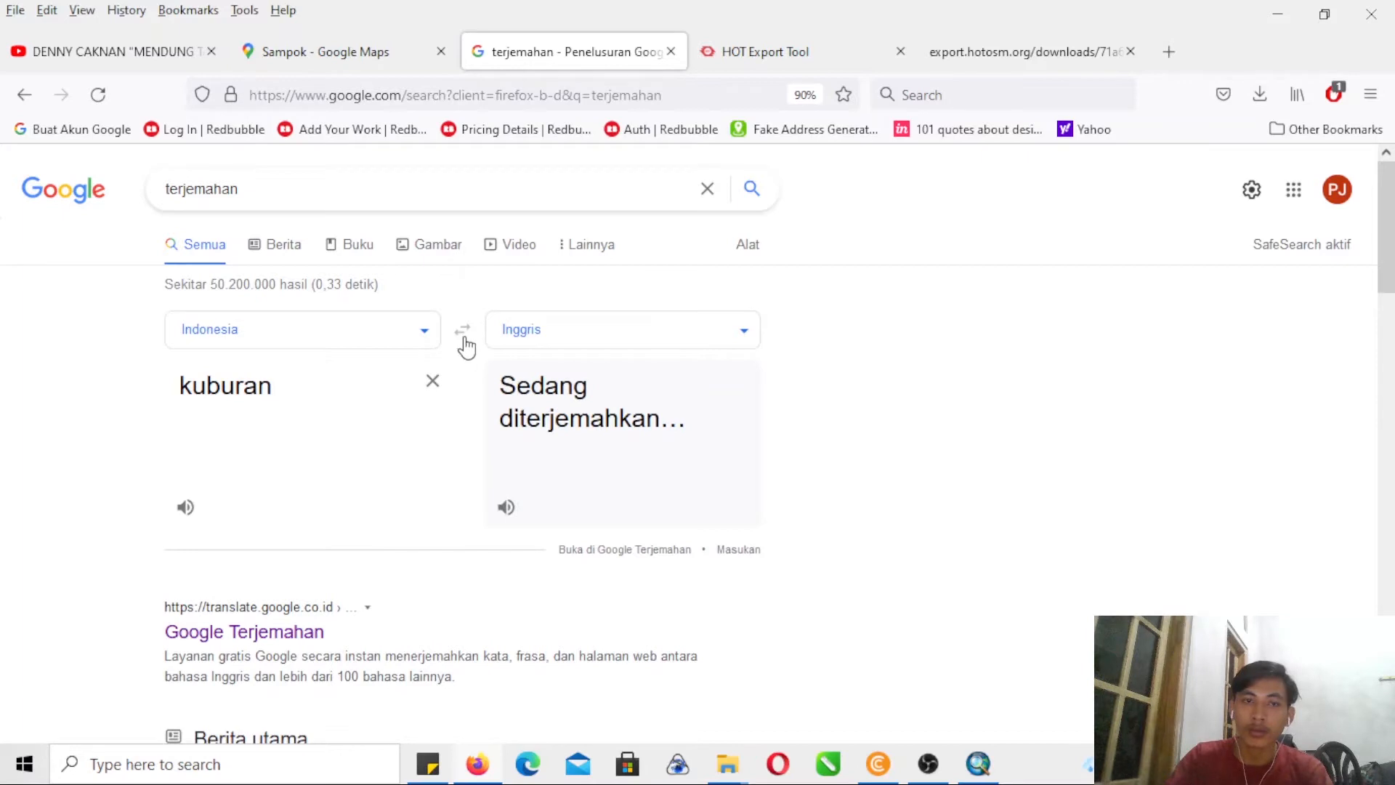
- Switch back to ArcMap, search the symbols for "grave" and assign Mortuary Graves Registry H to the Makam Sompok value
left_click(980, 762)
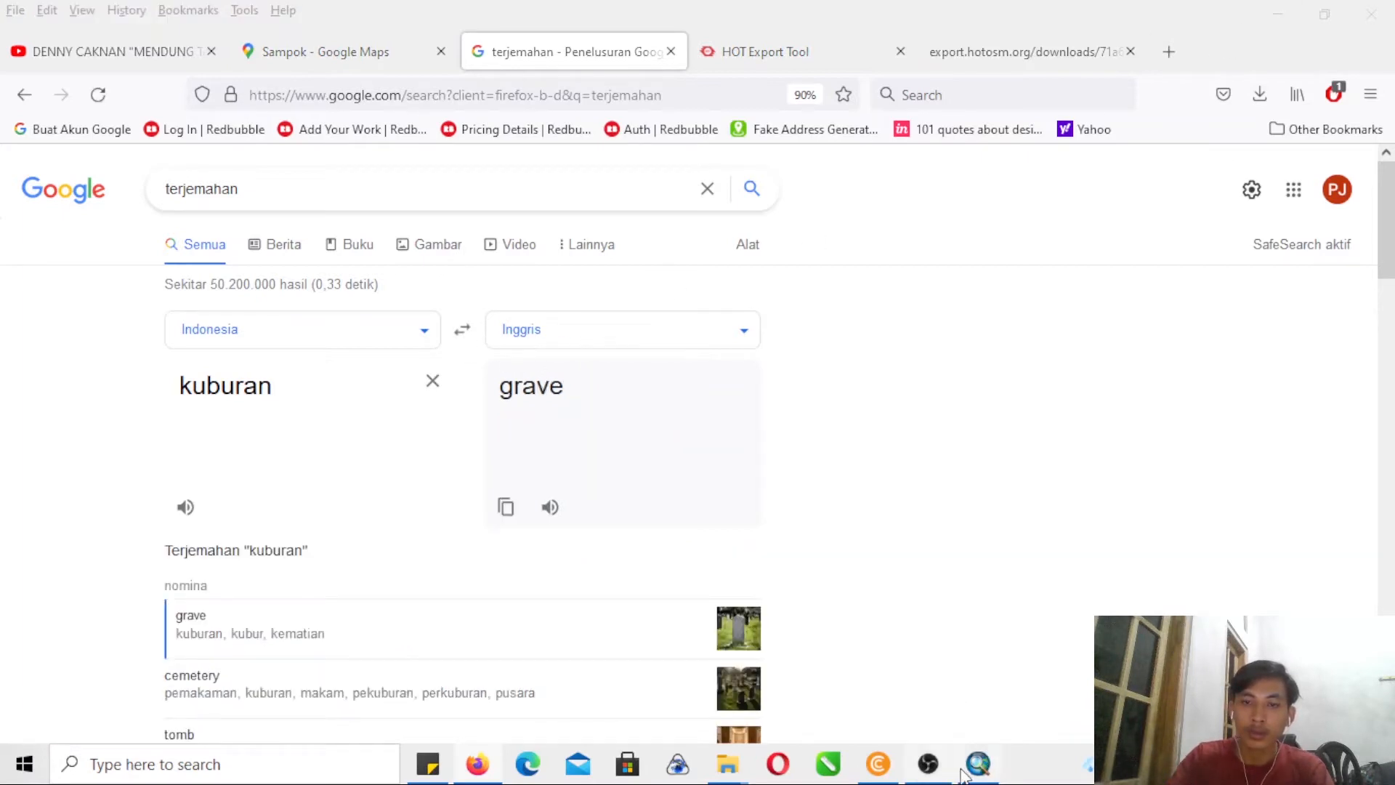
left_click(975, 772)
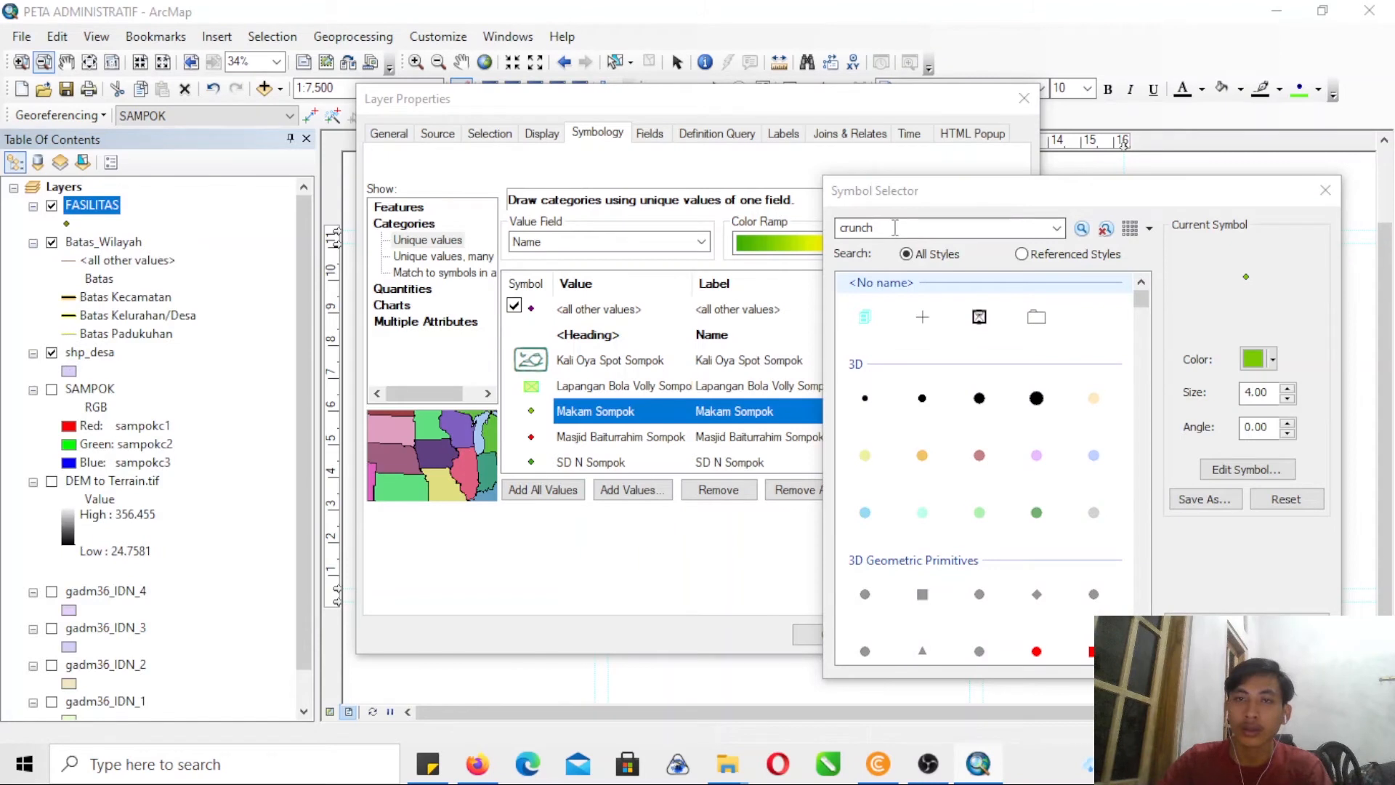
type("grave")
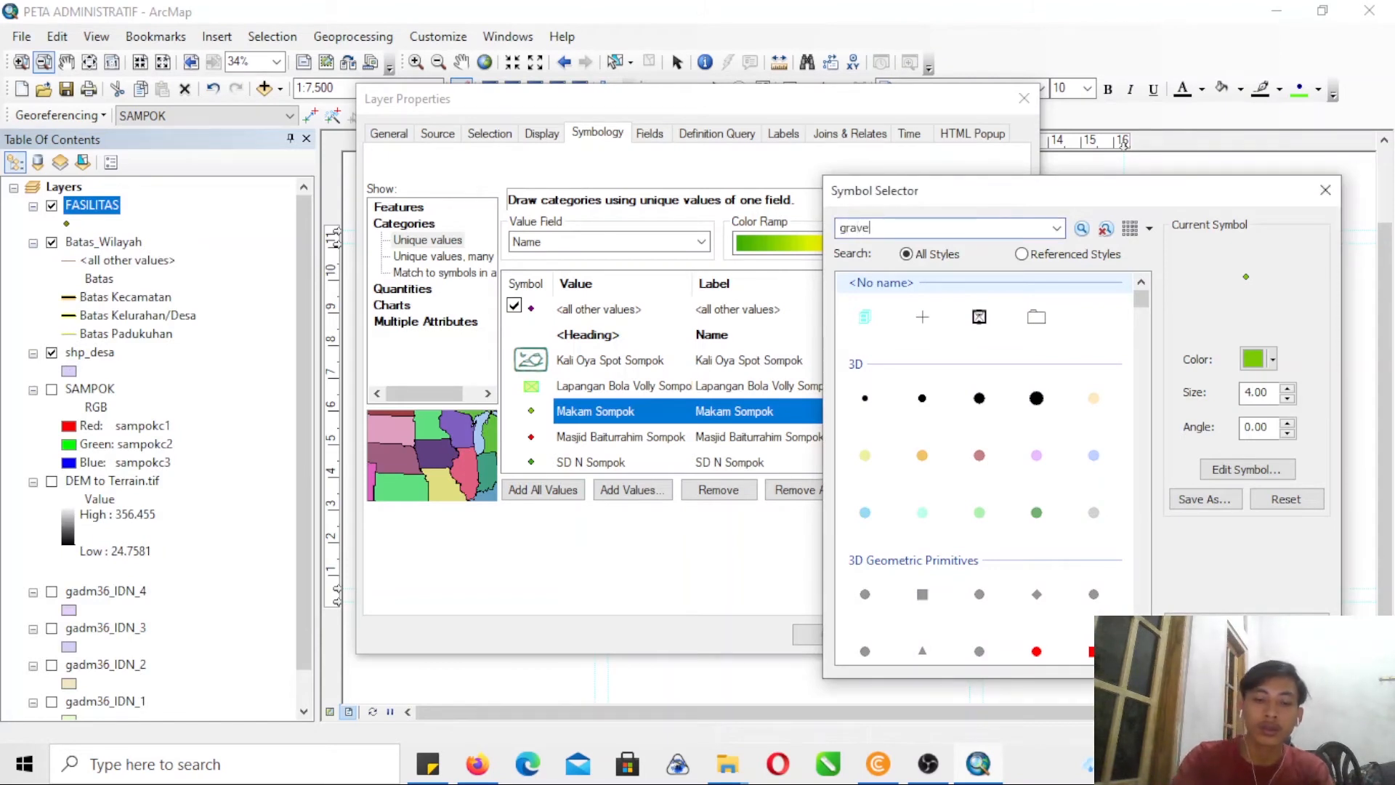
key("Return")
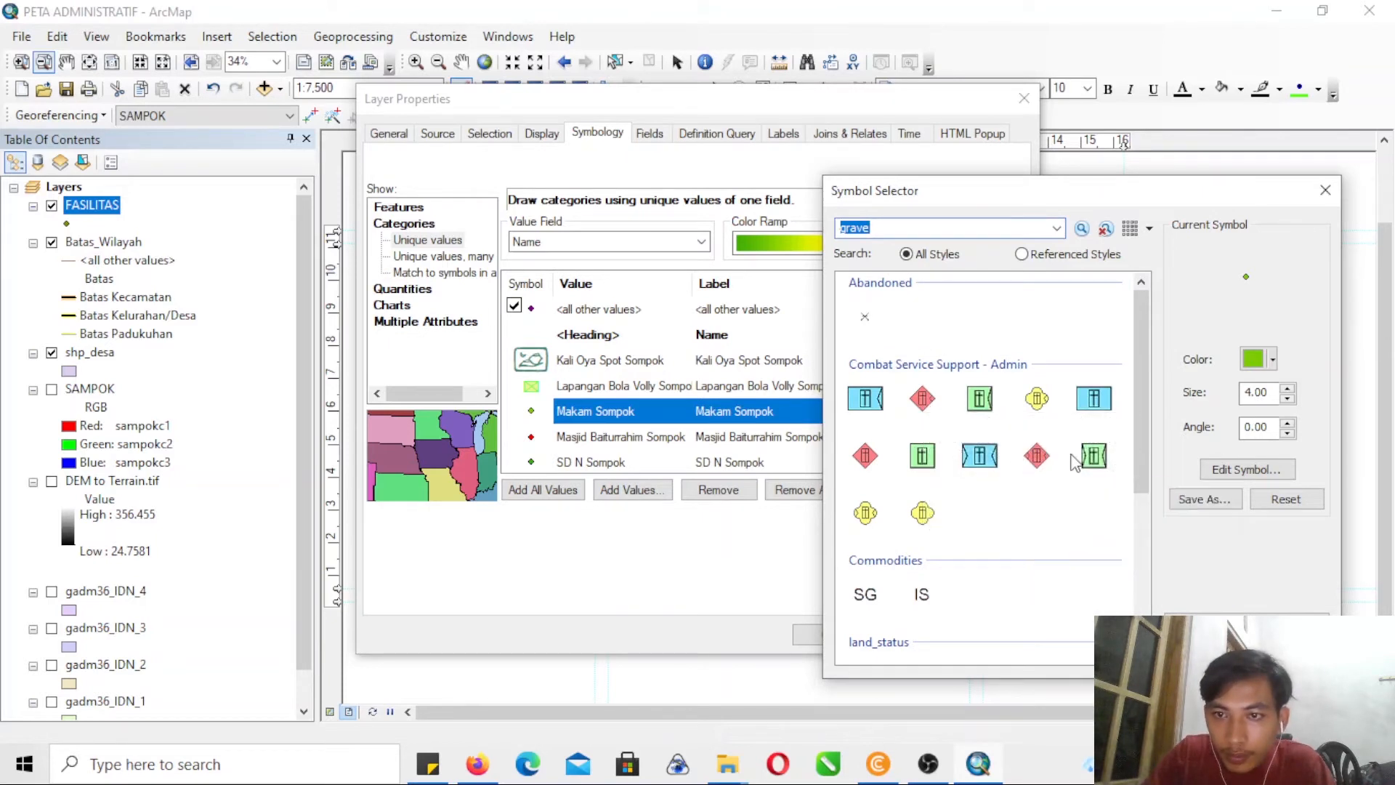
left_click(867, 465)
left_click(1205, 655)
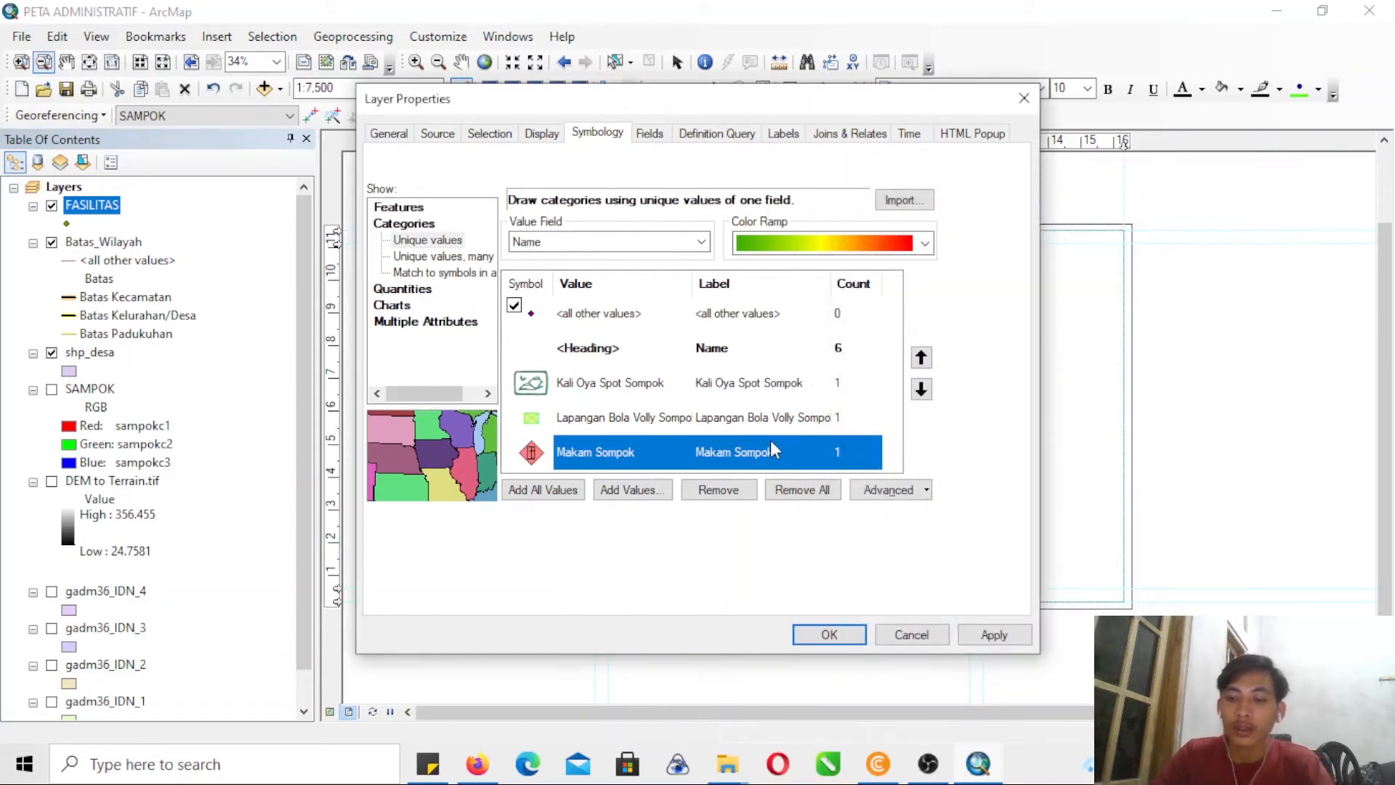
- Search the marker symbols for "moslem" and assign the green crescent symbol from the Default category to Masjid Baiturrahim Sompok
key("Down")
key("Down")
key("Down")
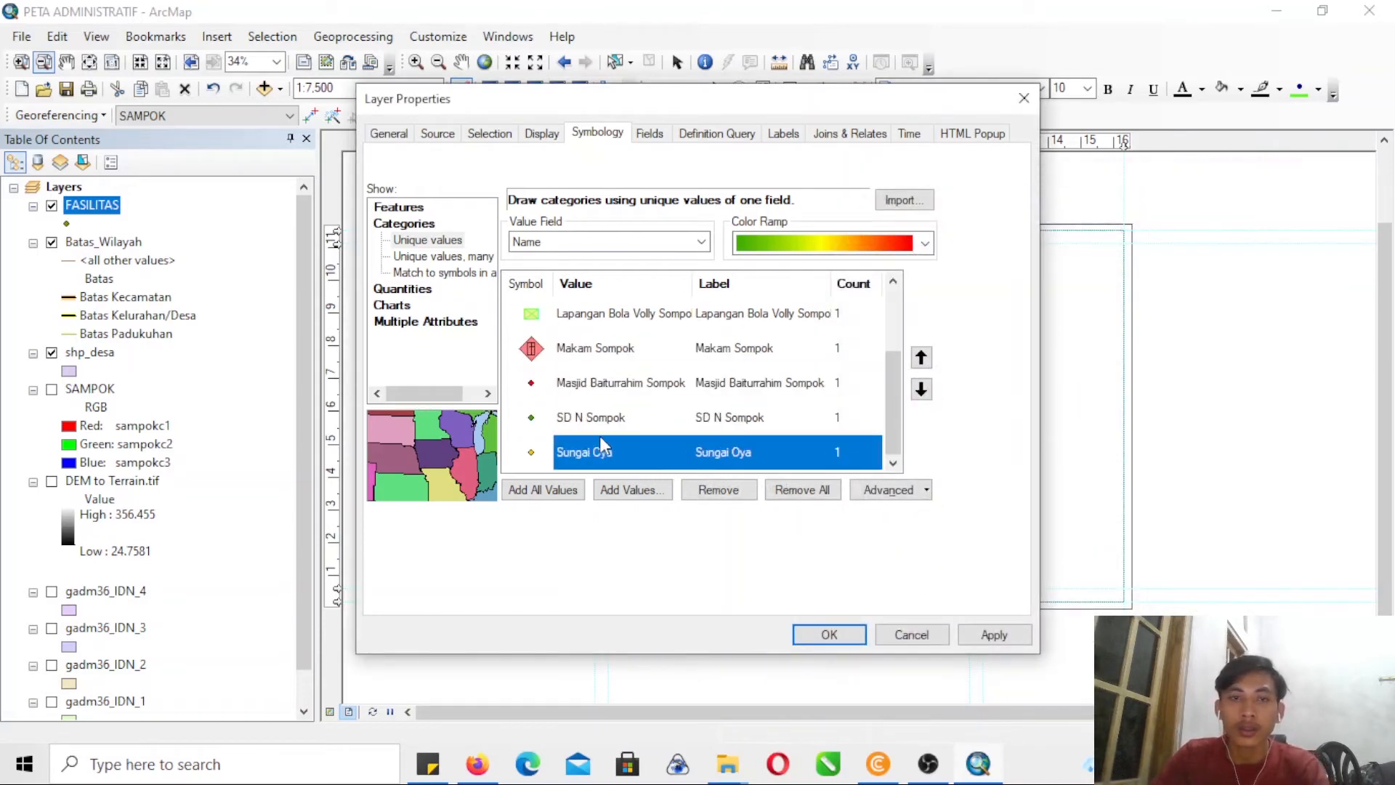
double_click(536, 387)
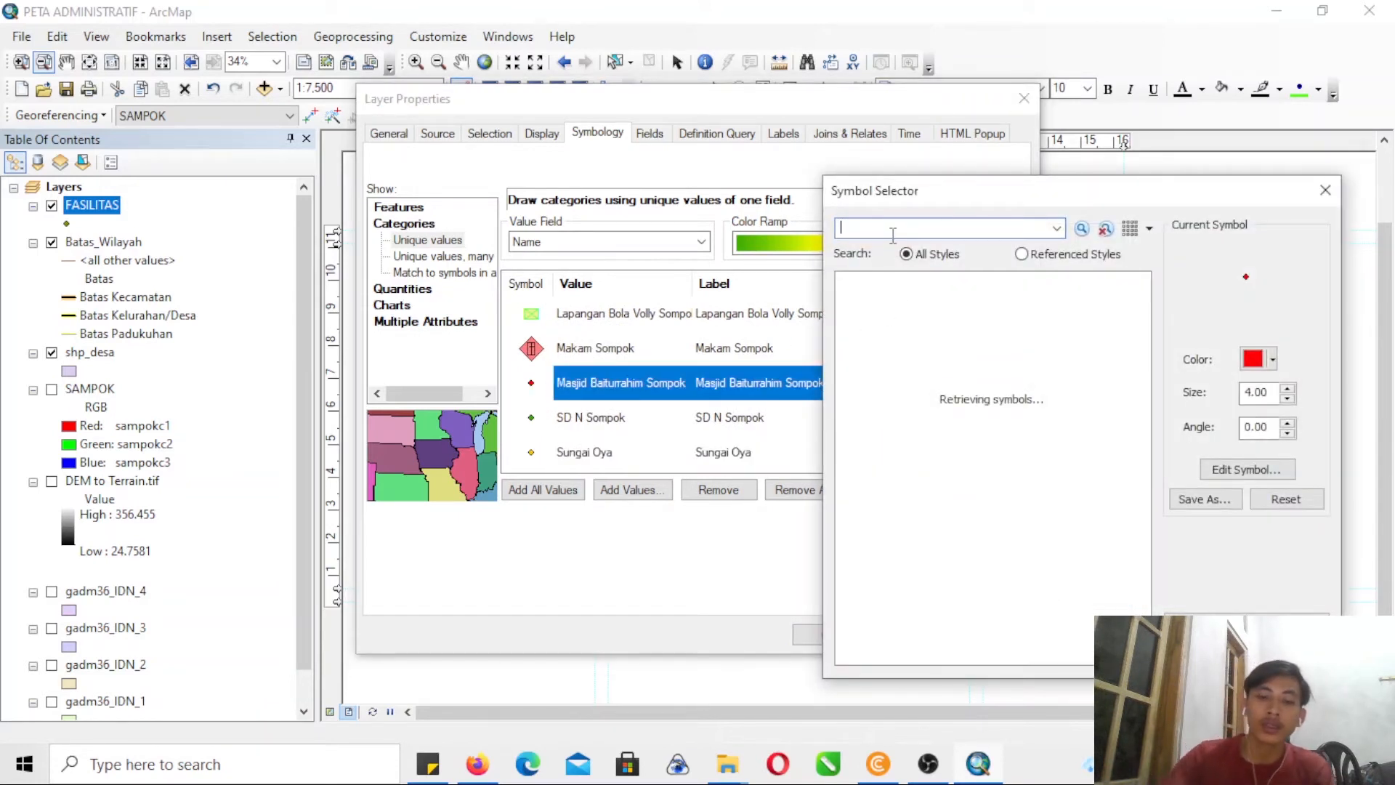
type("moslem")
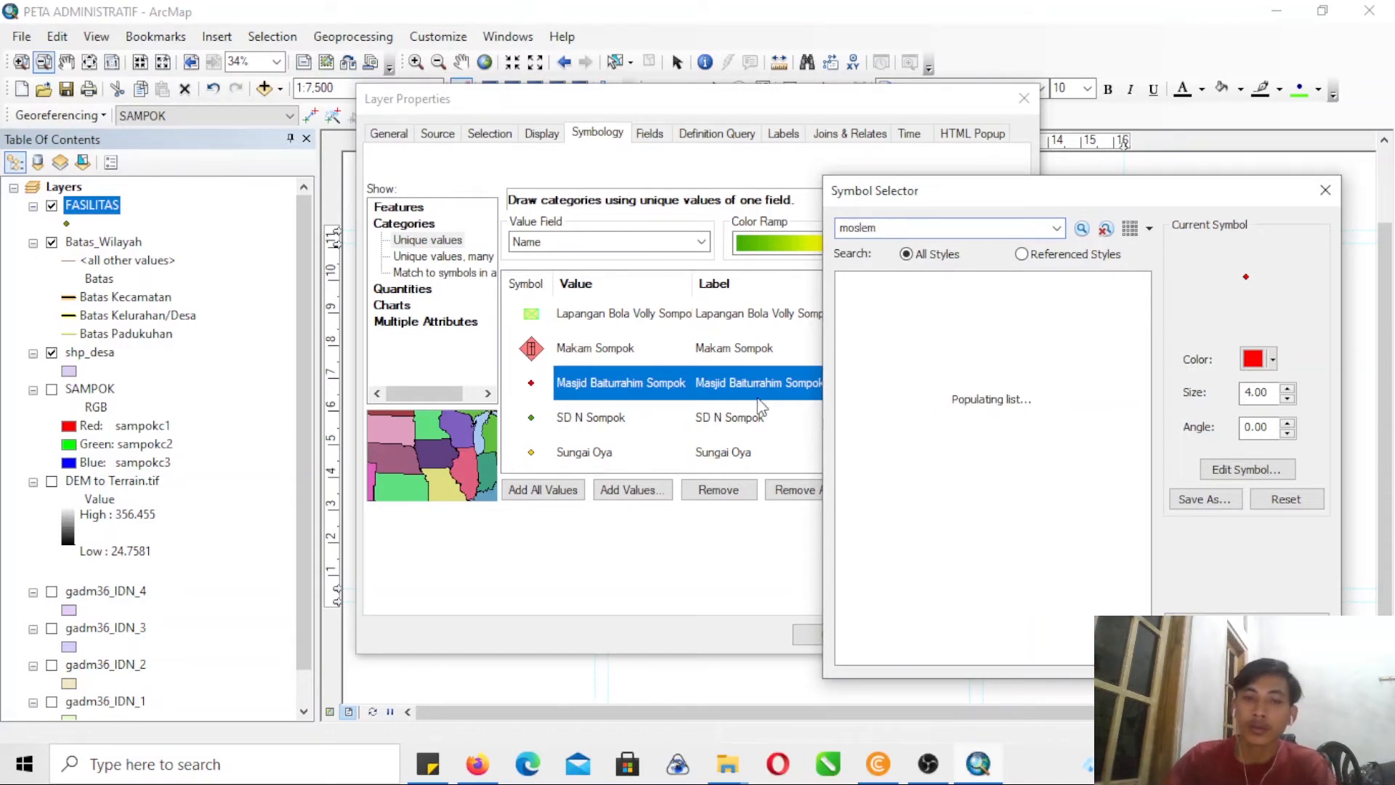
mouse_move(477, 764)
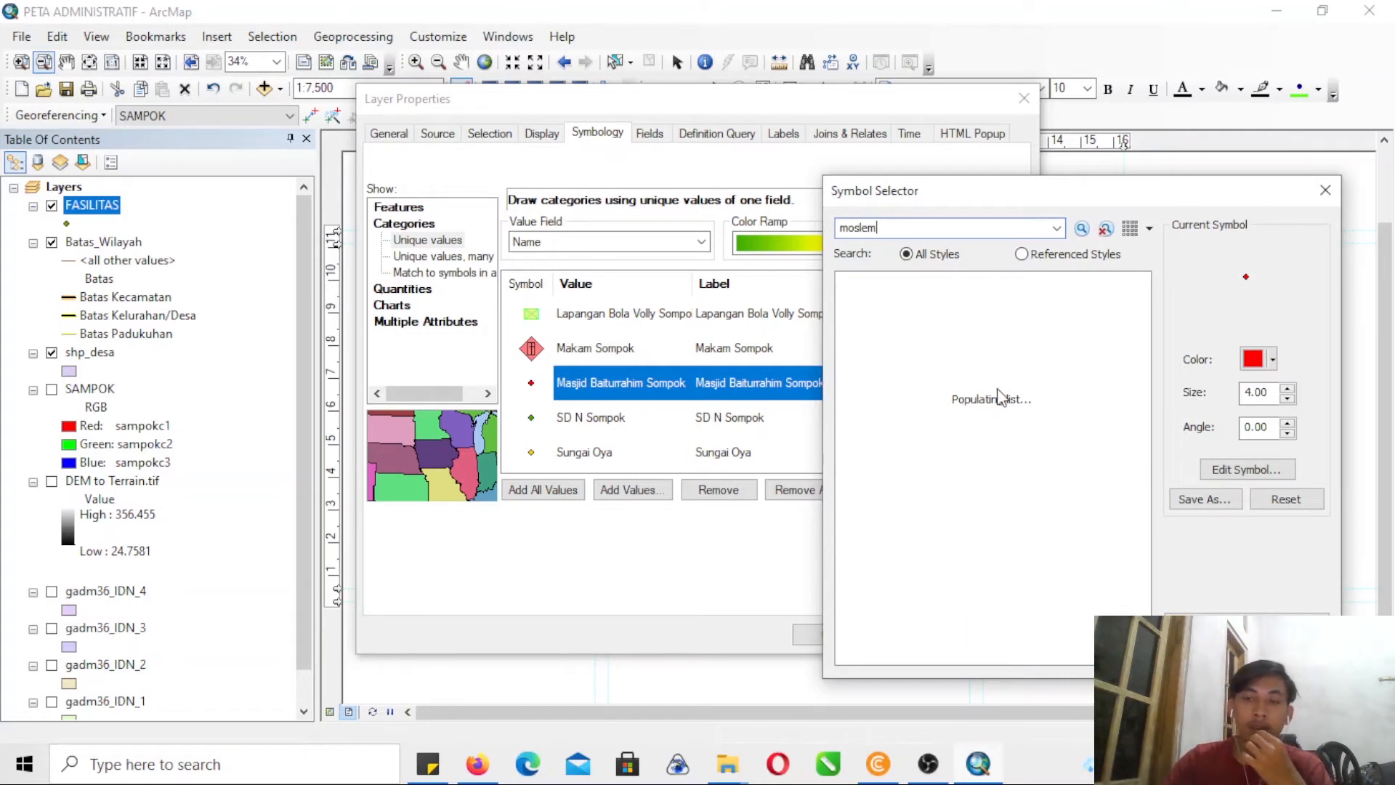
mouse_move(978, 775)
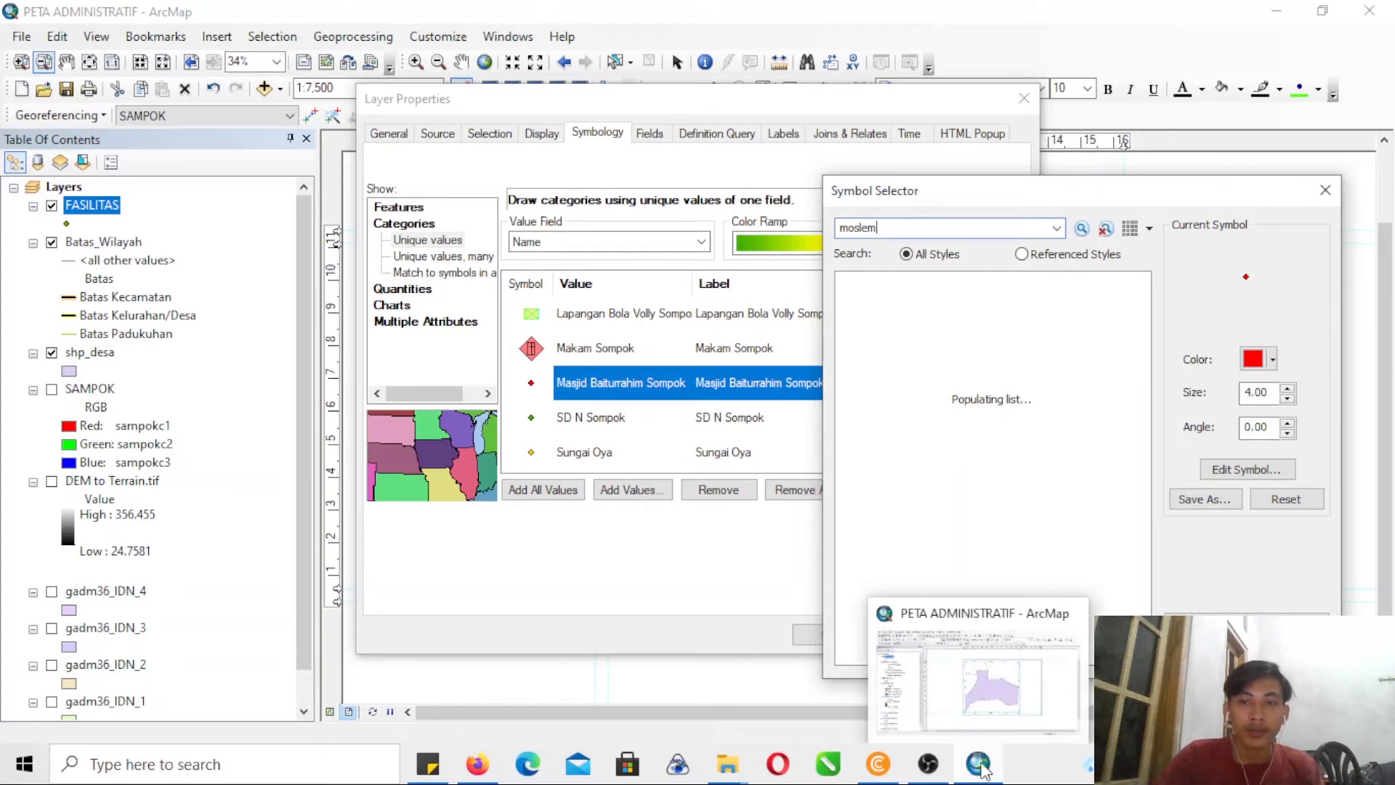
left_click(1000, 690)
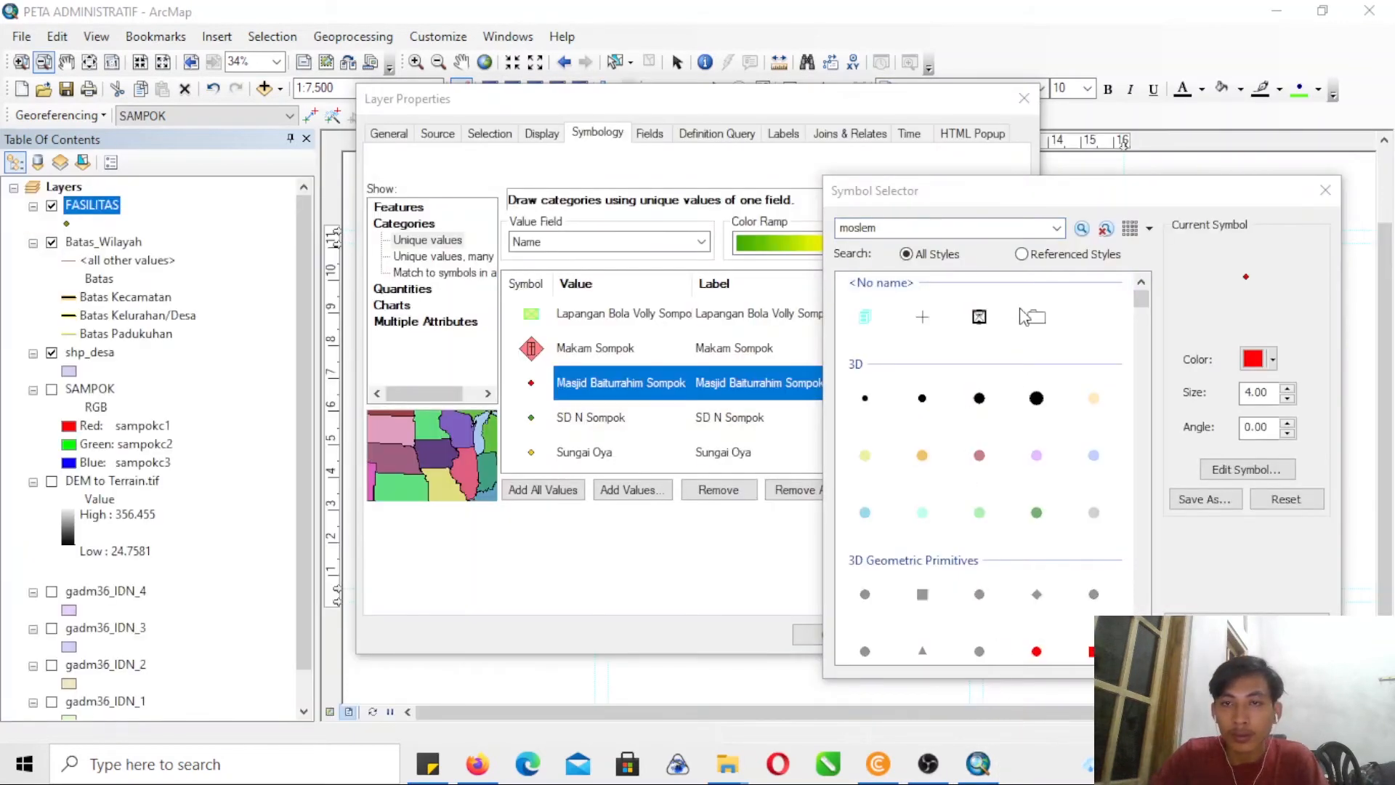
double_click(971, 231)
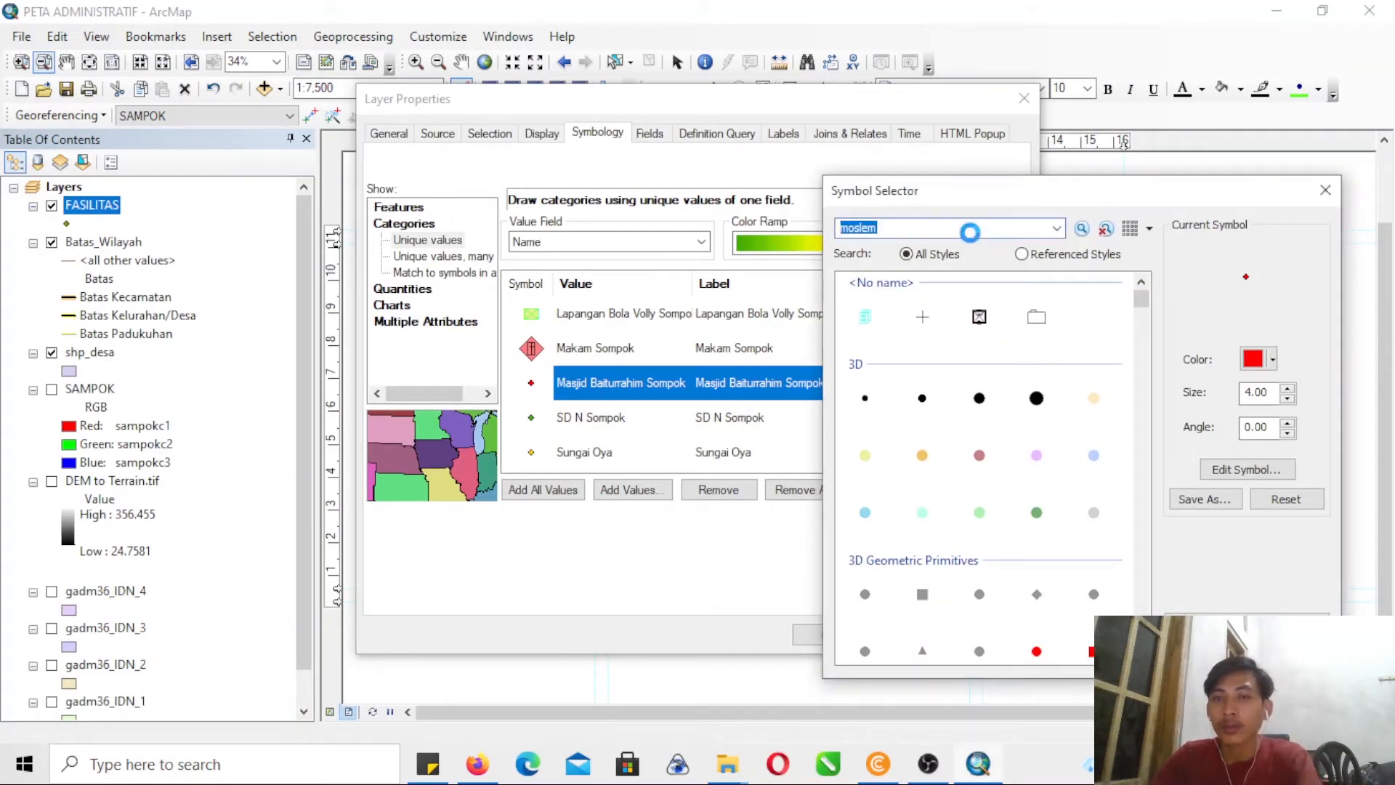
left_click(865, 316)
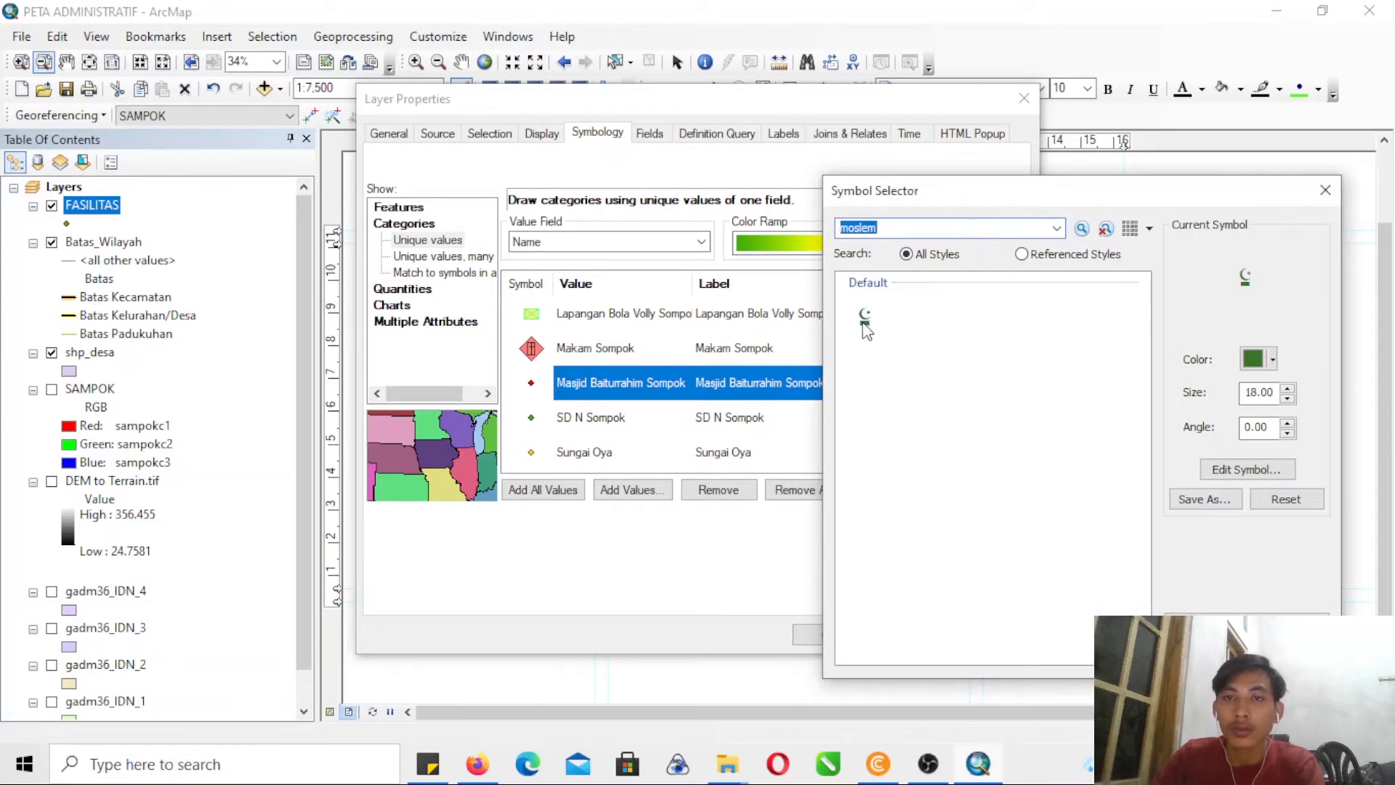
left_click(1205, 651)
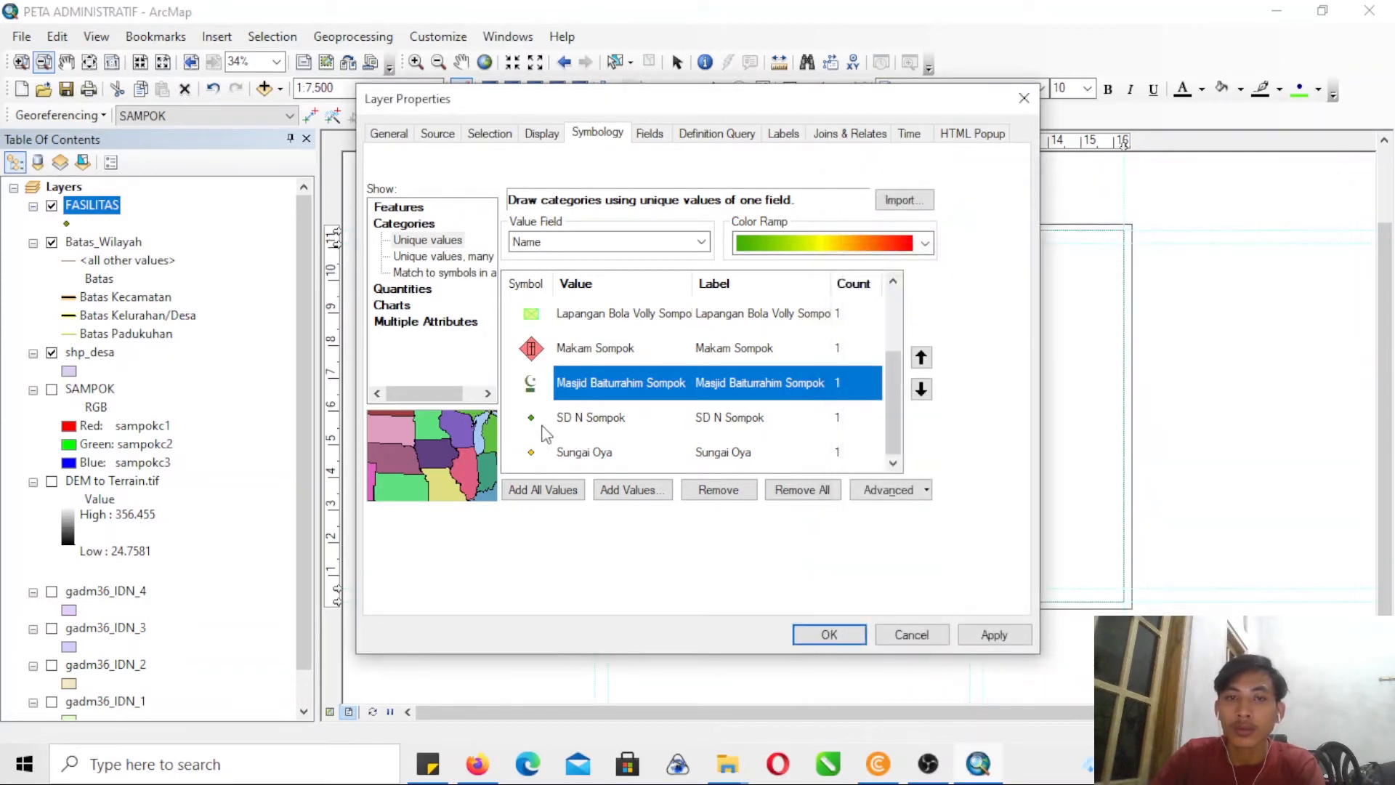
- Change the SD N Sompok symbol to a Picture Marker Symbol using the kDesa.bmp house image from the SIMBOL folder
double_click(531, 418)
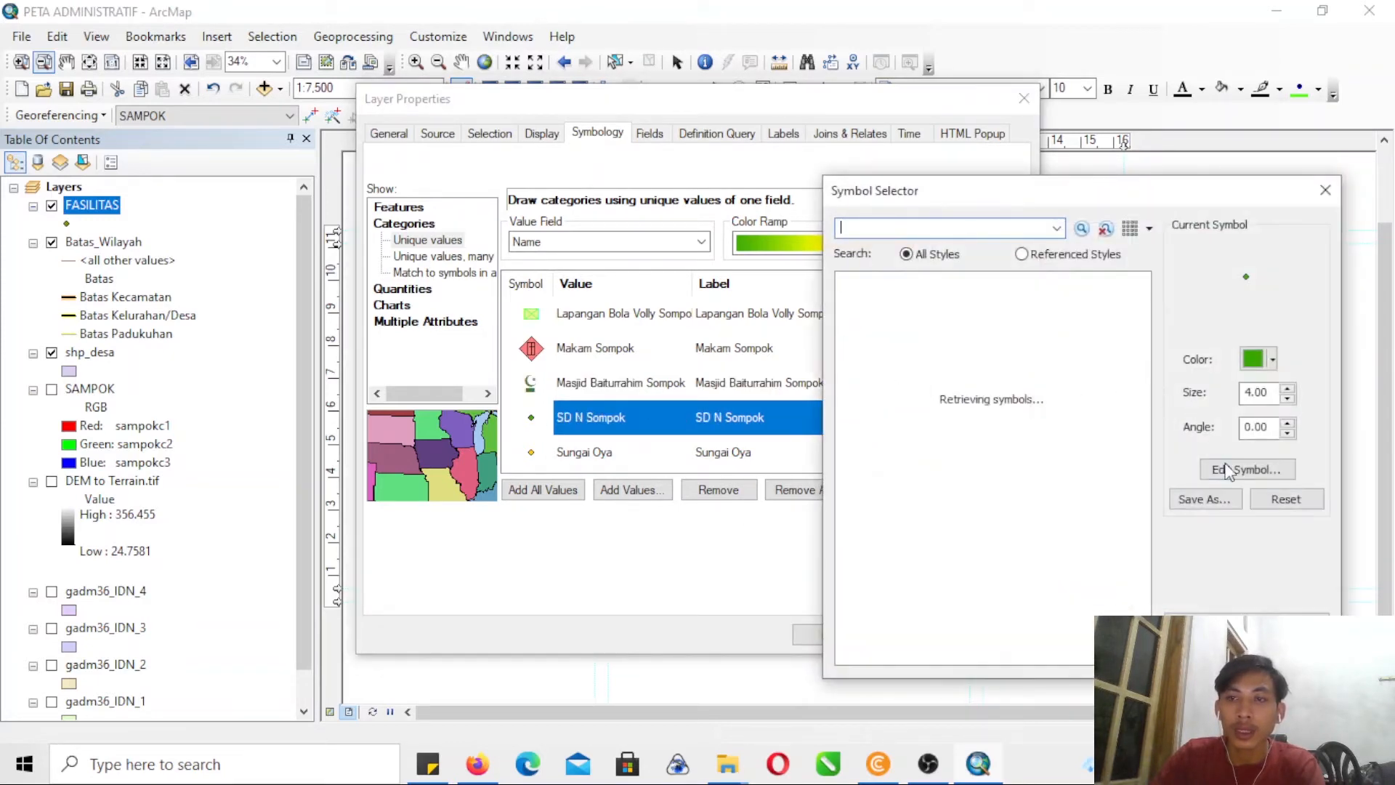
left_click(1228, 470)
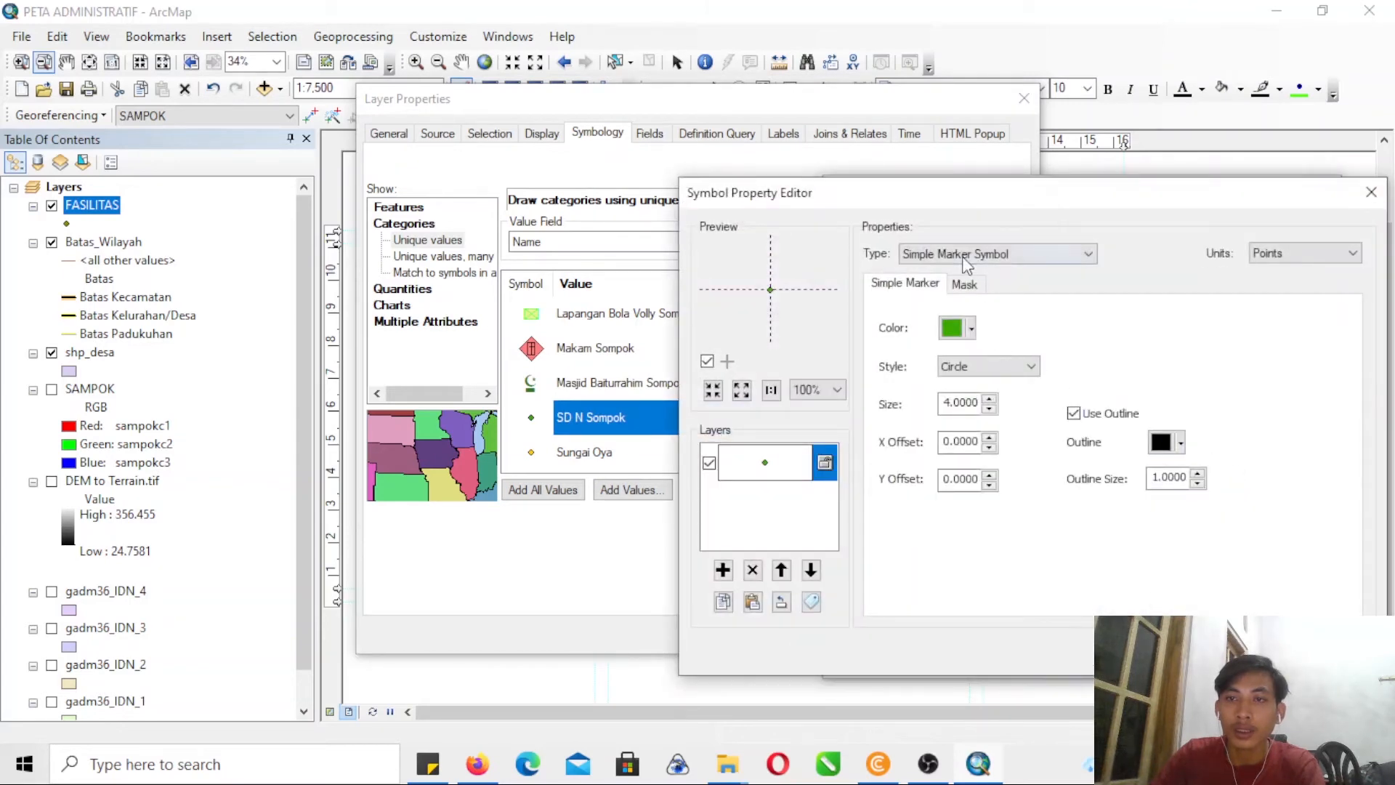
left_click(963, 256)
left_click(952, 340)
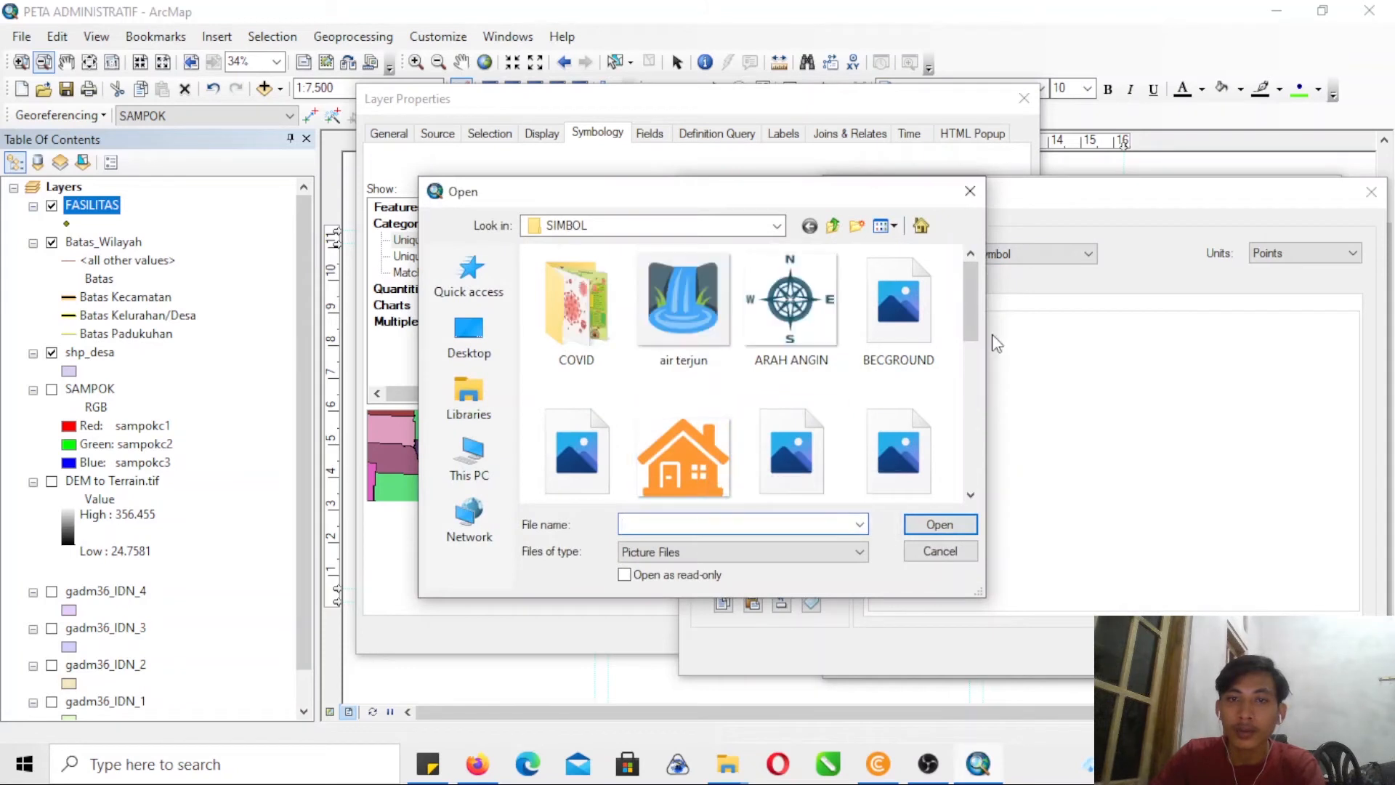
mouse_move(974, 321)
left_mouse_down()
mouse_move(973, 496)
mouse_move(1009, 319)
mouse_move(996, 277)
mouse_move(982, 337)
left_mouse_up()
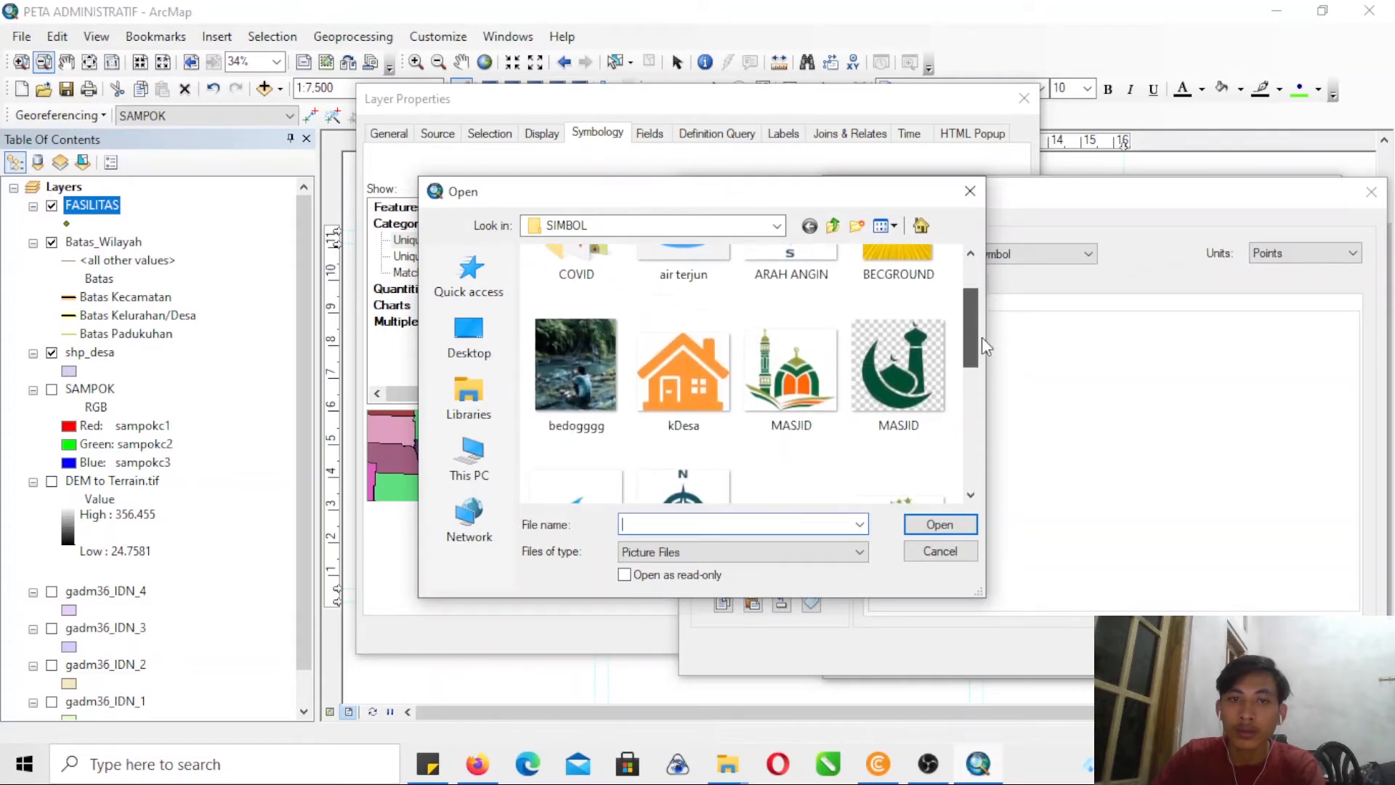
left_click(712, 390)
left_click(937, 524)
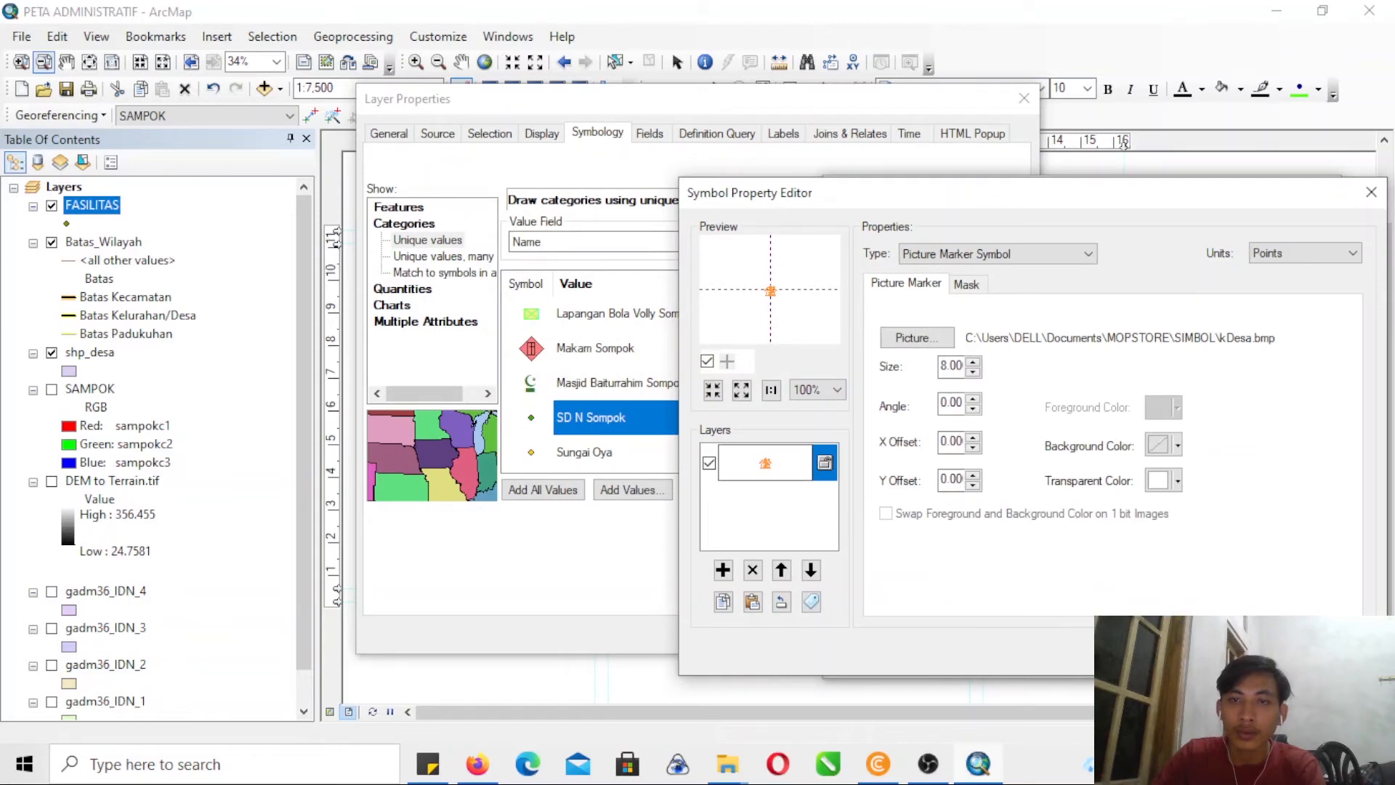
left_click(1247, 648)
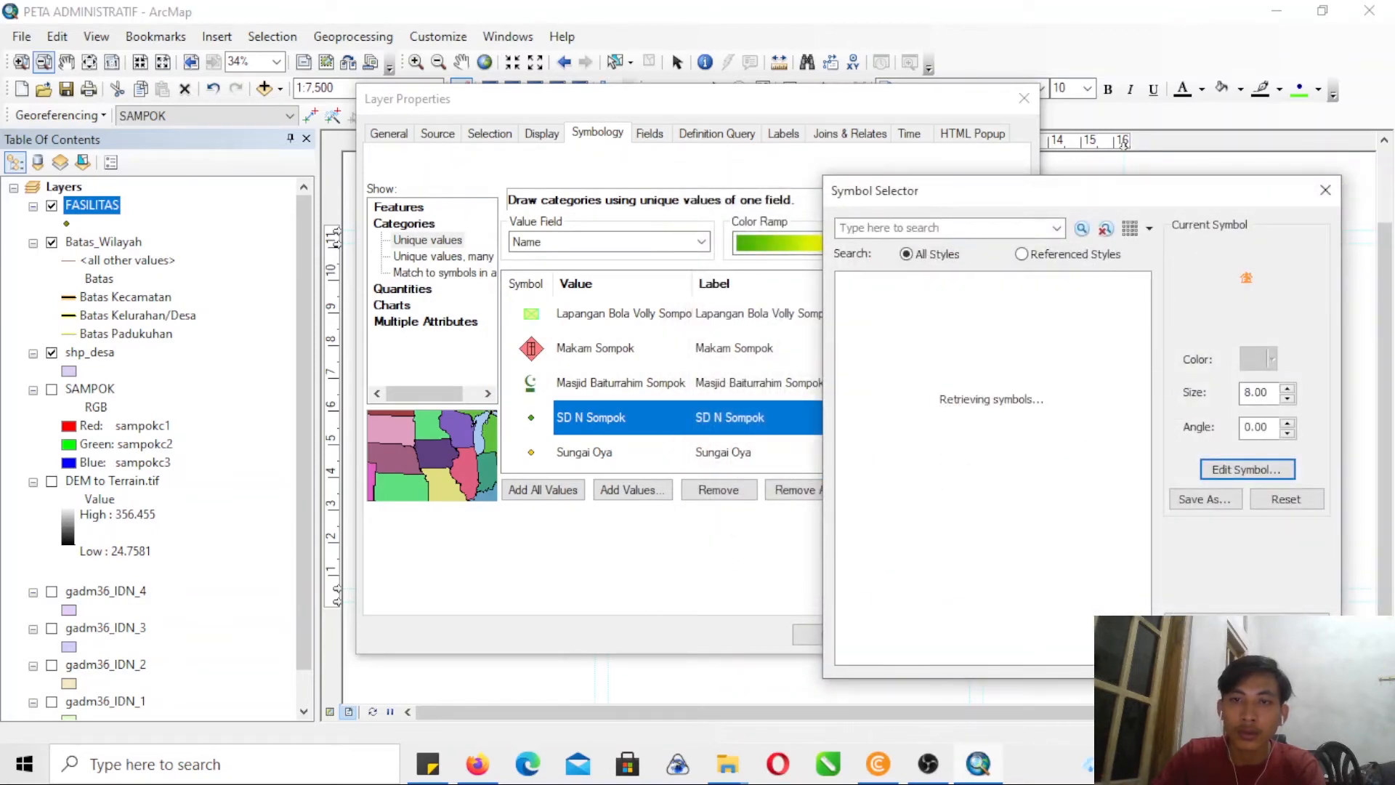
left_click(1207, 652)
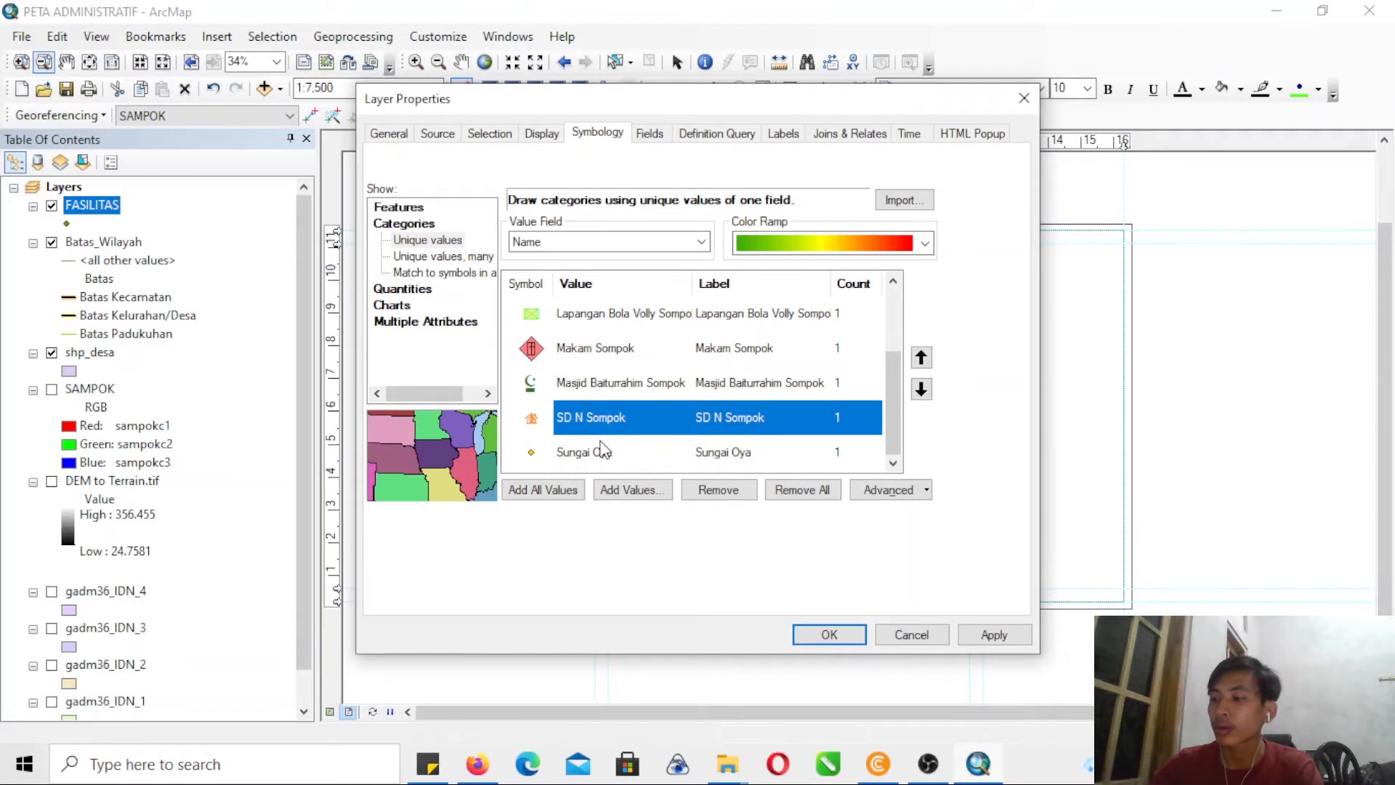
- Open the marker symbol choice for the Sungai Oya value of the FASILITAS layer
left_click(534, 459)
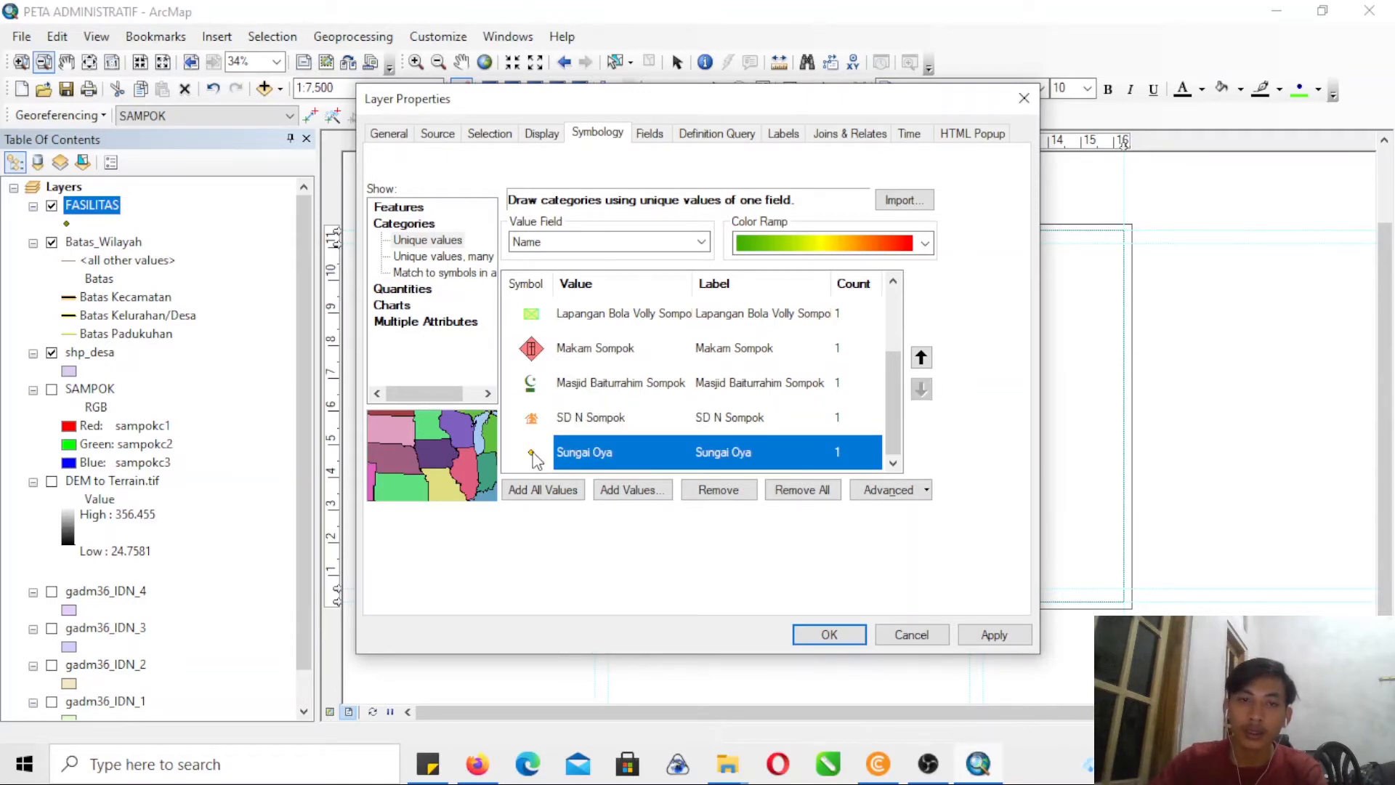
double_click(534, 459)
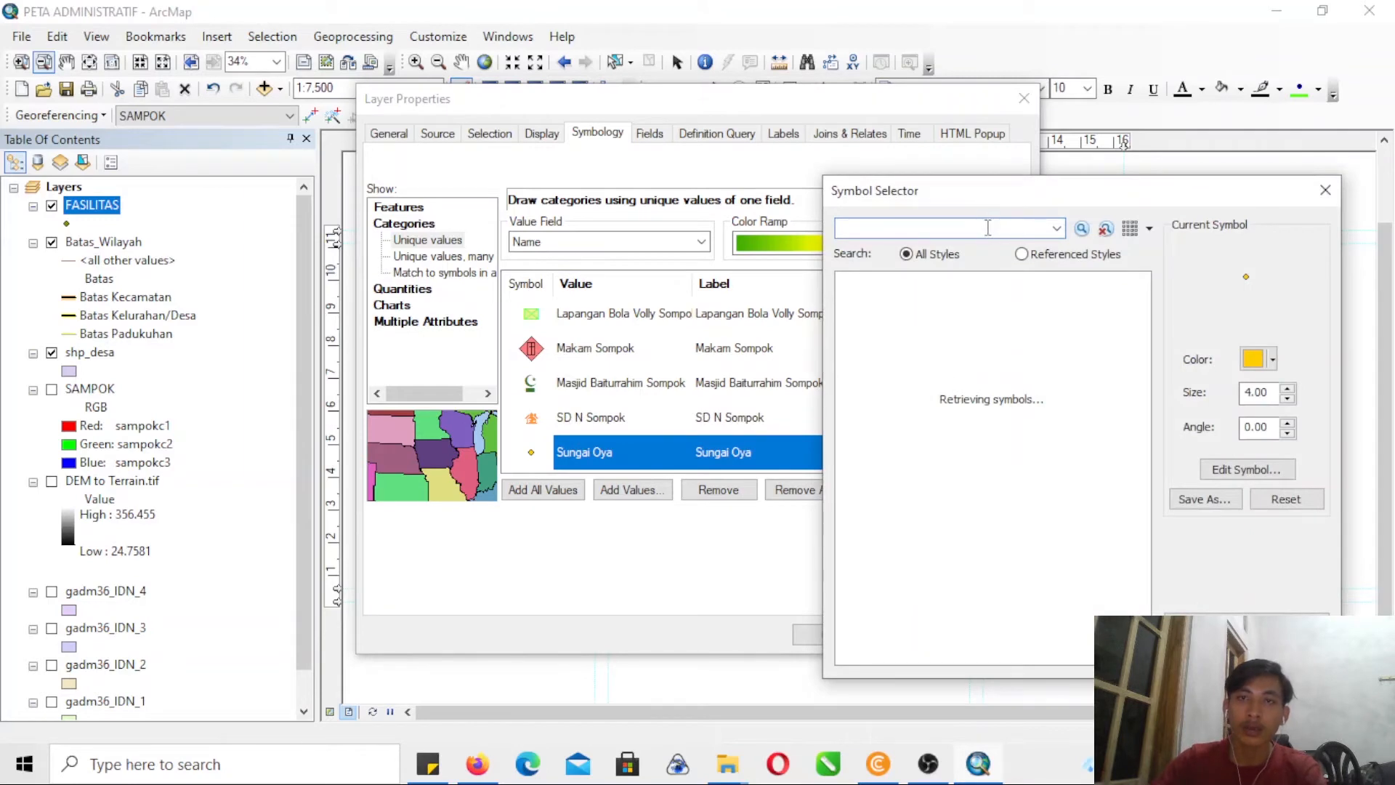
left_click(1250, 473)
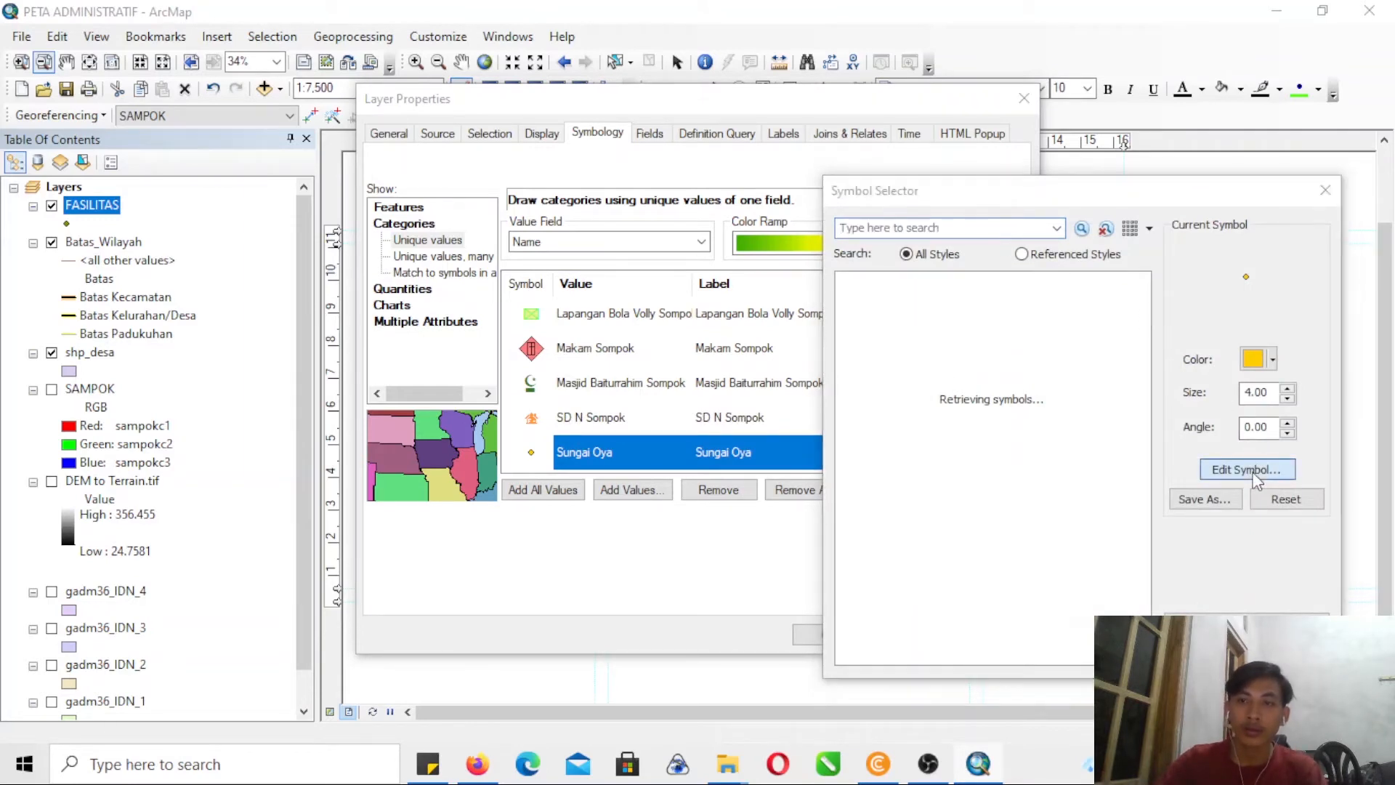
left_click(990, 254)
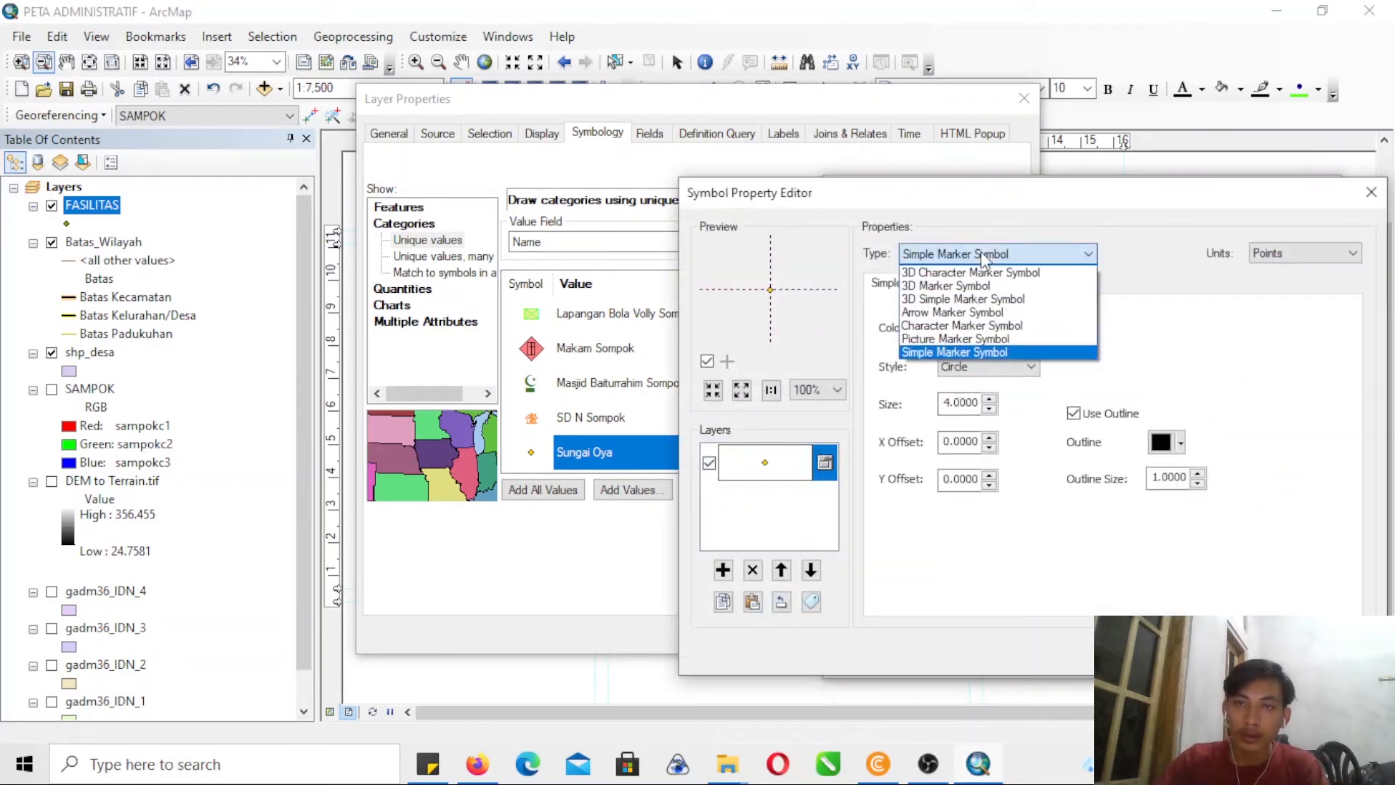
left_click(938, 344)
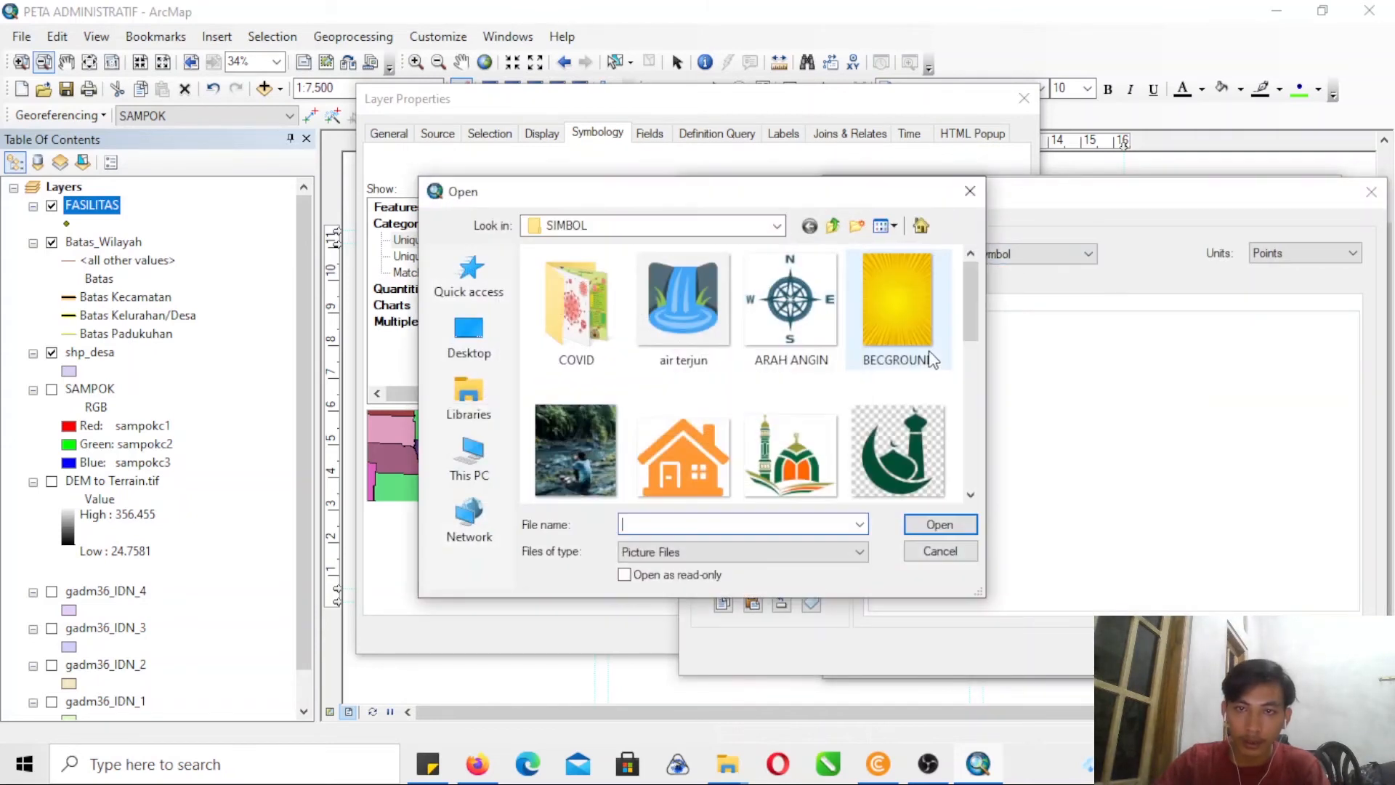
scroll(965, 317, "down", 5)
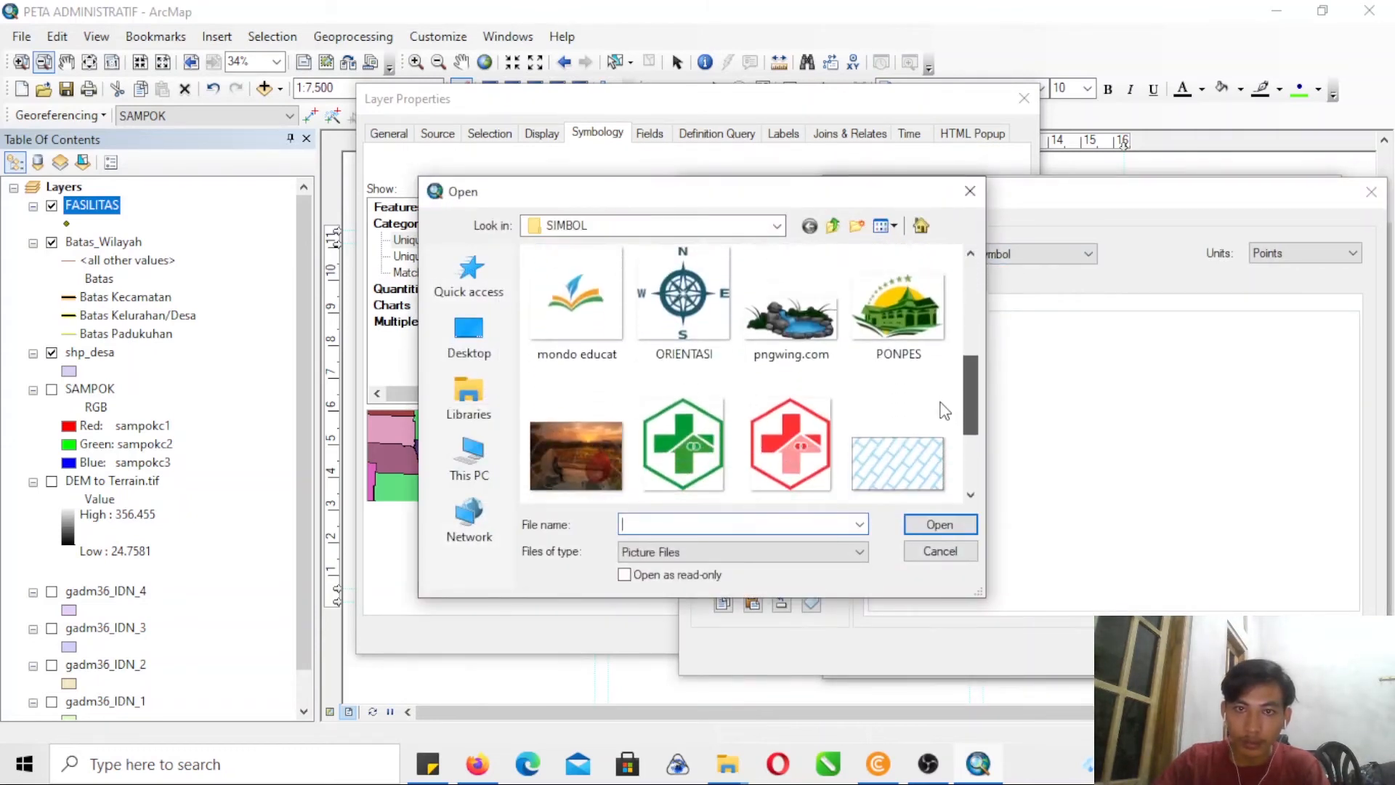
scroll(942, 472, "up", 5)
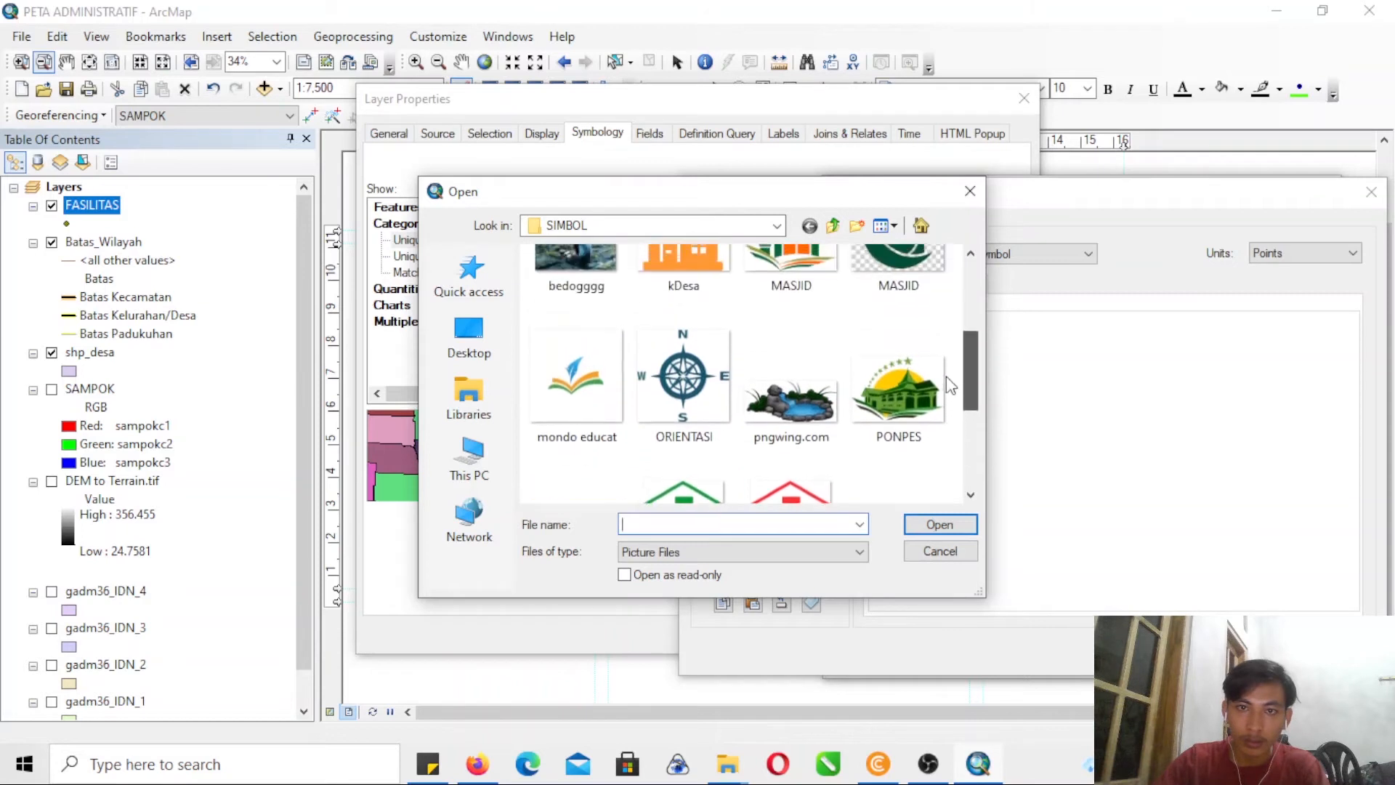
scroll(948, 368, "up", 2)
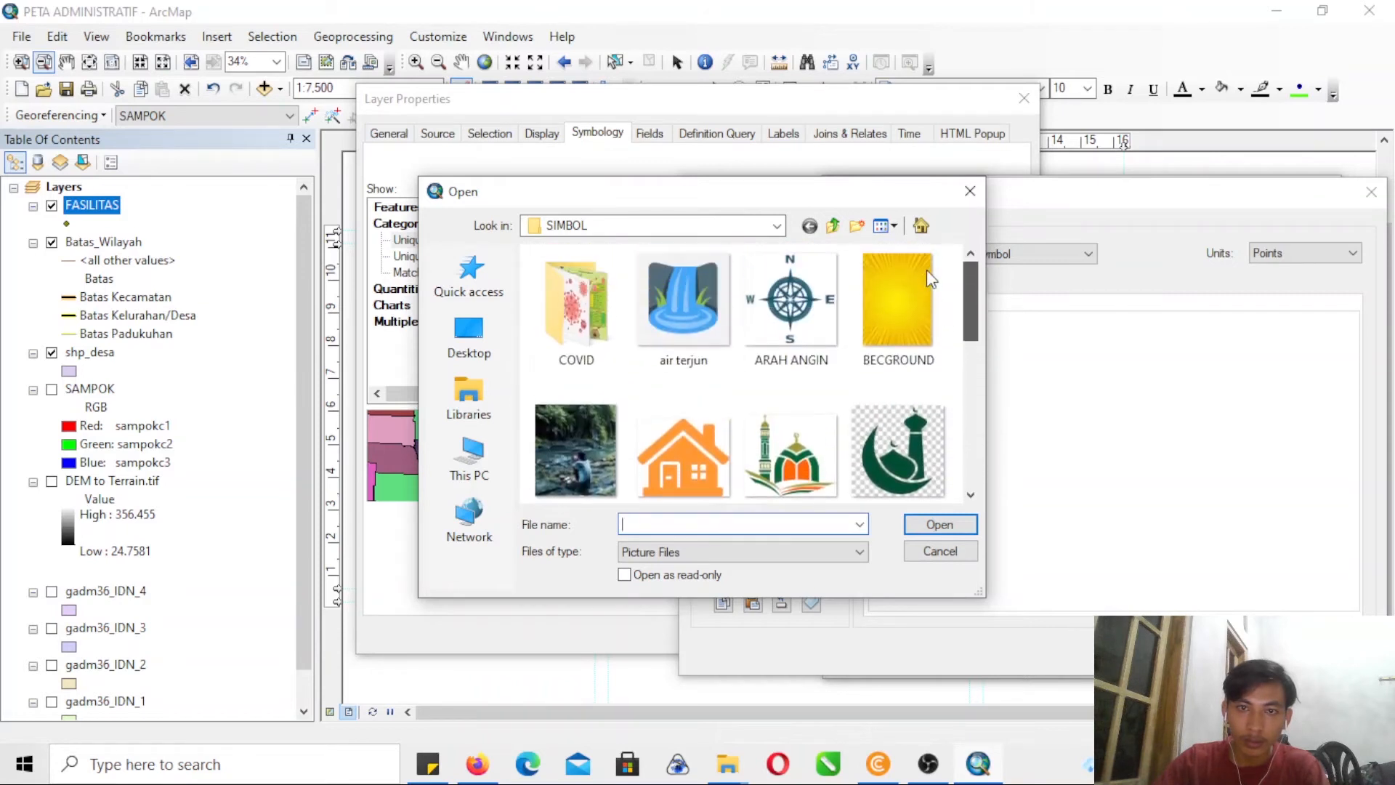
scroll(923, 369, "down", 2)
scroll(922, 367, "up", 3)
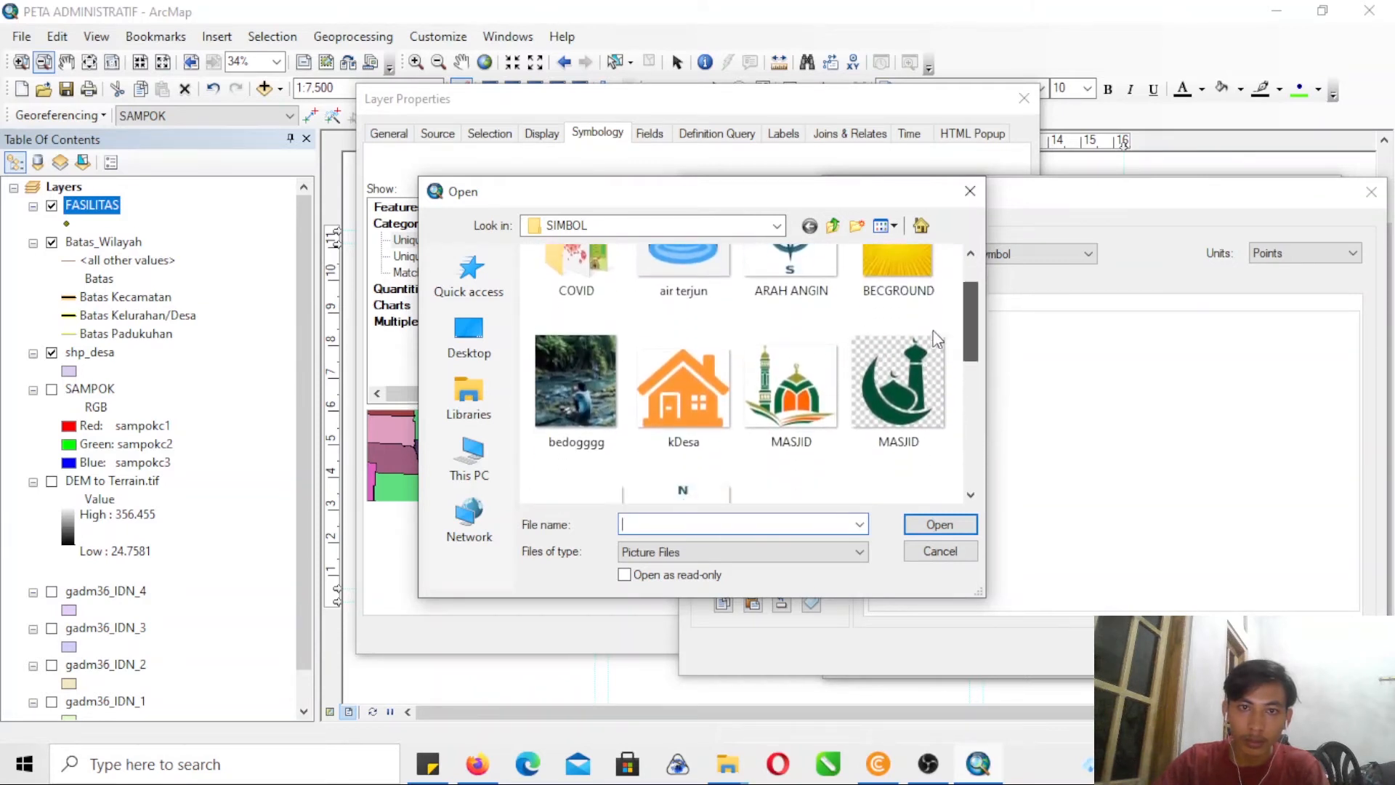
scroll(943, 343, "down", 1)
scroll(942, 364, "down", 3)
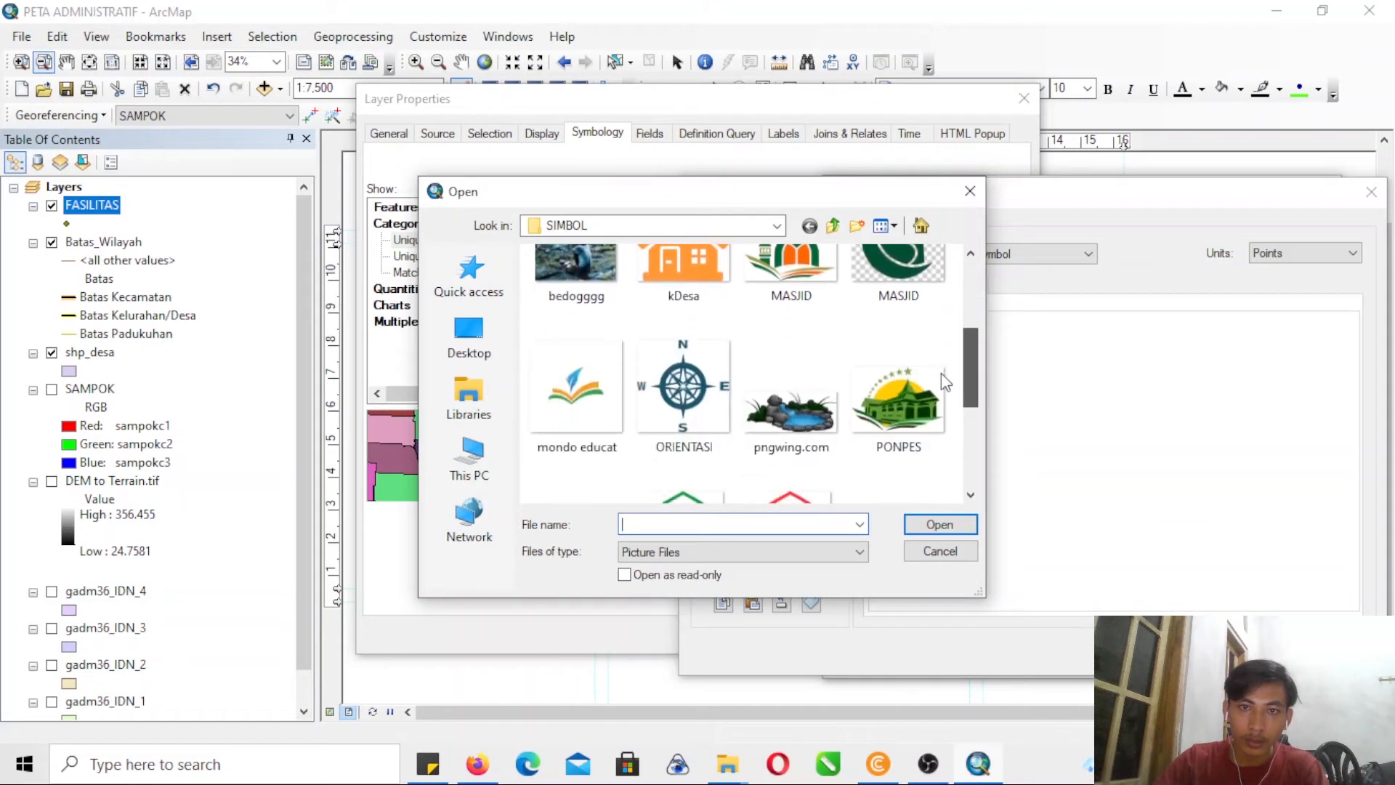
scroll(945, 385, "down", 1)
left_click(791, 374)
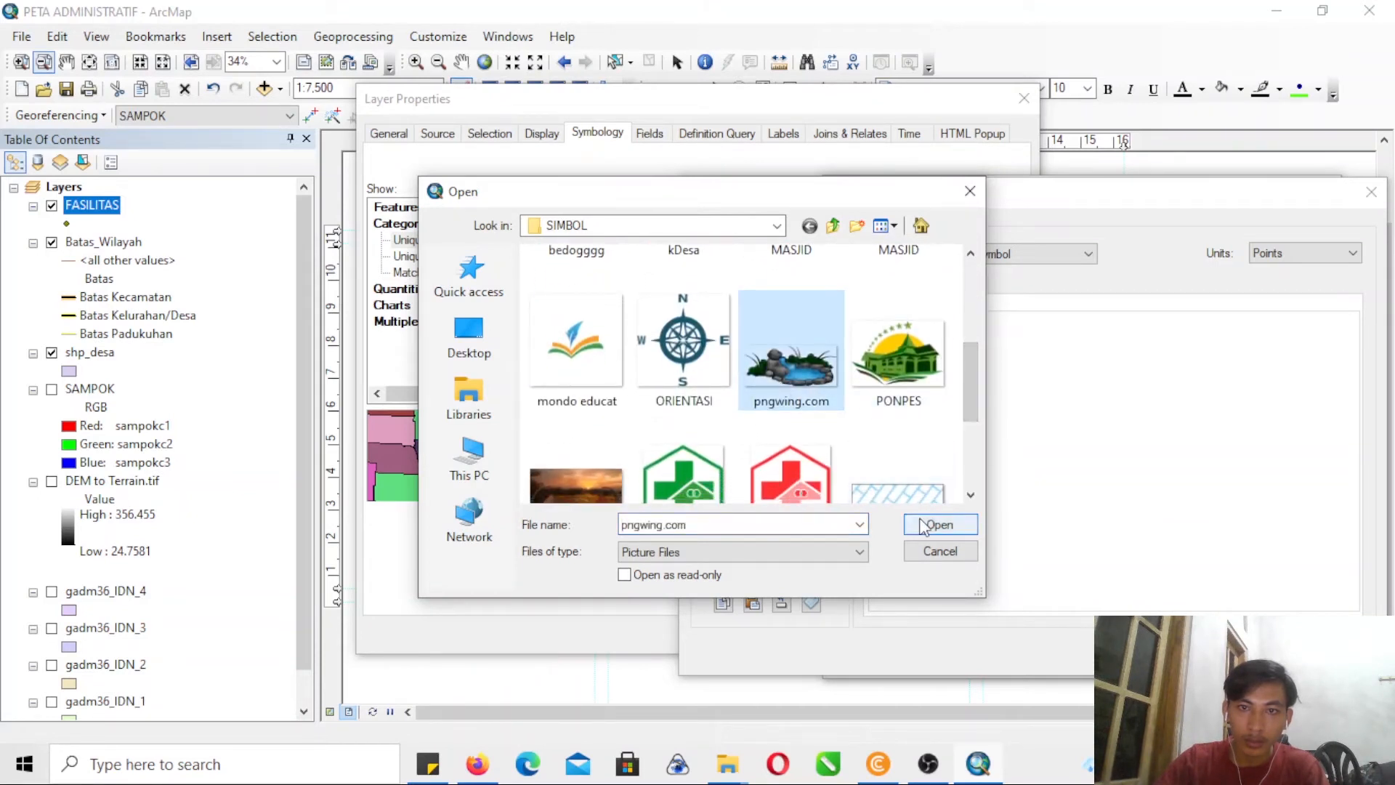
left_click(969, 191)
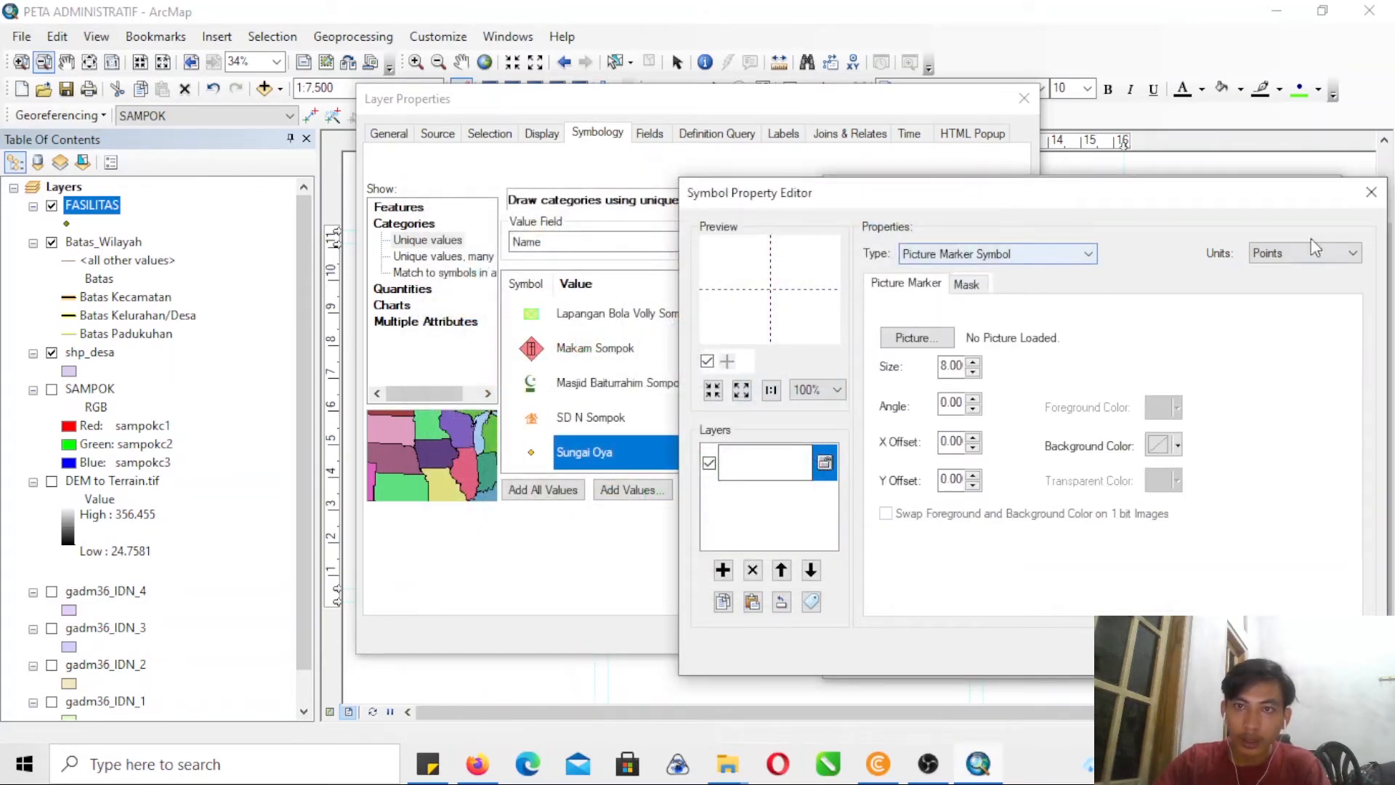
left_click(1371, 192)
- Search the marker symbols for "river", assign the Default category symbol to Sungai Oya, and accept the FASILITAS layer properties
left_click(934, 236)
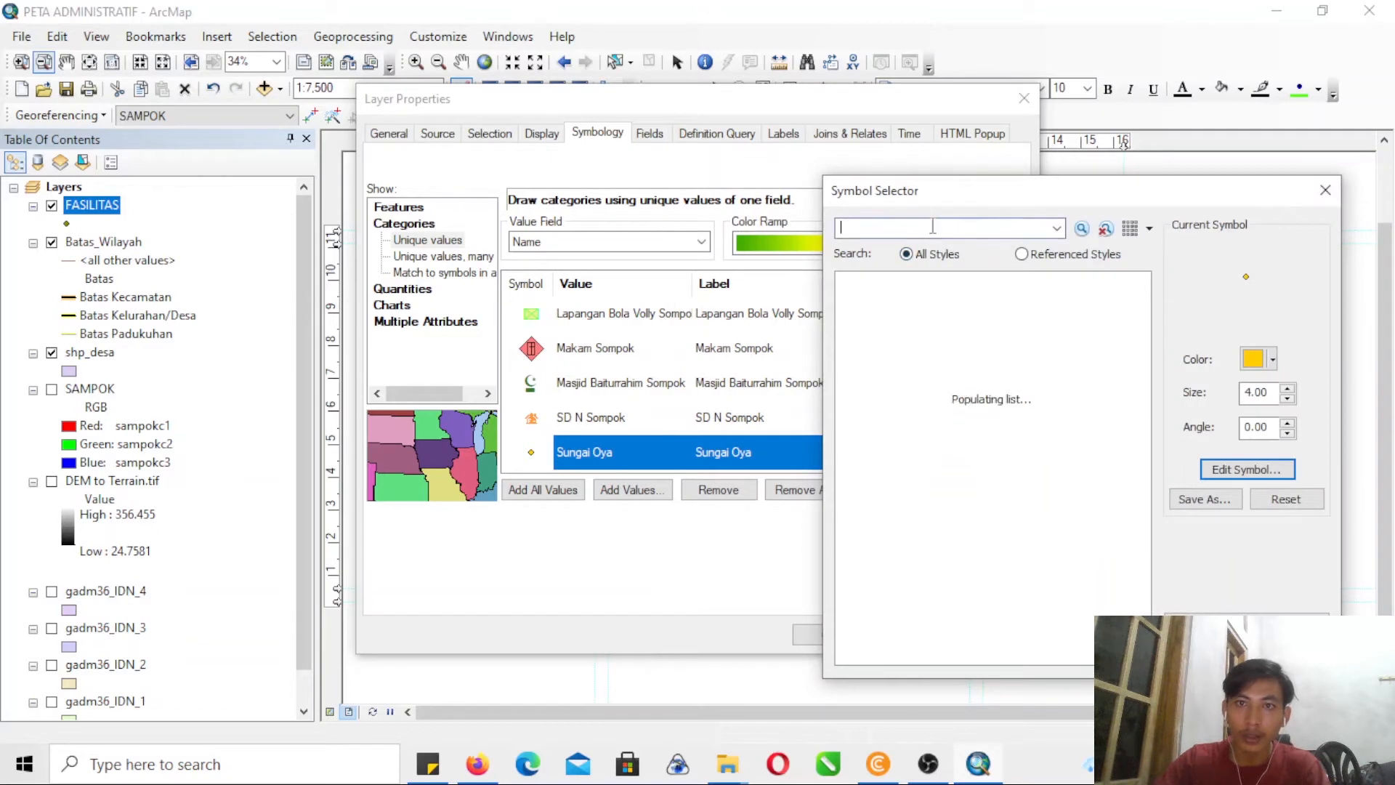
type("river")
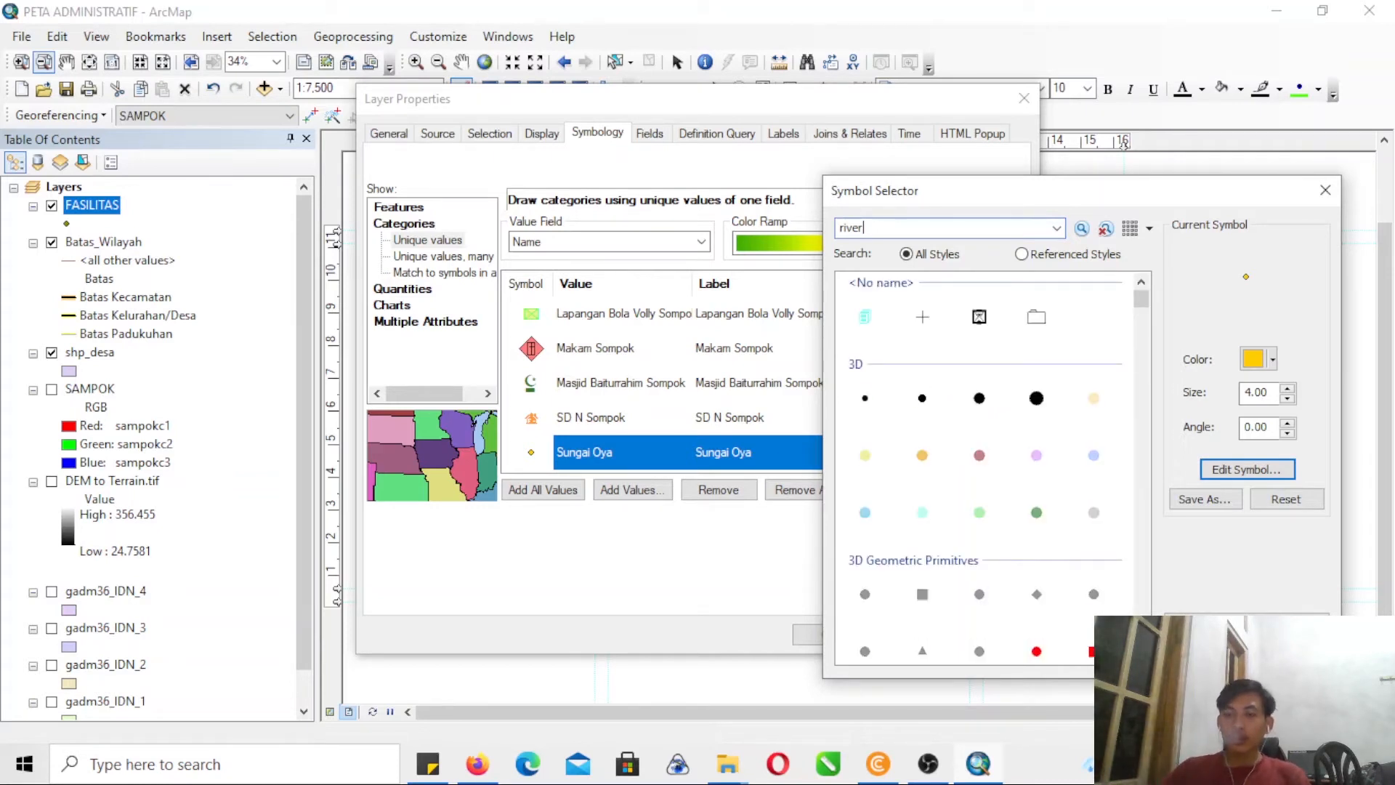
key("Return")
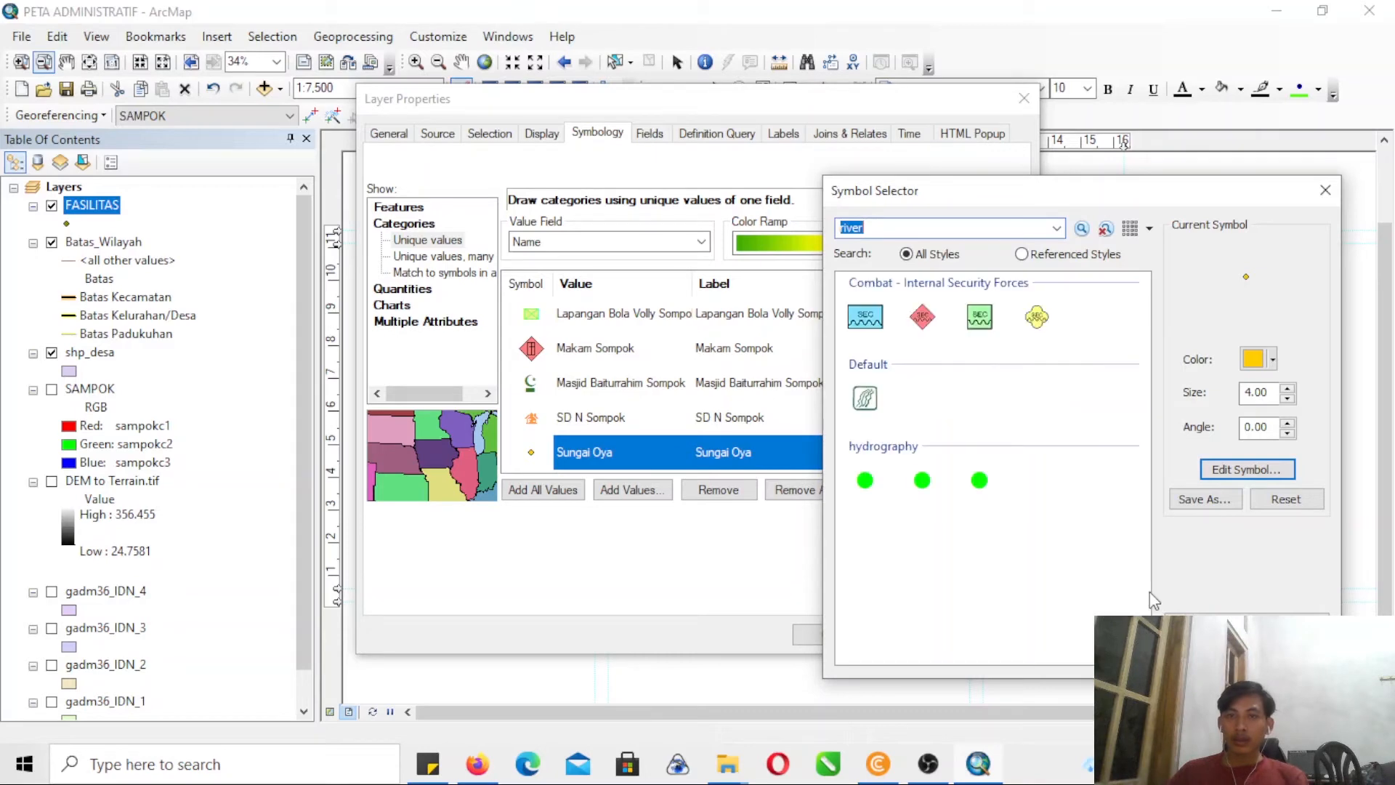
left_click(868, 404)
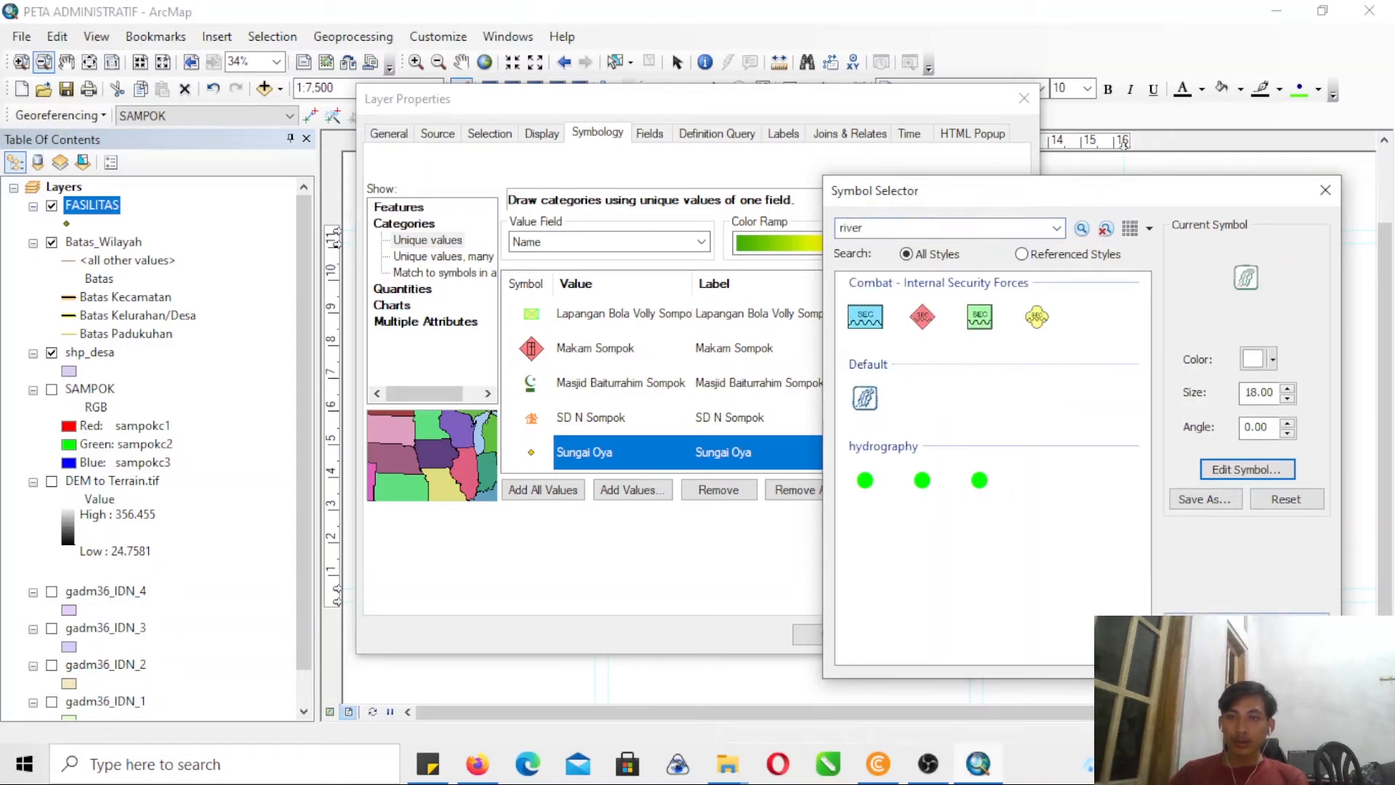
left_click(1205, 652)
left_click(829, 634)
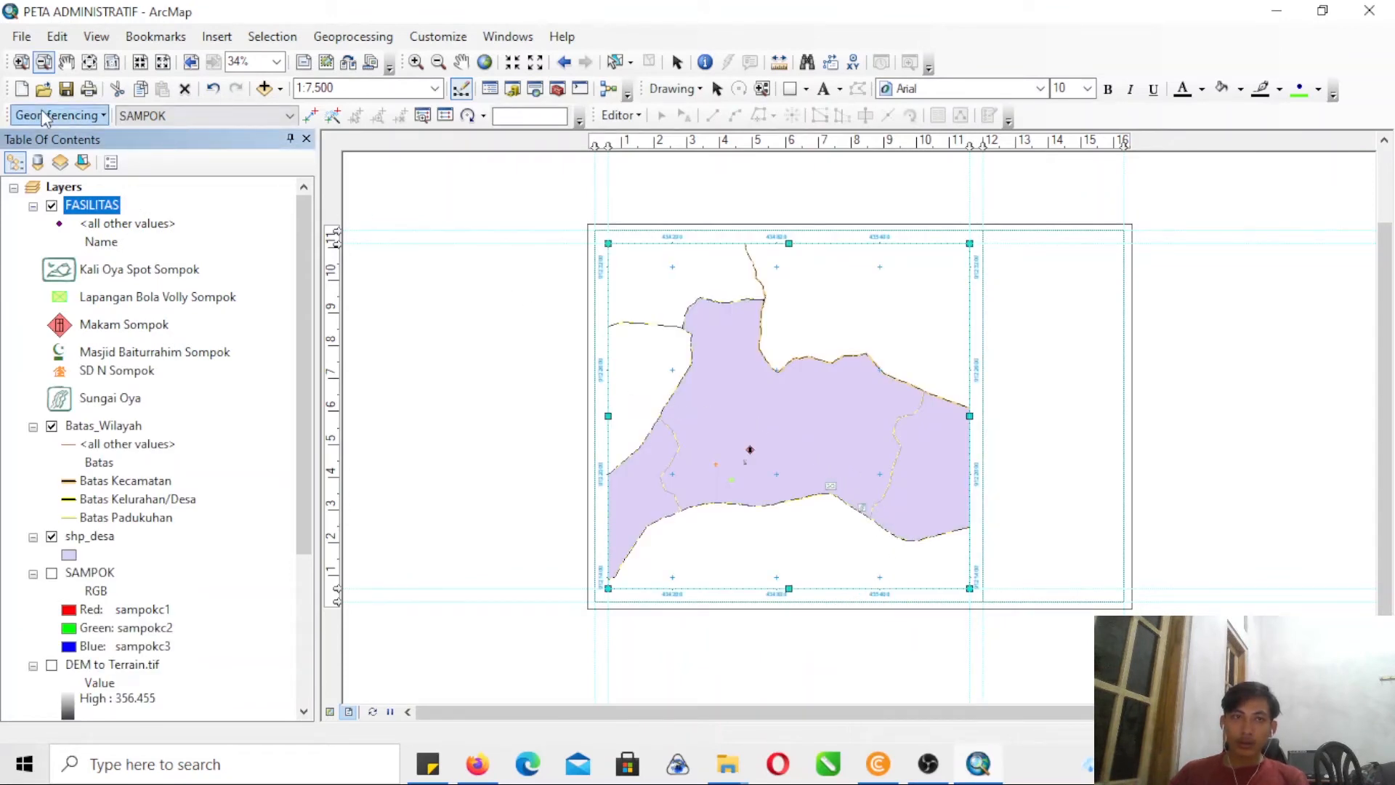
- Try to enlarge the SD N Sompok house symbol to size 15
left_click(21, 62)
left_click_drag(639, 410, 991, 535)
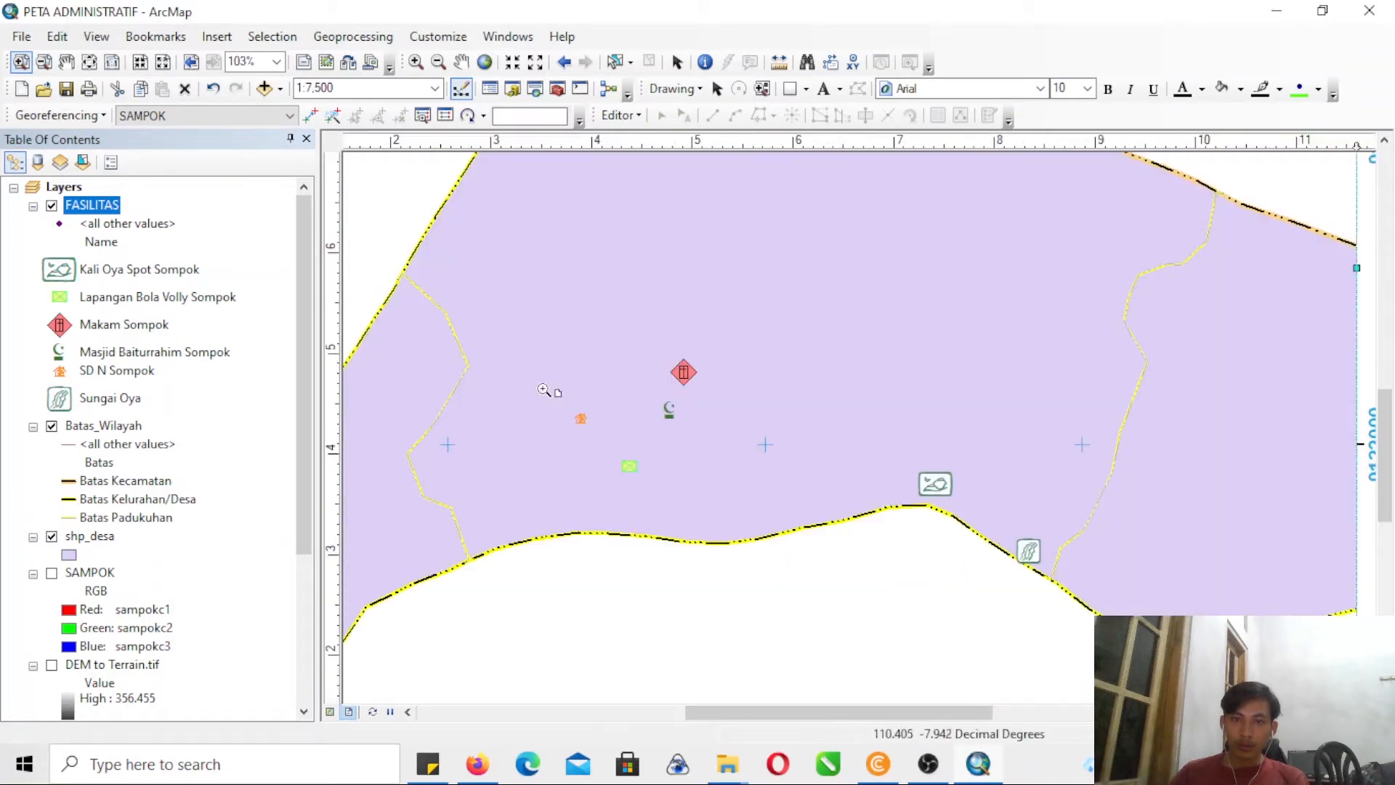
left_click_drag(472, 317, 1180, 590)
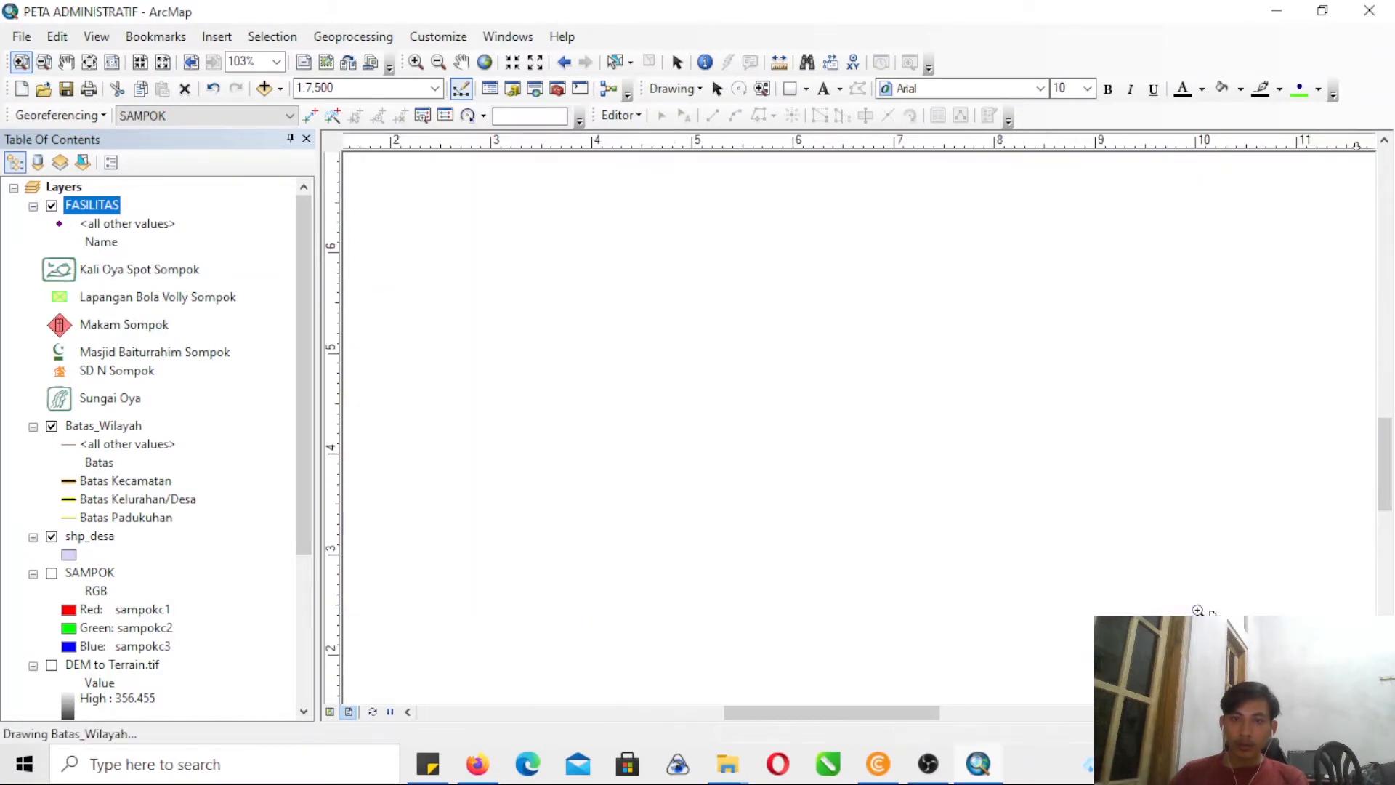
left_click(61, 372)
left_click(1287, 389)
left_click(1288, 389)
left_click(1288, 389)
left_click(1288, 388)
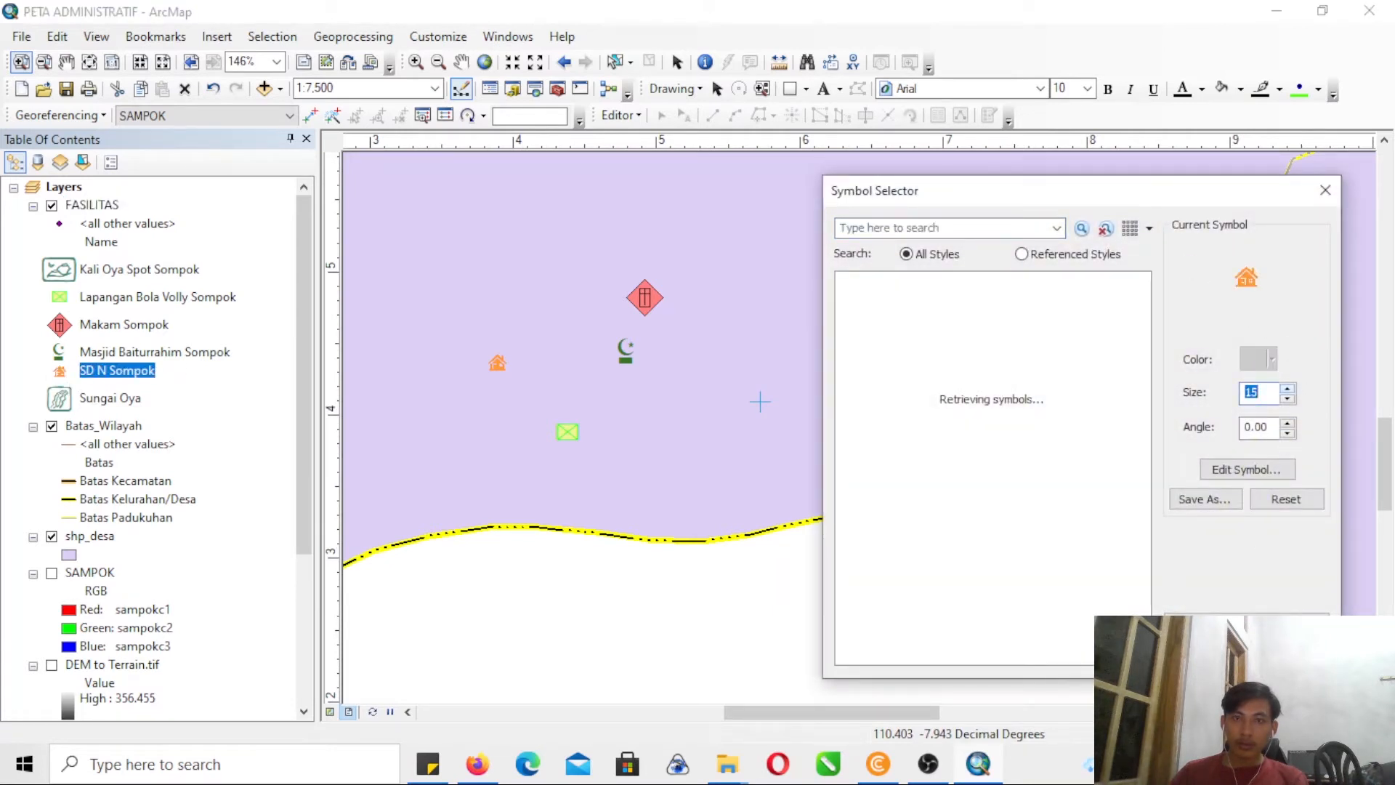
left_click(1206, 654)
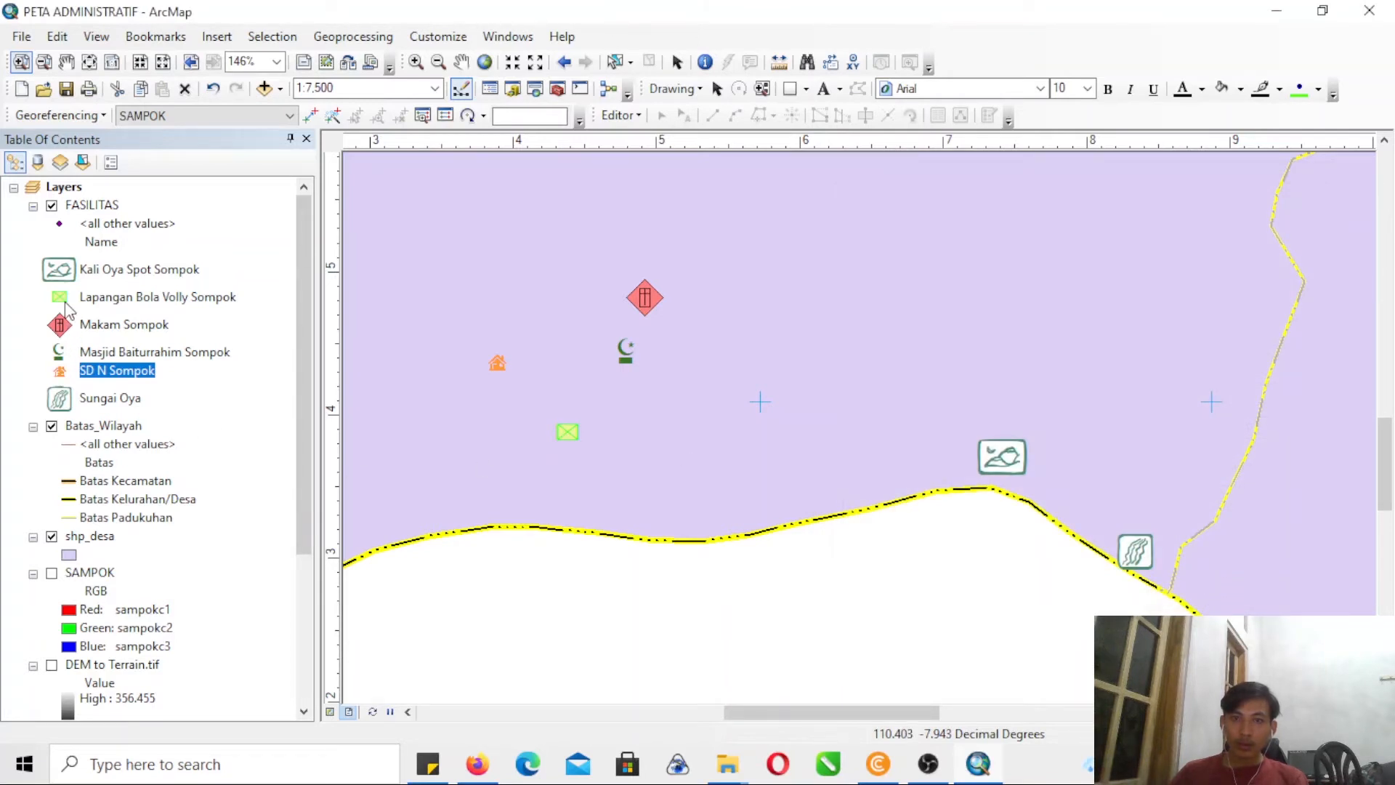
- Try to reduce the Sungai Oya river symbol to size 14
key("Down")
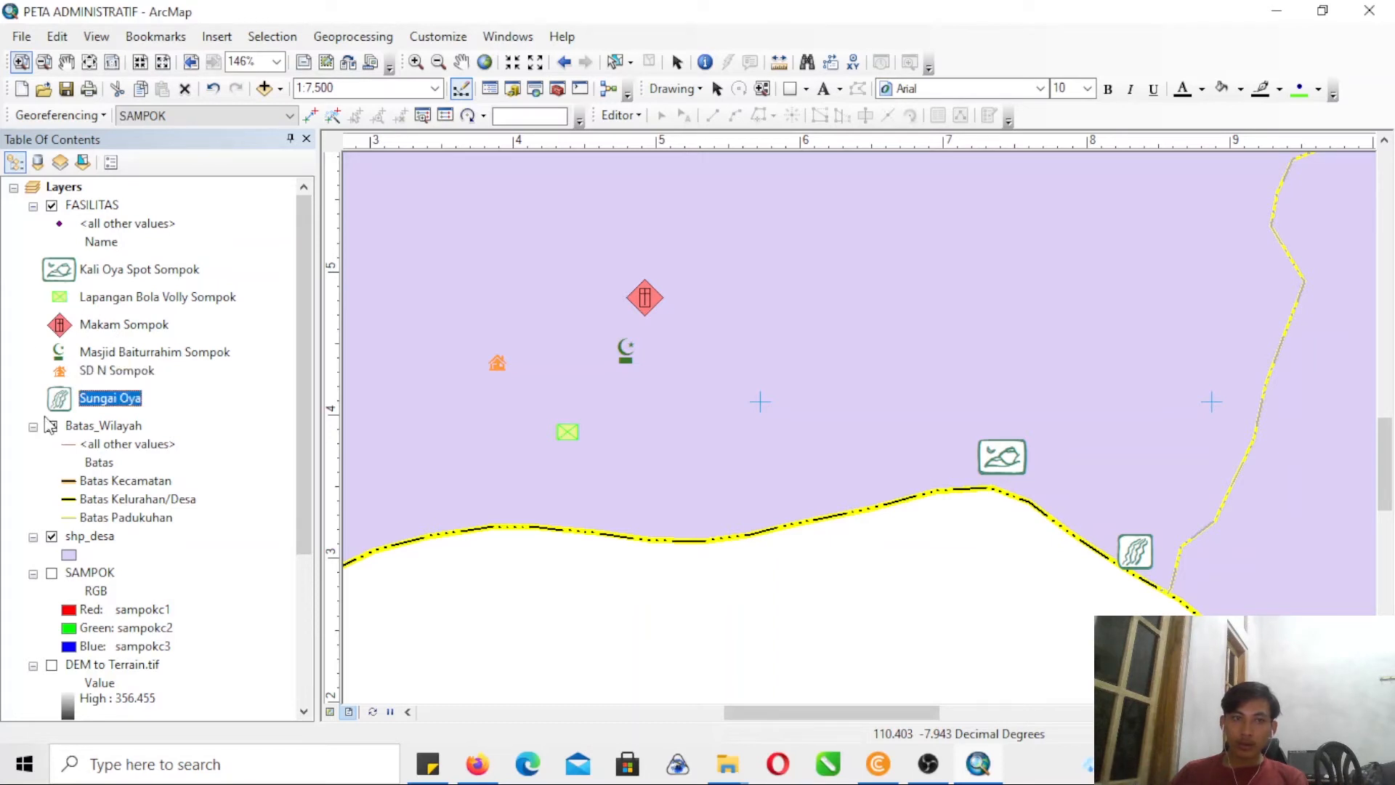
double_click(59, 399)
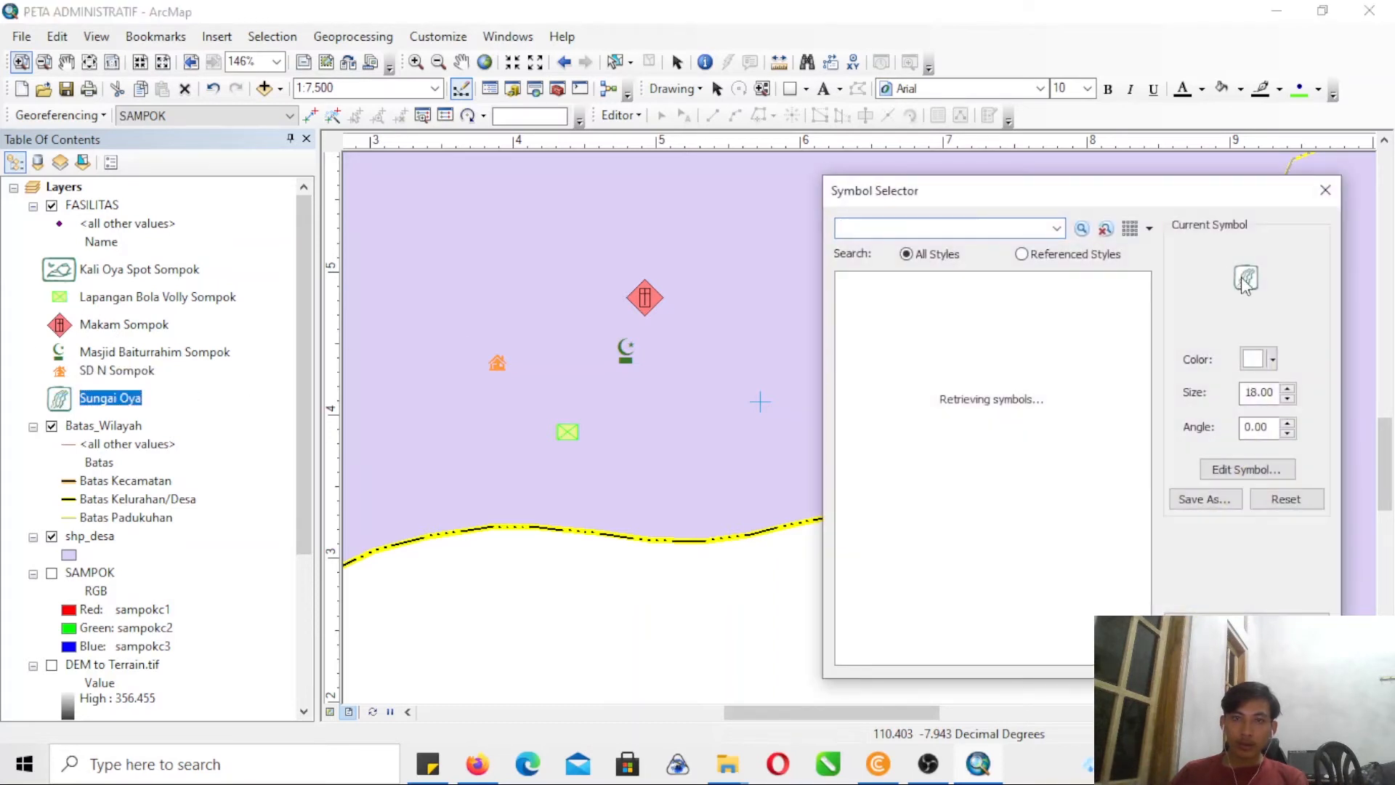
left_click(1288, 399)
left_click(1288, 398)
left_click(1288, 398)
left_click(1288, 398)
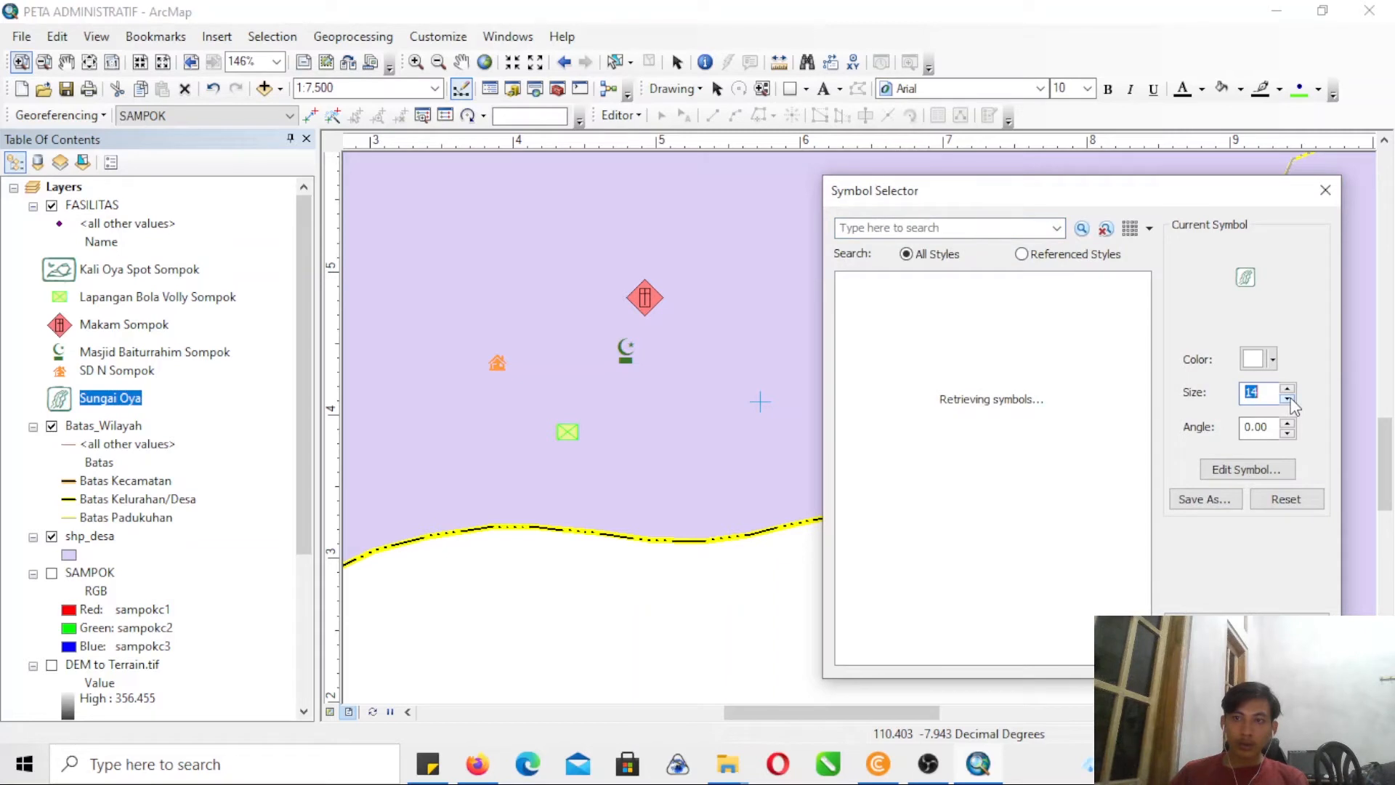
key("Return")
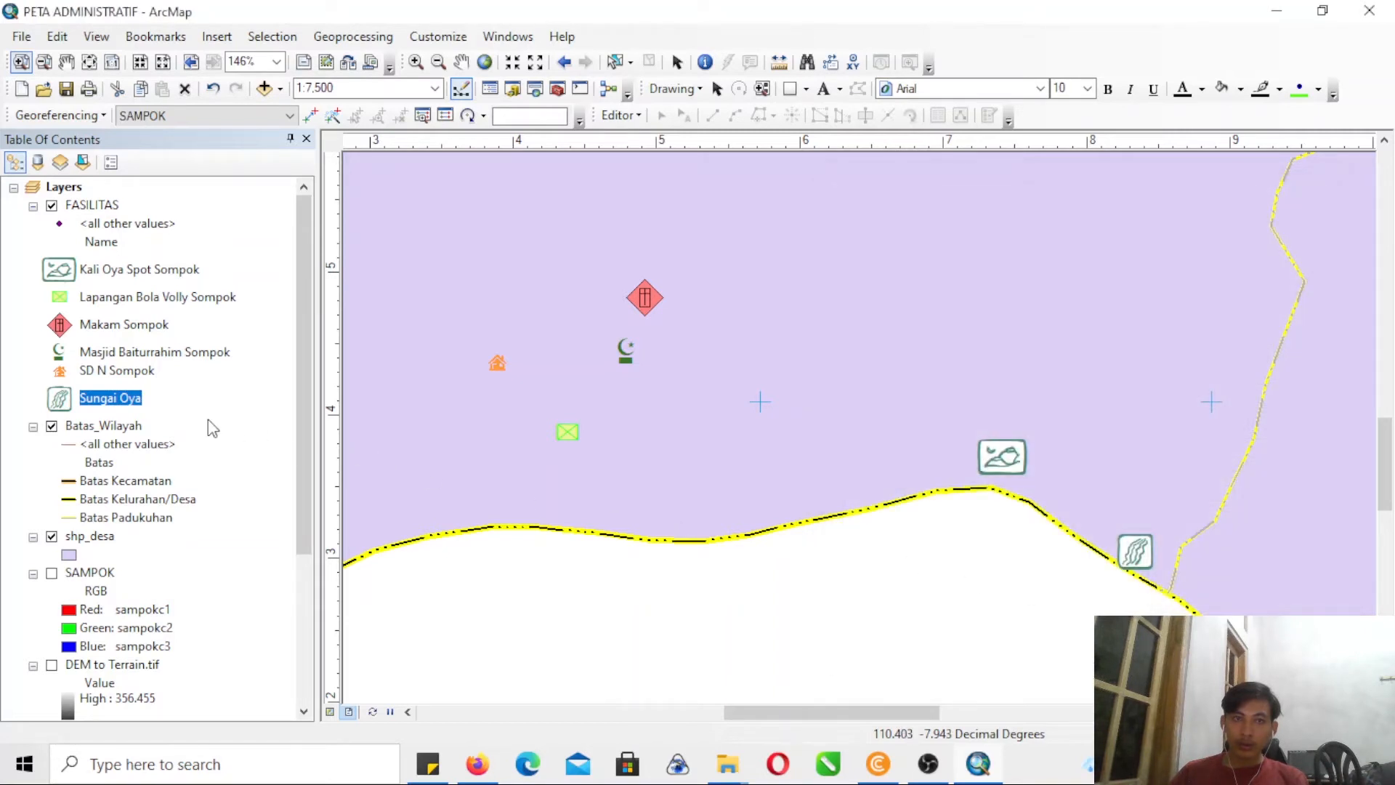
- Try to reduce the size of the Kali Oya Spot Sompok symbol by a few points
double_click(59, 271)
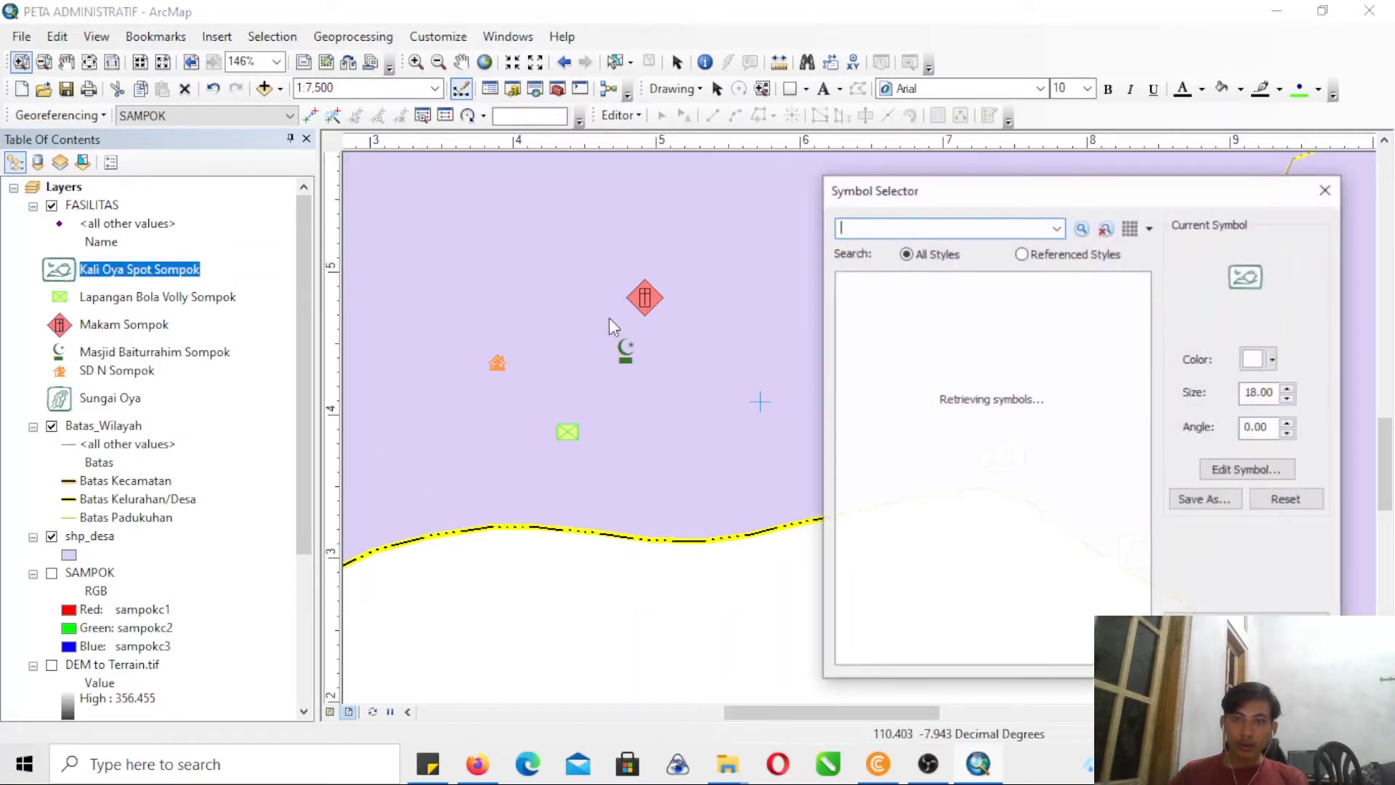
left_click(1287, 399)
left_click(1287, 399)
left_click(1287, 399)
left_click(1288, 399)
left_click(1287, 399)
key("Return")
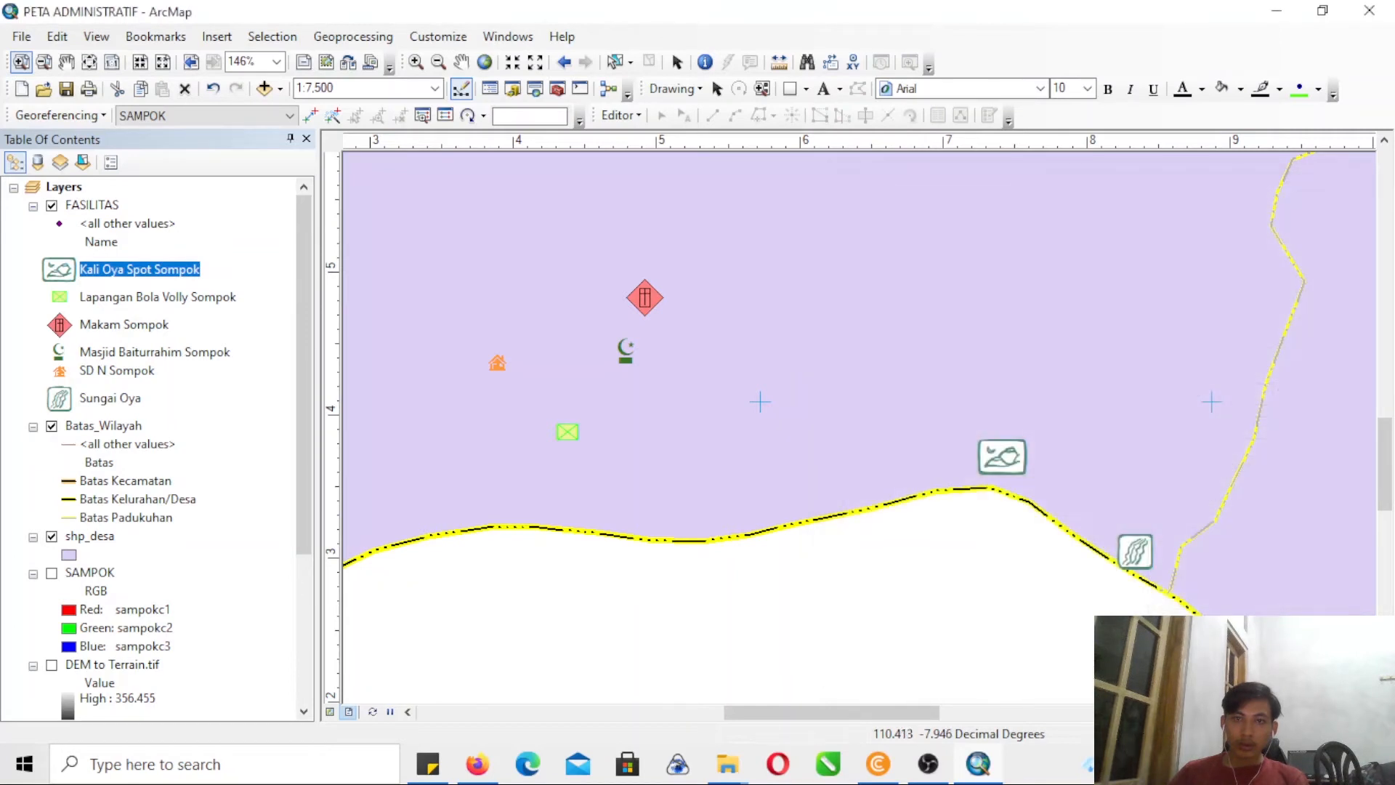
- Try to reduce the size of the red Makam Sompok grave symbol
double_click(60, 326)
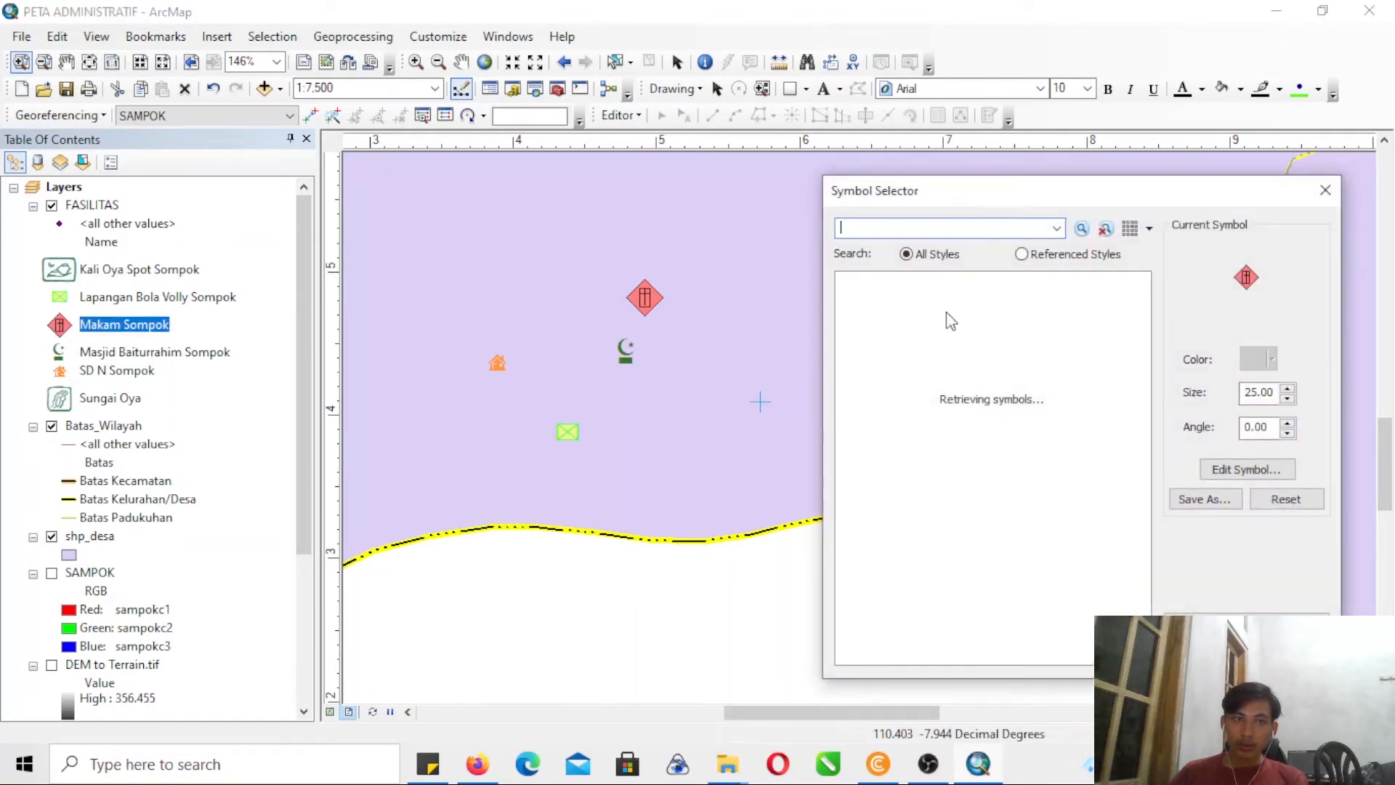
left_click(1287, 398)
left_click(1287, 398)
key("Return")
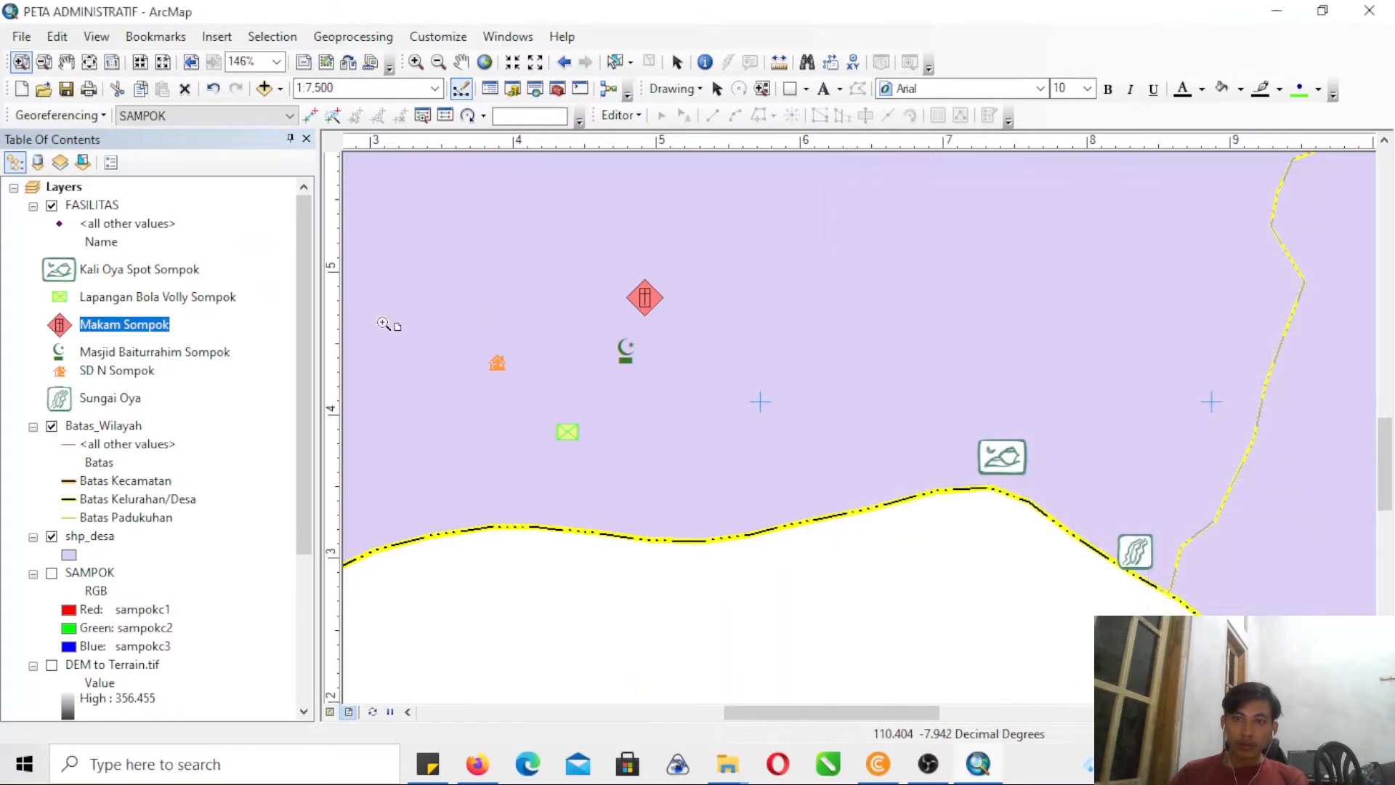
- Try once more to make the Kali Oya Spot Sompok symbol smaller
left_click(44, 62)
left_click_drag(592, 213, 944, 451)
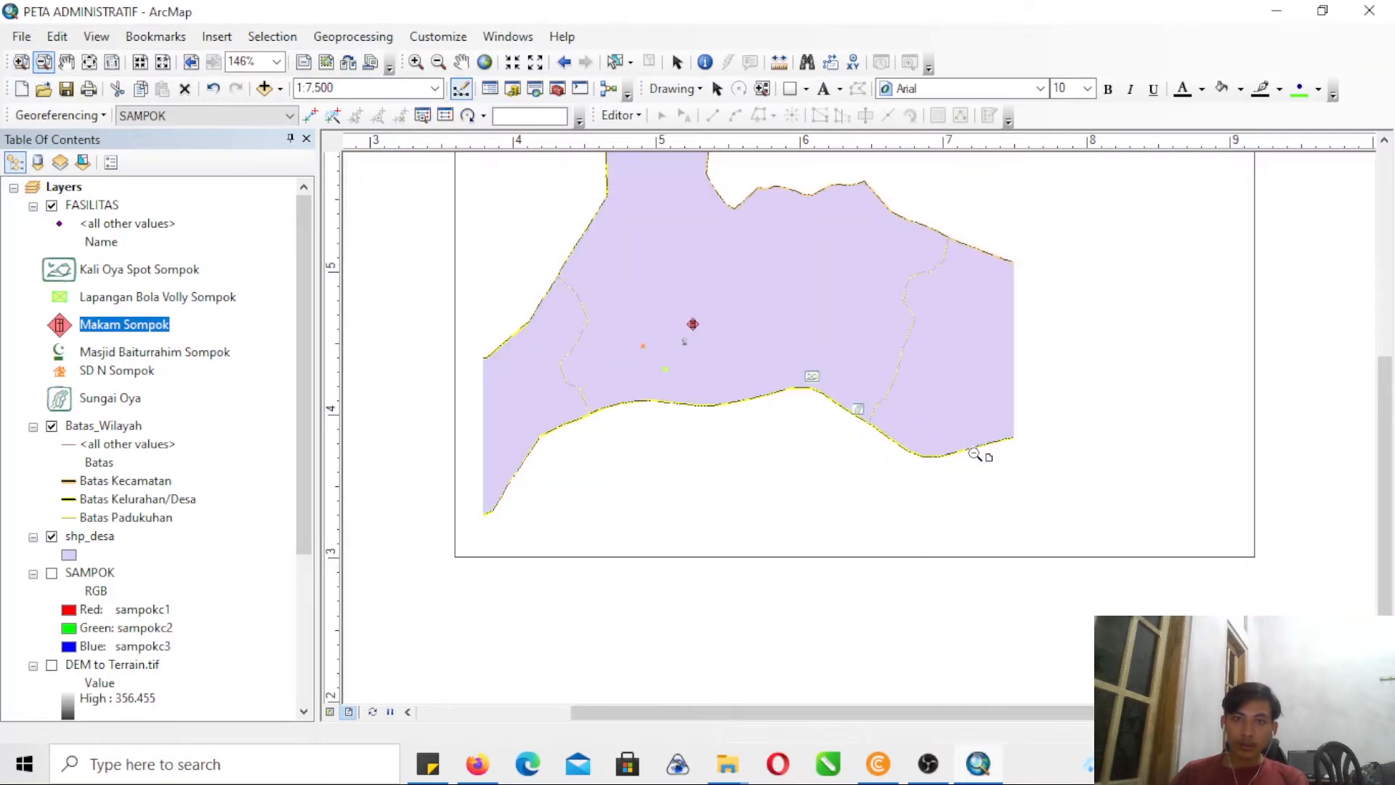
left_click(58, 269)
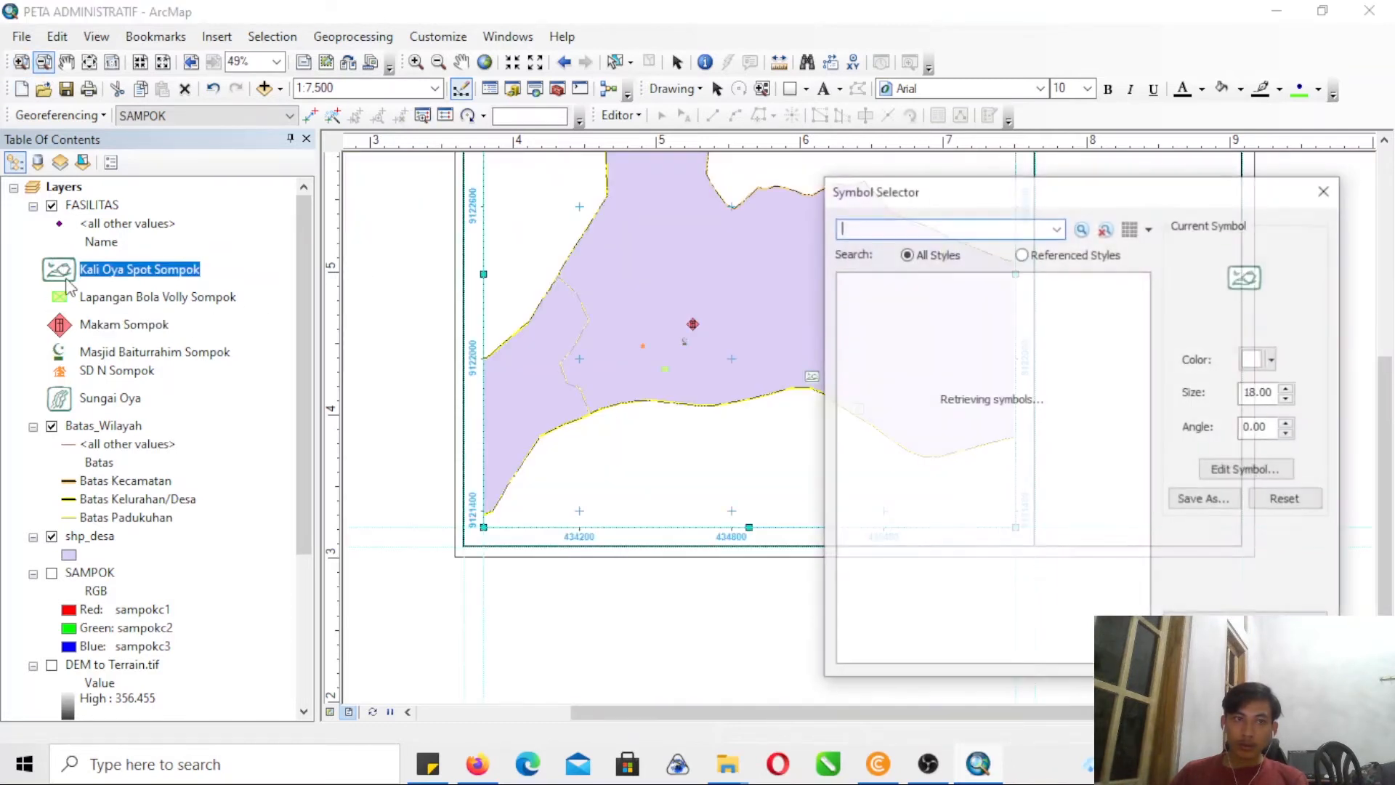
left_click(1287, 399)
left_click(1288, 398)
left_click(1287, 399)
left_click(1287, 399)
left_click(1205, 654)
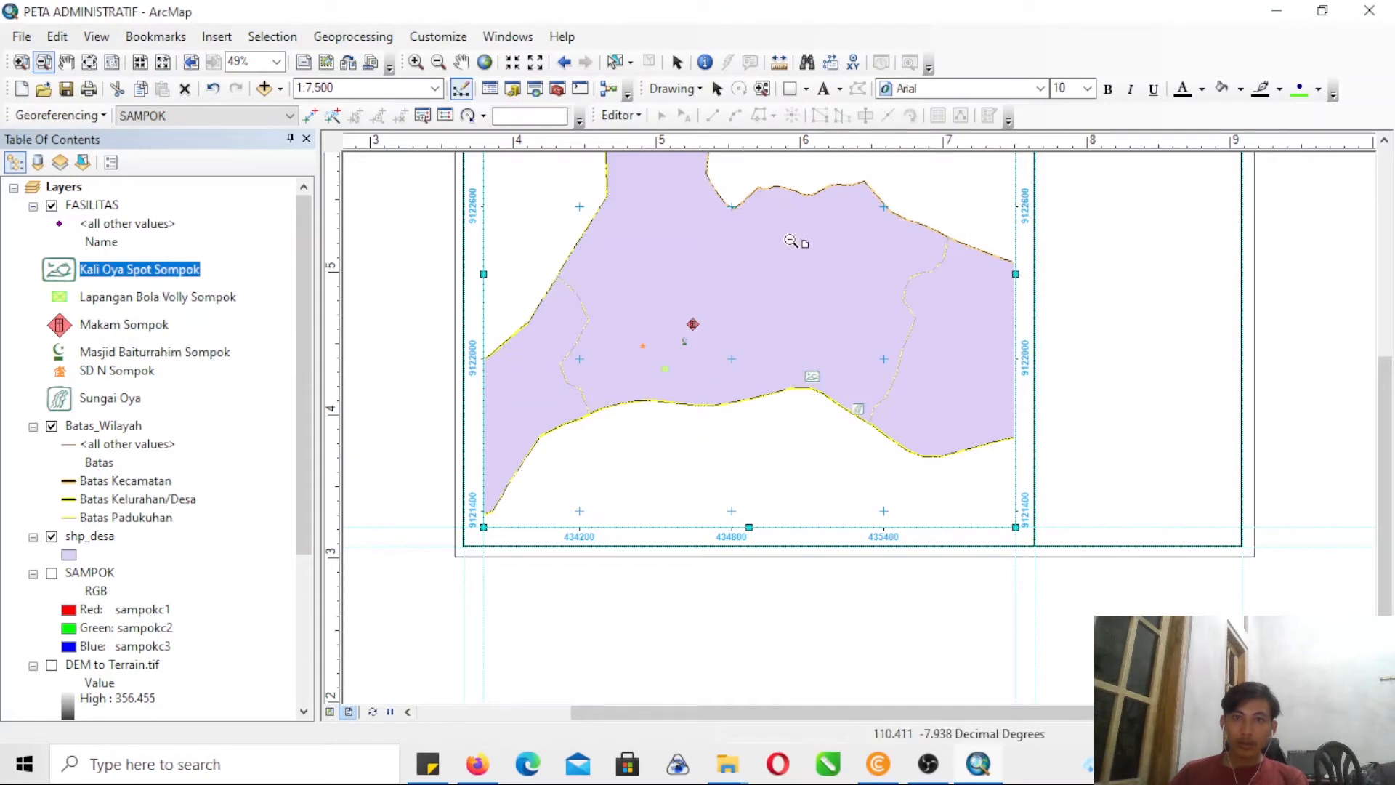
- Turn on feature labels for the shp_desa layer, using NAME_0 as the label field
left_click_drag(1385, 412, 1385, 336)
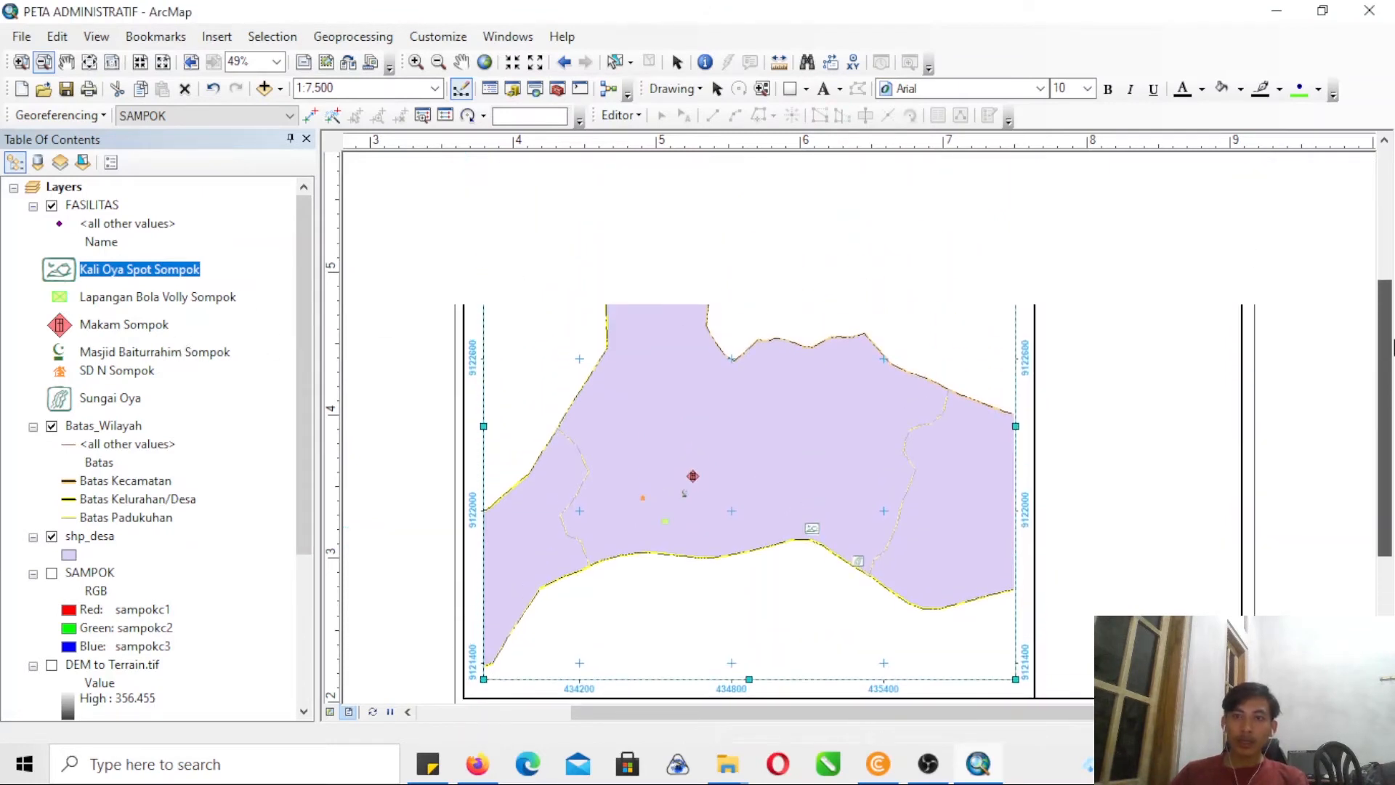
right_click(91, 537)
left_click(145, 525)
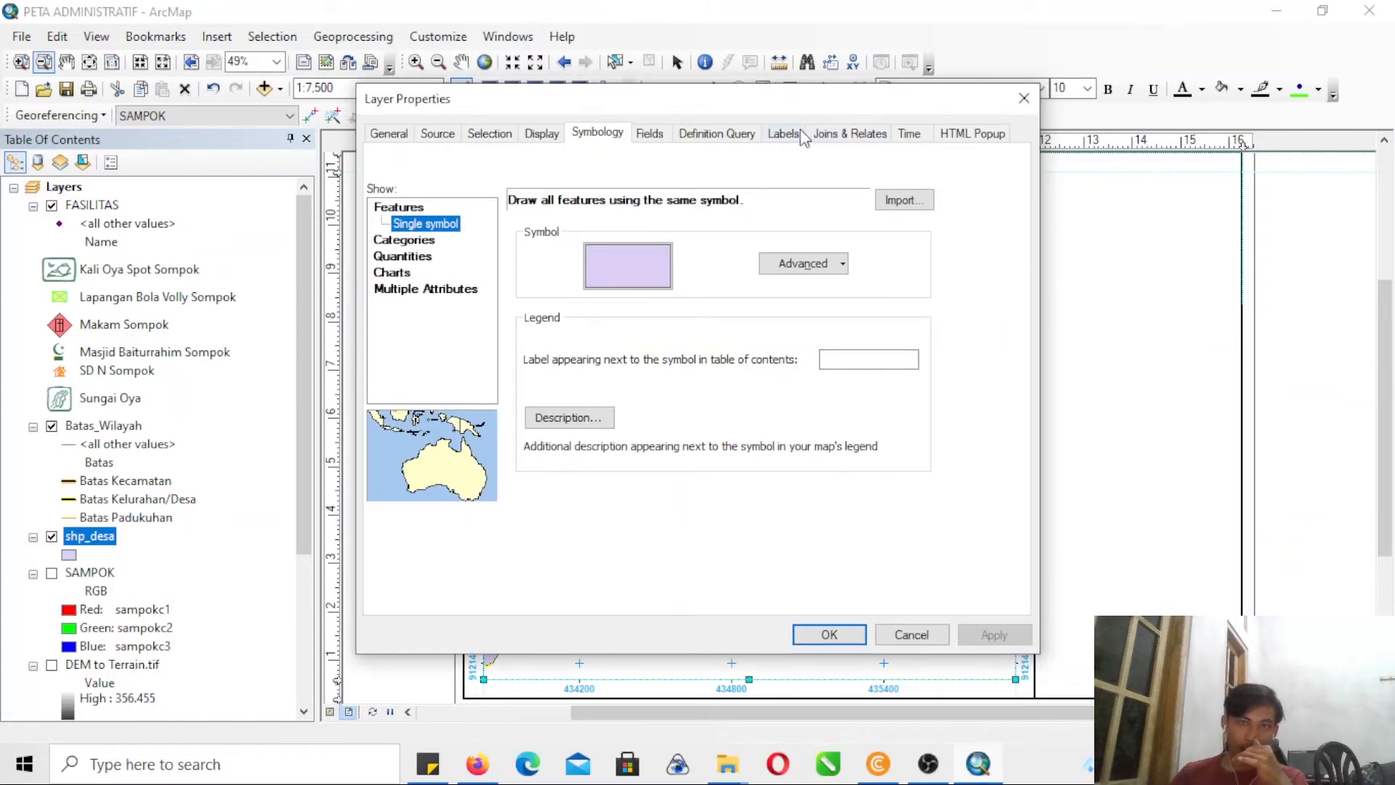
left_click(783, 134)
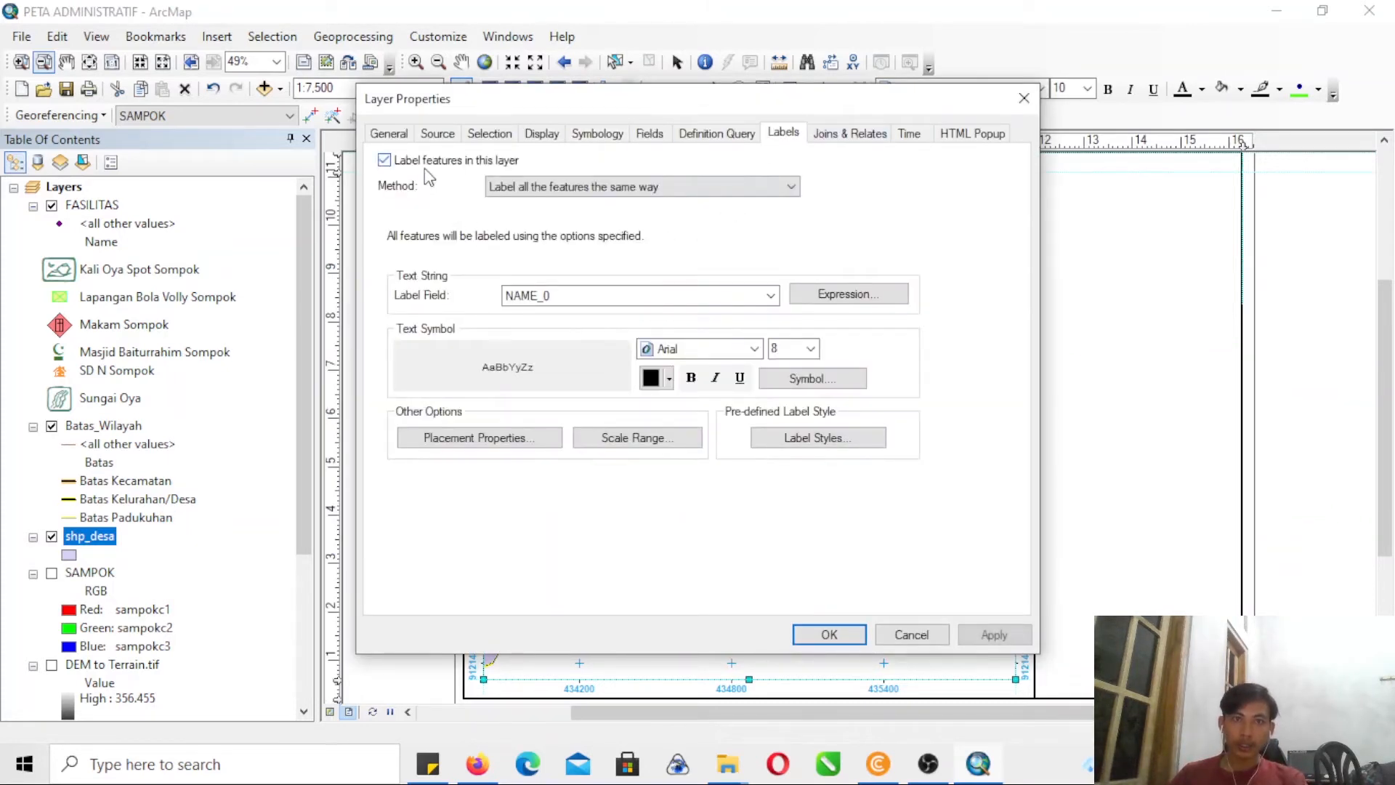
left_click(592, 296)
left_click(590, 295)
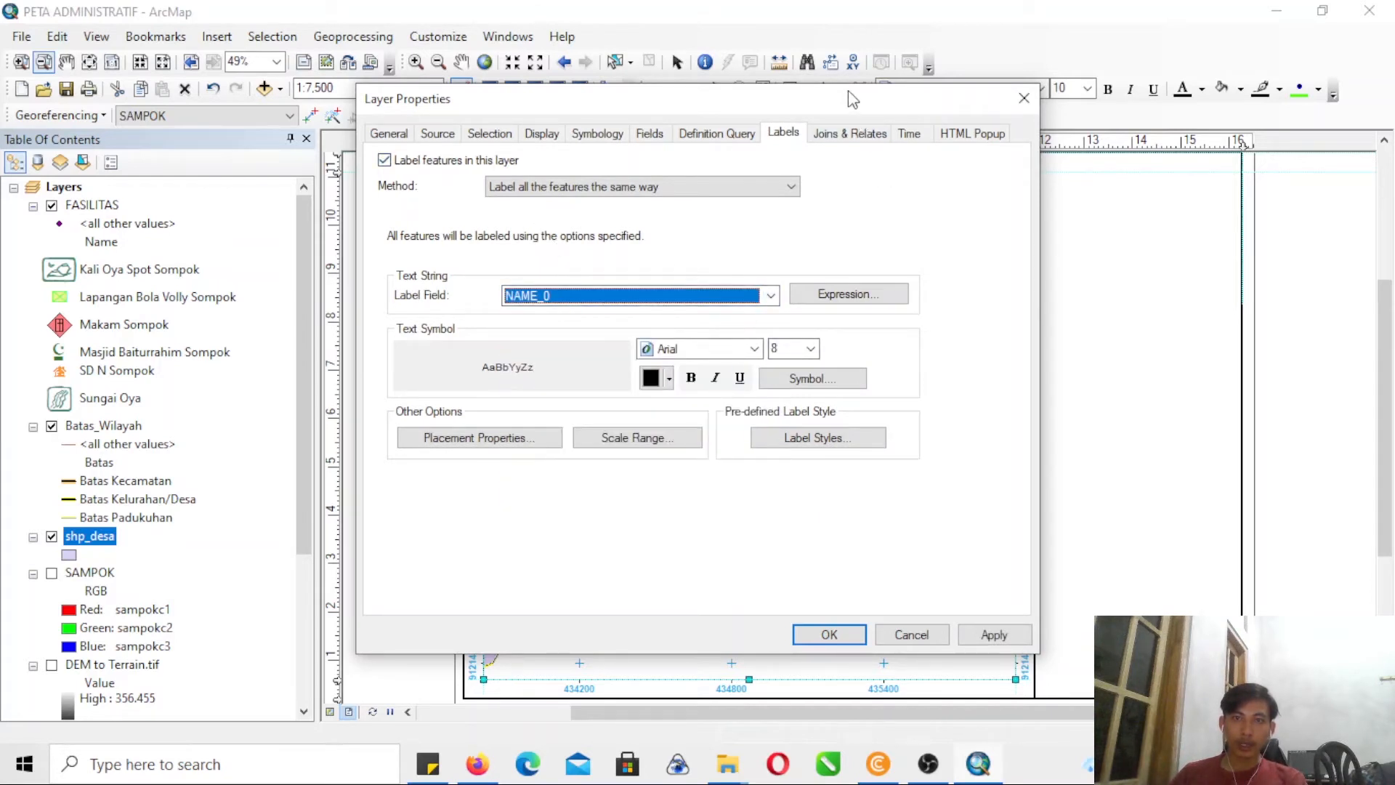
- Format the shp_desa labels as bold italic Arial at size 14 and apply them to the map
left_click(810, 349)
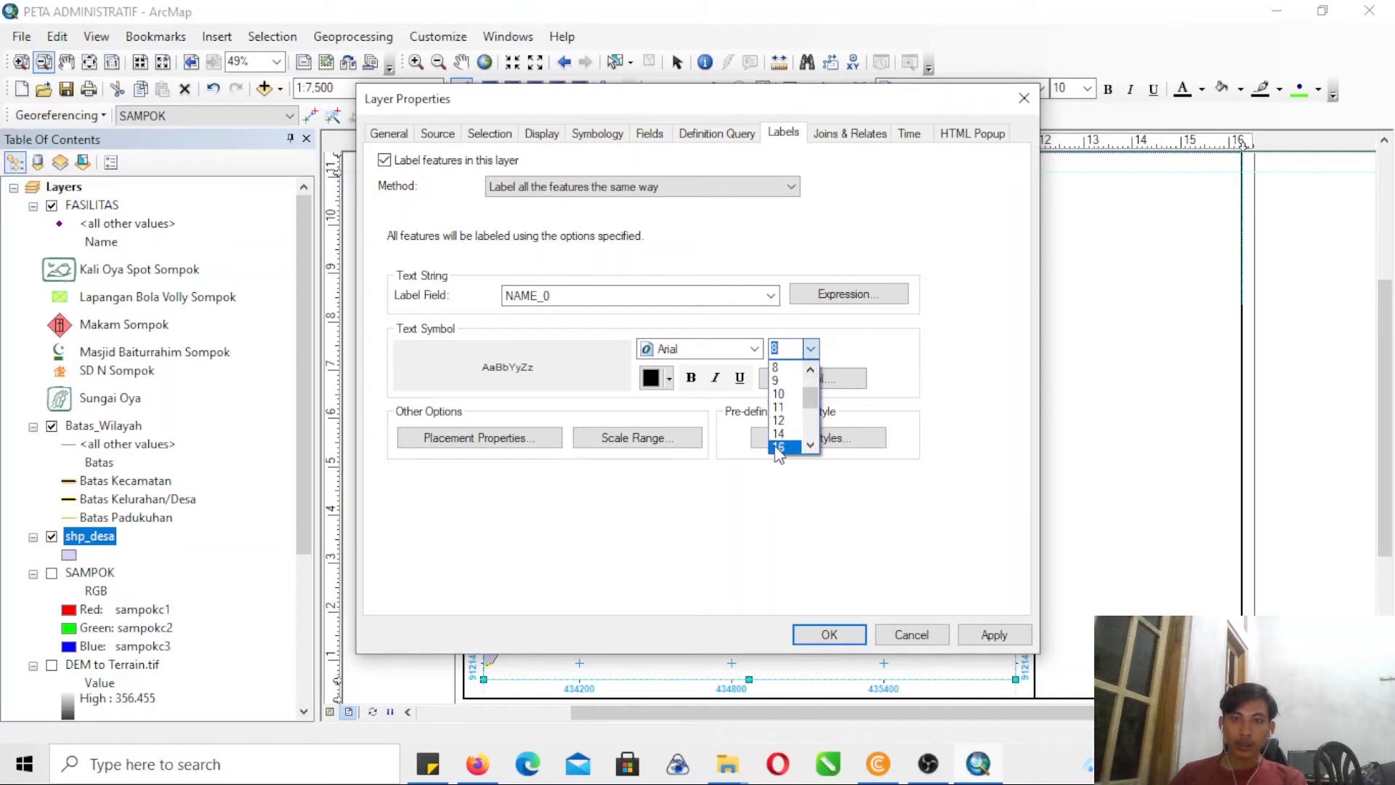
scroll(780, 444, "down", 2)
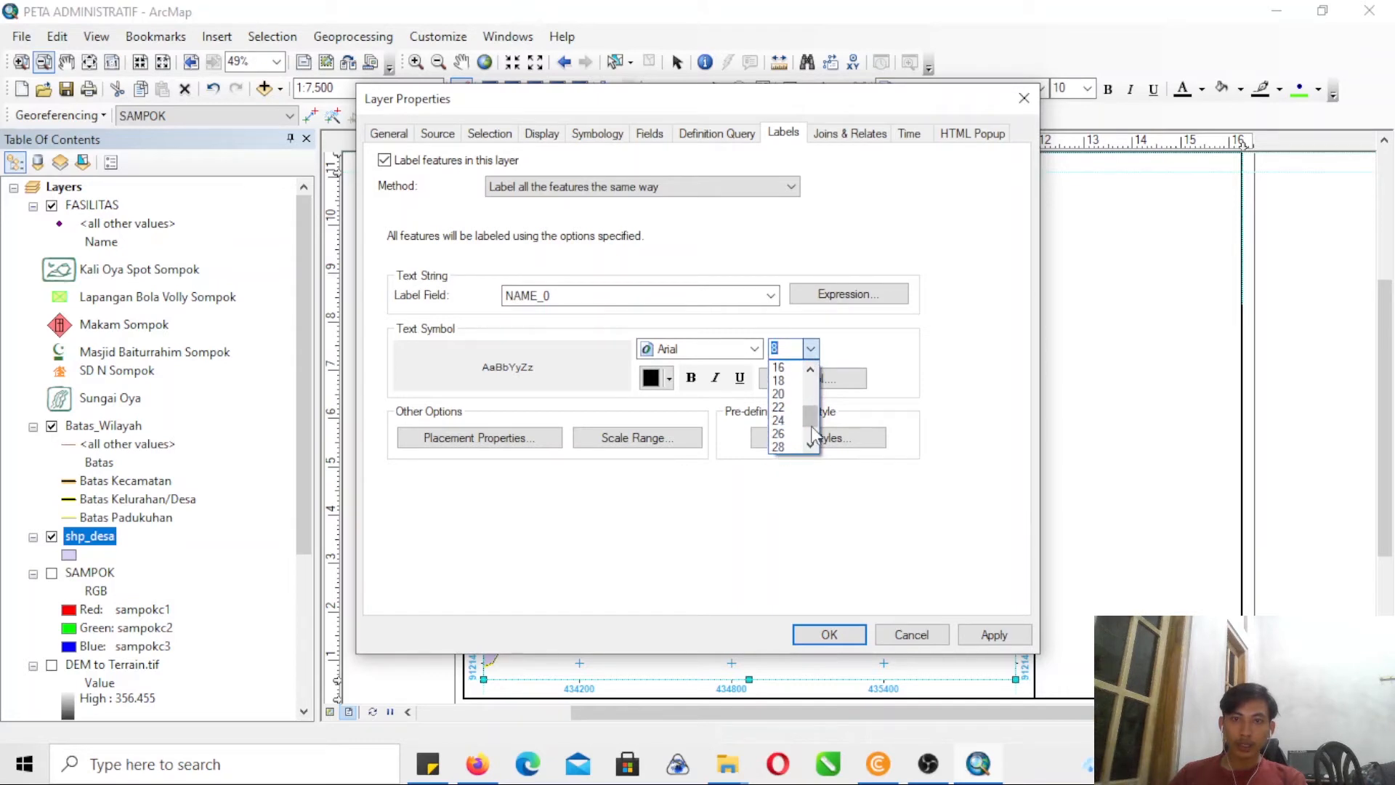
left_click(797, 372)
left_click(693, 378)
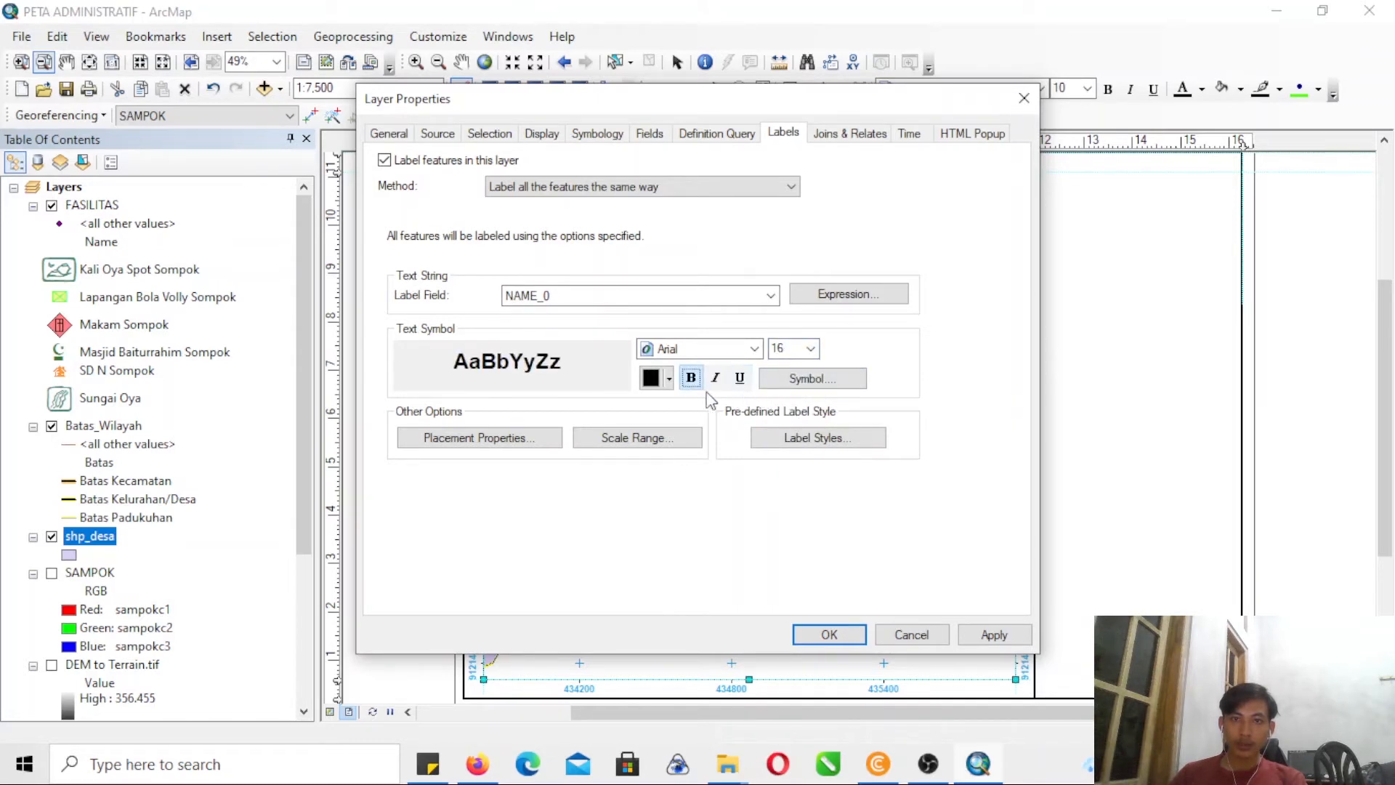
left_click(717, 379)
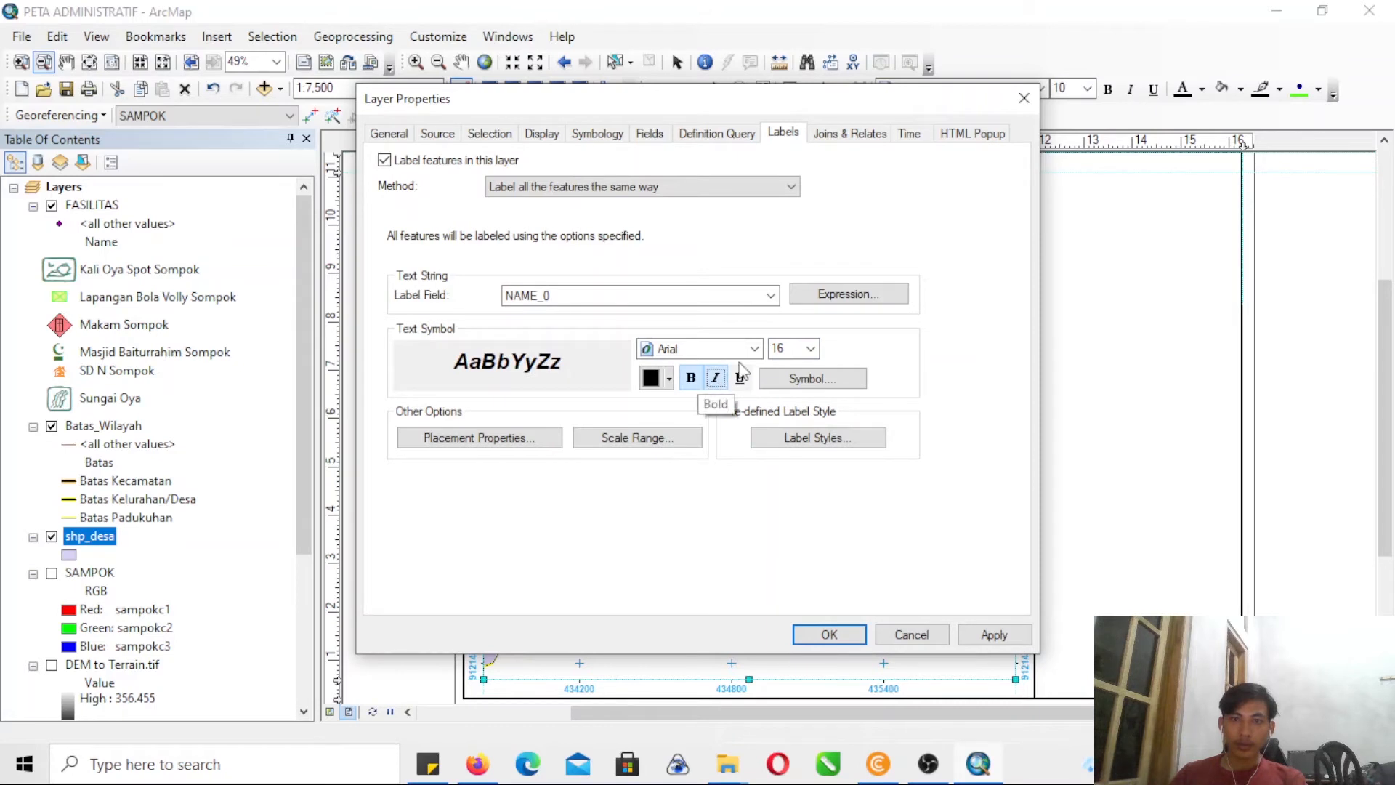
left_click(810, 349)
scroll(812, 363, "up", 1)
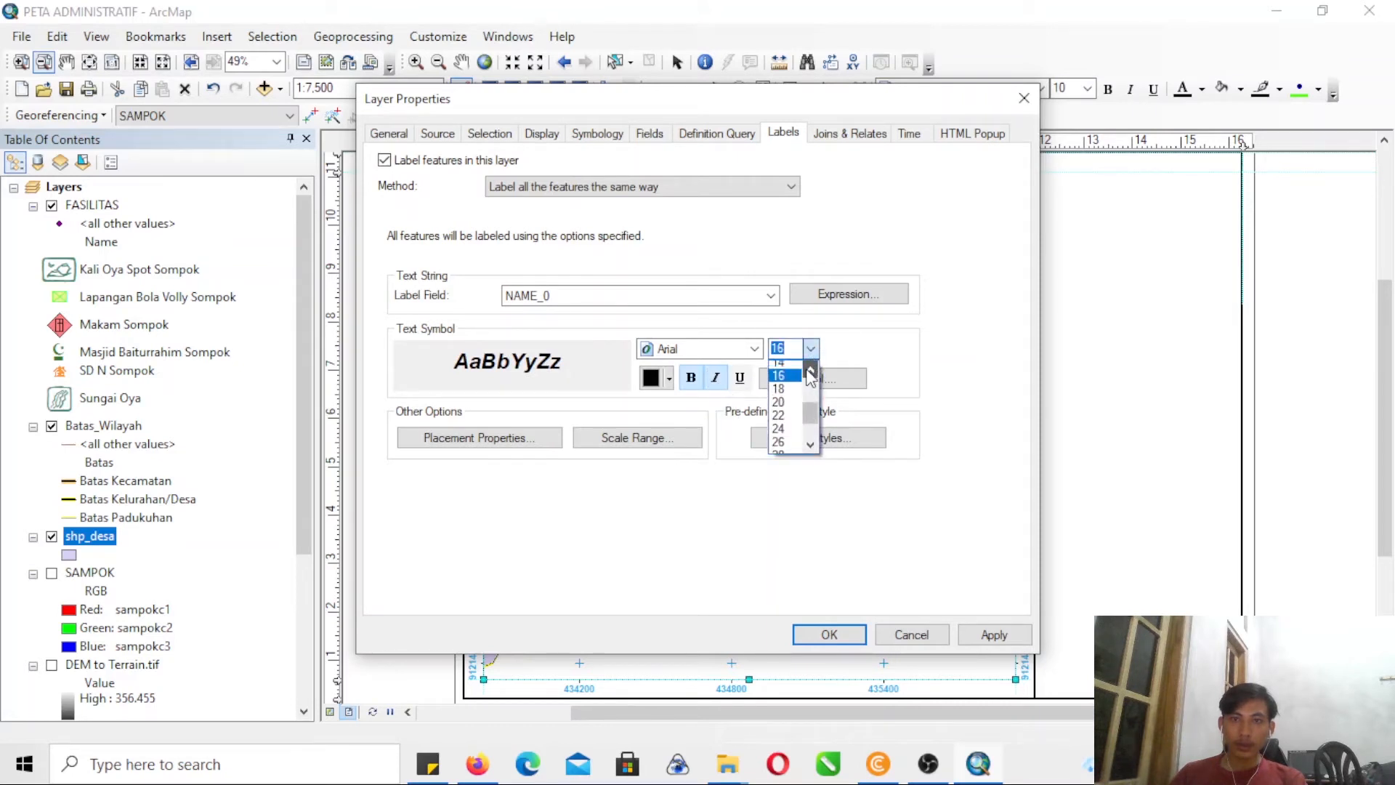
left_click(792, 367)
left_click_drag(871, 103, 423, 171)
left_click(541, 703)
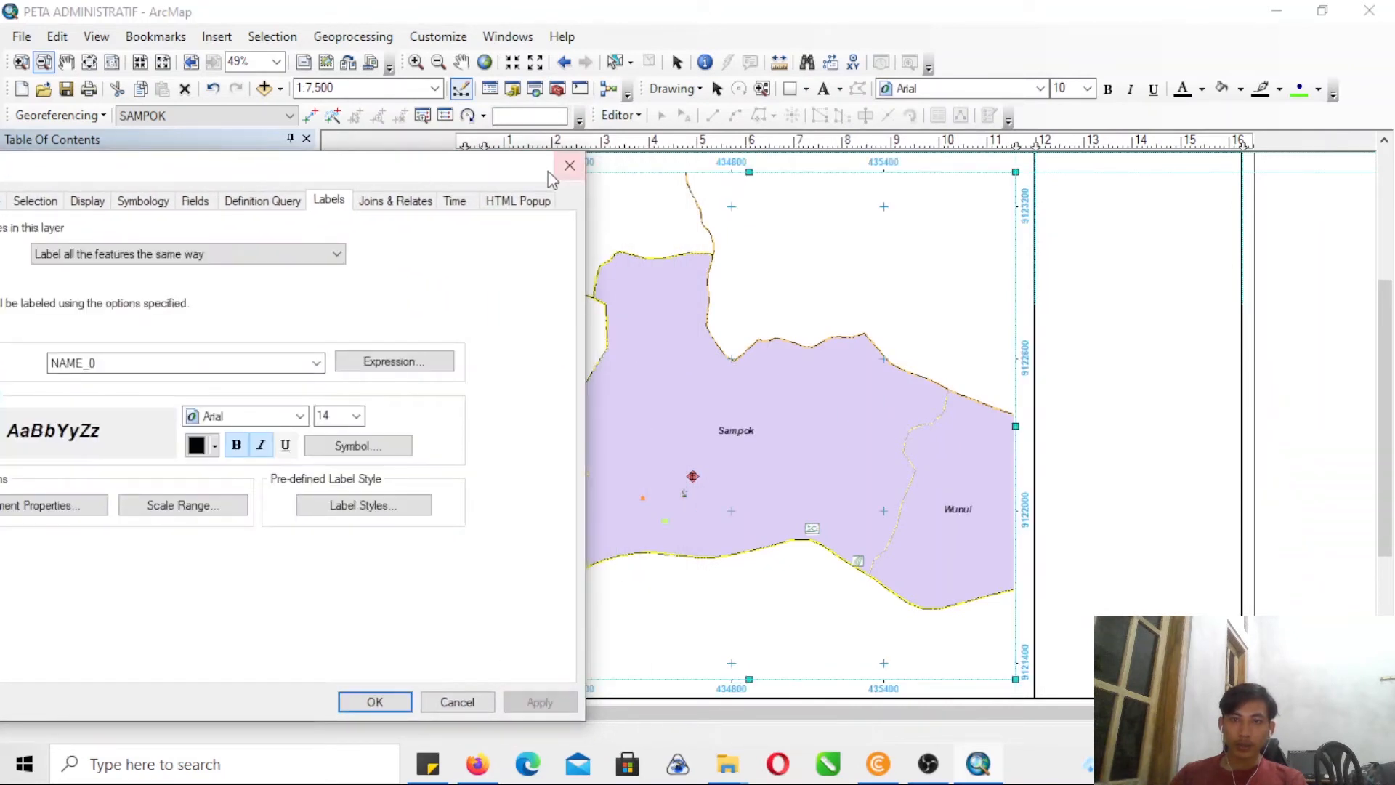
left_click_drag(500, 185, 848, 150)
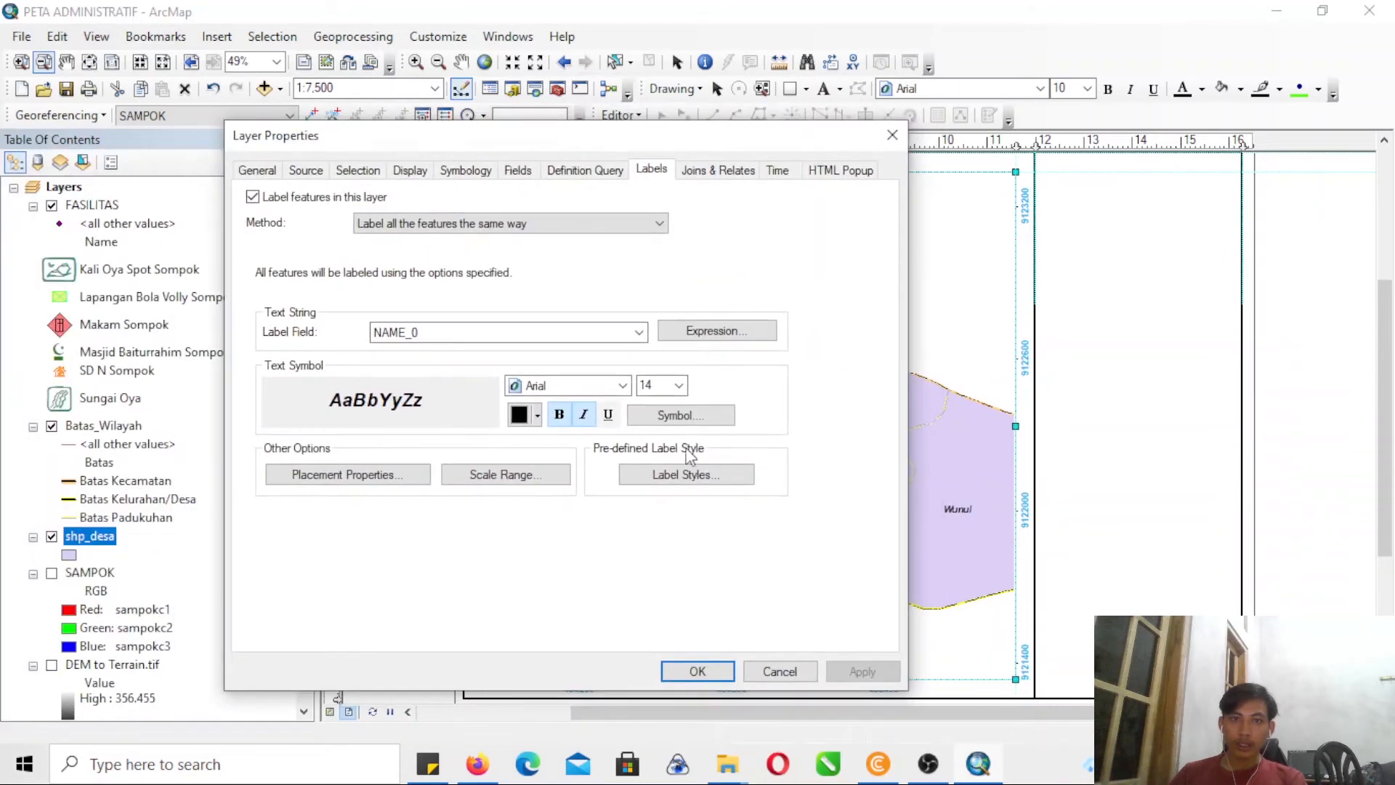
- Add a halo mask of size 2 to the shp_desa label text symbol and apply it
left_click(710, 420)
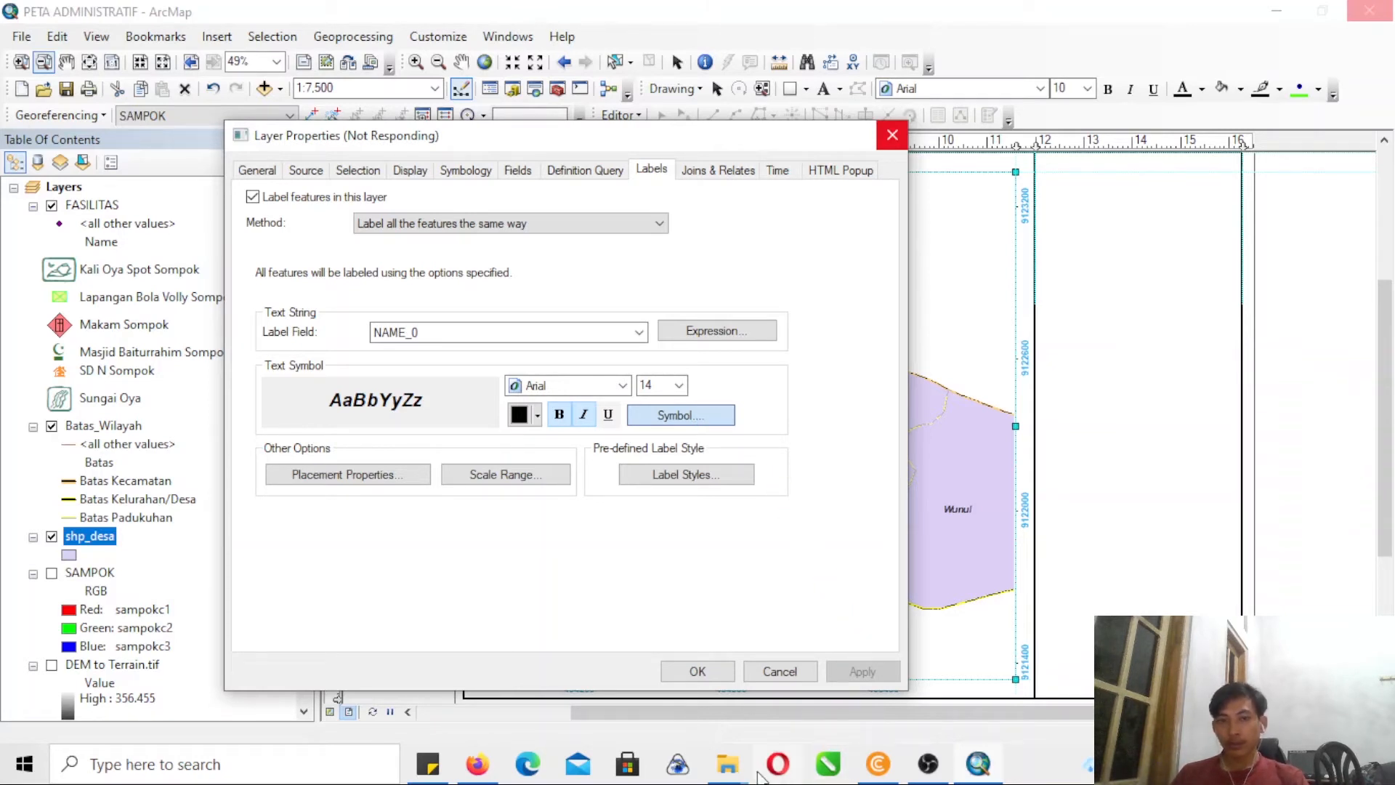
left_click(735, 770)
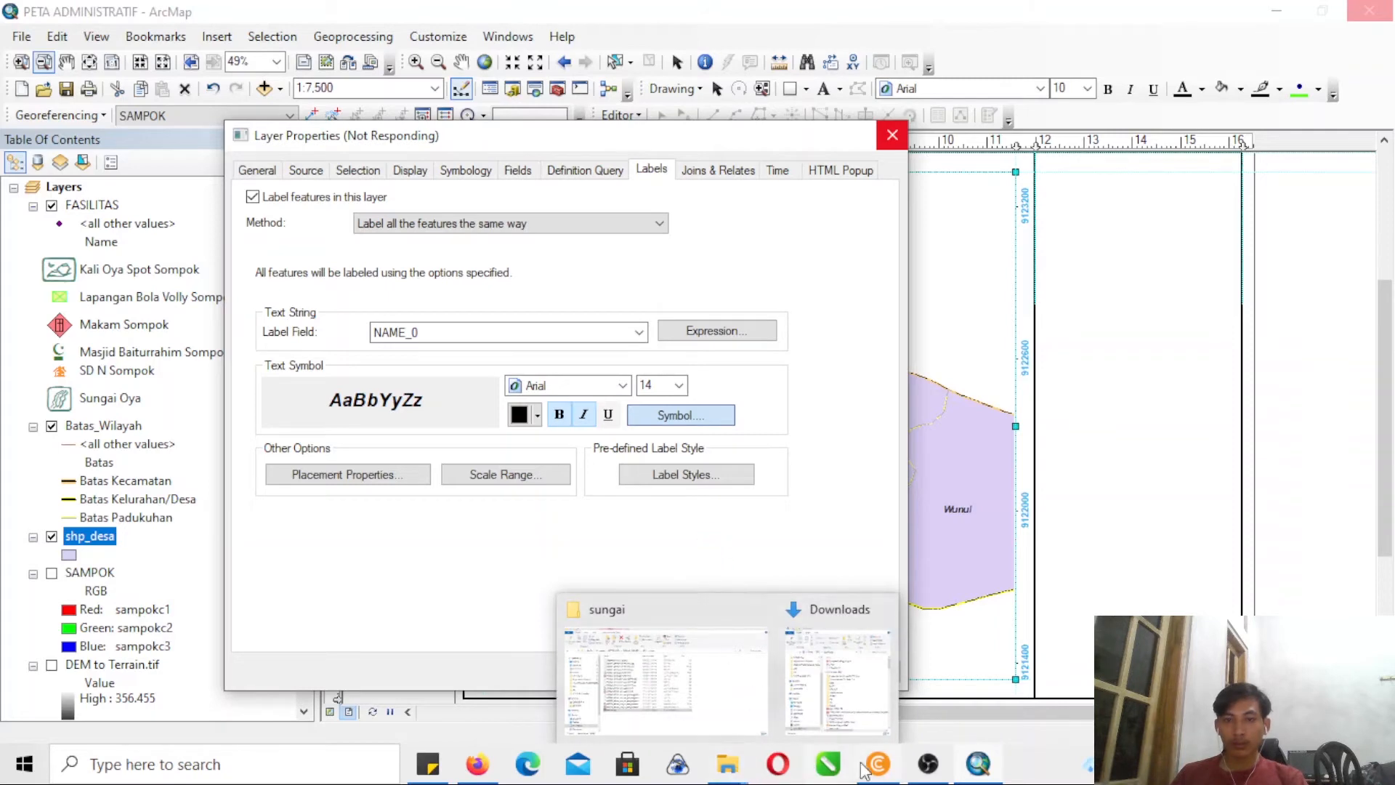
left_click(927, 763)
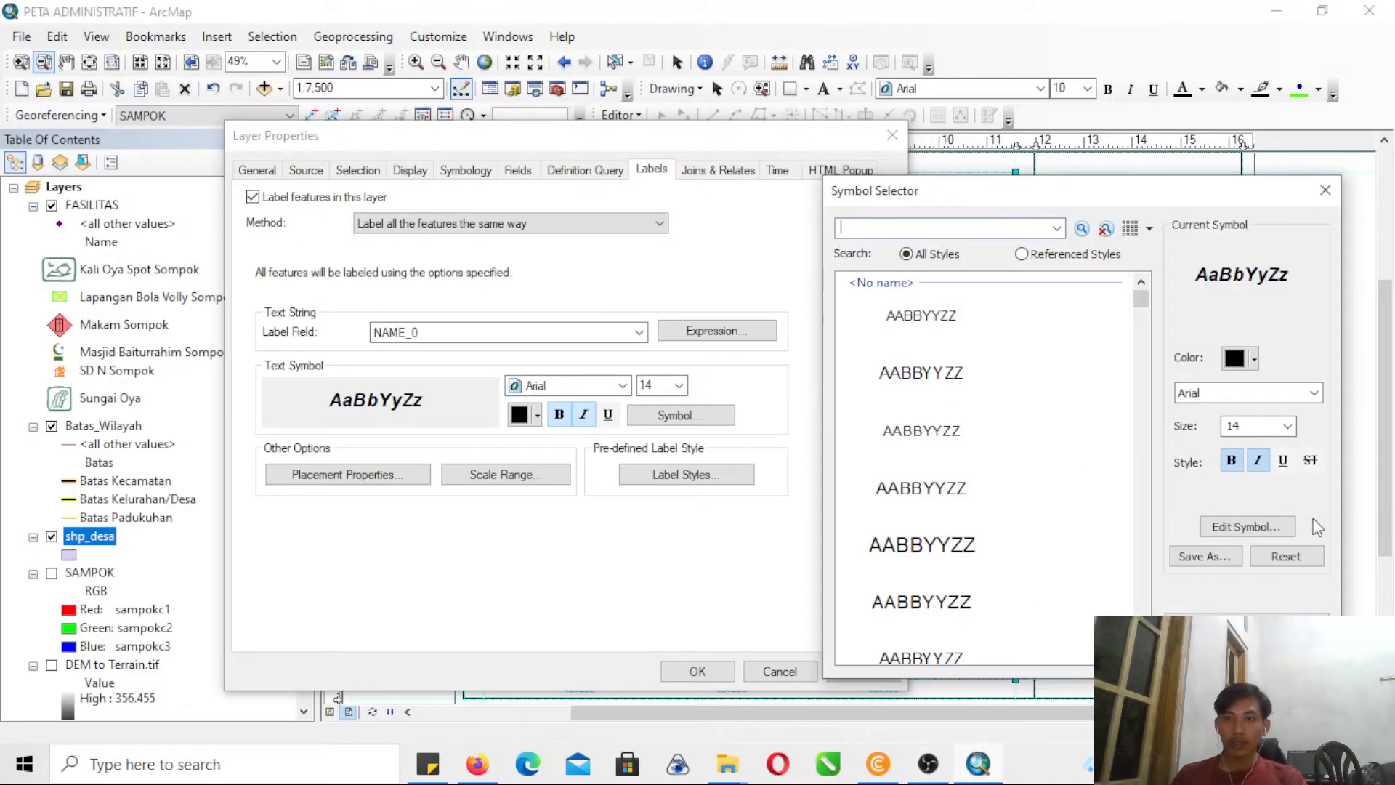
left_click(1274, 532)
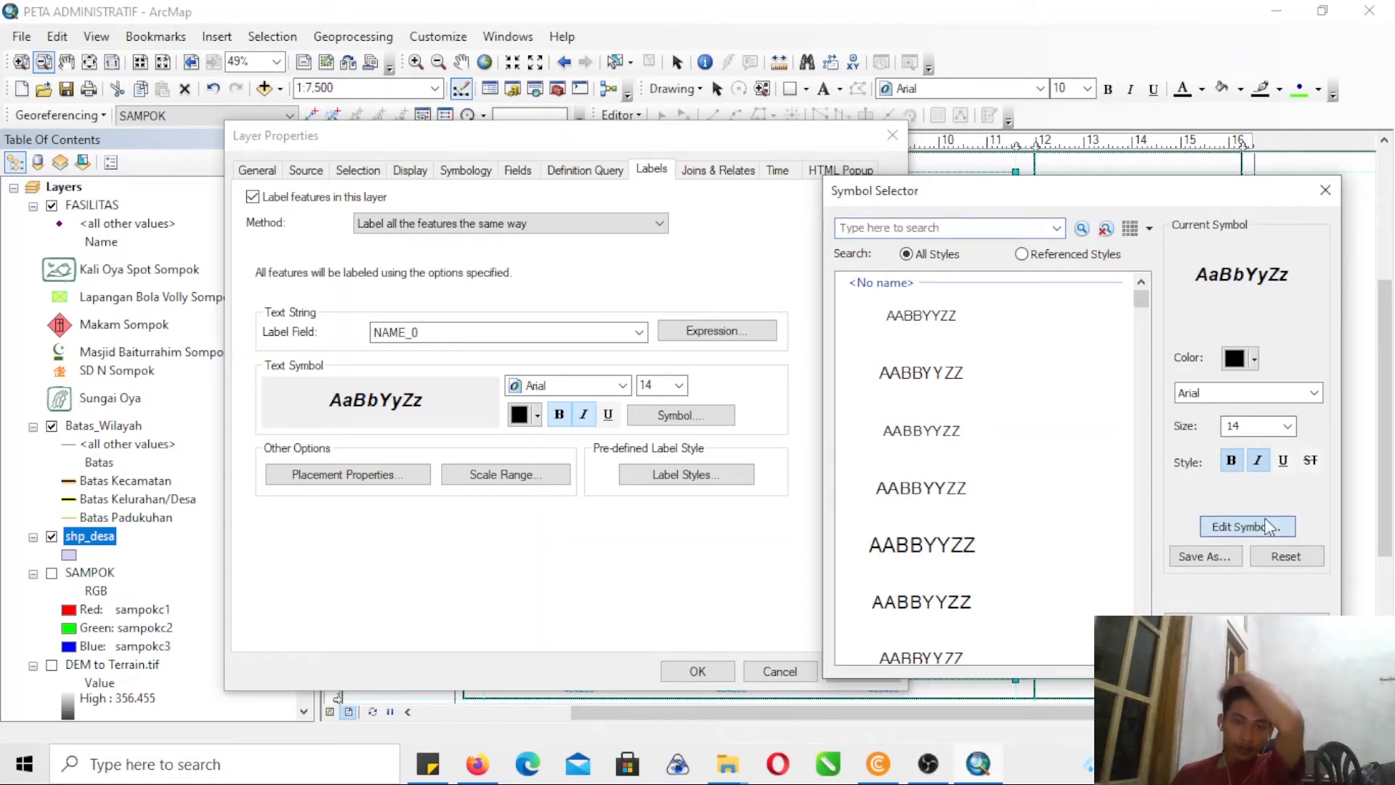
left_click(1268, 526)
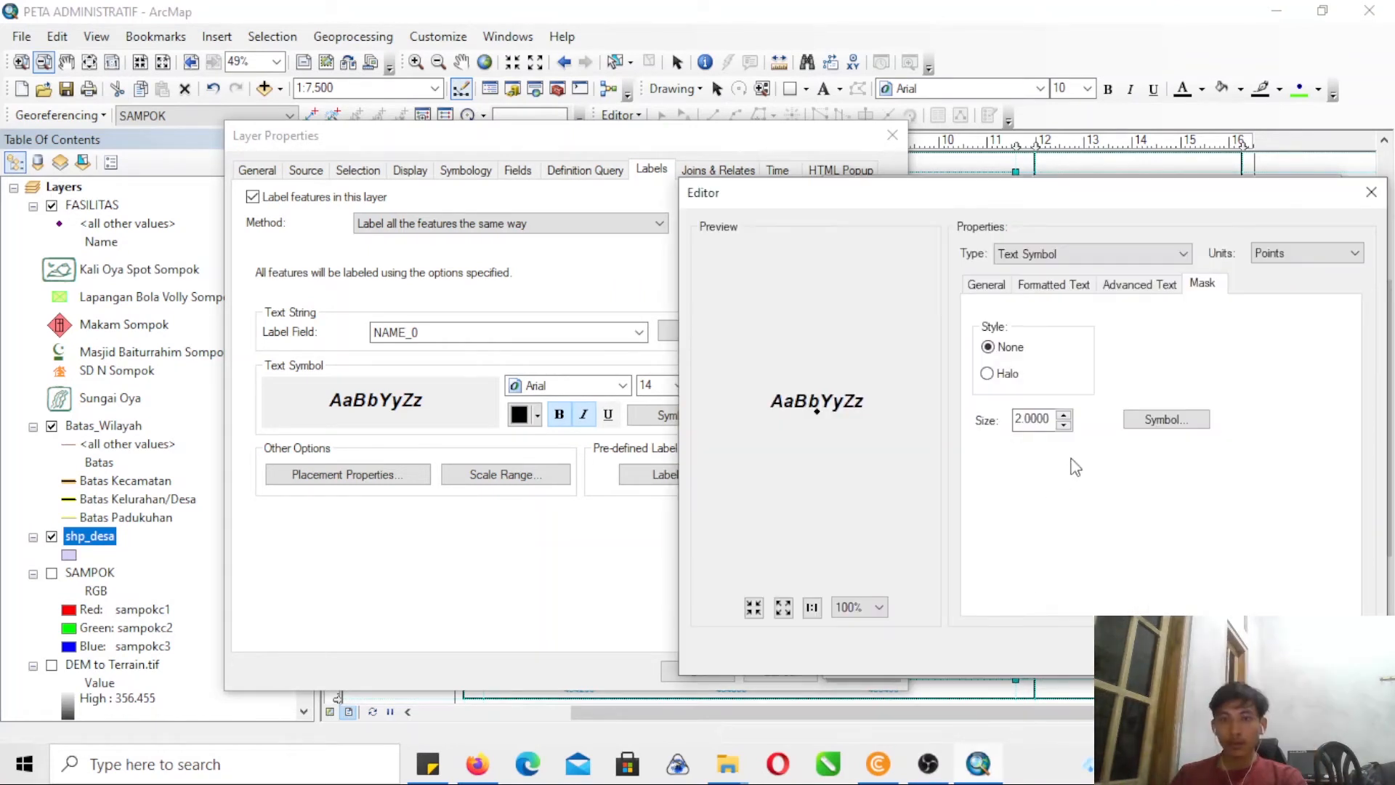
left_click(1005, 375)
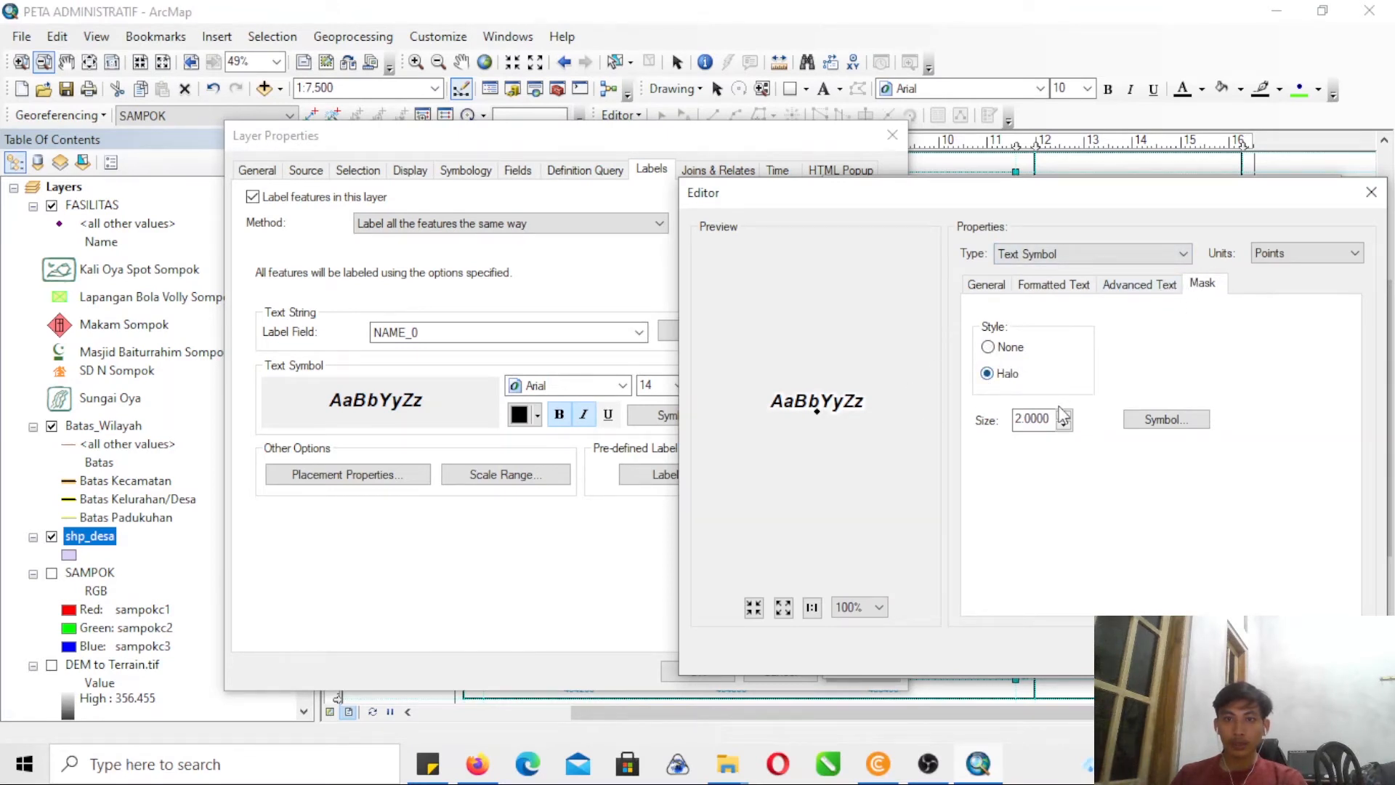
left_click(1257, 651)
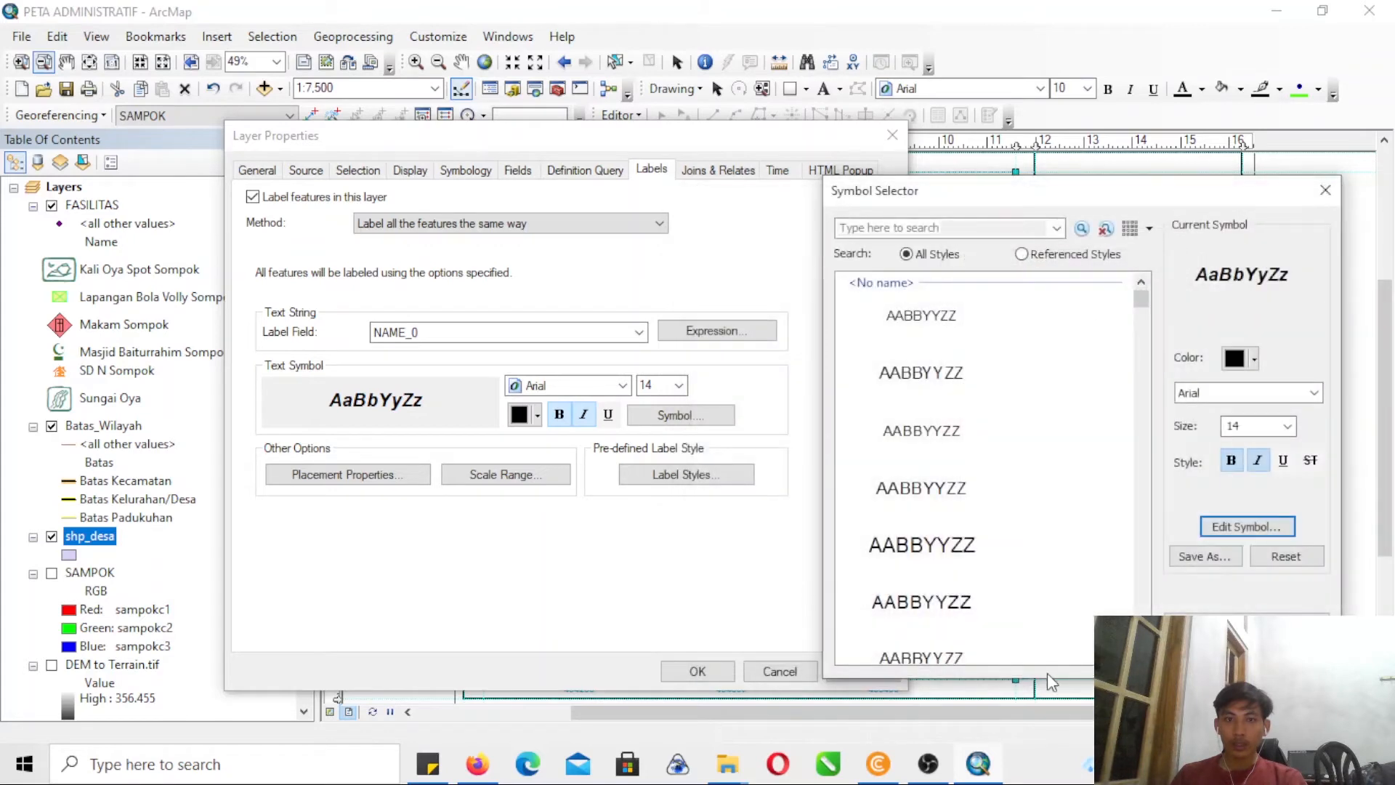
left_click(1234, 652)
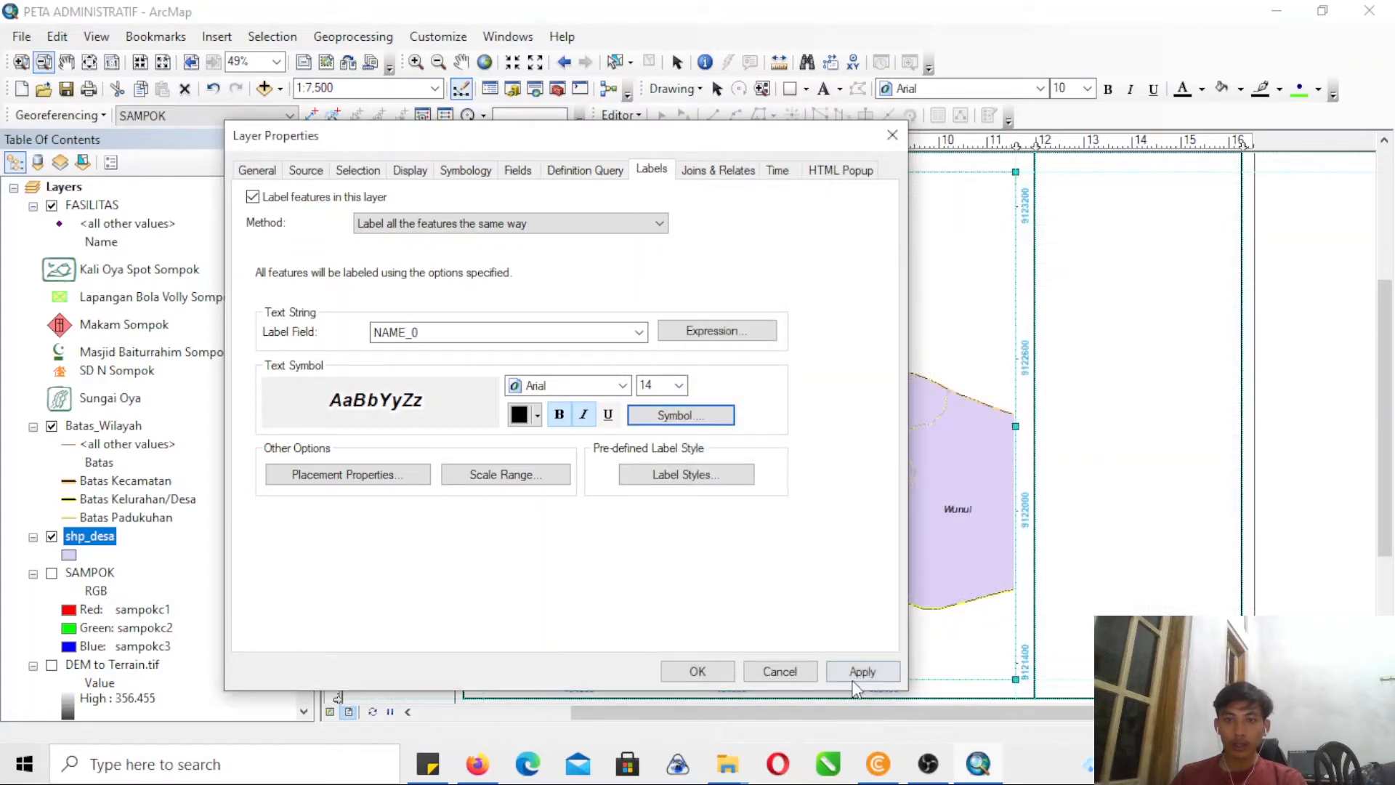
left_click(863, 670)
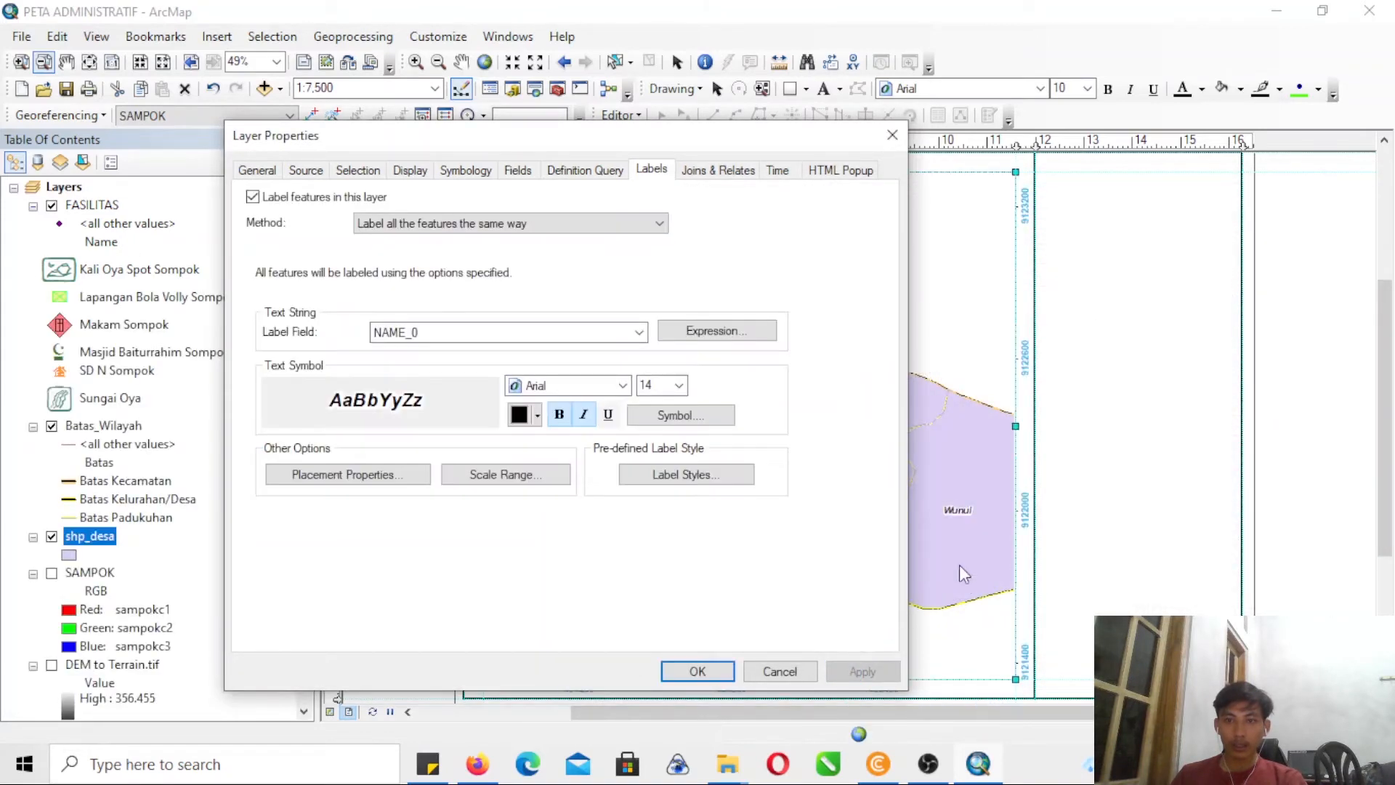
- Set both the fill and the outline of the shp_desa polygon symbol to no color
mouse_move(754, 137)
left_mouse_down()
mouse_move(124, 261)
mouse_move(760, 146)
left_mouse_up()
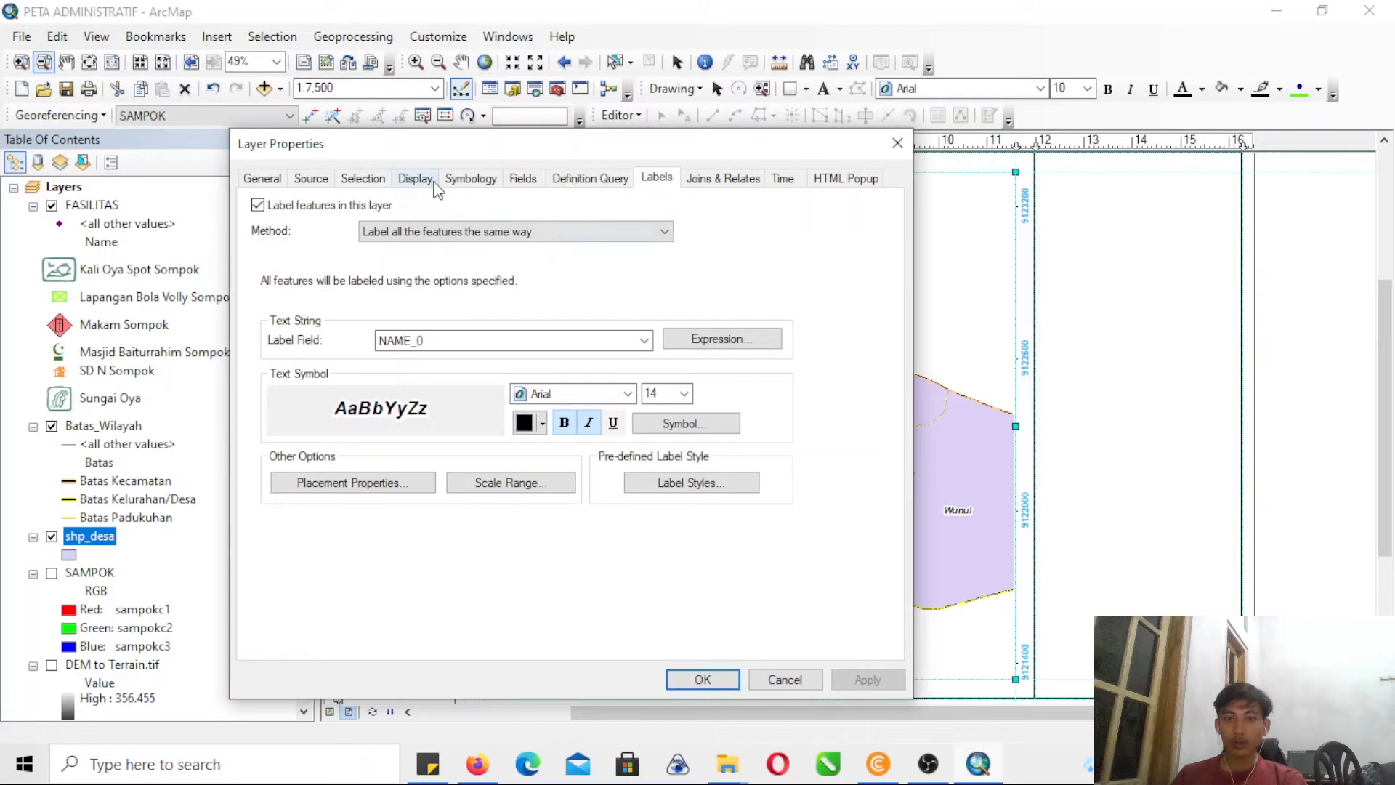
left_click(470, 178)
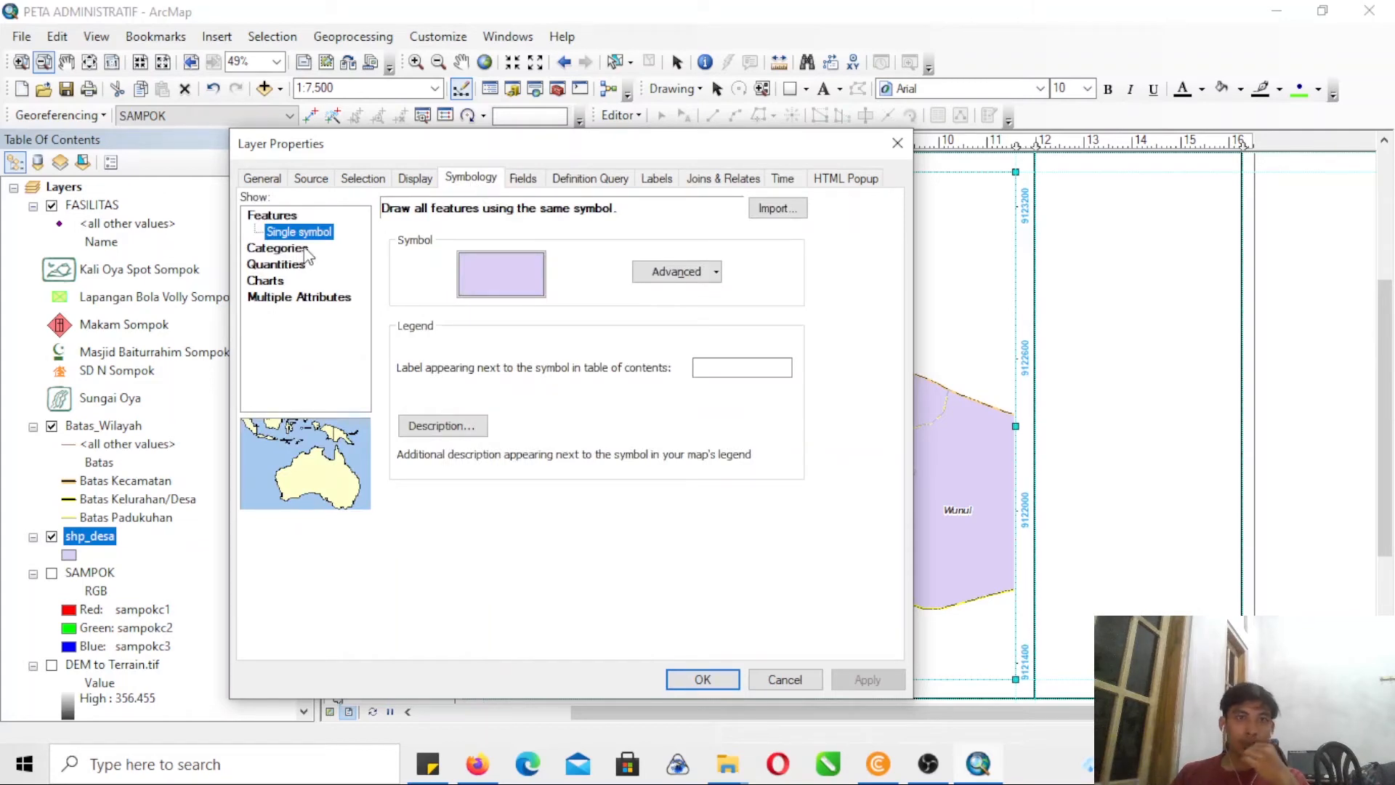
left_click(474, 274)
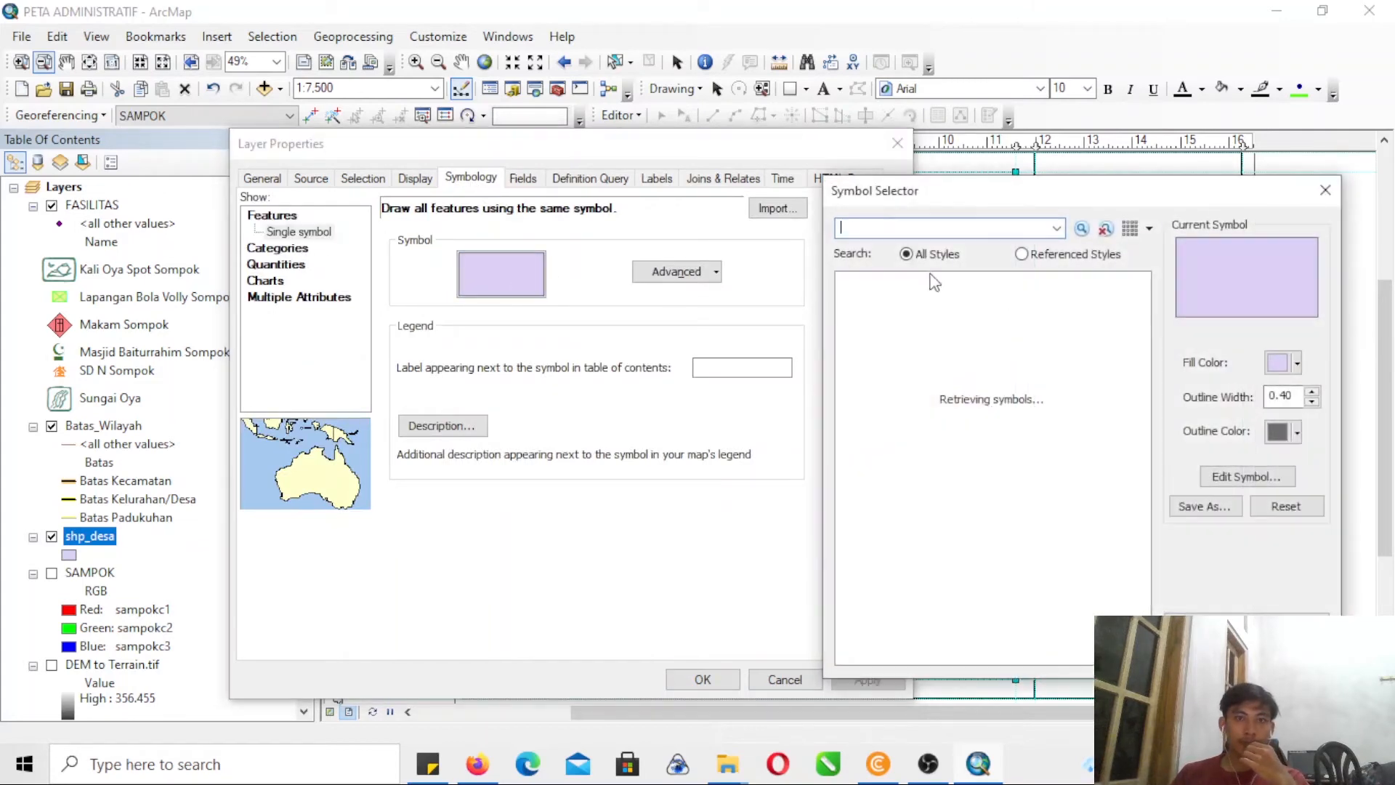
left_click(1282, 363)
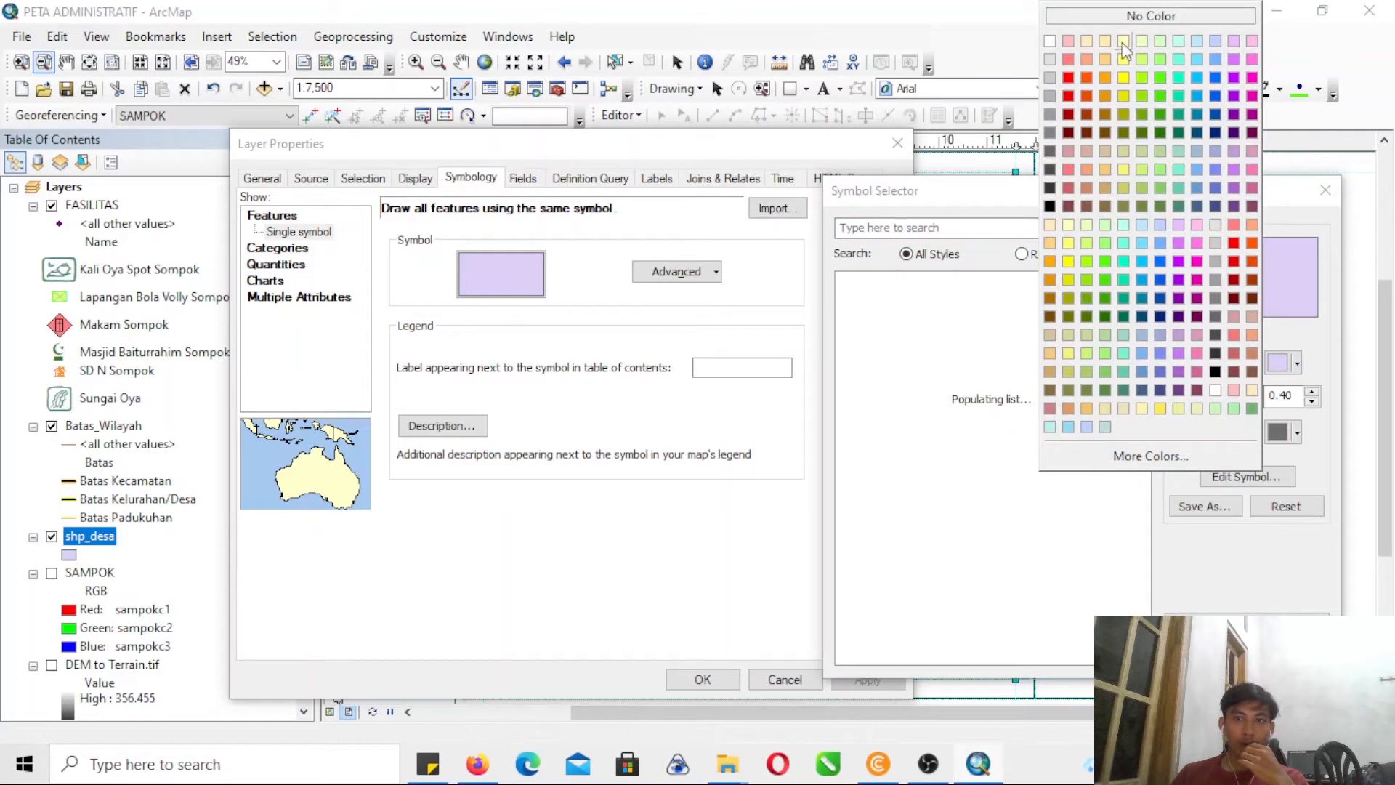
left_click(1125, 19)
left_click(1283, 432)
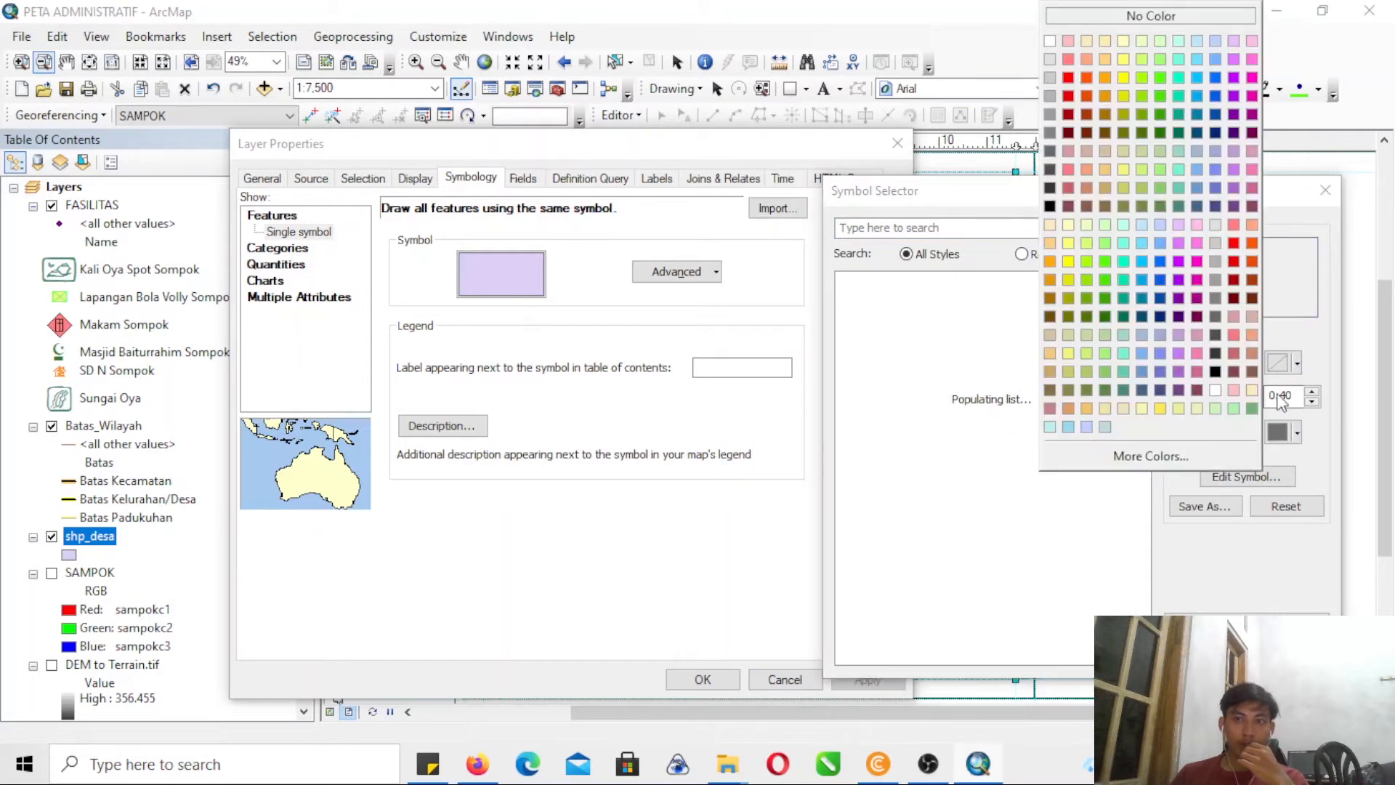
left_click(1139, 17)
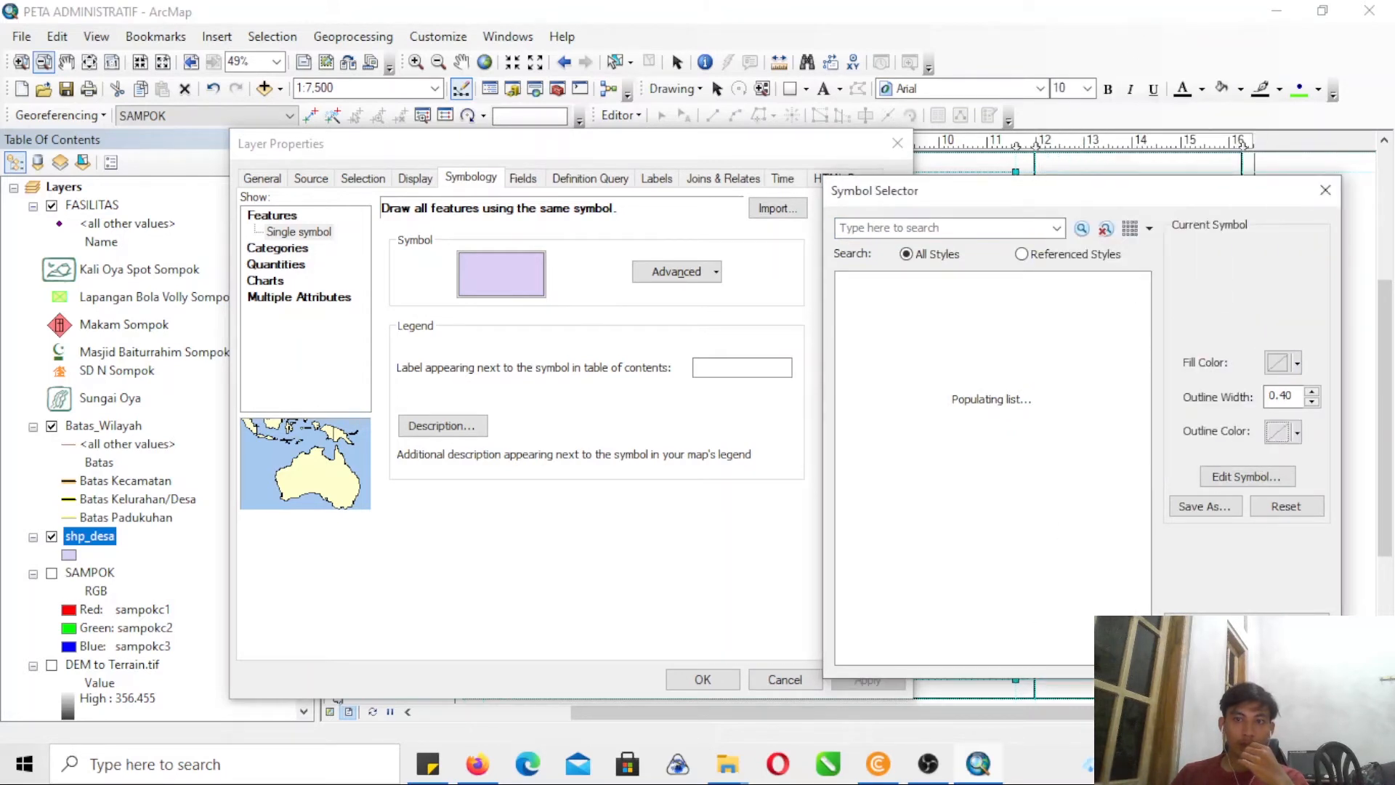
left_click(1205, 654)
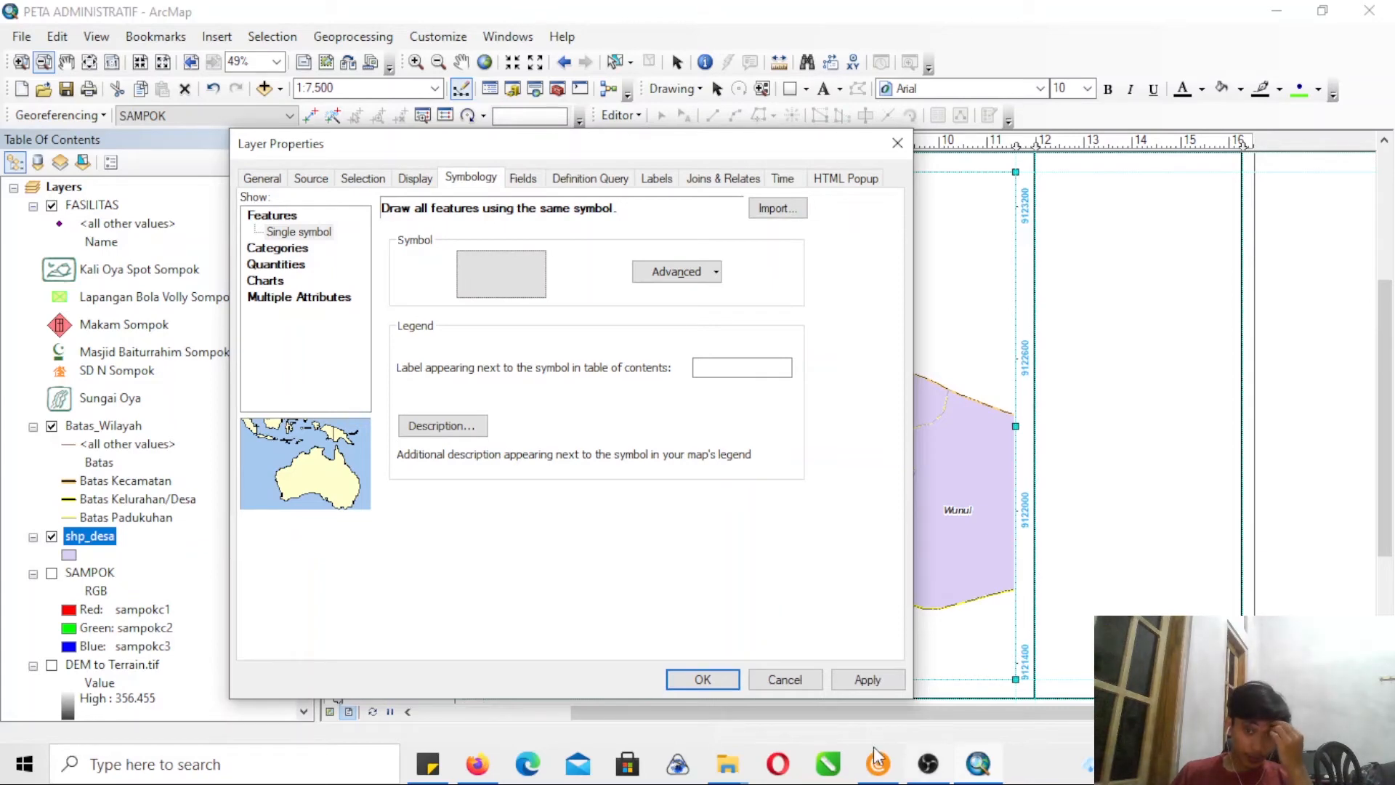
left_click(702, 678)
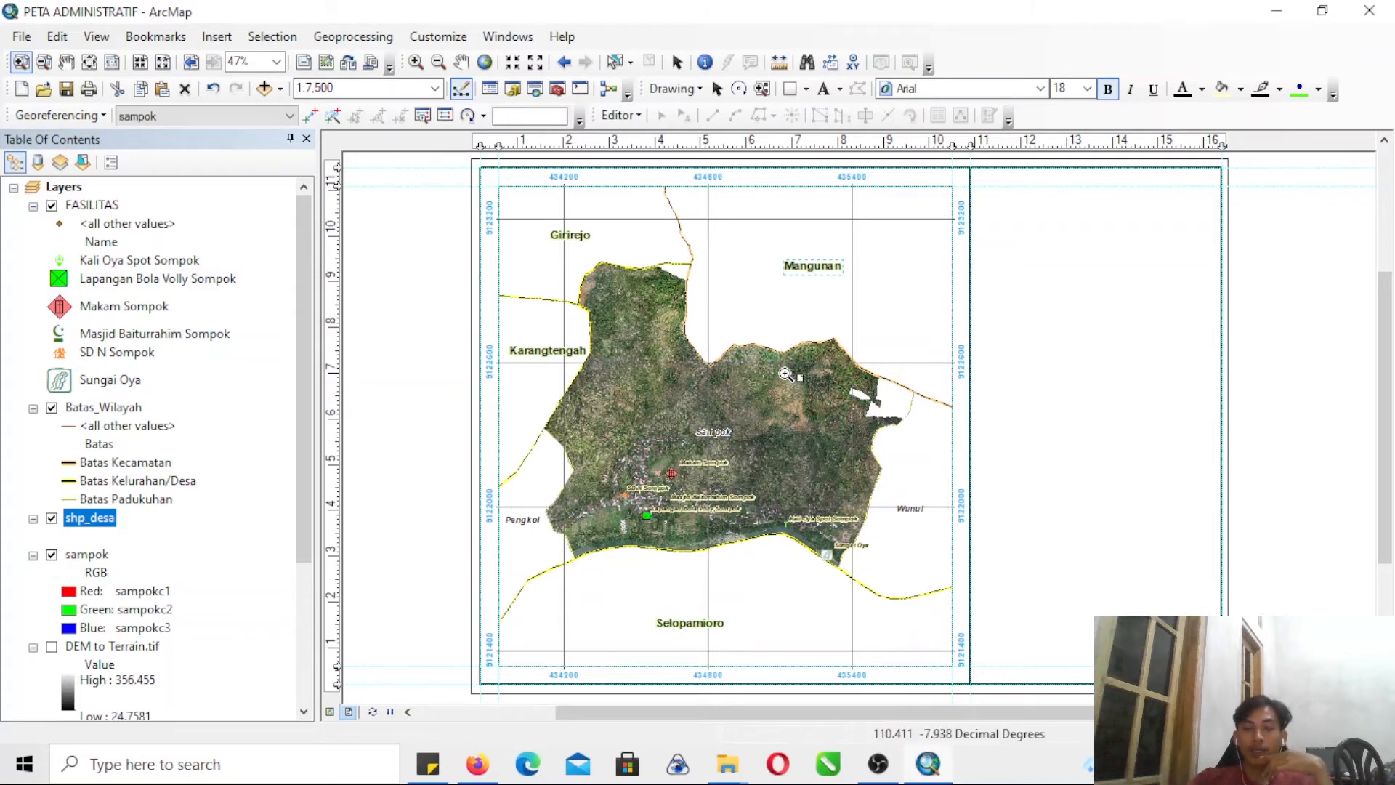
- Change the Masjid Baiturrahim Sompok symbol from a character marker to a picture marker, using an image file
left_click_drag(1009, 713, 1083, 722)
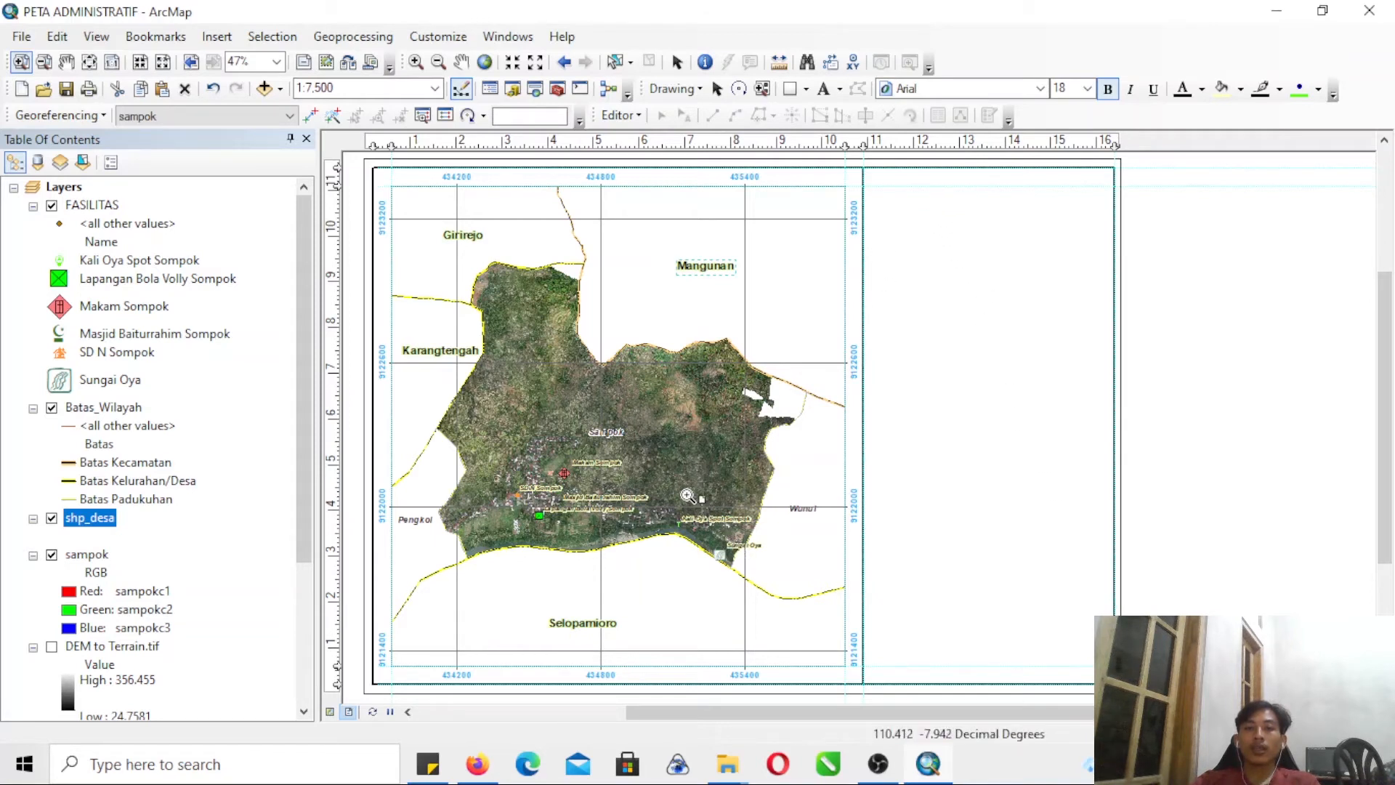
left_click_drag(416, 362, 871, 607)
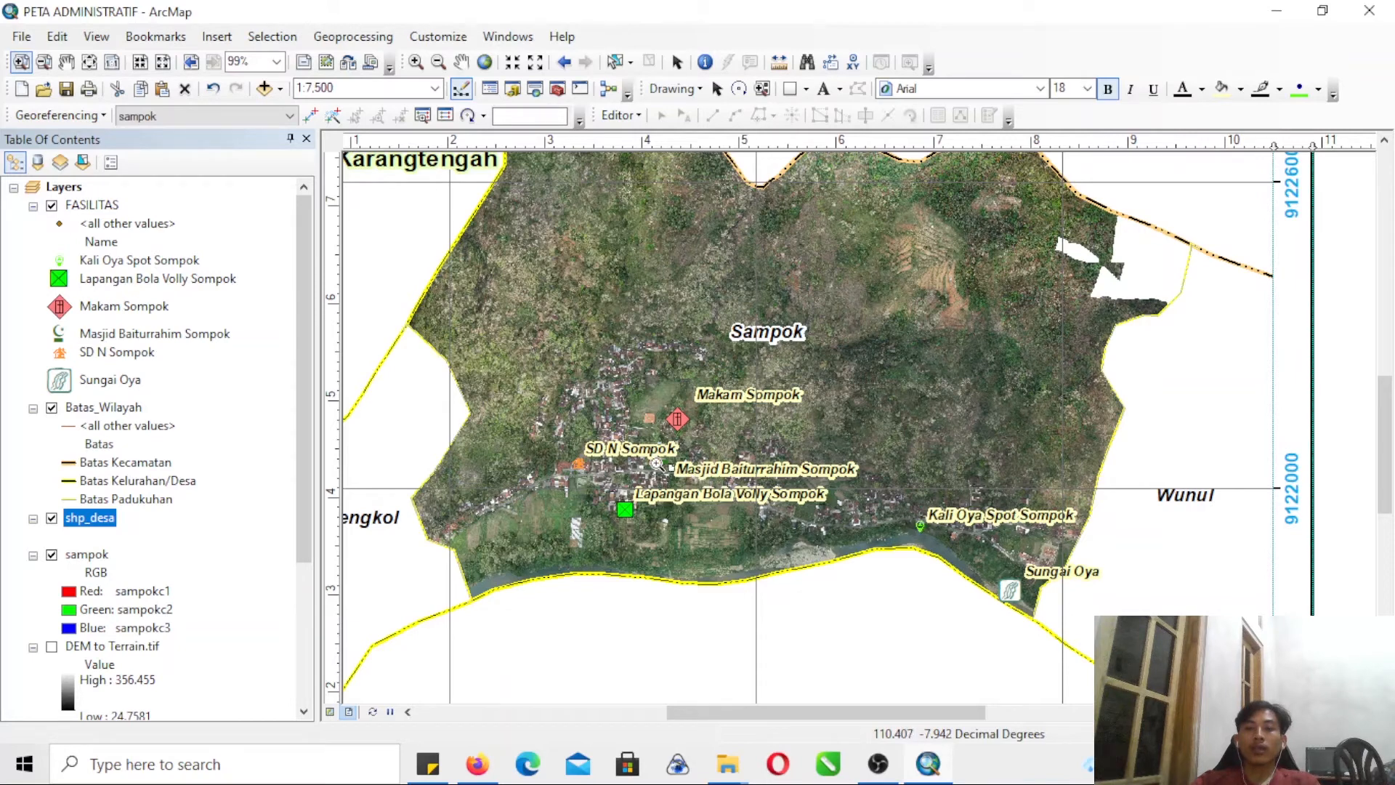
left_click(59, 334)
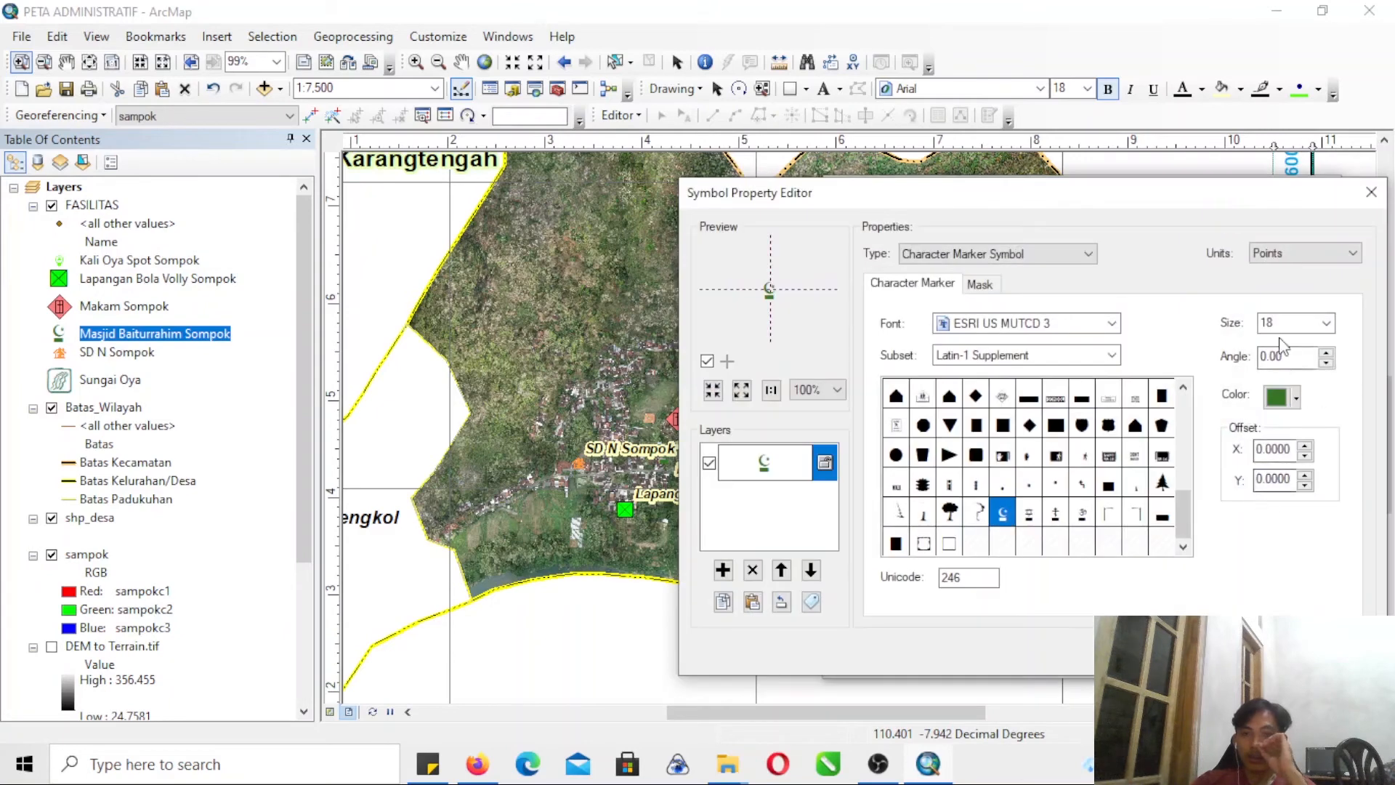
left_click(999, 258)
left_click(986, 342)
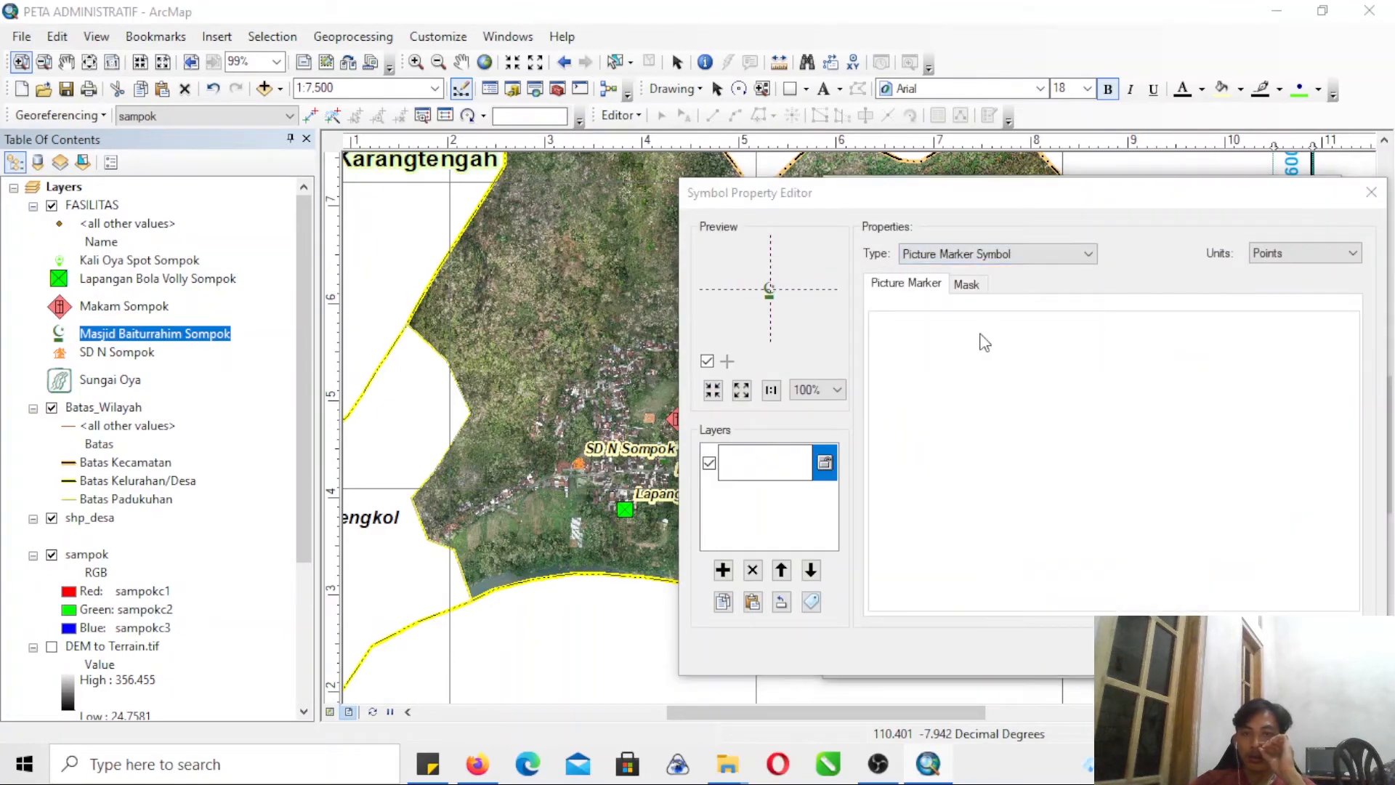
left_click(1129, 507)
left_click(1271, 563)
left_click(1243, 650)
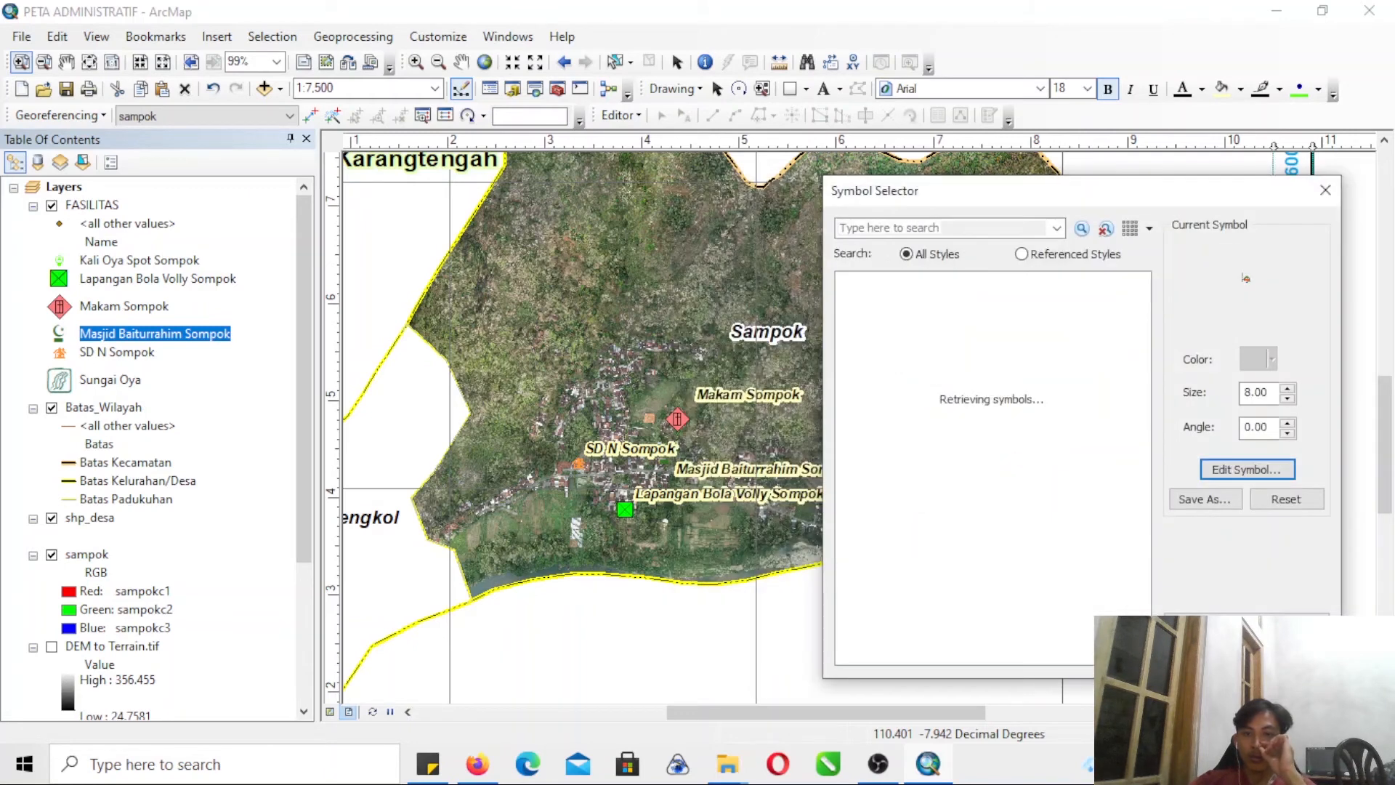
left_click(1206, 652)
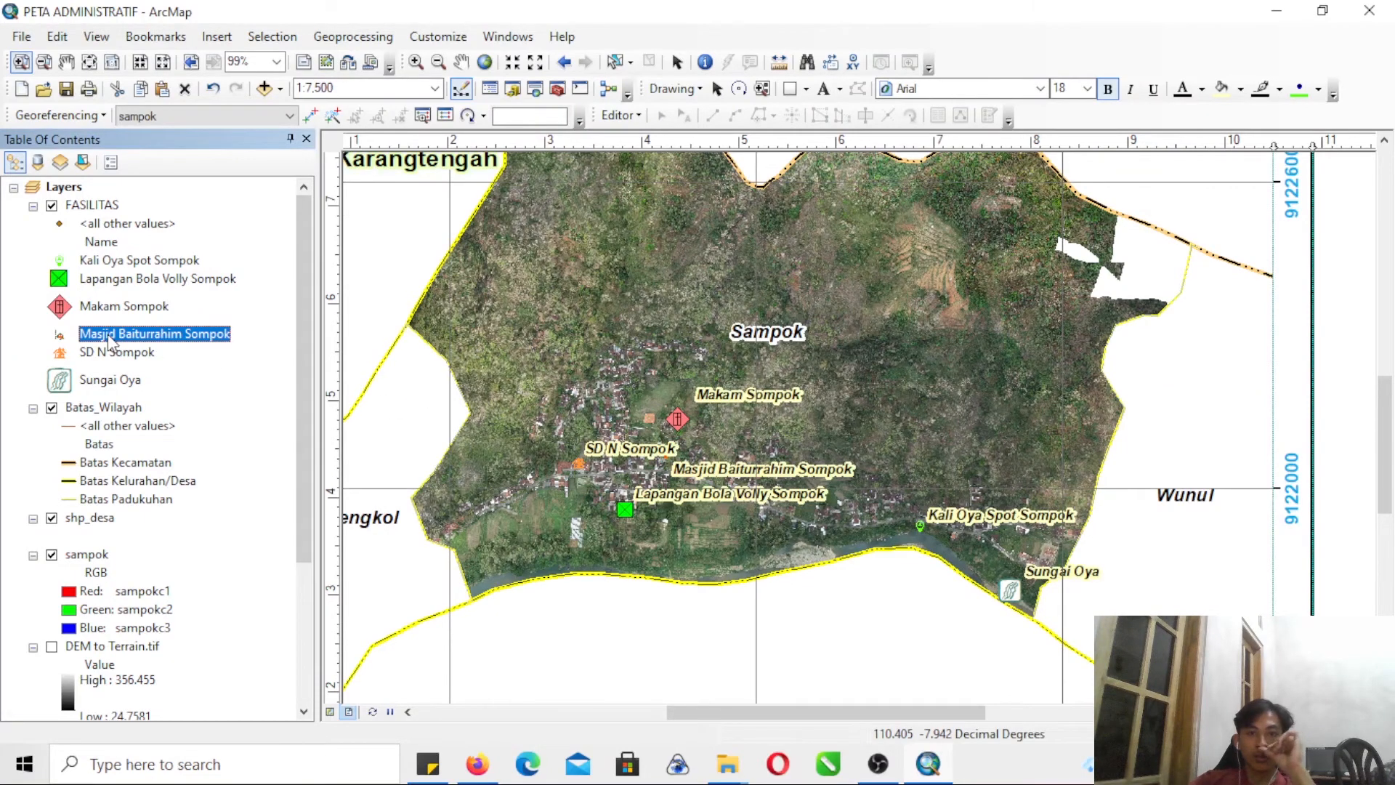
- Enlarge the Masjid Baiturrahim Sompok picture marker symbol to size 25 and apply it
left_click(60, 336)
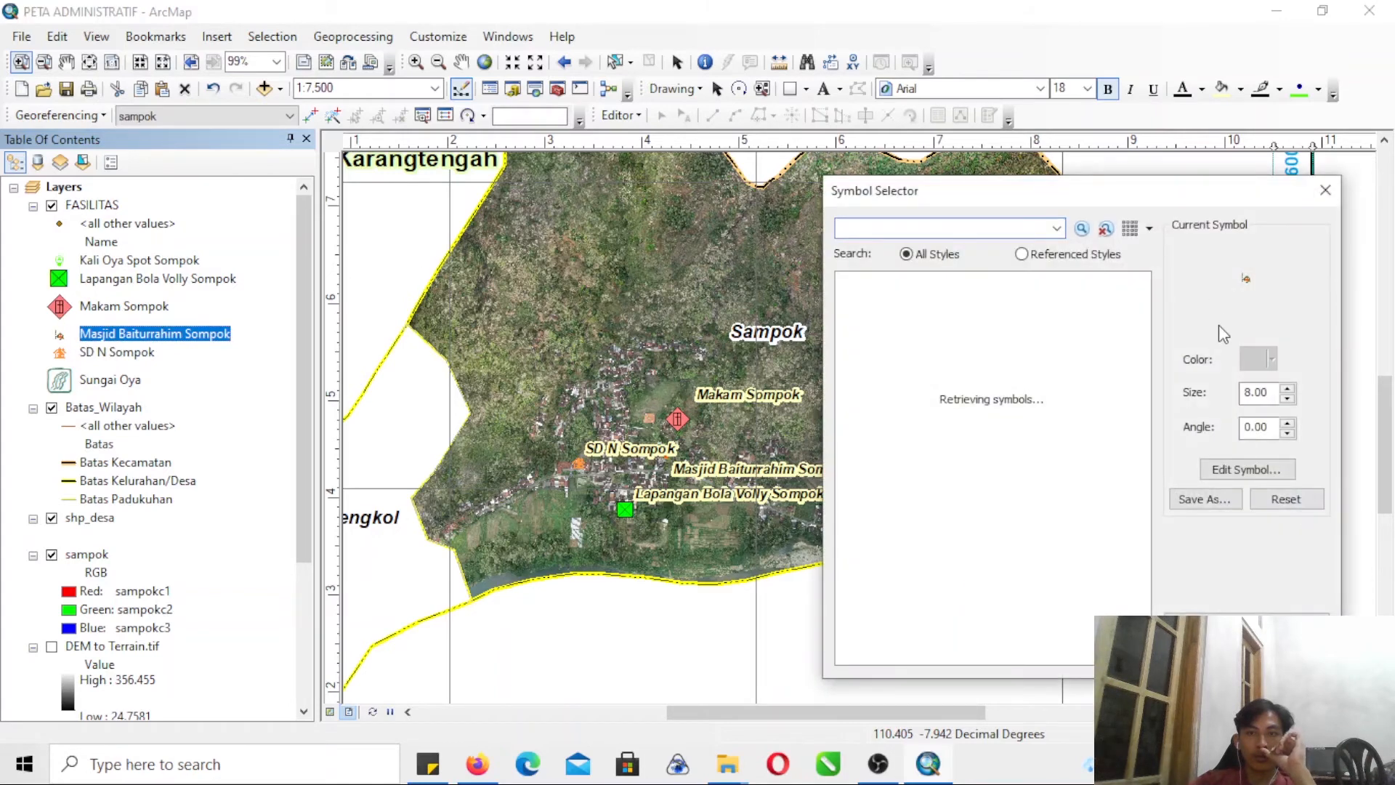
left_click(1290, 390)
left_click(1290, 390)
left_click(1290, 390)
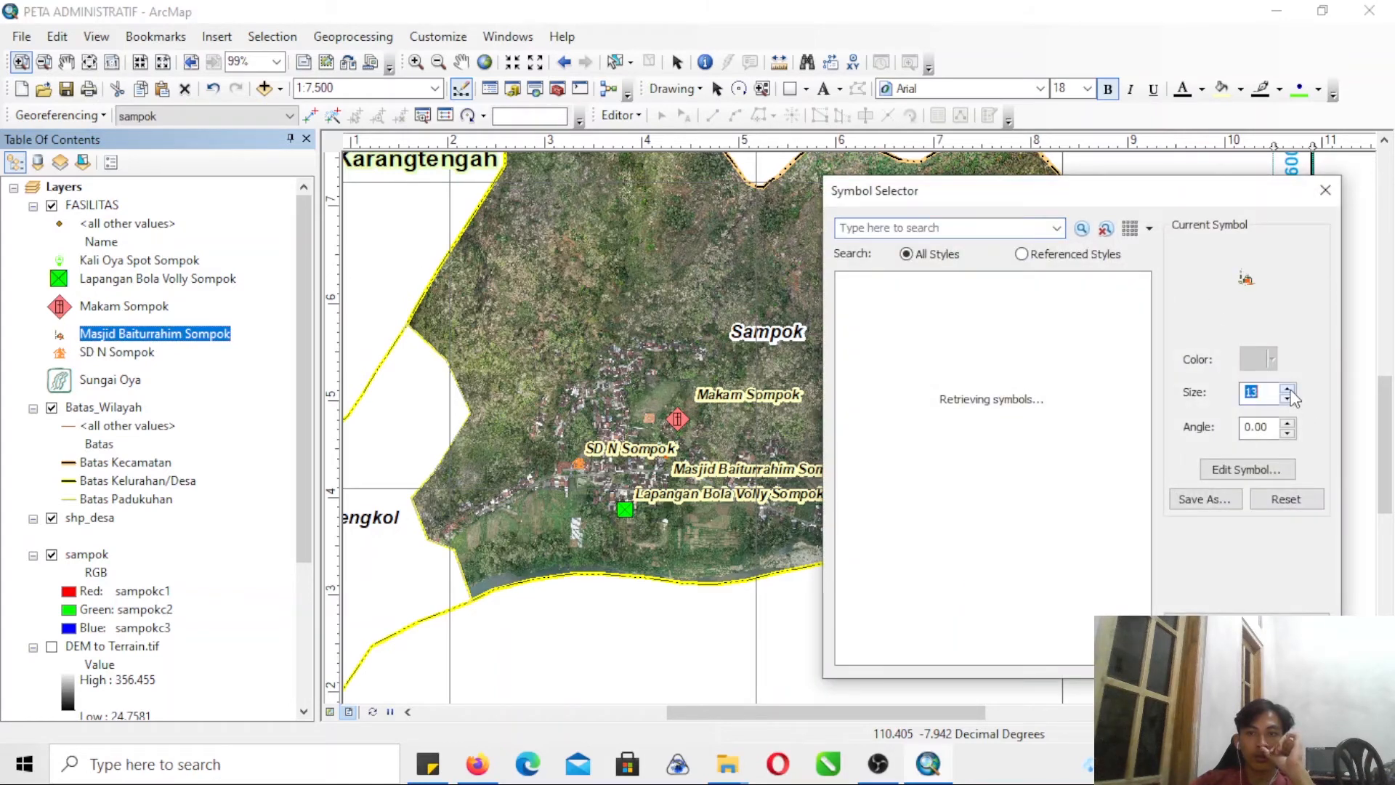
key("Return")
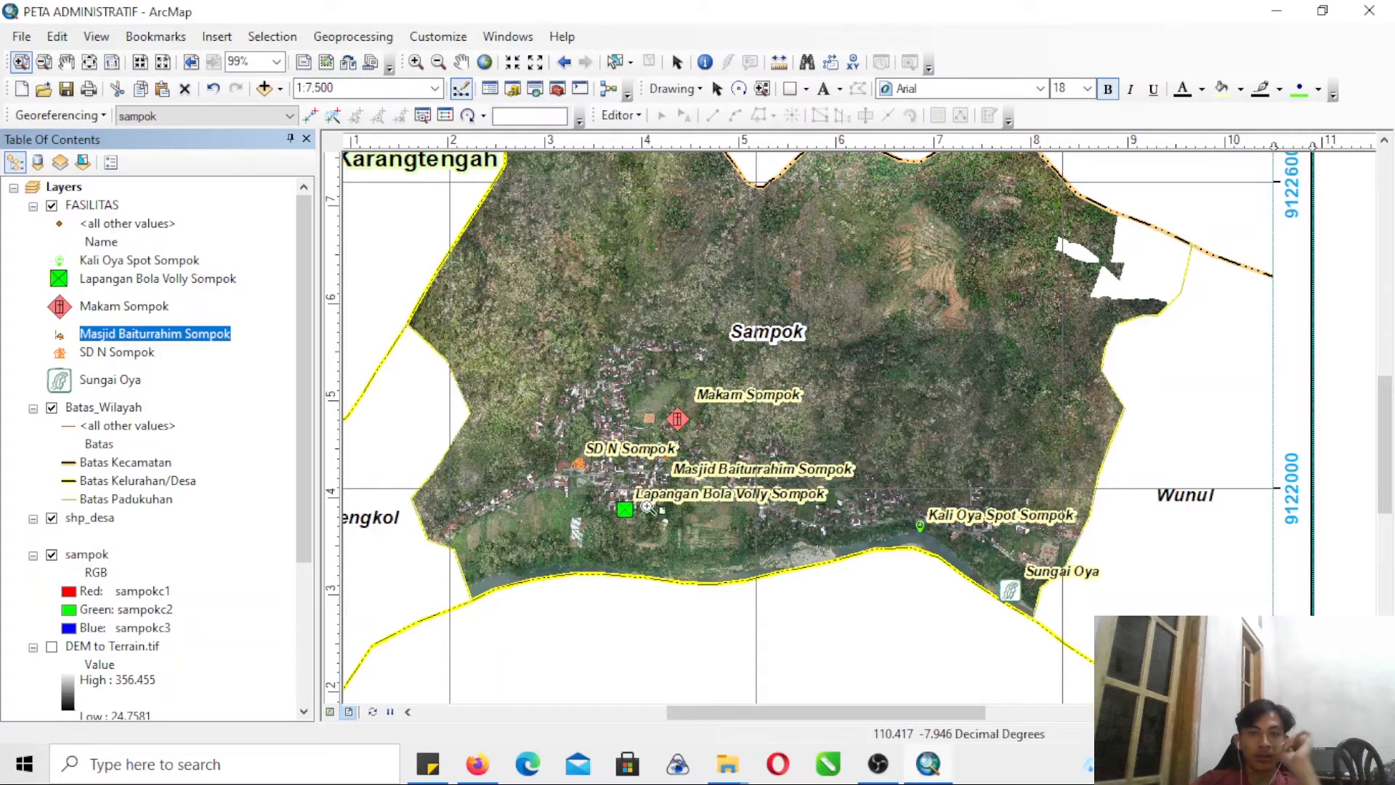
left_click(61, 338)
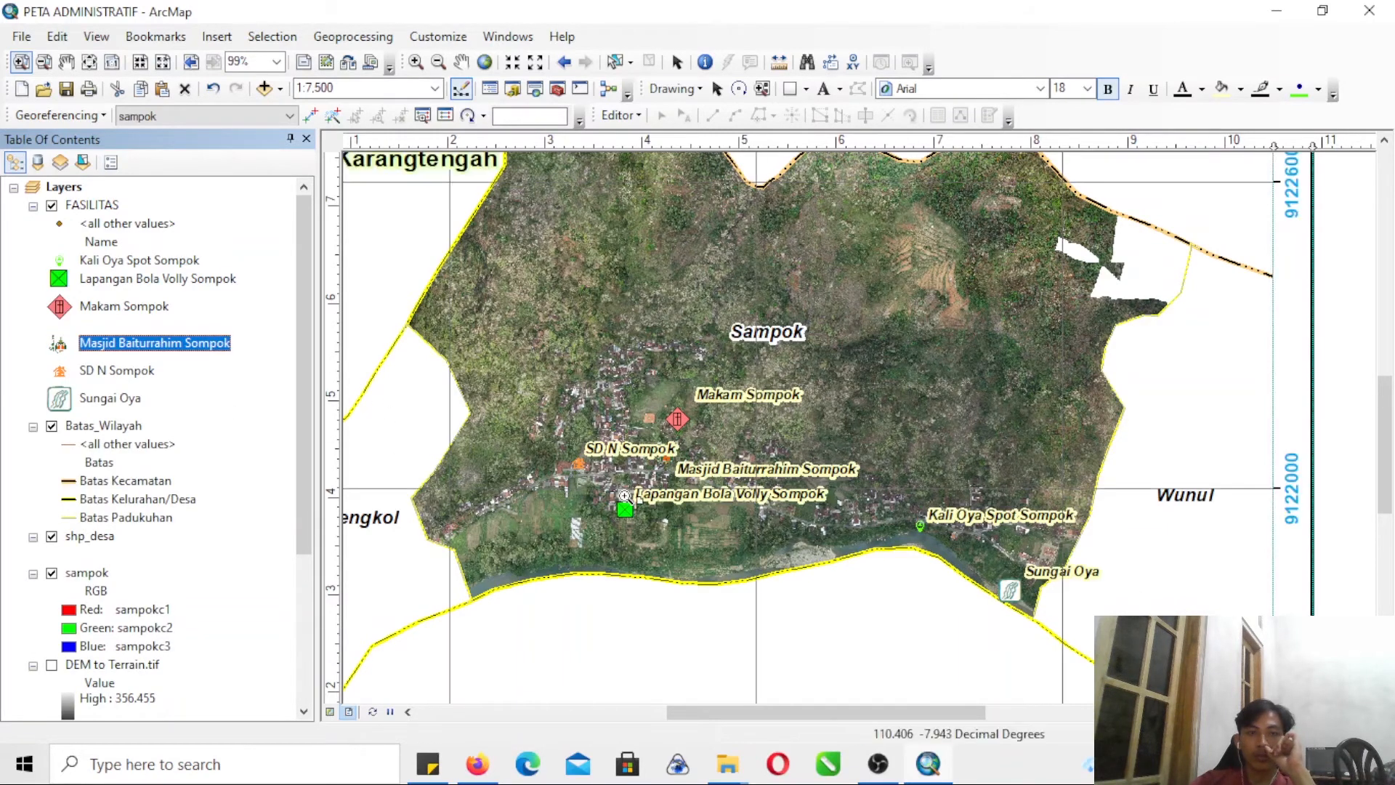
left_click(58, 342)
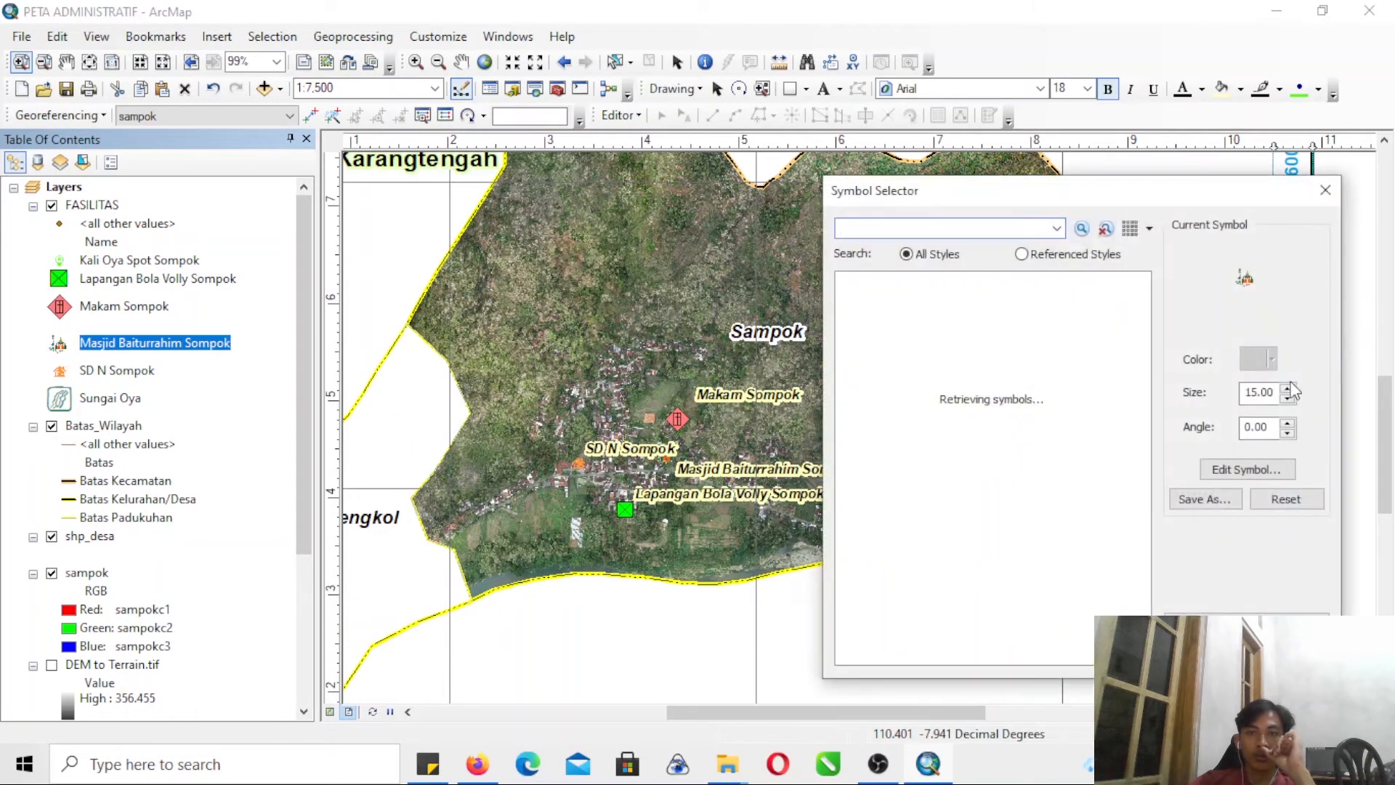
left_click(1289, 388)
left_click(1288, 388)
left_click(1288, 387)
left_click(1288, 388)
left_click(1290, 387)
left_click(1290, 388)
left_click(1291, 388)
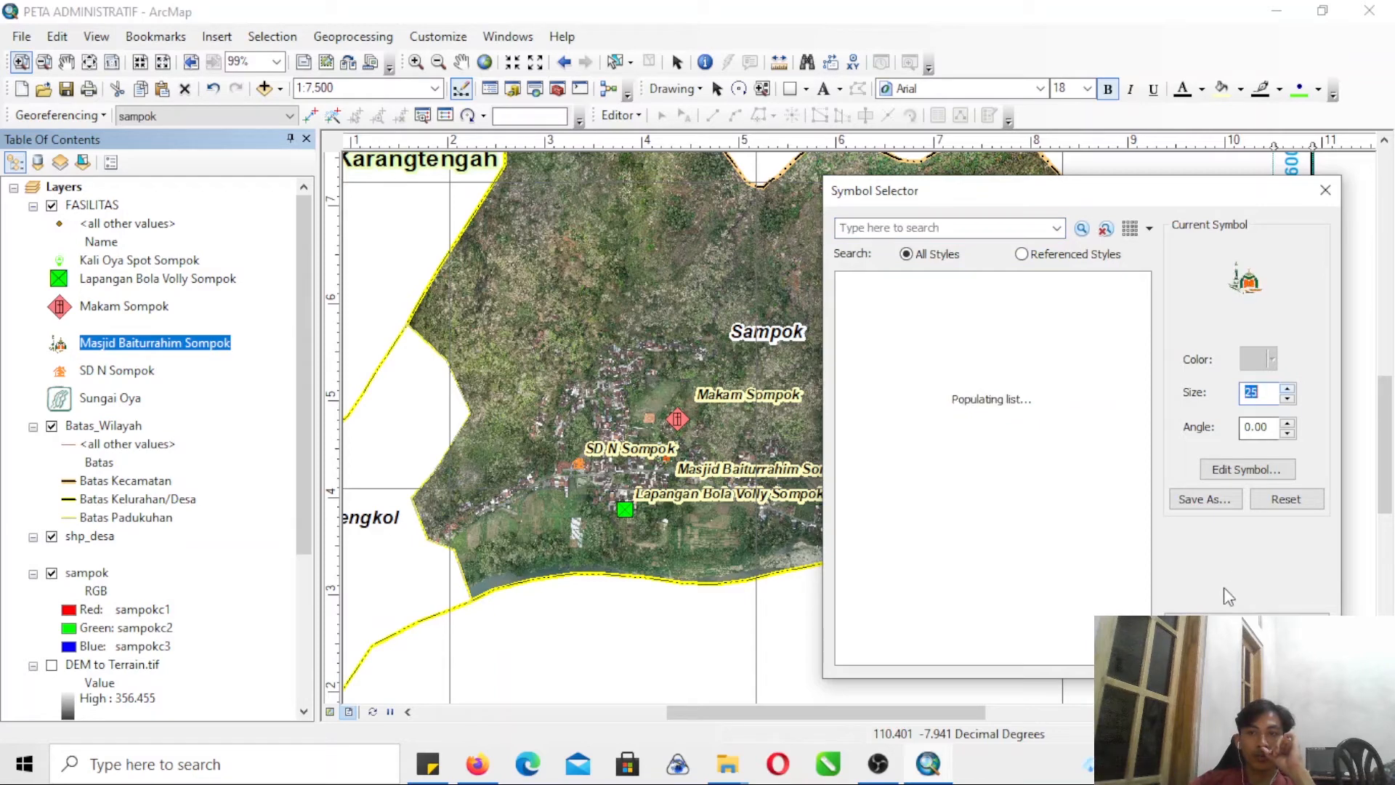
left_click(1206, 652)
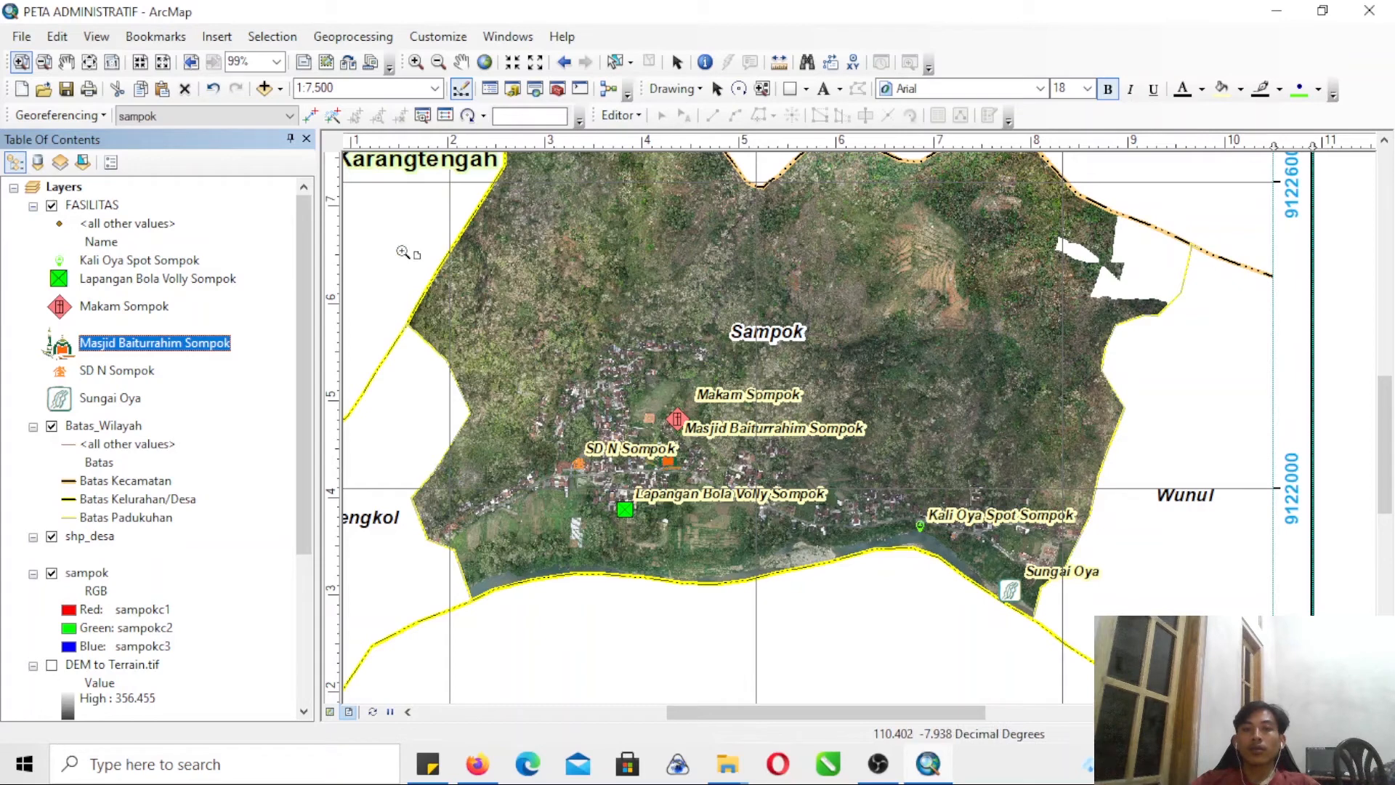
- Add the road shapefile JALAN_planet_osm_line_lines.shp from the OPS folder to the map
left_click(264, 87)
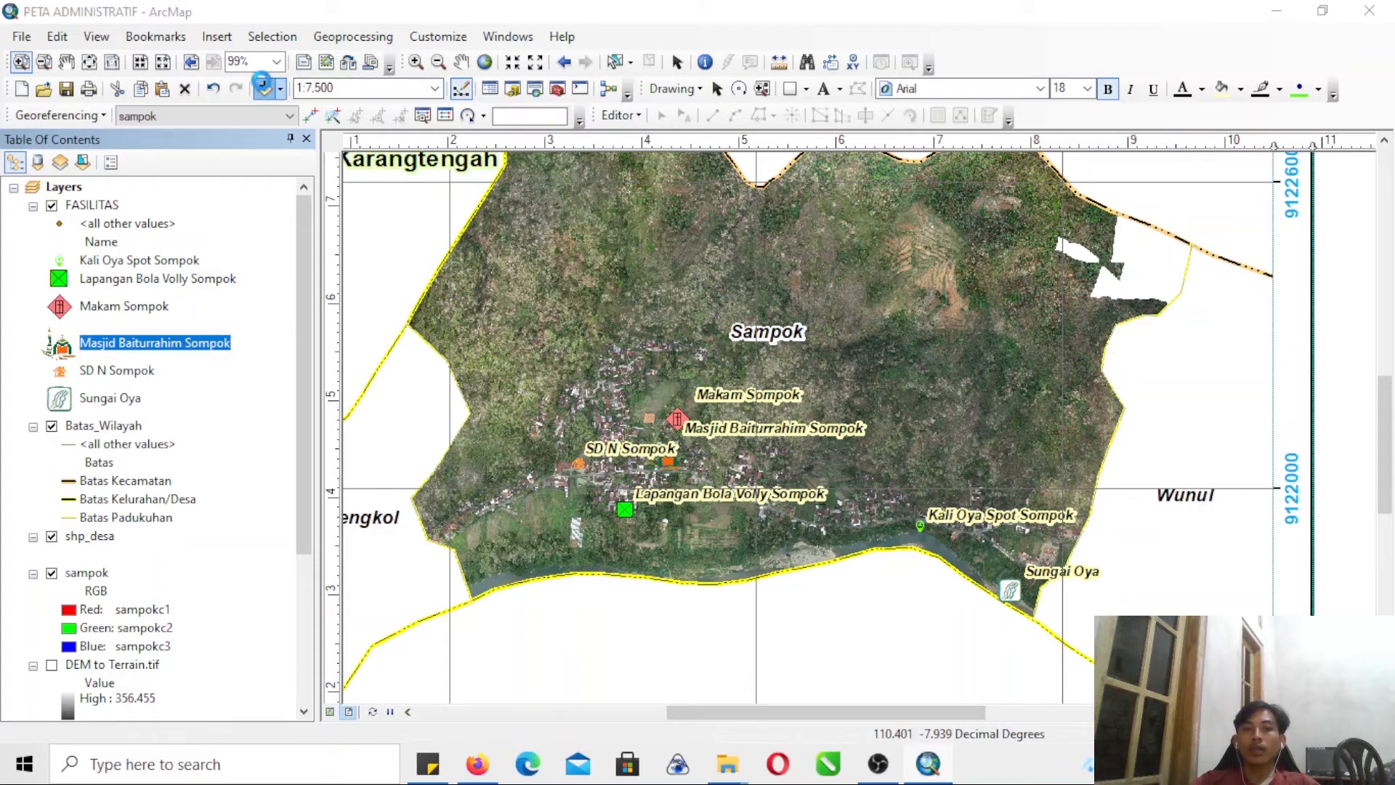
double_click(483, 309)
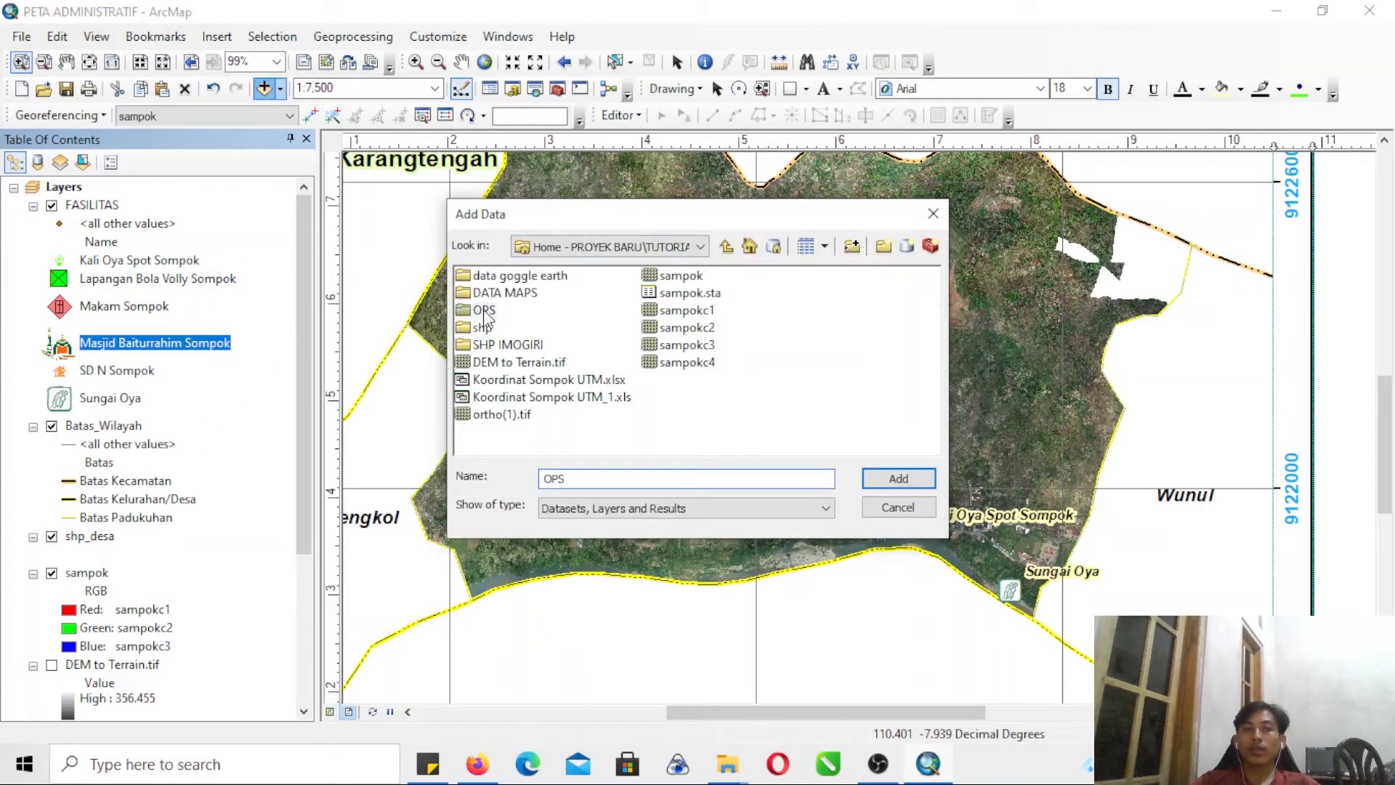
left_click(488, 296)
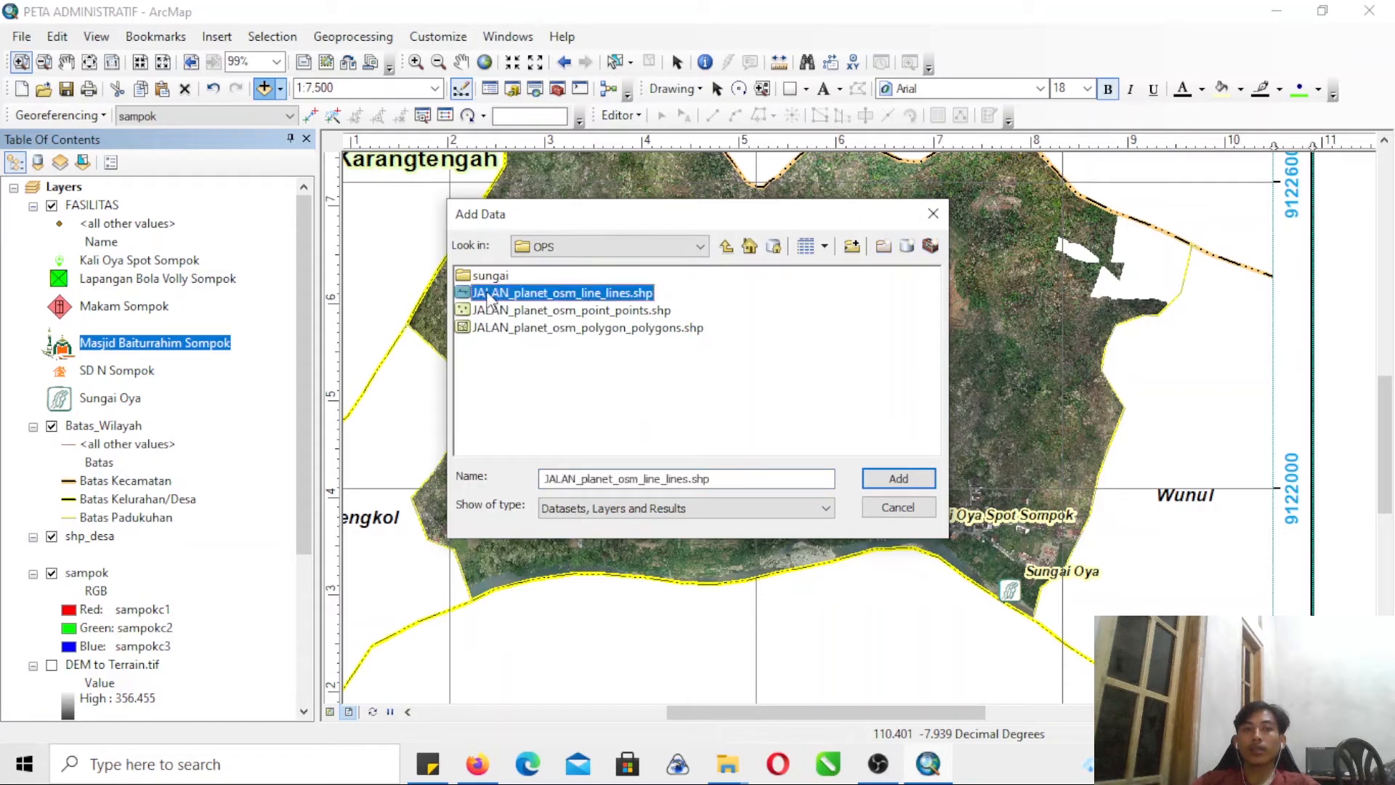
left_click(896, 483)
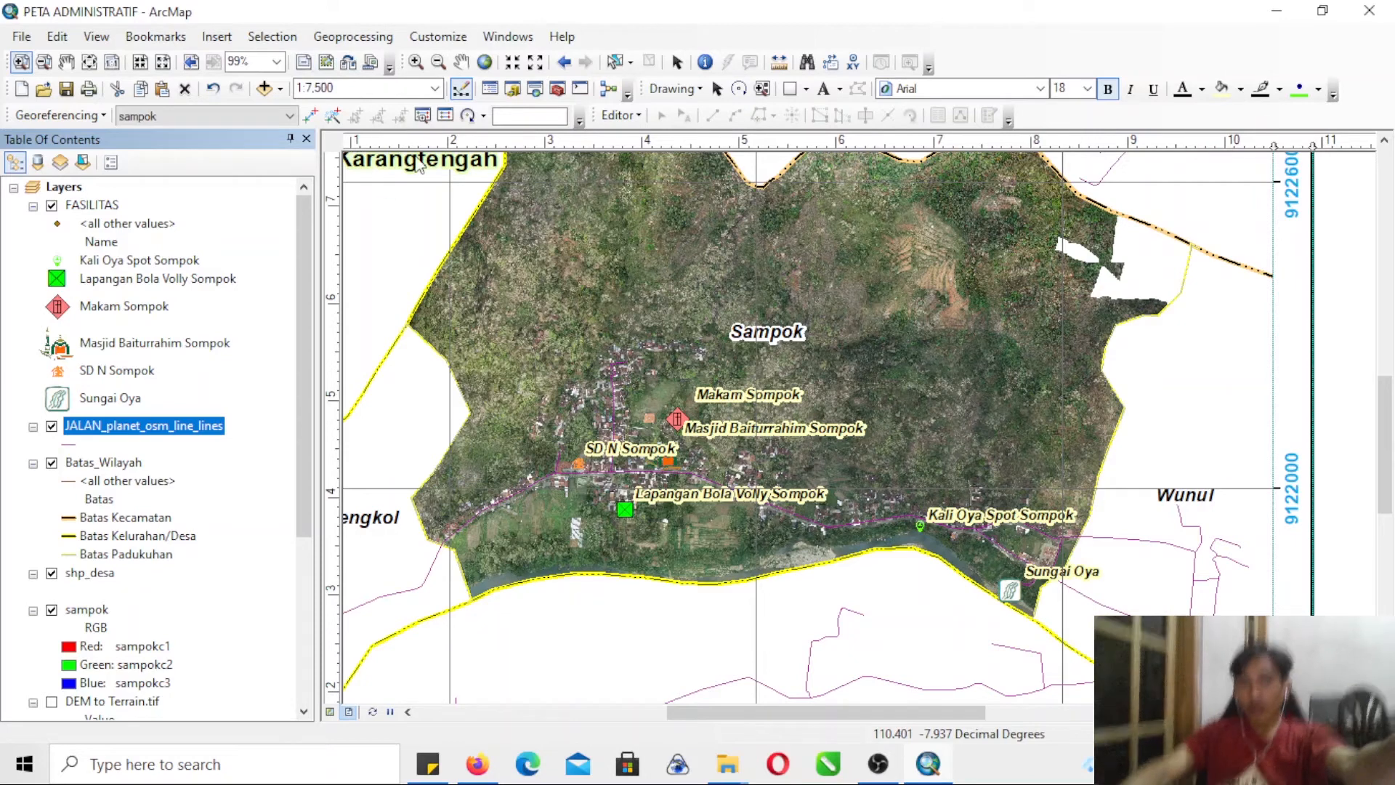
- Add the river shapefiles SUNGAI_planet_osm_line_lines.shp and SUNGAI_planet_osm_polygon_polygons.shp from the sungai folder to the map
left_click(44, 62)
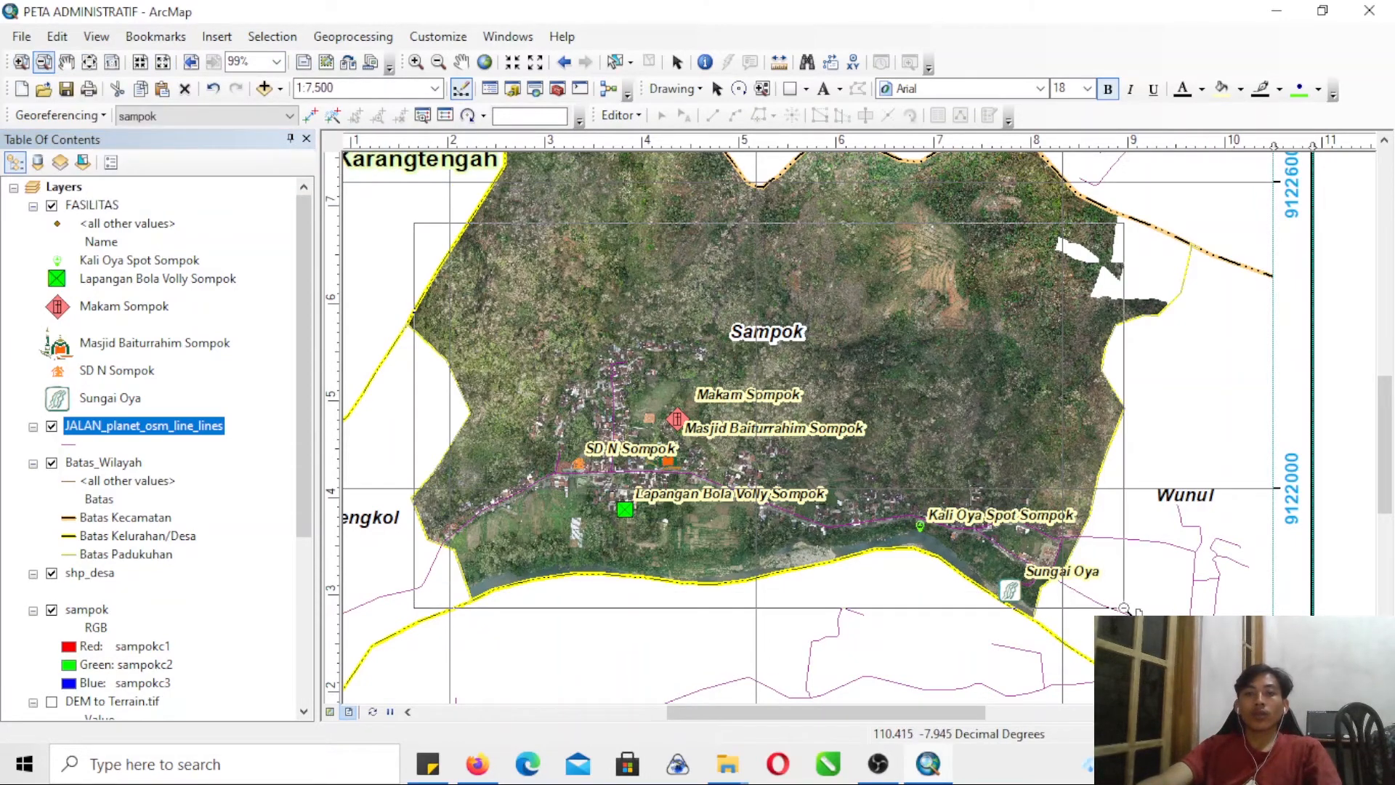
left_click(913, 477)
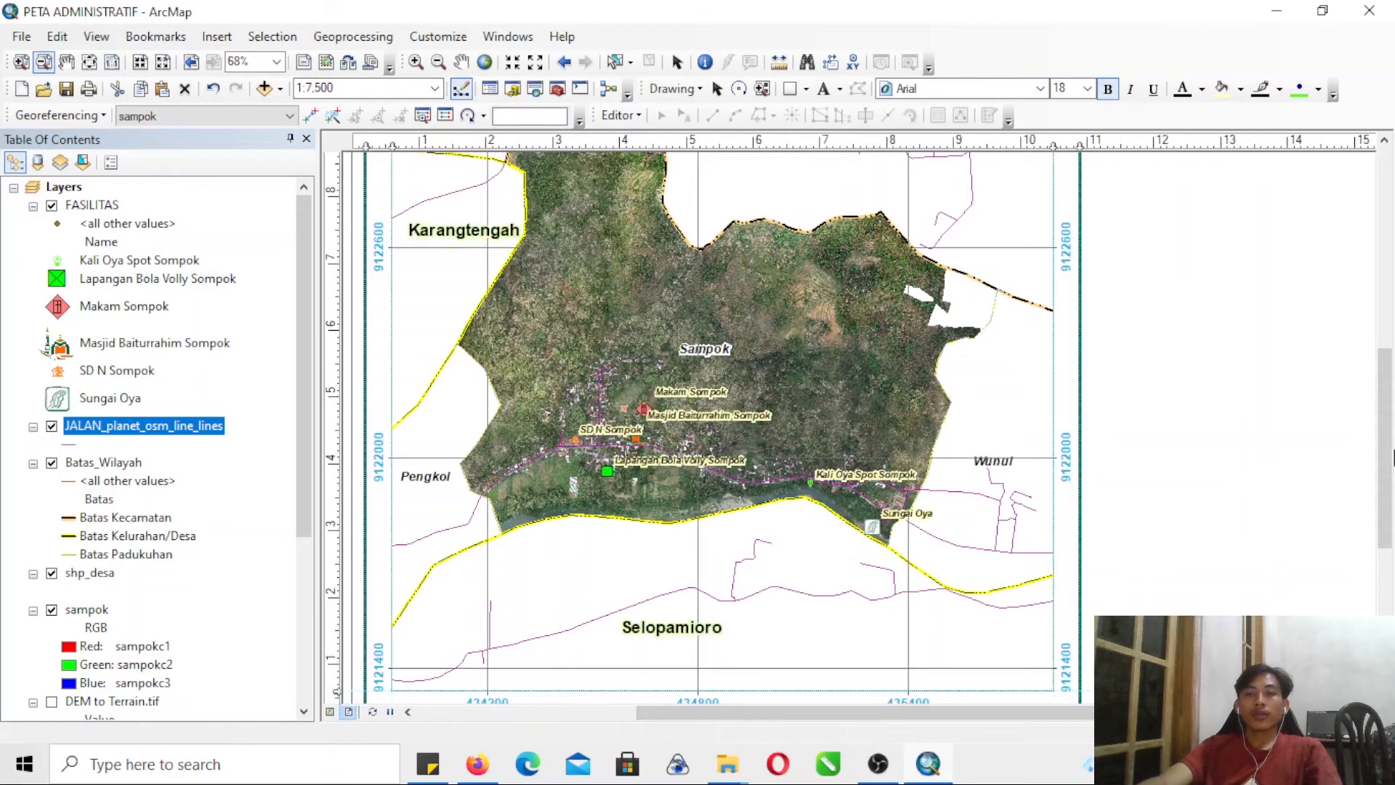
left_click_drag(1388, 425, 1387, 393)
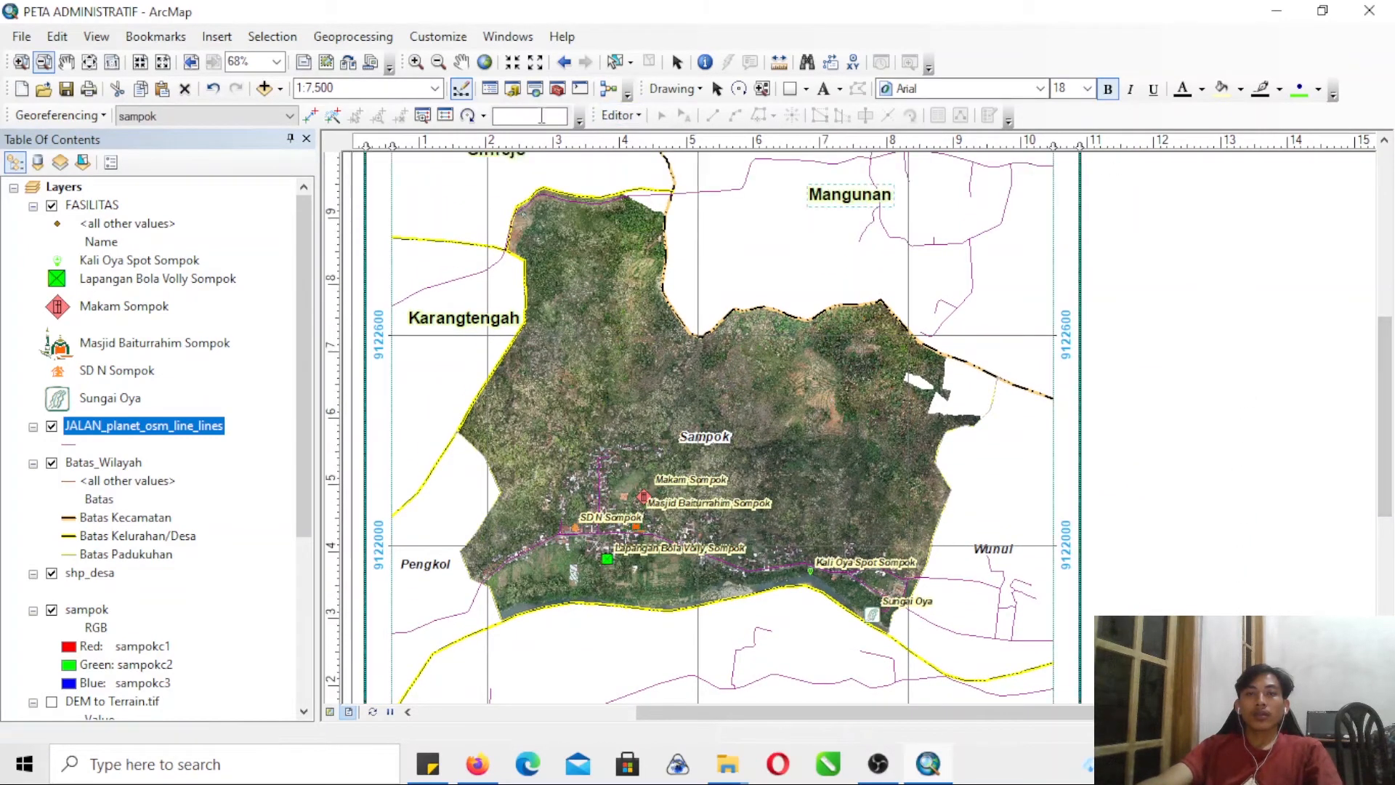
left_click(264, 88)
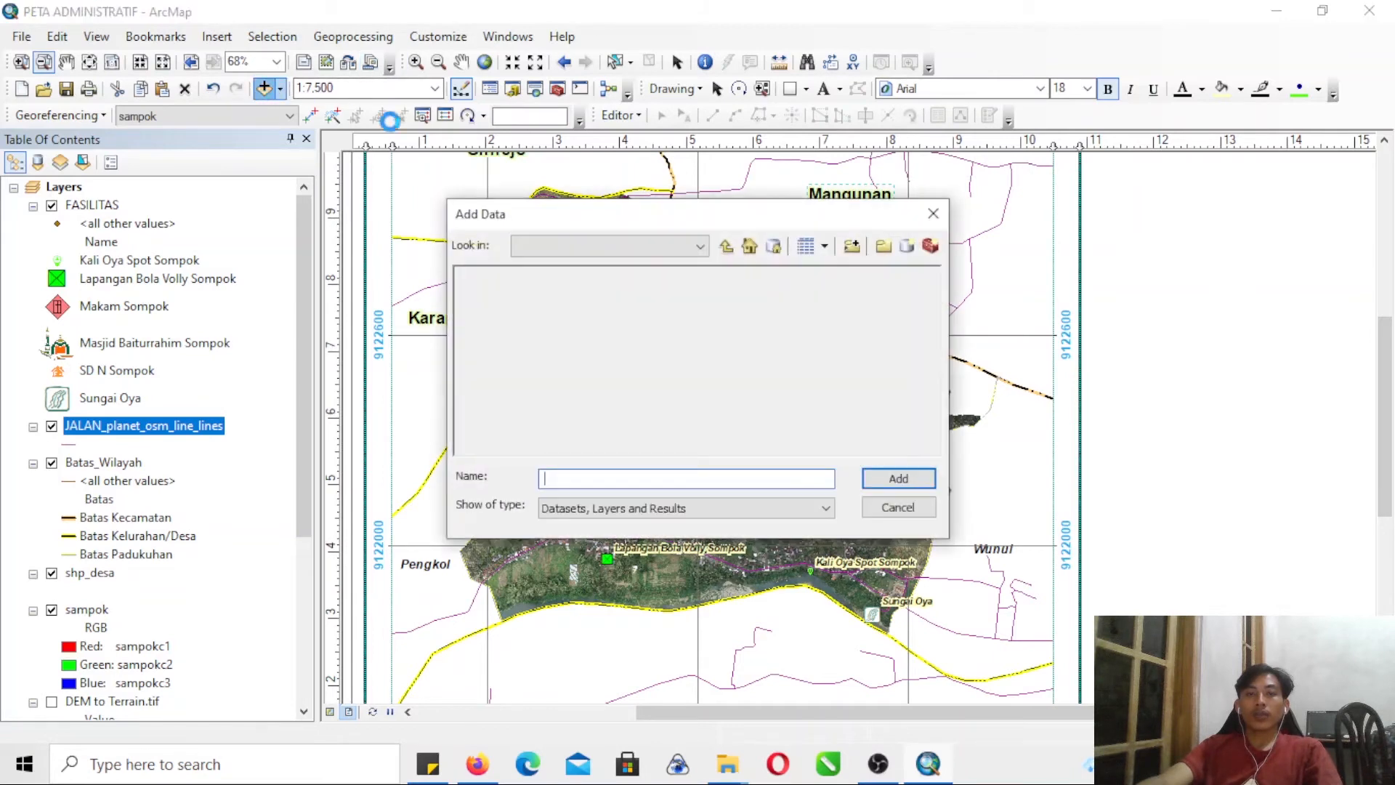
double_click(491, 276)
left_click(508, 275)
left_click(516, 310, "ctrl")
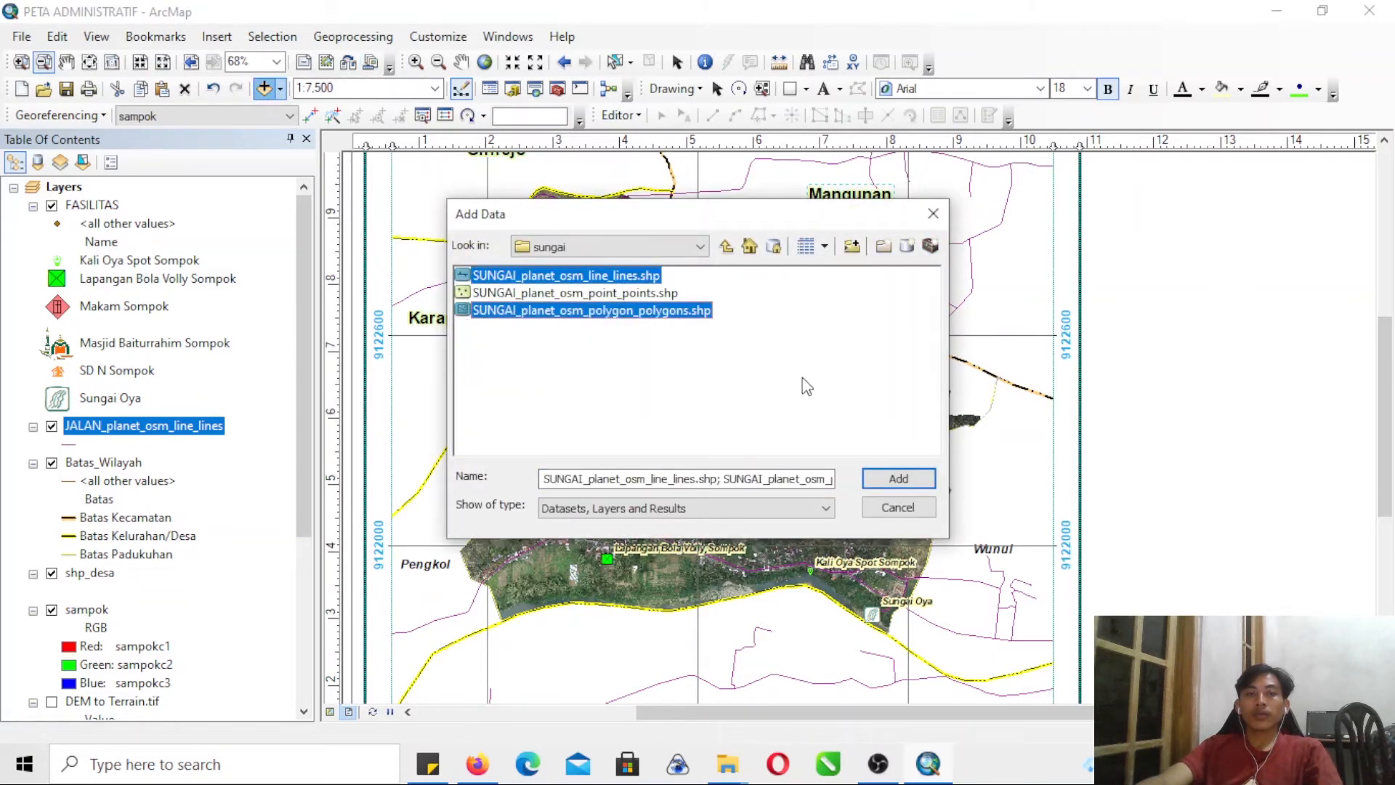
left_click(899, 478)
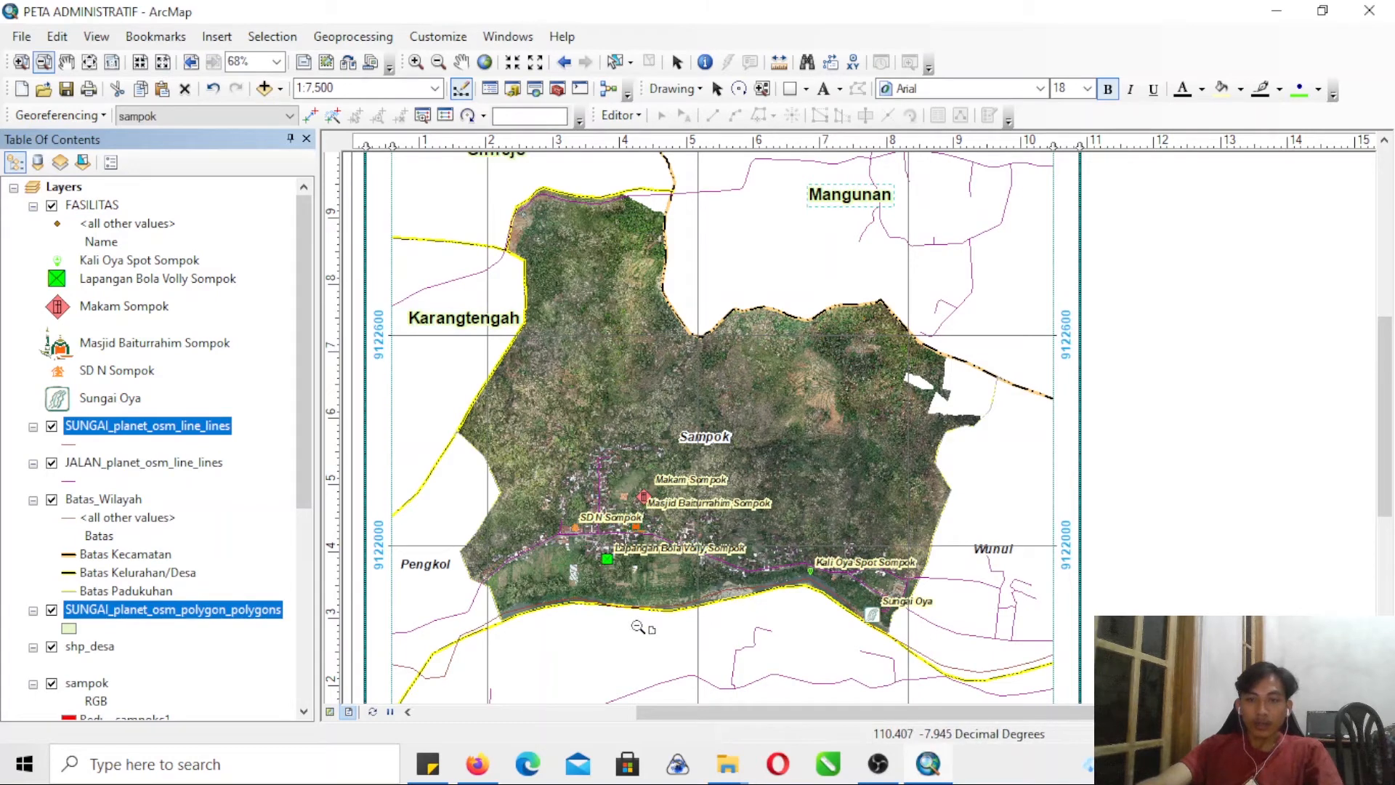
- Style the SUNGAI_planet_osm_line_lines symbol as a light blue line with a width of 2
left_click(69, 444)
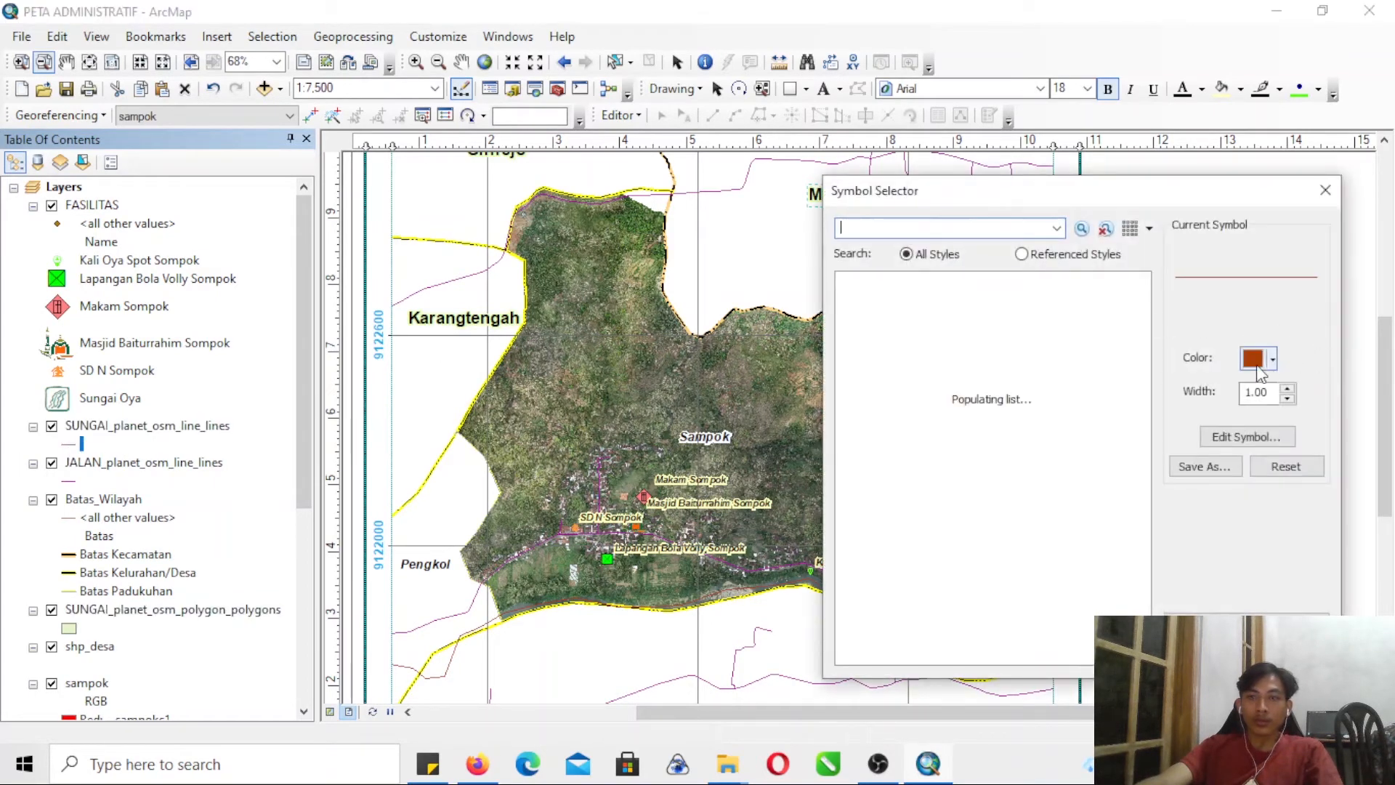
left_click(1254, 367)
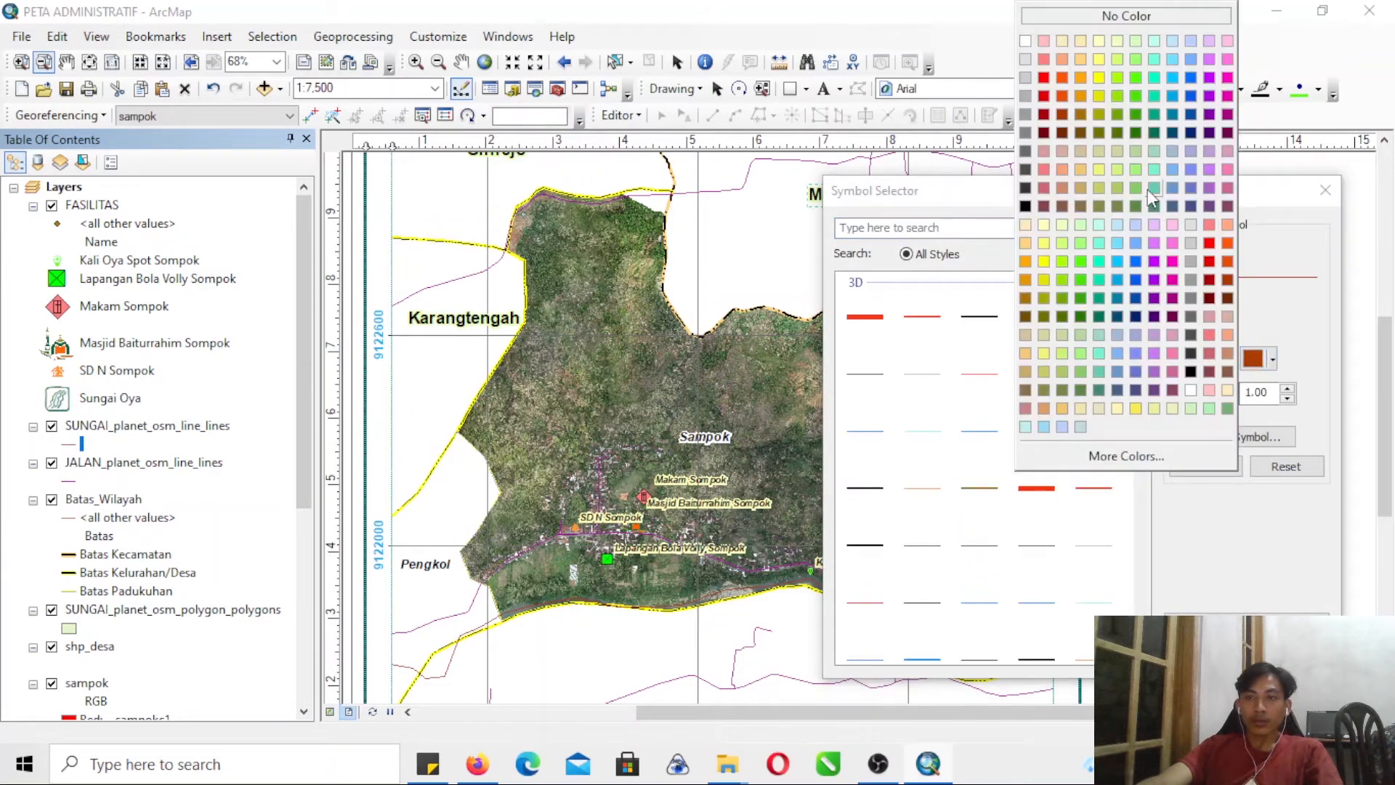
left_click(1170, 96)
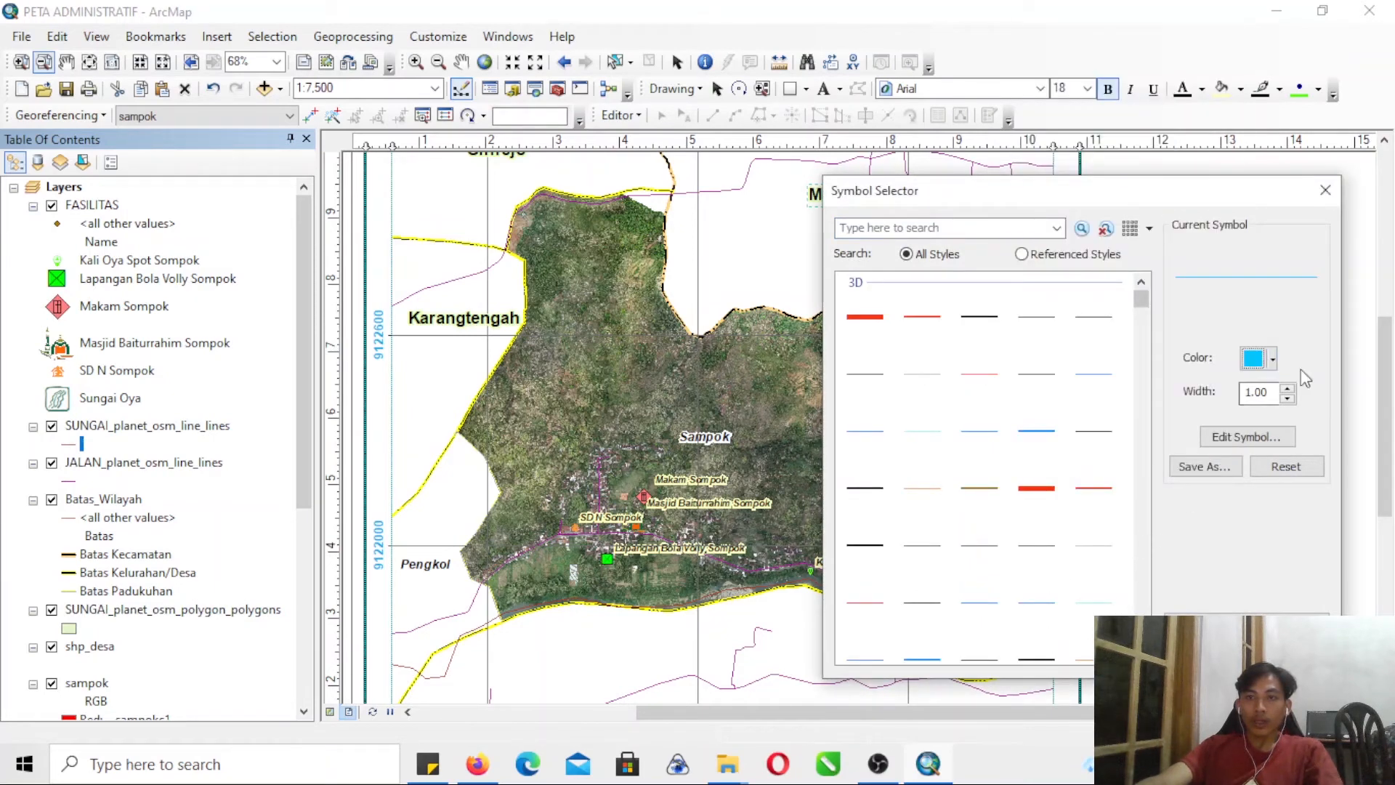
left_click(1287, 388)
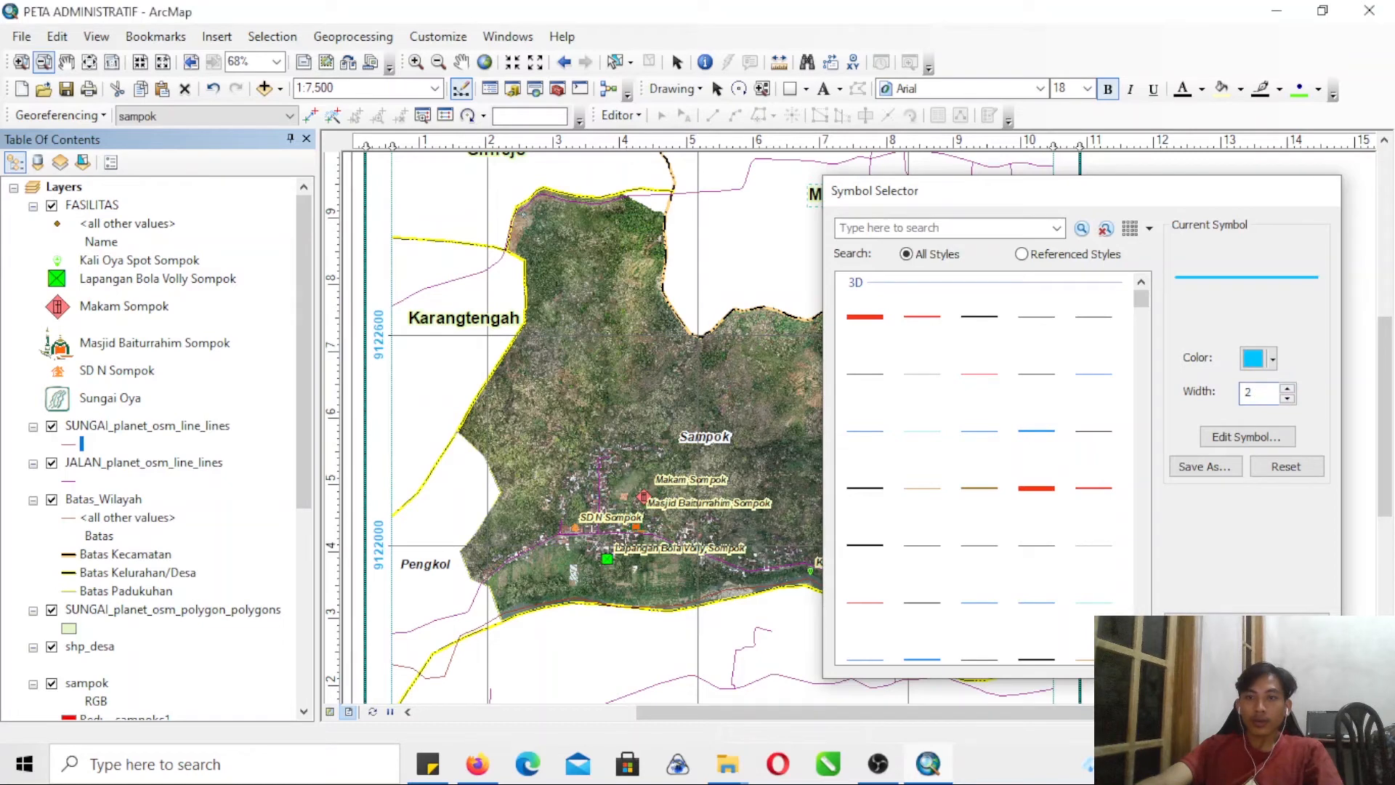
left_click(1205, 654)
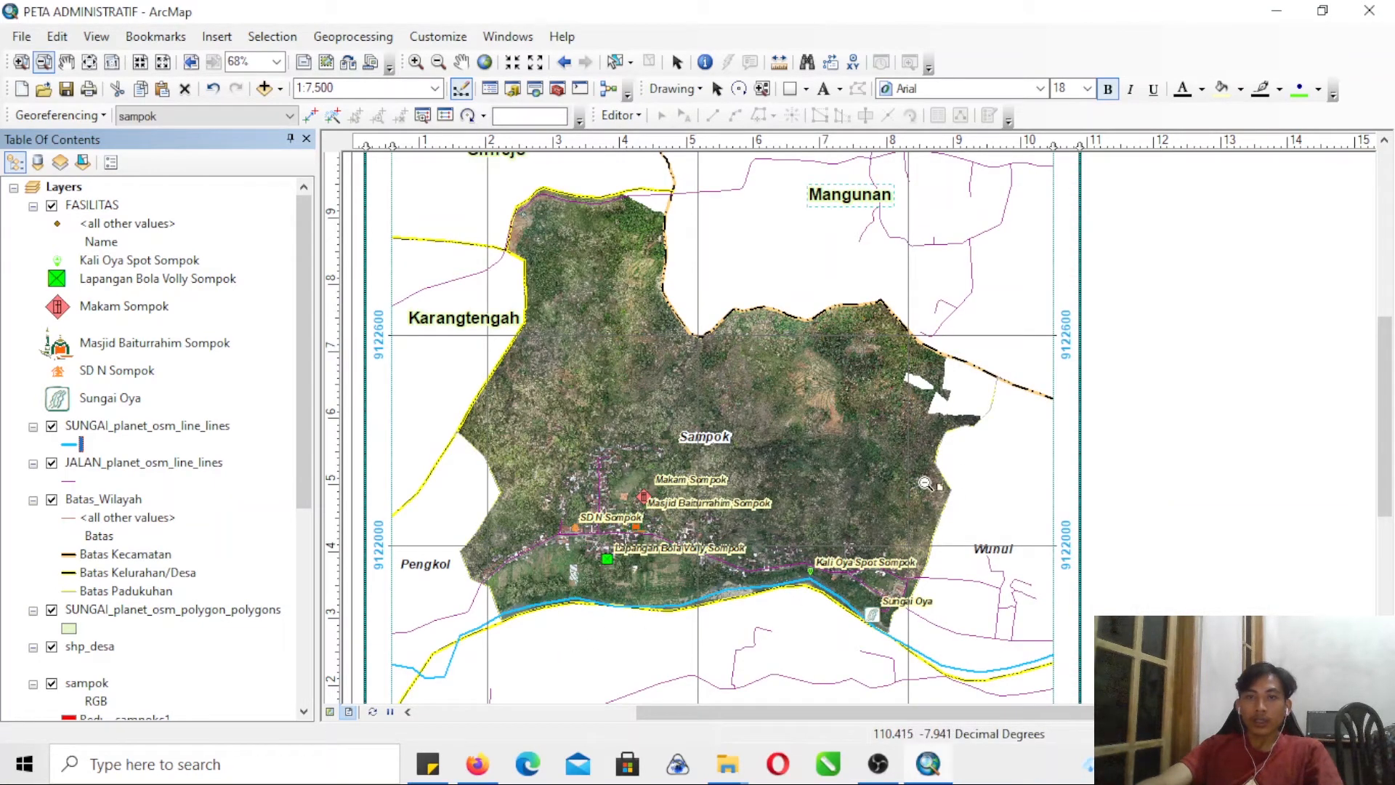
- Change the line color of the JALAN_planet_osm_line_lines symbol to red
left_click(69, 480)
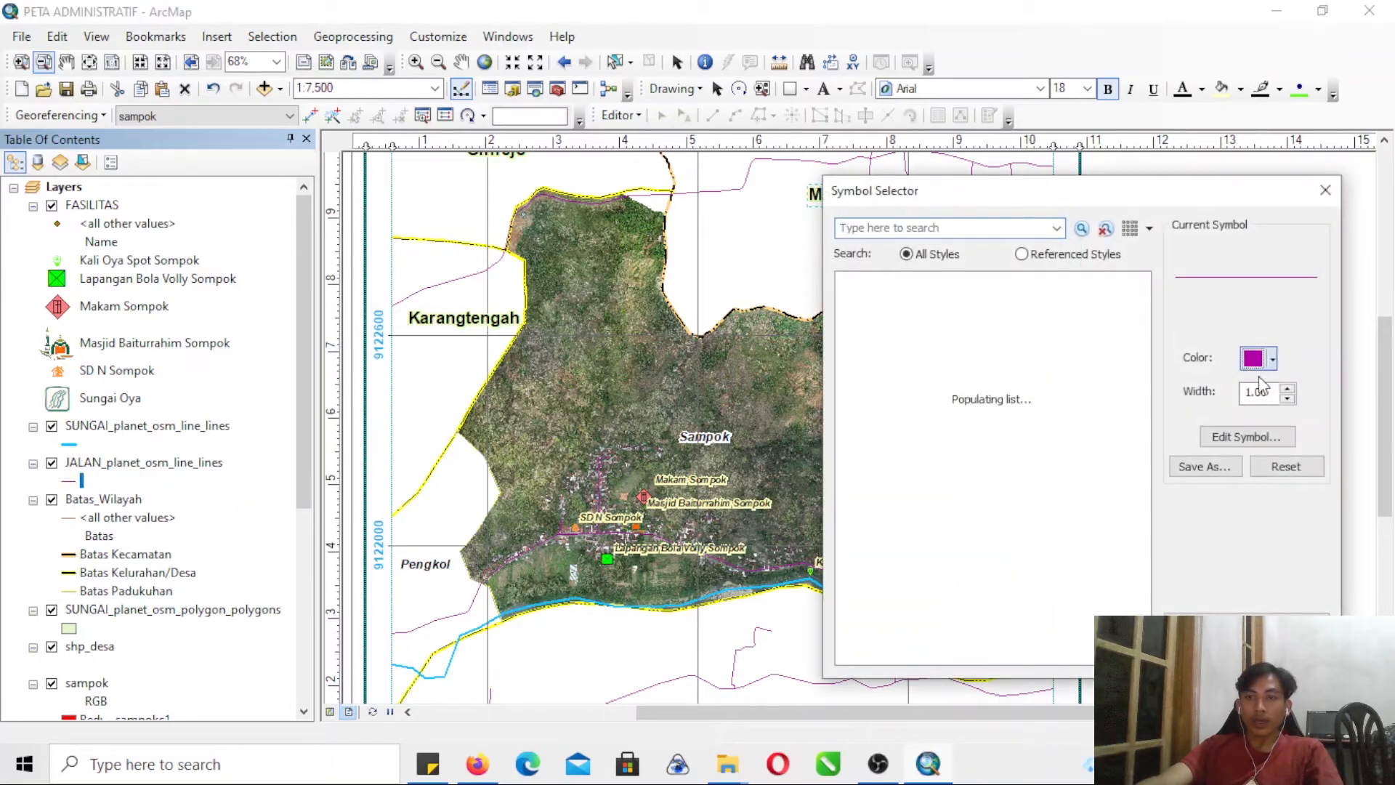
left_click(1258, 362)
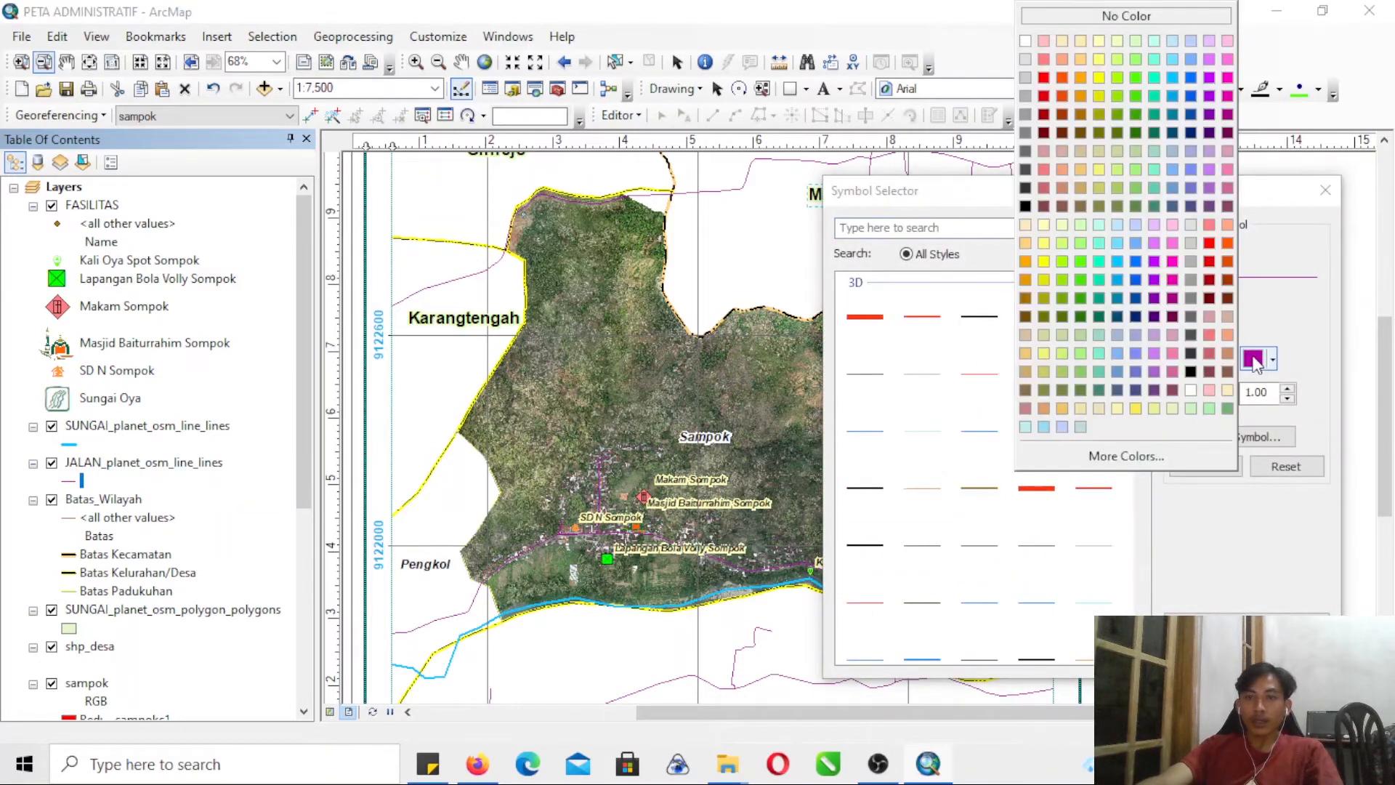
left_click(1043, 78)
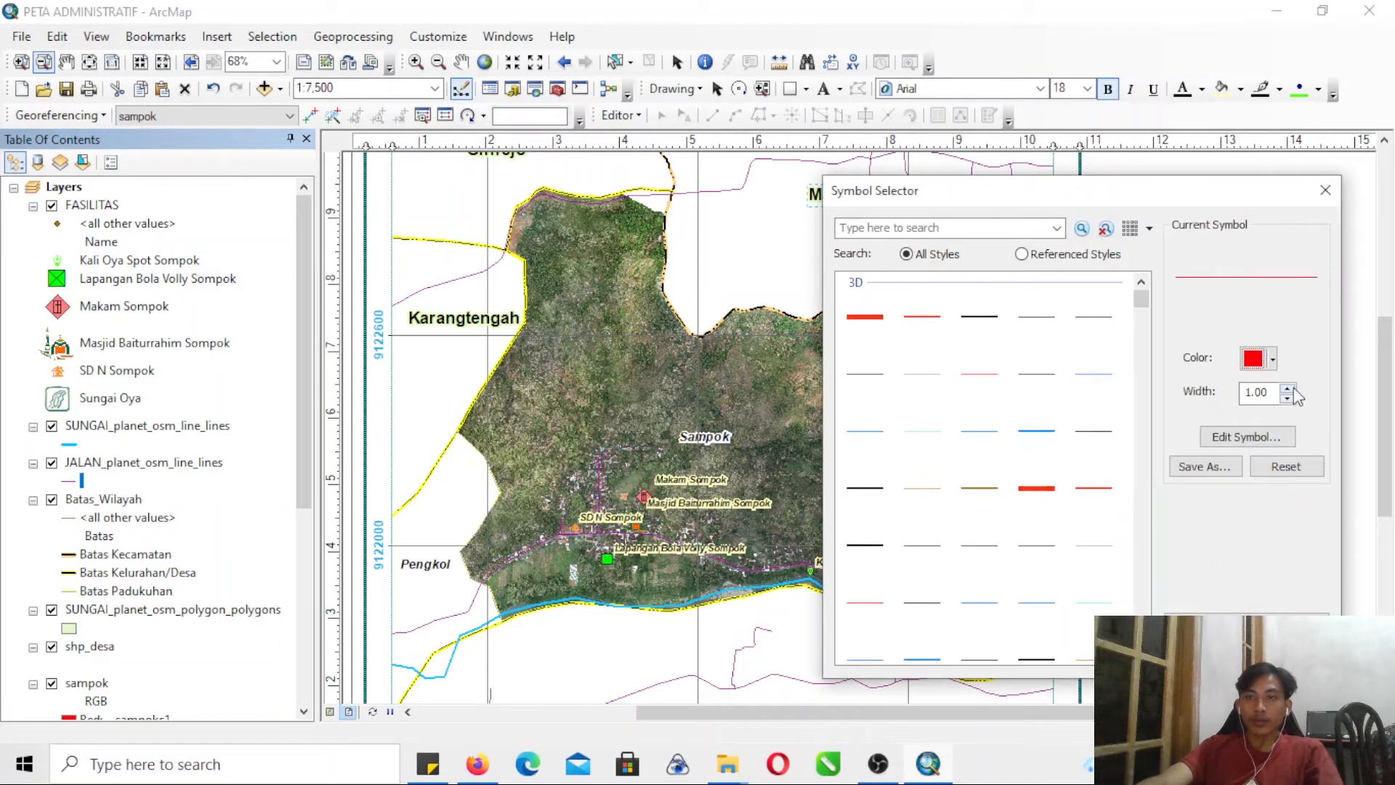
left_click(1205, 654)
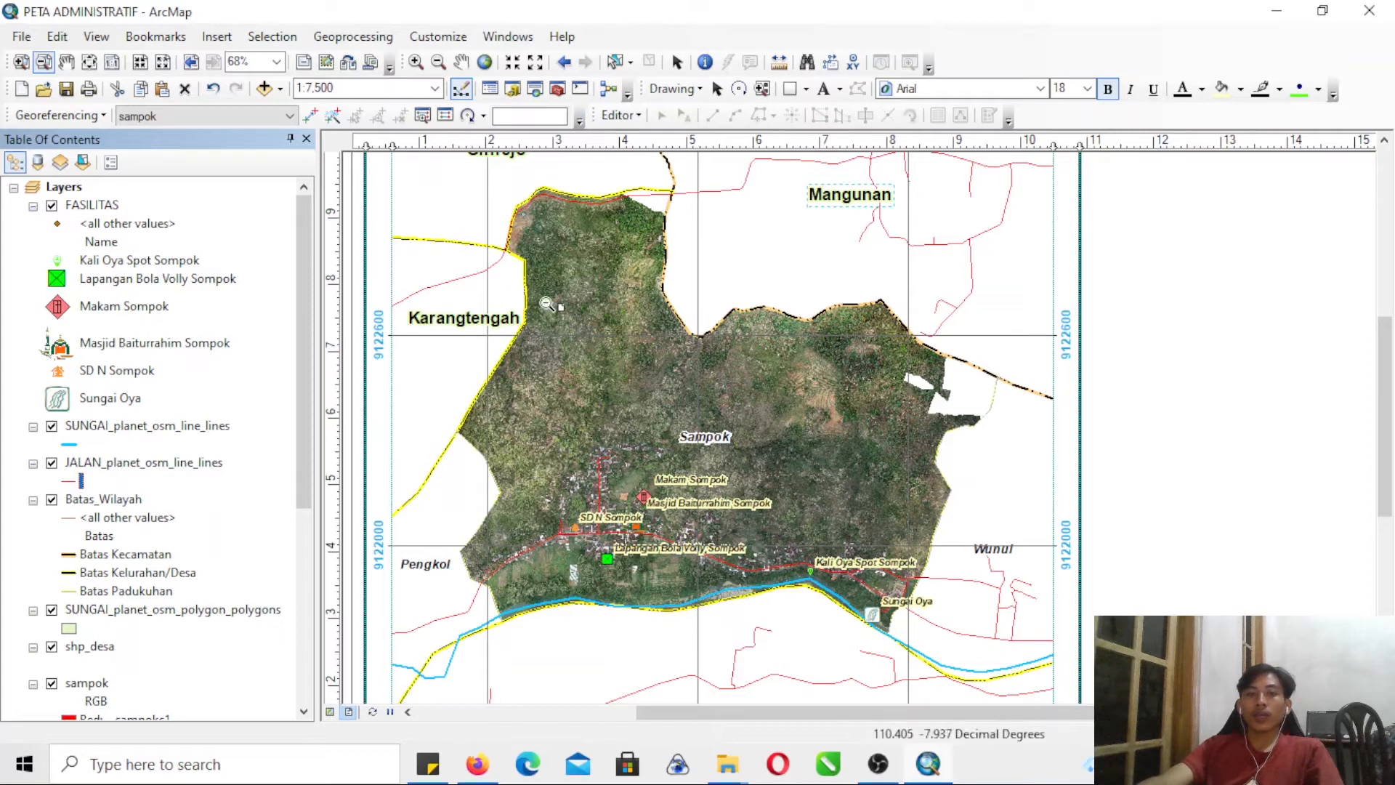
- Start the Clip geoprocessing tool with JALAN_planet_osm_line_lines as the input features
left_click(353, 37)
left_click(345, 84)
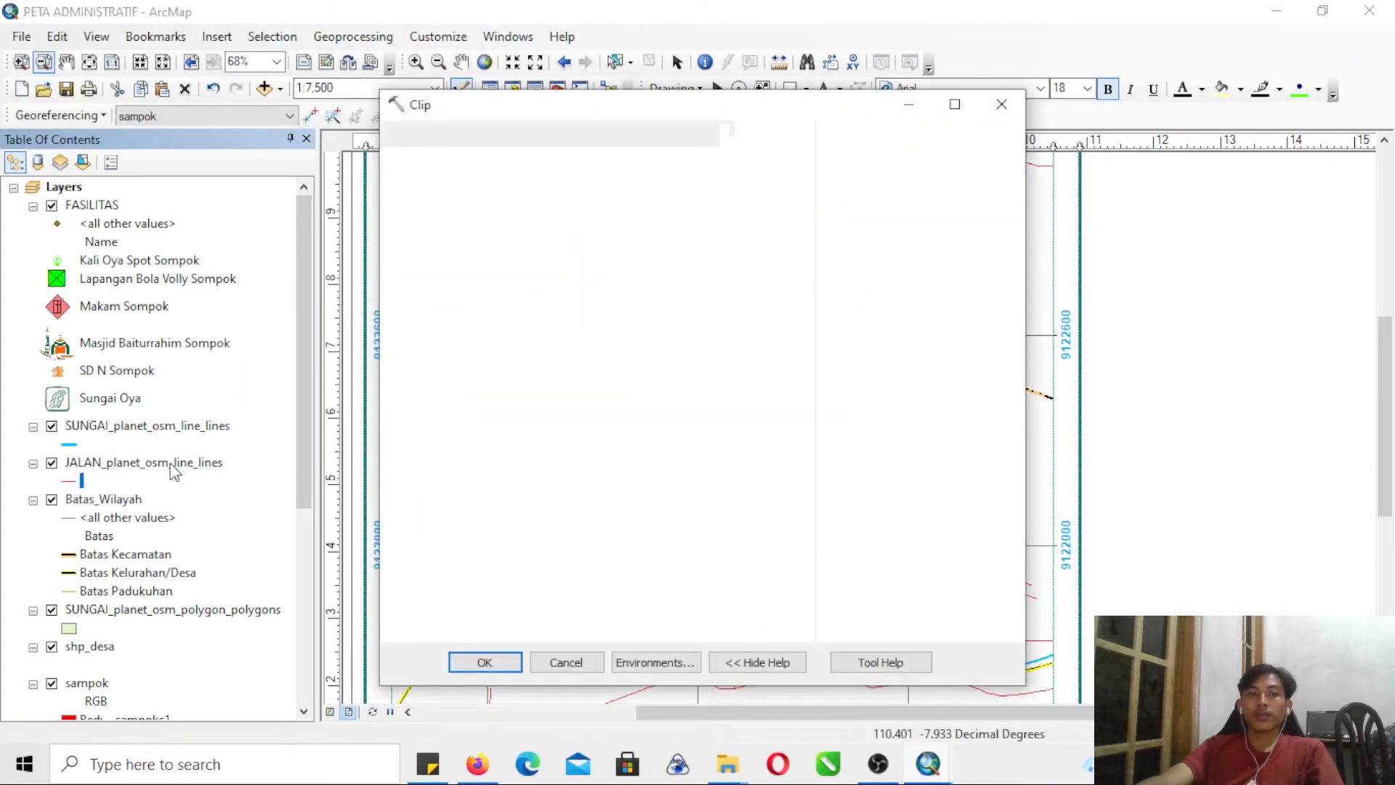
left_click(174, 465)
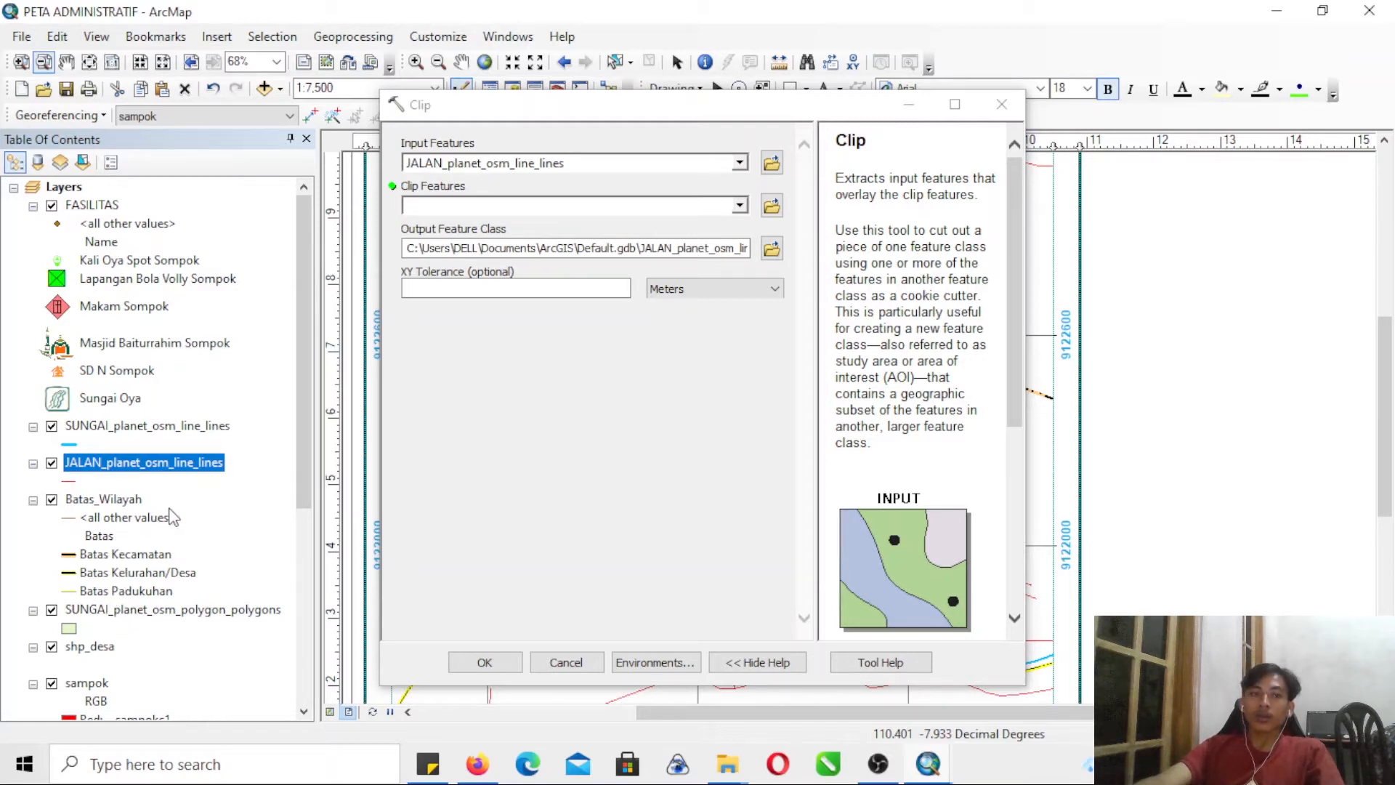
- Select the Sampok record in the shp_desa attribute table and set shp_desa as the clip features
scroll(131, 517, "down", 3)
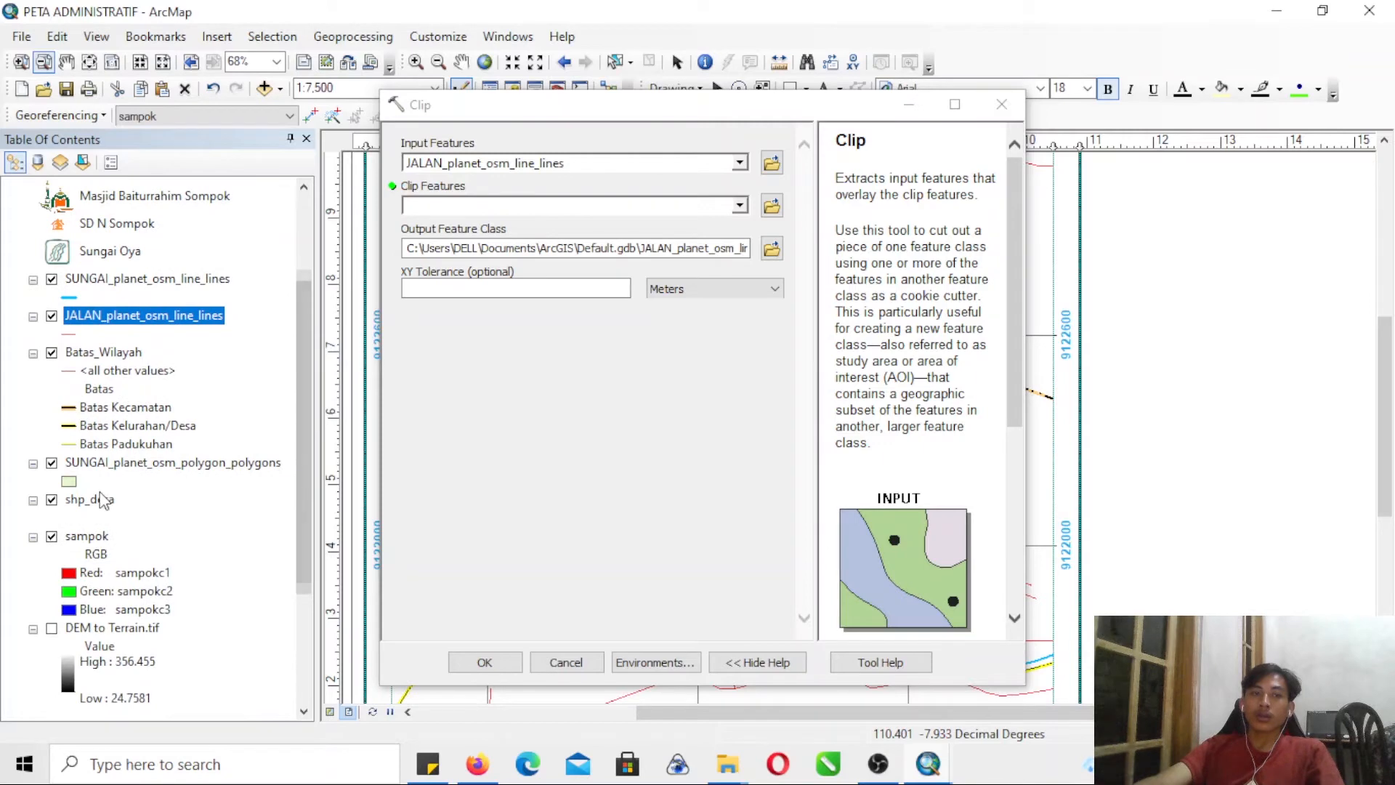
right_click(102, 500)
left_click(177, 122)
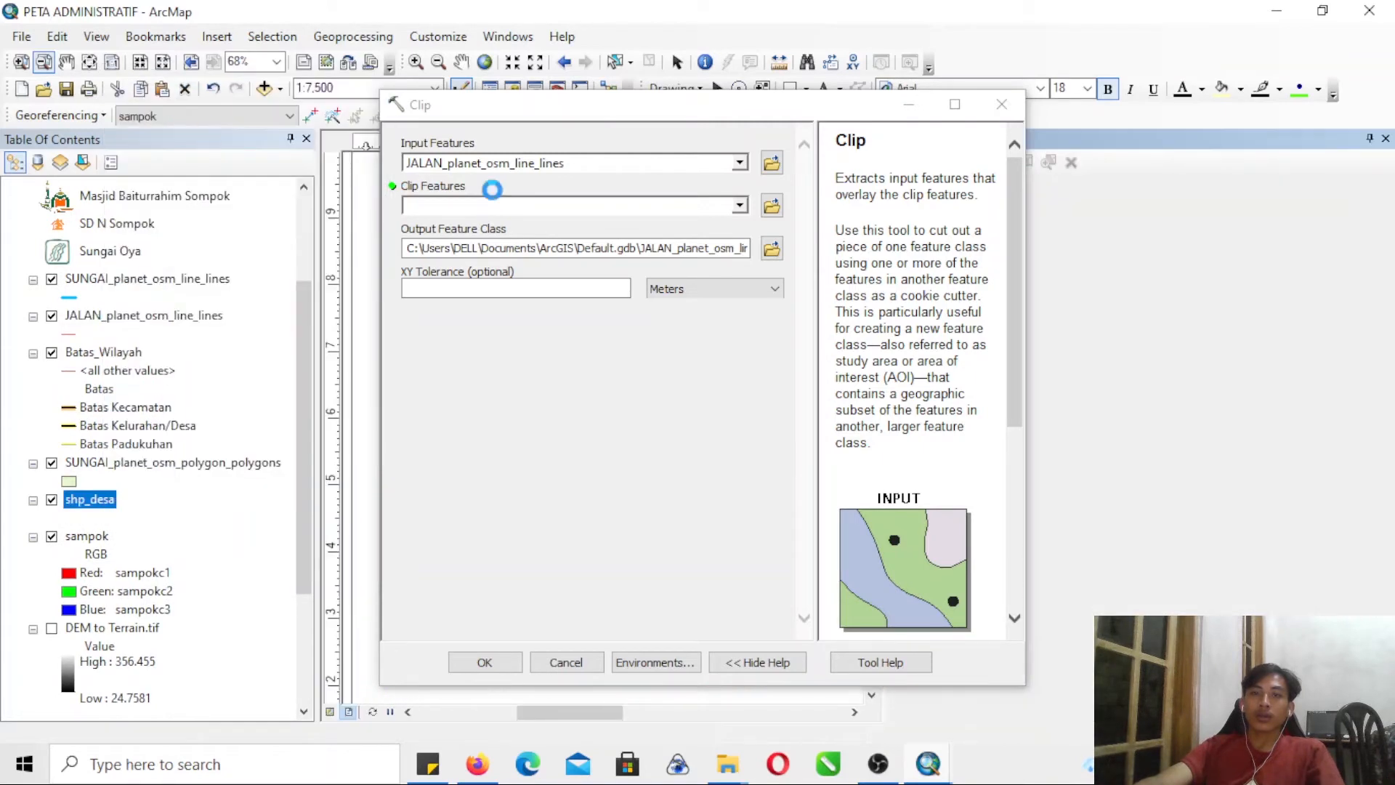
left_click_drag(839, 102, 665, 90)
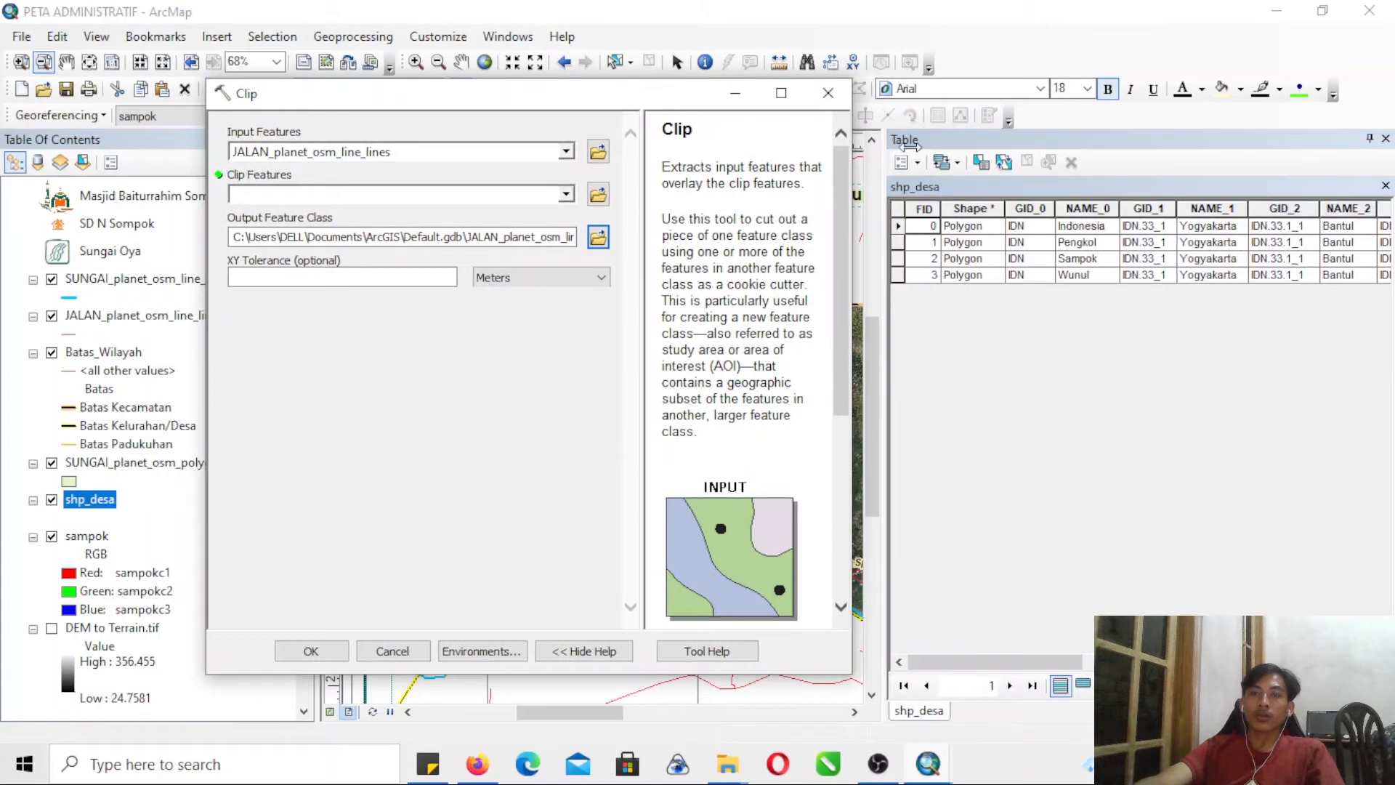
left_click(898, 257)
left_click_drag(91, 506, 258, 193)
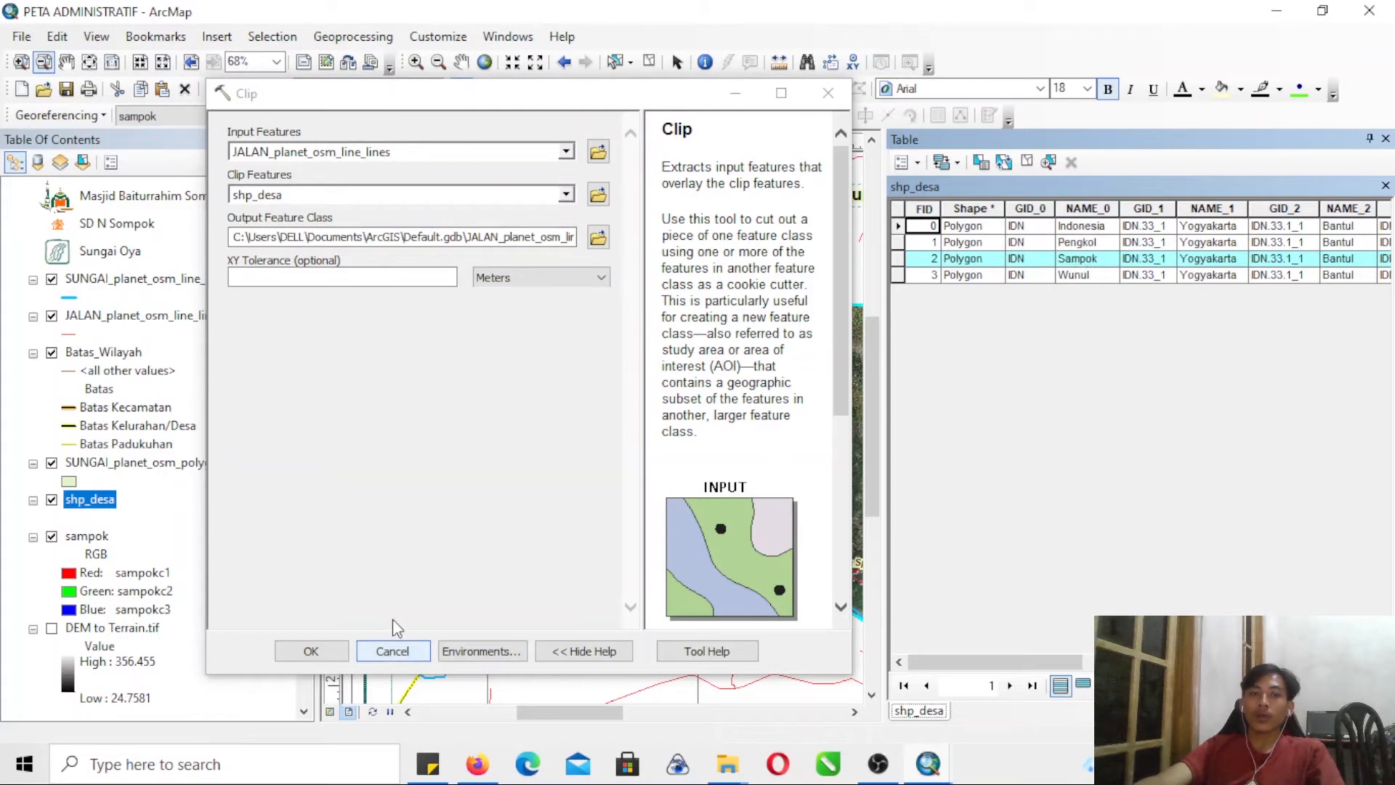
- Run the Clip with the output feature class saved as jalan in the OPS folder, and clear the shp_desa record selection
left_click(599, 237)
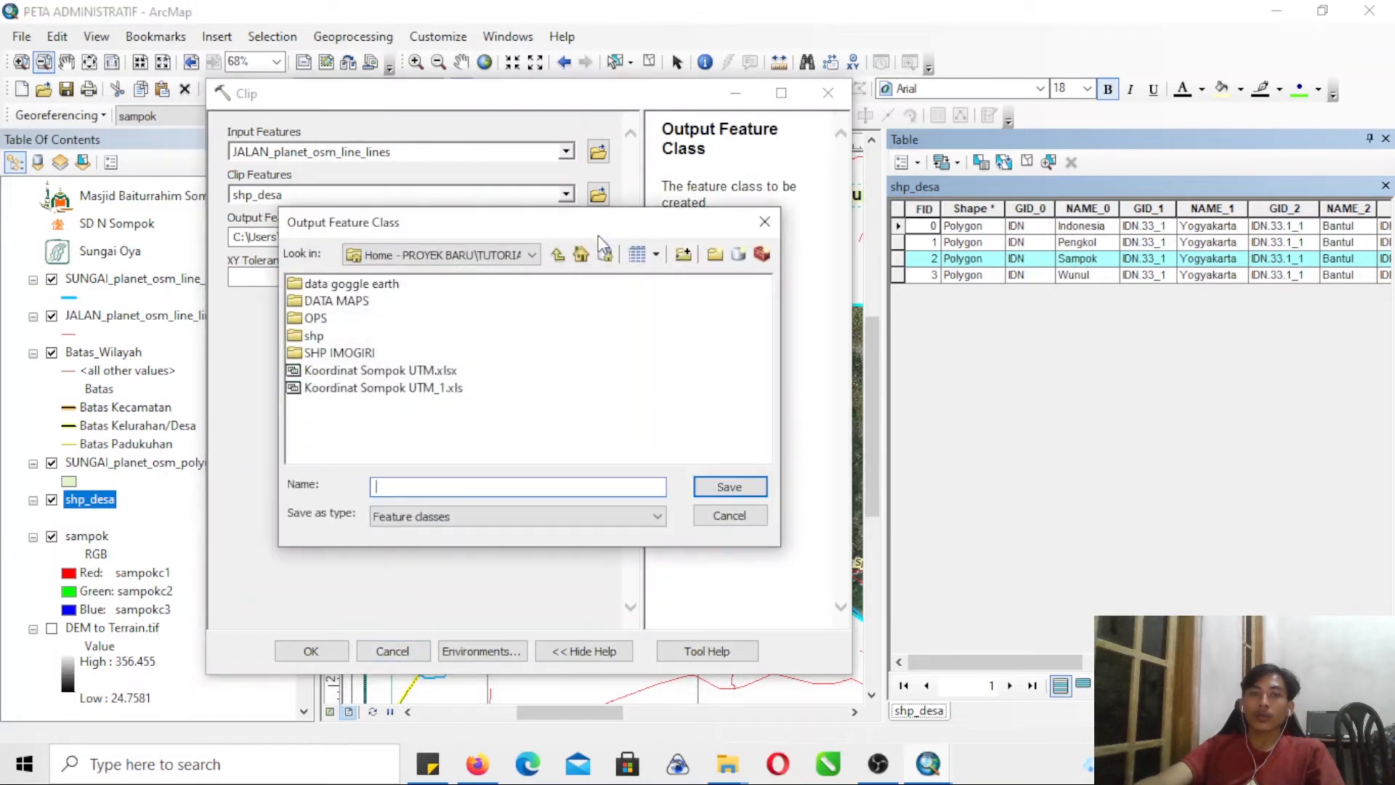
double_click(312, 319)
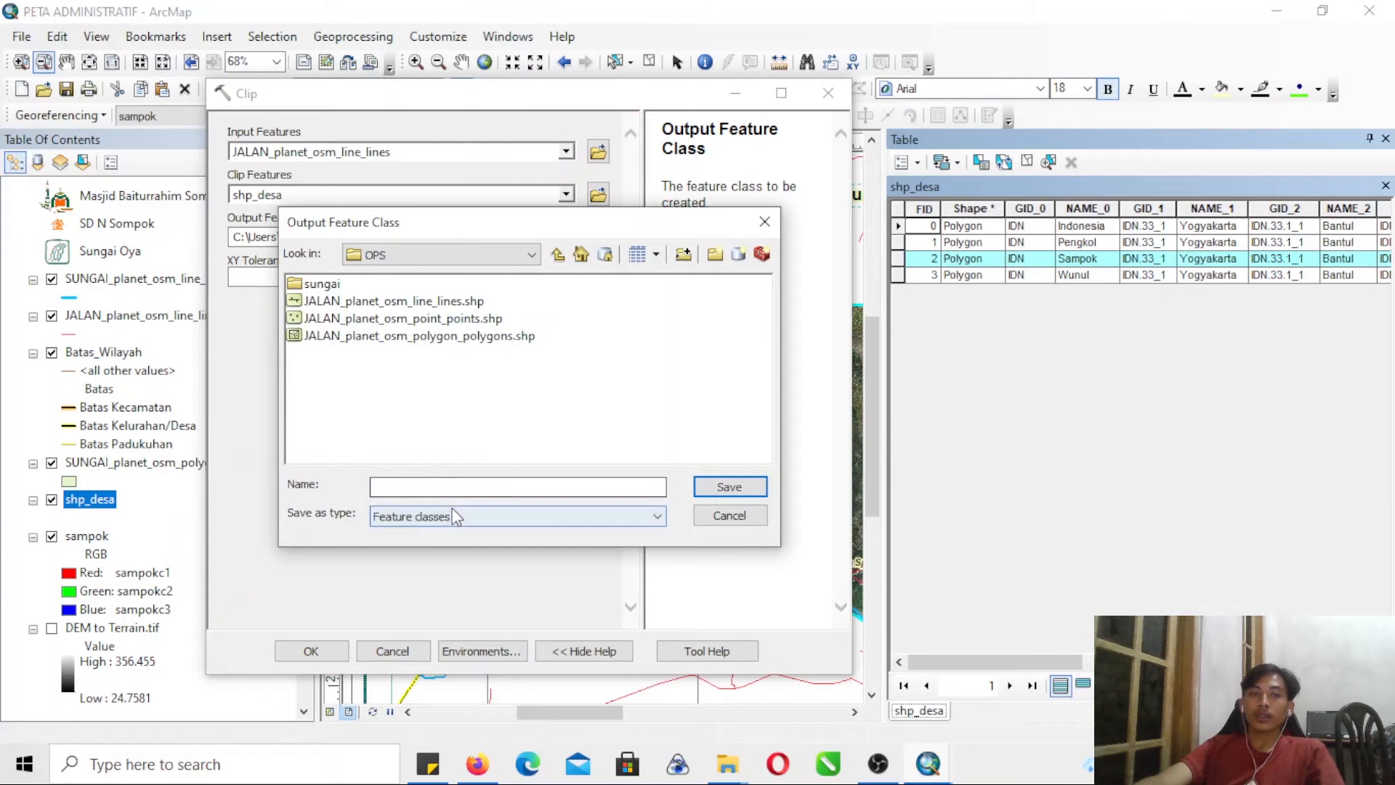
type("jalan")
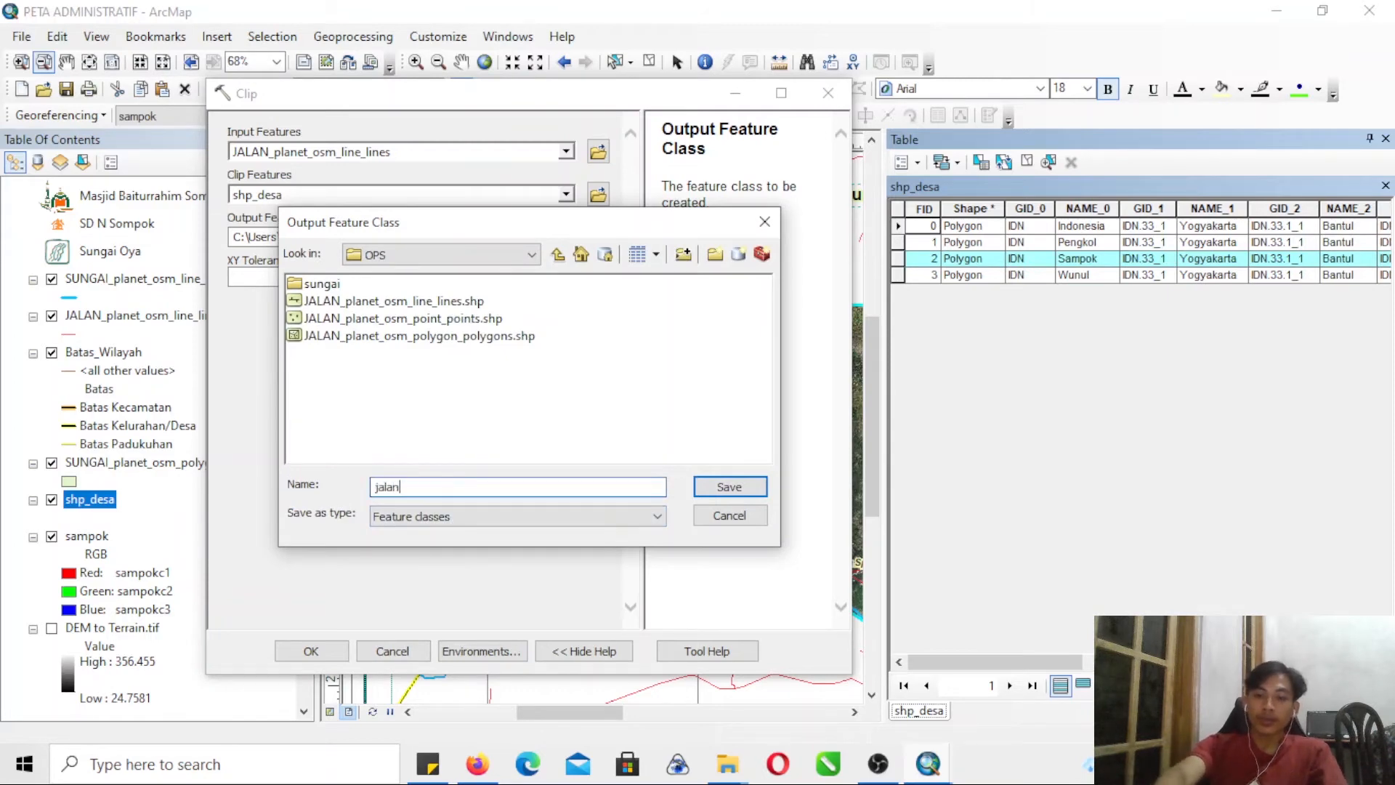
key("Return")
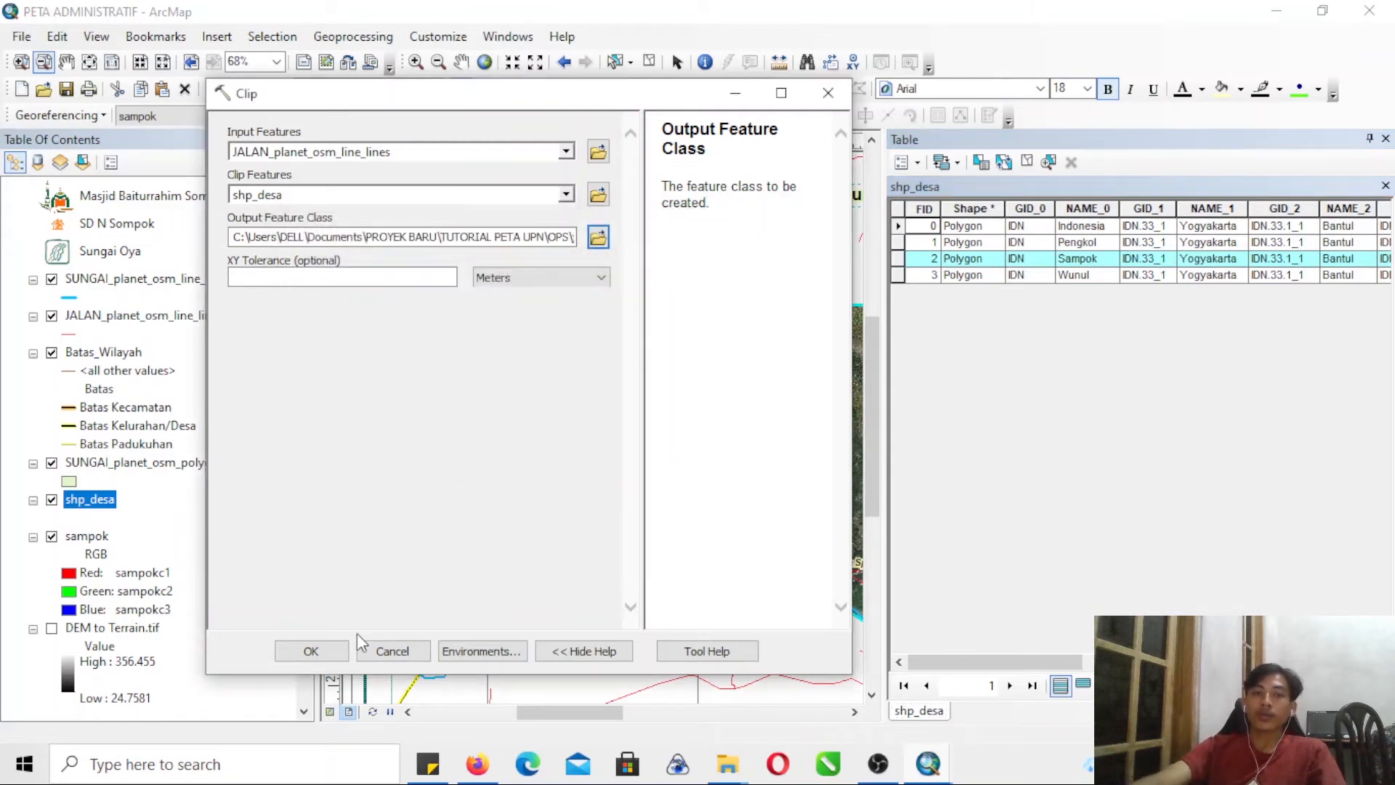
left_click(344, 648)
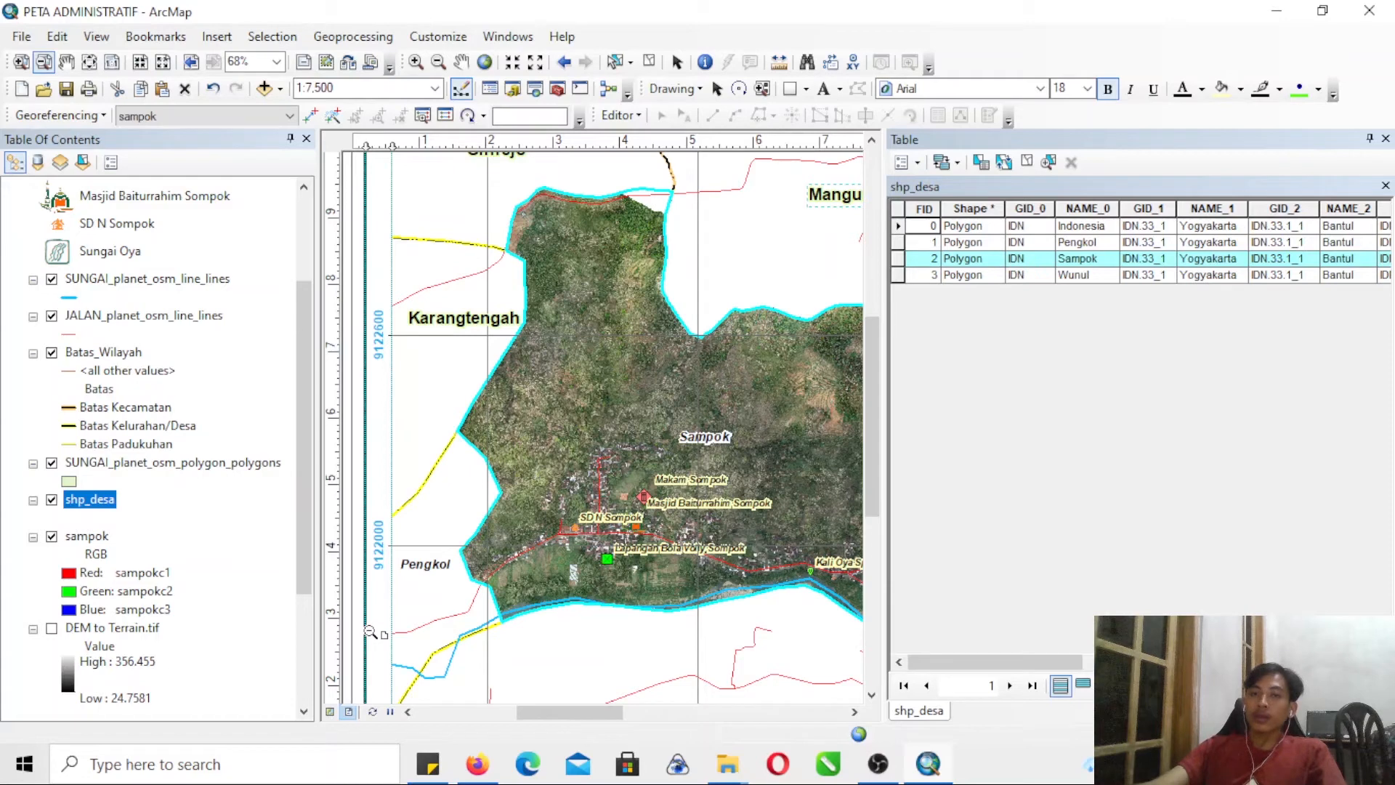
left_click(899, 218)
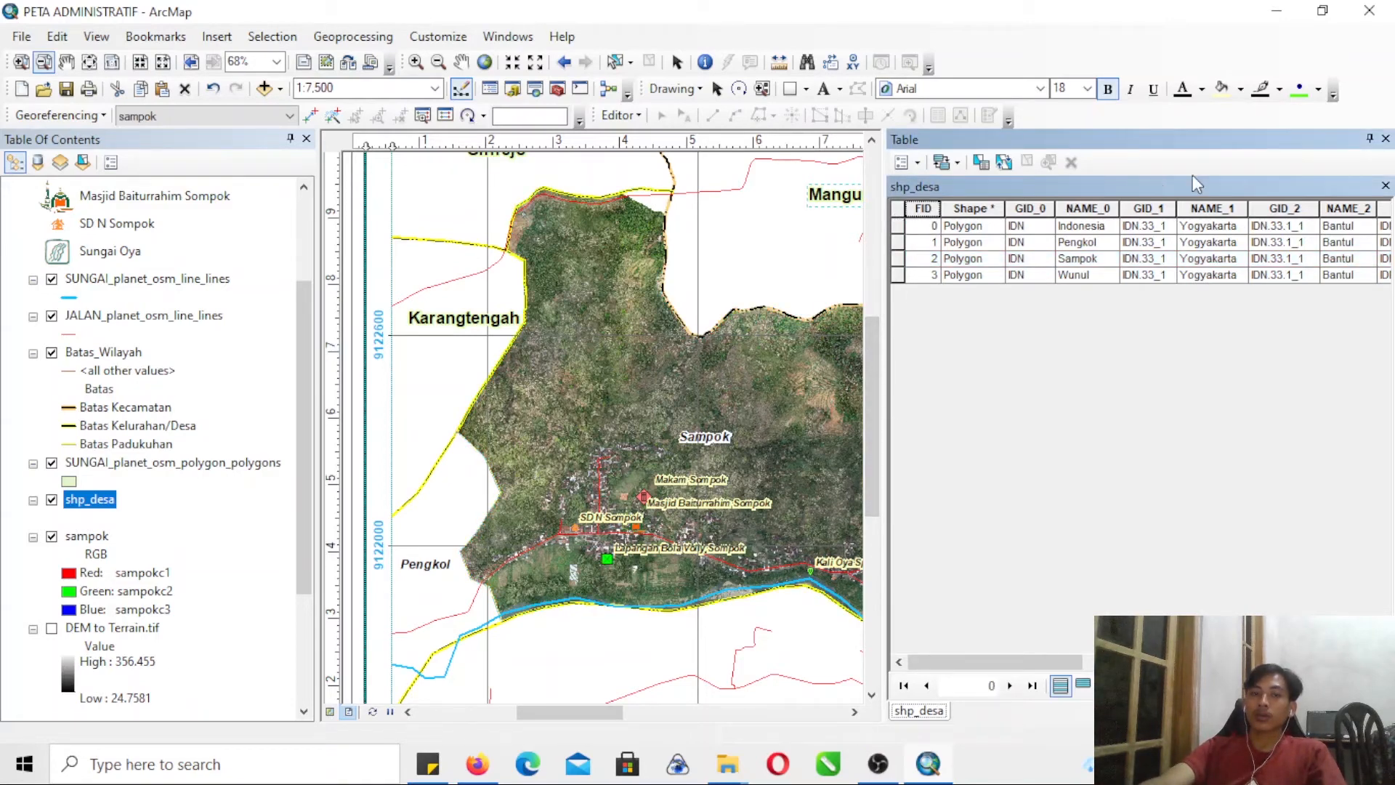
left_click(1385, 138)
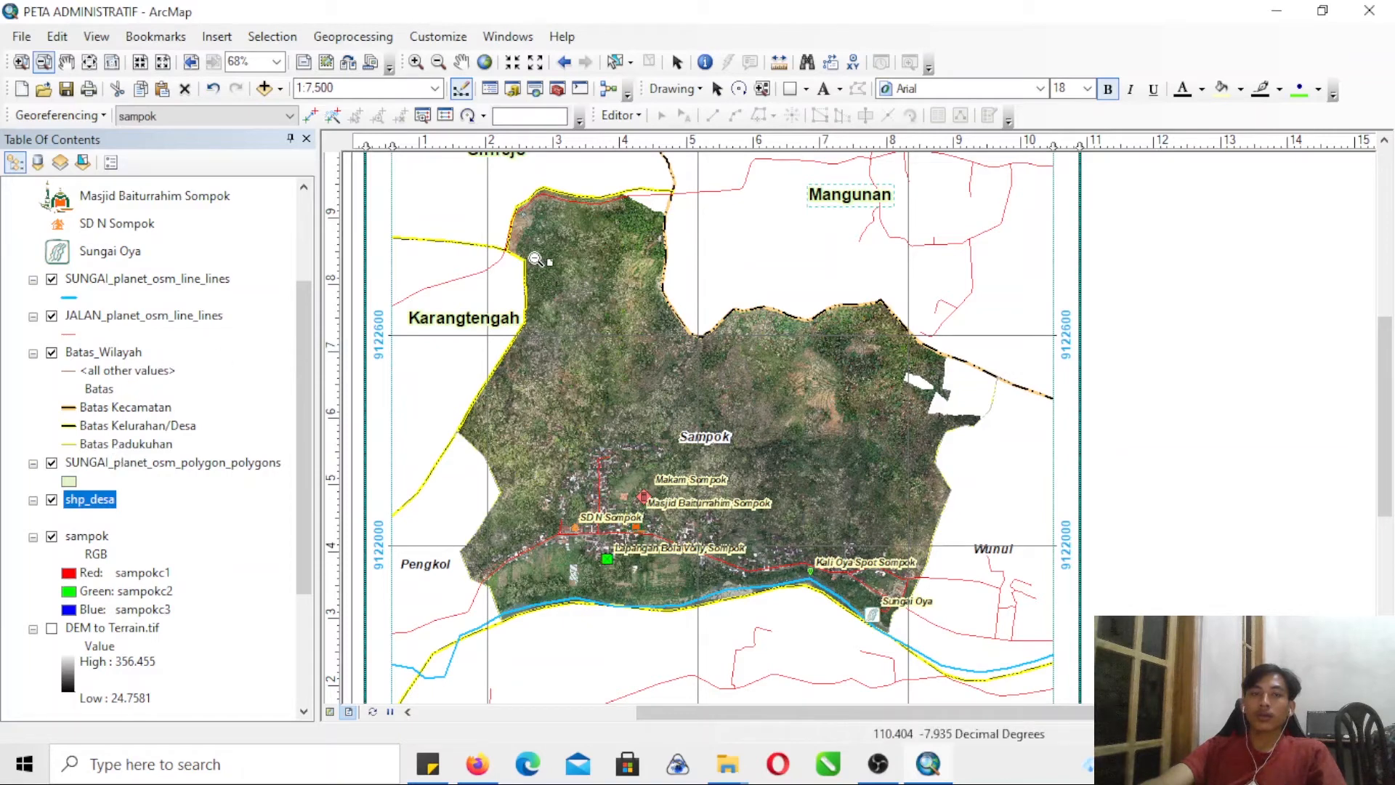
- Place a new text element near the upper edge of the layout's empty side panel
left_click_drag(1062, 722, 1190, 722)
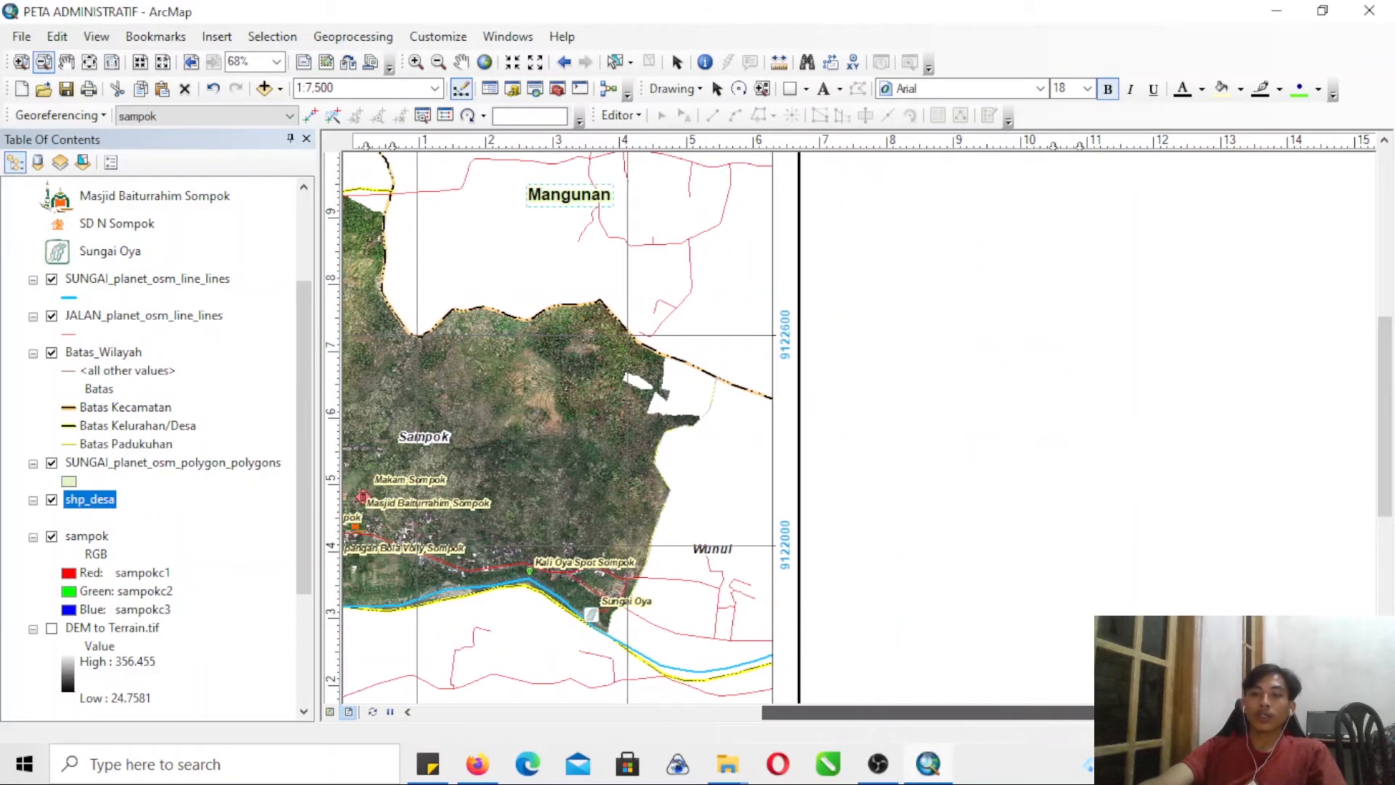
left_click_drag(1387, 374, 1289, 243)
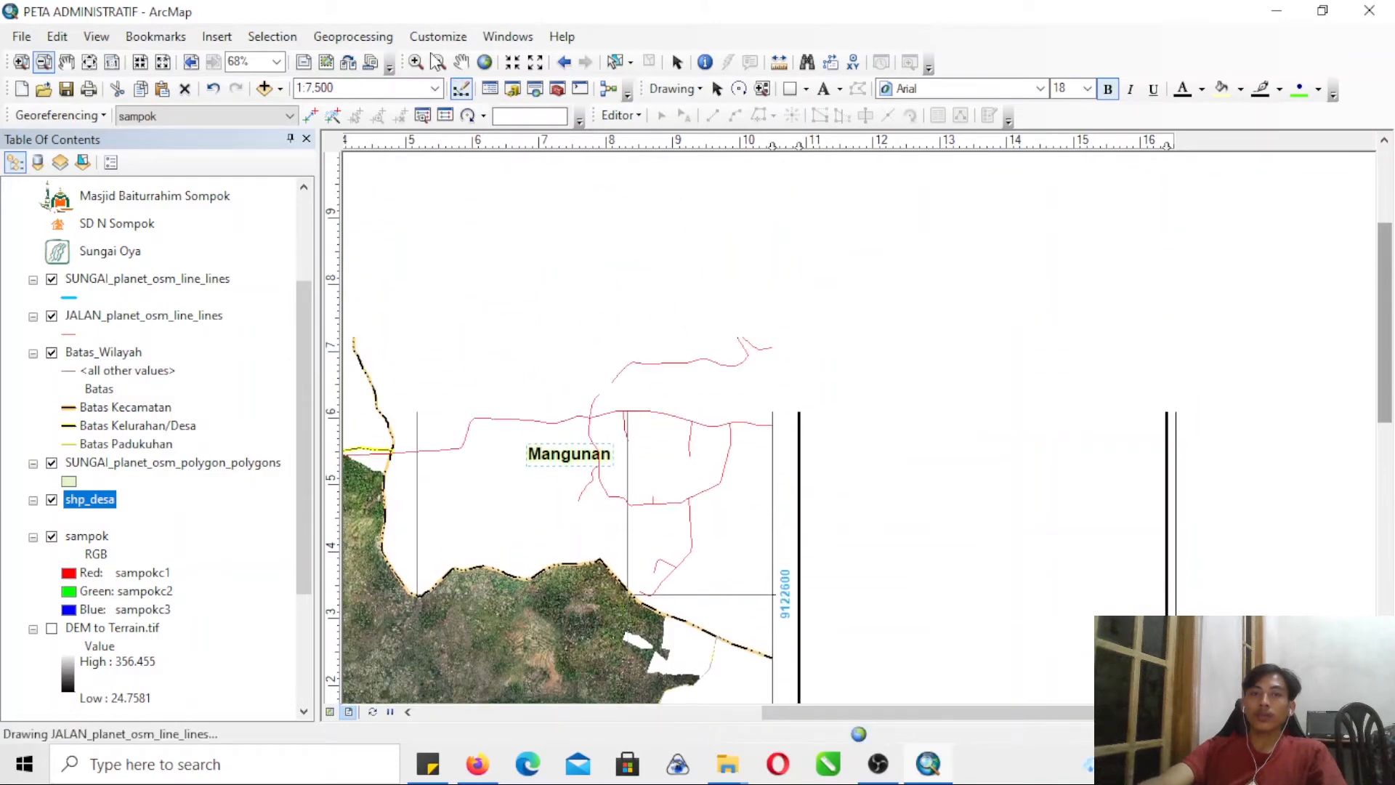
left_click(823, 89)
left_click(839, 358)
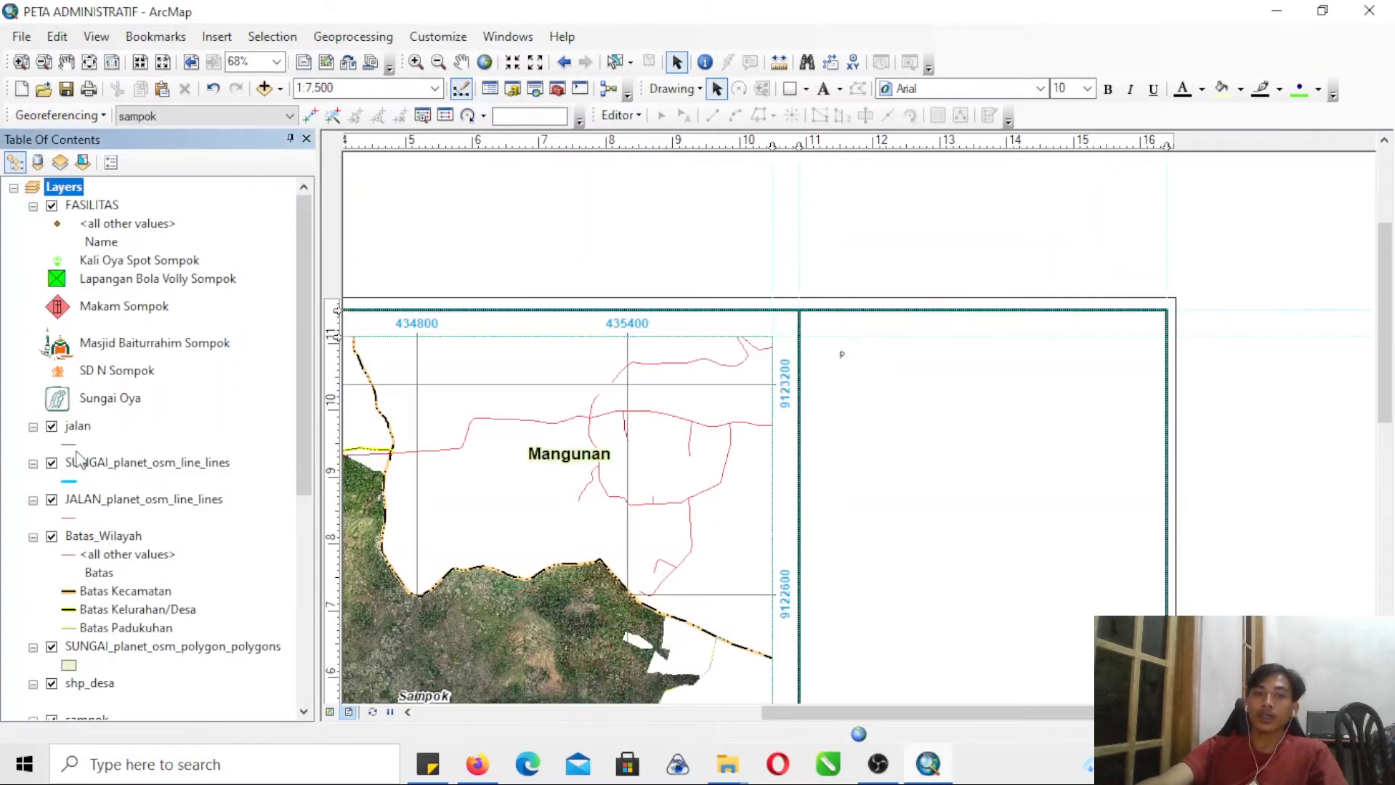
- Hide the JALAN_planet_osm_line_lines layer and restyle the clipped jalan layer as a thicker red line
left_click(52, 499)
left_click(70, 443)
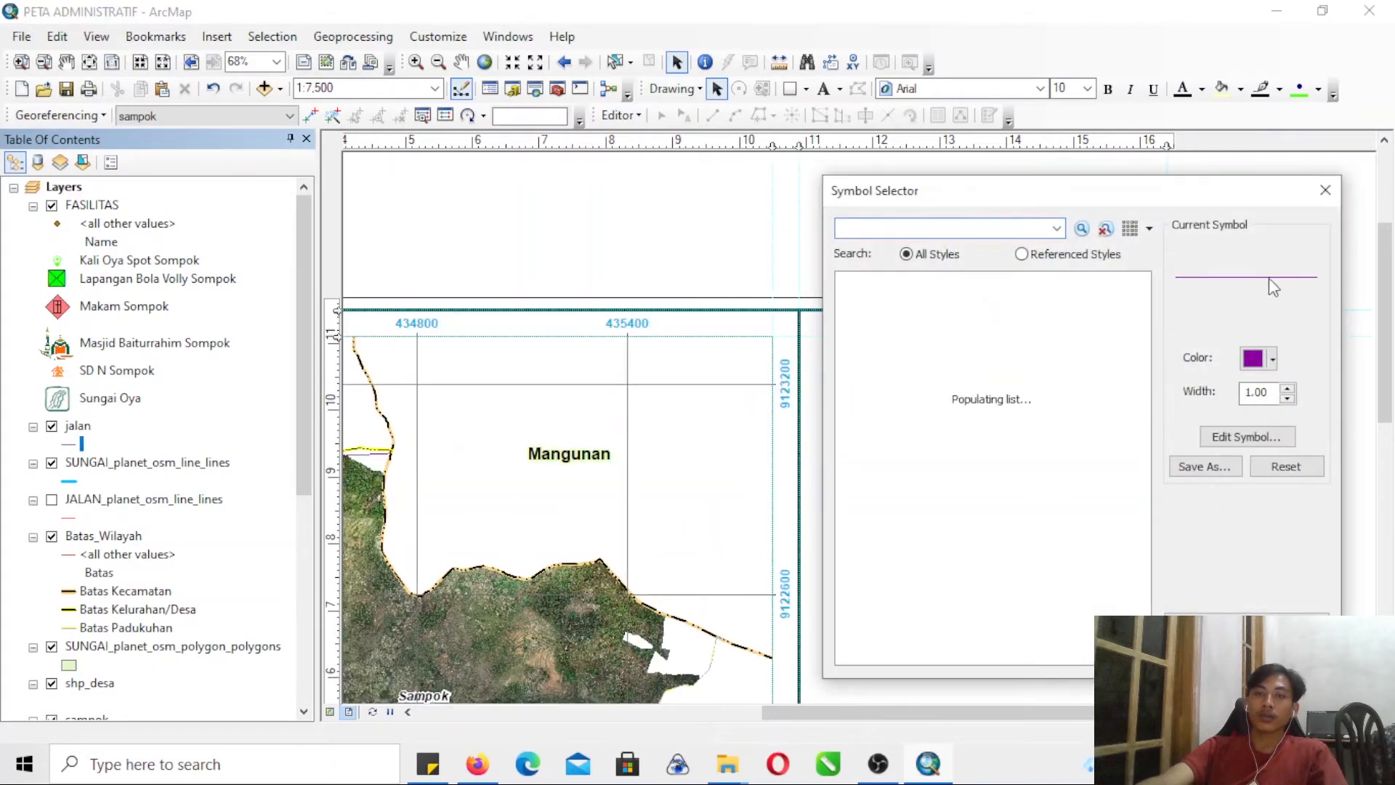
left_click(1255, 361)
left_click(1304, 296)
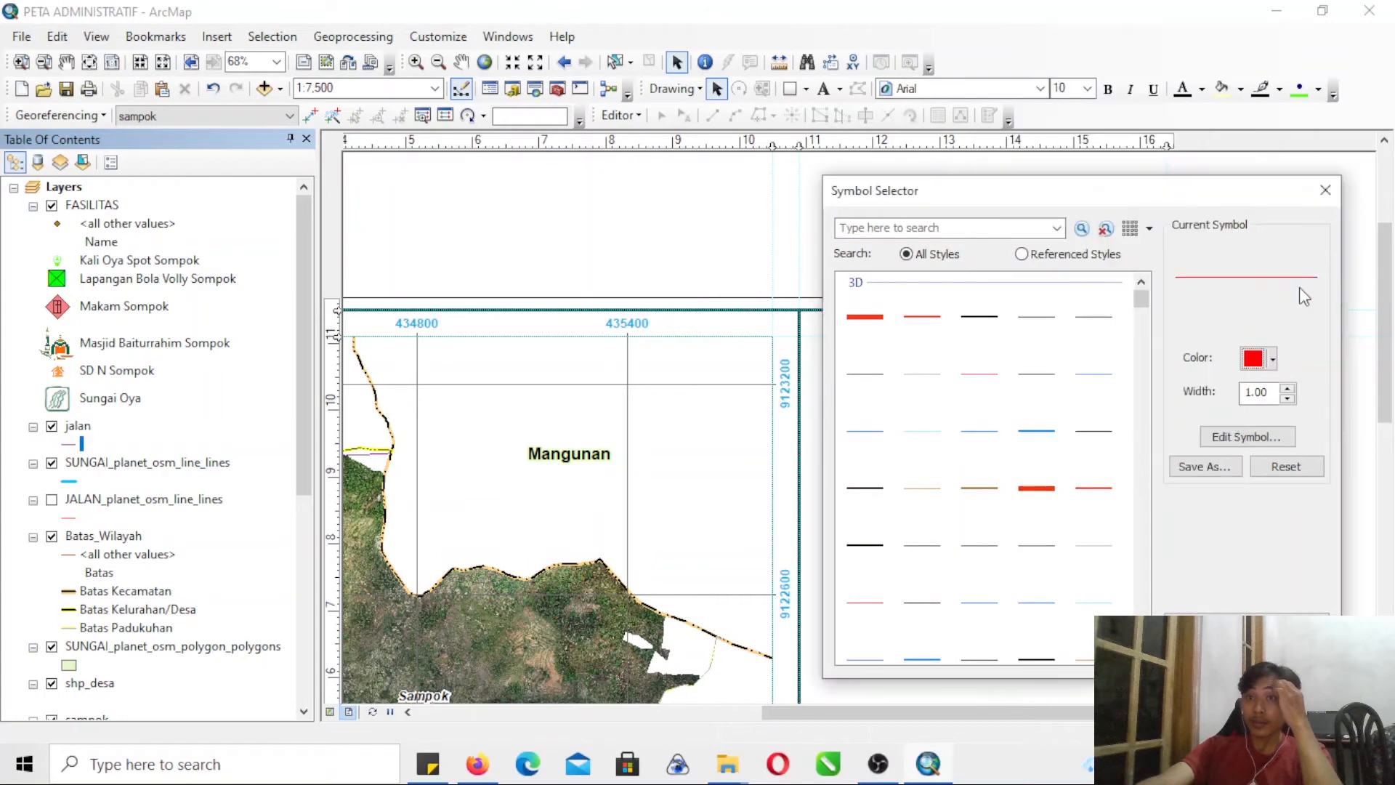
left_click_drag(1270, 392, 1255, 393)
type("5")
left_click(1205, 653)
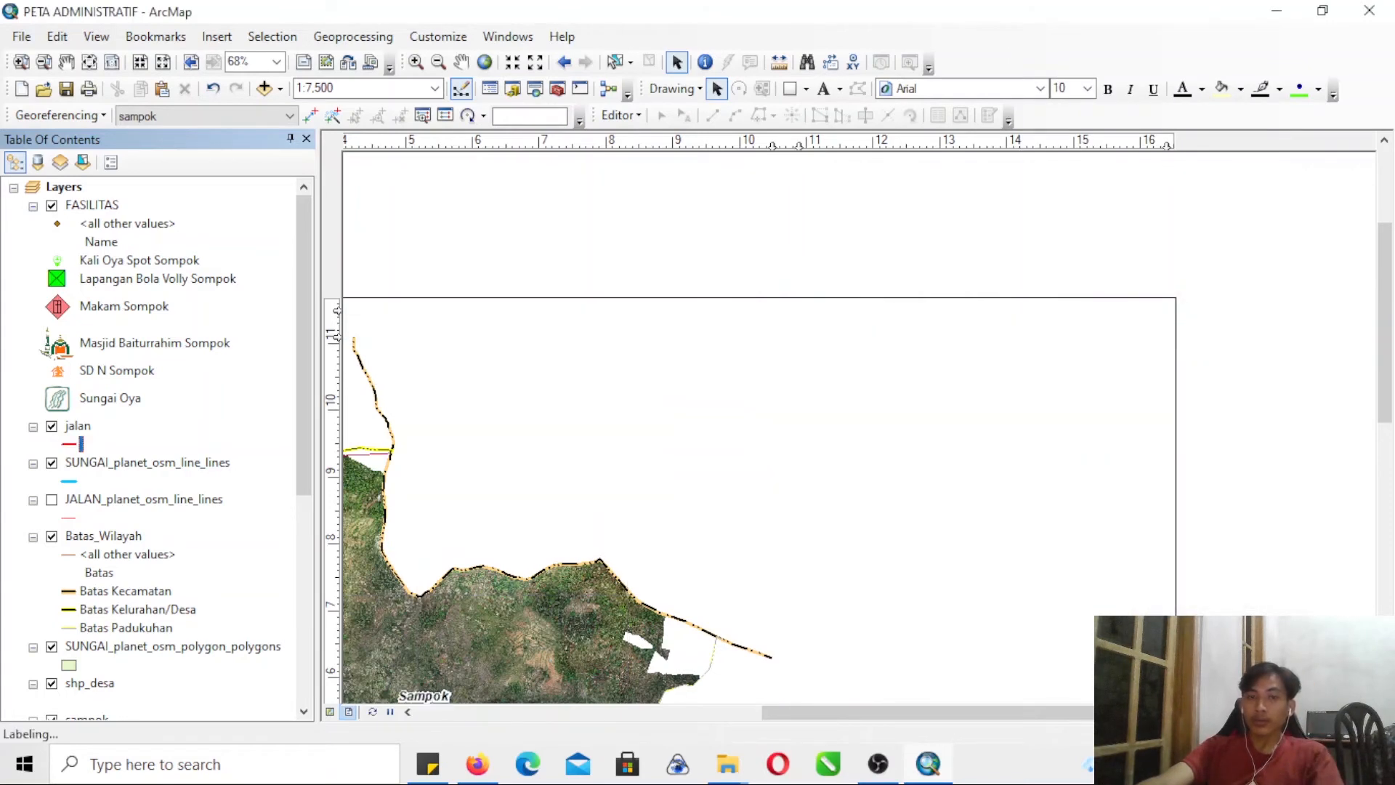
- Replace the placed text with the title lines PETA ADMINISTRATIF, PADUKUHAN SAMPOK and KELURAHAN SRIHARJO
left_click_drag(1386, 397, 1394, 501)
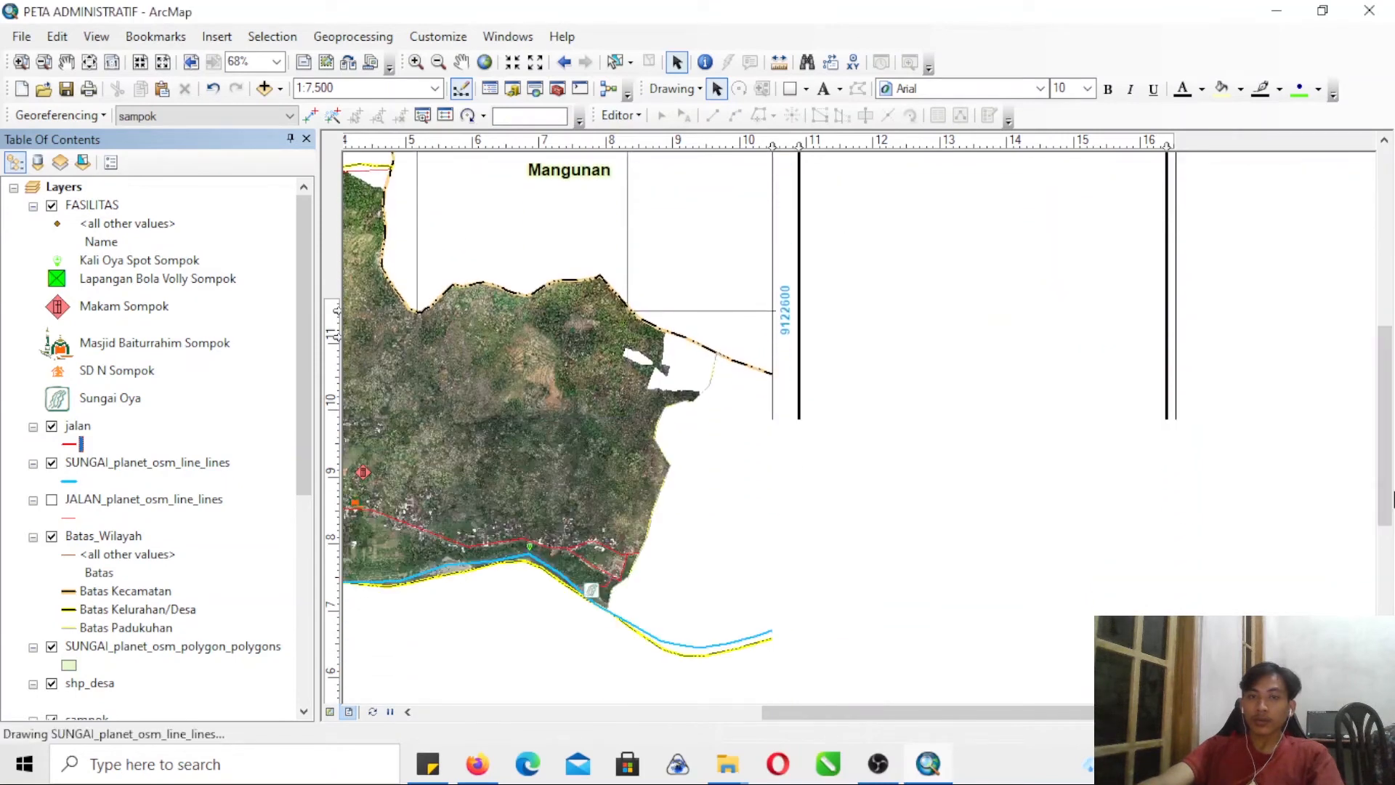
left_click_drag(1385, 378, 1386, 263)
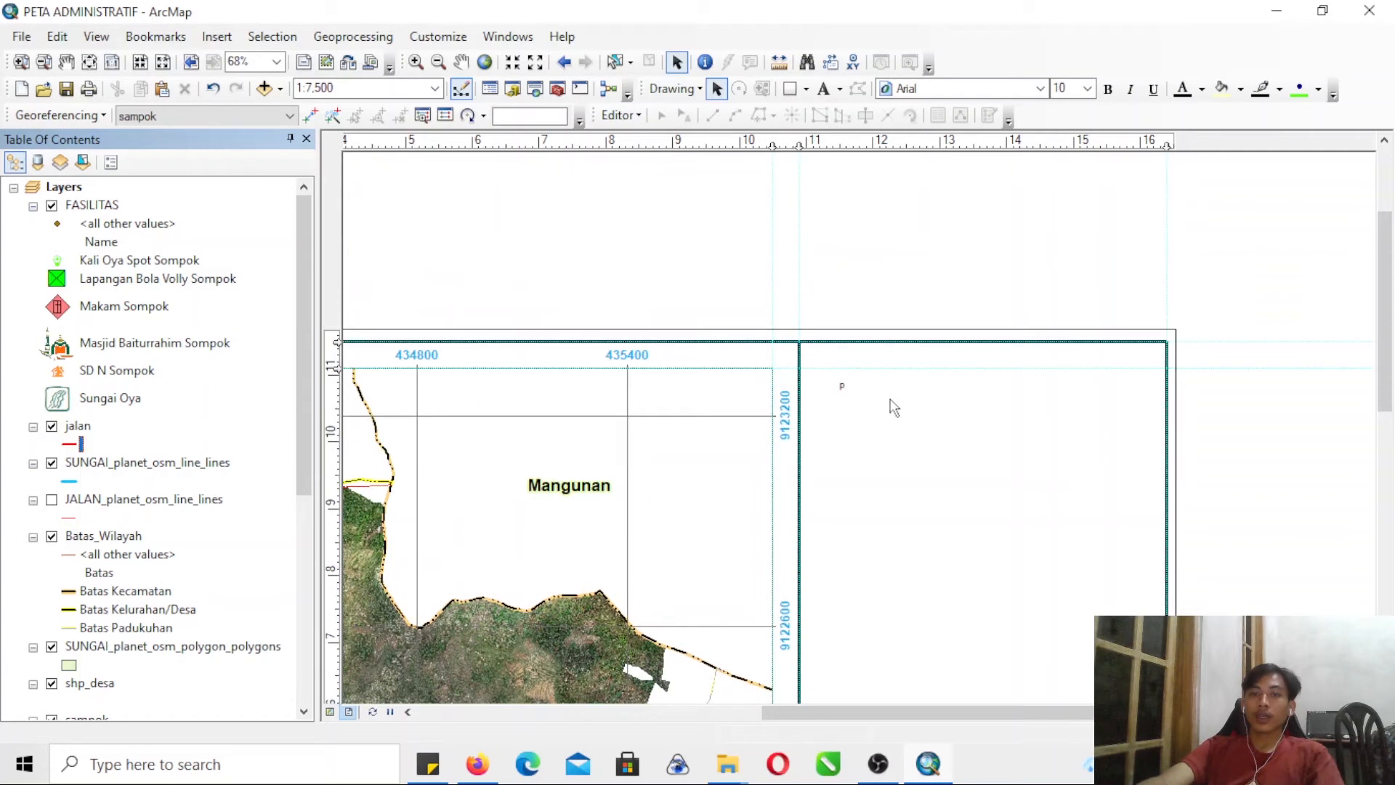
double_click(846, 391)
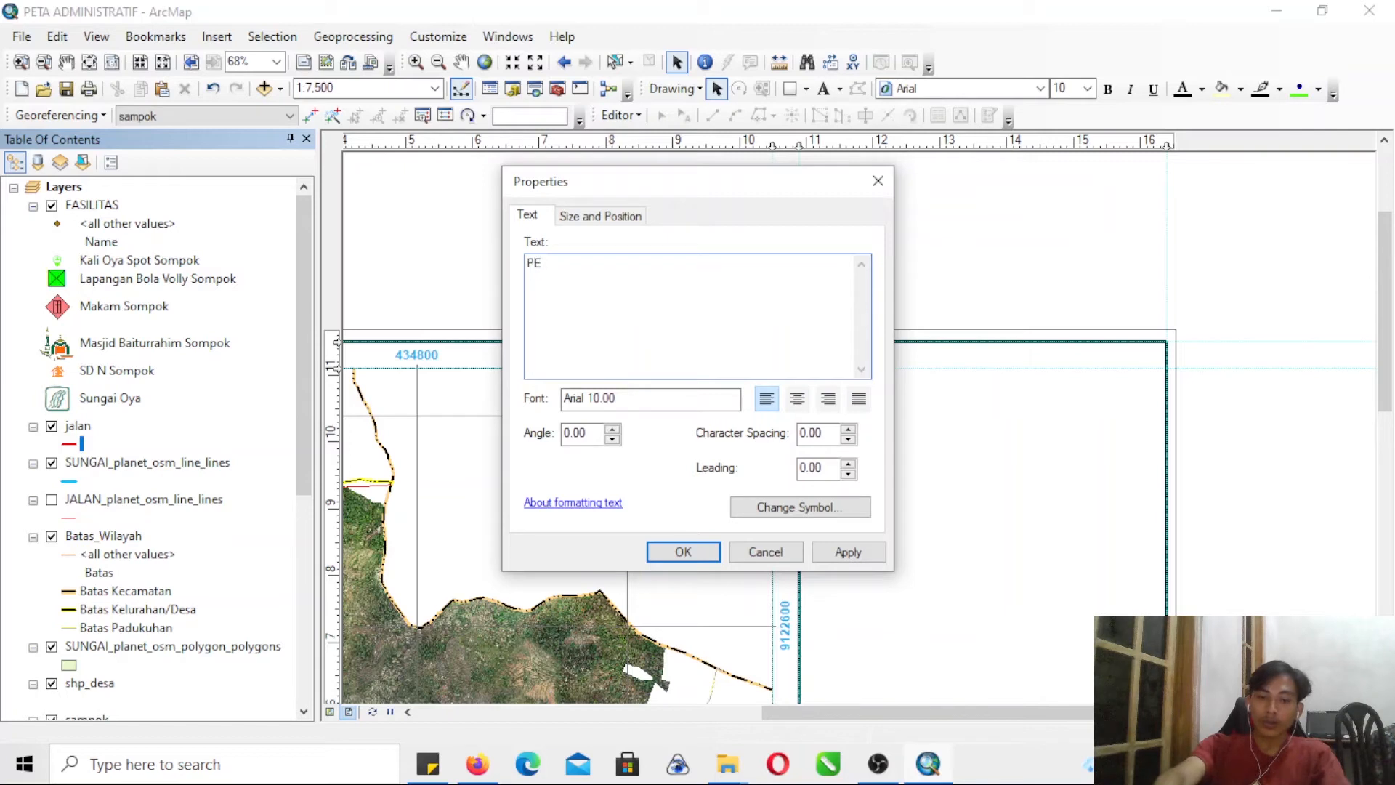
type("PETA ADMINISTRATIF")
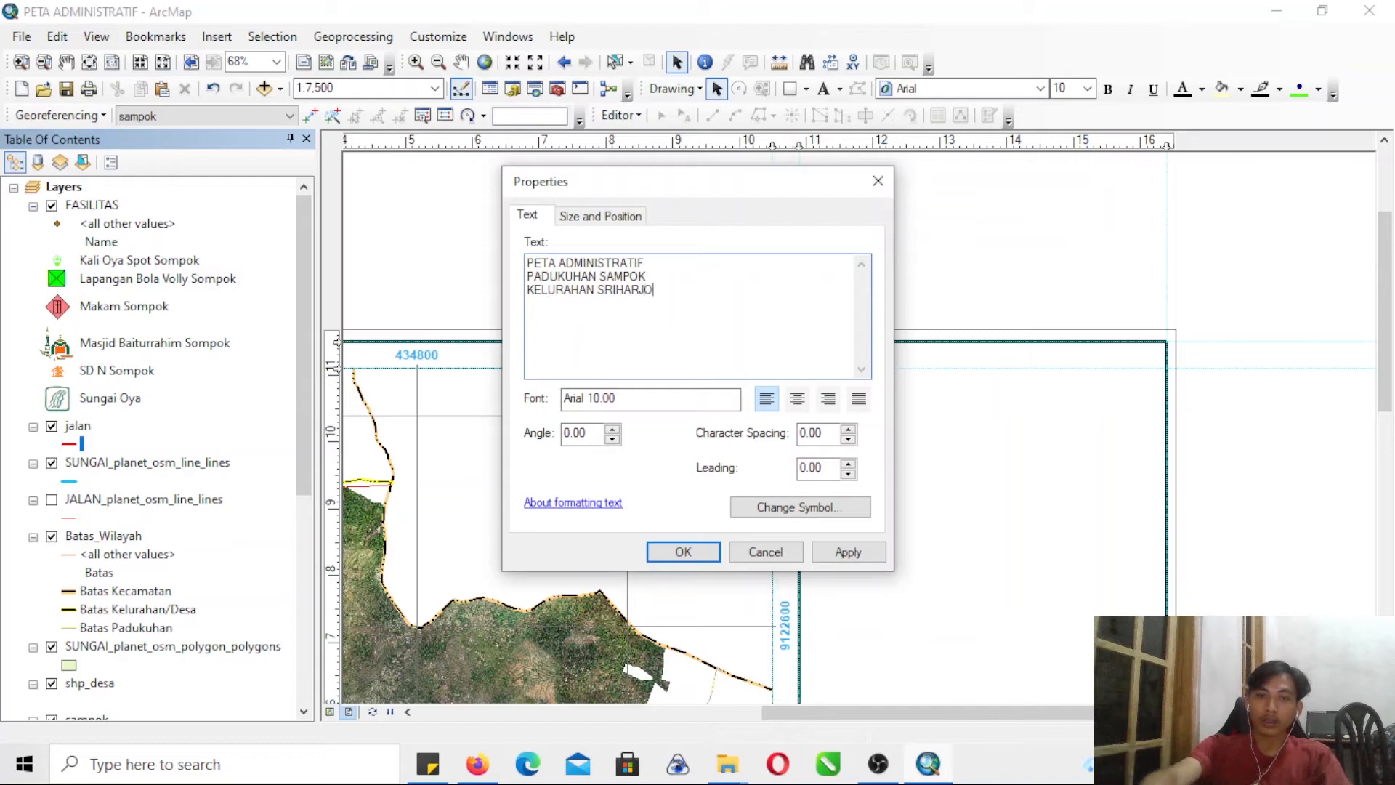
- Switch to Firefox, look up Google Maps in a new tab, and return to ArcMap
left_click(469, 774)
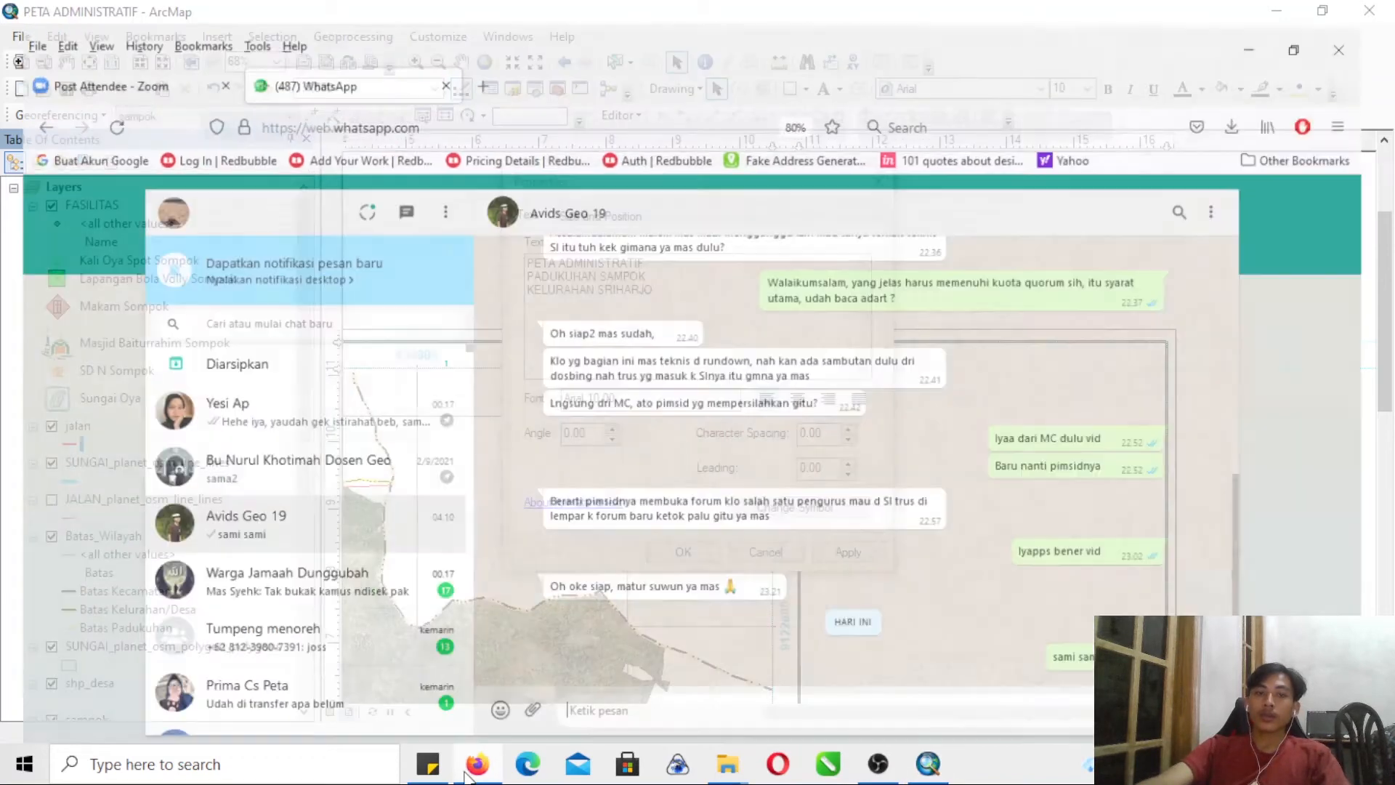
left_click(481, 53)
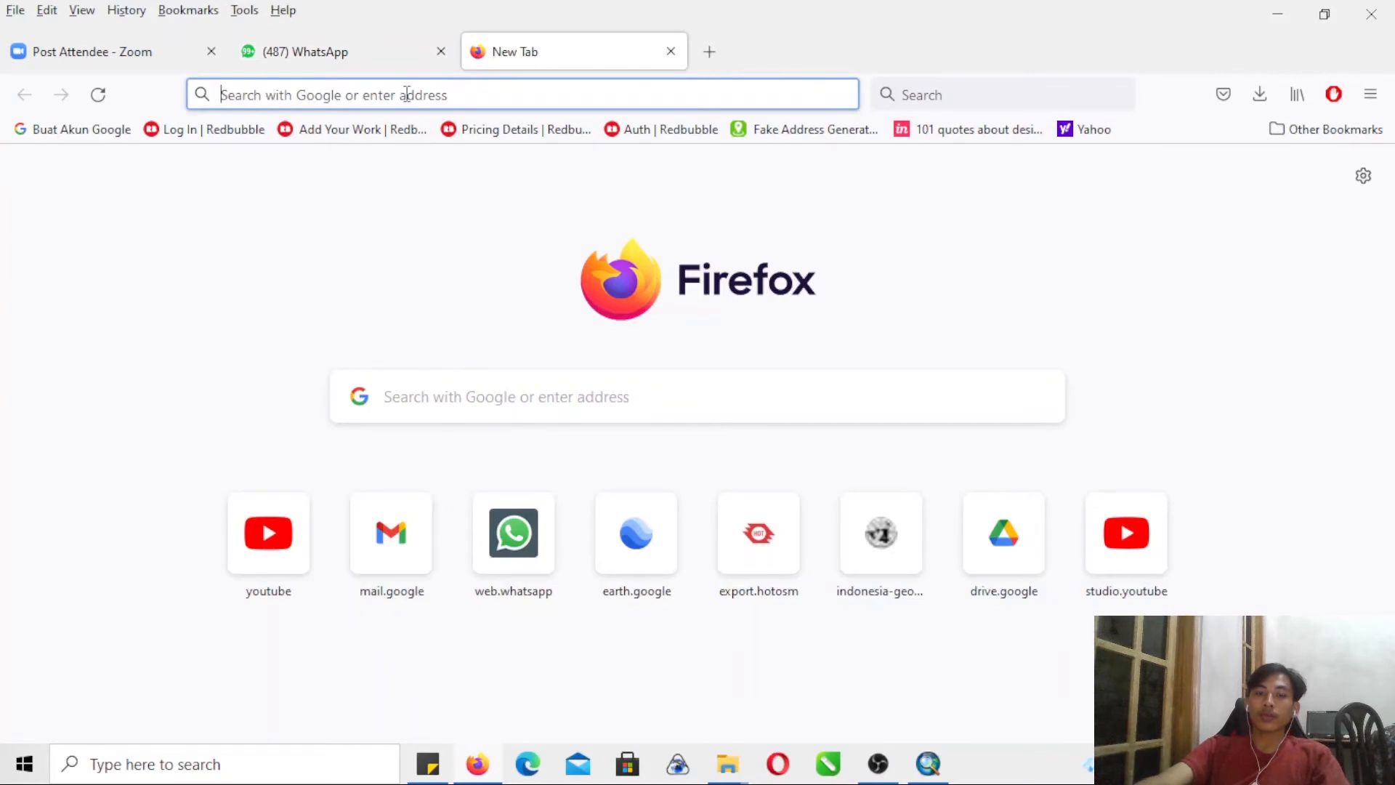
type("MAPS")
key("Return")
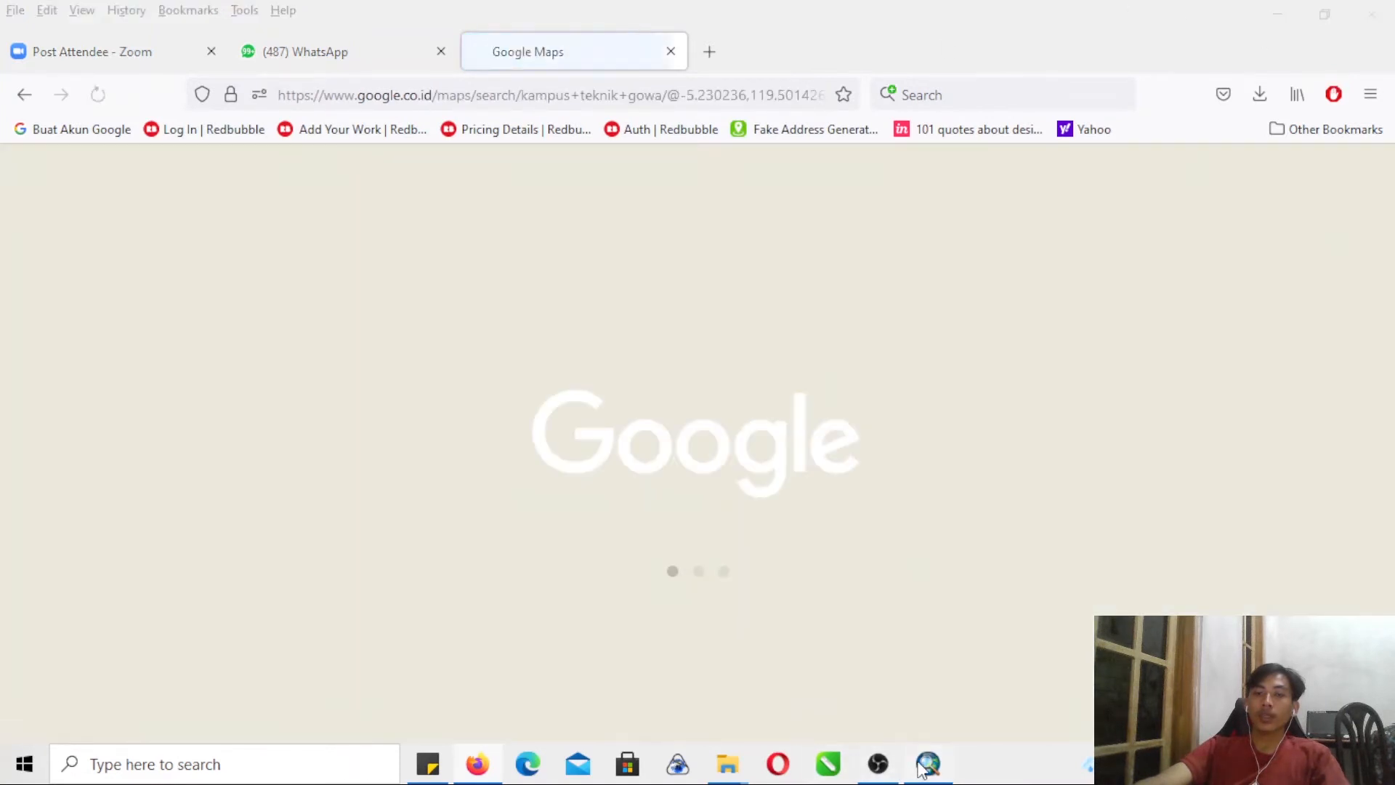
left_click(928, 763)
- Add the lines KECAMATAN IMOGIRI and KABUPATEN BANTUL, D. I. Y. to the title text and apply it
key("Return")
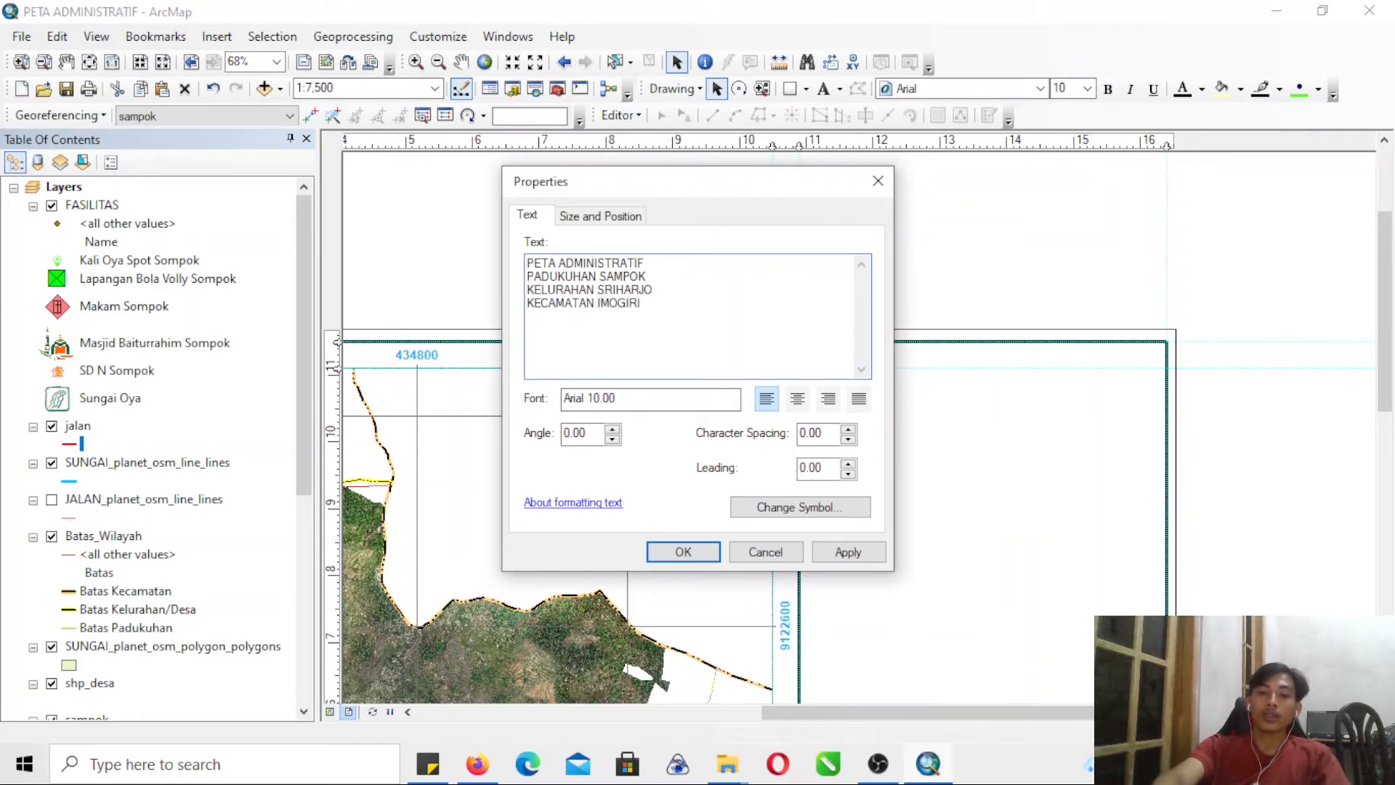
type("EN BANTUL")
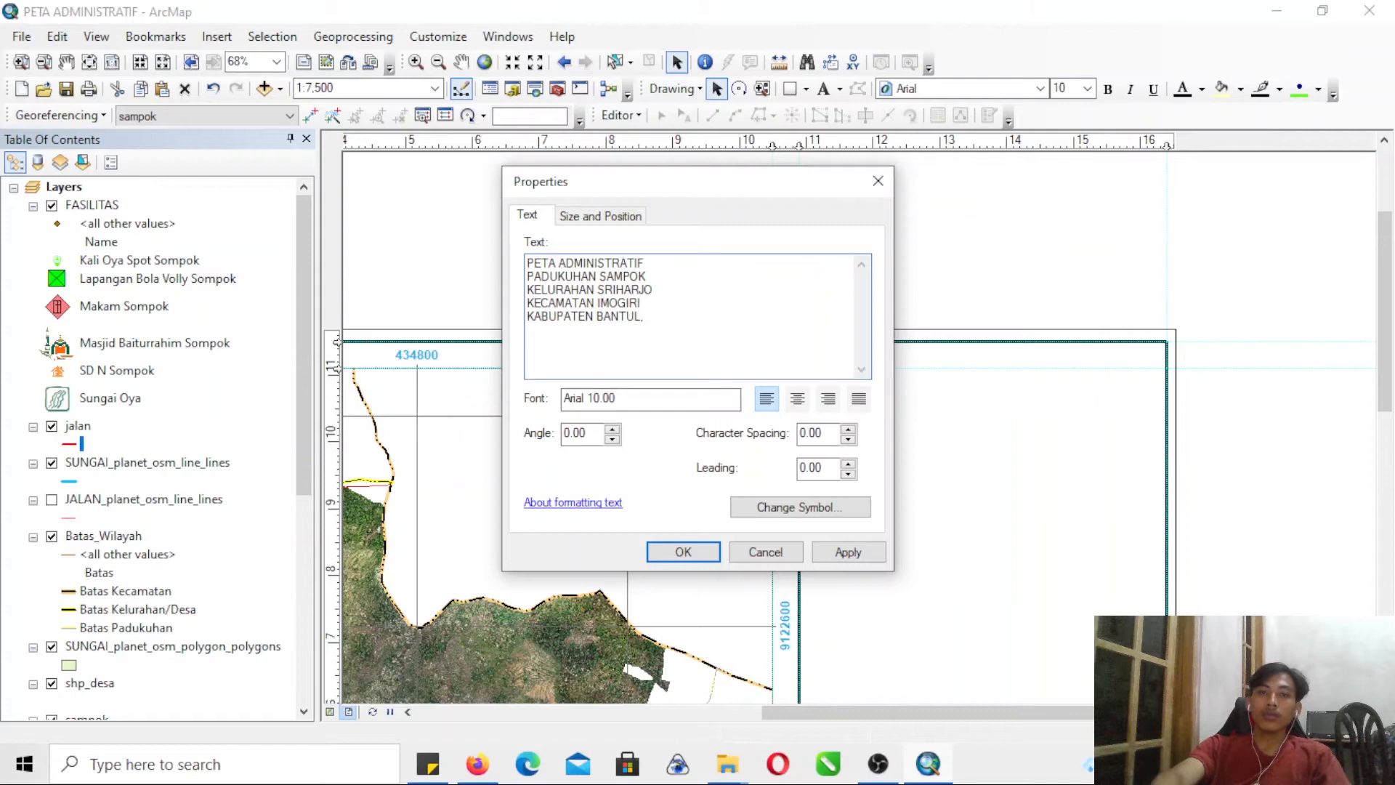
type(", D. I. Y.")
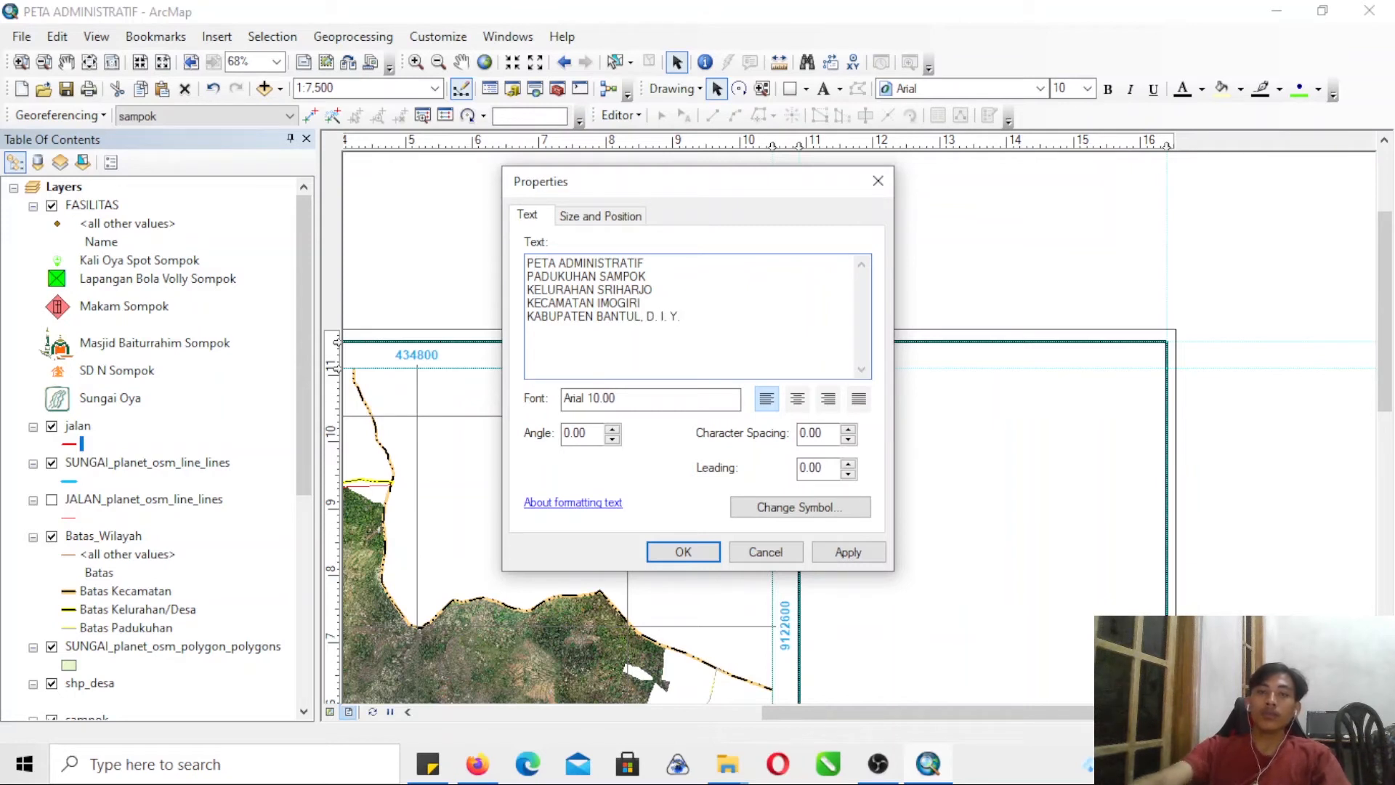
left_click(701, 551)
- Position the title block at the top of the side panel and format it as bold with font size 20
left_click_drag(901, 387, 872, 391)
left_click_drag(919, 330, 915, 344)
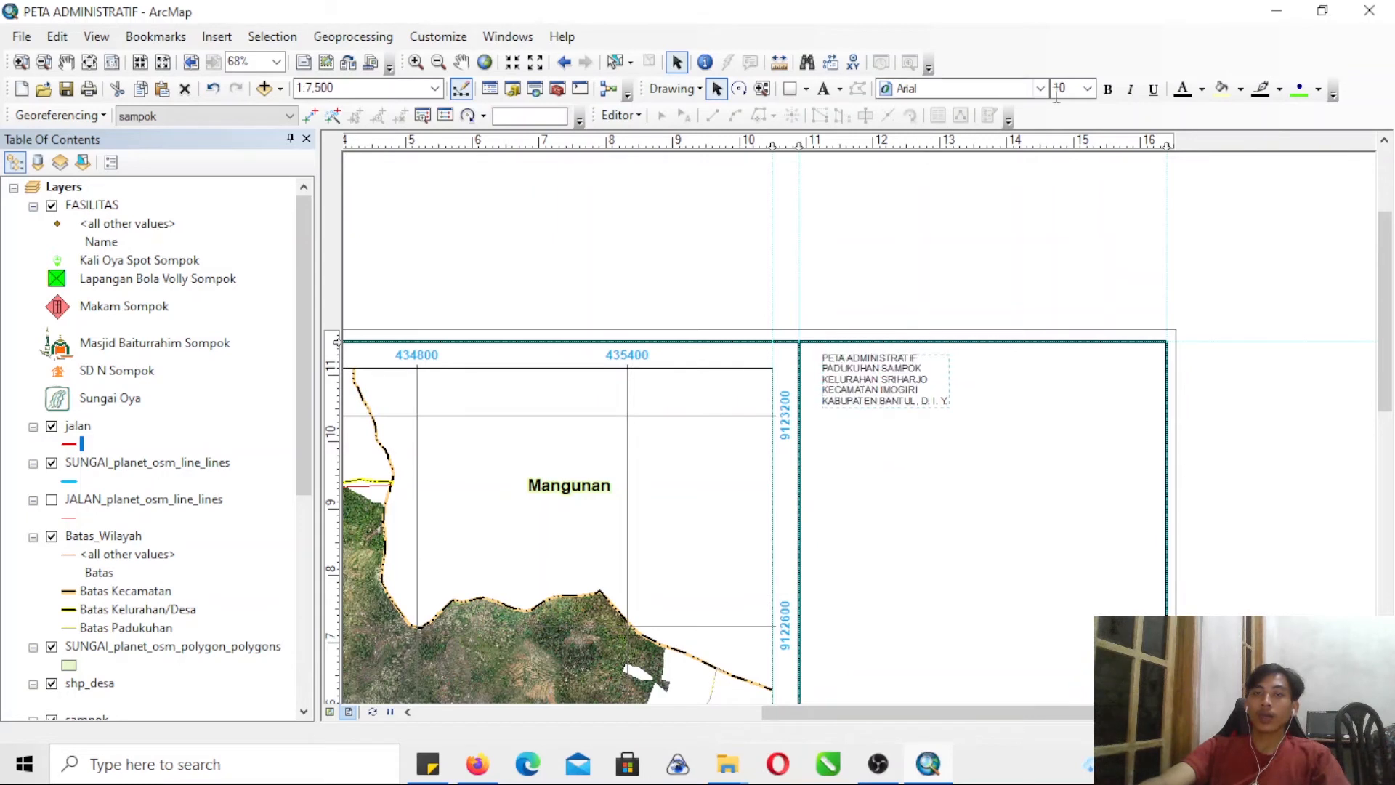
left_click(1087, 88)
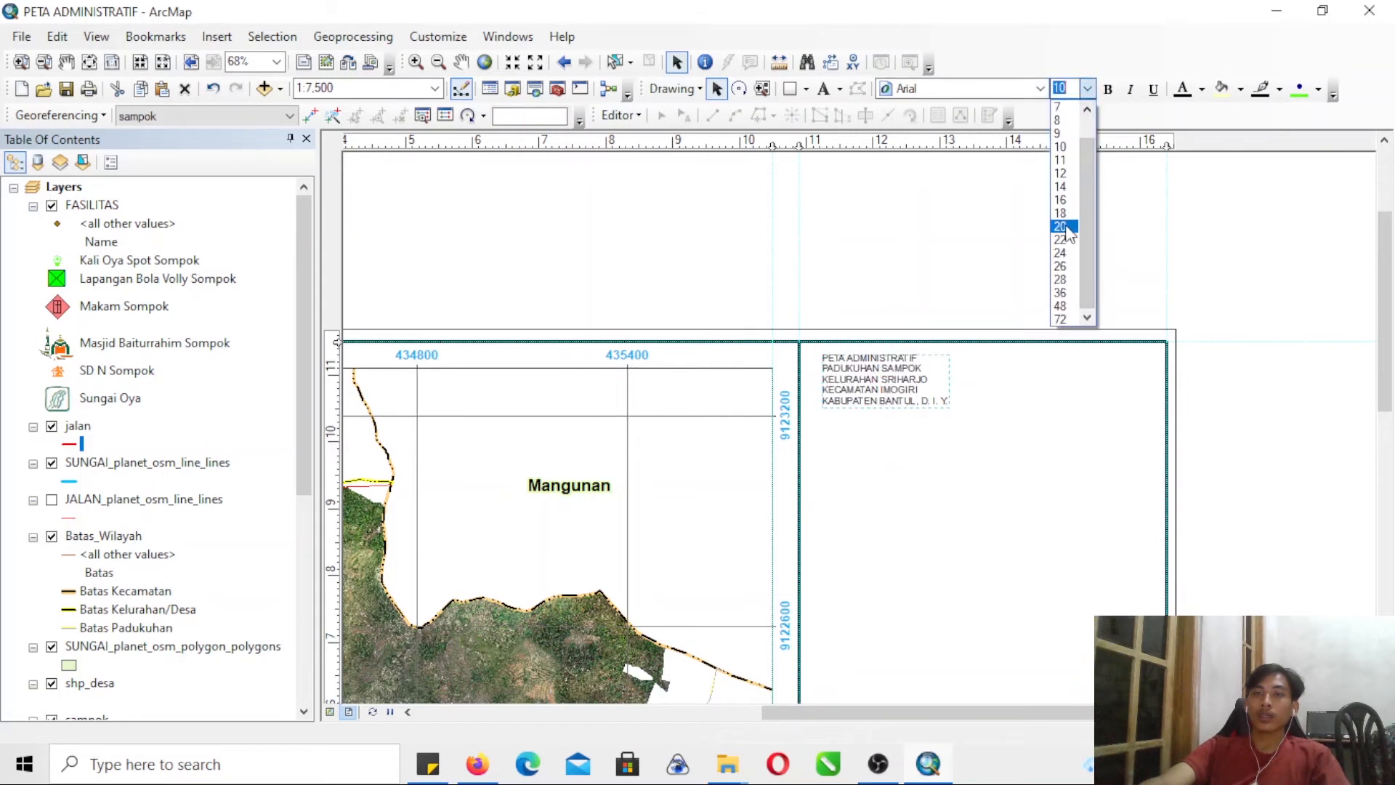
left_click(1060, 226)
left_click_drag(909, 375, 911, 421)
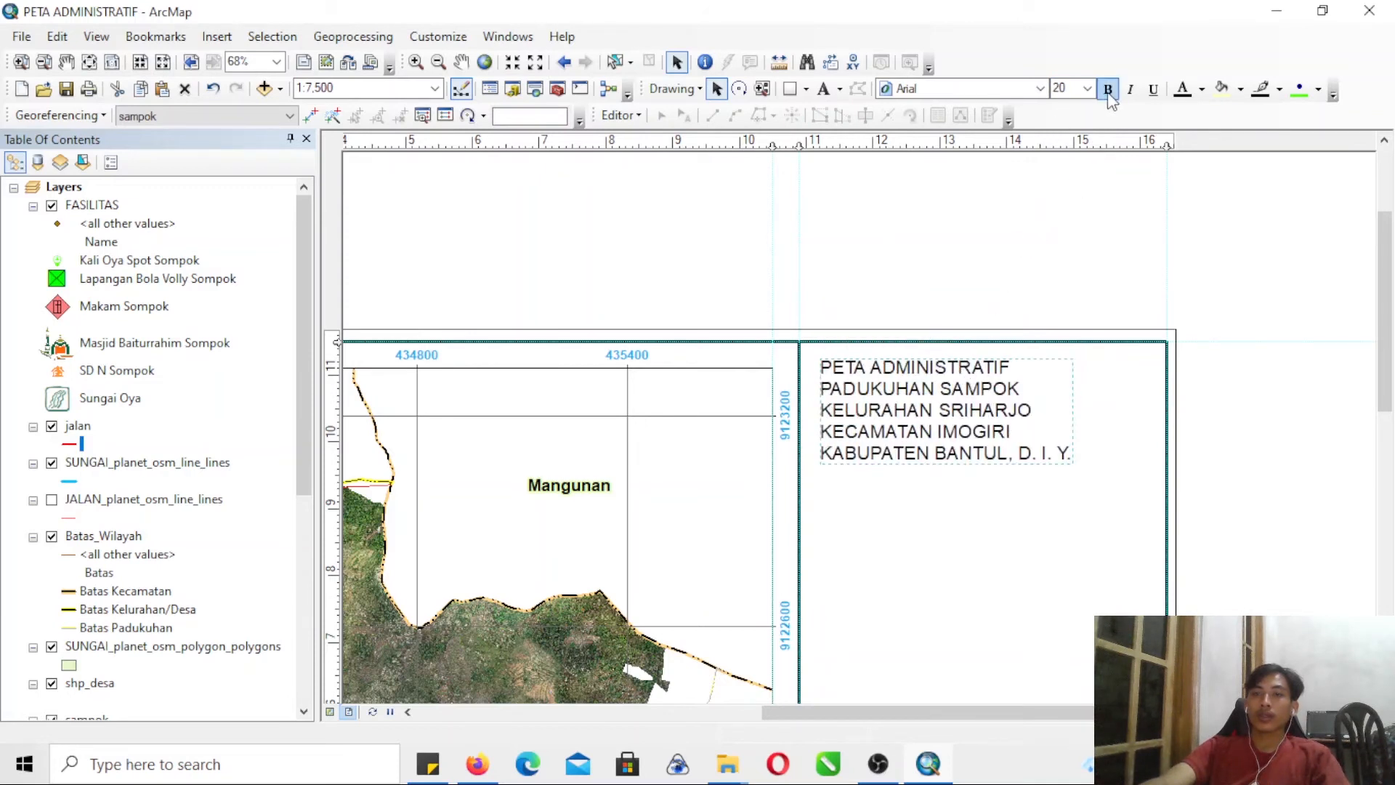
left_click(1200, 436)
left_click_drag(1387, 335, 1391, 396)
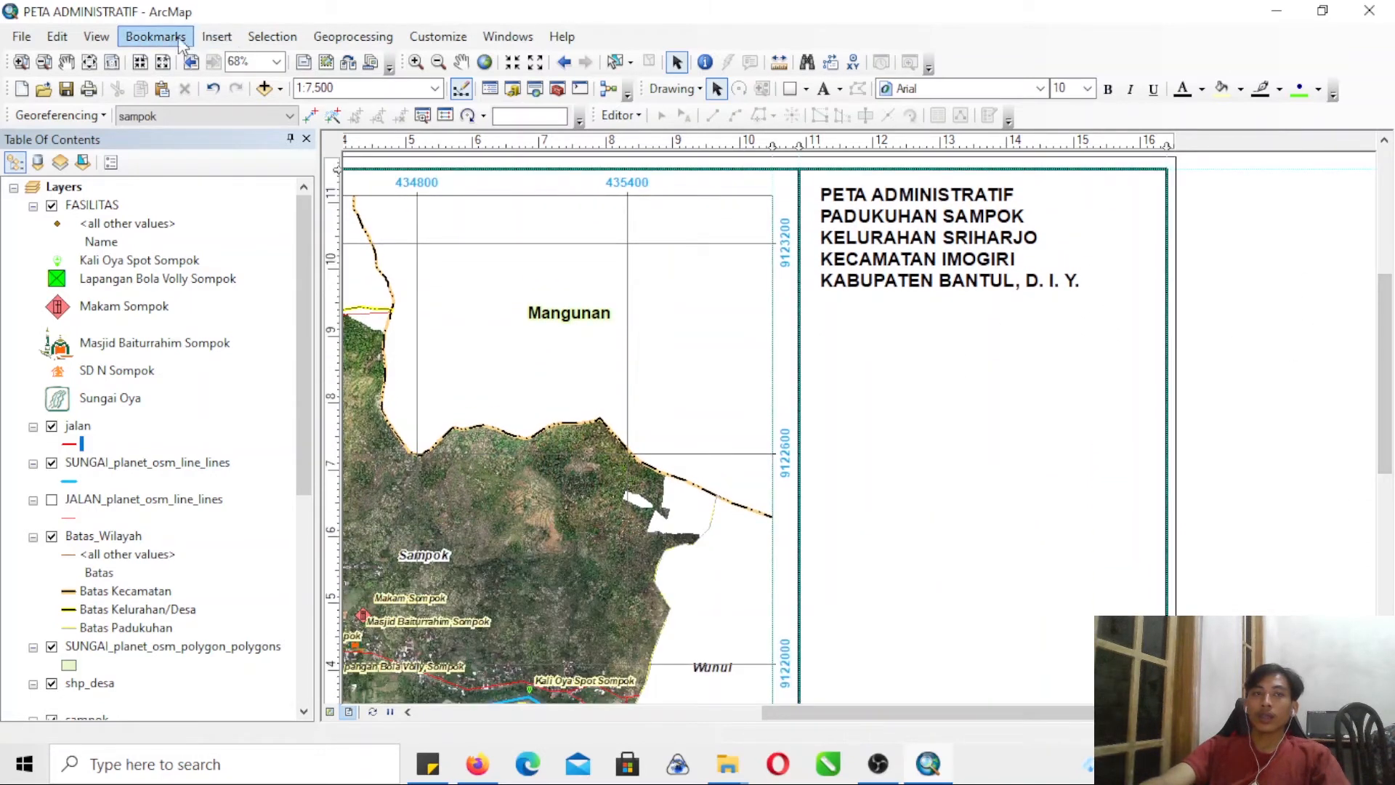
left_click(96, 37)
left_click(216, 37)
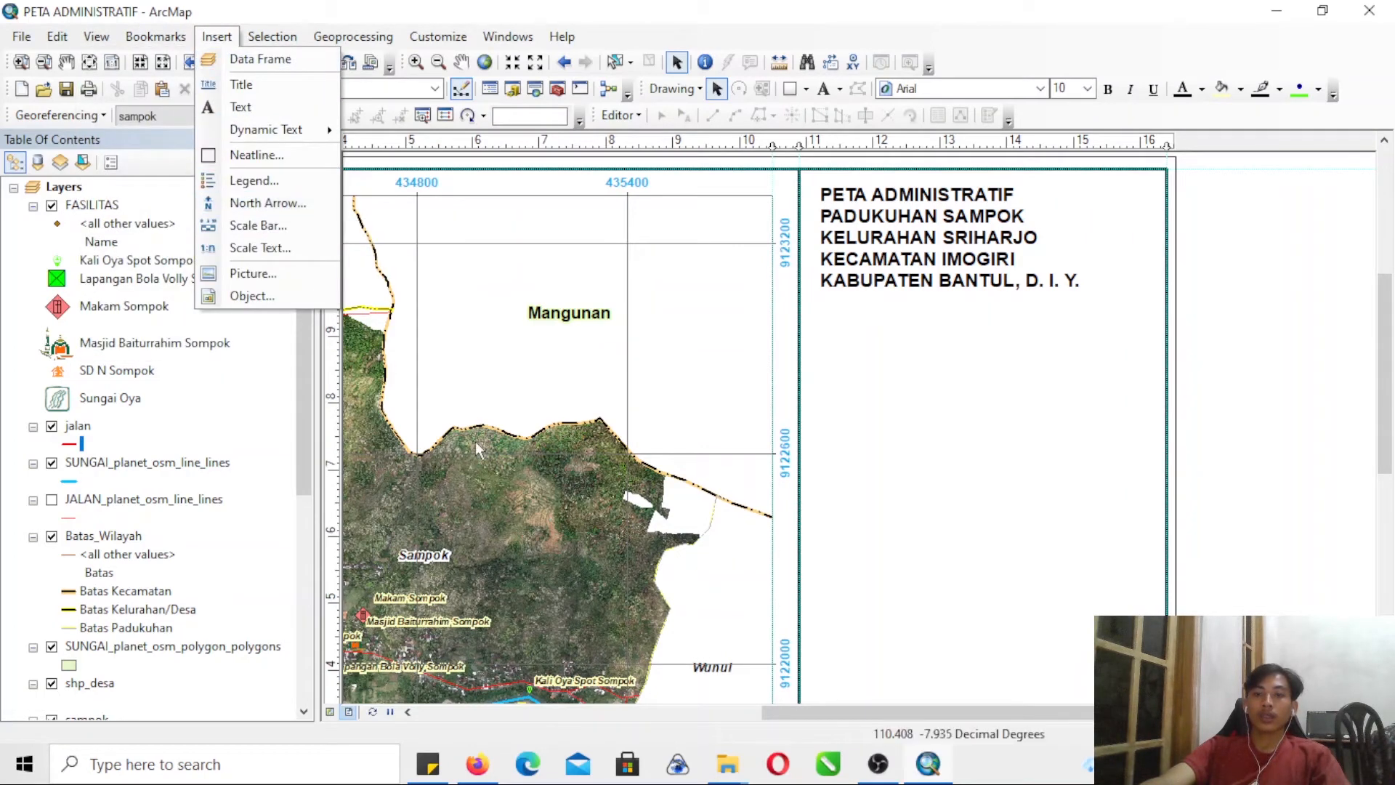
left_click(878, 763)
left_click(927, 763)
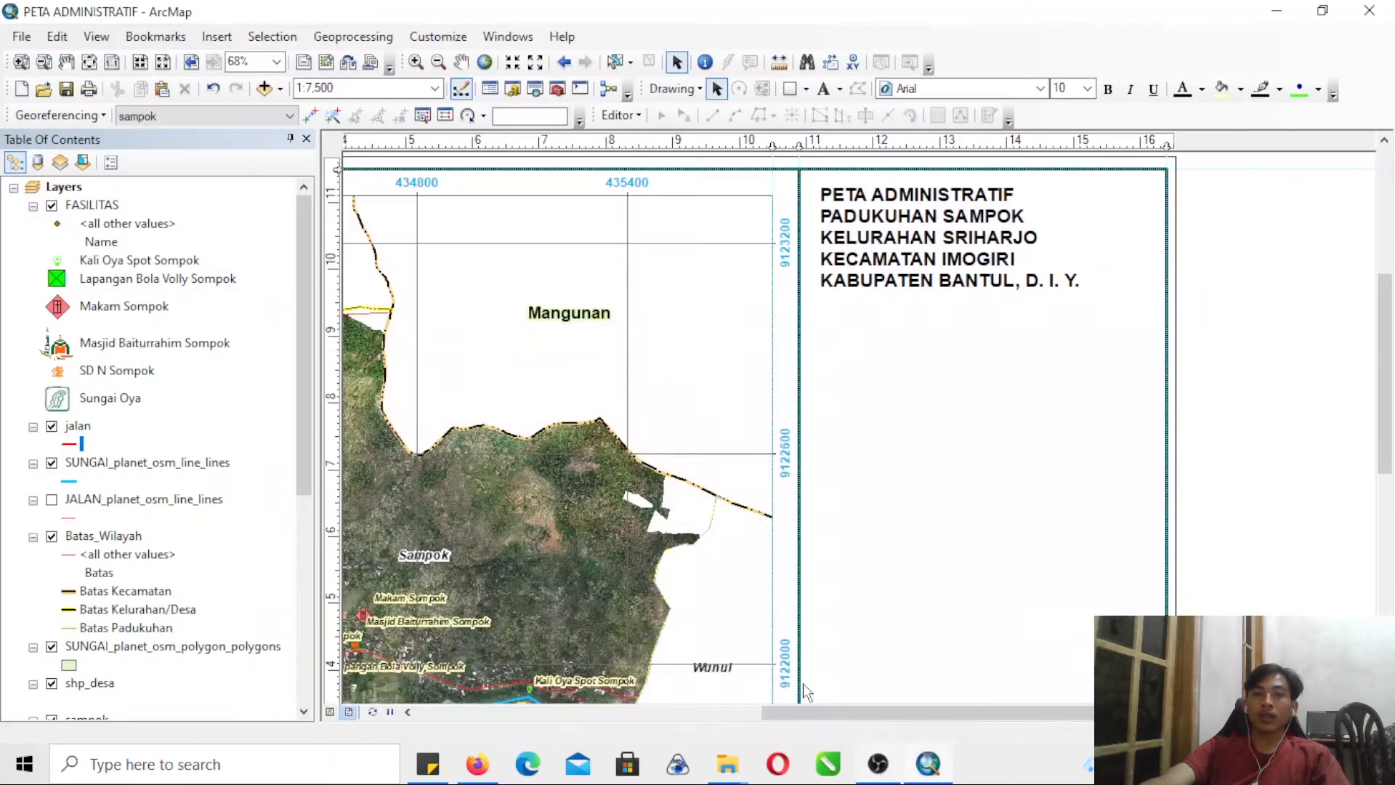
- Insert an Alternating Scale Bar 2 scale bar and place it below the title block
left_click(217, 37)
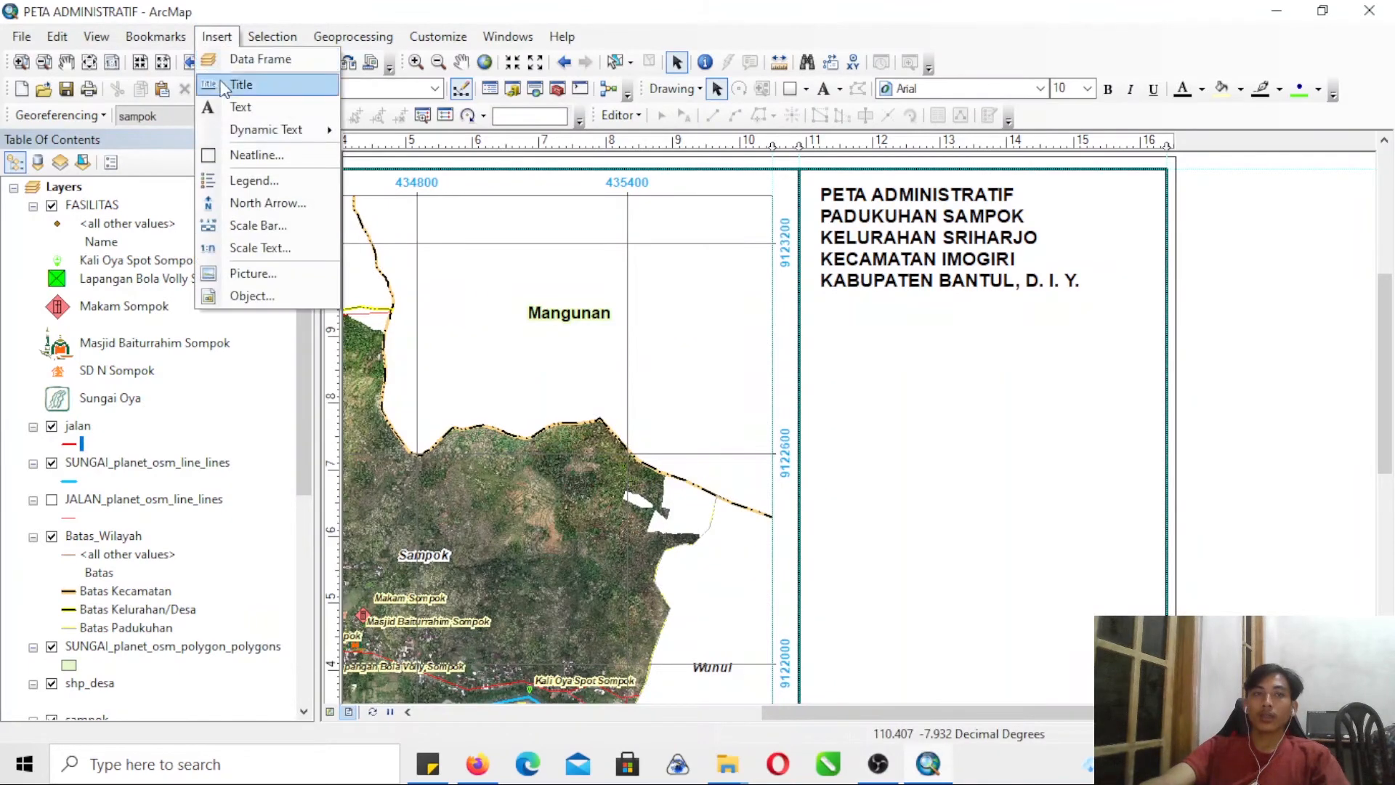
left_click(247, 226)
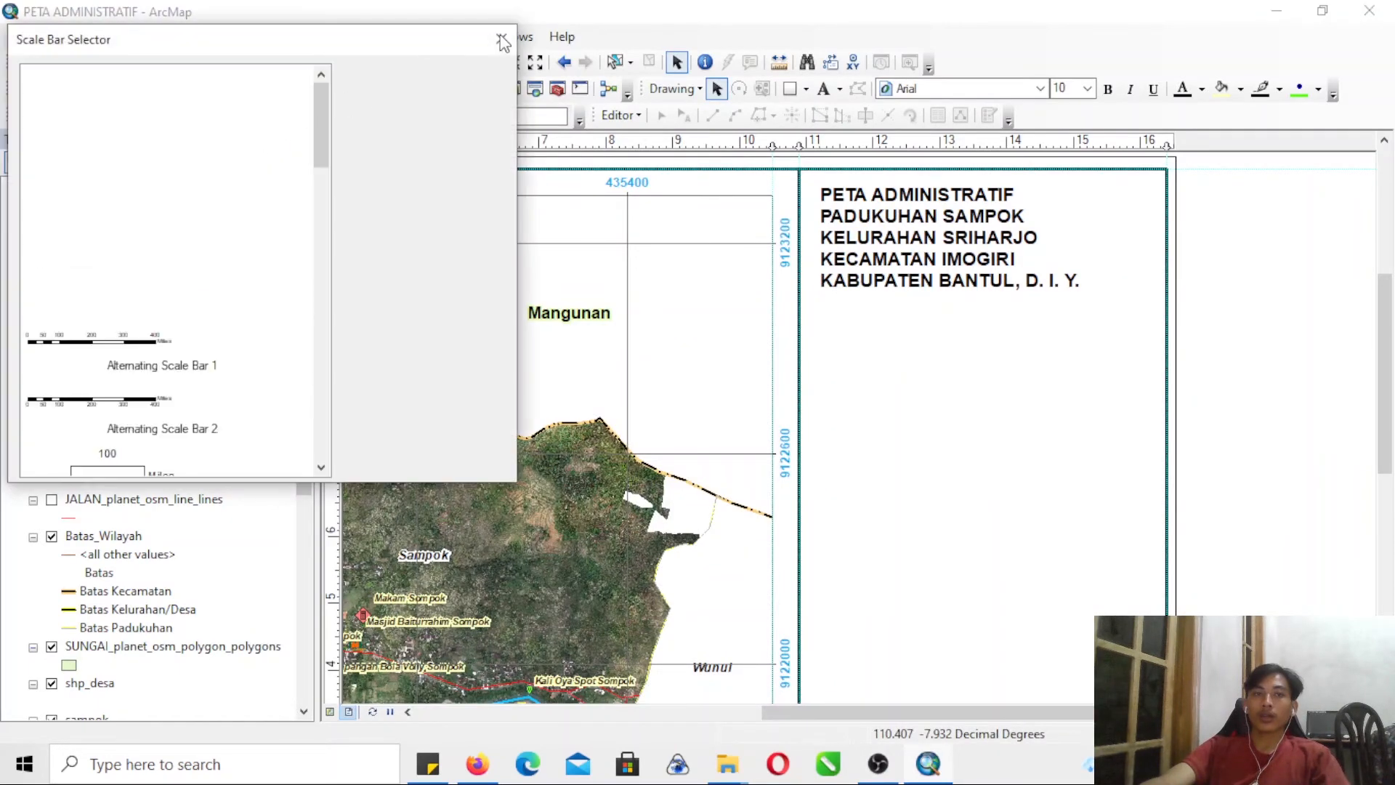
left_click(114, 399)
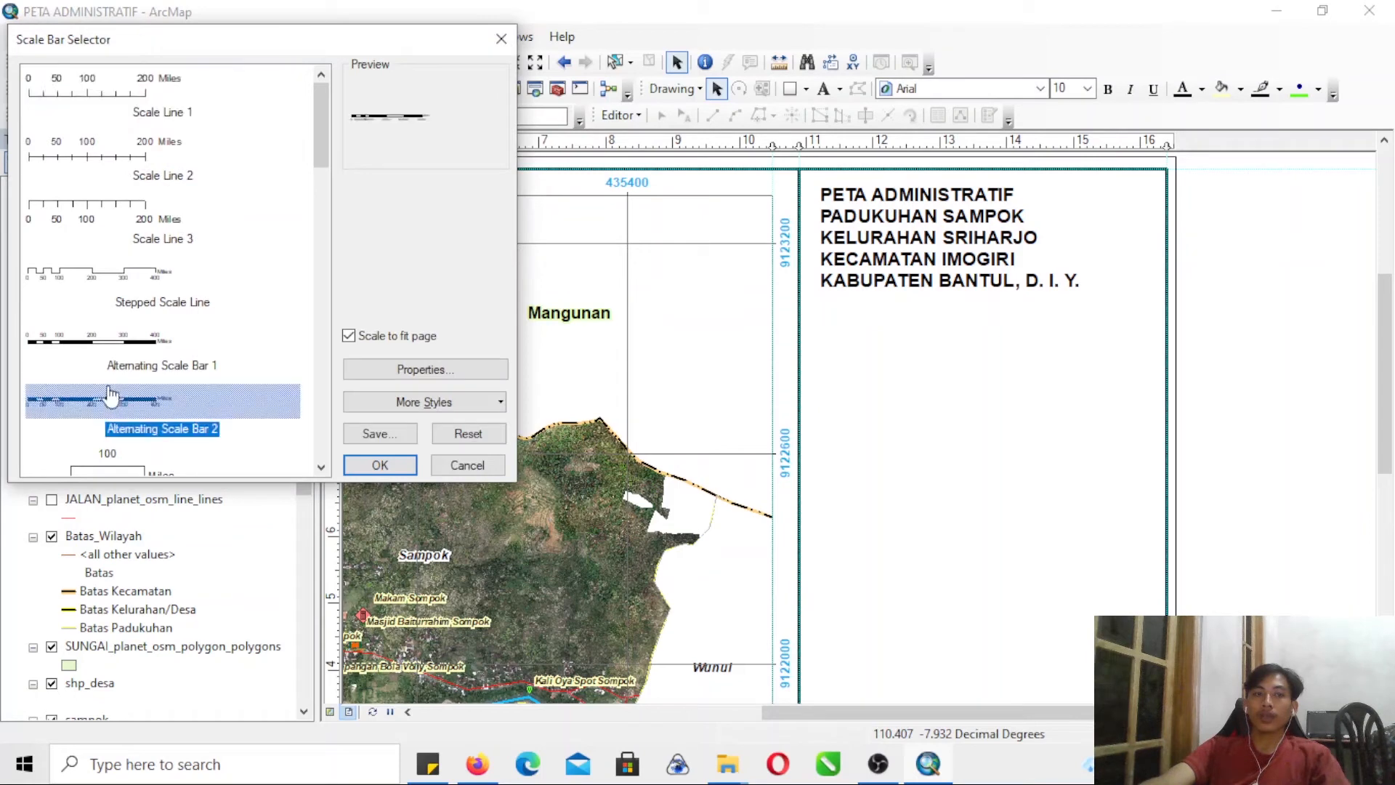
left_click(408, 469)
left_click_drag(819, 444, 1040, 394)
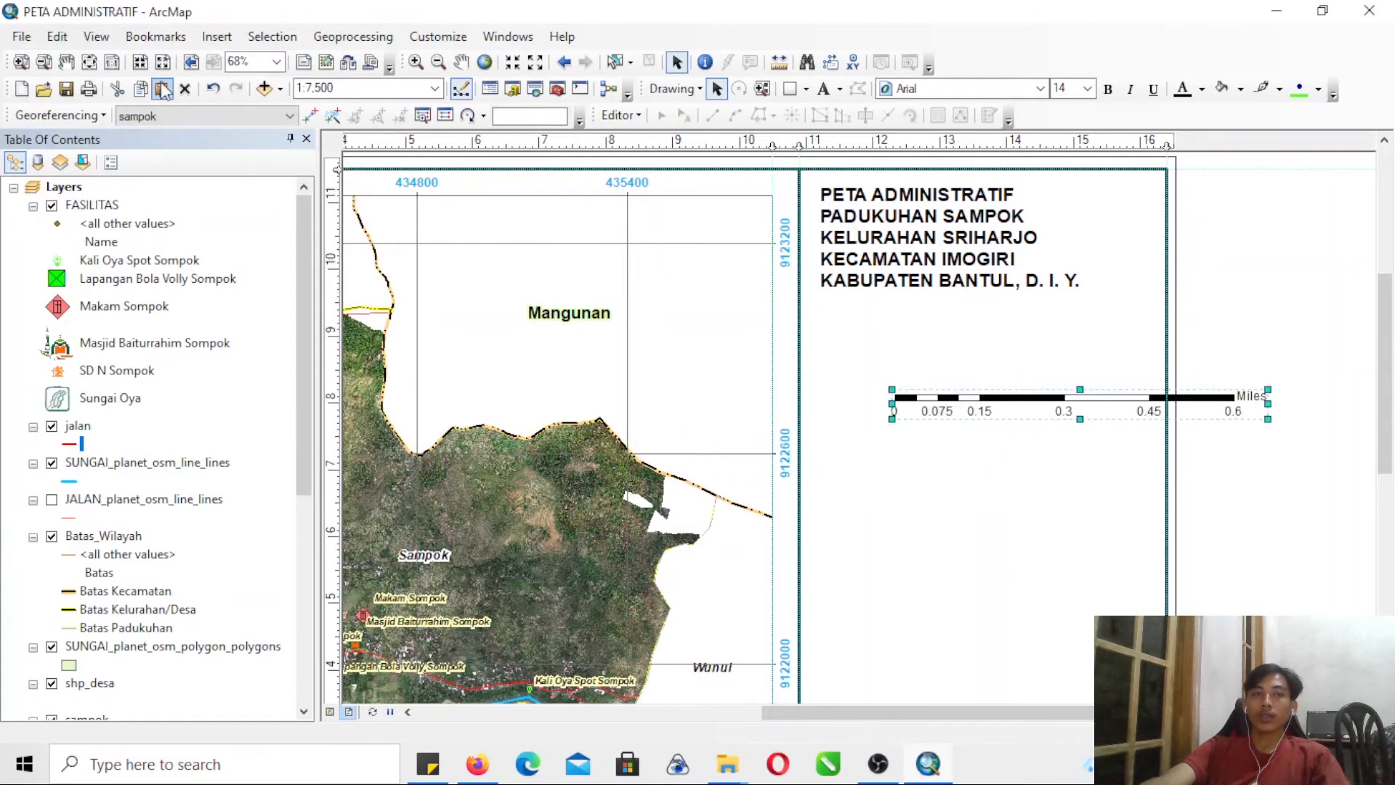
- Insert an ESRI North 7 north arrow and place it below the title block in the side panel
left_click(222, 35)
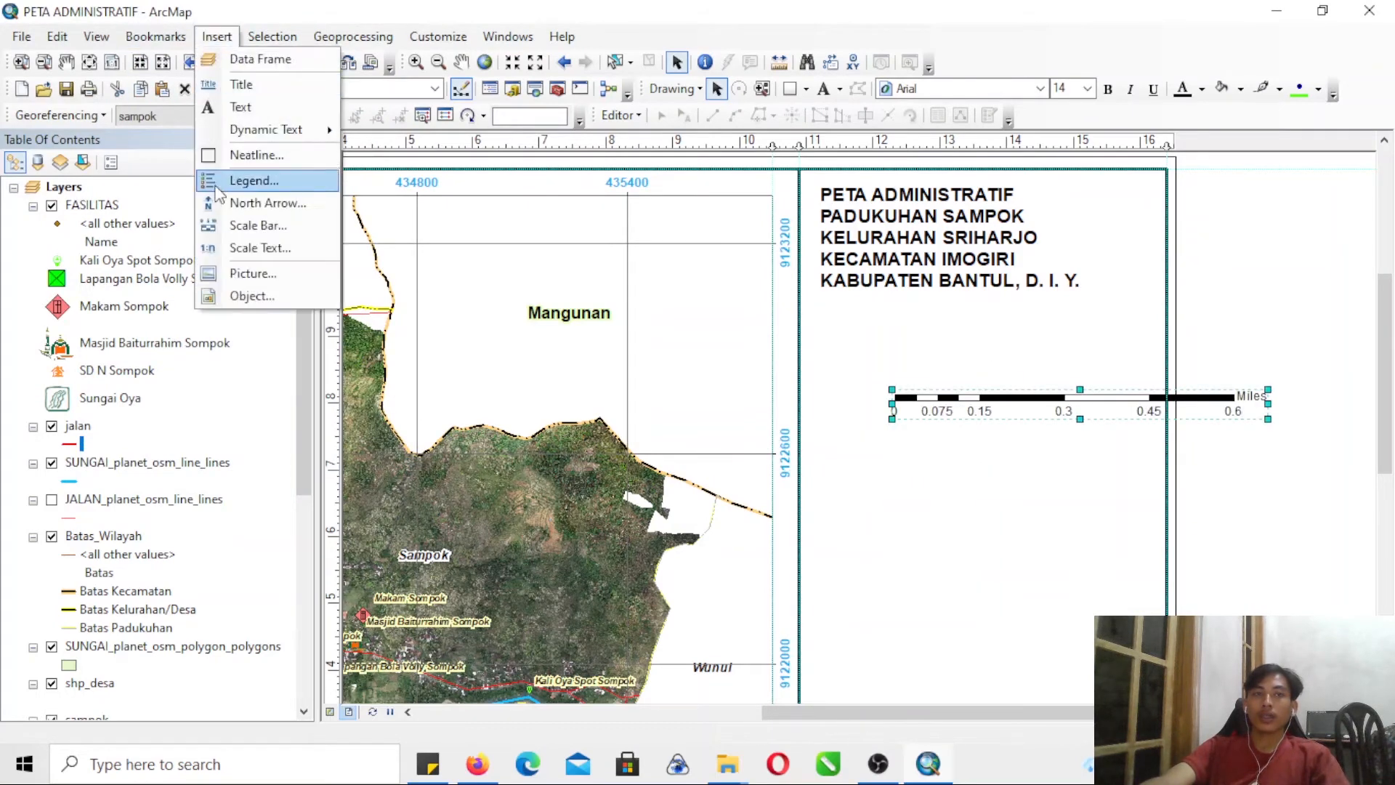
left_click(228, 204)
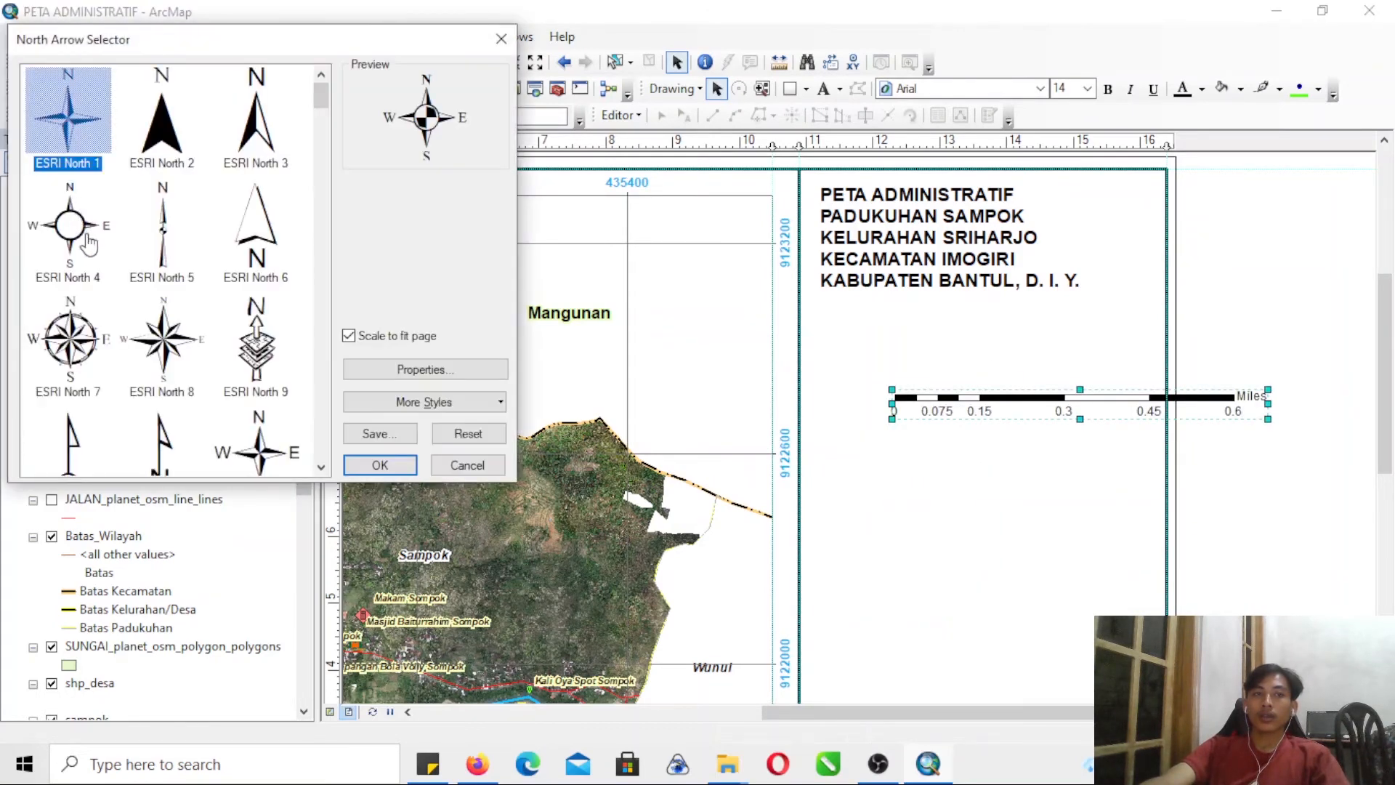
left_click(106, 338)
left_click(405, 465)
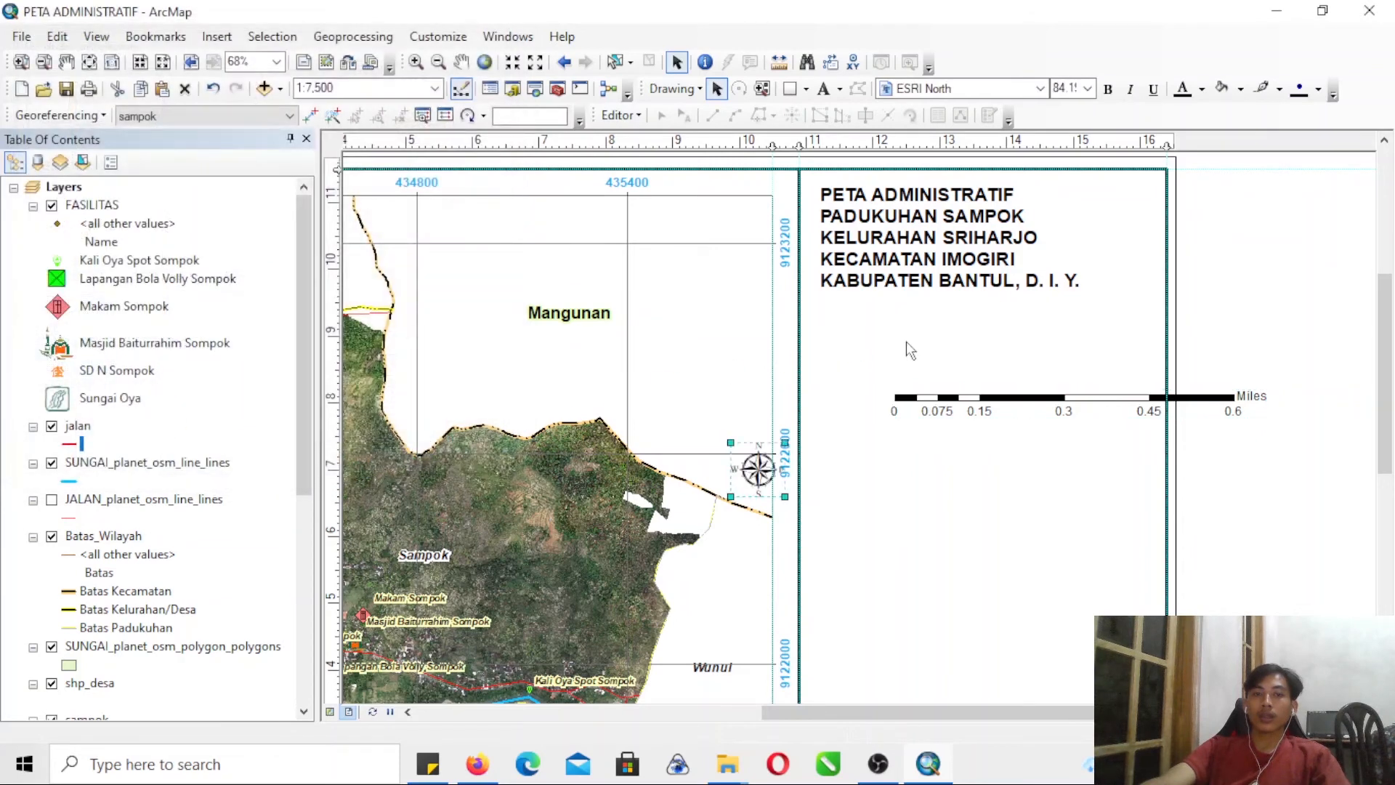
left_click_drag(759, 480, 895, 387)
- Move the scale bar beside the north arrow and shorten it to fit inside the side panel
left_click_drag(973, 404, 991, 363)
left_click_drag(1283, 358, 1152, 375)
left_click(1199, 342)
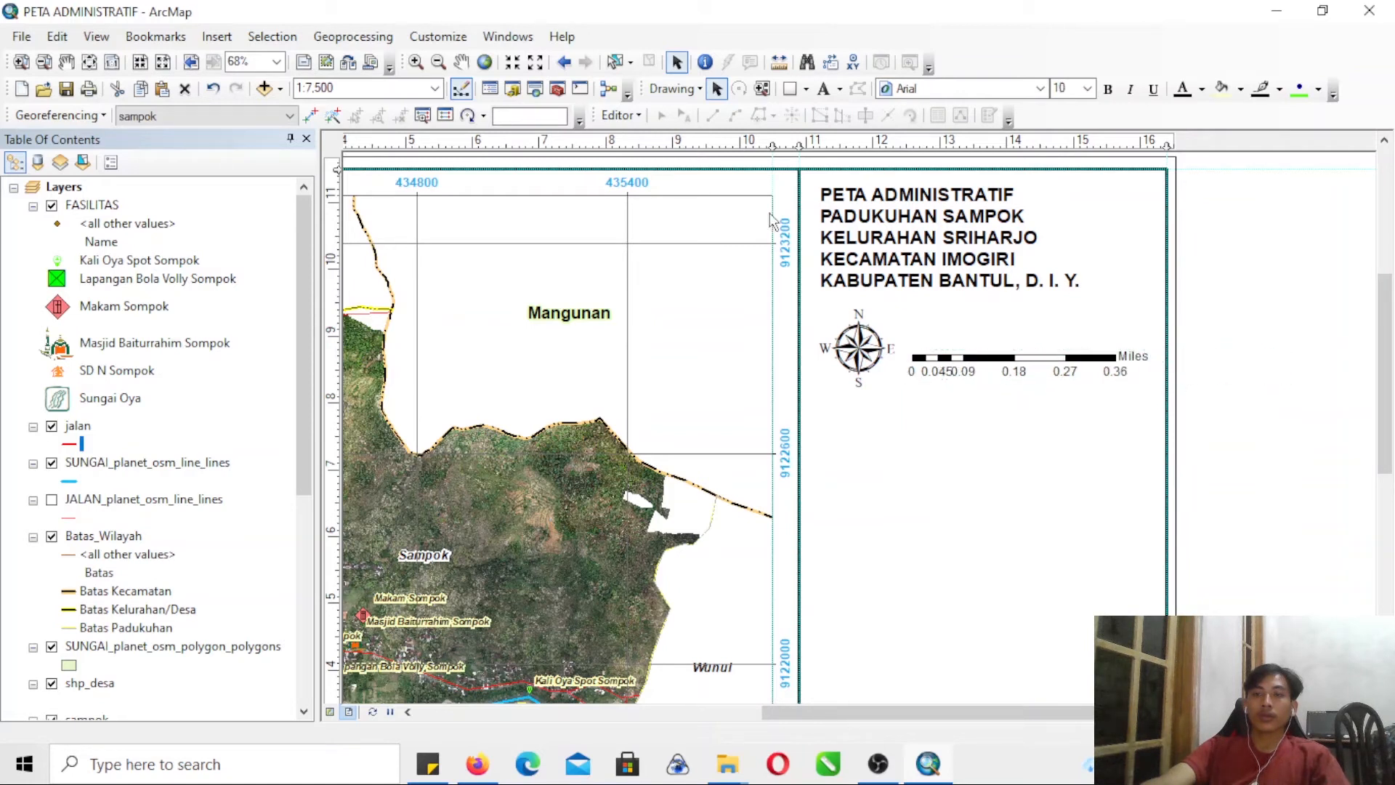
- Insert an Absolute Scale text and place it just above the scale bar
left_click(218, 38)
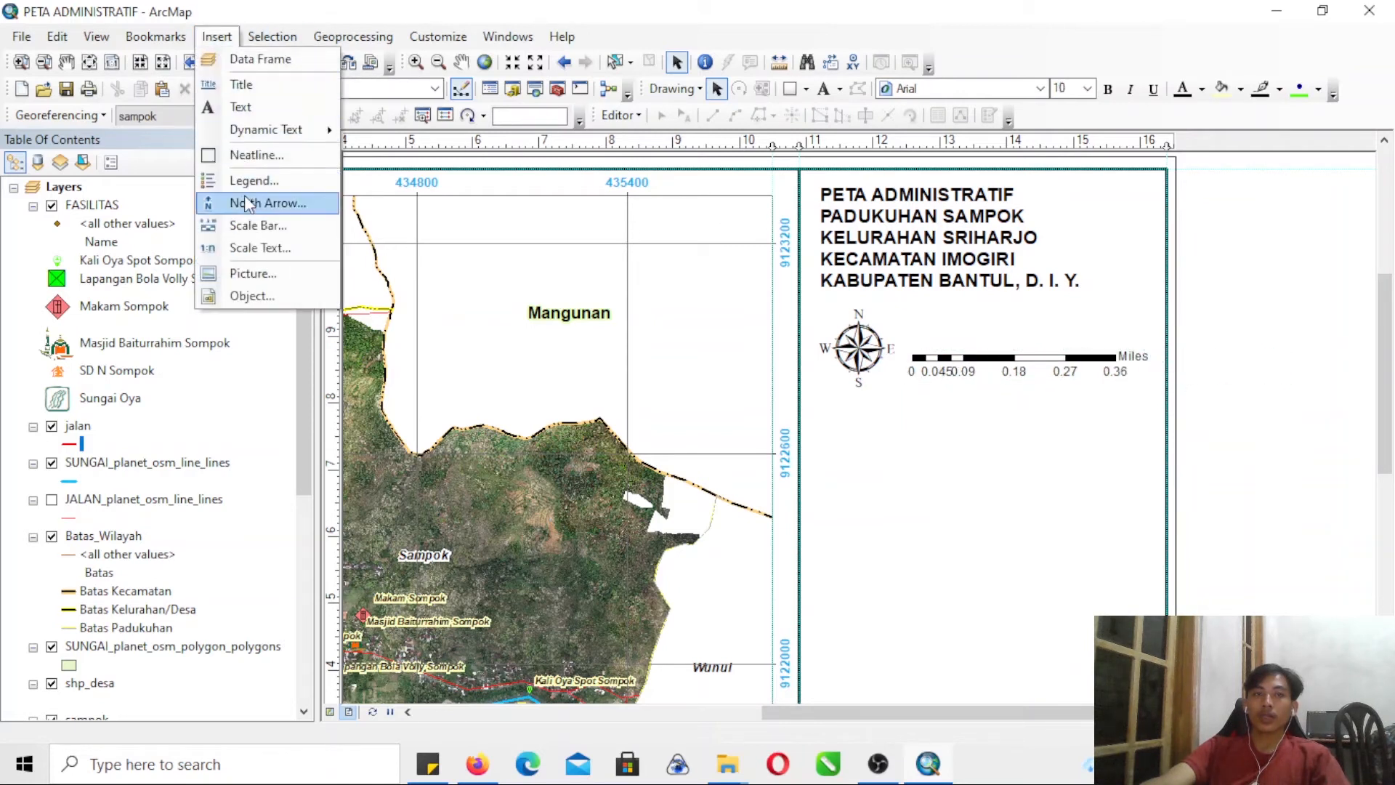
left_click(258, 248)
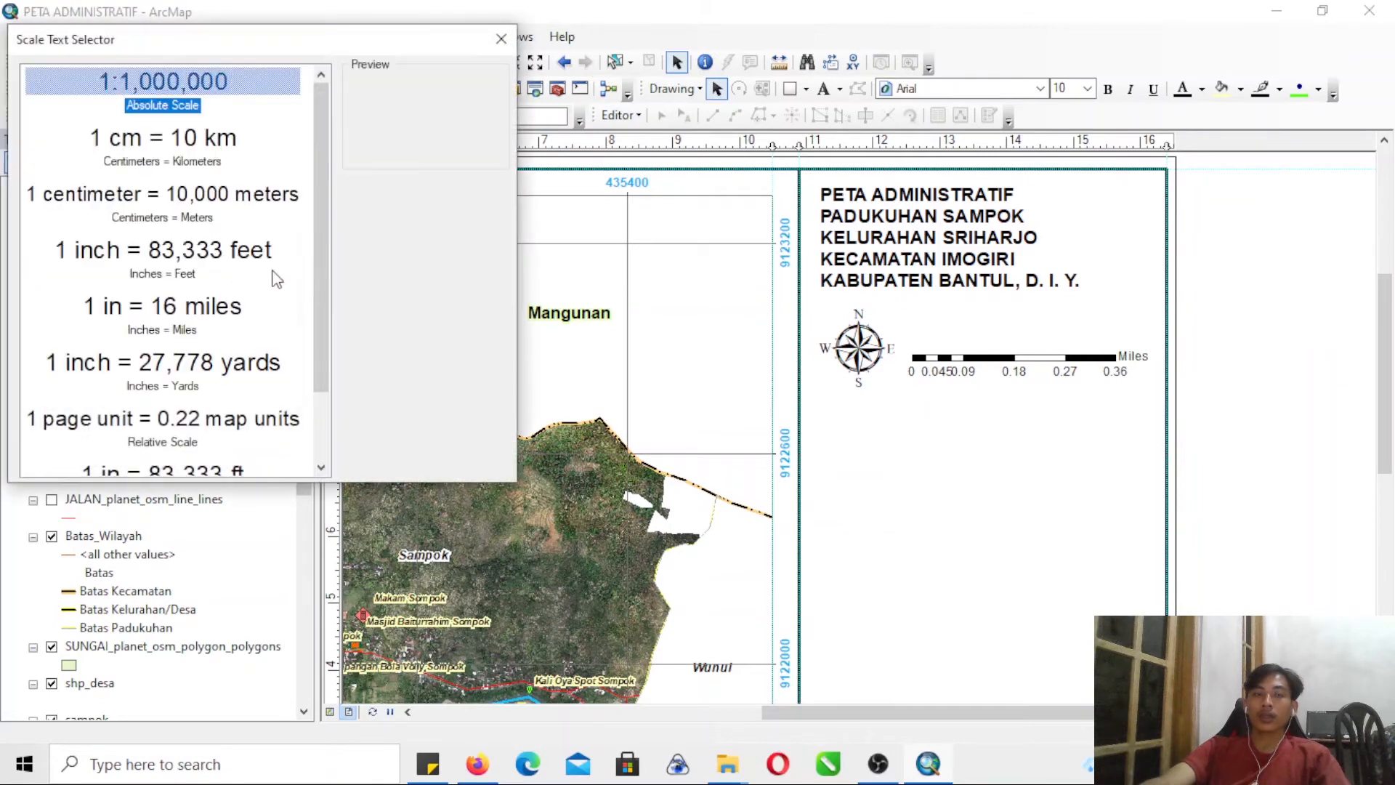
left_click(380, 463)
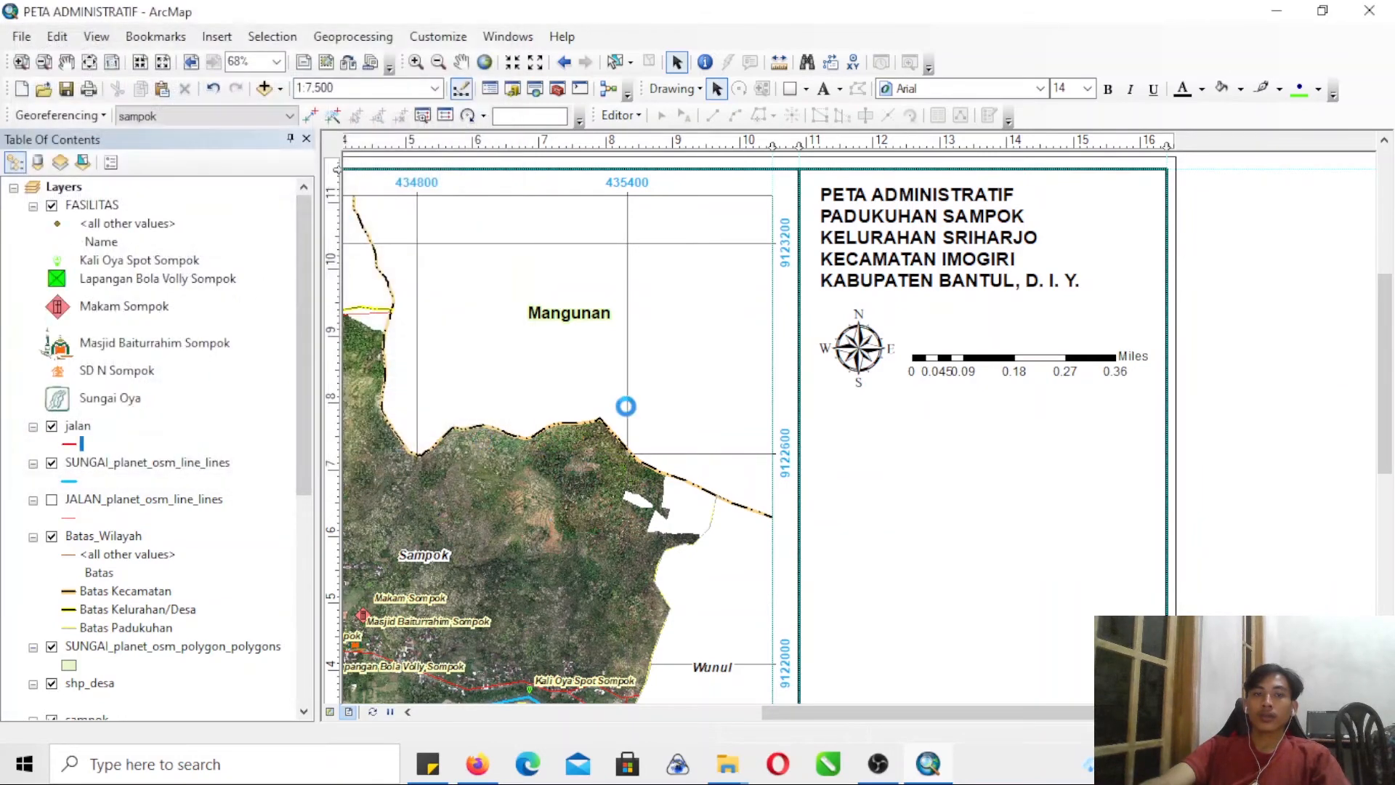
left_click_drag(730, 425, 666, 369)
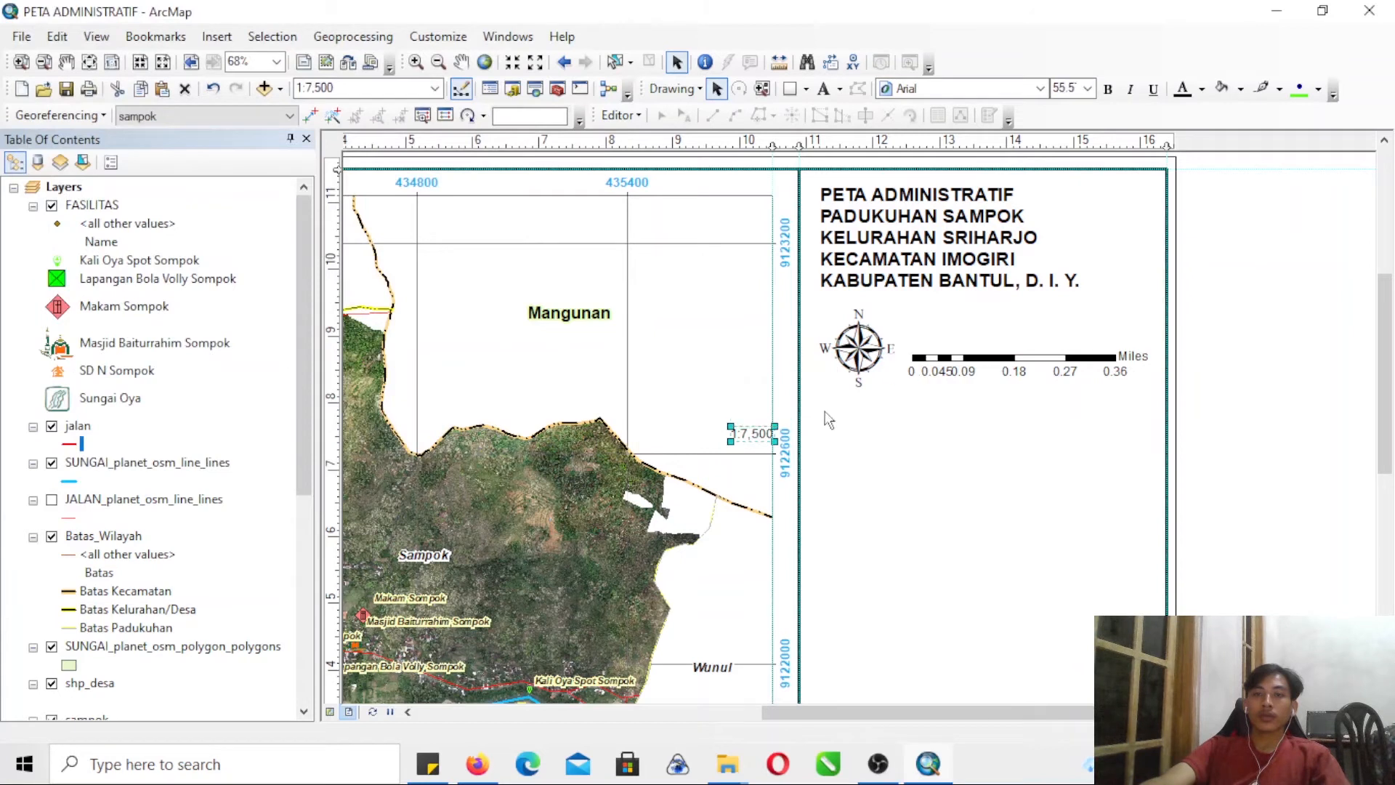
key("ctrl+z")
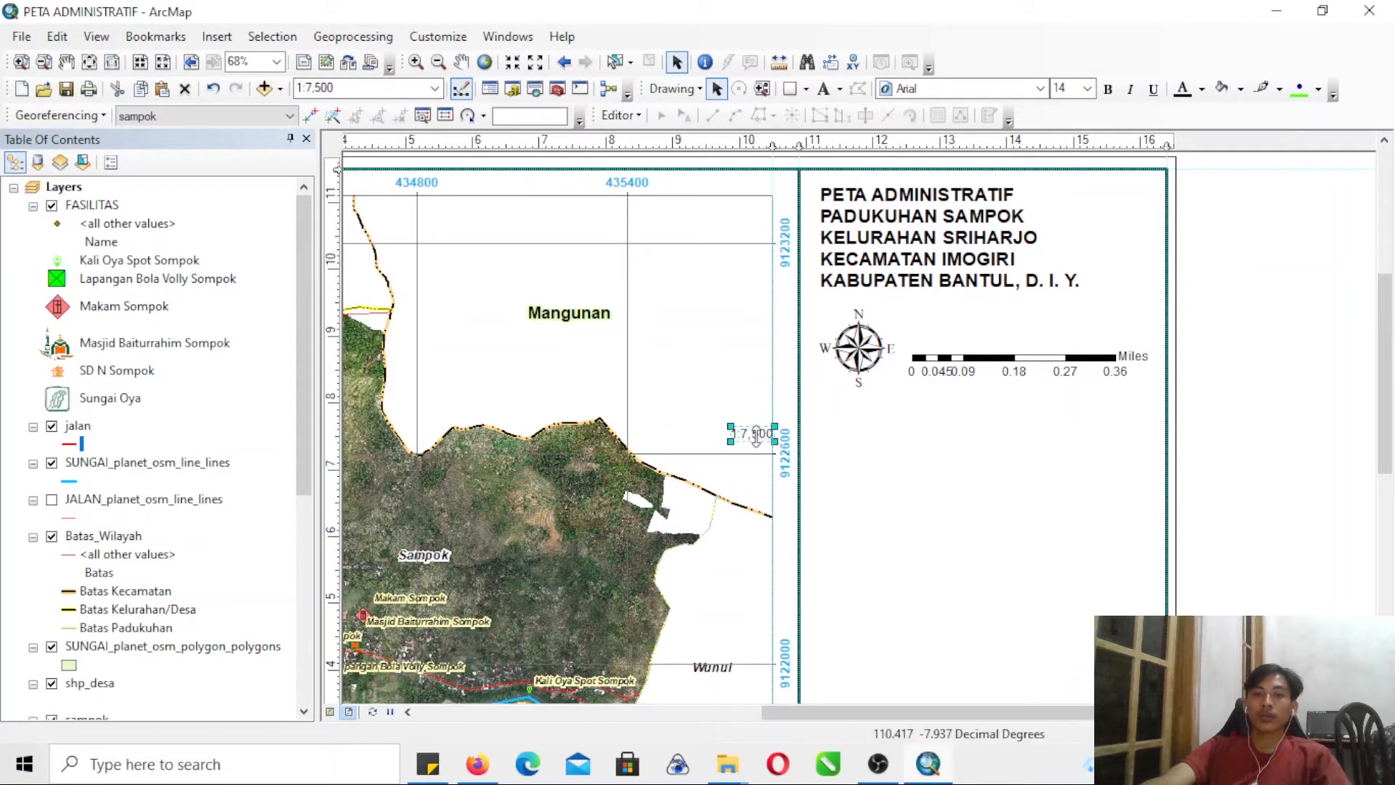
left_click_drag(763, 436, 997, 342)
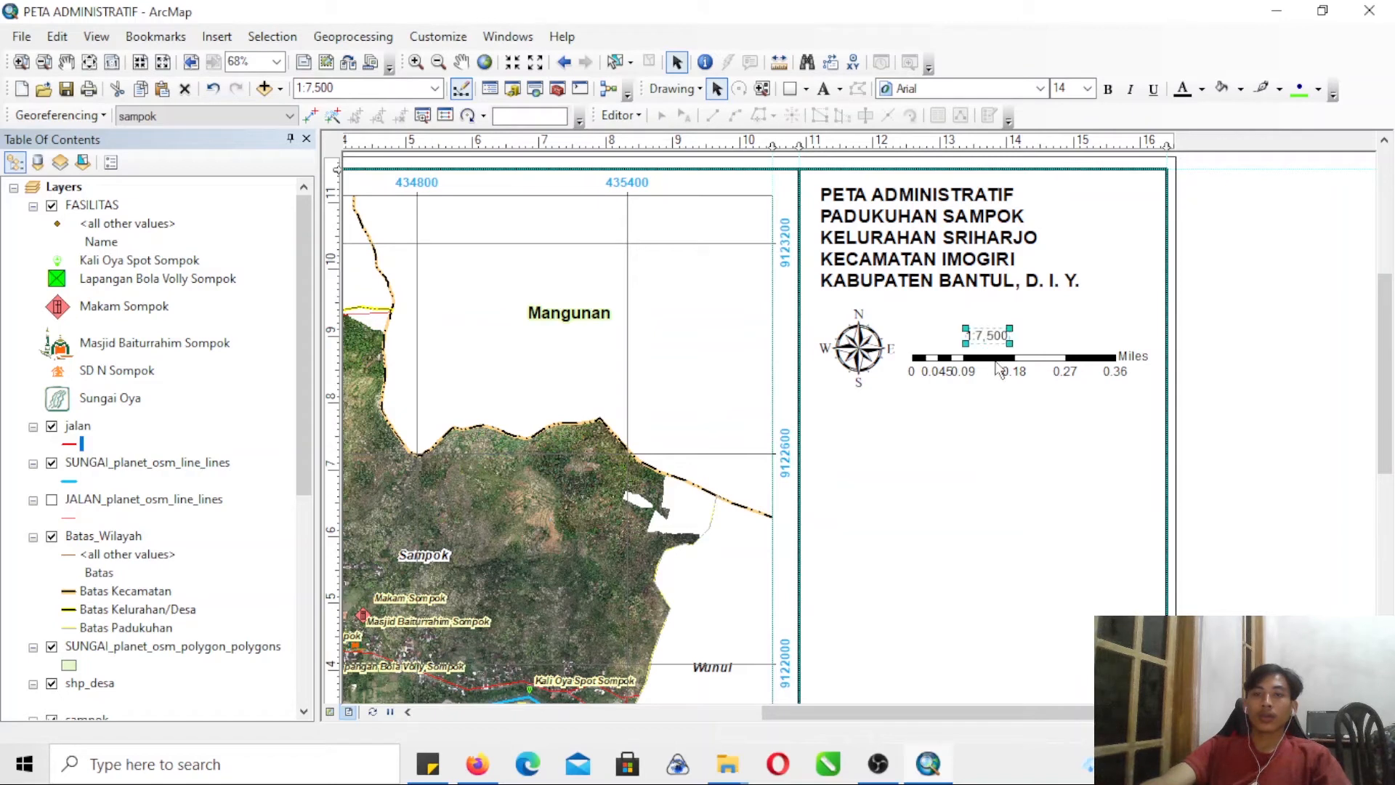
- Open the properties of the scale bar
right_click(1002, 374)
left_click(1065, 712)
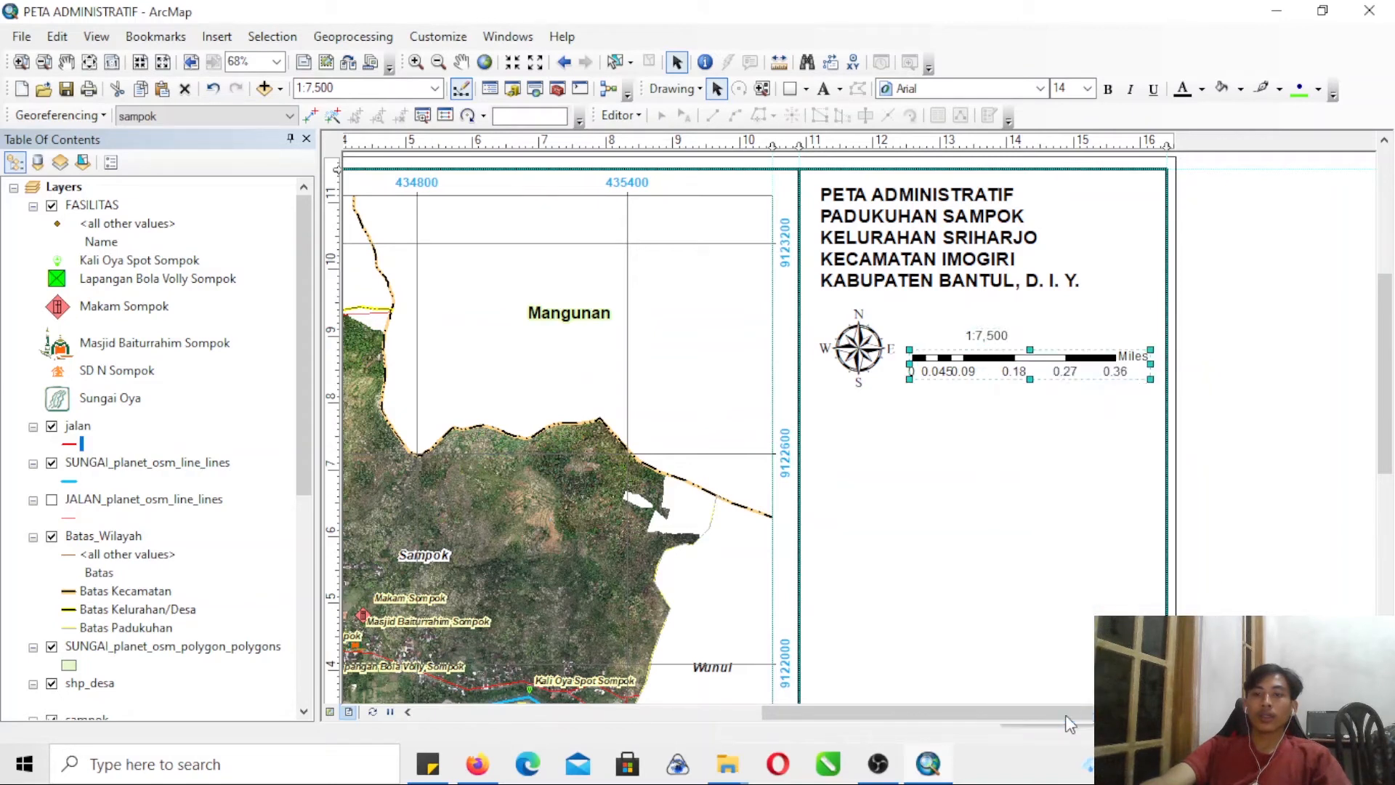
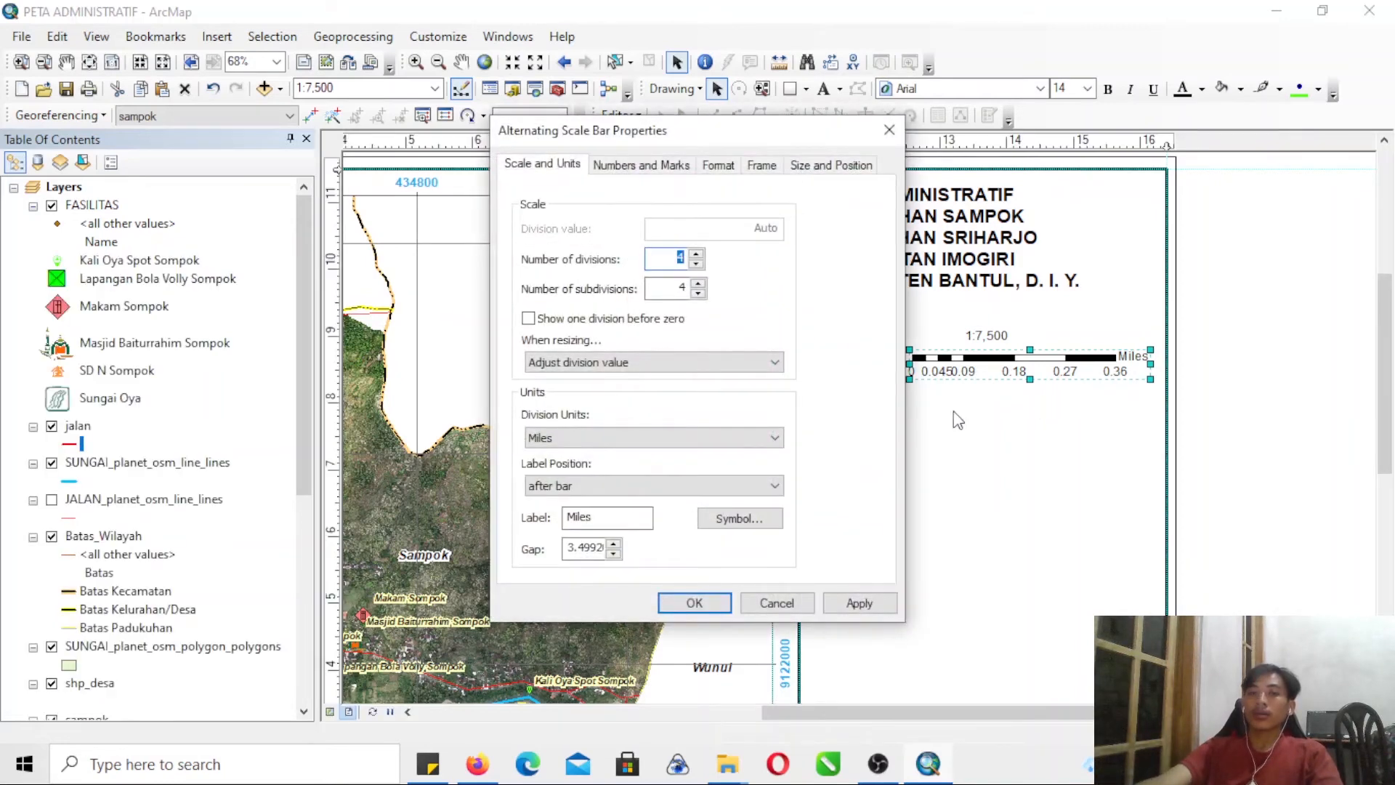
- Set the scale bar's division units to Meters and its label to "M"
left_click(637, 438)
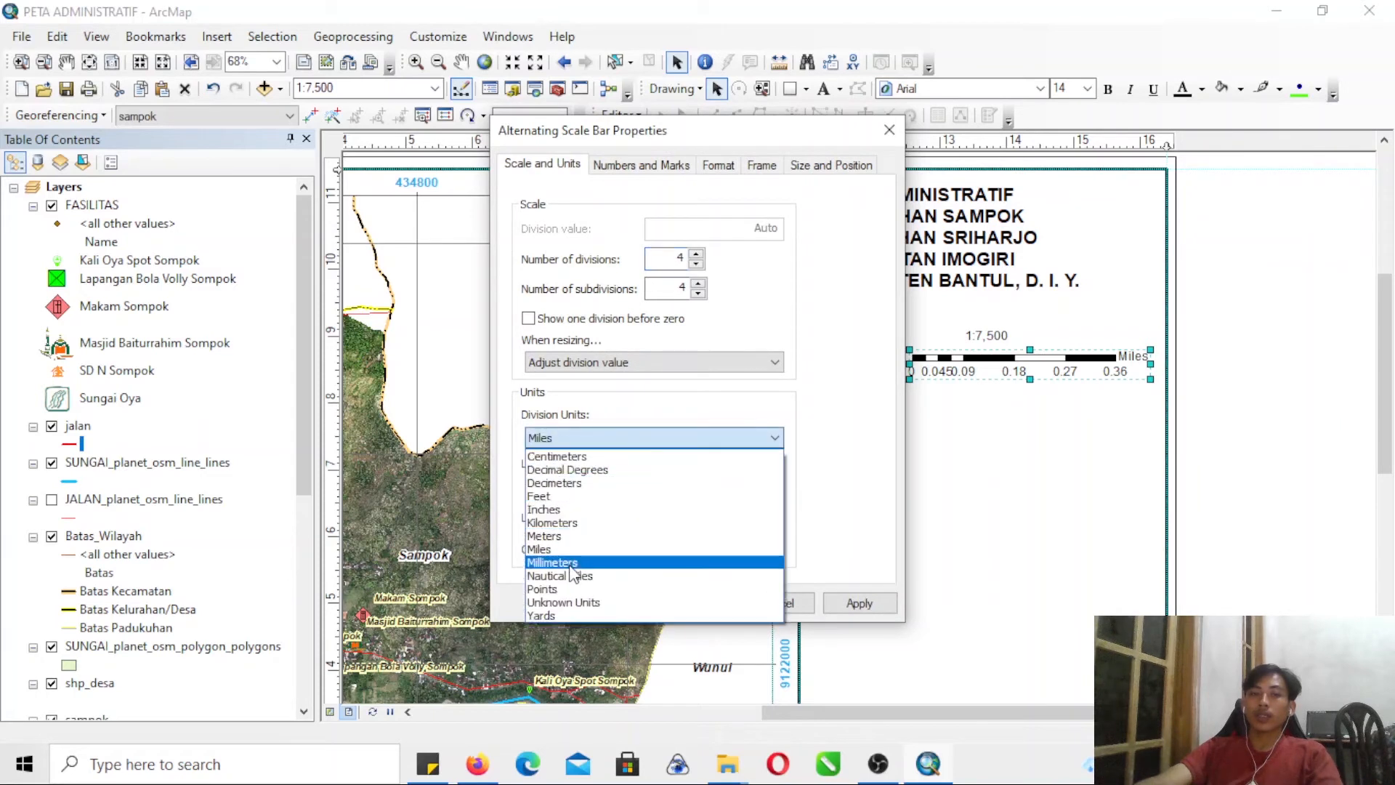
left_click(573, 537)
left_click_drag(617, 517, 575, 528)
key("BackSpace")
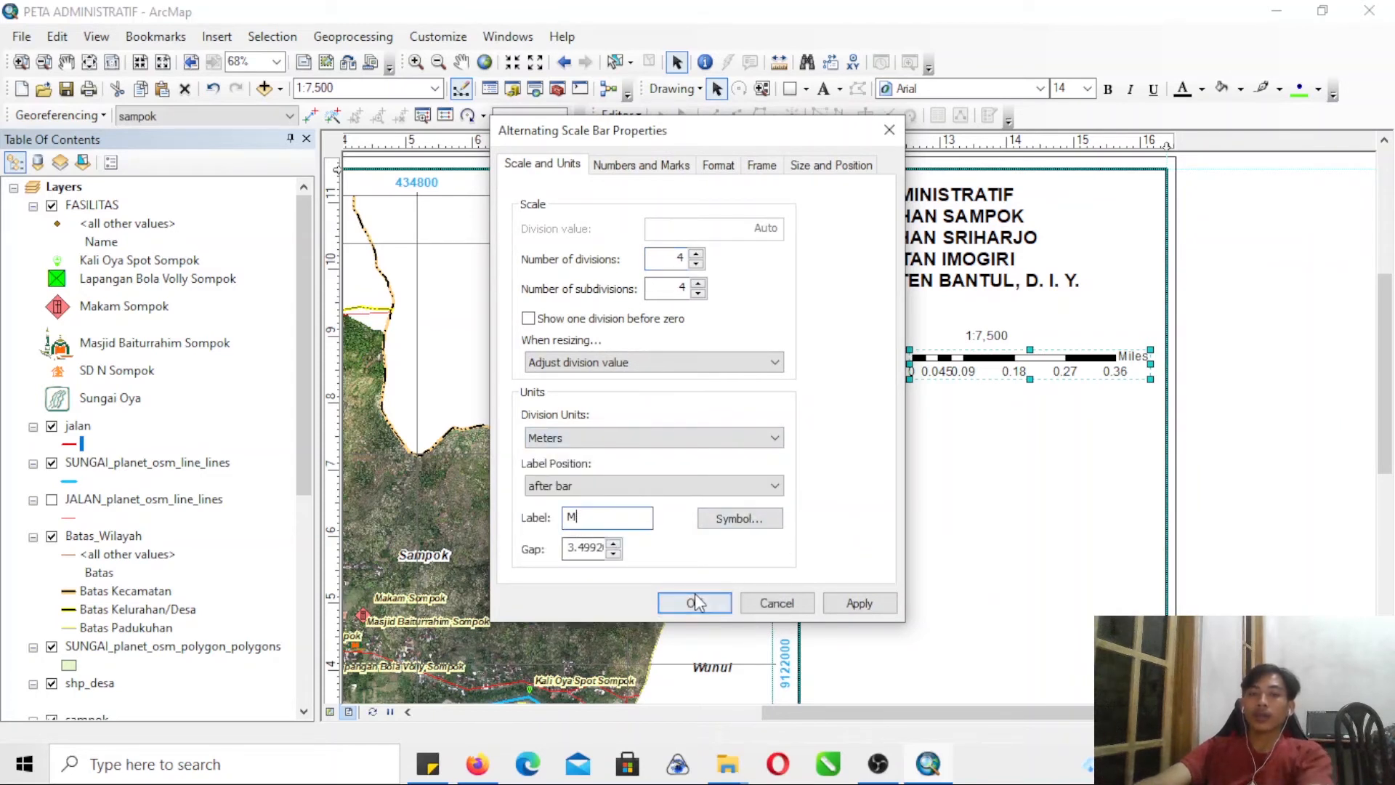
left_click(693, 602)
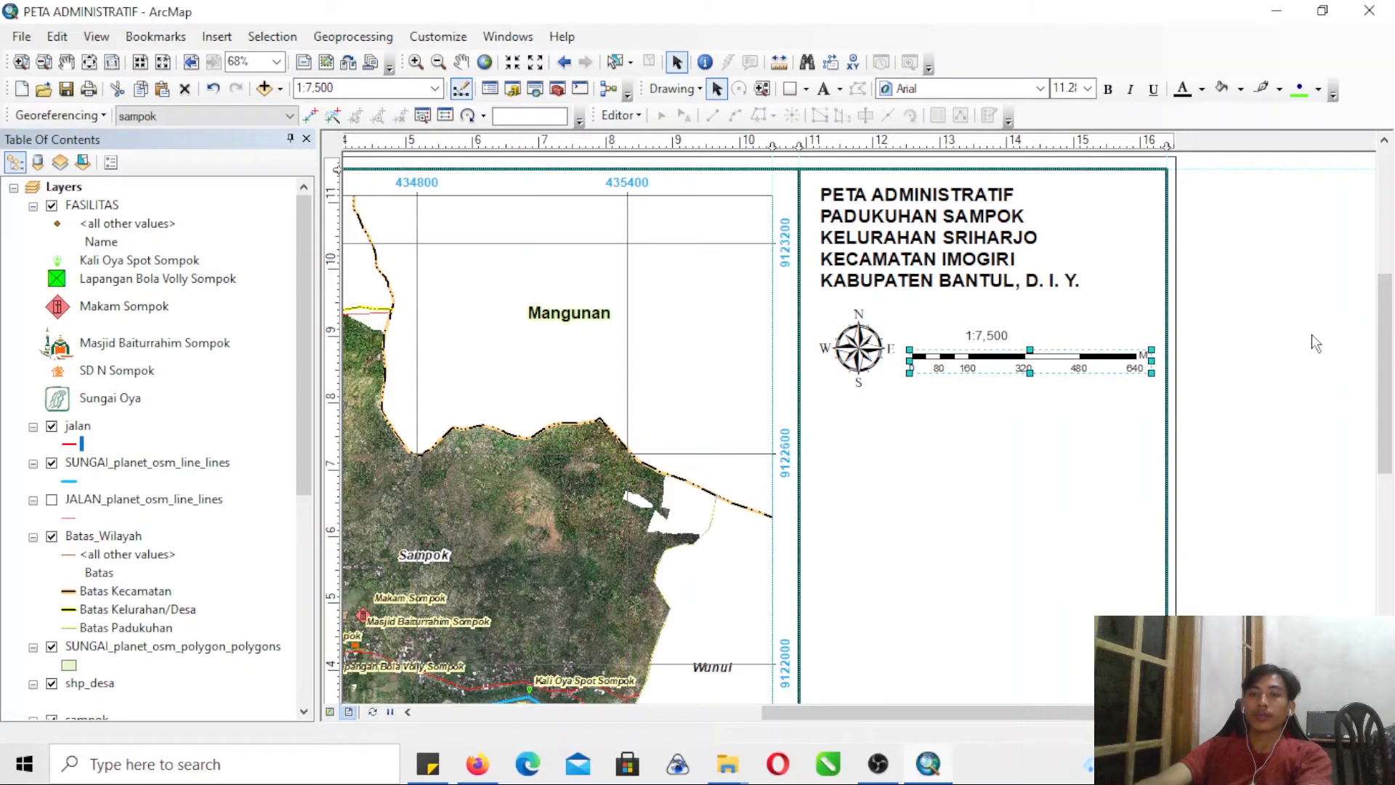
- Make the scale bar and the scale text above it bold
left_click(1111, 93)
left_click(992, 333)
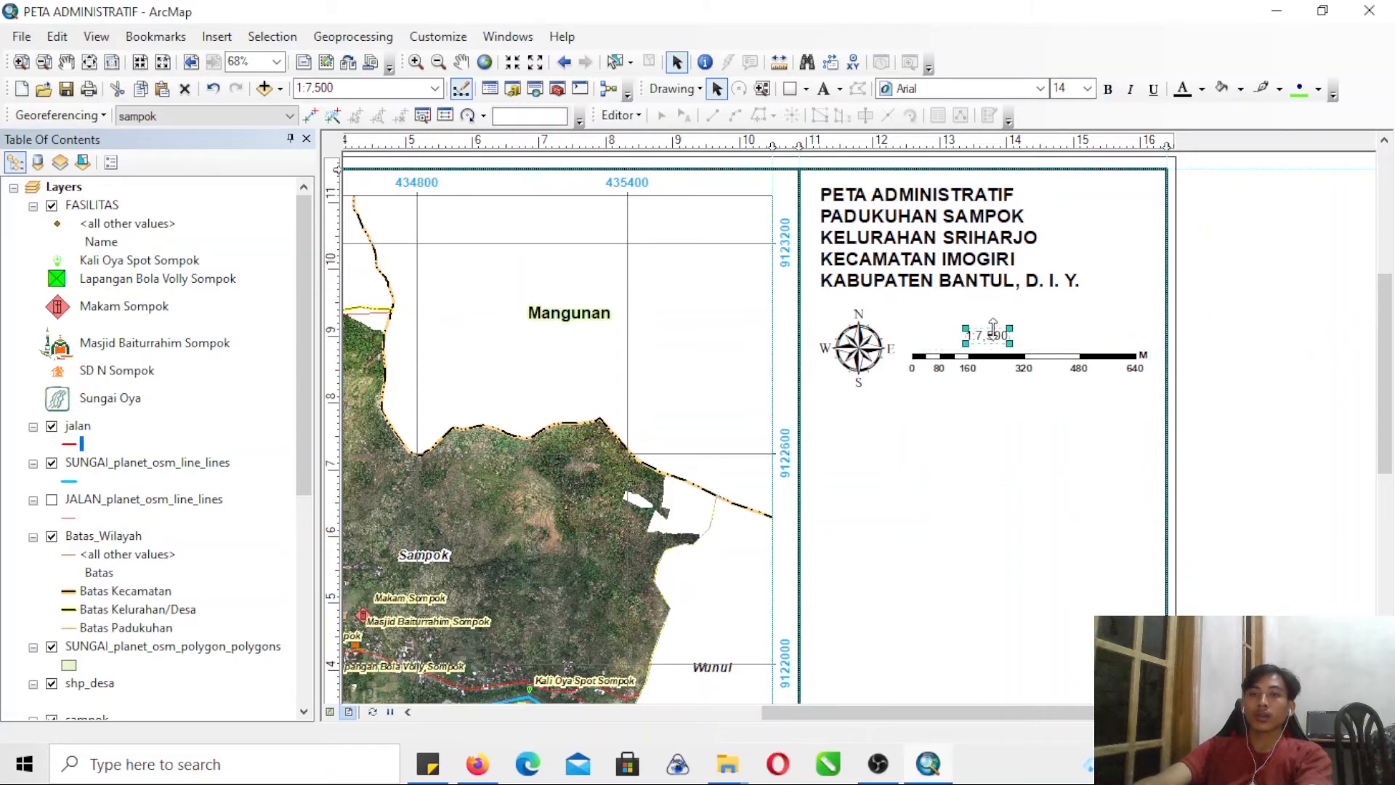
left_click(1109, 92)
left_click(1227, 251)
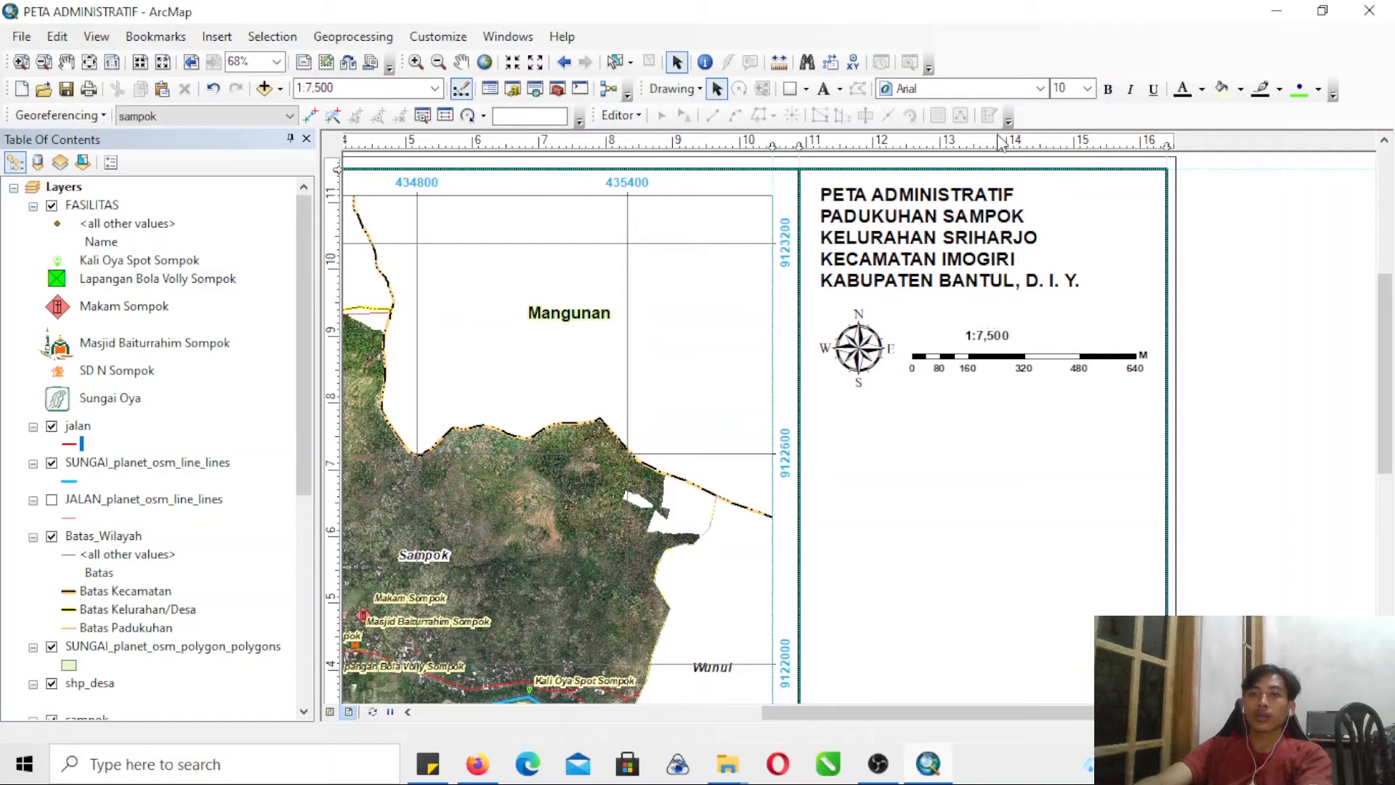
- Add the text "Skala" beside the scale text and set its font size to 14
left_click(824, 89)
type("SKAL")
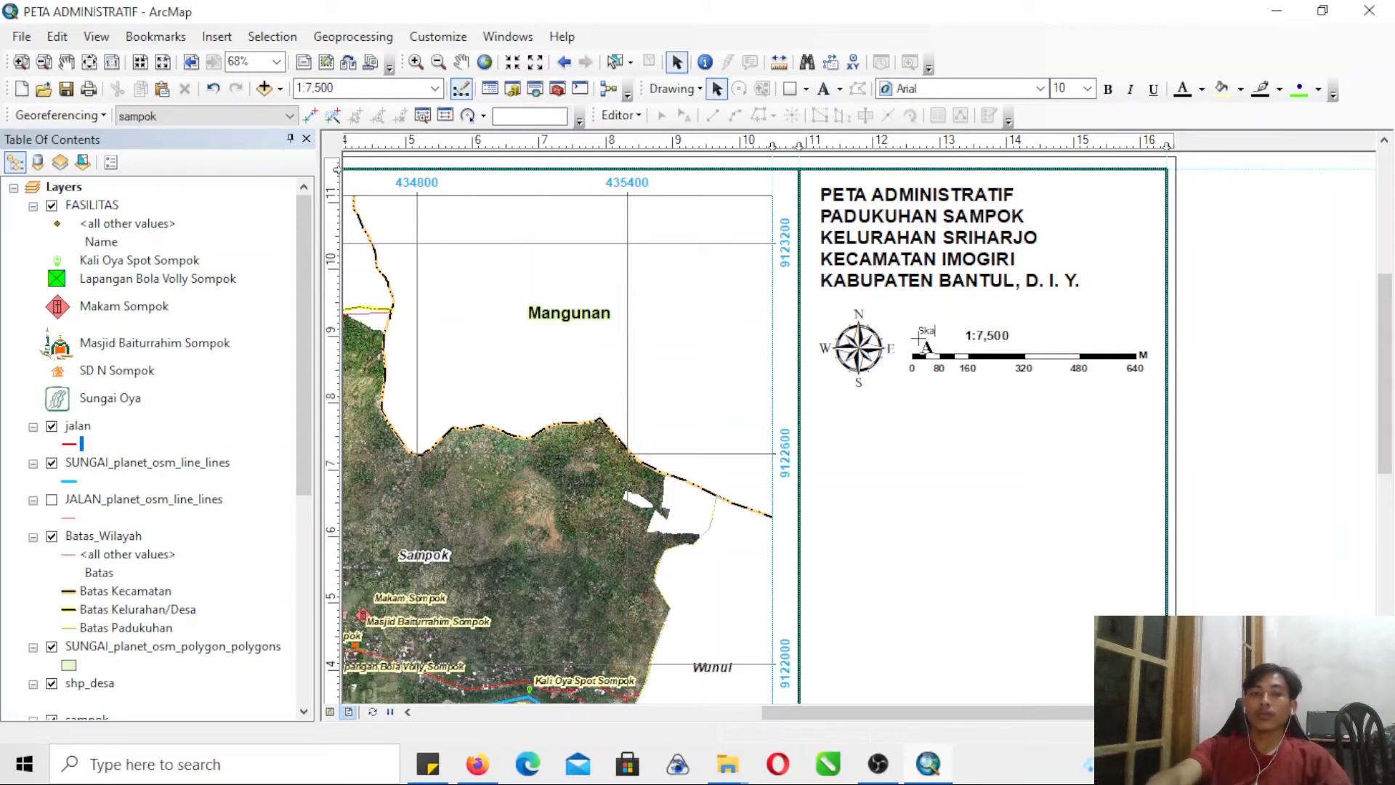
left_click(1239, 286)
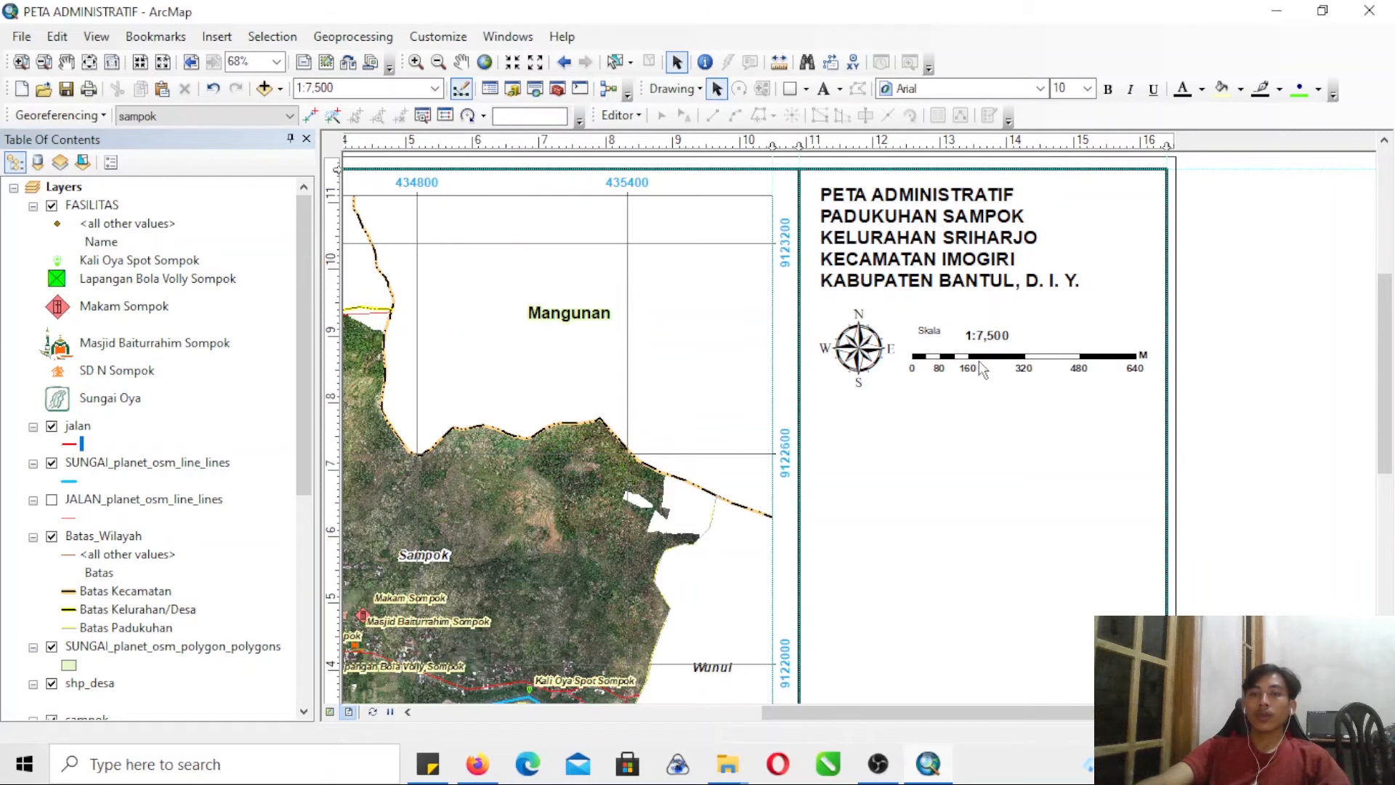
left_click(932, 331)
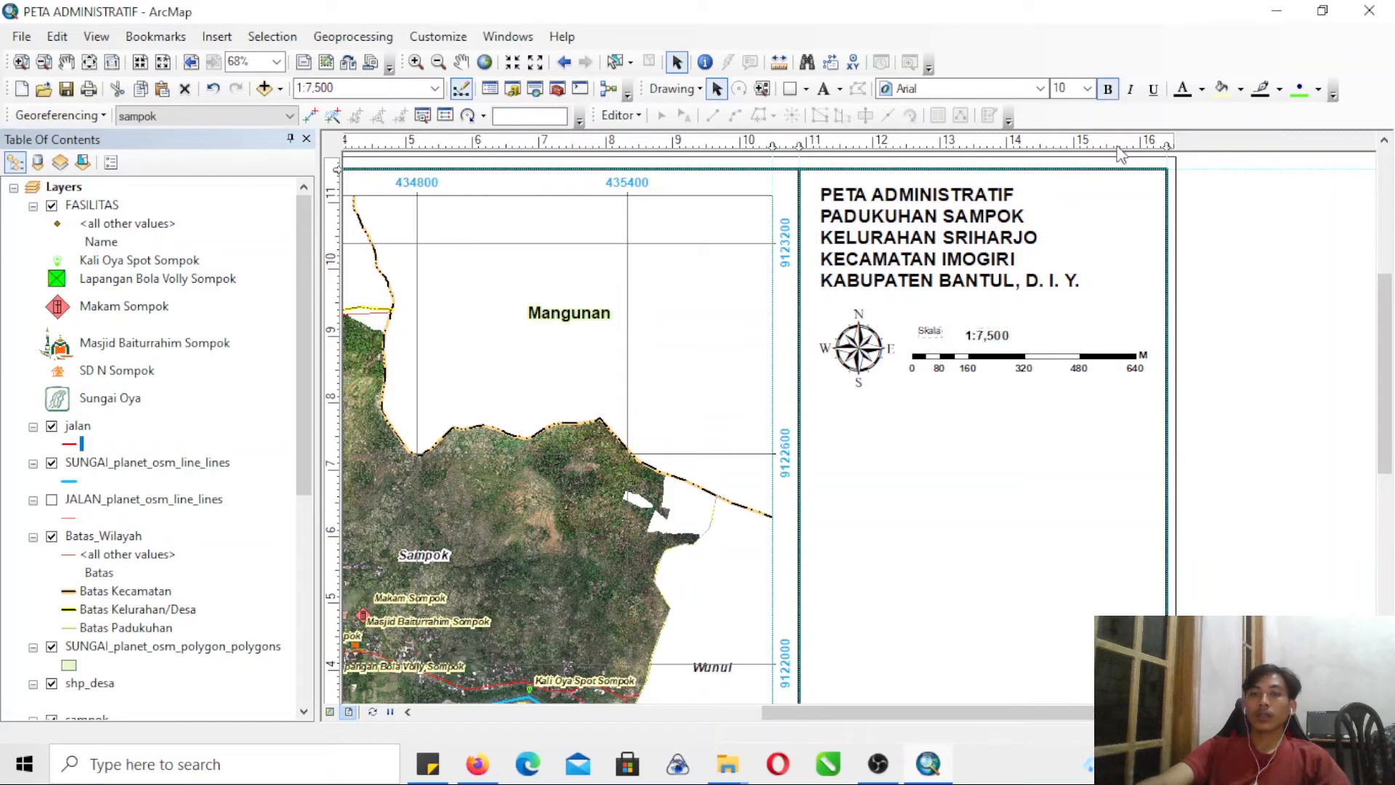
left_click(1088, 89)
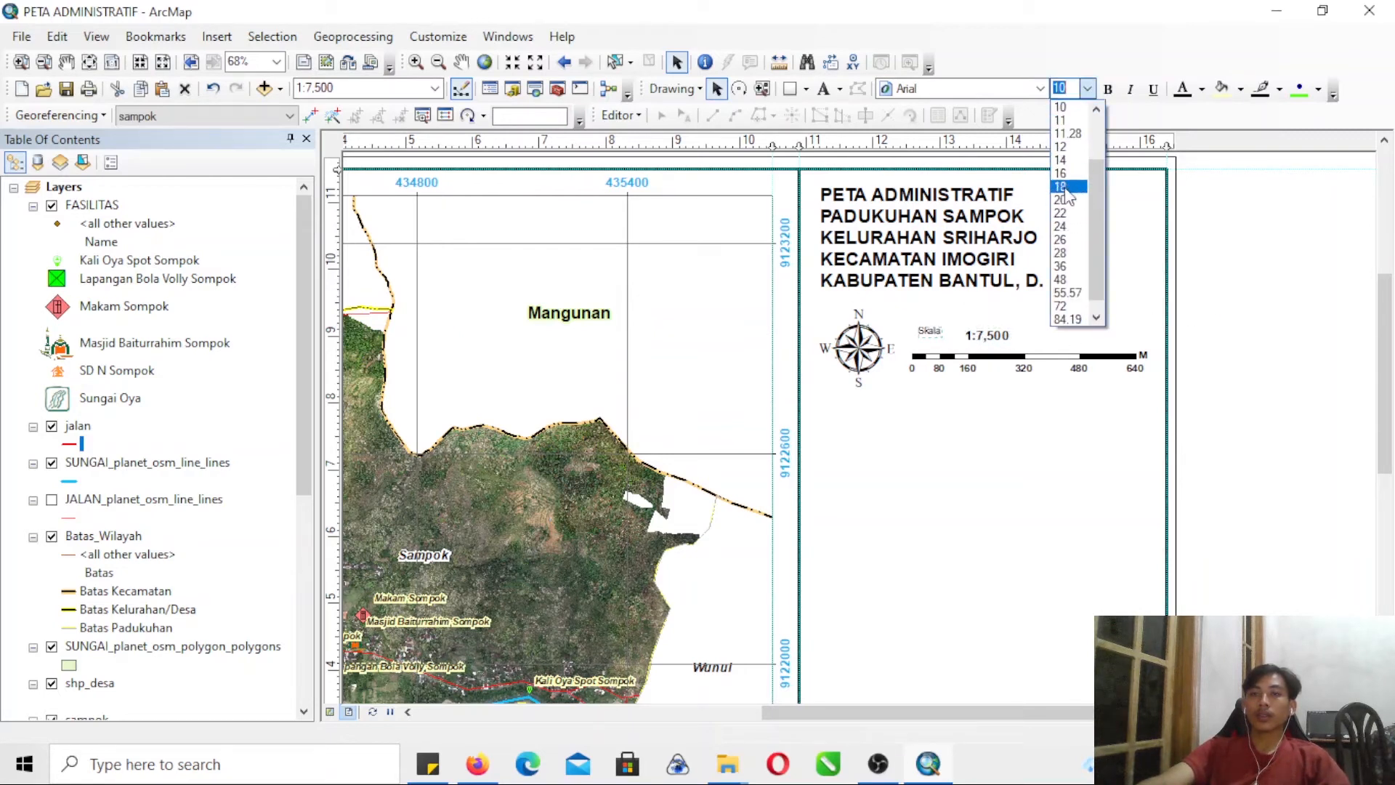
left_click(1062, 160)
- Line up the "Skala" label and the scale text just above the scale bar, using a horizontal guide
left_click_drag(948, 332, 943, 343)
left_click(337, 356)
left_click(337, 356)
left_click_drag(338, 354, 337, 350)
left_click_drag(923, 337, 983, 341)
left_click(990, 336)
- Make the "Skala" label bold
left_click(934, 339)
left_click(1115, 92)
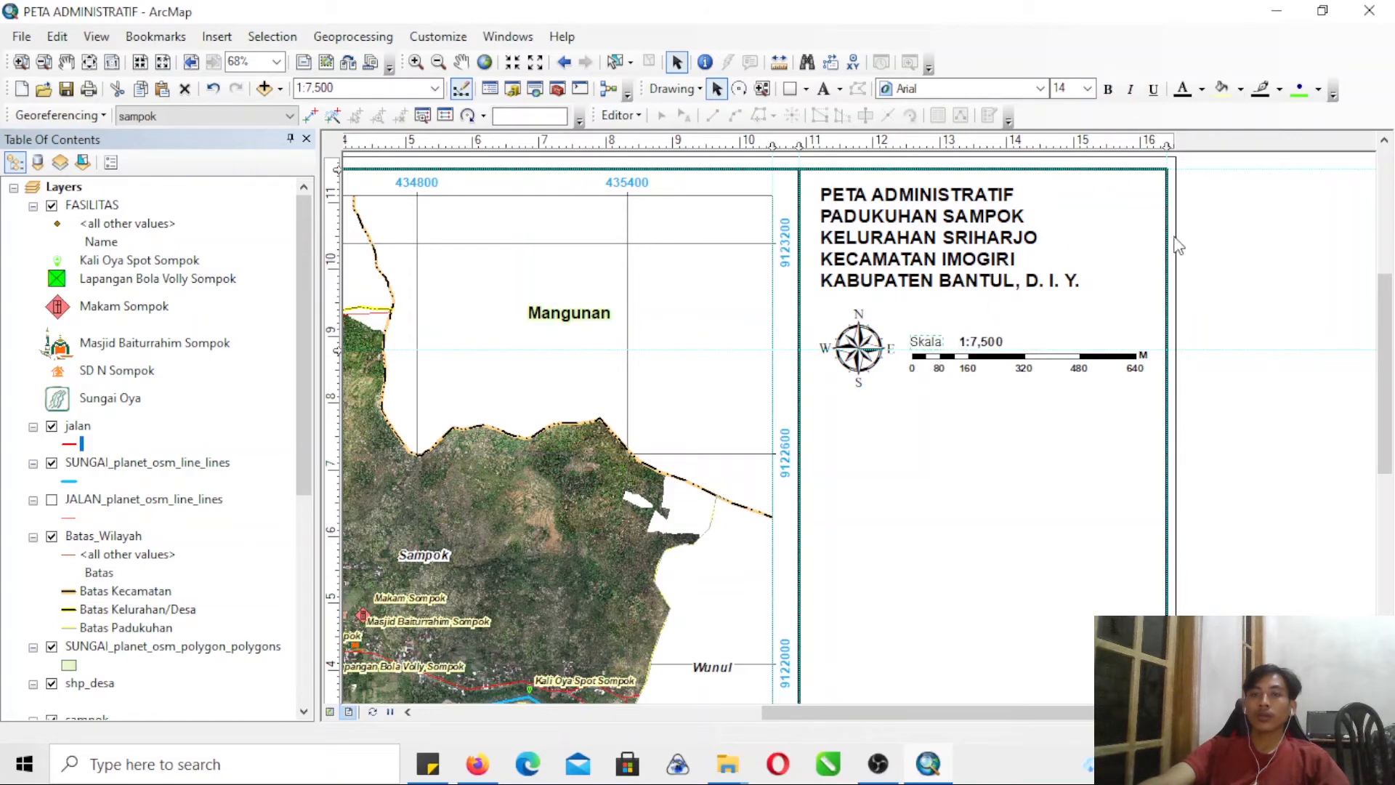
left_click(936, 395)
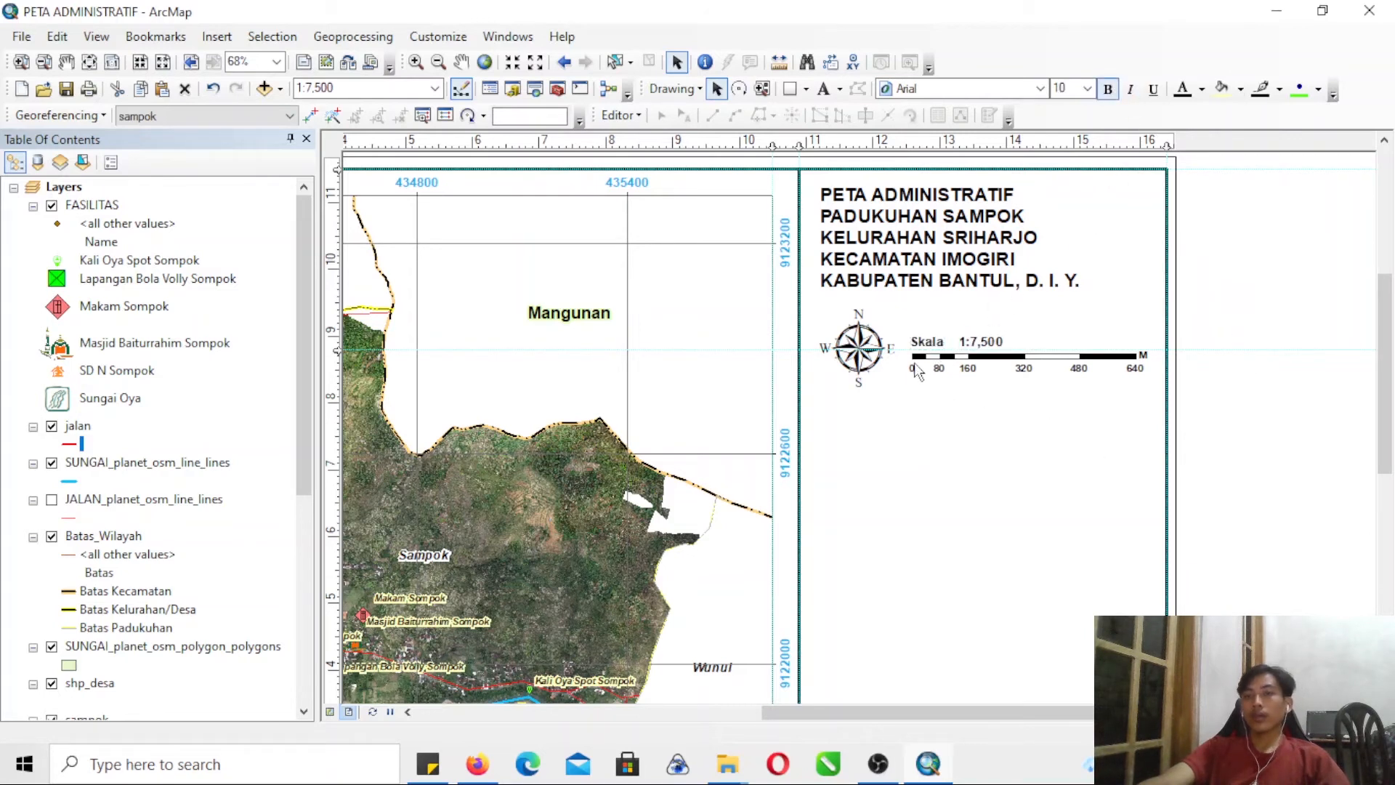
- Insert the Coordinate System dynamic text, place it below the scale bar and convert it to graphics
left_click(217, 36)
mouse_move(333, 137)
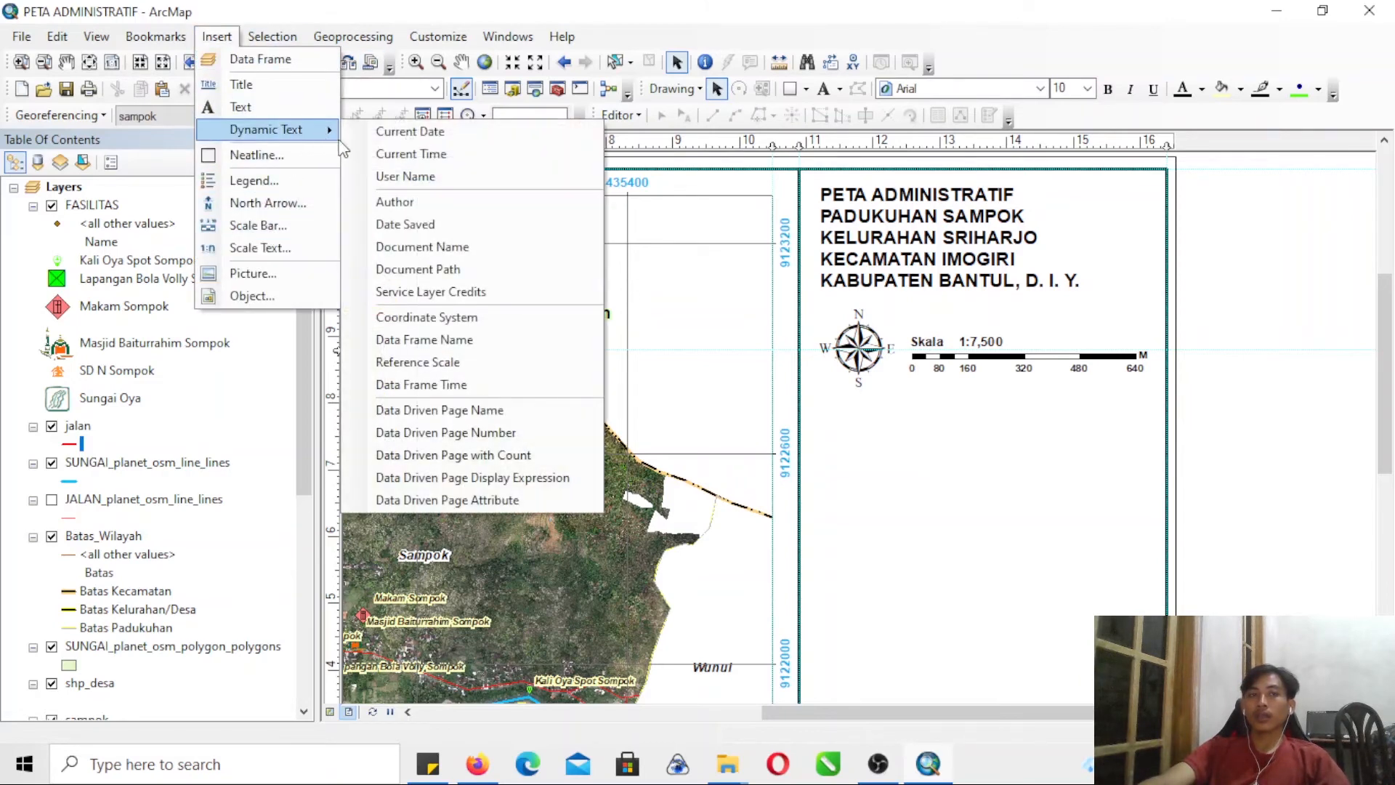
left_click(393, 318)
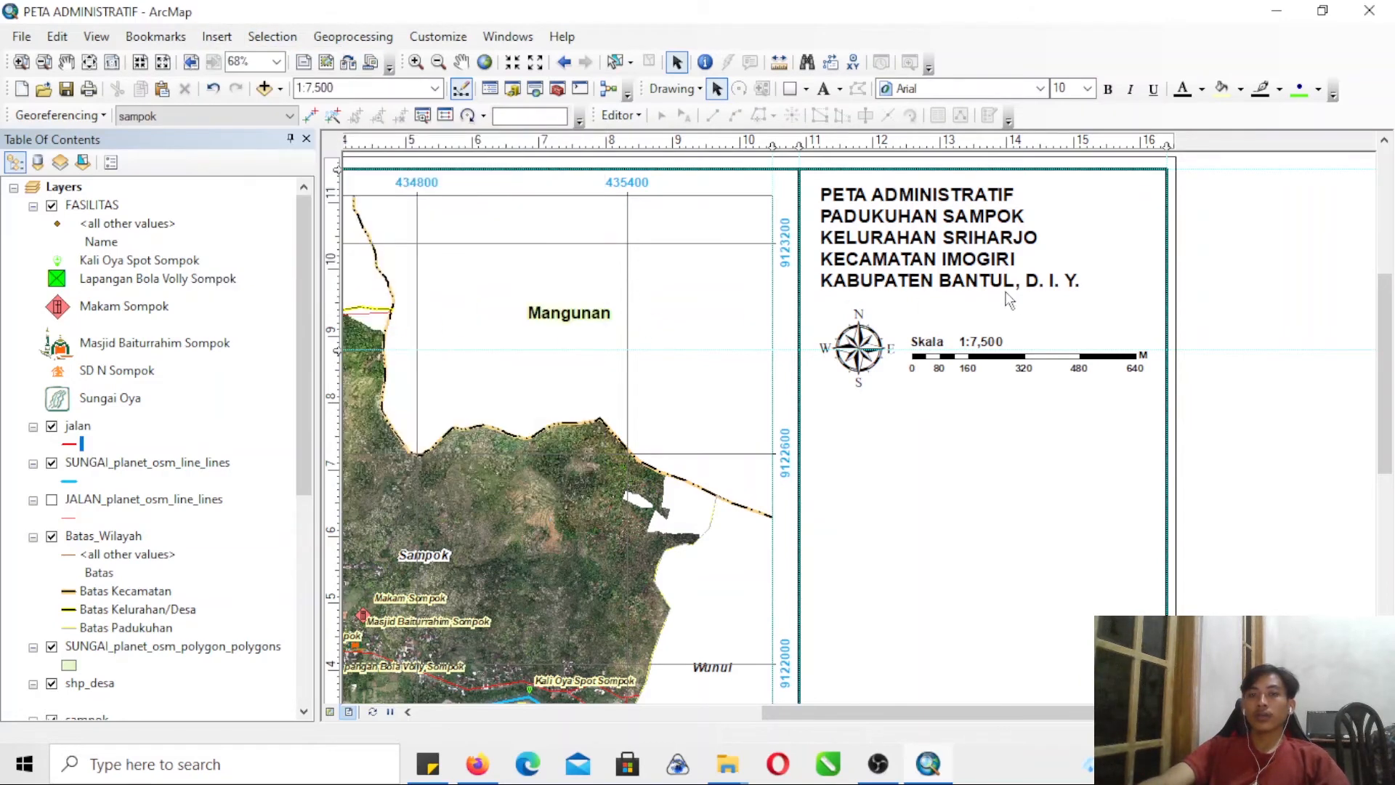
left_click_drag(949, 447, 993, 412)
right_click(993, 418)
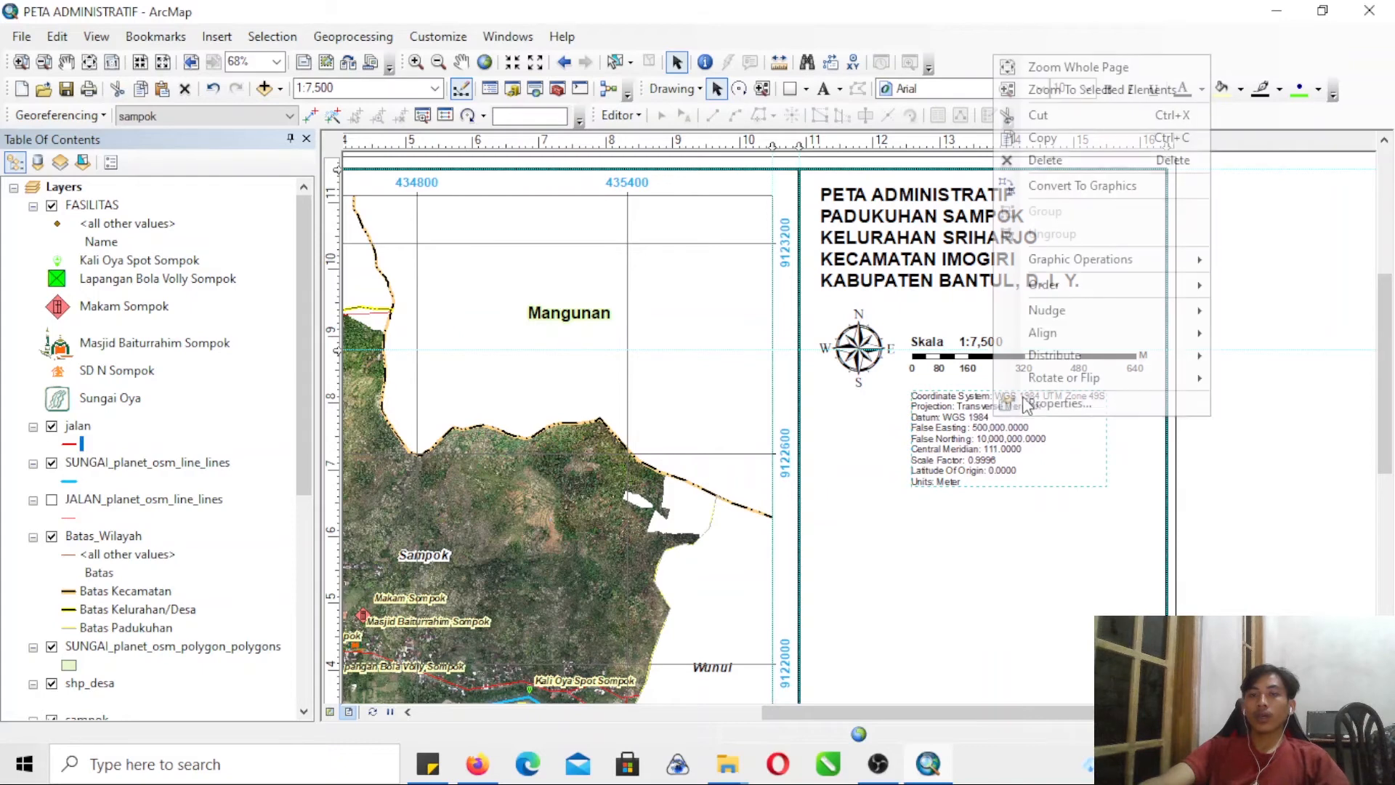
left_click(1104, 188)
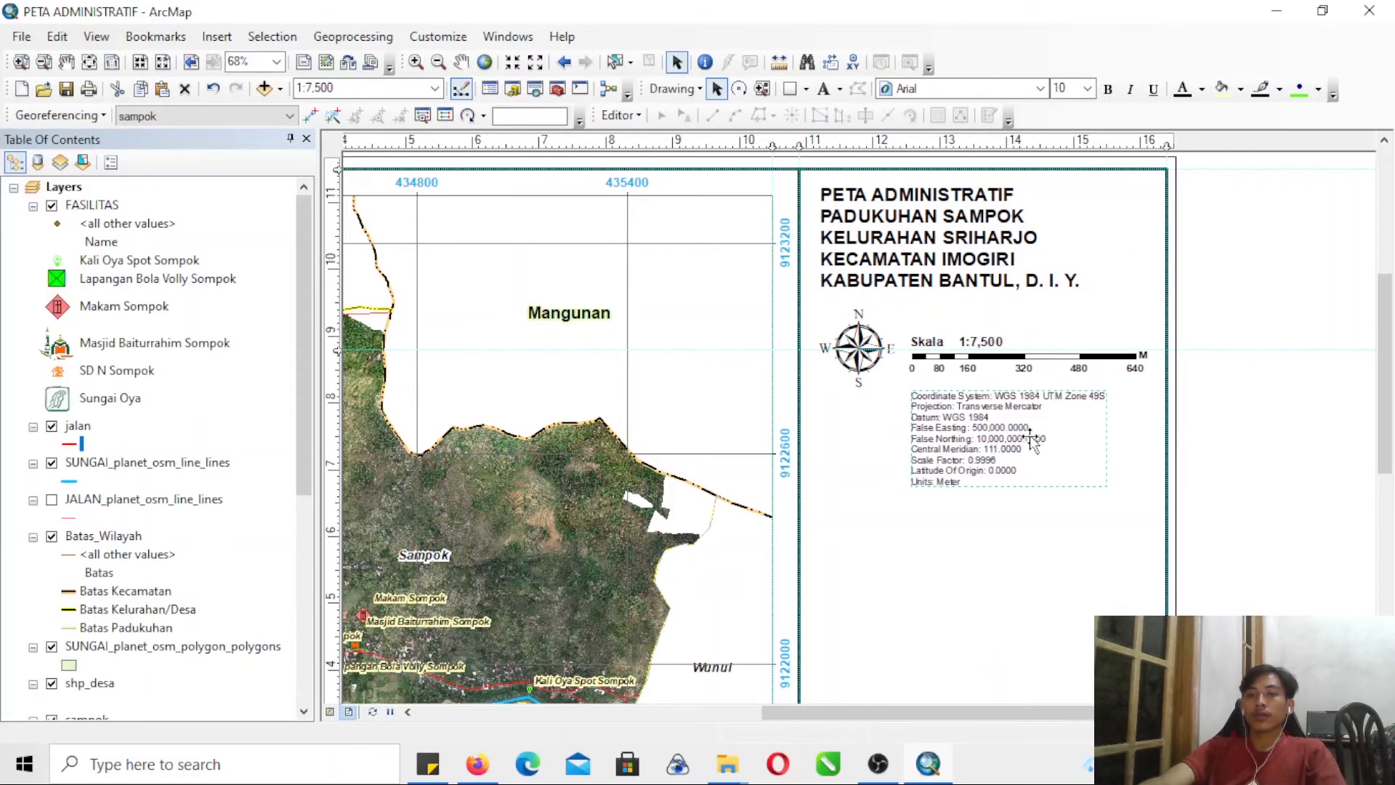
- Delete the False Easting through Latitude Of Origin lines from the coordinate system text
double_click(1033, 441)
left_click_drag(652, 356, 565, 309)
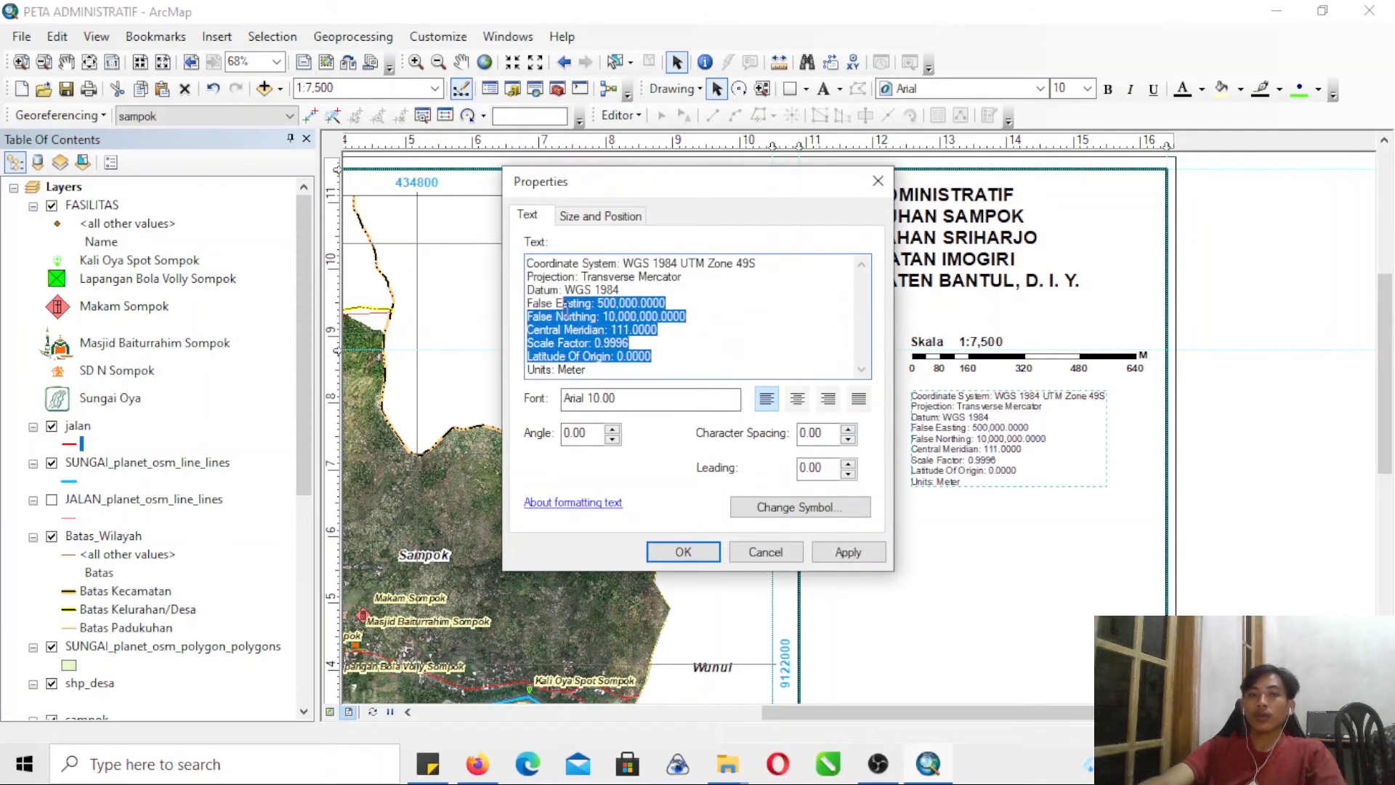
key("Delete")
key("Delete")
left_click(683, 550)
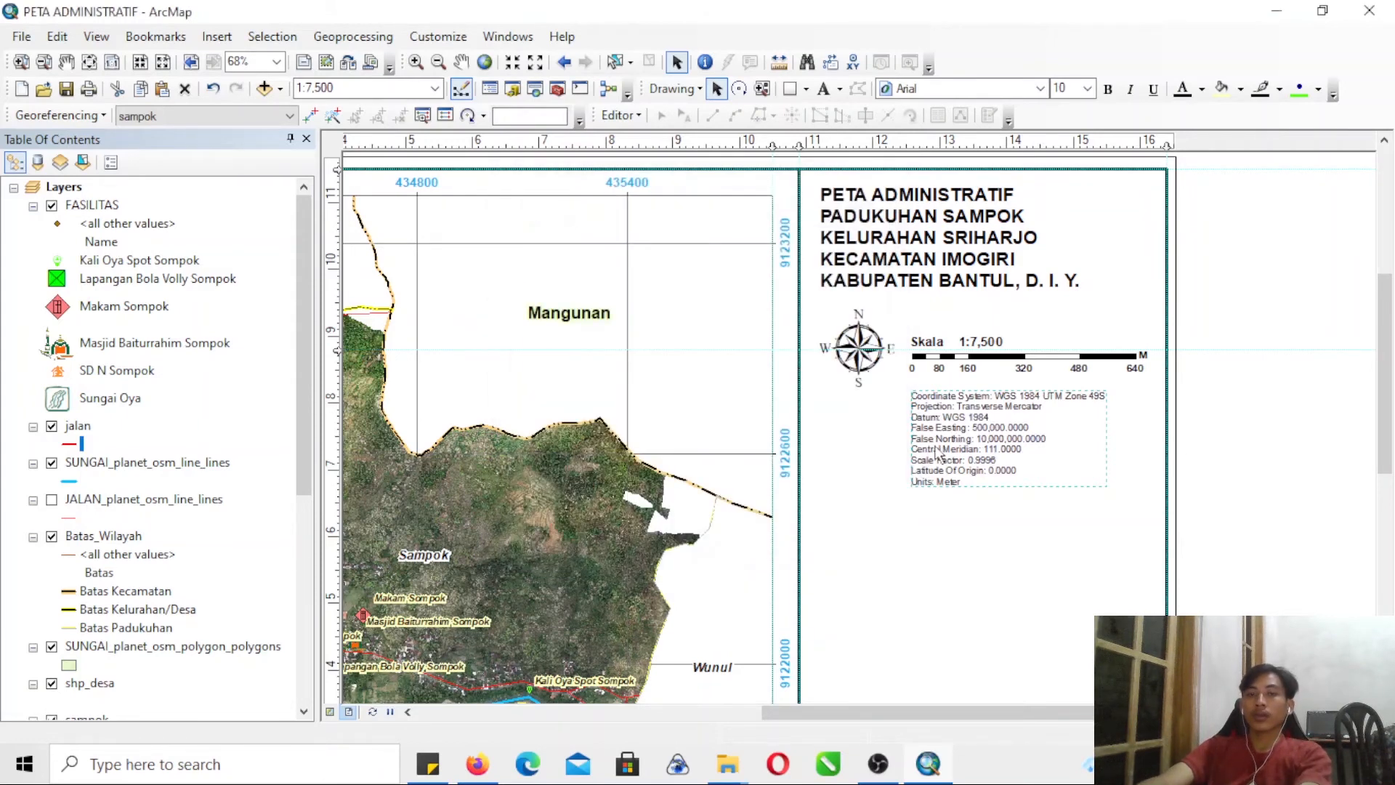
- Move the coordinate system text closer to the scale bar and format it as 12-point bold
left_click_drag(943, 417, 944, 404)
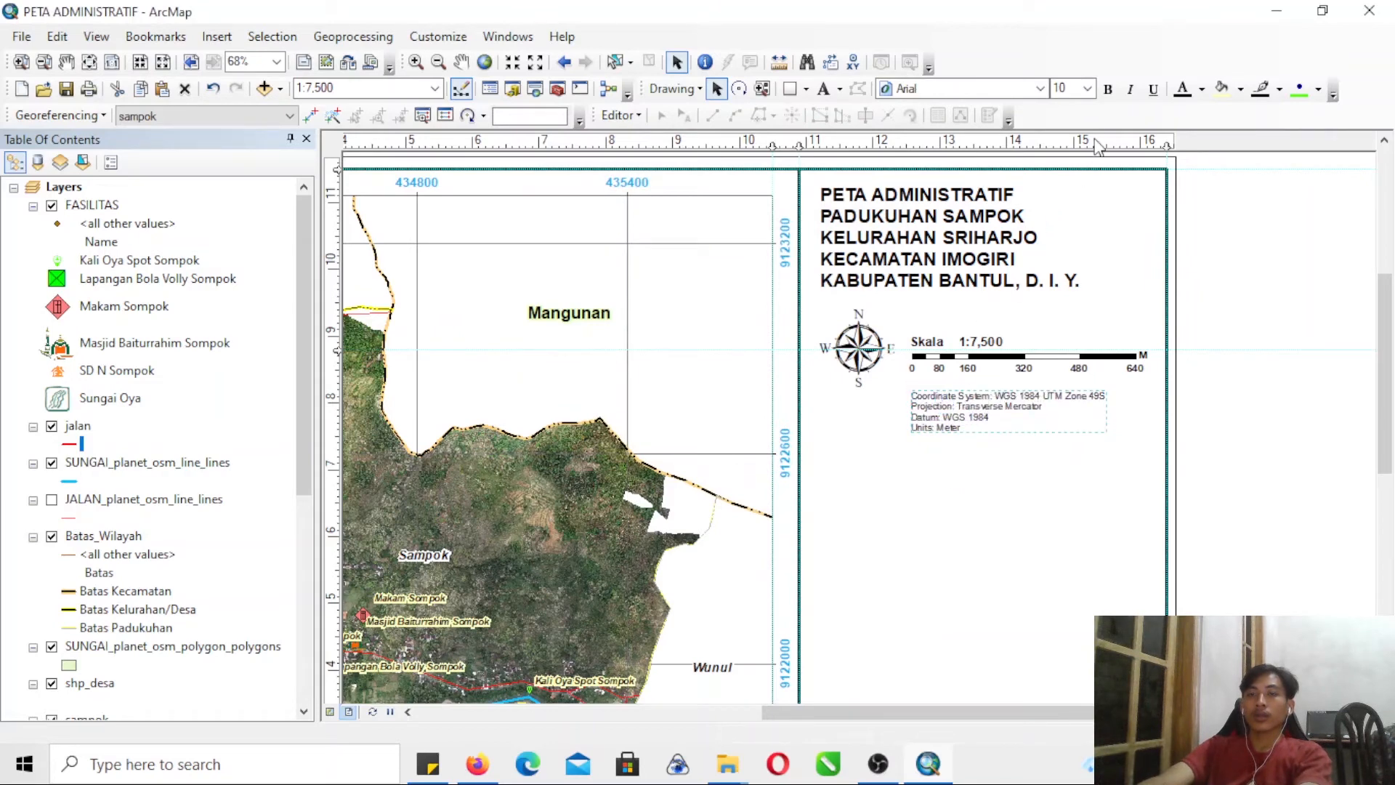
left_click(1088, 88)
left_click(1060, 146)
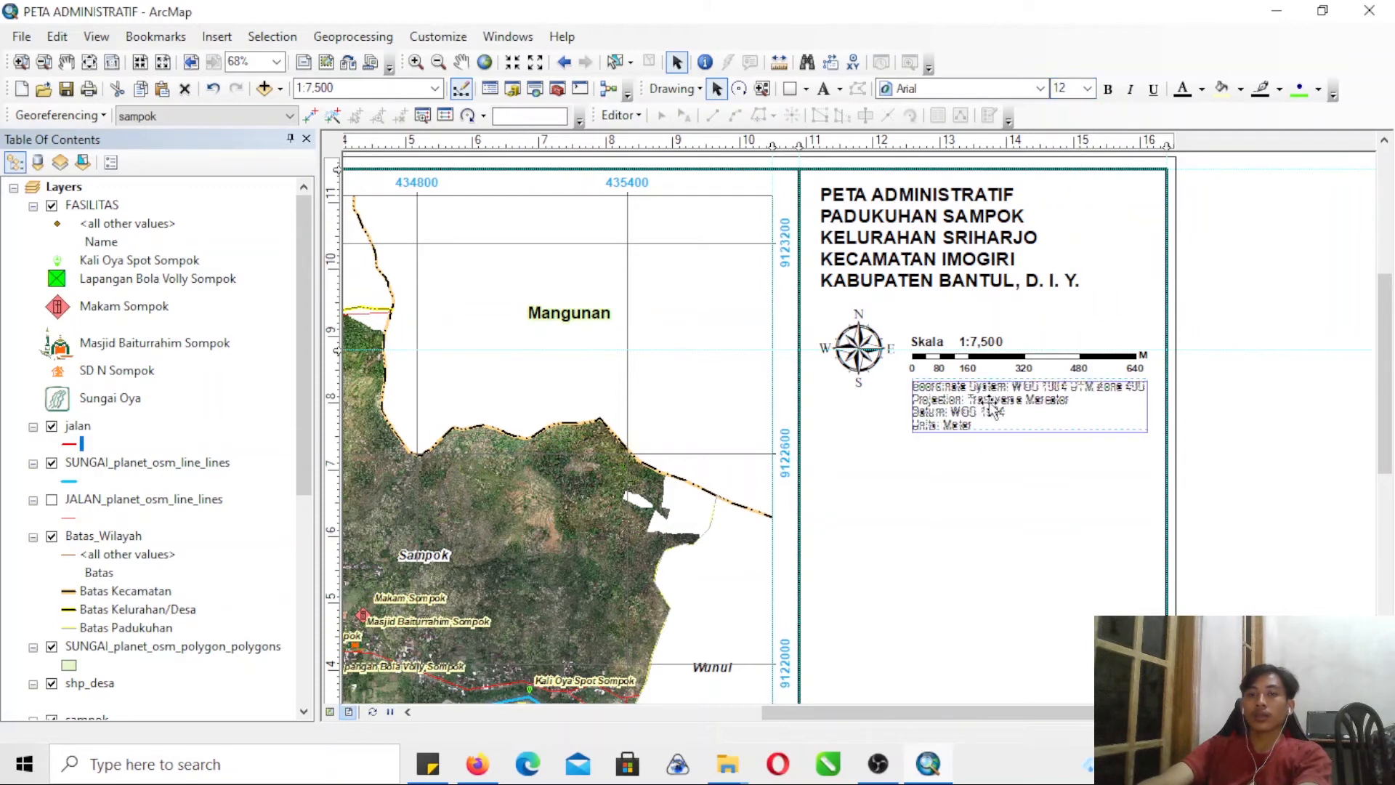
left_click(1109, 90)
left_click(1206, 266)
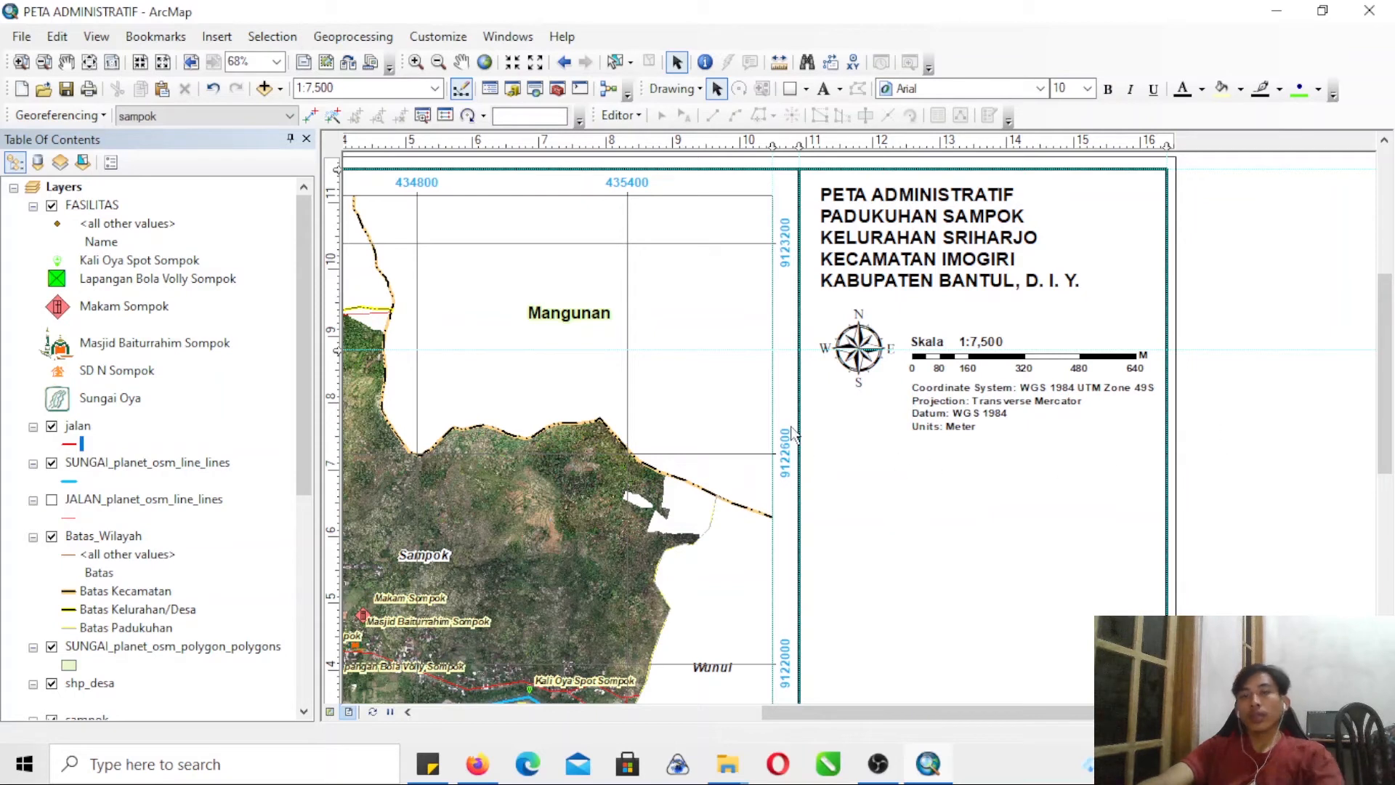
- Add a horizontal guide below the coordinate system text and start a legend, removing sampok and shp_desa from its items
left_click(339, 451)
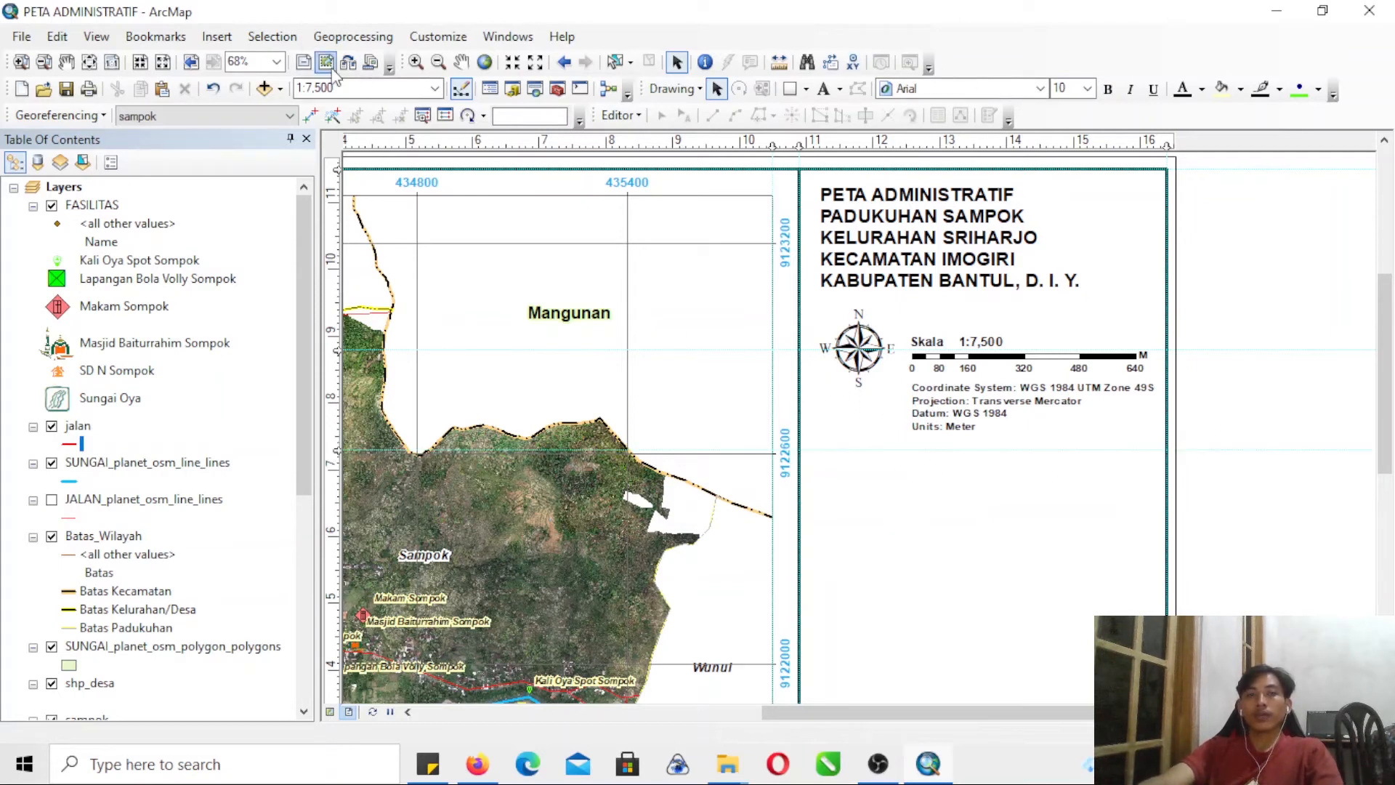
left_click(223, 42)
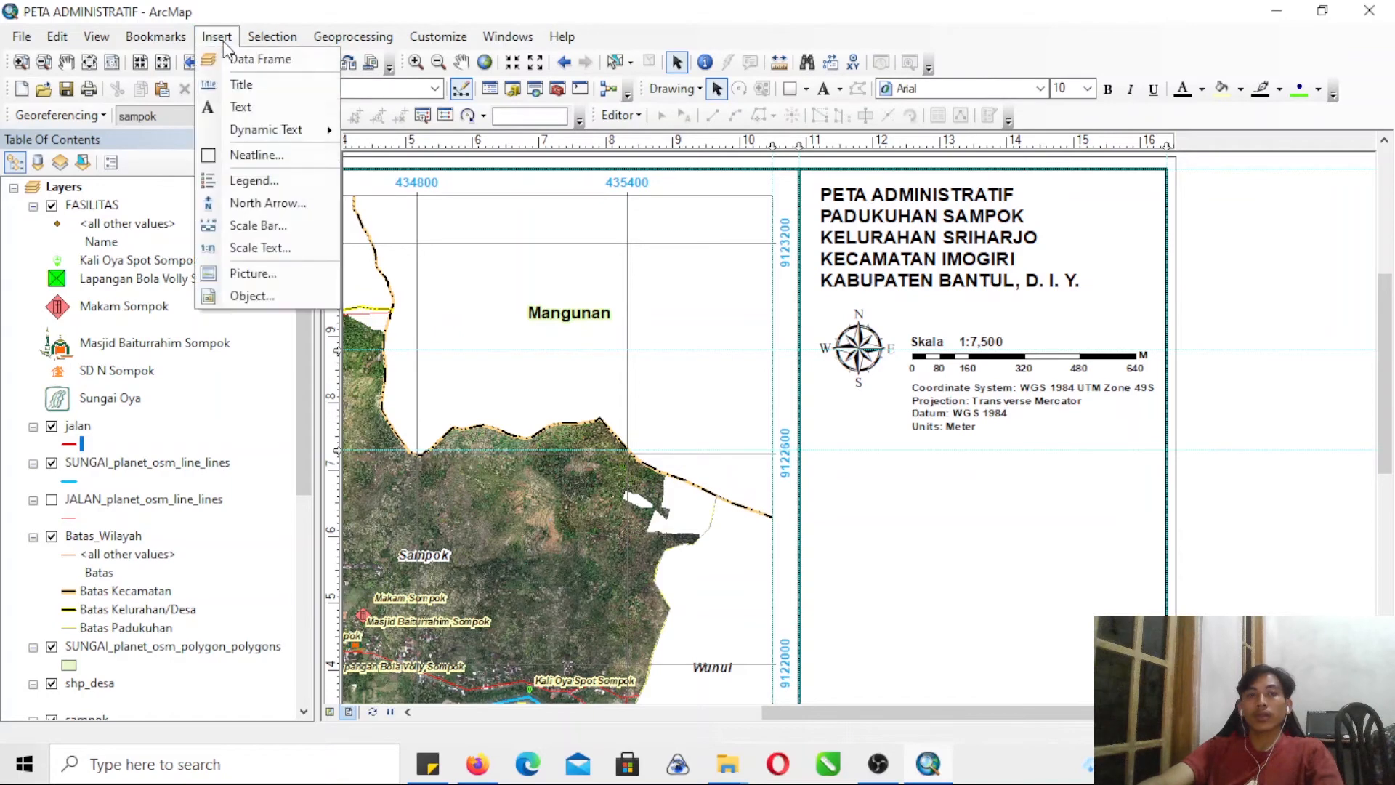
left_click(247, 181)
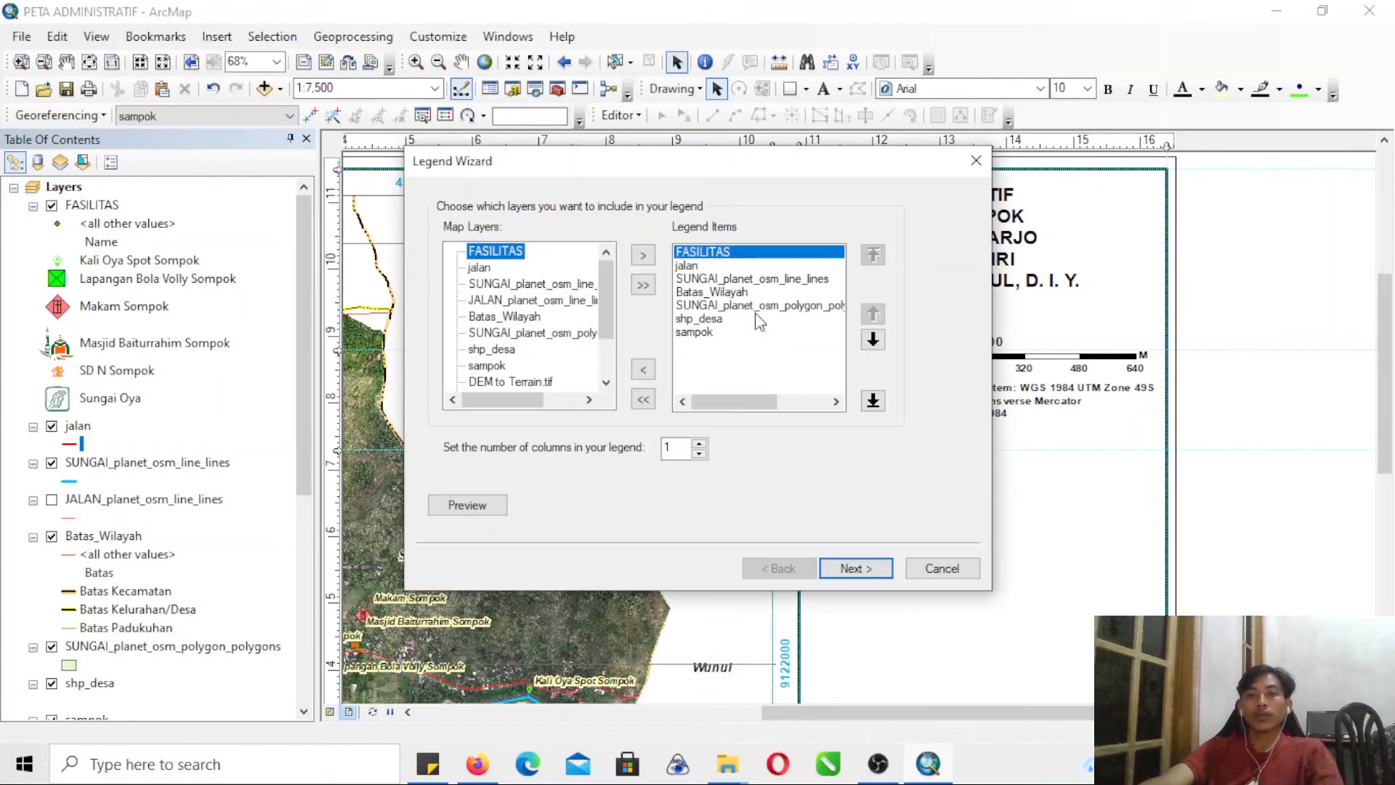
left_click(694, 333)
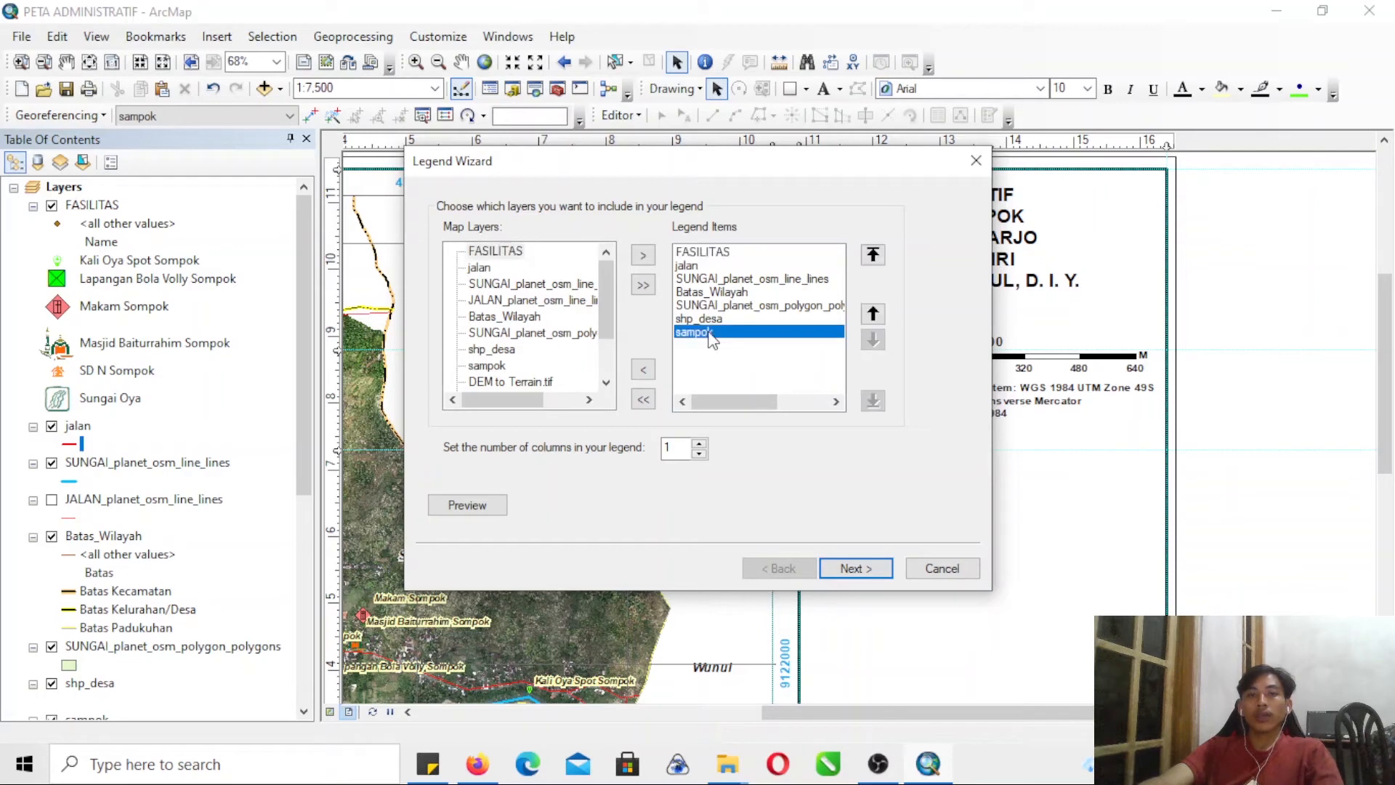
left_click(652, 370)
left_click(702, 323)
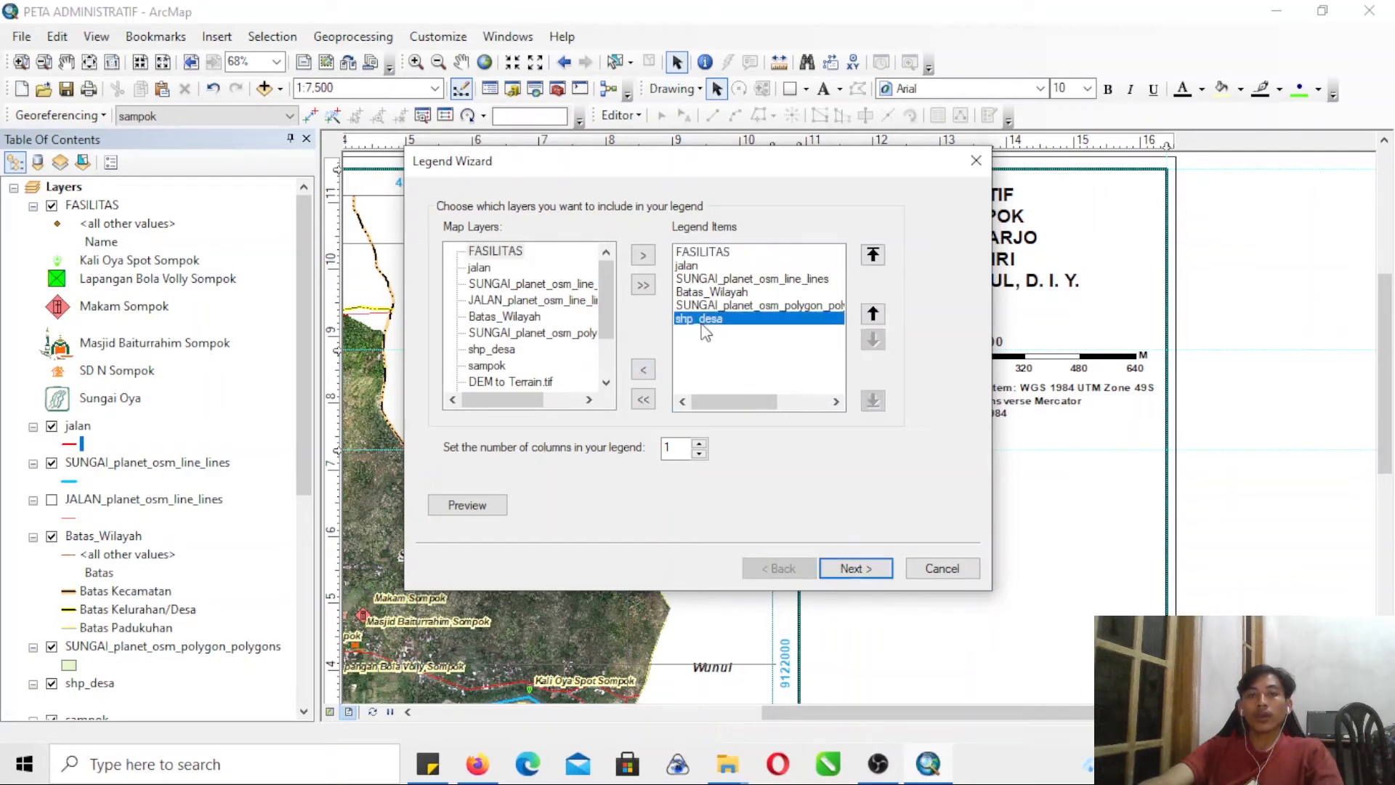
left_click(645, 371)
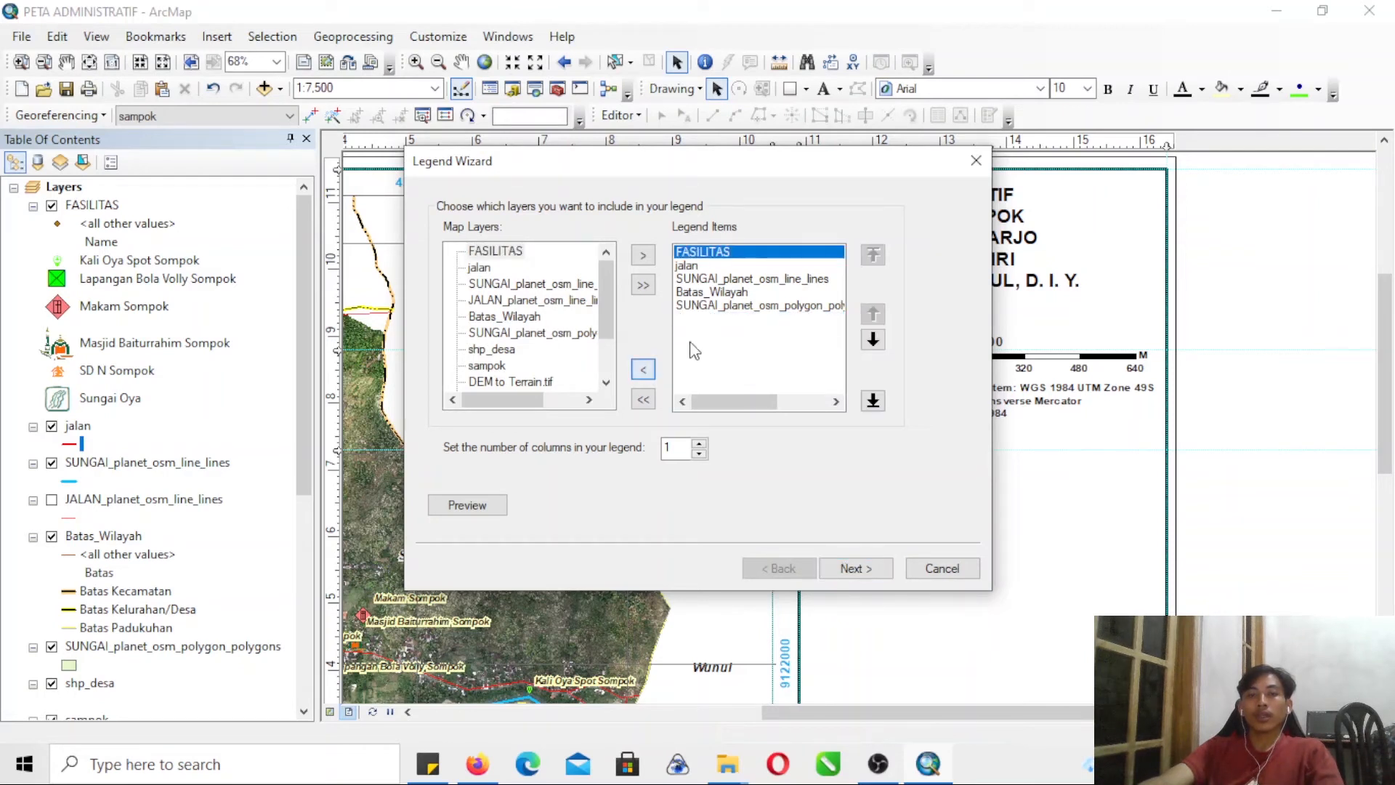
- Remove SUNGAI_planet_osm_polygon_polygons from the legend items
left_click(713, 306)
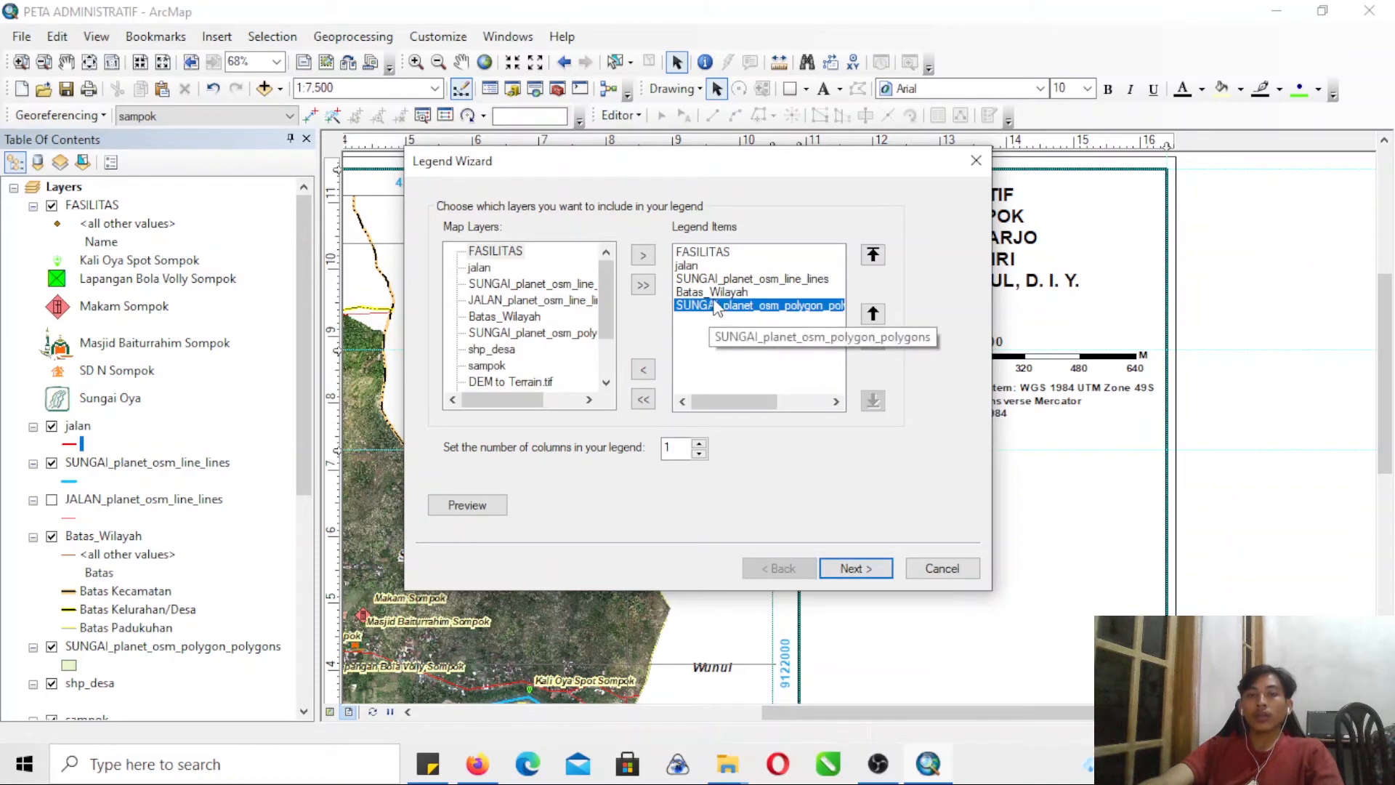
left_click(714, 291)
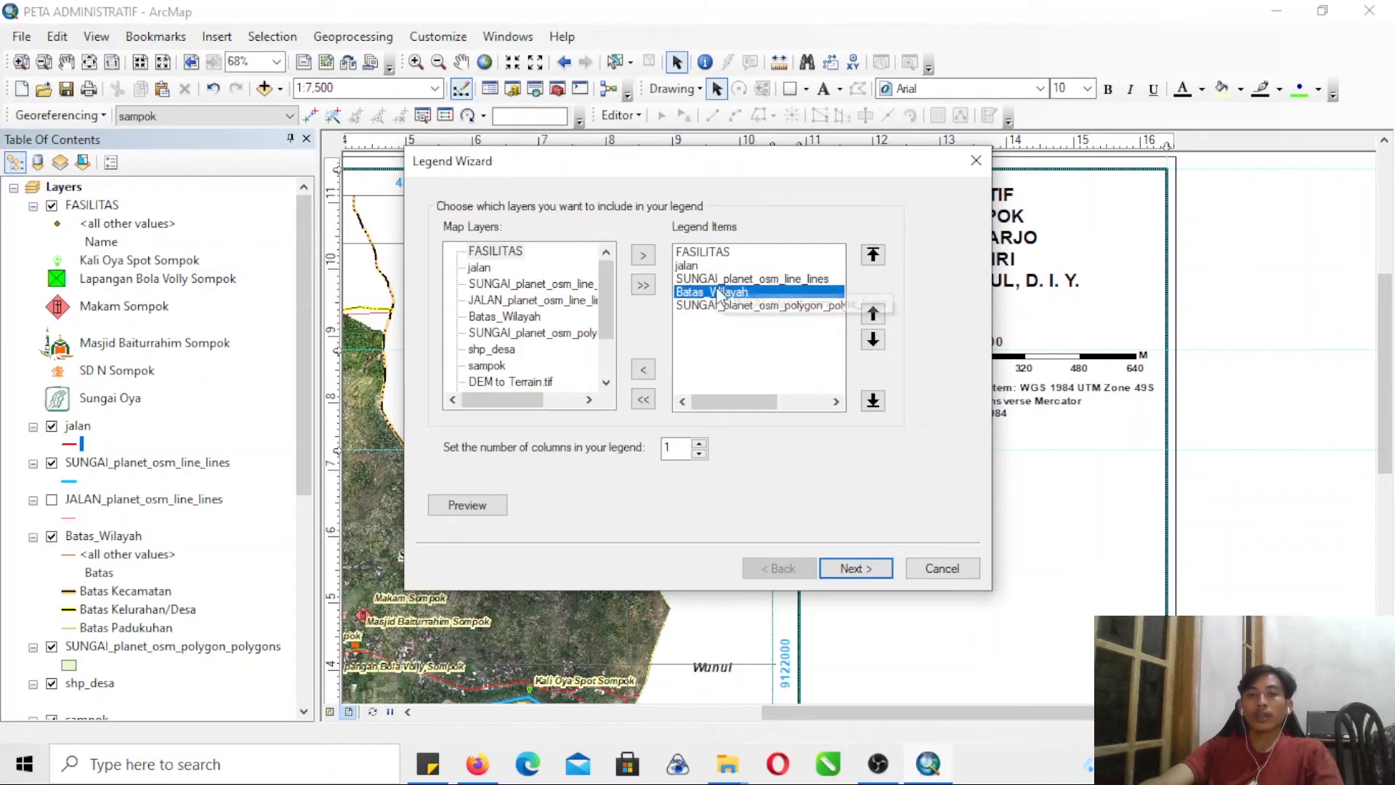
left_click(715, 306)
left_click(644, 370)
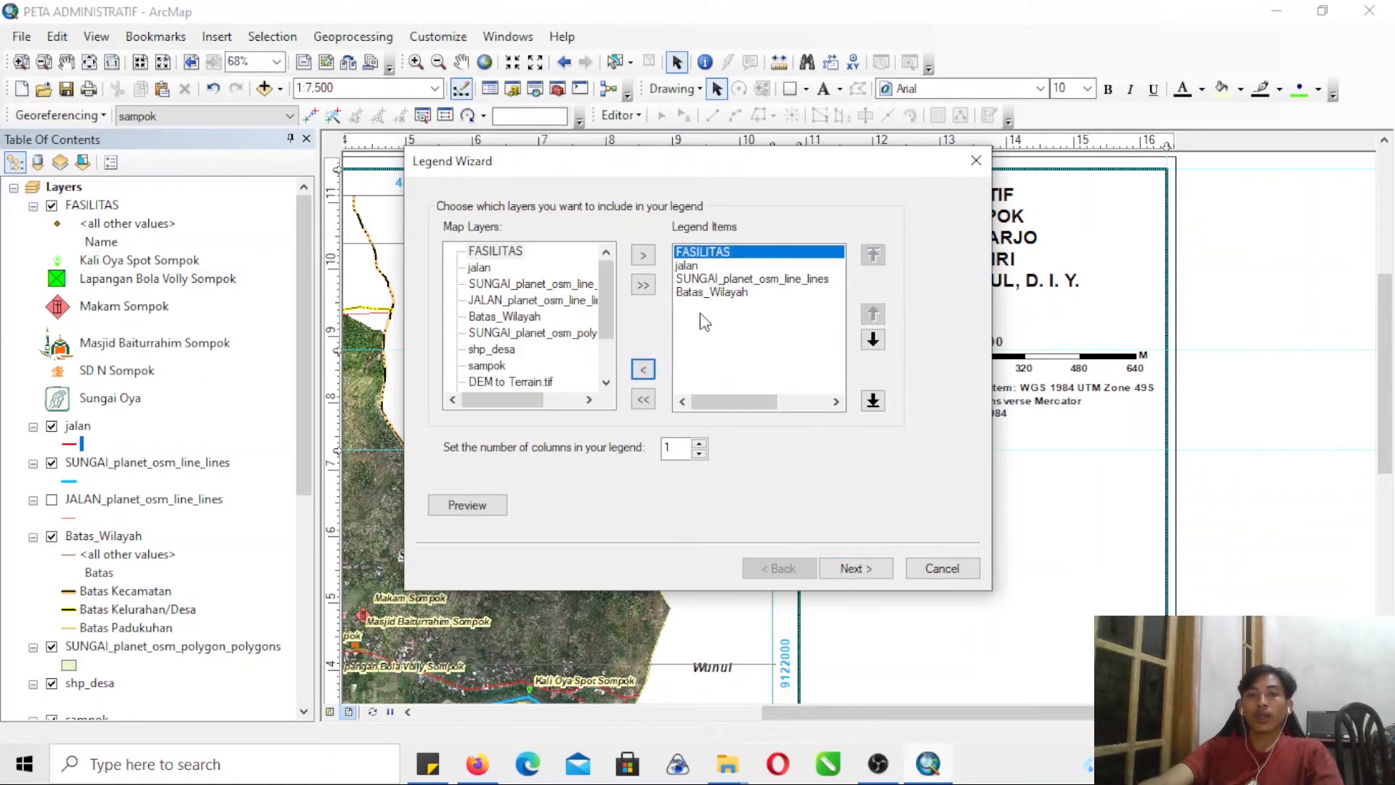
left_click(709, 294)
left_click(706, 279)
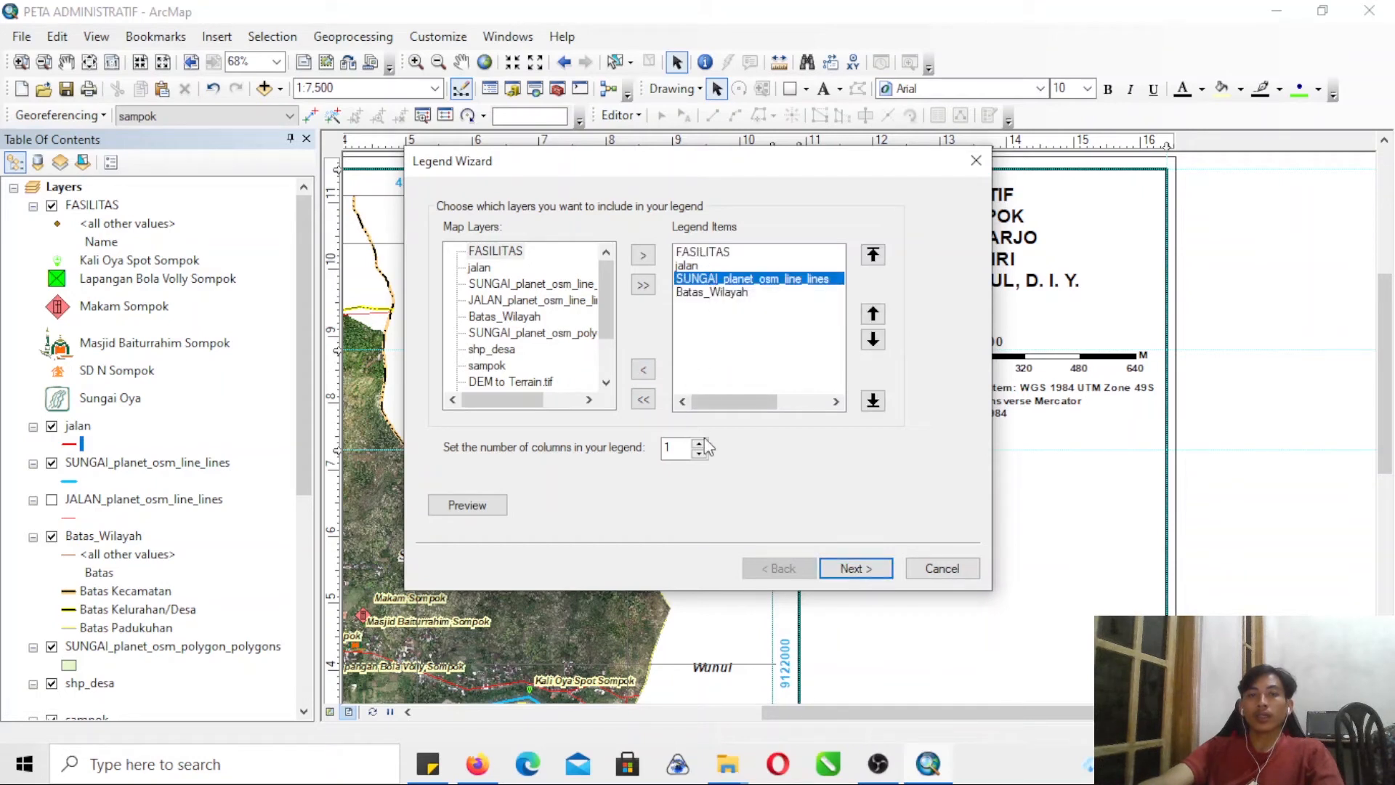
- Finish the legend with the remaining default settings and place it at the guide below the coordinate system text
left_click(866, 567)
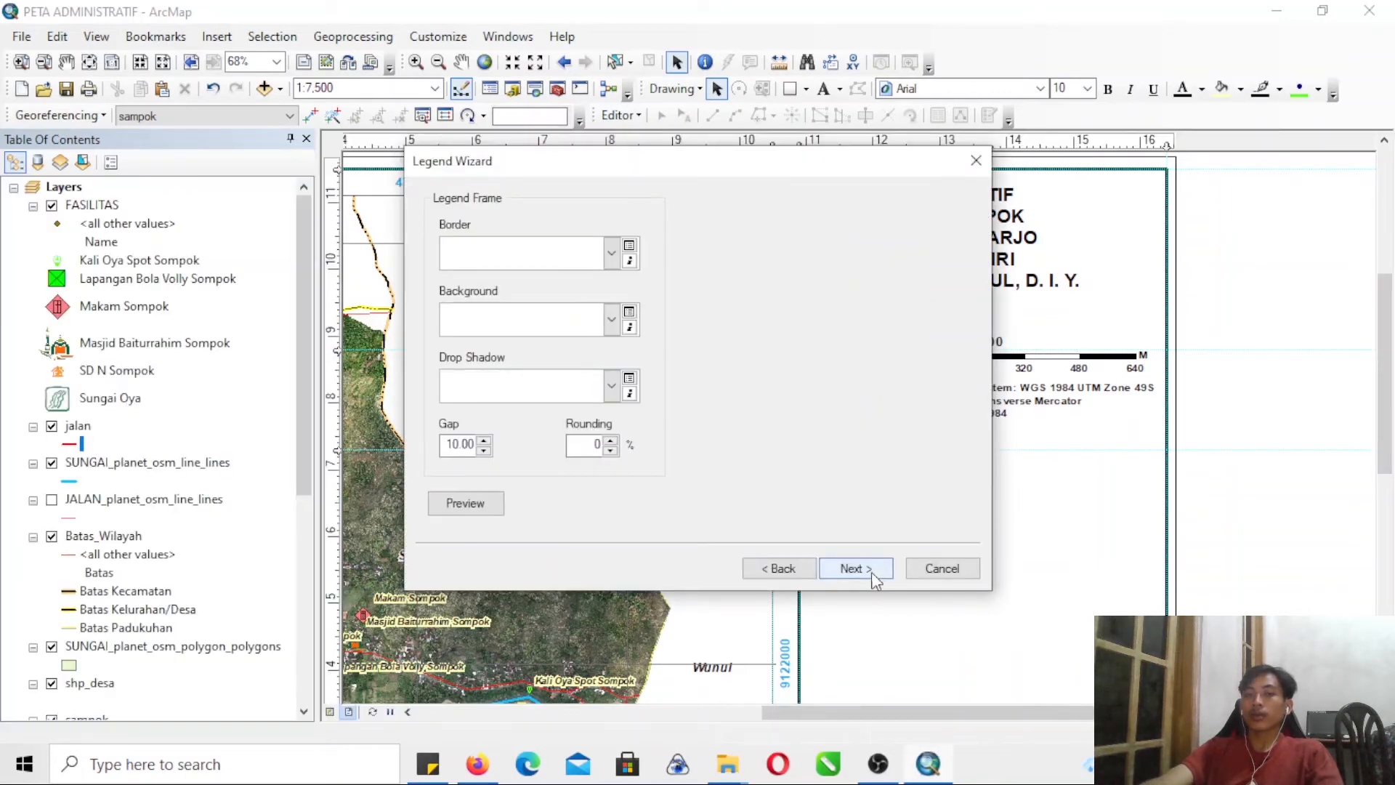
left_click(861, 574)
left_click(862, 574)
left_click(861, 574)
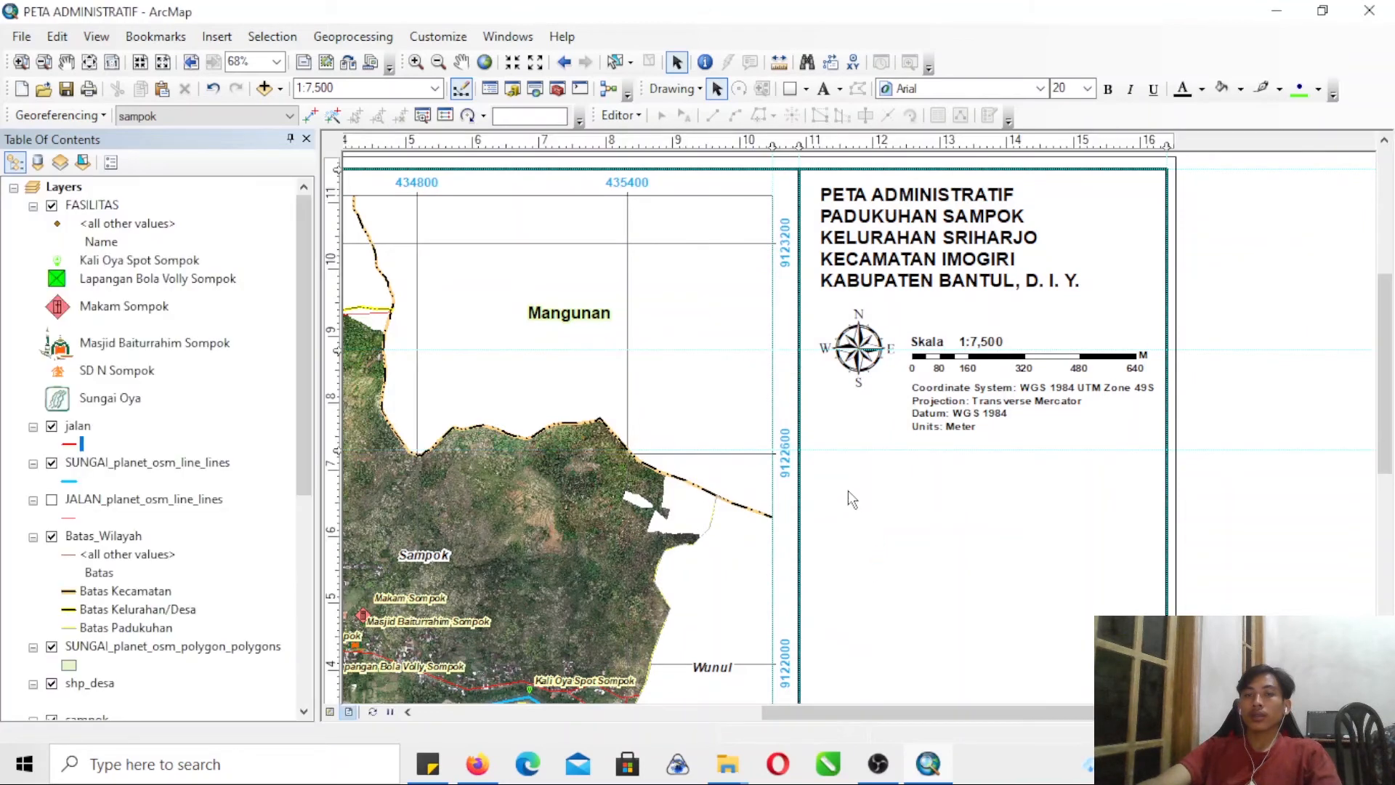
left_click_drag(802, 320, 888, 536)
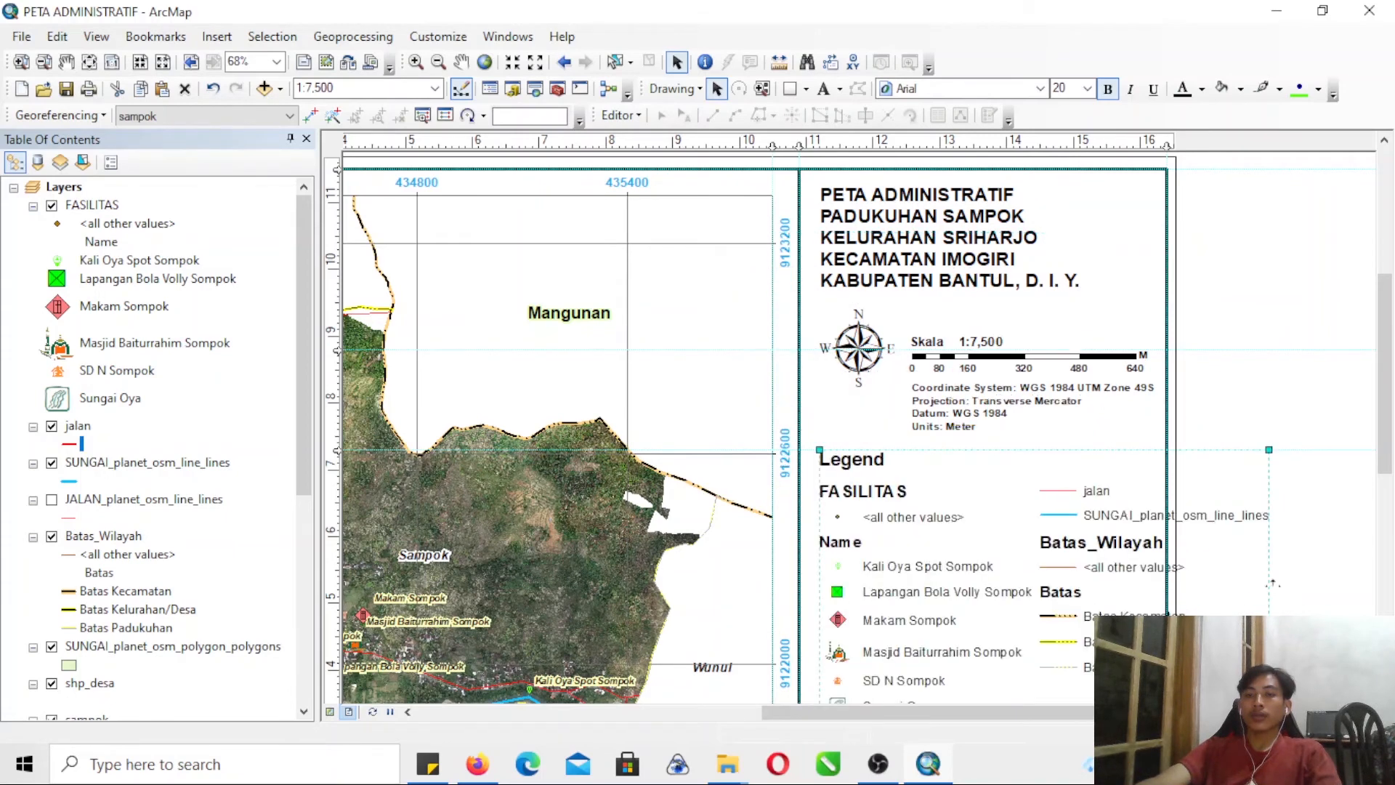
- Convert the legend to graphics
scroll(1360, 431, "down", 3)
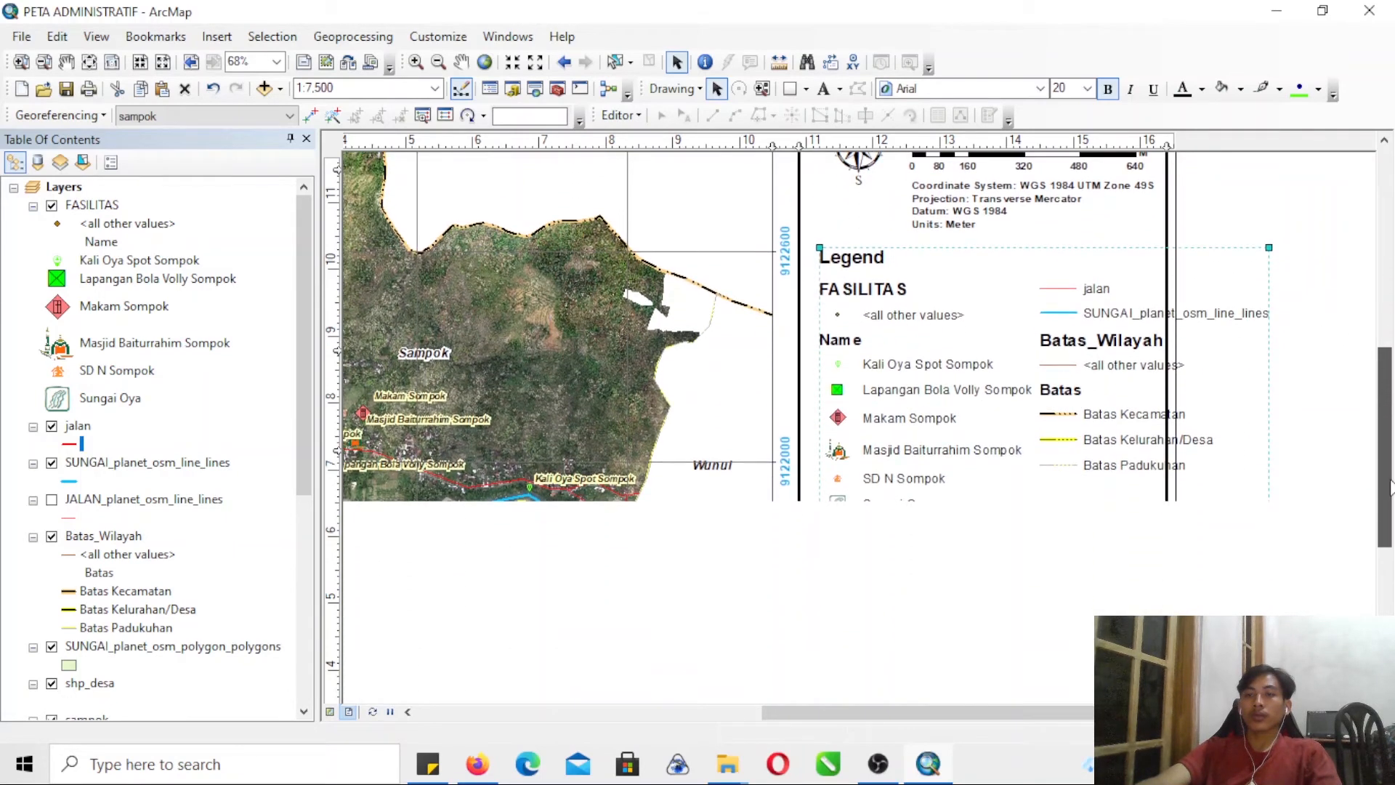
right_click(1082, 422)
left_click(1155, 192)
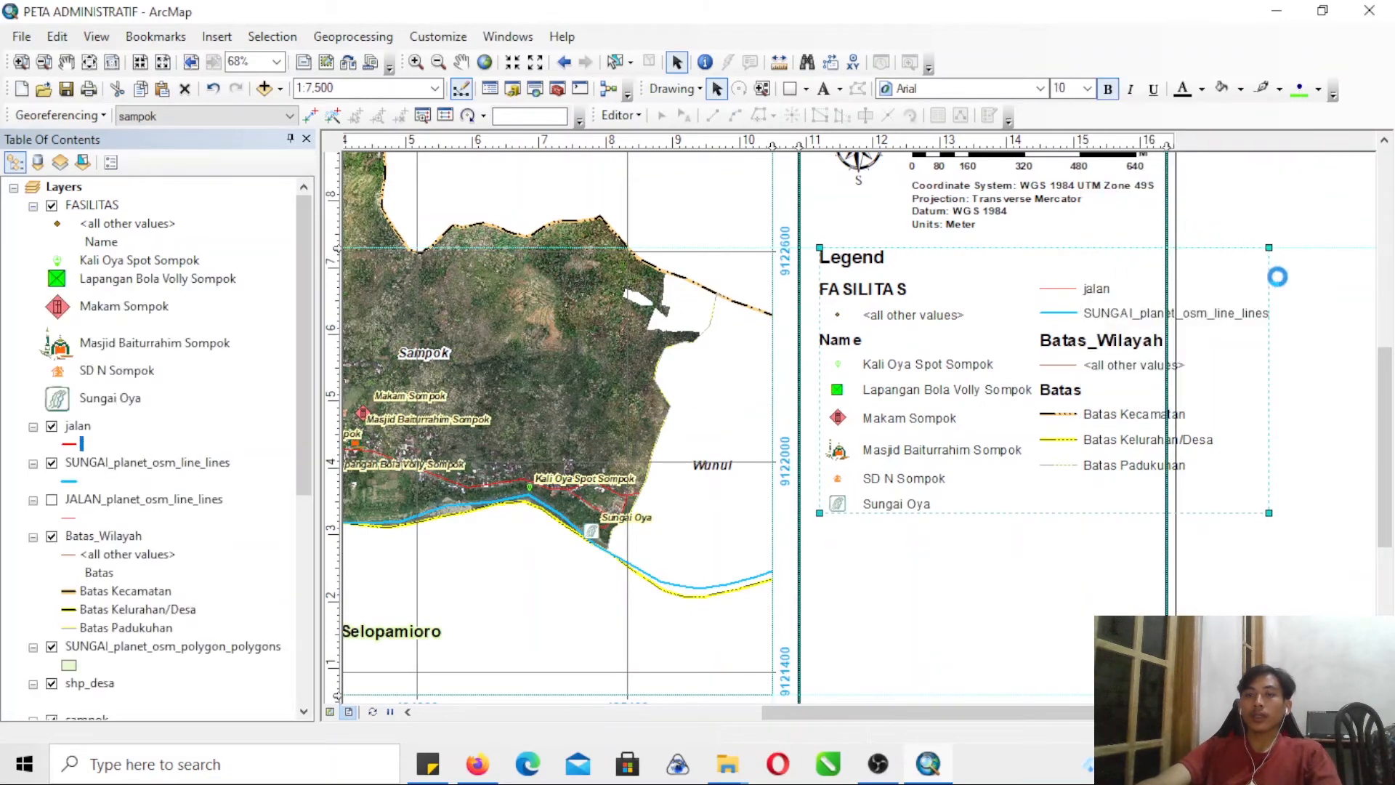
- Ungroup the legend graphics and delete the FASILITAS and Batas_Wilayah headings together with both <all other values> entries
right_click(1126, 354)
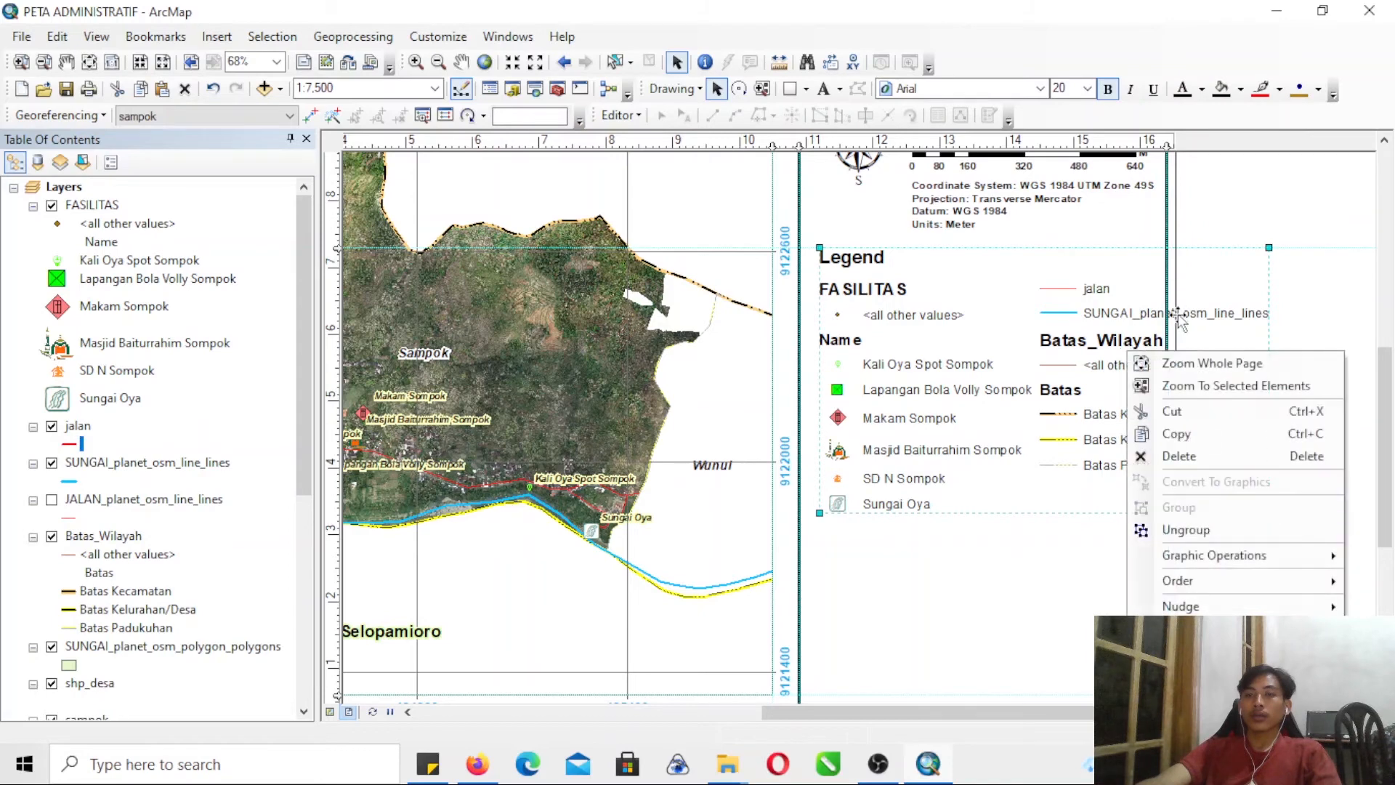
left_click(1180, 533)
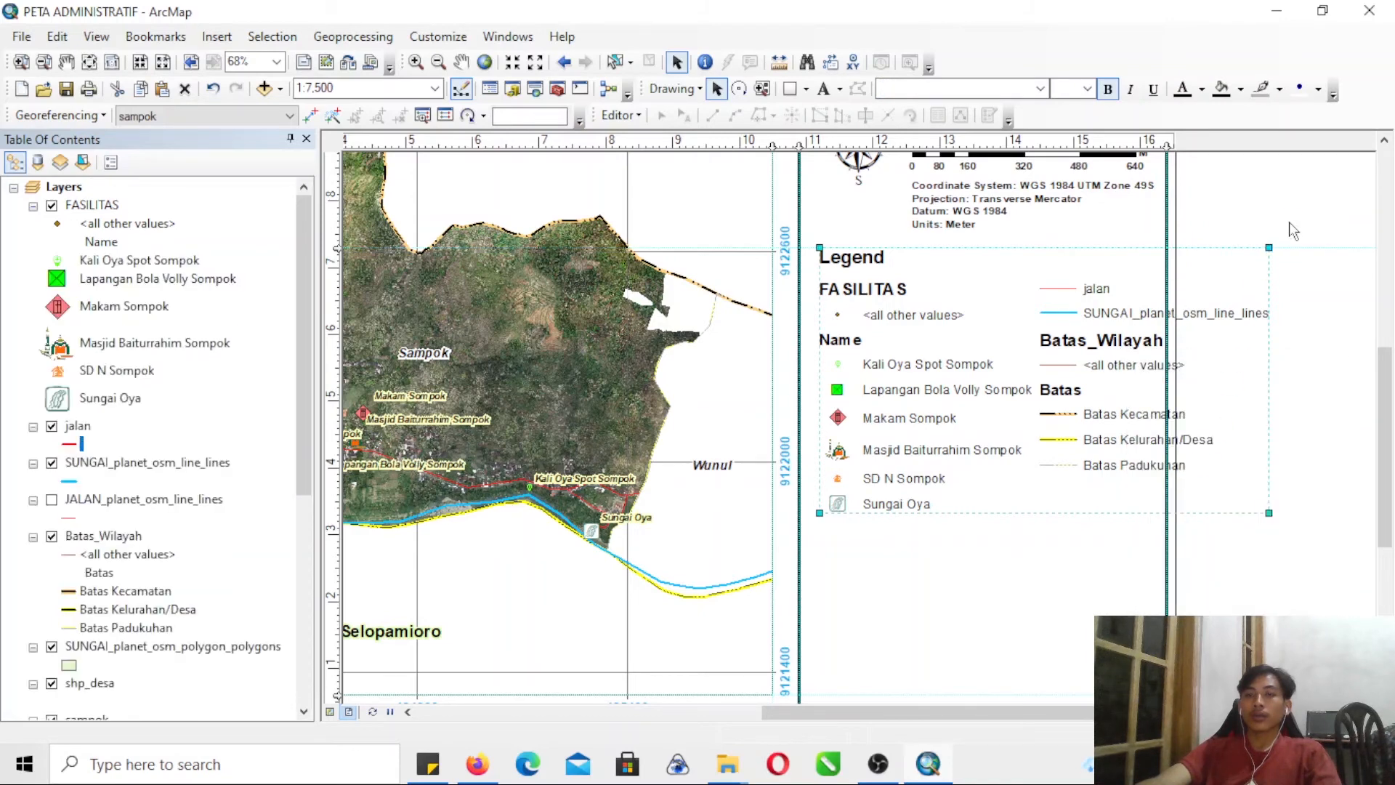
left_click(1100, 363)
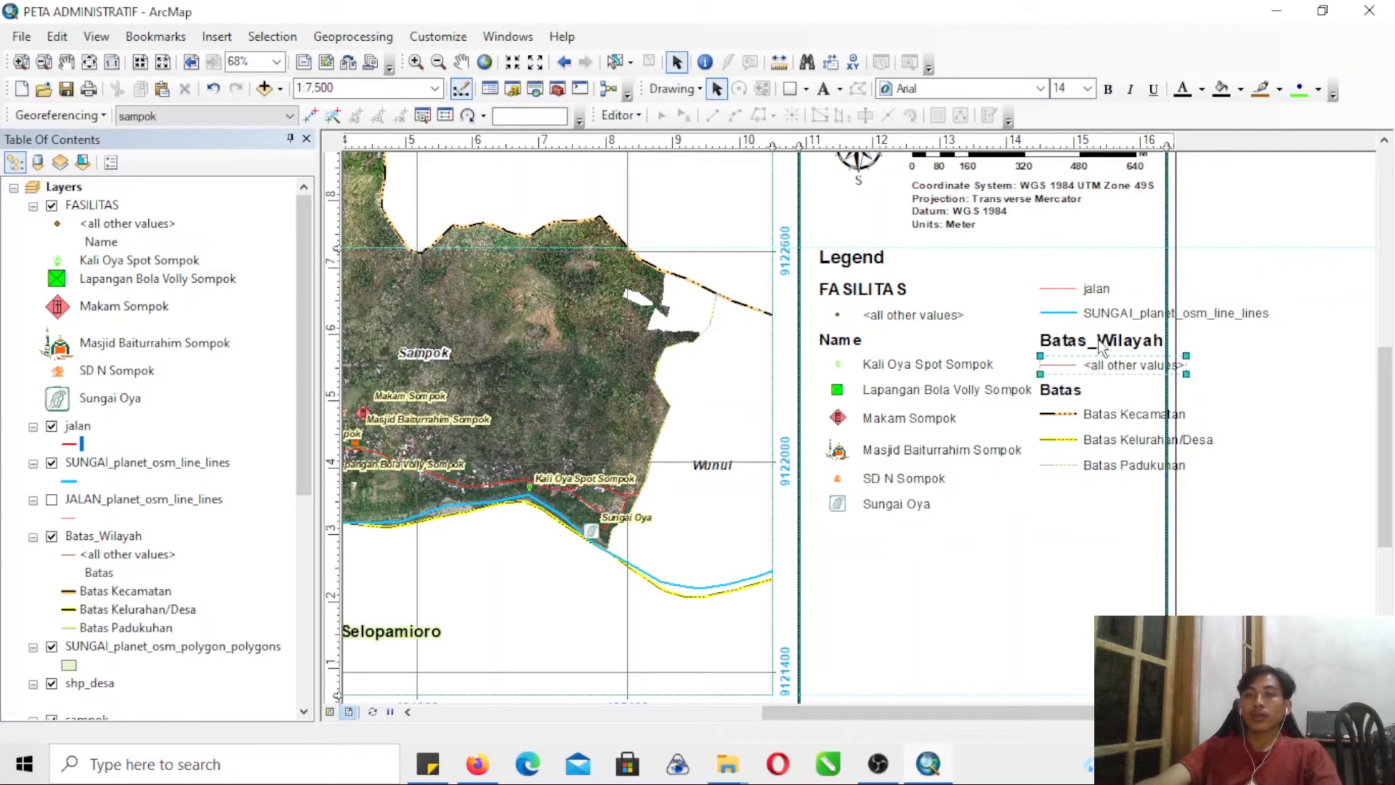
left_click(857, 320, "shift")
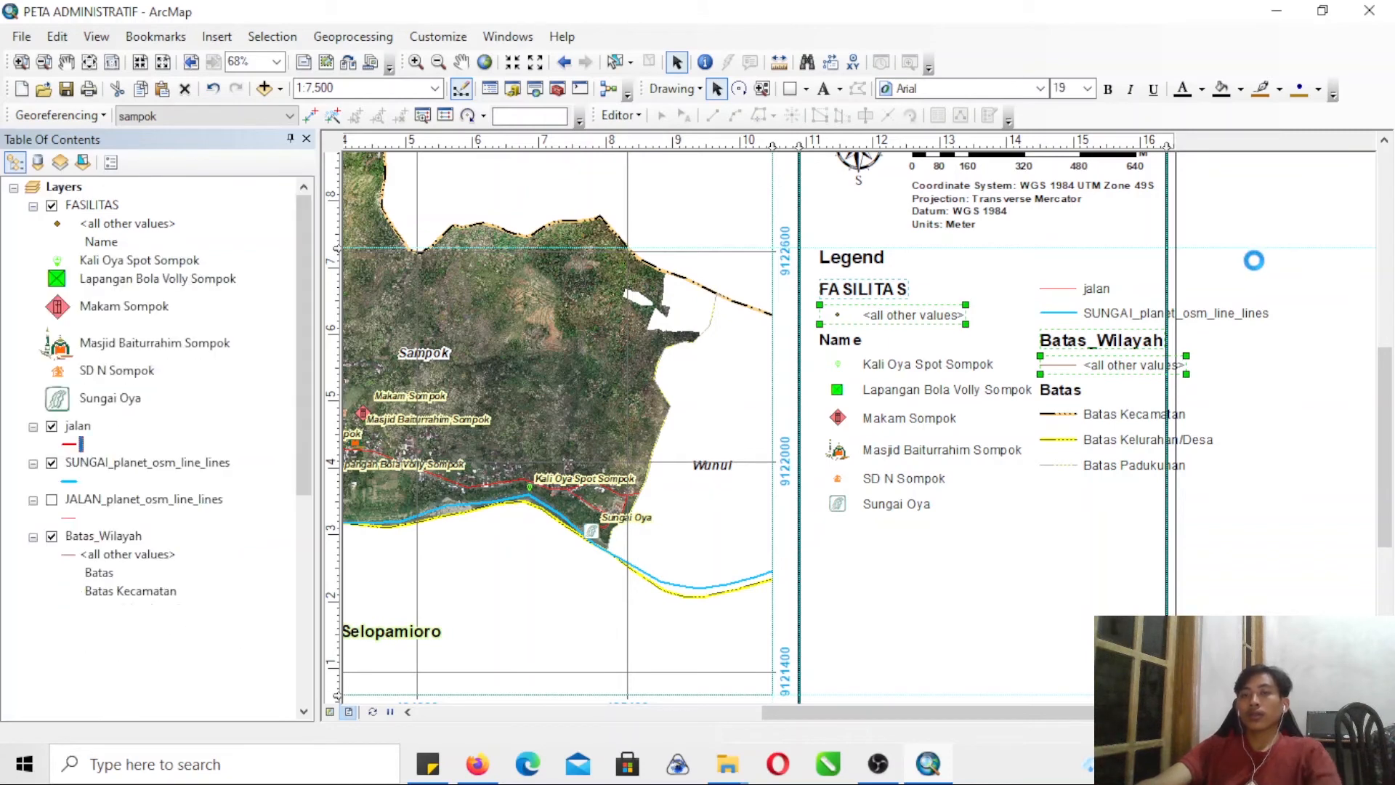
key("Delete")
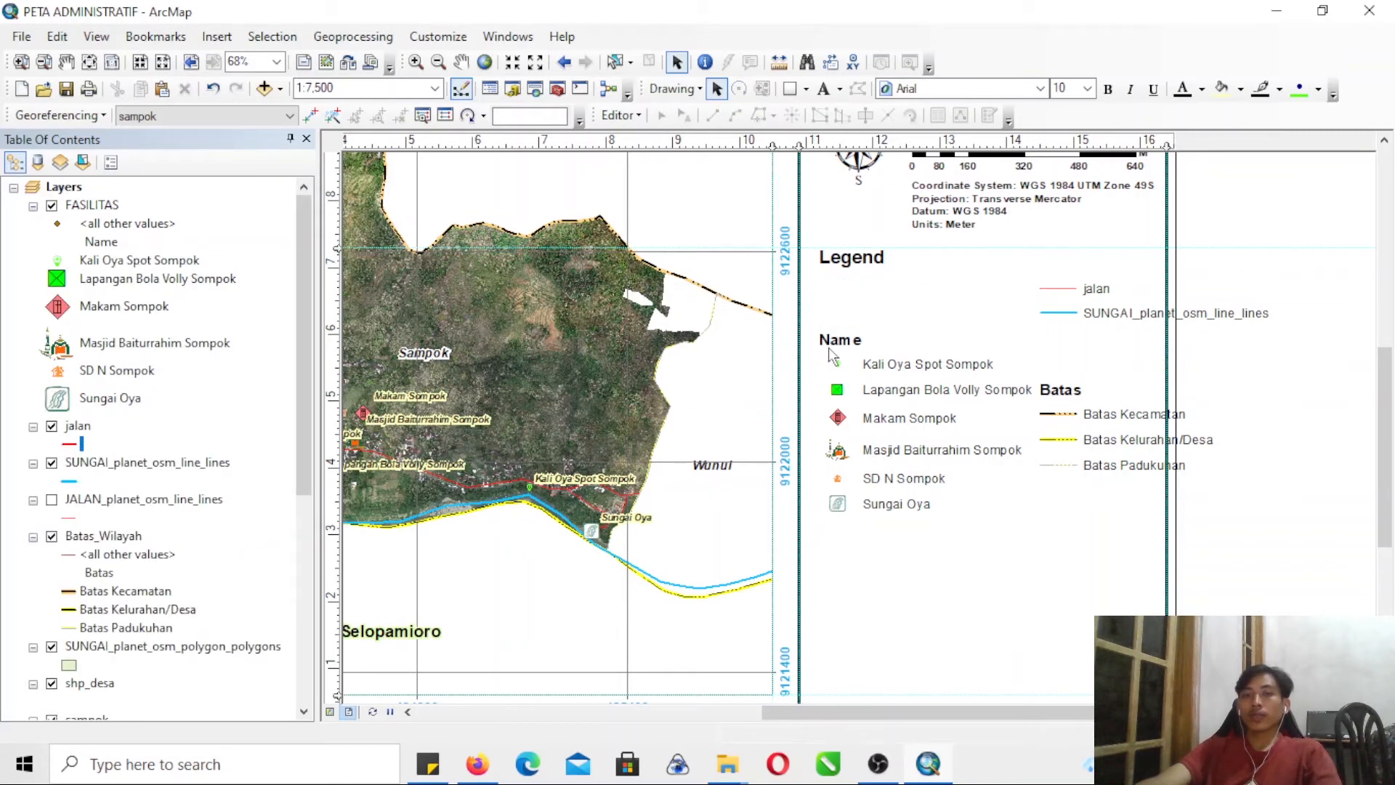
- Change the legend's Name heading to "Objek Fasilitas"
double_click(834, 351)
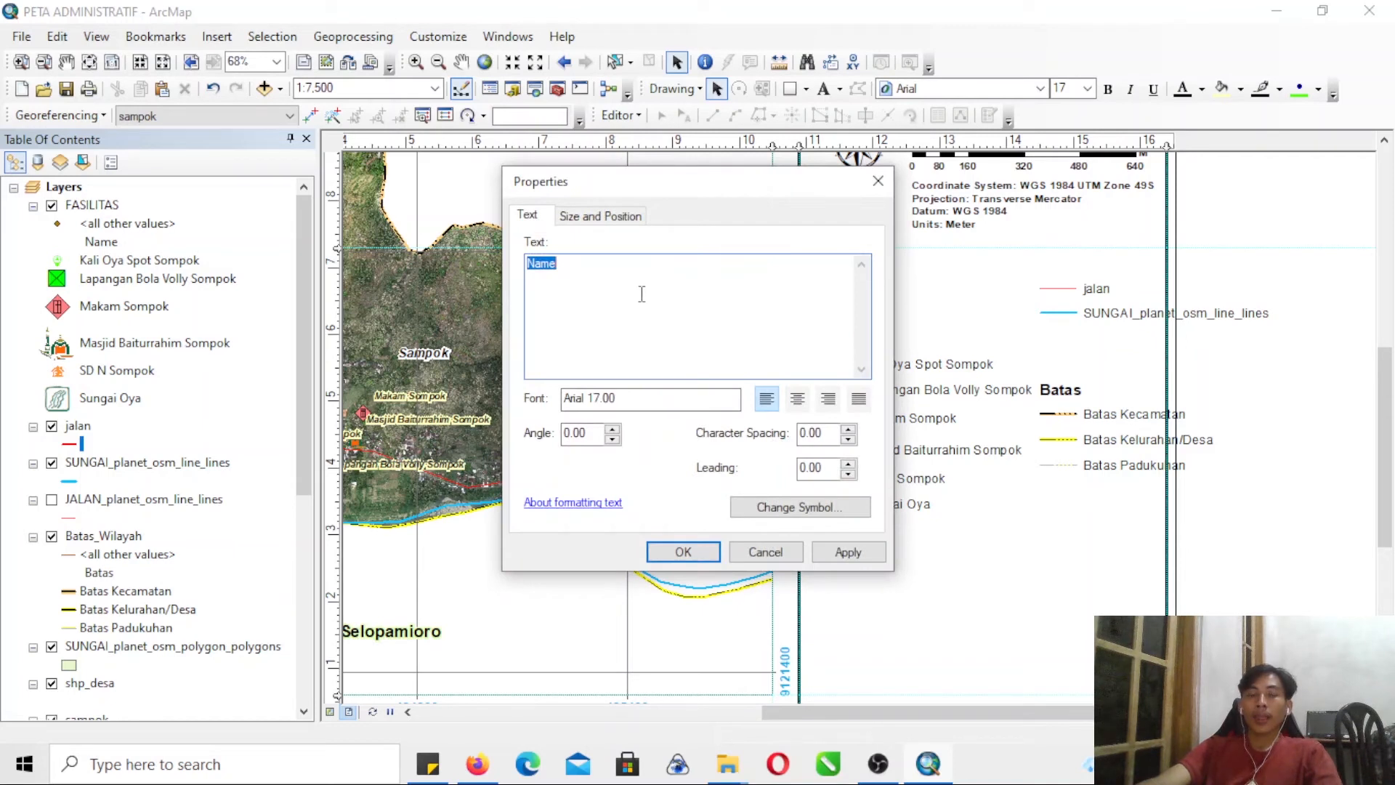
type("Objek Fasilitas")
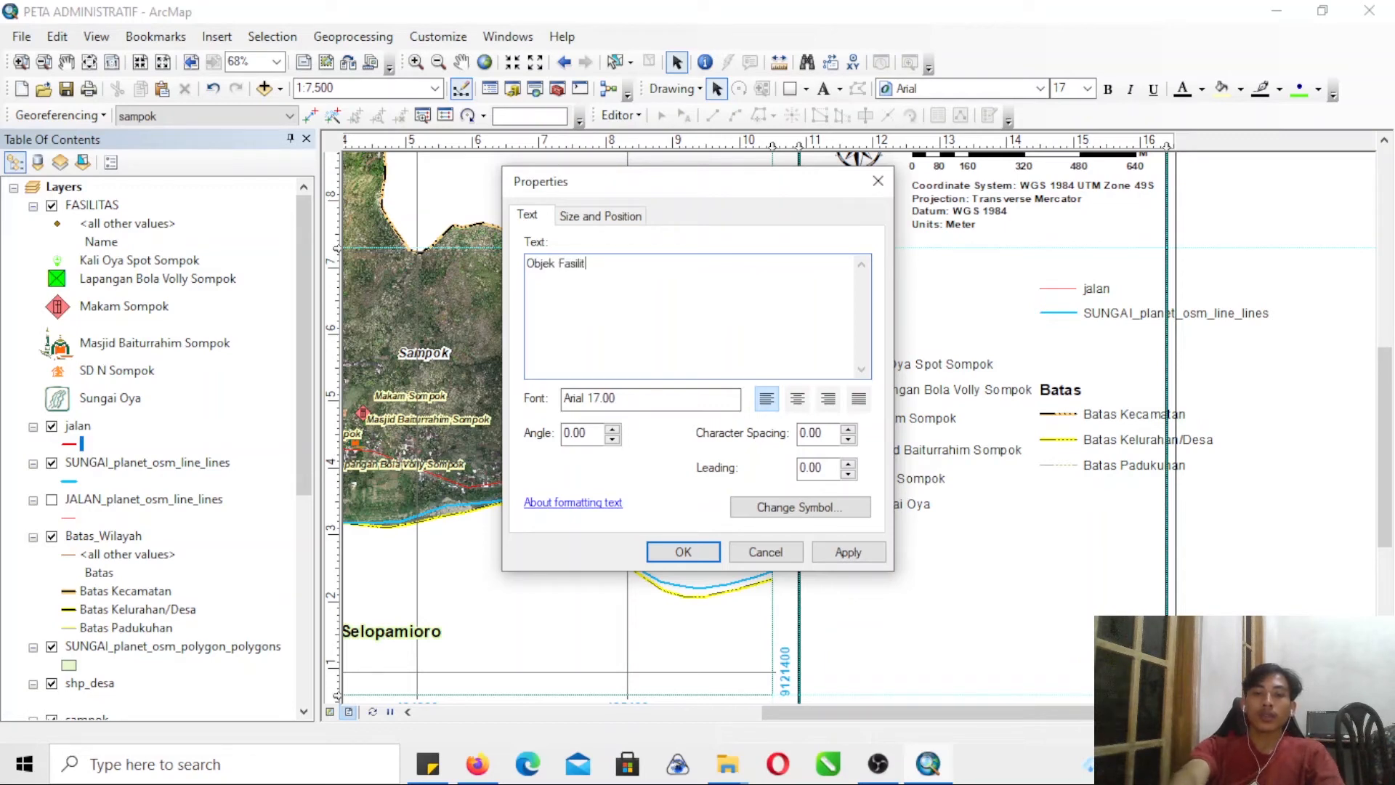
left_click(650, 555)
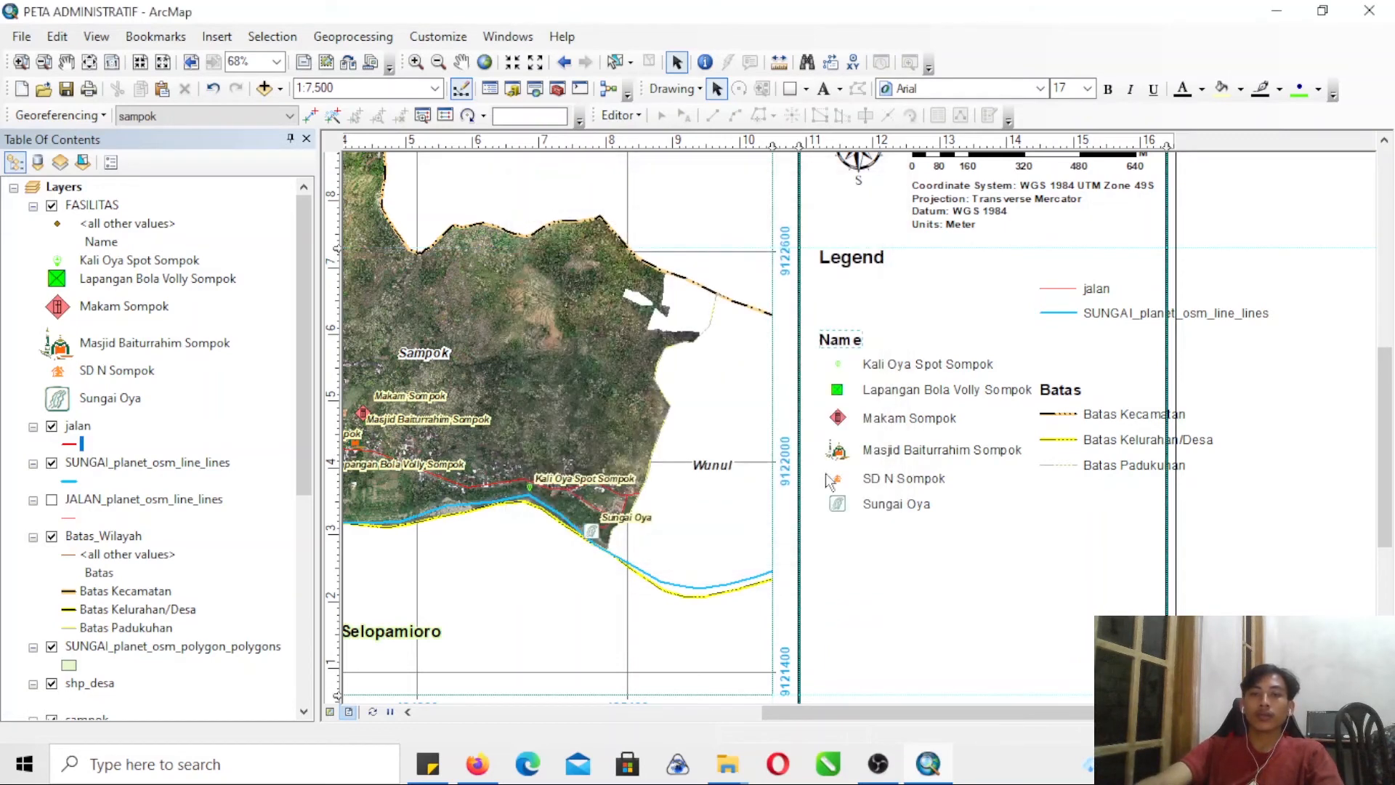
- Add a horizontal guide below the Legend title and move the Objek Fasilitas heading with its six entries up to it
left_click(812, 307)
left_click_drag(1017, 589, 1041, 611)
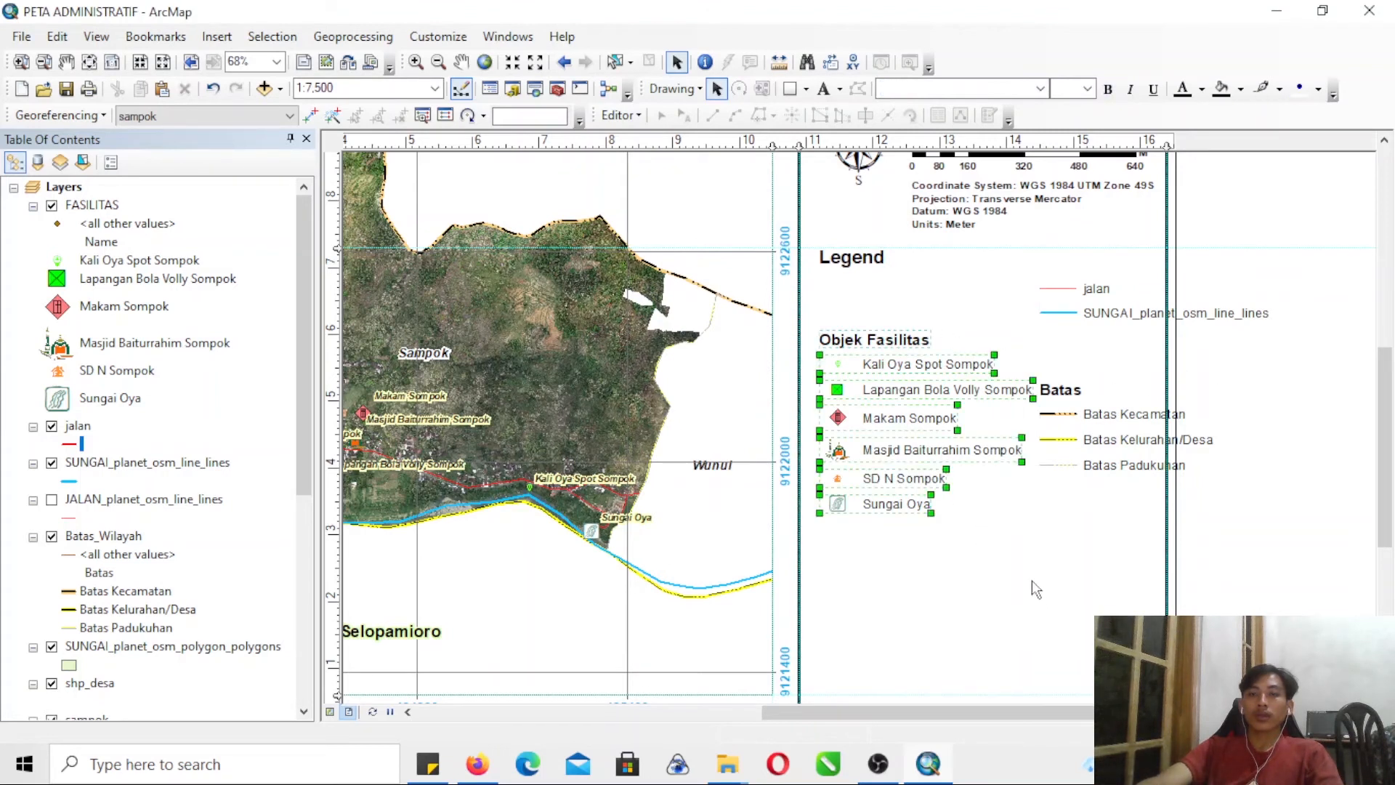
left_click(331, 288)
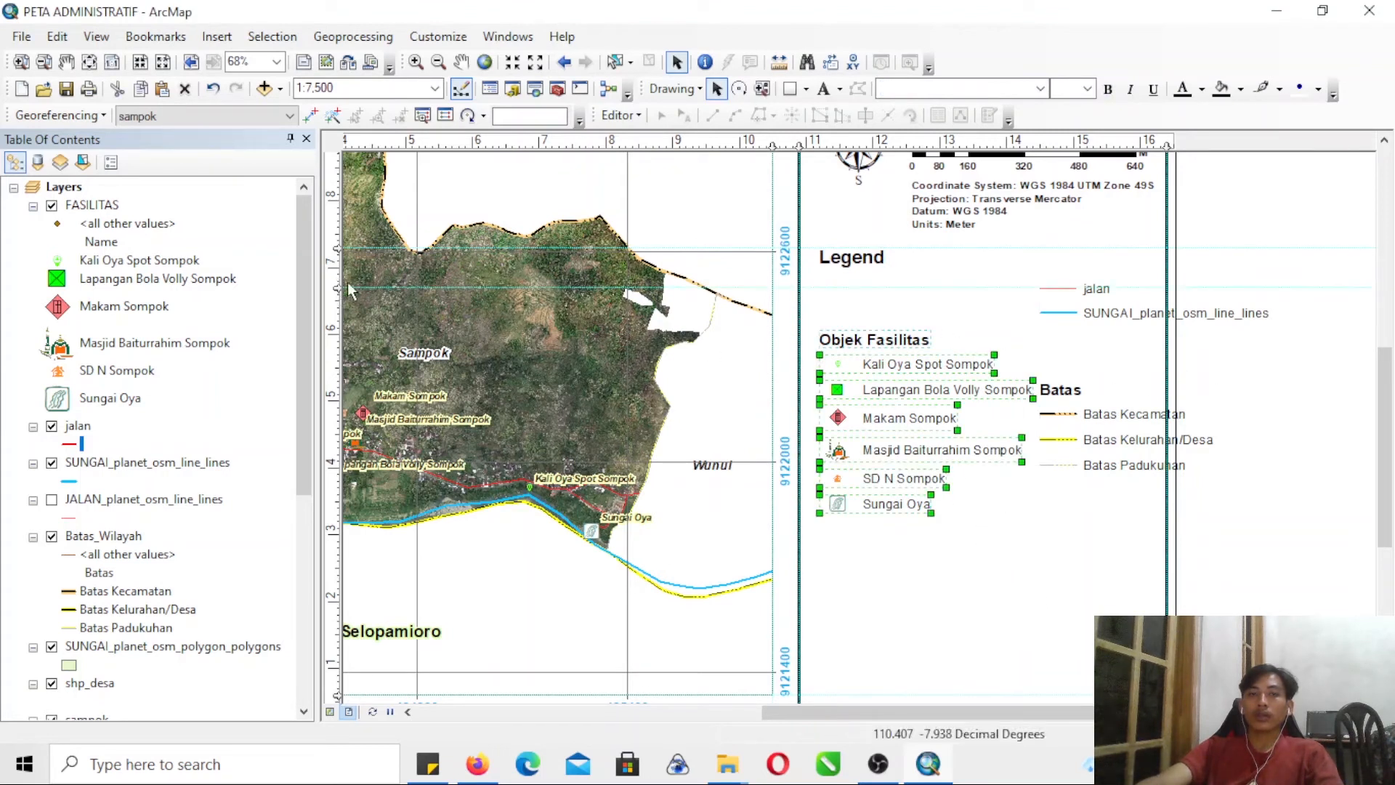
left_click_drag(843, 341, 841, 304)
left_click(1088, 363)
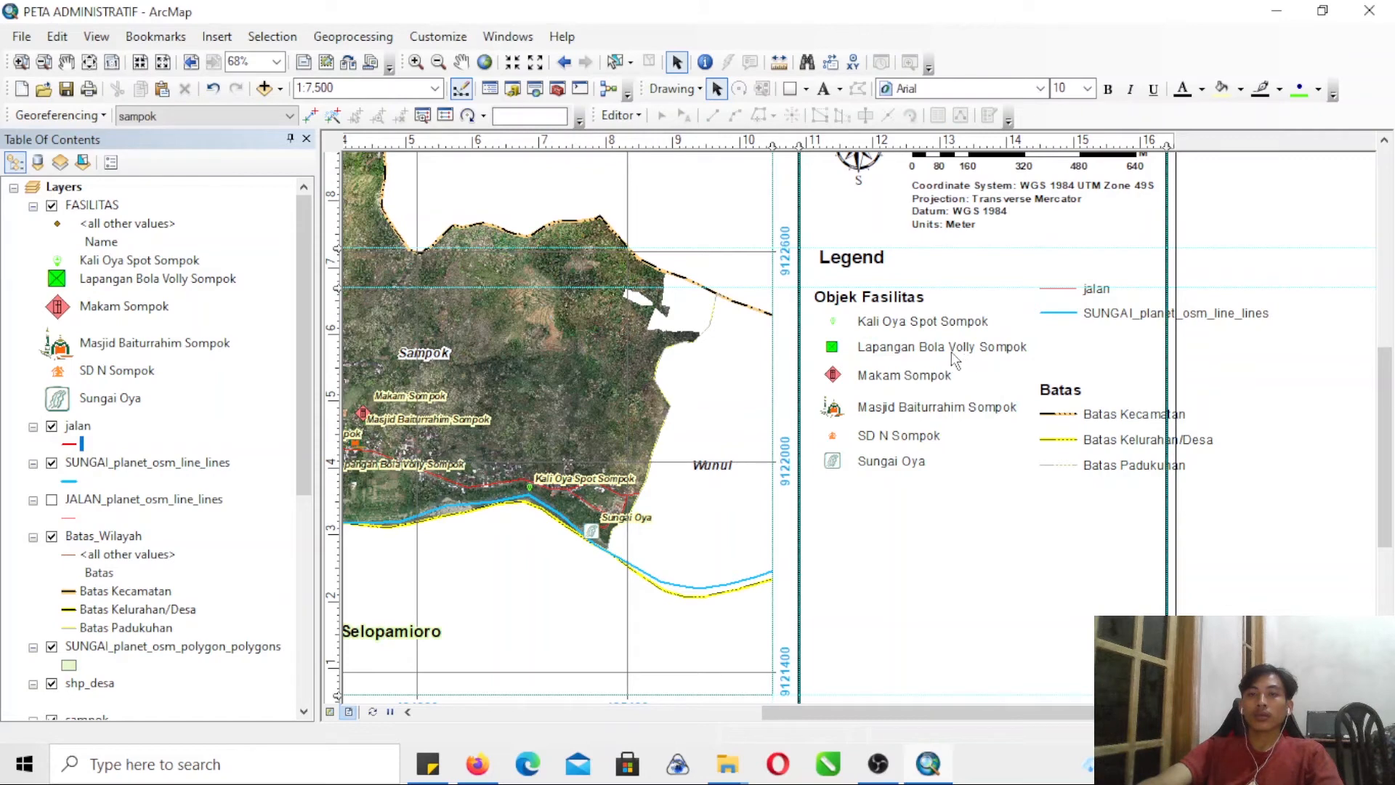
- Ungroup the Kali Oya Spot Sompok legend entry and delete its point symbol
right_click(836, 323)
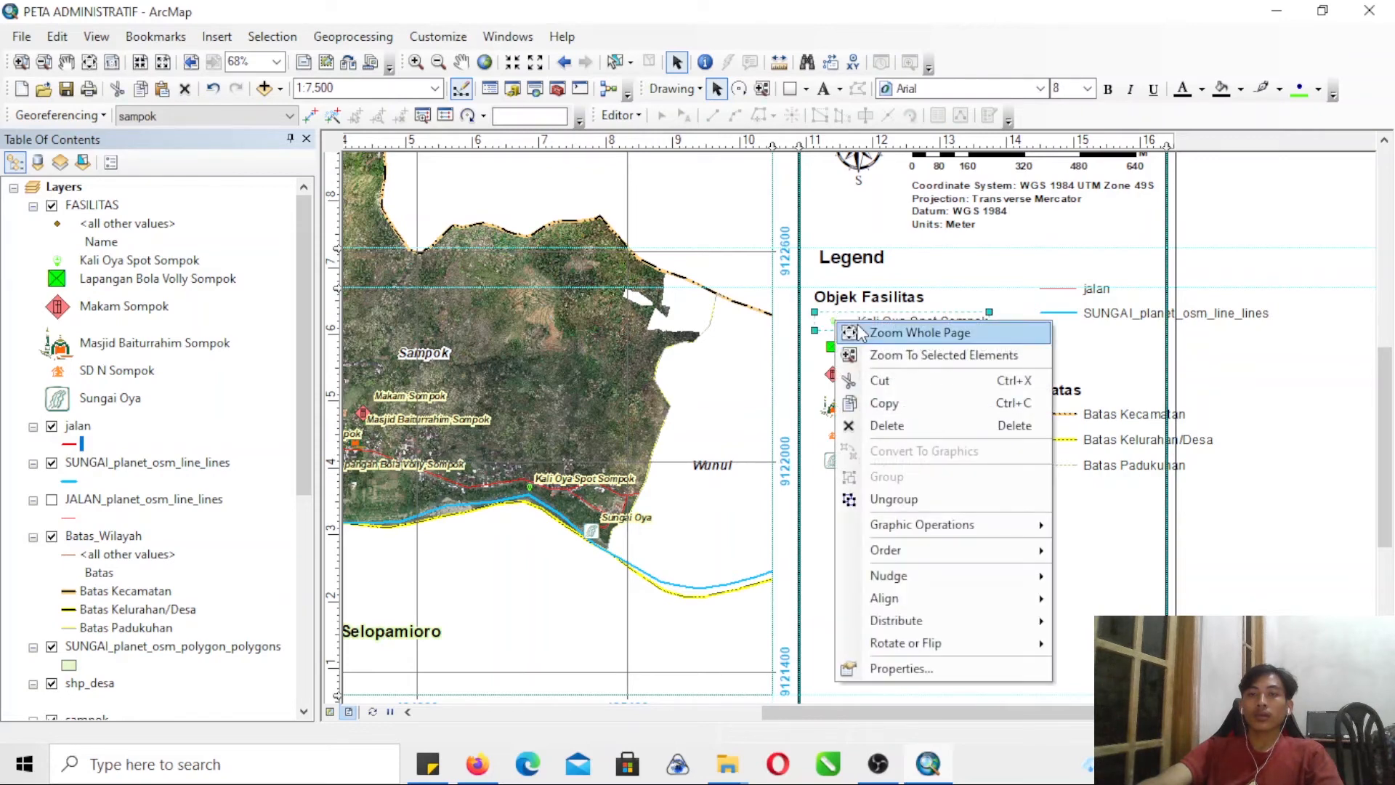
left_click(883, 494)
left_click(1270, 381)
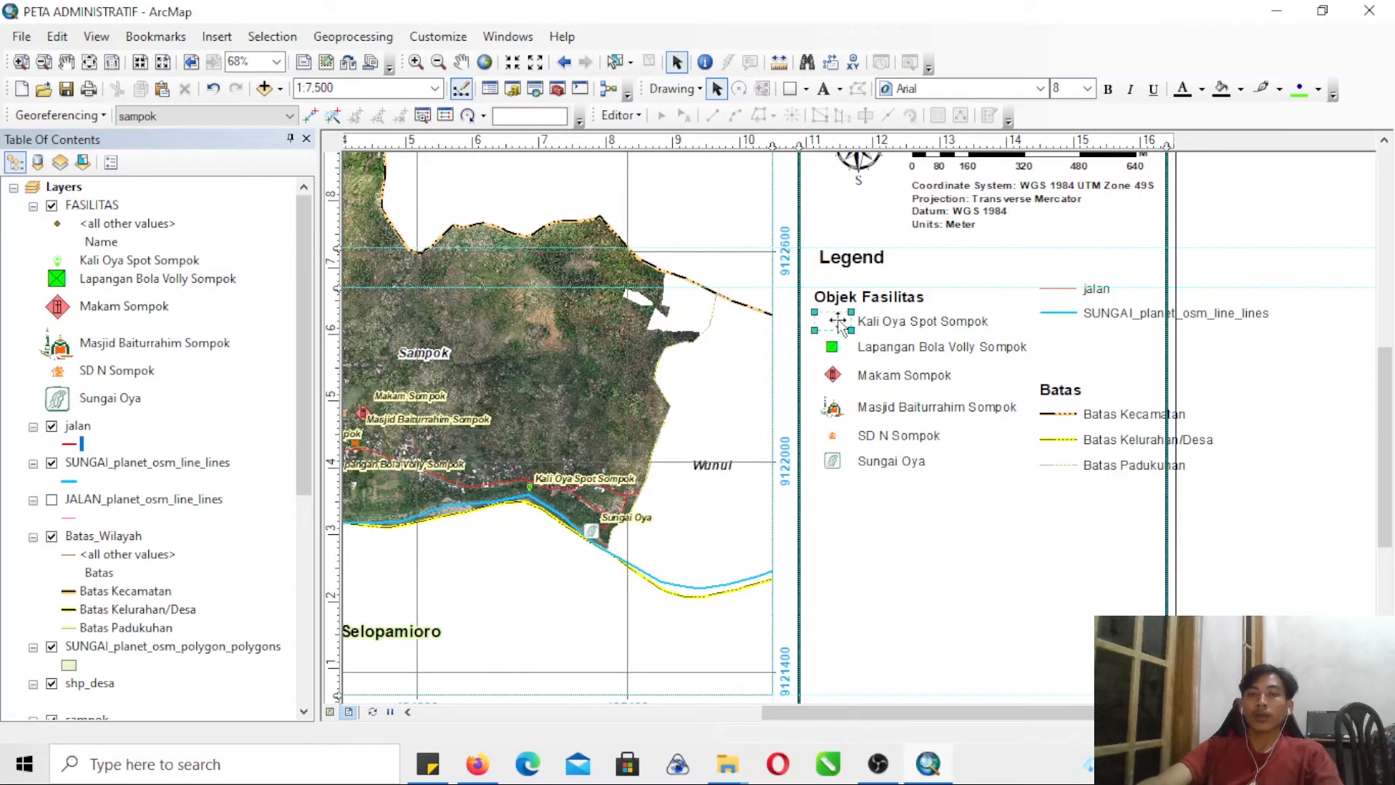
key("Delete")
- Insert the wisata picture from the SIMBOL folder into the layout
left_click(216, 37)
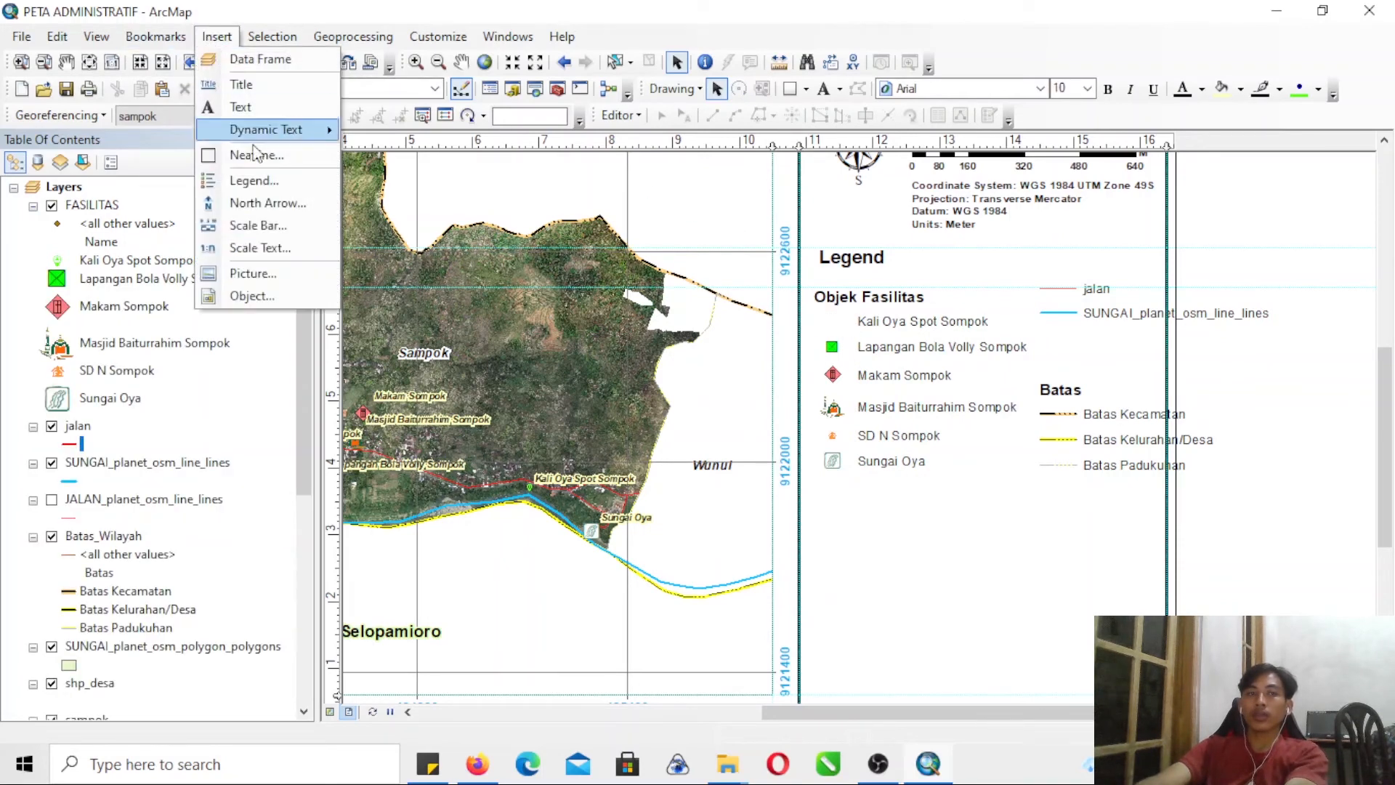
left_click(250, 274)
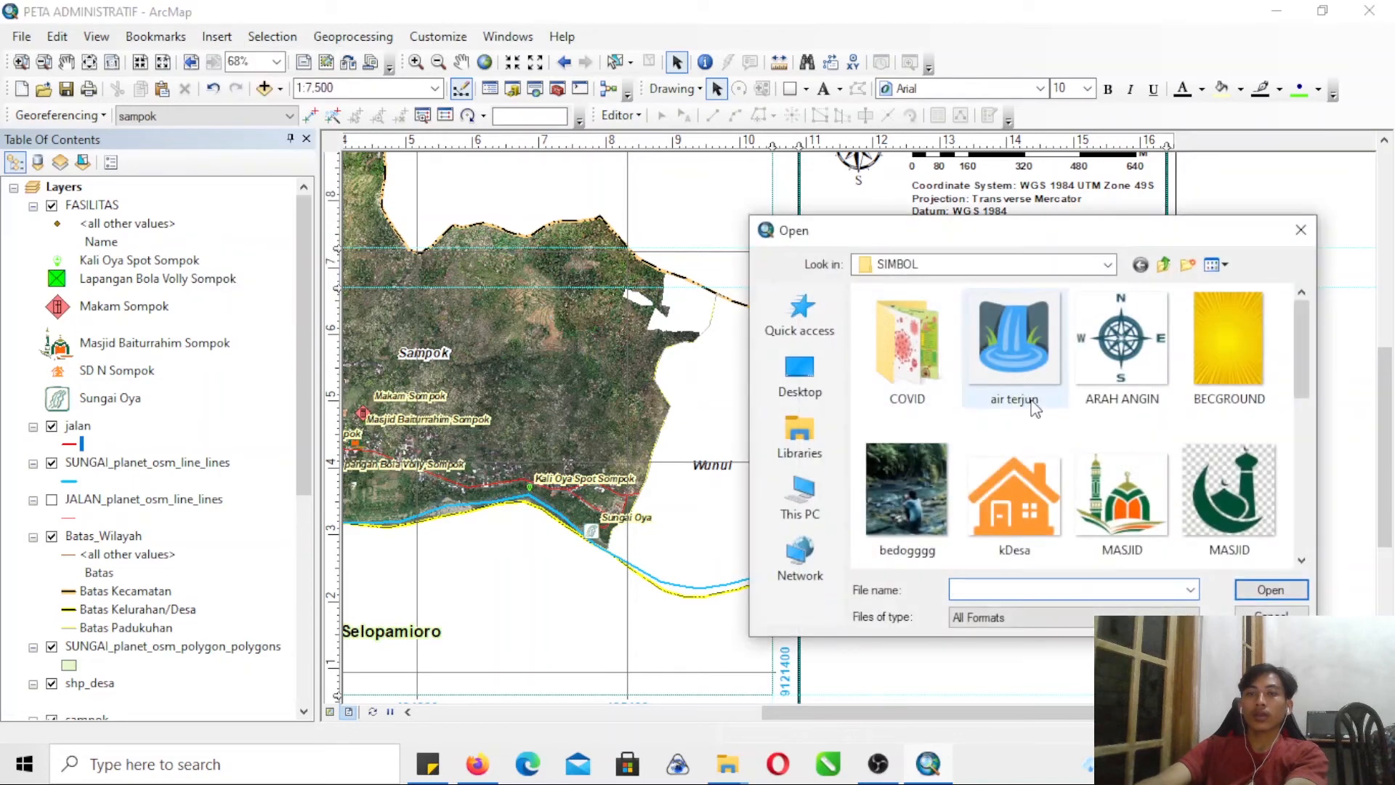
left_click(1044, 473)
key("Down")
key("Down")
key("Down")
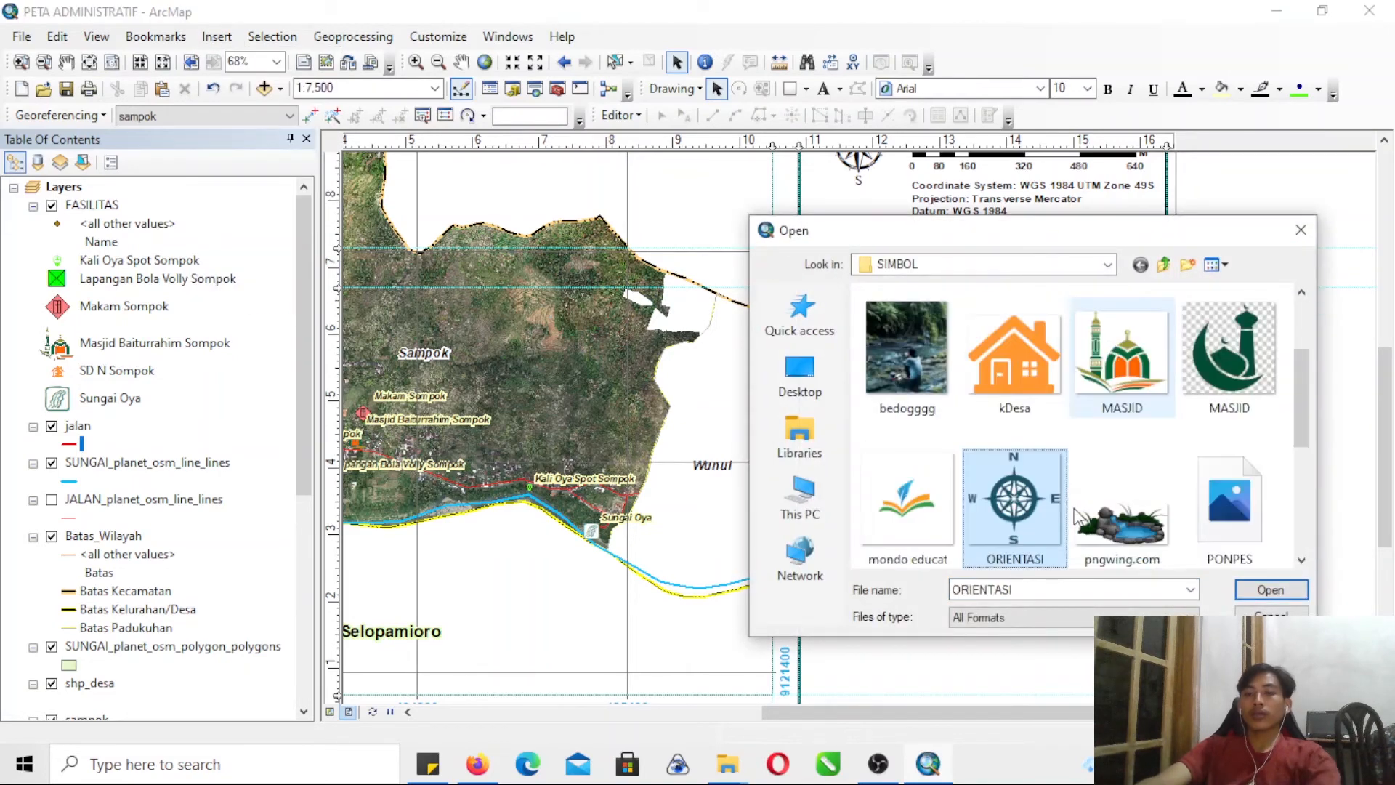
left_click(1131, 503)
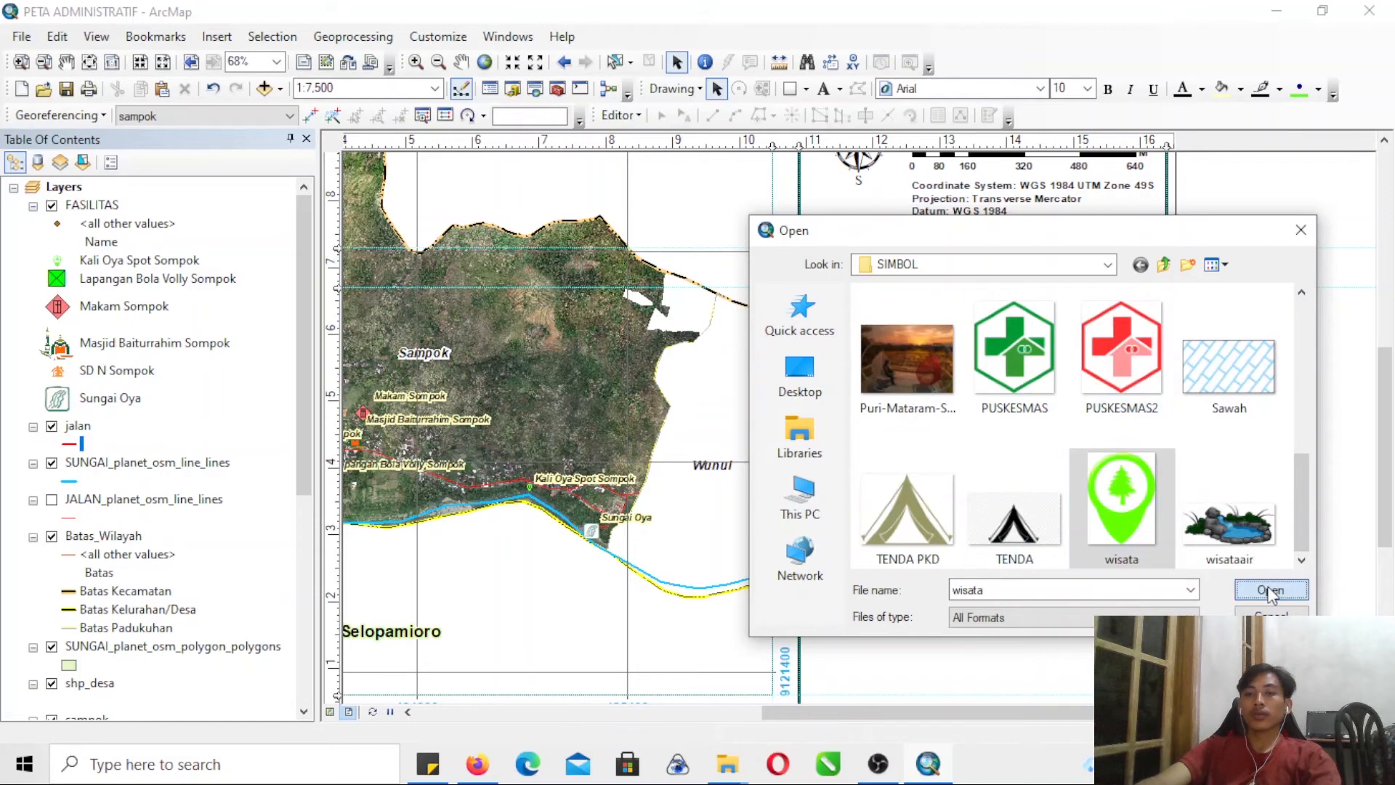
left_click(1268, 588)
- Shrink the wisata picture to legend symbol size and place it beside the Kali Oya Spot Sompok label
left_click_drag(900, 619, 788, 507)
left_click_drag(899, 617, 697, 338)
left_click_drag(654, 268, 644, 270)
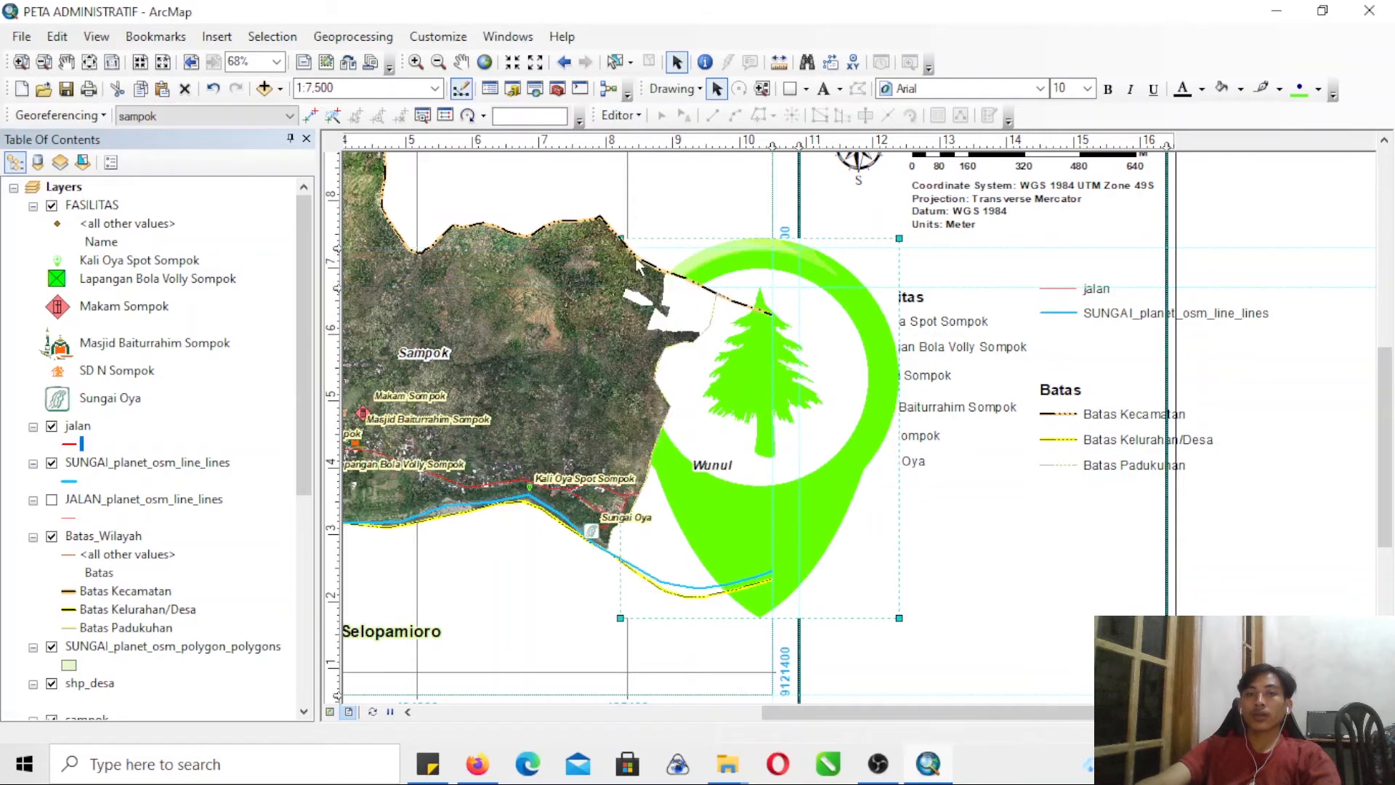
left_click_drag(840, 339, 841, 341)
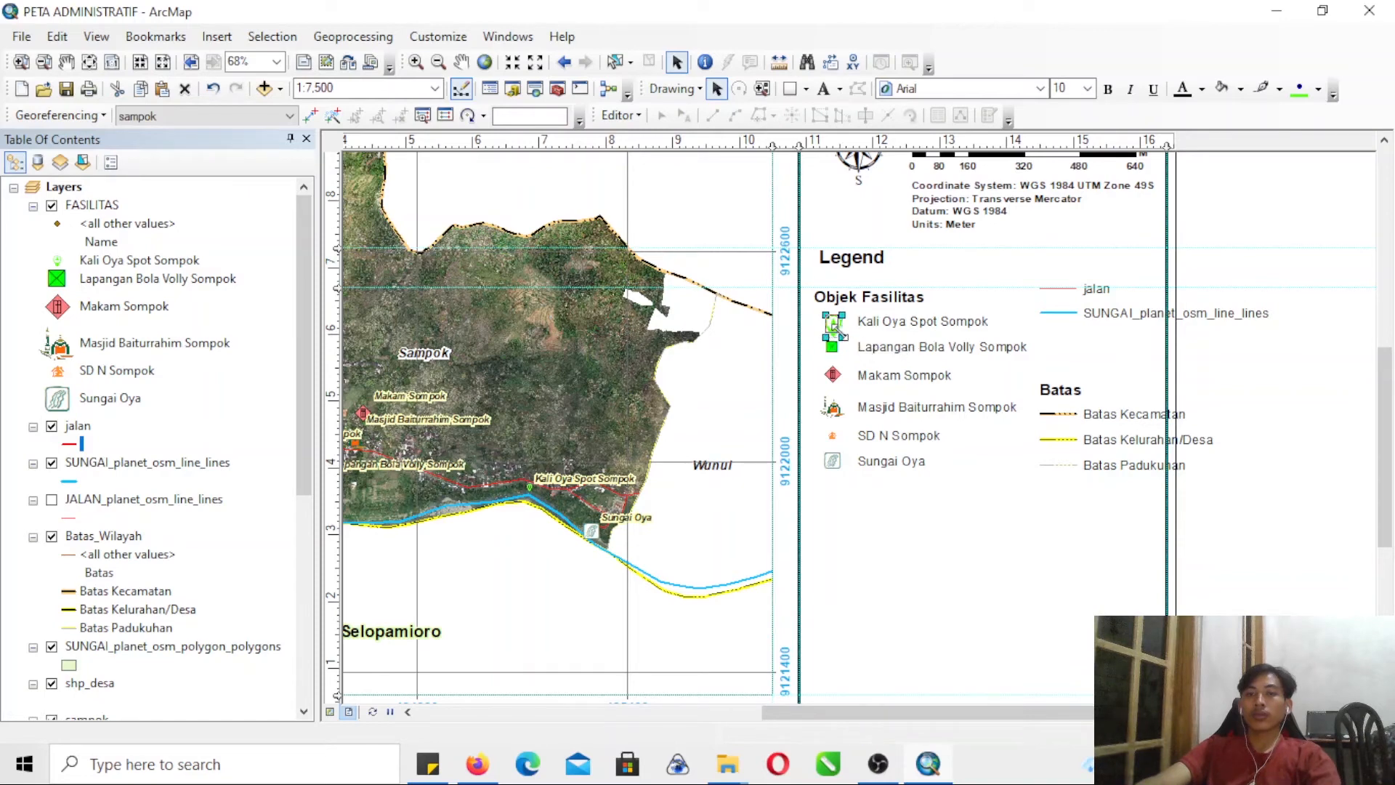
left_click(1170, 363)
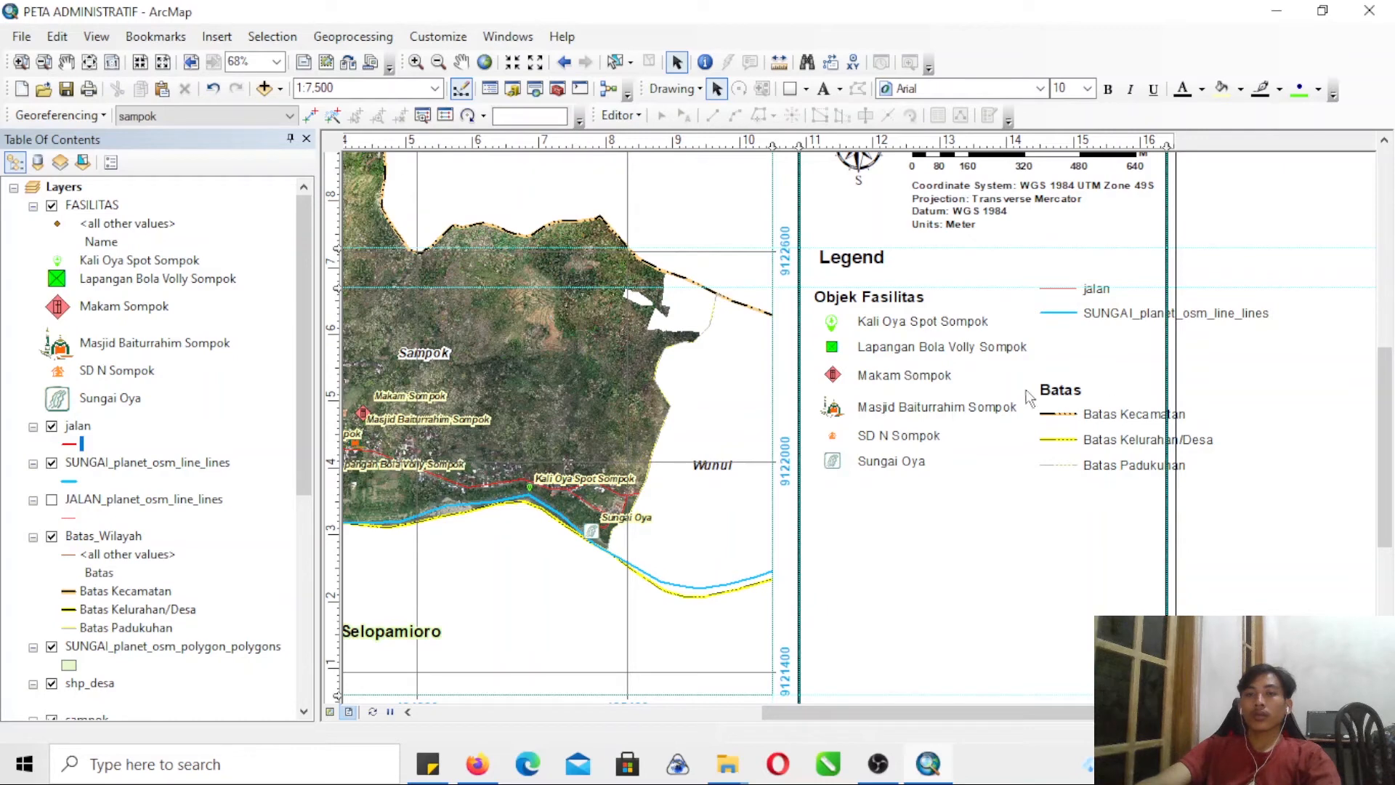
- Move the Batas heading and its three boundary entries up to just below the SUNGAI_planet_osm_line_lines entry
left_click_drag(1032, 366, 1264, 517)
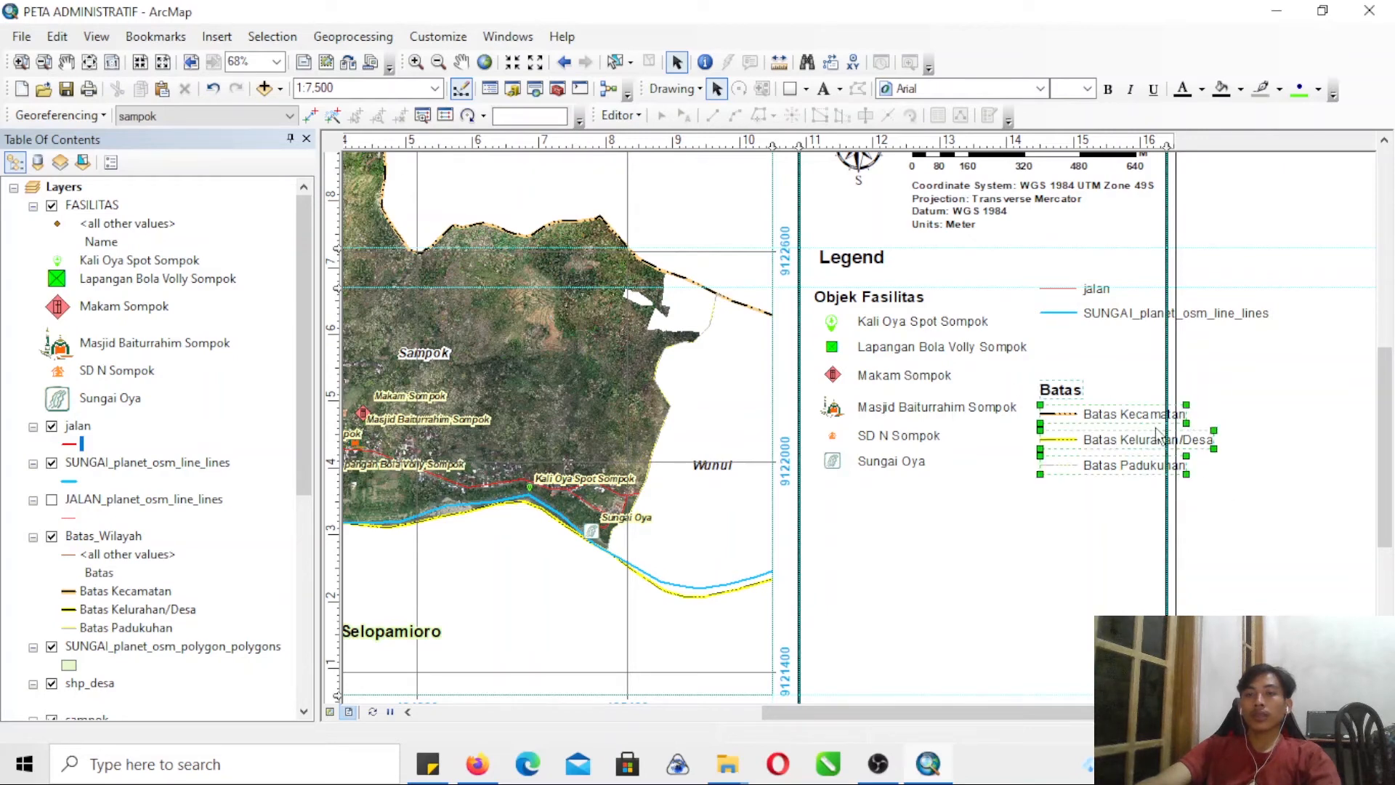
left_click_drag(1145, 418, 1145, 372)
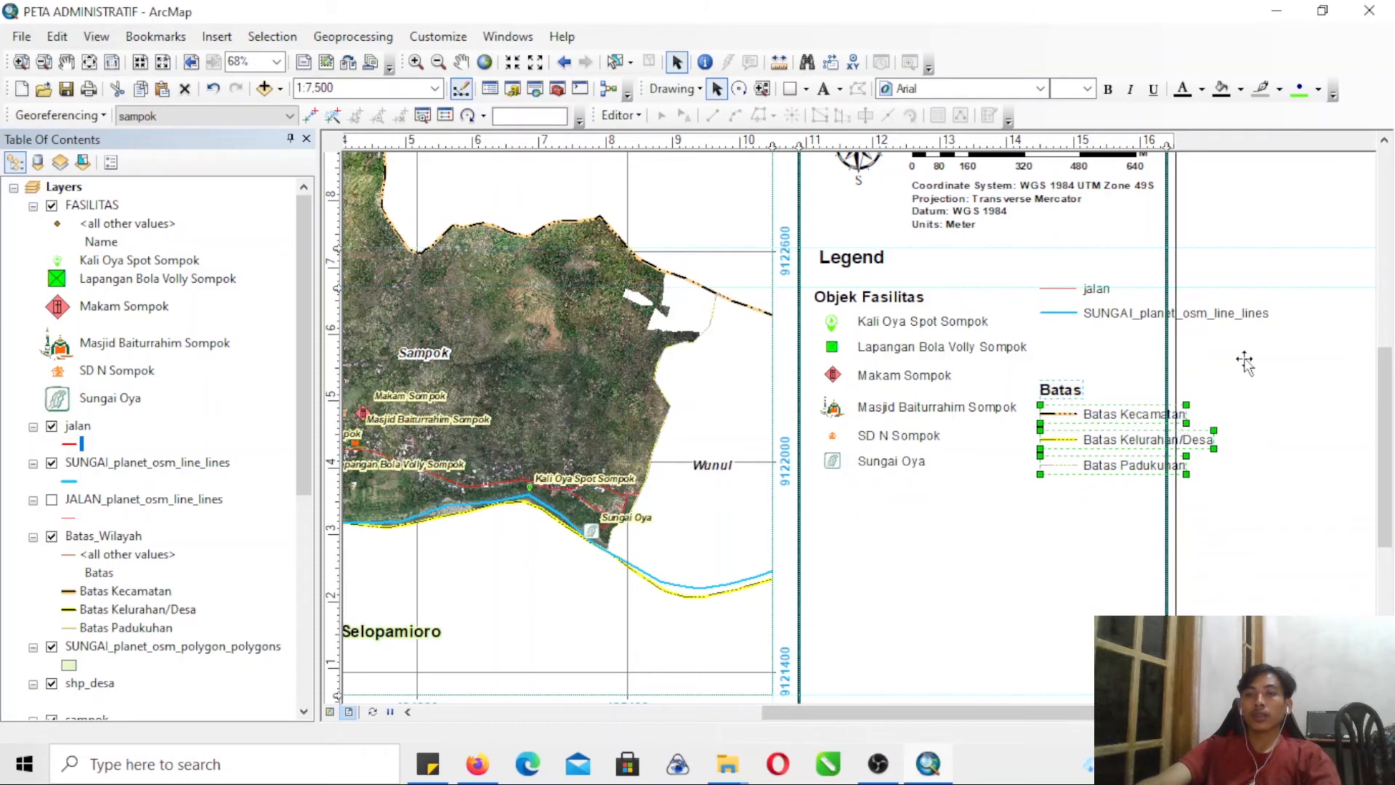
left_click(1098, 313)
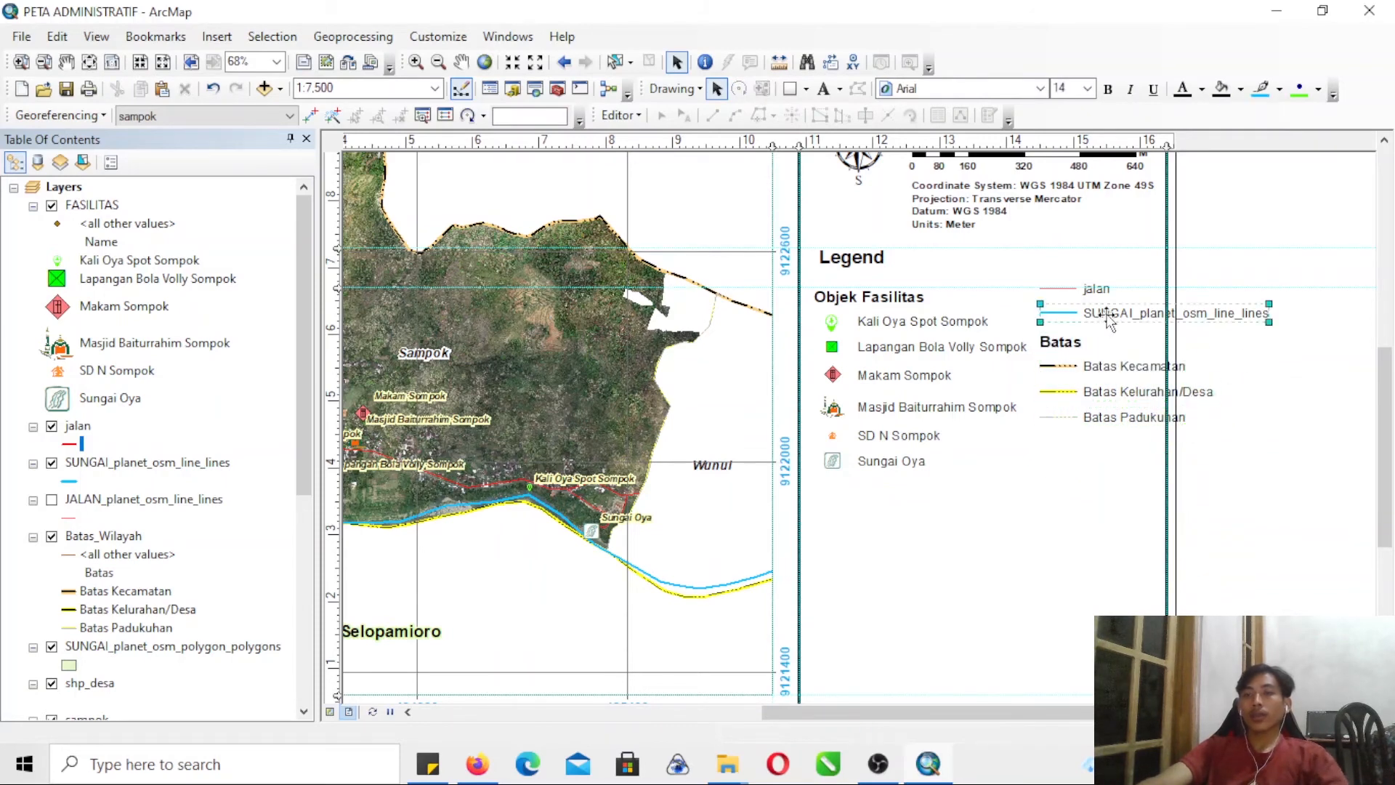
right_click(1107, 316)
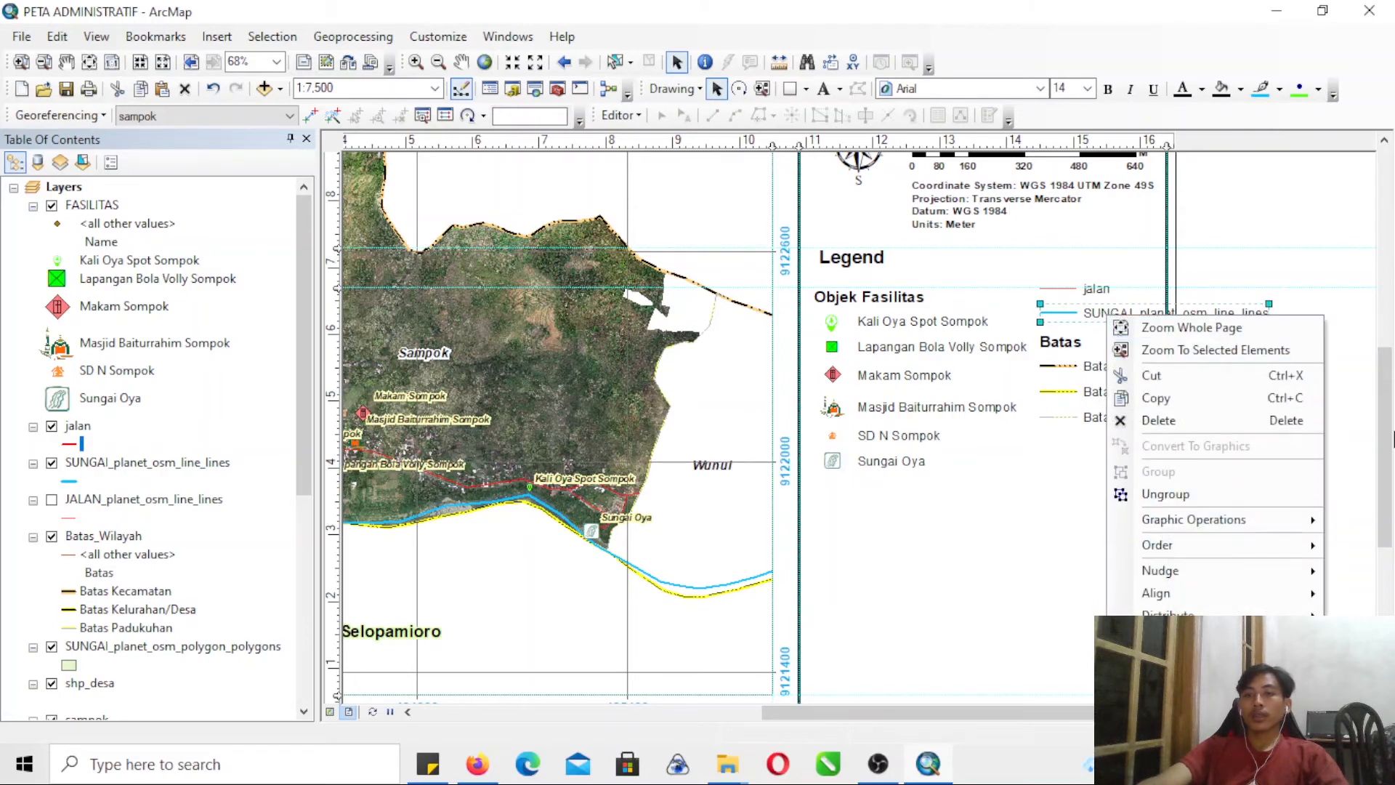
left_click(1348, 351)
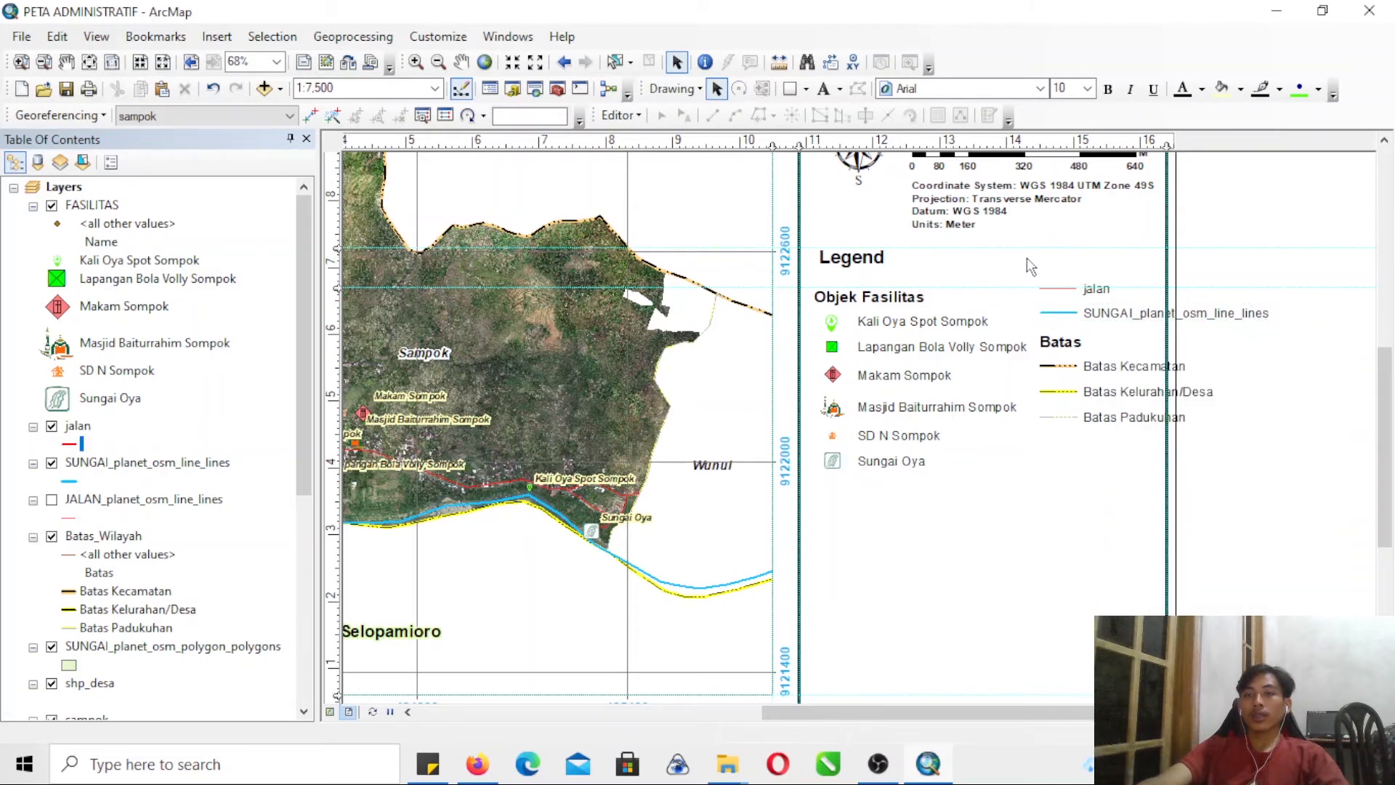
- Ungroup the jalan and SUNGAI_planet_osm_line_lines legend entries into separate symbols and labels
left_click(21, 62)
left_click_drag(1016, 264, 1299, 389)
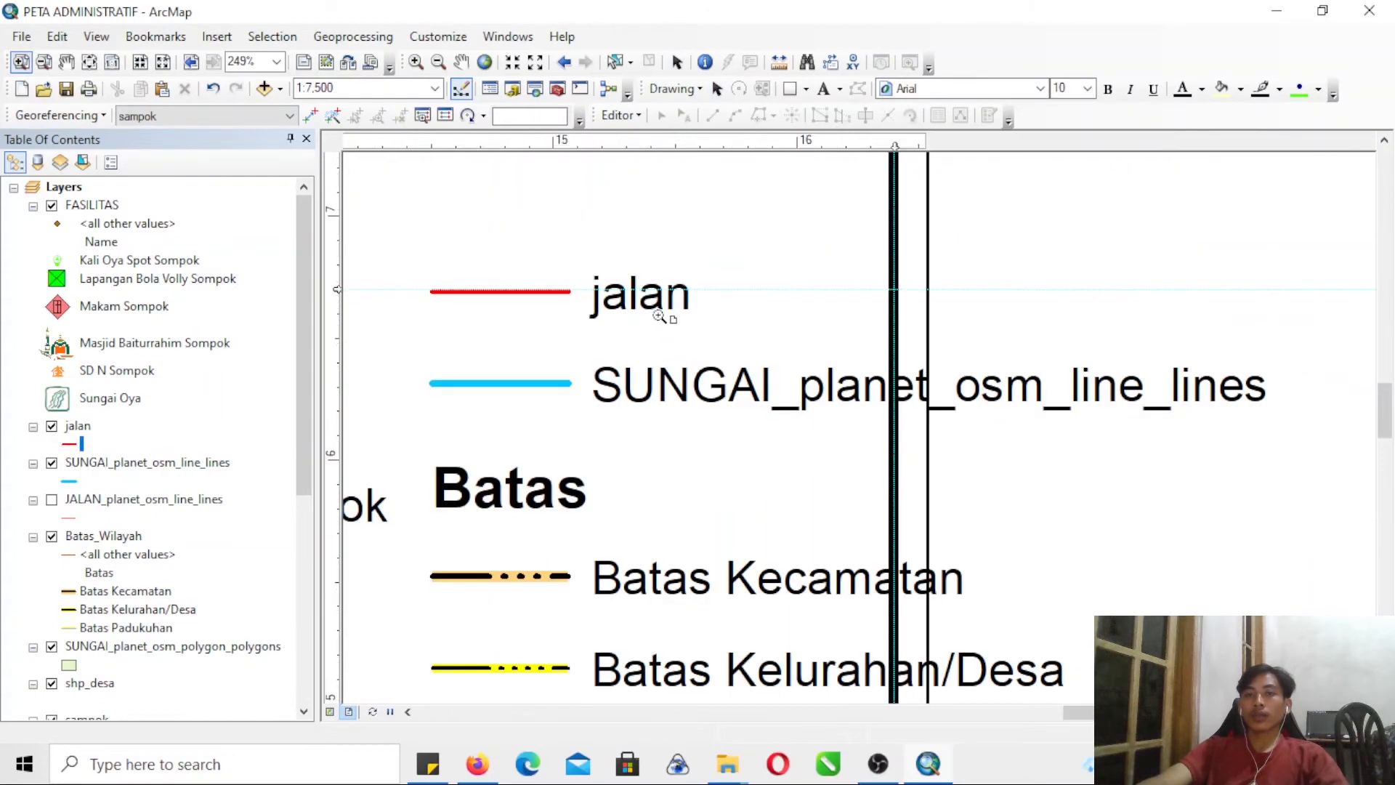
left_click(716, 88)
left_click(609, 304)
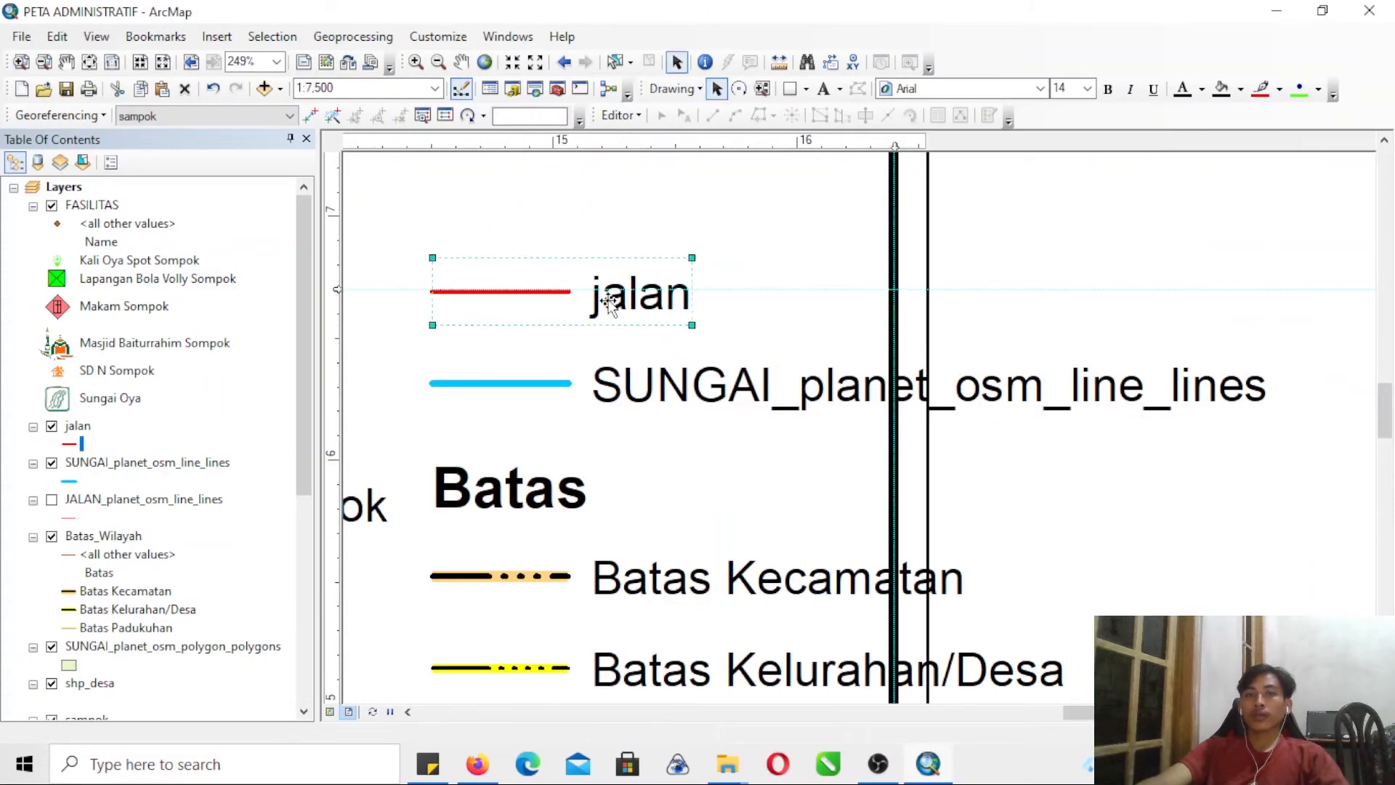
right_click(608, 305)
left_click(1145, 247)
left_click_drag(409, 228, 1279, 436)
right_click(703, 392)
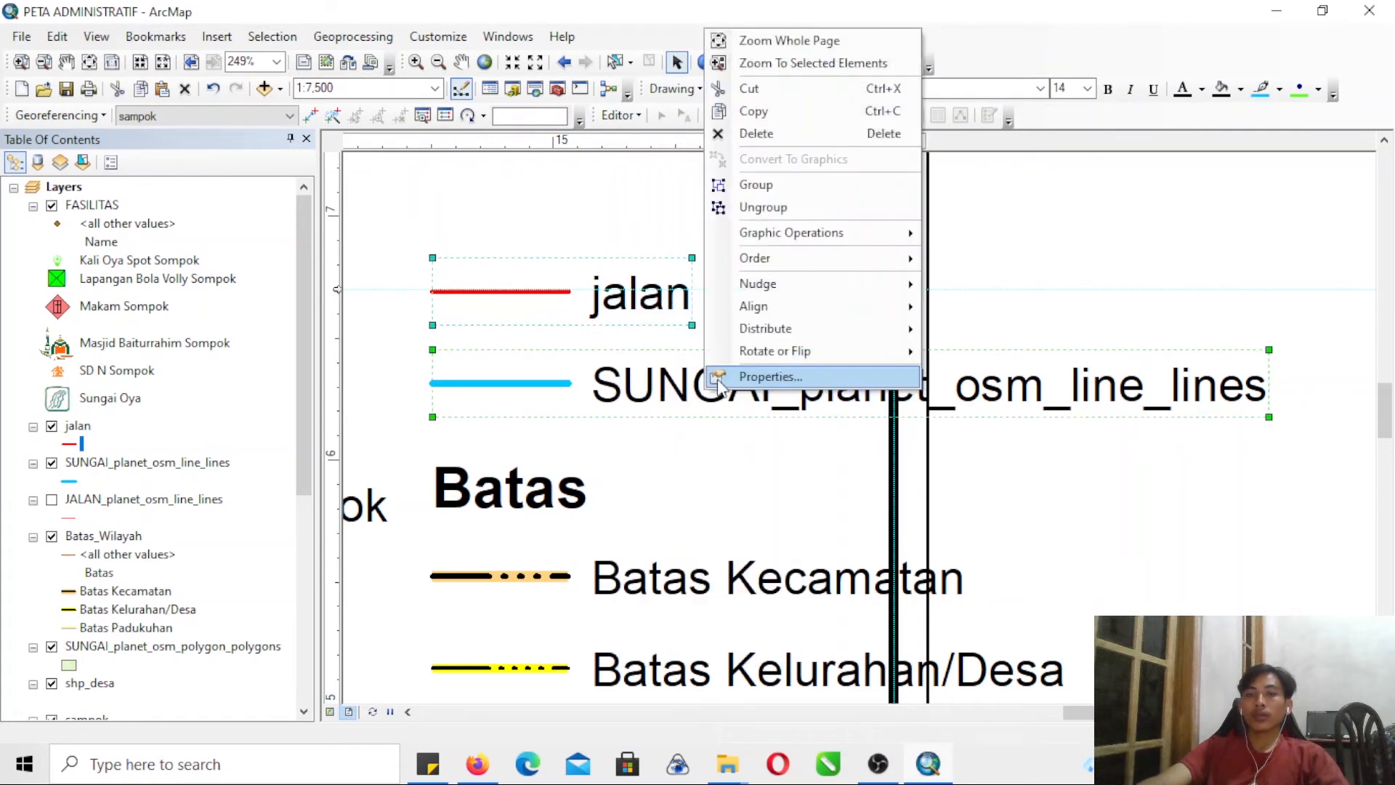
left_click(773, 210)
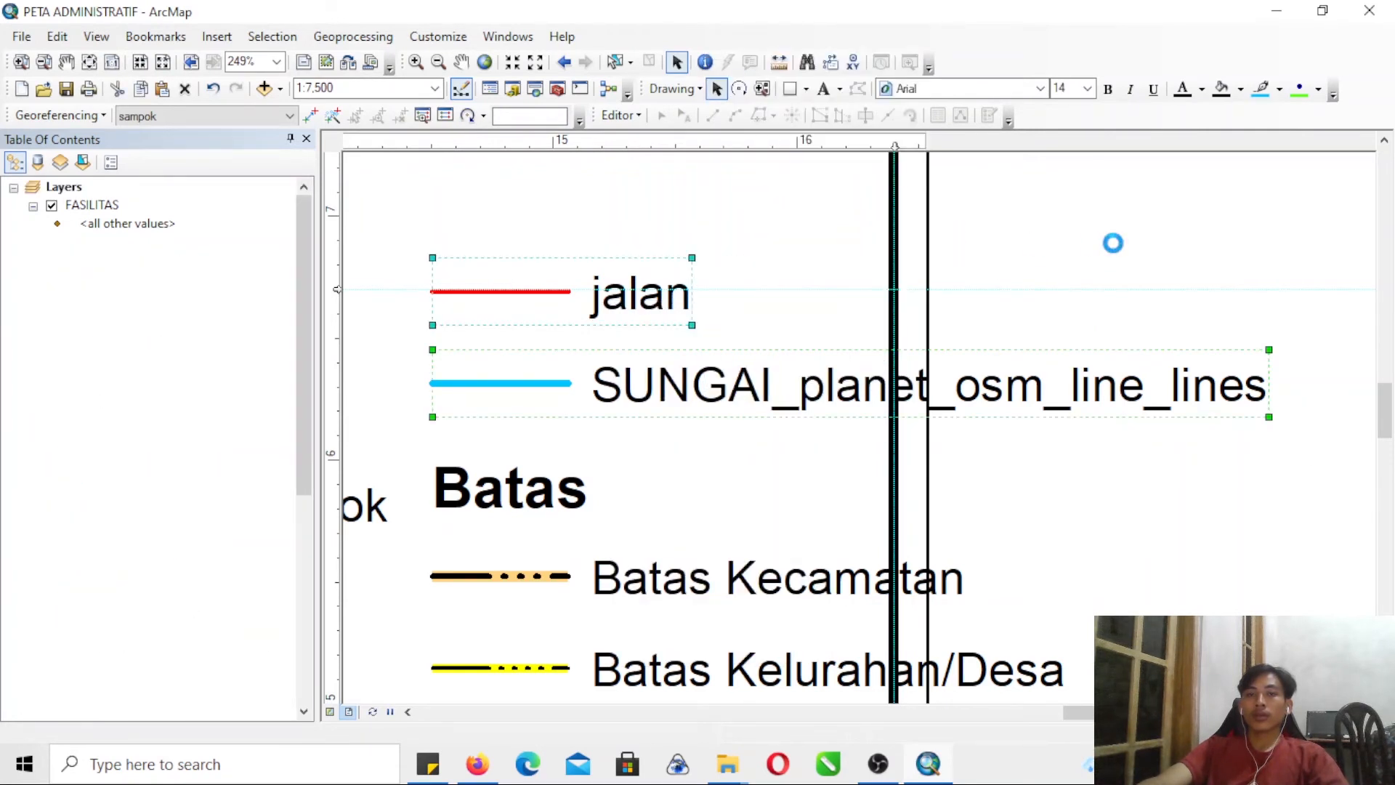
left_click(1118, 252)
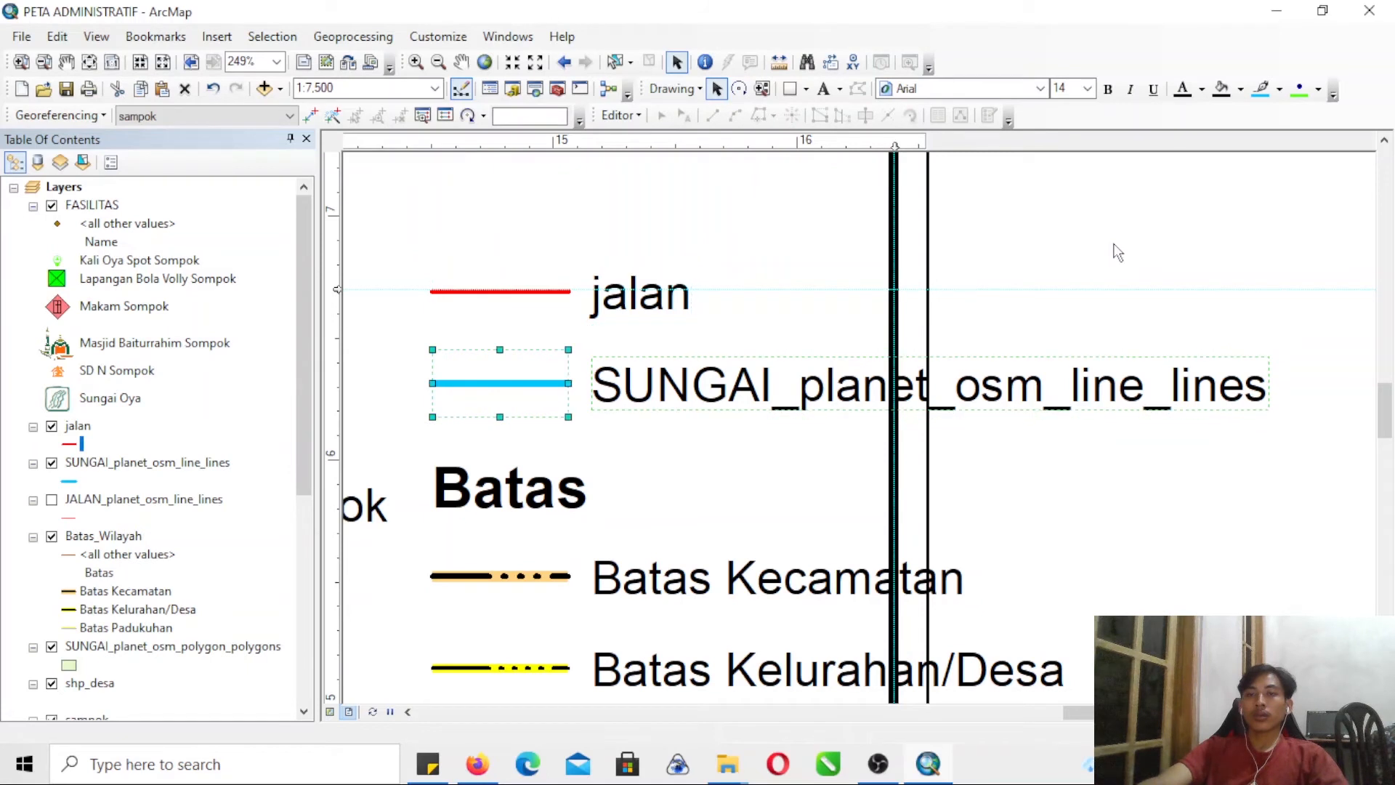
- Change the road label to "Jalan" and the river label to "Sungai" in the legend
double_click(608, 308)
type("Jalan")
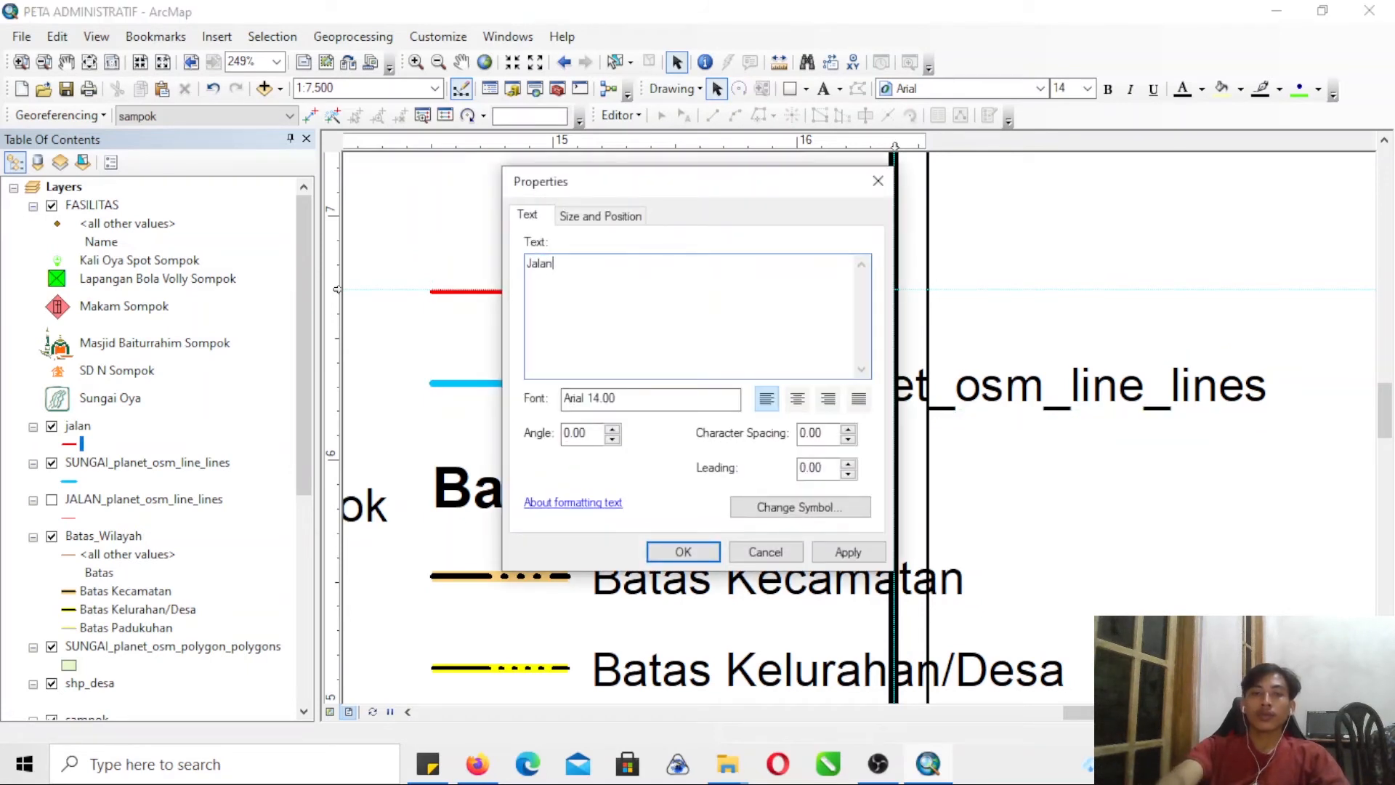
left_click(683, 552)
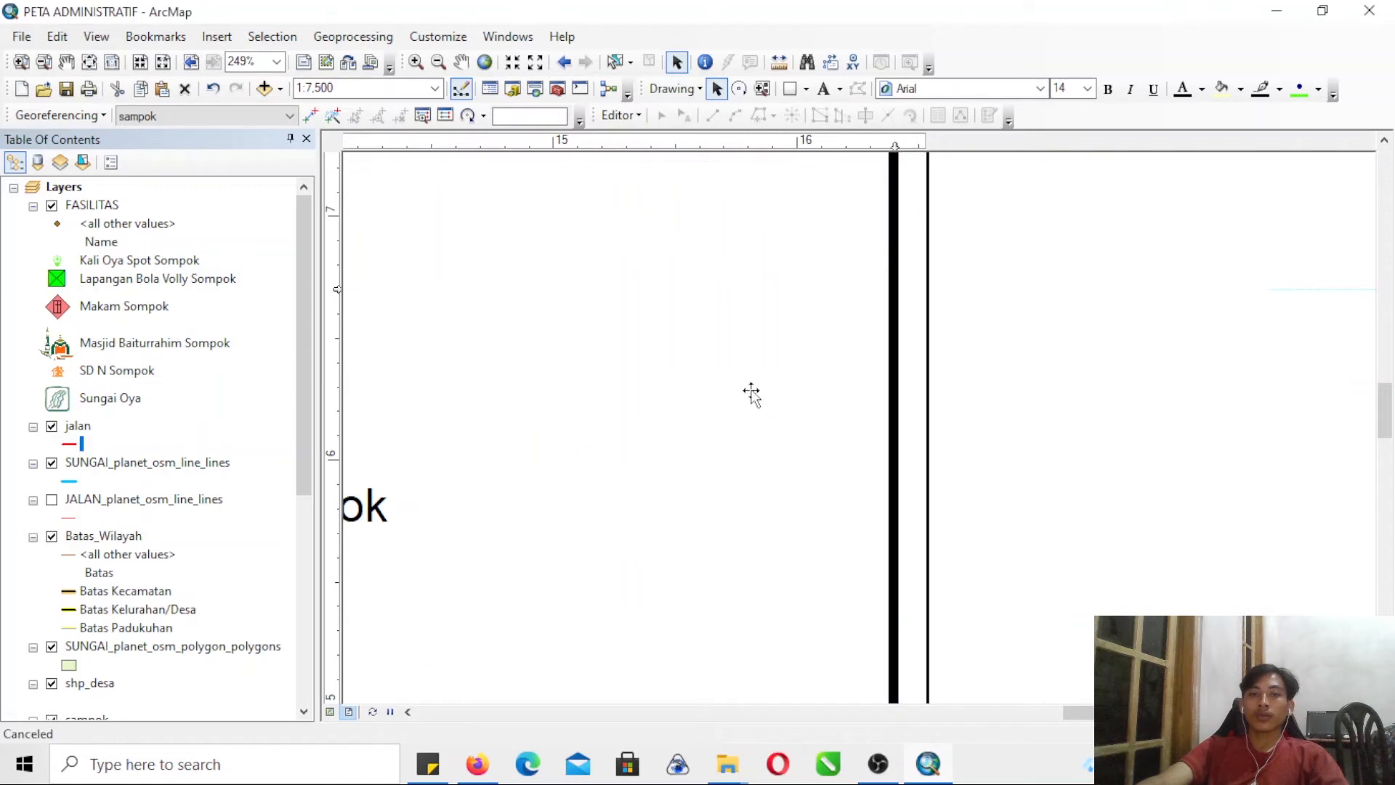
double_click(751, 393)
type("Sungai")
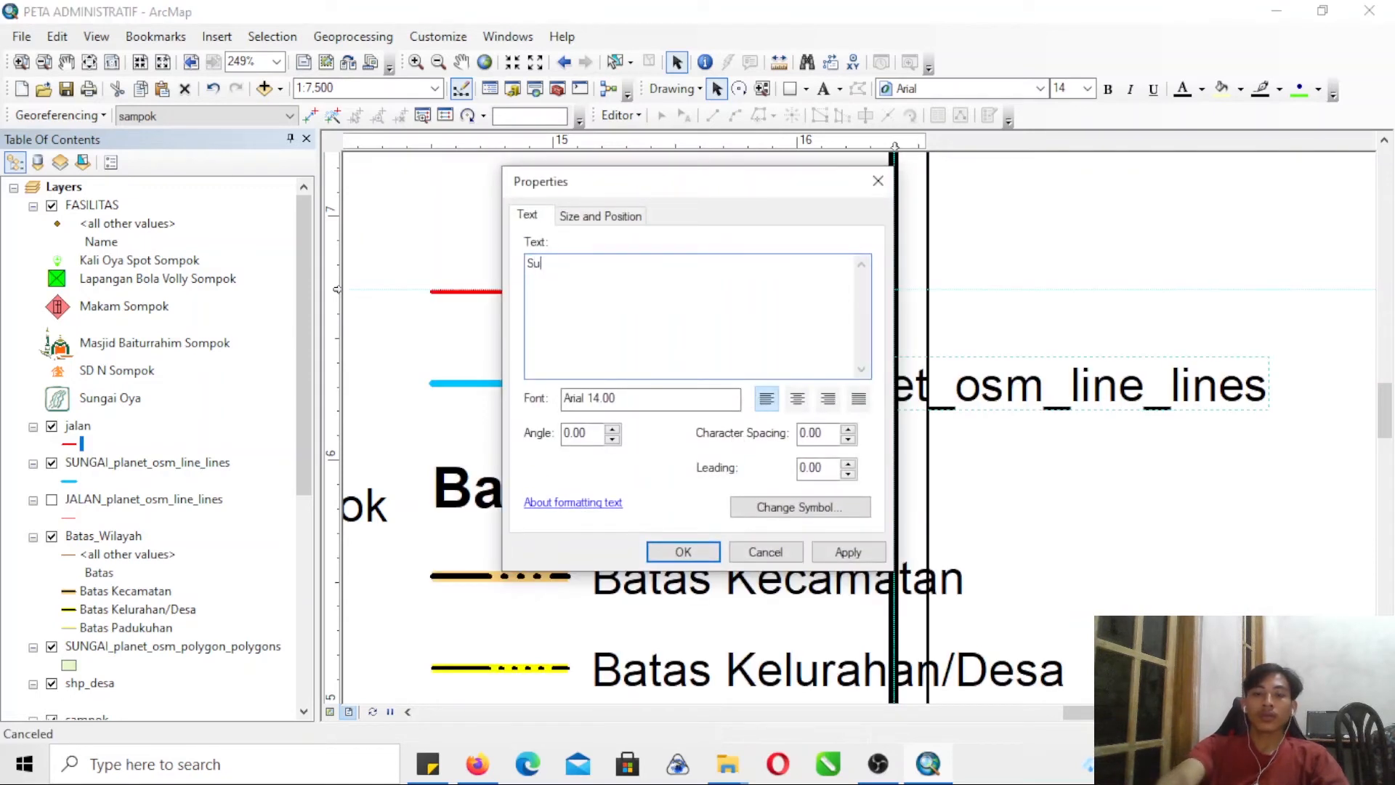
left_click(709, 552)
- Delete the straight blue line beside the Sungai label in the legend
left_click(1036, 288)
left_click(536, 393)
key("Delete")
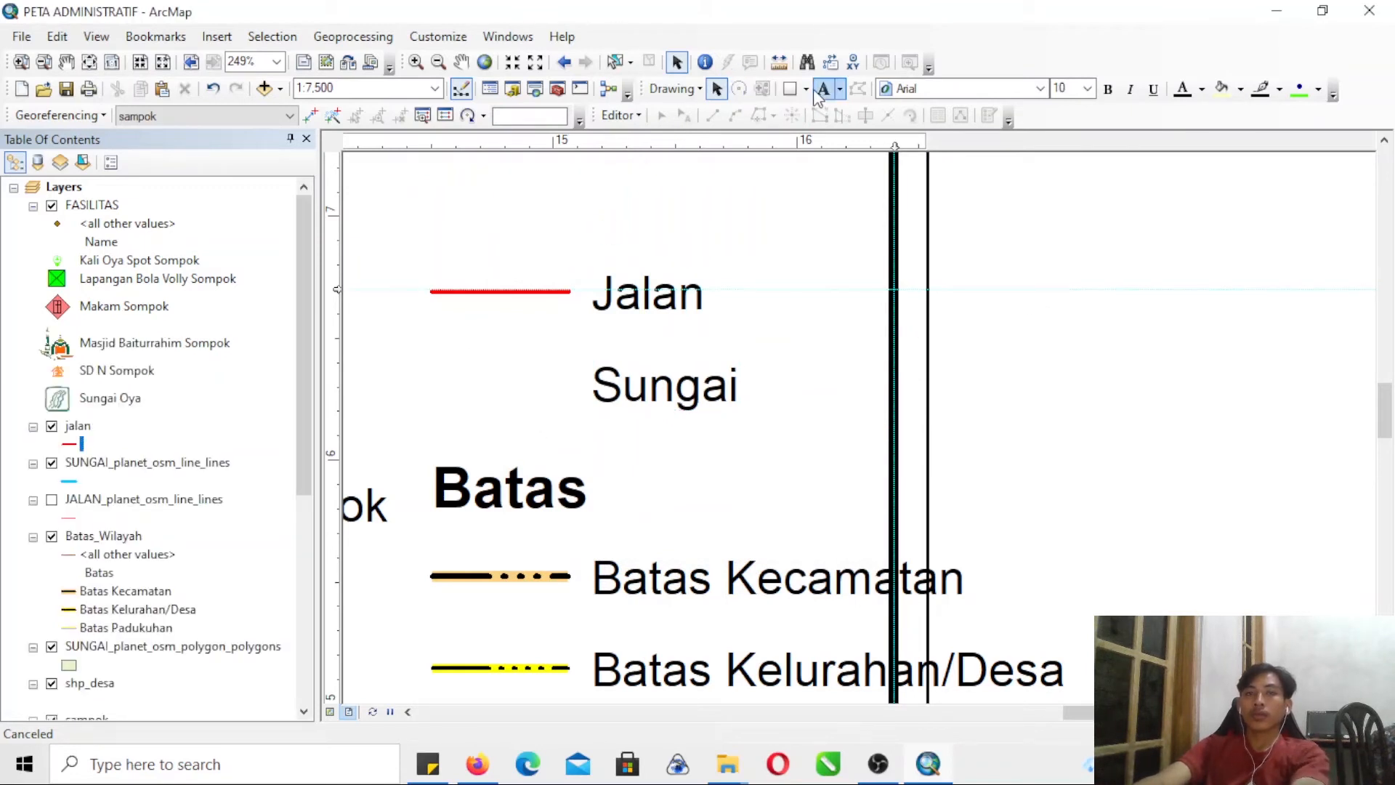
- Draw a winding line about 0.58 in long as the Sungai legend symbol and colour it light blue
left_click(806, 88)
left_click(836, 199)
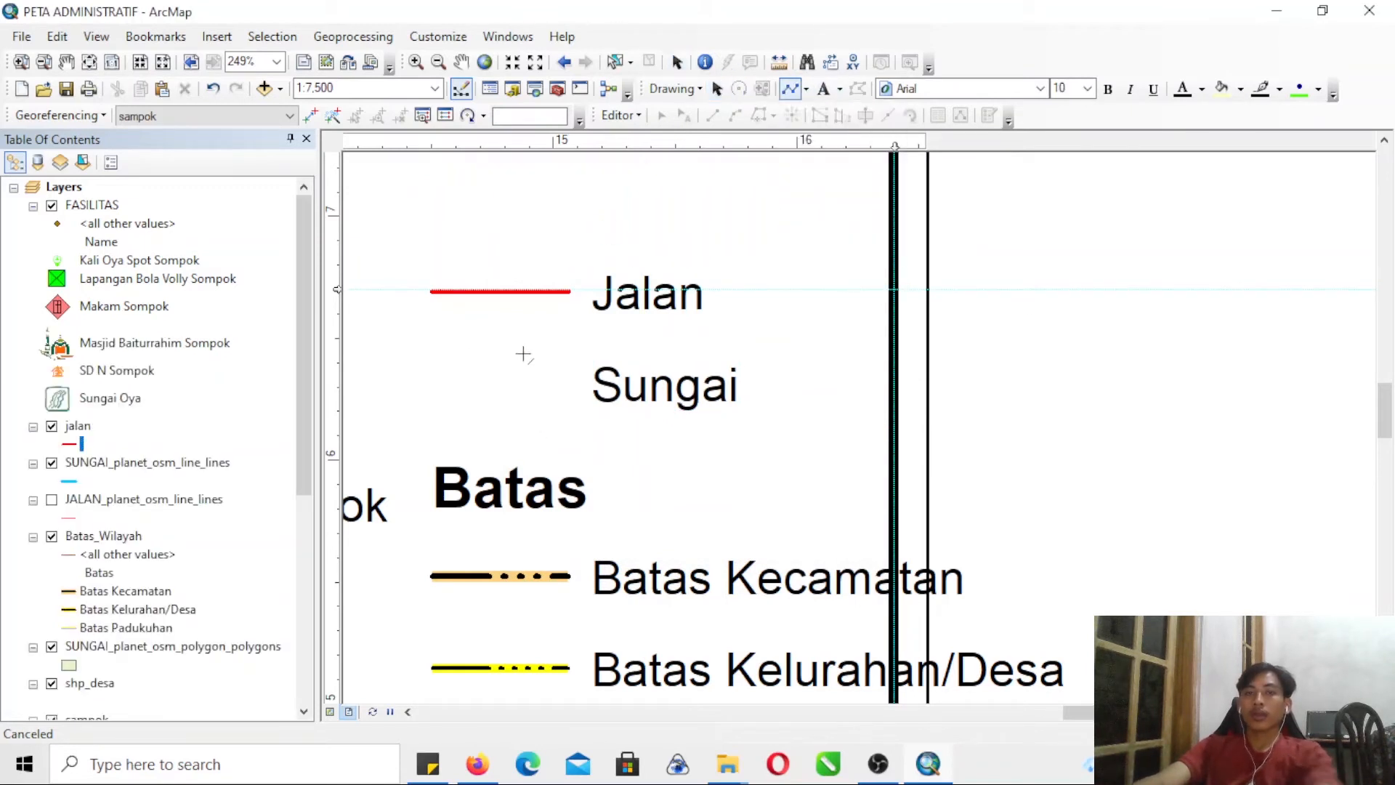
left_click(434, 398)
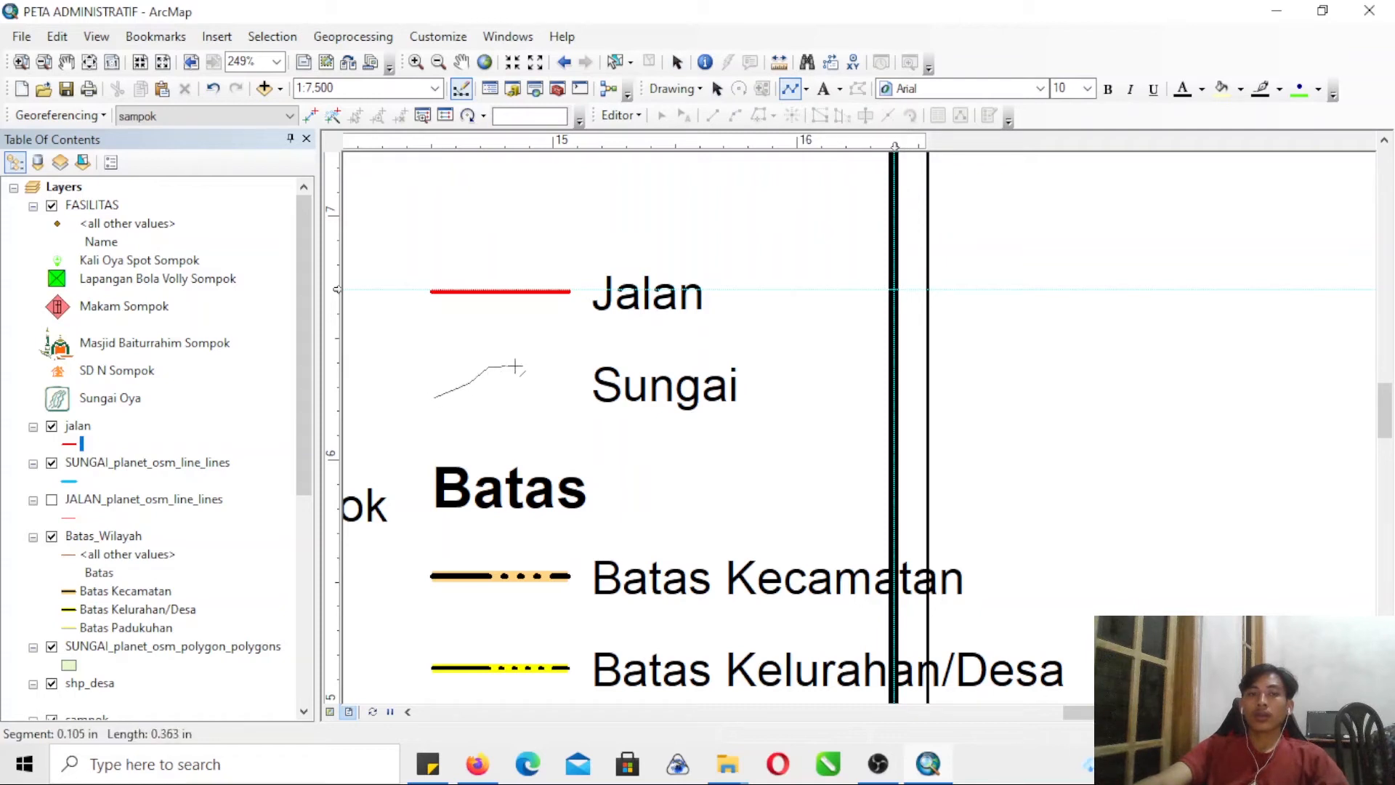
double_click(559, 364)
double_click(513, 365)
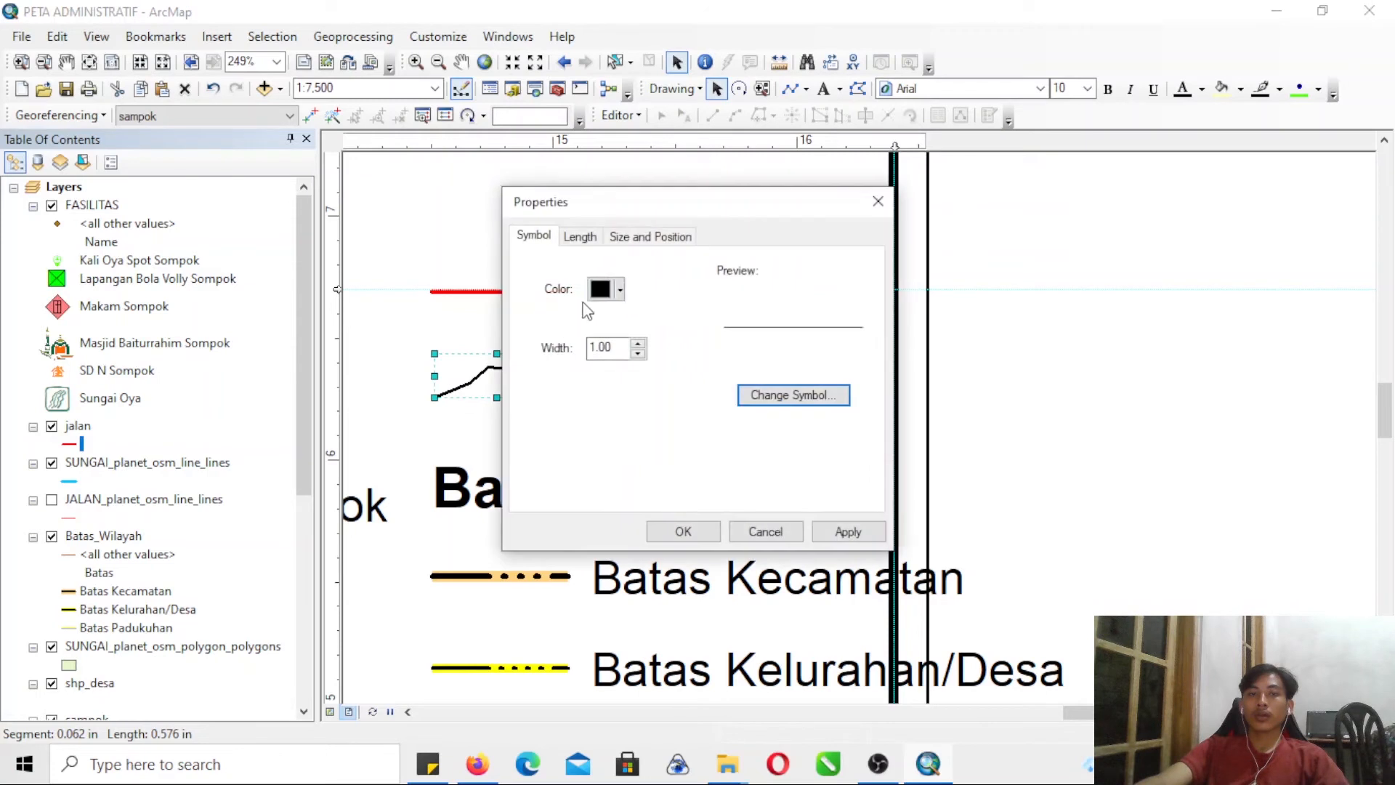
left_click(620, 289)
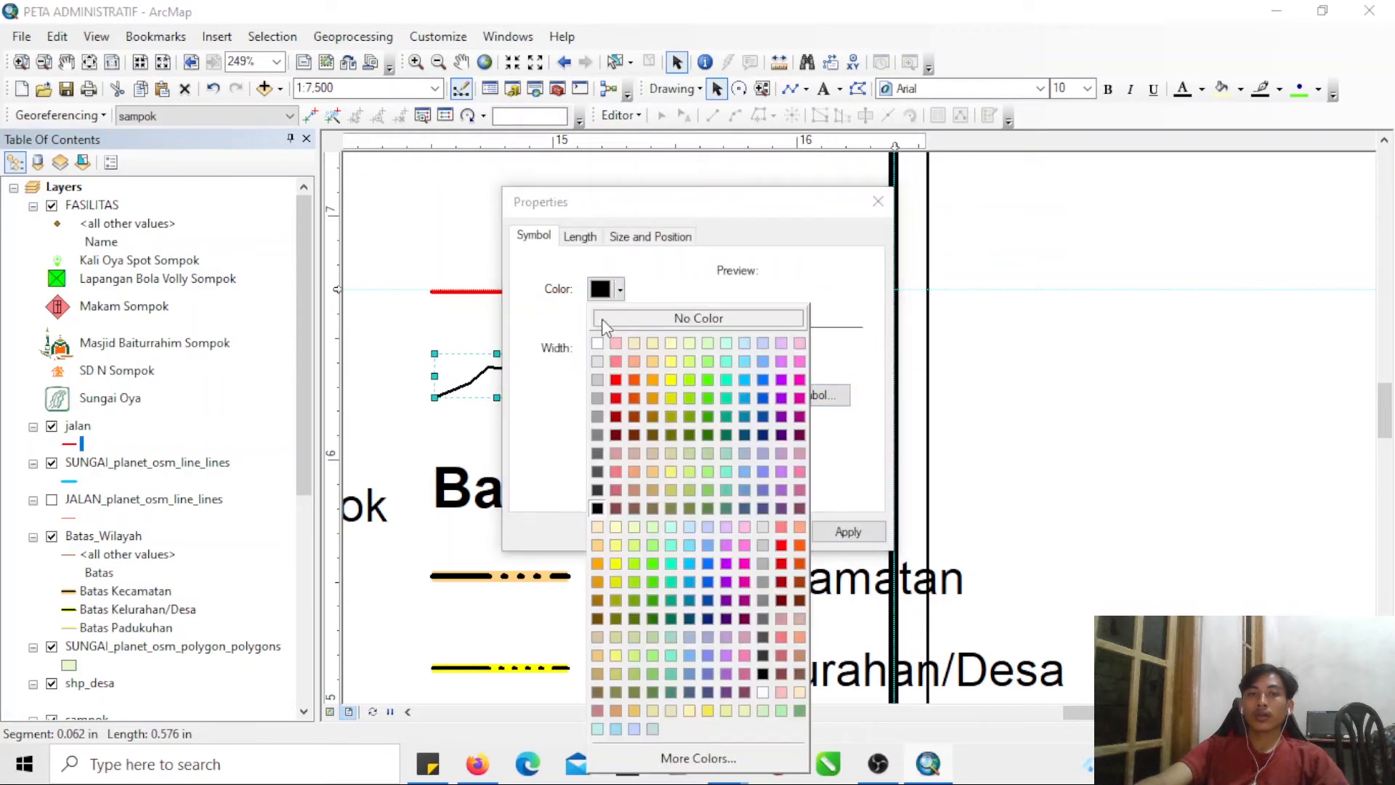
left_click(742, 377)
left_click(677, 534)
- Add a light blue branch about 0.31 in long, running from the middle of the river line toward the Sungai label
left_click(789, 88)
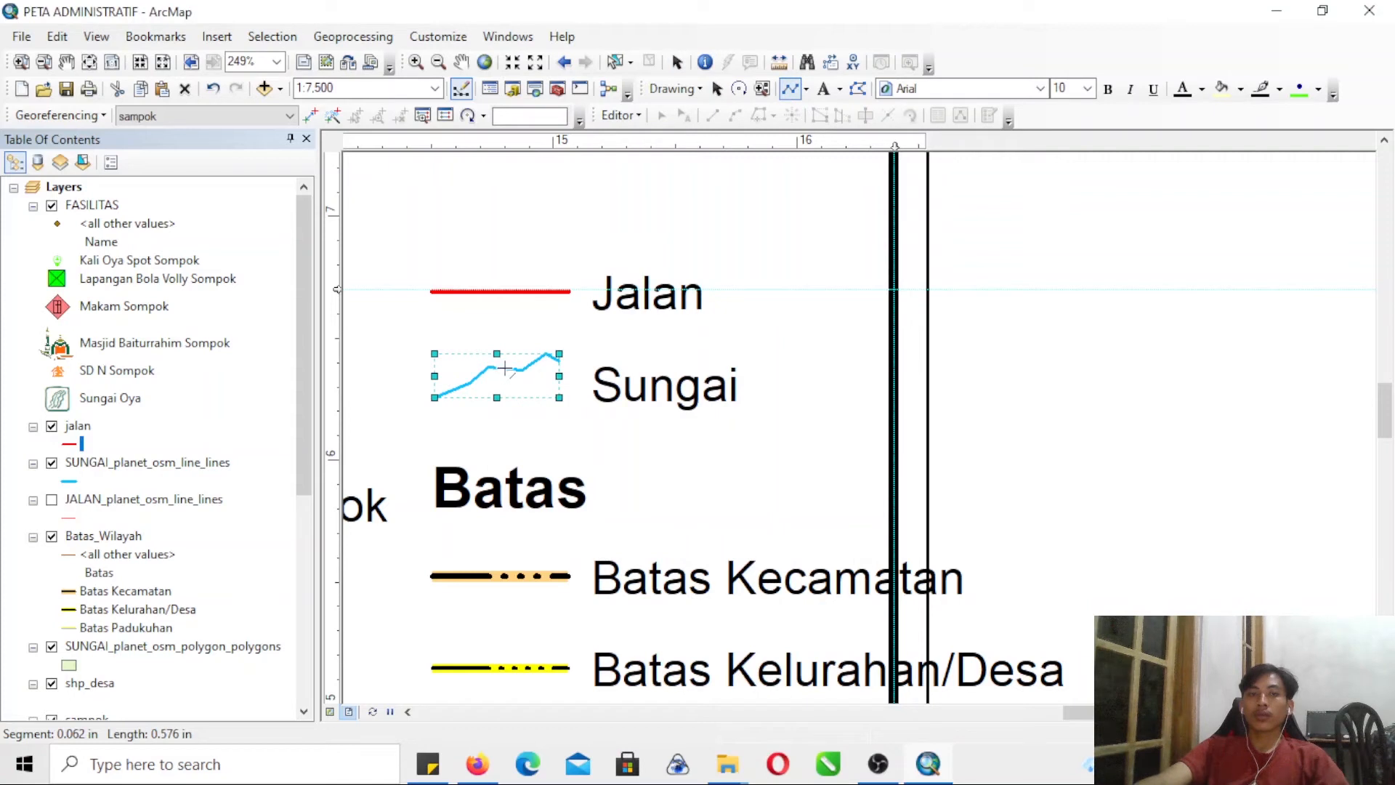
left_click(558, 395)
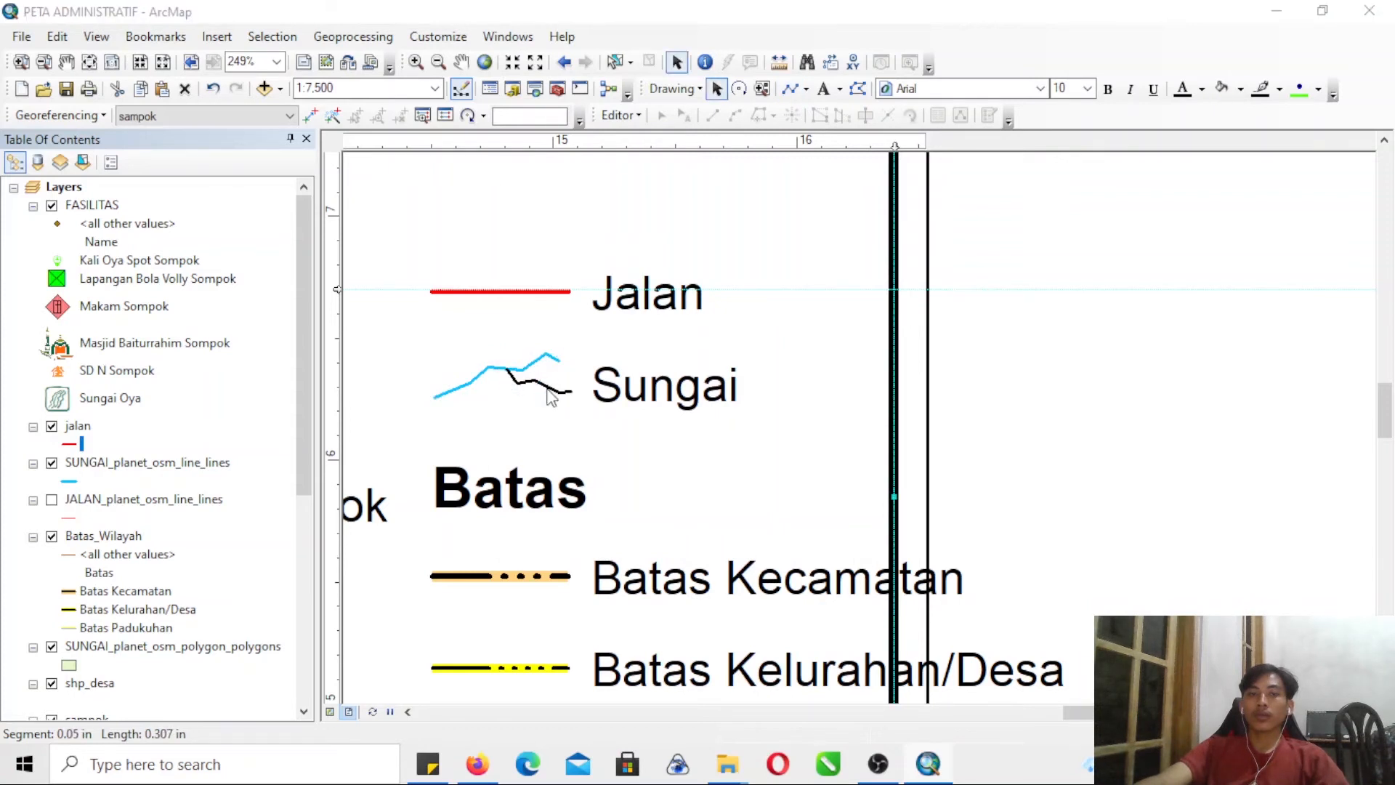
double_click(548, 385)
left_click(617, 289)
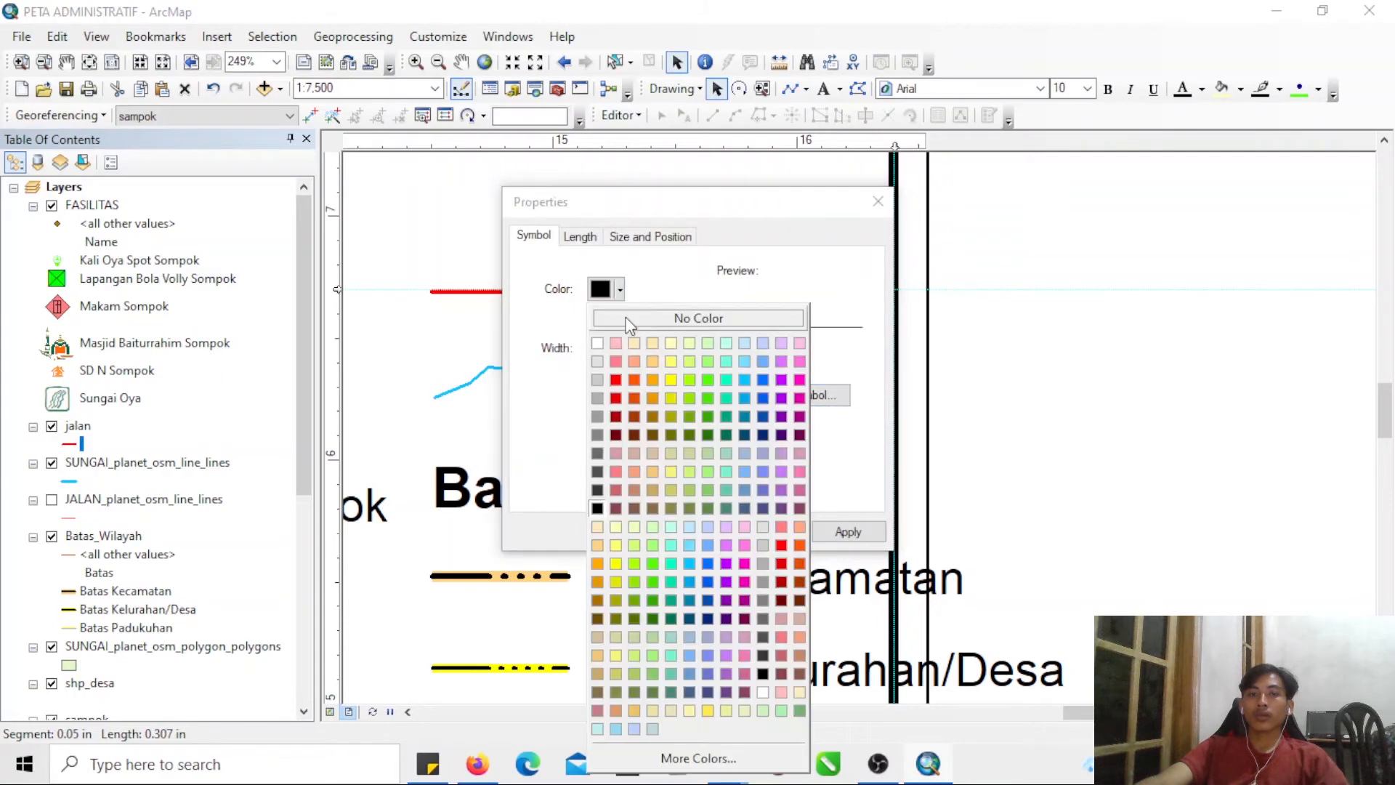
left_click(742, 381)
left_click(677, 532)
- Add a lower light blue branch about 0.31 in long, starting nearer the outer end of the river line
left_click(789, 88)
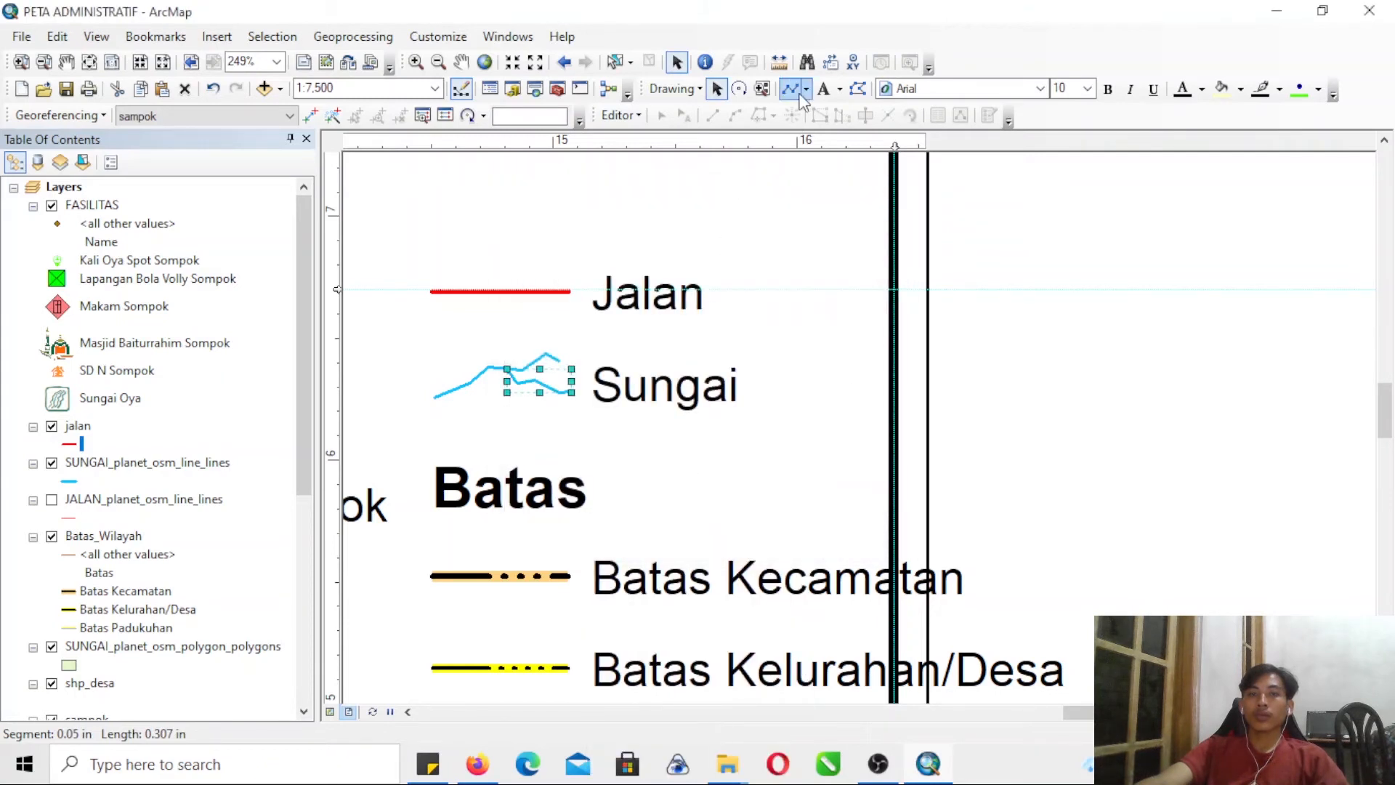
left_click(475, 379)
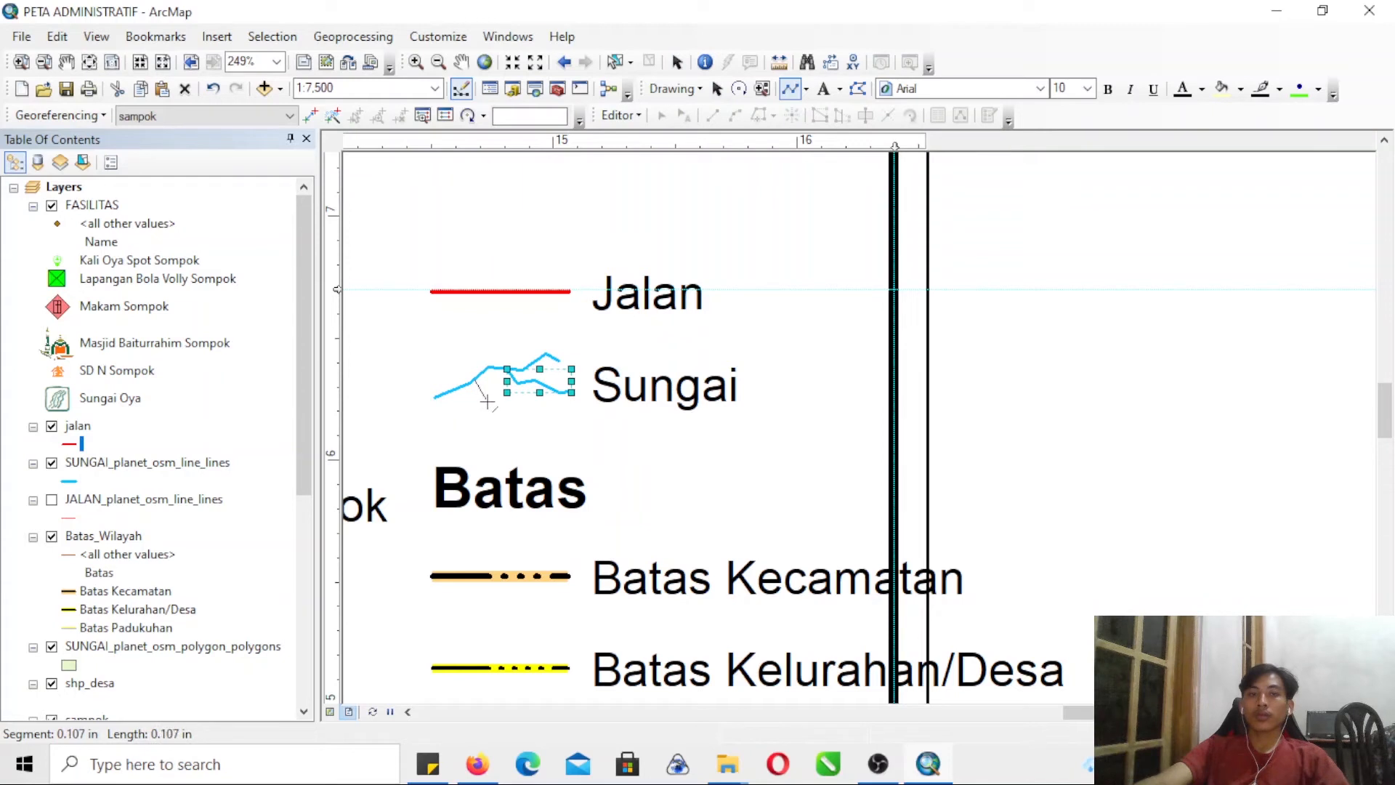
double_click(543, 409)
double_click(522, 397)
left_click(595, 295)
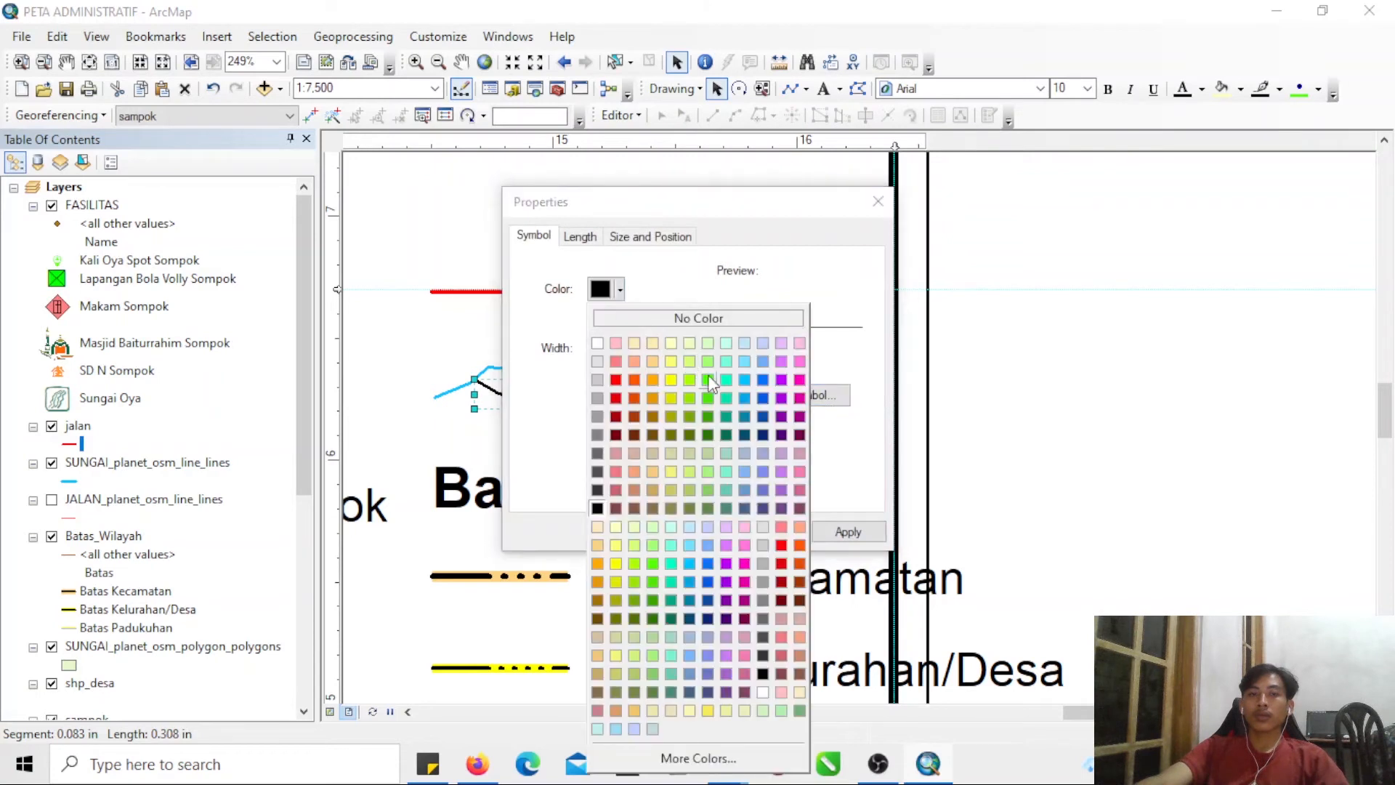
left_click(741, 380)
left_click(667, 531)
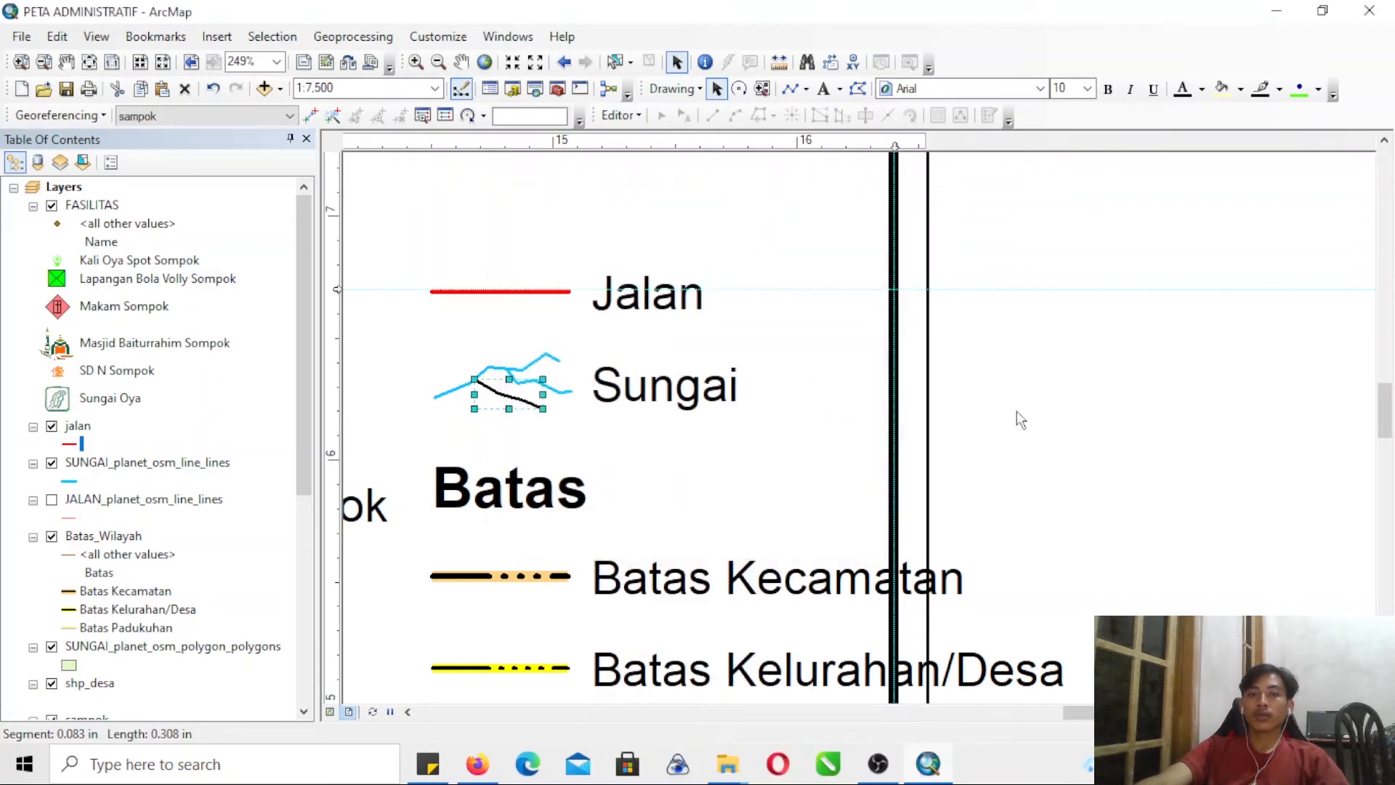
- Group the main river line and its two branches into one Sungai legend symbol
left_click(411, 354)
left_click_drag(596, 423, 404, 289)
left_click(843, 416)
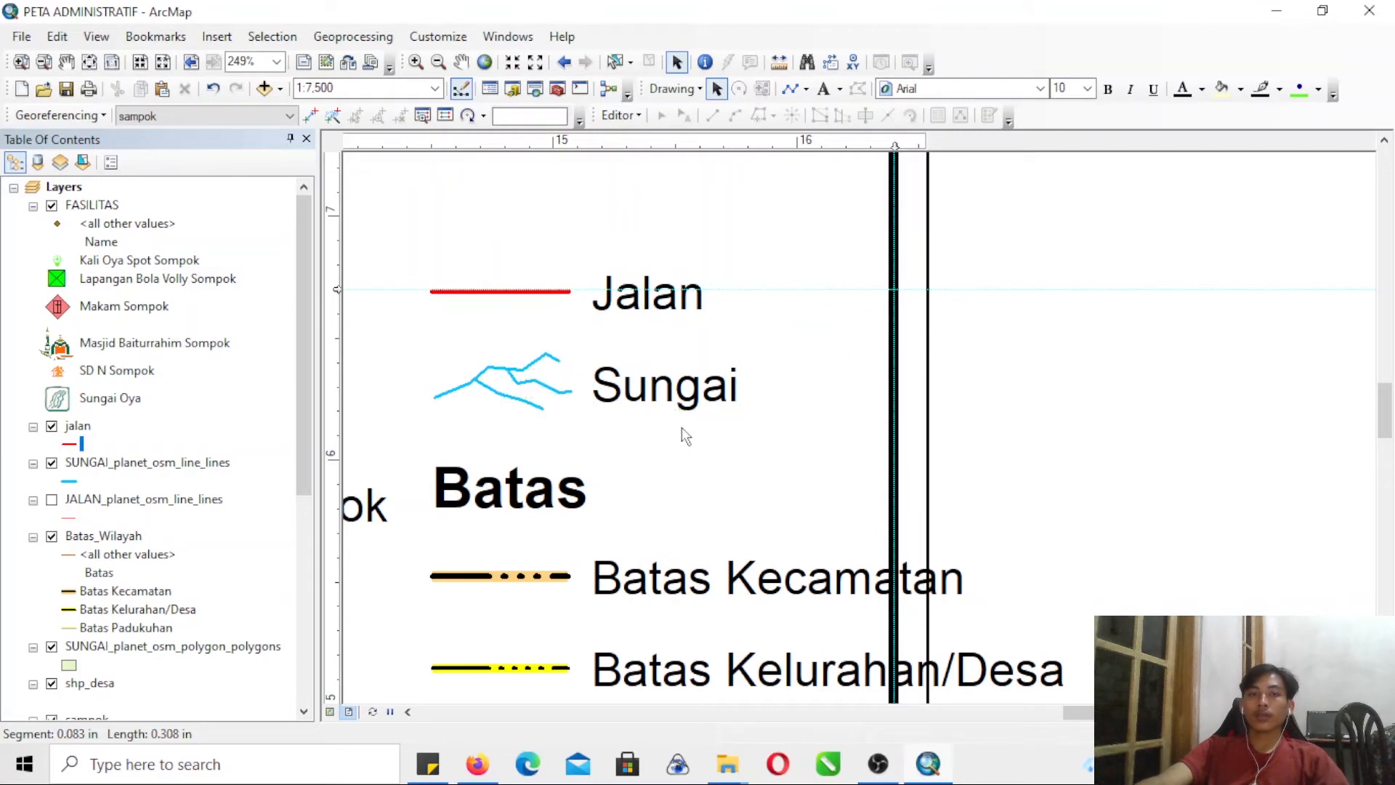
left_click(540, 398)
left_click(542, 385)
left_click(541, 360, "shift")
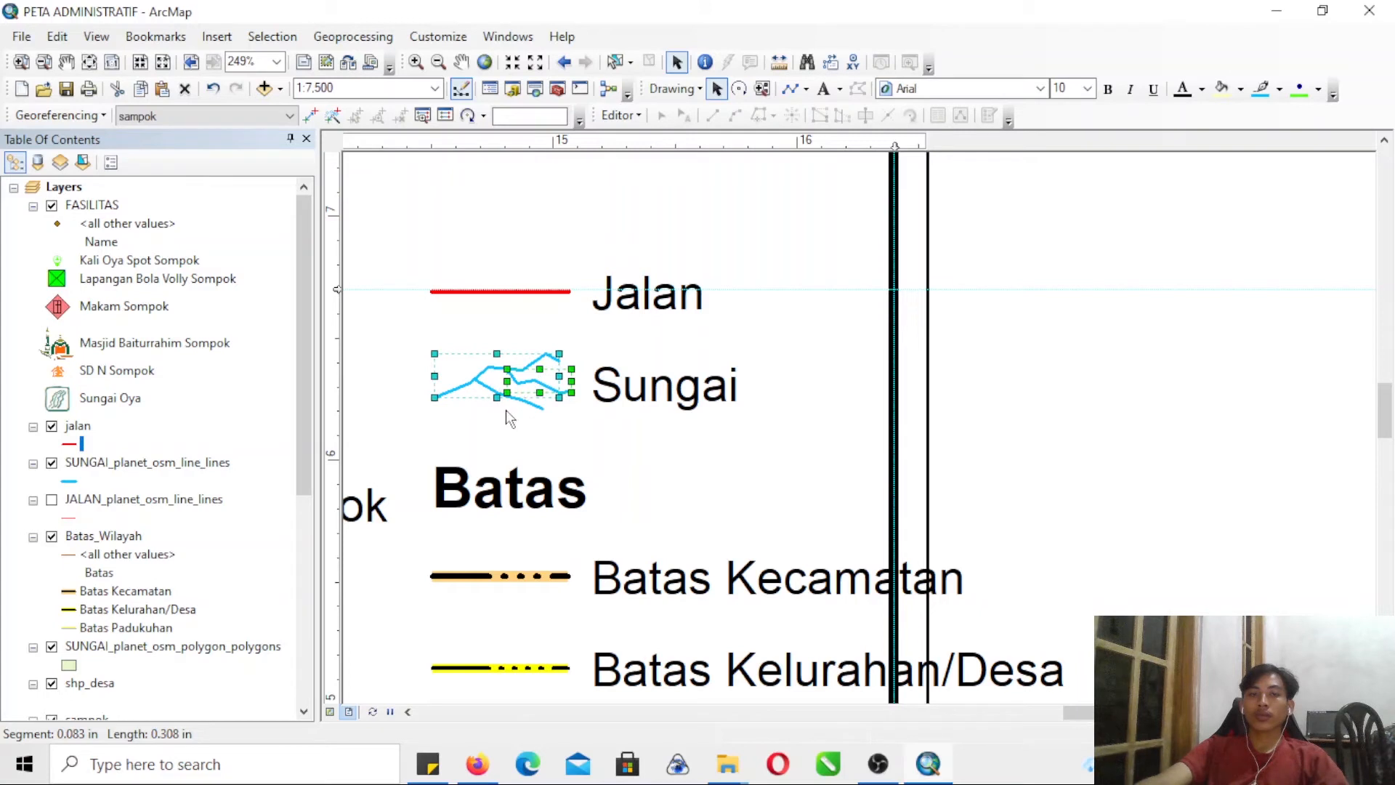
right_click(530, 398)
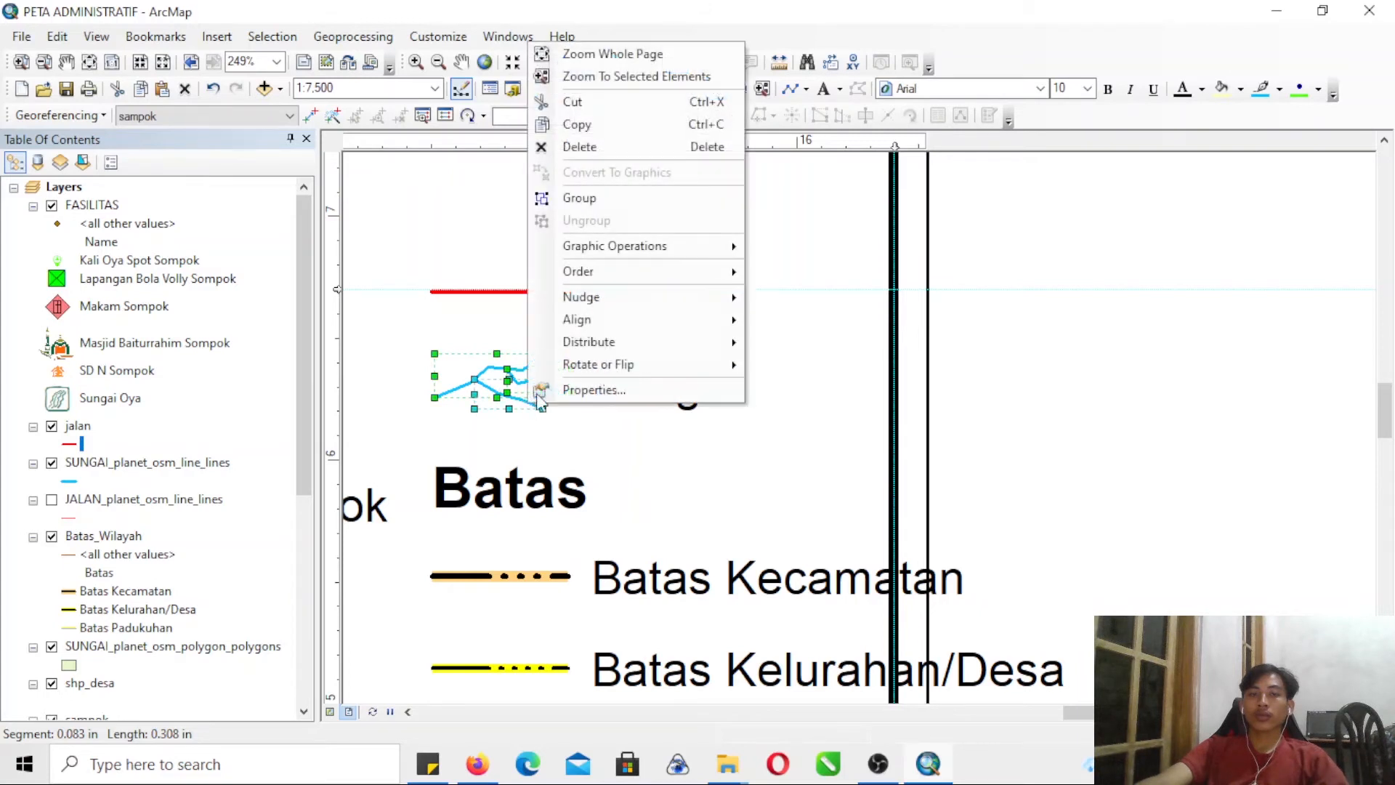
left_click(585, 191)
left_click(1036, 360)
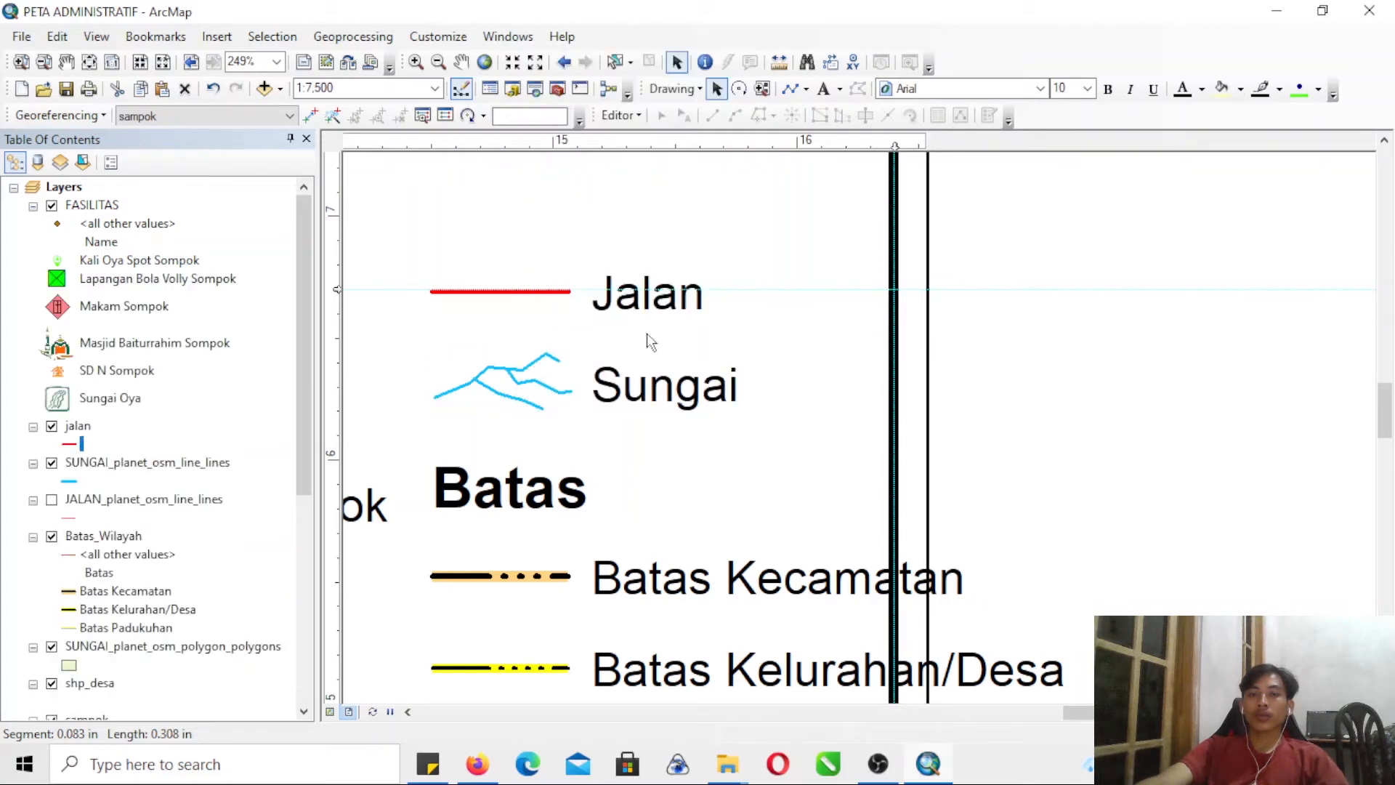
- Group all legend elements and scale them down proportionally to fit inside the map's information column
left_click(44, 62)
left_click(1030, 291)
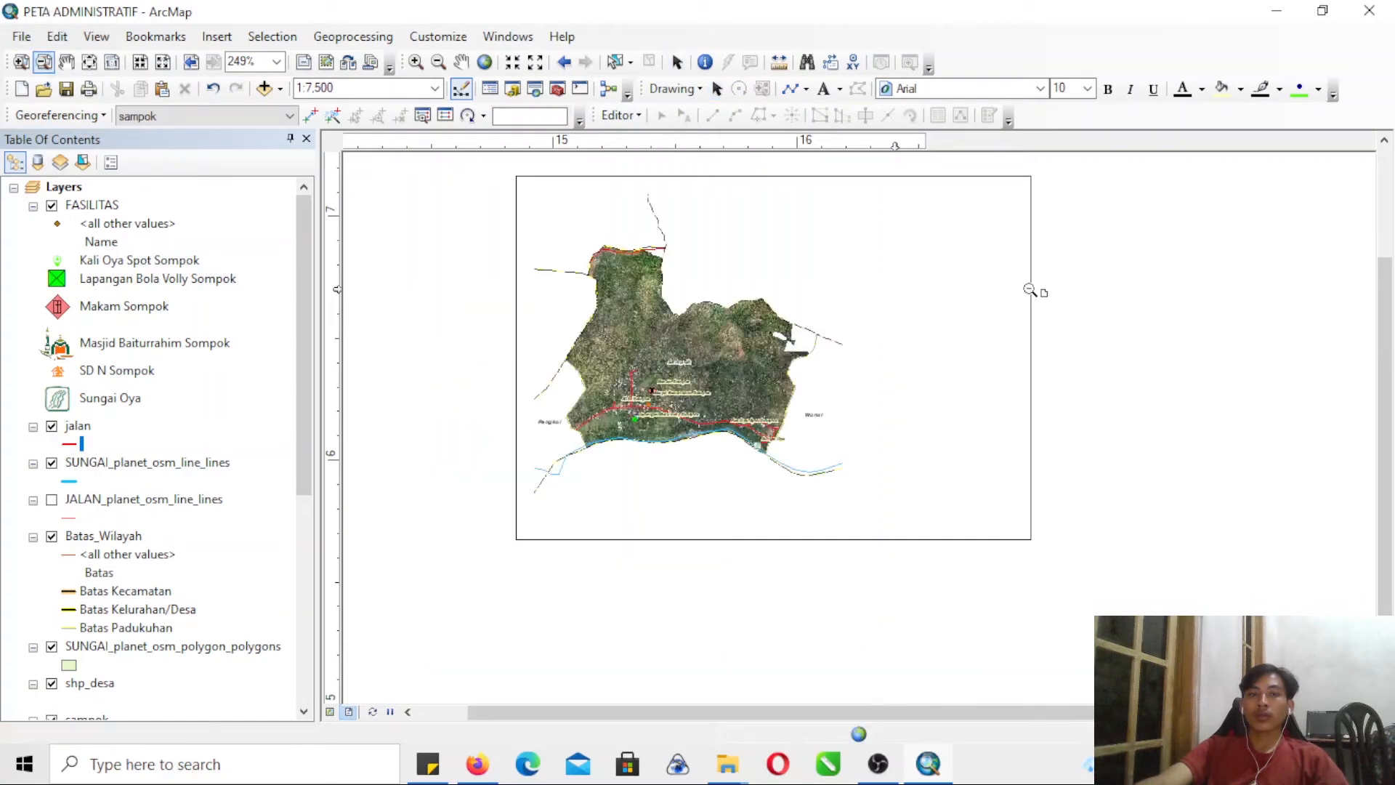
left_click(21, 62)
left_click_drag(857, 276, 1065, 455)
left_click(717, 88)
left_click_drag(1118, 541, 1269, 639)
right_click(998, 502)
left_click(1049, 319)
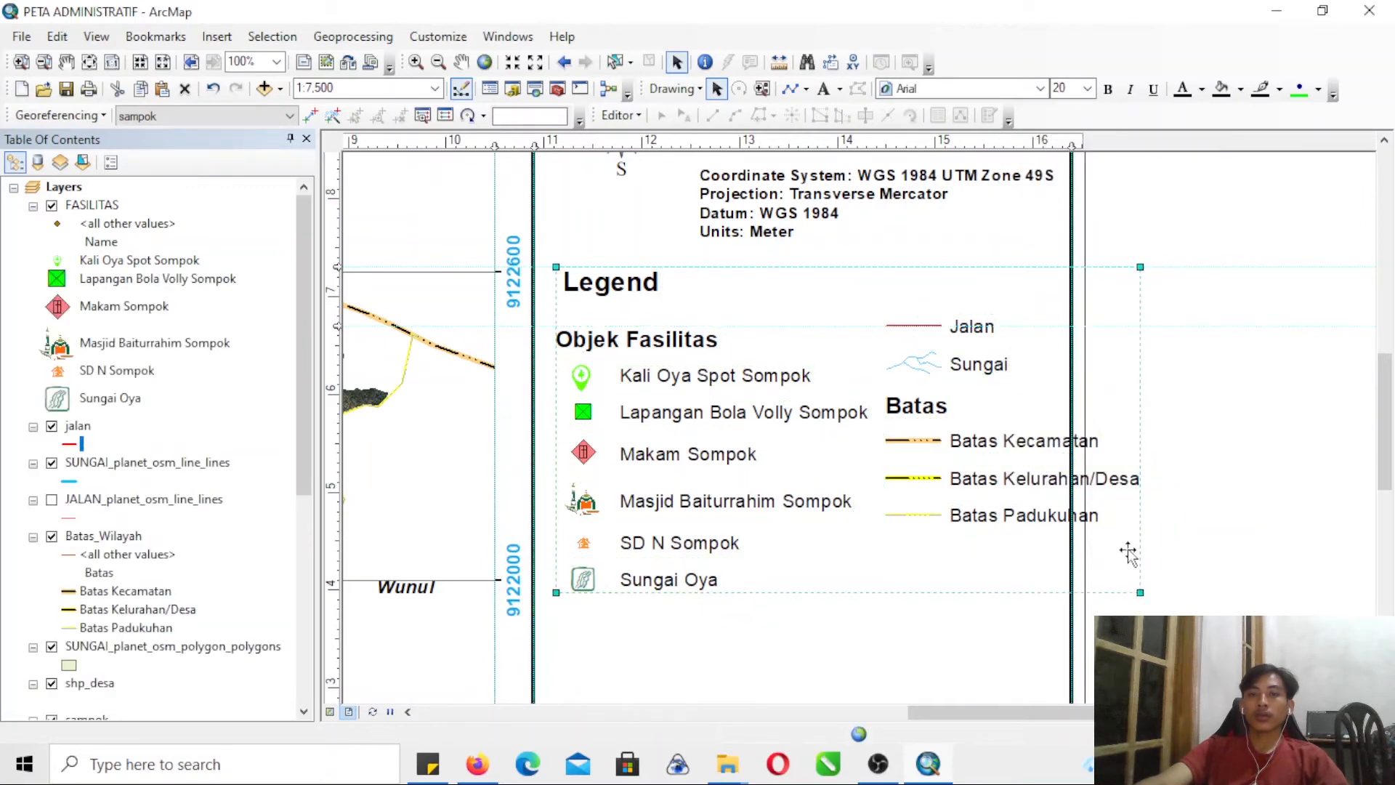
left_click_drag(1140, 592, 1044, 538)
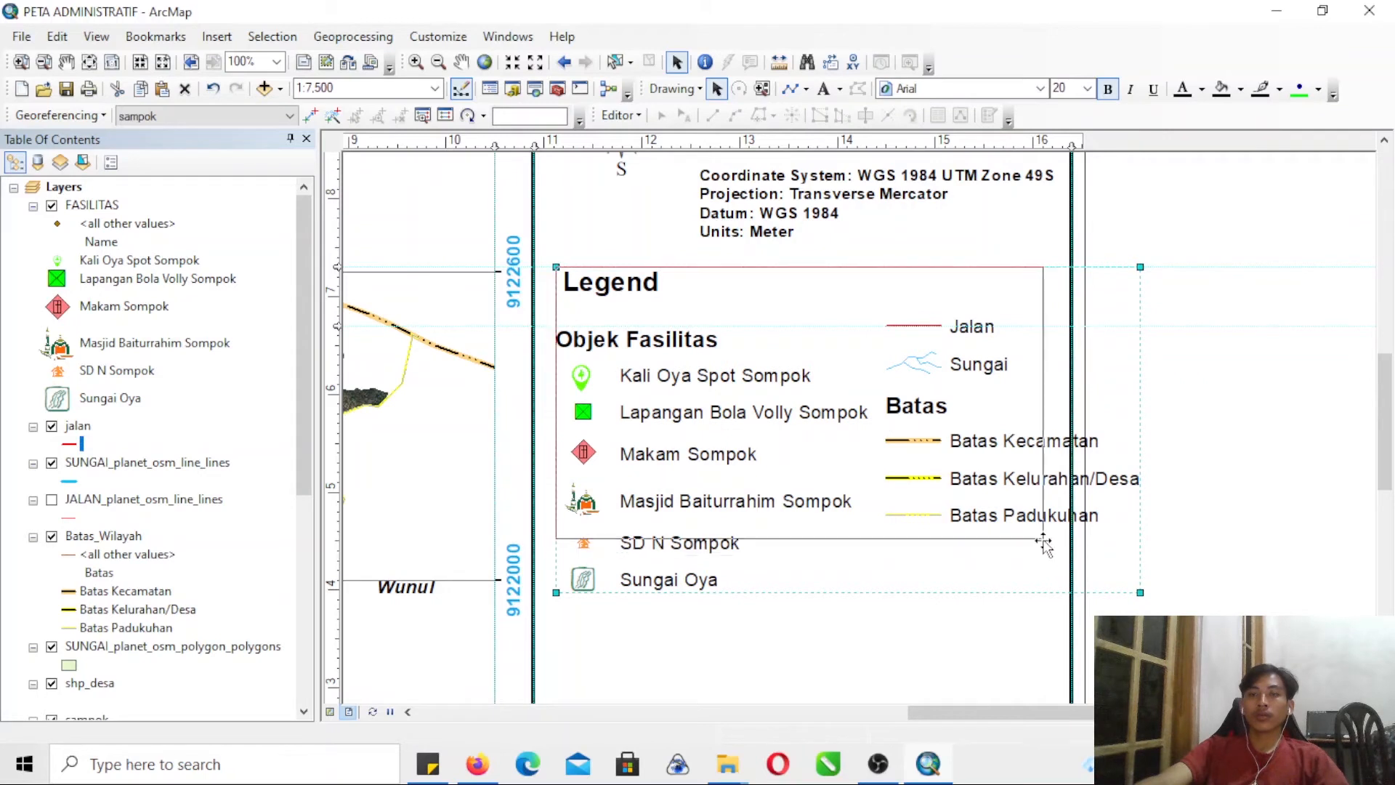
left_click(1182, 514)
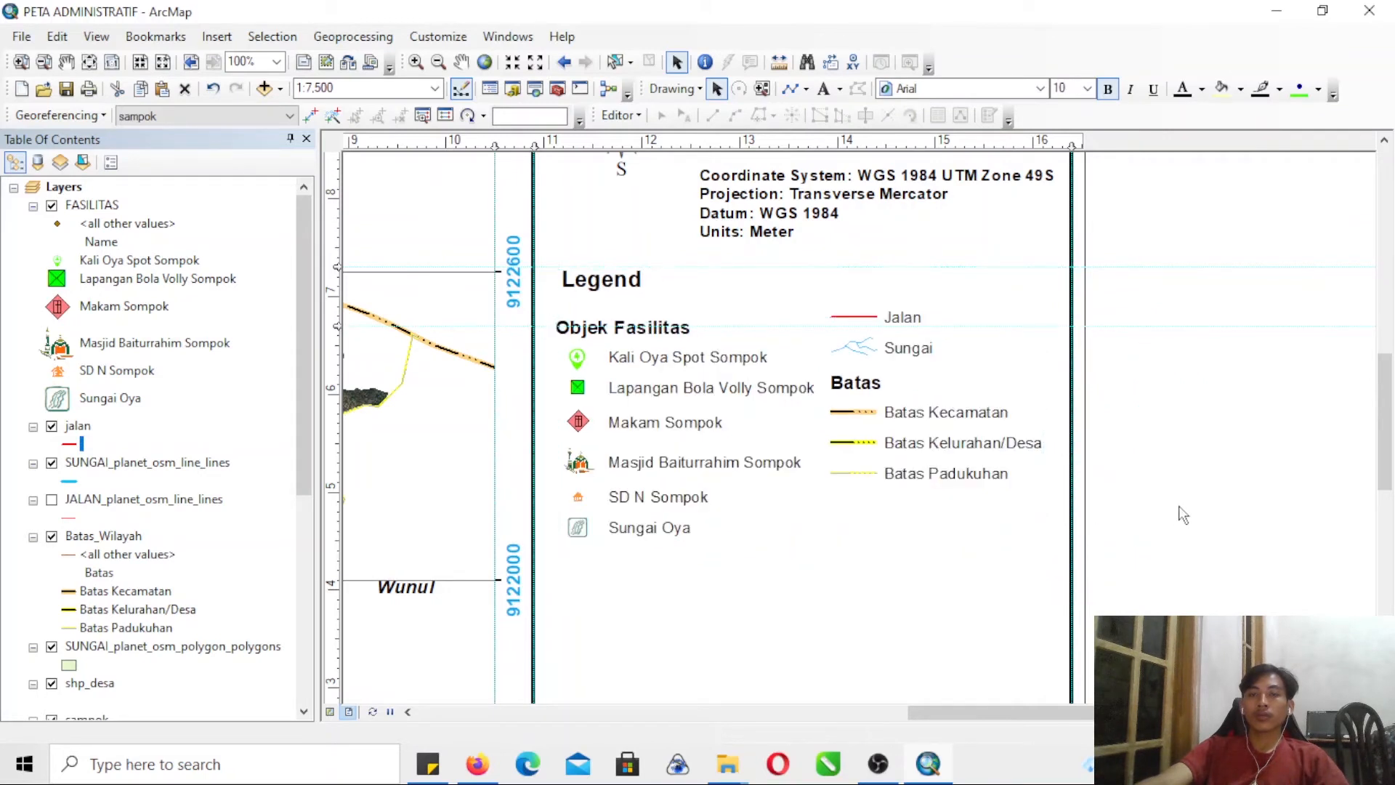
- Ungroup the scaled legend into separate elements again
left_click(816, 413)
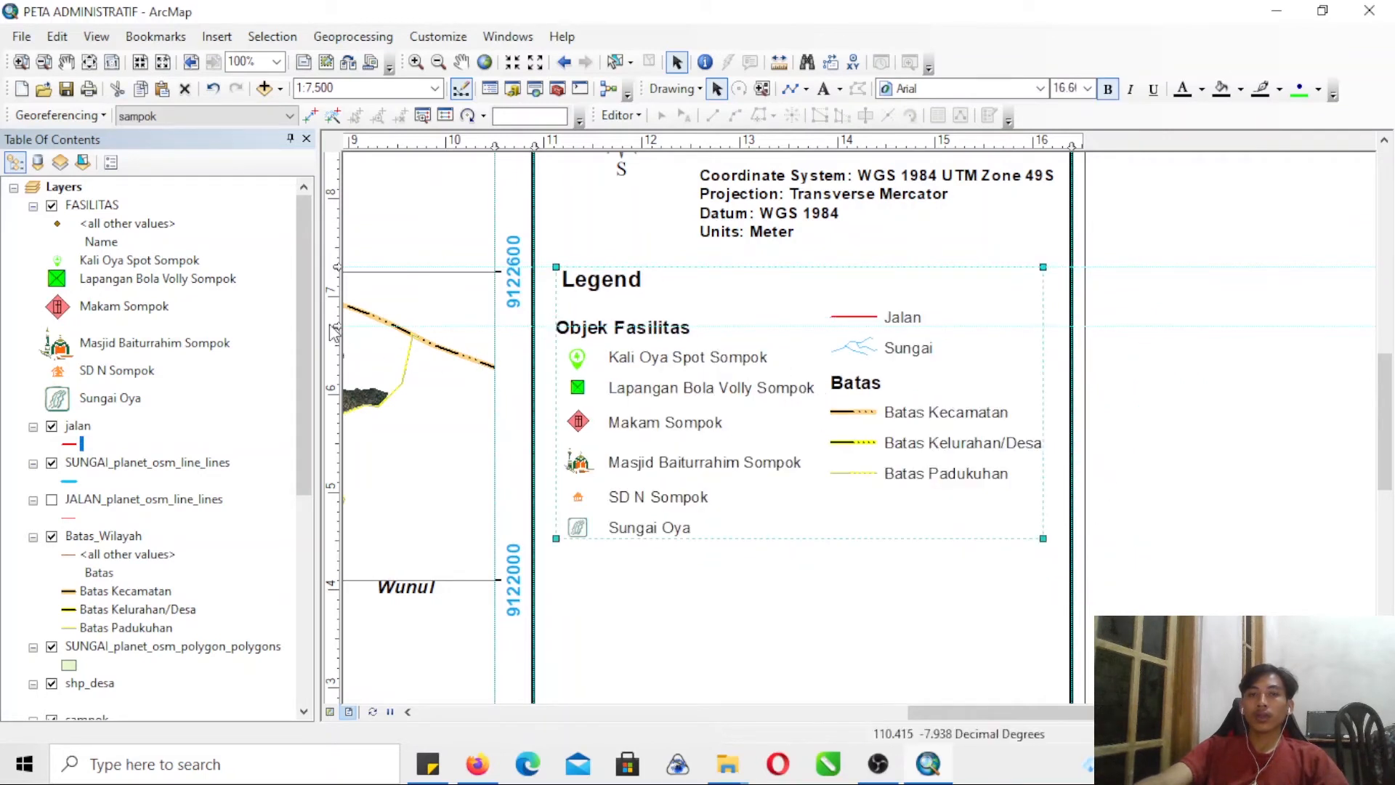
left_click(1180, 347)
left_click(742, 439)
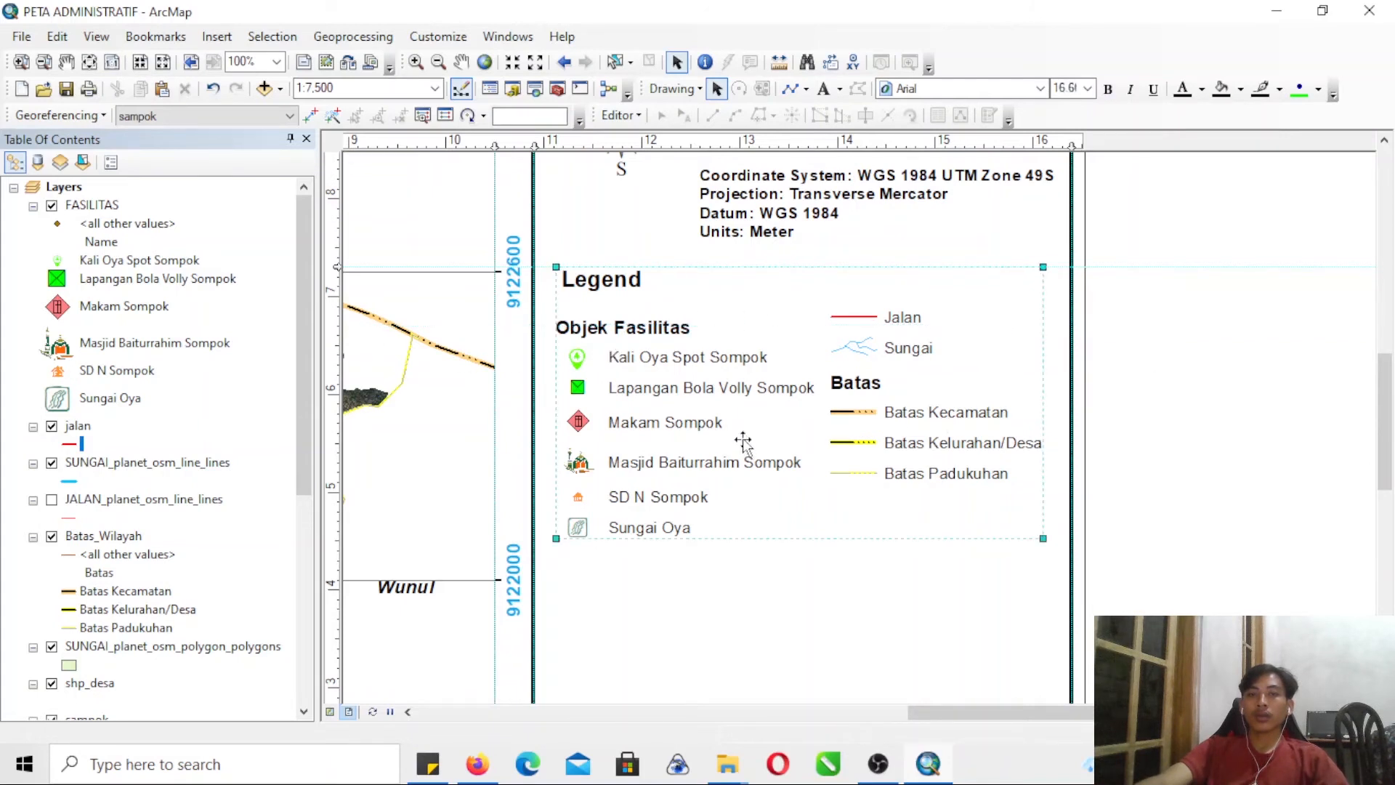
right_click(681, 387)
left_click(727, 197)
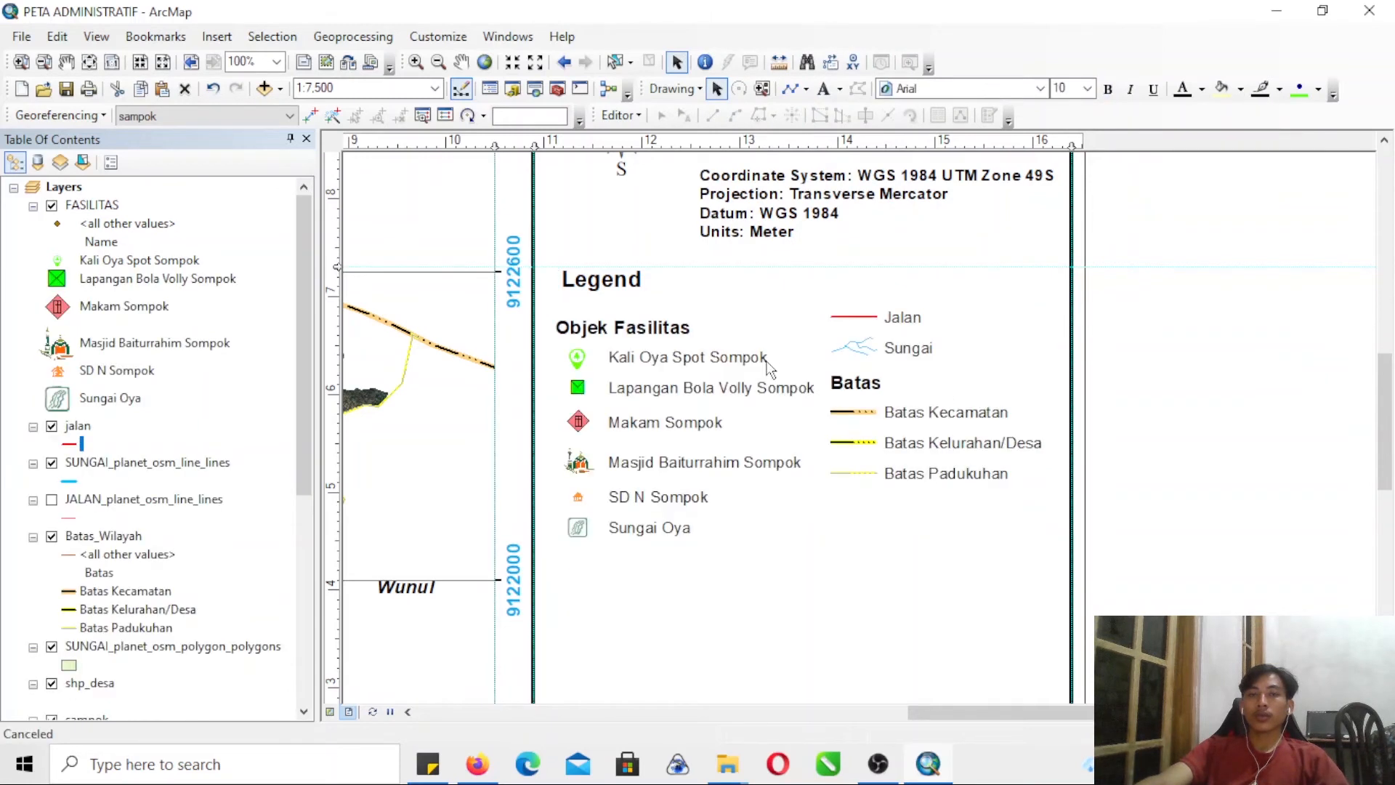
- Move the Objek Fasilitas block up toward the Legend heading and align that heading with the block's edge
left_click_drag(534, 303, 828, 650)
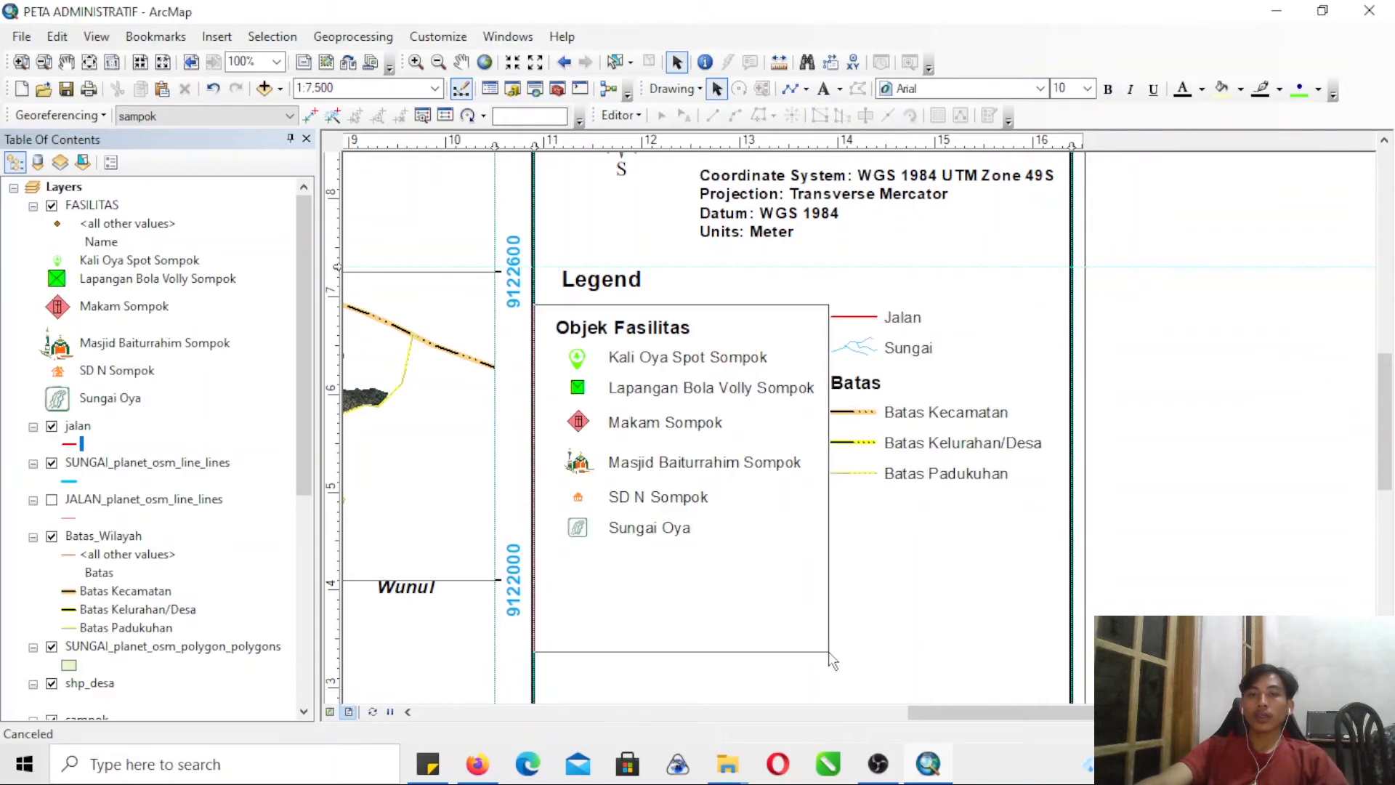
left_click_drag(773, 396, 772, 376)
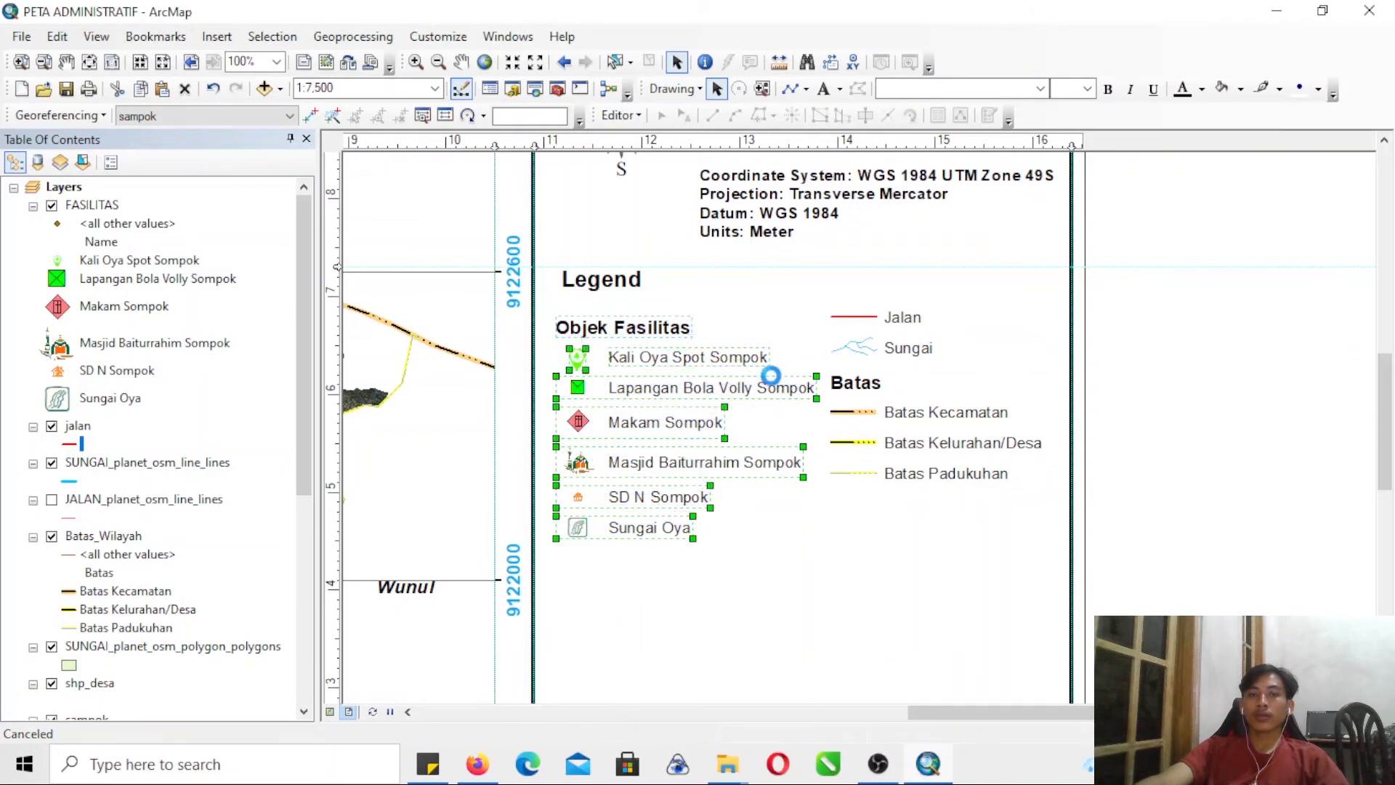
left_click_drag(627, 280, 621, 286)
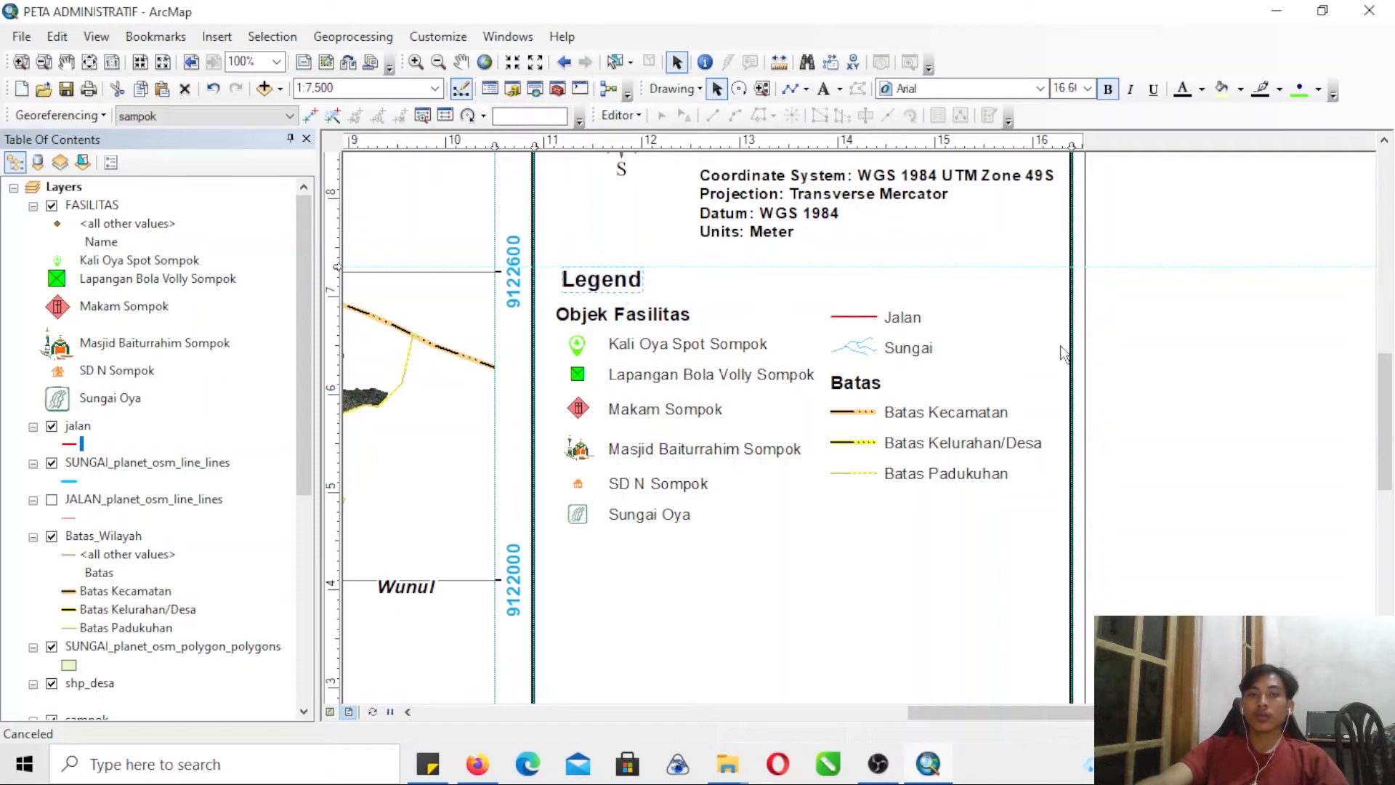
- Shift the Jalan, Sungai and Batas entries slightly down and away from the Objek Fasilitas block
left_click(815, 287)
left_click(1217, 458)
left_click_drag(821, 293, 992, 456)
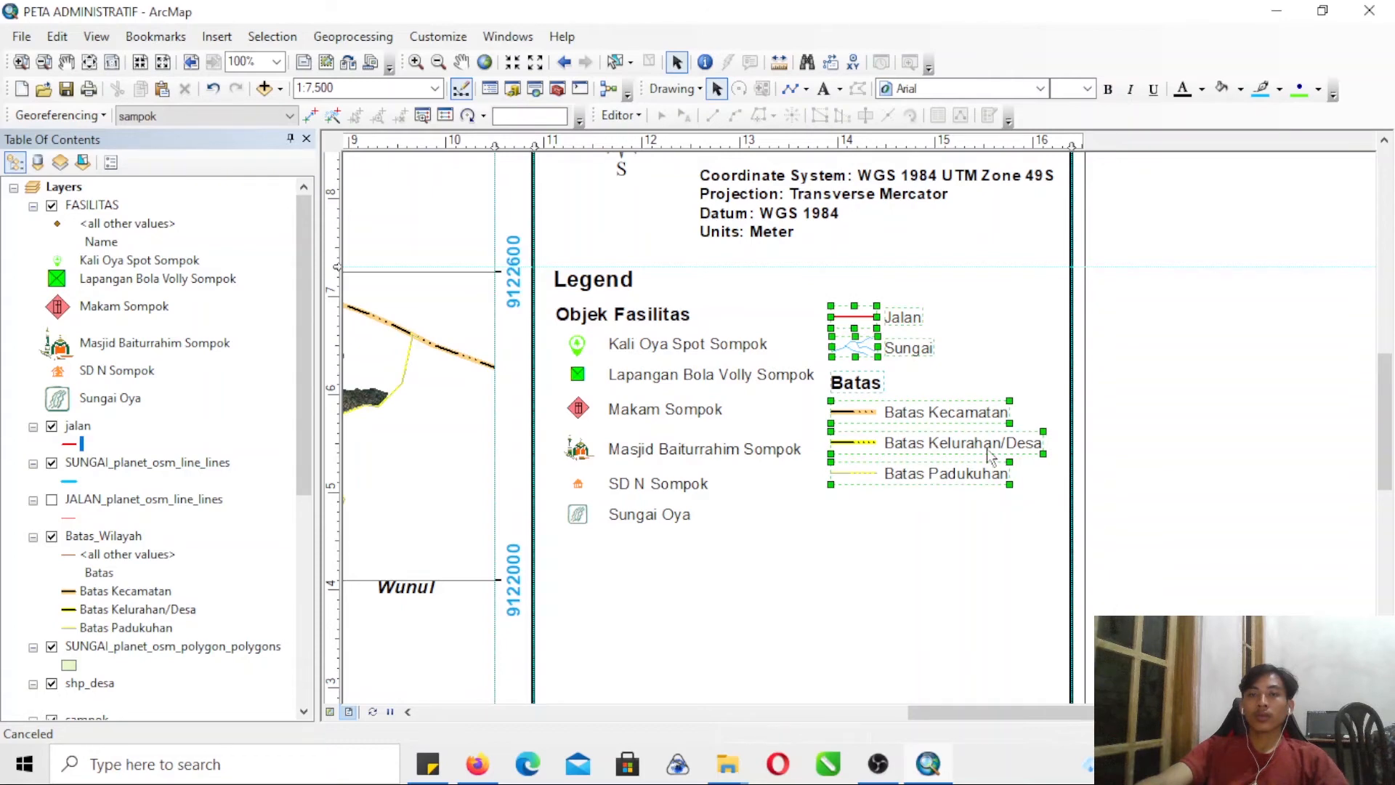
mouse_move(913, 354)
left_mouse_down()
mouse_move(934, 366)
mouse_move(919, 366)
left_mouse_up()
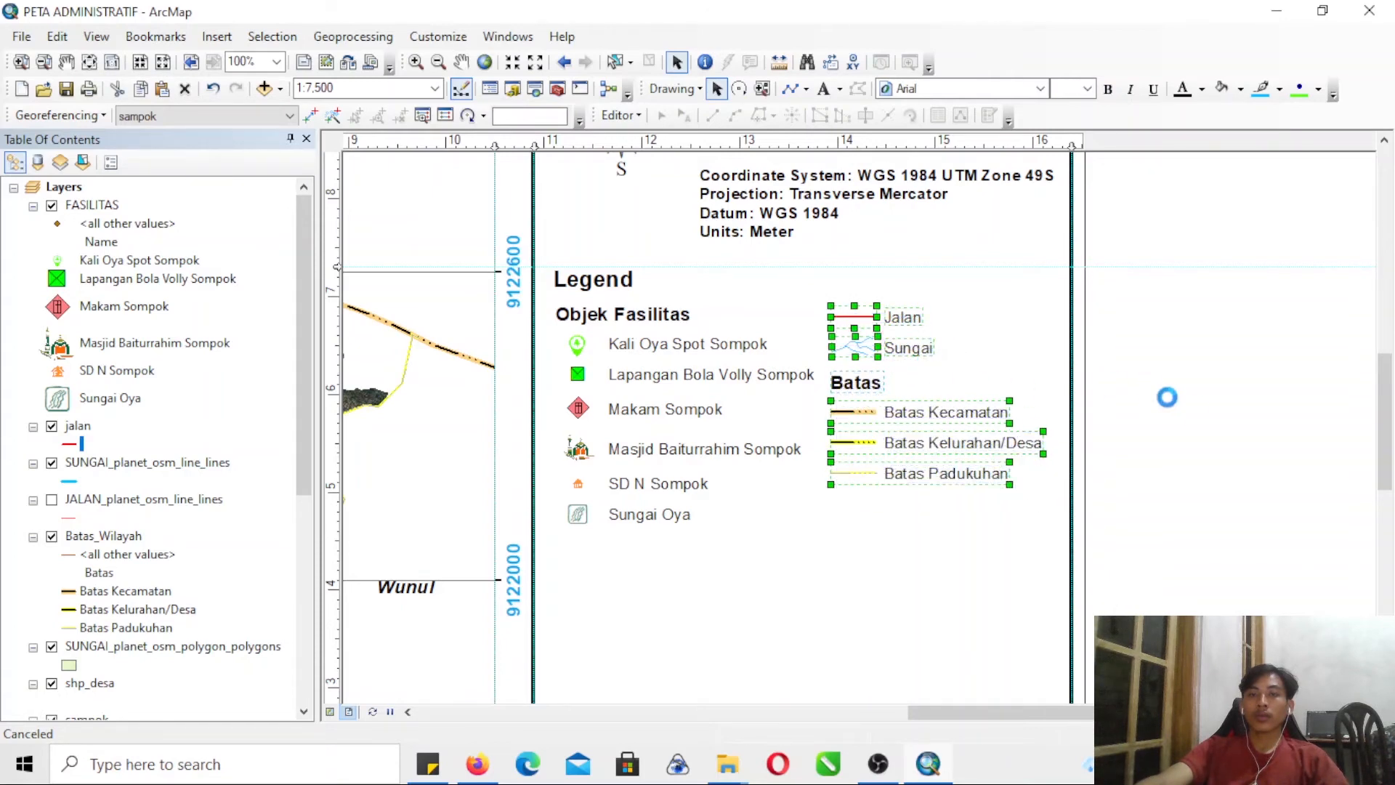
left_click(1236, 448)
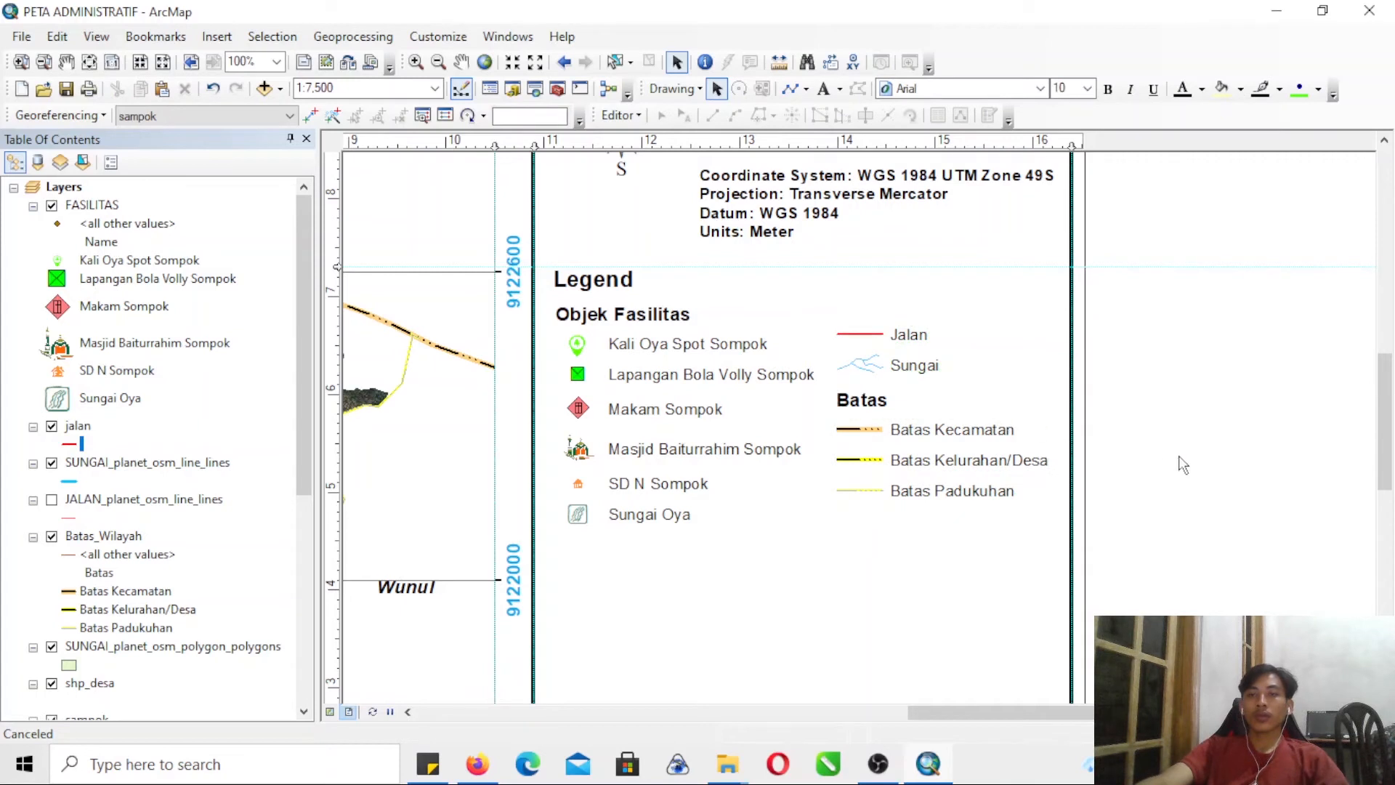
- Move the Mangunan label down and to the left, closer to the Sampok boundary
left_click_drag(1387, 460, 1391, 541)
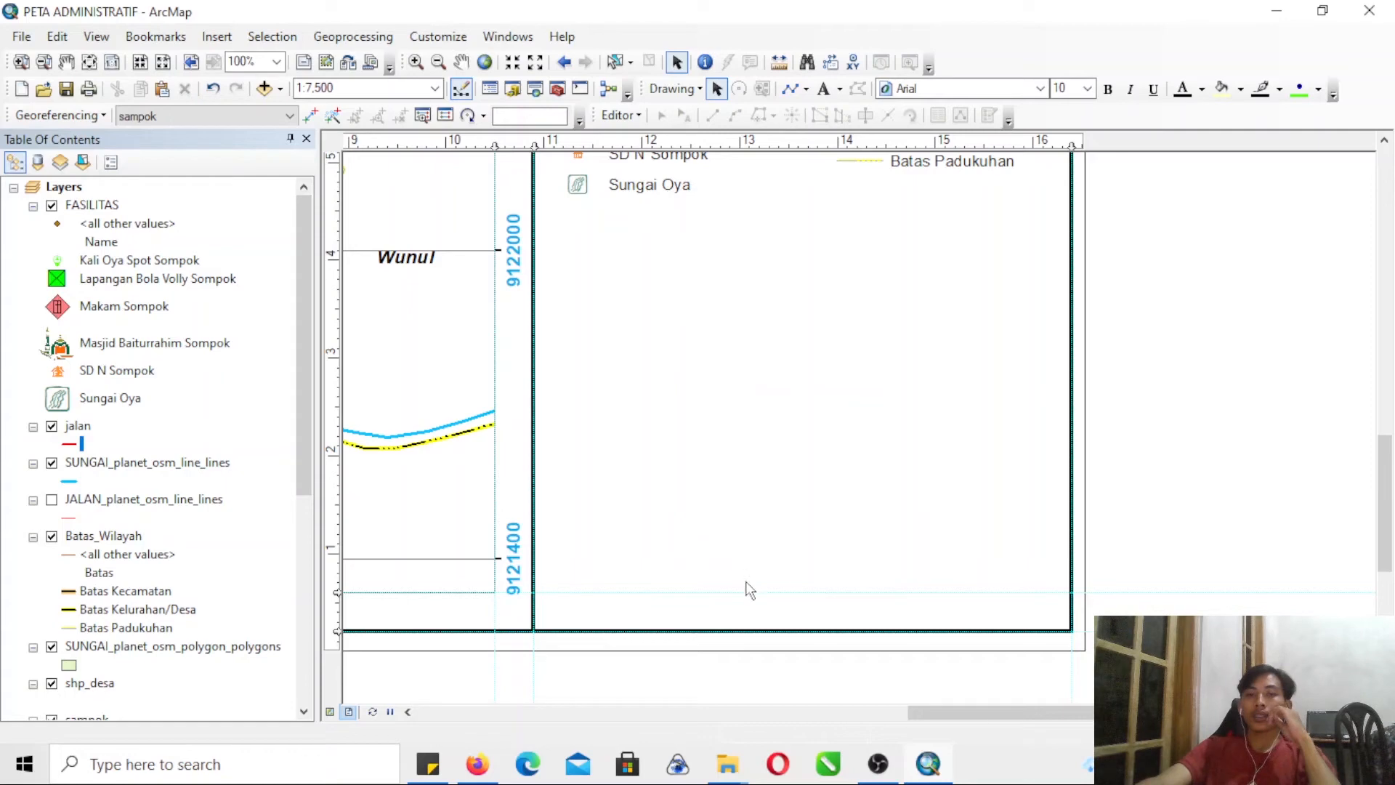
left_click_drag(947, 708, 815, 704)
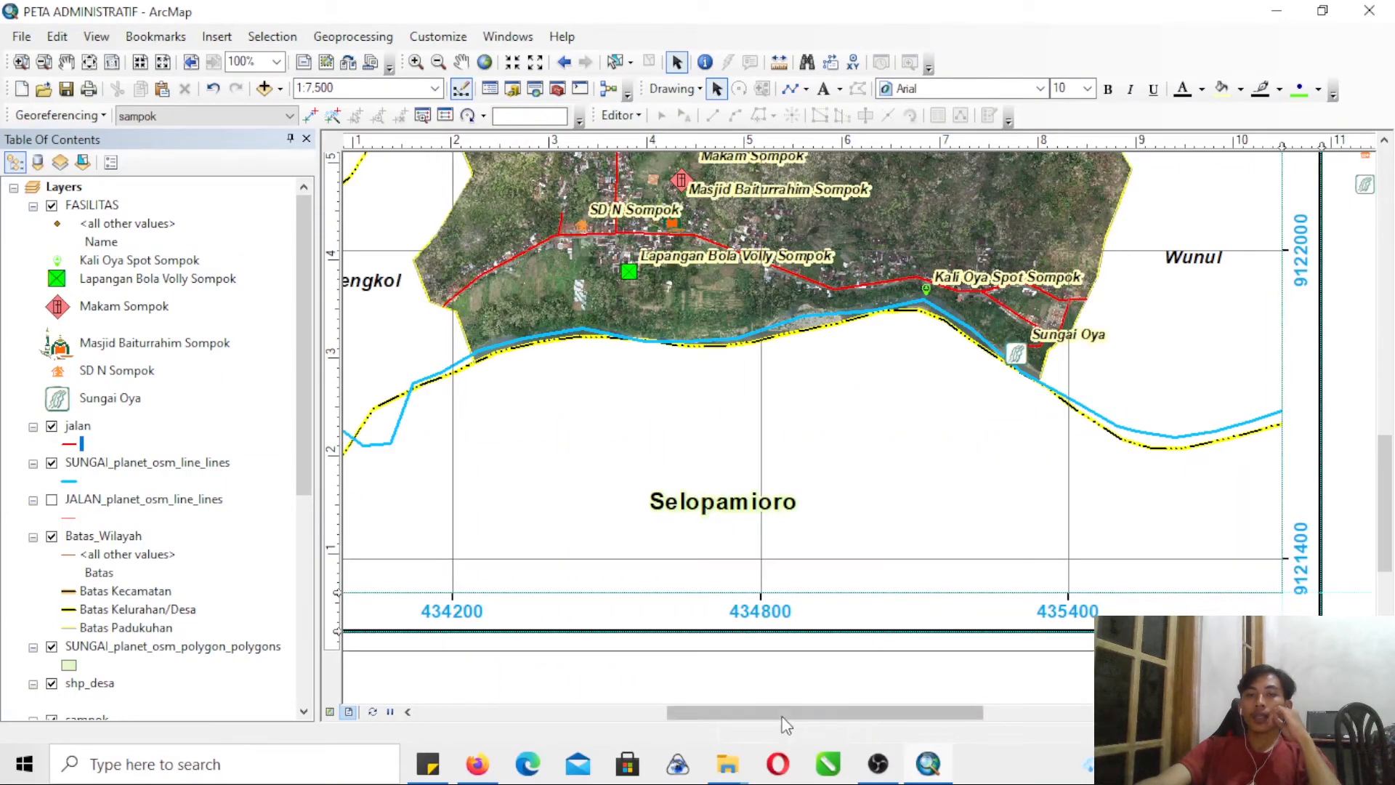
left_click(45, 61)
left_click(616, 432)
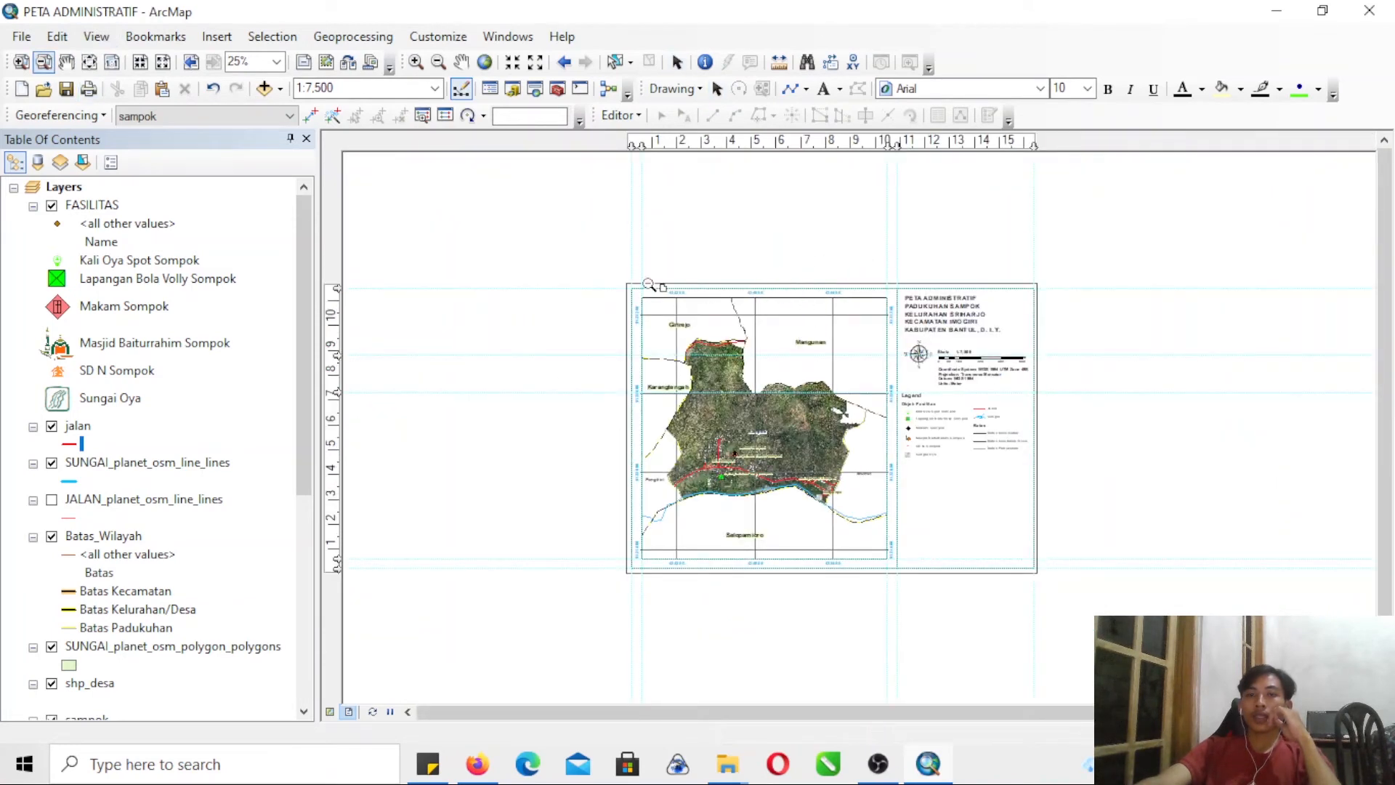
left_click(22, 62)
left_click_drag(925, 494, 913, 445)
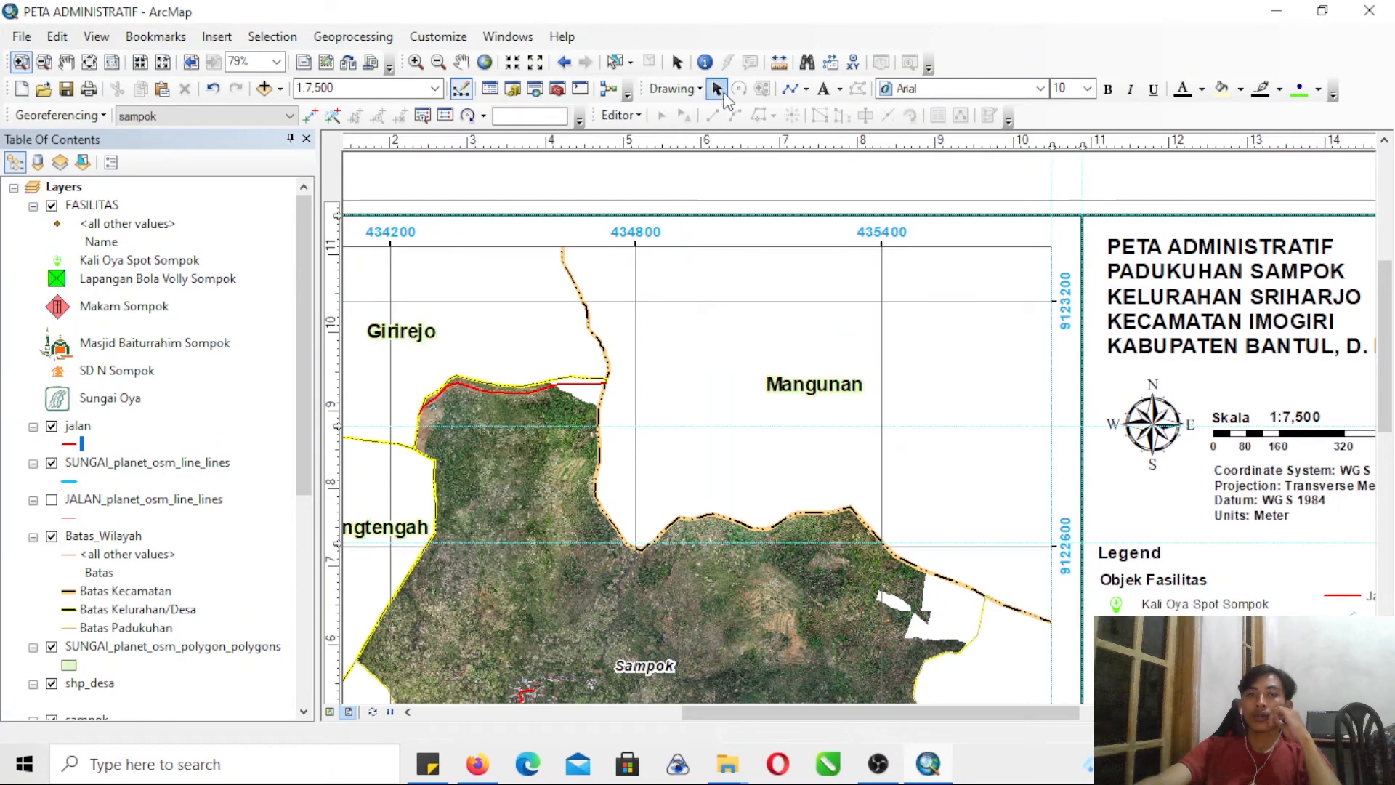
left_click(716, 88)
left_click_drag(829, 394, 771, 450)
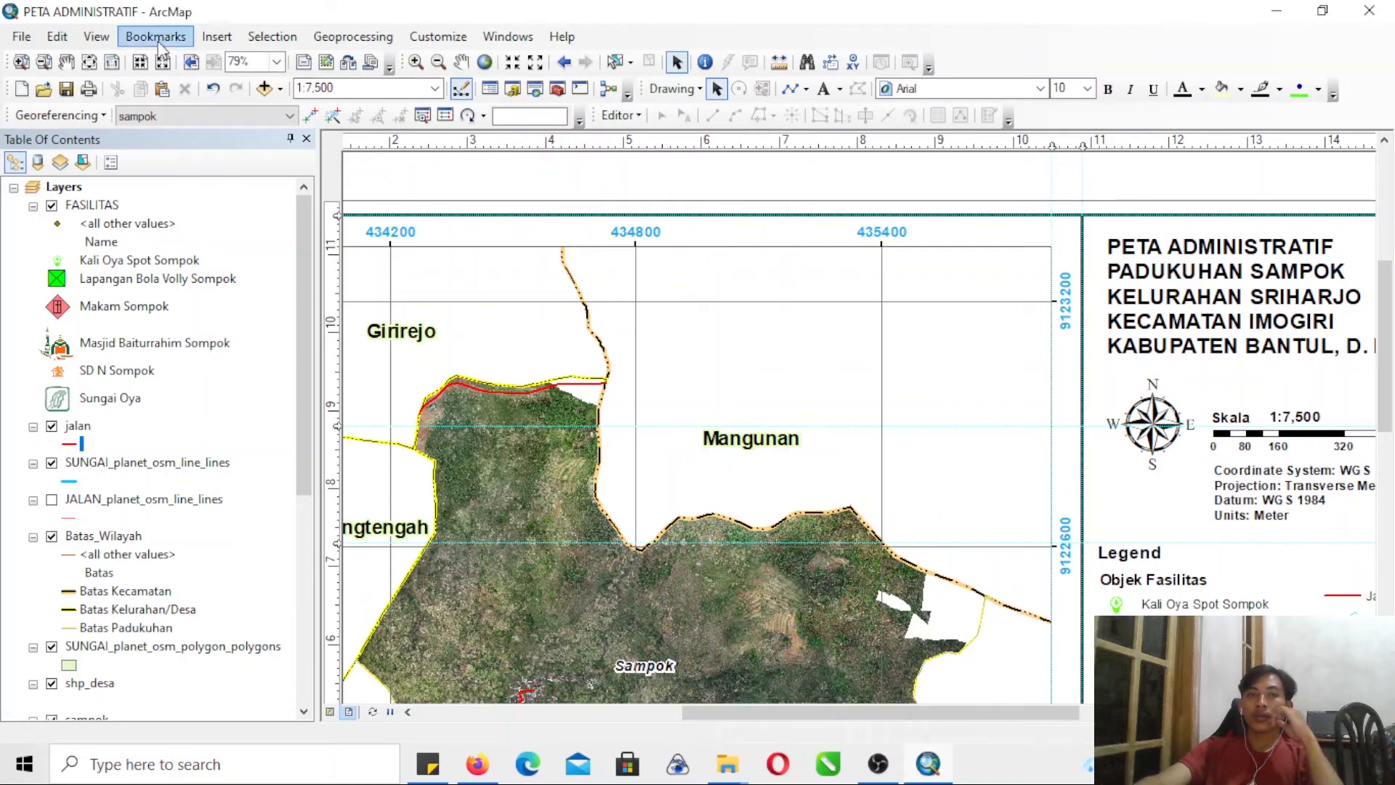
- Insert a new data frame and fit it into the empty map area above and beside the Mangunan label
left_click(225, 36)
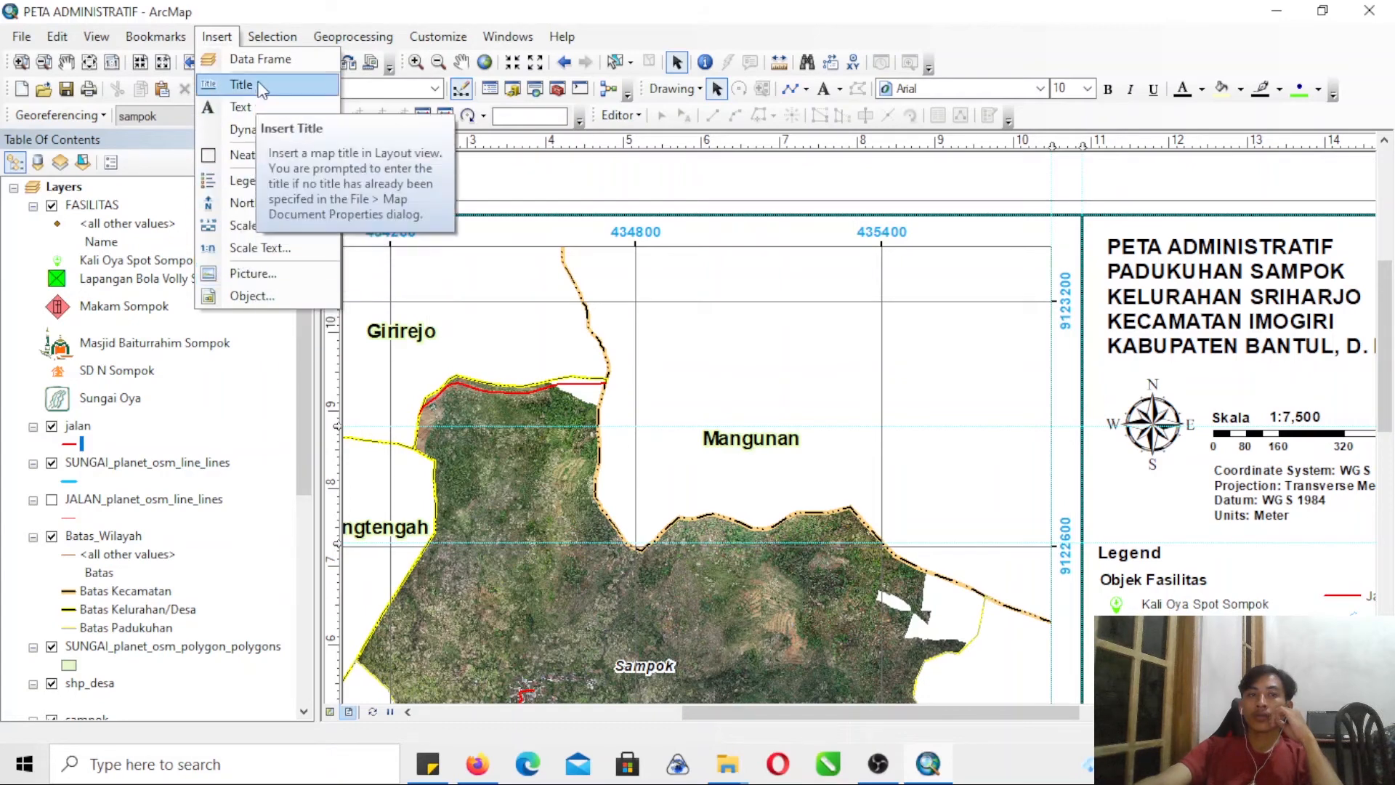
left_click(299, 84)
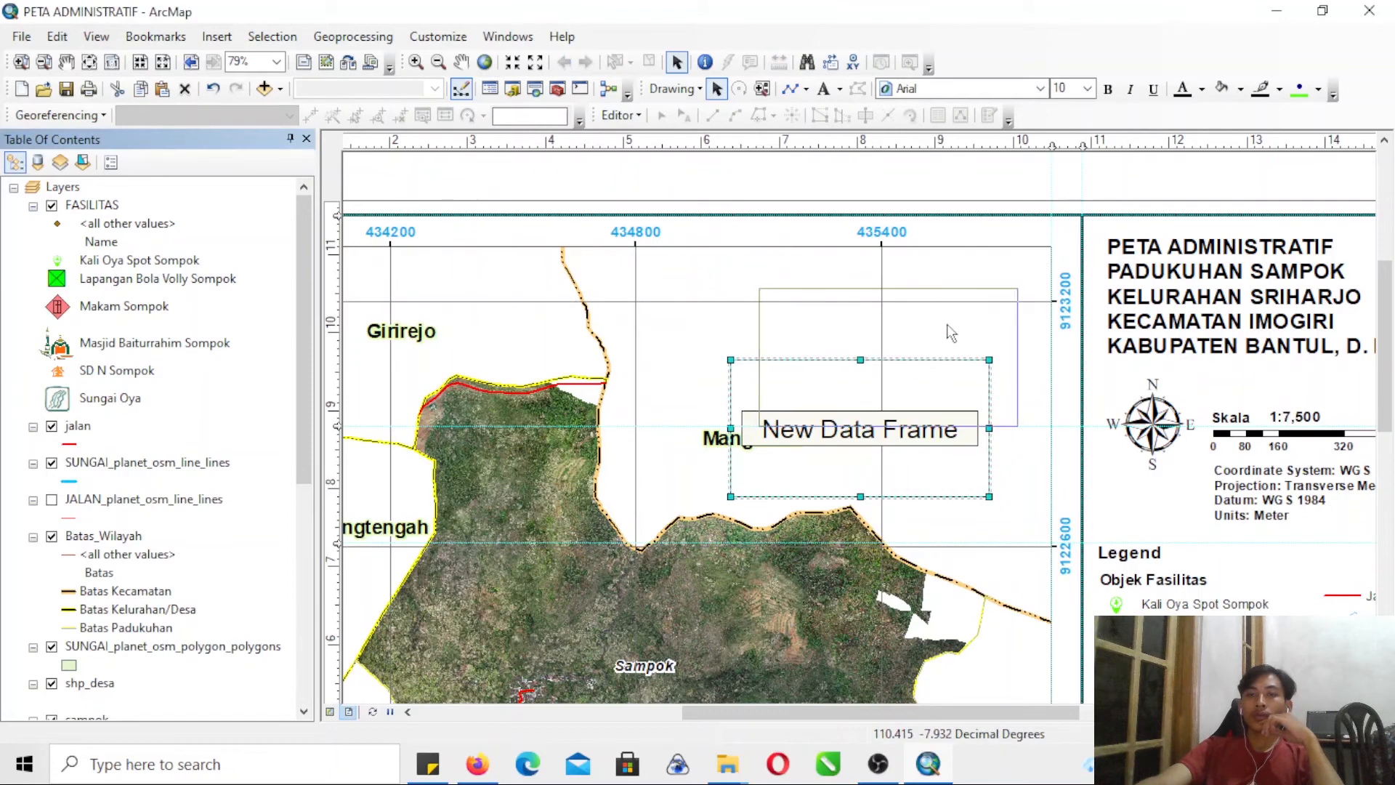
left_click_drag(897, 432, 933, 361)
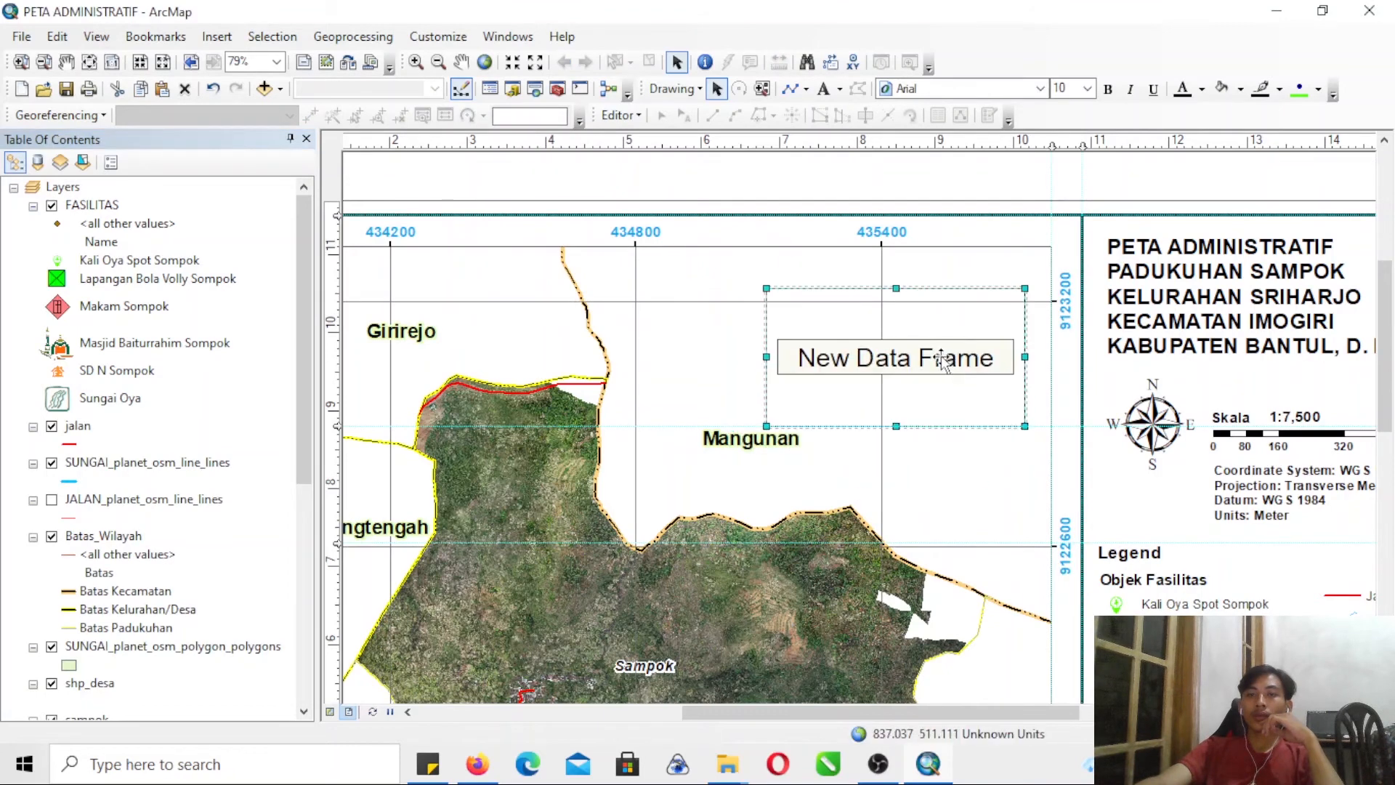
left_click_drag(898, 286, 899, 271)
left_click_drag(766, 349, 784, 354)
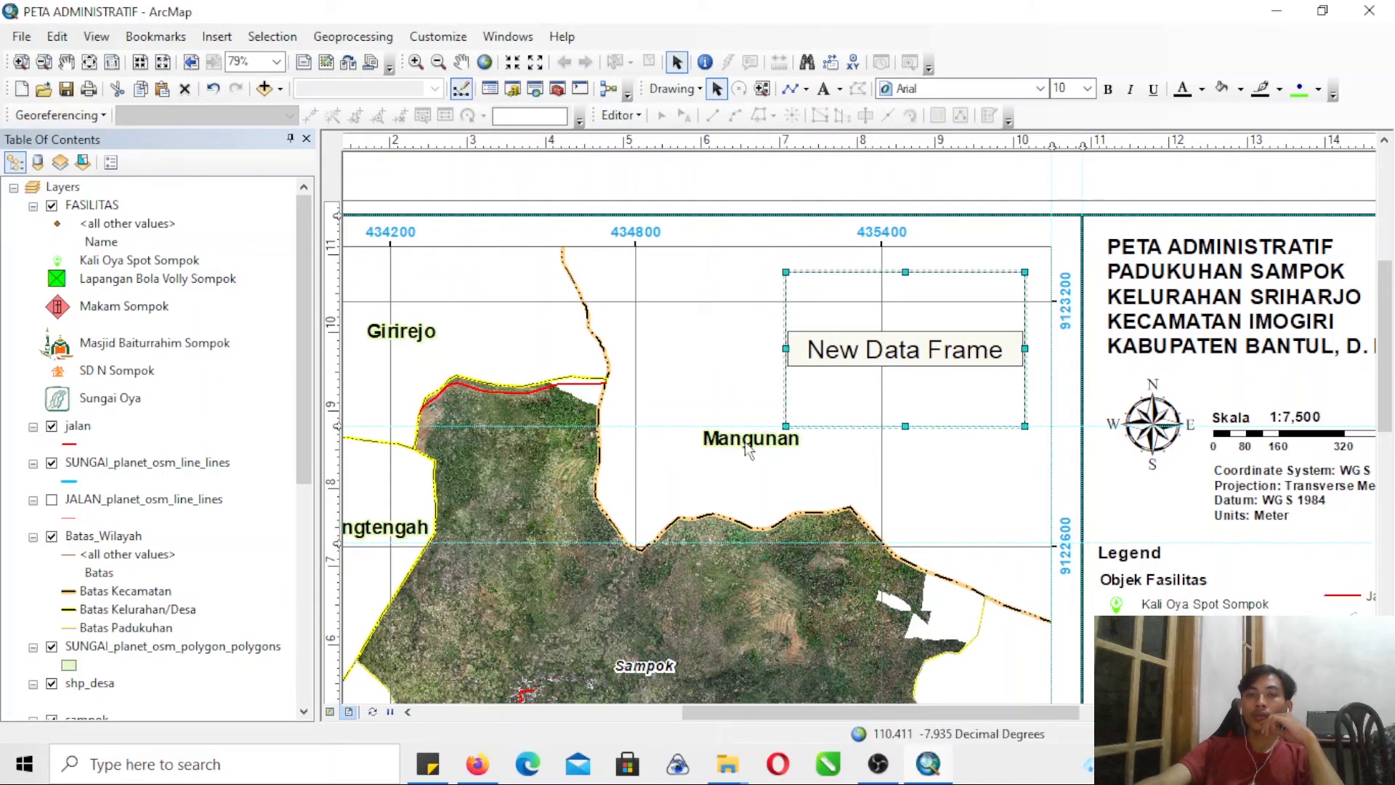
- Move the Mangunan label slightly down and left of the new data frame and extend the frame's lower edge a little
left_click(750, 444)
left_click_drag(744, 456, 728, 469)
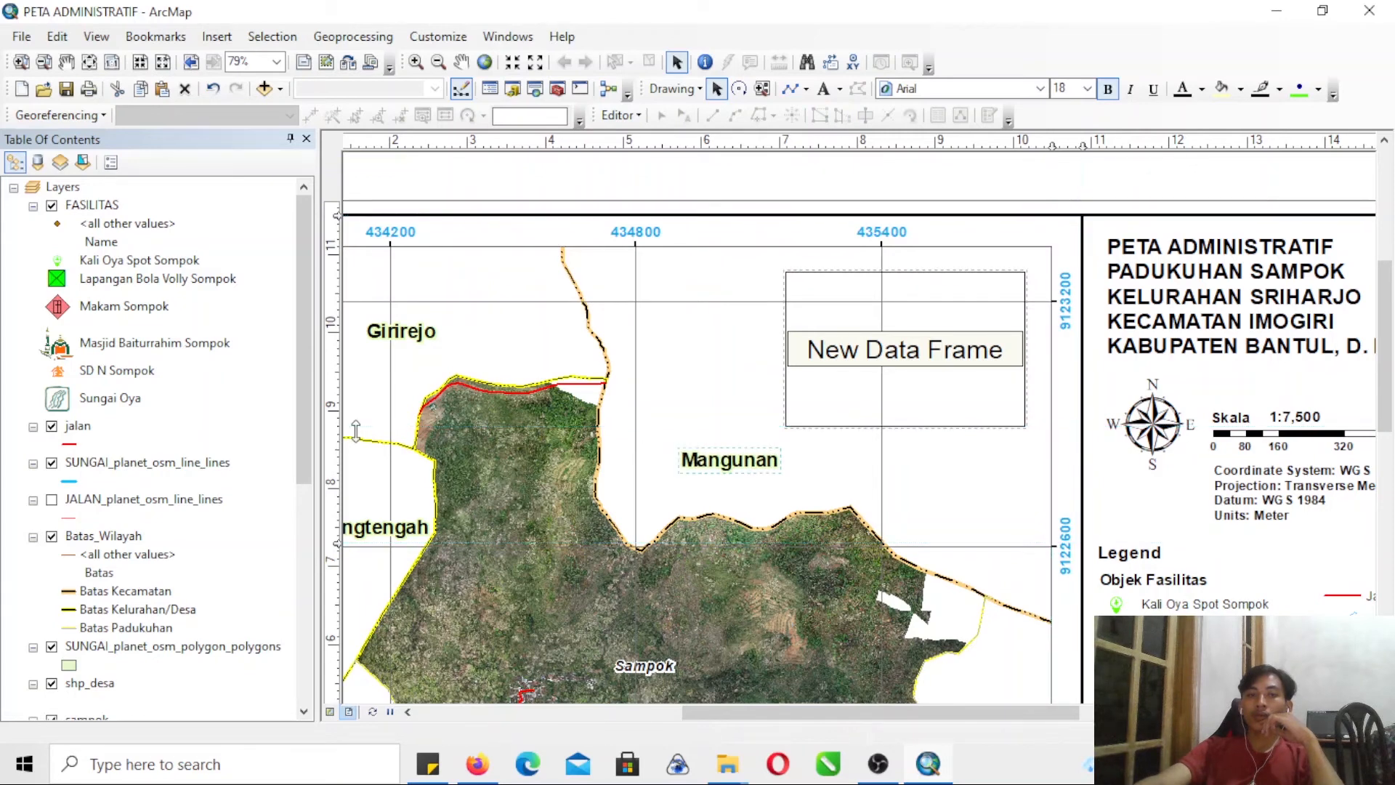
left_click(908, 426)
left_click_drag(903, 430, 905, 442)
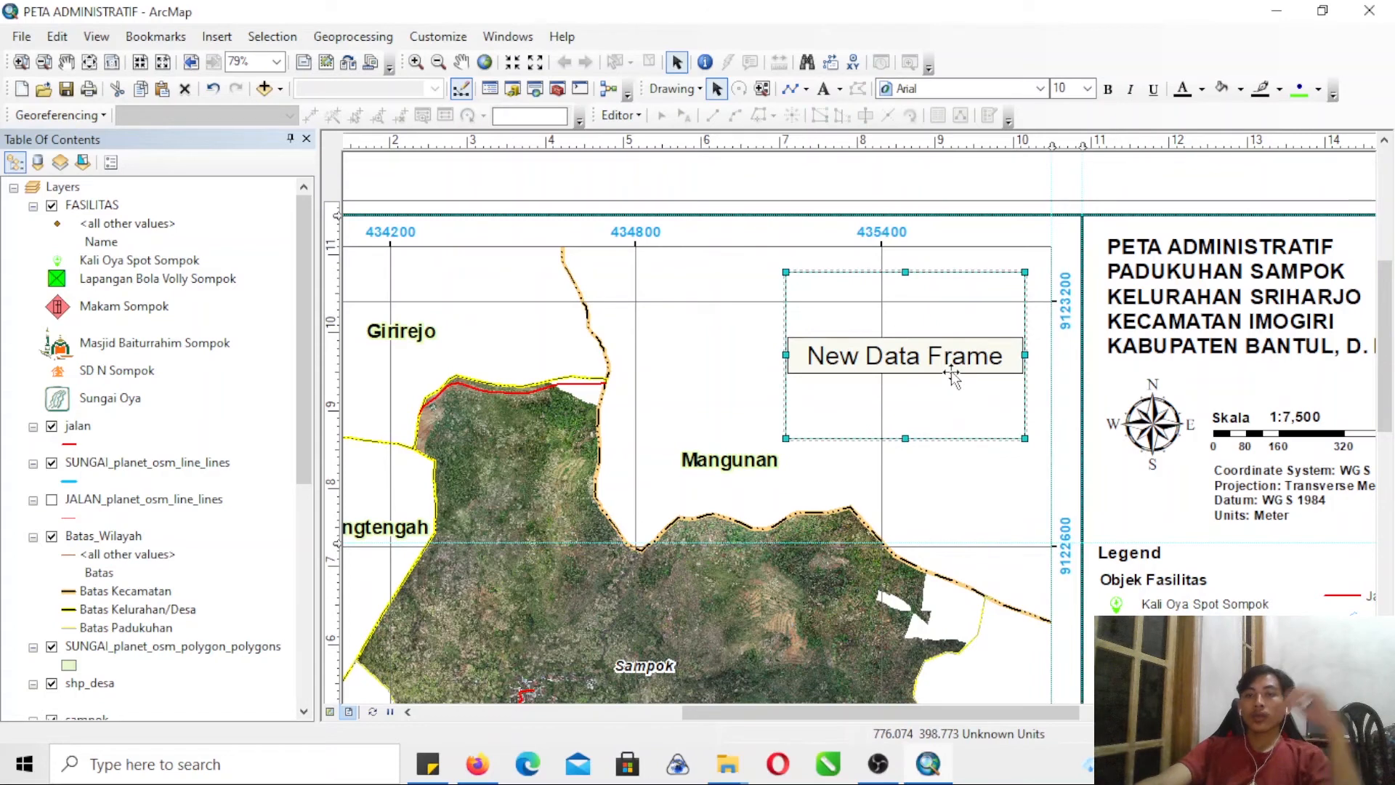
- Set the new data frame's coordinate system to WGS 1984 UTM Zone 49S
left_click_drag(302, 449, 303, 667)
left_click(111, 686)
right_click(111, 687)
left_click(240, 639)
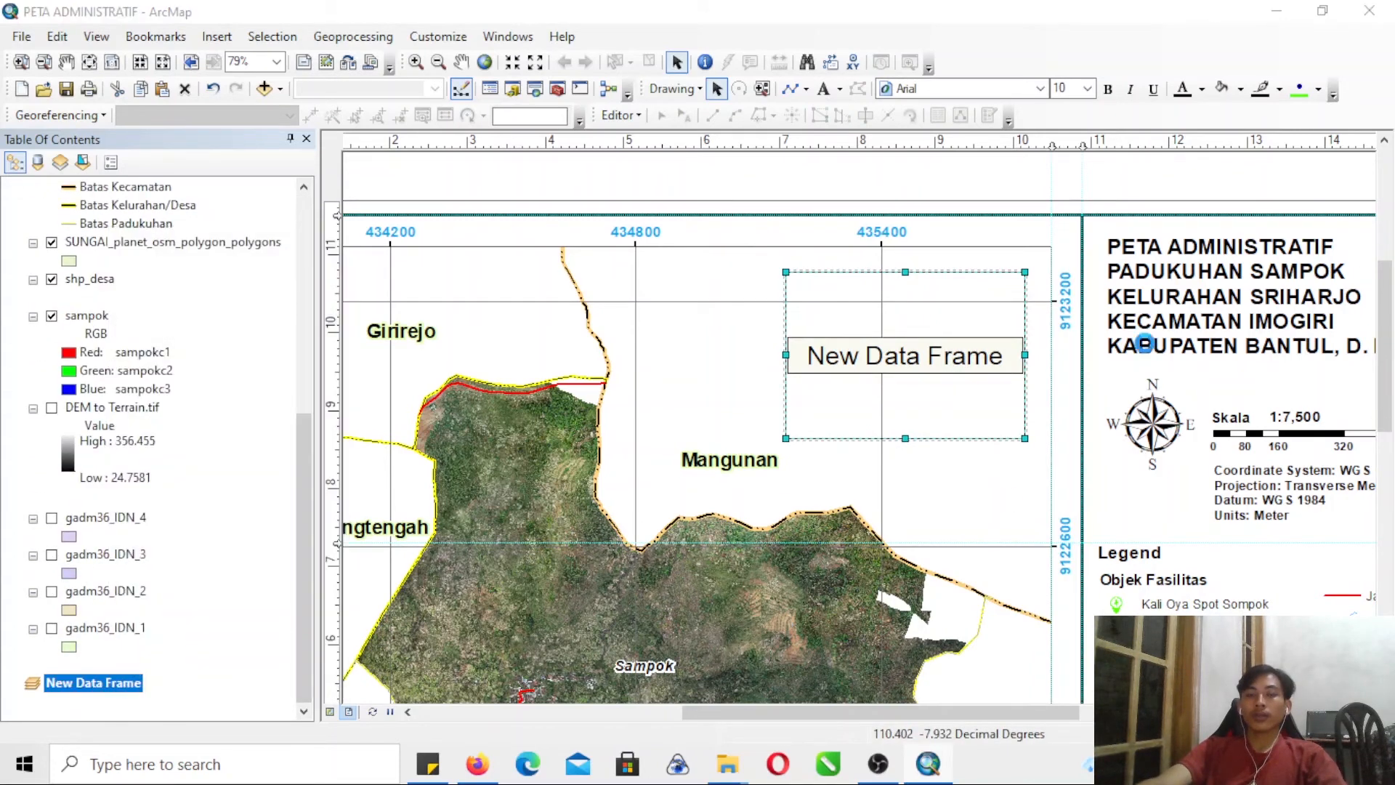
left_click(719, 102)
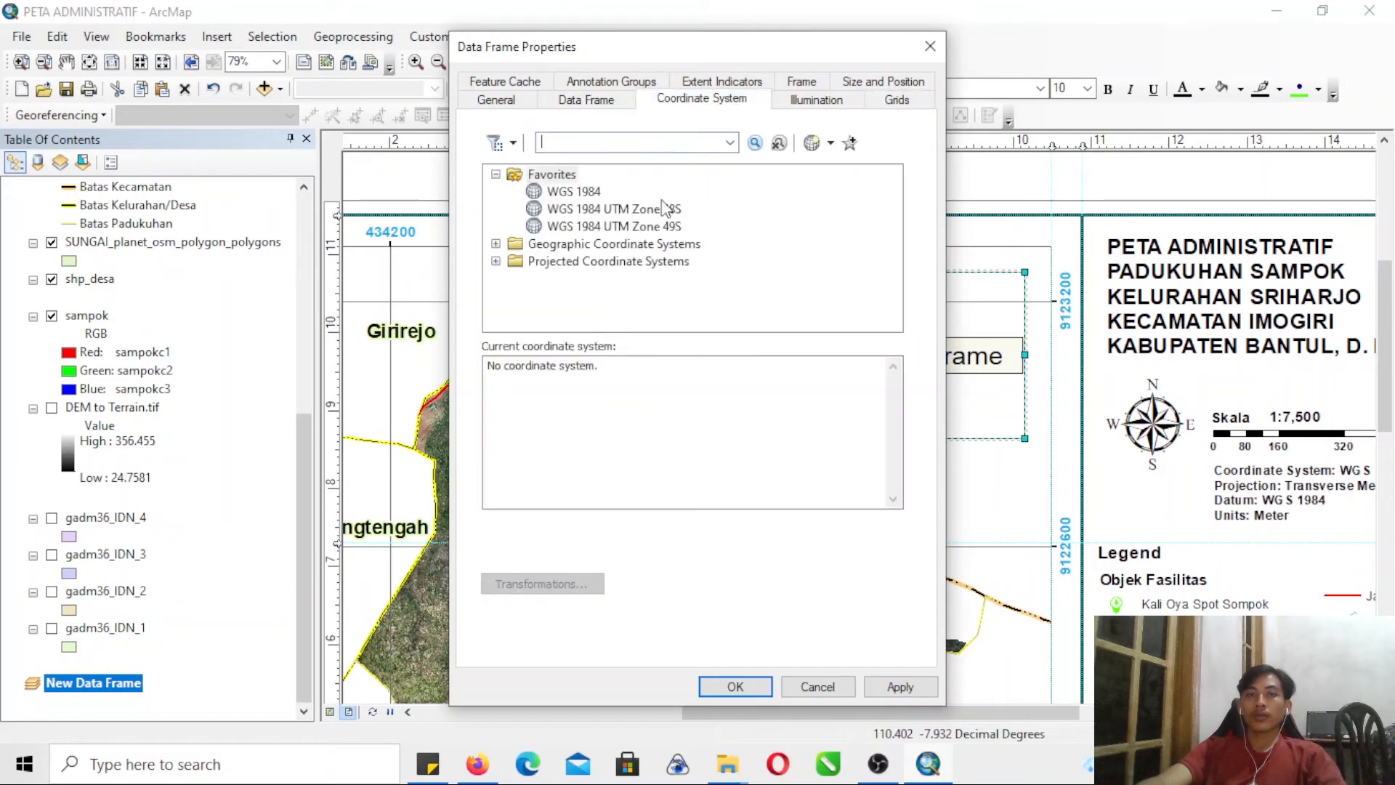
left_click(603, 228)
left_click(899, 687)
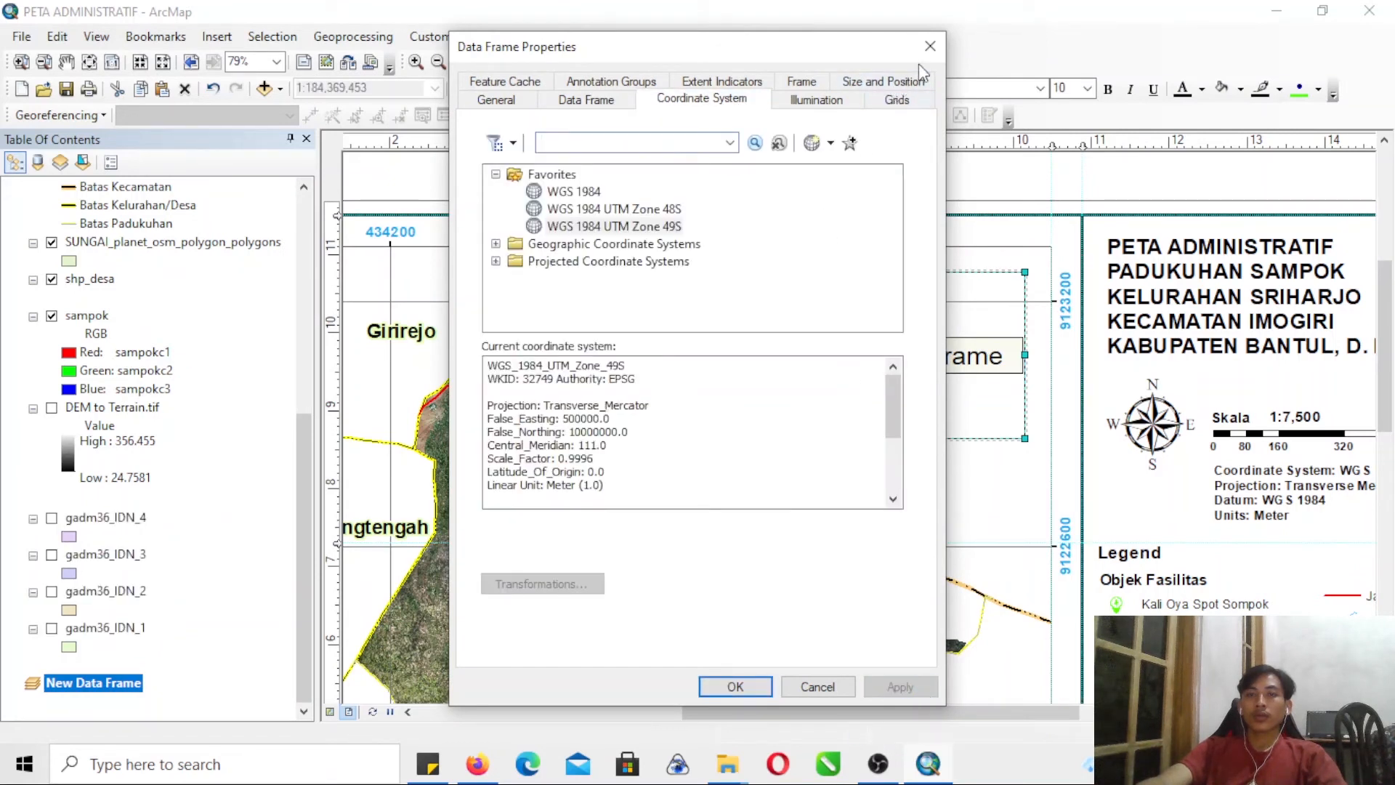
left_click(739, 692)
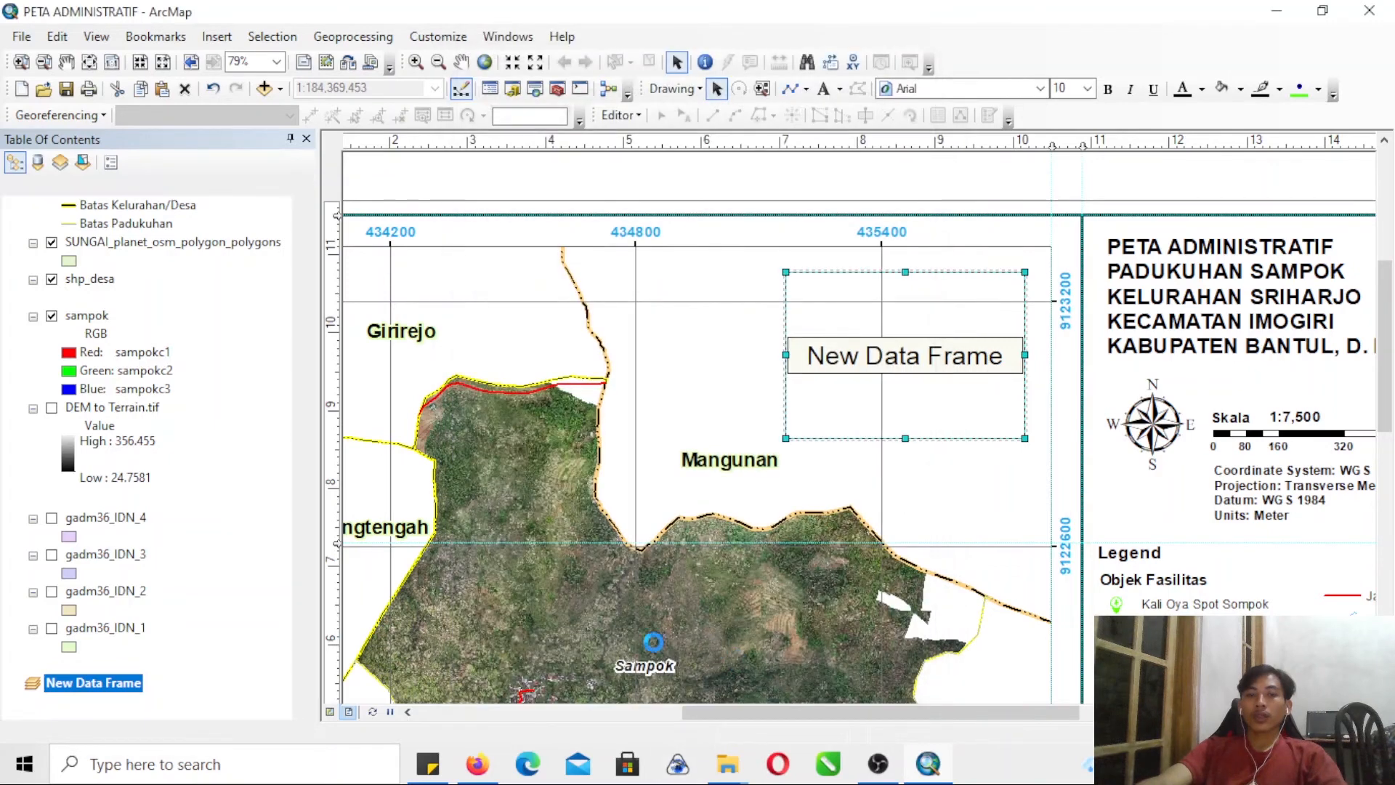
- Activate the new data frame and copy the layers gadm36_IDN_1 through gadm36_IDN_4 into it
right_click(120, 685)
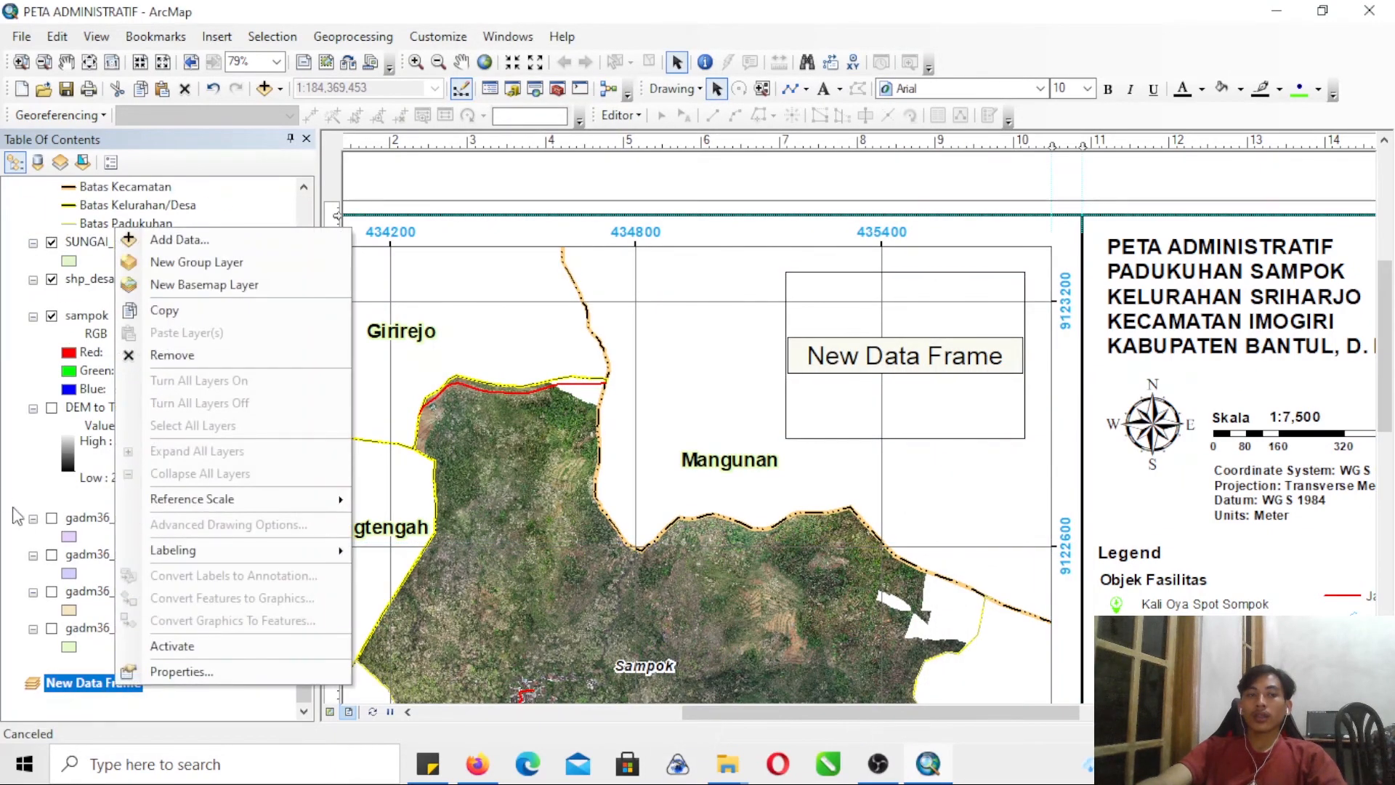
left_click(172, 645)
left_click(105, 627)
left_click(107, 521, "shift")
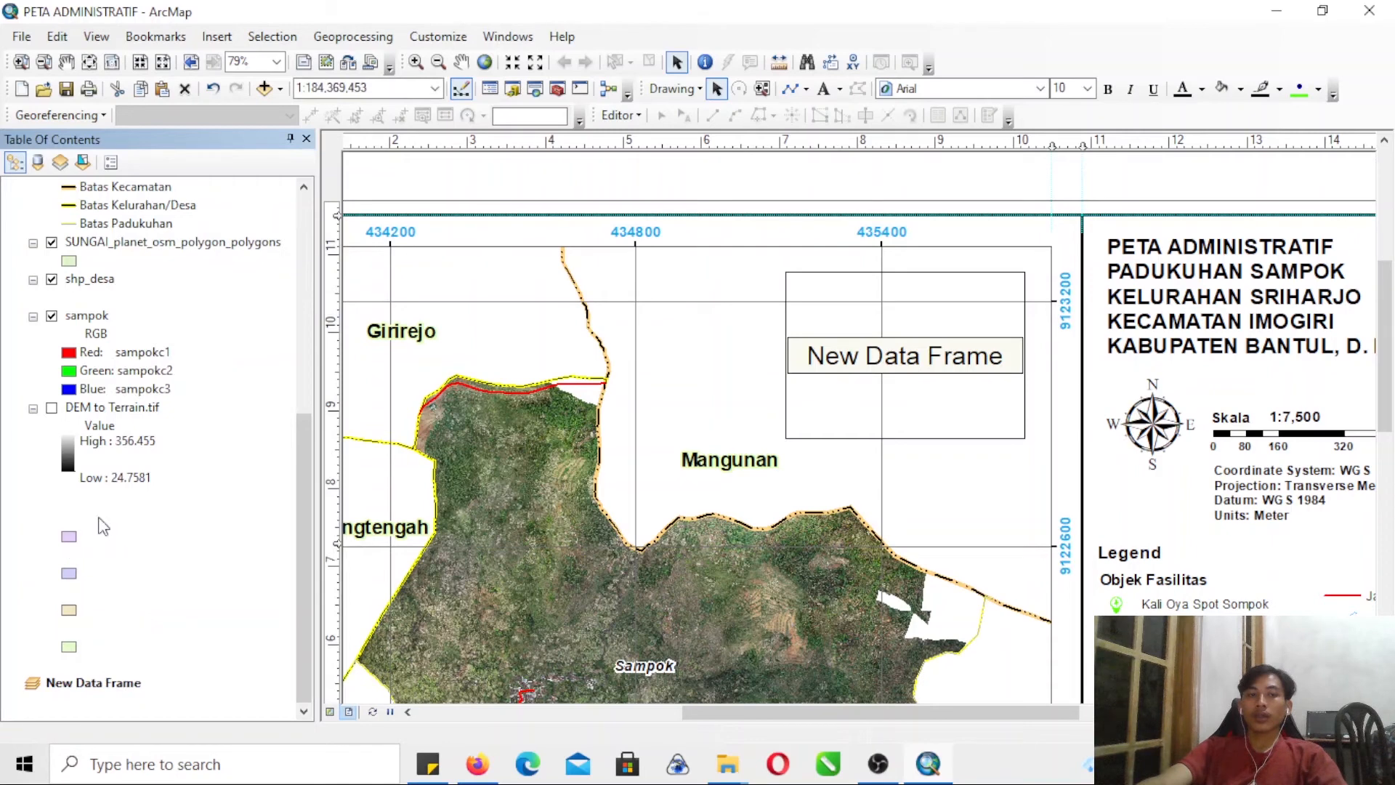
left_click_drag(109, 596, 106, 693)
- Copy the shp_desa layer from the main Layers frame into the new data frame
left_click_drag(308, 490, 320, 305)
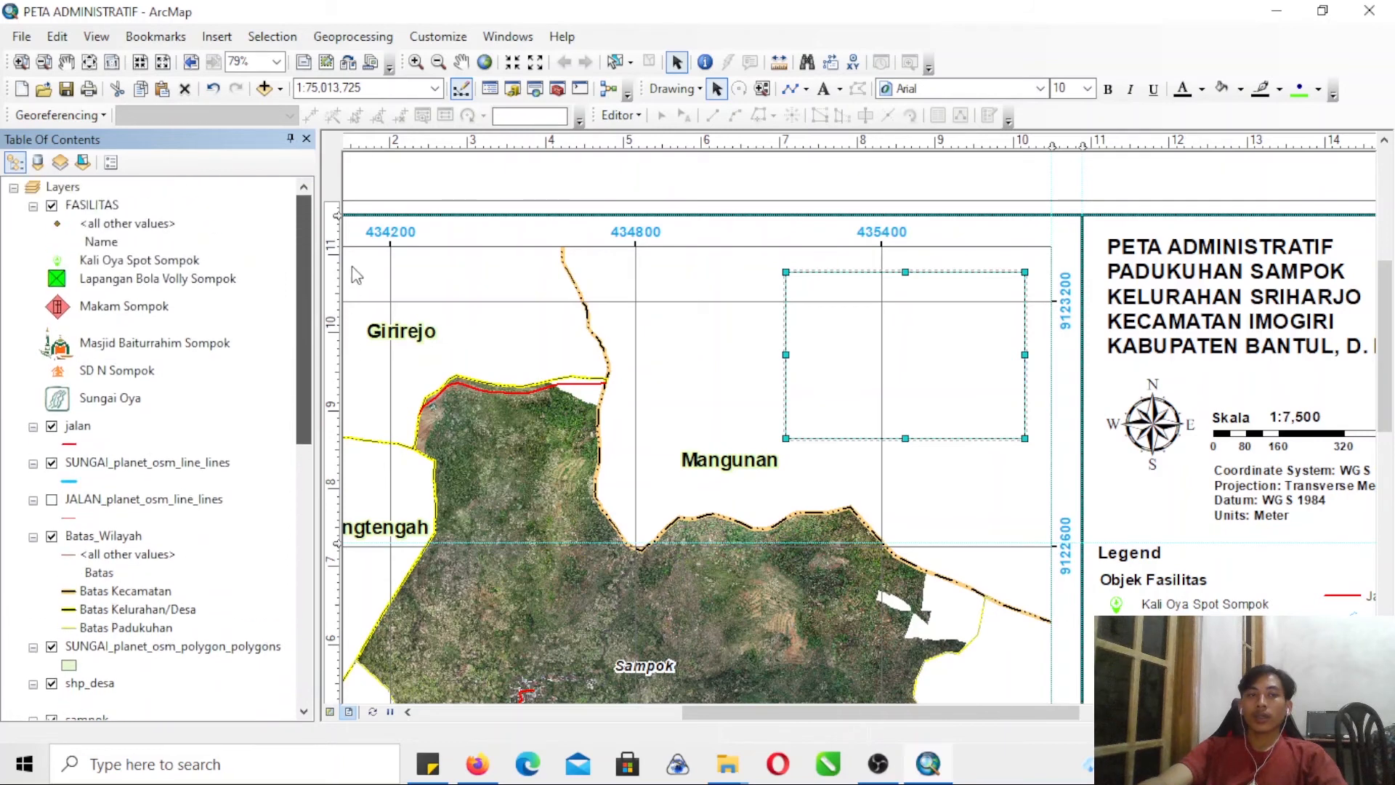
left_click_drag(308, 378, 284, 456)
left_click(91, 500)
scroll(125, 697, "down", 2)
left_click_drag(125, 721, 134, 679)
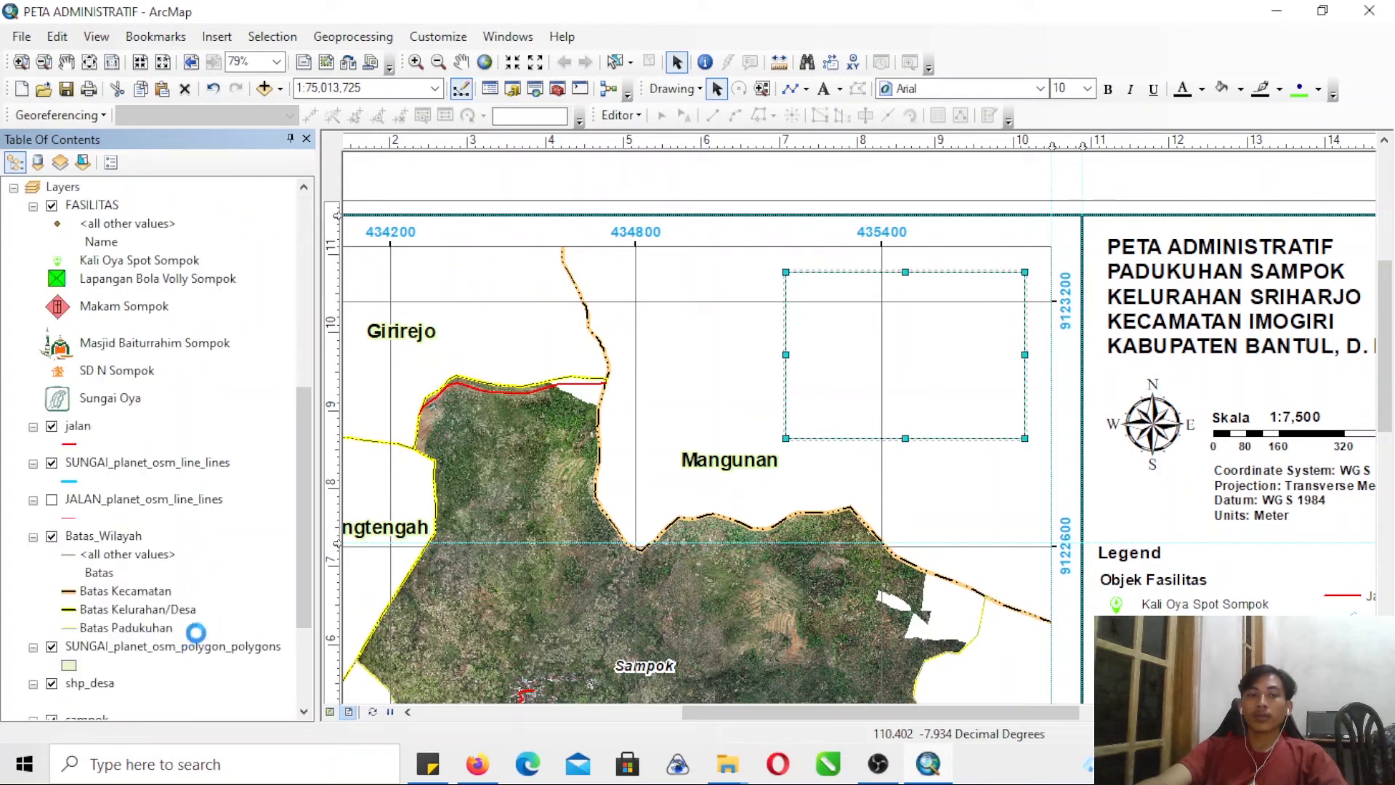
- Make the four gadm36_IDN layers visible in the new data frame and zoom it to the shp_desa layer
left_click_drag(304, 557, 267, 643)
left_click(51, 591)
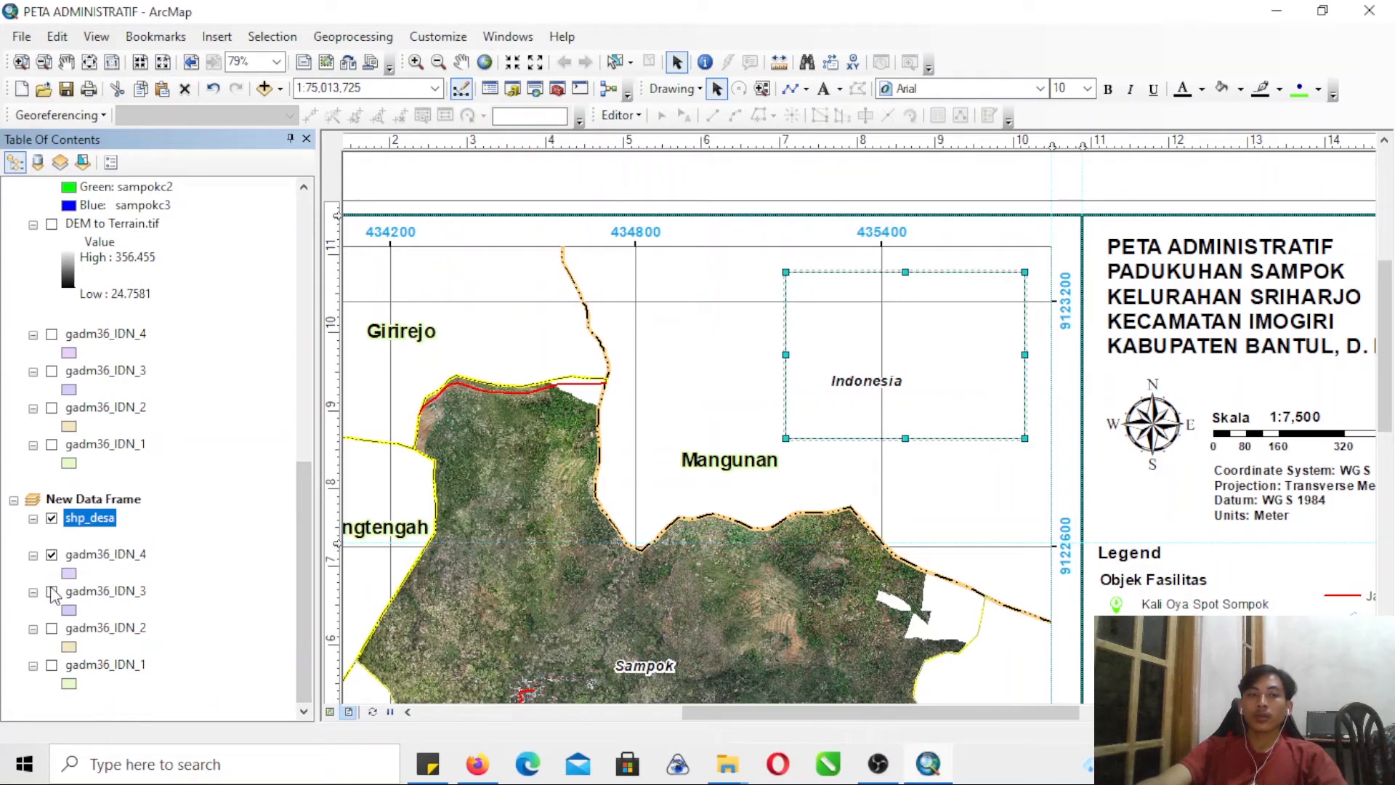
left_click(52, 627)
left_click(56, 672)
left_click(52, 665)
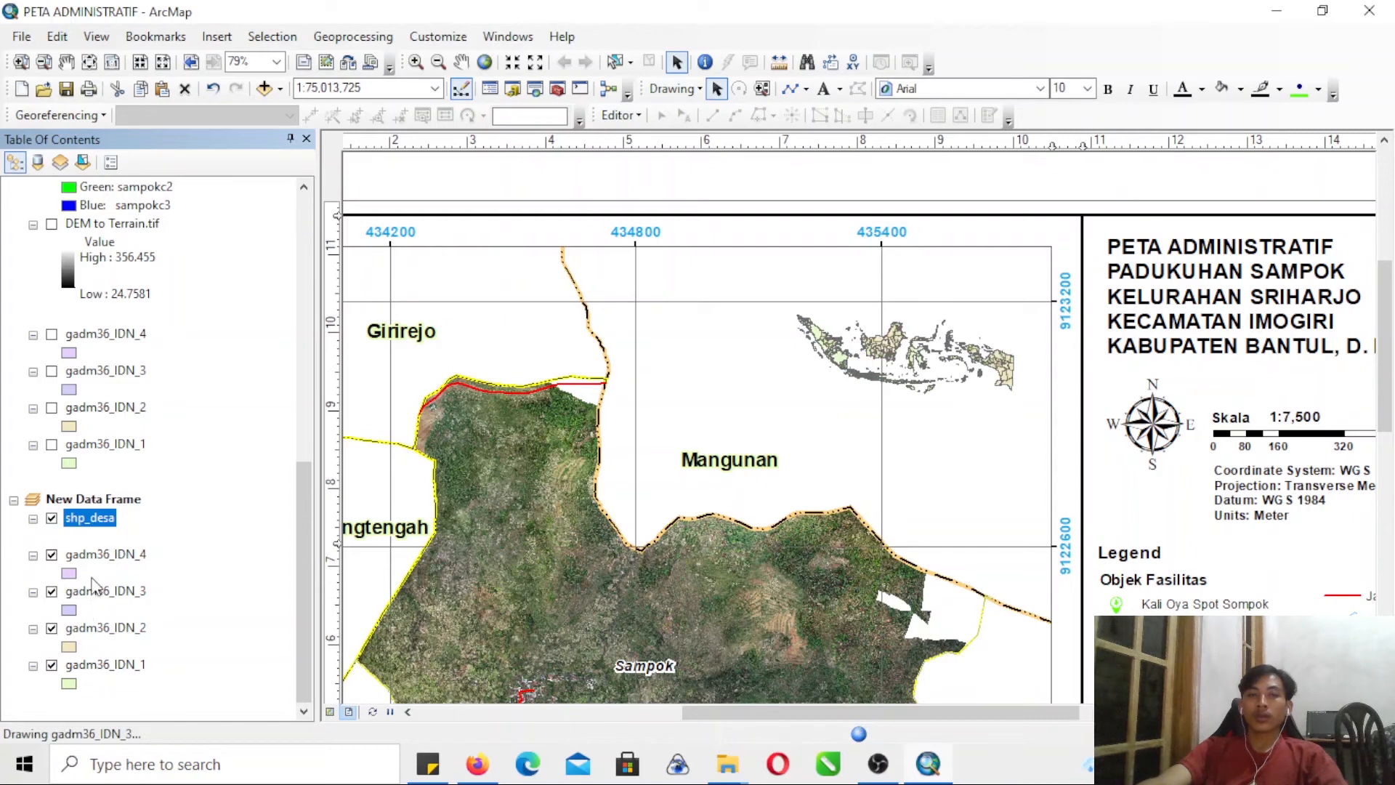
right_click(100, 525)
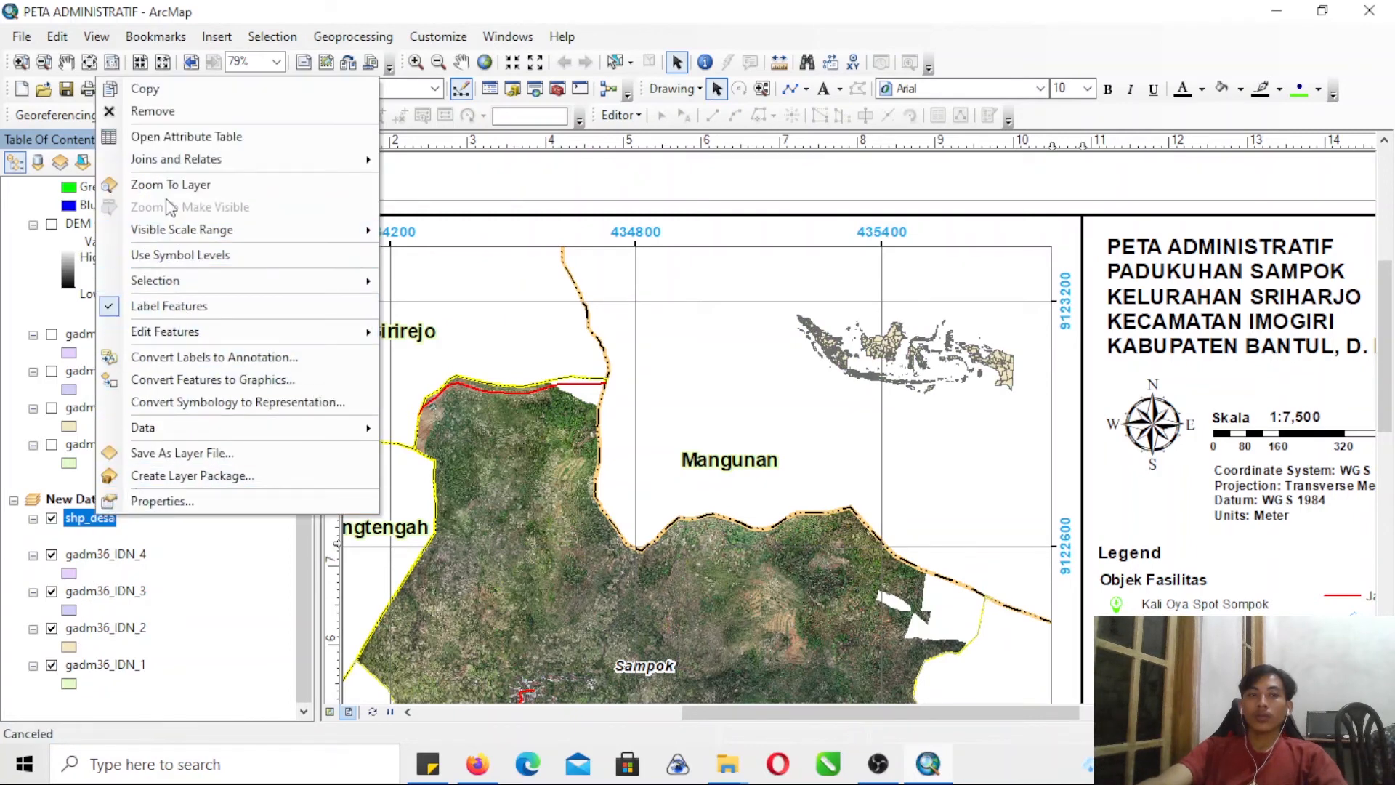
key("Escape")
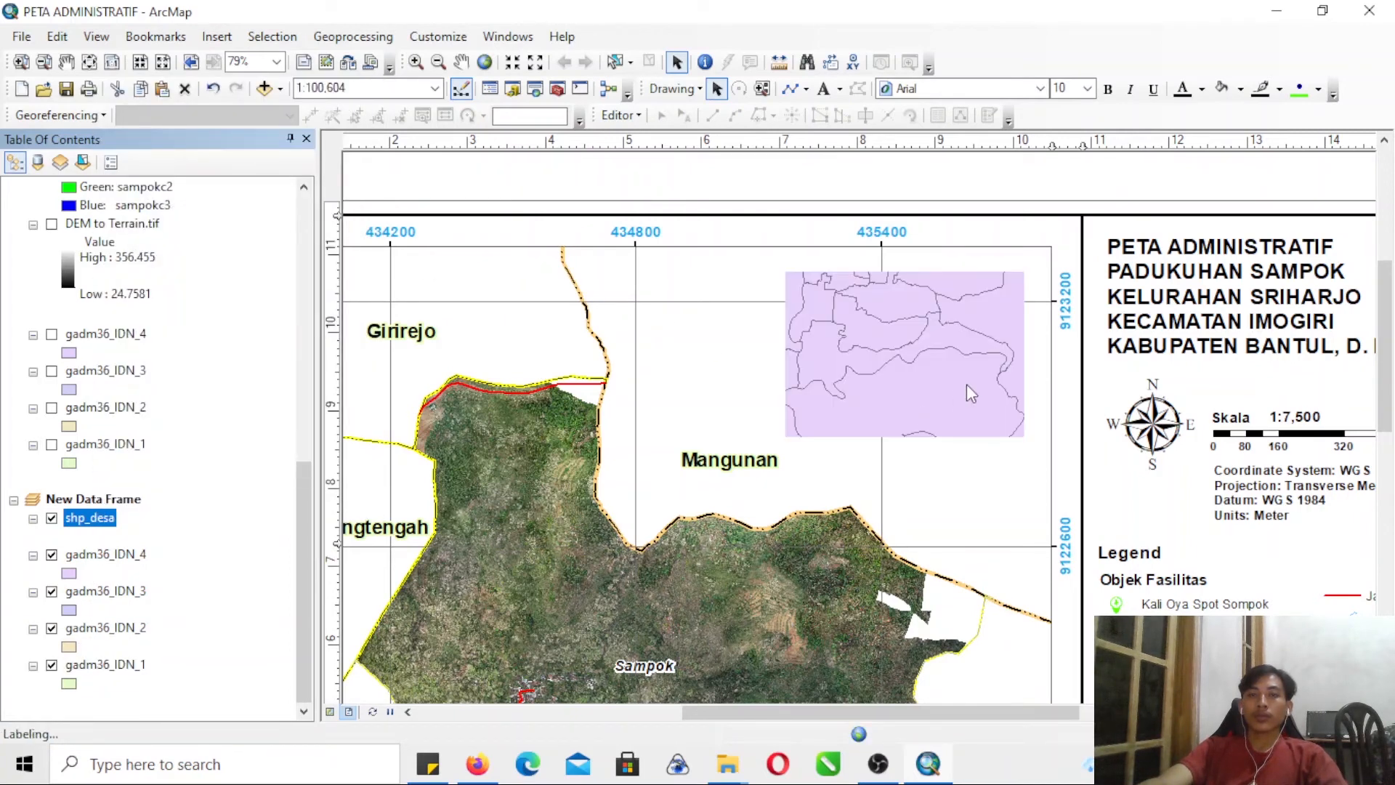
- Turn off feature labels for the new data frame's shp_desa layer and set its label font size to 6
right_click(80, 523)
left_click(142, 500)
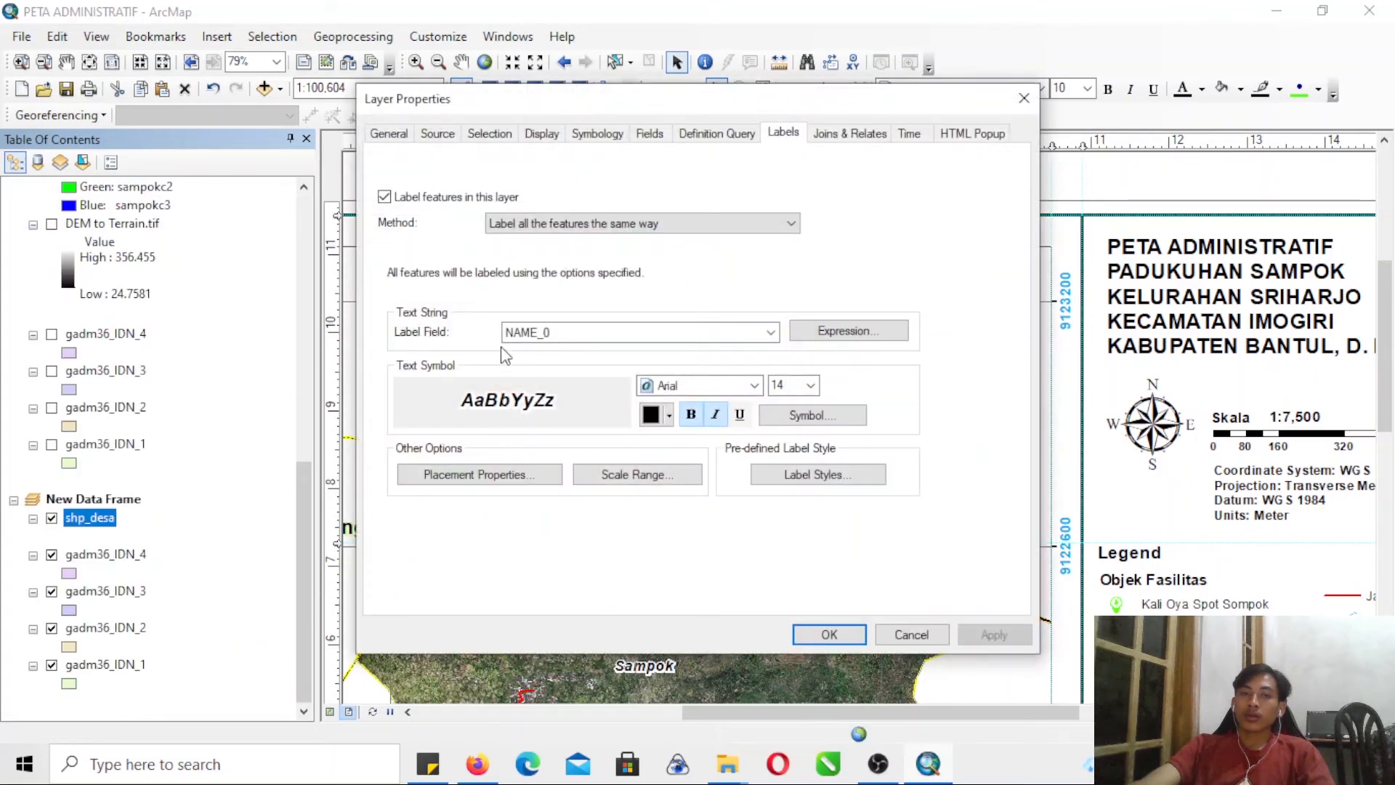
left_click(385, 197)
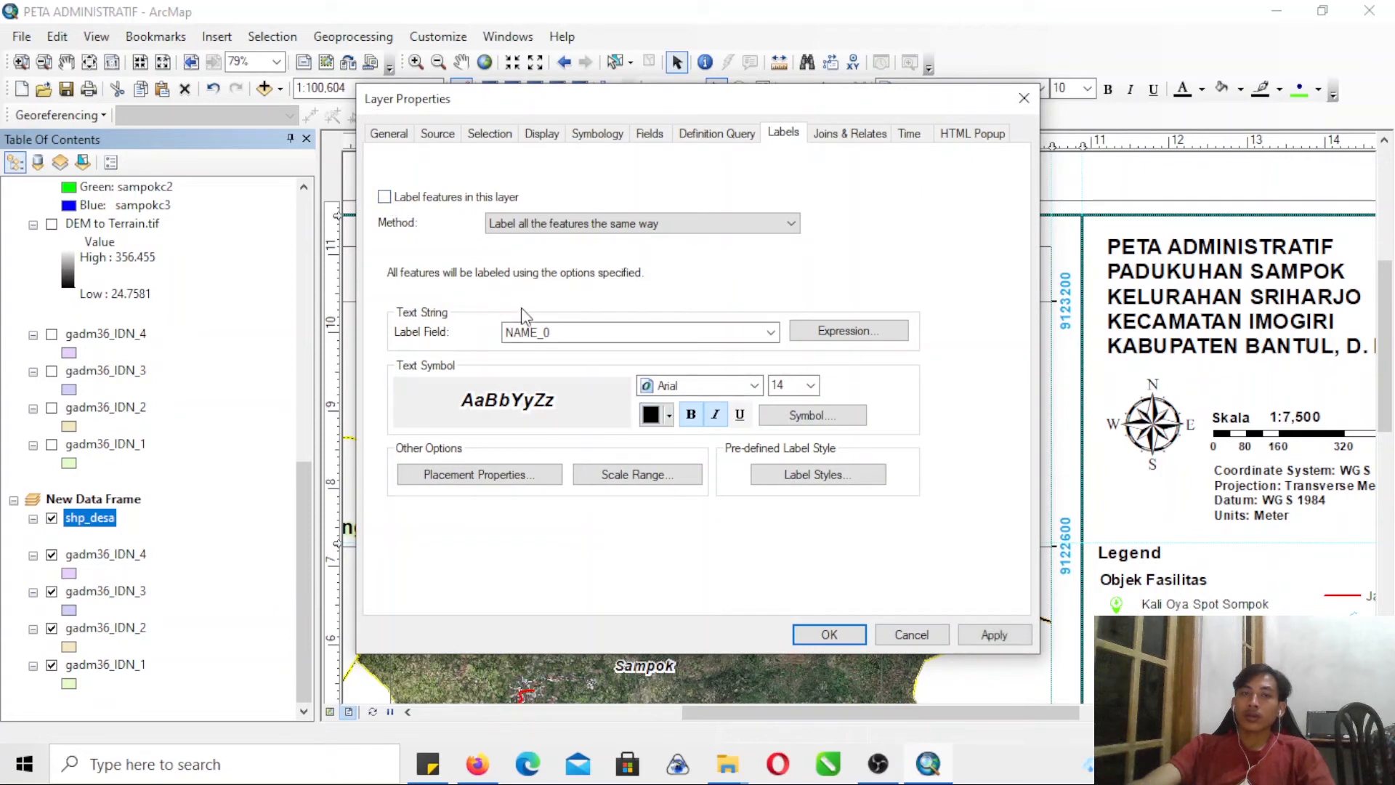
left_click(810, 385)
left_click(809, 450)
left_click(810, 385)
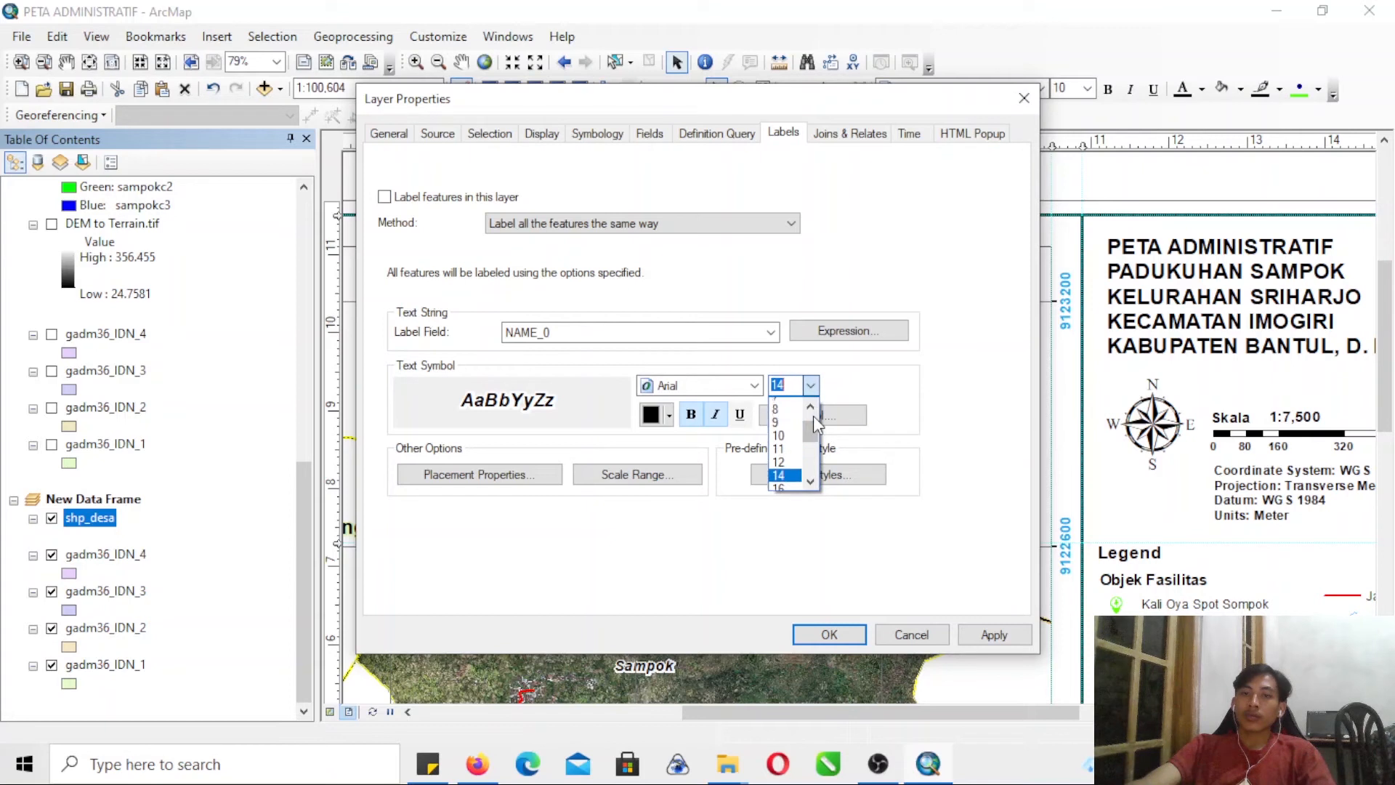
scroll(812, 416, "up", 3)
left_click(810, 385)
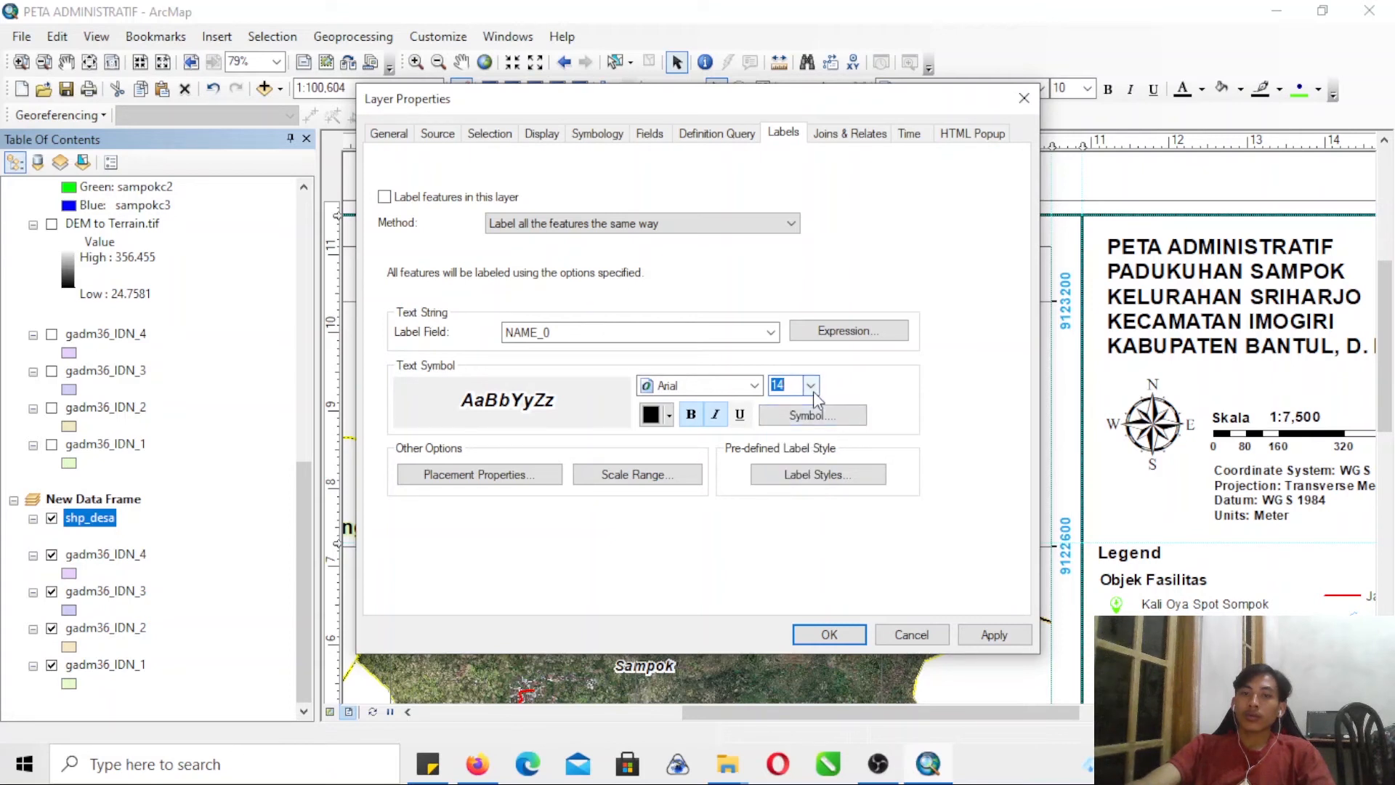
left_click(811, 387)
scroll(816, 404, "up", 3)
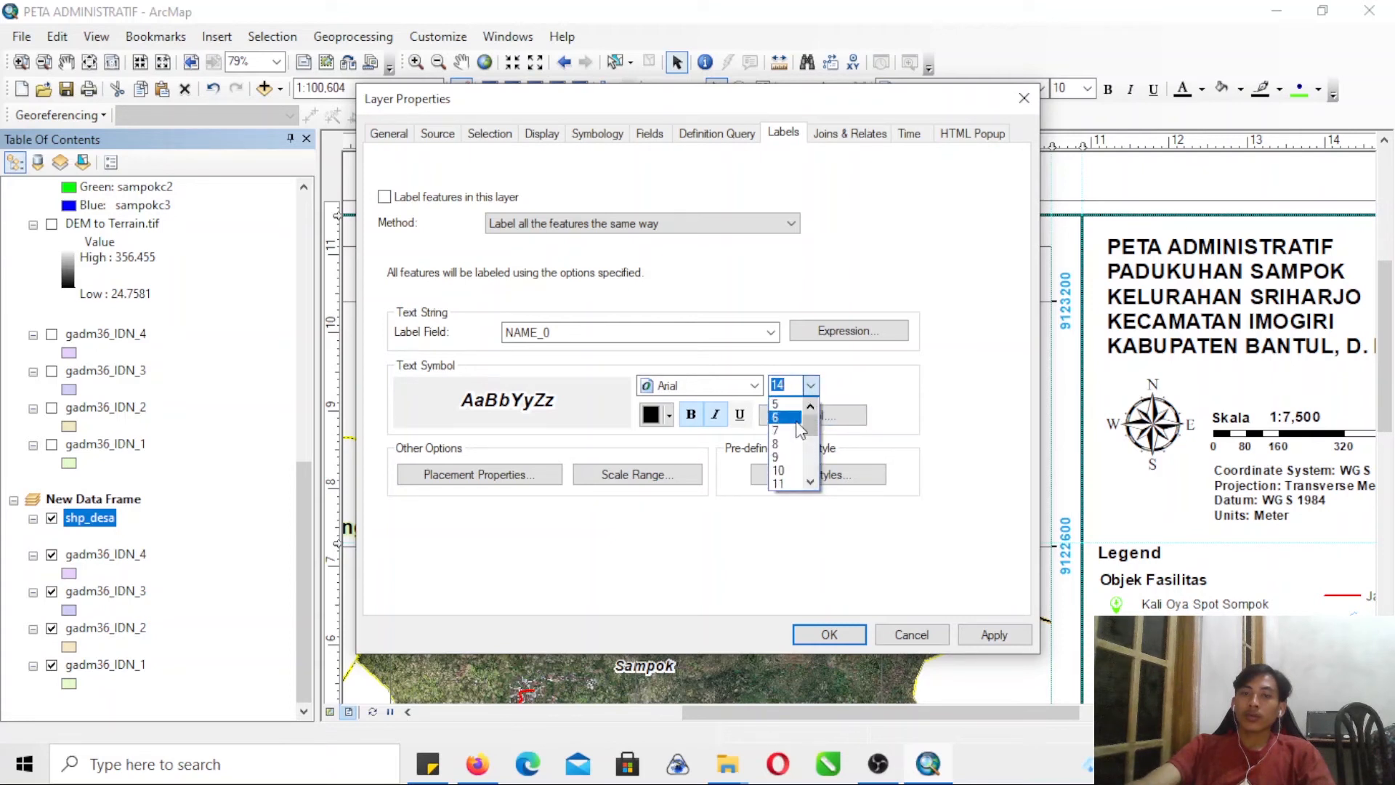
left_click(788, 417)
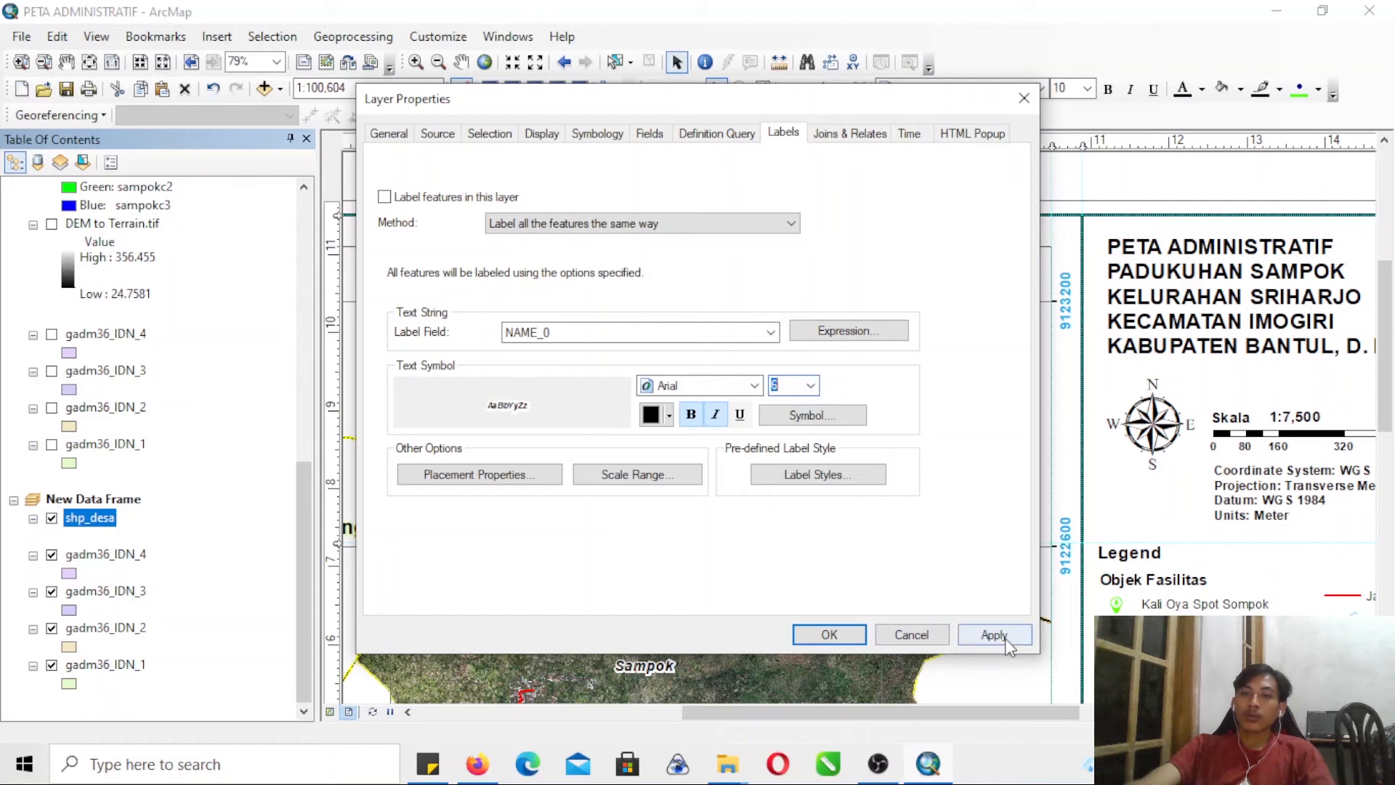
left_click(826, 634)
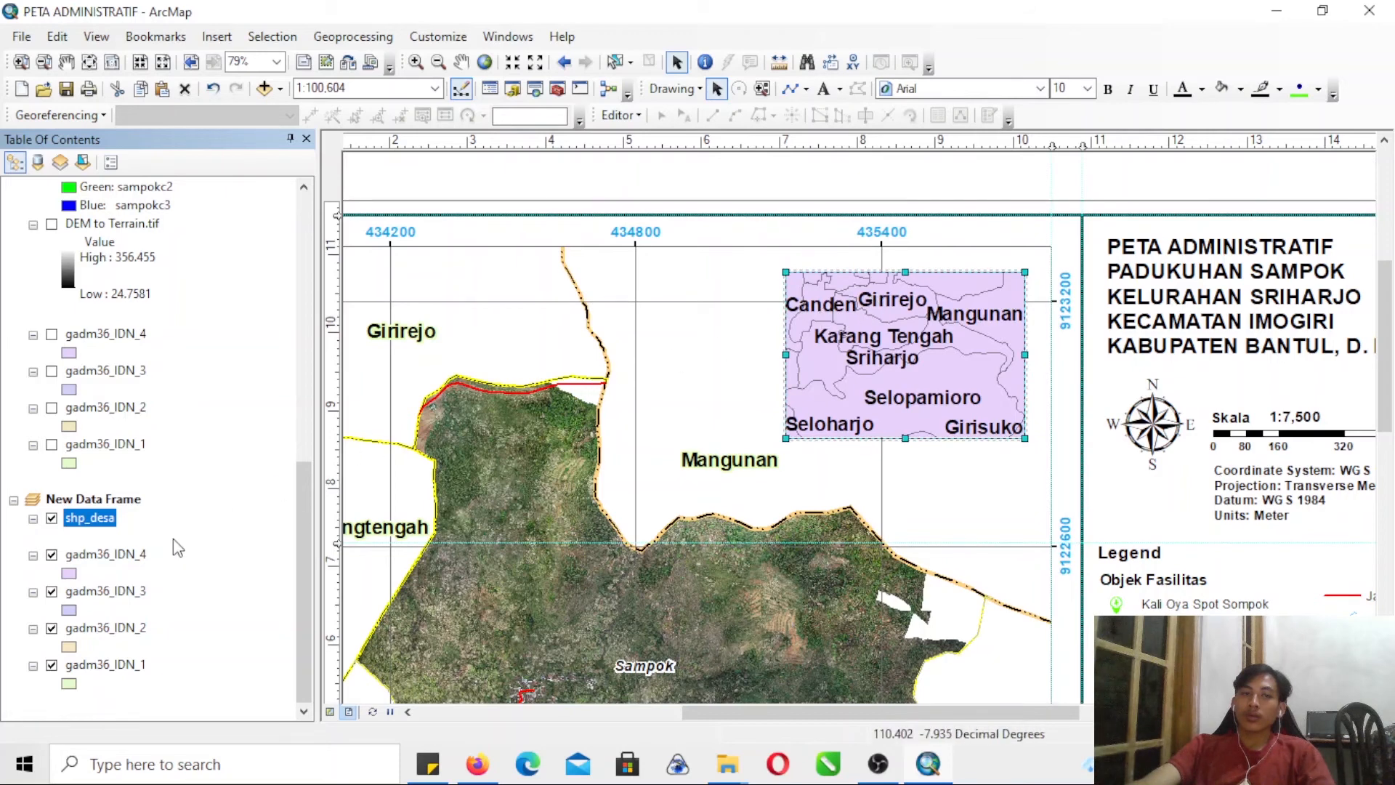
- Zoom the new data frame's map out to a scale of 1:261,570
right_click(105, 556)
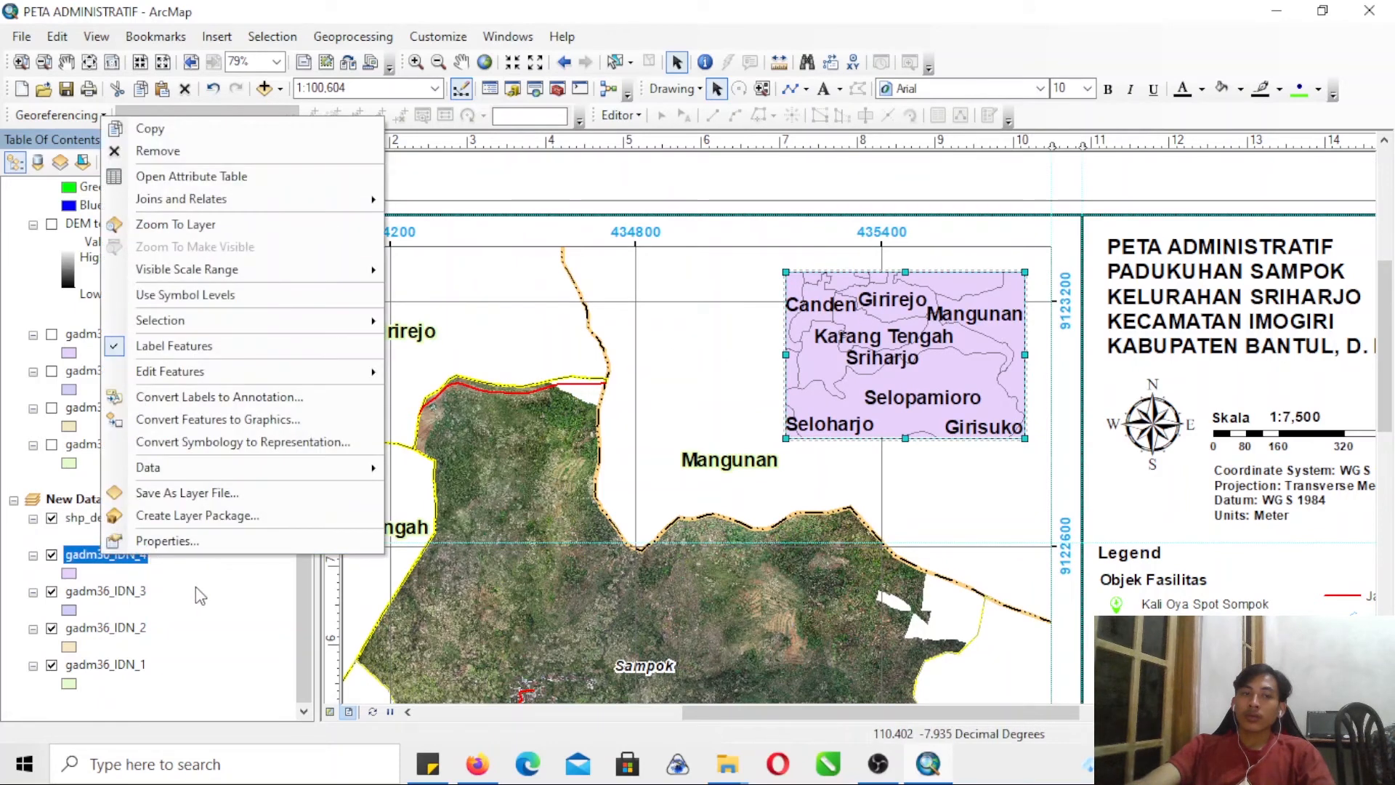
left_click(124, 592)
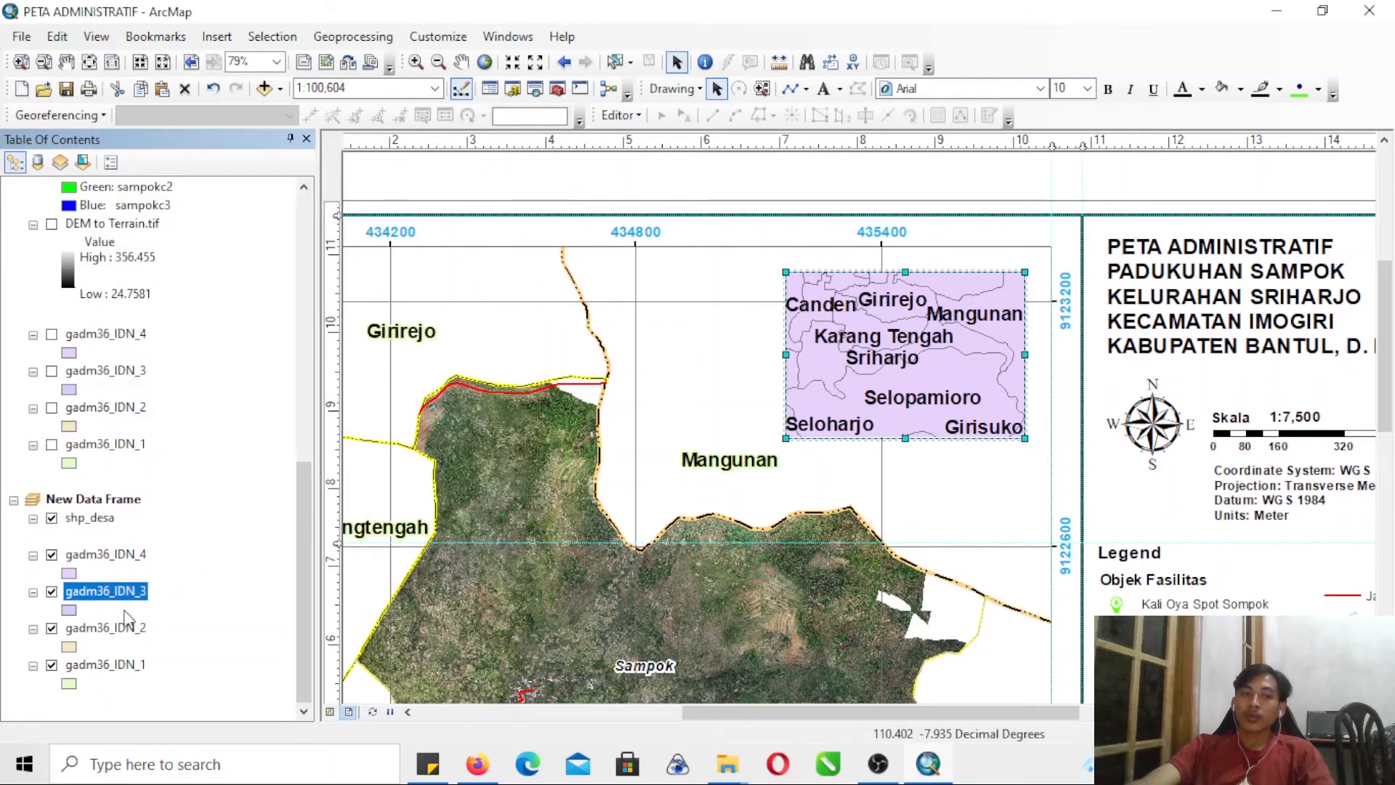
left_click(438, 61)
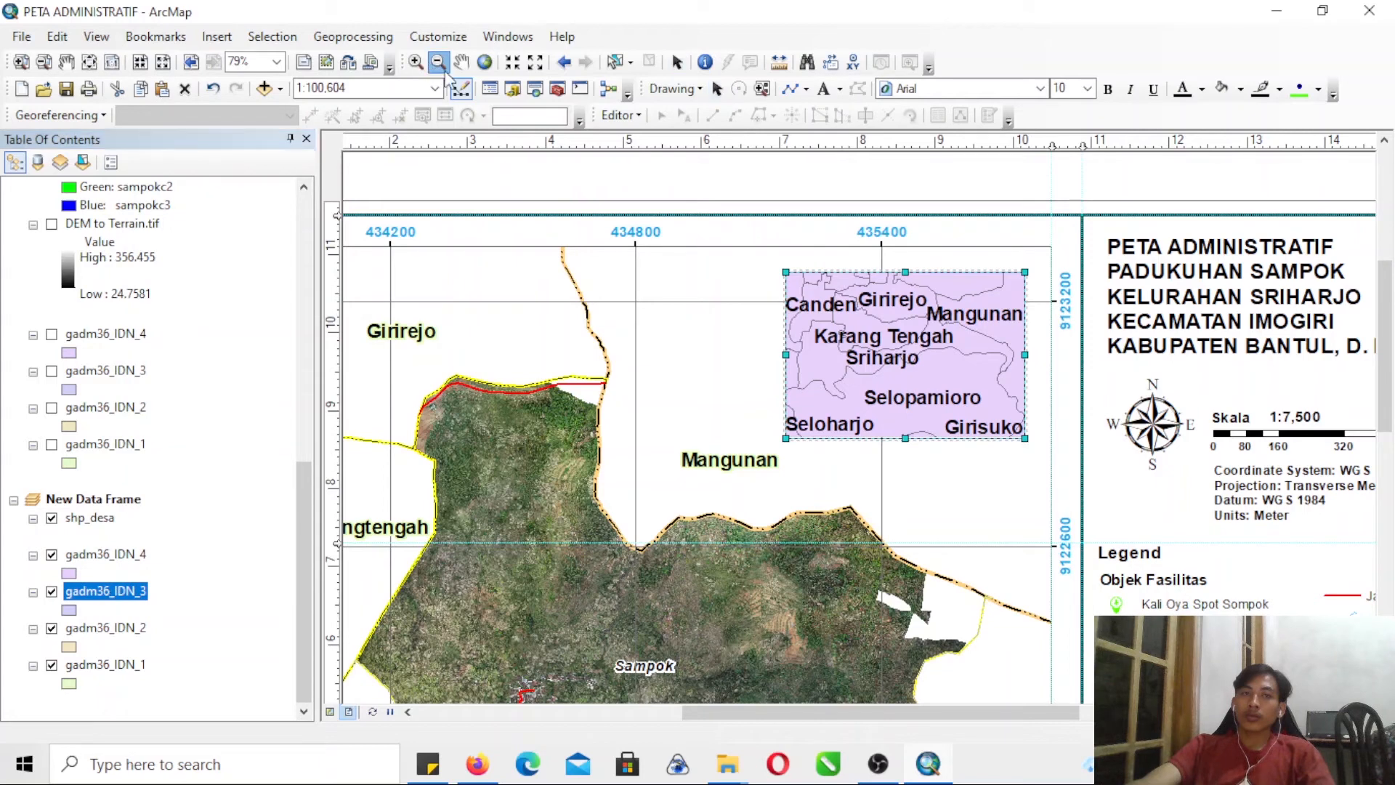
left_click(940, 396)
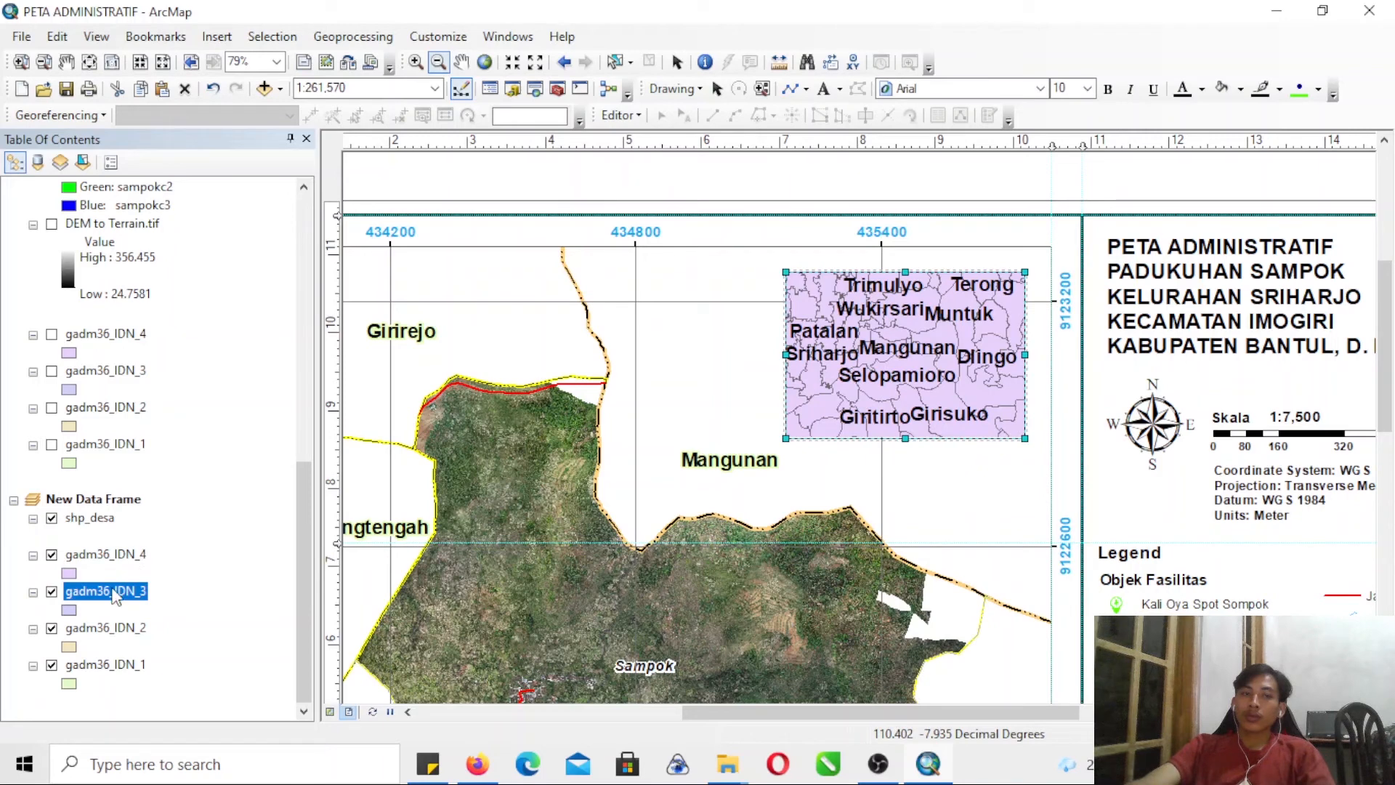
- Label the gadm36_IDN_3 layer in the new data frame with the NAME_3 field
right_click(114, 594)
left_click(161, 574)
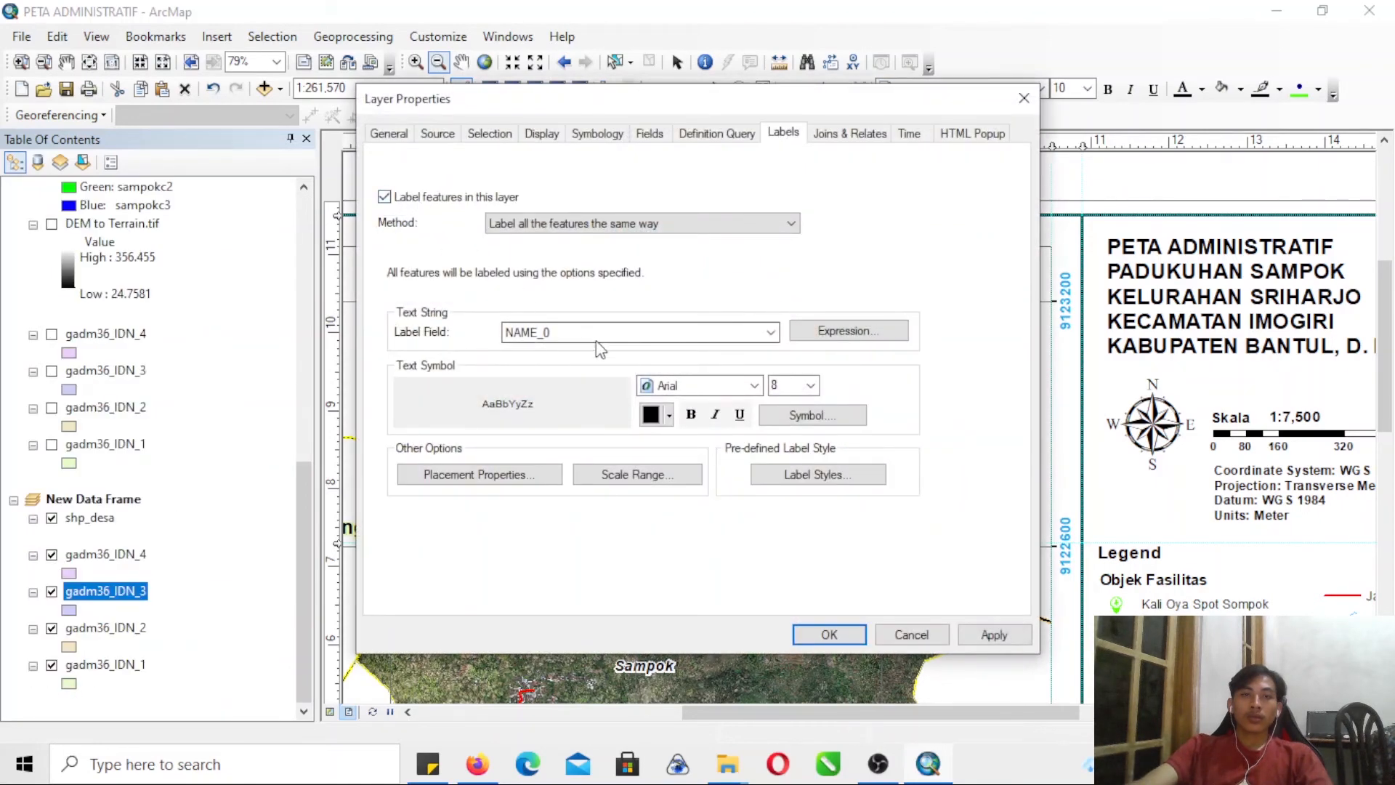
left_click(632, 334)
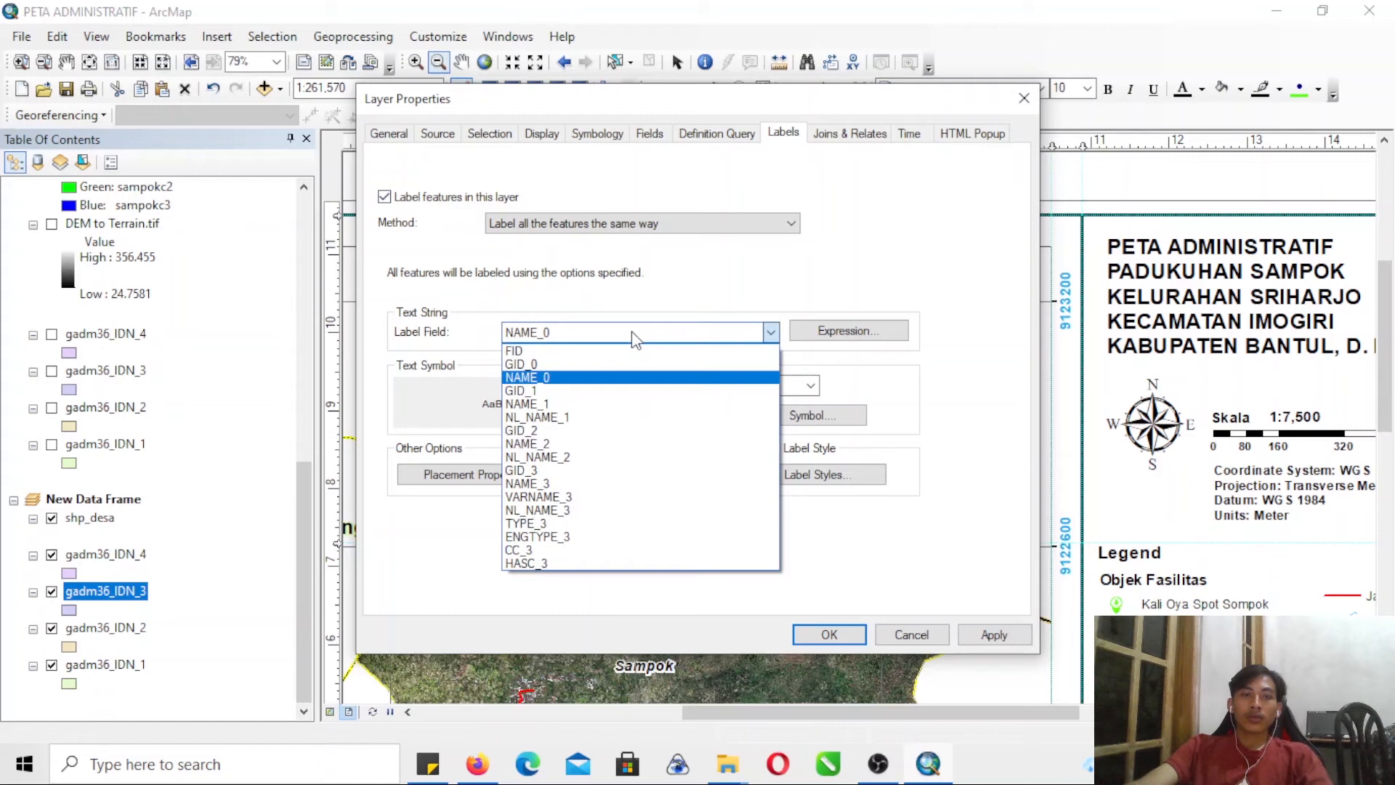
left_click(594, 483)
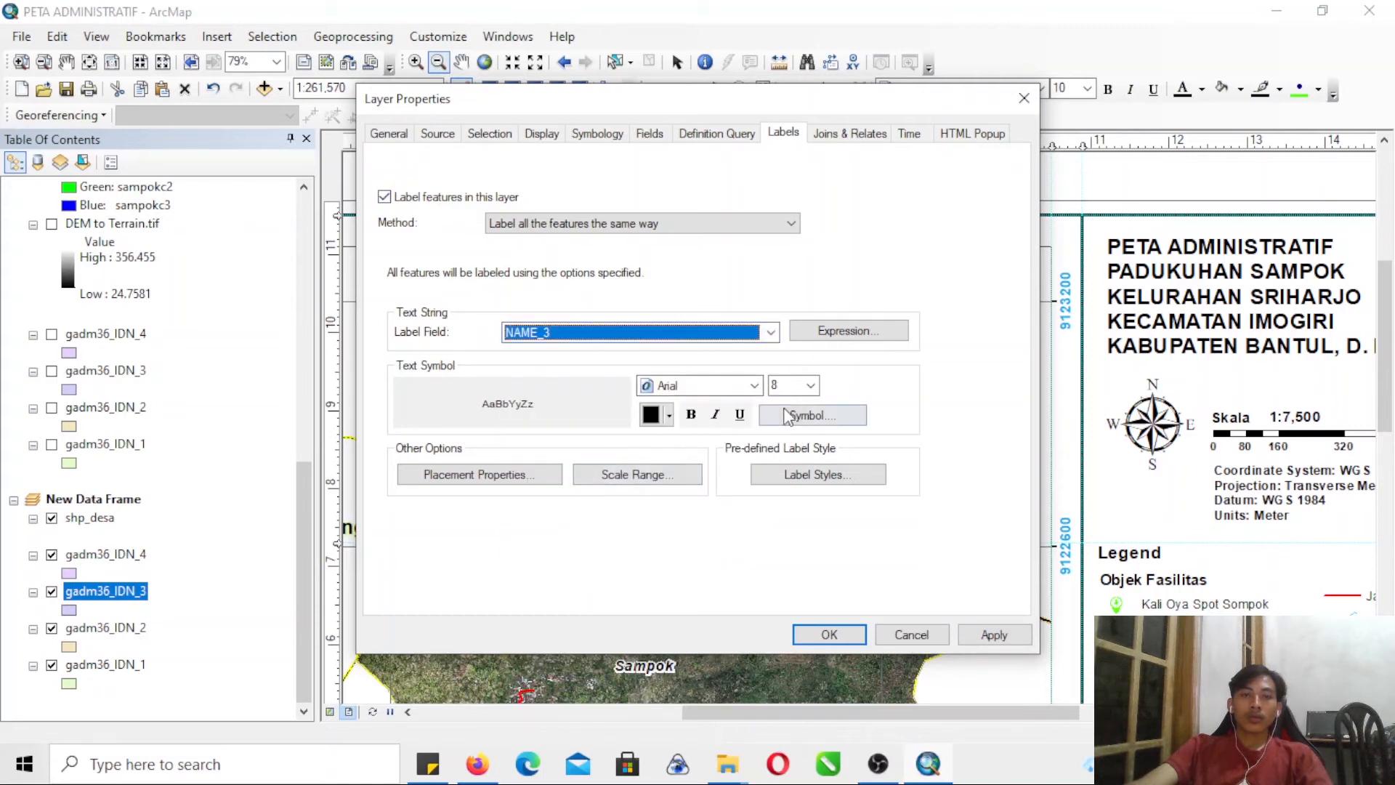
left_click_drag(728, 90, 452, 125)
left_click(707, 678)
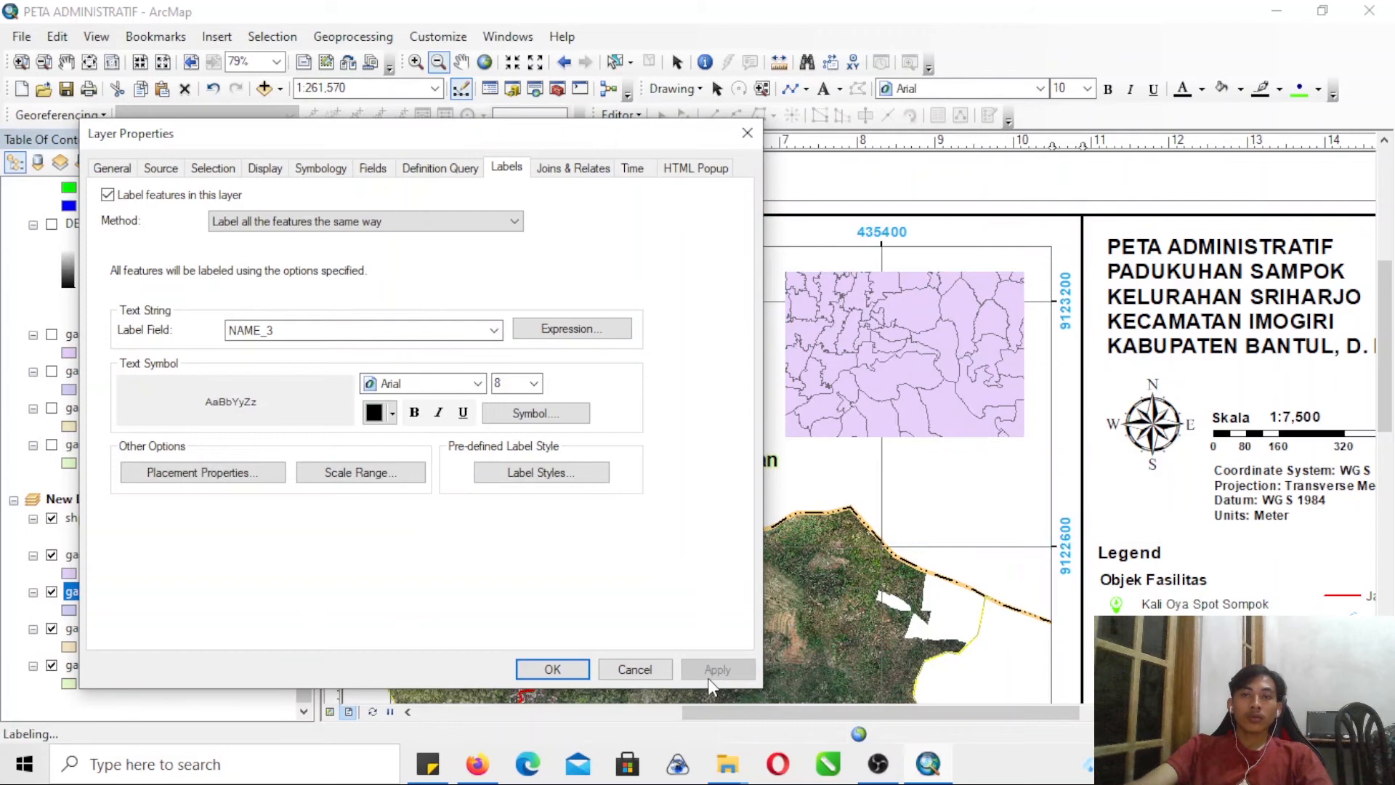
left_click(558, 670)
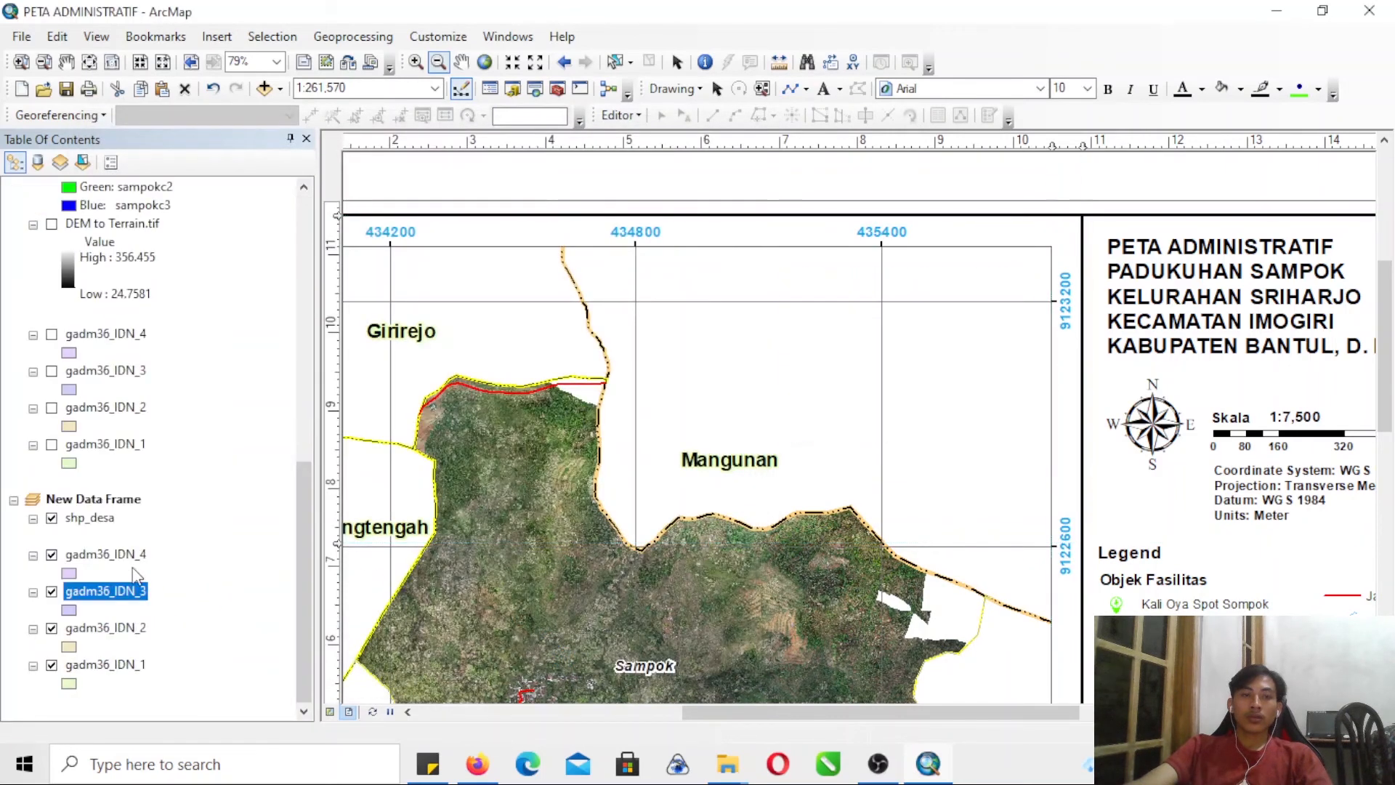
- Browse the attribute table of the new data frame's gadm36_IDN_4 layer down through its records
right_click(115, 558)
left_click(204, 175)
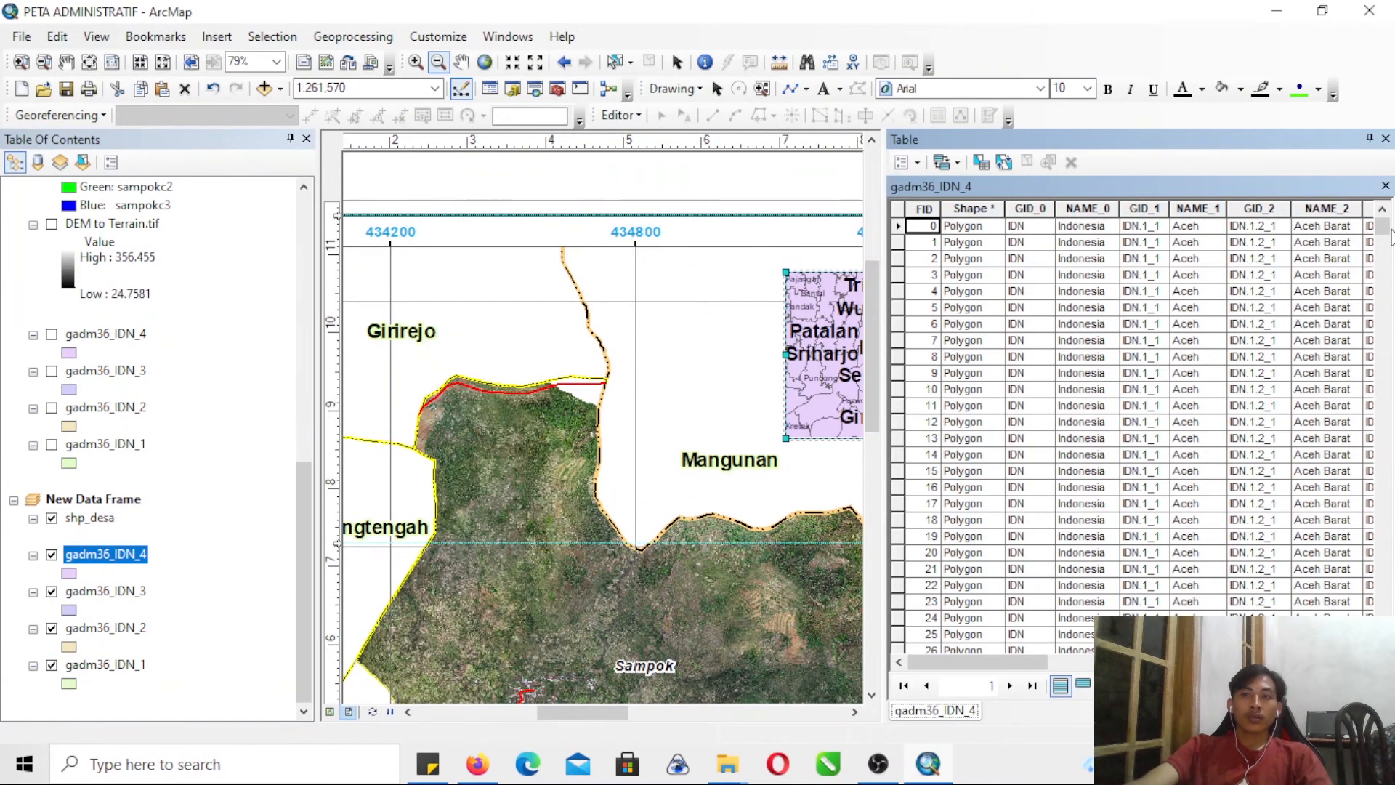
left_click_drag(1388, 234, 1389, 632)
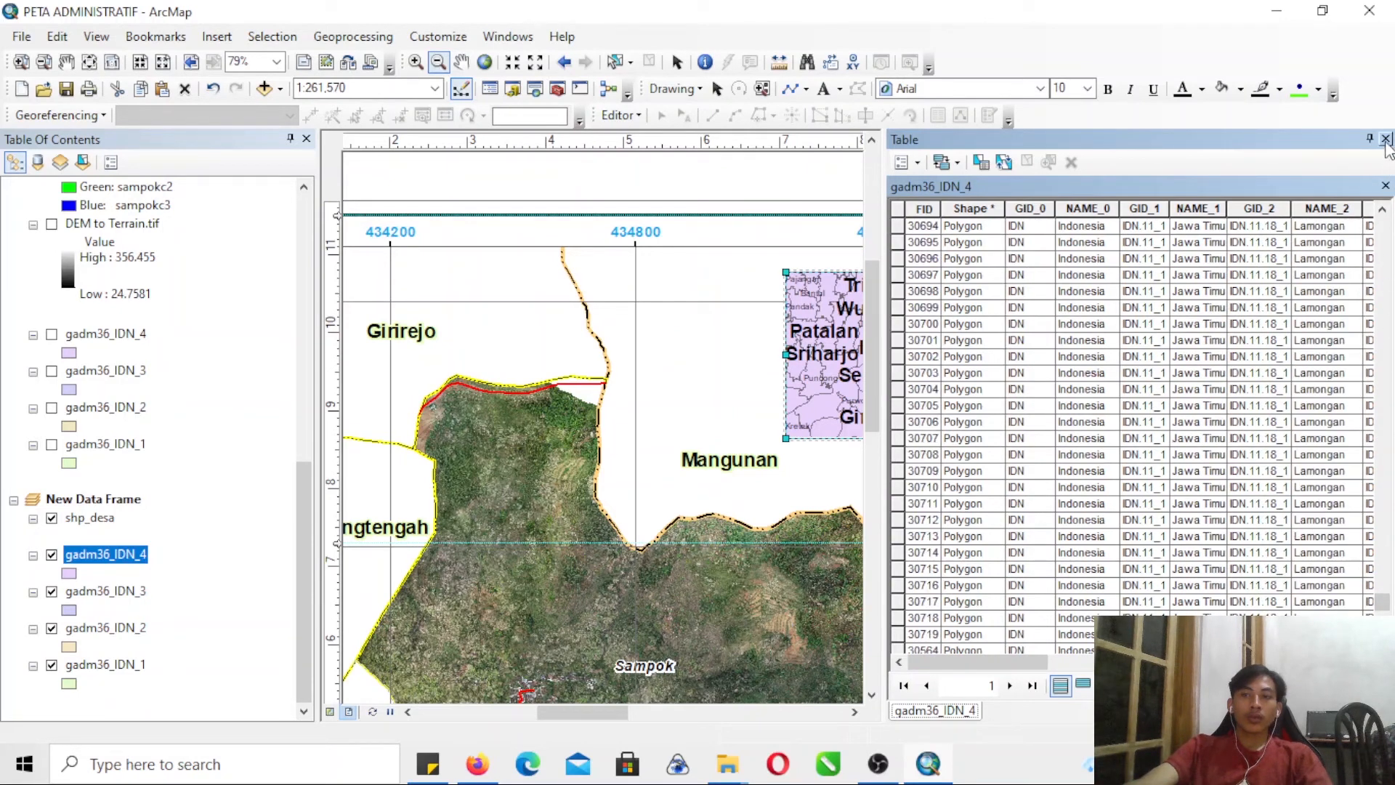
left_click(1385, 139)
- Select the Imogiri record, in Bantul, in the attribute table of the new data frame's gadm36_IDN_3 layer
right_click(131, 589)
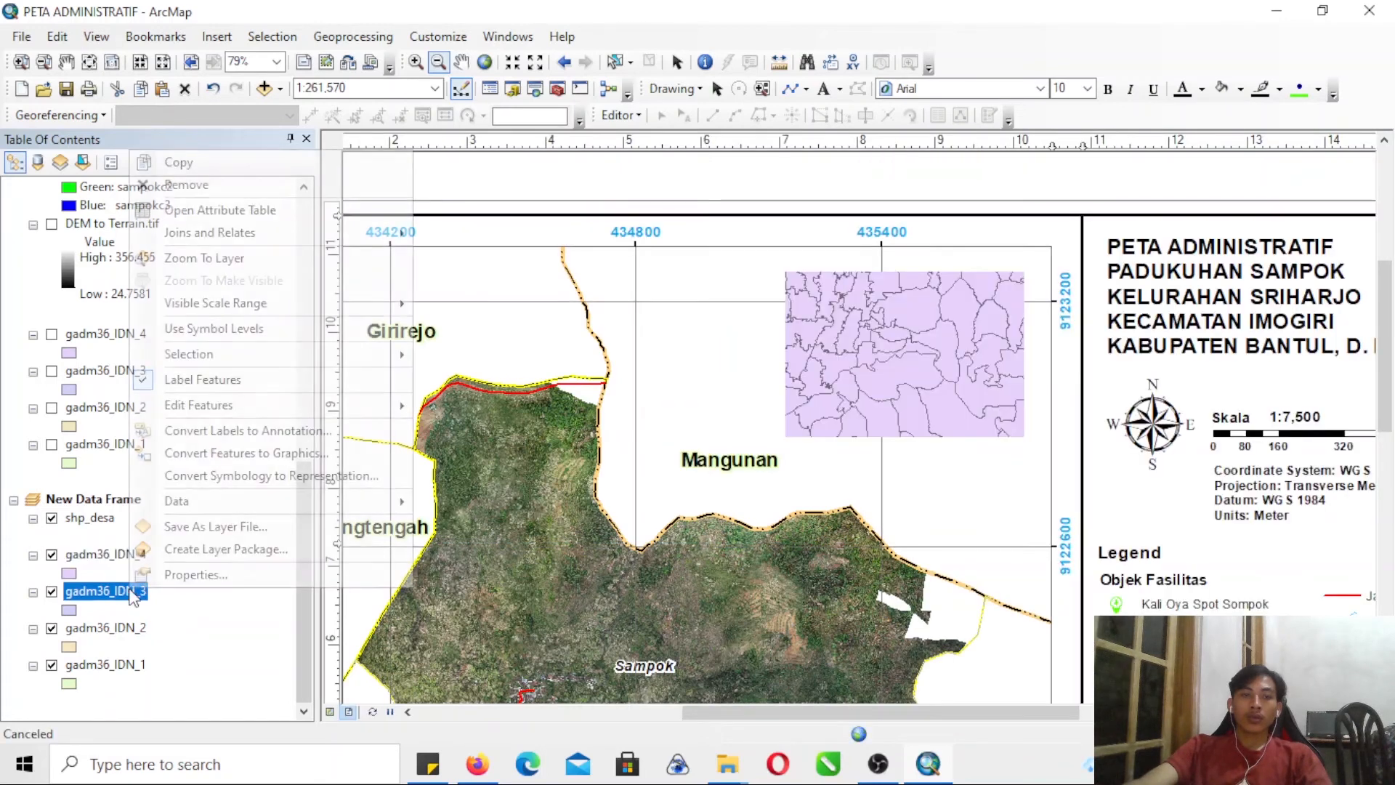
left_click(215, 210)
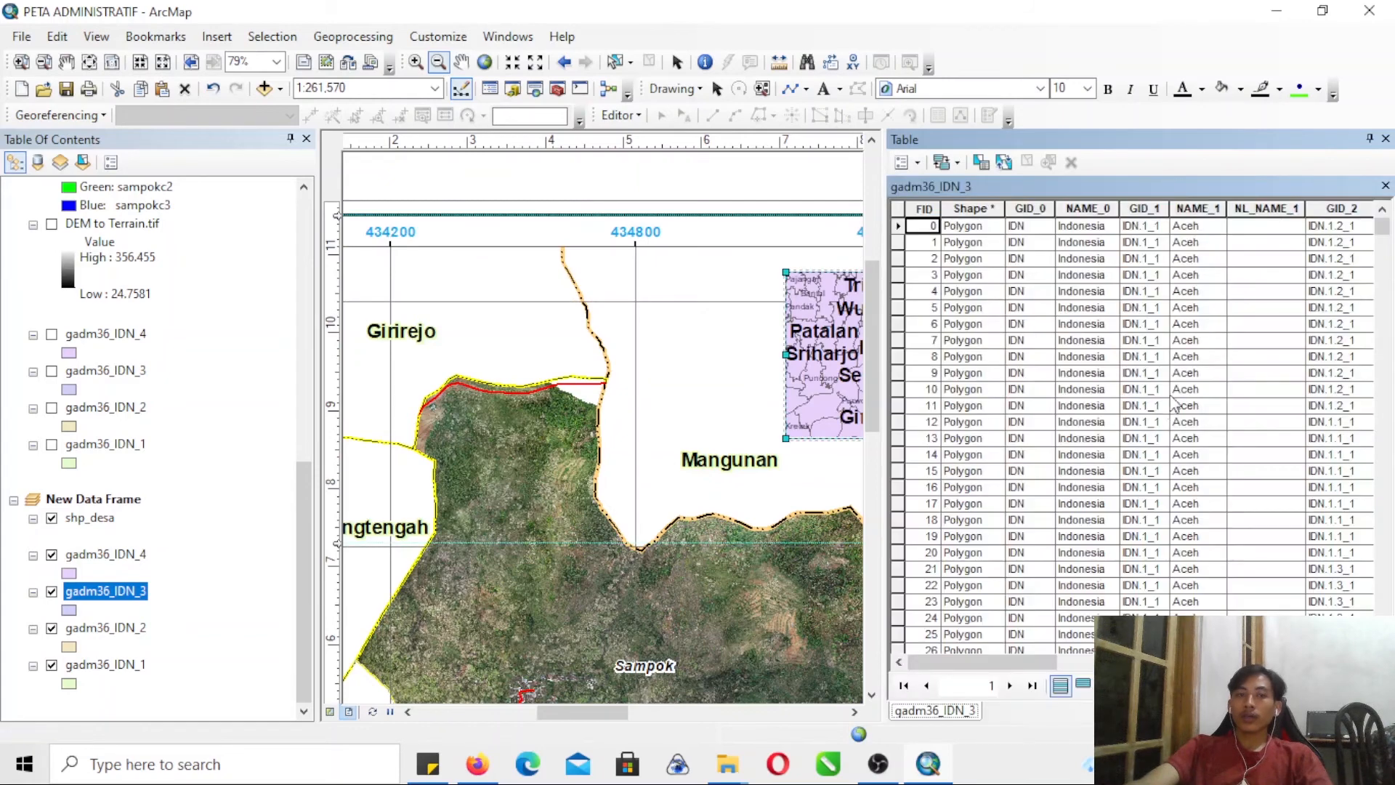
left_click_drag(1383, 228, 1371, 650)
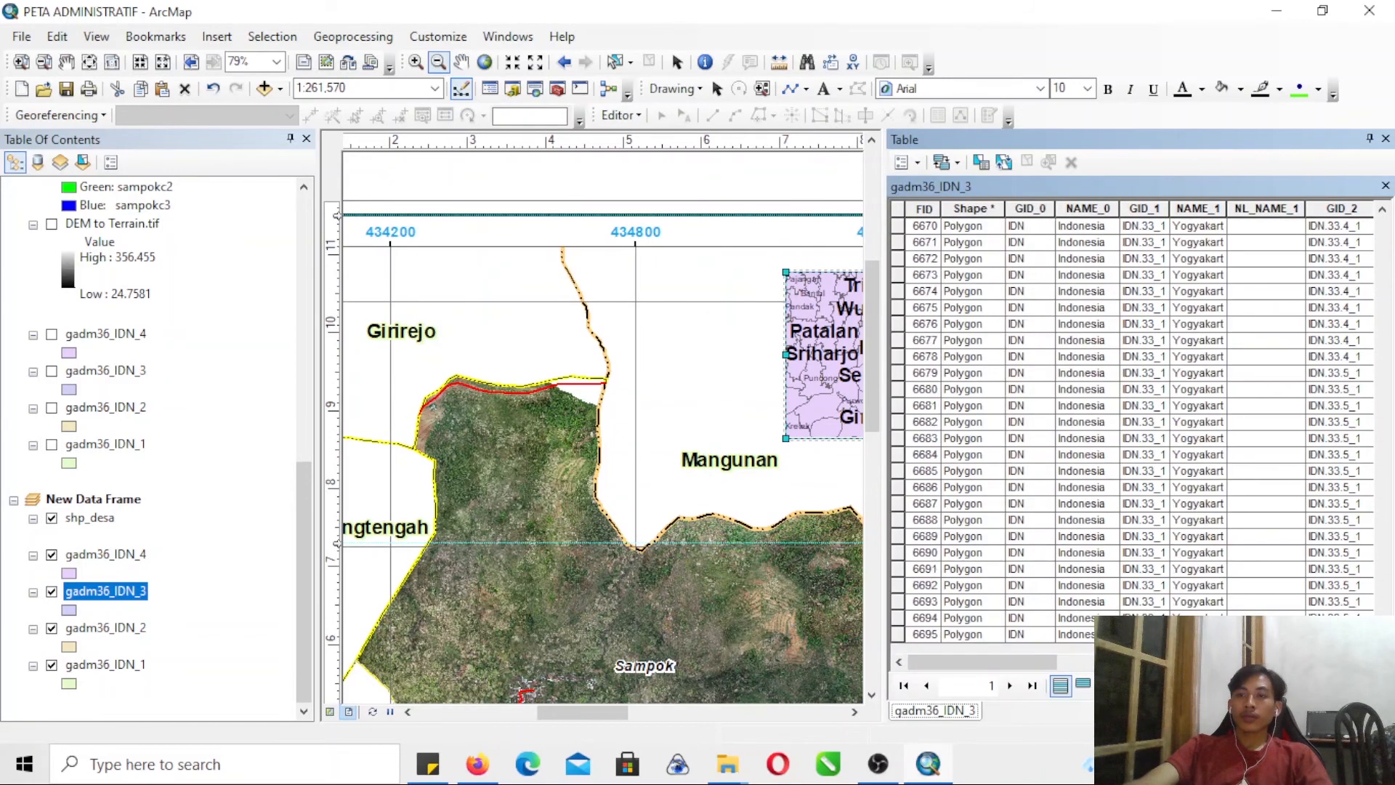
left_click_drag(948, 662, 1104, 662)
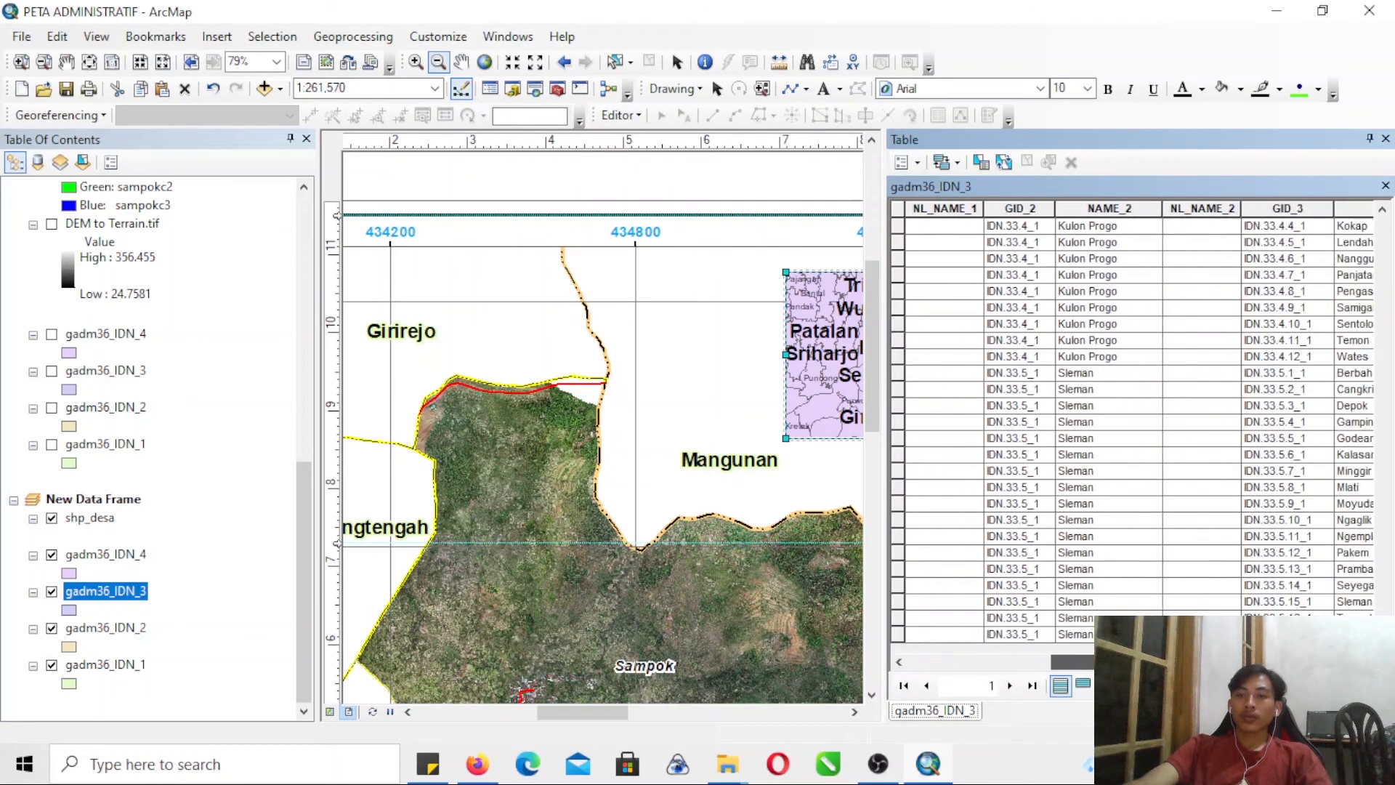
scroll(1389, 351, "up", 15)
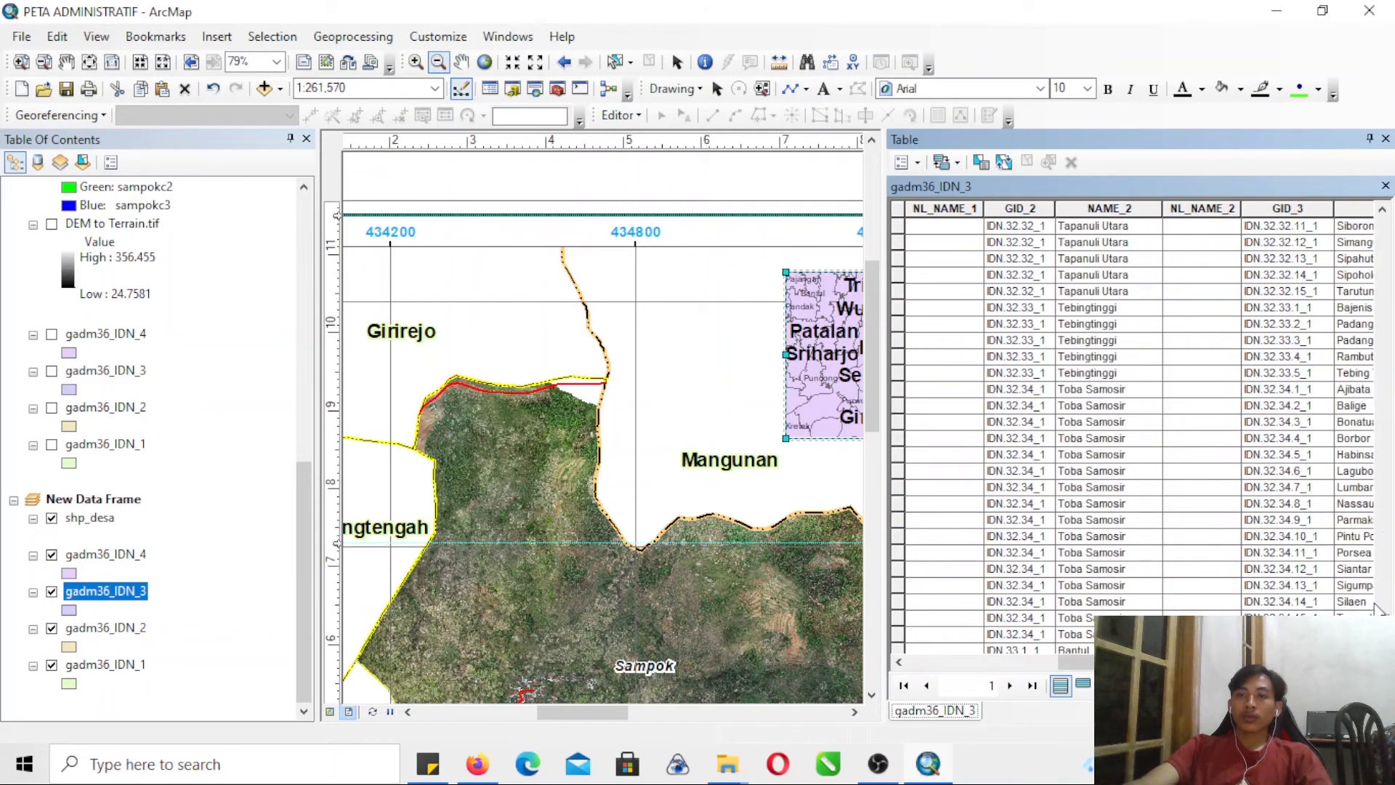
scroll(1133, 436, "down", 3)
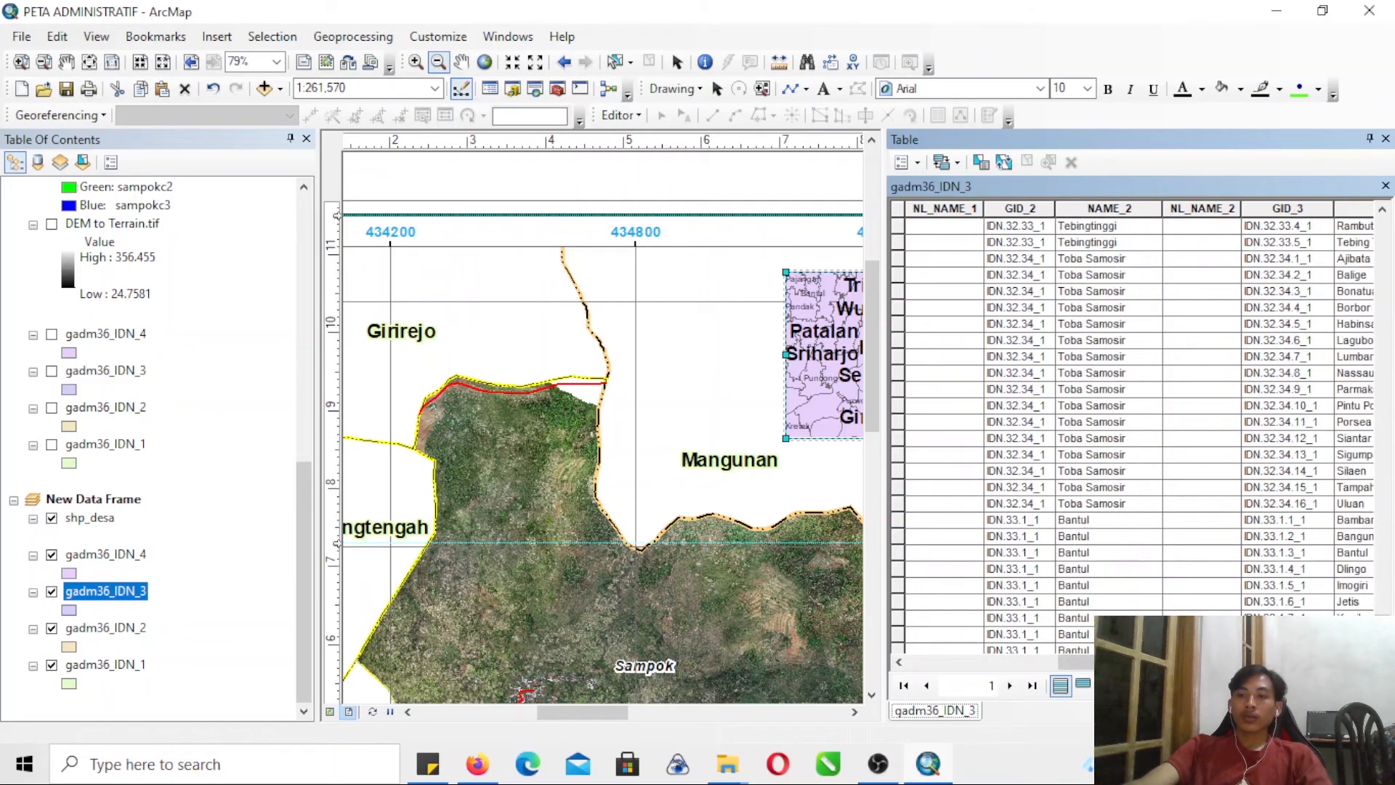
left_click(898, 569)
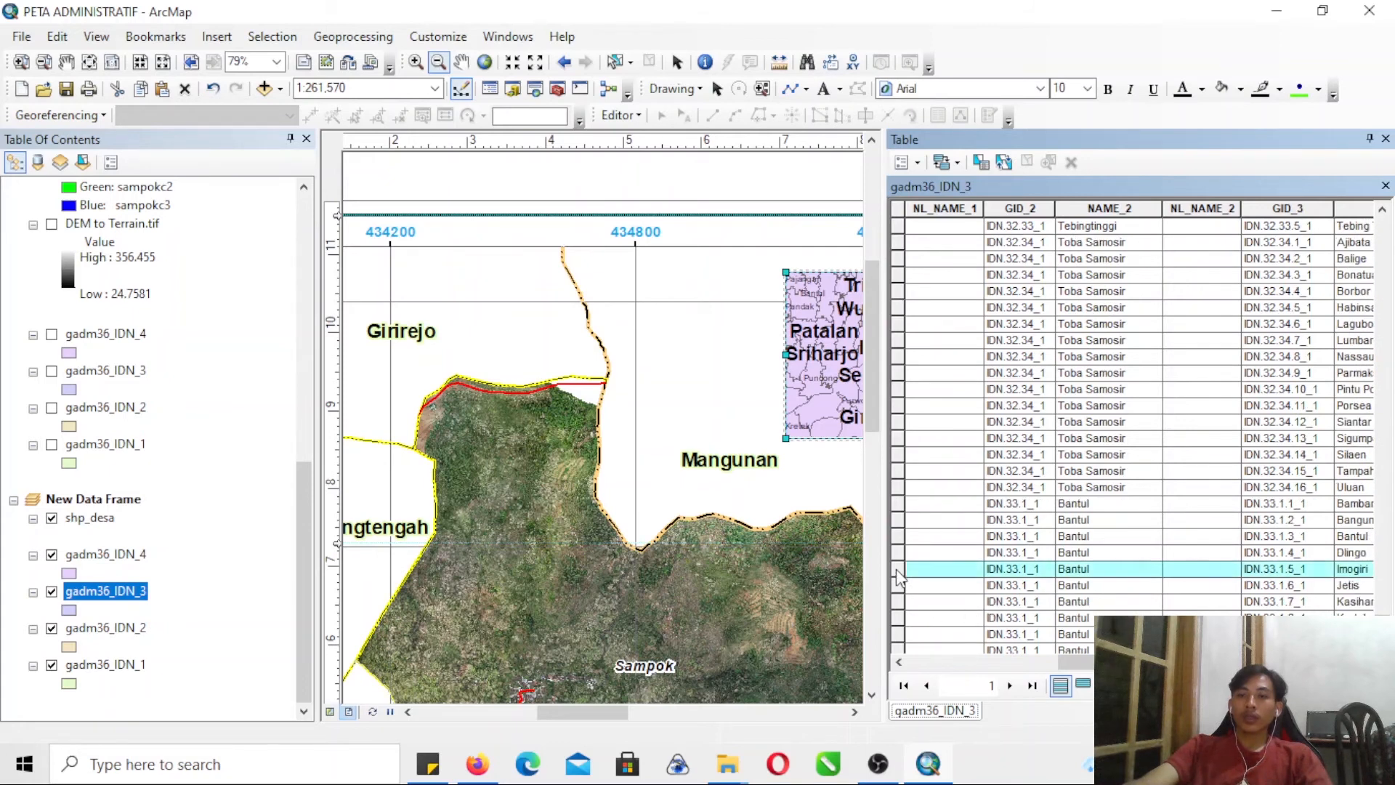
left_click(1385, 138)
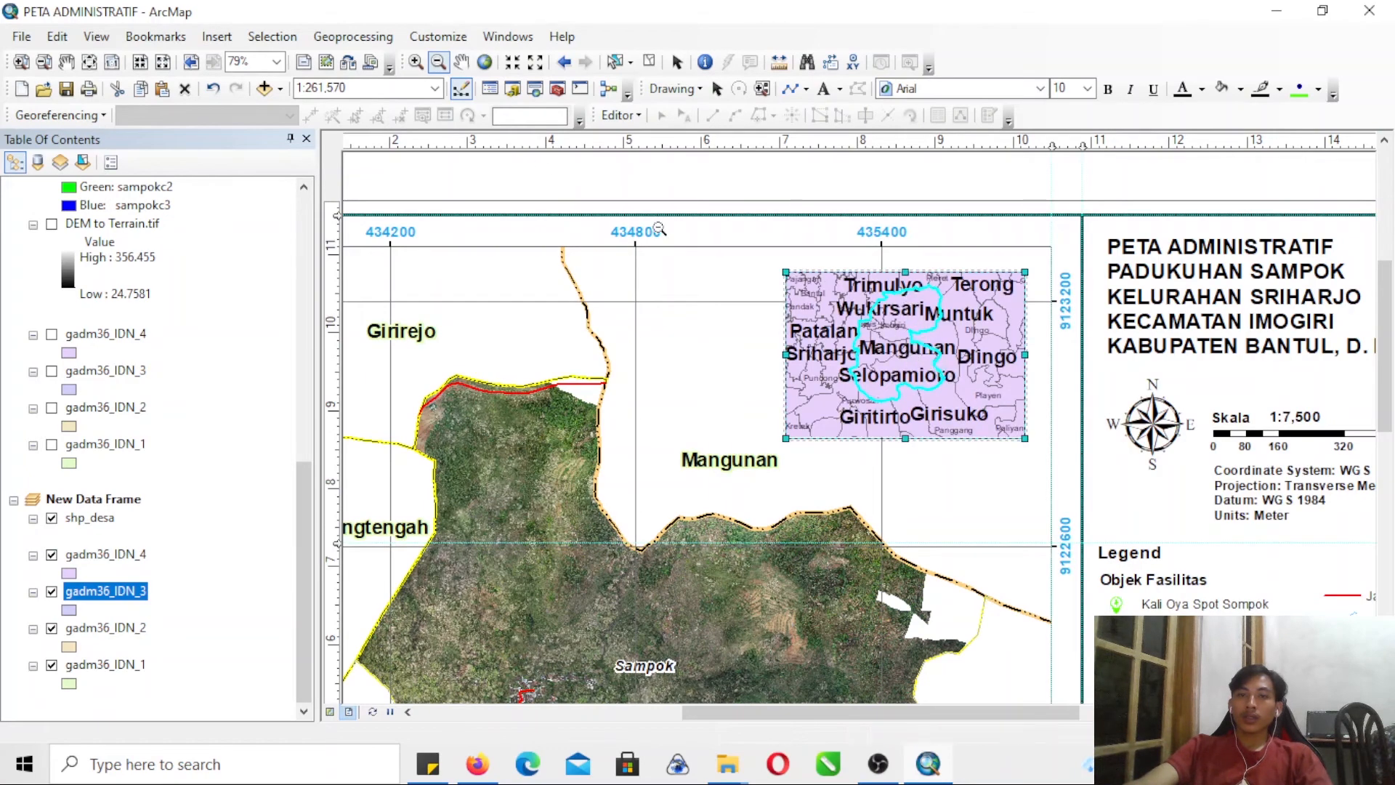
- Set up the Clip tool with gadm36_IDN_4 as input features and gadm36_IDN_3 as clip features
left_click(353, 37)
left_click(357, 78)
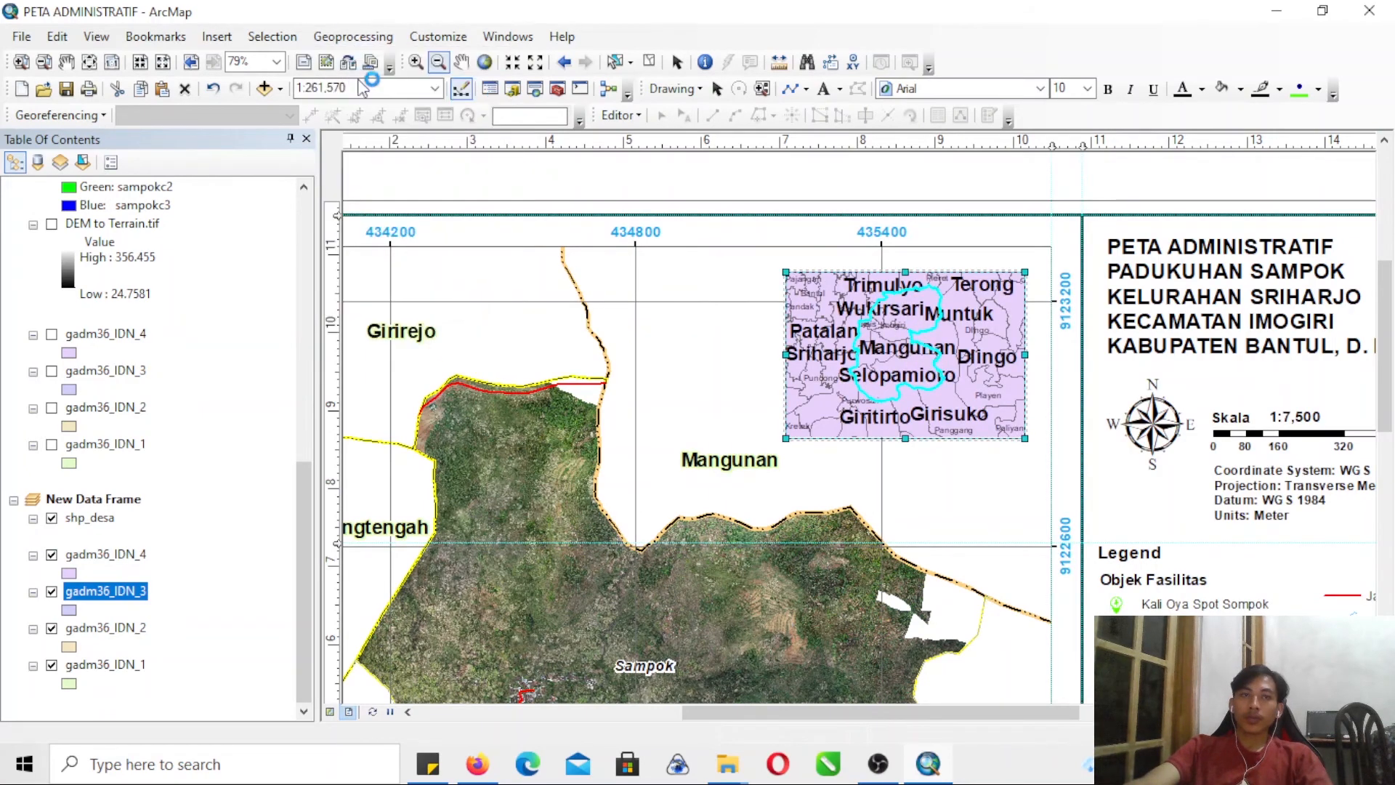
left_click_drag(118, 560, 276, 154)
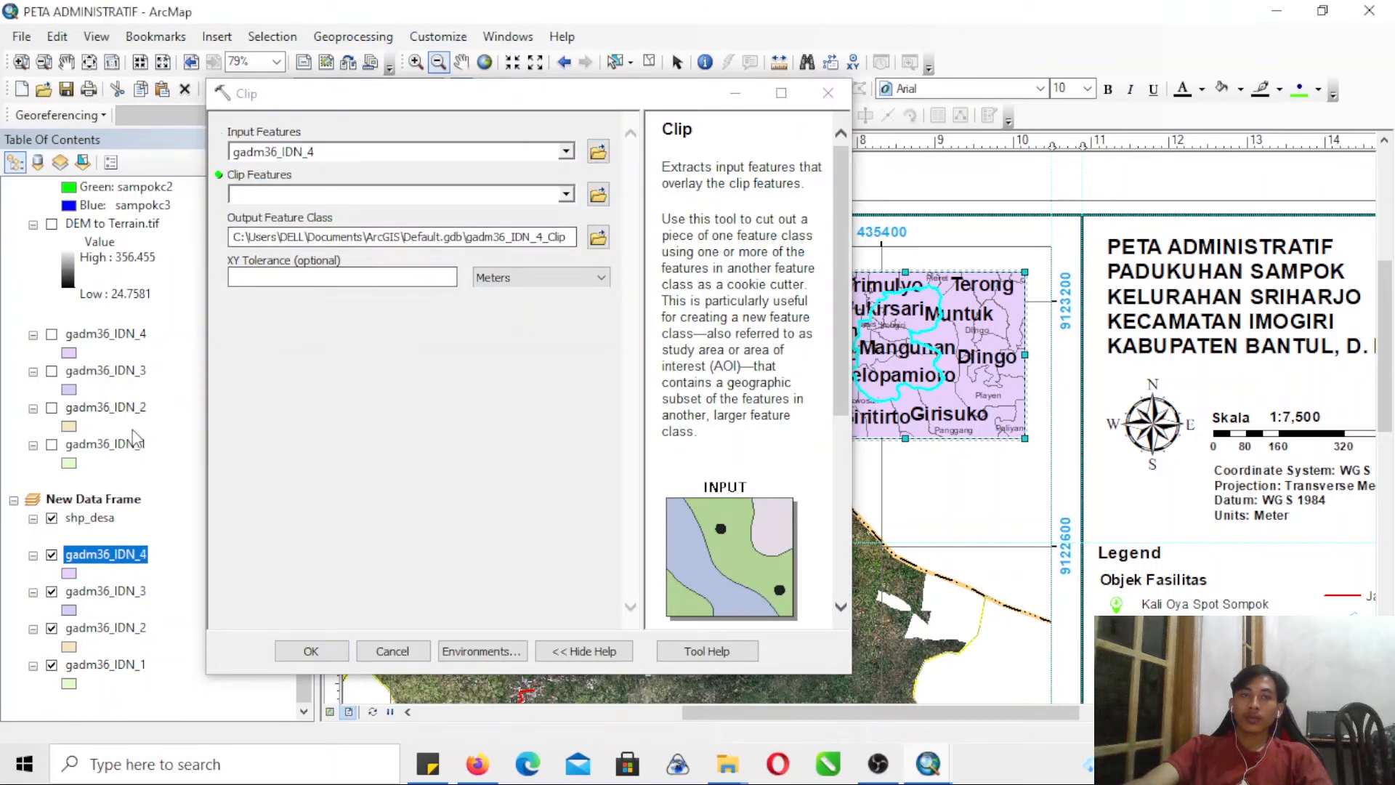
left_click_drag(140, 590, 297, 202)
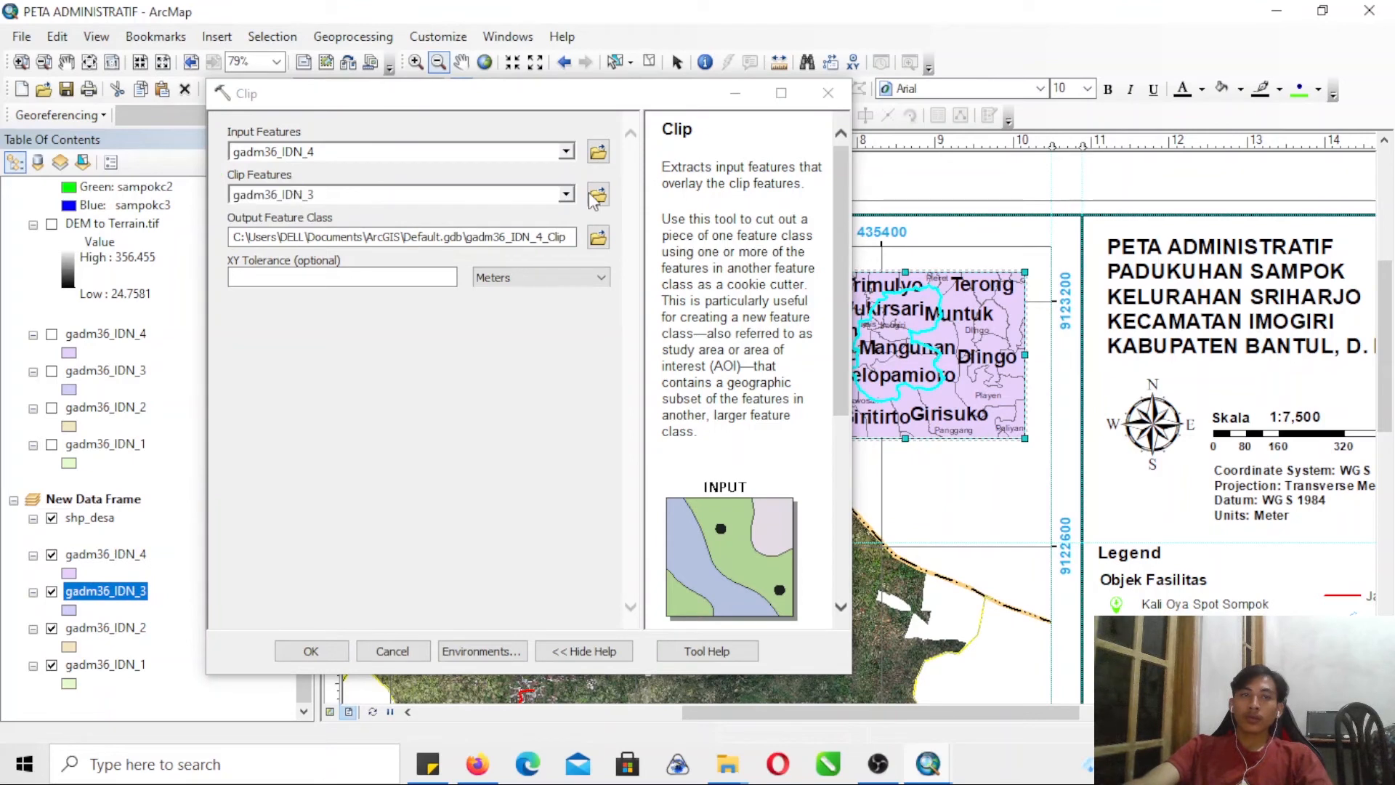
- Set the clip output to imogiri_by_desa in the shp folder and run the clip
left_click(598, 239)
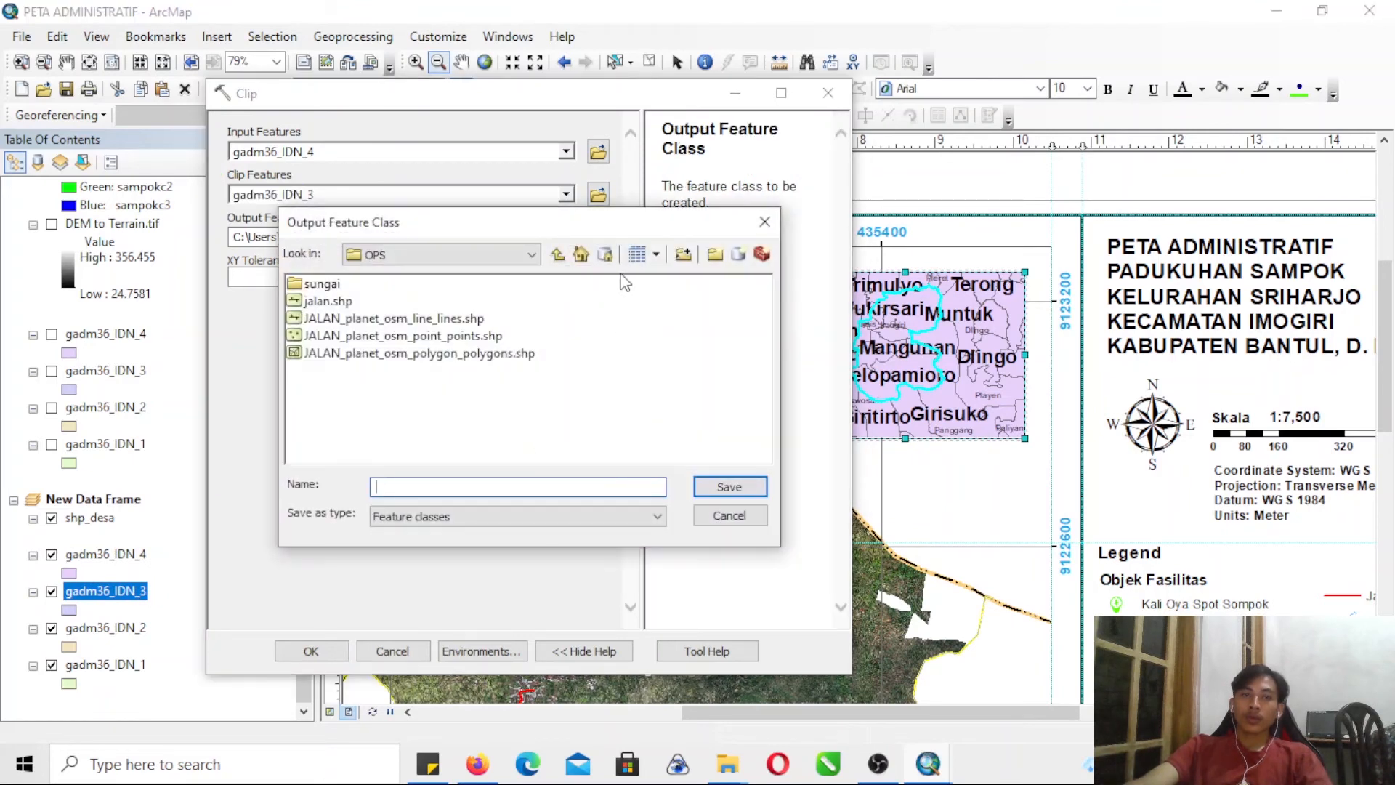
left_click(557, 253)
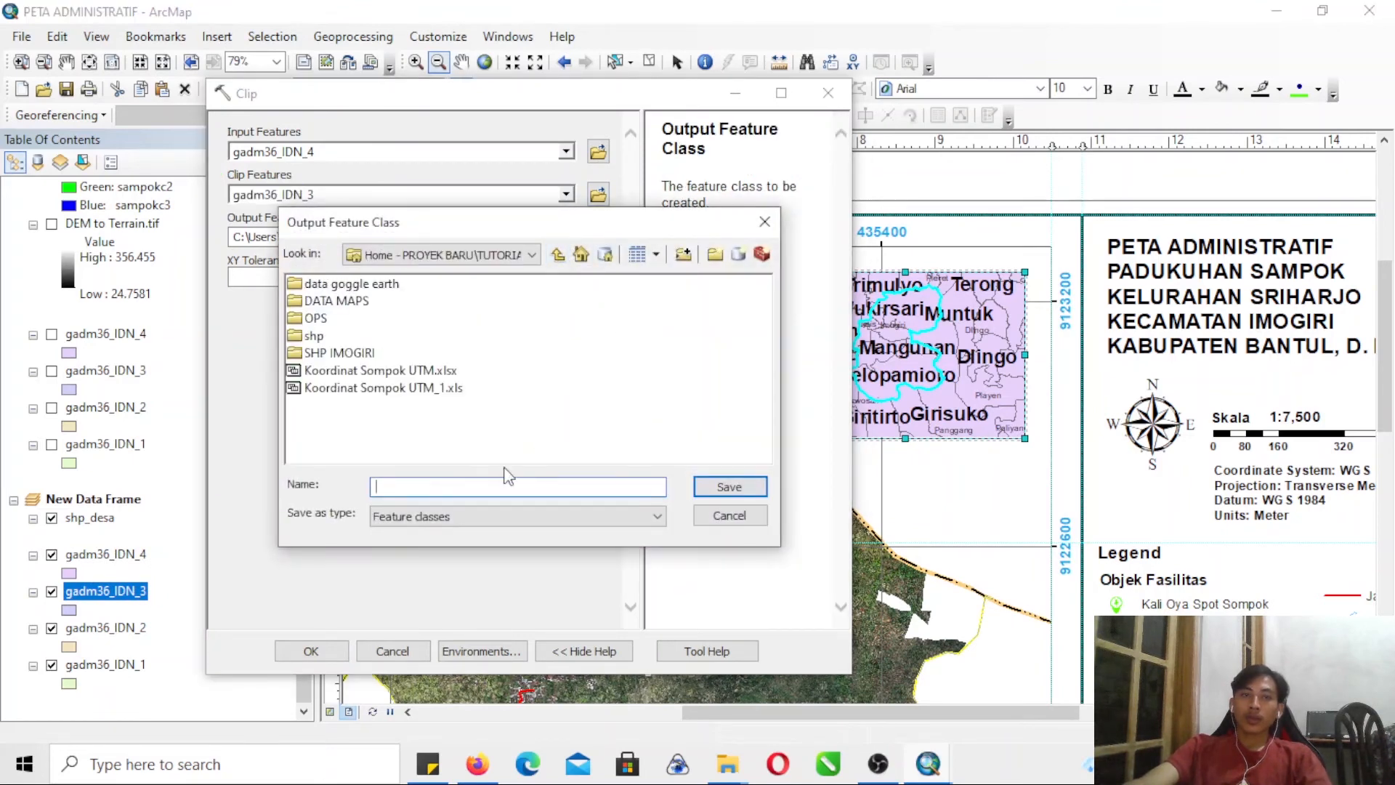
double_click(315, 338)
type("imogiri")
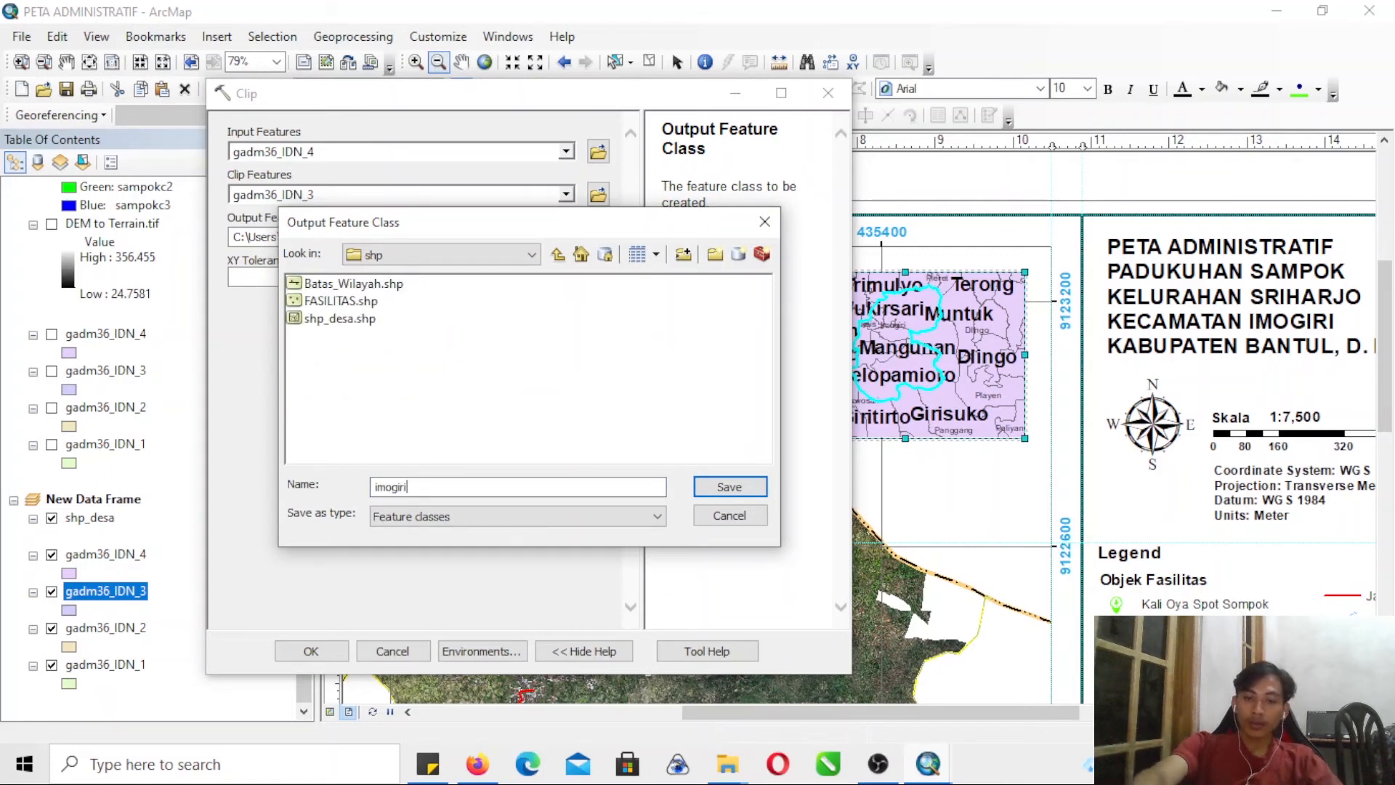
type("_by_desa")
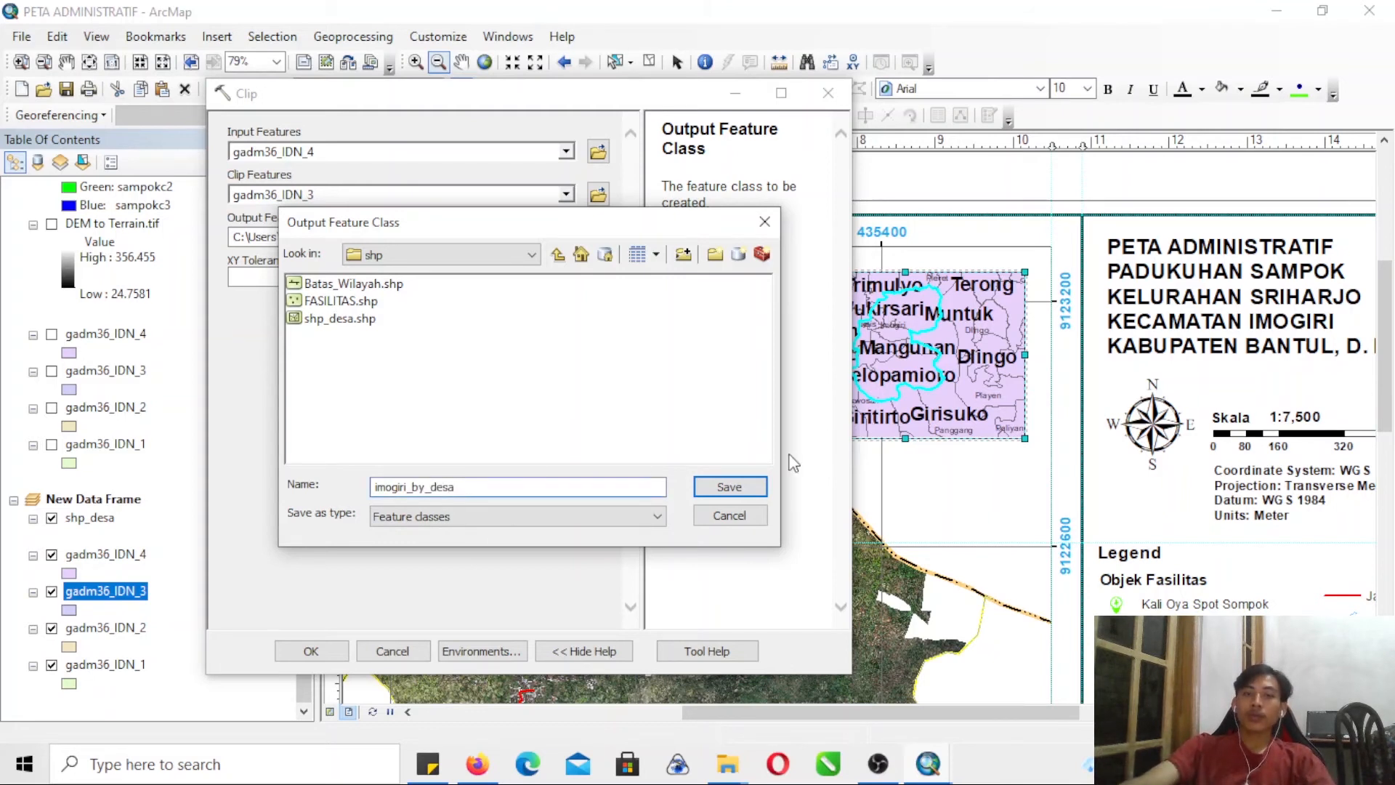
left_click(749, 486)
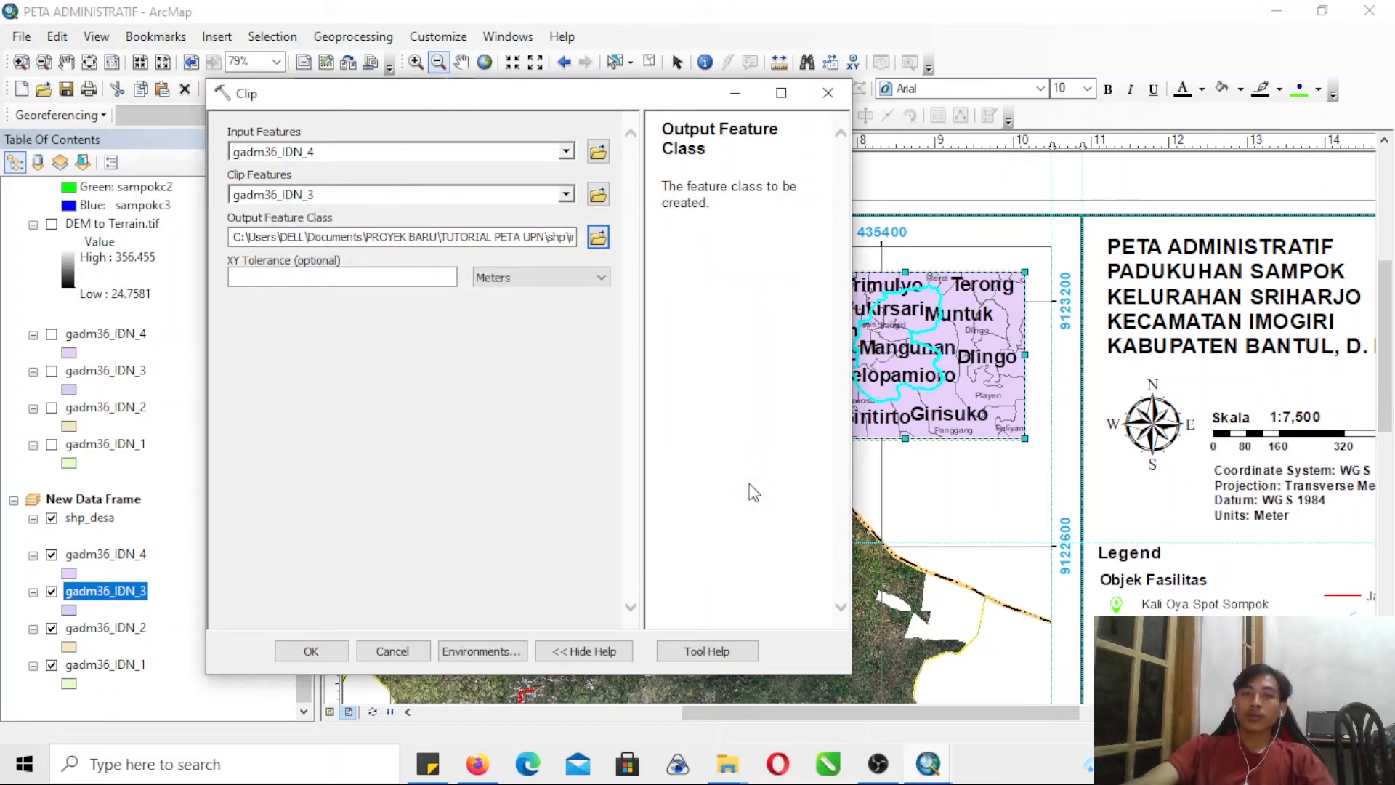
left_click(335, 657)
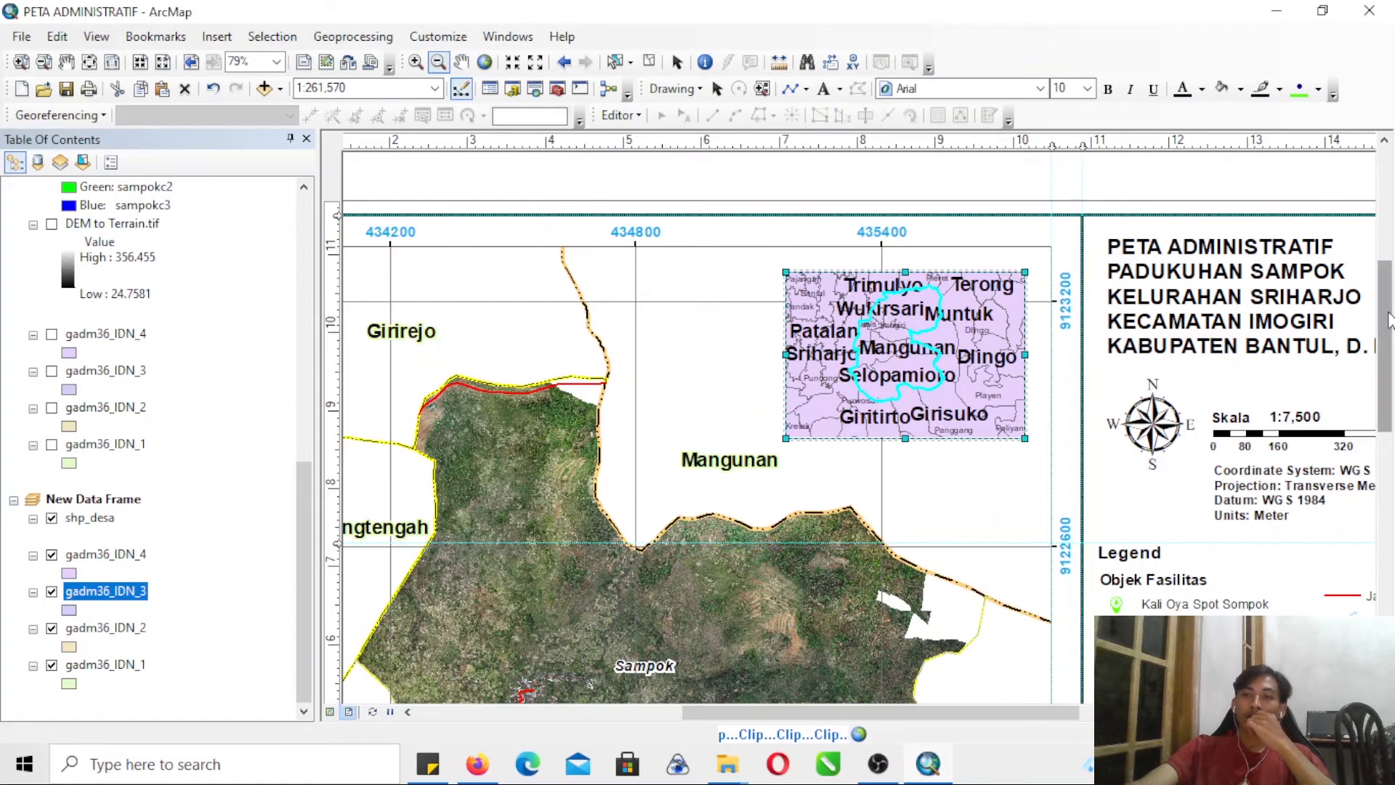
- Add two horizontal guides across the lower part of the layout, at about 4.1 and 2.4 on the vertical ruler
left_click_drag(1388, 319, 1386, 498)
left_click_drag(917, 718, 1116, 714)
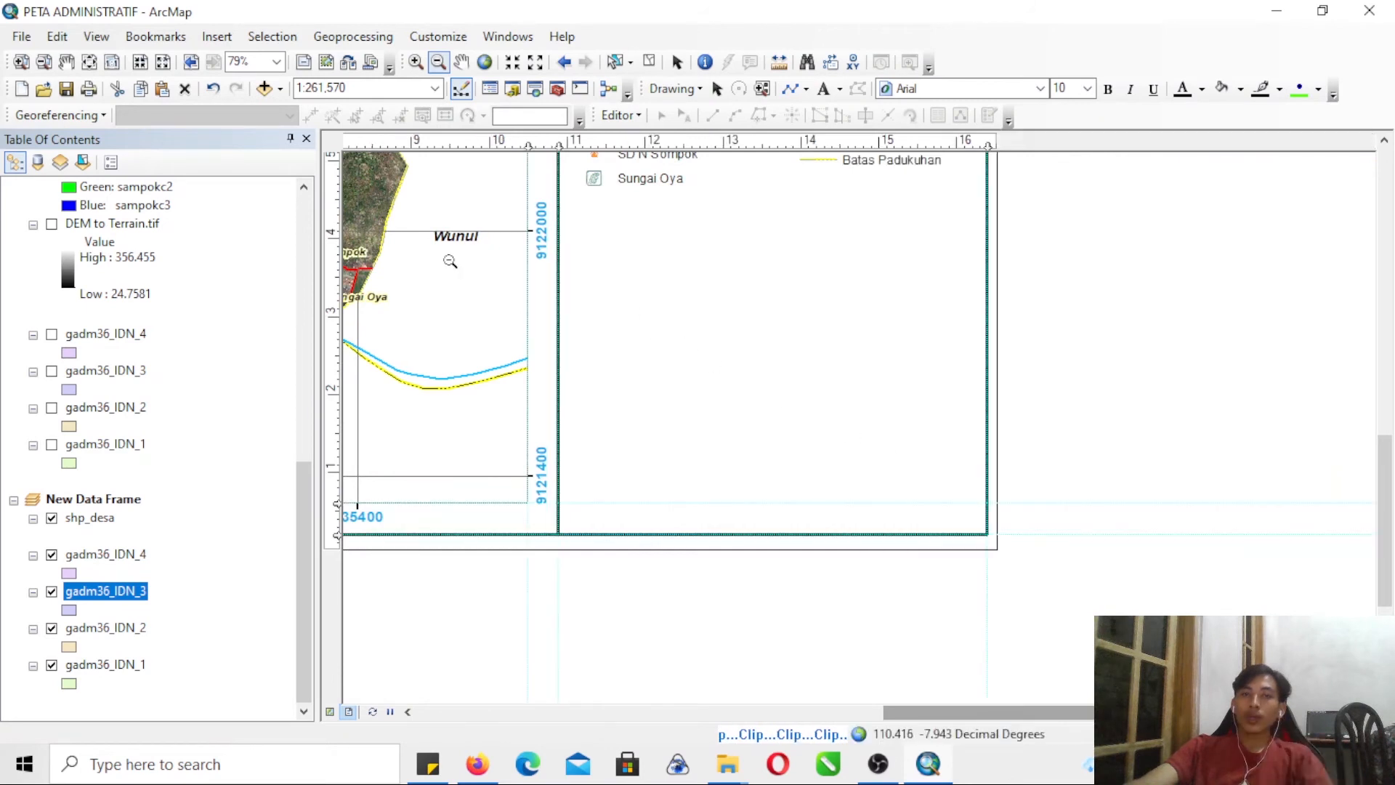
left_click(335, 223)
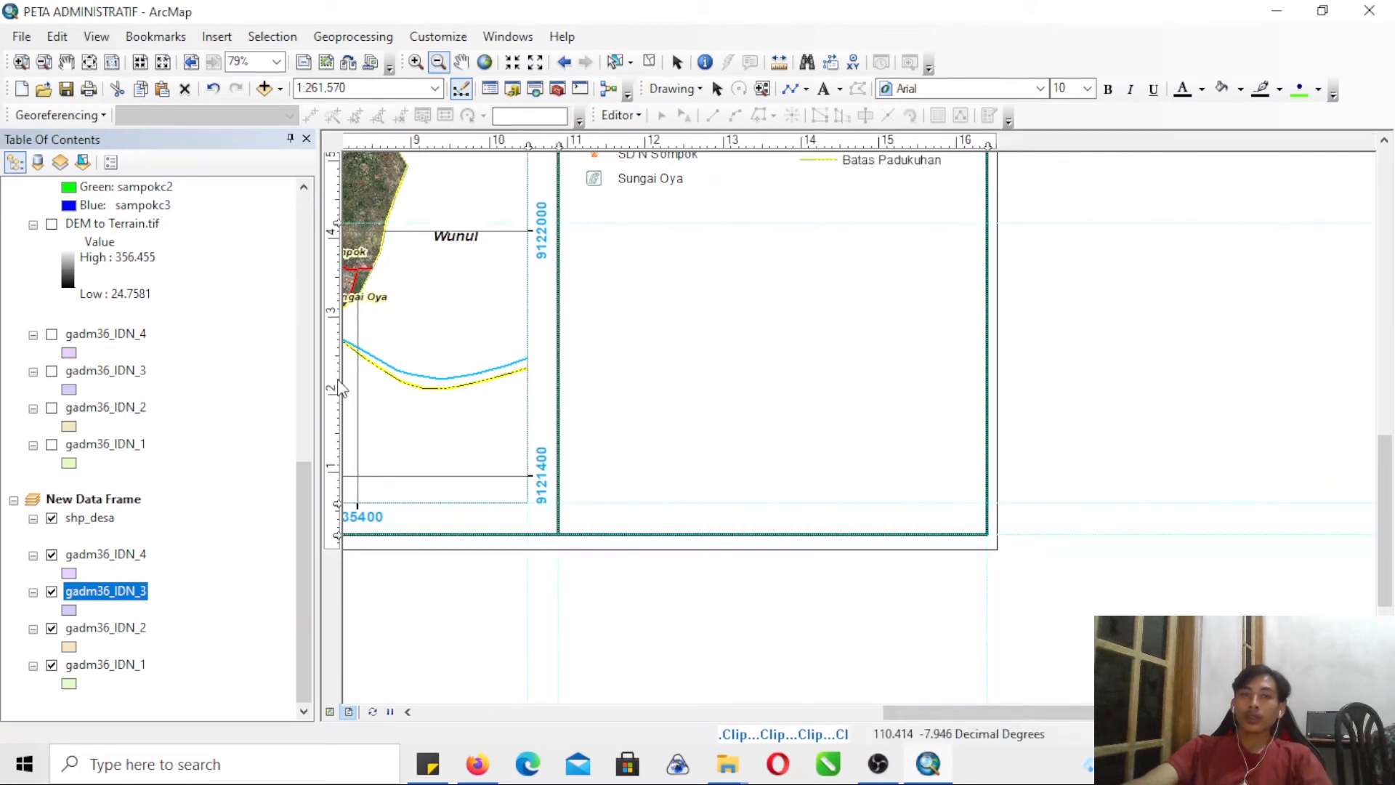
left_click(334, 355)
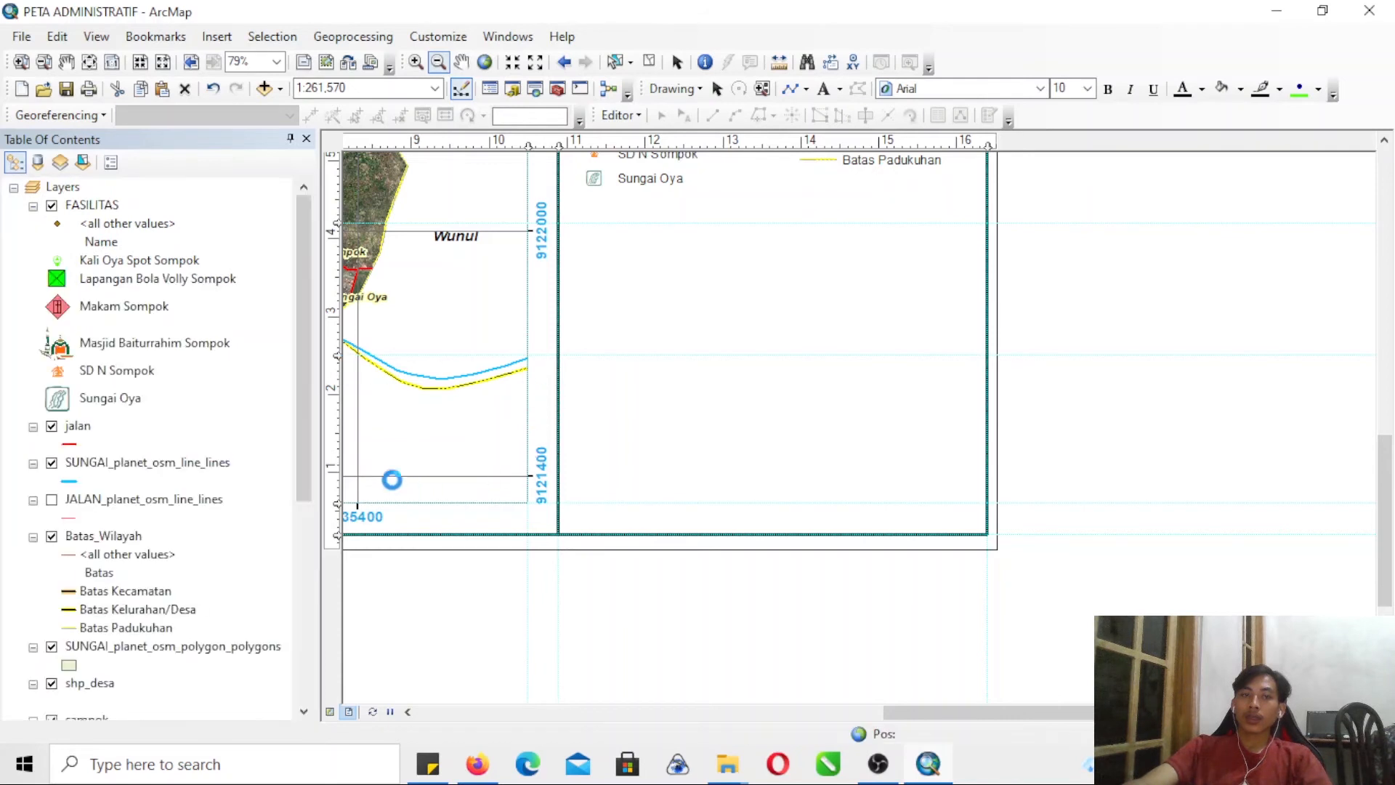
- Hide the gadm36_IDN_2 and gadm36_IDN_1 layers in the new data frame and remove its gadm36_IDN_4 layer
left_click_drag(307, 432, 289, 528)
left_click_drag(1392, 519, 1391, 367)
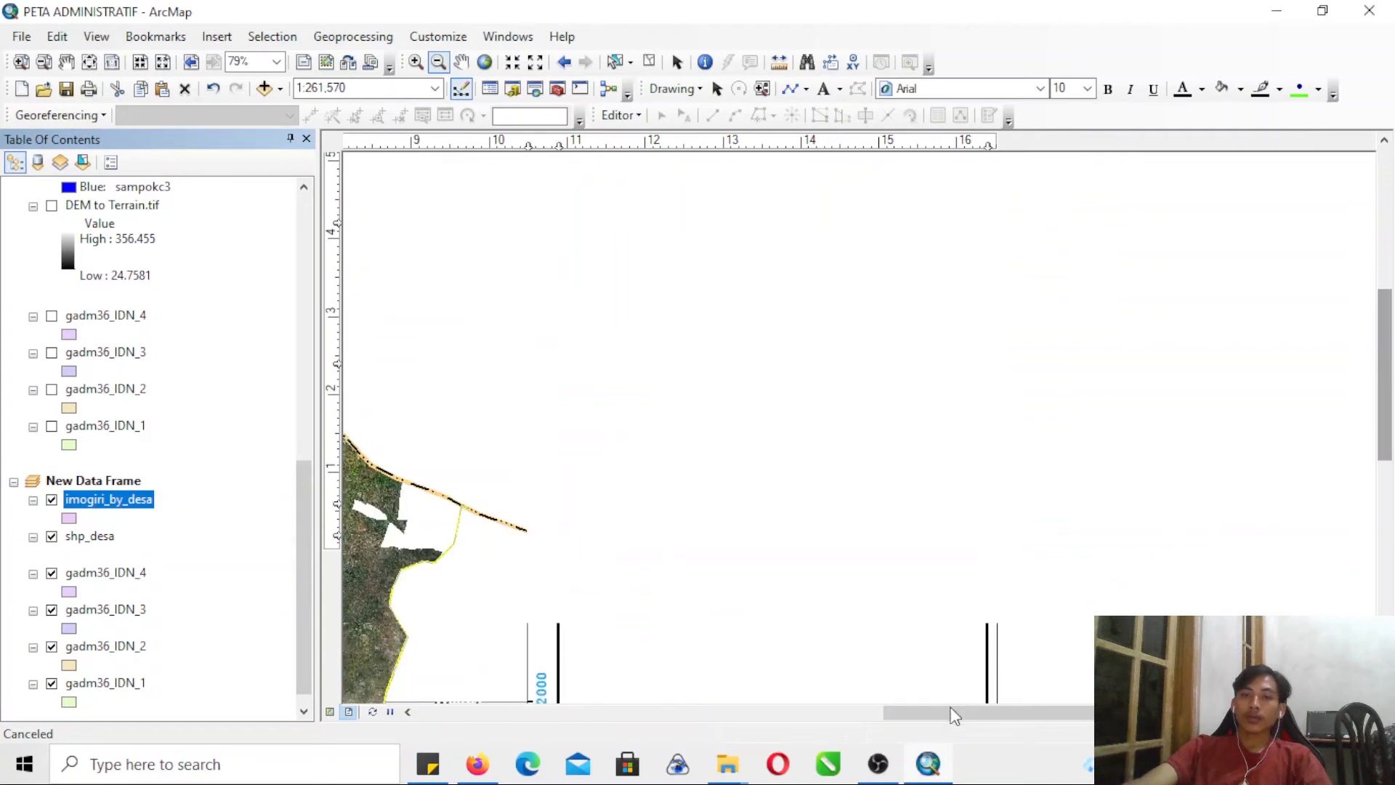
left_click_drag(948, 711, 836, 675)
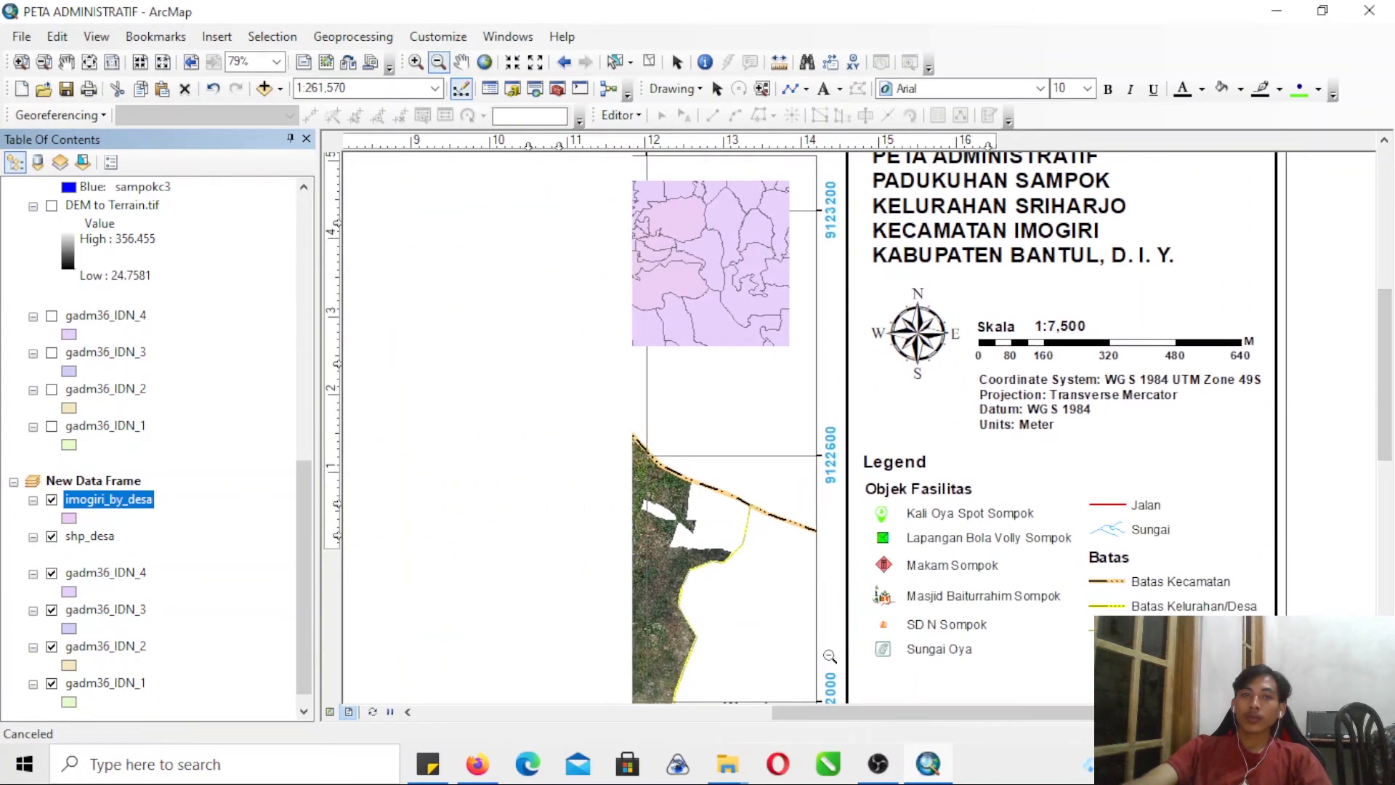
left_click(651, 280)
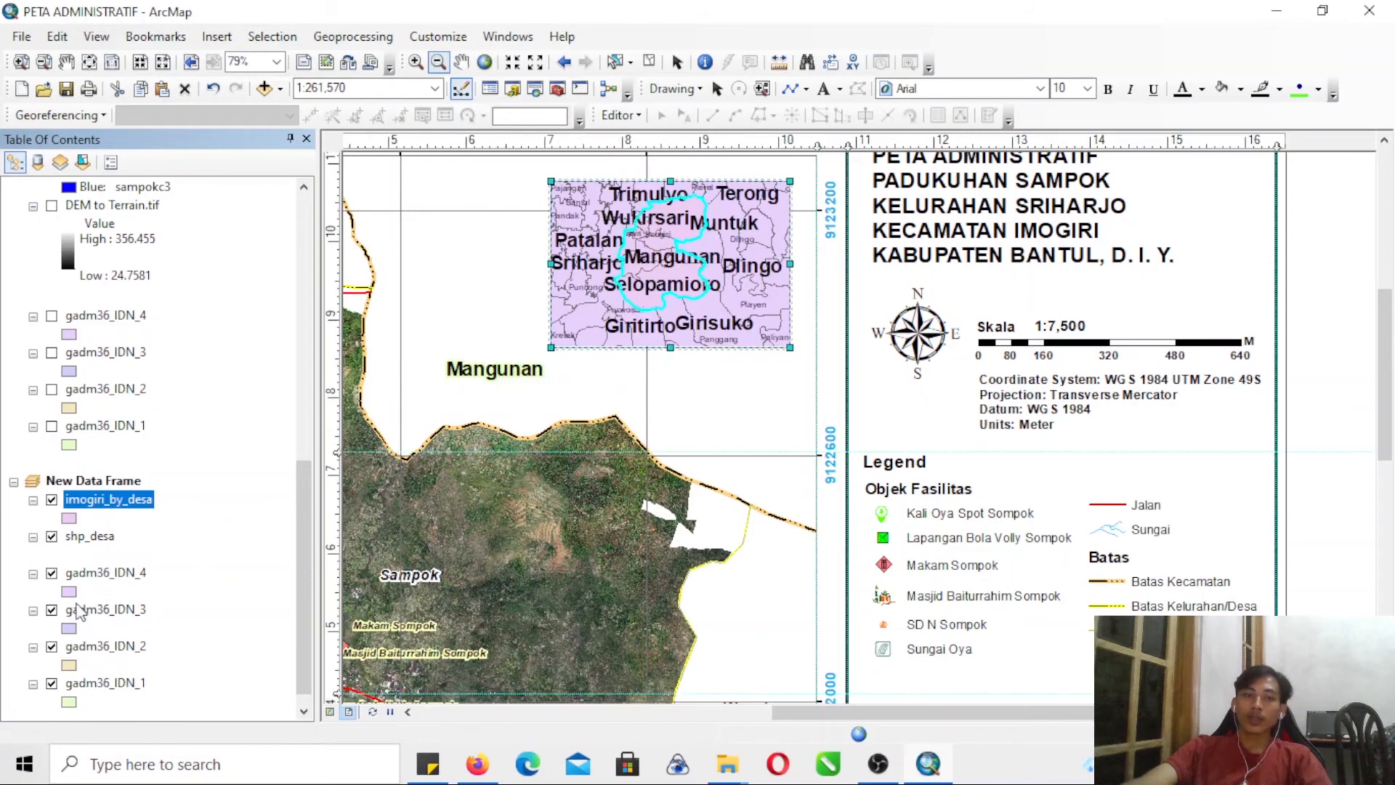
left_click(51, 573)
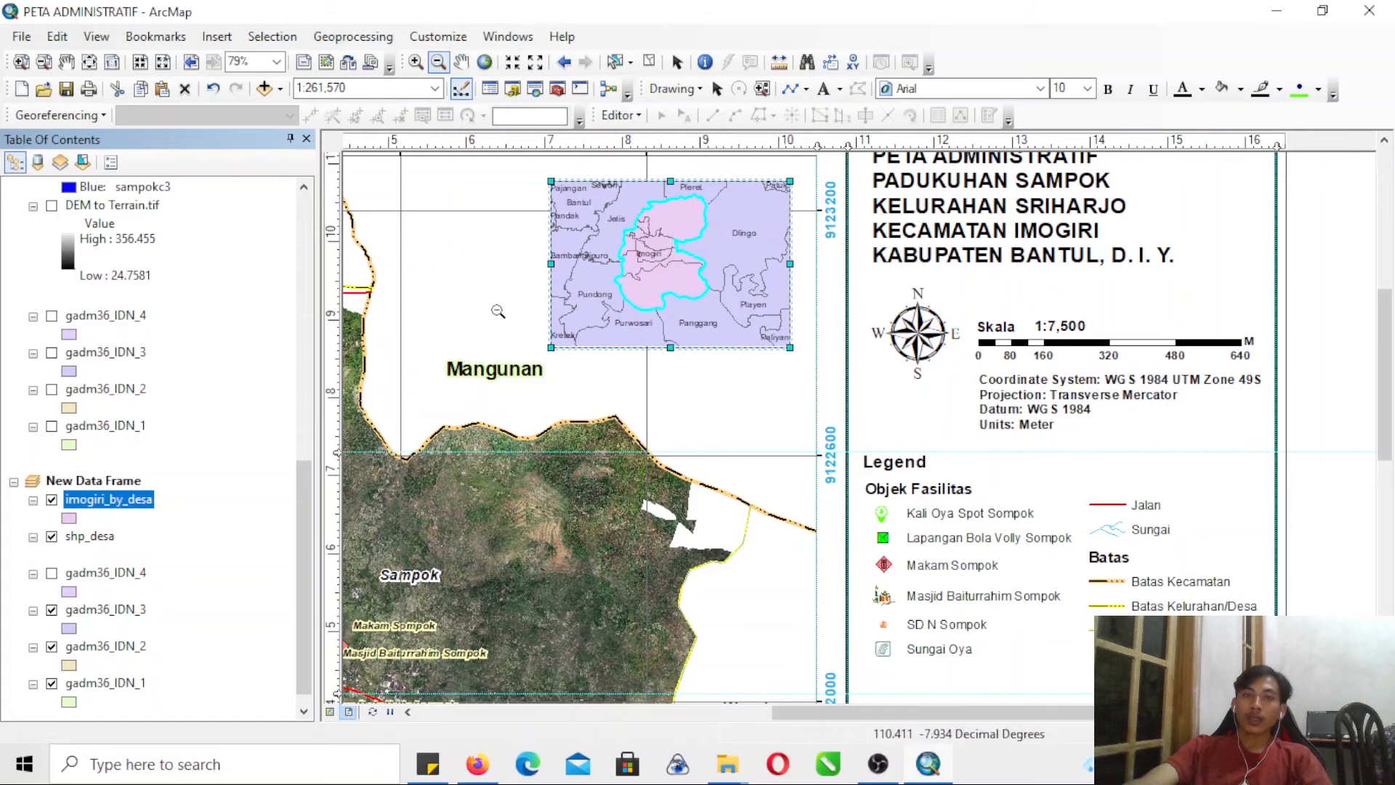
left_click(51, 646)
left_click(52, 683)
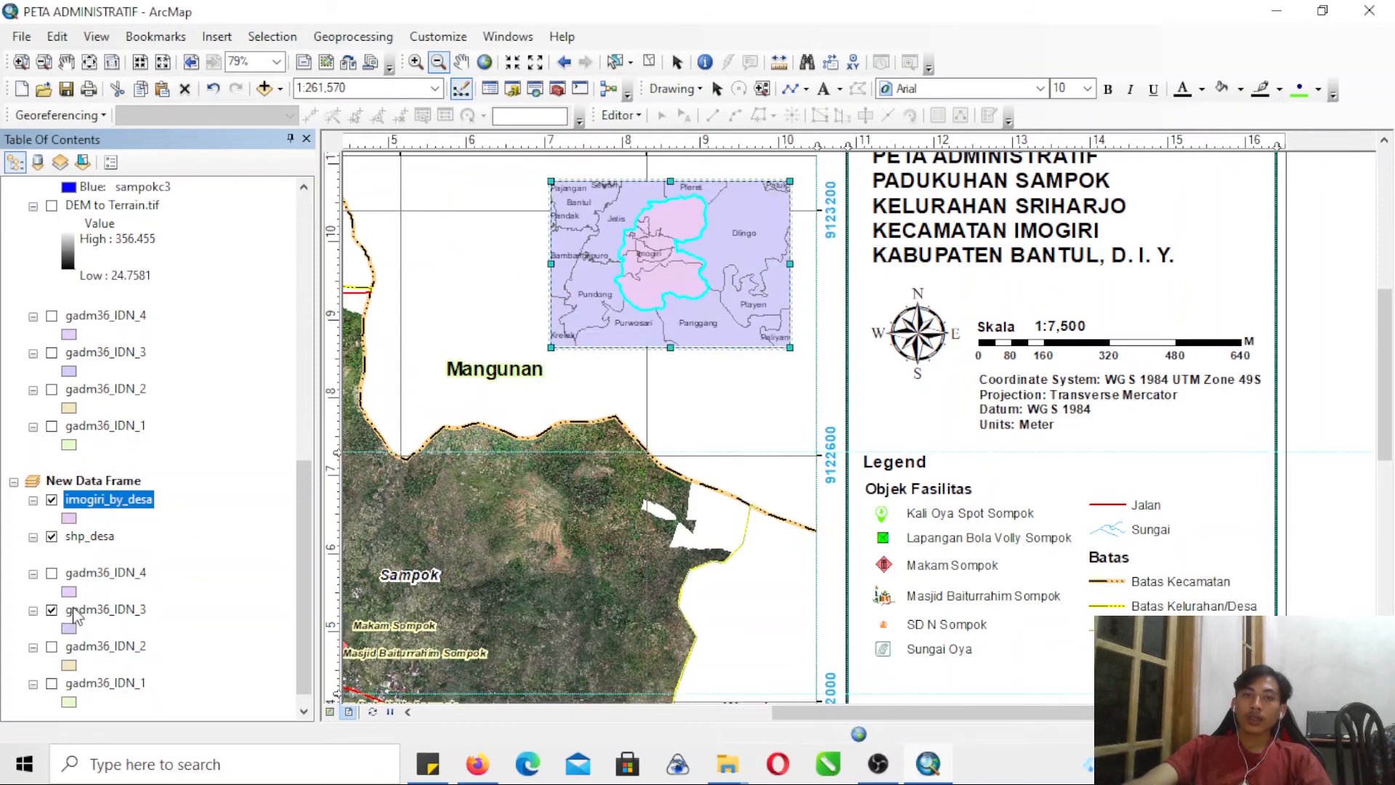
right_click(101, 572)
left_click(186, 177)
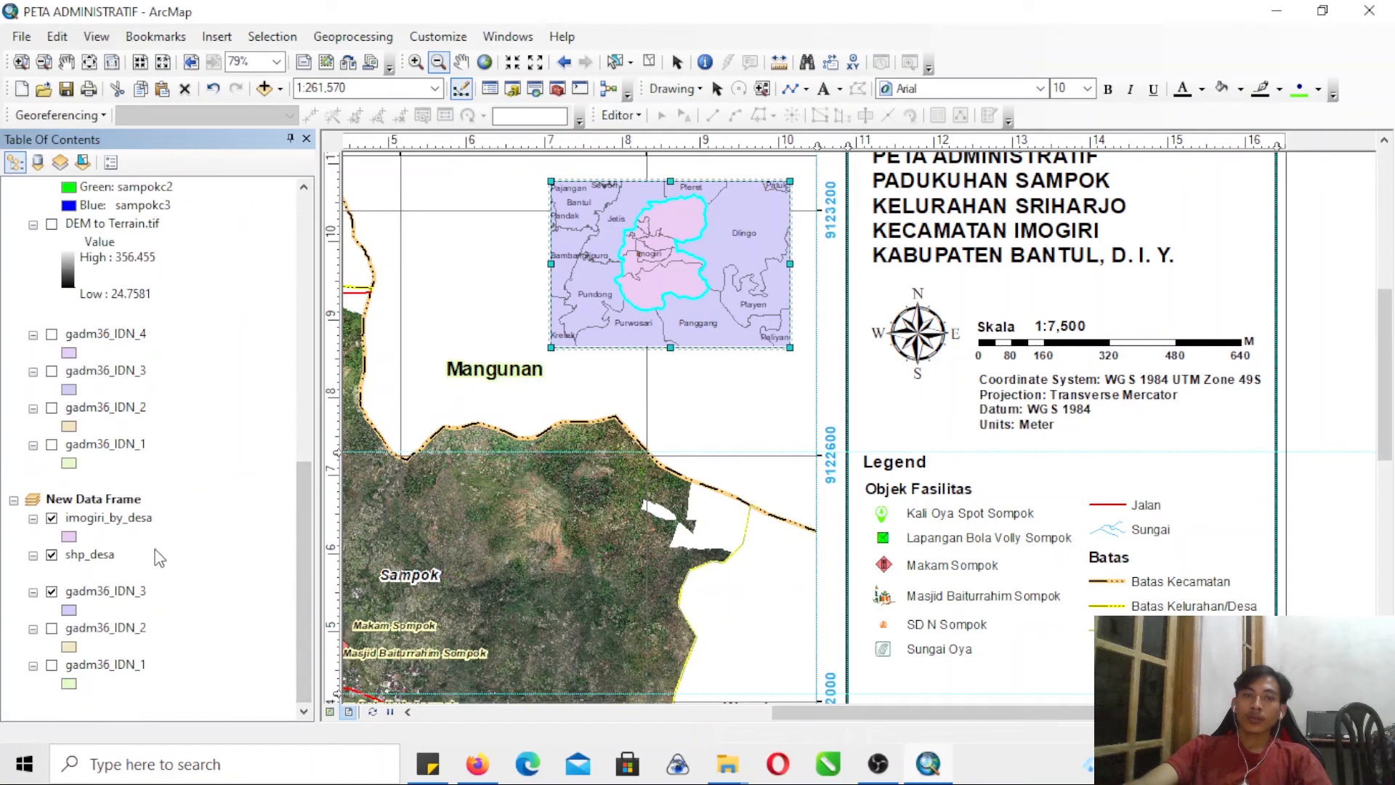
left_click(69, 538)
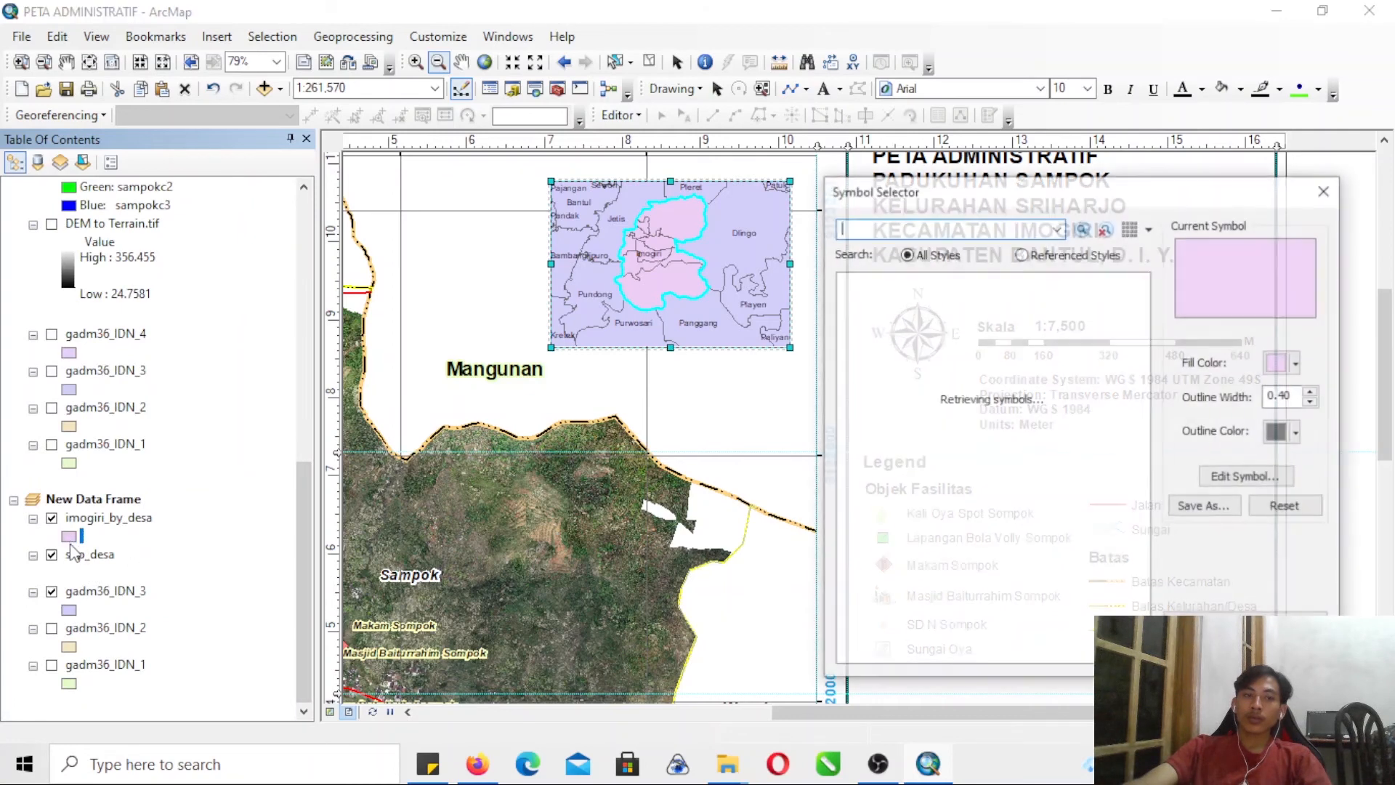
left_click(1329, 190)
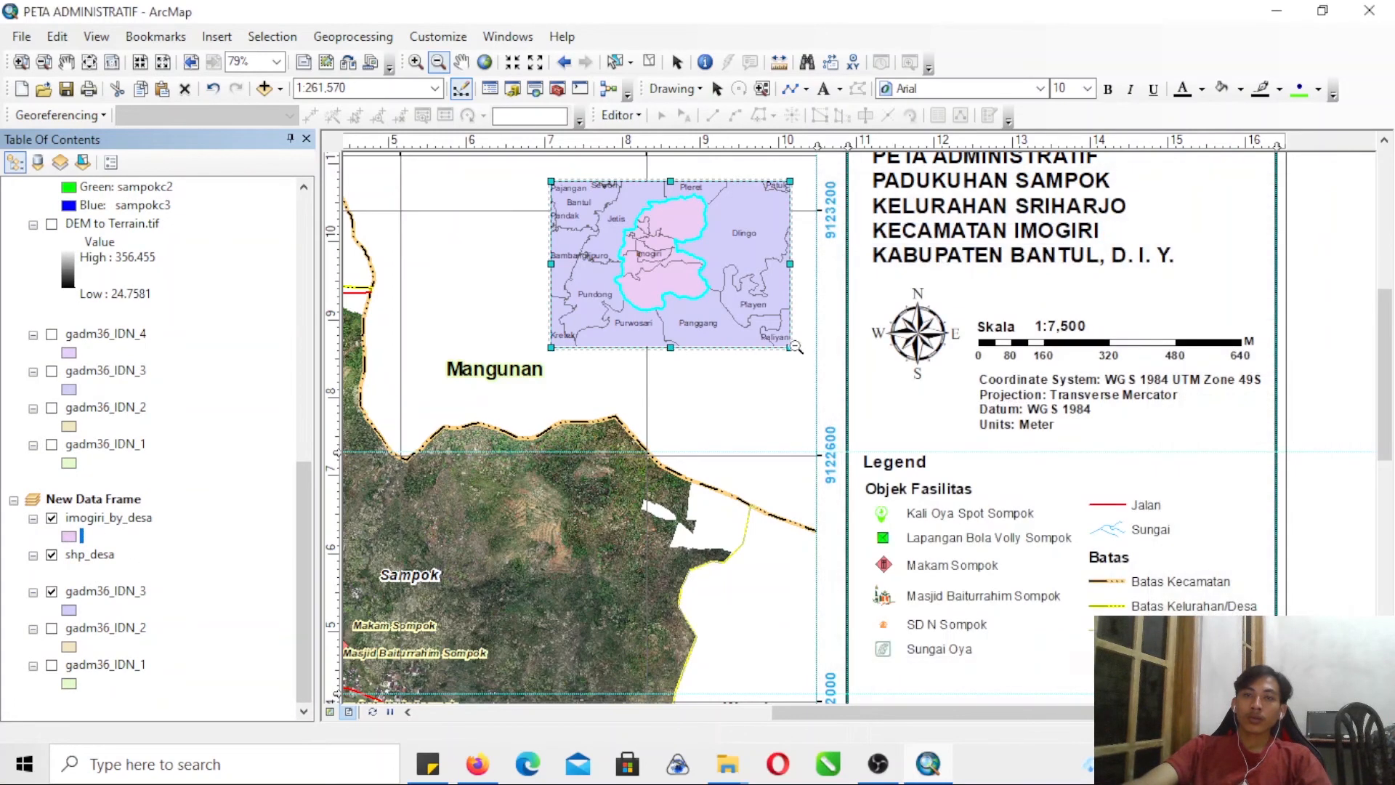
right_click(77, 560)
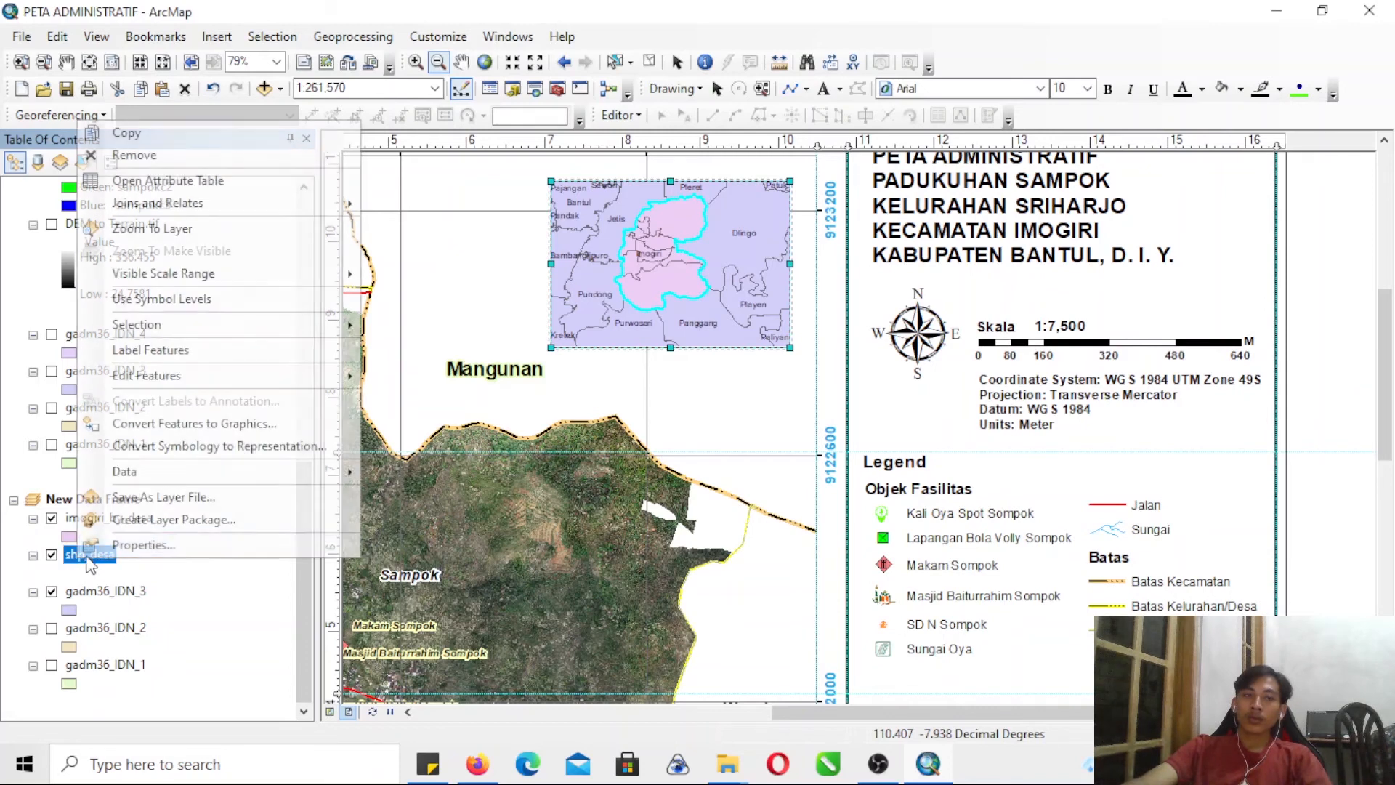
- Change the fill color of the new data frame's gadm36_IDN_3 layer to white
left_click(71, 611)
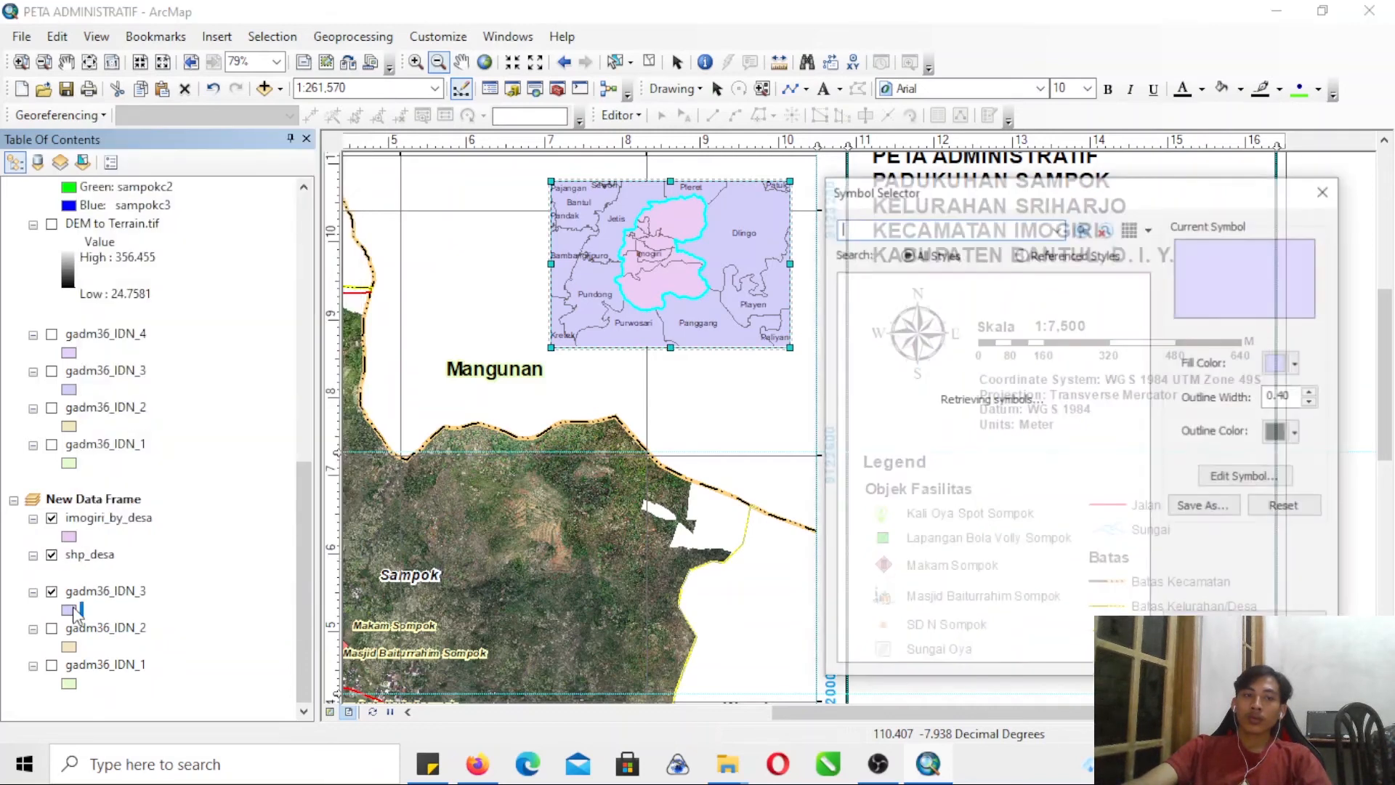
left_click(1282, 367)
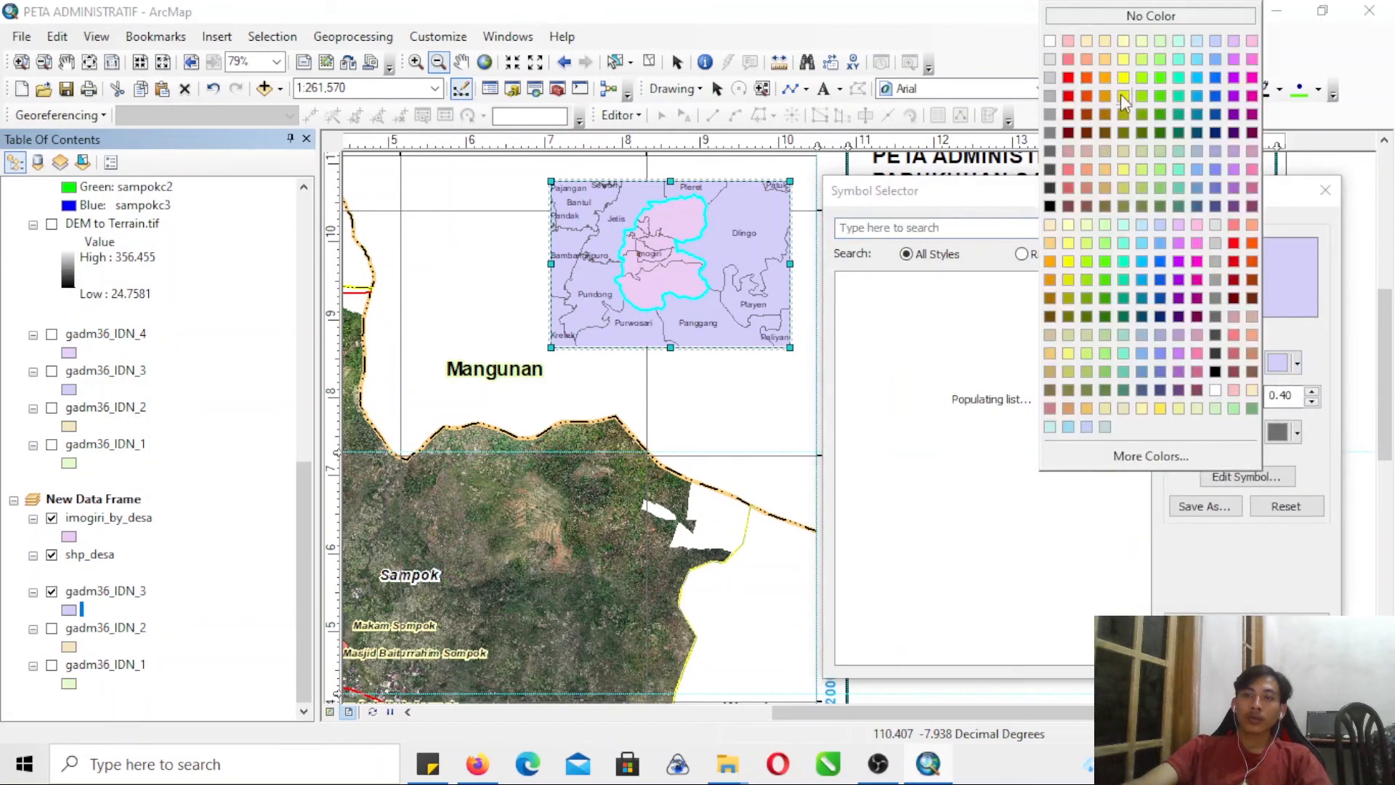
left_click(1050, 41)
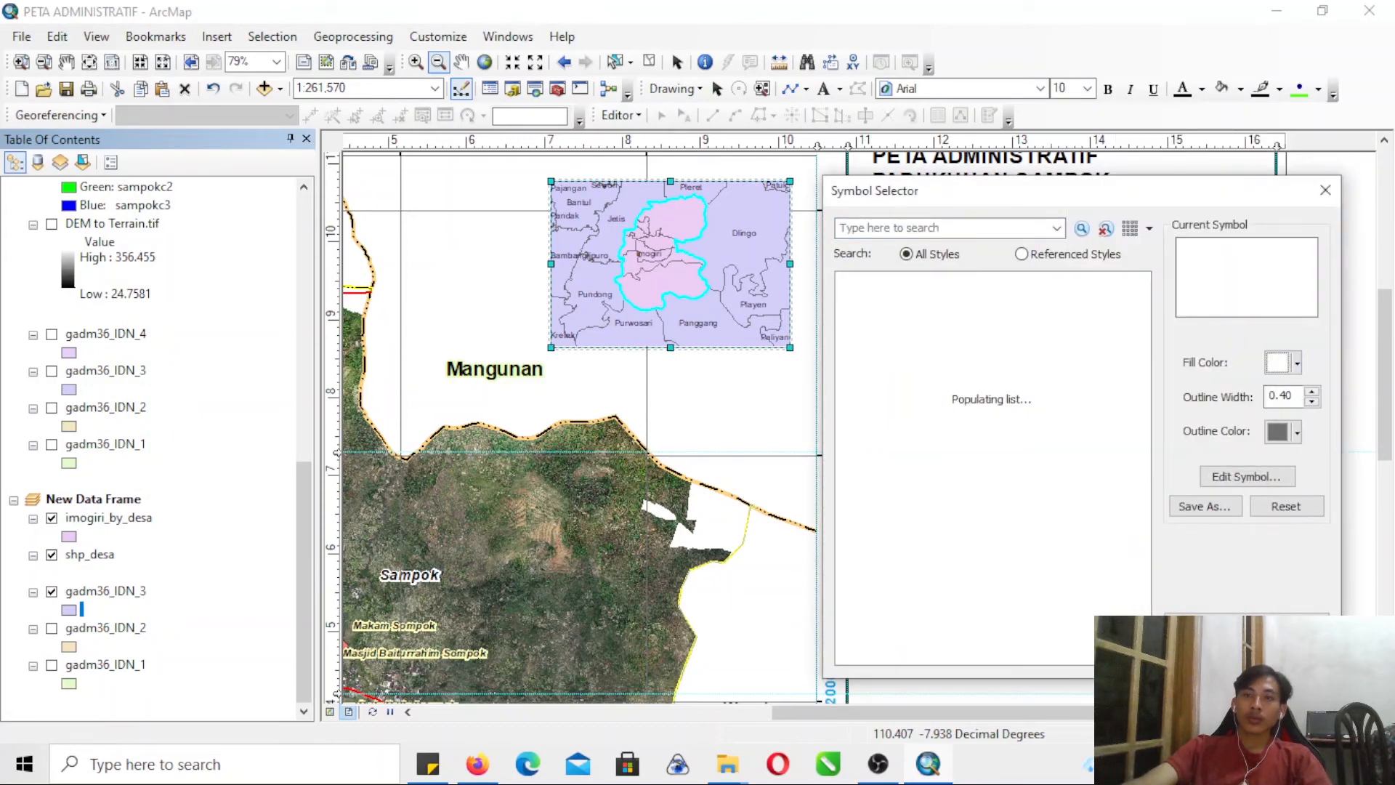
left_click(1206, 655)
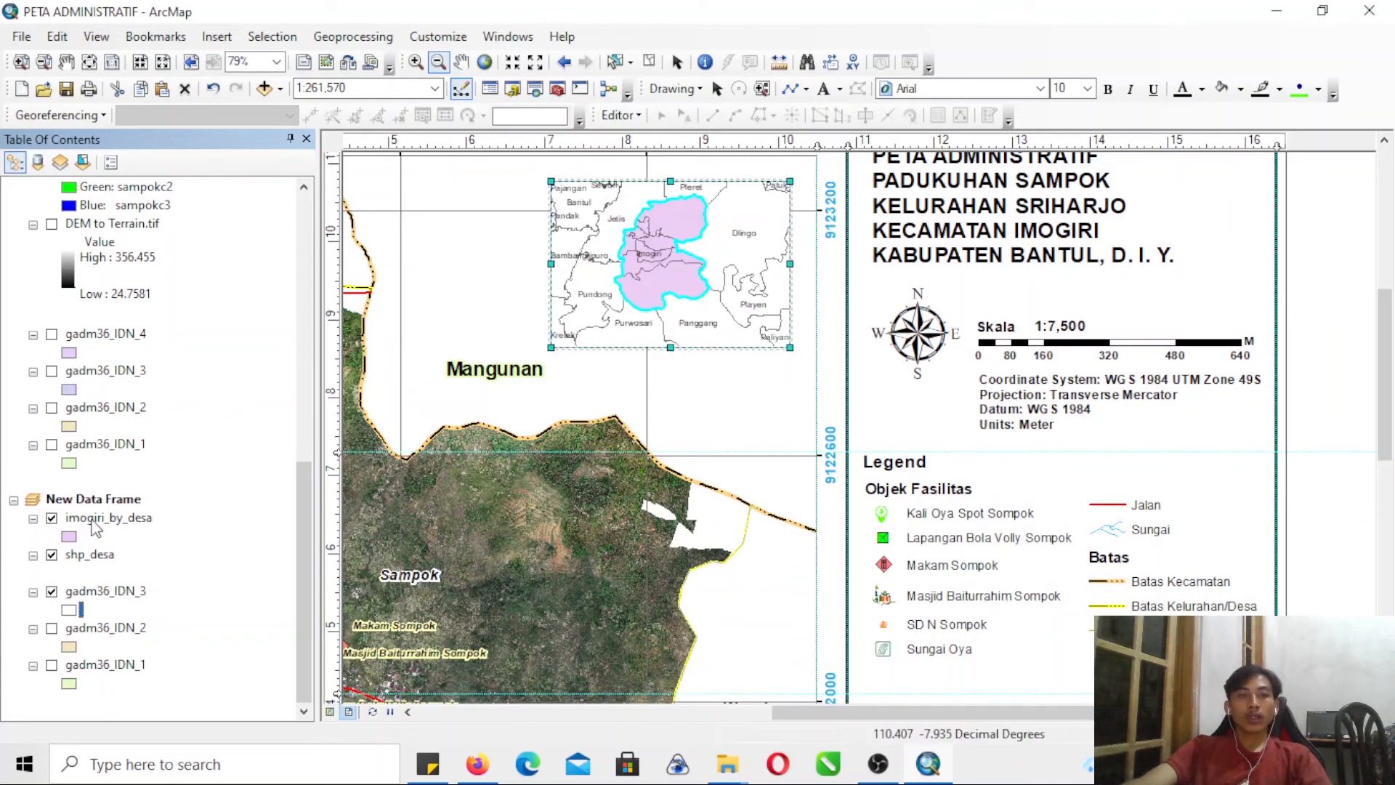
- Place imogiri_by_desa below shp_desa in the new data frame and classify shp_desa by unique NAME_0 values, adding all values
left_click_drag(96, 528, 102, 574)
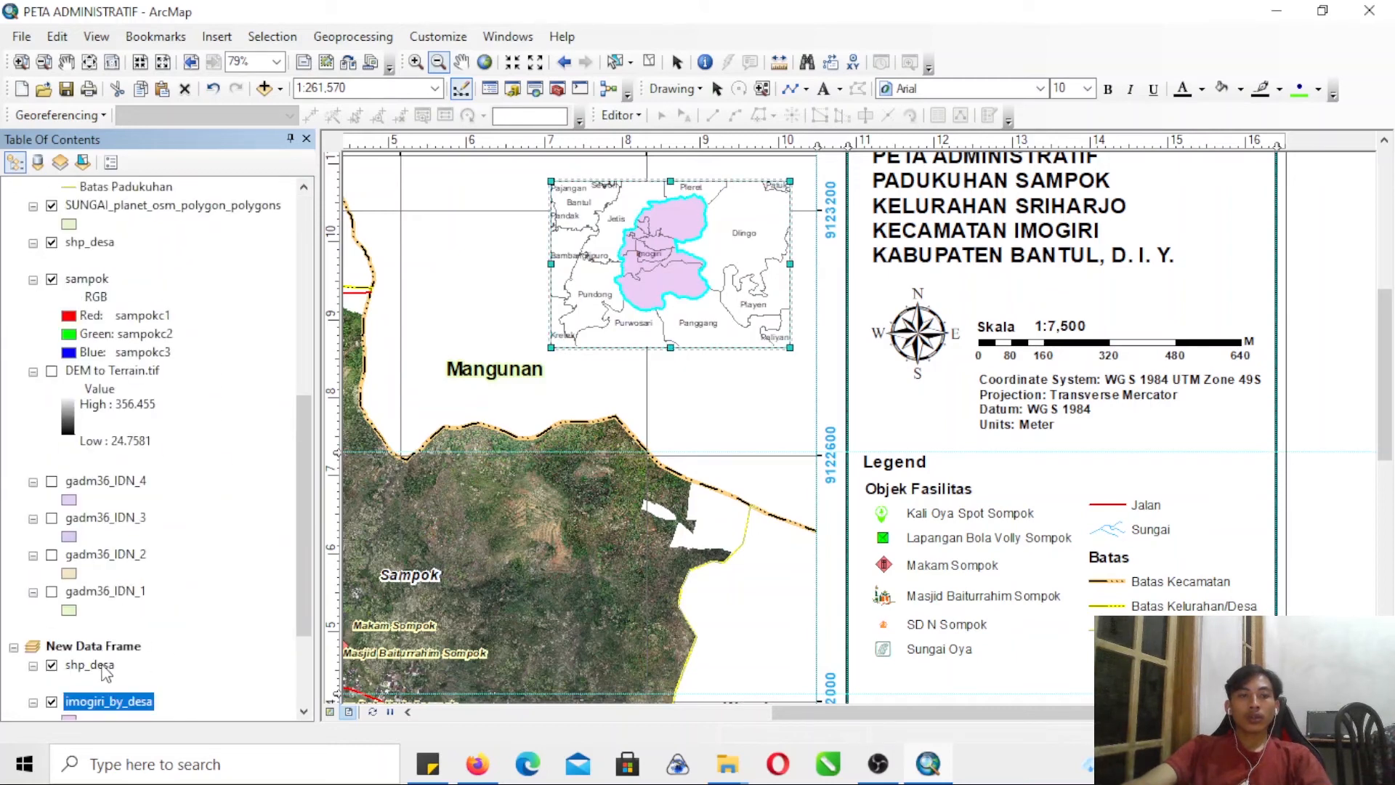
right_click(104, 667)
left_click(149, 646)
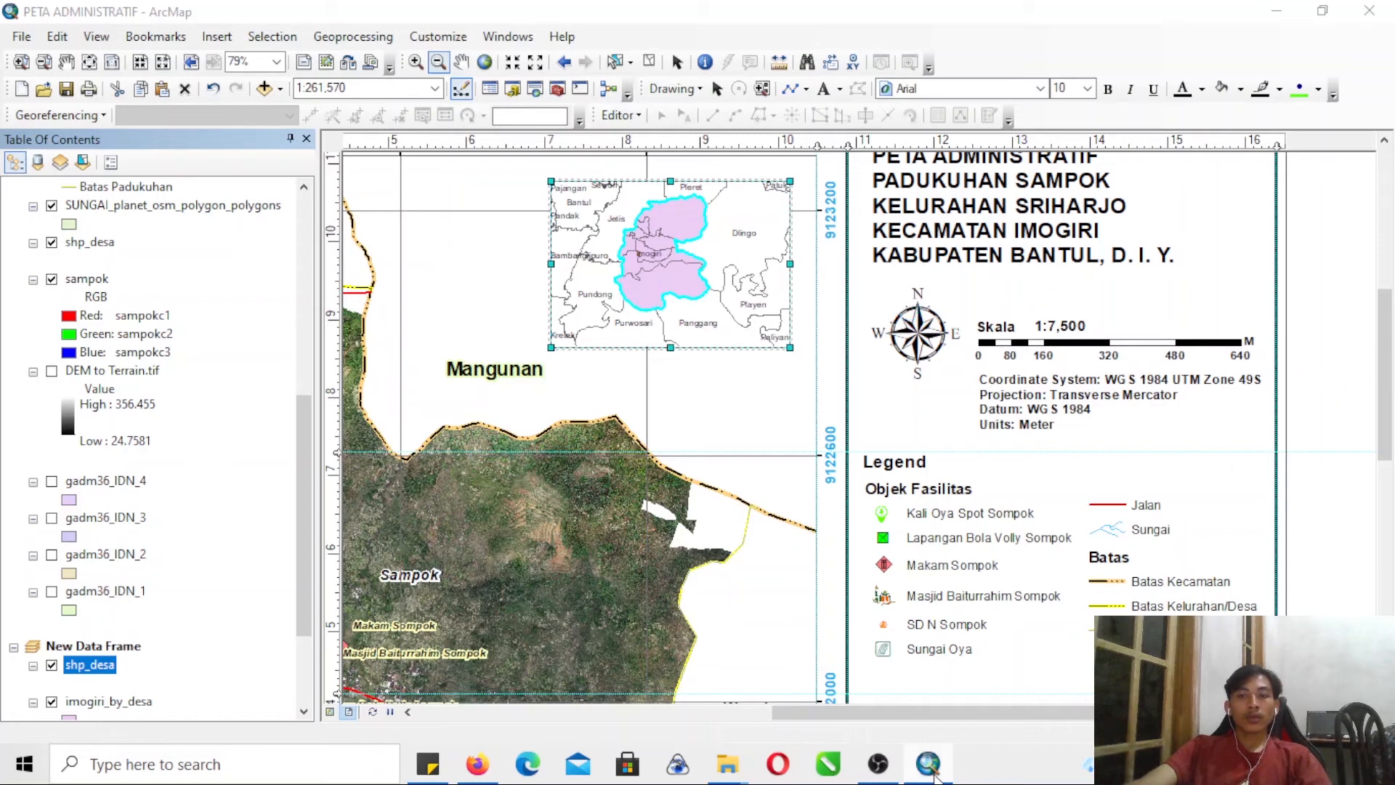
mouse_move(496, 779)
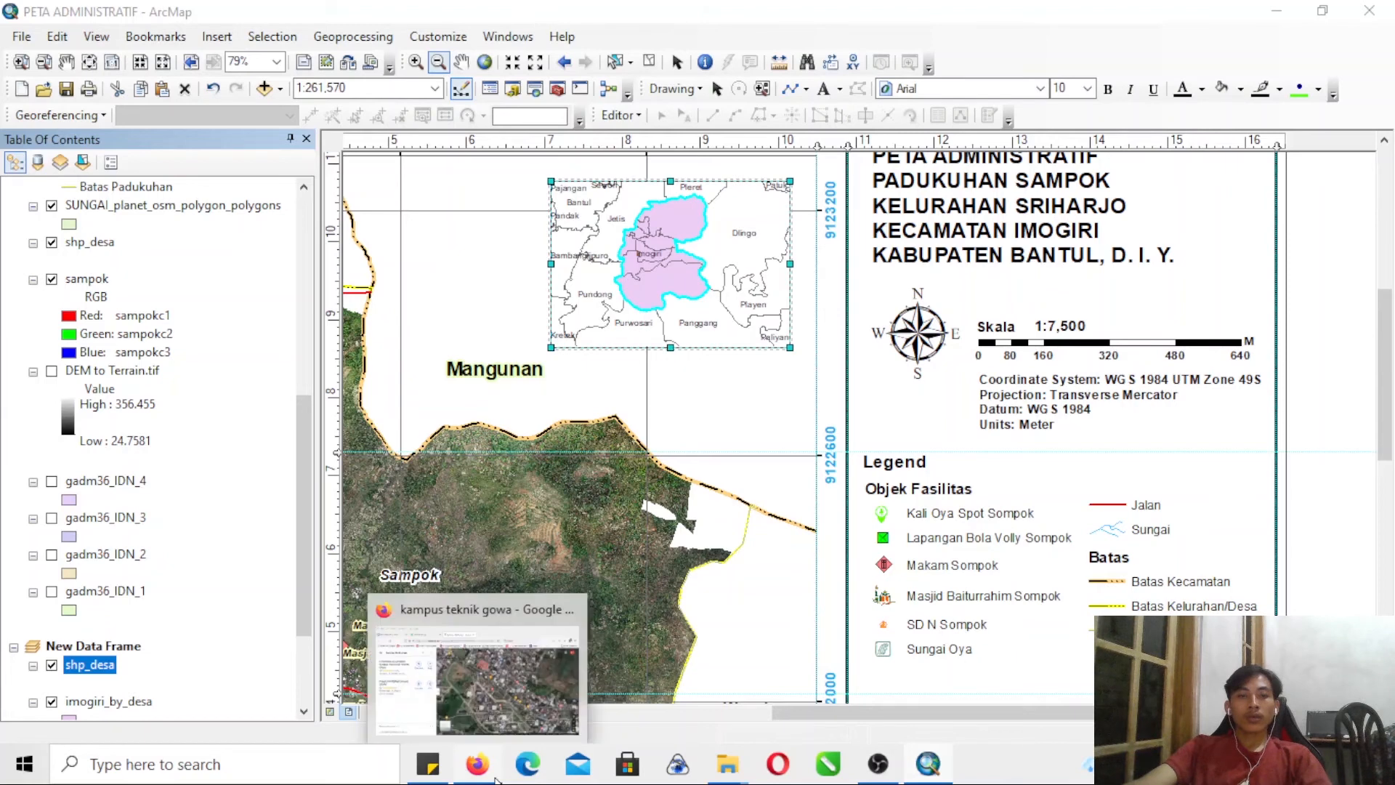
mouse_move(946, 775)
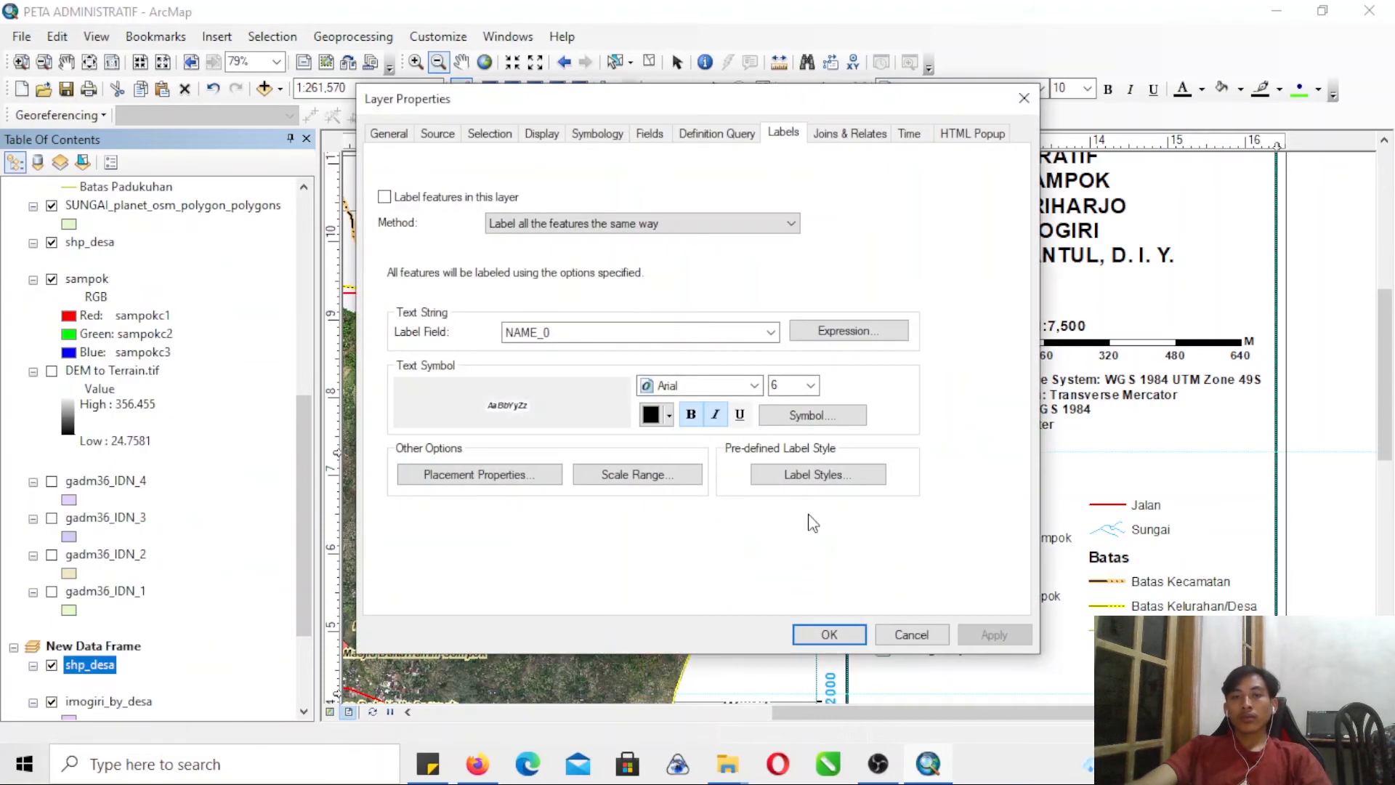
left_click(618, 133)
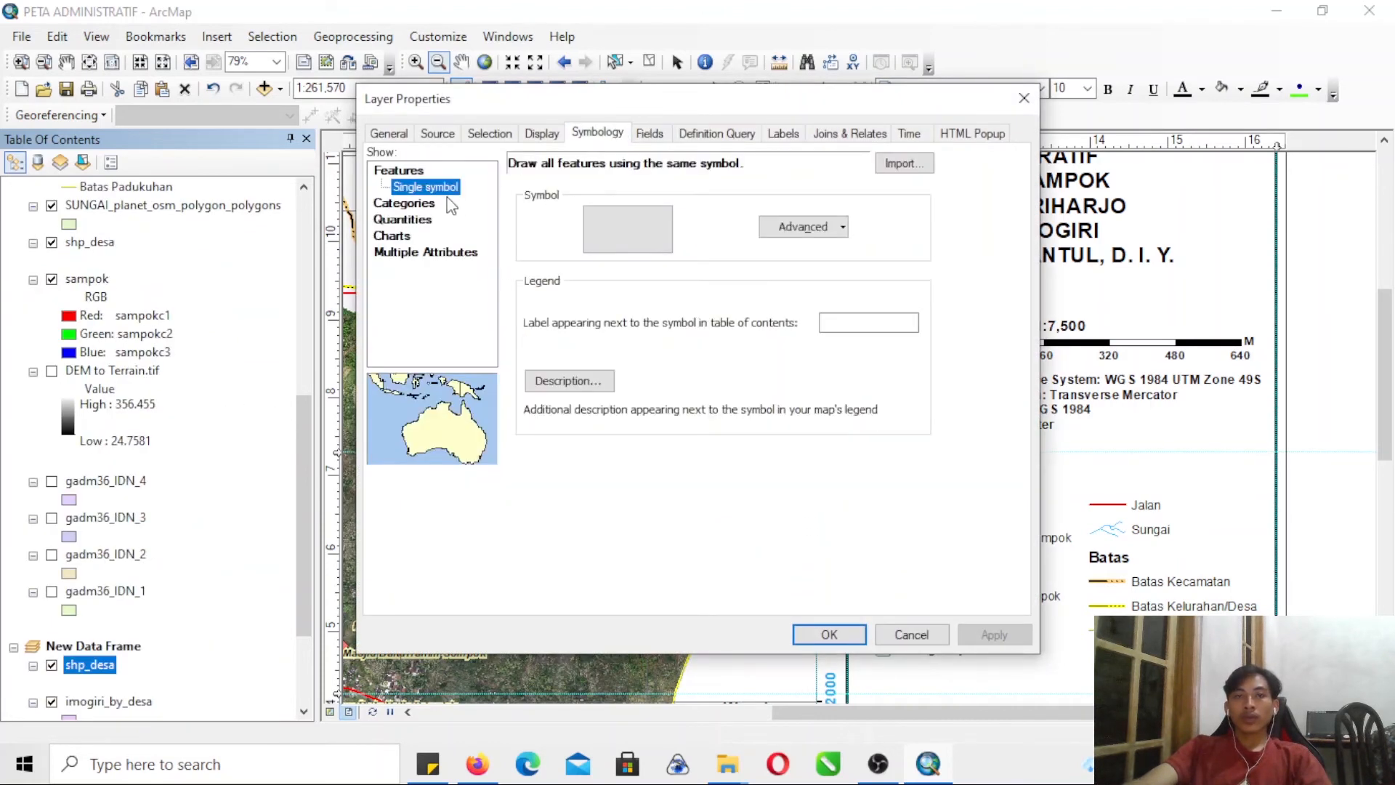
left_click(428, 209)
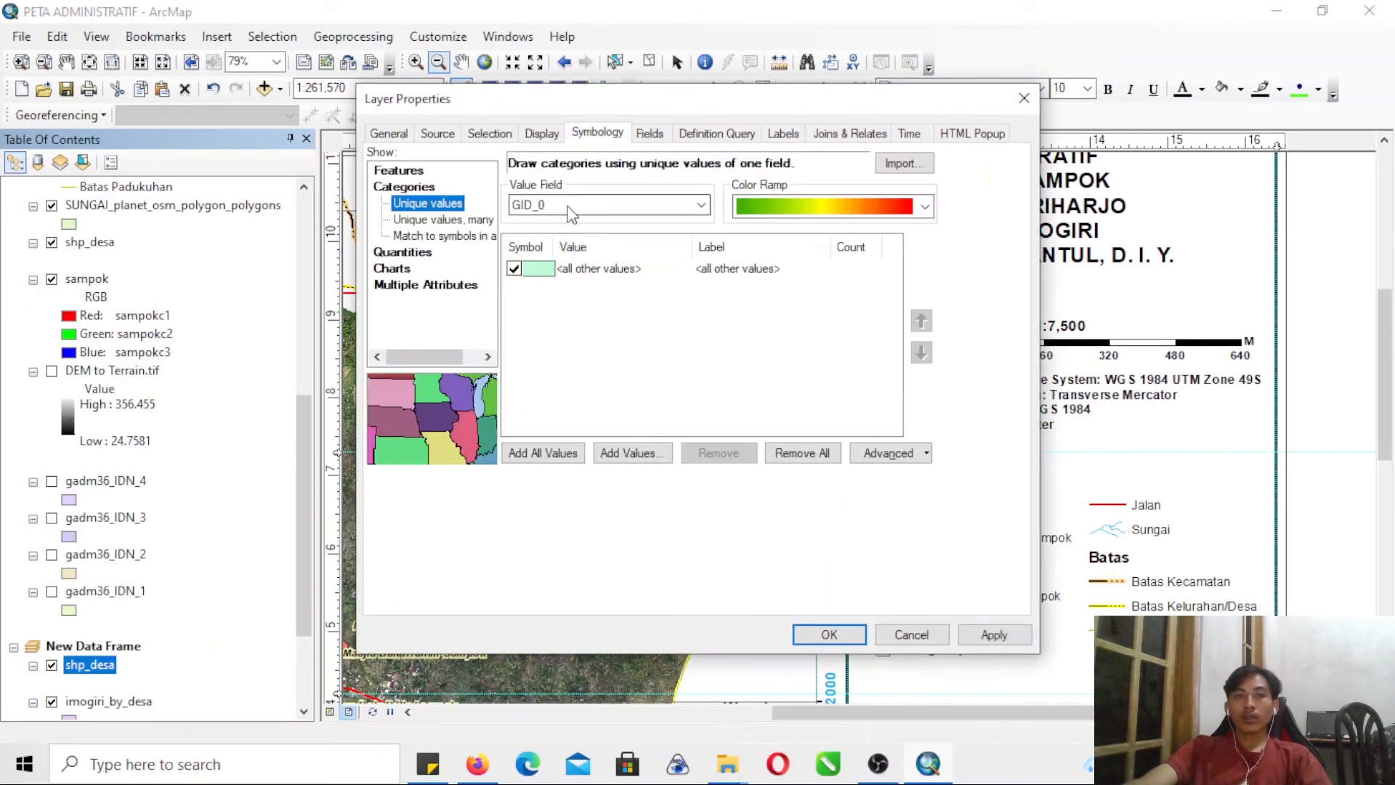
left_click(564, 206)
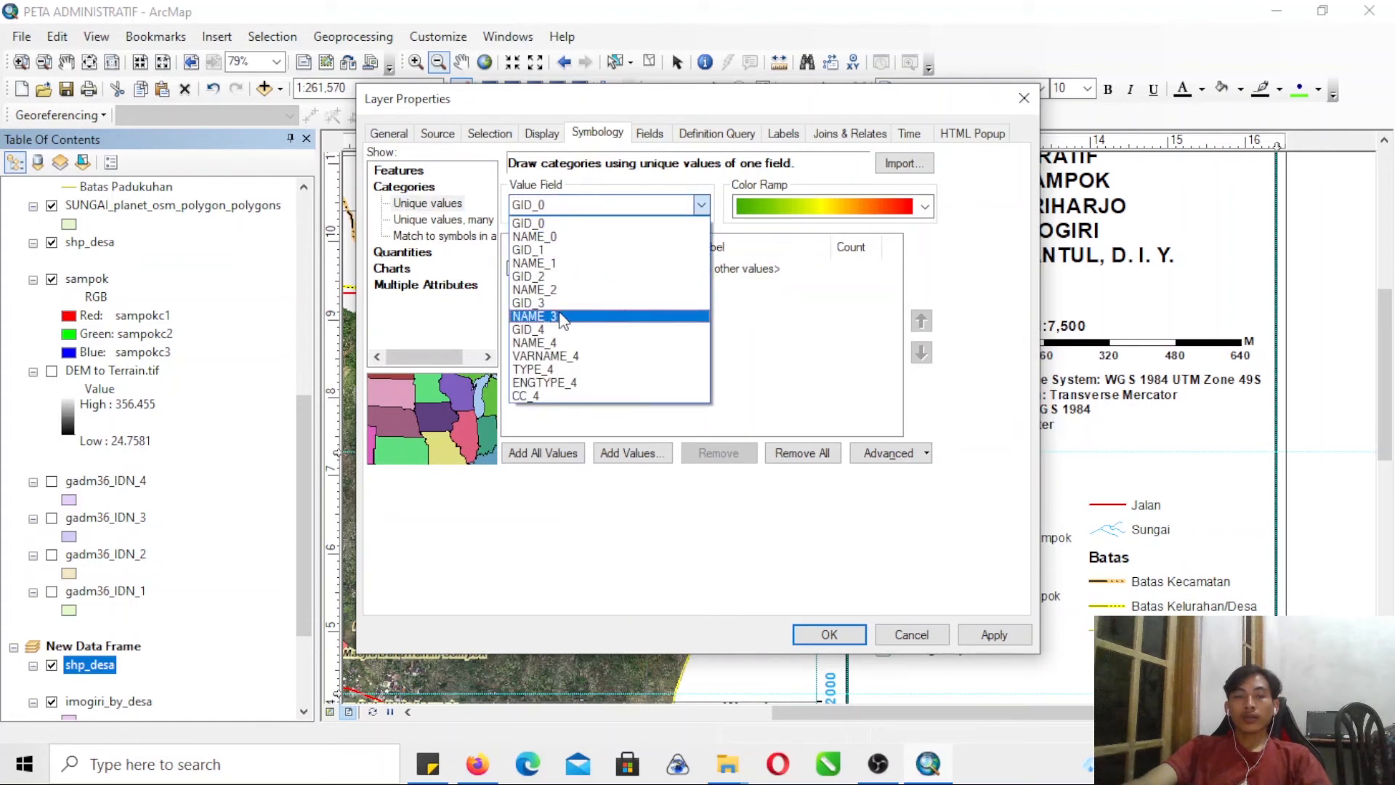
left_click(552, 237)
left_click(557, 454)
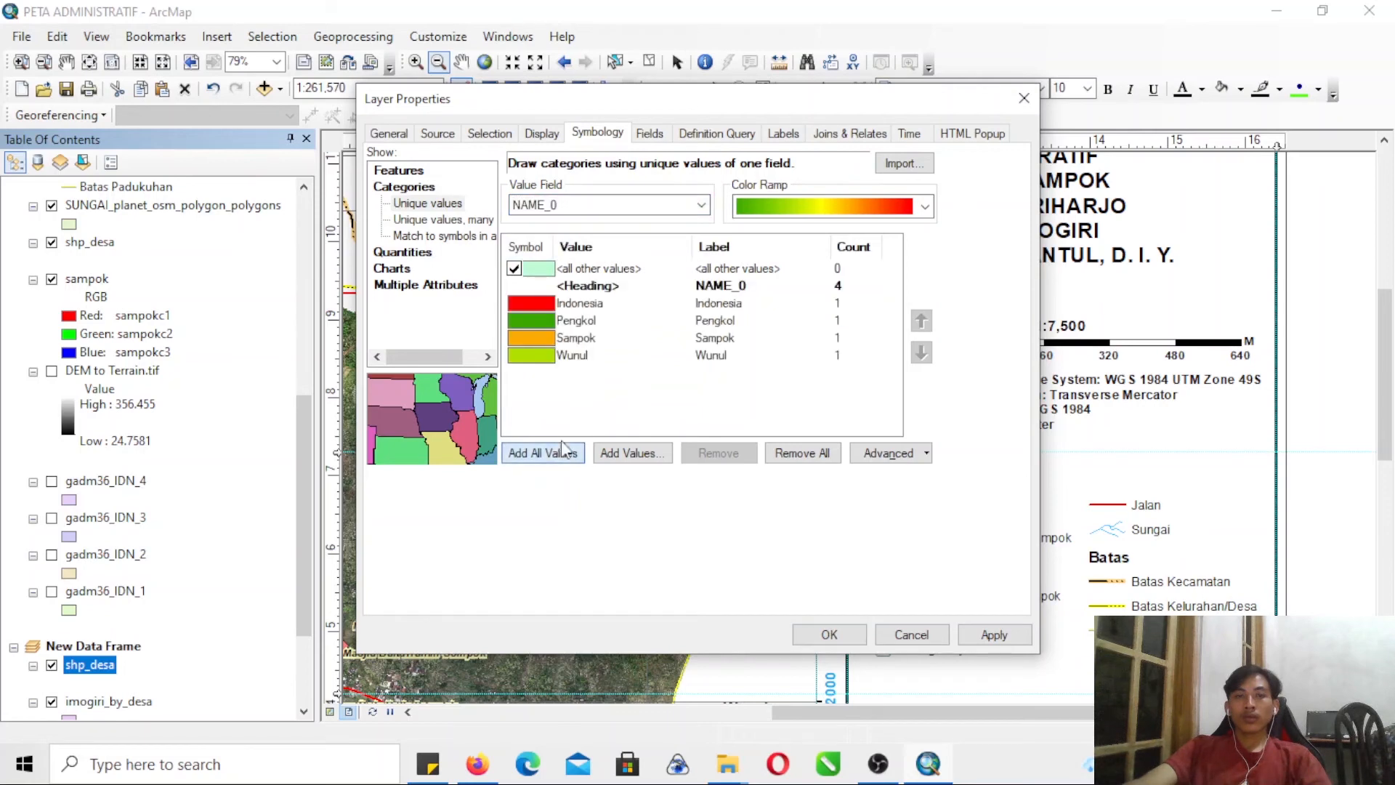
- Set the fill of all listed NAME_0 categories in shp_desa to pale yellow-green
double_click(587, 286)
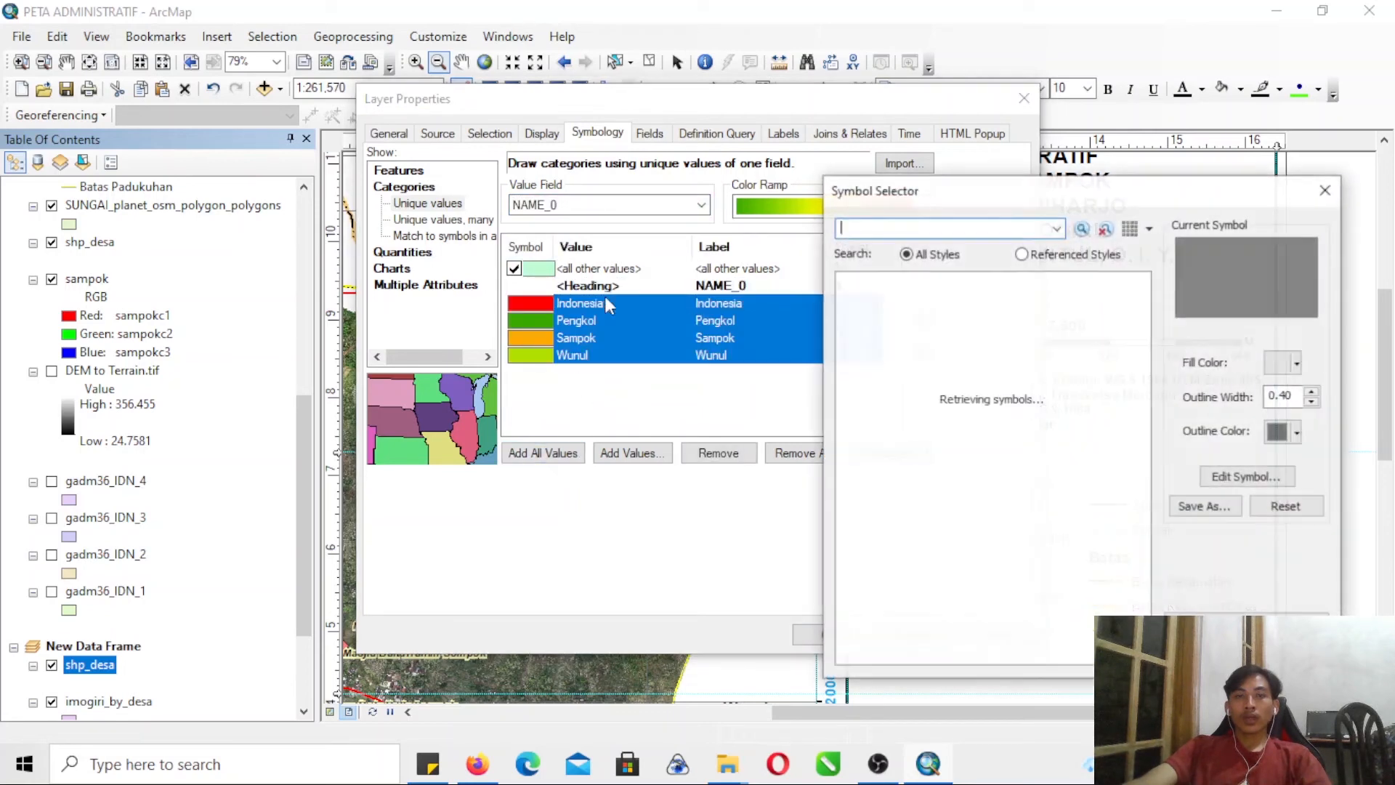
left_click(1283, 365)
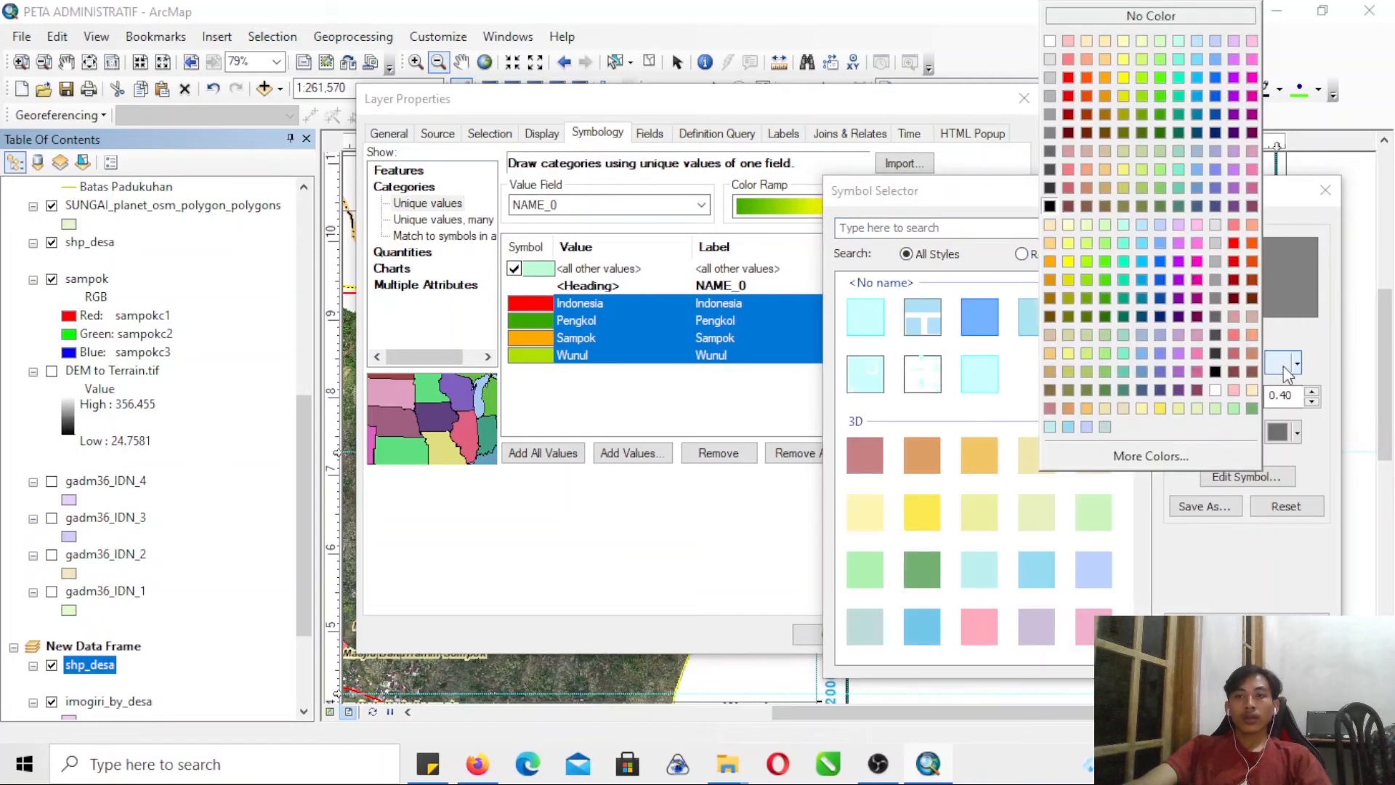
left_click(1145, 45)
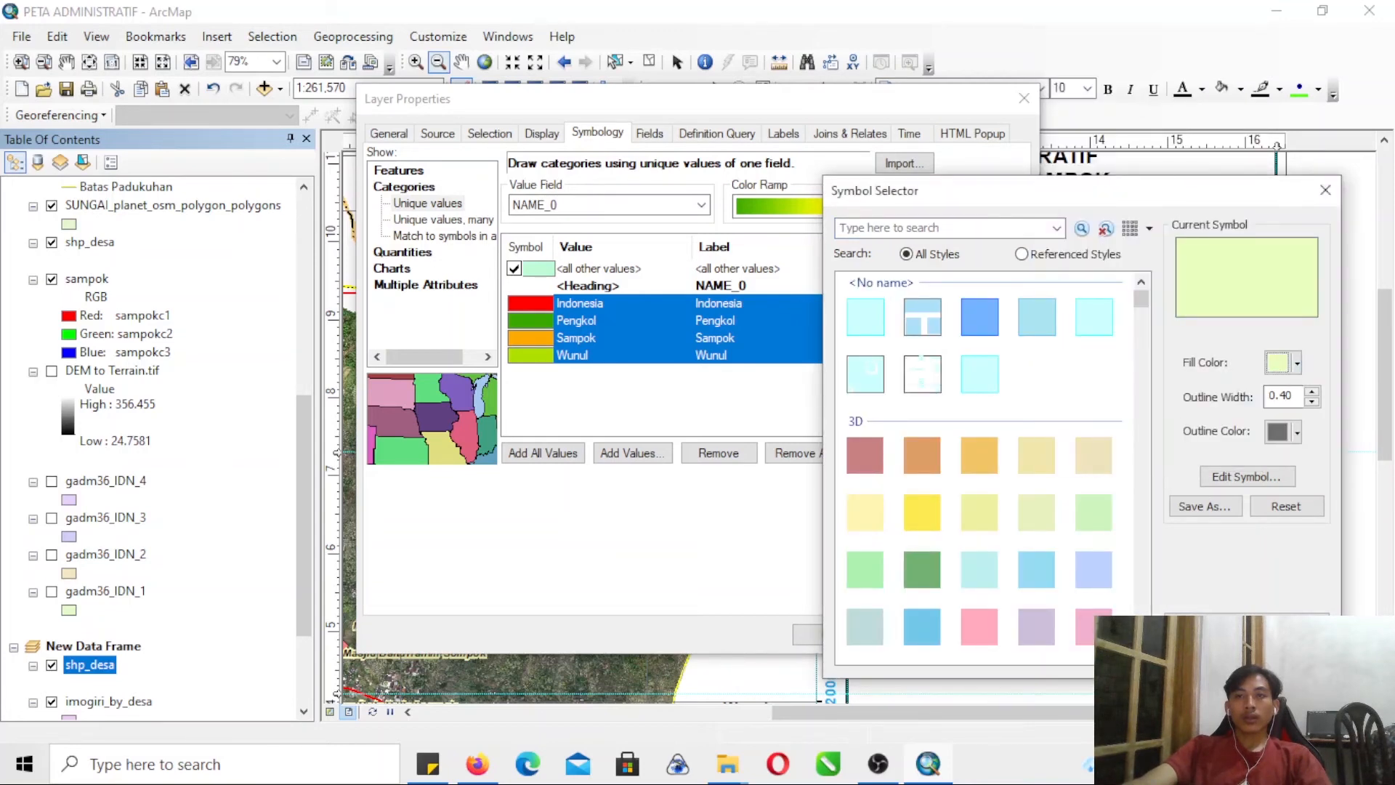
left_click(1205, 654)
- Set the Sampok category's fill to red and apply the shp_desa symbology
double_click(539, 340)
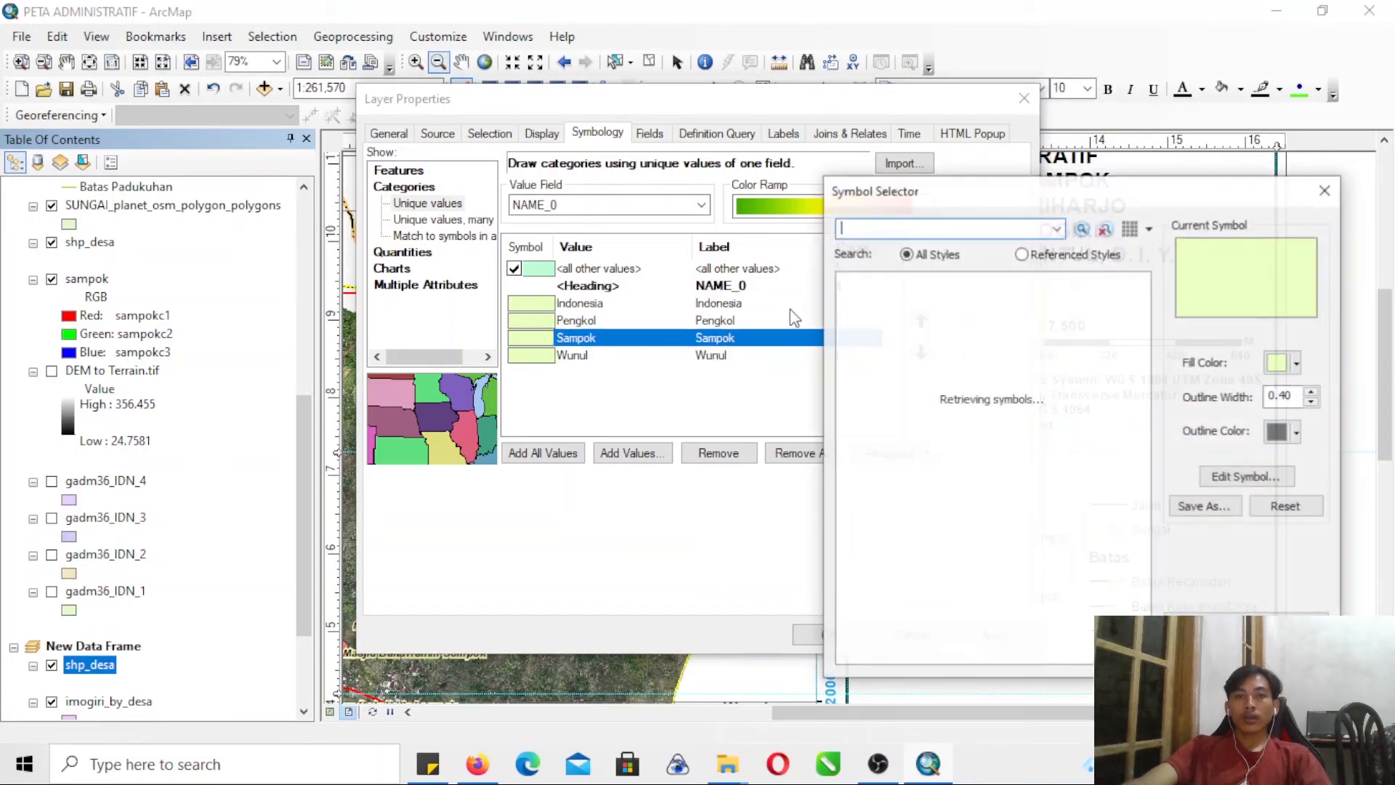
left_click(1280, 367)
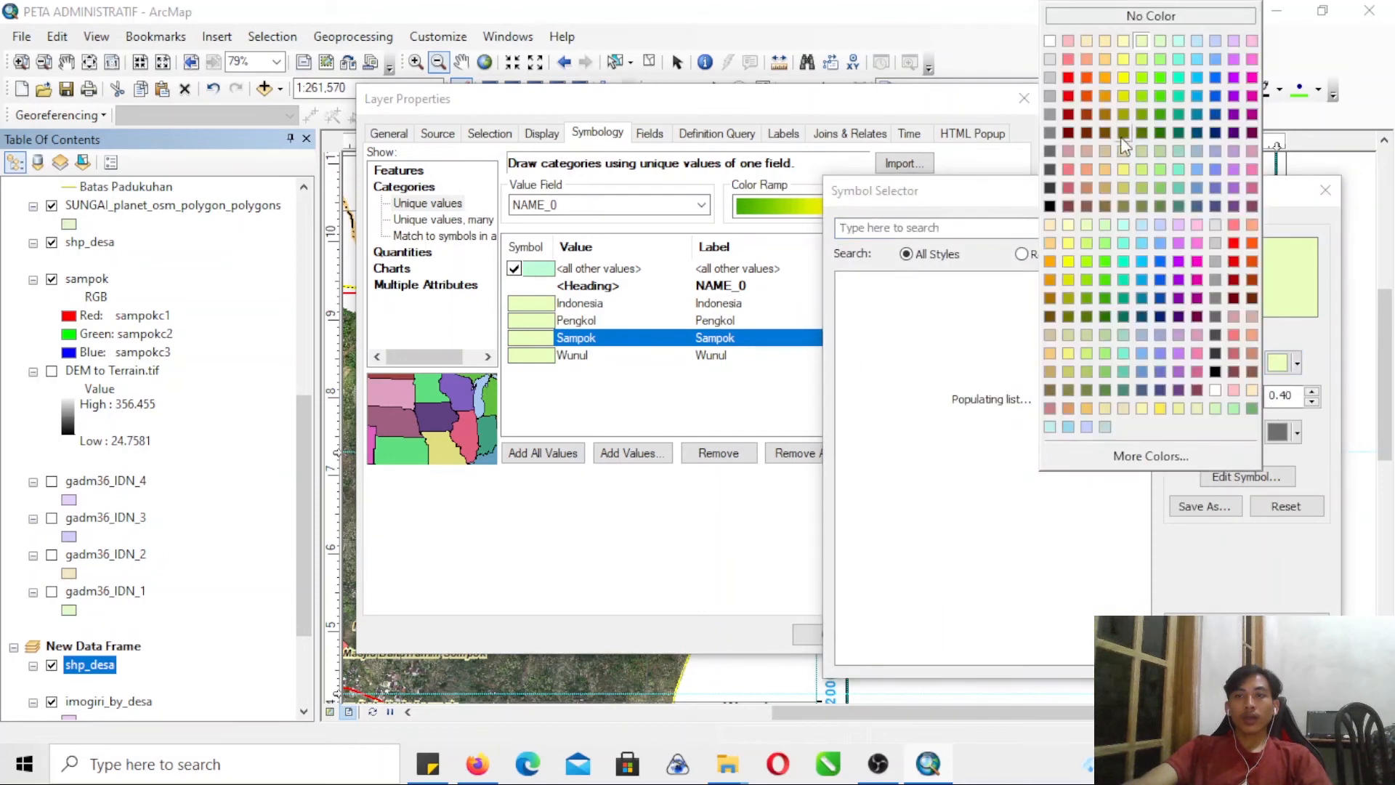
left_click(1076, 93)
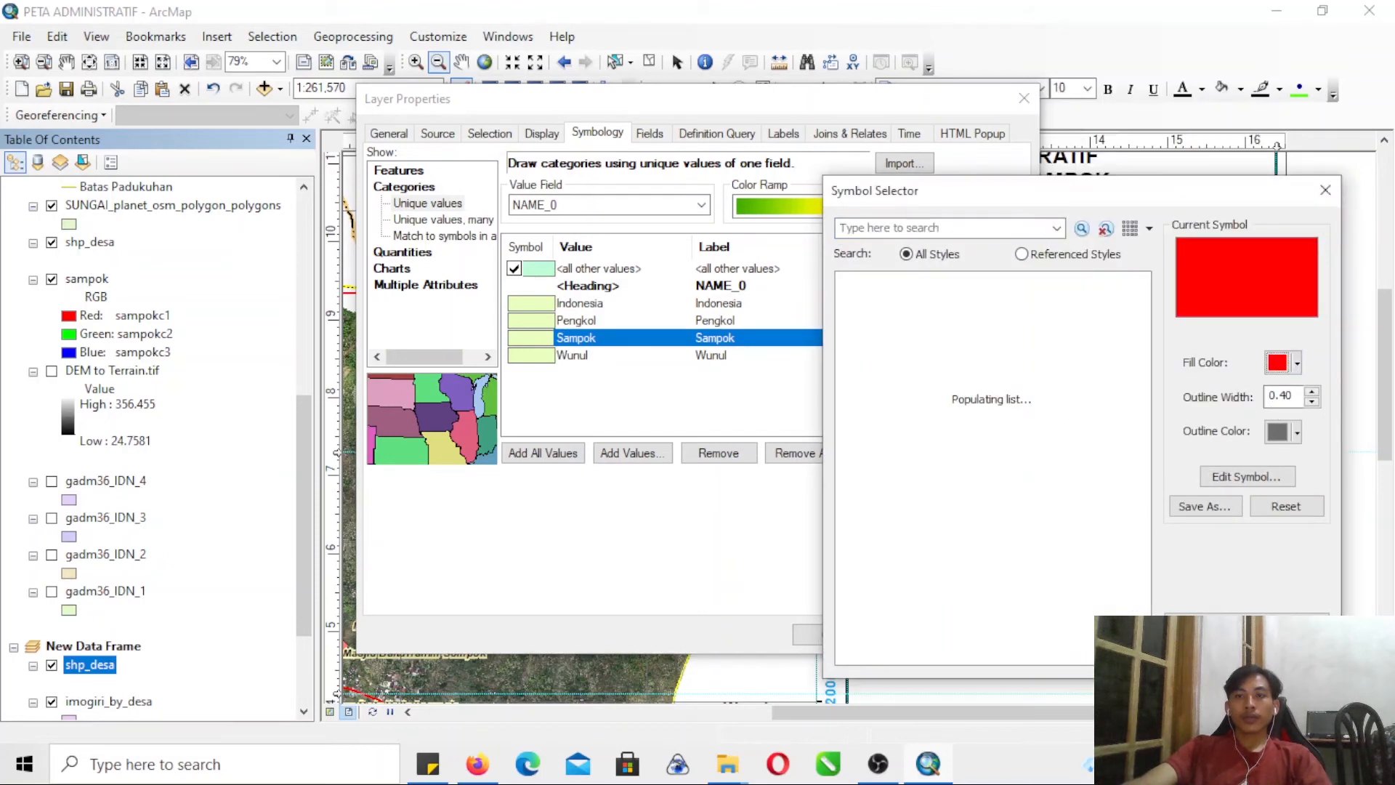
left_click(1205, 654)
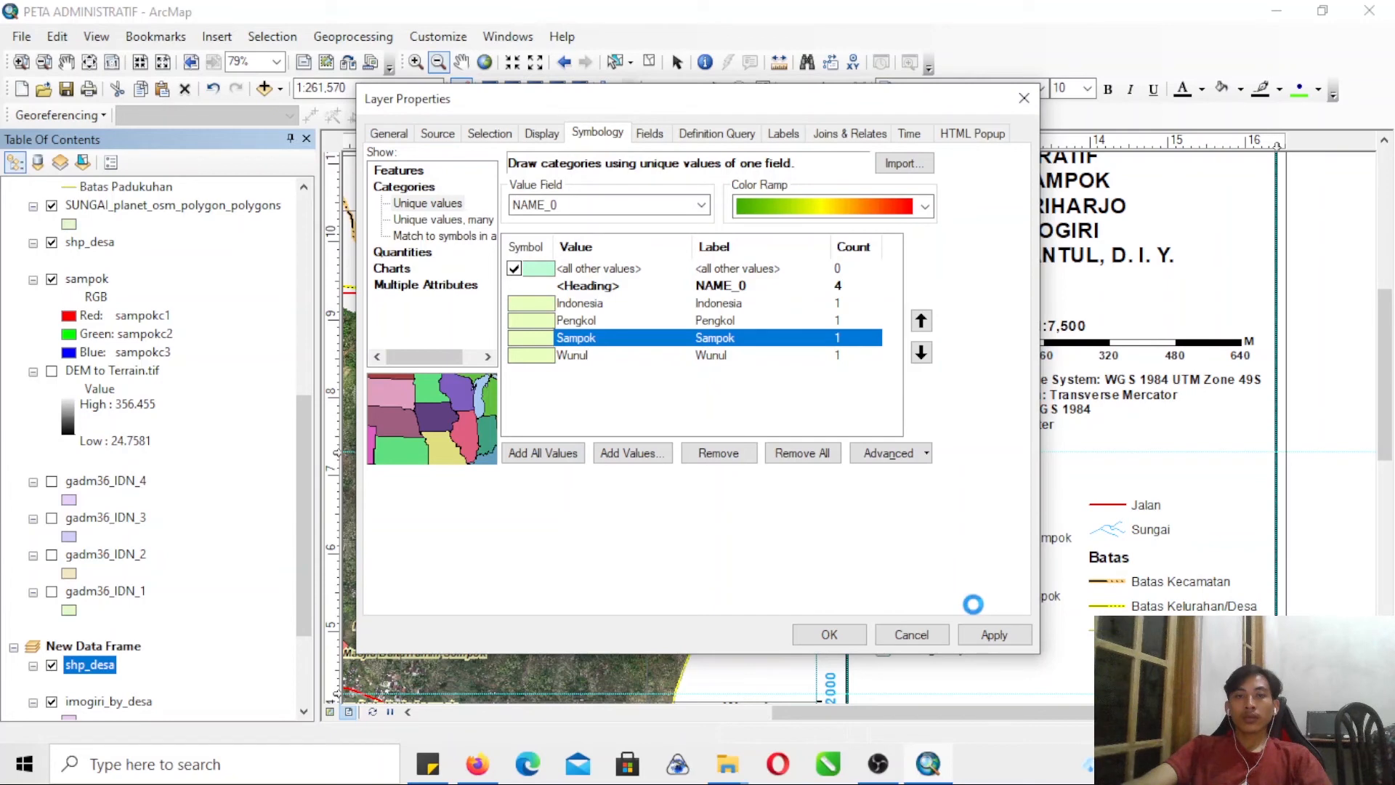
left_click(850, 635)
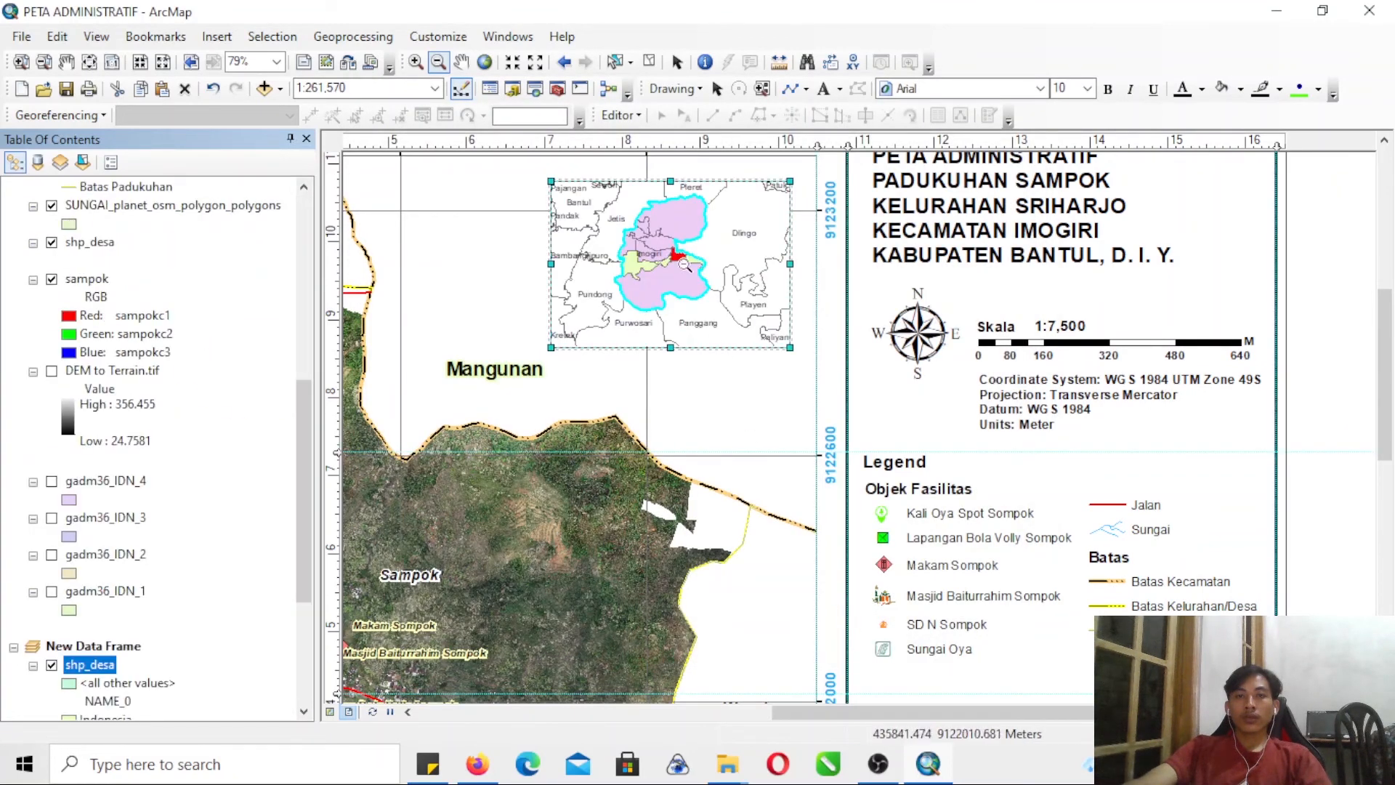
- Change the fill color of the imogiri_by_desa layer to bright yellow-green
left_click_drag(305, 574, 299, 656)
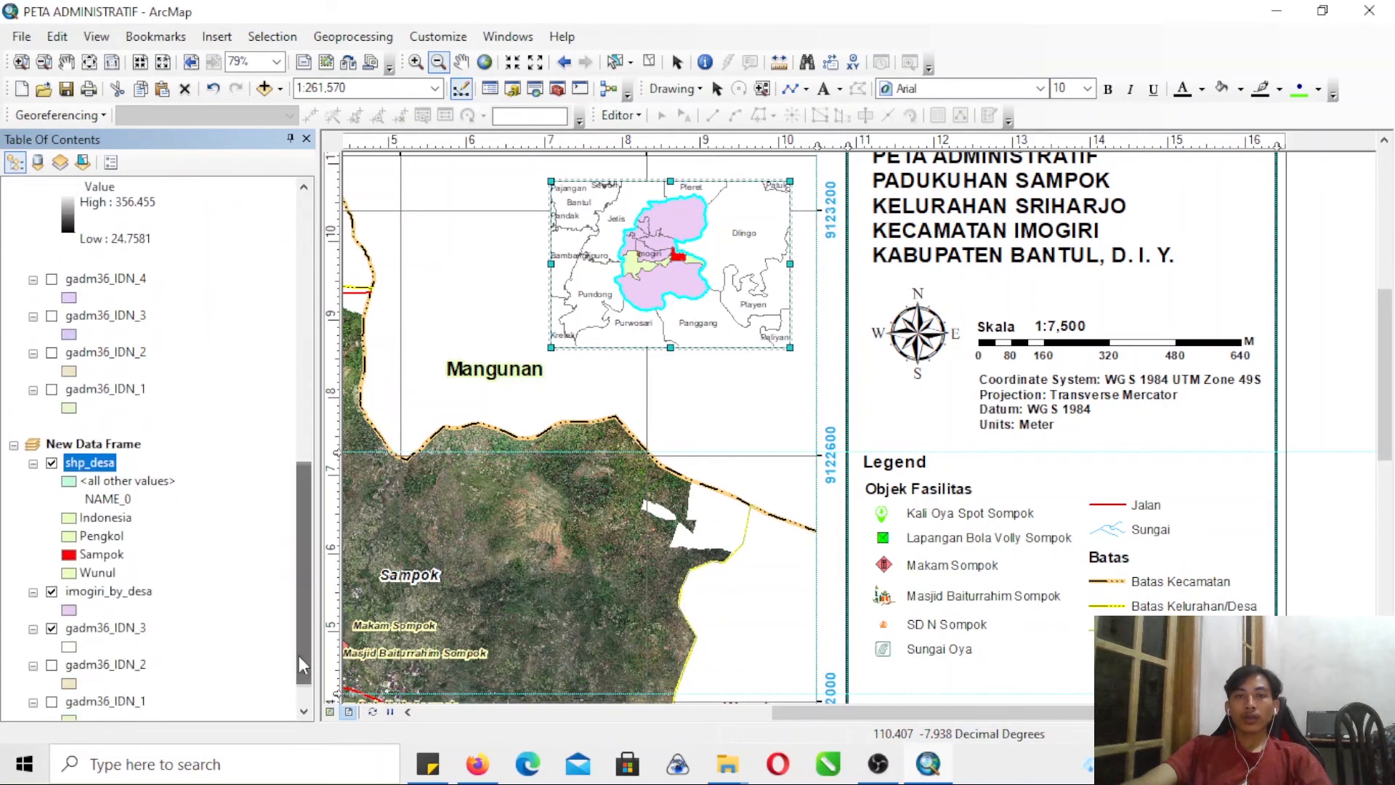
double_click(70, 613)
left_click(1280, 365)
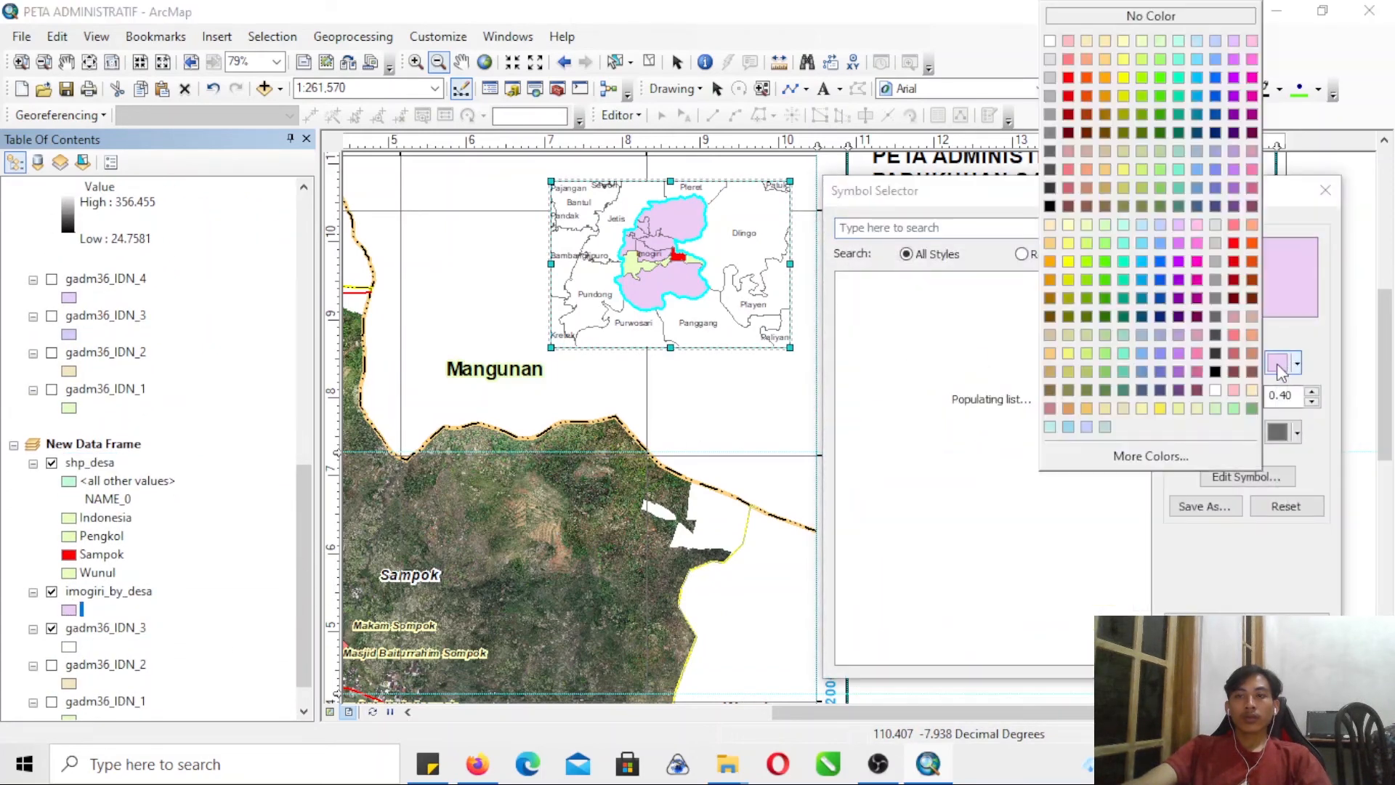
left_click(1157, 61)
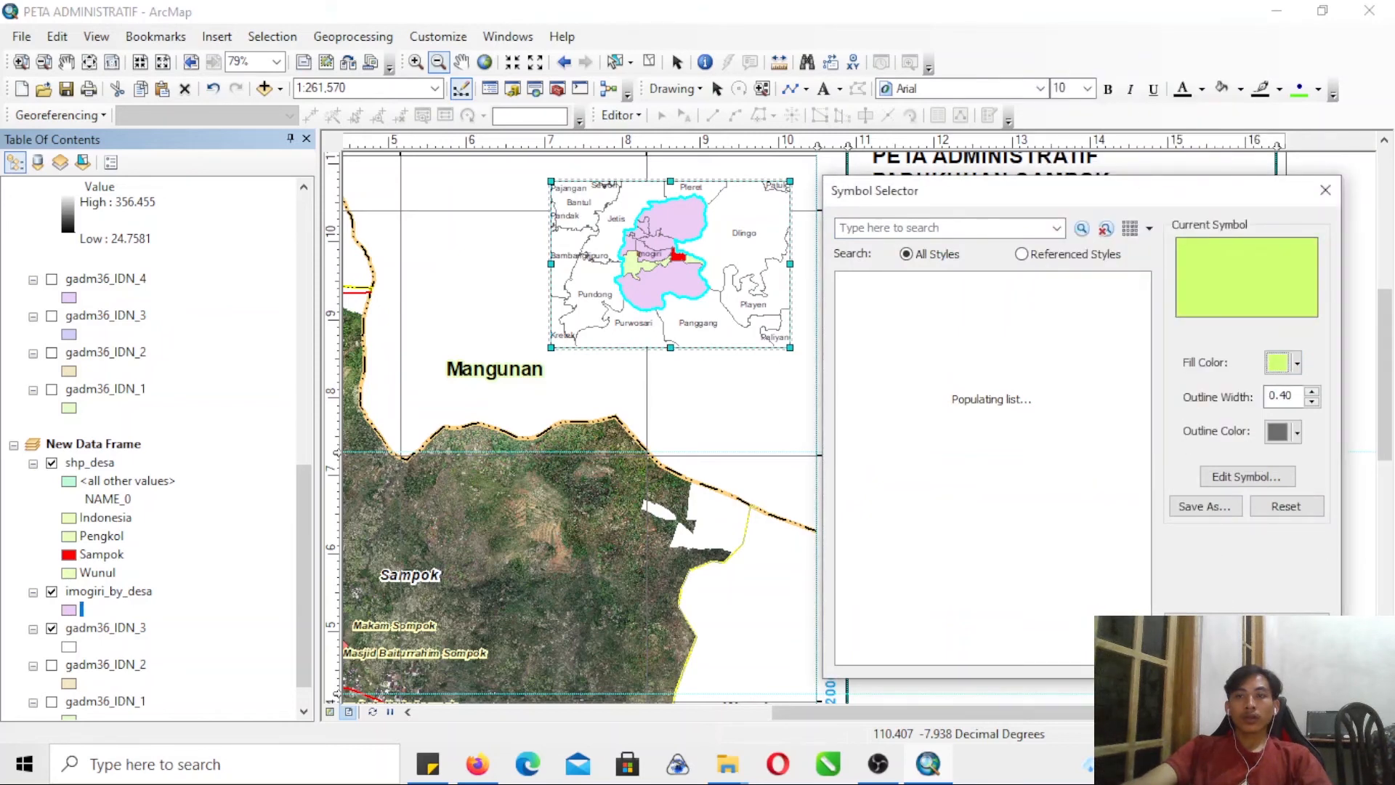
left_click(1206, 654)
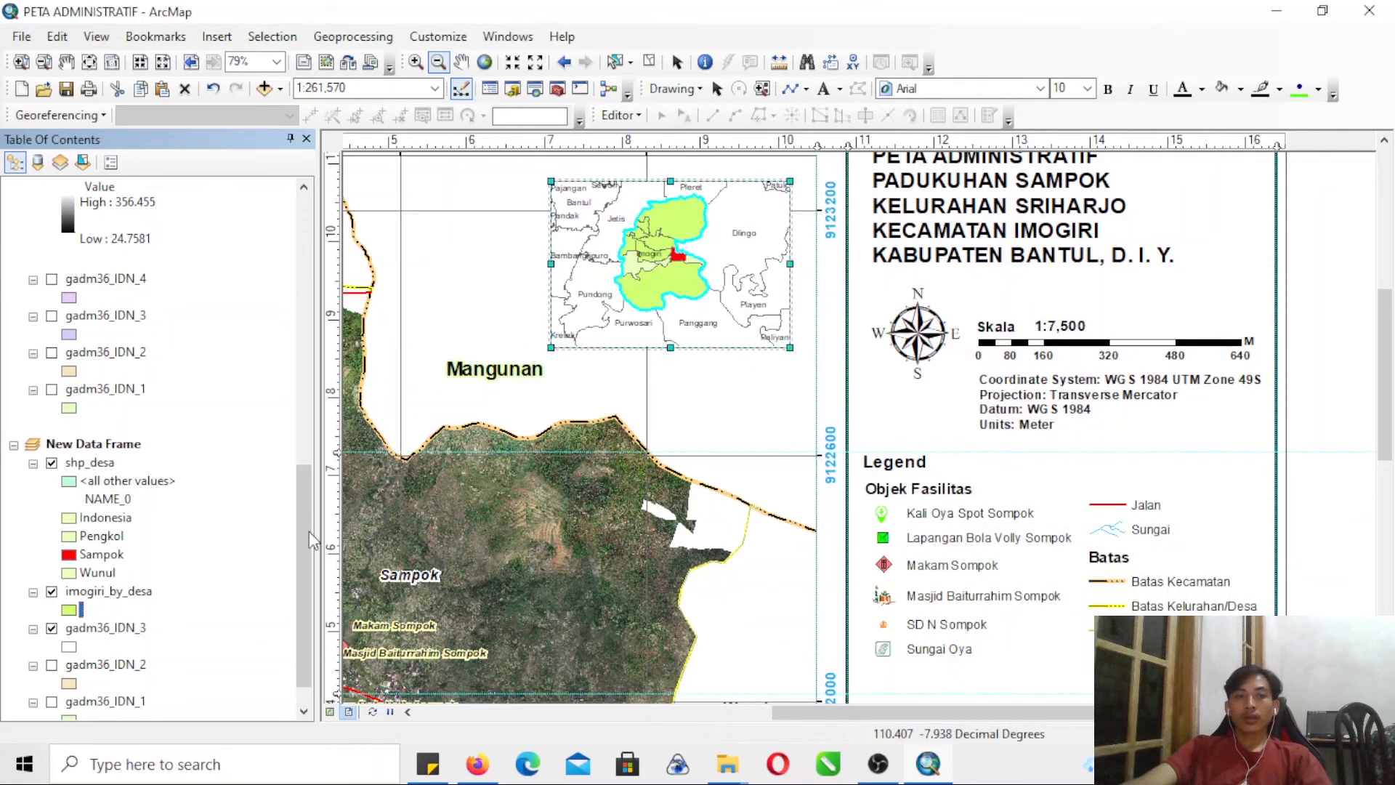
- Change the imogiri_by_desa fill color to the same pale yellow-green as the shp_desa villages
left_click(69, 609)
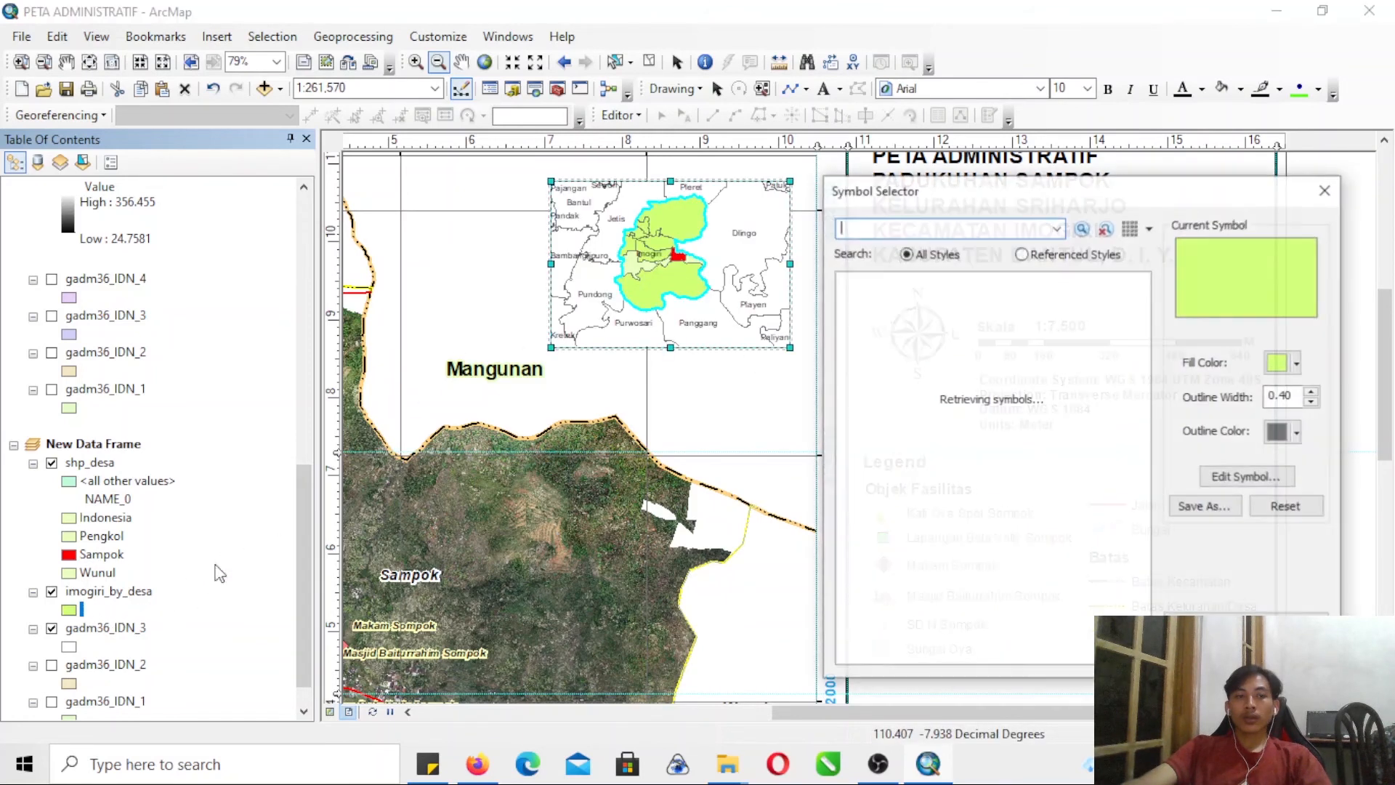
left_click(1280, 363)
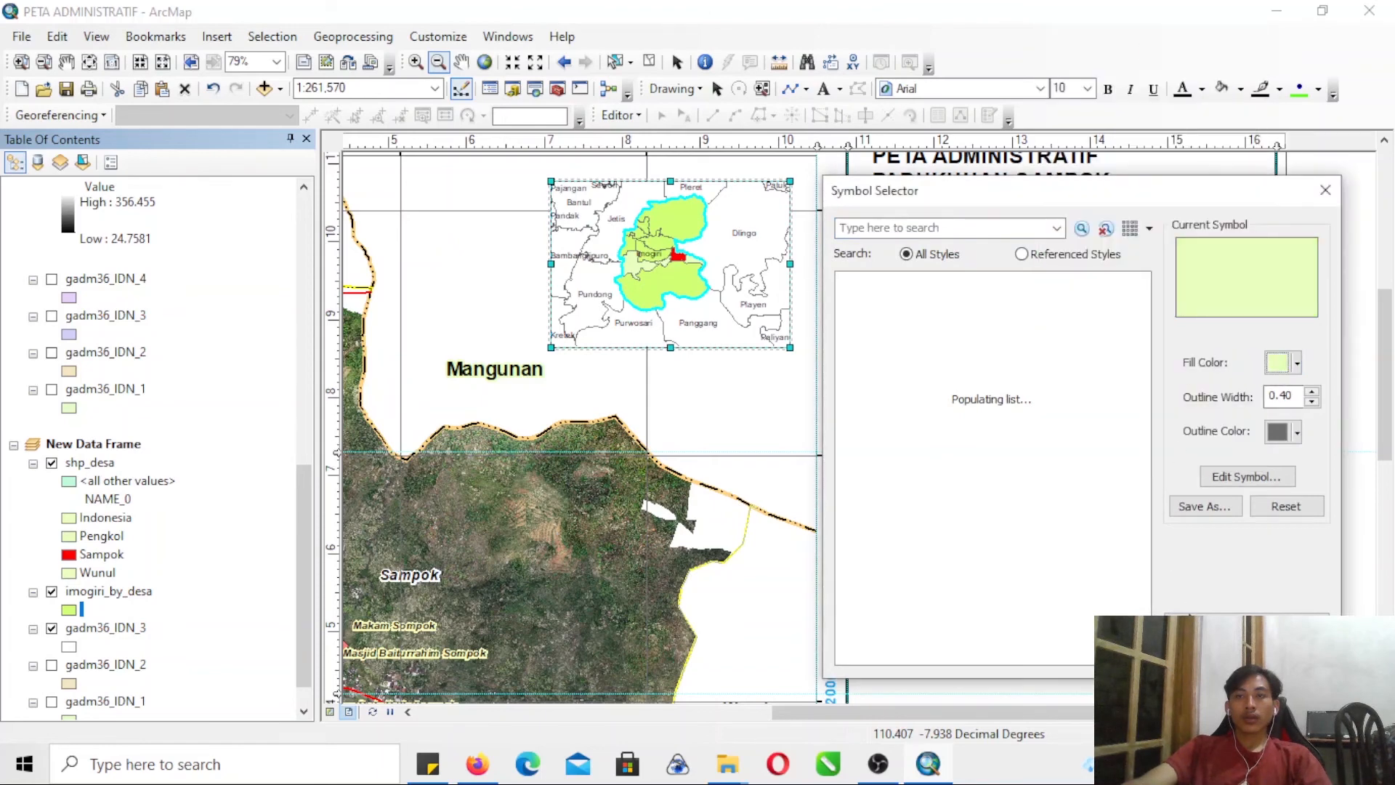
left_click(1206, 653)
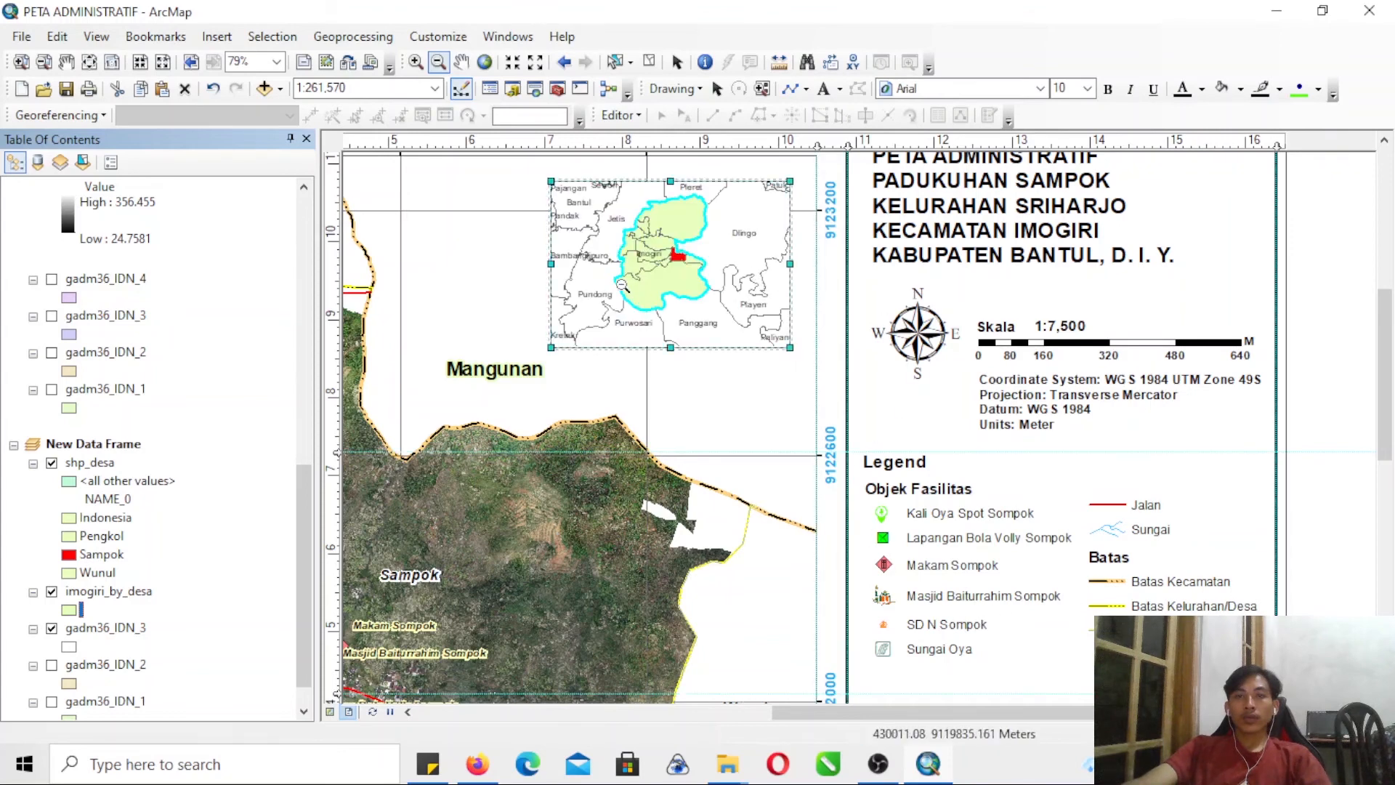
- Enlarge the Imogiri area inside the inset data frame to a scale of about 1:208,668
left_click(22, 61)
left_click_drag(541, 168, 827, 365)
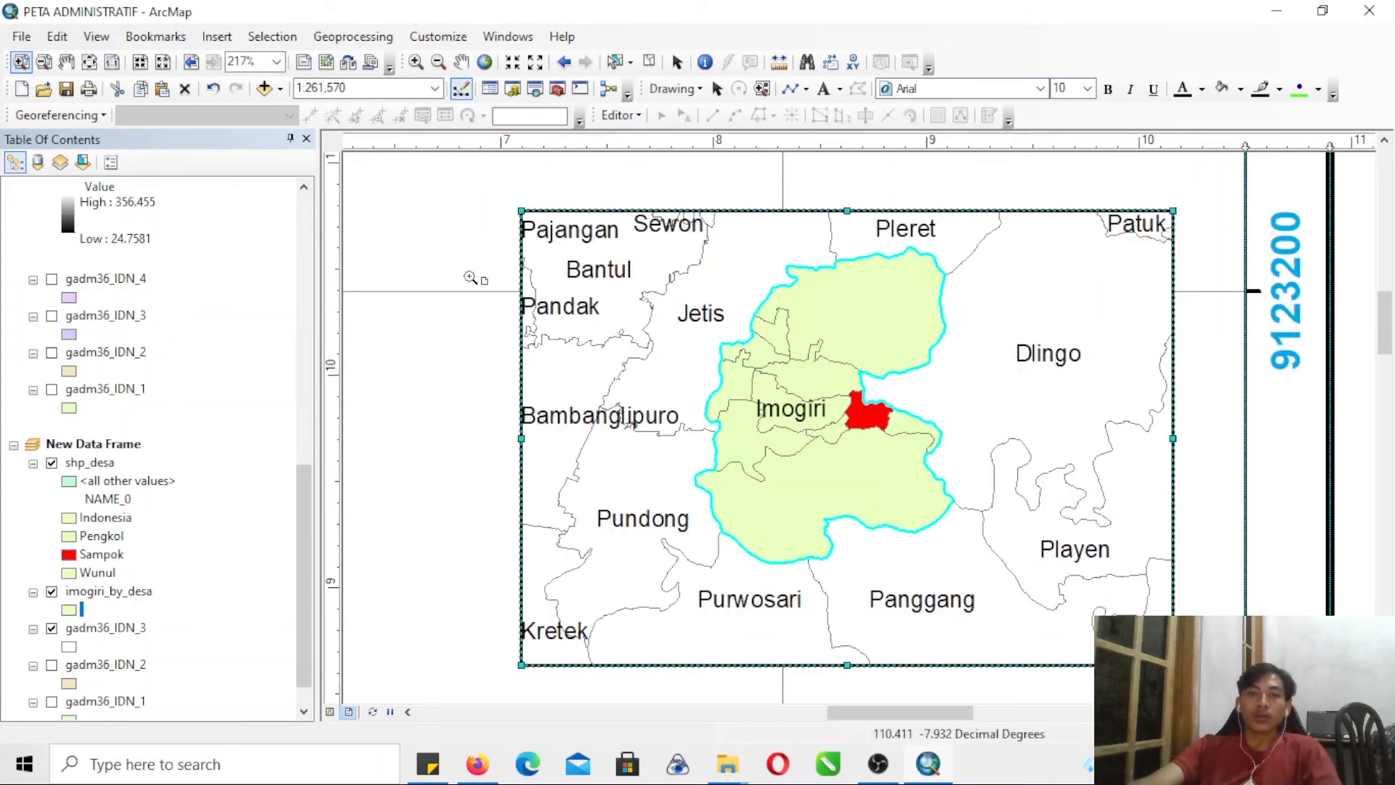
left_click(416, 62)
left_click_drag(664, 234, 1002, 597)
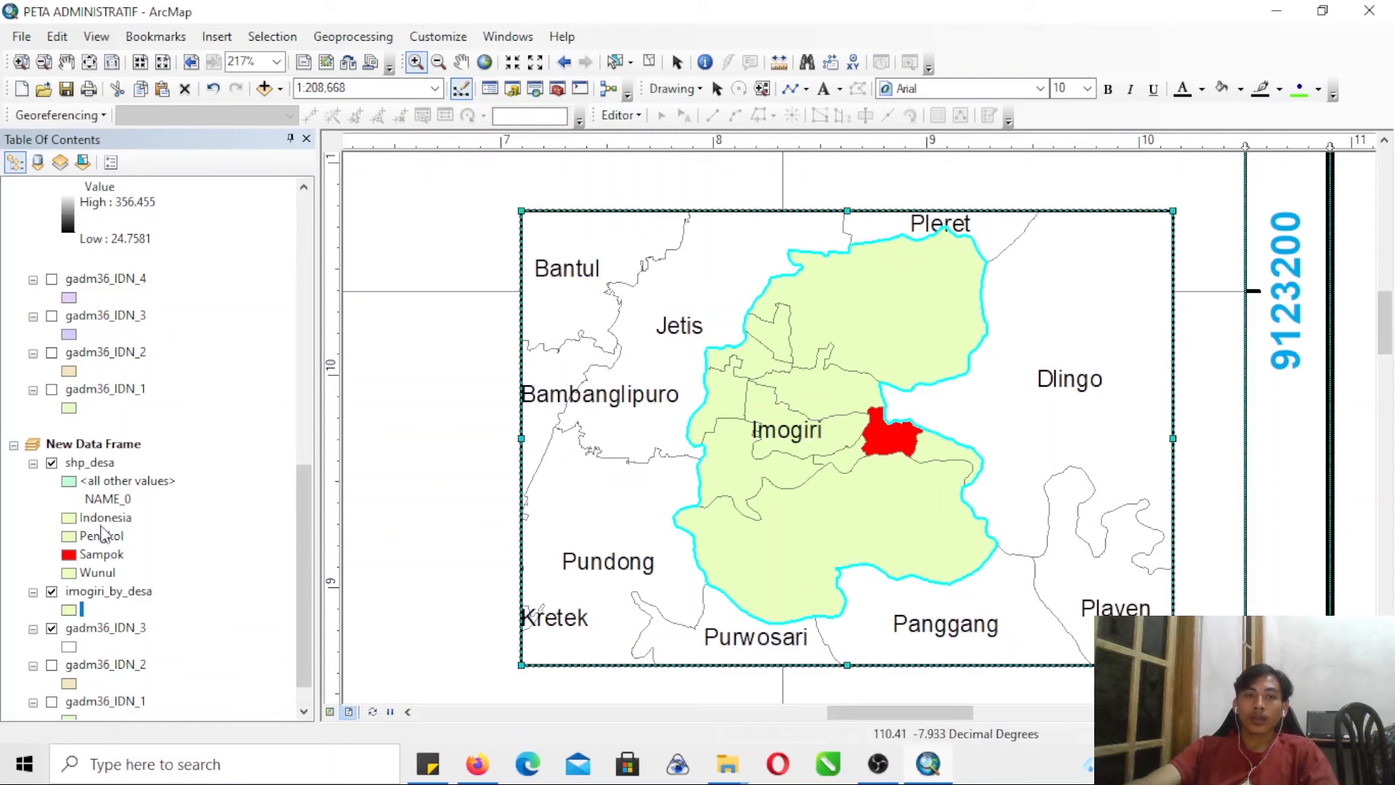
- Clear the selected Imogiri feature through the attribute table of the new data frame's gadm36_IDN_3 layer and close the table
right_click(100, 465)
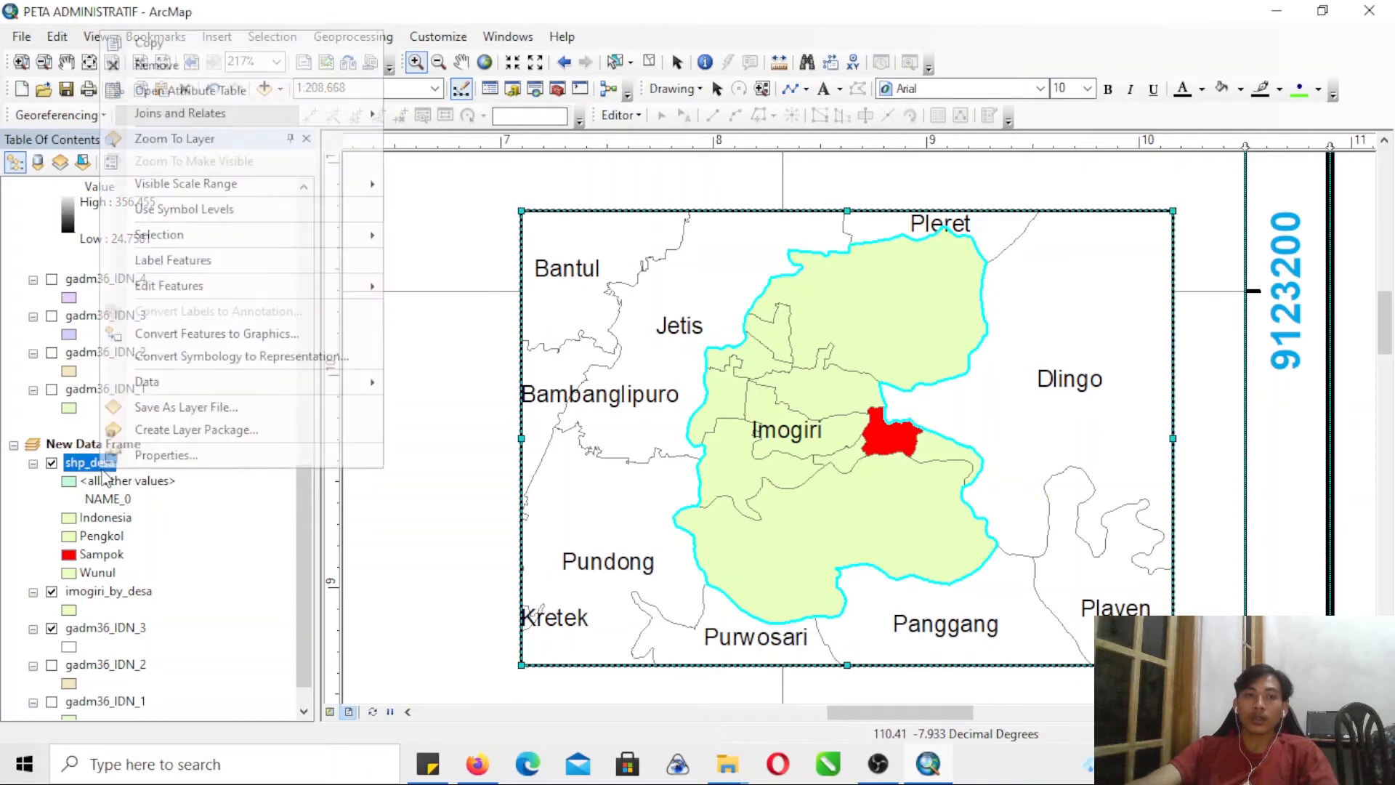
left_click(116, 628)
right_click(116, 627)
left_click(263, 249)
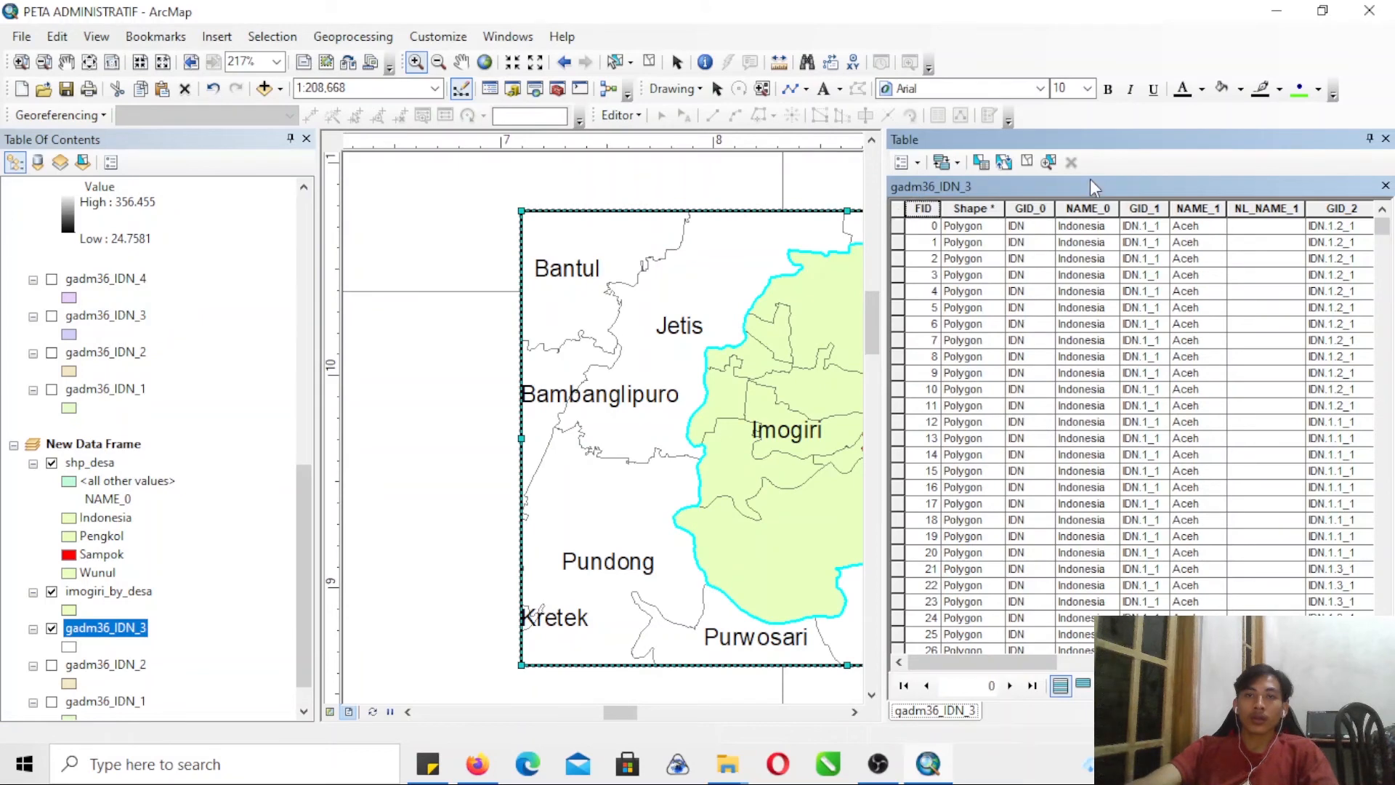
left_click(1386, 138)
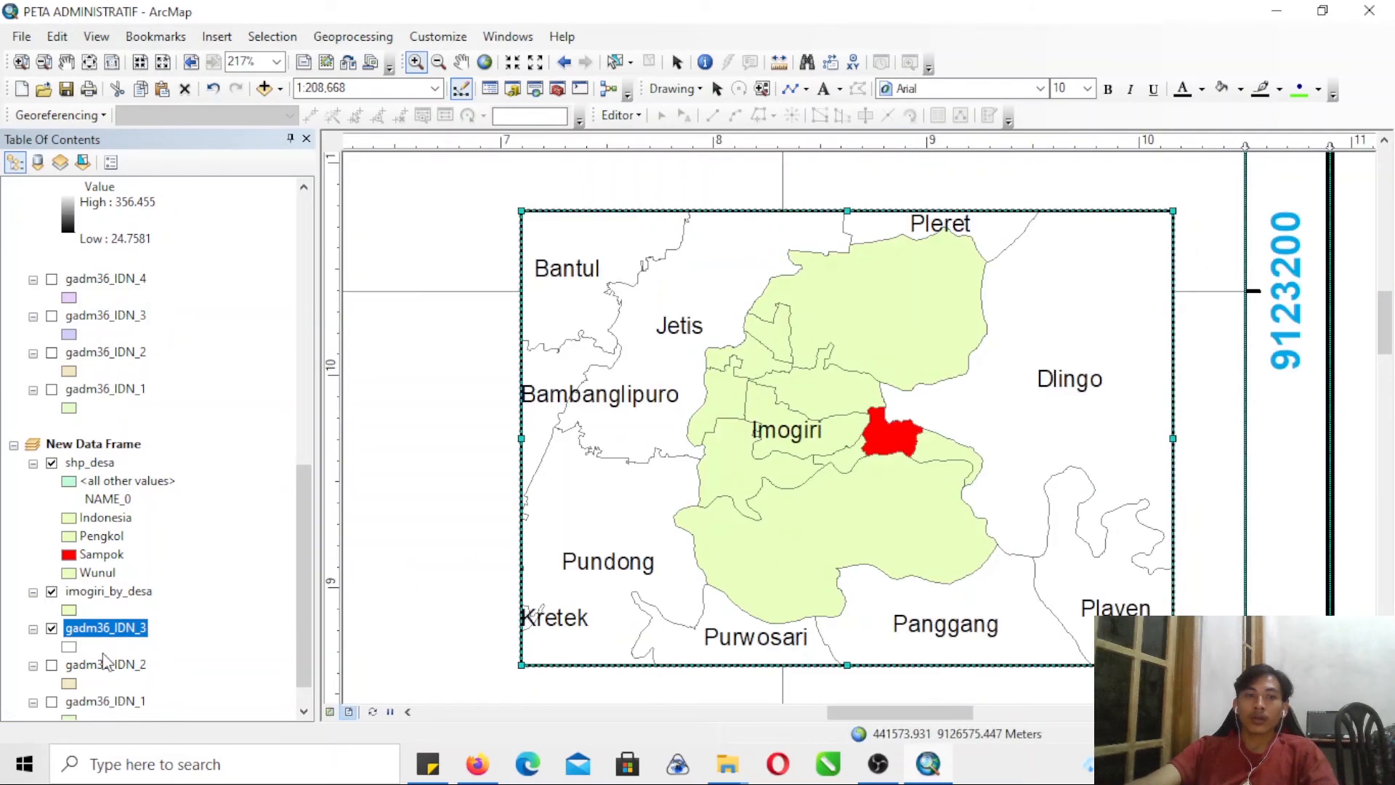
- Add a halo mask of size 1 to the labels of the new data frame's gadm36_IDN_3 layer
right_click(116, 632)
left_click(213, 618)
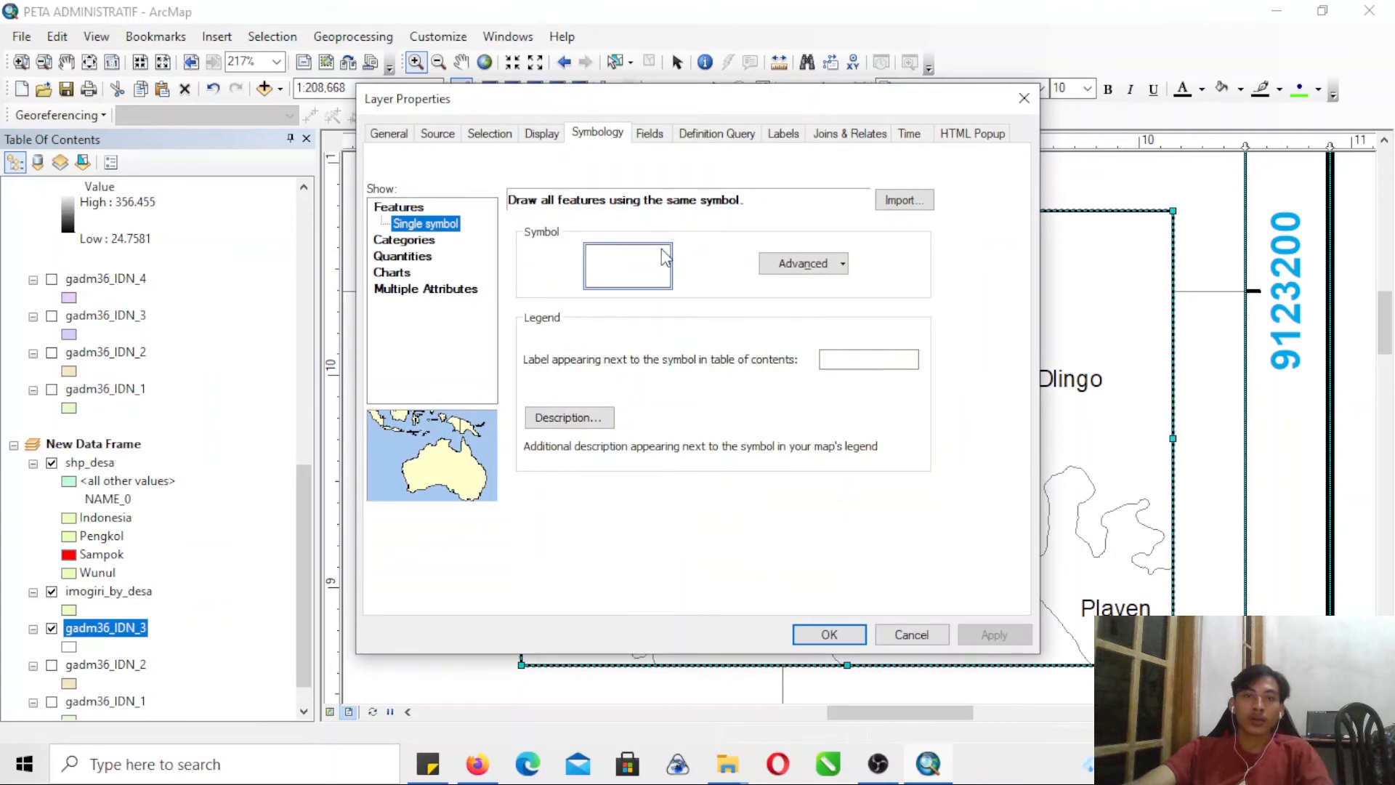
left_click(786, 136)
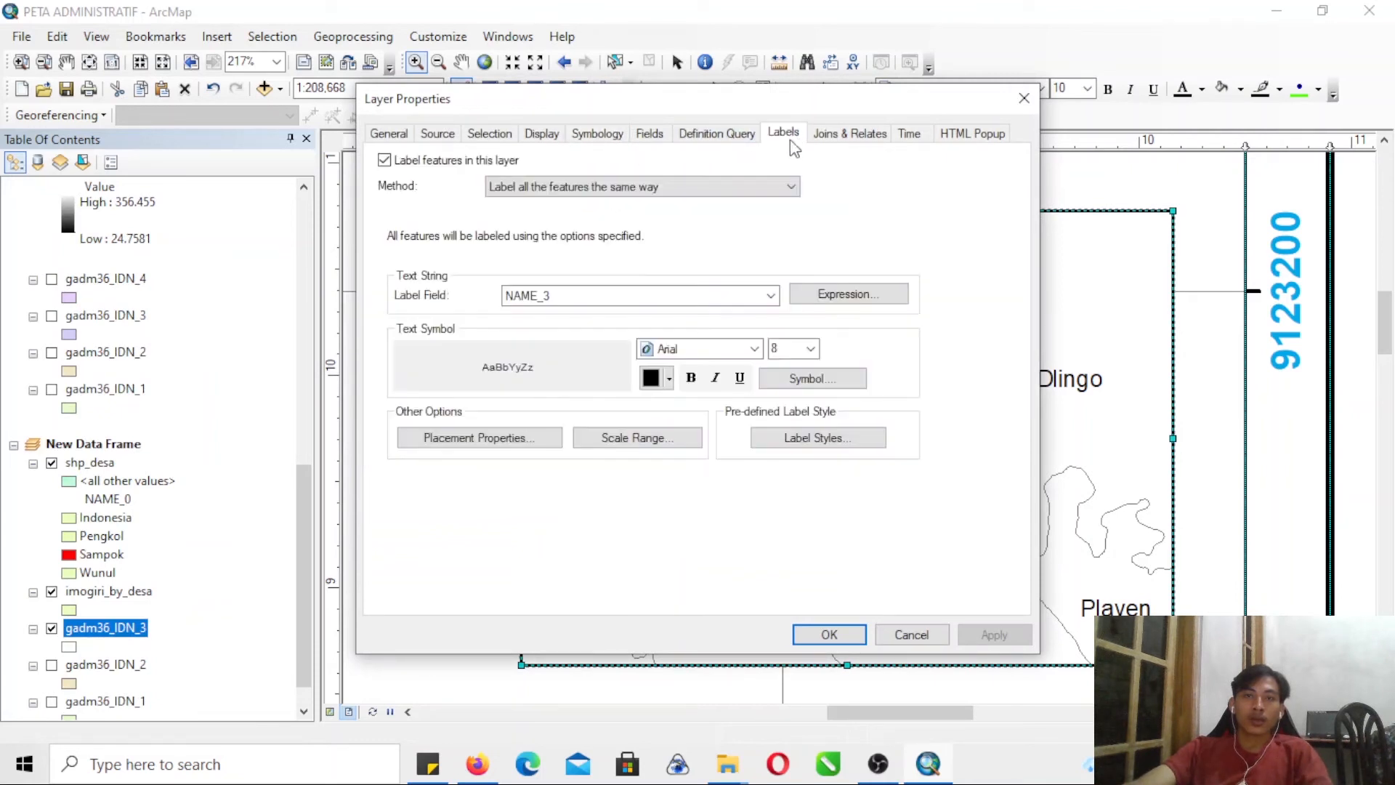
left_click(819, 385)
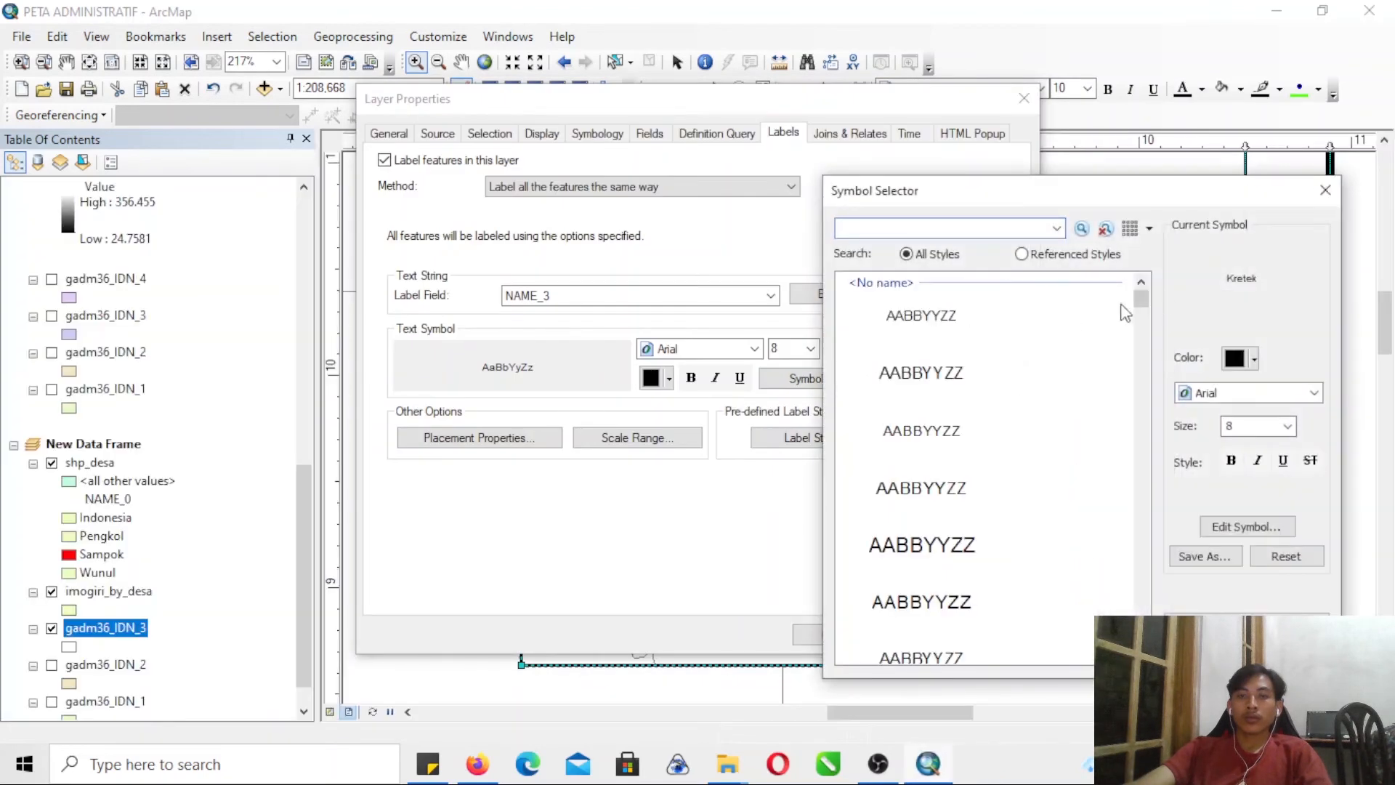
left_click(1254, 528)
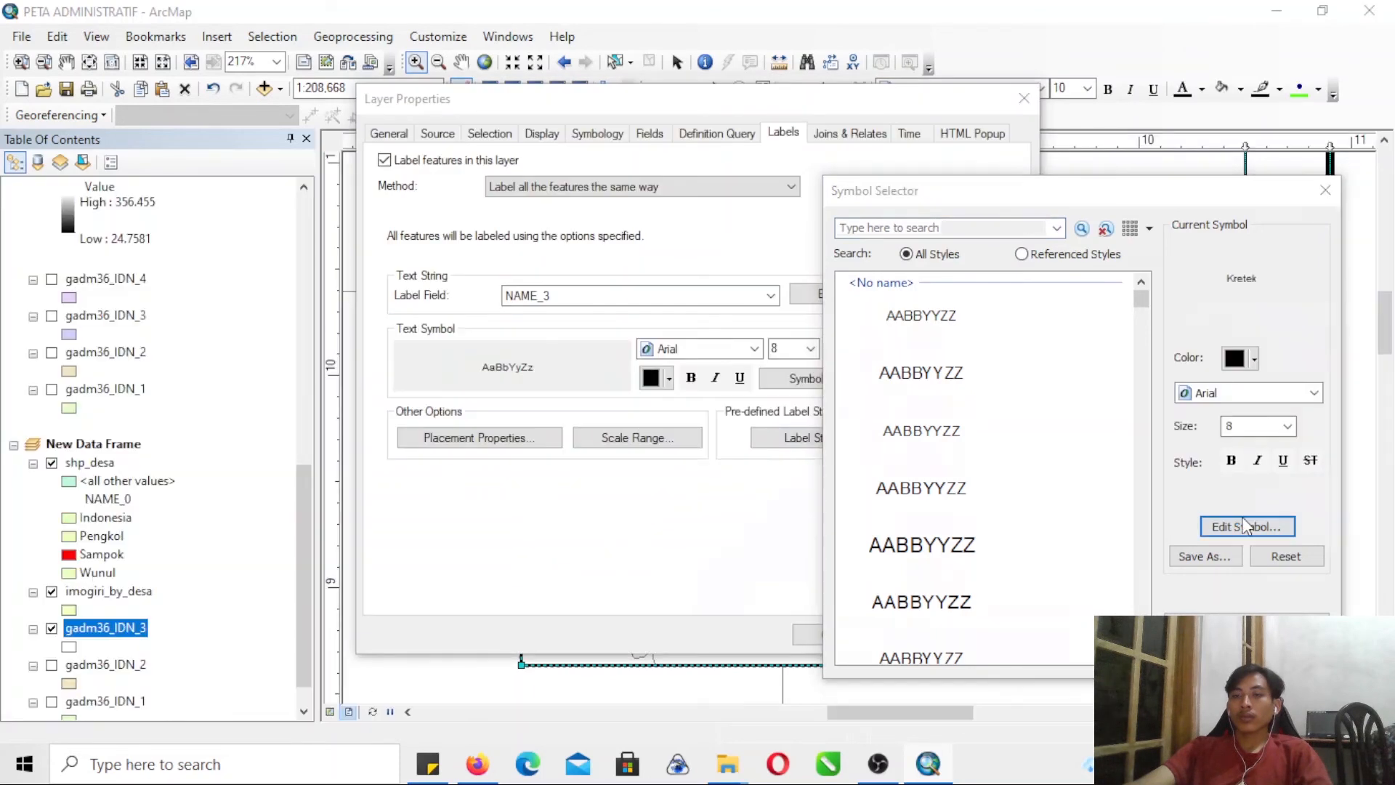
left_click(1202, 285)
left_click(989, 373)
left_click(1063, 426)
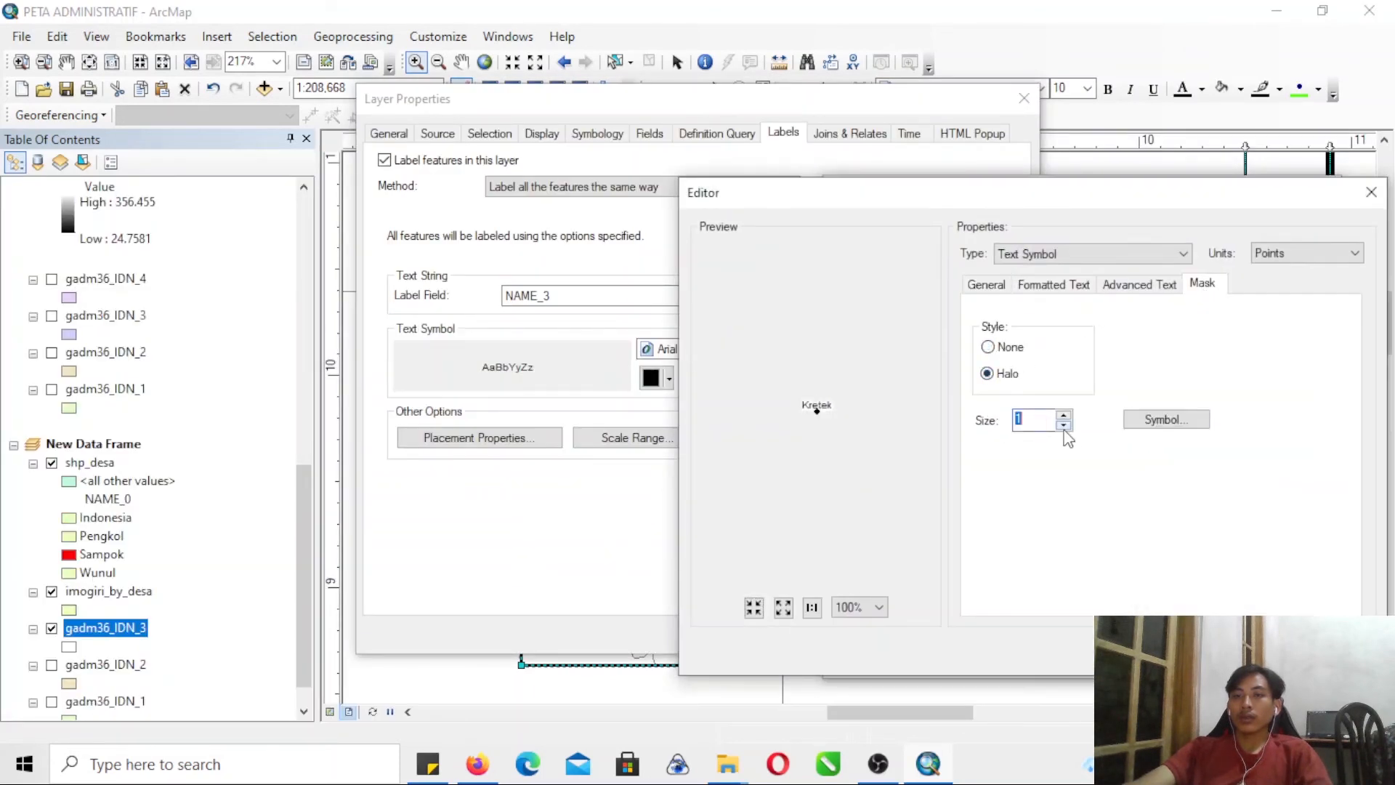
- Set the fill color of the label halo to white and accept the mask settings
left_click(1163, 421)
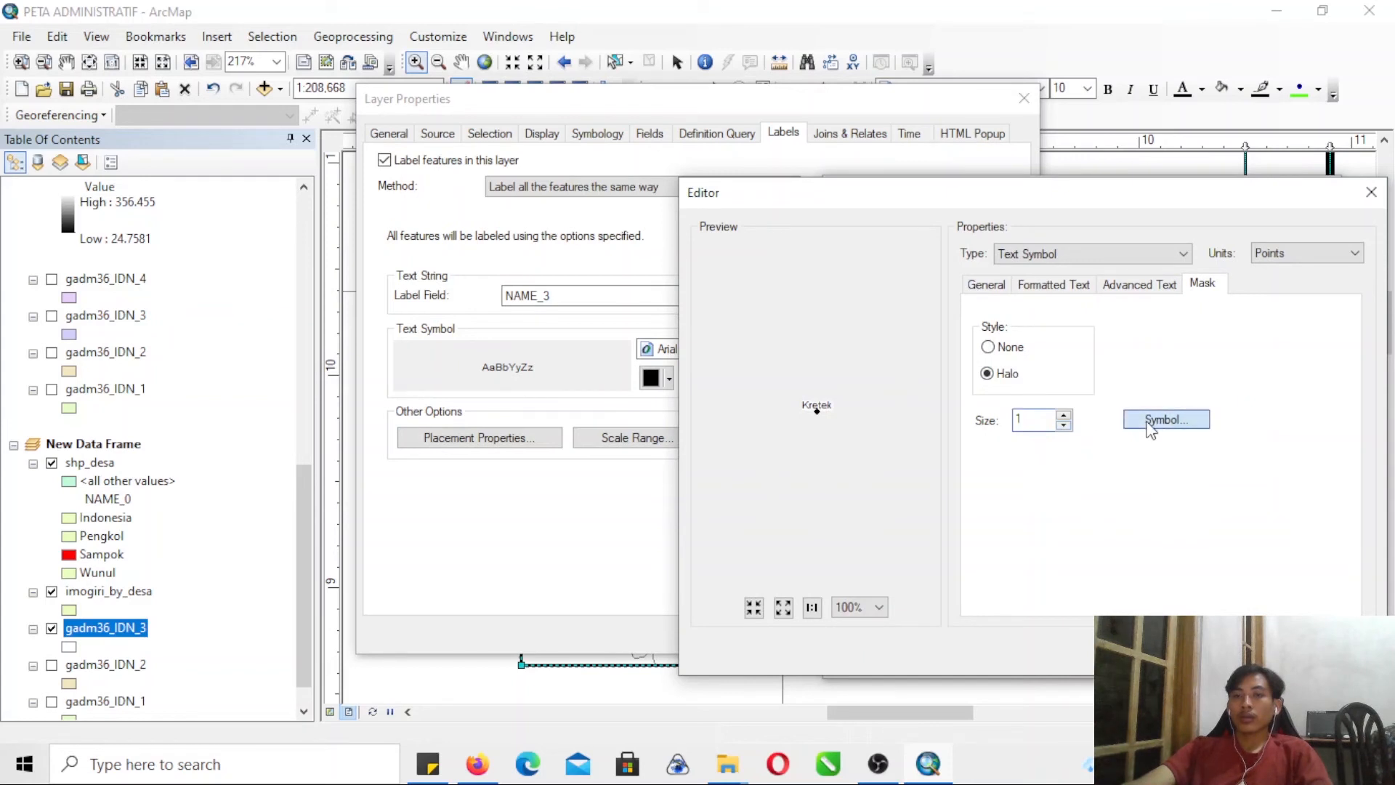
left_click(1296, 363)
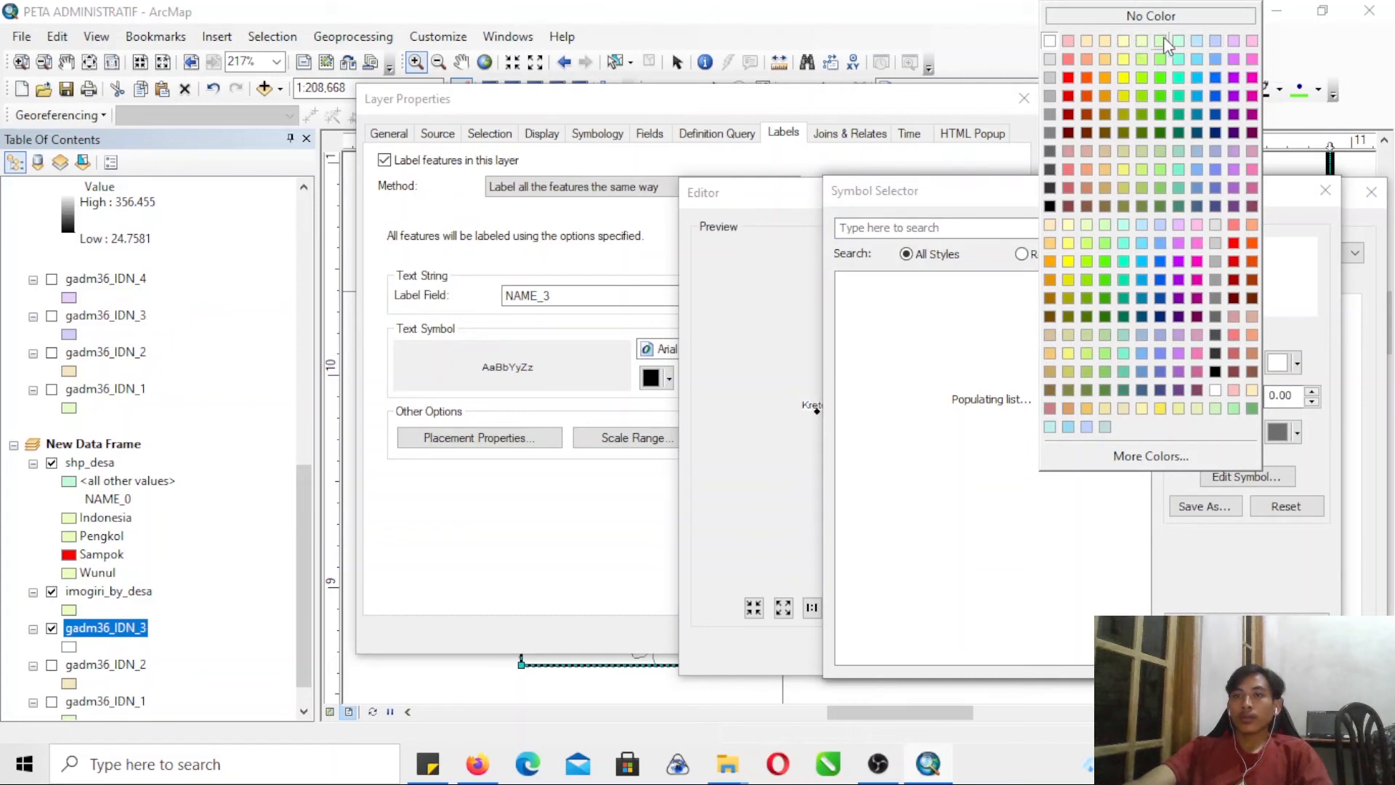
left_click(1048, 41)
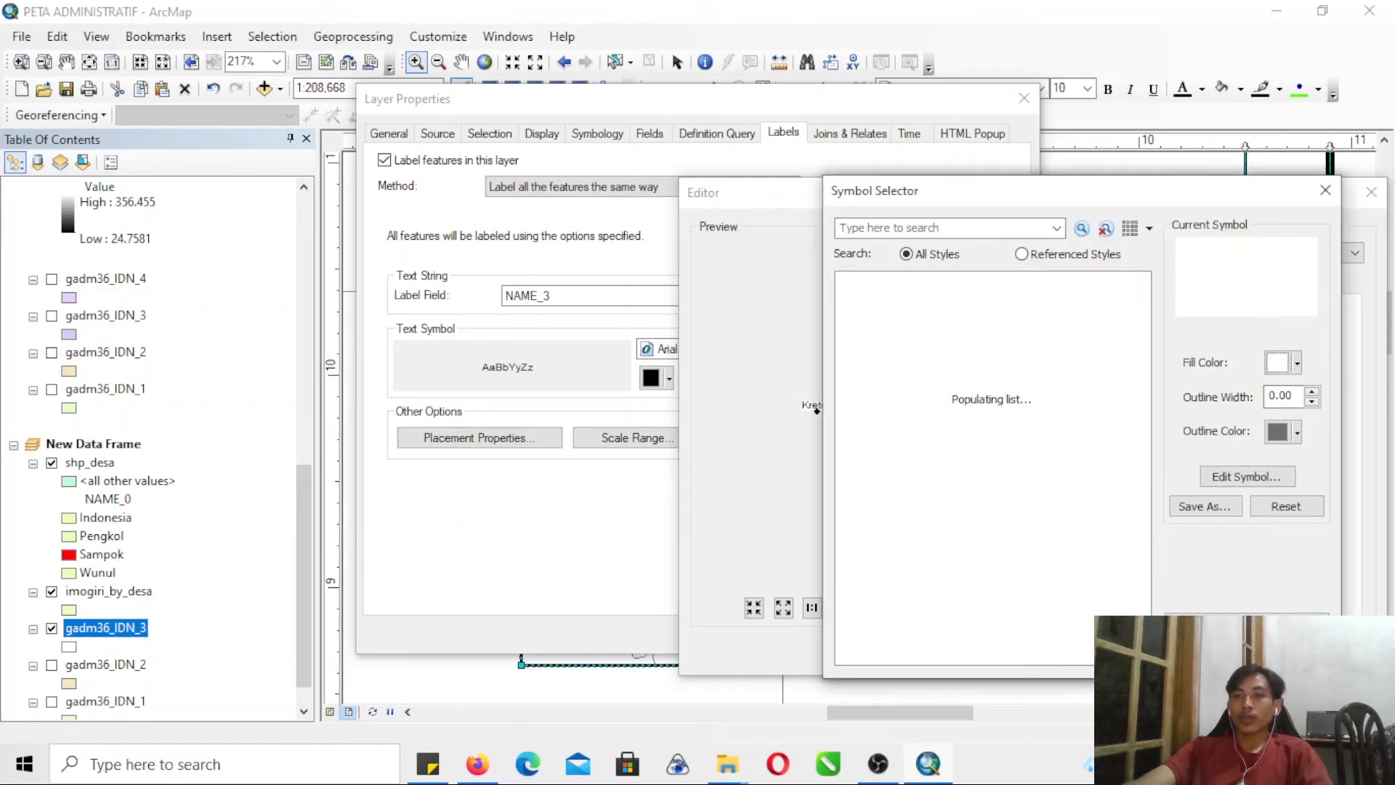
left_click(1206, 653)
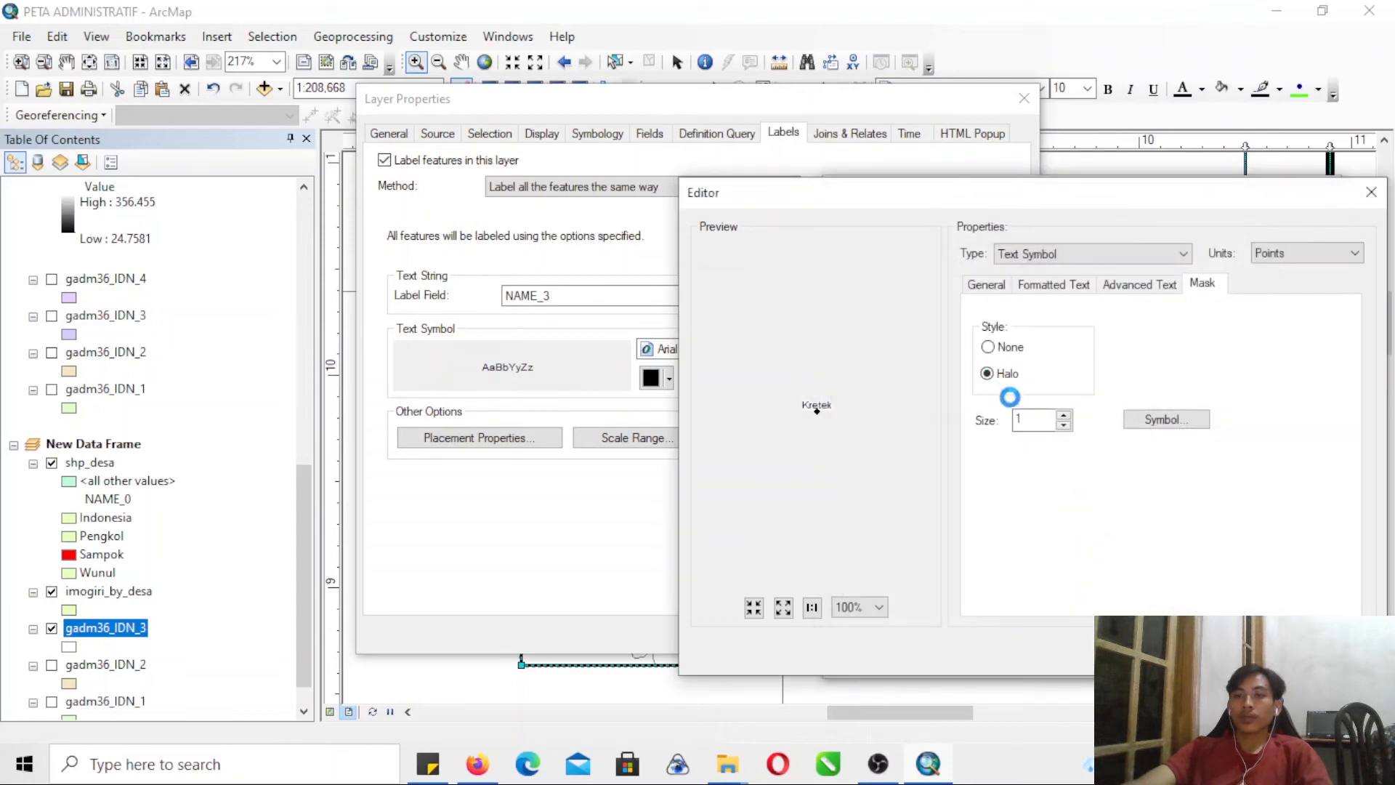
left_click(1243, 651)
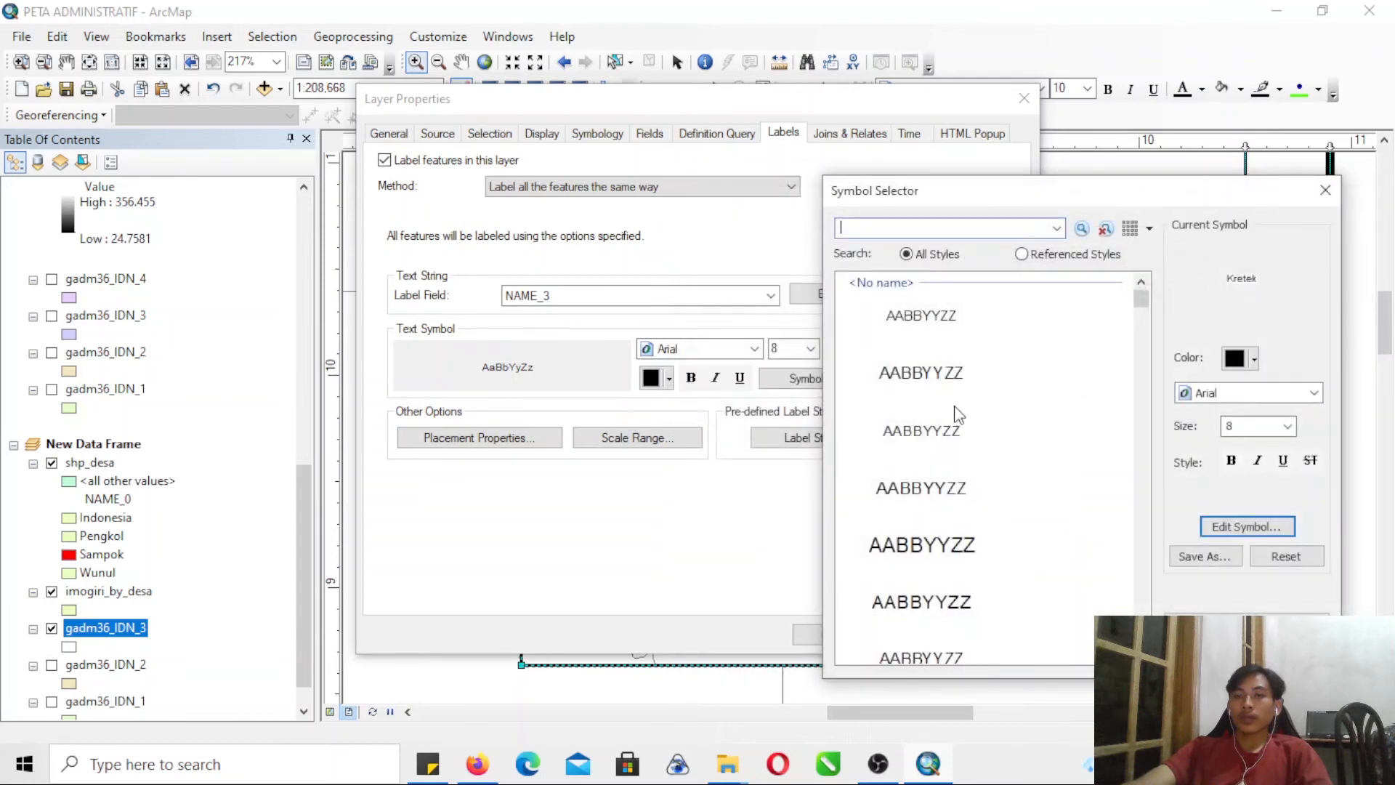
- Make the gadm36_IDN_3 district labels bold and apply the label settings to the layer
left_click(1230, 460)
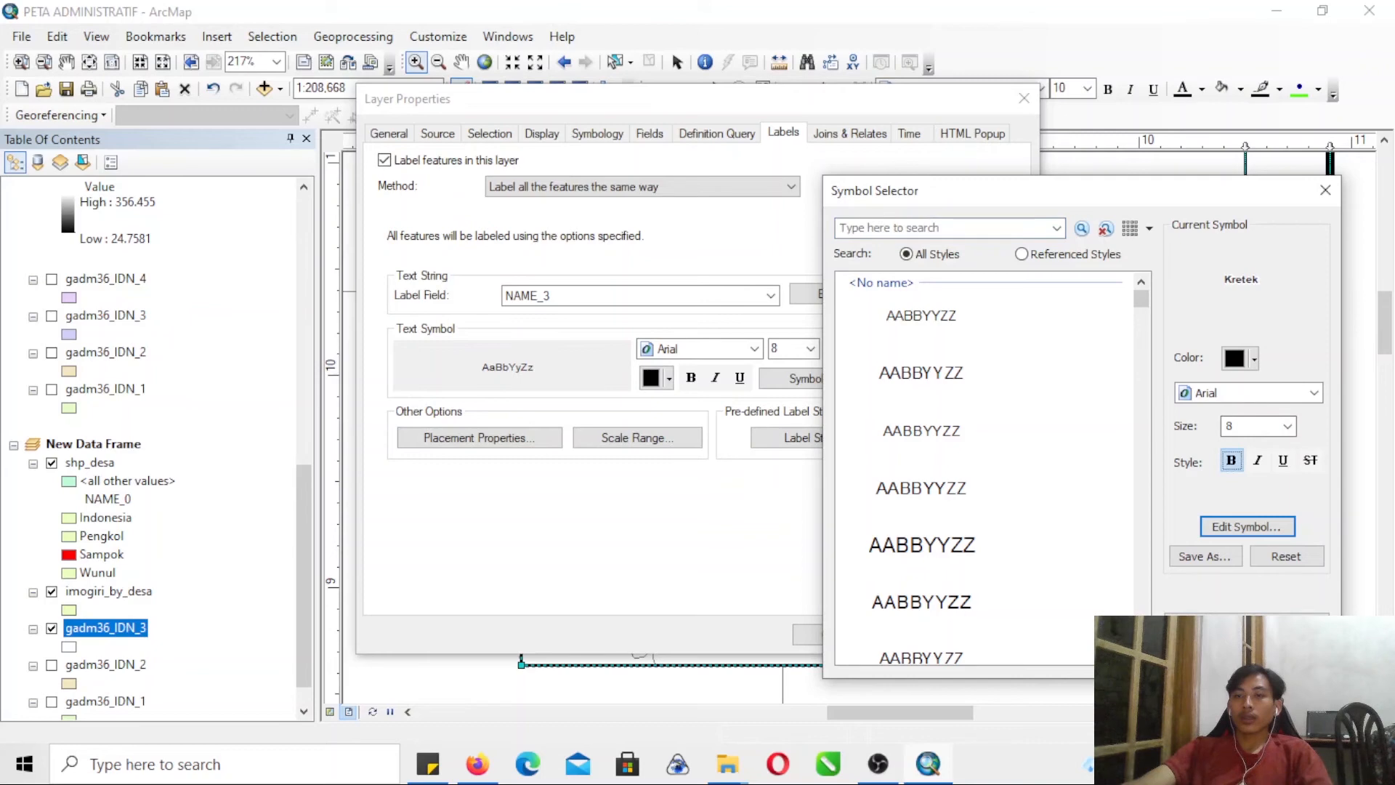
left_click(1206, 653)
left_click(966, 637)
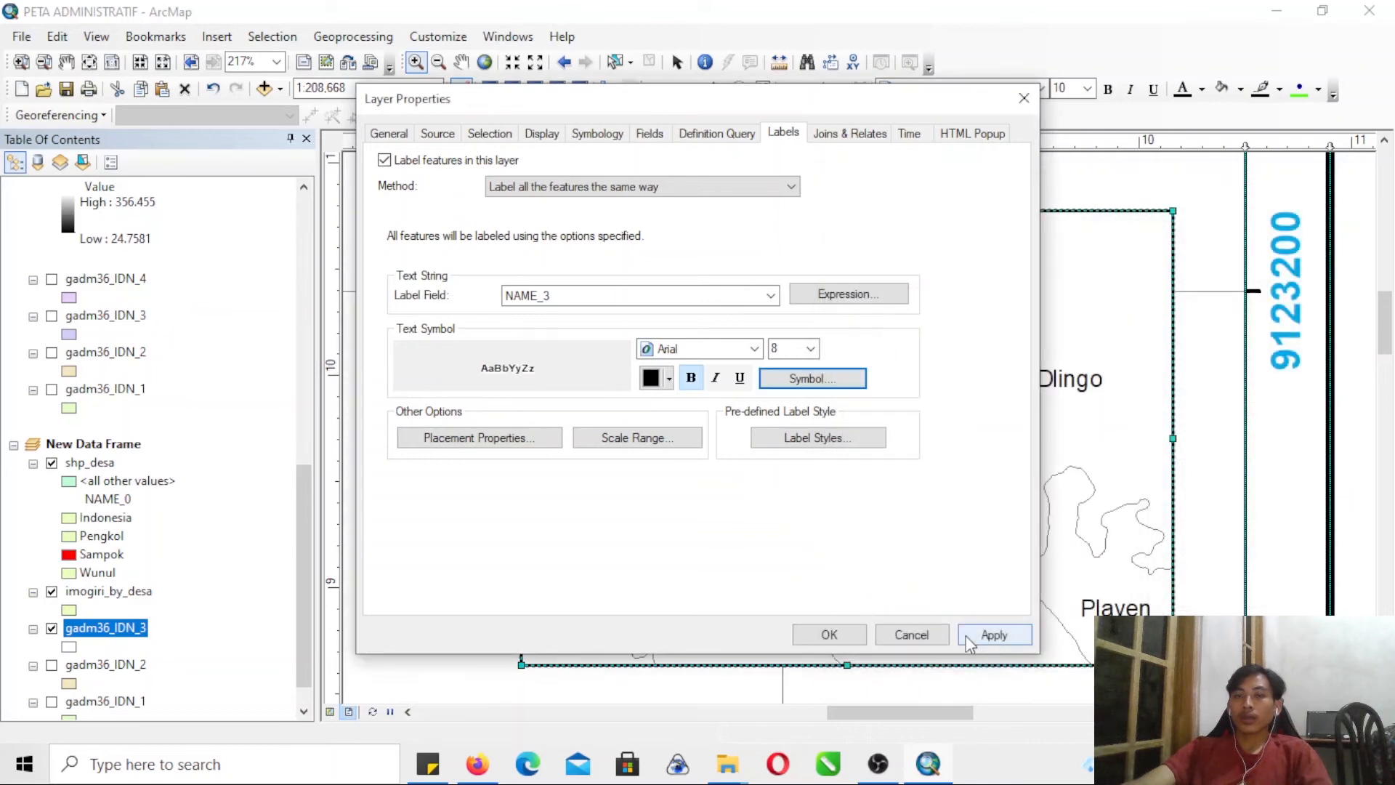
left_click(826, 637)
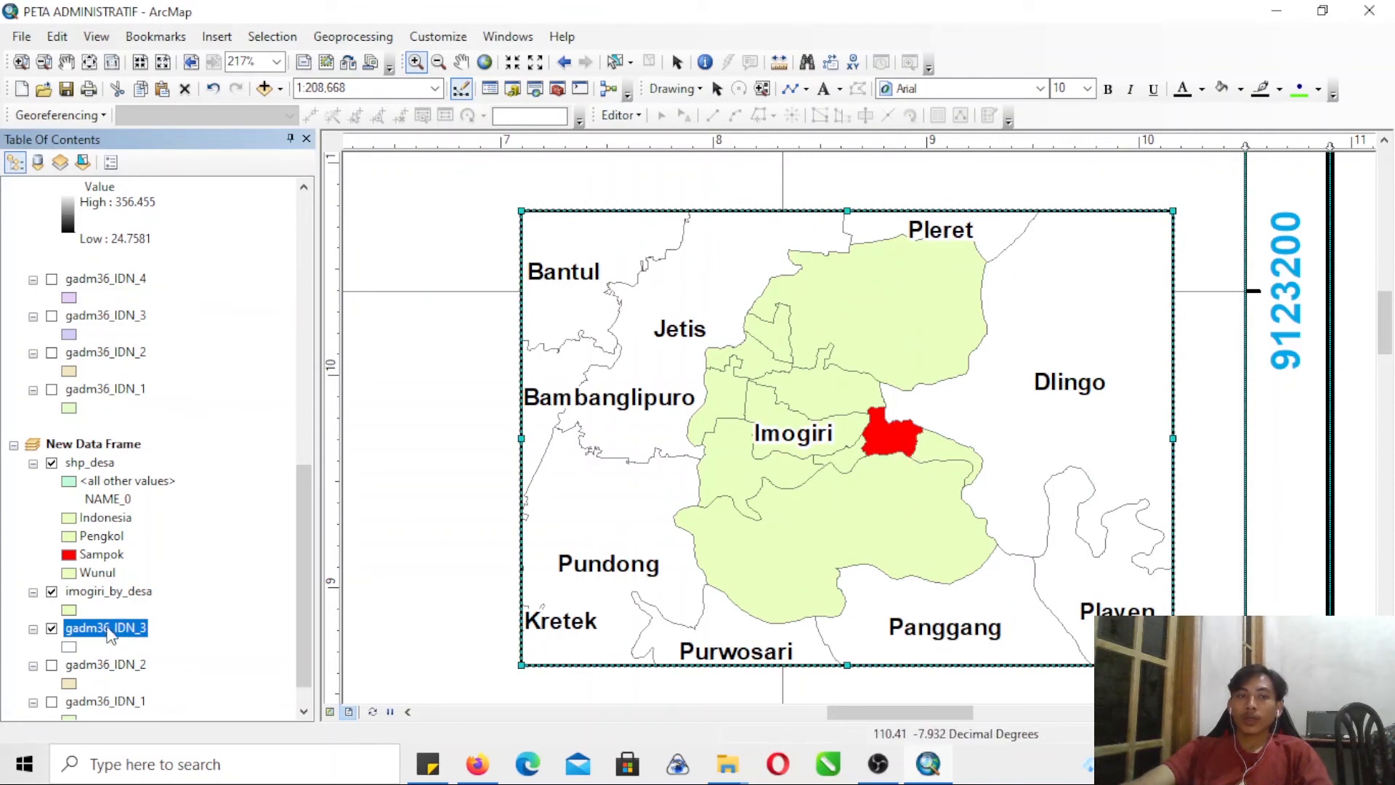
- Add a graticule with labels to New Data Frame, placing parallels and meridians every 30 seconds with a simple border
right_click(134, 452)
left_click(210, 445)
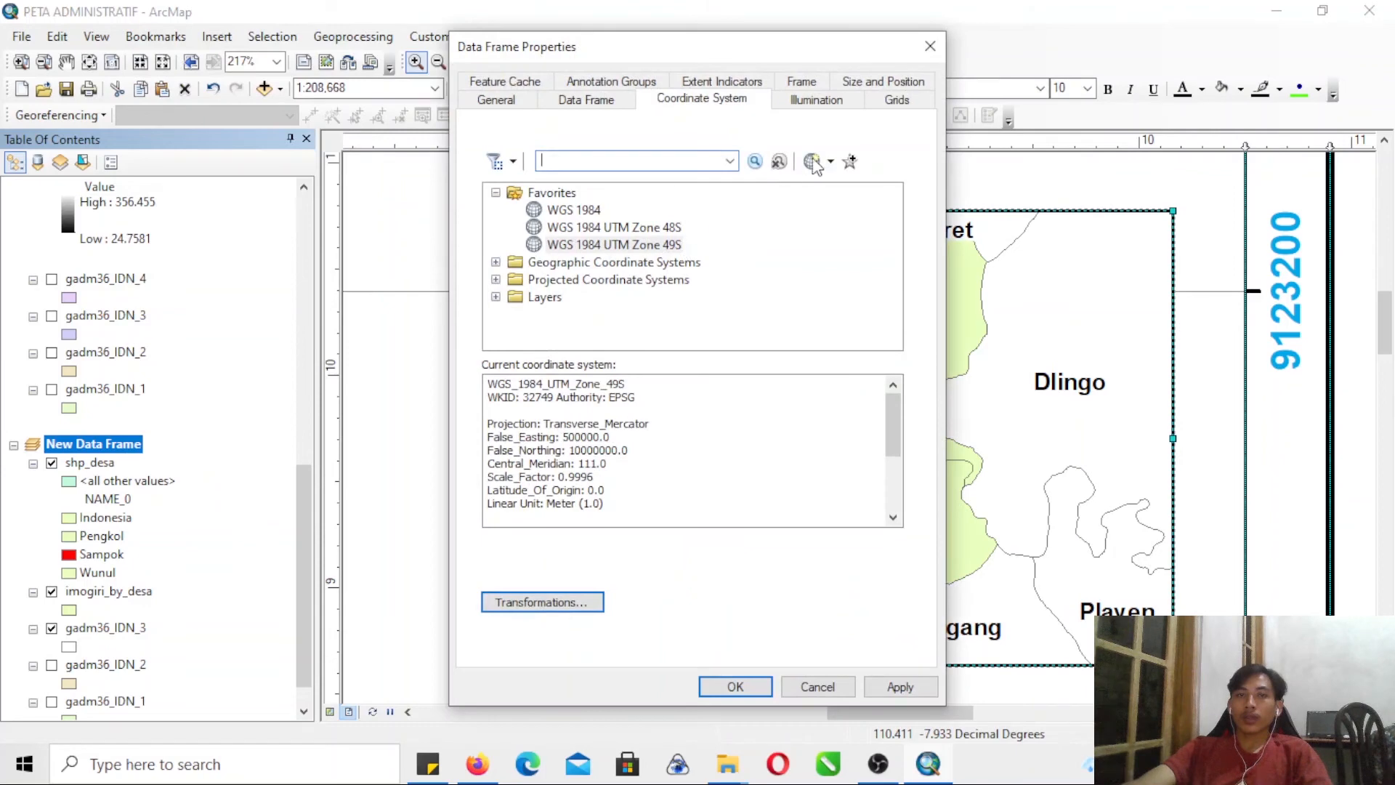
left_click(898, 100)
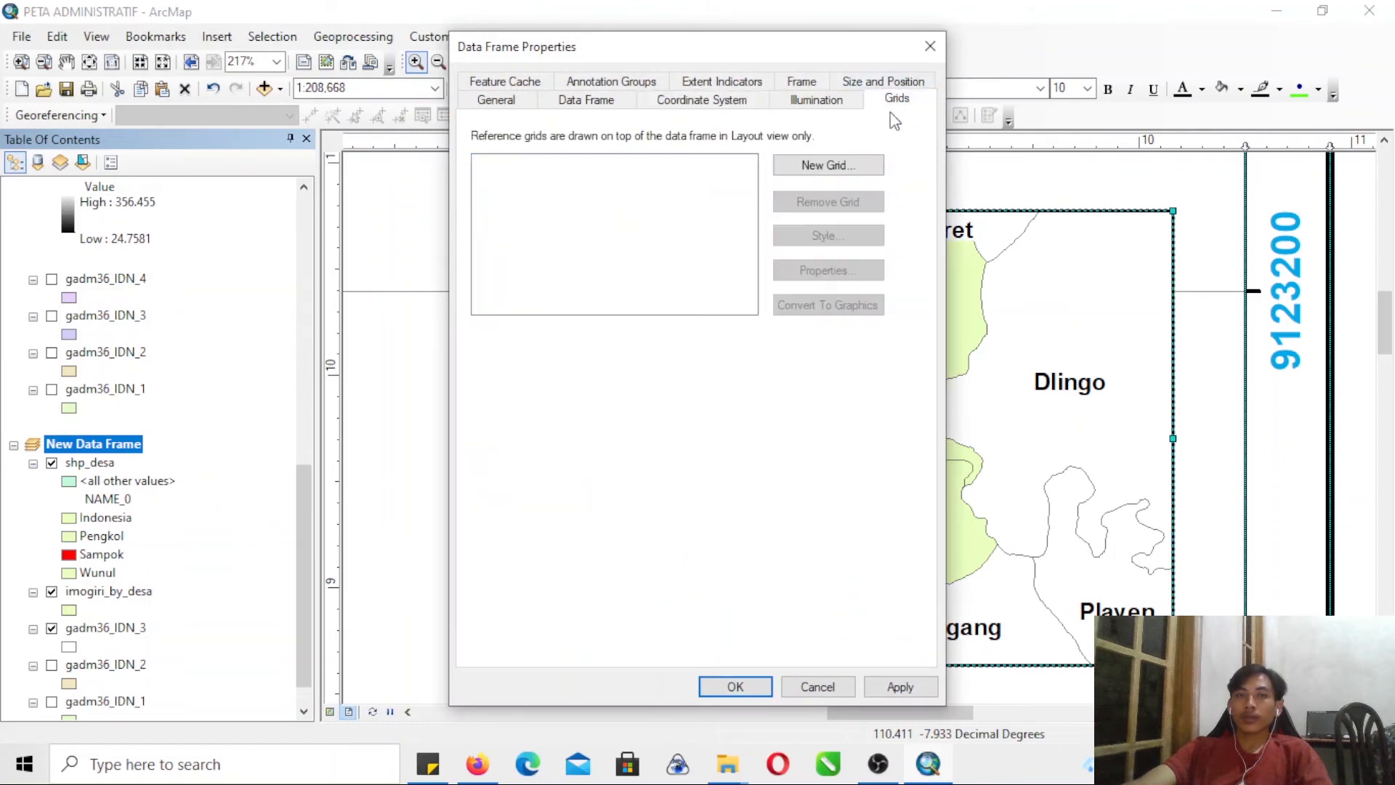
left_click(832, 166)
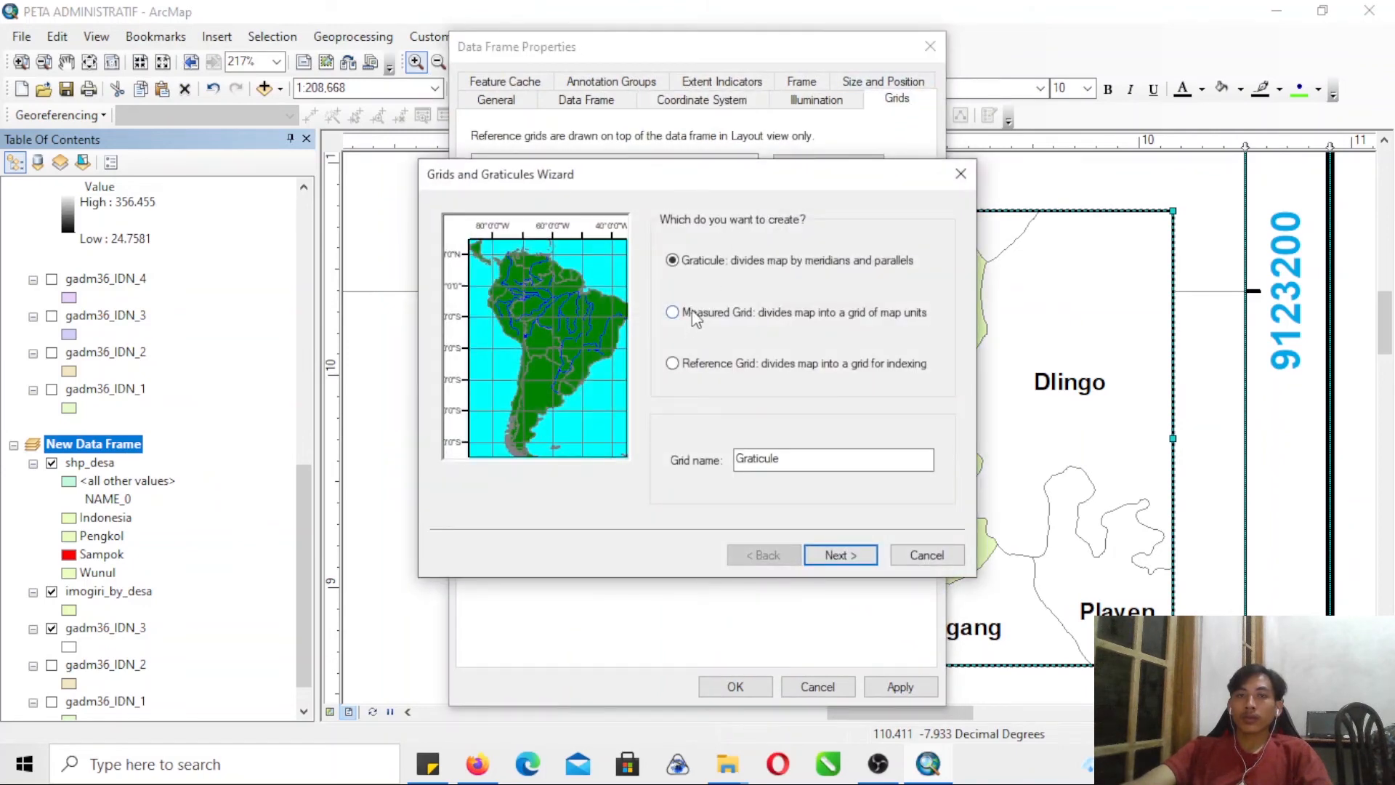
left_click(840, 555)
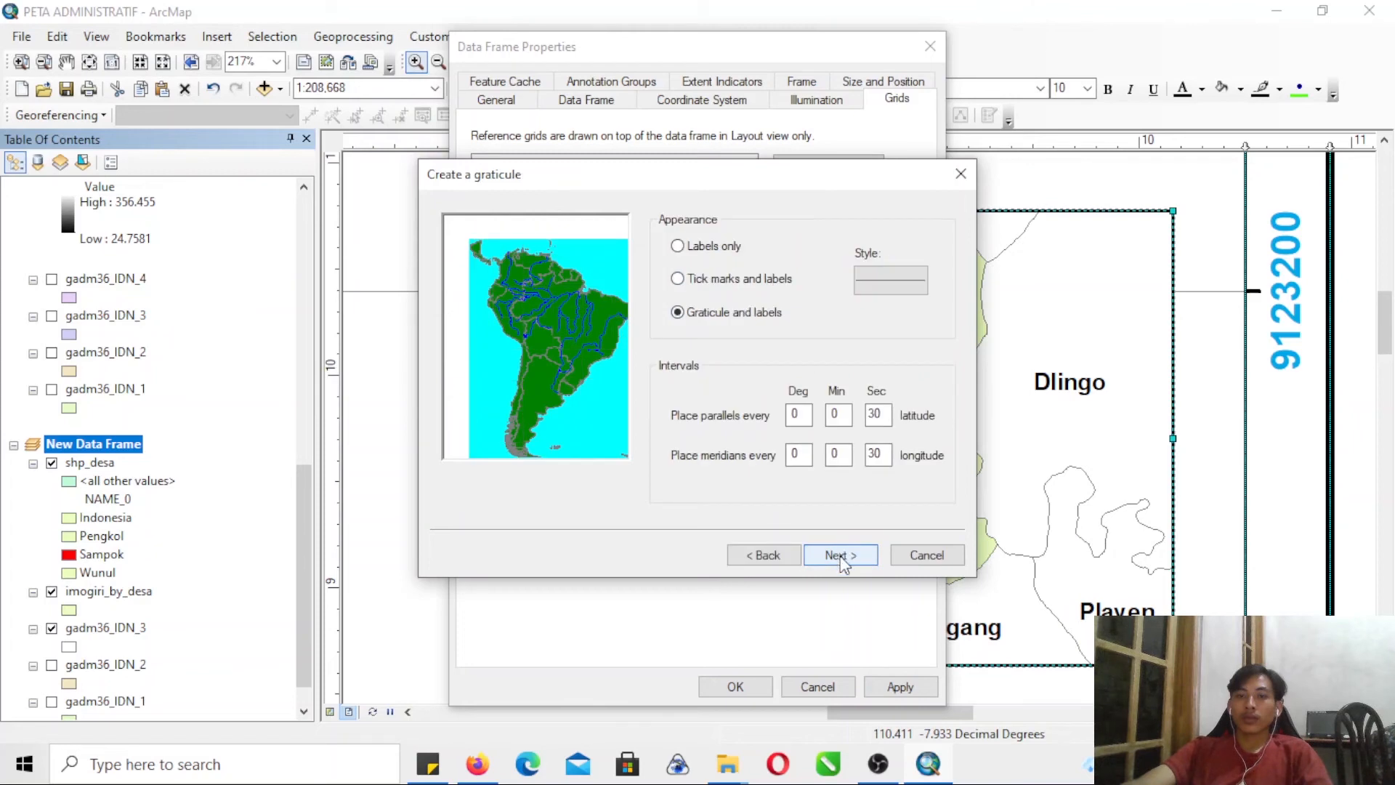
left_click(841, 558)
left_click(846, 558)
left_click(856, 561)
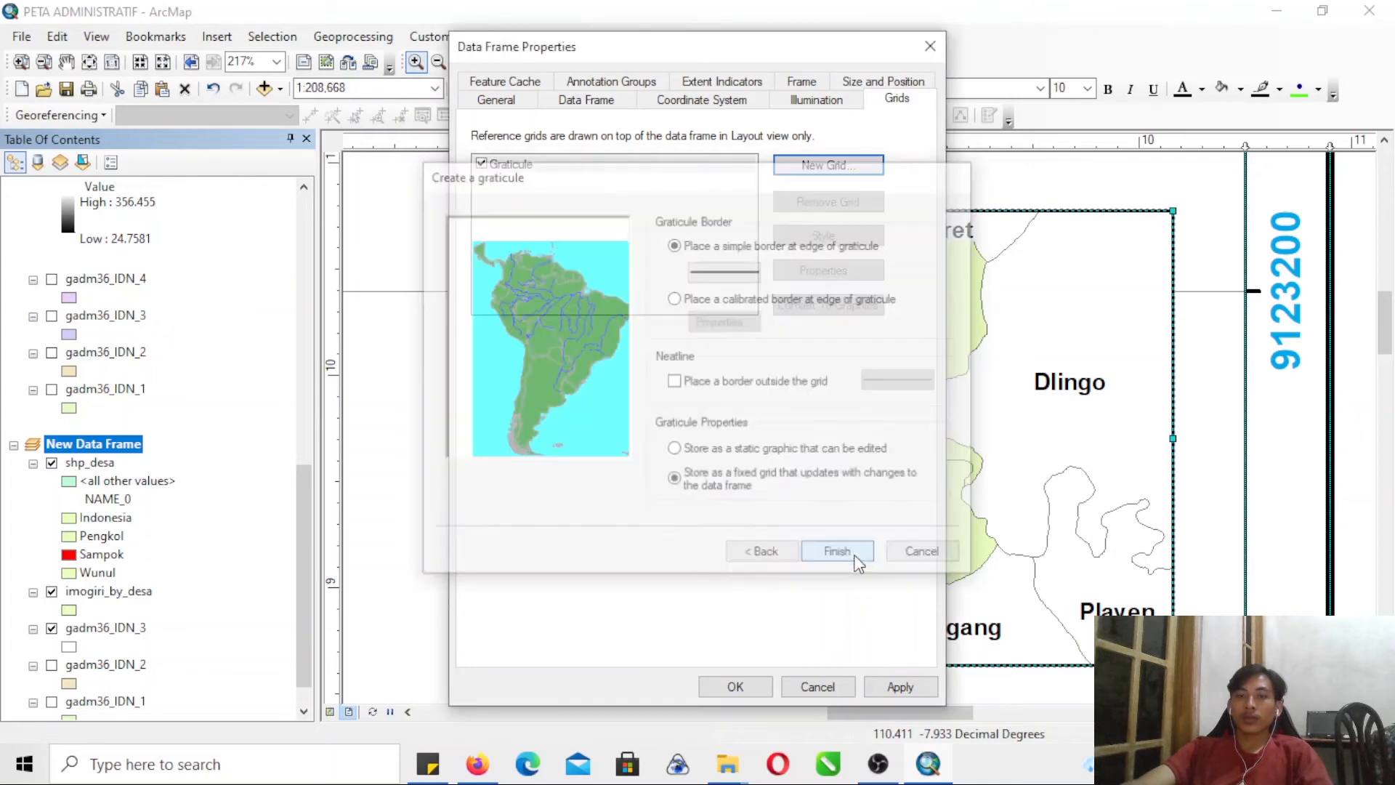
left_click(902, 687)
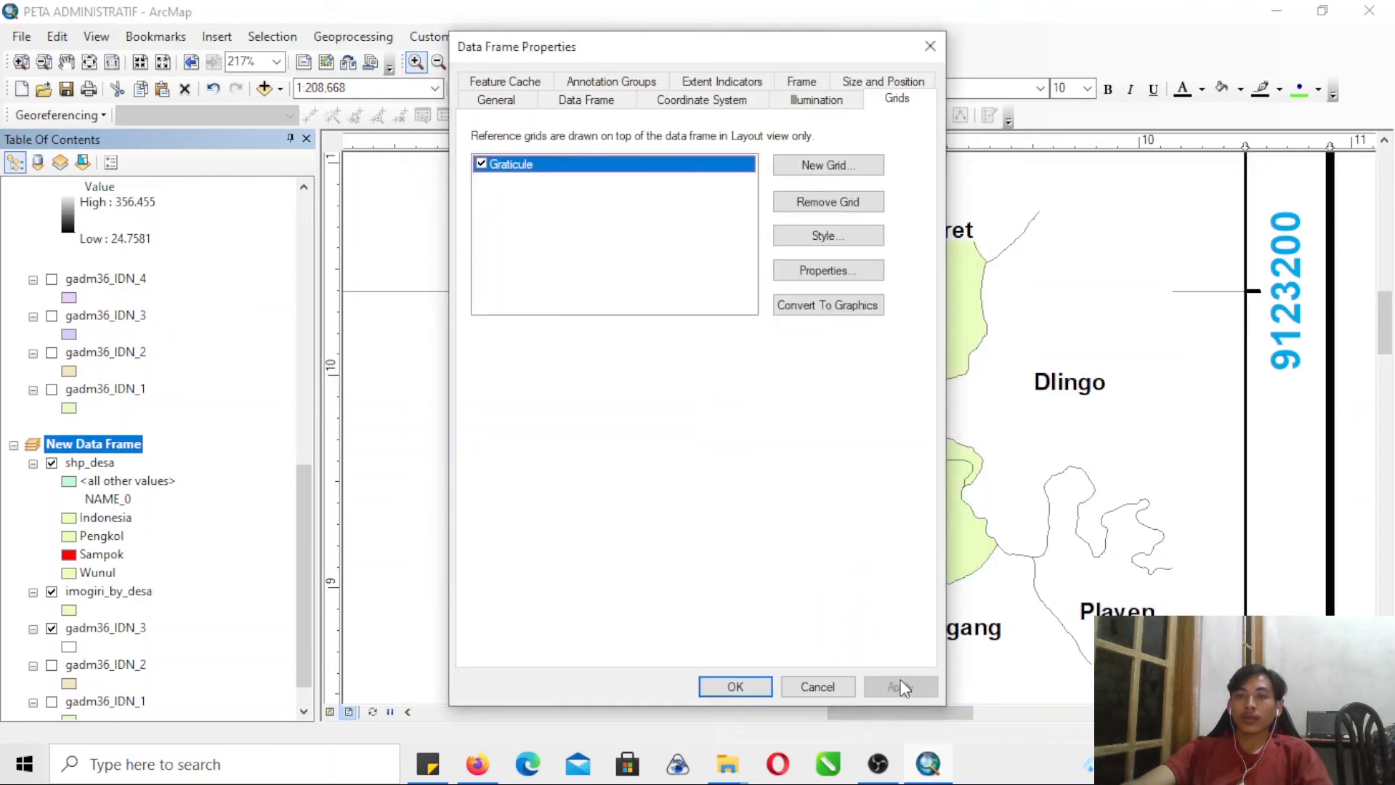
- Set the graticule's X and Y axis intervals to 1 minute 30 seconds and apply them to the inset frame
left_click(834, 276)
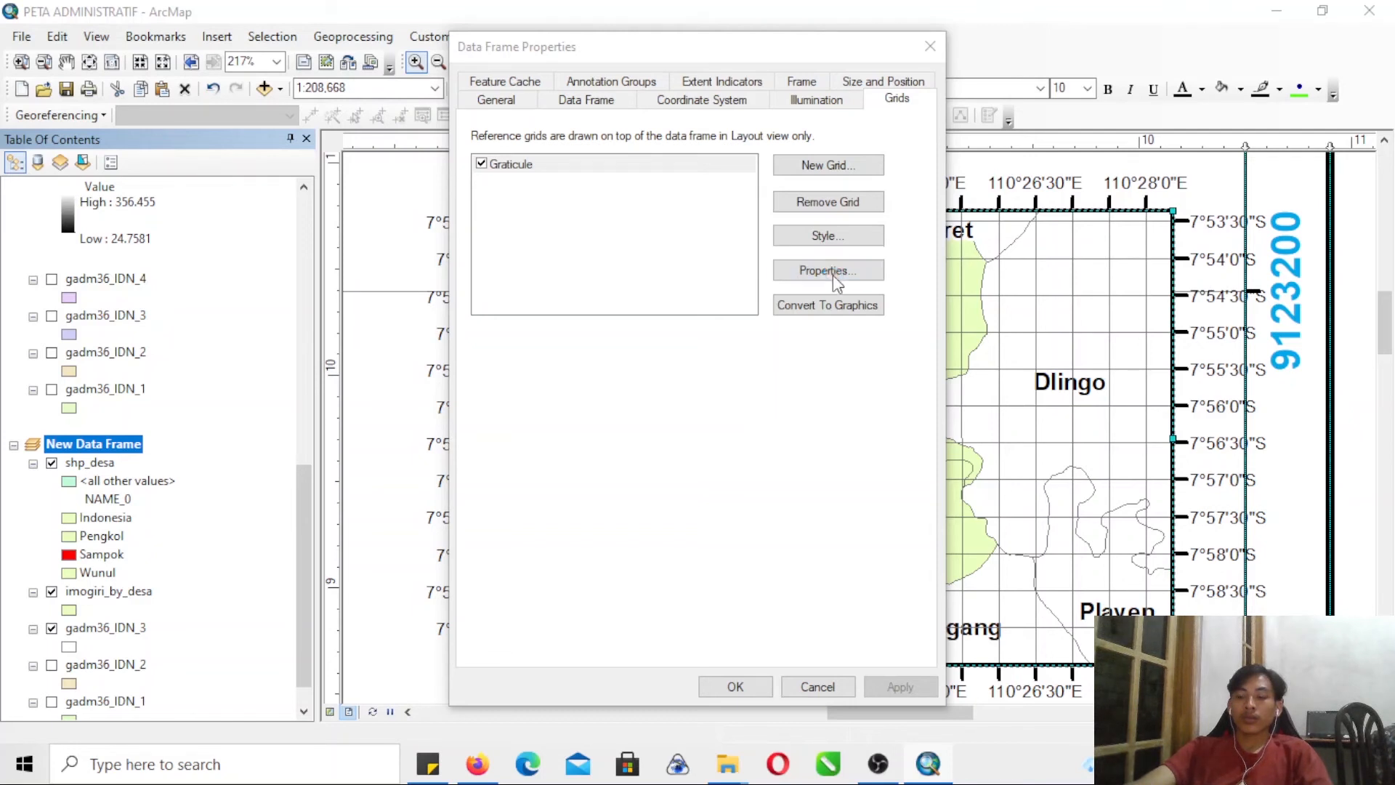
left_click(831, 272)
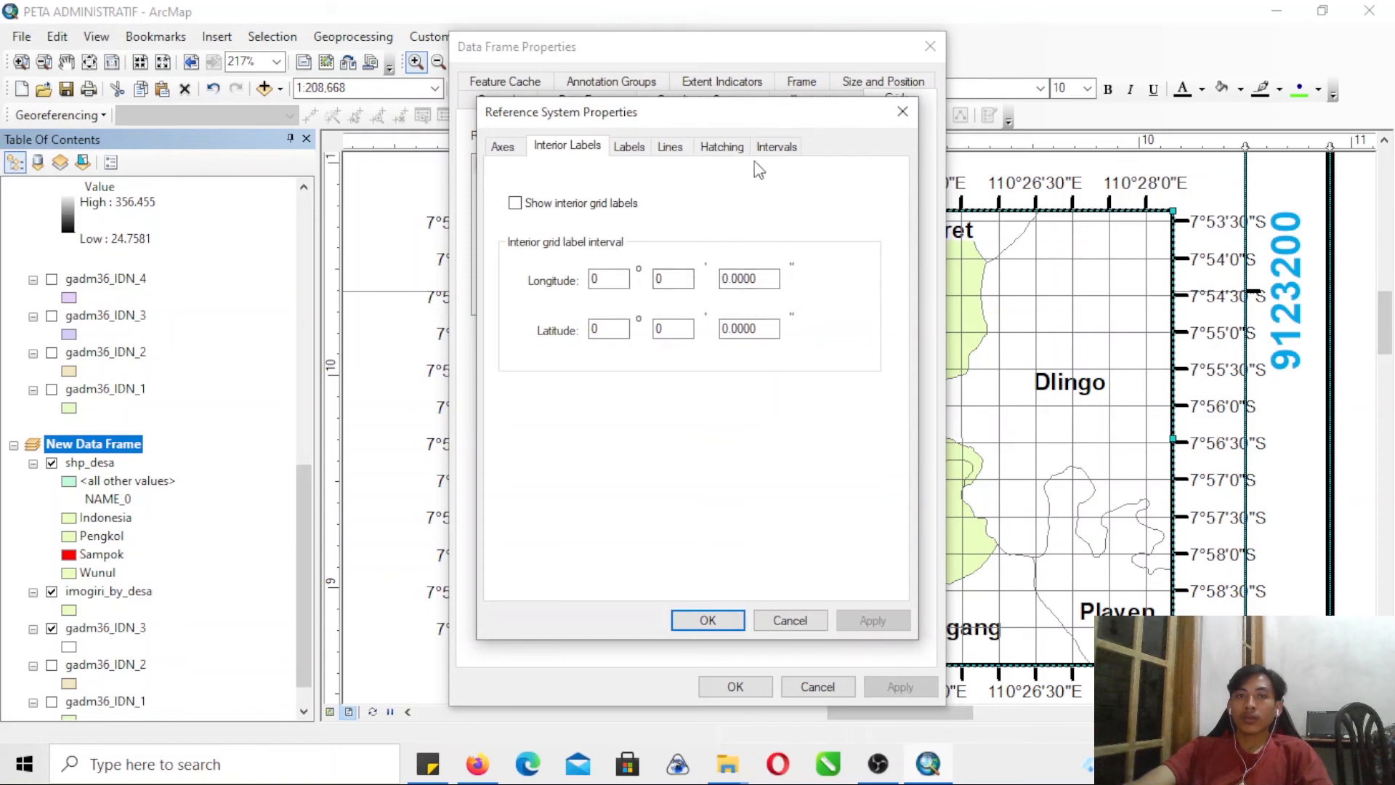
left_click(776, 147)
double_click(665, 201)
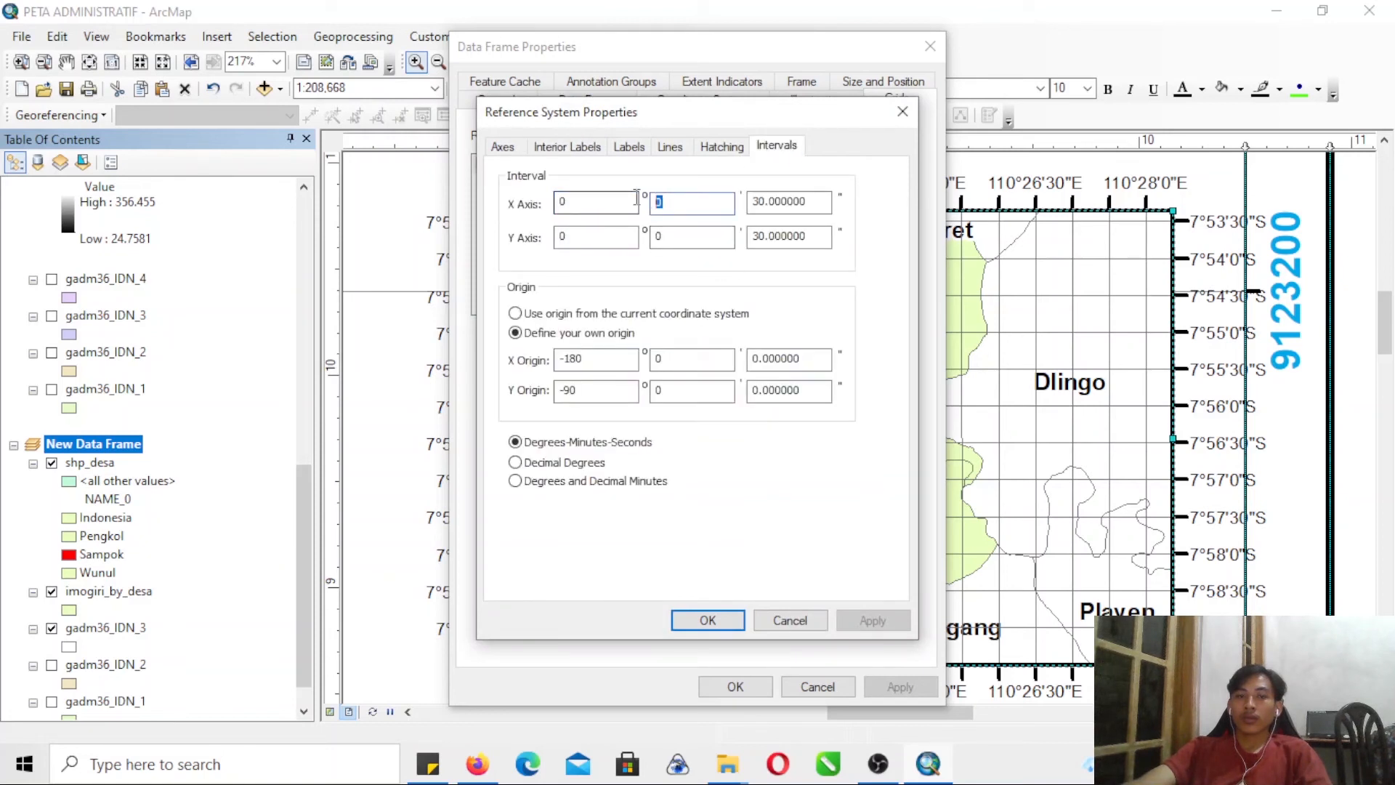
type("1")
double_click(702, 244)
type("1")
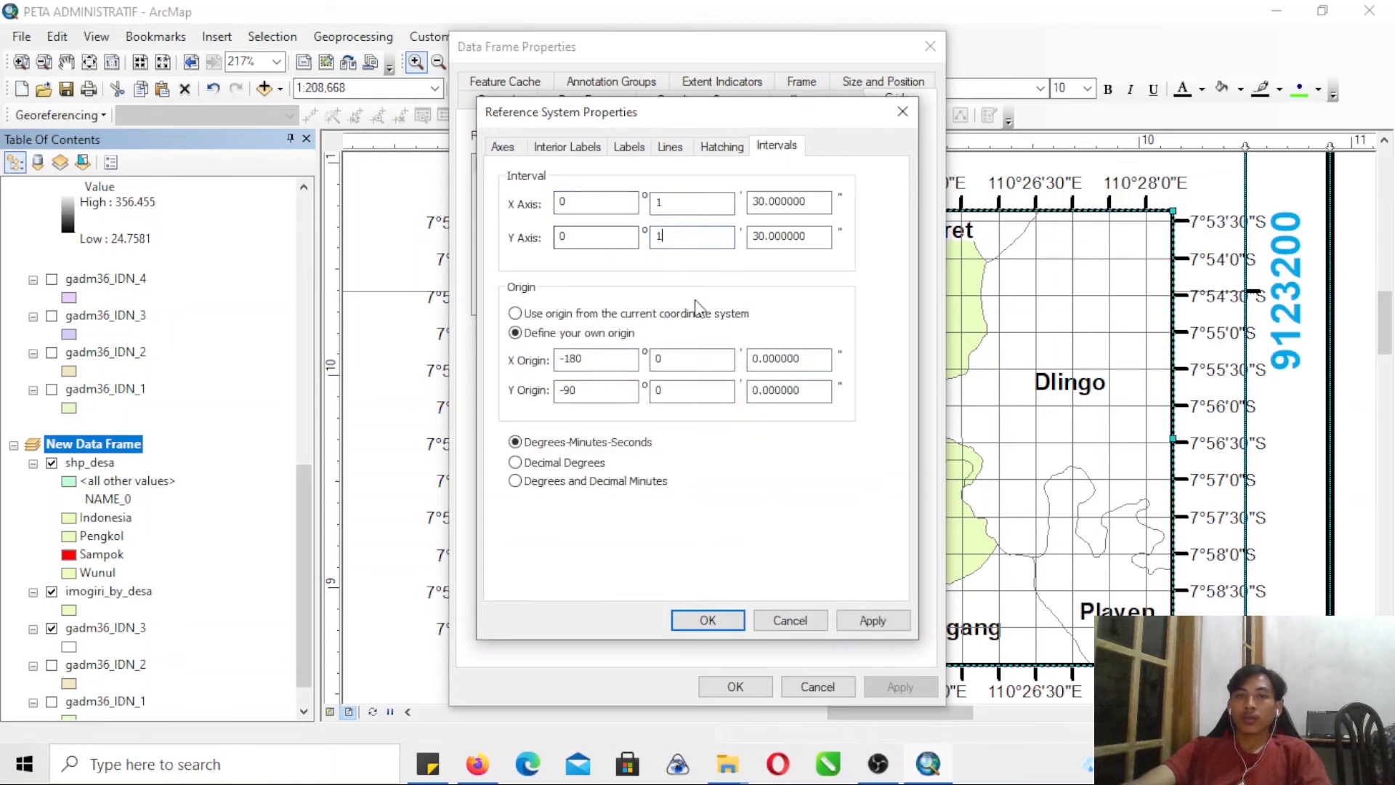
left_click(850, 621)
left_click(708, 620)
left_click(887, 684)
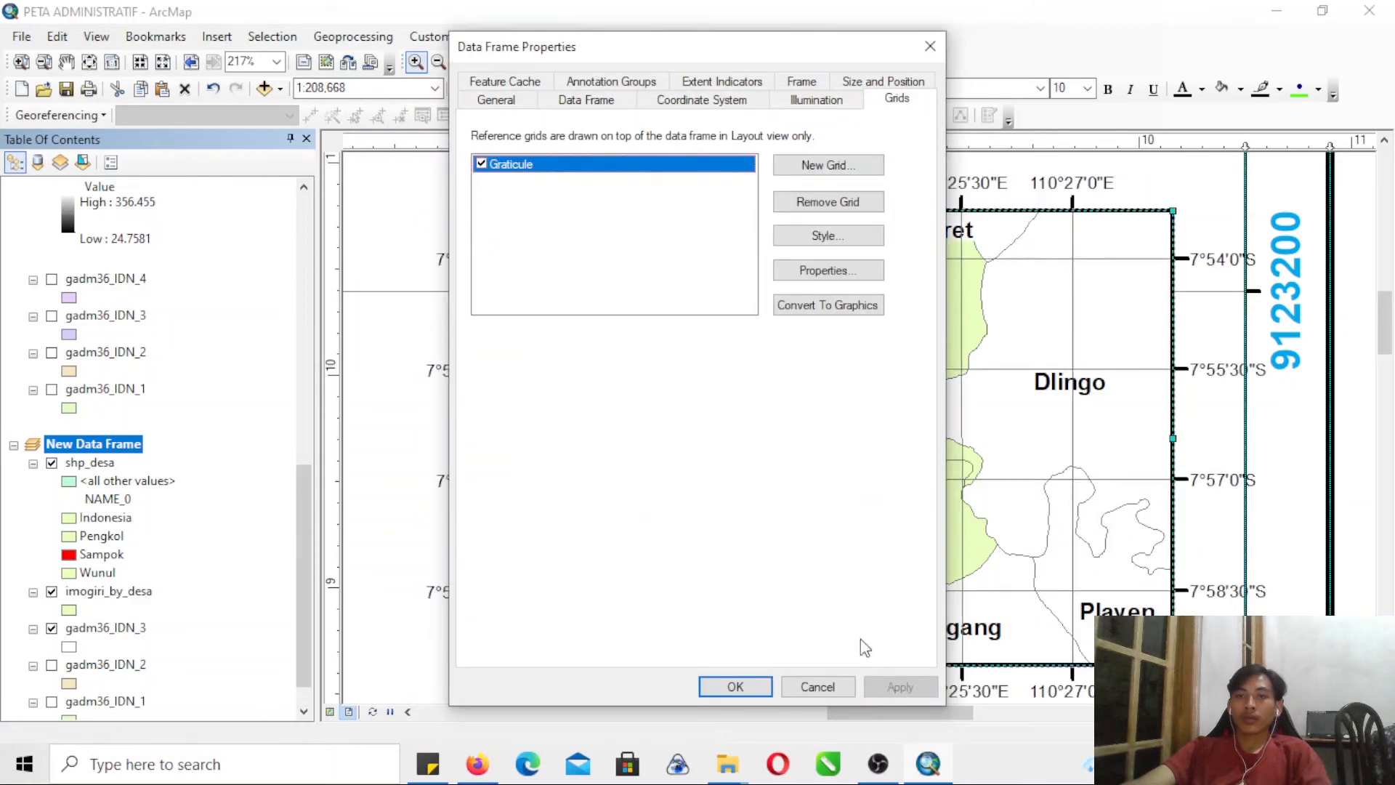
- Move the data frame properties dialog off the inset map and open the graticule's properties
left_click_drag(324, 85, 477, 70)
left_click(573, 298)
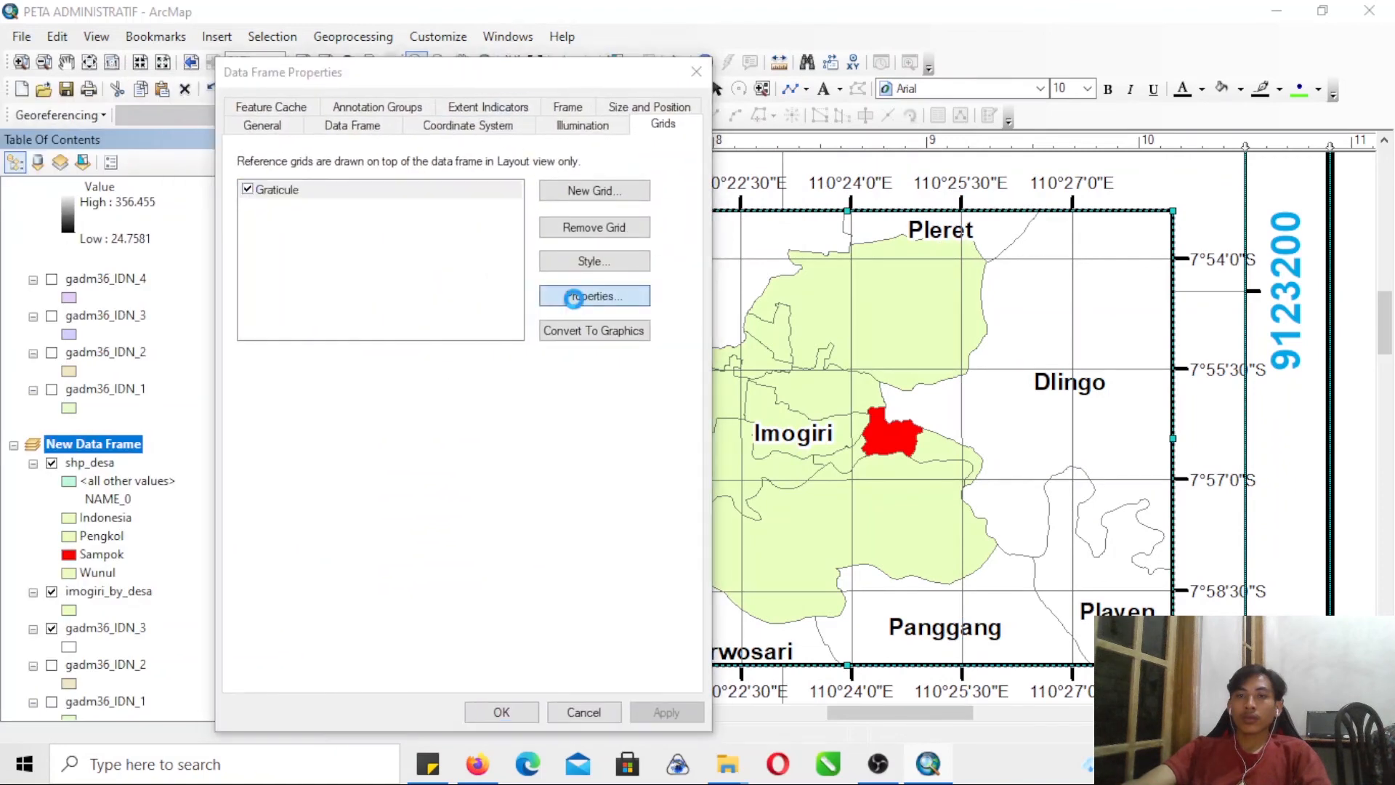
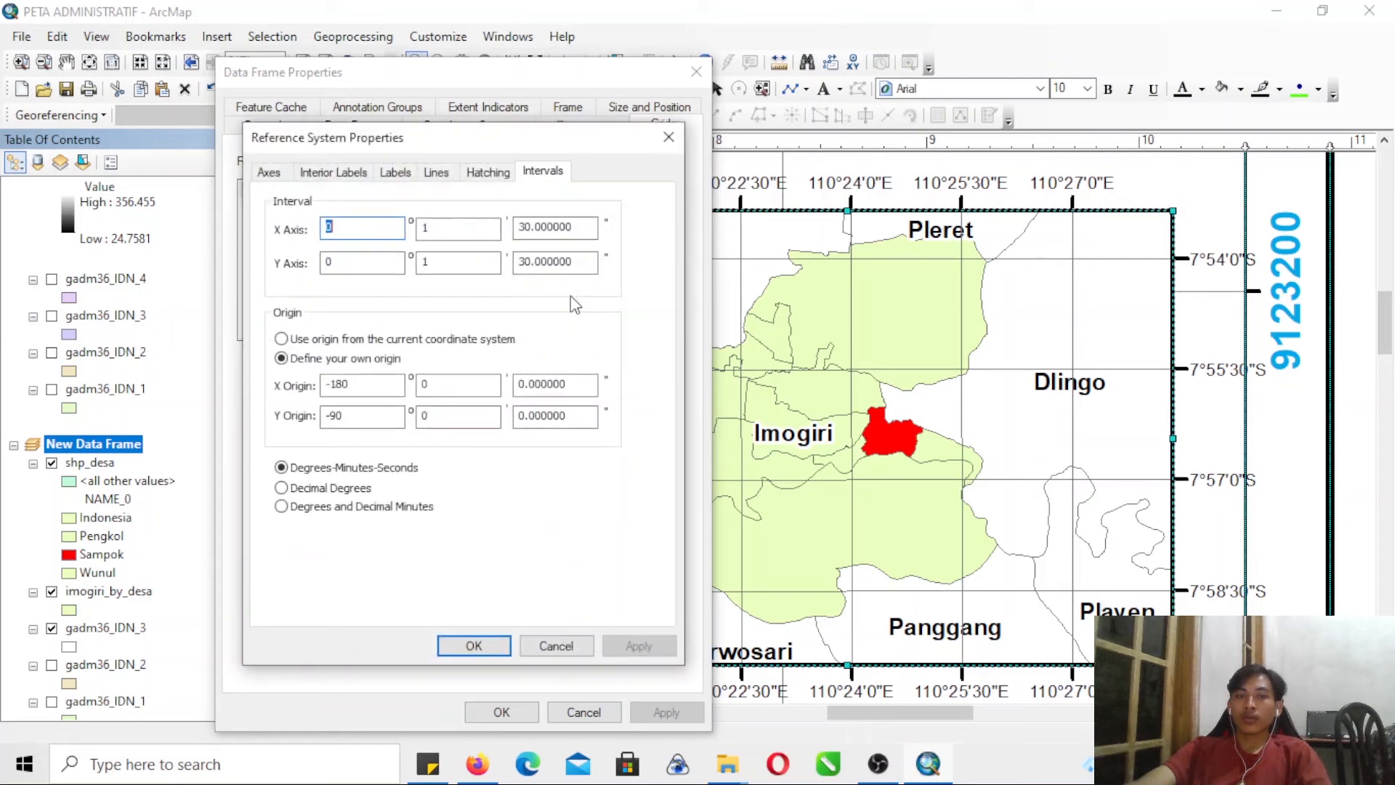
- Set the graticule's X and Y axis intervals to 3 minutes 30 seconds
key("Tab")
type("3")
left_click_drag(434, 261, 408, 261)
type("3")
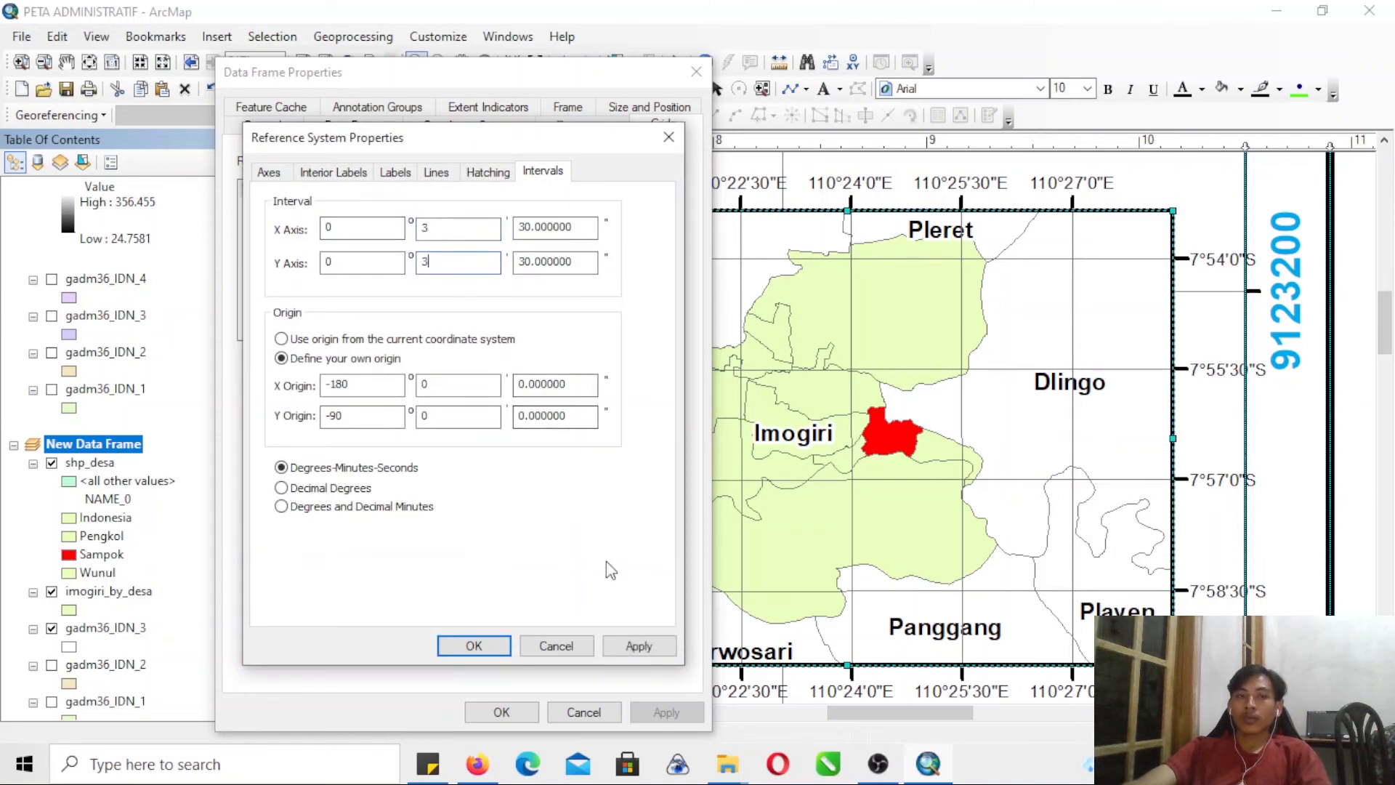
- Turn on vertical orientation for the graticule's left and right labels
left_click(394, 174)
left_click(370, 526)
left_click(536, 526)
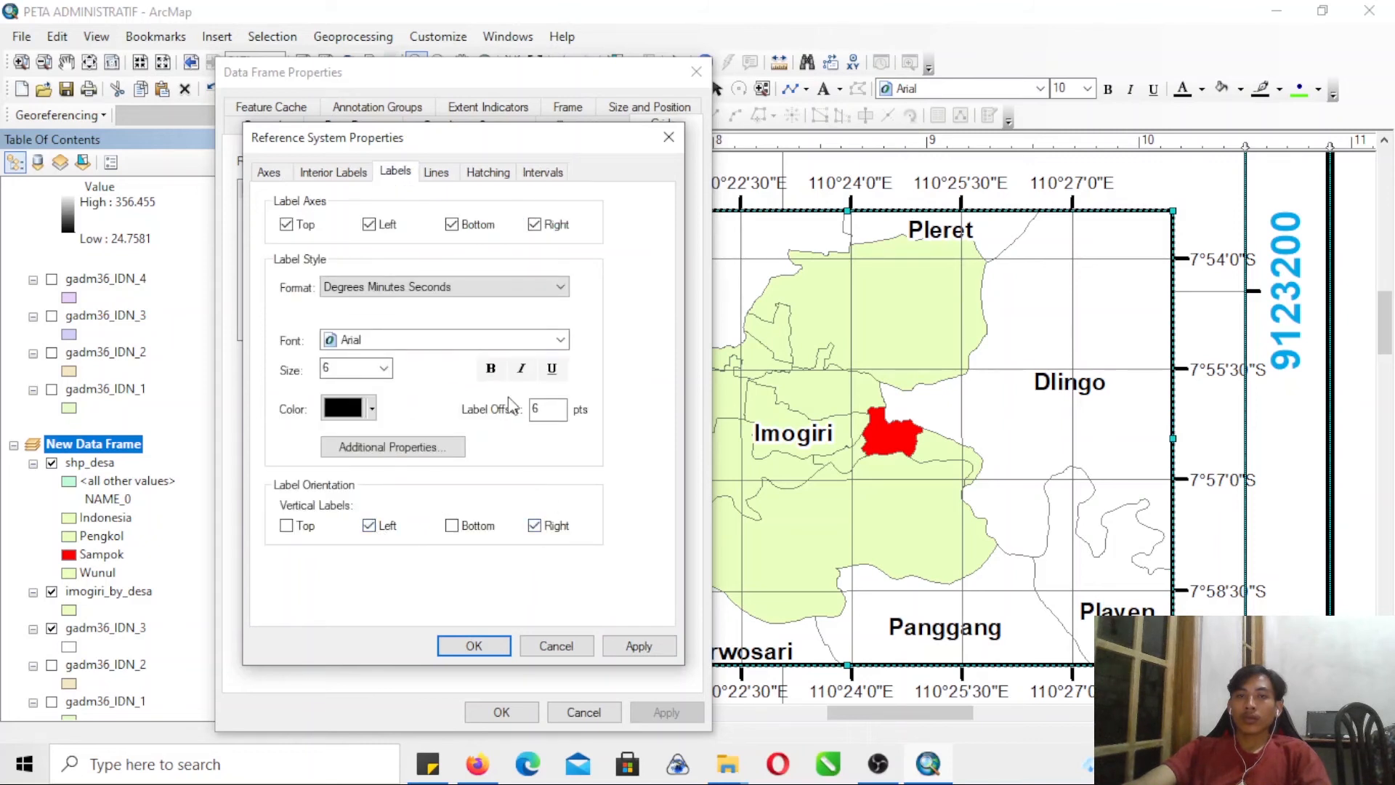
- Reduce the tick sizes of the graticule's major divisions and subdivisions
left_click(277, 174)
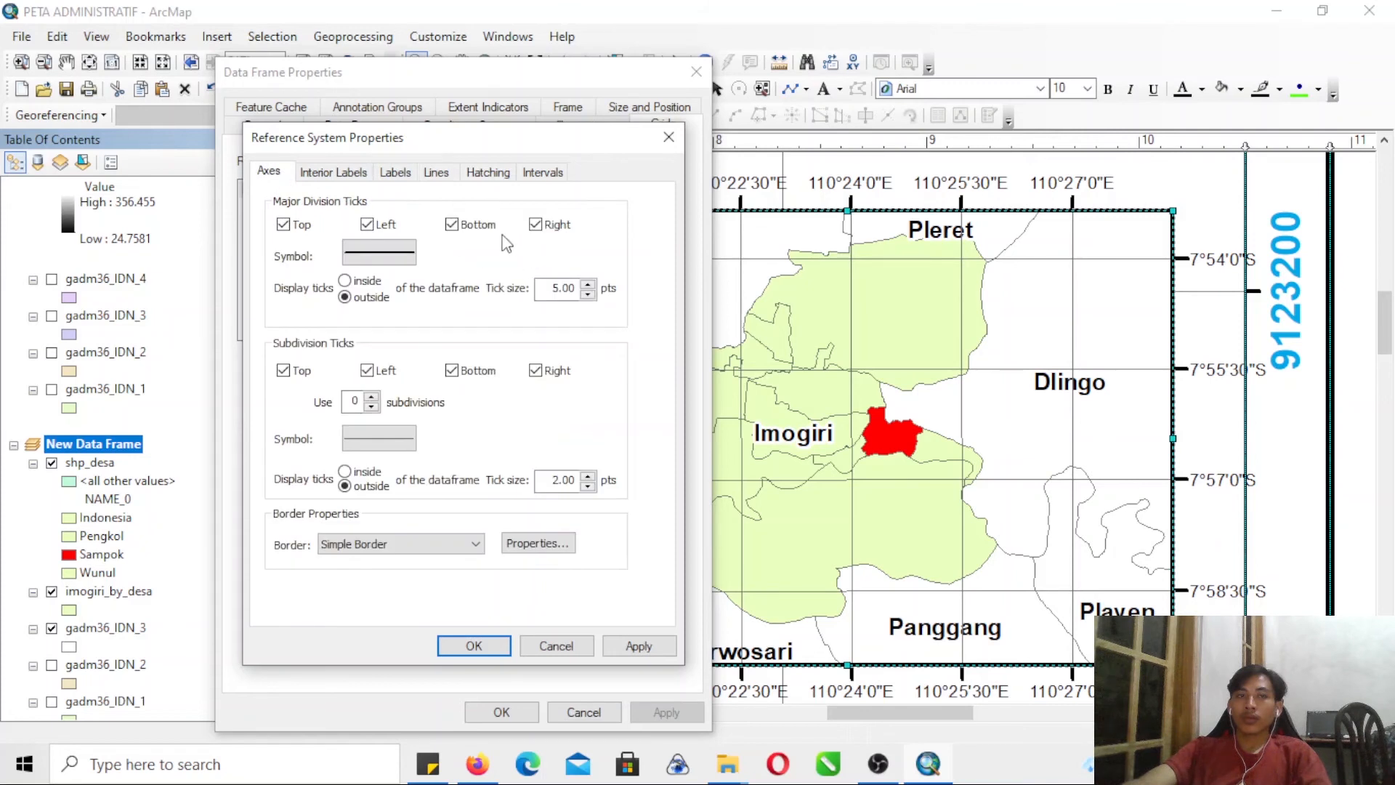
left_click(590, 295)
left_click(589, 295)
left_click(589, 295)
left_click(589, 295)
left_click(588, 486)
- Set the graticule's label offset to 2 pts and apply the grid changes to the inset frame
left_click(396, 175)
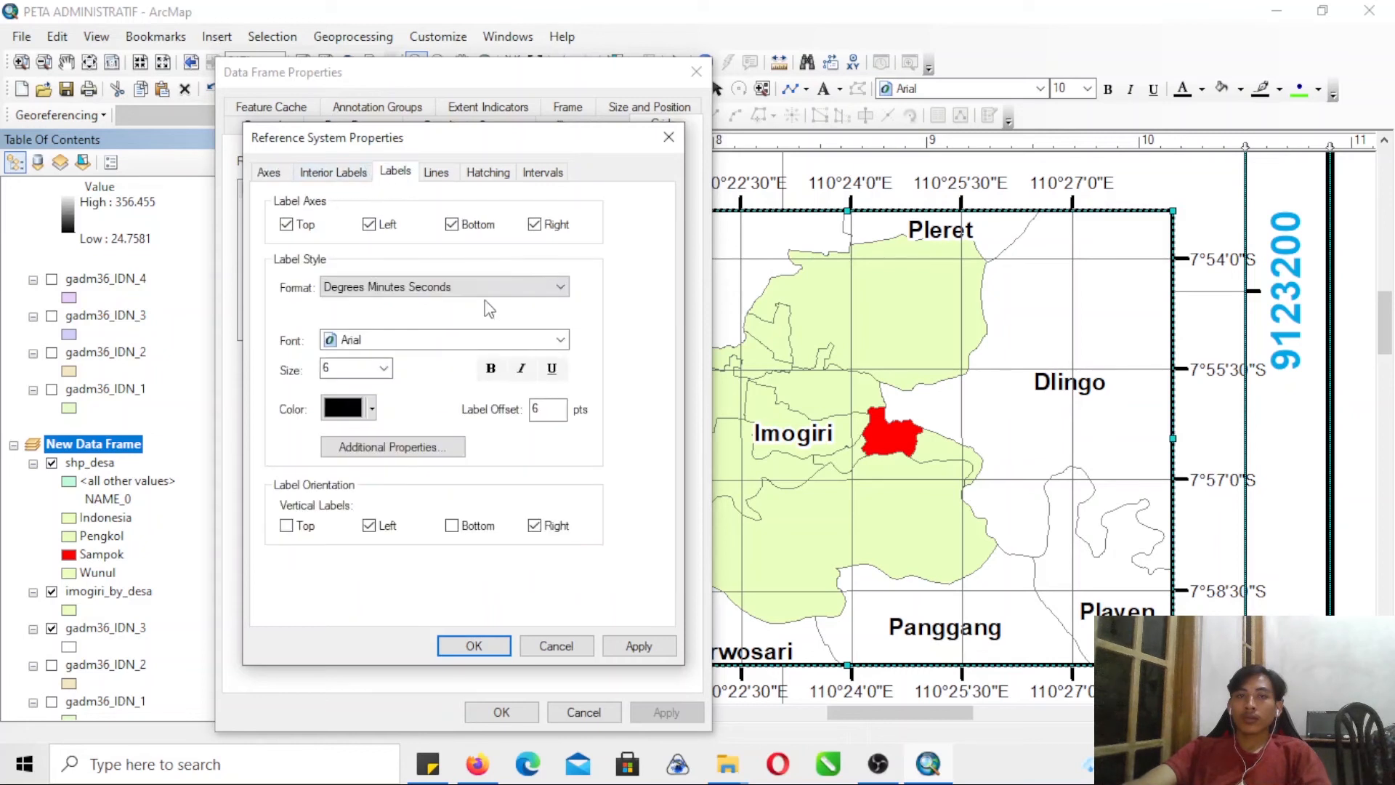
double_click(541, 409)
type("2")
left_click(488, 645)
left_click(663, 710)
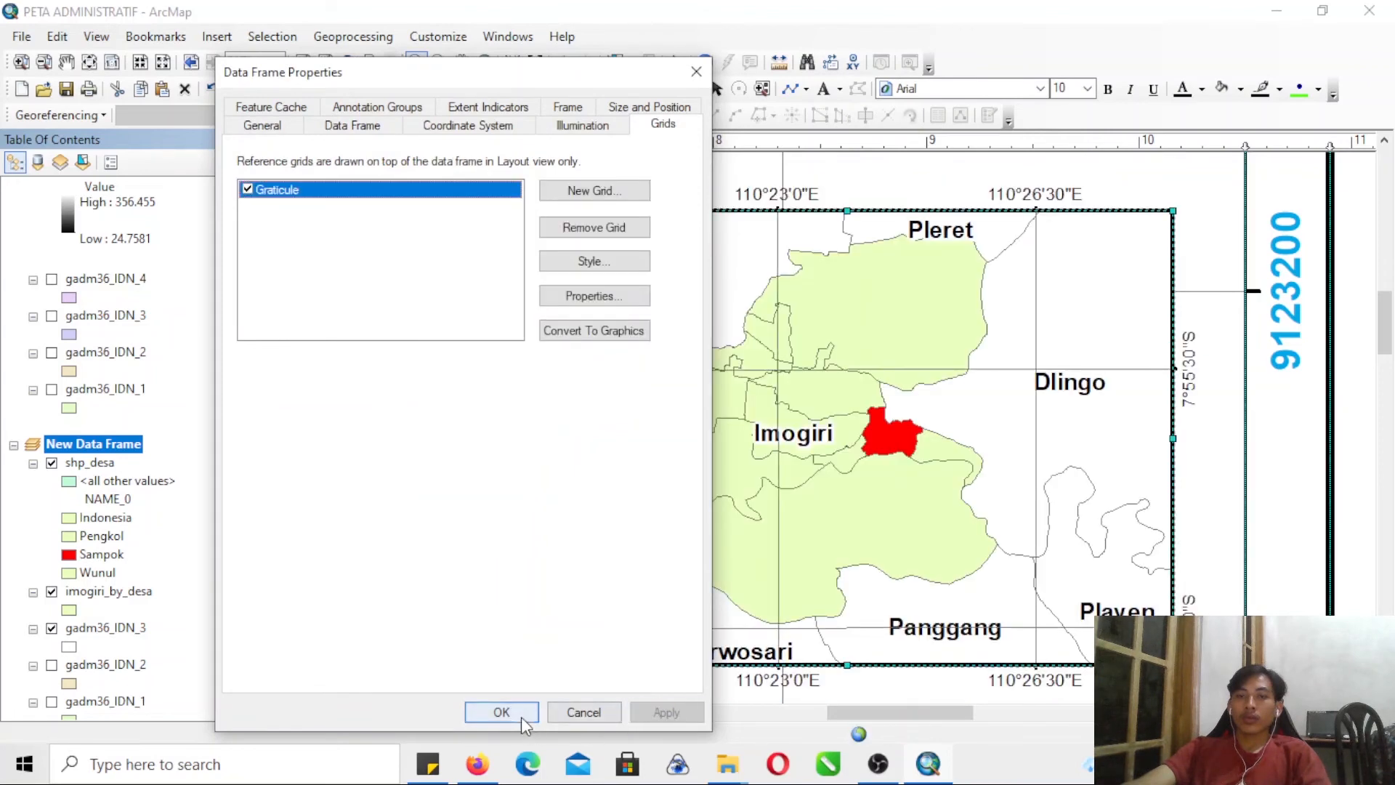
- Set the graticule's X and Y axis intervals to 2 minutes 30 seconds and apply them to the inset frame
left_click_drag(499, 85, 343, 40)
left_click(425, 261)
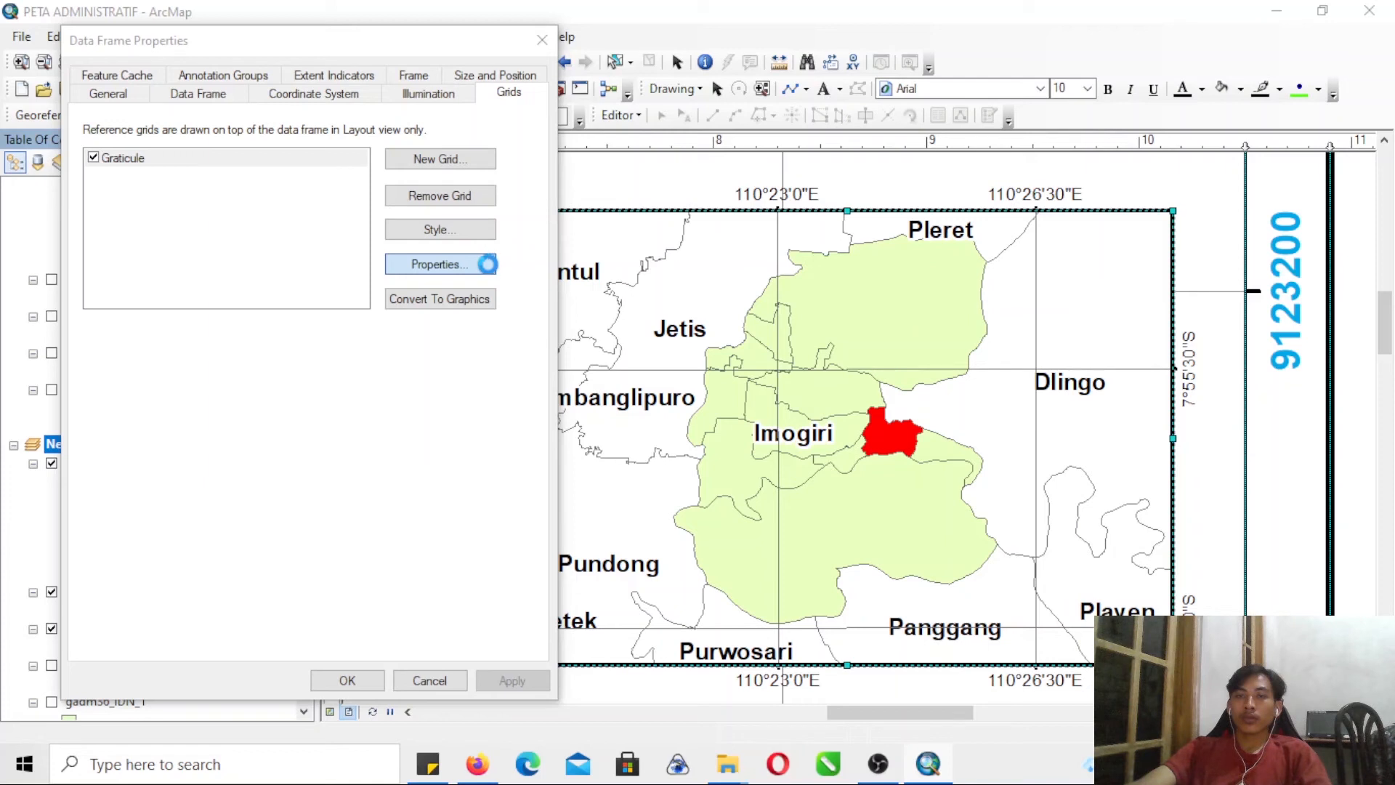
left_click(389, 140)
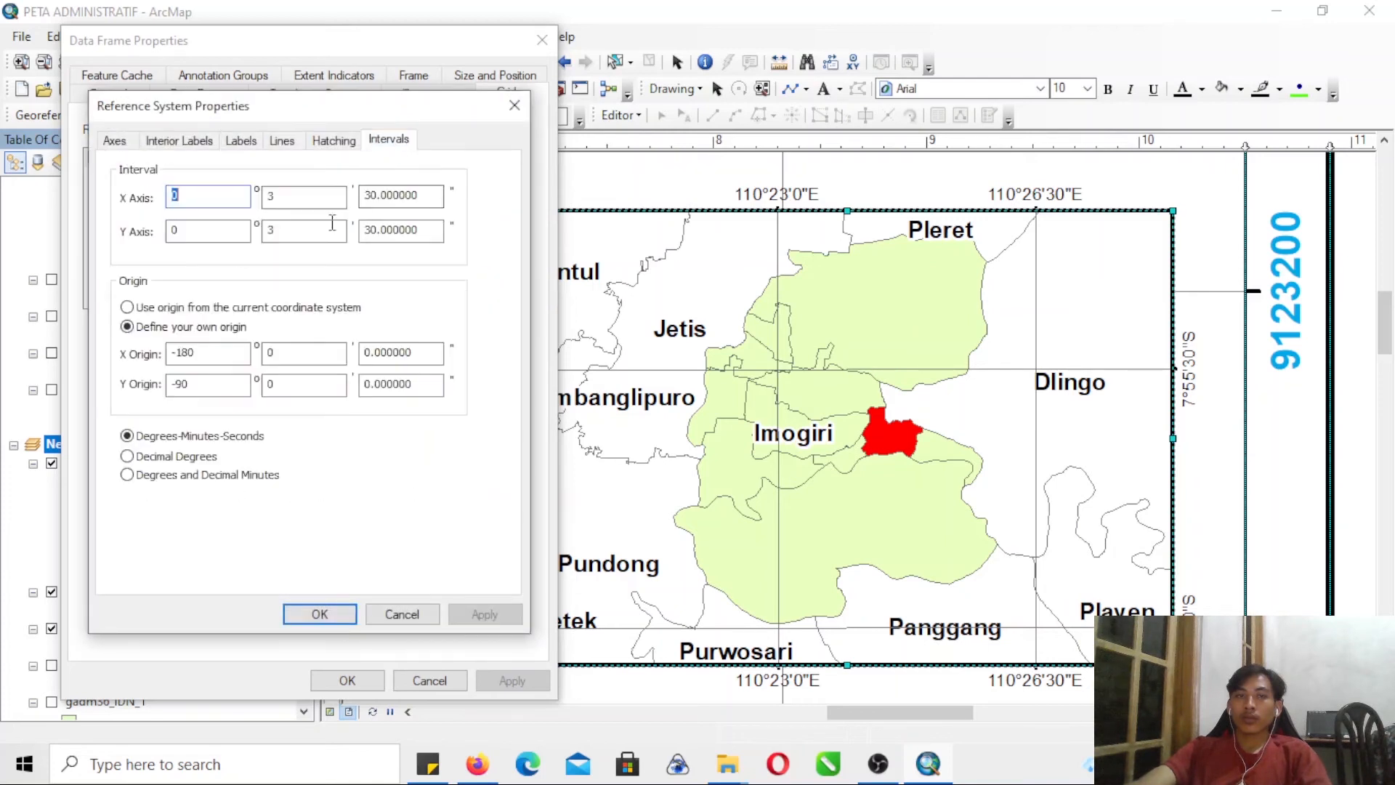
double_click(266, 196)
type("2")
double_click(270, 229)
type("2")
left_click(483, 614)
left_click(320, 614)
left_click(513, 680)
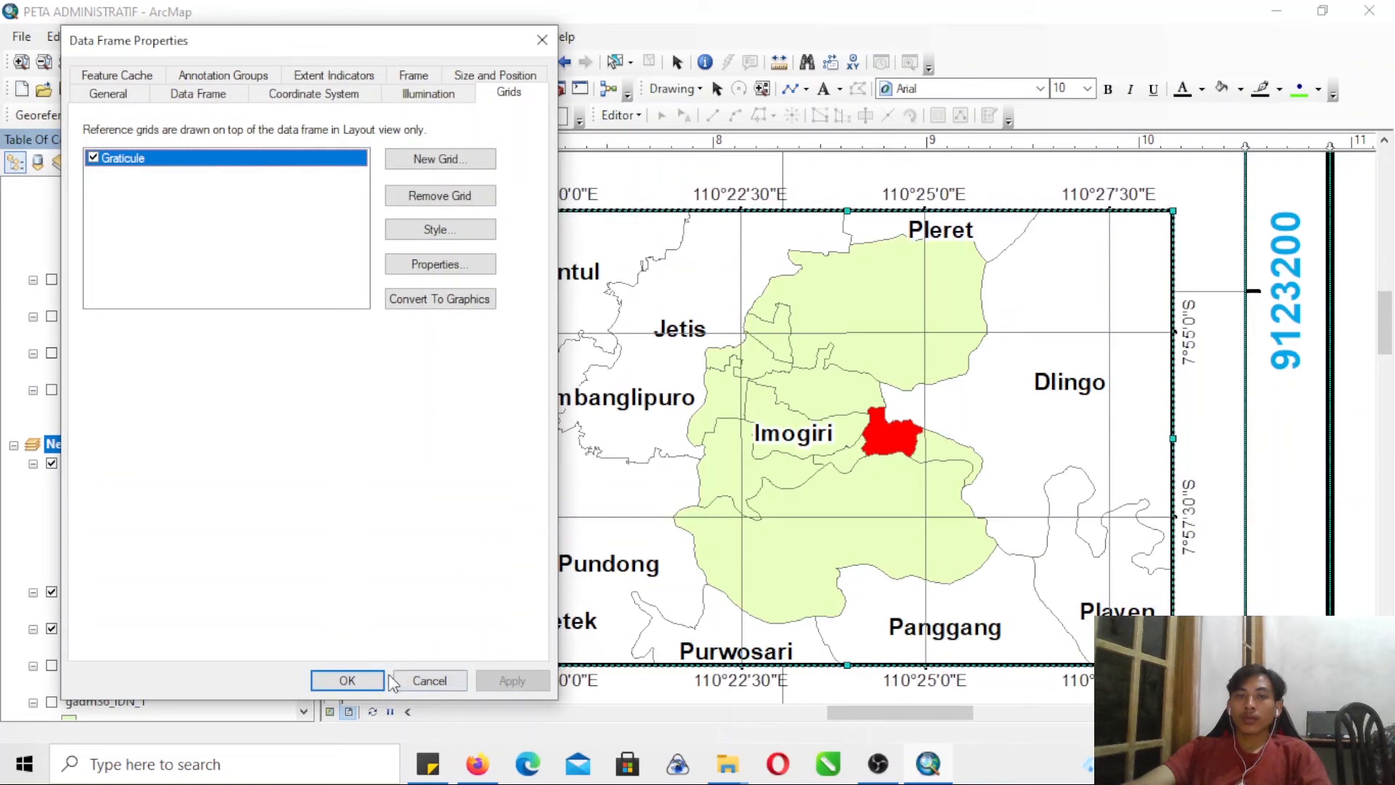
- Make the graticule's coordinate labels bold, apply the change and close the data frame properties
left_click(434, 268)
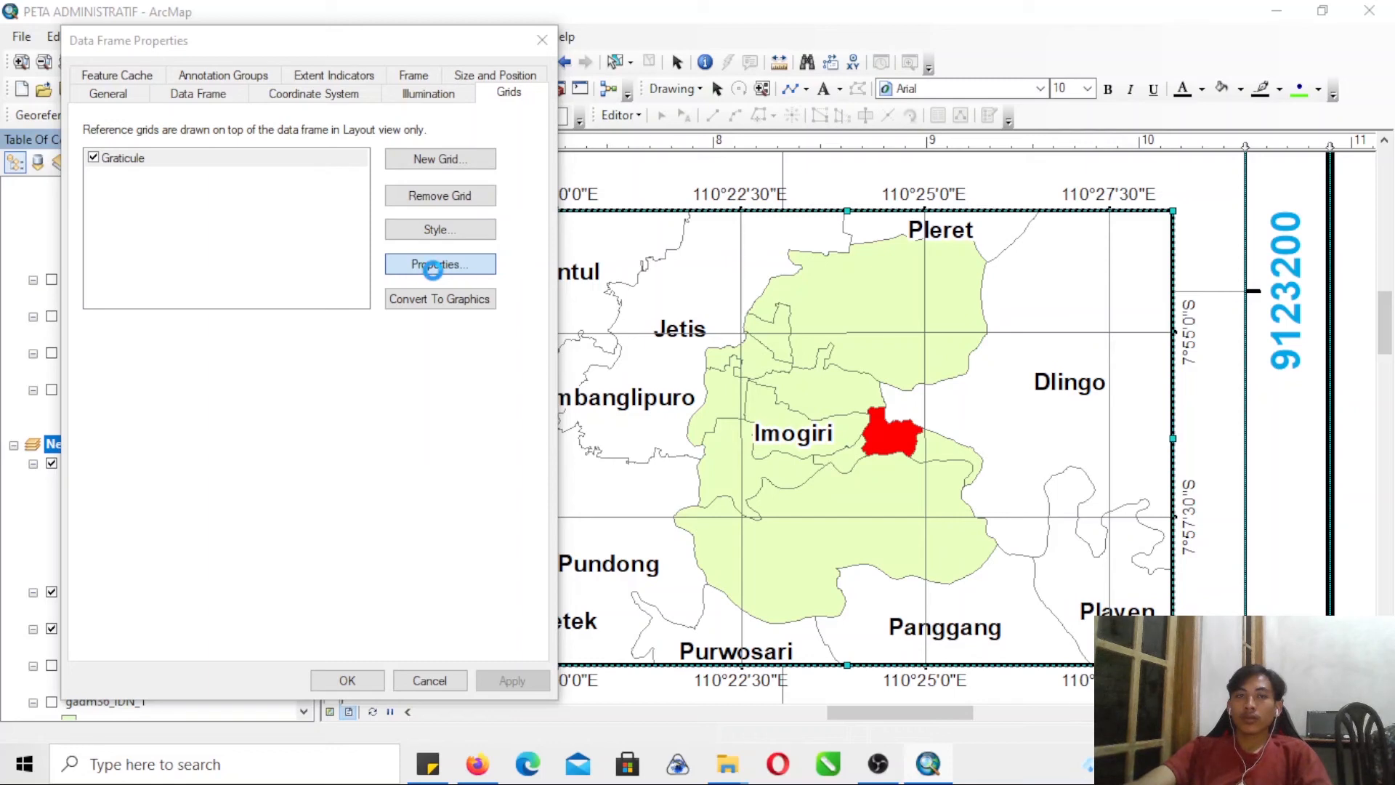
left_click(433, 266)
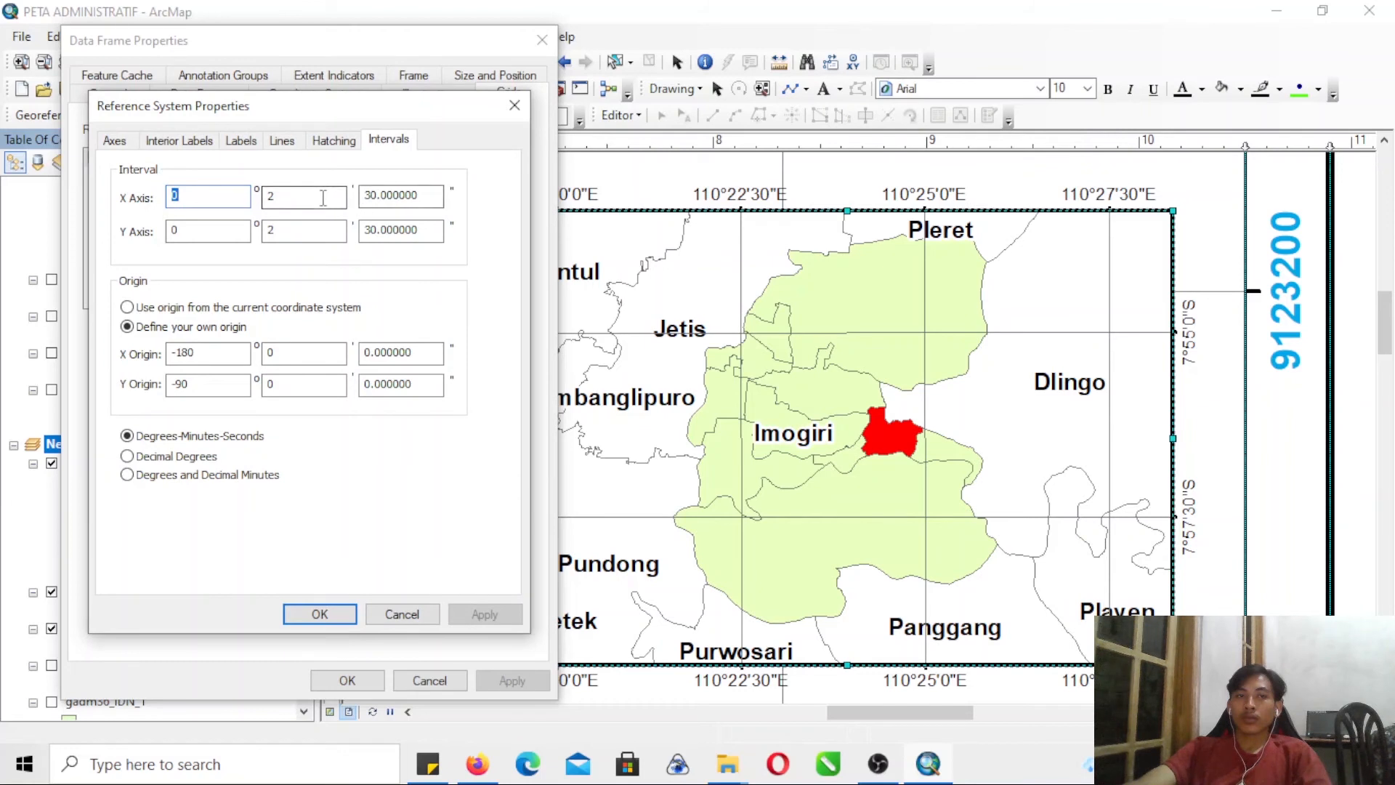
left_click(240, 142)
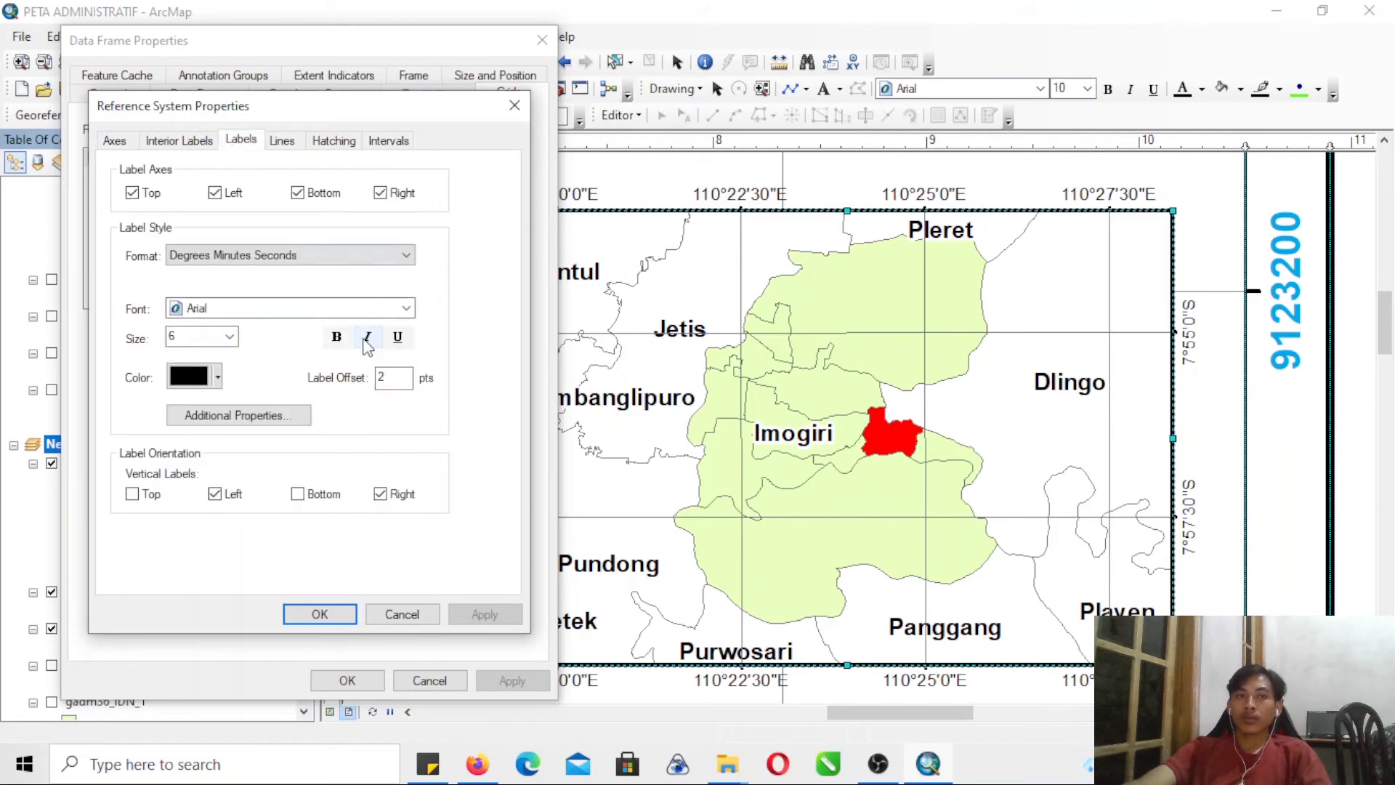
left_click(336, 336)
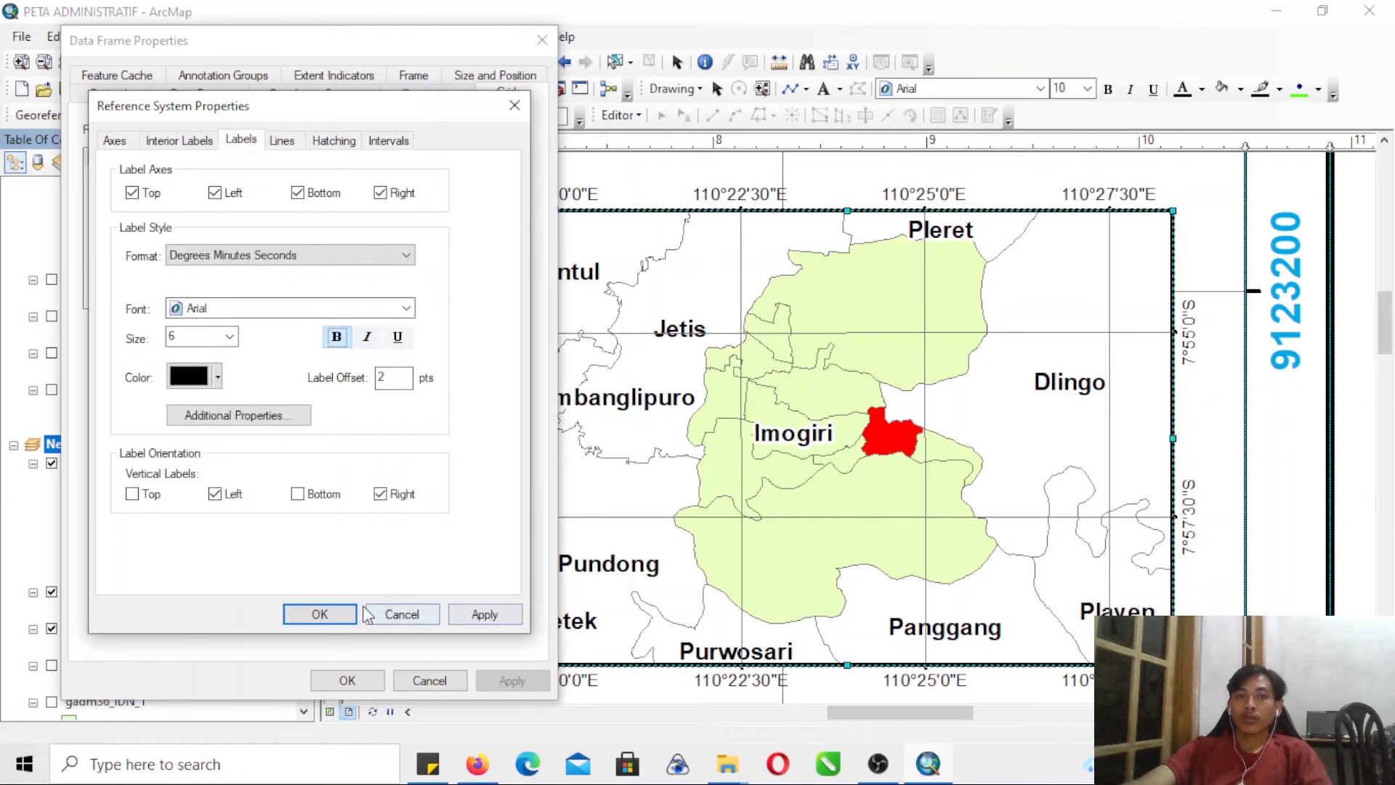
left_click(482, 613)
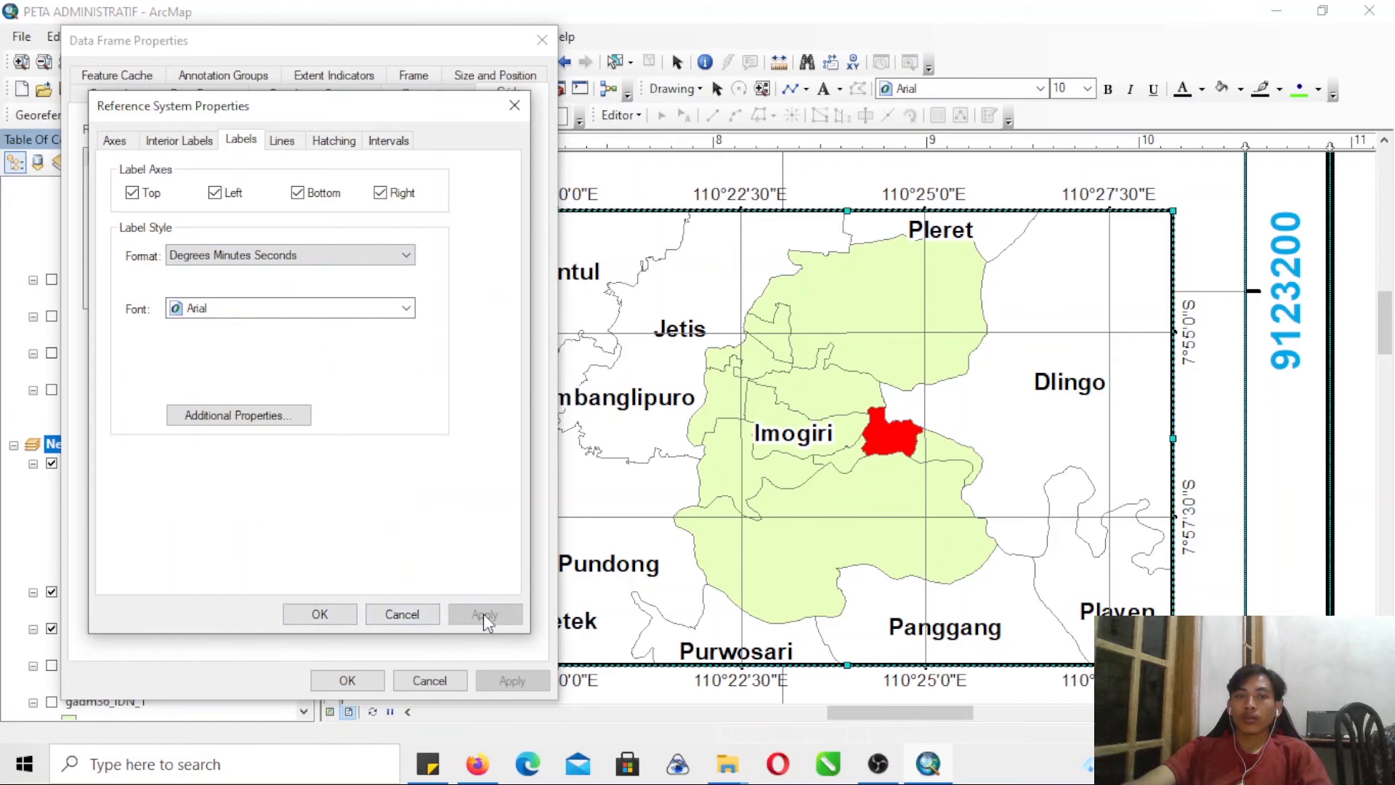
left_click(341, 617)
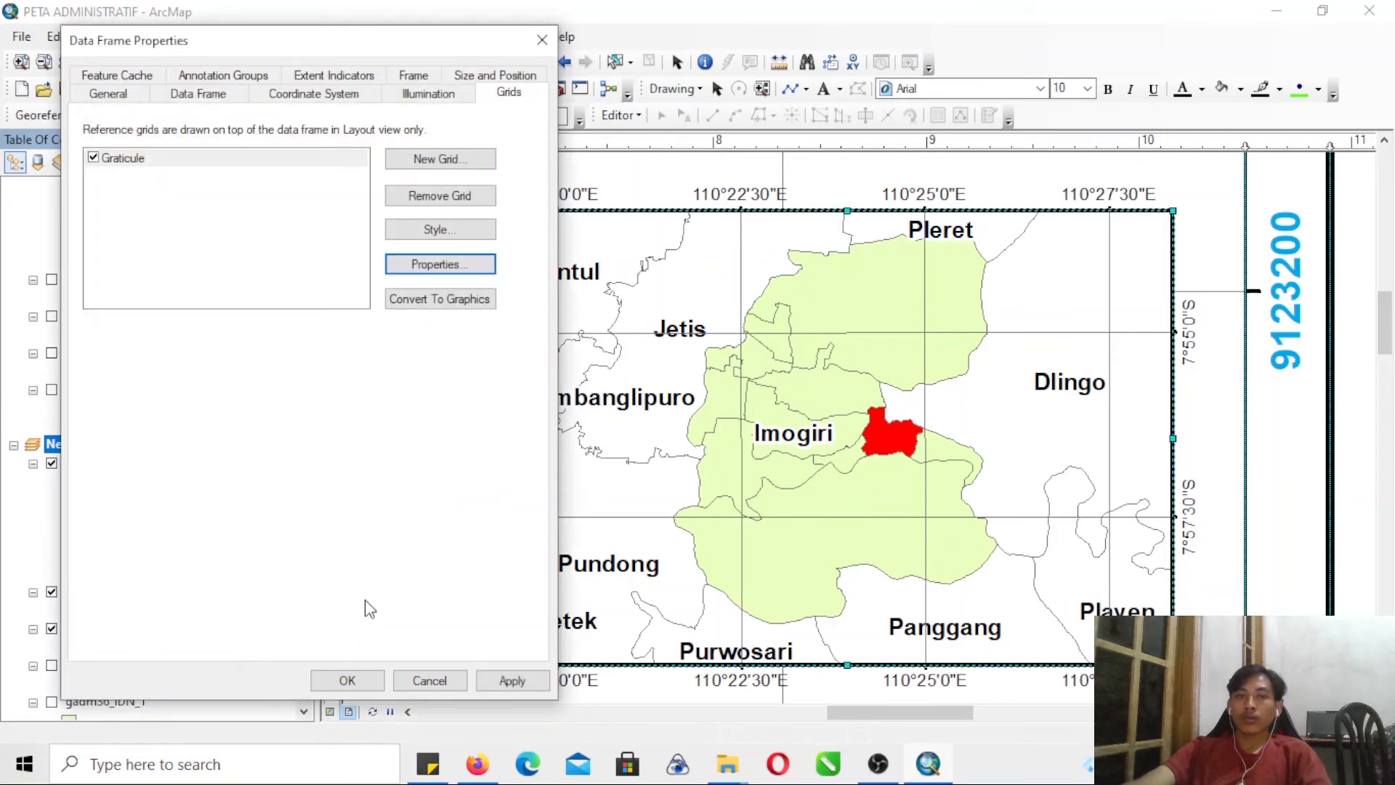
left_click(512, 680)
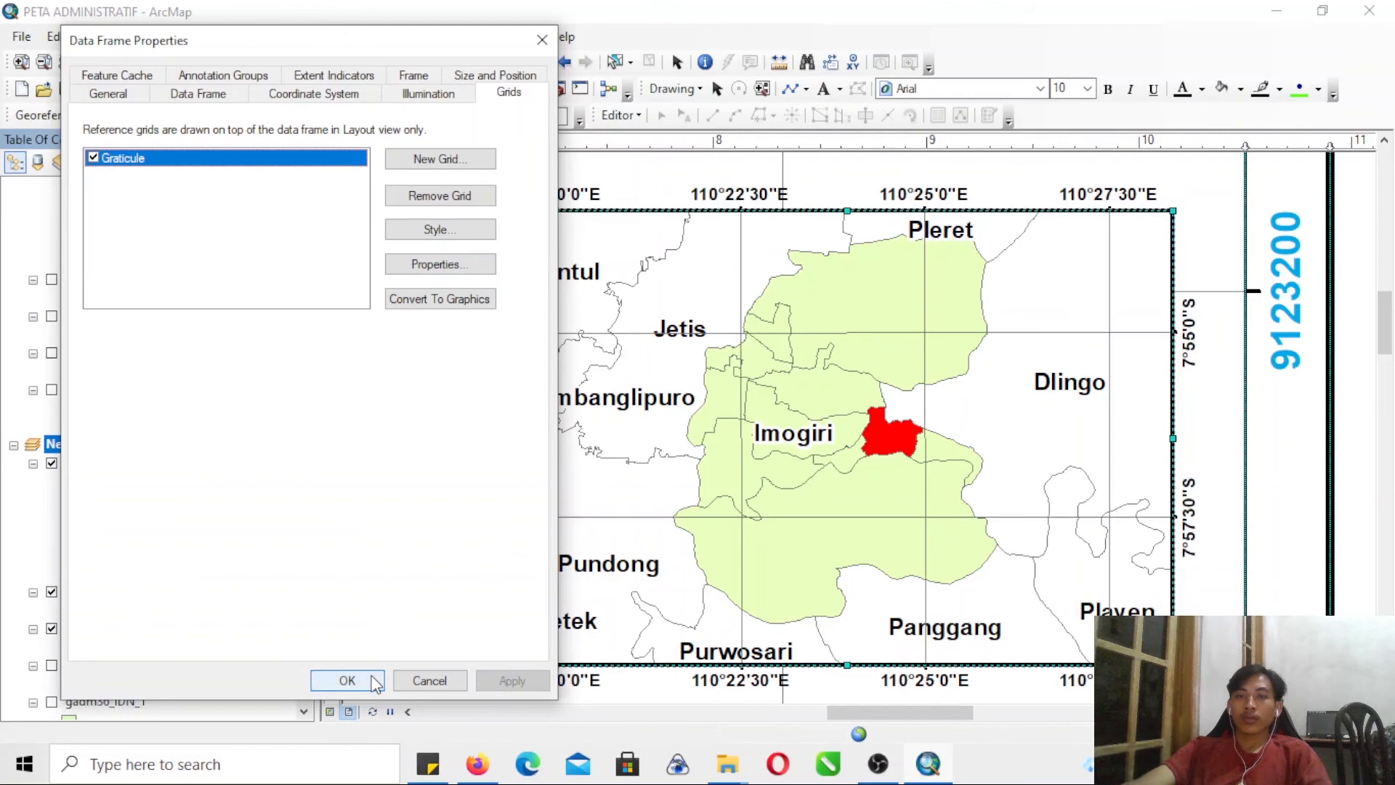
left_click(376, 681)
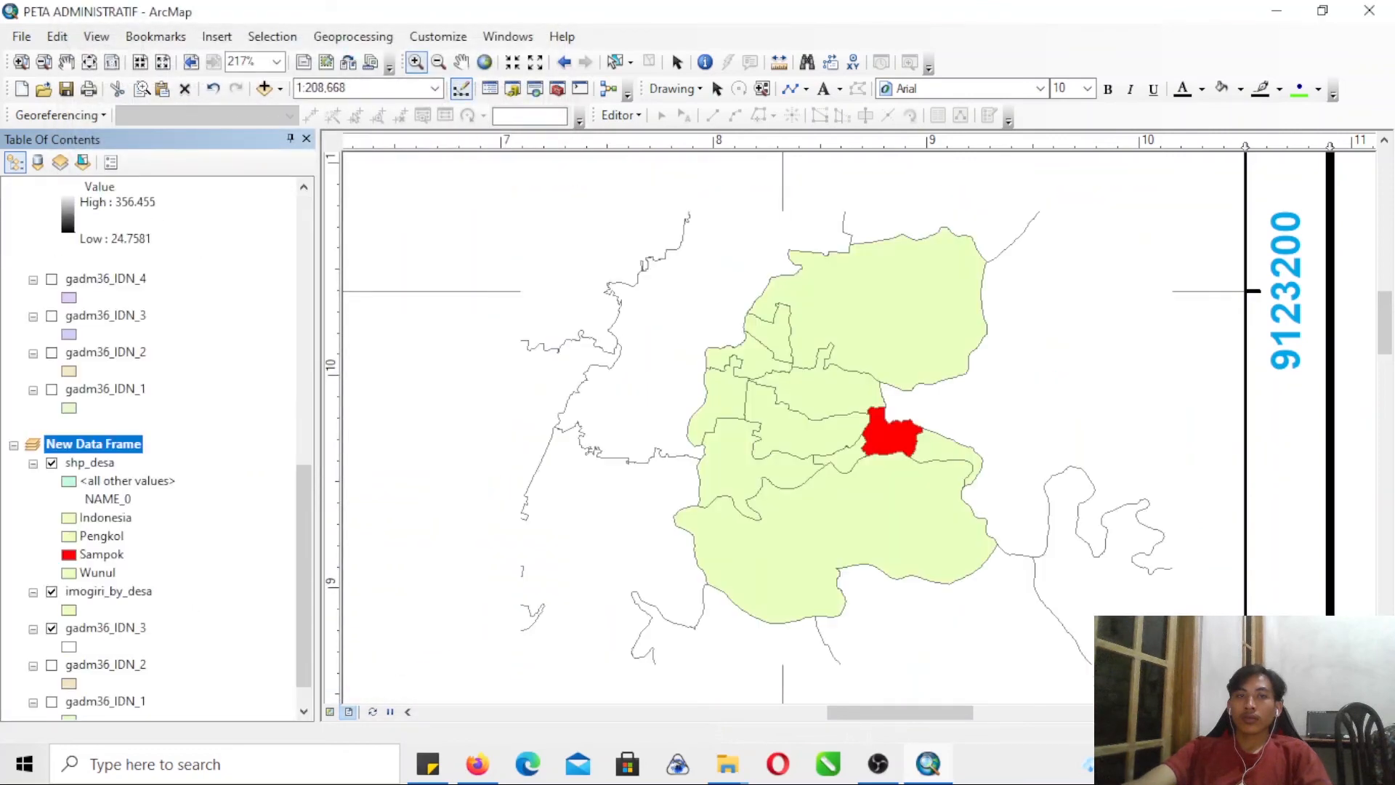
- Insert the text "Sumber :" in the blank area of the layout below the legend and nudge it slightly down
left_click(44, 62)
left_click_drag(578, 361, 693, 485)
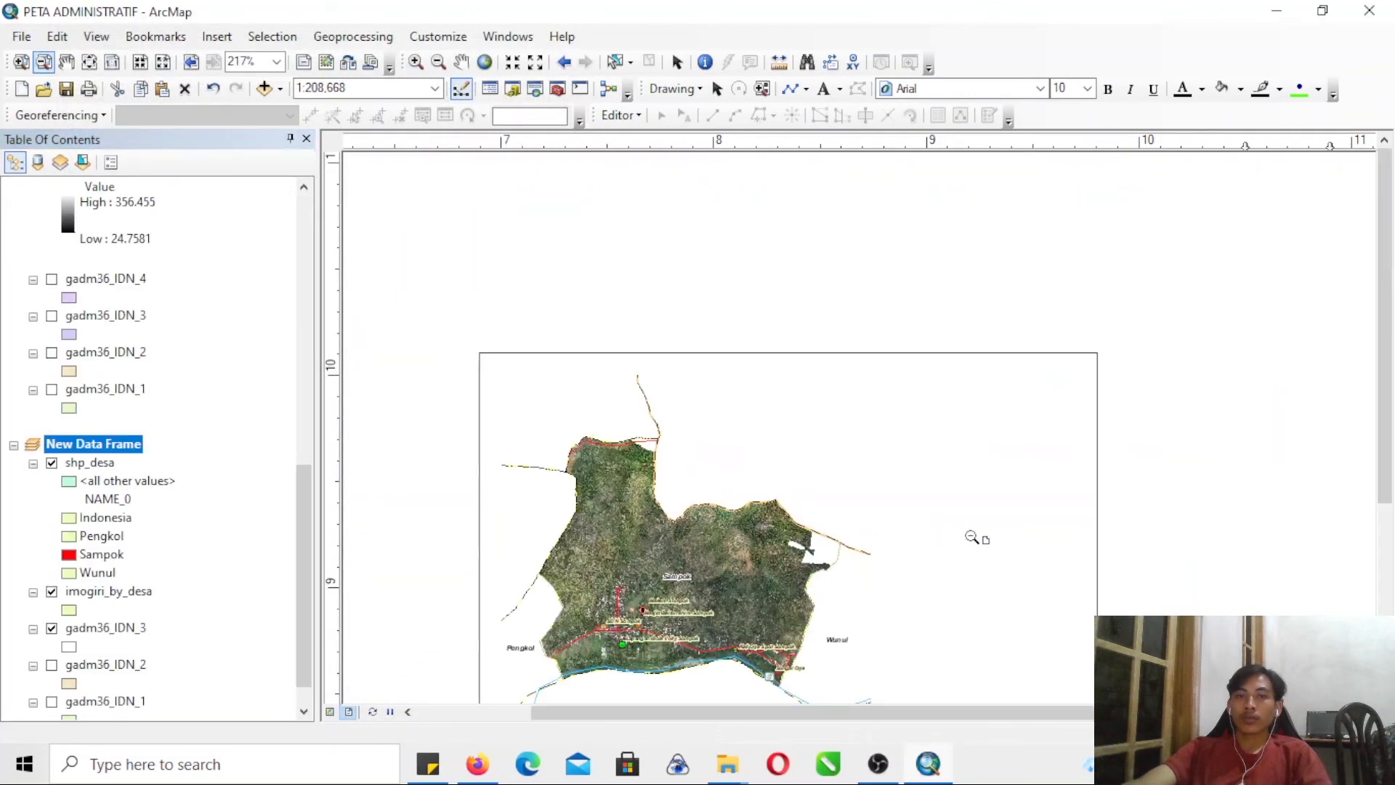
left_click_drag(1389, 398, 1387, 471)
left_click(676, 64)
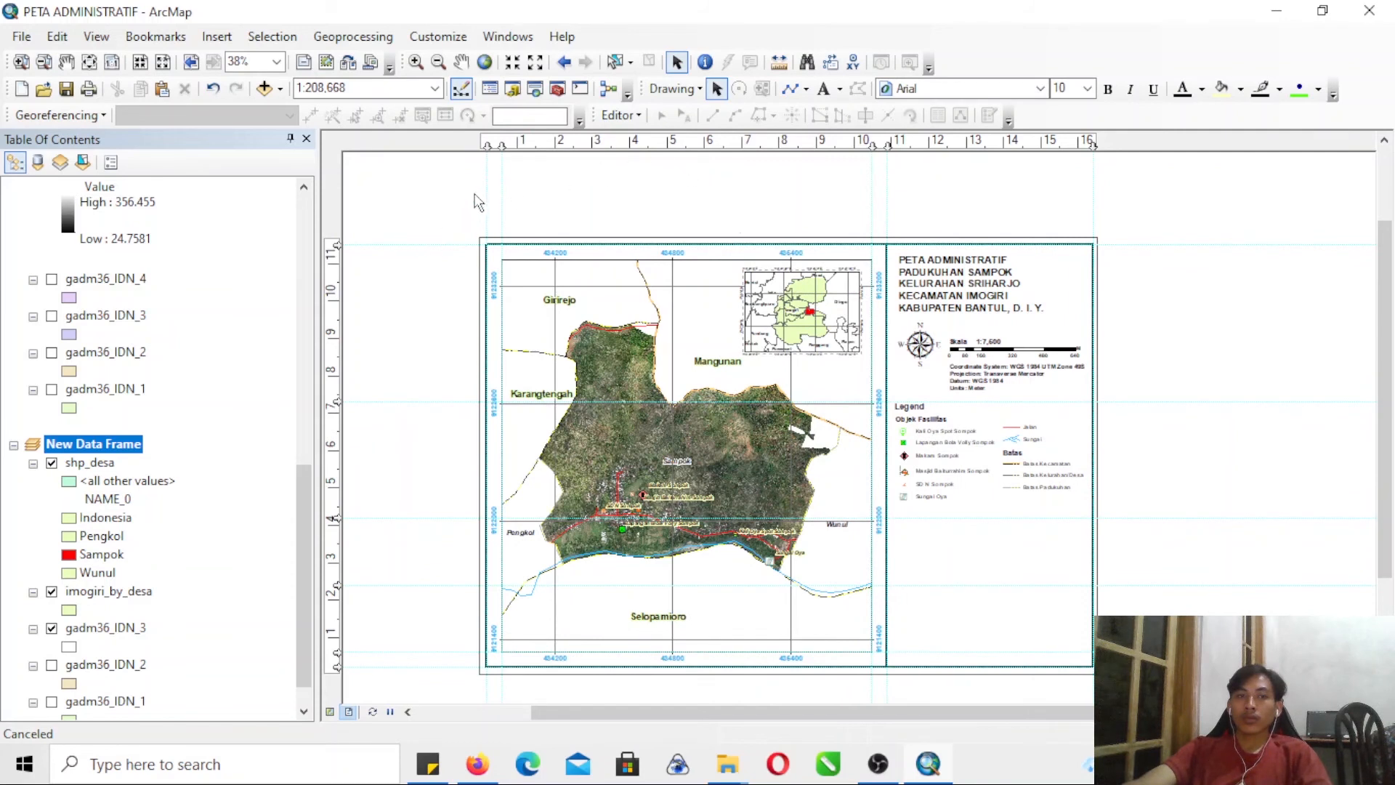
left_click_drag(1387, 432, 1362, 509)
left_click(21, 62)
left_click_drag(856, 379, 1152, 573)
left_click_drag(504, 182, 1126, 579)
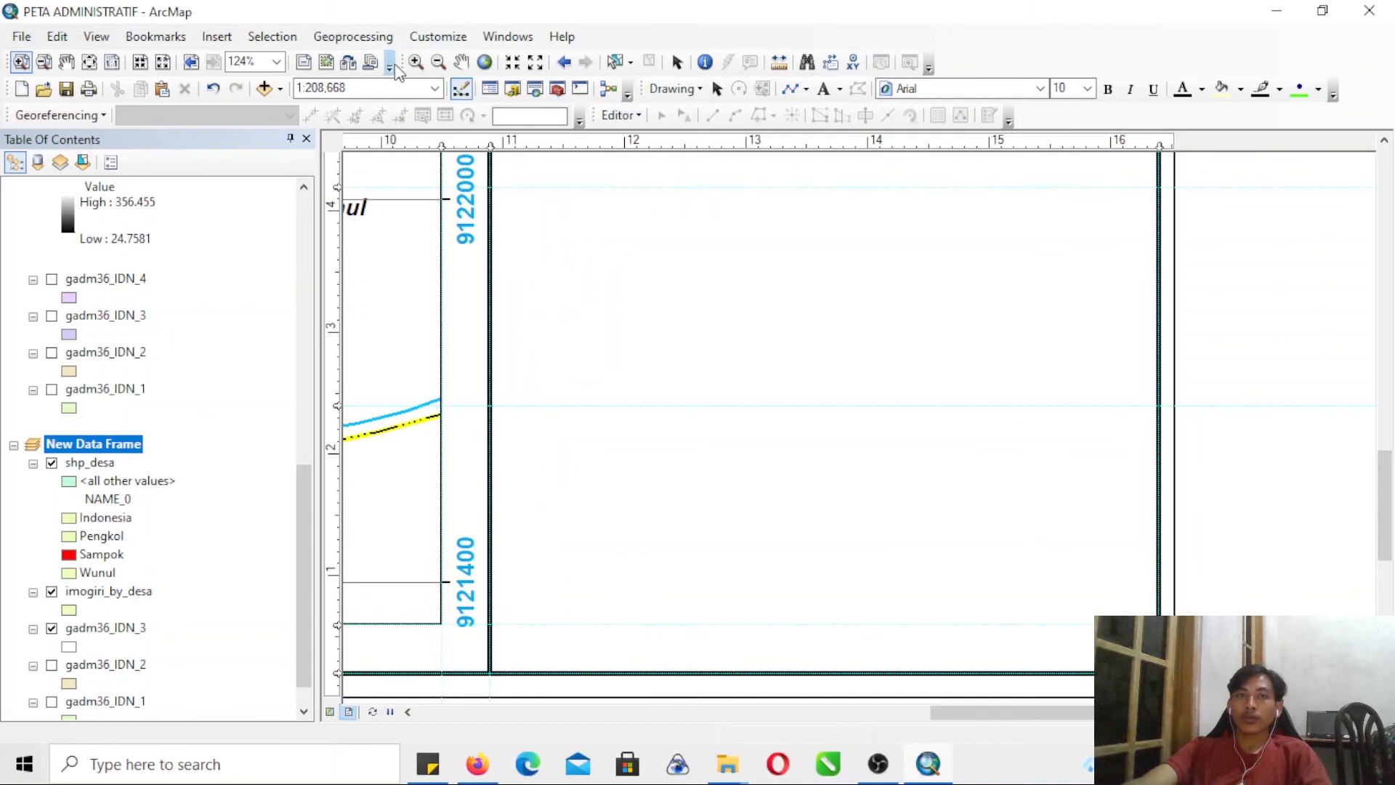
left_click(823, 88)
left_click(529, 203)
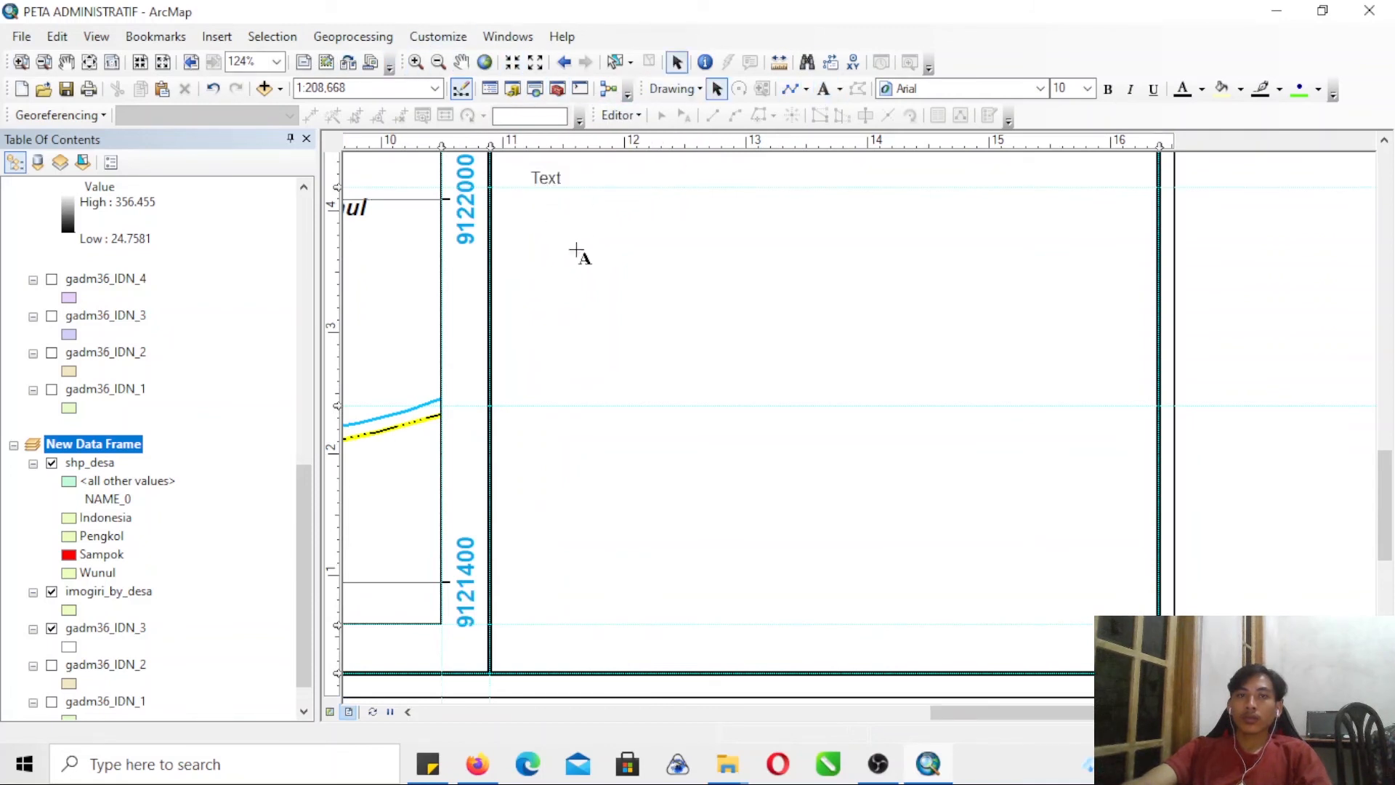
type("Sumber")
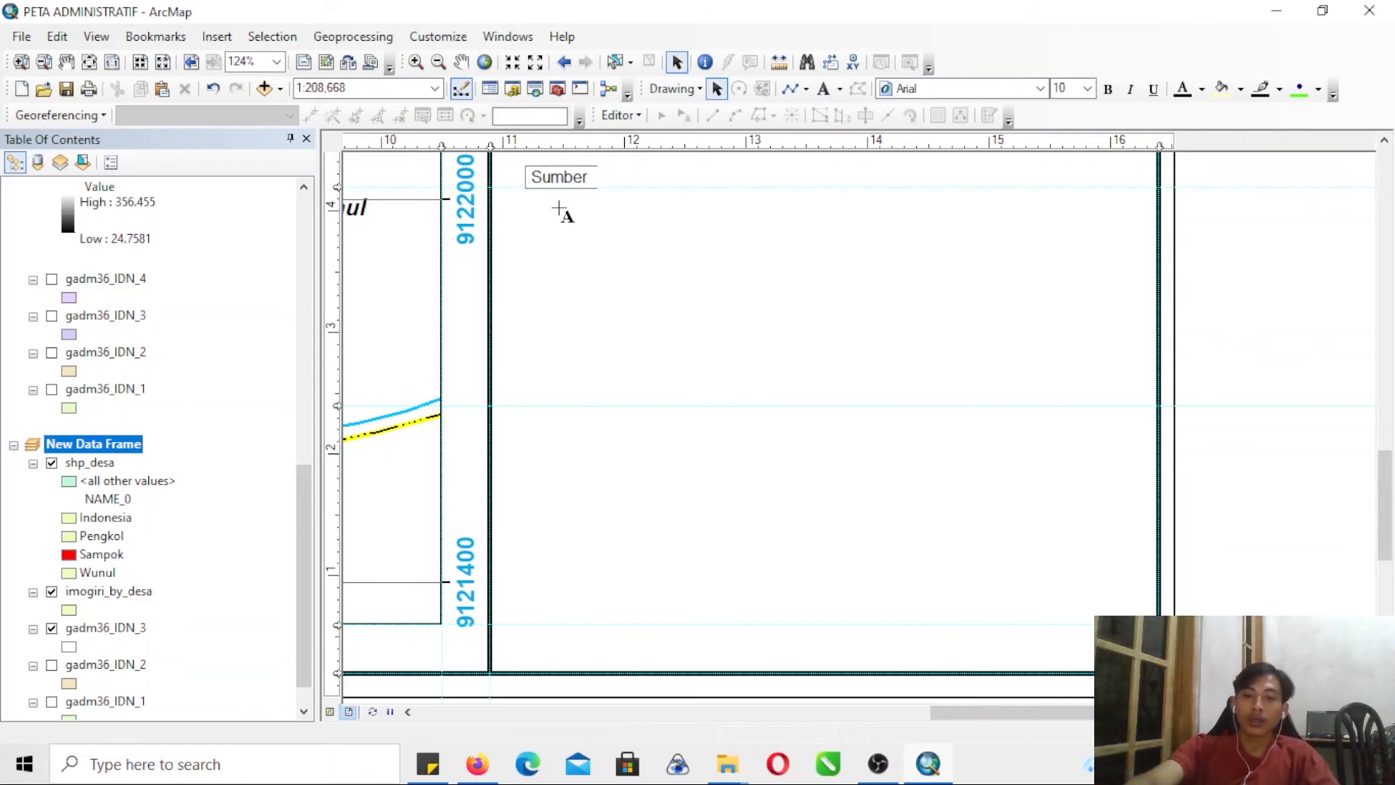
type(" :")
left_click(572, 194)
left_click_drag(567, 178, 570, 198)
- Change the text's heading to "Sumber Peta :" and add the line "1. Peta Administratif Kab. Bantul Skala 1: 25.000"
double_click(571, 198)
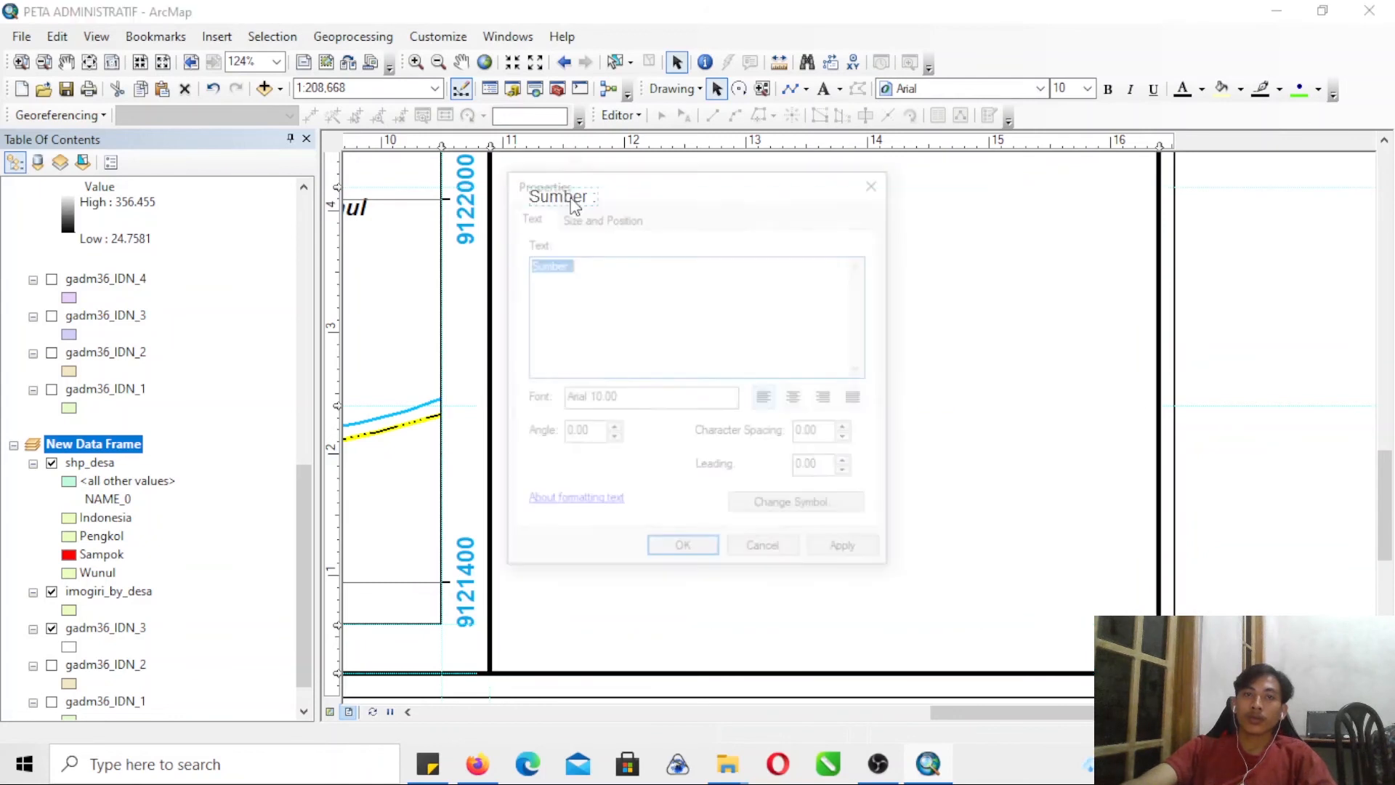
left_click(588, 273)
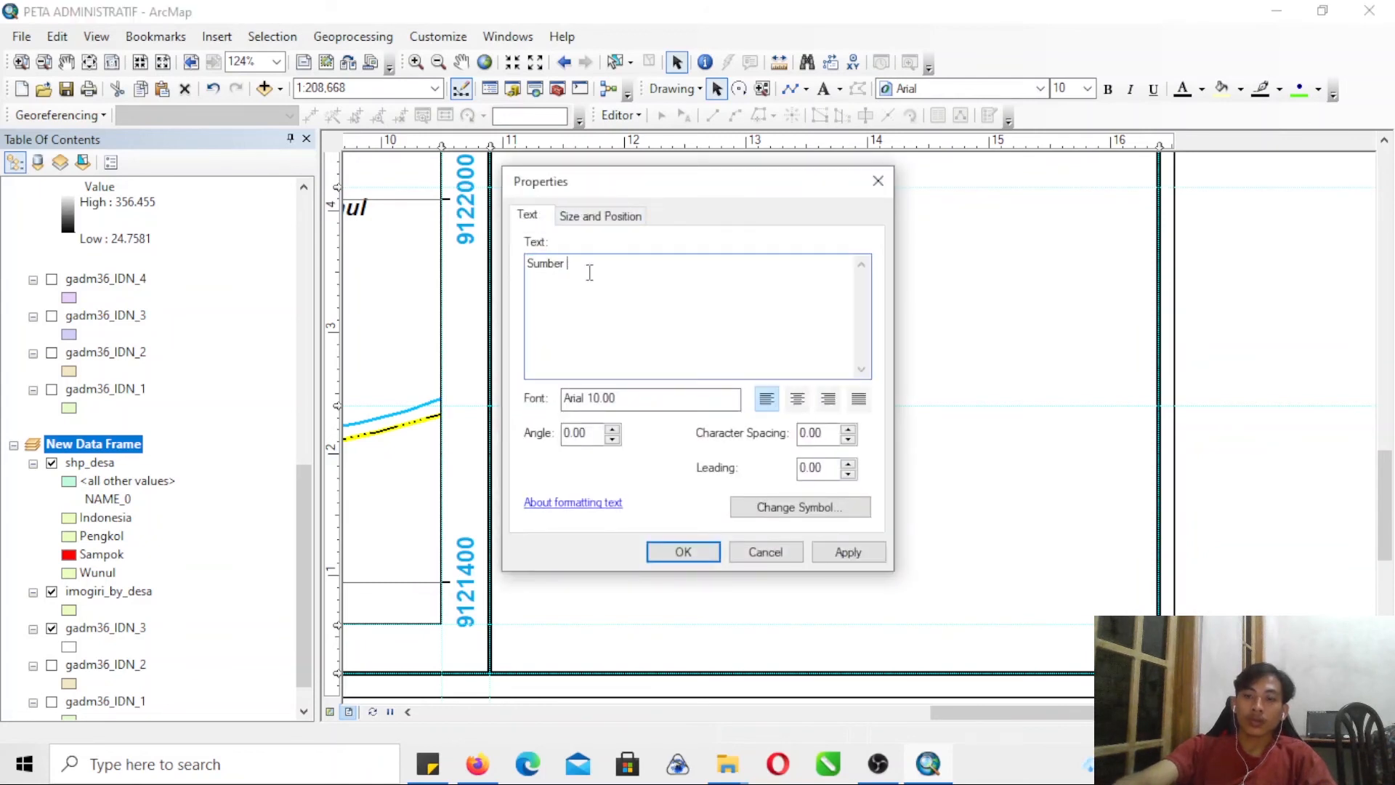
type("Peta :")
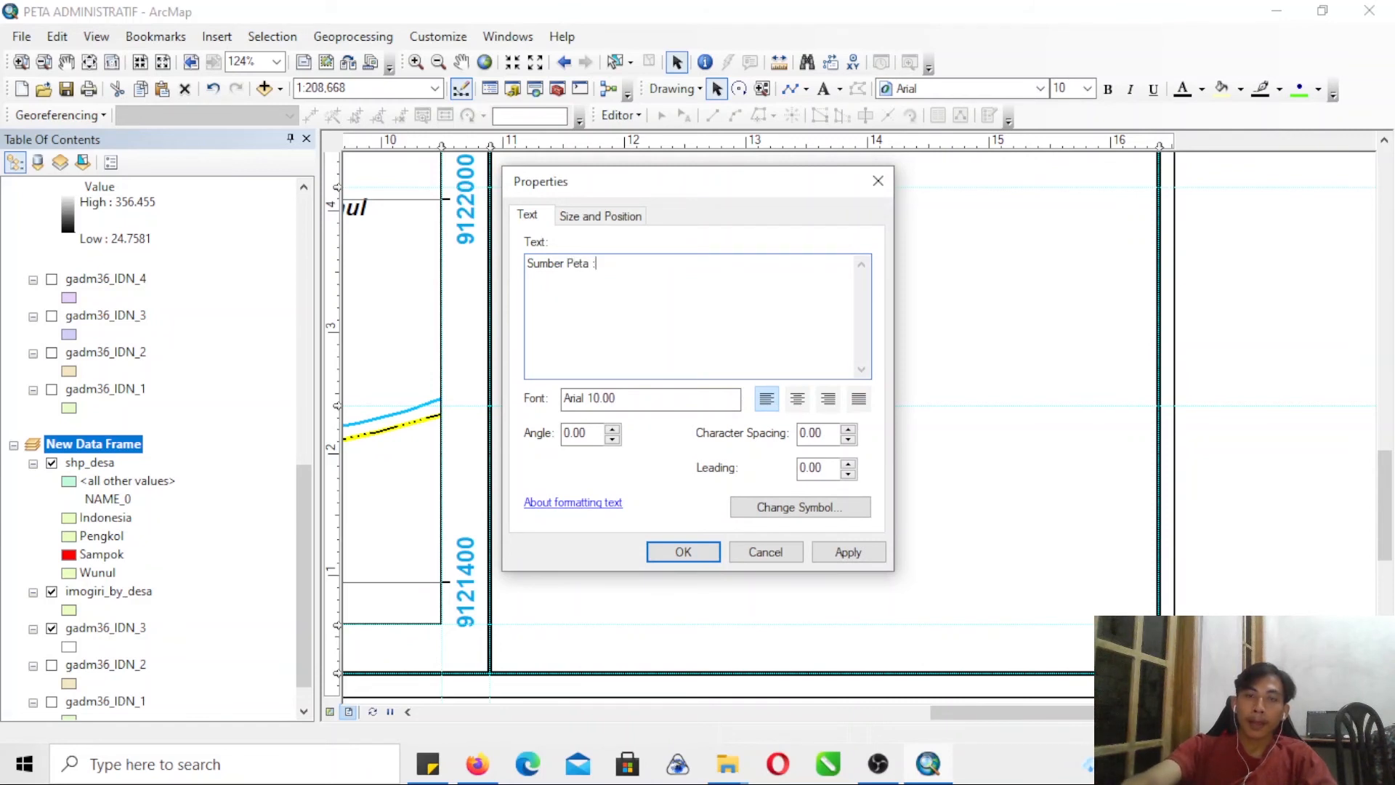
type("1. Peta A")
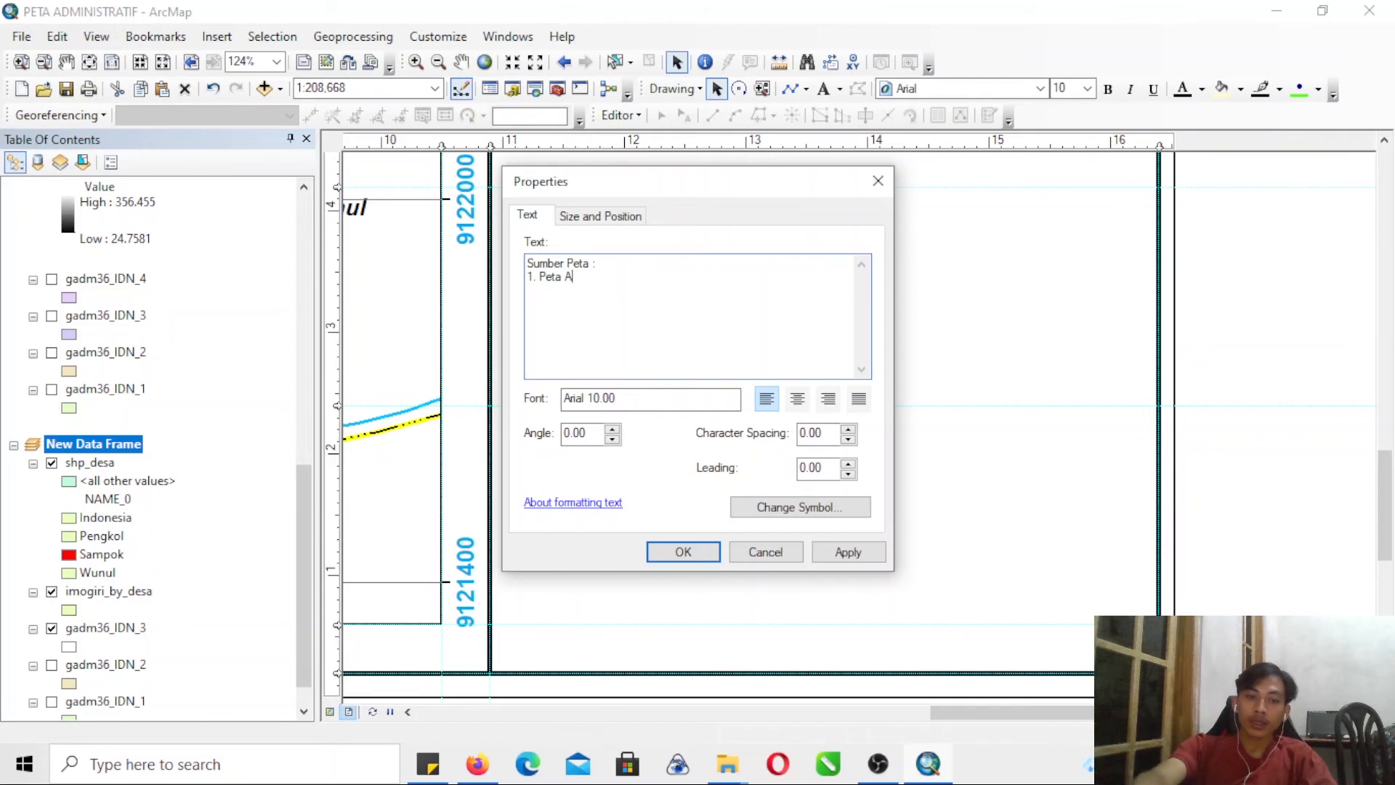
type("dministr")
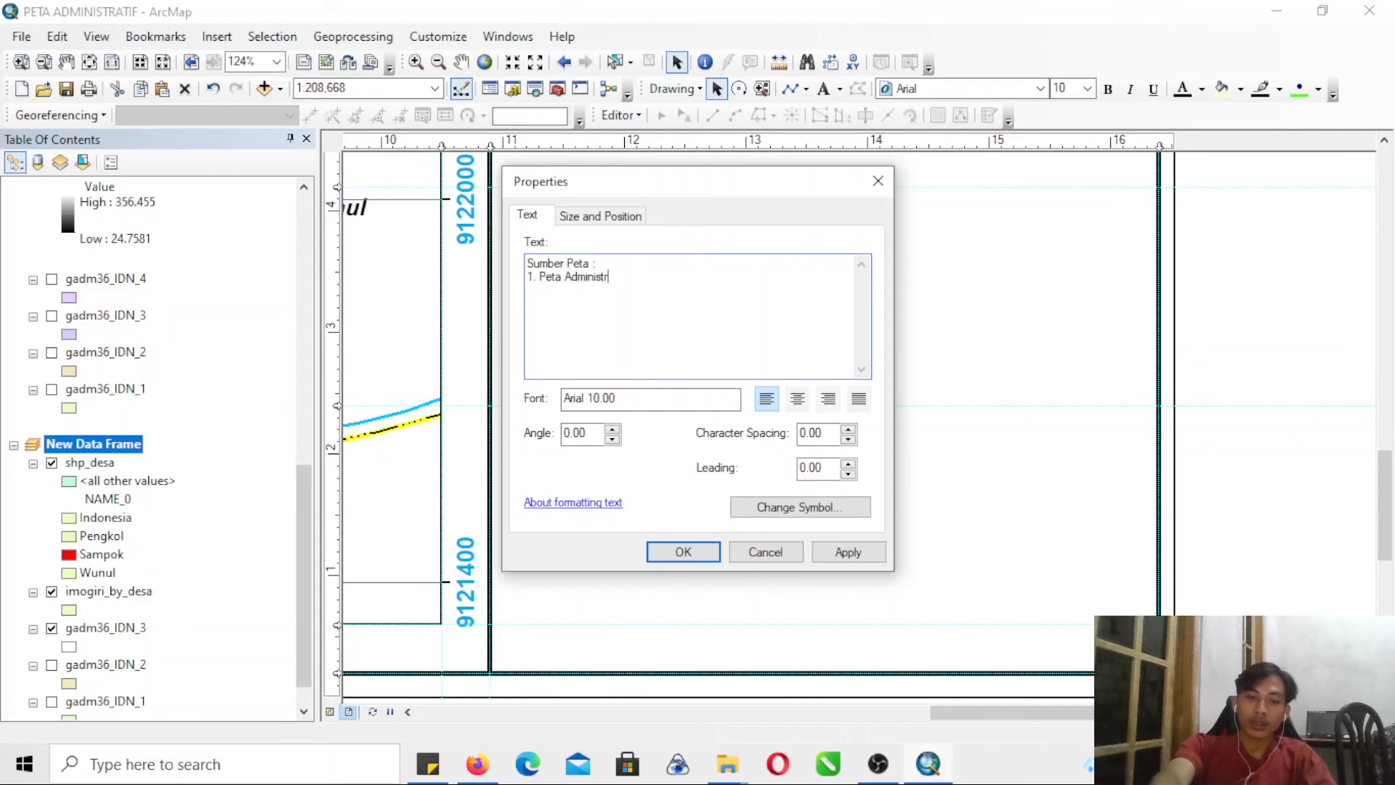
type("atif")
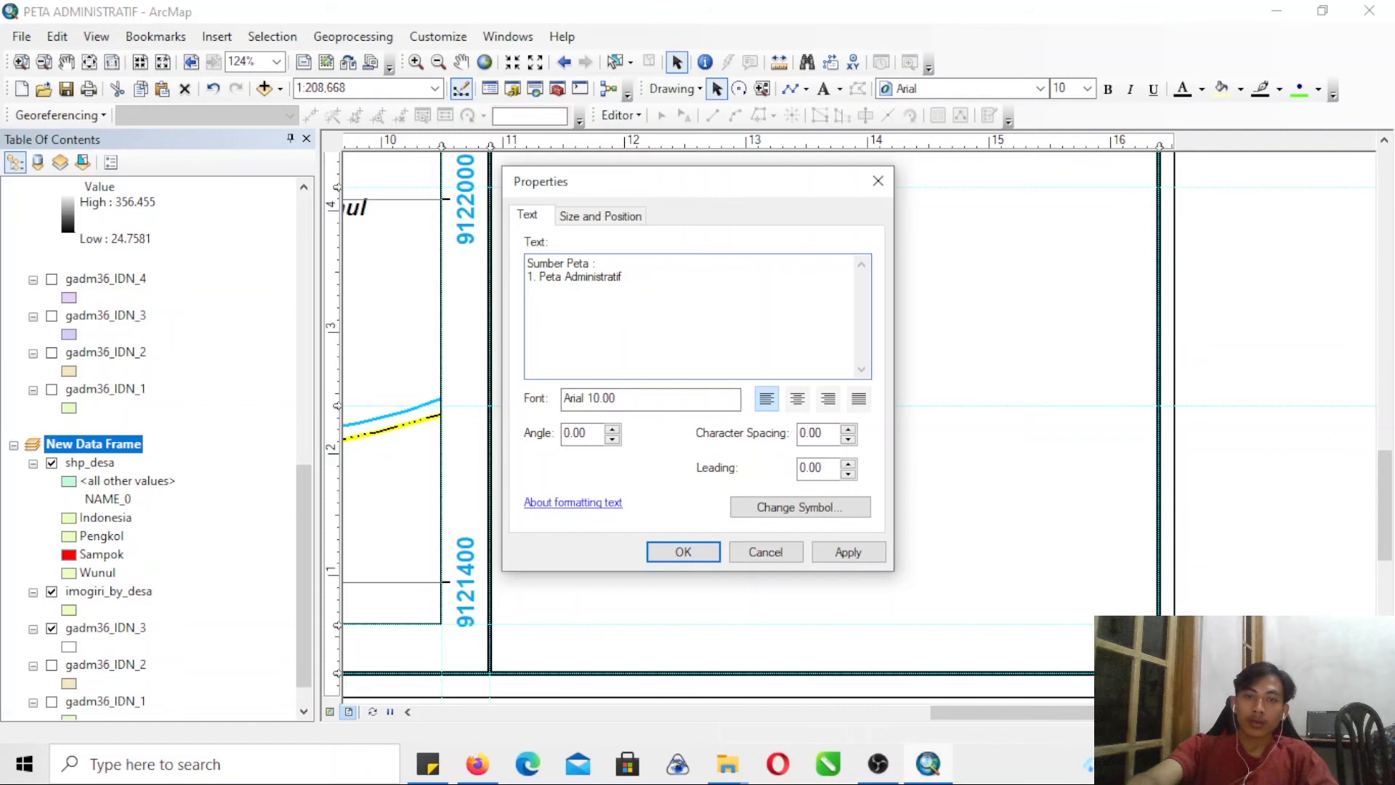
type(" Kab")
key("BackSpace")
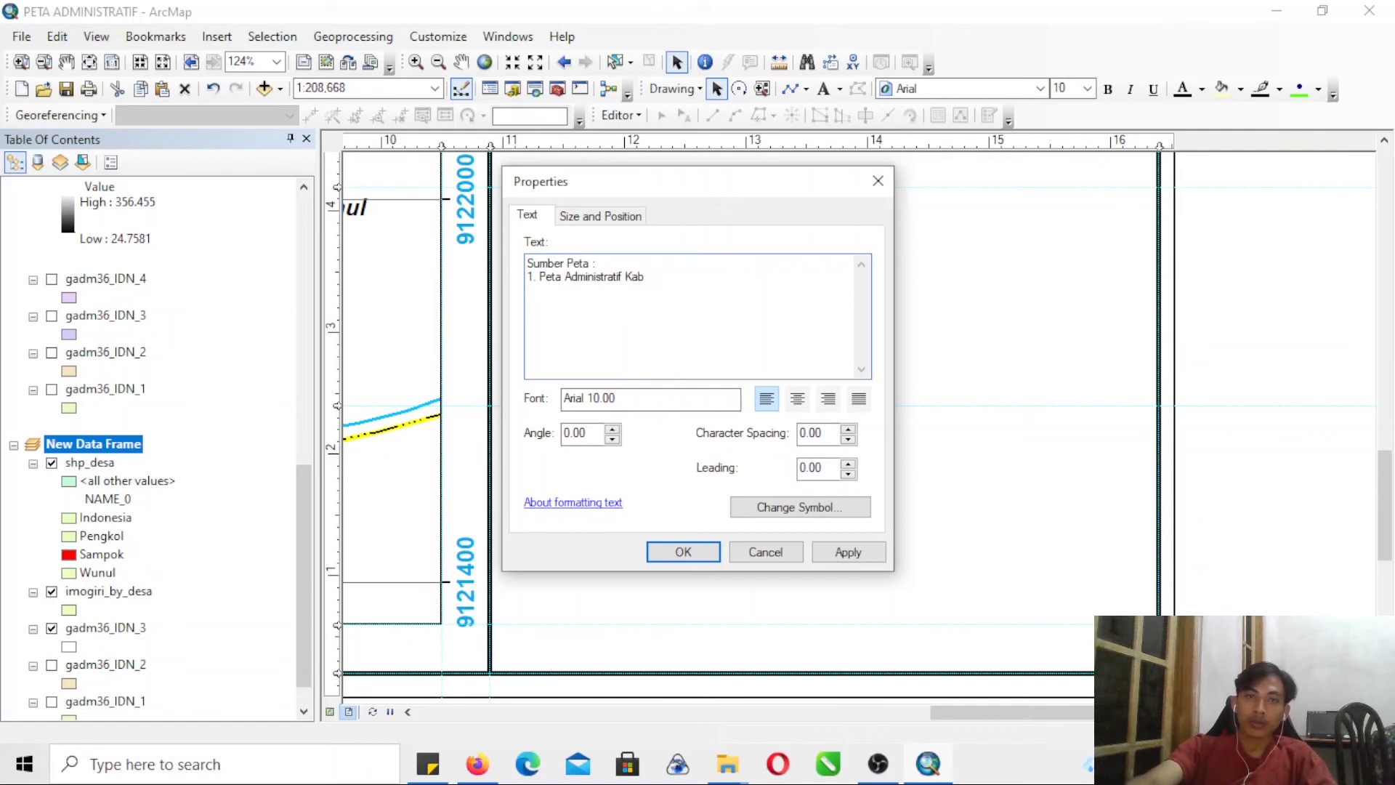
type(". Bant")
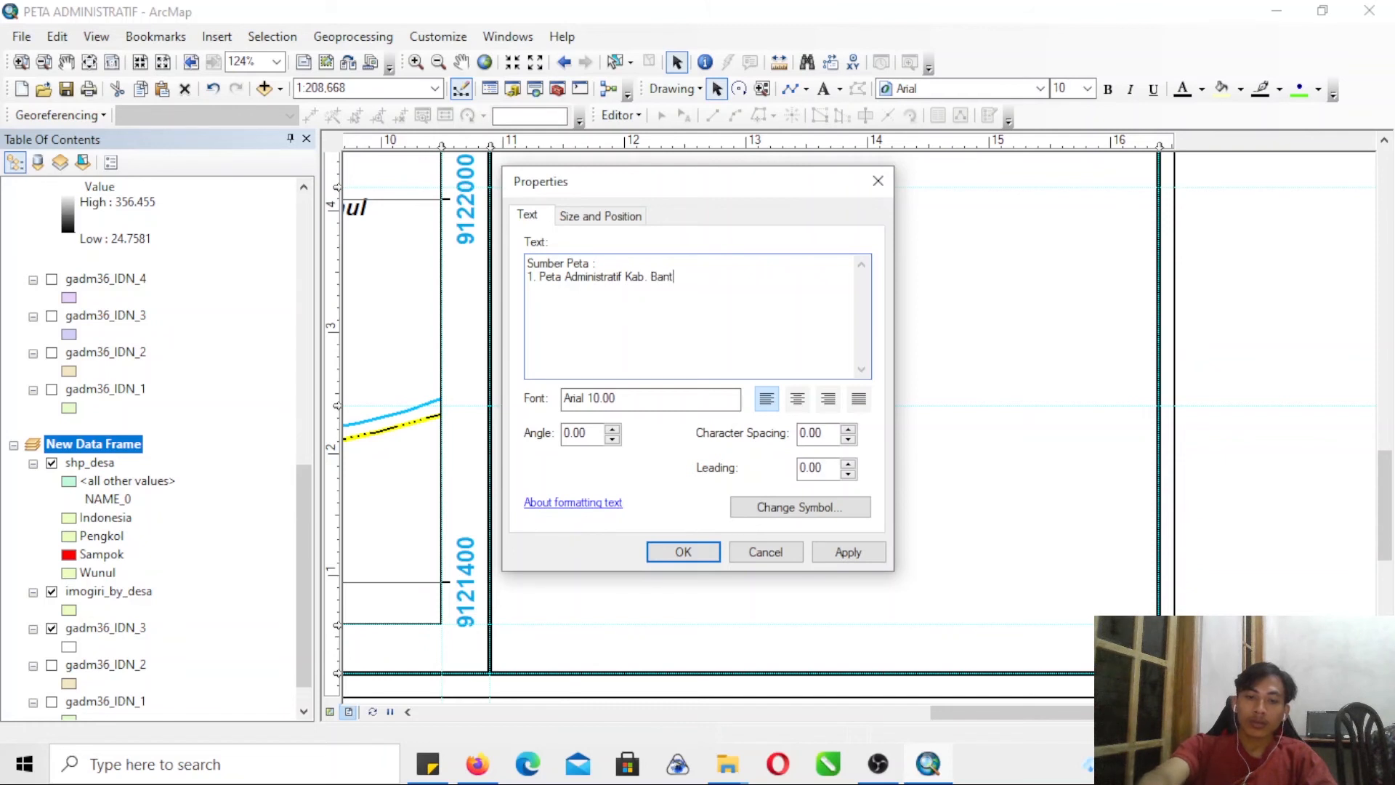
type("ul Skala ")
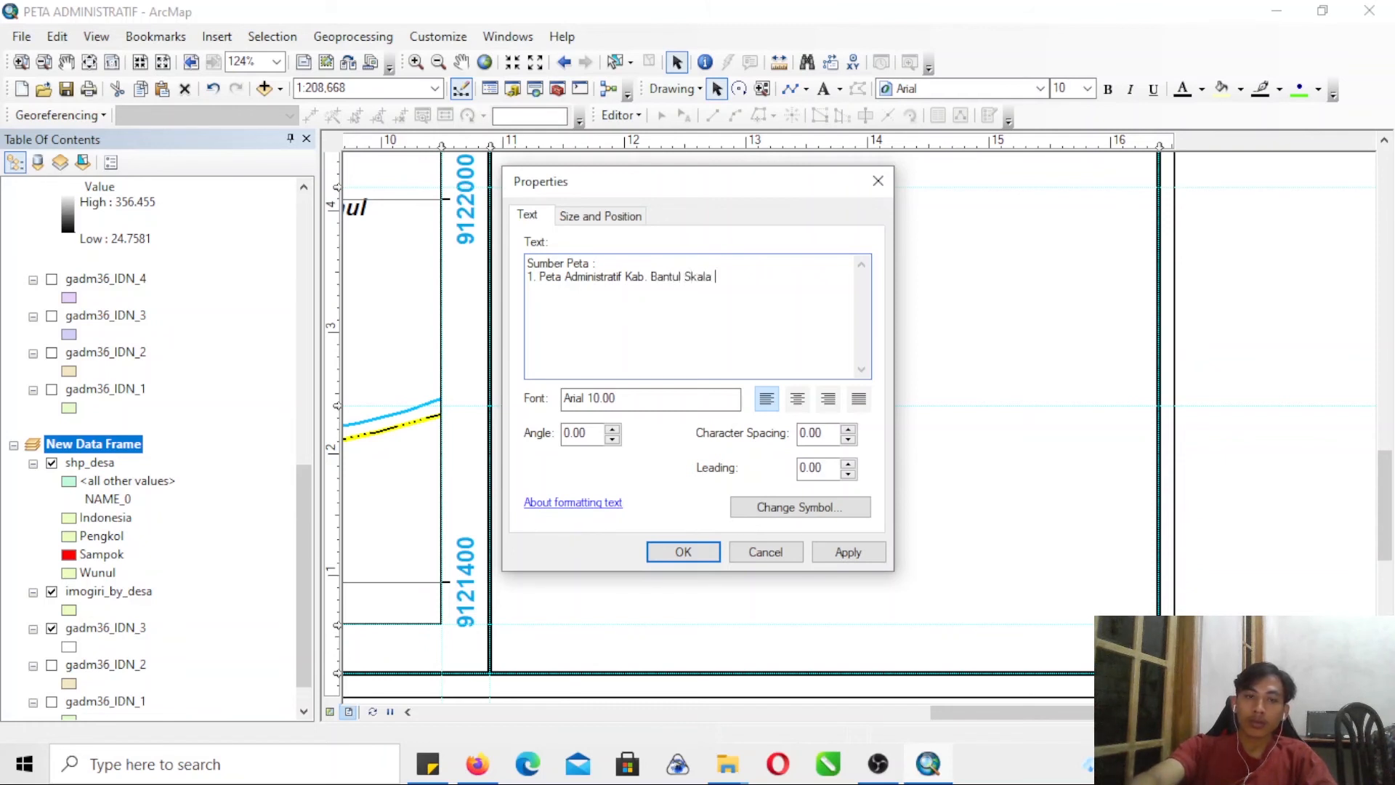
type("1: 25.000")
key("Return")
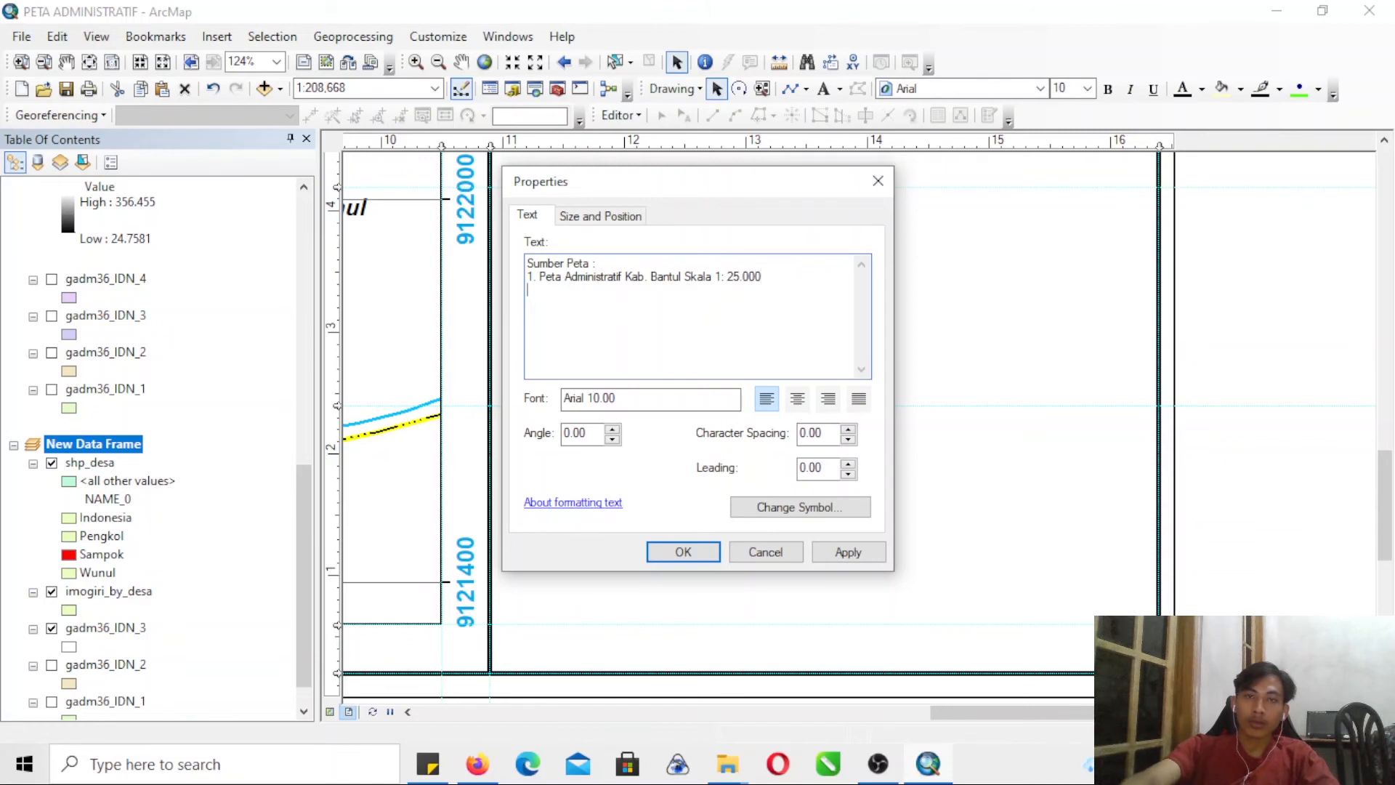
- Add the lines "2. Data Objek Lokasi Google Earth 2021", "3. Data Foto Udara 2021" and "Dibuat Pada Tahun 2021" to the source text and confirm
type("2. Data Obje")
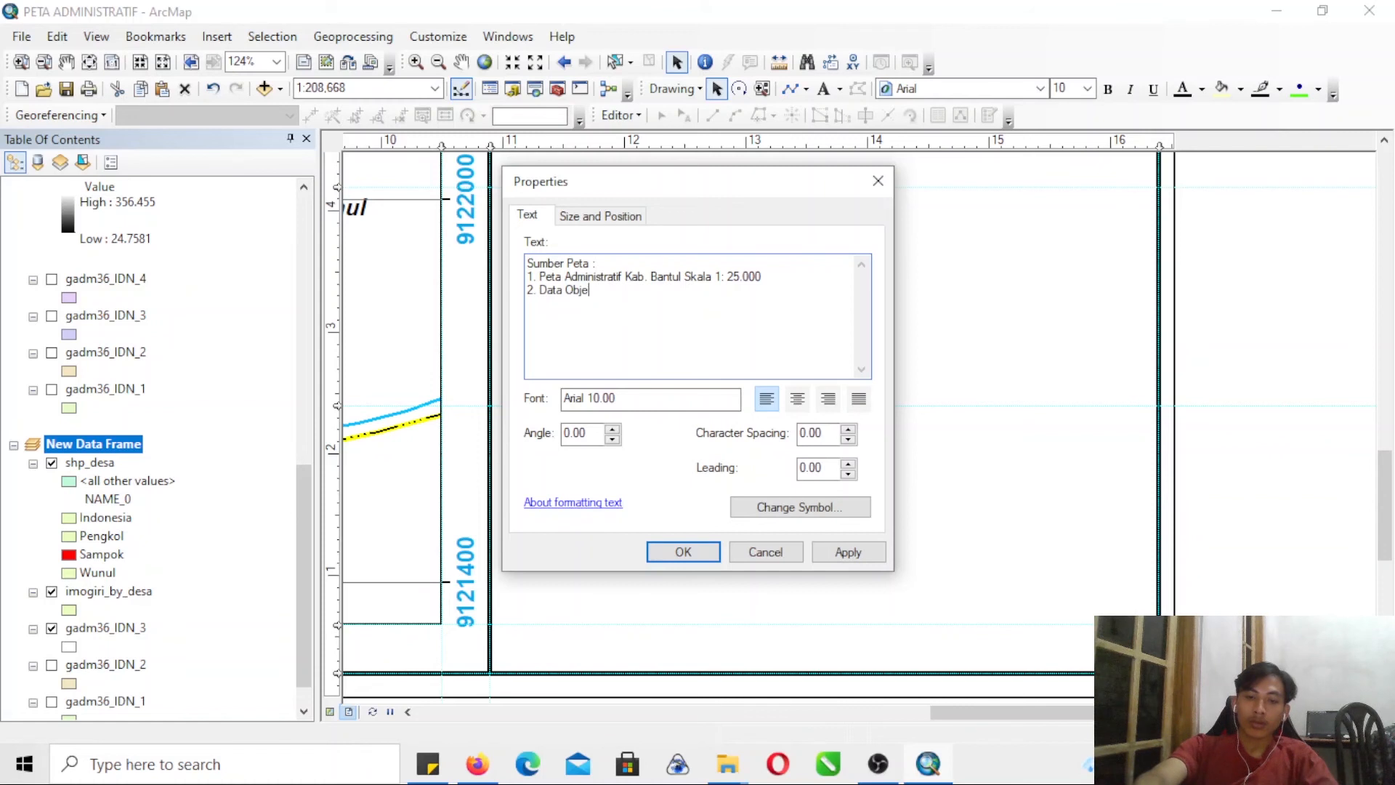
type("k Lokasi Googl")
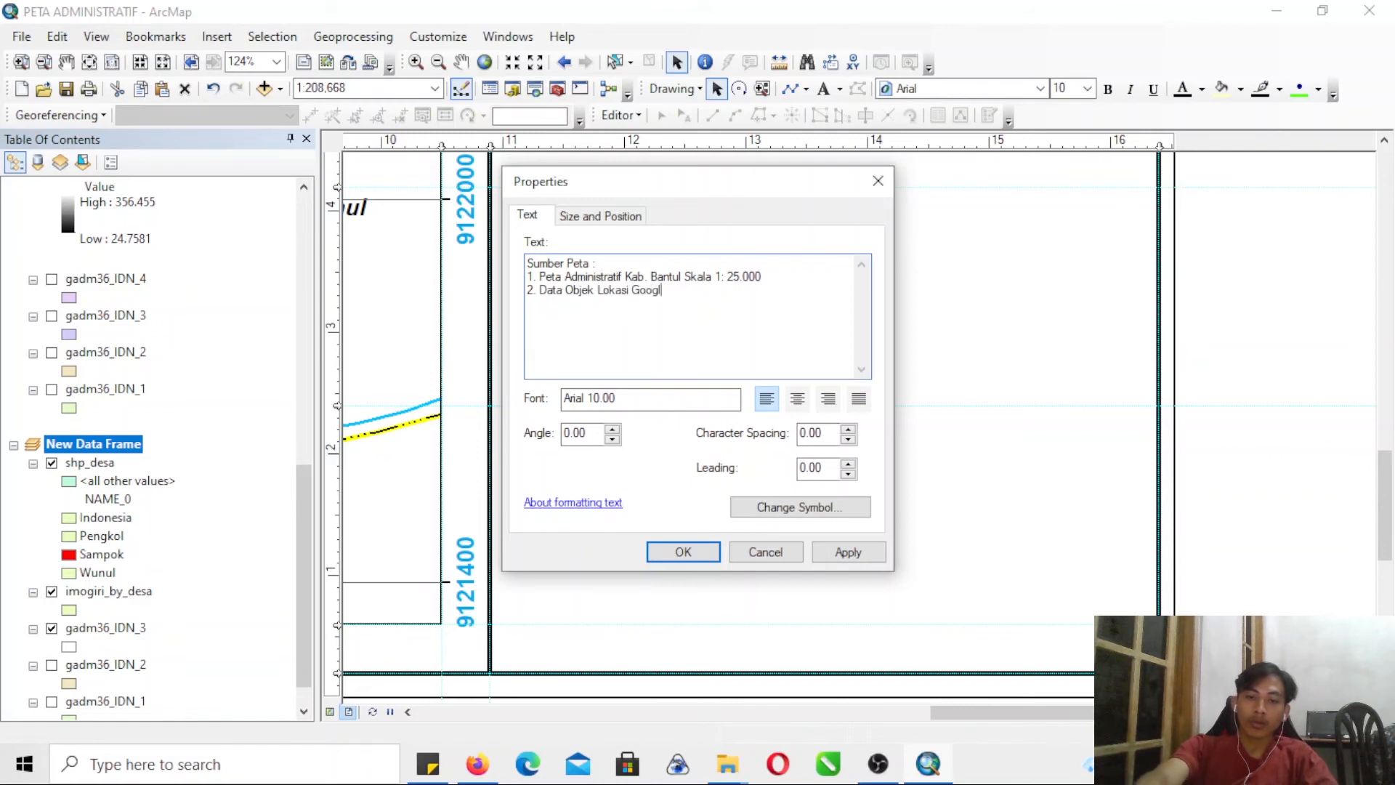
type("e Earth 2021")
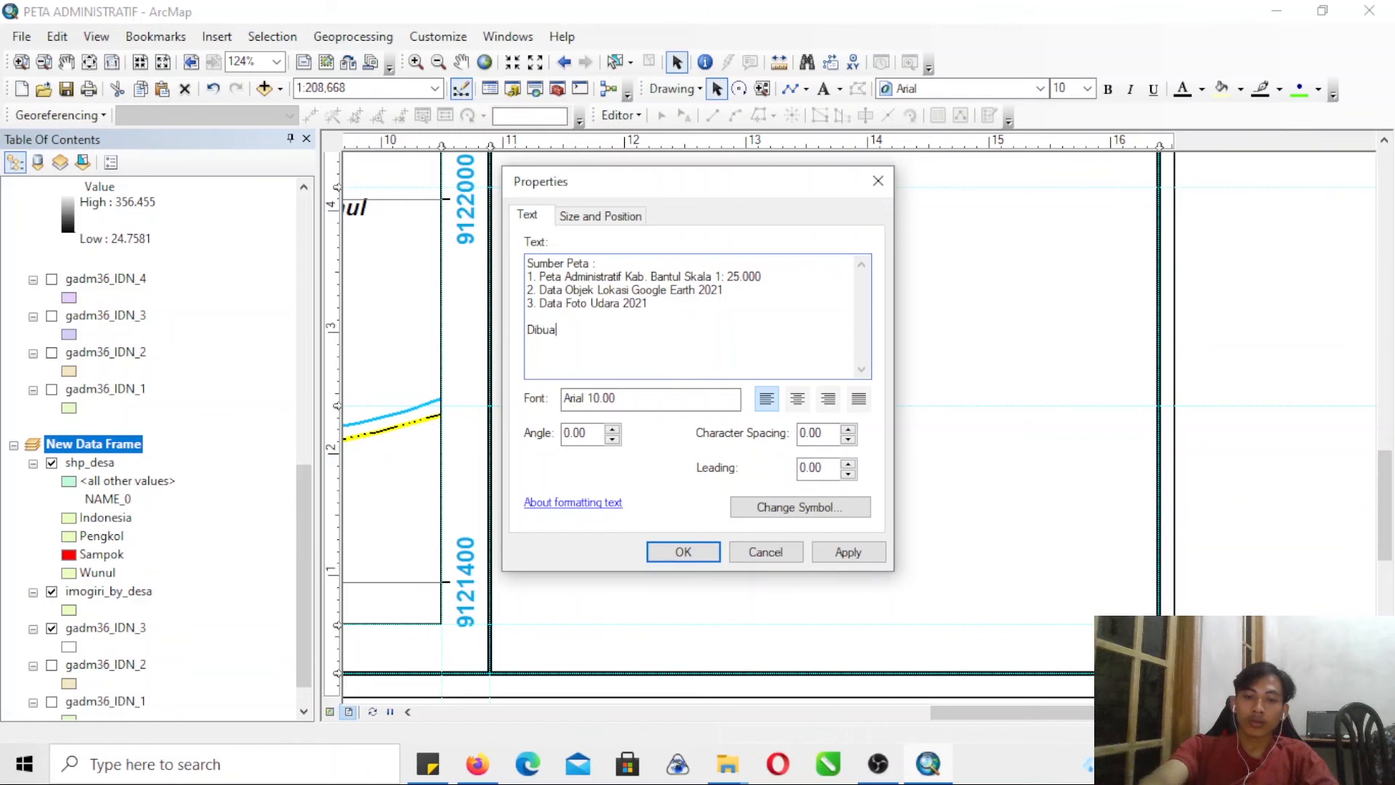
type("Pada")
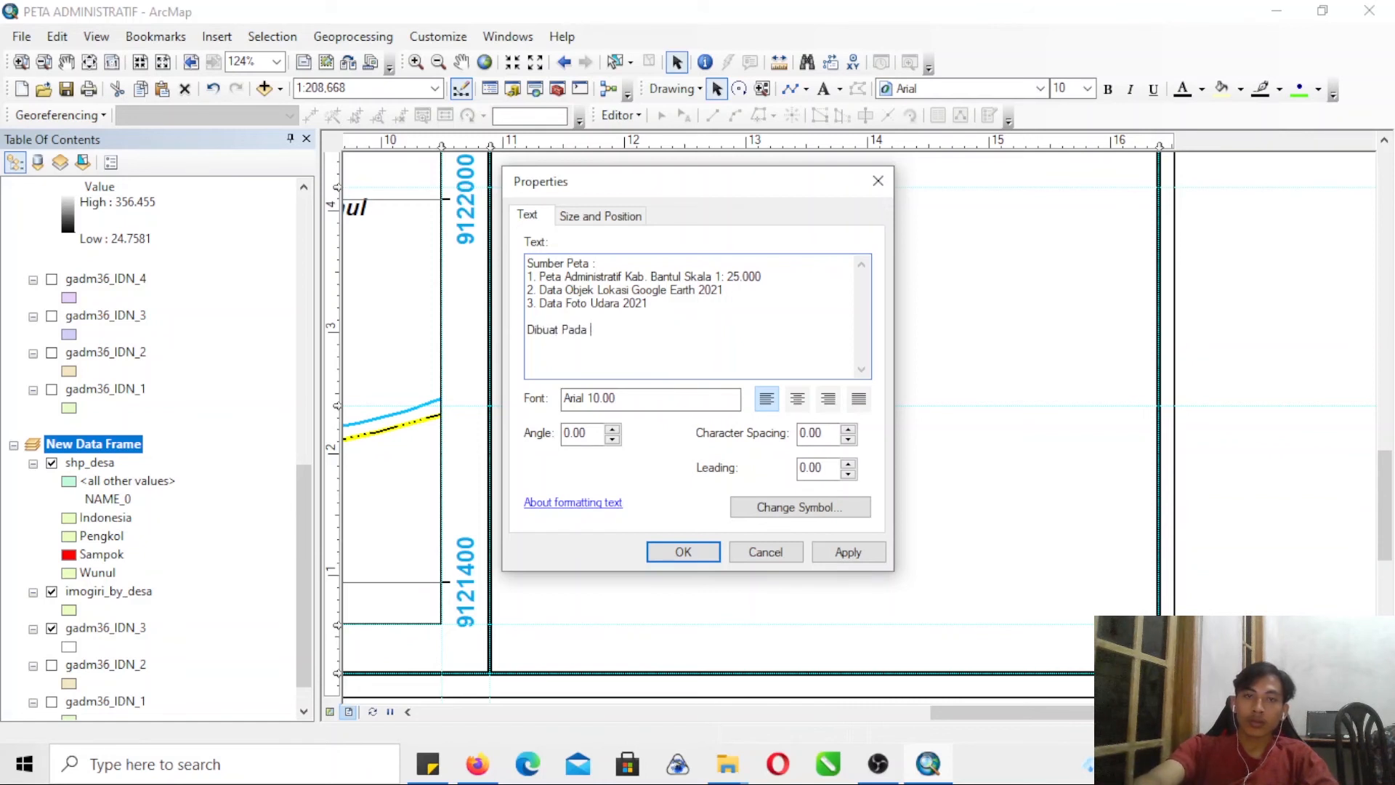
type(" Tahun 2021")
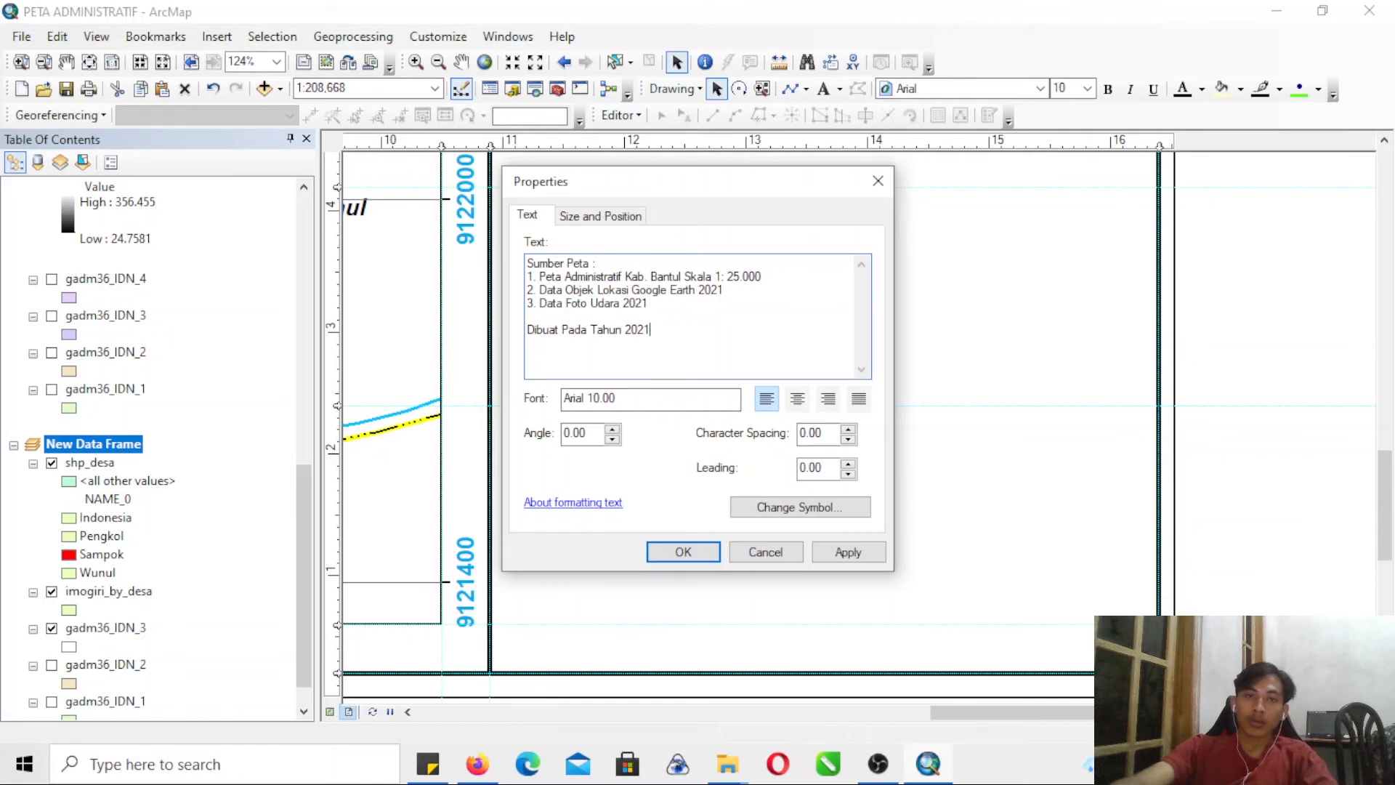
left_click(682, 553)
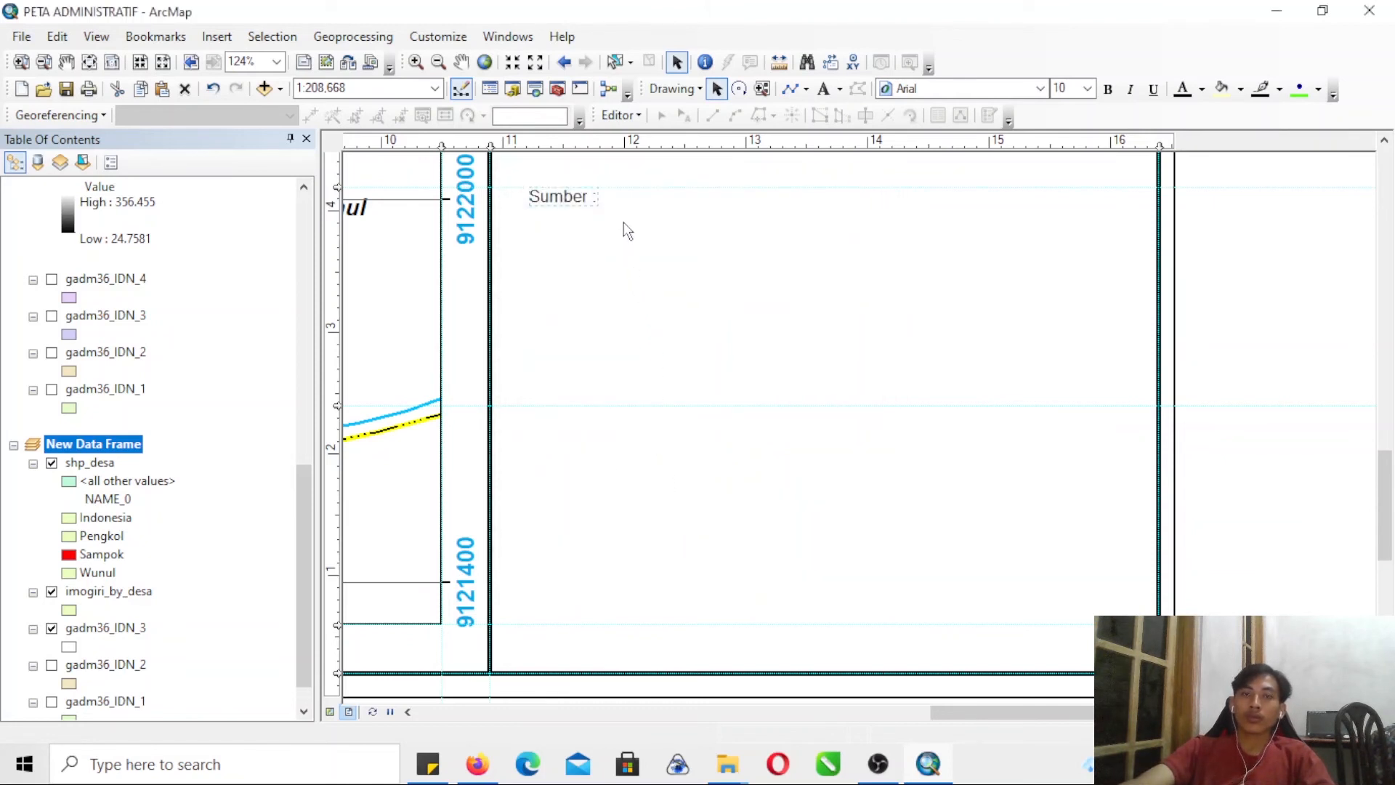
- Set the font size of the map source text below the legend to 12
left_click_drag(620, 193, 622, 300)
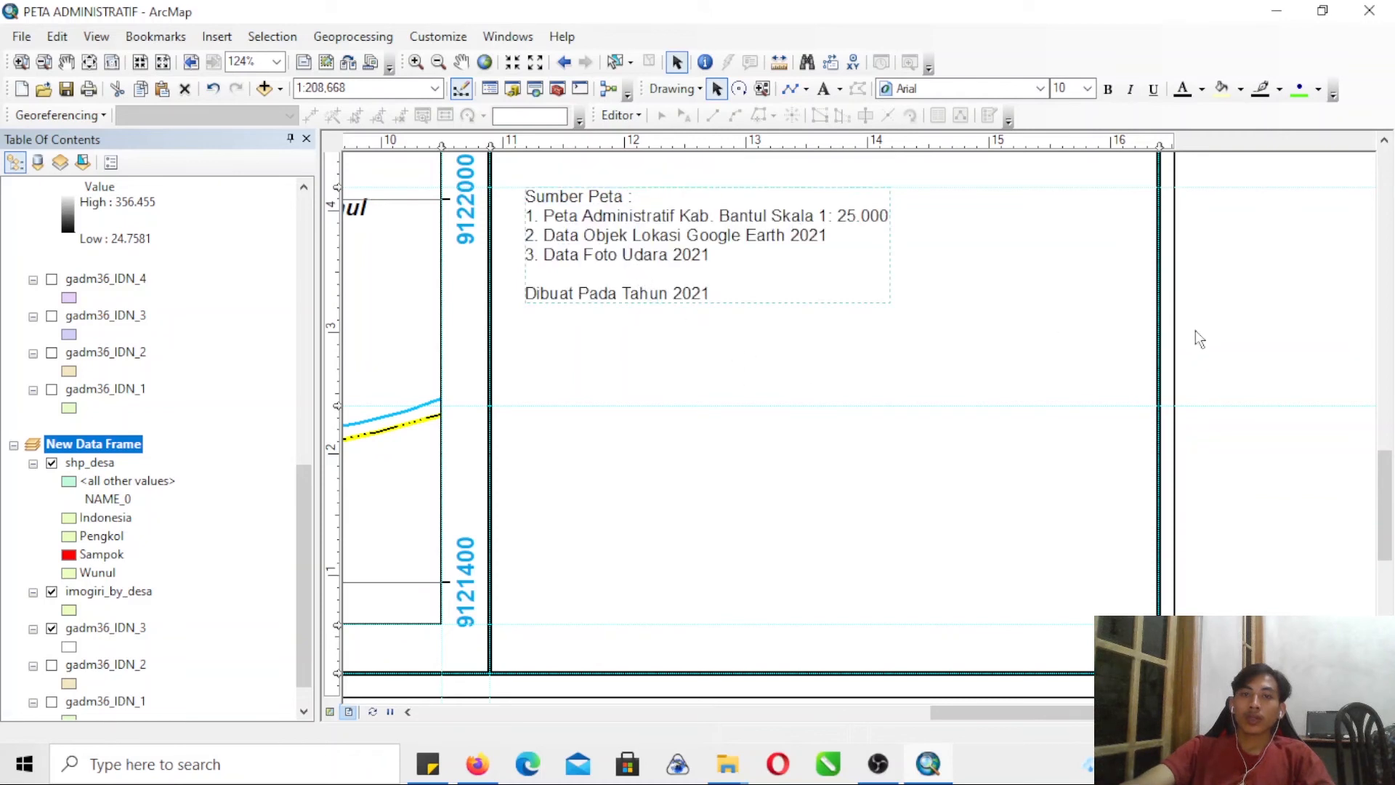
left_click_drag(1385, 466, 1385, 411)
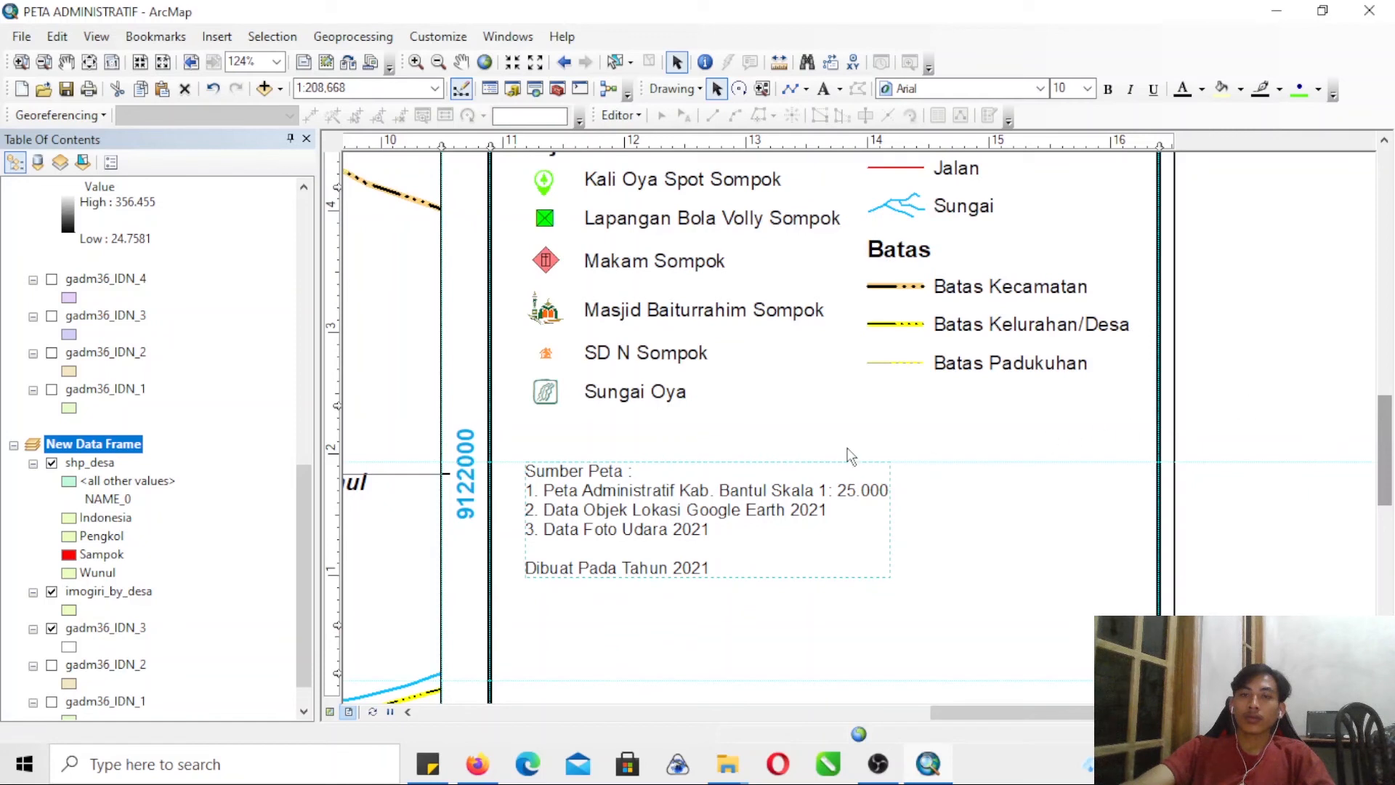
left_click(1087, 87)
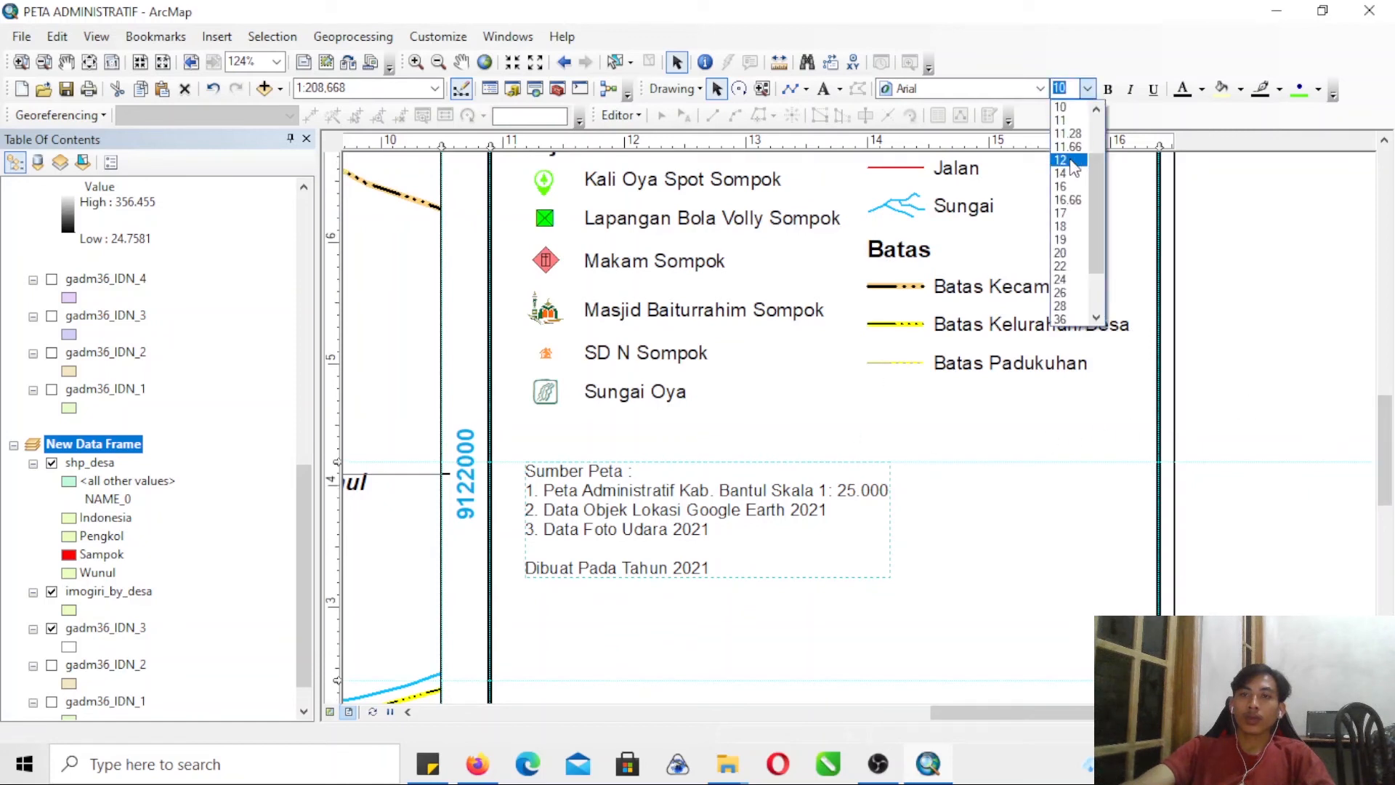
left_click(1073, 160)
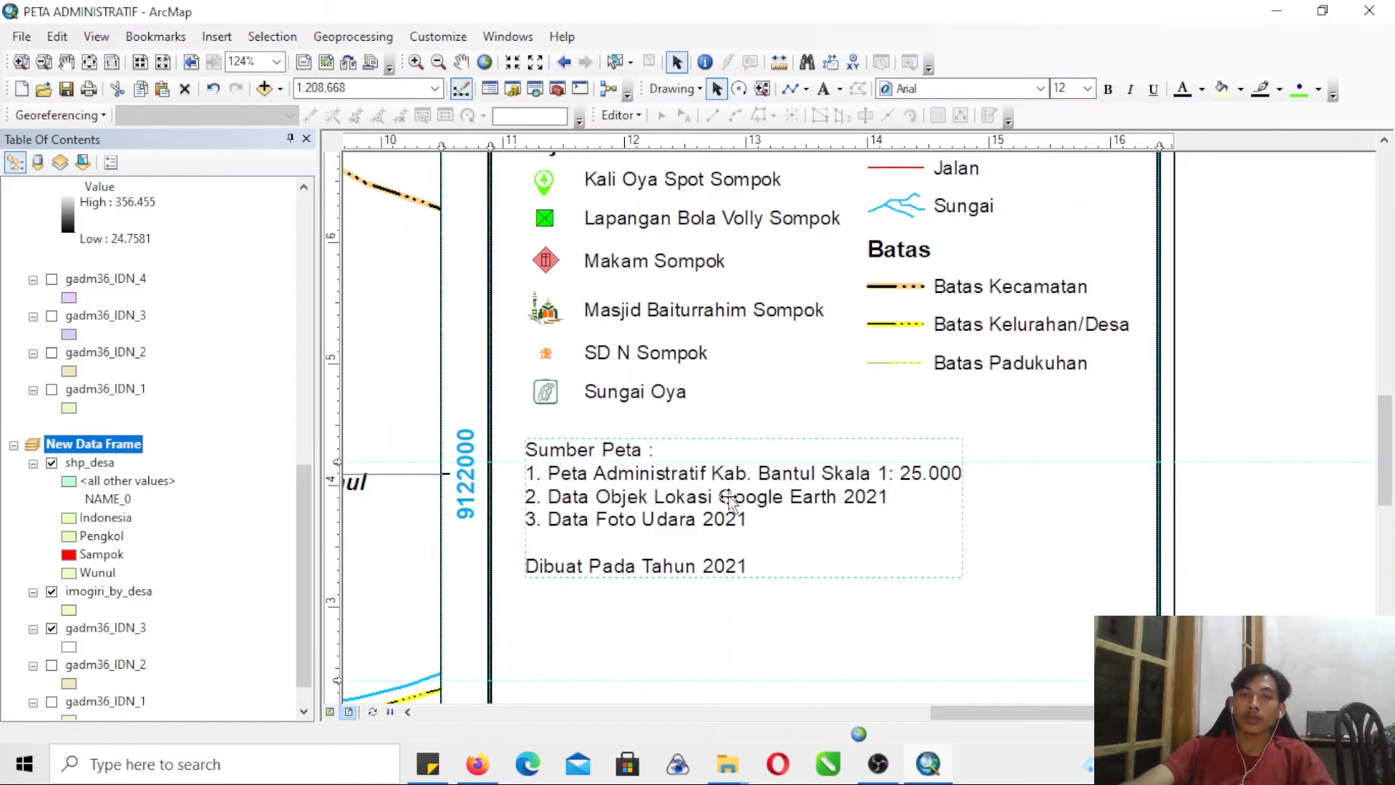
- Move the map source text slightly down, clear of the legend, and make it bold
left_click(683, 402)
left_click(727, 510)
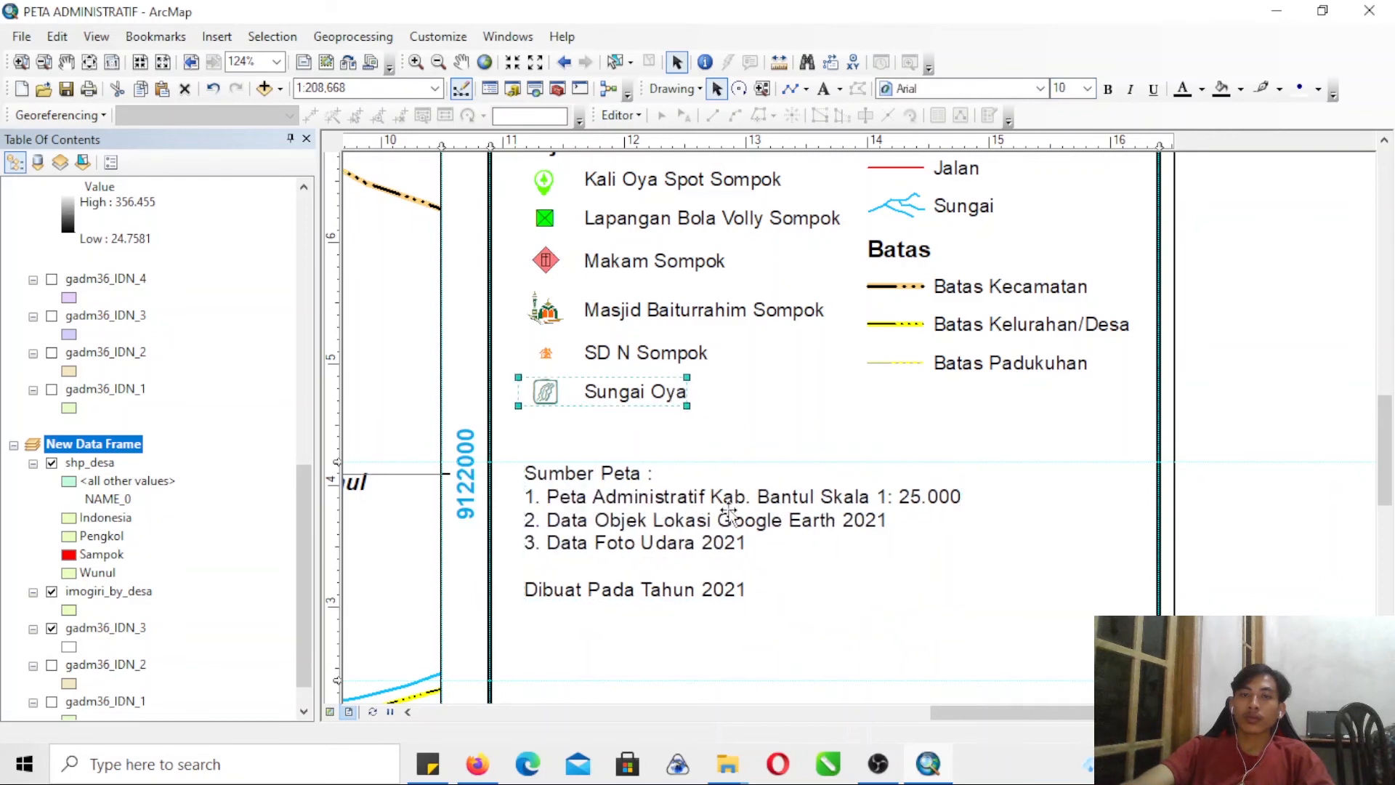
right_click(989, 367)
left_click(1058, 542)
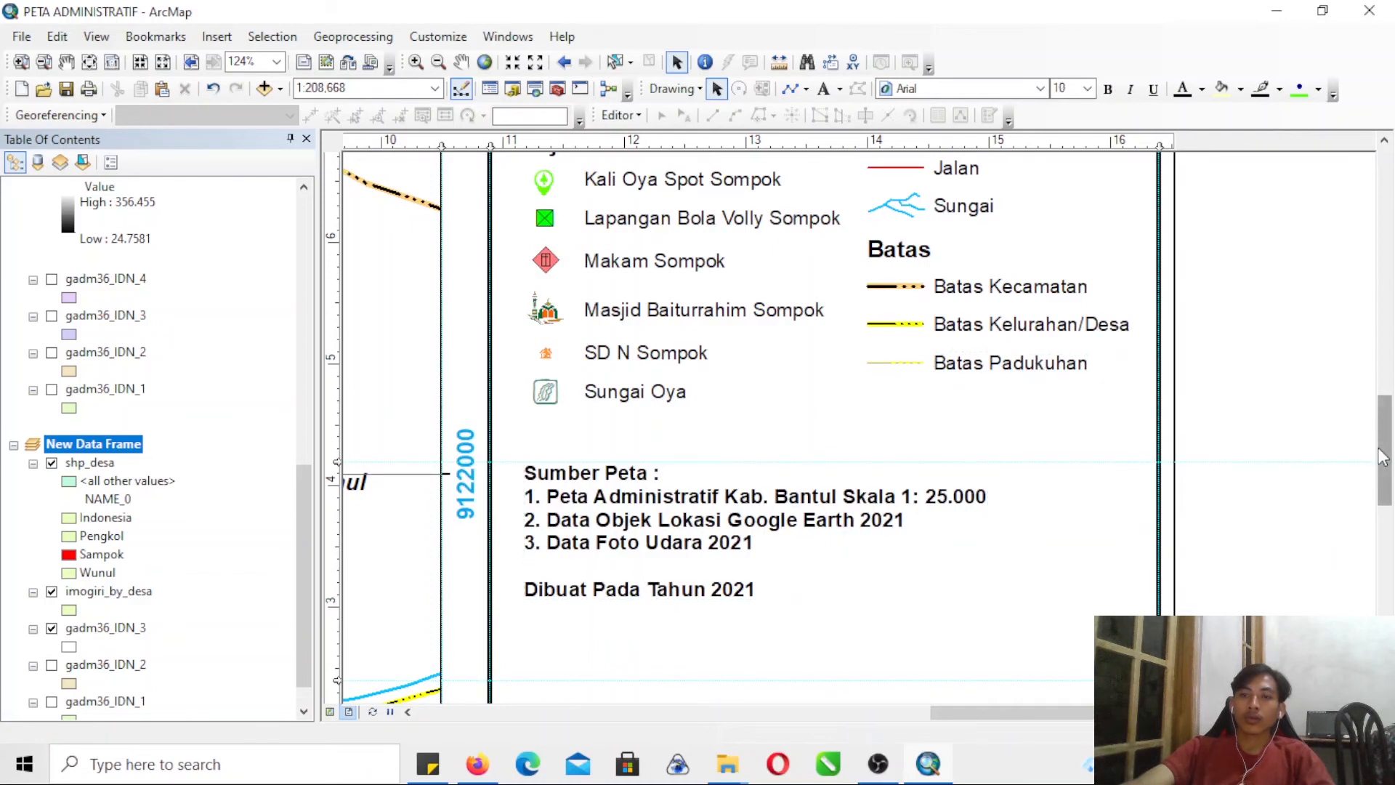
- Switch to Firefox and run a Google image search for "upn logo png" in a new tab
left_click_drag(1389, 431, 1389, 497)
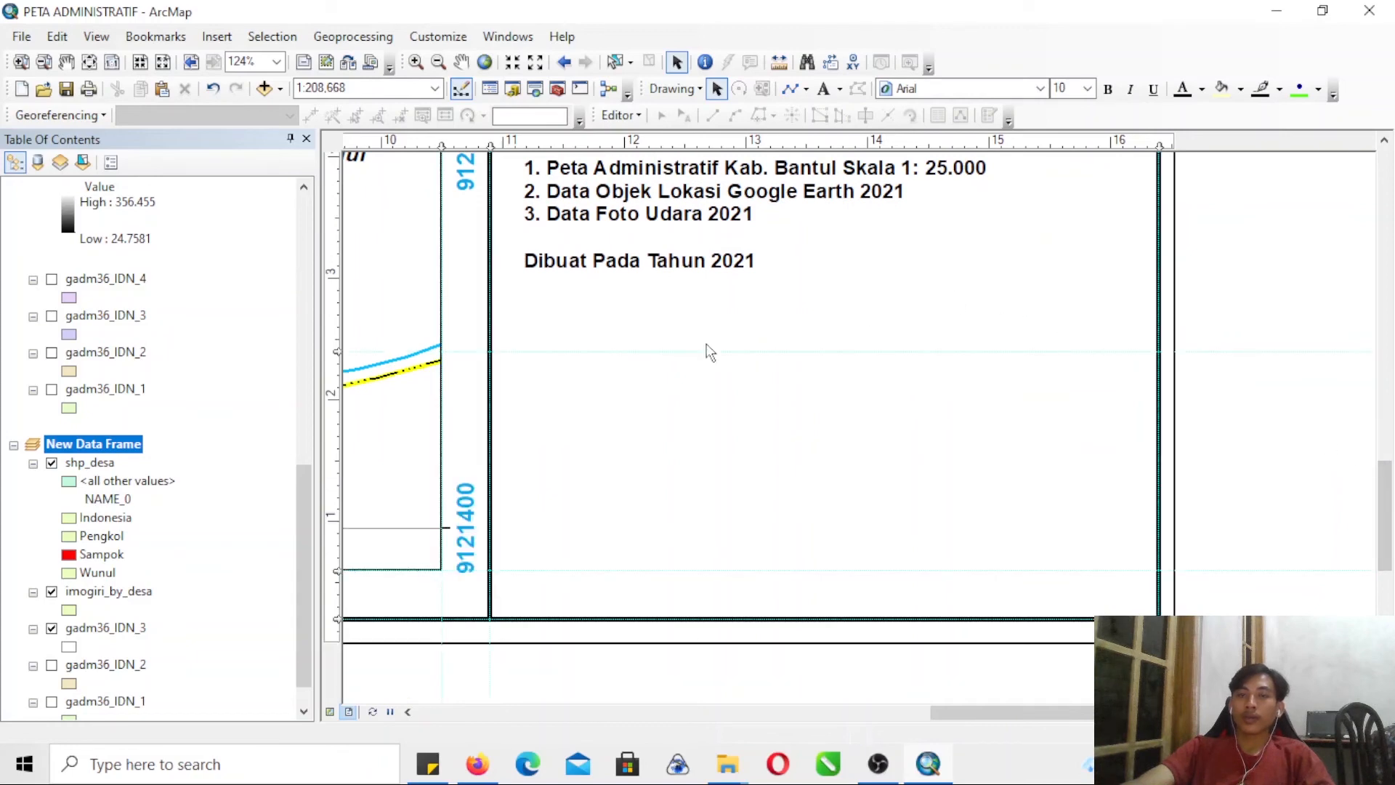
left_click(477, 764)
left_click(709, 51)
left_click(581, 95)
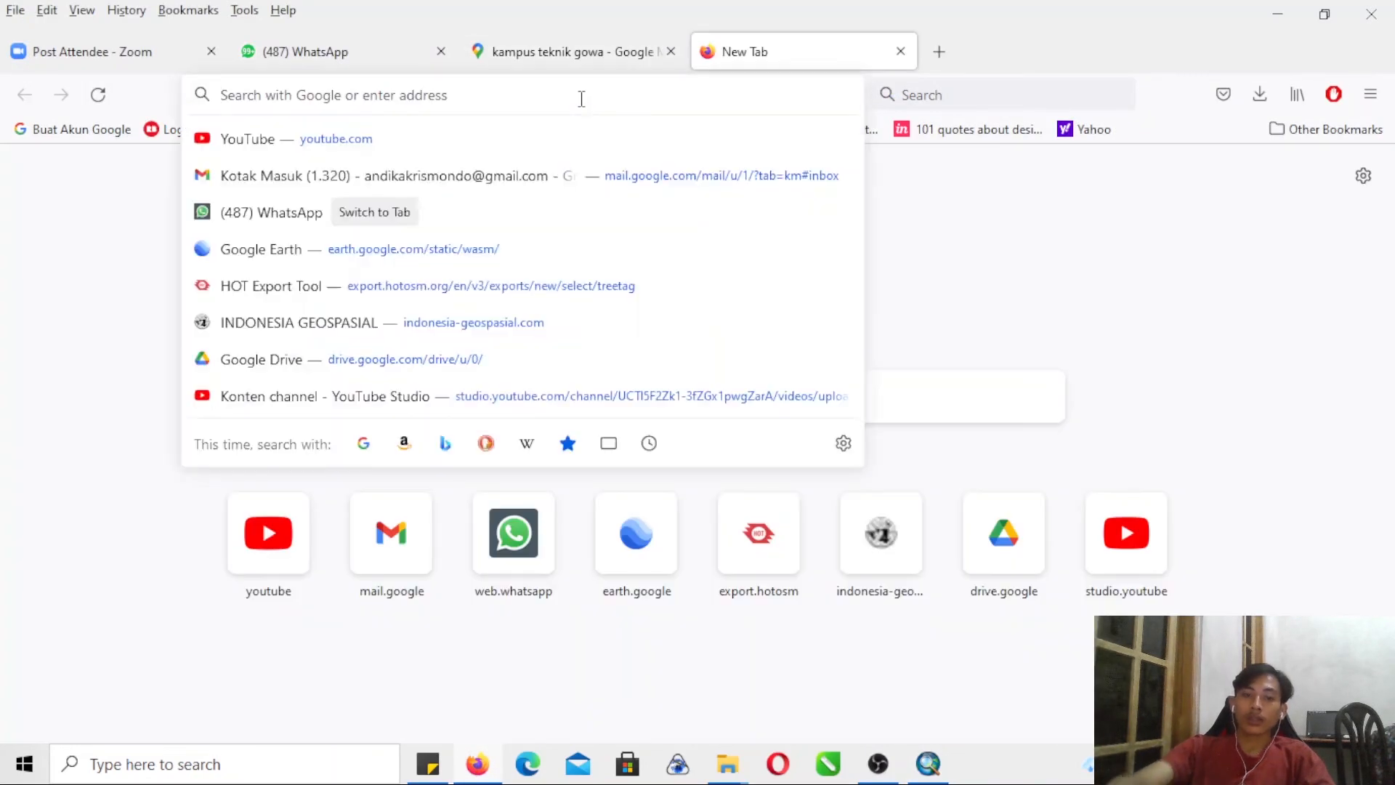
type("upn")
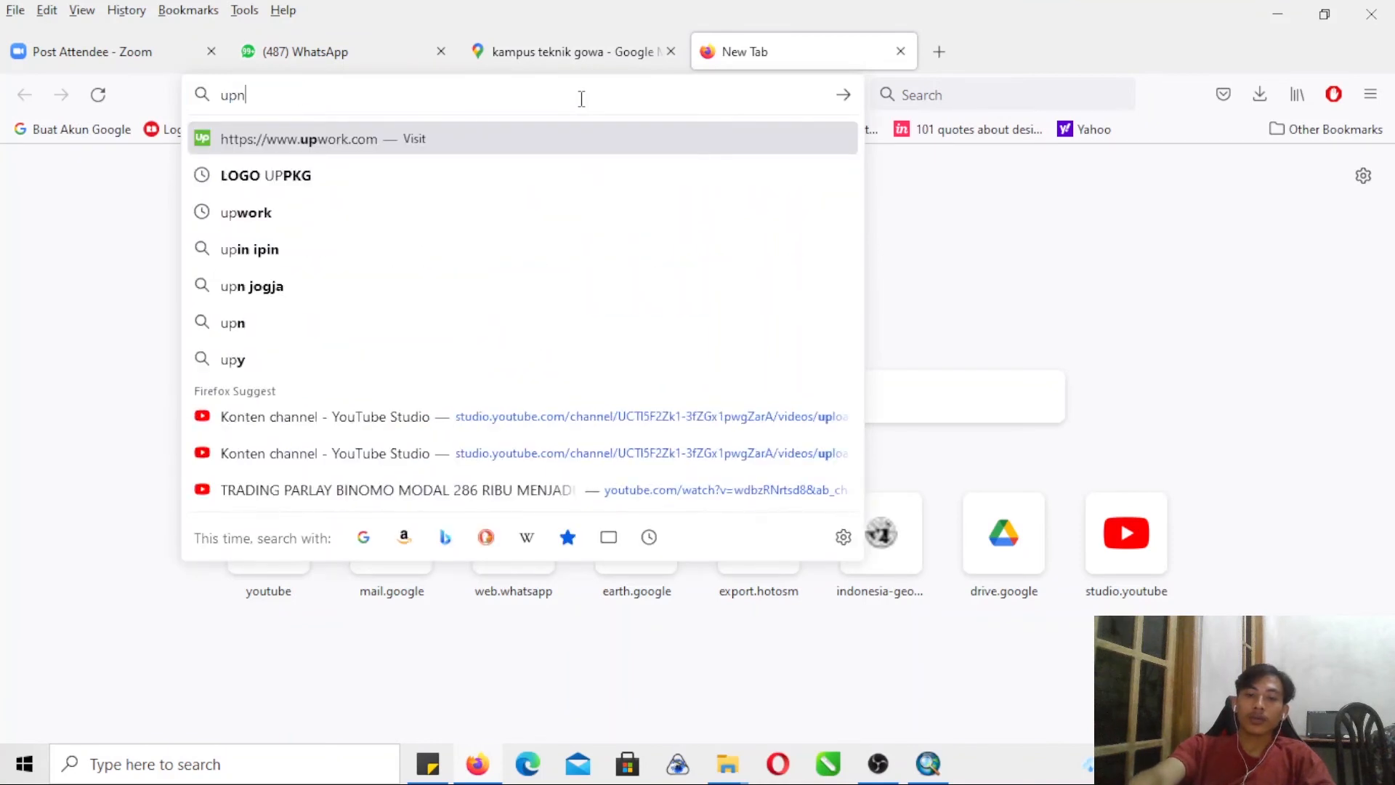
type(" logo ")
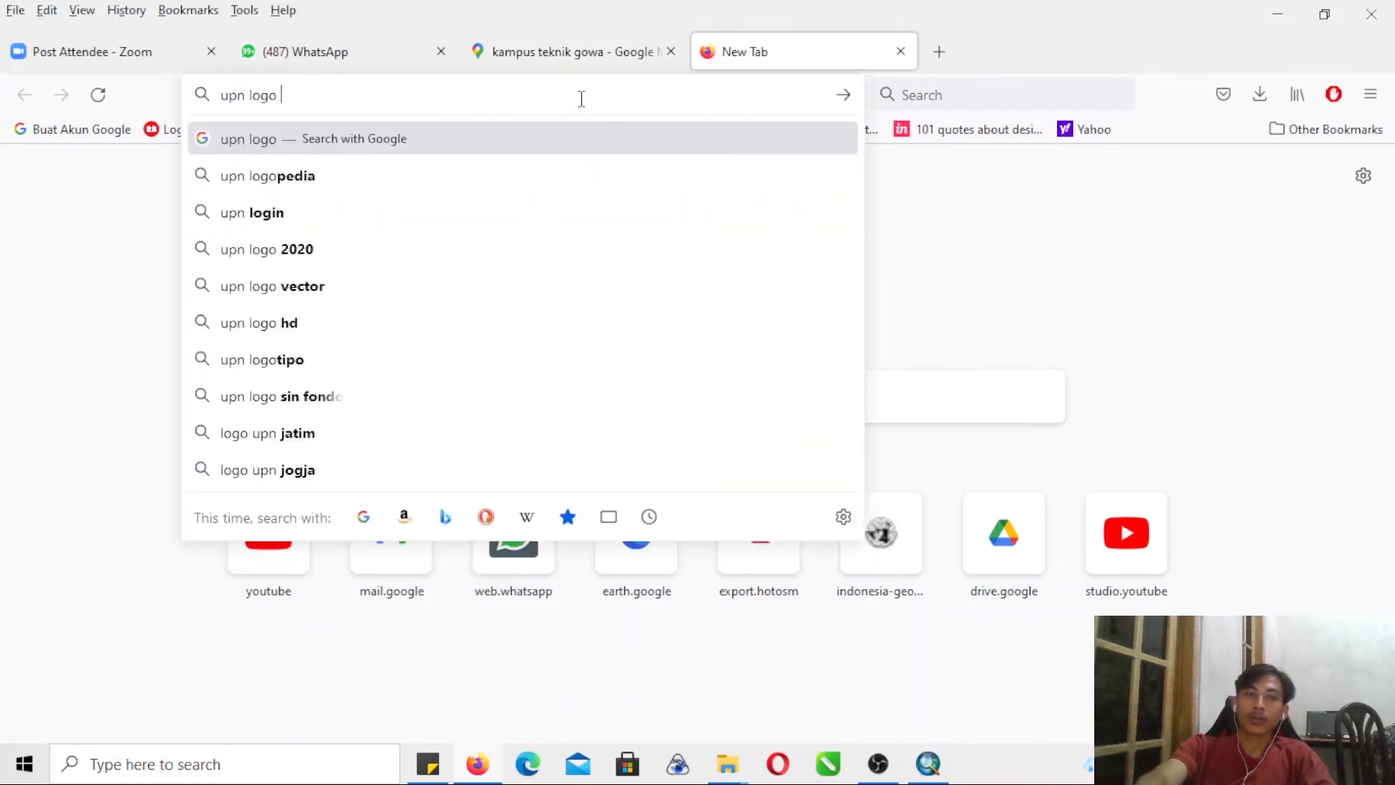
type("png")
key("Return")
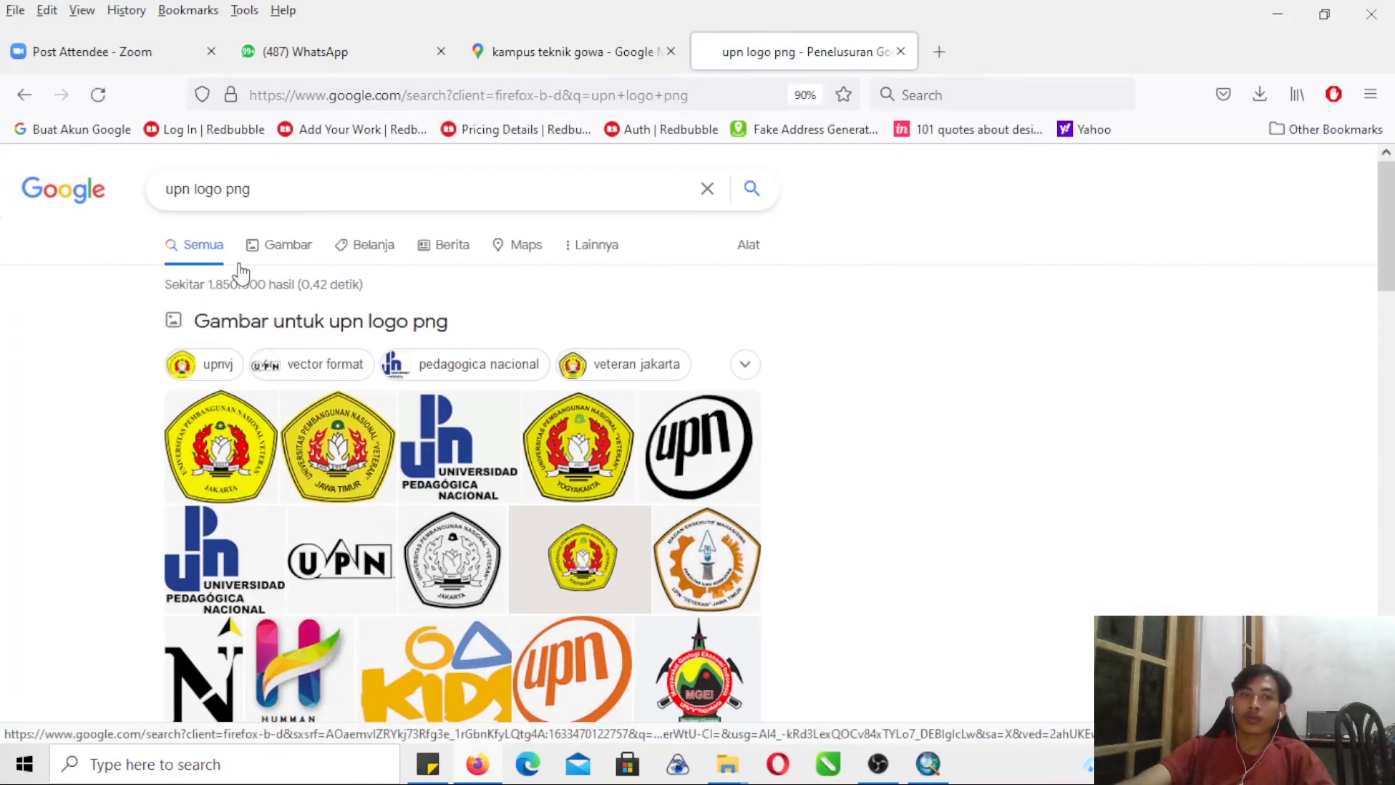
left_click(261, 267)
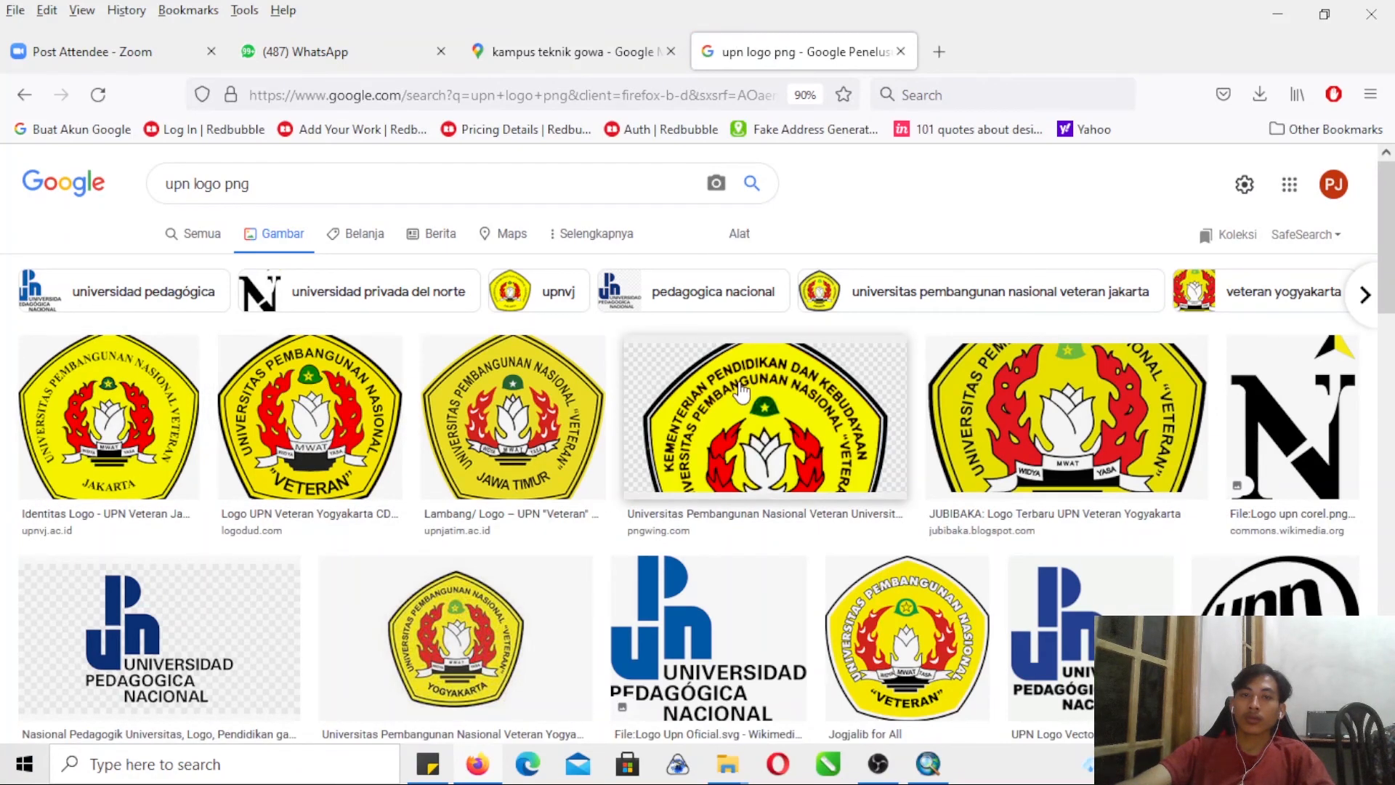
- Open the UPN Veteran Yogyakarta logo from logodud.com and save it as the PNG image 36.UPNVY in the Downloads folder
left_click(770, 428)
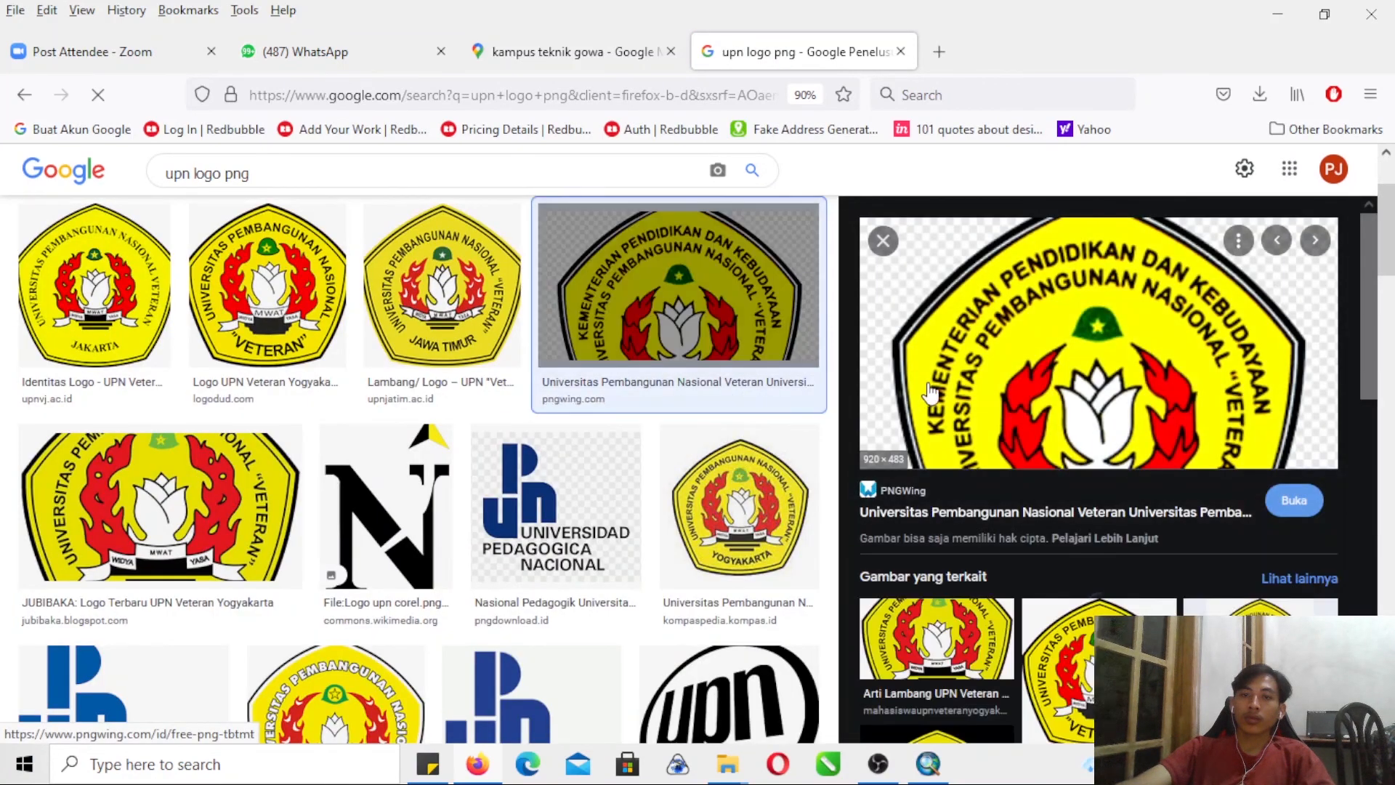
left_click(336, 324)
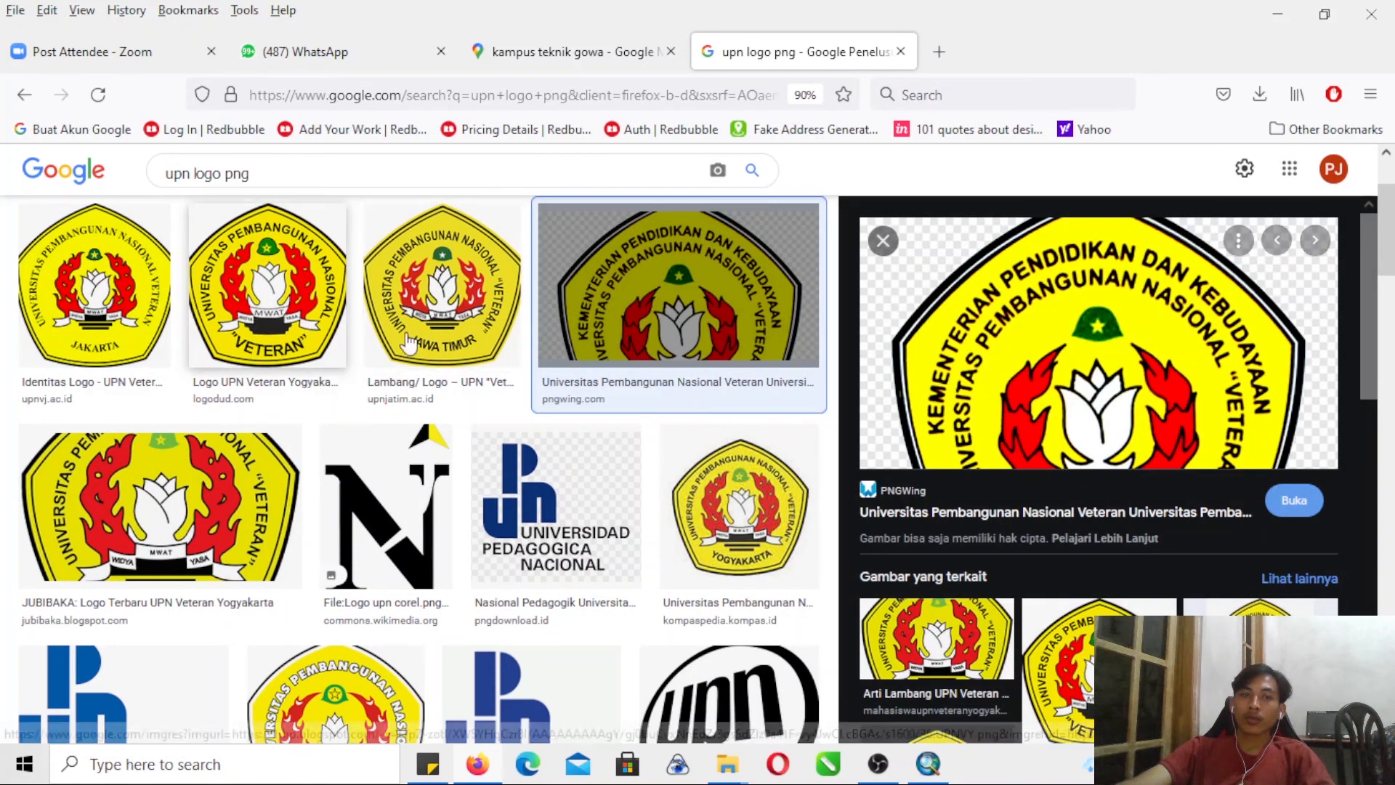
right_click(1025, 390)
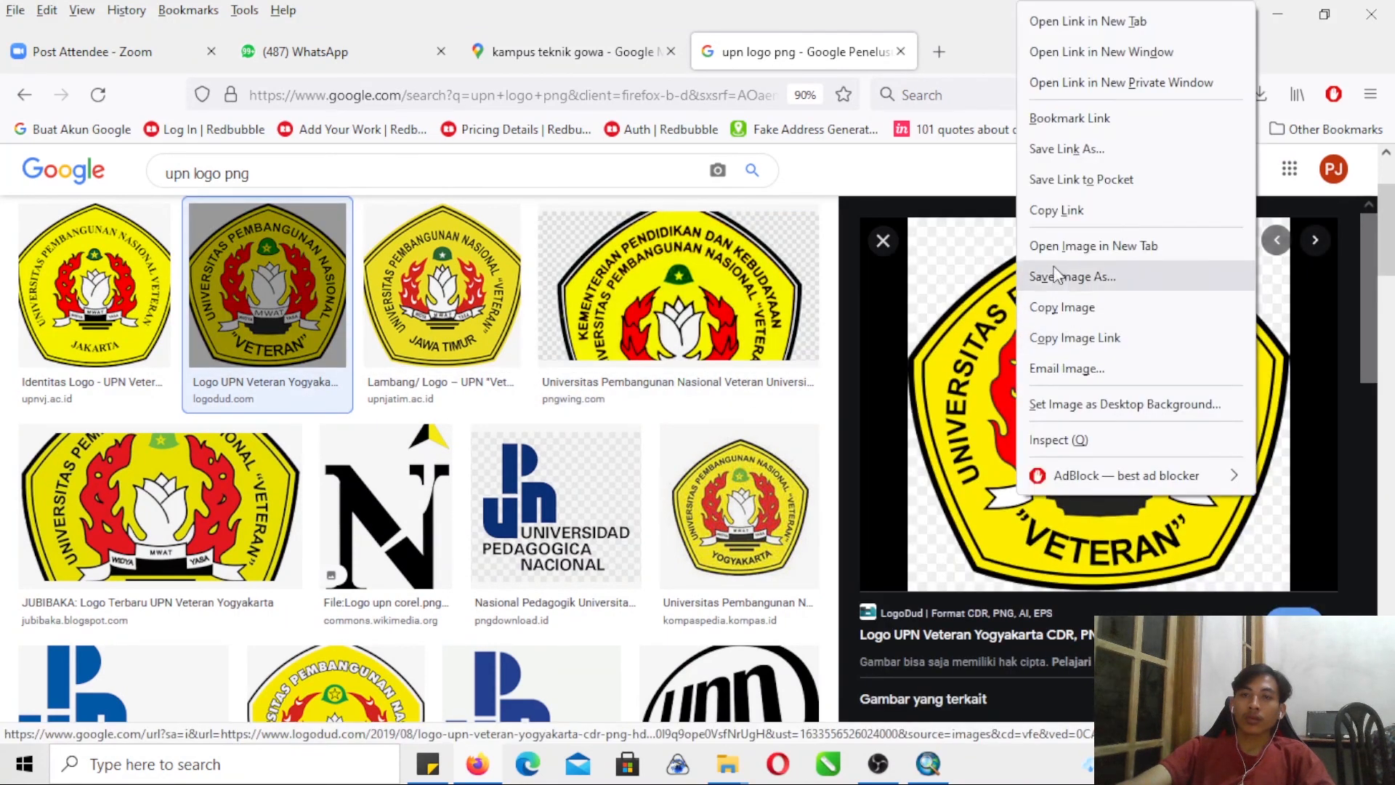
left_click(1111, 274)
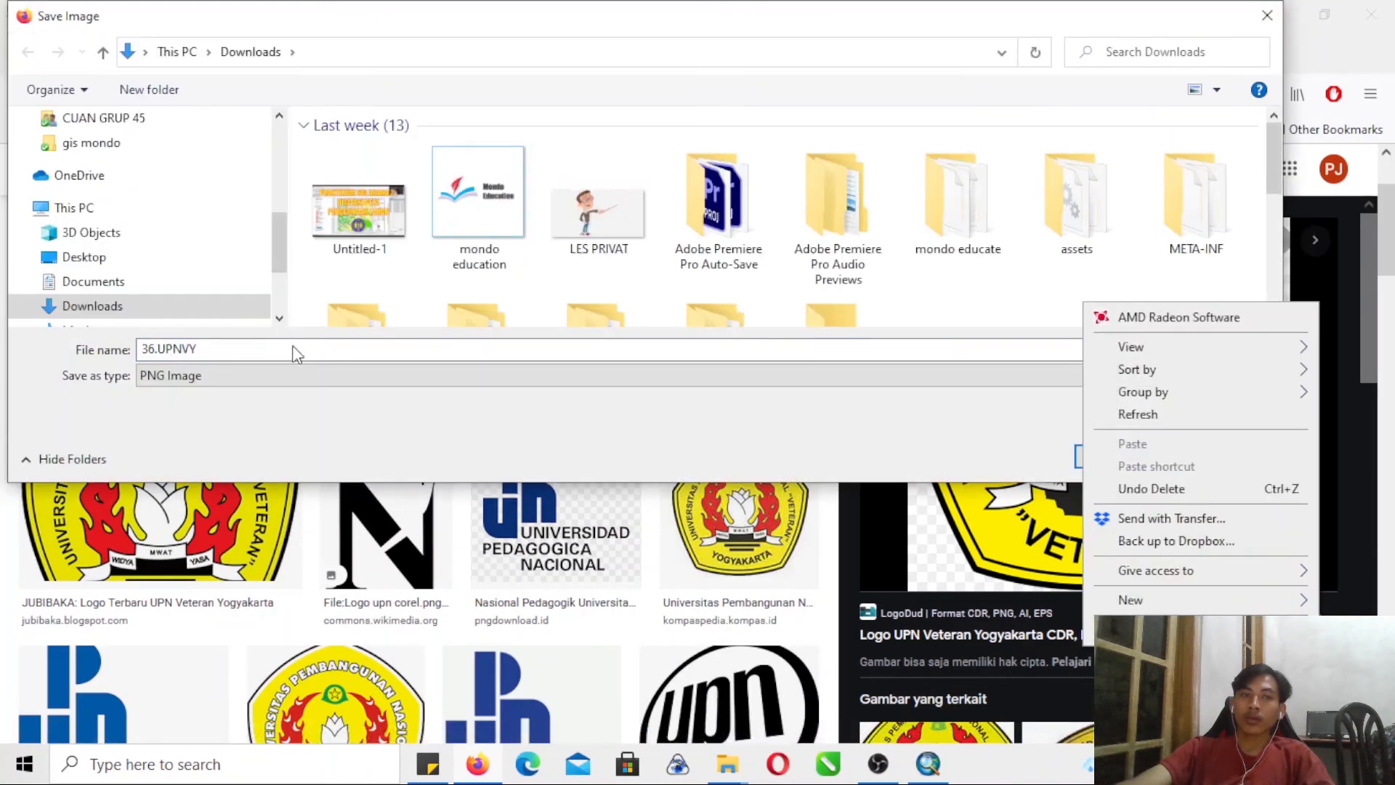
left_click(630, 432)
left_click(1102, 457)
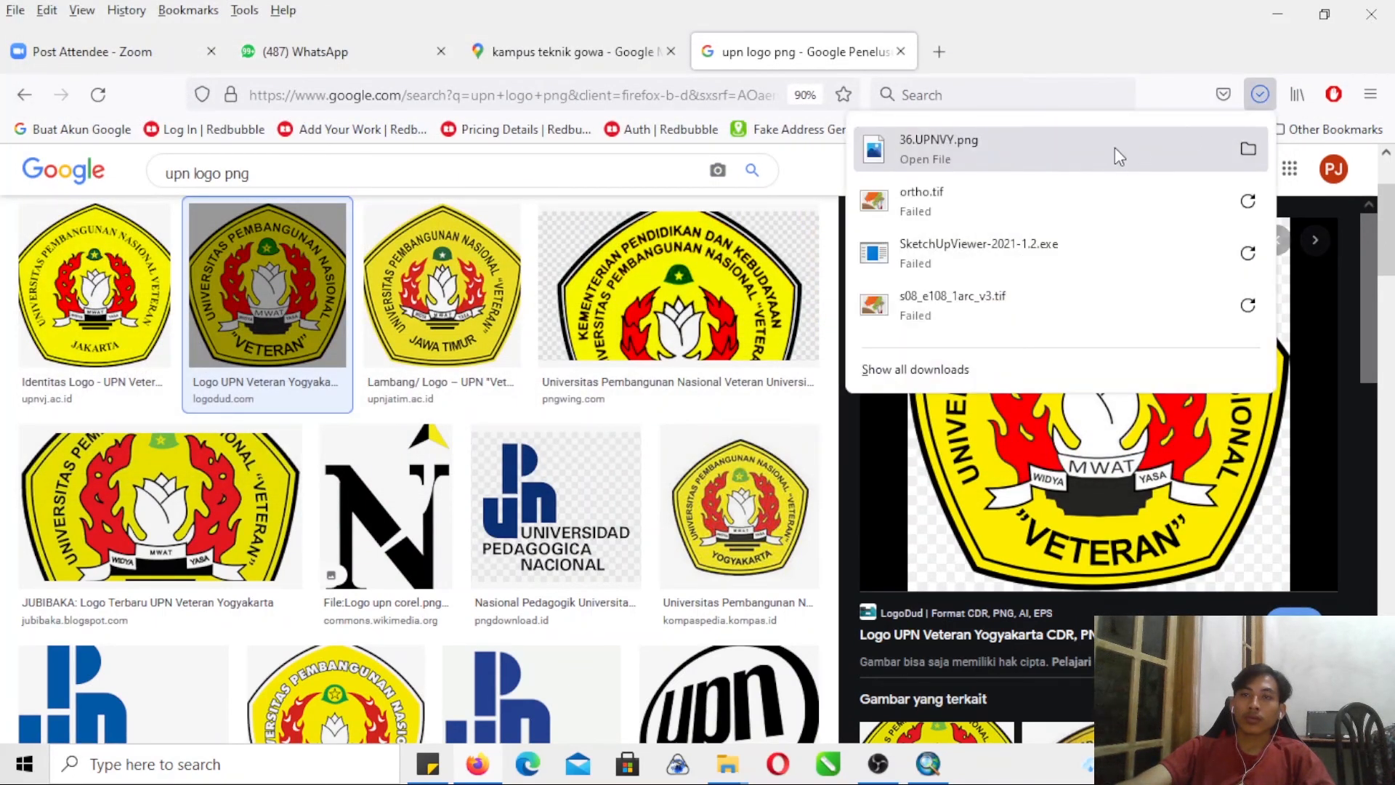
- Return to ArcMap and insert the saved university logo from the Downloads folder as a picture in the layout
left_click(927, 762)
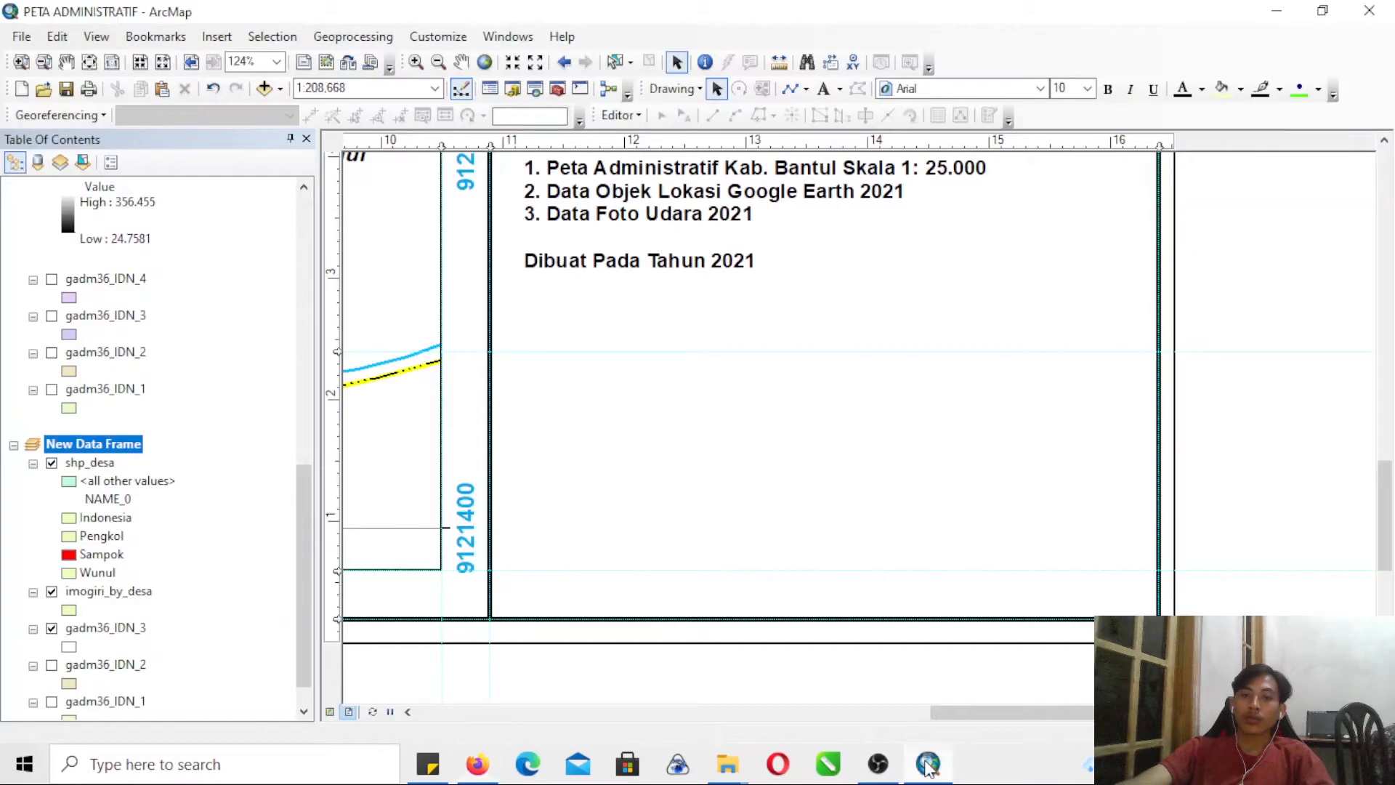
left_click(229, 40)
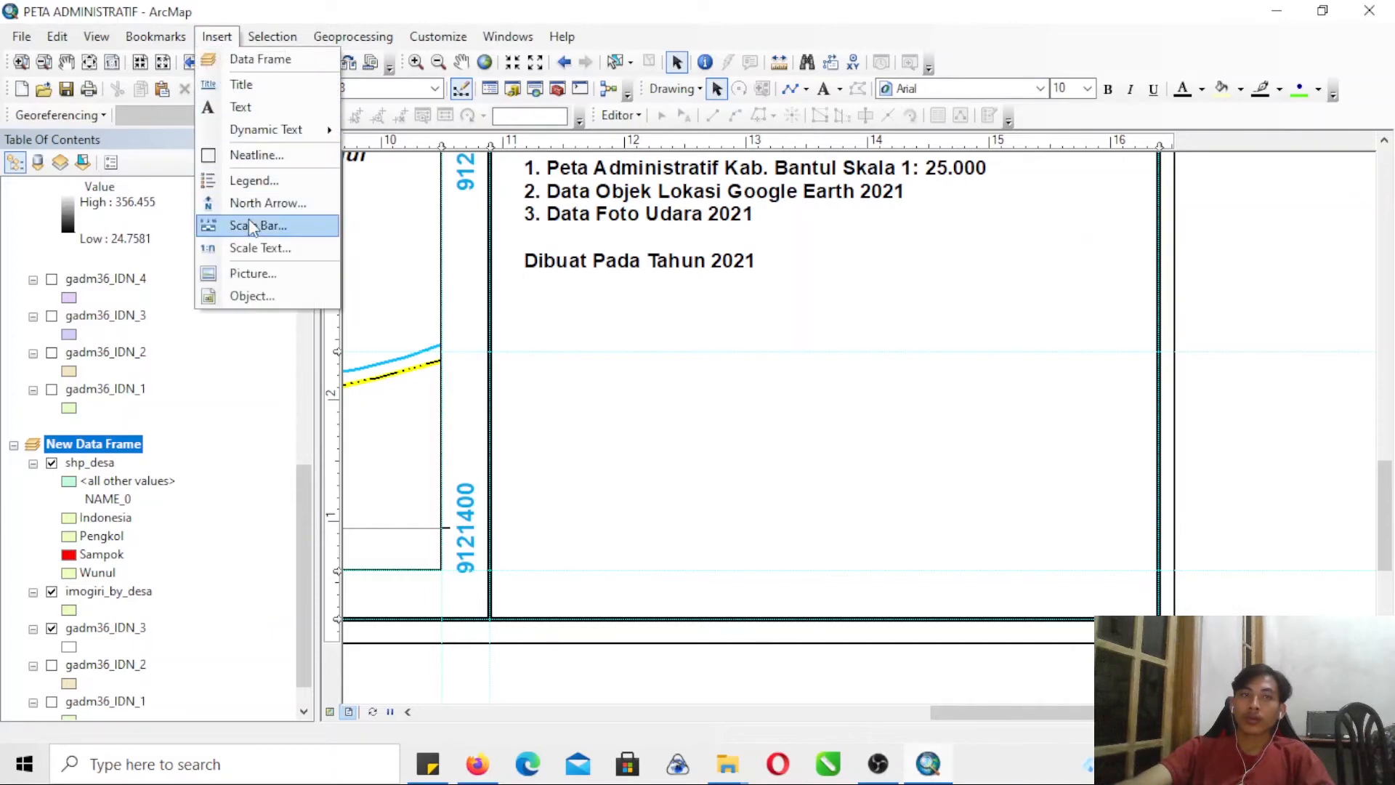
left_click(251, 274)
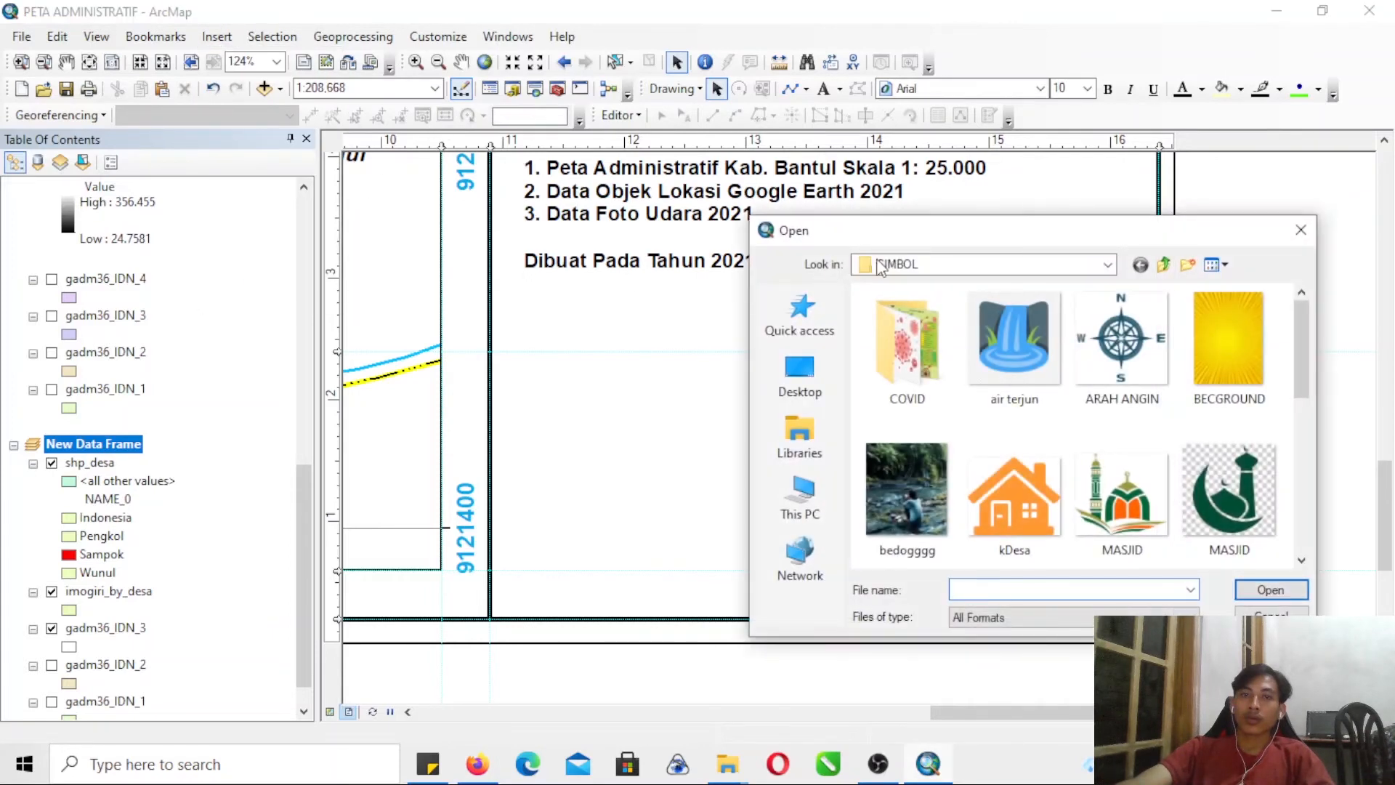
left_click(839, 434)
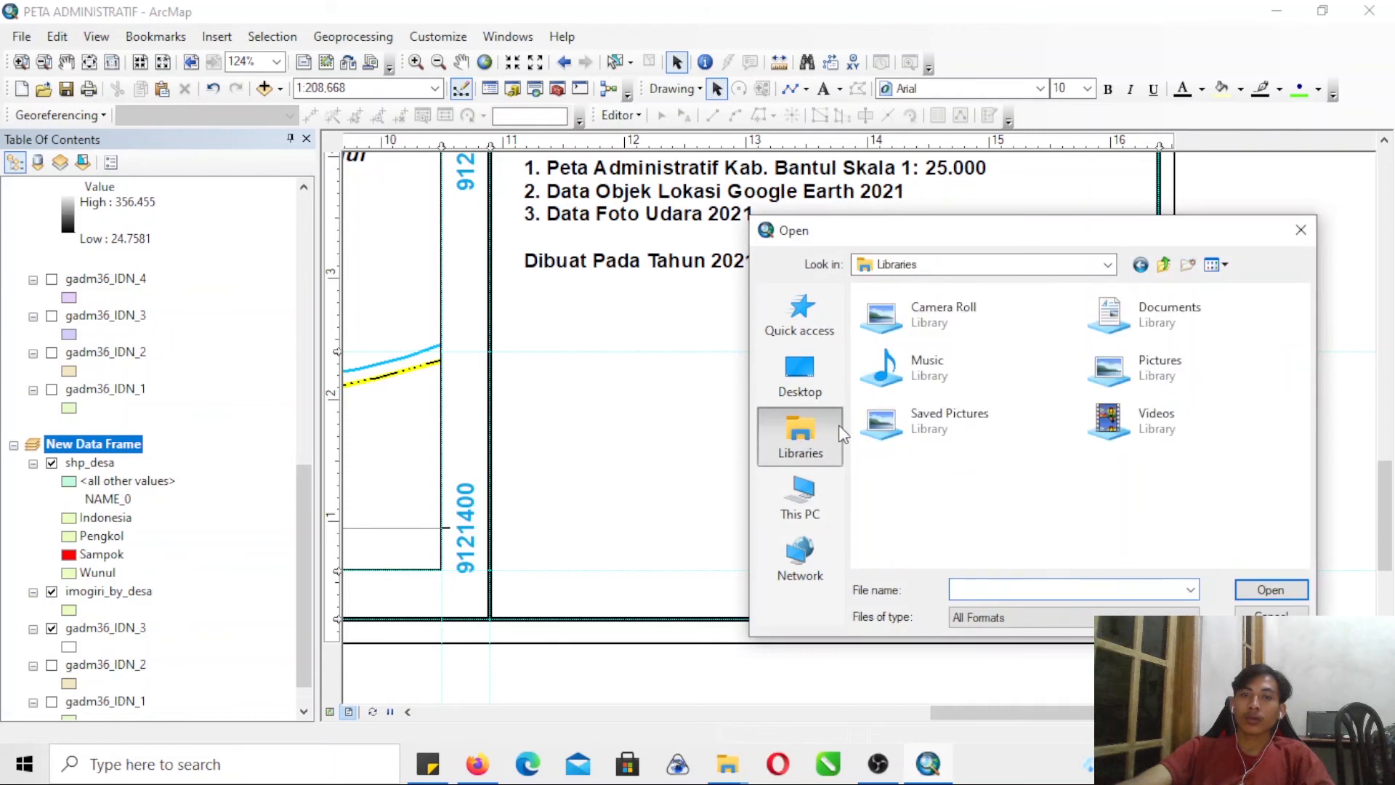
left_click(800, 501)
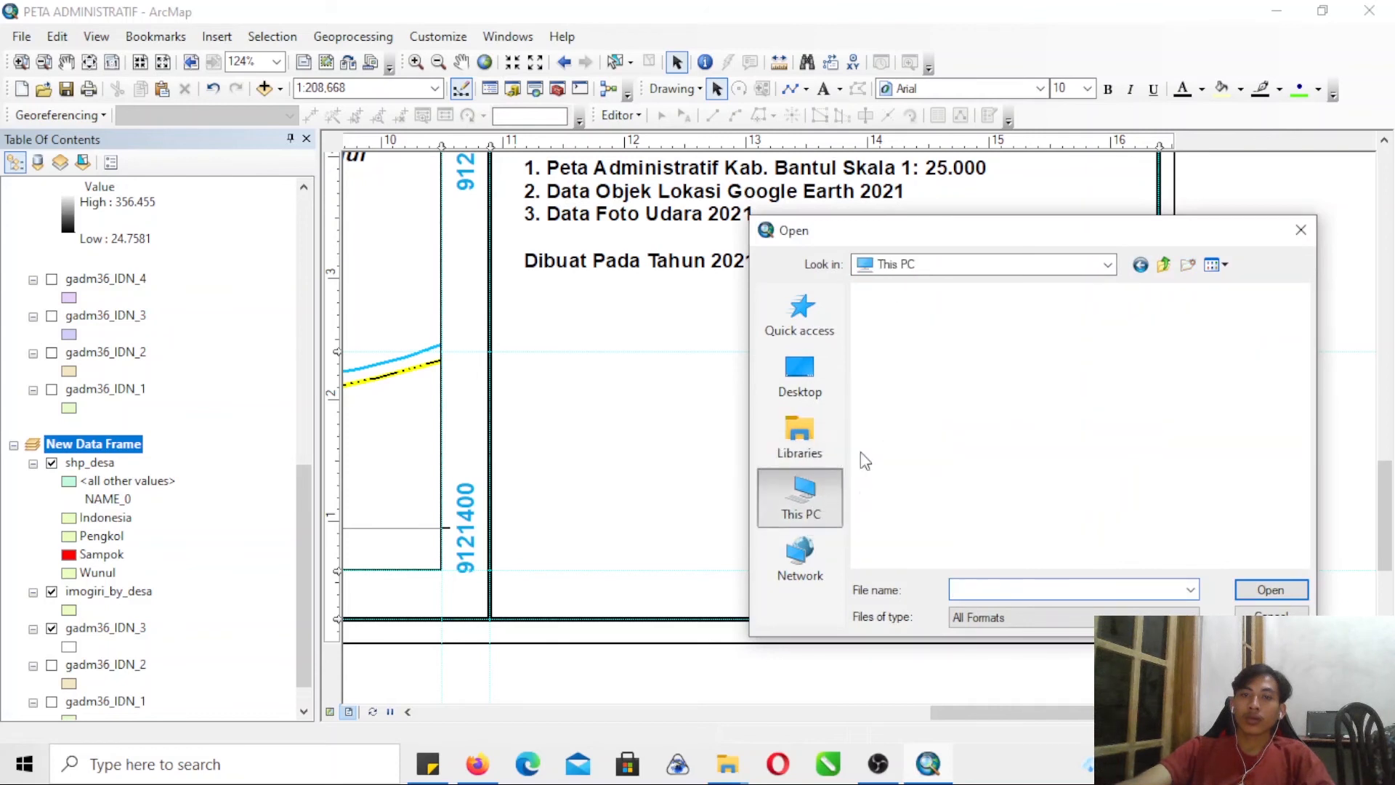
double_click(914, 484)
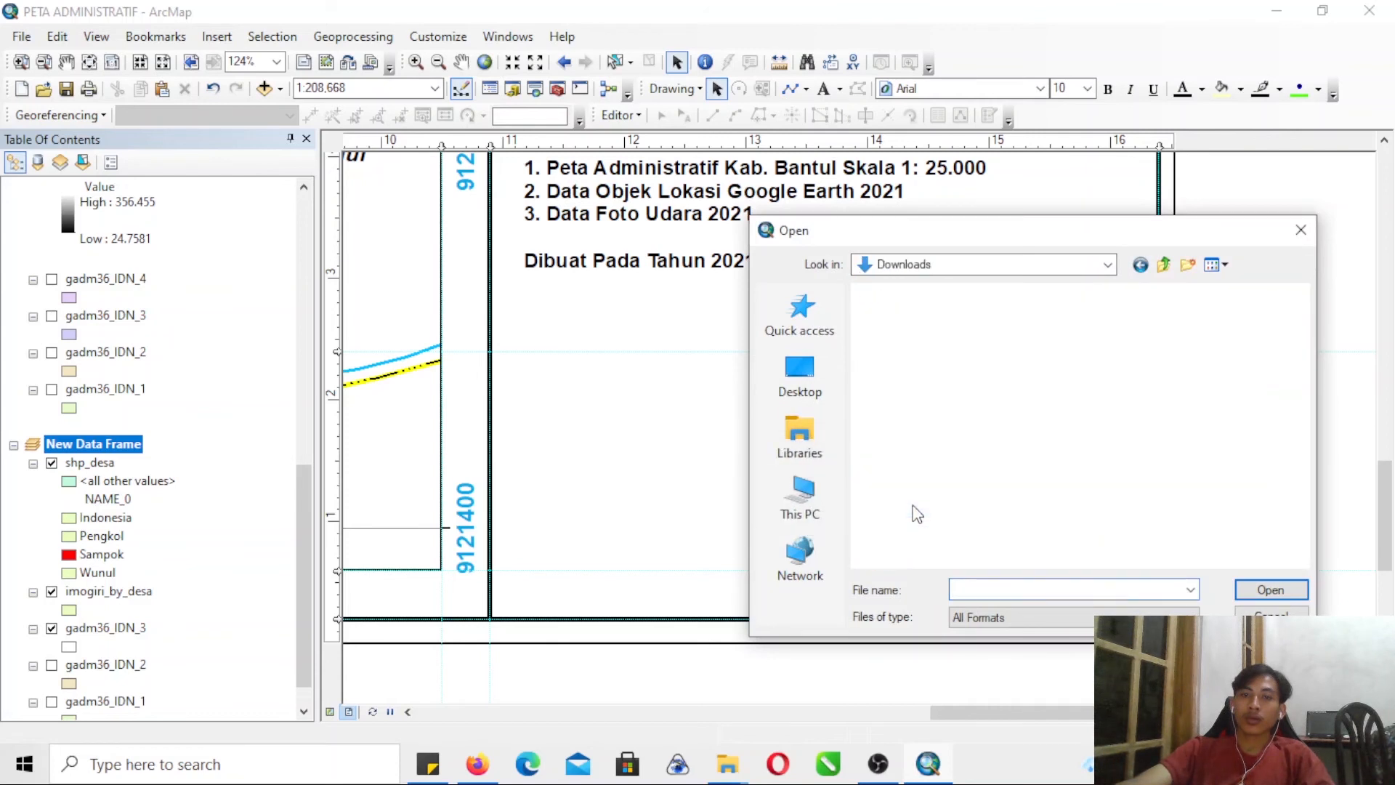
left_click(910, 359)
left_click(1252, 587)
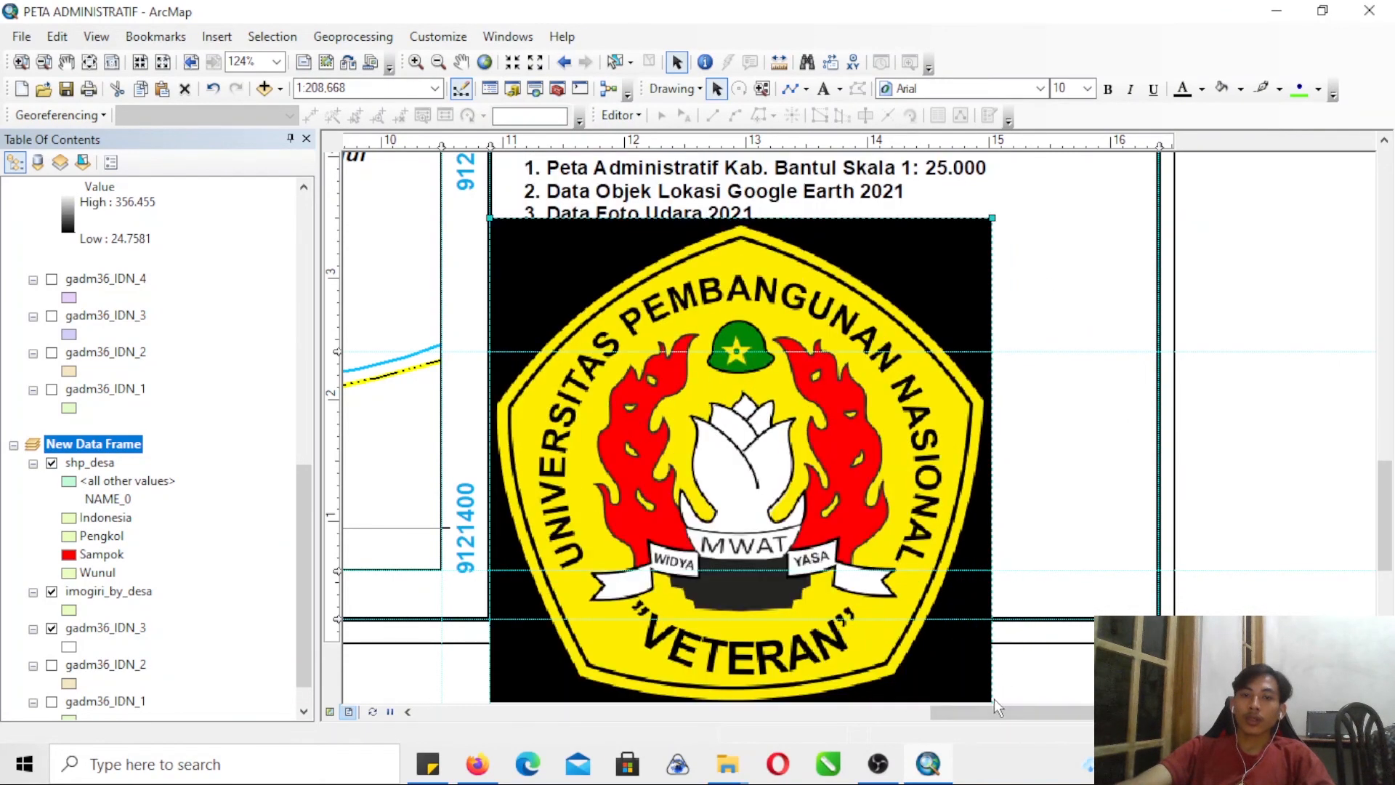
- Shrink the inserted logo and move it into the blank area below the map source text
left_click_drag(490, 211, 606, 393)
left_click_drag(751, 439, 722, 398)
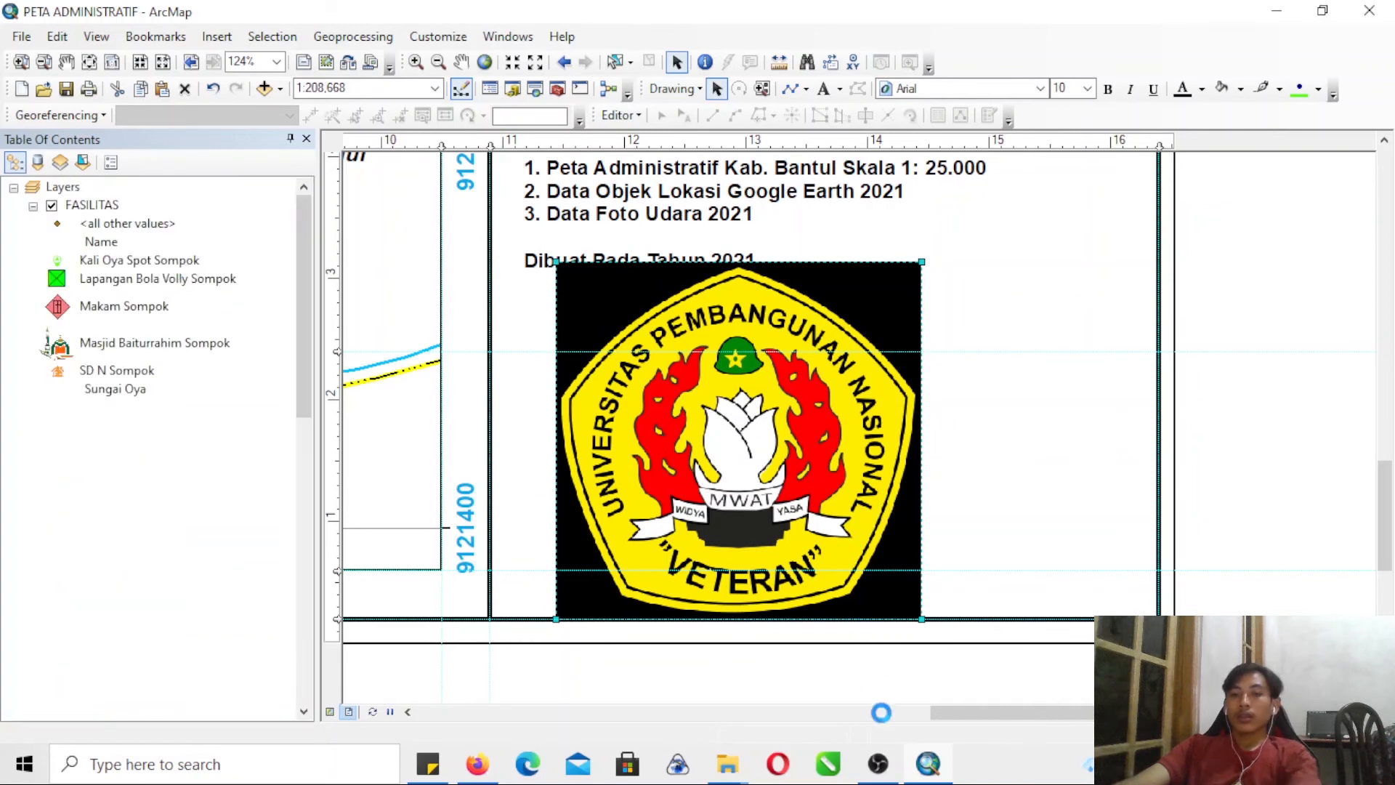
left_click(872, 683)
left_click(822, 773)
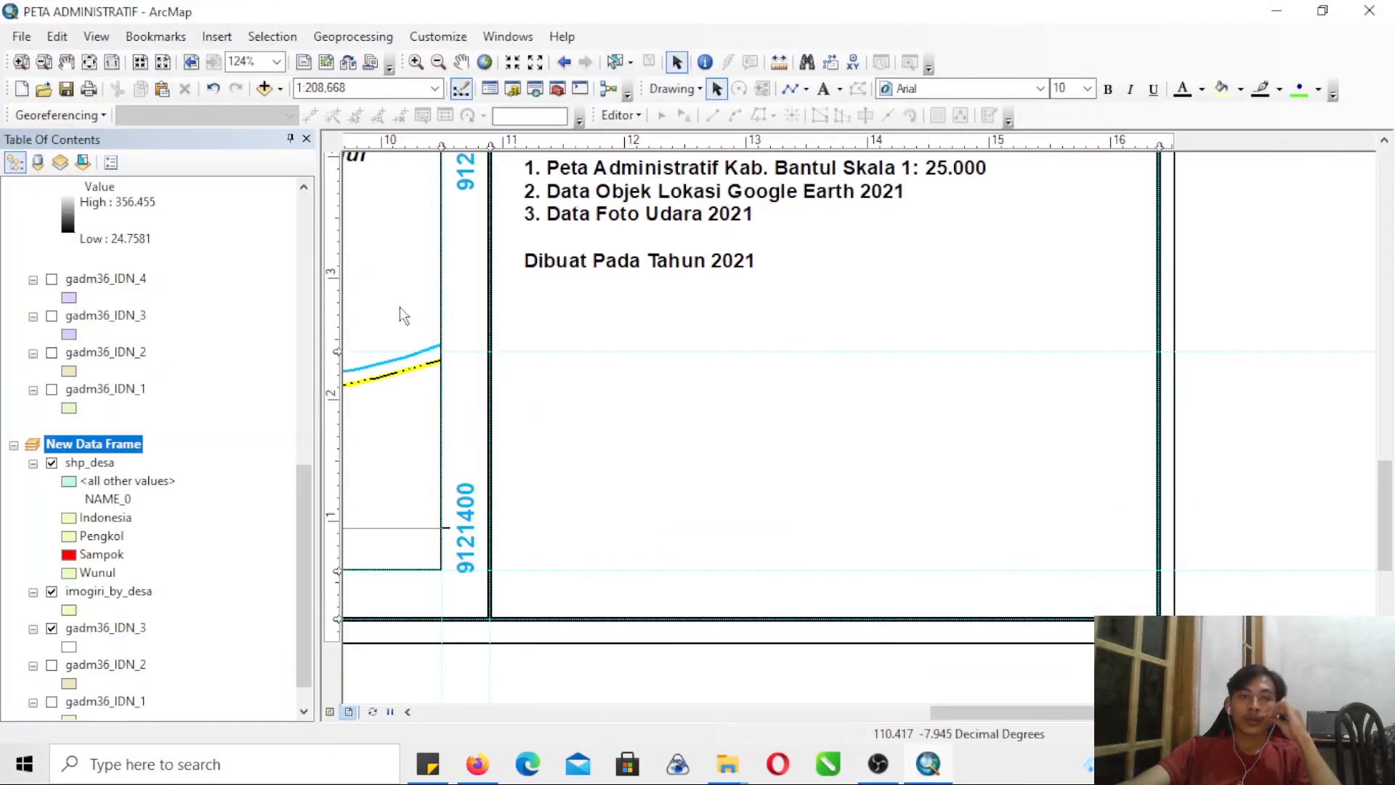
- Zoom out and bring the whole layout page into view
left_click(43, 62)
left_click(639, 417)
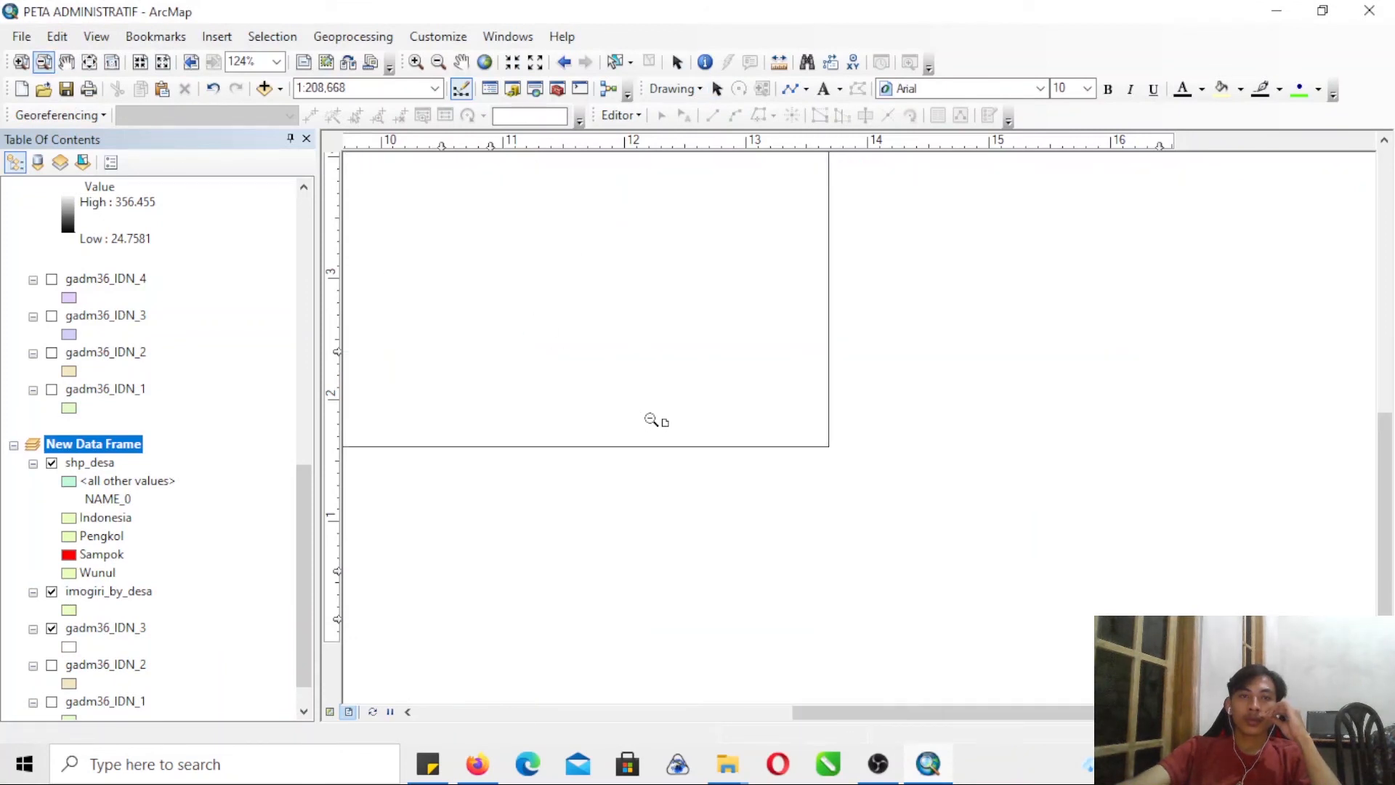
left_click_drag(585, 333, 623, 345)
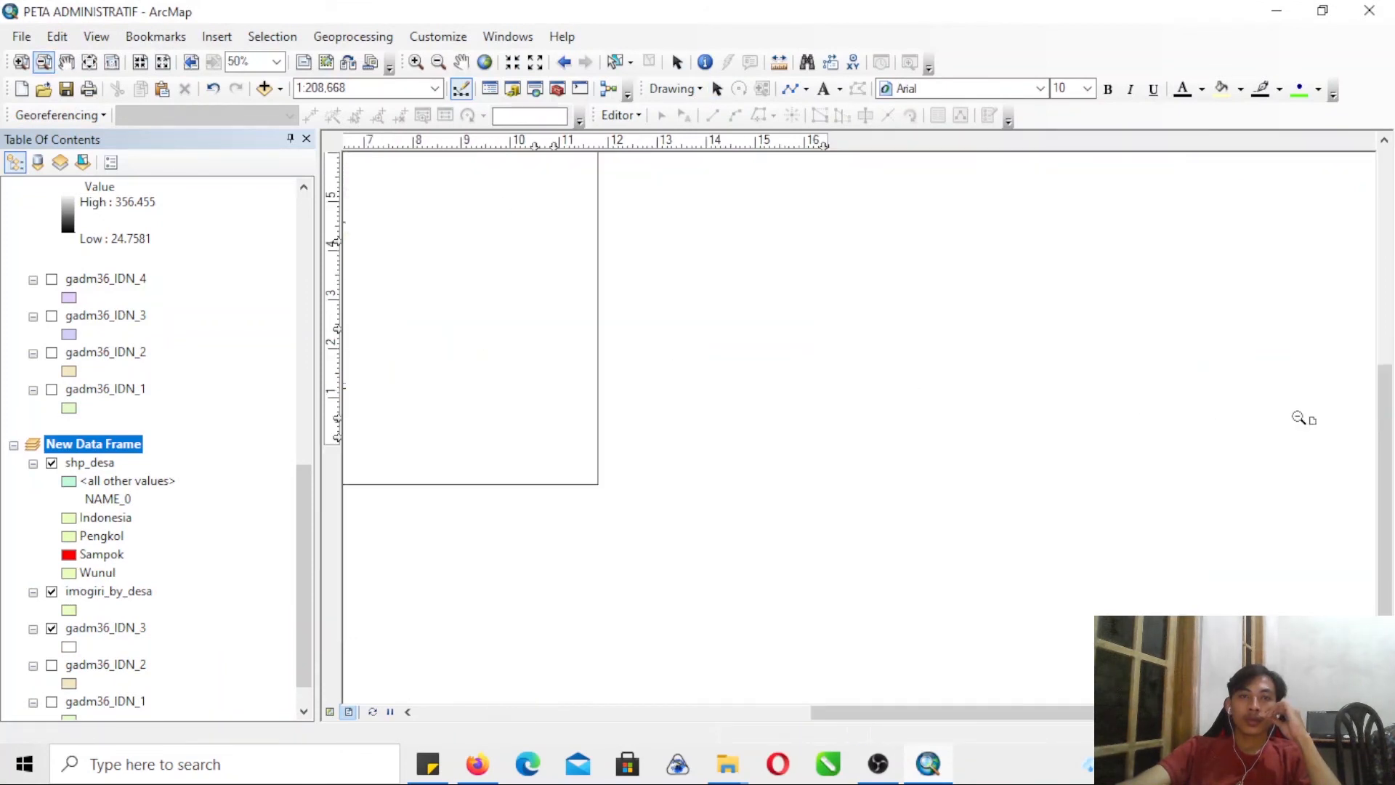
left_click_drag(1386, 432, 1386, 331)
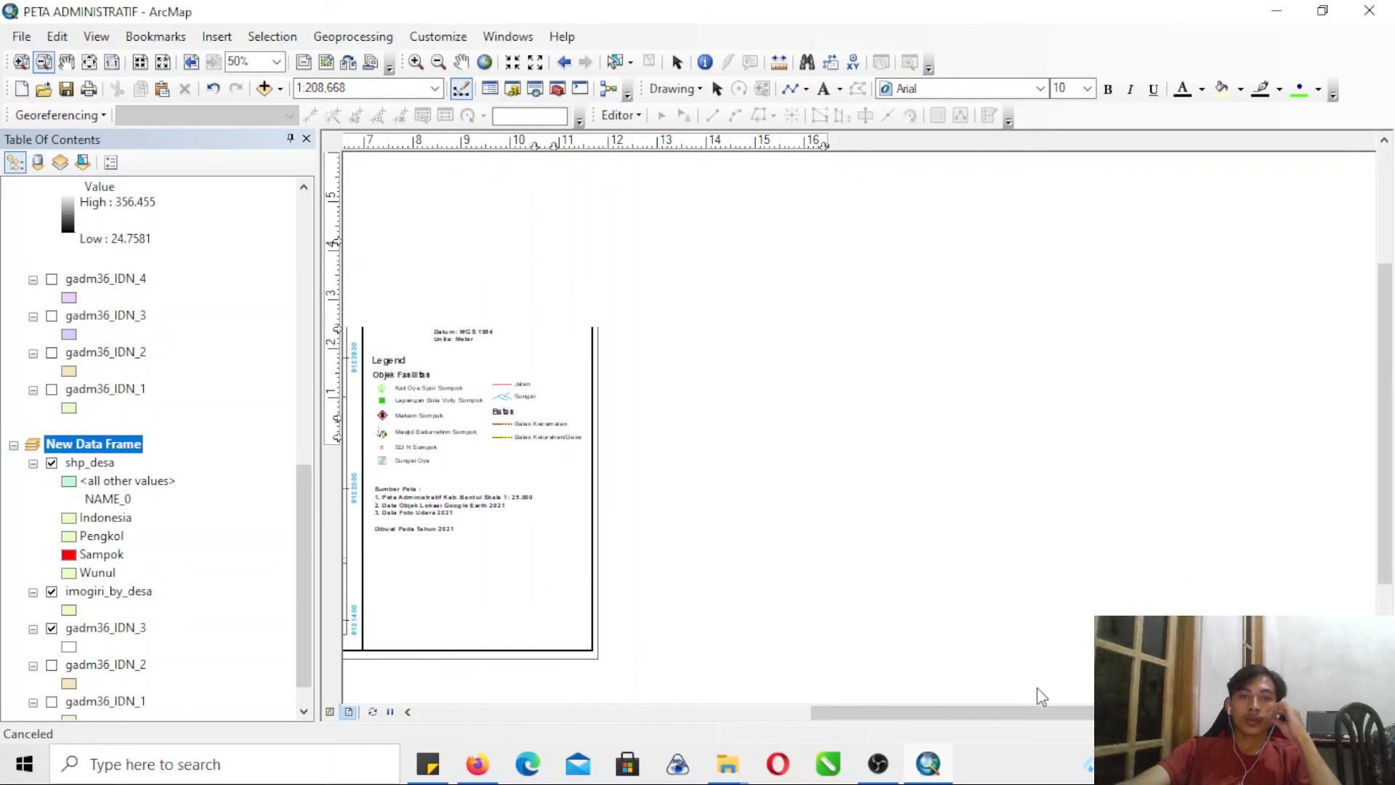
left_click_drag(986, 709, 703, 686)
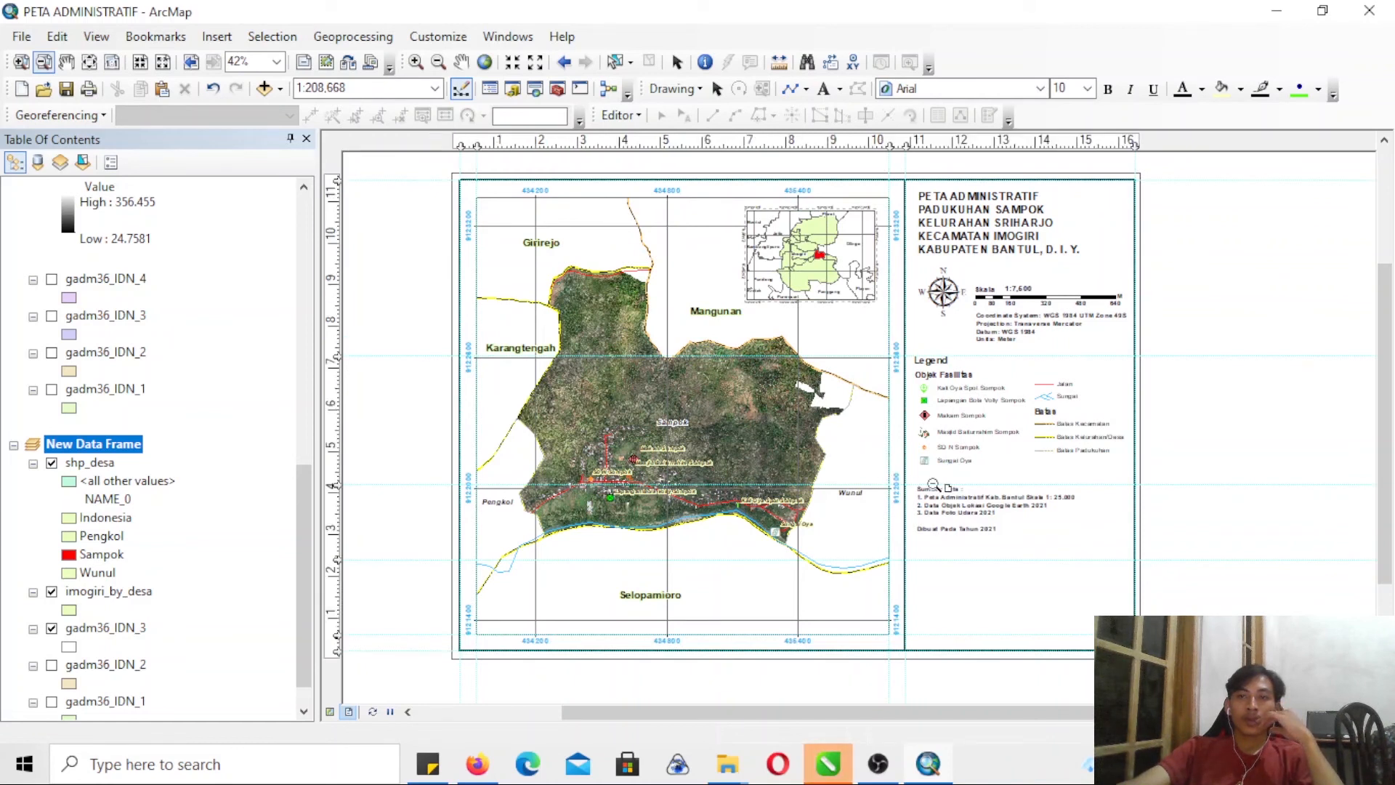
- Switch to CorelDRAW, open the auto-backup document and delete the screenshot bitmap from its page
left_click(833, 772)
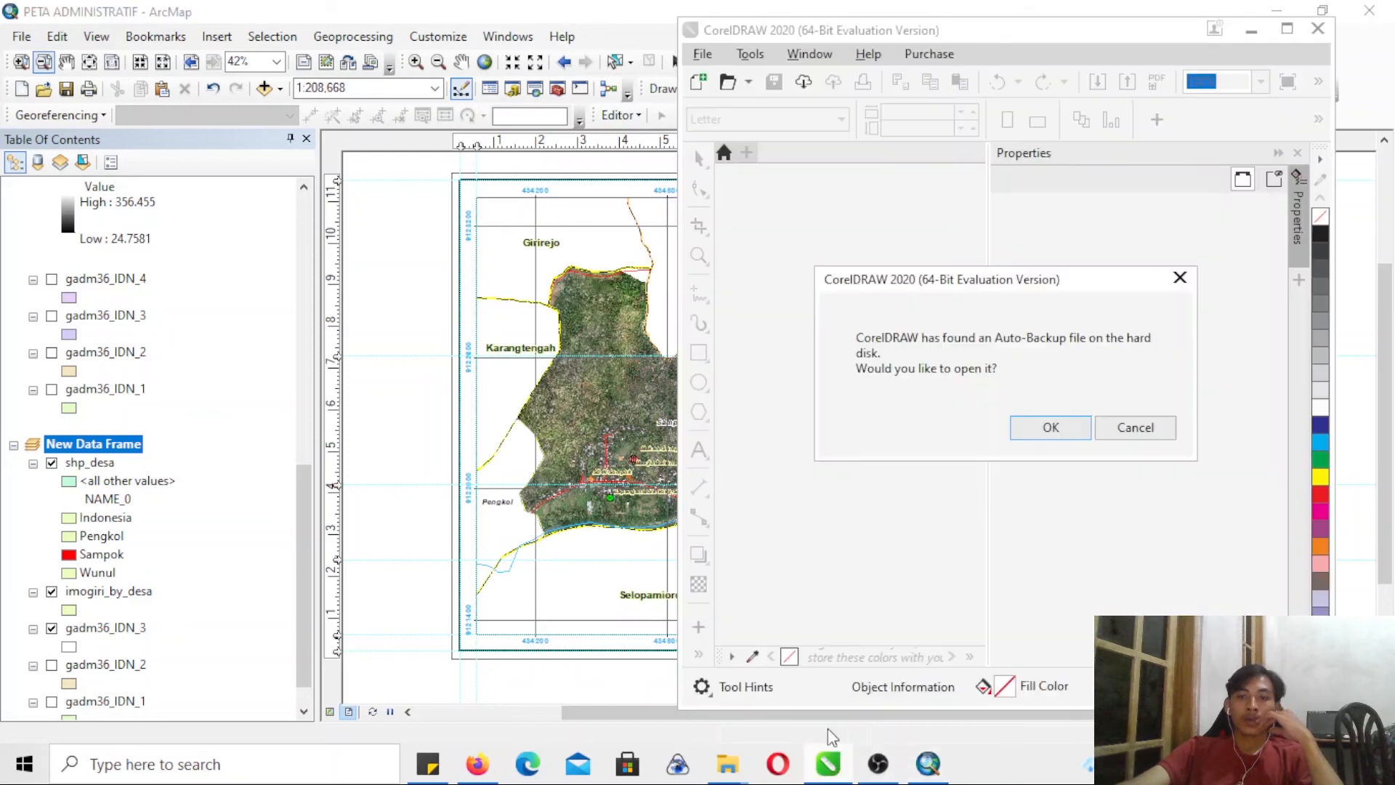
left_click(1087, 429)
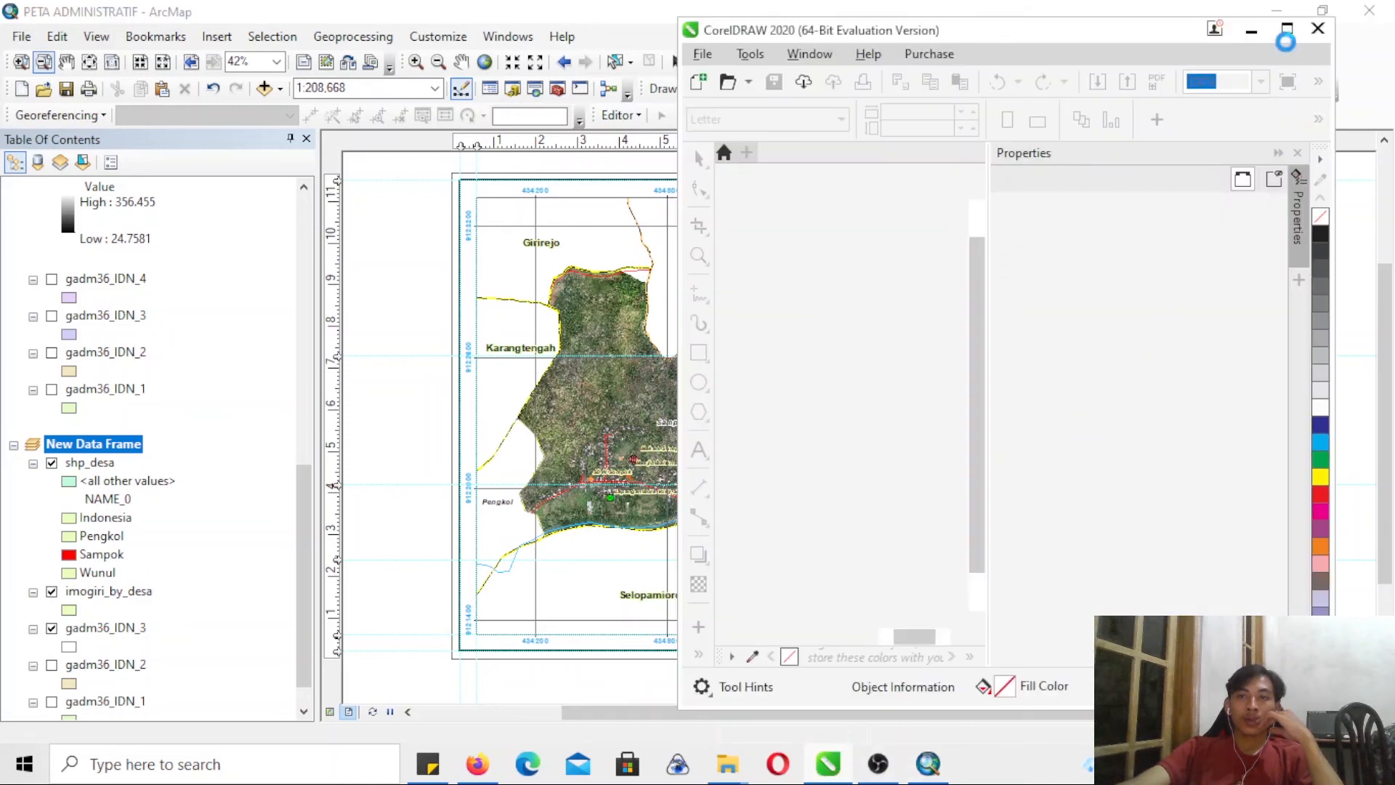
left_click(1290, 32)
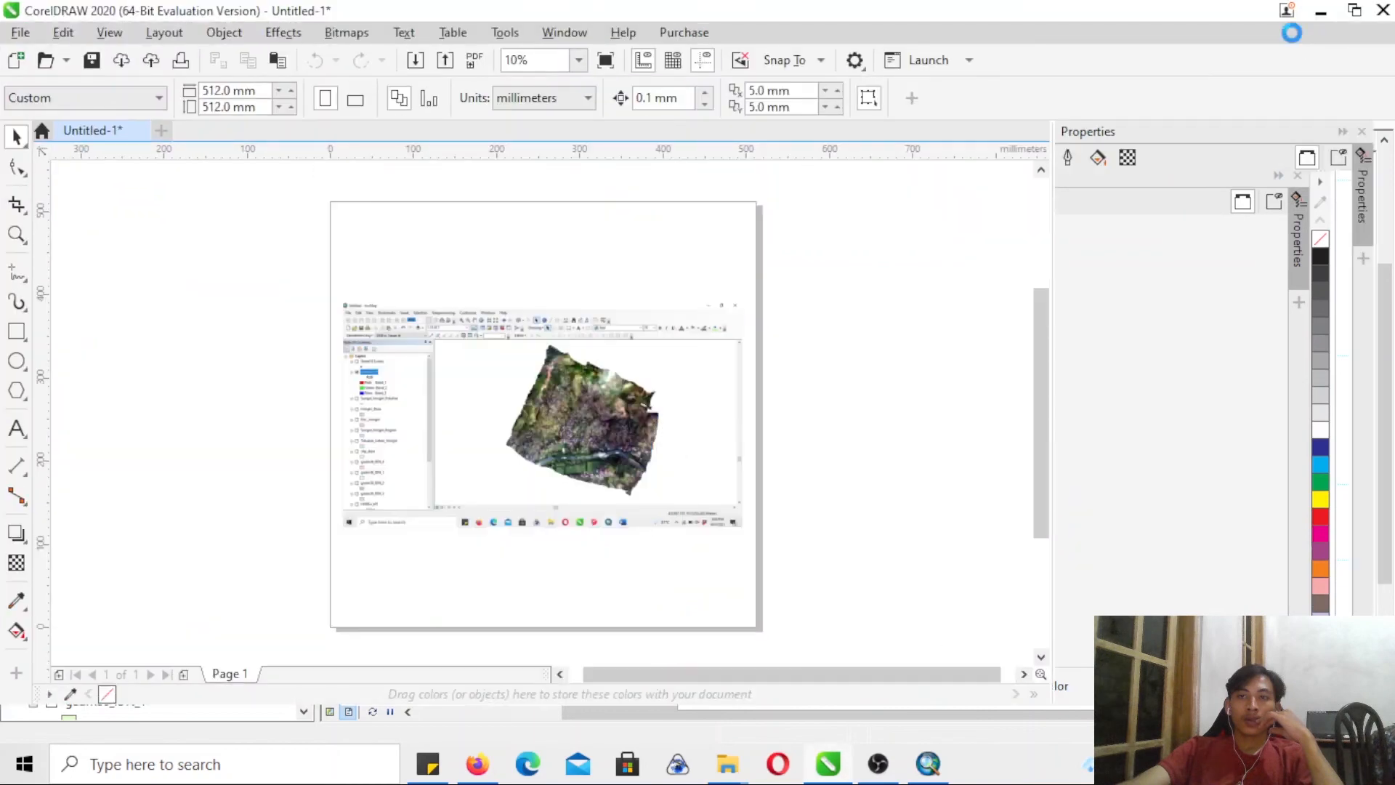
key("Delete")
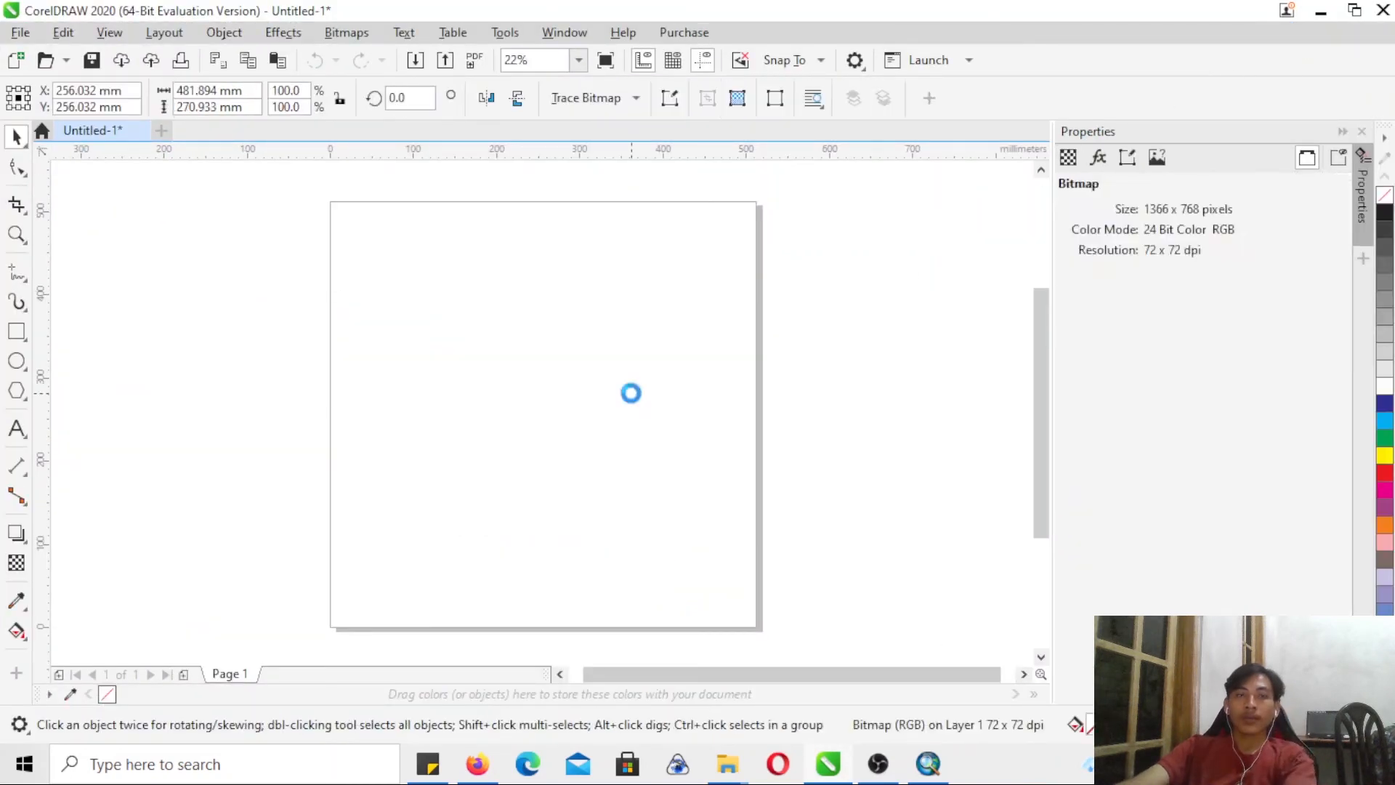
- Import the 36.UPNVY logo image from the Downloads folder onto the empty page
left_click(21, 32)
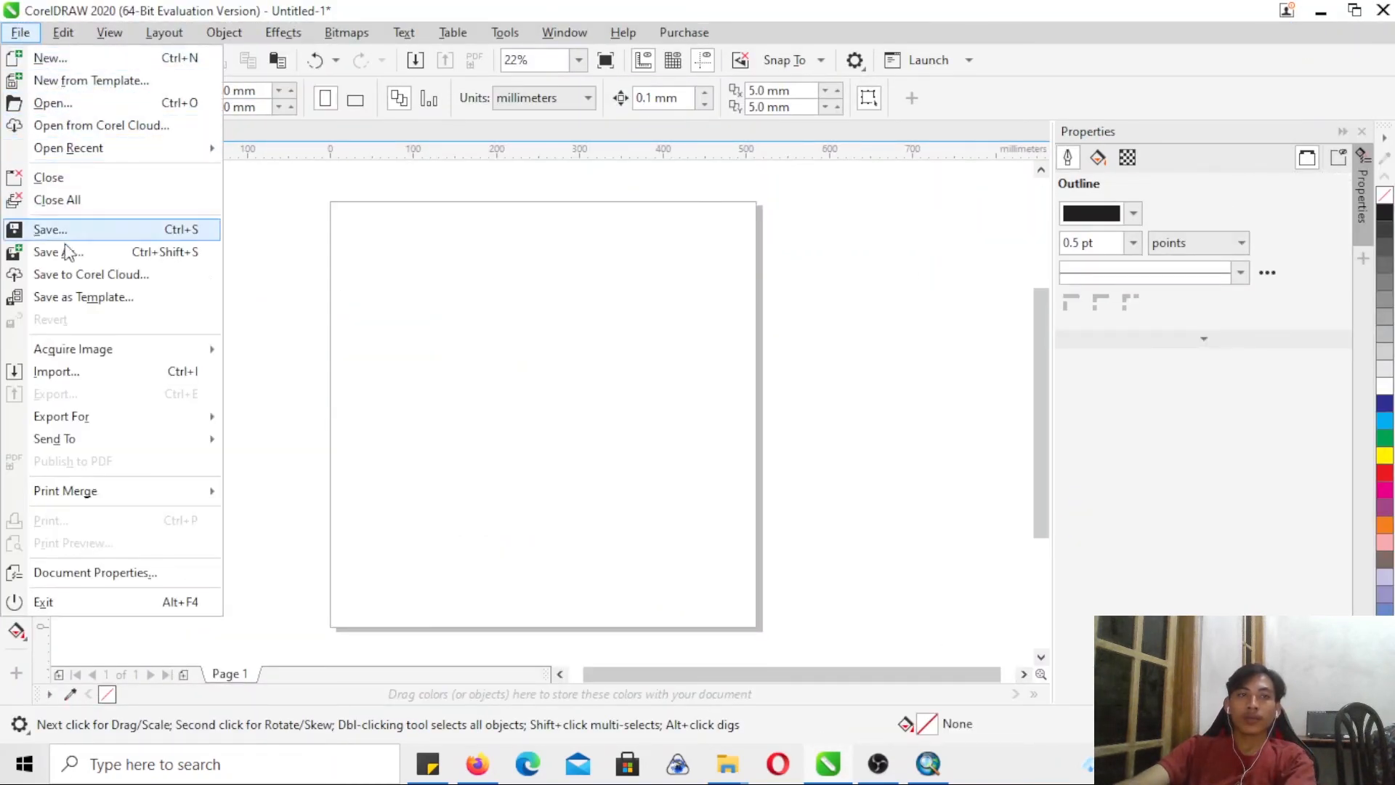
left_click(83, 372)
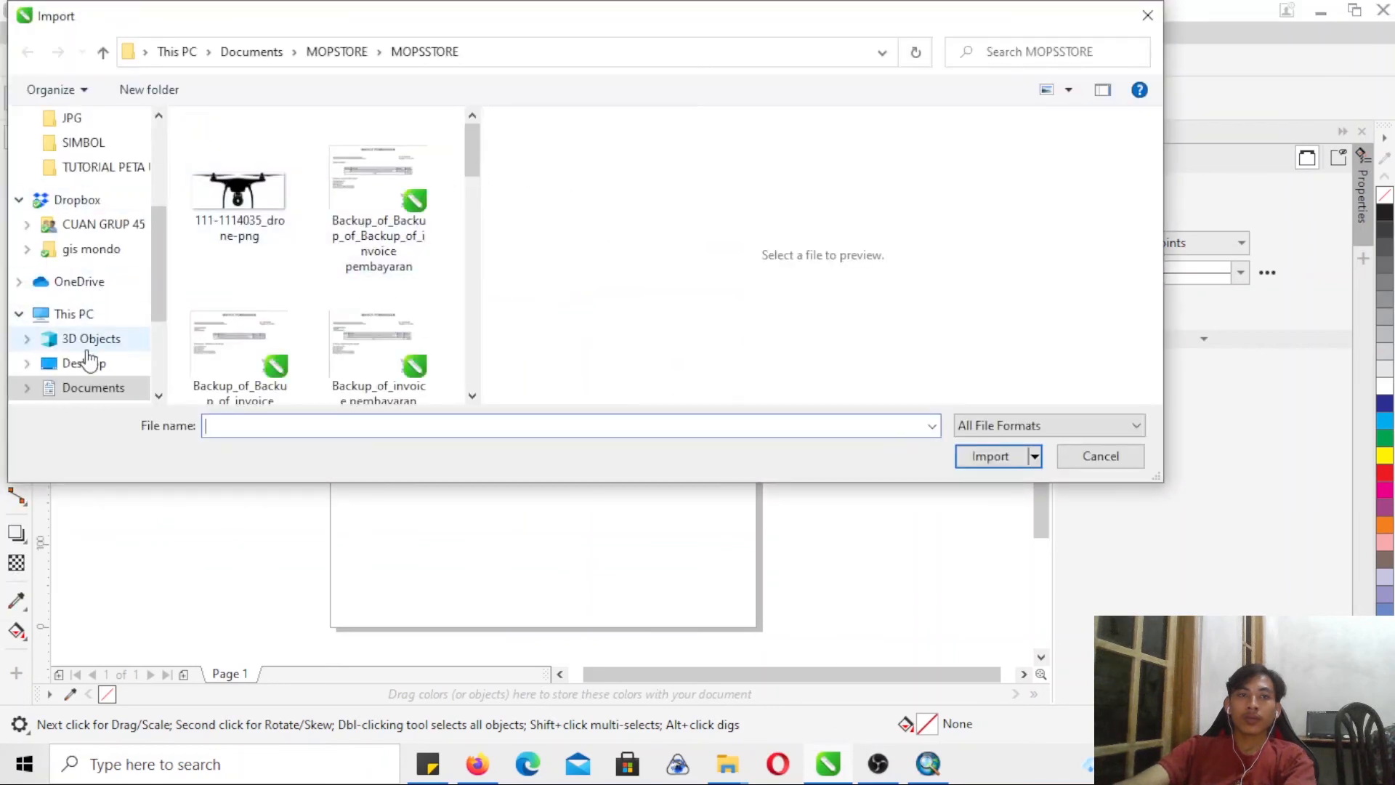
scroll(114, 385, "down", 2)
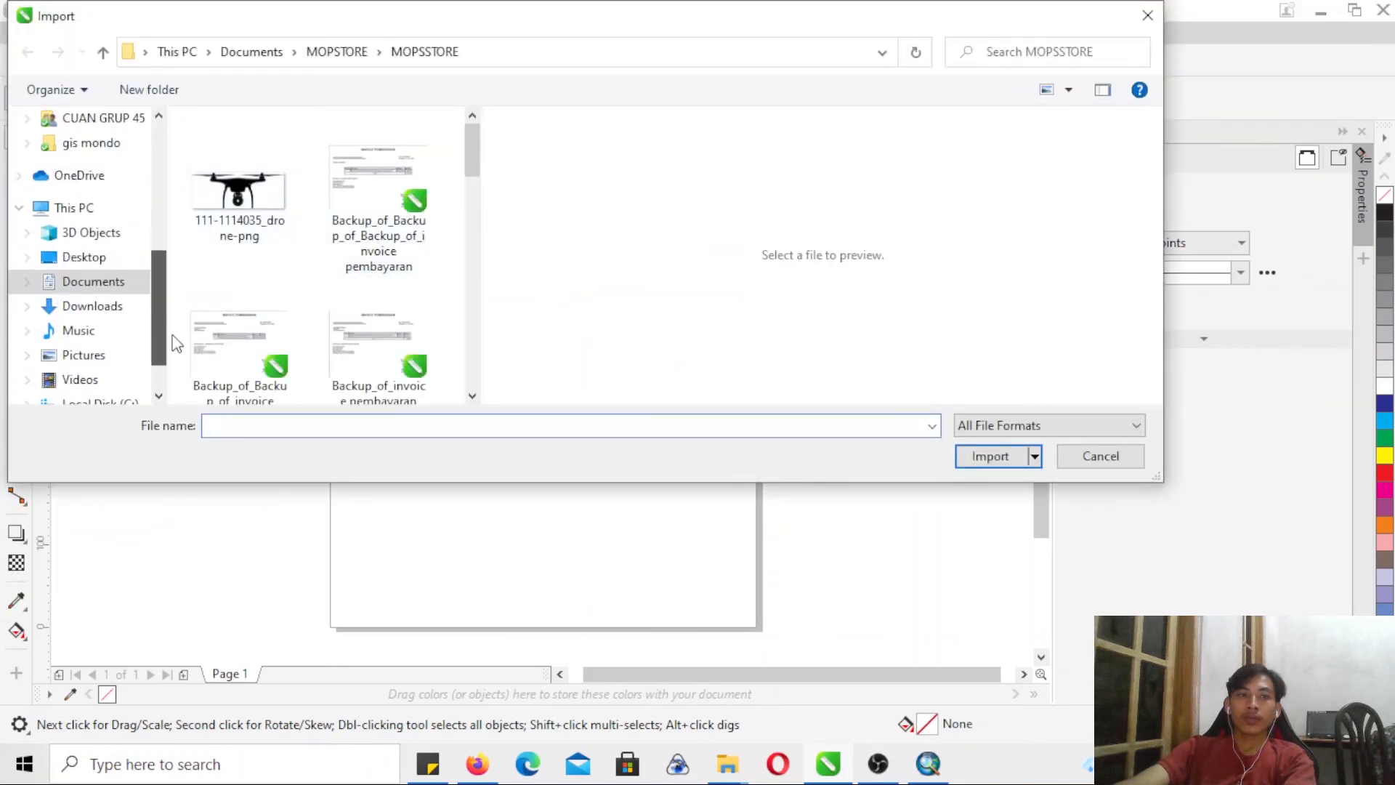
left_click(93, 306)
left_click(259, 193)
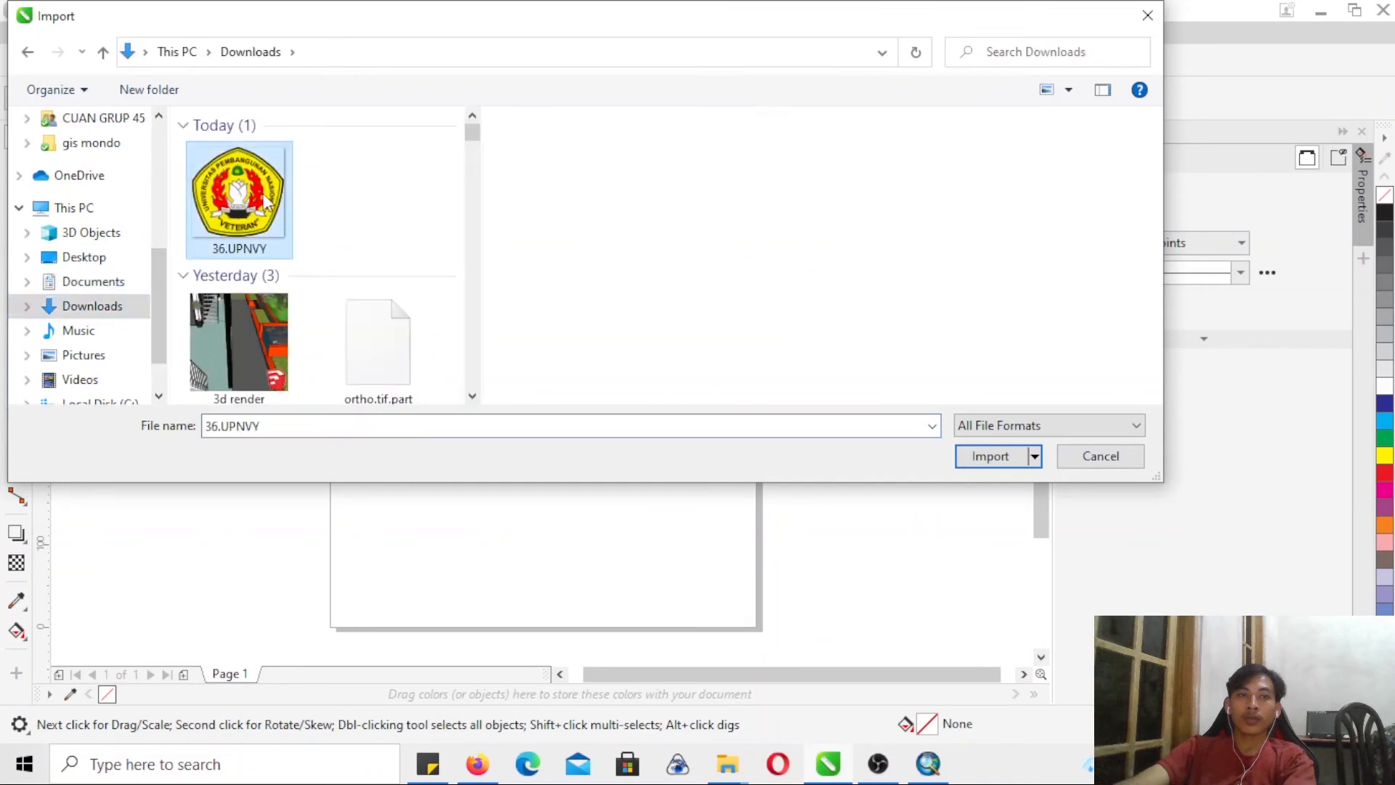
left_click(958, 458)
left_click(535, 377)
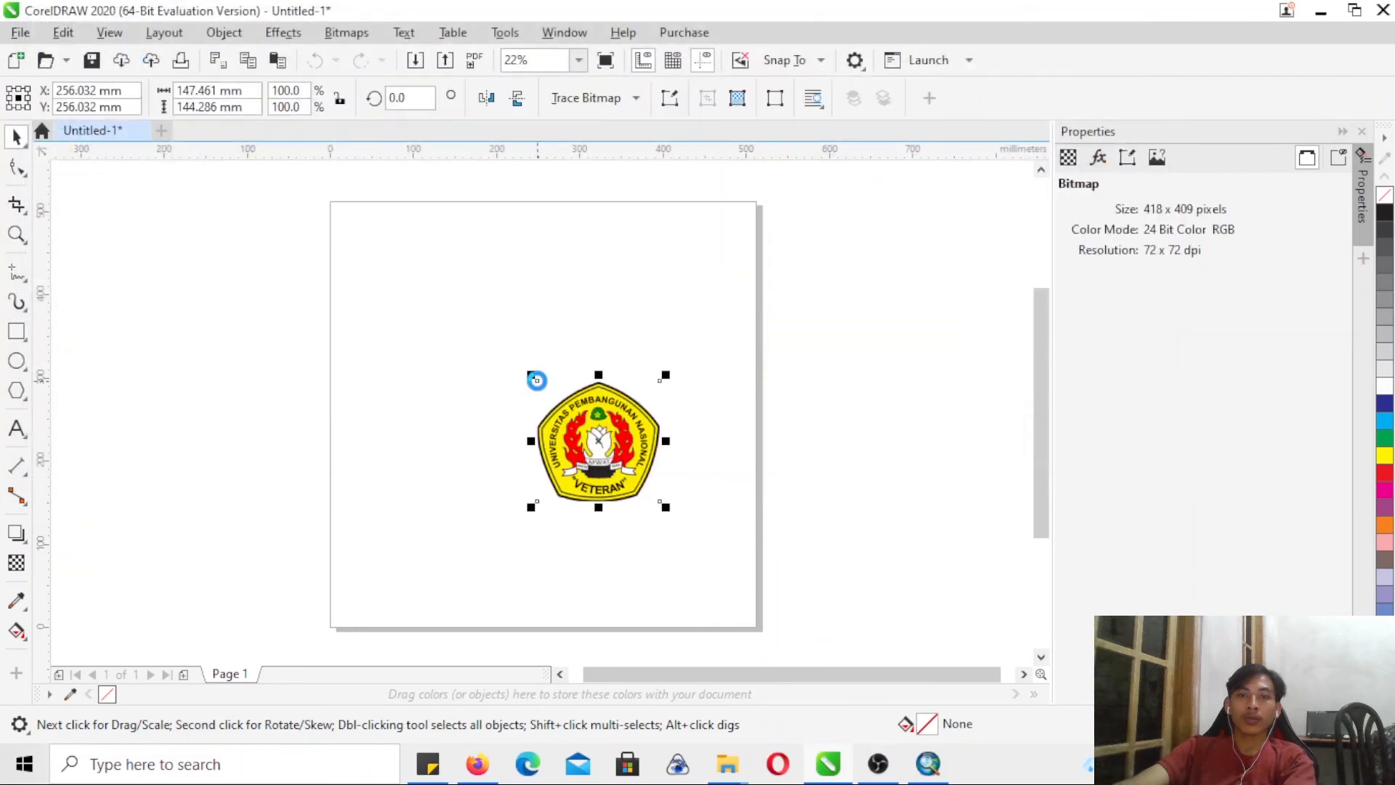
- Export the logo as a PNG named upn to the MOPSTORE folder in Documents, with transparency and 300 dpi resolution
left_click(20, 32)
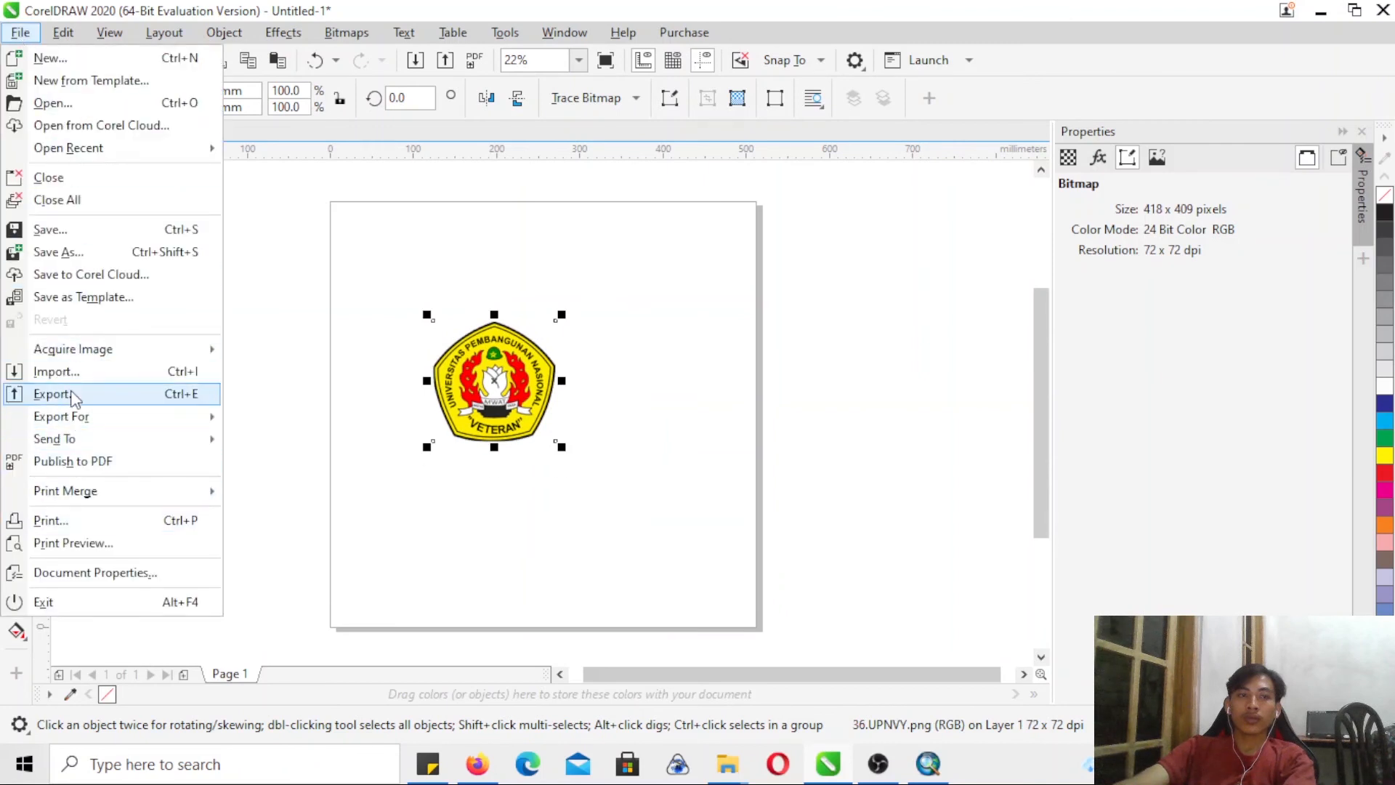
key("Escape")
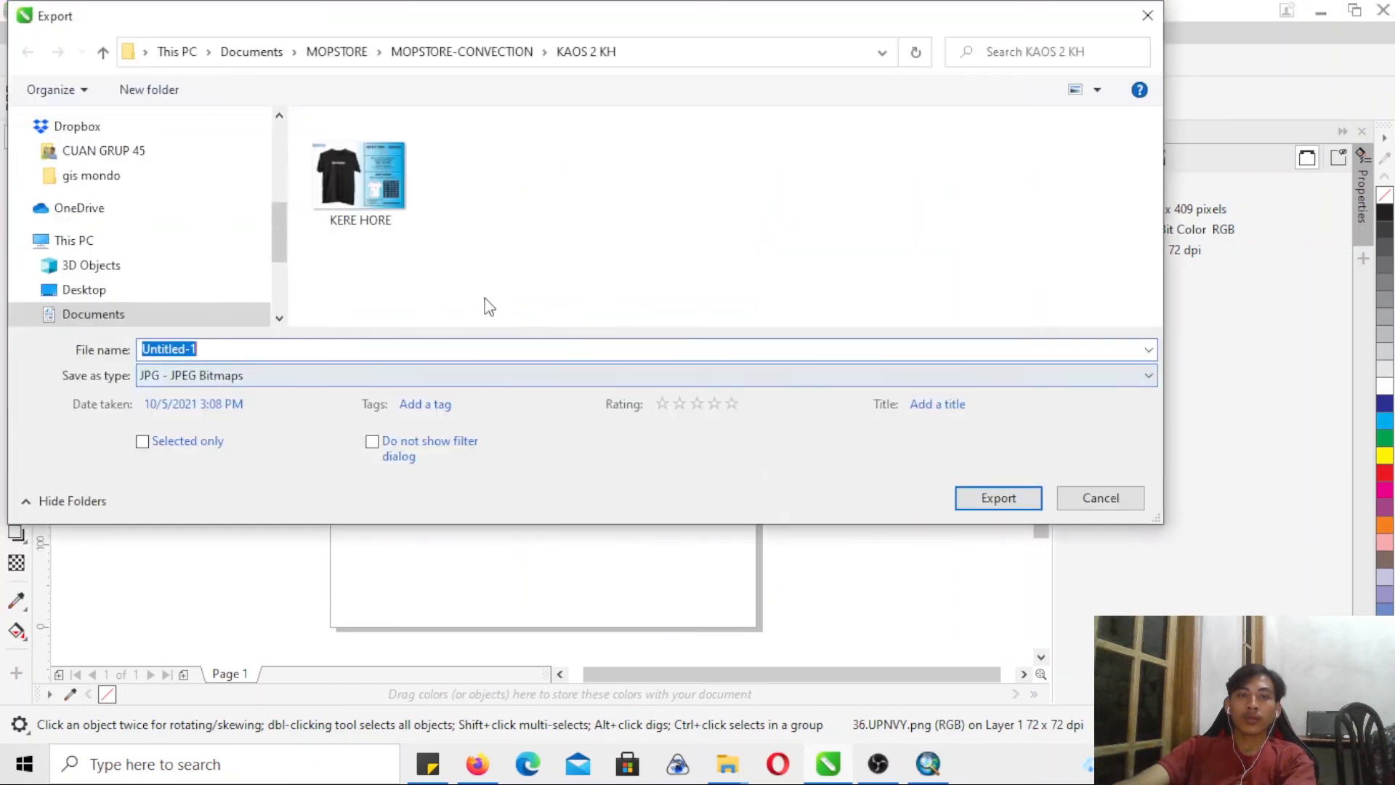
left_click(102, 55)
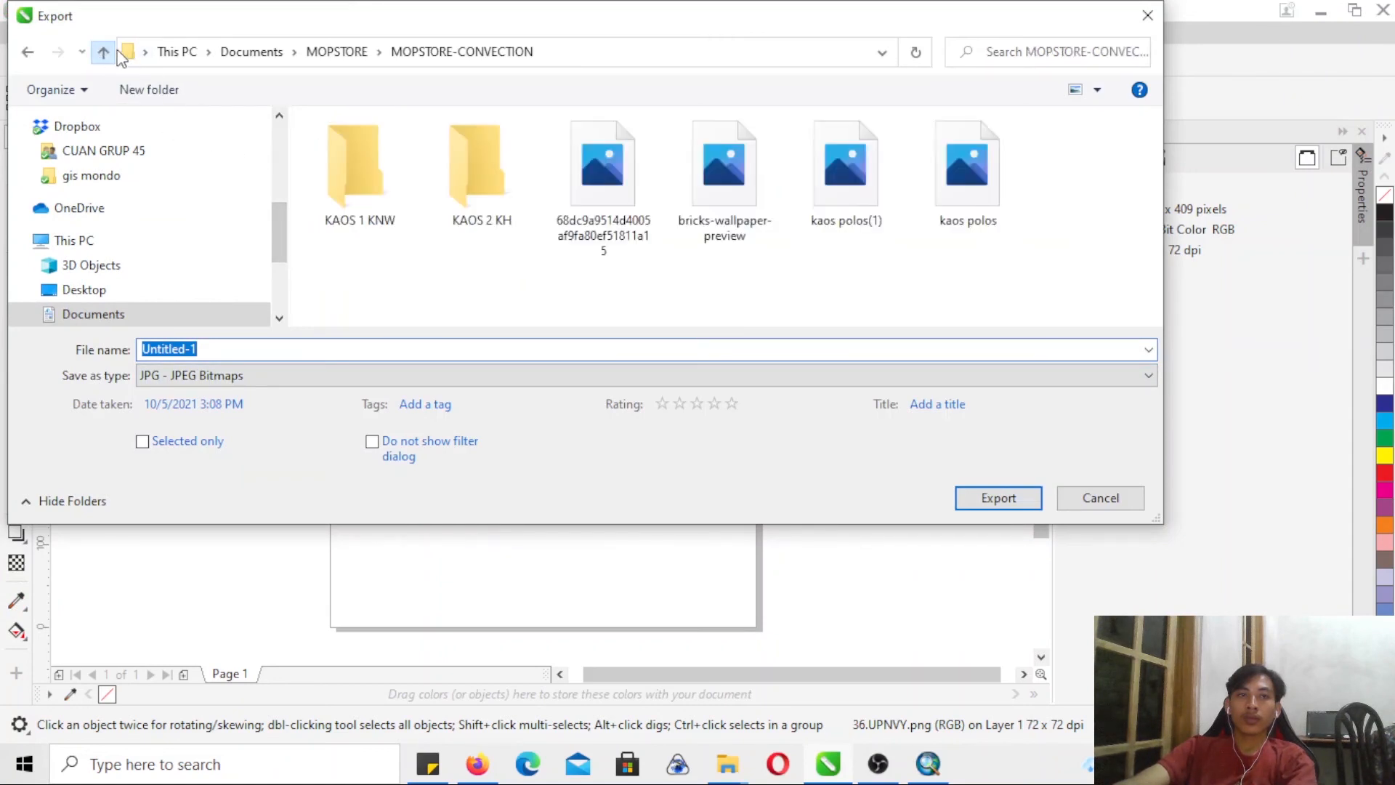
left_click(31, 55)
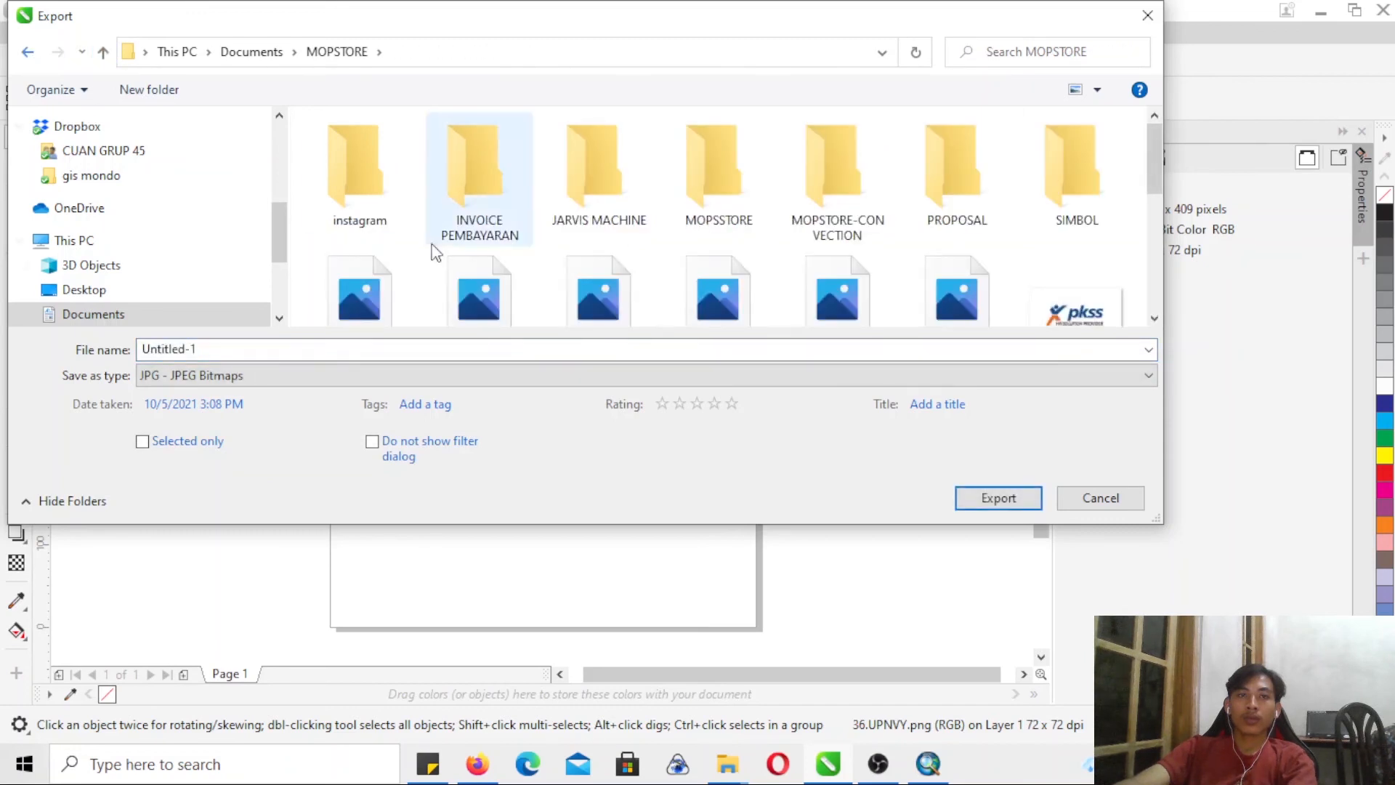
left_click(591, 346)
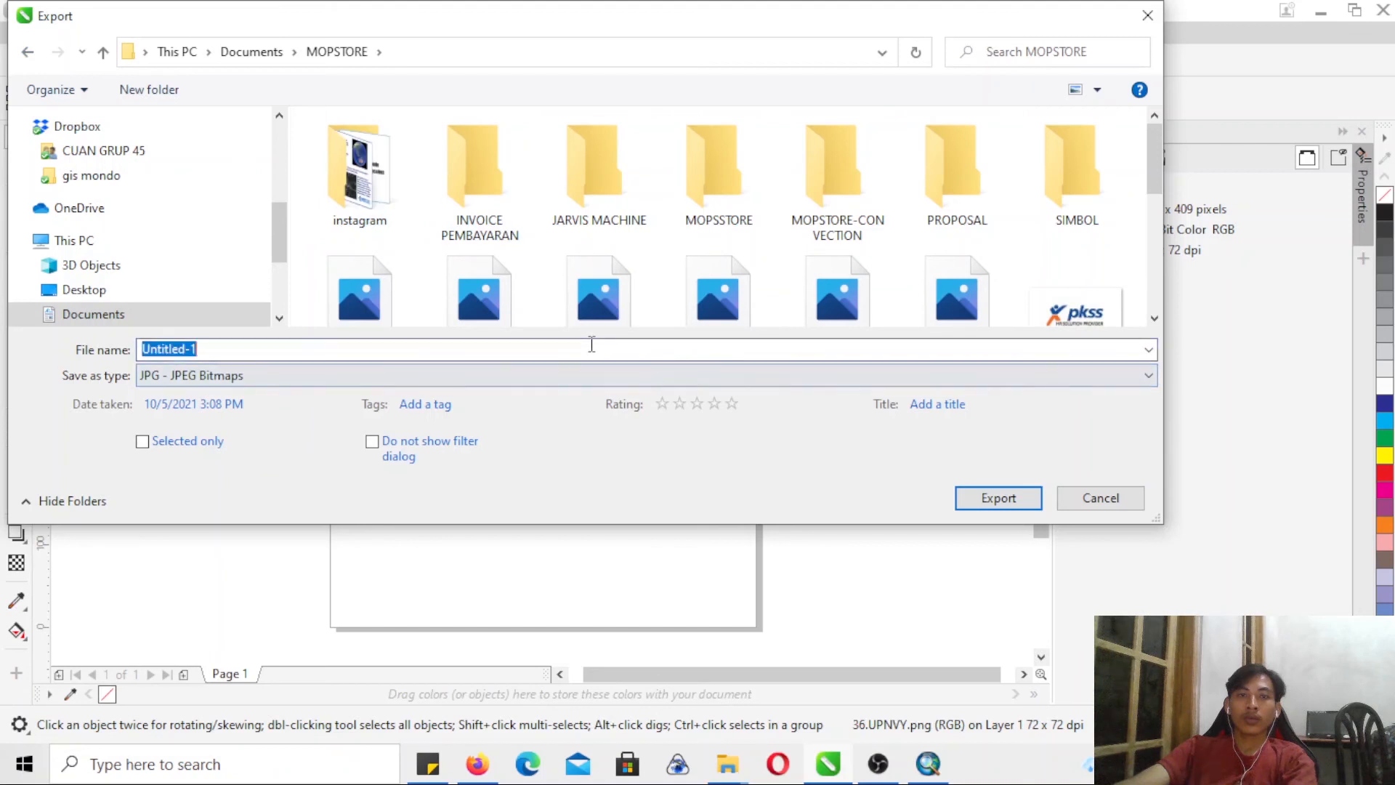
type("upn")
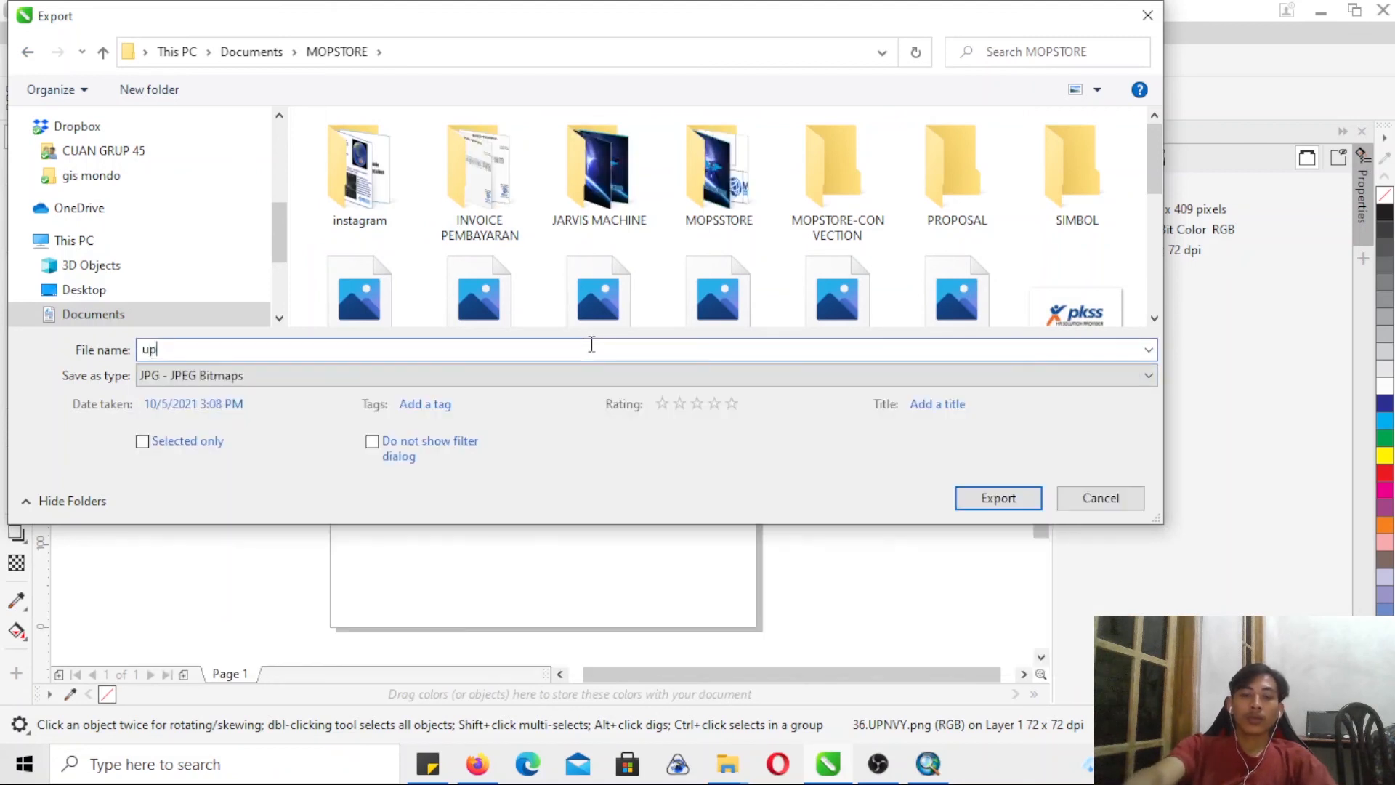
left_click(270, 373)
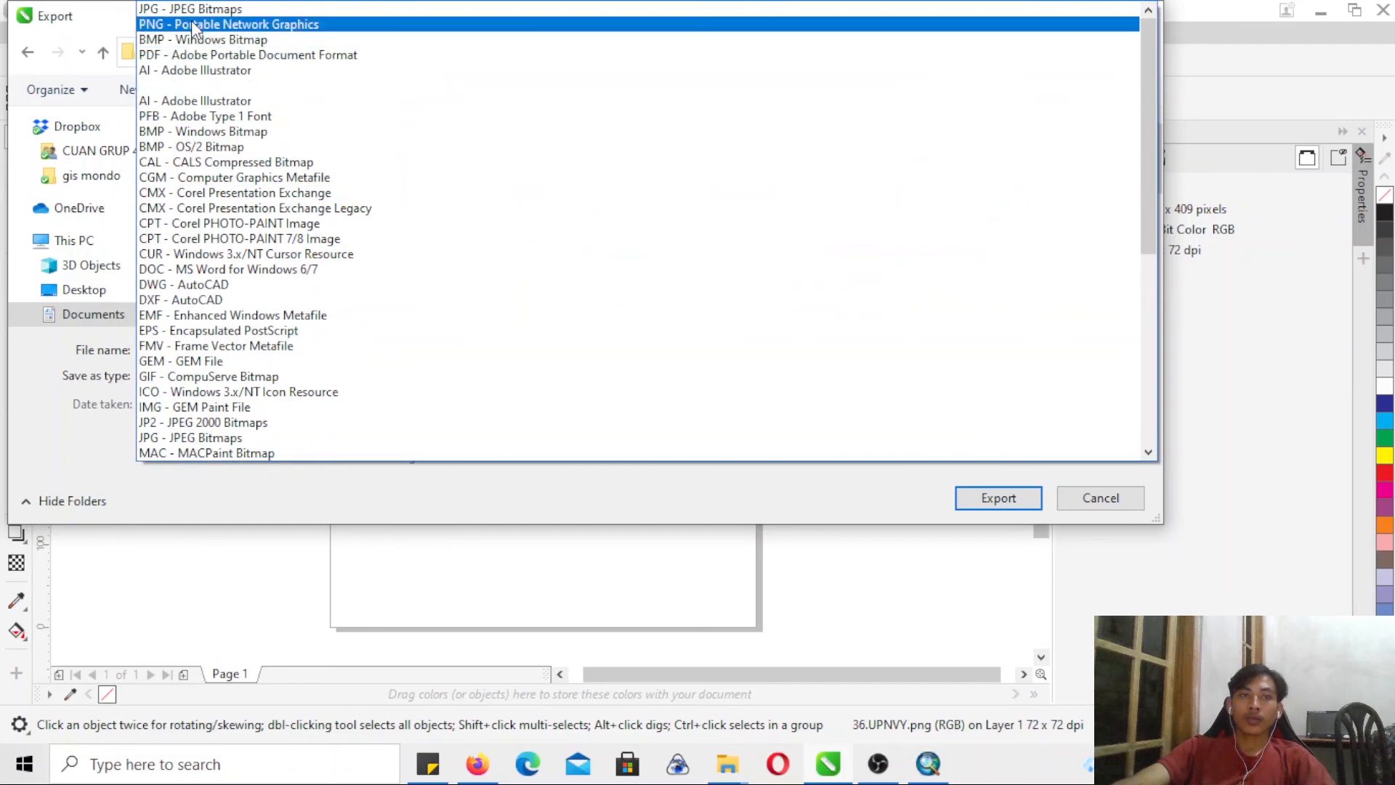
left_click(192, 24)
left_click(974, 507)
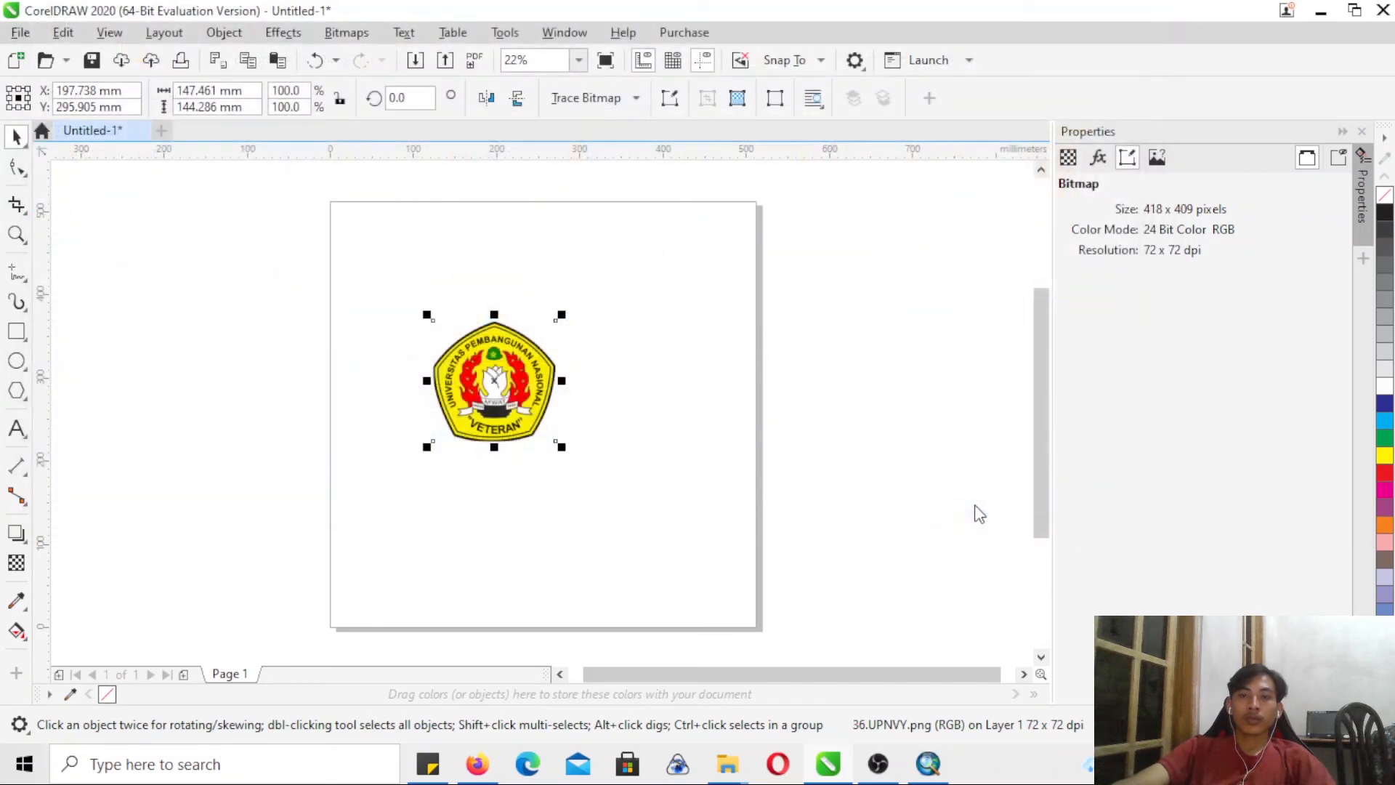
mouse_move(930, 768)
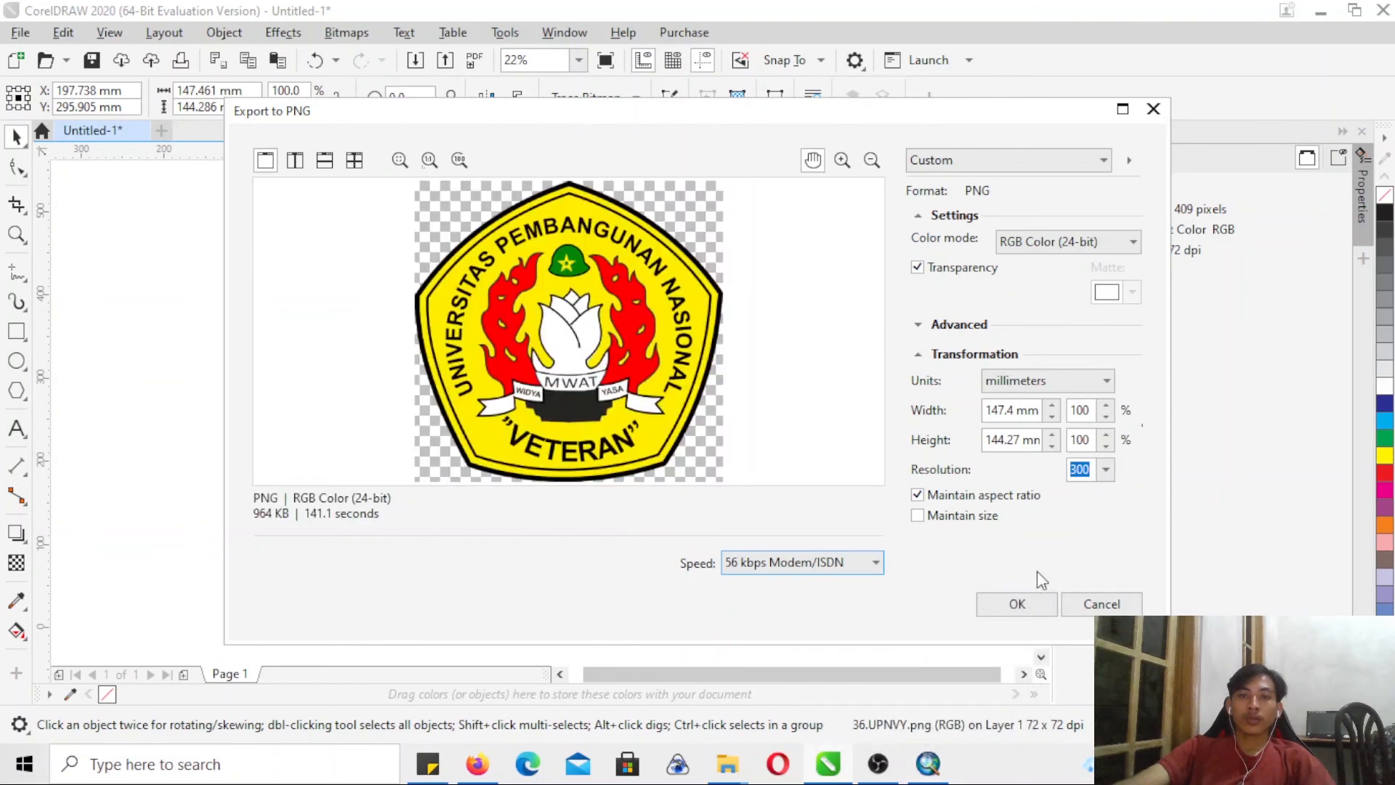
left_click(1016, 604)
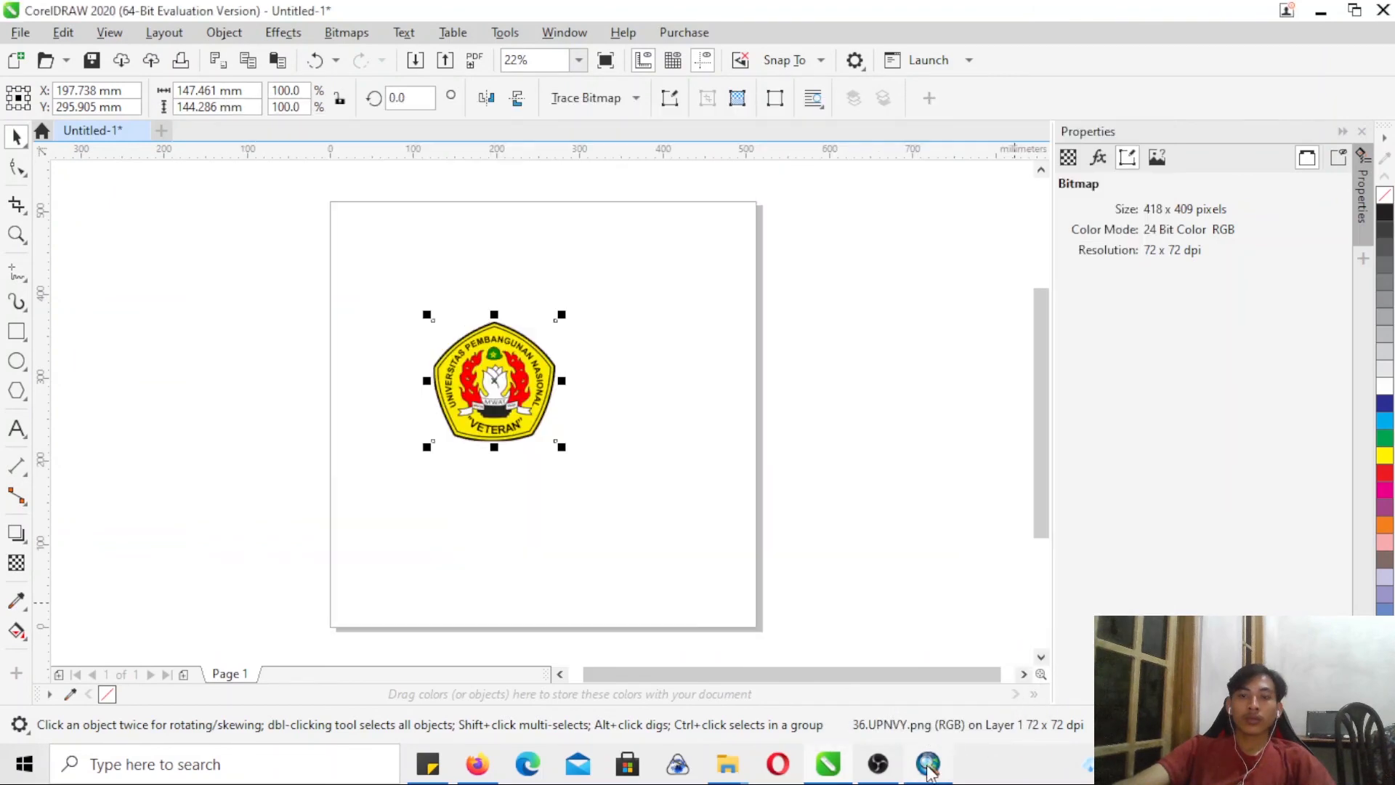
- Return to ArcMap and insert the exported UPN logo from the MOPSTORE folder in Documents as a picture in the layout
mouse_move(930, 770)
left_click(941, 680)
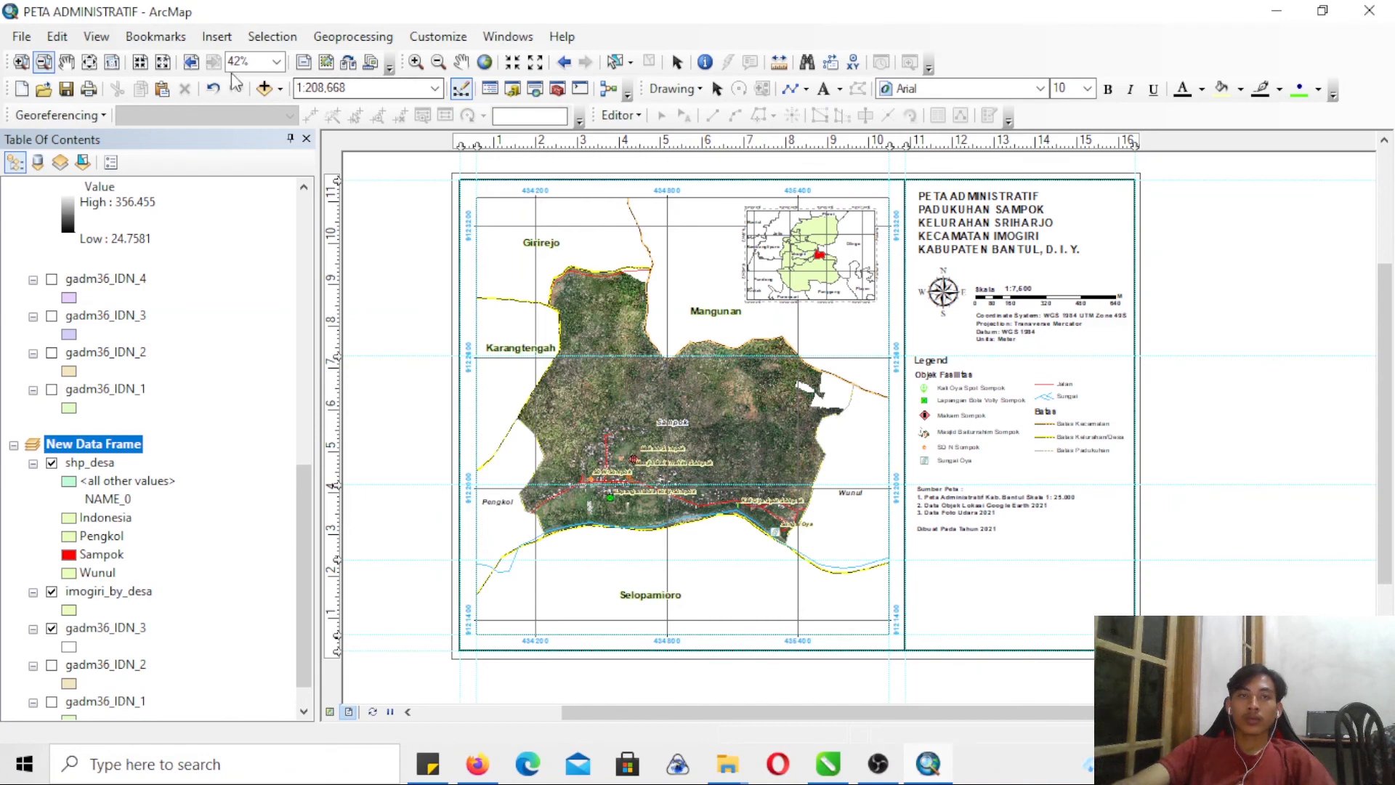
left_click(217, 37)
left_click(265, 271)
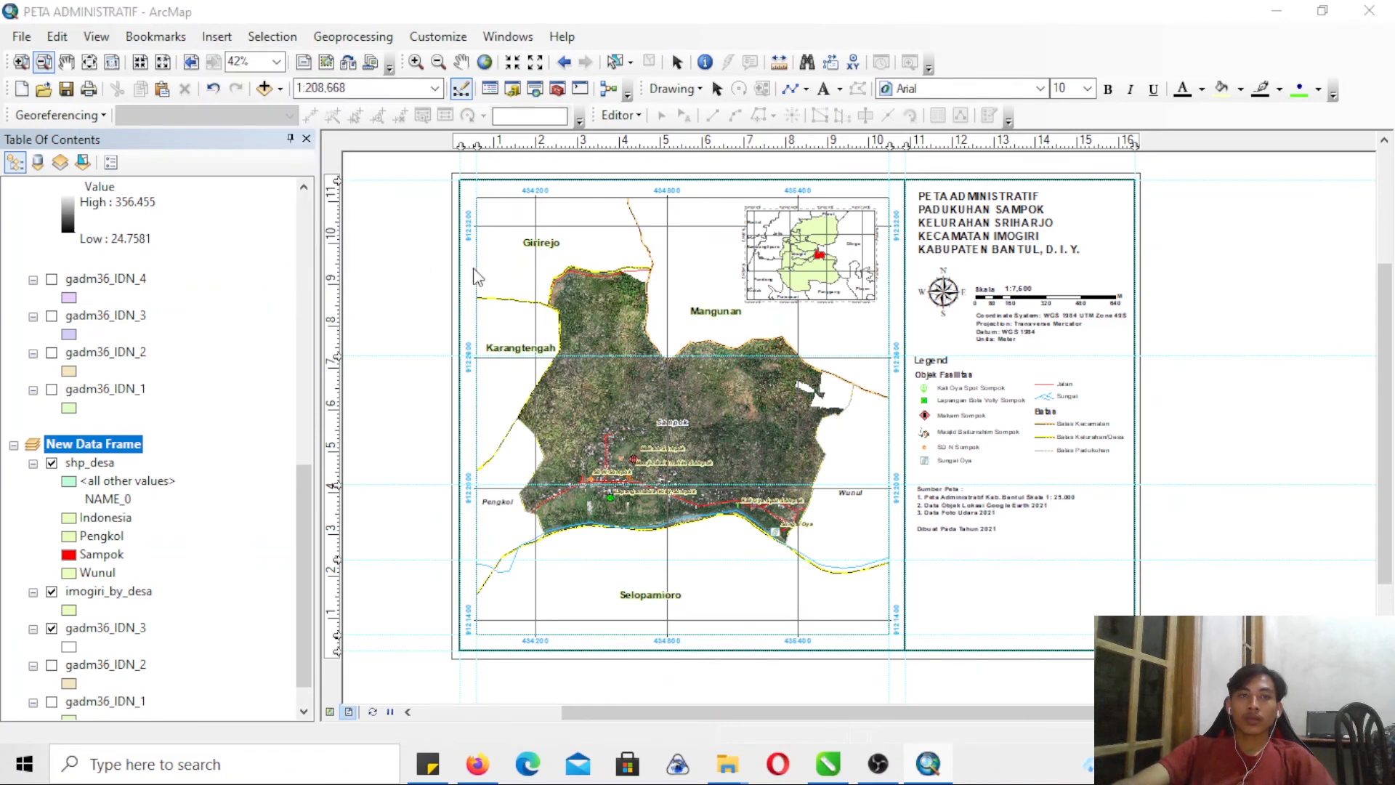
left_click(887, 386)
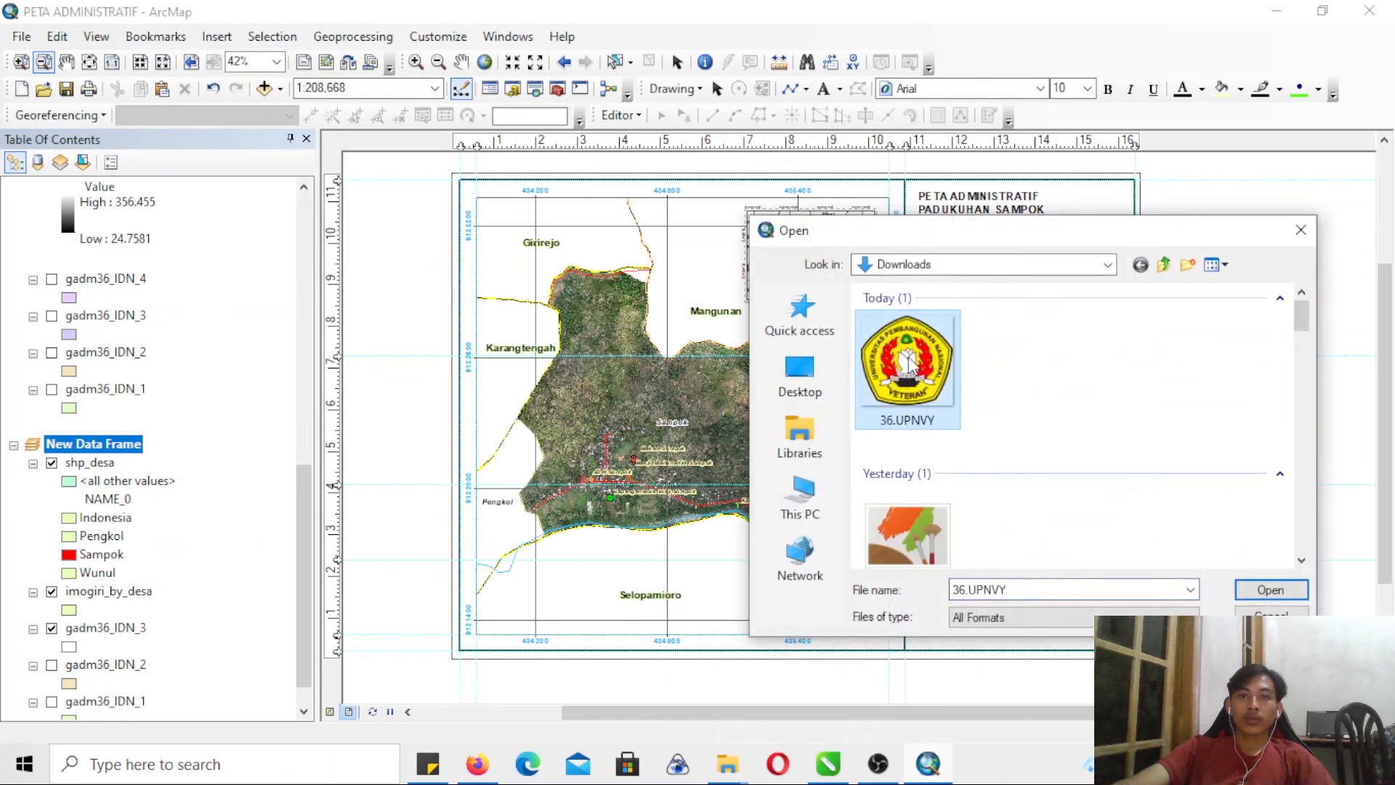
left_click(799, 436)
double_click(1130, 330)
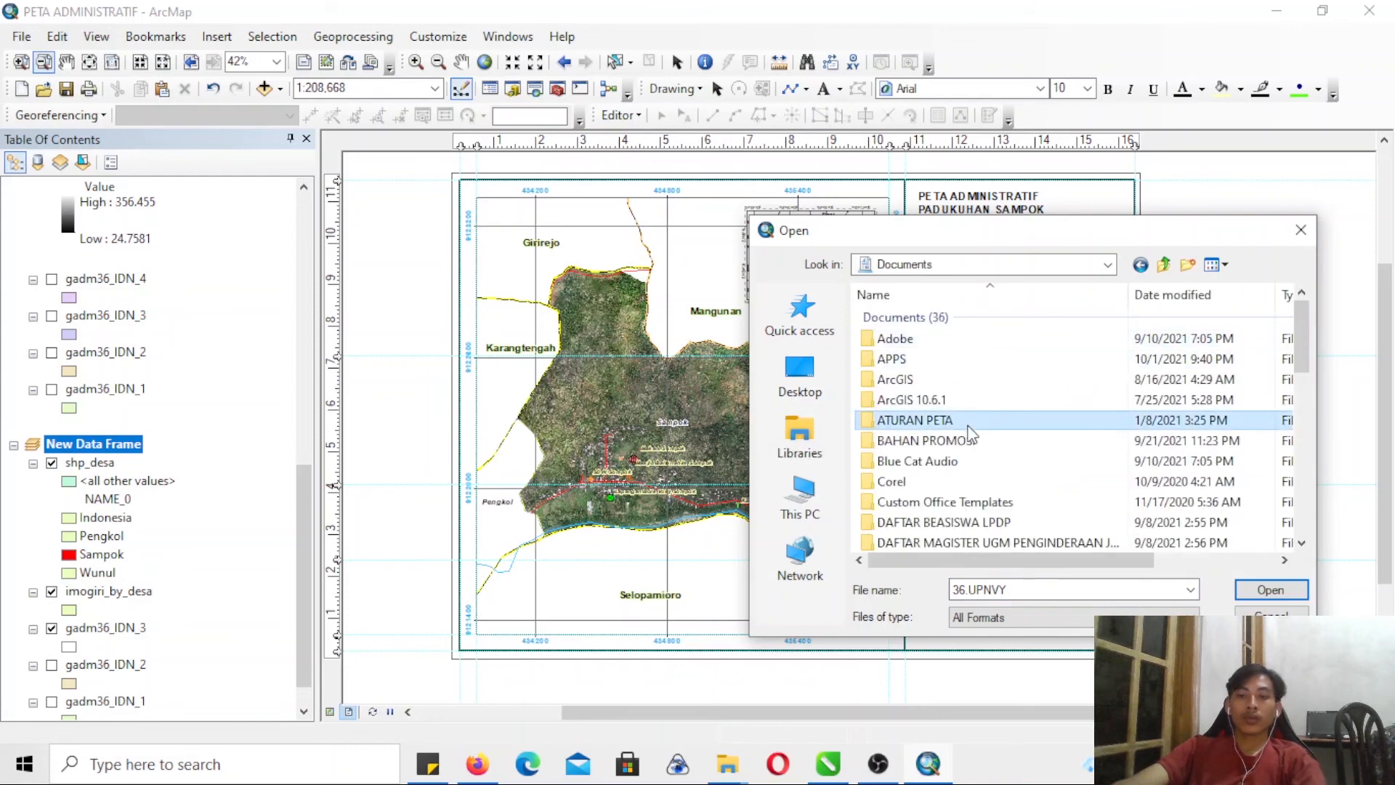
scroll(970, 434, "down", 5)
double_click(934, 342)
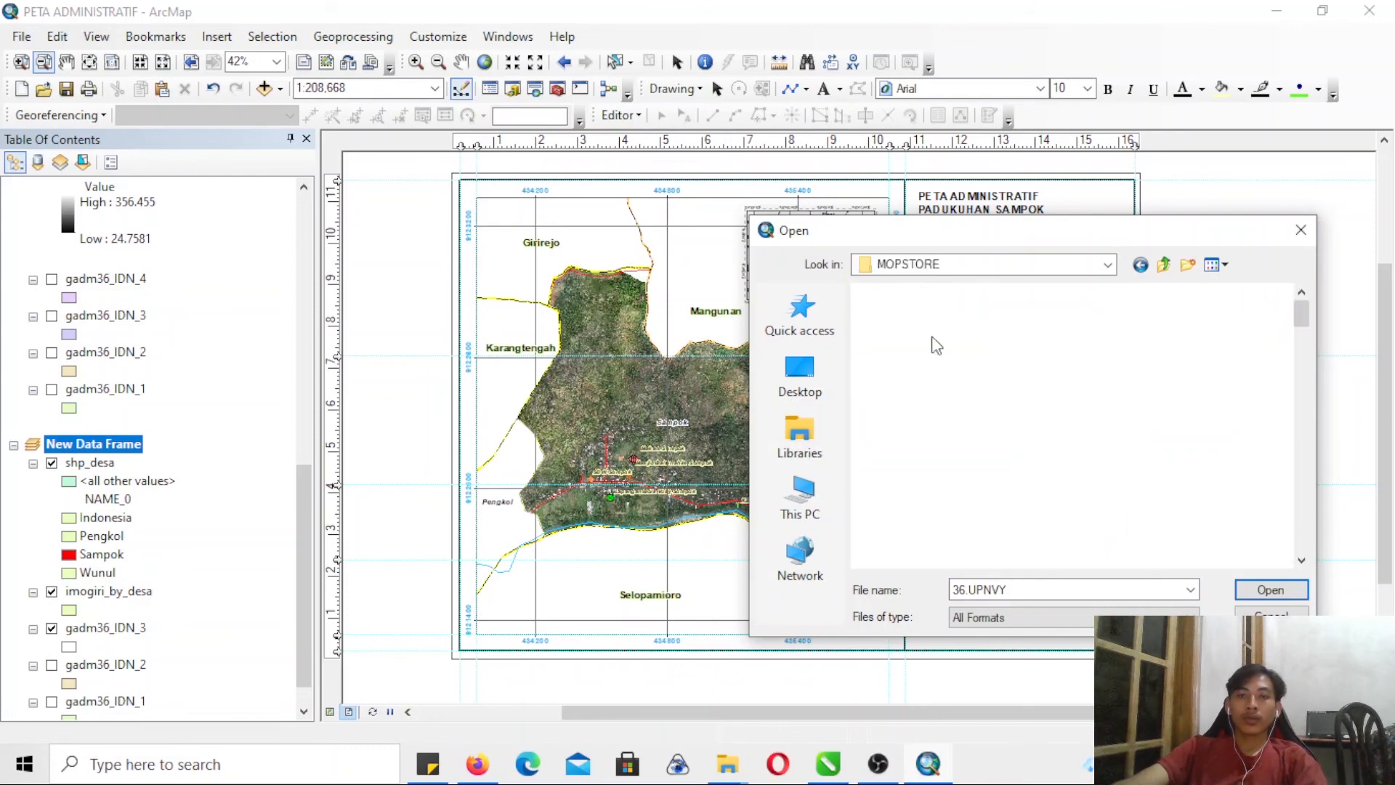
key("u")
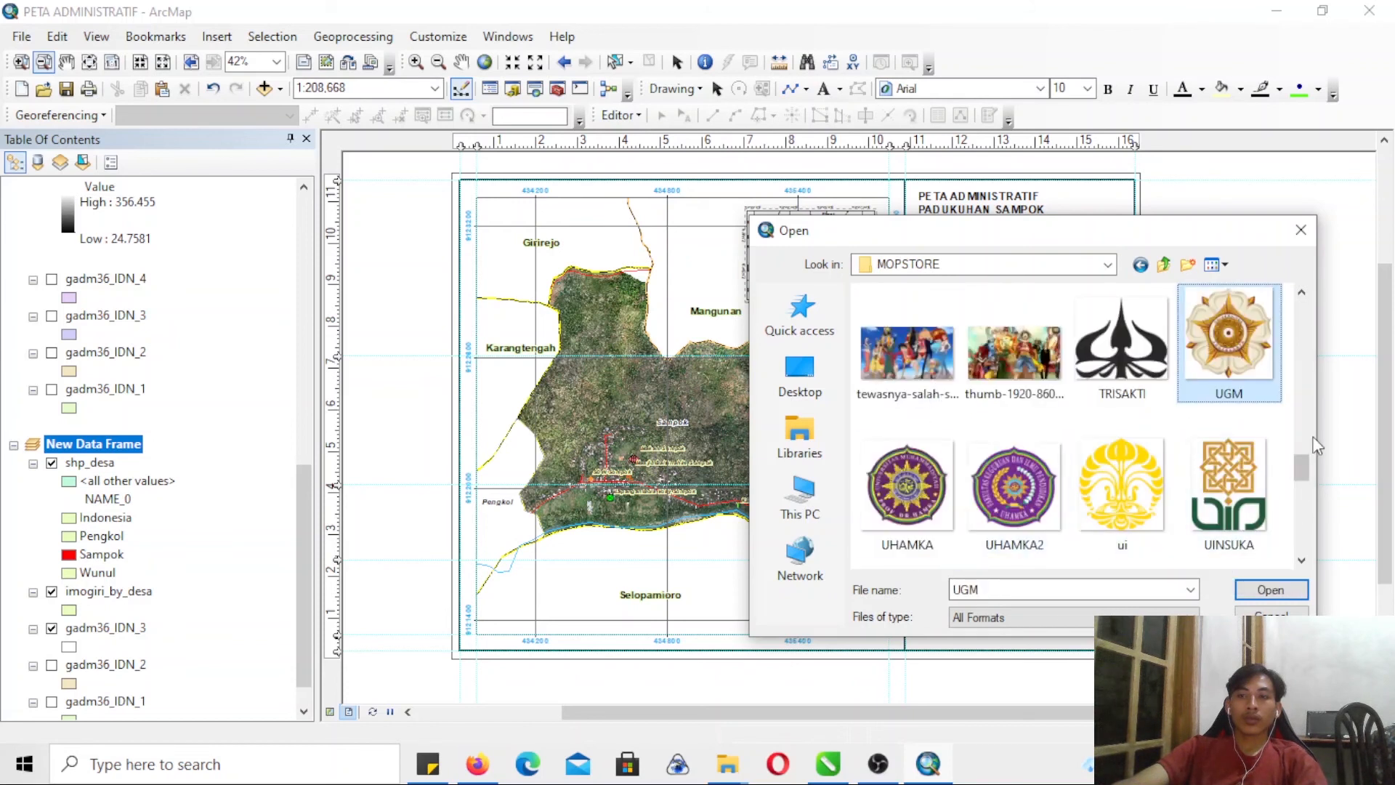
left_click_drag(1305, 461, 1310, 533)
left_click(1015, 487)
left_click(1243, 593)
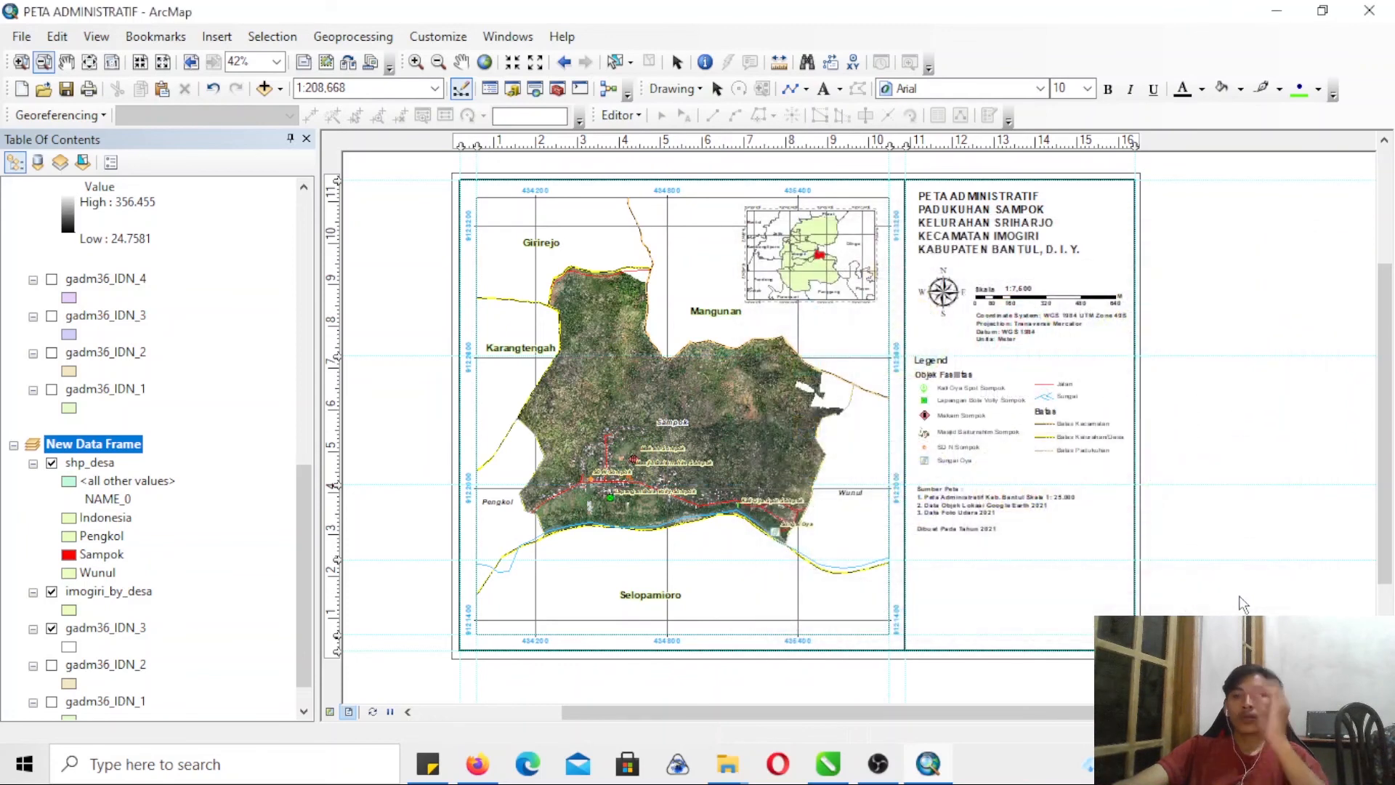
- Shrink the inserted UPN logo and place it in the blank area below the map source and creation note
left_click_drag(1041, 604, 1045, 533)
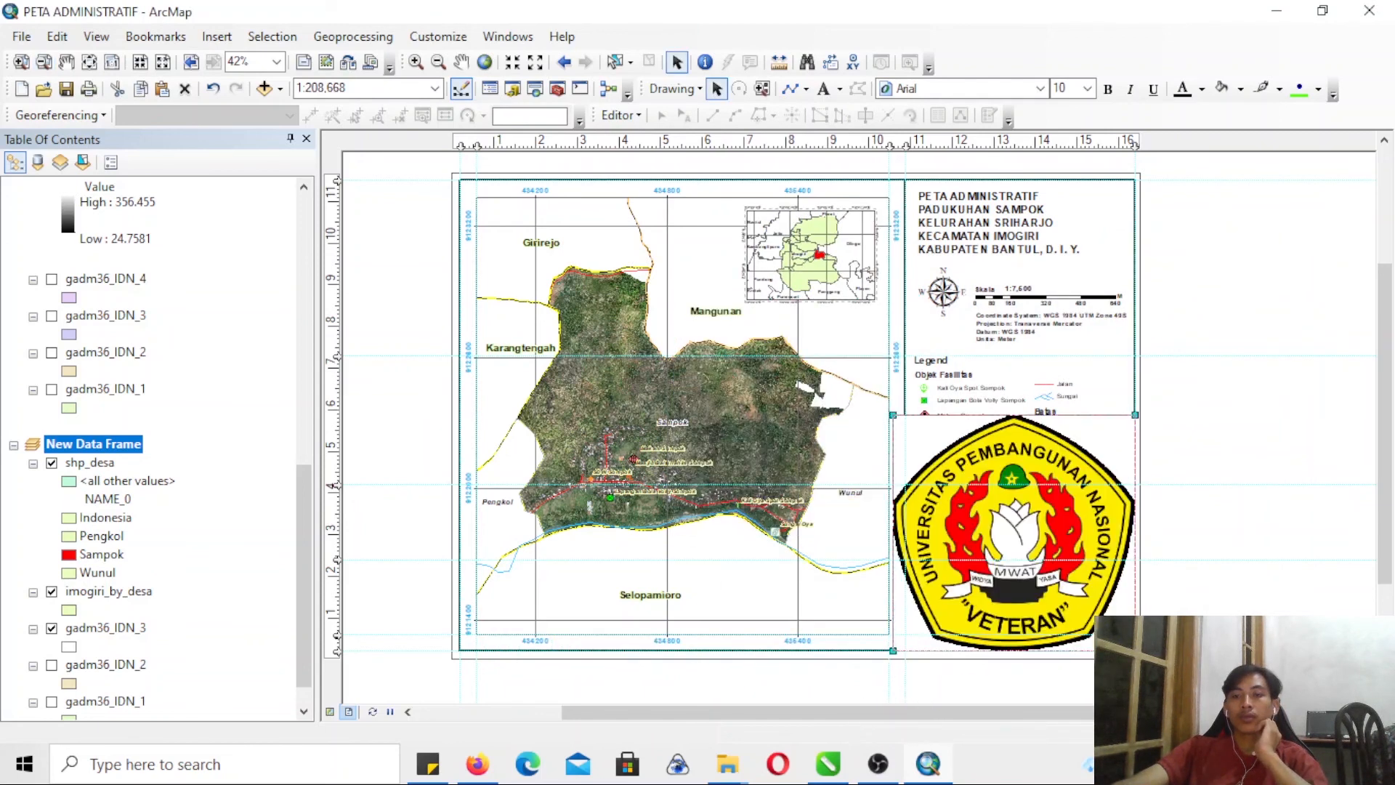
left_click_drag(1003, 541, 980, 501)
left_click_drag(934, 448, 964, 581)
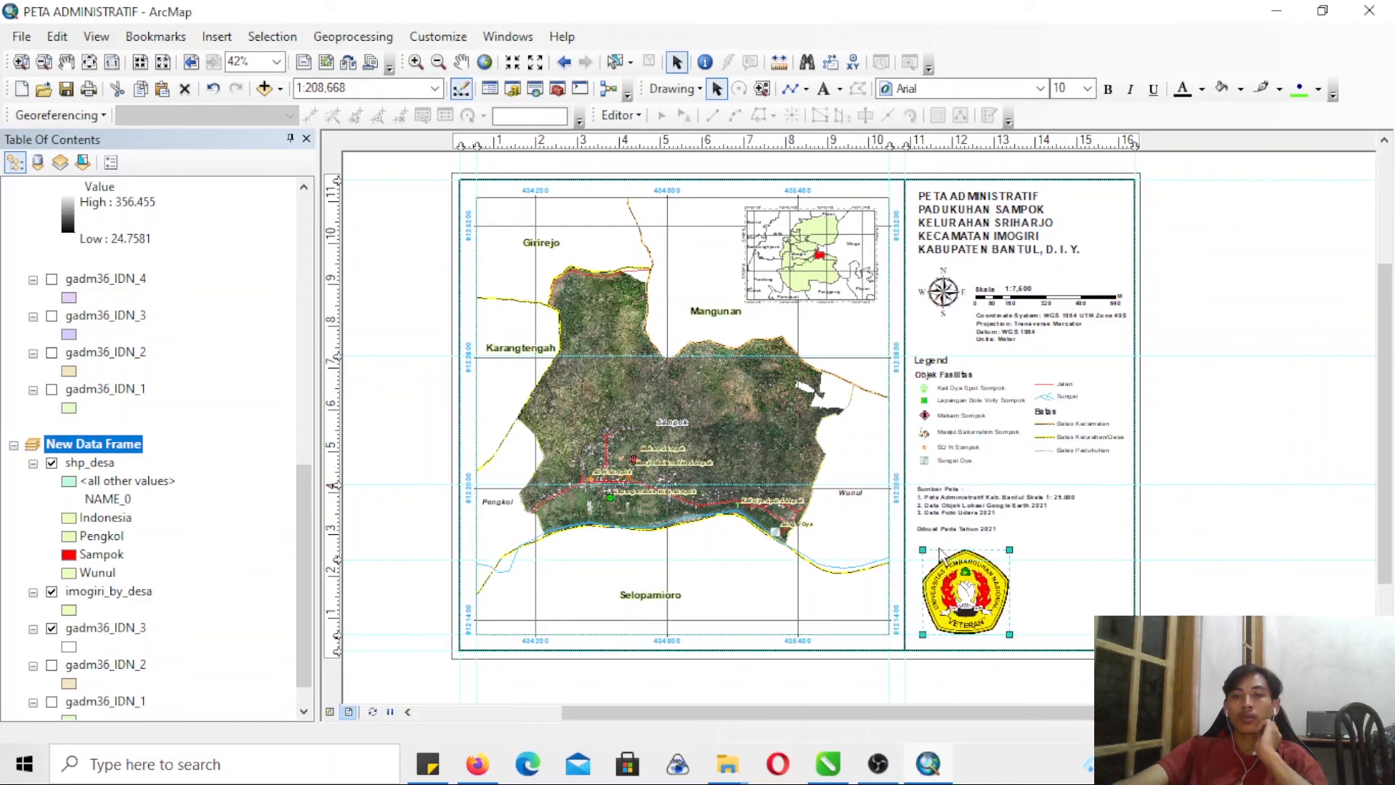
left_click_drag(923, 548, 1025, 570)
left_click(1192, 560)
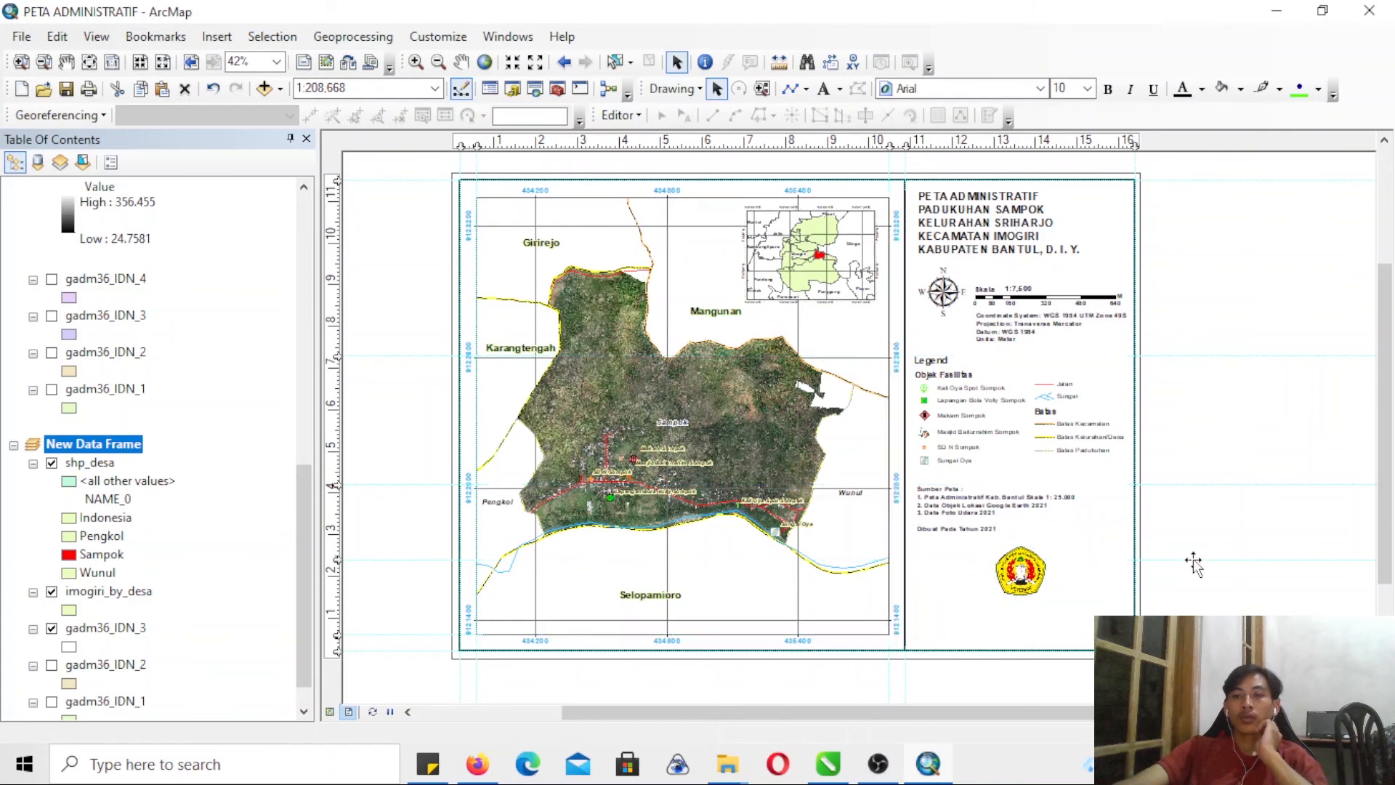
- Move the UPN logo down to the lower middle of the blank area beneath the creation note
left_click(26, 64)
left_click_drag(895, 511, 1190, 677)
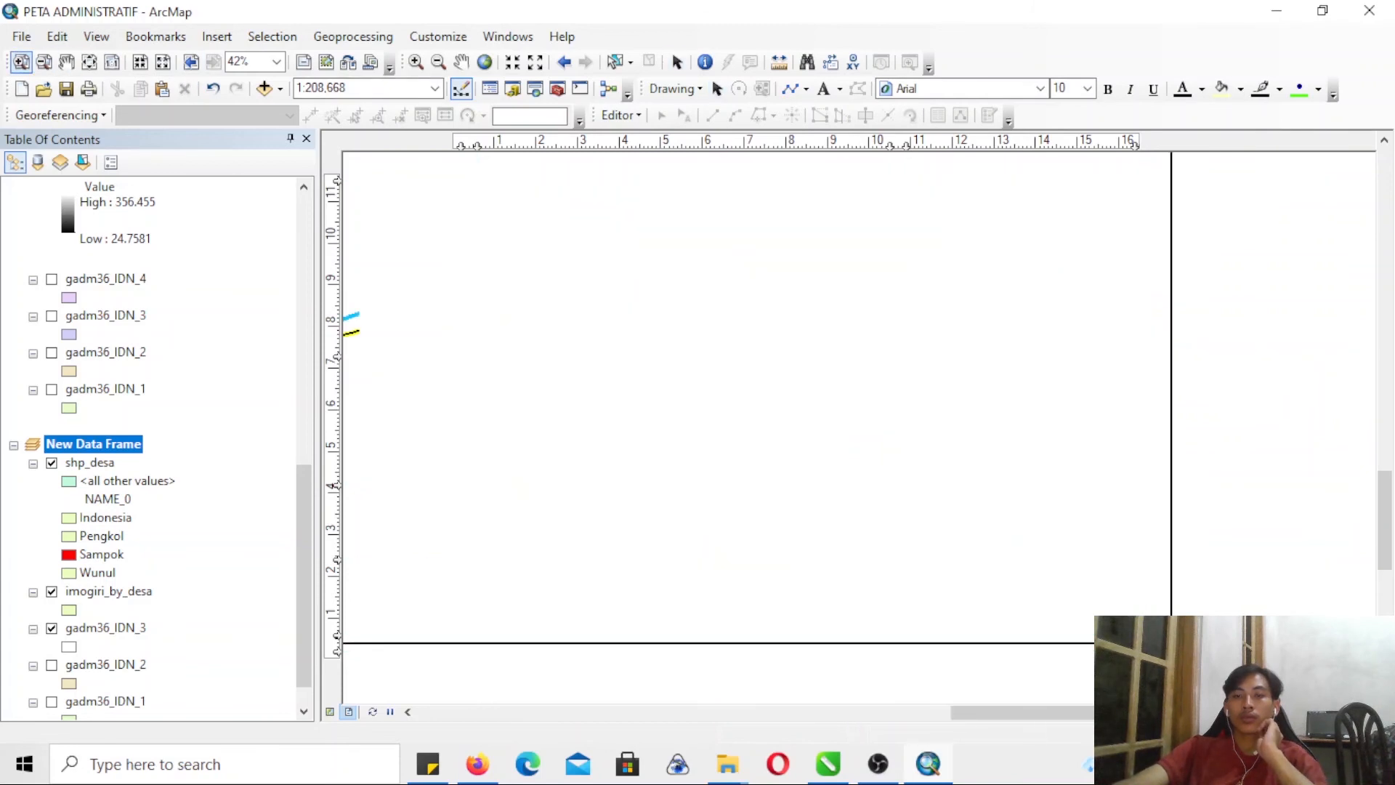
left_click_drag(791, 321, 806, 447)
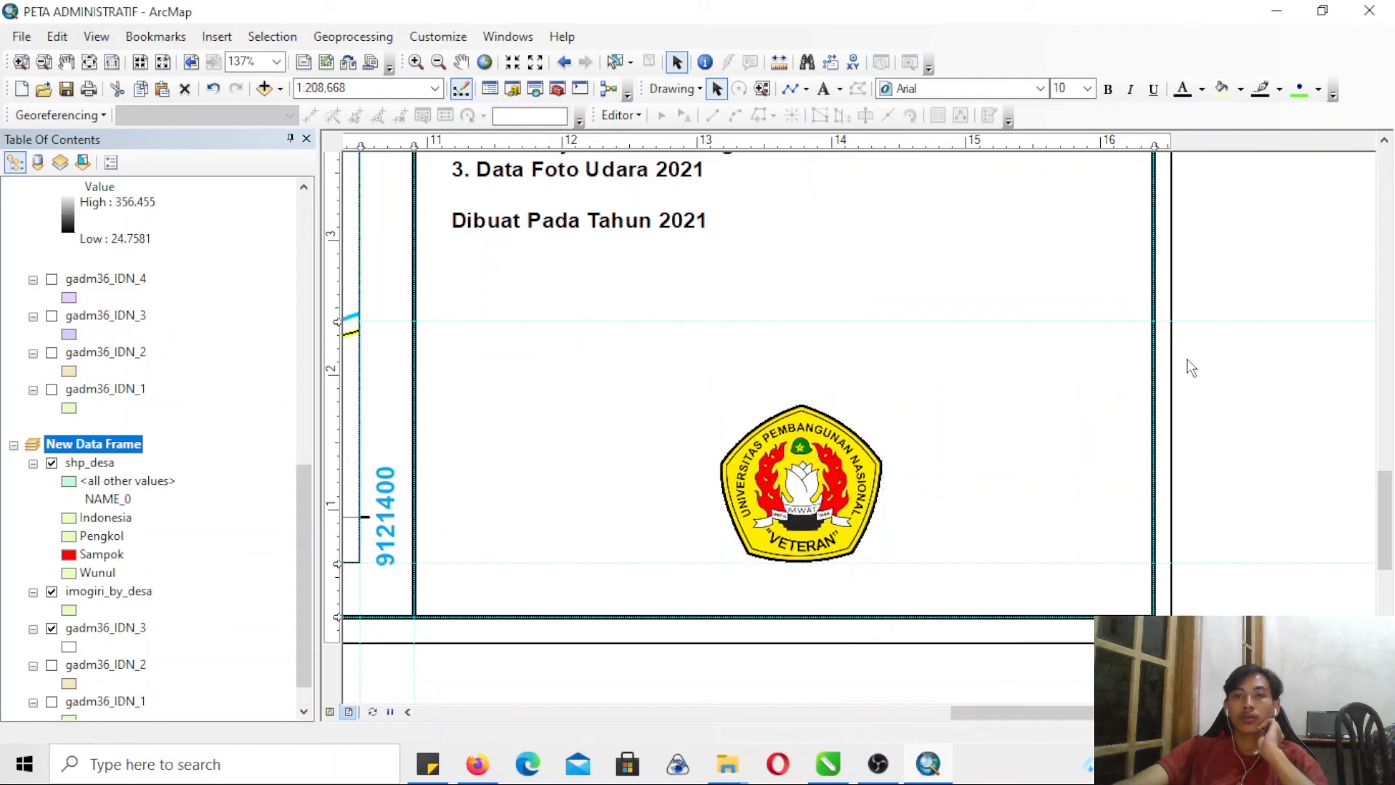
- Move the UPN logo to the lower-right corner of the blank area and enlarge it
left_click(837, 482)
left_click_drag(838, 482, 1062, 477)
left_click_drag(950, 405, 896, 325)
- Duplicate the map source text, change the copy to "Dibuat Oleh: Mahasiswa UPN" and place it beside the UPN logo
left_click(552, 215)
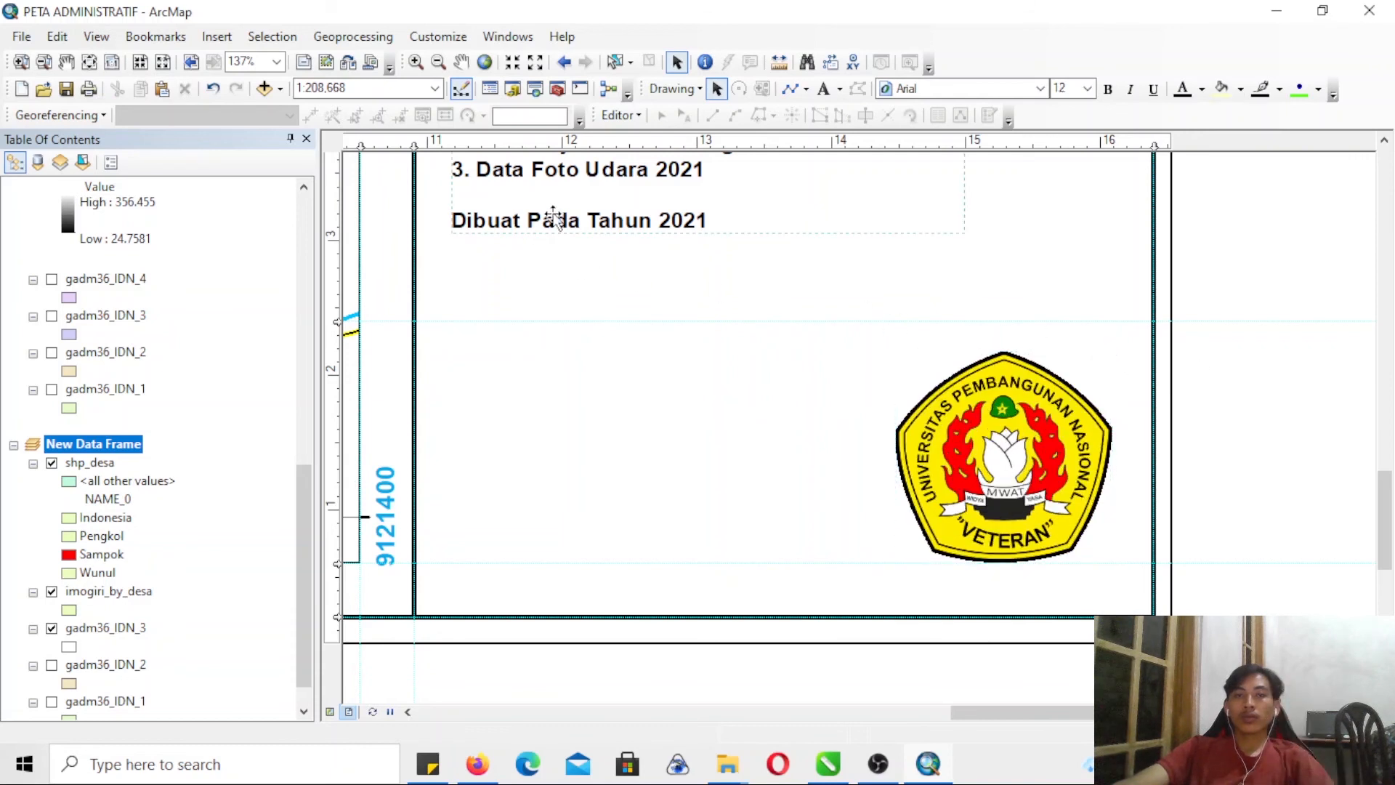
left_click(588, 248)
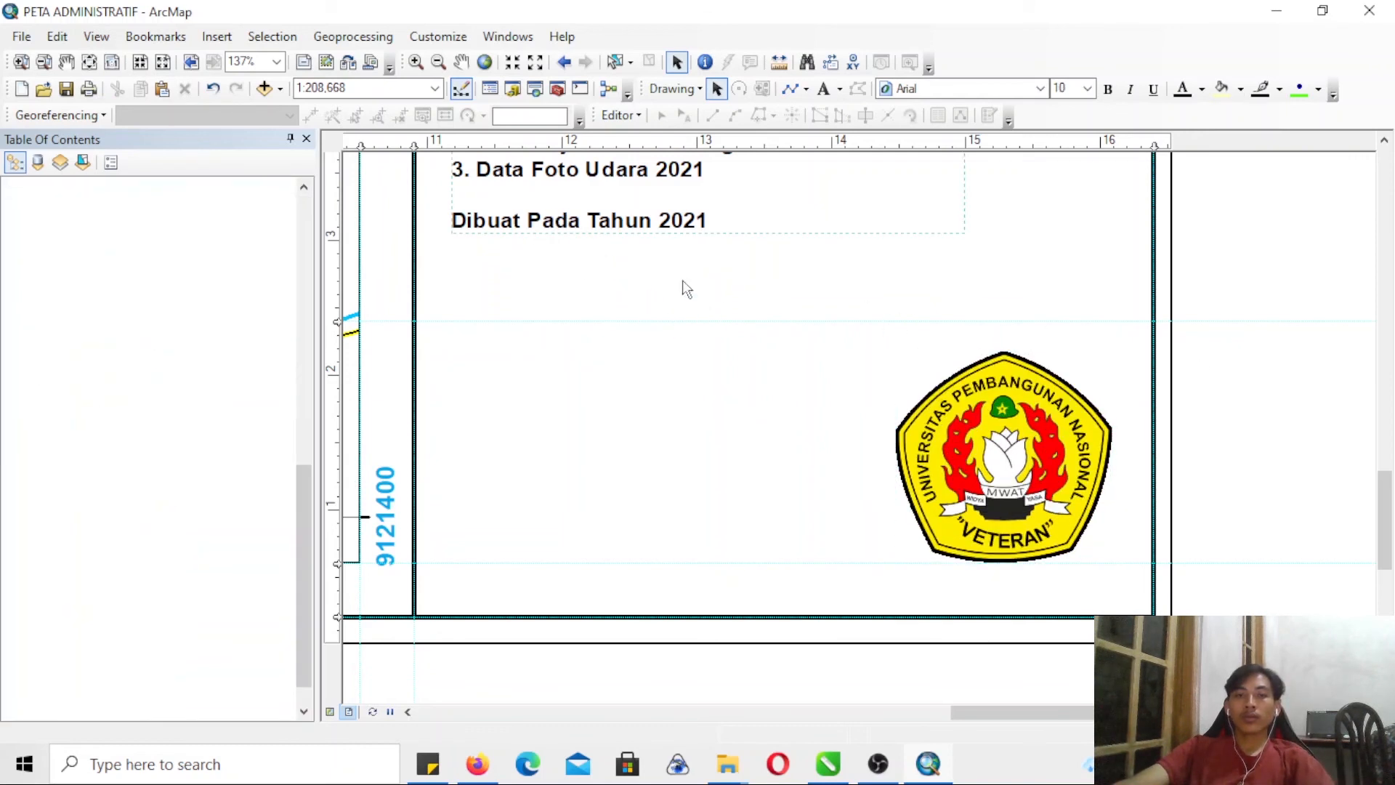
left_click_drag(648, 203, 633, 448)
double_click(655, 449)
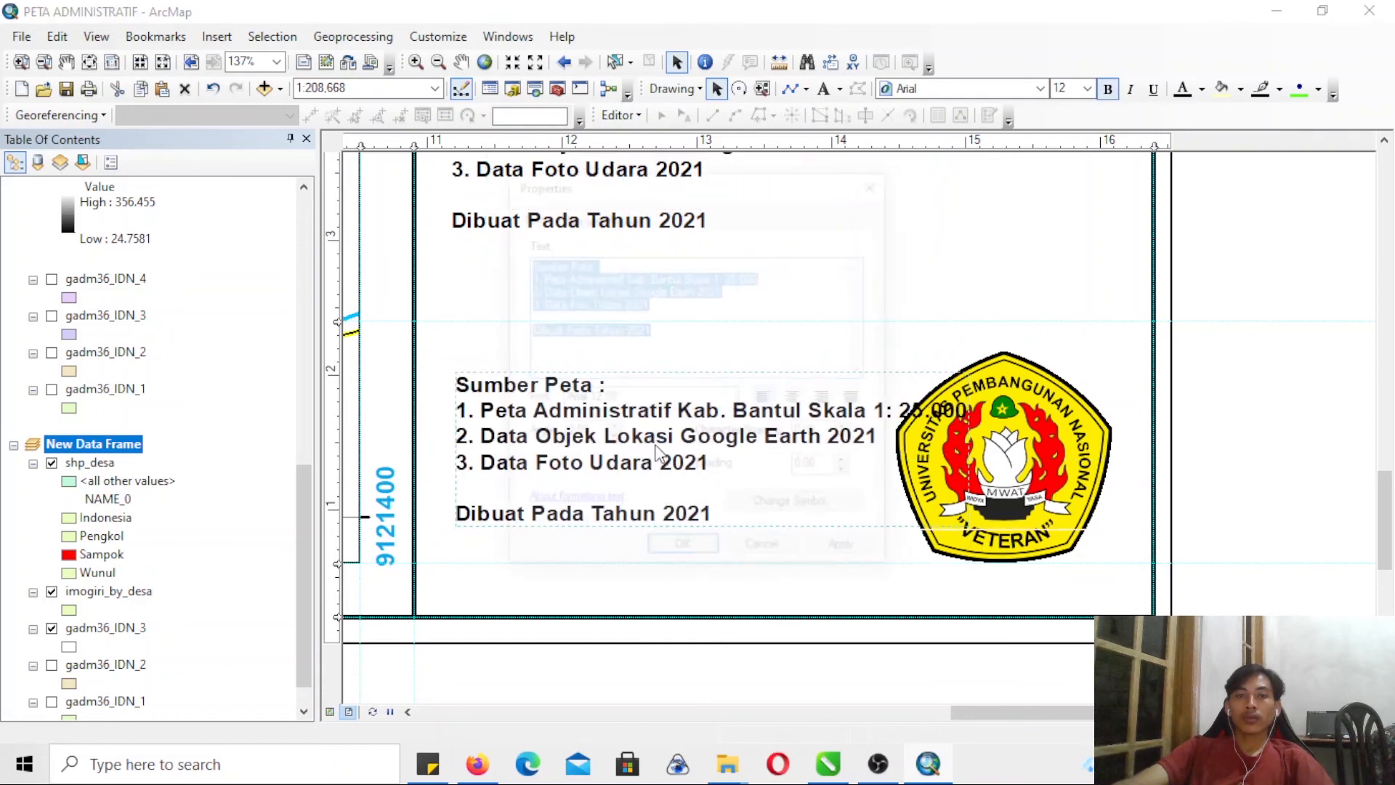
type("Dibuat Oleh:")
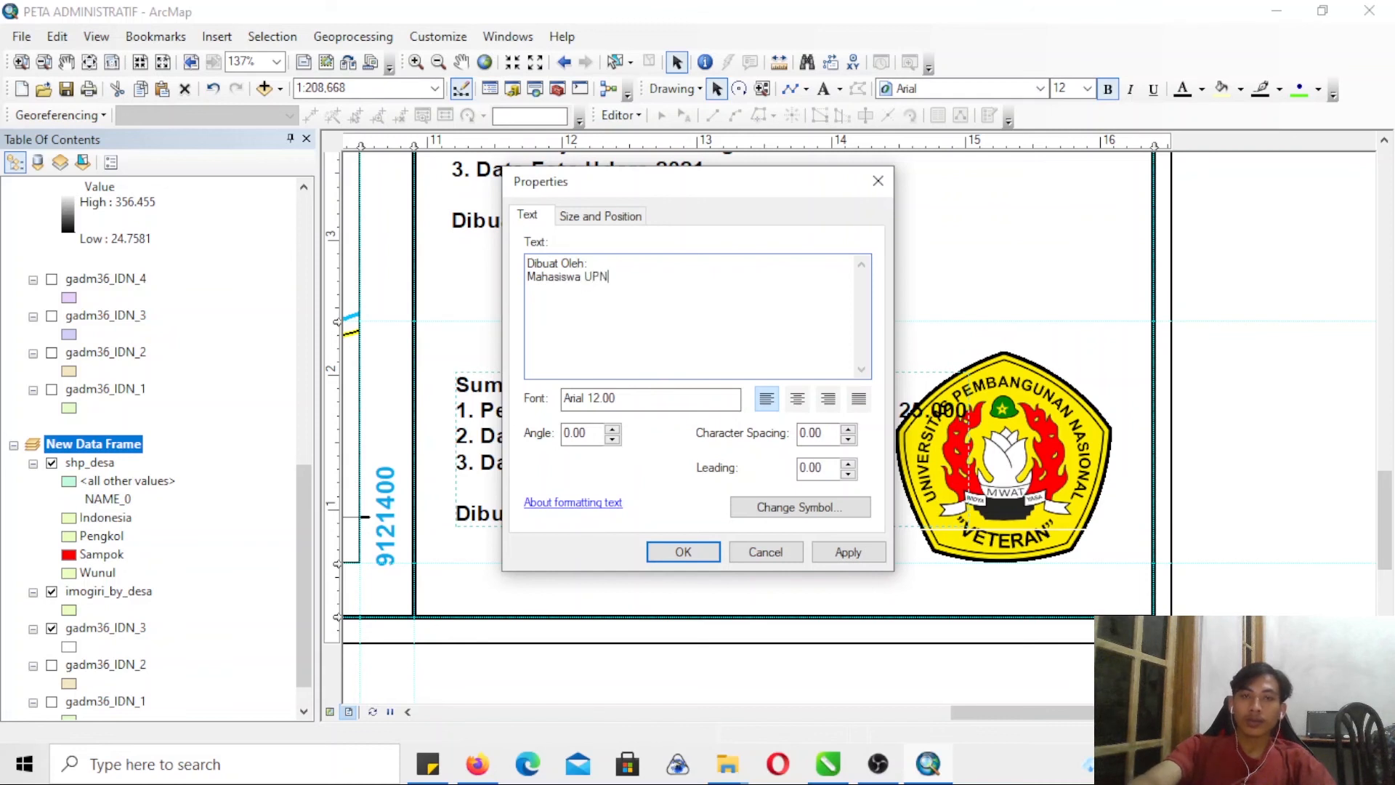
left_click(673, 552)
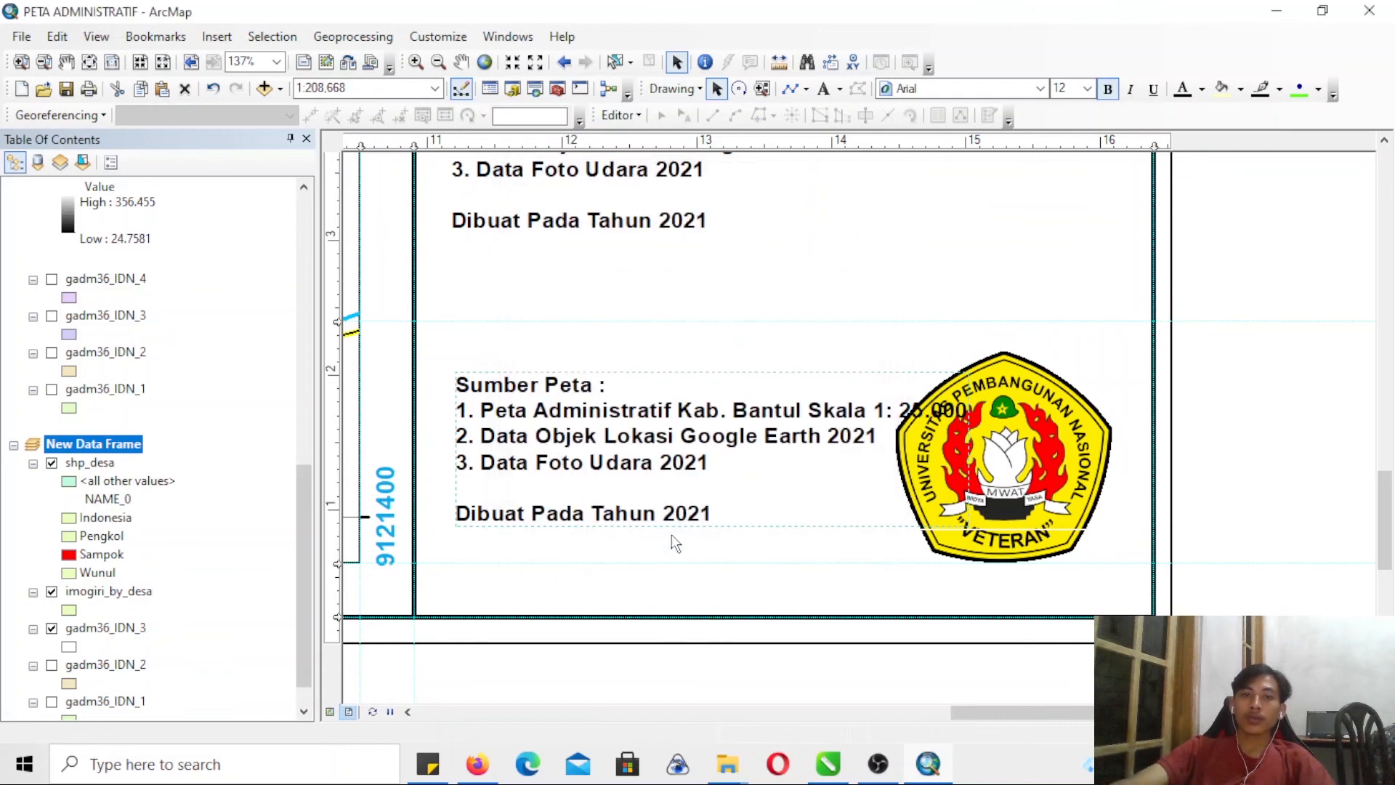
left_click_drag(585, 498, 738, 447)
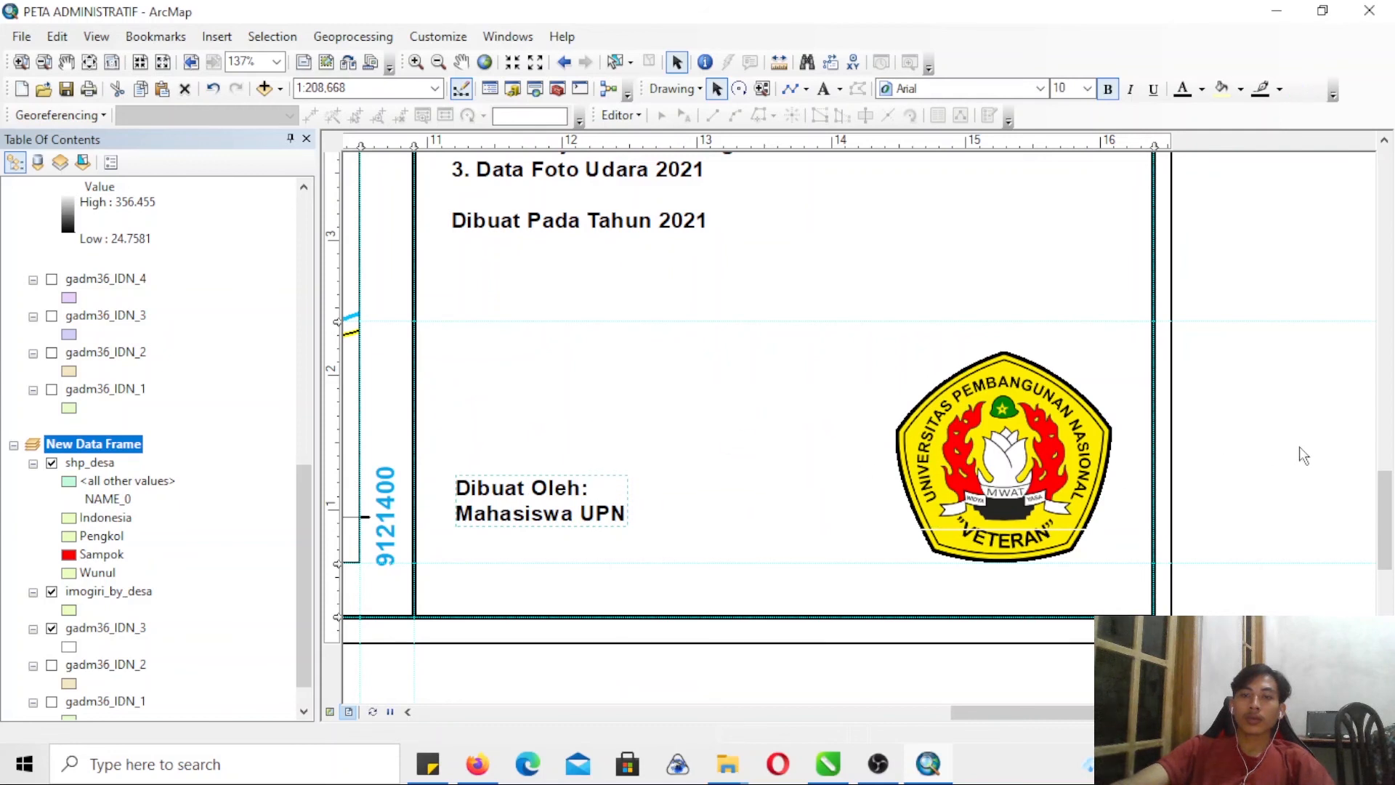
left_click(1298, 449)
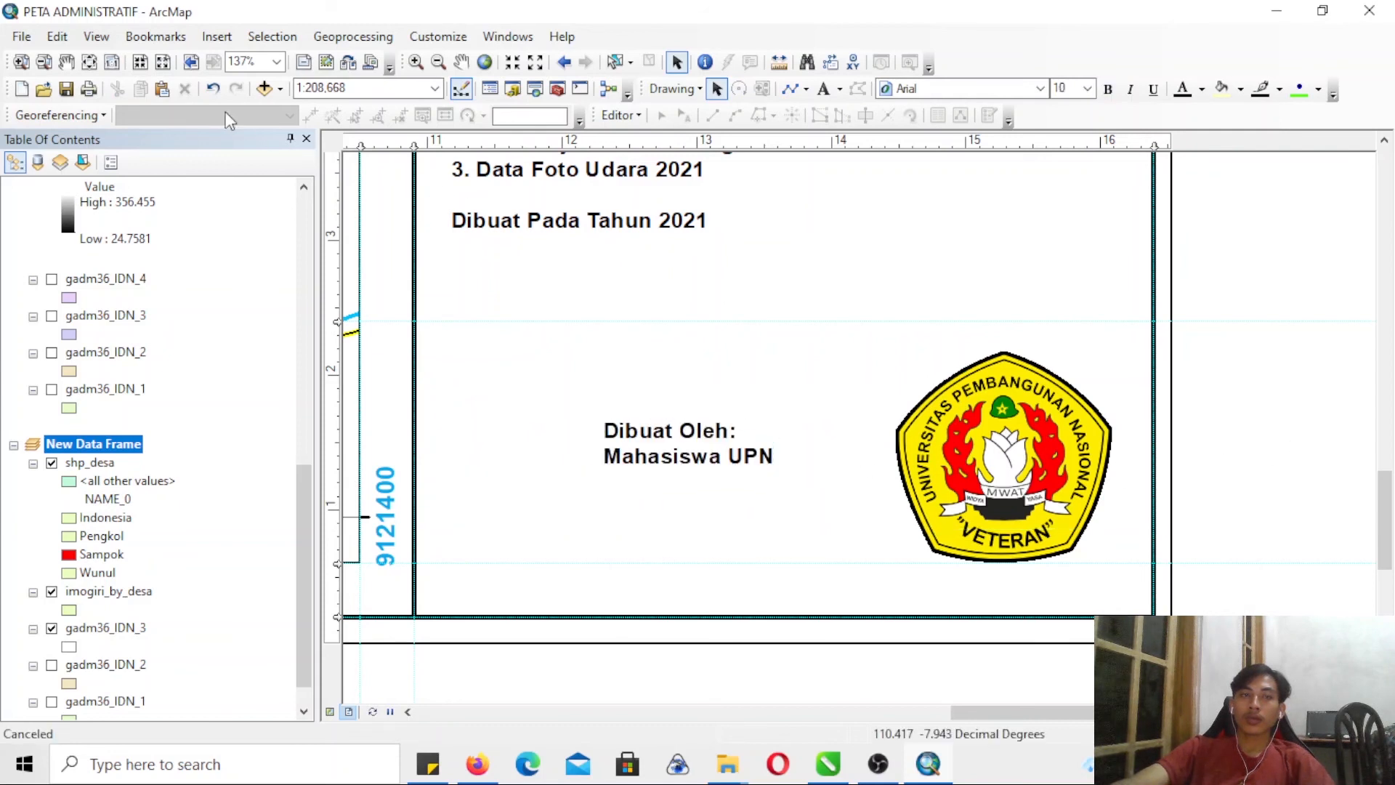
- Set up a JPEG export of the map at 300 dpi, with Documents\PROYEK BARU\TUTORIAL PETA UPN as the location
left_click(51, 64)
left_click(452, 280)
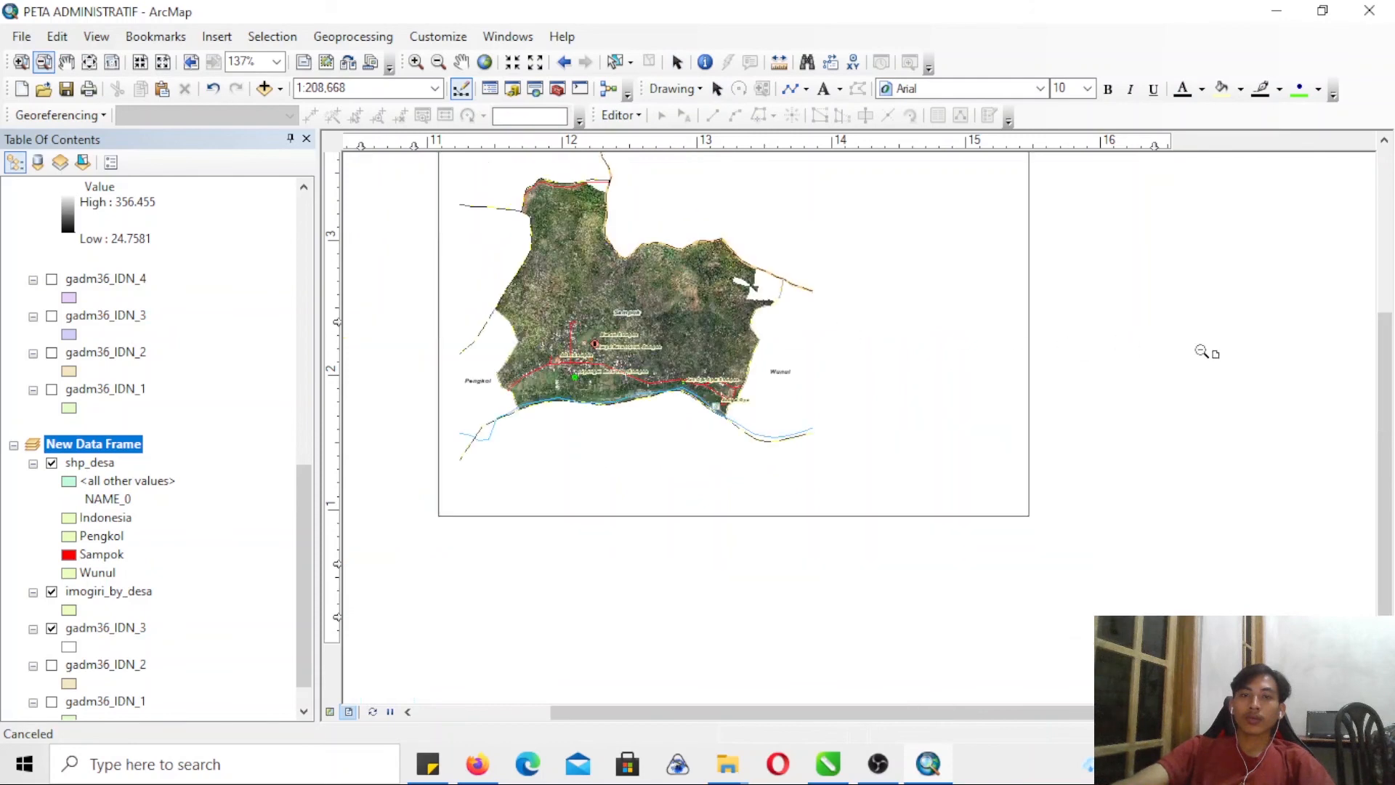
left_click_drag(1386, 367, 1386, 290)
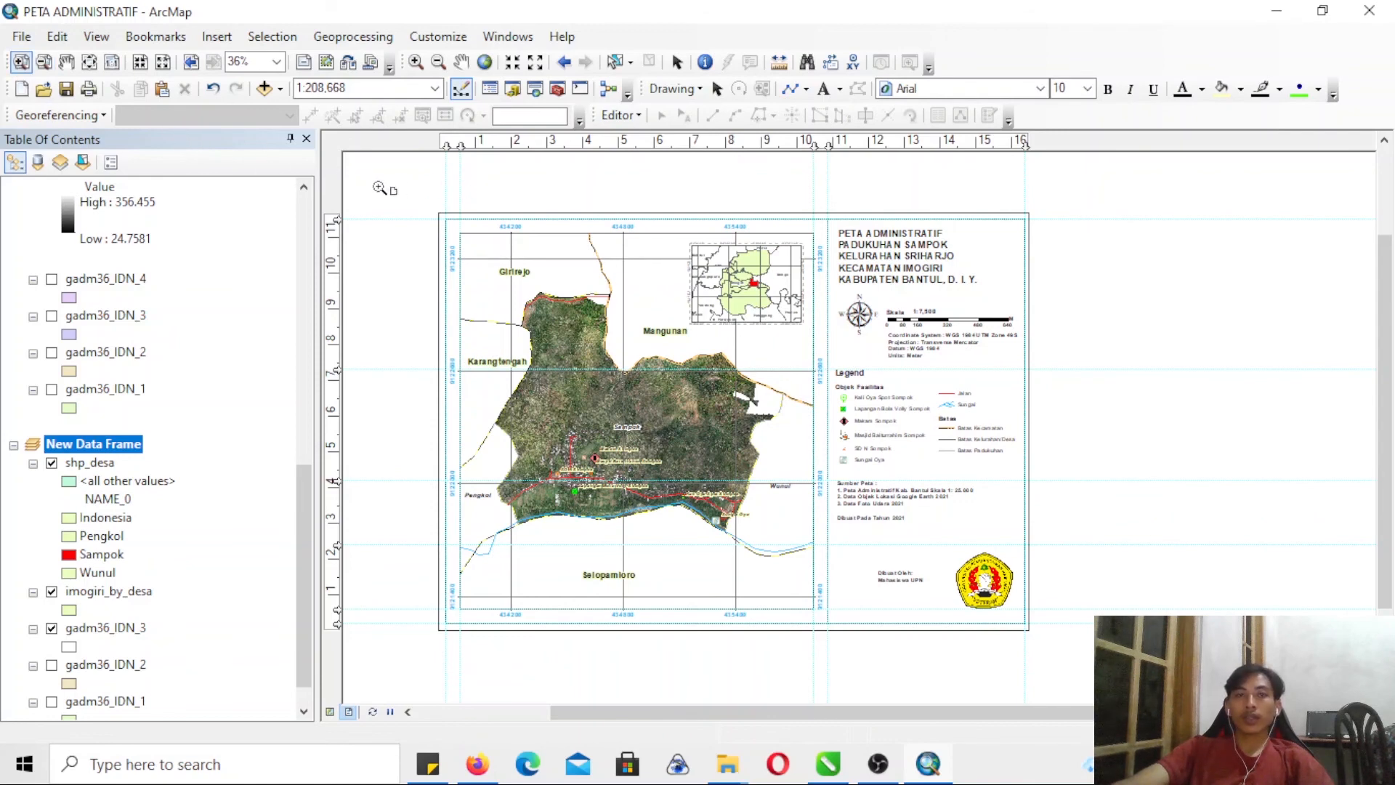
left_click_drag(412, 207, 1050, 640)
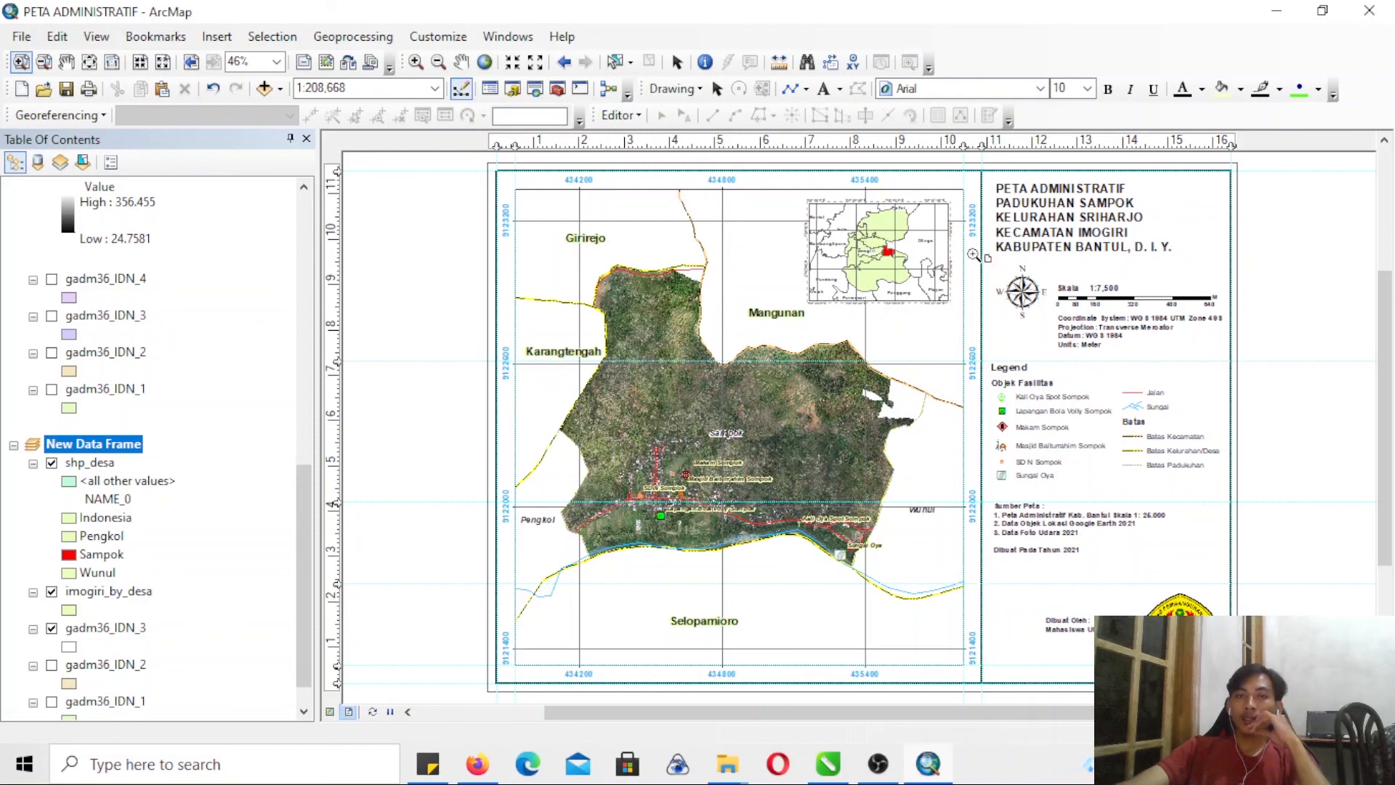
left_click(26, 41)
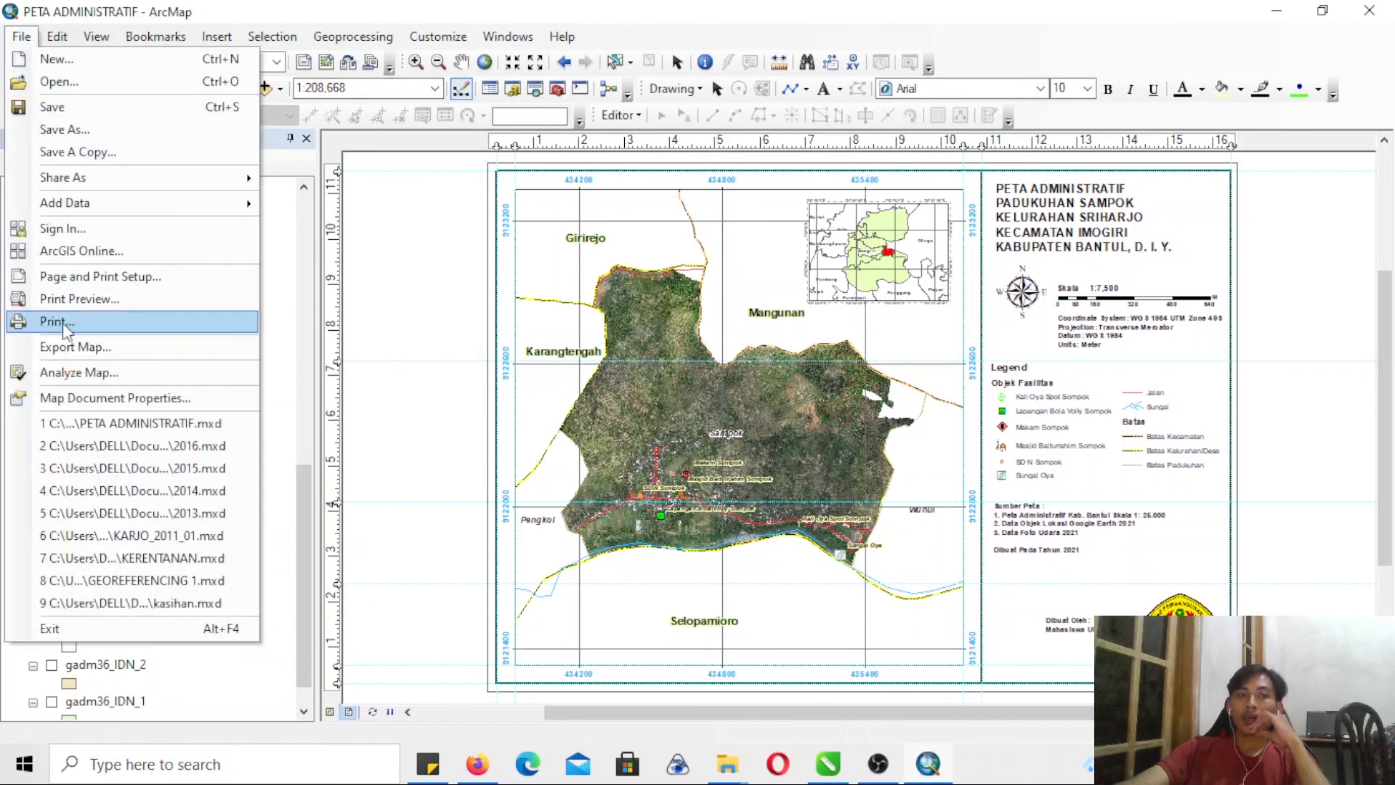
left_click(58, 352)
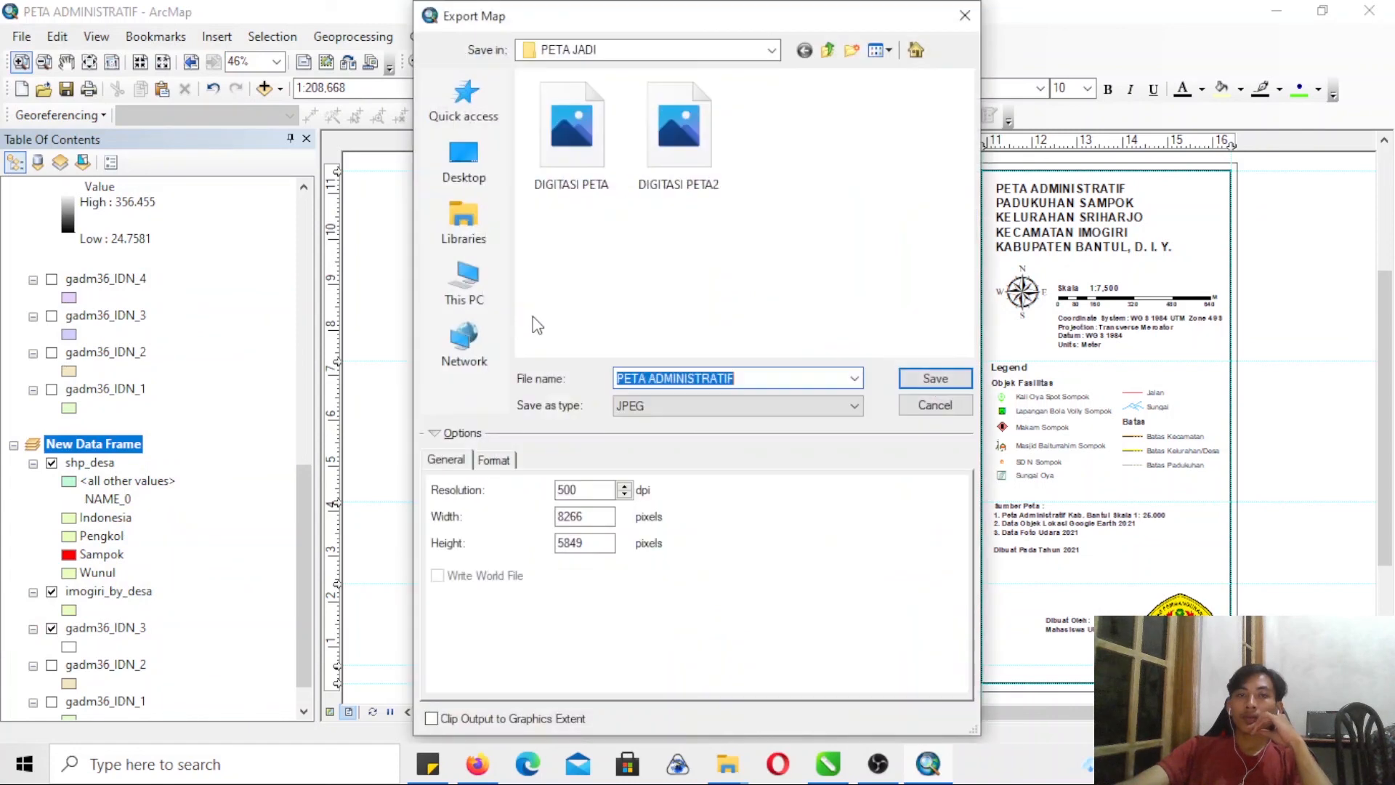
left_click(829, 51)
left_click(828, 51)
left_click(829, 51)
left_click(799, 278)
key("p")
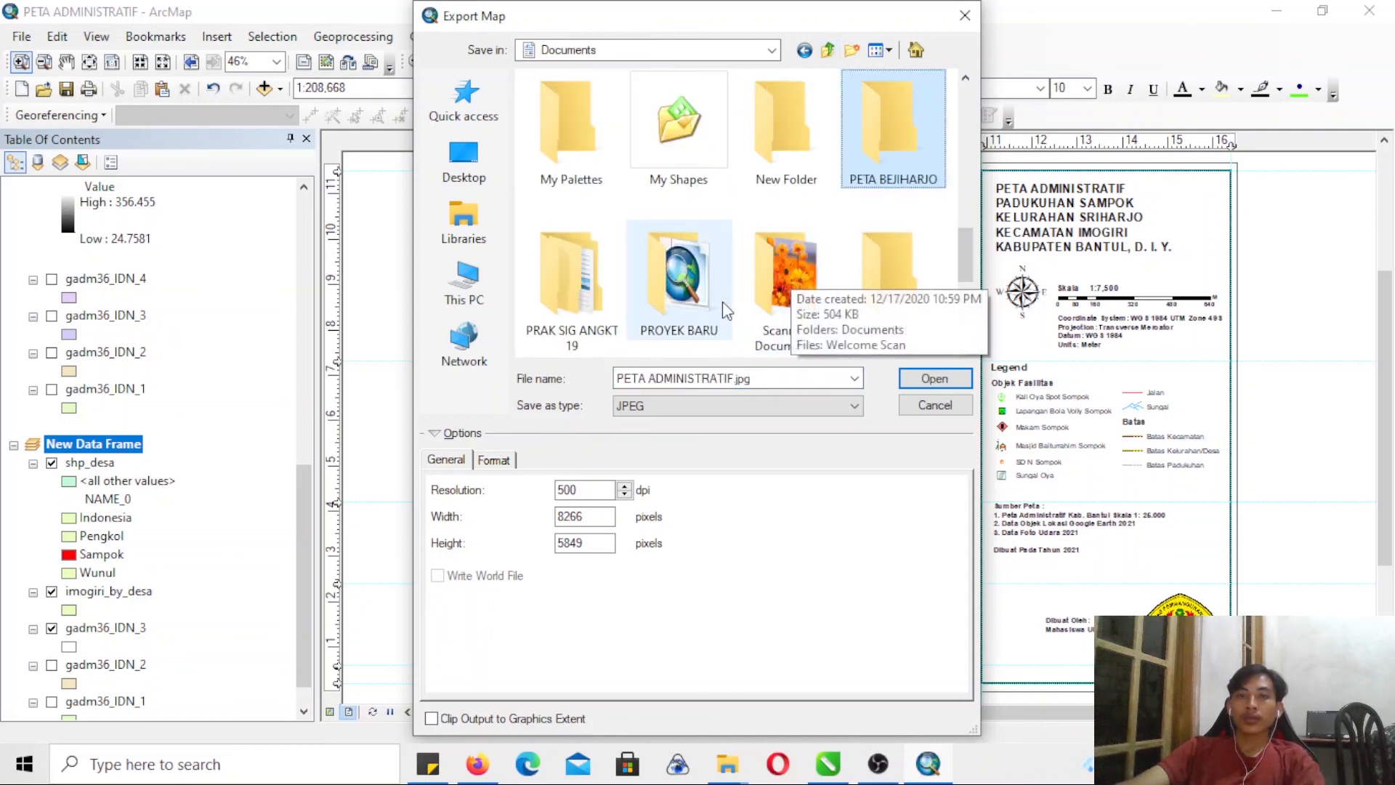
double_click(682, 307)
left_click_drag(974, 226, 983, 318)
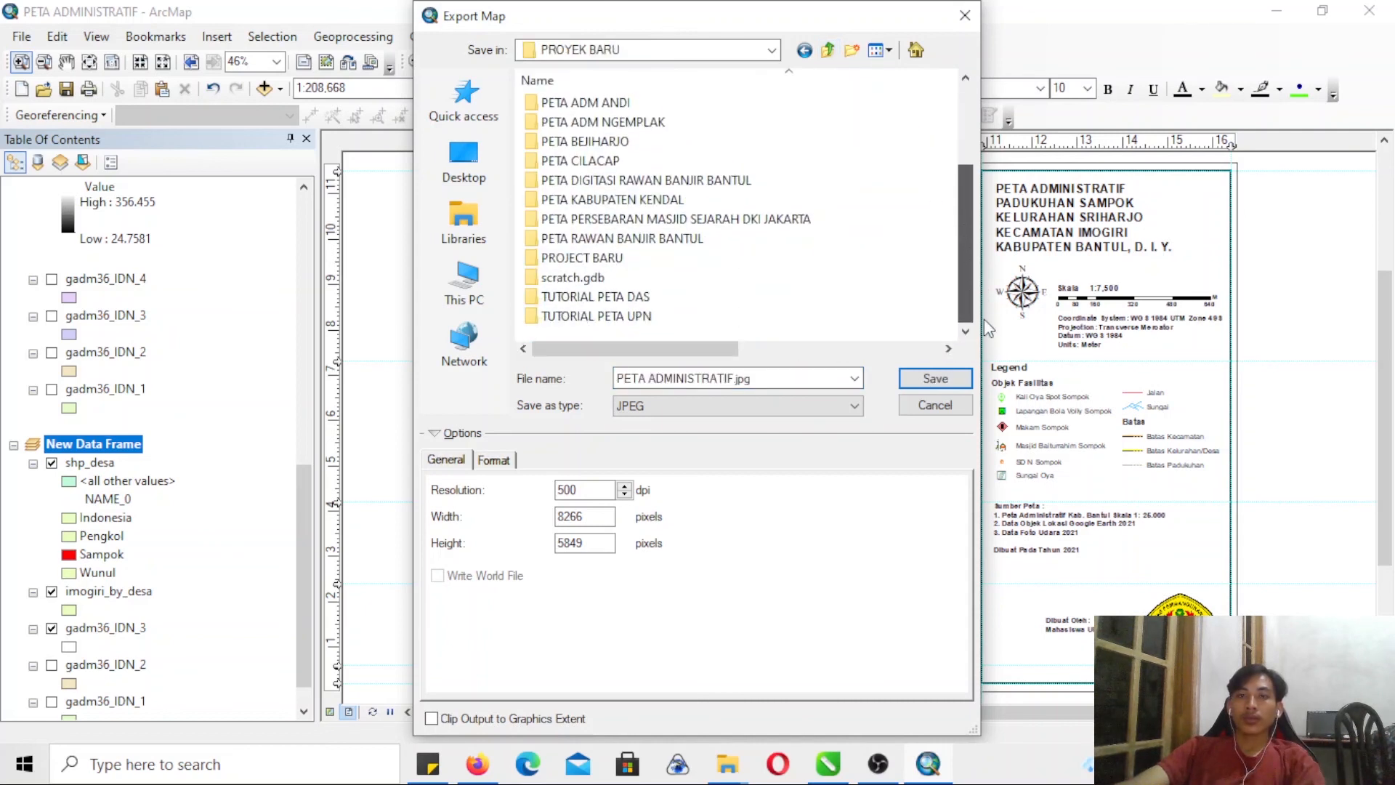
double_click(662, 320)
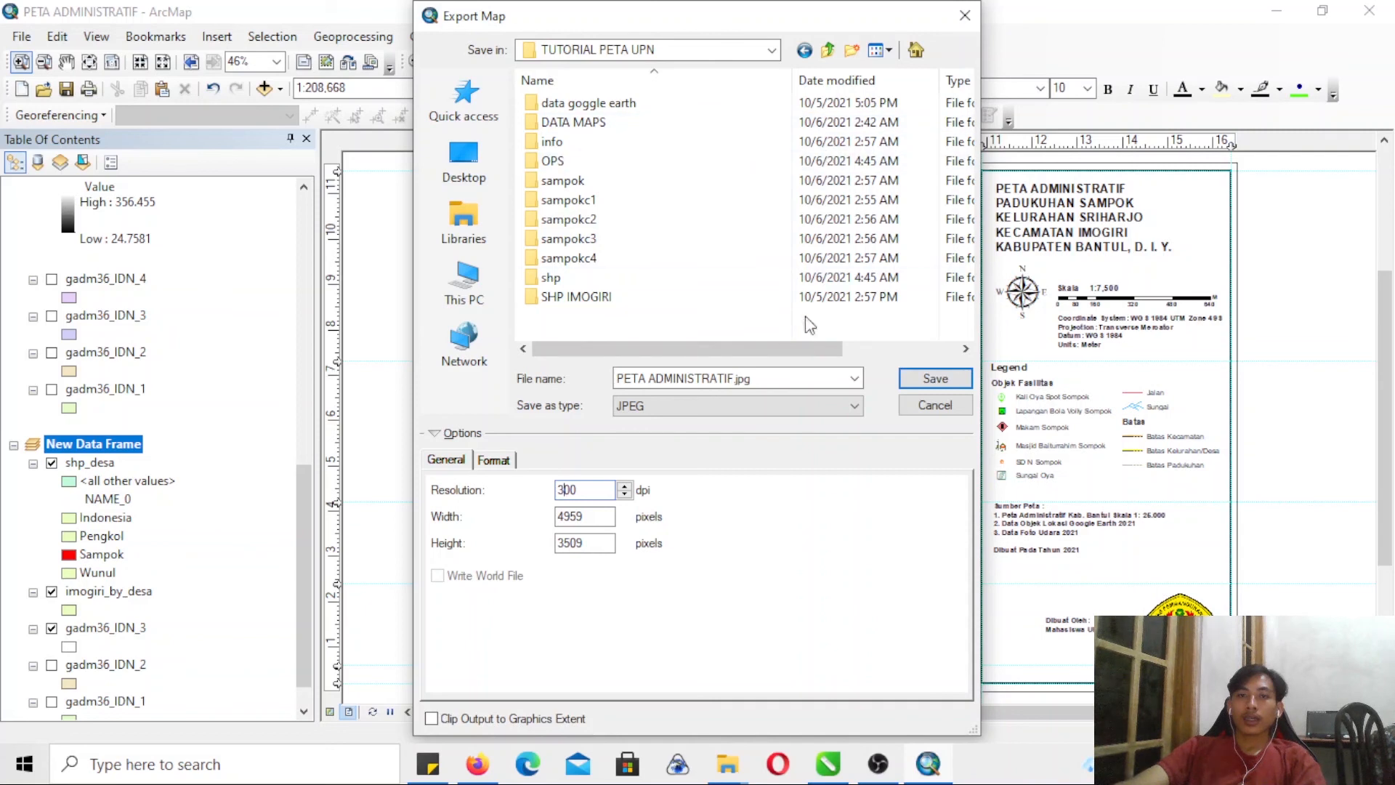
left_click_drag(835, 379, 554, 385)
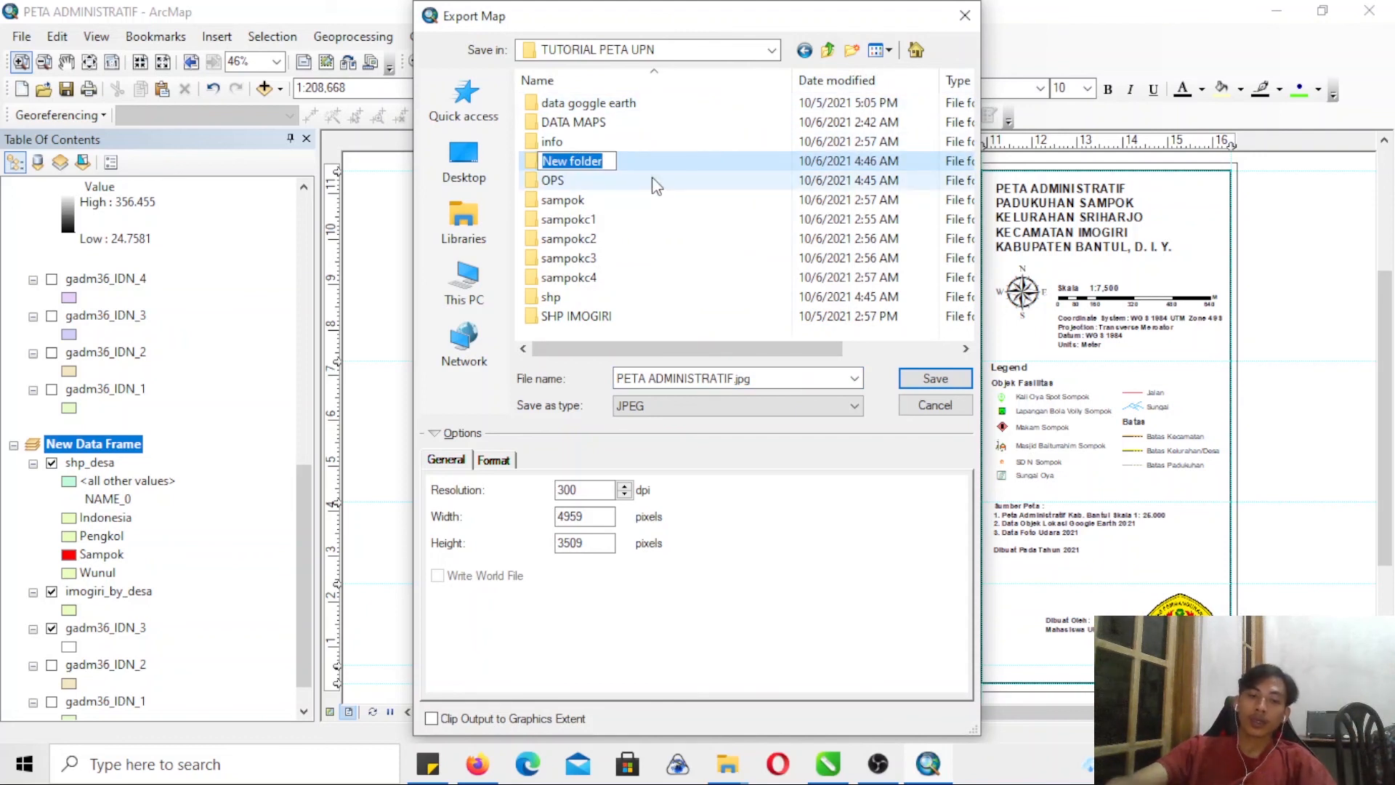
- Name the new export folder "peta jadi" and export the map into it as PETA ADMINISTRATIF.jpg
type("peta ")
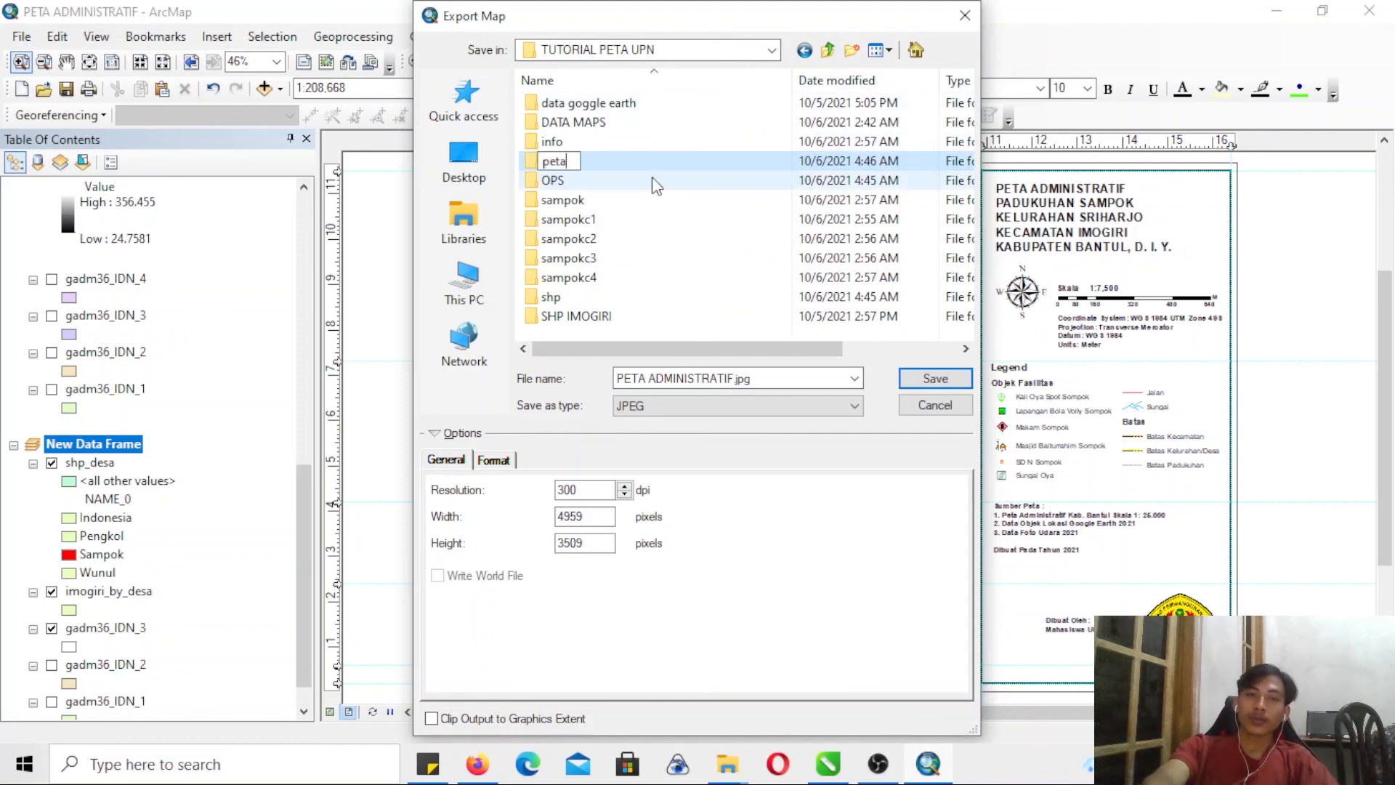
type("jasi")
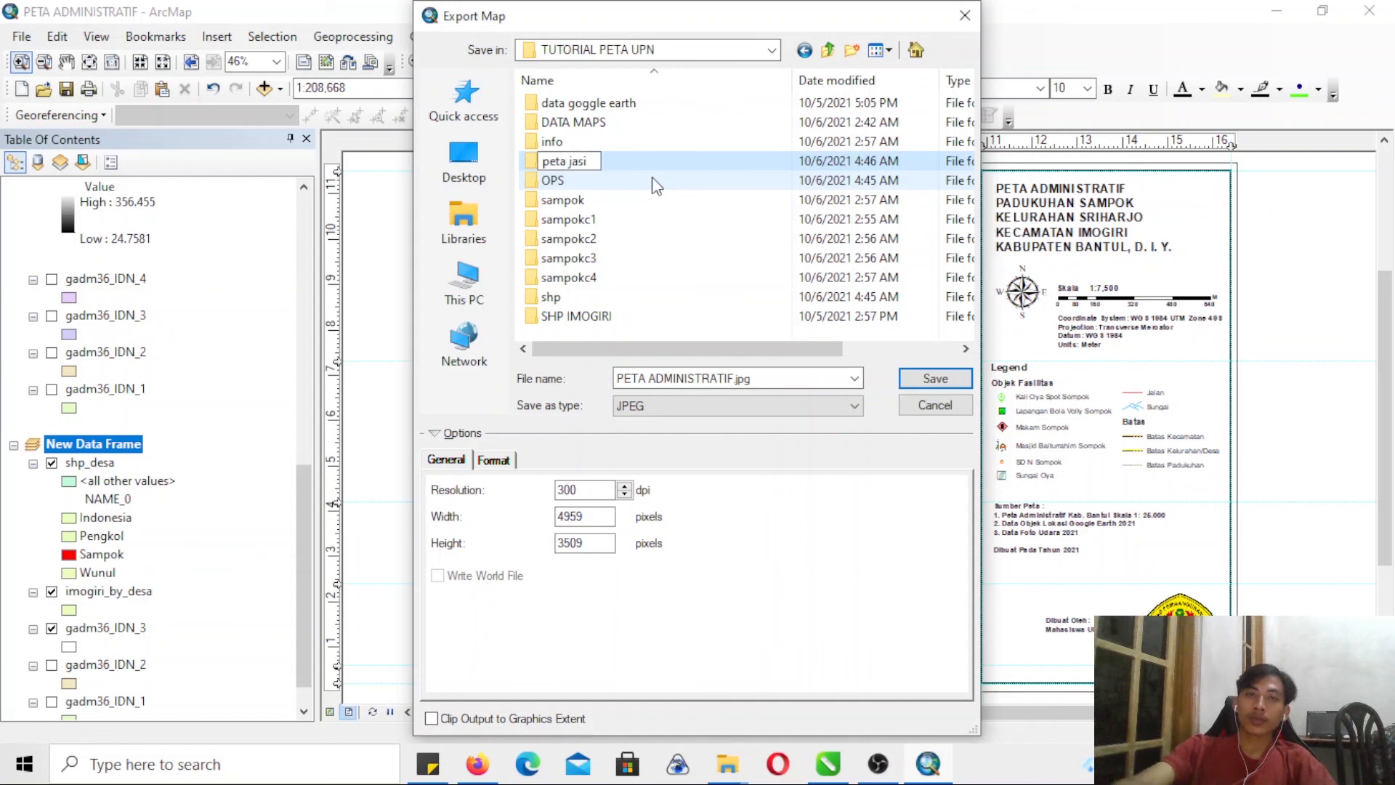
key("BackSpace")
key("BackSpace")
type("di")
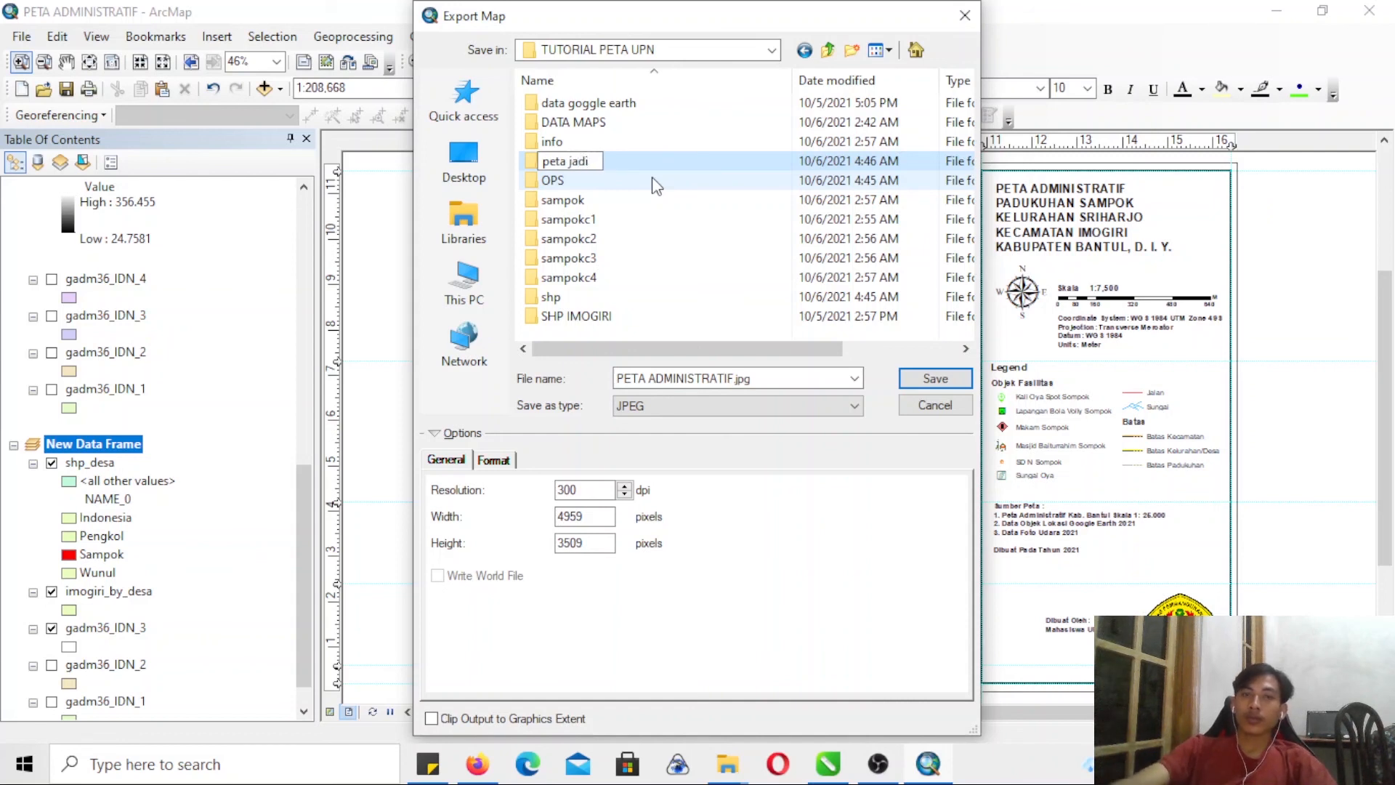
key("Return")
double_click(648, 183)
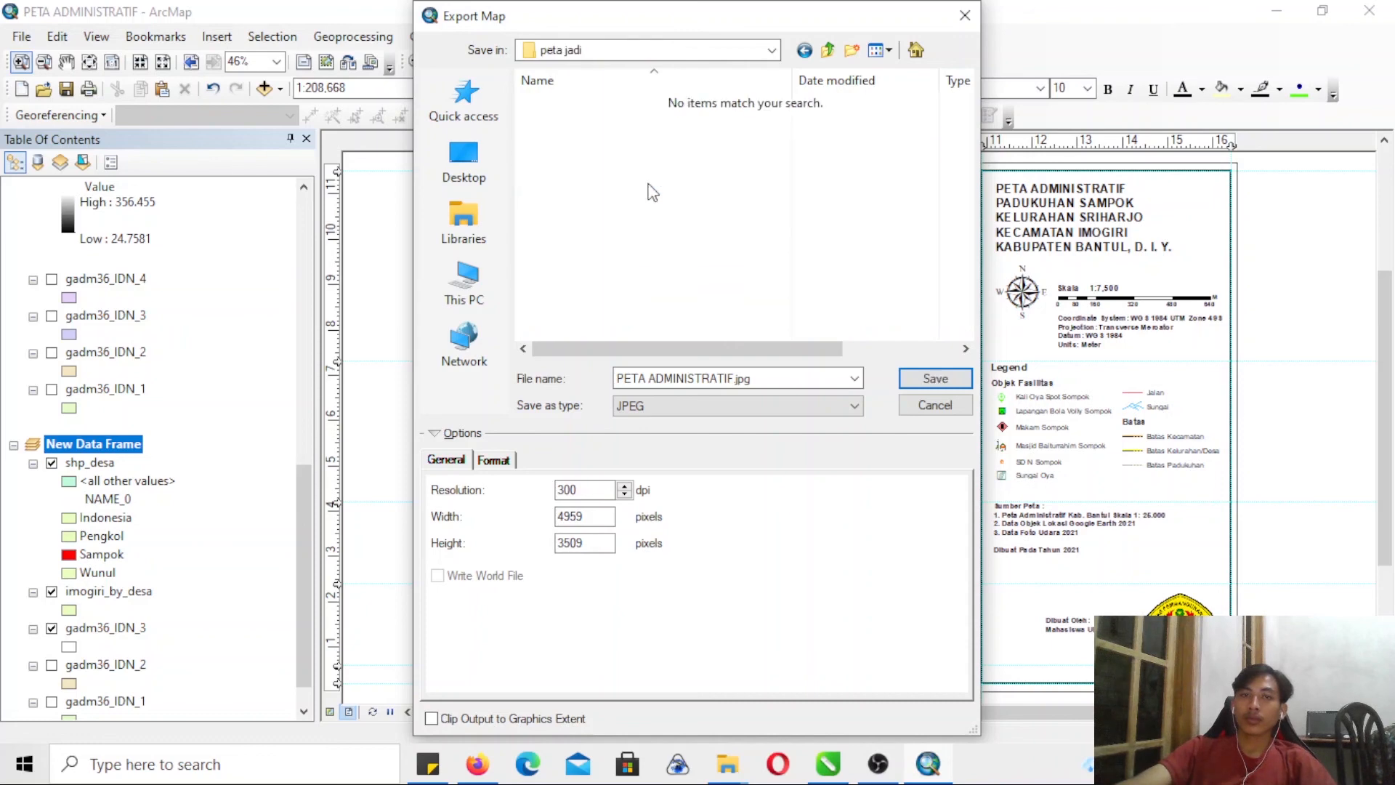
left_click(917, 381)
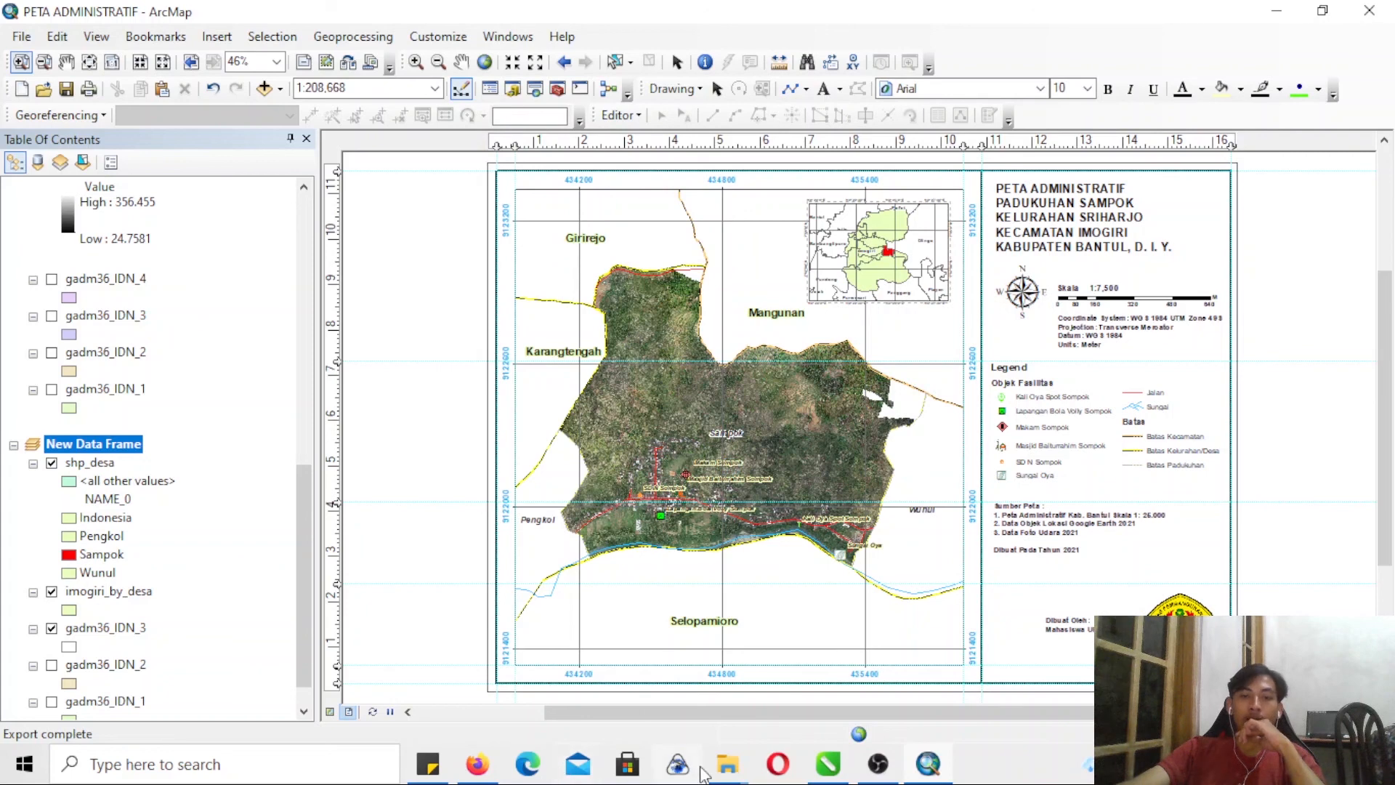
- Switch to File Explorer and open the exported PETA ADMINISTRATIF image from the peta jadi folder in a maximized window
left_click(687, 696)
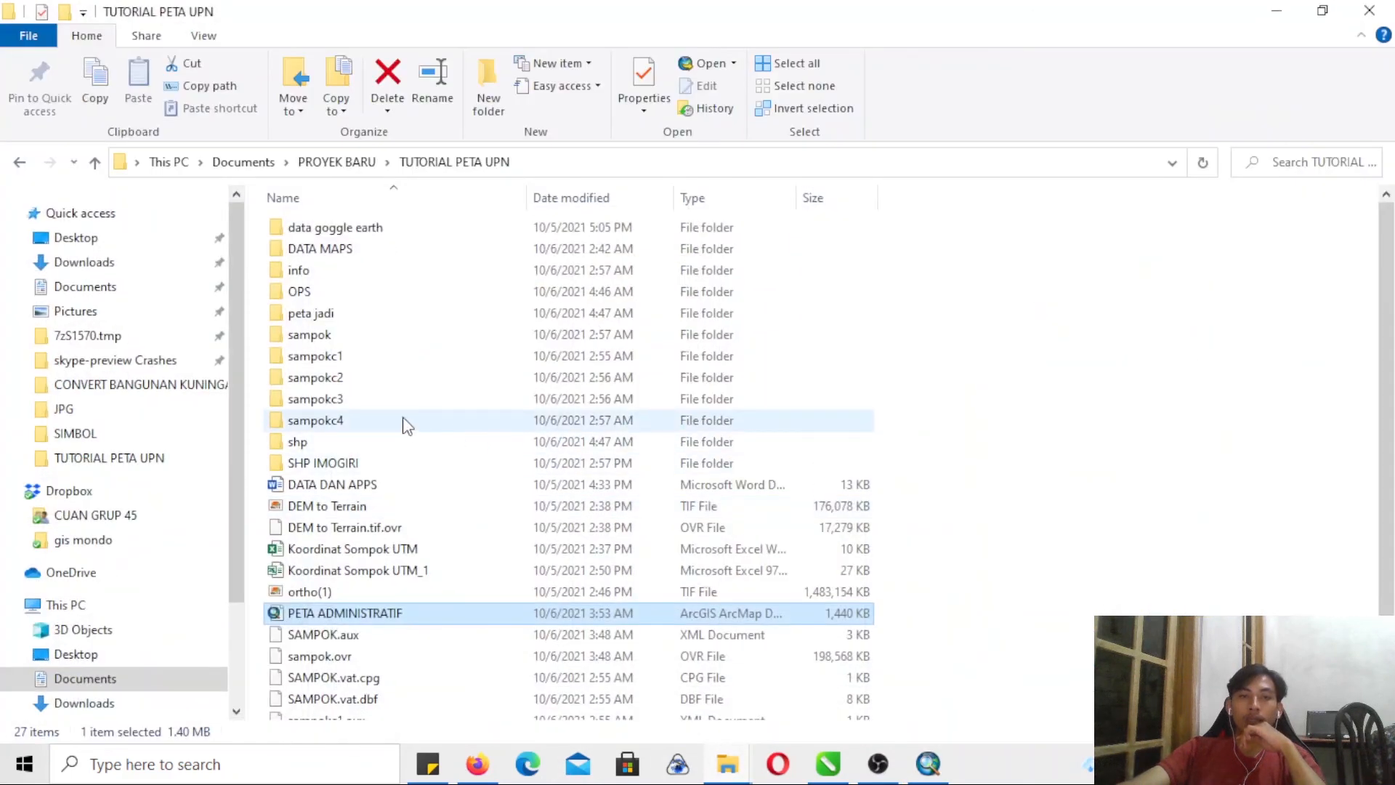
double_click(324, 313)
left_click(300, 251)
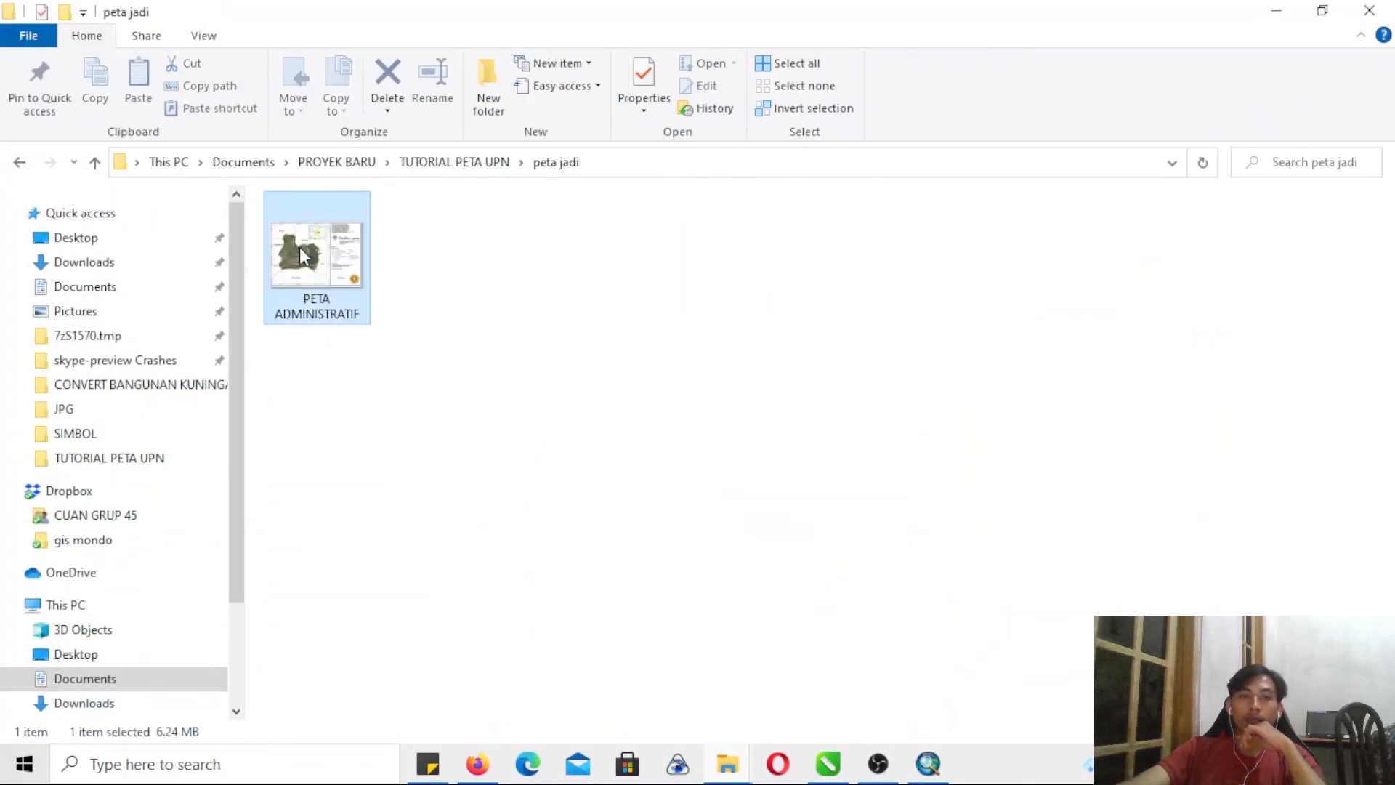
double_click(299, 247)
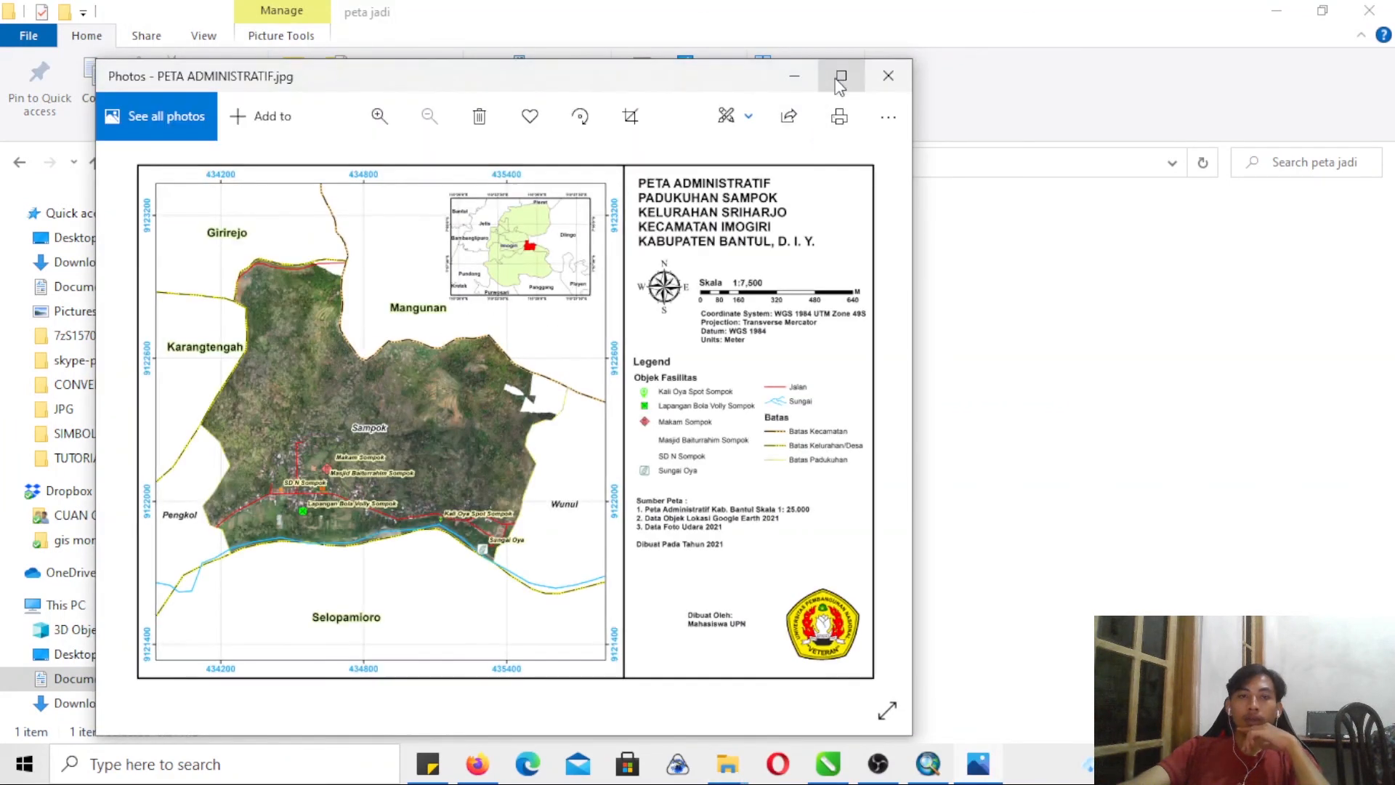
left_click(841, 76)
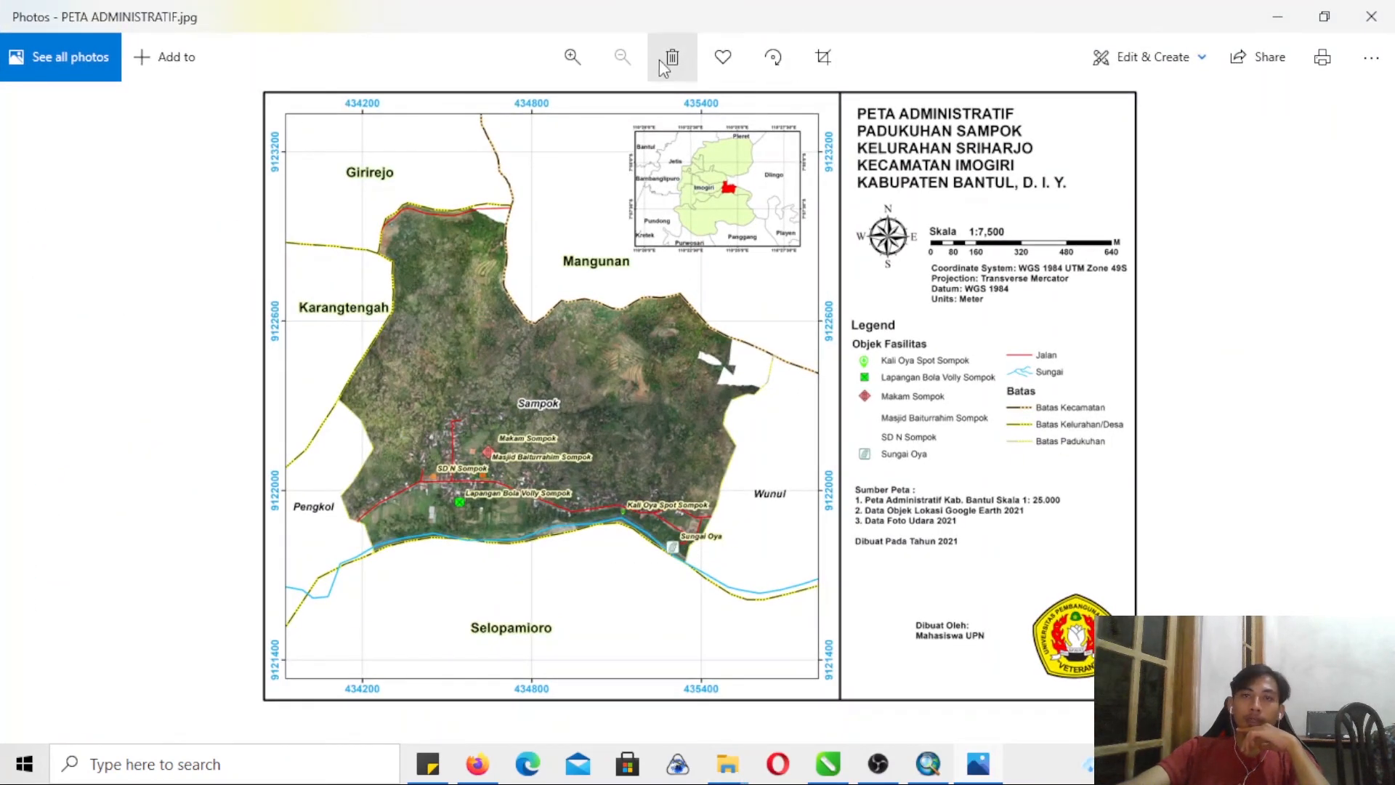
- Examine the exported map's imagery, labels and facility symbols up close, and close the image
left_click(572, 58)
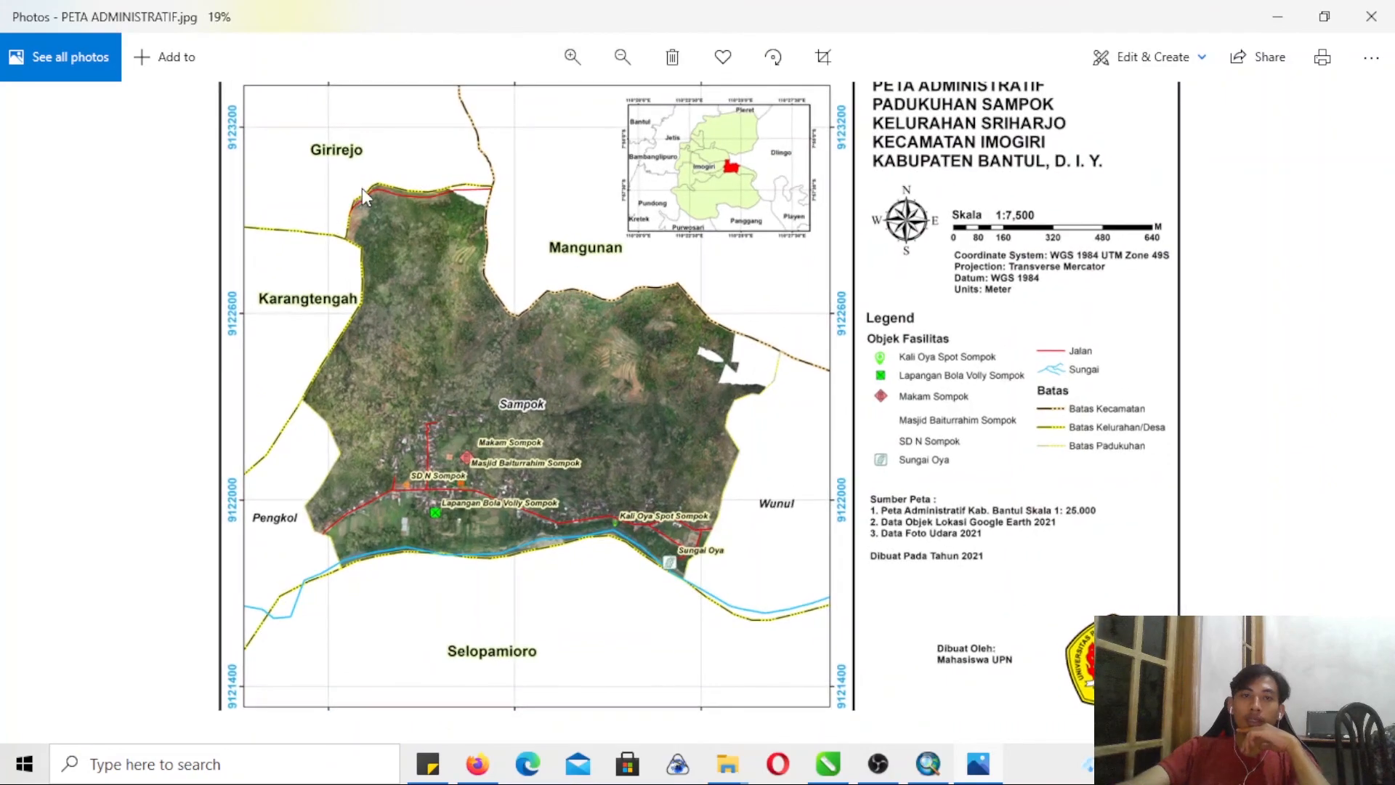
left_click(561, 78)
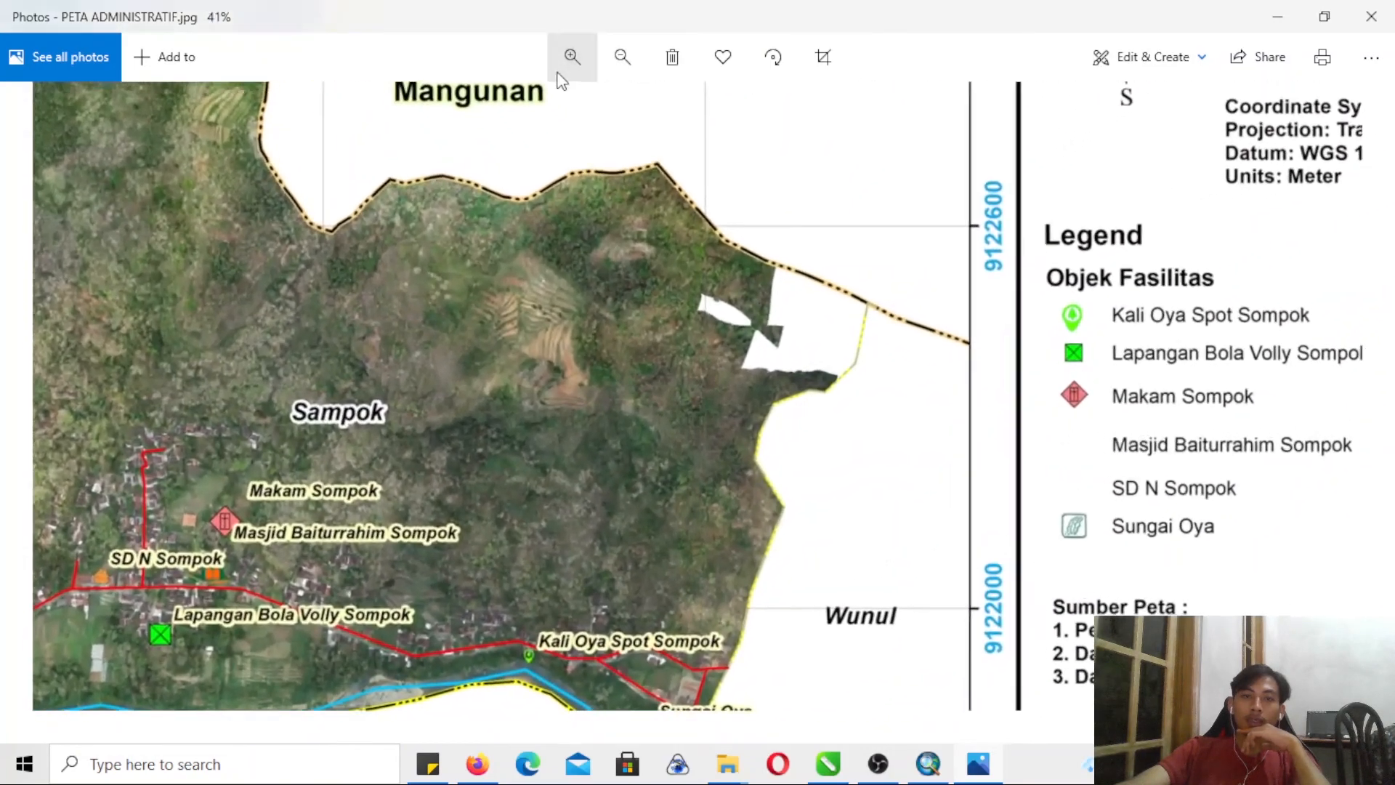
left_click(558, 74)
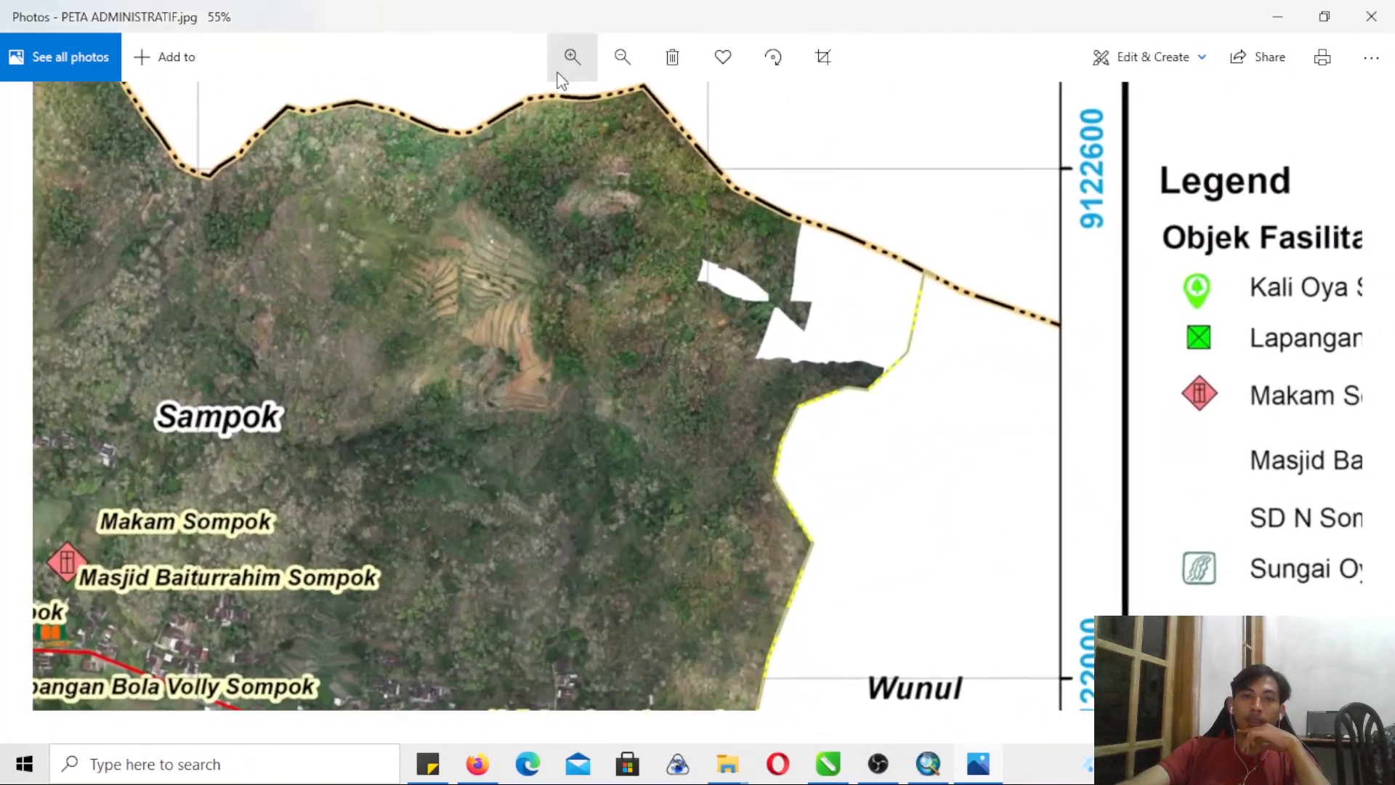
left_click_drag(521, 387, 1061, 218)
left_click_drag(442, 447, 800, 346)
left_click(619, 44)
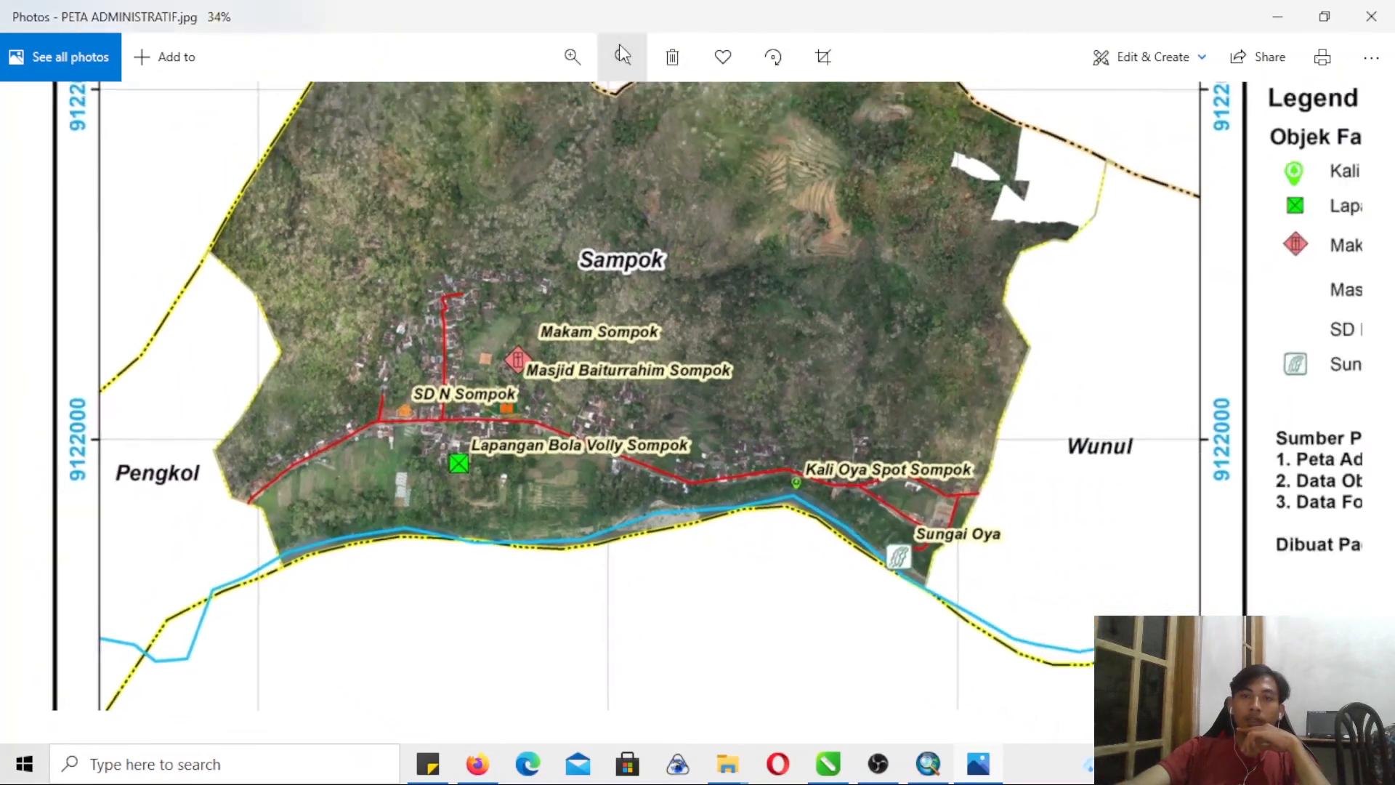
left_click(620, 48)
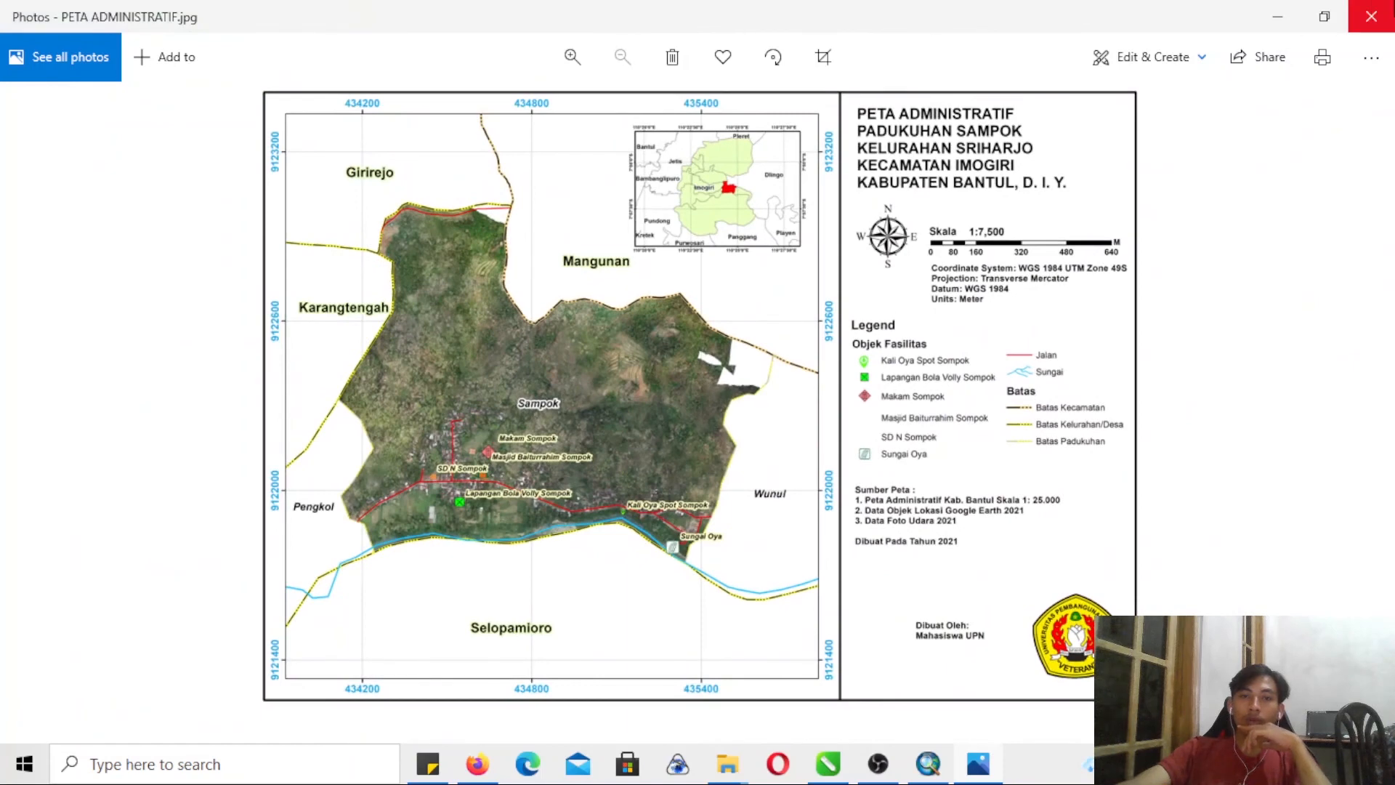
left_click(1370, 10)
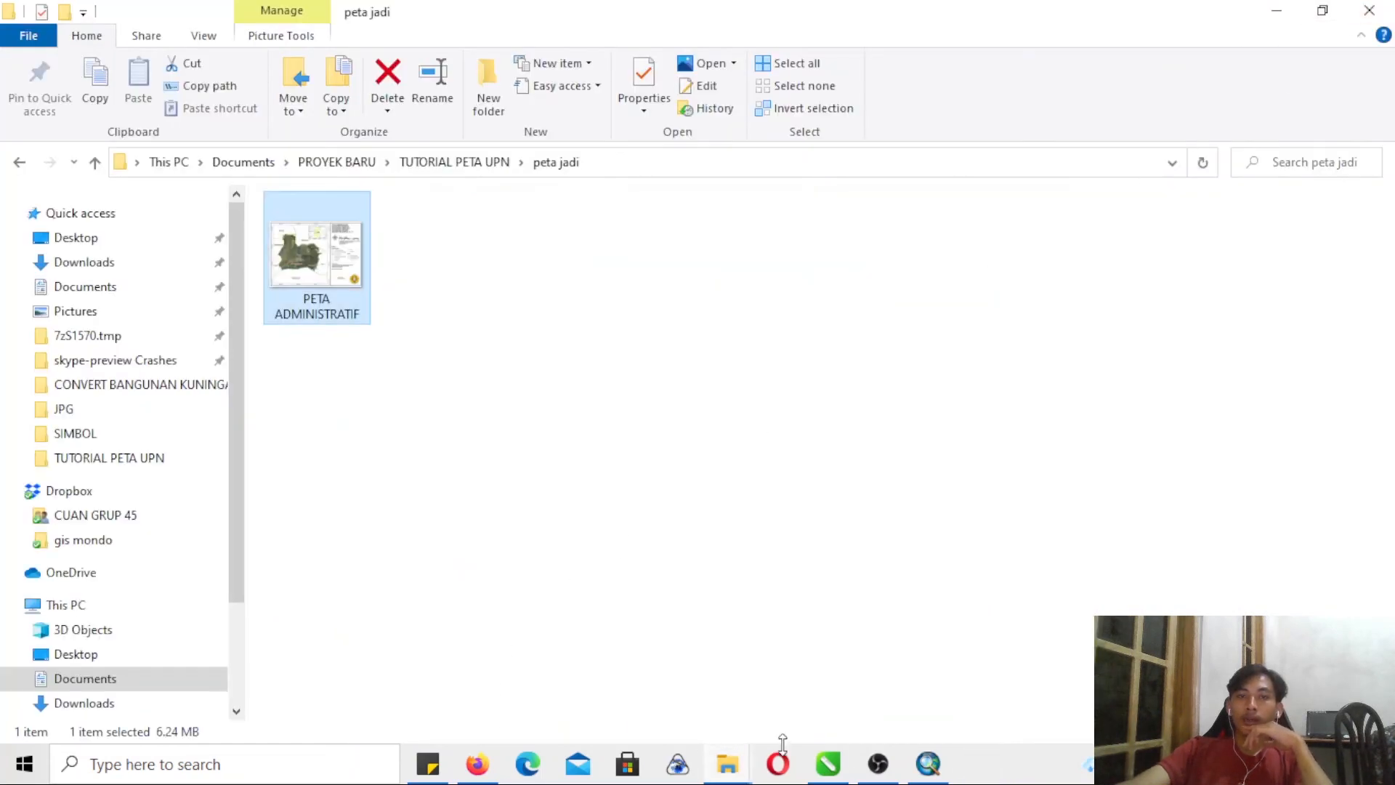
- Switch back to the PETA ADMINISTRATIF map document in ArcMap
left_click(928, 764)
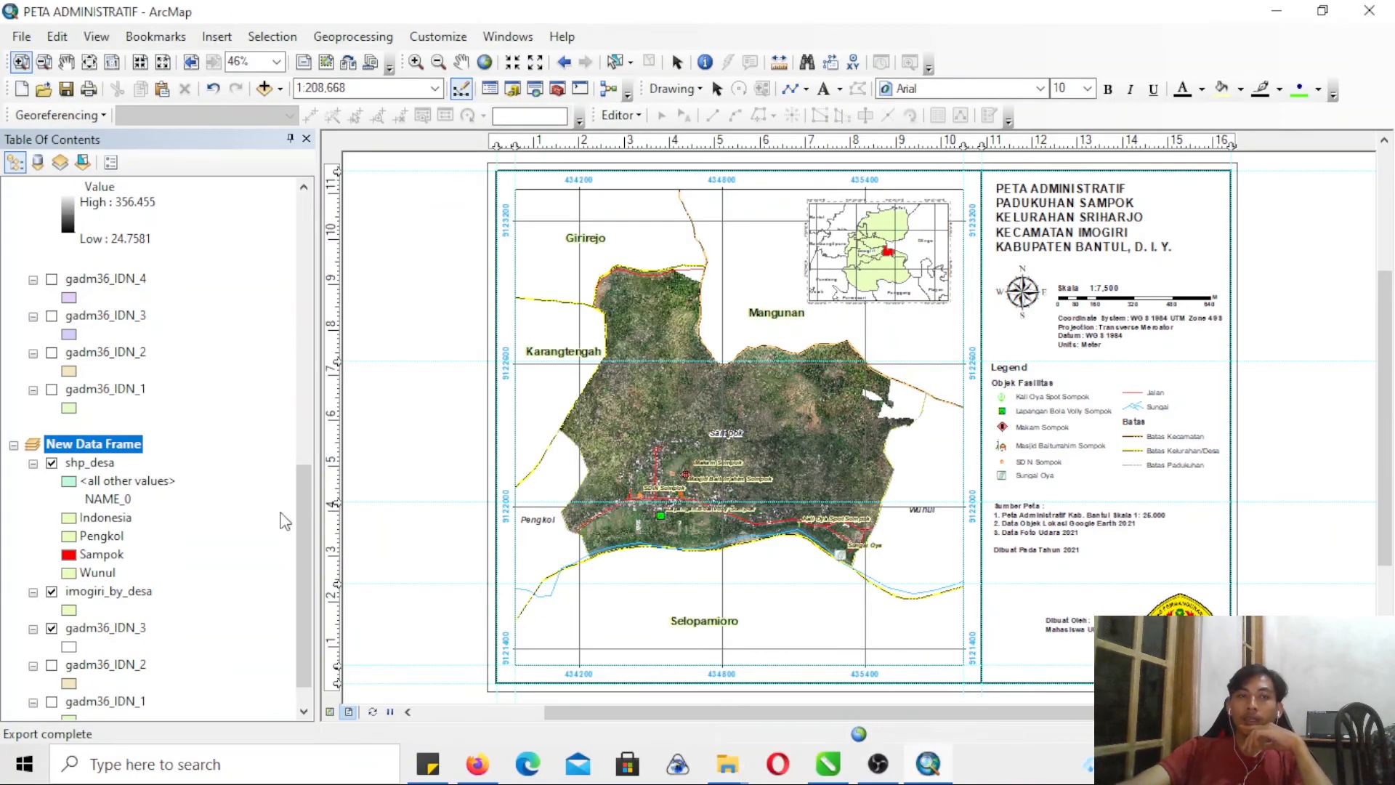
left_click_drag(303, 513, 291, 382)
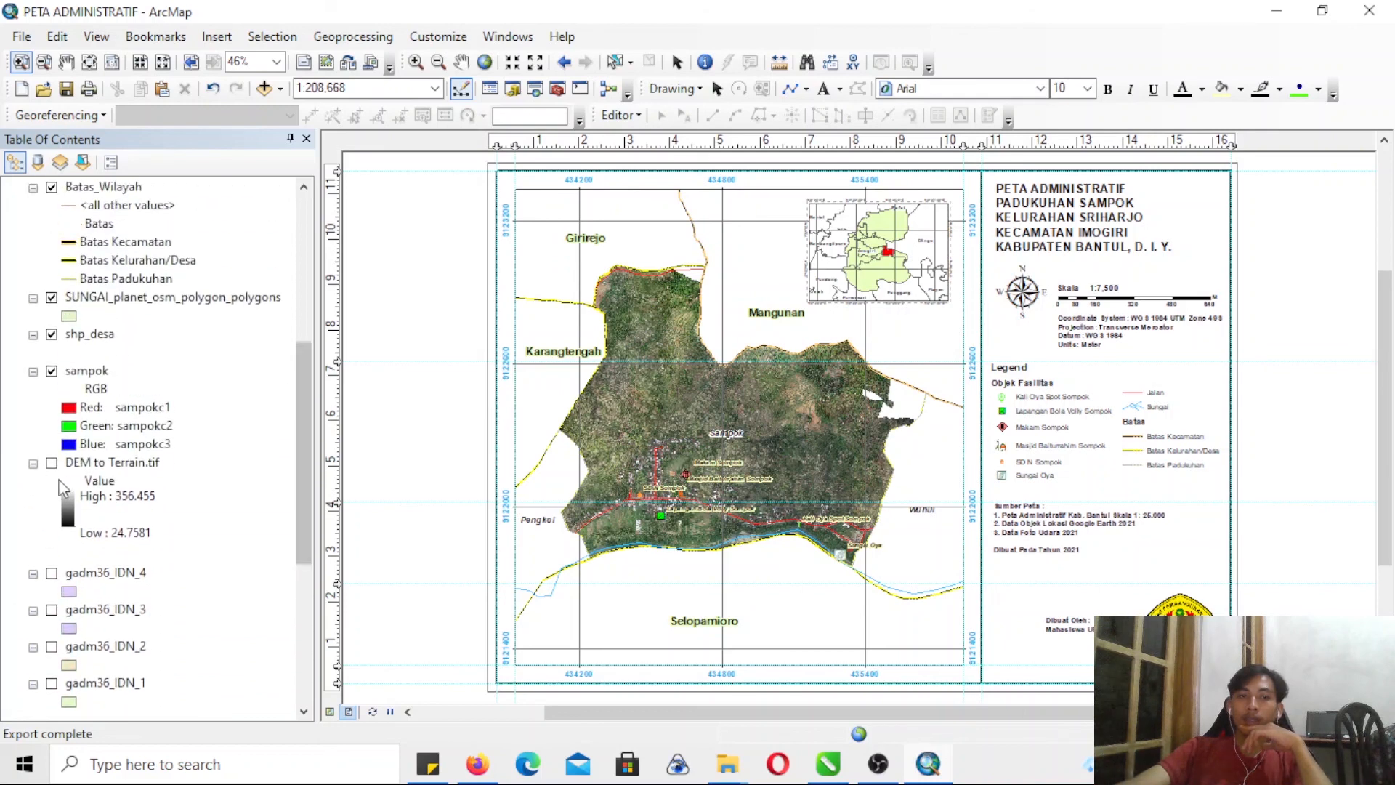
left_click(265, 88)
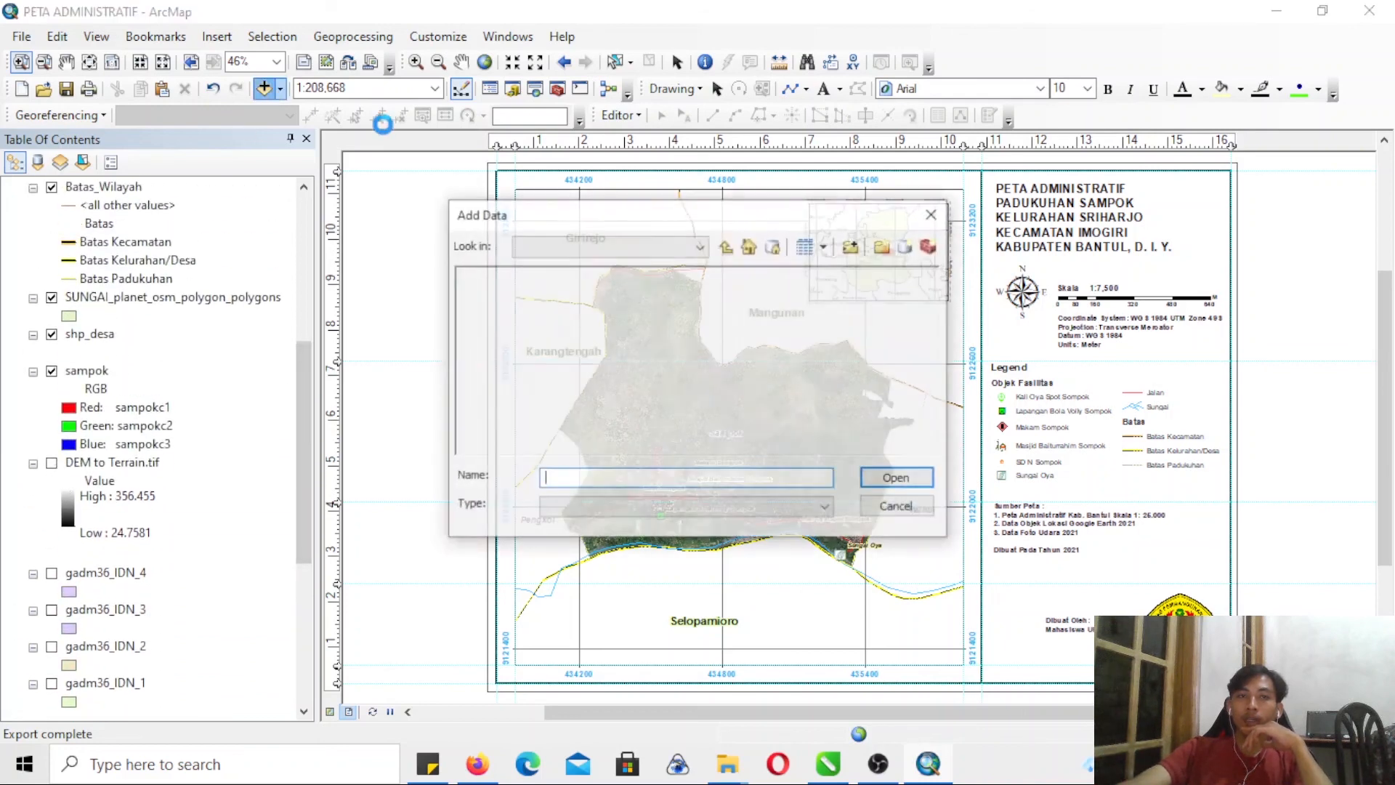
left_click(726, 247)
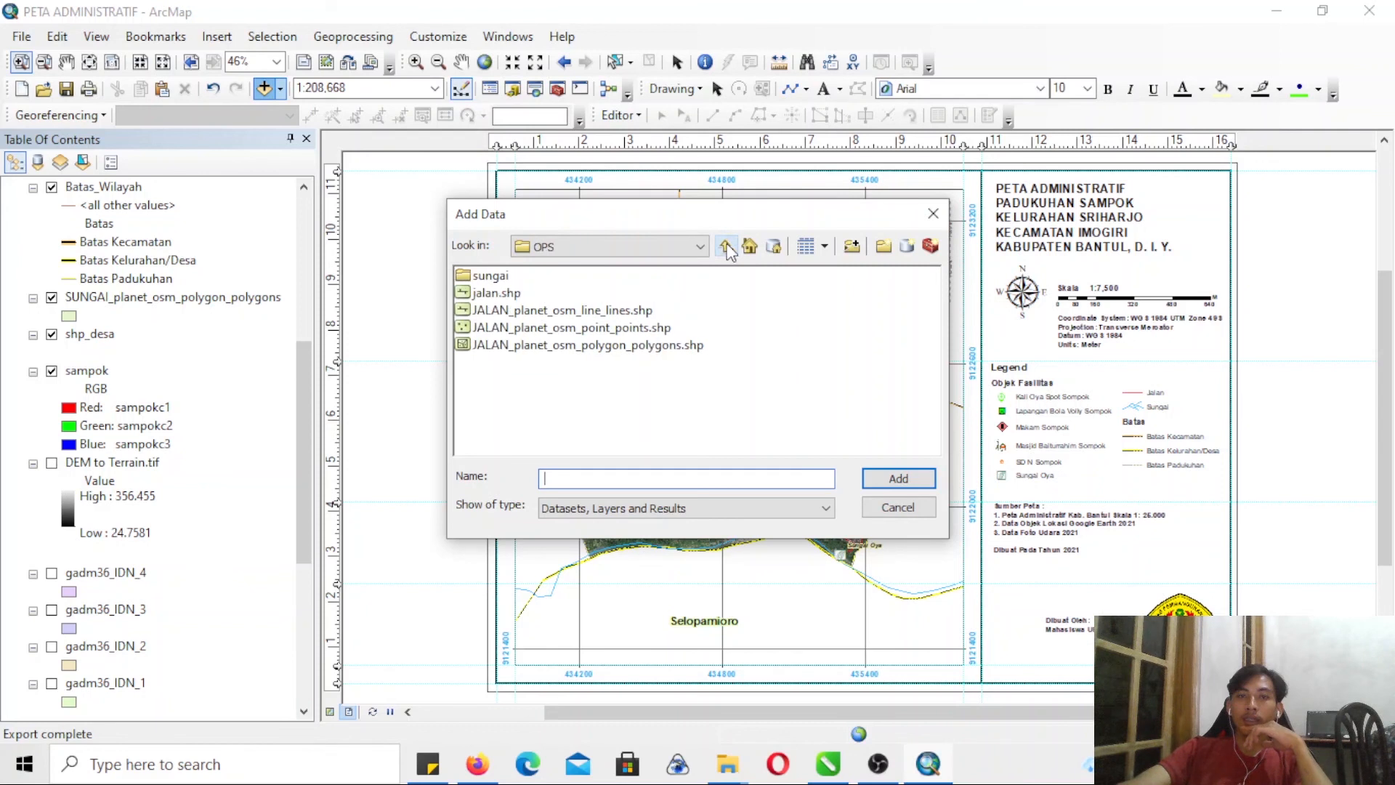
left_click(726, 247)
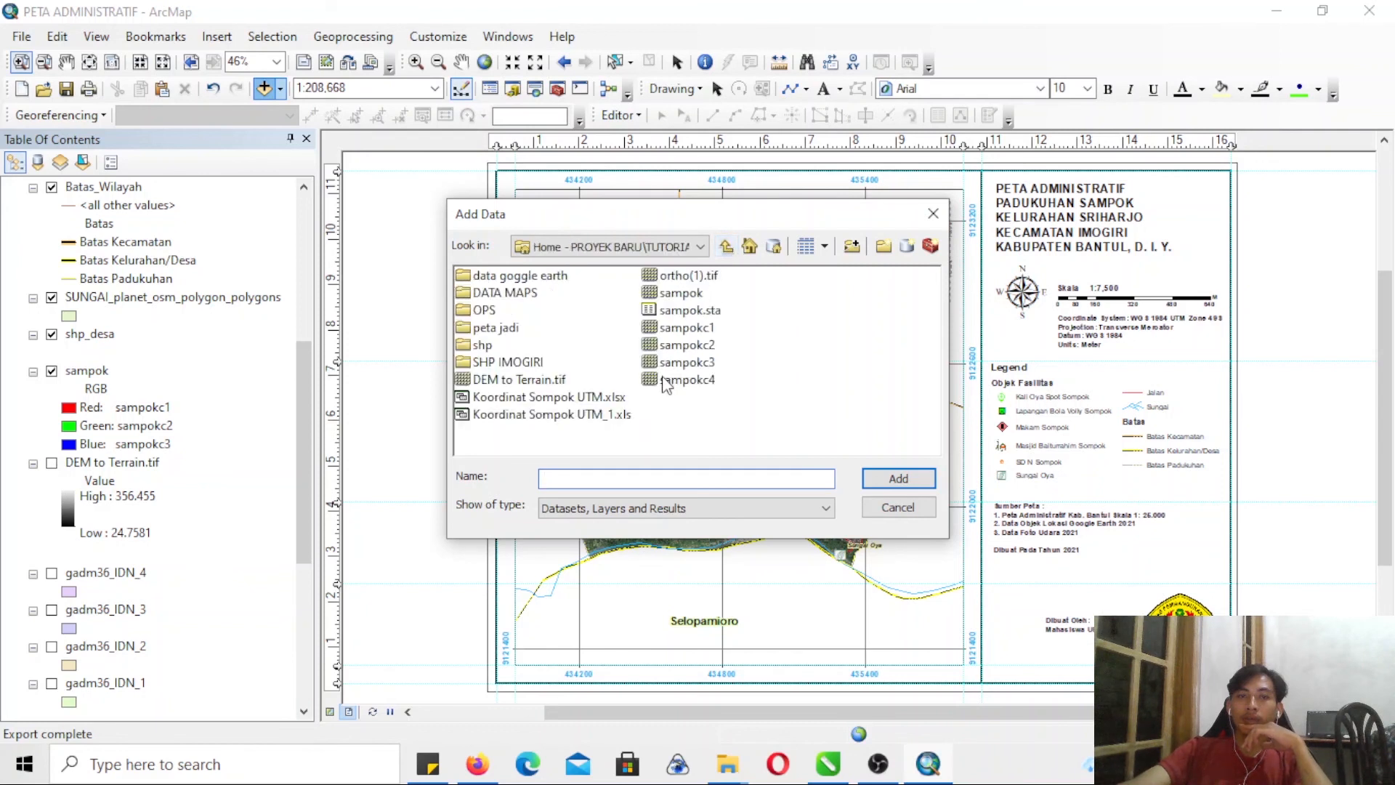
left_click(517, 363)
left_click(500, 328)
left_click(512, 297)
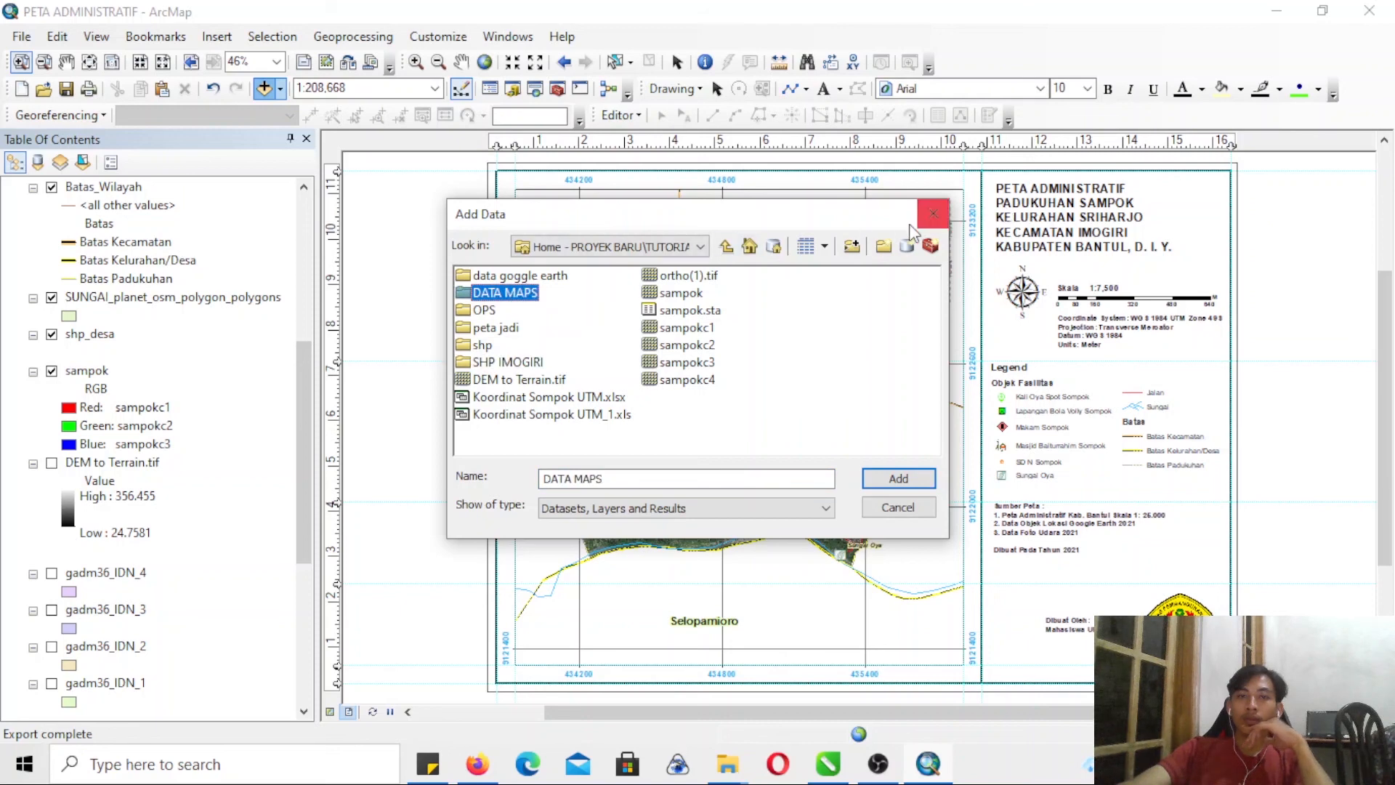
left_click(933, 213)
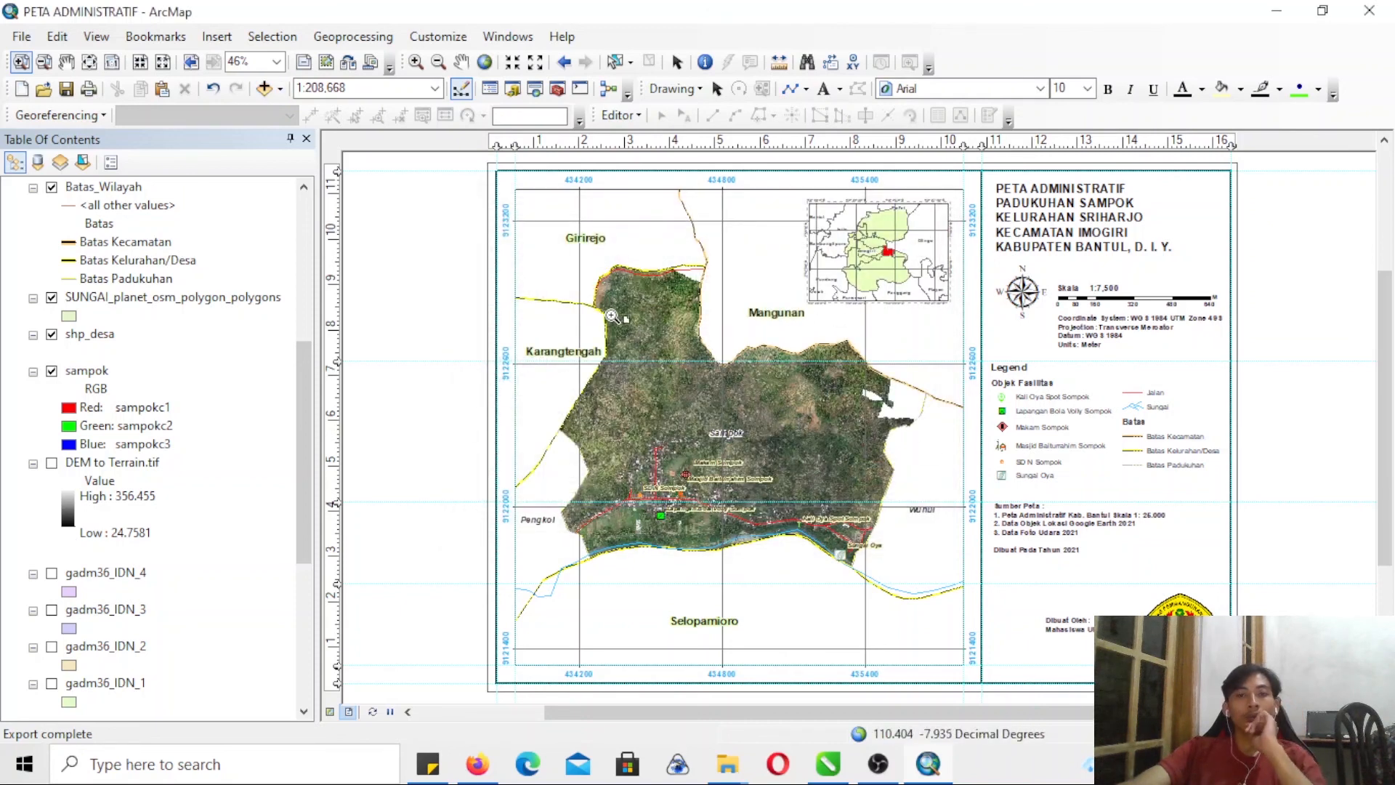
- Turn on the DEM to Terrain.tif layer beneath the sampok imagery in the main map
left_click_drag(510, 244, 959, 625)
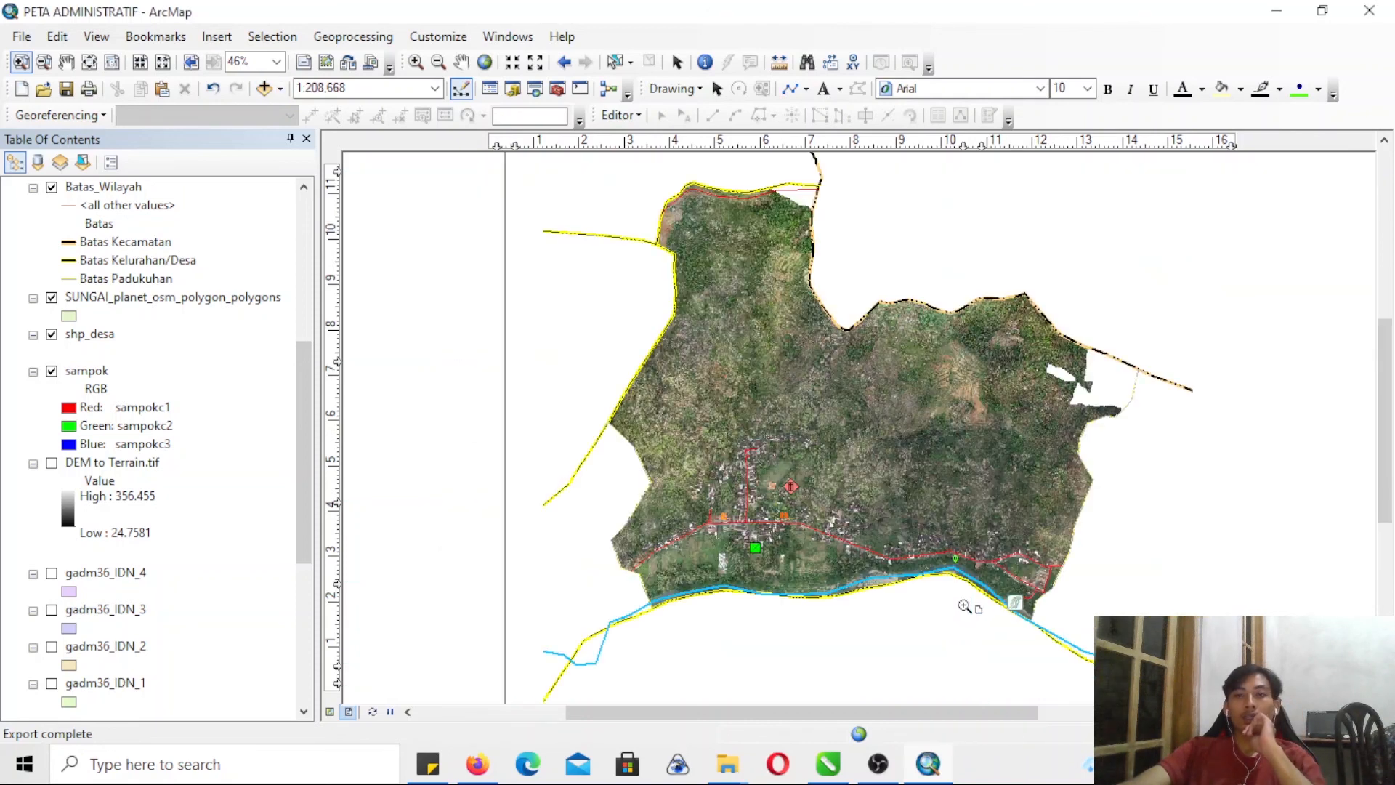
left_click_drag(588, 164, 1157, 442)
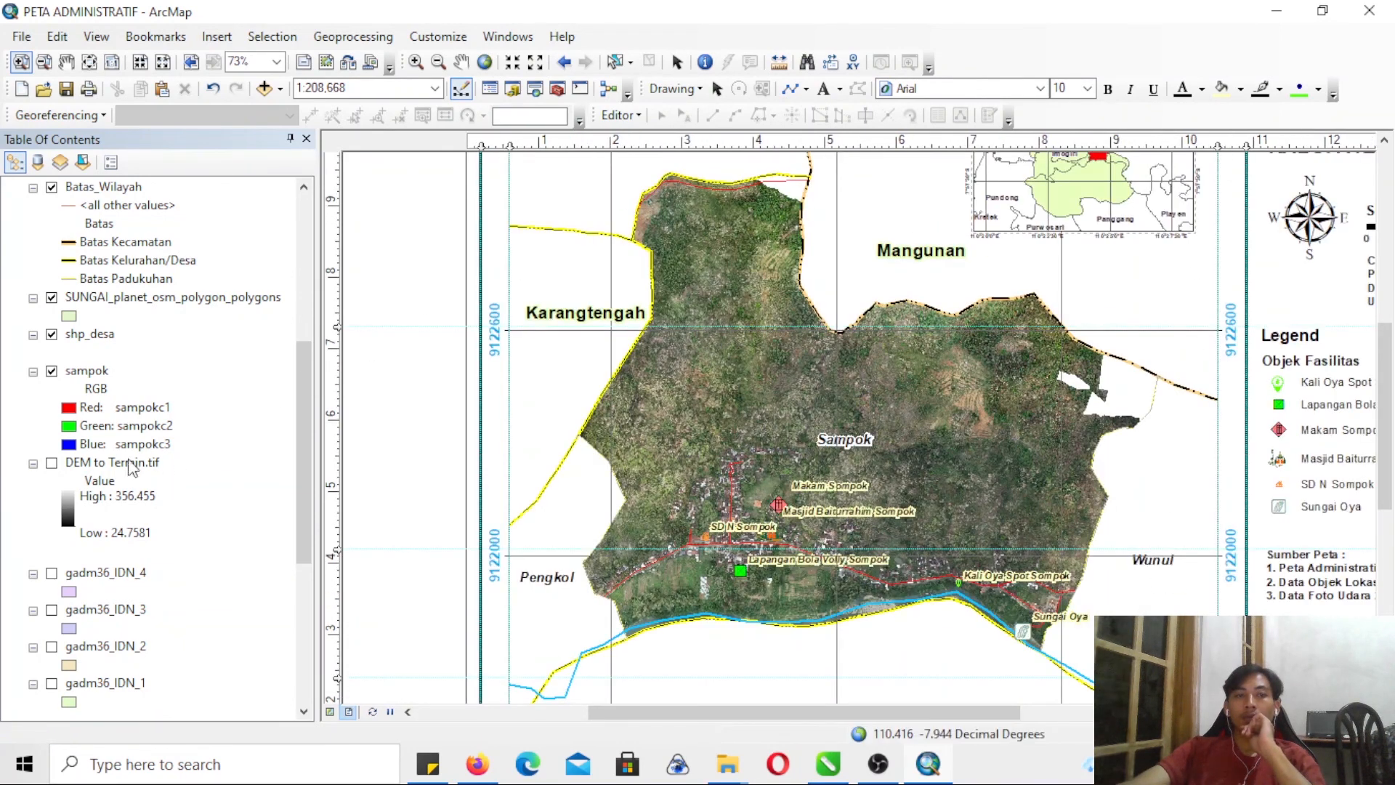
left_click(86, 371)
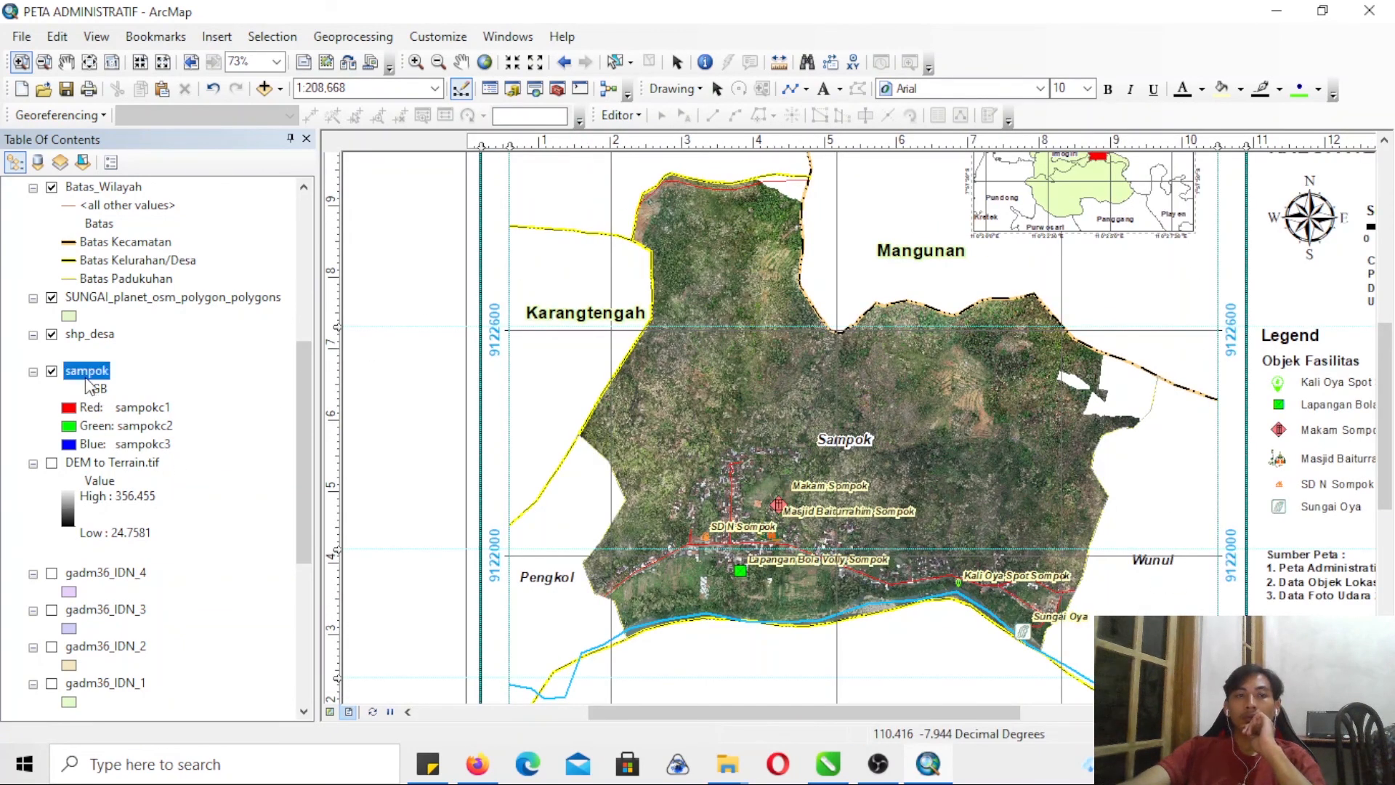
left_click(51, 463)
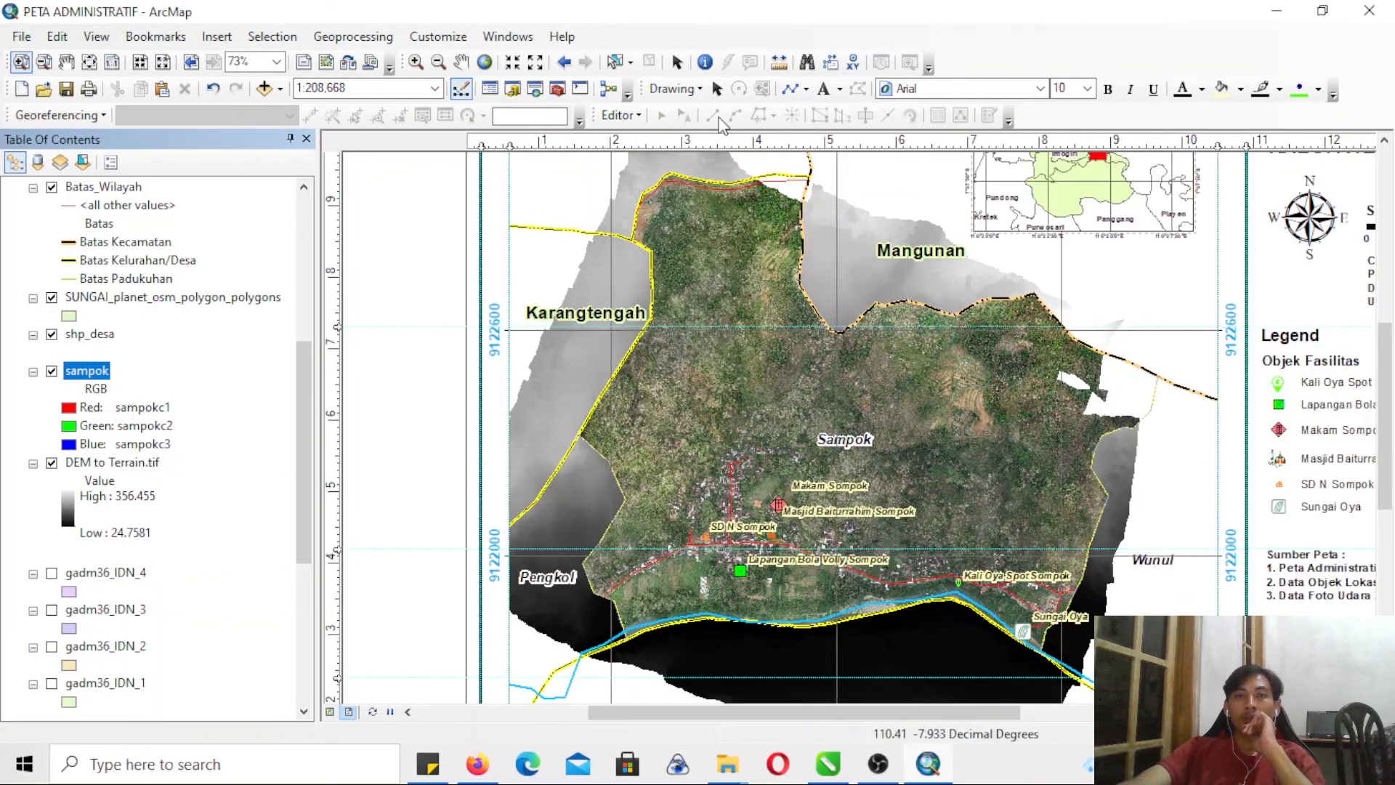
left_click(560, 90)
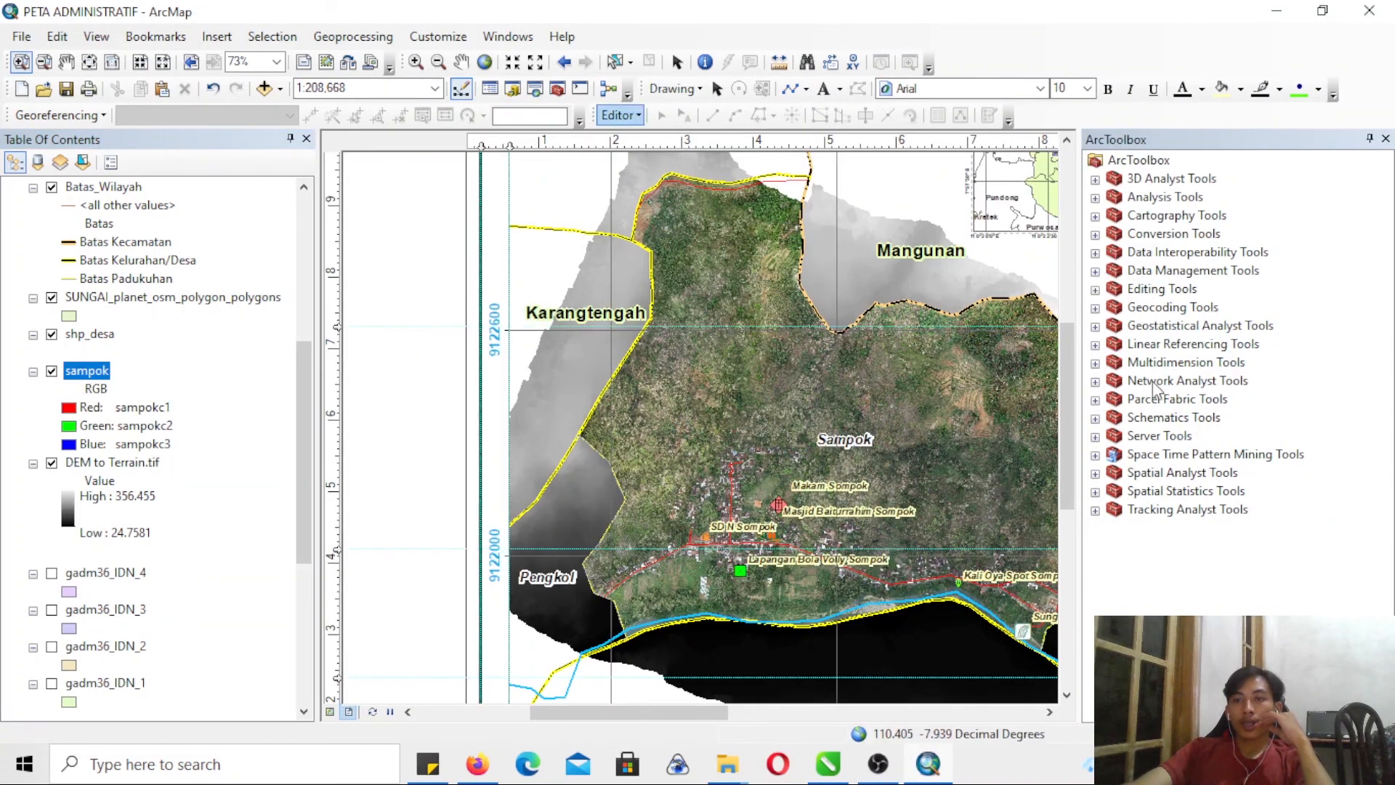
left_click(1095, 474)
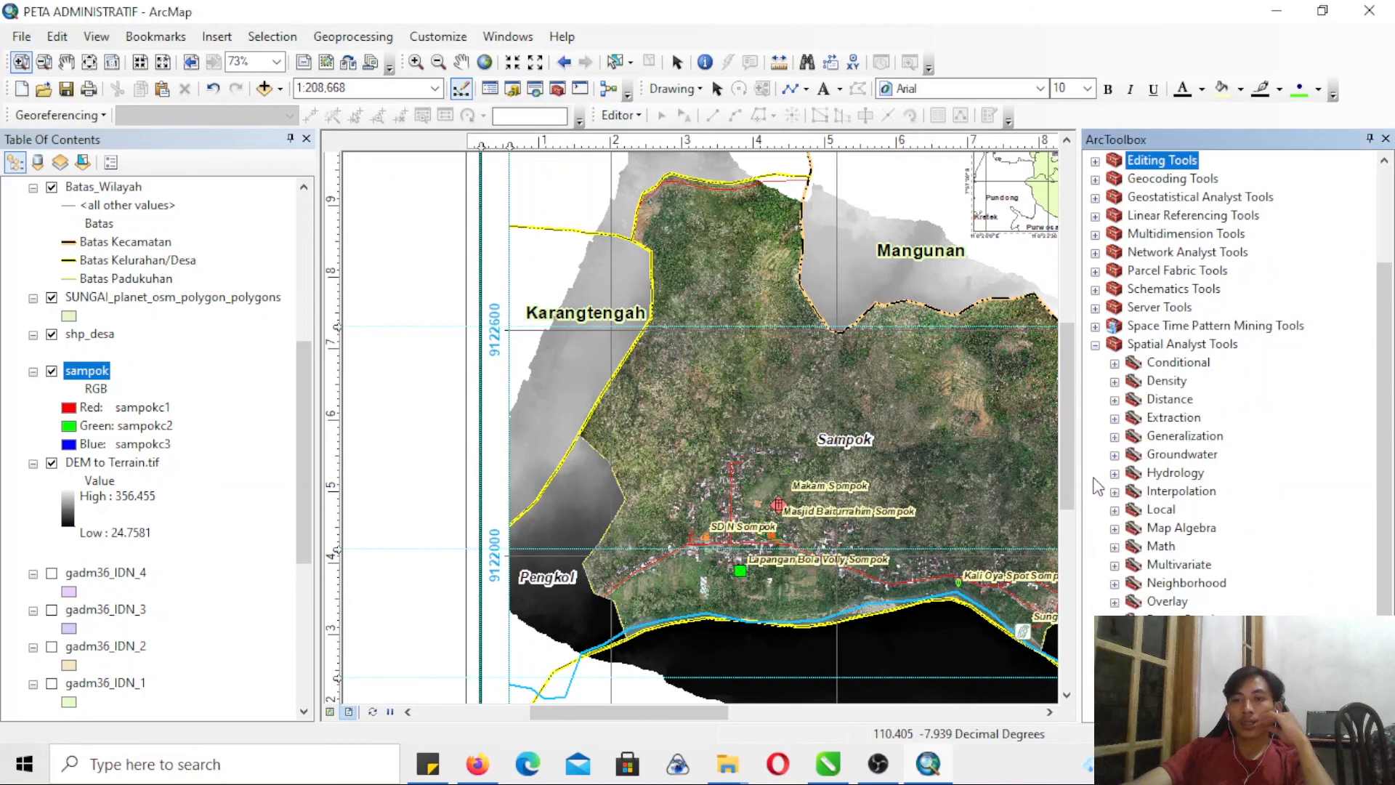
scroll(1227, 436, "down", 2)
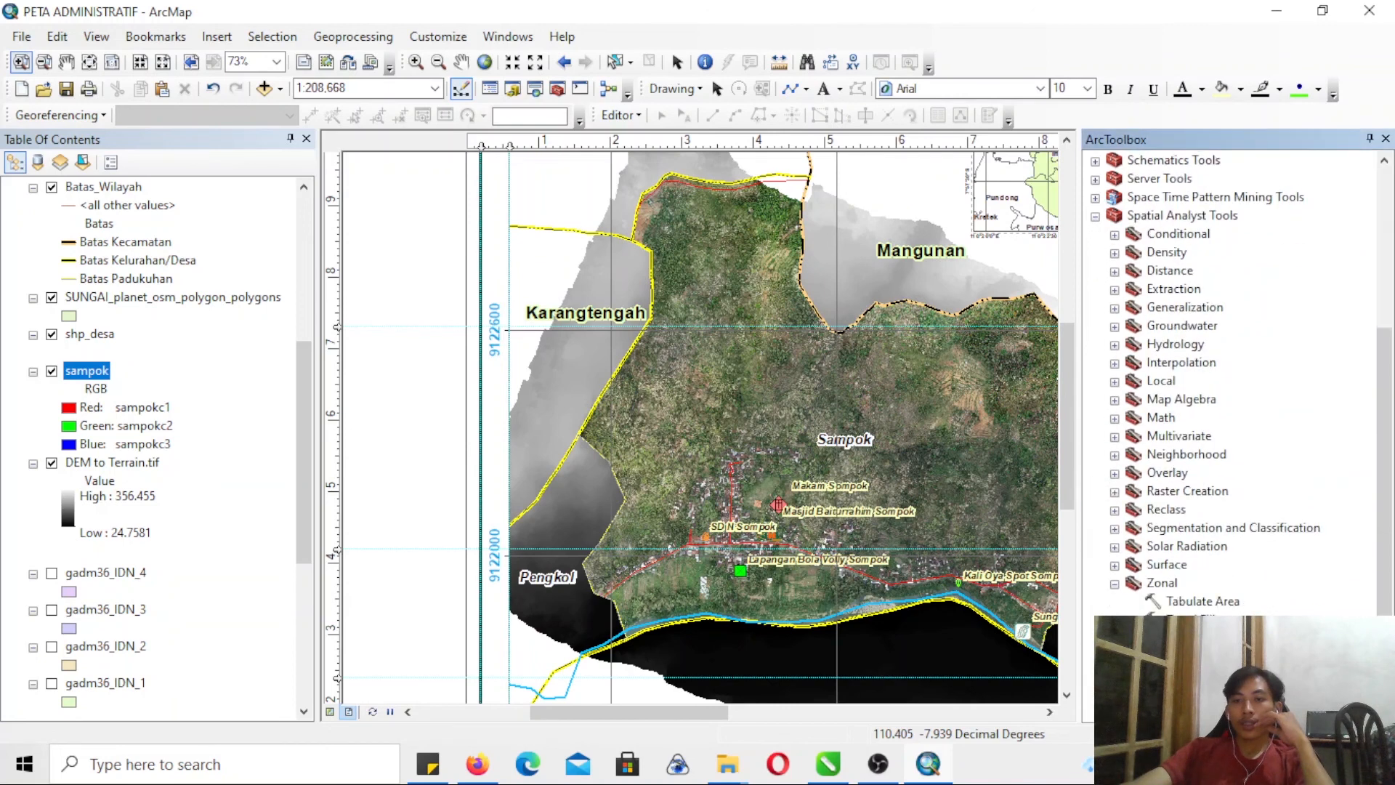
left_click(1115, 565)
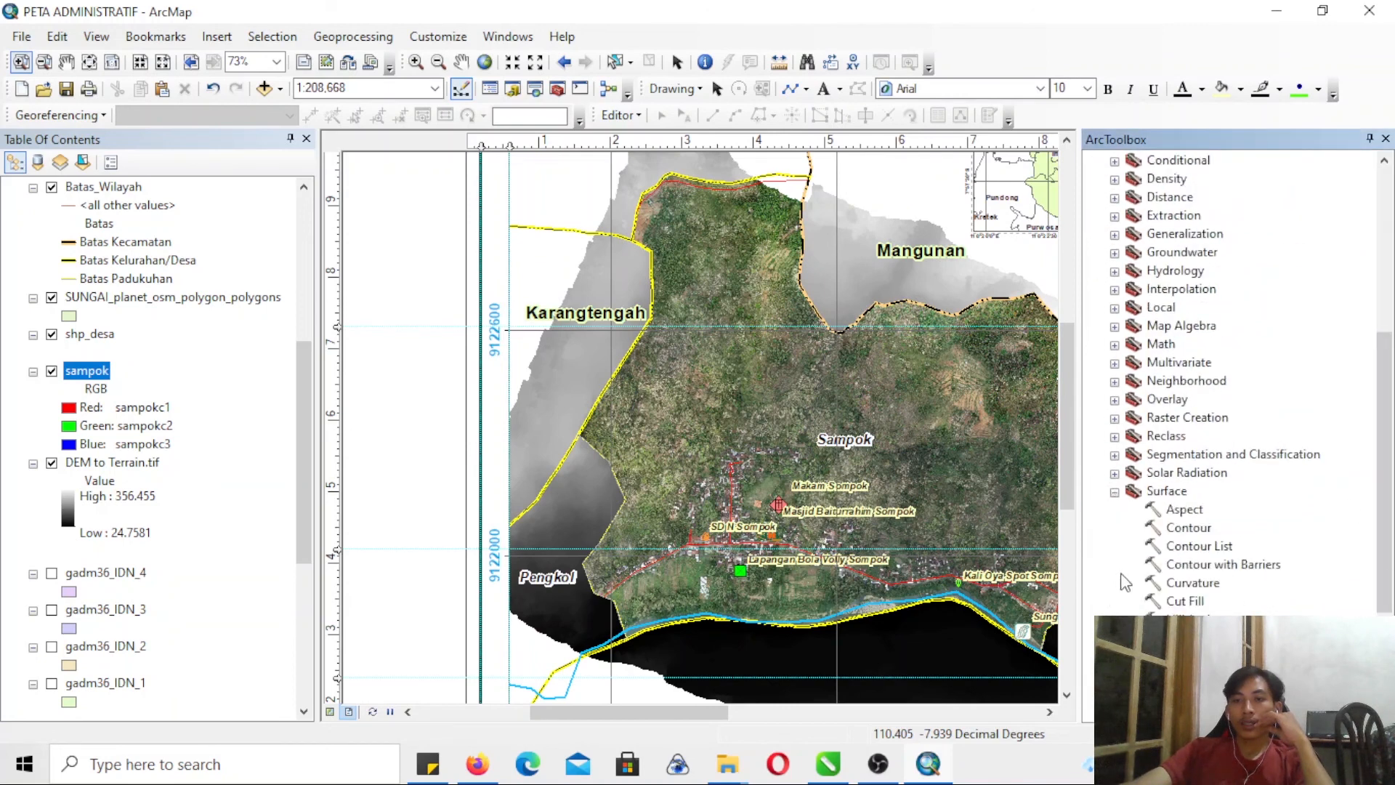
double_click(1184, 619)
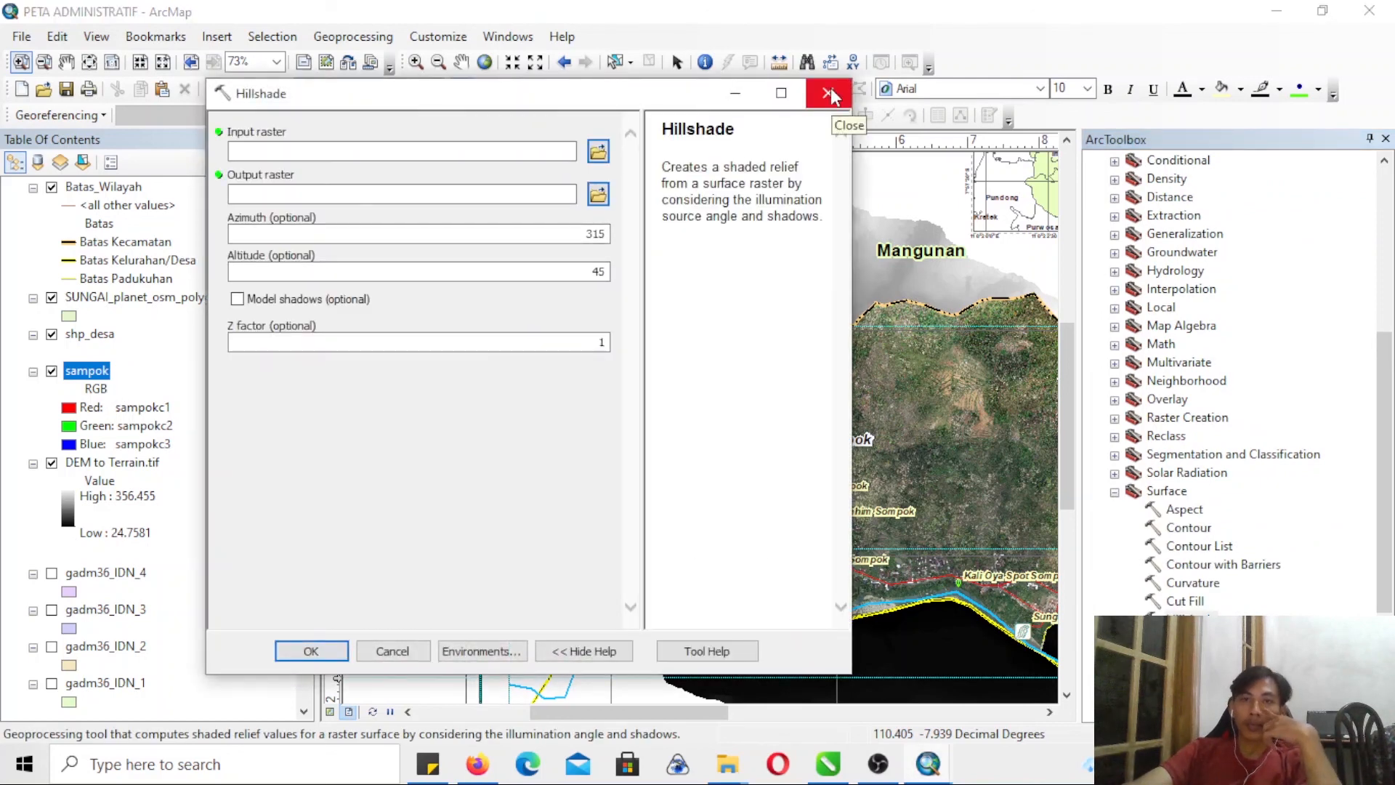
left_click(830, 96)
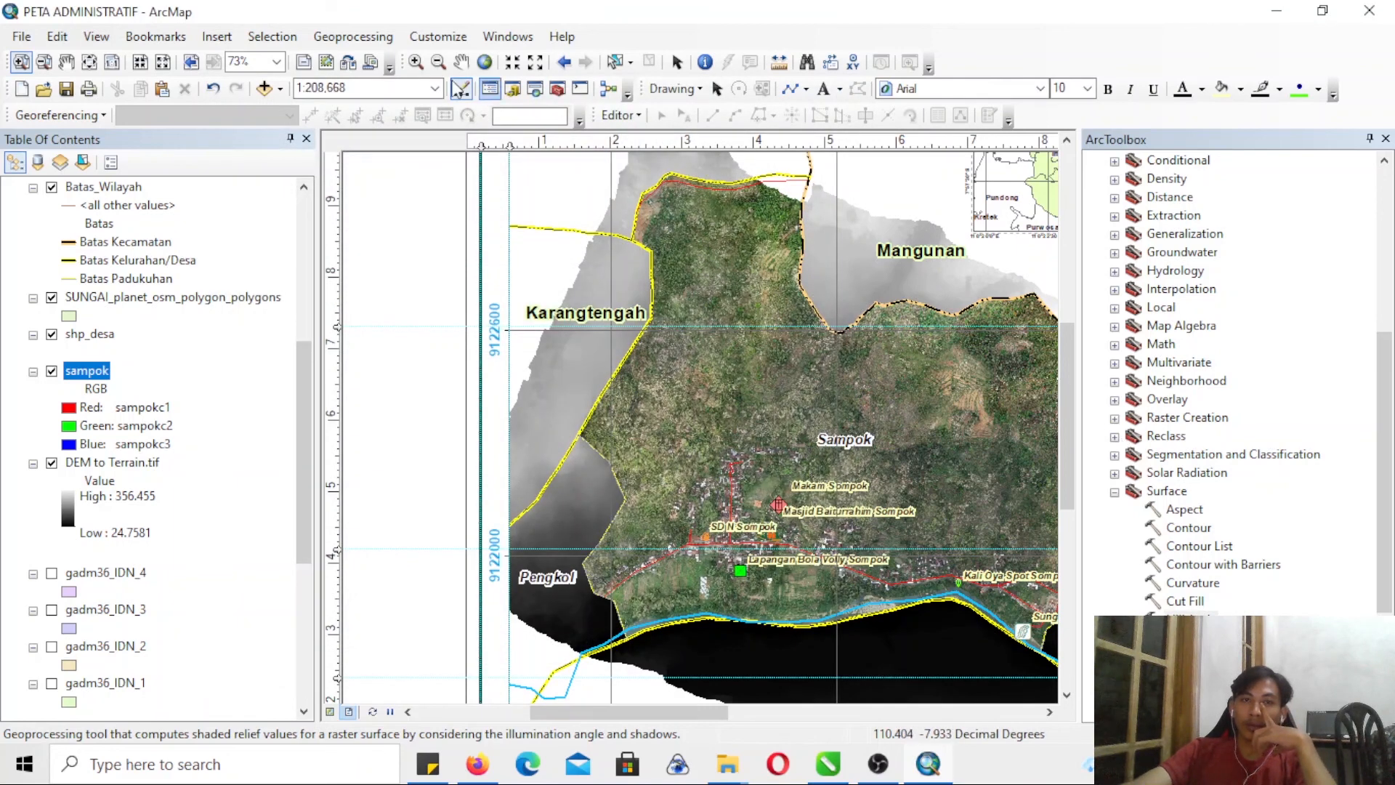
- Activate the main map's data frame in the layout
left_click(676, 63)
left_click(581, 211)
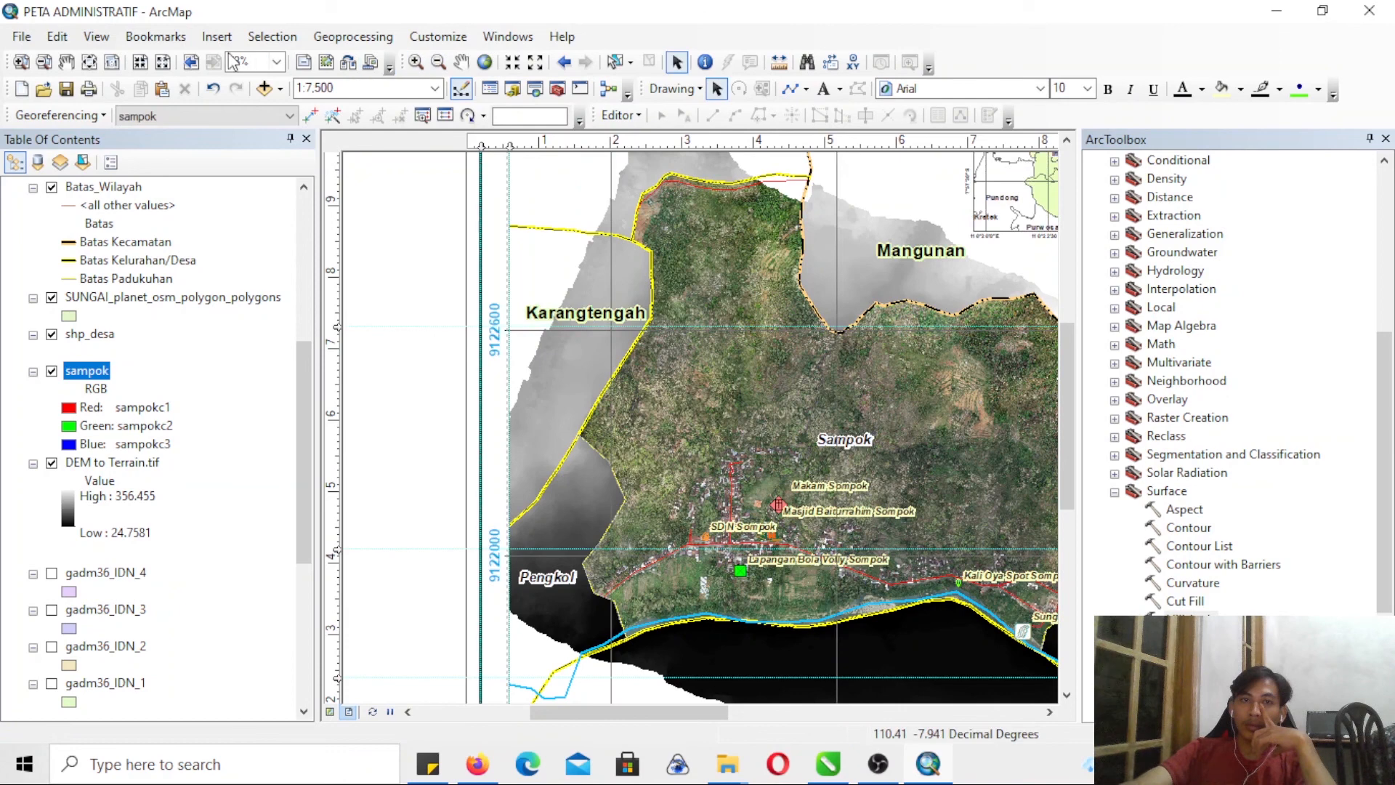
left_click(44, 63)
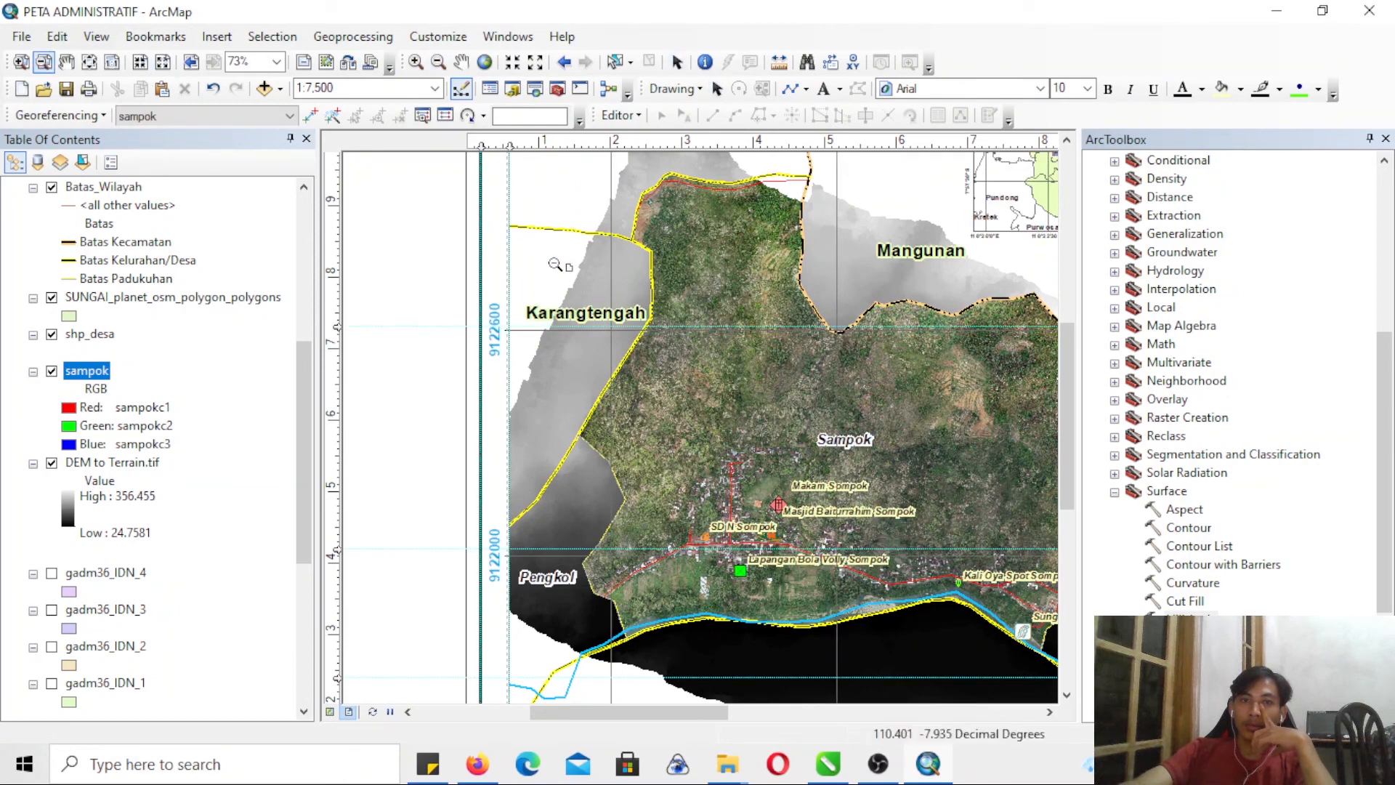
left_click(947, 588)
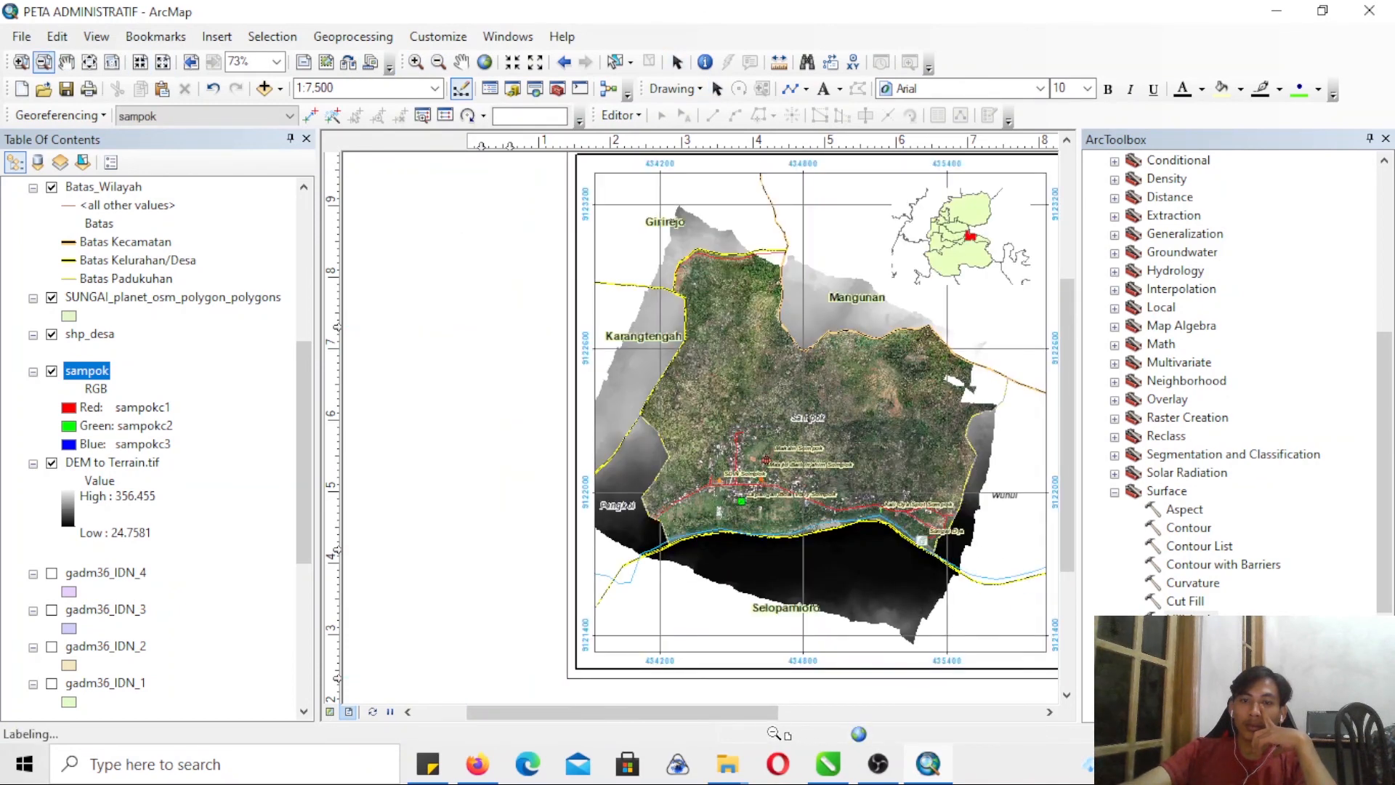
left_click_drag(756, 713, 830, 712)
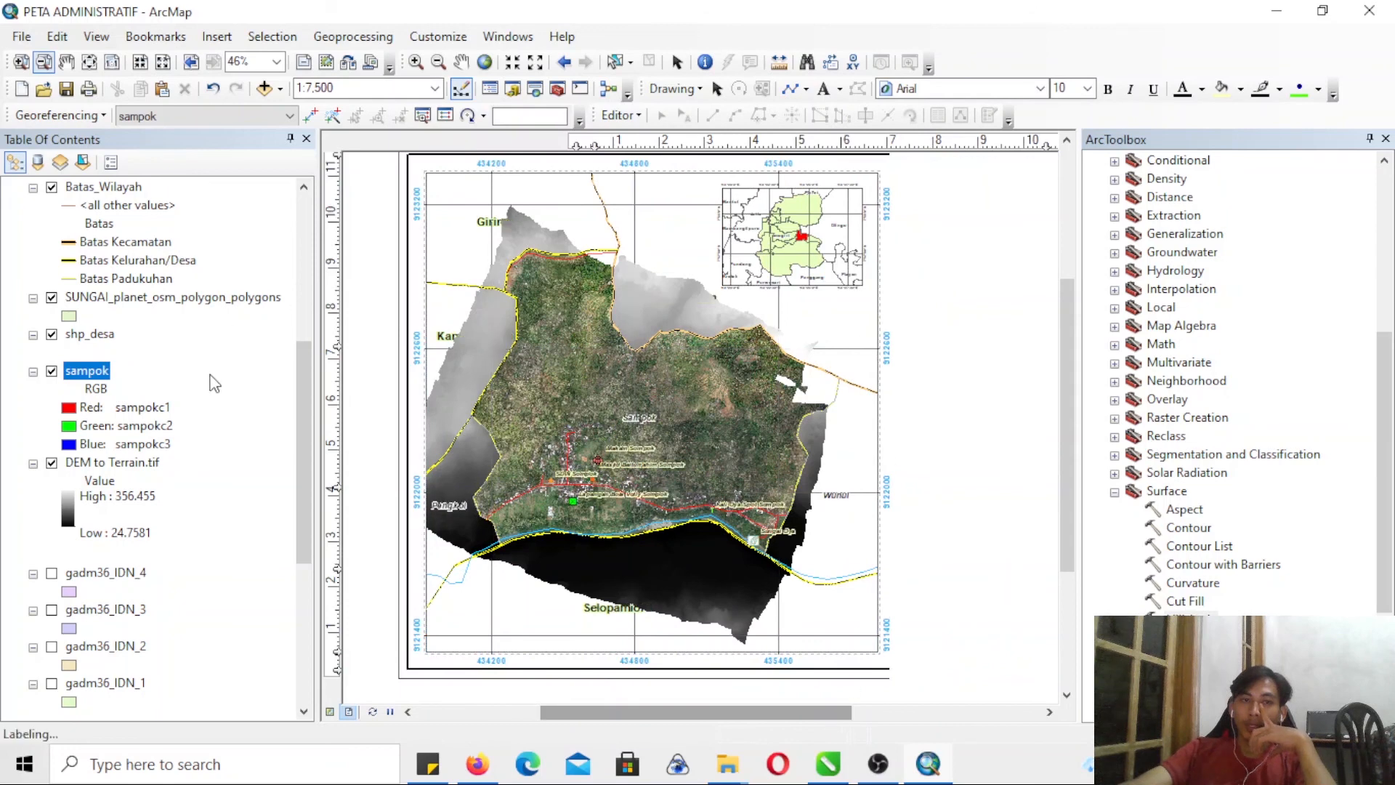
- Select the Sampok polygon record in the shp_desa attribute table and close the table
left_click(86, 334)
right_click(86, 334)
left_click(124, 355)
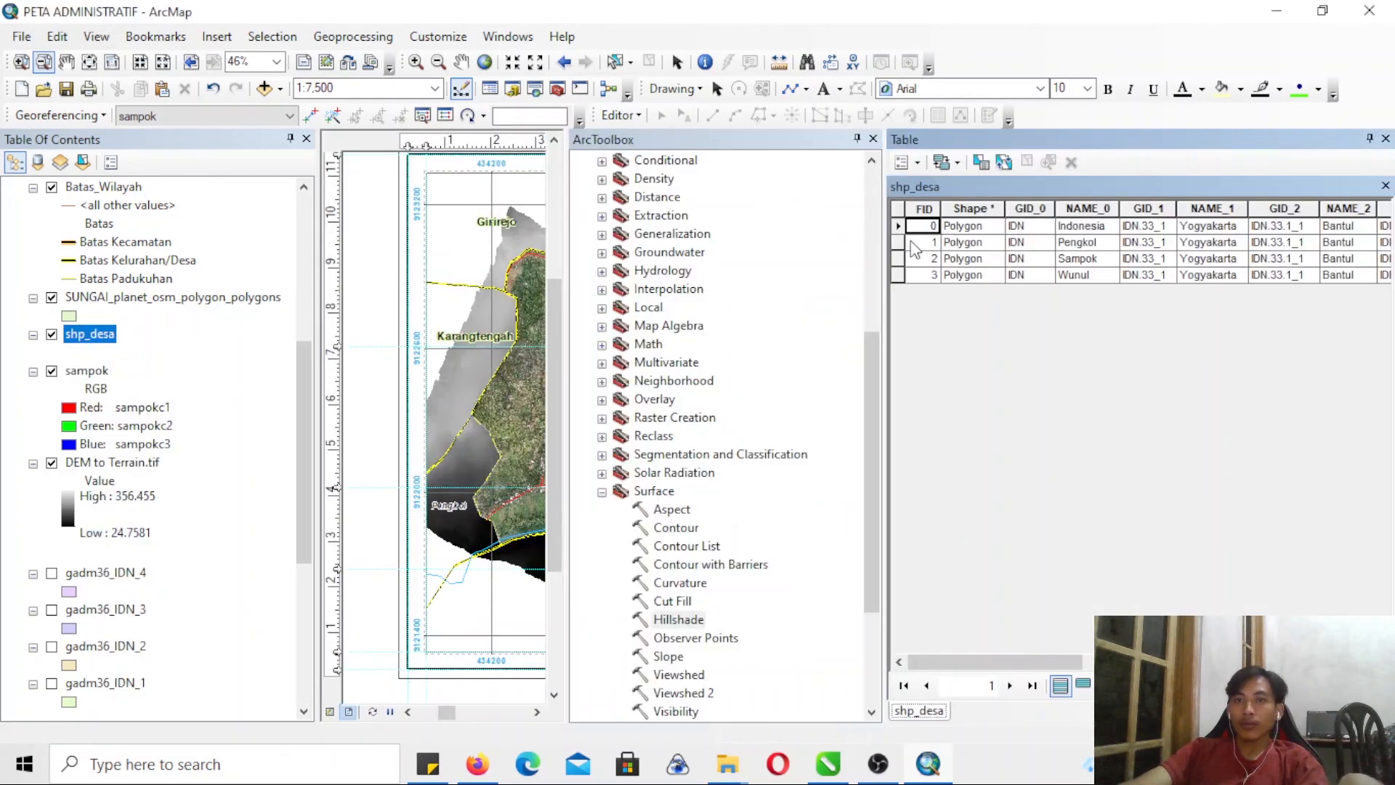
left_click(898, 258)
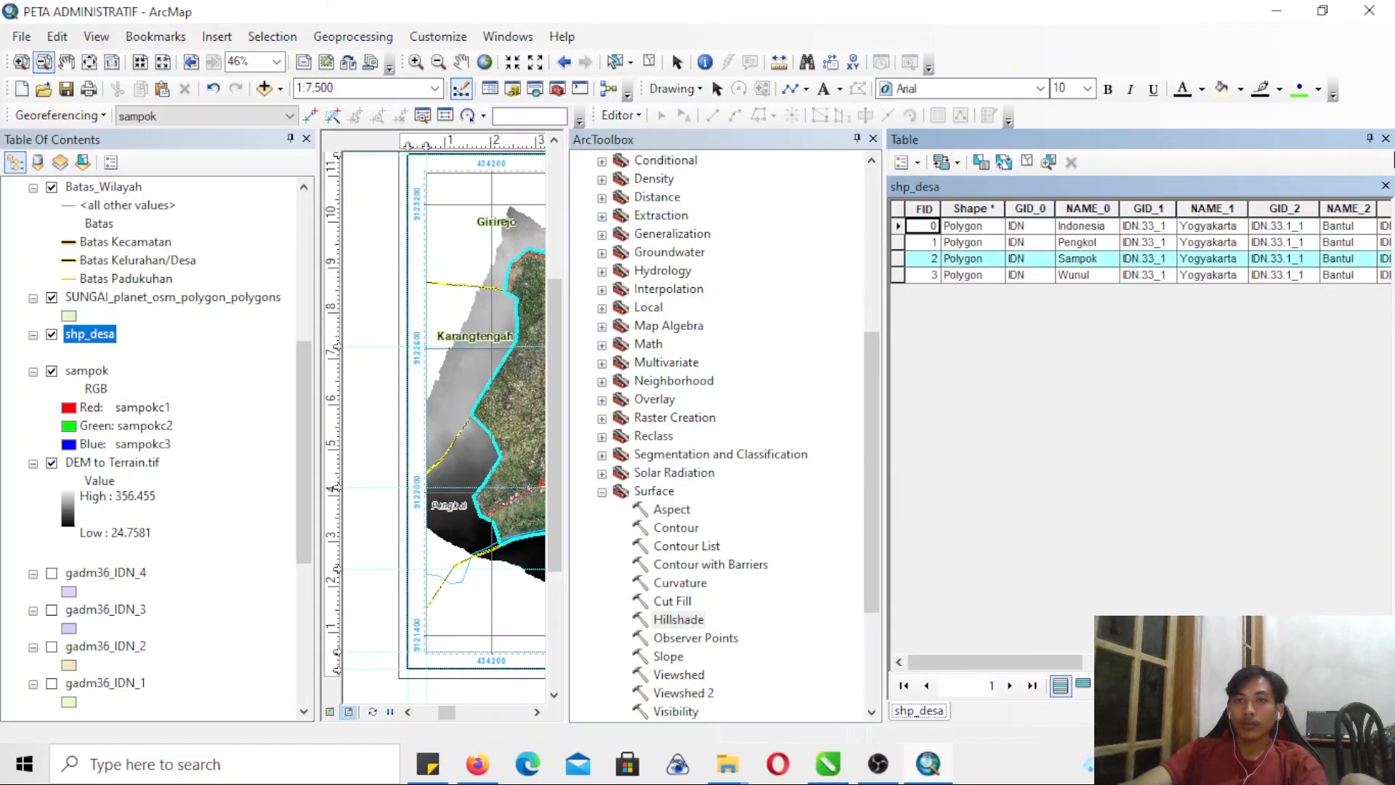
left_click(1386, 140)
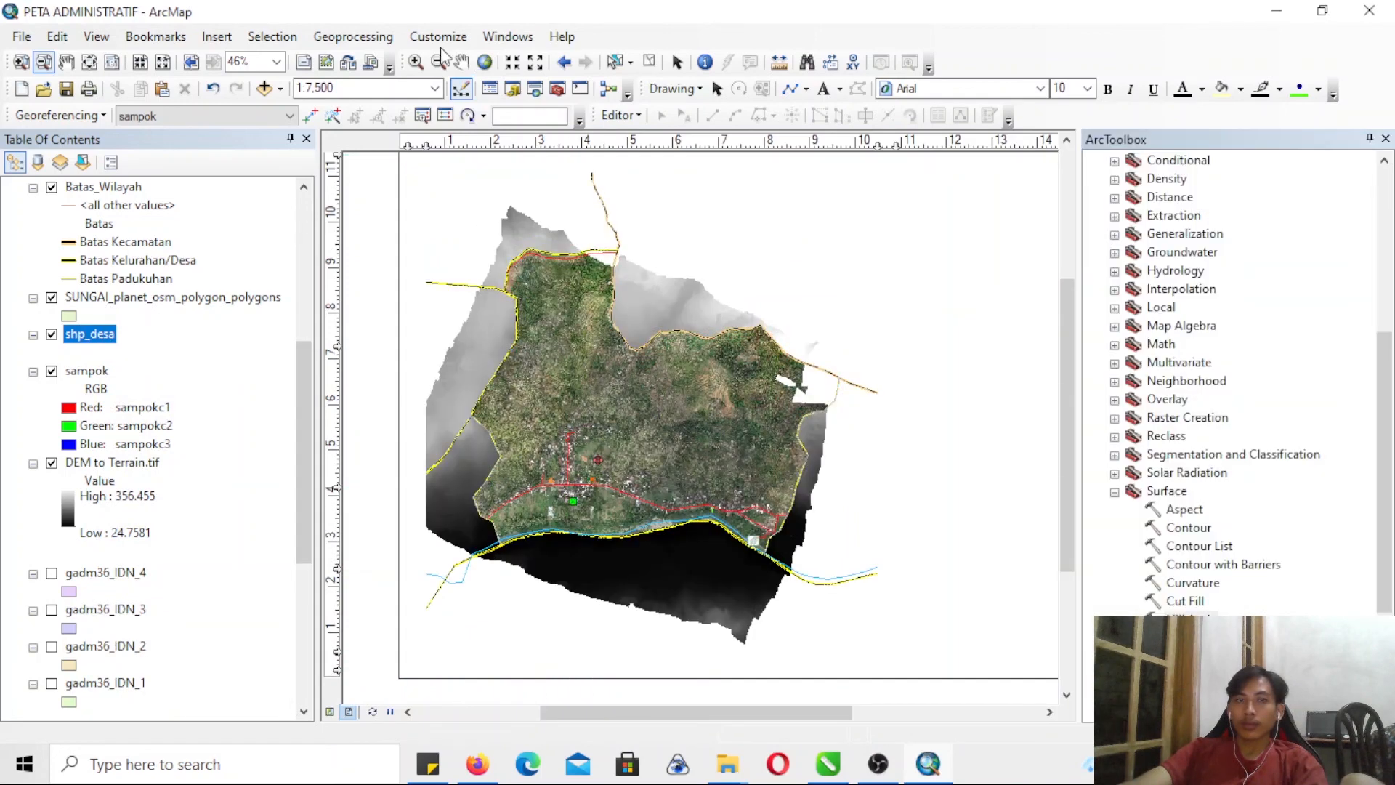
- Find the Extract by Mask tool and set DEM to Terrain.tif as input raster and shp_desa as the mask
left_click(534, 88)
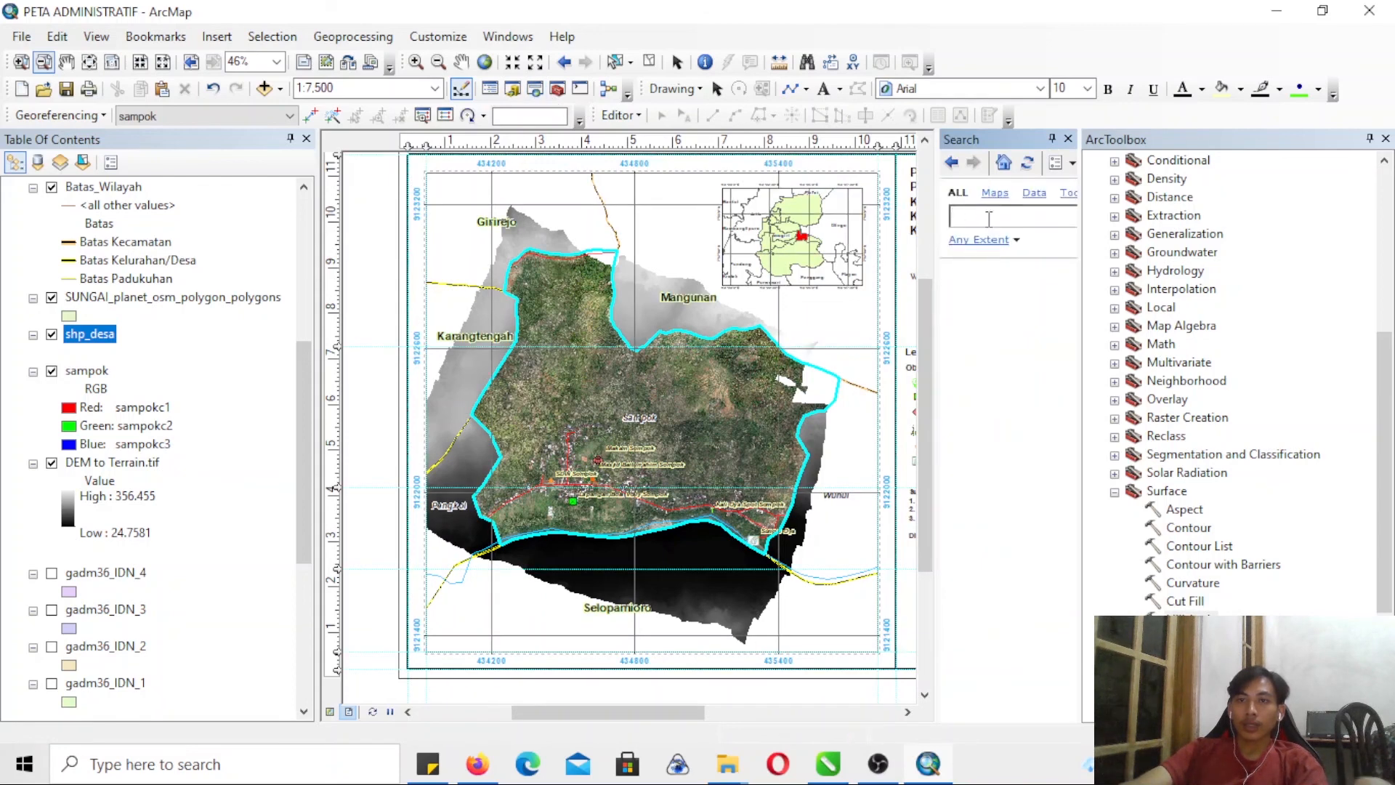
type("extract by mask")
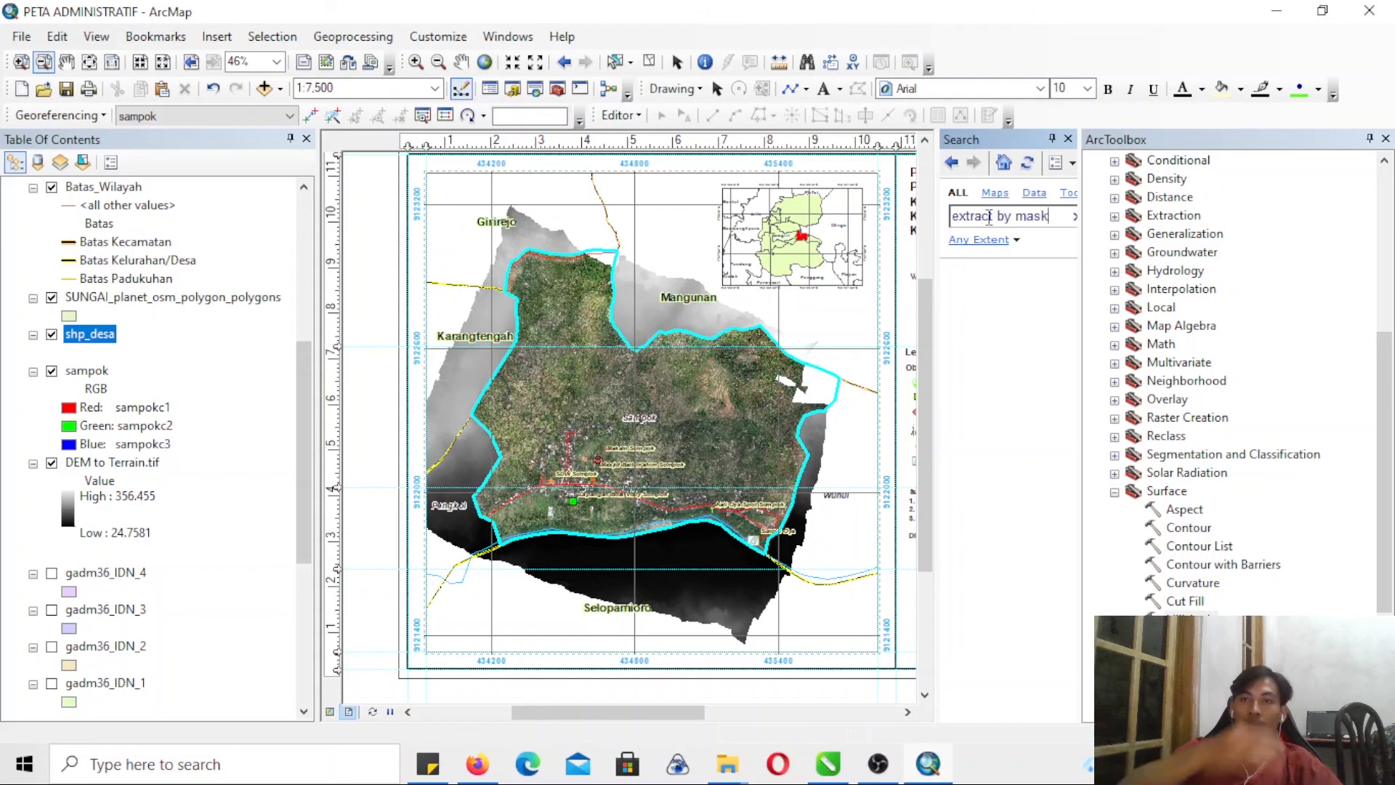
key("Return")
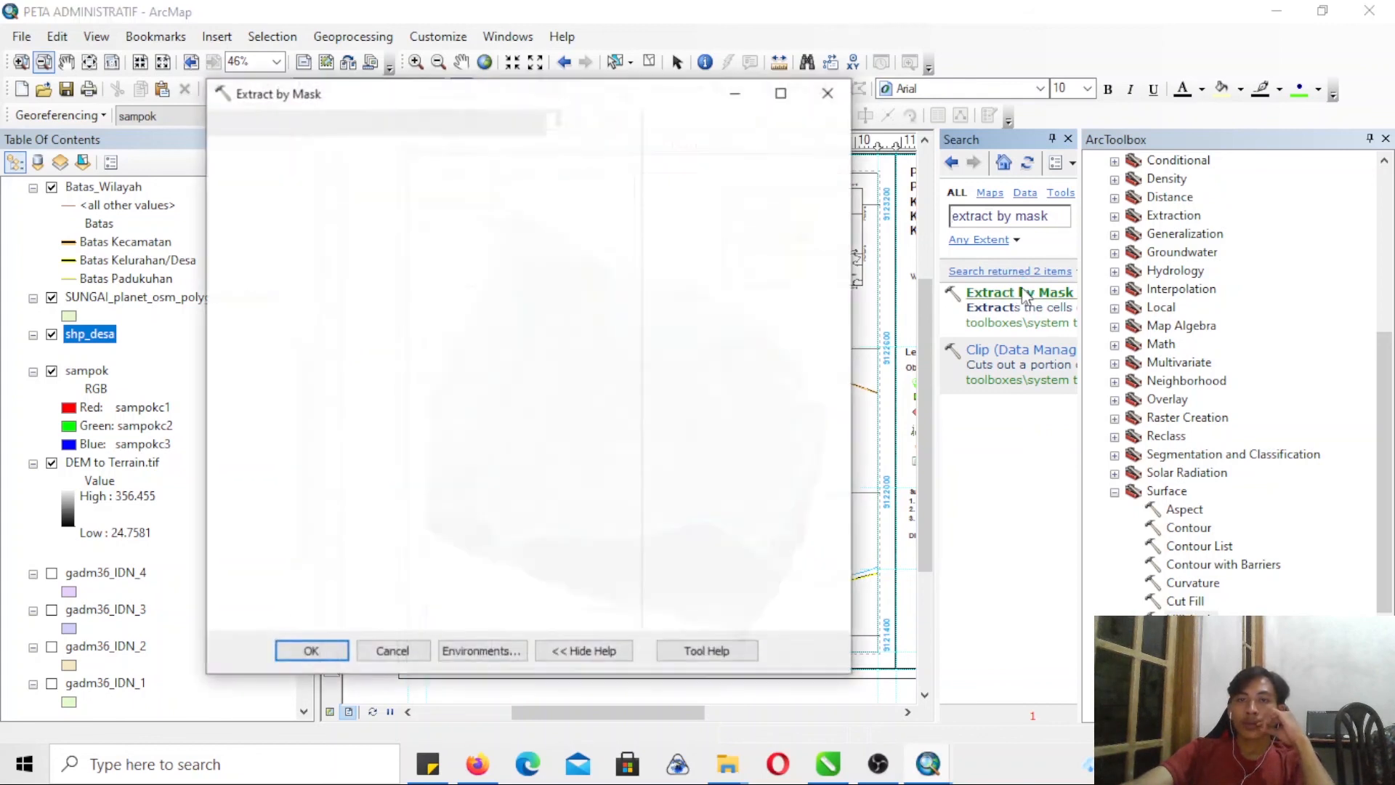
left_click(109, 461)
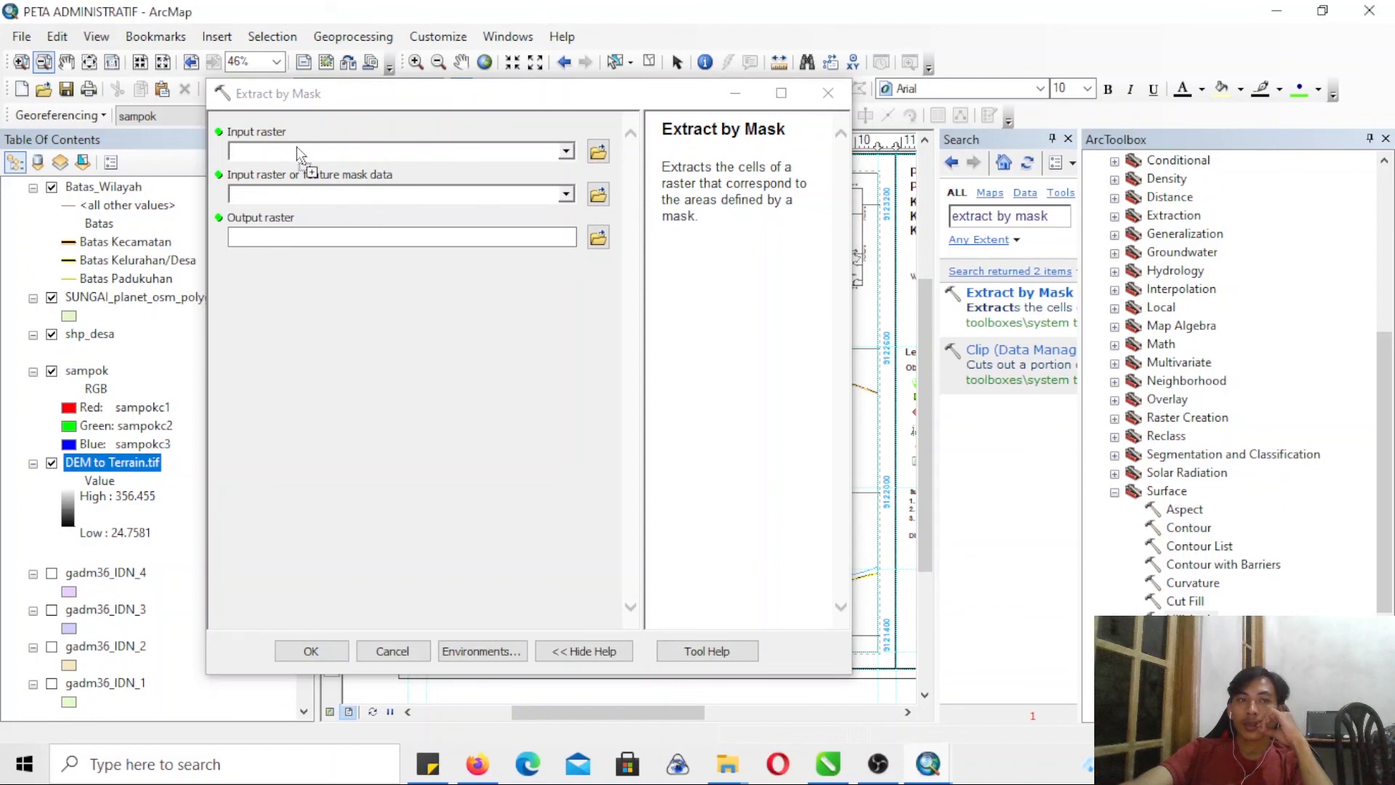
left_click_drag(109, 339, 291, 200)
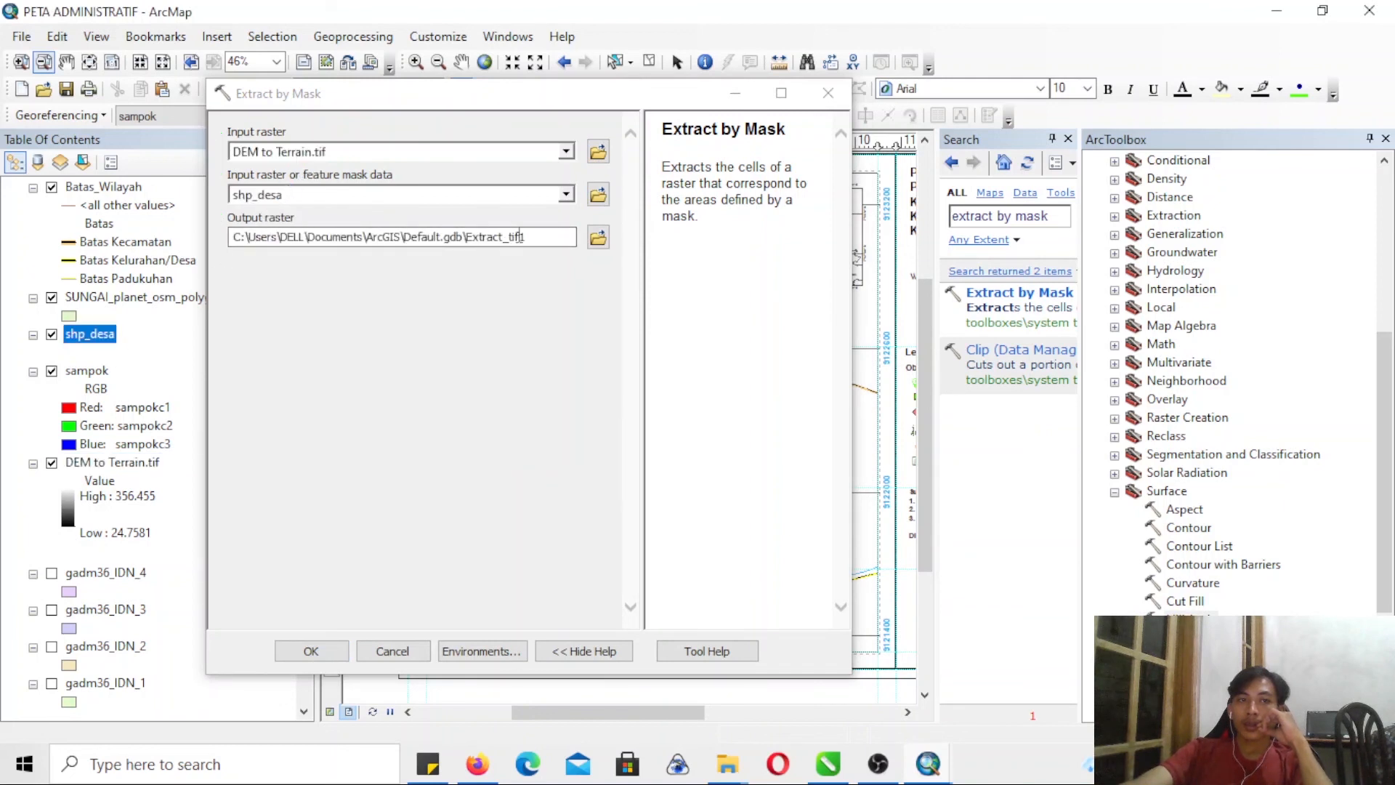
- Create a folder named DEM in the TUTORIAL PETA UPN project folder for the output raster
left_click(598, 238)
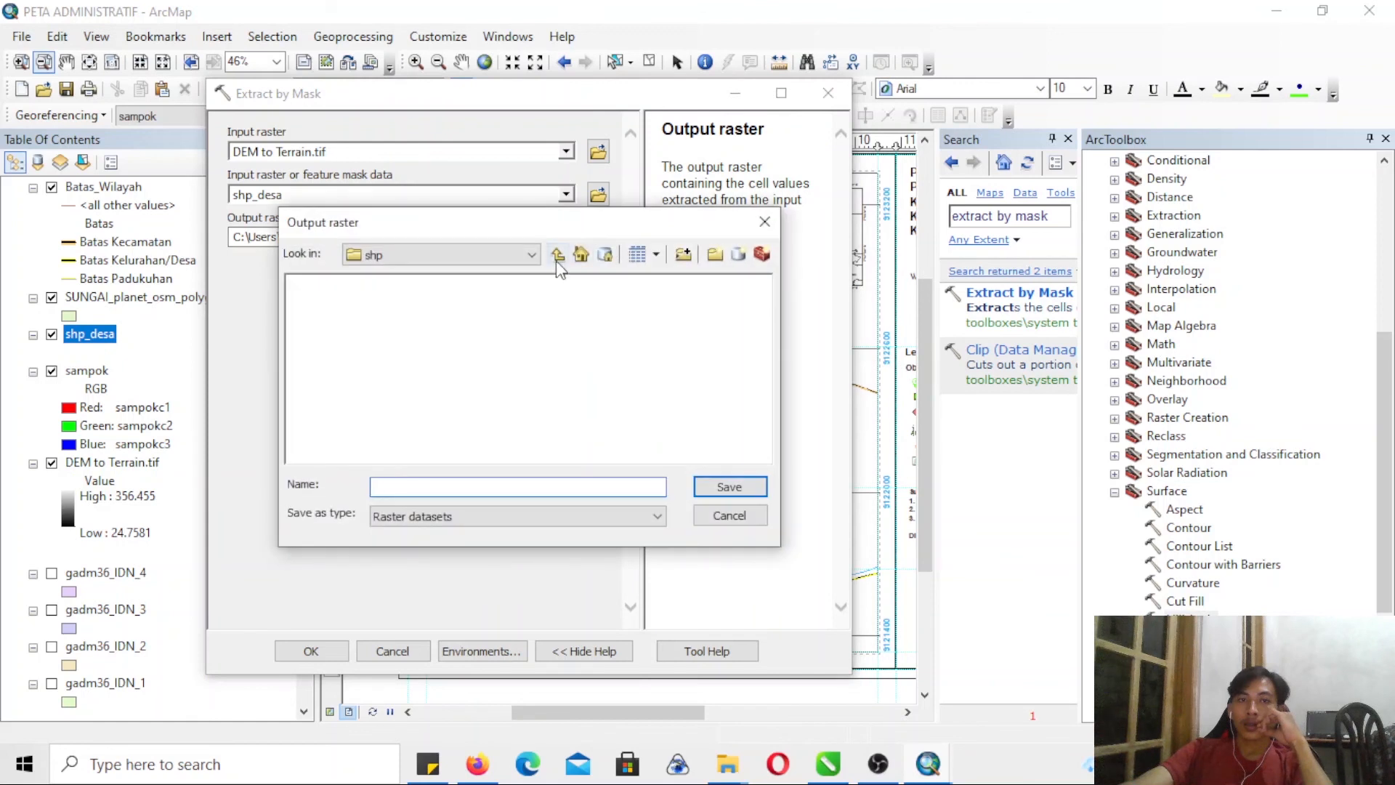
left_click(557, 256)
left_click(714, 253)
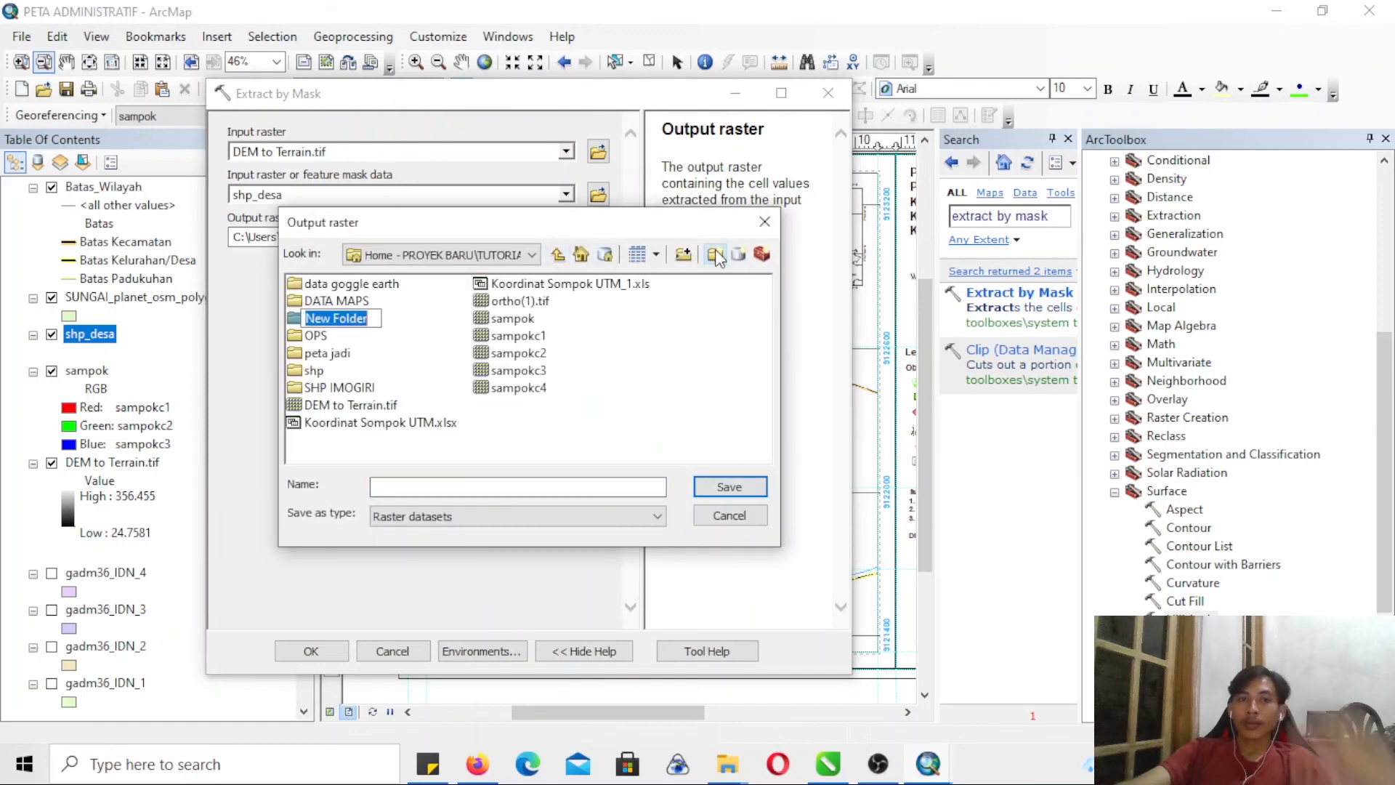
type("DEM")
key("Return")
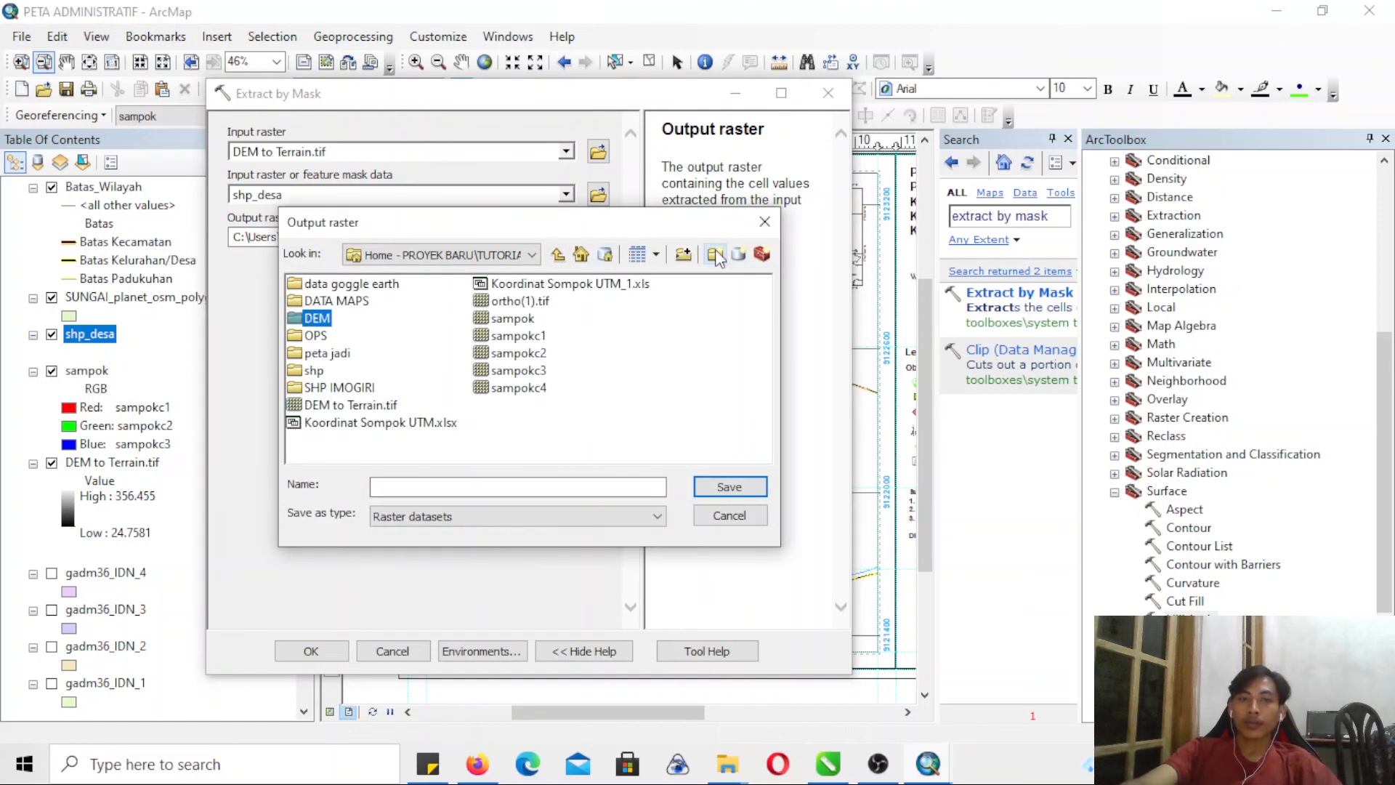
- Set the mask extraction's output raster to the name HI inside the DEM folder
double_click(324, 322)
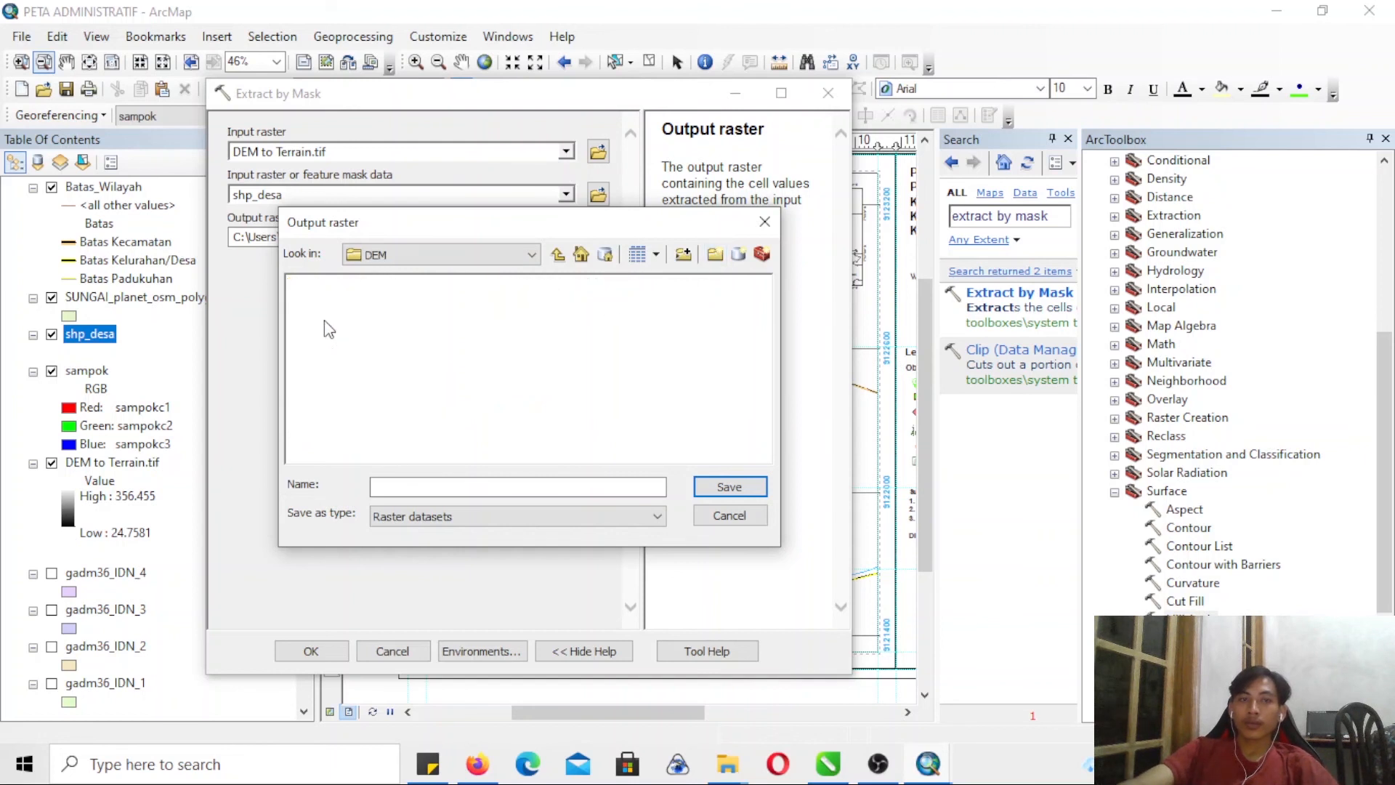
left_click(411, 488)
type("HI")
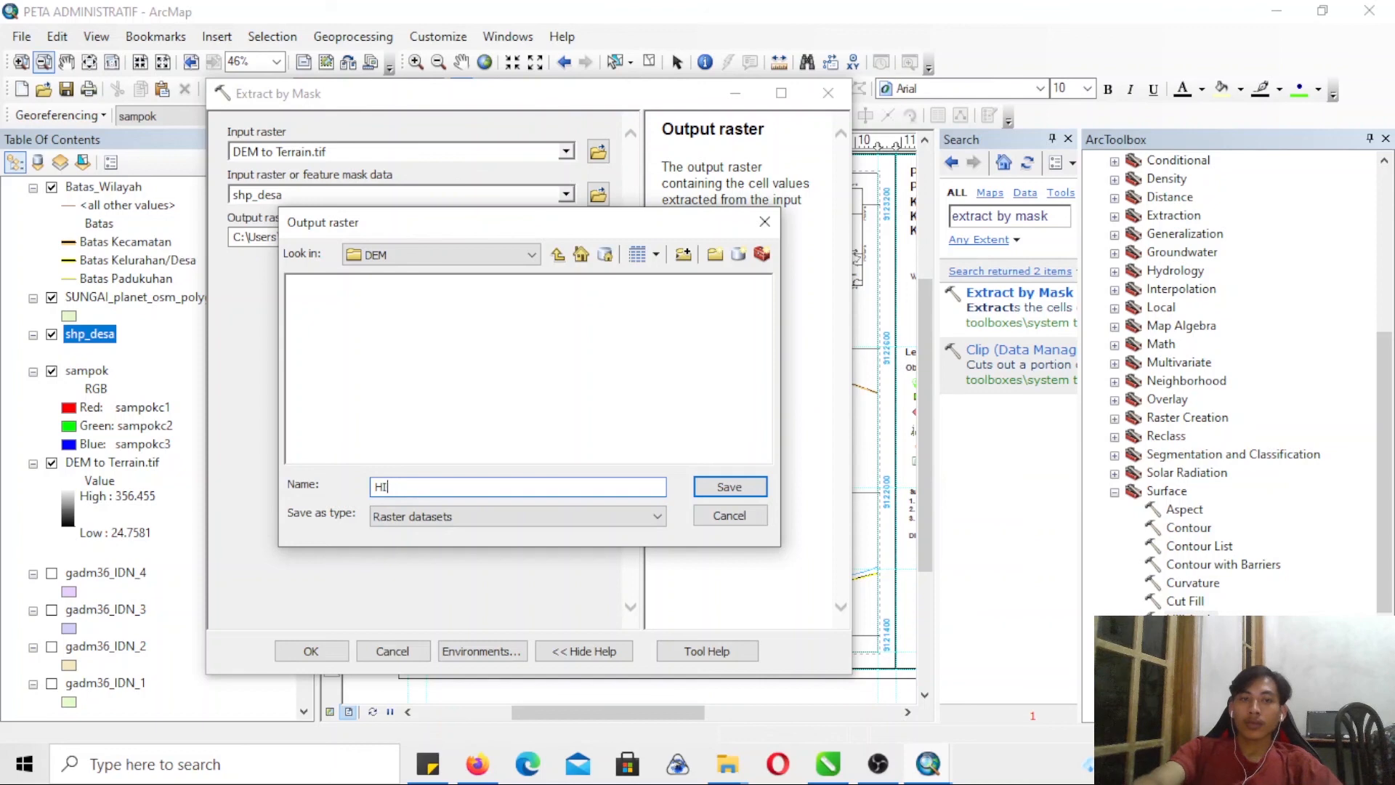
key("Return")
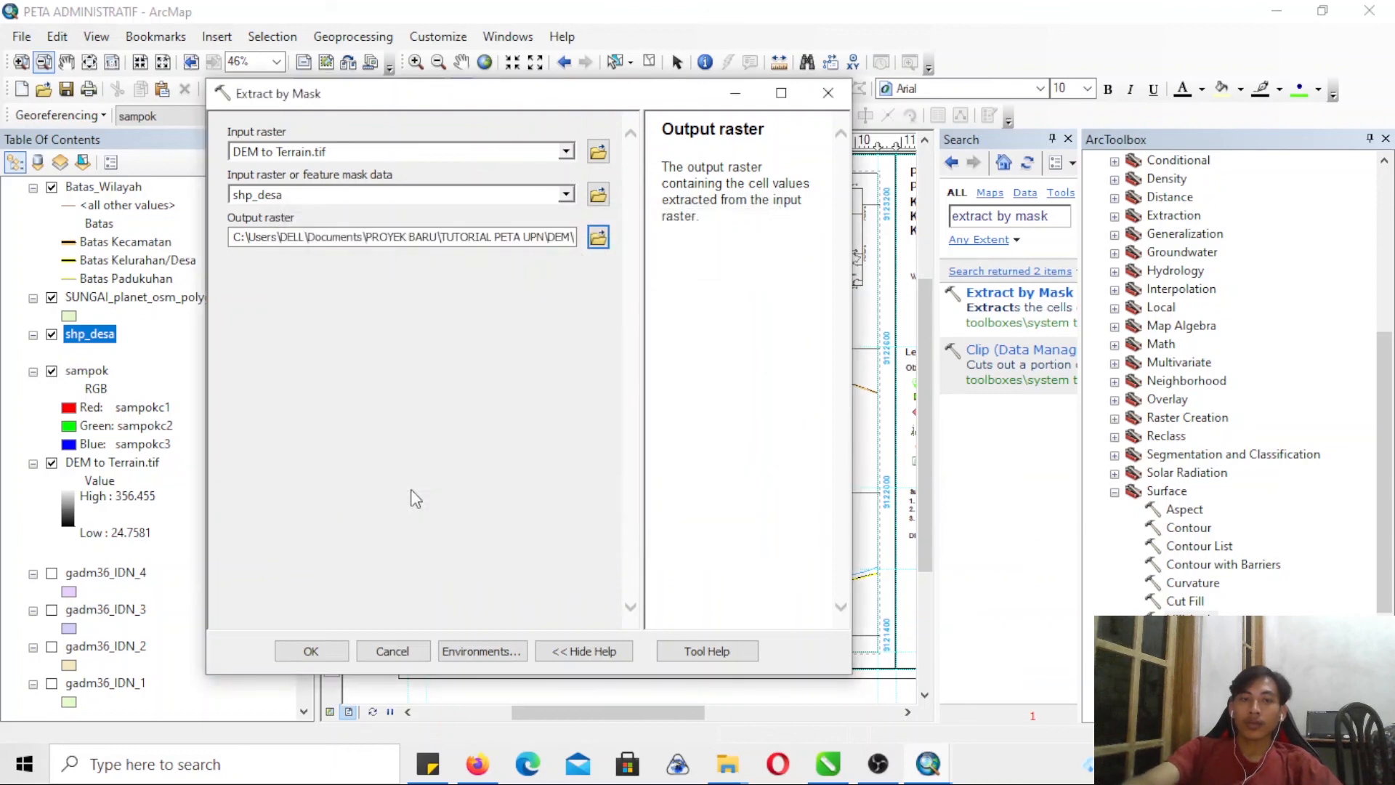
- Run the mask extraction, and set the clipped DEM layer as the input raster of the Hillshade tool
left_click(325, 648)
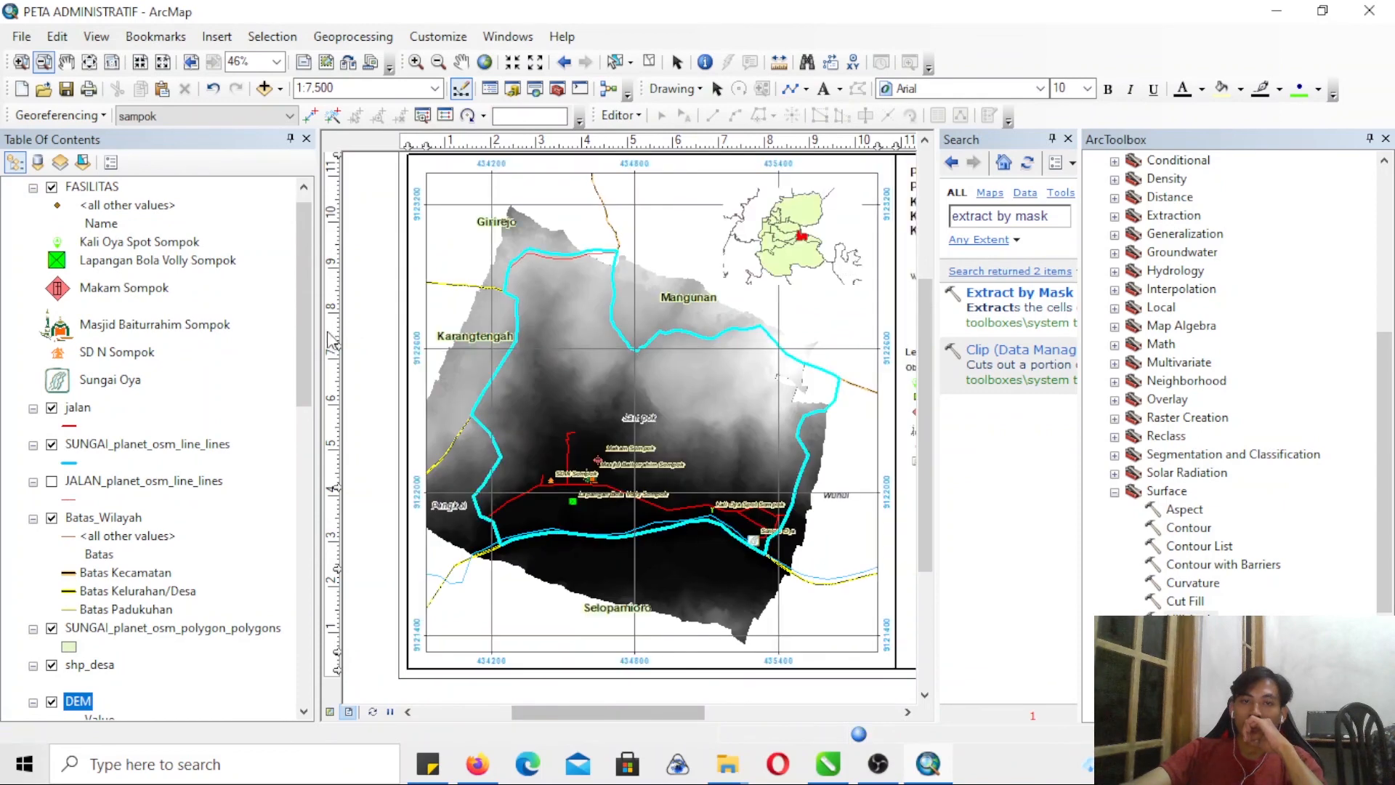
left_click_drag(308, 315, 298, 265)
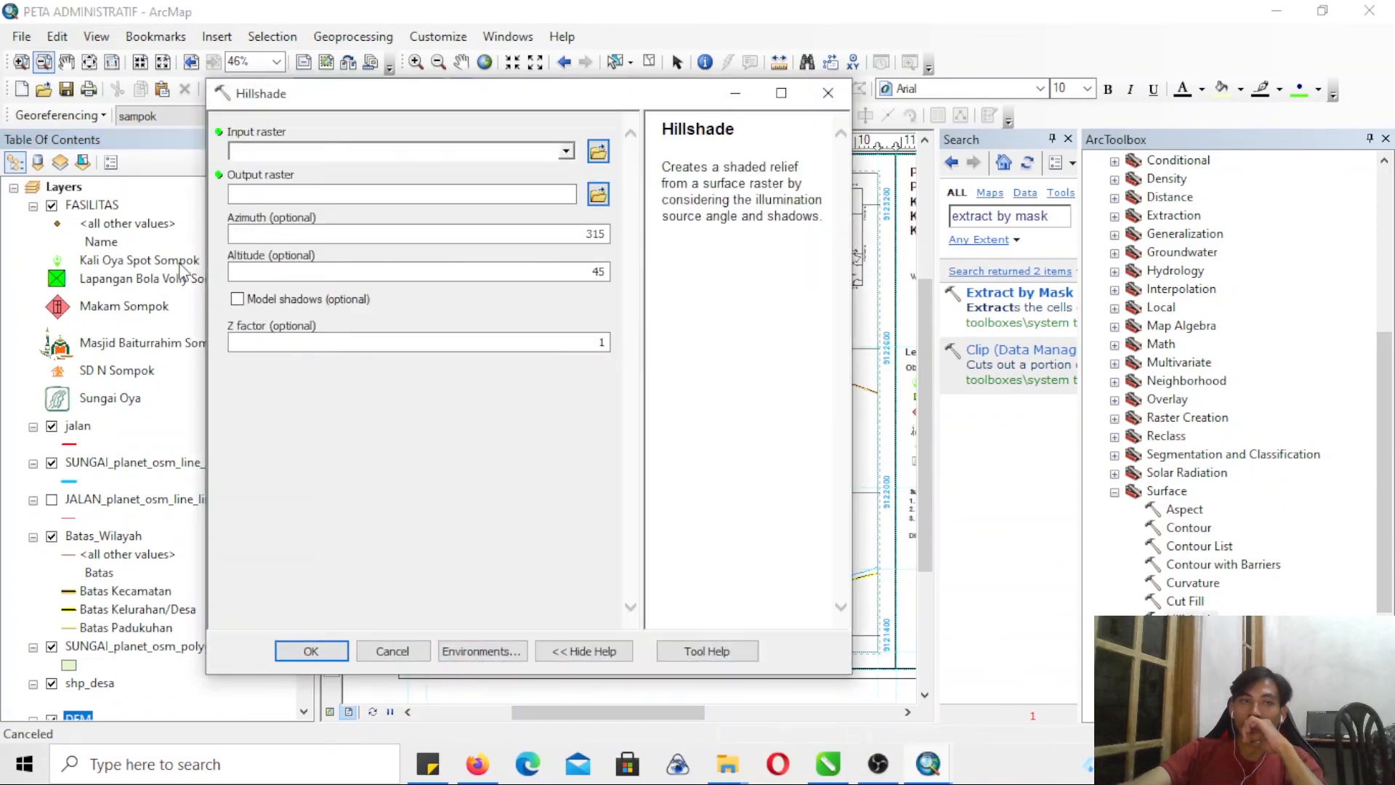
left_click_drag(81, 718, 257, 279)
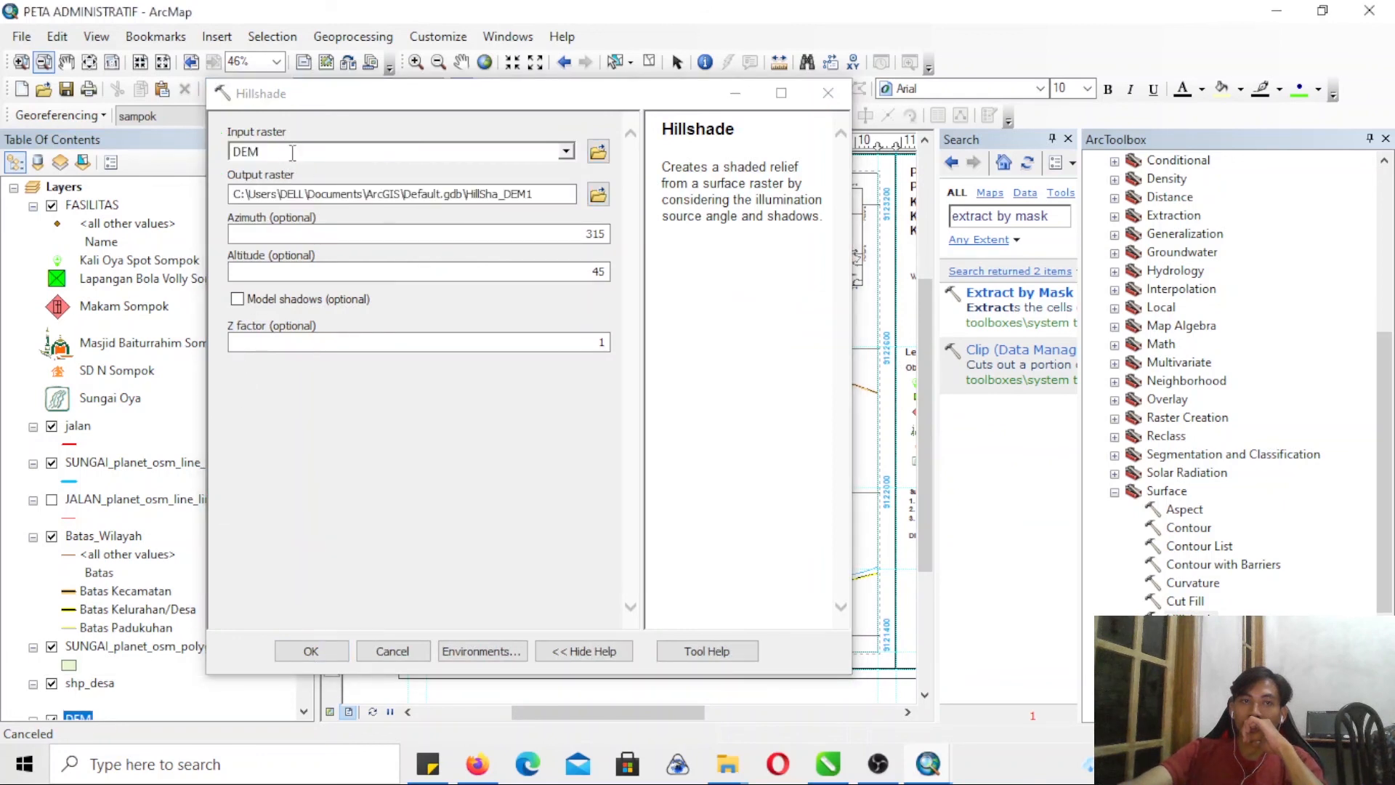
- Set the hillshade output raster to HILSHADE in the DEM folder and run the Hillshade tool
left_click(598, 195)
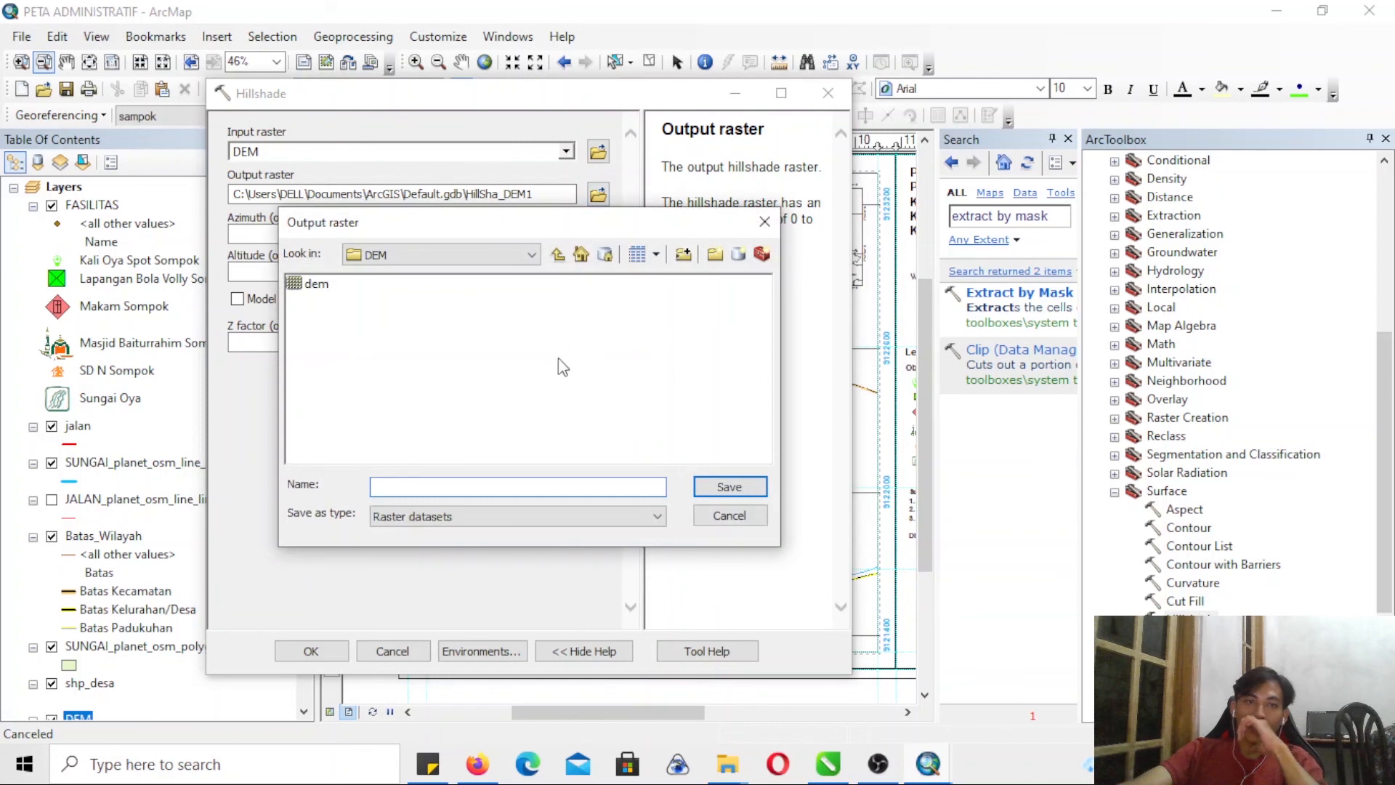
type("HIL")
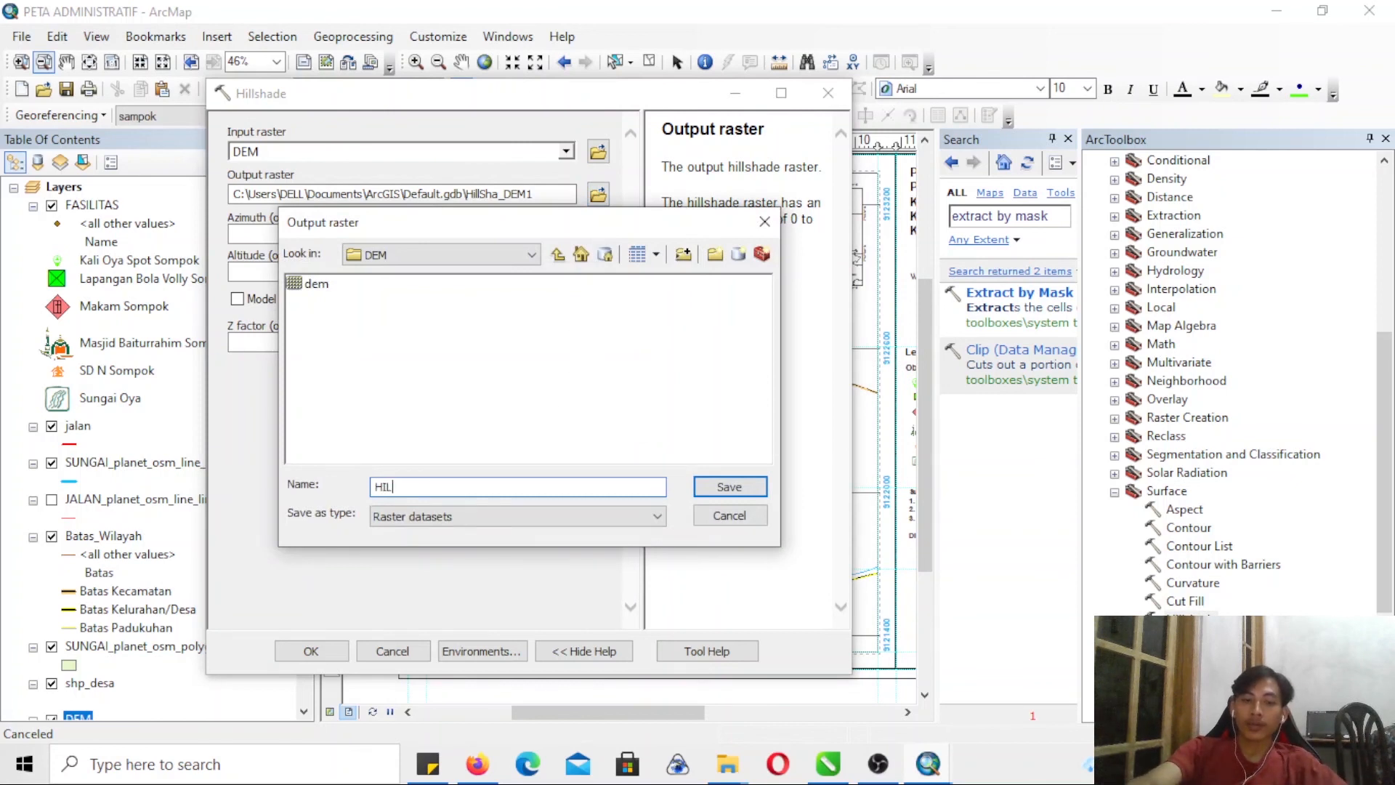
type("SHAD")
key("Return")
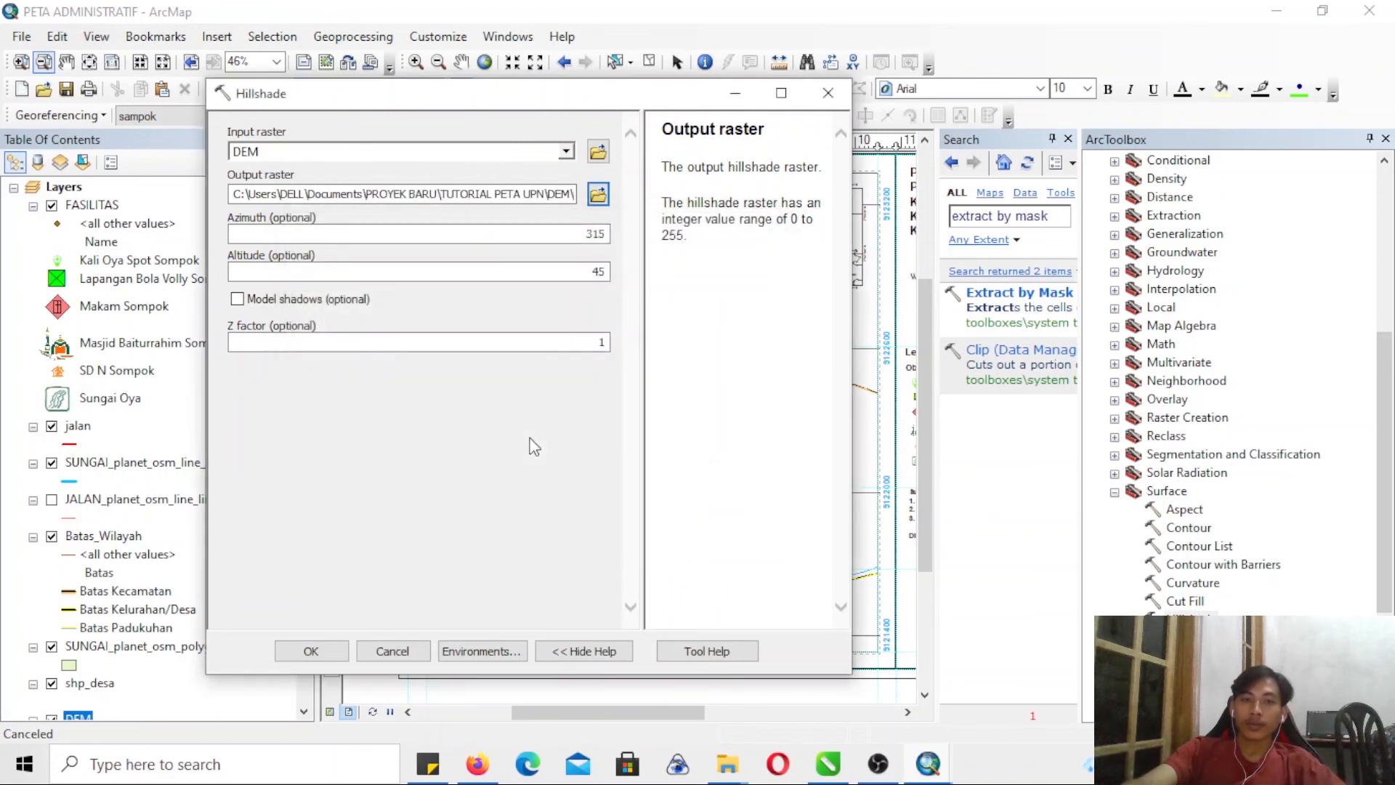
left_click(306, 648)
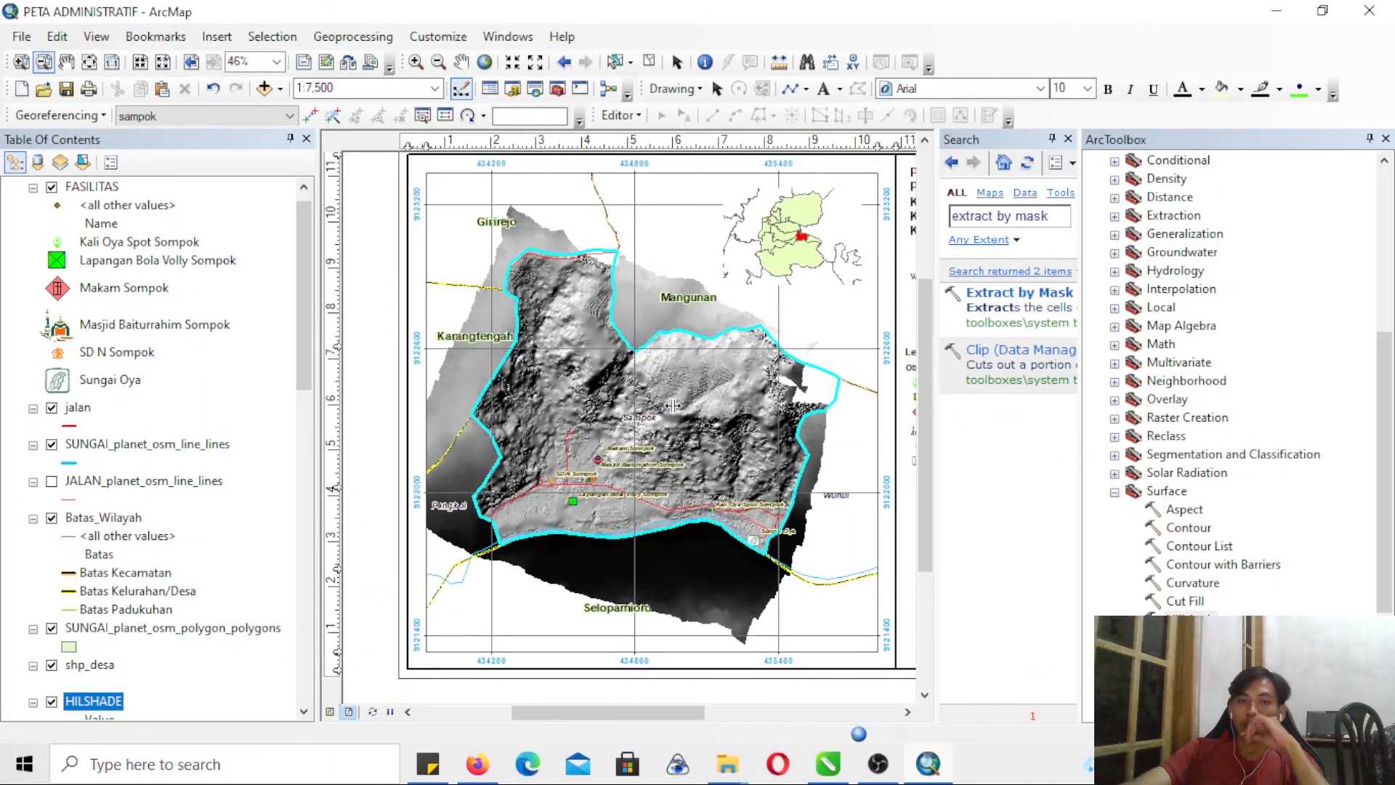
- Move the HILSHADE layer directly below sampok and hide the DEM and DEM to Terrain.tif layers
left_click_drag(302, 356, 324, 456)
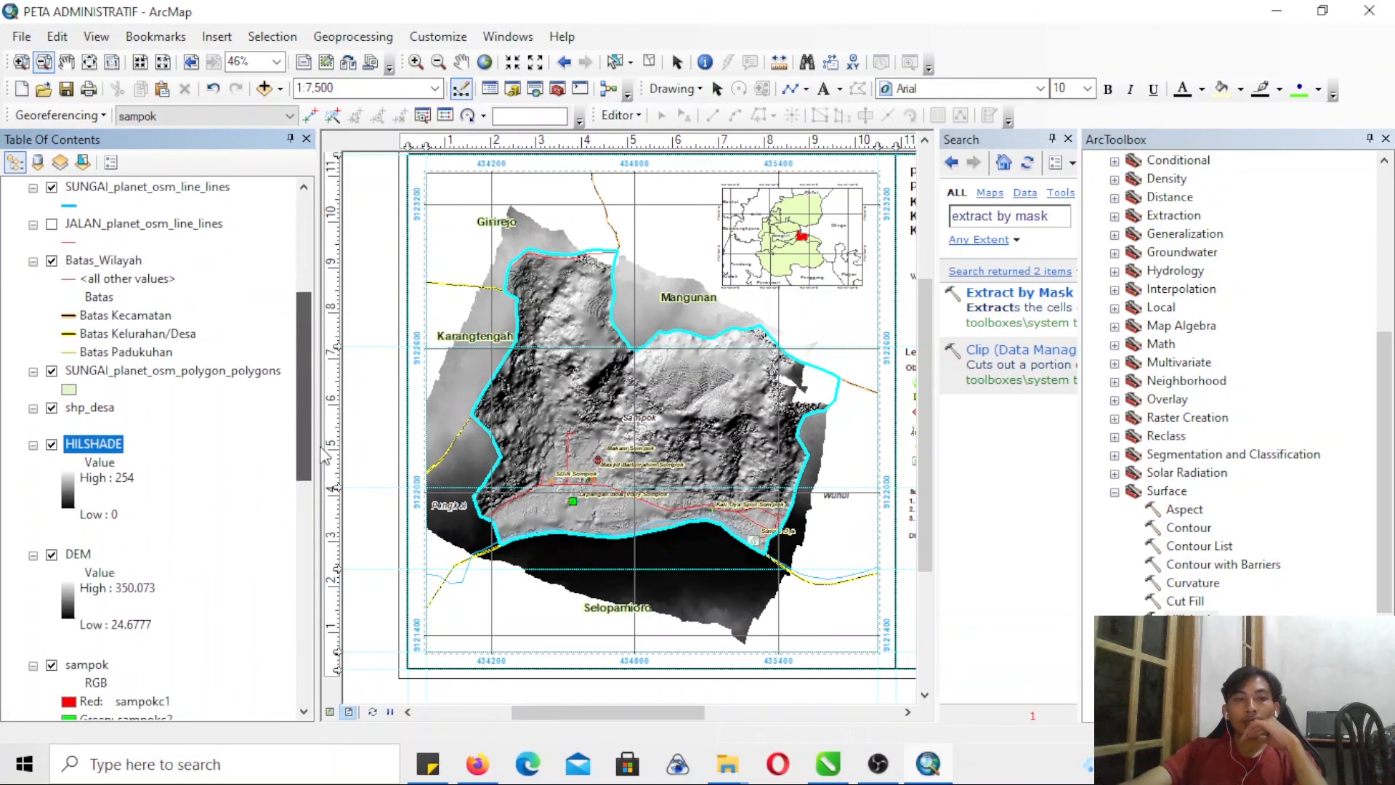
left_click(51, 556)
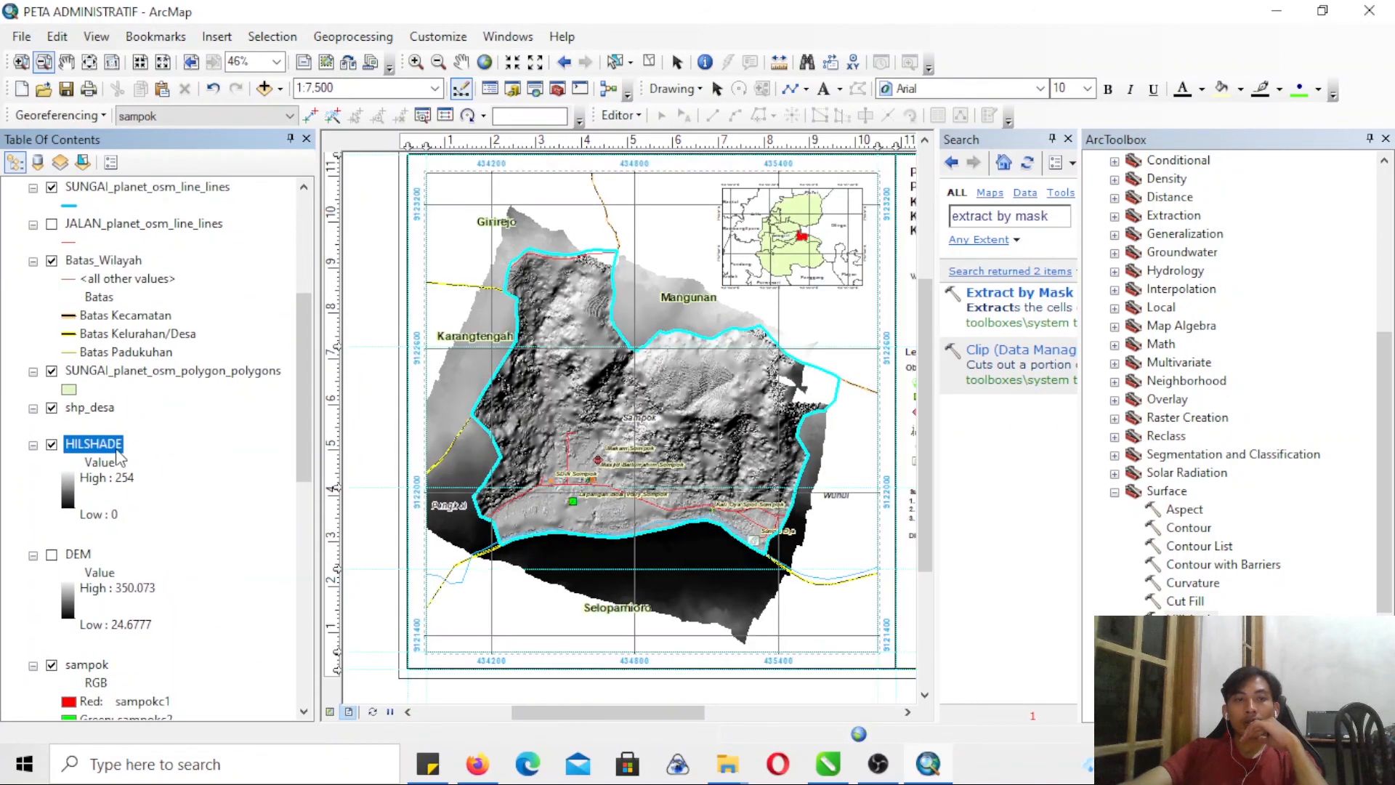
scroll(136, 715, "down", 3)
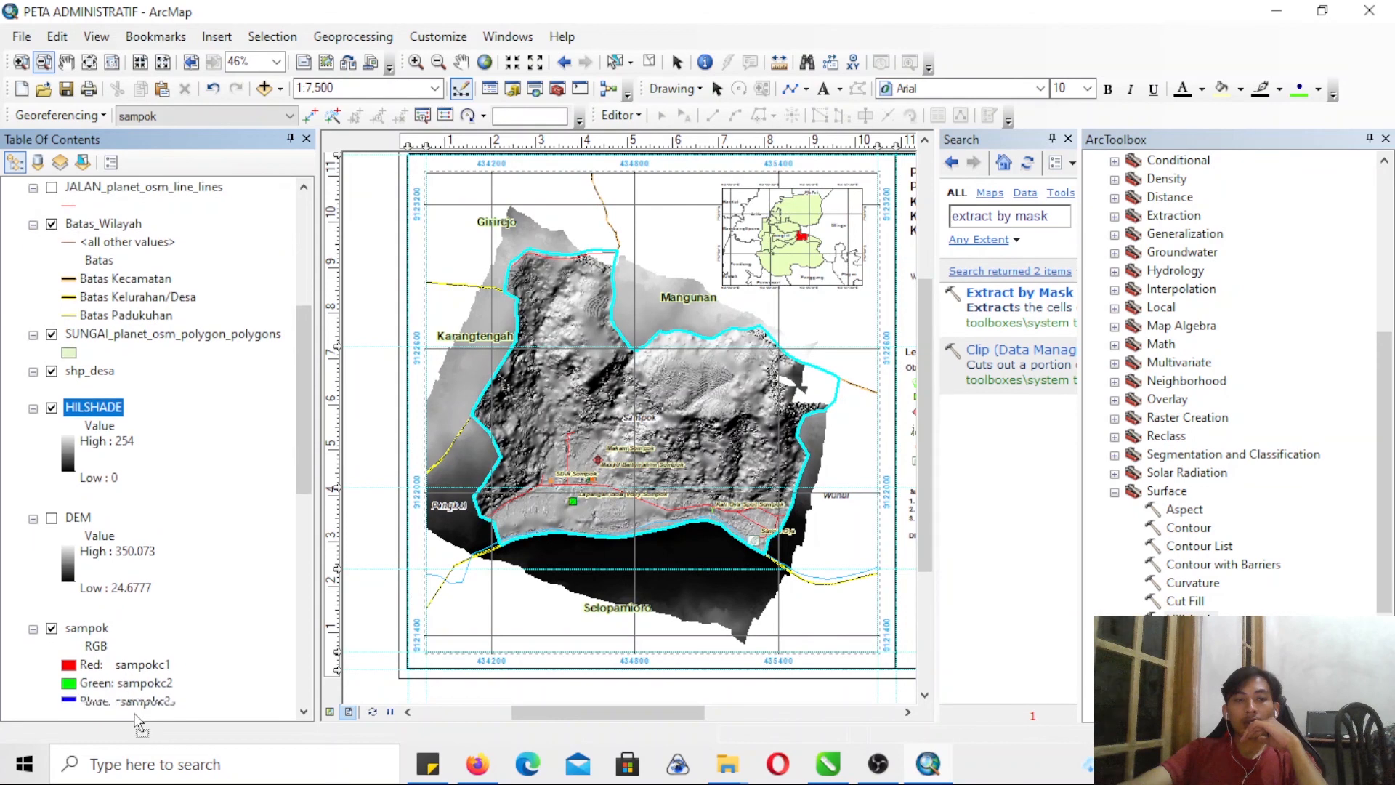
left_click_drag(135, 716, 125, 663)
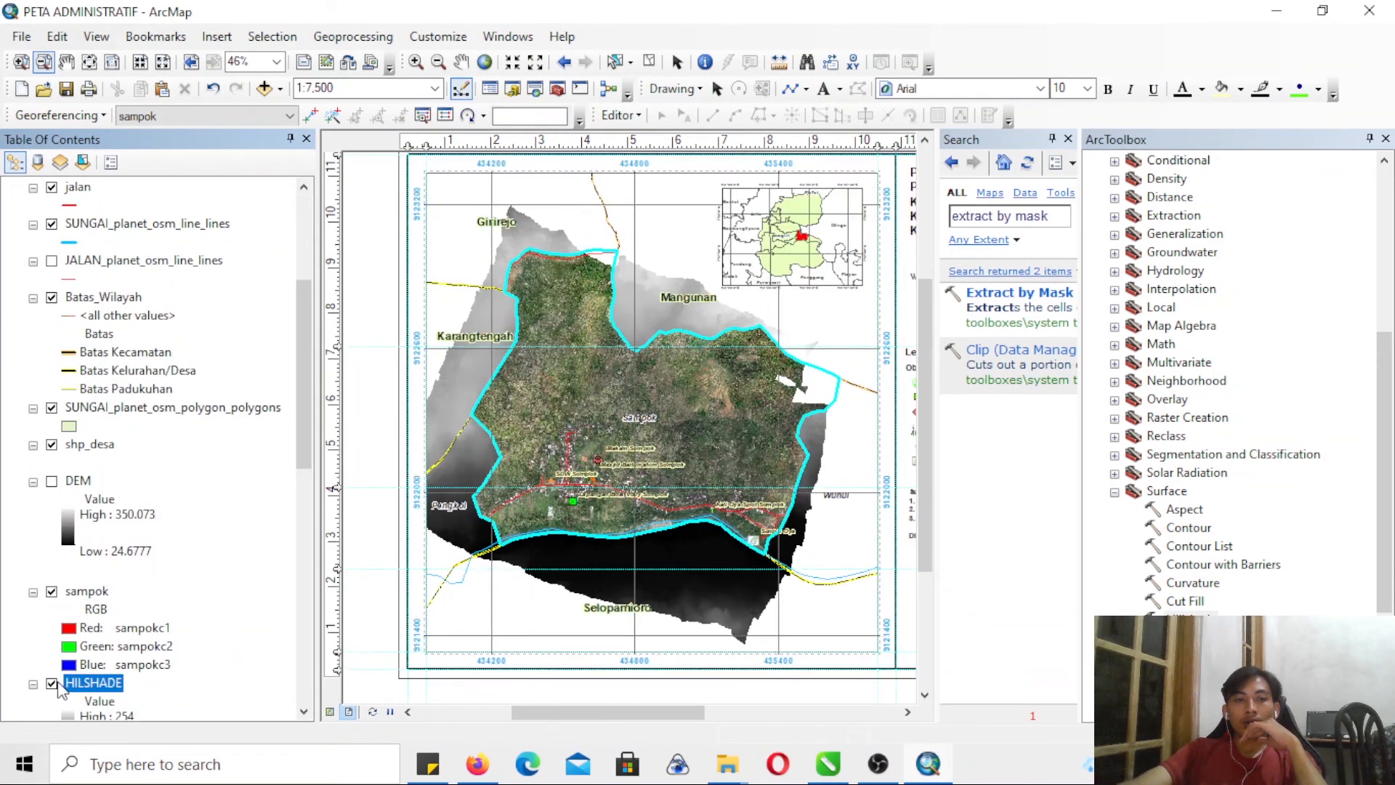
left_click_drag(307, 447, 278, 533)
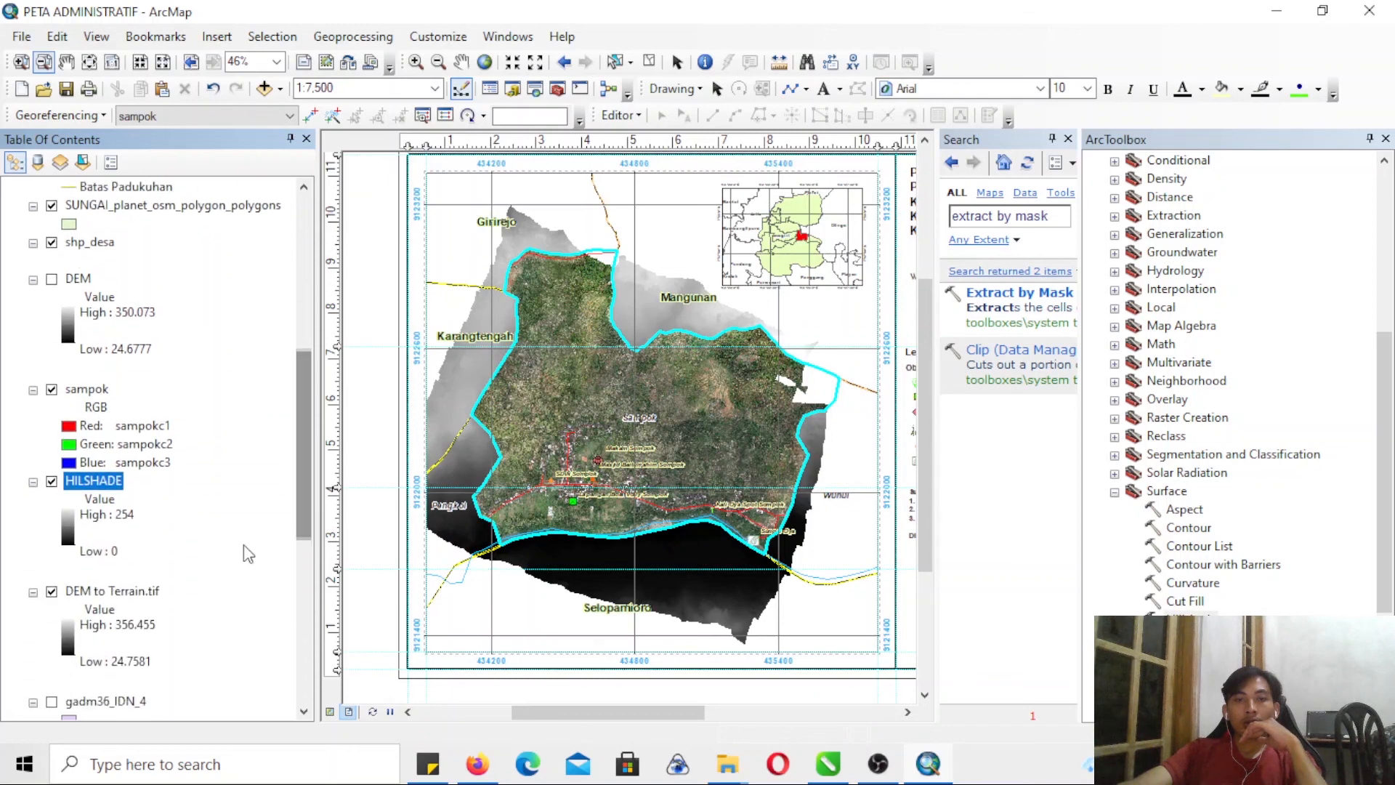
left_click(52, 591)
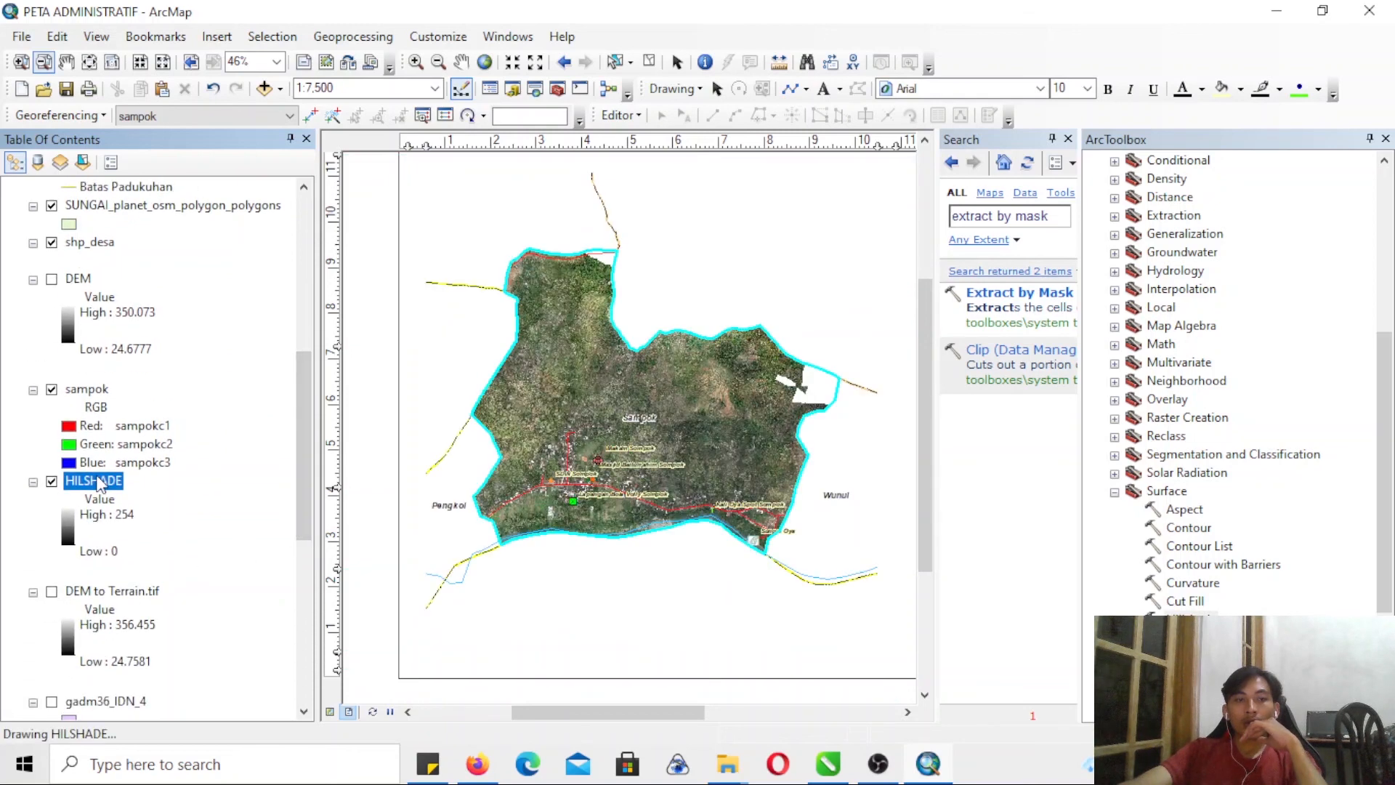
- Set the sampok imagery layer's transparency to 30%
right_click(83, 397)
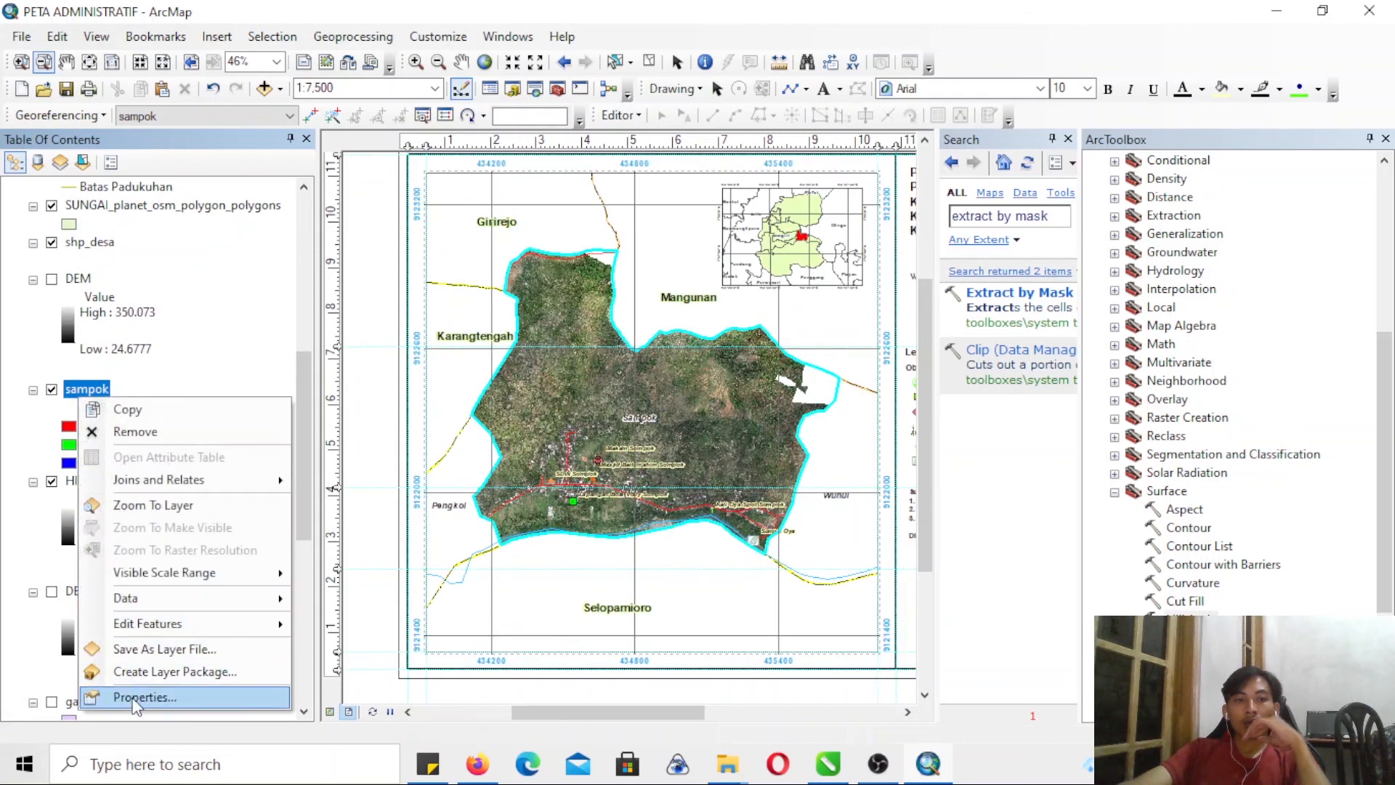
left_click(138, 695)
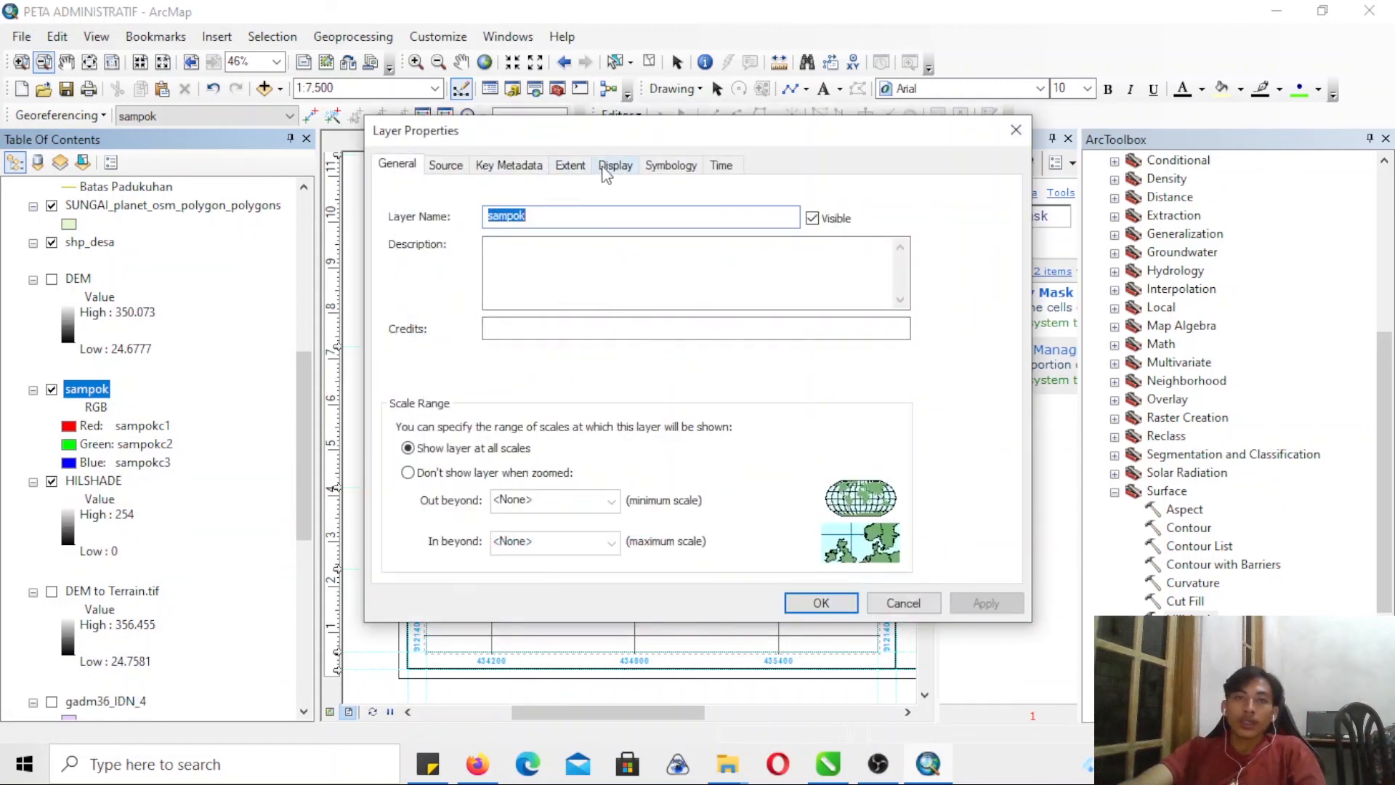
left_click(615, 166)
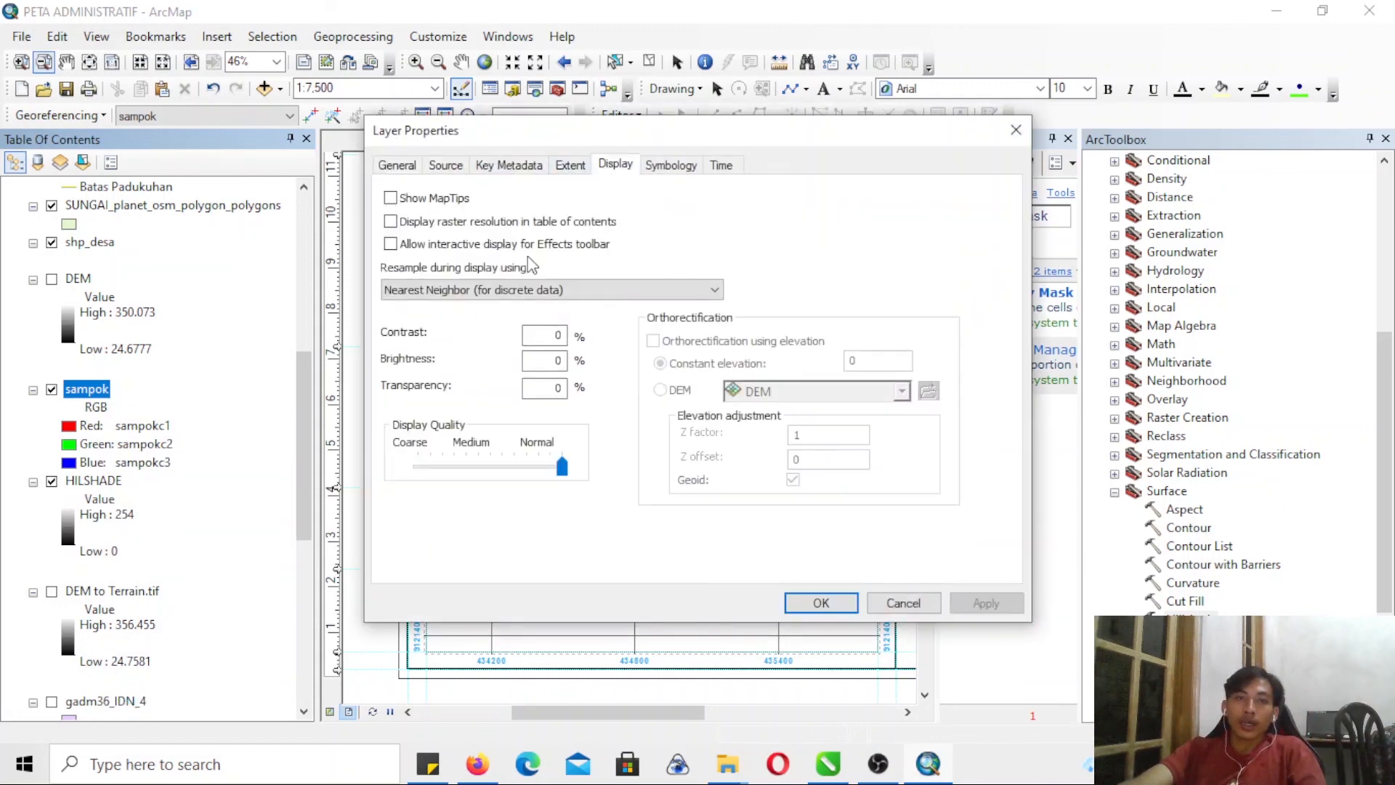
left_click(550, 387)
type("3")
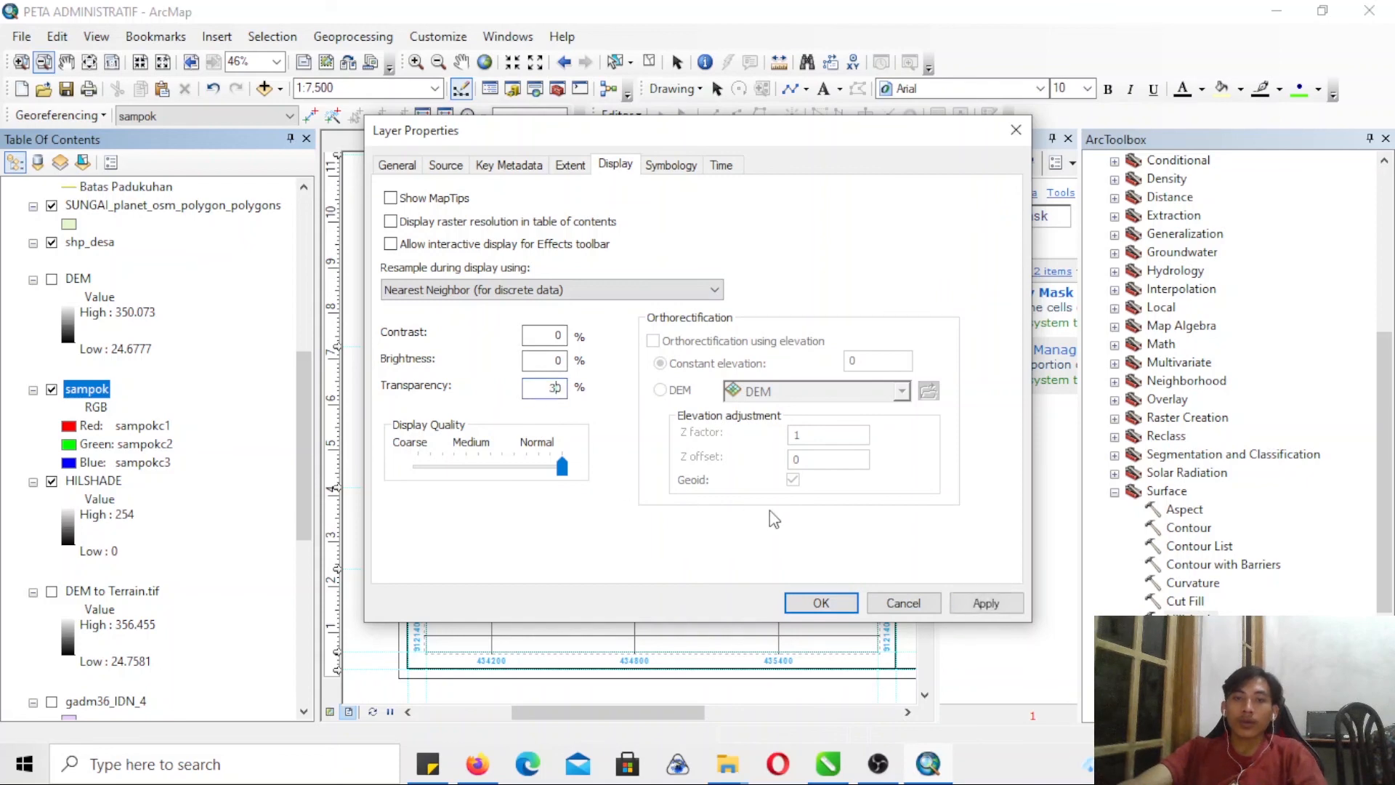
left_click(819, 603)
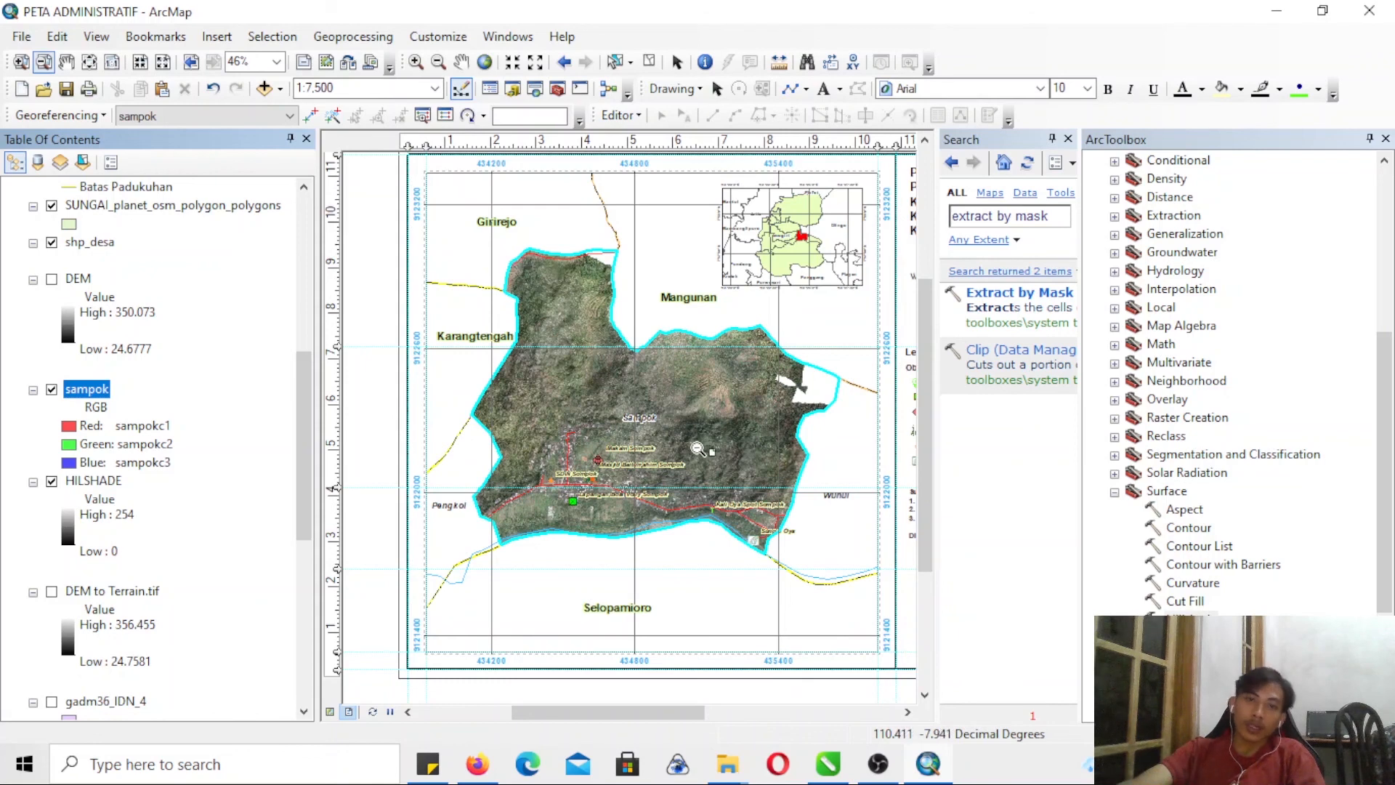
- Examine the hillshade effect under the Sampok imagery in the layout and close ArcToolbox
left_click(22, 62)
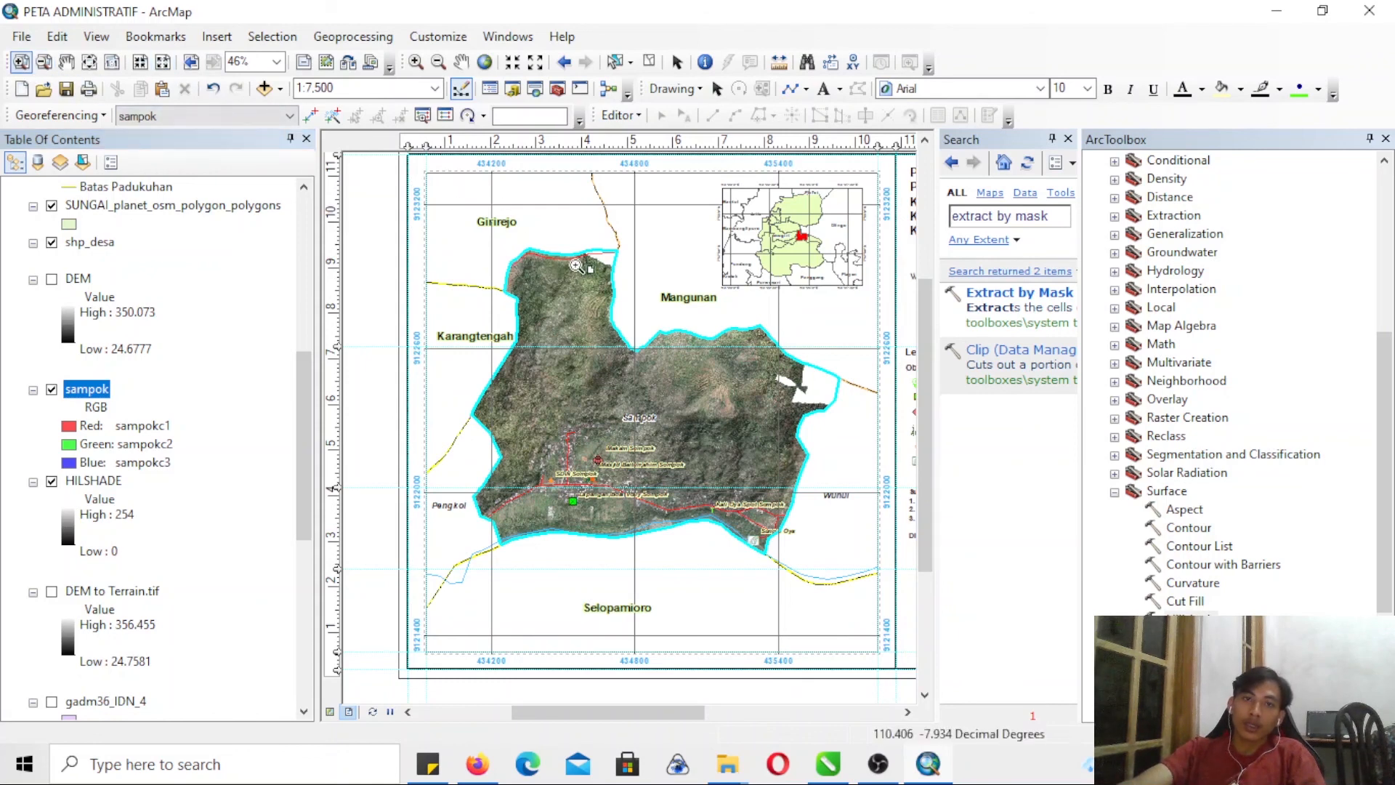
left_click_drag(448, 223, 888, 552)
scroll(913, 580, "up", 1)
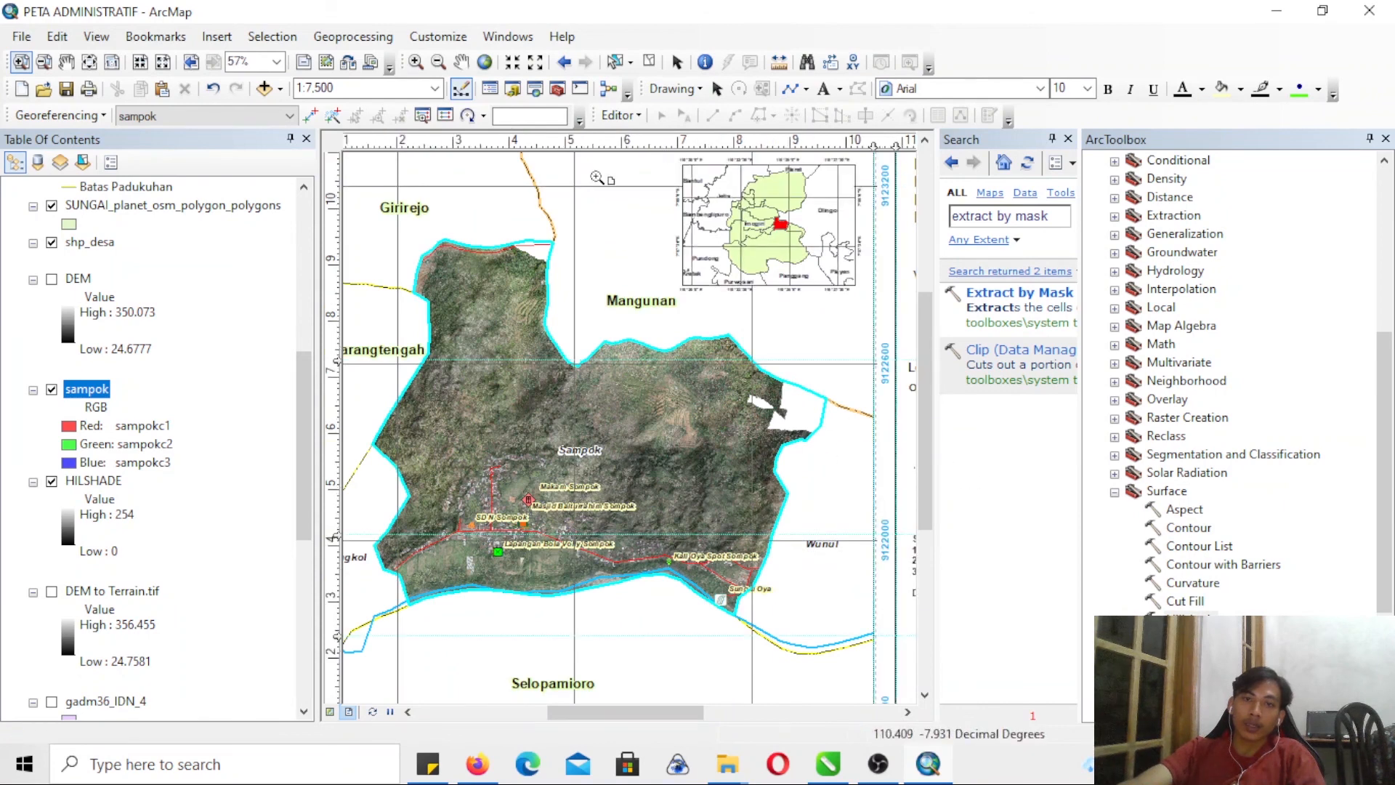
left_click(43, 61)
left_click(735, 535)
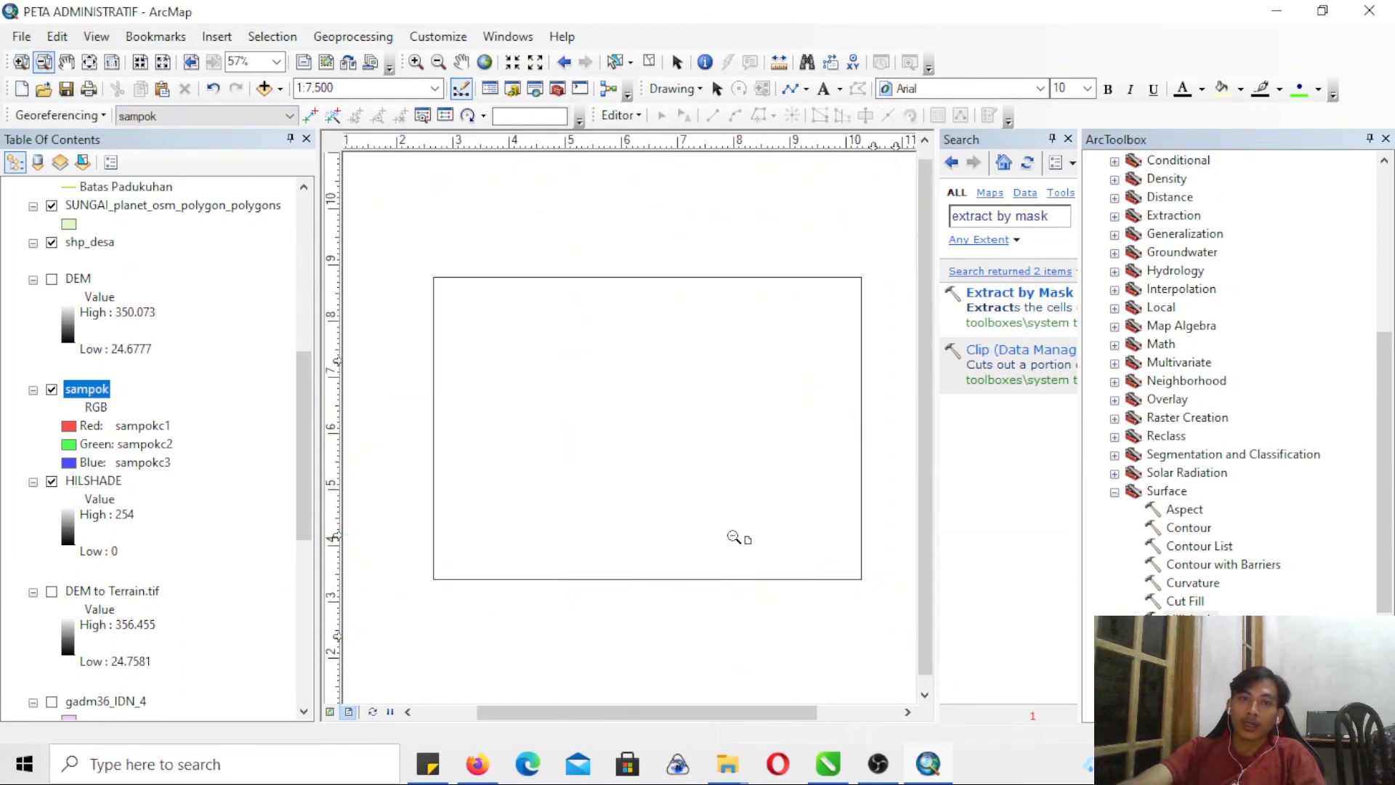
left_click(1385, 139)
left_click(22, 36)
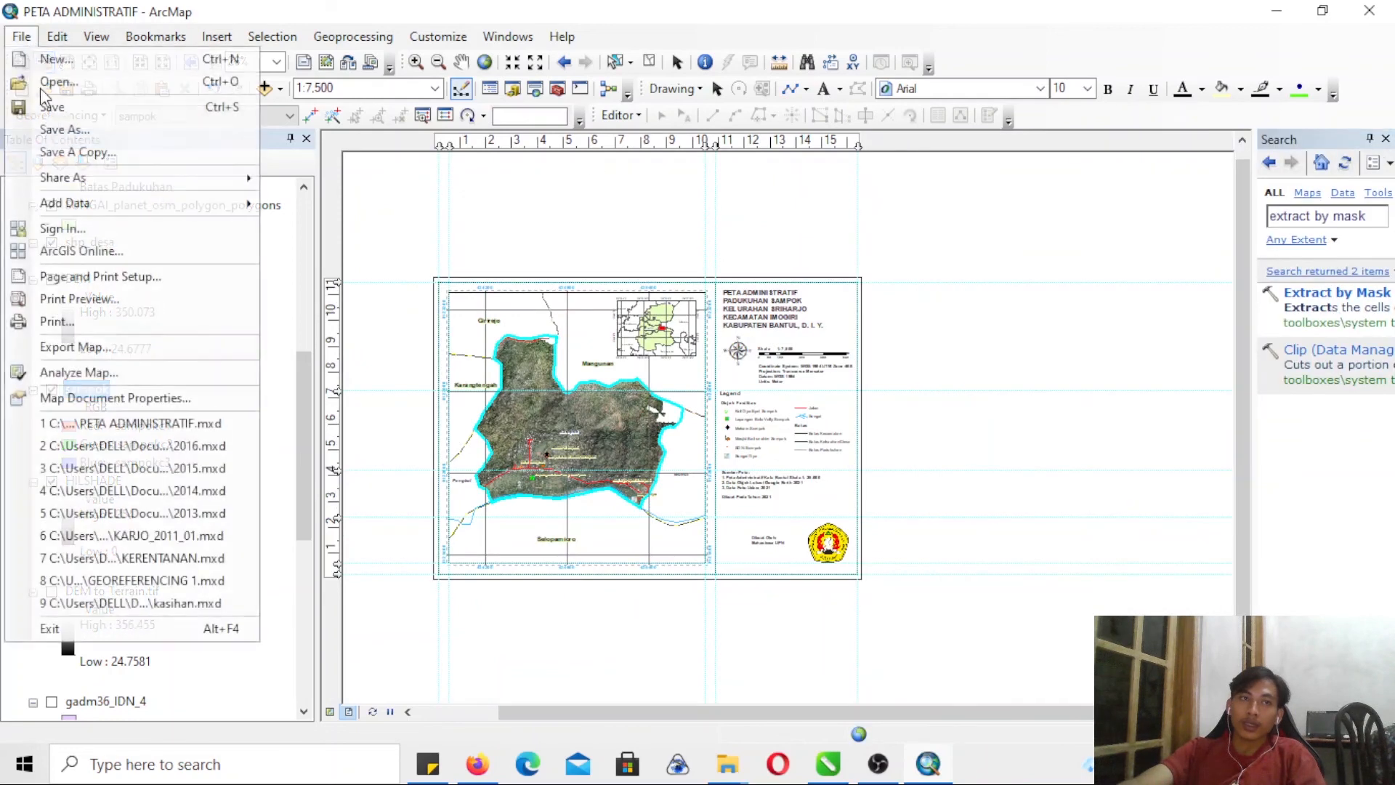
left_click(95, 349)
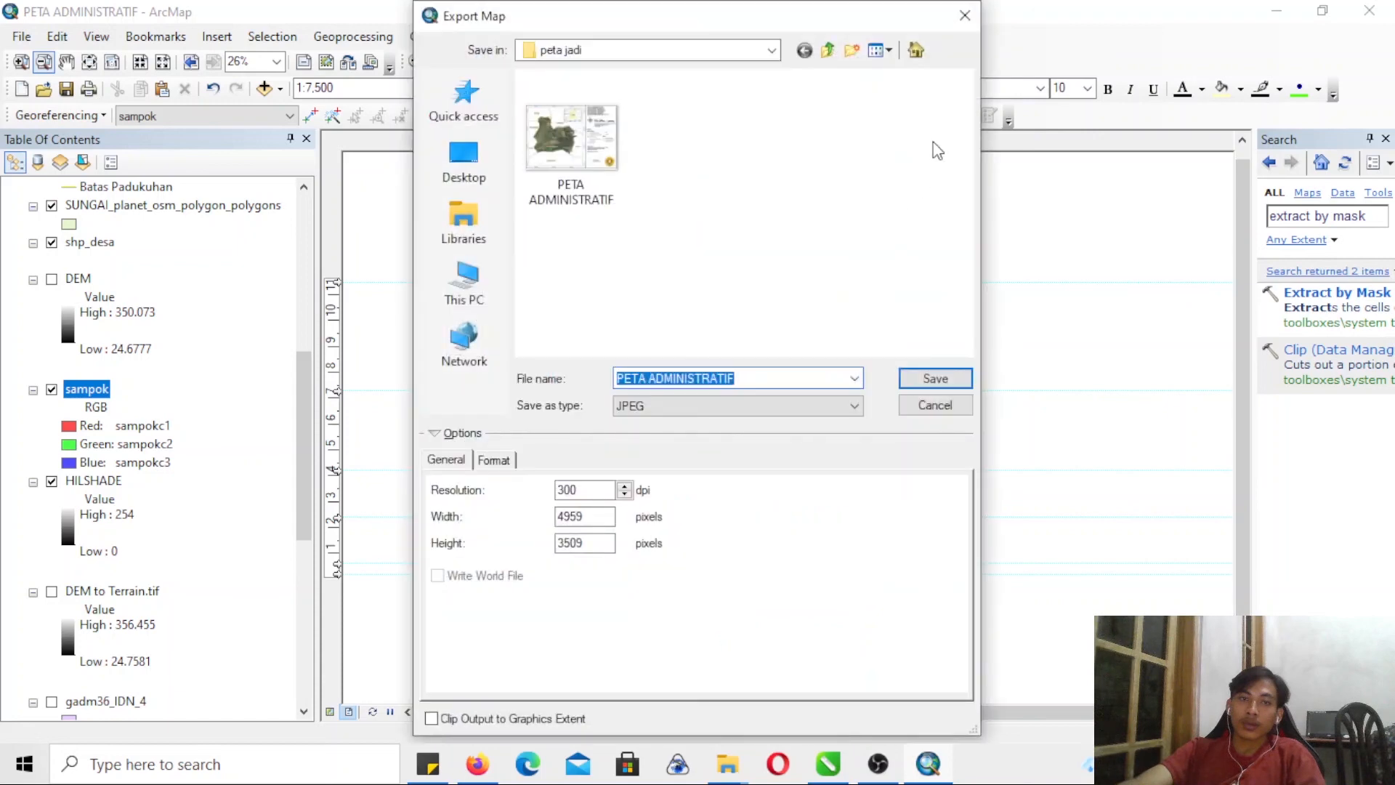
left_click(965, 15)
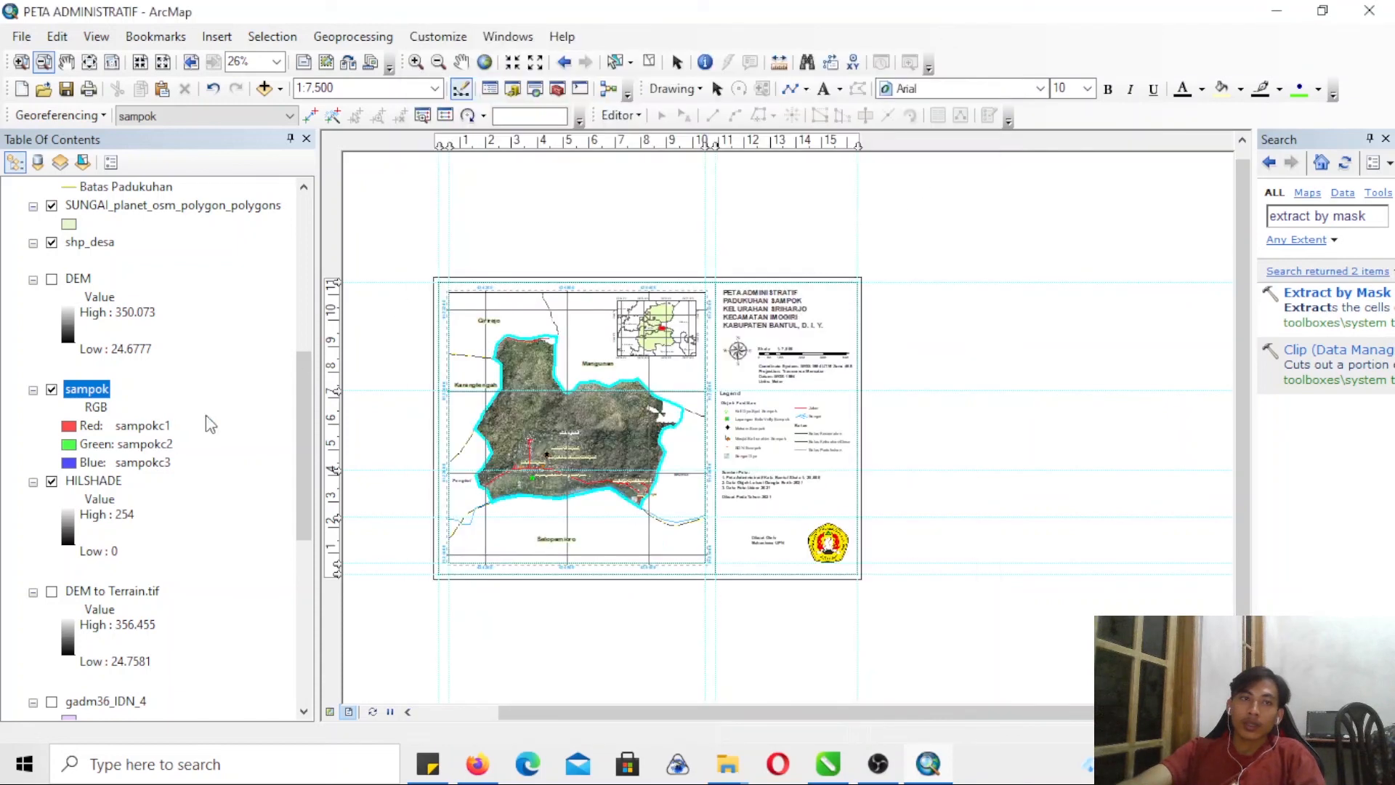
- Clear the selected polygon in the shp_desa attribute table and close the table
scroll(293, 405, "up", 6)
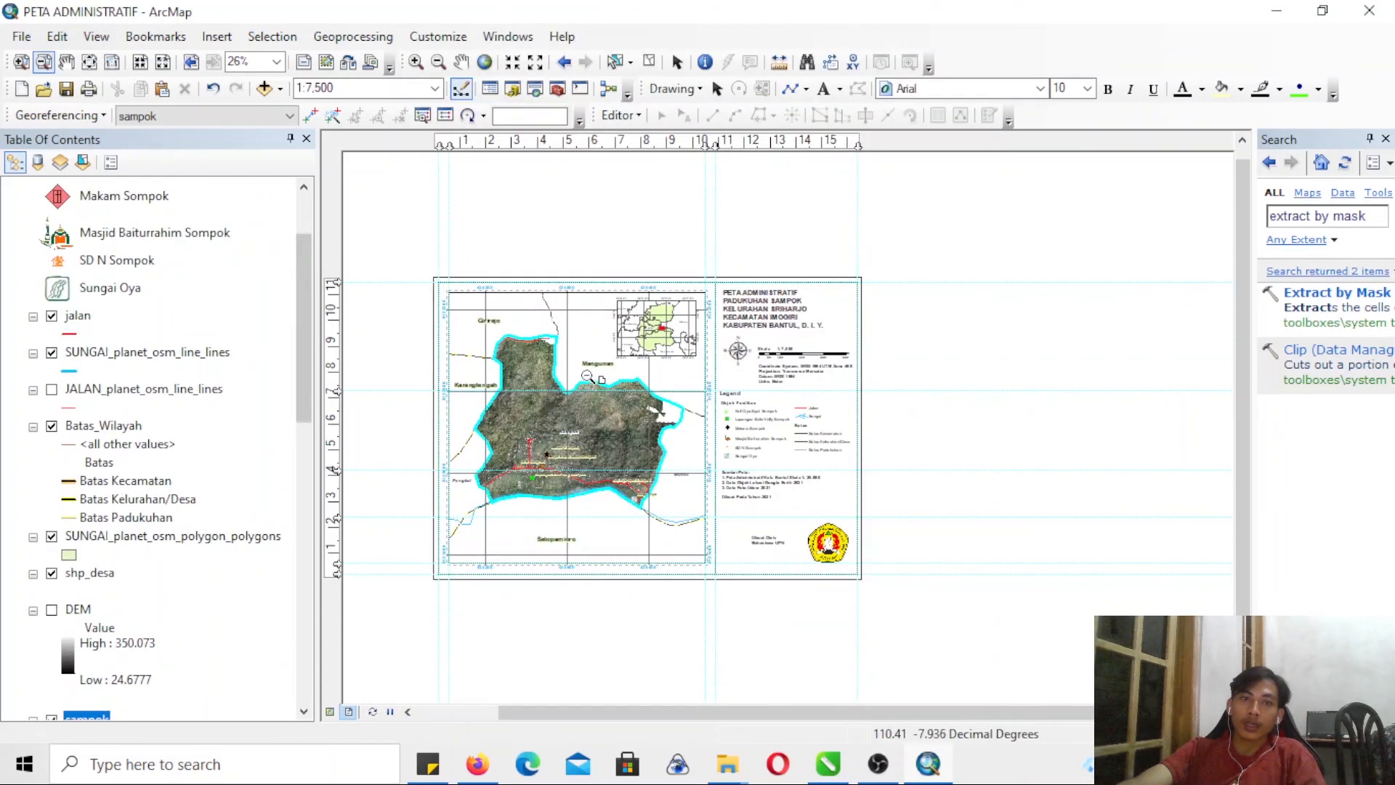
left_click(91, 573)
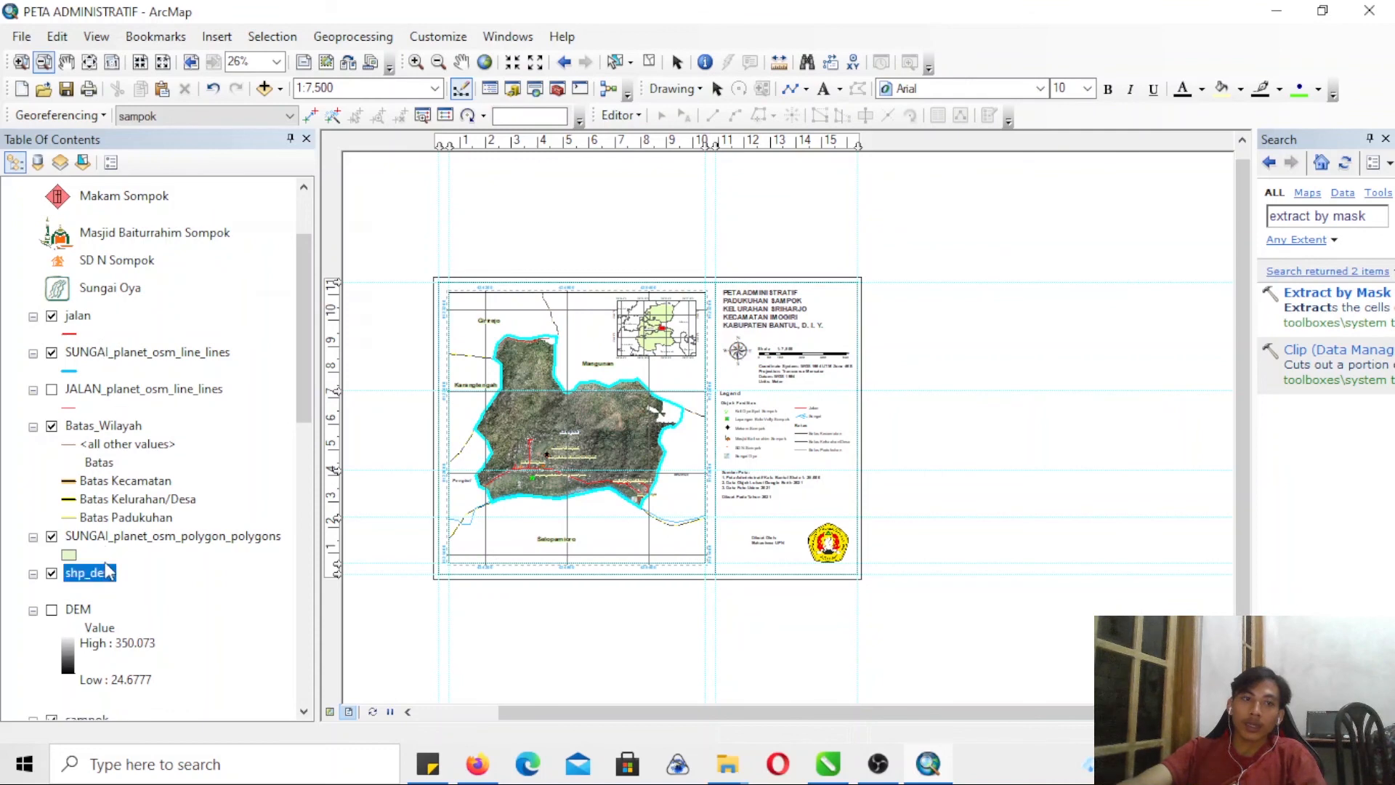
right_click(91, 573)
left_click(280, 186)
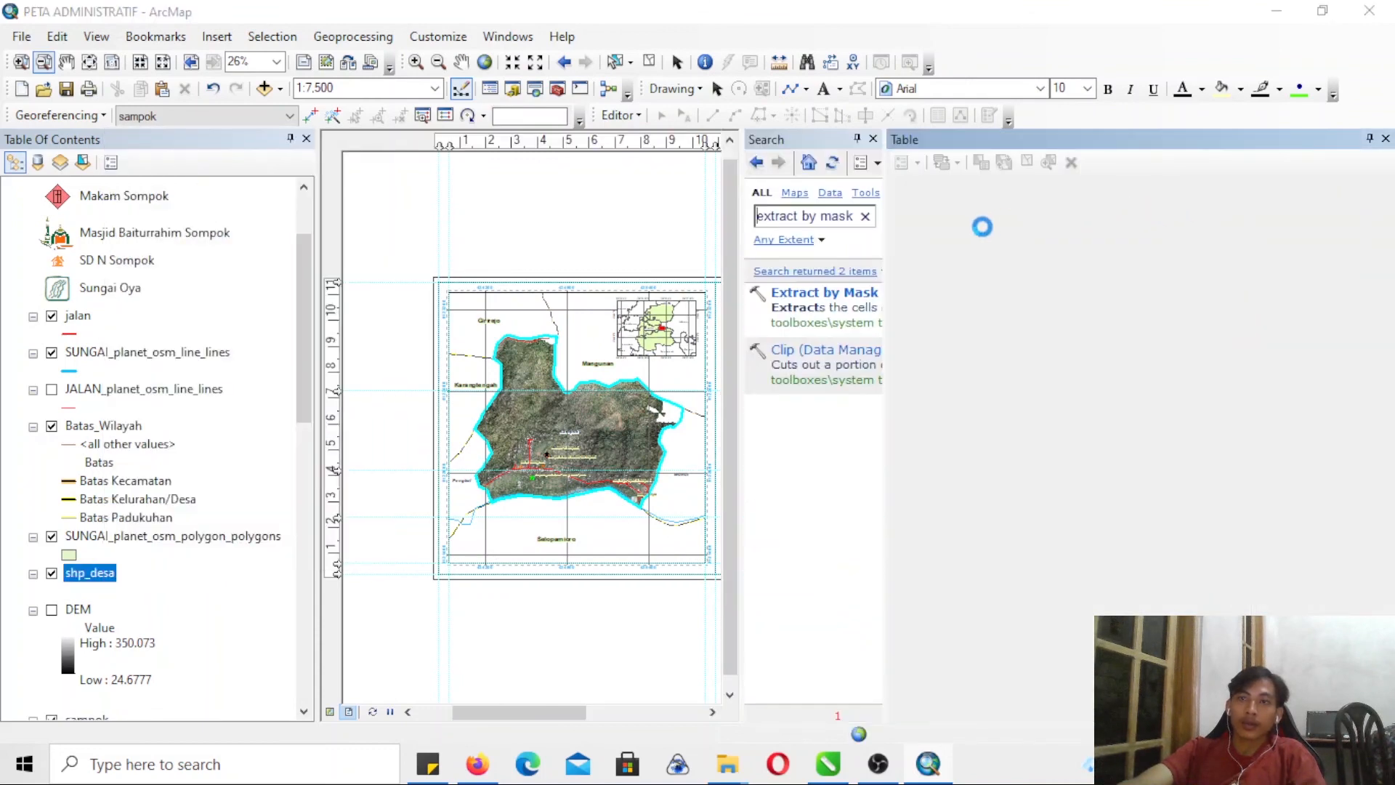
left_click(1027, 162)
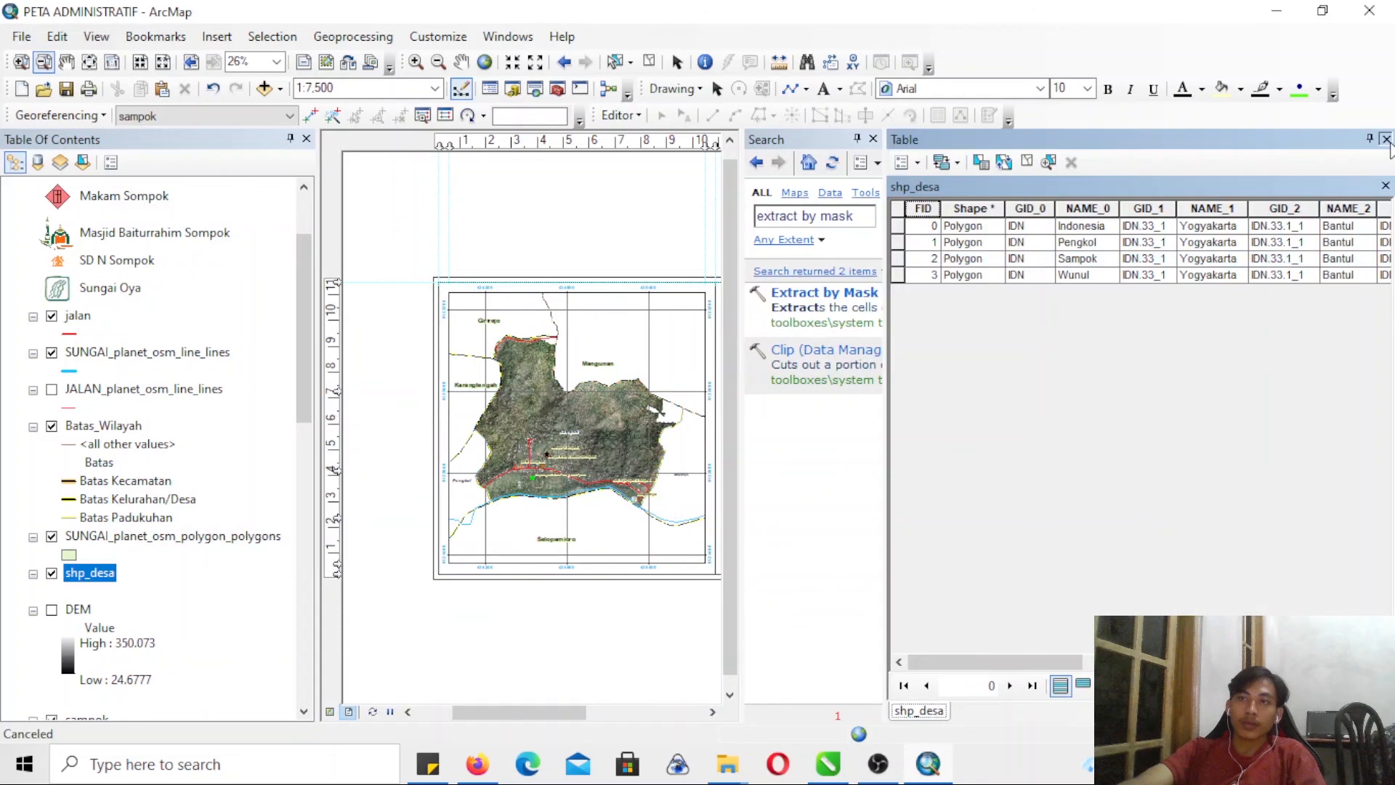
left_click(1385, 138)
- Export the map layout as a JPEG named PETA ADMINISTRATIF2 in the peta jadi folder
left_click(21, 37)
left_click(58, 295)
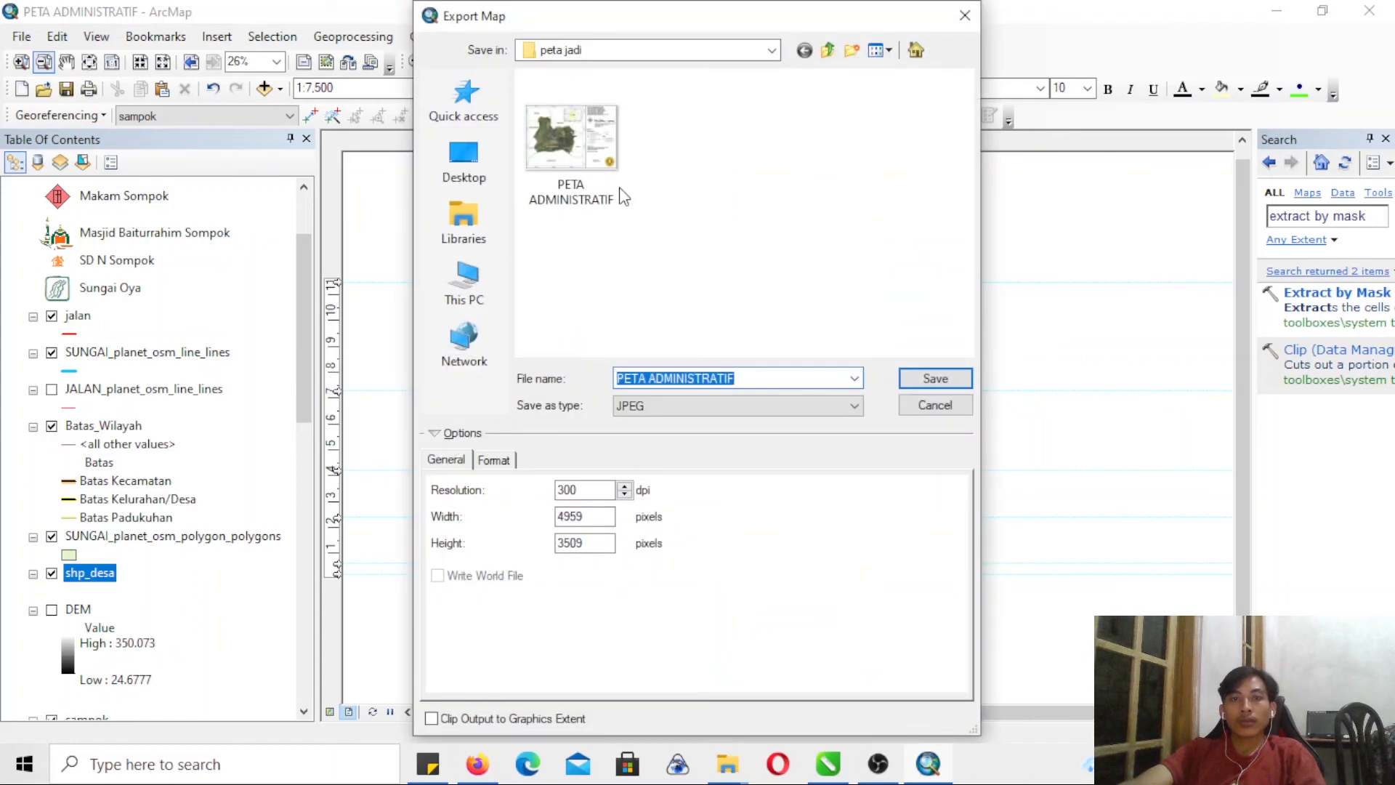
left_click(753, 377)
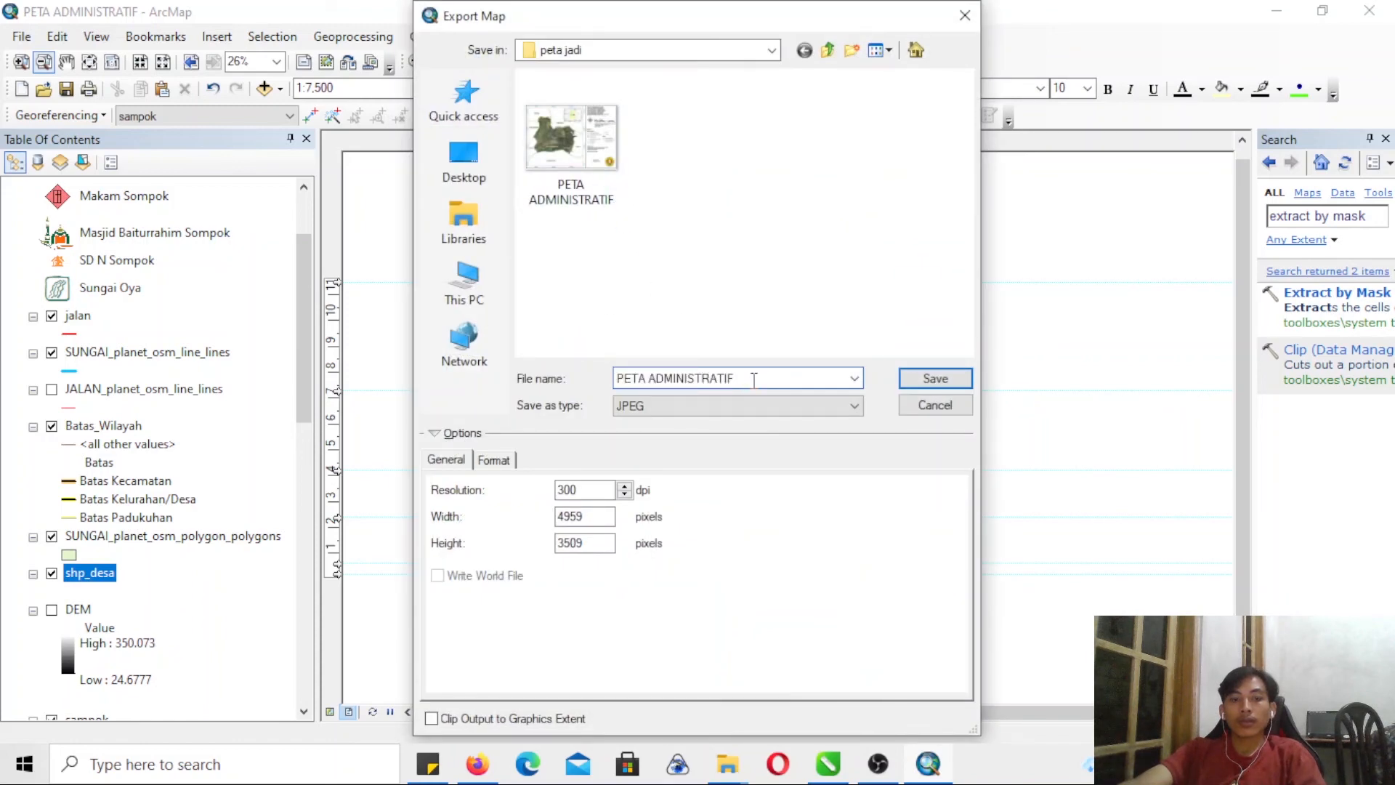
left_click(913, 378)
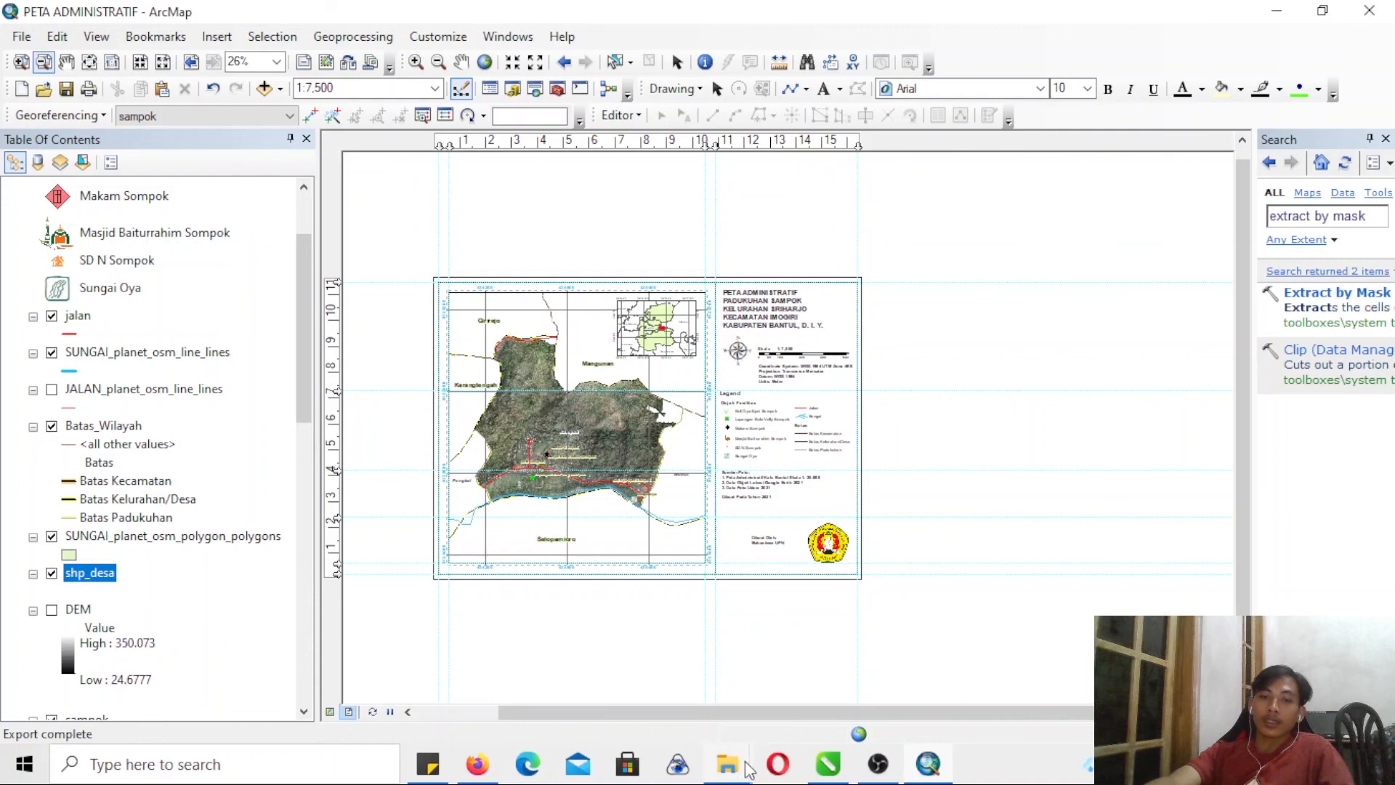
- Switch to File Explorer and open the PETA ADMINISTRATIF2 image from the peta jadi folder
mouse_move(748, 768)
left_click(719, 709)
left_click(458, 320)
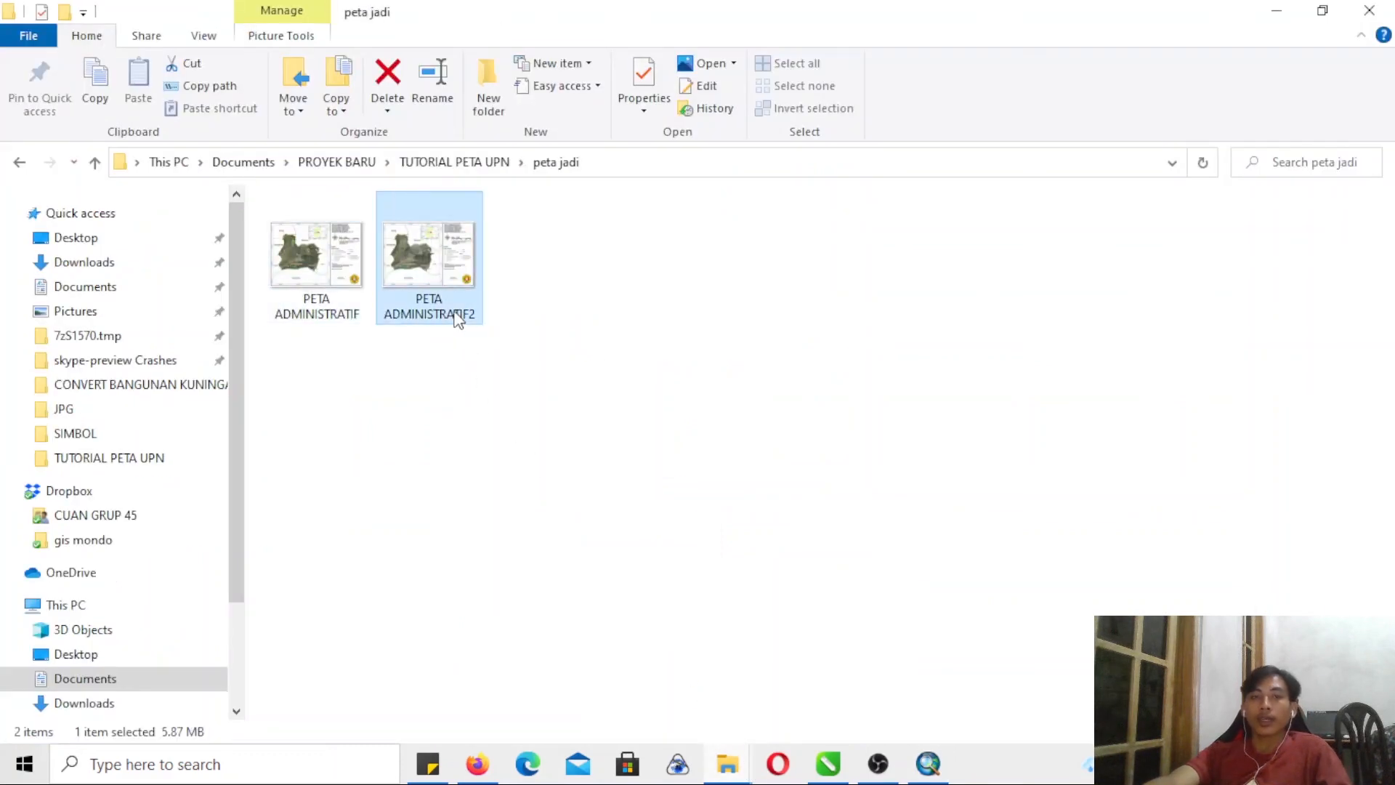
double_click(458, 320)
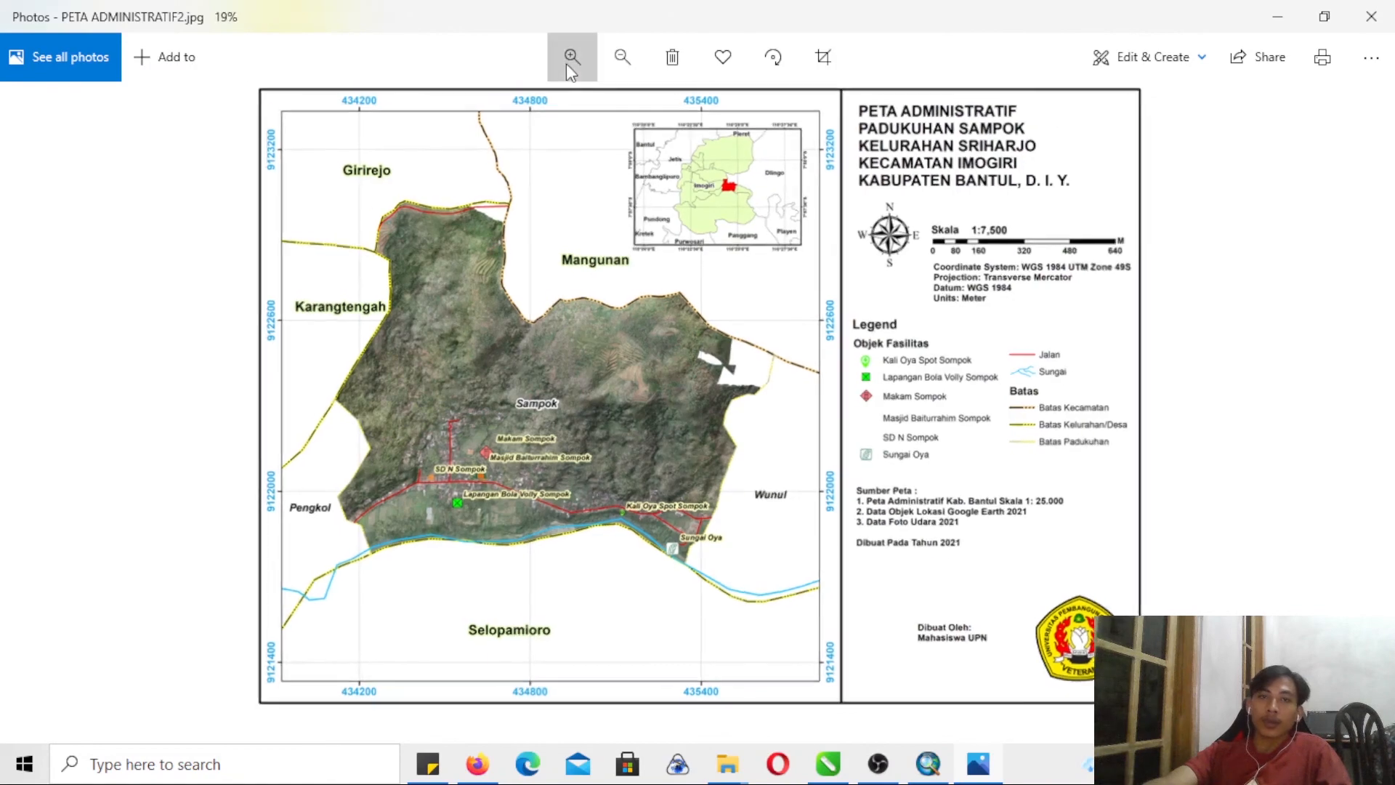
- Examine the relief, labels and facility symbols around Sampok in the exported map image
left_click(566, 64)
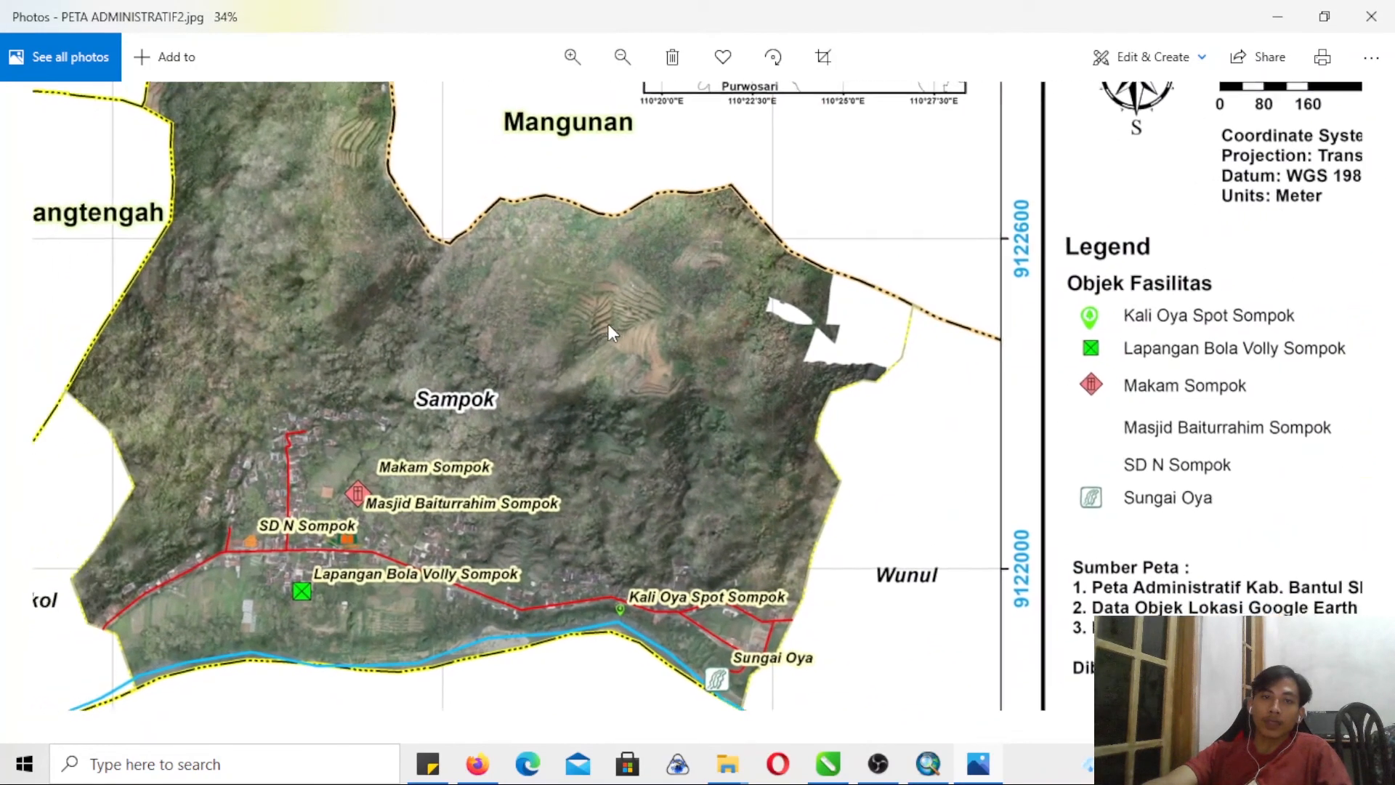
left_click_drag(608, 324, 656, 342)
left_click(573, 57)
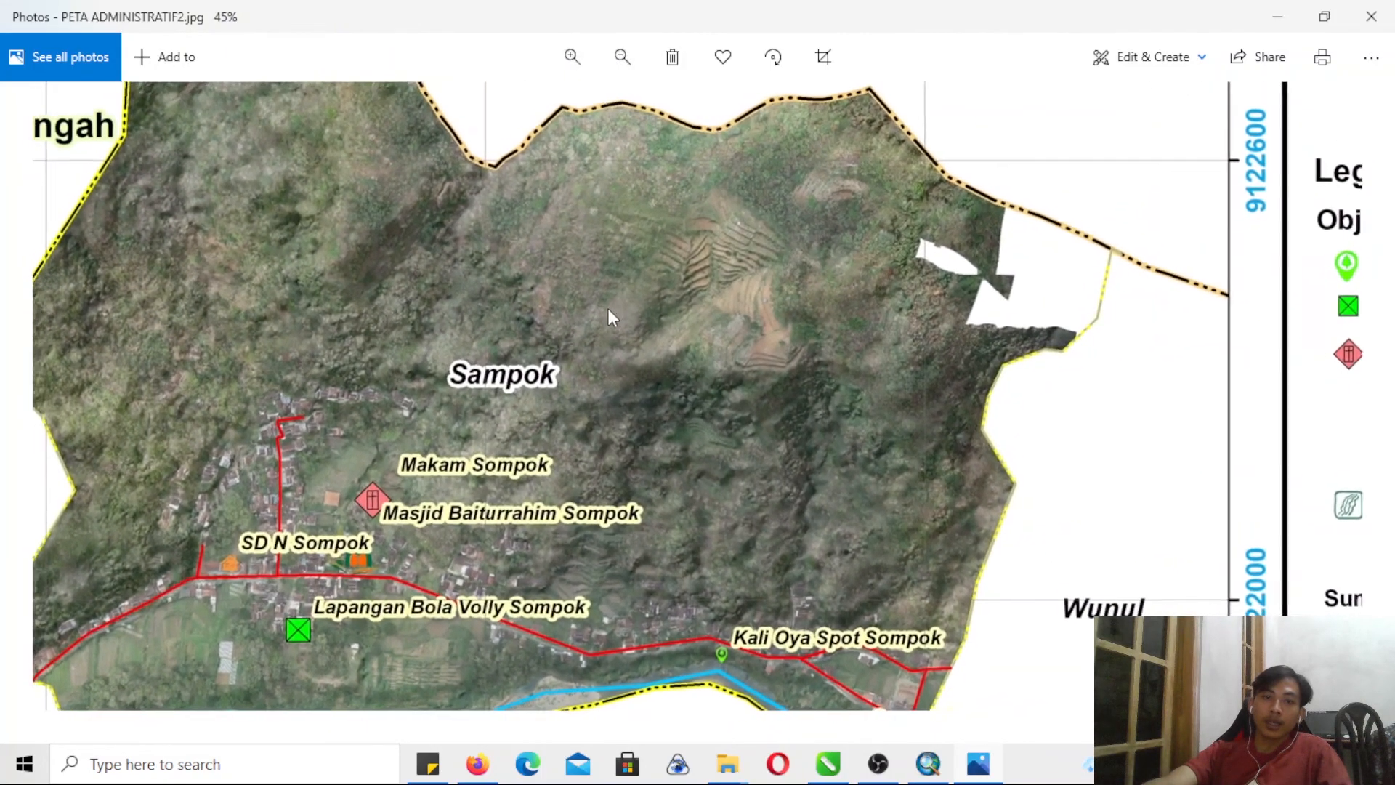
left_click_drag(608, 311, 658, 284)
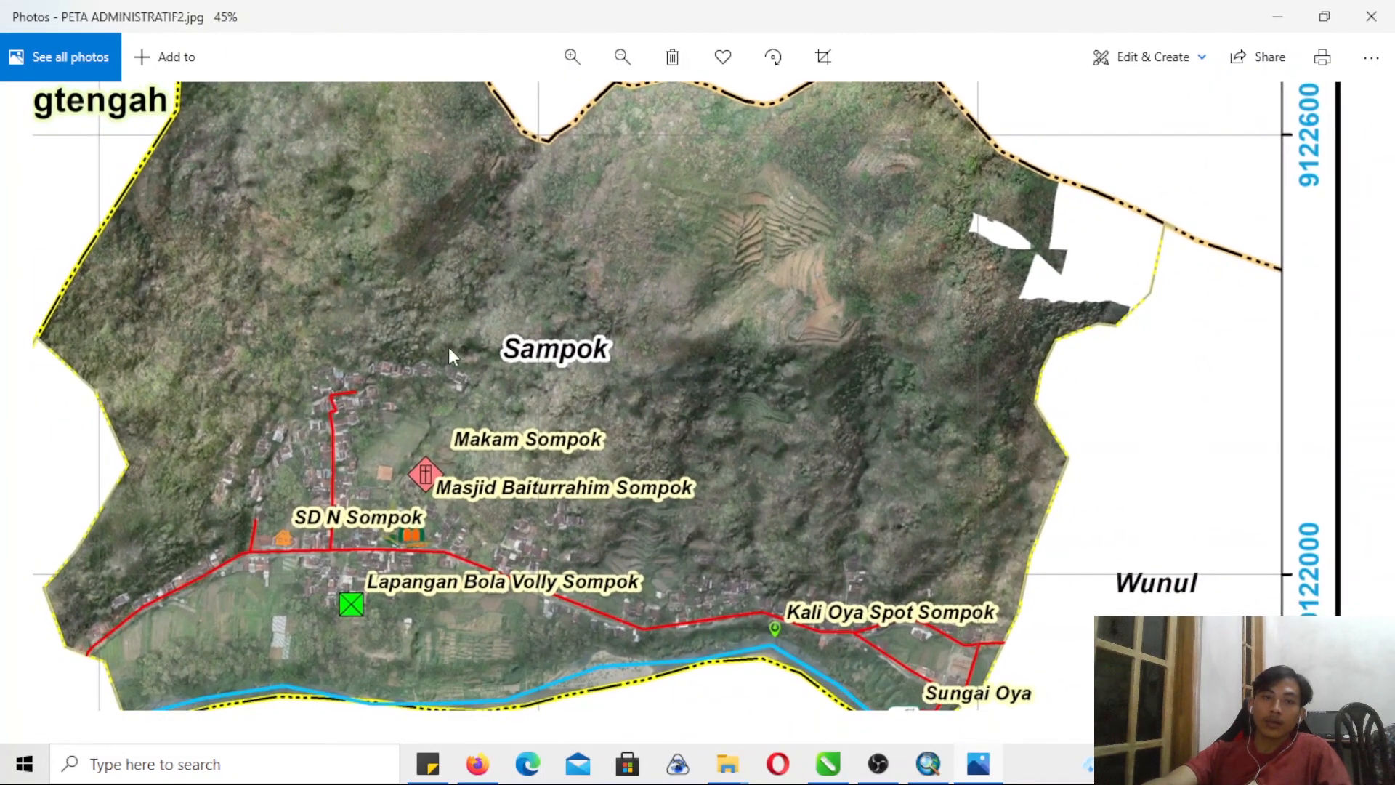
left_click_drag(449, 356, 488, 293)
left_click_drag(727, 285, 704, 451)
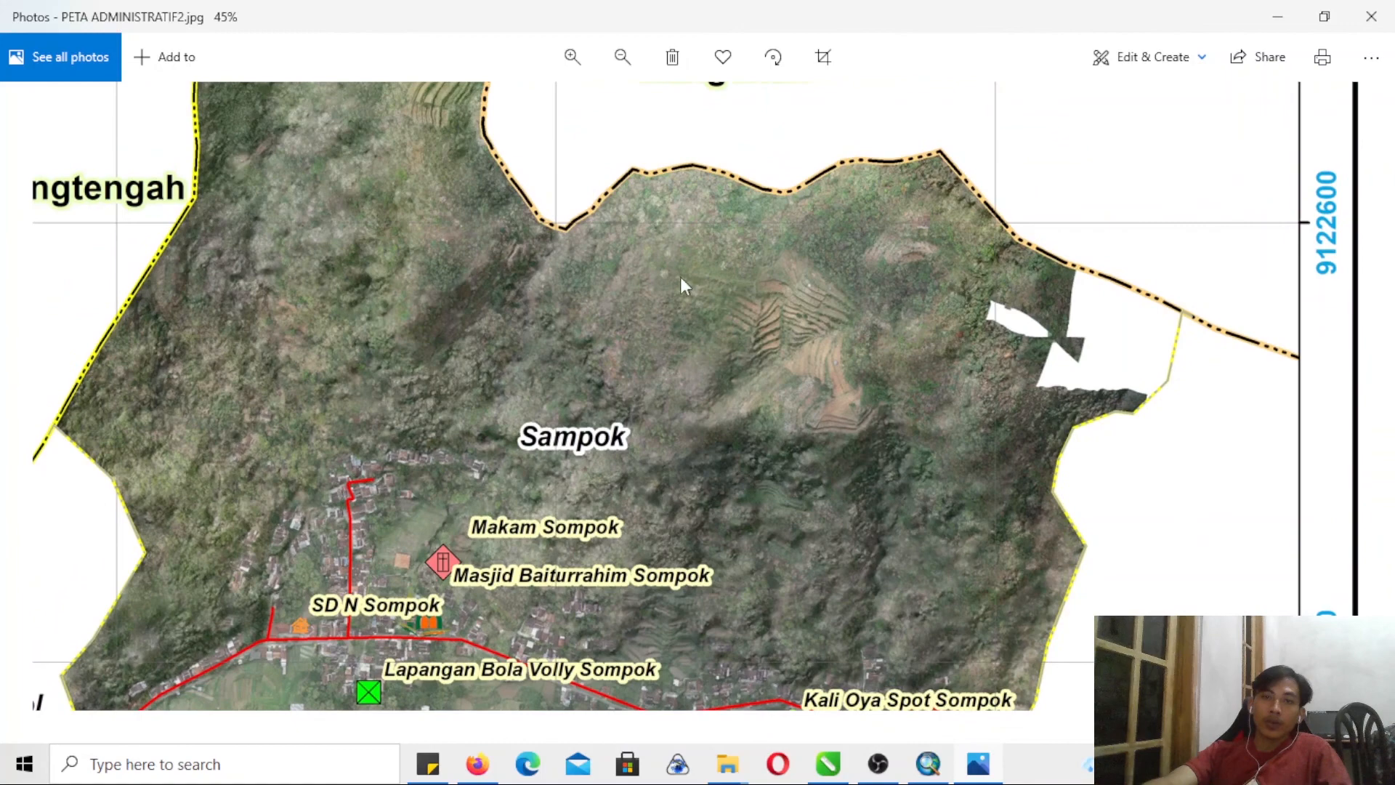
- Examine the exported map's full layout and the facility and boundary symbols in its legend
left_click(623, 58)
left_click(624, 63)
left_click(621, 63)
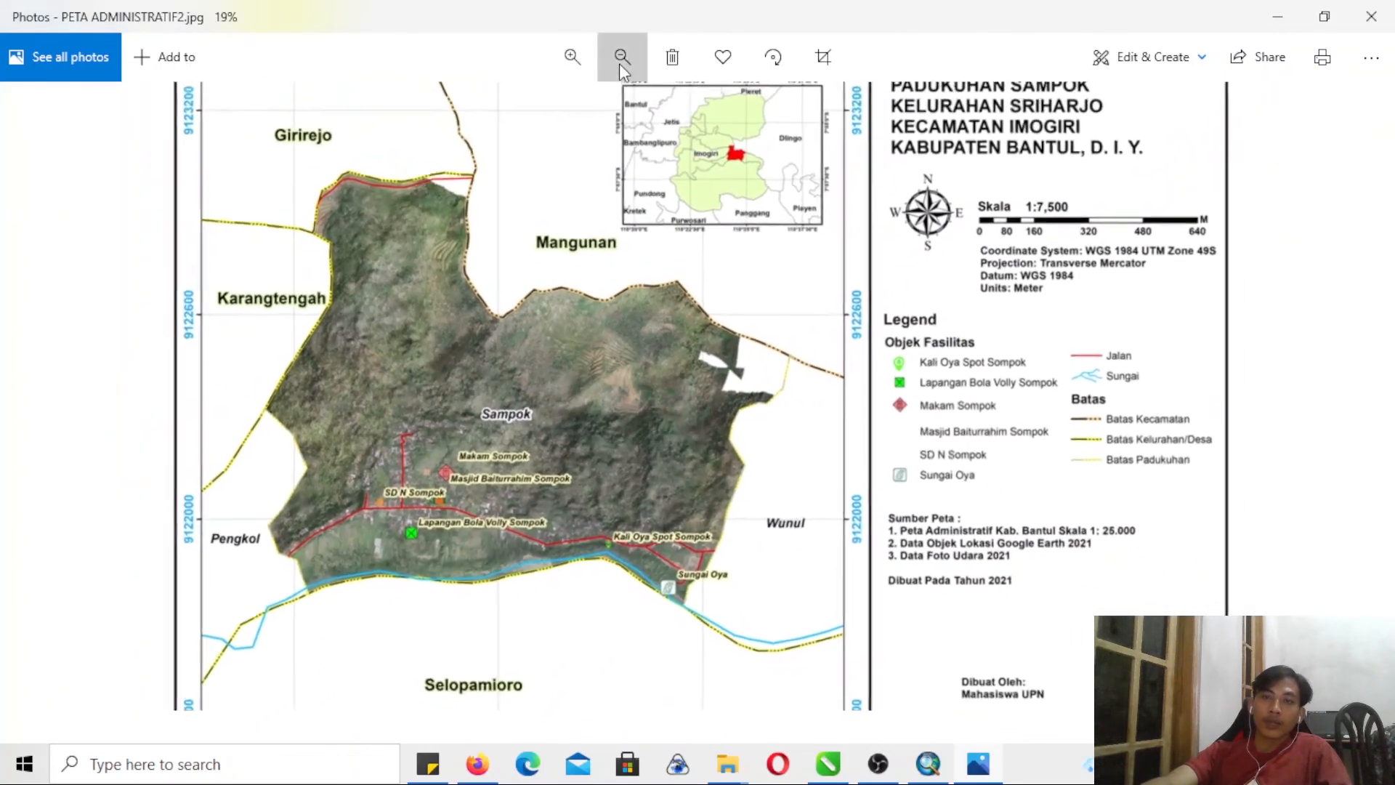
left_click(619, 63)
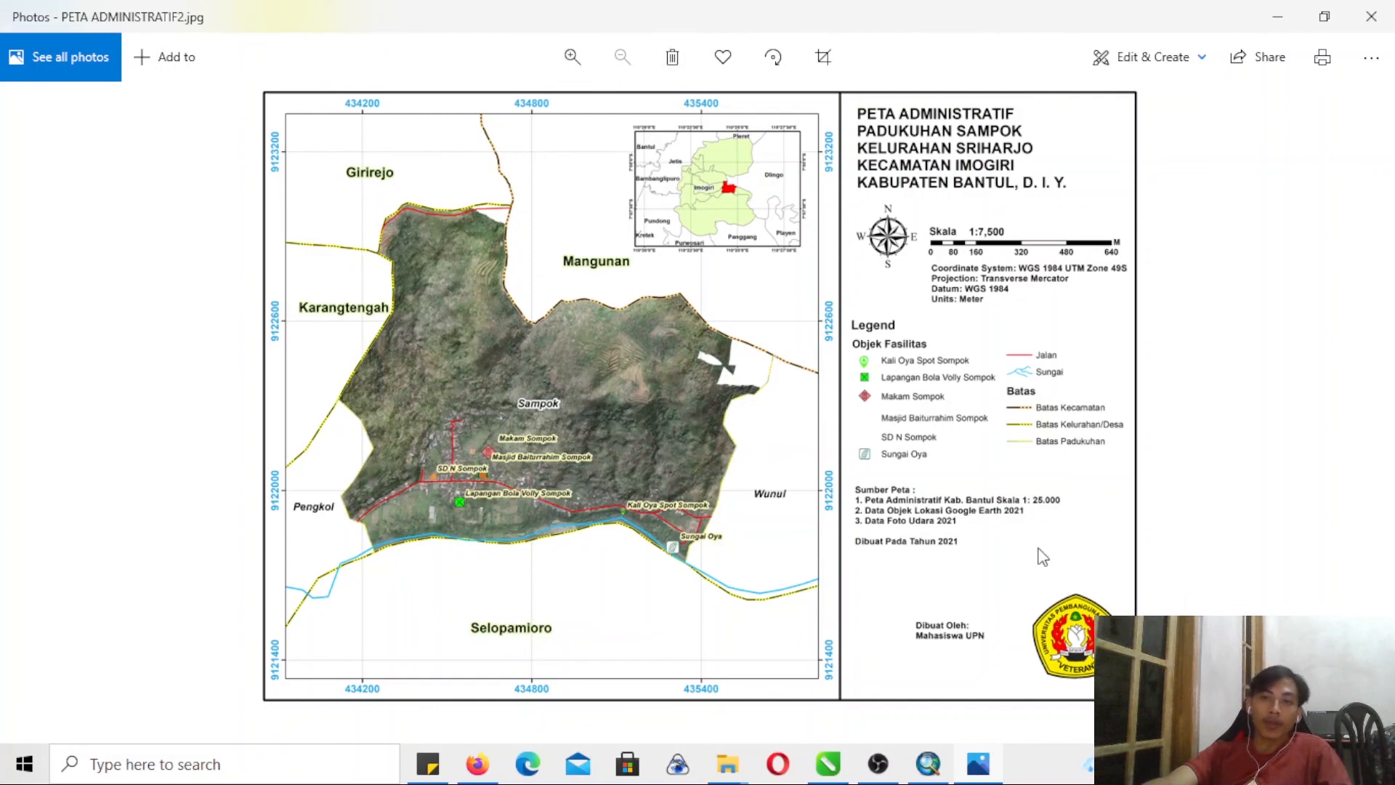
left_click(578, 58)
left_click(578, 58)
left_click(579, 58)
left_click_drag(1199, 567, 912, 583)
scroll(688, 546, "up", 1)
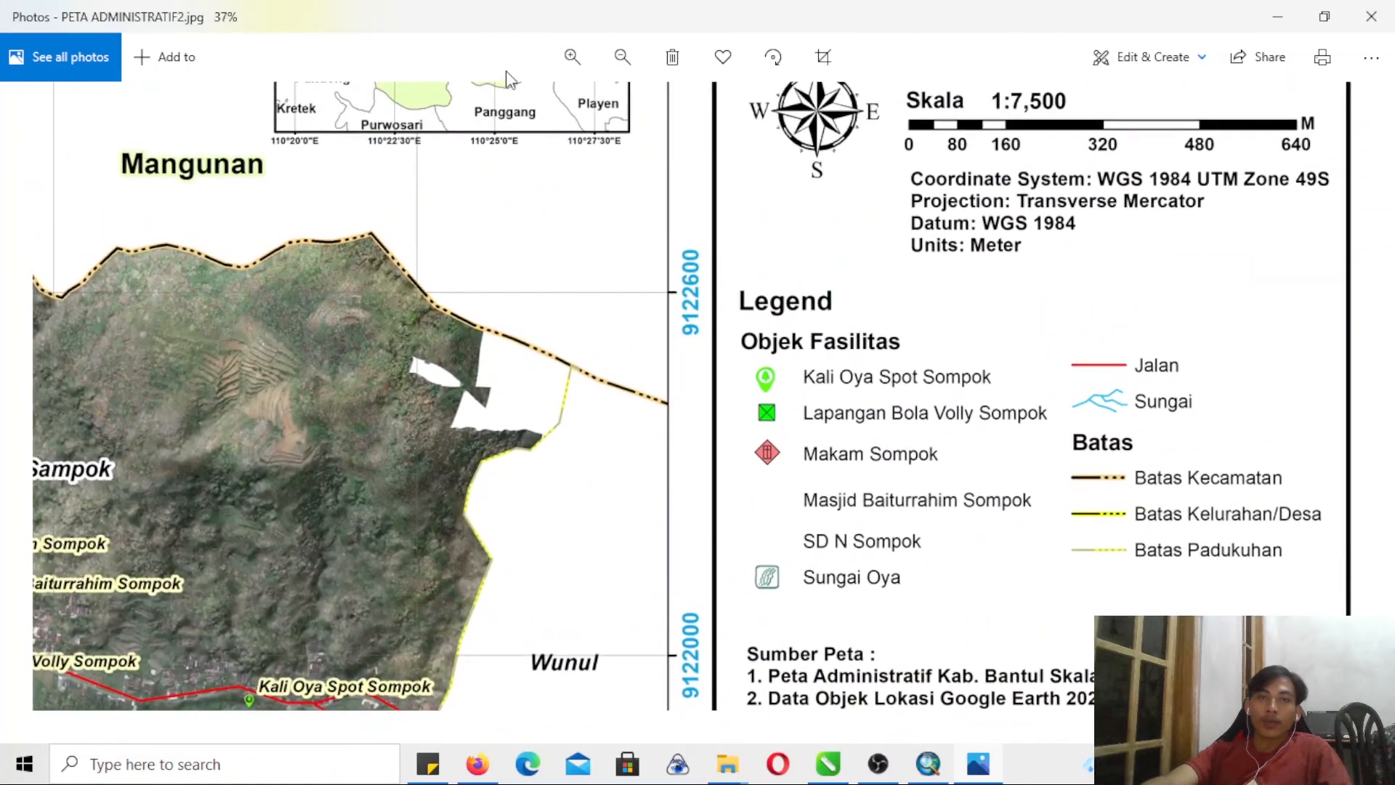
left_click(573, 57)
left_click_drag(1031, 610, 977, 479)
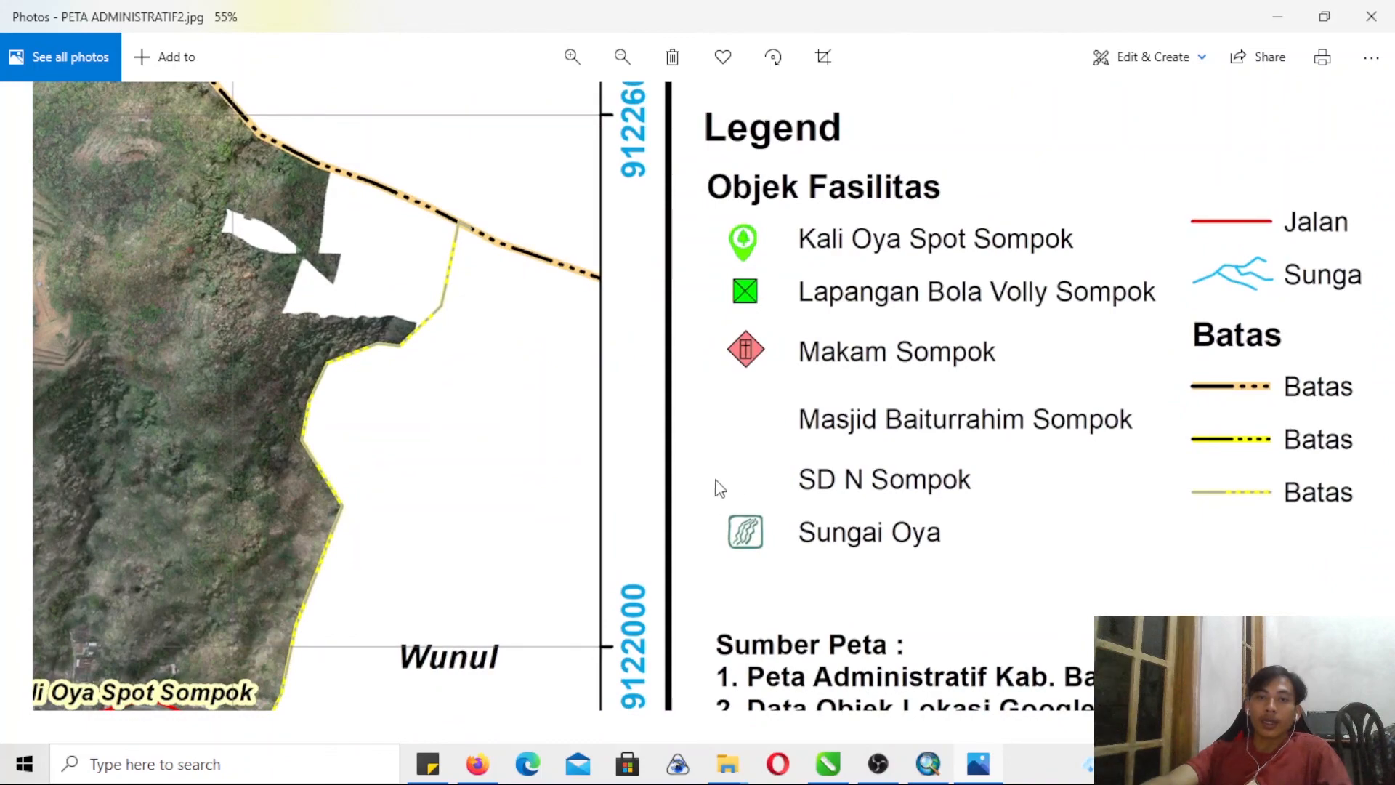
- Review the whole PETA ADMINISTRATIF2 map once more and close the image
left_click(614, 61)
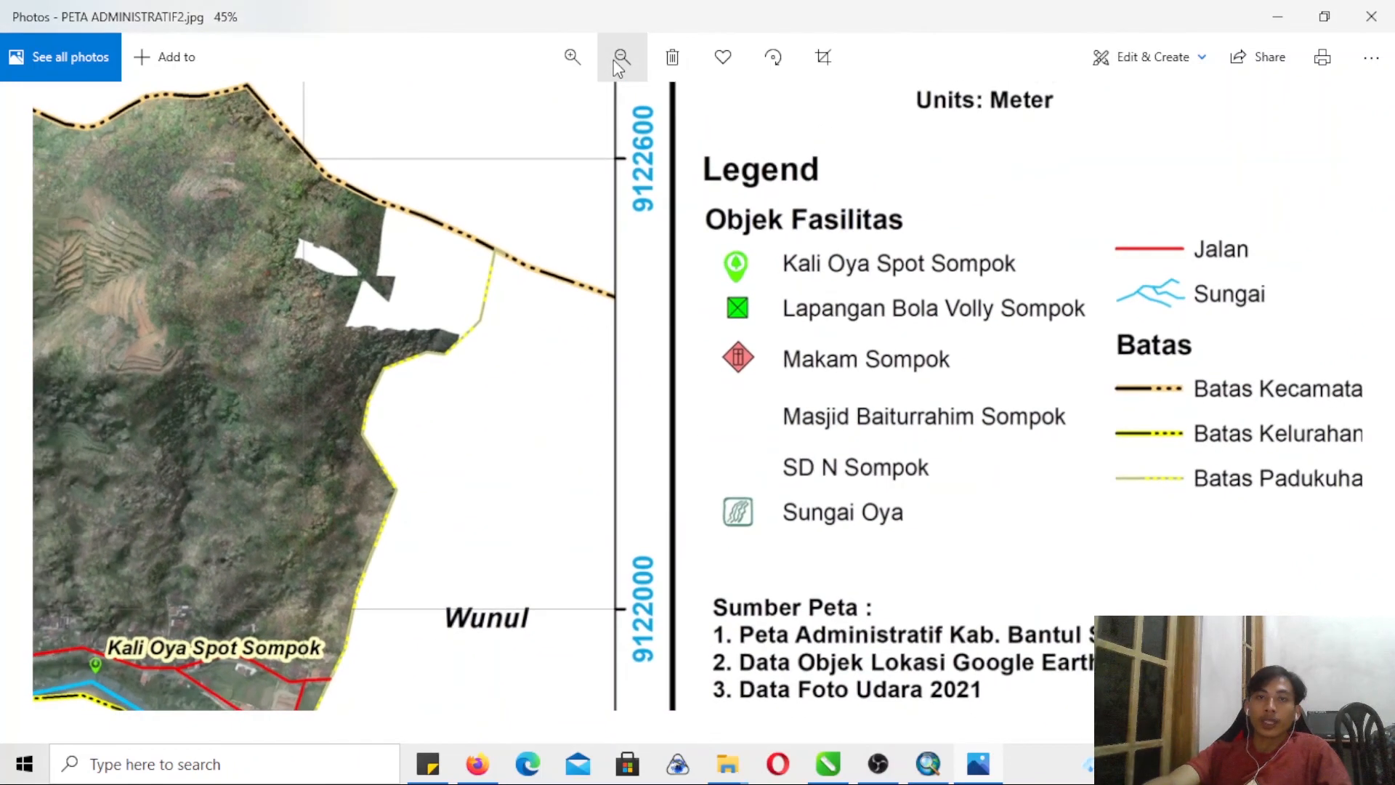
left_click(614, 61)
left_click(613, 61)
left_click(614, 61)
left_click(613, 60)
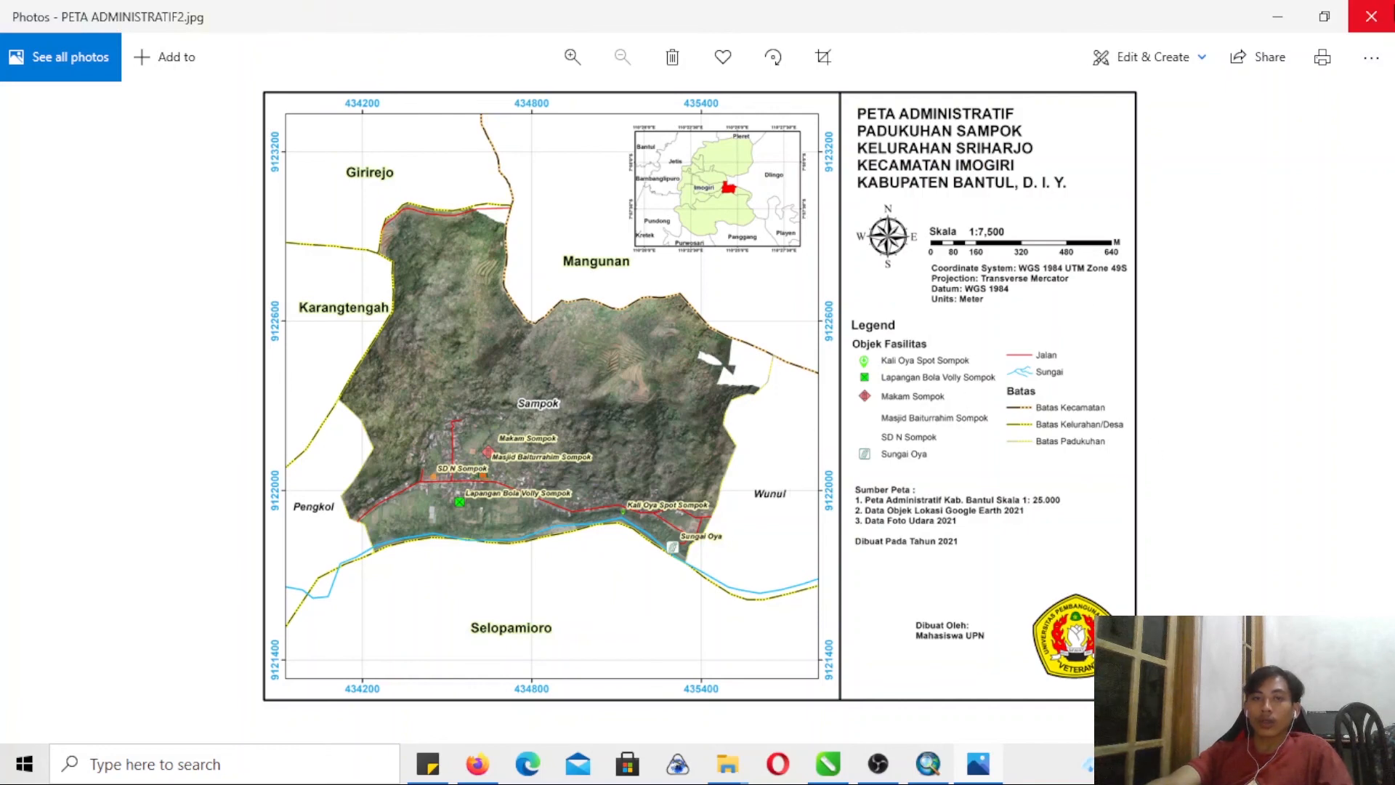
left_click(1370, 15)
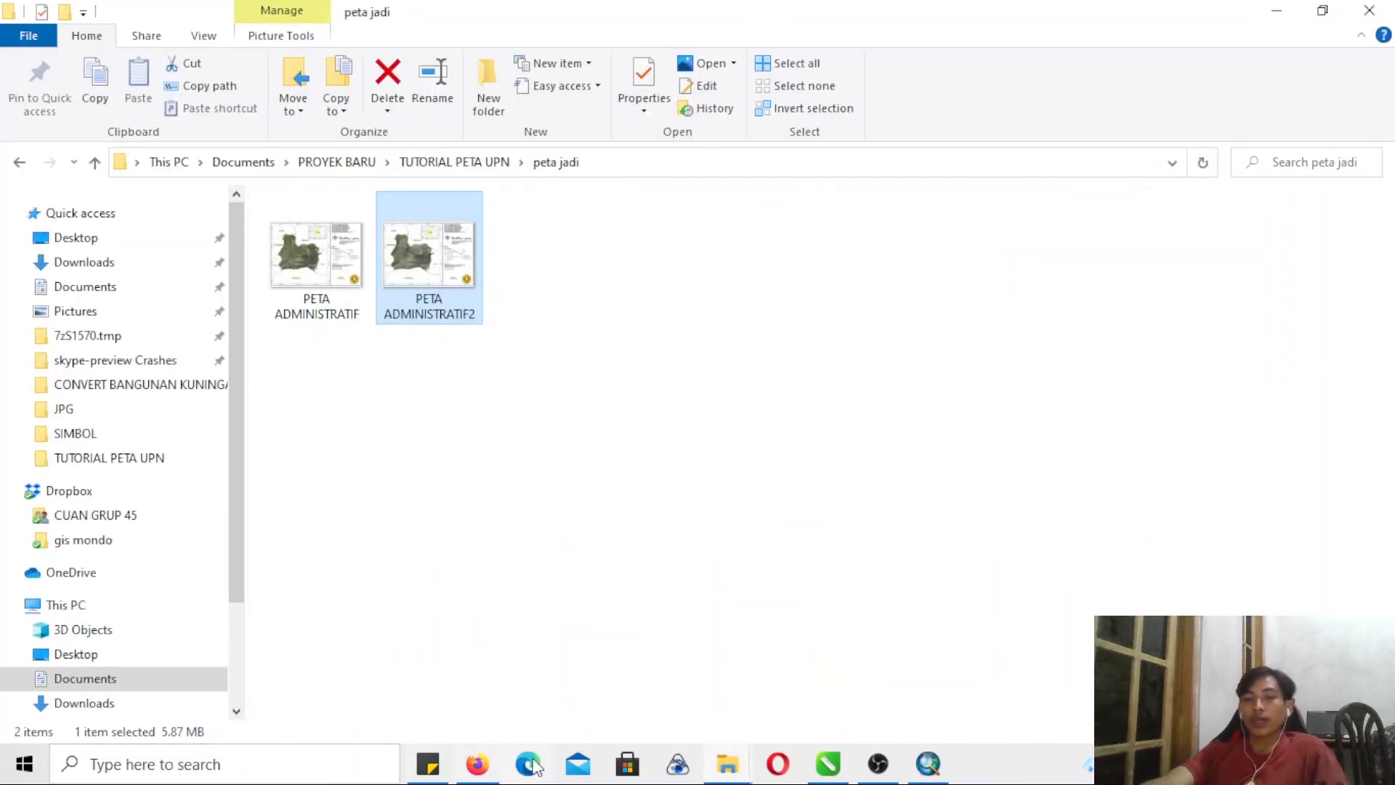
mouse_move(892, 774)
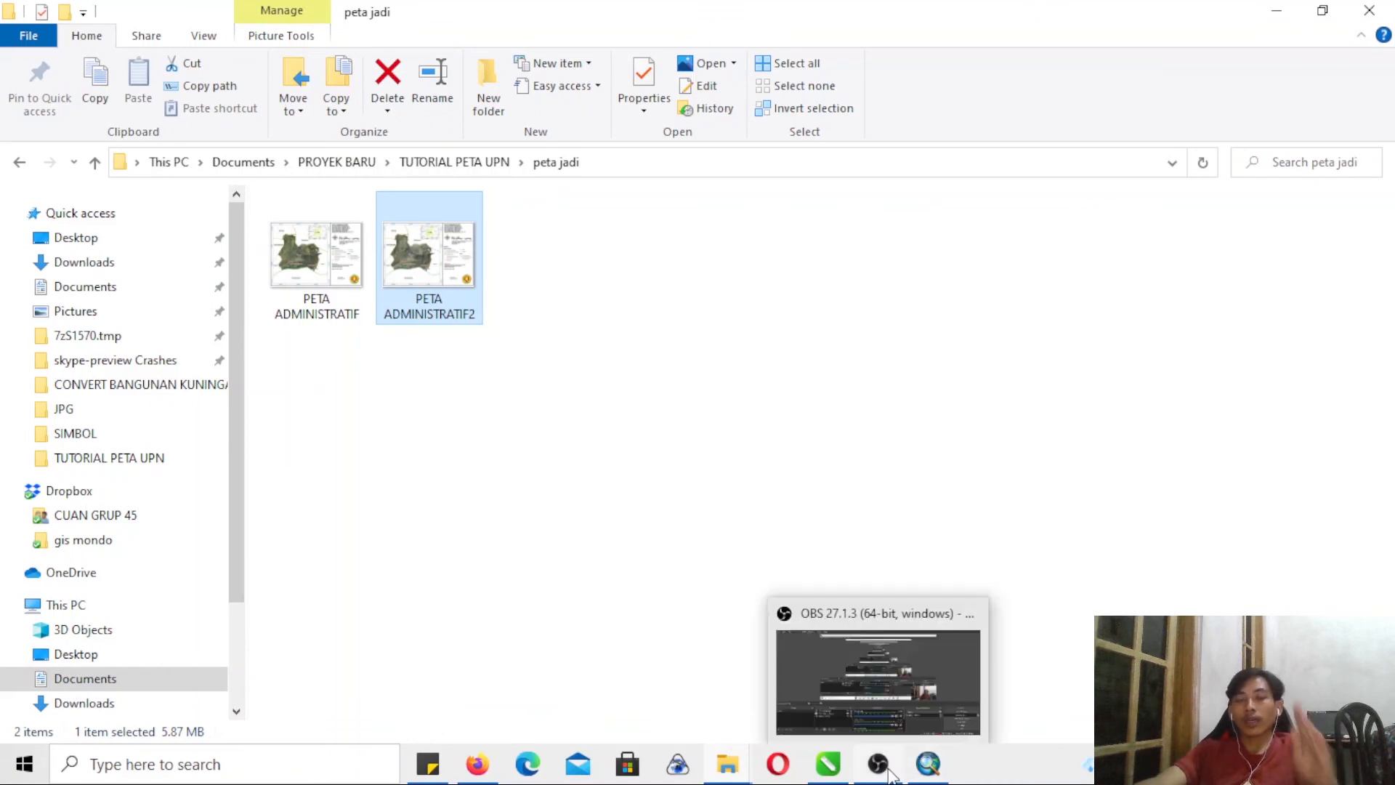
left_click(878, 763)
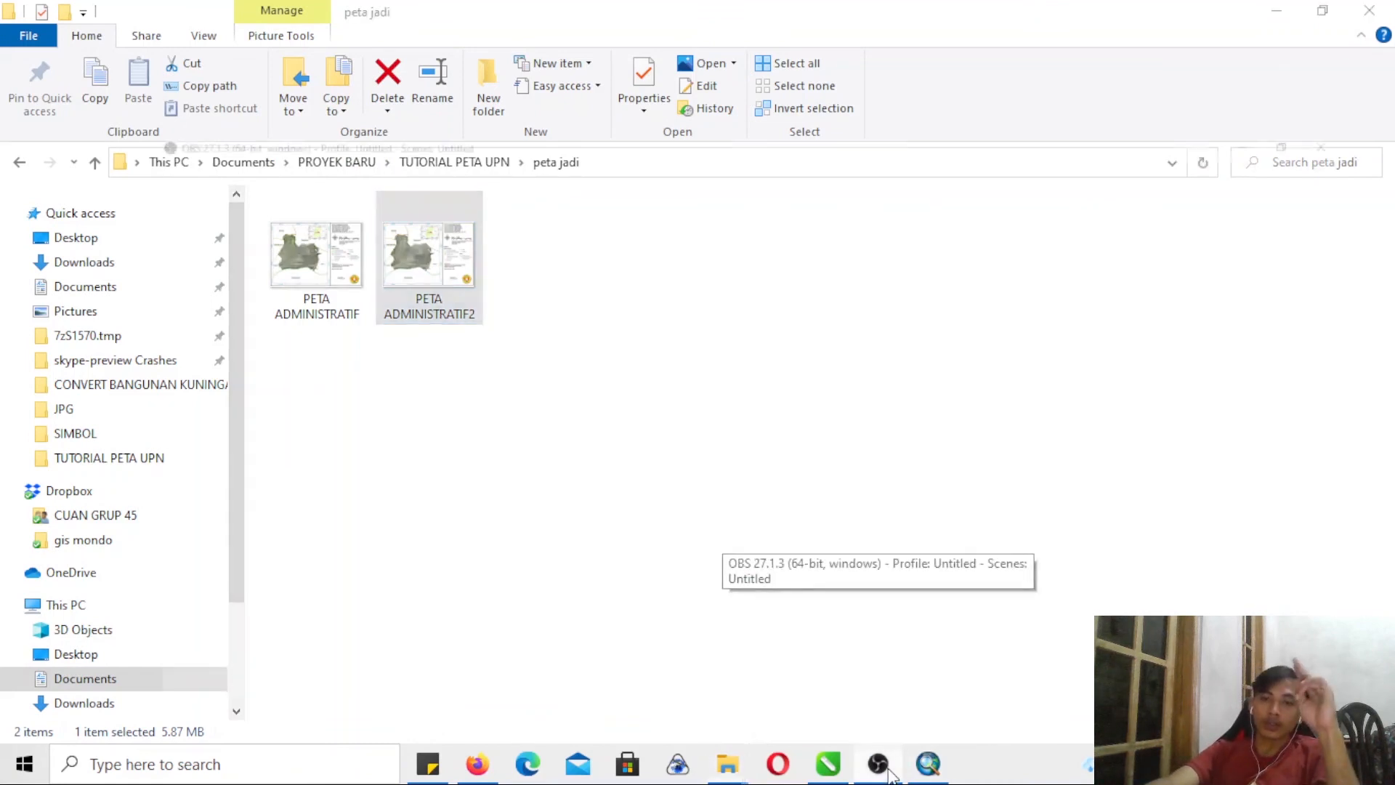